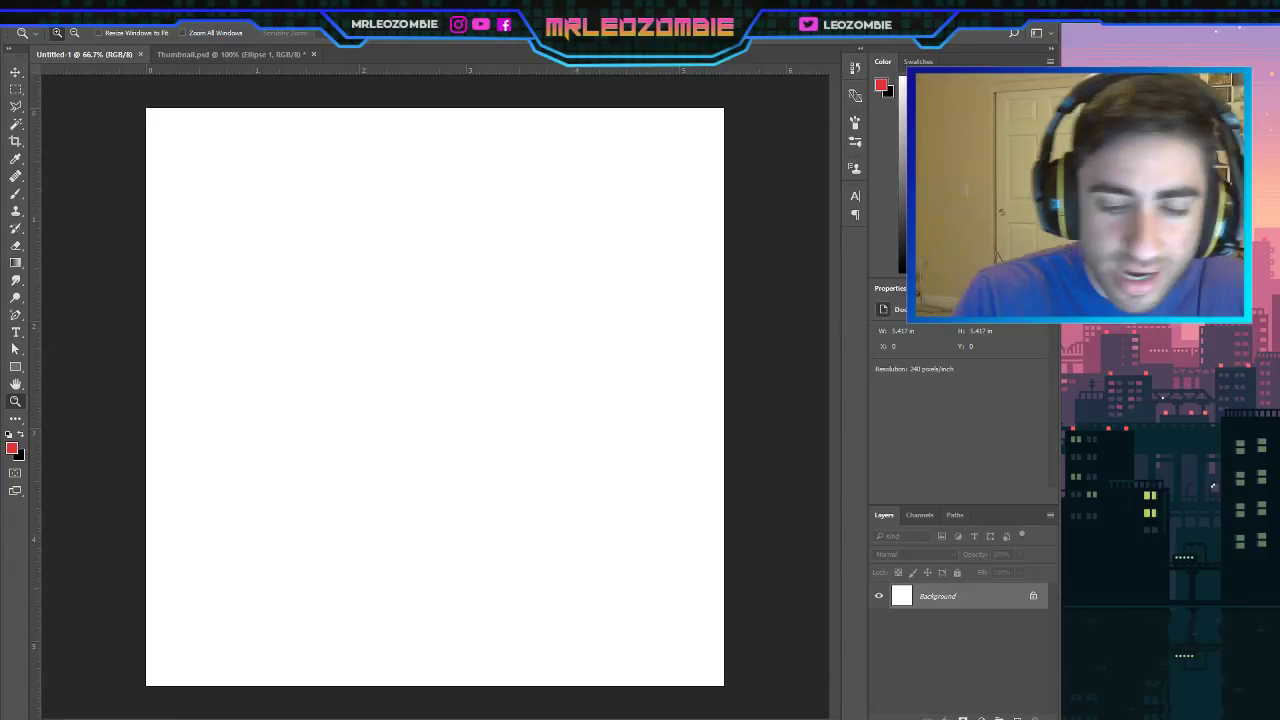
Add a new layer above the background and ready the Brush tool with default black foreground and white background colours.
click(1017, 717)
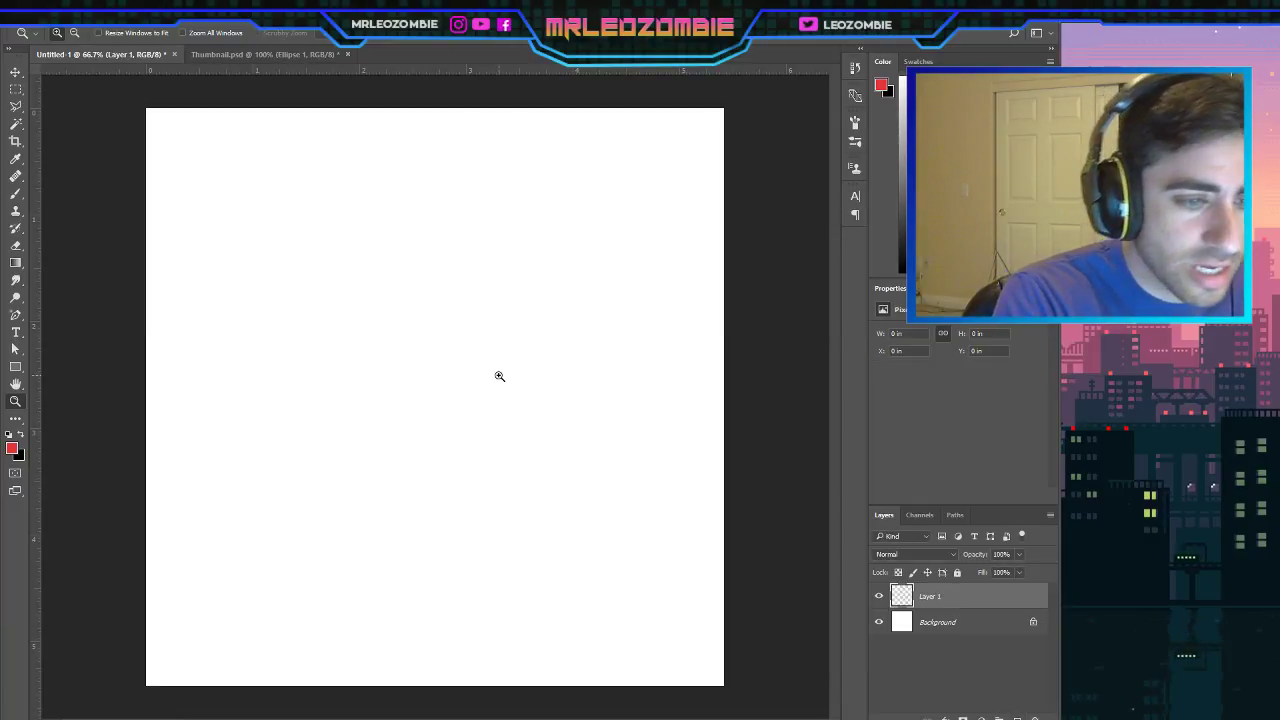
click(17, 195)
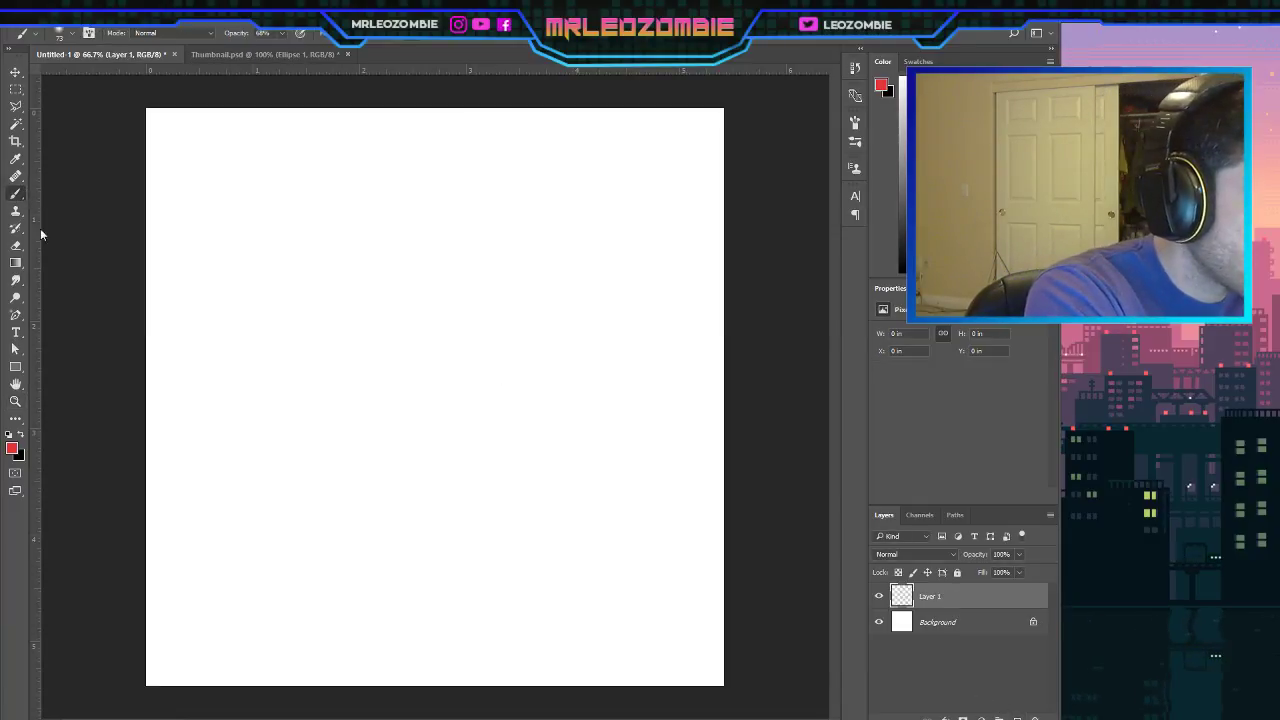
click(21, 435)
key(i)
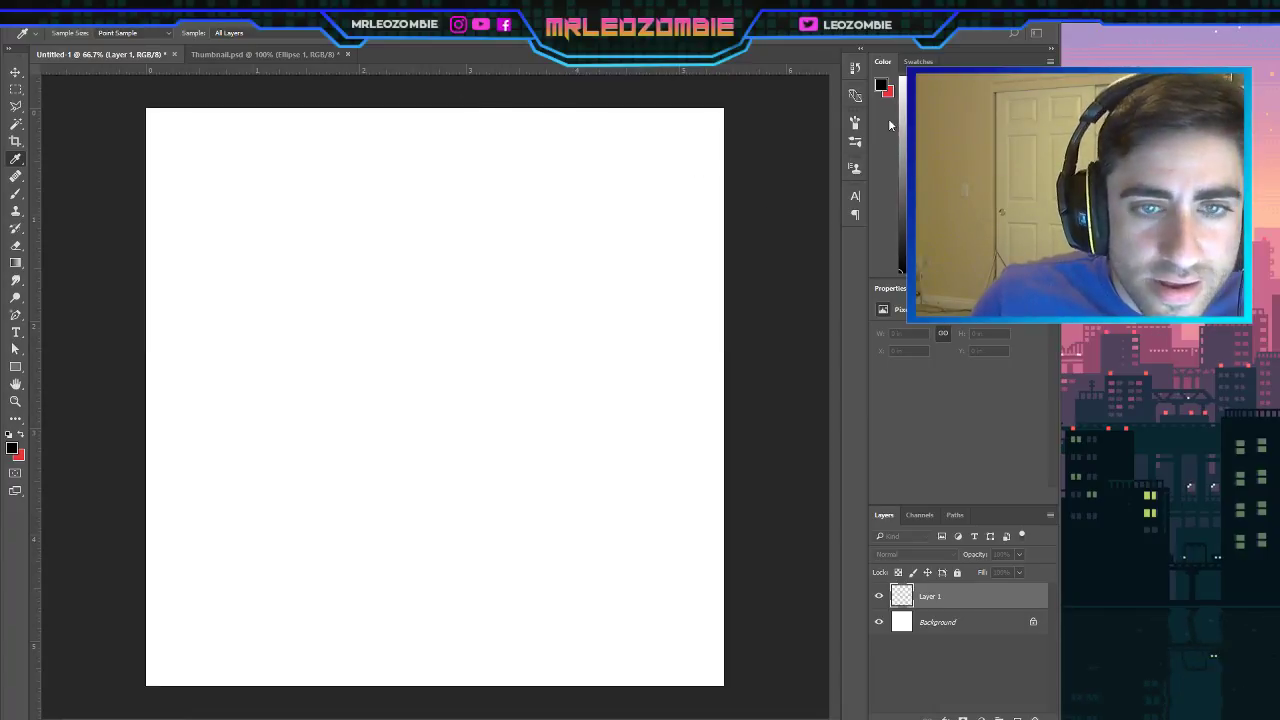
key(d)
key(b)
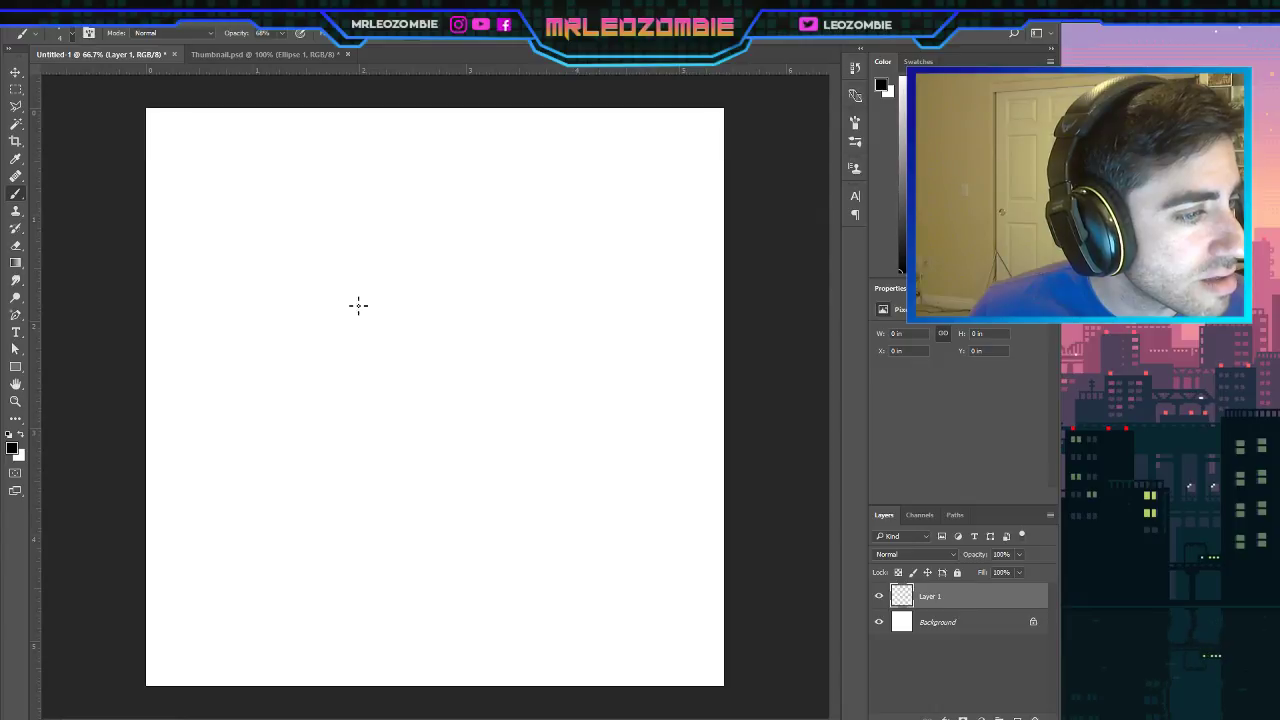
drag(358, 305, 405, 400)
key(ctrl+z)
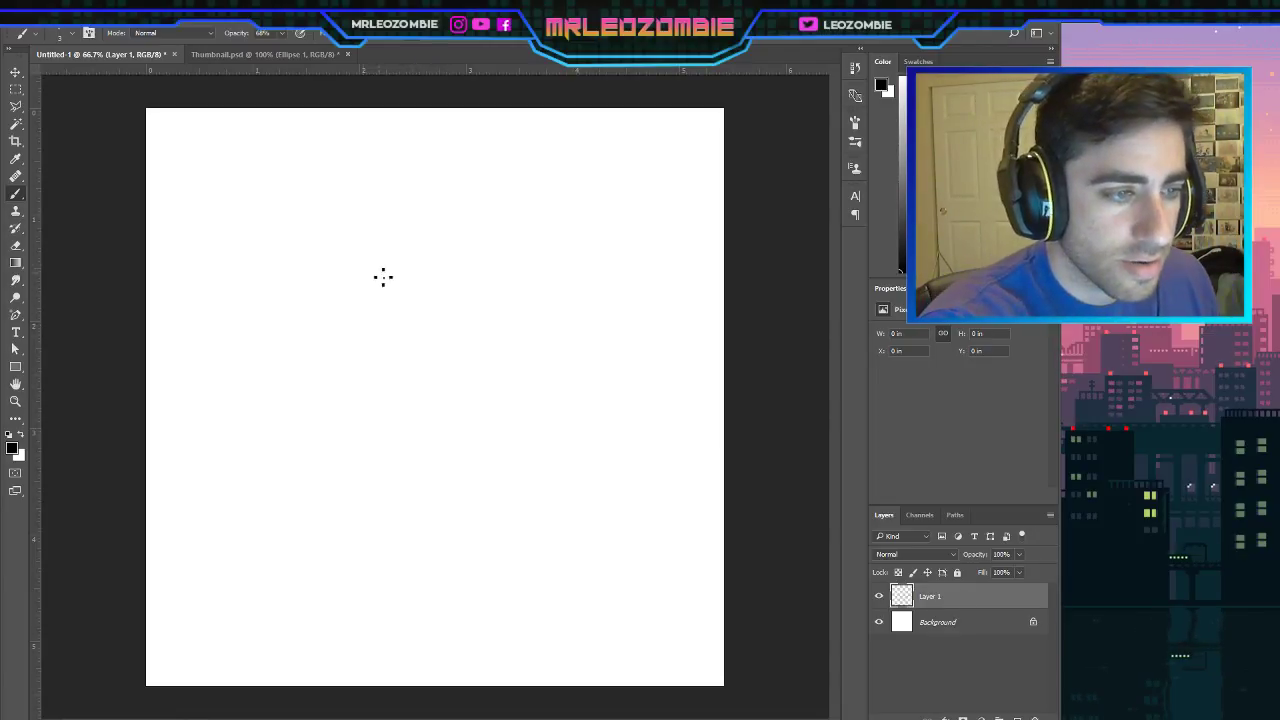
drag(355, 298, 371, 280)
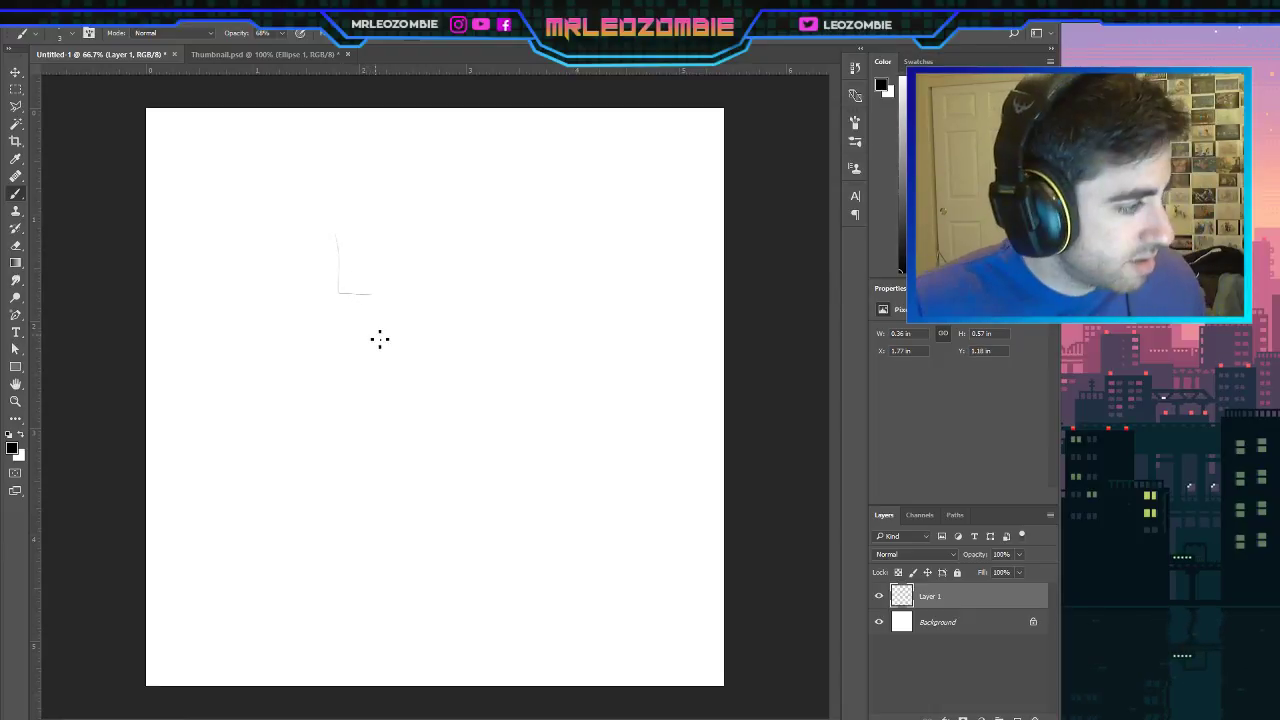
key(ctrl+z)
mouse_move(400, 240)
mouse_down()
mouse_move(343, 357)
mouse_move(429, 400)
mouse_move(323, 306)
mouse_up()
key(ctrl+z)
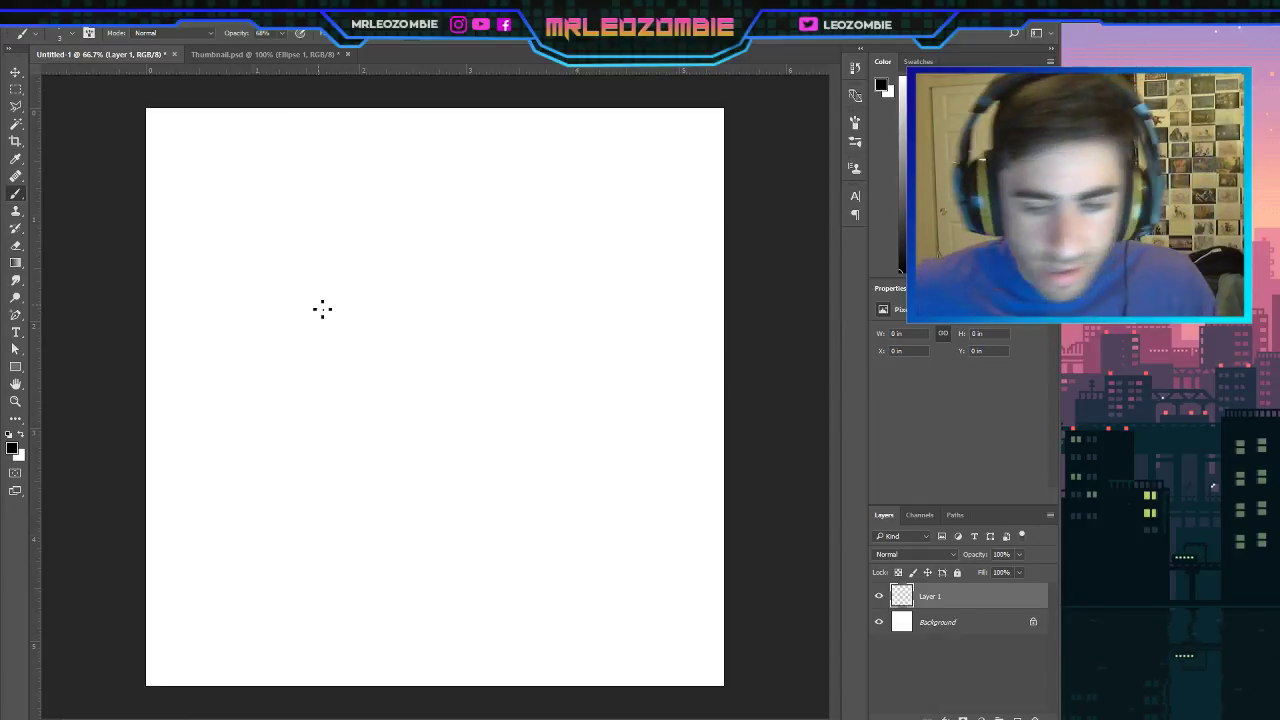
scroll(435, 302, up, 1)
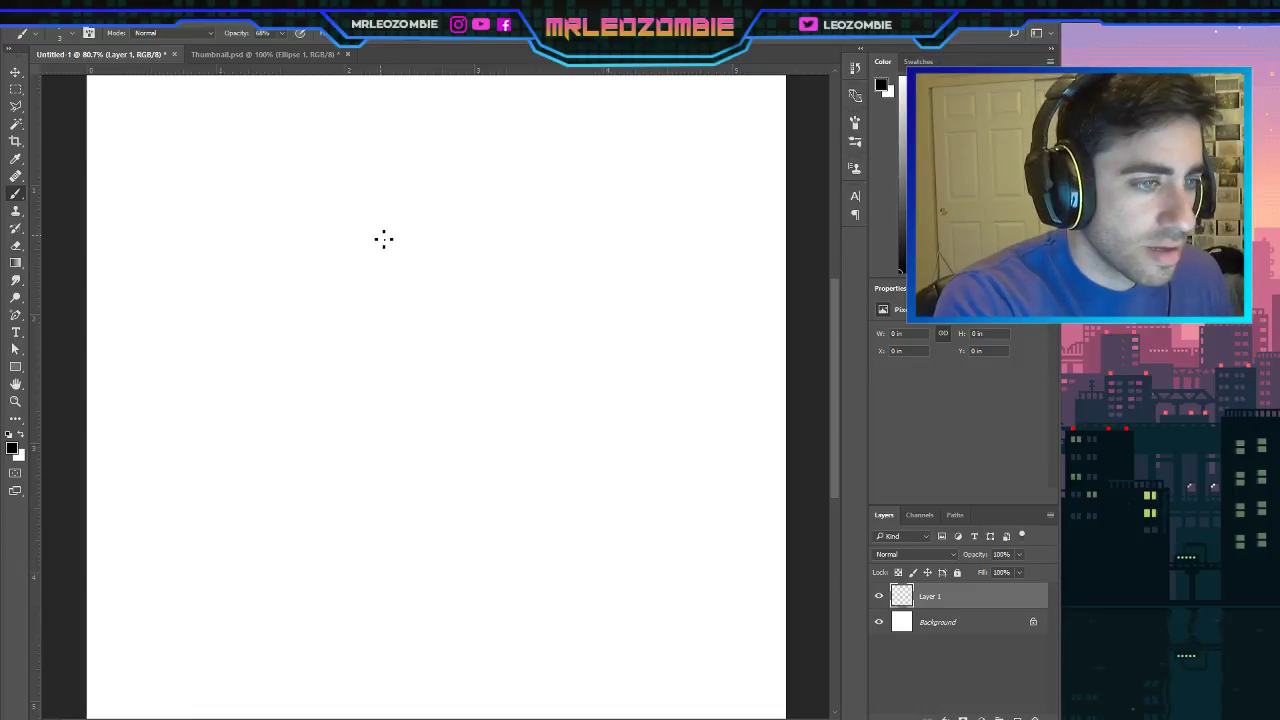
drag(384, 238, 310, 288)
key(ctrl+z)
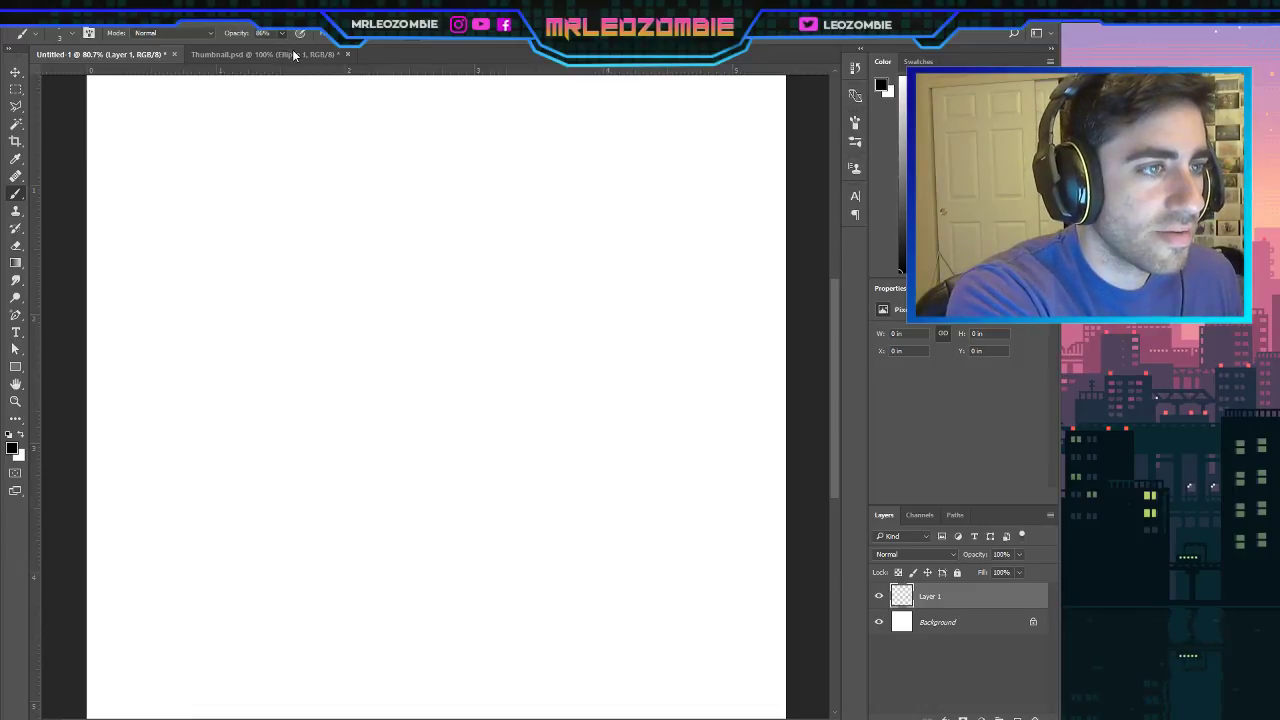
drag(425, 213, 336, 227)
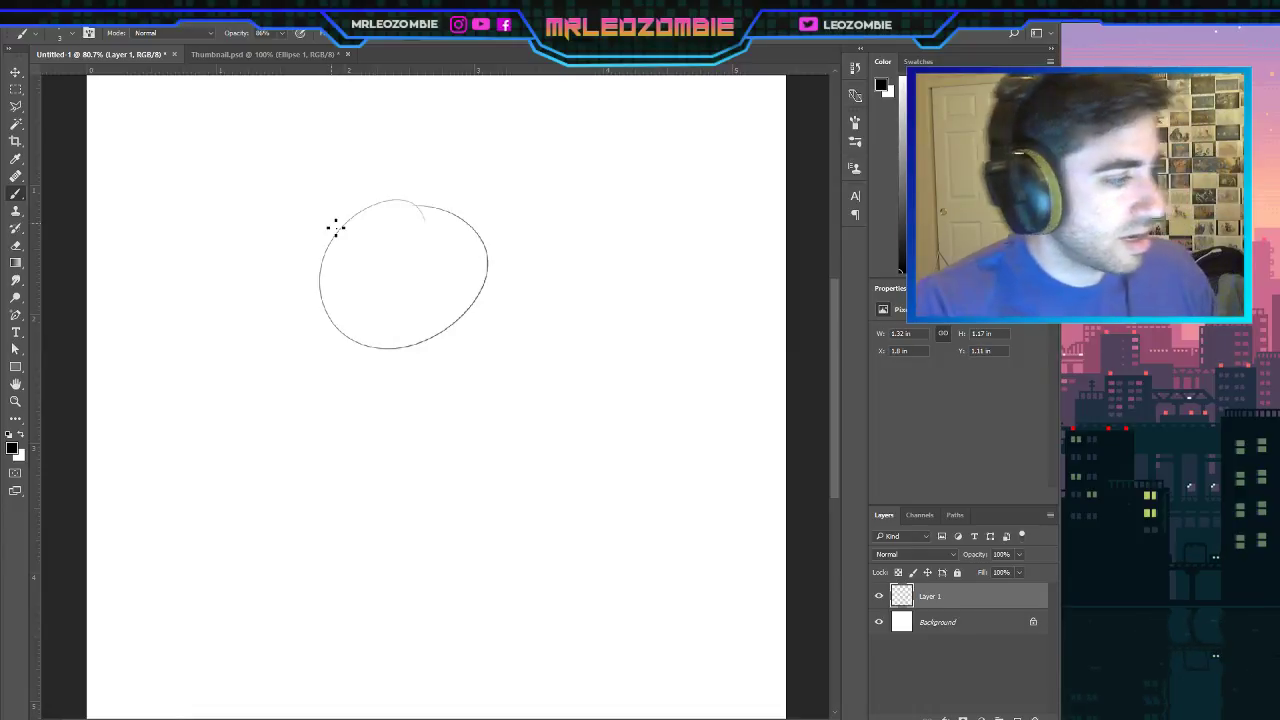
key(ctrl+z)
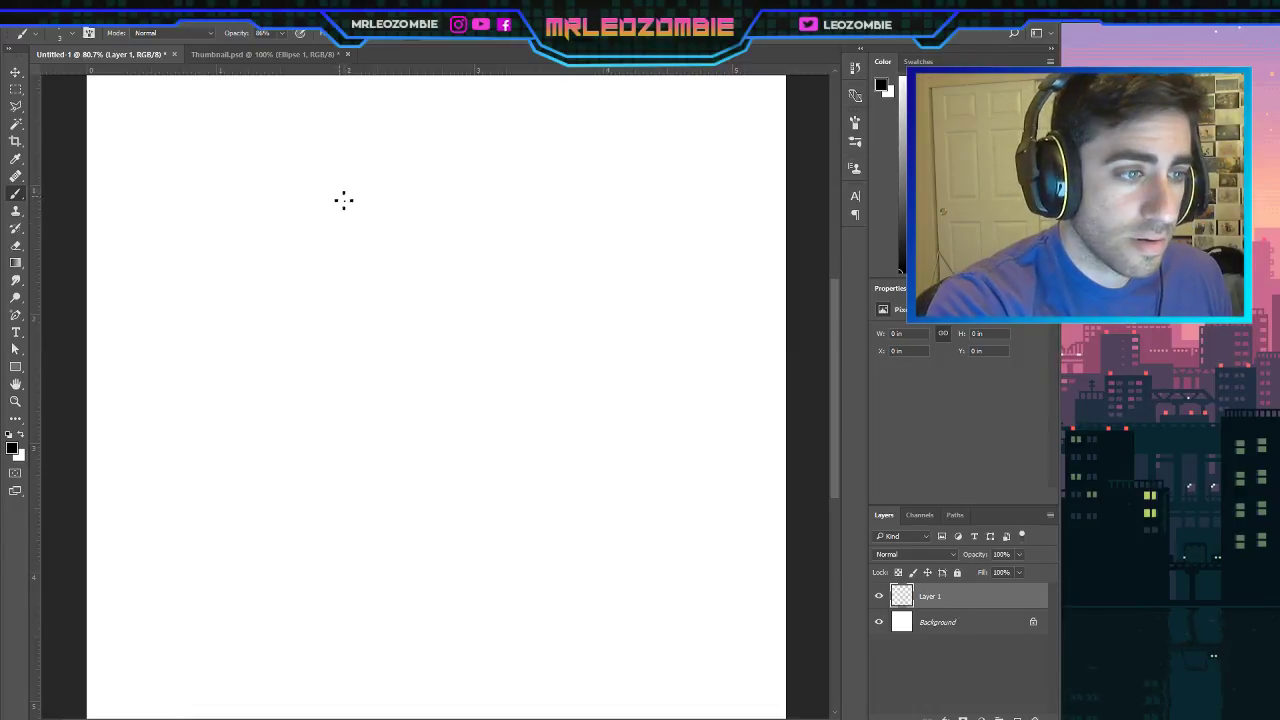
Sketch a square head about 0.96 by 0.9 in, with a back line curving down and outward to the hip.
mouse_move(339, 180)
mouse_down()
mouse_move(341, 278)
mouse_move(447, 279)
mouse_move(351, 280)
mouse_move(442, 176)
mouse_move(335, 181)
mouse_move(453, 184)
mouse_move(452, 278)
mouse_up()
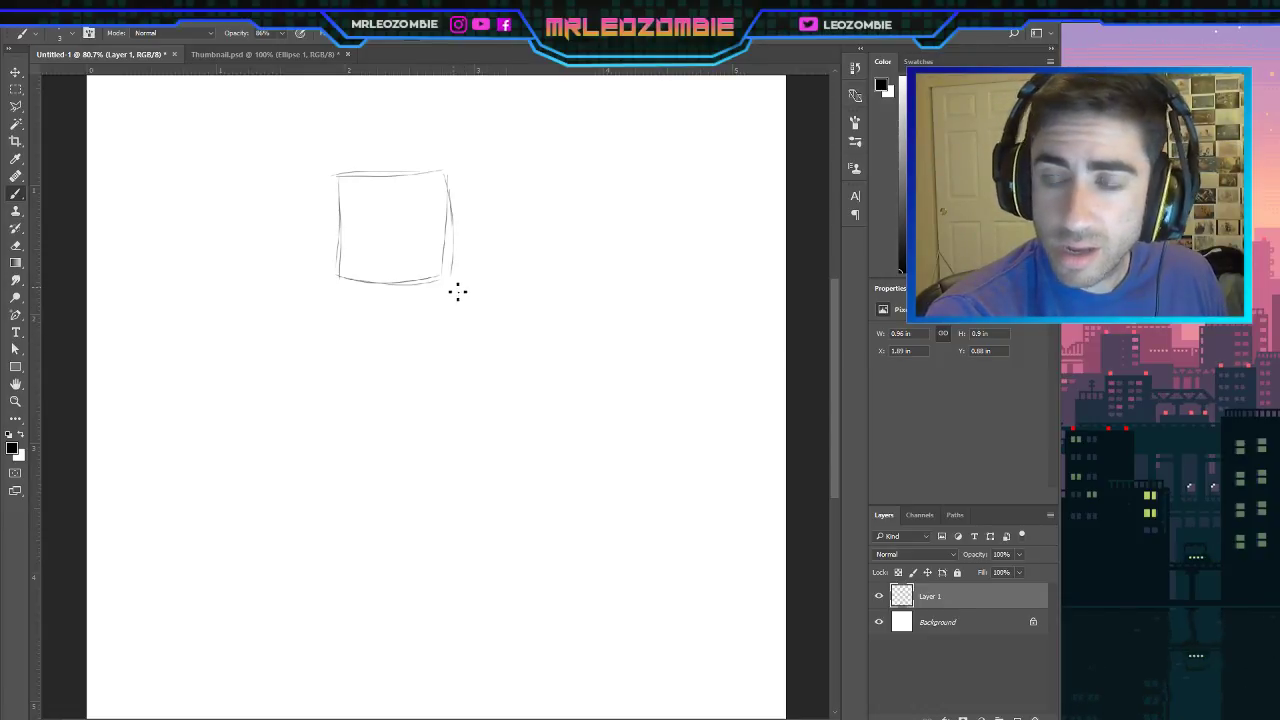
mouse_move(446, 283)
mouse_down()
mouse_move(400, 301)
mouse_move(458, 356)
mouse_move(489, 414)
mouse_move(532, 410)
mouse_up()
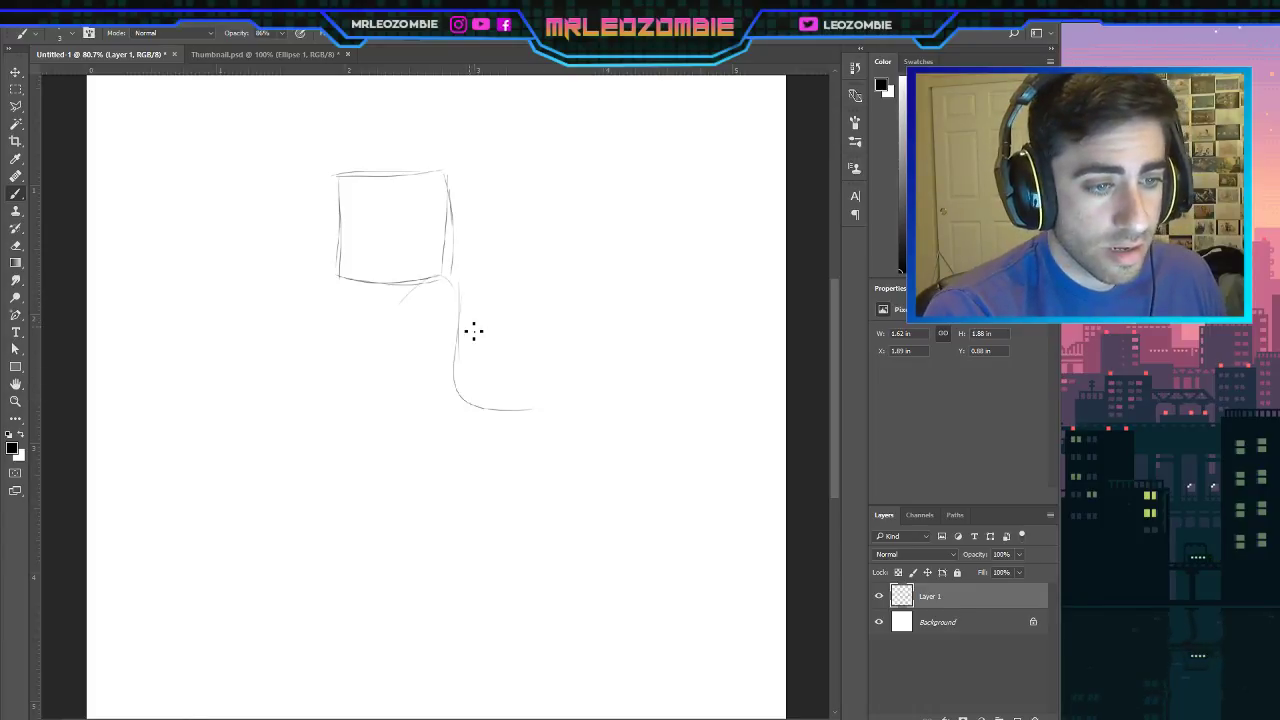
mouse_move(460, 378)
mouse_down()
mouse_move(505, 428)
mouse_move(545, 414)
mouse_up()
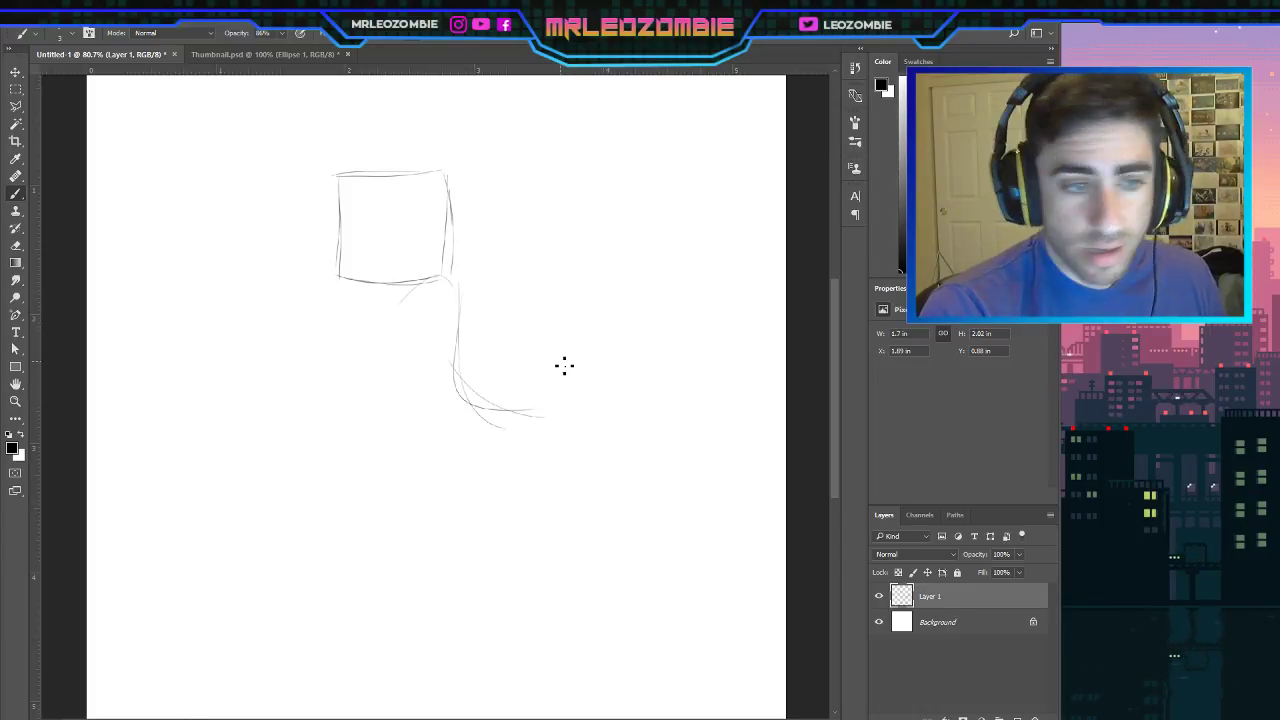
mouse_move(454, 318)
mouse_down()
mouse_move(514, 449)
mouse_move(541, 457)
mouse_up()
mouse_move(463, 398)
mouse_down()
mouse_move(554, 428)
mouse_move(573, 462)
mouse_up()
mouse_move(548, 418)
mouse_down()
mouse_move(598, 468)
mouse_move(596, 505)
mouse_up()
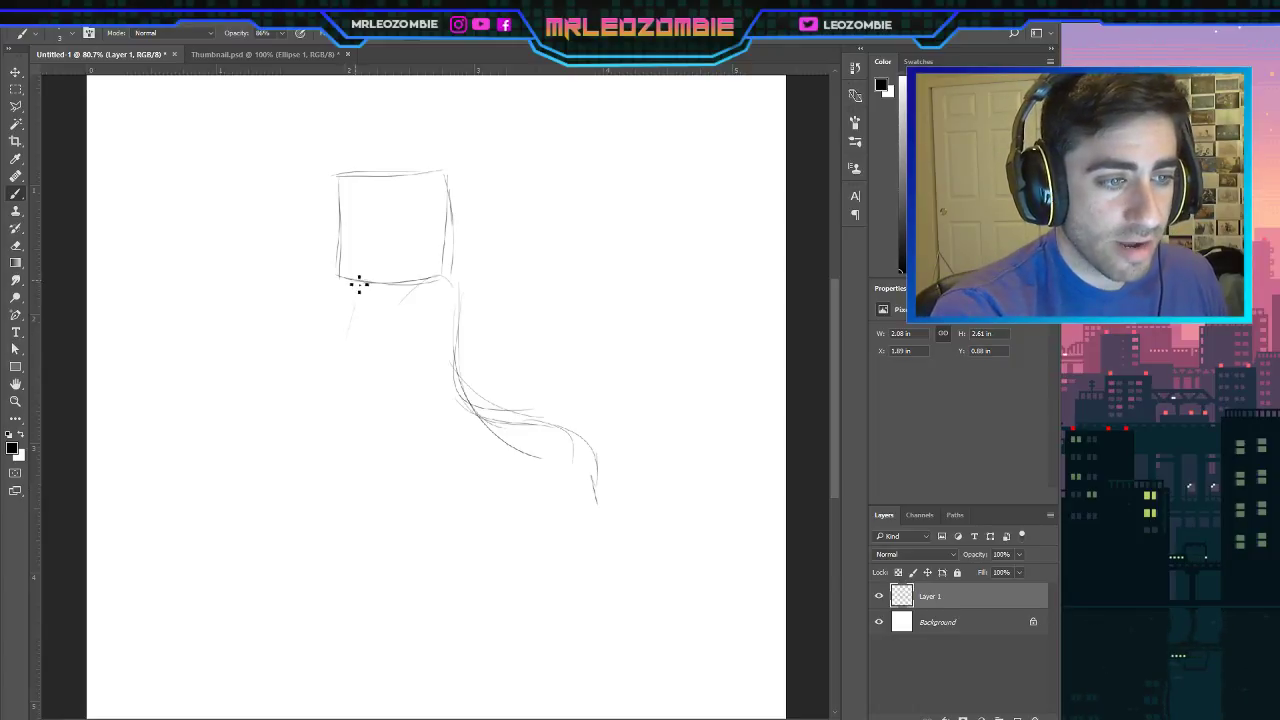
Sketch the neck, chest and belly contour opposite the back with overlapping strokes, and reinforce the back line.
drag(357, 281, 346, 336)
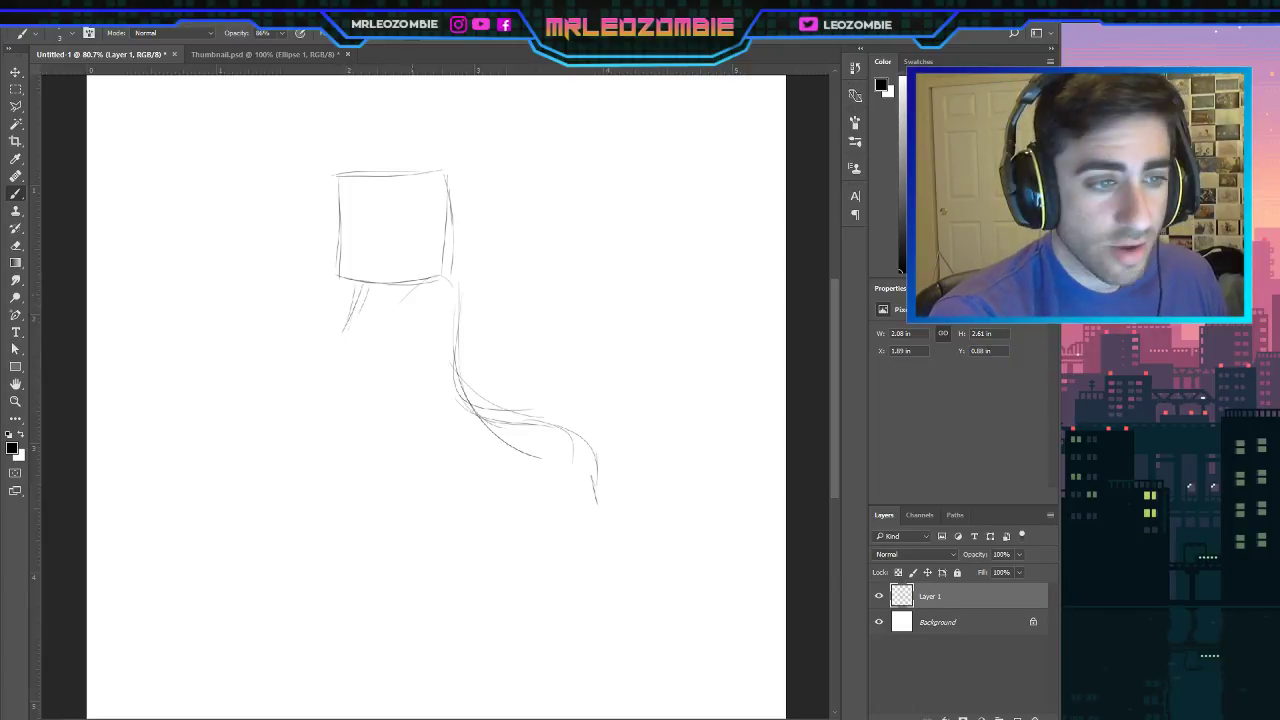
mouse_move(382, 298)
mouse_down()
mouse_move(326, 334)
mouse_move(347, 408)
mouse_up()
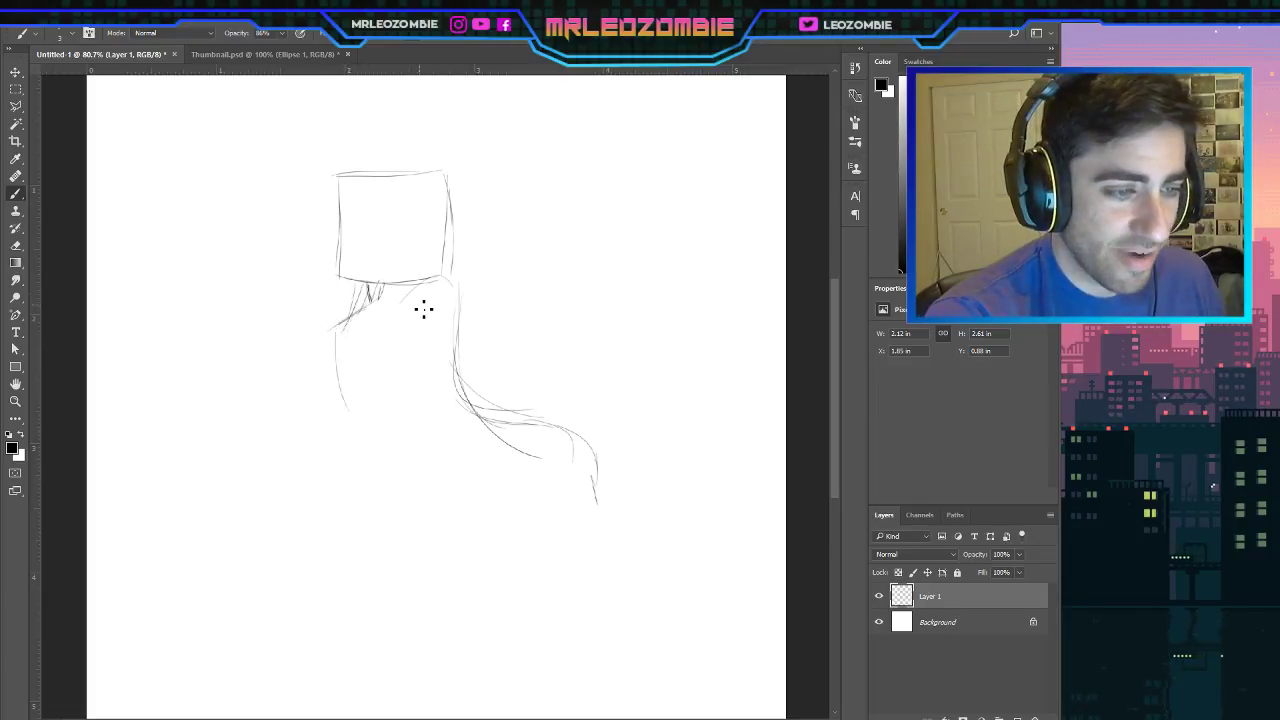
mouse_move(336, 324)
mouse_down()
mouse_move(319, 338)
mouse_move(325, 400)
mouse_up()
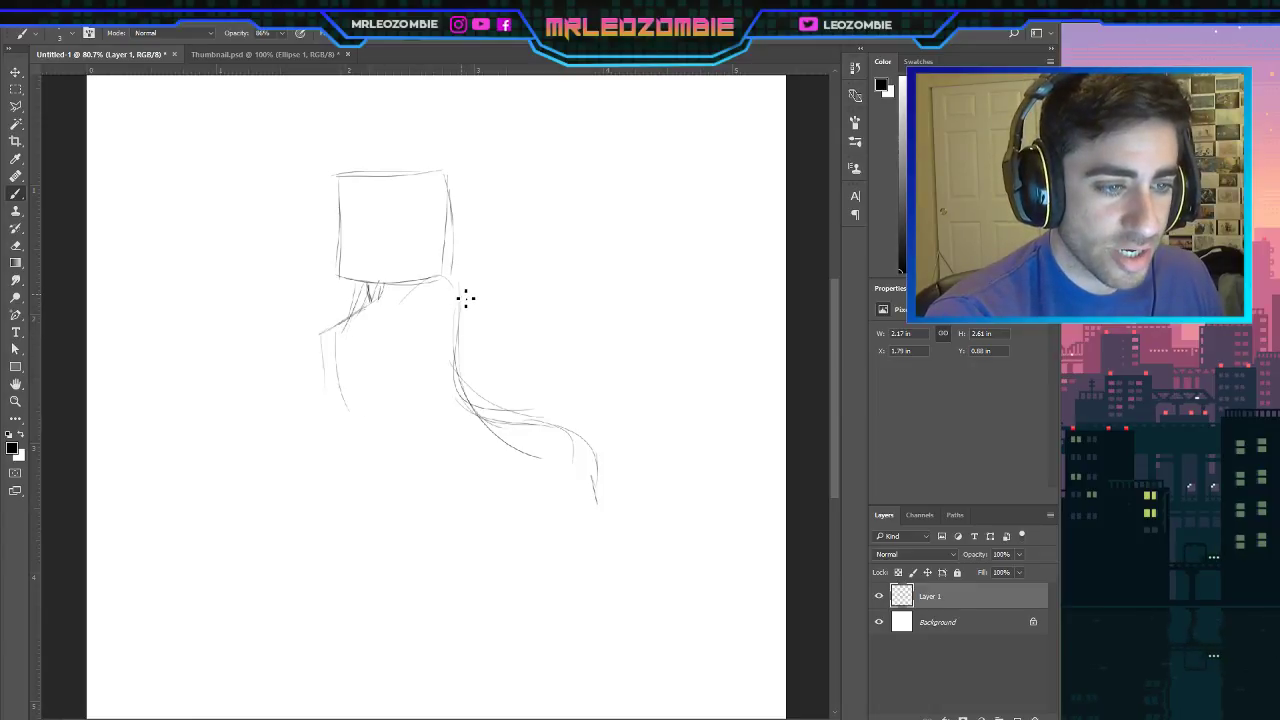
mouse_move(463, 300)
mouse_down()
mouse_move(469, 381)
mouse_move(500, 432)
mouse_move(549, 434)
mouse_move(497, 423)
mouse_move(597, 484)
mouse_up()
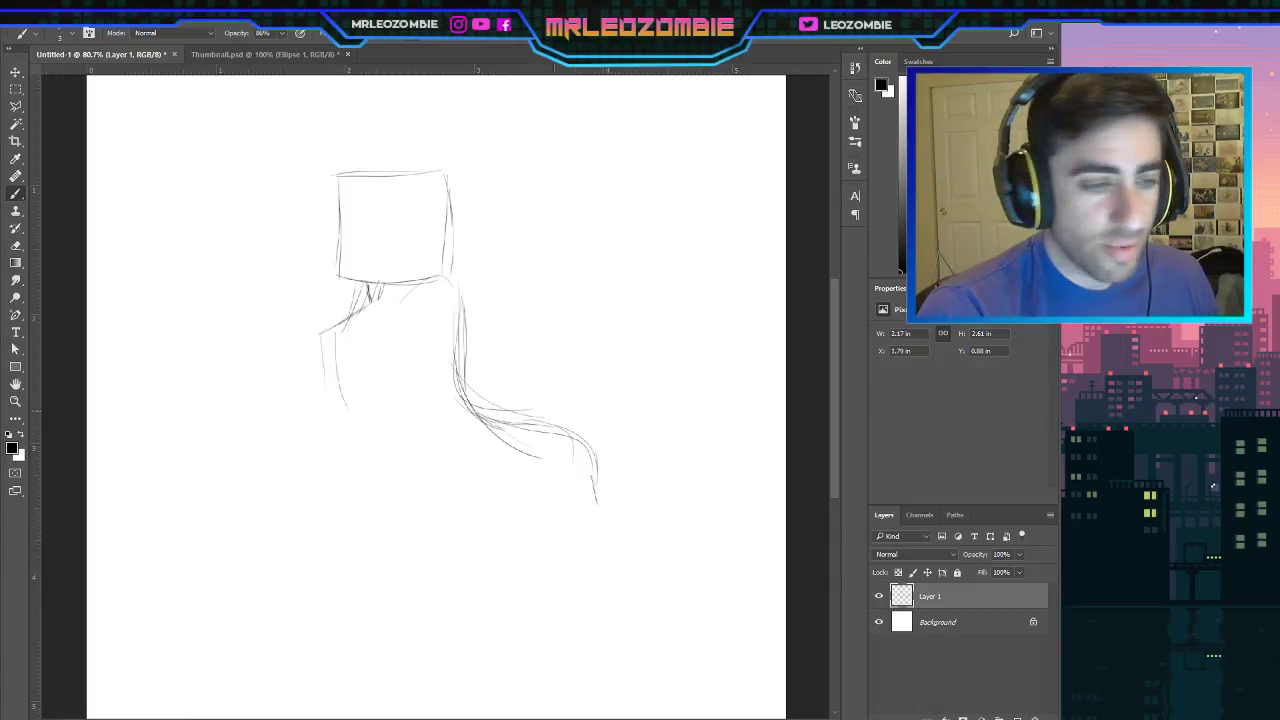
mouse_move(338, 340)
mouse_down()
mouse_move(329, 400)
mouse_move(323, 366)
mouse_move(337, 431)
mouse_move(372, 470)
mouse_up()
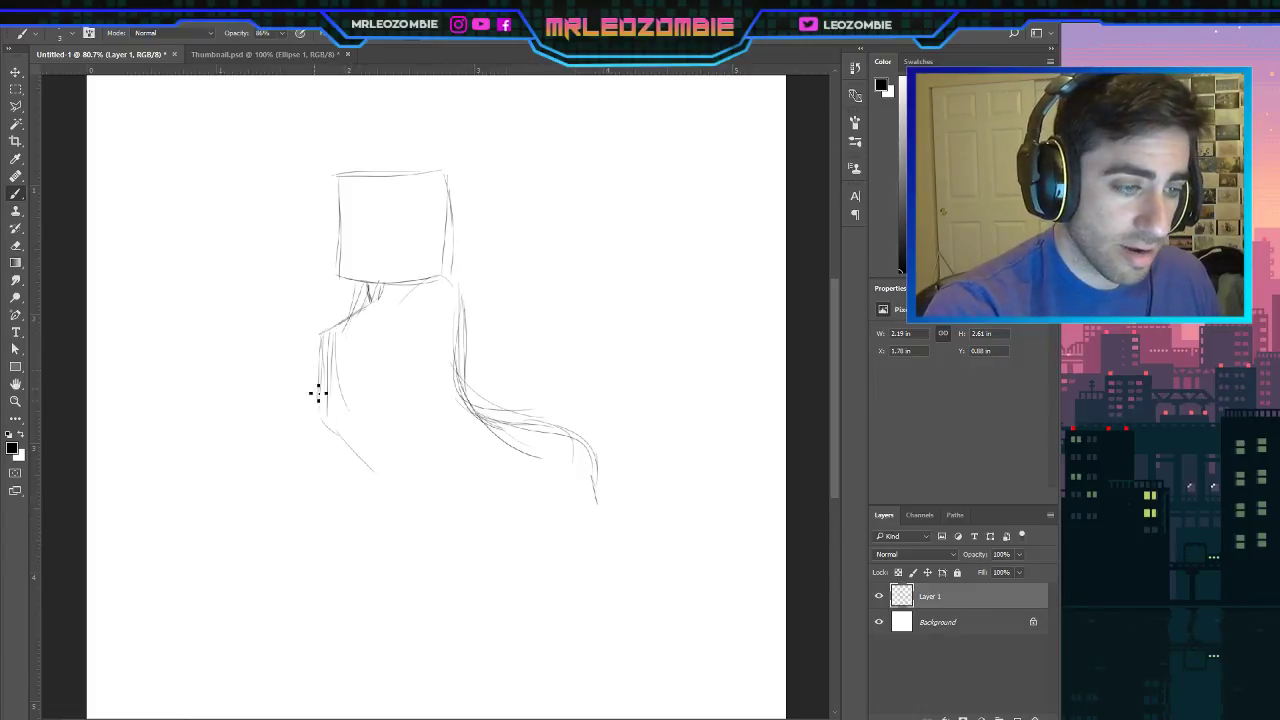
drag(311, 368, 436, 543)
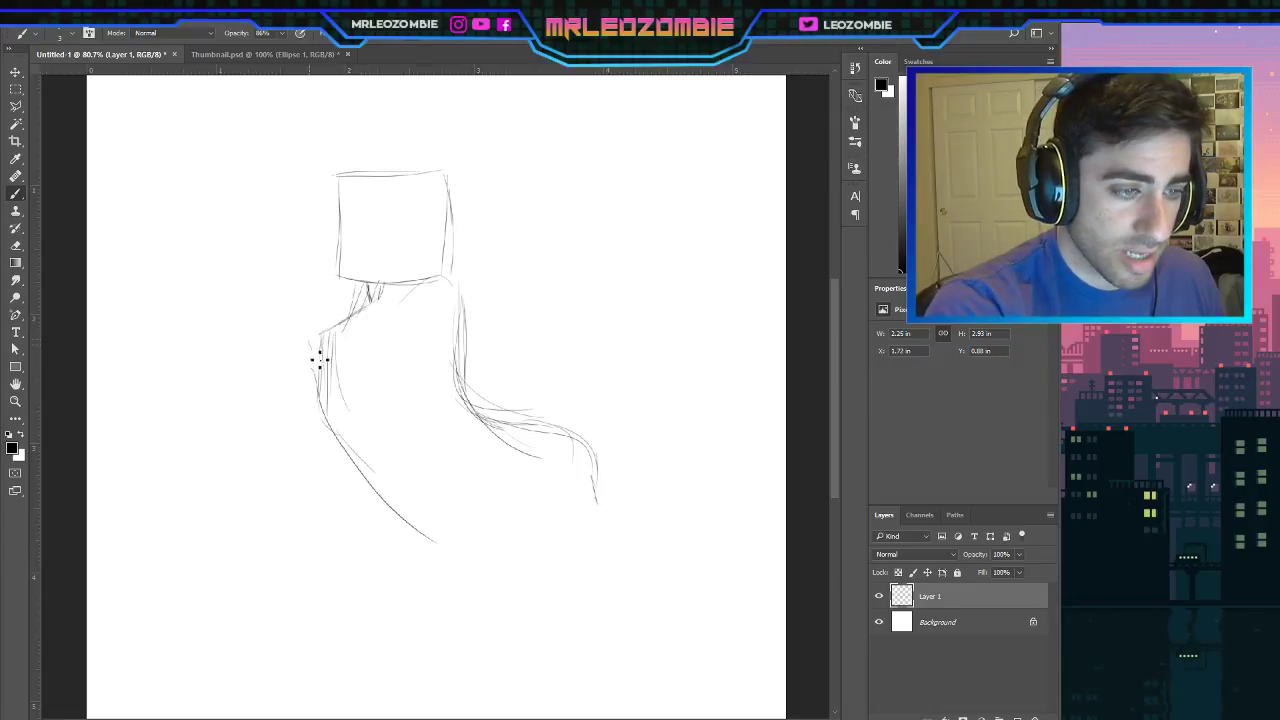
drag(314, 354, 430, 536)
Add a slanted shoulder line, strengthen the back curve, and block in the waist and the slanted lower body.
mouse_move(291, 377)
mouse_down()
mouse_move(448, 281)
mouse_move(480, 408)
mouse_up()
drag(452, 304, 474, 400)
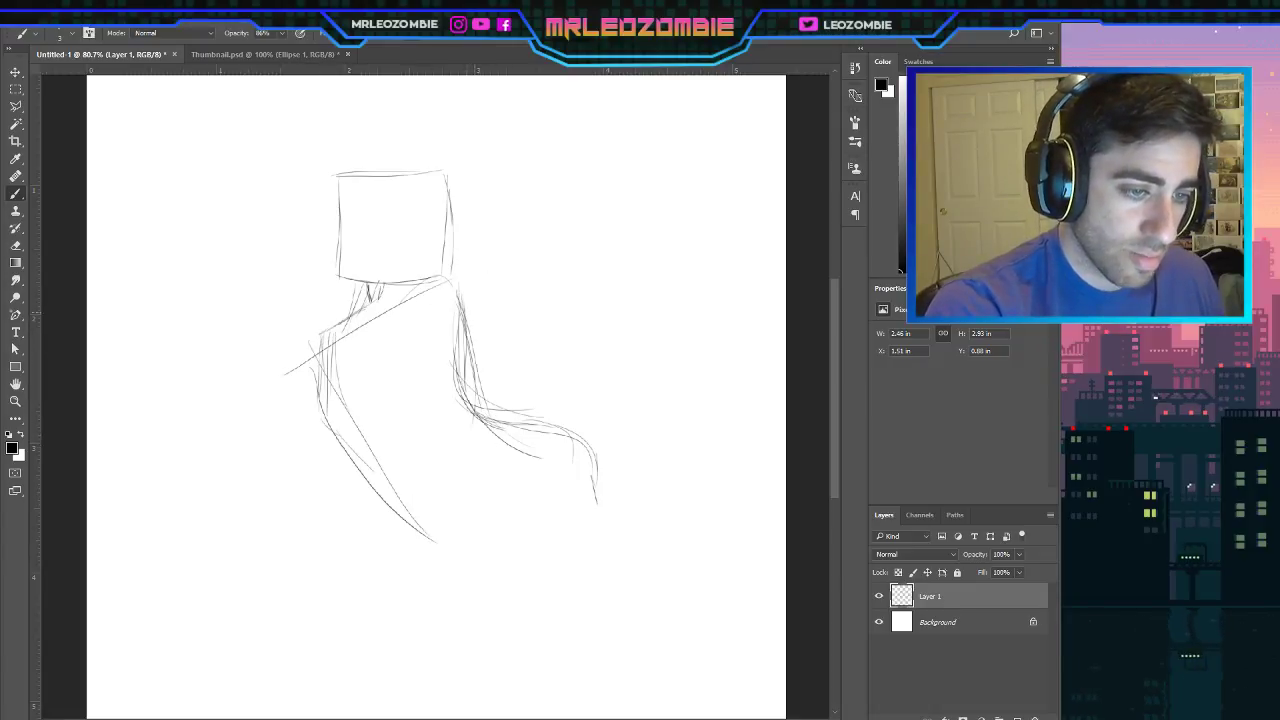
mouse_move(456, 310)
mouse_down()
mouse_move(520, 426)
mouse_move(568, 442)
mouse_move(596, 520)
mouse_up()
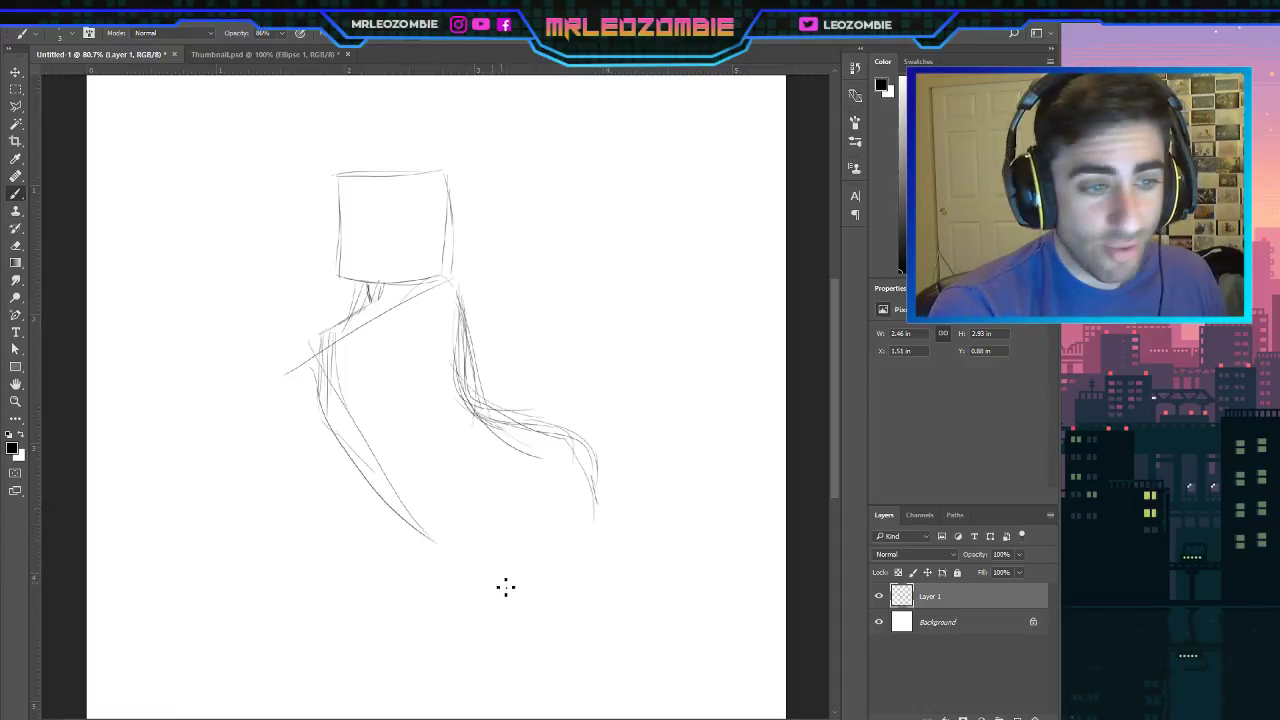
mouse_move(340, 438)
mouse_down()
mouse_move(365, 516)
mouse_move(505, 541)
mouse_up()
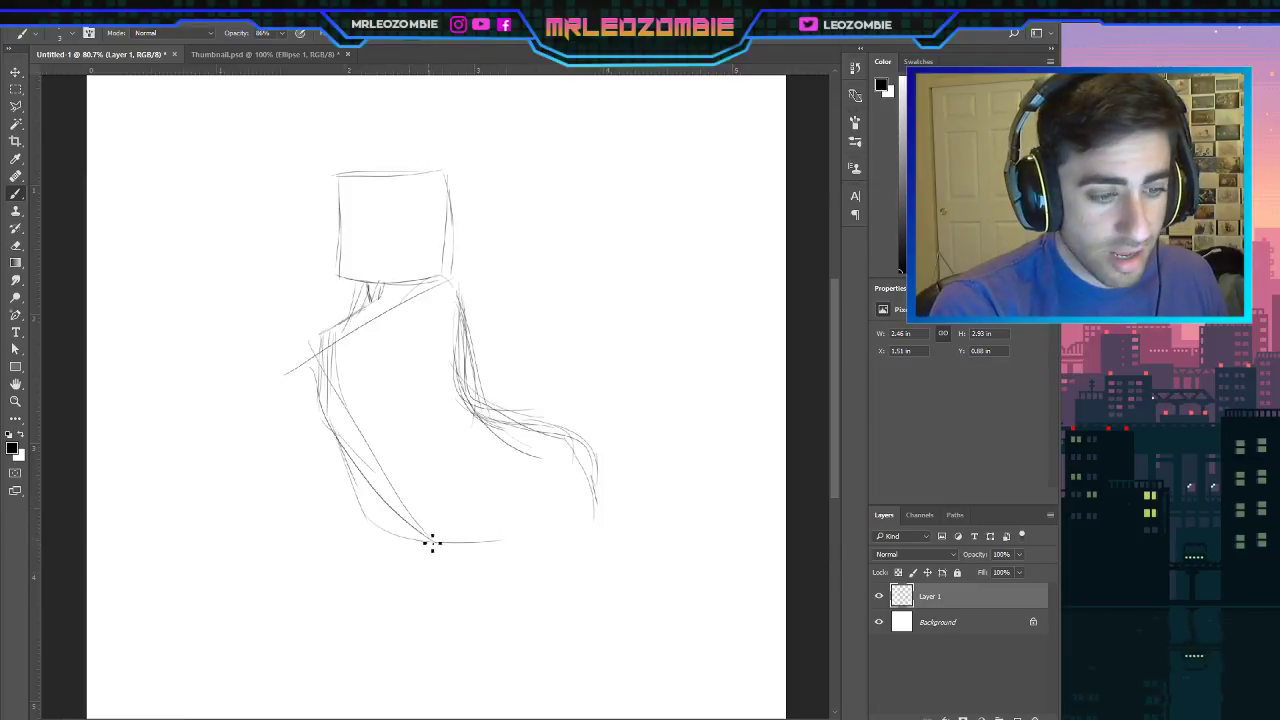
drag(428, 540, 392, 612)
mouse_move(591, 451)
mouse_down()
mouse_move(600, 508)
mouse_move(560, 634)
mouse_move(525, 639)
mouse_move(543, 660)
mouse_move(389, 623)
mouse_move(378, 648)
mouse_move(470, 658)
mouse_up()
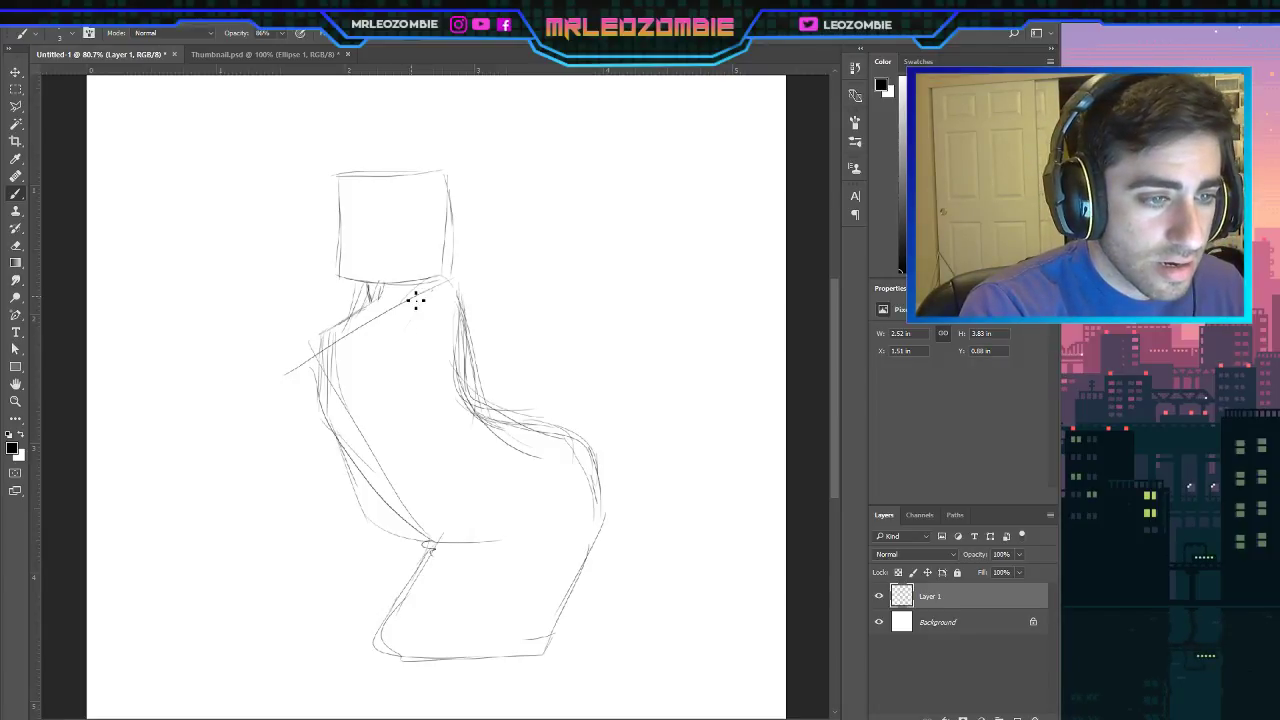
Sketch both edges of the upper arm running diagonally from the shoulder across the torso.
drag(436, 292, 342, 384)
drag(398, 306, 316, 394)
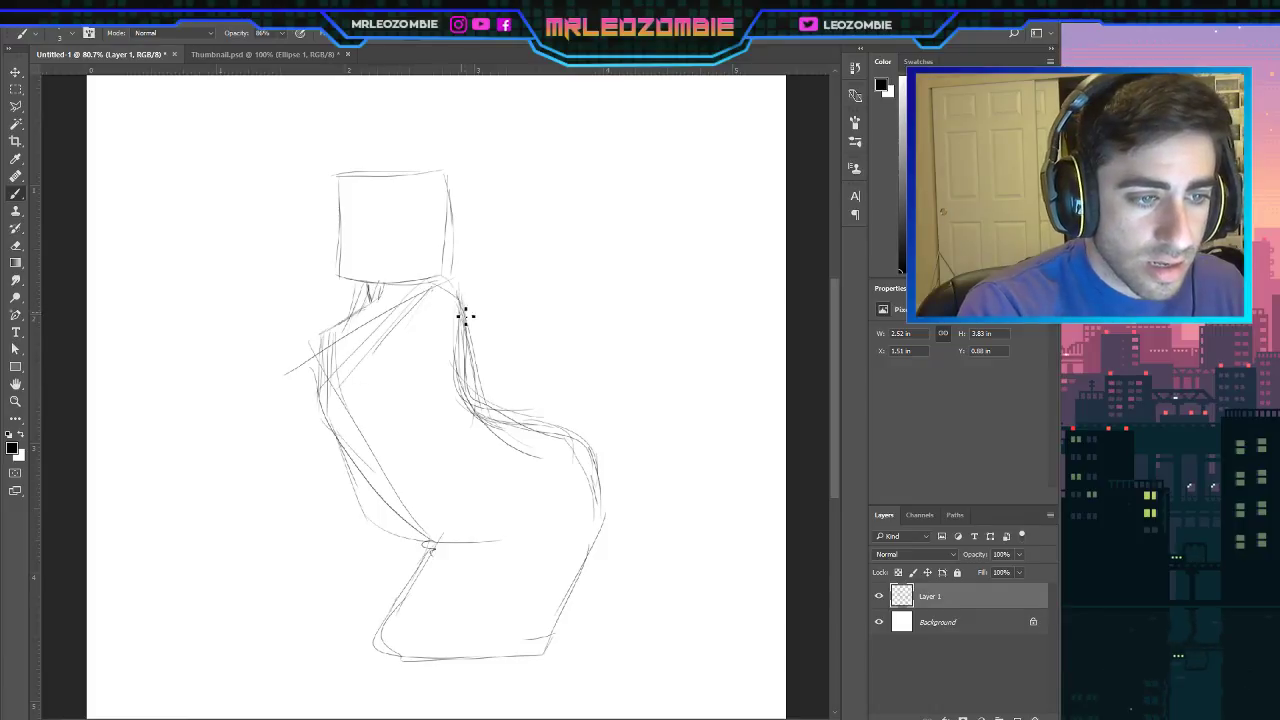
drag(472, 332, 466, 362)
drag(464, 308, 426, 422)
drag(446, 374, 410, 444)
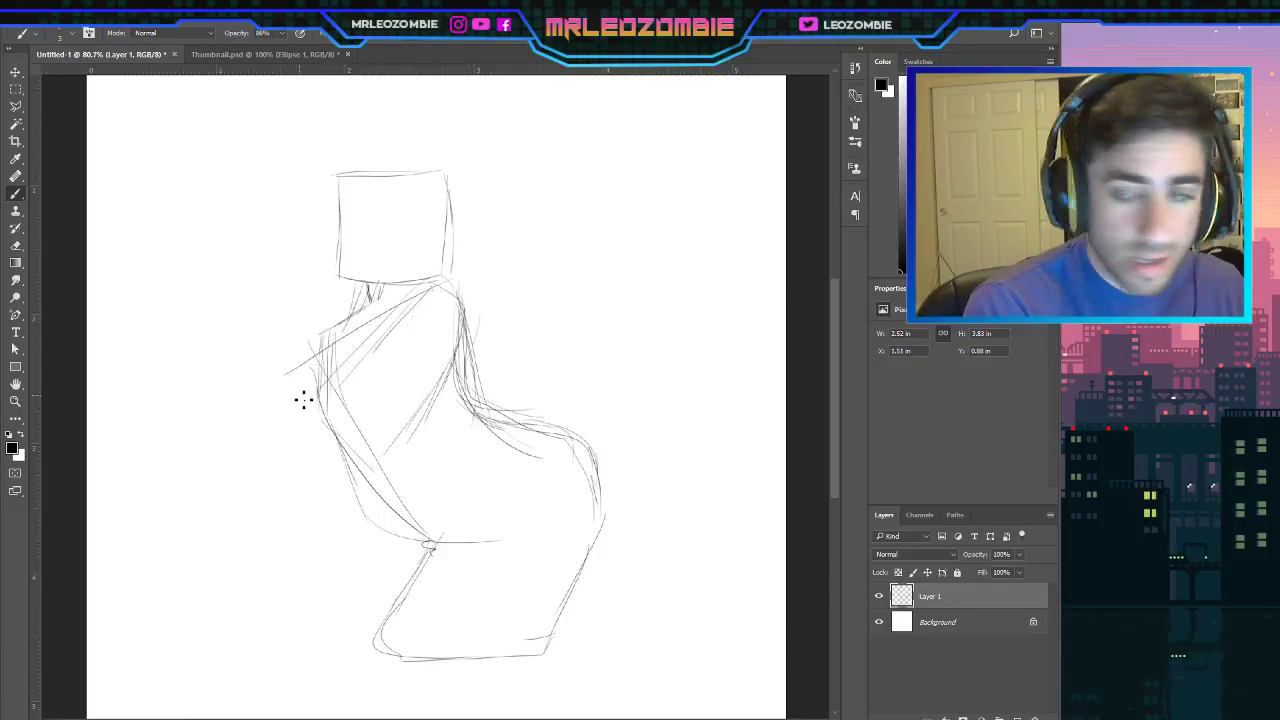
Extend the arm beyond the chest into a large rounded block shape and reinforce its outline.
drag(318, 398, 238, 380)
mouse_move(256, 390)
mouse_down()
mouse_move(201, 369)
mouse_move(208, 389)
mouse_move(181, 362)
mouse_move(162, 384)
mouse_move(198, 371)
mouse_move(157, 379)
mouse_move(140, 457)
mouse_move(162, 513)
mouse_up()
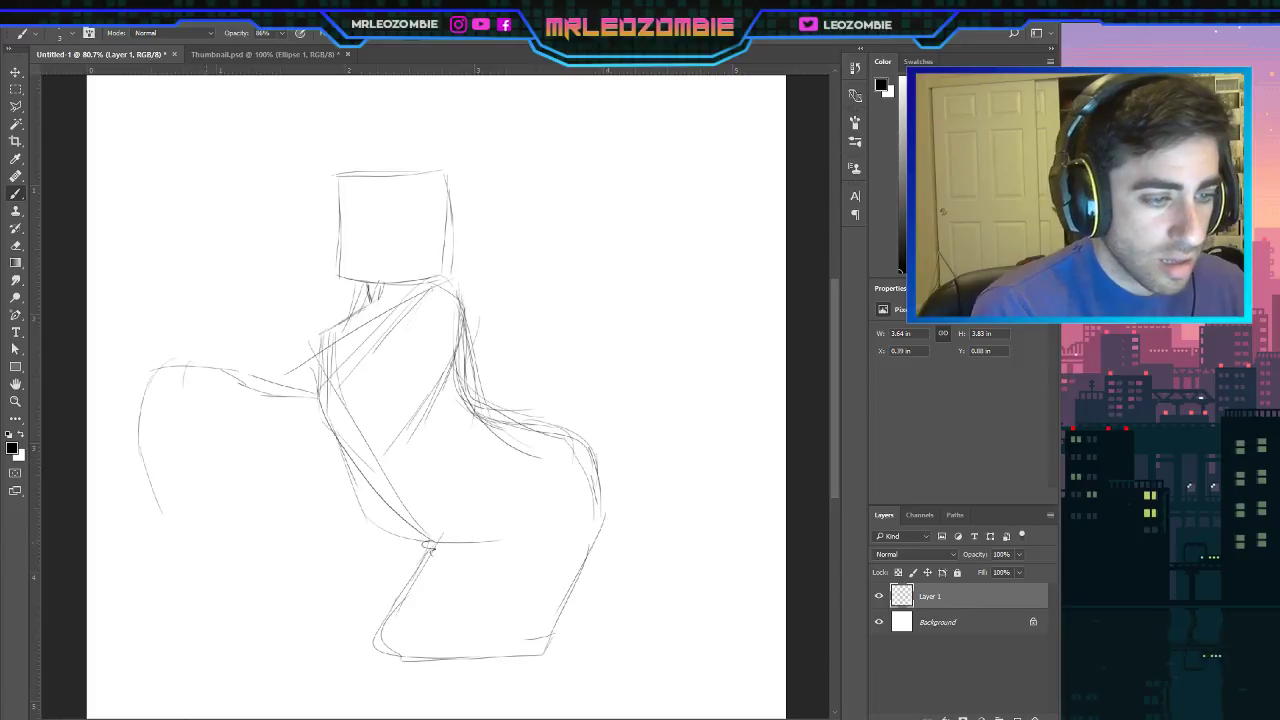
mouse_move(152, 380)
mouse_down()
mouse_move(168, 513)
mouse_move(225, 522)
mouse_move(265, 487)
mouse_up()
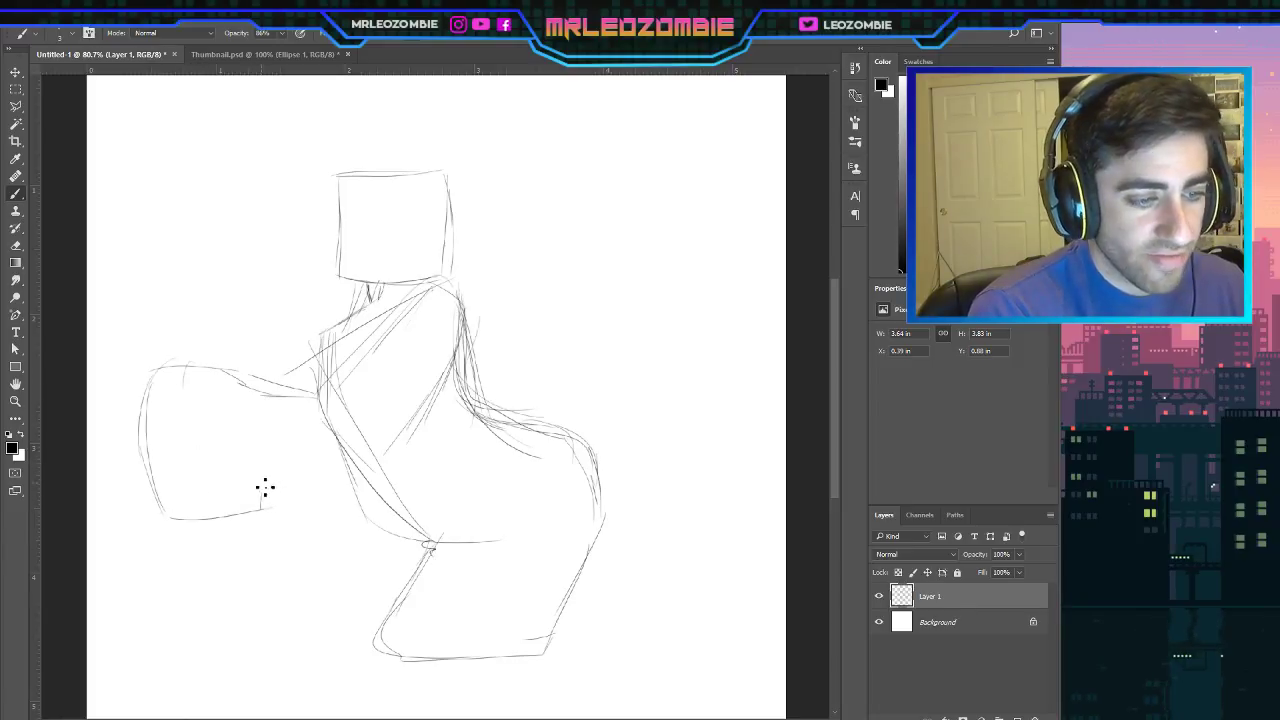
mouse_move(284, 378)
mouse_down()
mouse_move(233, 362)
mouse_move(182, 360)
mouse_up()
drag(168, 372, 174, 438)
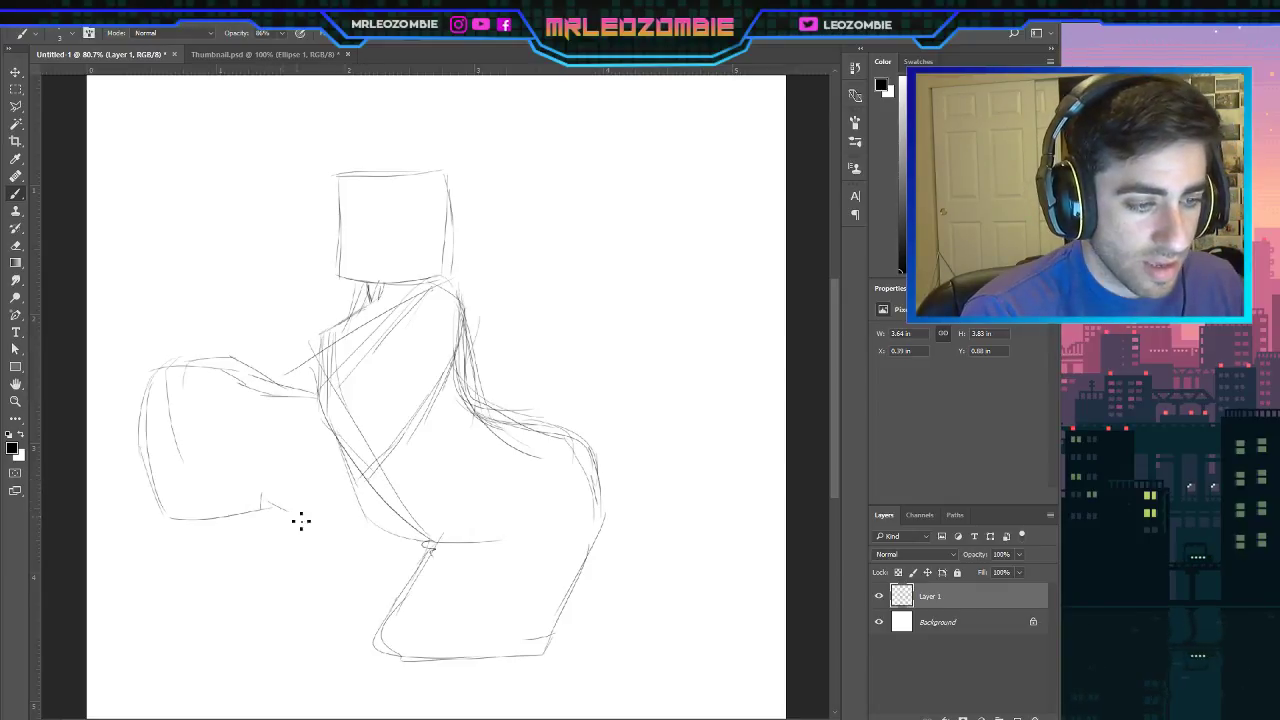
drag(305, 512, 368, 480)
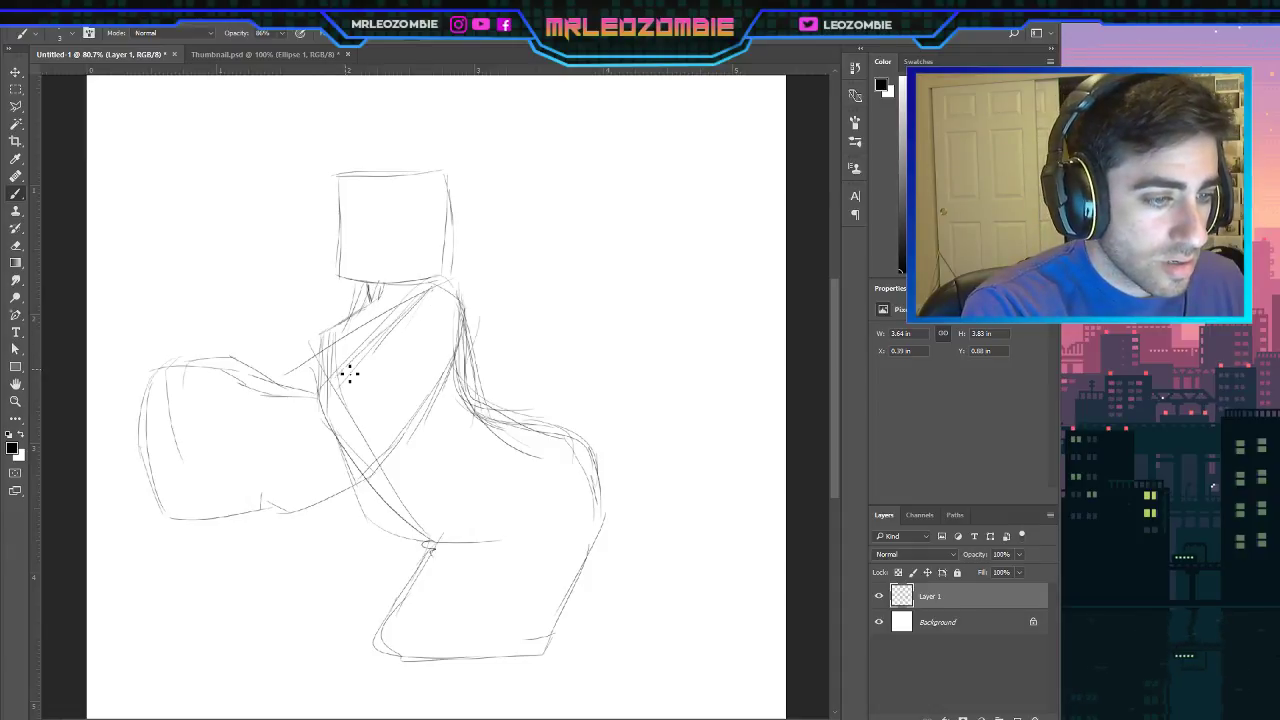
mouse_move(470, 372)
mouse_down()
mouse_move(352, 491)
mouse_move(367, 497)
mouse_move(269, 518)
mouse_move(282, 513)
mouse_move(267, 507)
mouse_move(258, 525)
mouse_move(197, 537)
mouse_move(224, 516)
mouse_move(197, 527)
mouse_move(146, 462)
mouse_up()
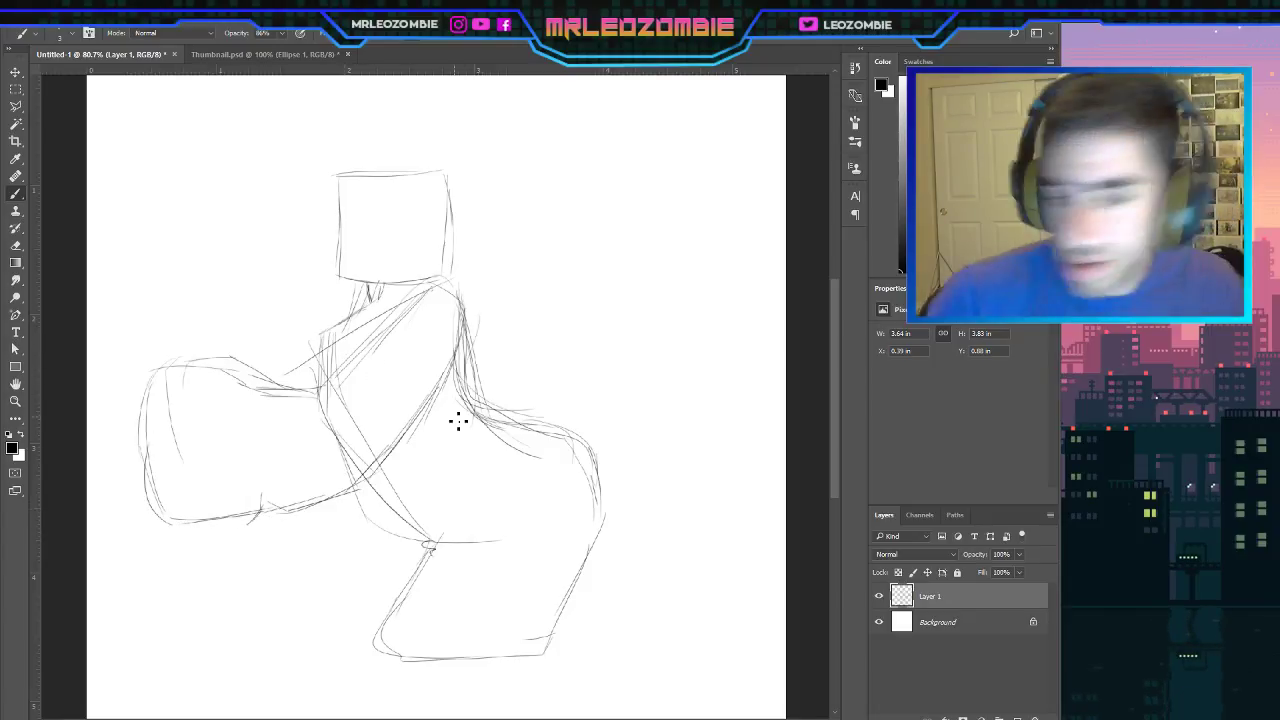
Outline the large arm and shoulder with the Polygonal Lasso, shift the selection slightly down, and clear the selection.
click(20, 108)
click(476, 313)
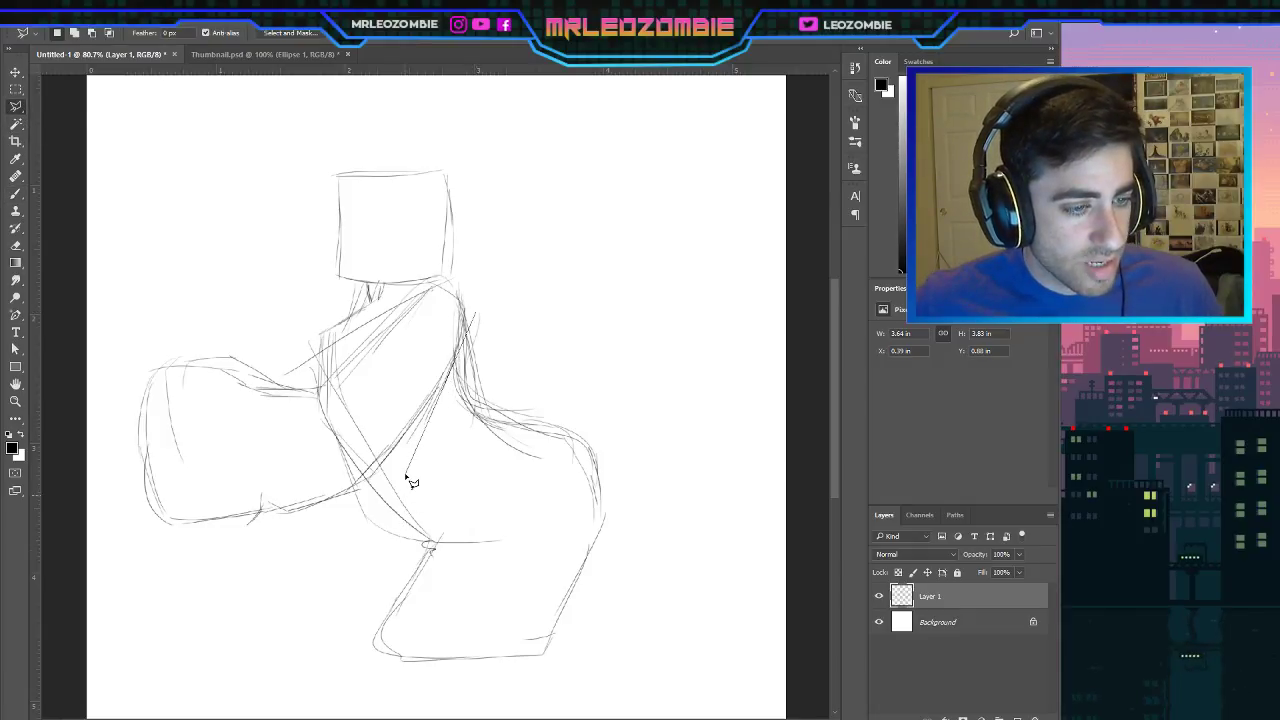
click(292, 524)
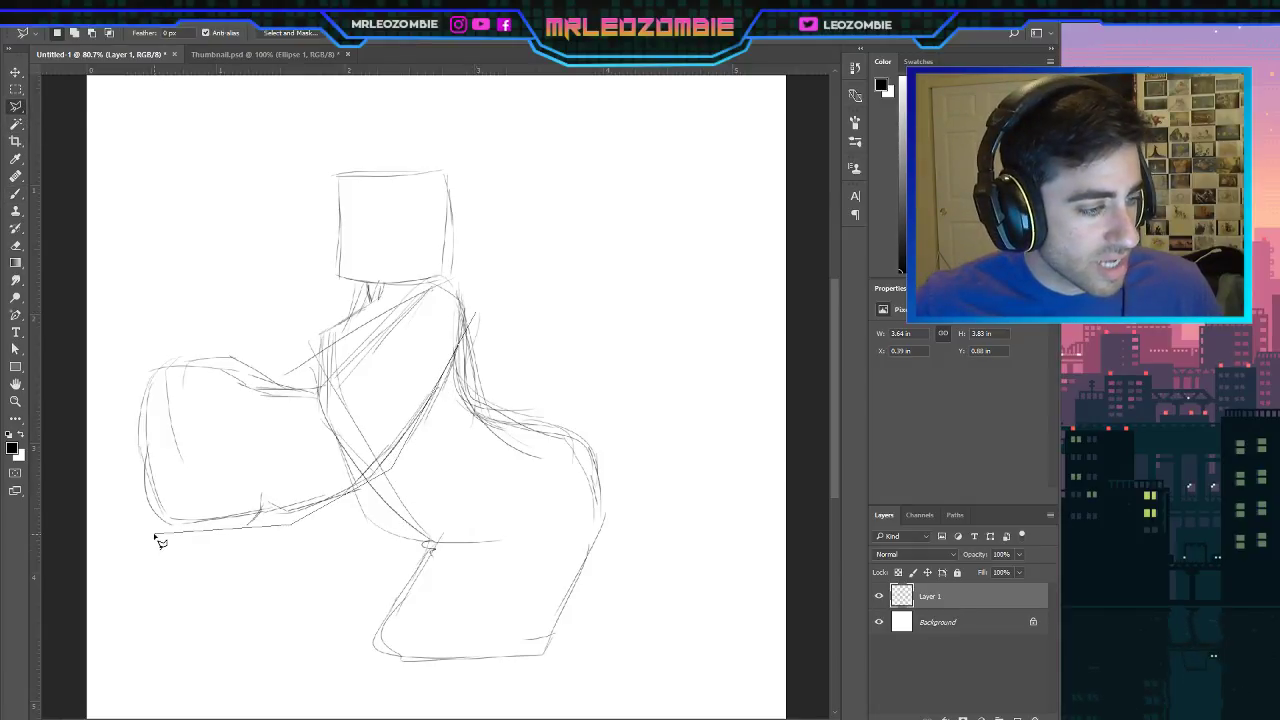
click(153, 532)
click(108, 462)
click(135, 368)
click(183, 338)
click(271, 356)
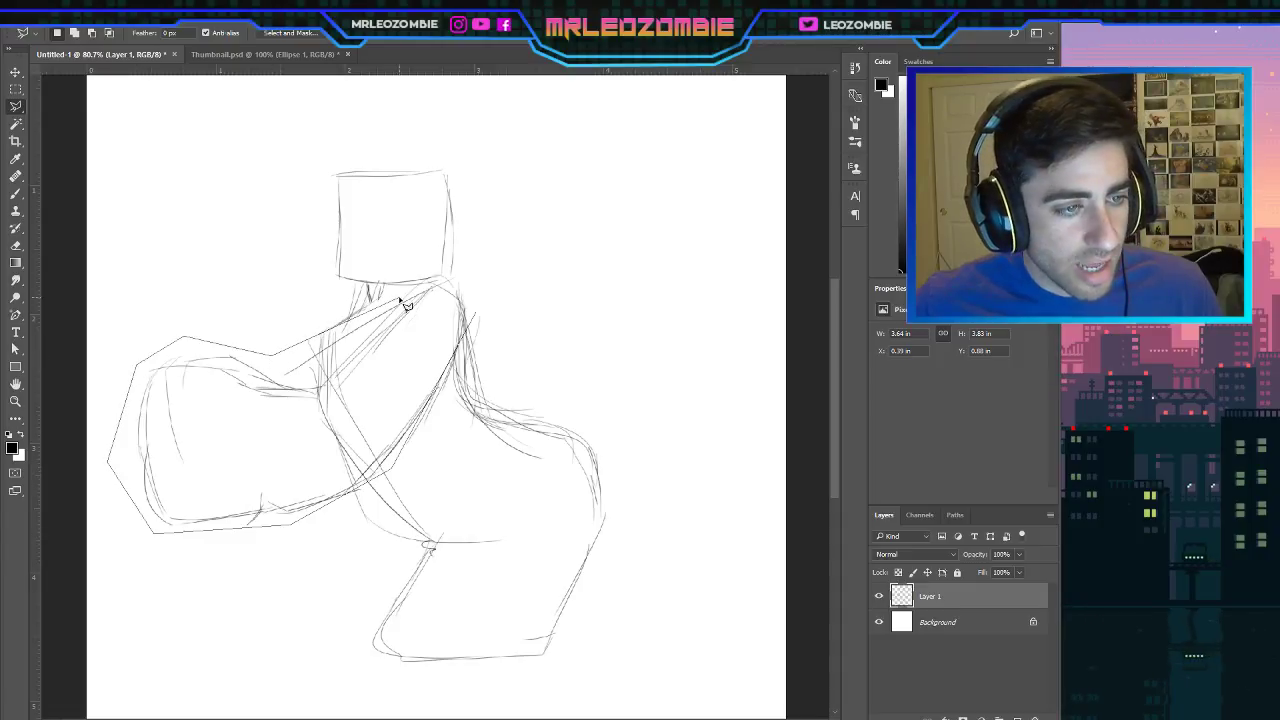
click(470, 290)
click(472, 314)
click(15, 71)
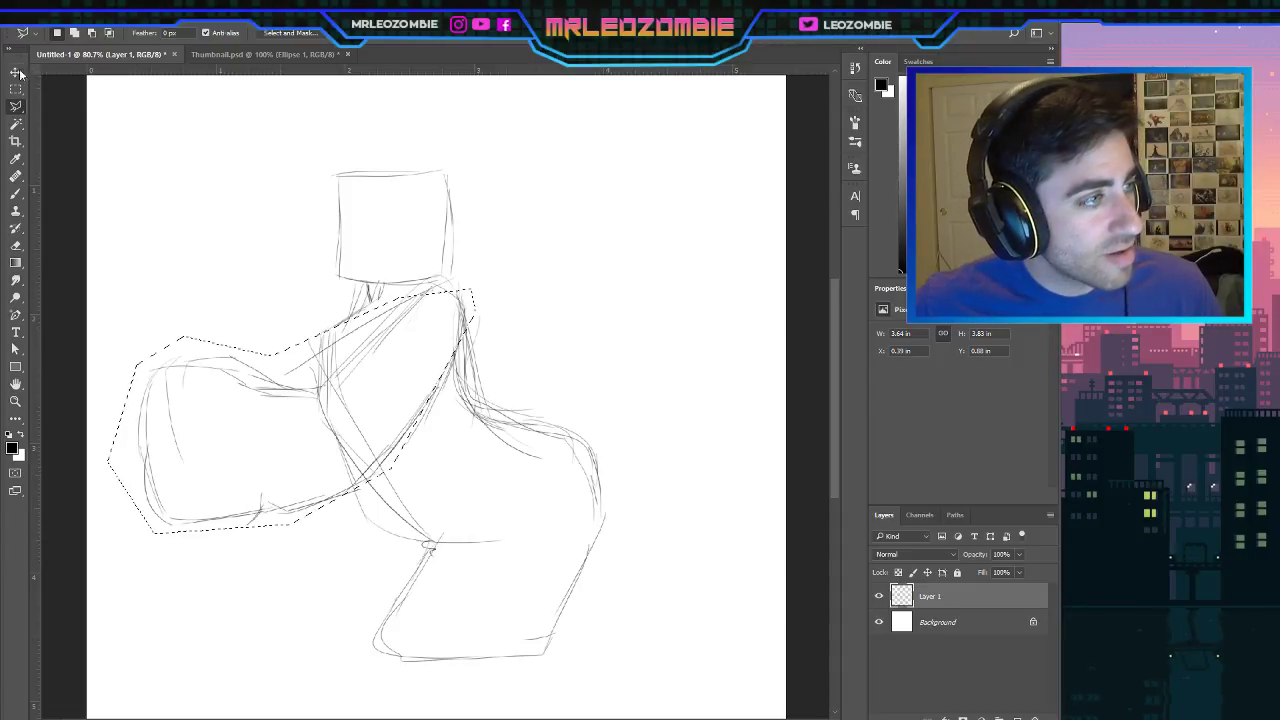
drag(397, 381, 399, 401)
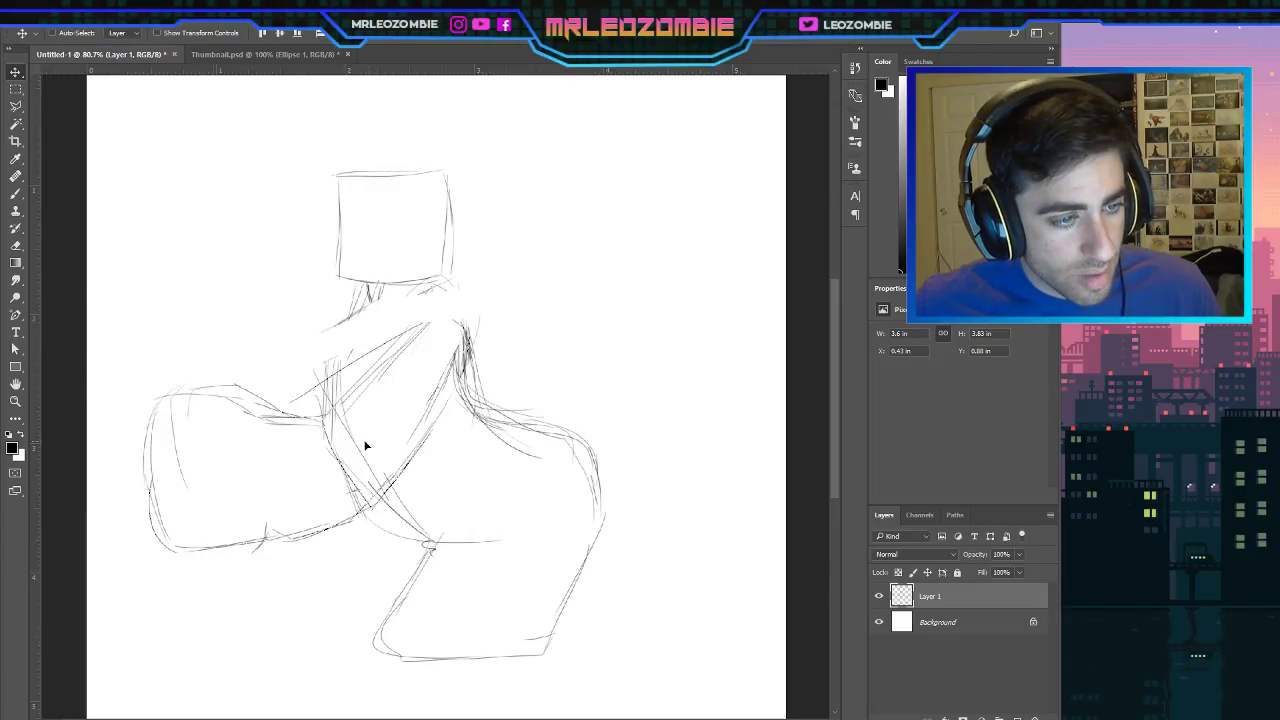
mouse_move(360, 442)
mouse_down()
mouse_move(353, 401)
mouse_move(352, 413)
mouse_up()
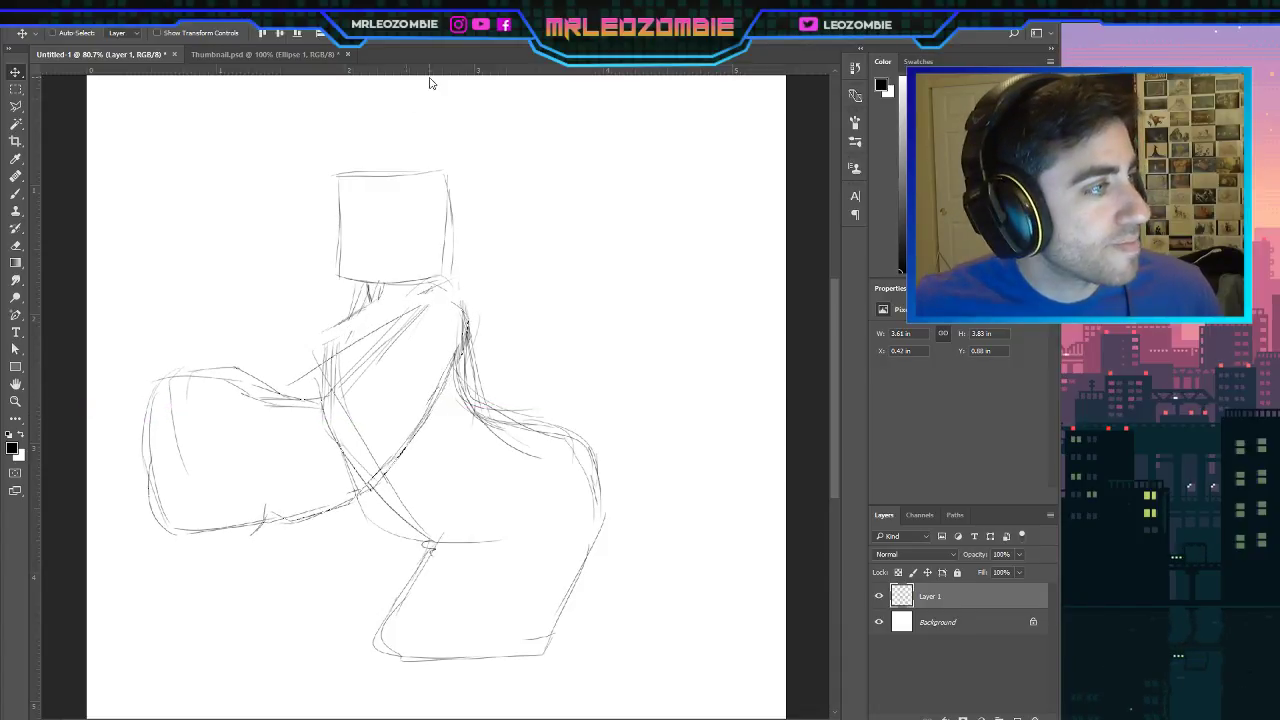
click(15, 89)
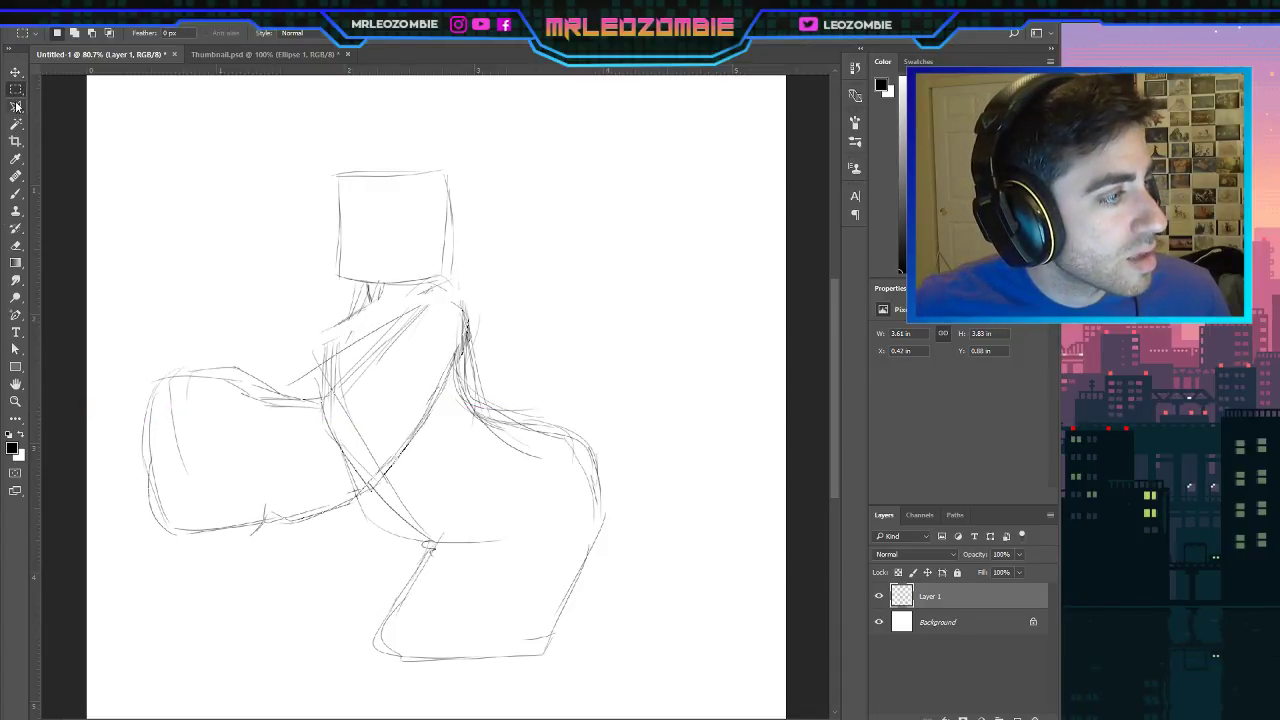
Round off the top of the shoulder with the brush and sketch a second fist block above the large arm, joined to the chest.
click(15, 193)
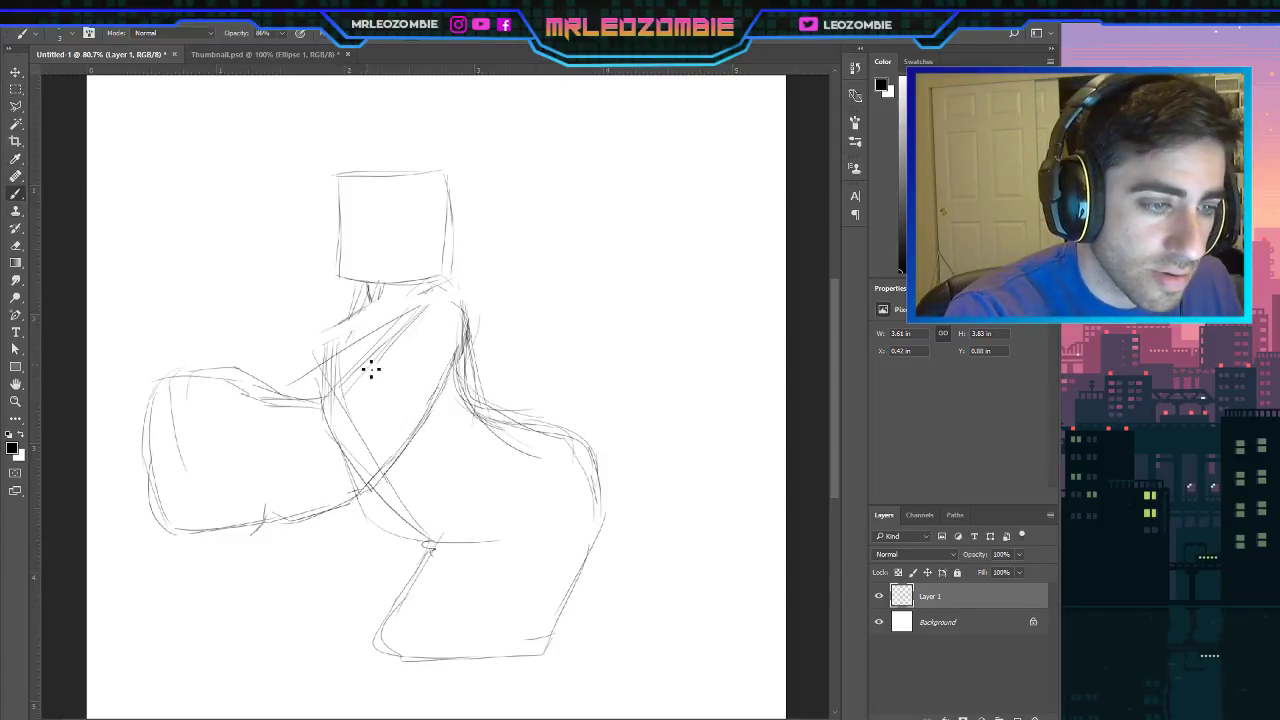
drag(443, 309, 432, 317)
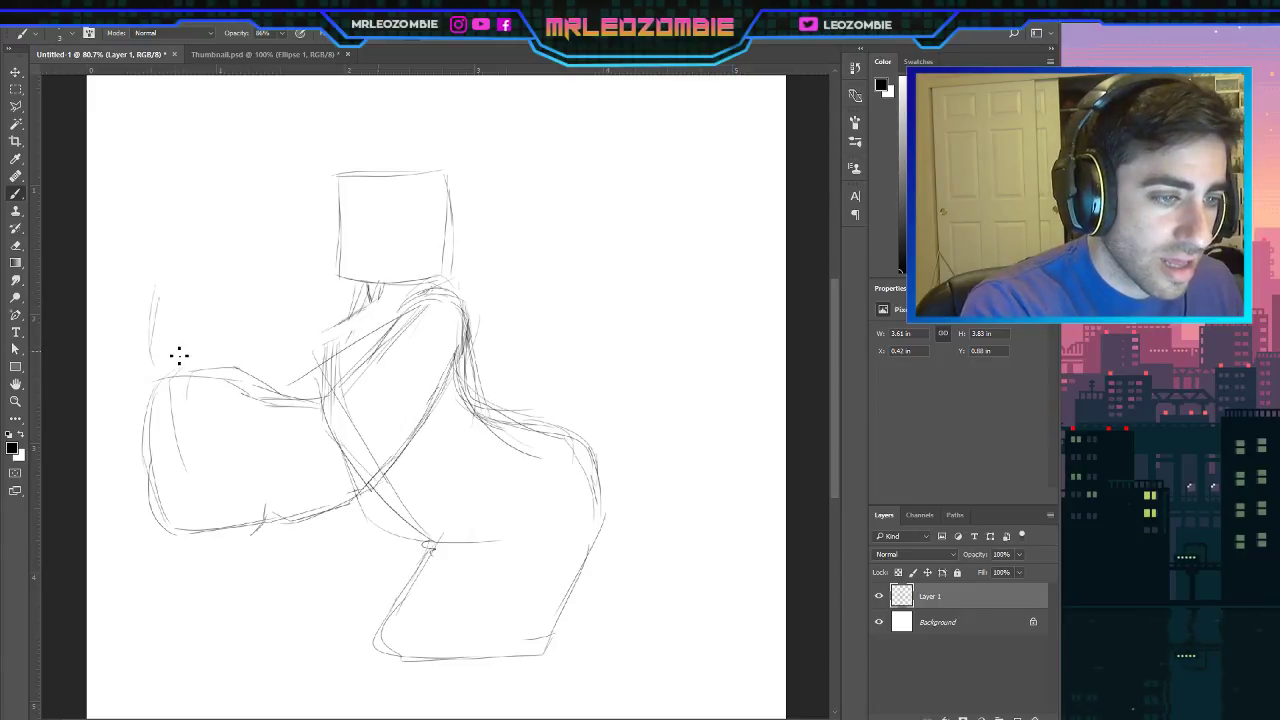
mouse_move(160, 289)
mouse_down()
mouse_move(176, 274)
mouse_move(248, 276)
mouse_up()
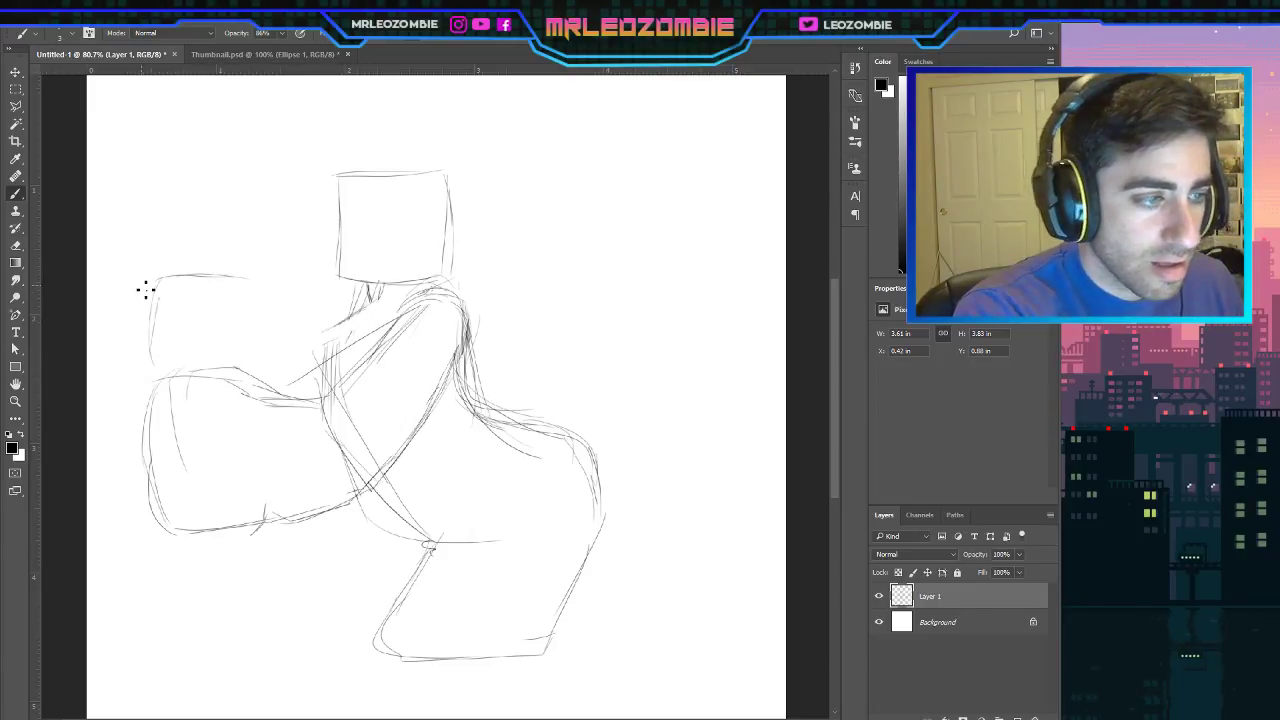
mouse_move(146, 289)
mouse_down()
mouse_move(287, 275)
mouse_move(302, 286)
mouse_move(284, 368)
mouse_up()
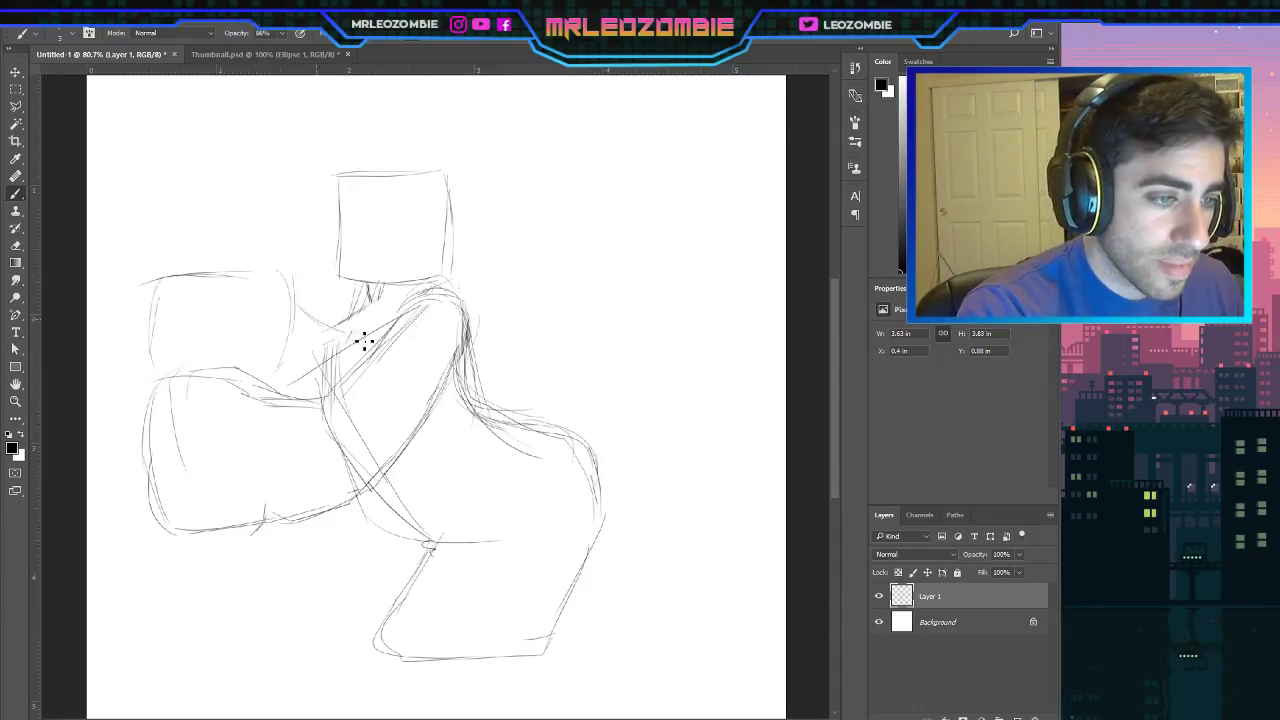
mouse_move(378, 326)
mouse_down()
mouse_move(371, 314)
mouse_move(326, 343)
mouse_move(306, 378)
mouse_up()
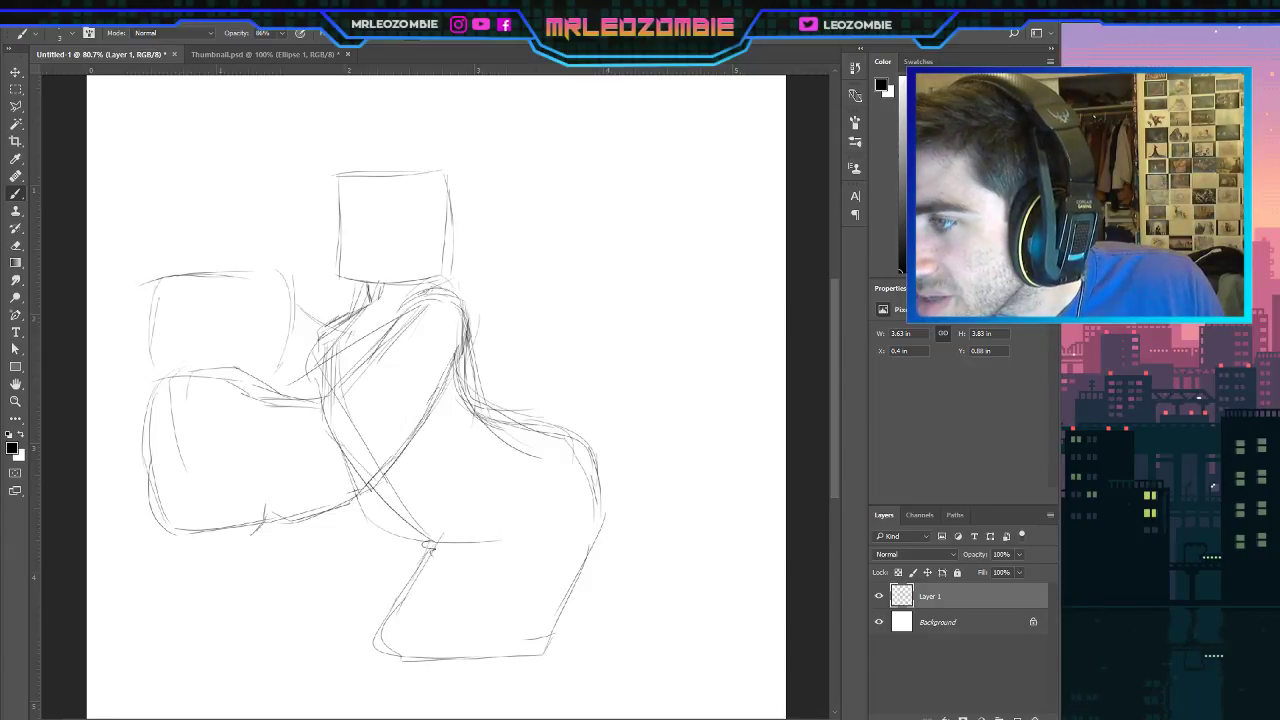
Darken the line from neck to chest with overlapping strokes and reinforce the outlines of the second wrist and the large arm.
drag(366, 296, 338, 326)
drag(356, 306, 326, 350)
drag(358, 306, 314, 364)
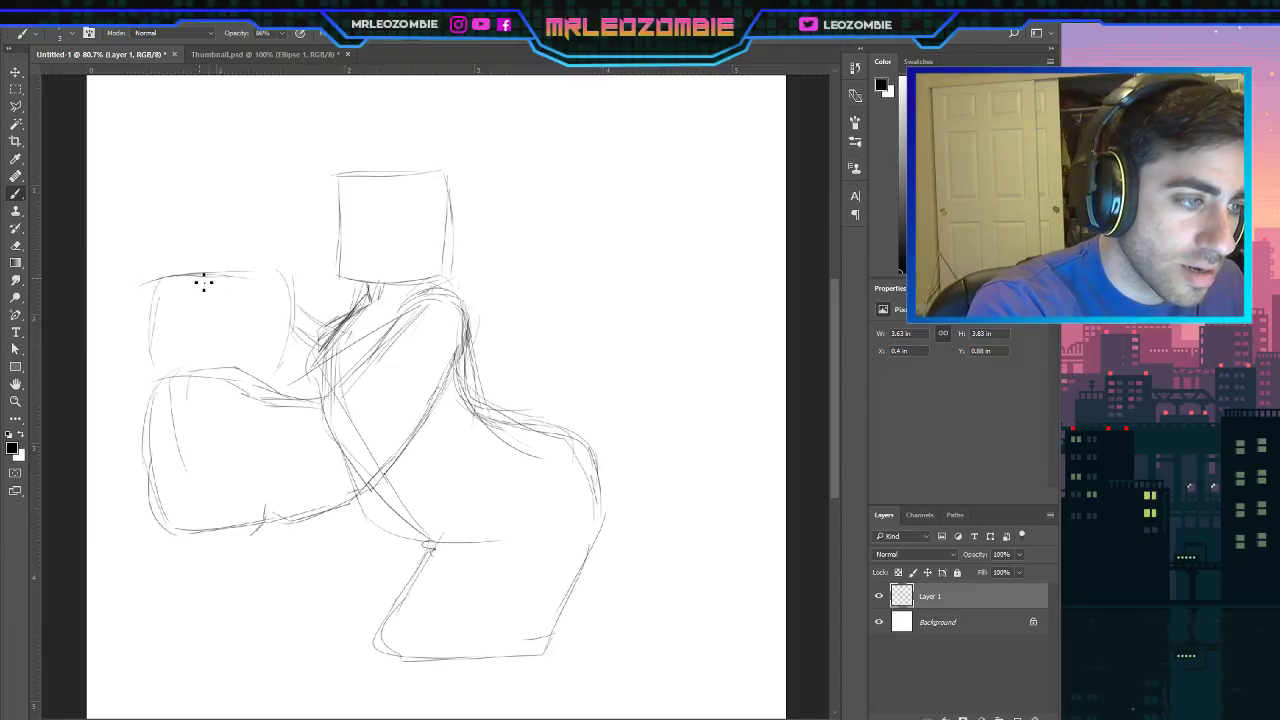
mouse_move(292, 291)
mouse_down()
mouse_move(310, 370)
mouse_move(284, 396)
mouse_move(238, 376)
mouse_move(202, 384)
mouse_move(271, 395)
mouse_move(205, 385)
mouse_move(159, 400)
mouse_move(148, 451)
mouse_move(163, 535)
mouse_up()
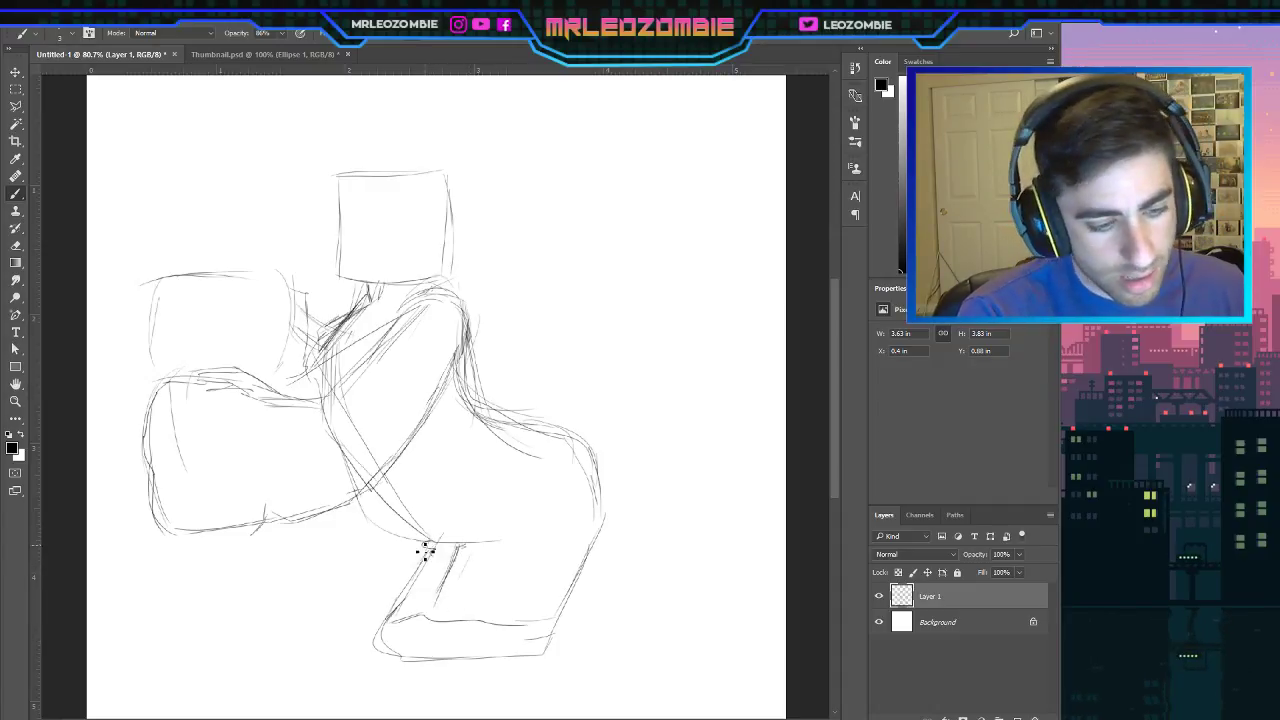
Sketch the far leg and both feet beneath the waist, and reinforce the belly line.
drag(425, 551, 347, 657)
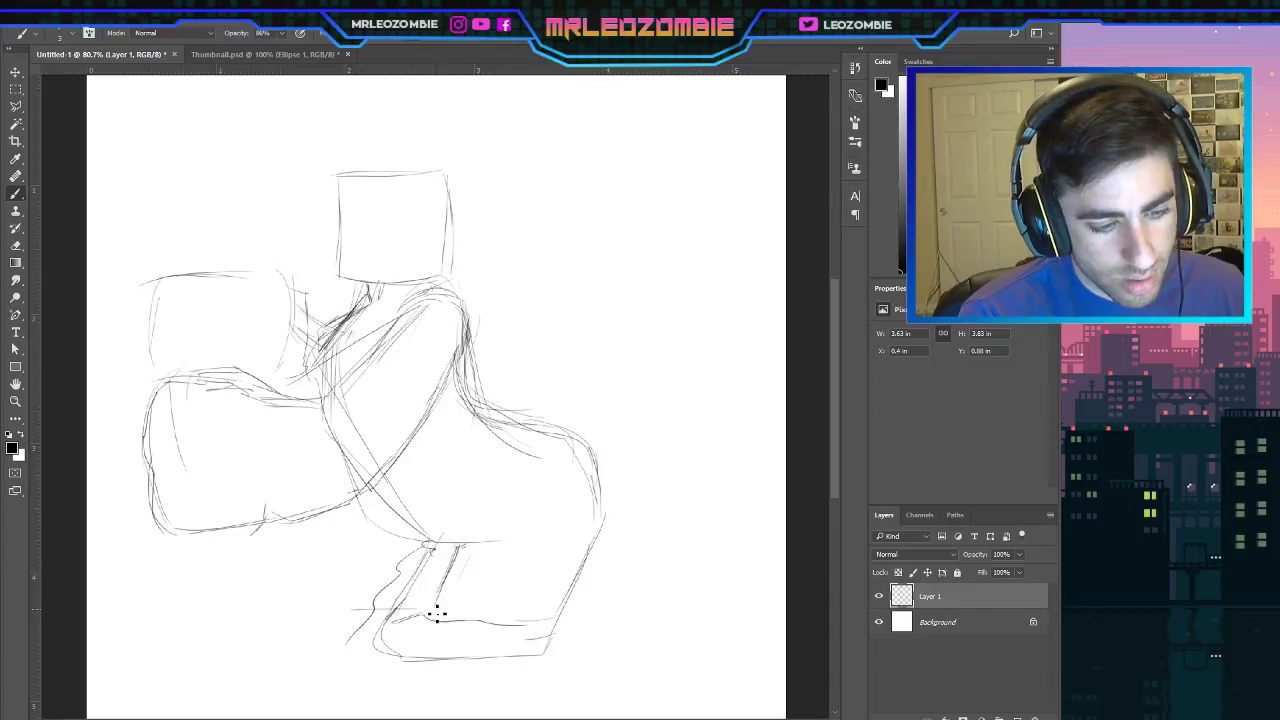
drag(437, 614, 357, 667)
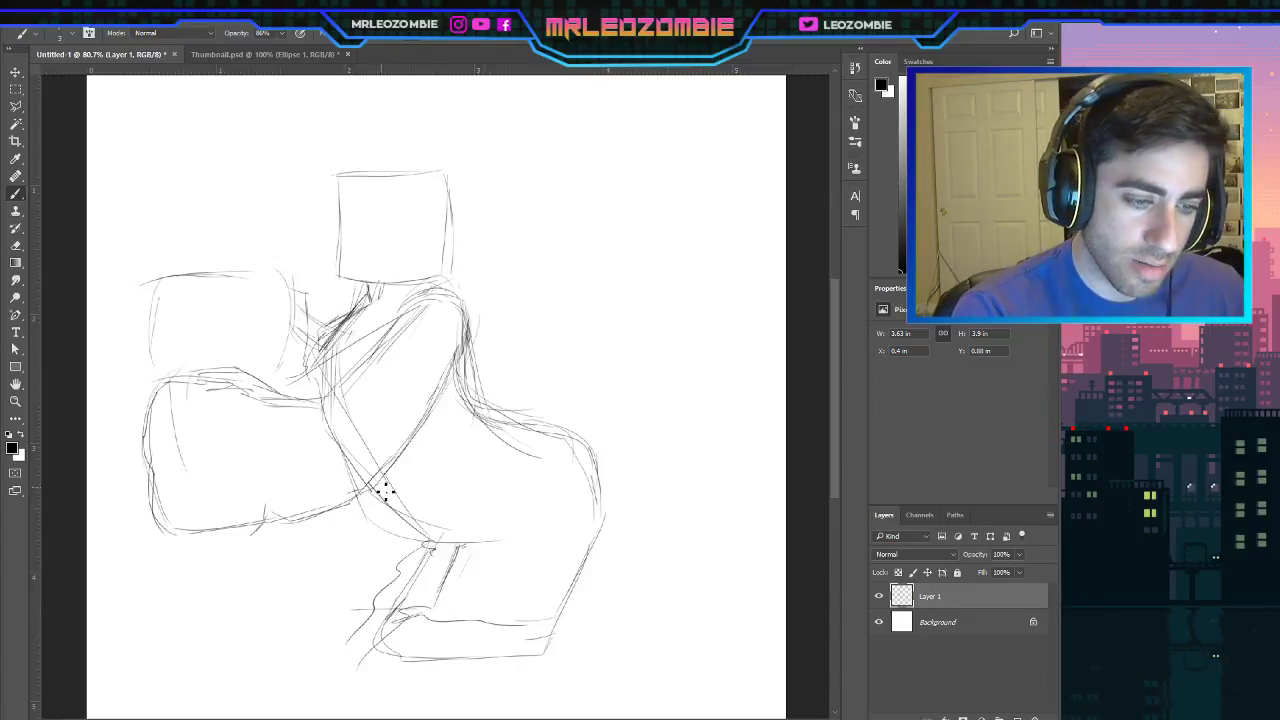
drag(373, 492, 396, 517)
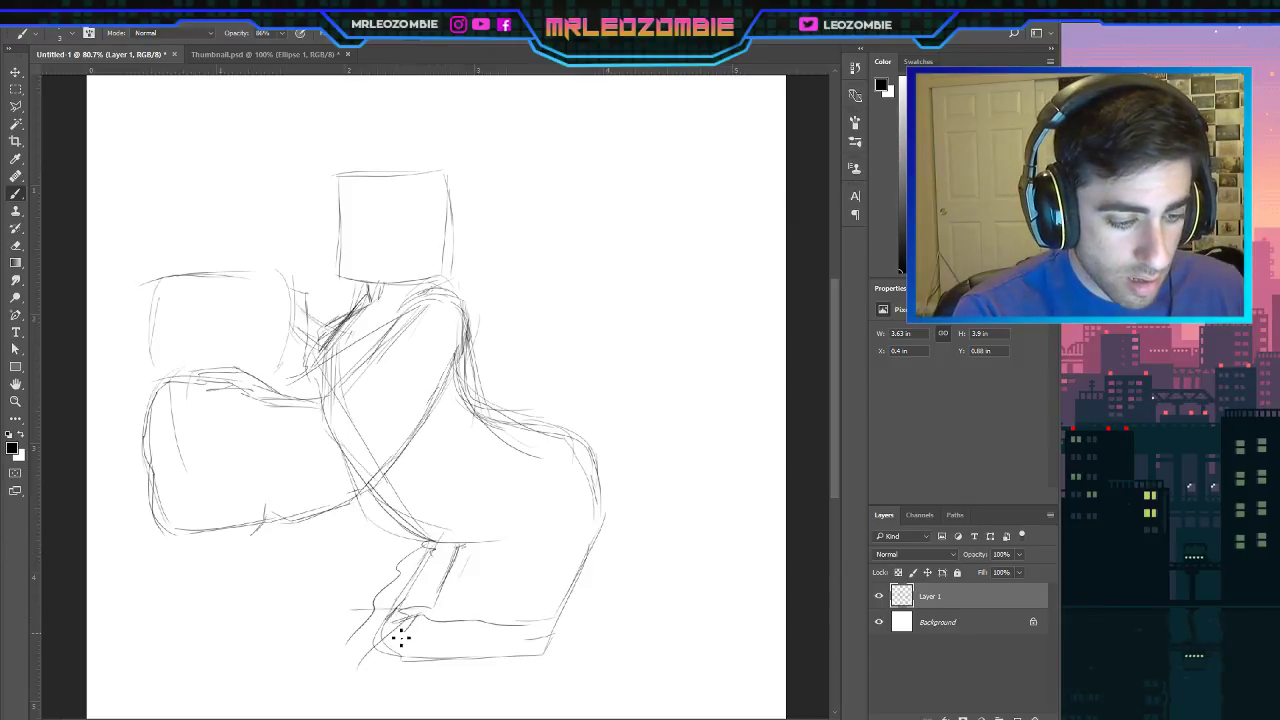
drag(360, 664, 406, 671)
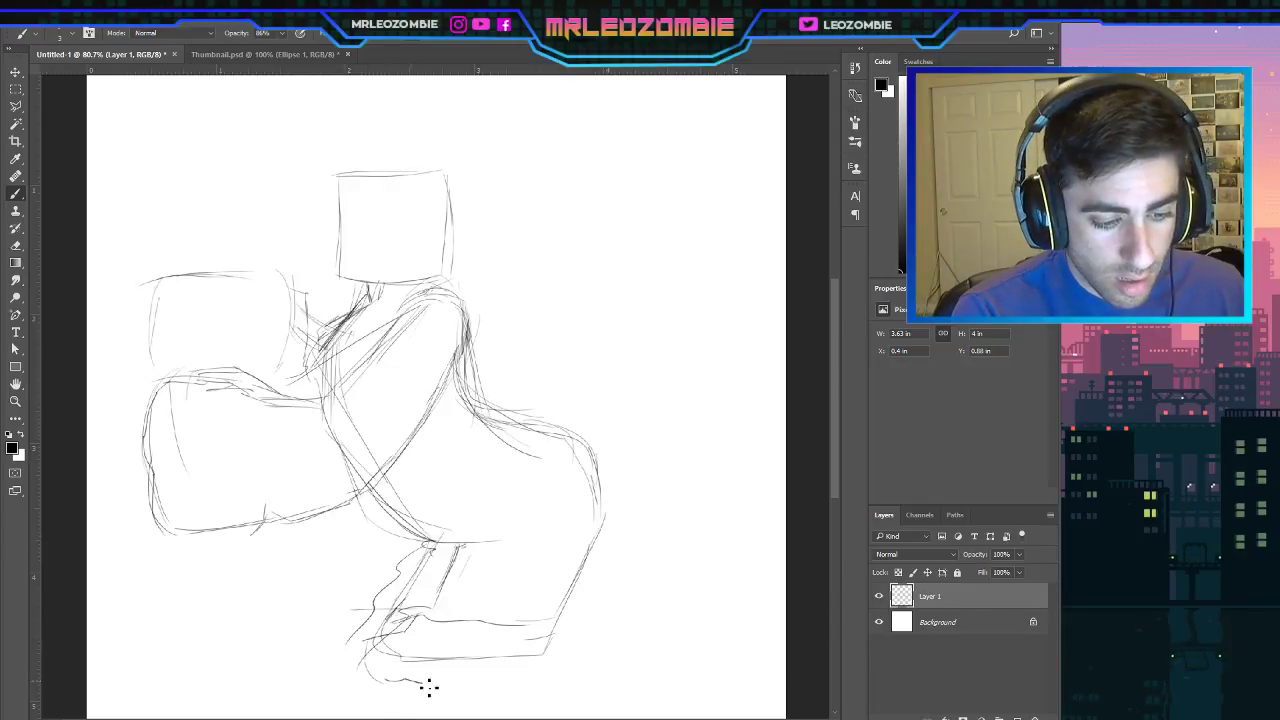
drag(555, 628, 523, 683)
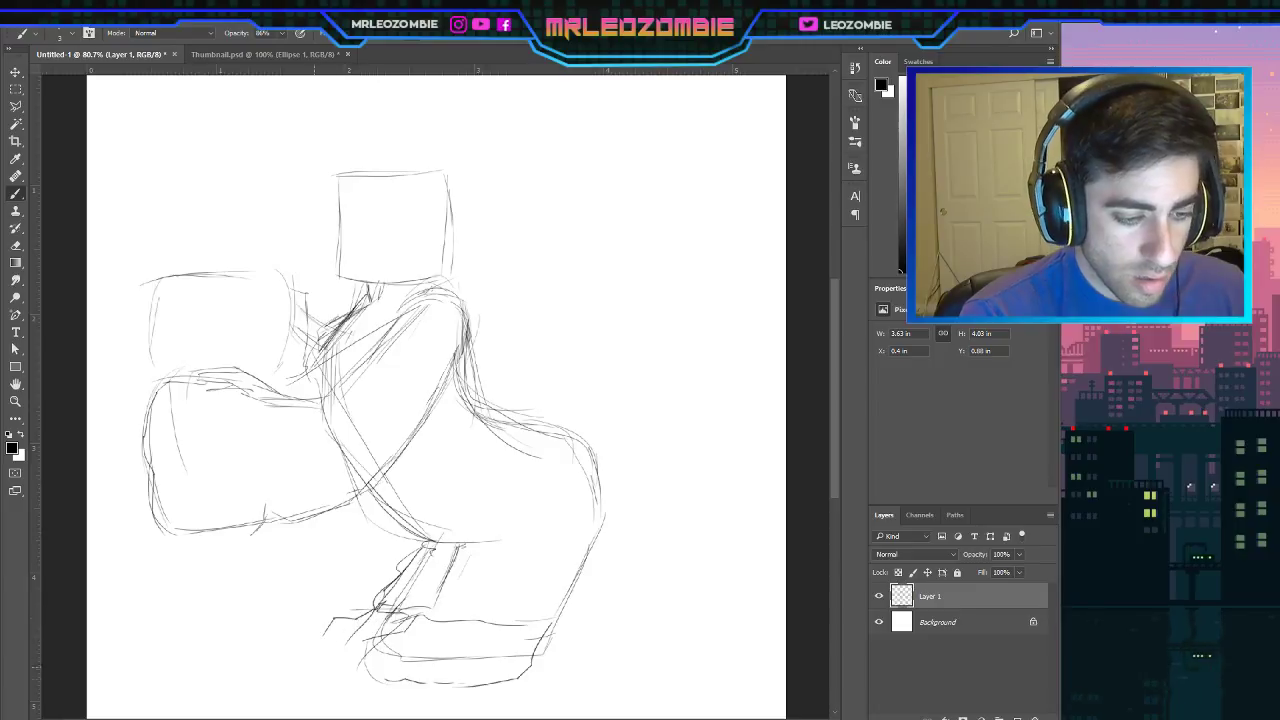
drag(343, 634, 327, 660)
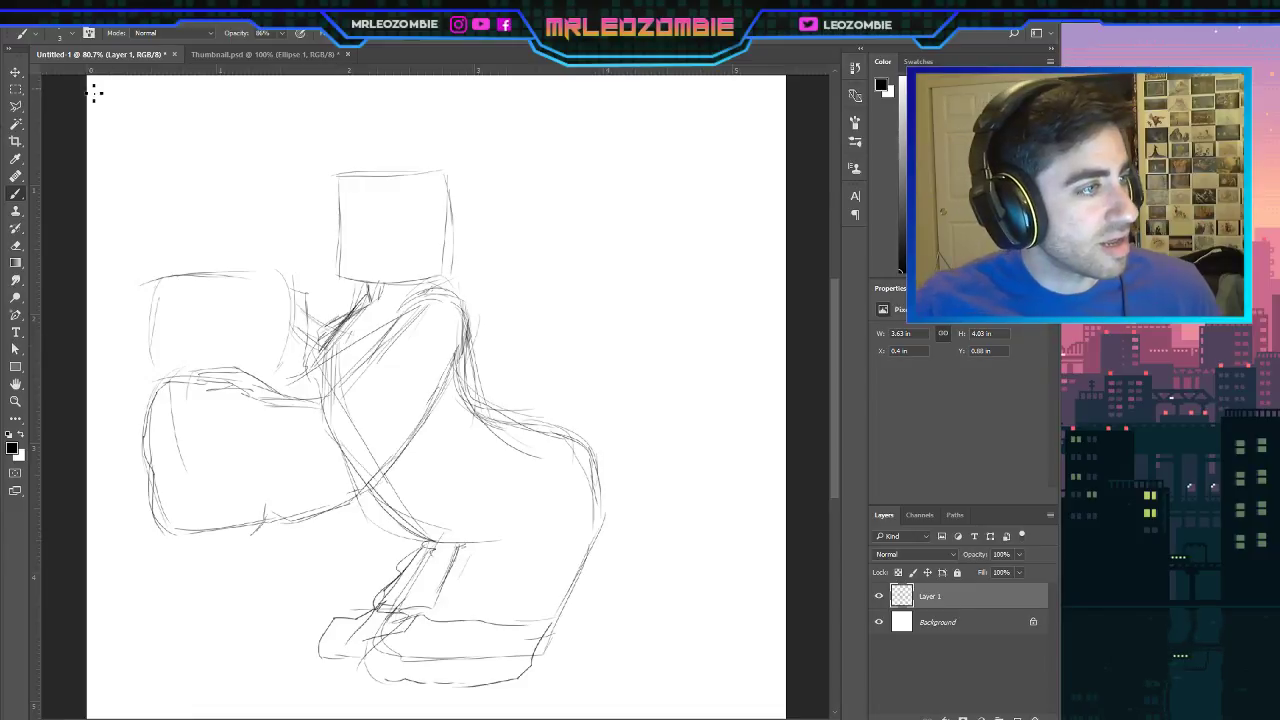
Select the lower legs and feet with a rectangular marquee, nudge them slightly up, and clear the selection.
click(15, 89)
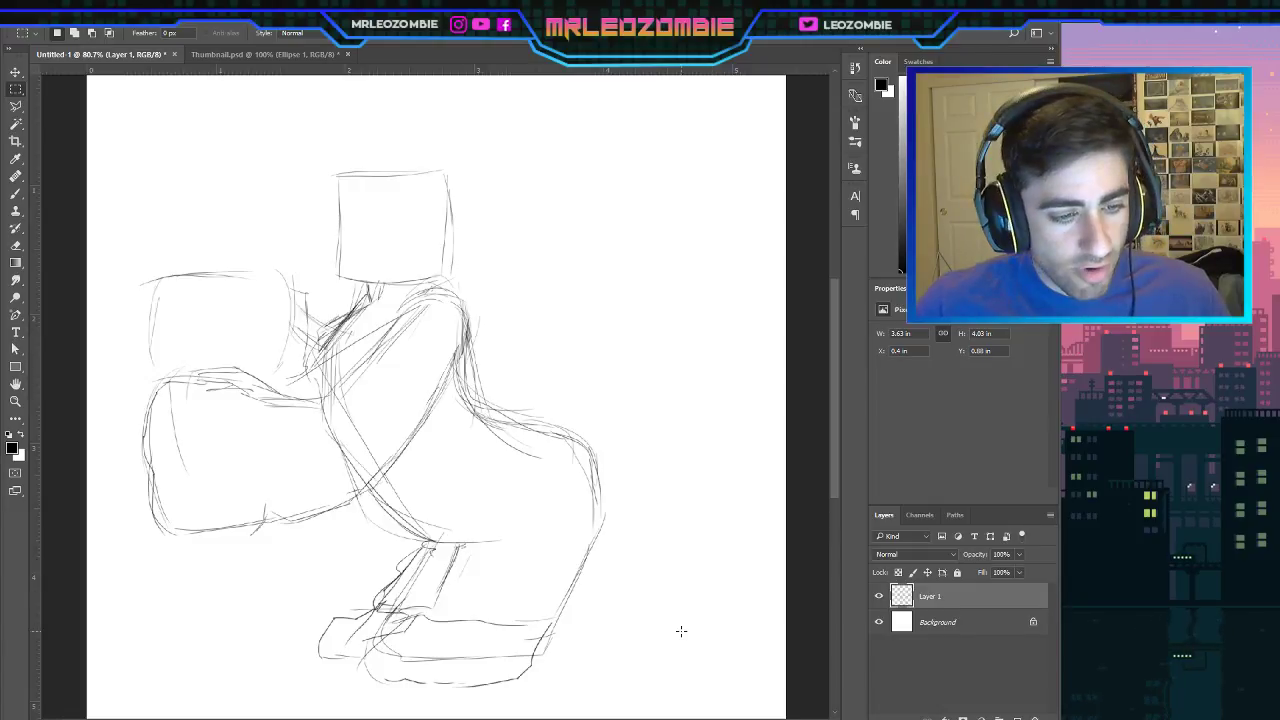
drag(415, 543, 682, 631)
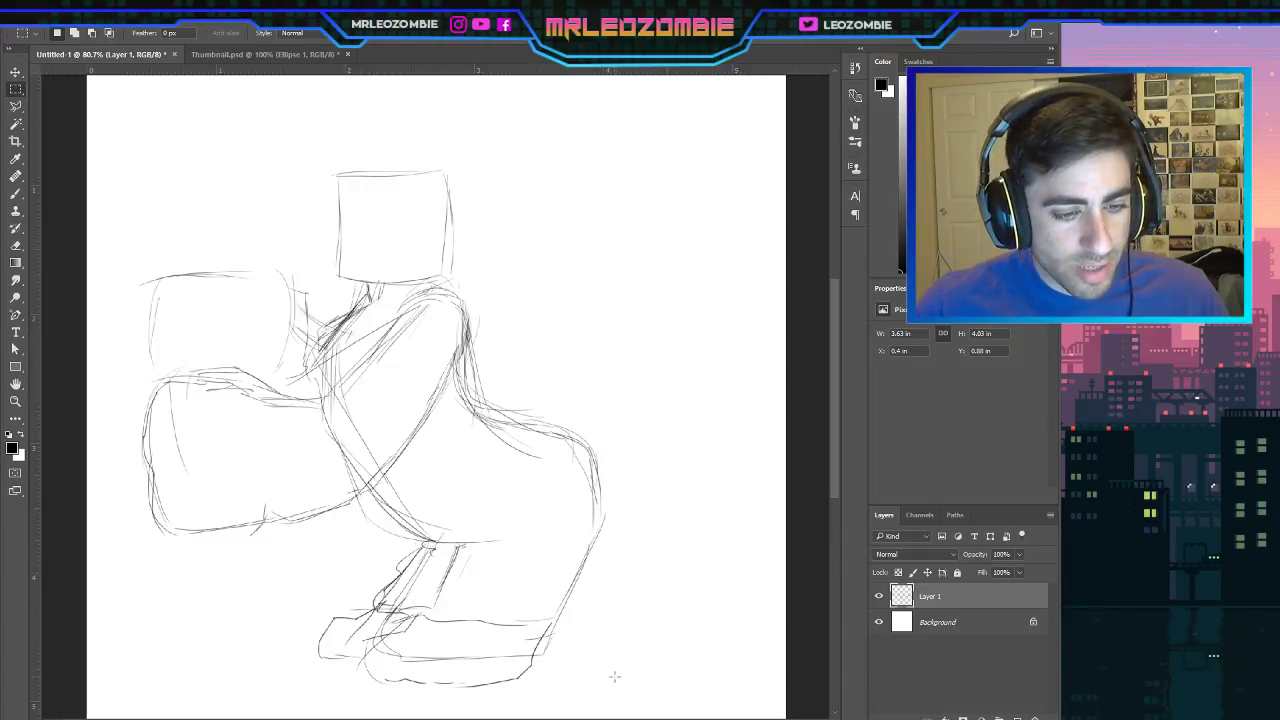
drag(556, 534, 313, 538)
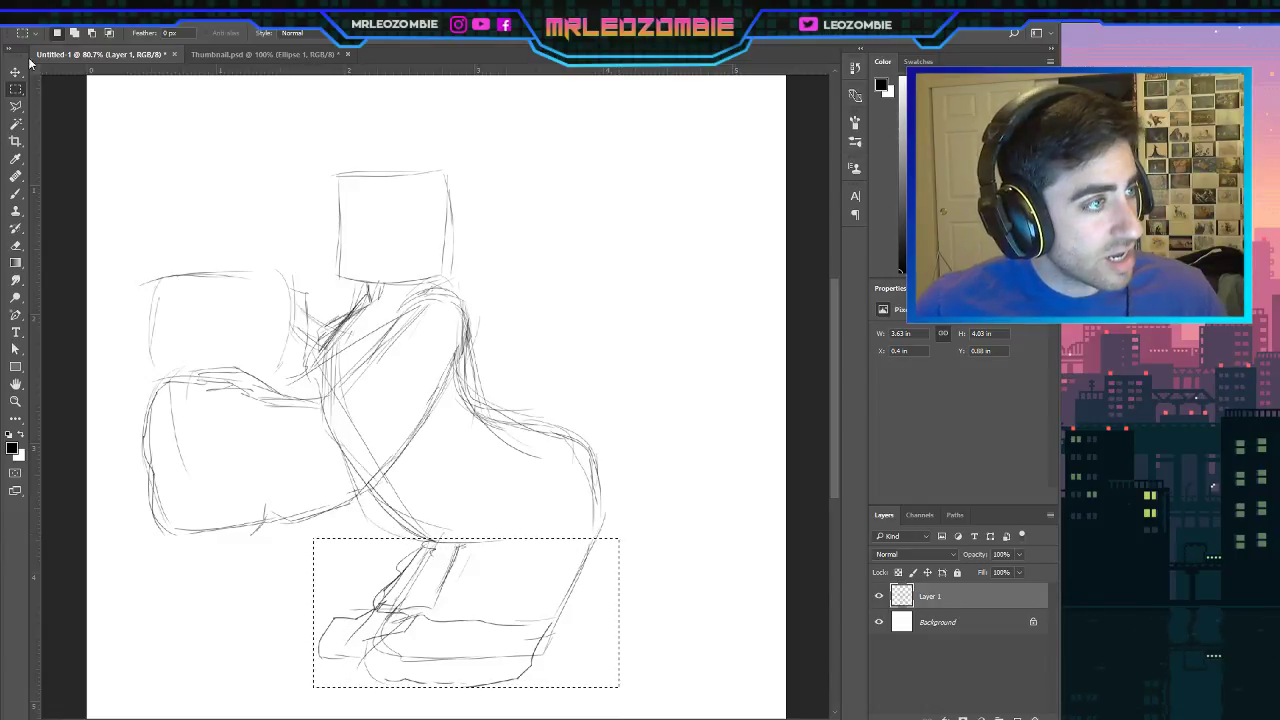
key(v)
mouse_move(560, 591)
mouse_down()
mouse_move(569, 580)
mouse_move(560, 594)
mouse_move(578, 603)
mouse_up()
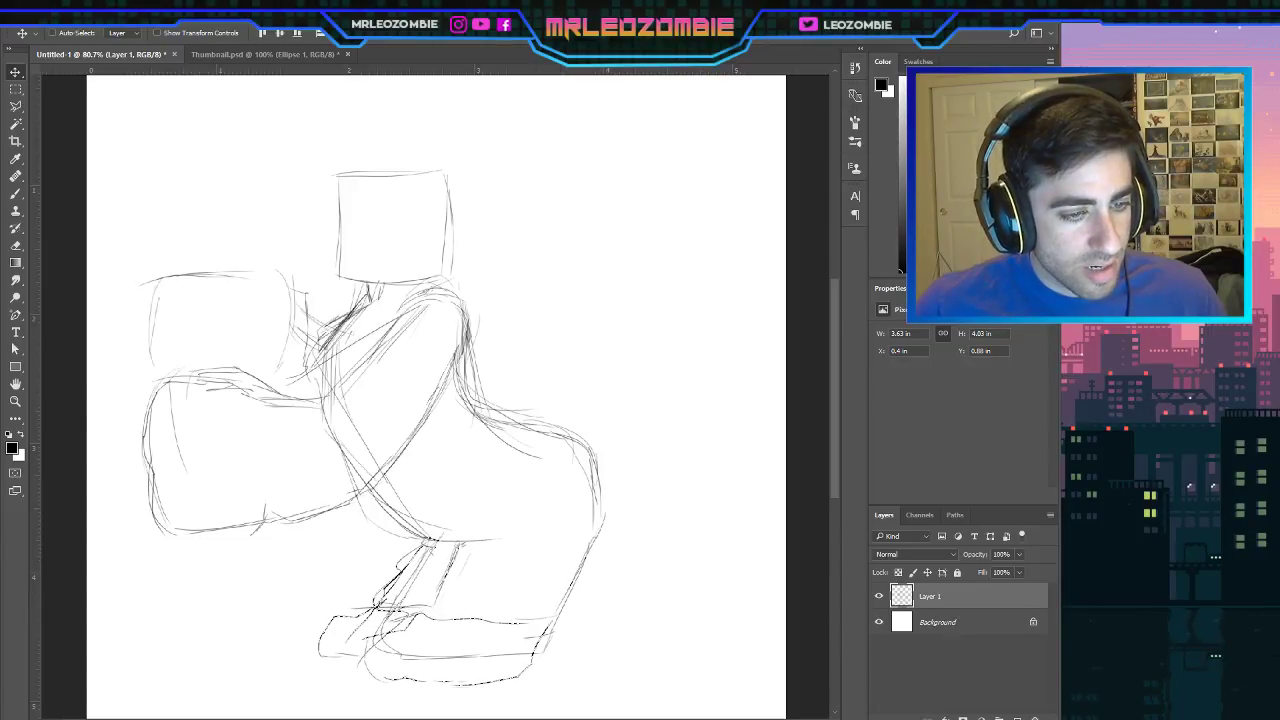
click(16, 89)
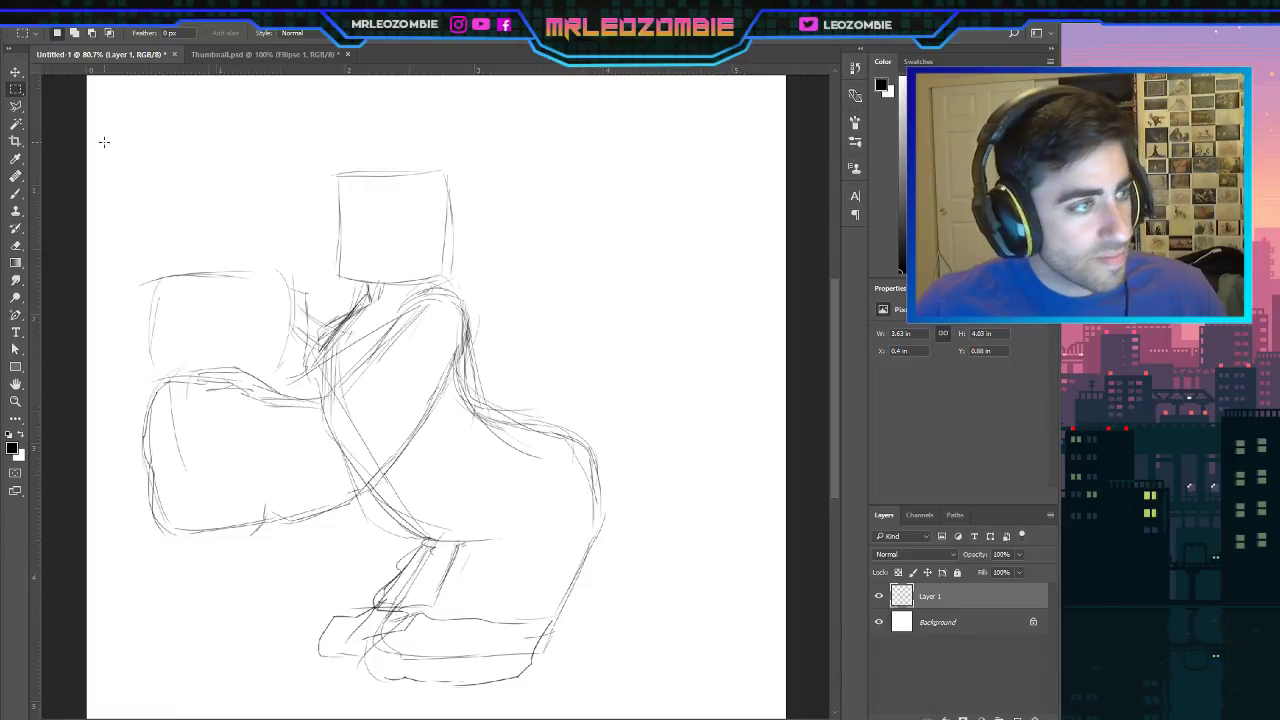
Reinforce the back contour with brush strokes from the shoulder down over the hip and the rear of the upper leg.
click(16, 193)
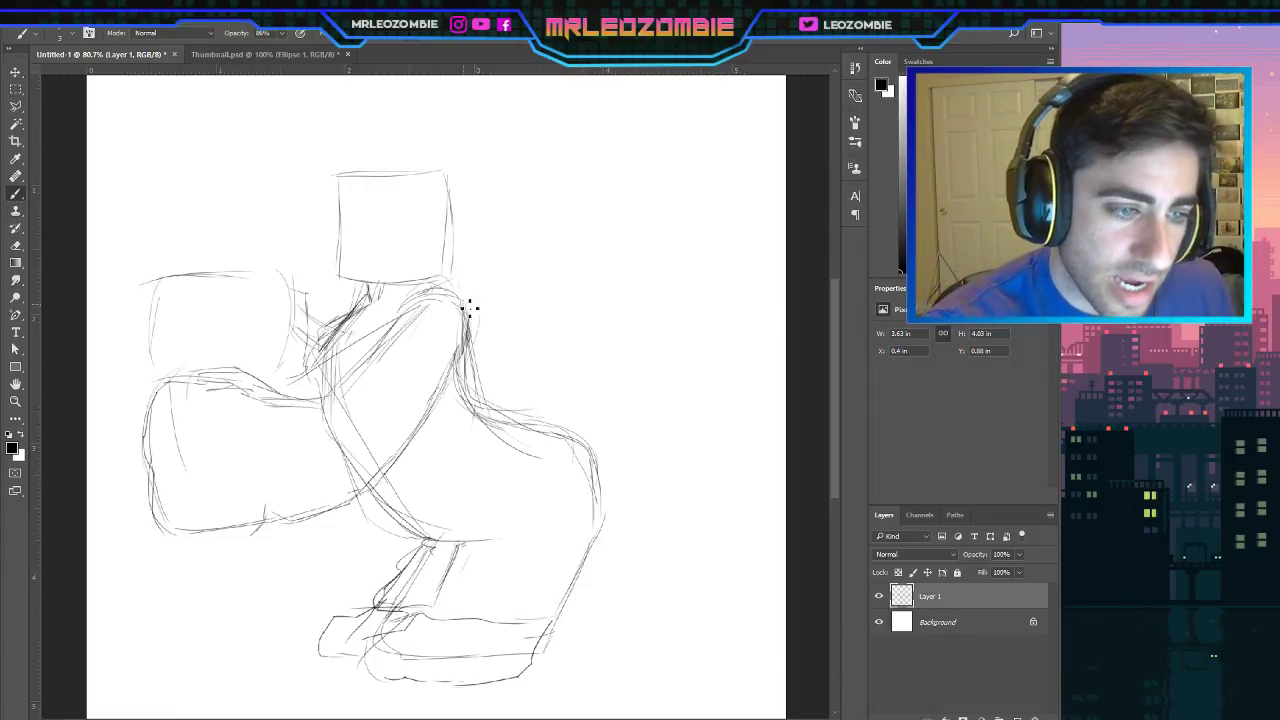
drag(467, 311, 478, 366)
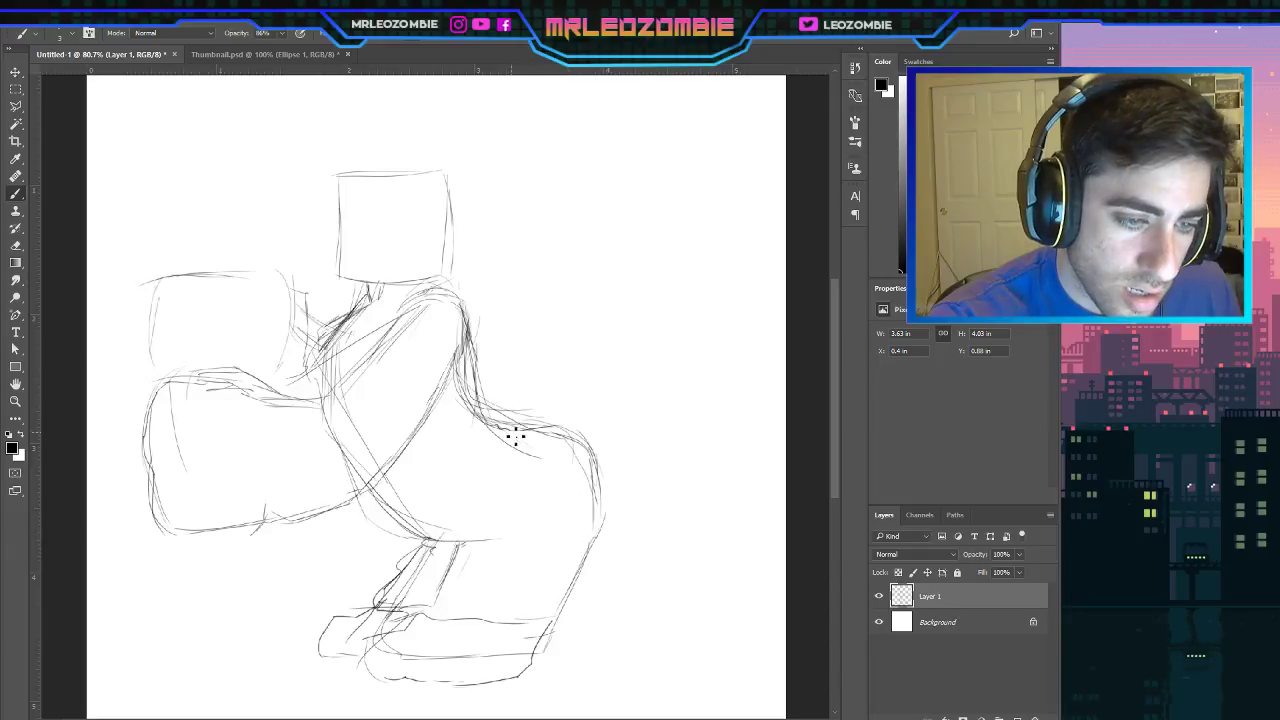
mouse_move(541, 441)
mouse_down()
mouse_move(587, 456)
mouse_move(606, 503)
mouse_up()
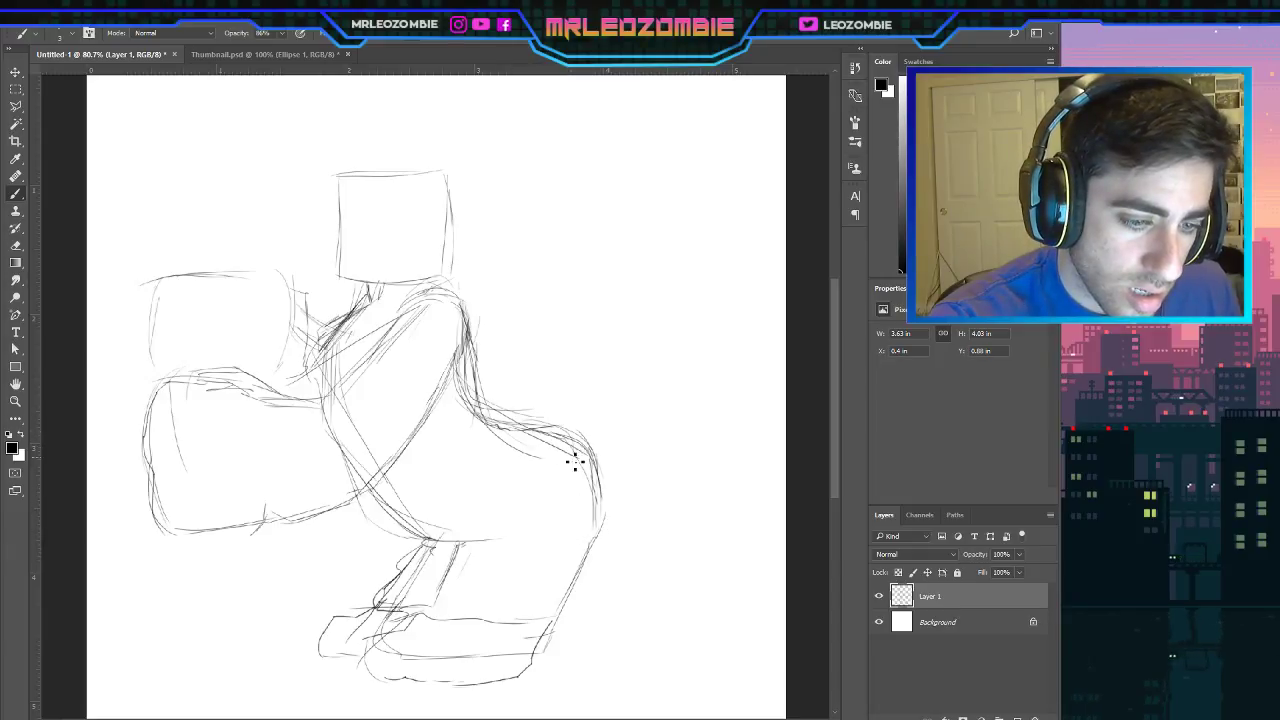
drag(575, 461, 589, 520)
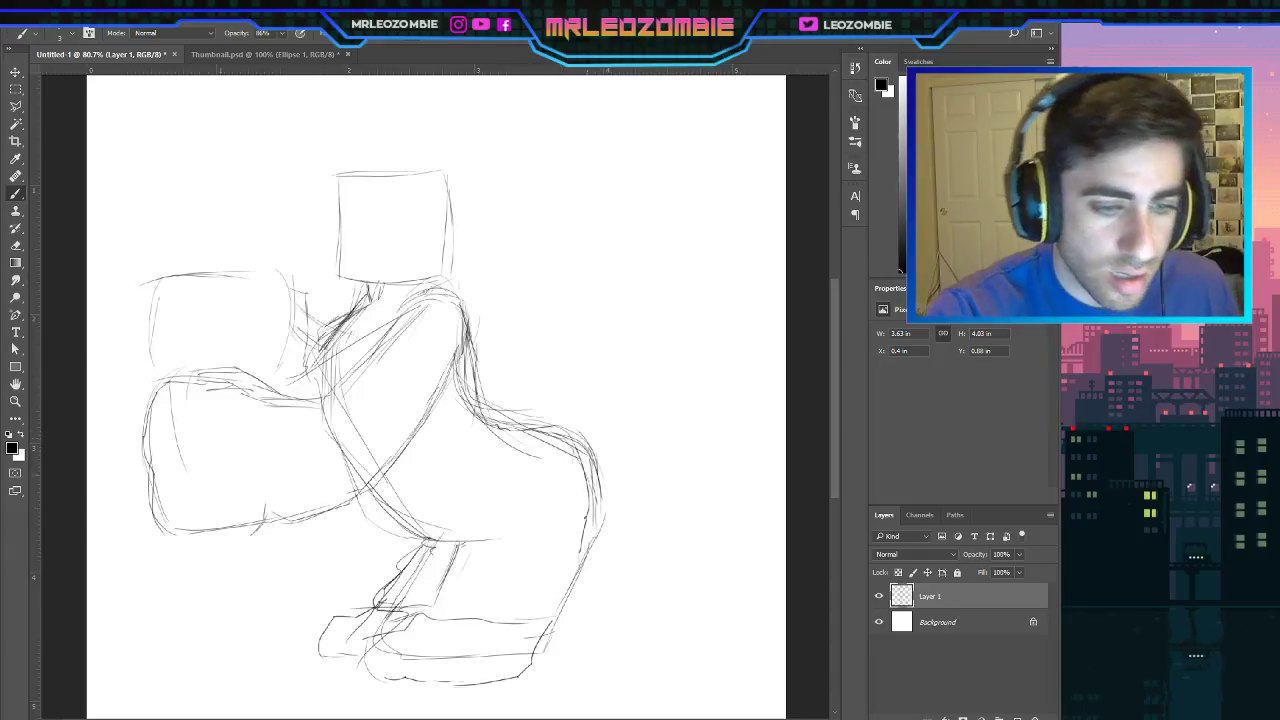
drag(576, 447, 522, 434)
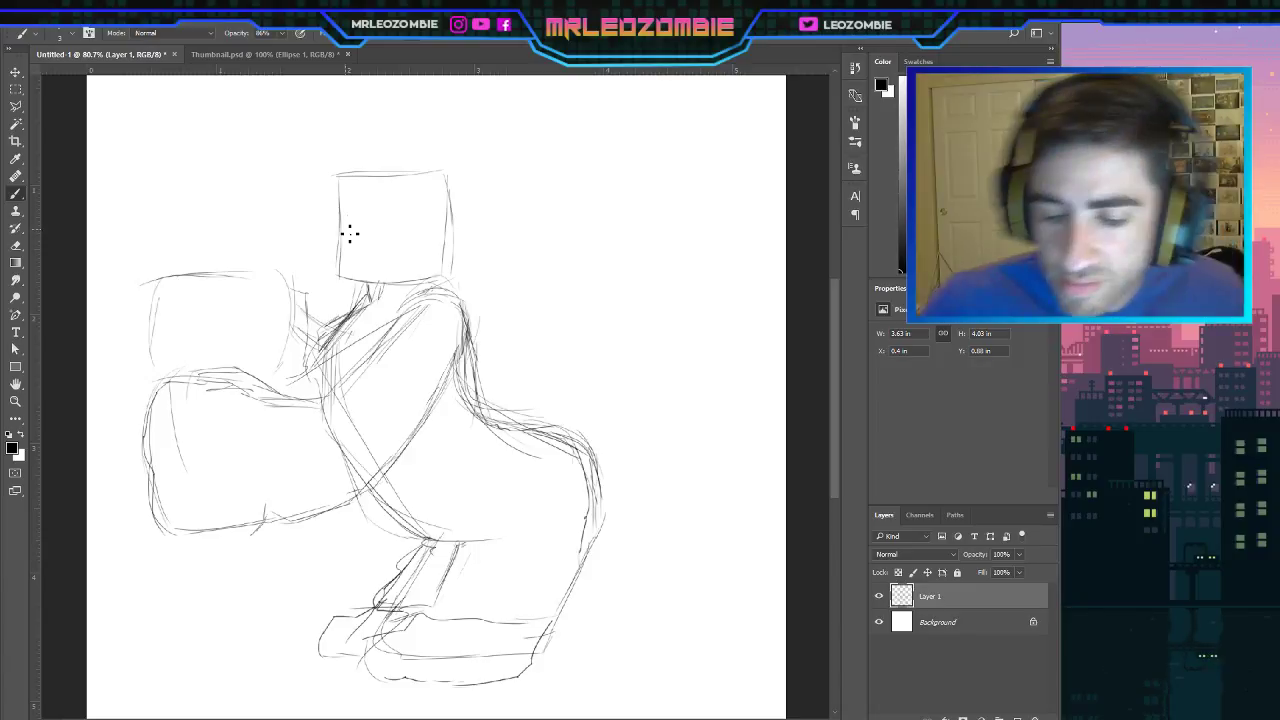
Sketch a protruding face profile along the front of the head block and round the jaw up to the back of the head.
scroll(397, 194, up, 3)
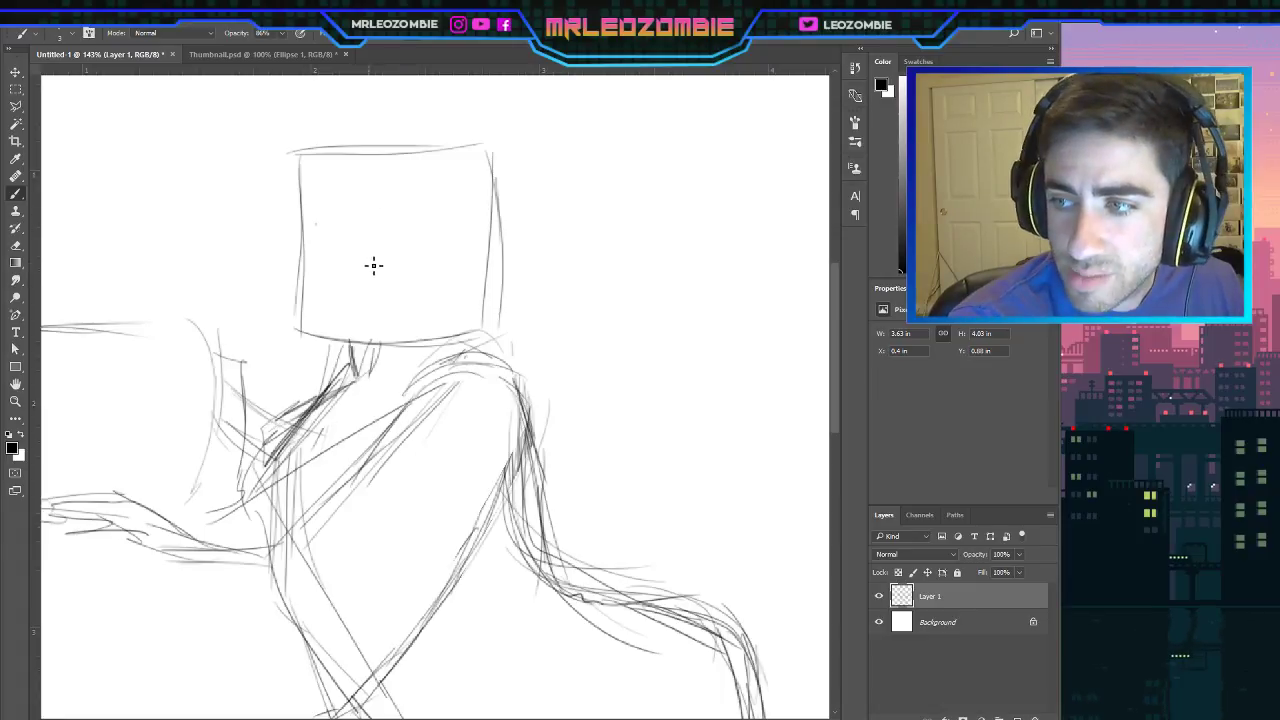
scroll(420, 198, down, 2)
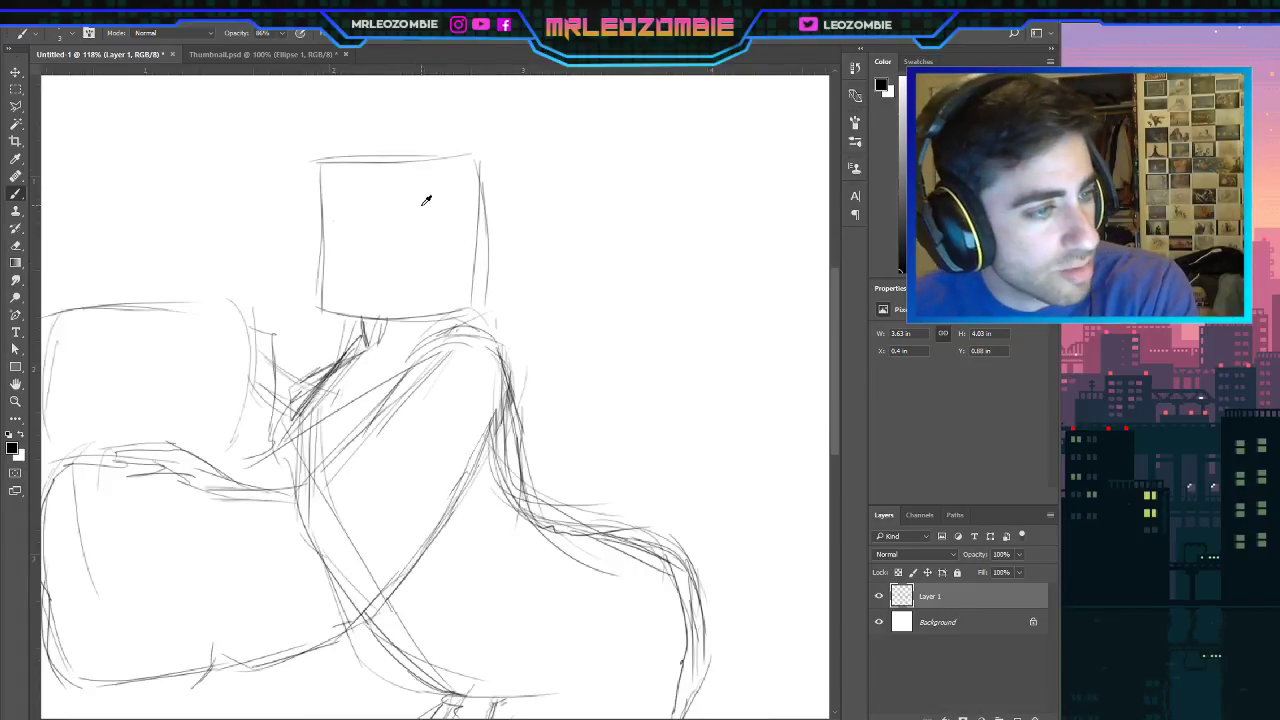
scroll(426, 201, down, 1)
scroll(426, 201, down, 1)
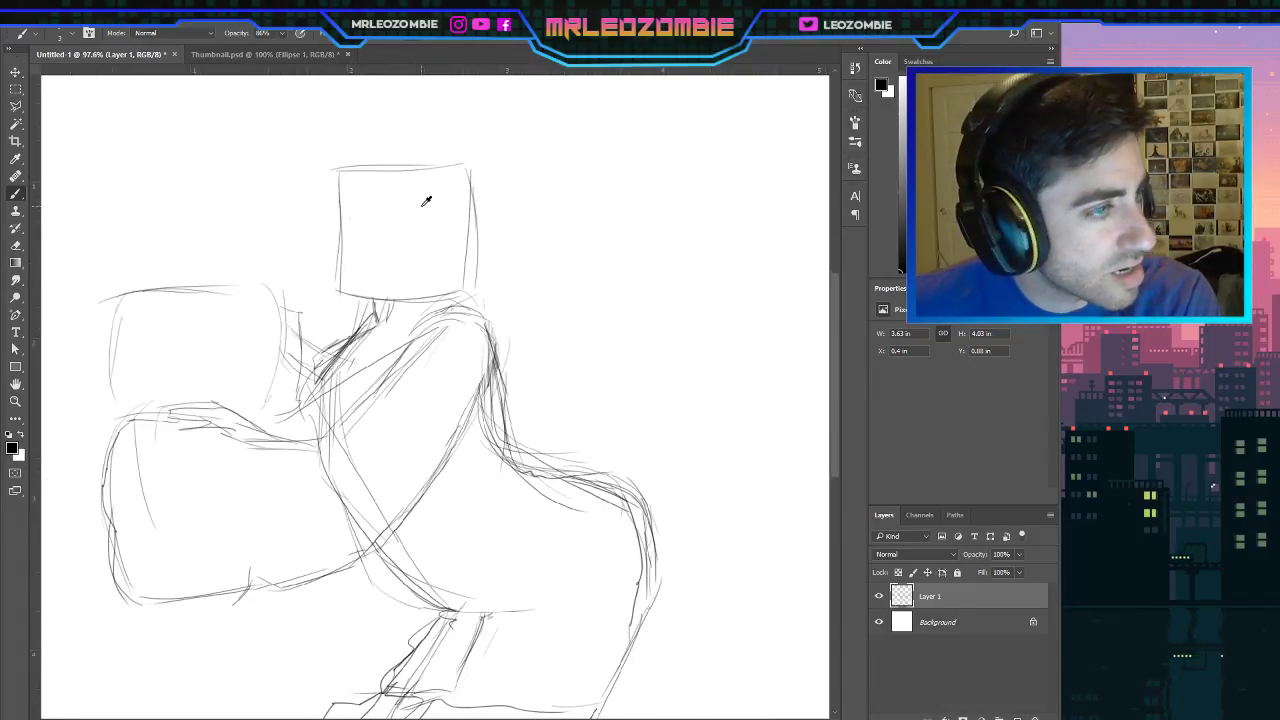
scroll(440, 222, up, 9)
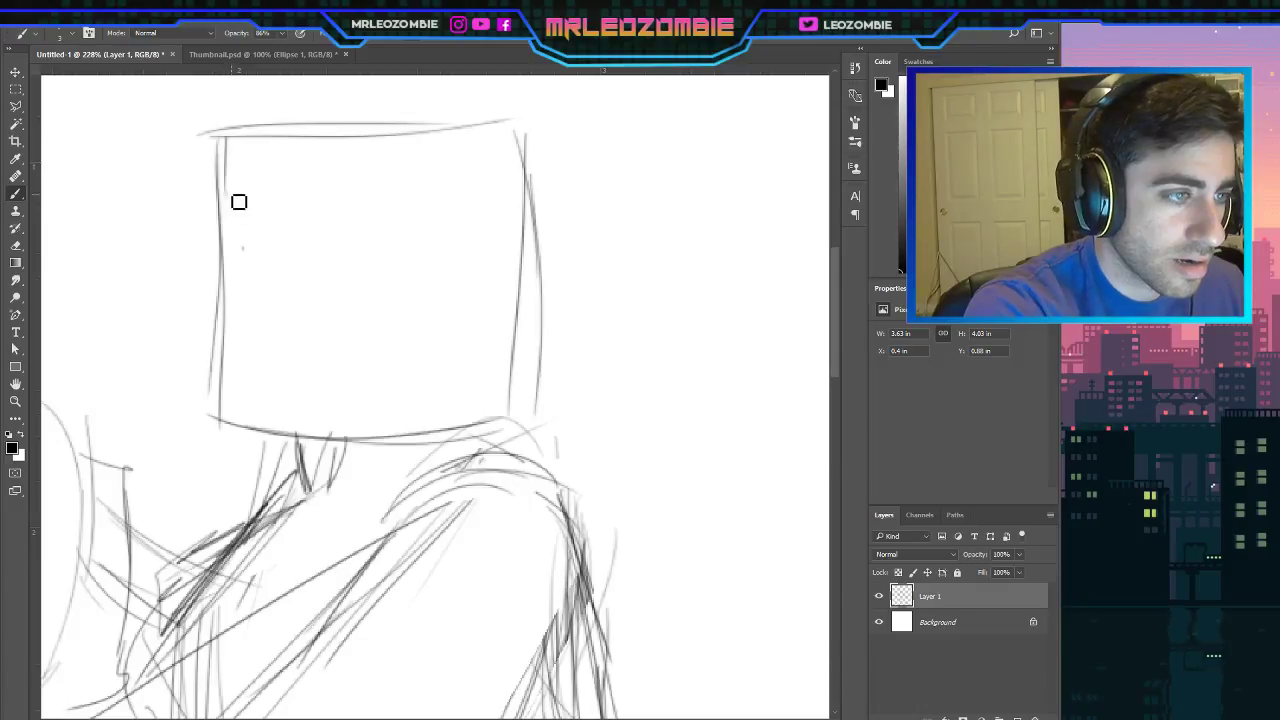
mouse_move(228, 155)
mouse_down()
mouse_move(254, 253)
mouse_move(240, 202)
mouse_move(235, 302)
mouse_move(194, 338)
mouse_up()
mouse_move(234, 226)
mouse_down()
mouse_move(194, 346)
mouse_move(198, 400)
mouse_move(235, 440)
mouse_move(340, 458)
mouse_move(462, 443)
mouse_move(523, 360)
mouse_up()
mouse_move(437, 437)
mouse_down()
mouse_move(515, 345)
mouse_move(515, 300)
mouse_up()
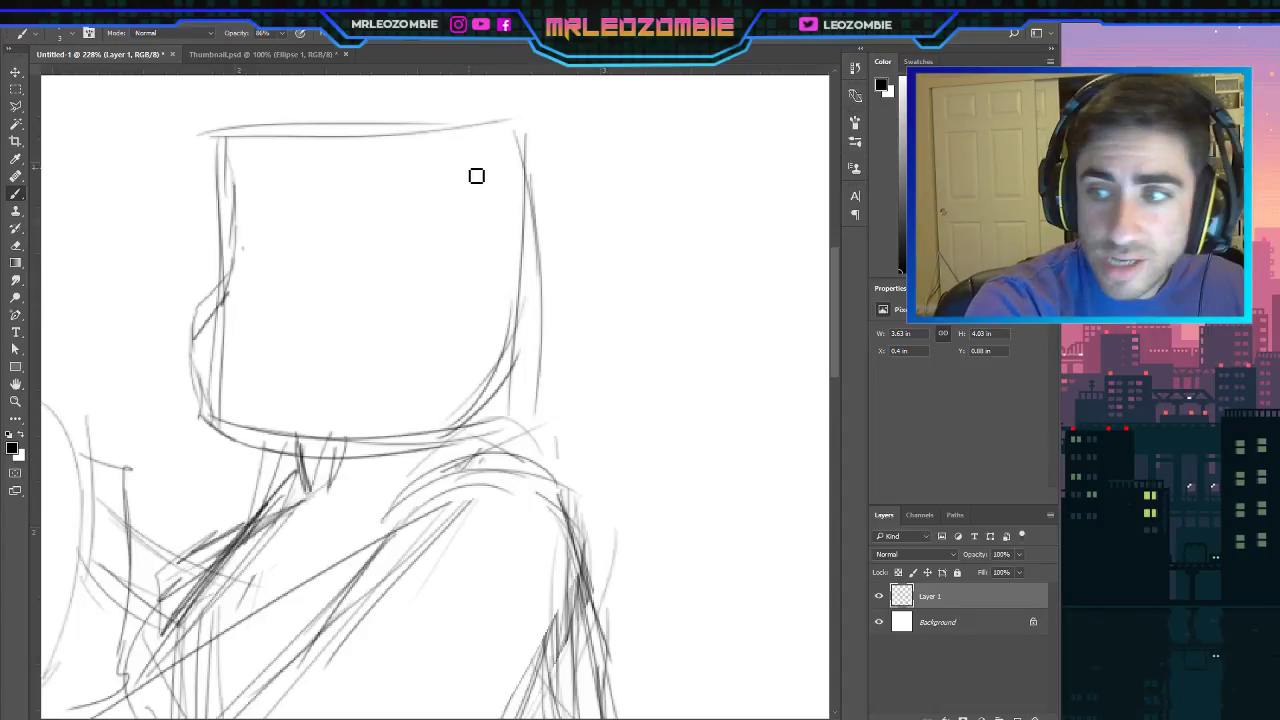
Sketch the side hairline curving down from the temple, and undo the lower sideburn strokes.
drag(457, 149, 442, 312)
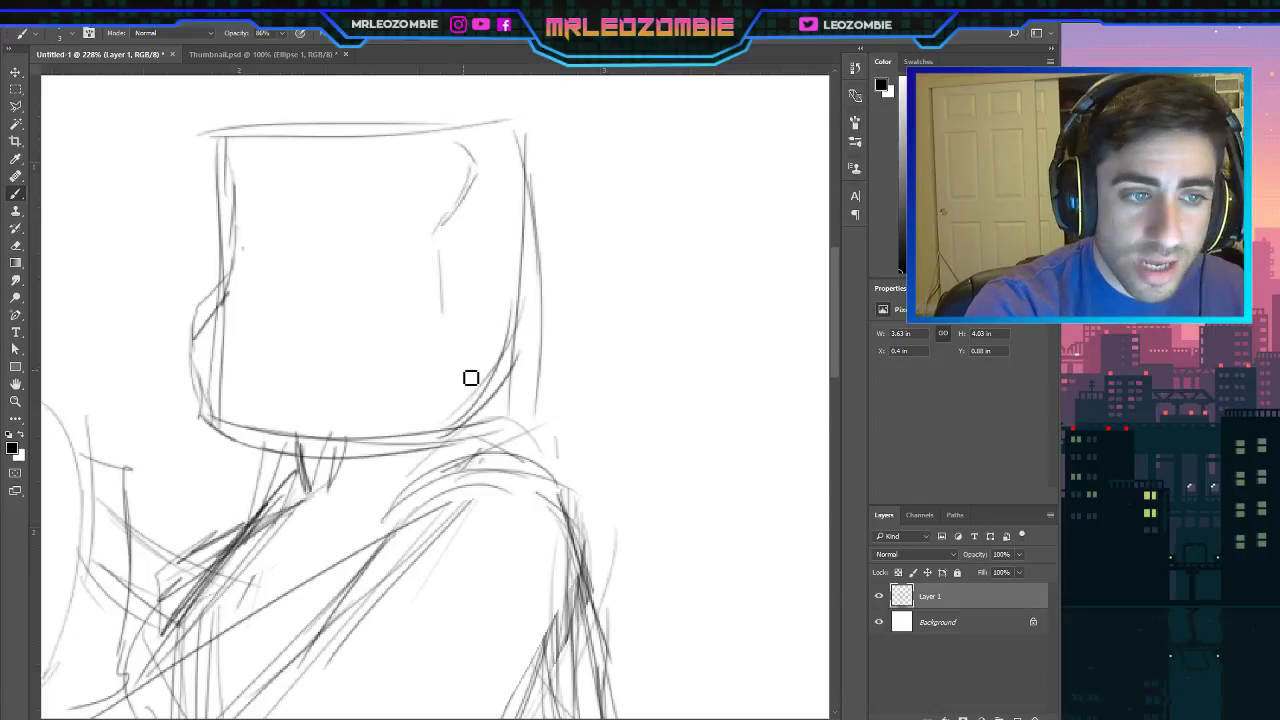
drag(441, 222, 444, 246)
drag(444, 292, 468, 332)
drag(469, 332, 487, 323)
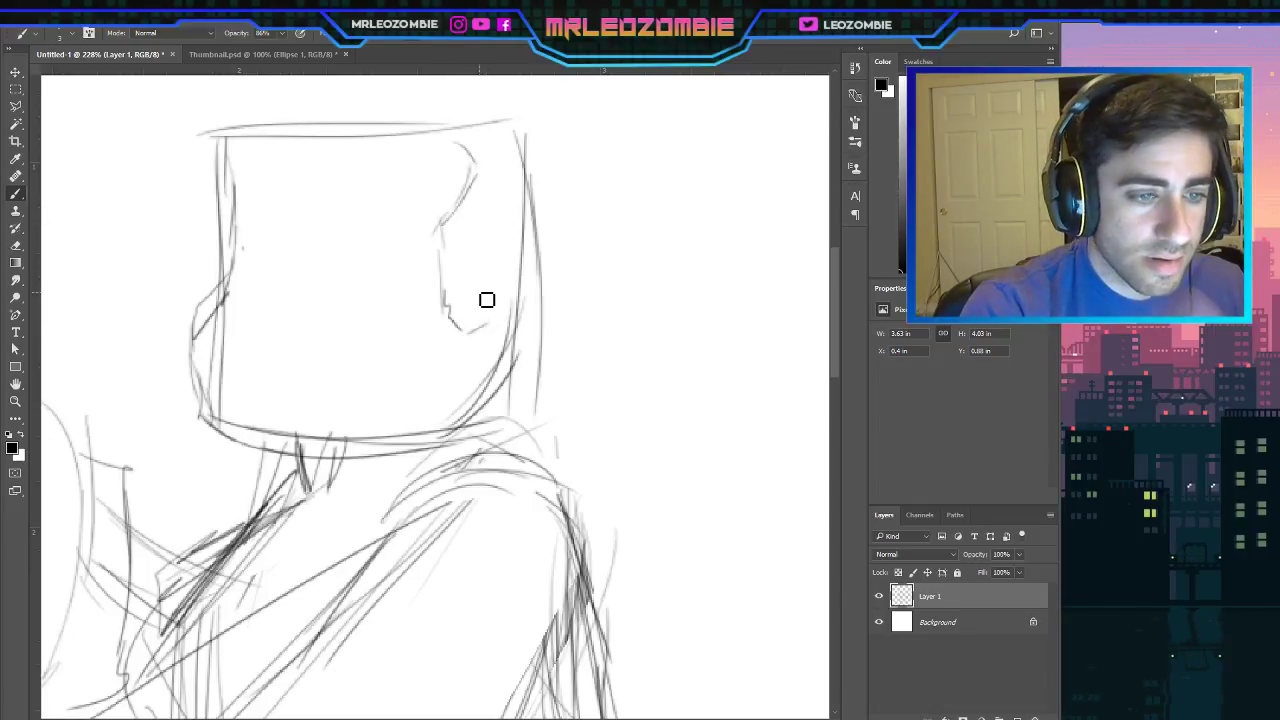
key(ctrl+z)
key(ctrl+z)
key(ctrl+z)
key(ctrl+z)
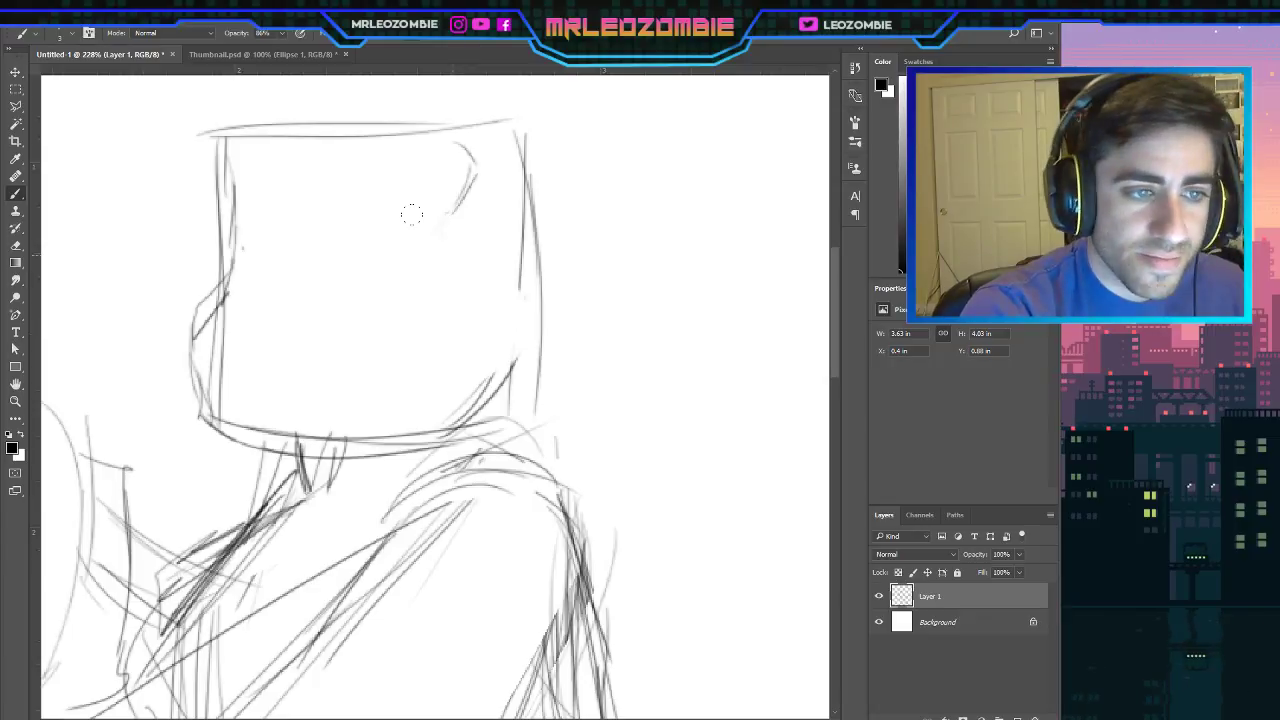
Sketch a pointed sideburn and an ear on the side of the head, with the jaw line running down below the ear.
mouse_move(456, 212)
mouse_down()
mouse_move(456, 276)
mouse_move(477, 299)
mouse_move(494, 281)
mouse_up()
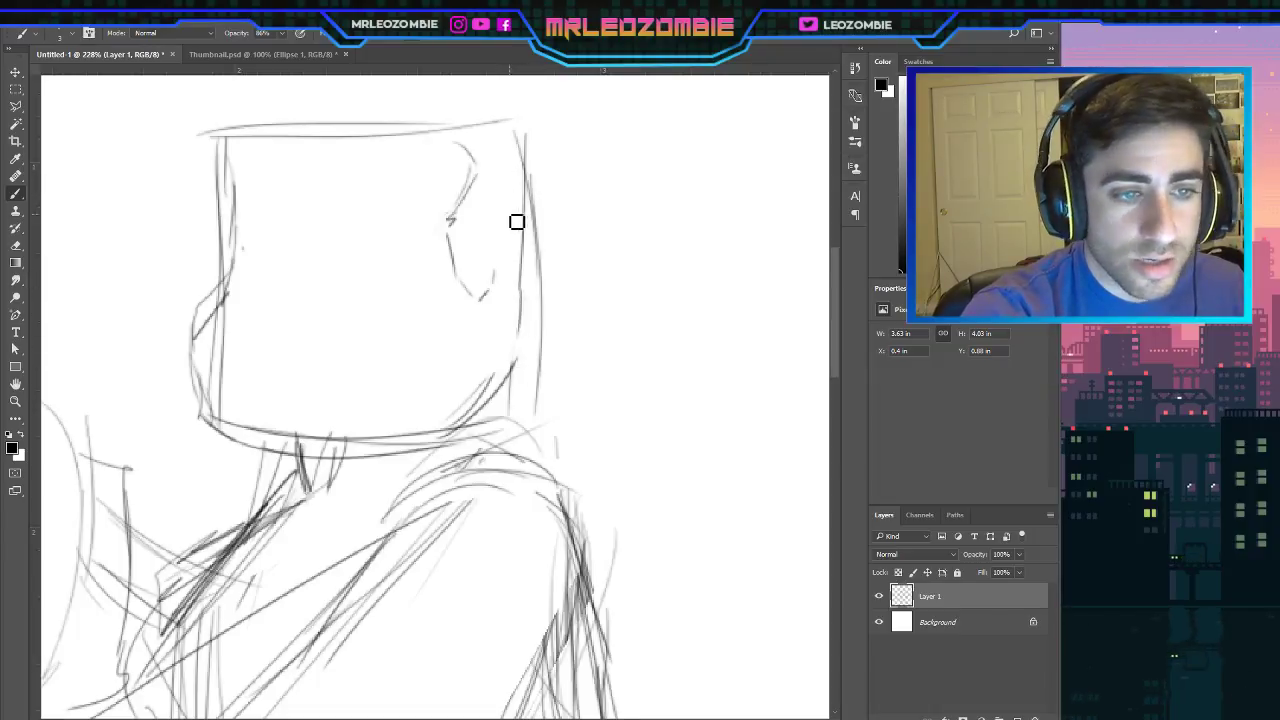
mouse_move(507, 206)
mouse_down()
mouse_move(552, 240)
mouse_move(523, 275)
mouse_move(508, 273)
mouse_move(543, 291)
mouse_move(500, 291)
mouse_up()
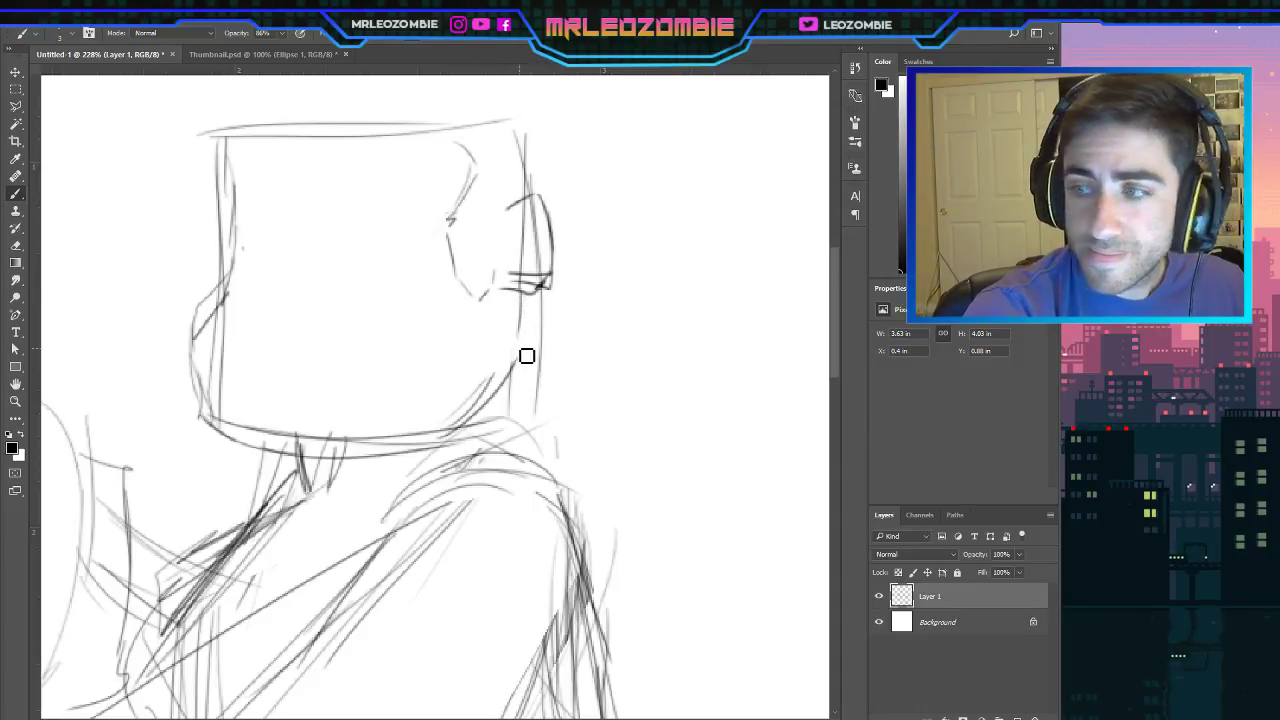
drag(521, 293, 514, 389)
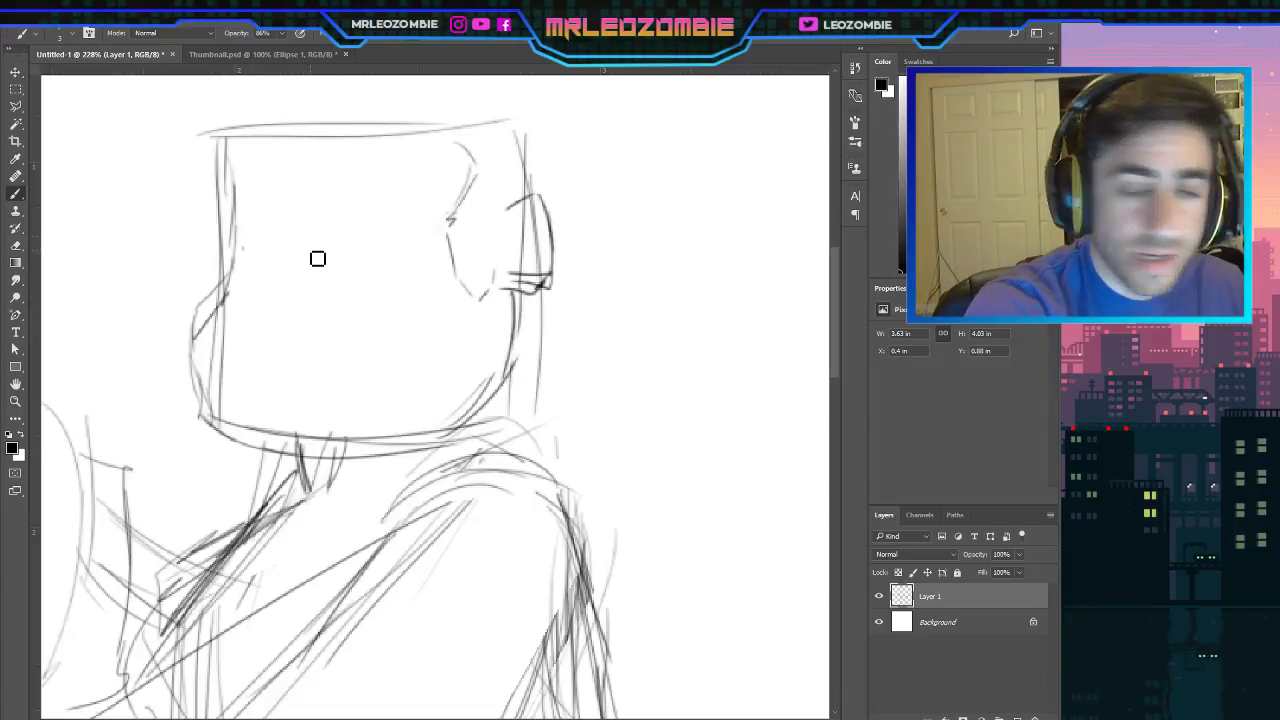
Sketch the forehead hairline with a V-shaped dip, and jagged hair spikes rising from the front side of the head.
mouse_move(236, 256)
mouse_down()
mouse_move(234, 171)
mouse_move(285, 133)
mouse_move(241, 154)
mouse_move(342, 155)
mouse_move(296, 139)
mouse_move(341, 160)
mouse_move(302, 141)
mouse_move(338, 157)
mouse_move(367, 137)
mouse_move(501, 129)
mouse_move(477, 130)
mouse_move(476, 145)
mouse_move(462, 133)
mouse_move(476, 159)
mouse_move(455, 141)
mouse_move(471, 174)
mouse_up()
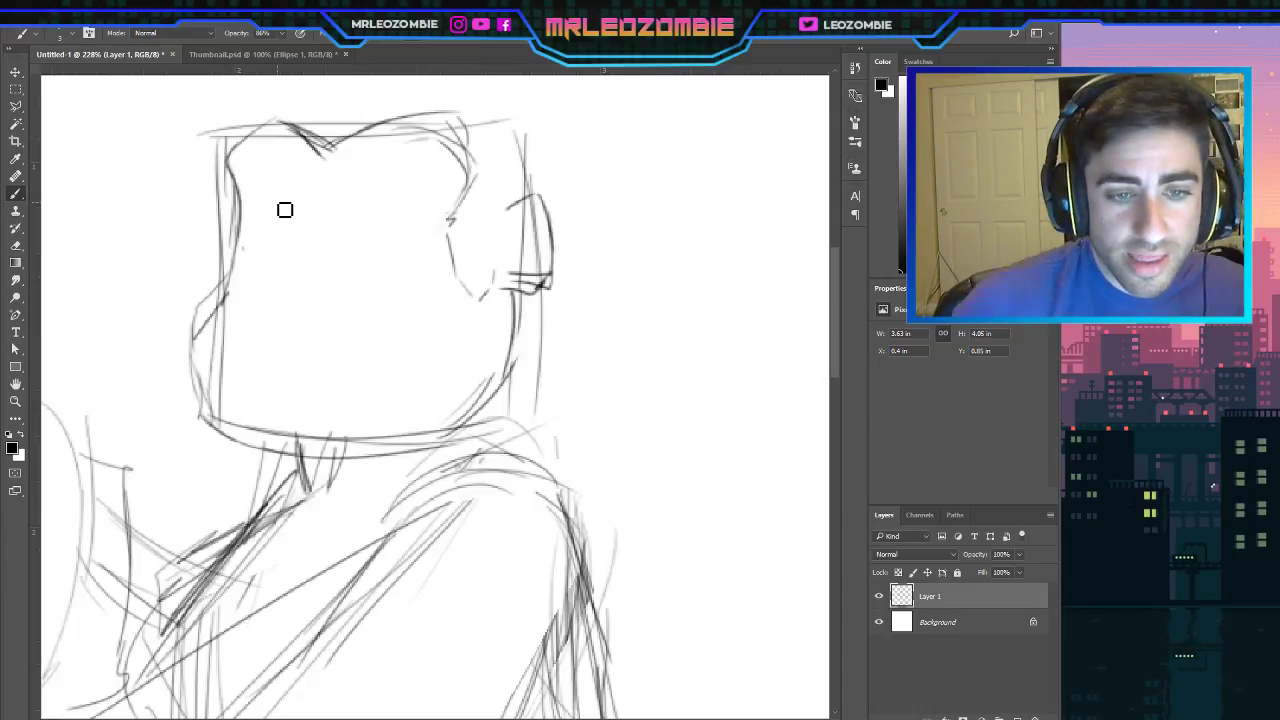
scroll(310, 434, up, 3)
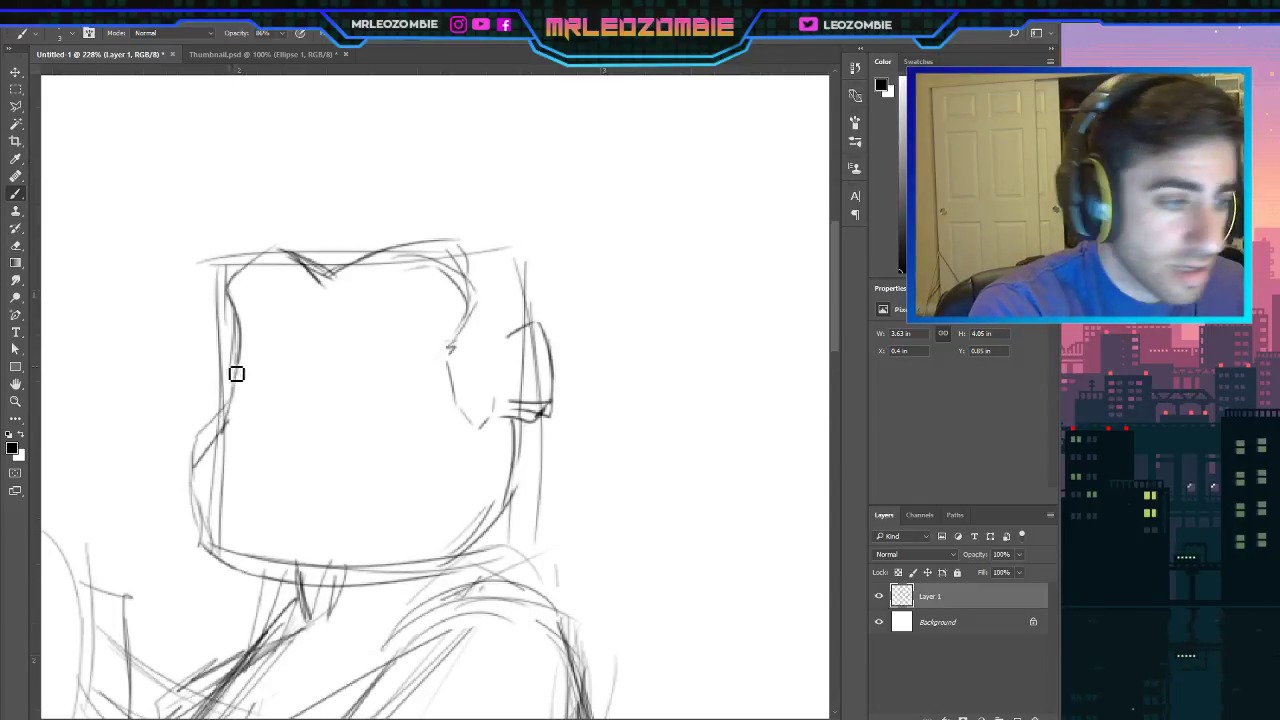
mouse_move(225, 332)
mouse_down()
mouse_move(212, 350)
mouse_move(214, 428)
mouse_up()
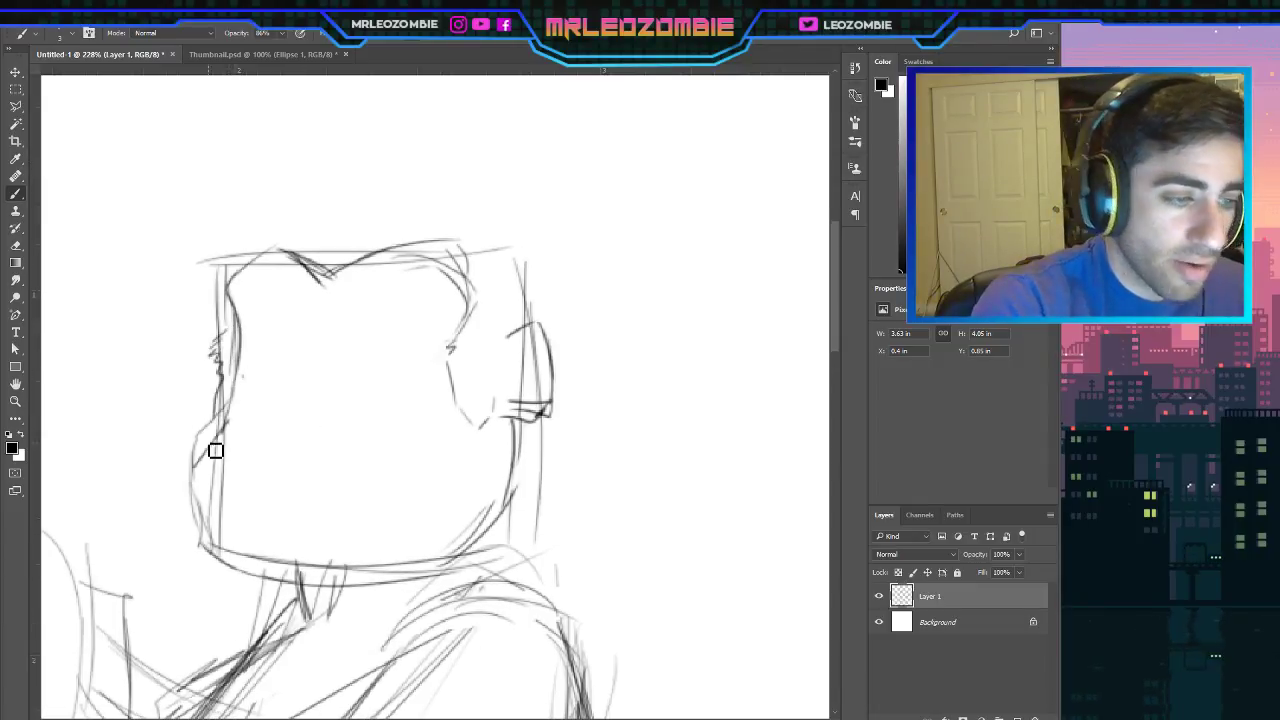
mouse_move(226, 326)
mouse_down()
mouse_move(168, 278)
mouse_move(214, 222)
mouse_move(214, 187)
mouse_up()
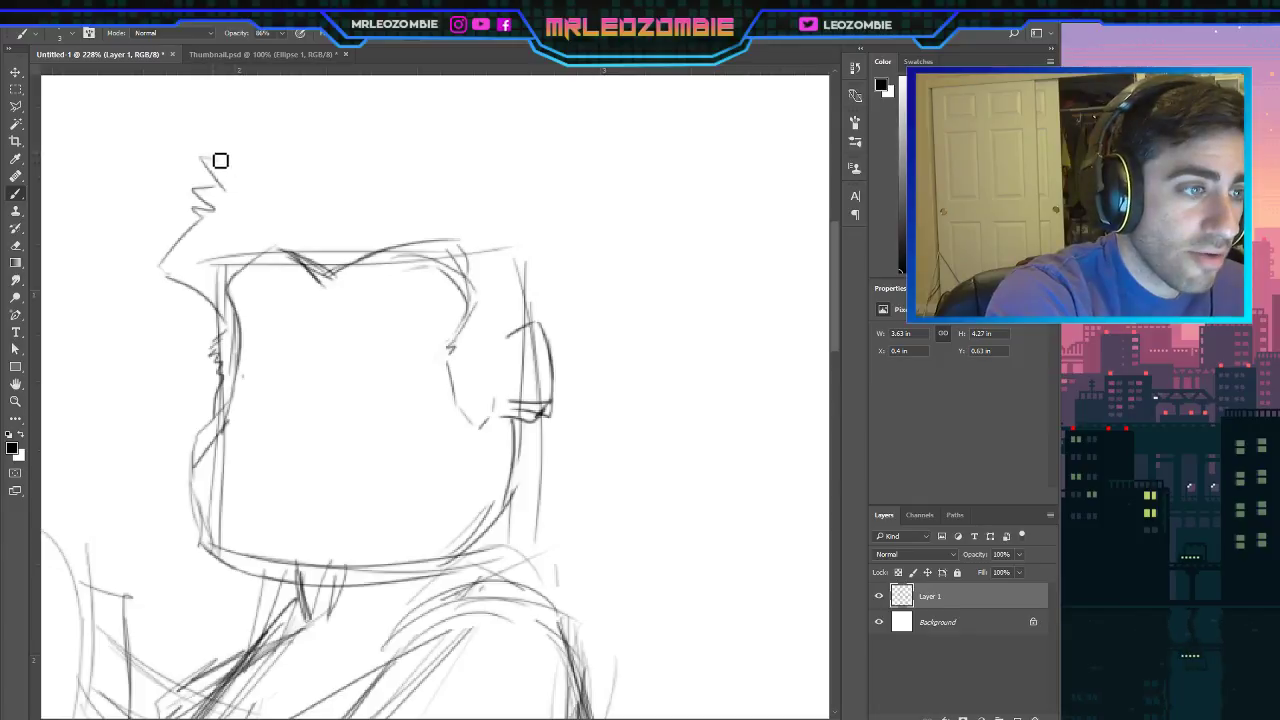
drag(212, 156, 179, 107)
mouse_move(179, 107)
mouse_down()
mouse_move(267, 152)
mouse_move(262, 96)
mouse_move(314, 96)
mouse_up()
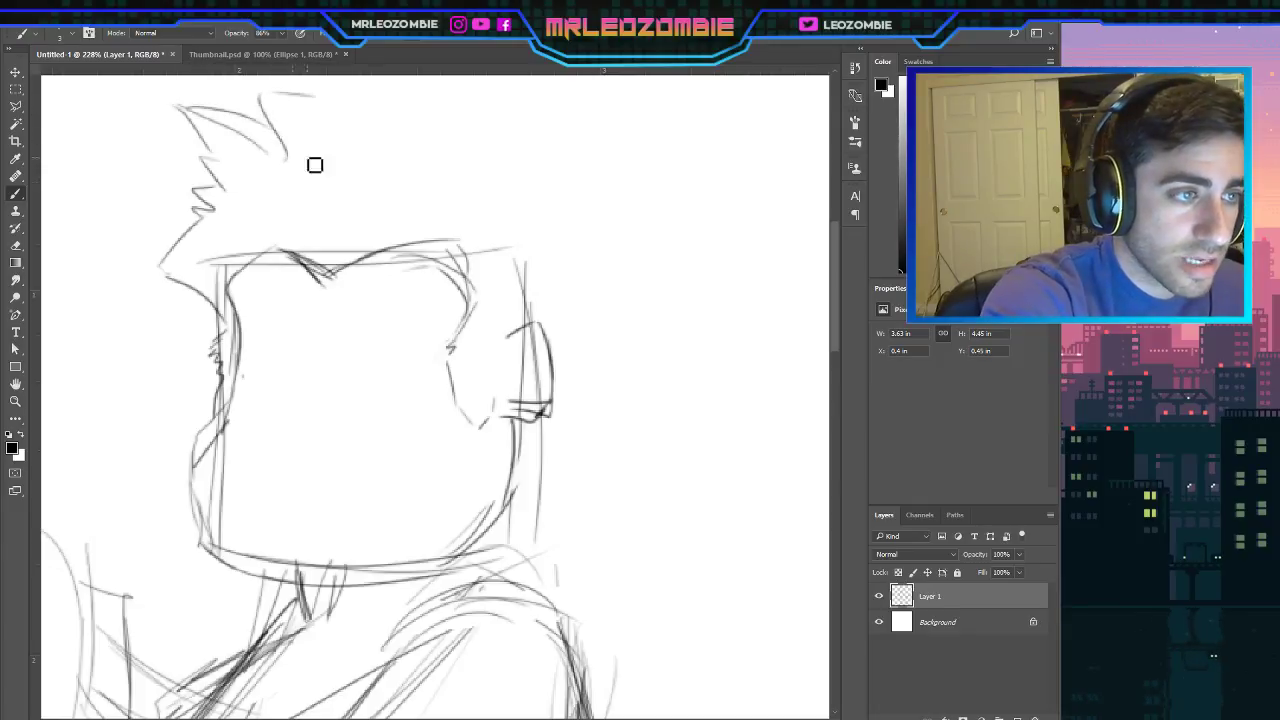
Continue the spiky hair outline across the top of the head and down the back to the ear.
scroll(714, 278, up, 3)
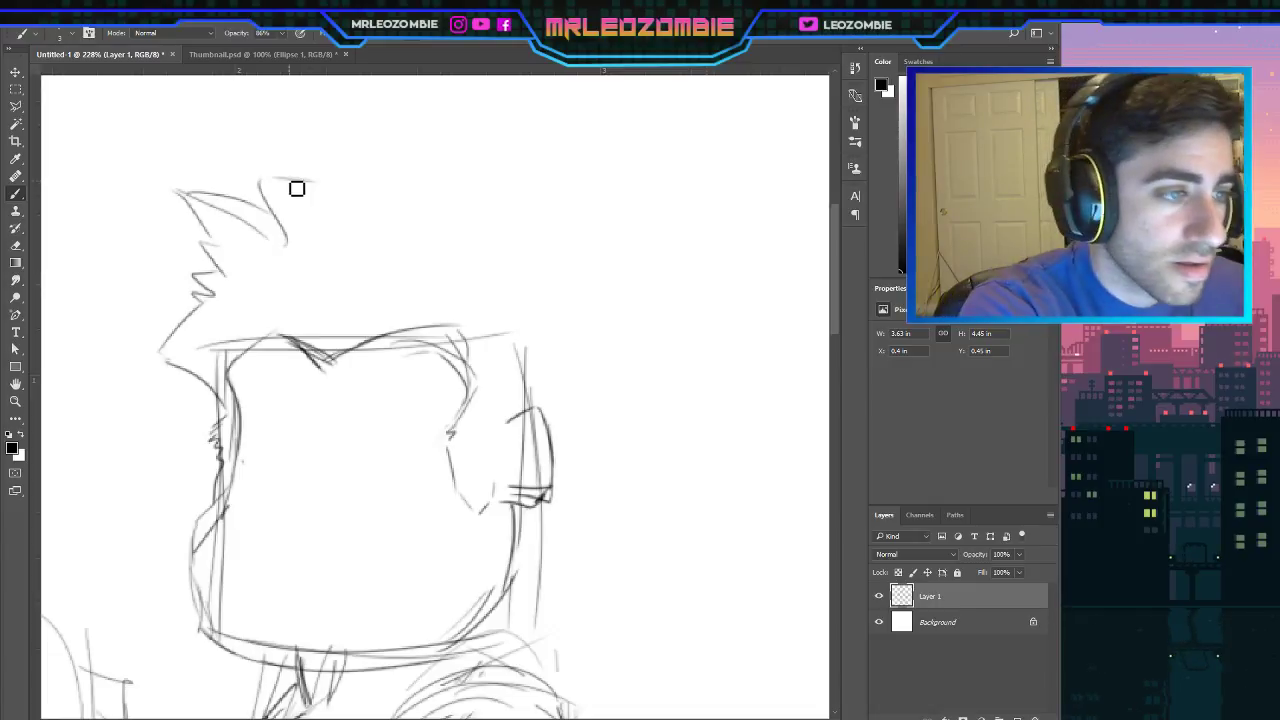
drag(283, 172, 299, 190)
mouse_move(313, 174)
mouse_down()
mouse_move(323, 160)
mouse_move(388, 165)
mouse_up()
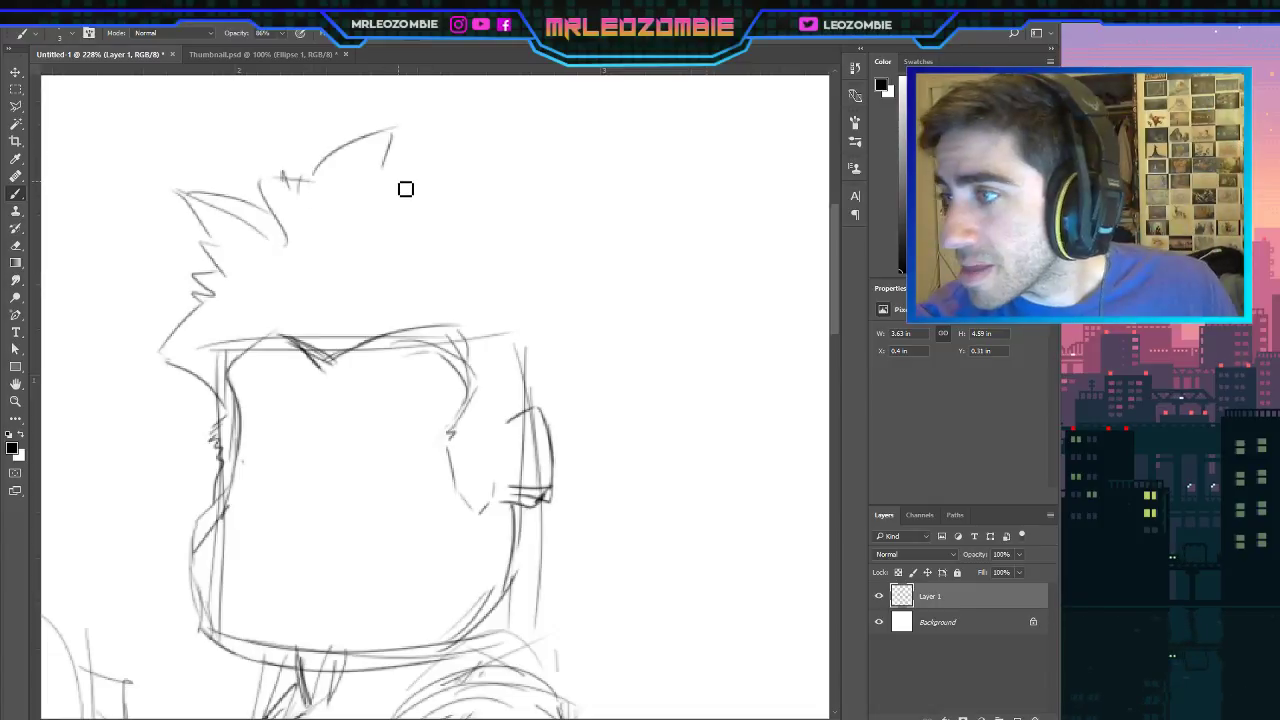
mouse_move(383, 165)
mouse_down()
mouse_move(397, 140)
mouse_move(450, 135)
mouse_up()
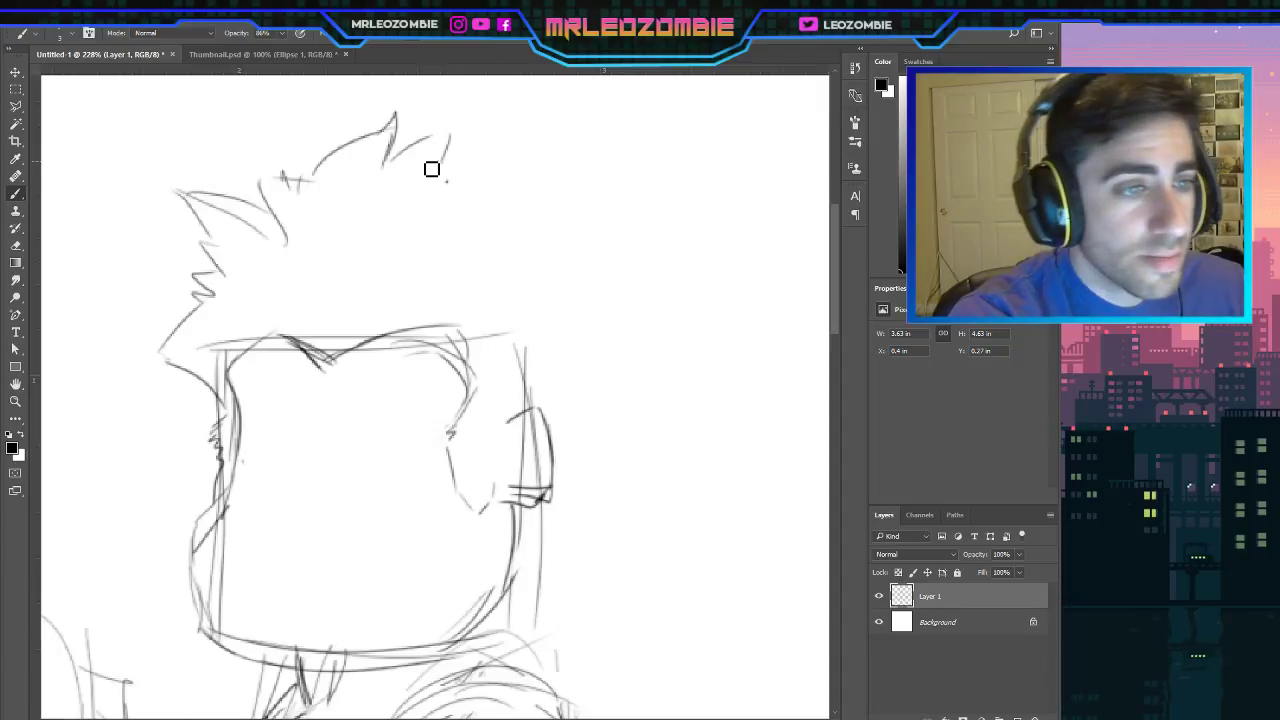
mouse_move(443, 163)
mouse_down()
mouse_move(522, 143)
mouse_move(532, 172)
mouse_up()
mouse_move(540, 178)
mouse_down()
mouse_move(529, 225)
mouse_move(552, 201)
mouse_move(540, 220)
mouse_move(586, 212)
mouse_move(557, 273)
mouse_up()
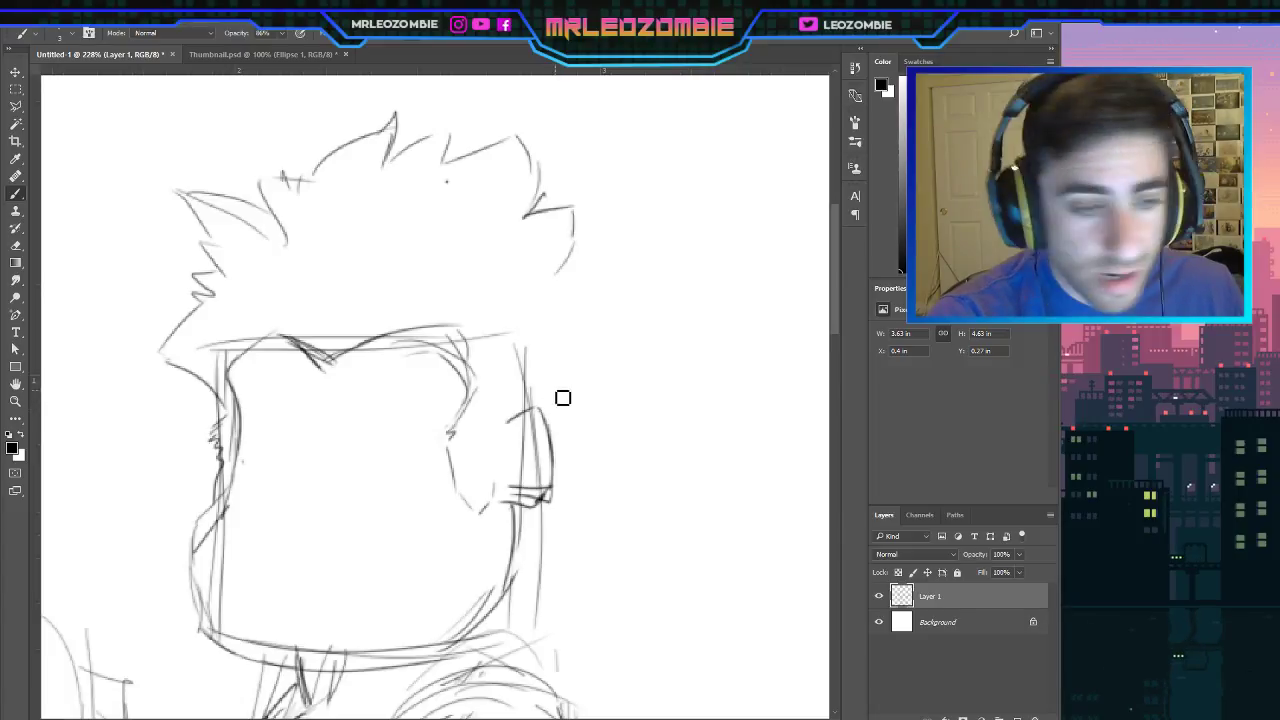
mouse_move(548, 414)
mouse_down()
mouse_move(591, 387)
mouse_move(596, 328)
mouse_move(579, 315)
mouse_move(572, 207)
mouse_up()
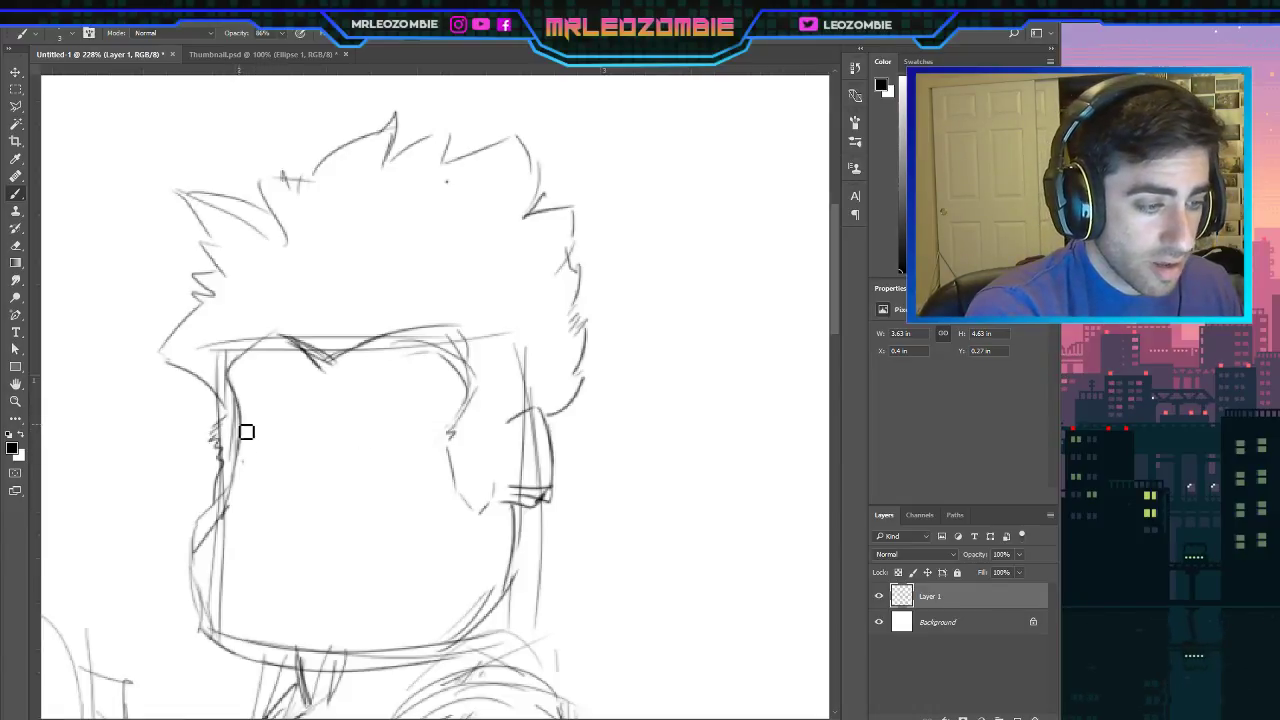
Reinforce the far cheek contour and sketch two thick eyebrows beneath the hairline.
mouse_move(246, 432)
mouse_down()
mouse_move(234, 491)
mouse_move(200, 540)
mouse_up()
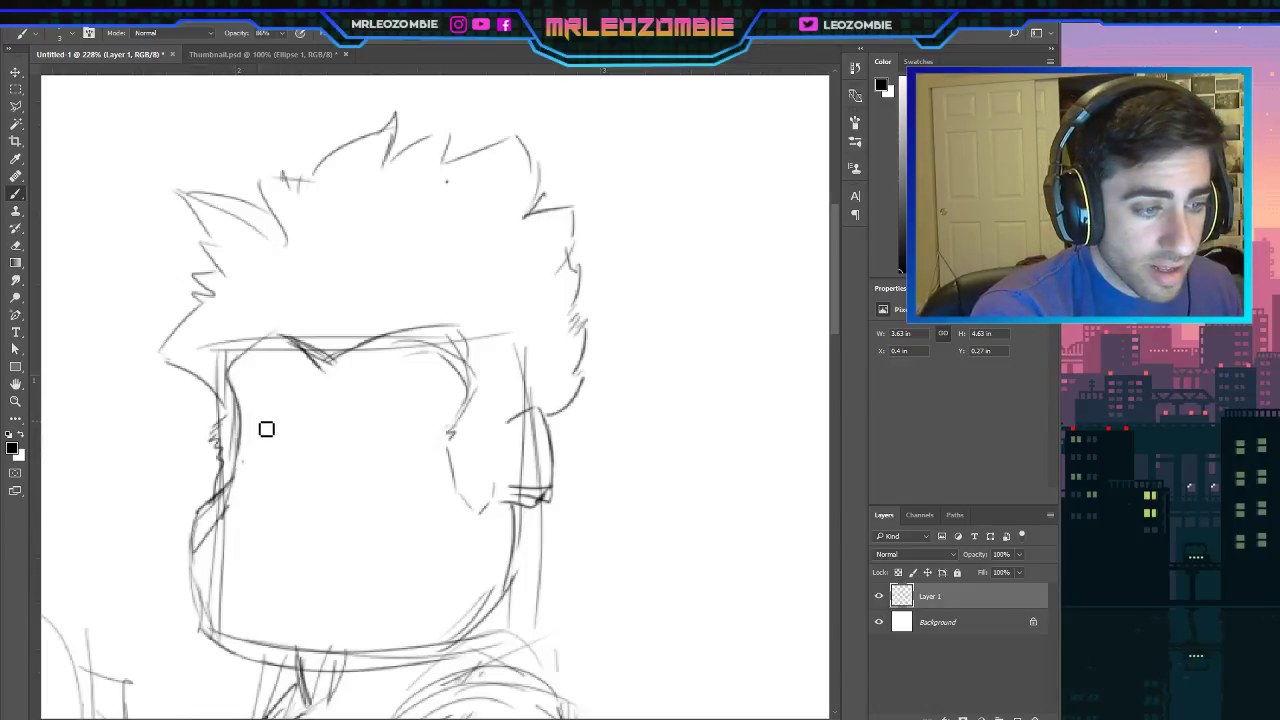
mouse_move(256, 418)
mouse_down()
mouse_move(316, 411)
mouse_move(269, 446)
mouse_move(280, 420)
mouse_move(253, 431)
mouse_up()
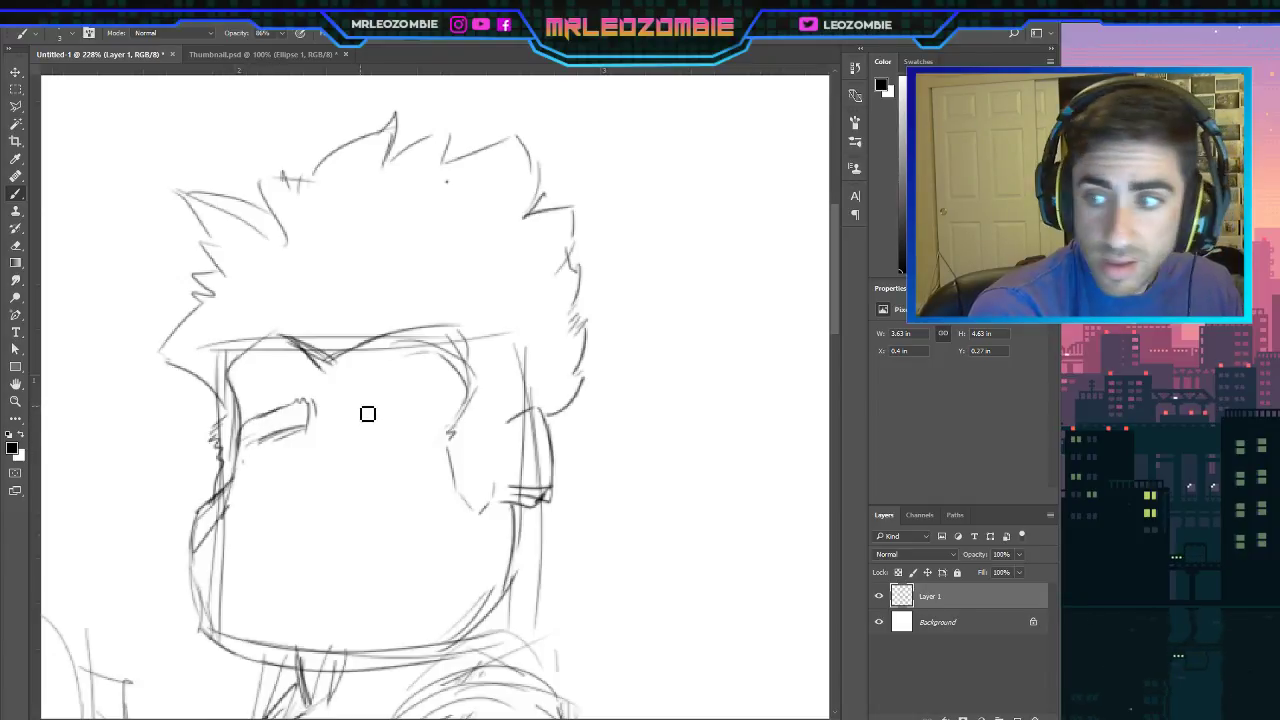
mouse_move(344, 407)
mouse_down()
mouse_move(345, 424)
mouse_move(391, 408)
mouse_move(408, 420)
mouse_move(393, 438)
mouse_up()
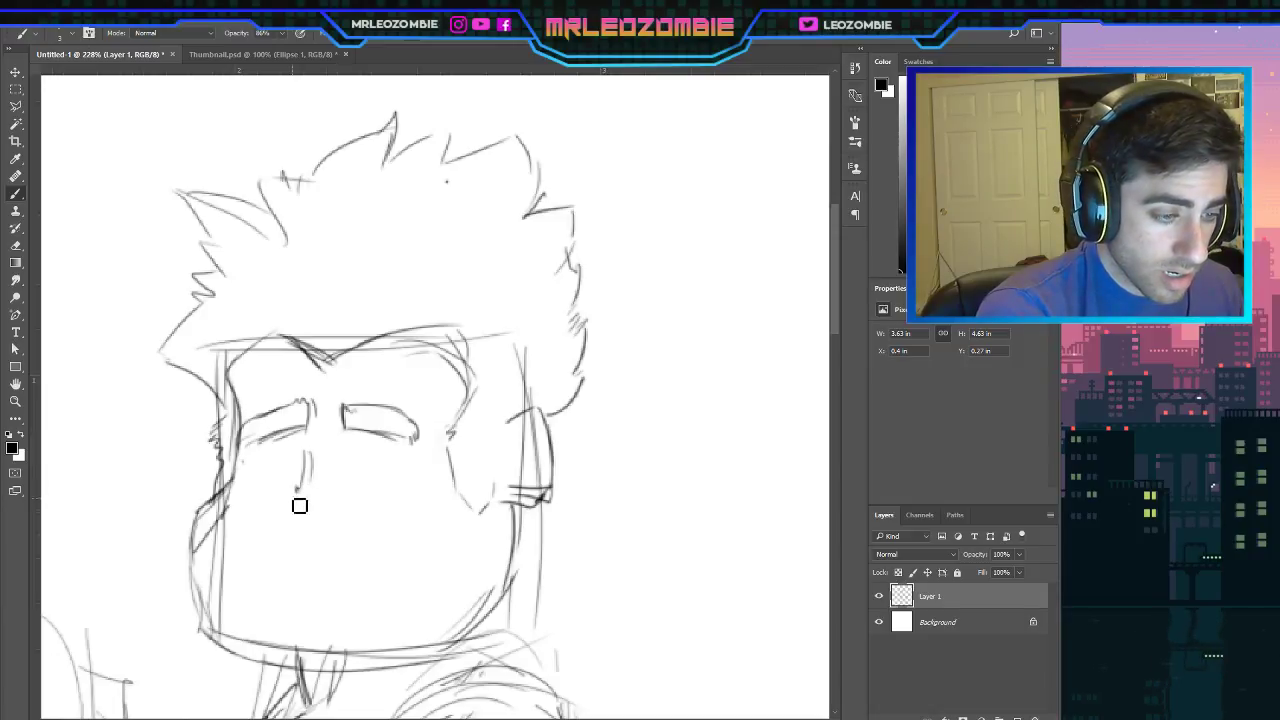
Sketch a large rounded nose below the bridge, with a nostril and short creases on both sides.
mouse_move(298, 490)
mouse_down()
mouse_move(265, 506)
mouse_move(254, 538)
mouse_move(280, 506)
mouse_move(257, 523)
mouse_move(300, 568)
mouse_move(355, 555)
mouse_move(374, 526)
mouse_move(329, 500)
mouse_up()
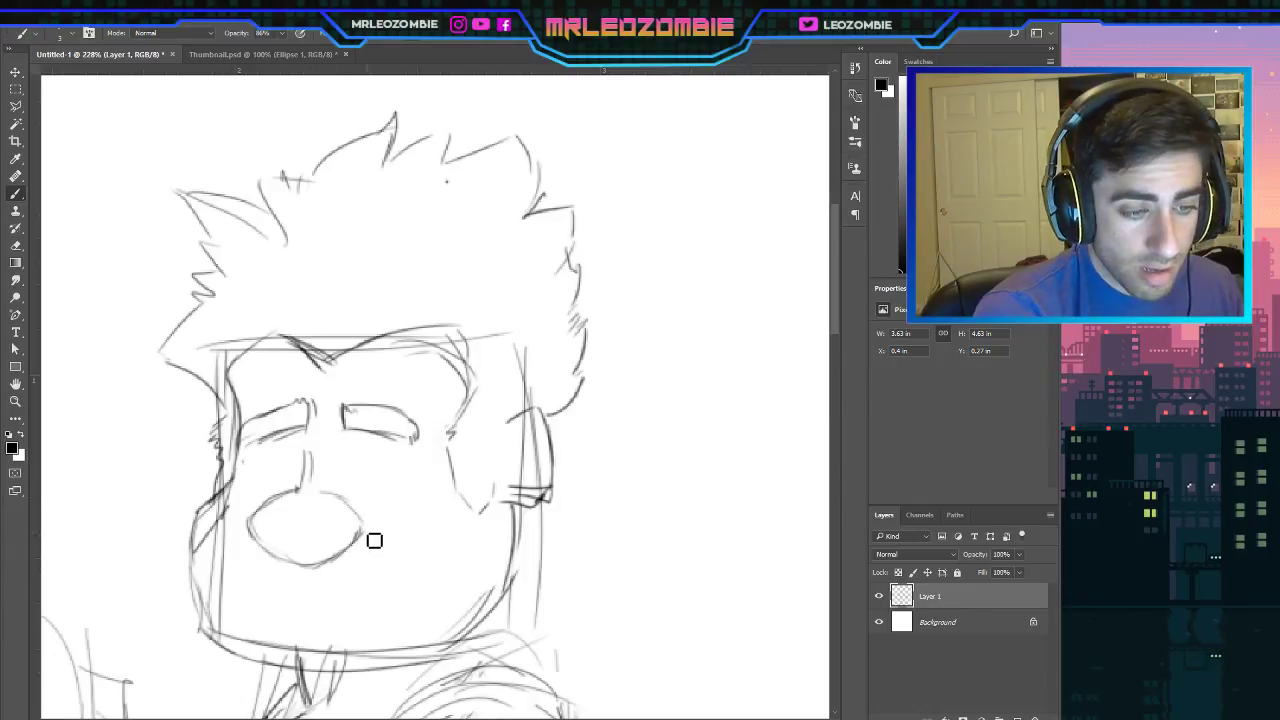
drag(374, 540, 334, 496)
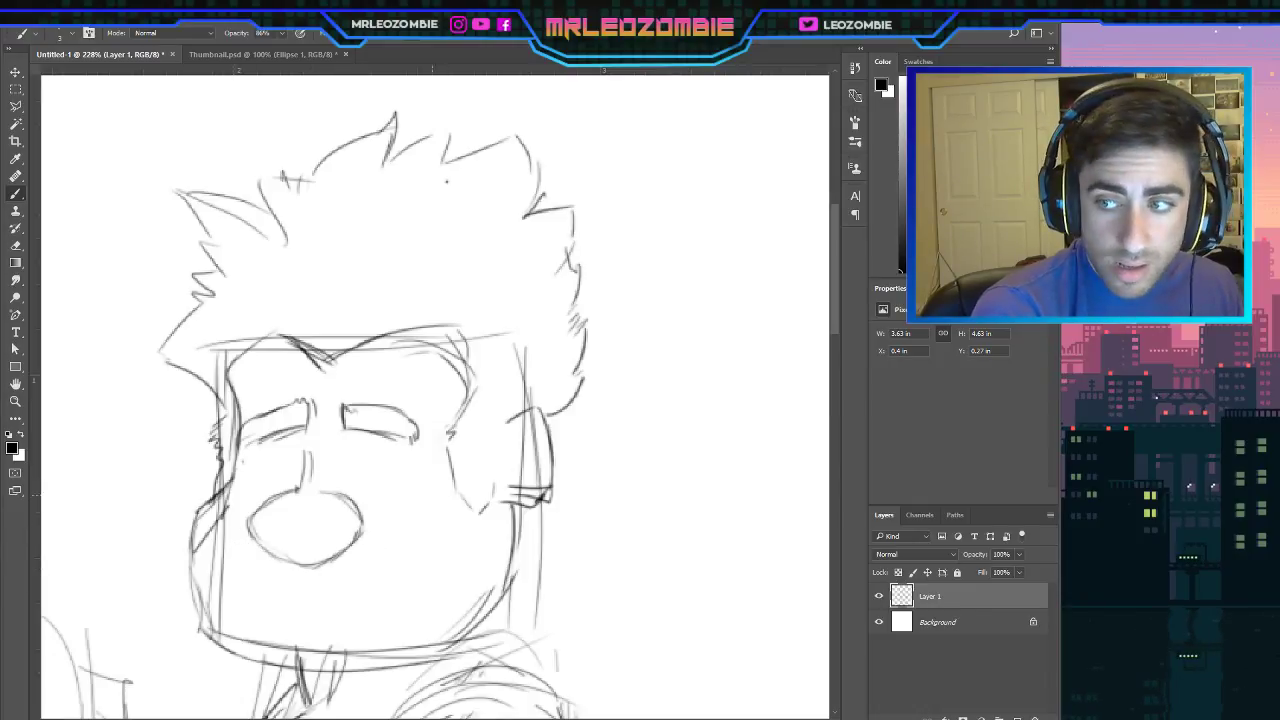
drag(346, 542, 315, 558)
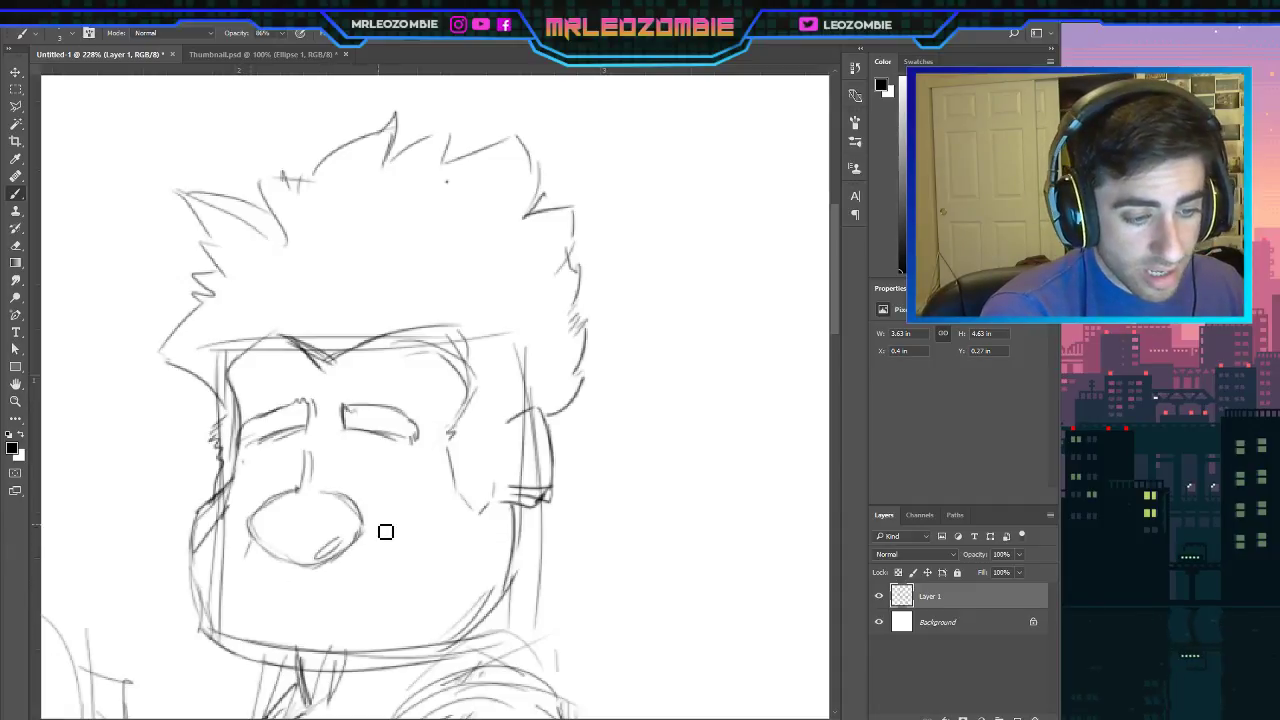
drag(384, 529, 377, 538)
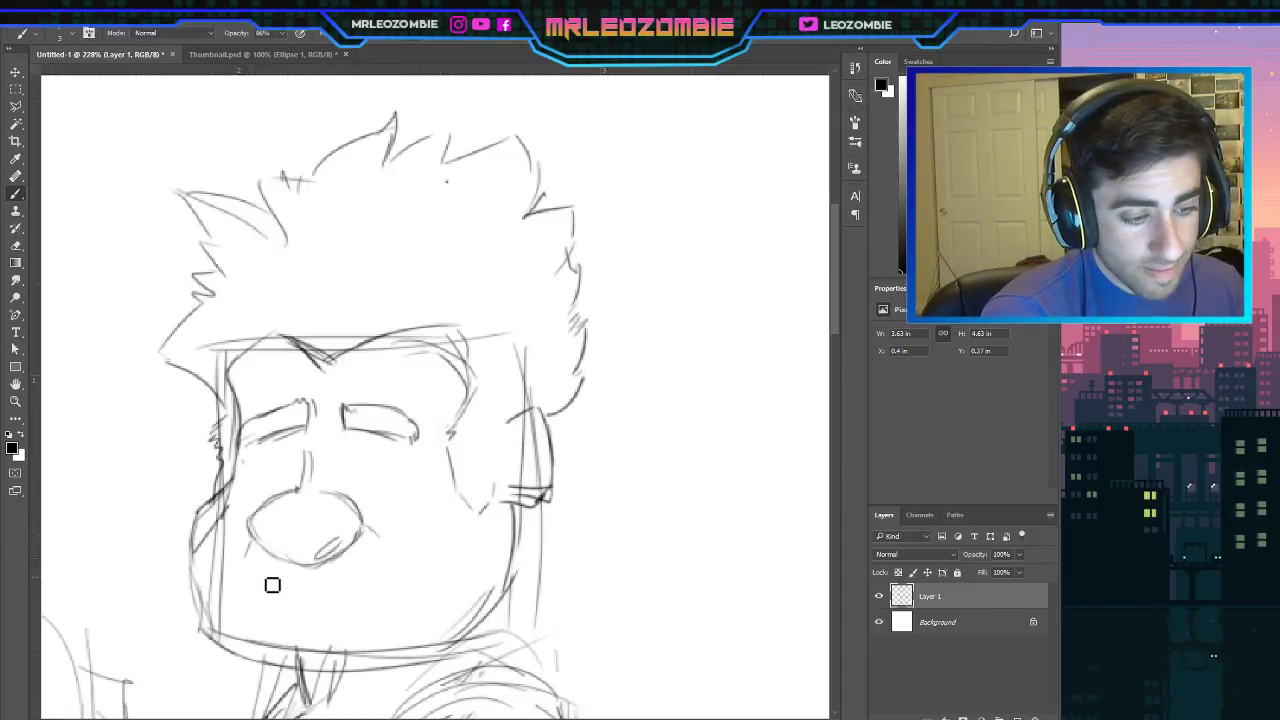
Sketch a wide smiling mouth beneath the nose, with an upper line and a curved lower lip.
drag(266, 590, 380, 576)
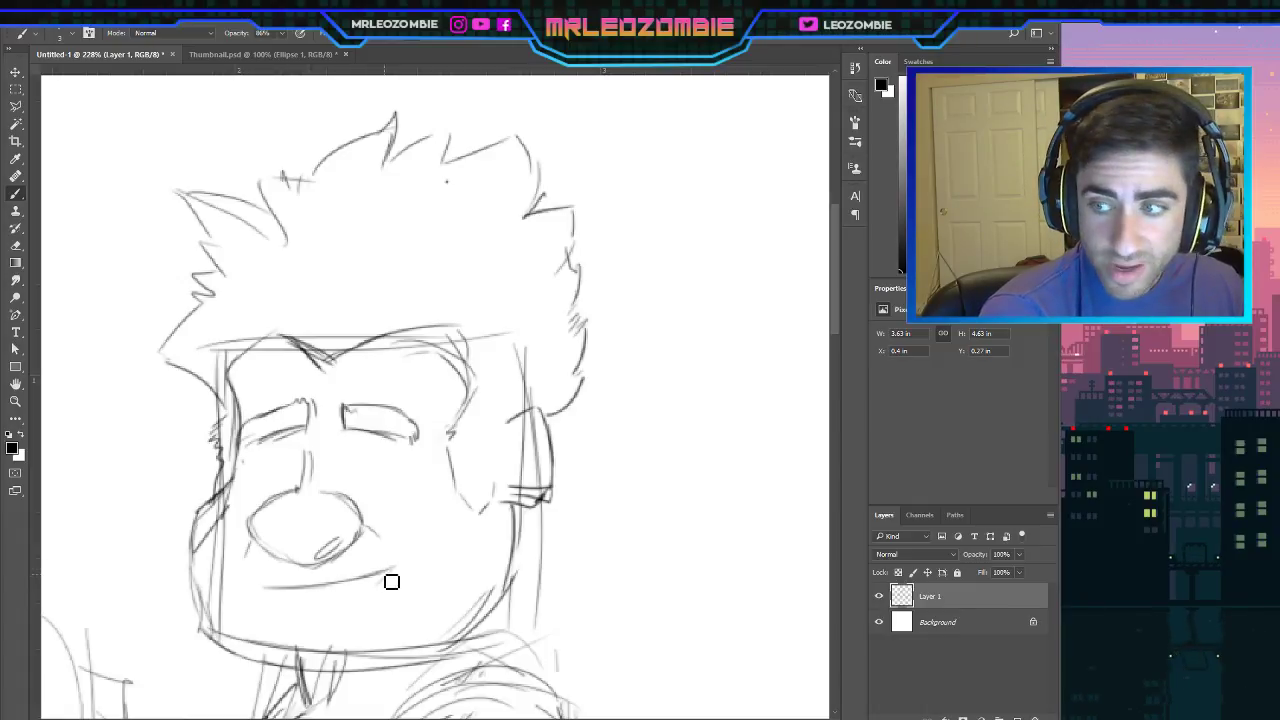
drag(376, 578, 395, 567)
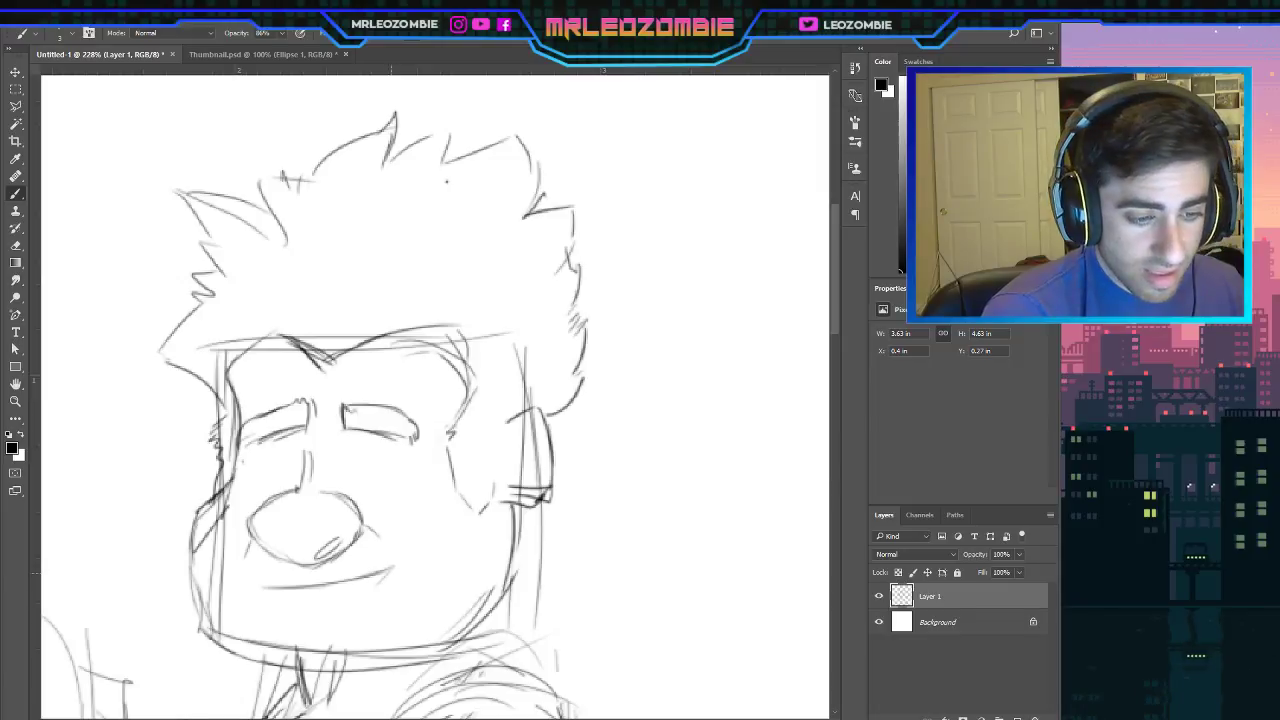
drag(357, 606, 255, 597)
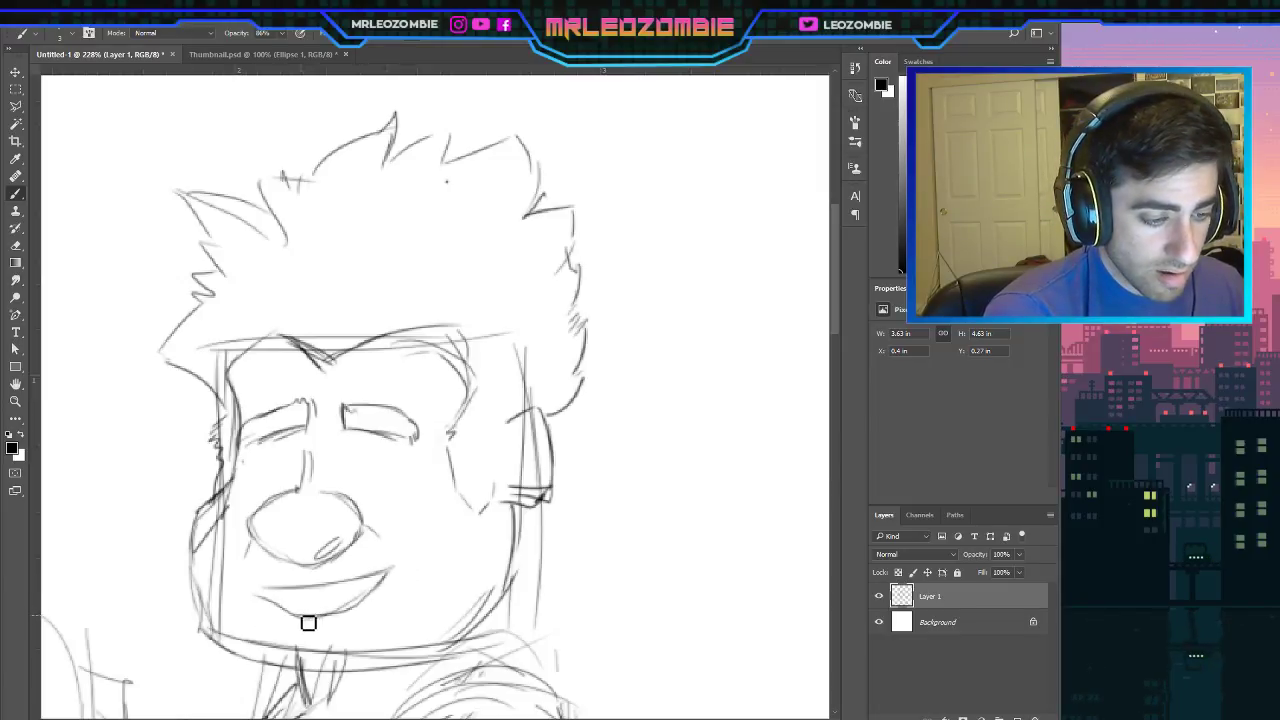
drag(266, 592, 228, 578)
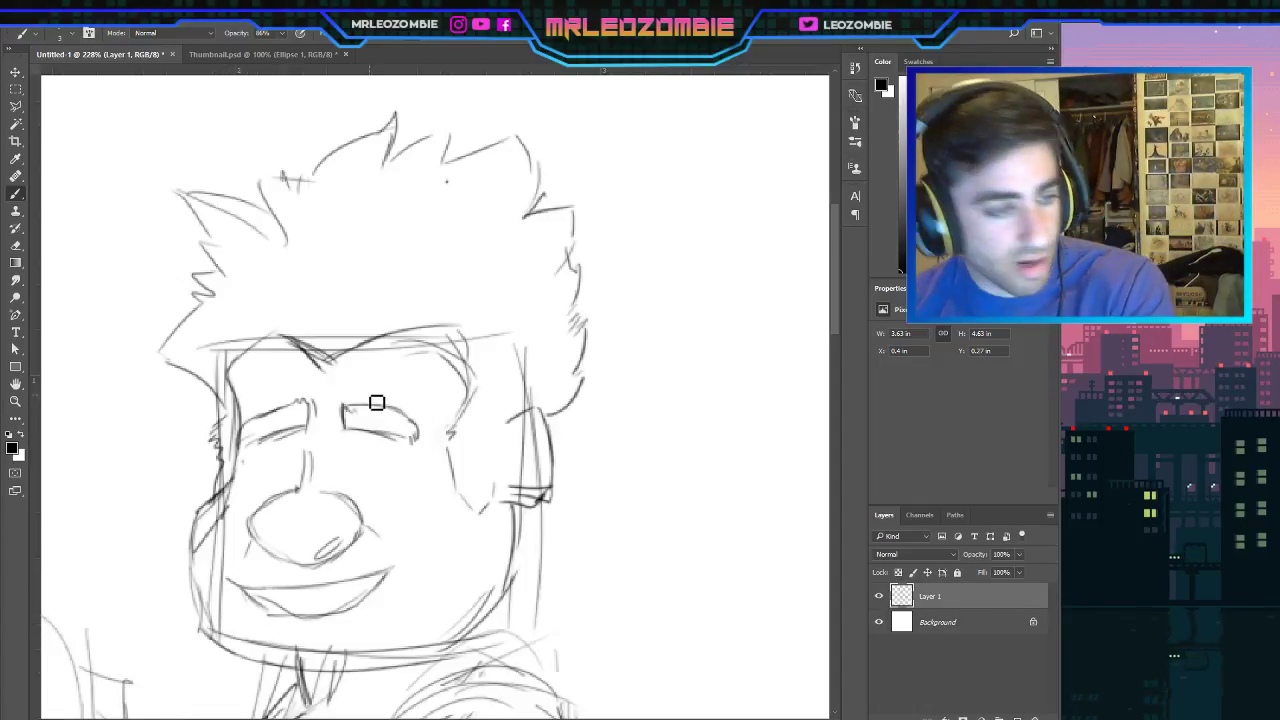
Select the mouth with the Polygonal Lasso and move it slightly down the face.
scroll(375, 410, down, 1)
scroll(377, 426, down, 1)
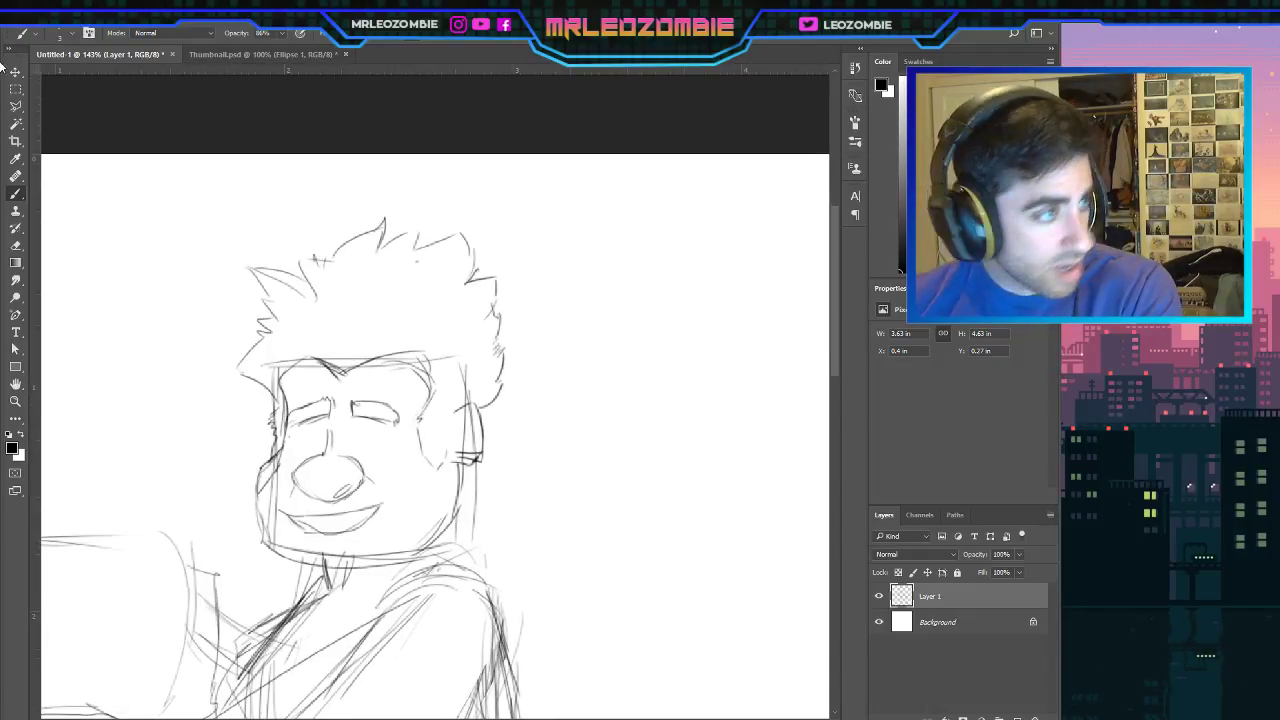
click(15, 105)
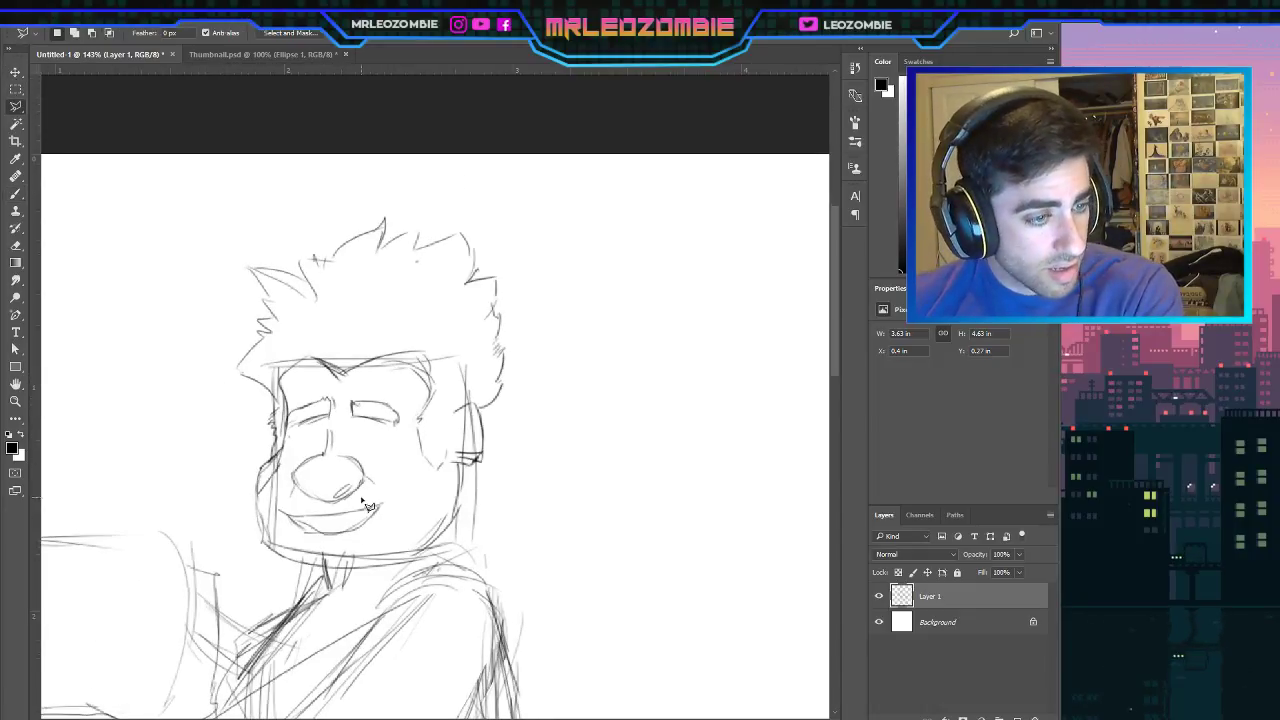
mouse_move(376, 542)
mouse_down()
mouse_move(392, 494)
mouse_move(308, 512)
mouse_move(325, 525)
mouse_move(284, 513)
mouse_move(302, 540)
mouse_move(377, 540)
mouse_move(351, 521)
mouse_up()
click(16, 72)
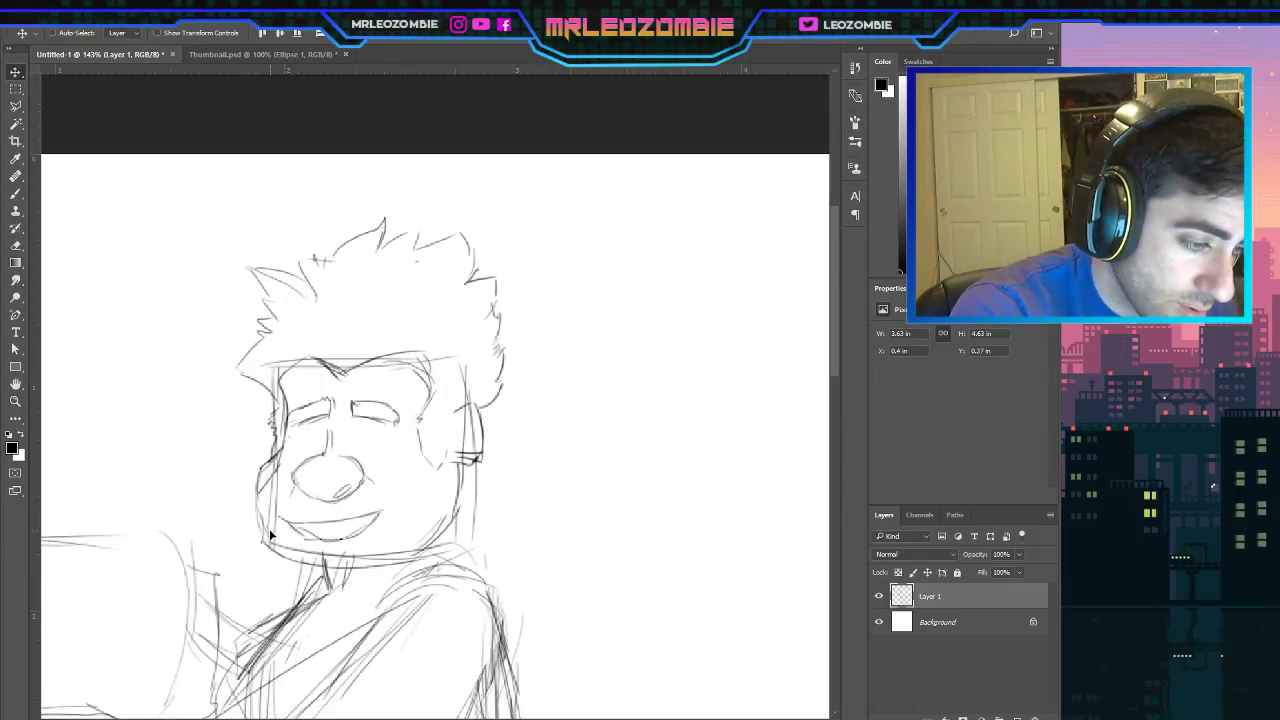
key(ctrl)
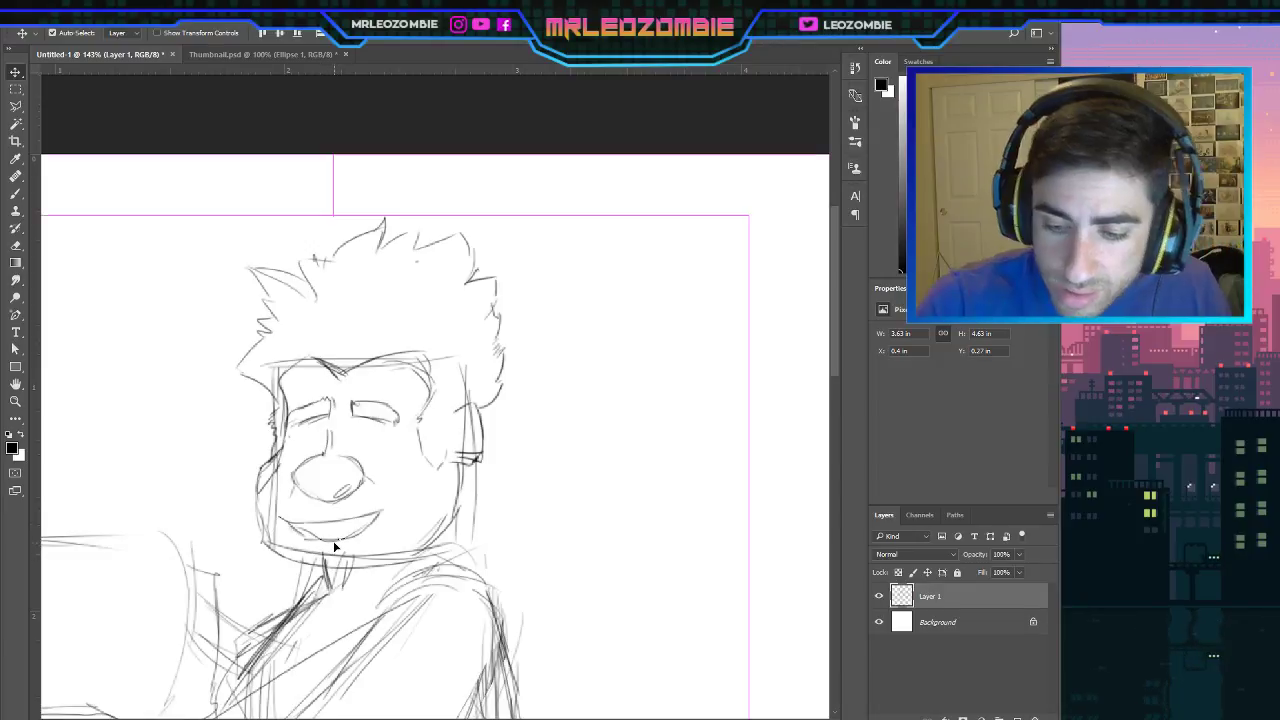
Redraw the chin lower with brush strokes and darken the jaw contour from the far cheek round to below the ear.
key(b)
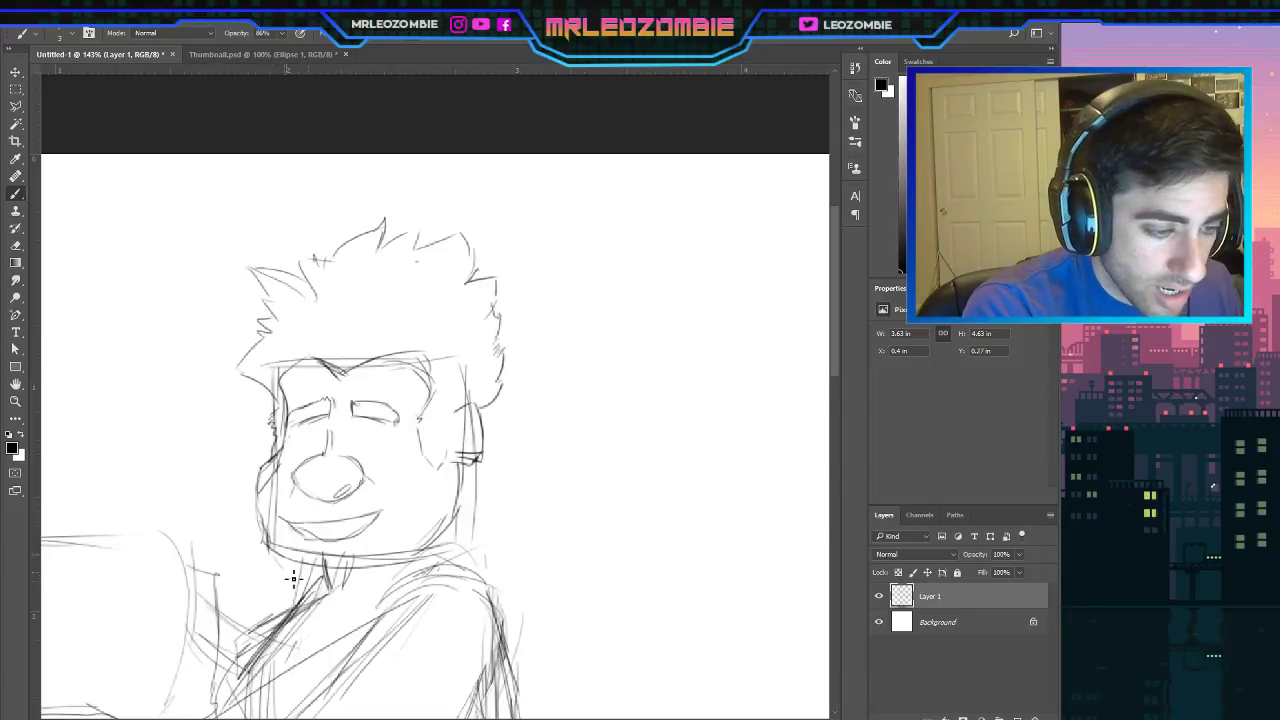
mouse_move(265, 547)
mouse_down()
mouse_move(289, 577)
mouse_move(383, 574)
mouse_up()
mouse_move(291, 567)
mouse_down()
mouse_move(386, 568)
mouse_move(442, 550)
mouse_move(370, 568)
mouse_up()
mouse_move(457, 521)
mouse_down()
mouse_move(431, 563)
mouse_move(385, 577)
mouse_move(283, 551)
mouse_up()
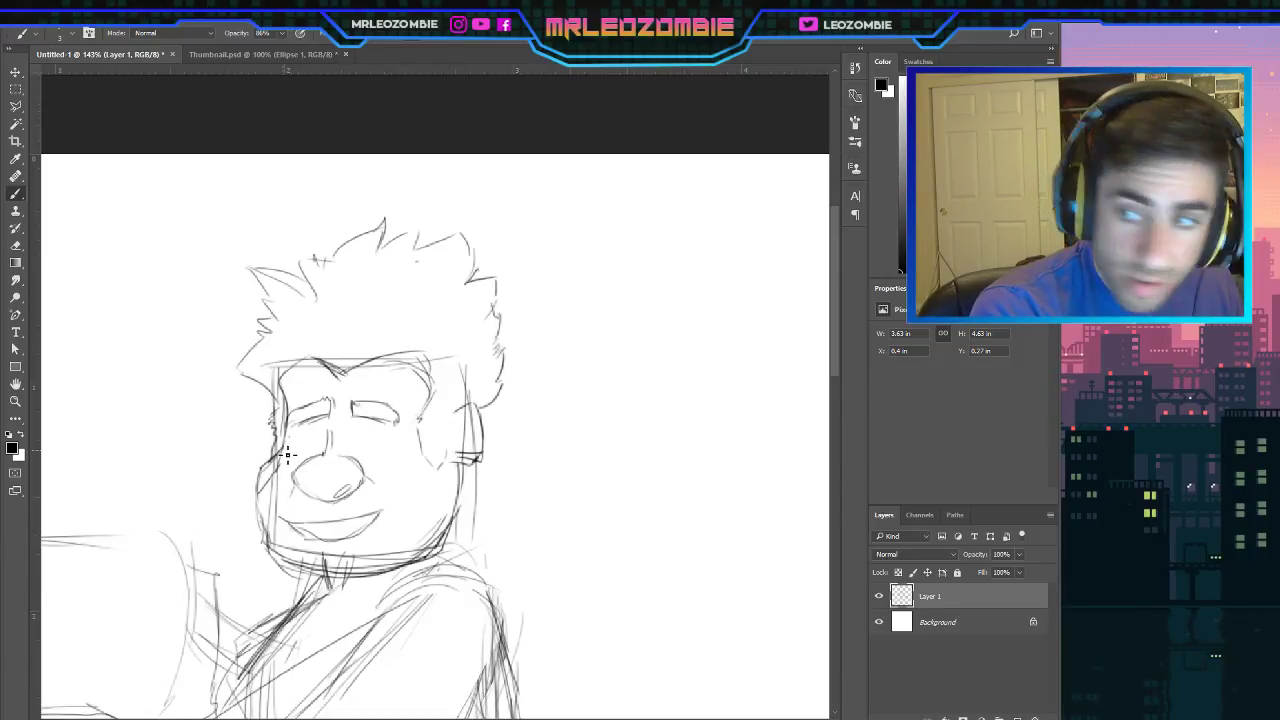
mouse_move(288, 456)
mouse_down()
mouse_move(269, 522)
mouse_move(271, 500)
mouse_move(263, 510)
mouse_move(277, 554)
mouse_move(278, 462)
mouse_up()
mouse_move(272, 550)
mouse_down()
mouse_move(390, 569)
mouse_move(354, 572)
mouse_move(453, 537)
mouse_up()
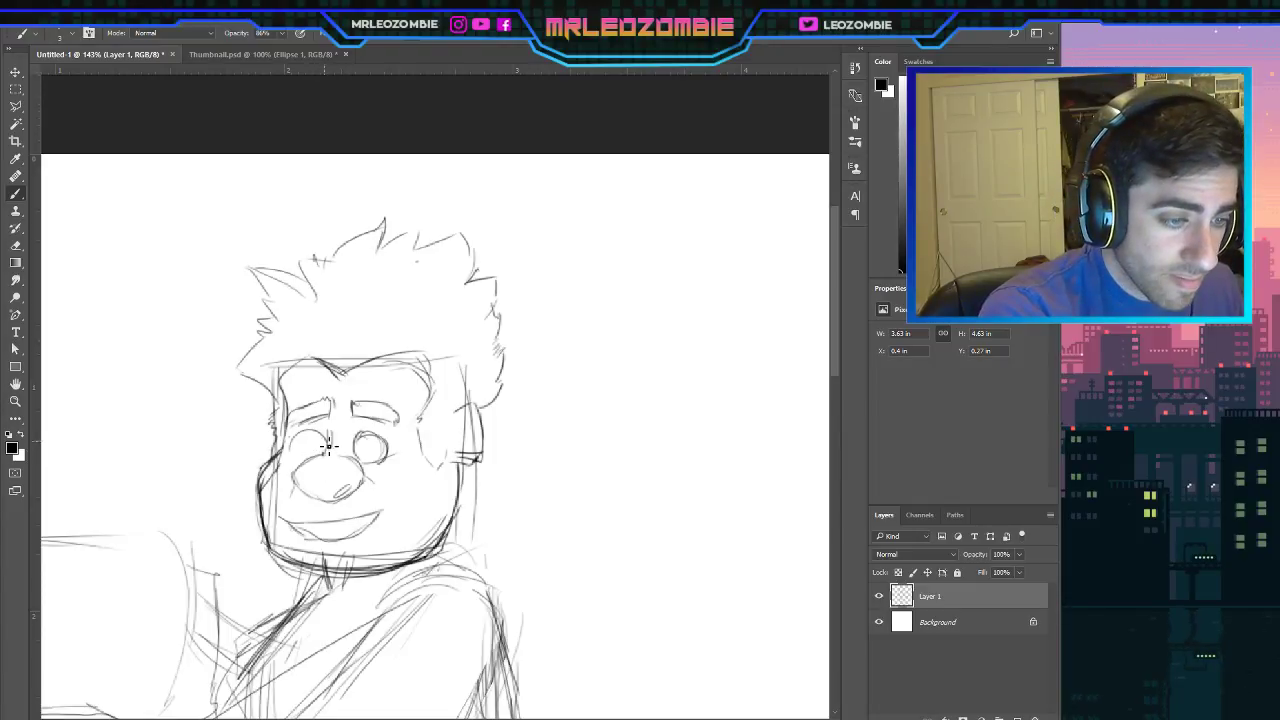
Redraw the far eye as a smaller circle beside the nose bridge.
drag(328, 447, 310, 449)
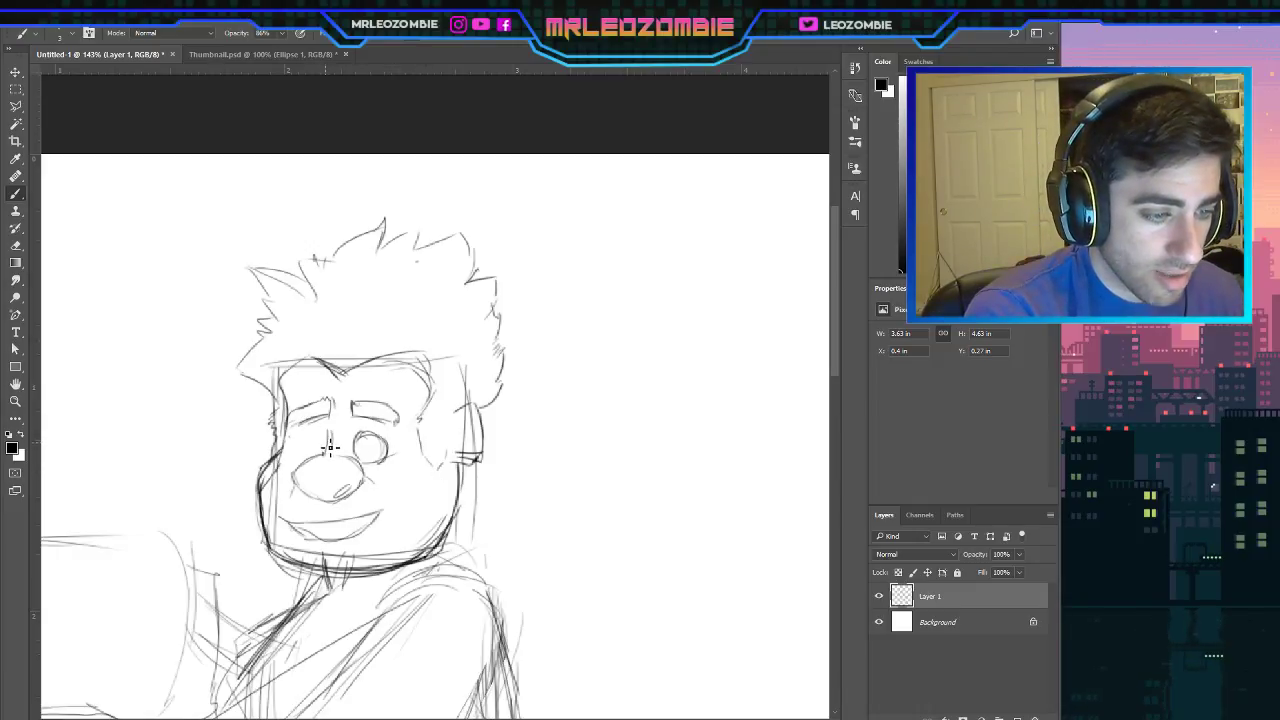
drag(330, 447, 327, 463)
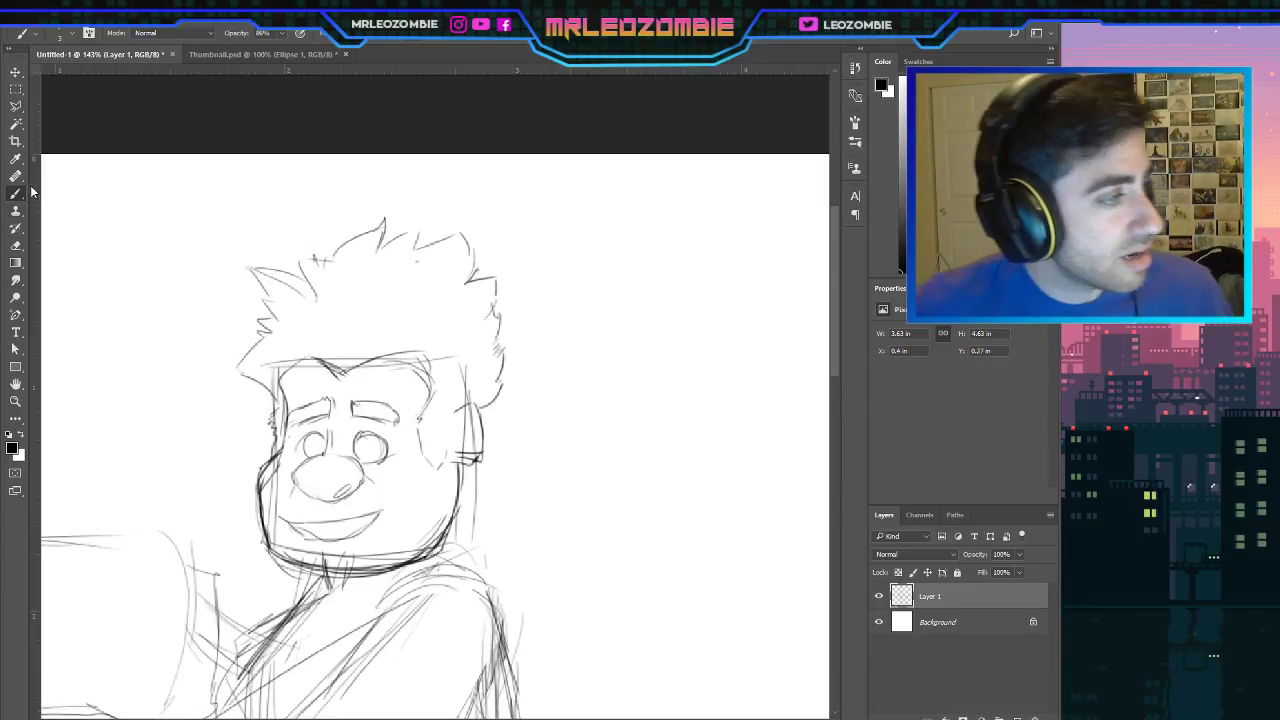
Select the near eye with the Polygonal Lasso, move it slightly closer to the nose bridge and deselect it.
click(15, 106)
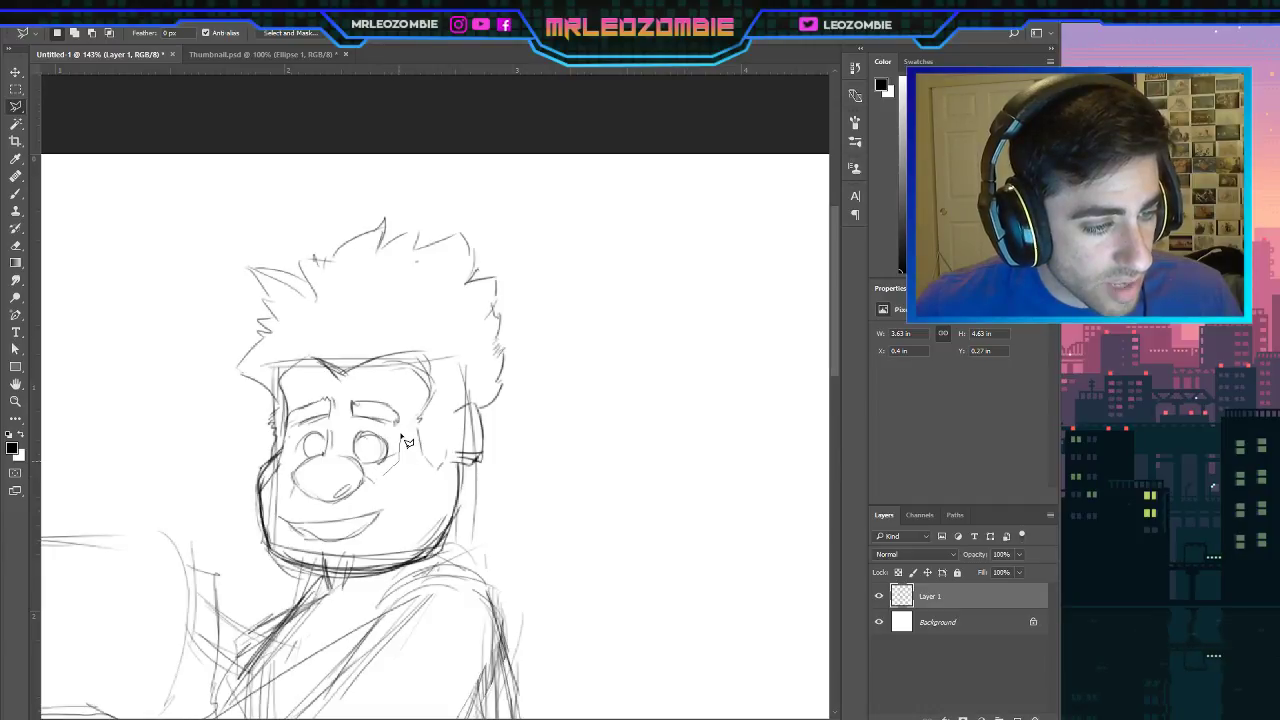
drag(390, 435, 365, 428)
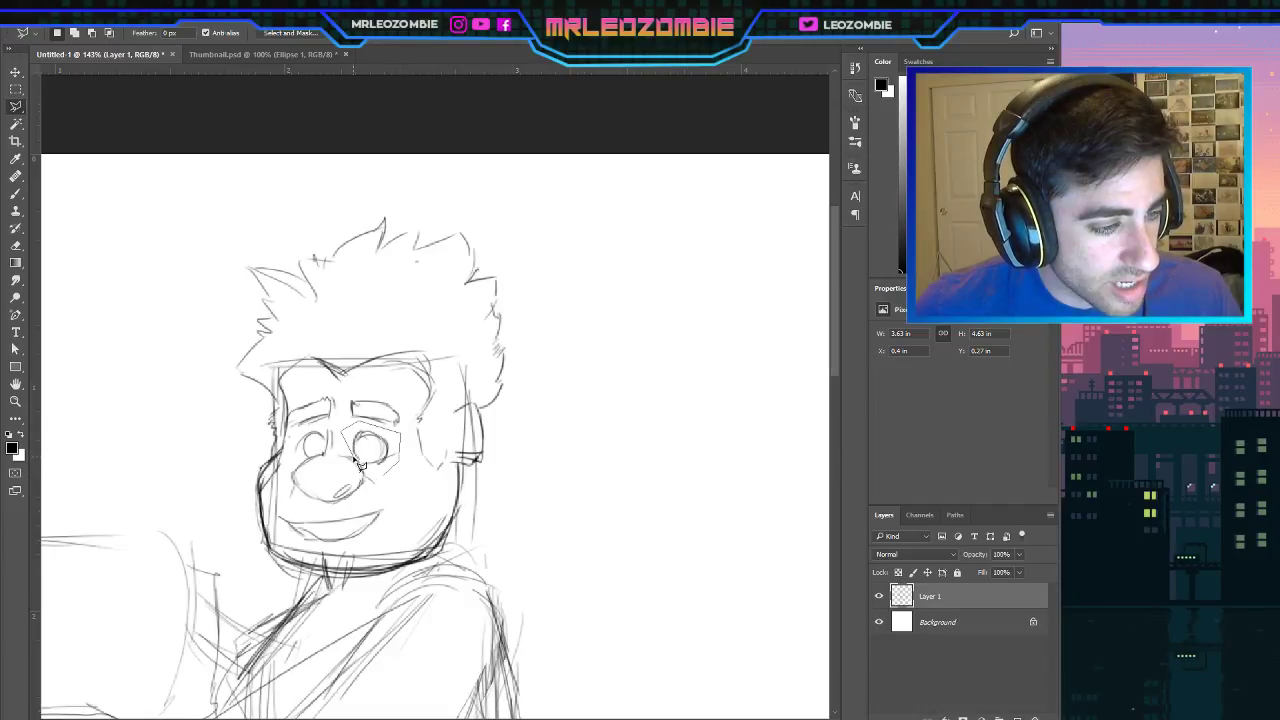
double_click(385, 484)
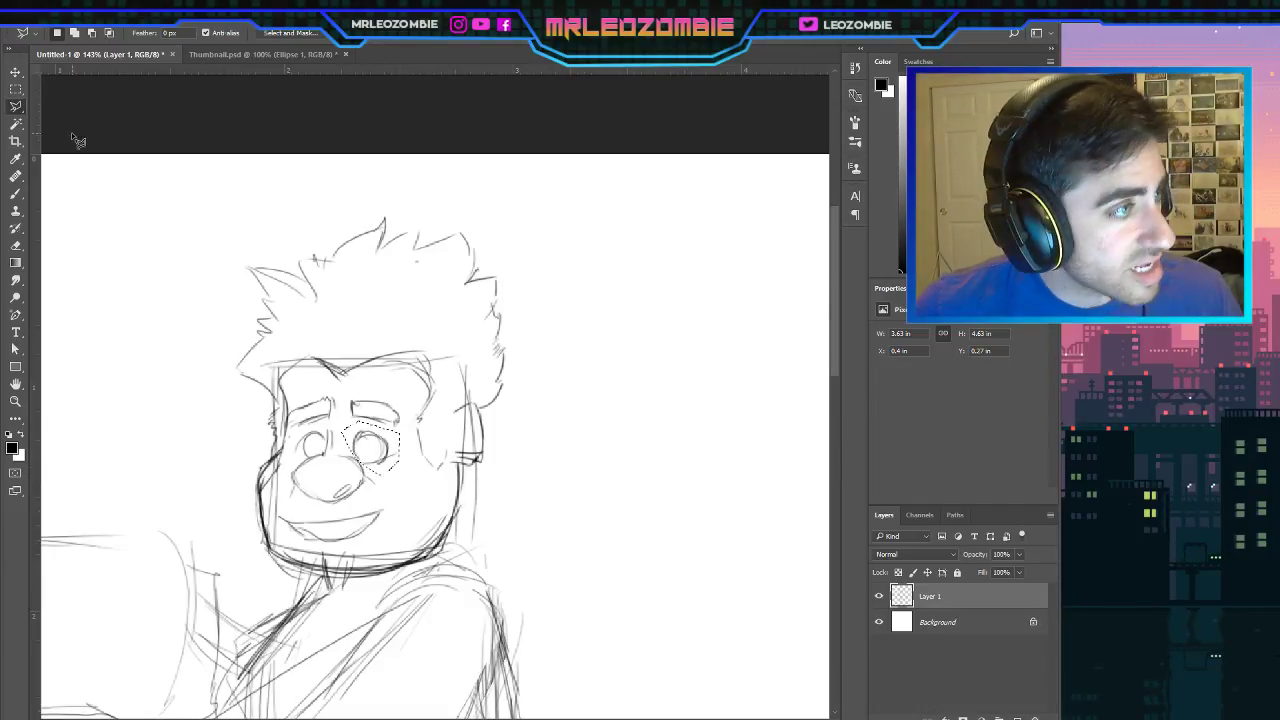
click(15, 74)
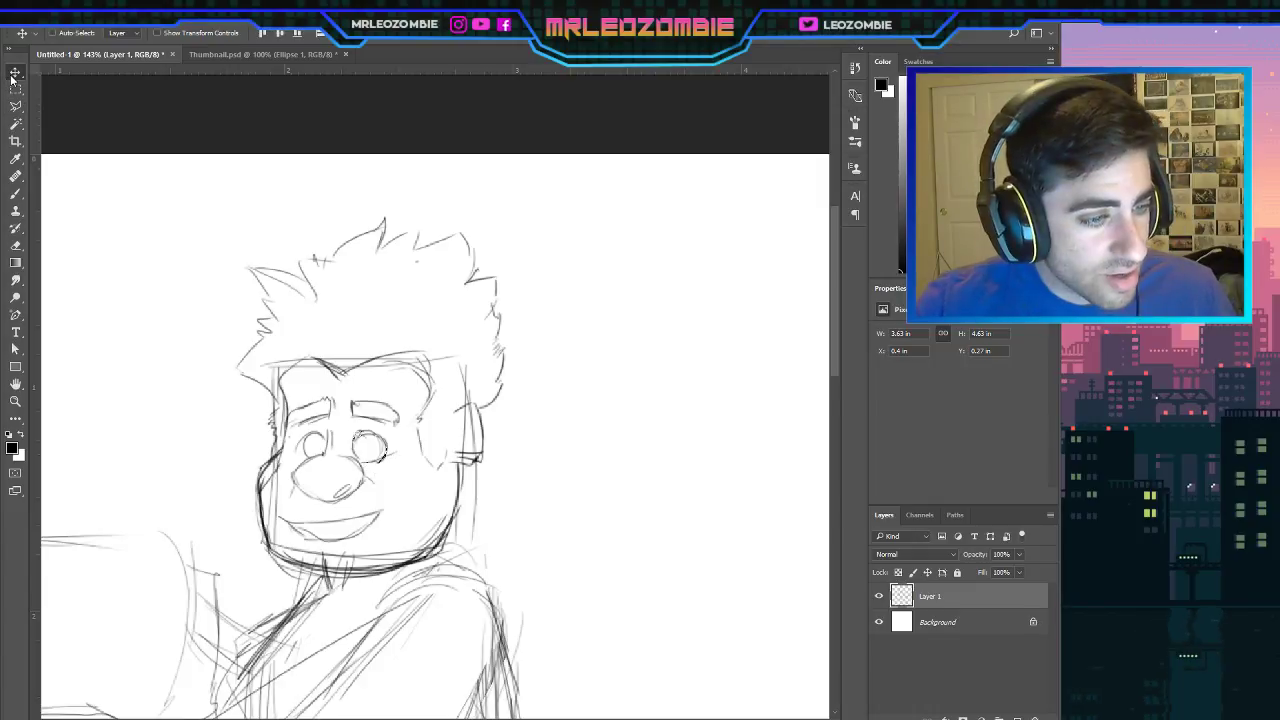
key(ctrl+d)
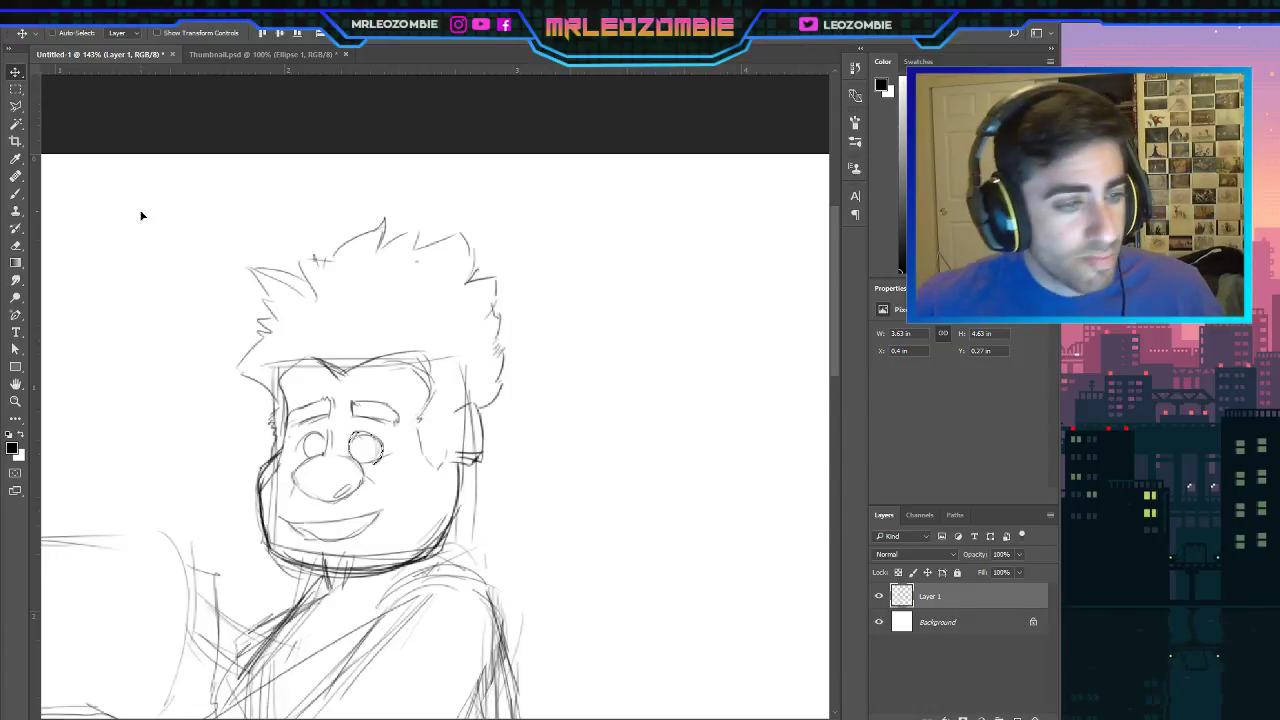
Select the hairline across the forehead with the Polygonal Lasso and nudge it slightly up.
click(15, 105)
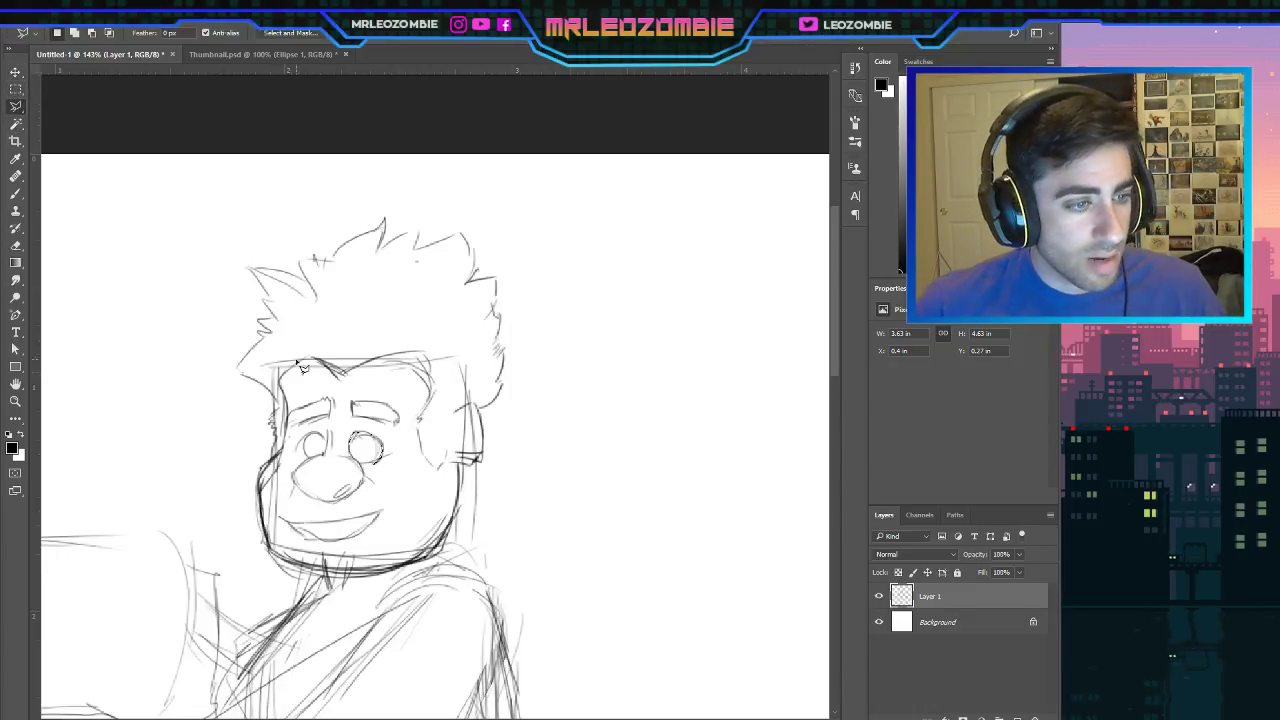
mouse_move(286, 390)
mouse_down()
mouse_move(384, 378)
mouse_move(425, 393)
mouse_move(413, 419)
mouse_move(413, 400)
mouse_move(452, 401)
mouse_move(458, 329)
mouse_move(455, 317)
mouse_move(270, 352)
mouse_up()
key(v)
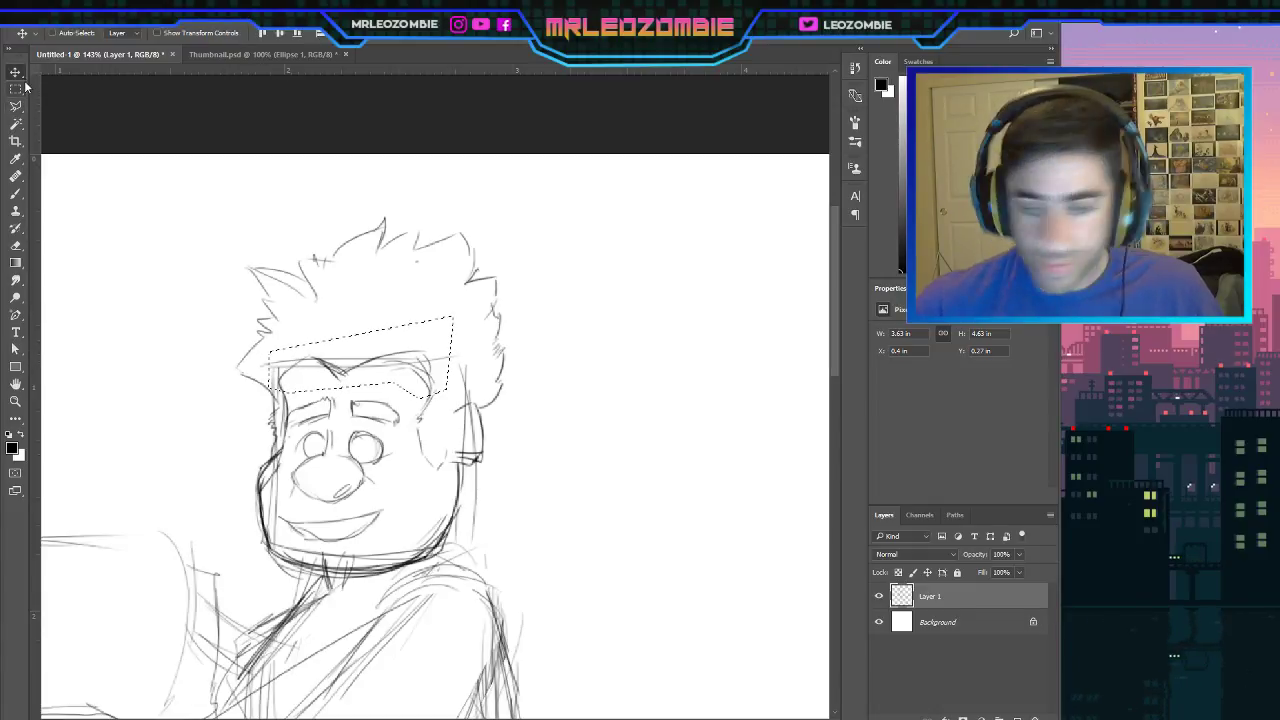
key(Up)
key(Up)
key(Up)
key(Up)
key(Up)
key(Up)
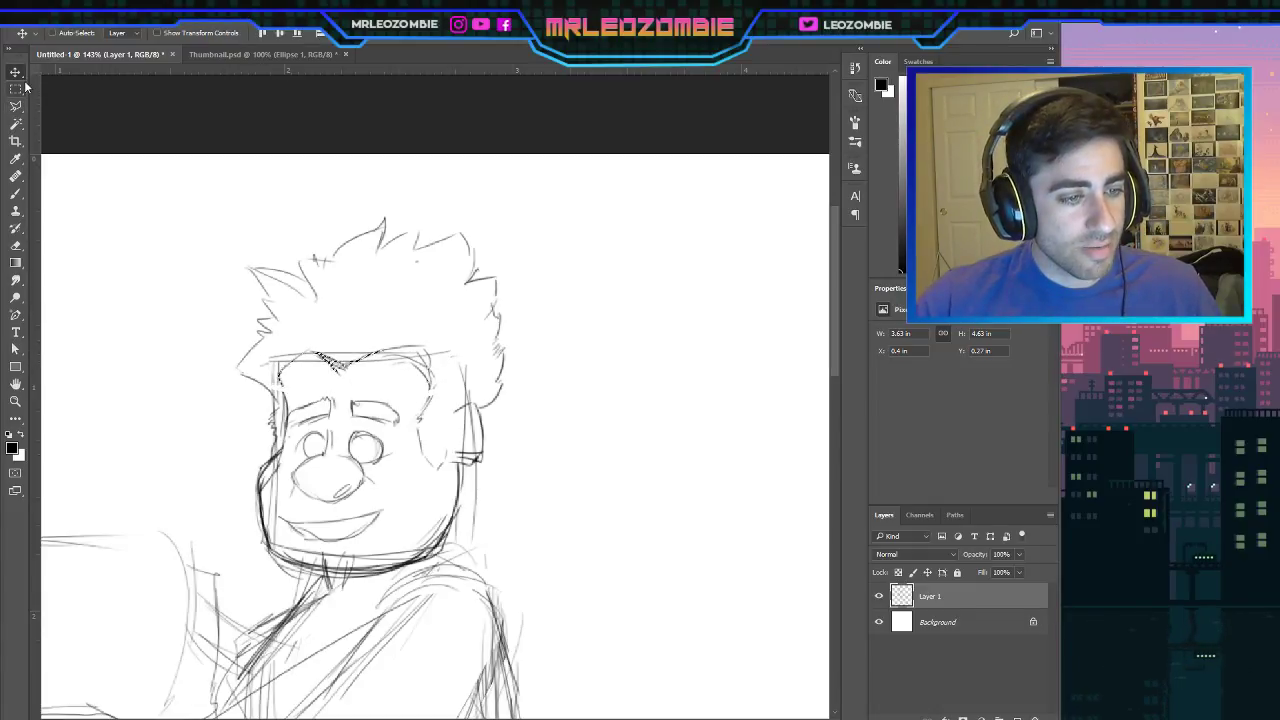
Select both eyebrows with the Polygonal Lasso and nudge them slightly up on the forehead.
click(15, 106)
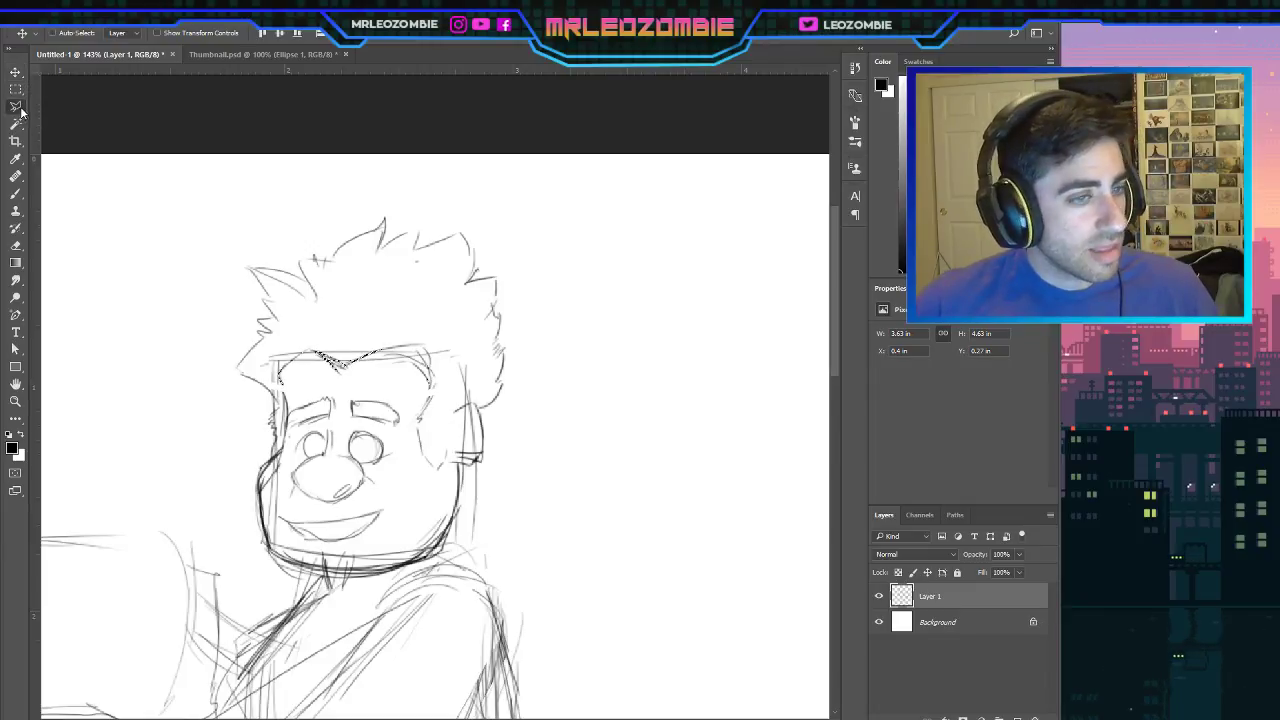
mouse_move(396, 374)
mouse_down()
mouse_move(410, 435)
mouse_move(330, 430)
mouse_move(290, 446)
mouse_move(296, 418)
mouse_move(335, 382)
mouse_move(400, 380)
mouse_move(392, 404)
mouse_up()
click(14, 70)
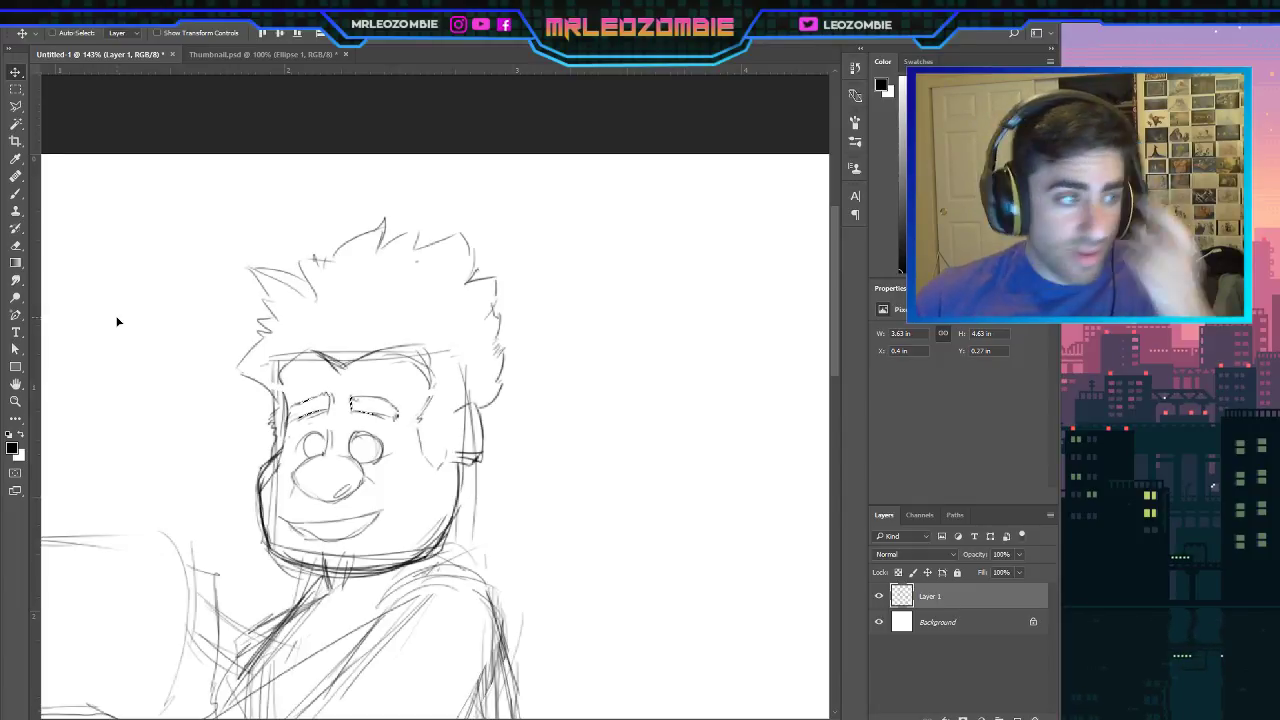
Select the near eye with the Polygonal Lasso and transform it to about 93.55% width and 107.69% height.
click(16, 89)
click(16, 106)
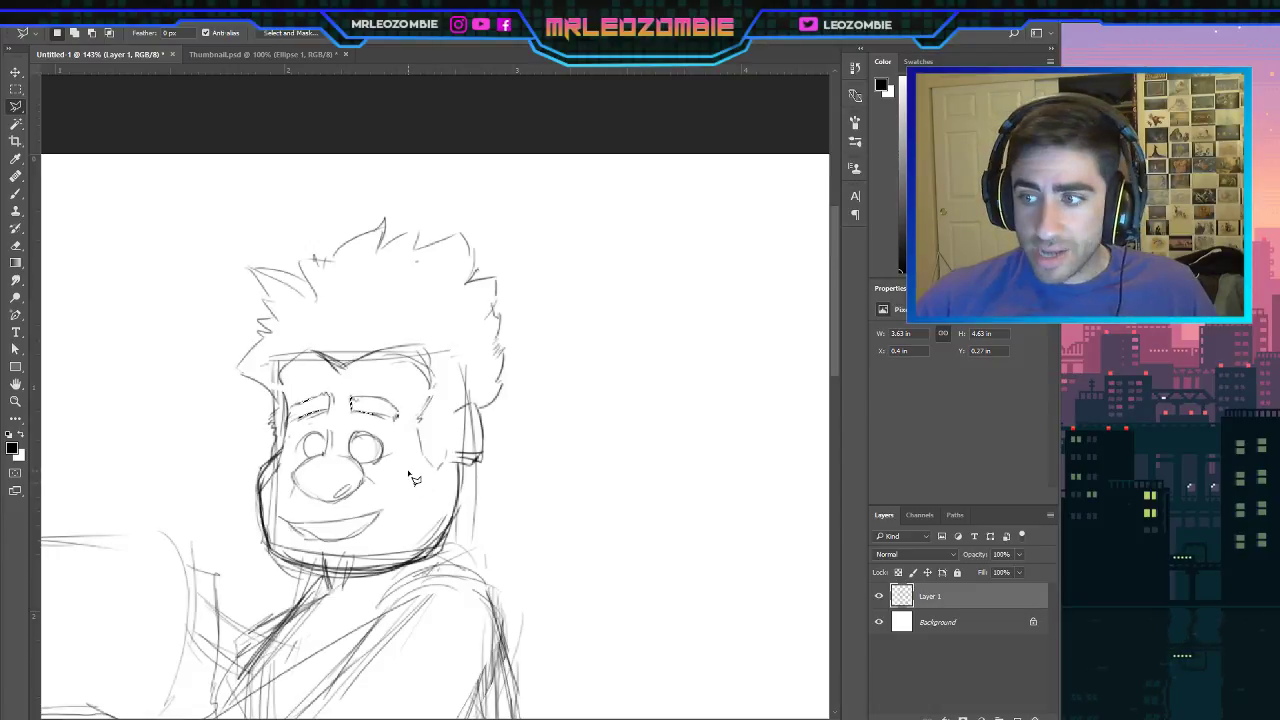
mouse_move(401, 470)
mouse_down()
mouse_move(400, 438)
mouse_move(356, 425)
mouse_move(326, 471)
mouse_move(340, 449)
mouse_move(376, 478)
mouse_up()
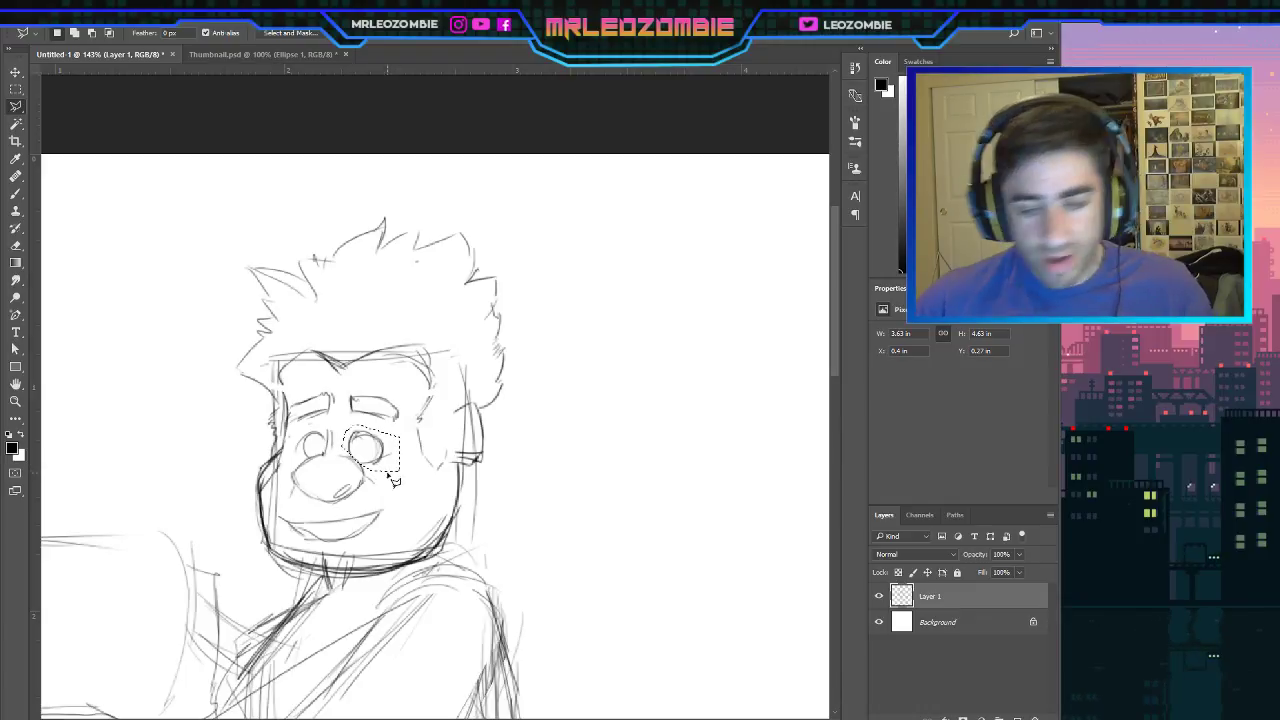
key(ctrl+t)
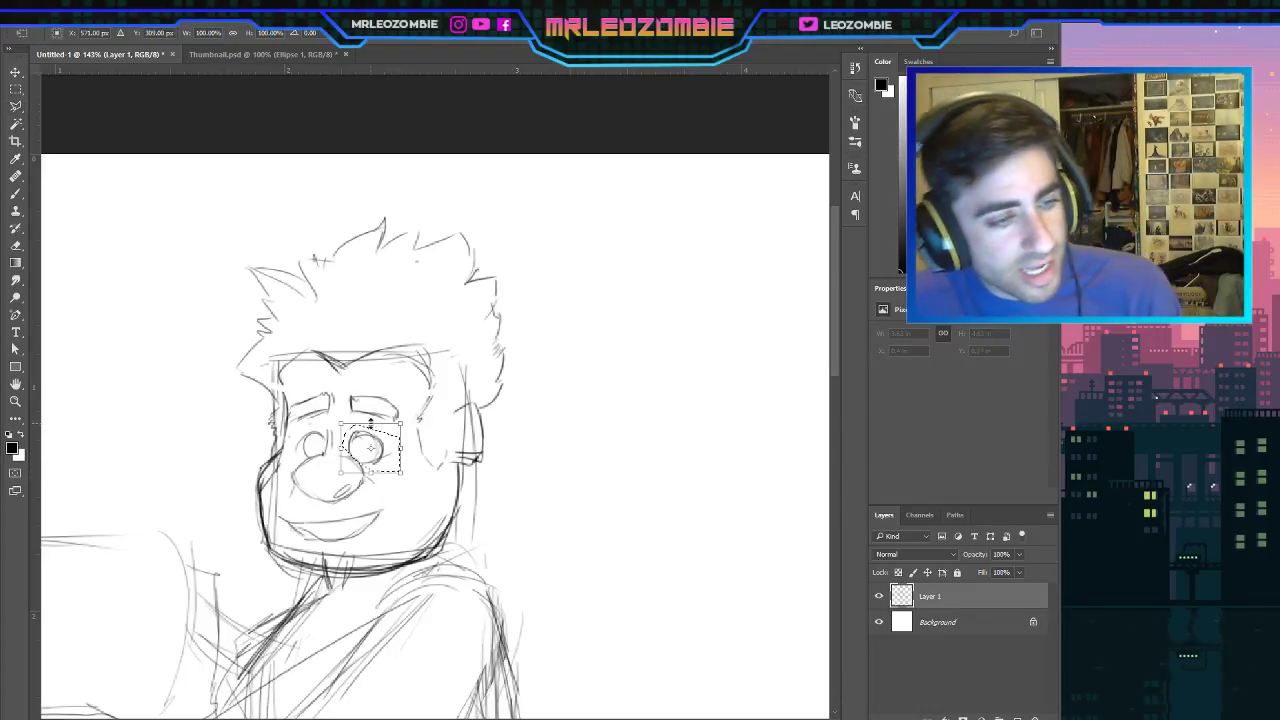
drag(370, 423, 367, 416)
key(Return)
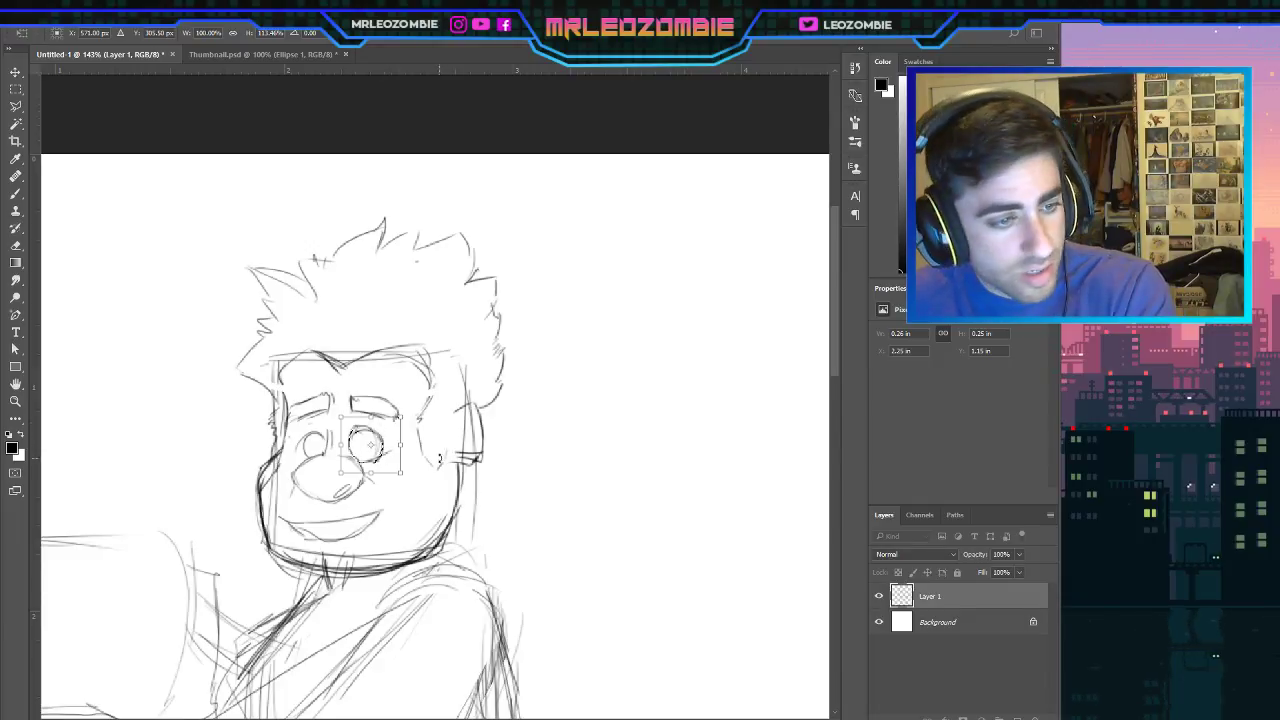
drag(401, 471, 387, 443)
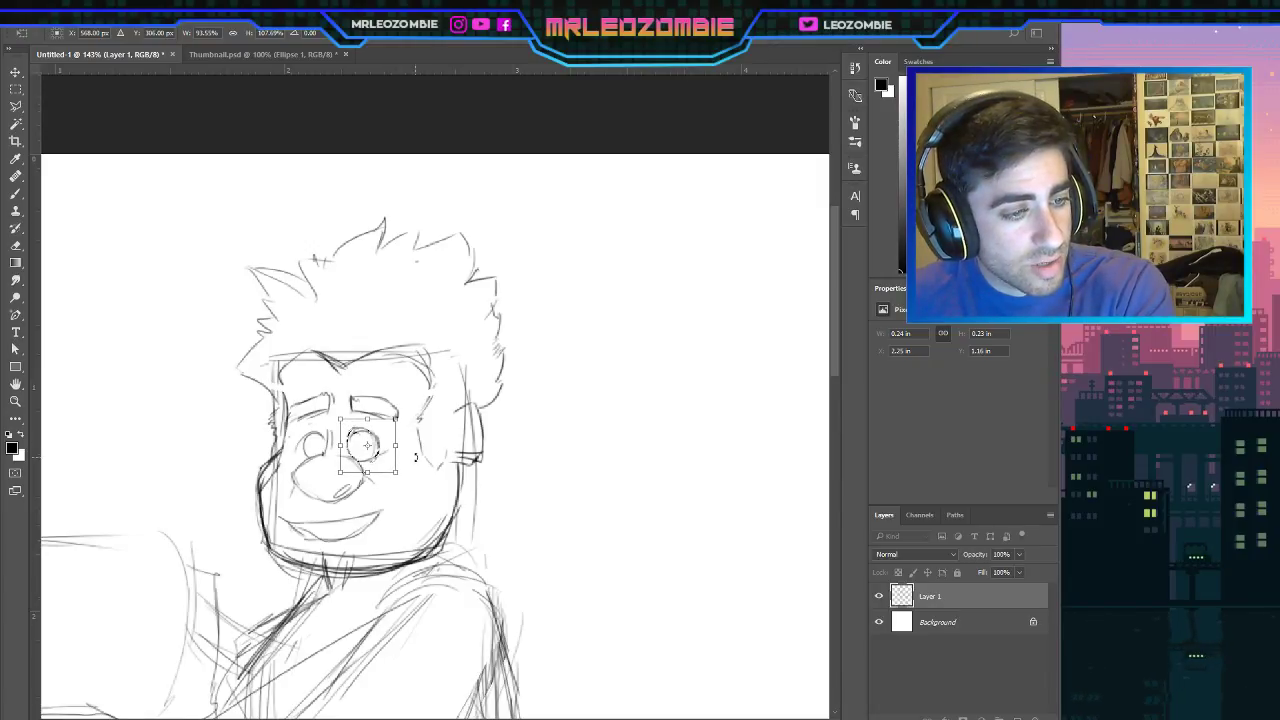
key(Return)
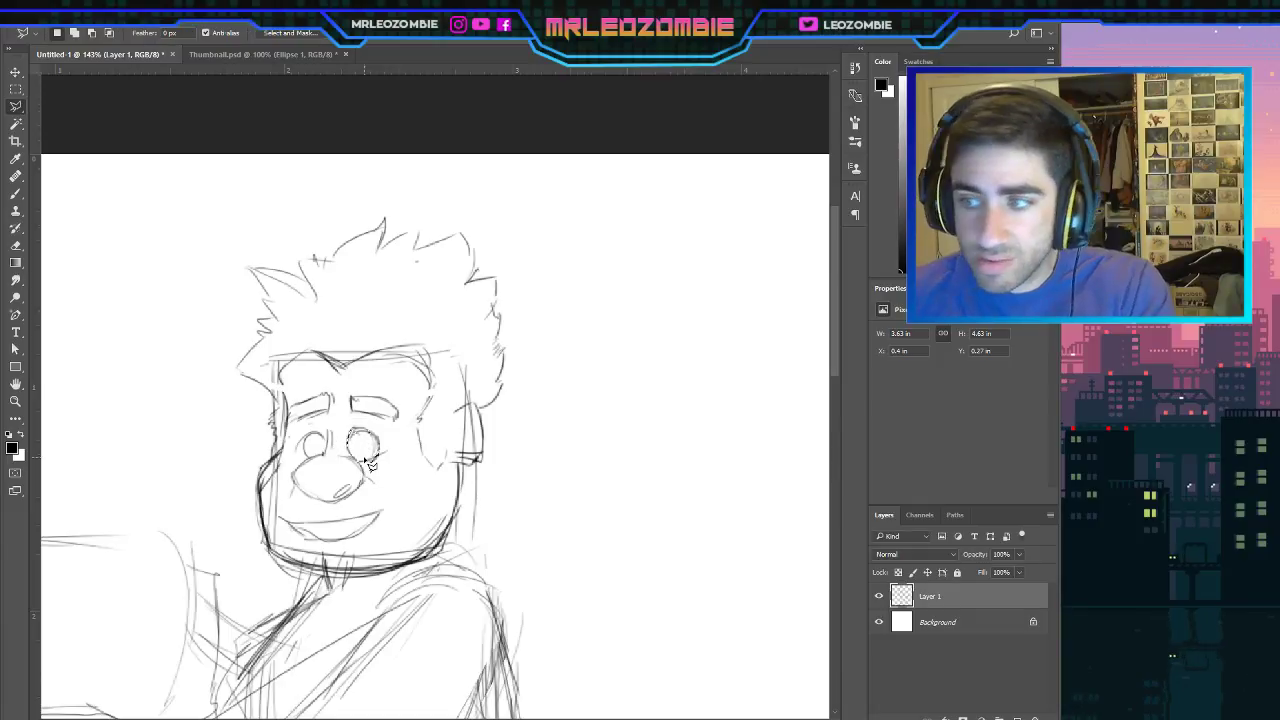
key(m)
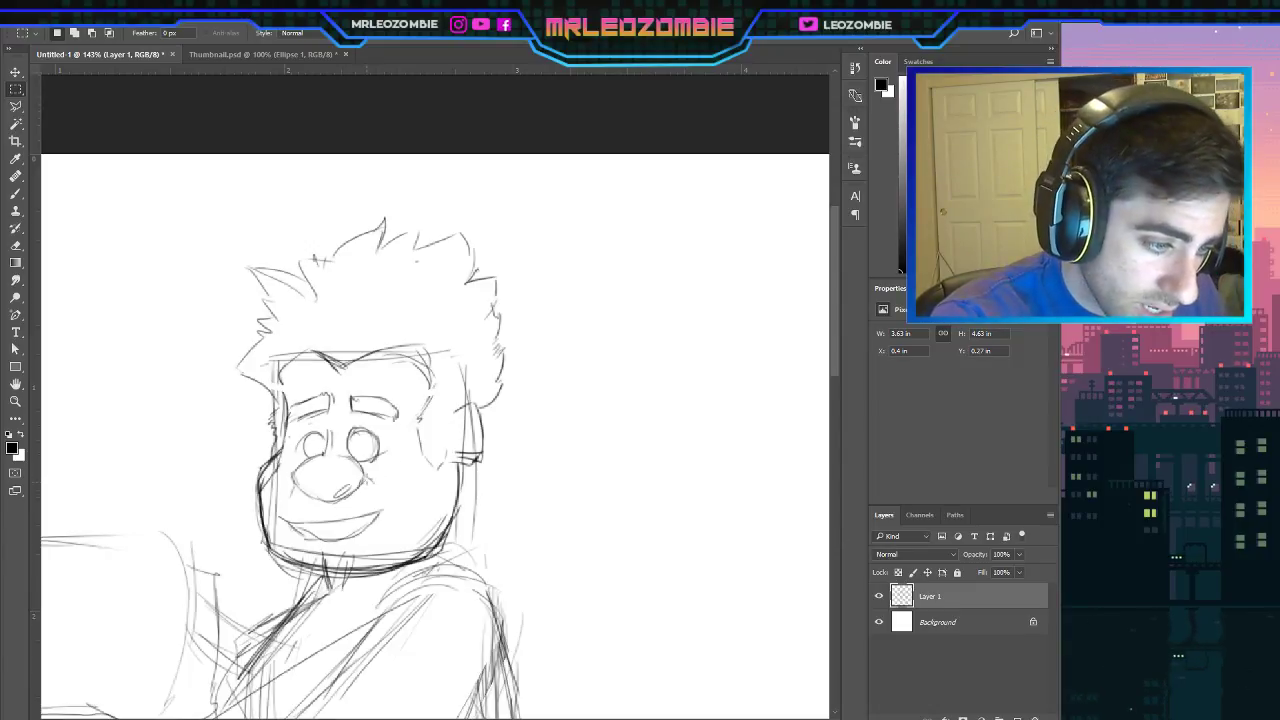
drag(364, 476, 385, 514)
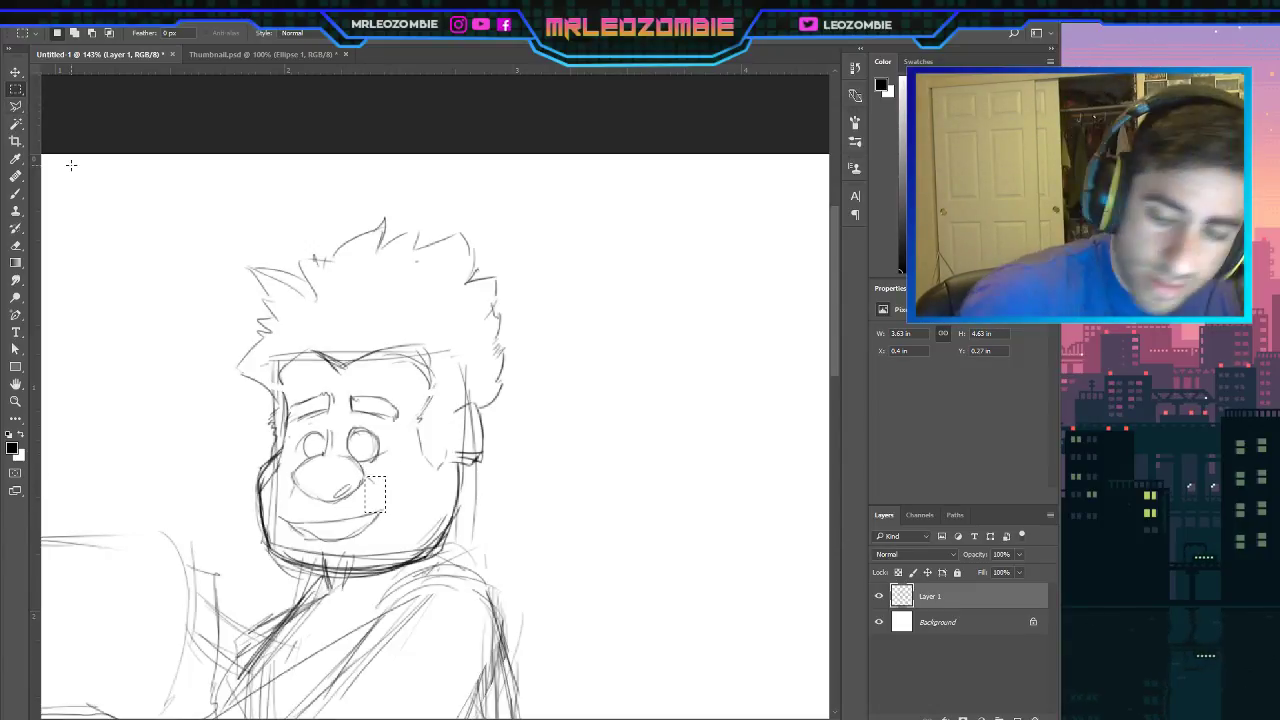
key(ctrl+d)
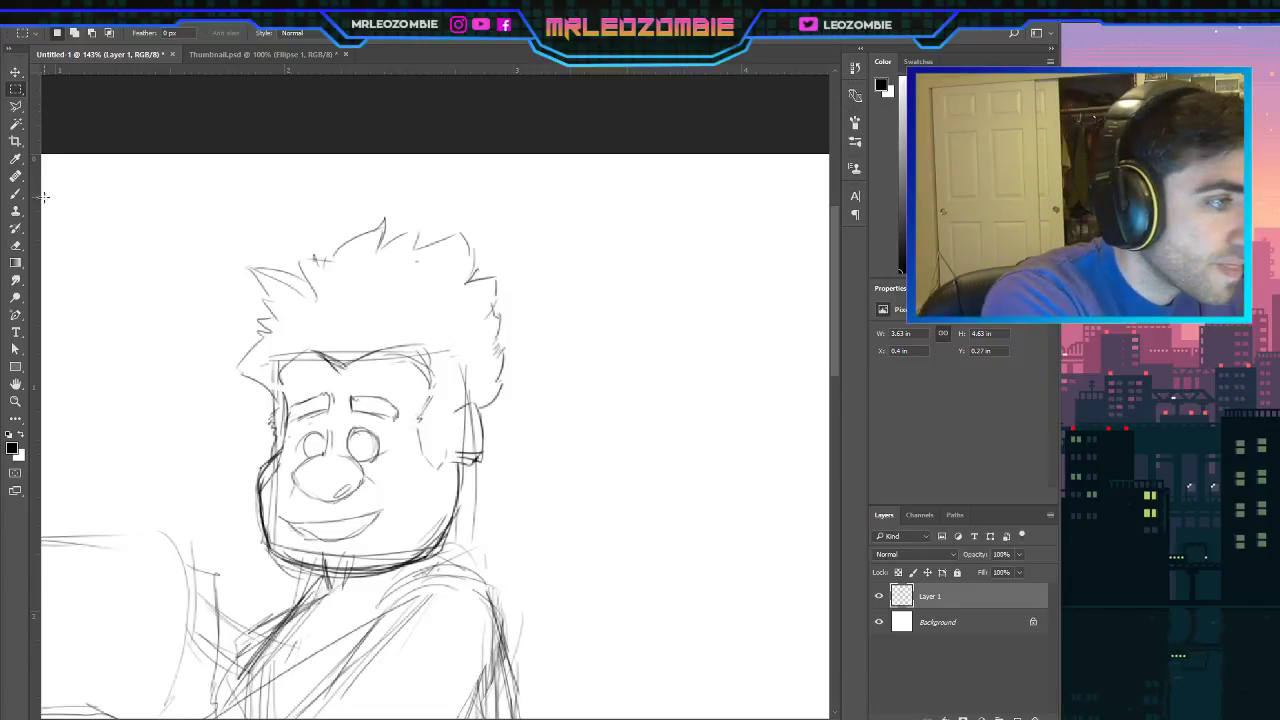
Sketch smile creases from the nose to the mouth corners, a small far ear and arched upper lines over both eyebrows.
key(b)
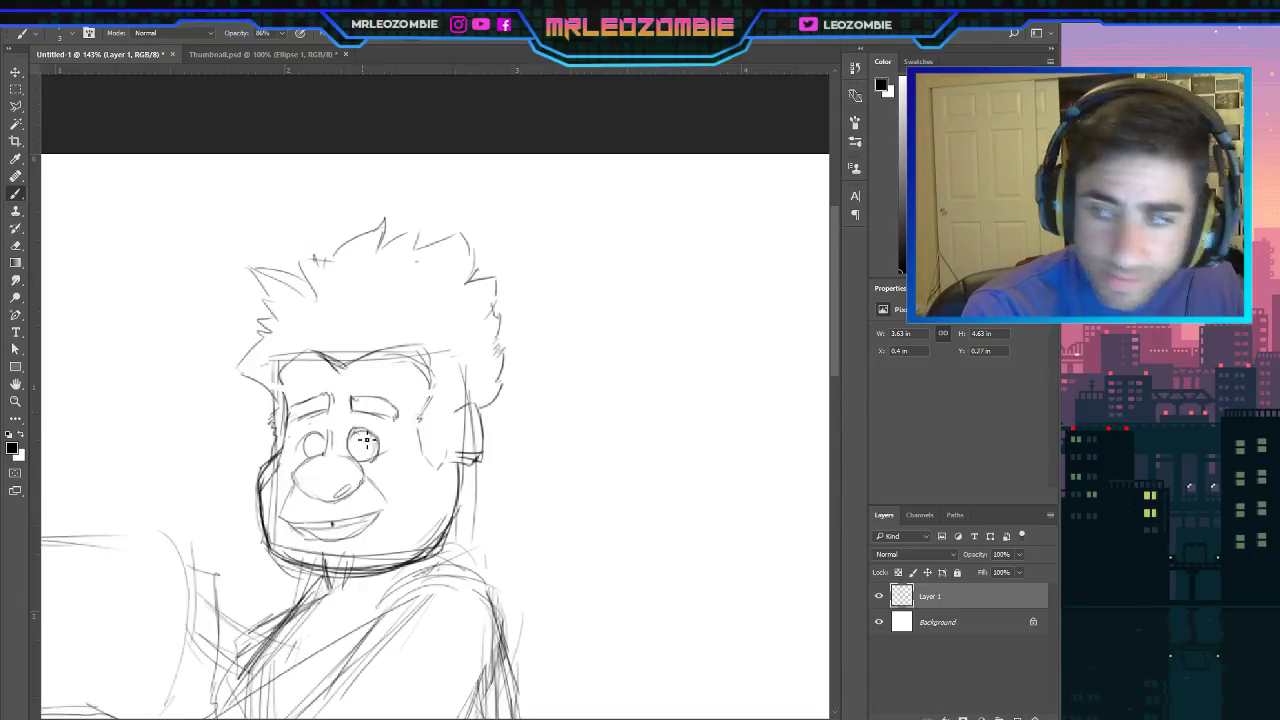
mouse_move(285, 404)
mouse_down()
mouse_move(264, 424)
mouse_move(268, 442)
mouse_up()
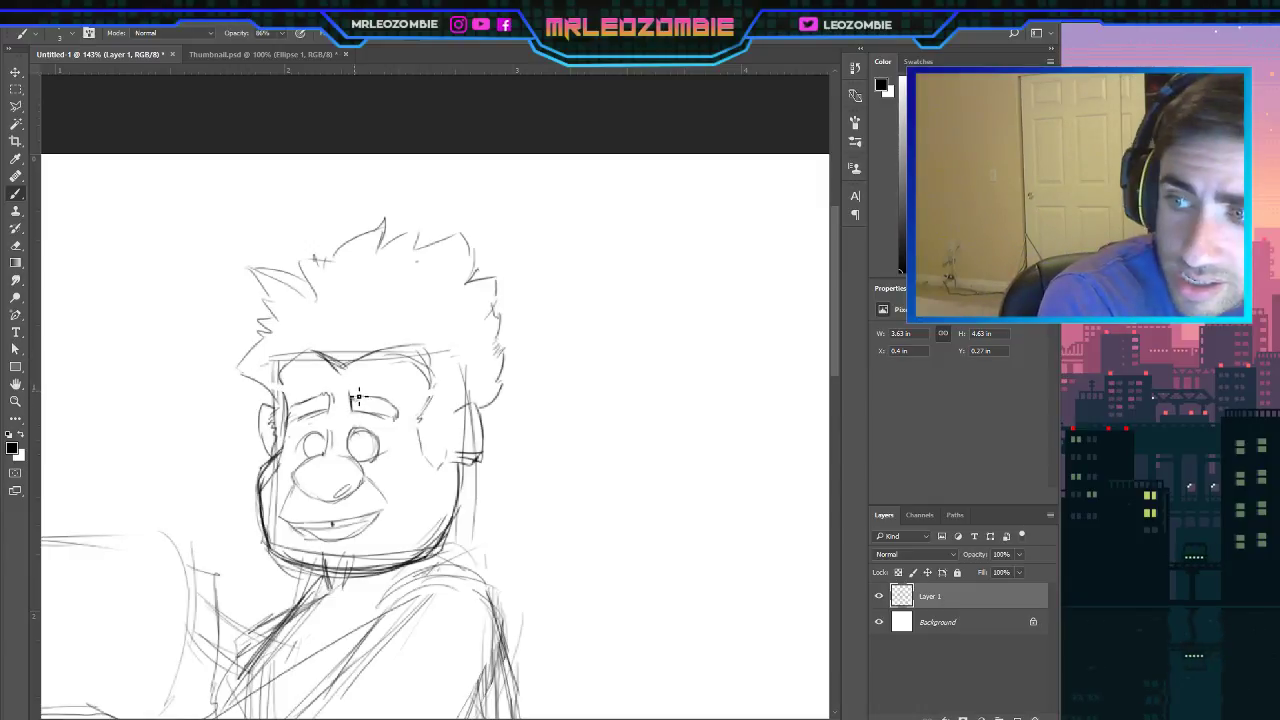
drag(353, 395, 407, 405)
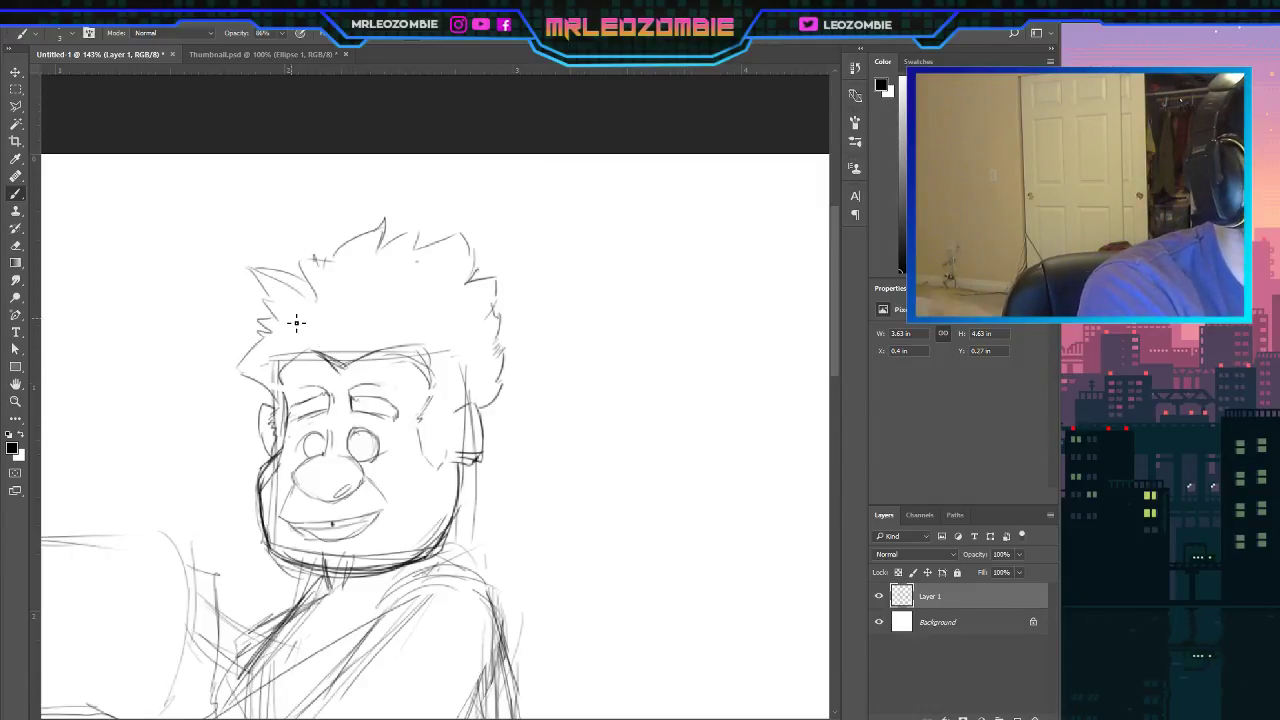
Erase the middle of the hairline, redraw it as a softer curve down to the temple and add wrinkles across the forehead.
key(e)
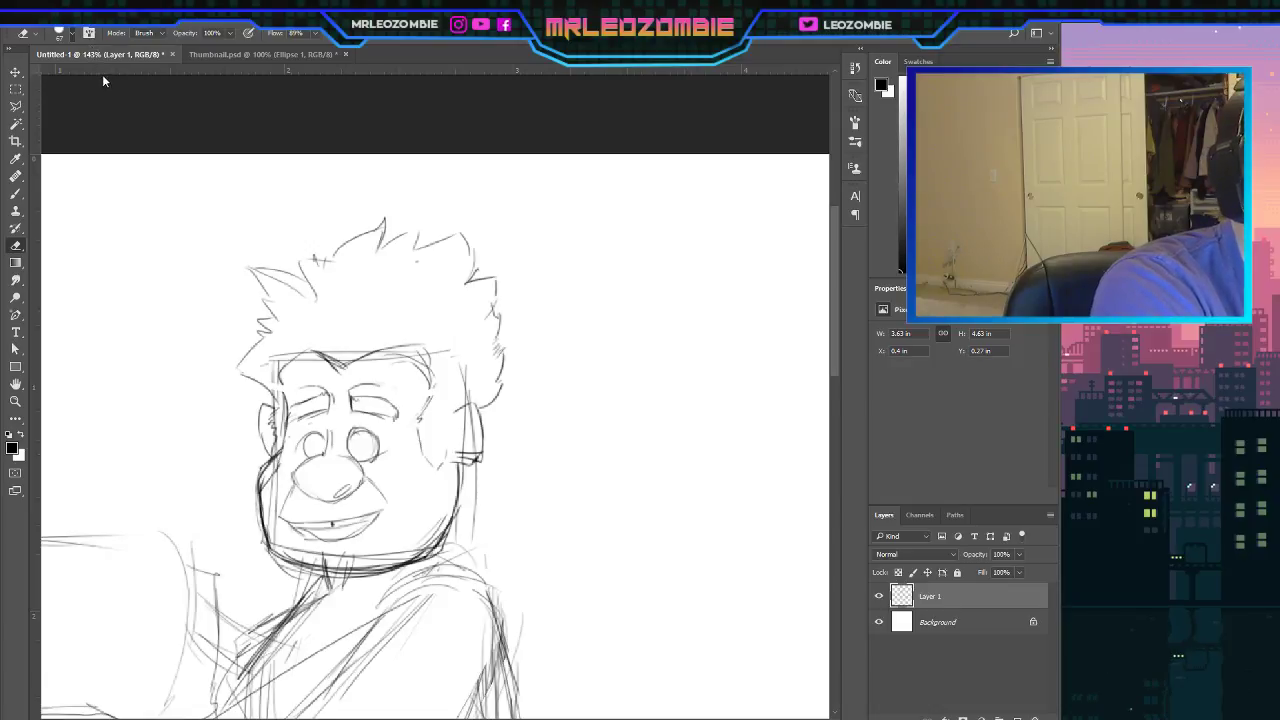
drag(322, 352, 414, 331)
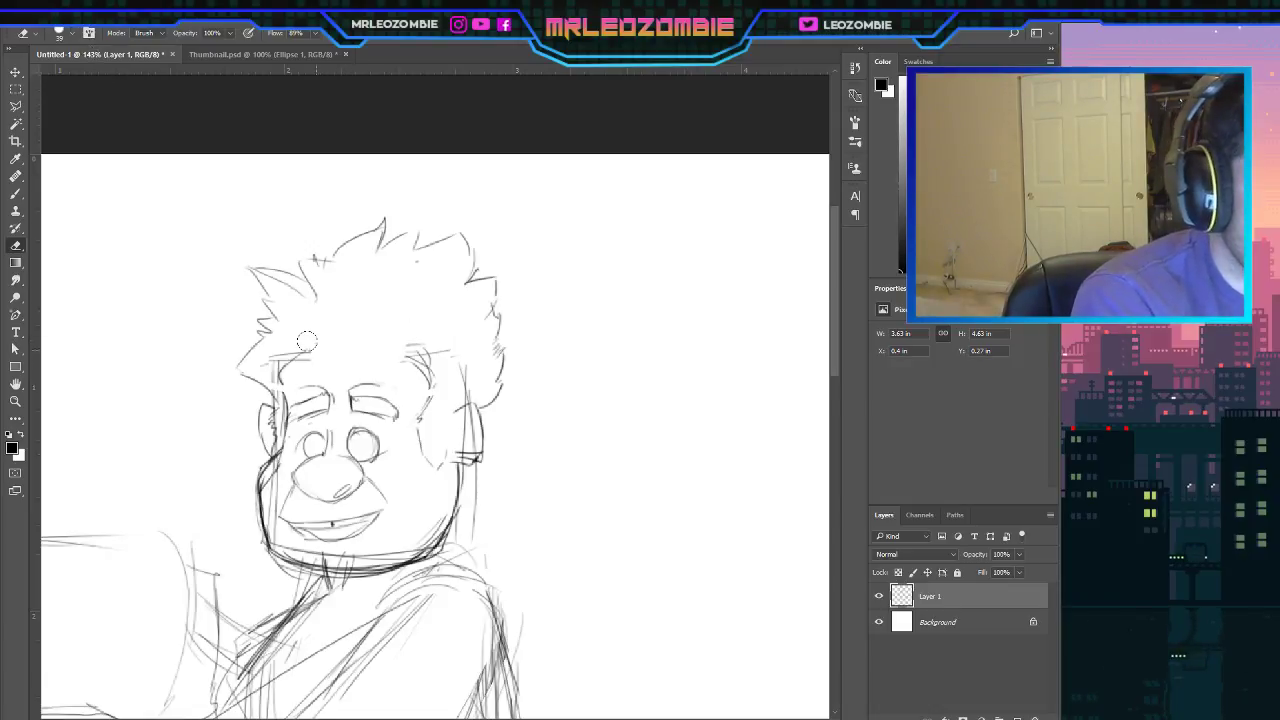
key(b)
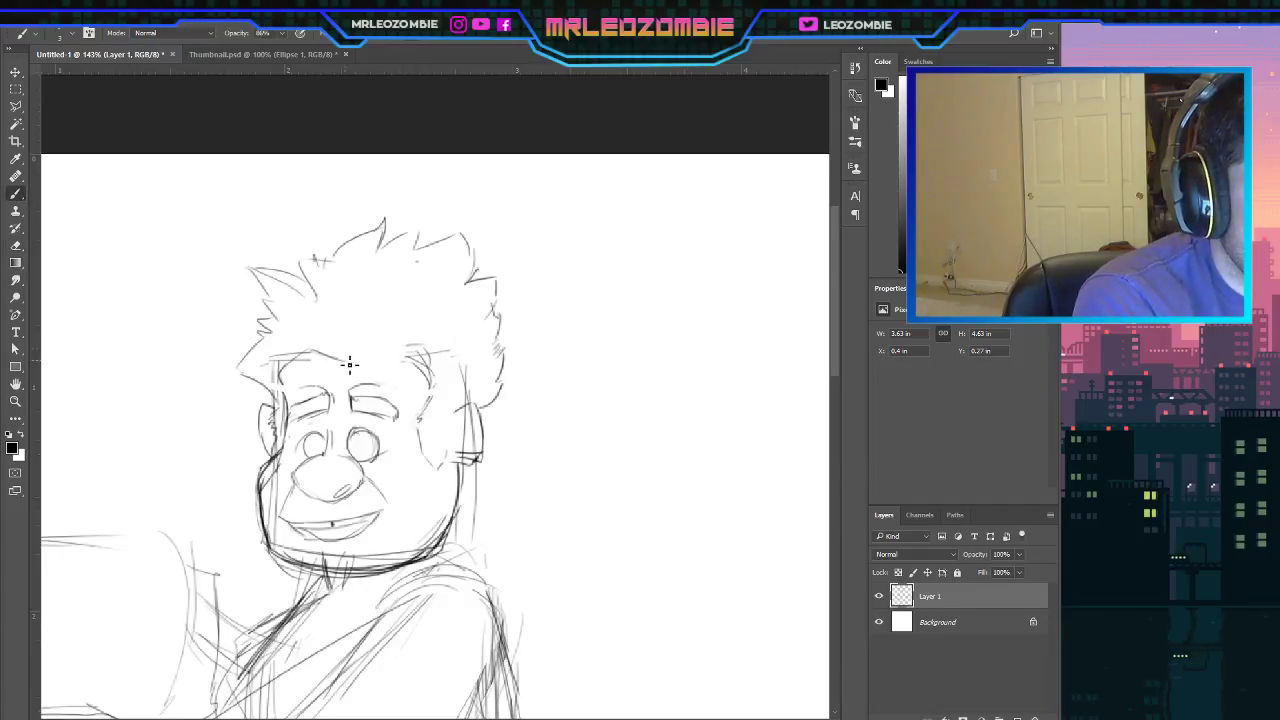
mouse_move(357, 354)
mouse_down()
mouse_move(464, 364)
mouse_move(491, 442)
mouse_move(457, 358)
mouse_move(429, 373)
mouse_move(364, 360)
mouse_move(298, 382)
mouse_move(418, 366)
mouse_move(367, 364)
mouse_up()
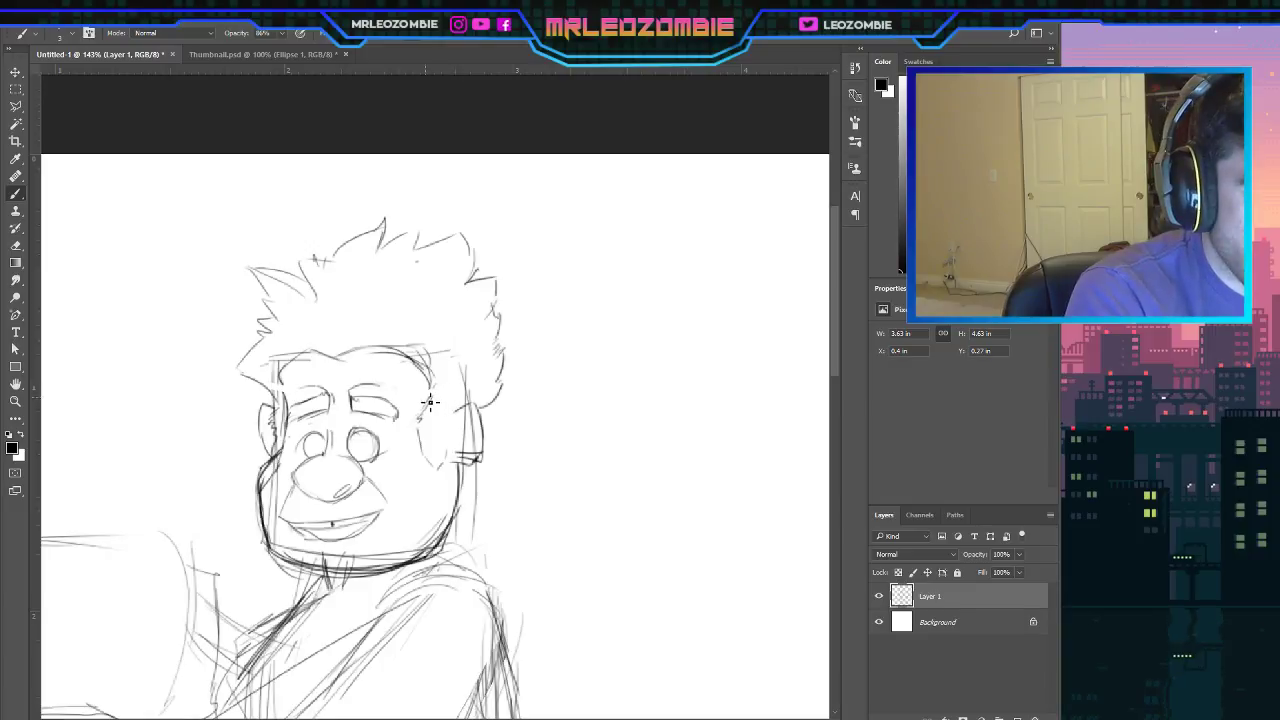
drag(432, 392, 382, 348)
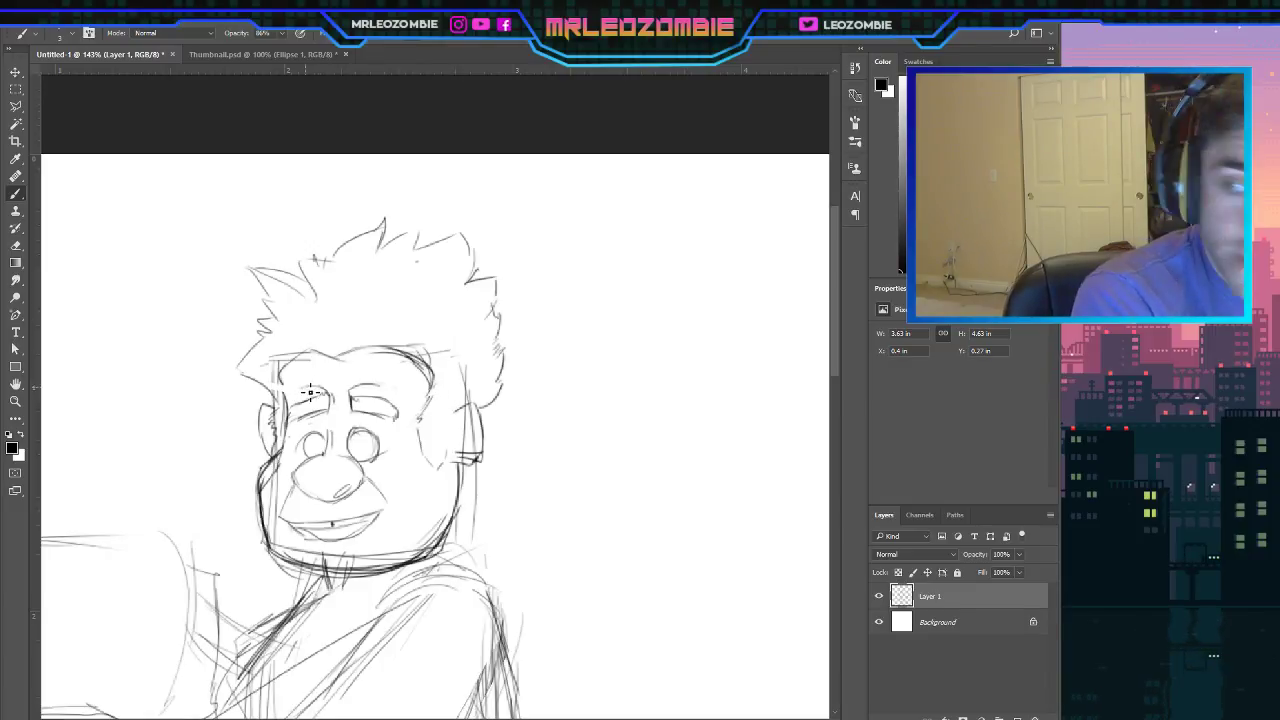
drag(303, 383, 374, 364)
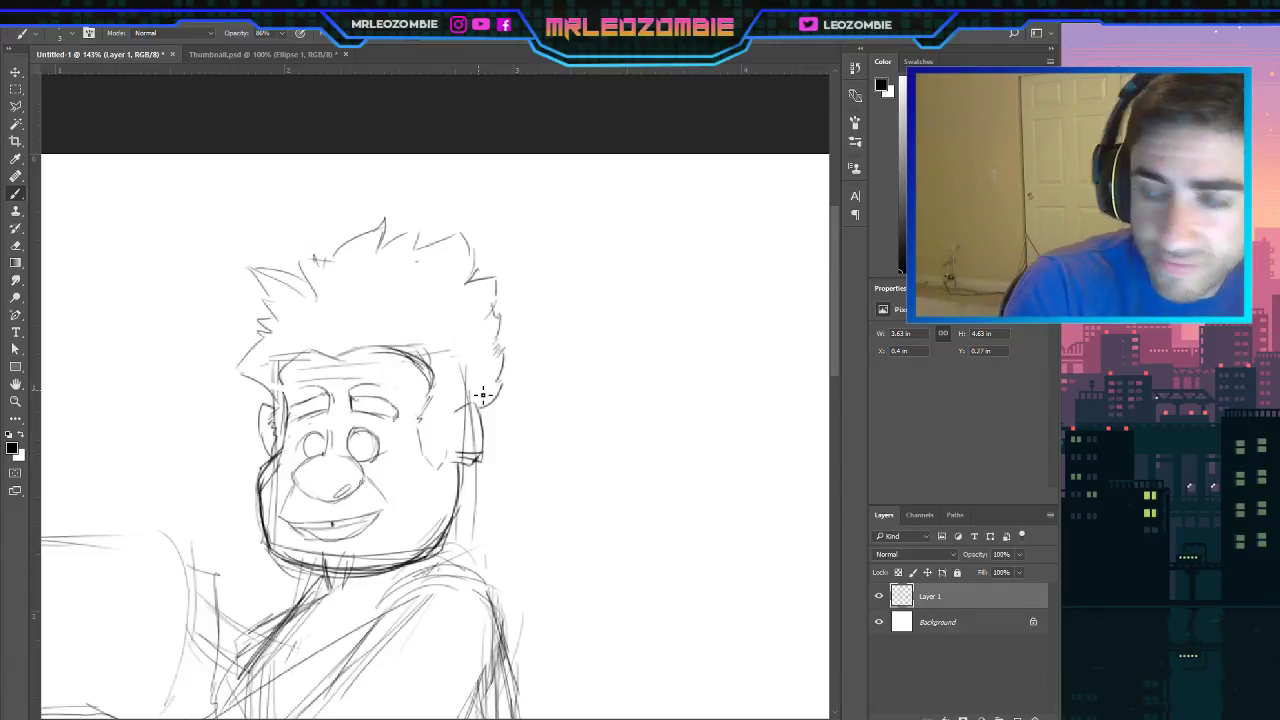
Redraw the near arm's outer contour as a bulging shoulder, tapering upper arm and rounded forearm.
drag(830, 341, 831, 416)
mouse_move(520, 290)
mouse_down()
mouse_move(480, 257)
mouse_move(546, 323)
mouse_move(544, 402)
mouse_move(563, 470)
mouse_up()
drag(456, 246, 540, 337)
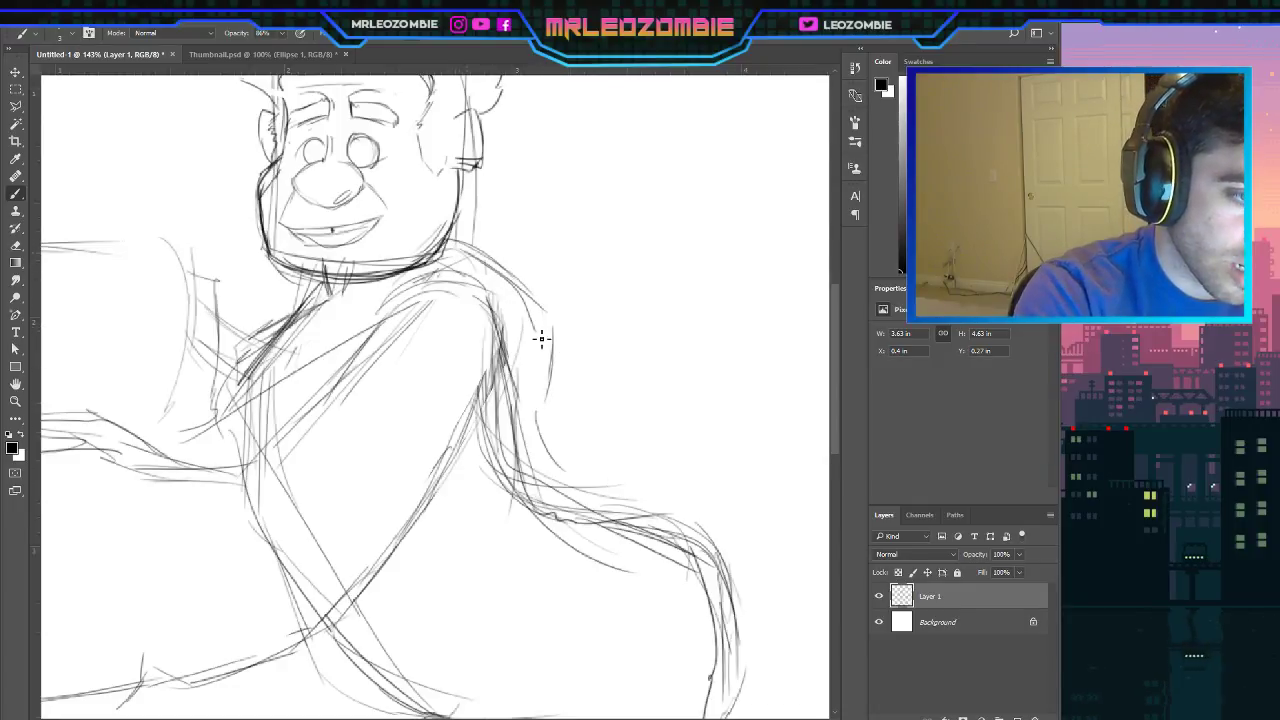
mouse_move(478, 268)
mouse_down()
mouse_move(543, 343)
mouse_move(610, 489)
mouse_move(744, 521)
mouse_up()
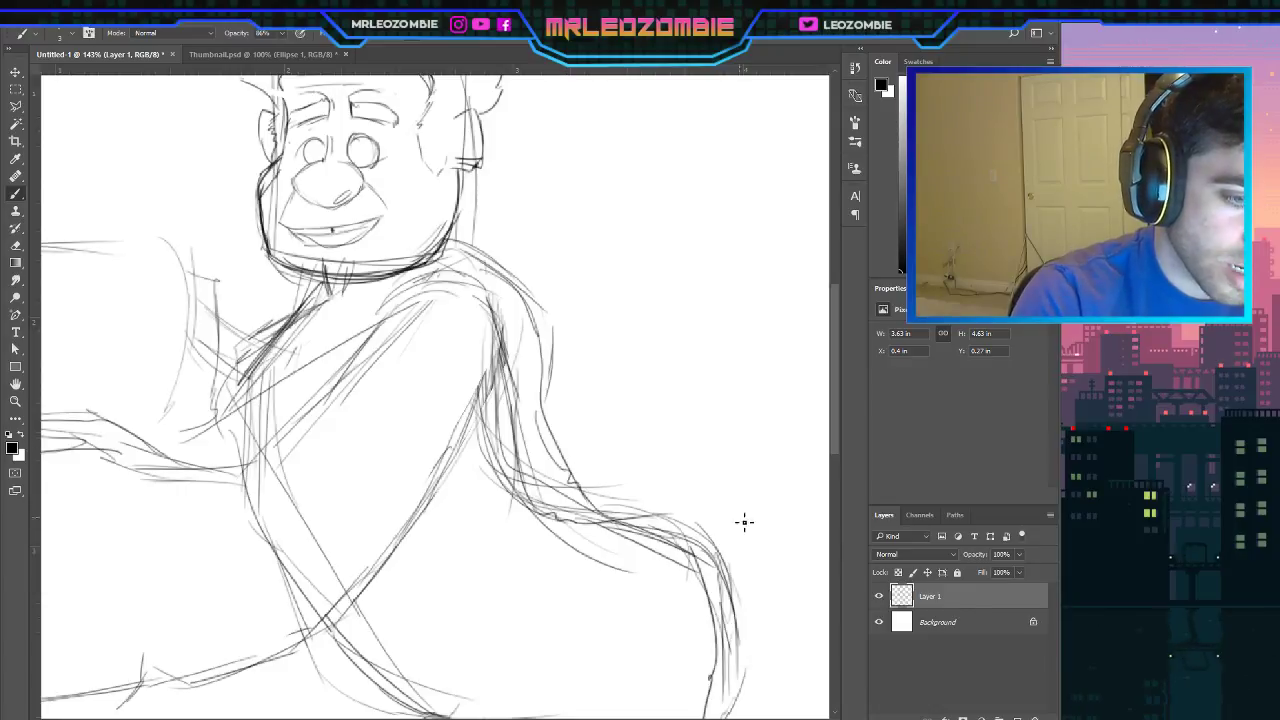
drag(594, 517, 716, 700)
drag(684, 507, 730, 645)
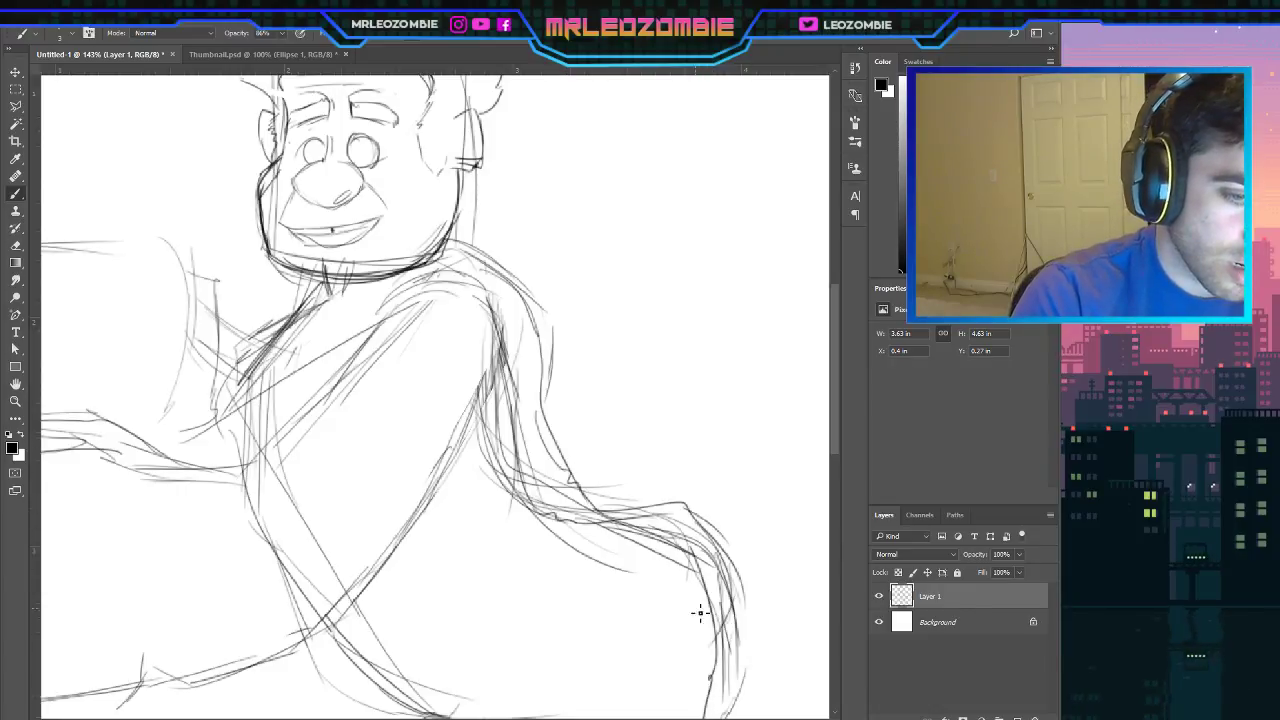
Sketch a broader upper-back line running from behind the neck out and down past the near shoulder.
drag(833, 316, 755, 277)
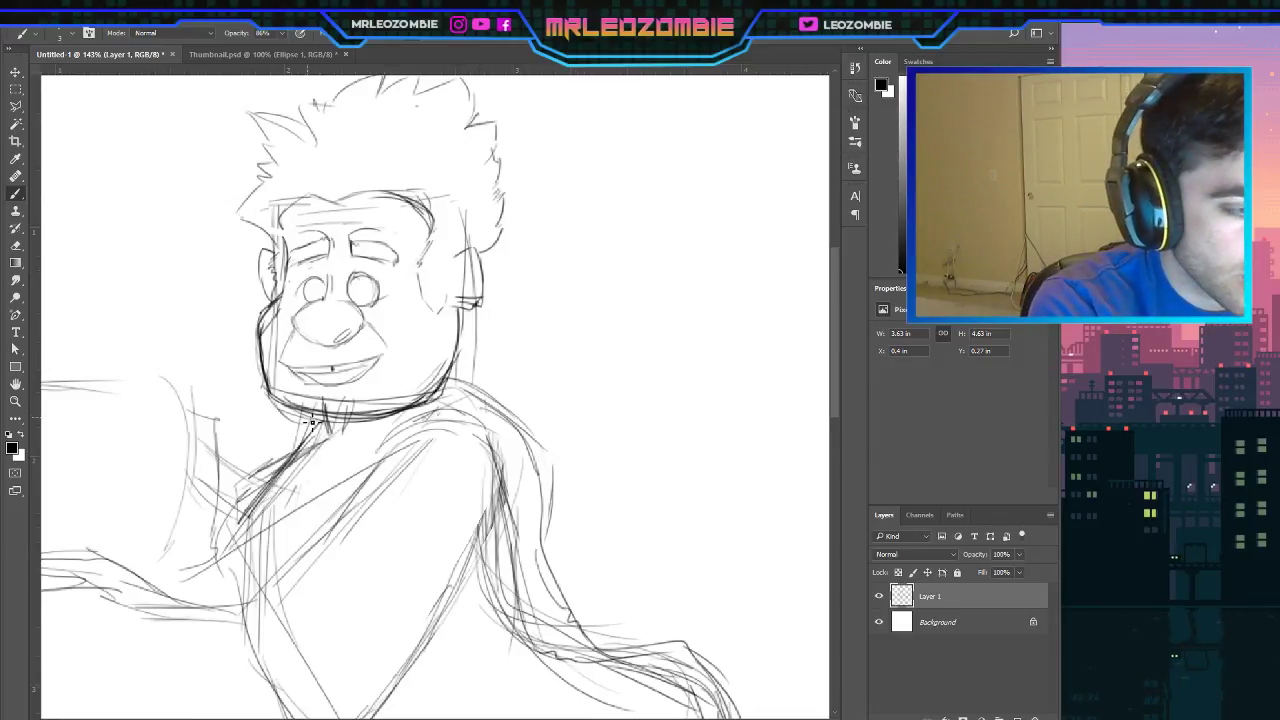
mouse_move(449, 368)
mouse_down()
mouse_move(492, 354)
mouse_move(455, 362)
mouse_move(459, 345)
mouse_move(544, 369)
mouse_move(459, 355)
mouse_move(548, 374)
mouse_move(584, 500)
mouse_up()
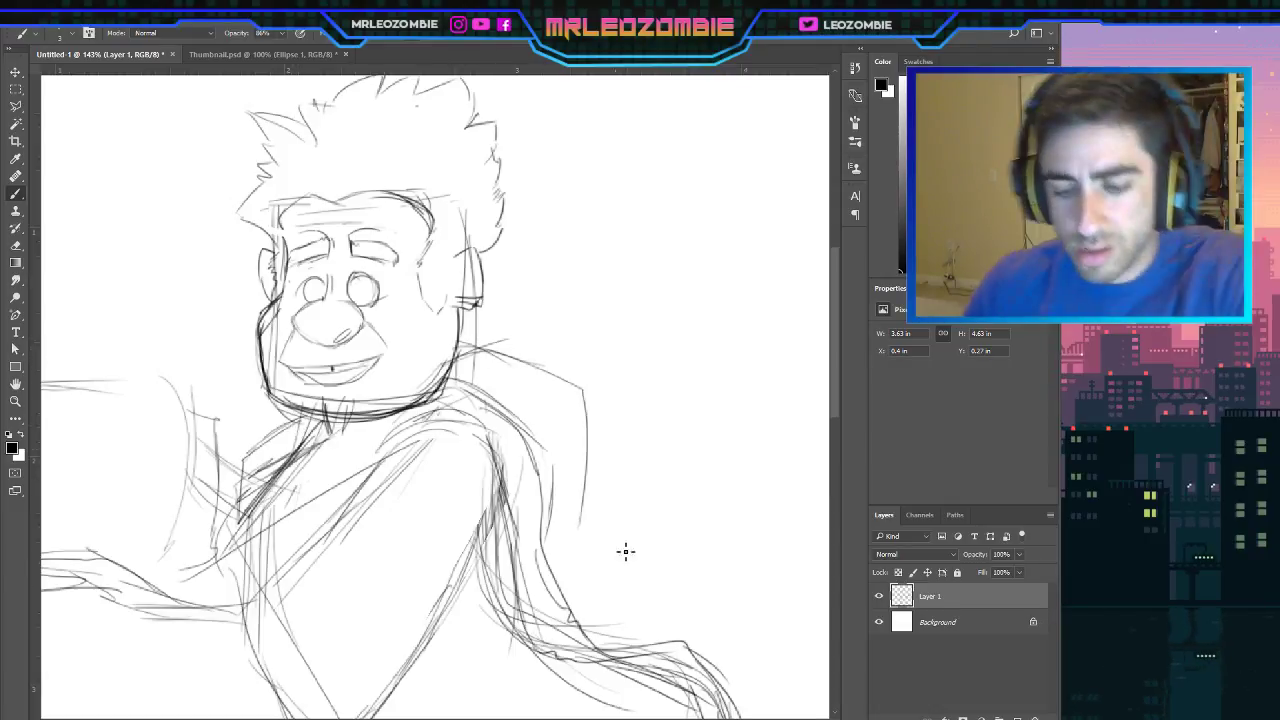
scroll(334, 415, down, 5)
scroll(334, 415, up, 1)
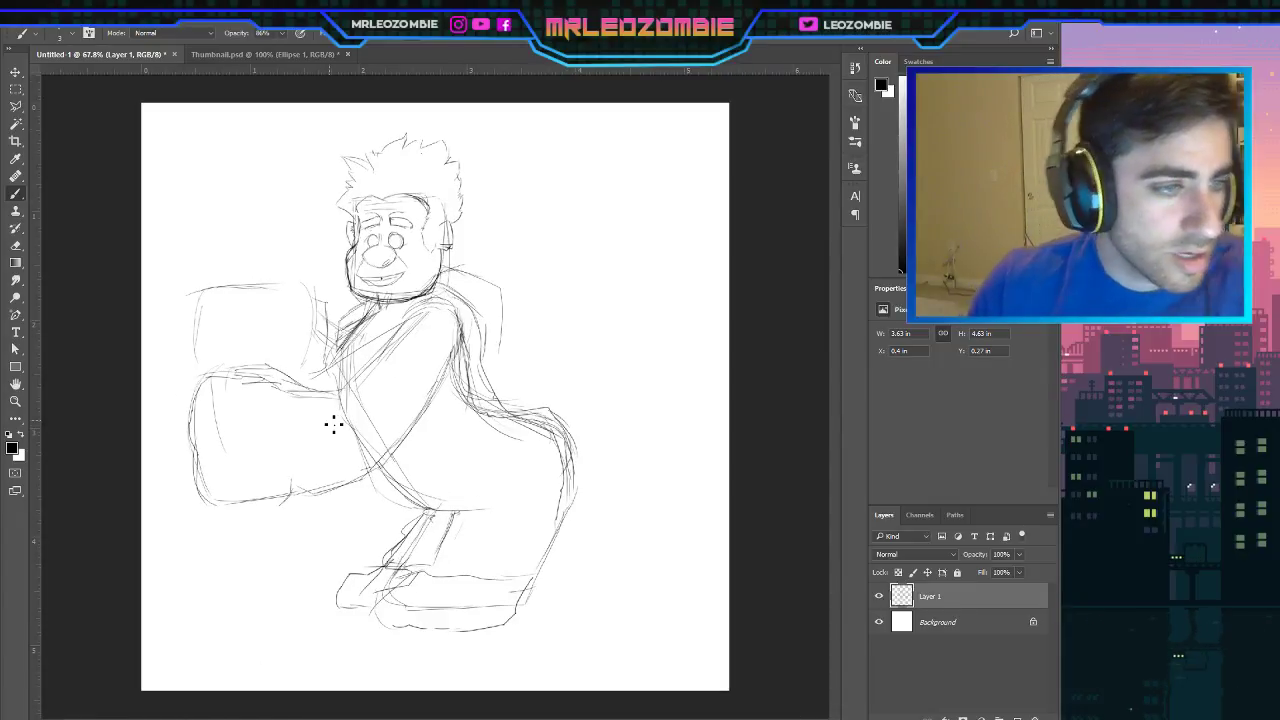
drag(372, 305, 332, 368)
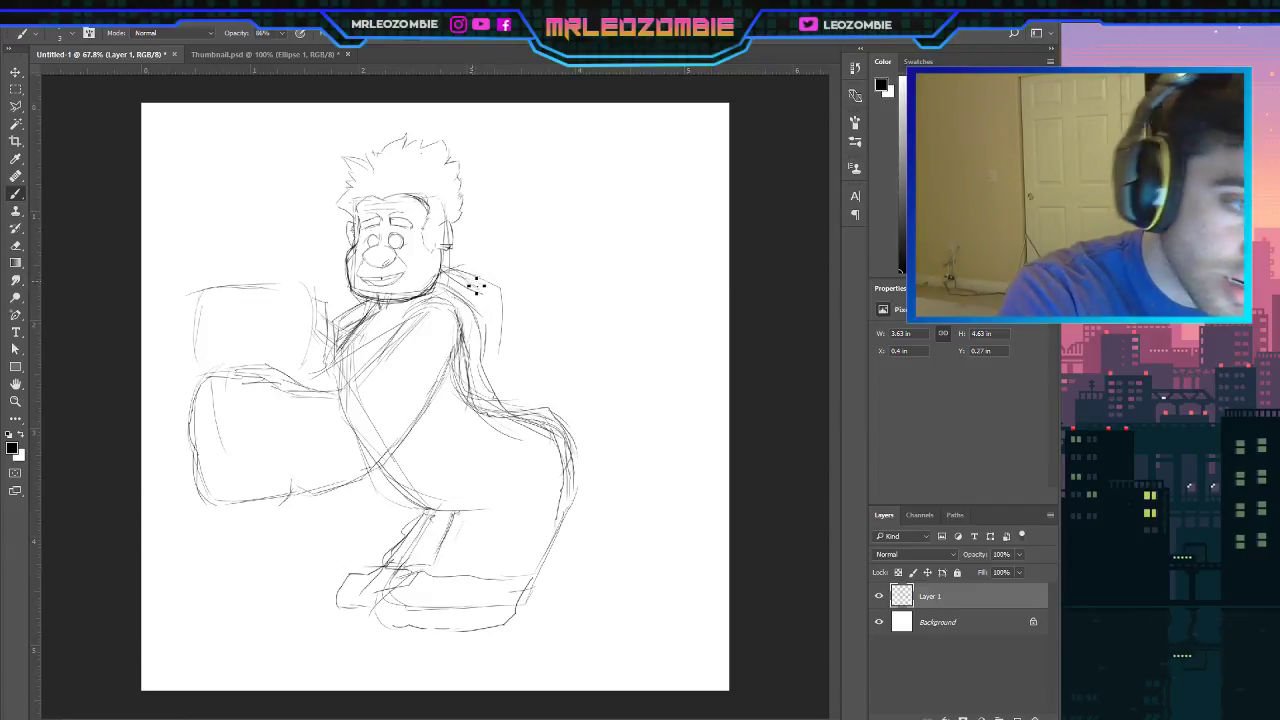
Extend the bulkier back contour down to the waist and sketch a fuller, rounder rump with loose strokes.
drag(500, 318, 494, 392)
mouse_move(447, 268)
mouse_down()
mouse_move(504, 300)
mouse_move(502, 386)
mouse_move(543, 423)
mouse_move(537, 400)
mouse_move(586, 434)
mouse_move(573, 433)
mouse_move(570, 530)
mouse_up()
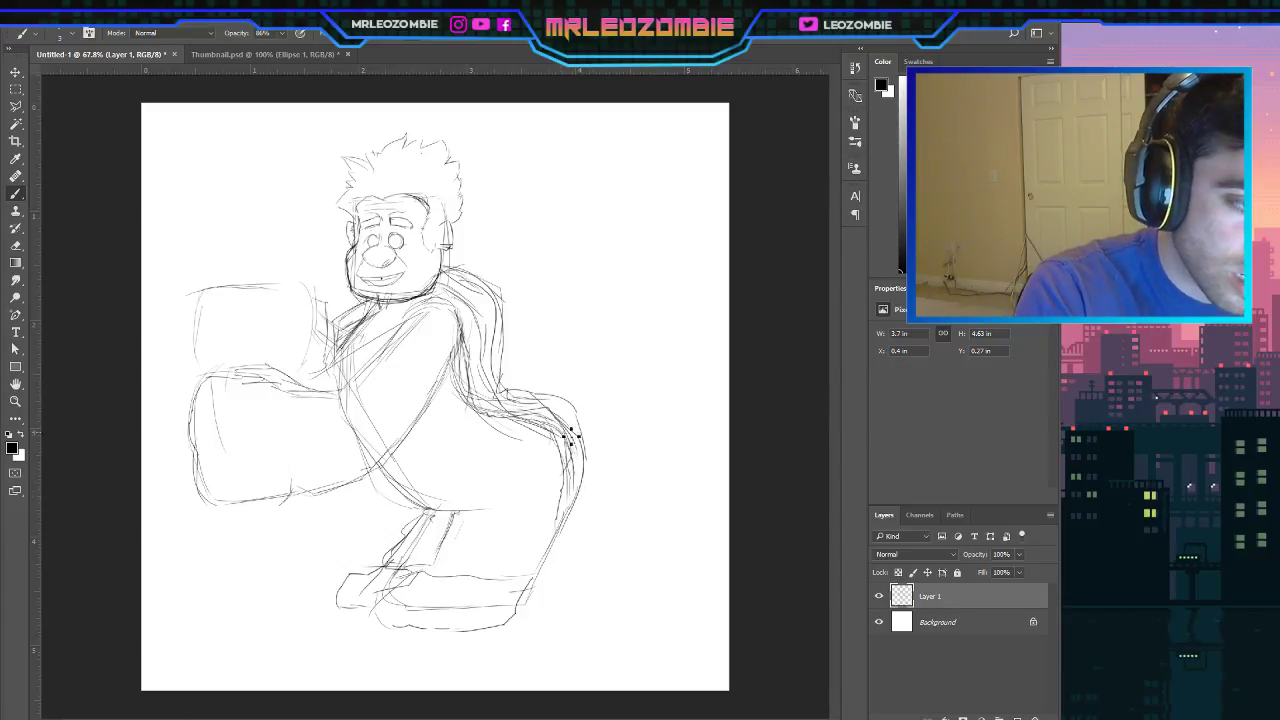
mouse_move(502, 386)
mouse_down()
mouse_move(556, 416)
mouse_move(566, 514)
mouse_up()
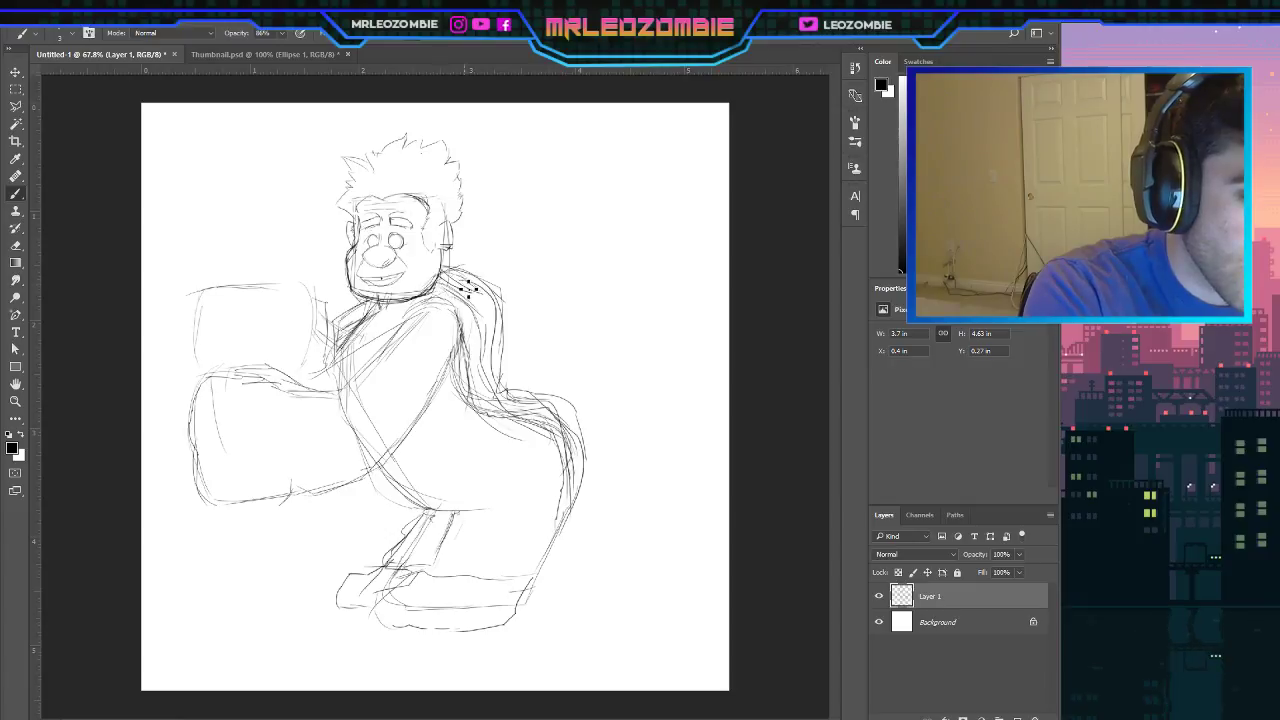
drag(478, 302, 502, 388)
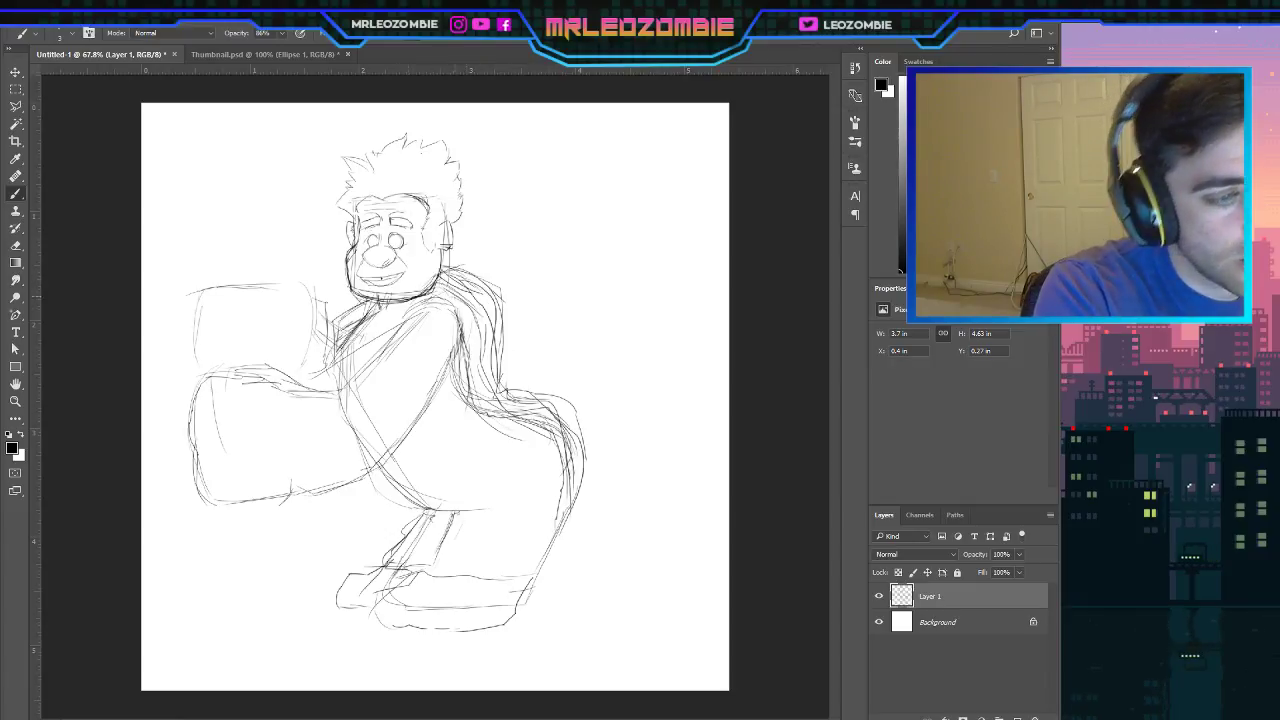
Darken the near arm's underside and replace the overlapping back lines with one outer contour from the shoulder to the rump.
mouse_move(462, 354)
mouse_down()
mouse_move(474, 308)
mouse_move(420, 298)
mouse_move(476, 320)
mouse_move(456, 384)
mouse_move(411, 443)
mouse_move(314, 500)
mouse_up()
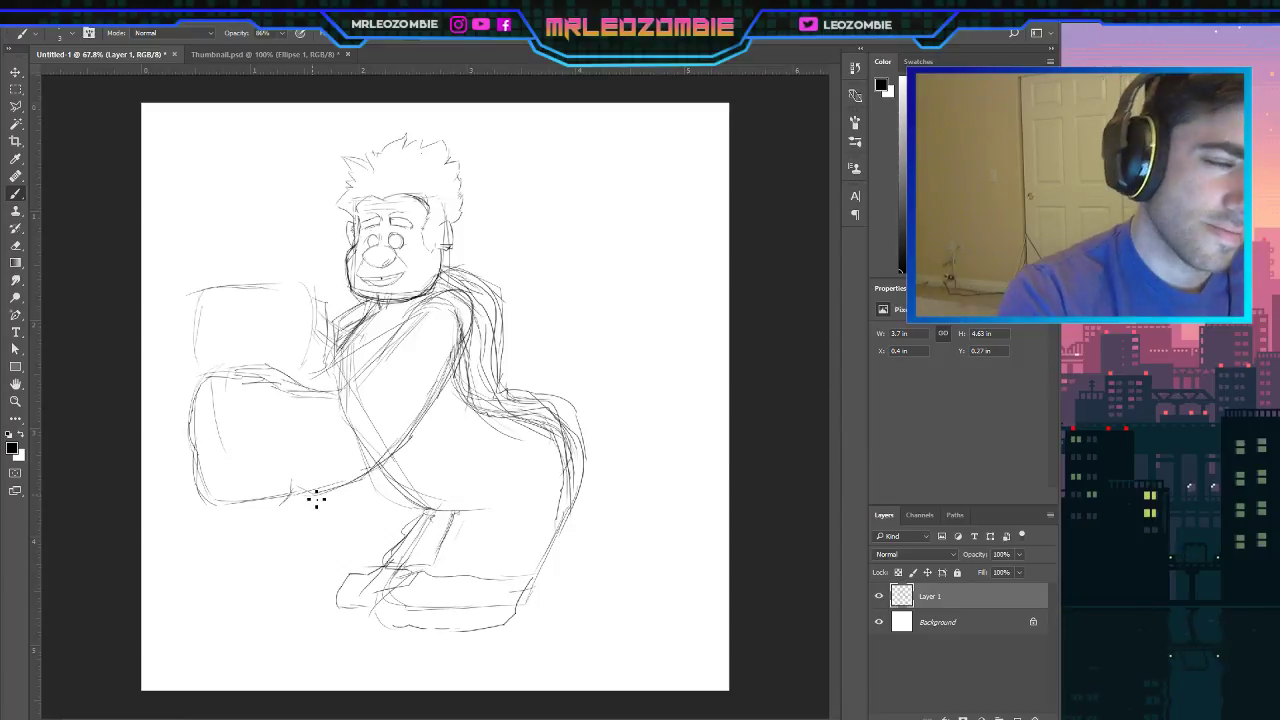
mouse_move(484, 291)
mouse_down()
mouse_move(501, 332)
mouse_move(481, 271)
mouse_move(499, 389)
mouse_move(481, 359)
mouse_move(470, 397)
mouse_move(474, 363)
mouse_move(473, 404)
mouse_move(500, 417)
mouse_move(507, 390)
mouse_move(522, 436)
mouse_move(545, 413)
mouse_move(554, 462)
mouse_move(564, 459)
mouse_move(567, 434)
mouse_move(504, 434)
mouse_move(565, 477)
mouse_up()
drag(446, 269, 498, 306)
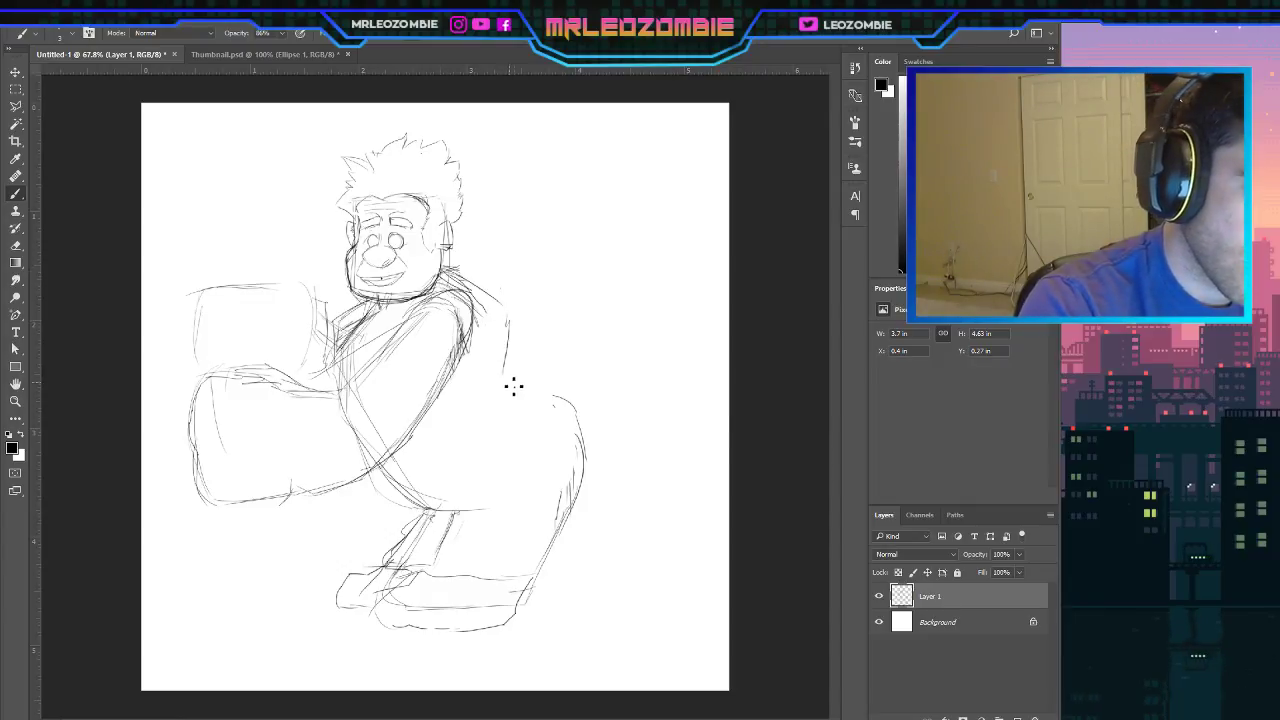
drag(513, 381, 577, 414)
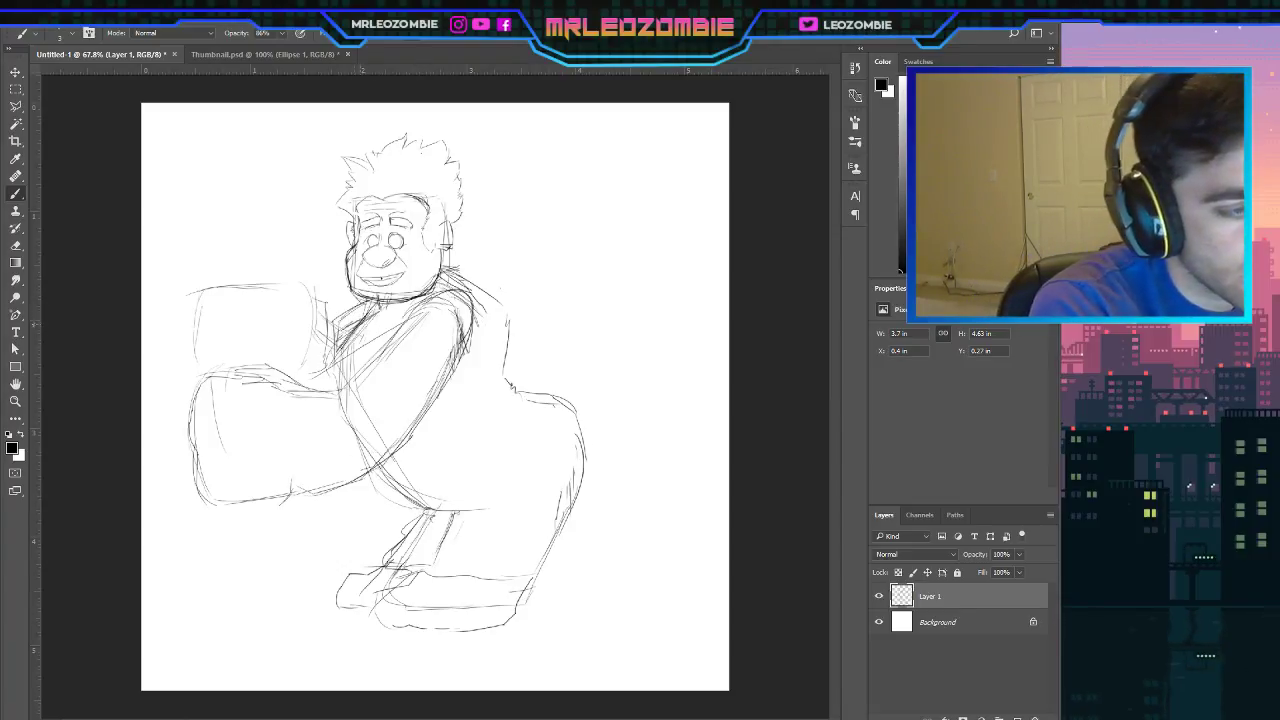
Darken the collar line below the chin and the near arm's inner contour down to the forearm.
mouse_move(362, 332)
mouse_down()
mouse_move(374, 326)
mouse_move(362, 318)
mouse_move(340, 356)
mouse_up()
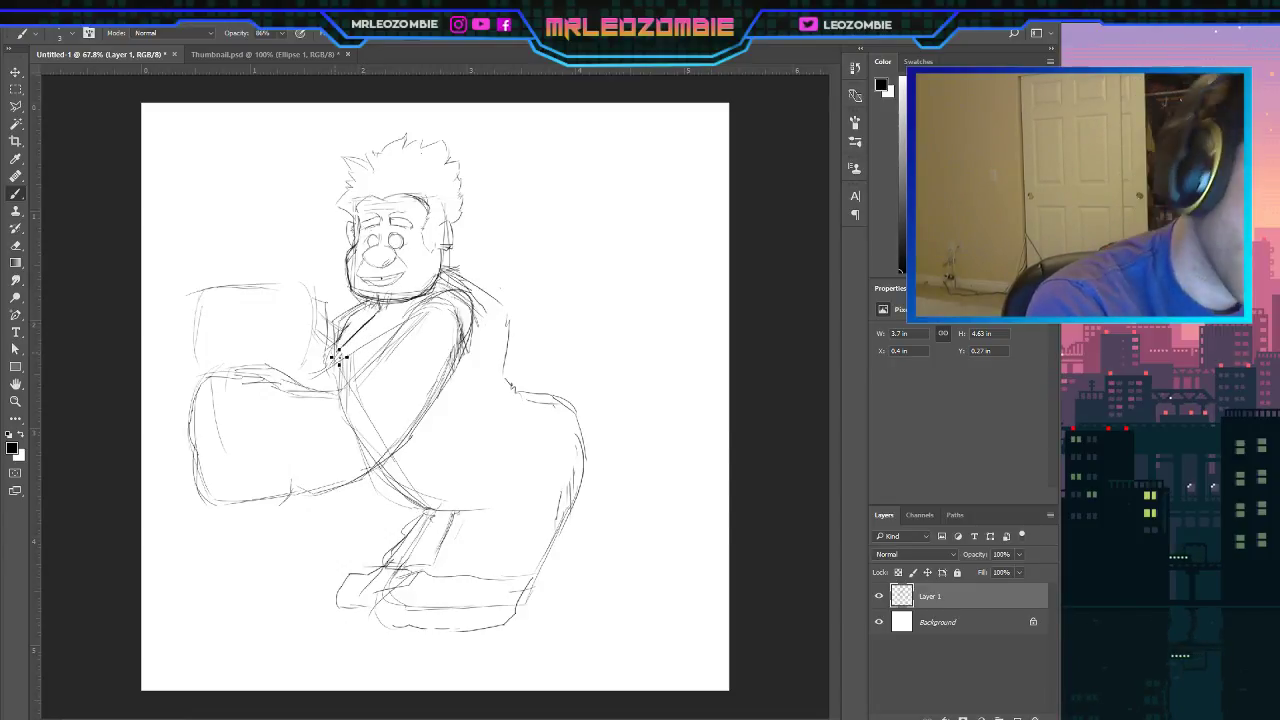
mouse_move(378, 304)
mouse_down()
mouse_move(352, 363)
mouse_move(352, 319)
mouse_move(374, 310)
mouse_move(338, 346)
mouse_up()
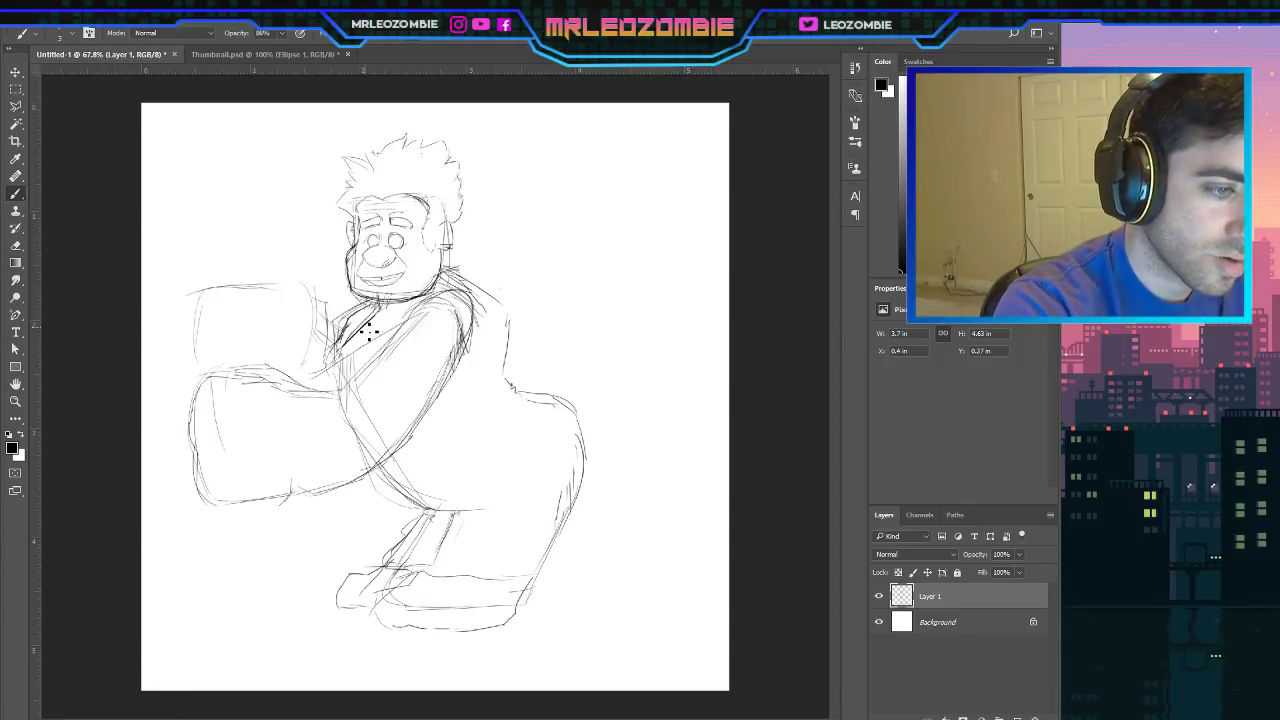
mouse_move(430, 304)
mouse_down()
mouse_move(356, 382)
mouse_move(295, 406)
mouse_up()
drag(388, 341, 344, 392)
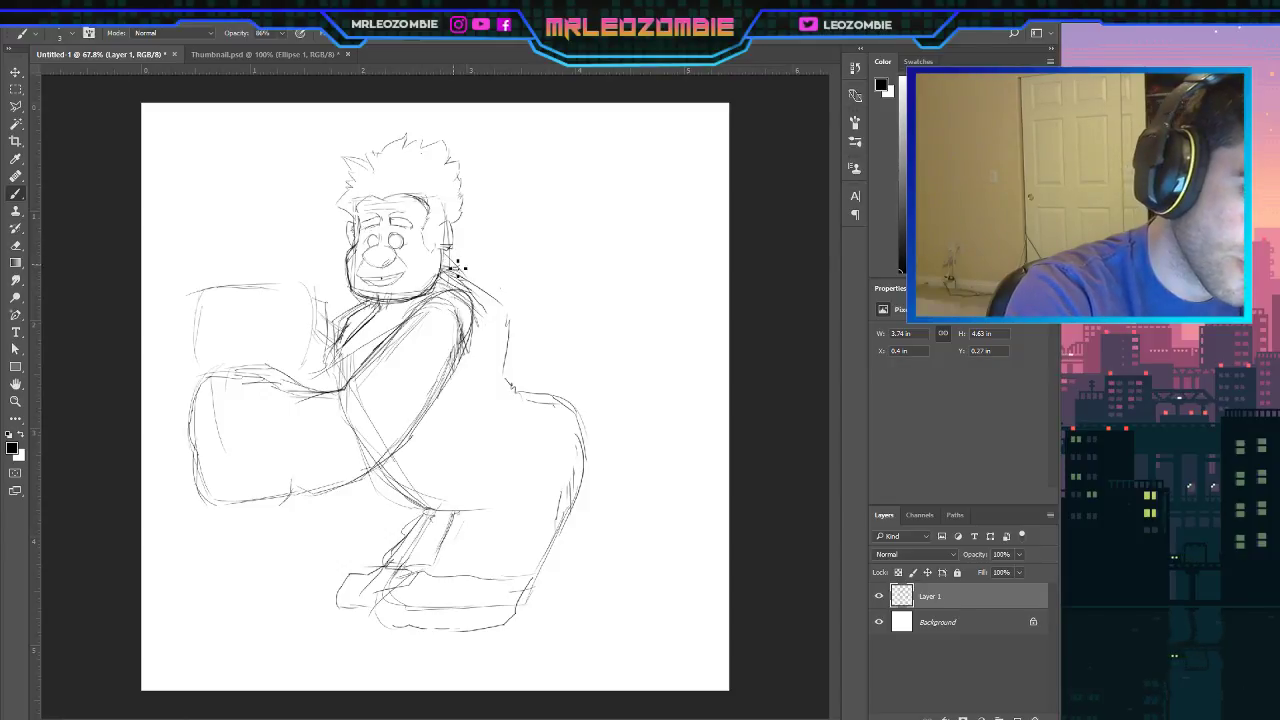
Redraw the upper back as a sloping curve from behind the jaw to the shoulder blade, clearing the stray lines inside it.
mouse_move(500, 301)
mouse_down()
mouse_move(450, 262)
mouse_move(505, 303)
mouse_move(503, 346)
mouse_up()
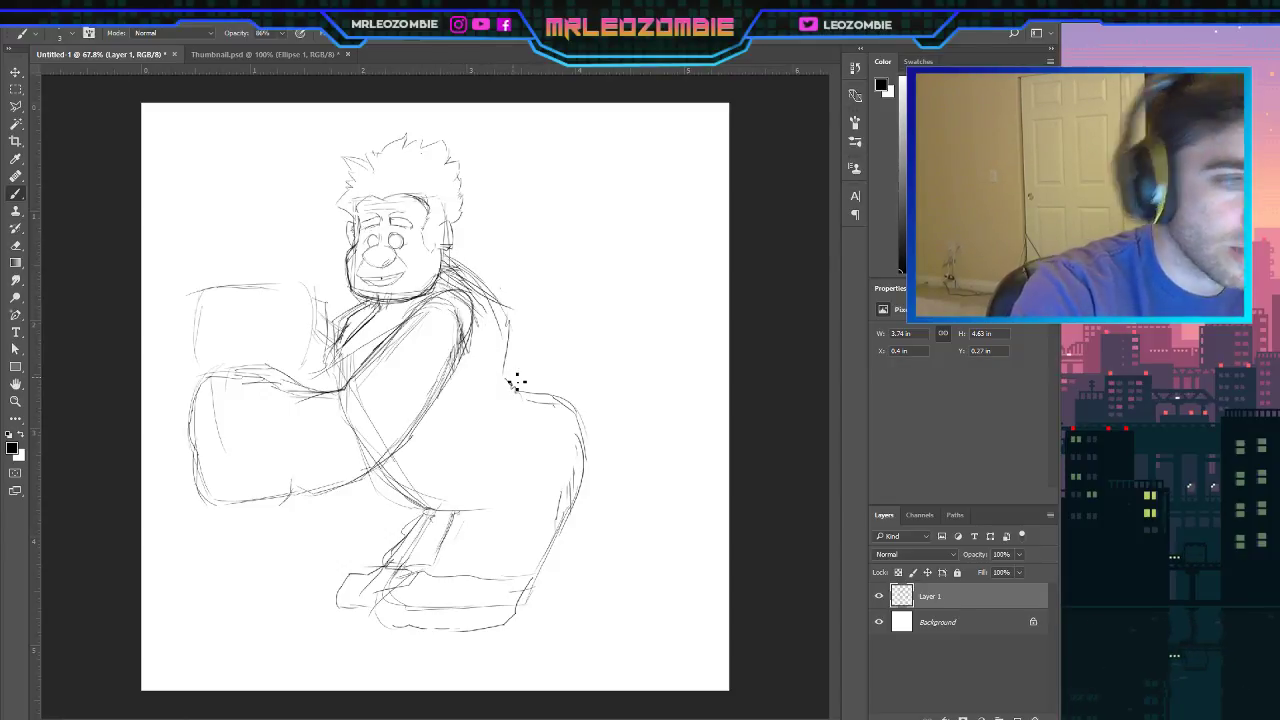
drag(460, 282, 500, 340)
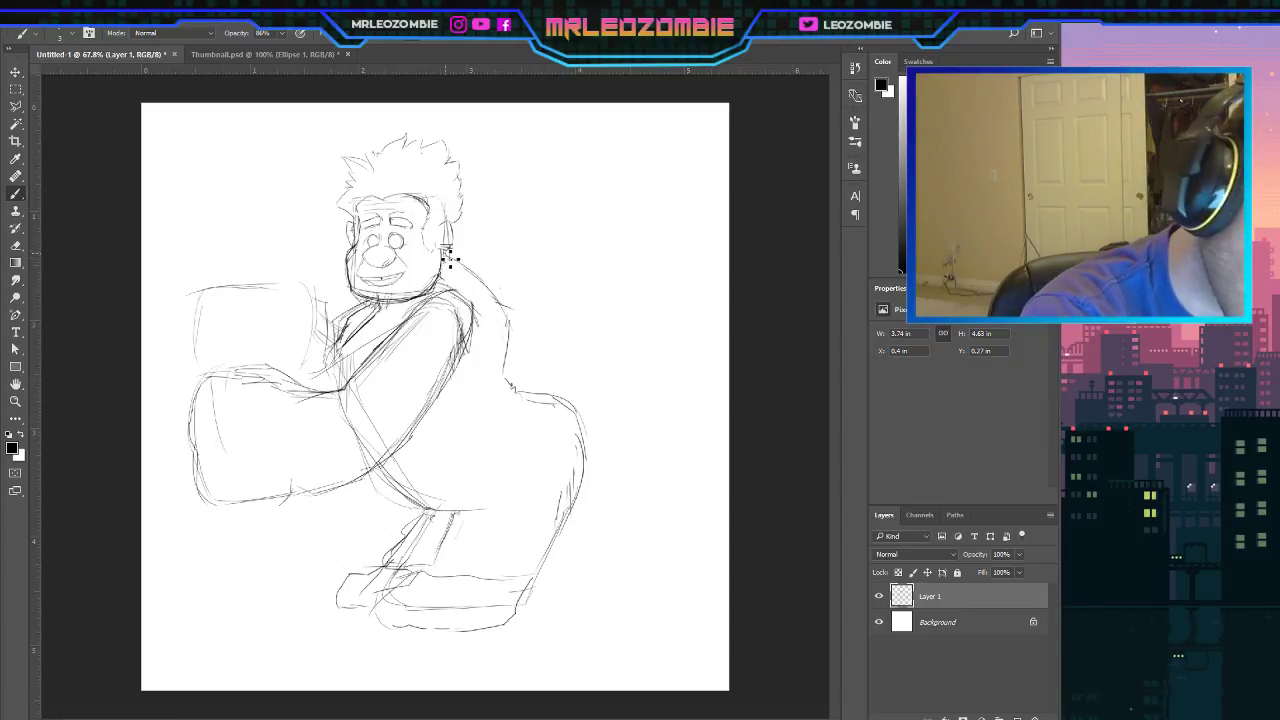
drag(449, 256, 496, 308)
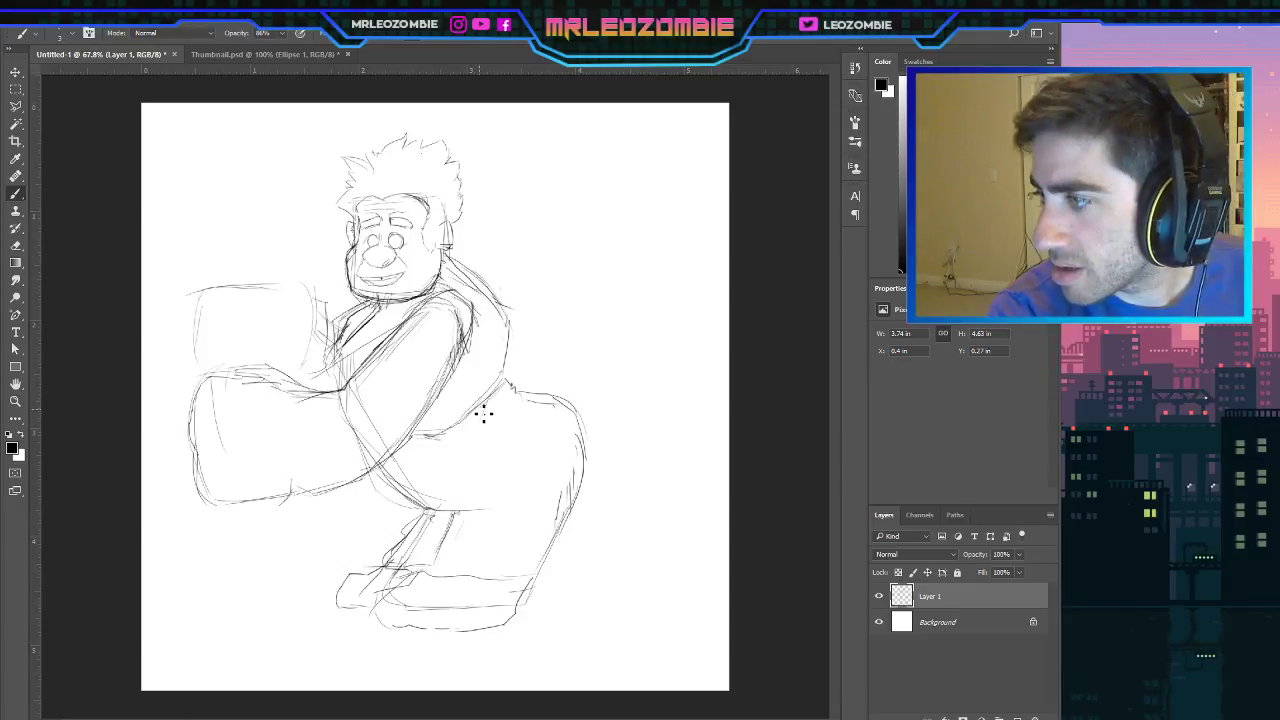
Sketch the shirt's lower edge from the waist to the near arm and draw a small wine glass standing on the rump.
mouse_move(504, 392)
mouse_down()
mouse_move(458, 453)
mouse_move(460, 475)
mouse_move(490, 410)
mouse_up()
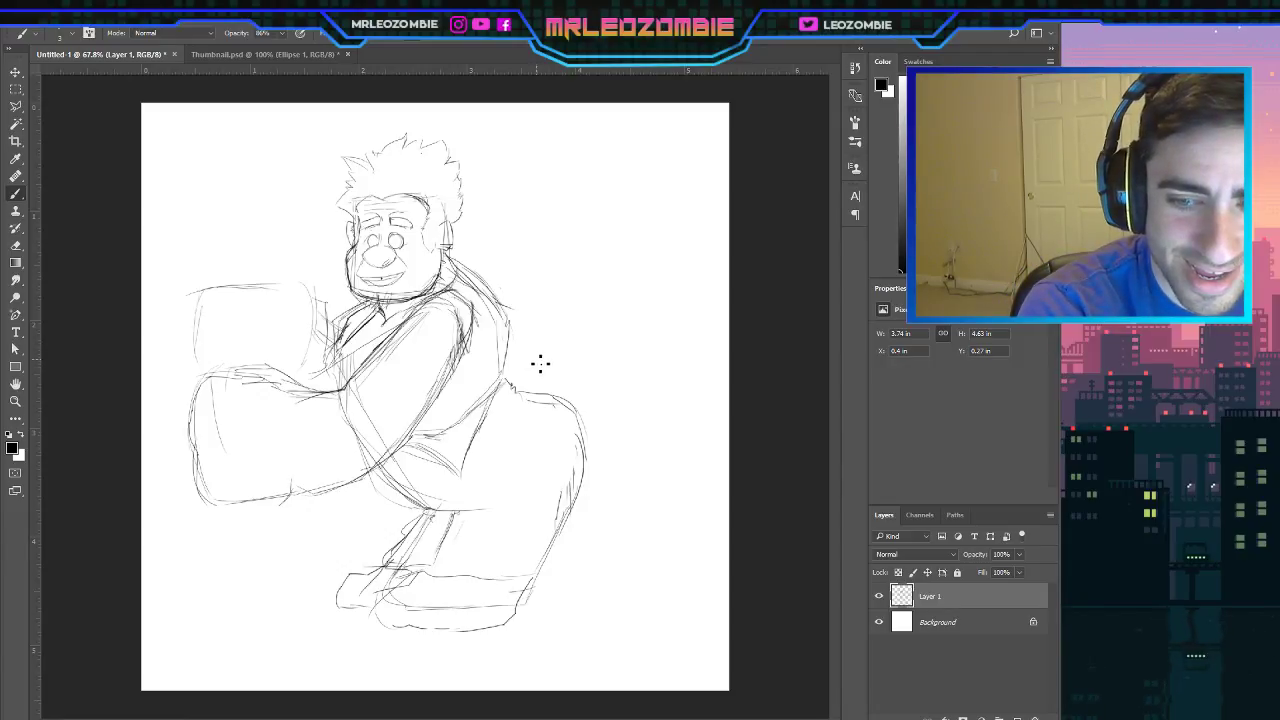
mouse_move(534, 352)
mouse_down()
mouse_move(564, 353)
mouse_move(540, 394)
mouse_up()
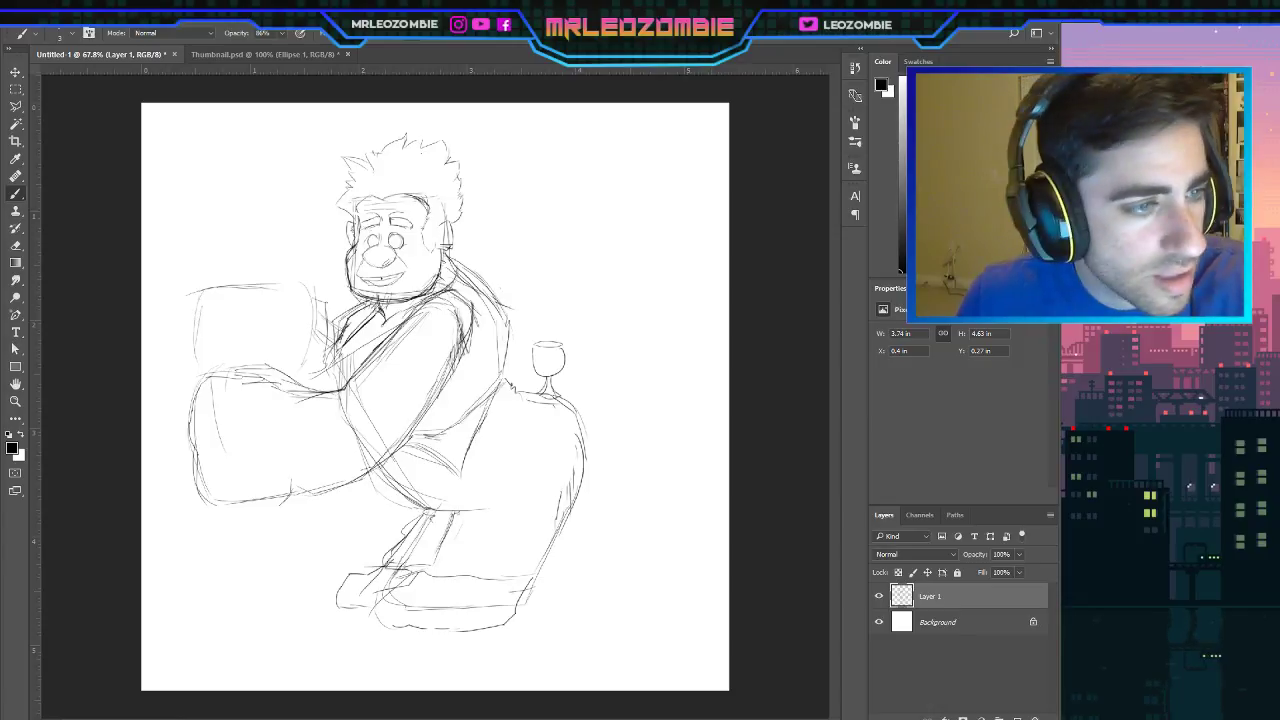
Draw irises with dark pupils in the lower part of both eyes, glancing back toward the near side.
scroll(396, 248, up, 3)
scroll(403, 259, up, 5)
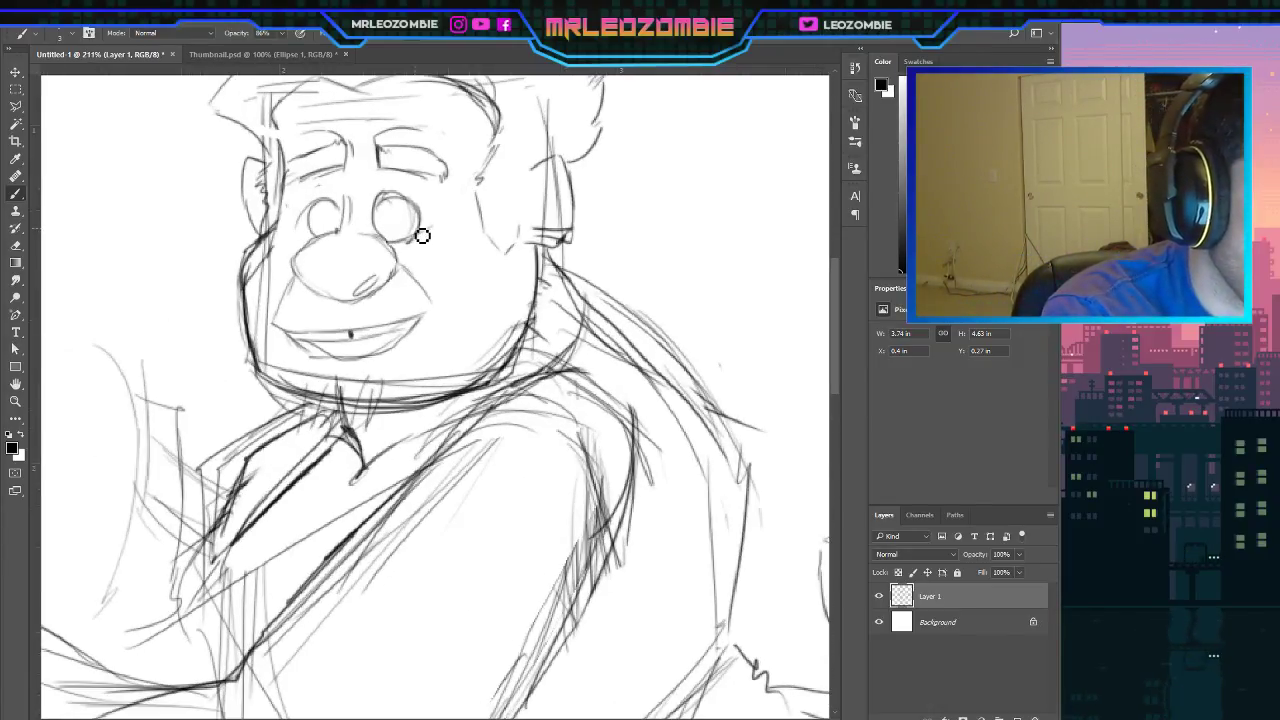
drag(422, 235, 328, 223)
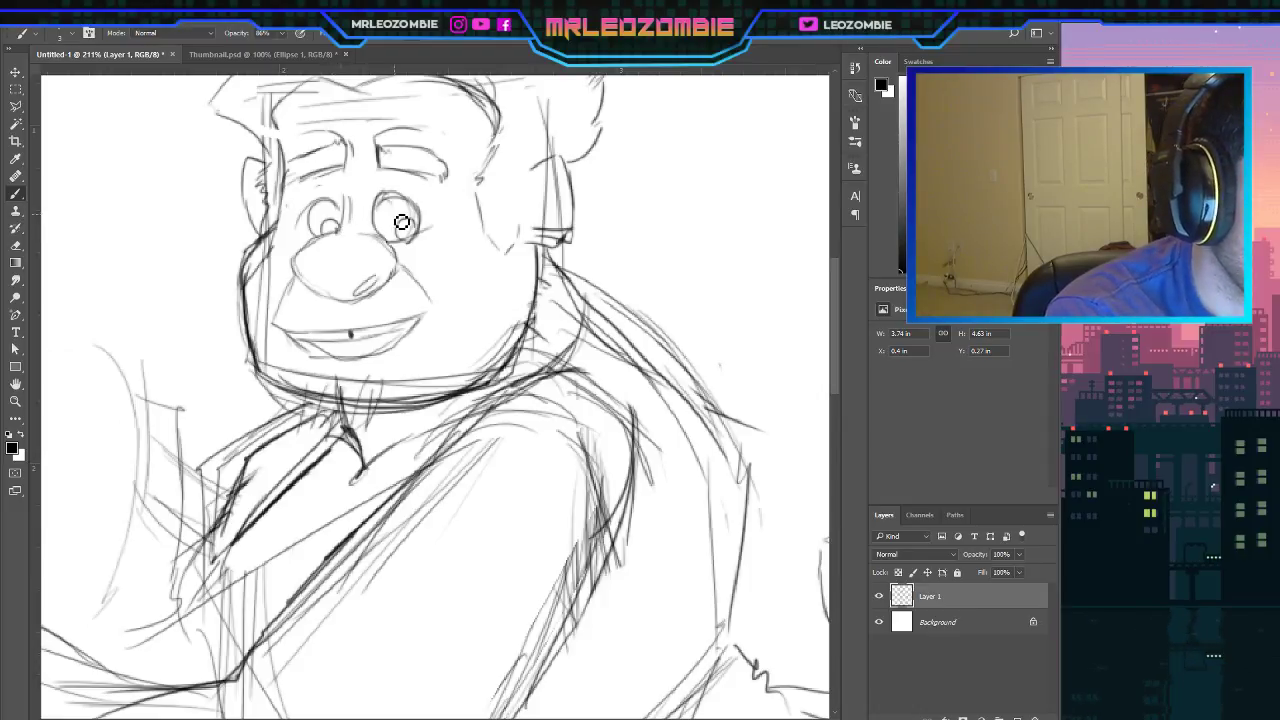
drag(400, 226, 413, 228)
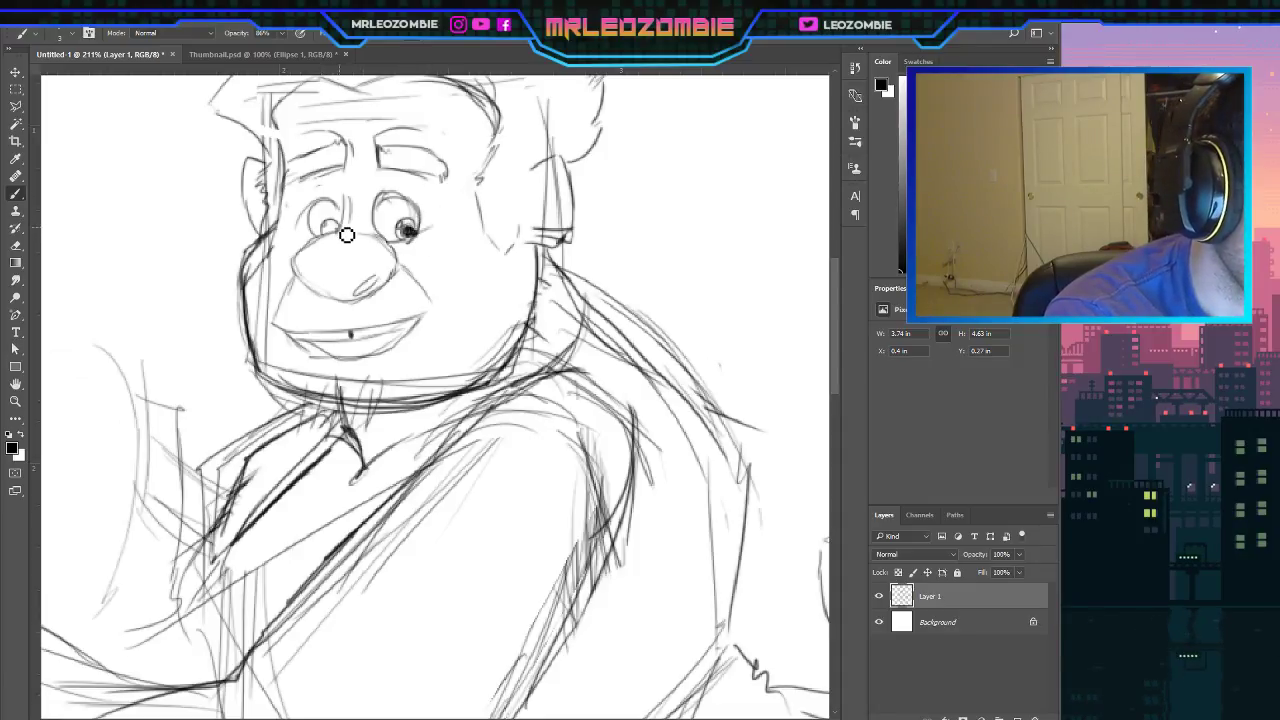
drag(335, 237, 342, 226)
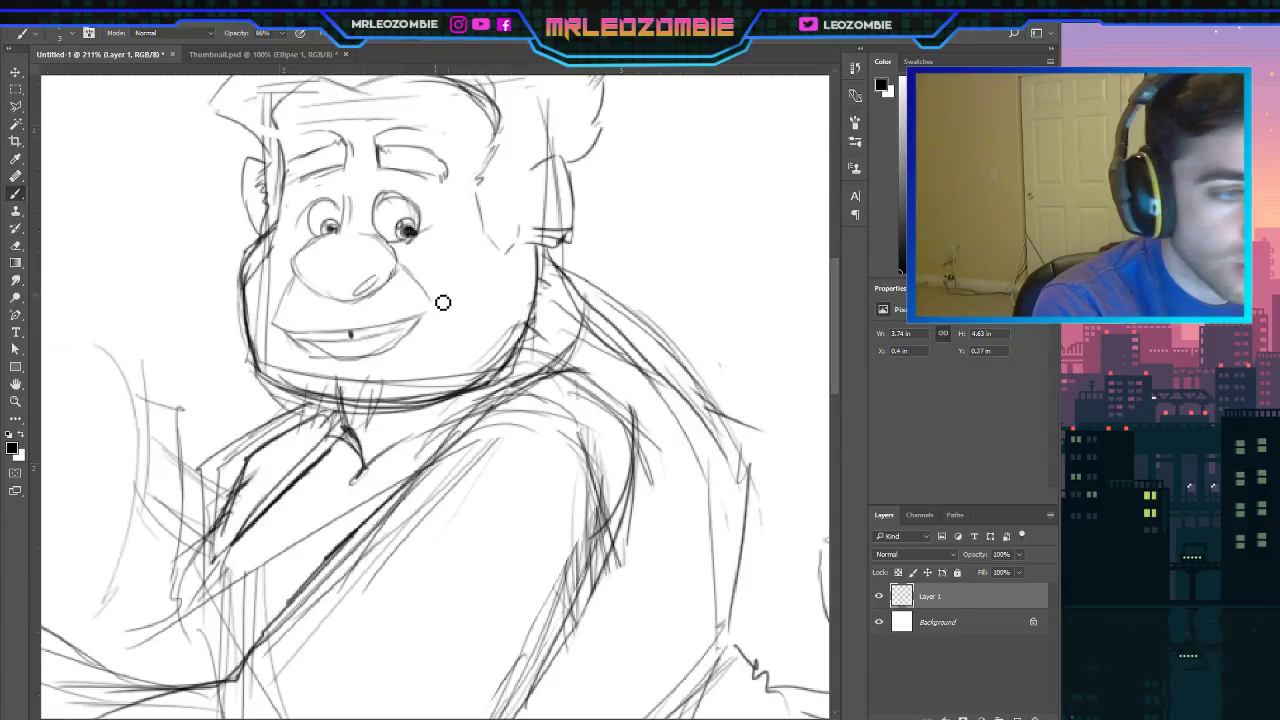
Darken the mouth's upper line out to the near corner and strengthen the curve of the lower lip.
drag(406, 323, 430, 312)
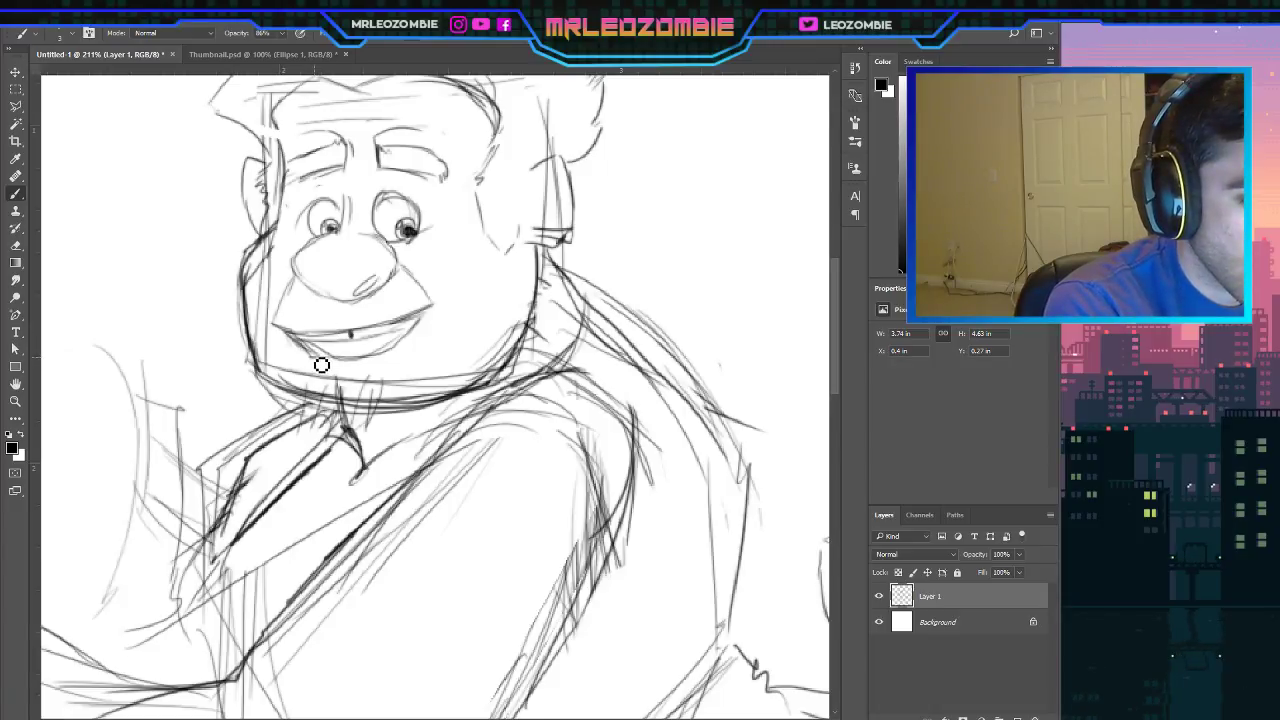
drag(420, 314, 407, 341)
key(ctrl+z)
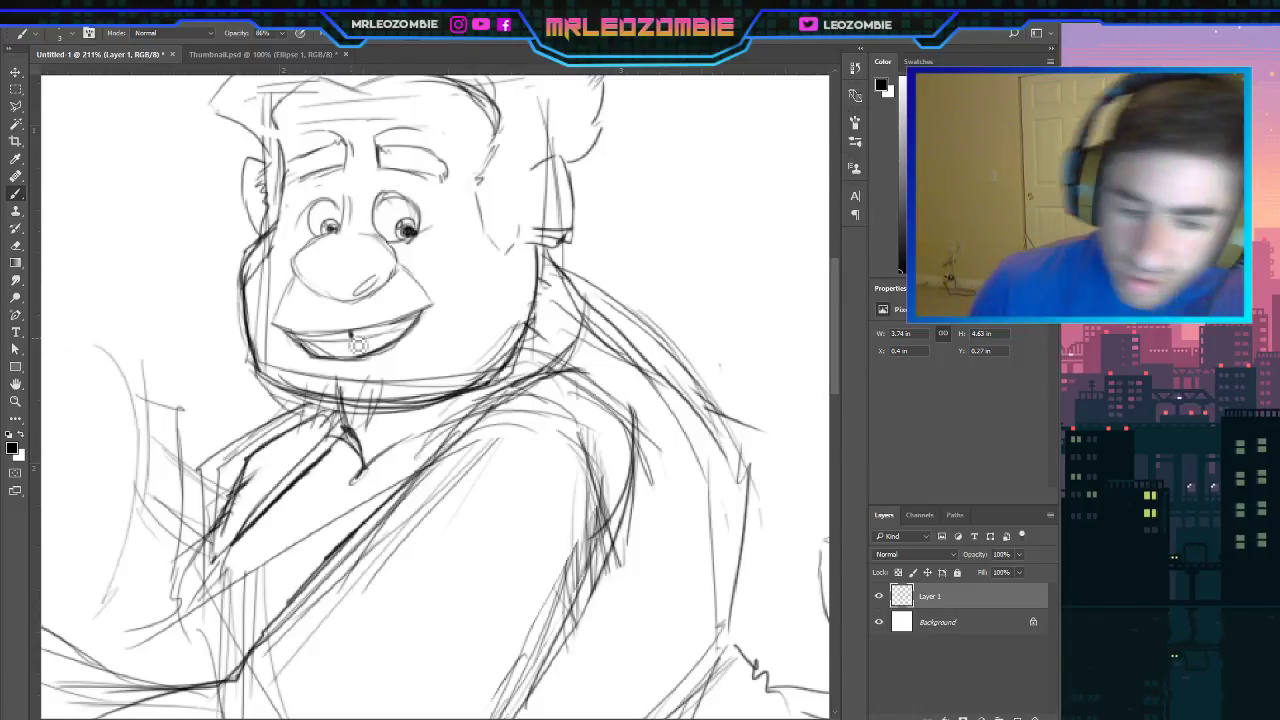
scroll(469, 326, down, 4)
scroll(459, 318, up, 2)
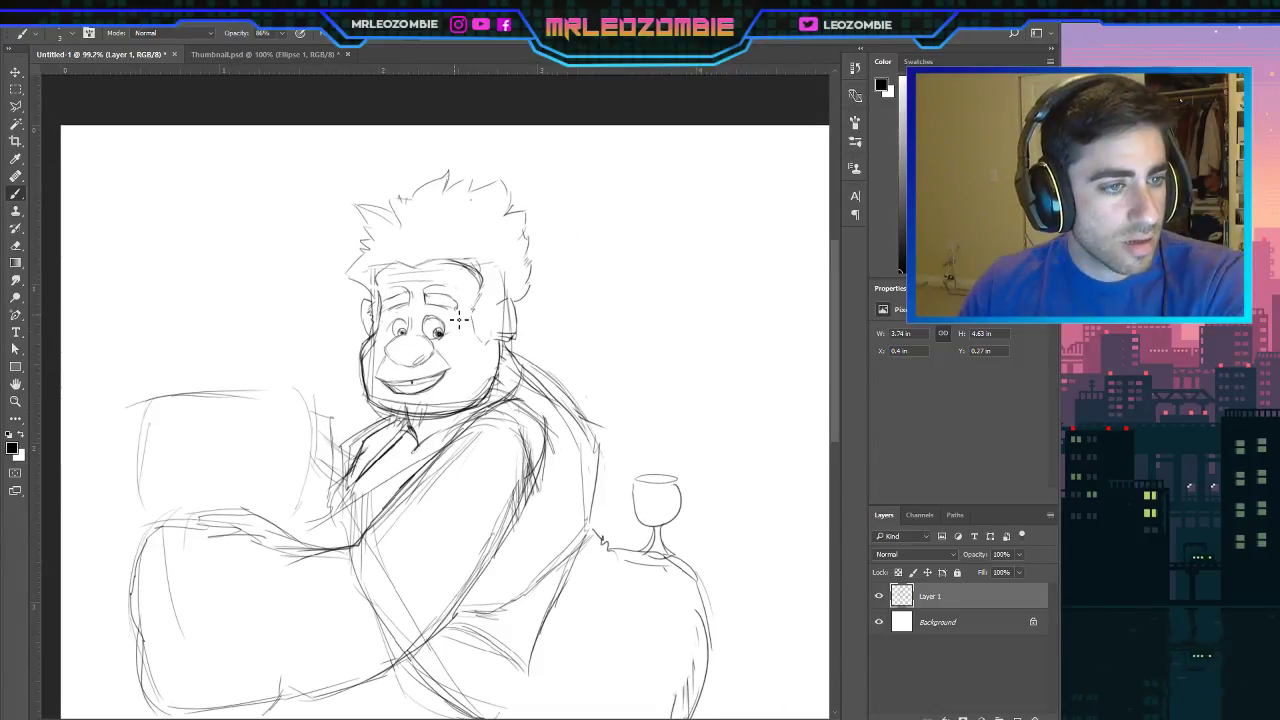
Select the mouth with the Polygonal Lasso, widen it to 110.24%, rotate it about -2.36° and nudge it slightly up and toward the far cheek.
click(16, 106)
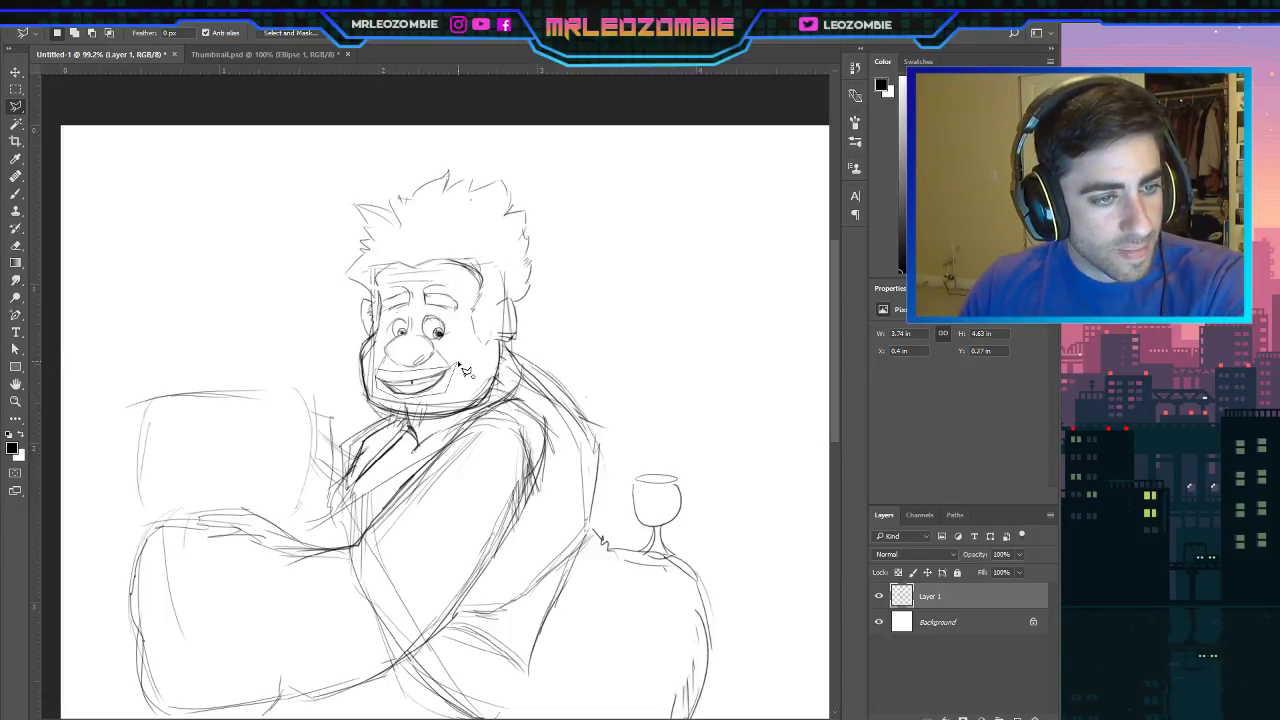
mouse_move(463, 370)
mouse_down()
mouse_move(380, 395)
mouse_move(471, 378)
mouse_move(476, 357)
mouse_up()
key(ctrl+t)
key(Up)
key(Up)
key(Up)
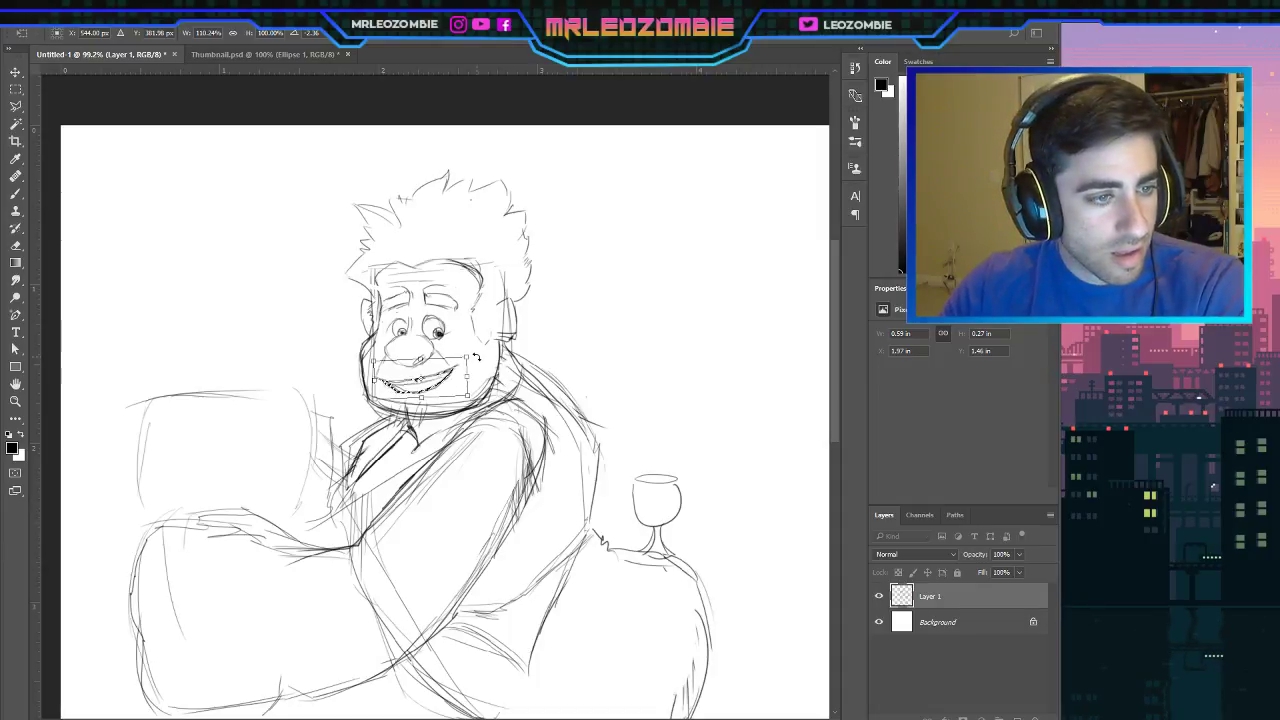
key(Left)
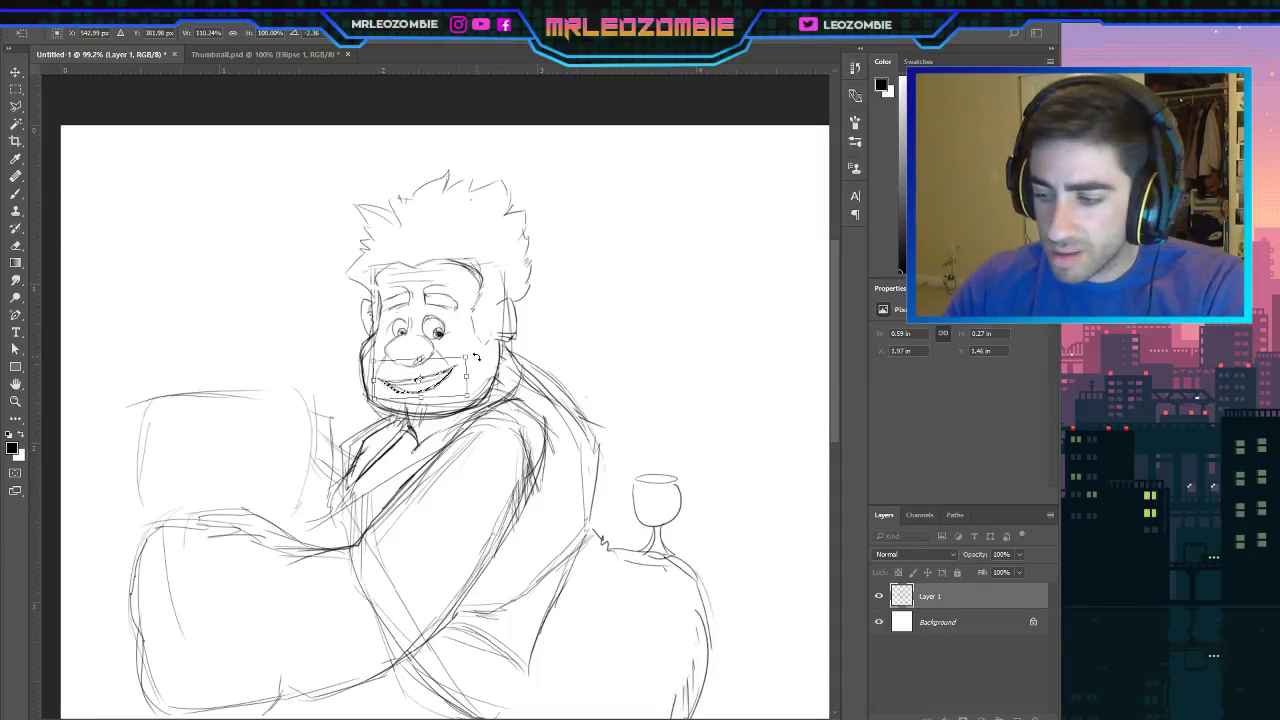
key(Return)
key(ctrl+d)
key(l)
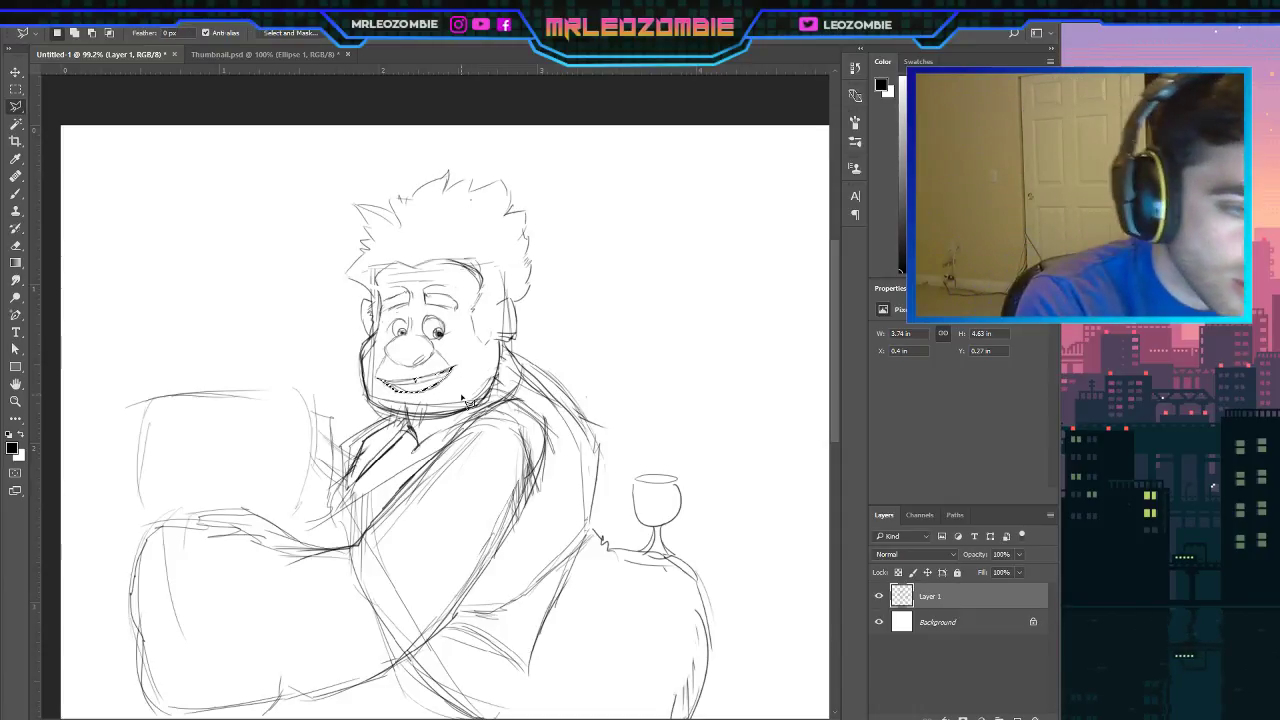
Reduce the eraser to 20 px, deselect the mouth and erase the extra sketch lines along the chin and jaw.
key(e)
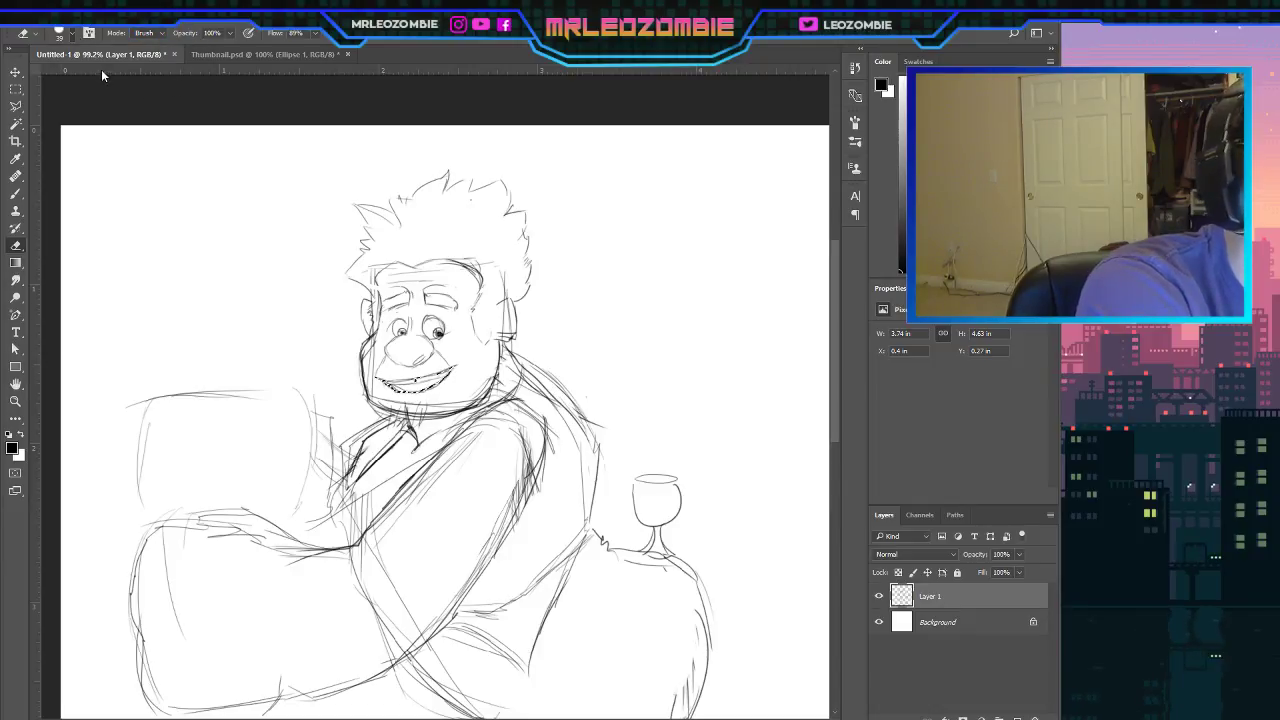
key(bracketleft)
key(bracketleft)
key(bracketleft)
key(bracketleft)
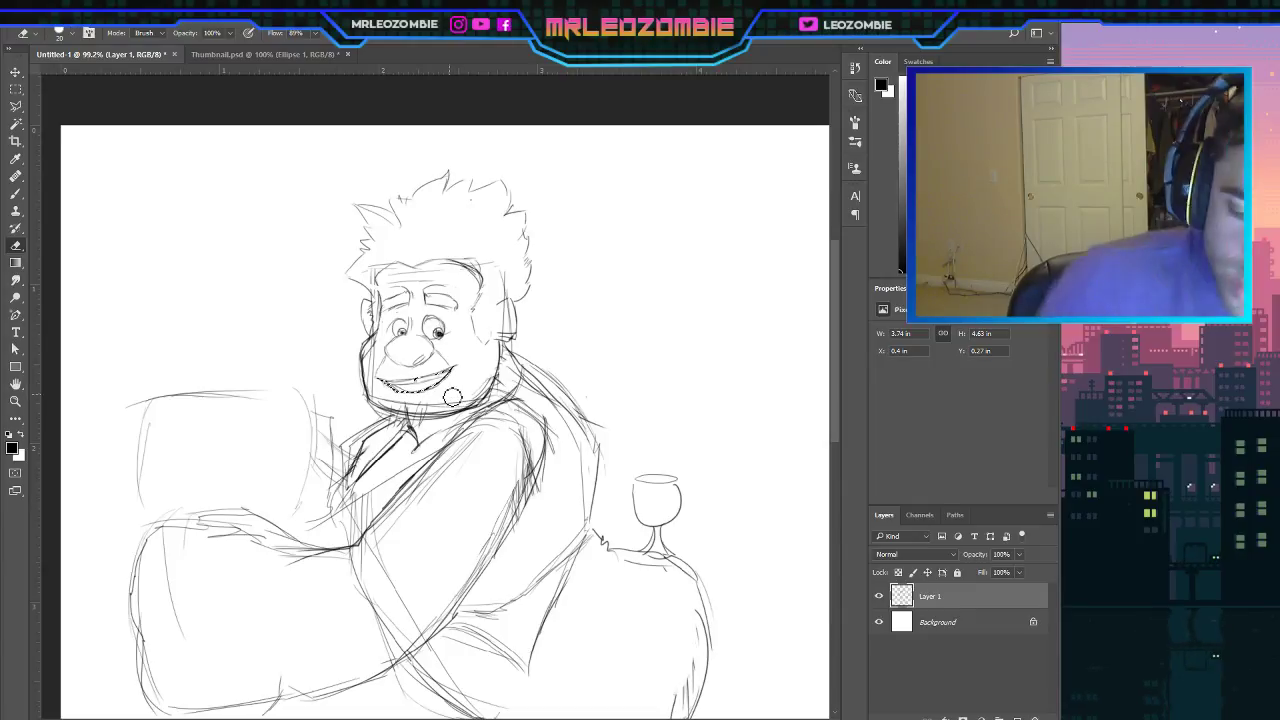
key(ctrl+d)
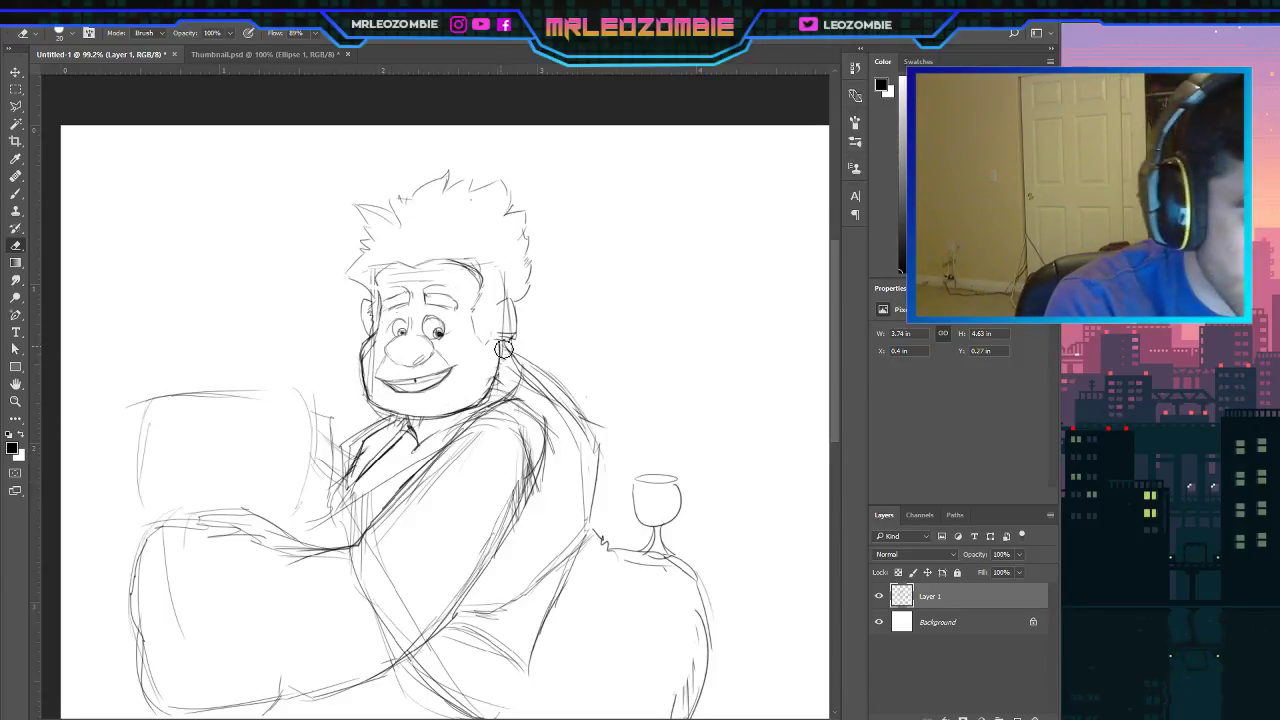
Redraw the jawline with darker brush strokes along the near jaw and down the far cheek.
key(b)
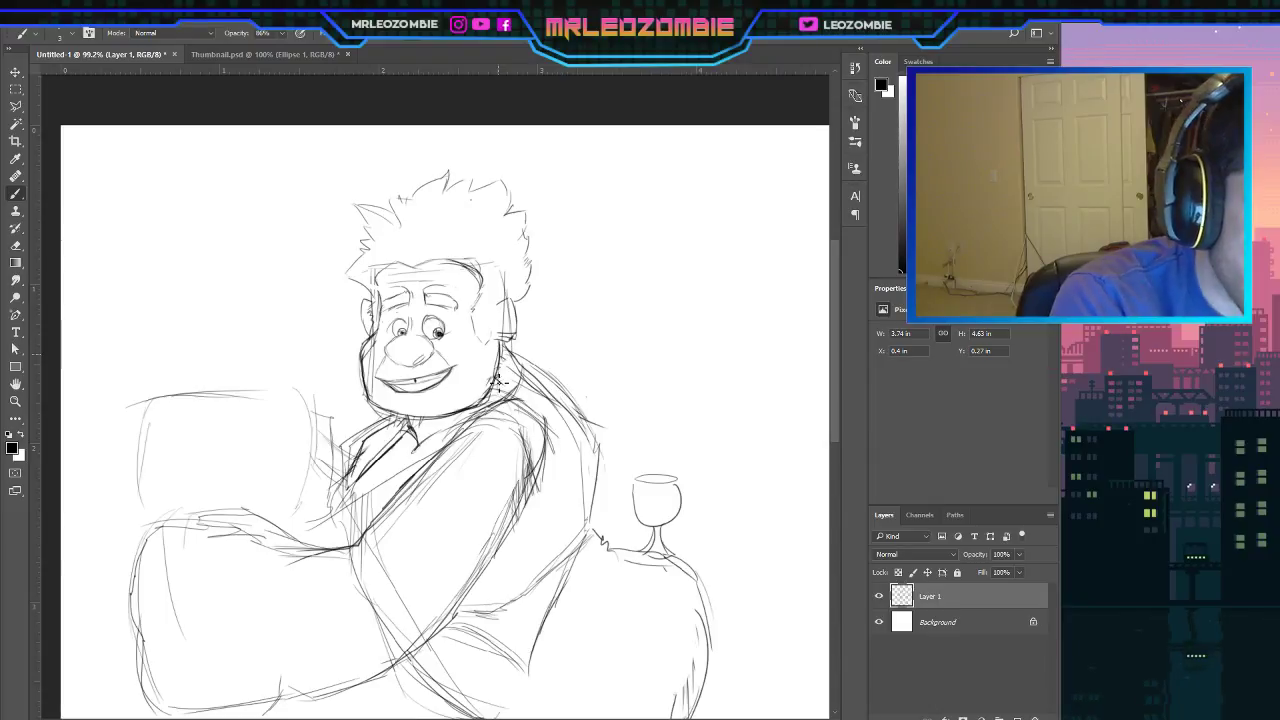
drag(484, 406, 472, 412)
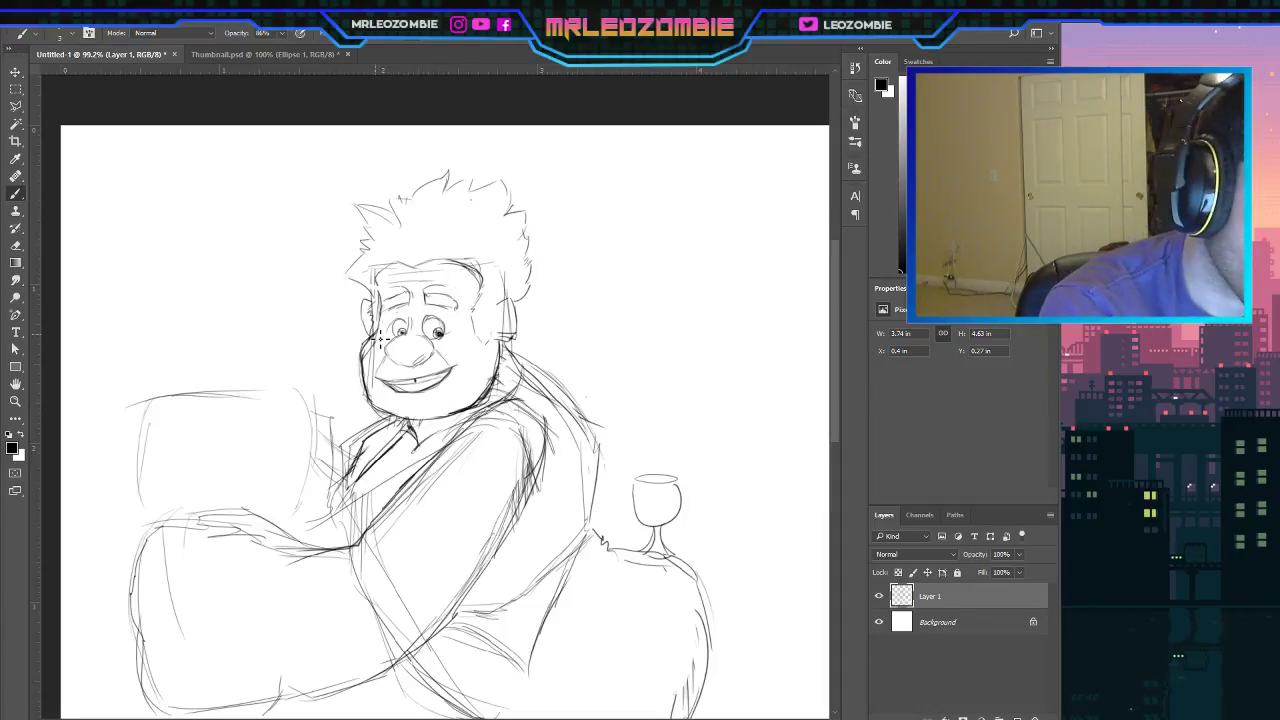
drag(369, 346, 376, 404)
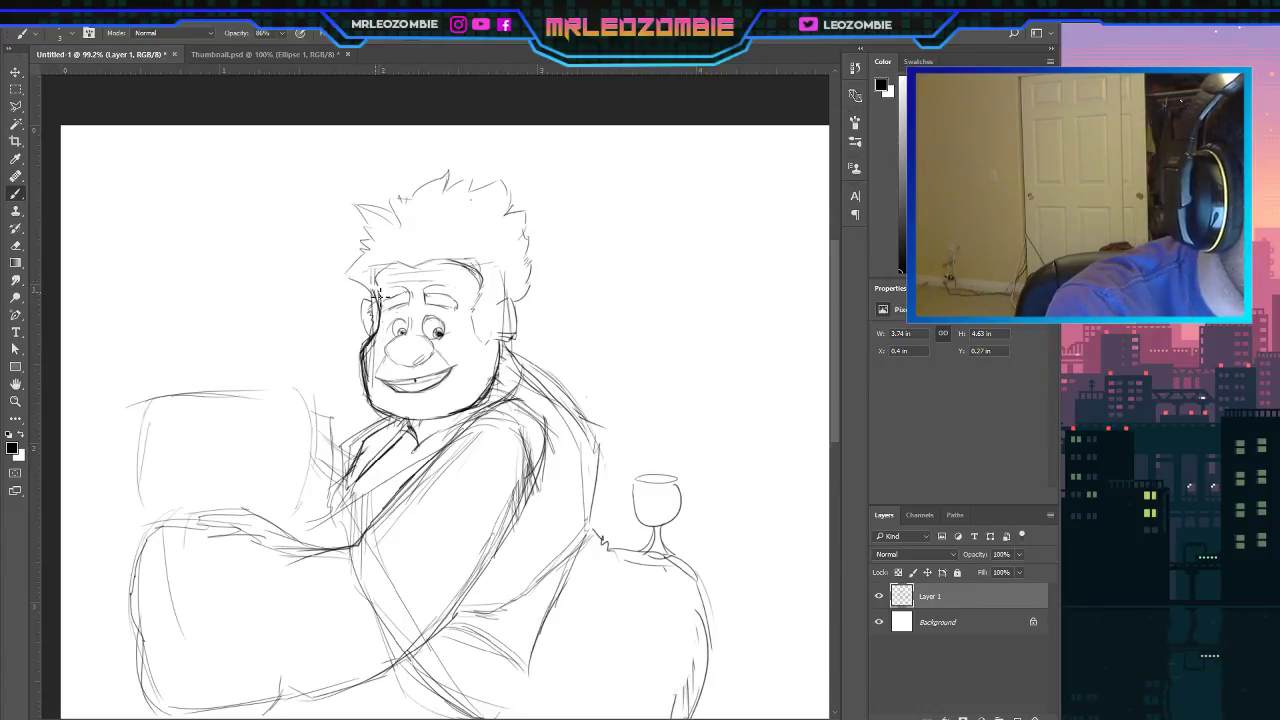
Darken the jagged sideburn beside the ear and redraw the hair spikes along the side and top of the head.
drag(376, 284, 376, 404)
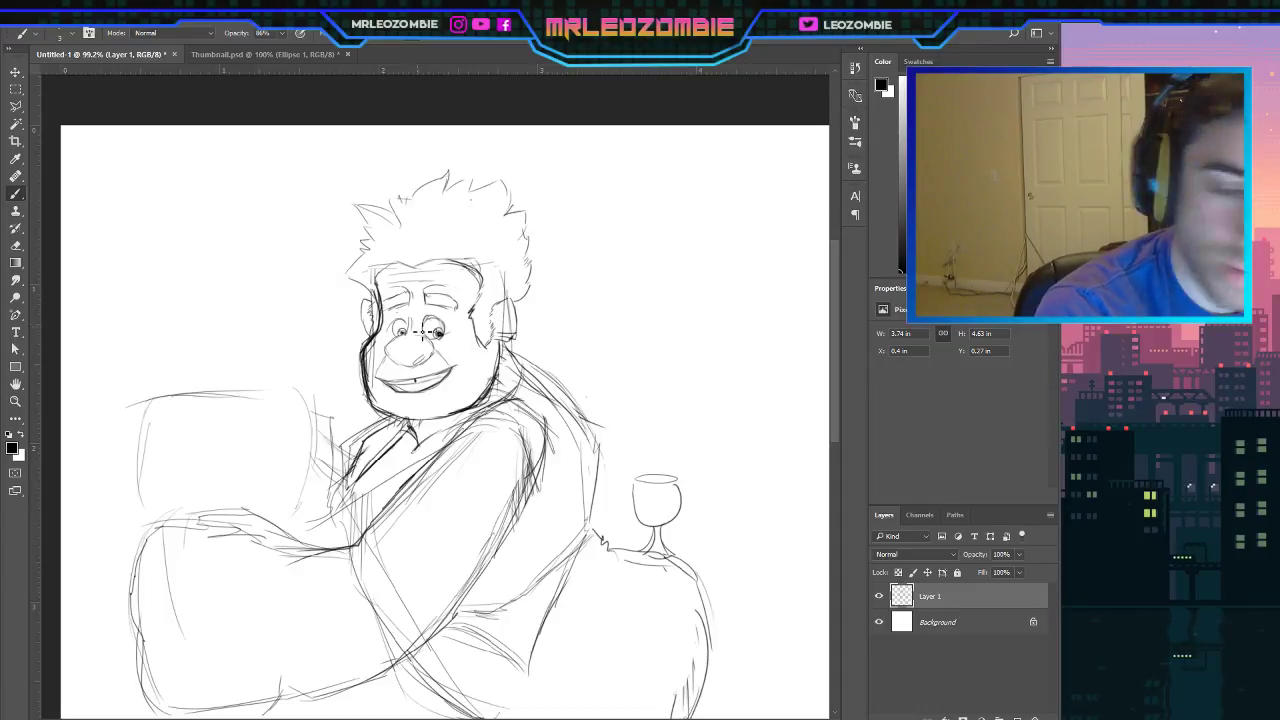
mouse_move(372, 302)
mouse_down()
mouse_move(341, 280)
mouse_move(370, 260)
mouse_move(371, 203)
mouse_up()
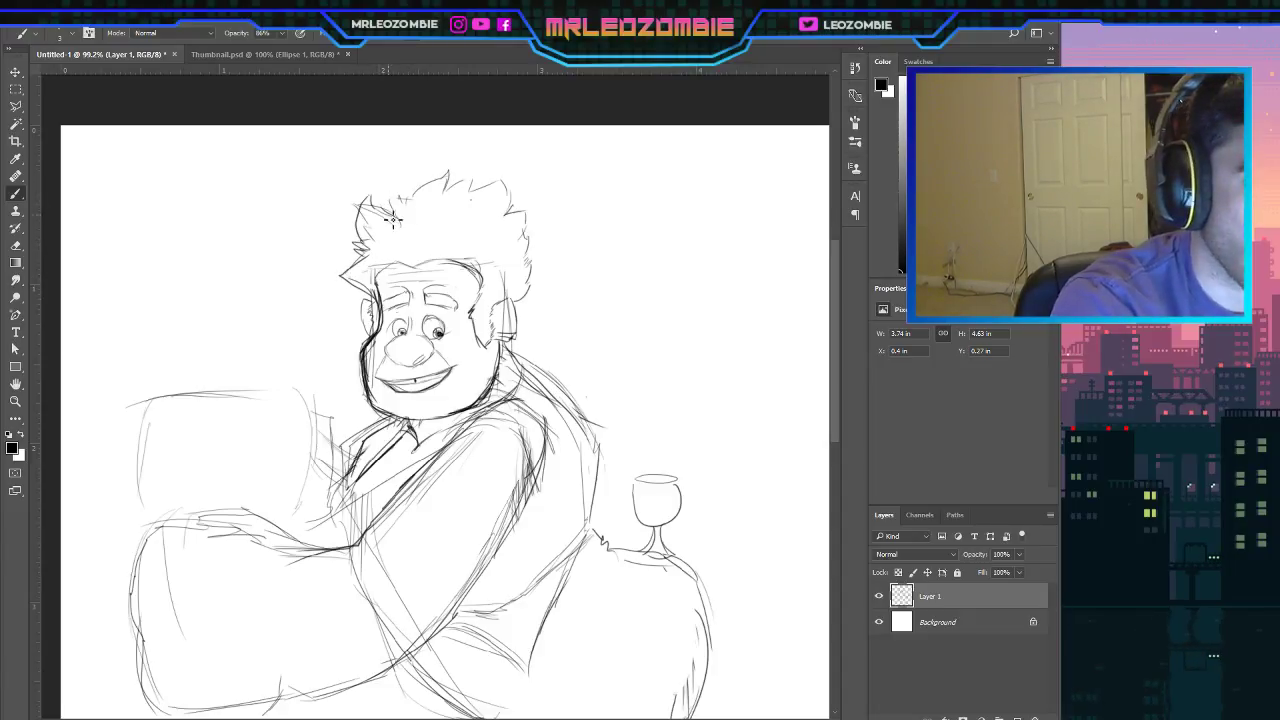
mouse_move(404, 205)
mouse_down()
mouse_move(455, 172)
mouse_move(458, 196)
mouse_move(479, 201)
mouse_up()
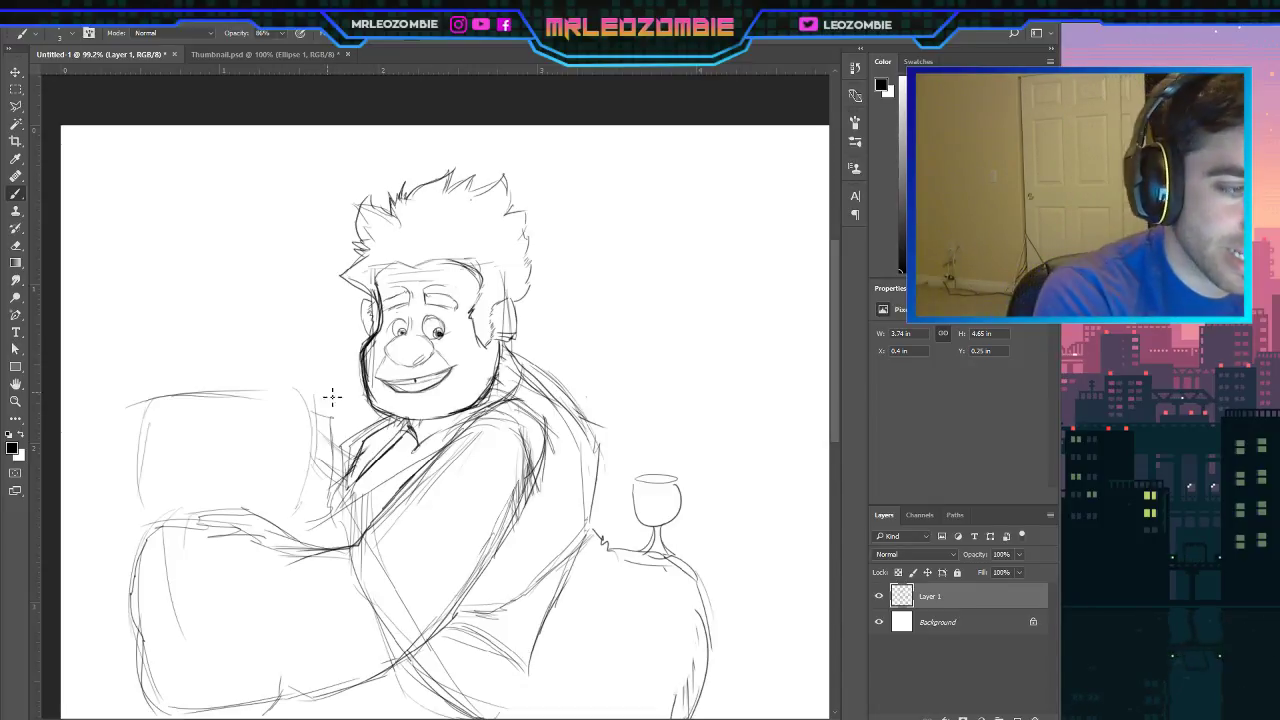
Strengthen the outer edge of the raised fist and darken the jawline below the near ear.
drag(165, 398, 136, 505)
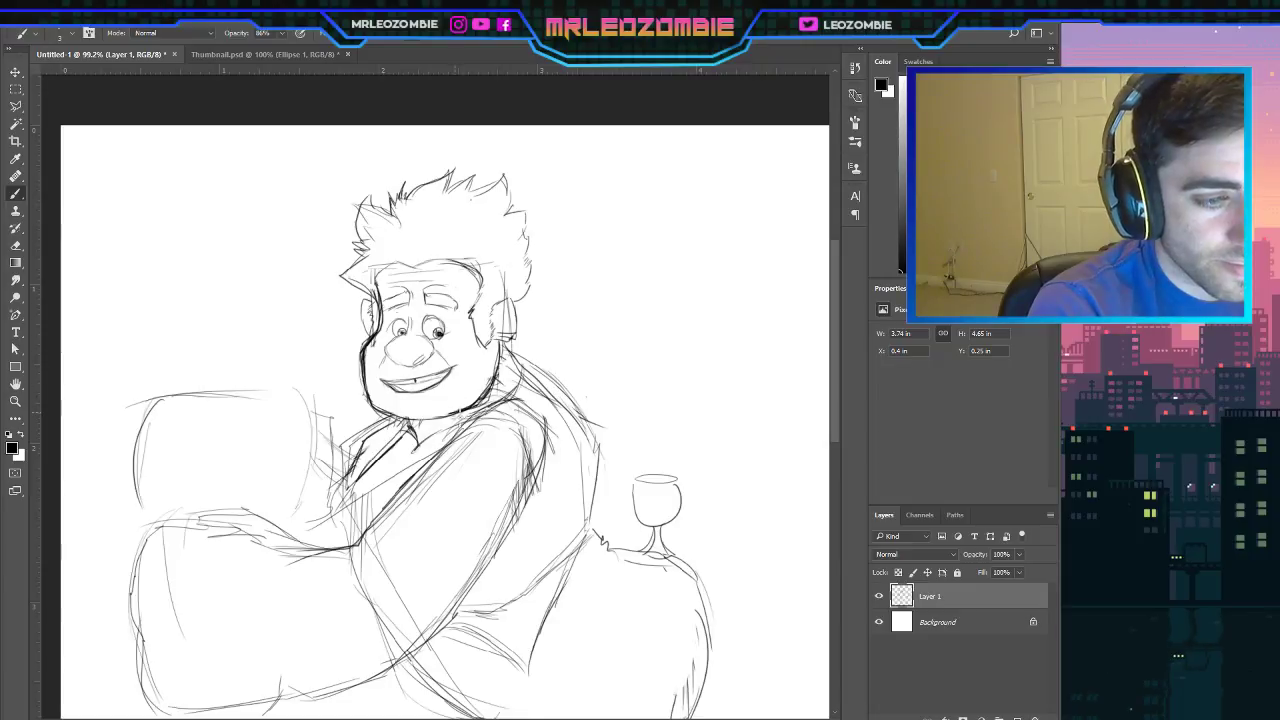
drag(476, 403, 497, 366)
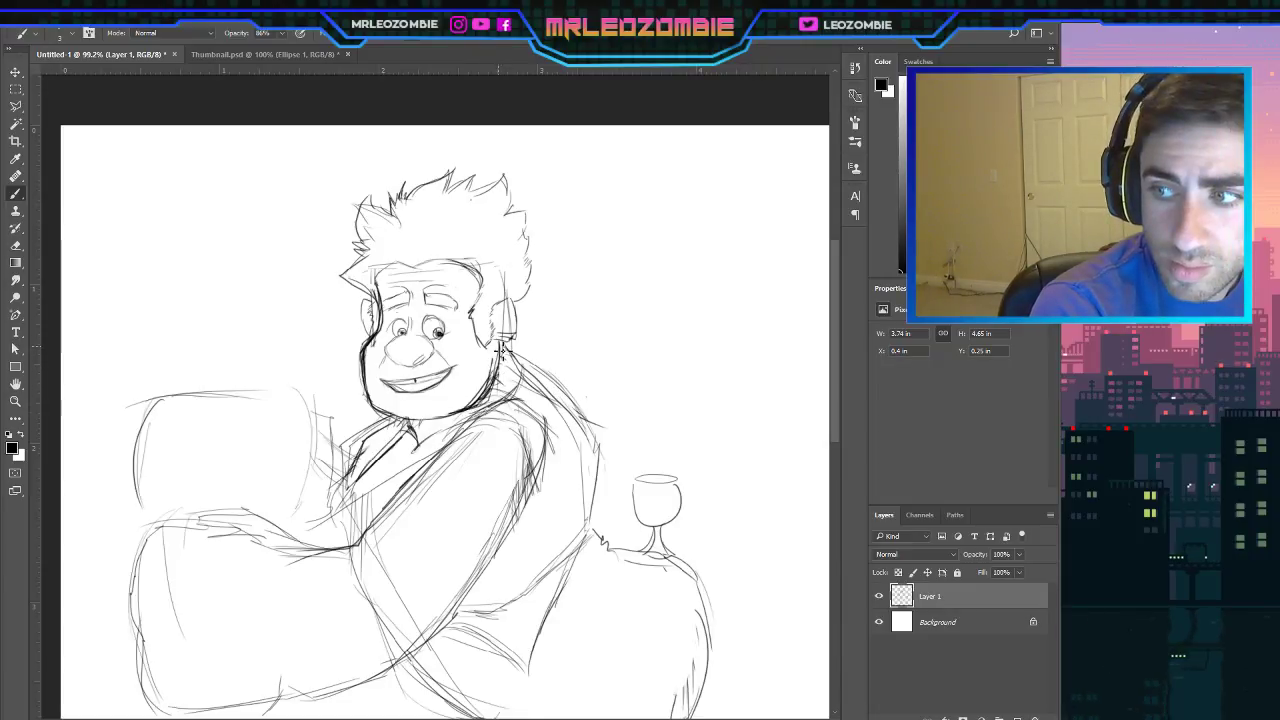
mouse_move(499, 342)
mouse_down()
mouse_move(502, 374)
mouse_move(480, 397)
mouse_up()
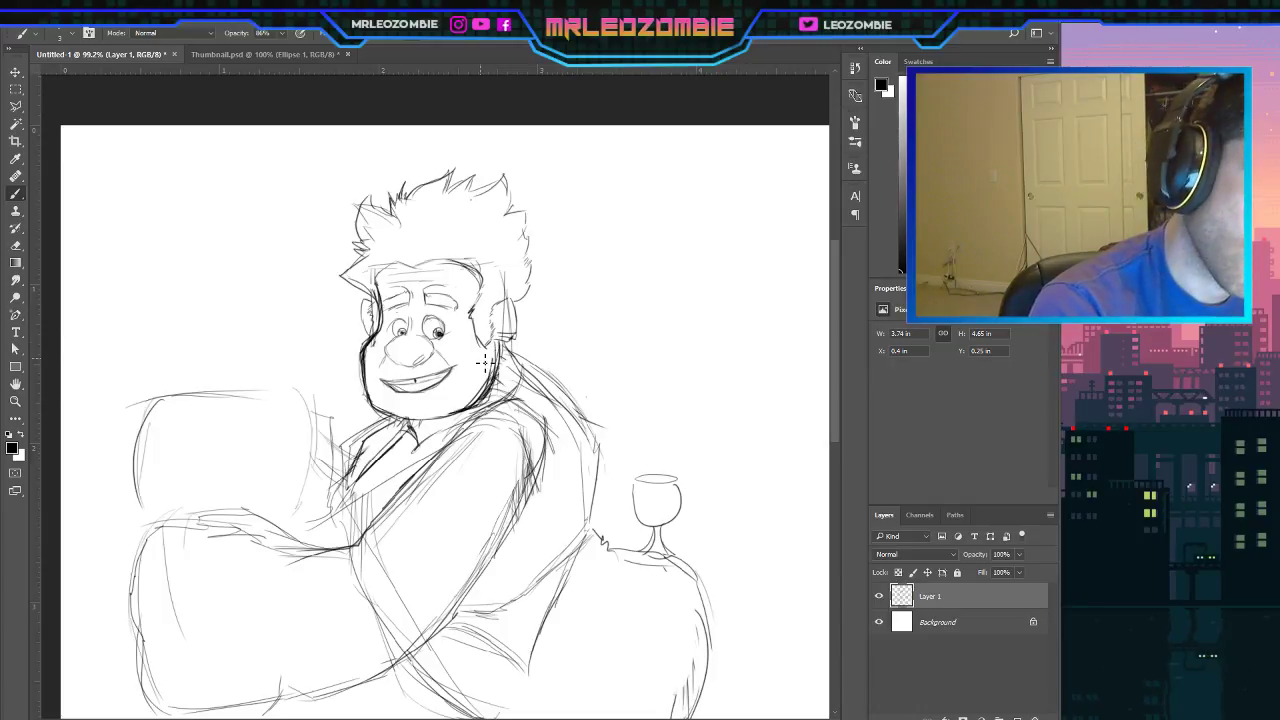
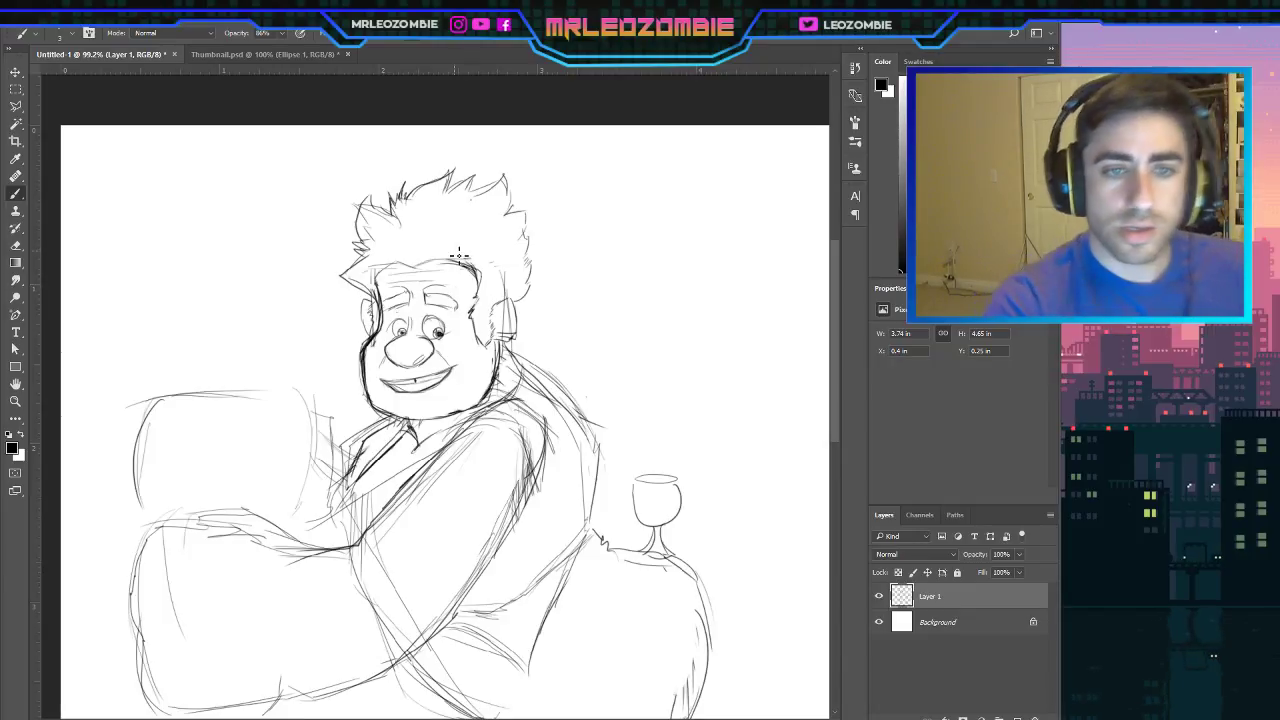
Darken the raised fist's outer edge down to the wrist and start the straight edge on its knuckle side.
drag(833, 296, 833, 346)
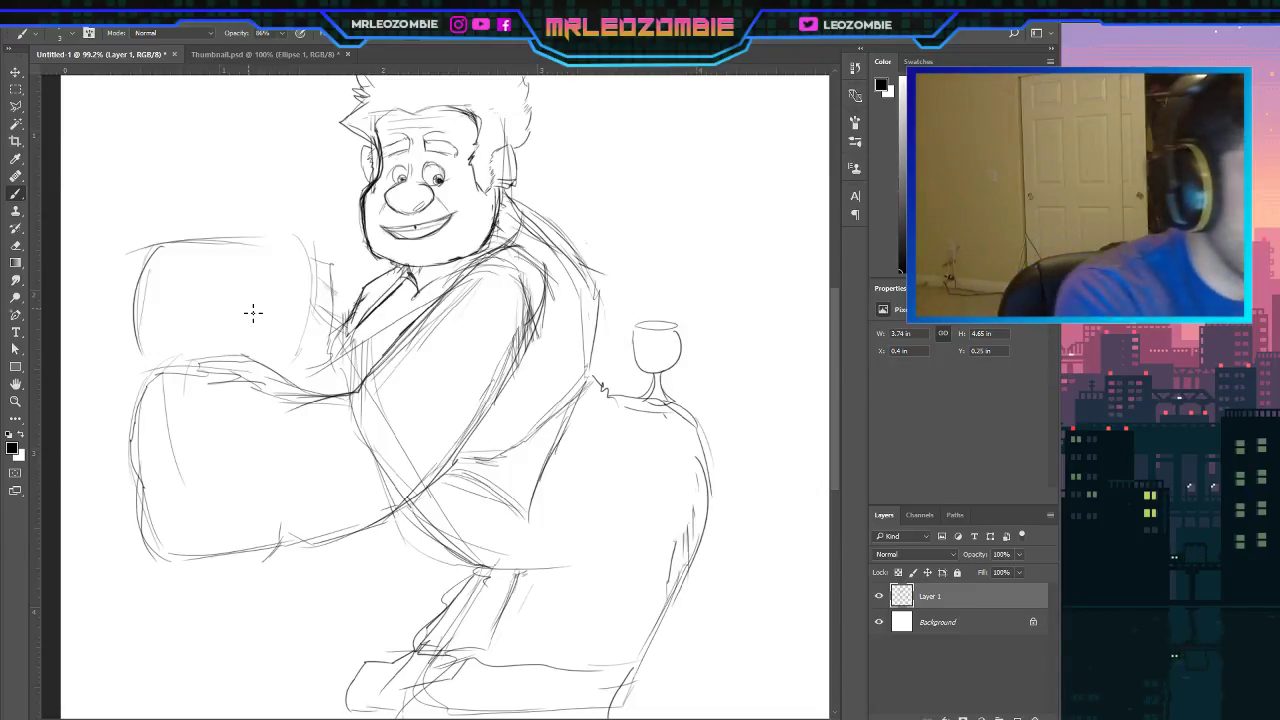
drag(310, 256, 307, 290)
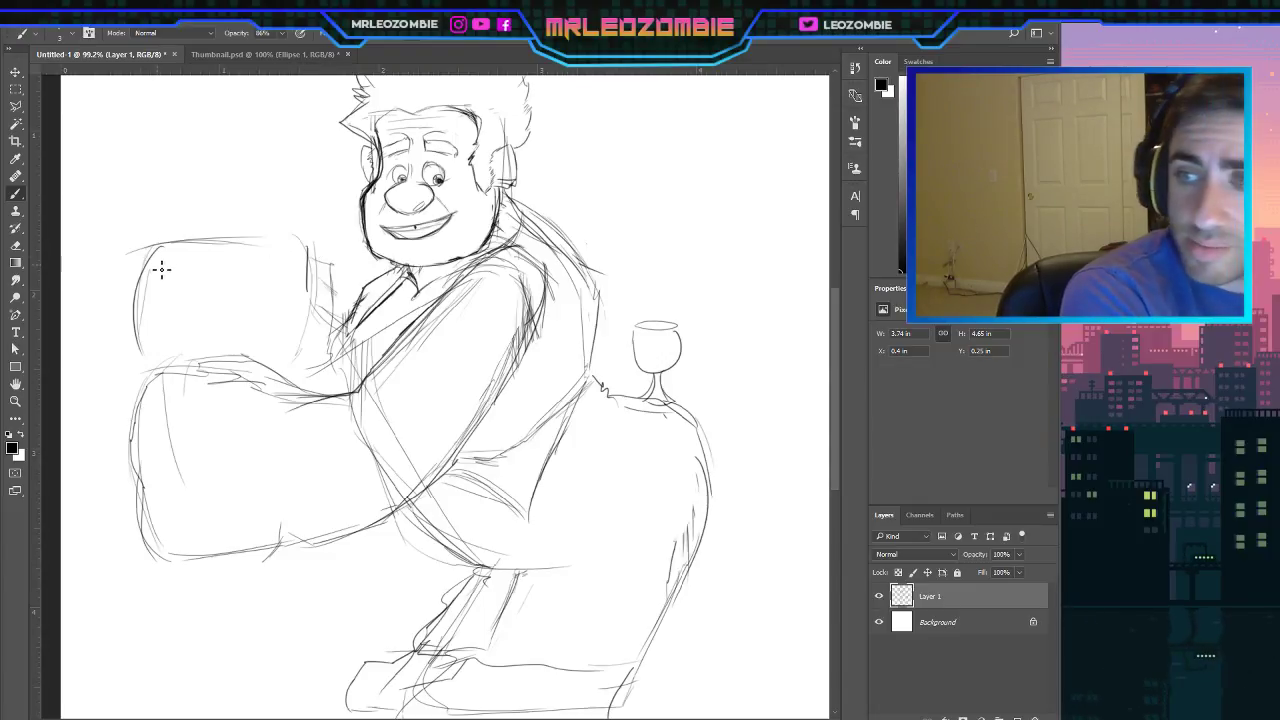
mouse_move(171, 258)
mouse_down()
mouse_move(160, 250)
mouse_move(131, 318)
mouse_move(147, 385)
mouse_up()
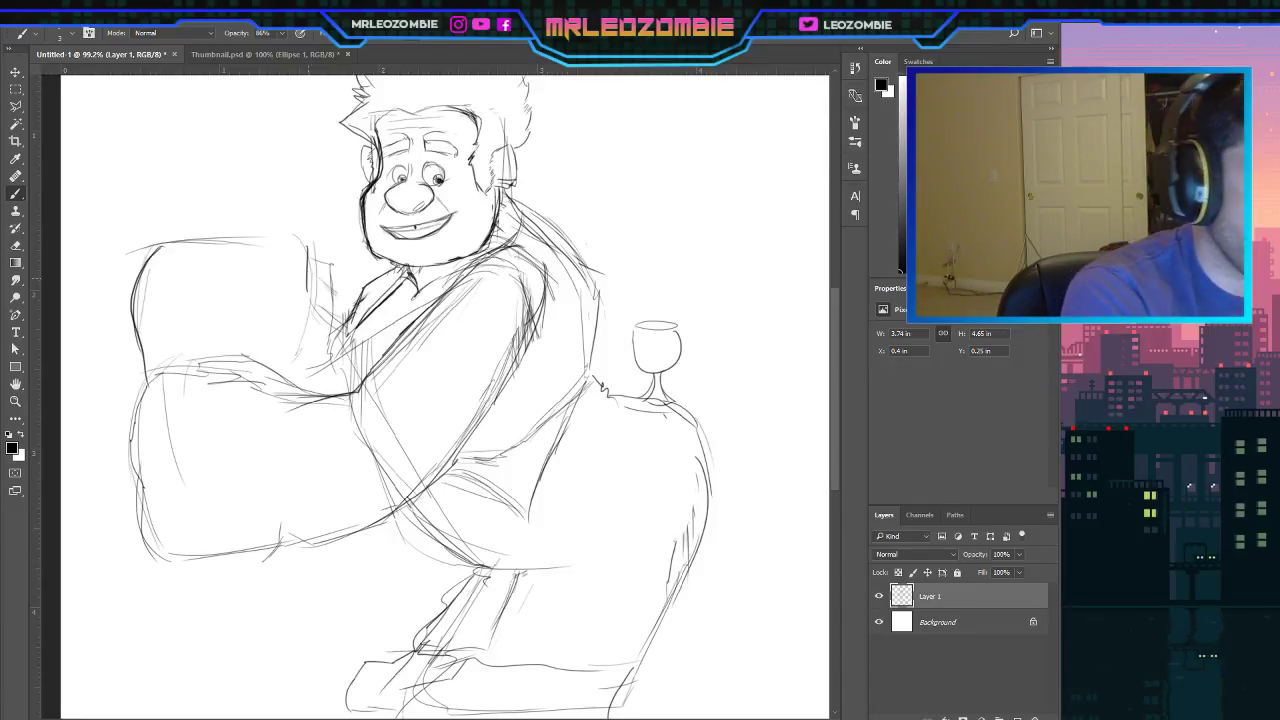
Erase the trial finger lines and redraw the fist's knuckle side, underside and a higher, rounded top edge.
drag(307, 291, 200, 299)
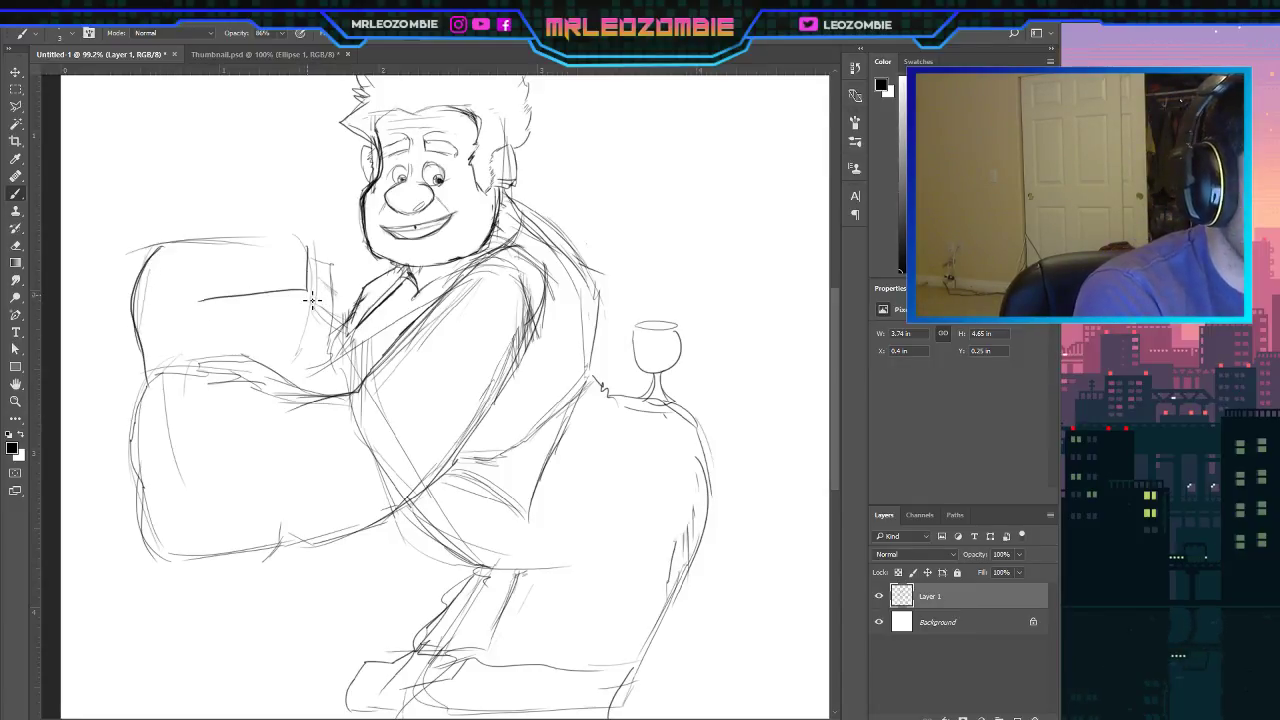
mouse_move(313, 307)
mouse_down()
mouse_move(313, 339)
mouse_move(214, 362)
mouse_up()
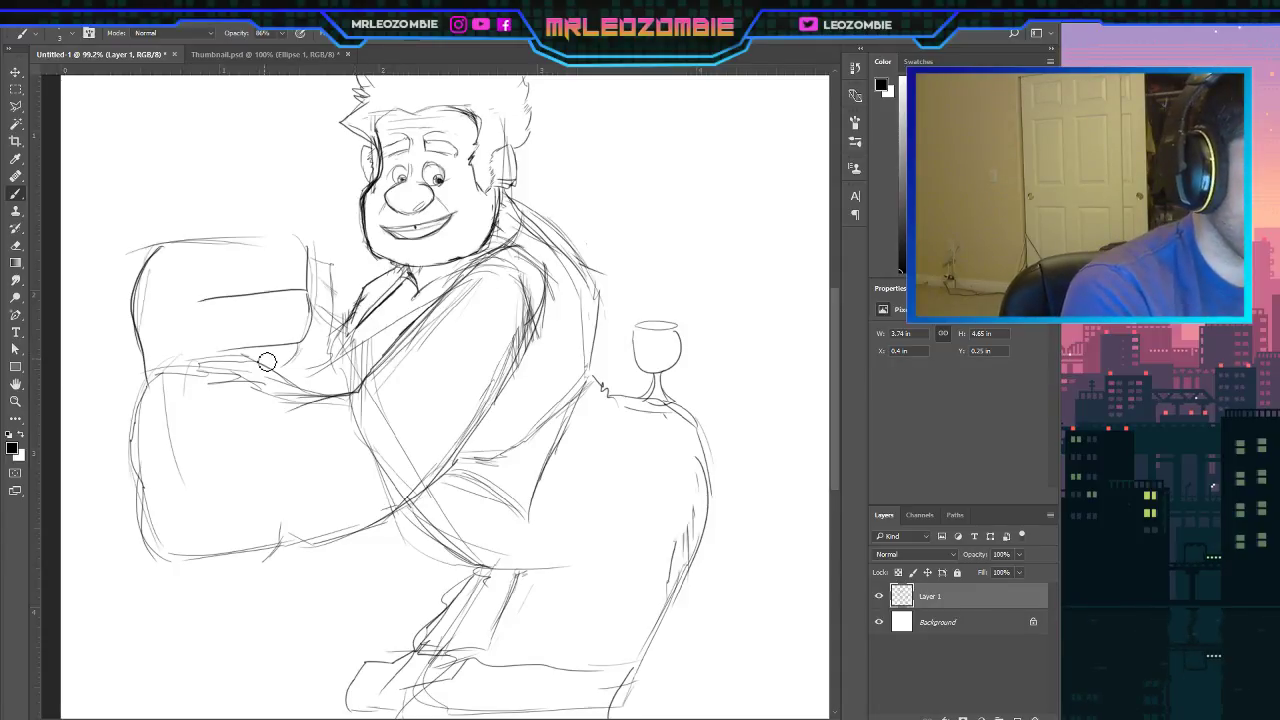
mouse_move(294, 300)
mouse_down()
mouse_move(268, 312)
mouse_move(200, 302)
mouse_move(280, 323)
mouse_move(270, 358)
mouse_up()
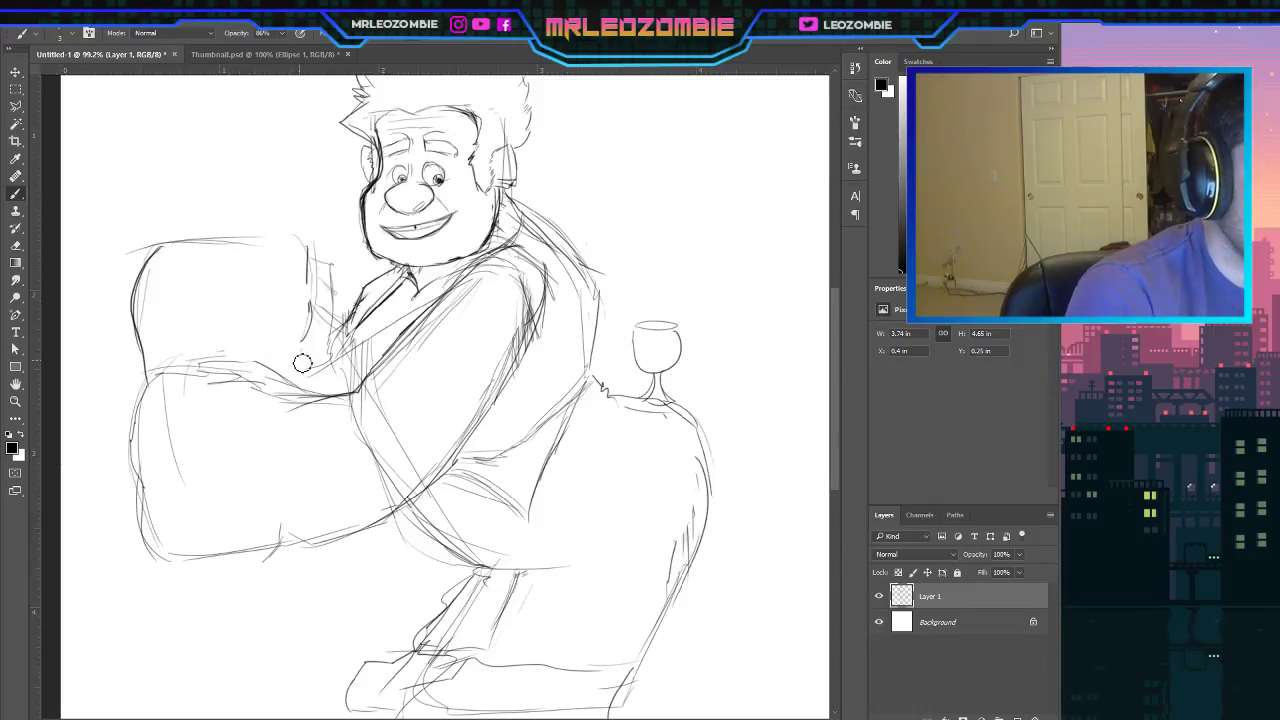
mouse_move(307, 365)
mouse_down()
mouse_move(190, 386)
mouse_move(151, 377)
mouse_move(258, 373)
mouse_move(236, 376)
mouse_up()
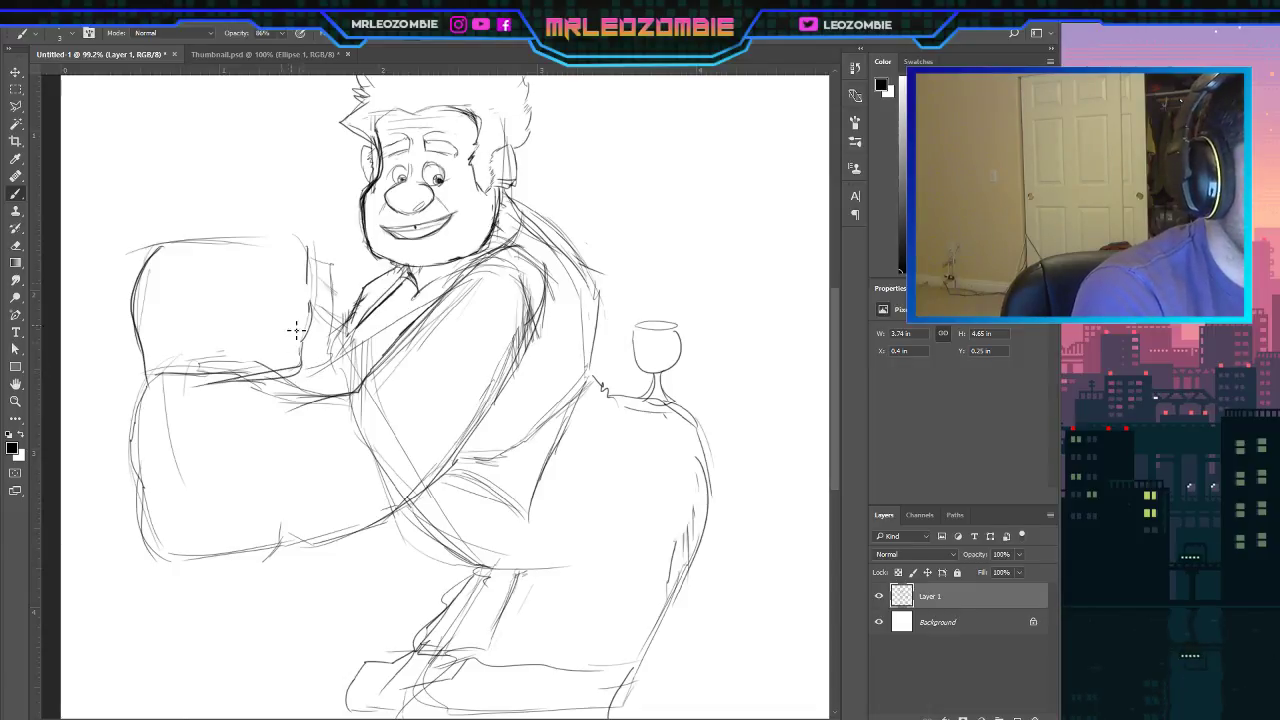
mouse_move(307, 244)
mouse_down()
mouse_move(306, 229)
mouse_move(140, 245)
mouse_up()
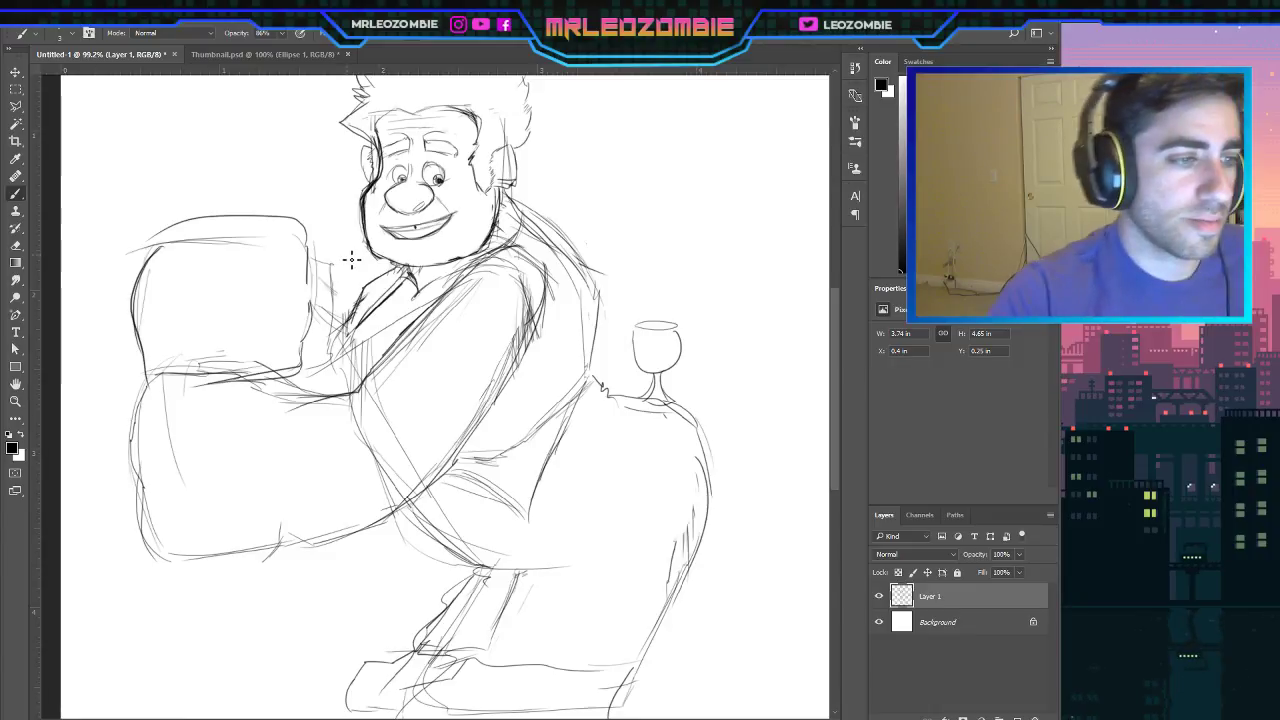
Draw the lines separating the fist's fingers and round off each knuckle along the edge facing the body.
drag(197, 281, 280, 275)
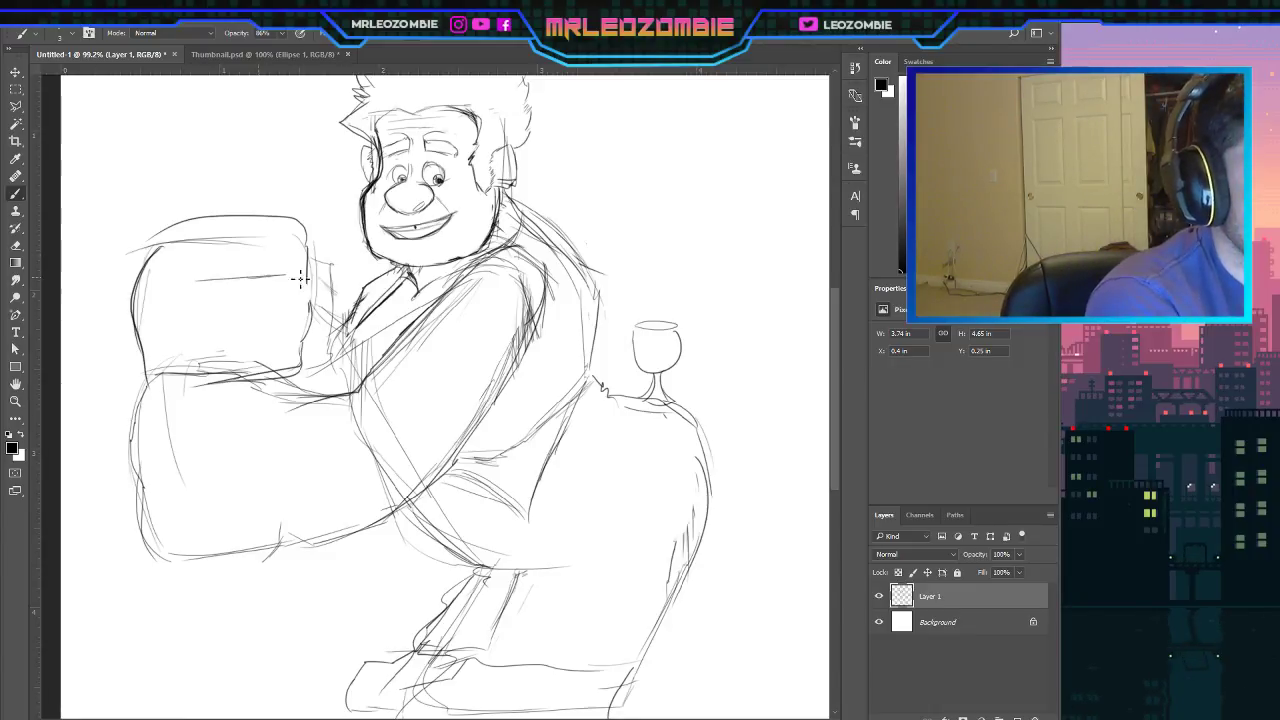
mouse_move(201, 321)
mouse_down()
mouse_move(320, 314)
mouse_move(323, 338)
mouse_move(297, 356)
mouse_move(232, 350)
mouse_up()
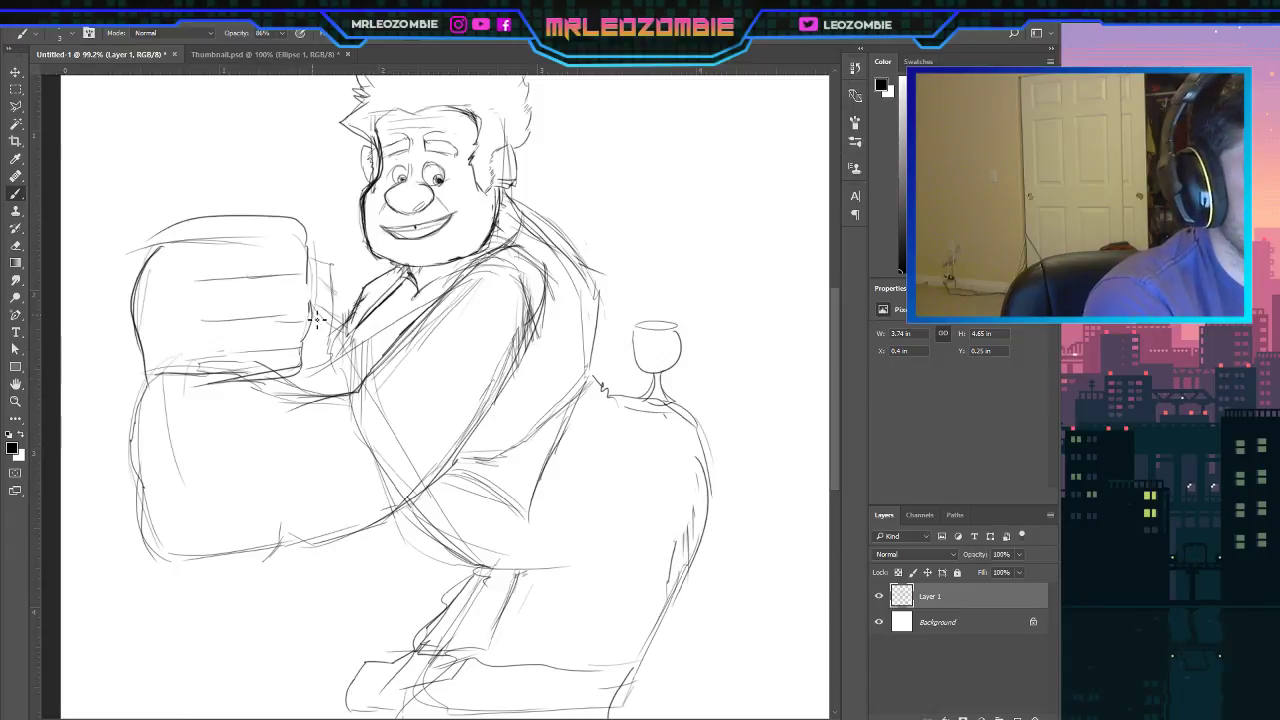
mouse_move(310, 281)
mouse_down()
mouse_move(301, 366)
mouse_move(173, 380)
mouse_up()
Darken the outline of the large forearm from the wrist around the elbow and up the upper arm, and define the thumb.
drag(281, 377, 150, 392)
mouse_move(240, 384)
mouse_down()
mouse_move(144, 388)
mouse_move(165, 398)
mouse_move(254, 386)
mouse_up()
mouse_move(158, 390)
mouse_down()
mouse_move(140, 455)
mouse_move(164, 546)
mouse_up()
mouse_move(146, 474)
mouse_down()
mouse_move(138, 520)
mouse_move(158, 544)
mouse_move(373, 527)
mouse_up()
mouse_move(548, 305)
mouse_down()
mouse_move(445, 478)
mouse_move(352, 530)
mouse_move(250, 550)
mouse_up()
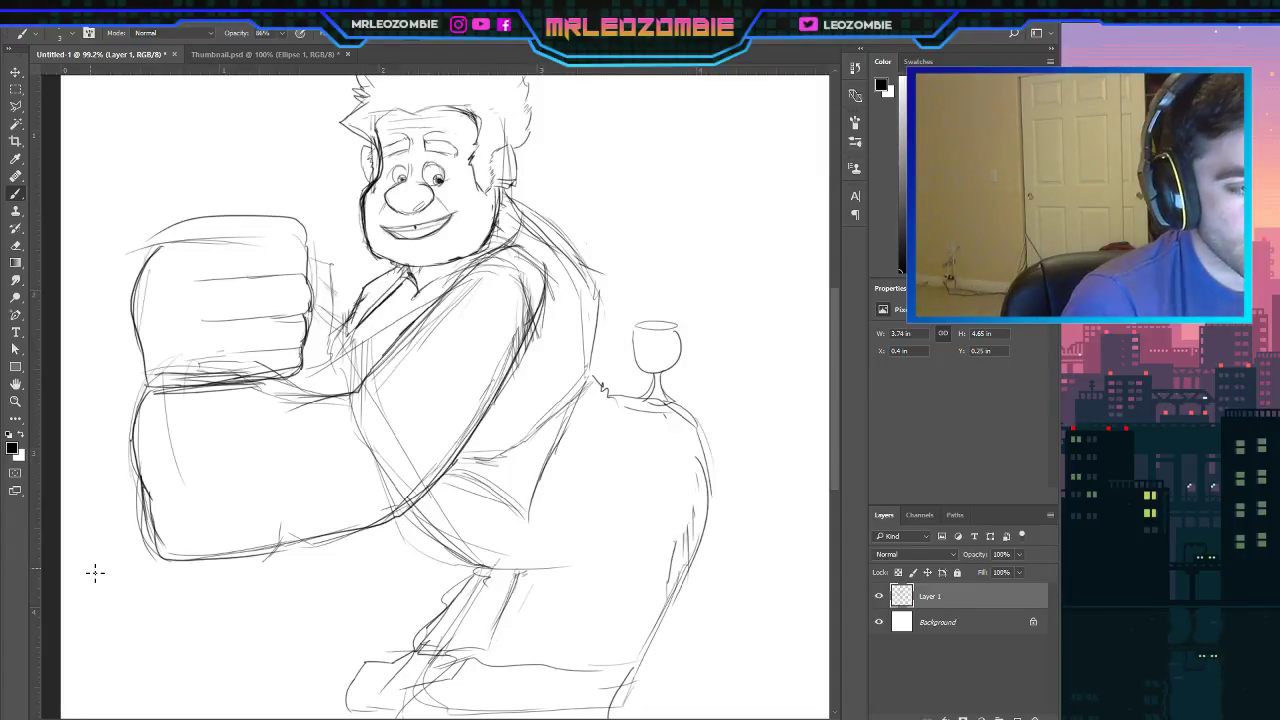
mouse_move(490, 408)
mouse_down()
mouse_move(395, 525)
mouse_move(370, 527)
mouse_up()
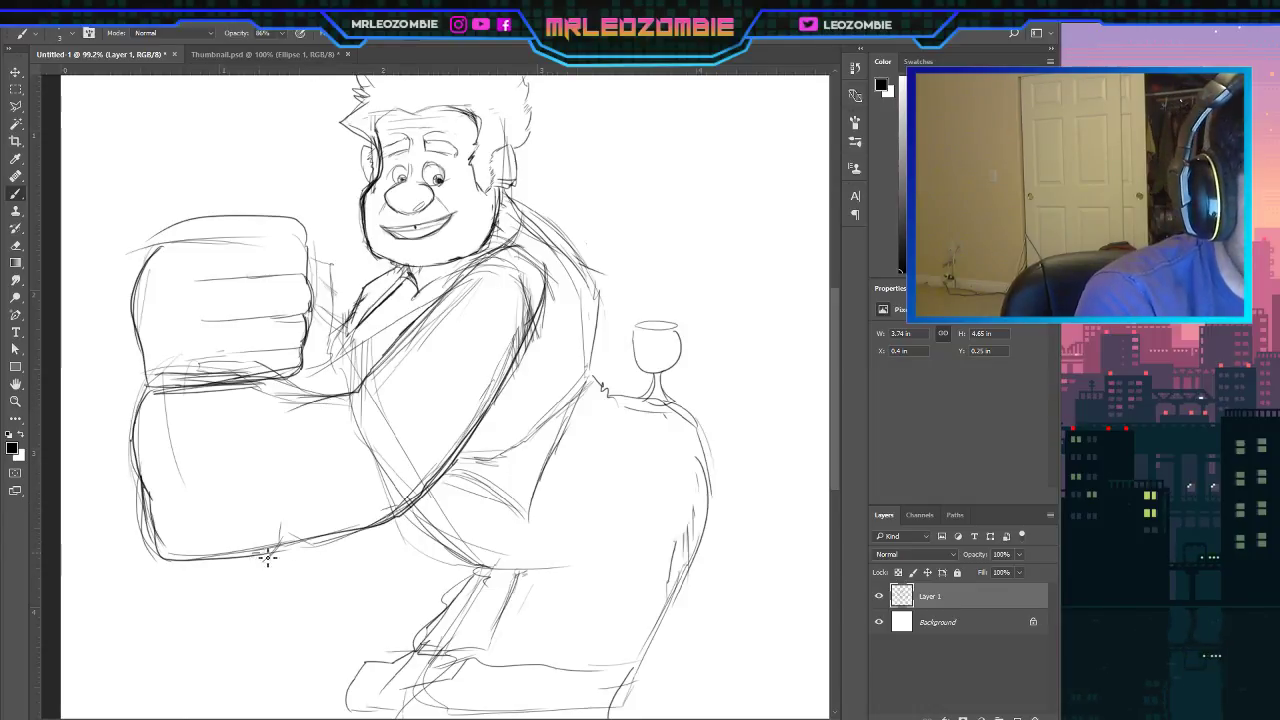
drag(312, 540, 370, 524)
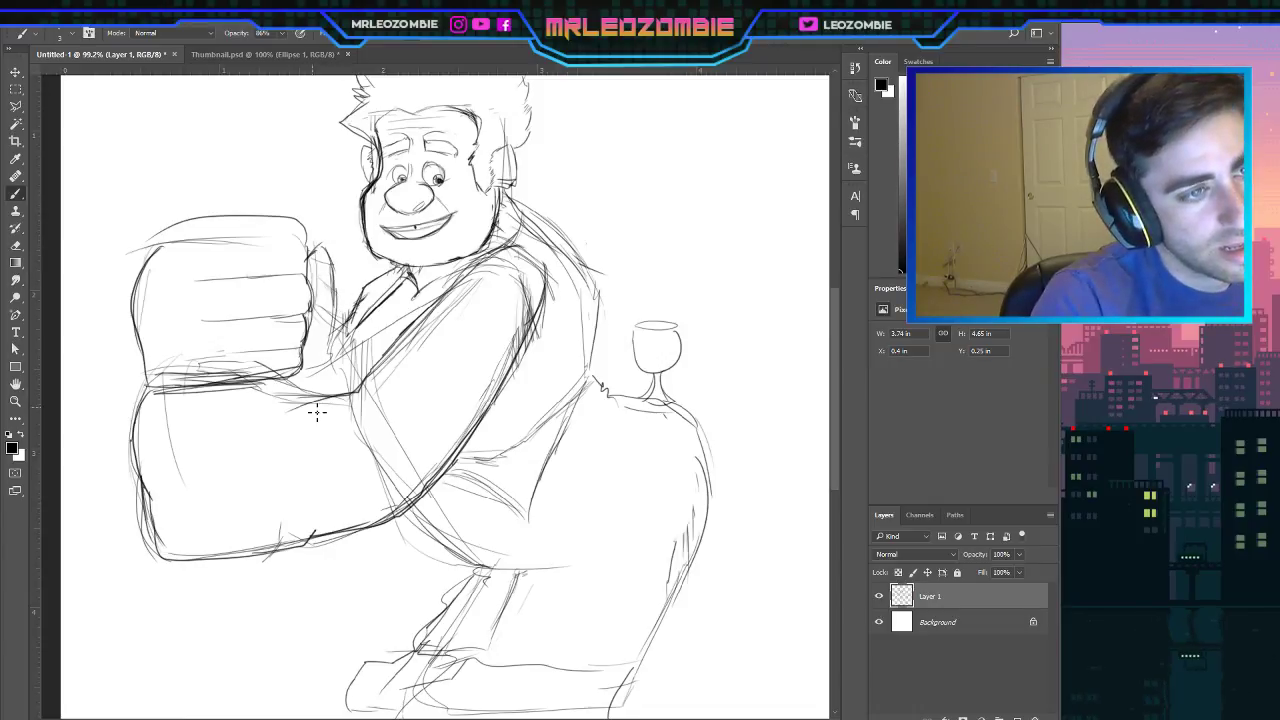
Build up the belly's lower curve from beneath the forearm to the front of the hip with repeated brush strokes.
mouse_move(836, 296)
mouse_down()
mouse_move(834, 265)
mouse_move(830, 325)
mouse_up()
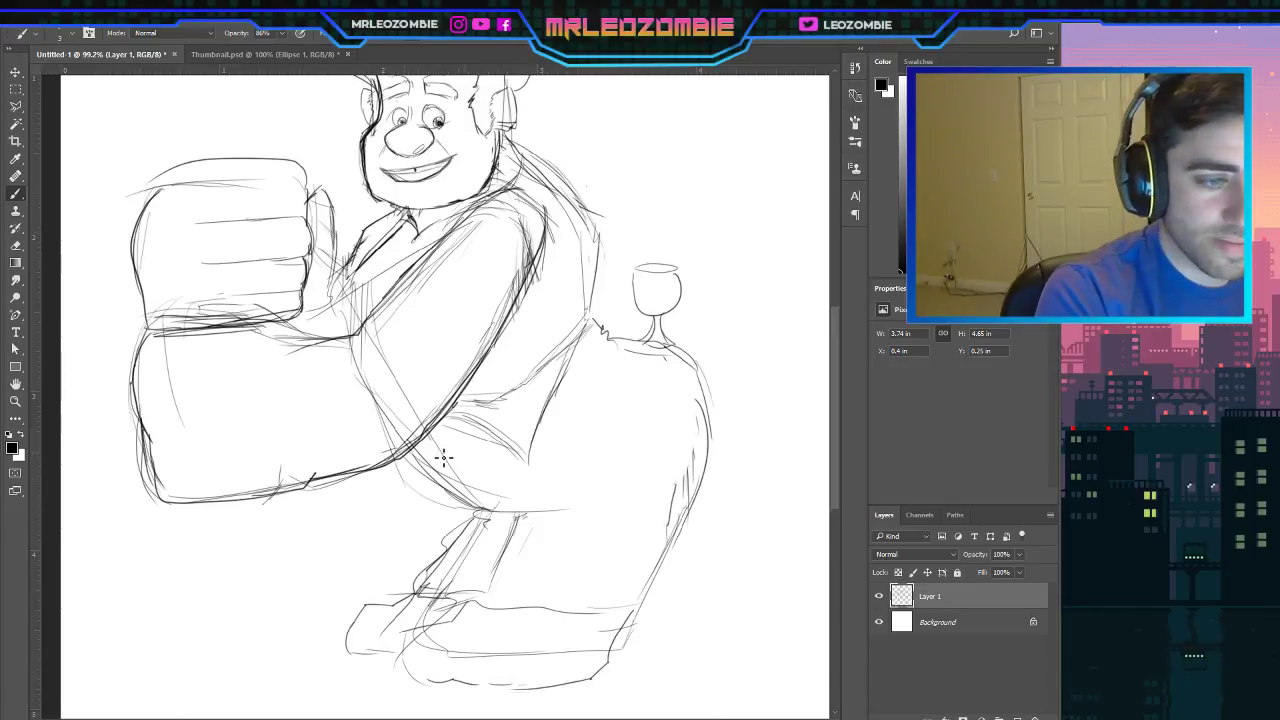
mouse_move(396, 462)
mouse_down()
mouse_move(422, 502)
mouse_move(504, 513)
mouse_up()
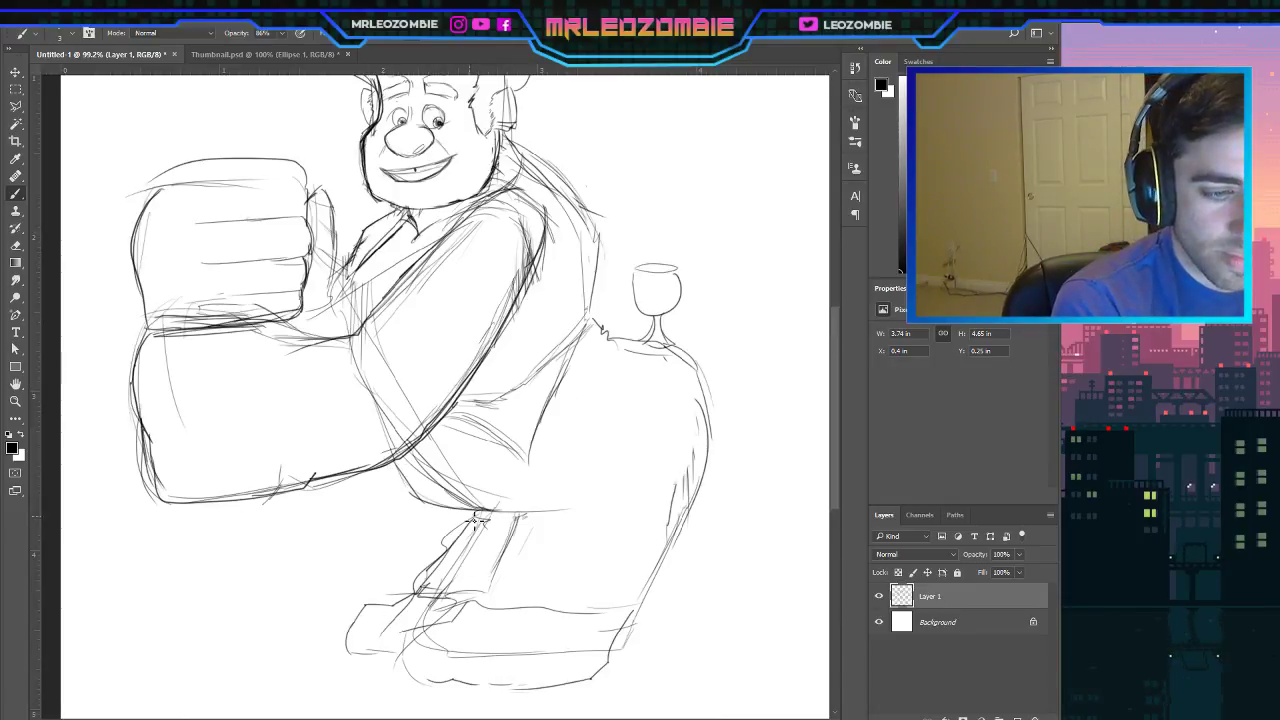
mouse_move(398, 458)
mouse_down()
mouse_move(422, 498)
mouse_move(510, 514)
mouse_up()
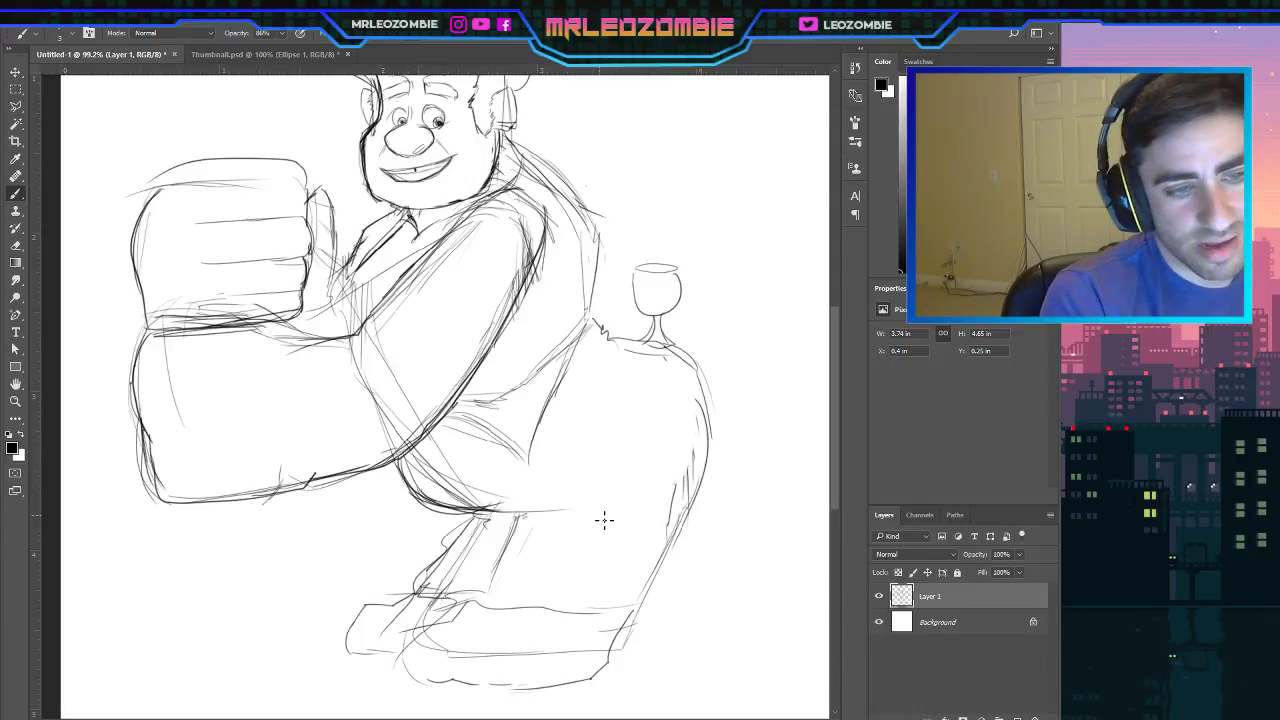
mouse_move(426, 502)
mouse_down()
mouse_move(520, 526)
mouse_move(564, 508)
mouse_up()
drag(398, 458, 426, 500)
drag(416, 490, 562, 506)
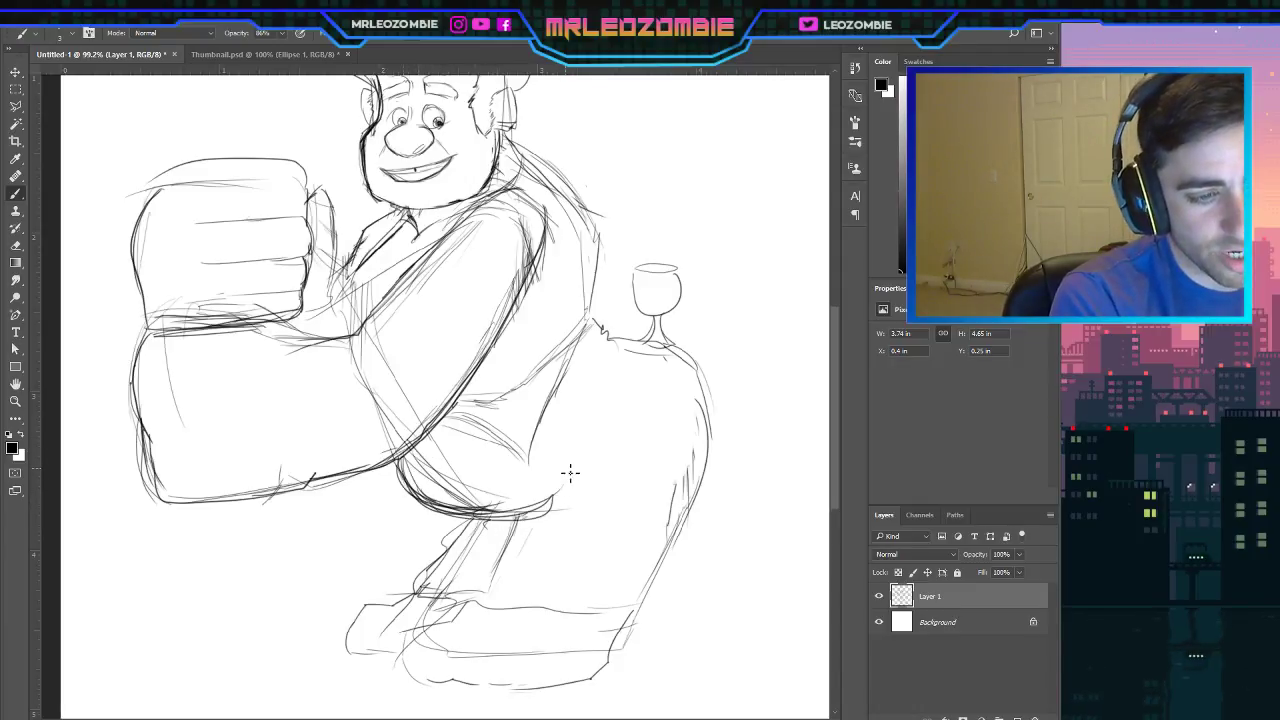
Erase the stray sketch lines inside and beneath the belly, leaving one clean curve.
mouse_move(390, 458)
mouse_down()
mouse_move(400, 492)
mouse_move(486, 528)
mouse_up()
mouse_move(414, 462)
mouse_down()
mouse_move(478, 475)
mouse_move(435, 459)
mouse_move(494, 481)
mouse_move(460, 502)
mouse_move(523, 491)
mouse_up()
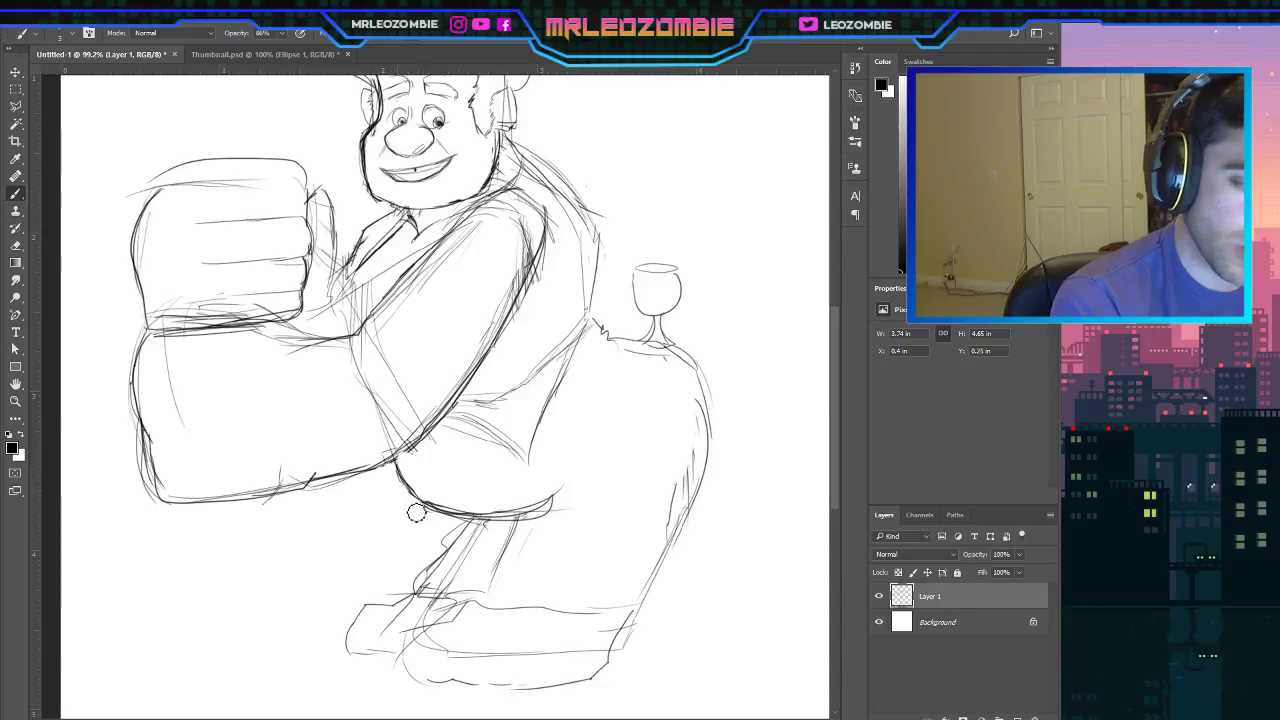
mouse_move(603, 495)
mouse_down()
mouse_move(512, 523)
mouse_move(543, 518)
mouse_move(396, 485)
mouse_move(402, 475)
mouse_move(445, 520)
mouse_move(538, 520)
mouse_up()
mouse_move(402, 464)
mouse_down()
mouse_move(465, 520)
mouse_move(404, 467)
mouse_move(535, 516)
mouse_move(518, 516)
mouse_move(565, 480)
mouse_move(428, 508)
mouse_move(381, 456)
mouse_up()
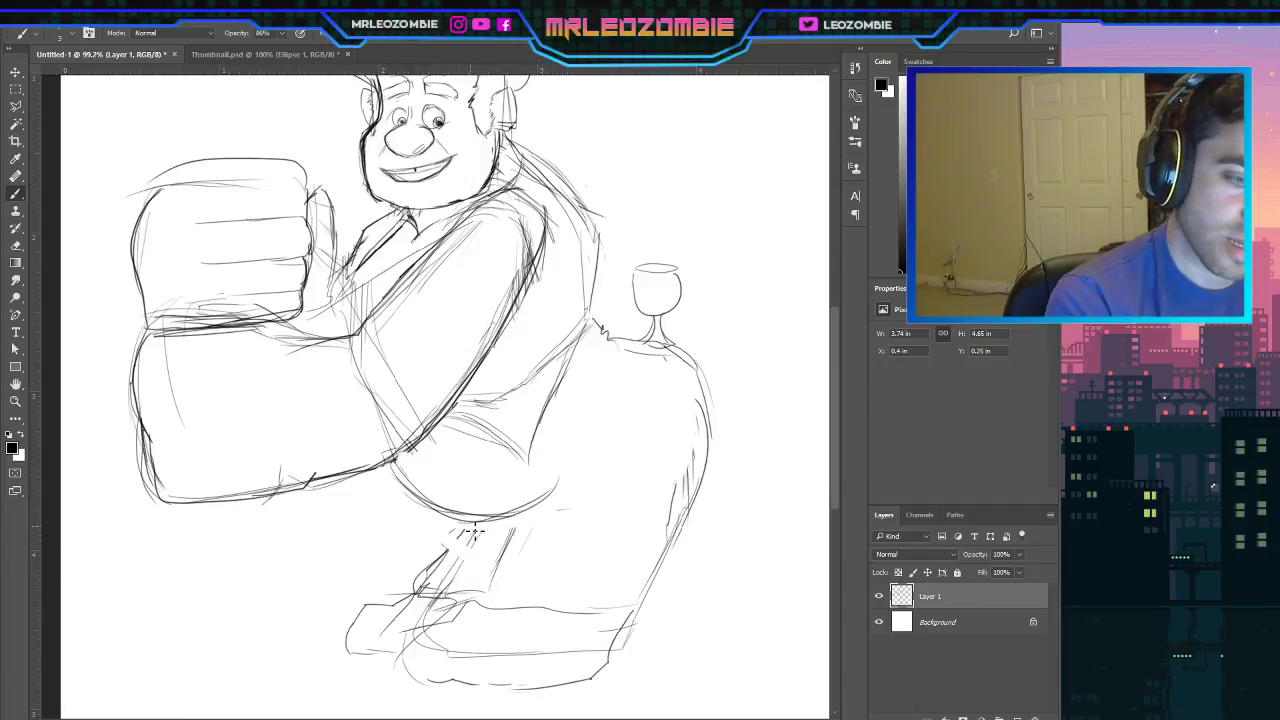
Darken the legs, ragged trouser hems and back of the near leg, and outline the feet with rounded toes.
drag(475, 525, 448, 552)
mouse_move(514, 527)
mouse_down()
mouse_move(503, 571)
mouse_move(458, 610)
mouse_move(472, 592)
mouse_move(462, 612)
mouse_move(622, 611)
mouse_up()
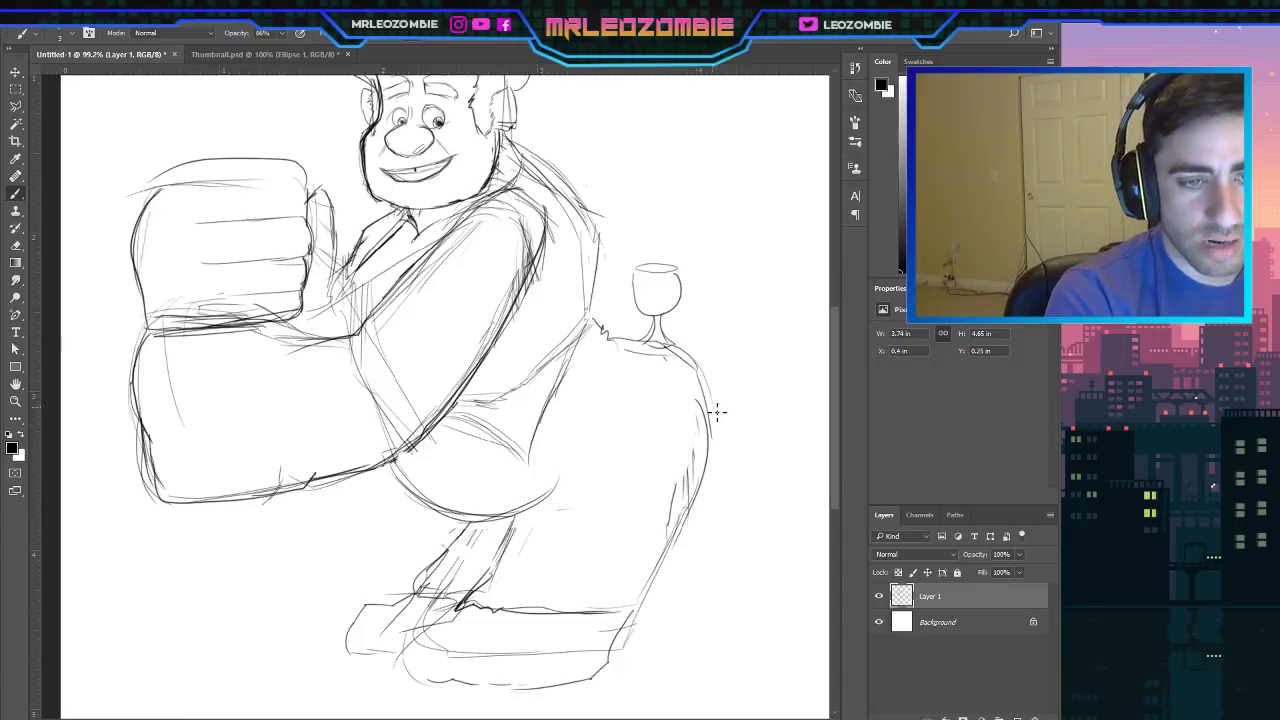
mouse_move(705, 368)
mouse_down()
mouse_move(712, 467)
mouse_move(634, 622)
mouse_up()
mouse_move(472, 524)
mouse_down()
mouse_move(421, 590)
mouse_move(442, 600)
mouse_move(377, 617)
mouse_move(352, 649)
mouse_move(383, 659)
mouse_move(505, 629)
mouse_move(410, 634)
mouse_move(477, 682)
mouse_move(537, 688)
mouse_up()
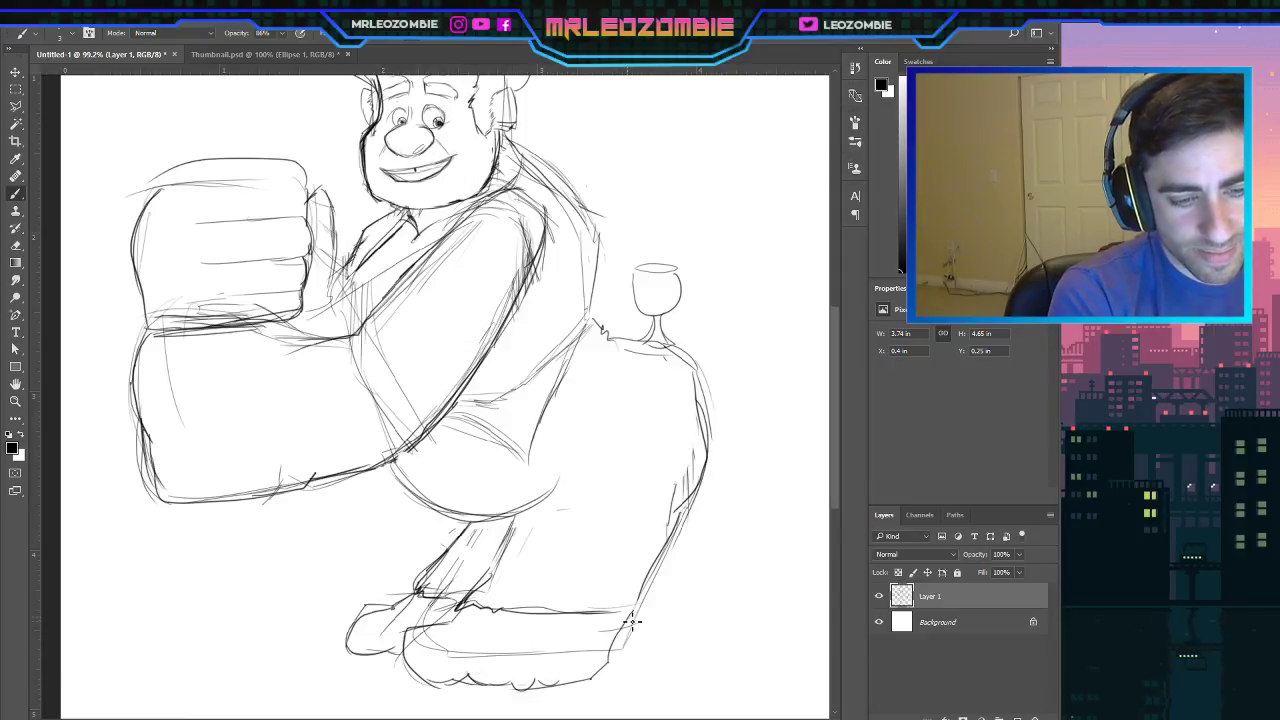
mouse_move(632, 622)
mouse_down()
mouse_move(600, 678)
mouse_move(546, 688)
mouse_up()
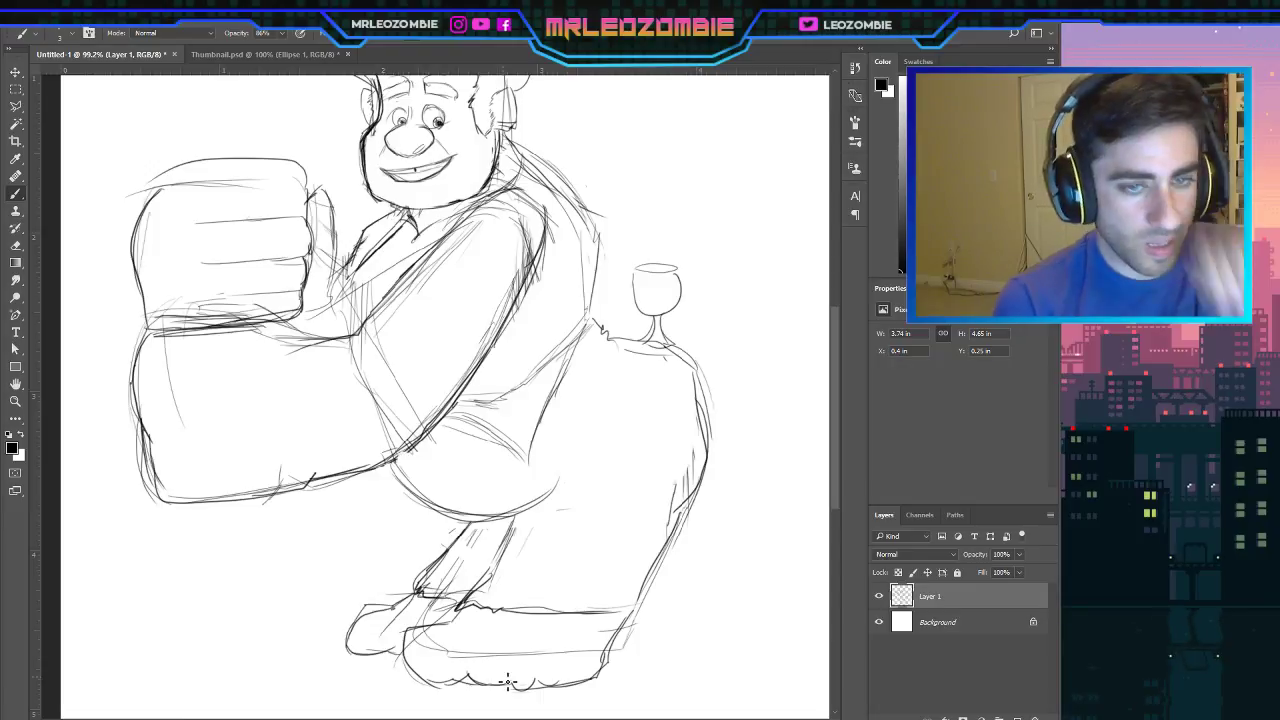
Darken the back from the neck to the waist, the ragged shirt hem and the rump's outline below the goblet.
drag(831, 420, 835, 406)
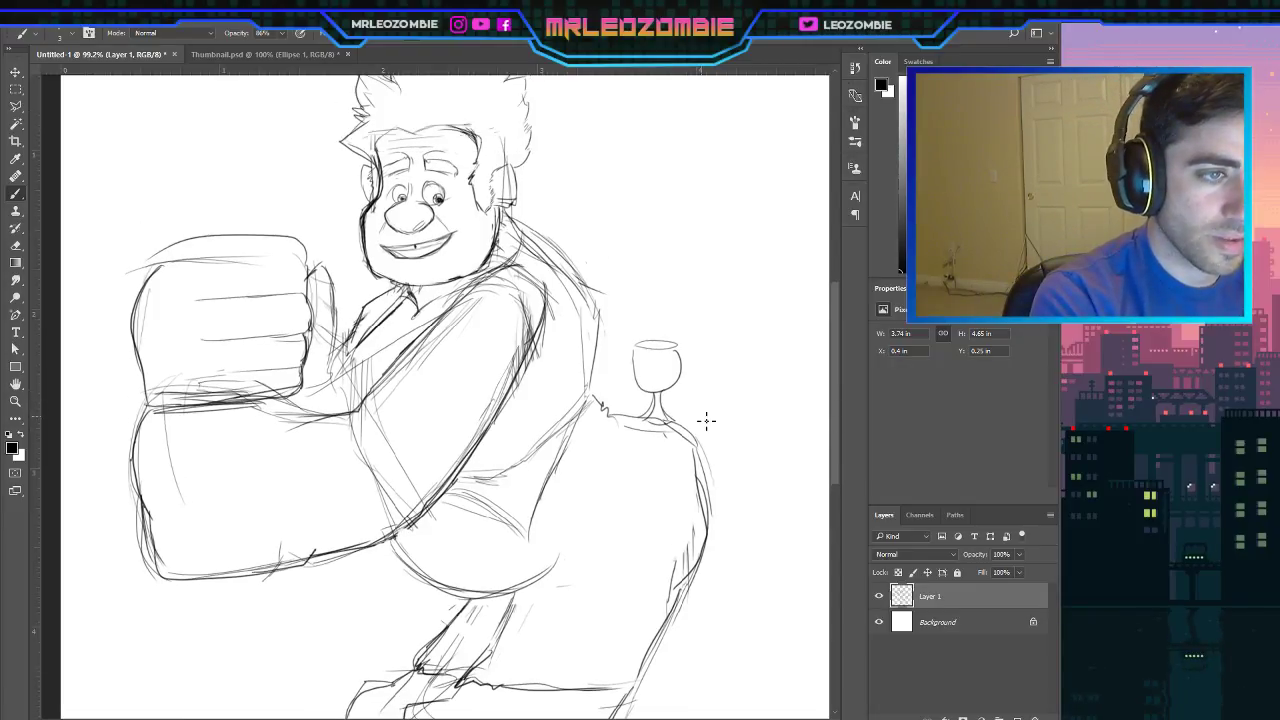
scroll(833, 388, up, 3)
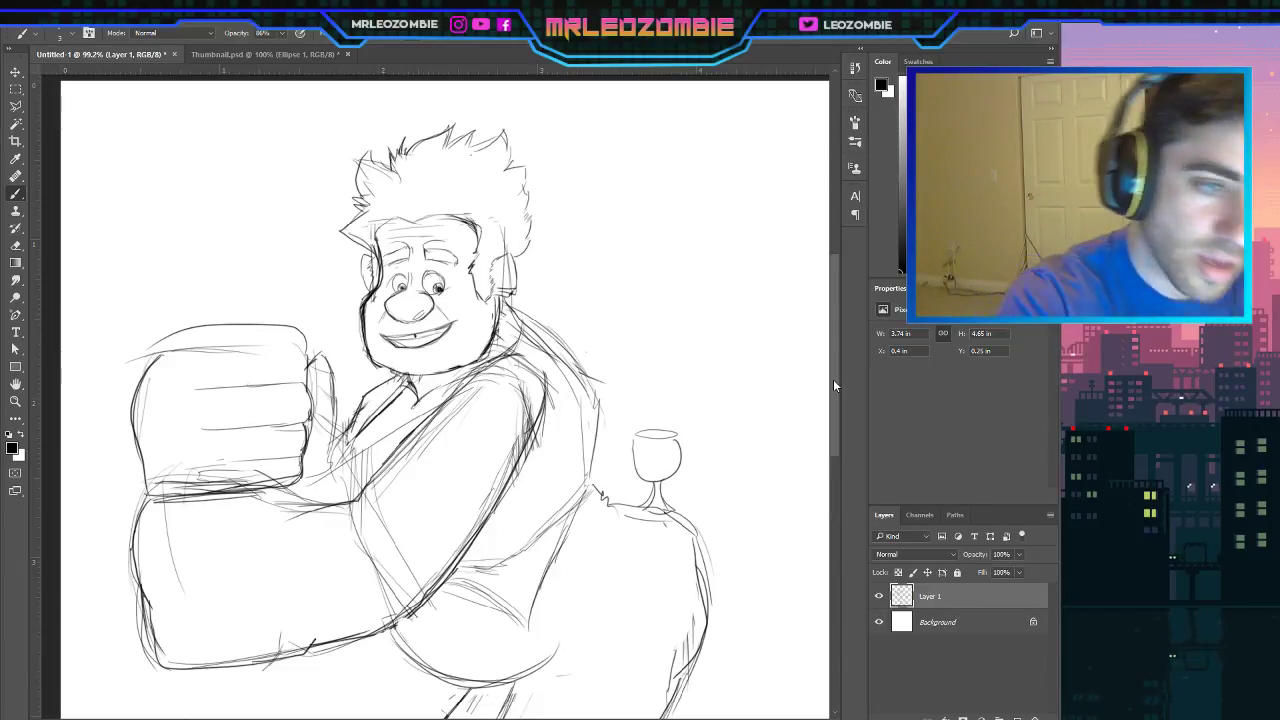
mouse_move(520, 312)
mouse_down()
mouse_move(605, 398)
mouse_move(590, 492)
mouse_move(620, 512)
mouse_up()
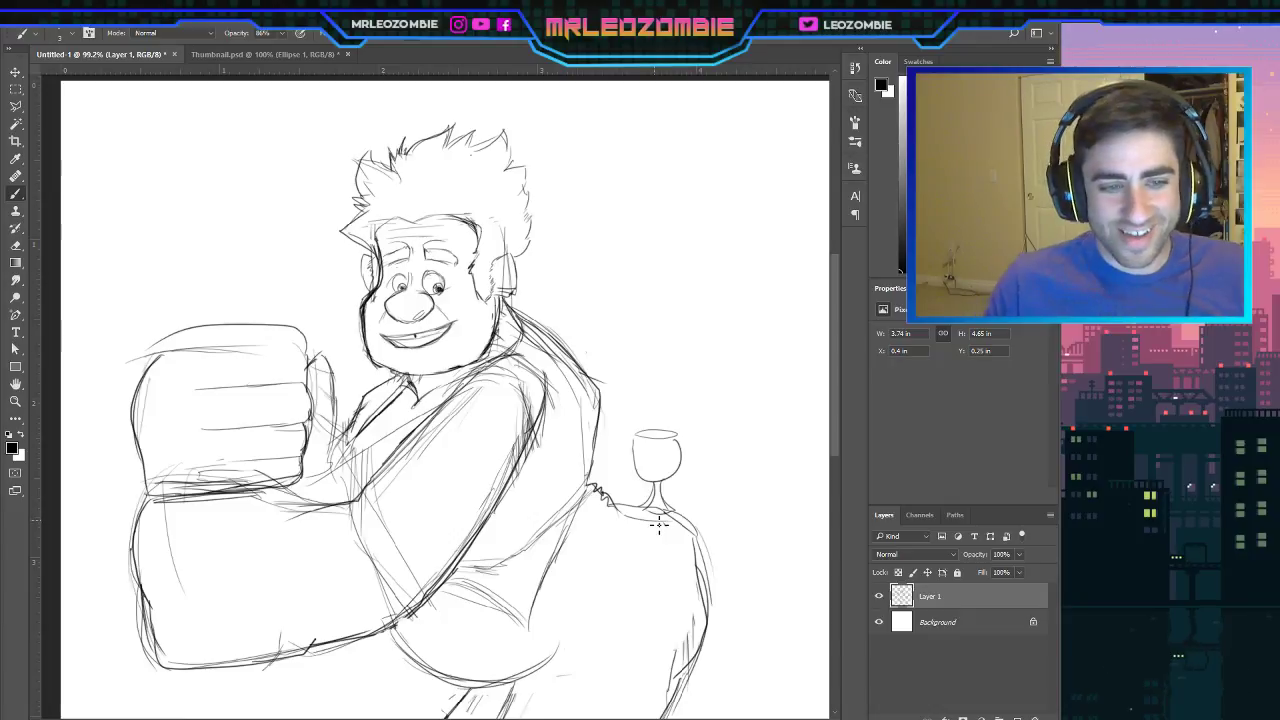
mouse_move(614, 506)
mouse_down()
mouse_move(702, 536)
mouse_move(708, 616)
mouse_up()
mouse_move(695, 543)
mouse_down()
mouse_move(713, 632)
mouse_move(694, 675)
mouse_up()
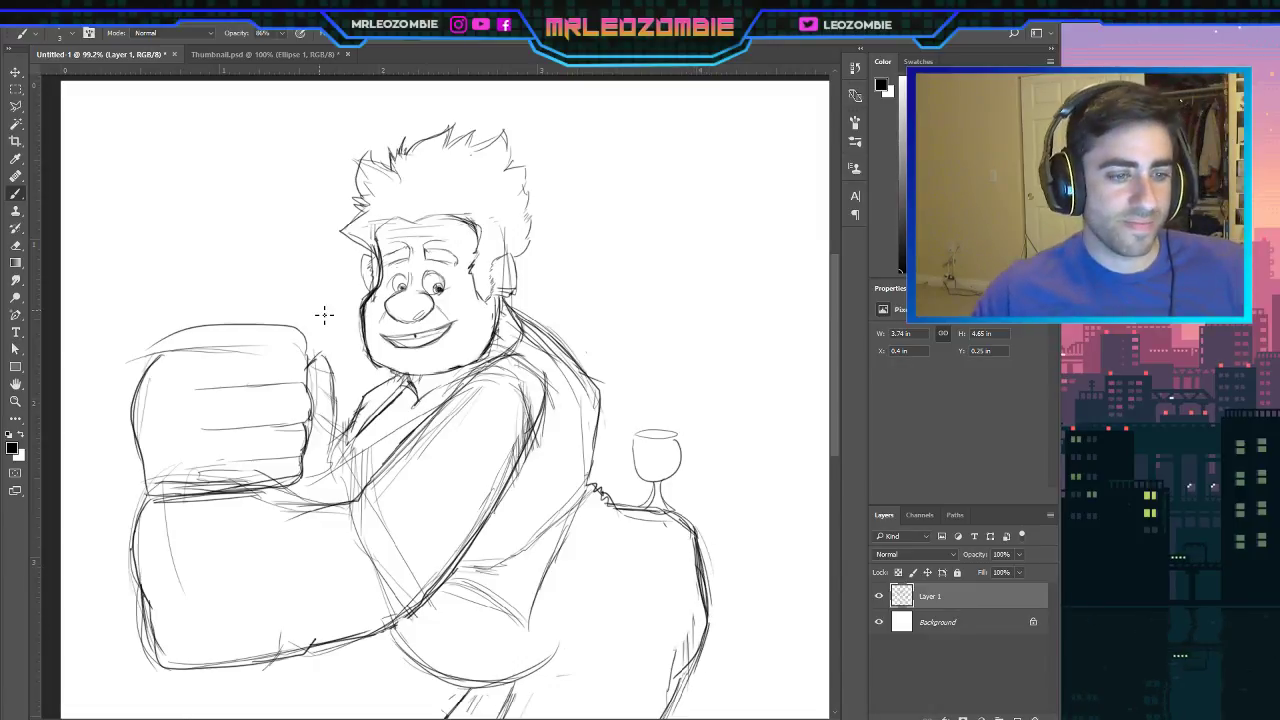
scroll(630, 603, down, 1)
scroll(630, 603, down, 3)
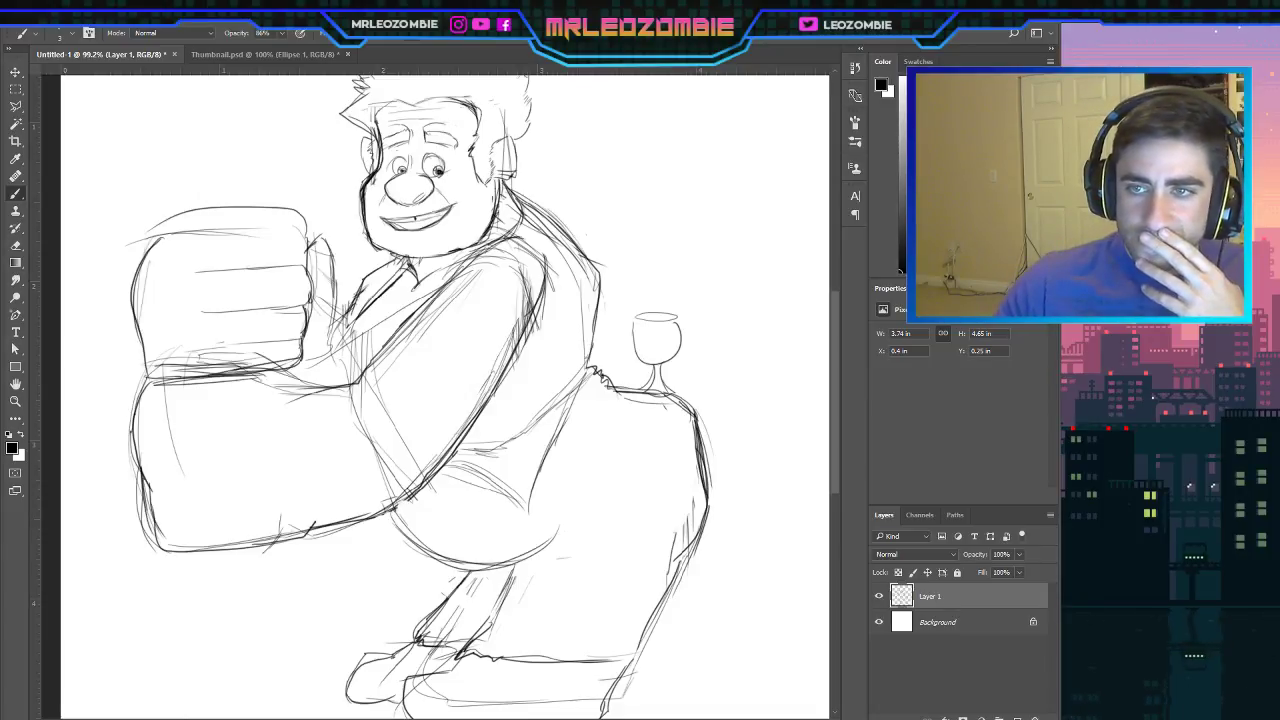
scroll(435, 396, down, 5)
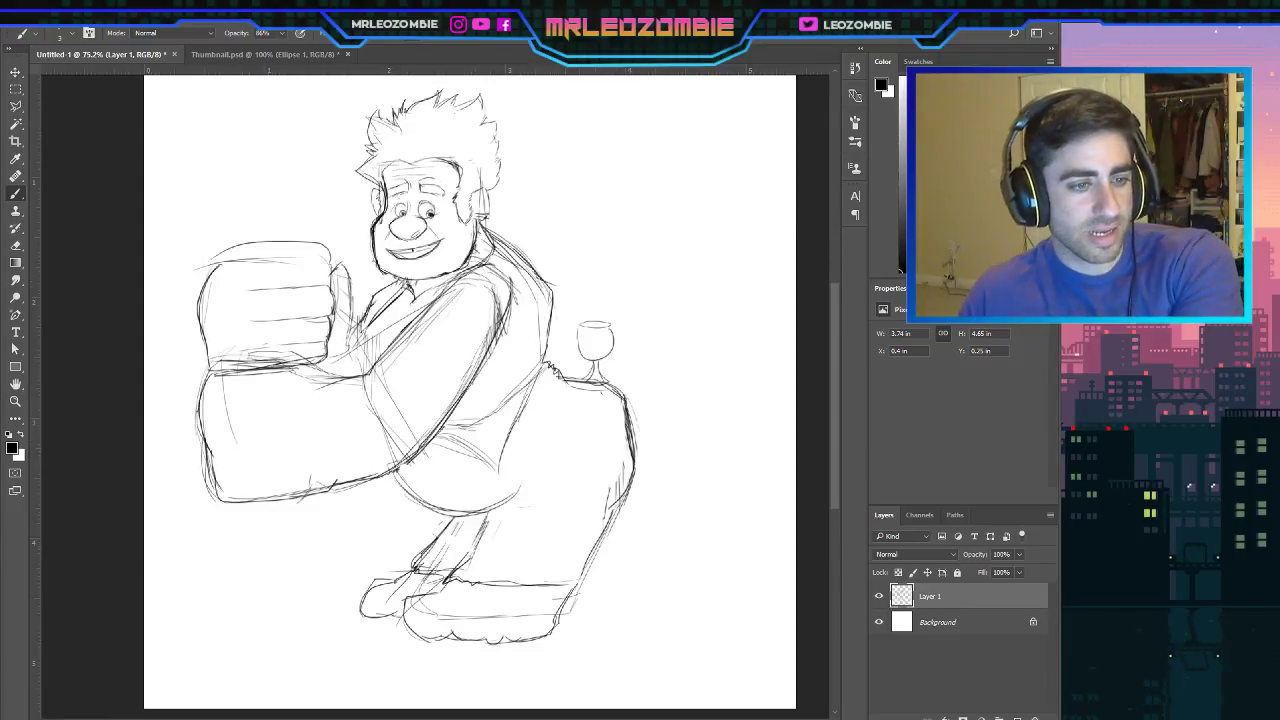
Darken the rump's outer curve and the back of the near leg down to the trouser hem.
scroll(436, 397, up, 1)
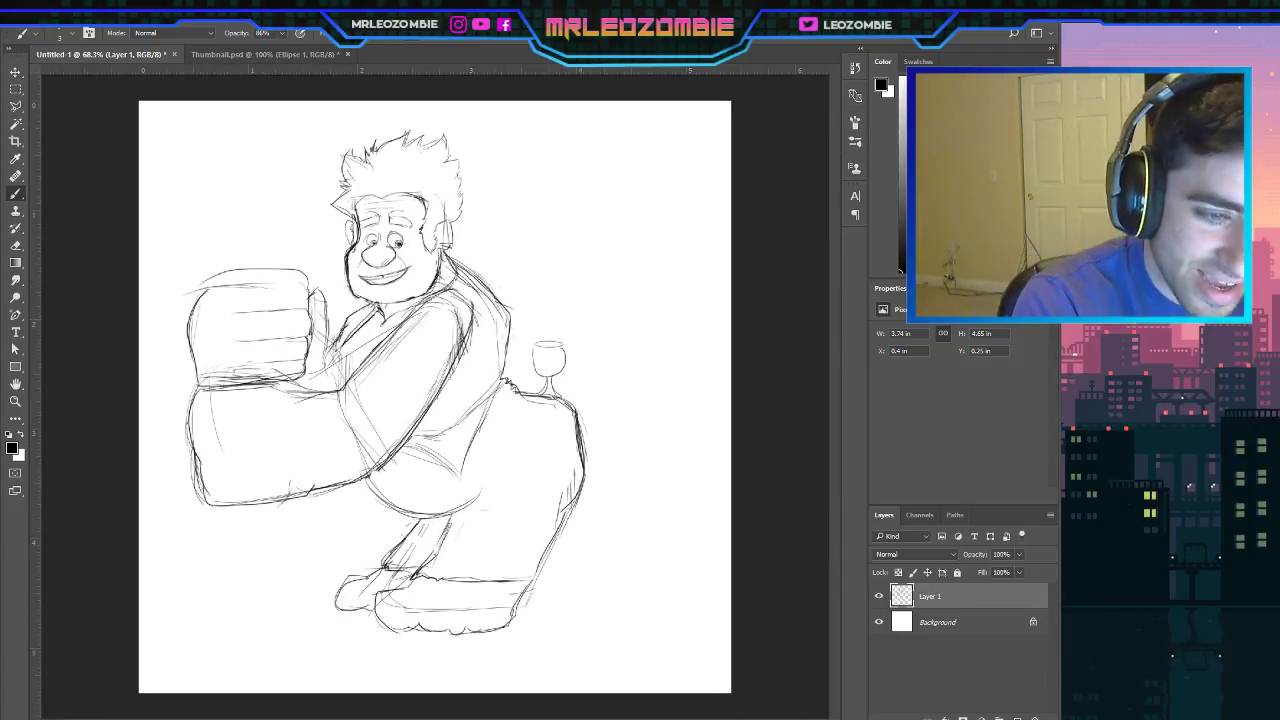
drag(581, 412, 588, 486)
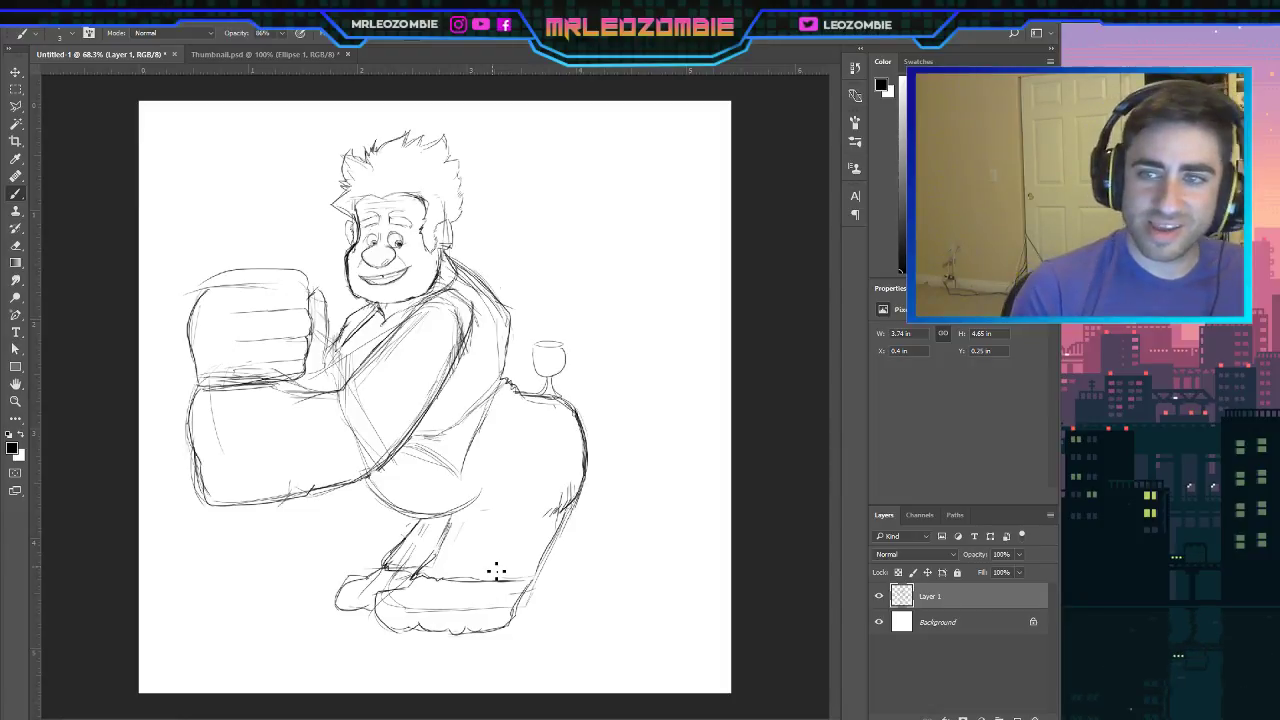
mouse_move(577, 520)
mouse_down()
mouse_move(543, 586)
mouse_move(524, 588)
mouse_up()
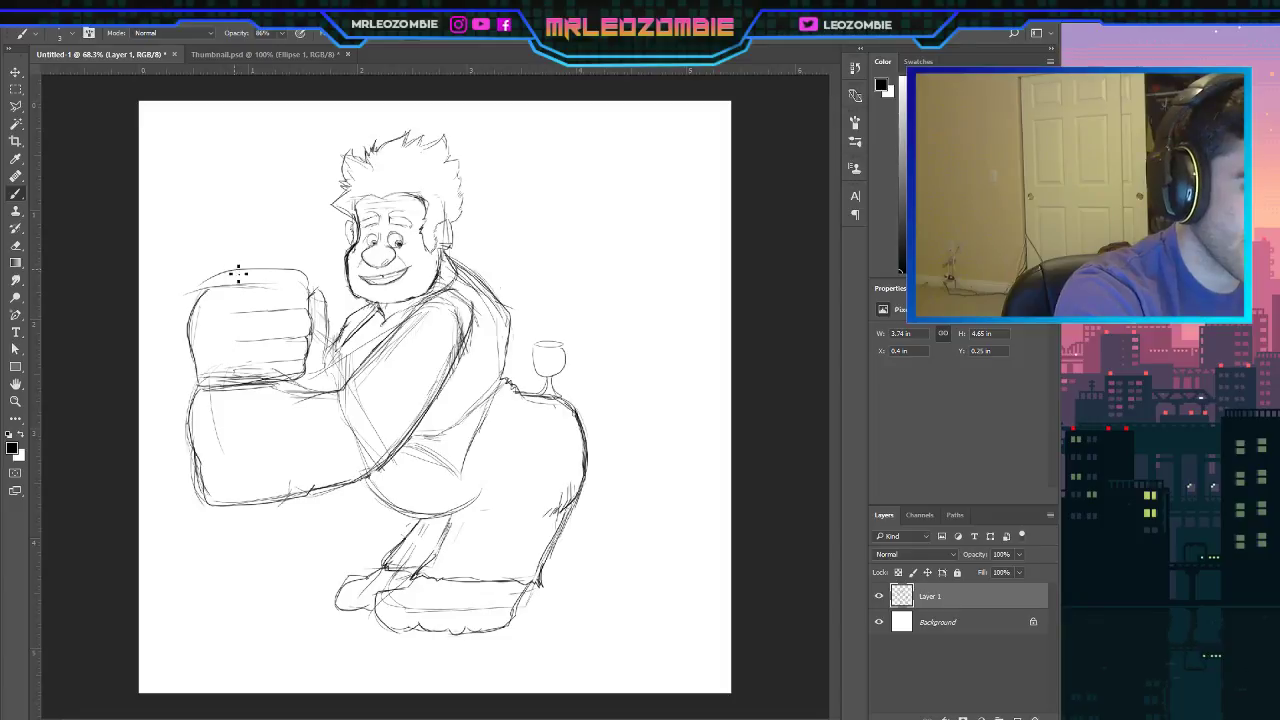
Redraw the fist's upper edge and sketch the curved sides of a bottle rising from it and narrowing into a neck.
mouse_move(308, 278)
mouse_down()
mouse_move(194, 280)
mouse_move(192, 320)
mouse_up()
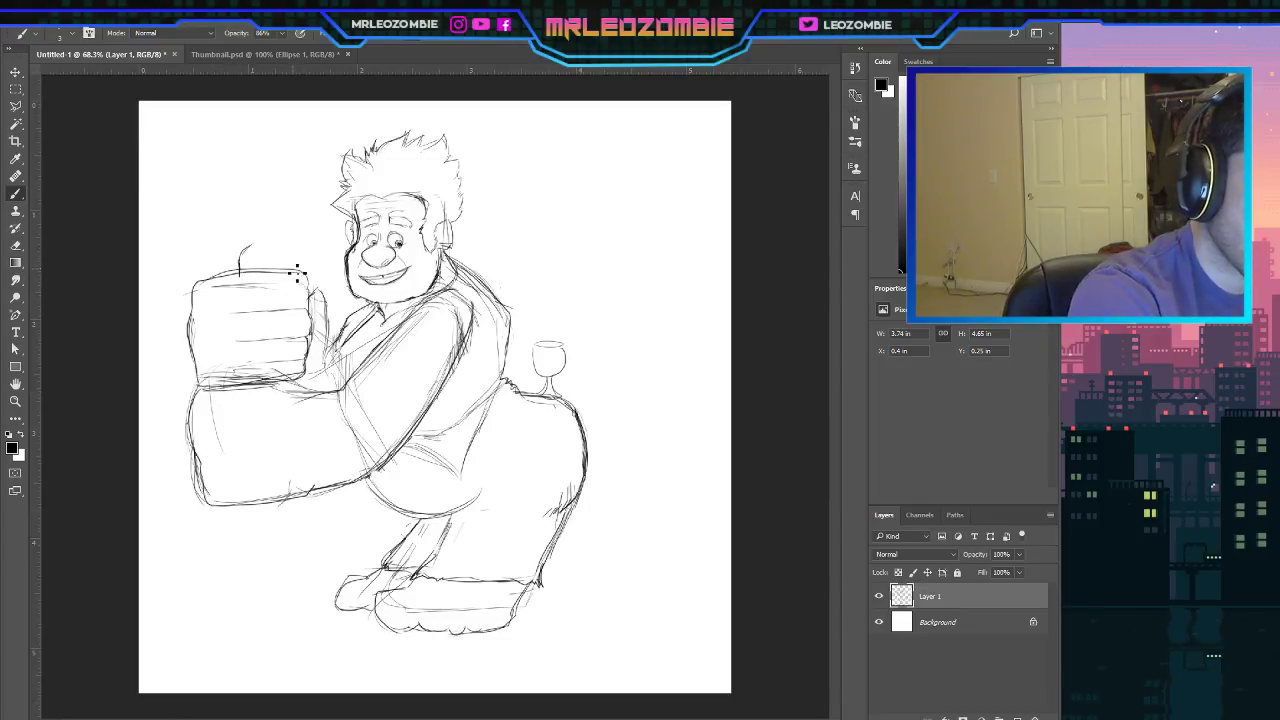
drag(290, 272, 273, 231)
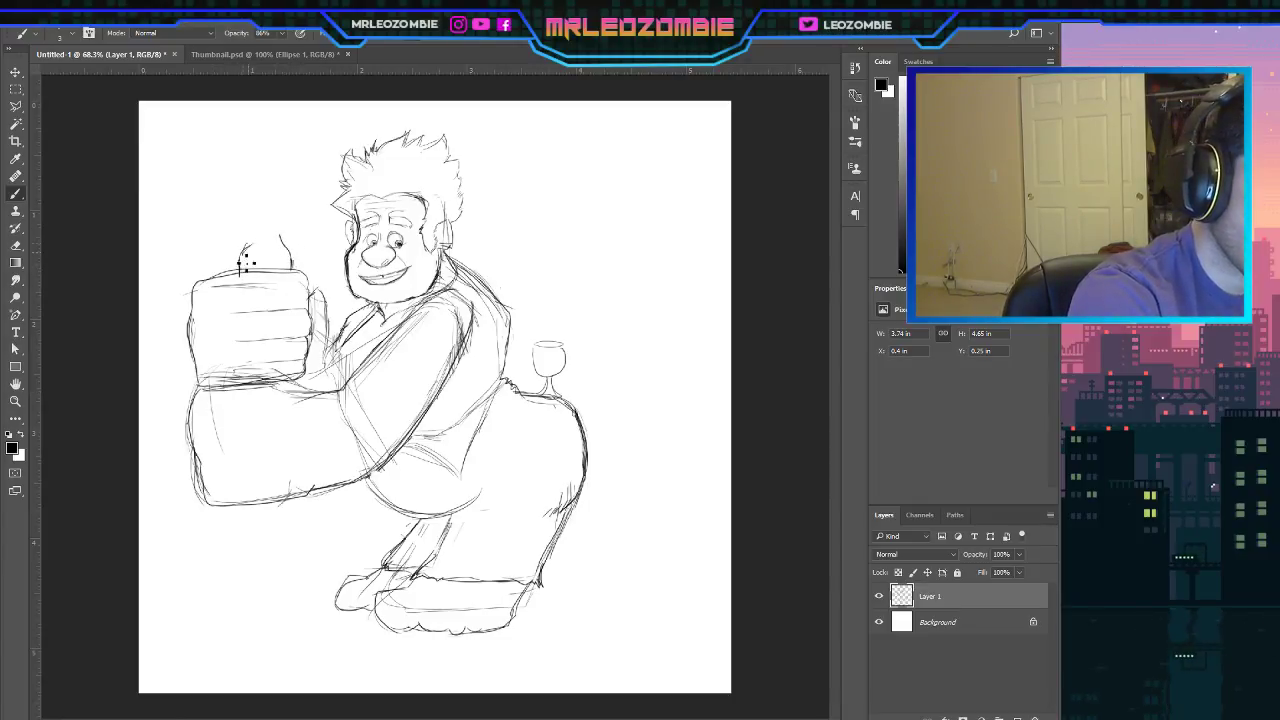
mouse_move(242, 274)
mouse_down()
mouse_move(261, 219)
mouse_move(283, 242)
mouse_up()
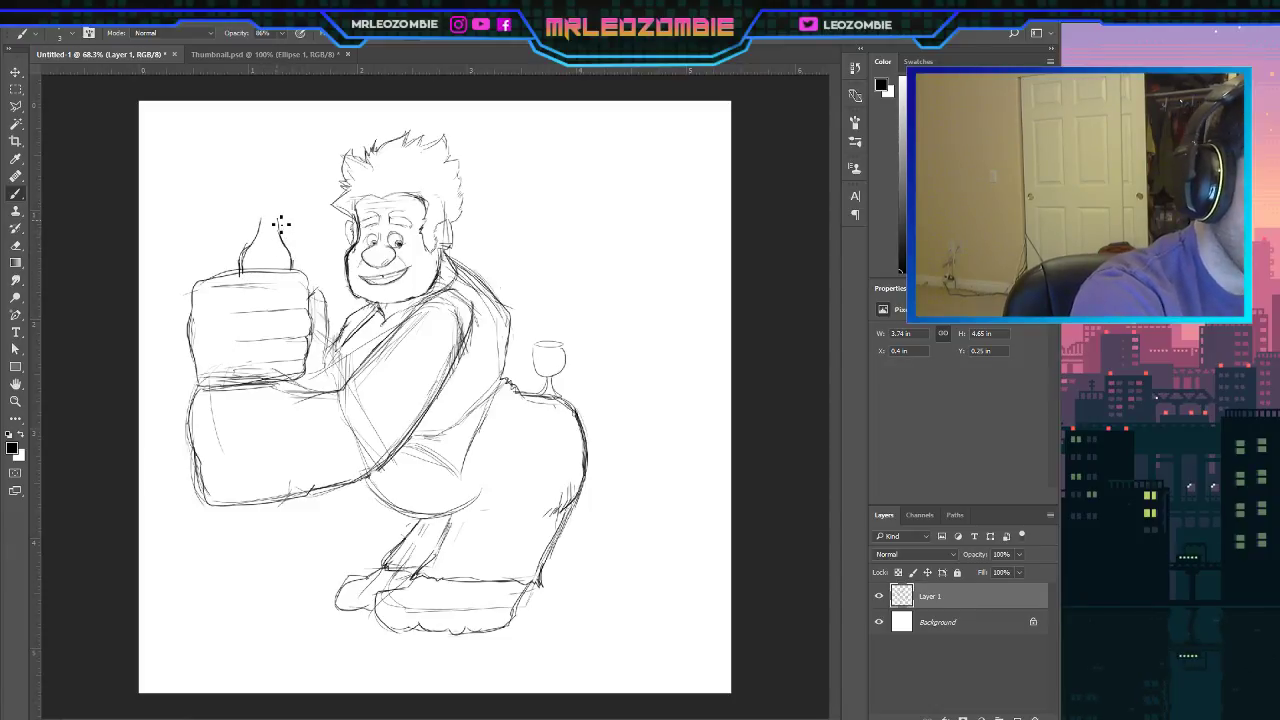
drag(279, 223, 292, 270)
drag(263, 228, 242, 258)
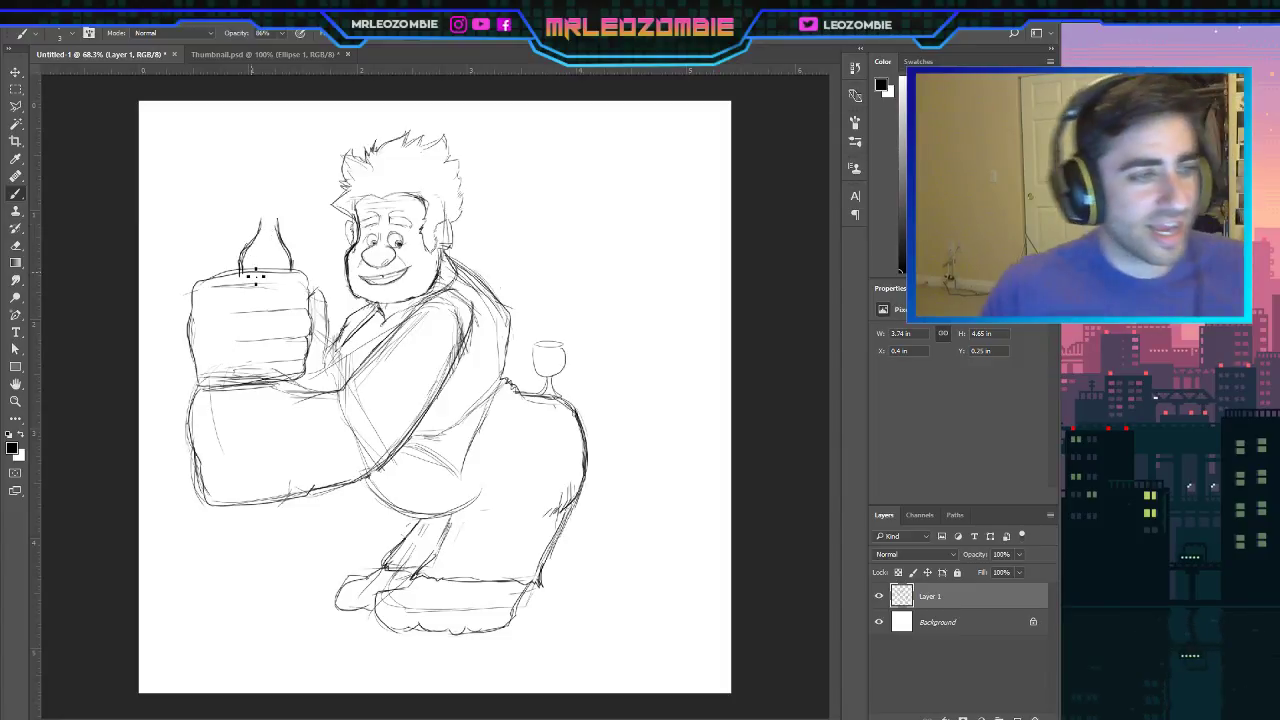
Lasso the bottle sketch, nudge it left toward the middle of the fist and clear the selection.
click(16, 106)
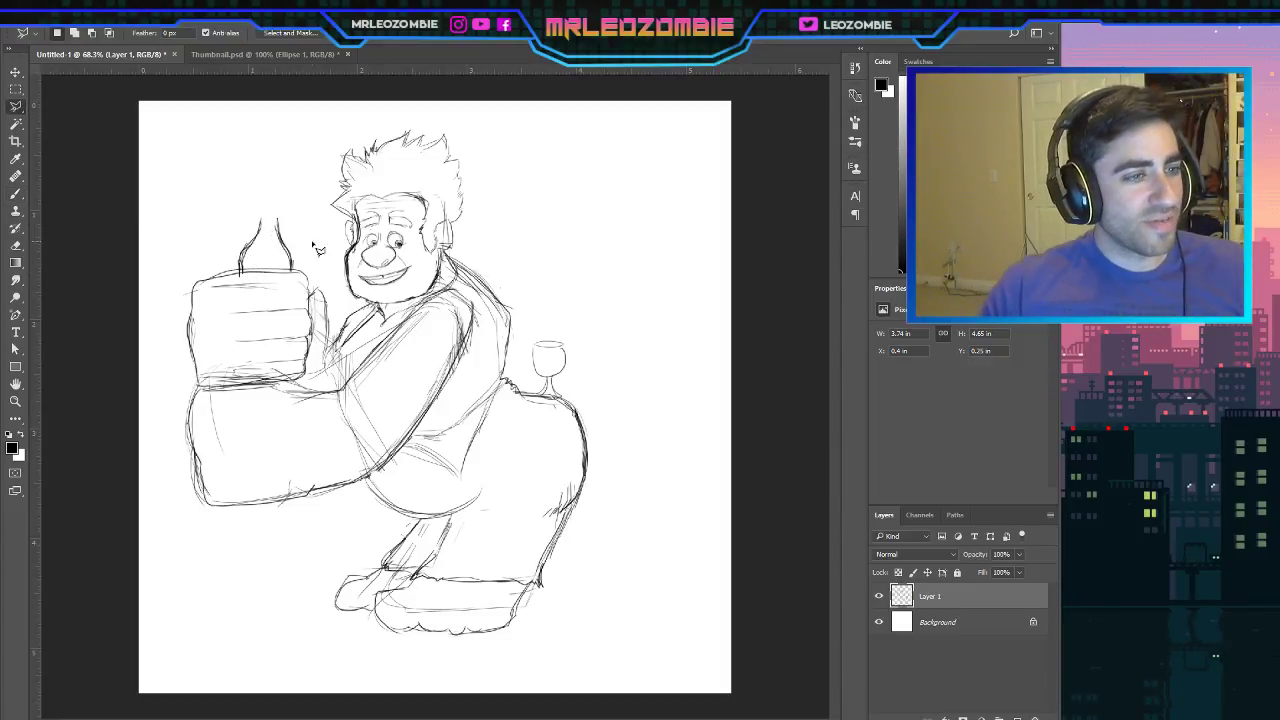
mouse_move(238, 200)
mouse_down()
mouse_move(228, 258)
mouse_move(240, 275)
mouse_move(322, 273)
mouse_move(299, 271)
mouse_move(305, 226)
mouse_move(245, 192)
mouse_up()
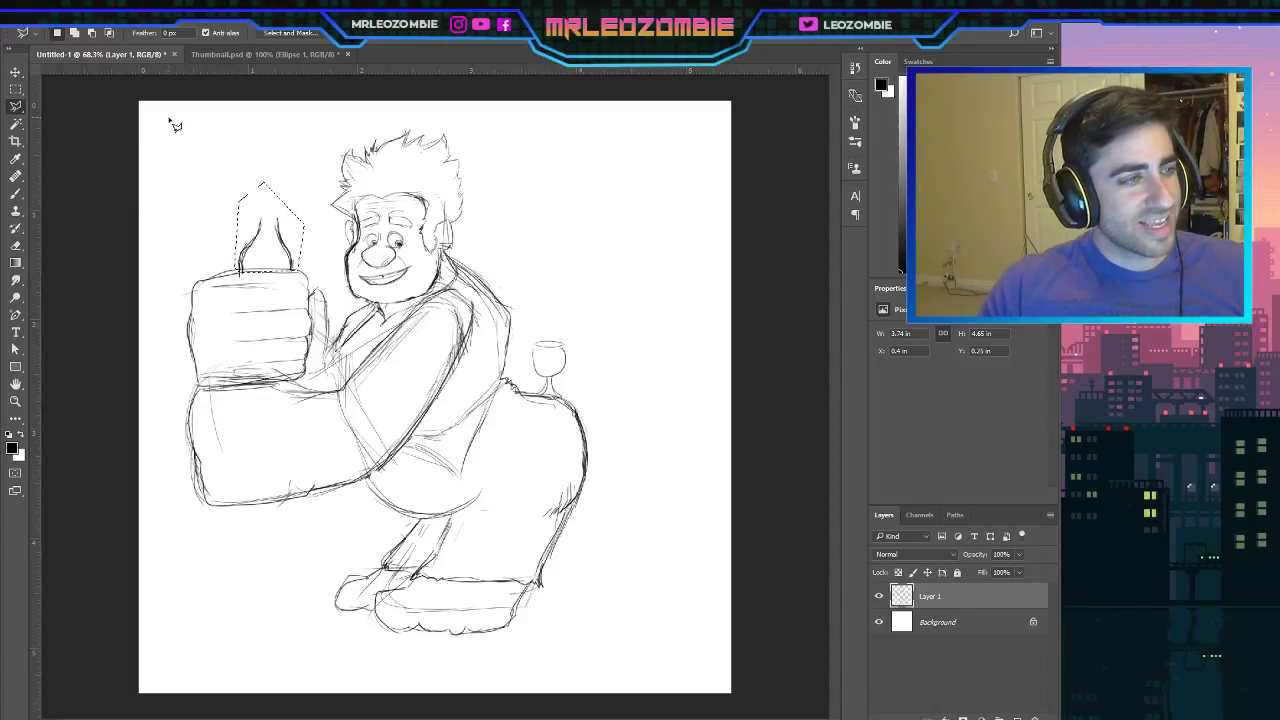
click(15, 73)
key(shift+Left)
key(shift+Left)
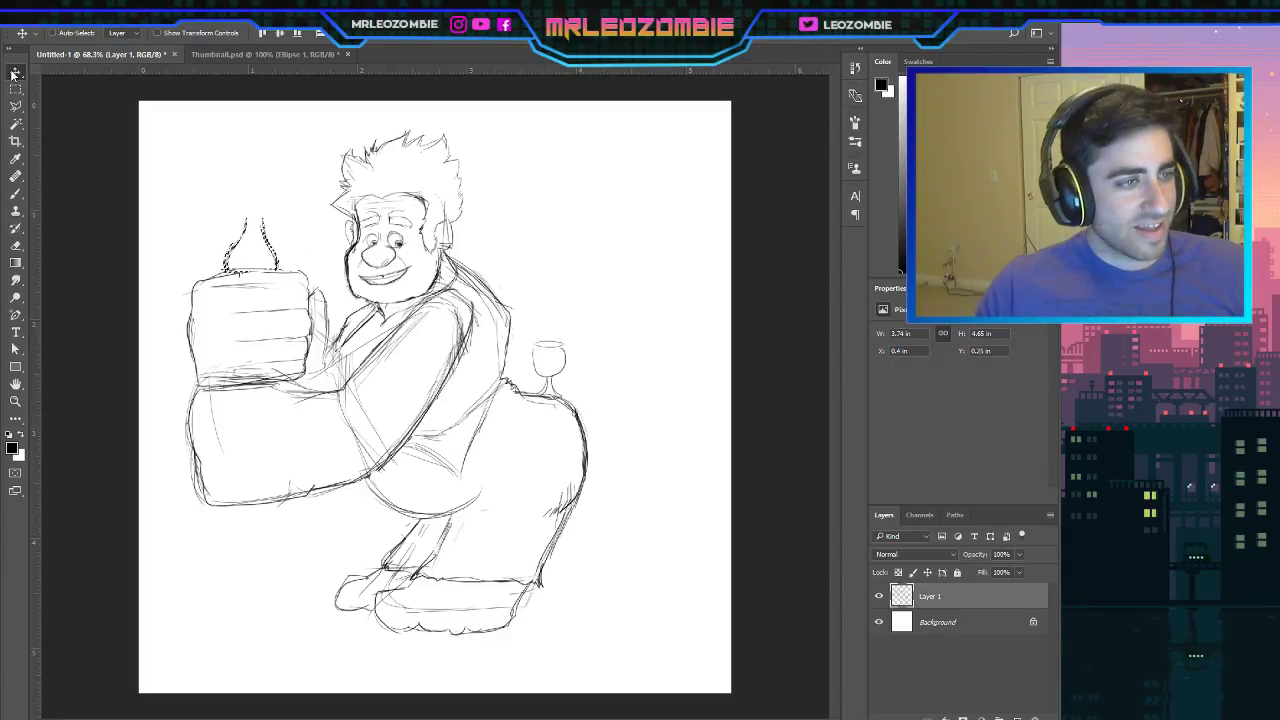
click(15, 89)
click(352, 268)
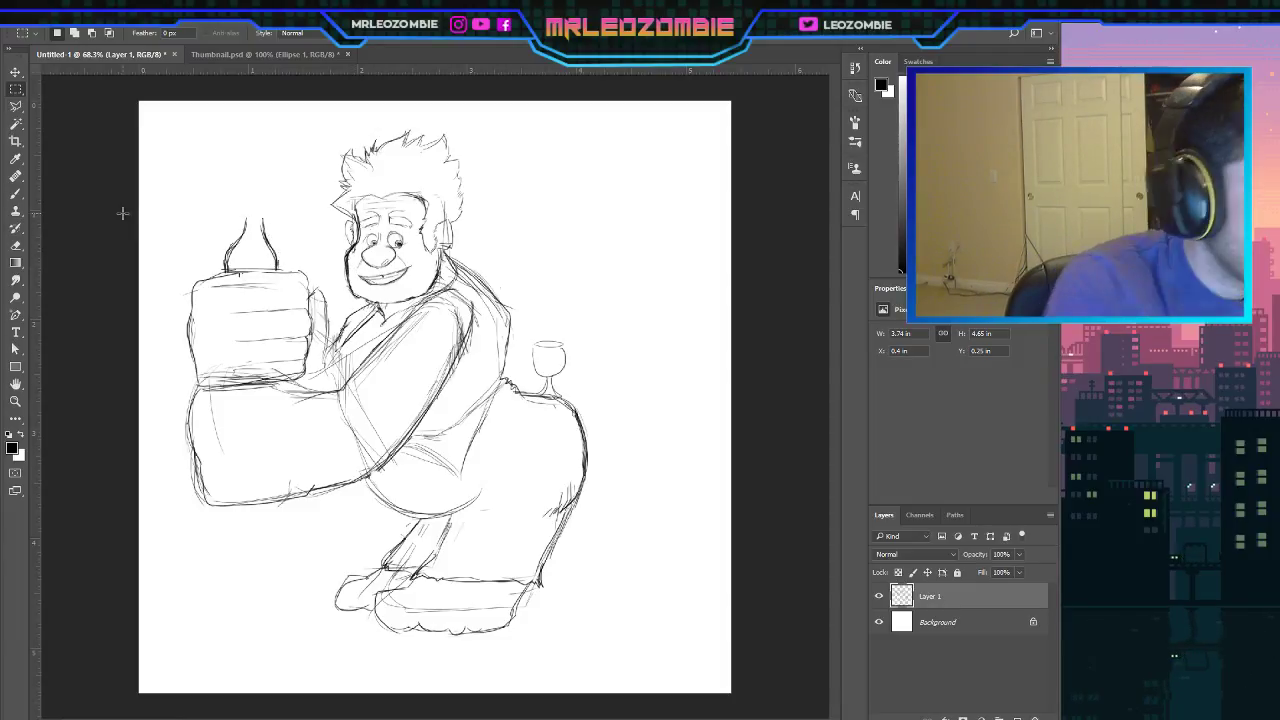
Darken the bottle's sides, extend the neck up to a closed rim and add a small arched label at the base.
key(b)
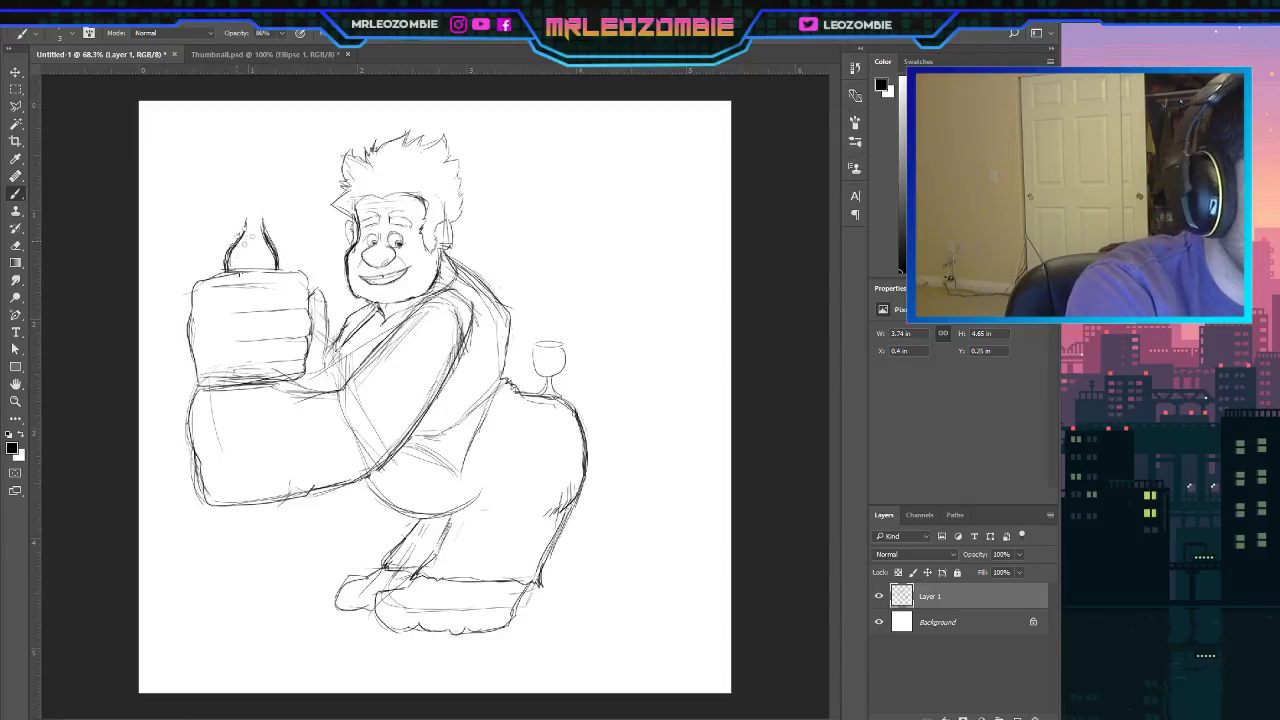
drag(250, 232, 241, 218)
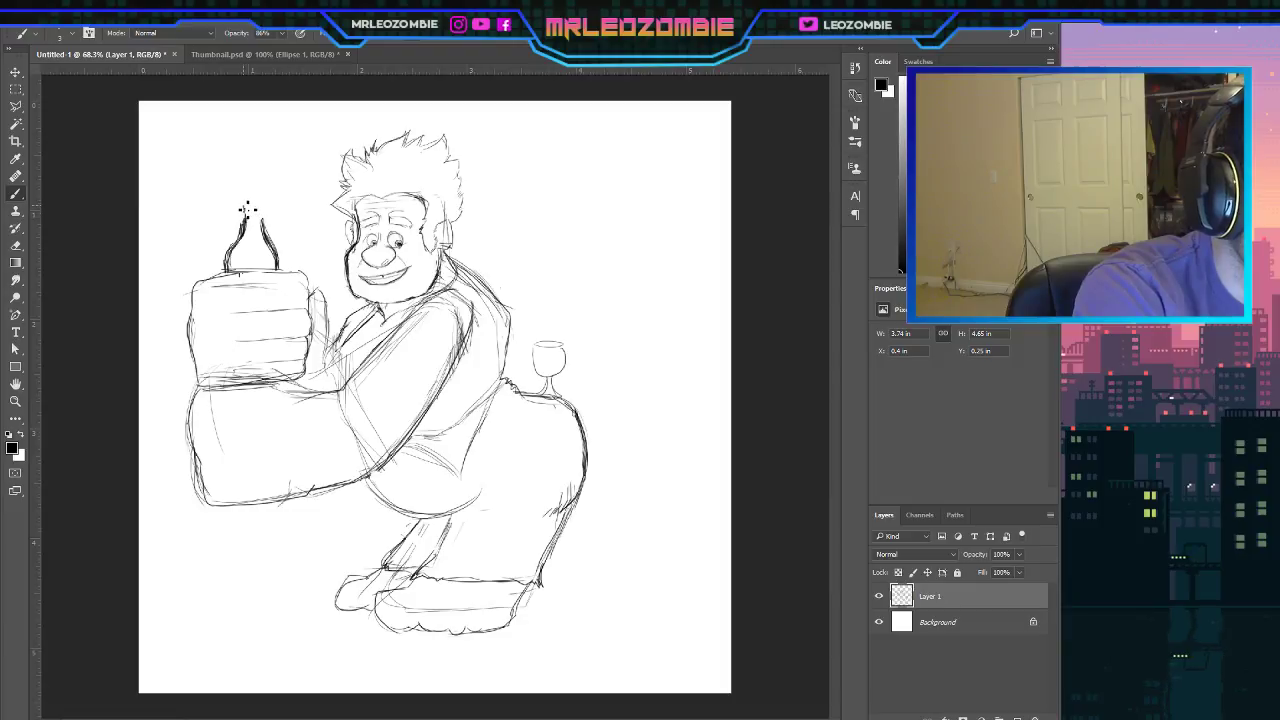
mouse_move(243, 204)
mouse_down()
mouse_move(266, 202)
mouse_move(275, 255)
mouse_move(263, 268)
mouse_up()
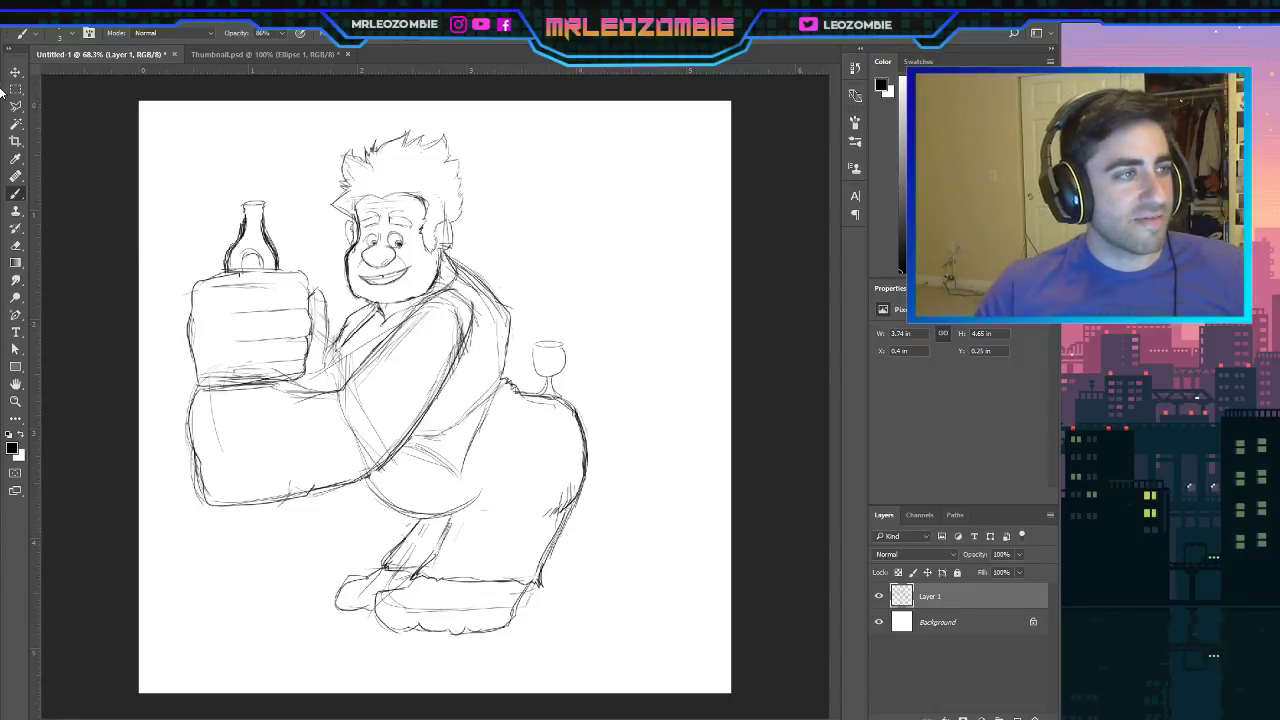
Move the whole character slightly down and right on the canvas, and redraw the thumb as a rounded shape beside the fist.
key(v)
mouse_move(348, 303)
mouse_down()
mouse_move(363, 328)
mouse_move(340, 323)
mouse_move(334, 338)
mouse_up()
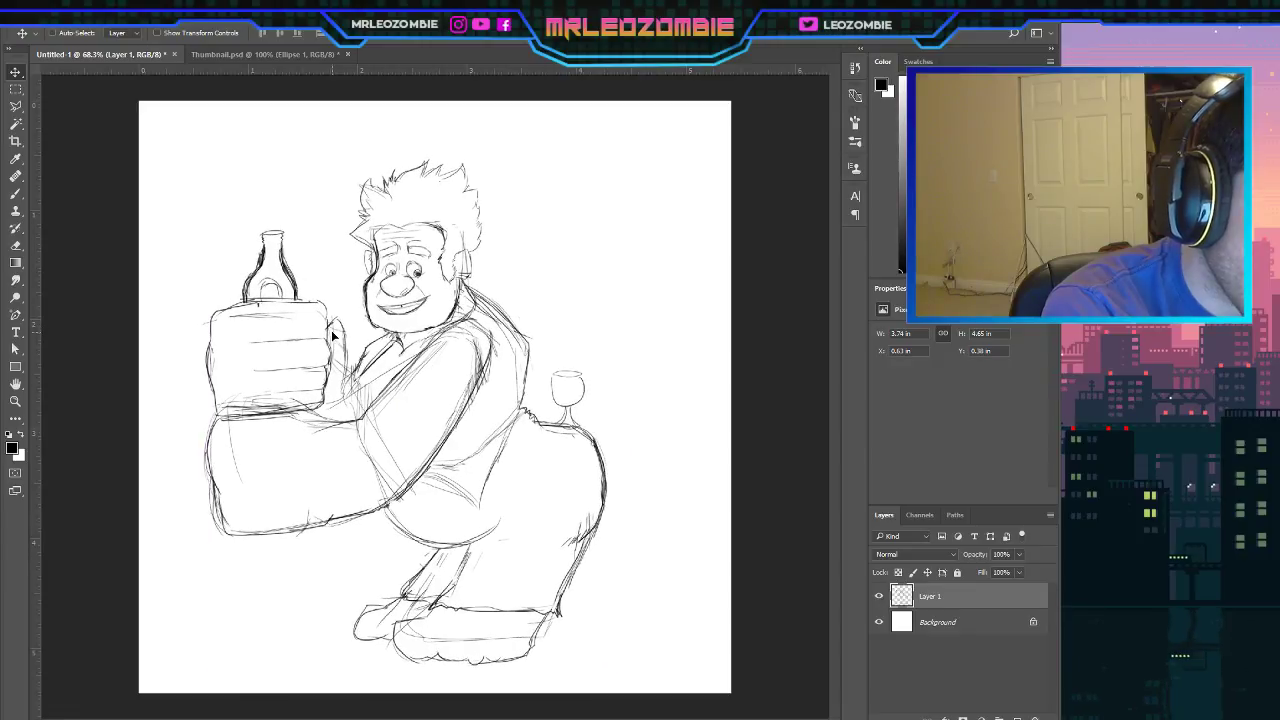
click(15, 193)
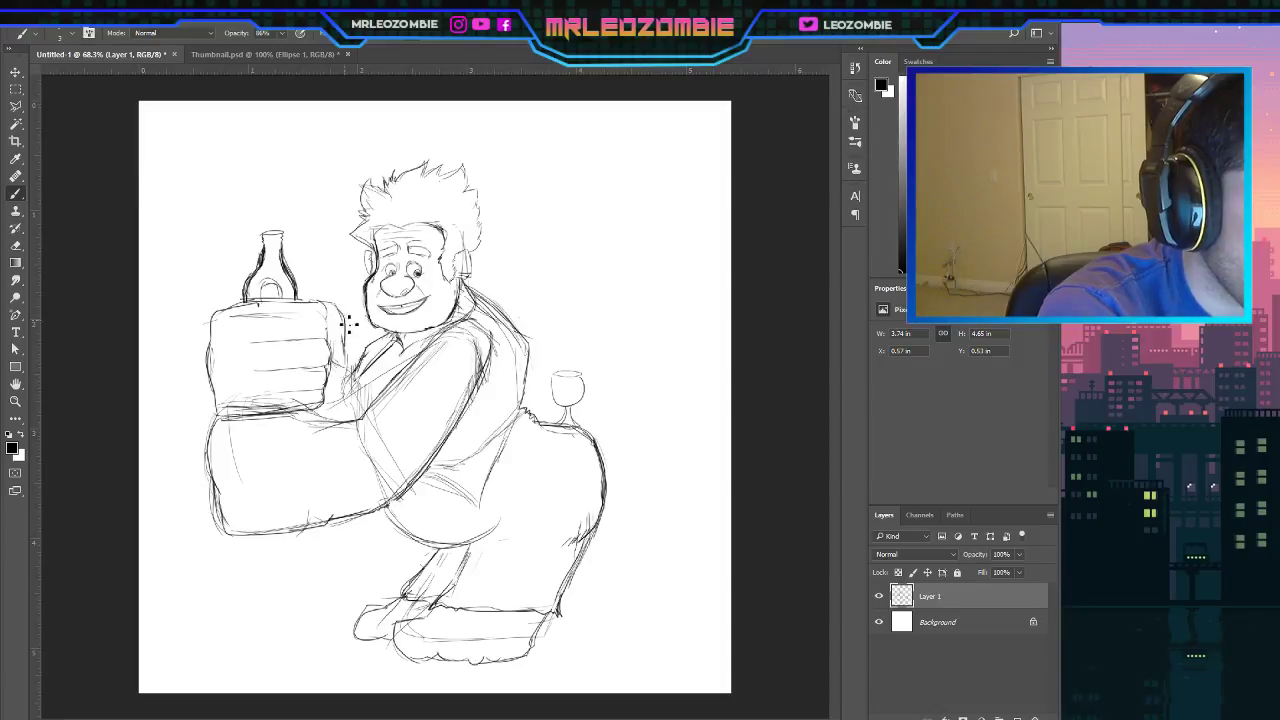
mouse_move(343, 307)
mouse_down()
mouse_move(346, 362)
mouse_move(340, 374)
mouse_move(343, 323)
mouse_move(334, 370)
mouse_up()
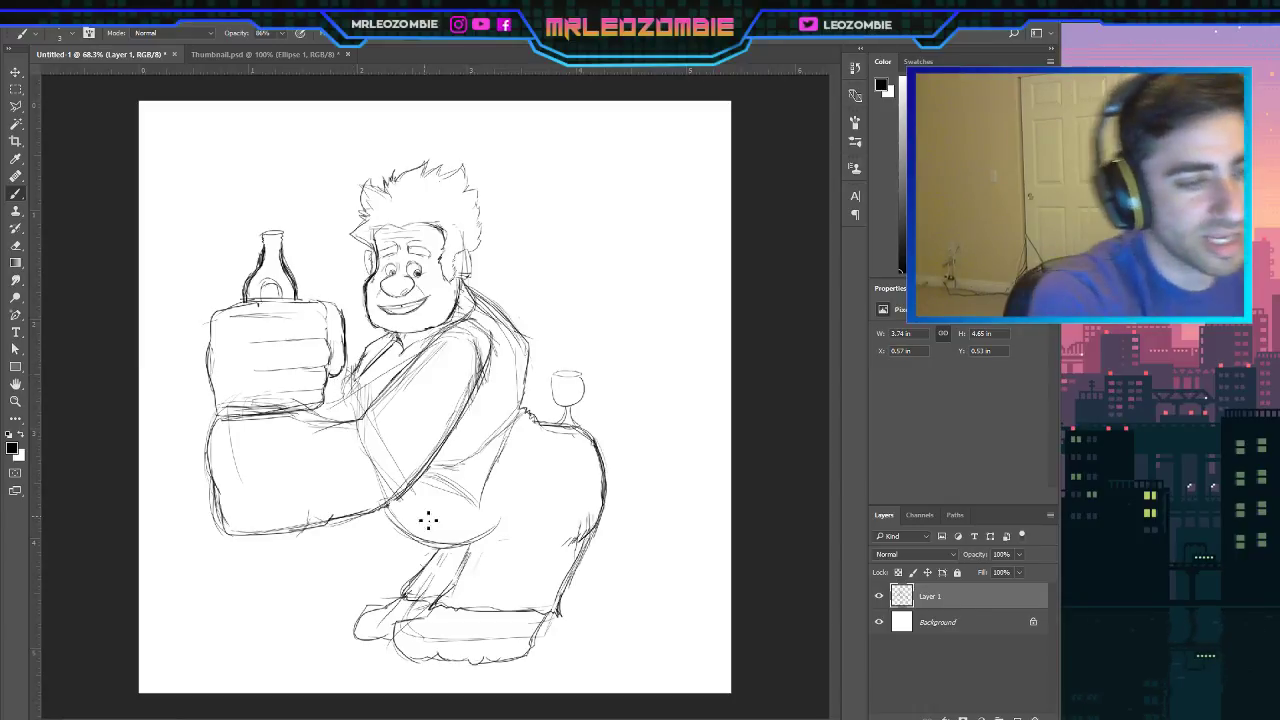
Darken the forearm's underside from the elbow to its far lower corner, and the front edge of the far leg.
drag(390, 512, 240, 533)
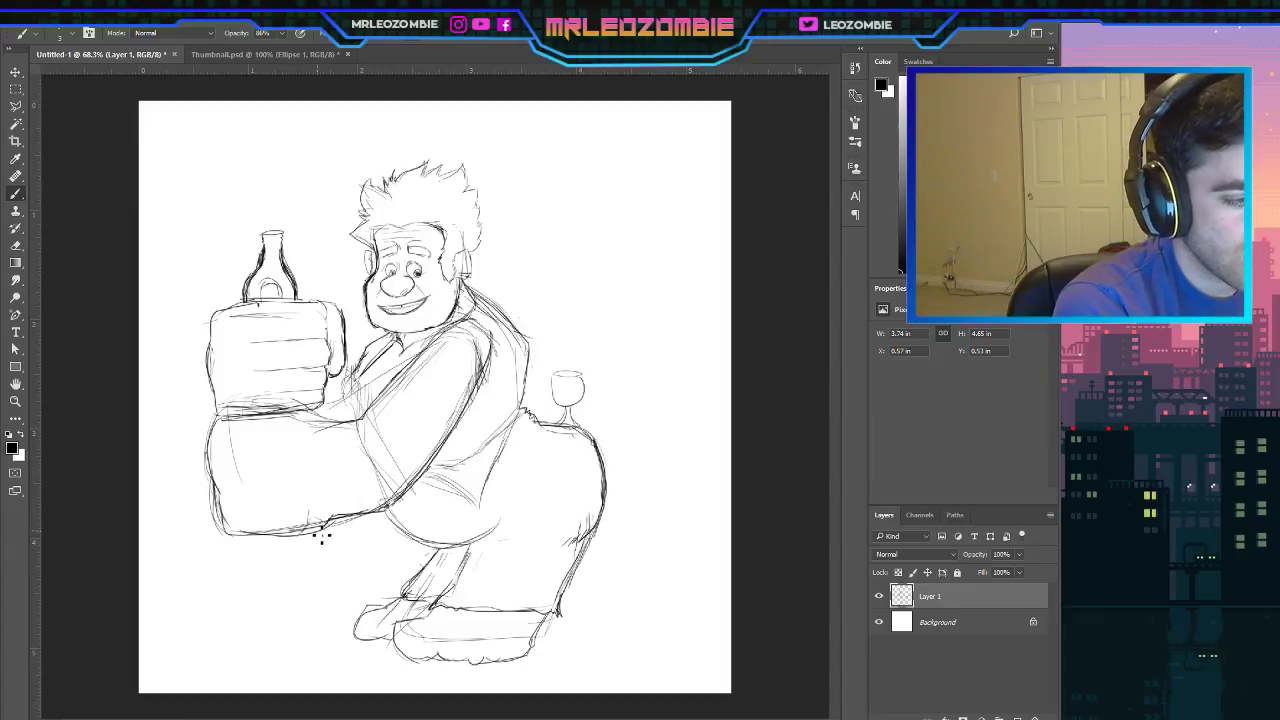
drag(318, 534, 228, 533)
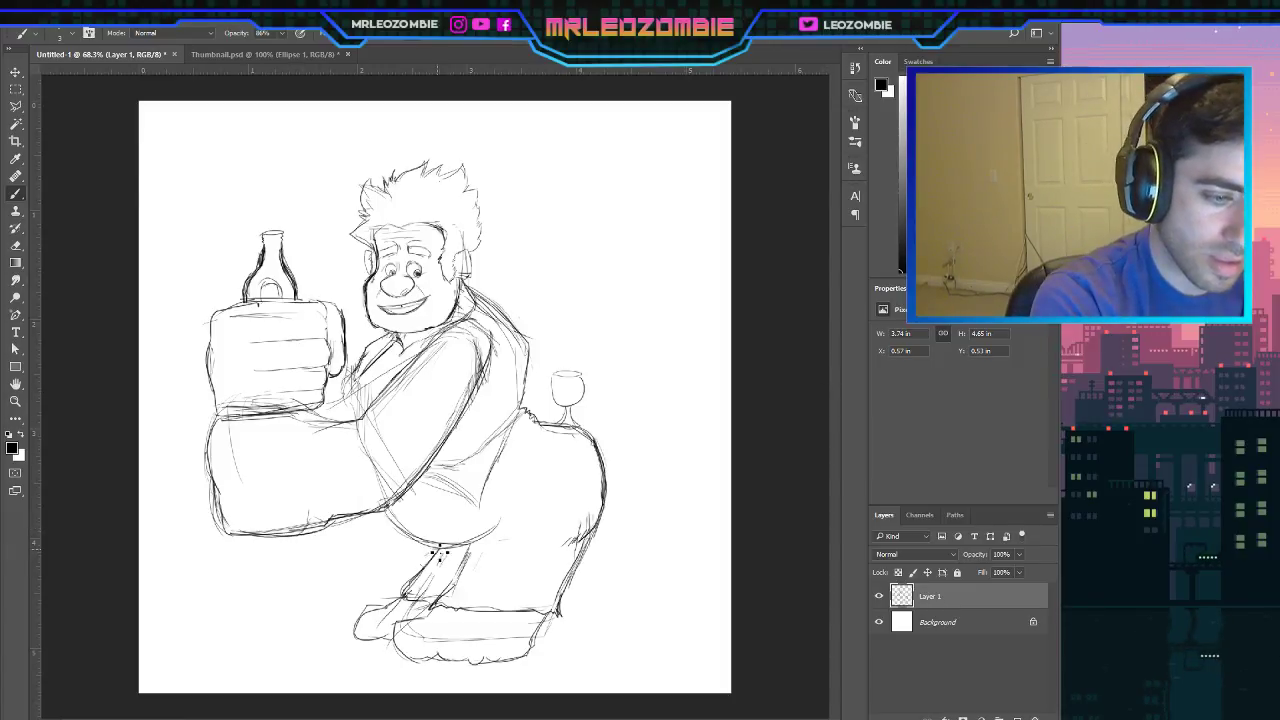
drag(435, 556, 400, 600)
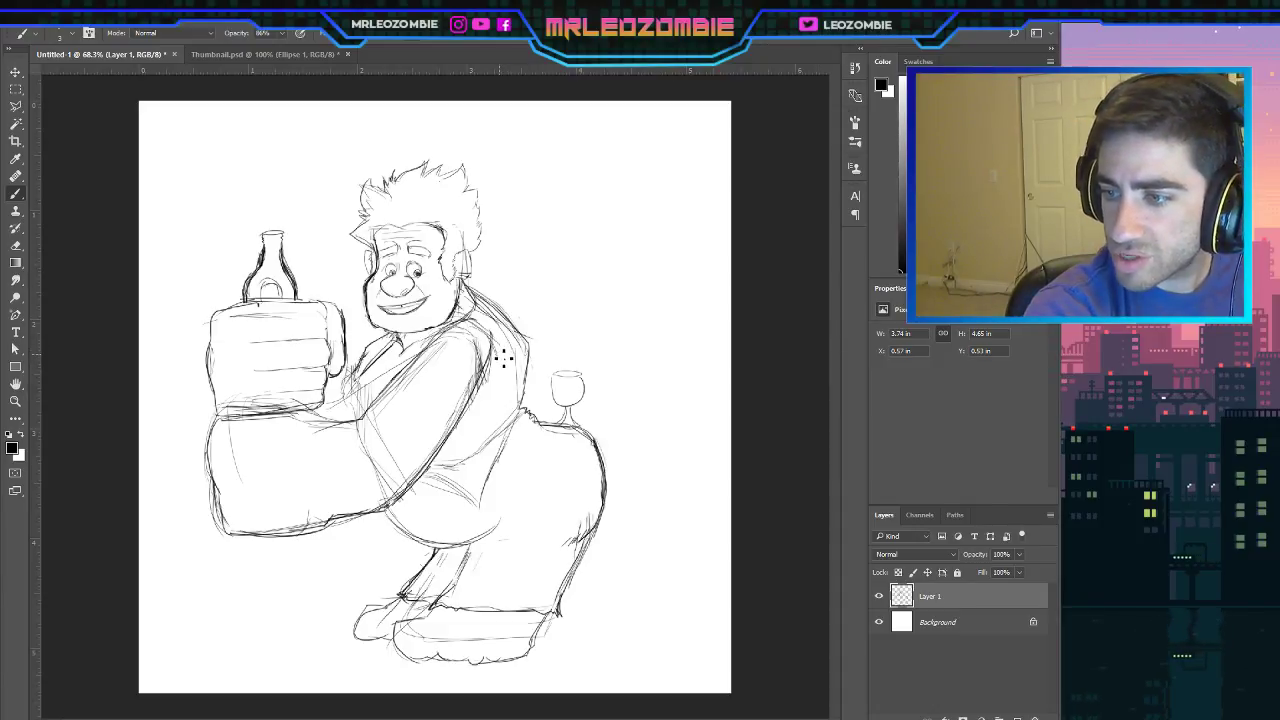
Redraw the back of the upper arm as a fuller curve from shoulder to elbow, and add the curve beneath the thumb.
mouse_move(497, 343)
mouse_down()
mouse_move(503, 366)
mouse_move(449, 439)
mouse_up()
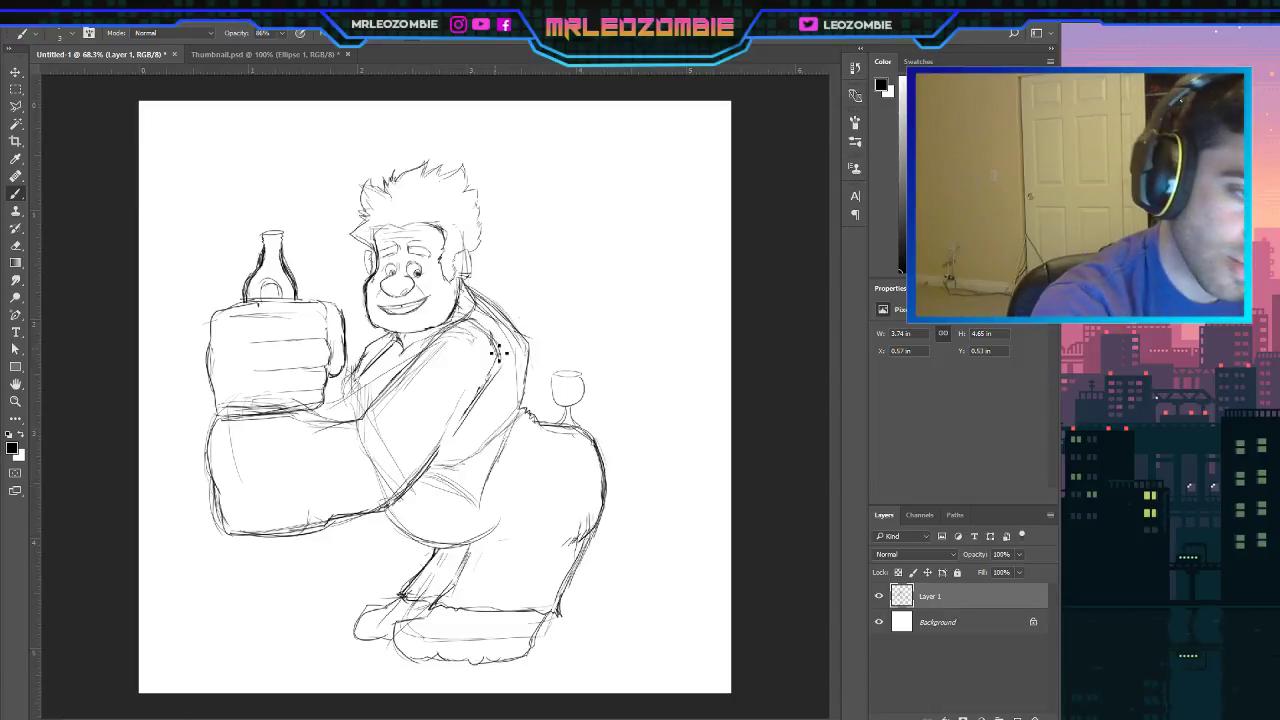
drag(497, 356, 457, 447)
mouse_move(471, 398)
mouse_down()
mouse_move(445, 453)
mouse_move(481, 389)
mouse_up()
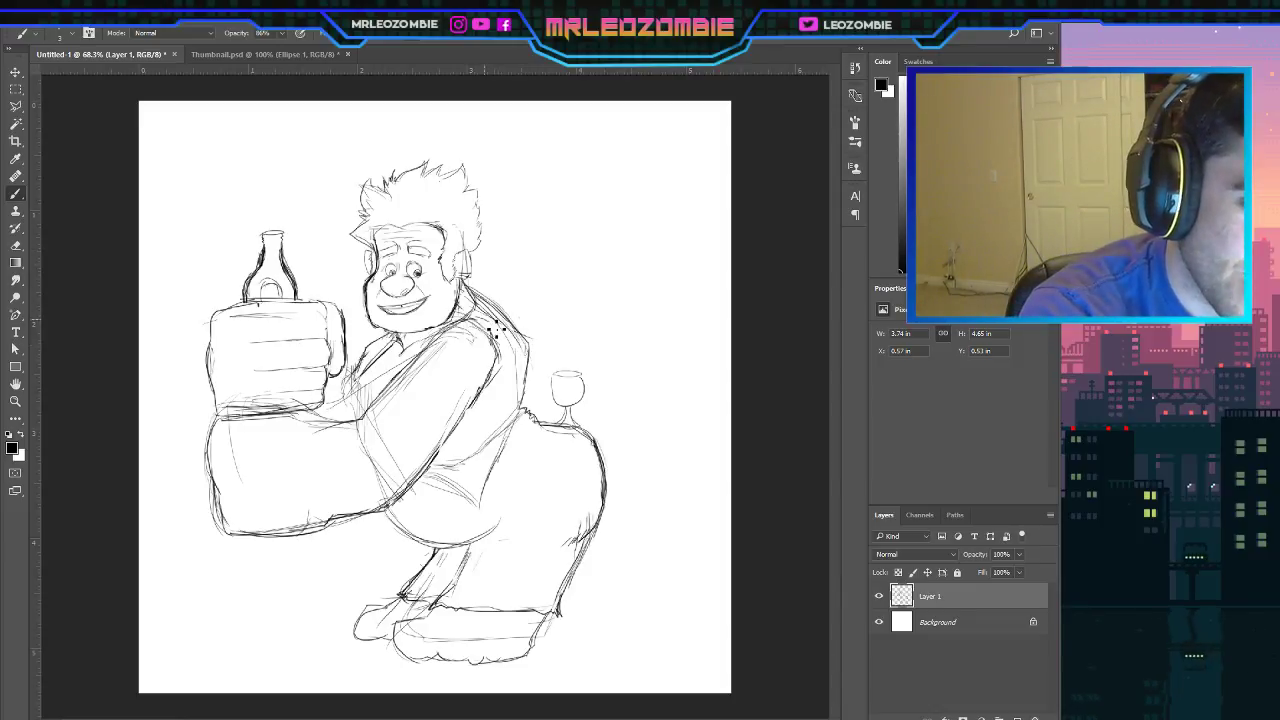
mouse_move(493, 330)
mouse_down()
mouse_move(502, 376)
mouse_move(440, 450)
mouse_up()
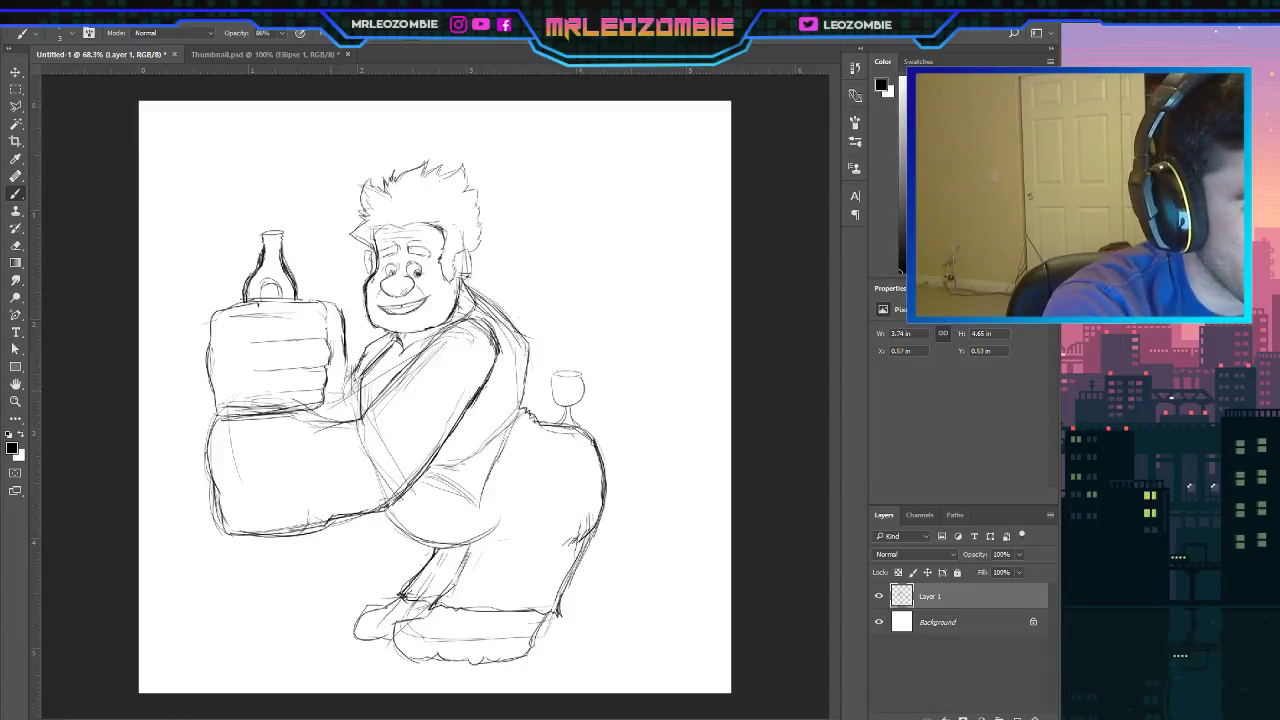
drag(359, 361, 324, 393)
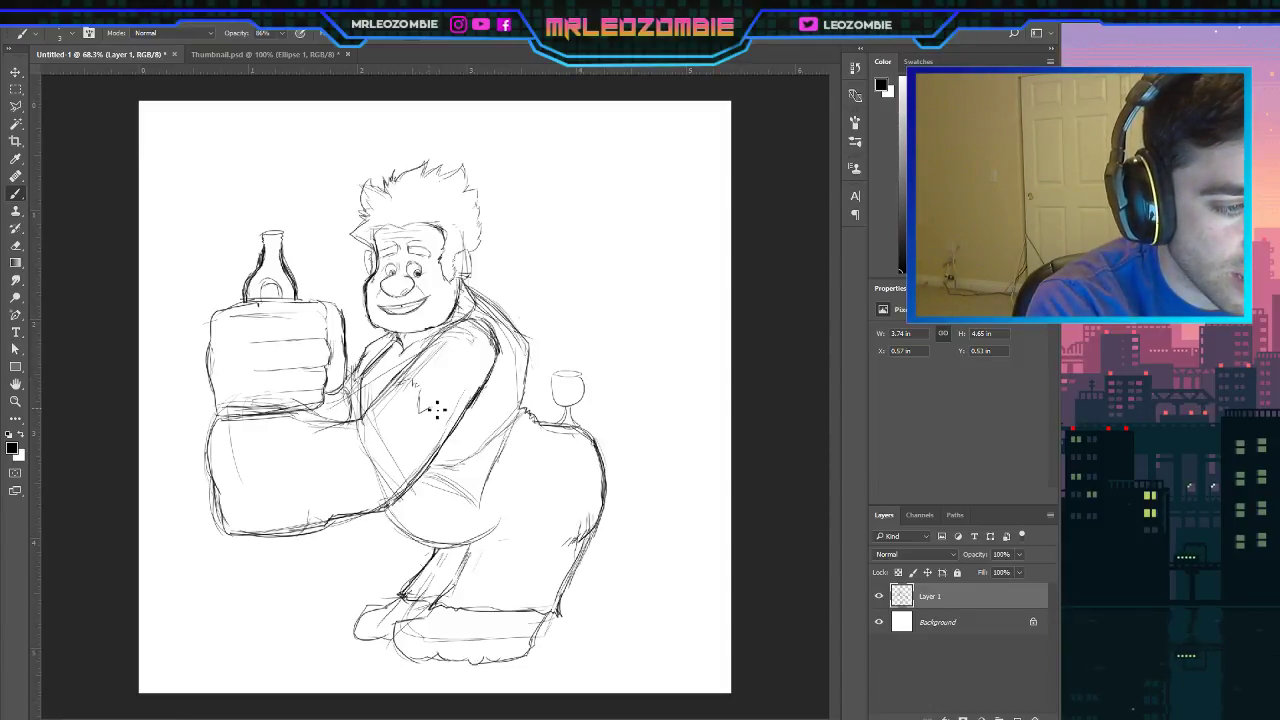
Draw a torn sleeve edge across the upper arm, clean up the ear, and darken the waist lines with a round button at their corner.
drag(437, 409, 452, 419)
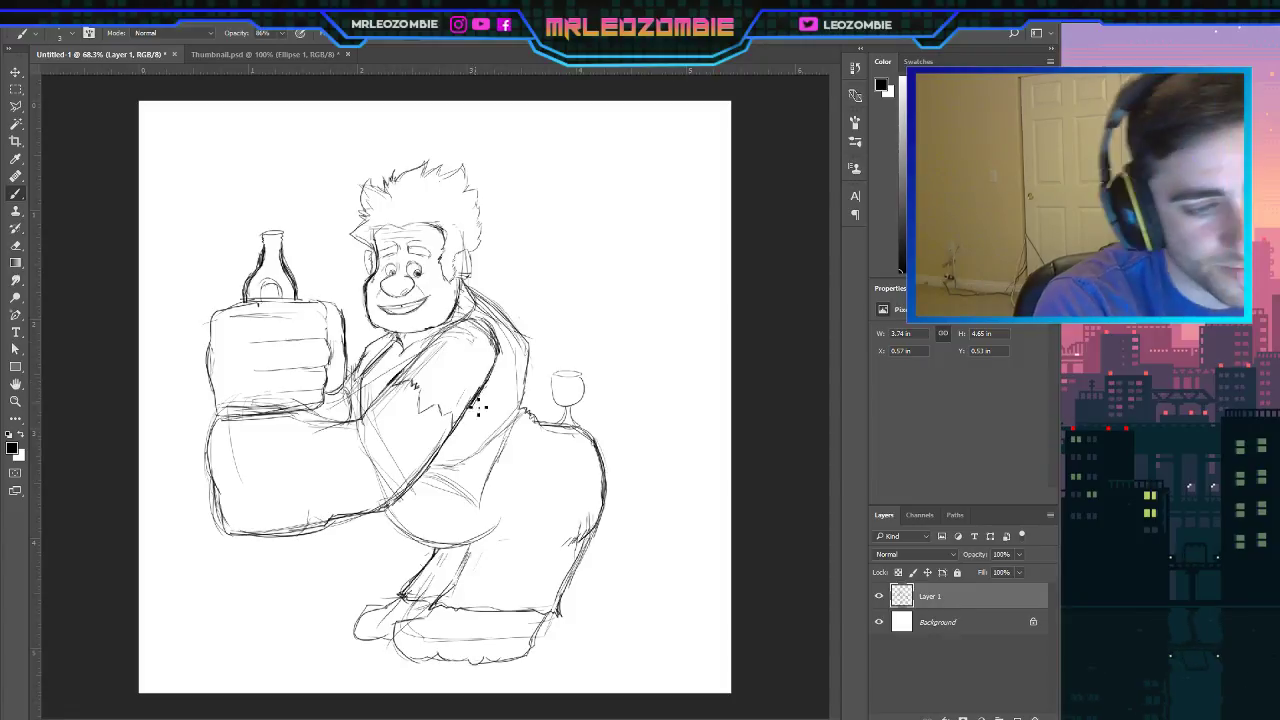
drag(461, 434, 502, 373)
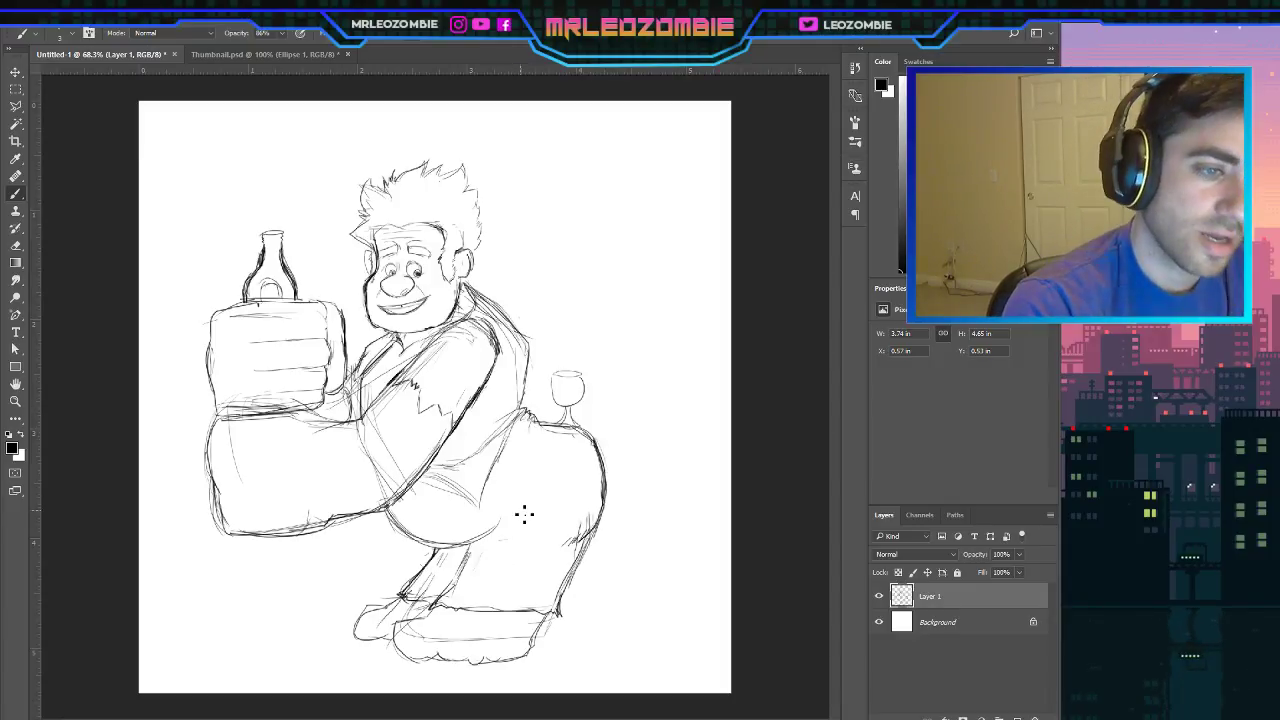
mouse_move(527, 421)
mouse_down()
mouse_move(438, 463)
mouse_move(433, 483)
mouse_move(484, 514)
mouse_move(515, 421)
mouse_up()
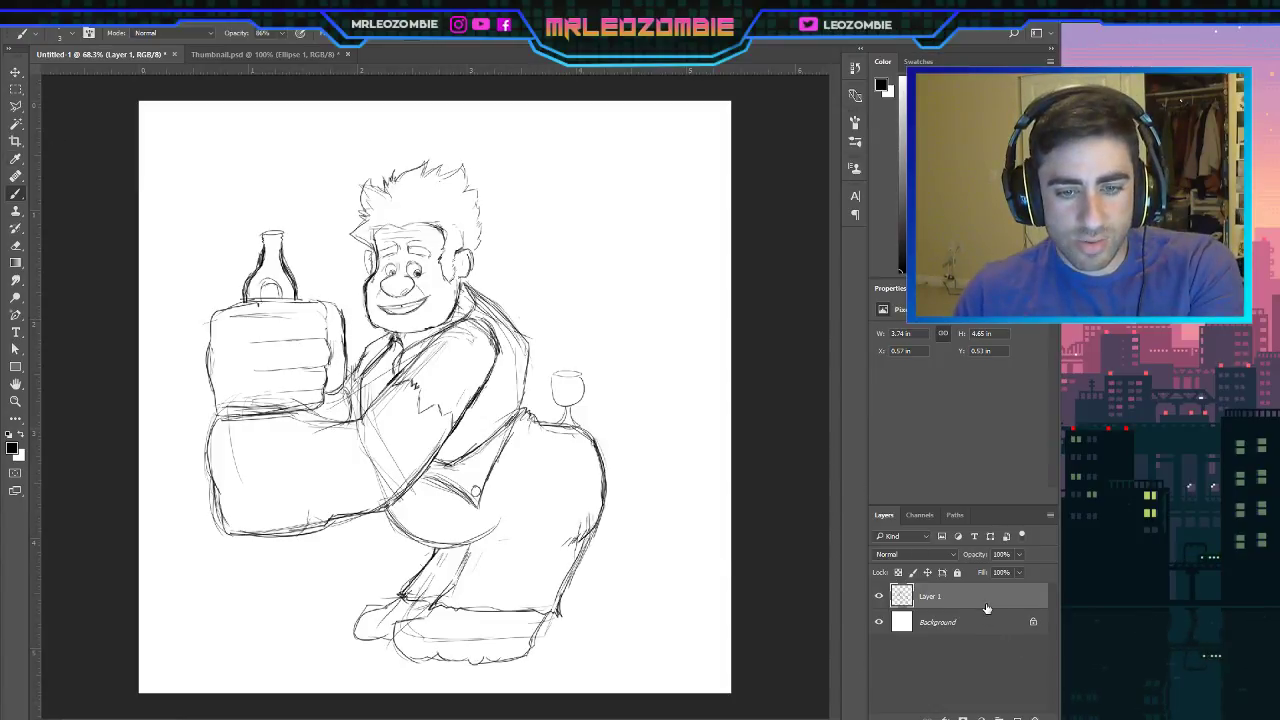
Duplicate Layer 1 and hide the original layer.
drag(986, 608, 1016, 717)
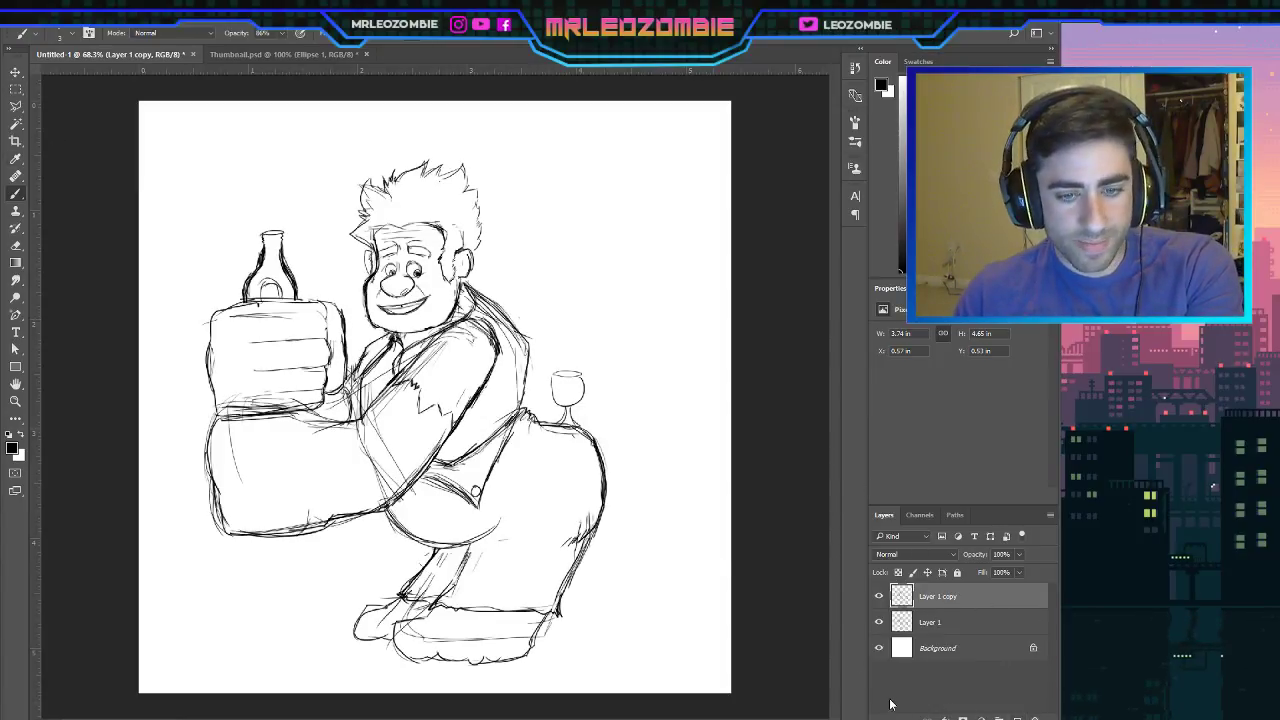
click(879, 622)
Lasso the head on the layer copy, scale it to about 95%, lower it slightly toward the shoulders and reselect it.
click(17, 106)
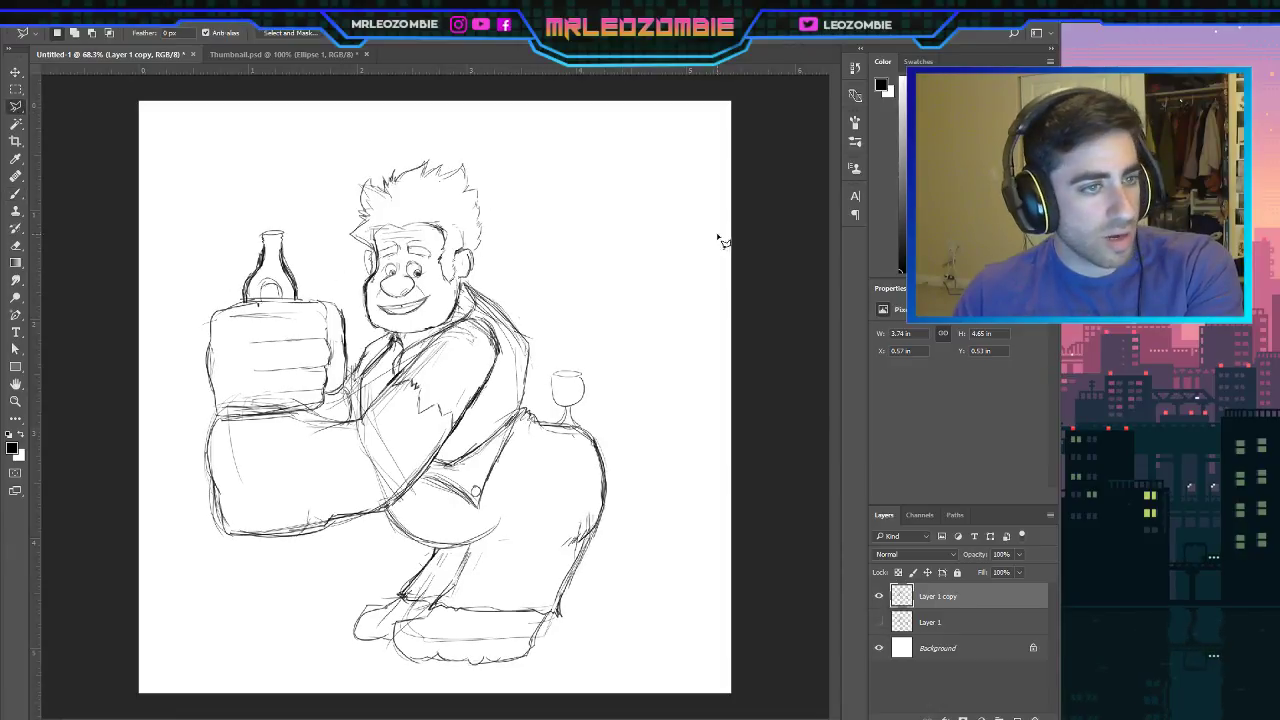
mouse_move(506, 263)
mouse_down()
mouse_move(451, 338)
mouse_move(357, 342)
mouse_move(335, 214)
mouse_move(363, 130)
mouse_move(523, 143)
mouse_up()
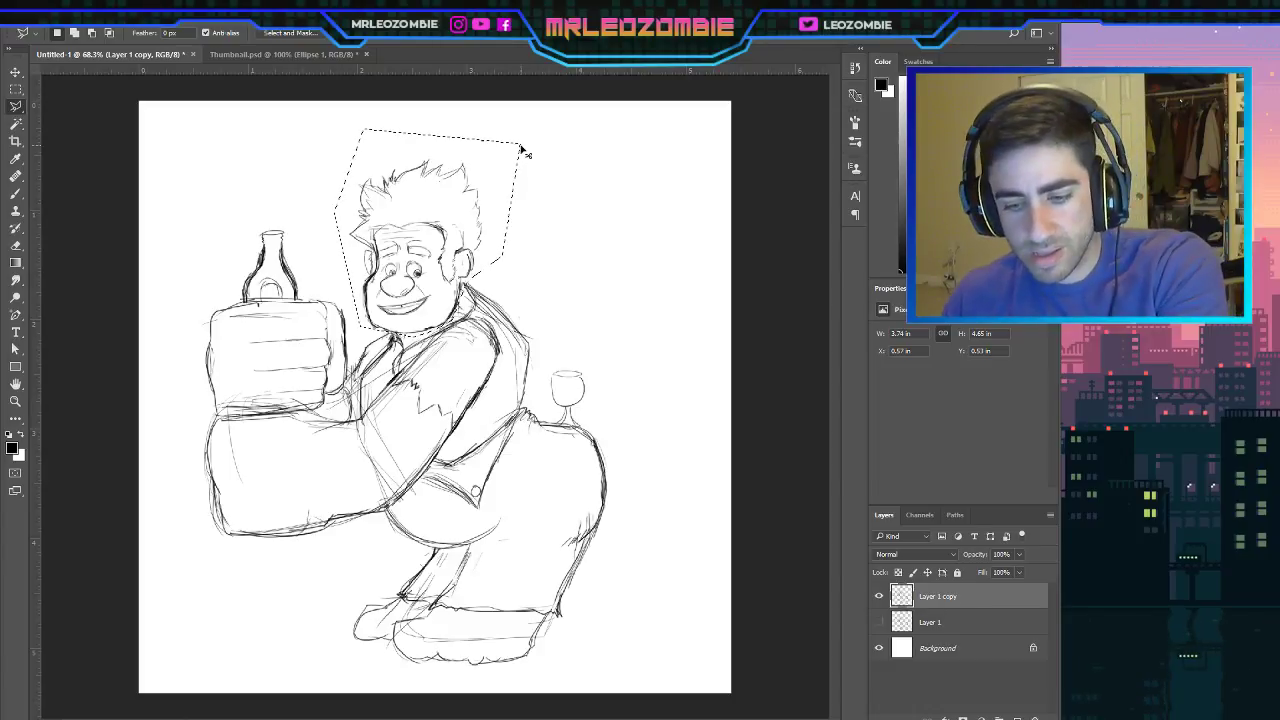
key(ctrl+t)
drag(521, 129, 517, 132)
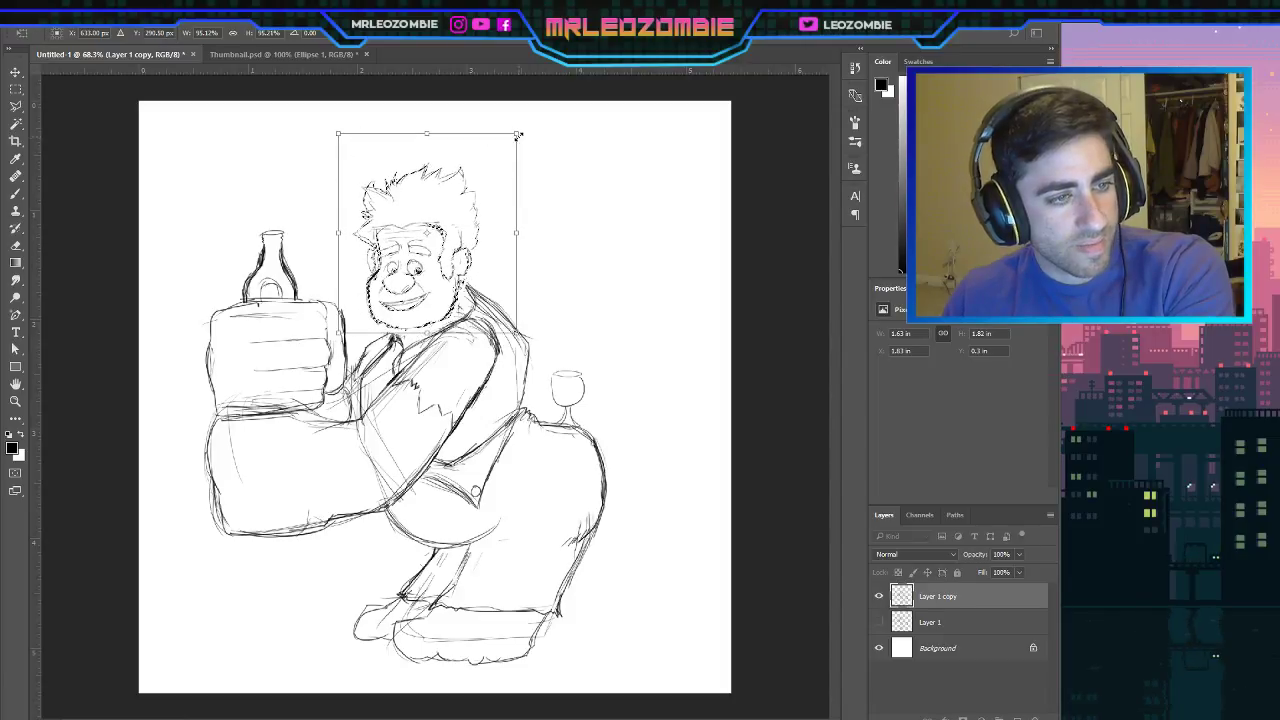
drag(420, 240, 421, 245)
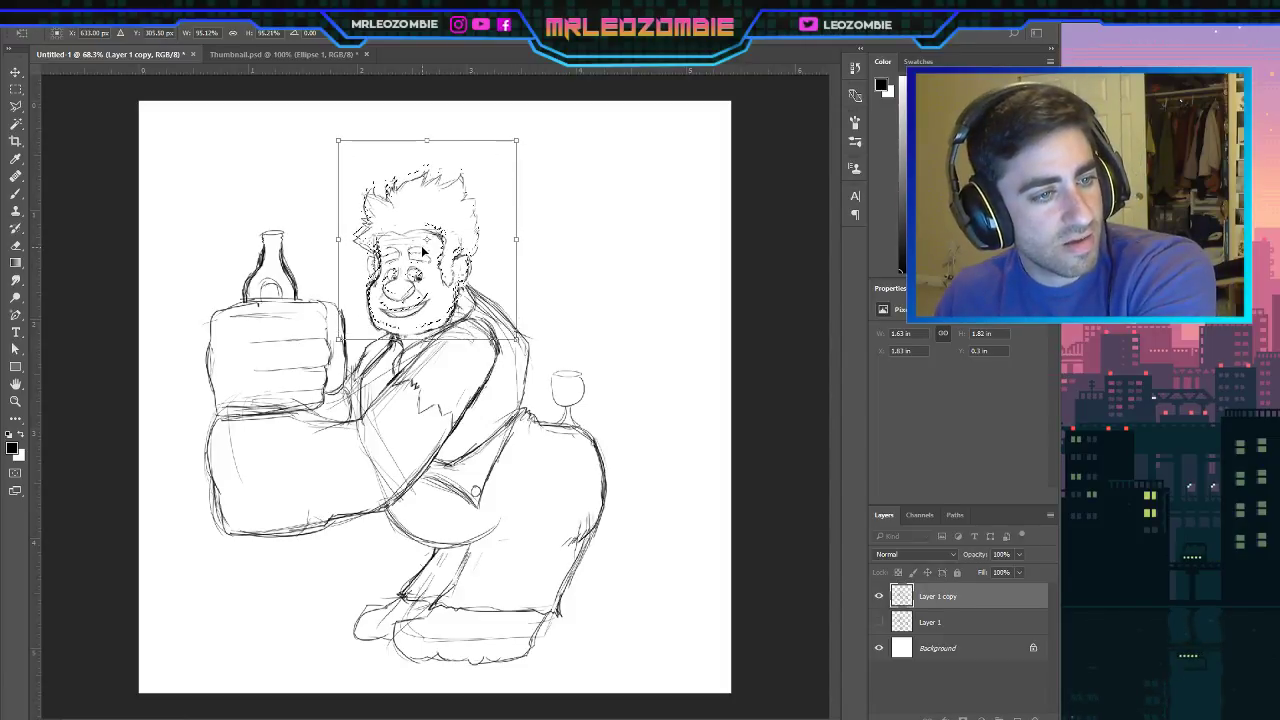
key(Return)
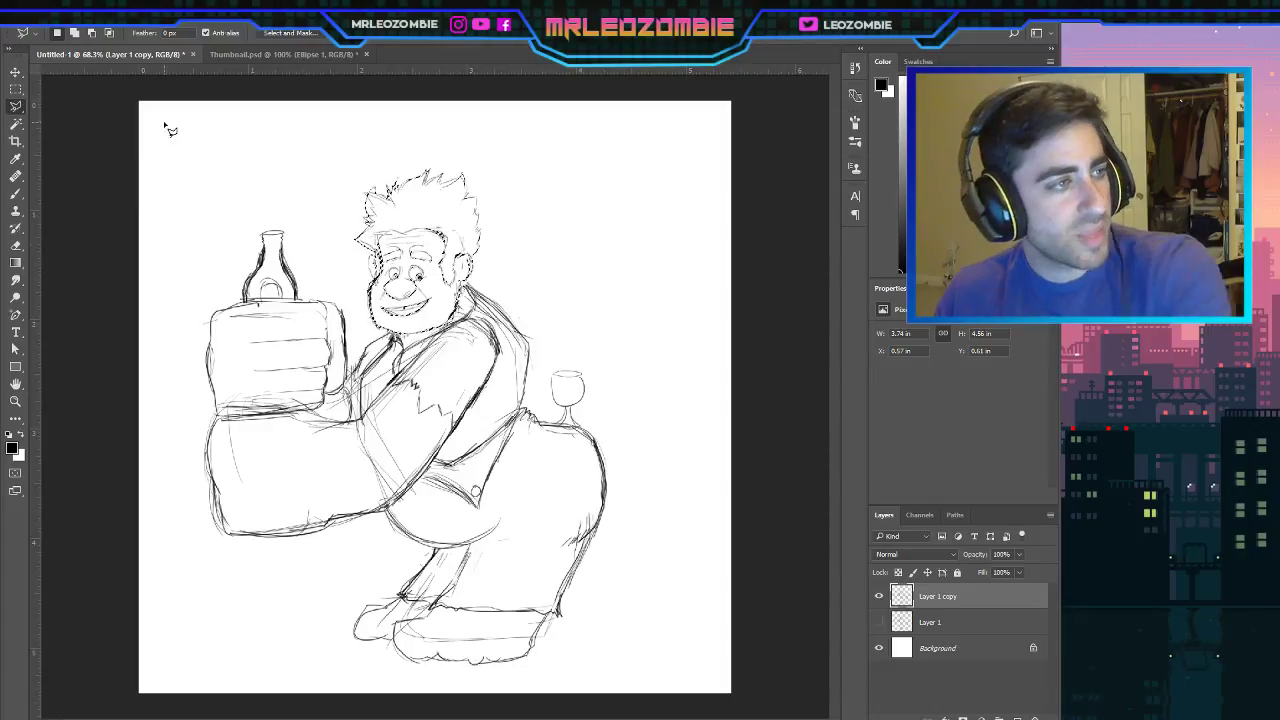
click(16, 88)
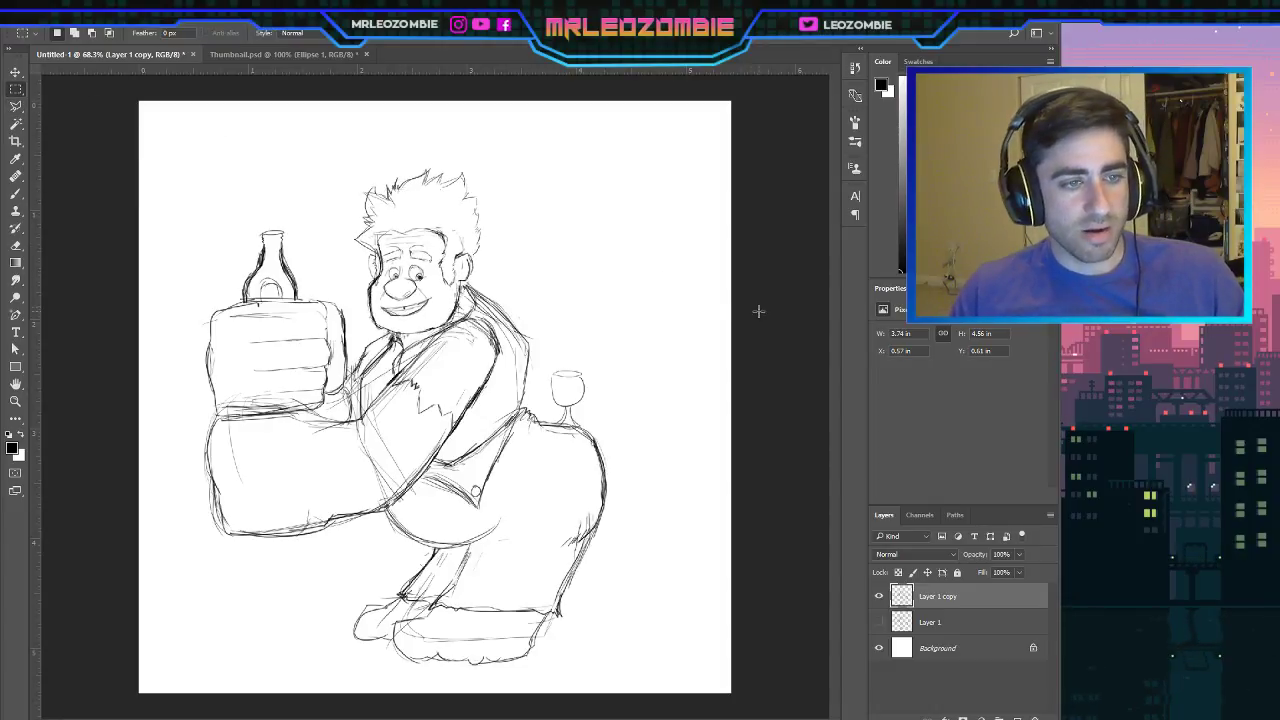
key(ctrl+shift+d)
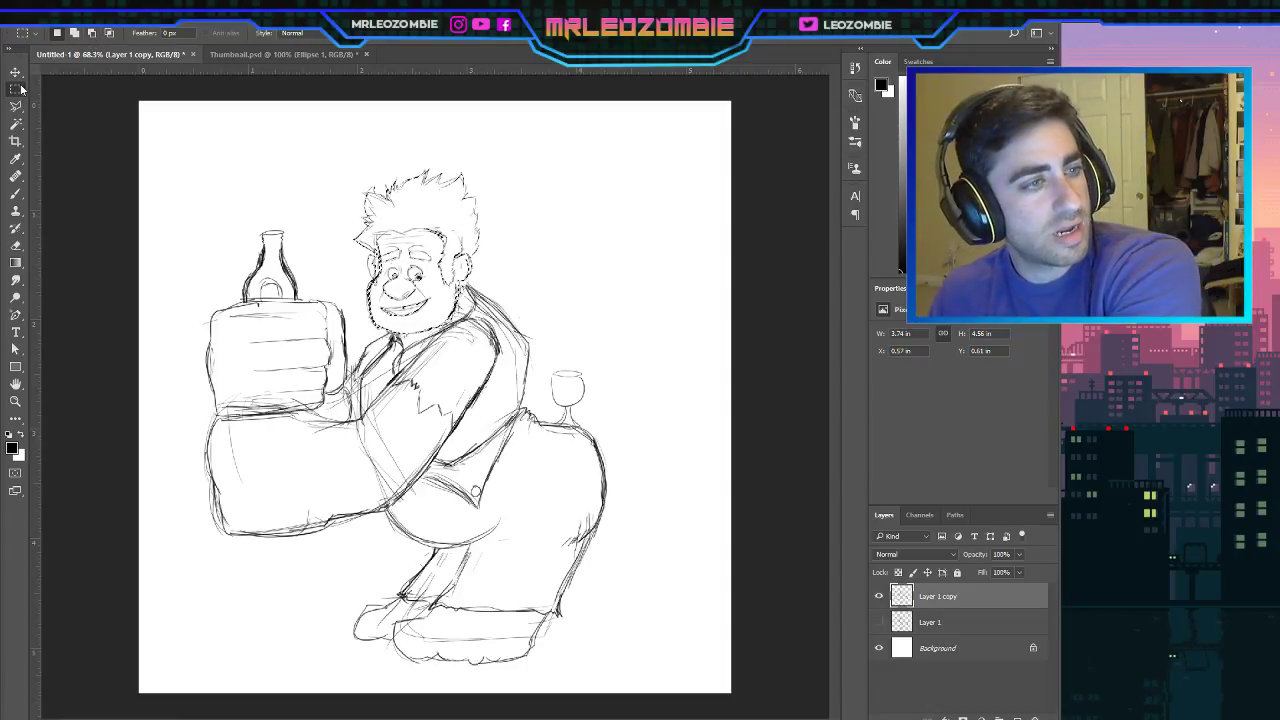
Shift the selected head slightly up and to the right on the layer copy, and deselect it.
key(ctrl+d)
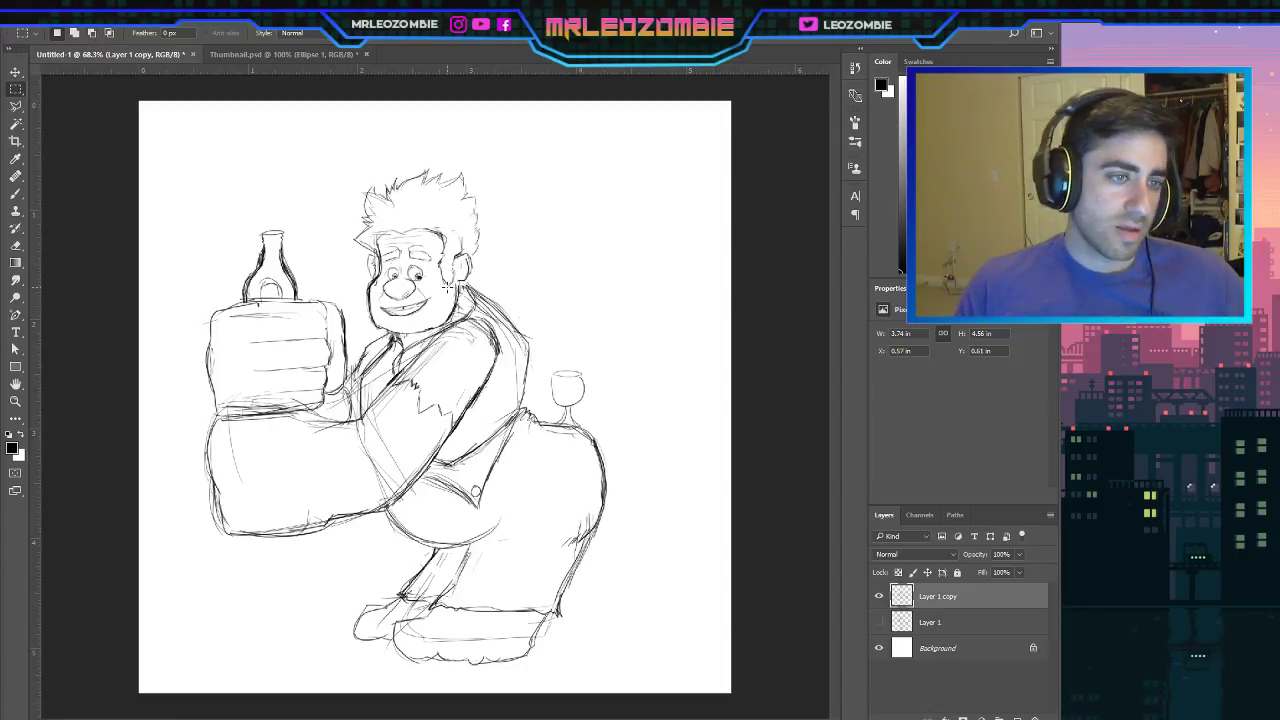
key(ctrl+shift+d)
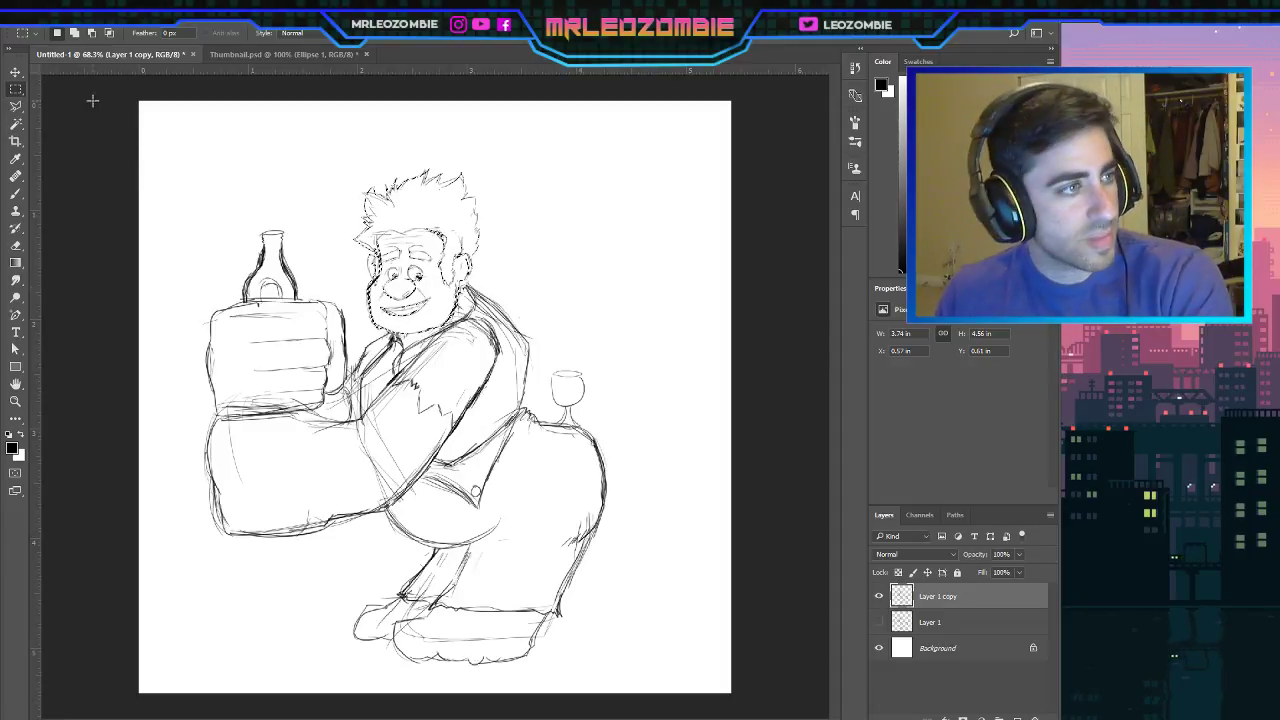
click(15, 72)
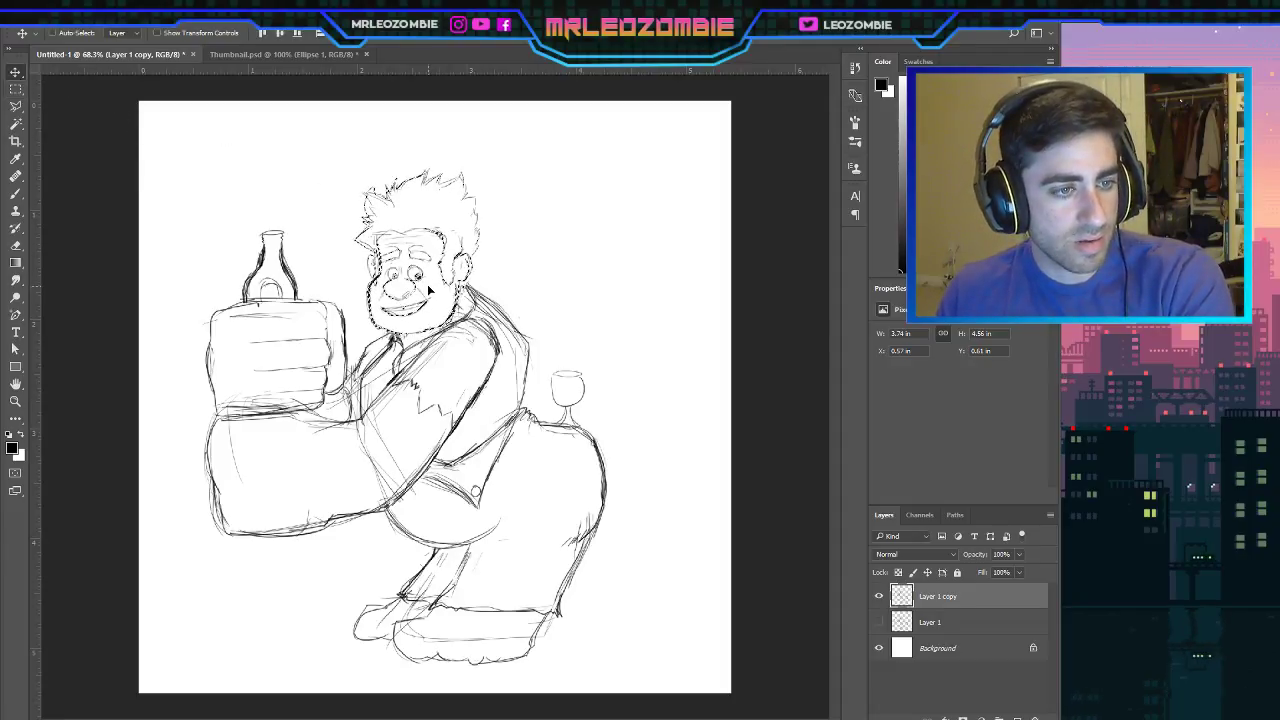
drag(430, 285, 429, 282)
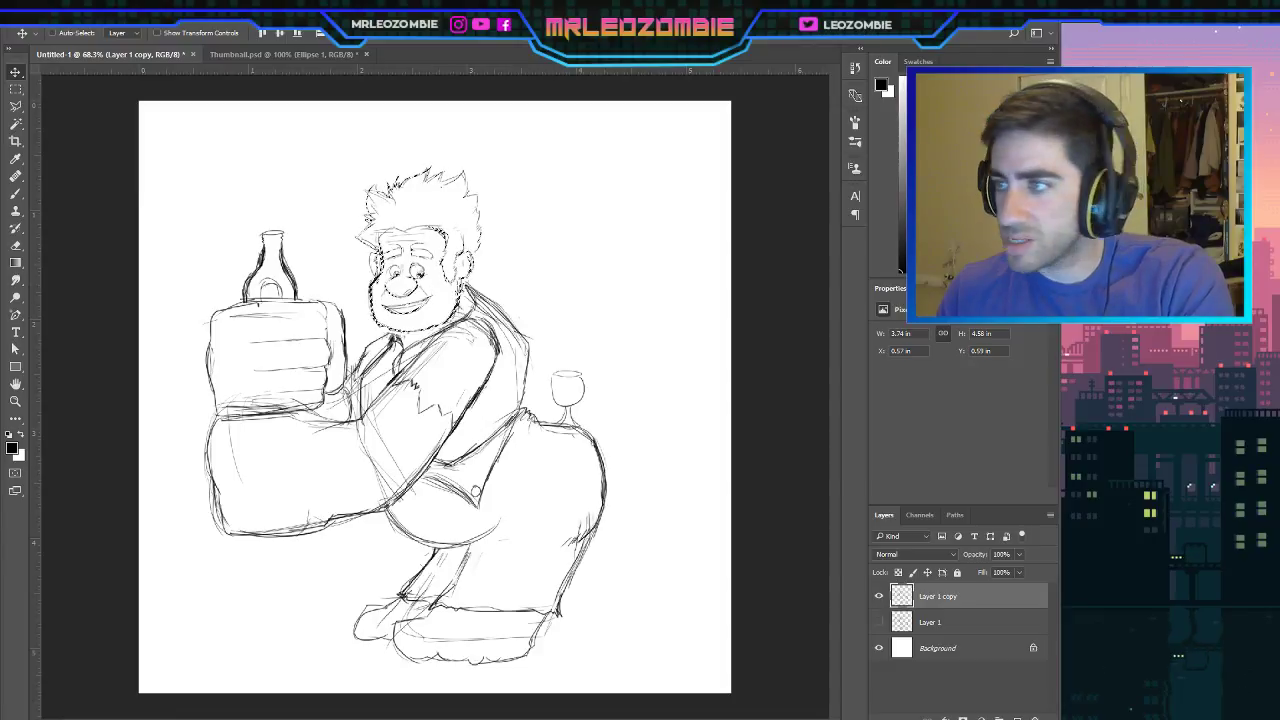
key(ctrl+d)
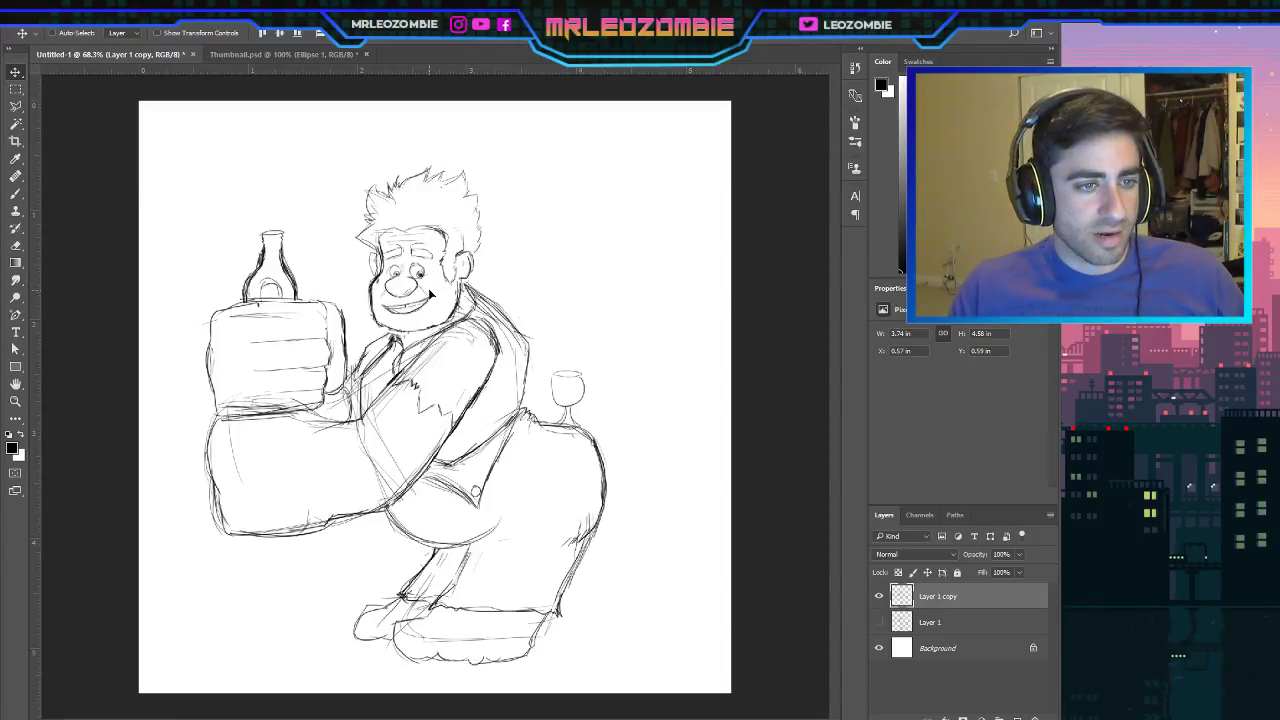
drag(436, 294, 439, 290)
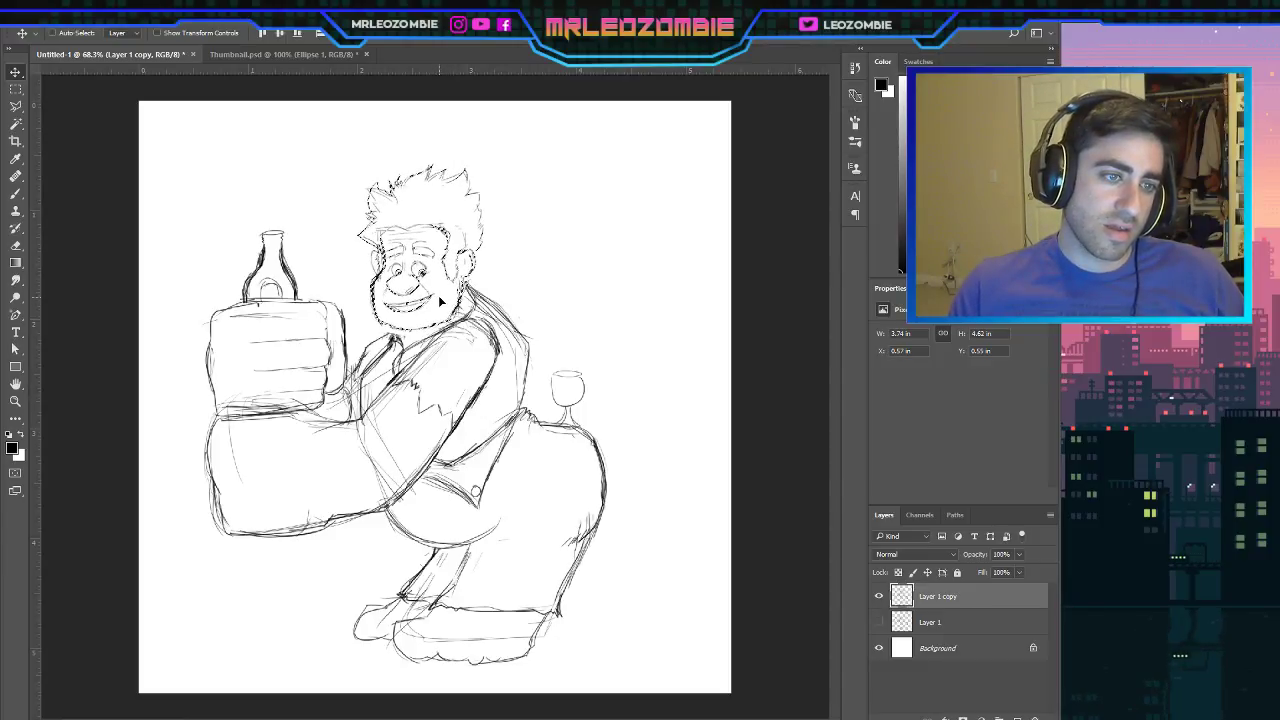
key(Down)
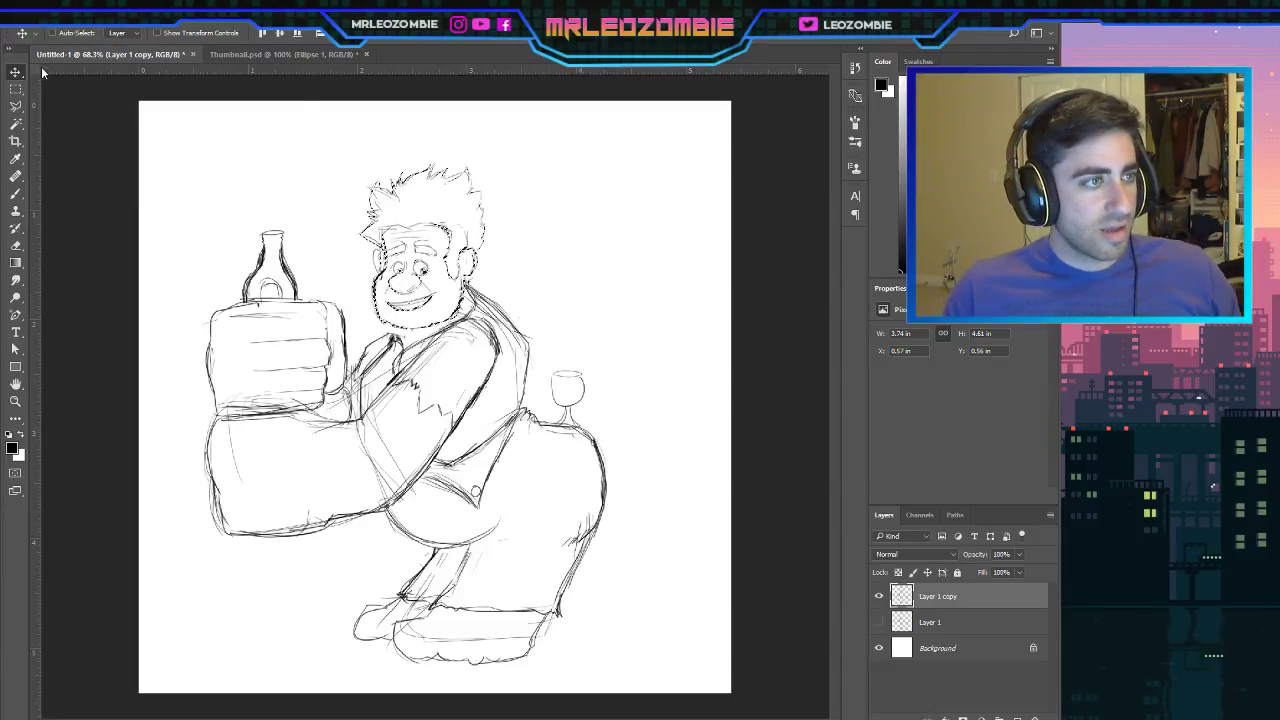
click(15, 89)
key(ctrl+d)
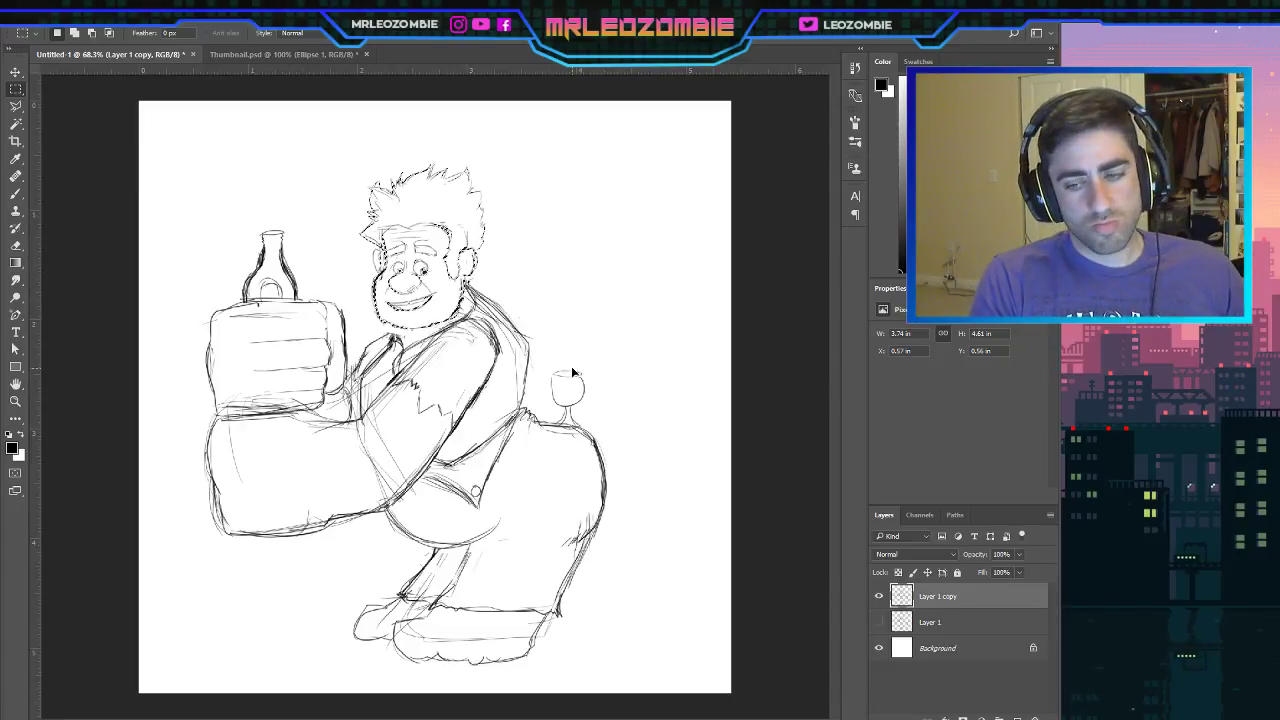
key(ctrl+z)
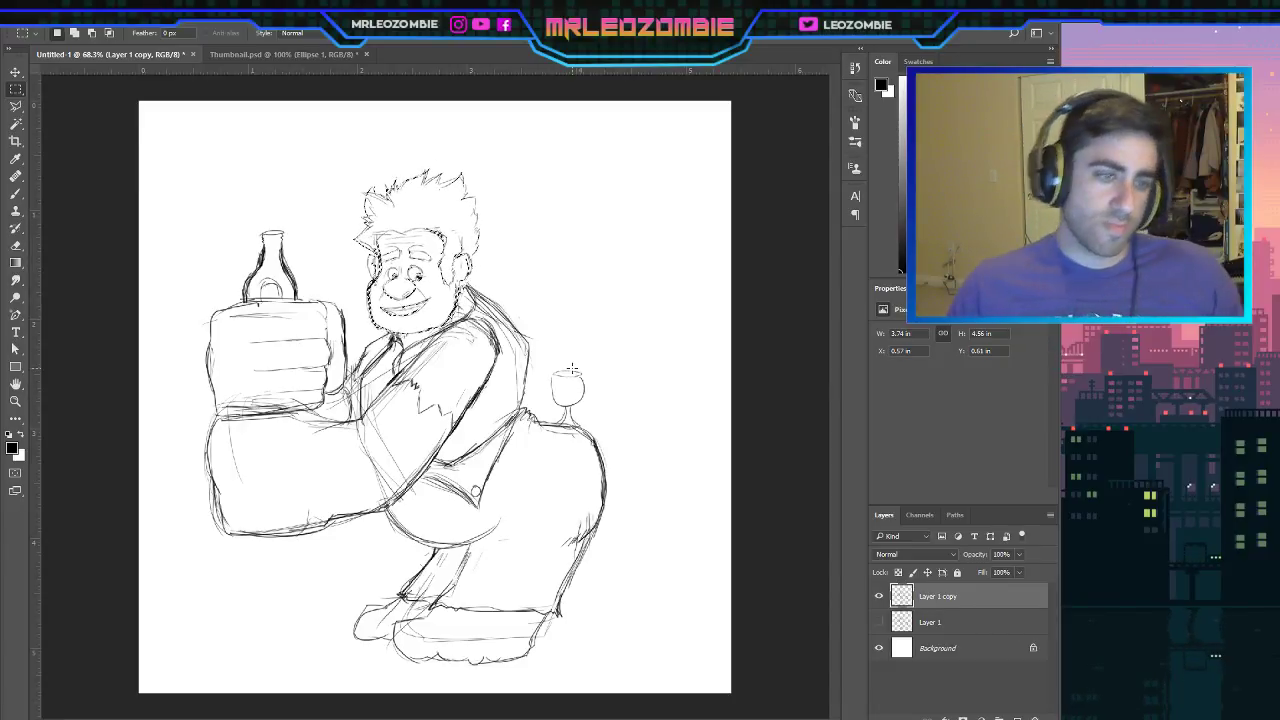
key(ctrl+z)
key(ctrl+z)
key(ctrl+z)
key(ctrl+z)
key(ctrl+z)
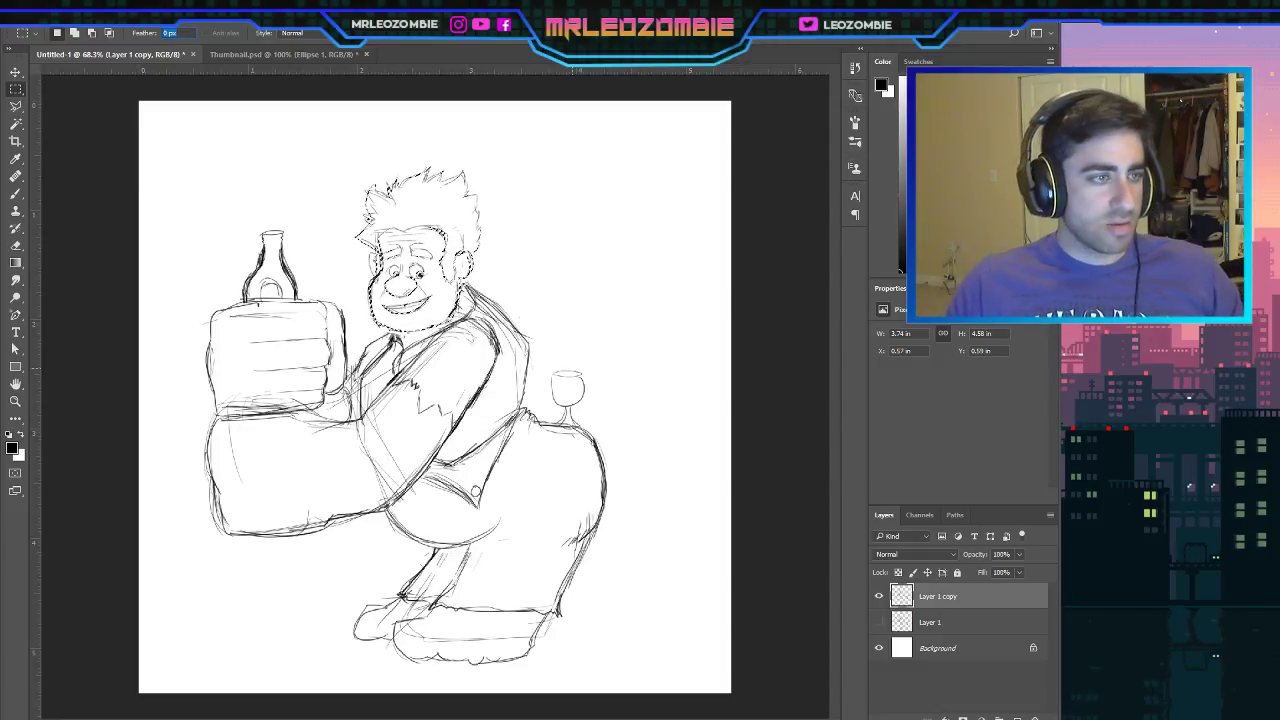
Lasso the lower jaw and stretch it slightly downward to lengthen the chin.
click(588, 295)
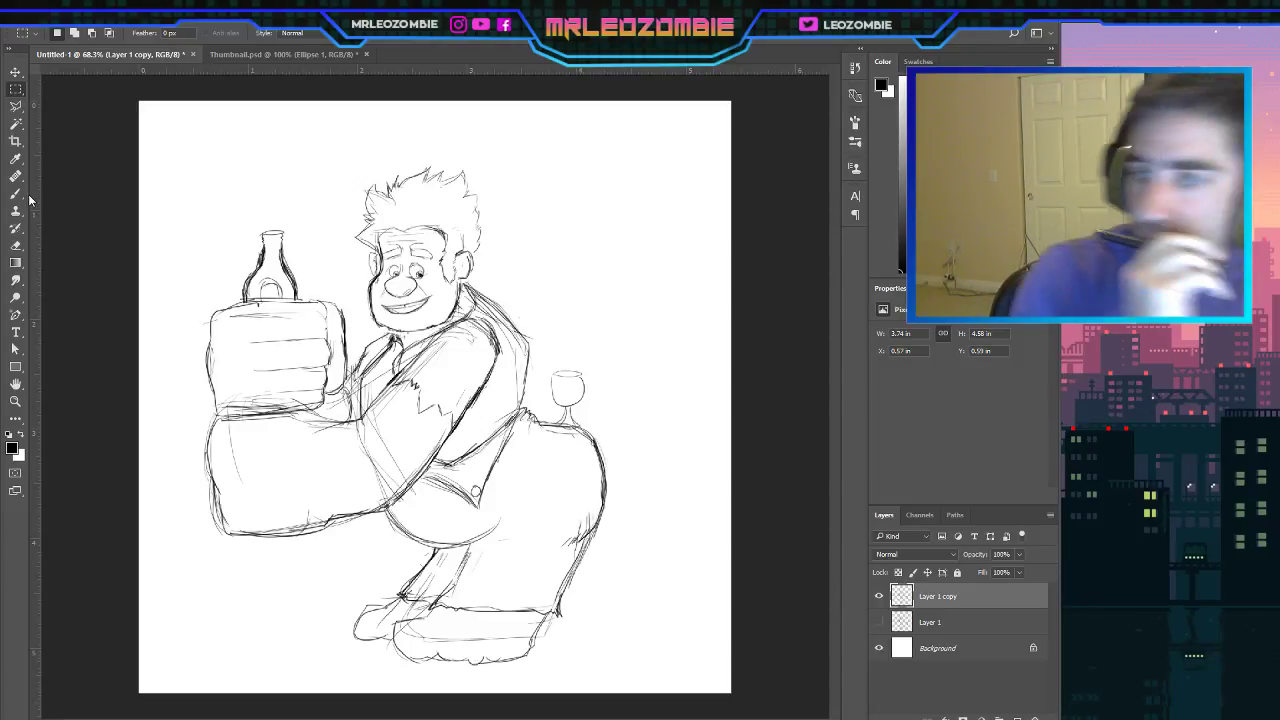
click(16, 107)
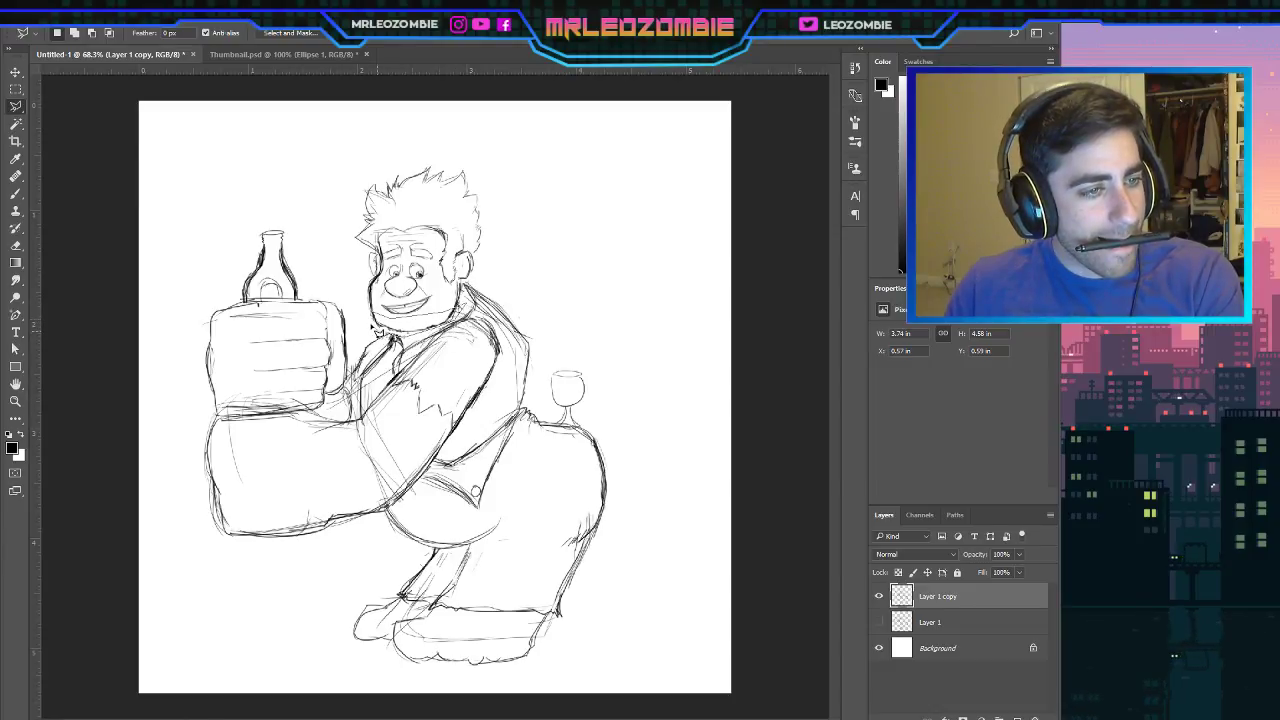
click(377, 330)
key(ctrl+t)
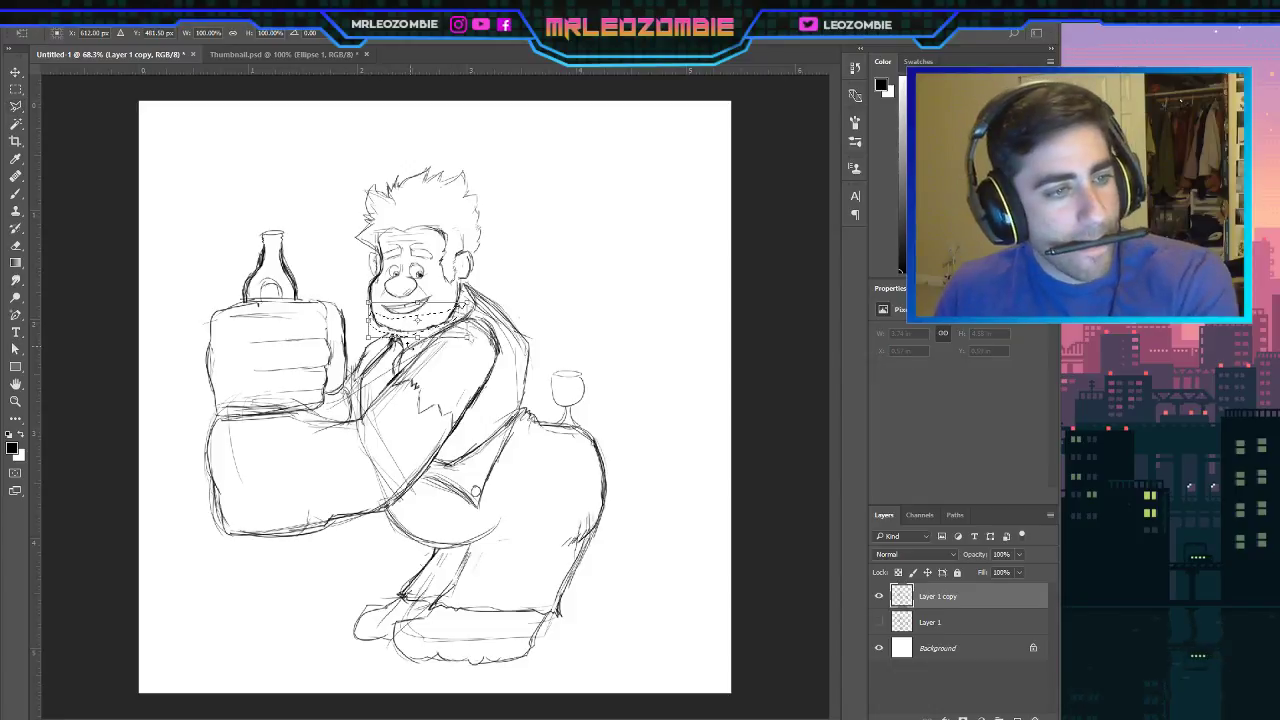
drag(417, 337, 418, 346)
key(Return)
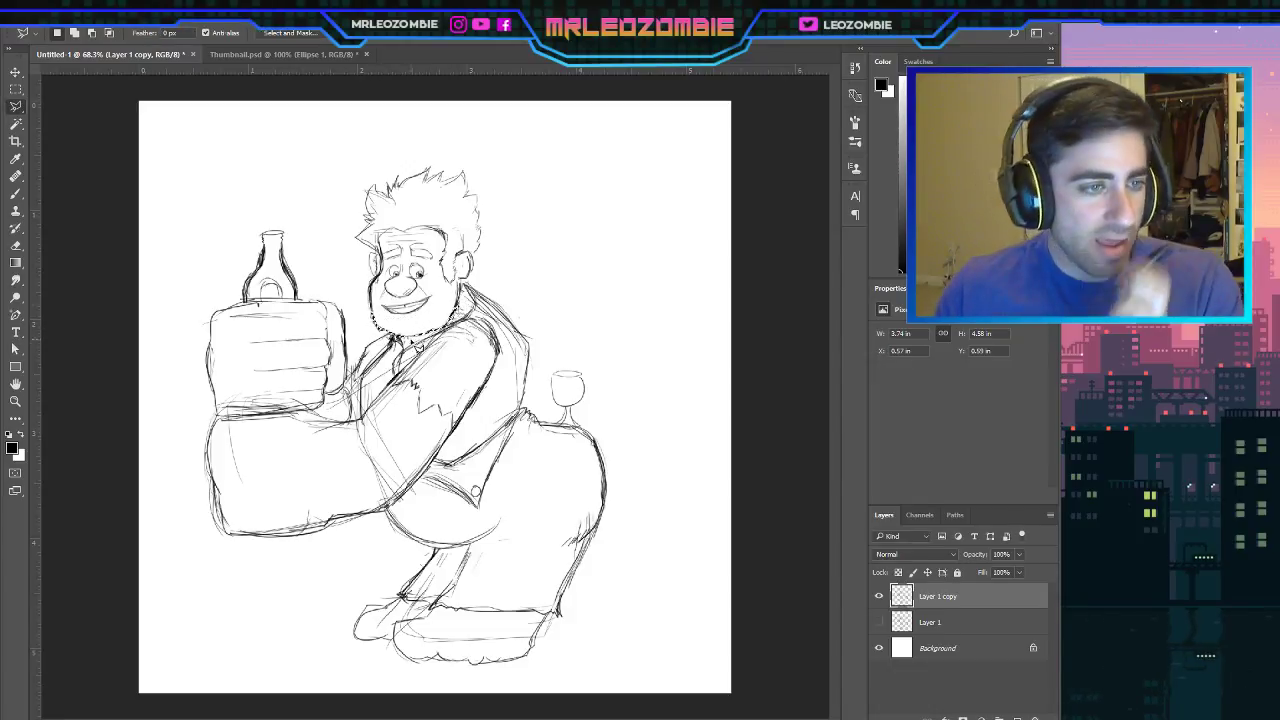
key(m)
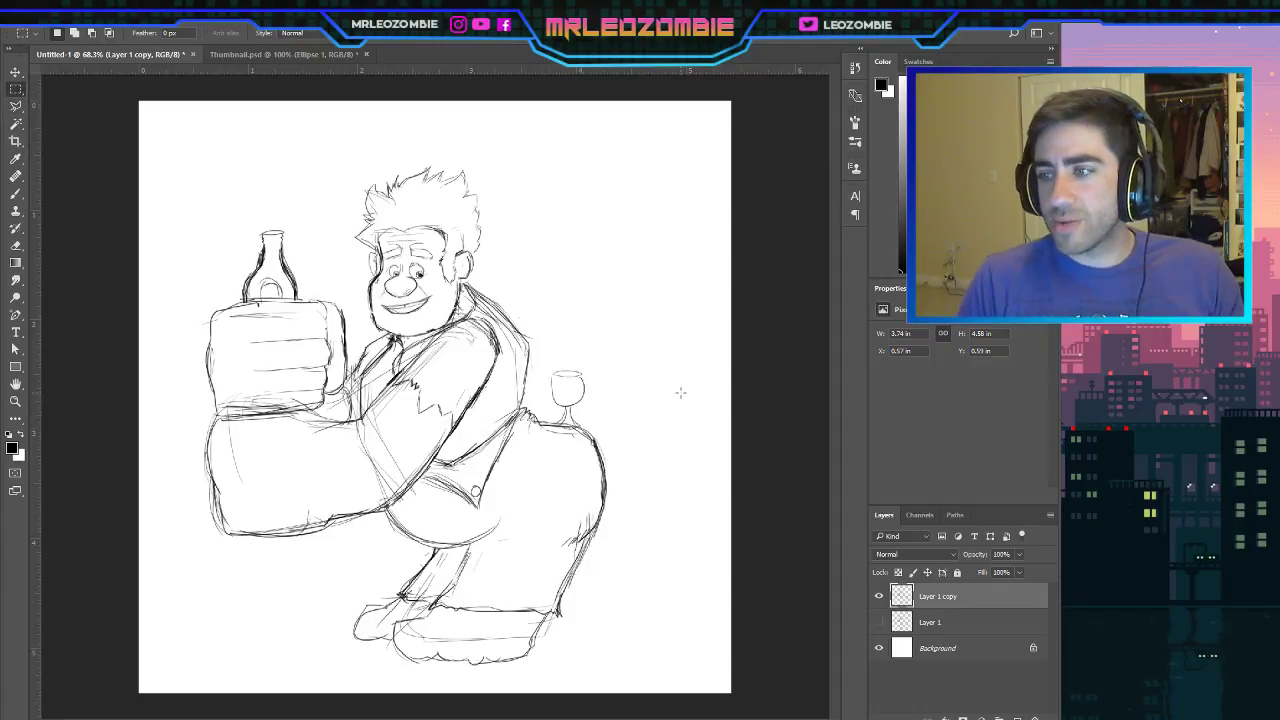
key(ctrl+z)
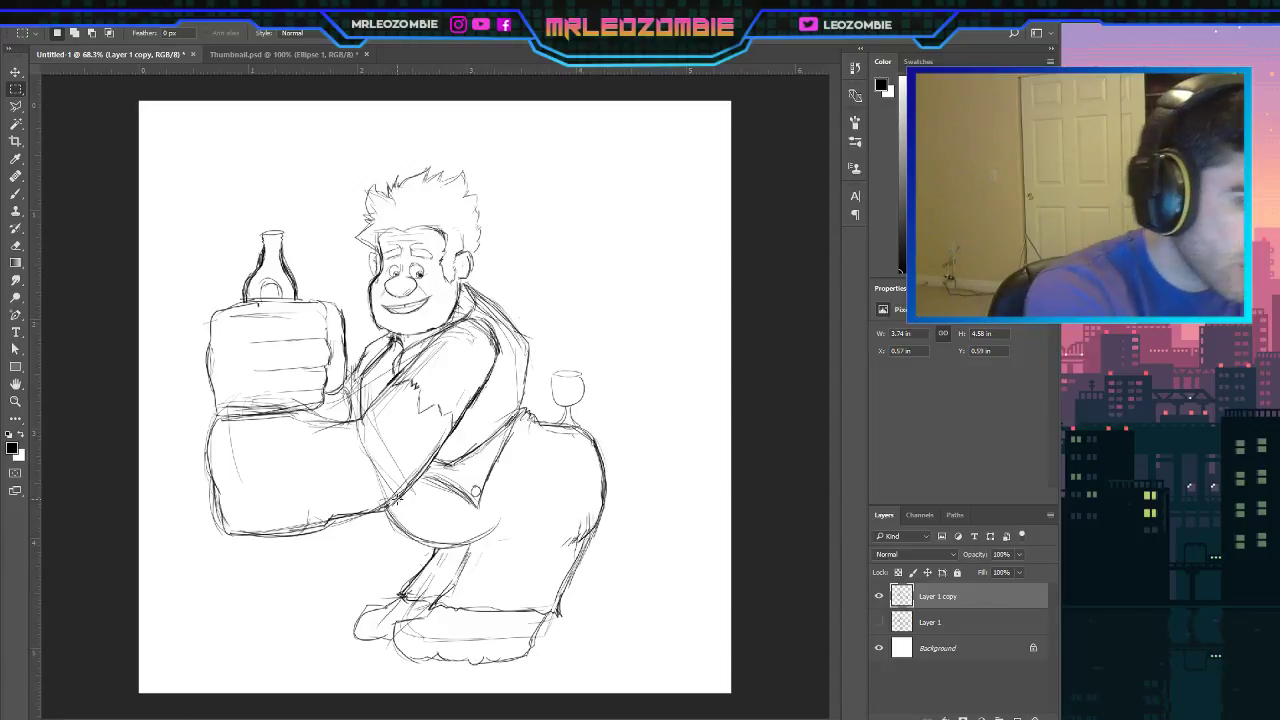
Add a new layer above the sketch, lower the Layer 1 copy opacity to 49%, and reselect the new layer.
click(15, 193)
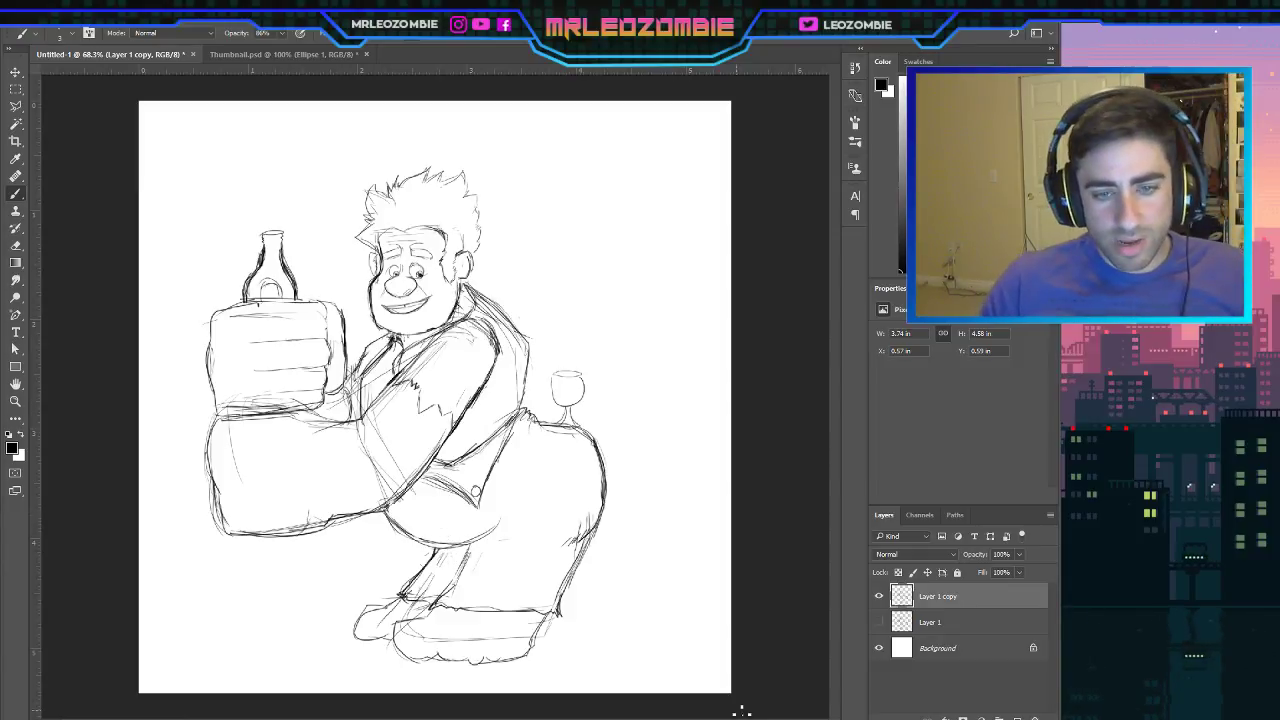
click(1018, 718)
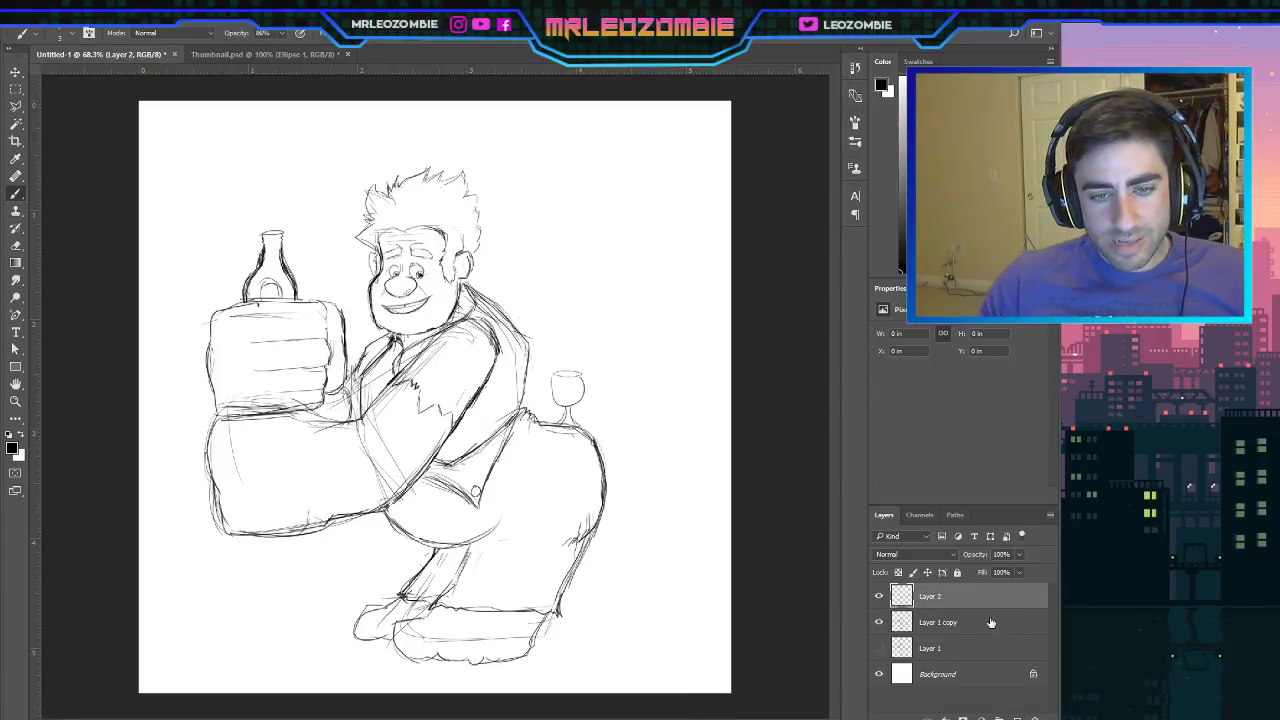
click(986, 616)
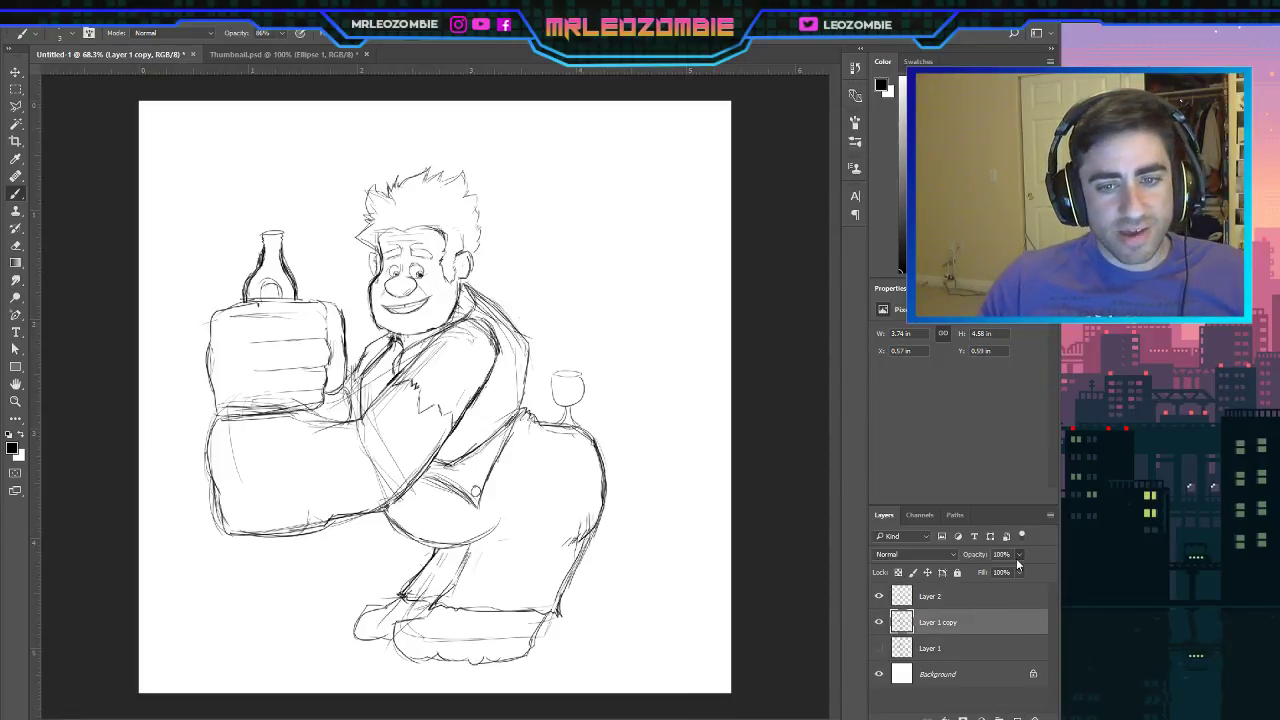
drag(1016, 572, 986, 574)
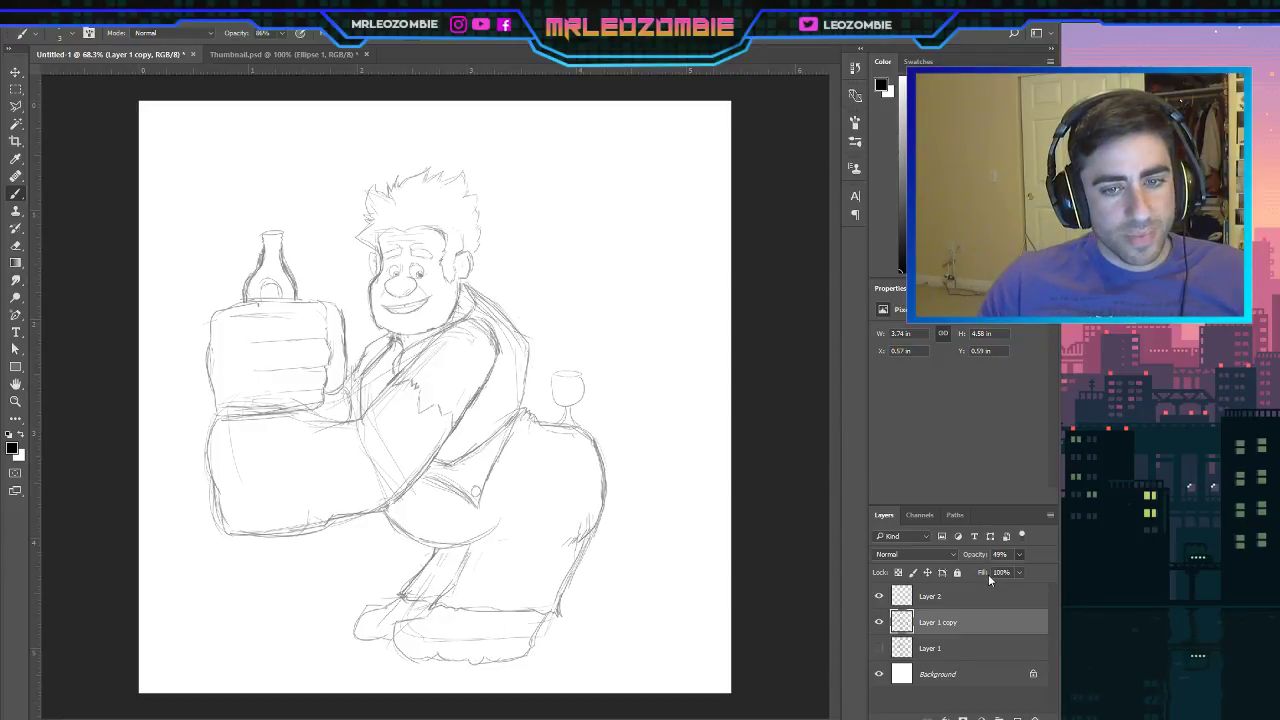
click(965, 598)
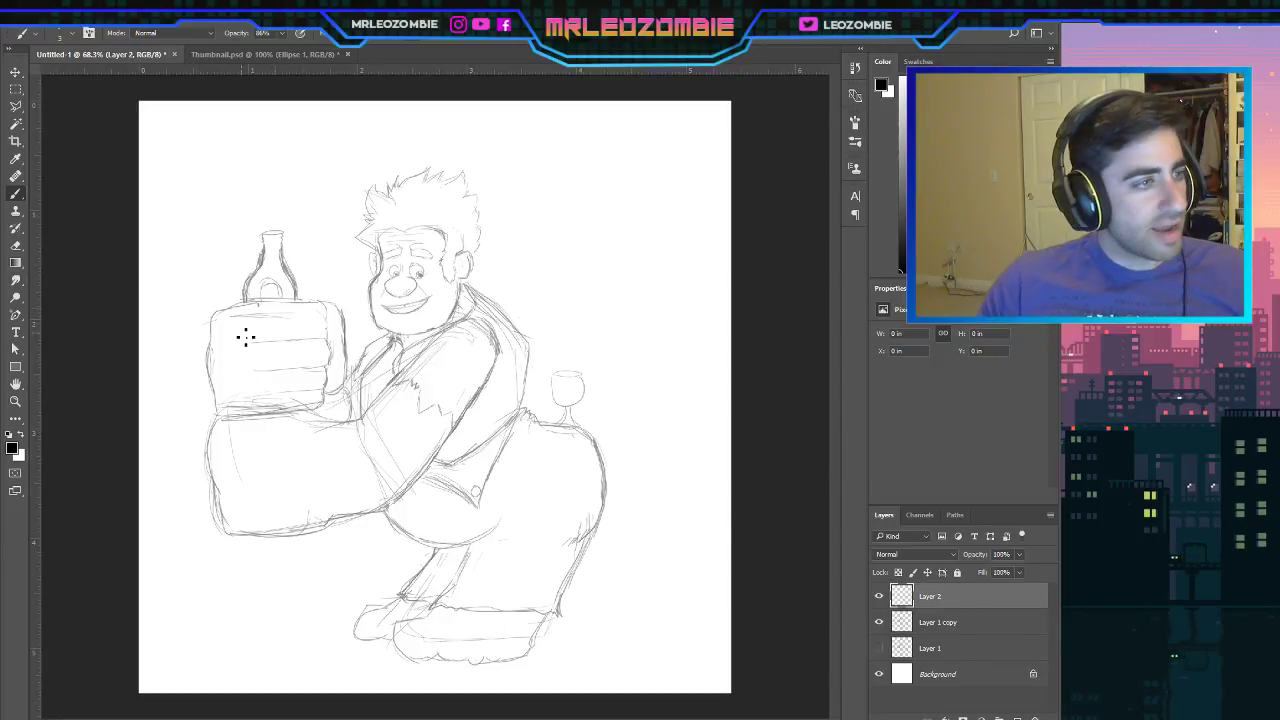
Zoom in on the character's face to 300% and activate the Brush tool.
click(15, 193)
click(16, 387)
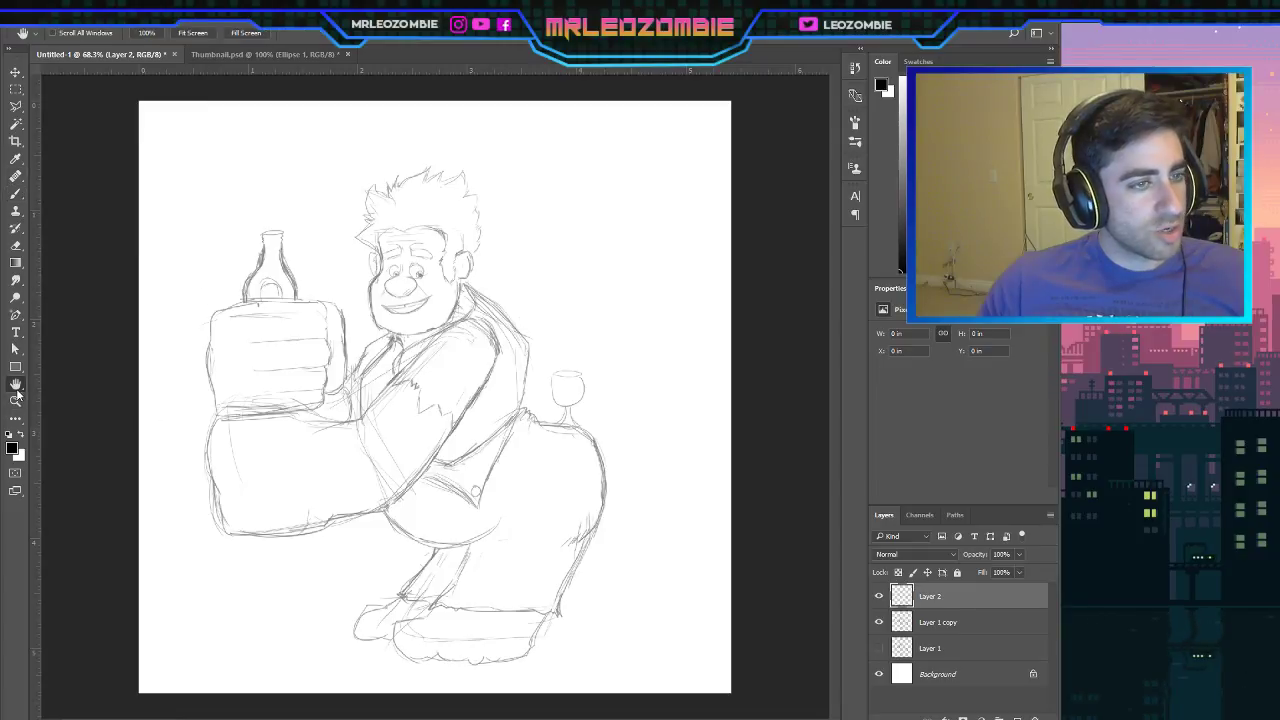
click(15, 400)
drag(143, 103, 651, 503)
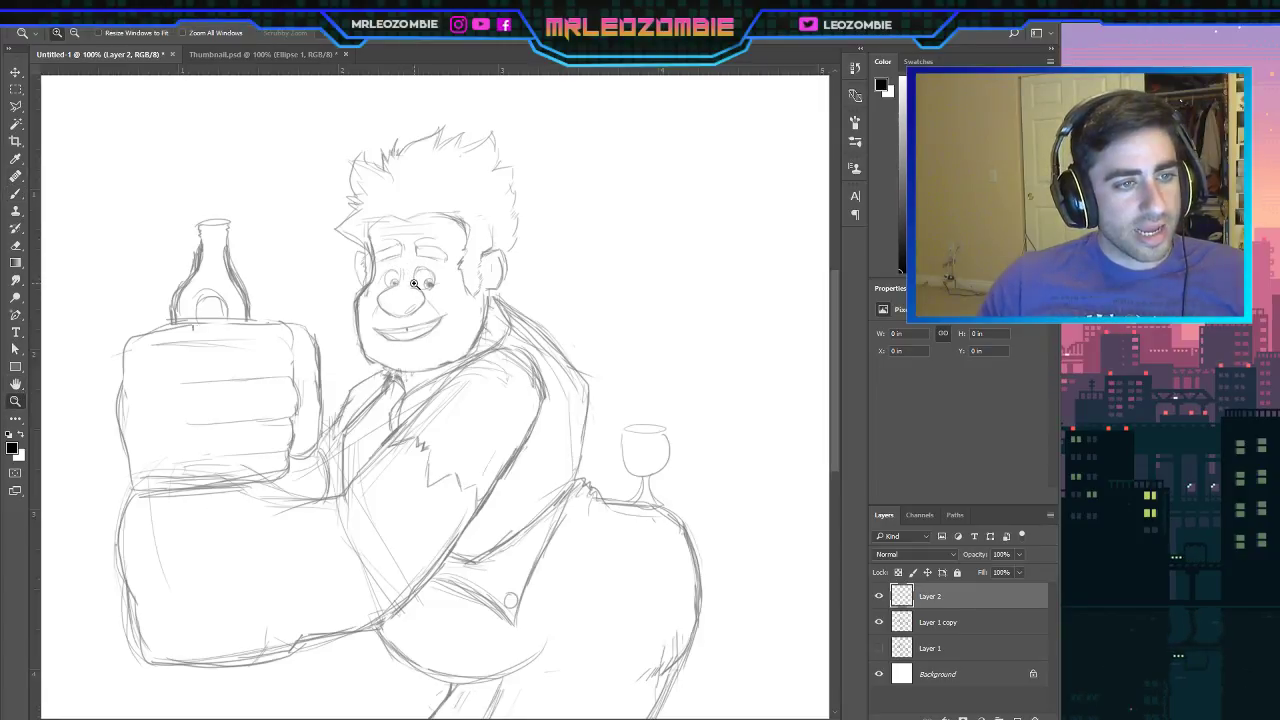
click(392, 276)
click(388, 277)
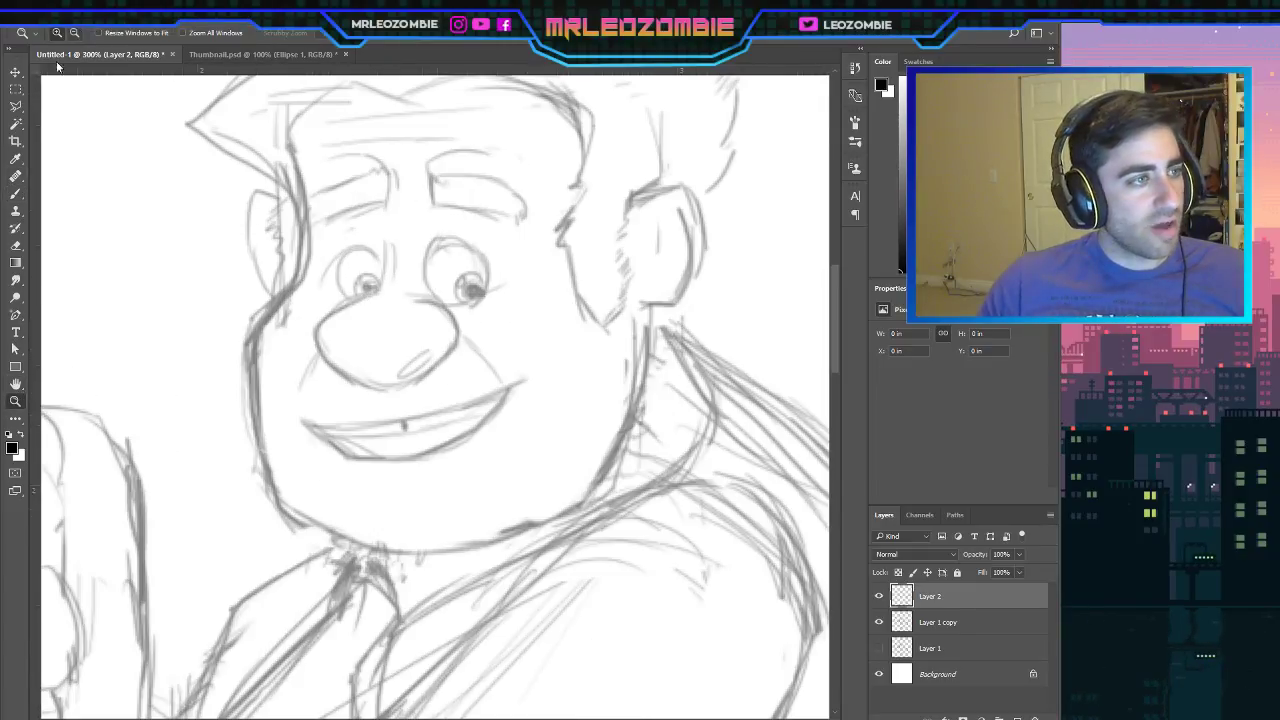
click(15, 193)
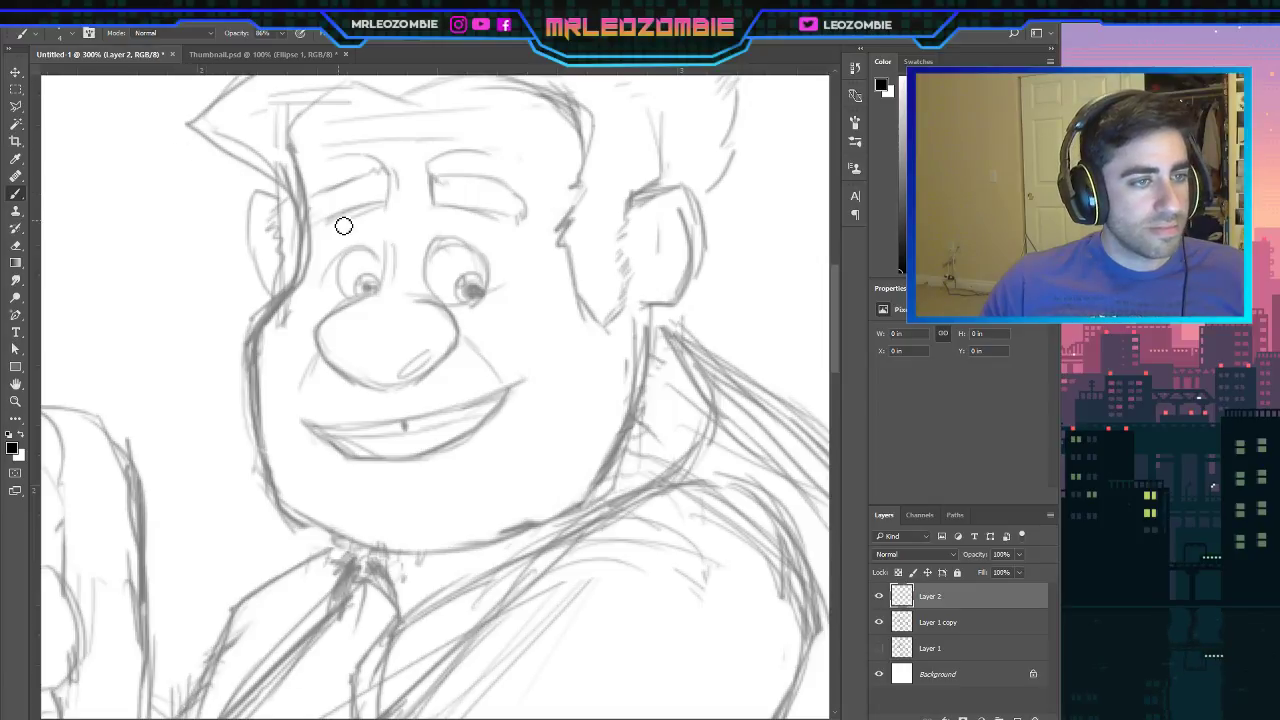
drag(300, 186, 308, 262)
key(ctrl+z)
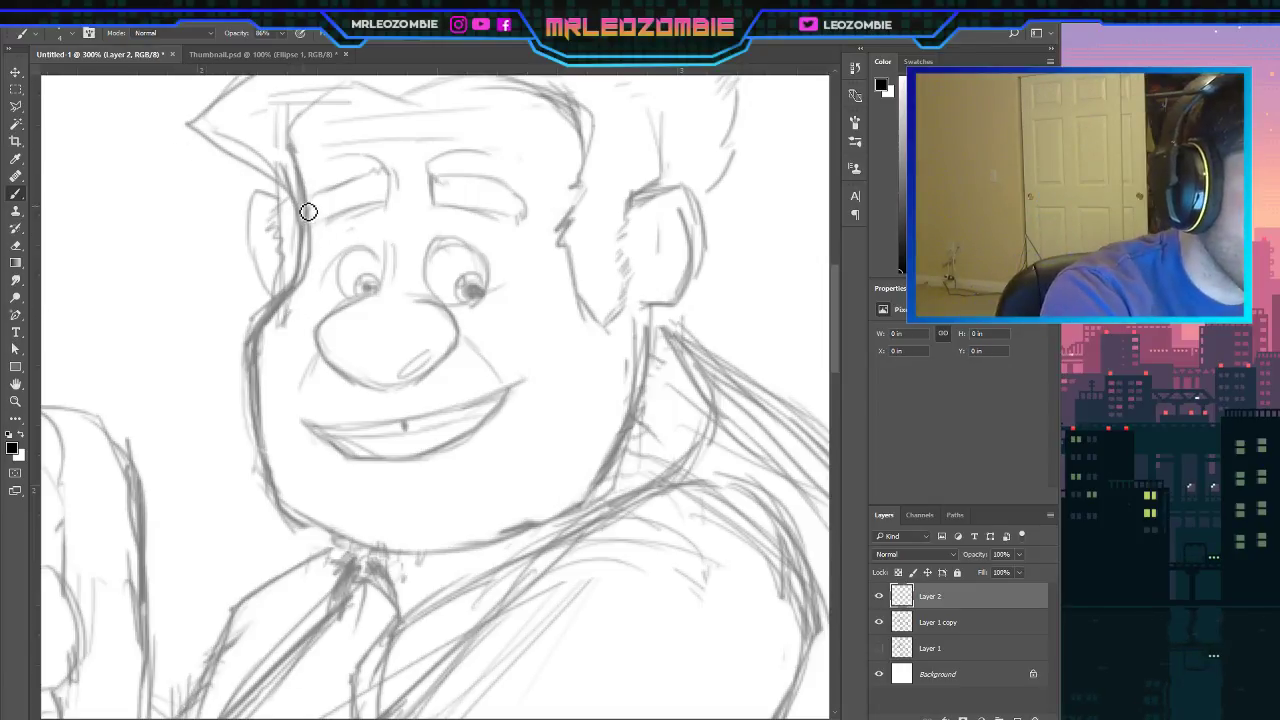
drag(300, 190, 303, 262)
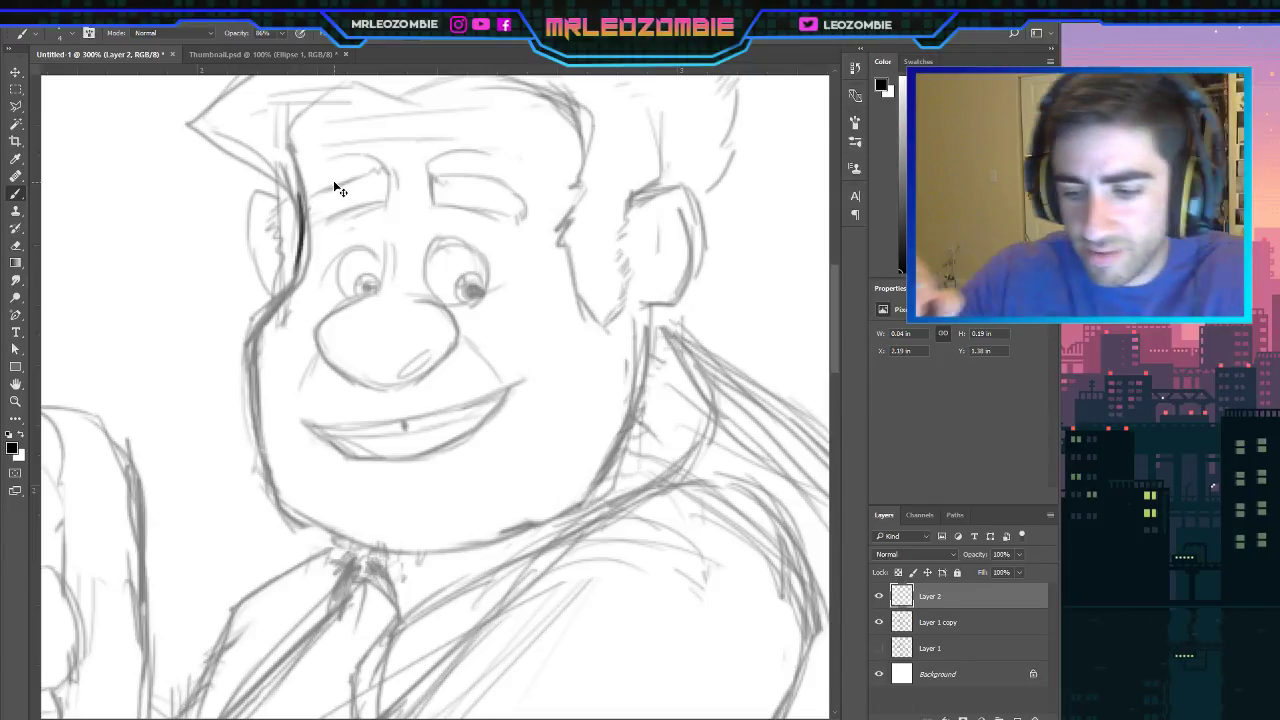
key(ctrl+z)
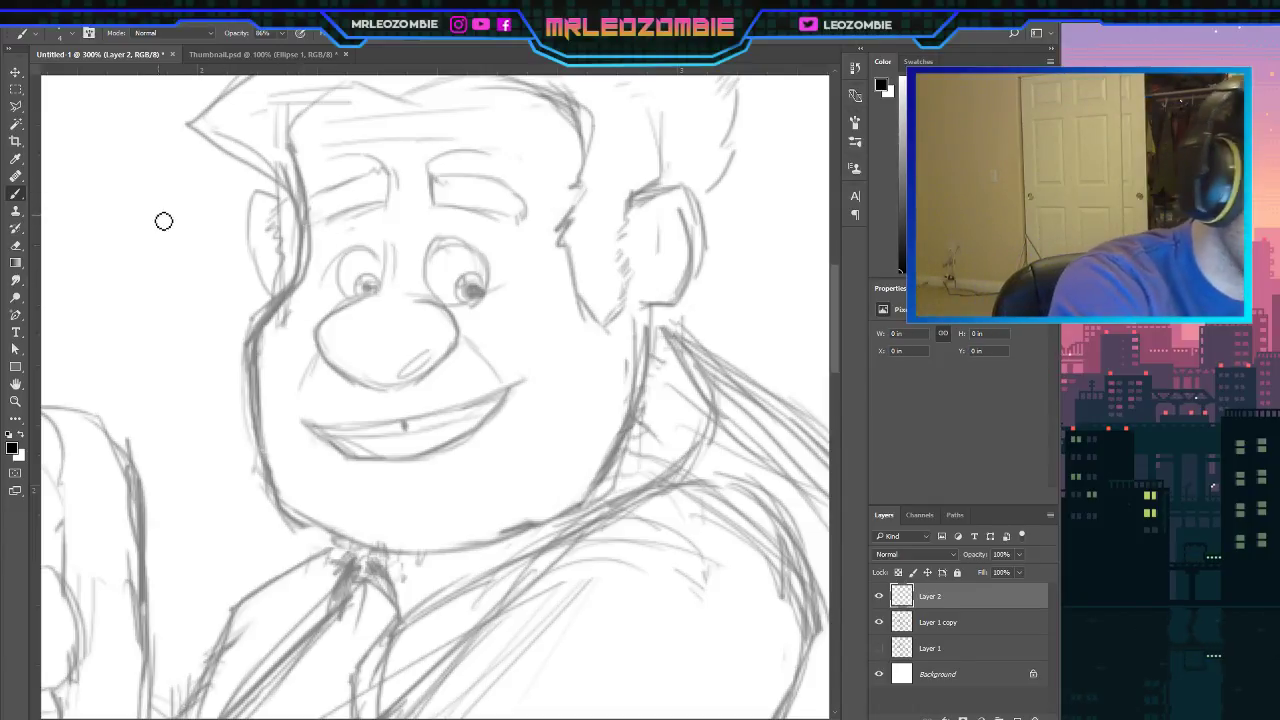
drag(156, 188, 164, 243)
drag(123, 184, 167, 333)
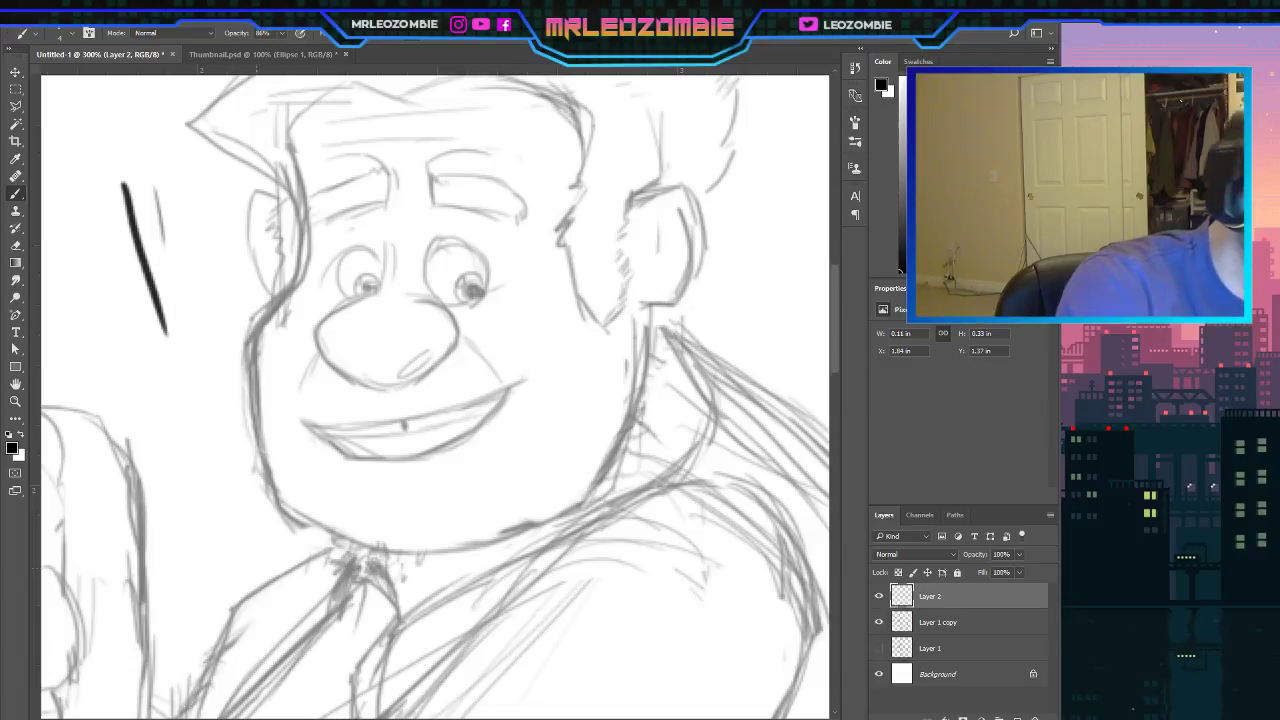
key(ctrl+z)
key(ctrl+z)
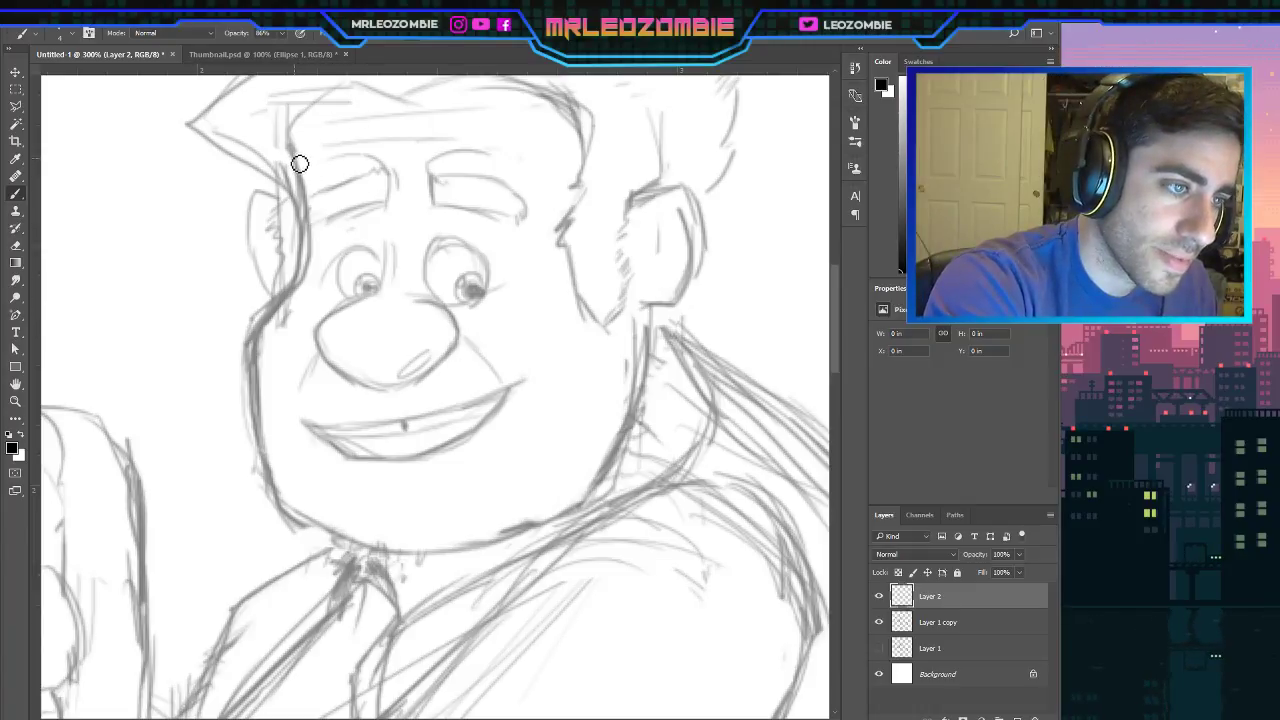
Ink the face outline on the new layer with bold strokes down both cheeks and around the chin, joining the jaw corner.
mouse_move(295, 162)
mouse_down()
mouse_move(299, 283)
mouse_move(255, 355)
mouse_move(258, 470)
mouse_move(287, 505)
mouse_up()
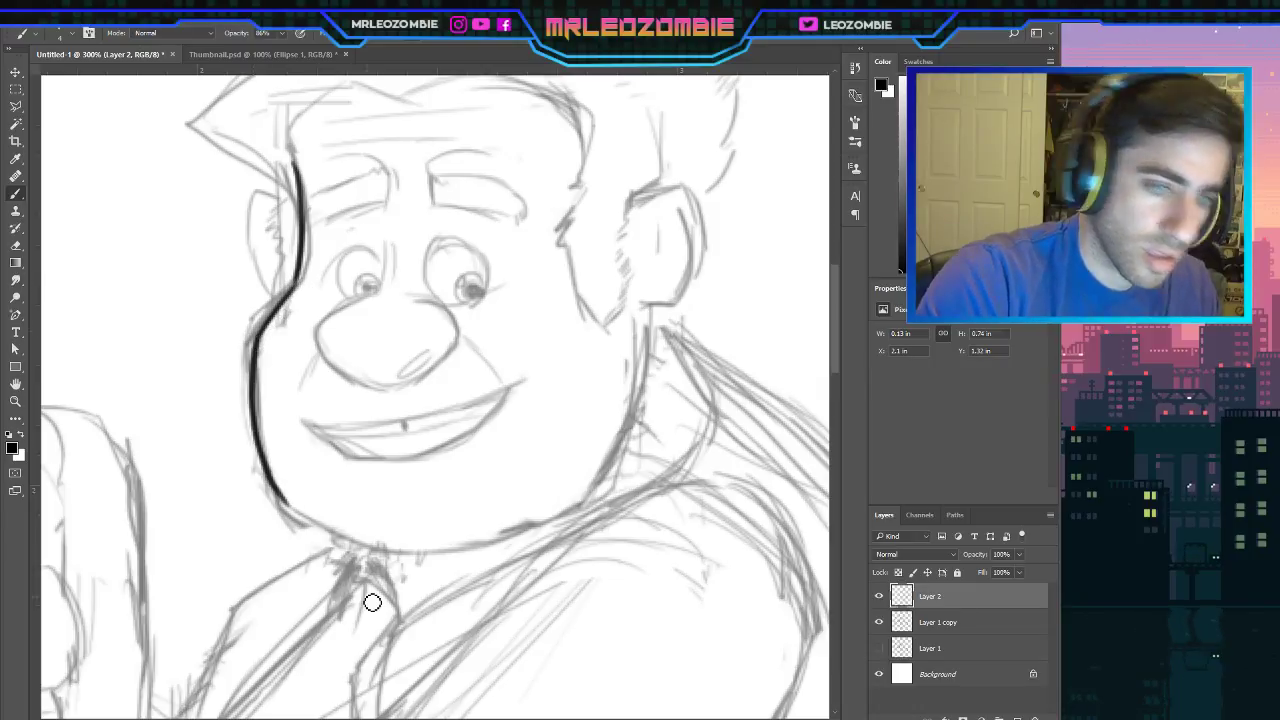
mouse_move(644, 326)
mouse_down()
mouse_move(626, 420)
mouse_move(577, 508)
mouse_up()
mouse_move(289, 509)
mouse_down()
mouse_move(383, 543)
mouse_move(529, 541)
mouse_move(578, 507)
mouse_up()
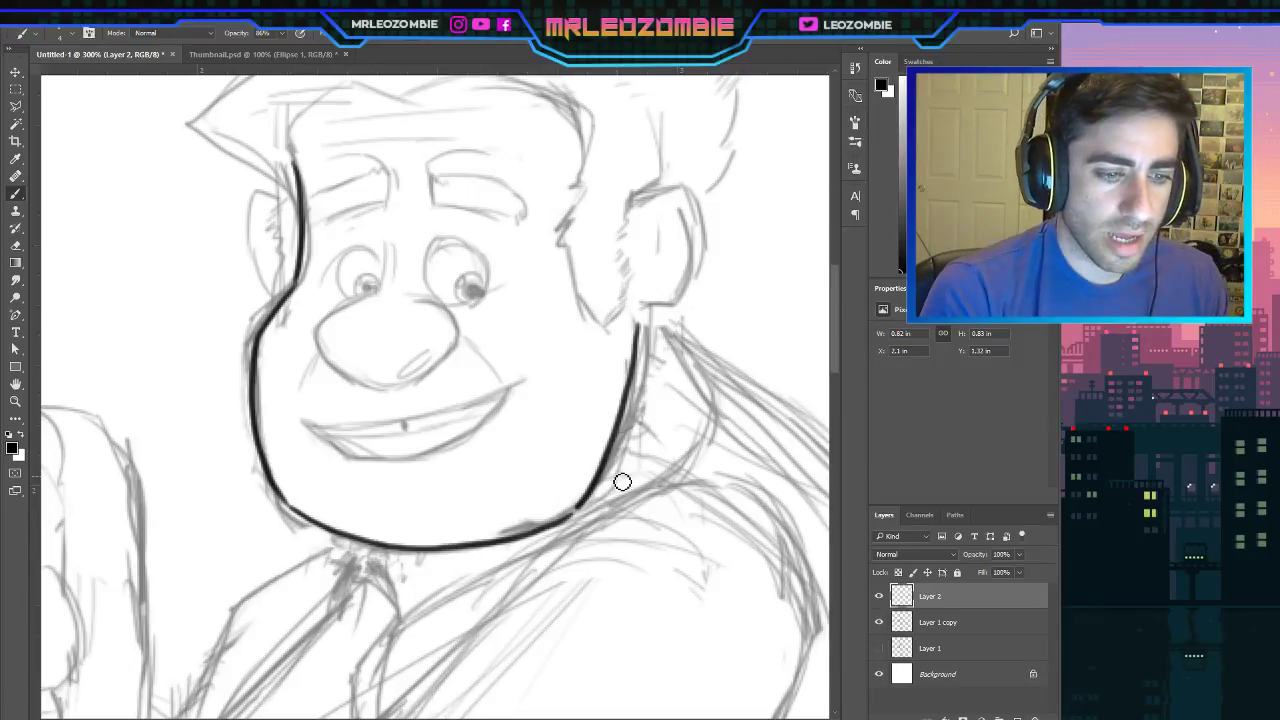
drag(581, 506, 570, 517)
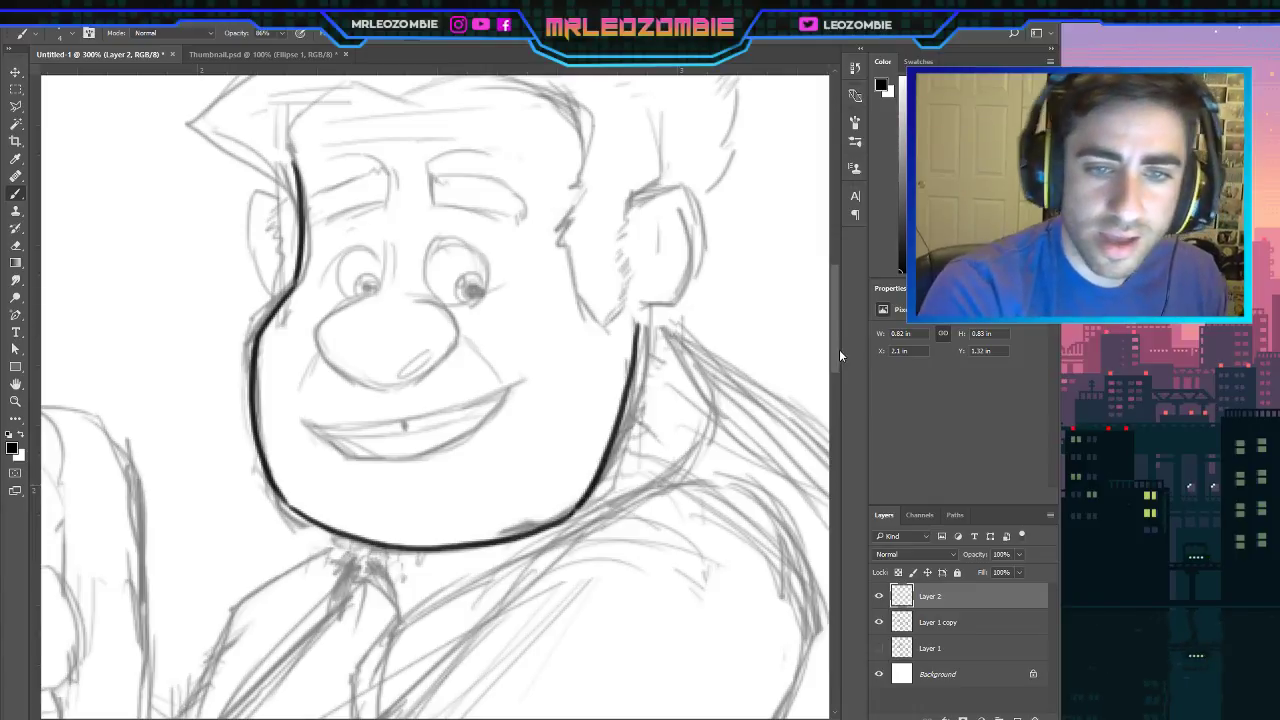
Ink the outer contour and inner folds of the ear beside the sideburn, following the sketch.
scroll(839, 349, up, 4)
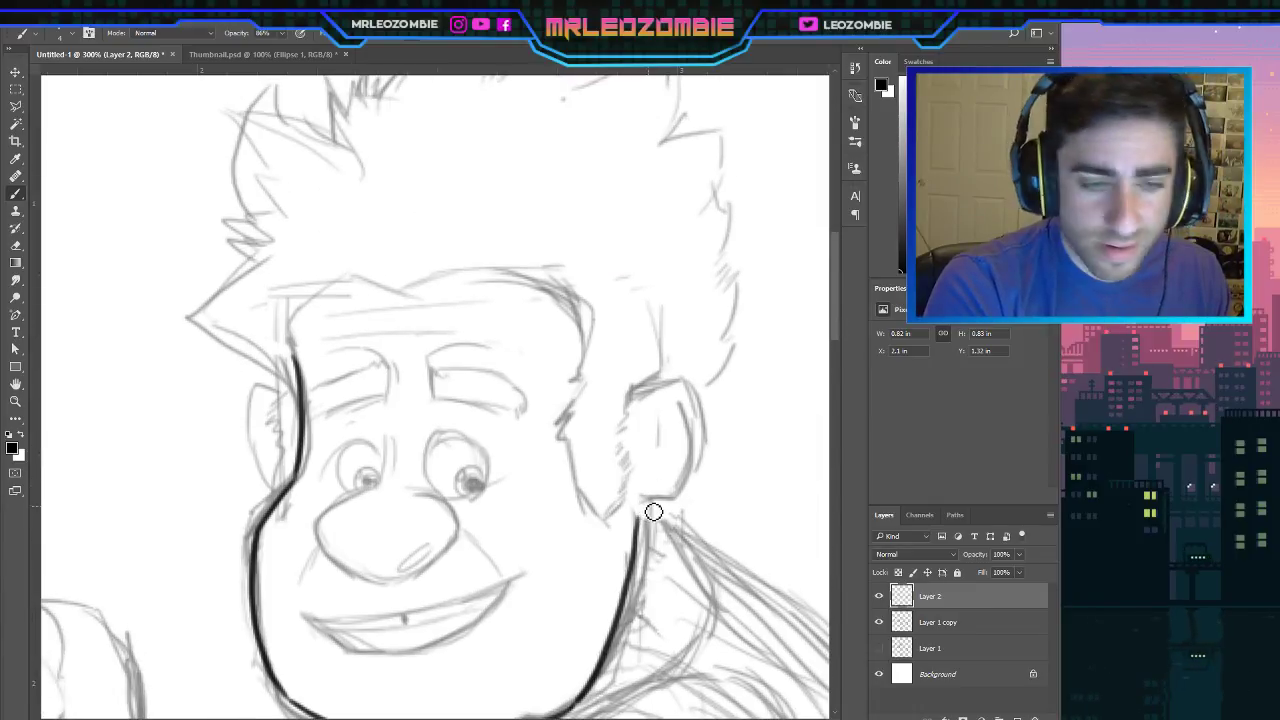
mouse_move(634, 496)
mouse_down()
mouse_move(704, 486)
mouse_move(705, 405)
mouse_move(684, 381)
mouse_move(633, 394)
mouse_move(680, 408)
mouse_move(678, 482)
mouse_move(641, 455)
mouse_move(668, 468)
mouse_up()
drag(643, 421, 640, 452)
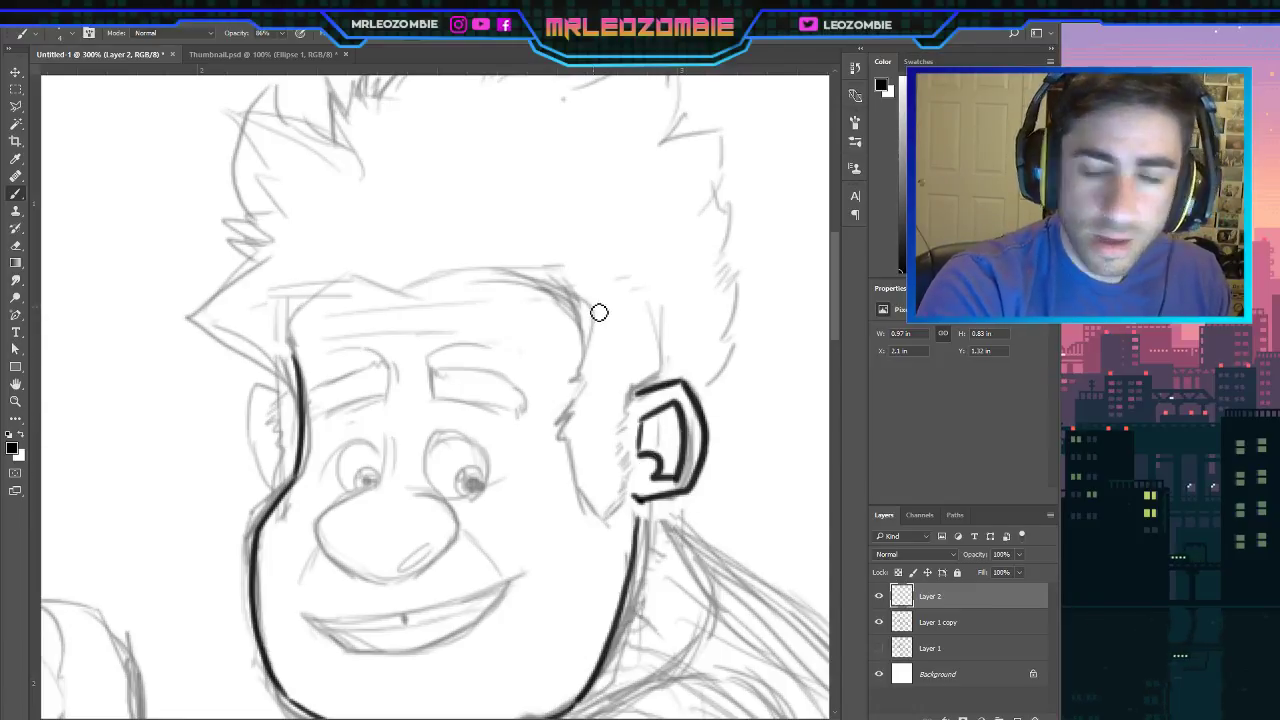
Ink the hairline from the temple across the forehead's two arches, continuing down the jagged sideburn to the inked ear.
drag(294, 336, 289, 326)
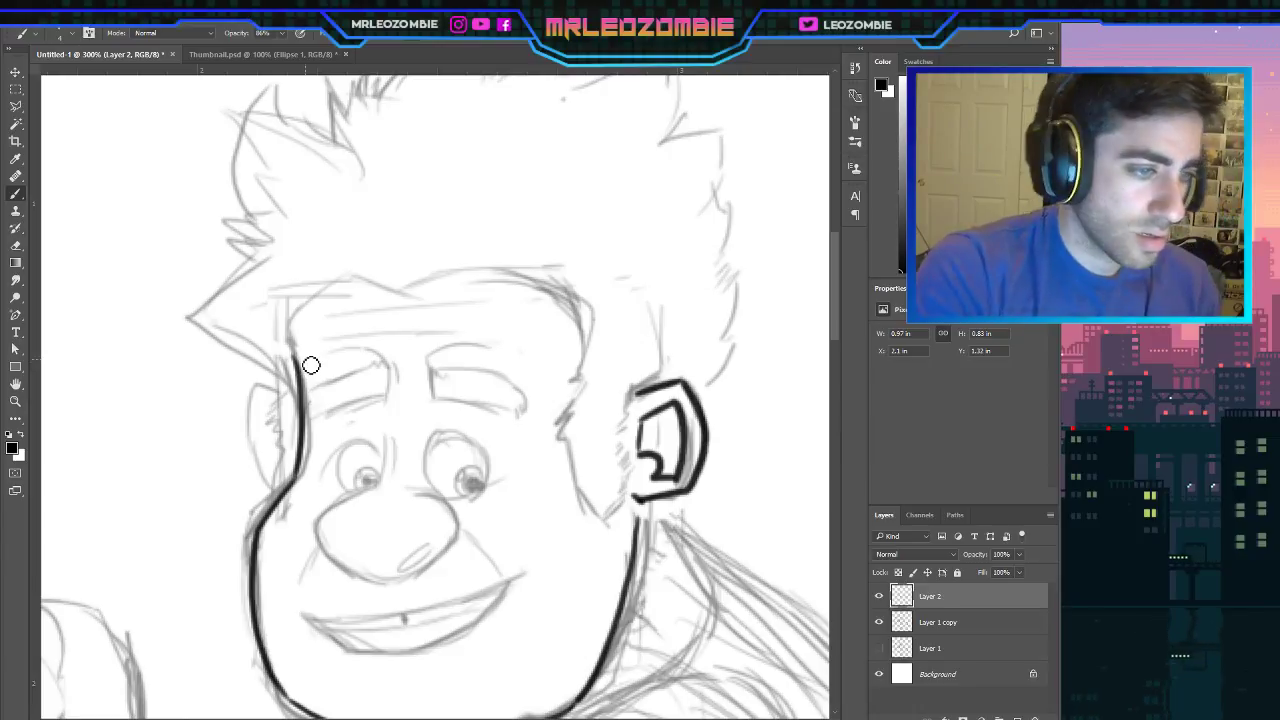
drag(298, 360, 288, 332)
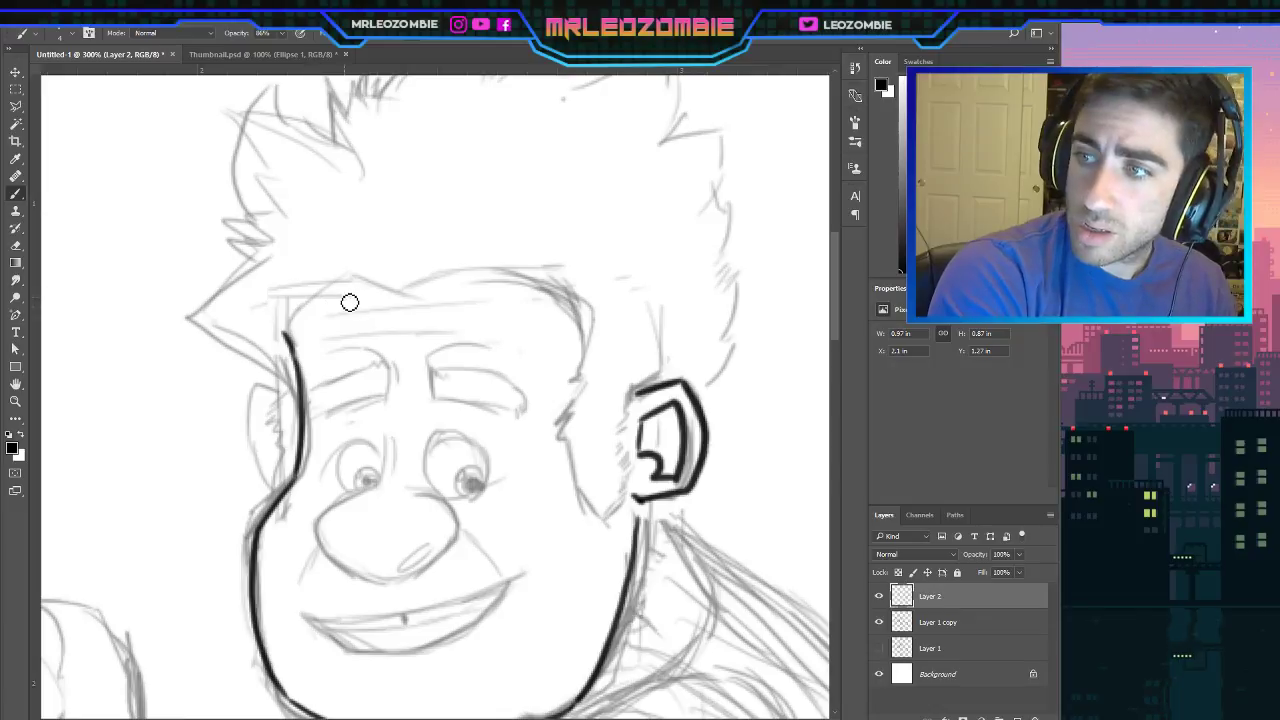
mouse_move(289, 345)
mouse_down()
mouse_move(300, 316)
mouse_move(355, 284)
mouse_move(408, 293)
mouse_move(518, 273)
mouse_up()
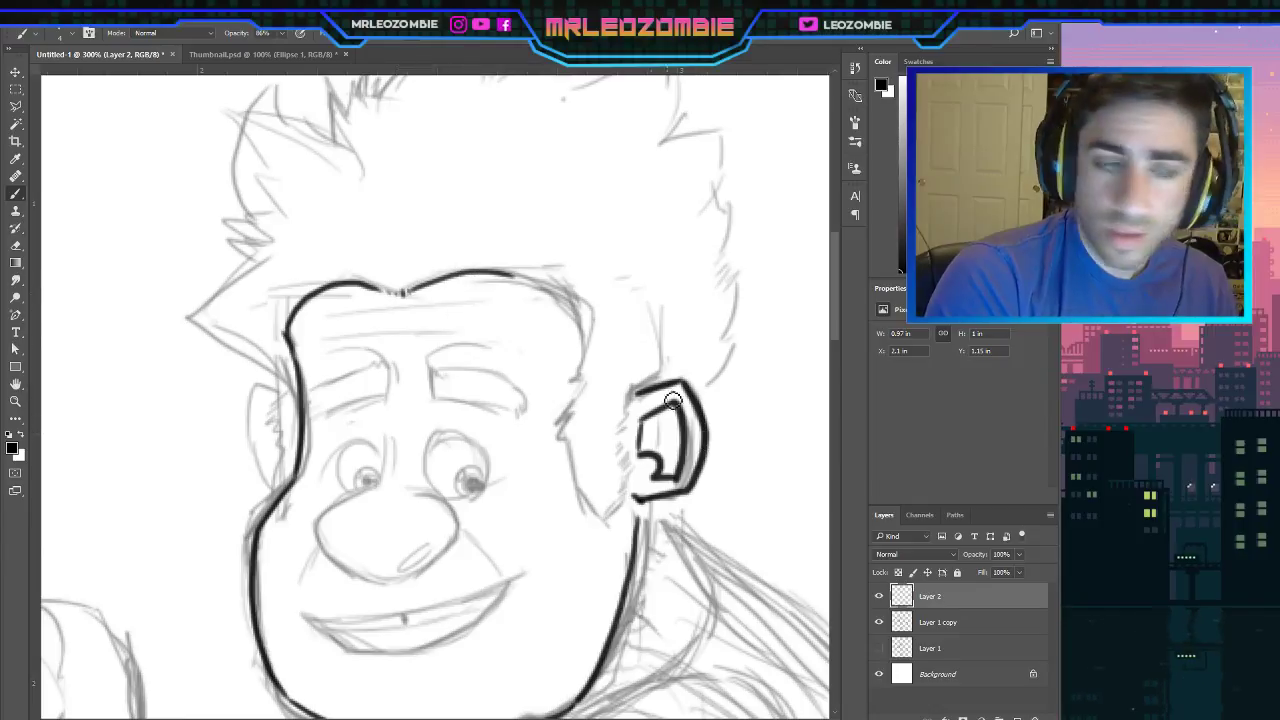
mouse_move(518, 274)
mouse_down()
mouse_move(589, 308)
mouse_move(602, 332)
mouse_move(573, 389)
mouse_move(583, 408)
mouse_move(555, 435)
mouse_move(570, 424)
mouse_move(586, 504)
mouse_move(609, 529)
mouse_move(633, 494)
mouse_move(637, 461)
mouse_move(622, 463)
mouse_move(638, 435)
mouse_move(623, 435)
mouse_move(632, 398)
mouse_up()
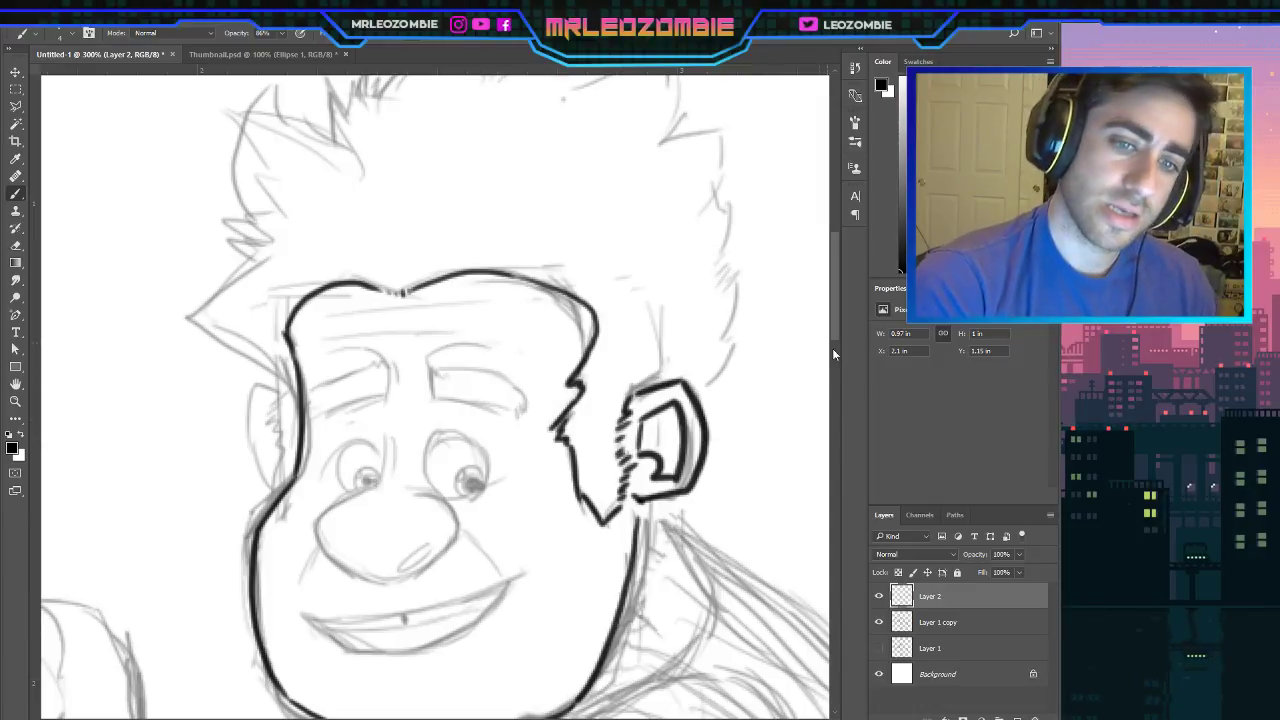
Ink both eyebrows as closed bold outlines following the sketch, joining the outer end of one brow to the face outline.
drag(834, 325, 837, 346)
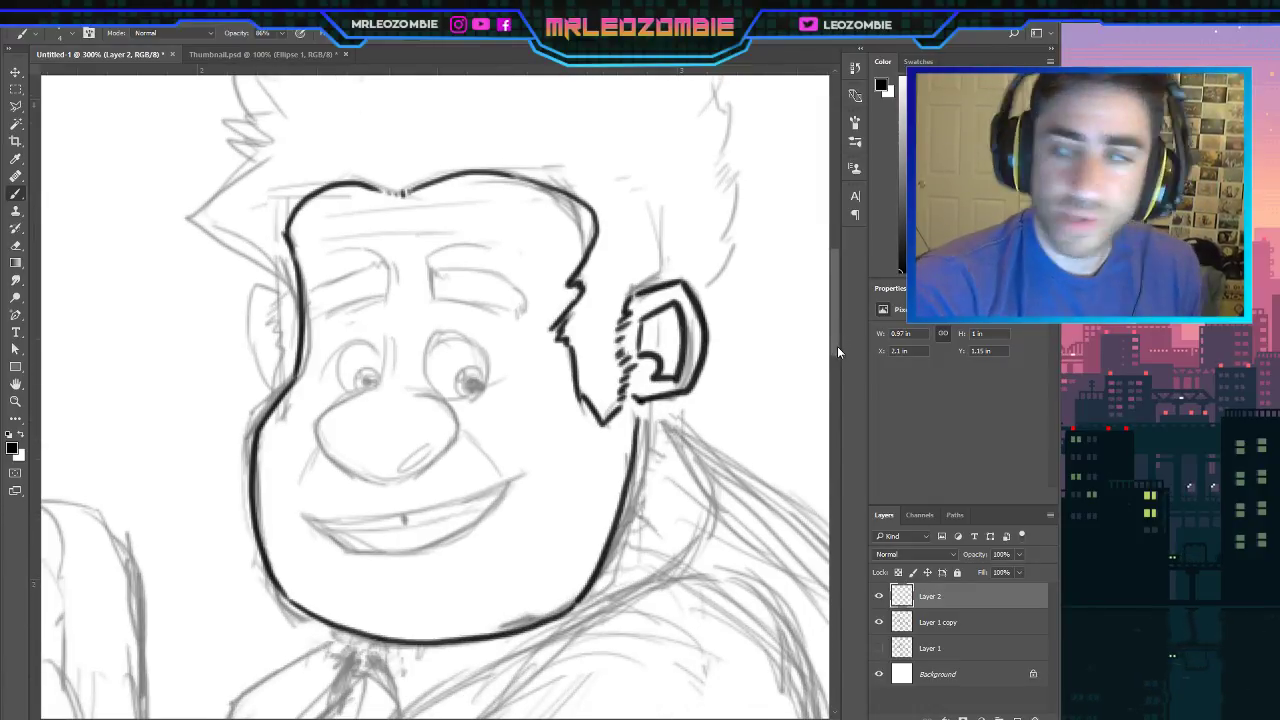
mouse_move(436, 294)
mouse_down()
mouse_move(436, 266)
mouse_move(506, 273)
mouse_move(536, 301)
mouse_up()
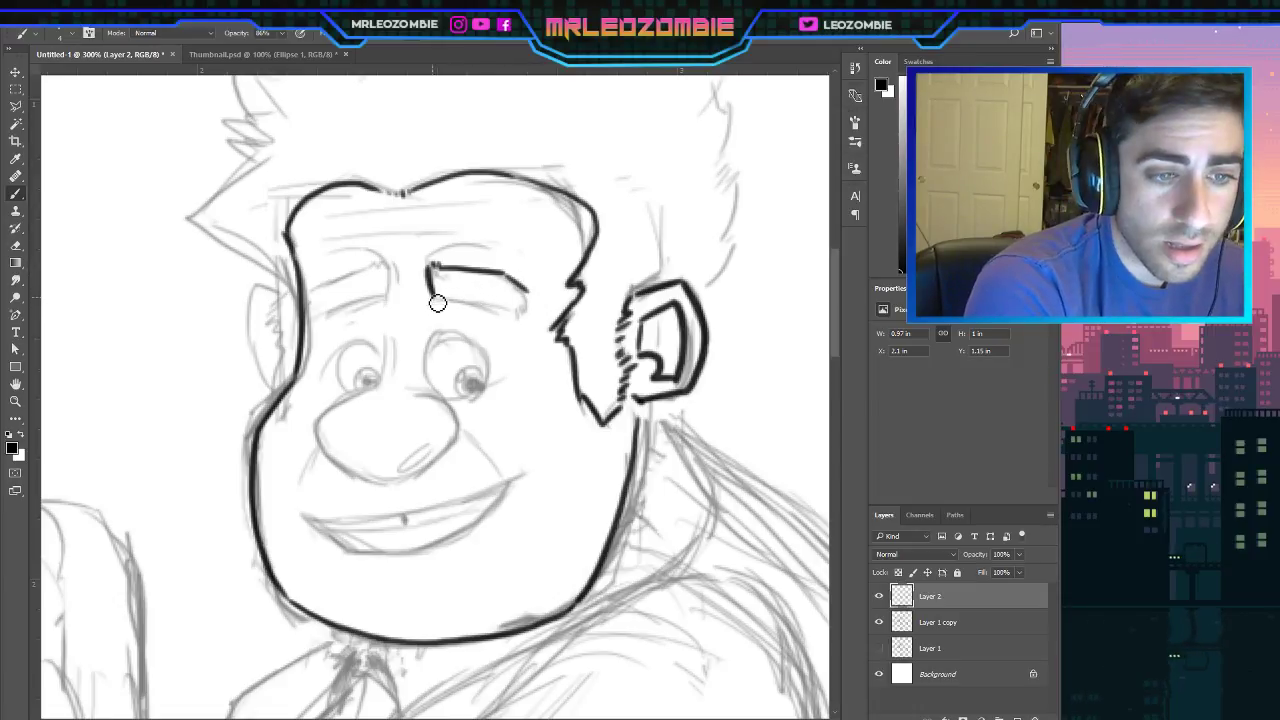
drag(432, 296, 534, 315)
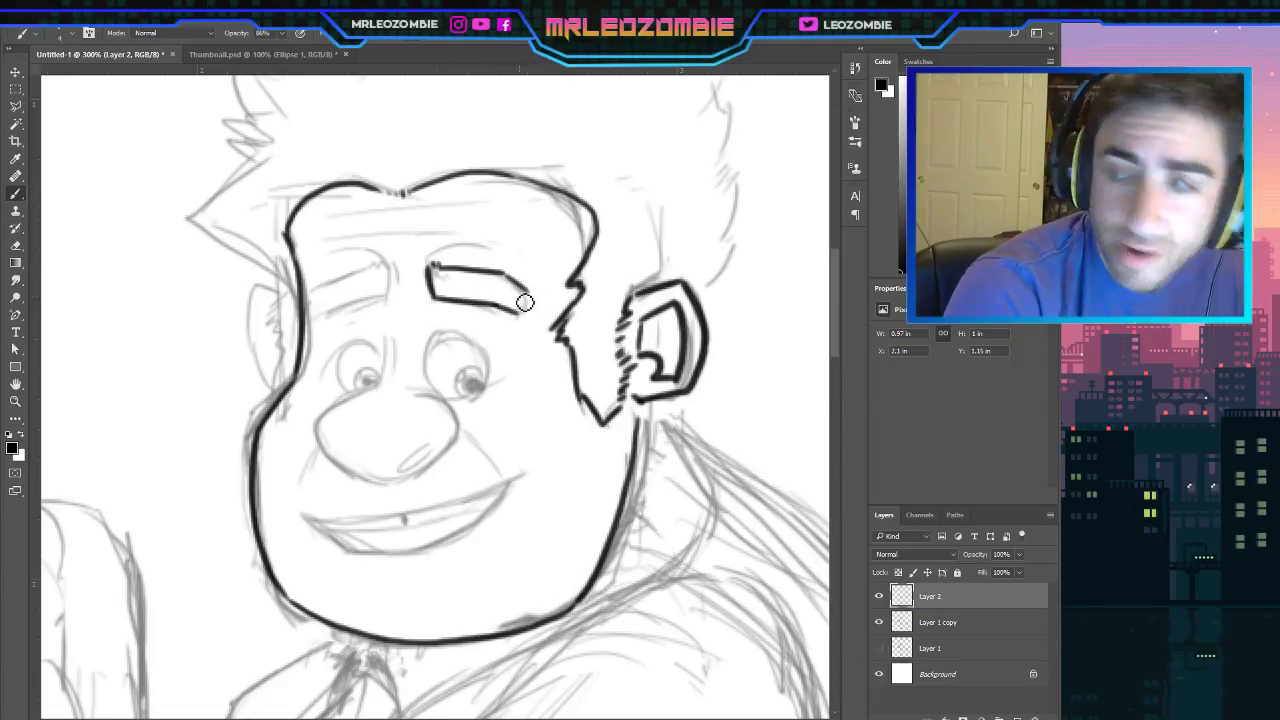
drag(530, 295, 524, 314)
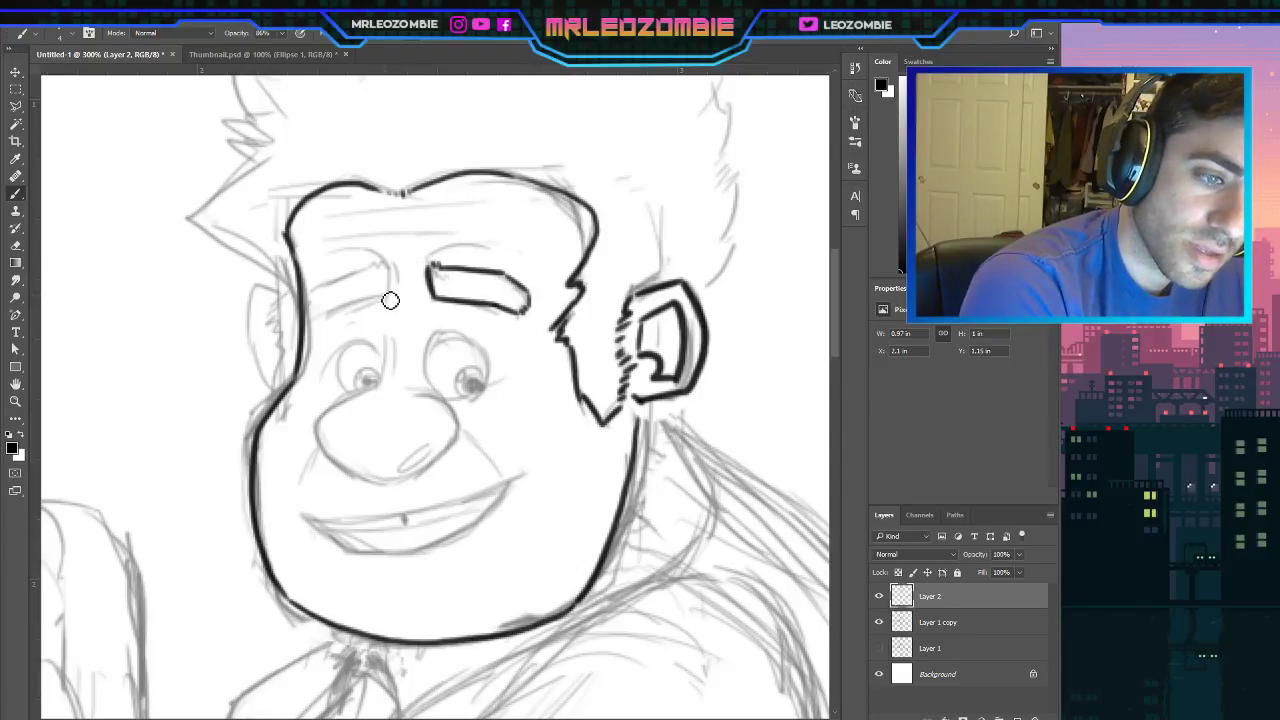
mouse_move(387, 291)
mouse_down()
mouse_move(385, 266)
mouse_move(305, 297)
mouse_up()
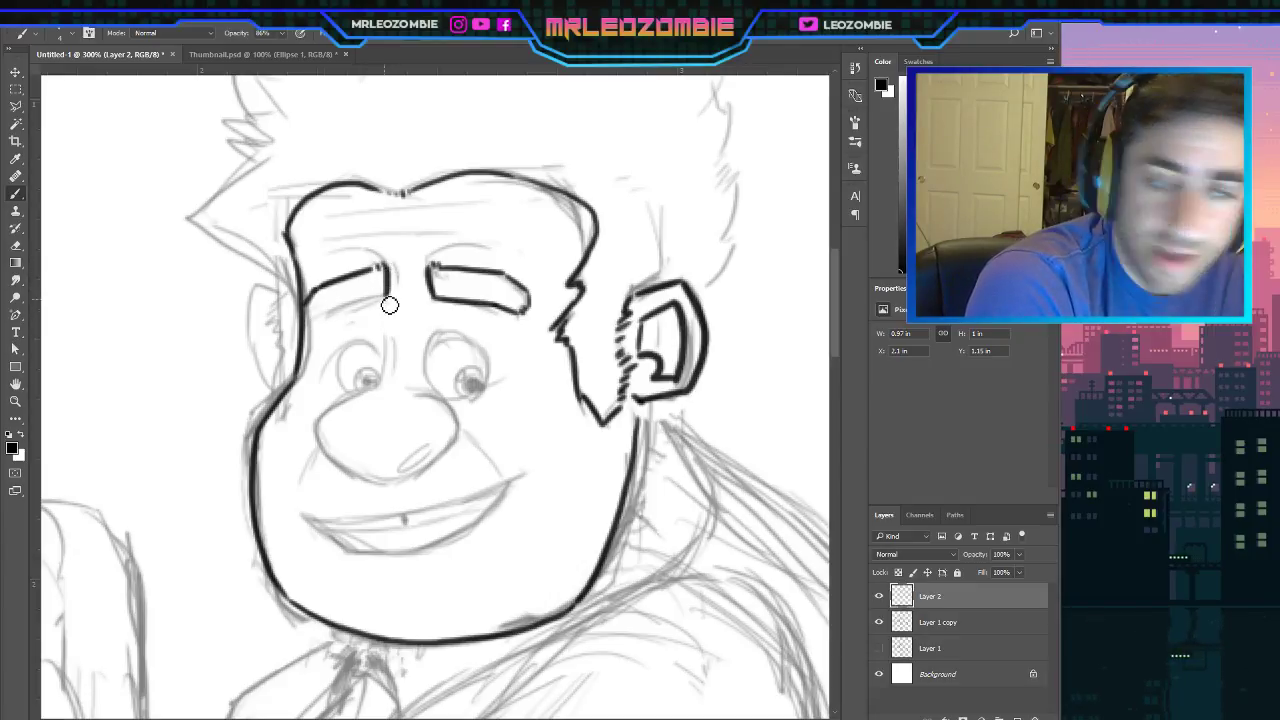
drag(390, 301, 318, 316)
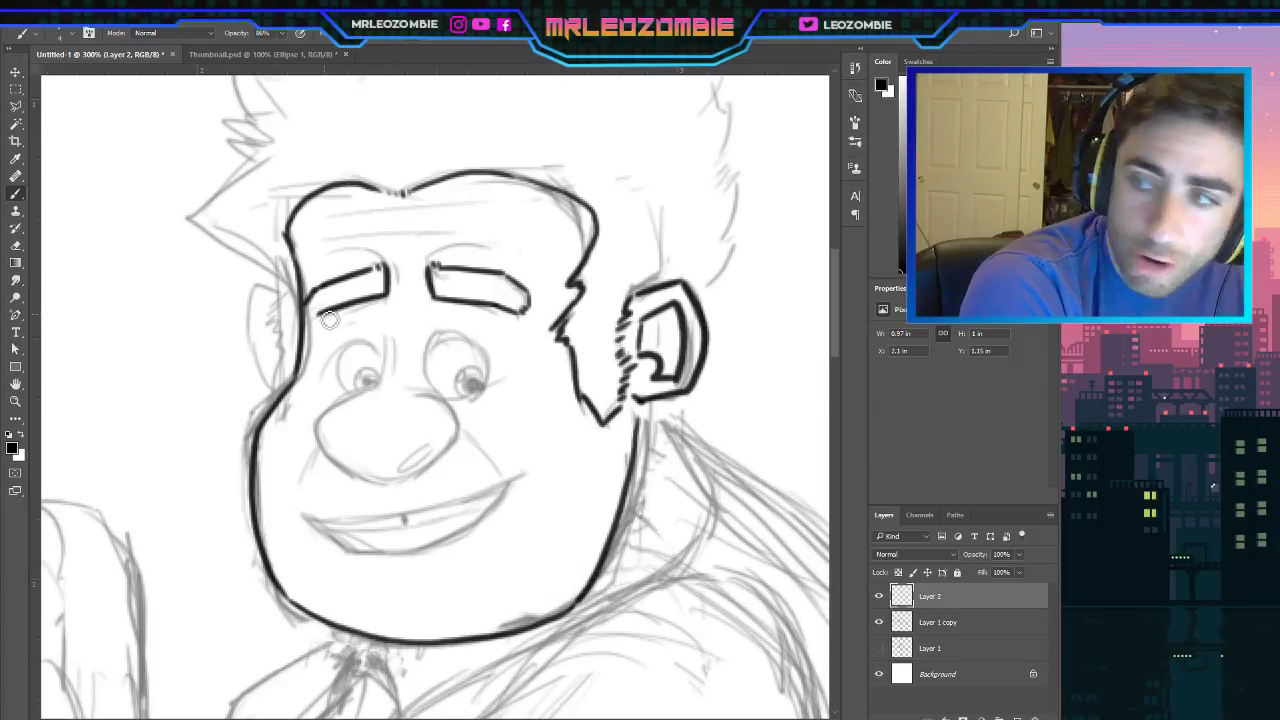
drag(323, 319, 301, 312)
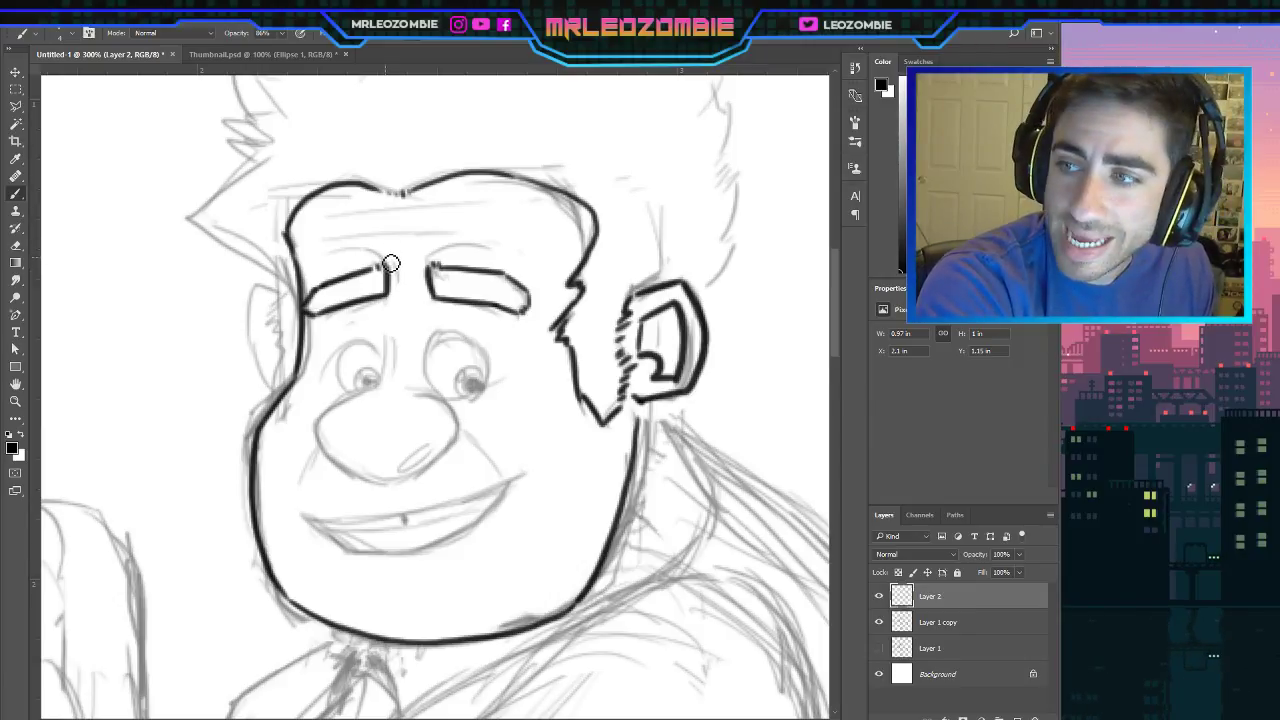
Ink the curved brow creases above both eyebrows and two wrinkle lines across the forehead.
drag(382, 258, 287, 273)
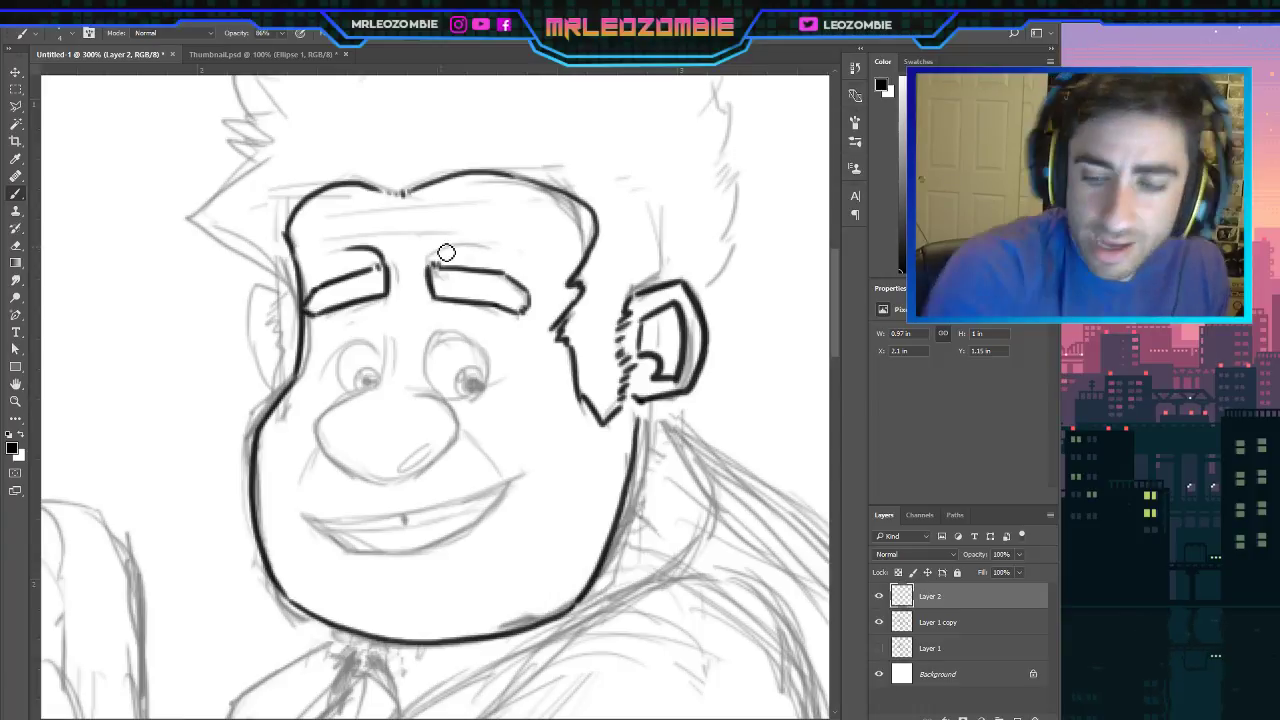
key(ctrl+z)
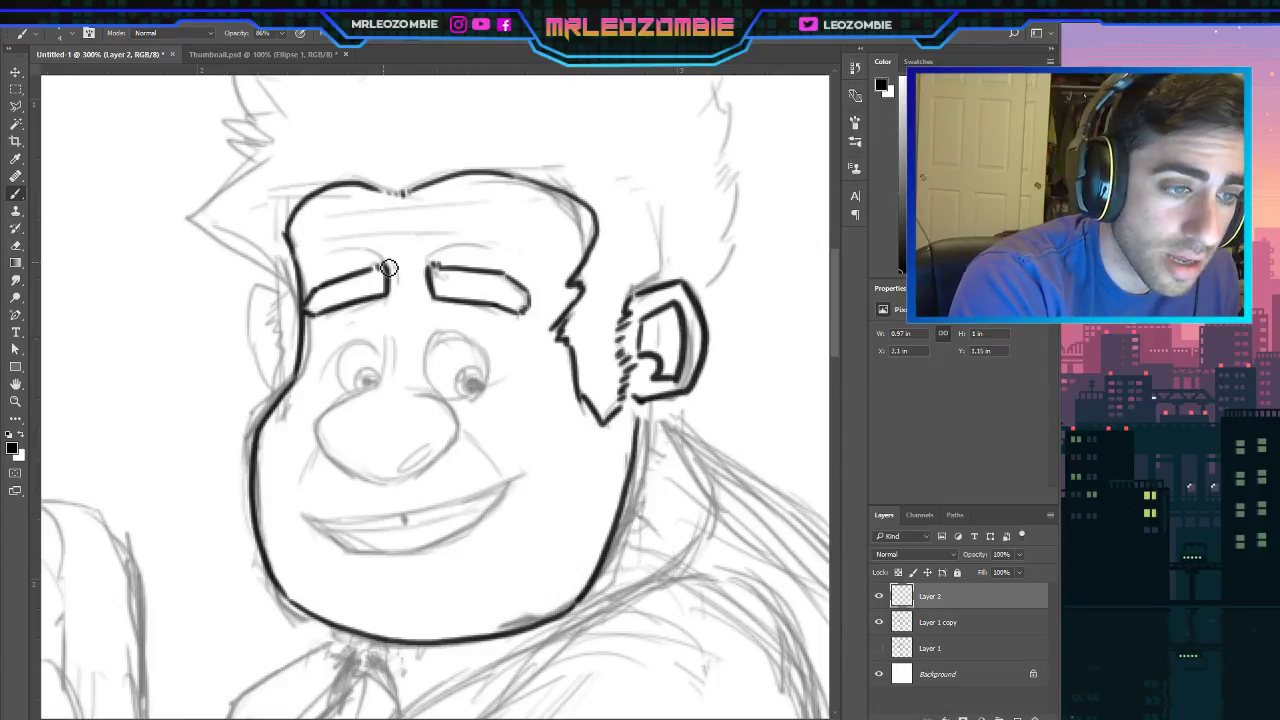
drag(386, 262, 322, 247)
mouse_move(433, 272)
mouse_down()
mouse_move(462, 240)
mouse_move(515, 246)
mouse_up()
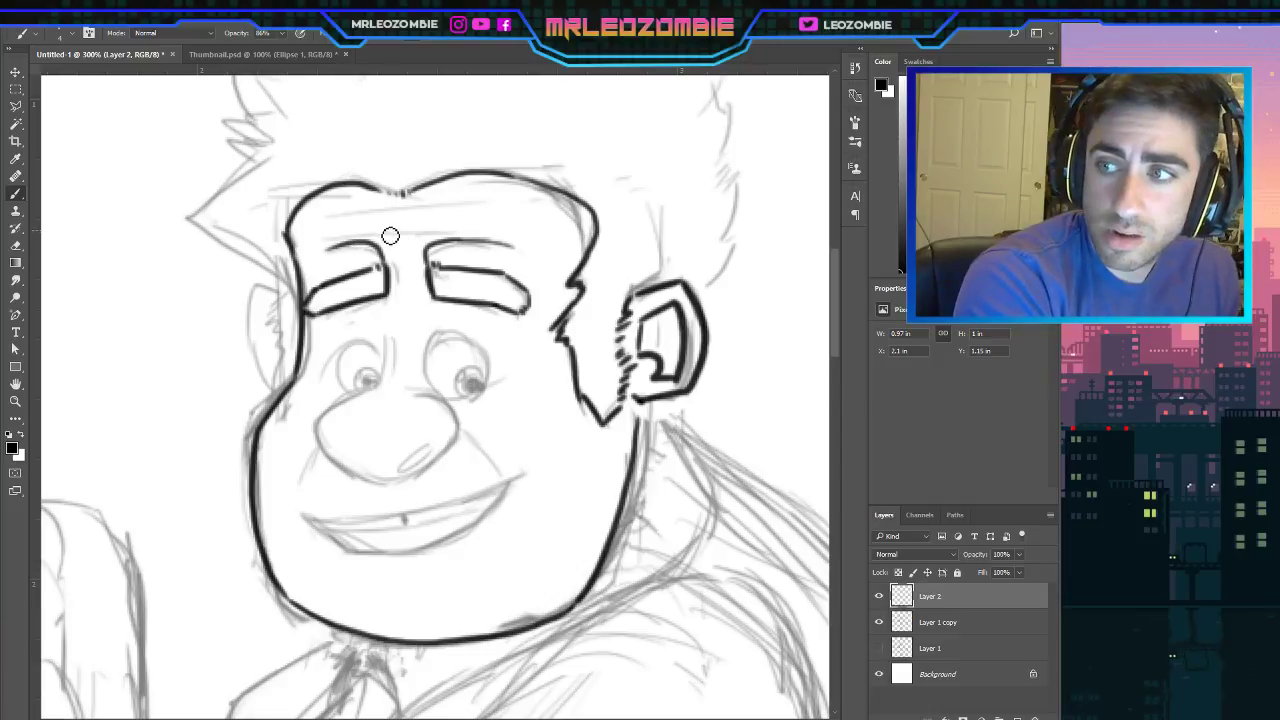
drag(328, 246, 500, 220)
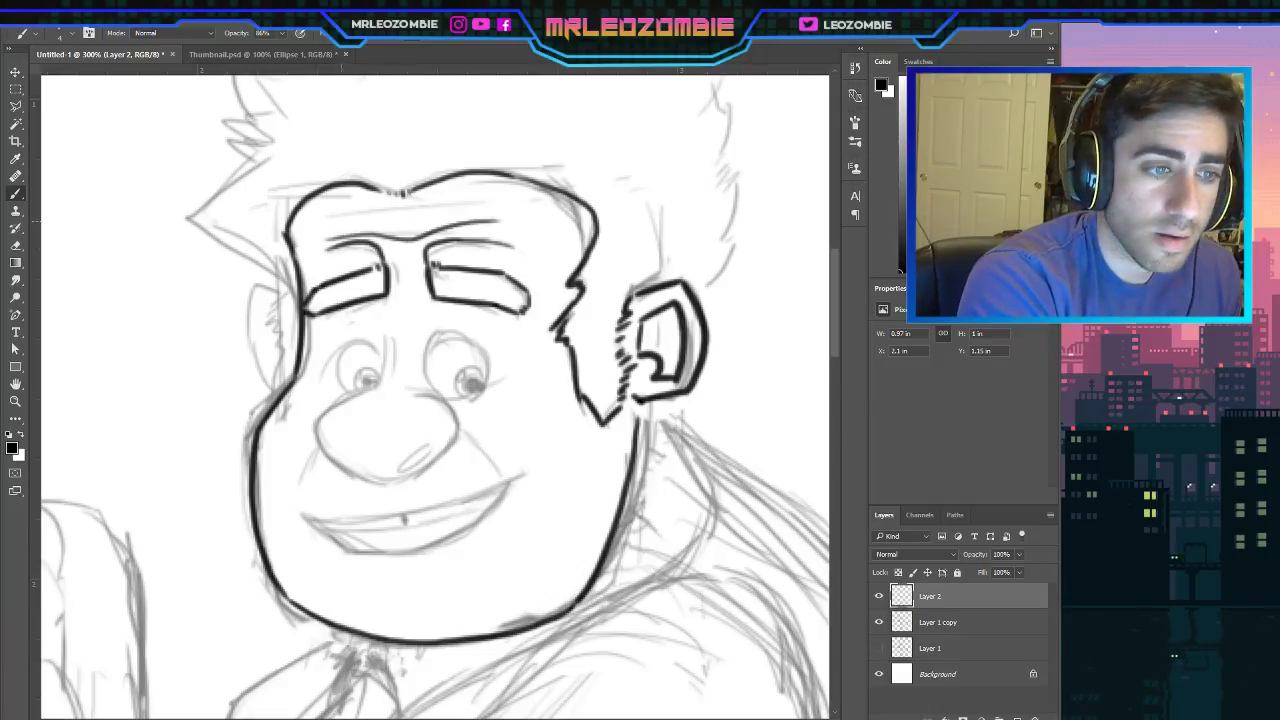
drag(326, 236, 497, 217)
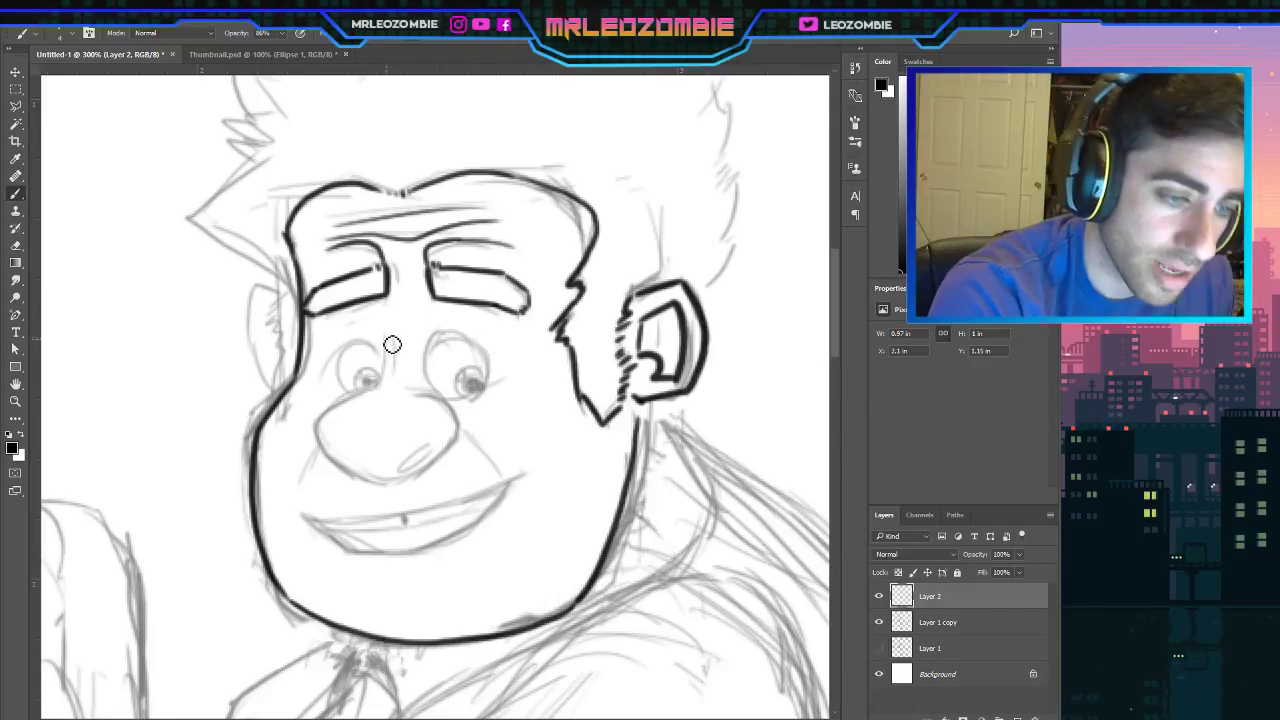
Ink a short, slightly curved nose bridge line between the eyes, redoing the stroke until it fits the sketch.
drag(387, 337, 391, 384)
key(ctrl+z)
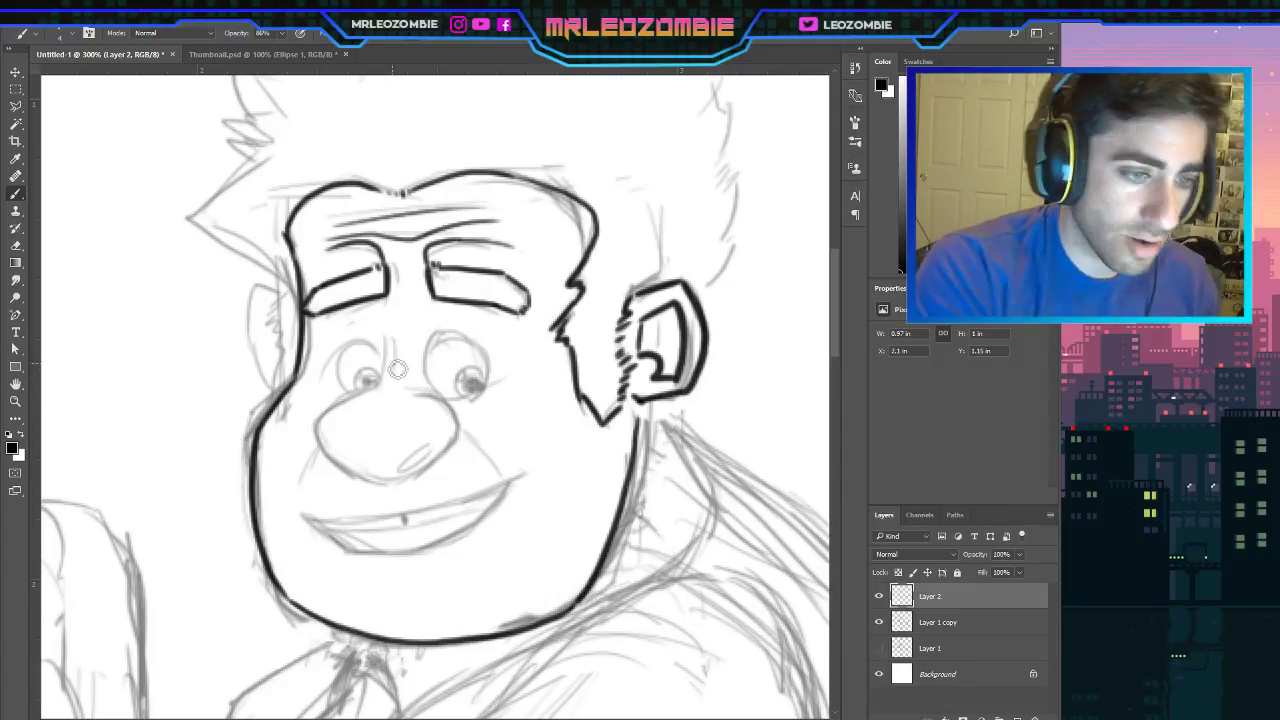
drag(388, 338, 391, 384)
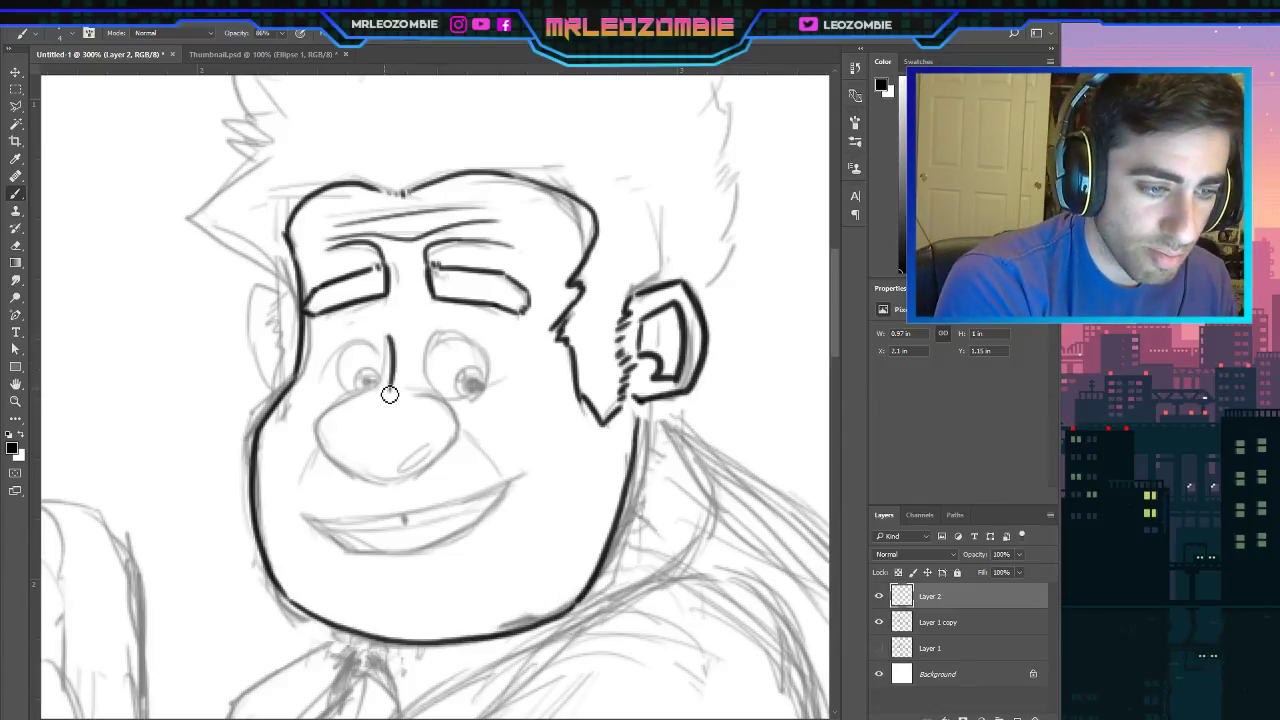
key(ctrl+z)
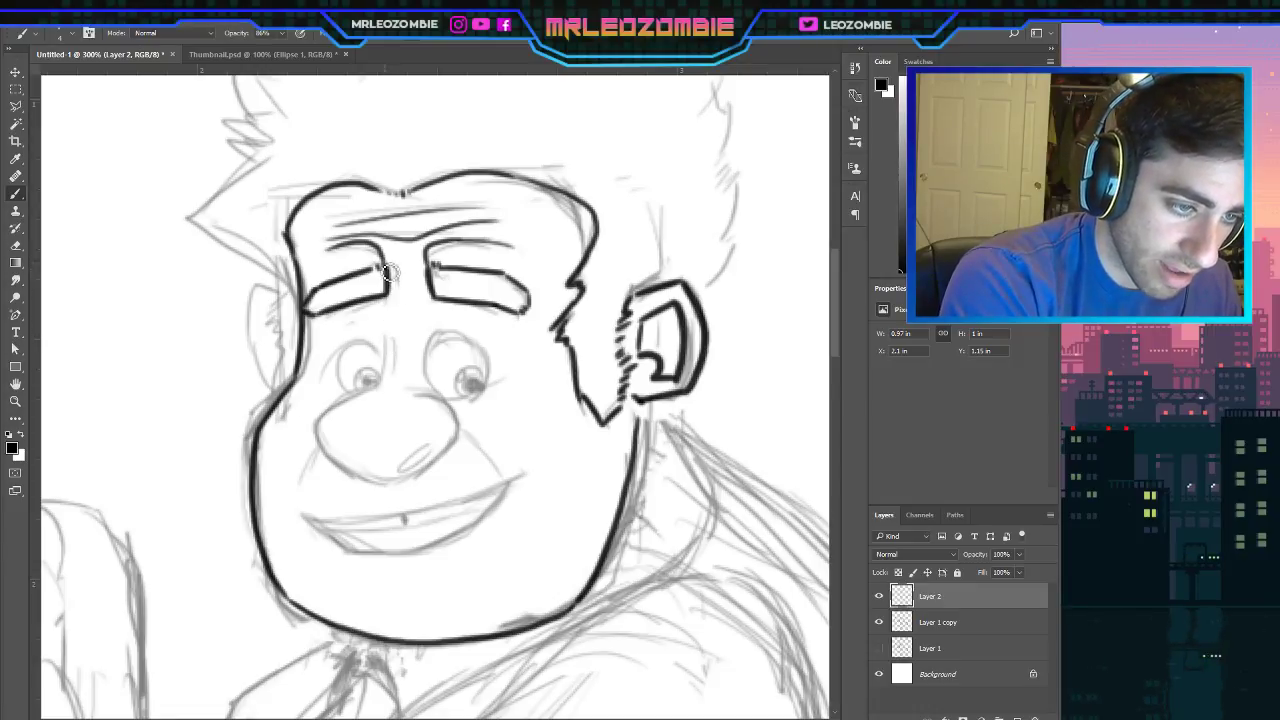
drag(398, 343, 392, 392)
key(ctrl+z)
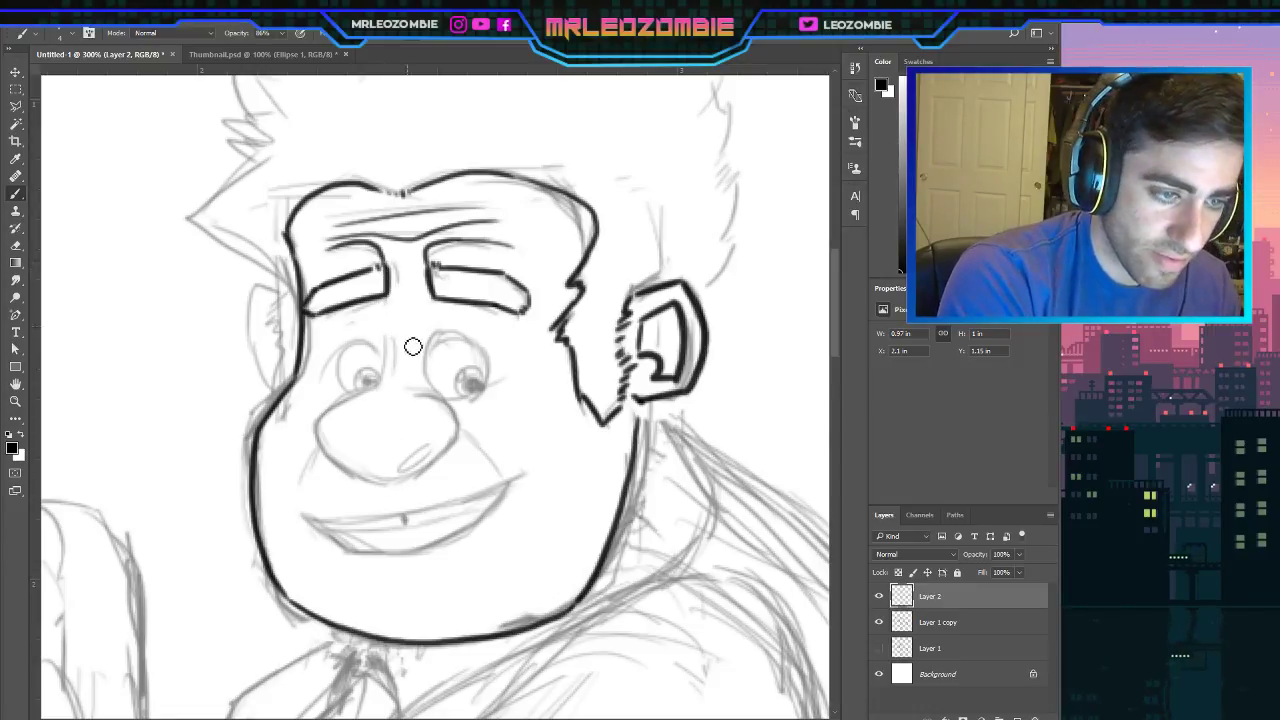
drag(397, 337, 390, 380)
key(ctrl+z)
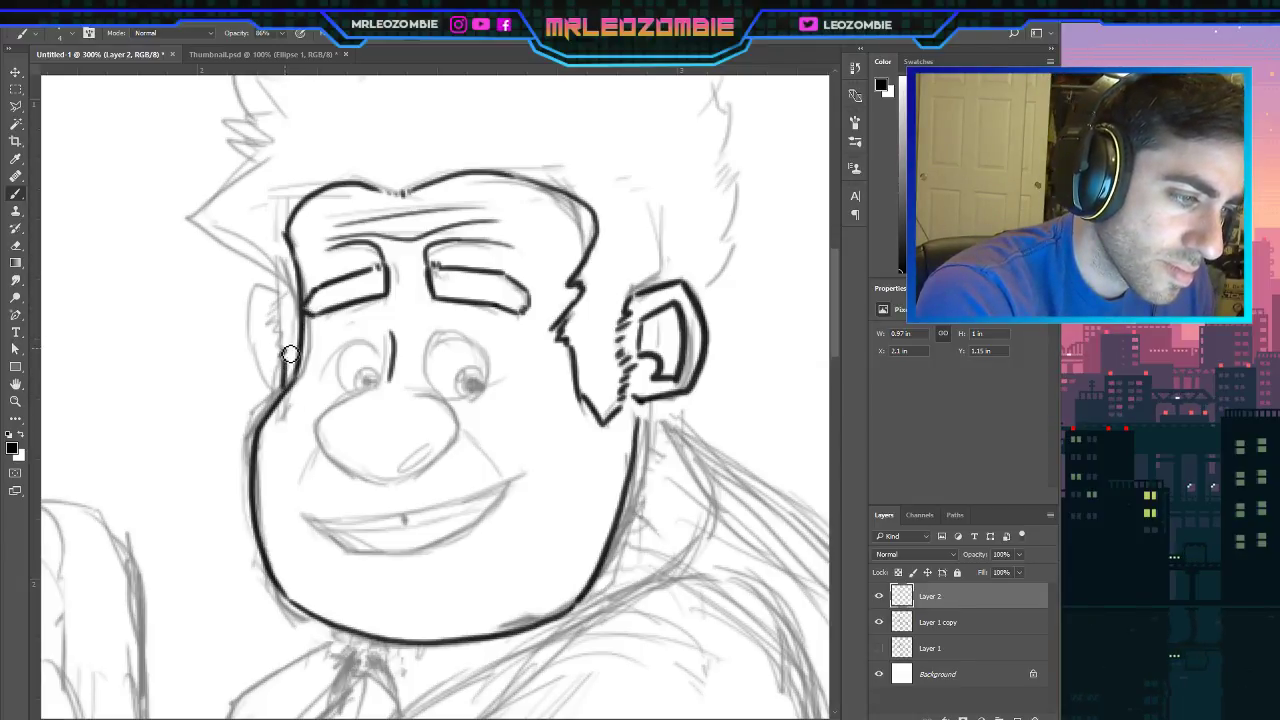
Ink the jagged far sideburn beside the face outline and the pointed hair tuft above it.
mouse_move(286, 358)
mouse_down()
mouse_move(276, 328)
mouse_move(270, 338)
mouse_up()
drag(286, 294, 274, 322)
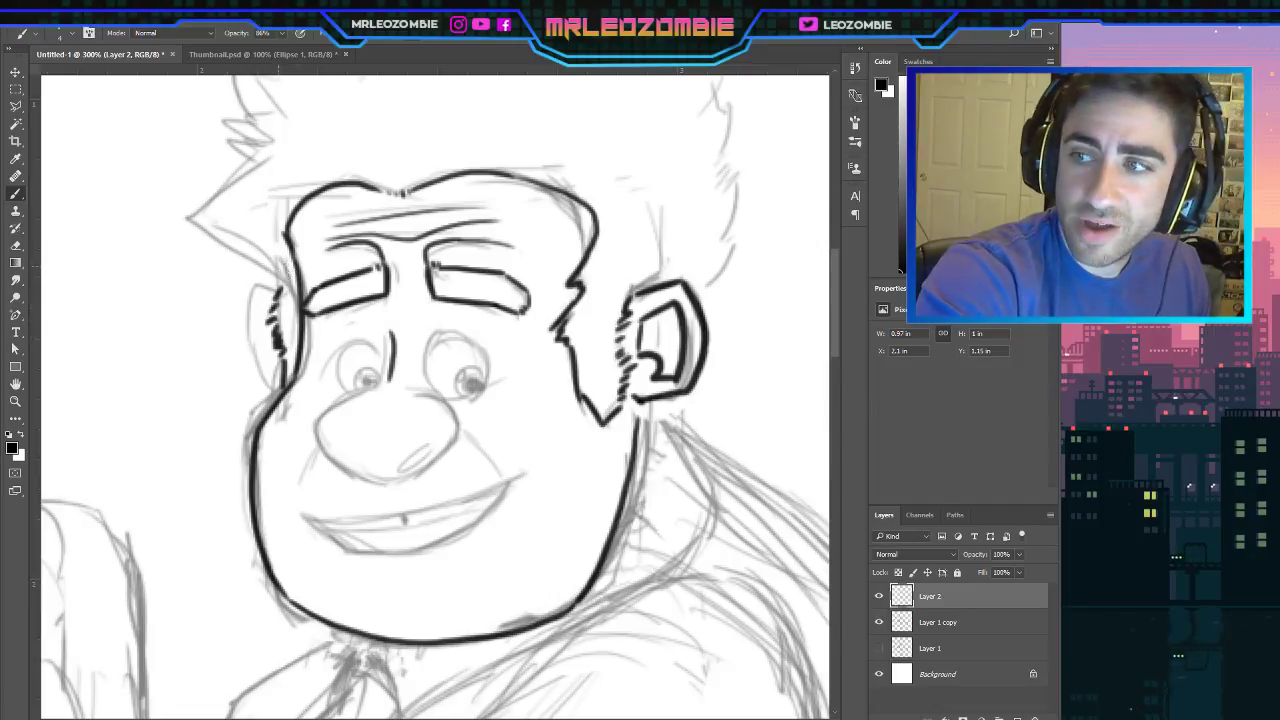
mouse_move(285, 283)
mouse_down()
mouse_move(190, 226)
mouse_move(270, 151)
mouse_up()
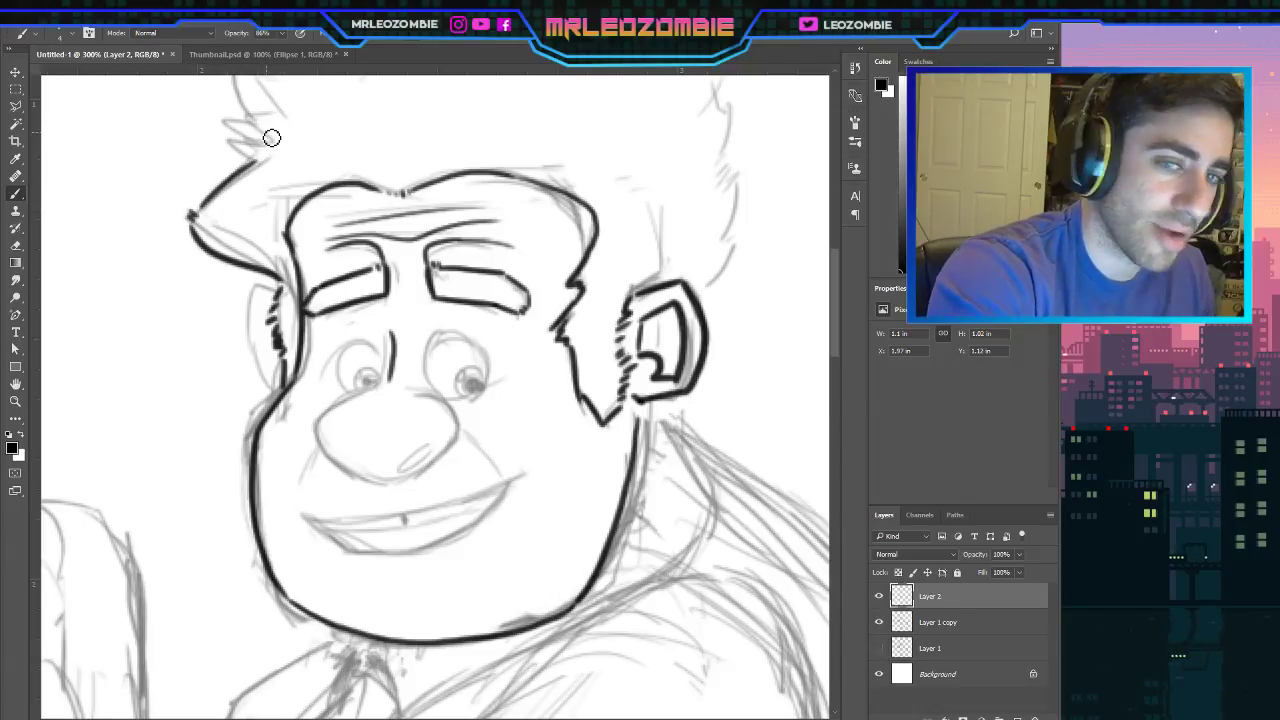
Ink the spiky hair outline from the side tuft up and across the top of the head to the last tall spike.
drag(832, 290, 831, 232)
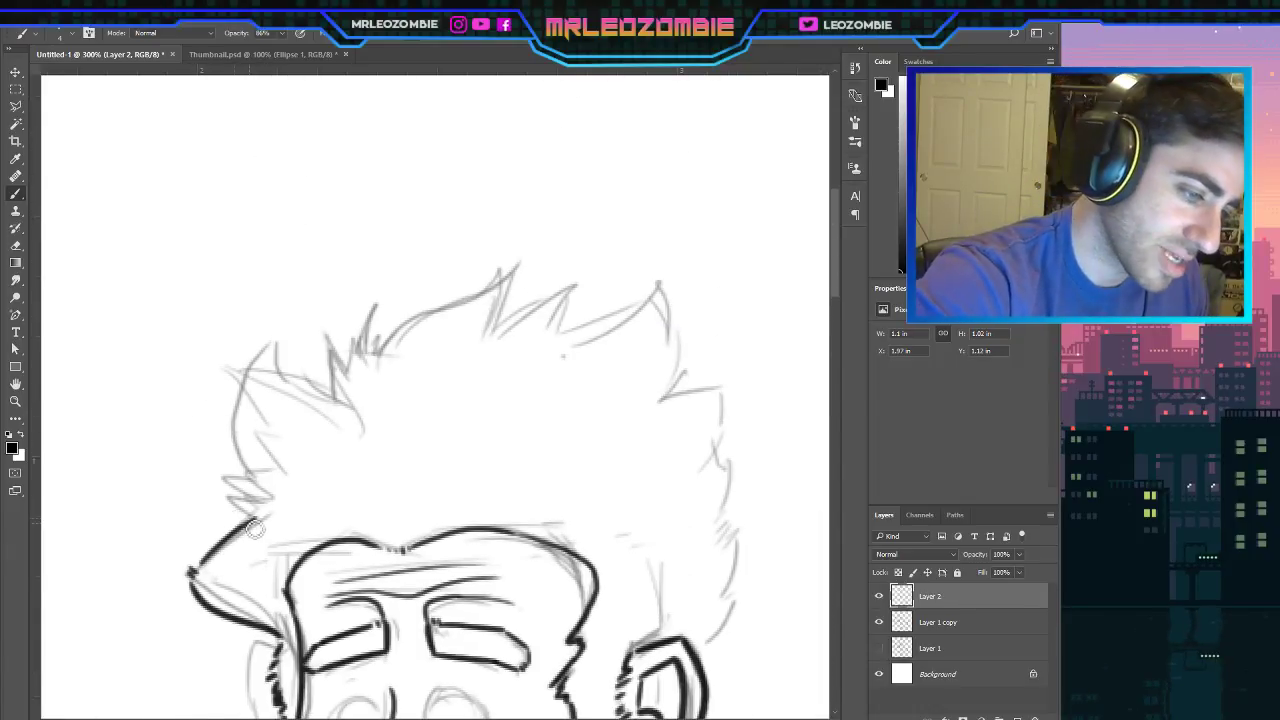
mouse_move(255, 530)
mouse_down()
mouse_move(215, 500)
mouse_move(243, 505)
mouse_move(253, 481)
mouse_move(243, 413)
mouse_move(284, 344)
mouse_up()
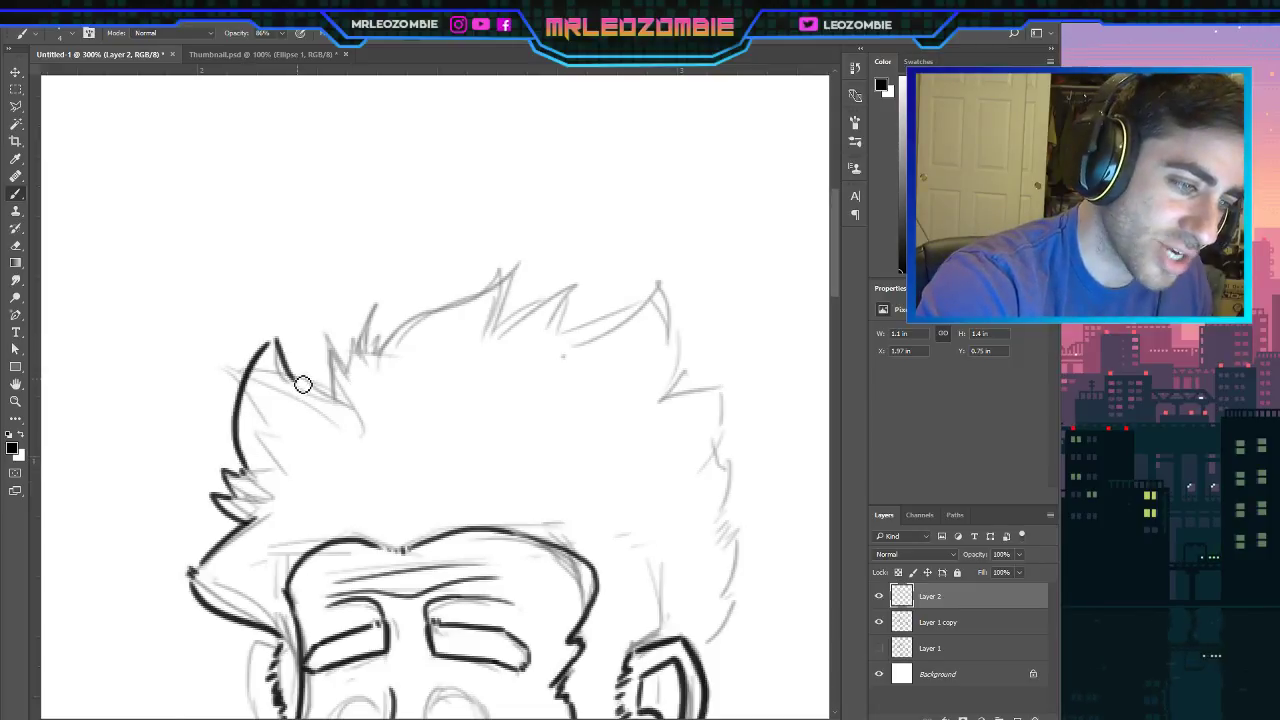
drag(295, 381, 335, 394)
mouse_move(335, 394)
mouse_down()
mouse_move(329, 343)
mouse_move(349, 363)
mouse_move(376, 296)
mouse_move(377, 354)
mouse_move(517, 266)
mouse_move(509, 340)
mouse_move(512, 268)
mouse_up()
mouse_move(503, 340)
mouse_down()
mouse_move(580, 296)
mouse_move(575, 338)
mouse_move(620, 330)
mouse_move(669, 297)
mouse_move(675, 384)
mouse_up()
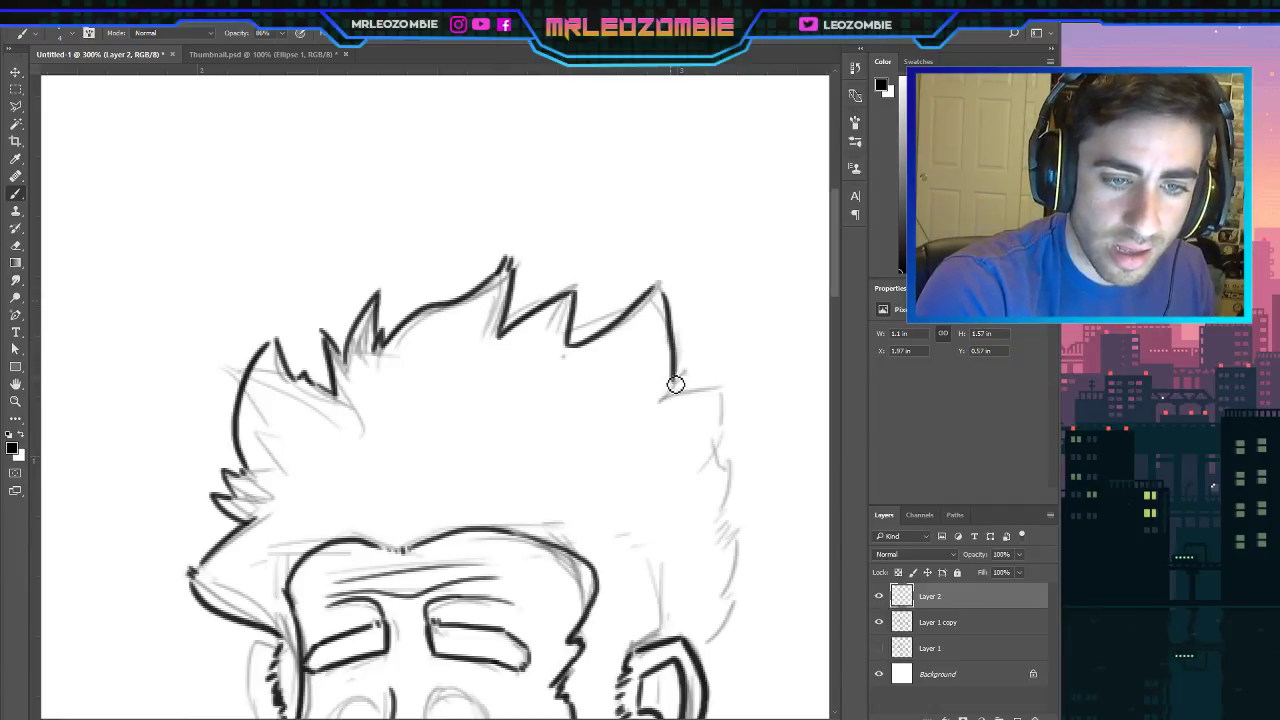
key(ctrl+z)
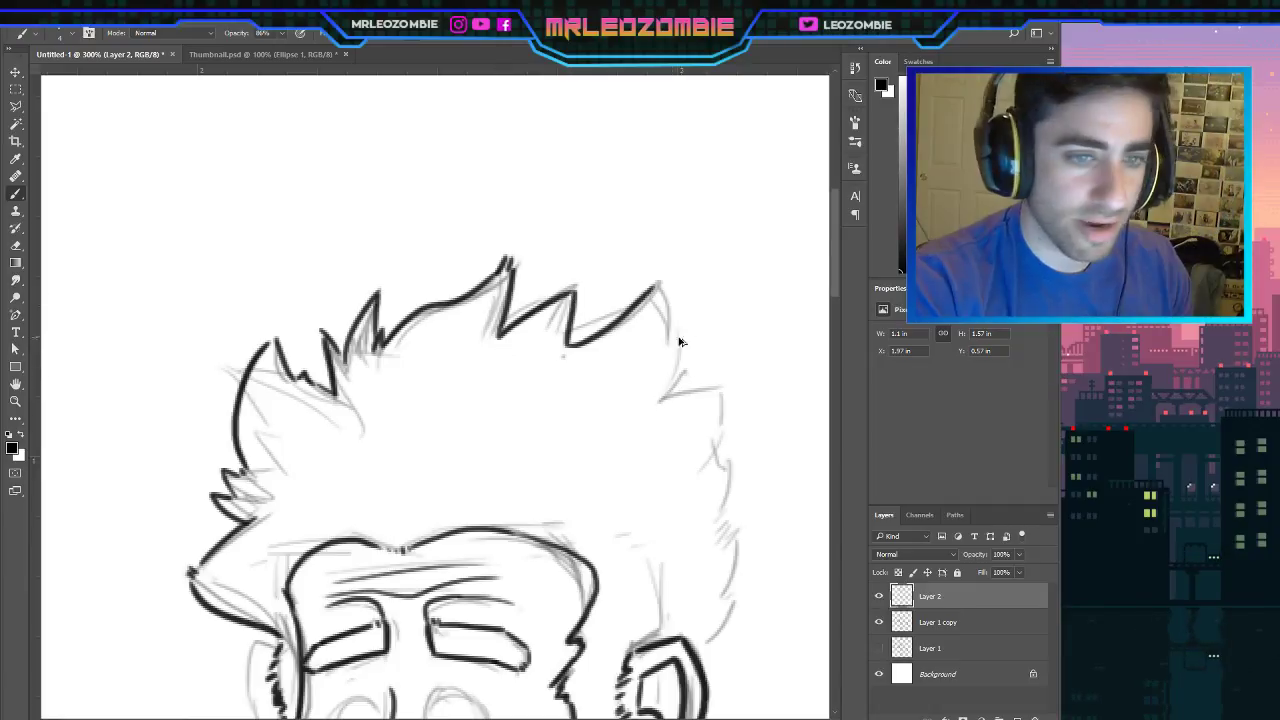
mouse_move(659, 282)
mouse_down()
mouse_move(680, 311)
mouse_move(666, 380)
mouse_move(680, 312)
mouse_move(678, 388)
mouse_move(662, 289)
mouse_move(669, 389)
mouse_up()
key(ctrl+z)
key(ctrl+z)
key(ctrl+z)
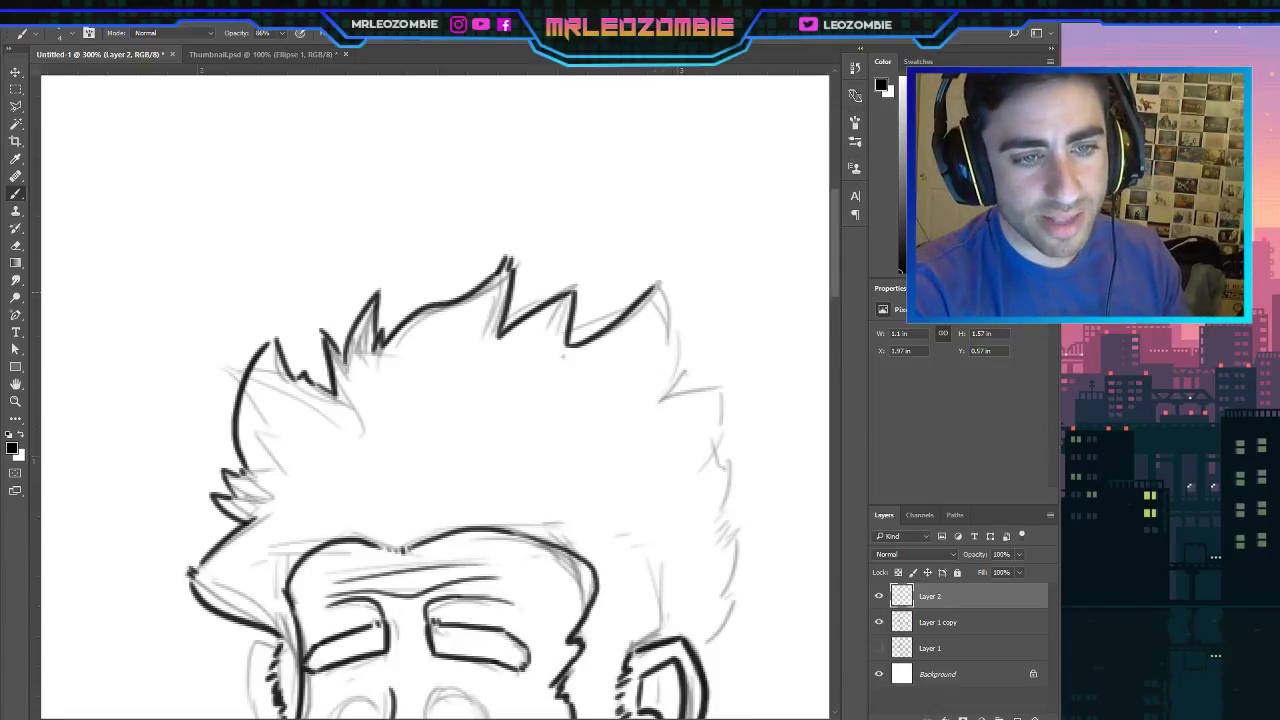
drag(657, 284, 670, 400)
key(ctrl+z)
Zoom out to 200% and ink the remaining hair outline from the last top spike down in jagged tufts to the ear.
scroll(832, 302, down, 3)
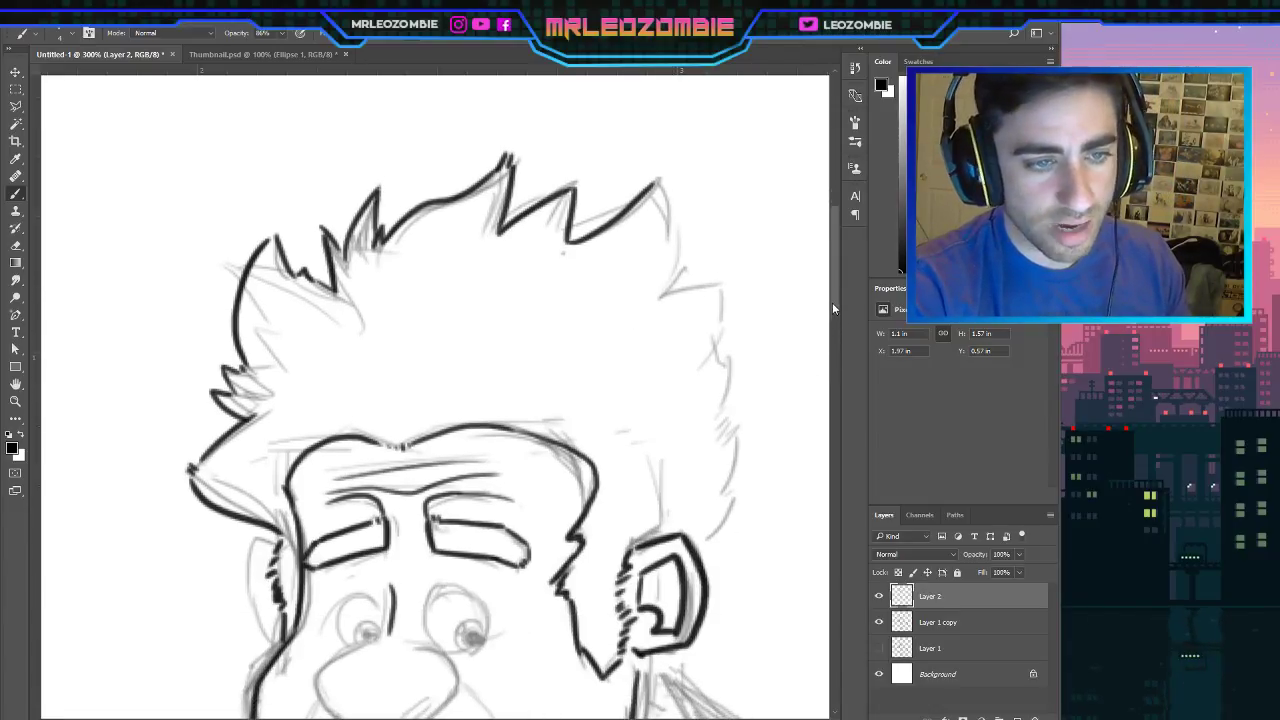
key(ctrl+minus)
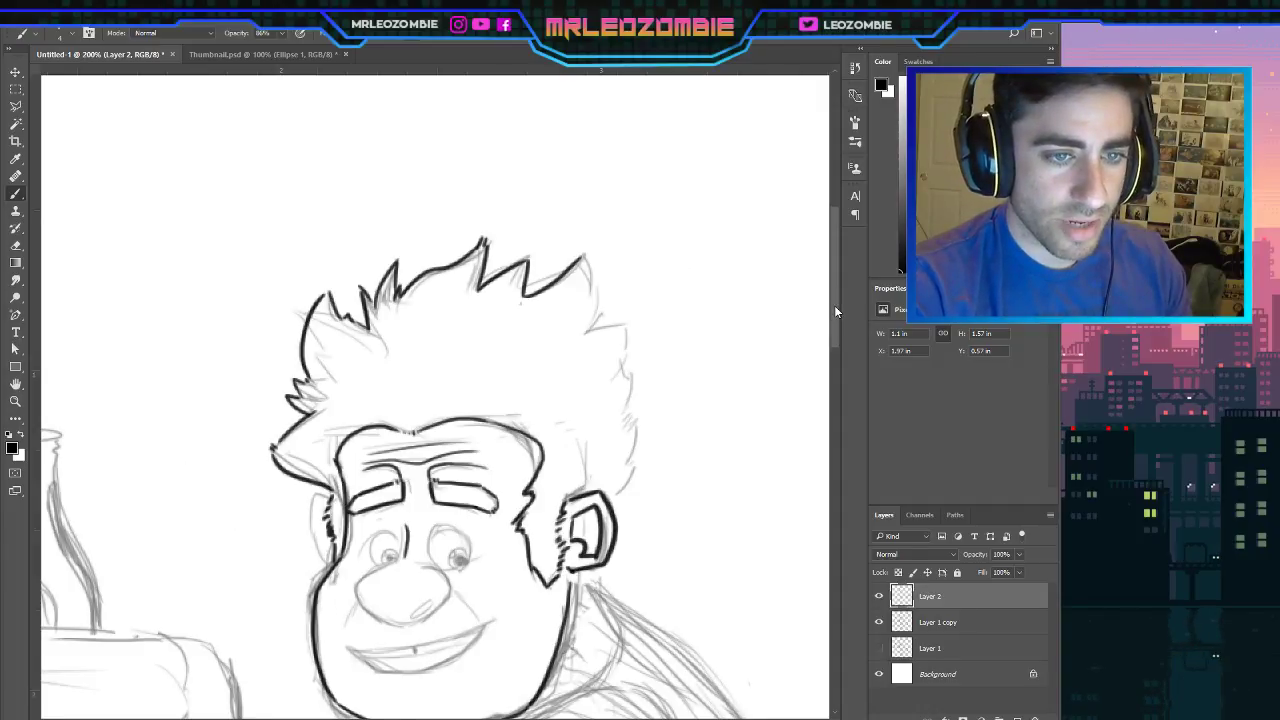
drag(586, 256, 595, 322)
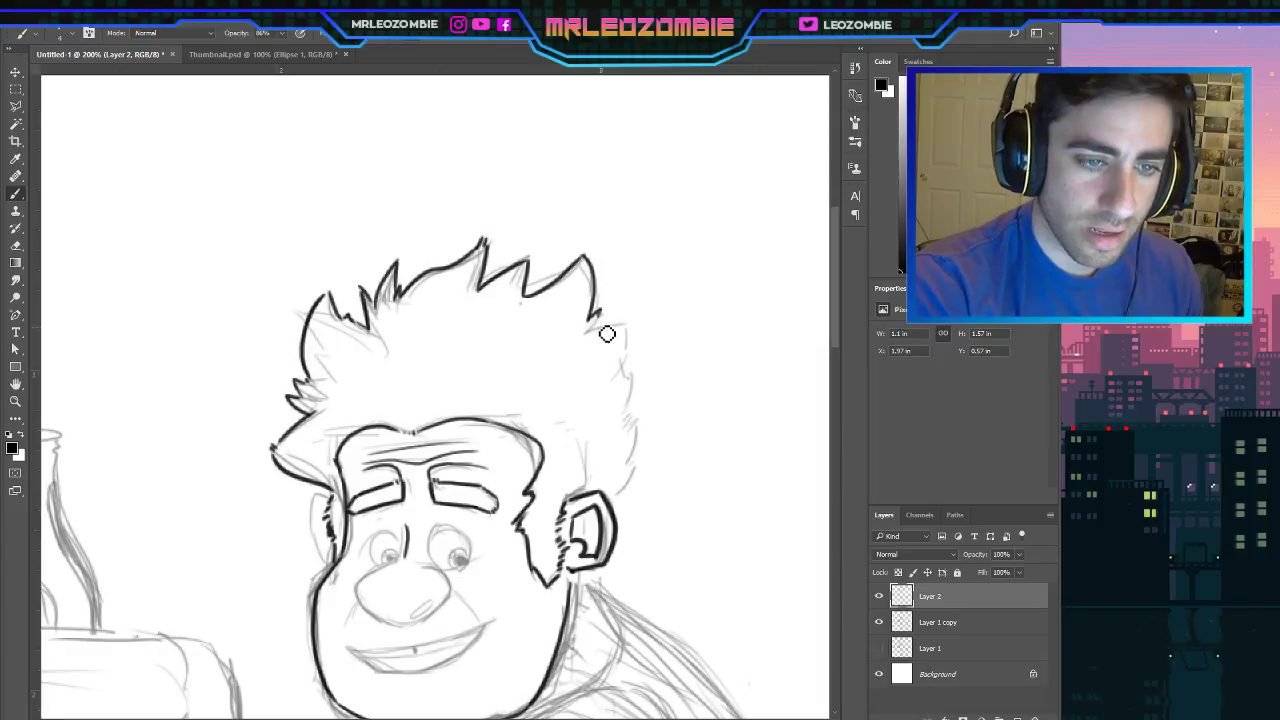
mouse_move(580, 333)
mouse_down()
mouse_move(645, 326)
mouse_move(630, 376)
mouse_up()
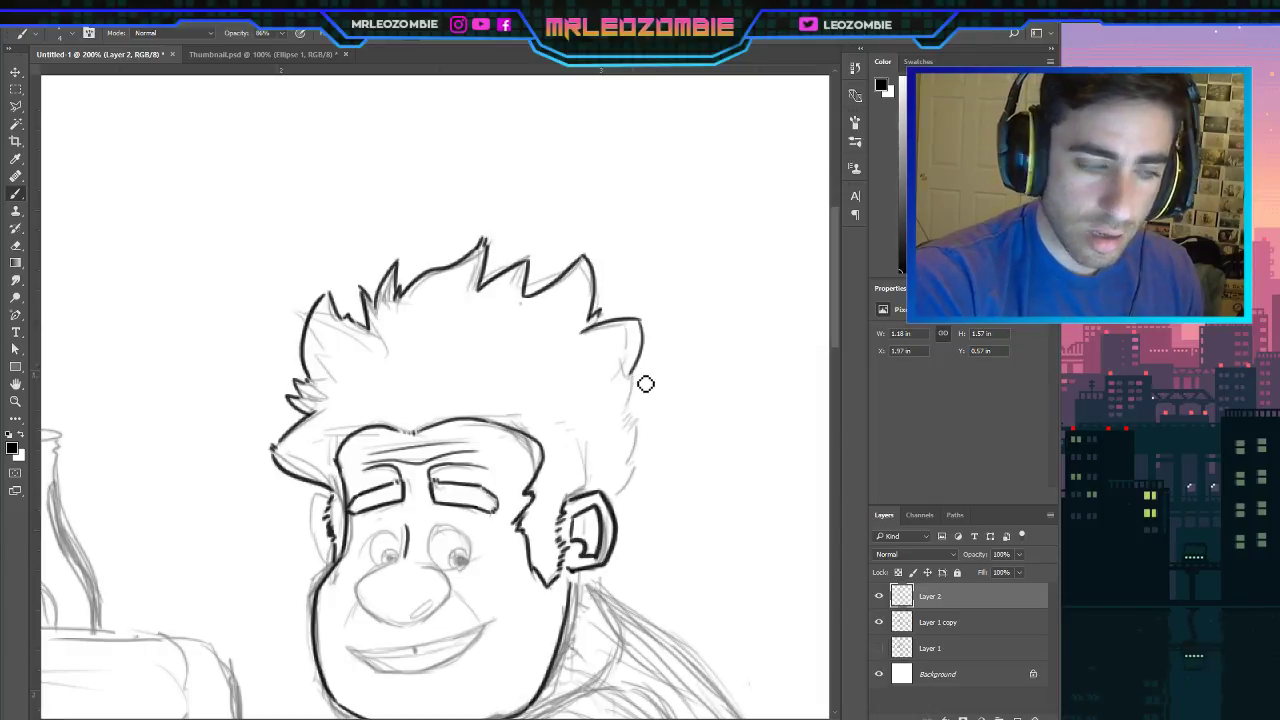
key(ctrl+z)
key(ctrl+z)
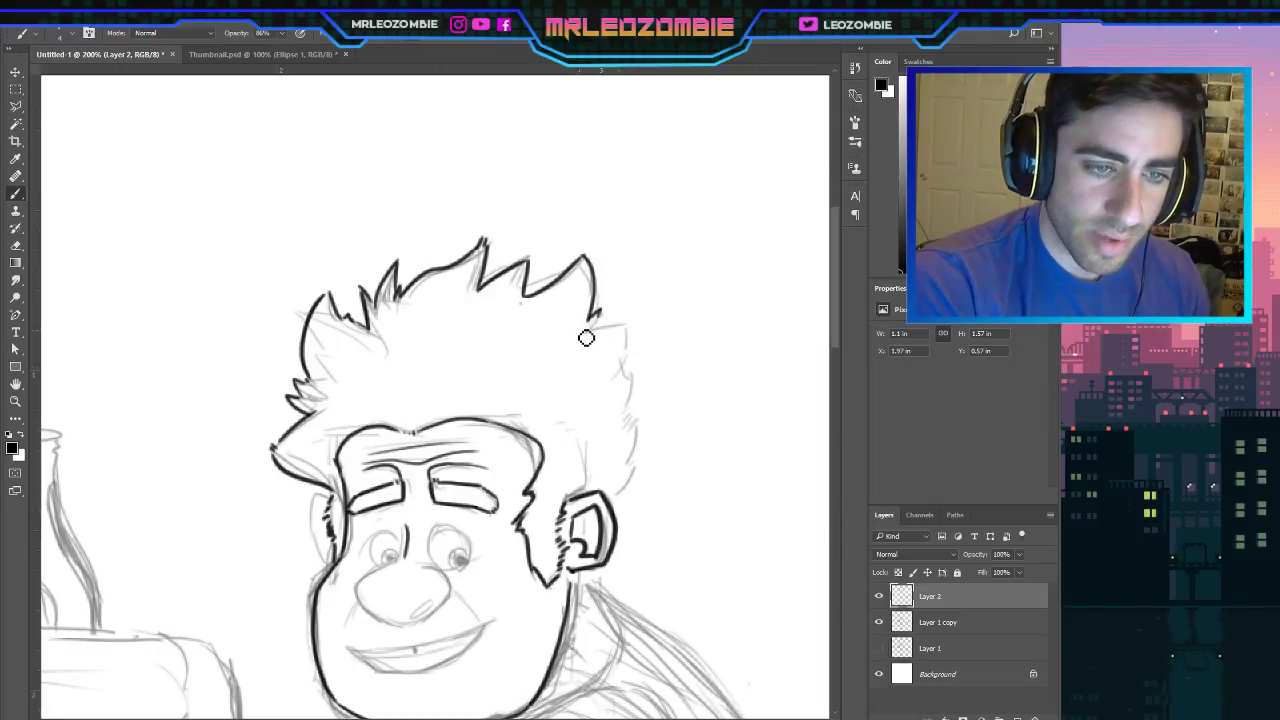
mouse_move(582, 330)
mouse_down()
mouse_move(637, 326)
mouse_move(628, 430)
mouse_move(646, 429)
mouse_move(632, 488)
mouse_up()
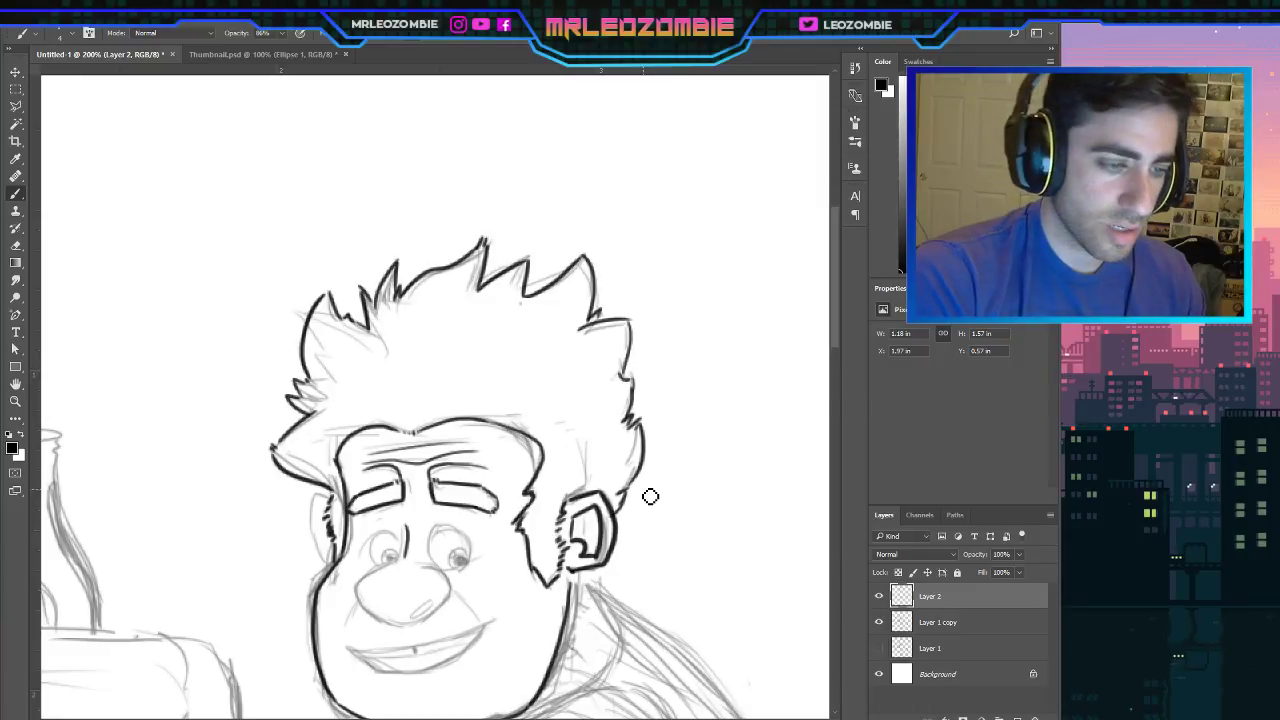
drag(829, 319, 830, 351)
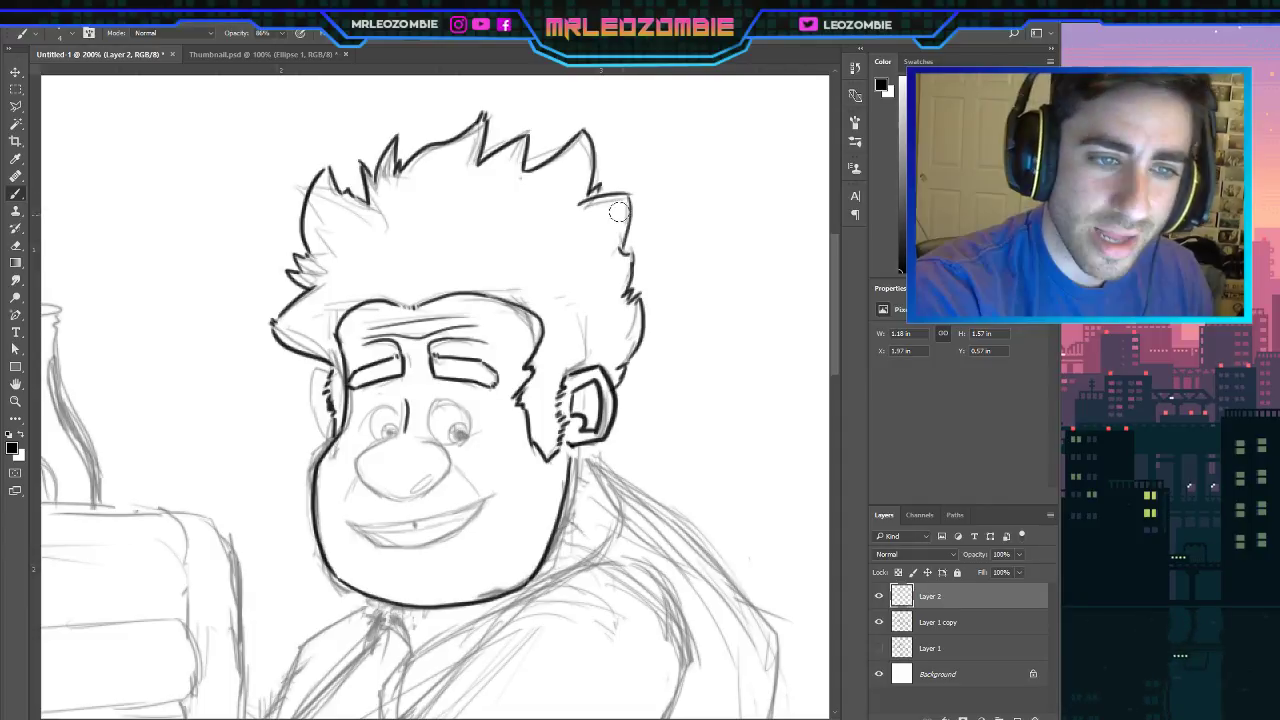
Undo the tuft strokes below the last tall hair spike and re-ink its short, slightly rising upper edge.
drag(619, 208, 624, 262)
key(ctrl+z)
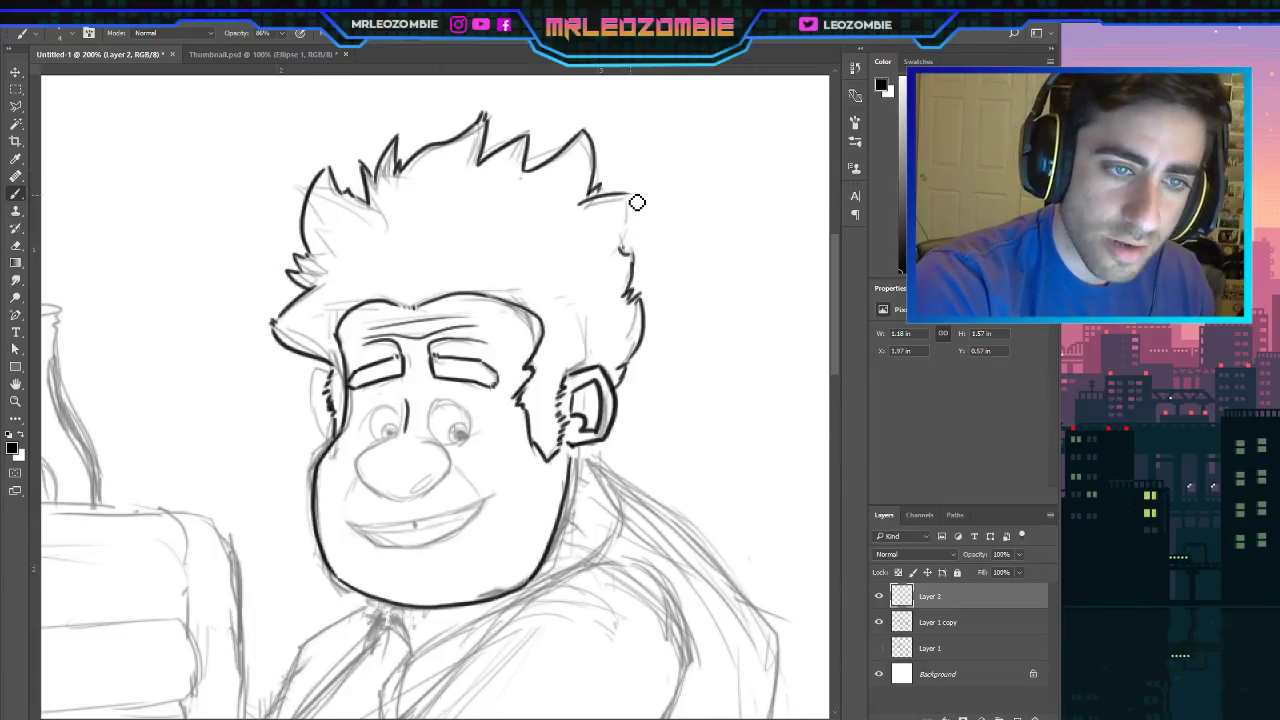
drag(634, 198, 617, 260)
key(ctrl+z)
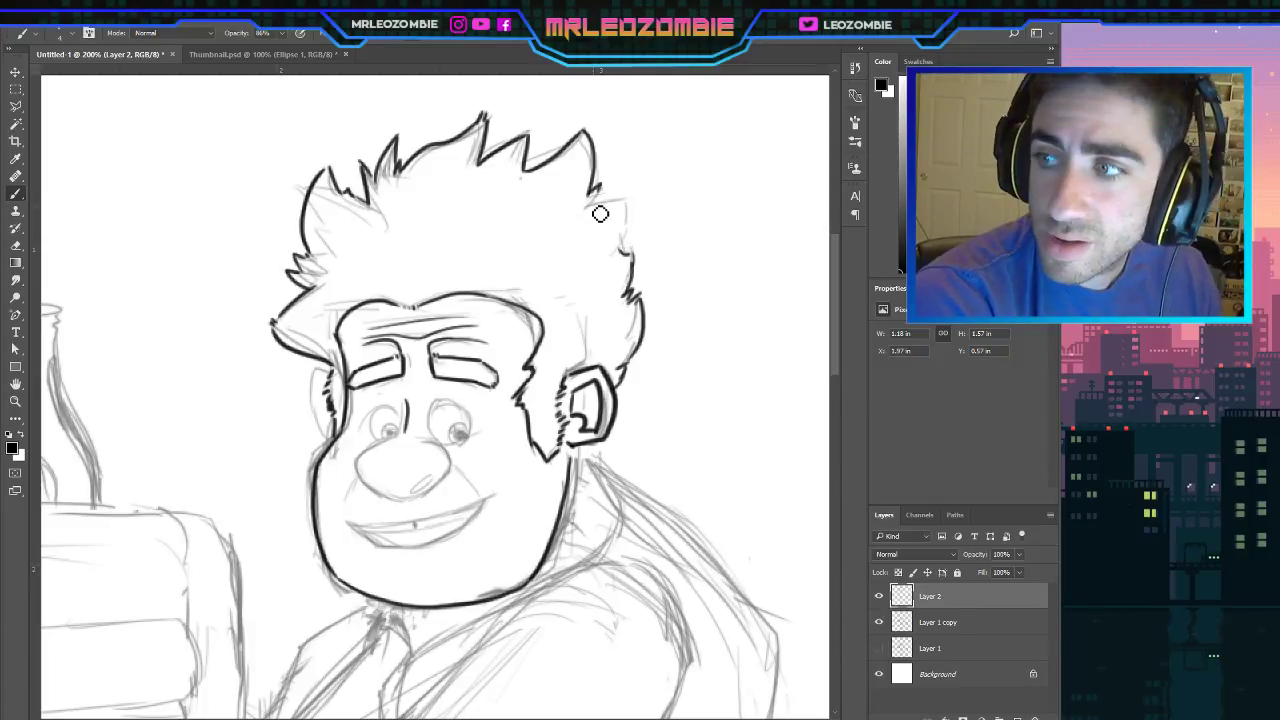
drag(585, 210, 640, 180)
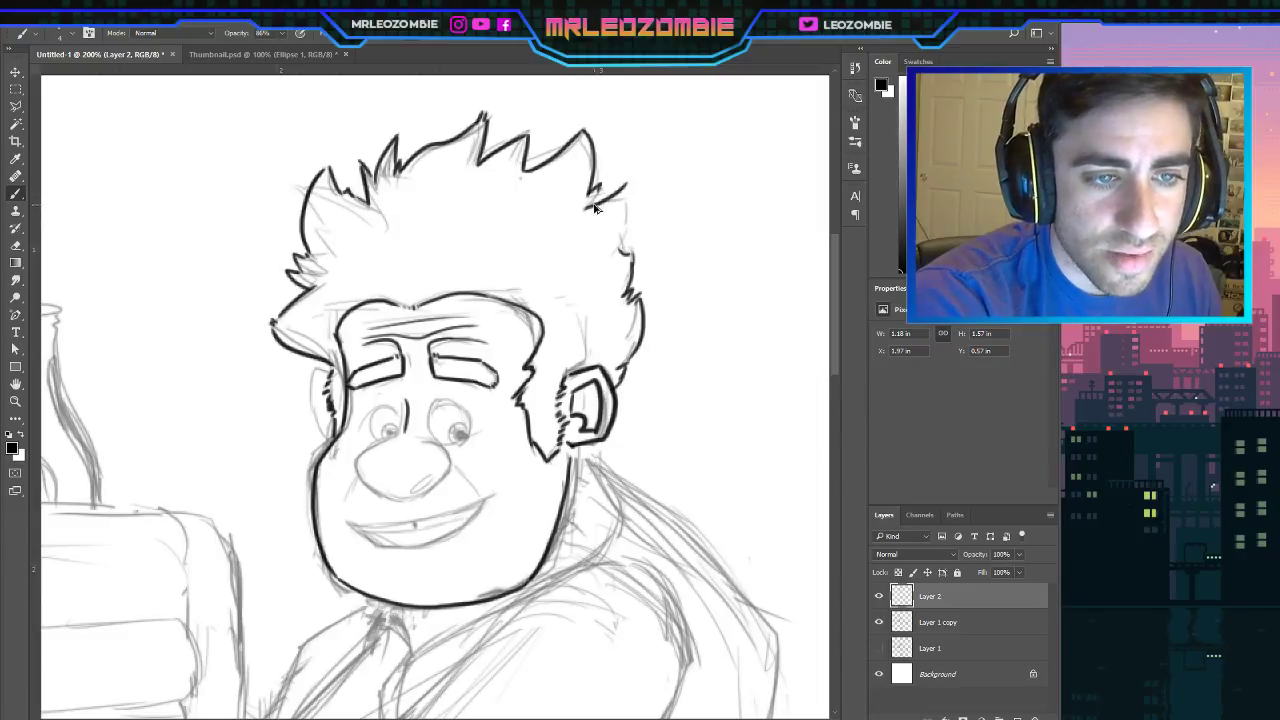
key(ctrl+z)
drag(584, 208, 629, 195)
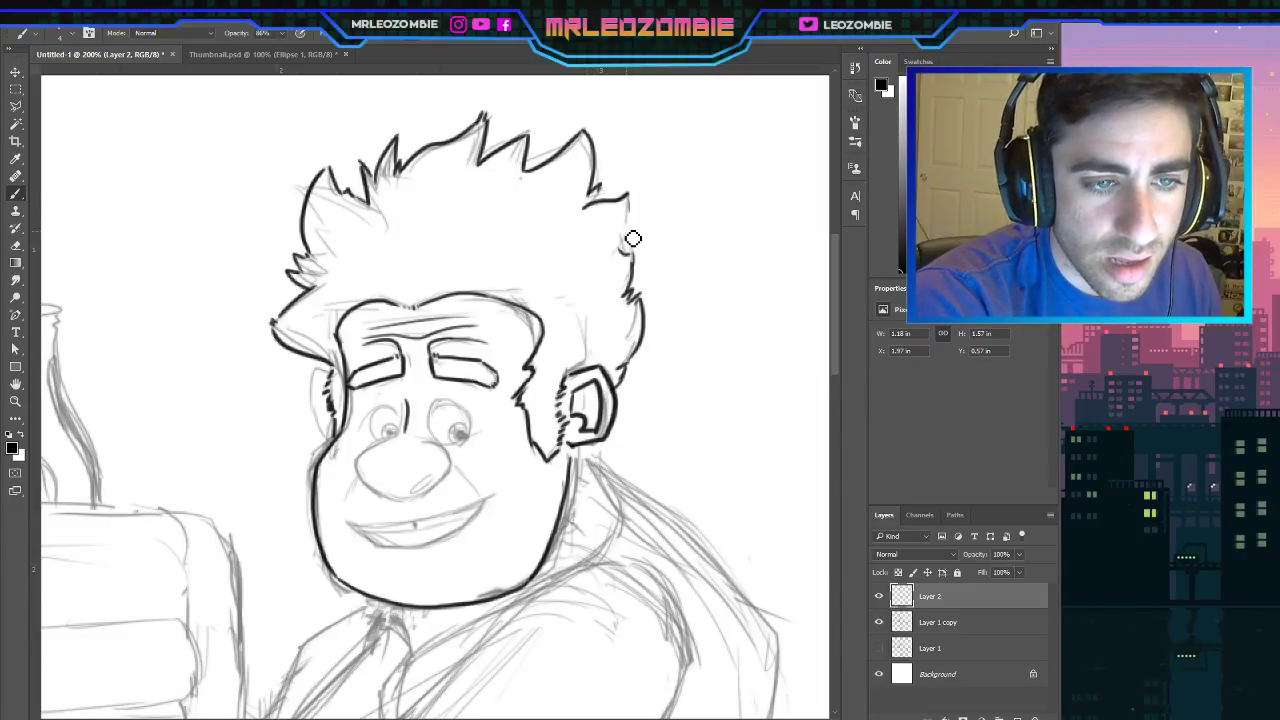
Ink the tuft's curved outer edge from its tip down to the lower hair outline, redoing the stroke until it fits.
drag(633, 239, 628, 258)
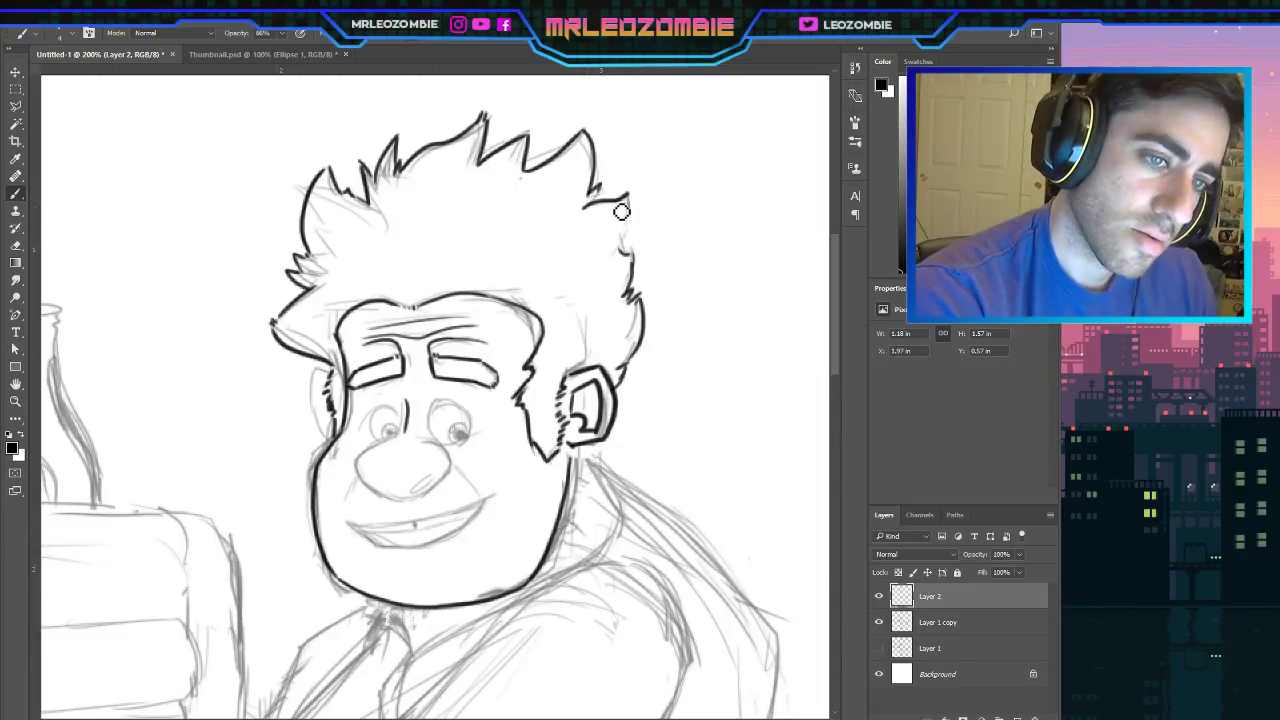
key(ctrl+z)
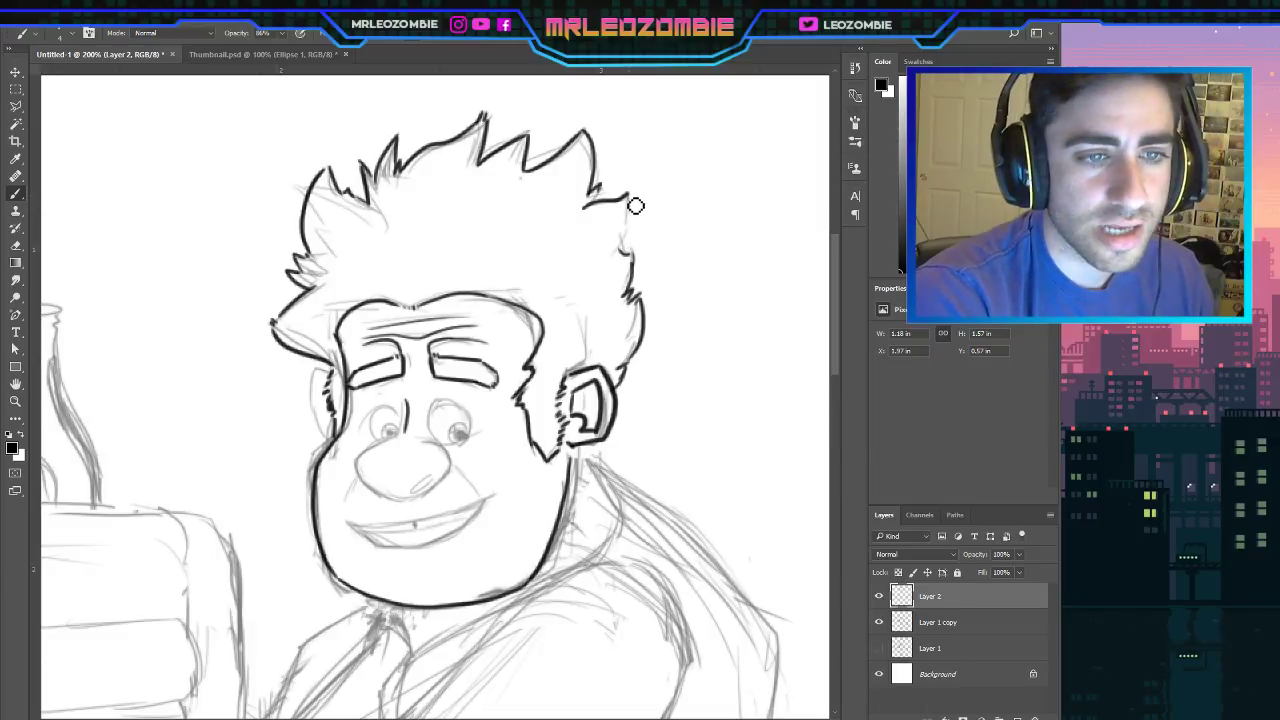
drag(628, 196, 621, 250)
key(ctrl+z)
drag(630, 198, 619, 254)
key(ctrl+z)
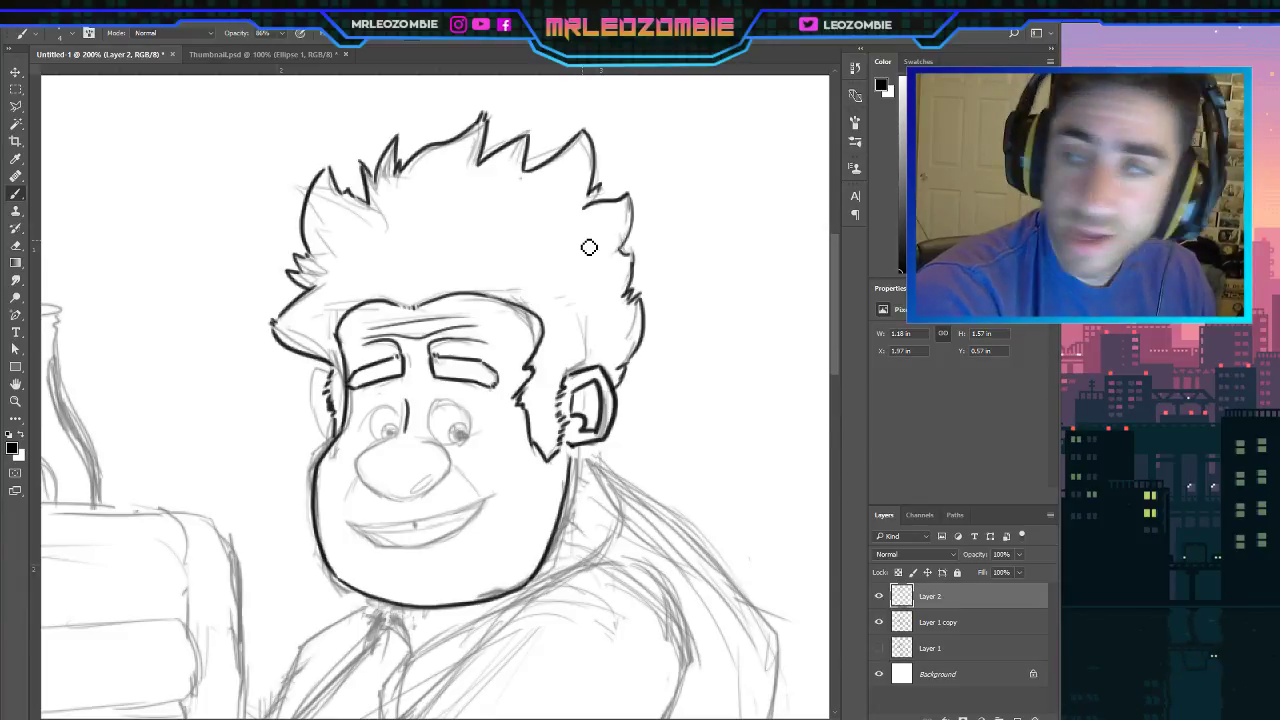
Ink curved strand lines inside the hair above the middle of the forehead, redoing strokes that do not fit.
mouse_move(383, 306)
mouse_down()
mouse_move(385, 224)
mouse_move(402, 282)
mouse_up()
key(ctrl+z)
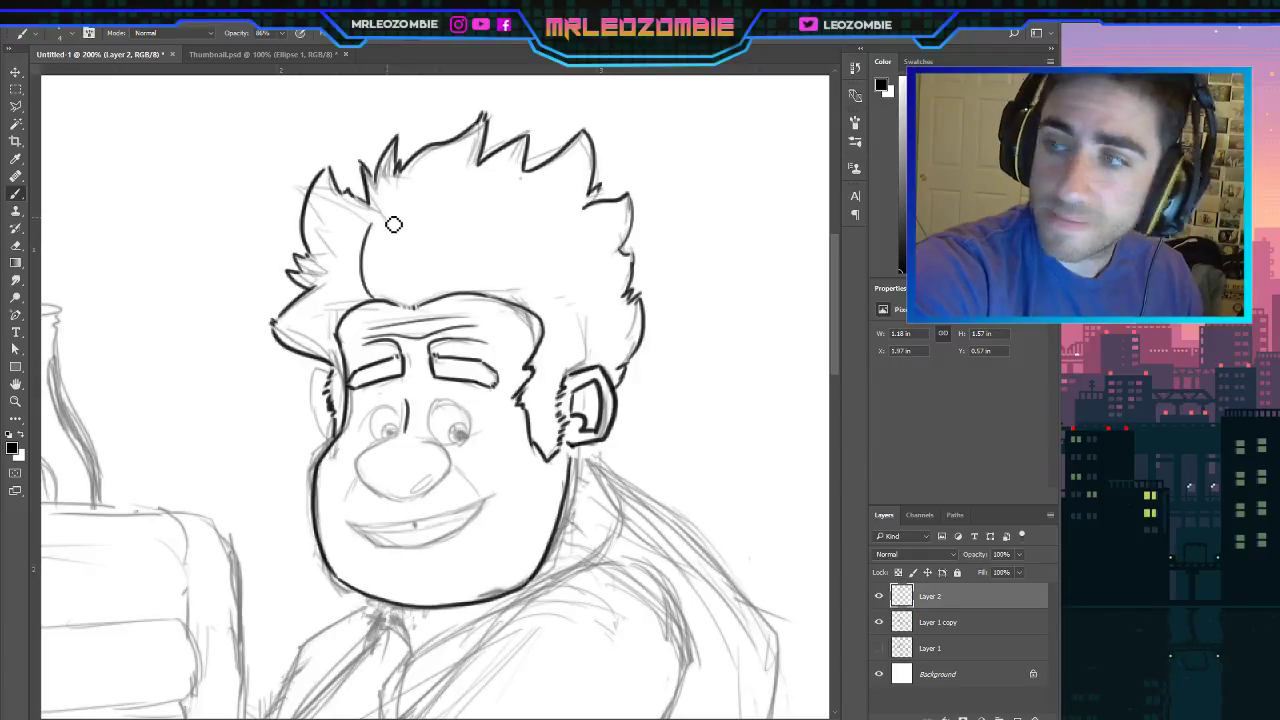
drag(380, 222, 403, 292)
key(ctrl+z)
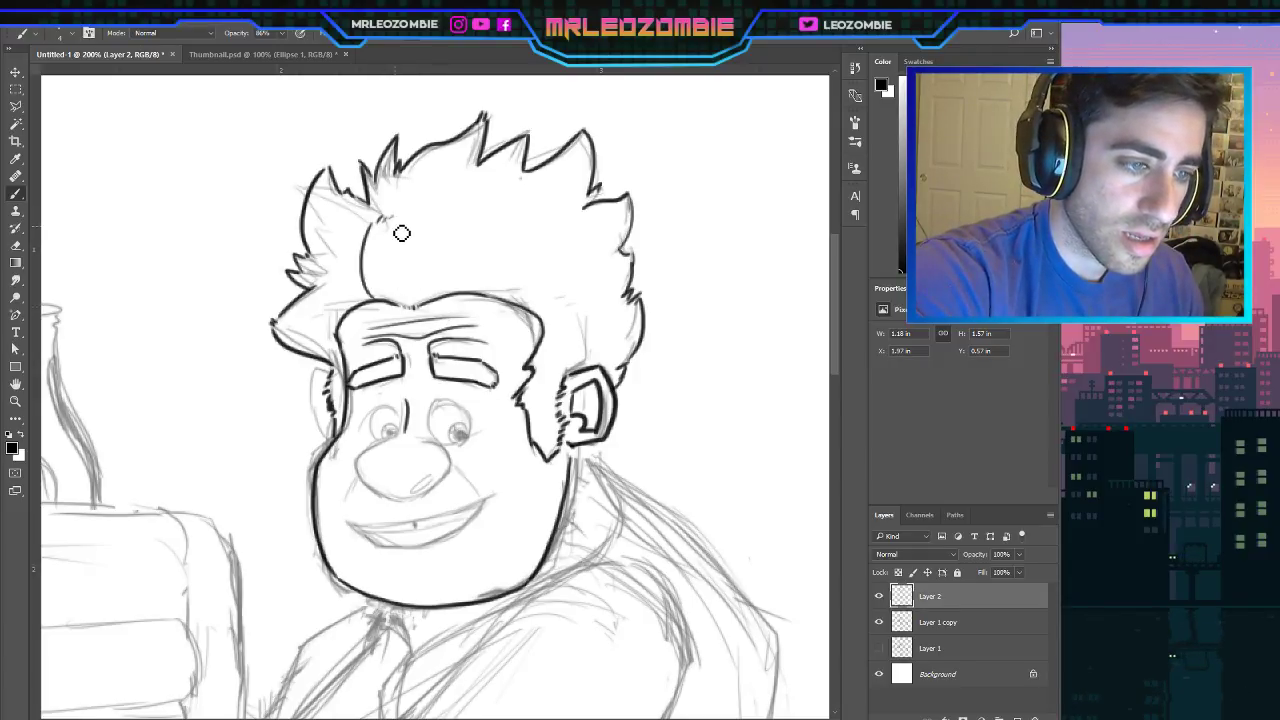
mouse_move(401, 233)
mouse_down()
mouse_move(420, 302)
mouse_move(442, 212)
mouse_move(456, 258)
mouse_up()
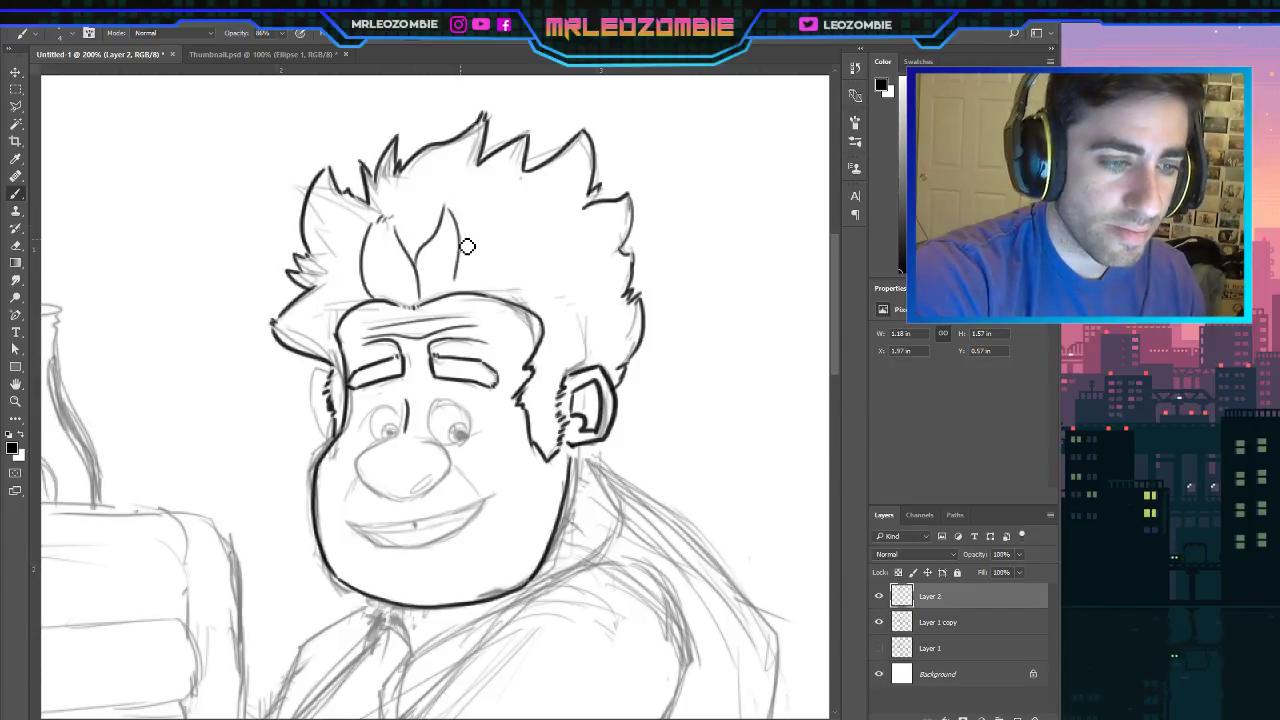
Undo the last inner hair strokes and ink a new curved strand rising from the middle of the hairline on Layer 2.
key(ctrl+z)
key(ctrl+z)
key(ctrl+z)
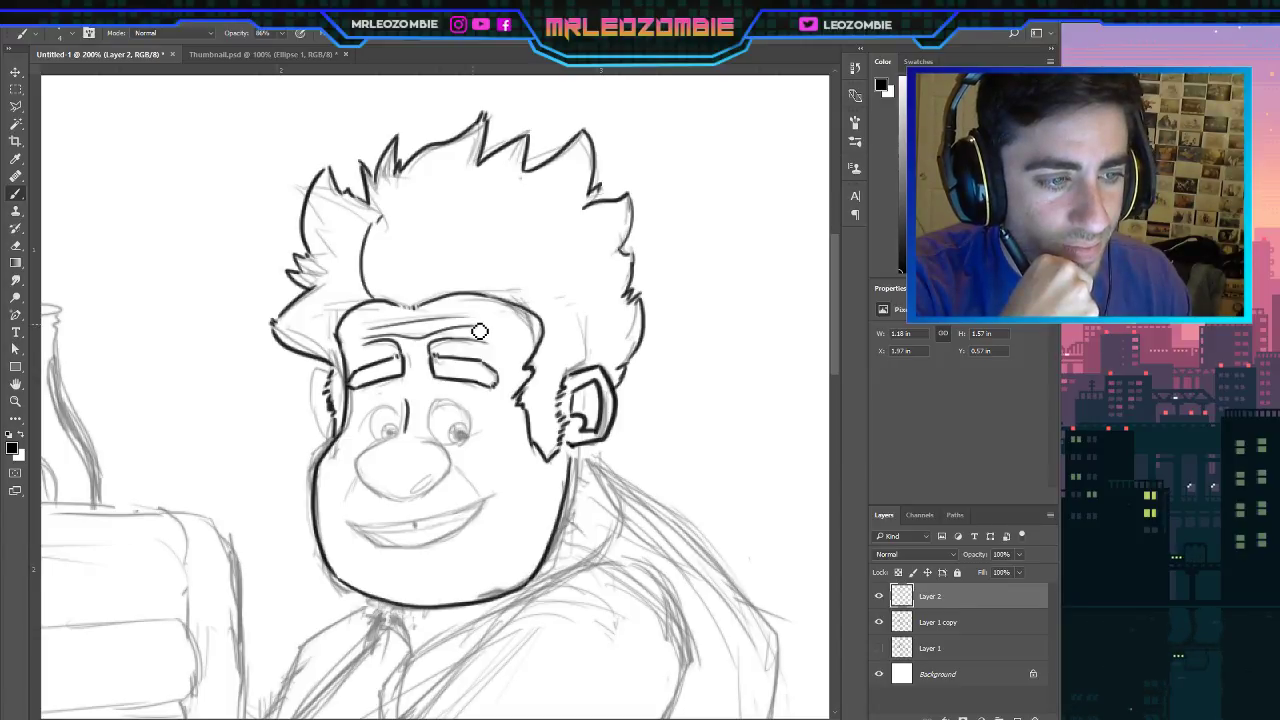
key(ctrl+z)
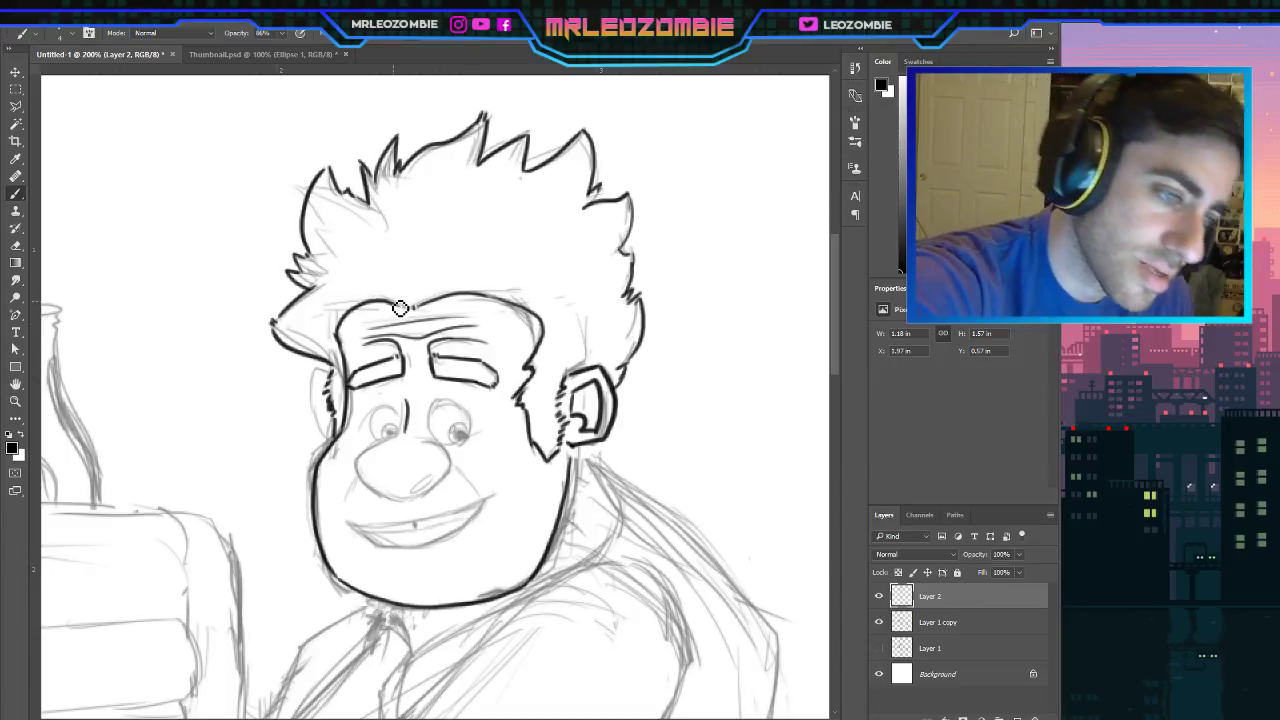
mouse_move(402, 306)
mouse_down()
mouse_move(383, 229)
mouse_move(374, 250)
mouse_move(393, 224)
mouse_up()
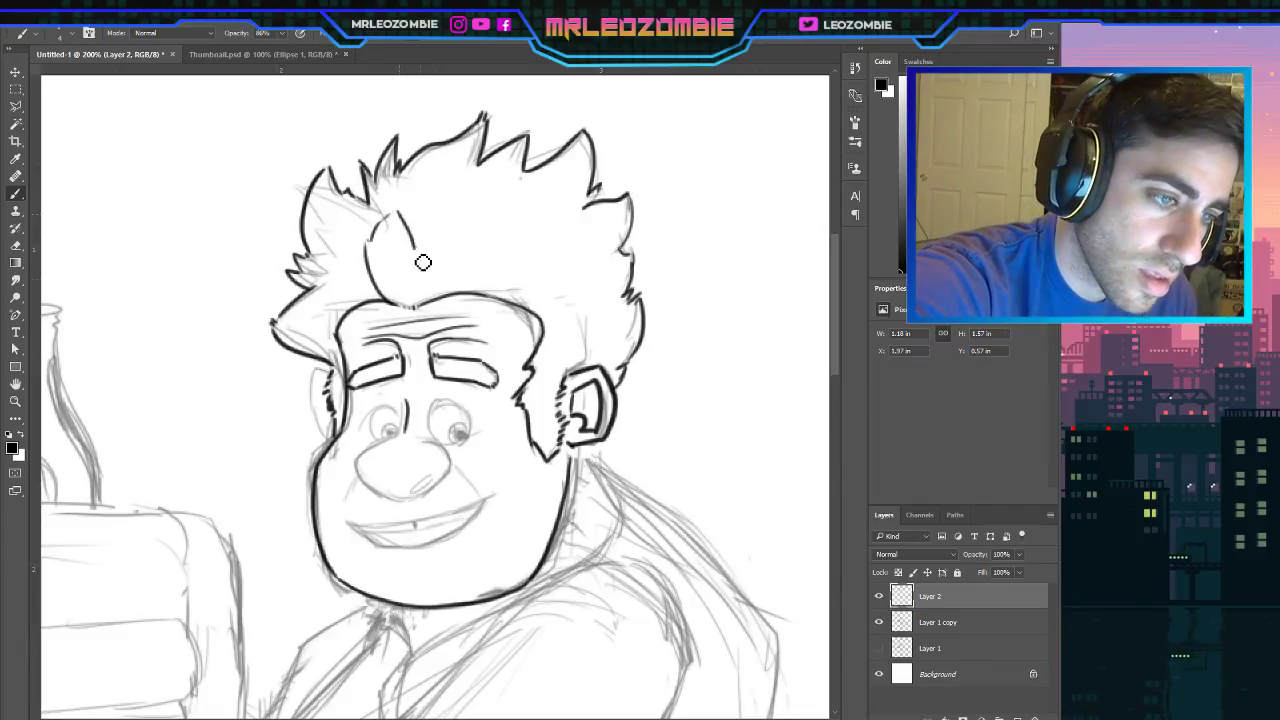
drag(402, 218, 418, 280)
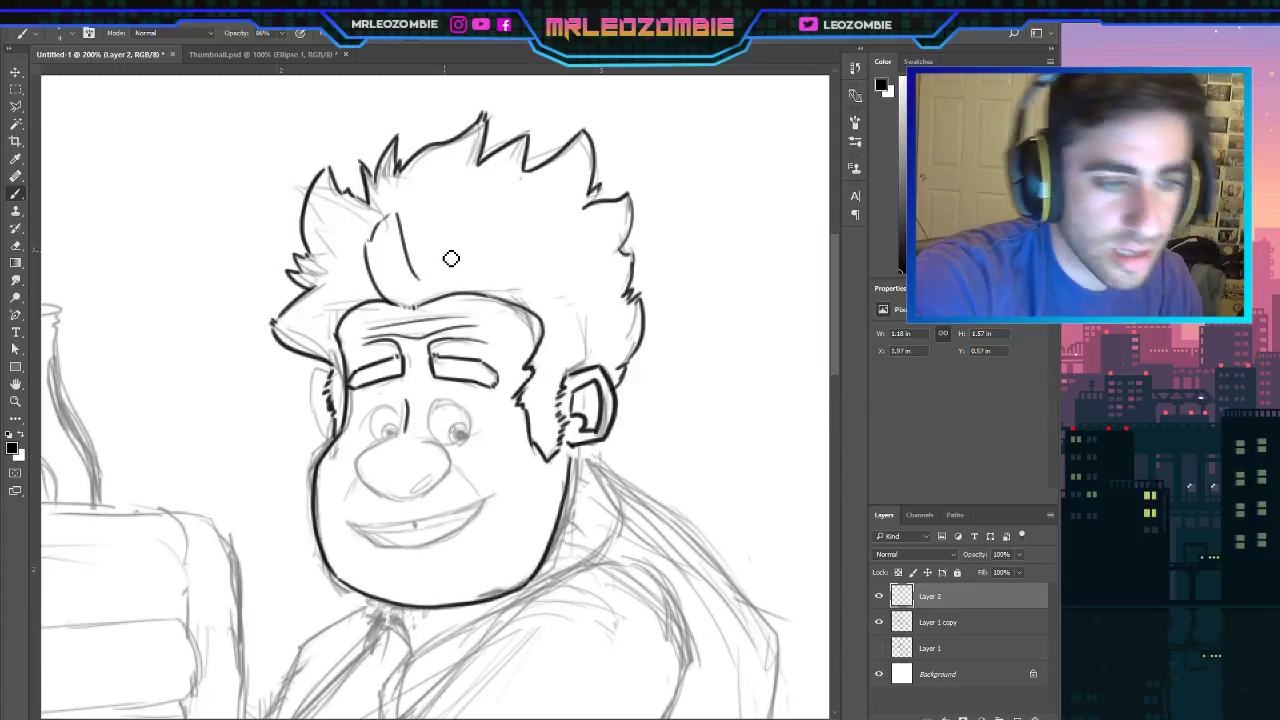
key(ctrl+z)
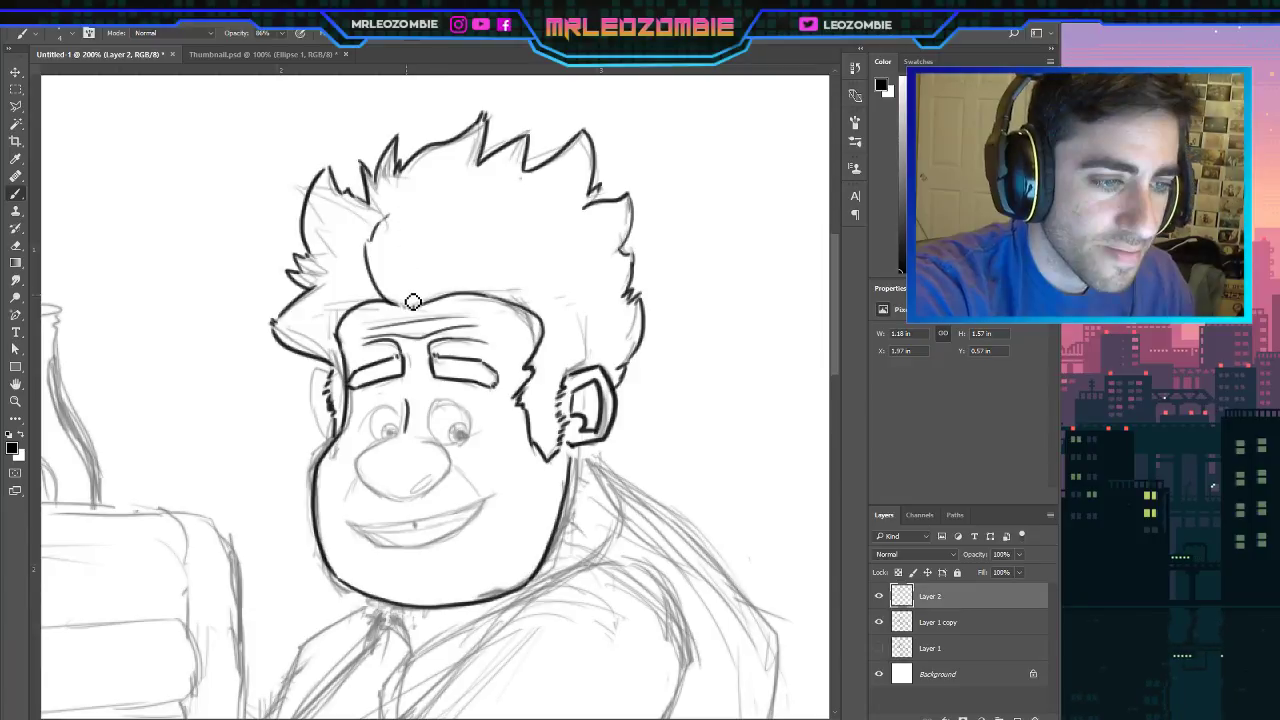
drag(412, 300, 448, 208)
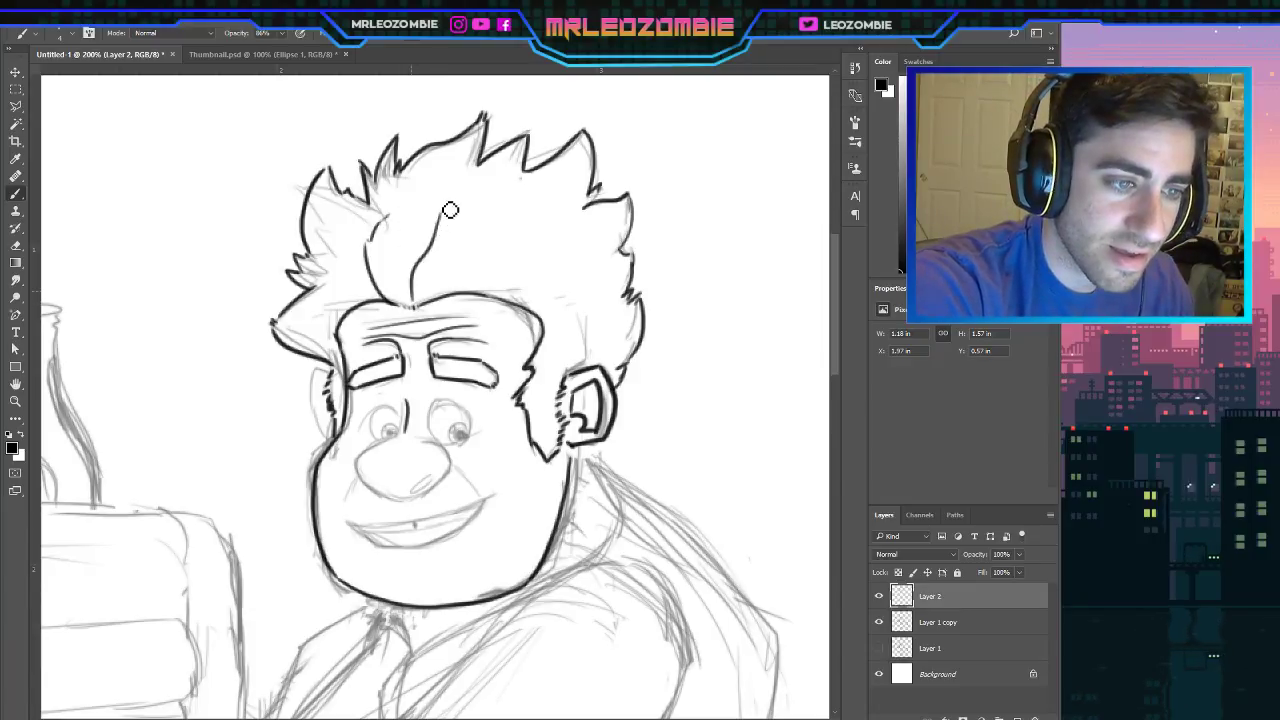
key(ctrl+z)
Ink a pointed, flame-shaped tuft of hair rising from the middle of the hairline, redoing its right edge until it curves smoothly.
mouse_move(410, 300)
mouse_down()
mouse_move(439, 226)
mouse_move(459, 288)
mouse_up()
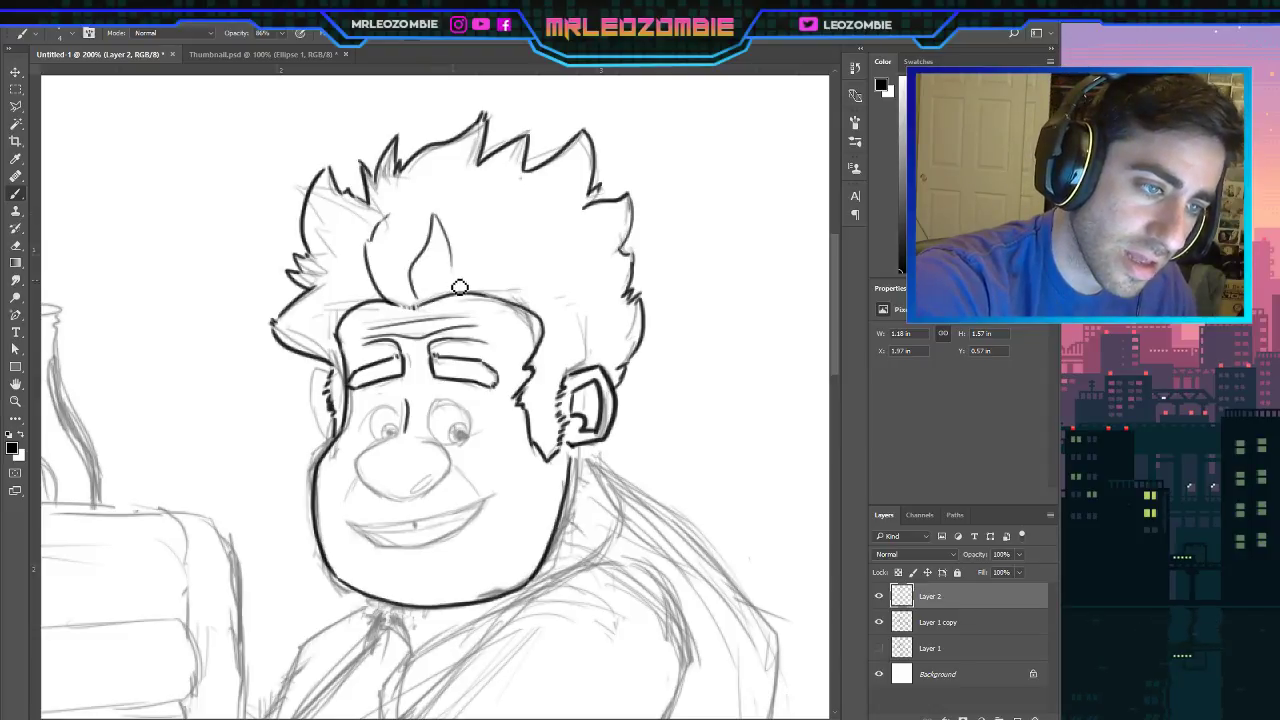
drag(439, 221, 466, 290)
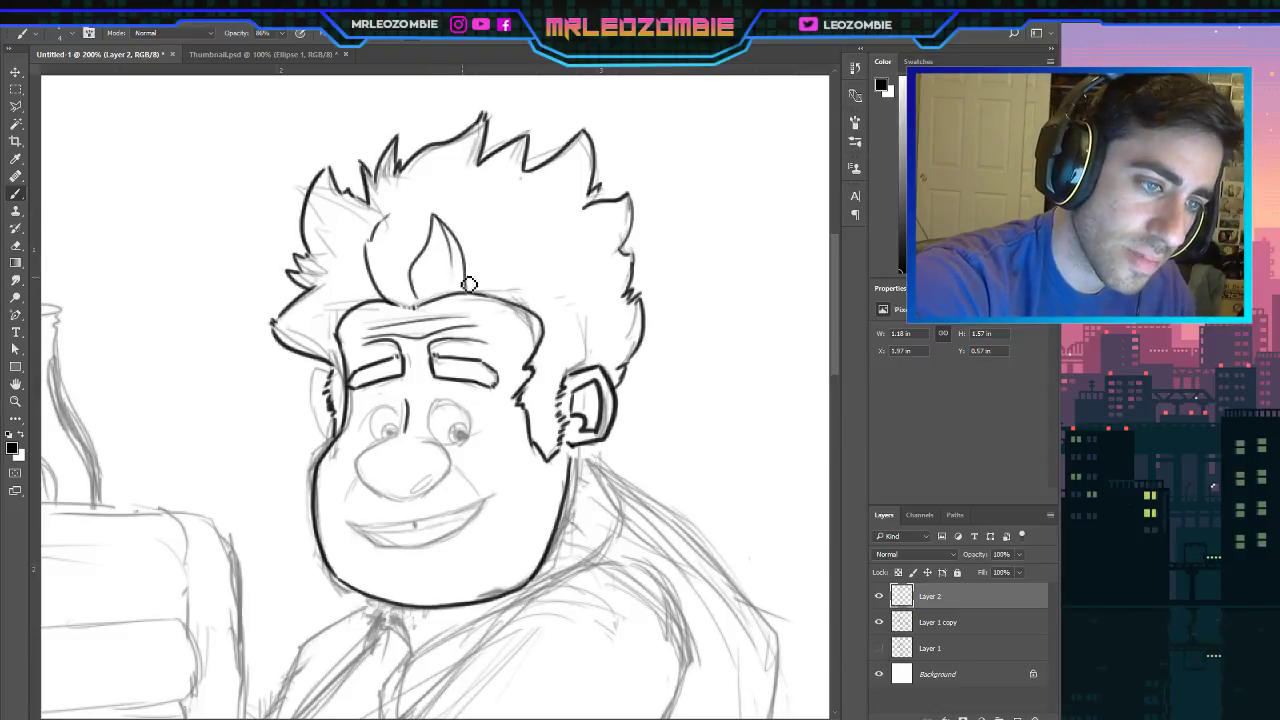
key(ctrl+z)
key(ctrl+z)
drag(433, 215, 462, 281)
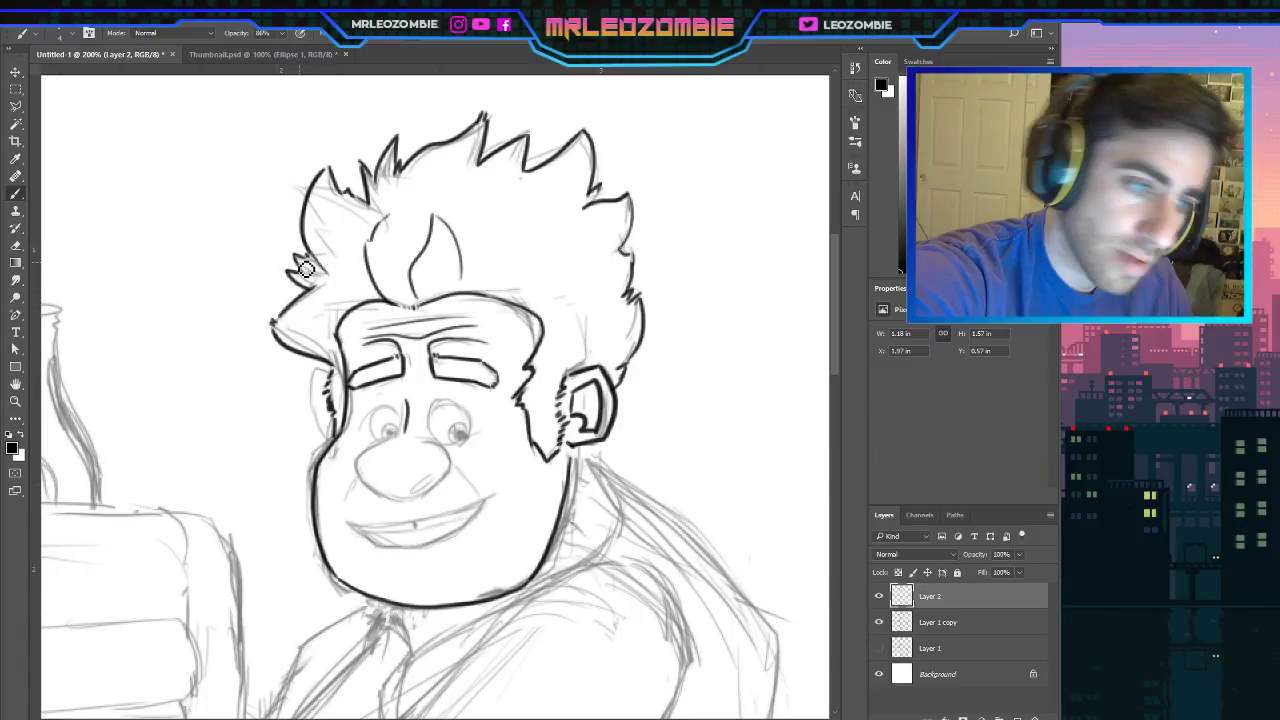
Ink strand lines at the left hairline and below the crown, and add a spiky tuft above the right side of the forehead.
drag(352, 304, 308, 290)
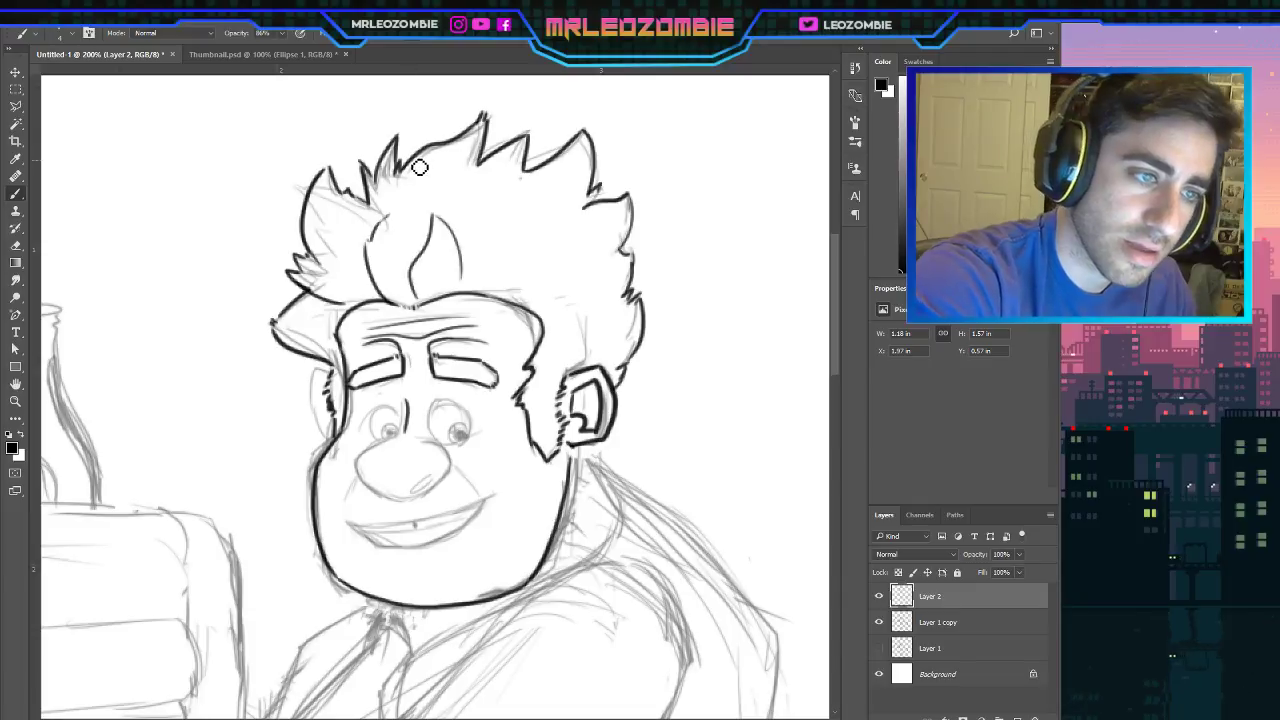
drag(419, 167, 392, 214)
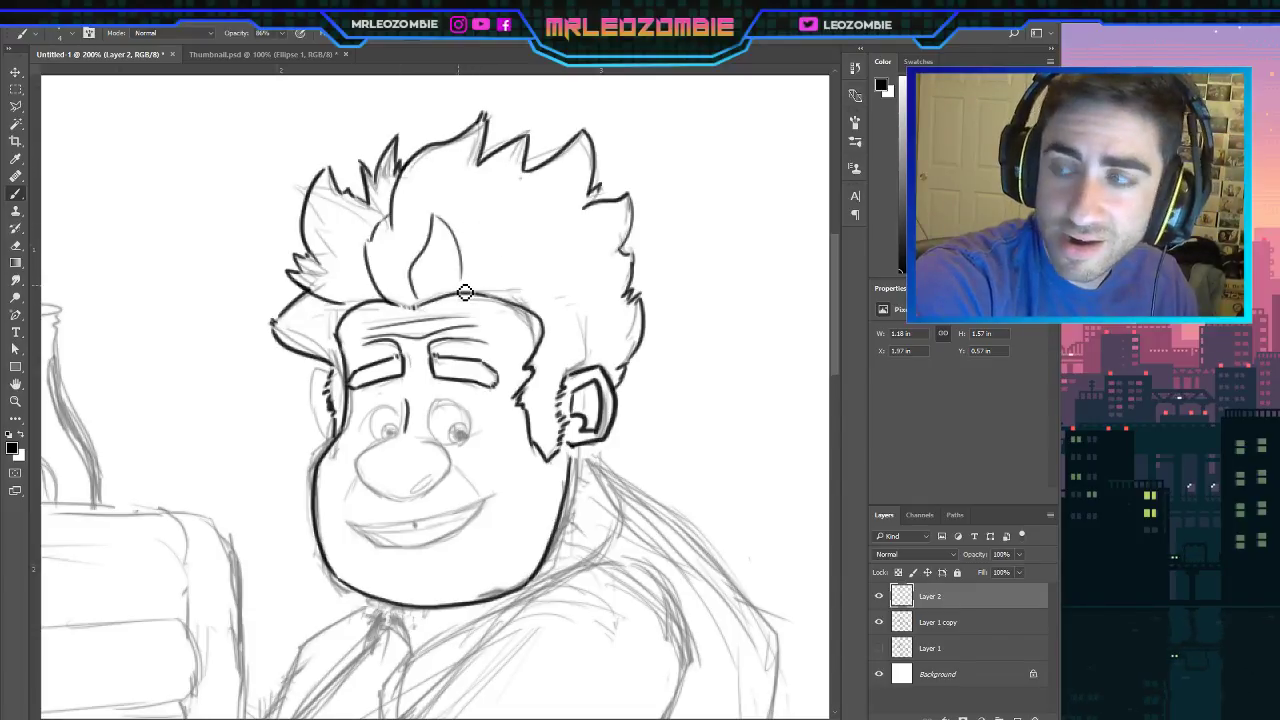
mouse_move(462, 288)
mouse_down()
mouse_move(554, 230)
mouse_move(556, 272)
mouse_up()
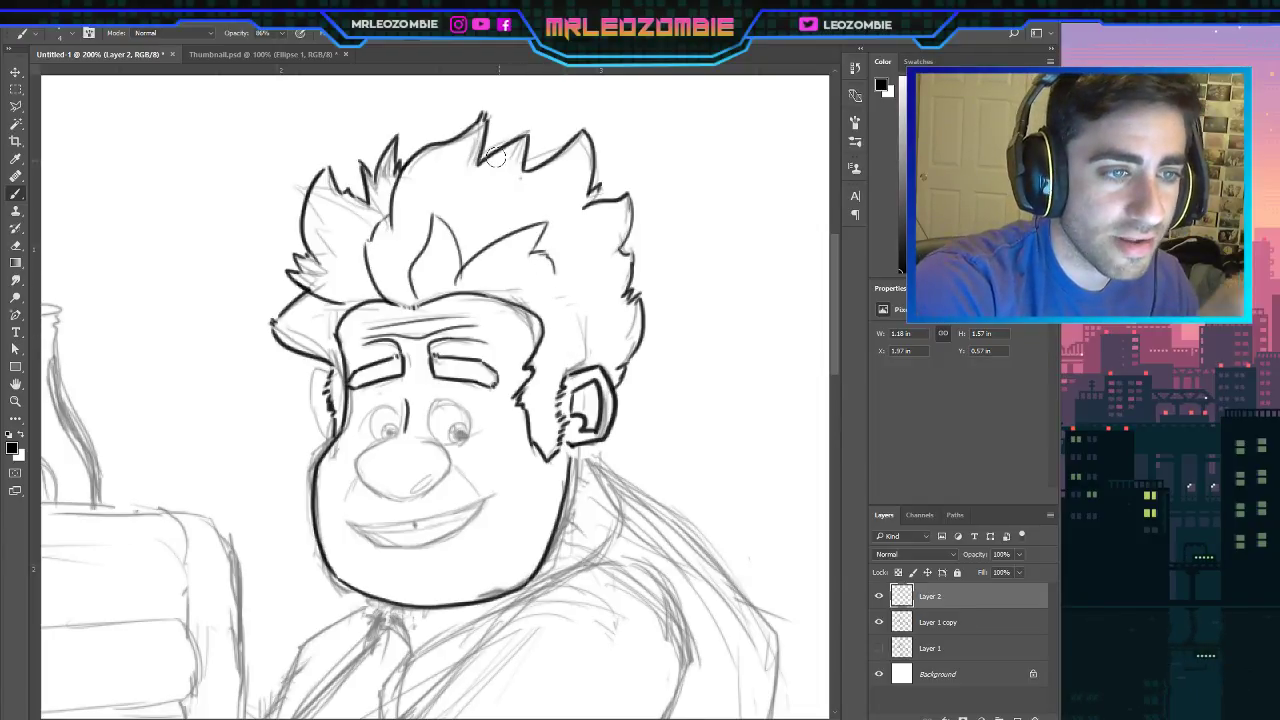
Ink strand lines running inward from the crown and right-side spikes, with short hatch strokes above the ear.
drag(494, 165, 462, 198)
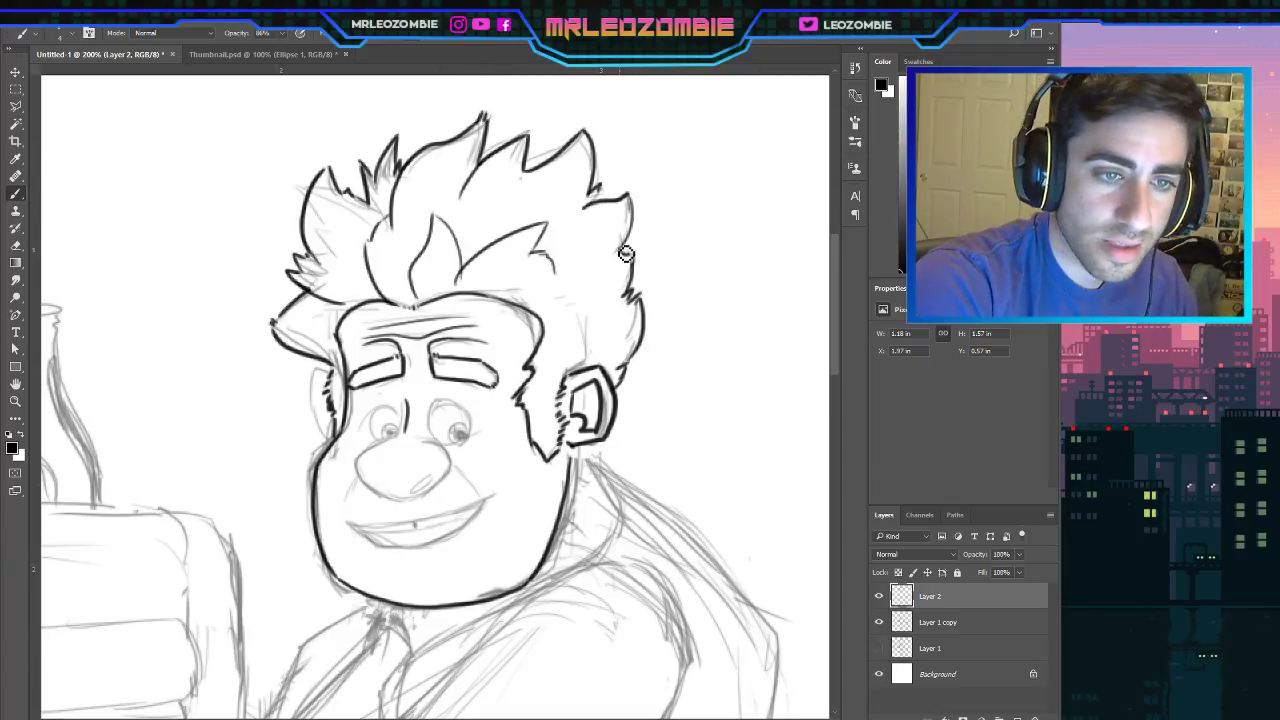
mouse_move(633, 250)
mouse_down()
mouse_move(585, 282)
mouse_move(626, 295)
mouse_move(607, 312)
mouse_up()
drag(594, 319, 610, 329)
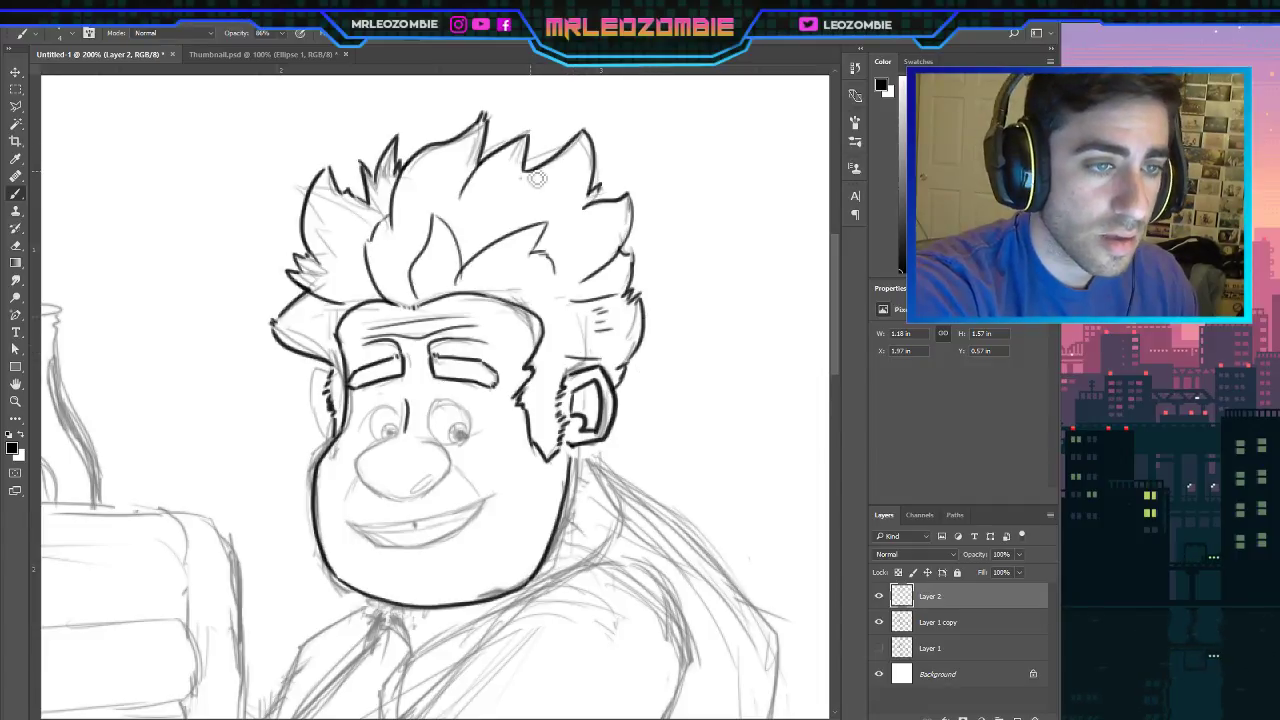
drag(527, 171, 490, 198)
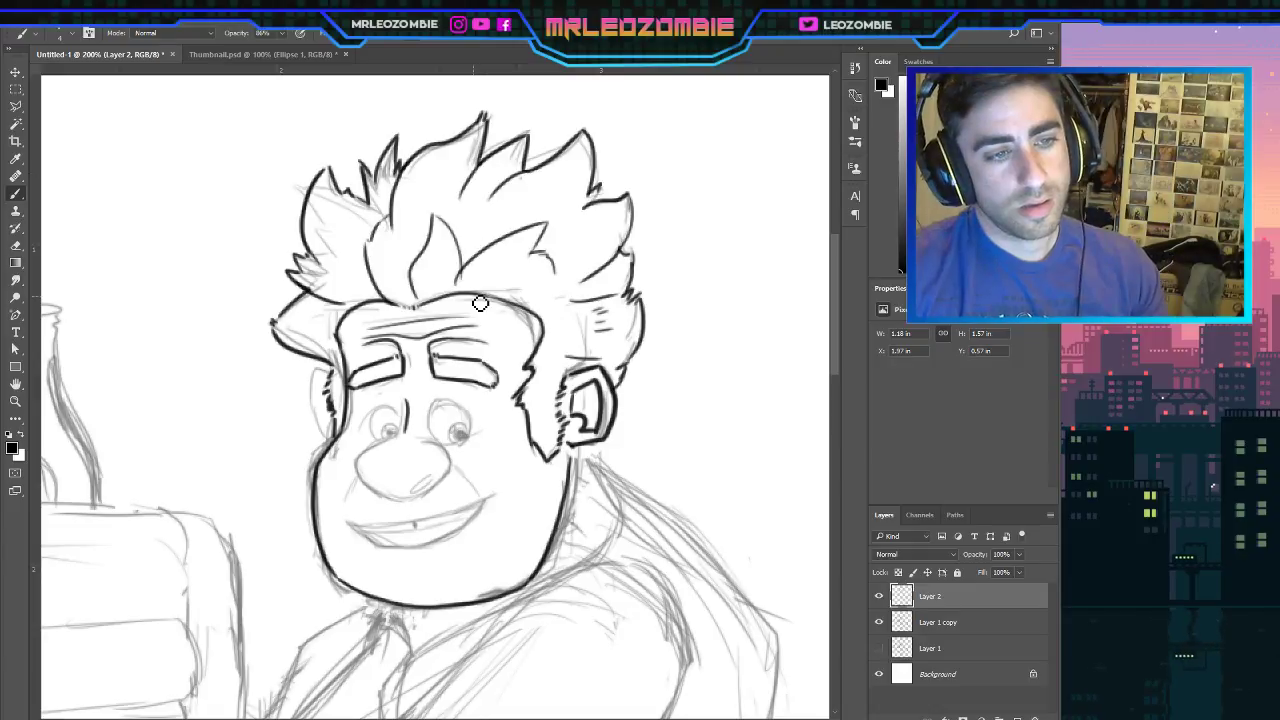
Ink the rounded nose outline over the sketch and draw a small oval nostril inside its lower right edge.
scroll(832, 265, down, 5)
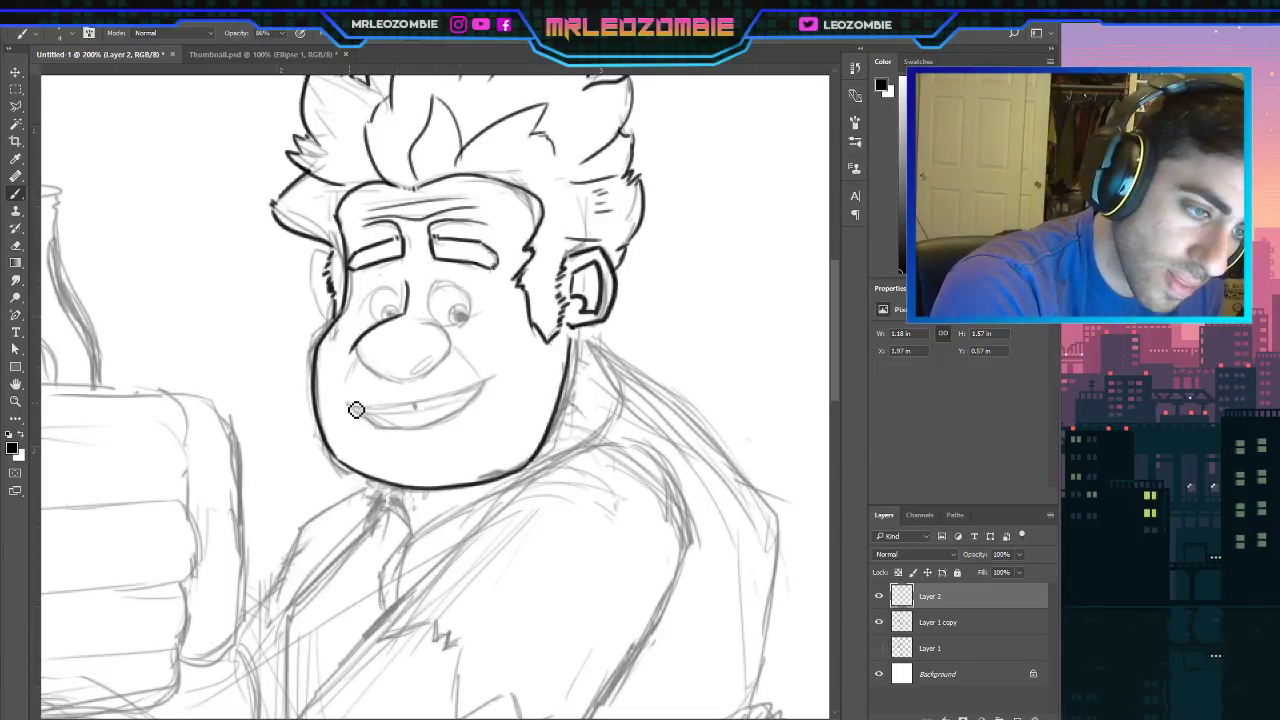
key(ctrl+z)
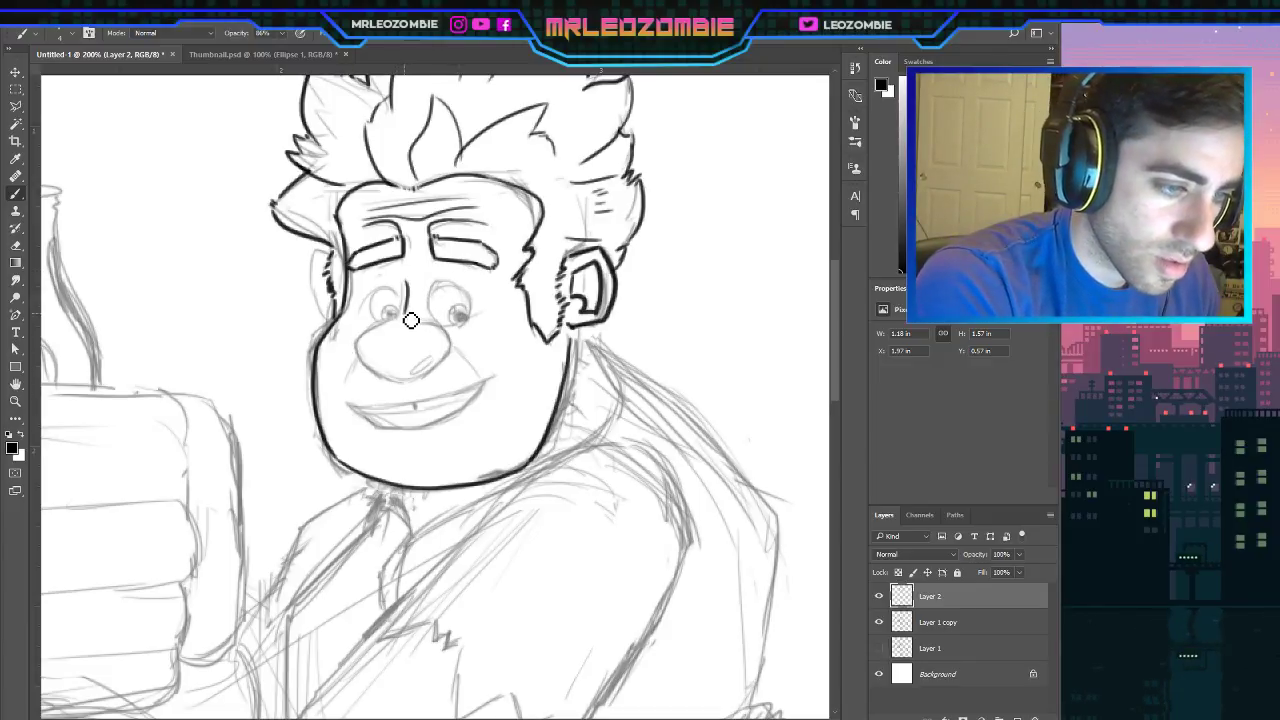
mouse_move(411, 320)
mouse_down()
mouse_move(360, 354)
mouse_move(369, 367)
mouse_move(401, 390)
mouse_move(446, 374)
mouse_move(456, 359)
mouse_move(430, 327)
mouse_move(363, 353)
mouse_move(408, 390)
mouse_move(445, 374)
mouse_up()
key(ctrl+z)
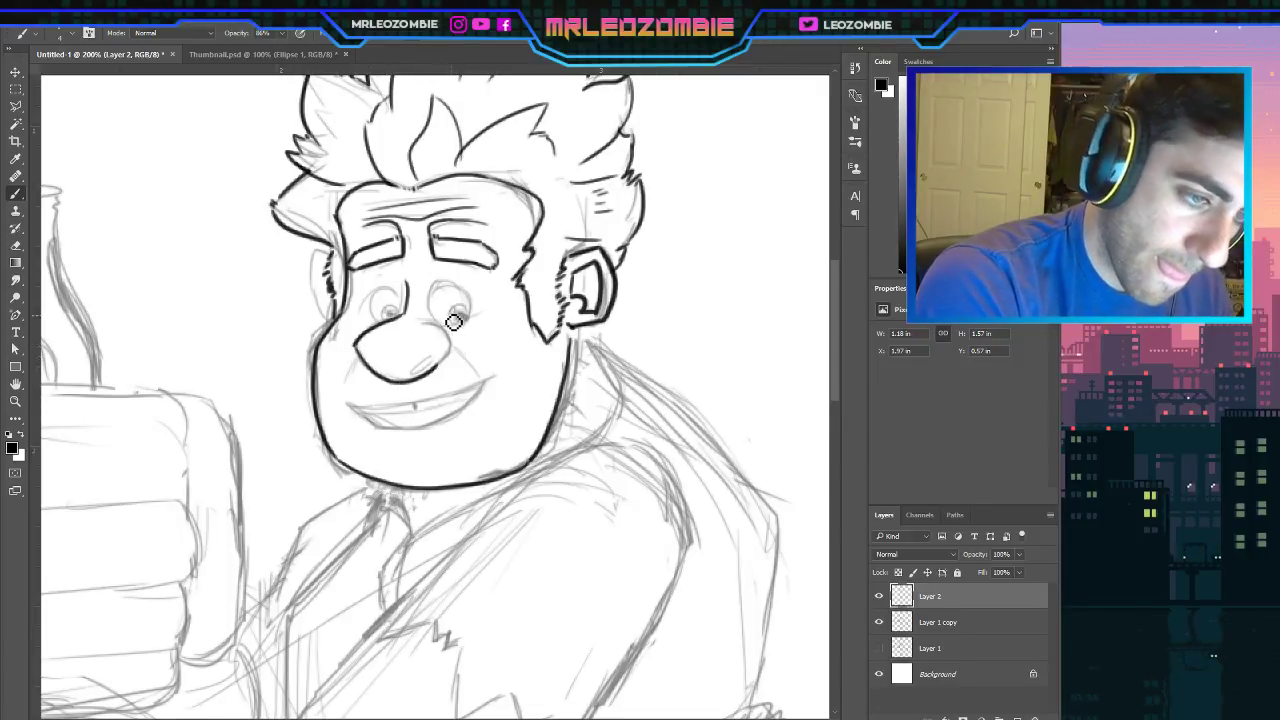
drag(431, 329, 457, 354)
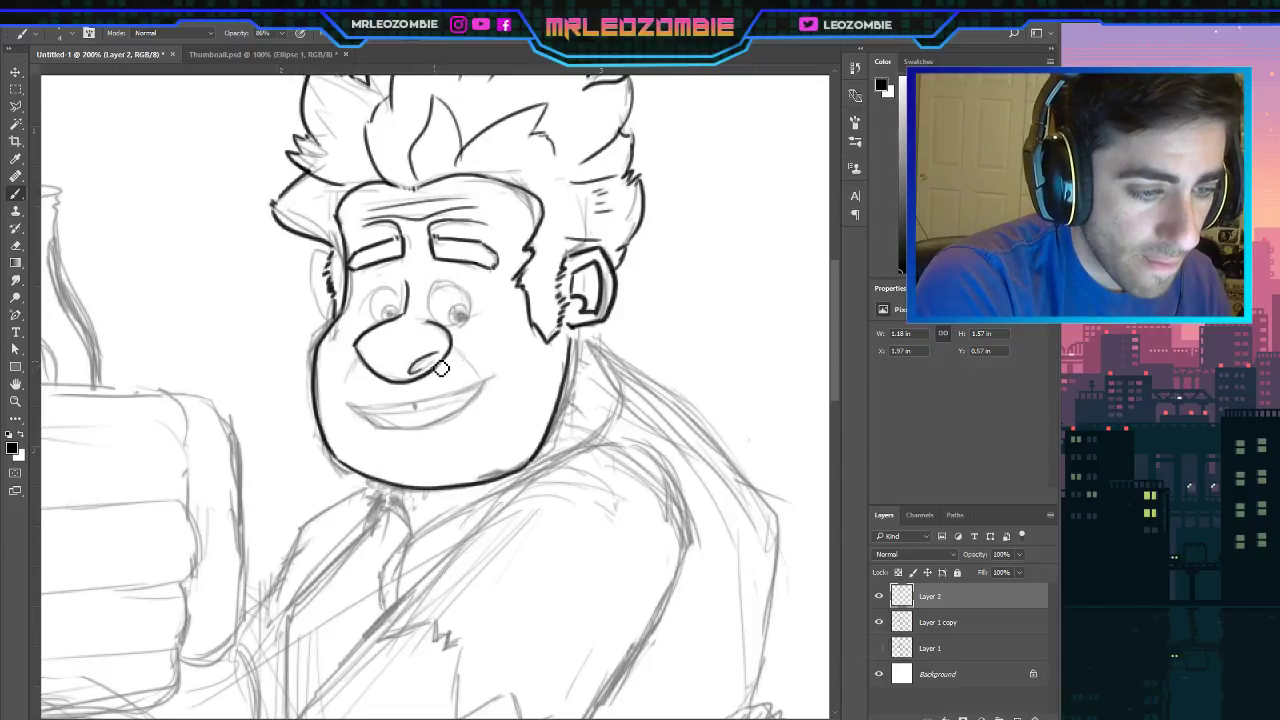
key(ctrl+z)
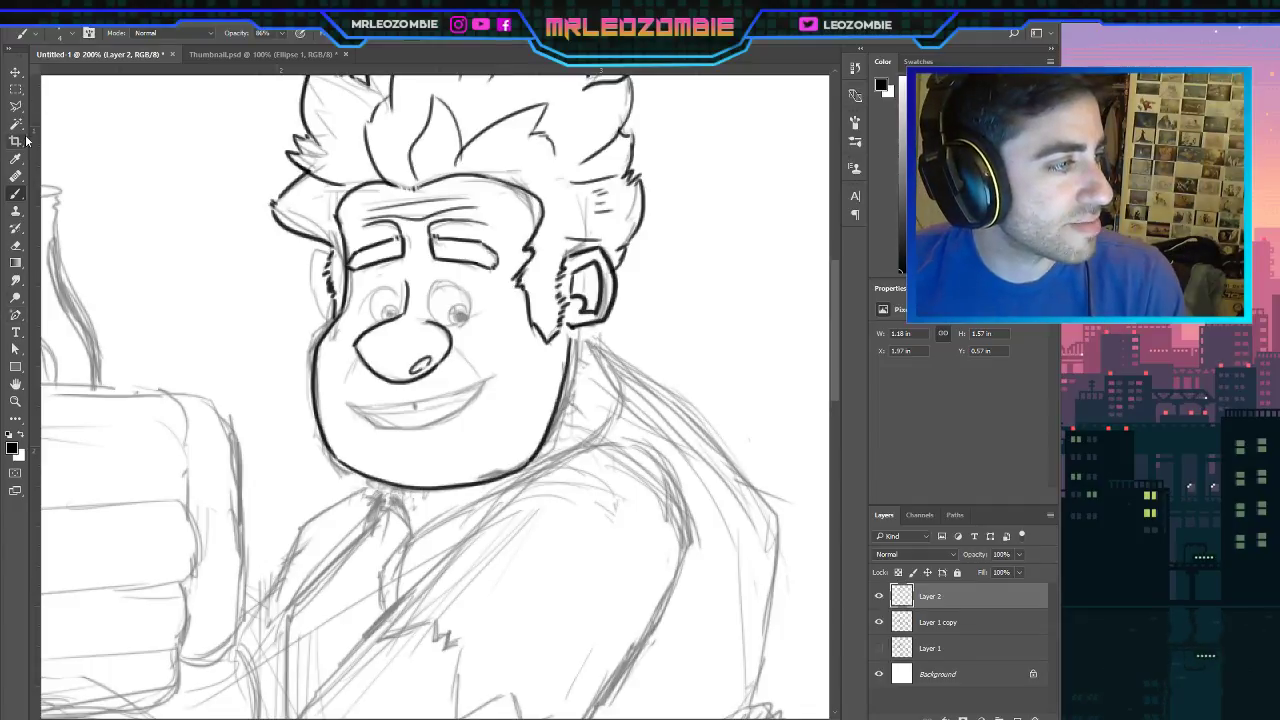
Try to lasso the nostril, enlarge it beside the head and move it back onto the nose's lower right edge.
click(15, 106)
click(434, 345)
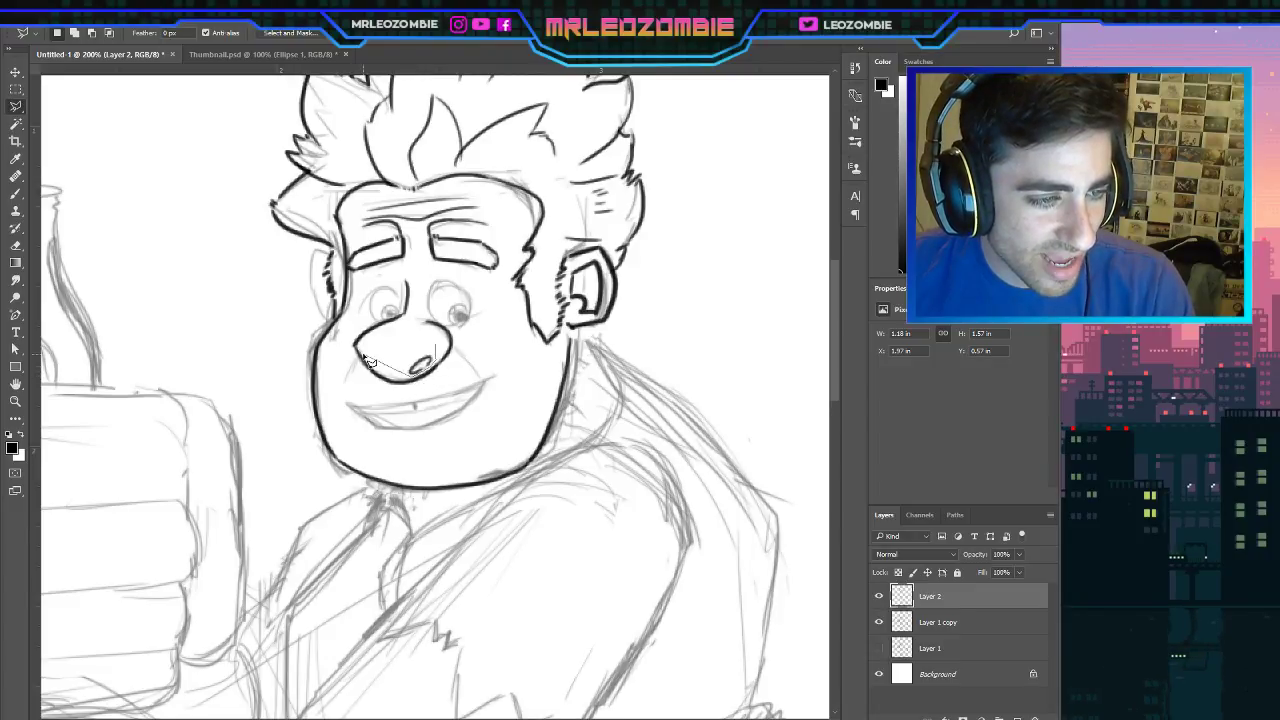
key(ctrl+t)
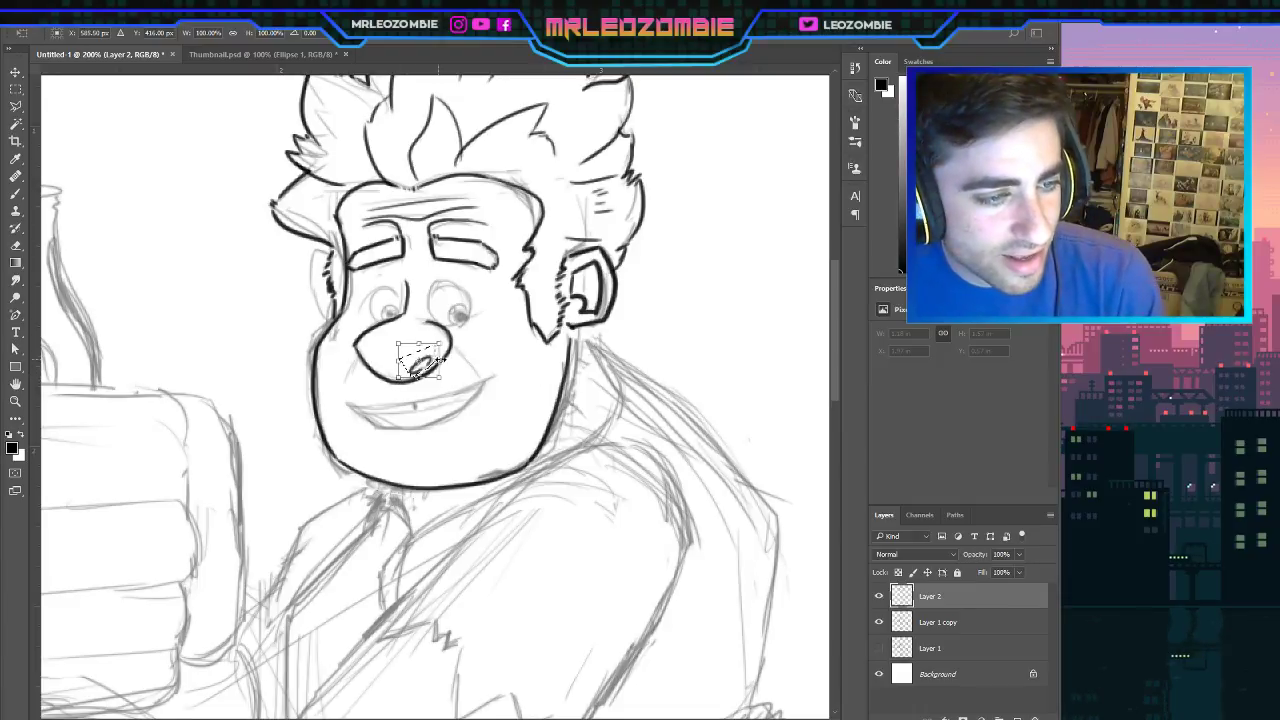
mouse_move(437, 352)
mouse_down()
mouse_move(443, 336)
mouse_move(401, 340)
mouse_move(398, 382)
mouse_move(681, 332)
mouse_move(697, 341)
mouse_move(717, 288)
mouse_up()
drag(712, 341, 705, 336)
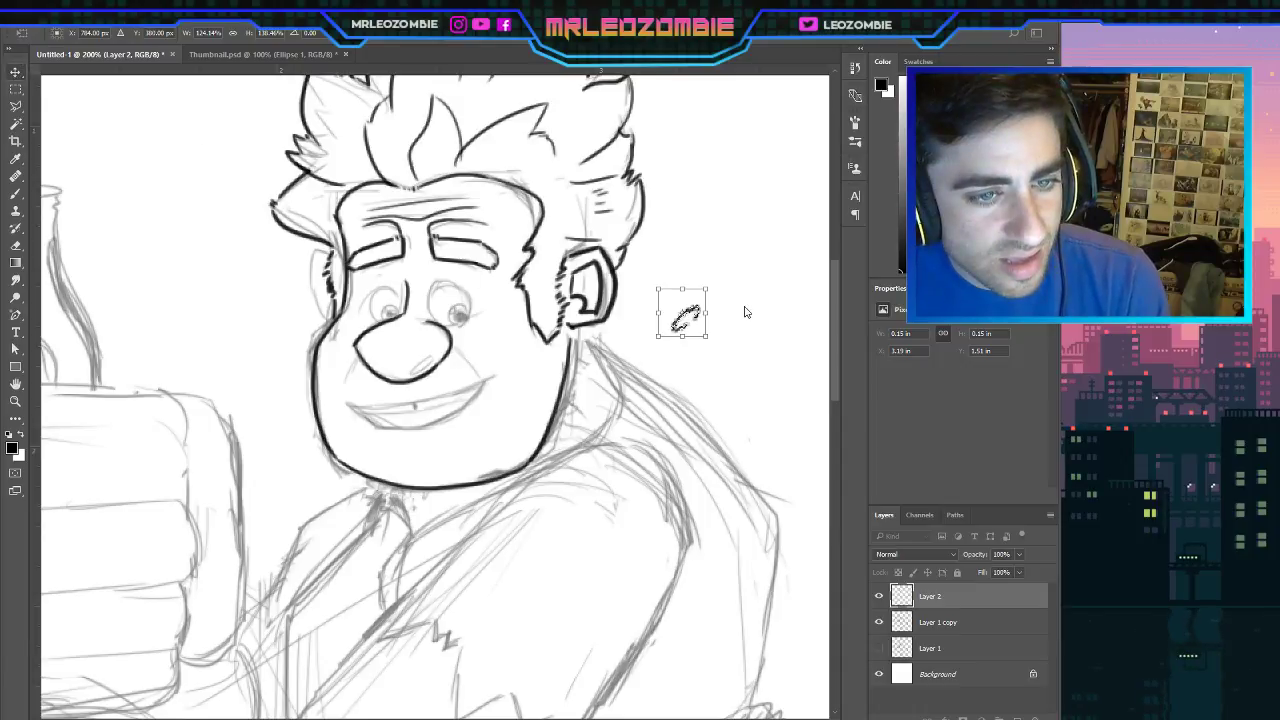
key(Return)
mouse_move(667, 328)
mouse_down()
mouse_move(620, 370)
mouse_move(409, 374)
mouse_up()
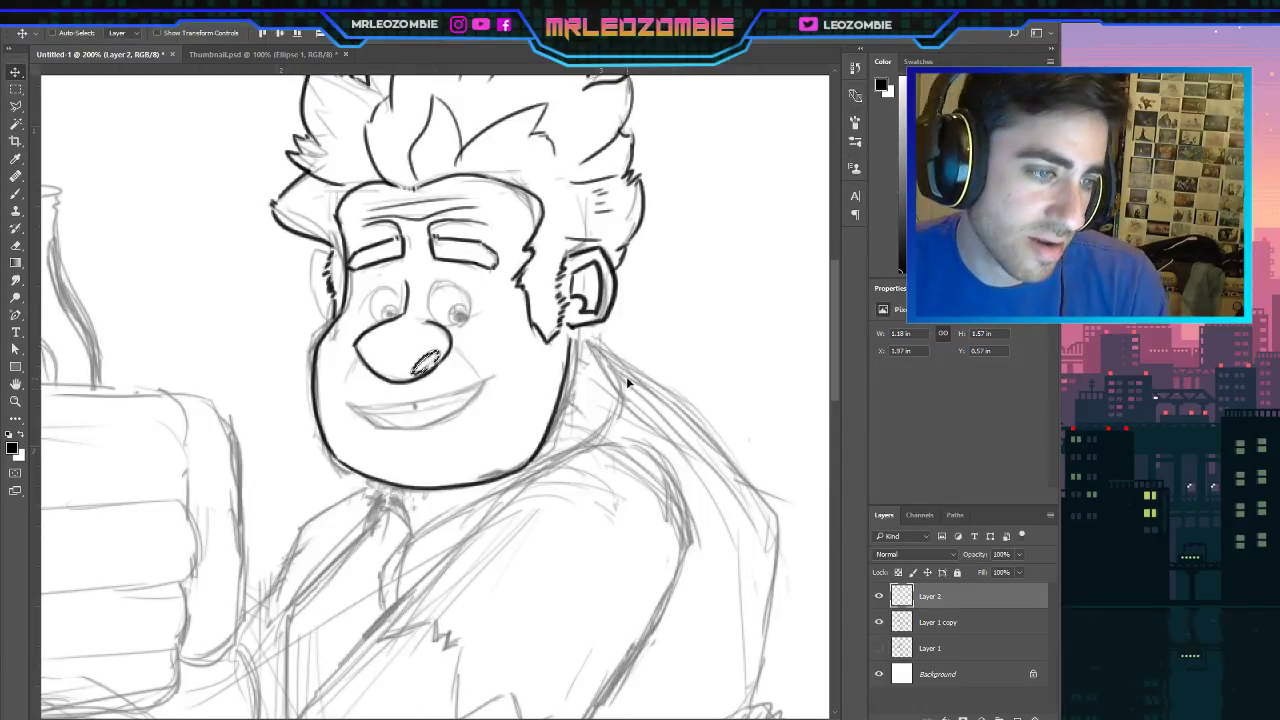
Try to shrink and slightly rotate the selected nostril to fit the nose's lower right edge, and clear the selection.
key(ctrl+t)
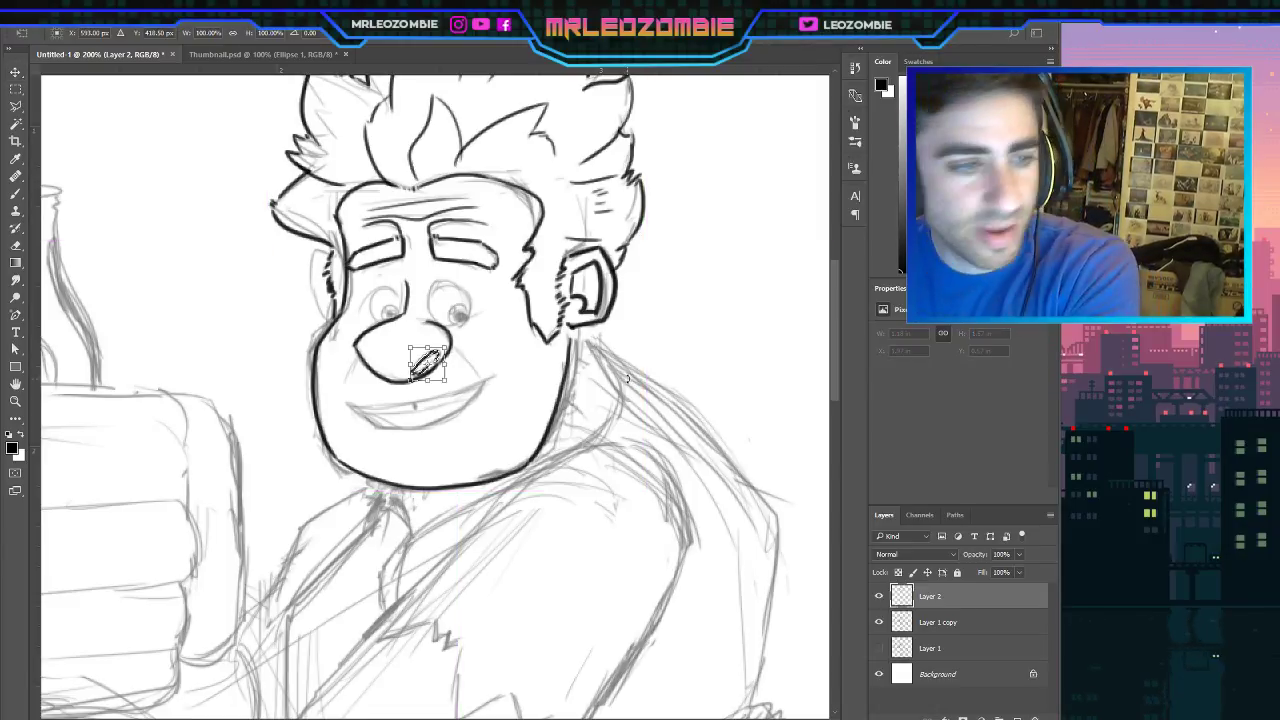
drag(480, 348, 443, 354)
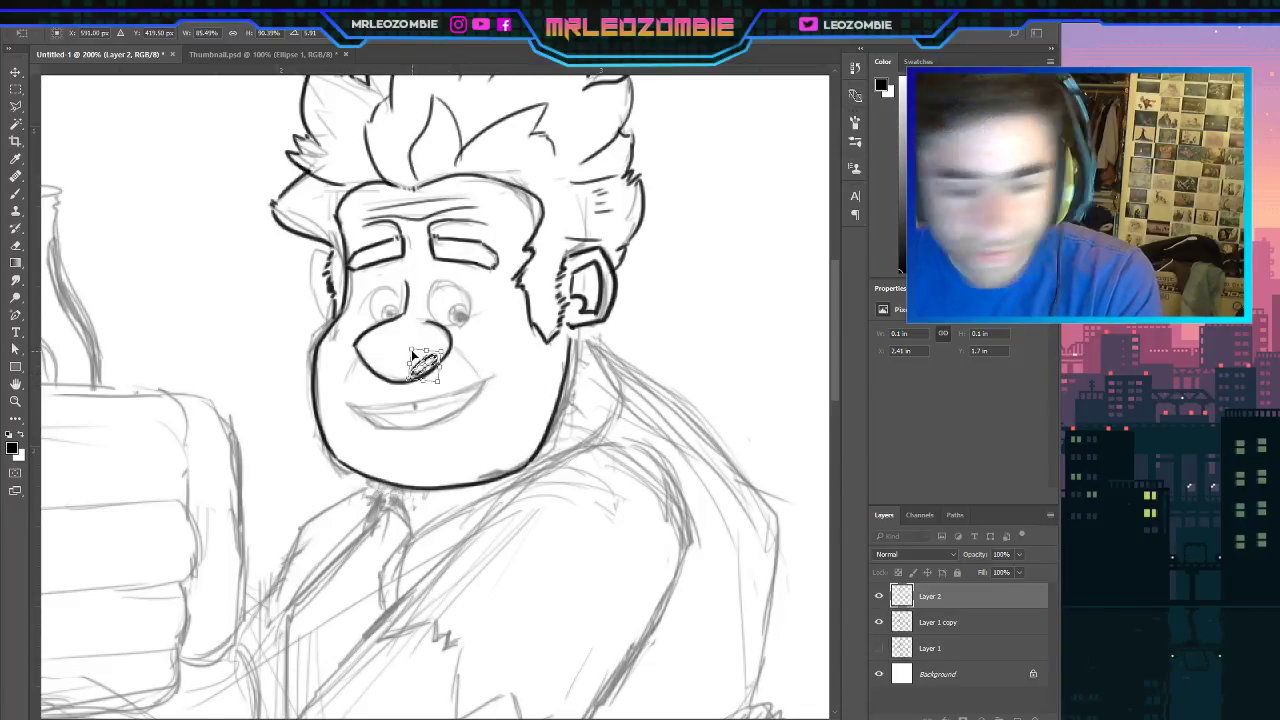
key(Return)
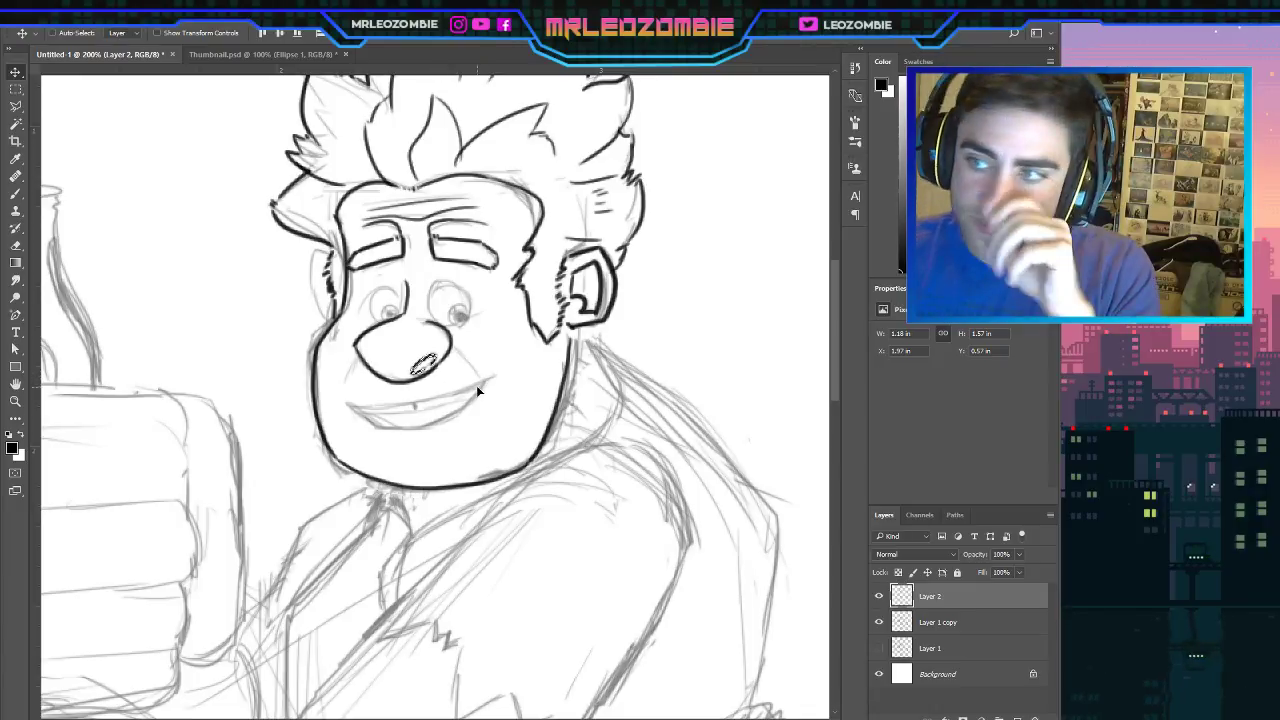
key(ctrl+t)
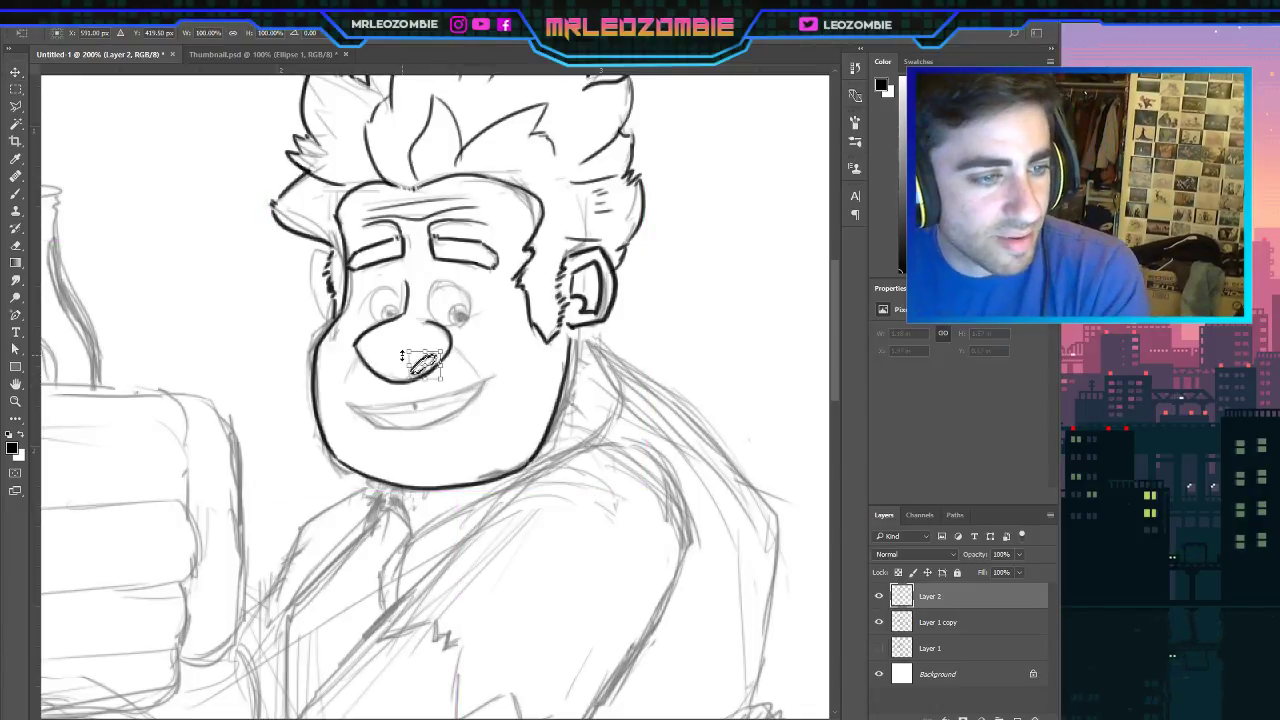
drag(403, 353, 408, 354)
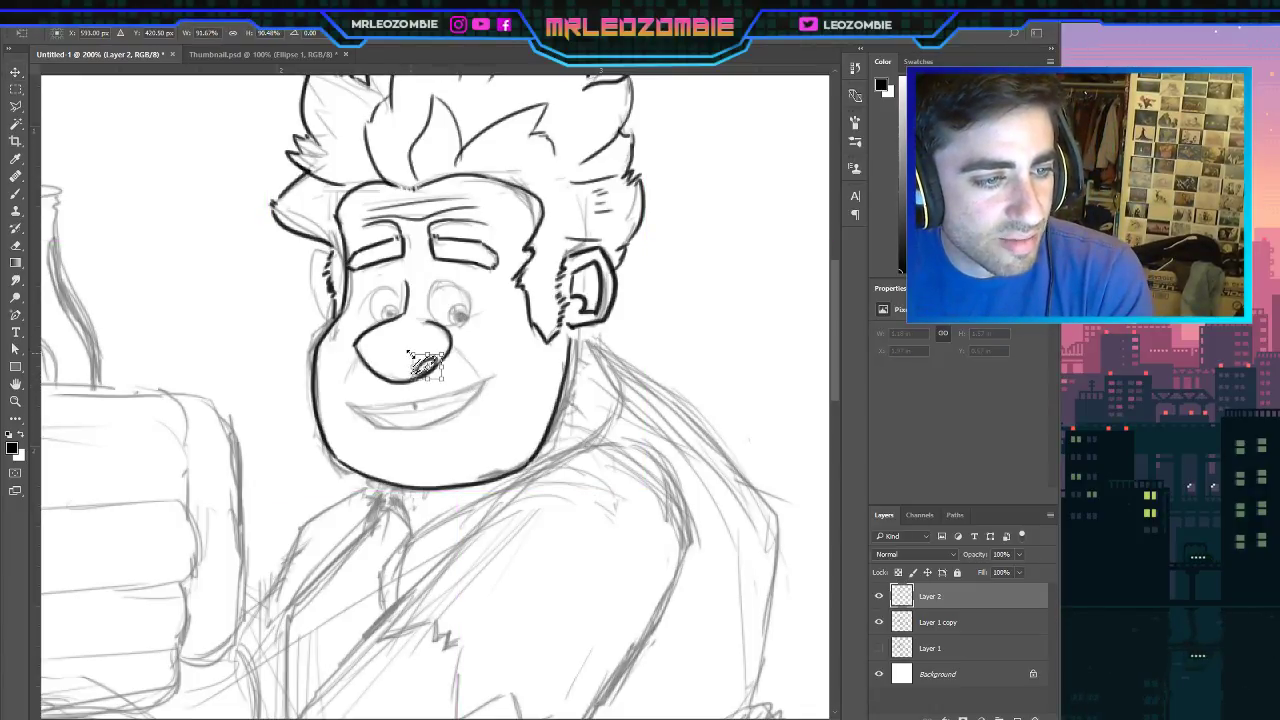
key(Return)
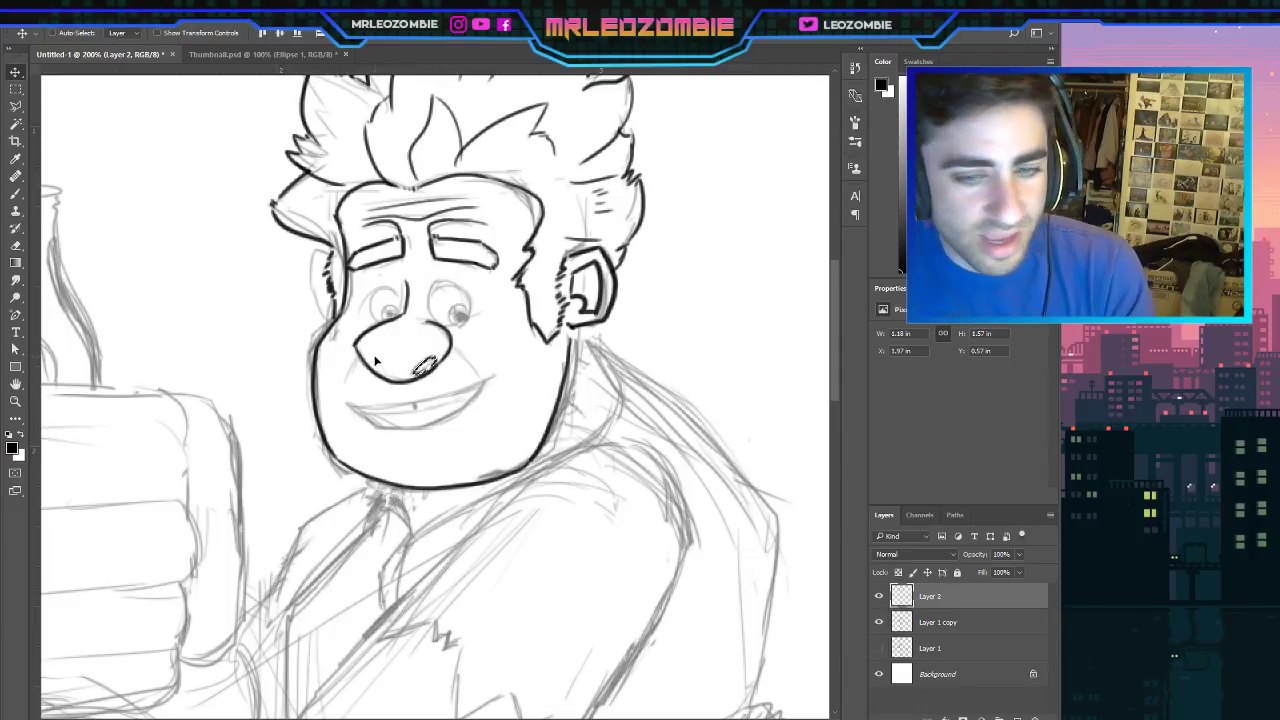
key(ctrl+d)
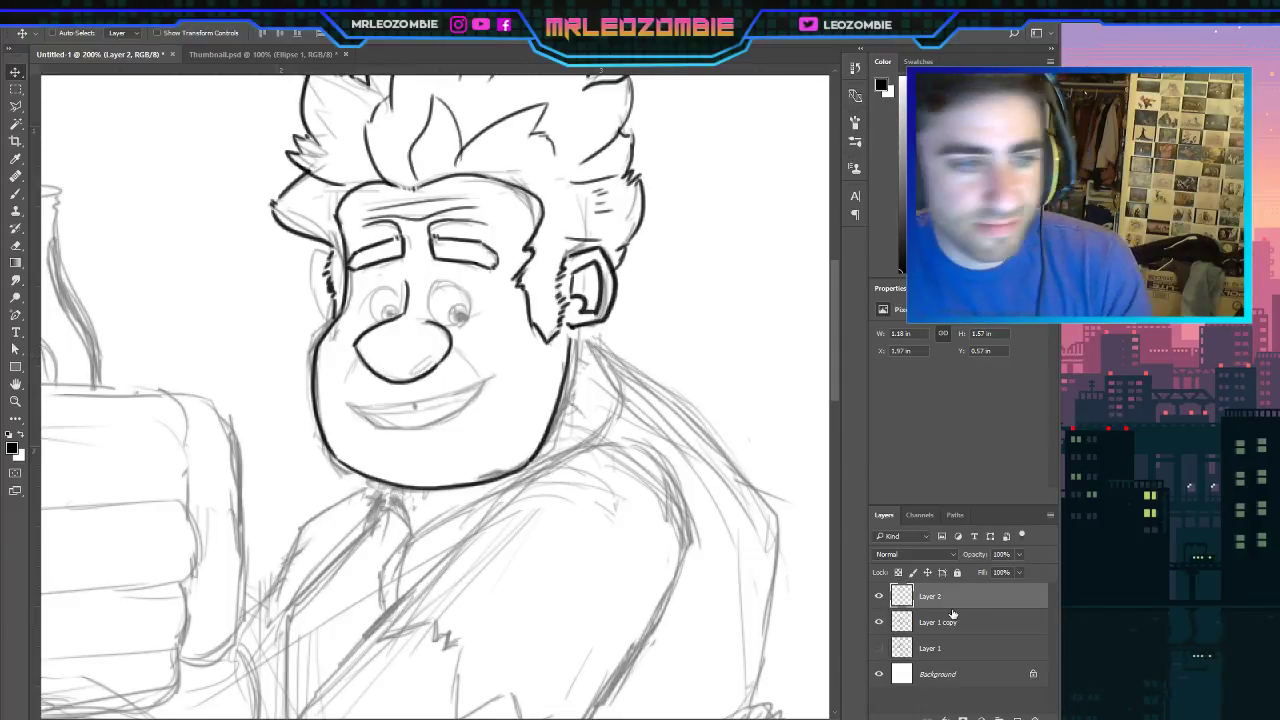
Redraw the small oval nostril at the nose's lower right edge with the Brush tool, undoing the unsatisfactory strokes.
click(16, 192)
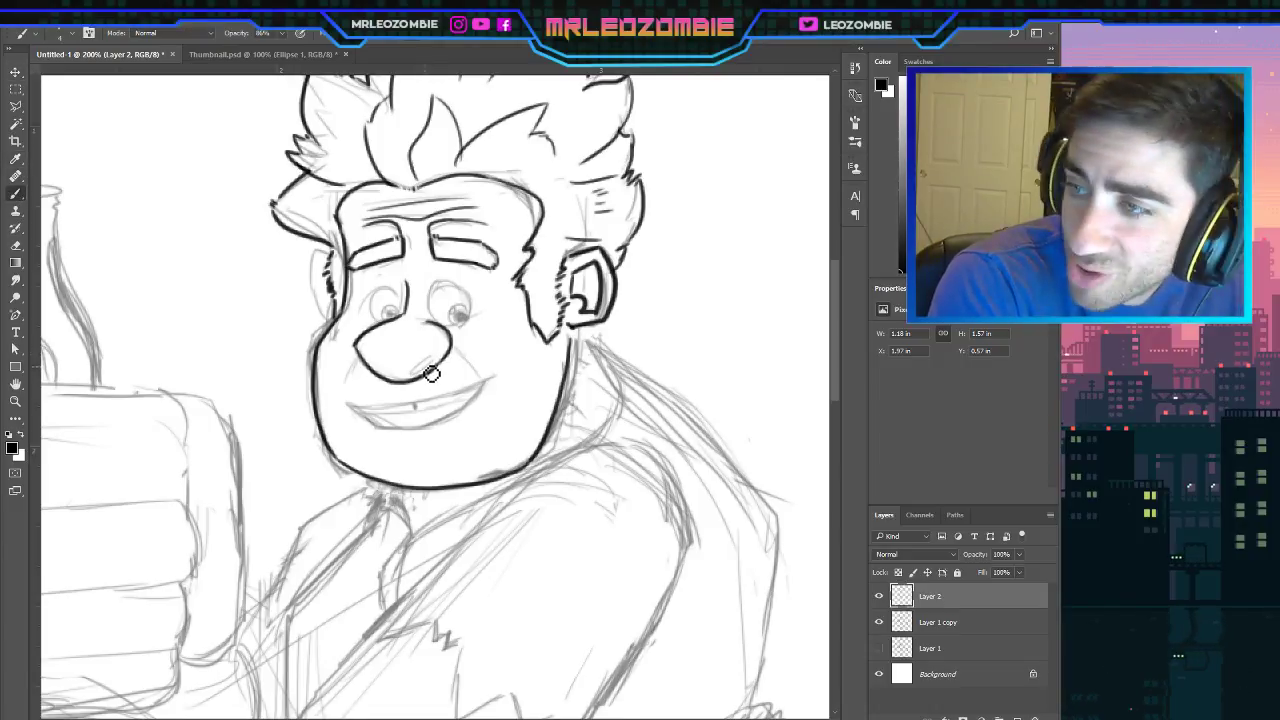
drag(412, 376, 438, 367)
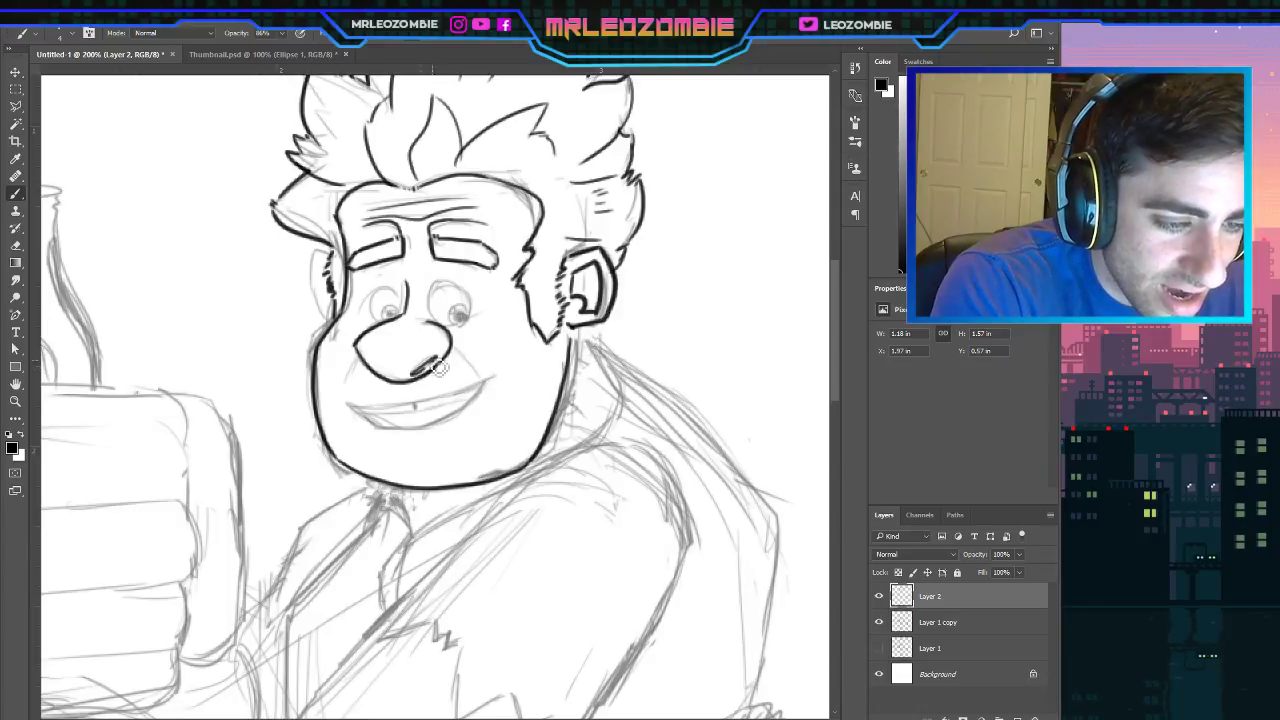
key(ctrl+z)
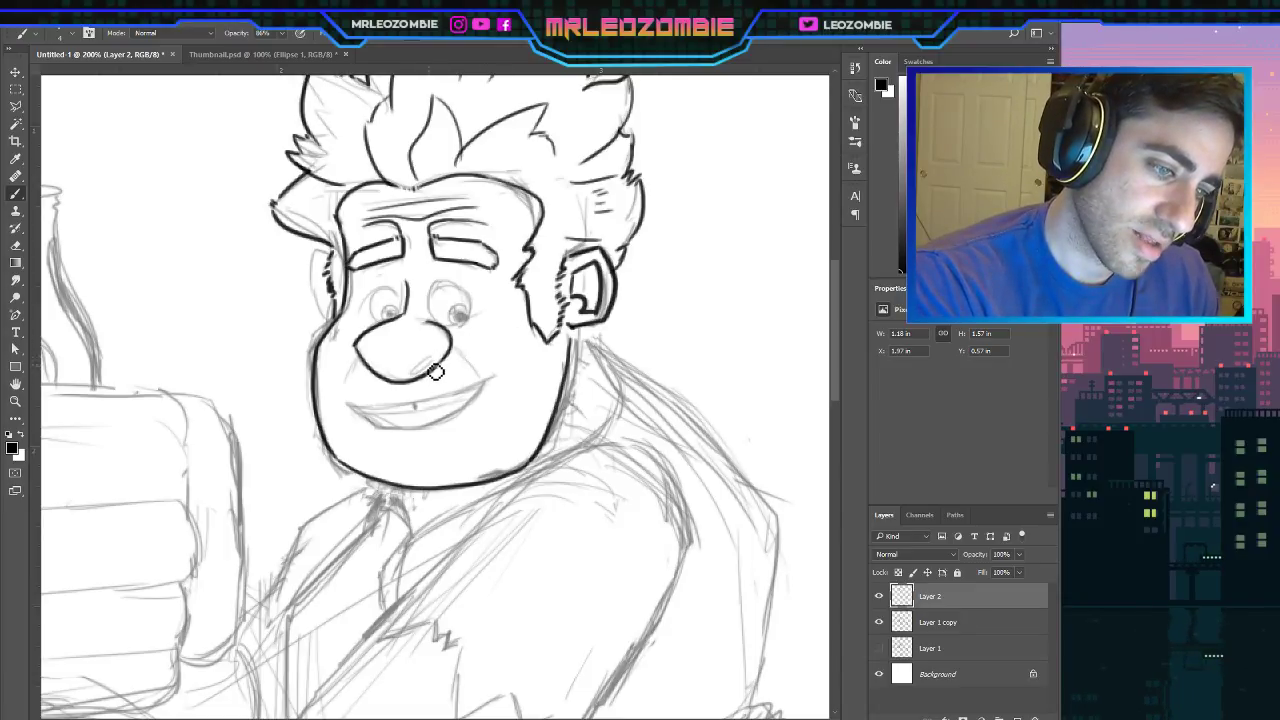
drag(415, 372, 436, 365)
key(ctrl+z)
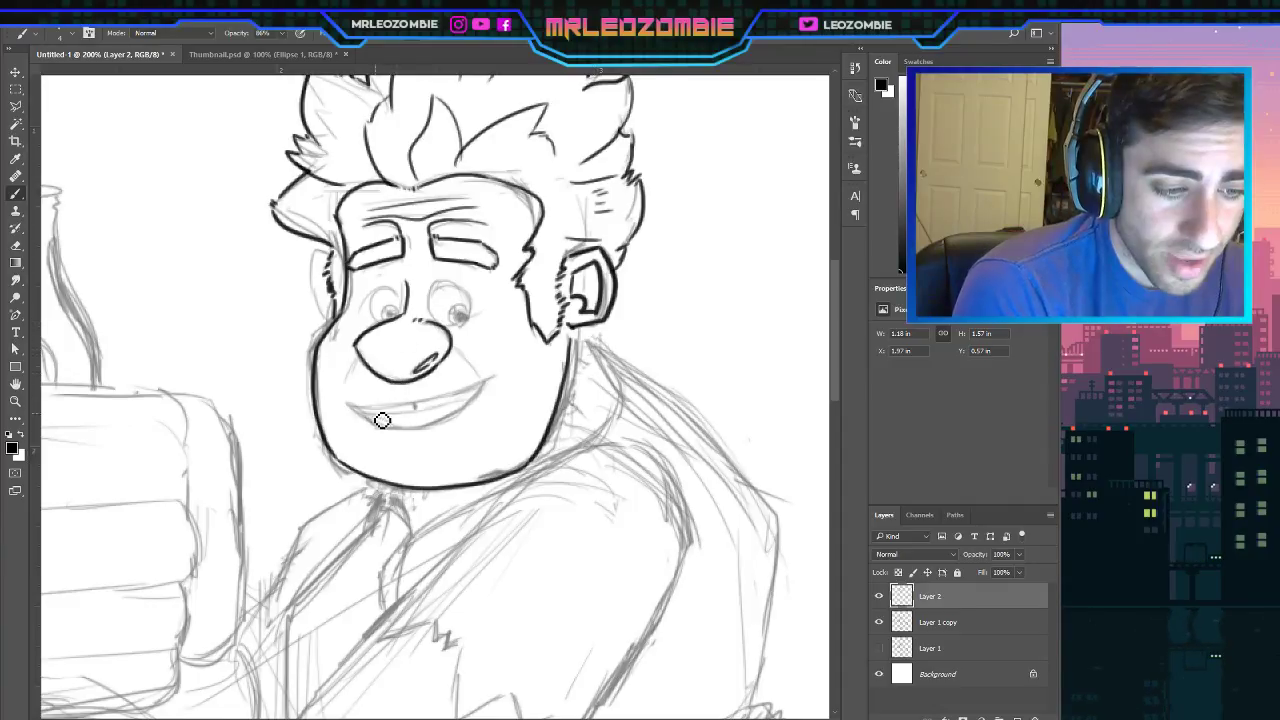
Ink the upper mouth line as one upward-curving smile over the sketch, undoing and redrawing the unsatisfactory strokes.
drag(352, 406, 537, 370)
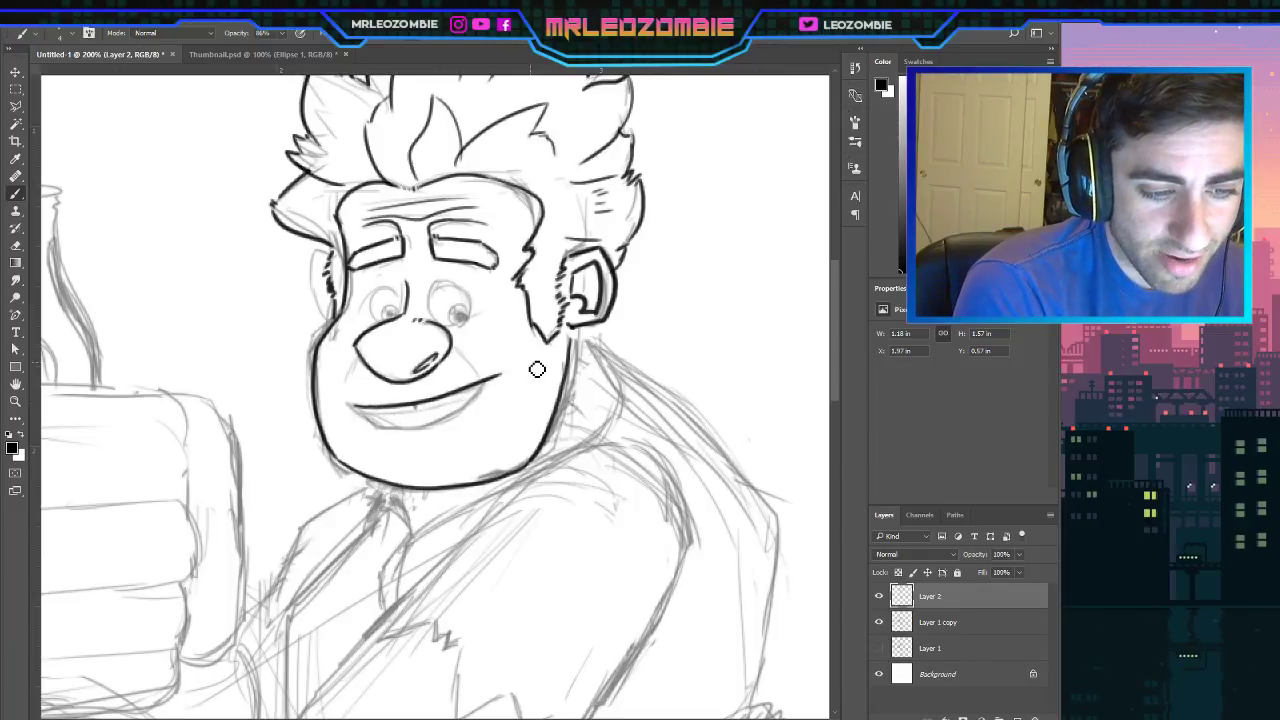
key(ctrl+z)
drag(356, 408, 504, 374)
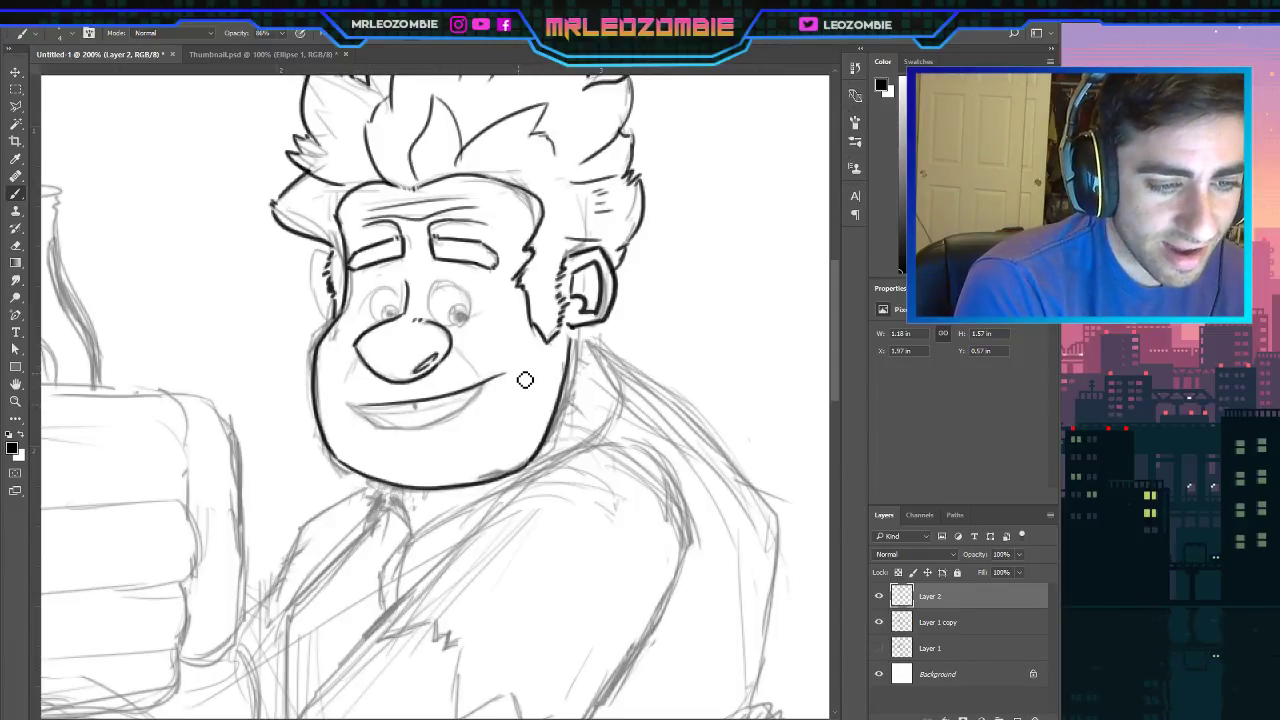
key(ctrl+z)
drag(362, 411, 505, 377)
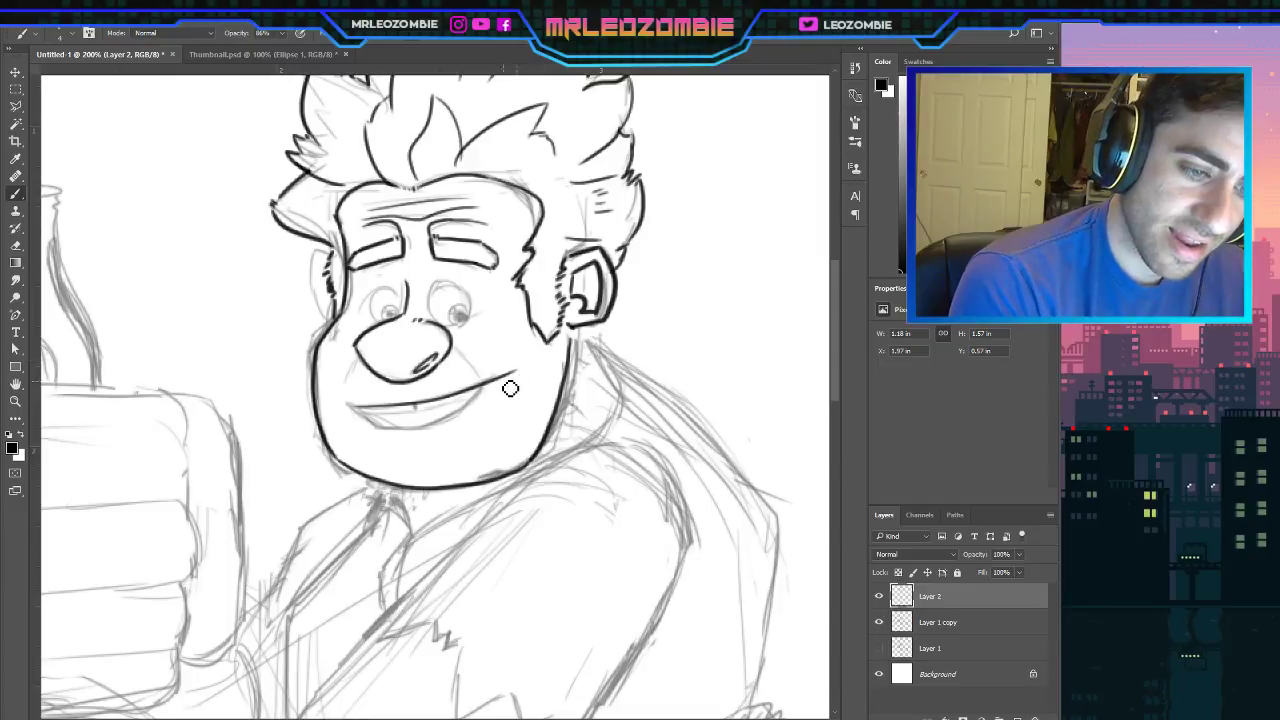
key(ctrl+z)
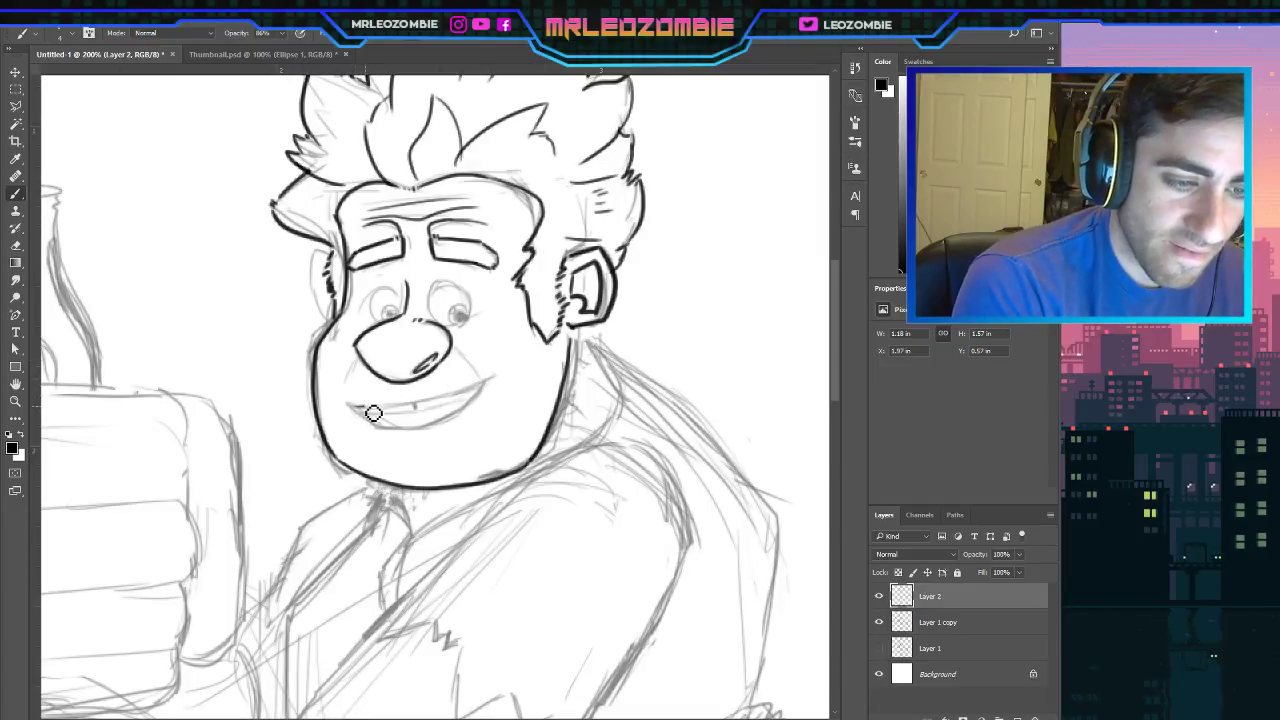
drag(364, 410, 518, 374)
key(ctrl+z)
drag(362, 411, 520, 374)
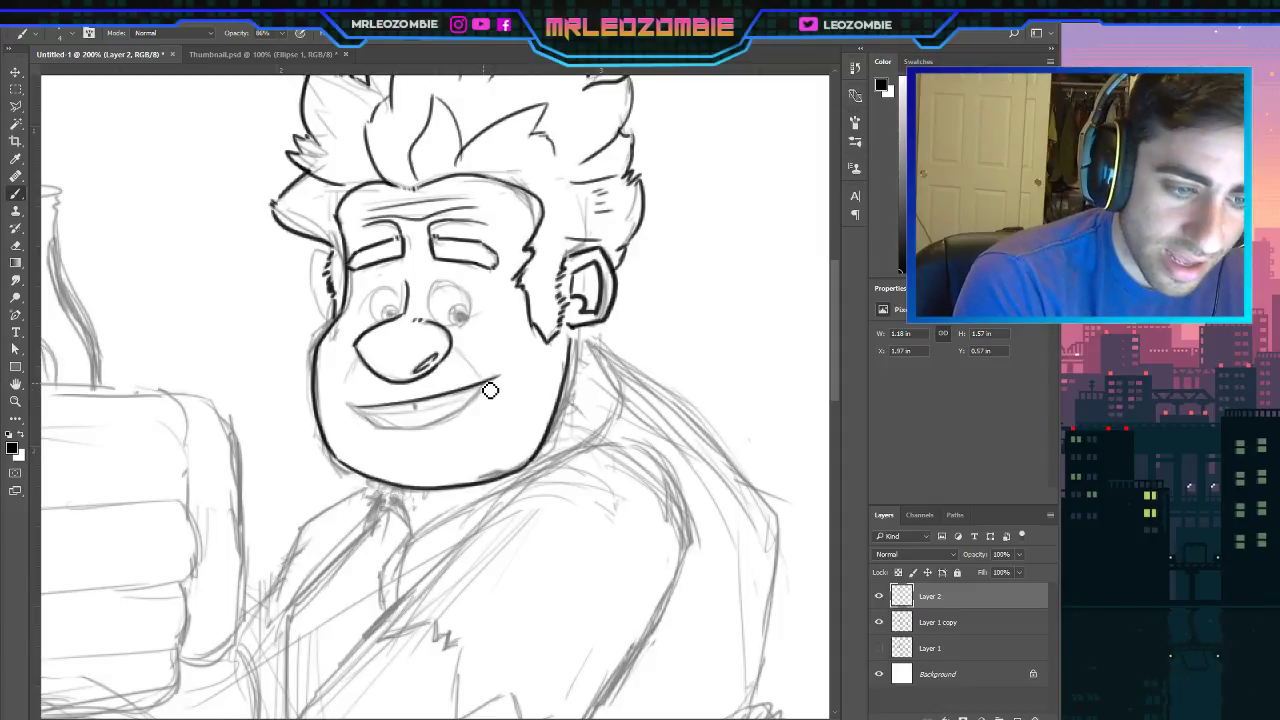
Ink the curved lower lip beneath the smile line, joining it to the upper line near both mouth corners.
drag(488, 390, 408, 424)
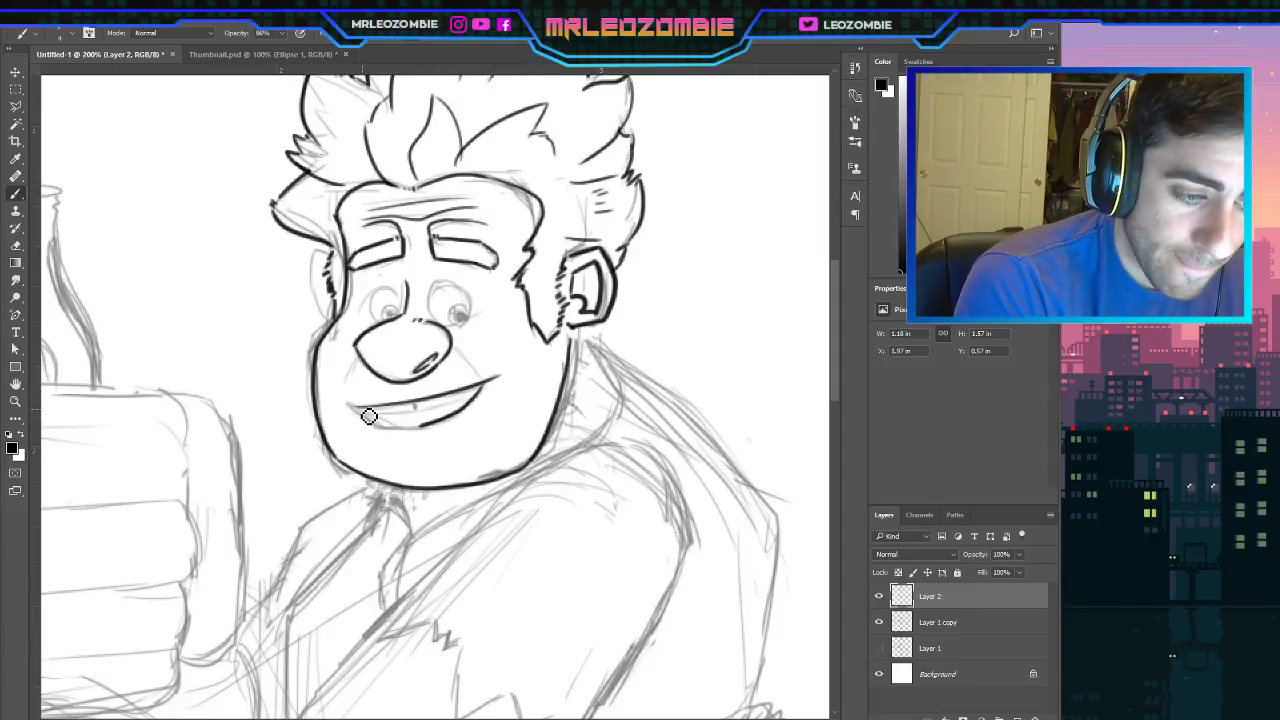
mouse_move(362, 408)
mouse_down()
mouse_move(419, 439)
mouse_move(486, 414)
mouse_up()
key(ctrl+z)
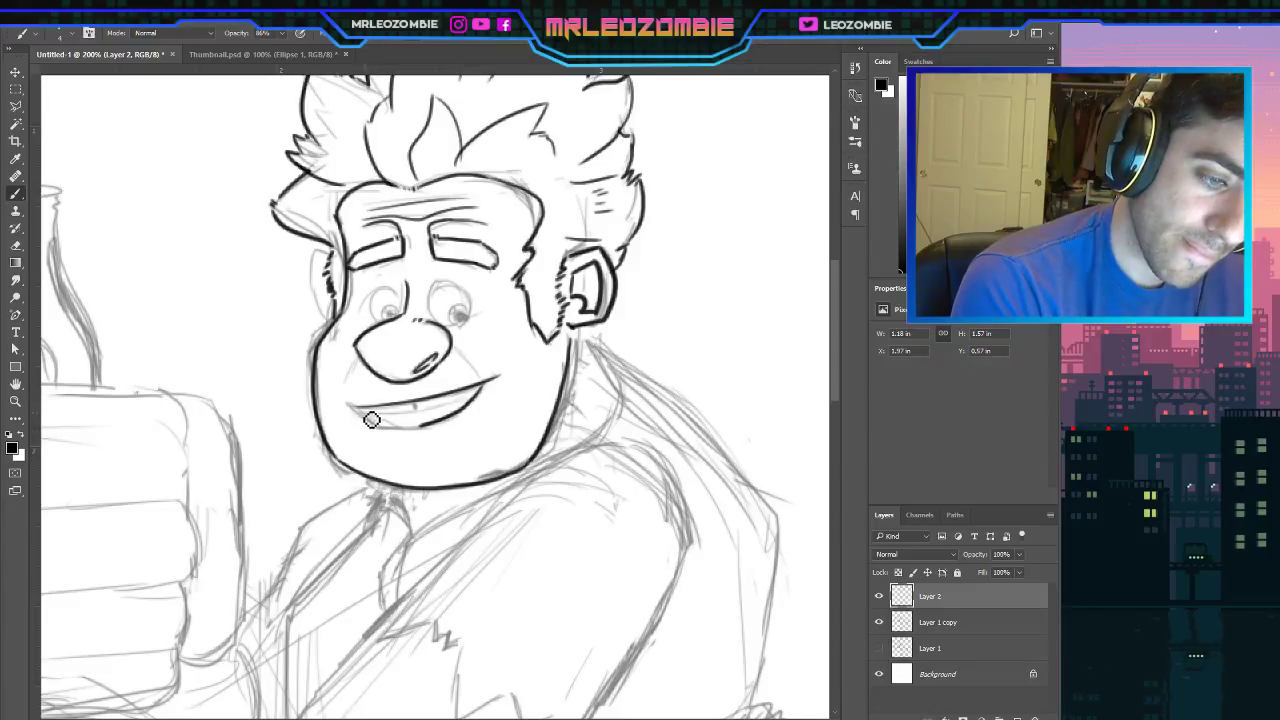
mouse_move(366, 411)
mouse_down()
mouse_move(405, 431)
mouse_move(452, 421)
mouse_up()
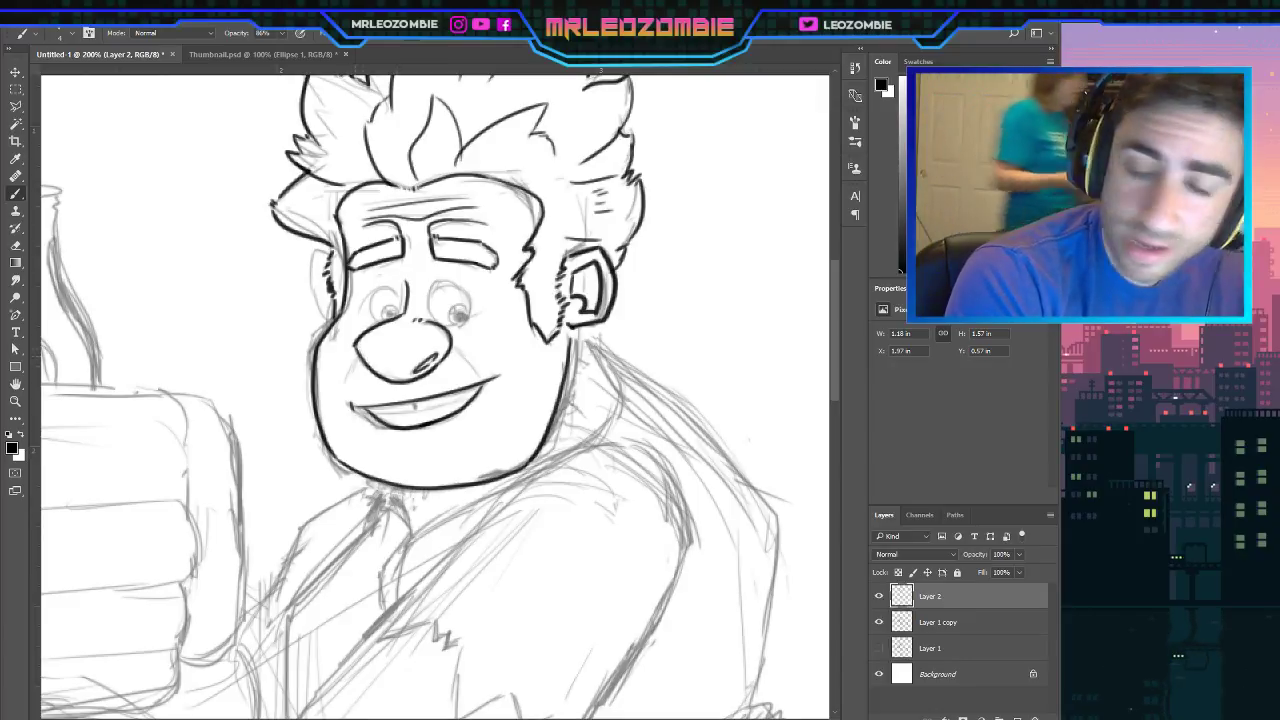
Ink the smile creases from the nose towards the mouth corners and outline the eye nearer the inked ear.
drag(358, 358, 344, 388)
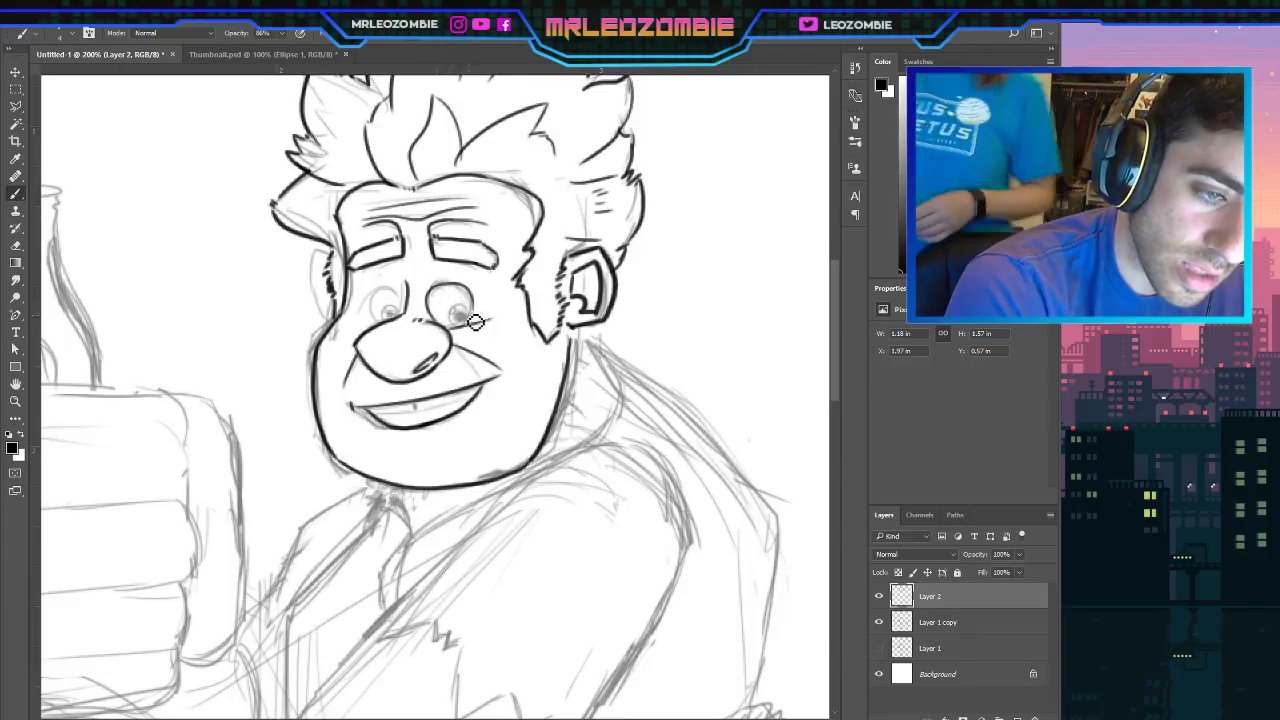
mouse_move(442, 318)
mouse_down()
mouse_move(431, 302)
mouse_move(468, 316)
mouse_up()
key(ctrl+z)
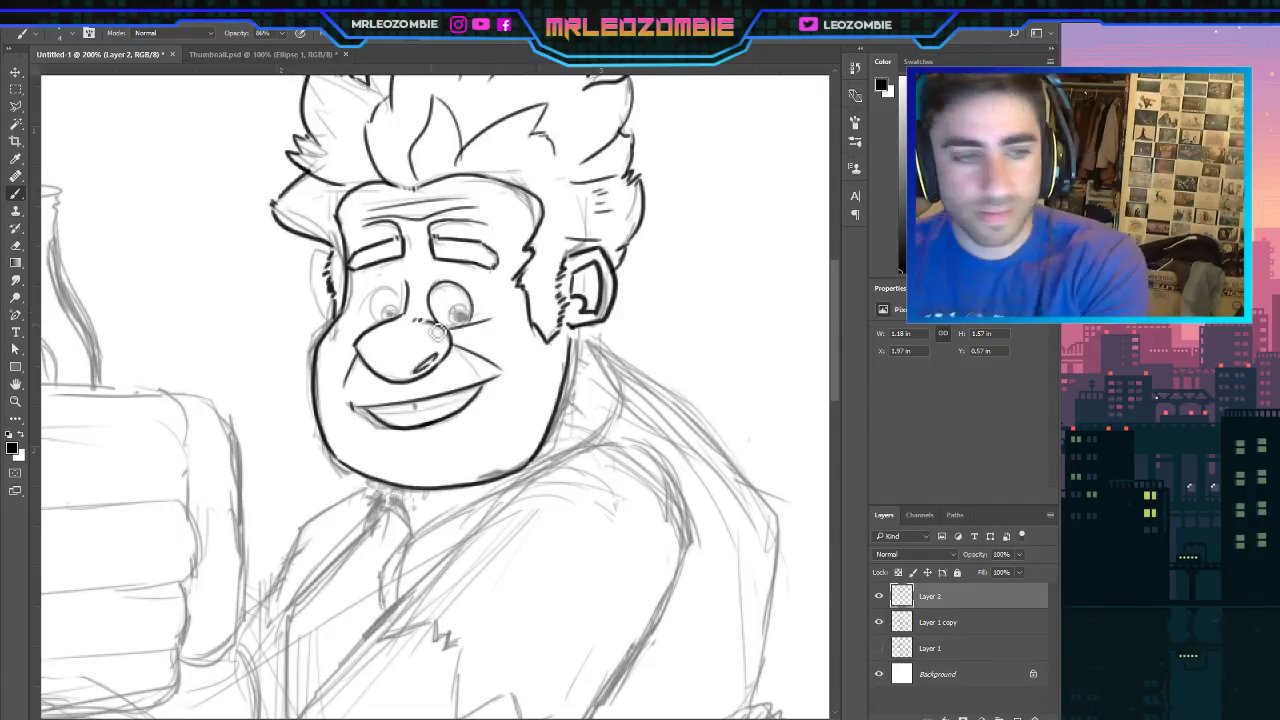
Review the inked head against the full-figure sketch and return to a close view of the face.
scroll(481, 318, down, 5)
scroll(489, 520, down, 5)
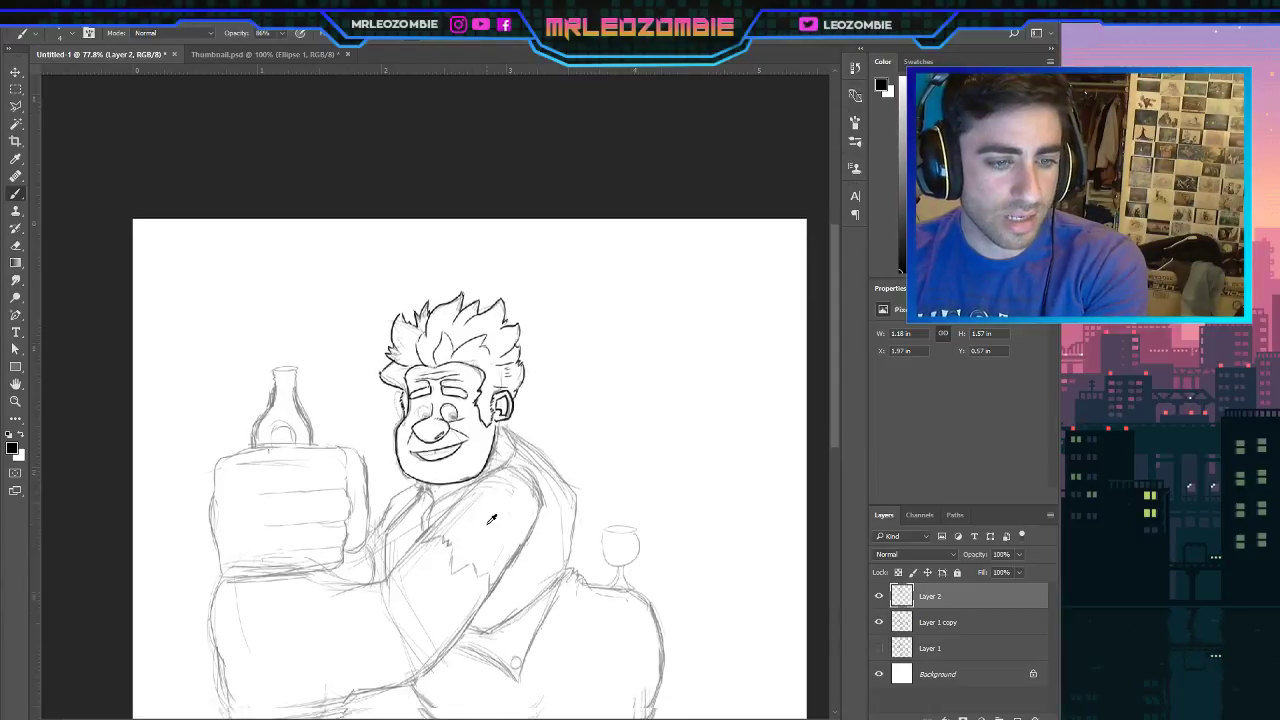
scroll(489, 524, down, 2)
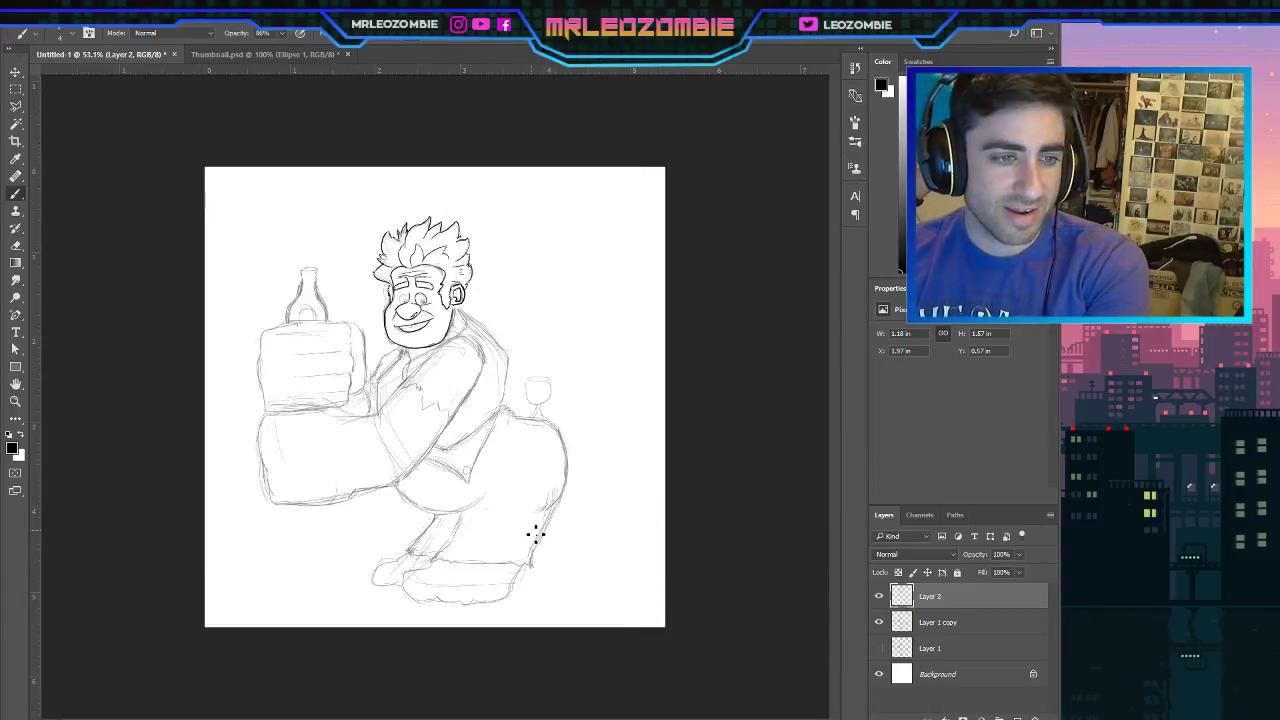
scroll(435, 430, up, 4)
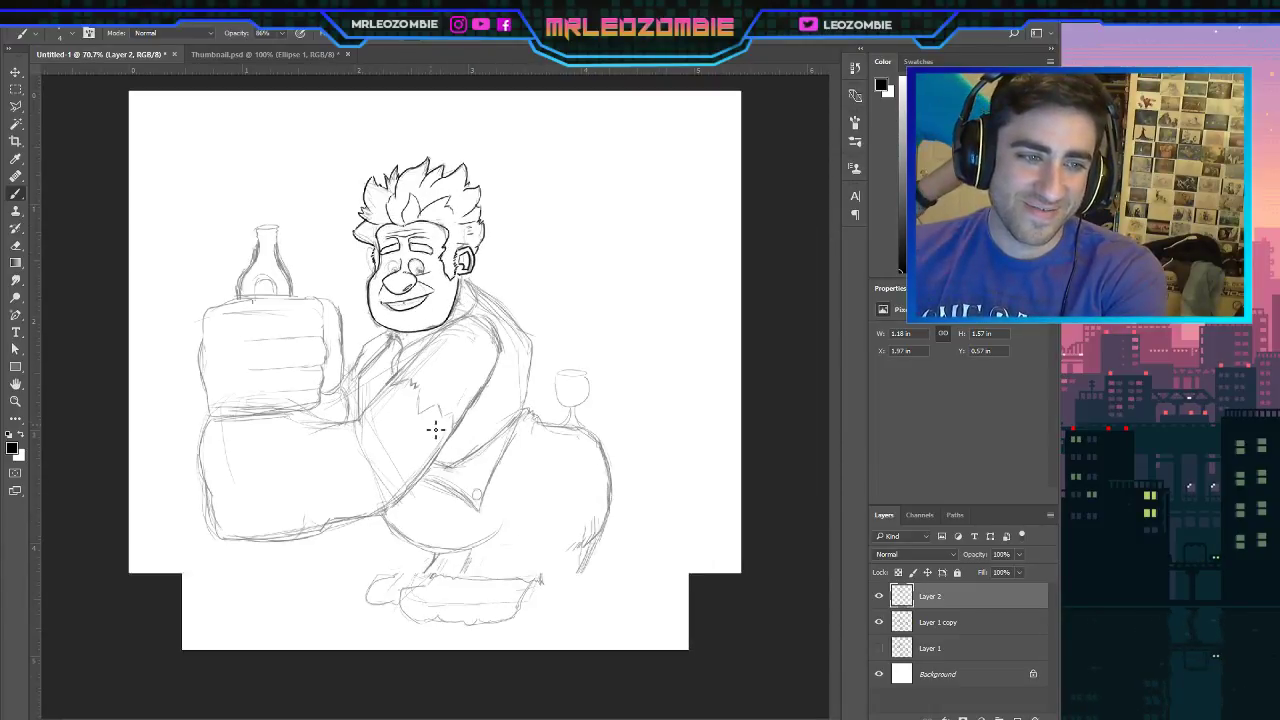
scroll(421, 205, up, 2)
scroll(412, 300, up, 4)
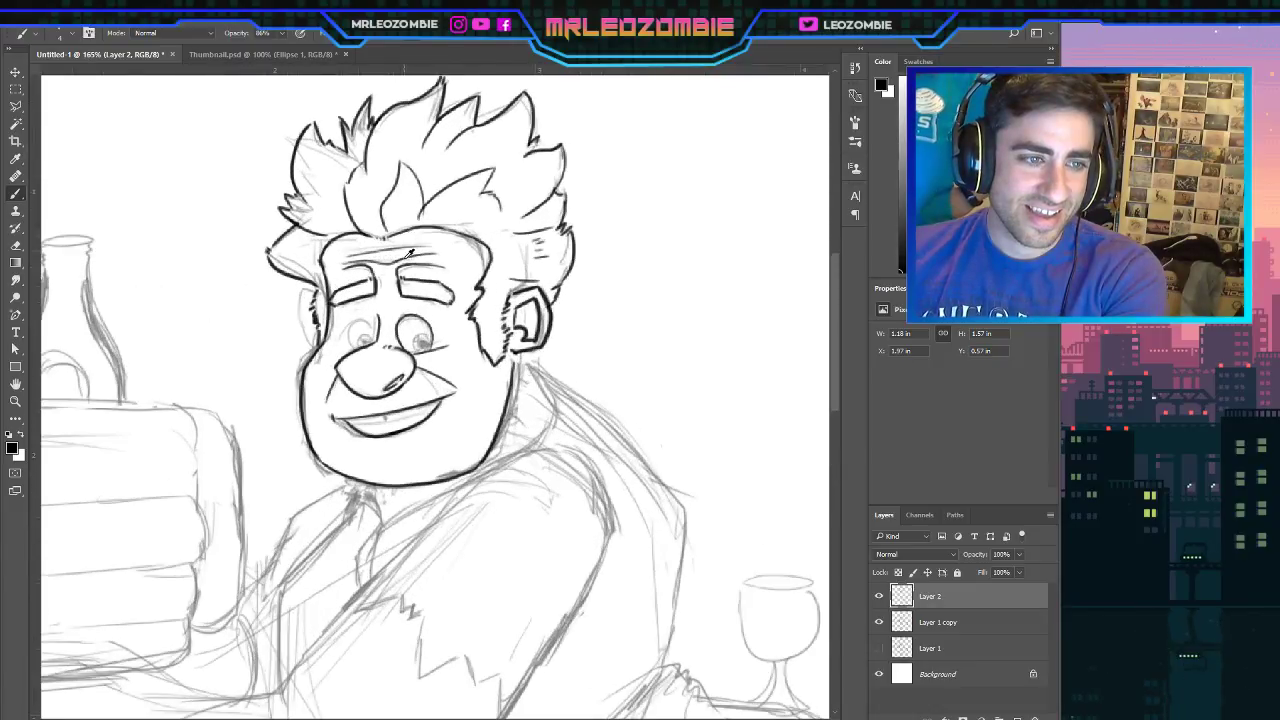
scroll(430, 392, up, 2)
scroll(430, 390, down, 3)
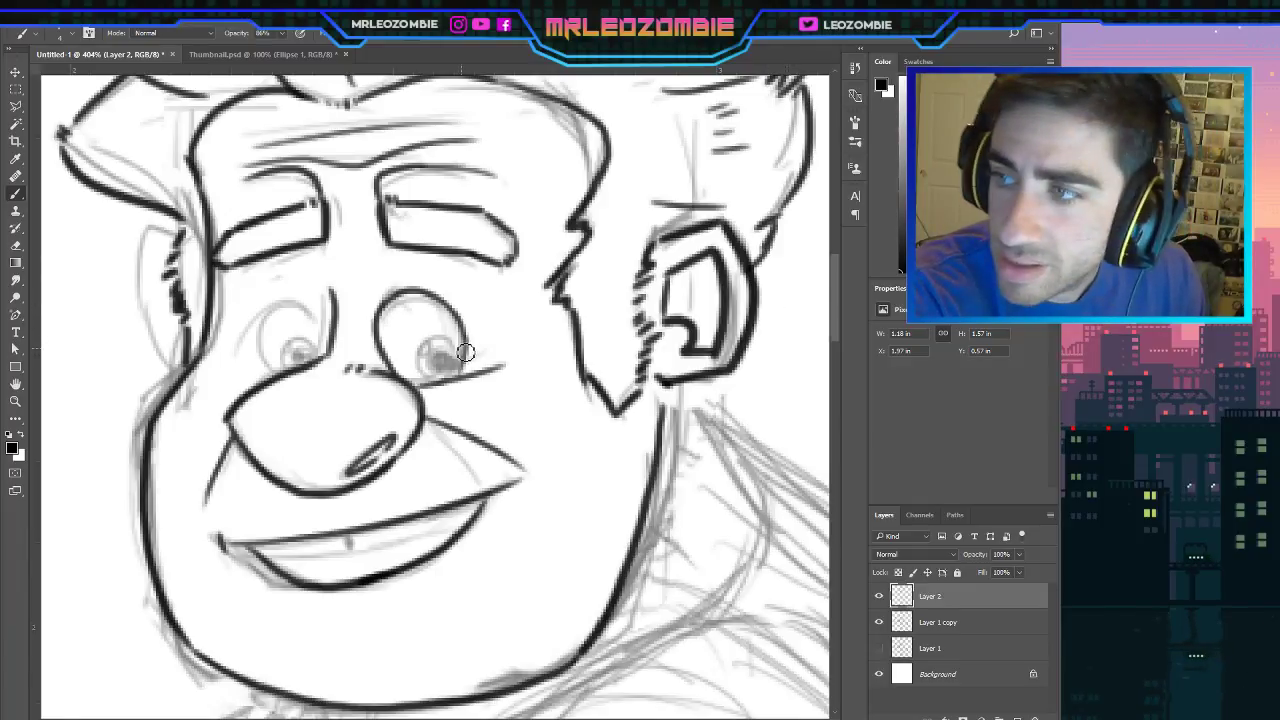
Ink the round iris and dark pupil of the eye nearer the inked ear, undoing the unsatisfactory strokes.
mouse_move(460, 360)
mouse_down()
mouse_move(438, 339)
mouse_move(436, 376)
mouse_up()
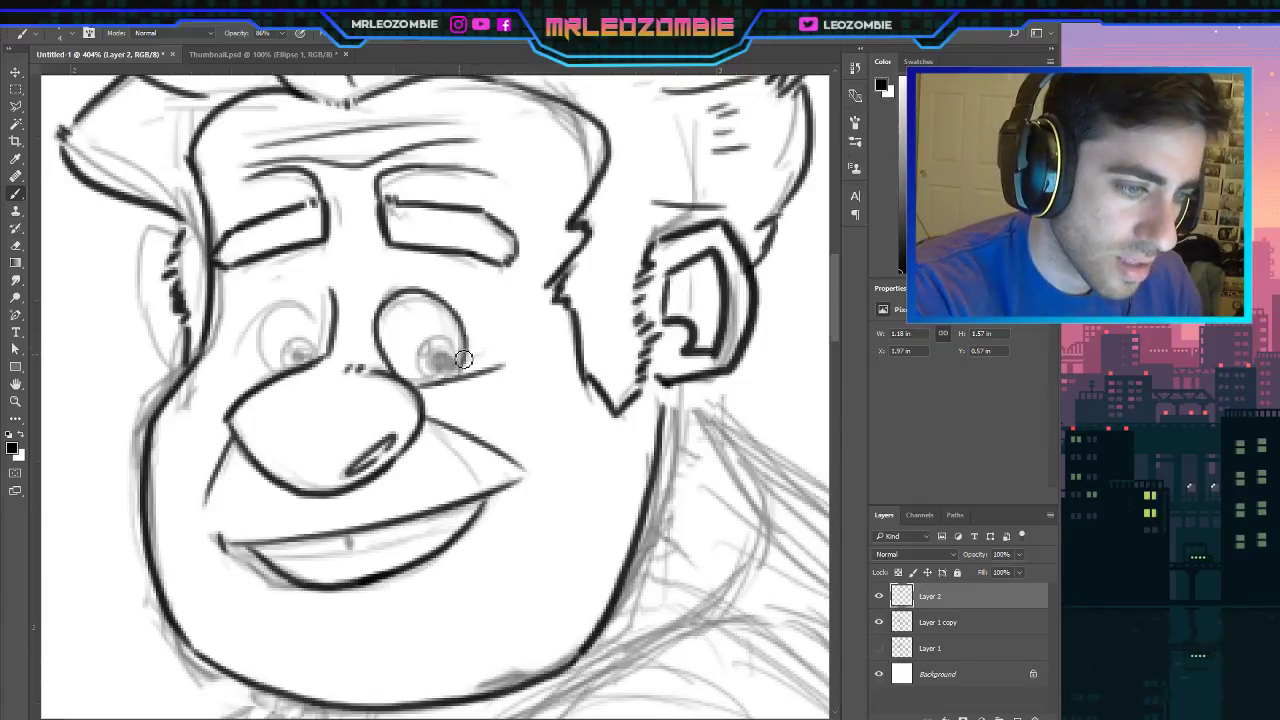
mouse_move(450, 340)
mouse_down()
mouse_move(450, 381)
mouse_move(436, 382)
mouse_move(435, 347)
mouse_move(453, 367)
mouse_move(436, 364)
mouse_move(448, 362)
mouse_up()
key(ctrl+z)
key(ctrl+z)
key(ctrl+z)
key(ctrl+z)
key(ctrl+z)
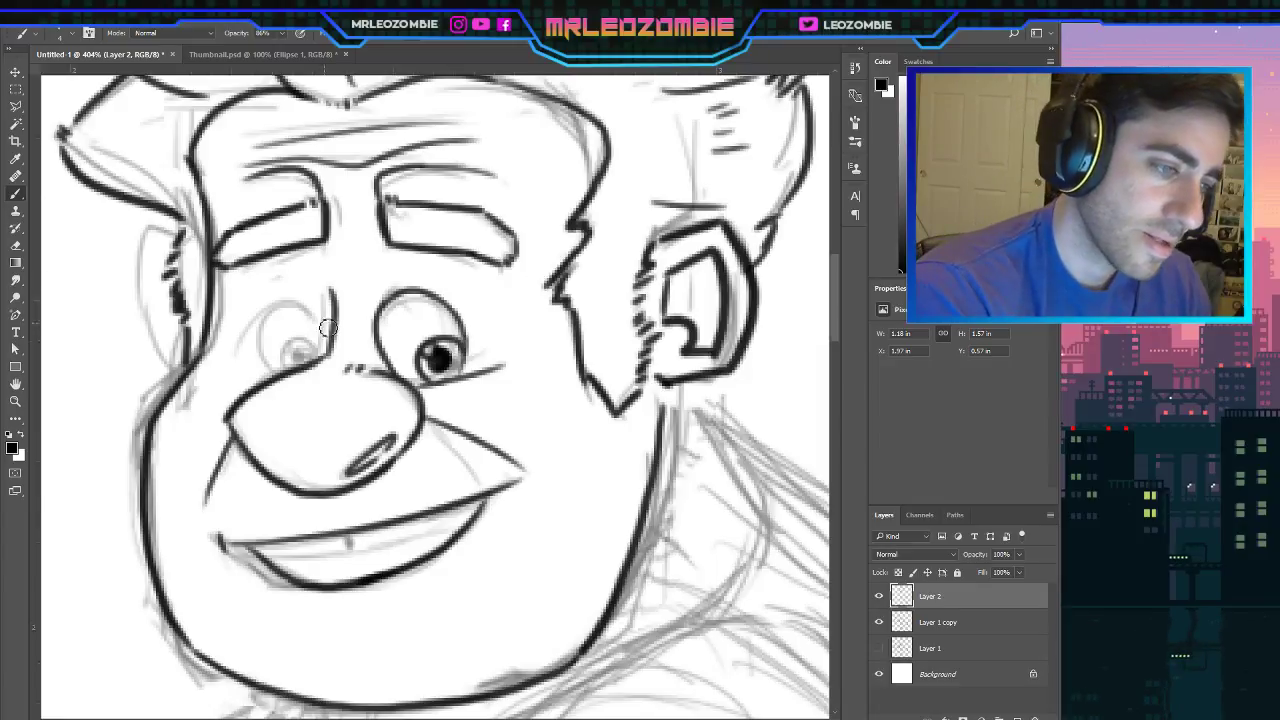
Ink the rounded outline of the other eye over the sketch, undoing and redrawing the stroke until it fits.
drag(327, 328, 277, 359)
key(ctrl+z)
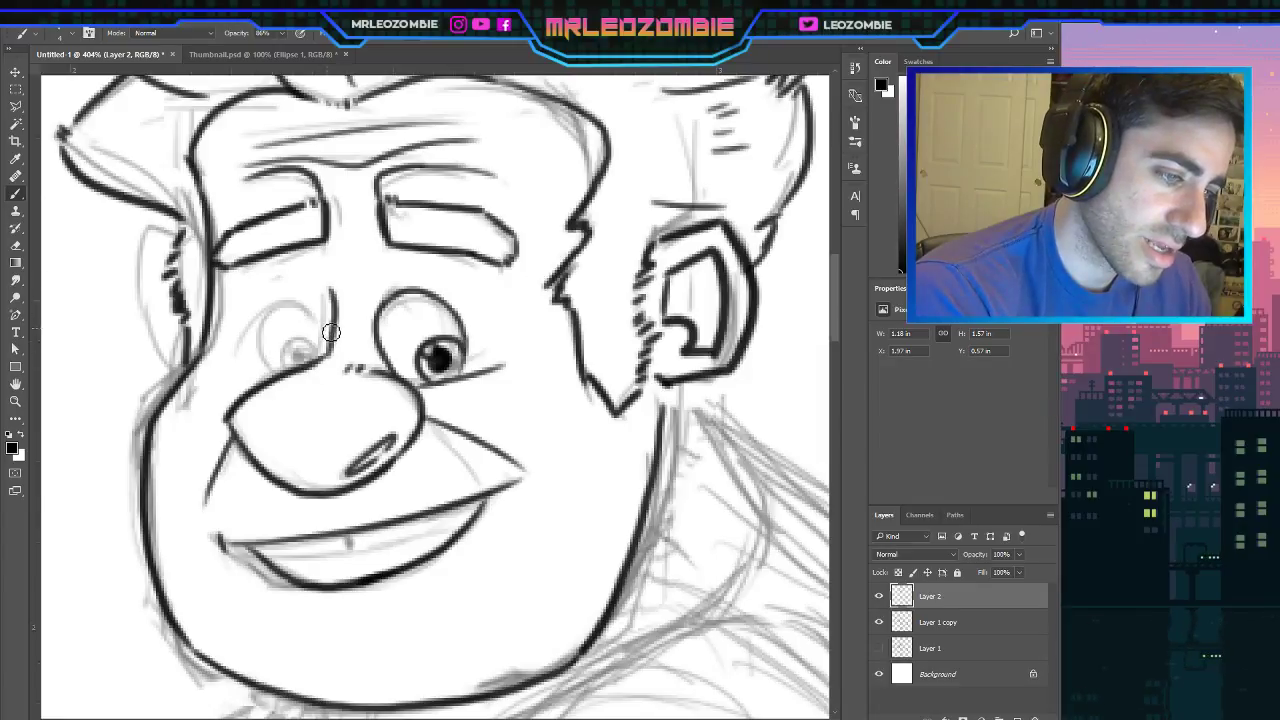
drag(326, 325, 281, 368)
key(ctrl+z)
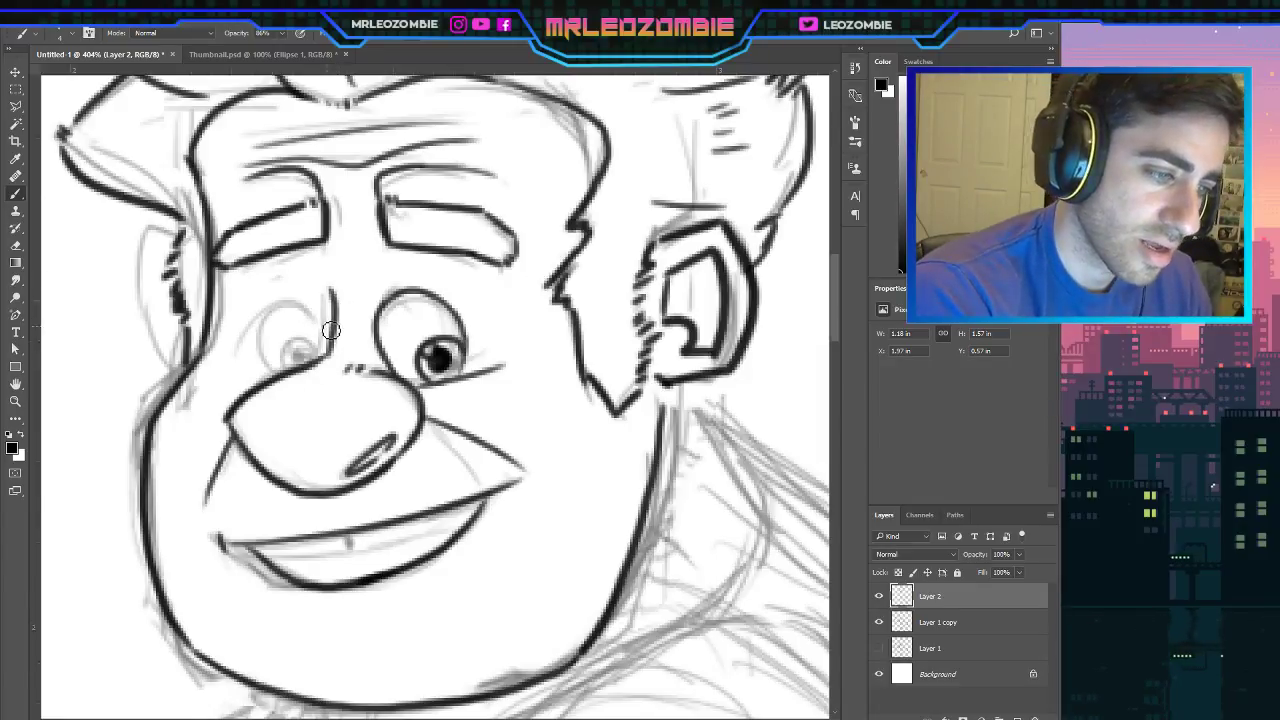
mouse_move(331, 330)
mouse_down()
mouse_move(329, 345)
mouse_move(266, 346)
mouse_move(341, 334)
mouse_up()
key(ctrl+z)
key(ctrl+z)
key(ctrl+z)
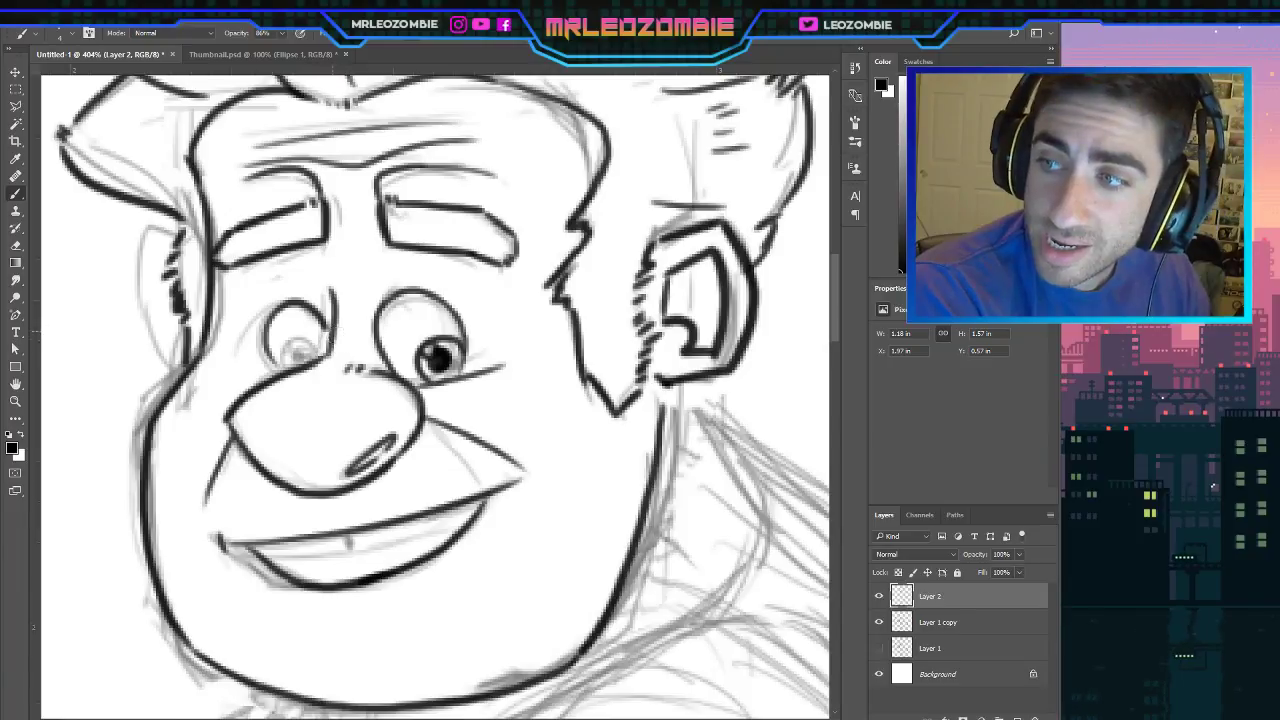
Ink the iris and dark pupil inside the smaller eye, resting against the bridge of the nose.
mouse_move(322, 343)
mouse_down()
mouse_move(338, 353)
mouse_move(317, 371)
mouse_move(322, 356)
mouse_up()
key(ctrl+z)
key(ctrl+z)
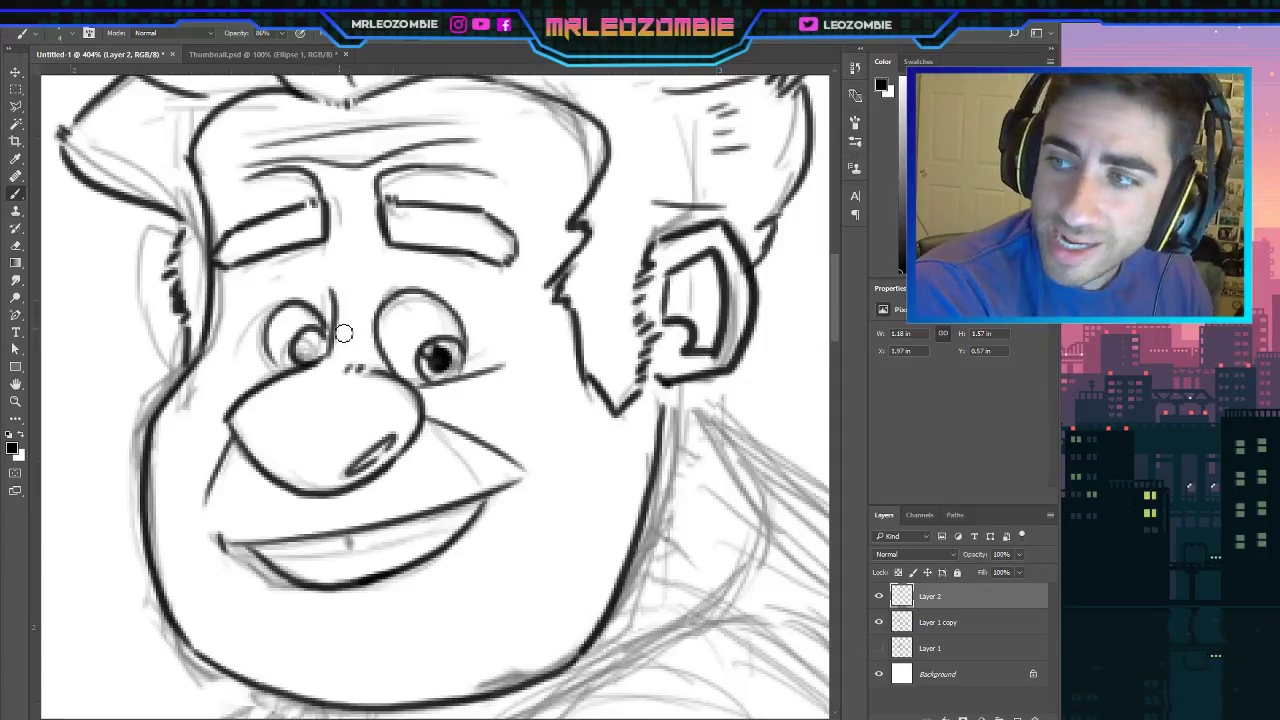
drag(304, 346, 308, 354)
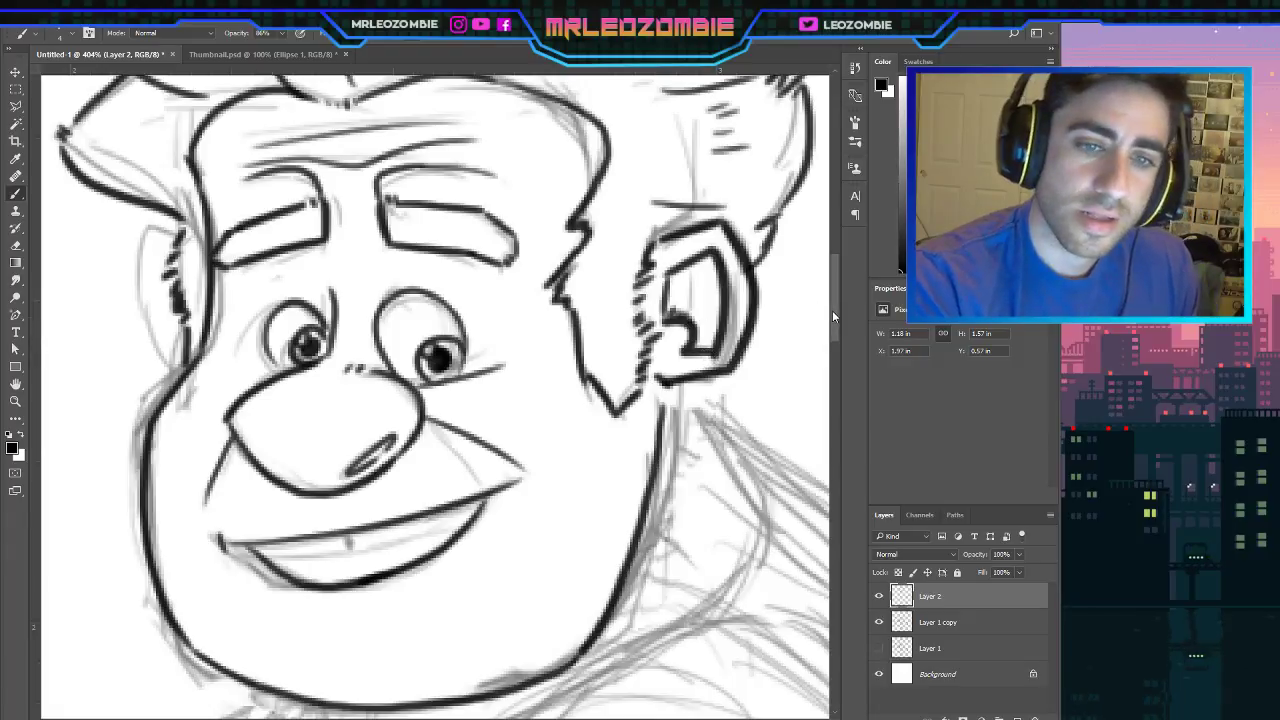
Compare the inked head with and without the sketch by toggling the visibility of Layer 1 copy, leaving it shown.
drag(832, 310, 835, 336)
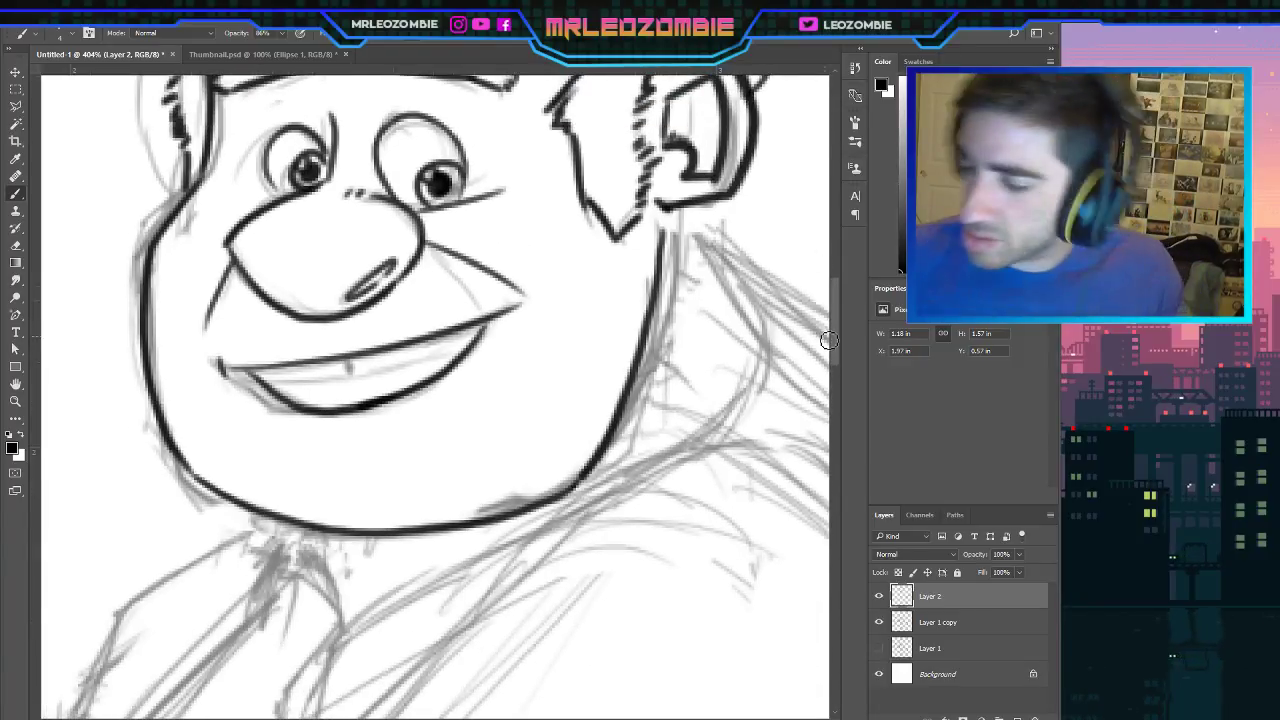
scroll(576, 403, down, 5)
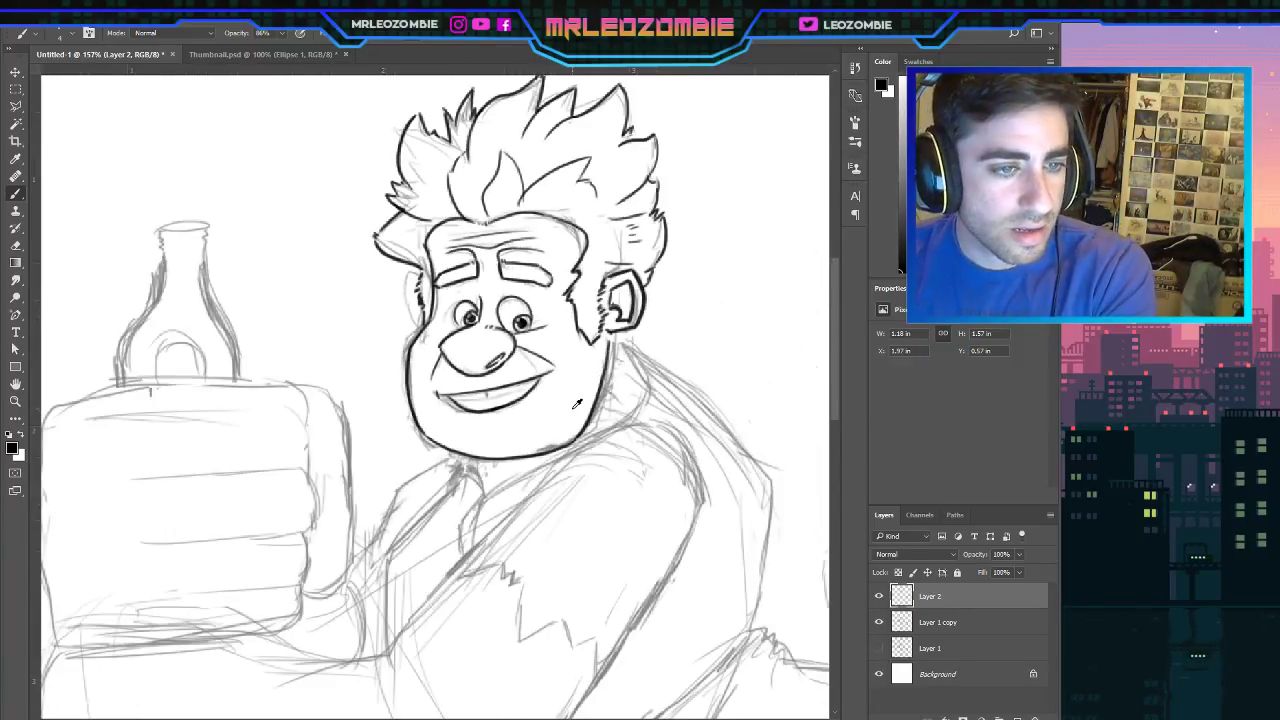
click(879, 623)
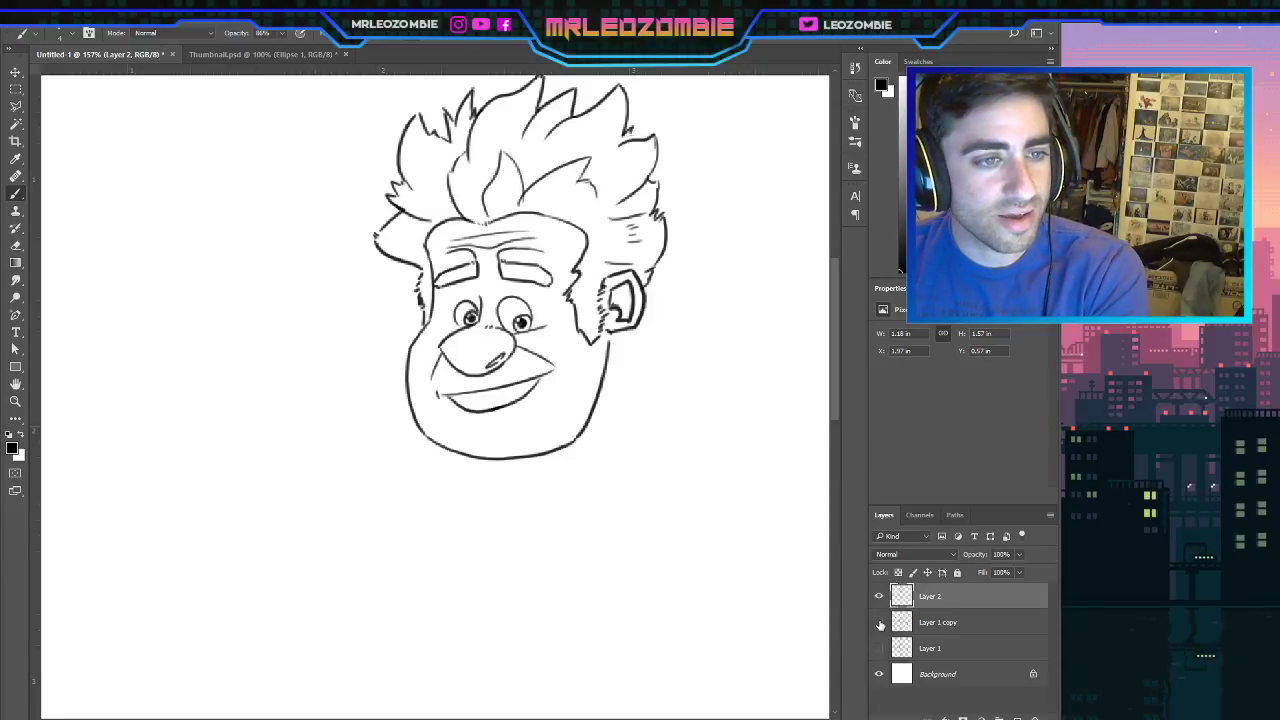
click(880, 624)
click(880, 624)
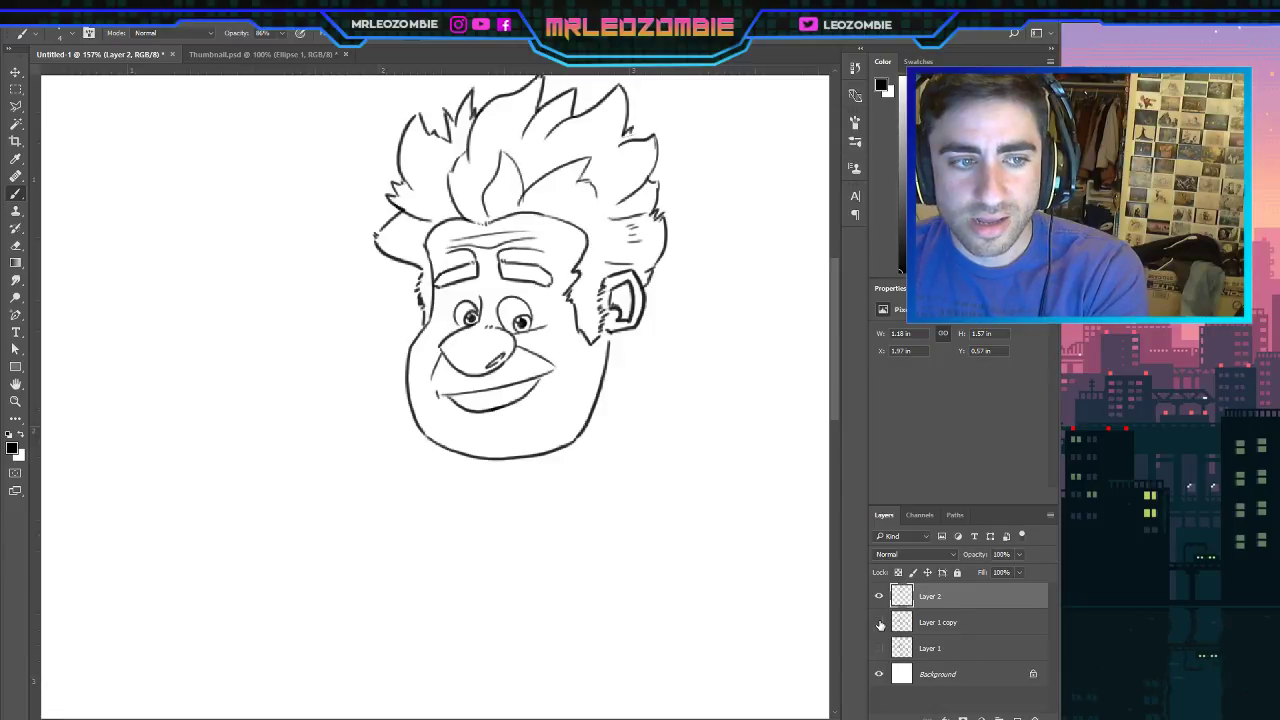
click(880, 624)
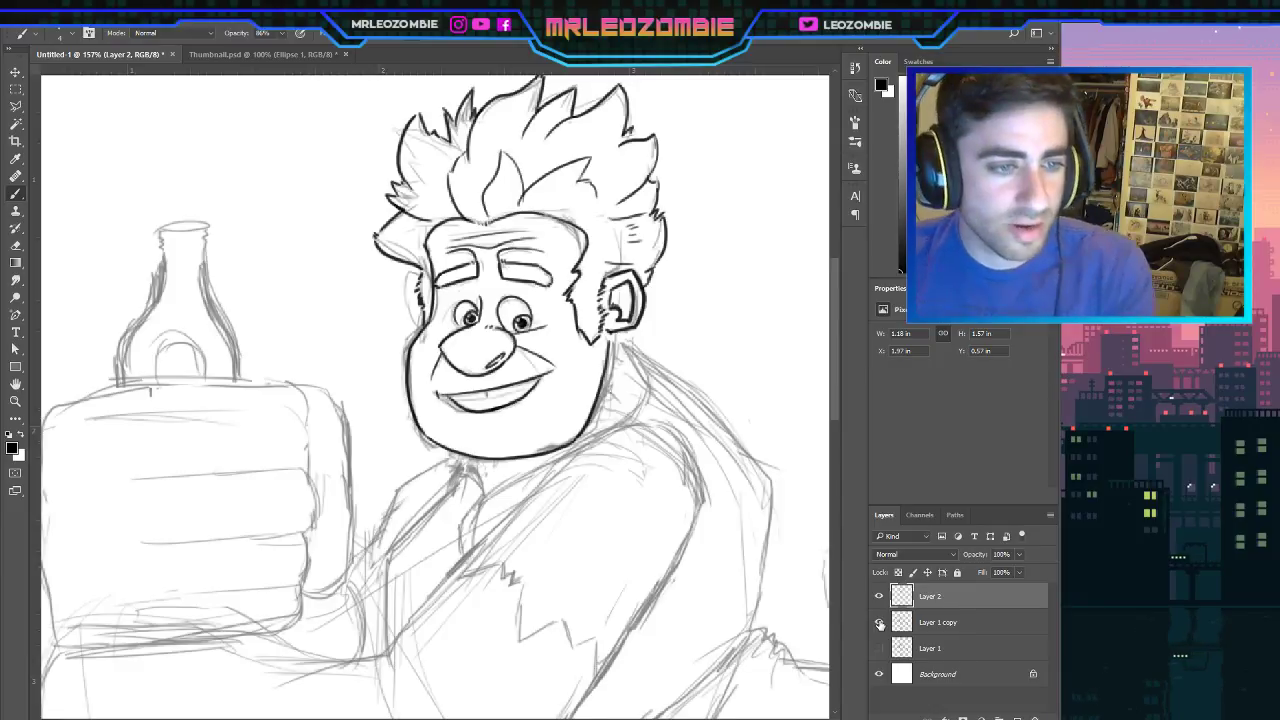
click(880, 624)
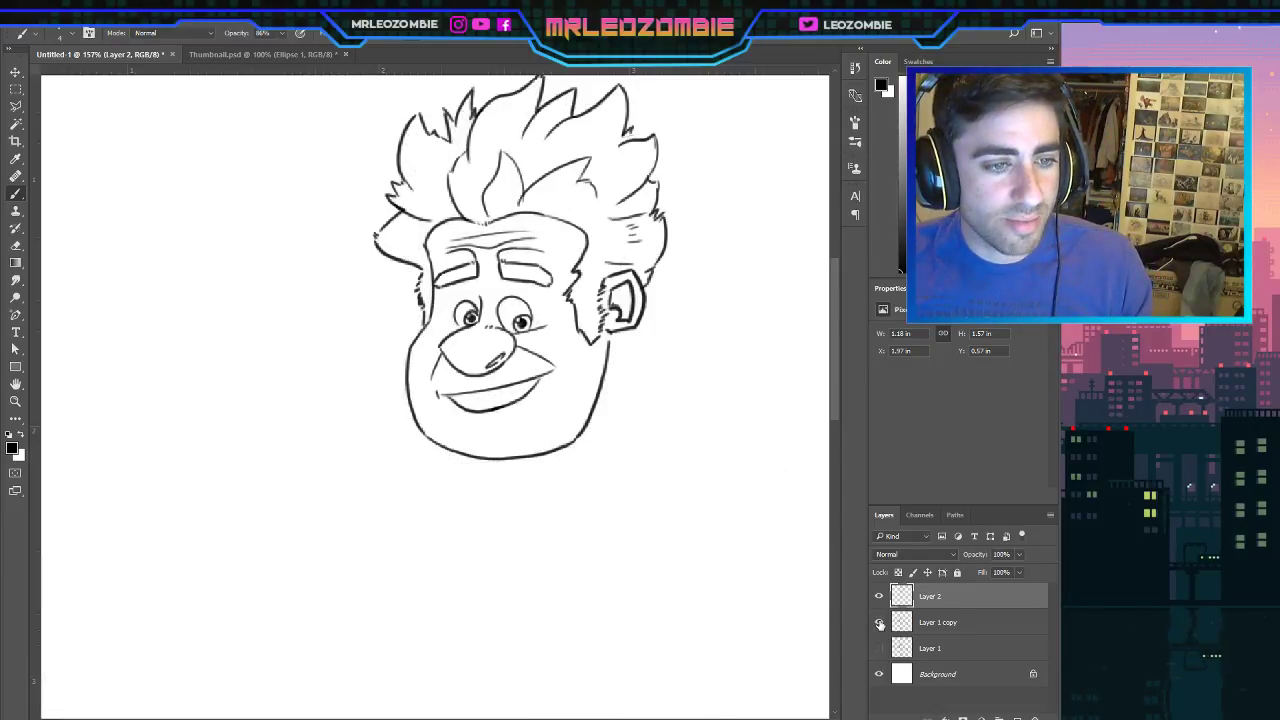
click(880, 624)
click(880, 624)
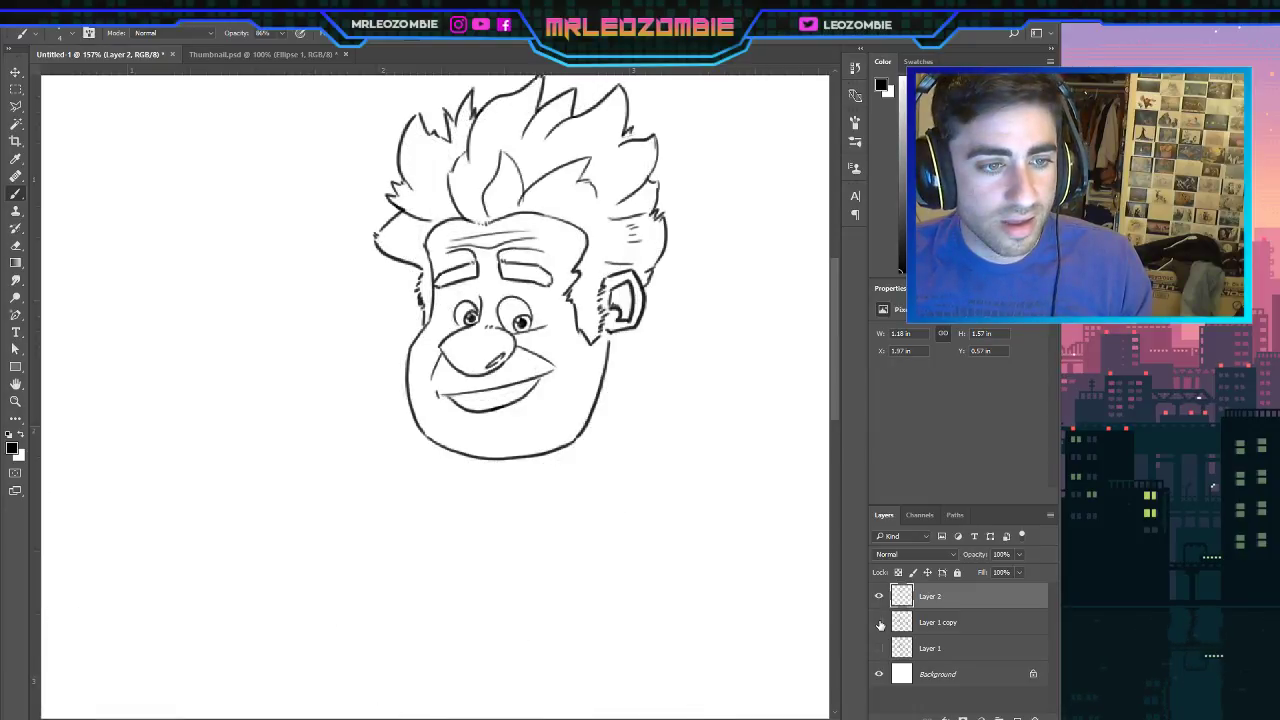
click(880, 624)
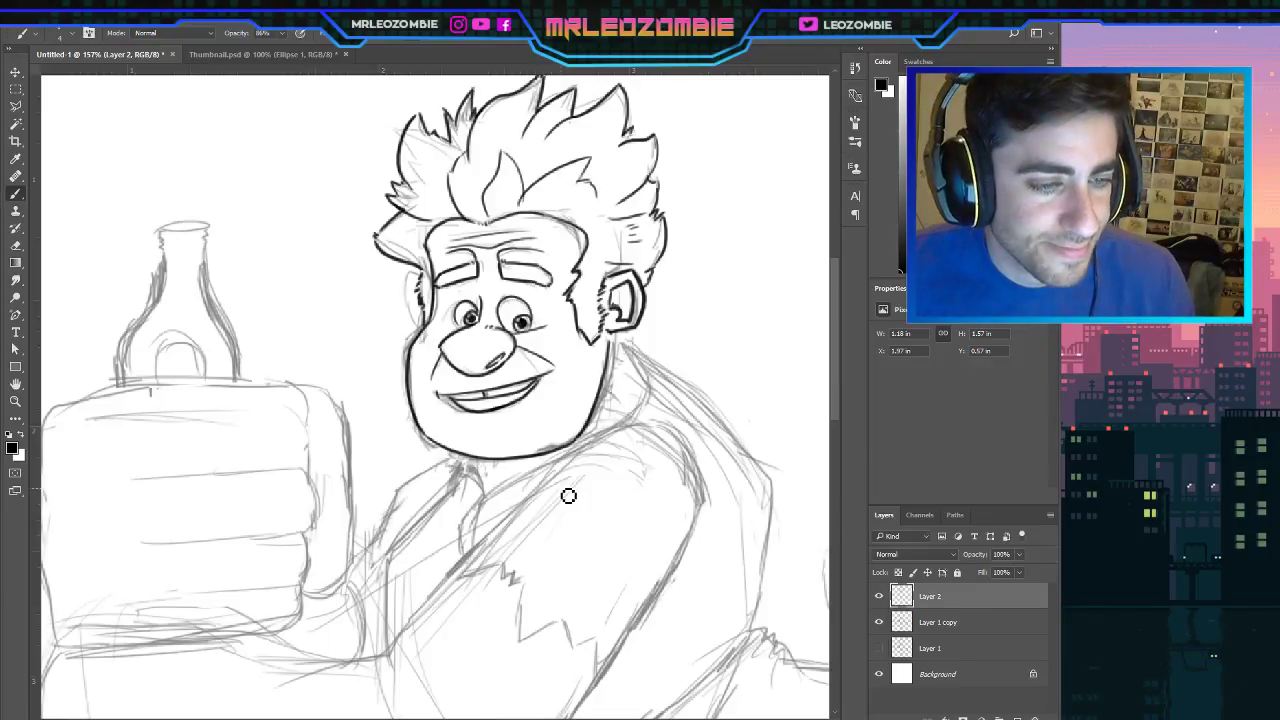
Ink the small collar under the chin, the shirt's curved front edge and the far shoulder line down to the fist.
scroll(568, 496, down, 2)
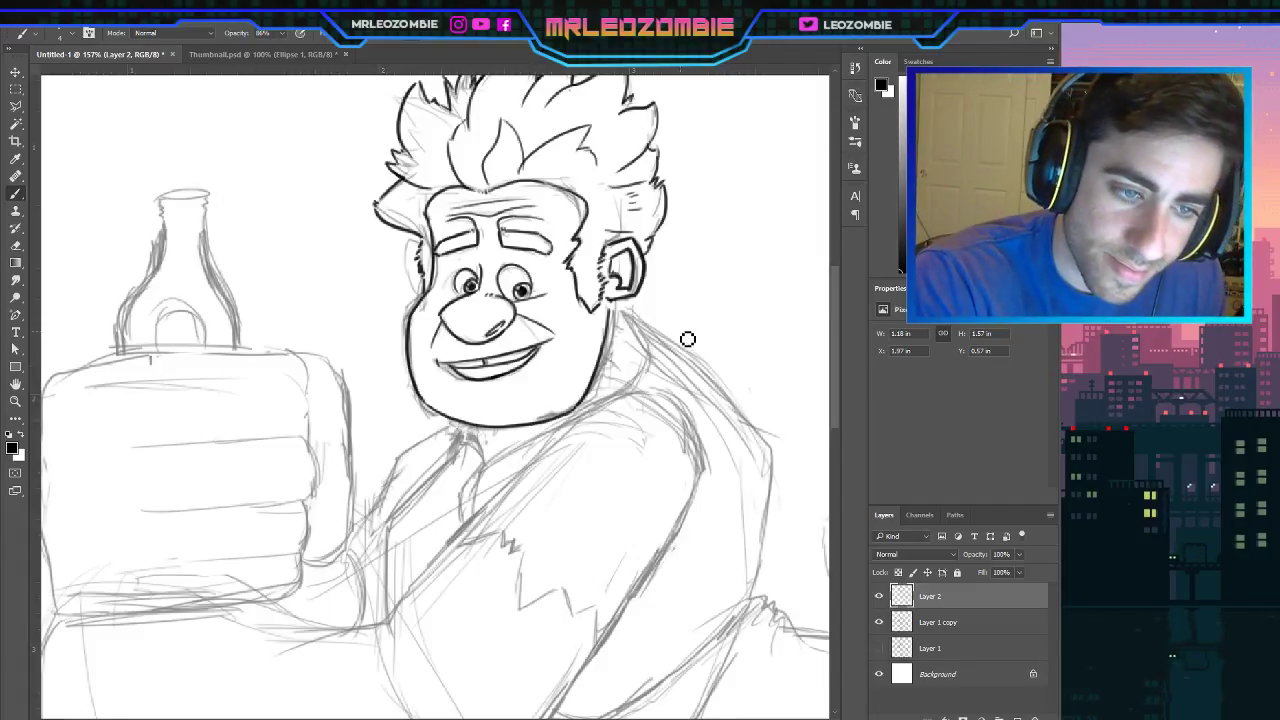
mouse_move(469, 432)
mouse_down()
mouse_move(460, 453)
mouse_move(486, 465)
mouse_up()
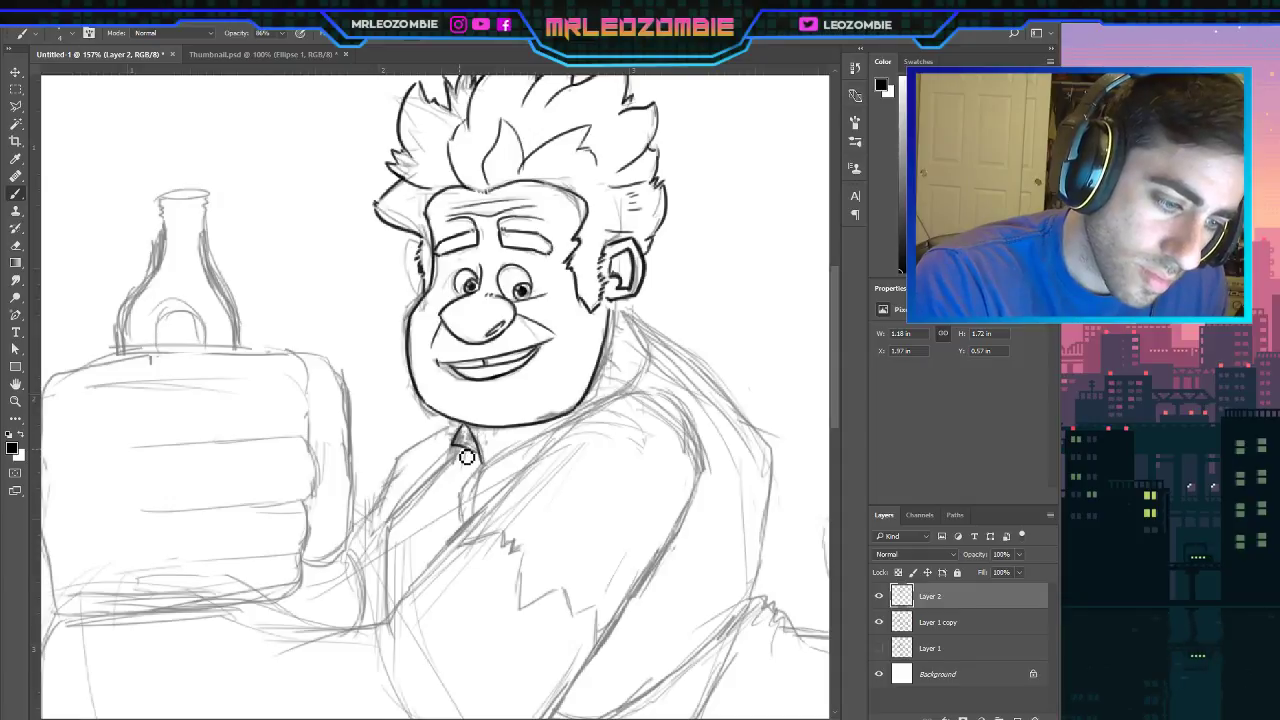
mouse_move(466, 450)
mouse_down()
mouse_move(406, 528)
mouse_move(383, 617)
mouse_up()
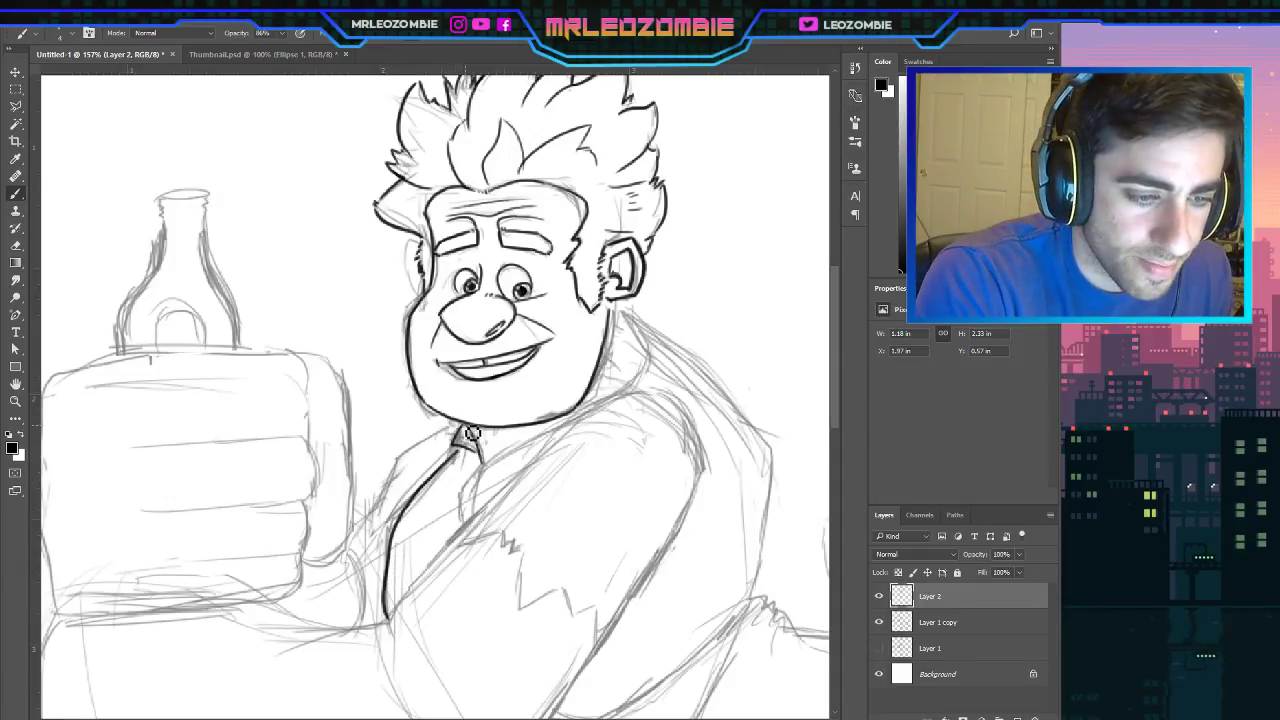
mouse_move(456, 434)
mouse_down()
mouse_move(405, 462)
mouse_move(390, 508)
mouse_up()
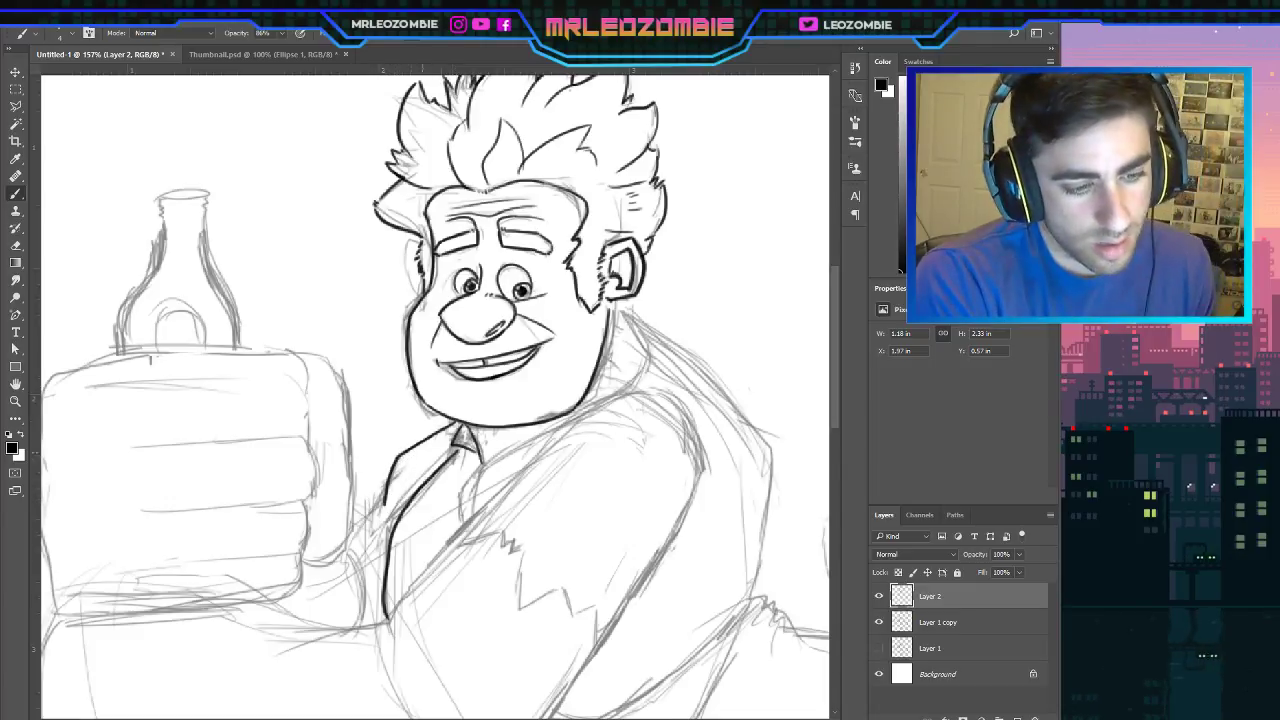
drag(386, 505, 345, 548)
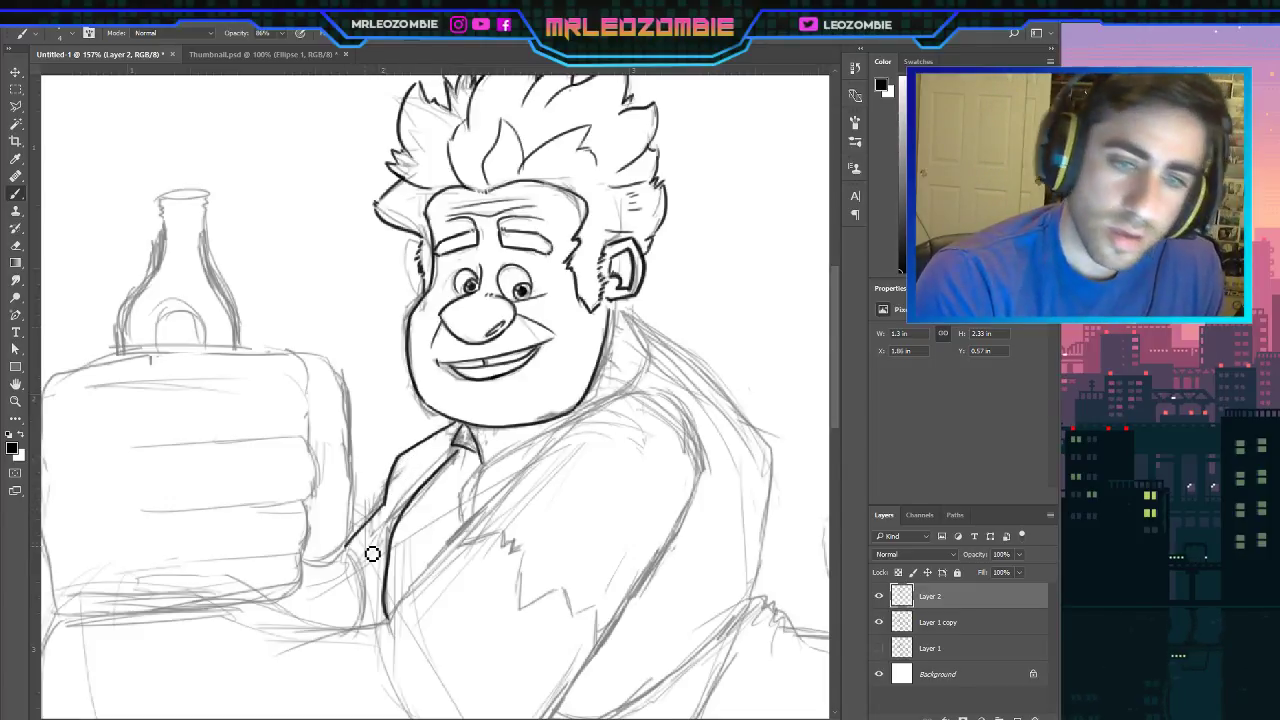
Ink the outline of the character's back from behind the ear over the hunched shoulder down to the waist.
scroll(601, 712, right, 3)
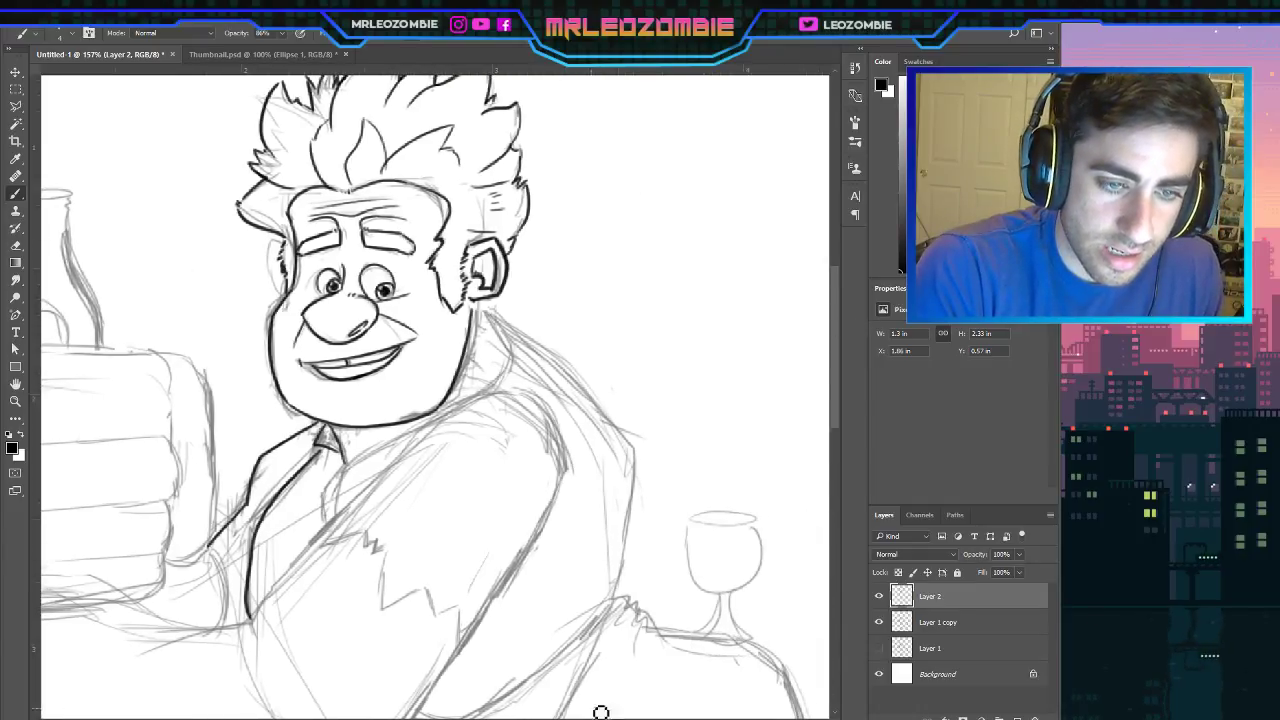
drag(836, 332, 831, 376)
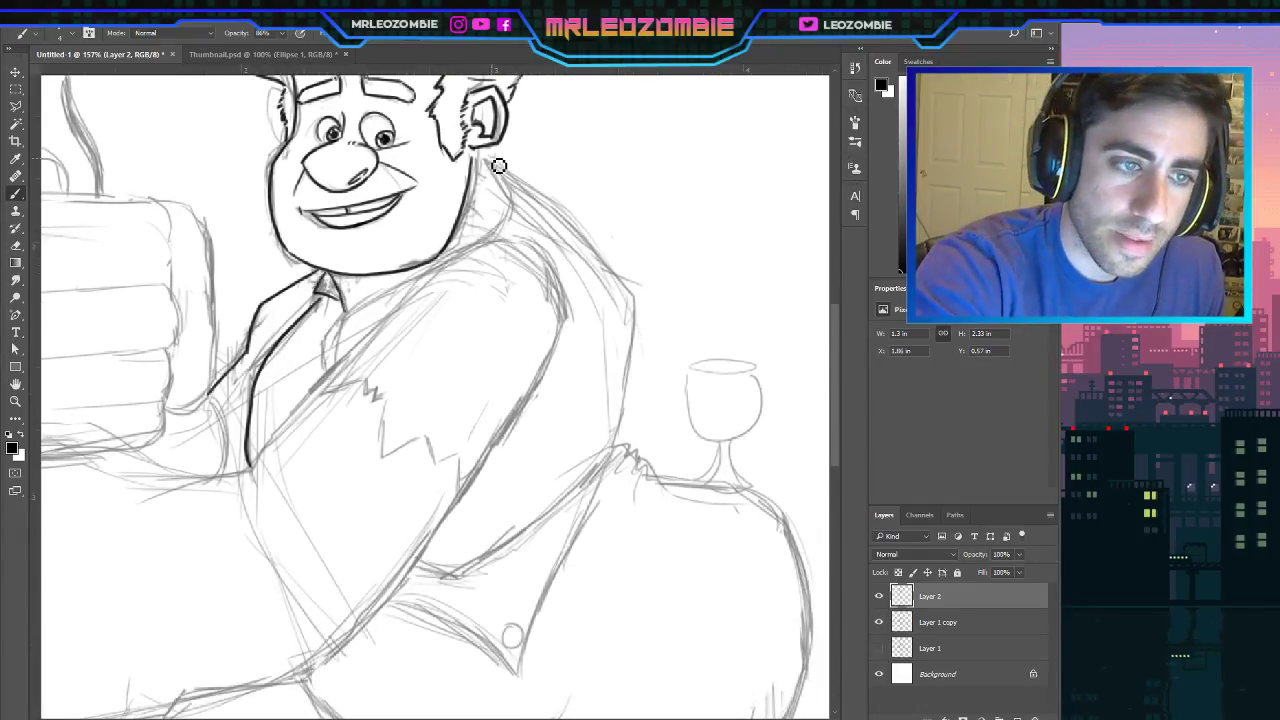
mouse_move(486, 157)
mouse_down()
mouse_move(620, 264)
mouse_move(642, 339)
mouse_move(618, 435)
mouse_up()
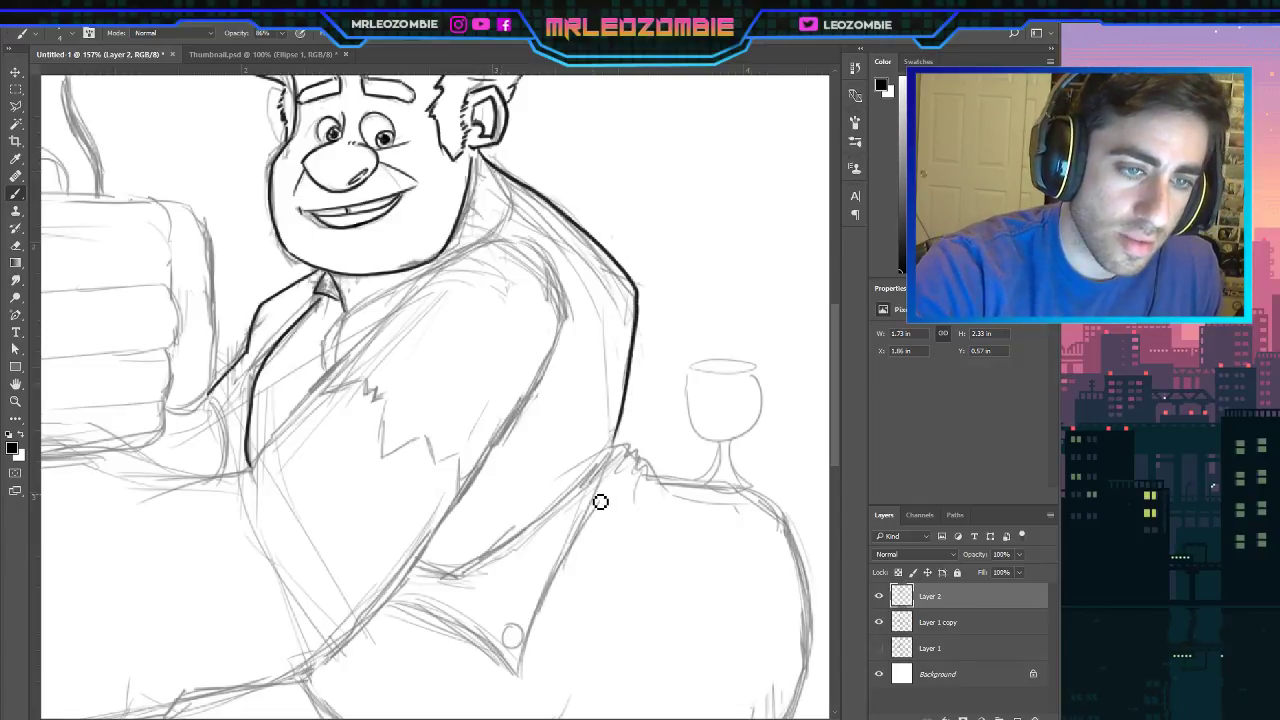
Ink the near collar flap curving under the jaw and add two small buttons at its tip.
mouse_move(508, 200)
mouse_down()
mouse_move(488, 254)
mouse_move(340, 342)
mouse_up()
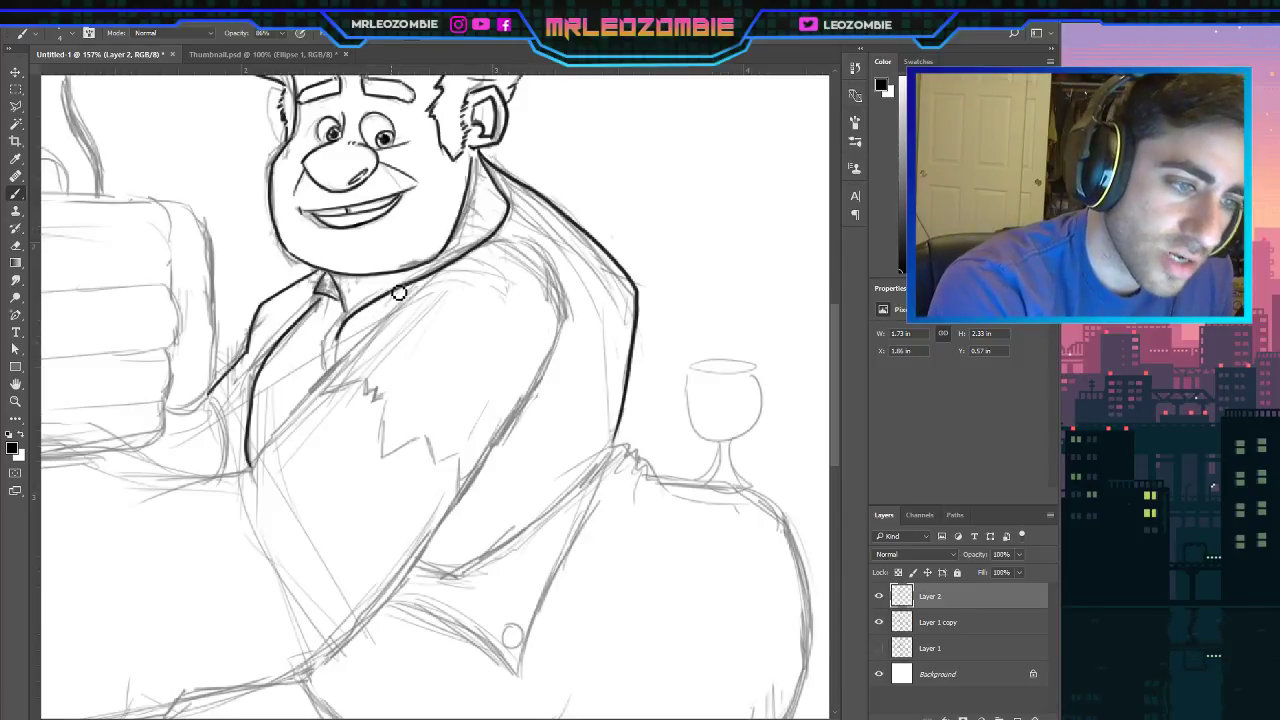
mouse_move(410, 290)
mouse_down()
mouse_move(365, 310)
mouse_move(325, 368)
mouse_up()
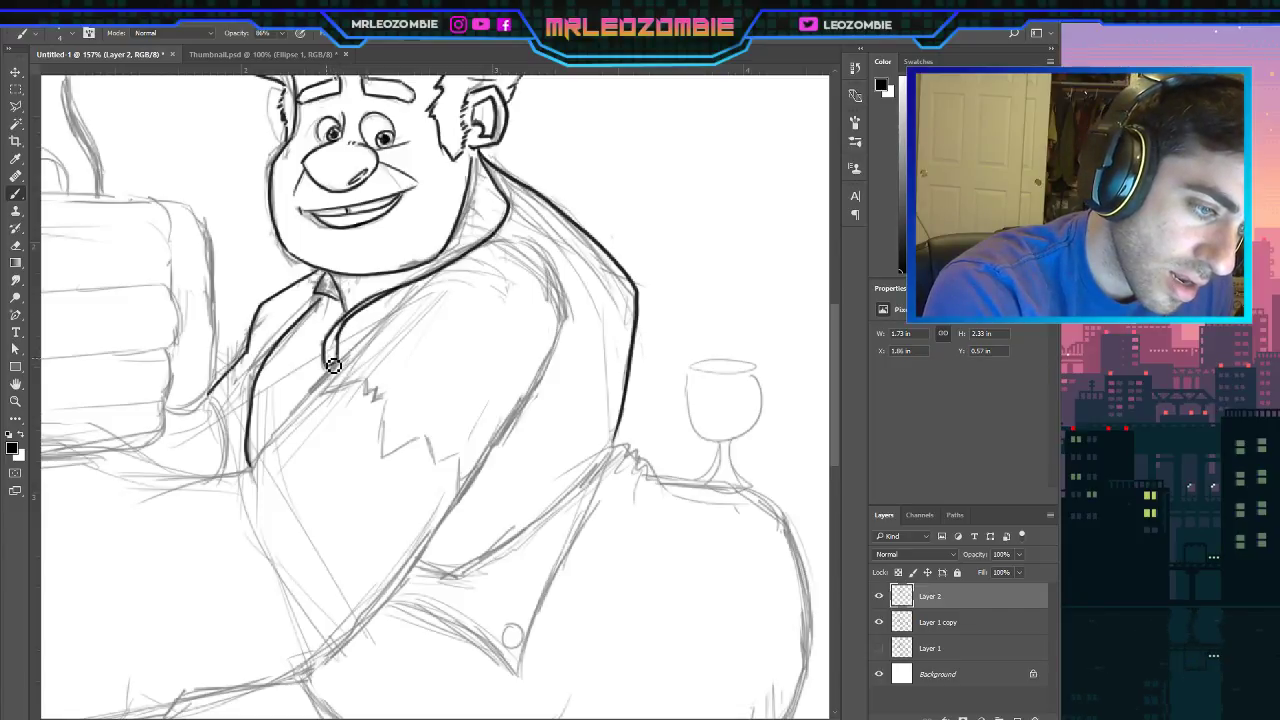
click(331, 356)
click(332, 341)
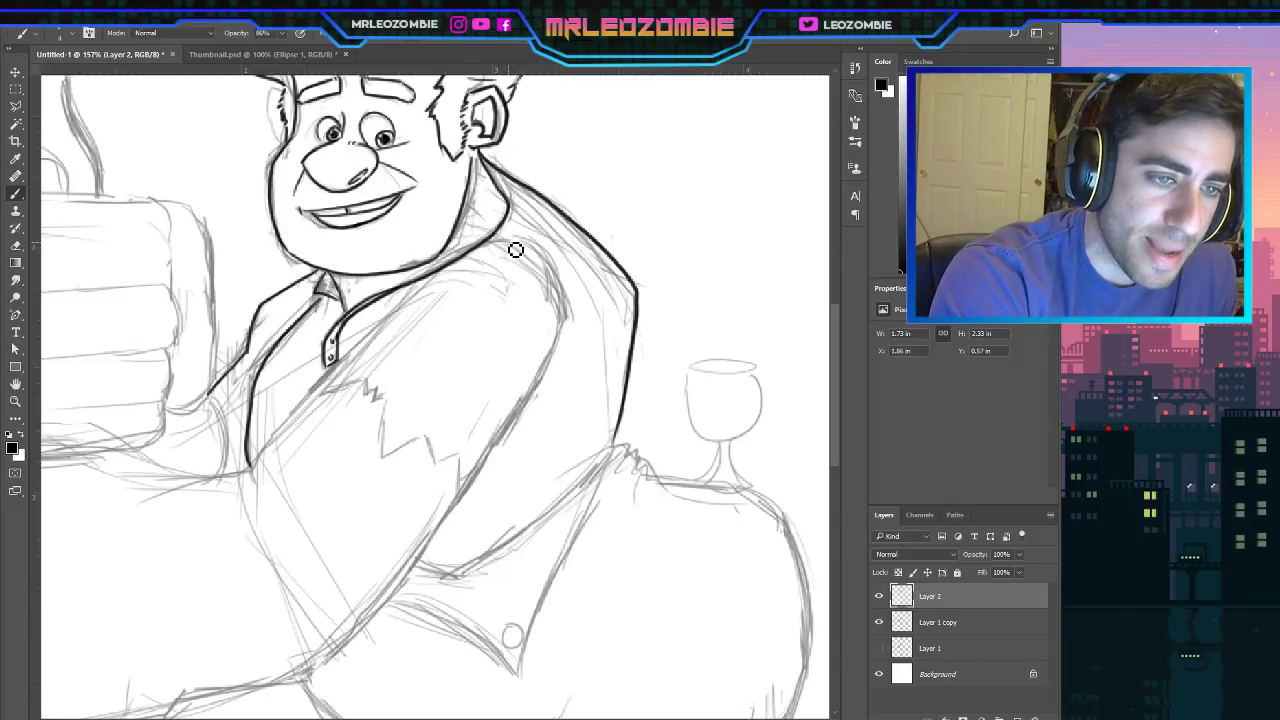
Ink both edges of the near upper arm from the shoulder towards the elbow, redrawing the front edge down to the inner bend.
mouse_move(514, 249)
mouse_down()
mouse_move(453, 270)
mouse_move(352, 362)
mouse_up()
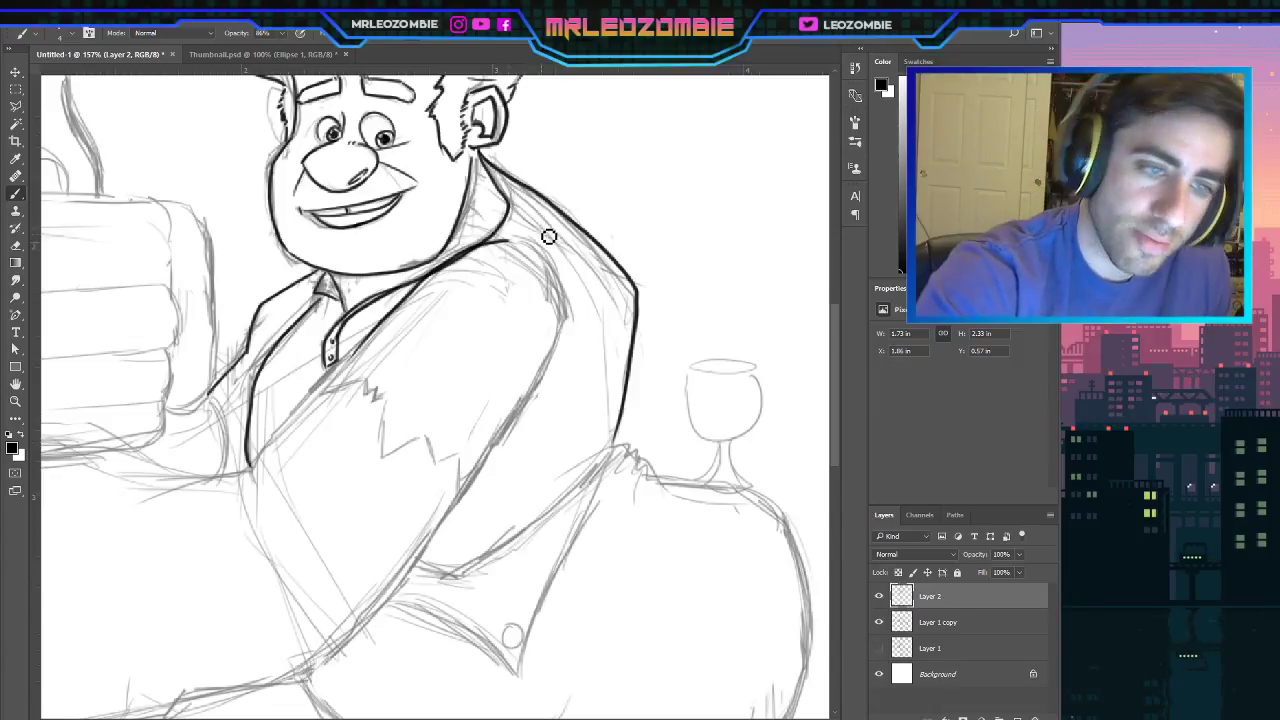
mouse_move(548, 264)
mouse_down()
mouse_move(559, 282)
mouse_move(551, 377)
mouse_move(392, 598)
mouse_up()
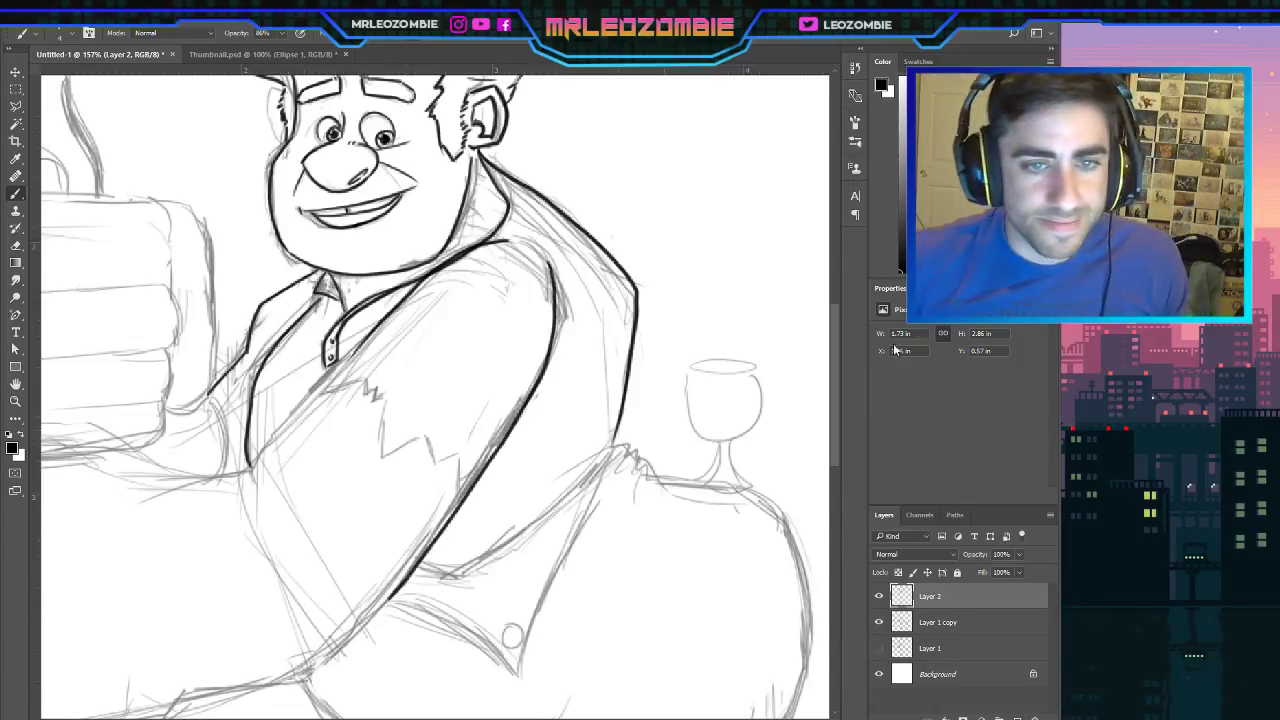
drag(838, 343, 849, 380)
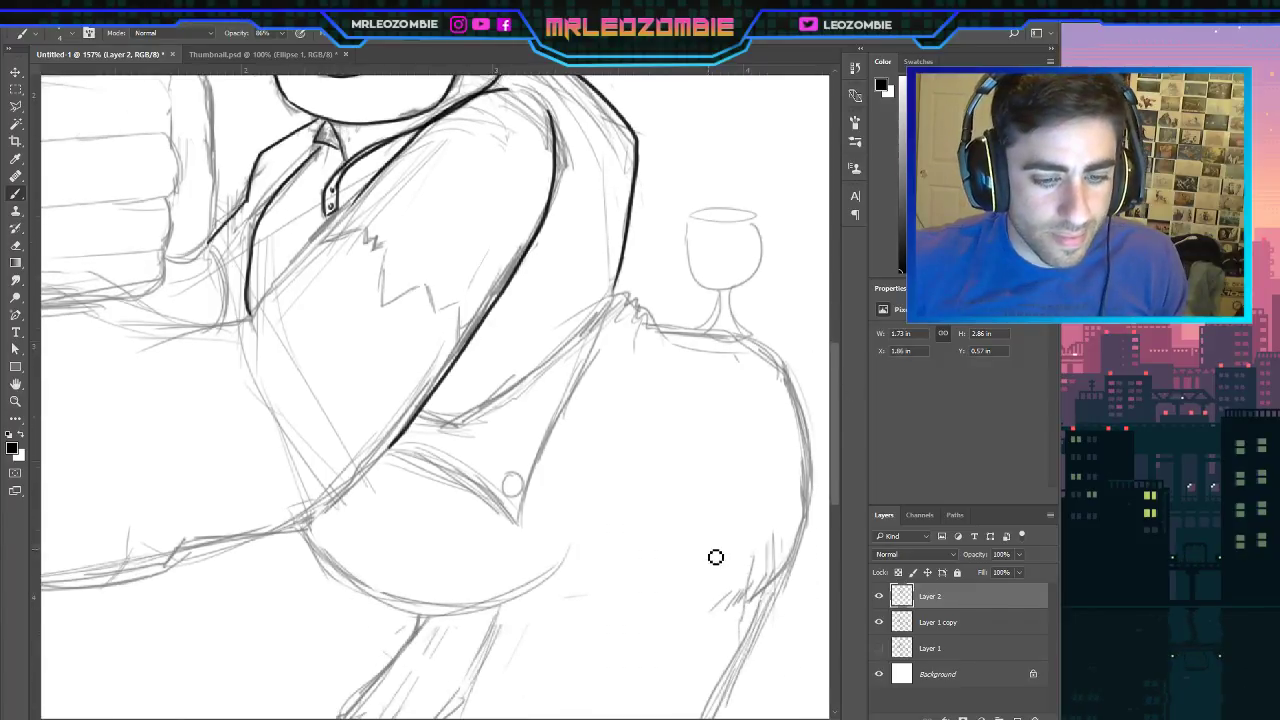
drag(568, 718, 540, 718)
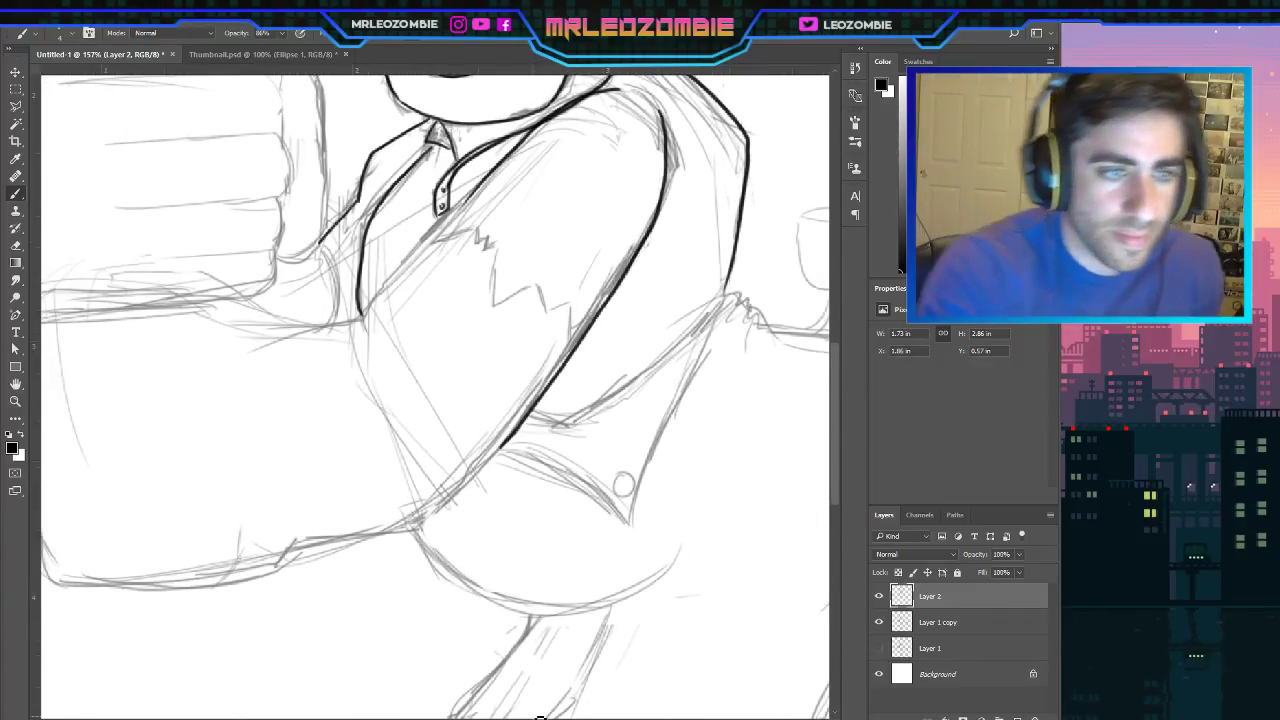
drag(478, 206, 368, 318)
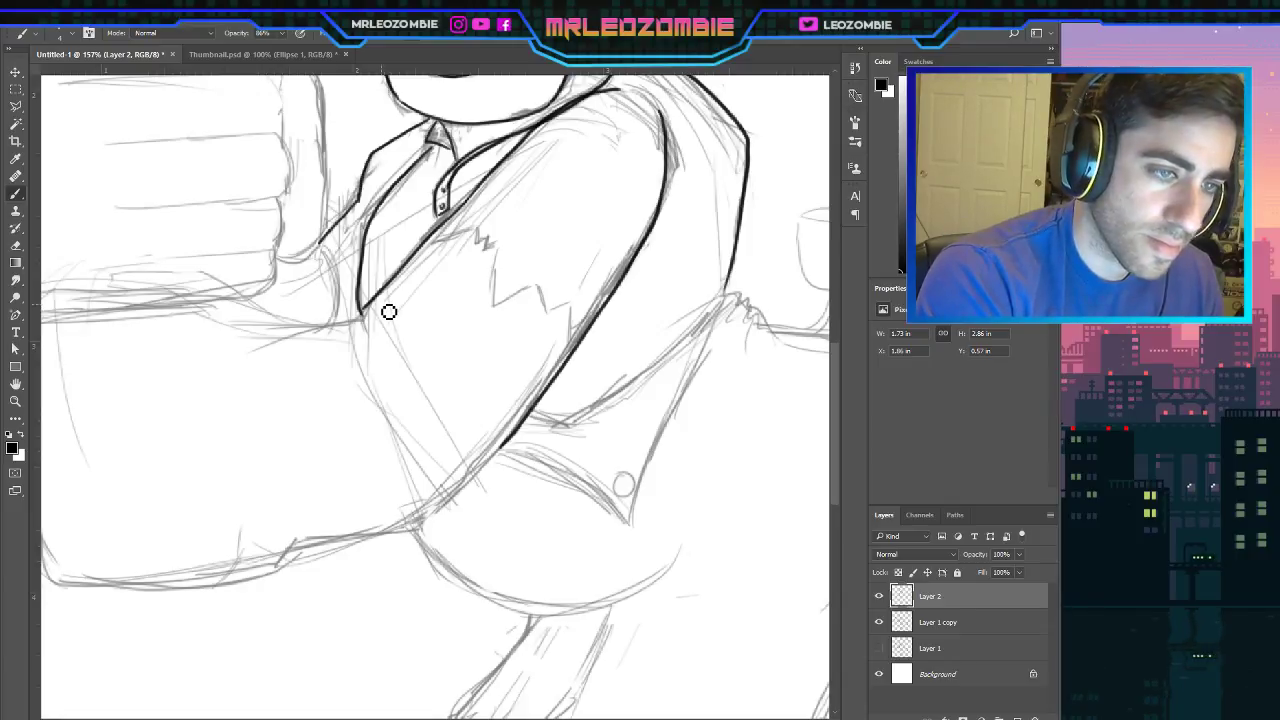
key(ctrl+z)
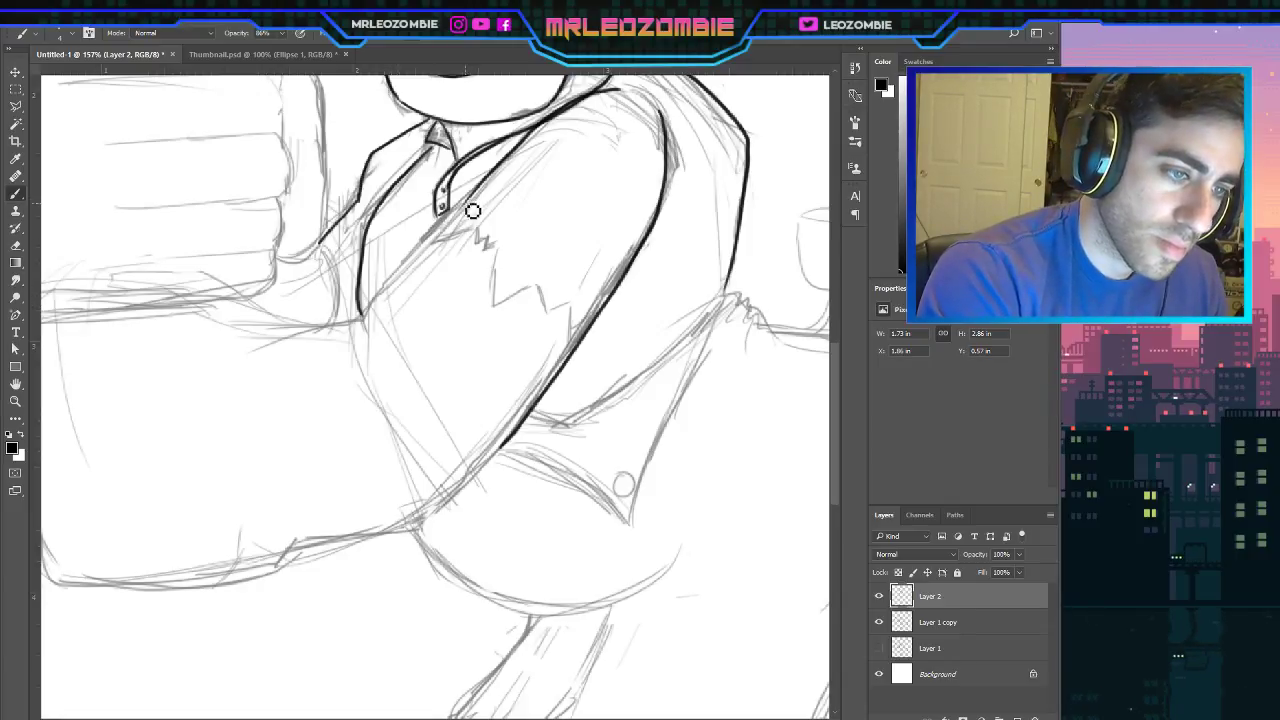
drag(474, 209, 374, 327)
key(ctrl+z)
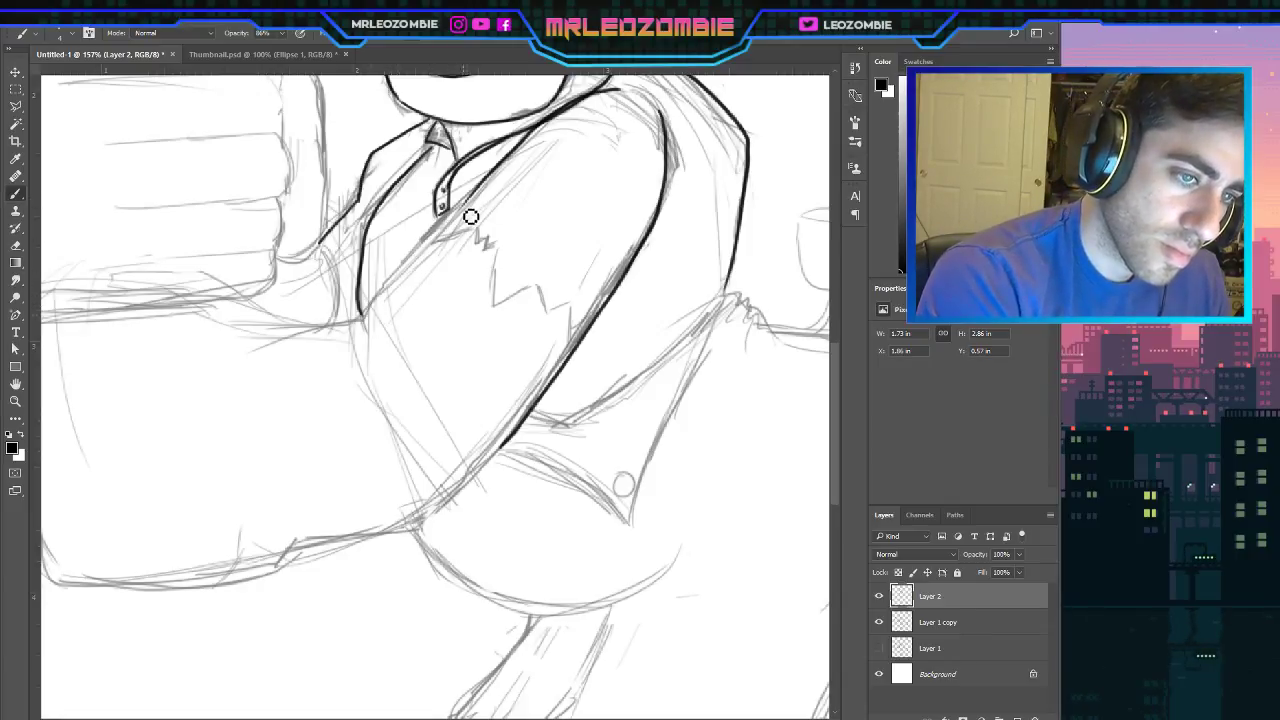
drag(471, 214, 370, 332)
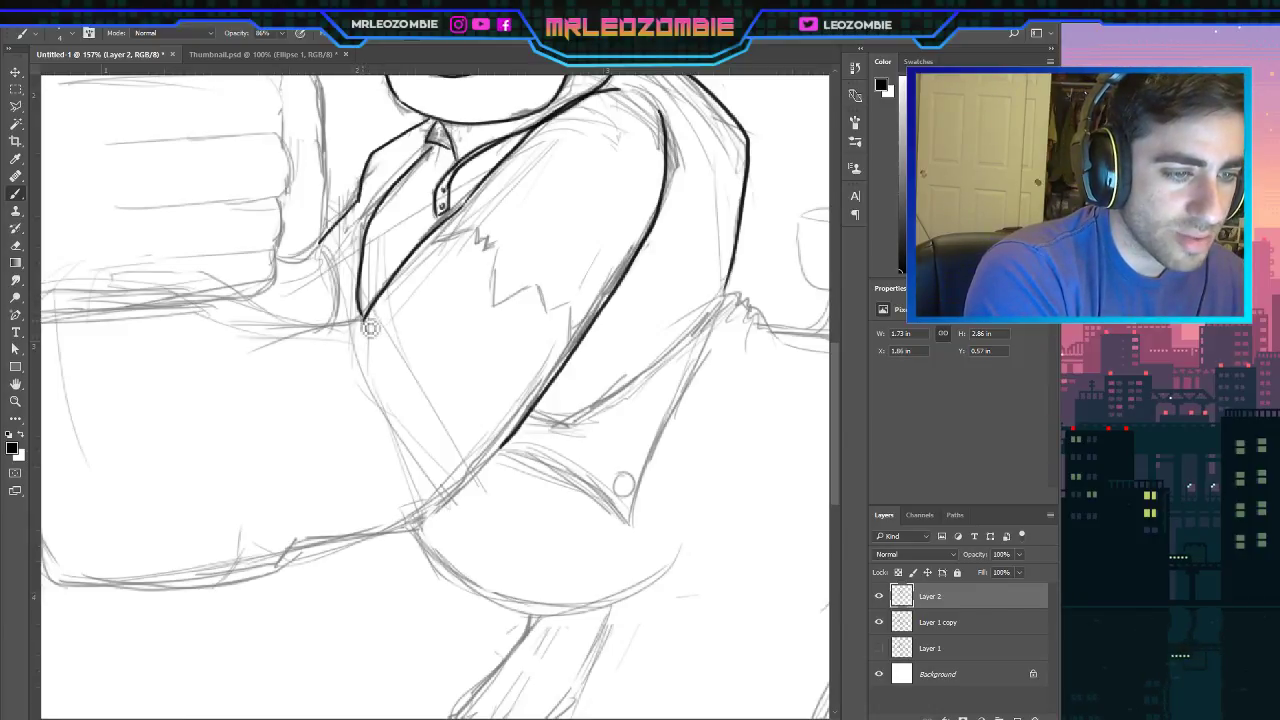
Ink the short forearm line leading away from the inner elbow and the arm's underside around the elbow point.
drag(362, 320, 270, 313)
key(ctrl+z)
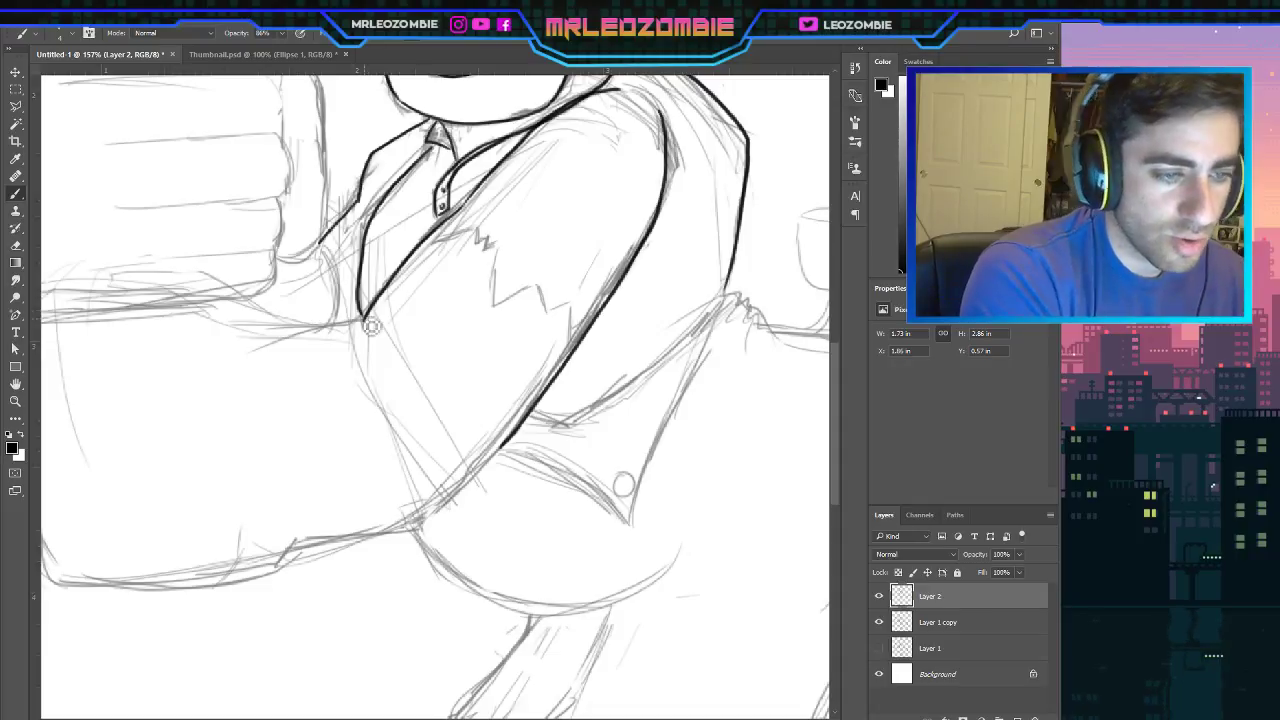
drag(362, 321, 233, 323)
mouse_move(510, 452)
mouse_down()
mouse_move(410, 532)
mouse_move(287, 548)
mouse_up()
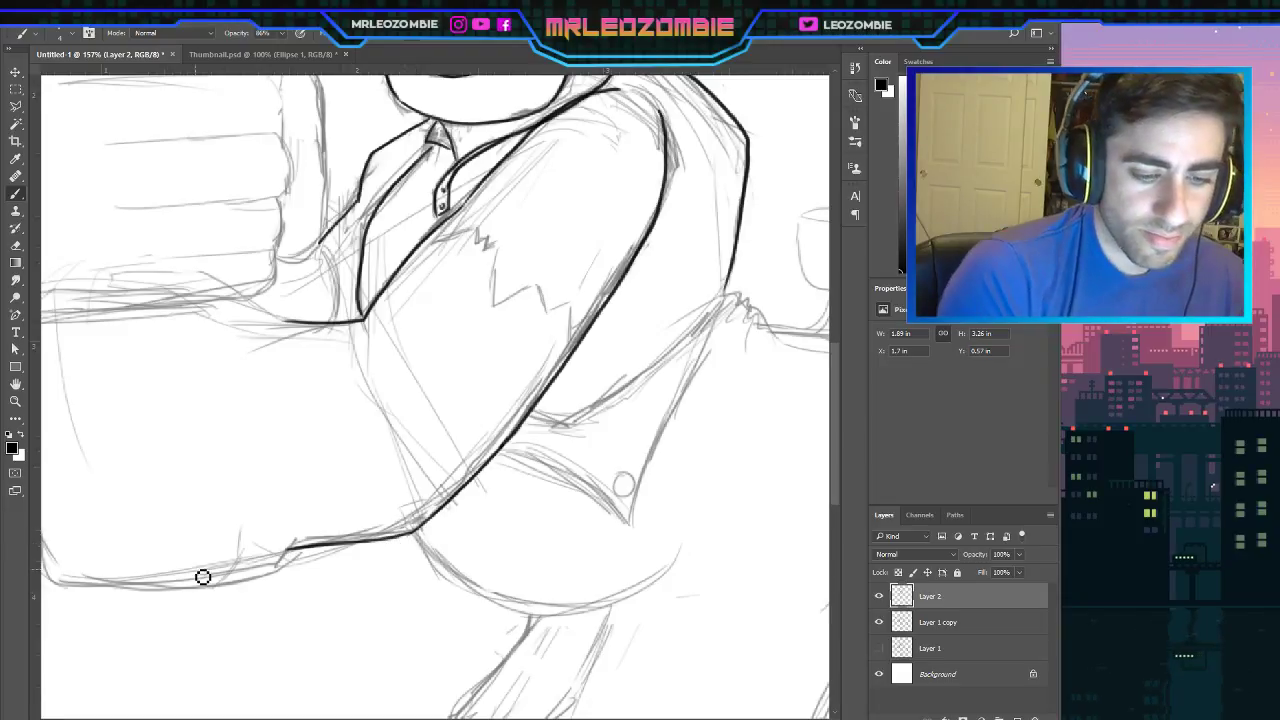
Ink the massive forearm's upper contour, rounded outer end and underside, joining the underside to the elbow line with a small notch.
scroll(434, 396, left, 3)
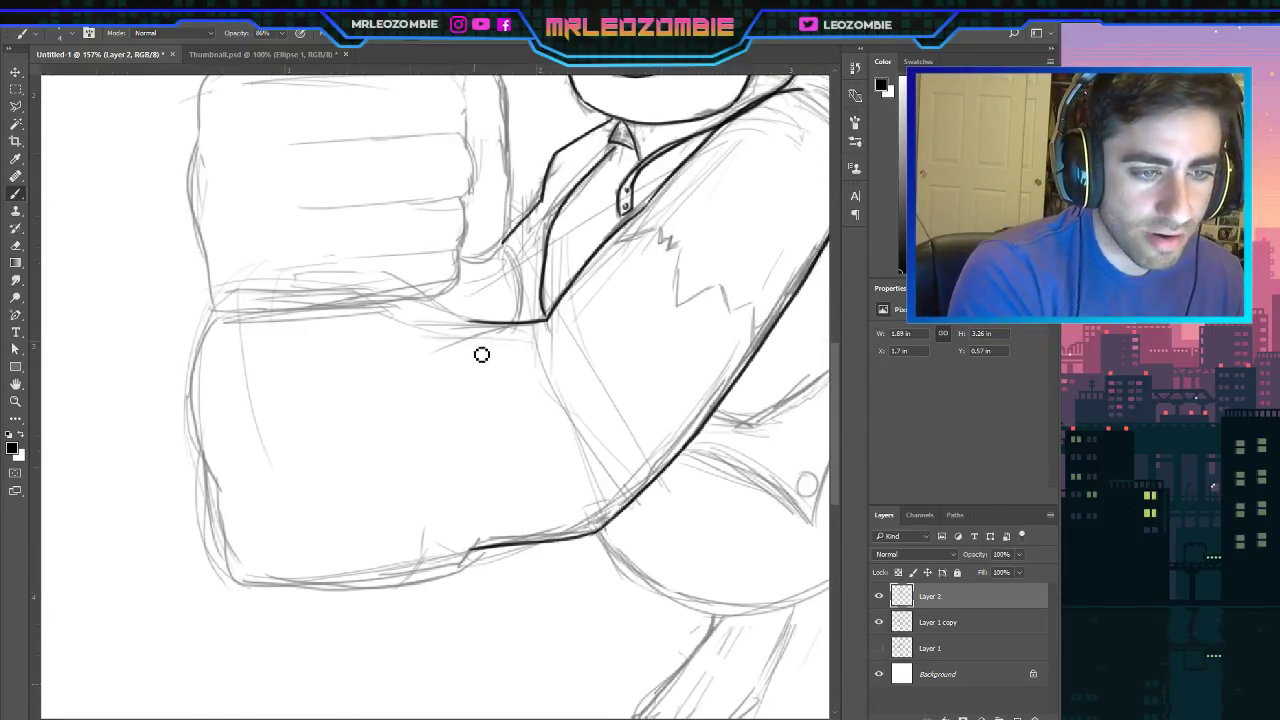
mouse_move(475, 329)
mouse_down()
mouse_move(371, 277)
mouse_move(269, 290)
mouse_up()
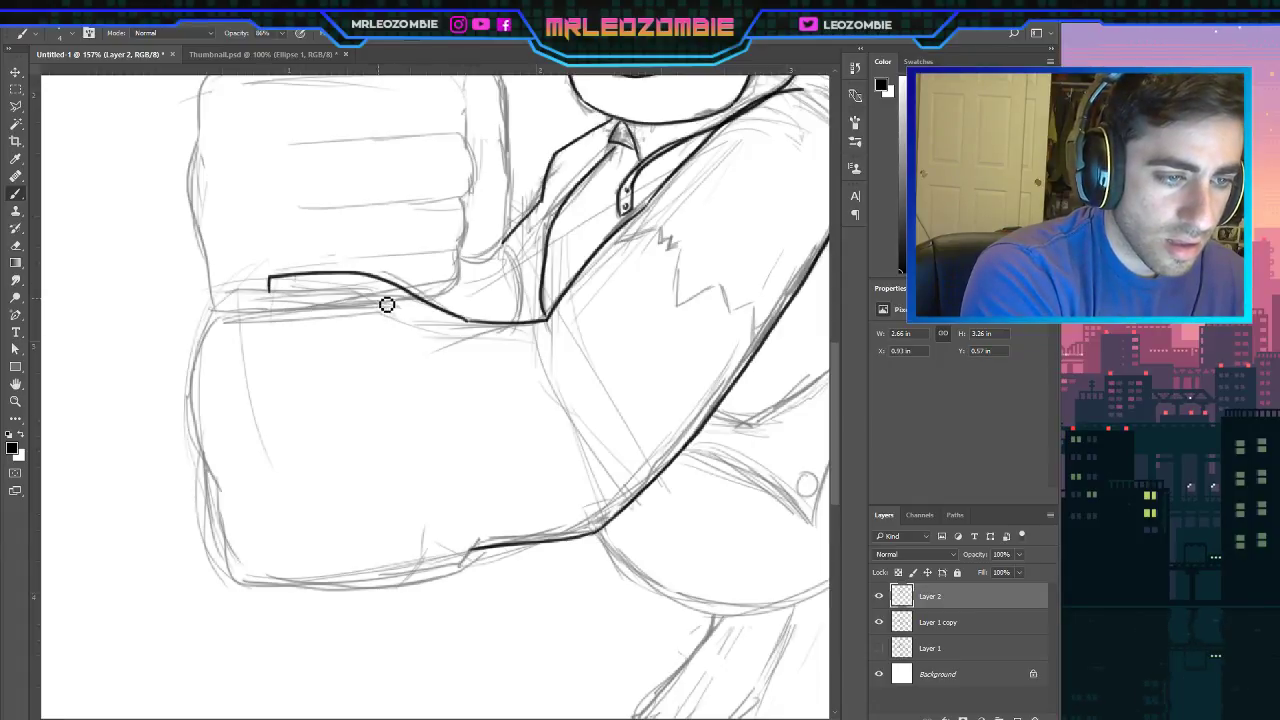
mouse_move(371, 297)
mouse_down()
mouse_move(243, 314)
mouse_move(200, 389)
mouse_move(240, 585)
mouse_up()
key(ctrl+z)
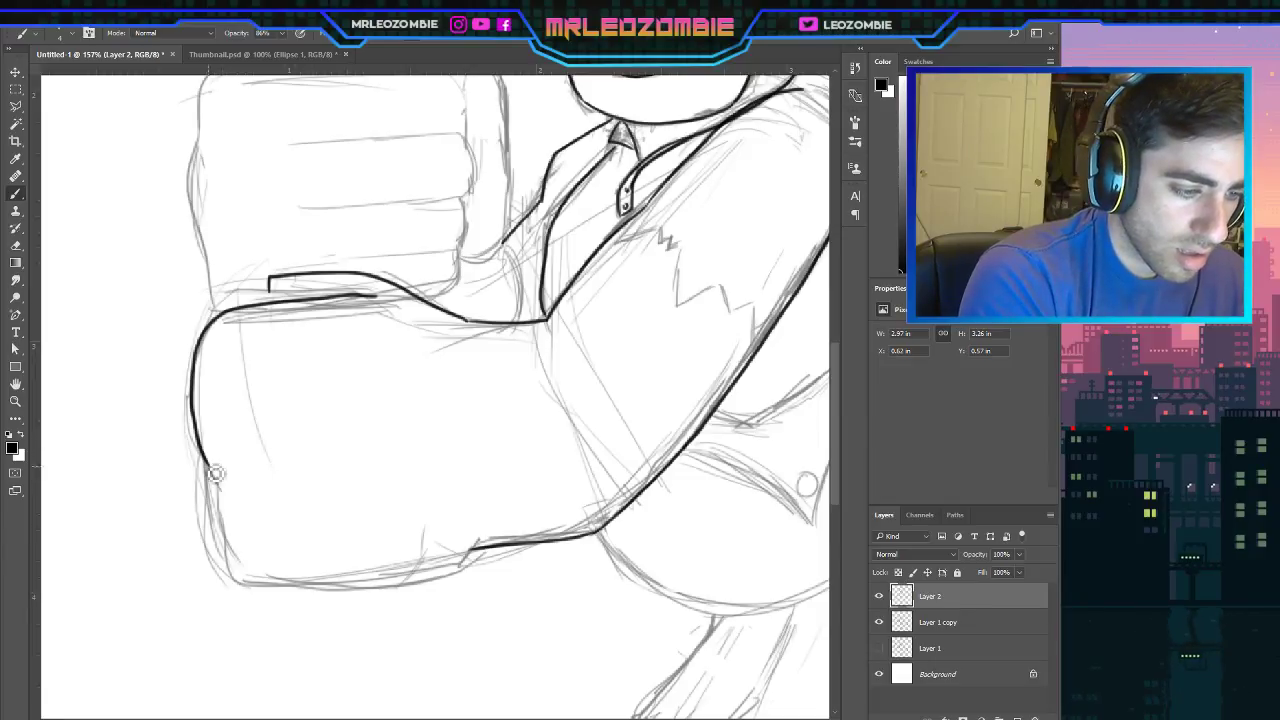
mouse_move(211, 471)
mouse_down()
mouse_move(250, 580)
mouse_move(331, 594)
mouse_move(462, 580)
mouse_move(471, 563)
mouse_move(440, 582)
mouse_up()
key(ctrl+z)
drag(479, 537, 452, 571)
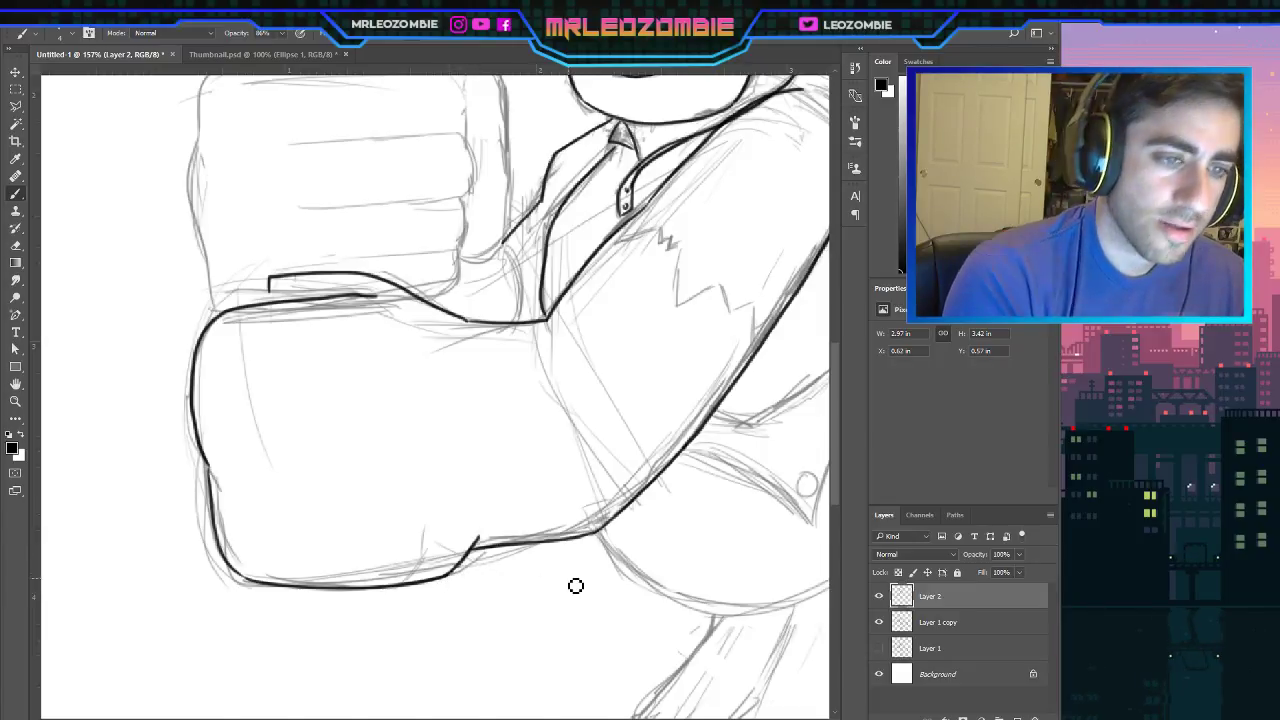
Ink the line under the fist's top finger, its rounded knuckle and the fist's outer contour down to the wrist.
scroll(834, 345, up, 1)
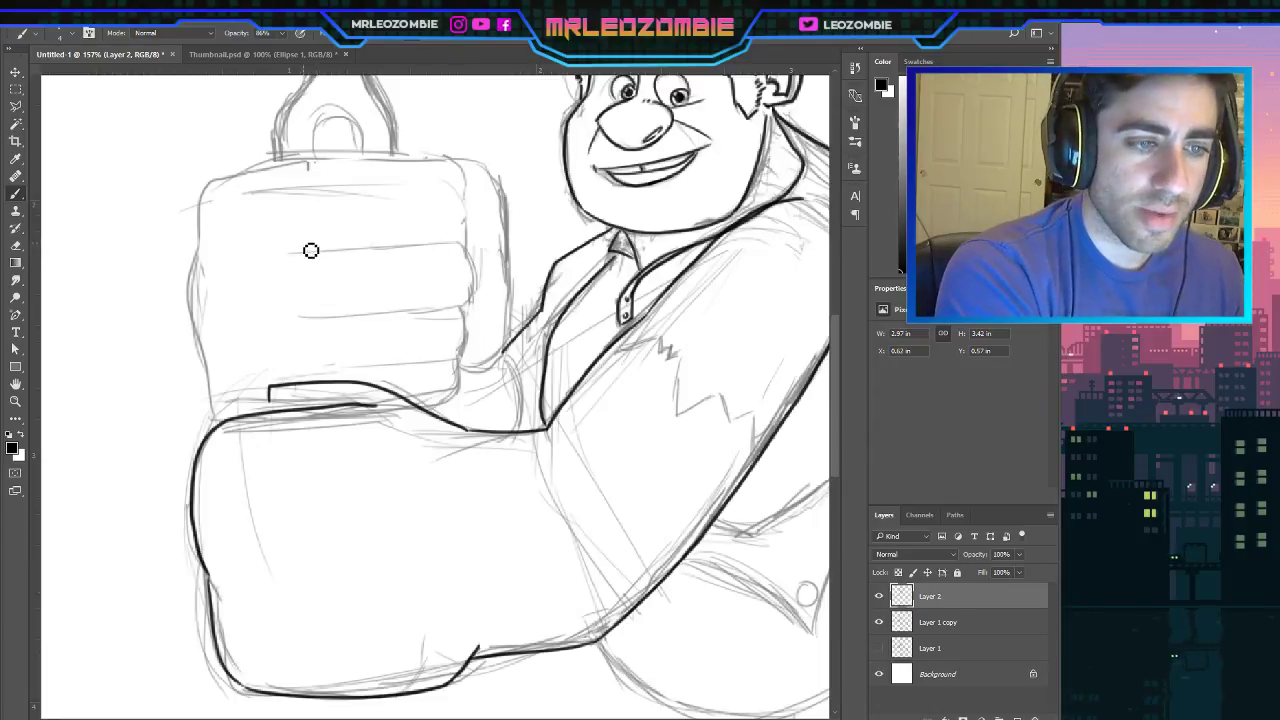
mouse_move(305, 243)
mouse_down()
mouse_move(484, 231)
mouse_move(466, 237)
mouse_move(436, 161)
mouse_up()
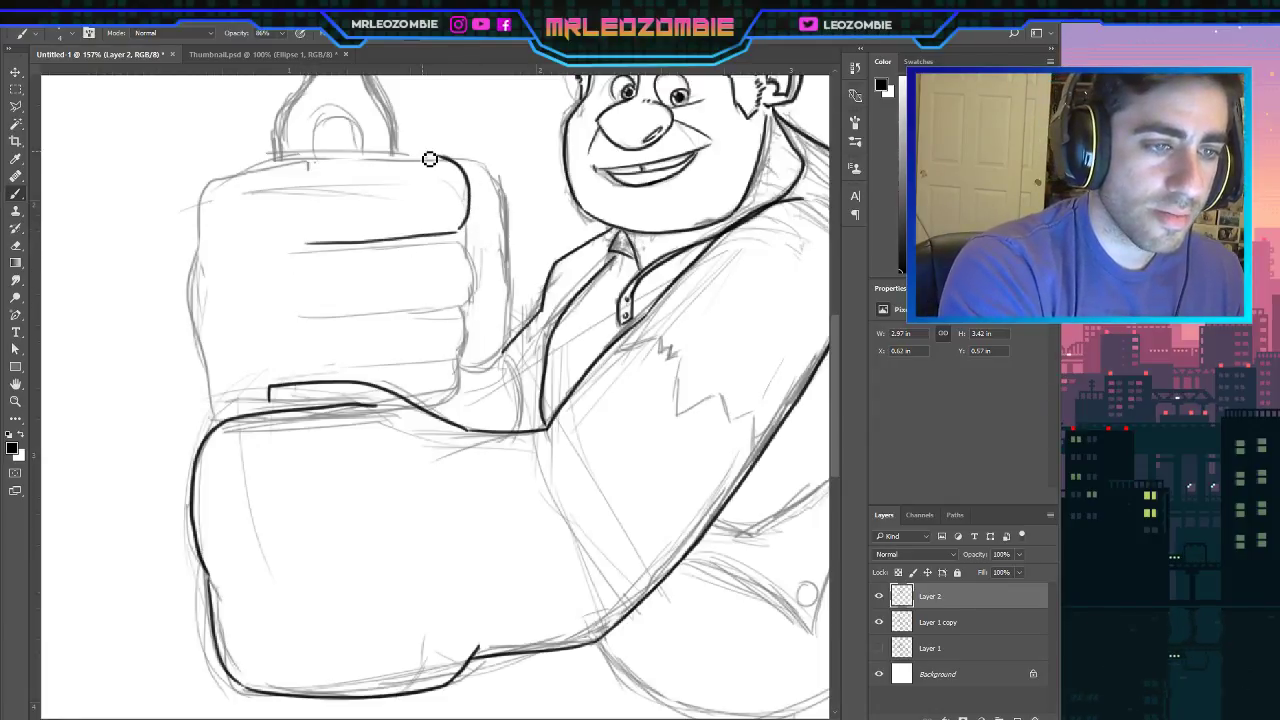
key(ctrl+z)
drag(463, 237, 432, 163)
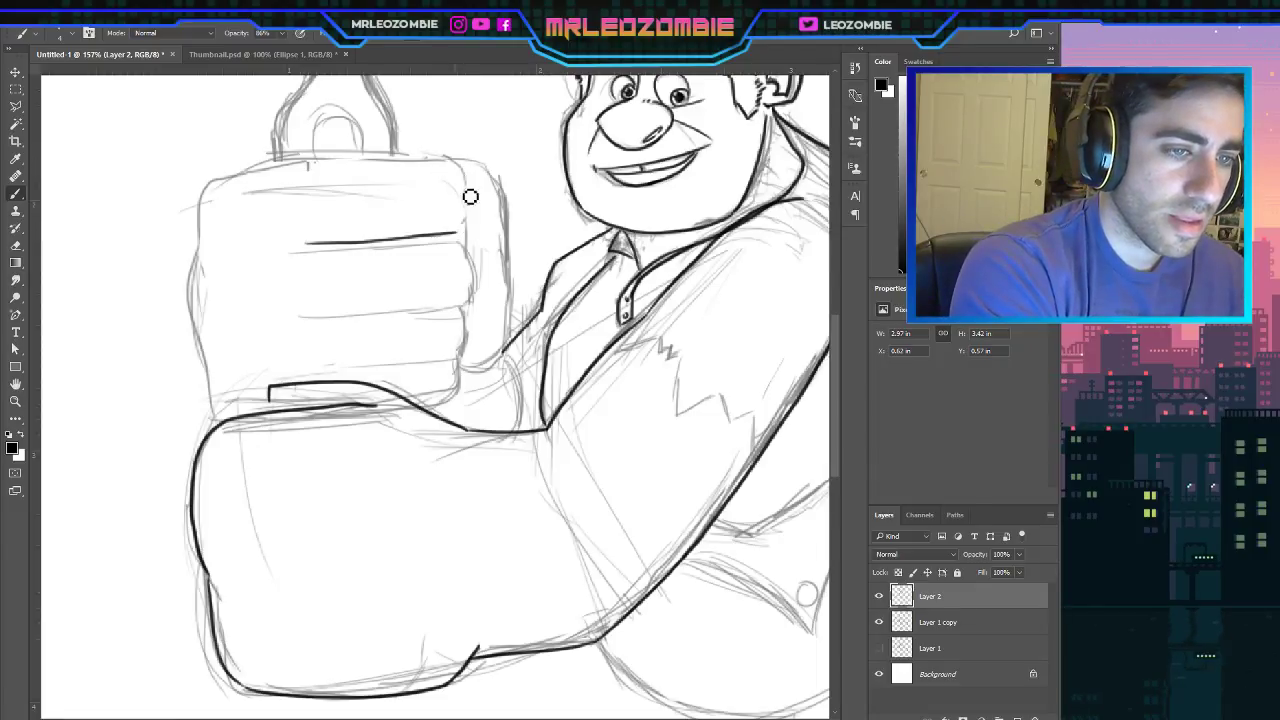
mouse_move(443, 166)
mouse_down()
mouse_move(244, 183)
mouse_move(202, 234)
mouse_move(186, 316)
mouse_move(222, 477)
mouse_up()
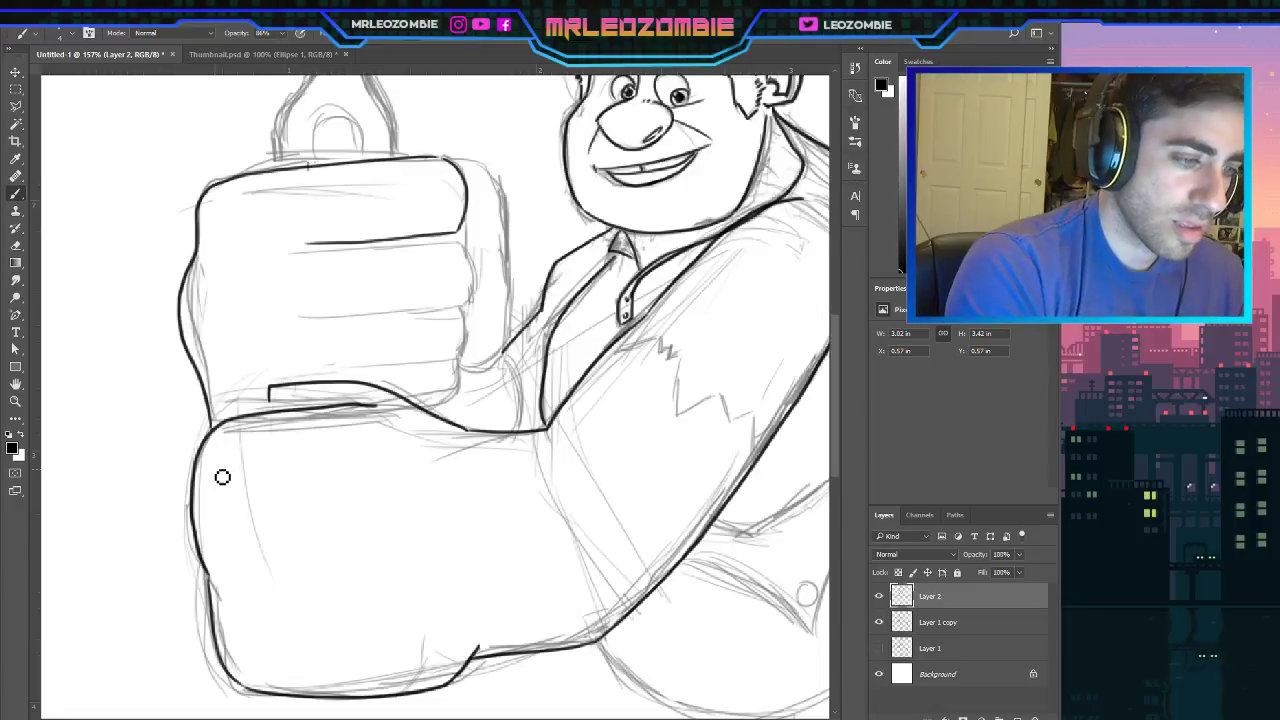
Ink the remaining curled fingers of the fist with their rounded ends and dividing lines.
drag(465, 240, 475, 318)
mouse_move(300, 320)
mouse_down()
mouse_move(460, 313)
mouse_move(463, 346)
mouse_up()
mouse_move(305, 376)
mouse_down()
mouse_move(484, 359)
mouse_move(428, 416)
mouse_up()
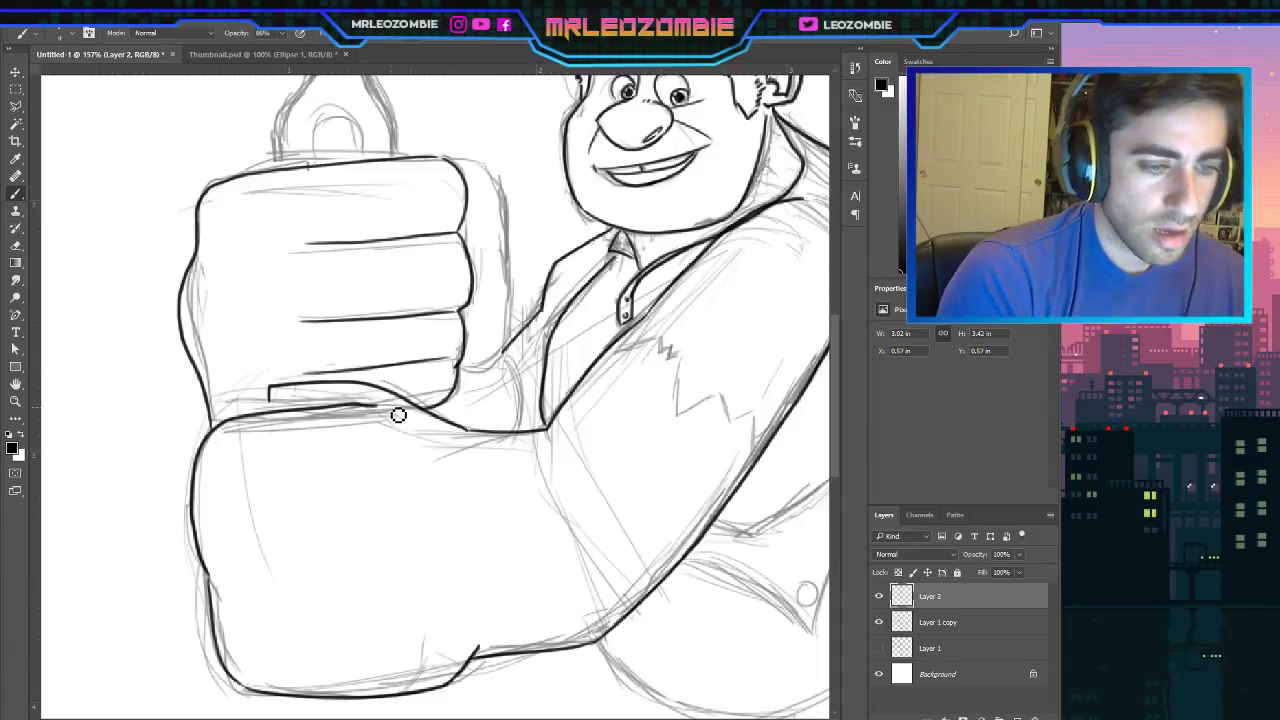
Erase the stray arm line overlapping the fist and redraw the fist's lower edge along the wrist as one clean line.
drag(271, 397, 390, 393)
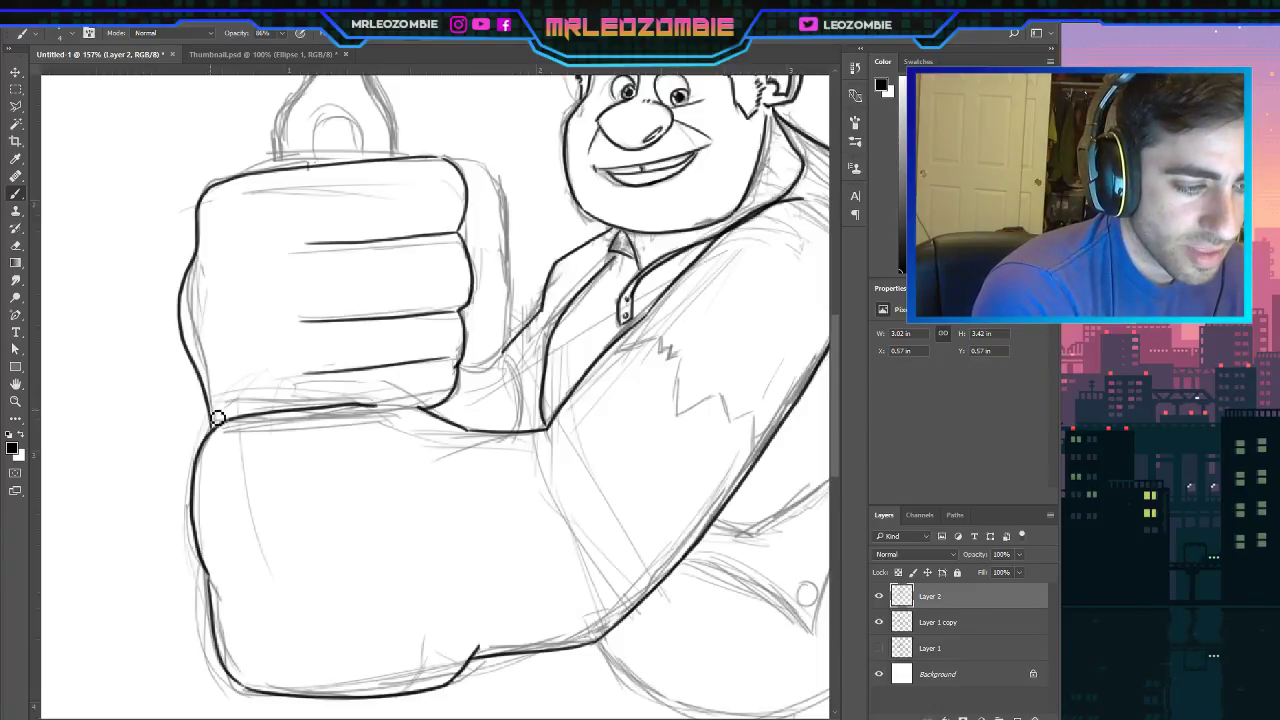
drag(214, 420, 444, 413)
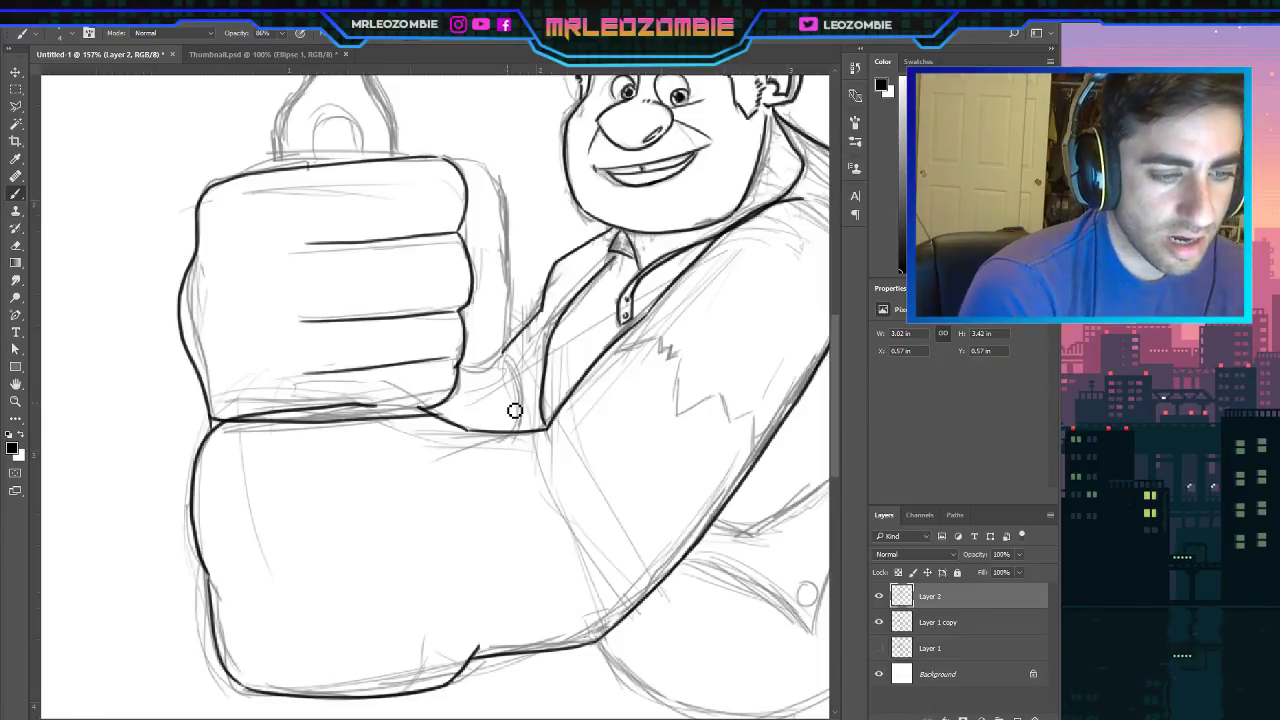
key(ctrl+z)
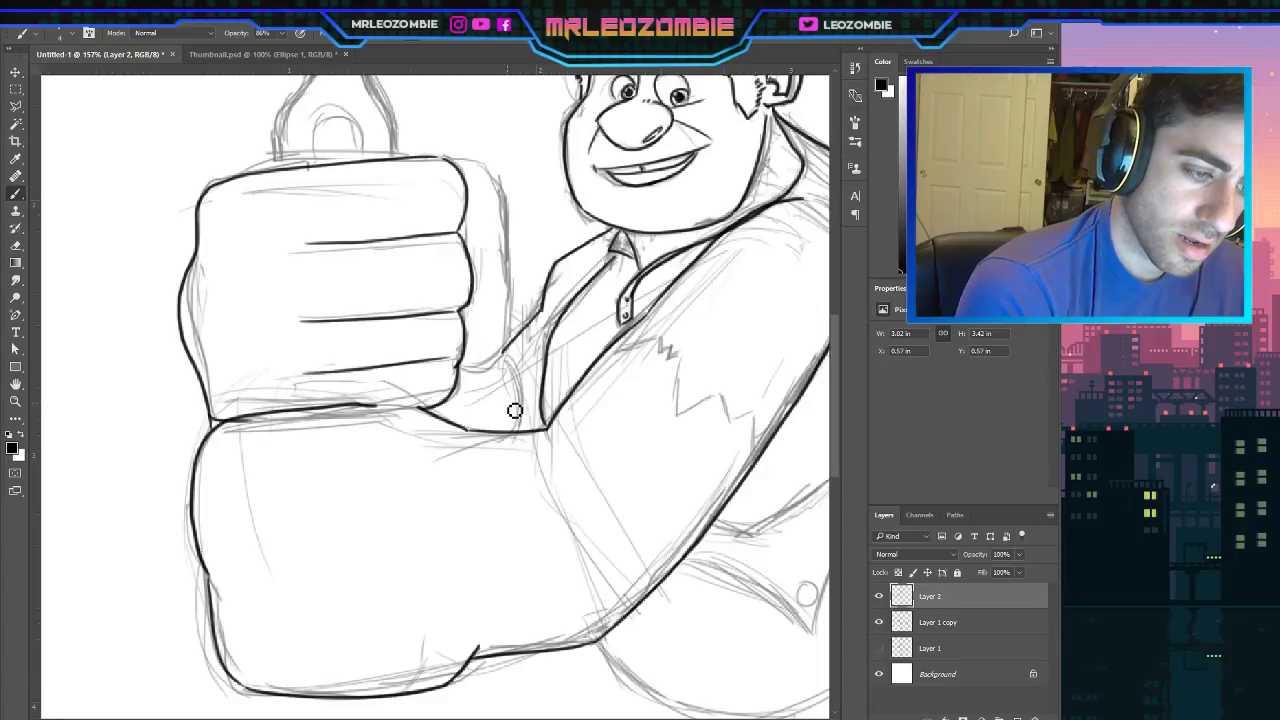
mouse_move(212, 420)
mouse_down()
mouse_move(309, 428)
mouse_move(432, 408)
mouse_up()
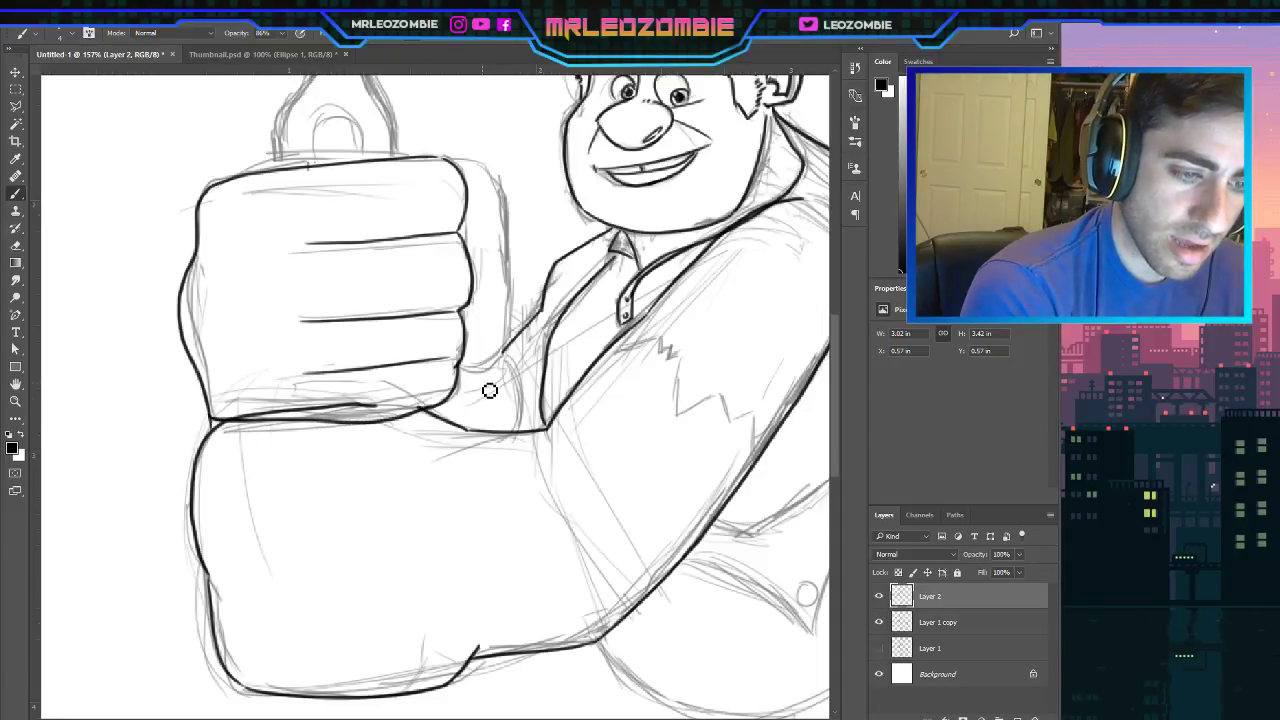
key(ctrl+z)
drag(222, 424, 436, 408)
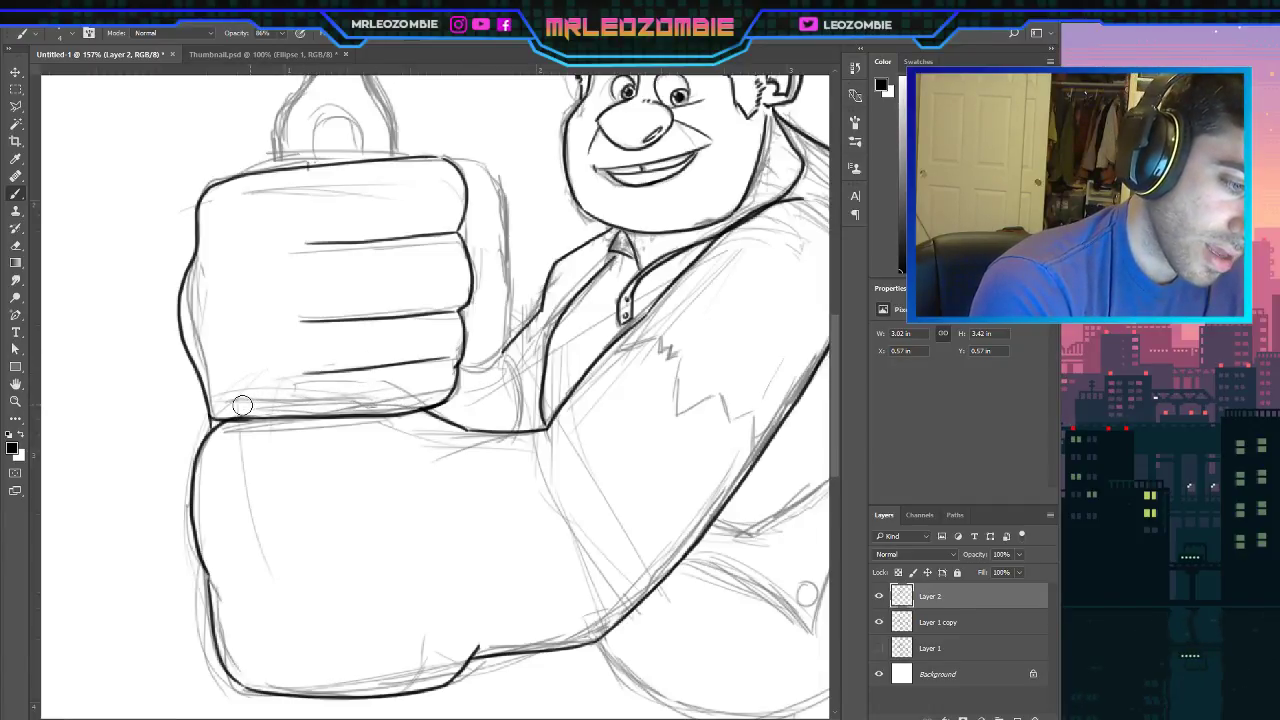
Erase the lowest finger line, thicken the dividing line above it and redraw the lowest line slightly lower on the fist.
mouse_move(442, 346)
mouse_down()
mouse_move(410, 367)
mouse_move(343, 371)
mouse_up()
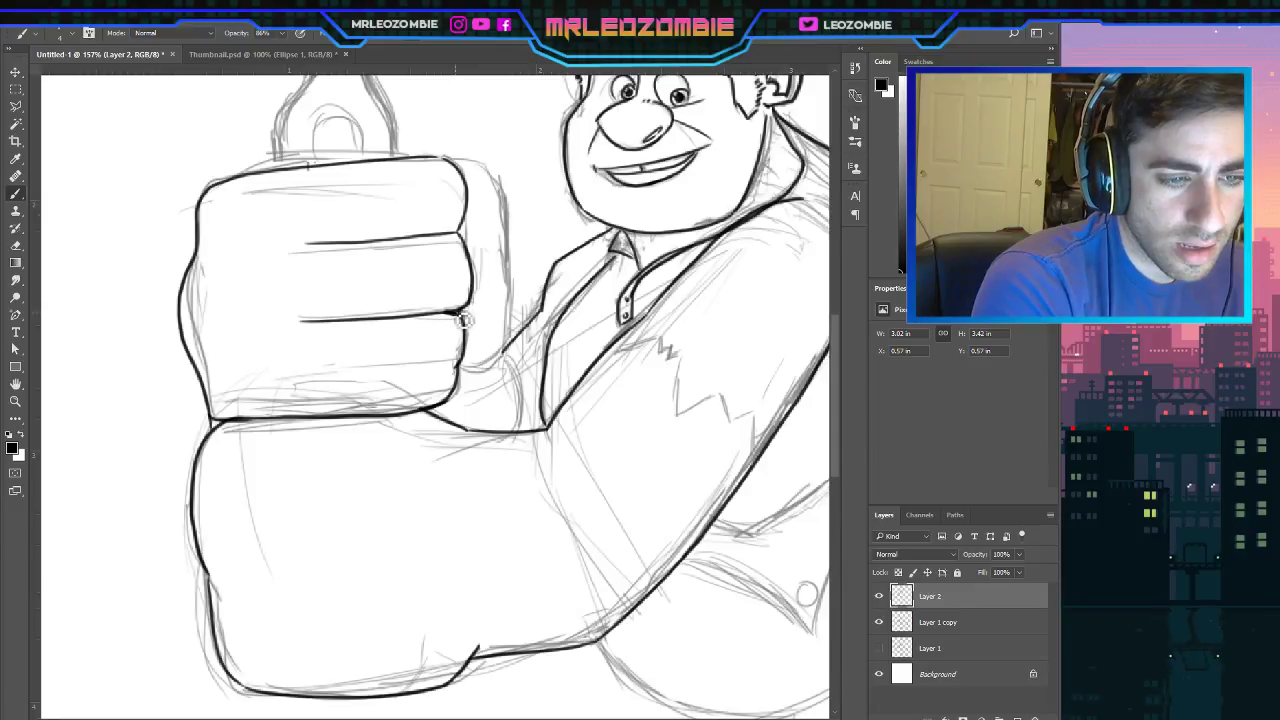
drag(452, 314, 389, 317)
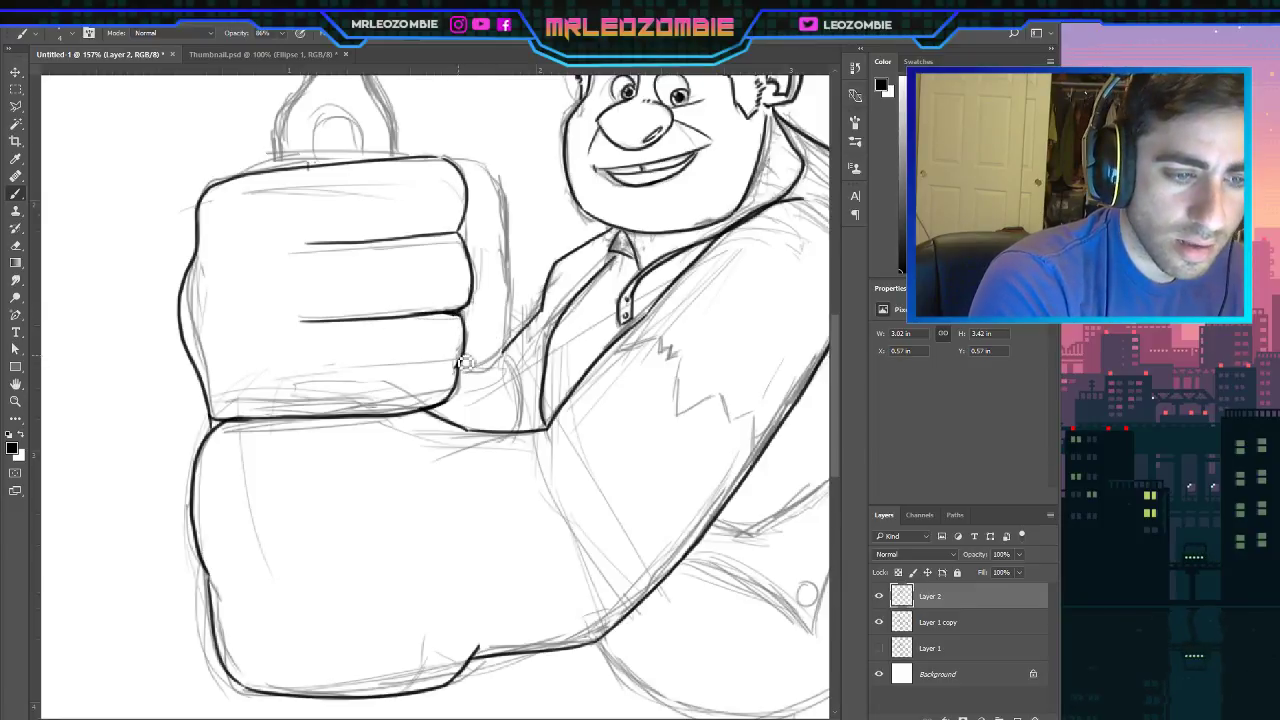
drag(460, 374, 320, 389)
key(ctrl+z)
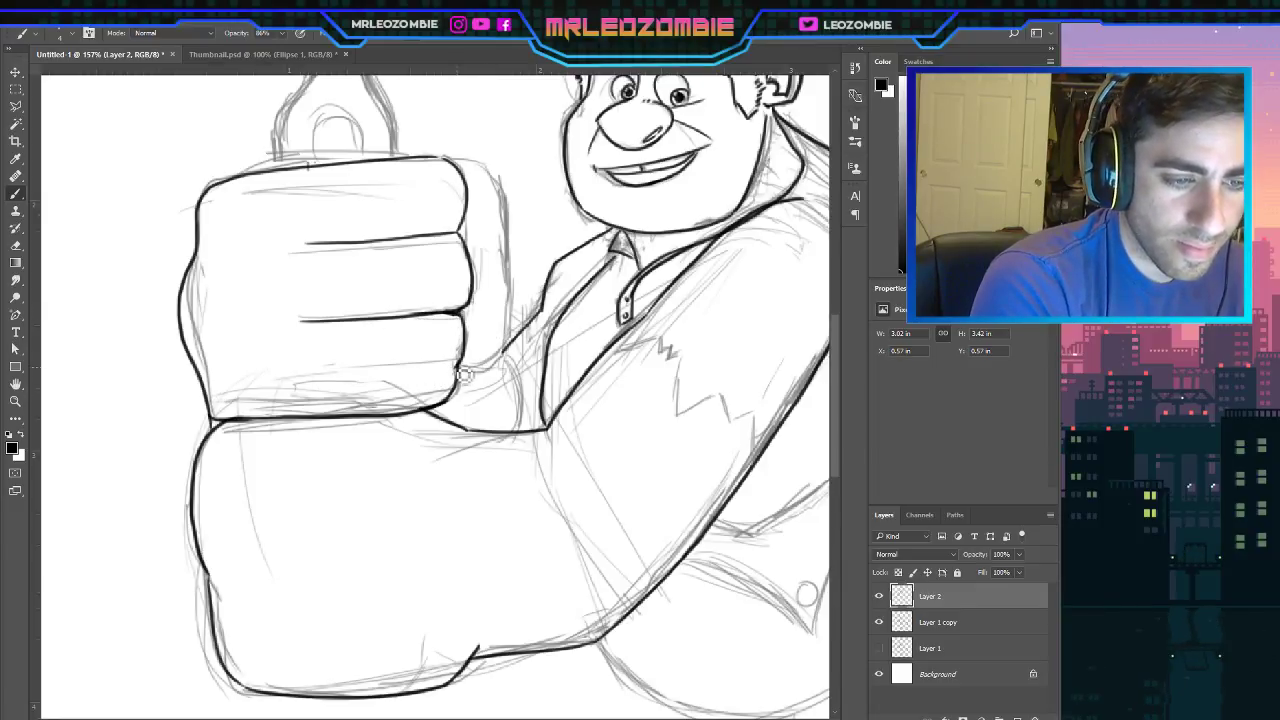
drag(464, 373, 198, 414)
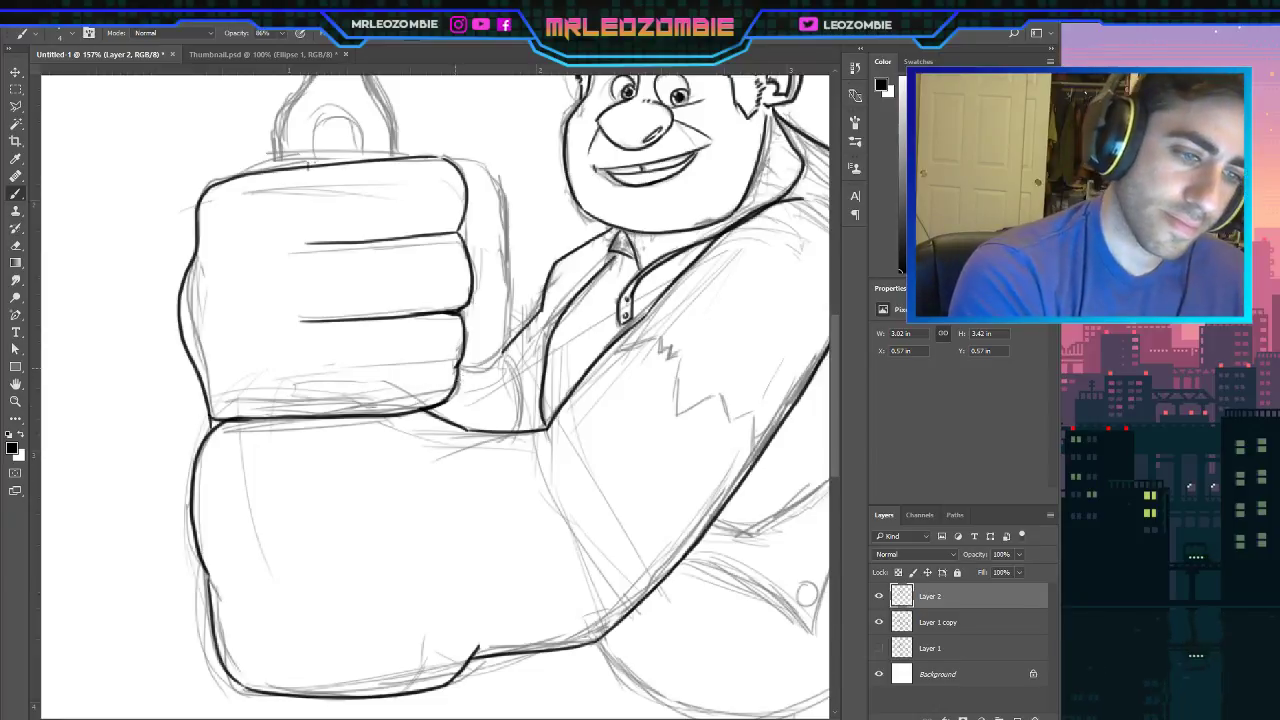
mouse_move(463, 368)
mouse_down()
mouse_move(350, 400)
mouse_move(234, 397)
mouse_up()
key(ctrl+z)
mouse_move(463, 370)
mouse_down()
mouse_move(361, 395)
mouse_move(191, 409)
mouse_up()
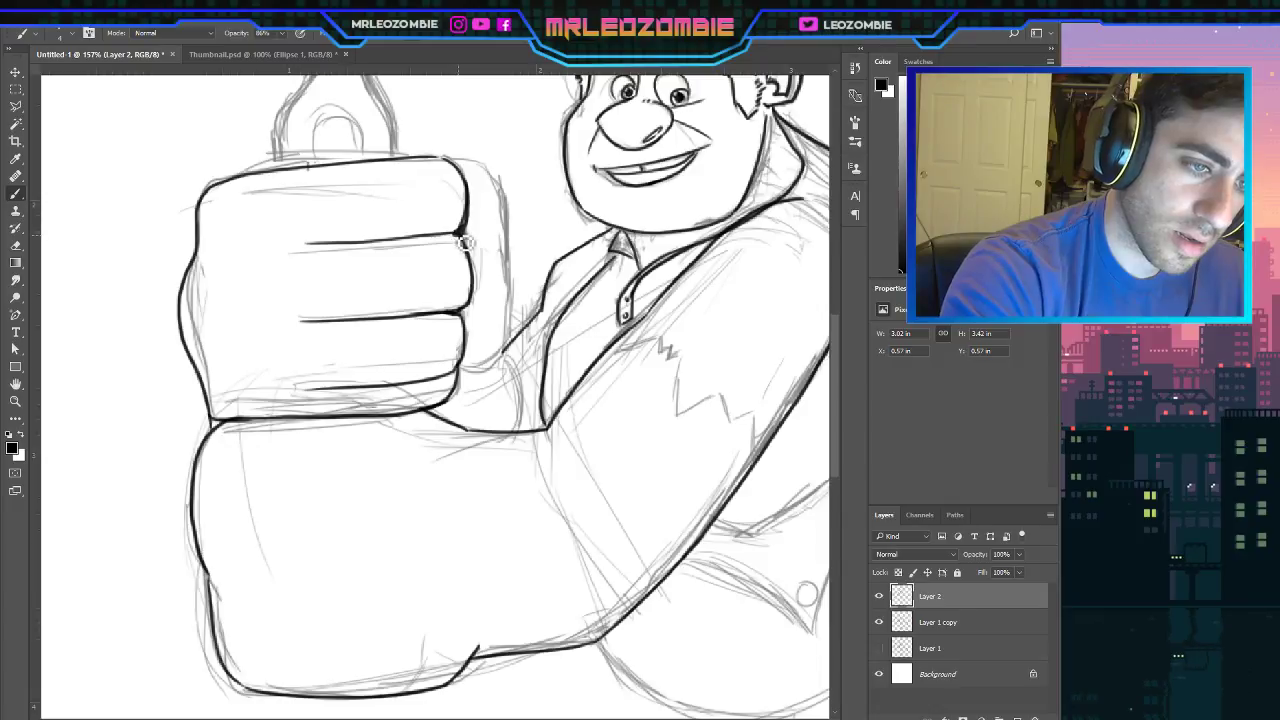
Ink the outer contour of the thumb beside the curled fingers, from the top knuckle down to the rounded tip near the lowest finger.
drag(455, 240, 466, 214)
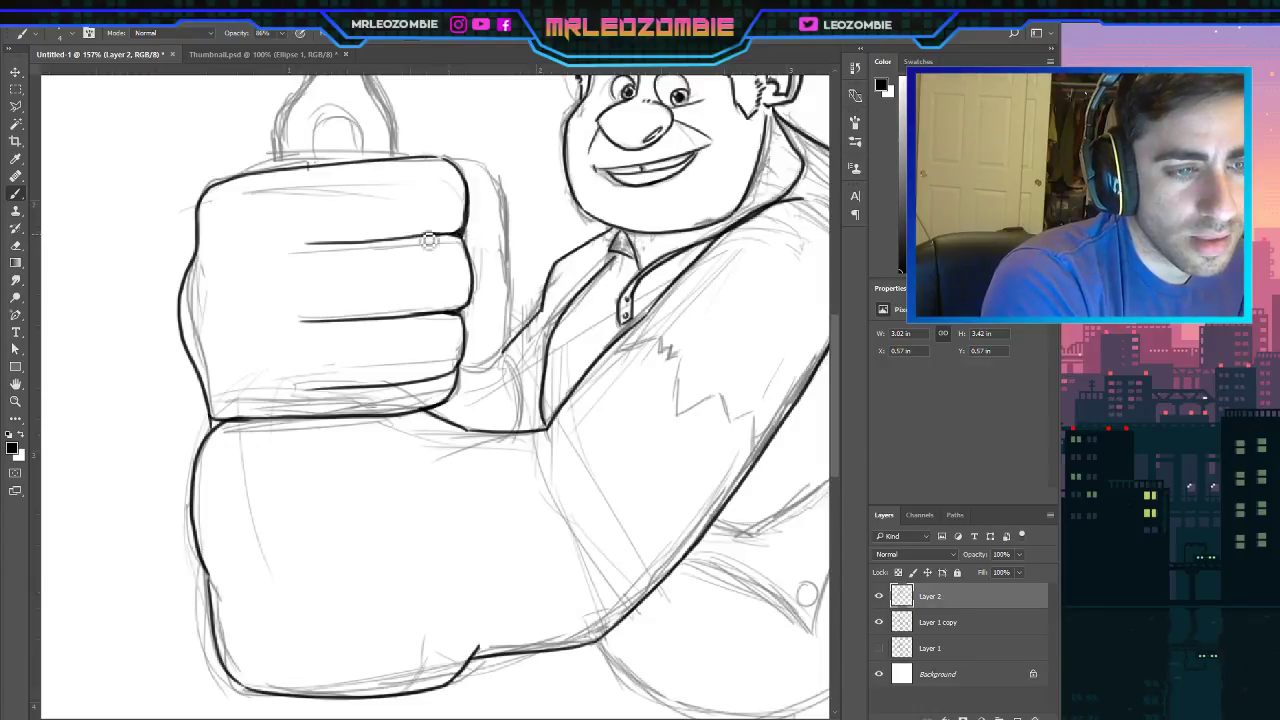
key(ctrl+z)
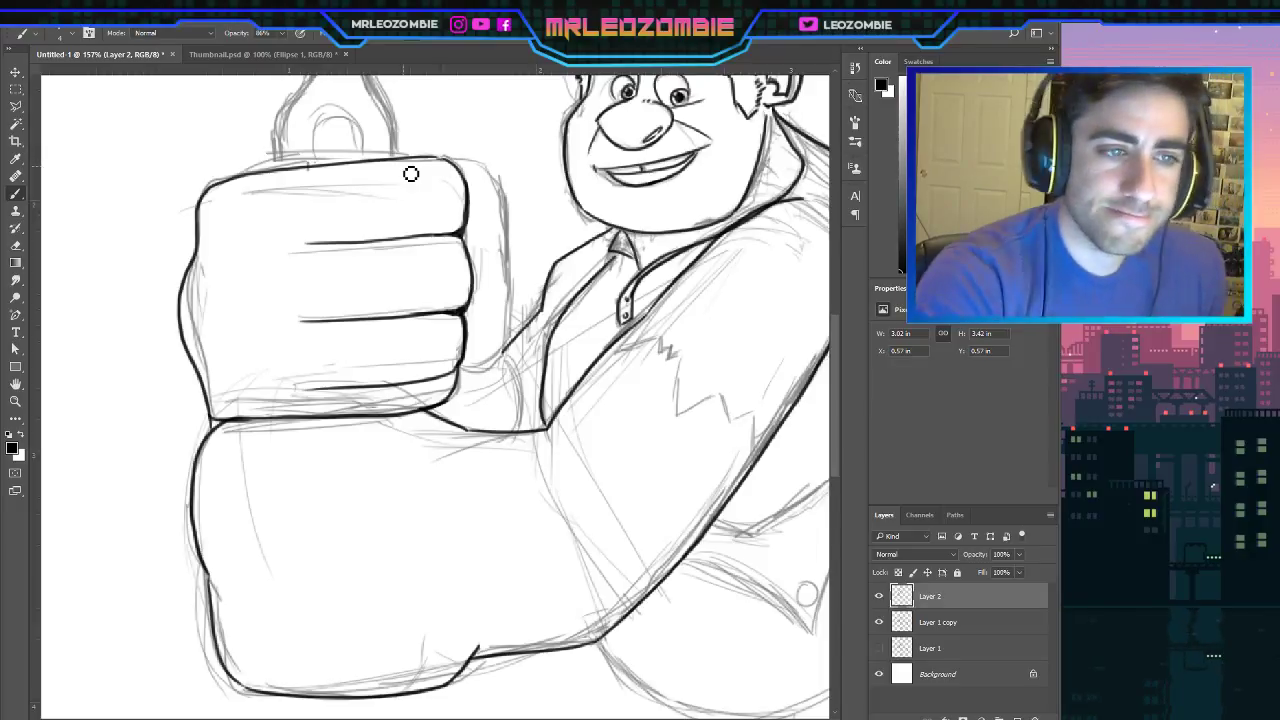
mouse_move(463, 166)
mouse_down()
mouse_move(509, 198)
mouse_move(522, 247)
mouse_move(516, 345)
mouse_move(464, 372)
mouse_up()
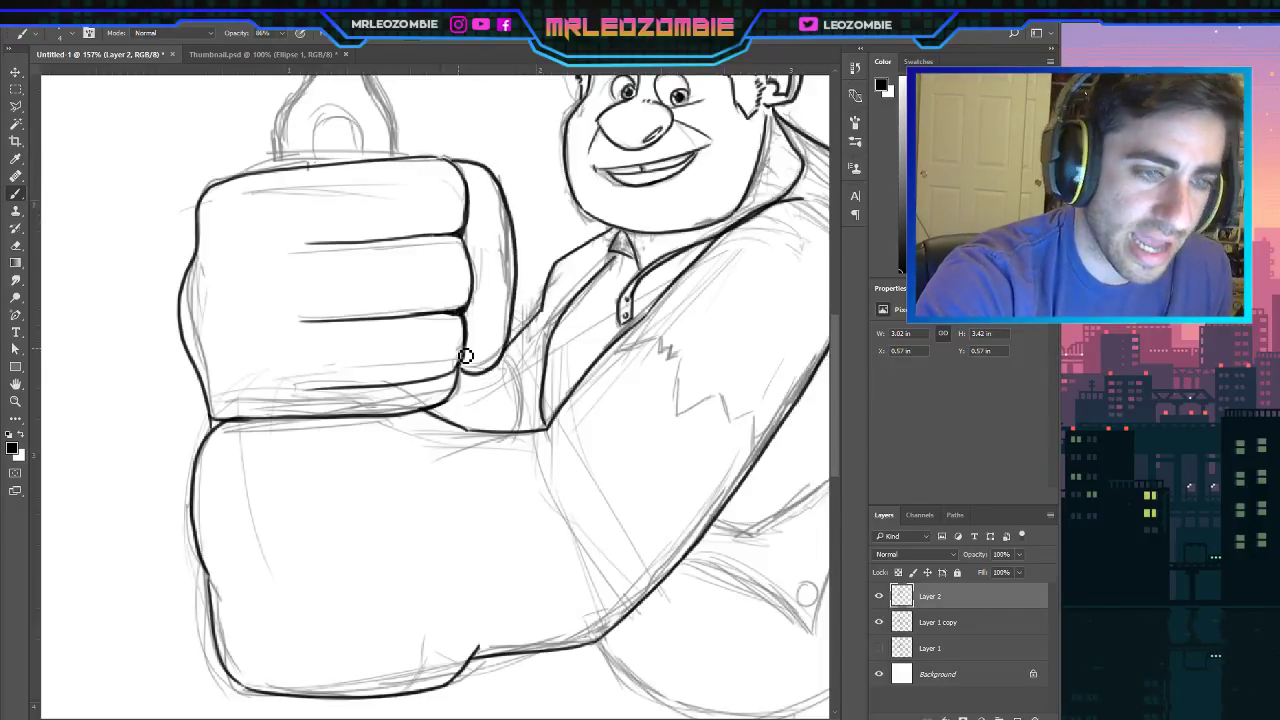
key(ctrl+z)
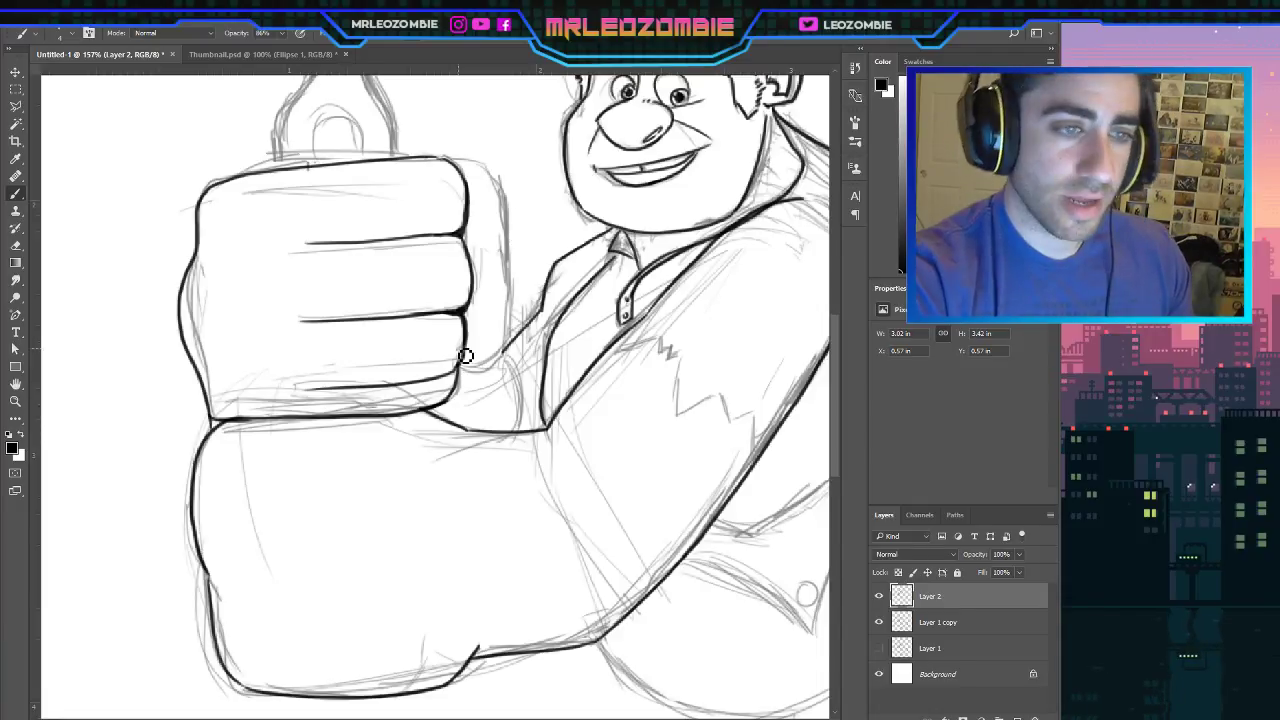
mouse_move(463, 166)
mouse_down()
mouse_move(503, 191)
mouse_move(516, 251)
mouse_move(514, 306)
mouse_move(466, 366)
mouse_move(480, 374)
mouse_move(513, 343)
mouse_move(504, 300)
mouse_move(512, 349)
mouse_move(482, 376)
mouse_up()
key(ctrl+z)
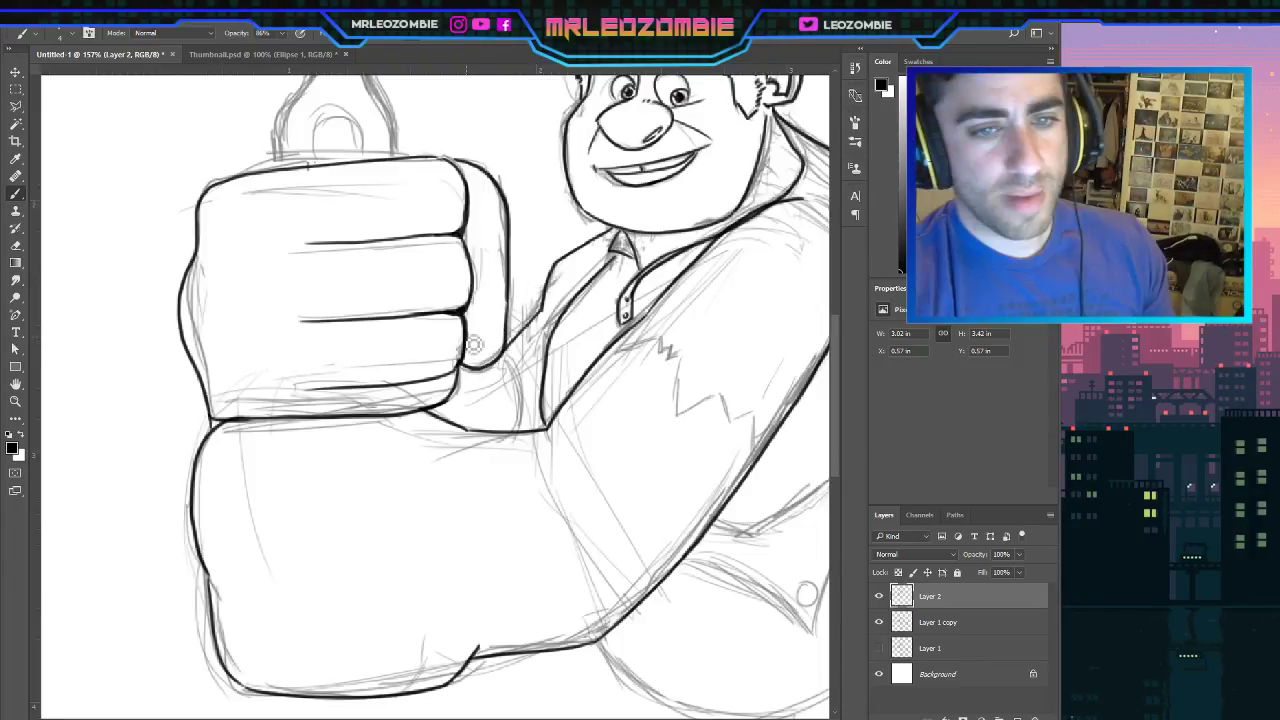
Ink a short wavy contour line just inside the forearm's outer edge below the fist.
scroll(833, 332, down, 3)
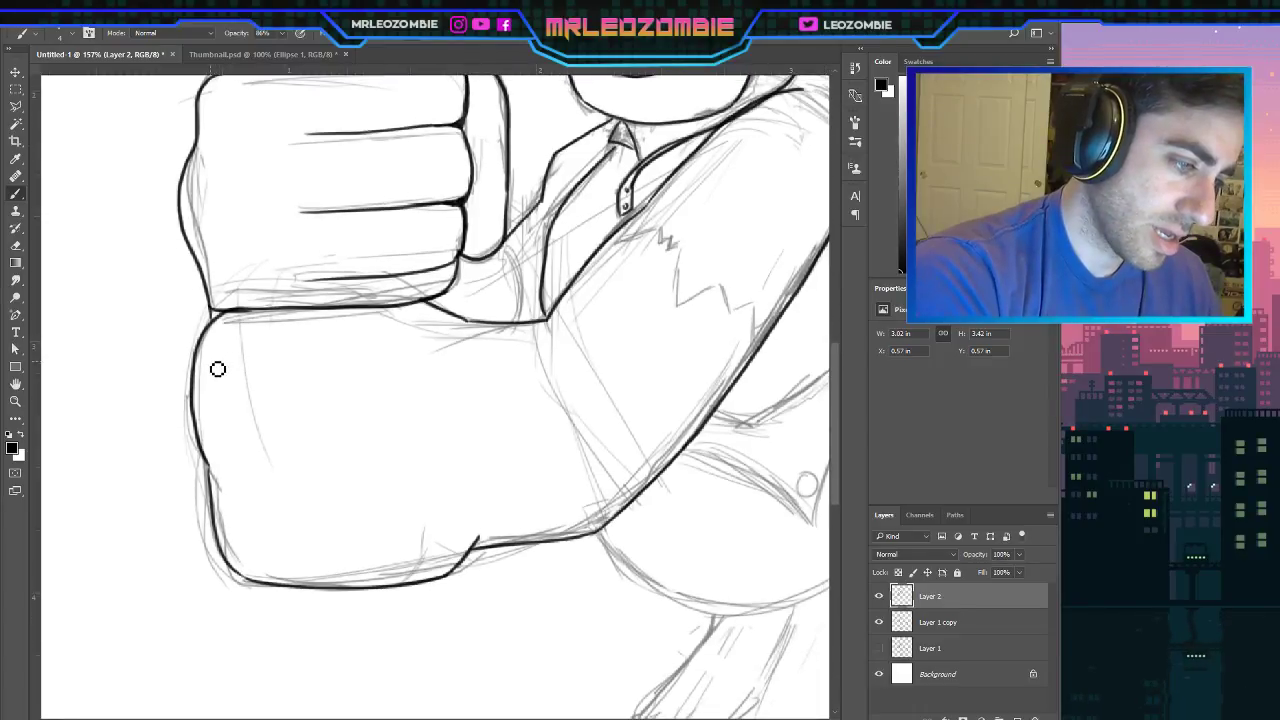
drag(218, 369, 221, 465)
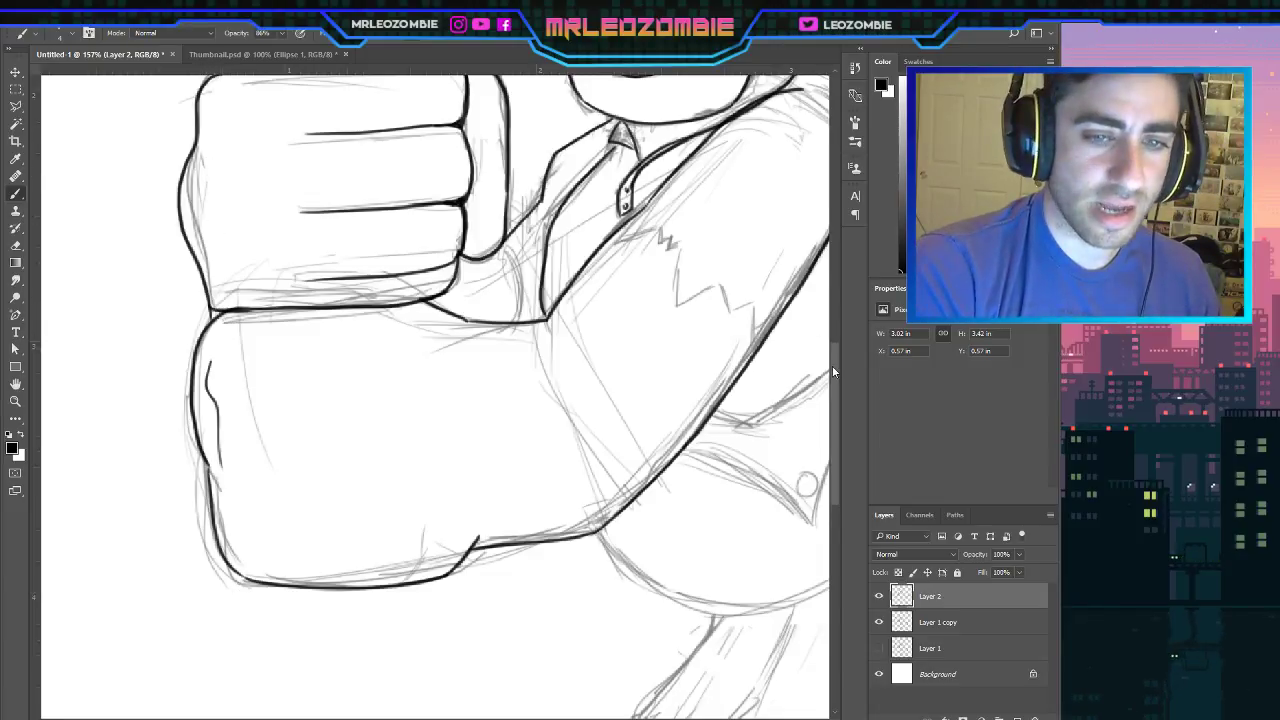
drag(832, 365, 831, 336)
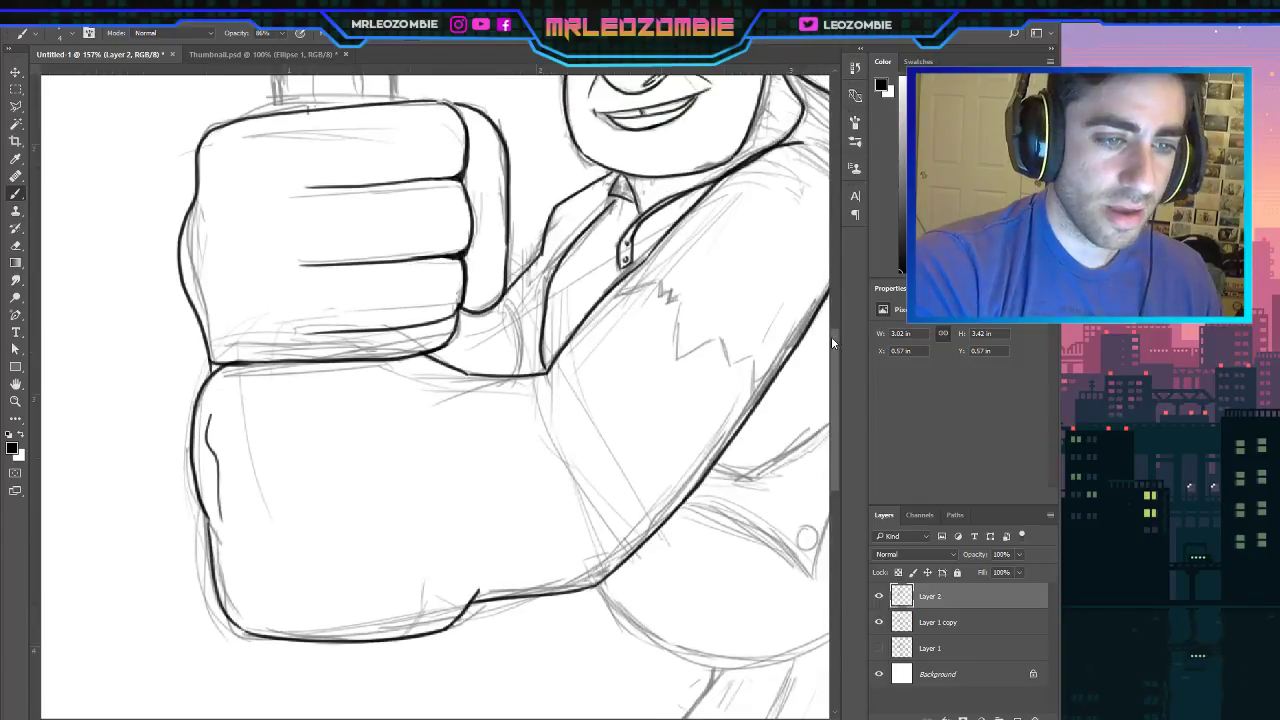
mouse_move(534, 286)
mouse_down()
mouse_move(512, 307)
mouse_move(526, 388)
mouse_up()
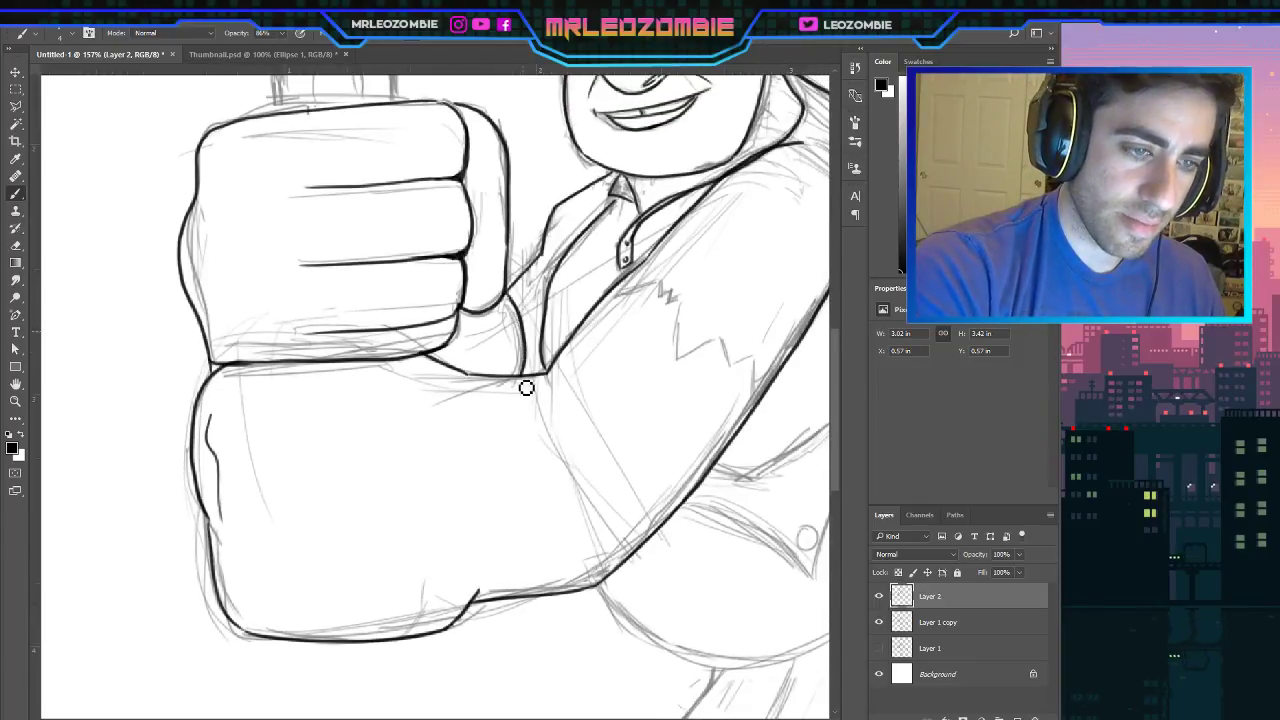
key(ctrl+z)
drag(508, 298, 526, 376)
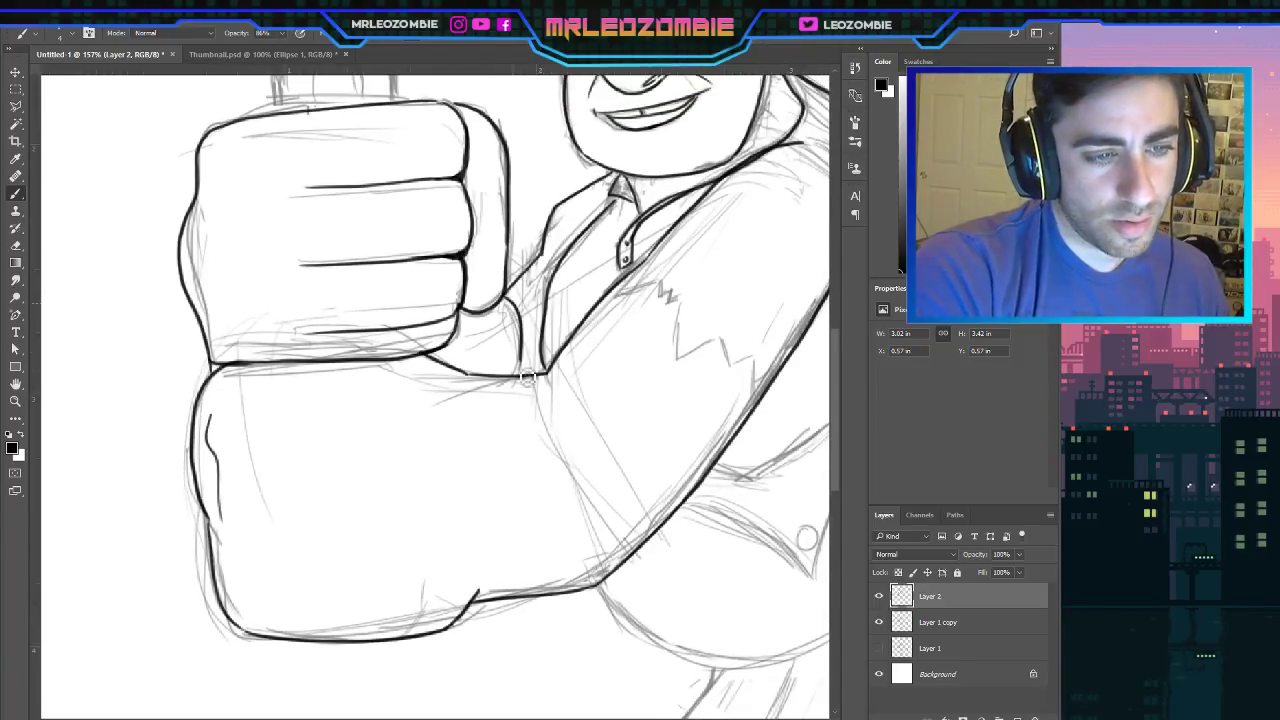
key(ctrl+z)
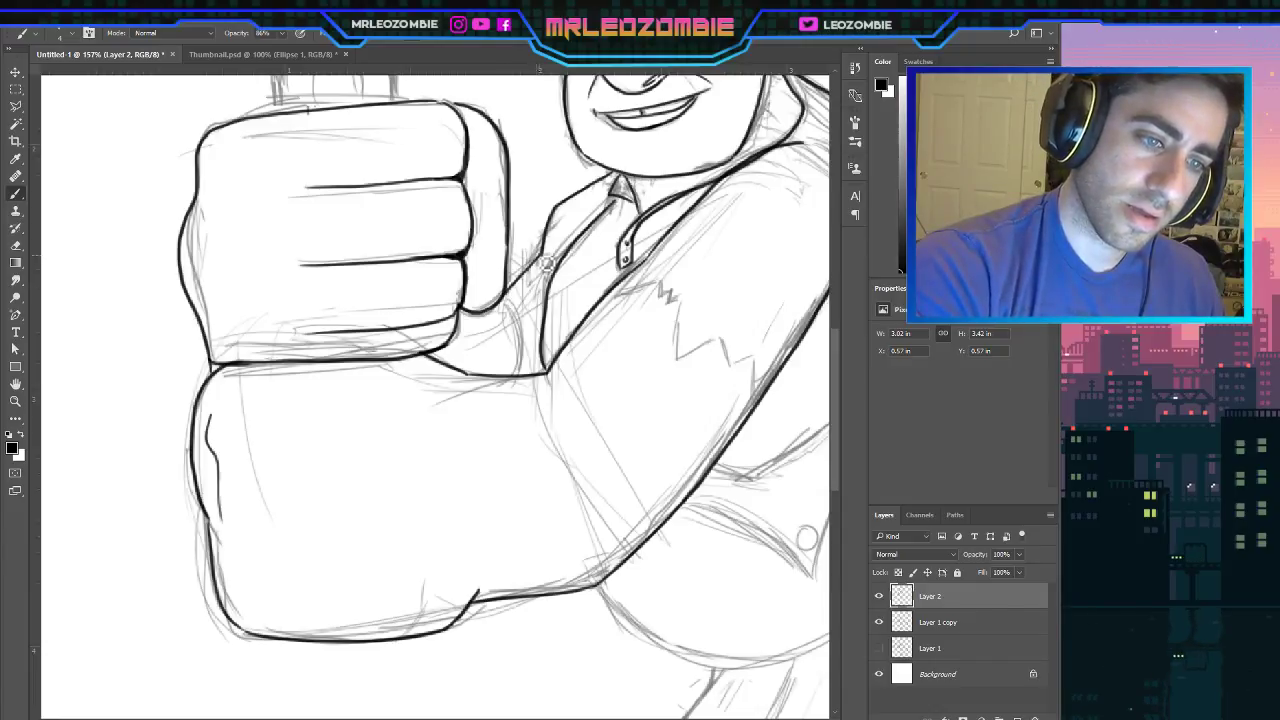
Redraw the far sleeve line down to the thumb with a small torn notch, and ink the curved line at the thumb's base.
drag(546, 258, 506, 313)
key(ctrl+z)
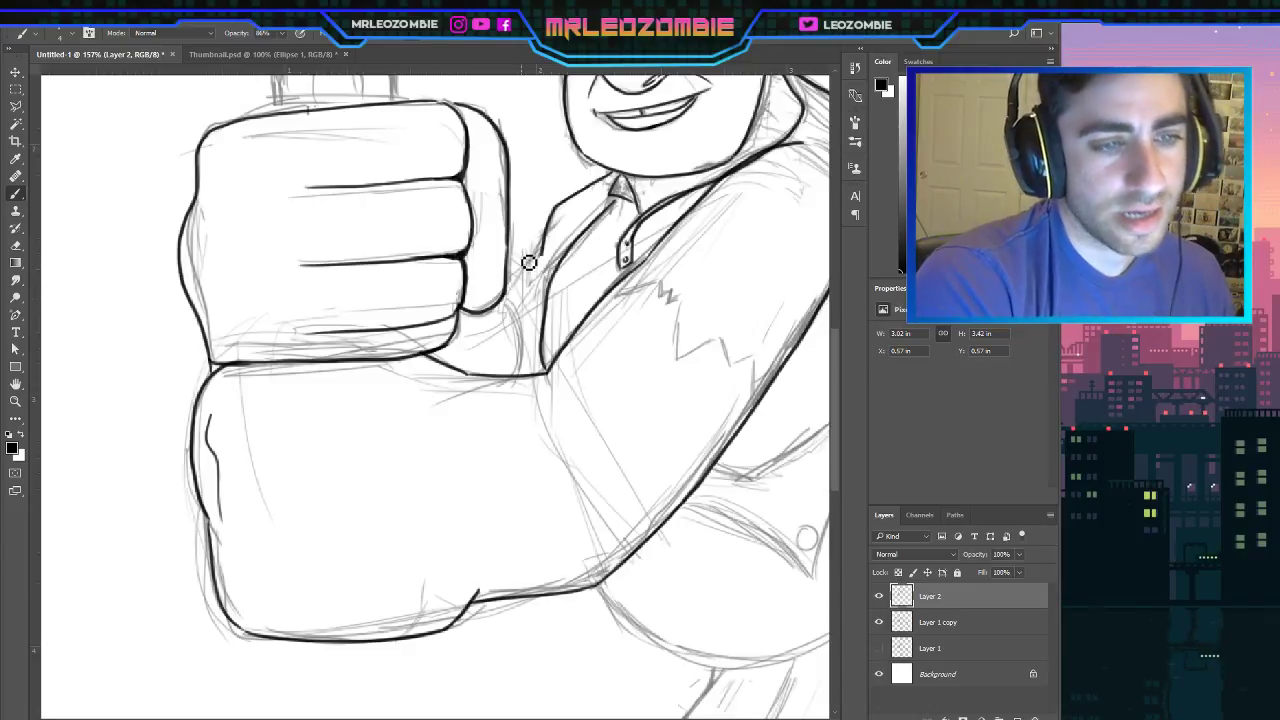
mouse_move(543, 250)
mouse_down()
mouse_move(513, 286)
mouse_move(526, 315)
mouse_move(543, 294)
mouse_move(515, 294)
mouse_move(540, 333)
mouse_up()
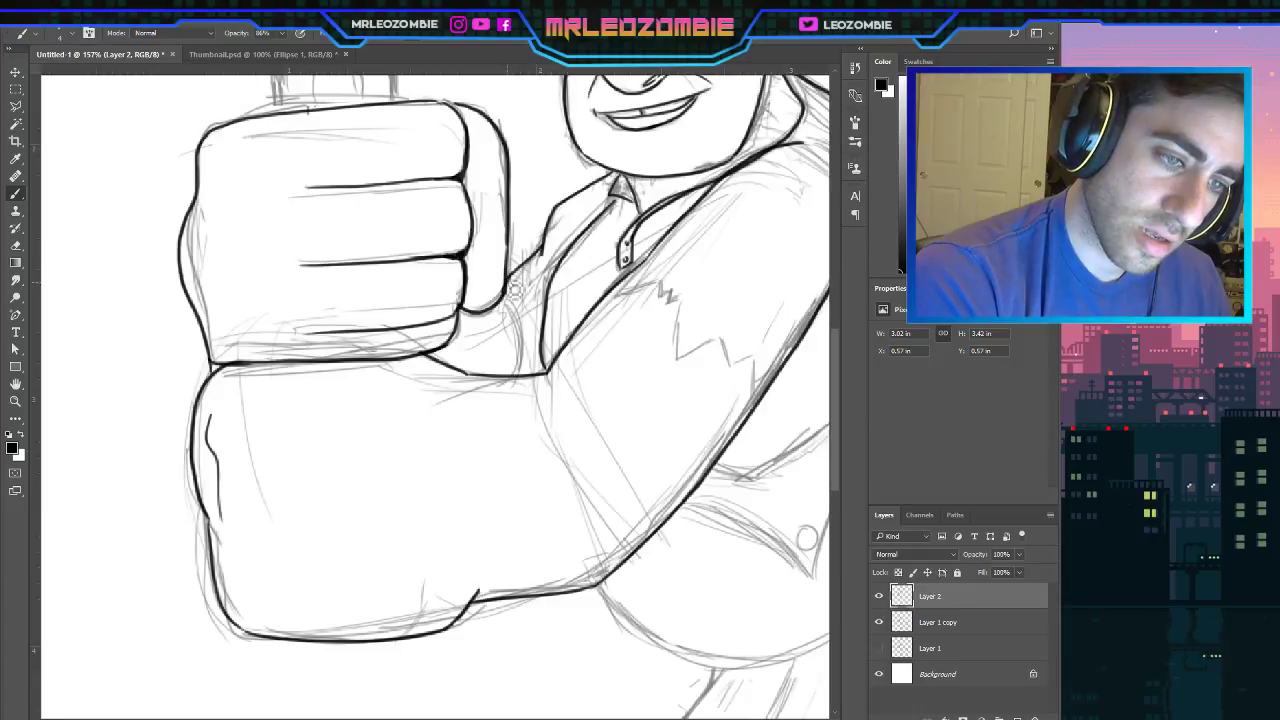
drag(513, 294, 522, 345)
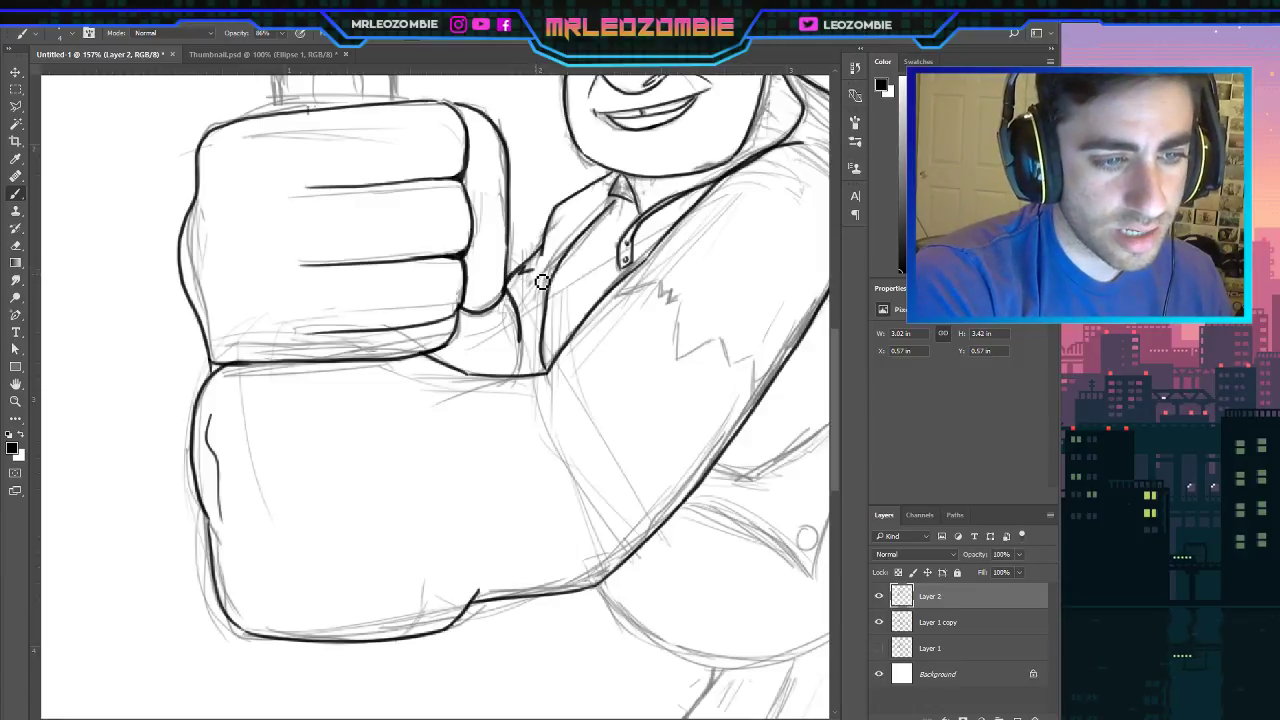
mouse_move(517, 272)
mouse_down()
mouse_move(543, 277)
mouse_move(543, 308)
mouse_up()
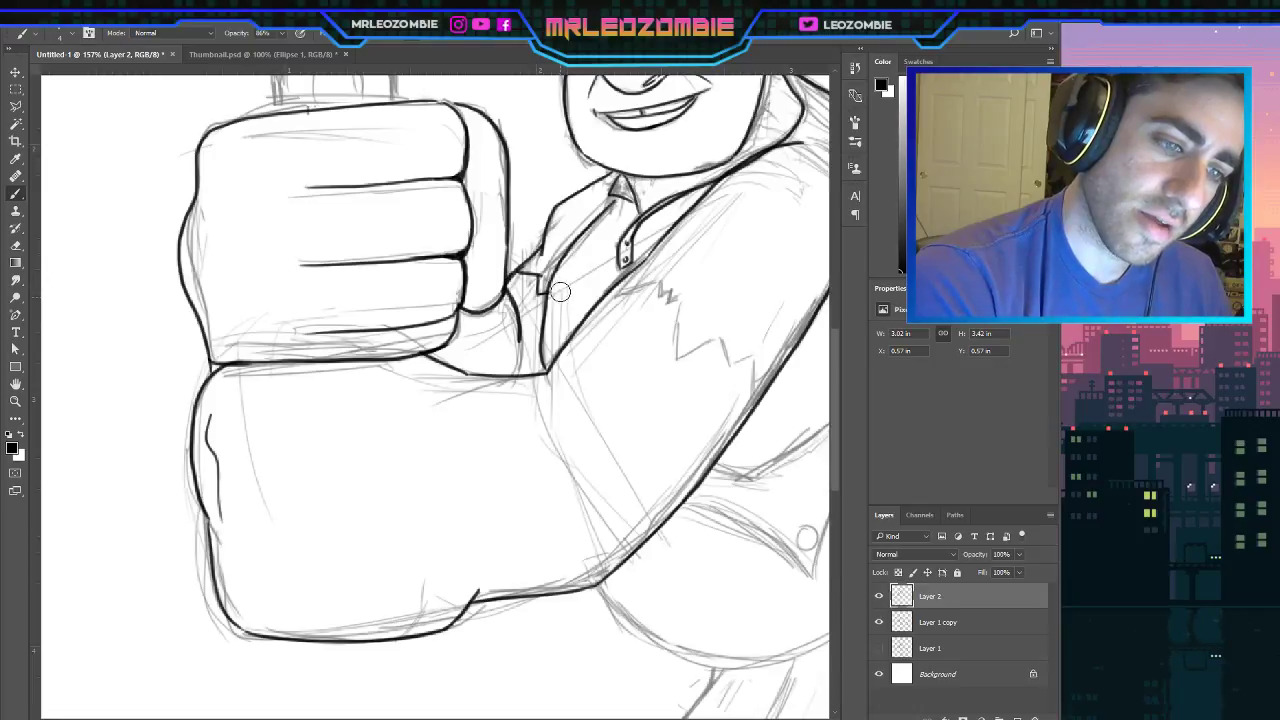
Ink the jagged torn sleeve edge across the upper arm, from the chest line to the arm's outer contour.
scroll(830, 348, up, 1)
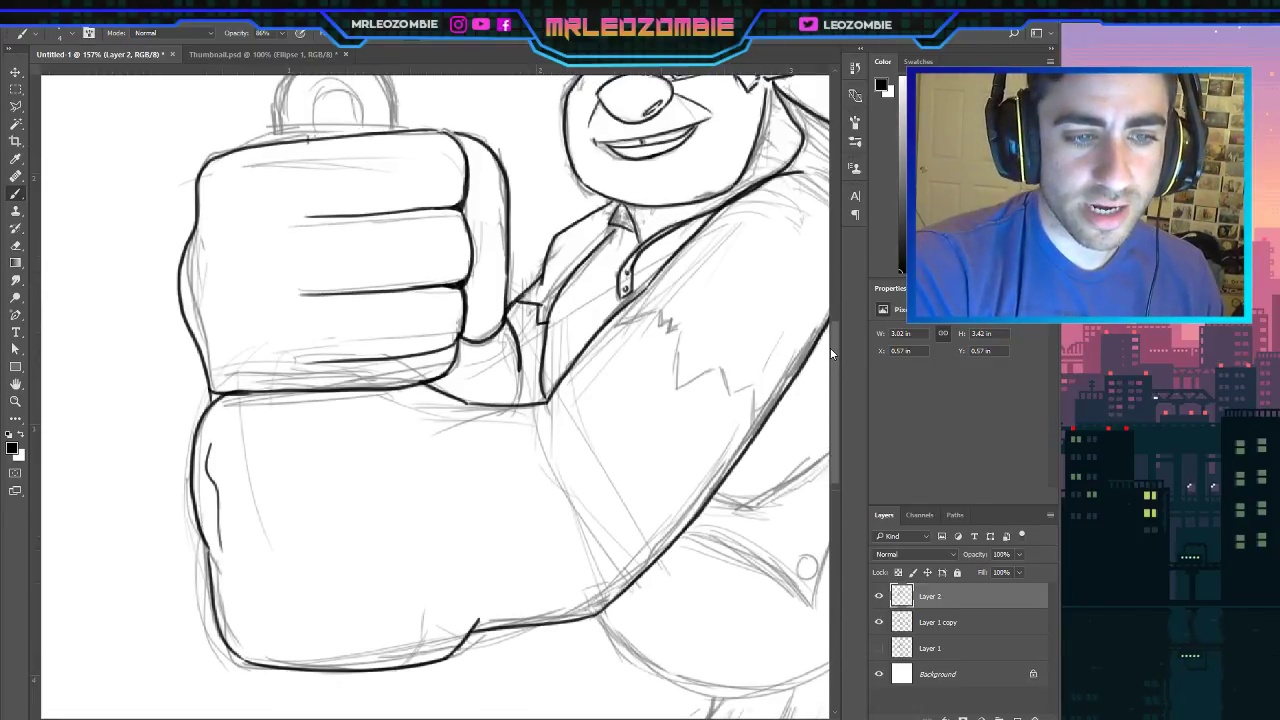
scroll(830, 348, down, 1)
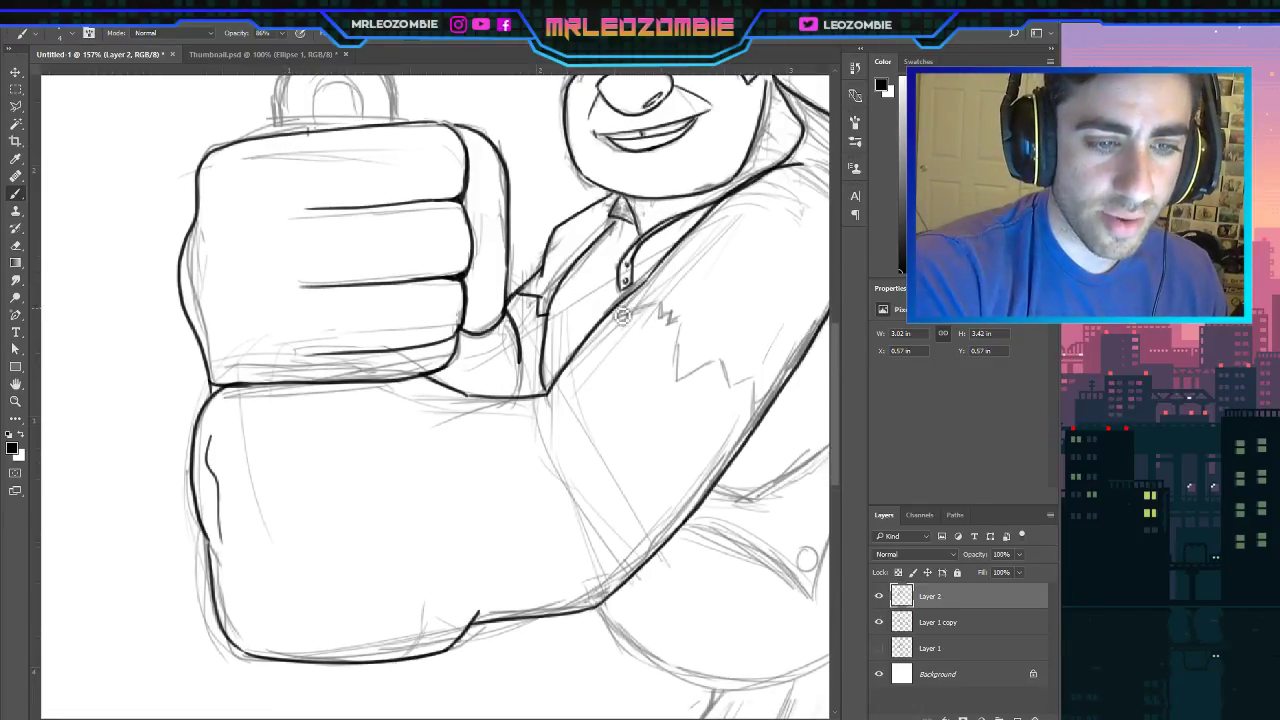
mouse_move(600, 321)
mouse_down()
mouse_move(678, 304)
mouse_move(666, 328)
mouse_move(677, 321)
mouse_move(680, 391)
mouse_move(726, 369)
mouse_move(737, 393)
mouse_move(780, 398)
mouse_up()
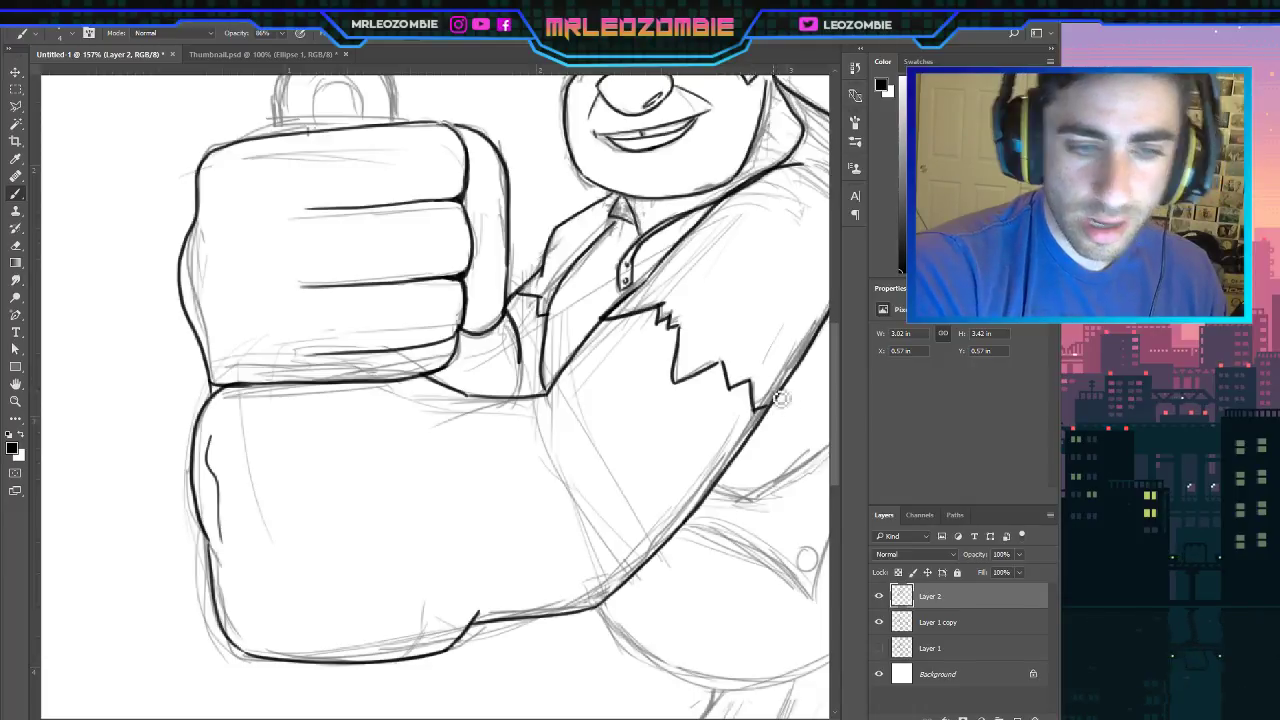
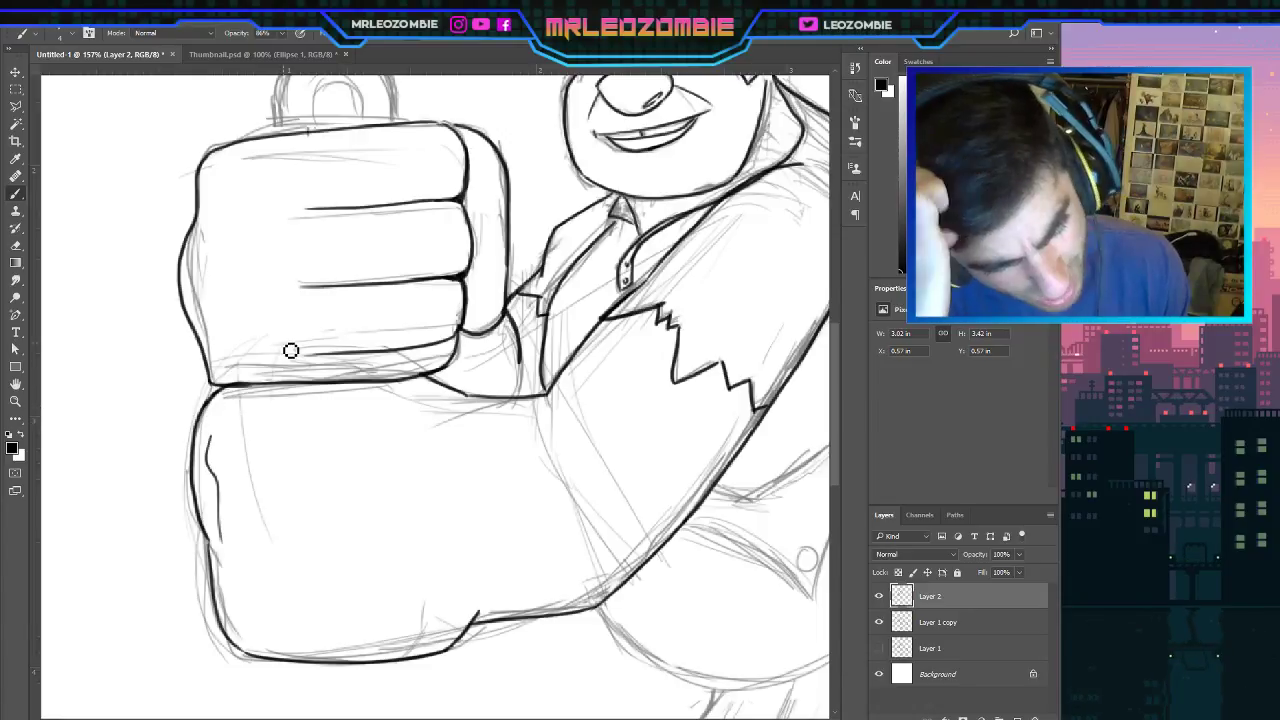
Add short vertical end ticks to the upper two dividing lines between the fist's fingers.
scroll(832, 337, up, 3)
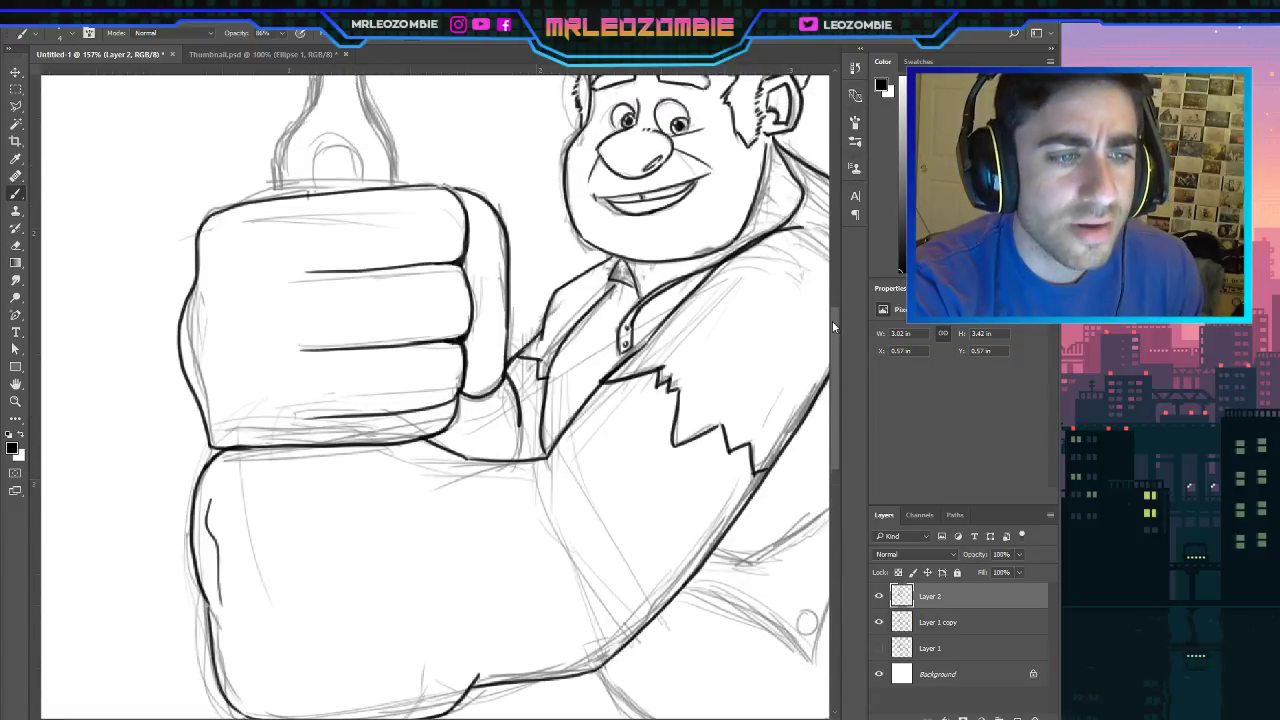
scroll(832, 321, down, 2)
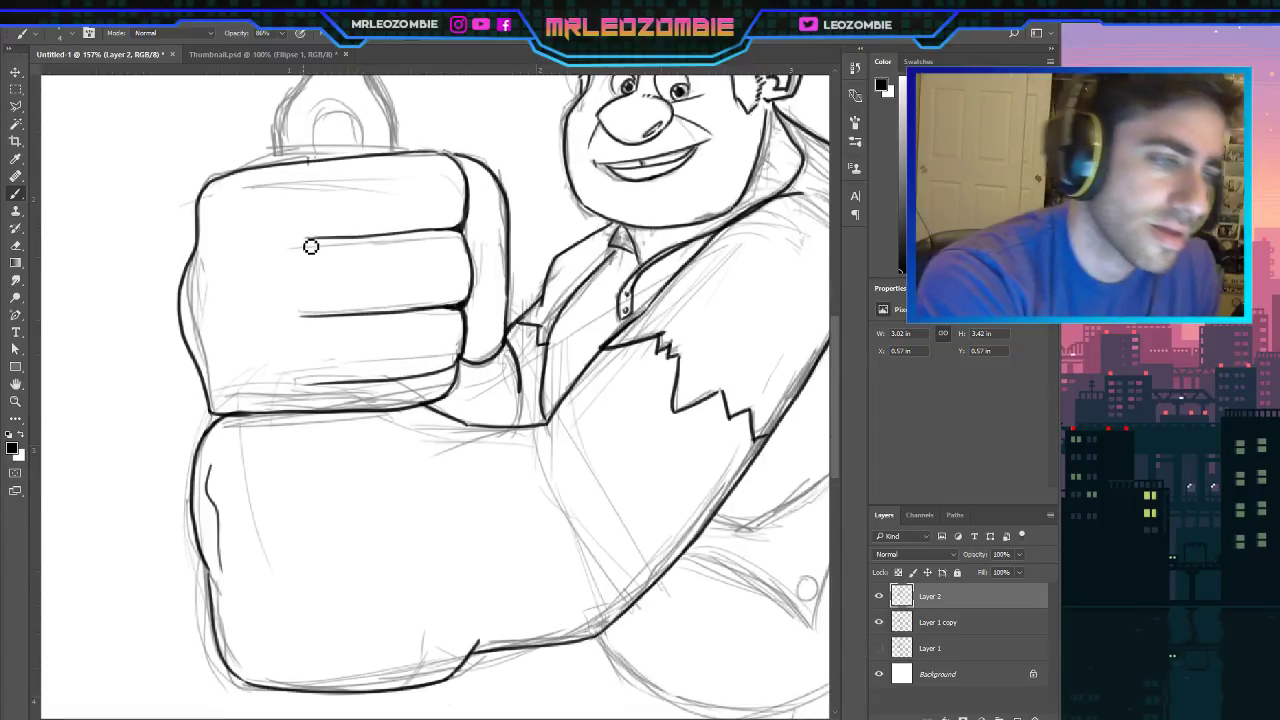
drag(303, 234, 303, 244)
drag(300, 311, 300, 321)
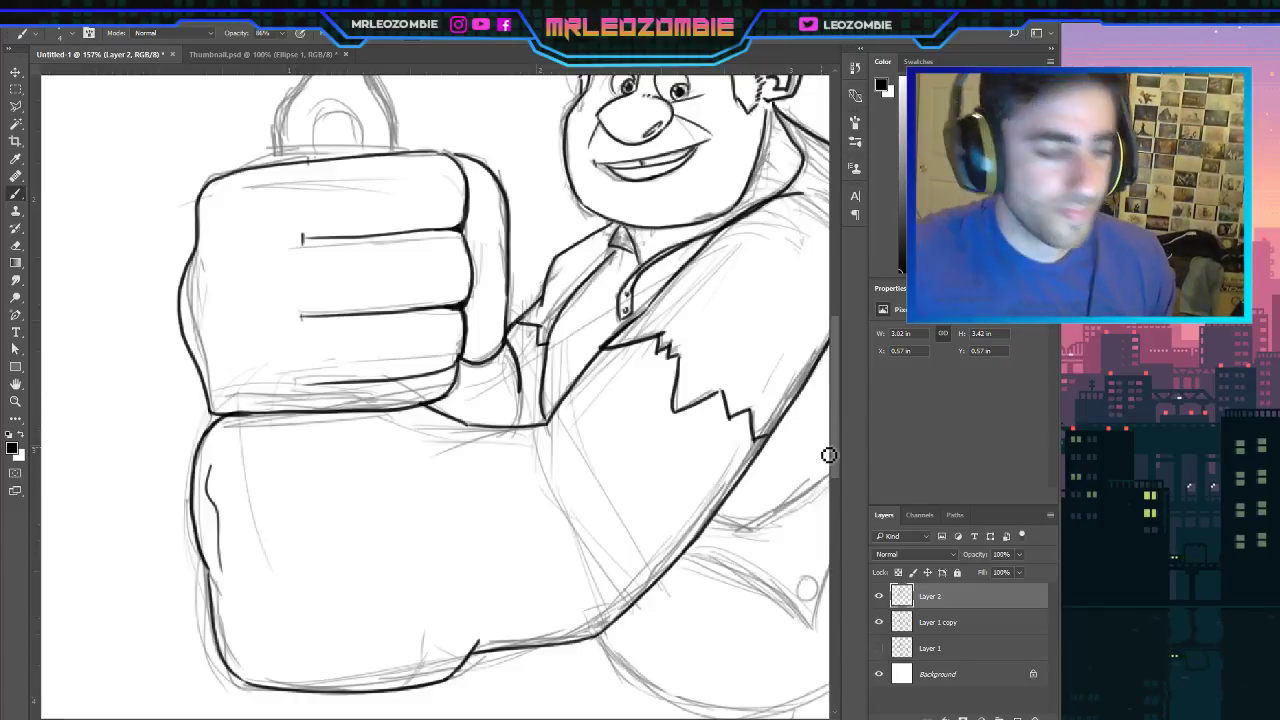
Reduce the eraser size to 14, and with the brush ink the ragged edge at the waist and the line beneath the wine glass.
scroll(608, 442, down, 2)
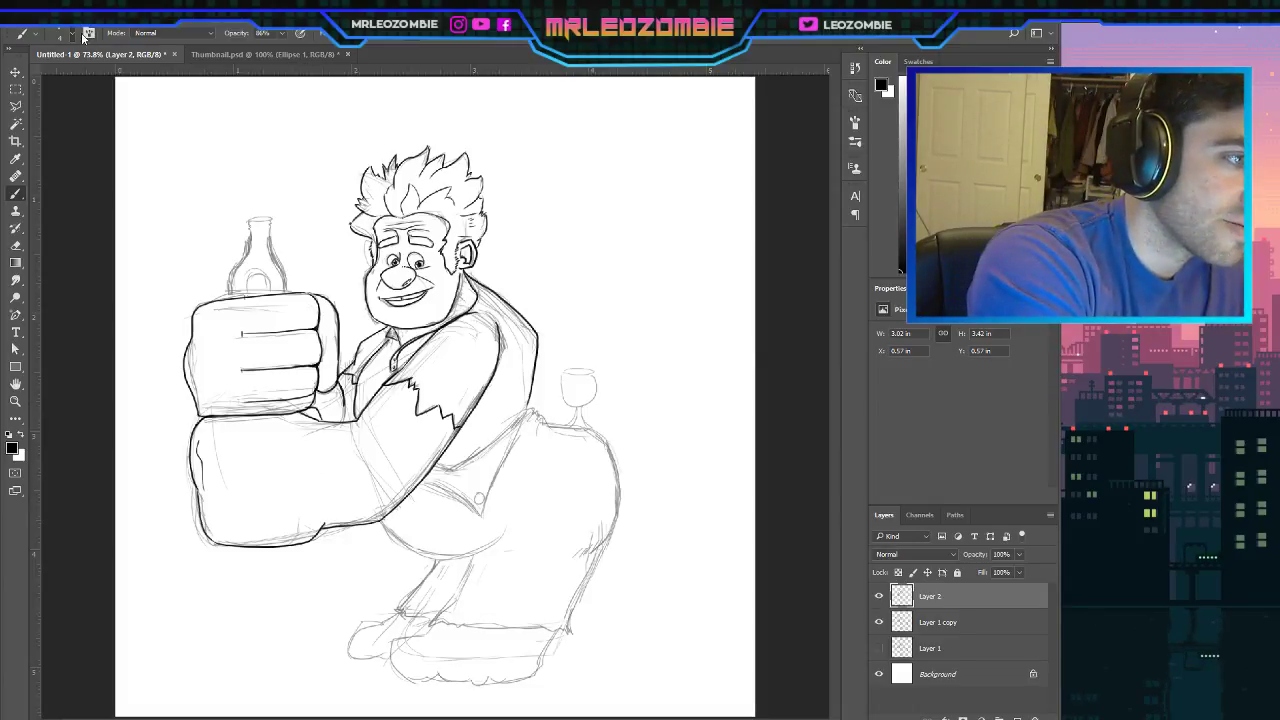
click(15, 245)
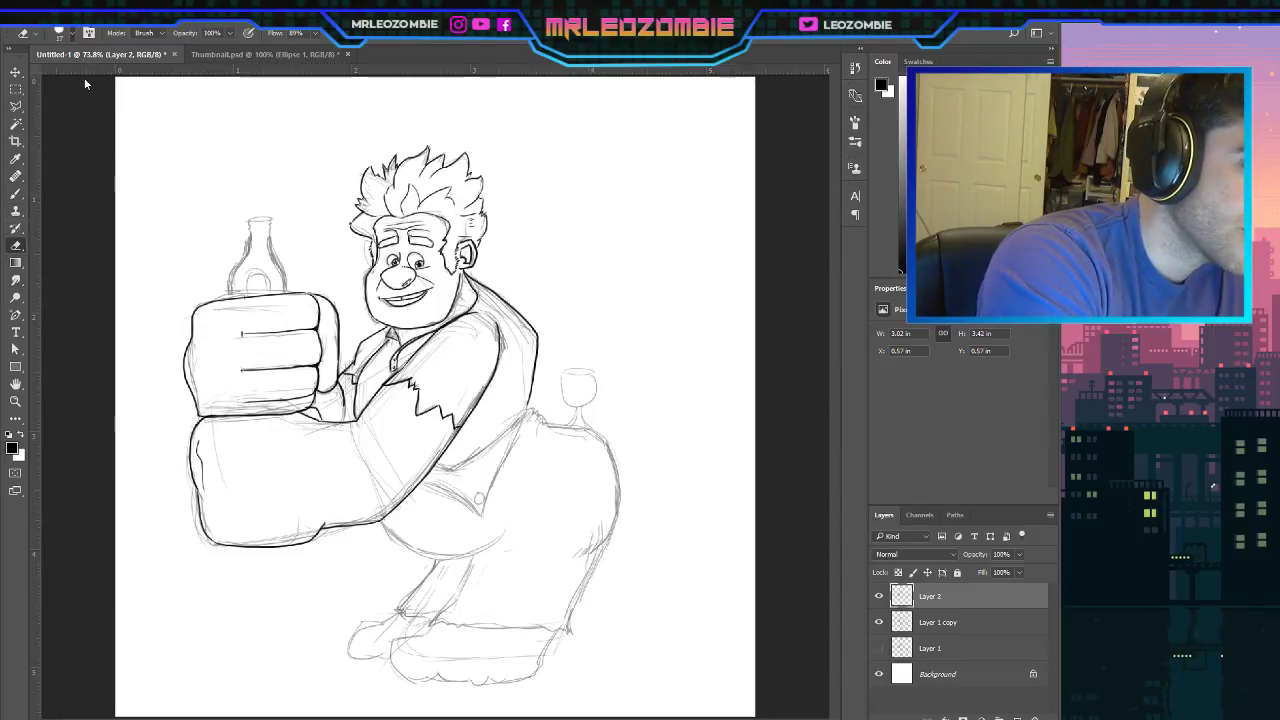
key(bracketleft)
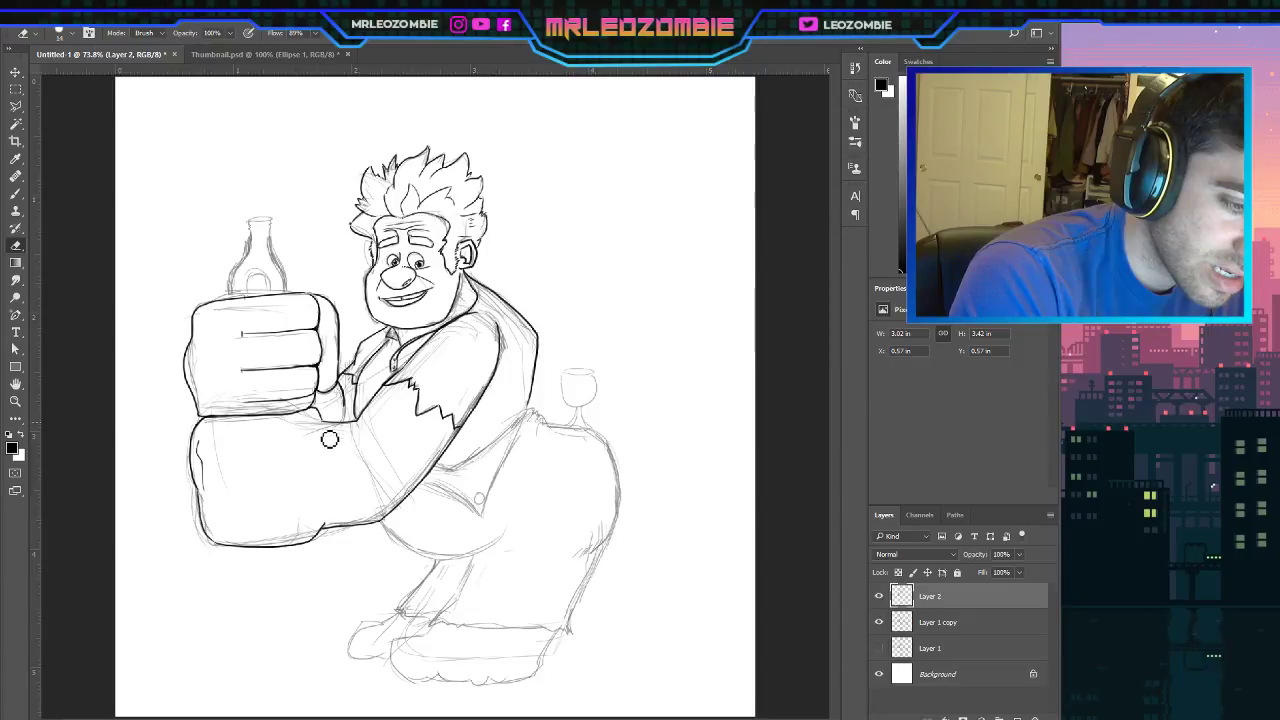
click(17, 192)
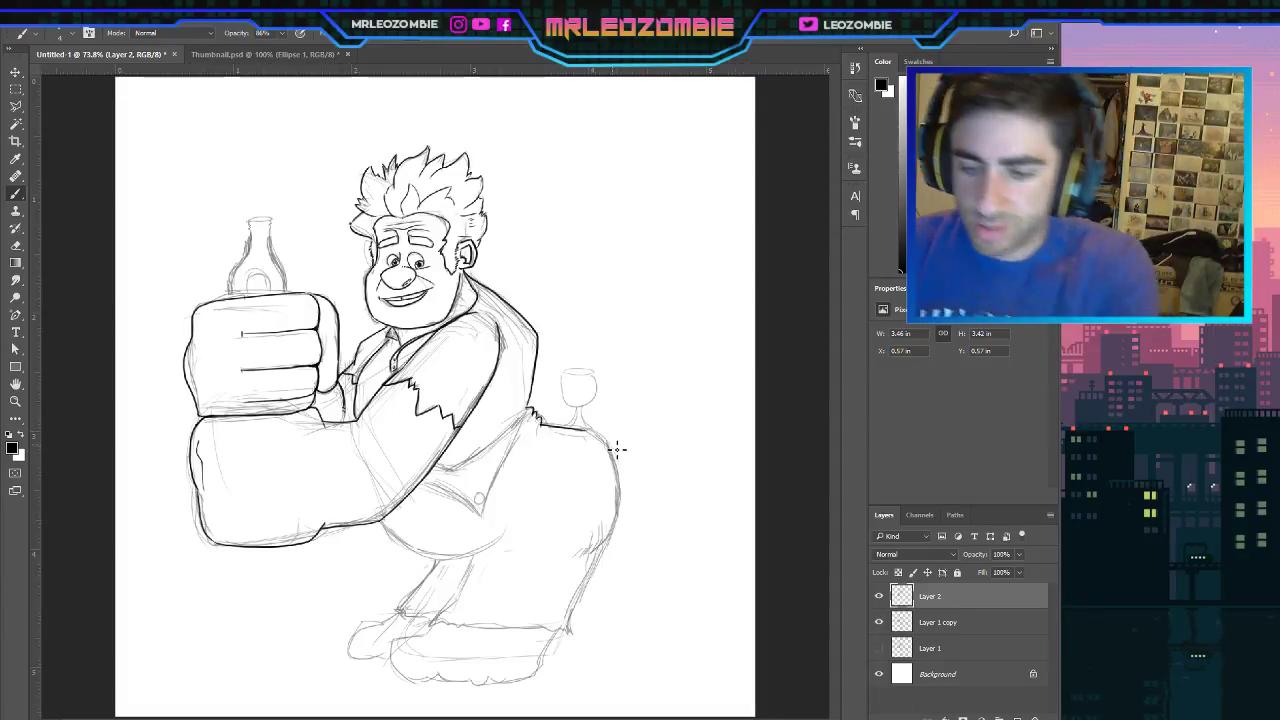
scroll(641, 524, up, 2)
scroll(641, 524, up, 3)
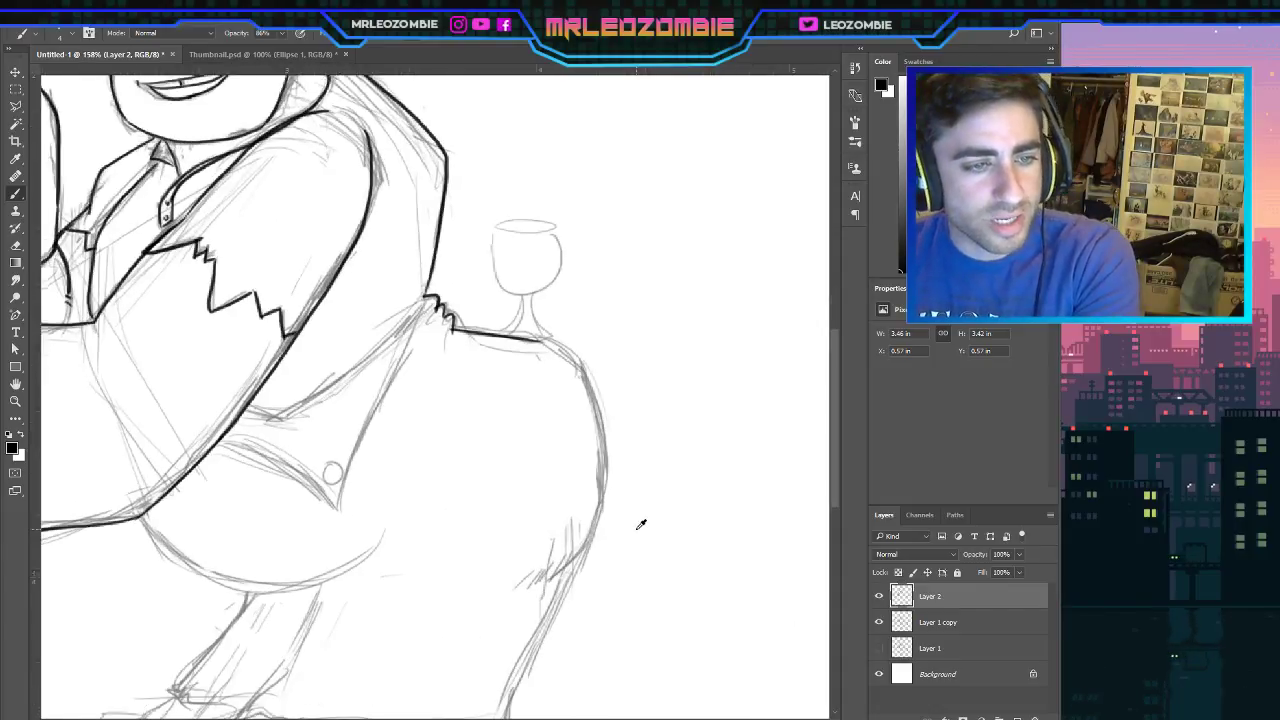
mouse_move(540, 331)
mouse_down()
mouse_move(591, 386)
mouse_move(598, 439)
mouse_up()
key(ctrl+z)
drag(536, 326, 590, 384)
key(ctrl+z)
mouse_move(537, 331)
mouse_down()
mouse_move(576, 363)
mouse_move(602, 429)
mouse_move(603, 553)
mouse_move(580, 592)
mouse_up()
key(ctrl+z)
mouse_move(549, 327)
mouse_down()
mouse_move(600, 423)
mouse_move(597, 511)
mouse_move(530, 619)
mouse_up()
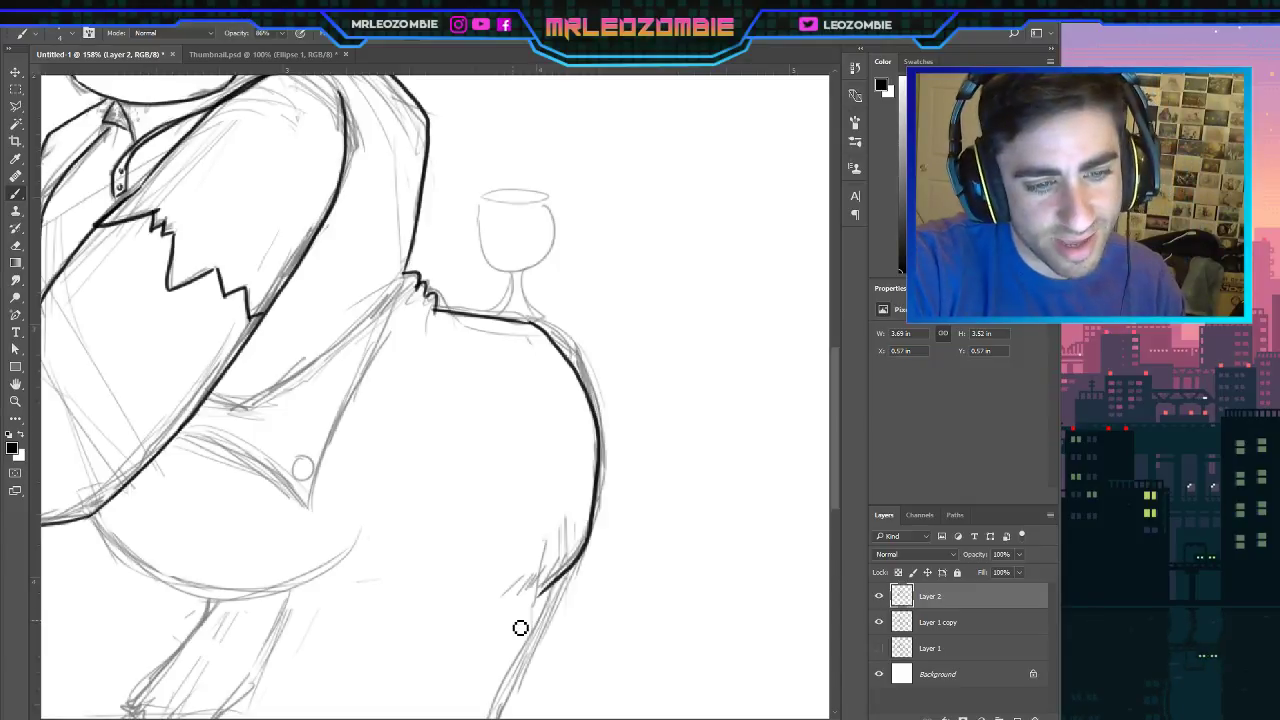
key(ctrl+z)
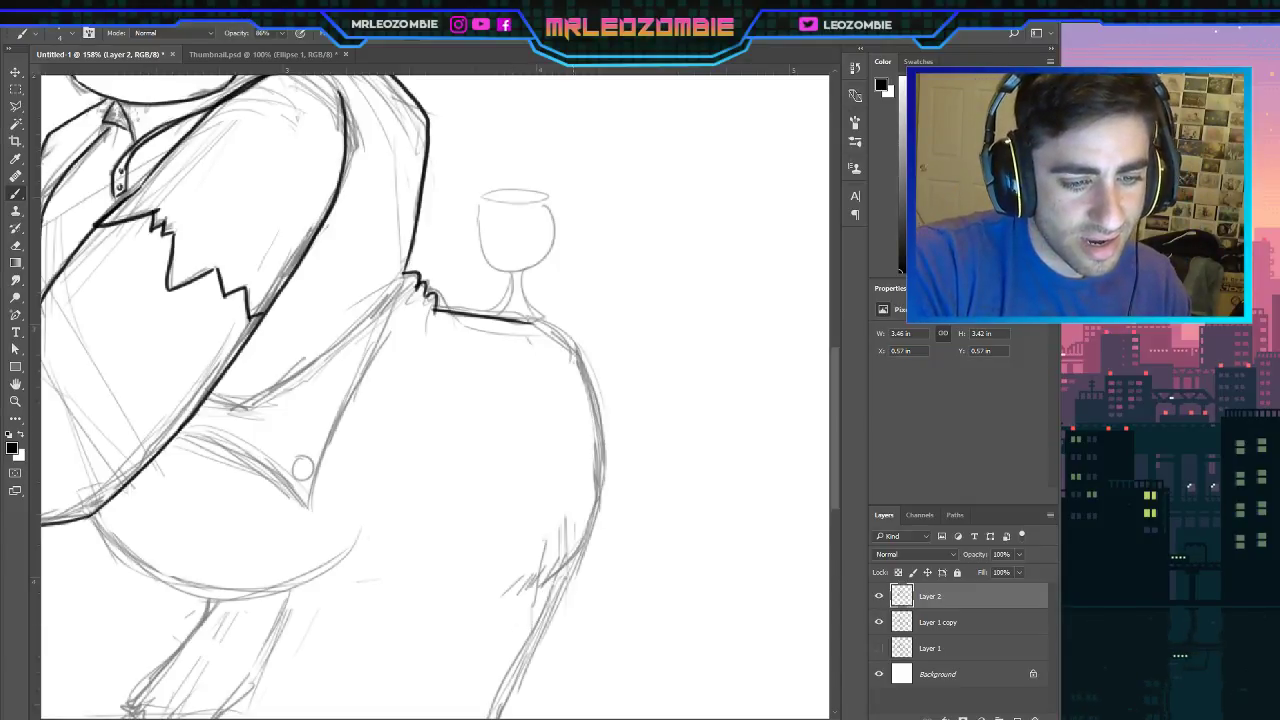
mouse_move(530, 321)
mouse_down()
mouse_move(581, 373)
mouse_move(602, 458)
mouse_move(592, 540)
mouse_move(545, 590)
mouse_up()
key(ctrl+z)
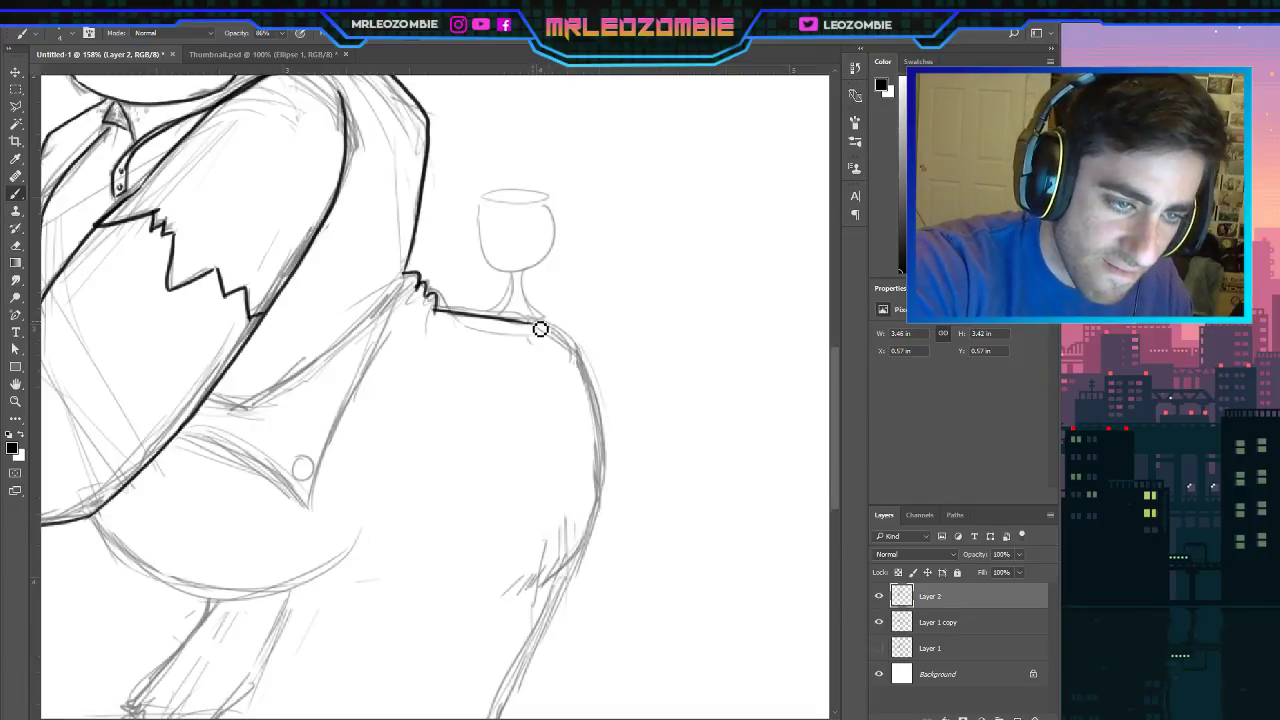
mouse_move(540, 329)
mouse_down()
mouse_move(579, 347)
mouse_move(542, 333)
mouse_move(590, 367)
mouse_move(600, 405)
mouse_up()
key(ctrl+z)
key(ctrl+z)
mouse_move(530, 322)
mouse_down()
mouse_move(597, 385)
mouse_move(607, 464)
mouse_move(597, 537)
mouse_move(566, 579)
mouse_move(538, 590)
mouse_up()
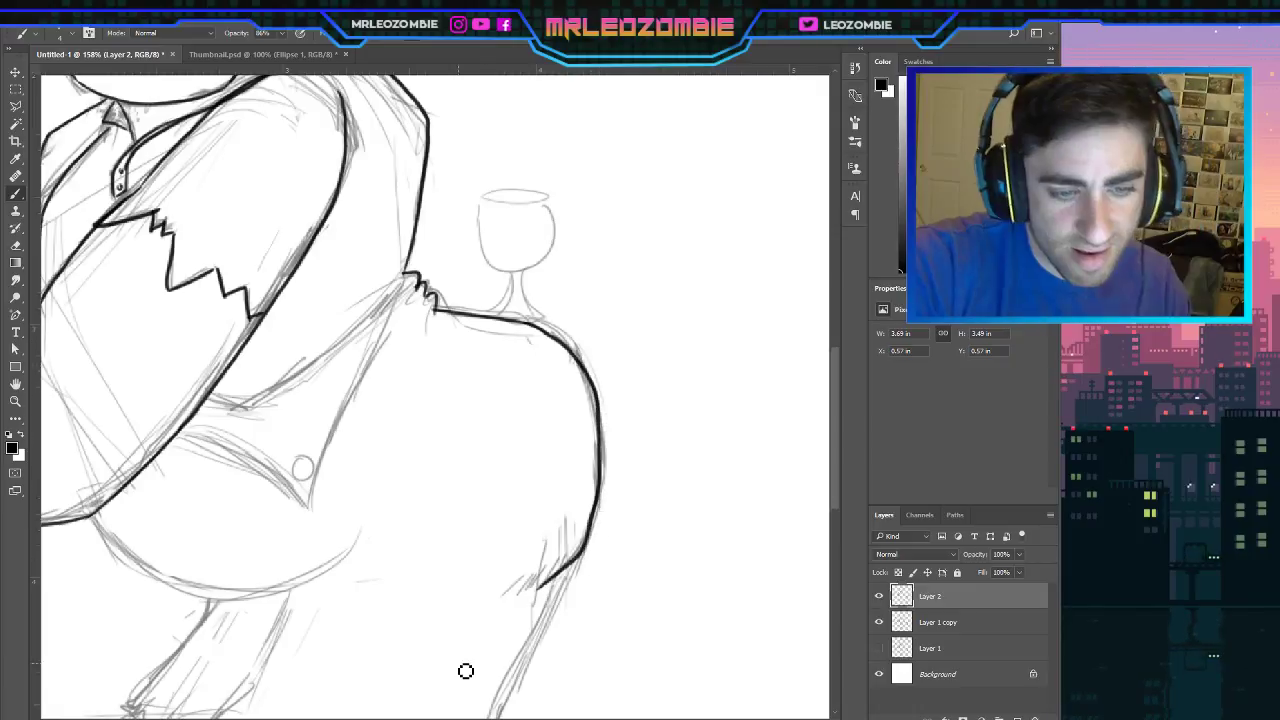
key(ctrl+z)
mouse_move(545, 324)
mouse_down()
mouse_move(599, 412)
mouse_move(604, 458)
mouse_move(600, 515)
mouse_move(535, 585)
mouse_up()
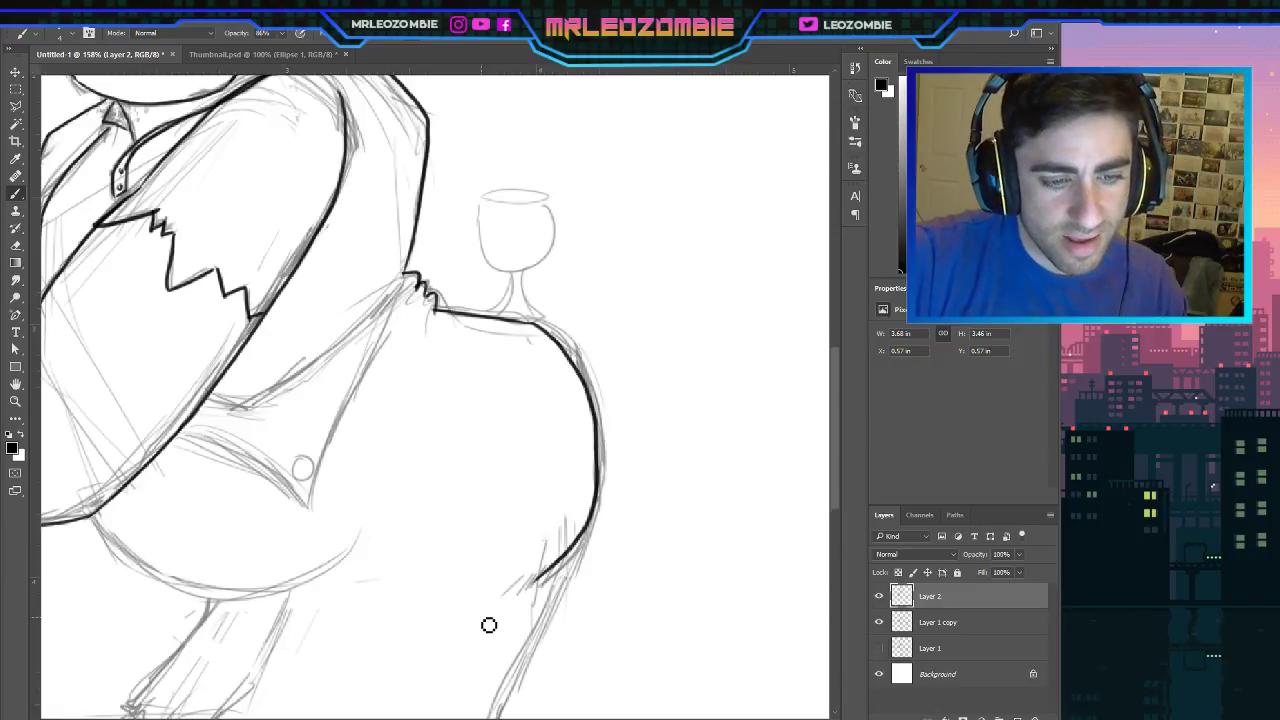
key(ctrl+z)
drag(543, 326, 586, 366)
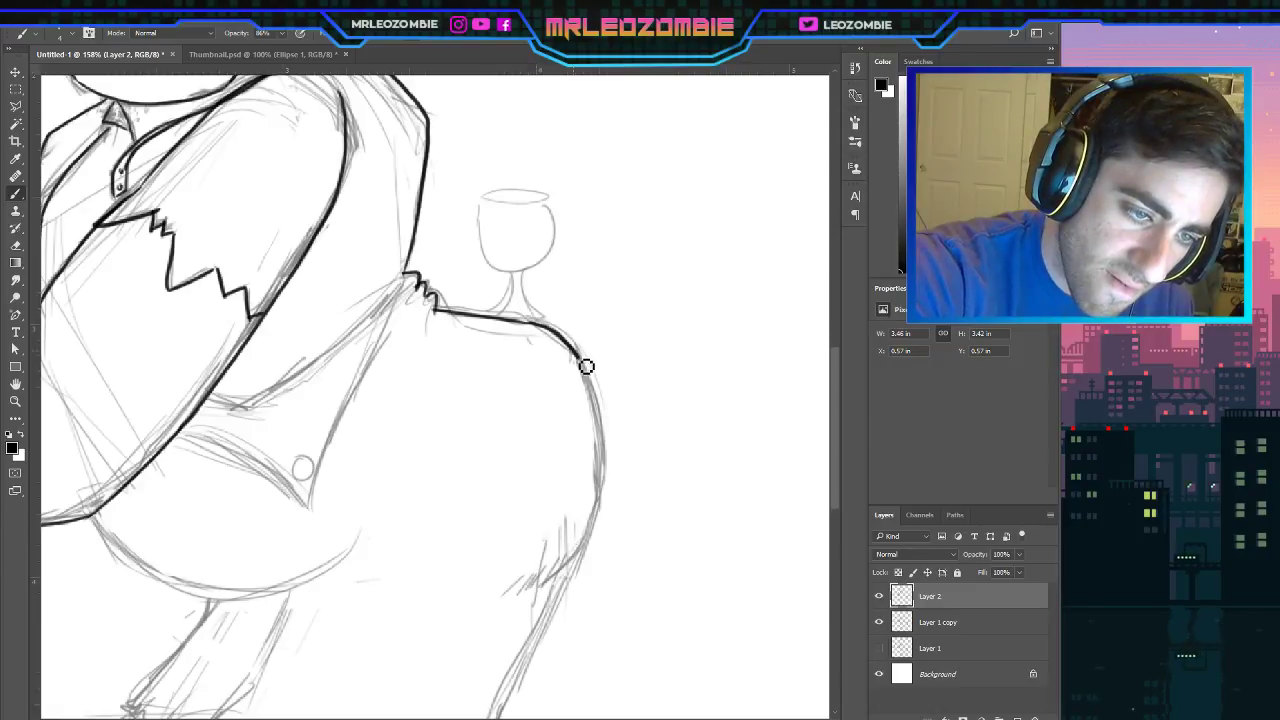
key(ctrl+z)
Ink the near leg's outer contour from below the wine glass over the knee to the ragged hem corner, with short fold ticks at the knee bend.
mouse_move(536, 329)
mouse_down()
mouse_move(599, 408)
mouse_move(605, 467)
mouse_move(602, 513)
mouse_move(520, 594)
mouse_up()
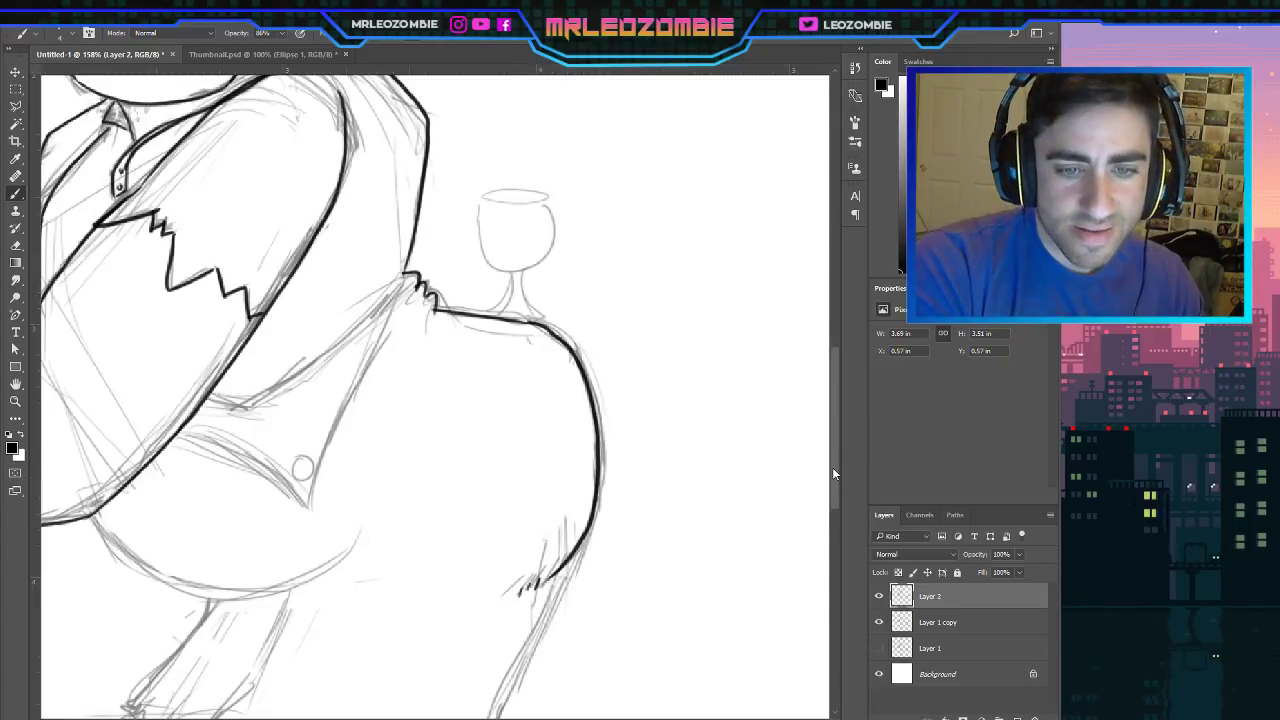
scroll(833, 473, down, 5)
mouse_move(570, 348)
mouse_down()
mouse_move(505, 550)
mouse_move(436, 530)
mouse_move(262, 528)
mouse_up()
key(ctrl+z)
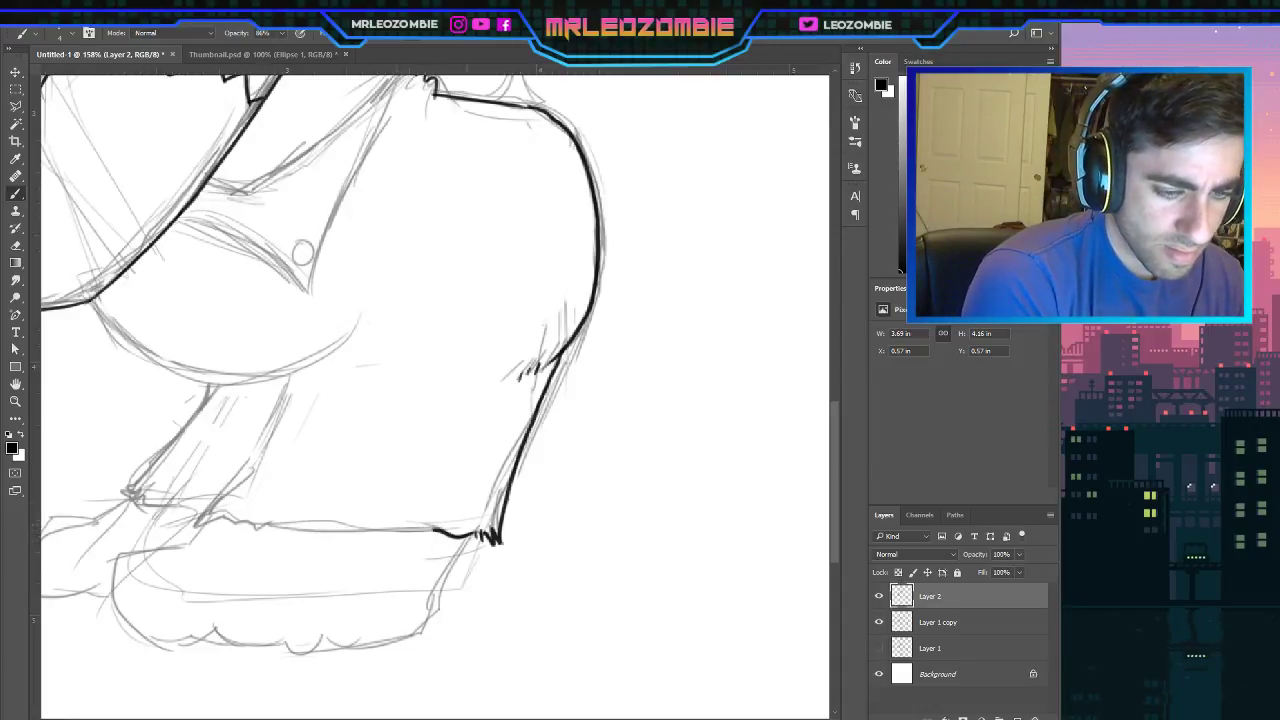
Ink the rest of the near trouser leg's ragged hem and the leg's straight inner edge up to the belly curve.
mouse_move(440, 537)
mouse_down()
mouse_move(308, 527)
mouse_move(262, 540)
mouse_move(270, 525)
mouse_move(205, 530)
mouse_up()
drag(296, 384, 209, 531)
key(ctrl+z)
drag(296, 378, 206, 526)
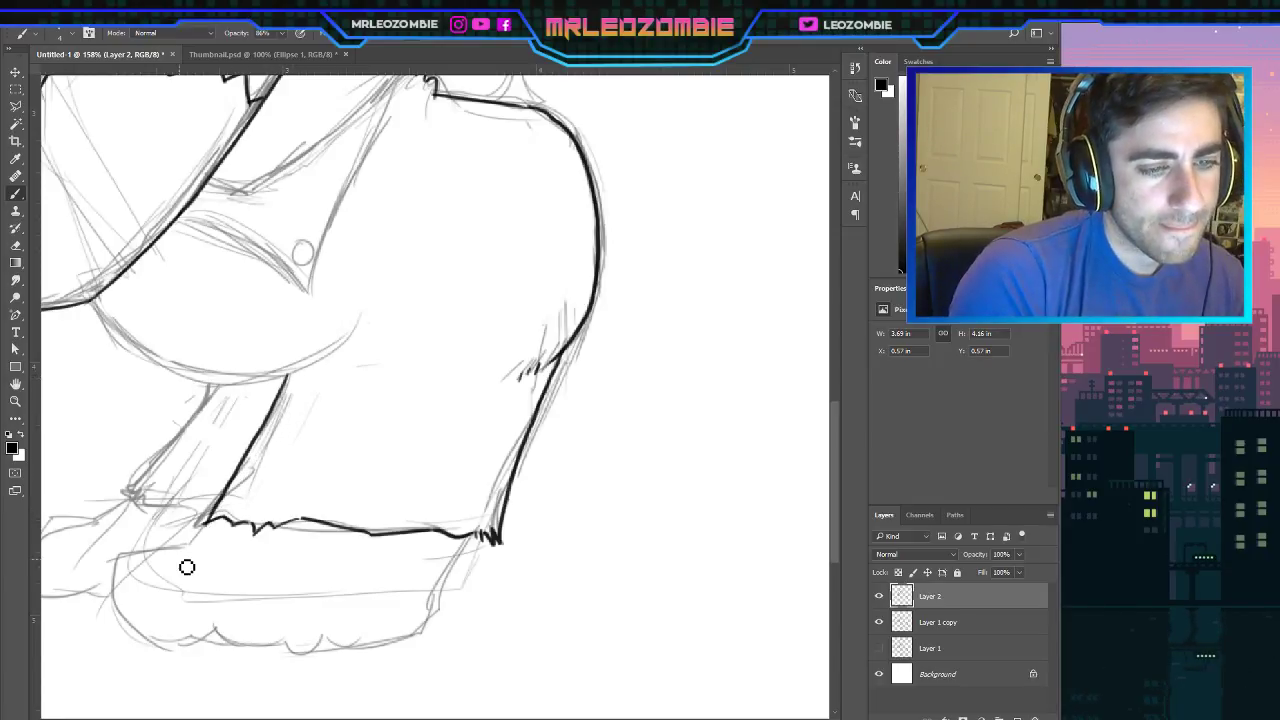
Ink the far trouser leg with its ragged hem and the rounded curve running above both legs.
mouse_move(221, 383)
mouse_down()
mouse_move(132, 499)
mouse_move(150, 494)
mouse_move(148, 515)
mouse_move(142, 503)
mouse_move(226, 515)
mouse_up()
key(ctrl+z)
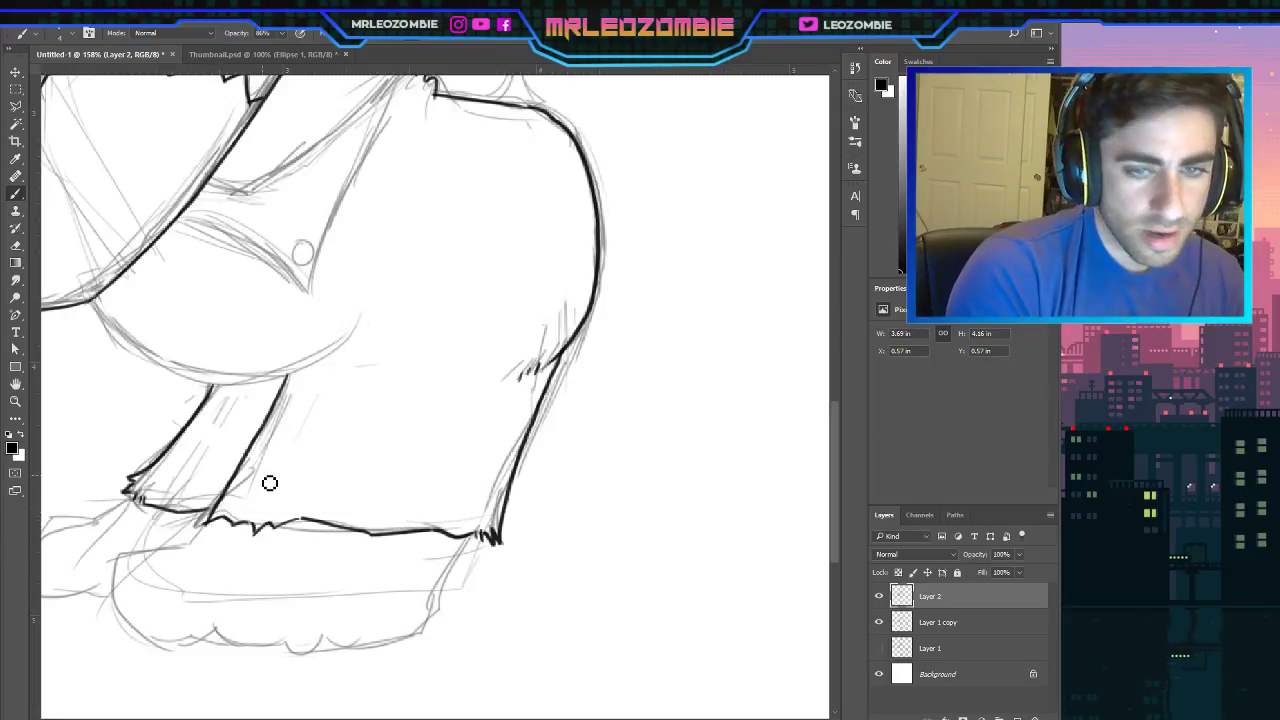
scroll(836, 425, down, 3)
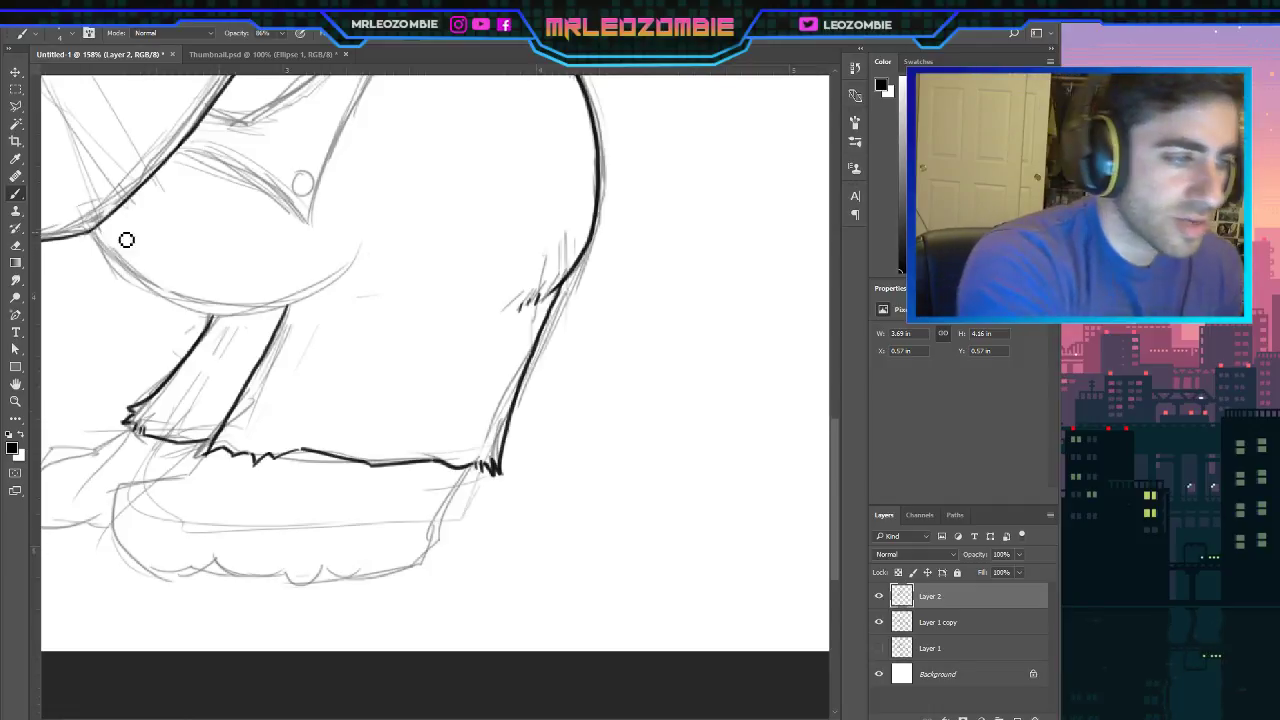
mouse_move(96, 238)
mouse_down()
mouse_move(180, 305)
mouse_move(362, 243)
mouse_up()
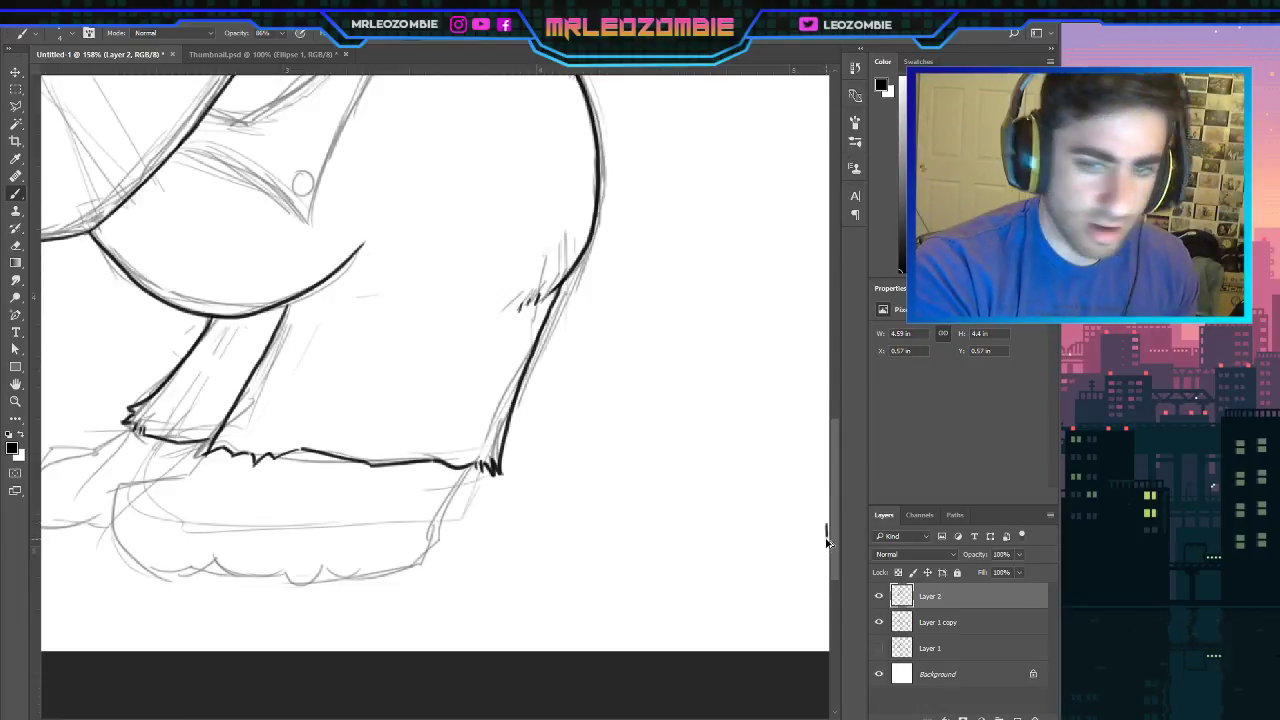
Ink the near foot's upper front edge and big toe, and outline the second and third toes beside it.
drag(833, 521, 830, 537)
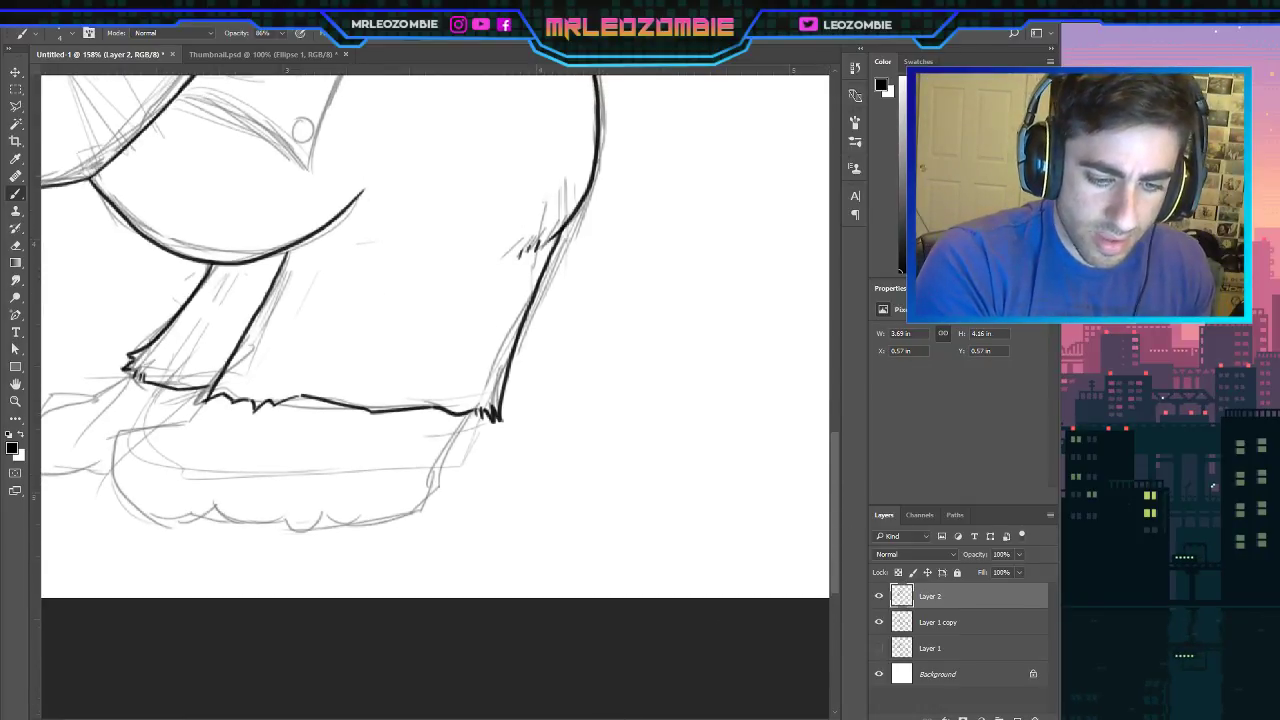
scroll(434, 336, left, 5)
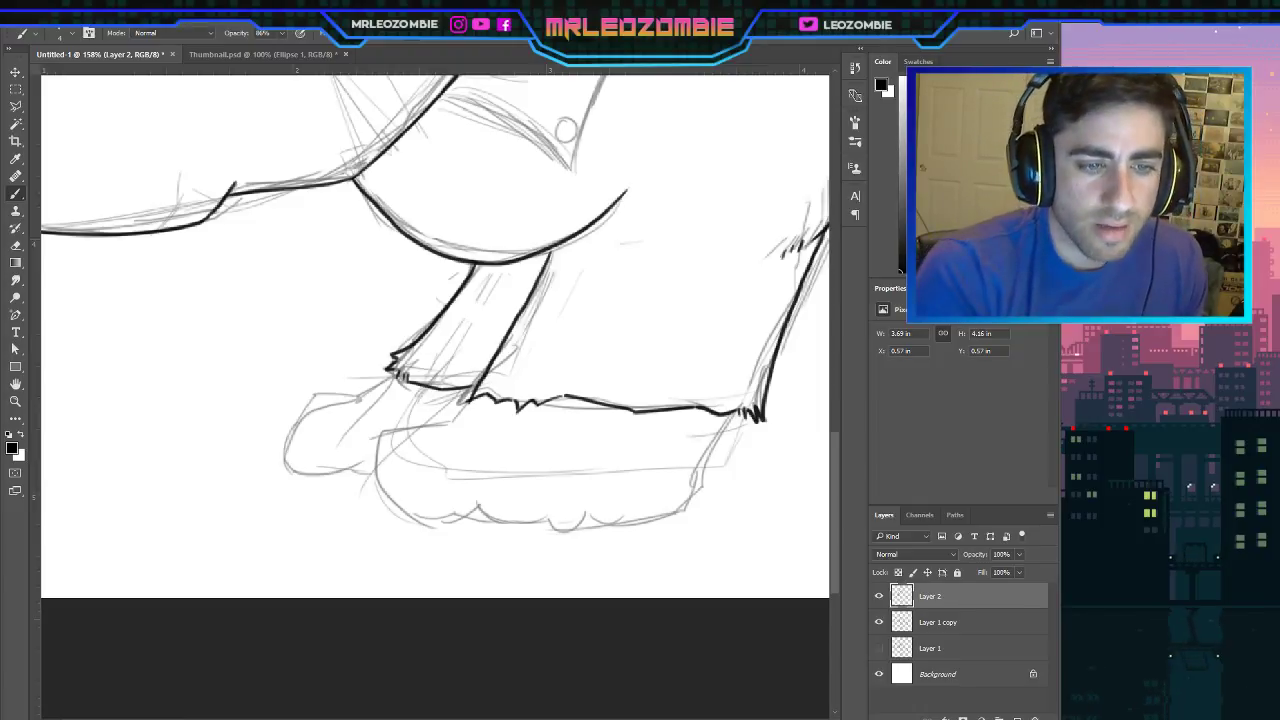
drag(470, 401, 451, 418)
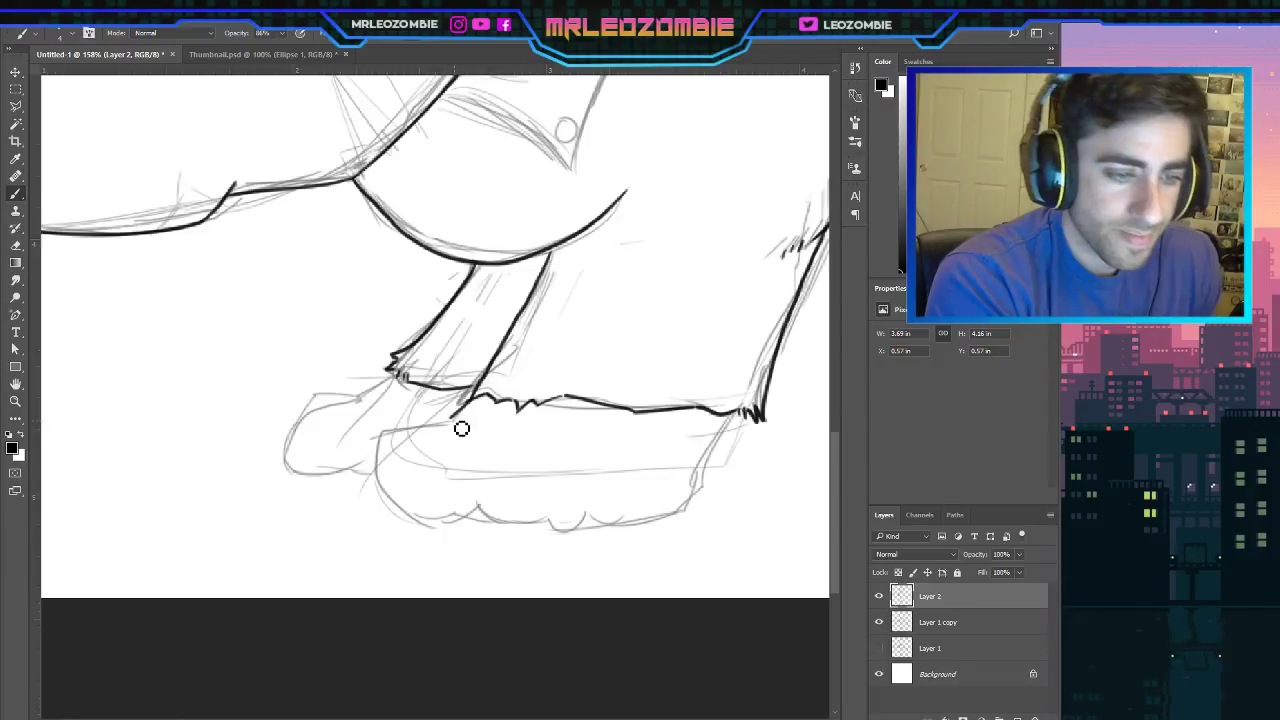
mouse_move(461, 428)
mouse_down()
mouse_move(381, 458)
mouse_move(436, 554)
mouse_move(430, 533)
mouse_move(406, 528)
mouse_move(477, 531)
mouse_move(455, 529)
mouse_move(501, 511)
mouse_move(506, 522)
mouse_move(490, 487)
mouse_move(491, 529)
mouse_move(552, 527)
mouse_move(560, 489)
mouse_move(538, 476)
mouse_move(505, 473)
mouse_up()
mouse_move(551, 526)
mouse_down()
mouse_move(611, 528)
mouse_move(633, 510)
mouse_move(620, 485)
mouse_up()
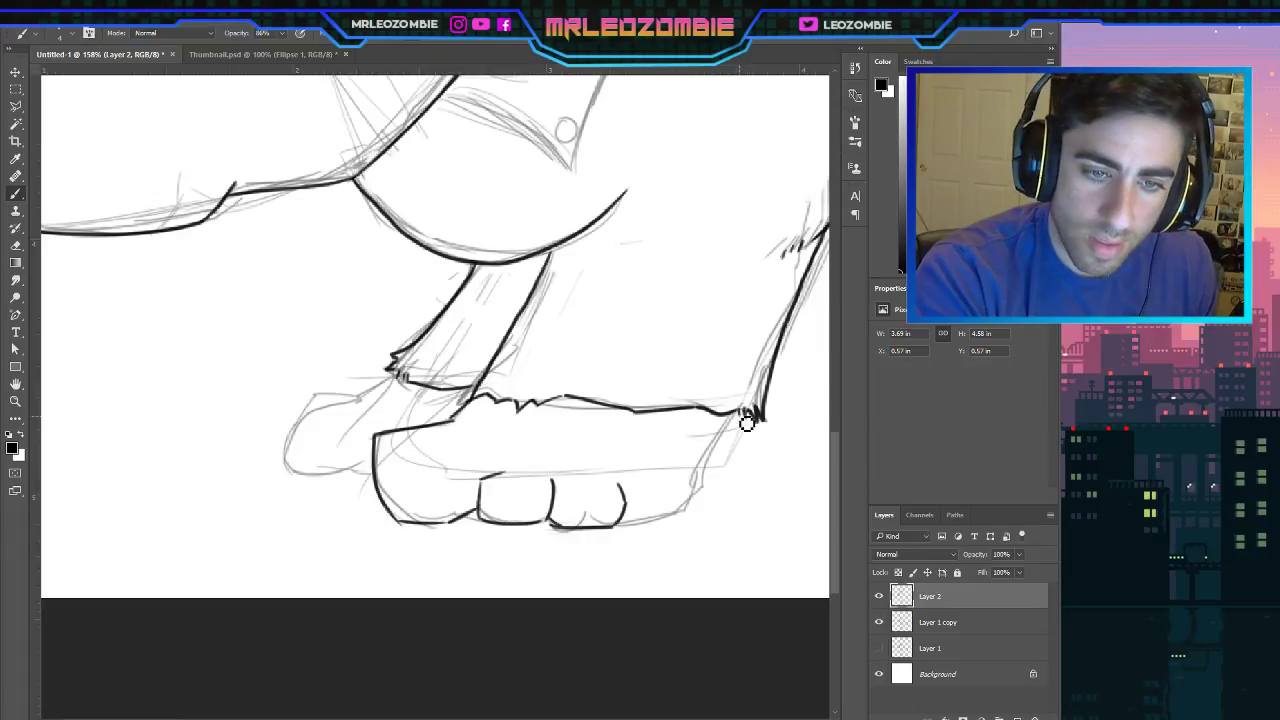
Ink the near foot's heel-side contour with a rounded lower corner, and outline the fourth toe with its divider.
mouse_move(736, 415)
mouse_down()
mouse_move(704, 515)
mouse_move(641, 505)
mouse_move(630, 521)
mouse_up()
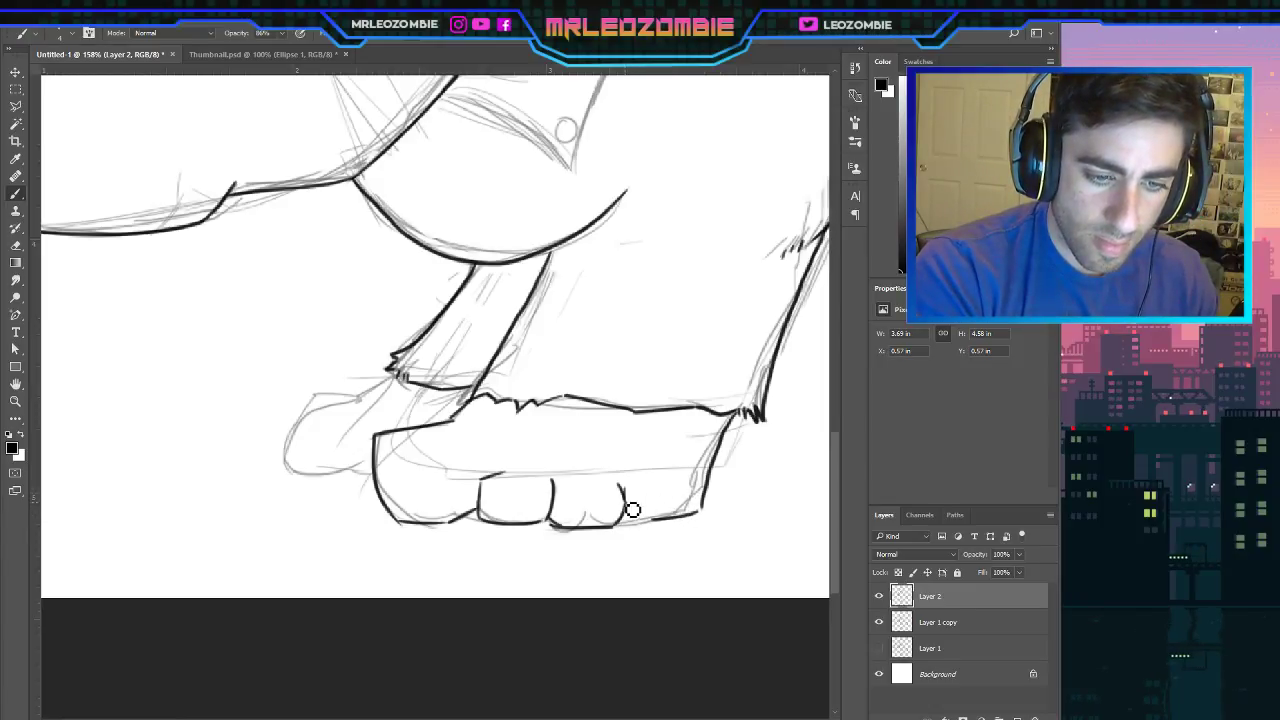
drag(627, 520, 683, 515)
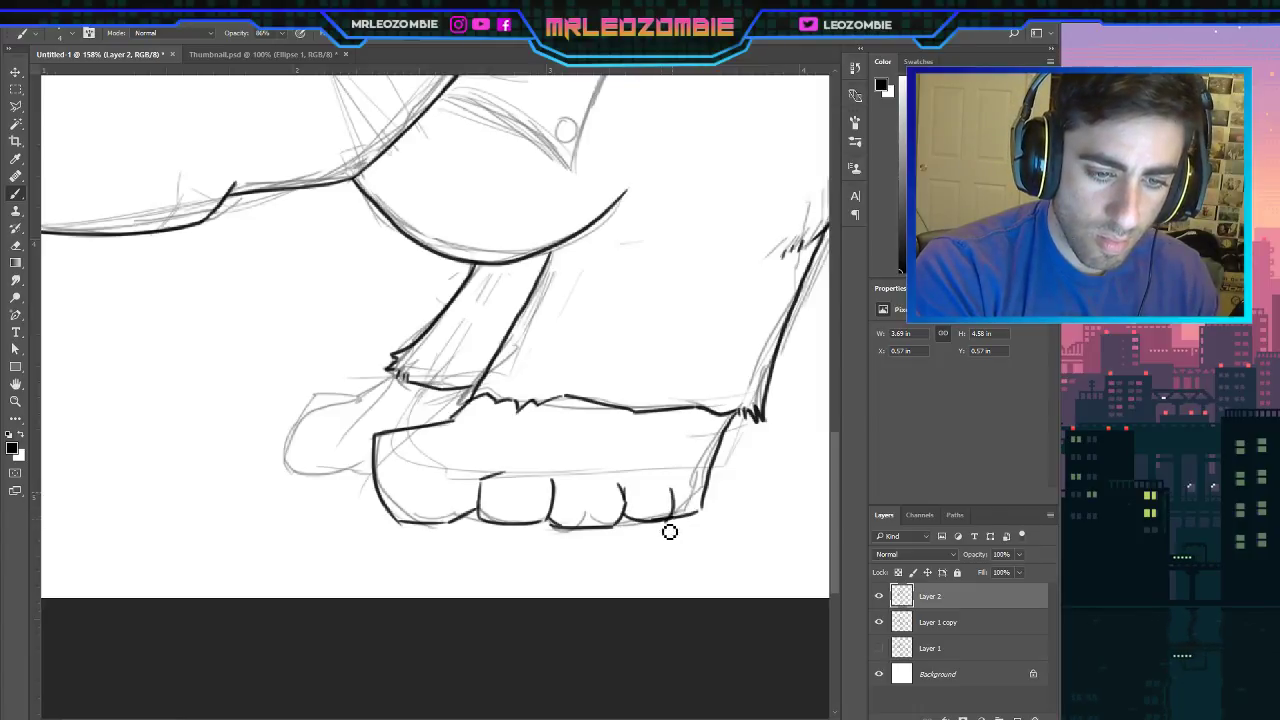
key(ctrl+z)
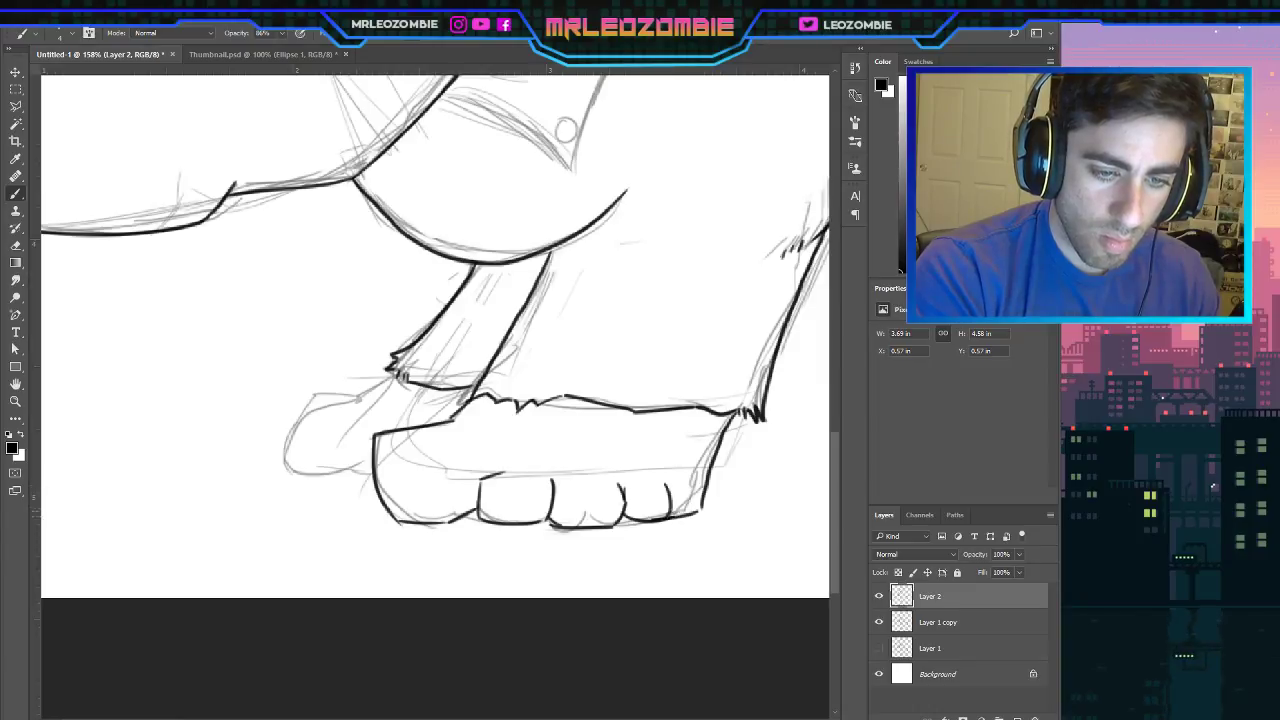
drag(735, 445, 701, 523)
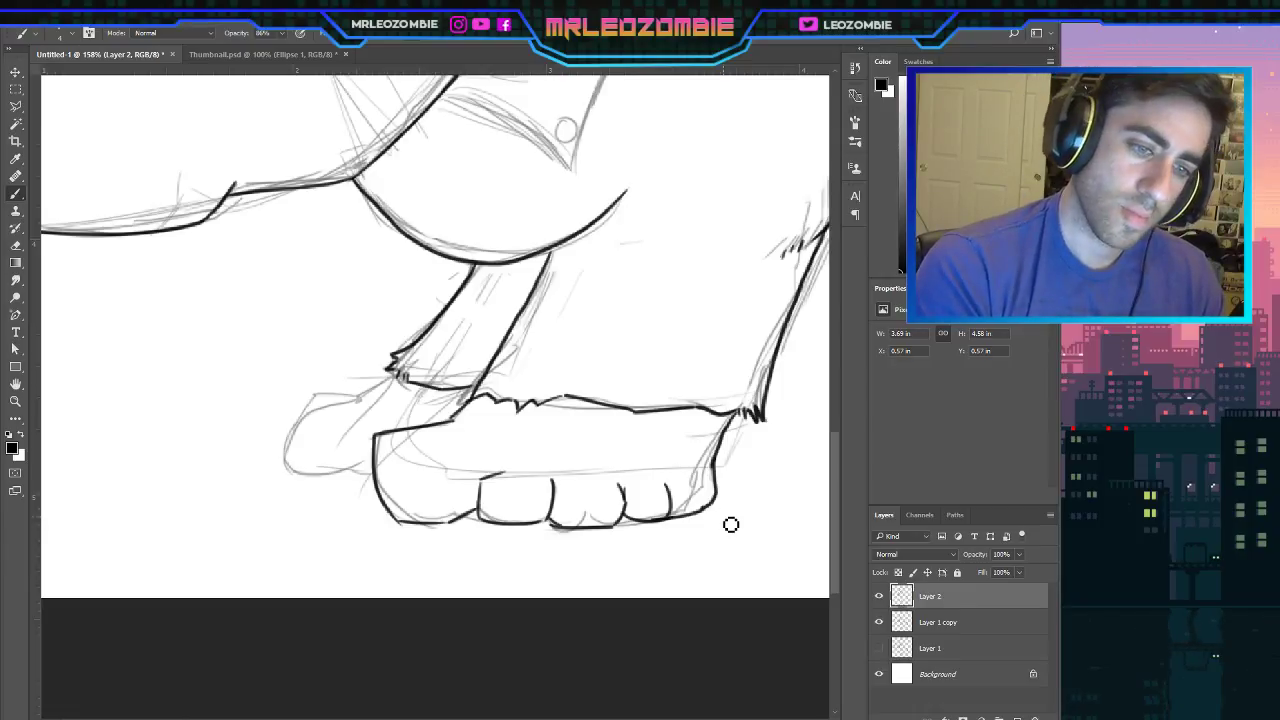
Redraw the top edge of the near foot's third toe as a short line just above the toe.
drag(567, 467, 601, 467)
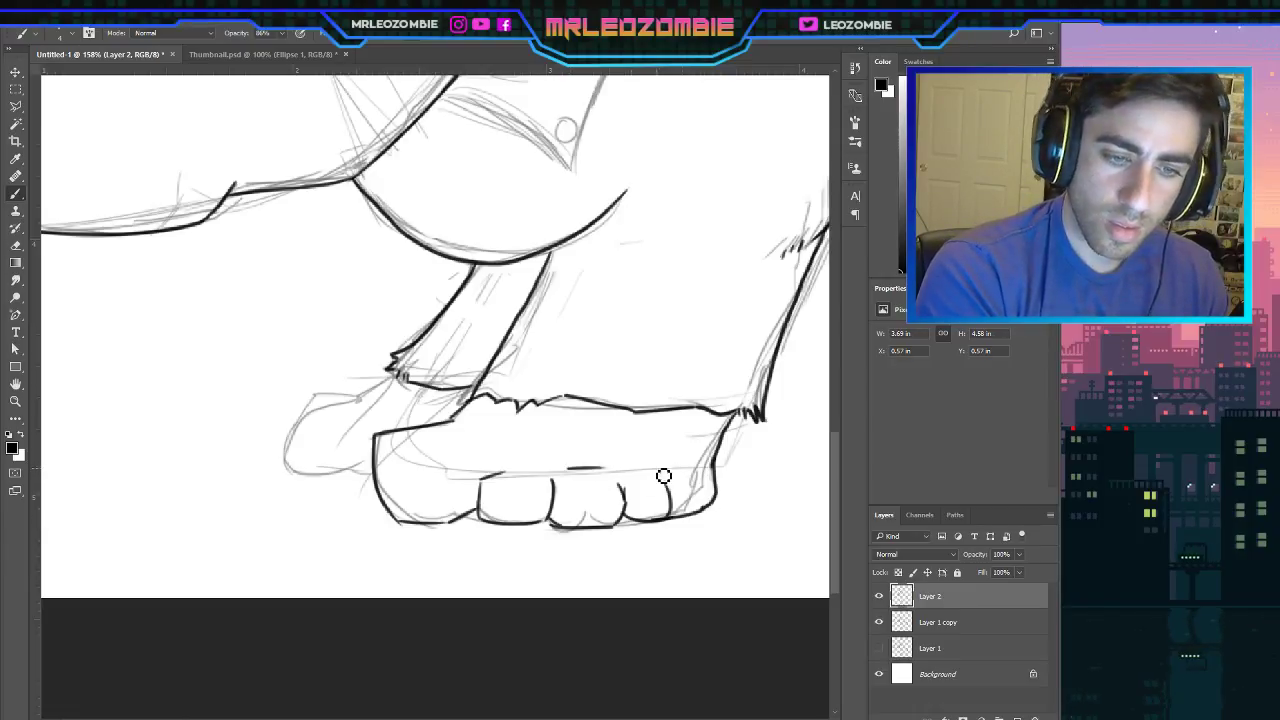
key(ctrl+z)
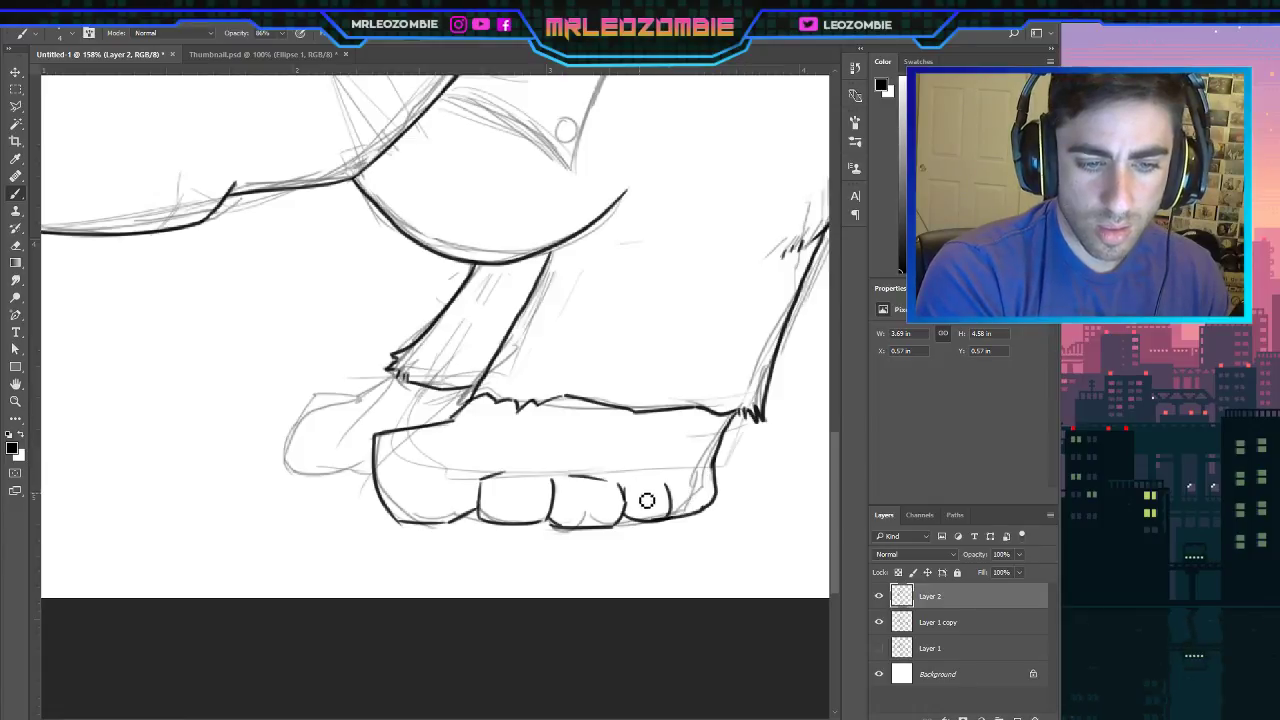
drag(623, 491, 556, 496)
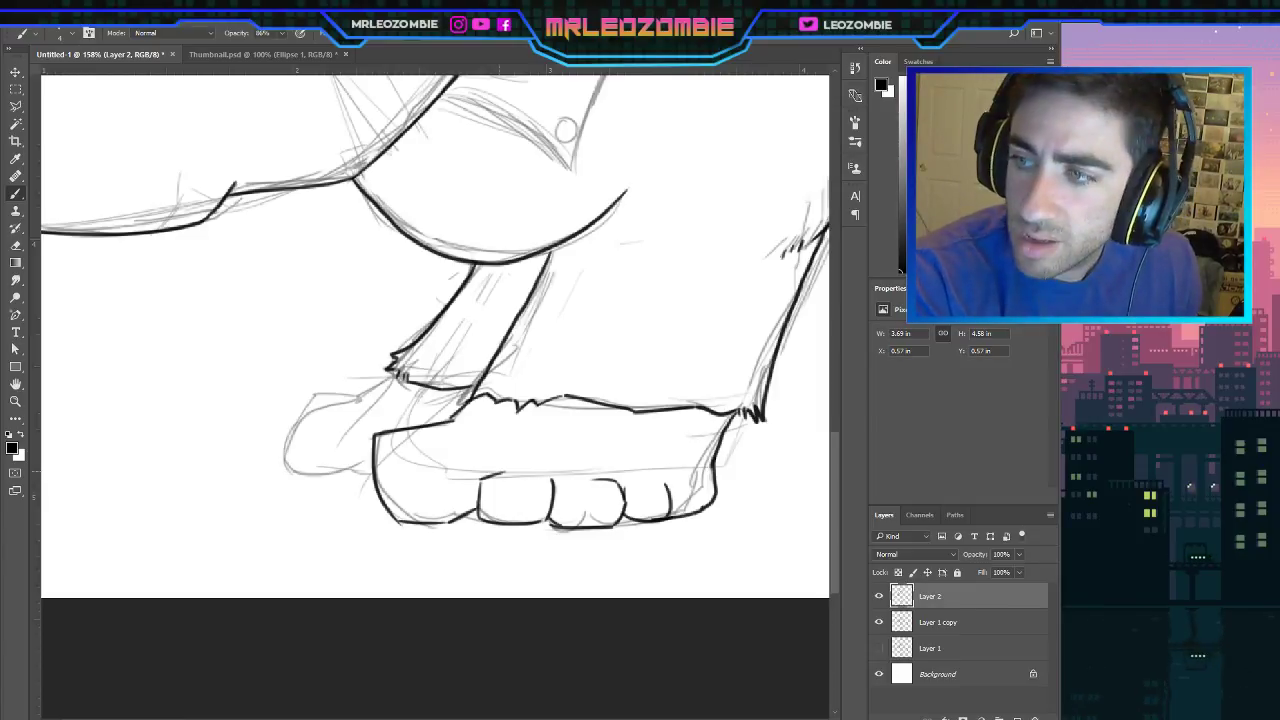
Add stepped crease lines above the near foot's second and third toes and redraw the divider between those toes.
drag(502, 471, 520, 444)
key(ctrl+z)
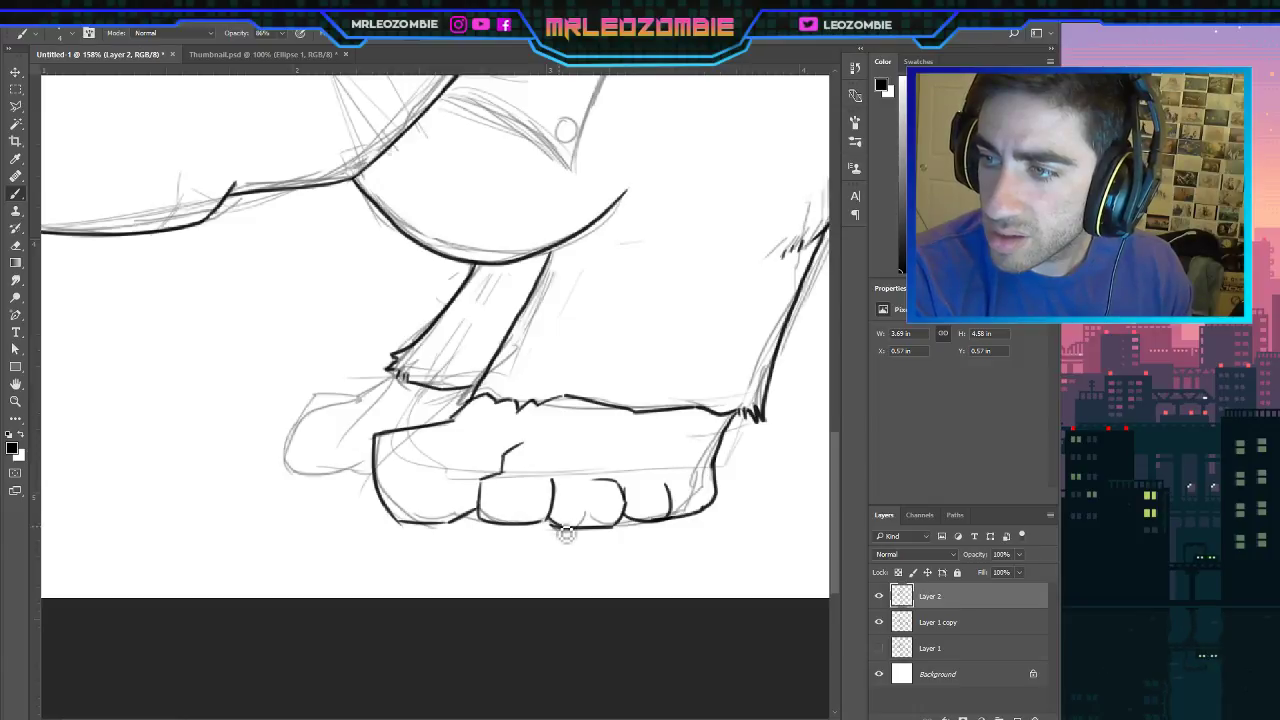
mouse_move(557, 490)
mouse_down()
mouse_move(560, 524)
mouse_move(590, 526)
mouse_up()
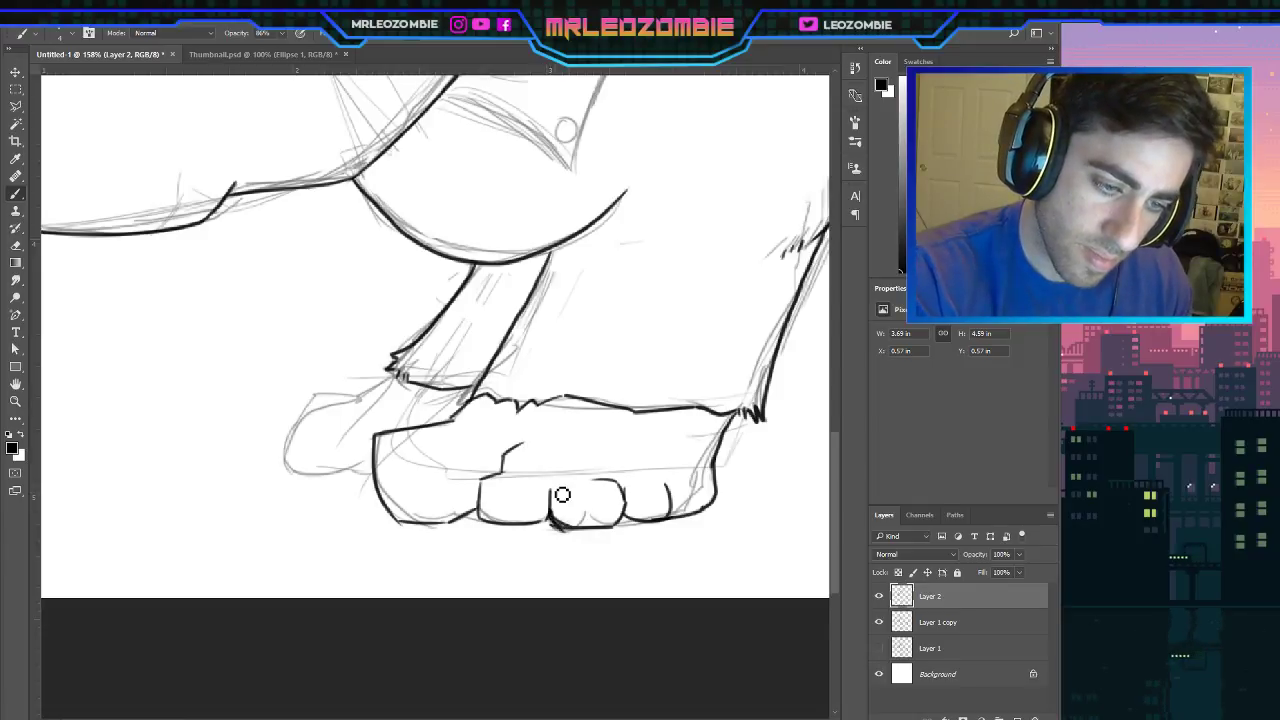
drag(577, 480, 575, 450)
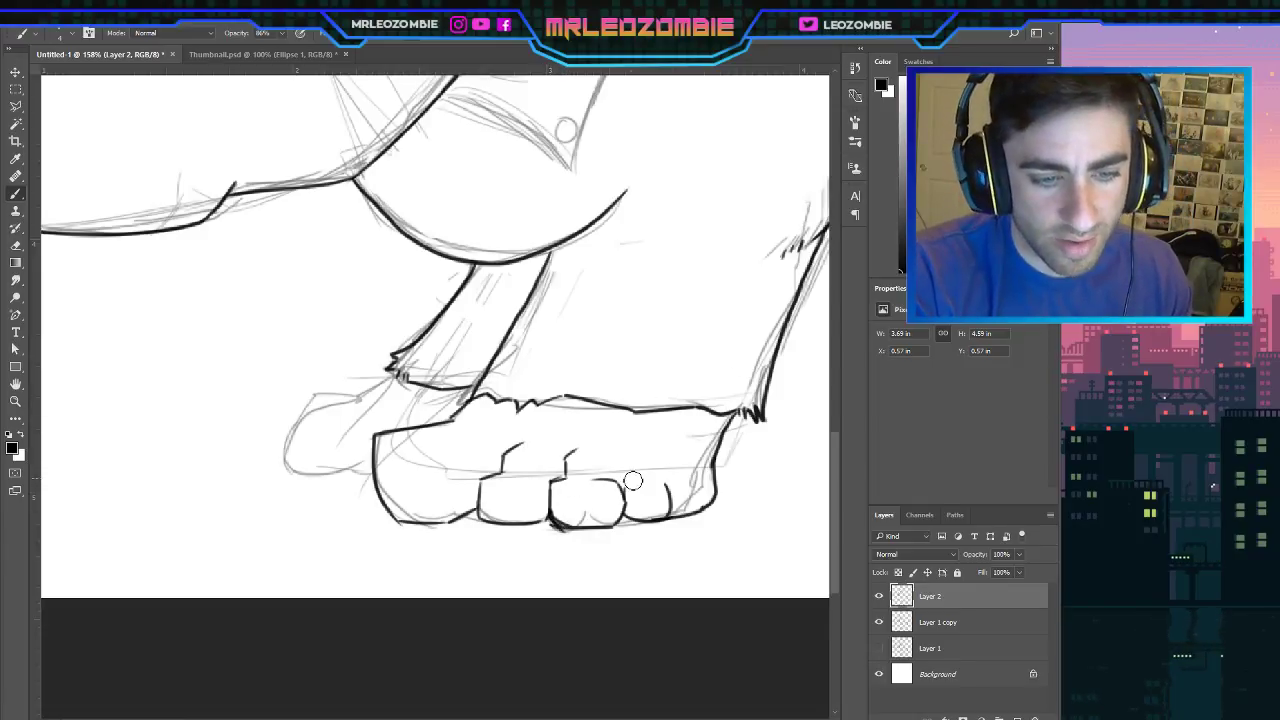
Erase and redraw the divider between the third and fourth toes with a crease above it, and close gaps in the toes' bottom outline.
drag(632, 480, 631, 517)
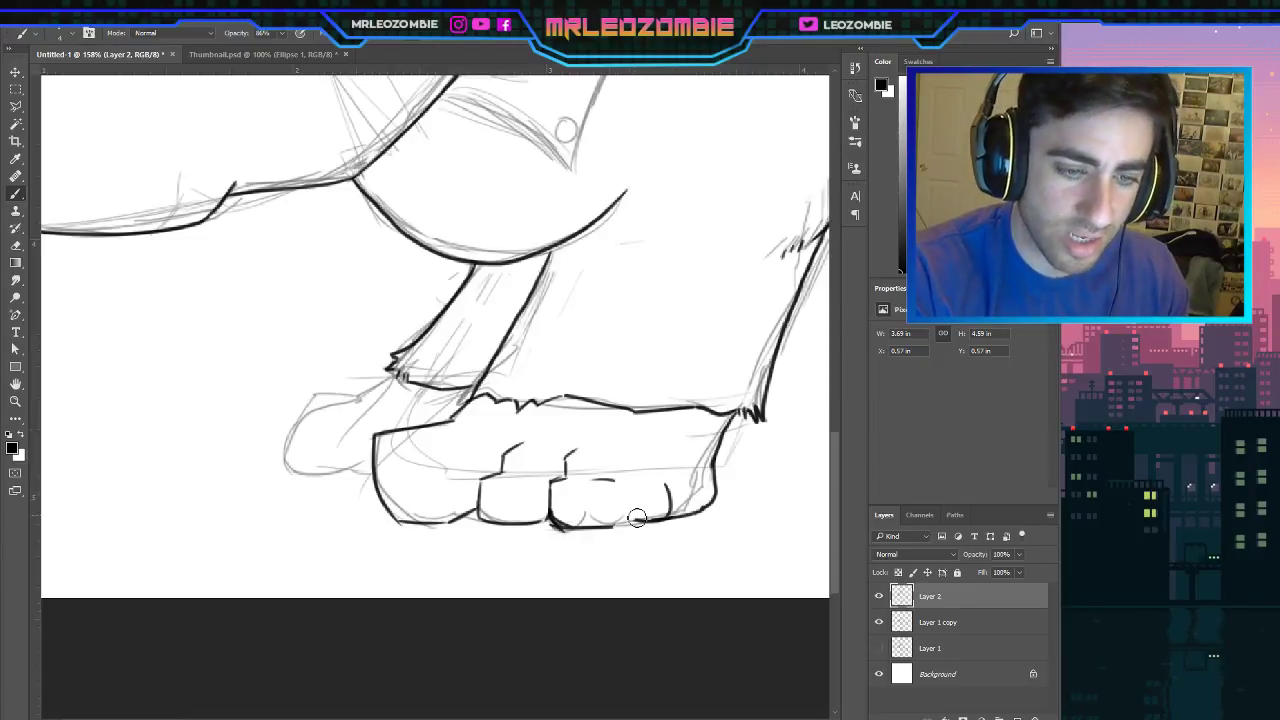
mouse_move(618, 482)
mouse_down()
mouse_move(631, 528)
mouse_move(664, 519)
mouse_up()
drag(620, 483, 640, 481)
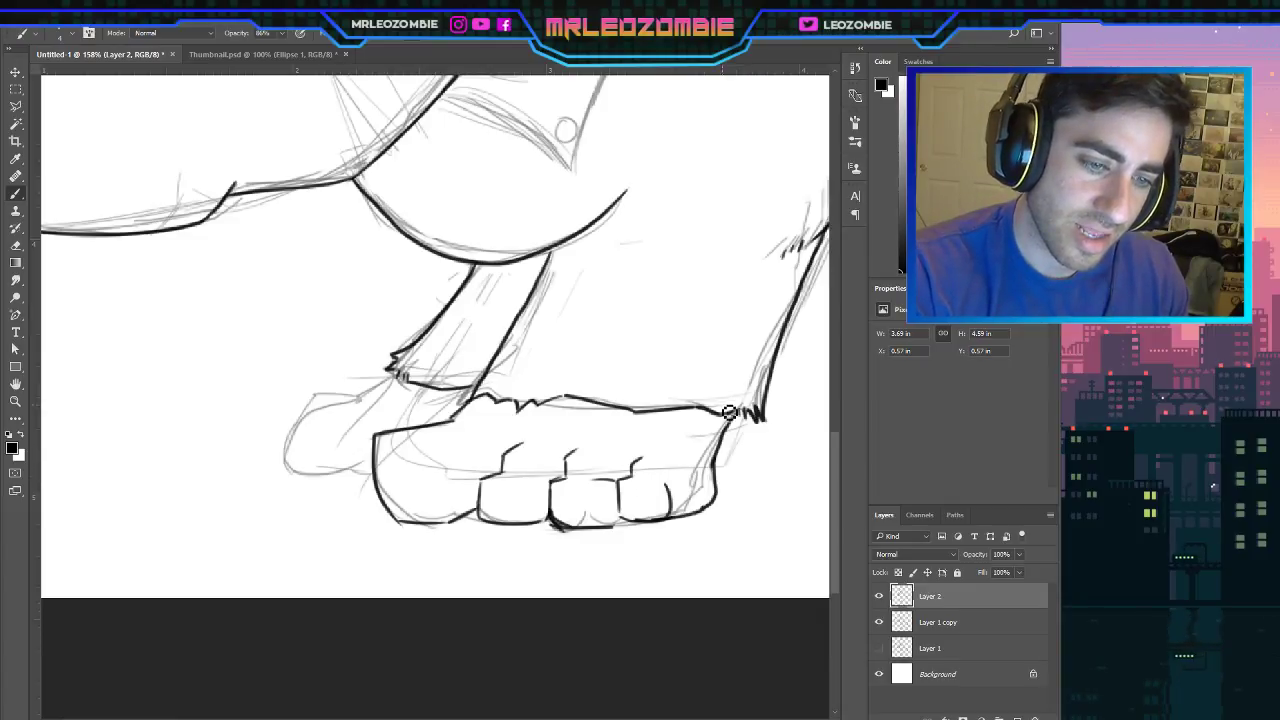
drag(727, 458, 703, 497)
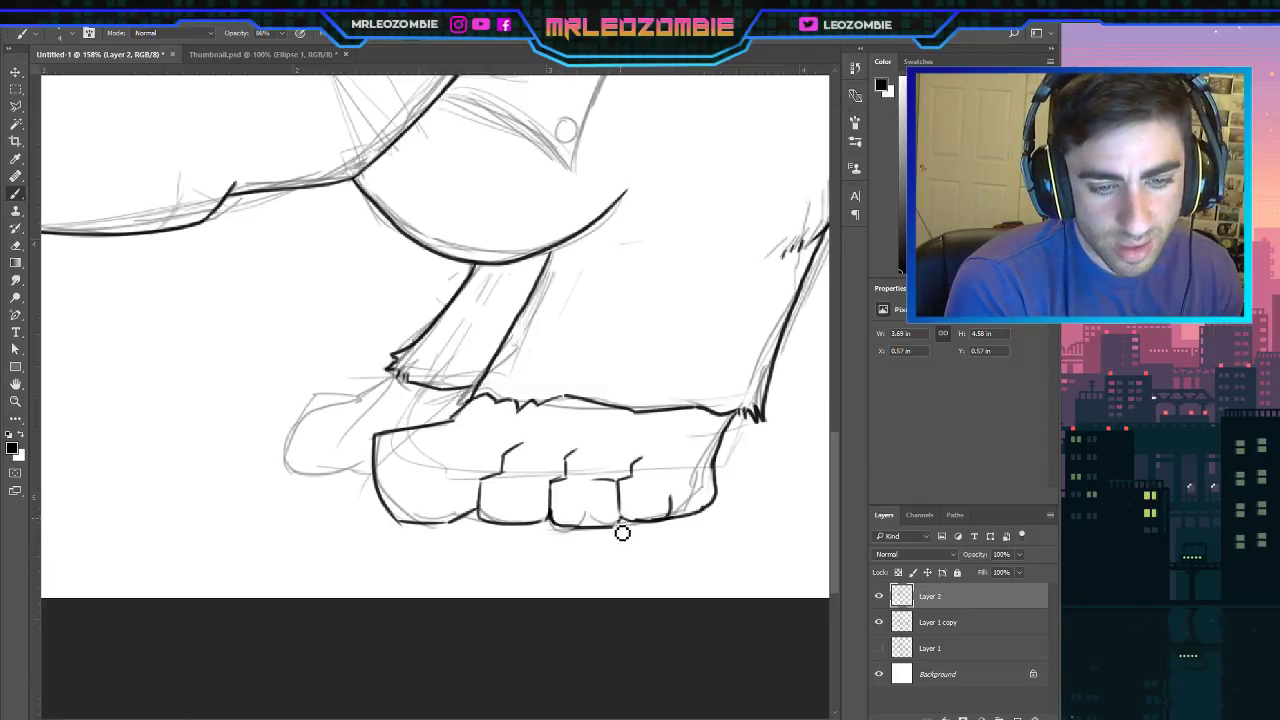
drag(477, 510, 432, 524)
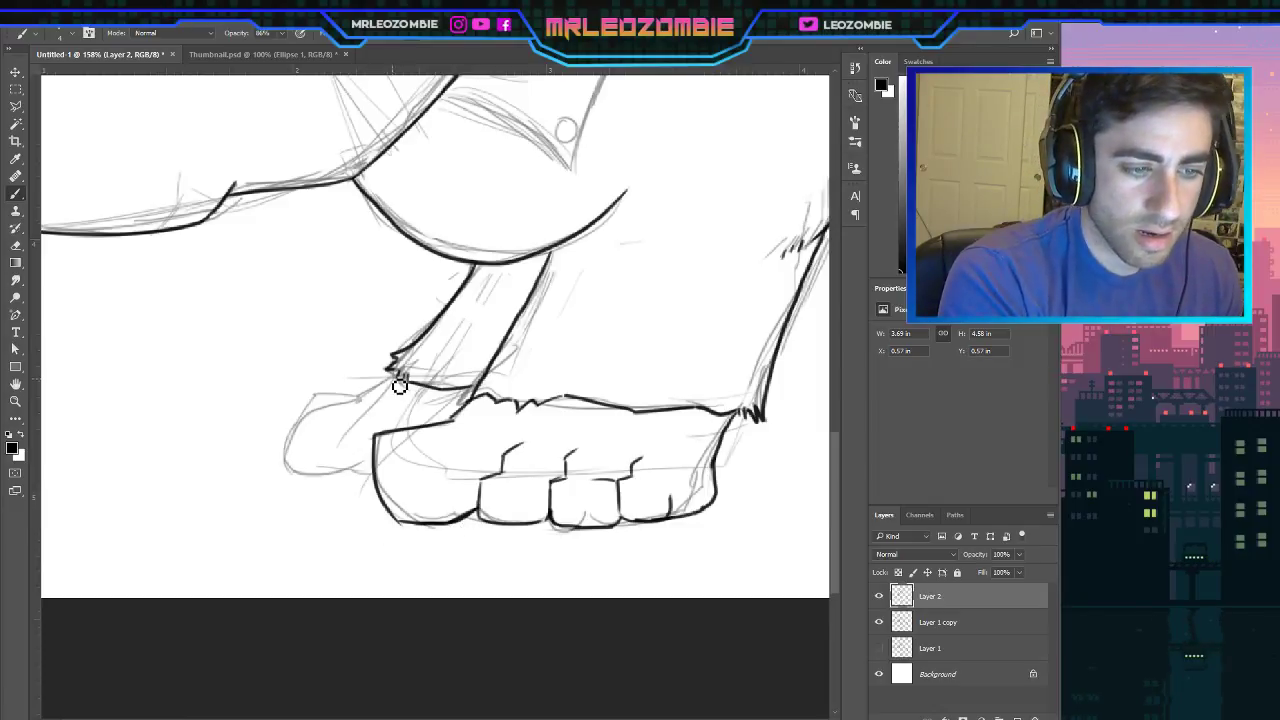
Ink the far foot's outline below its ragged hem, including its toe dividers and the crease above the toe.
drag(399, 386, 358, 398)
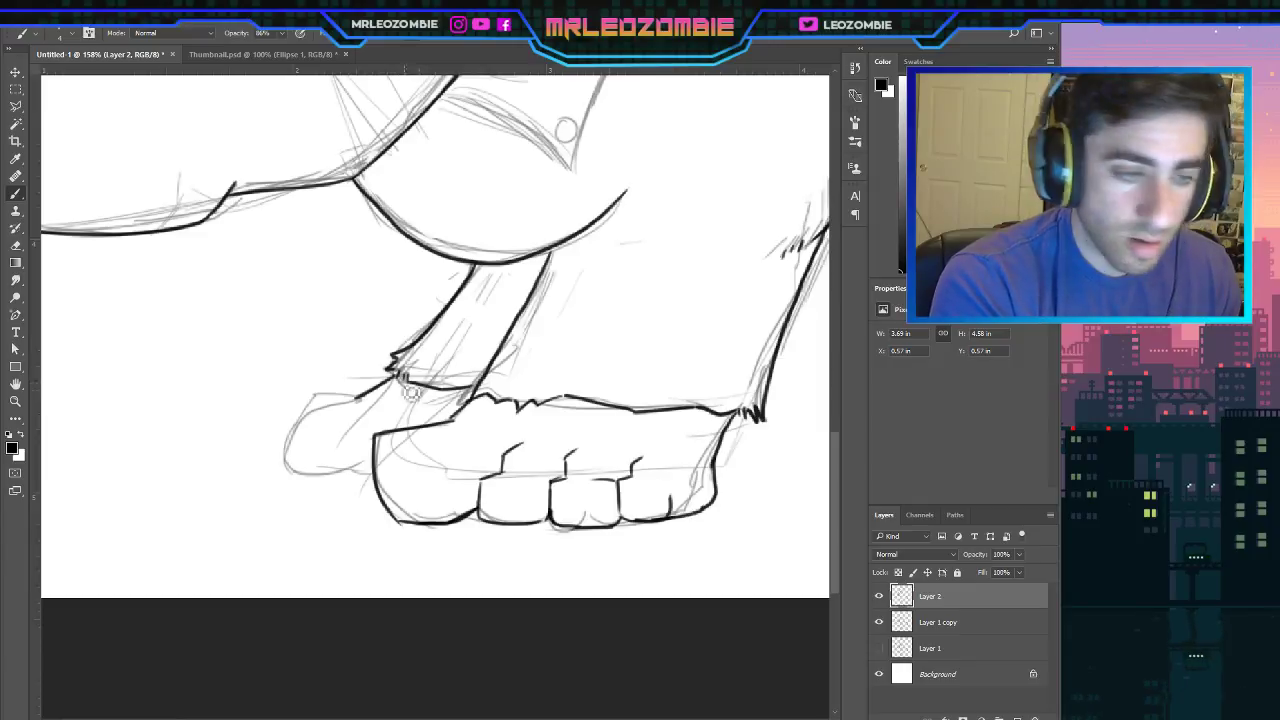
mouse_move(357, 406)
mouse_down()
mouse_move(324, 419)
mouse_move(312, 450)
mouse_move(319, 433)
mouse_move(294, 442)
mouse_move(312, 483)
mouse_move(300, 477)
mouse_move(366, 475)
mouse_up()
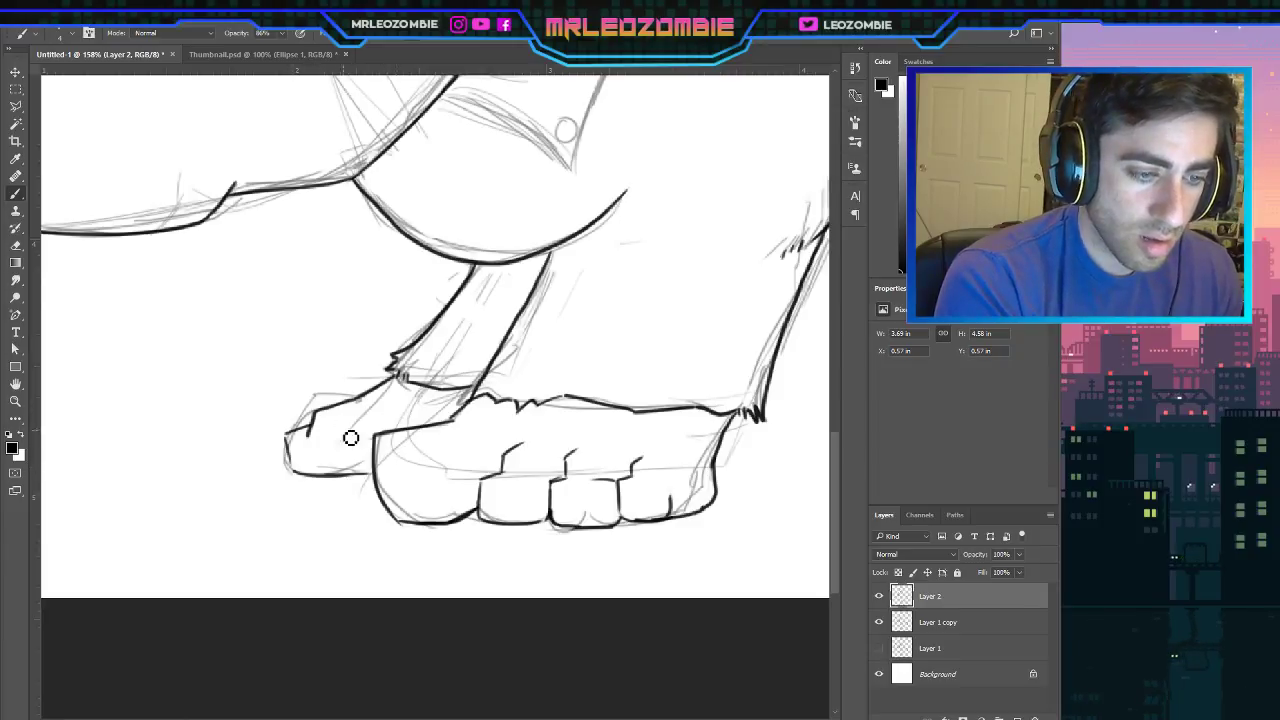
drag(327, 432, 326, 468)
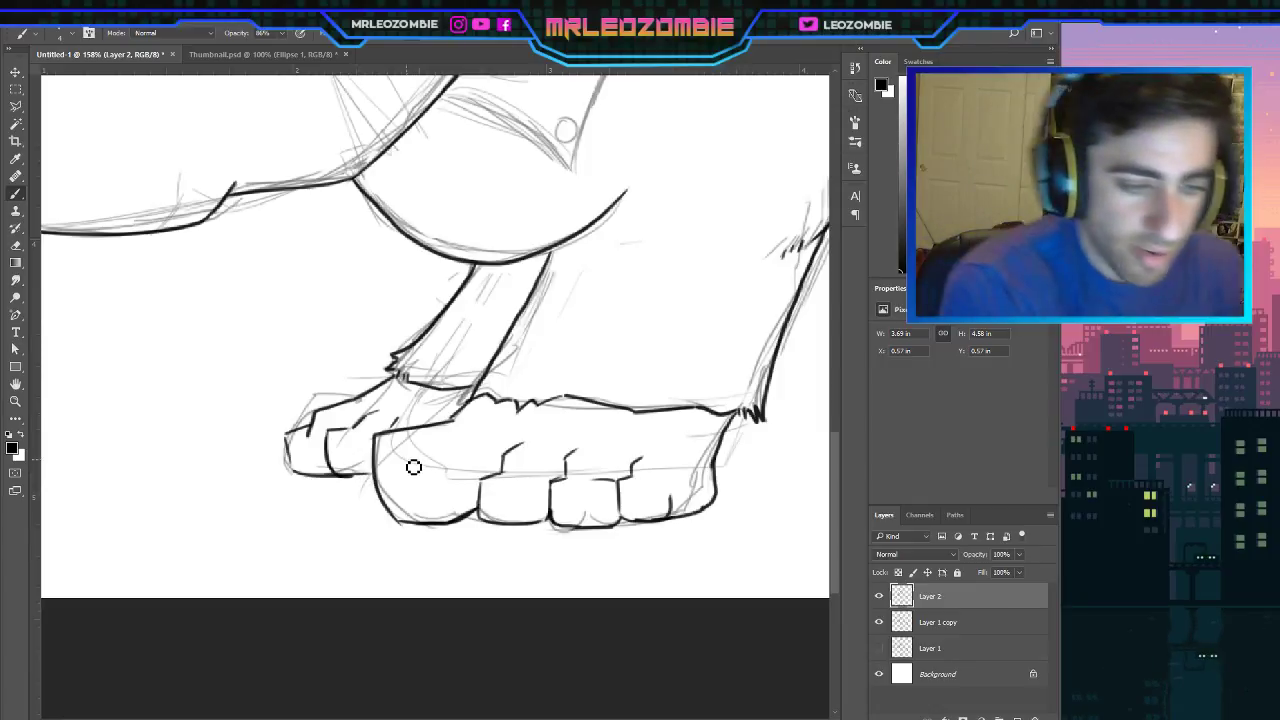
Draw a curved toenail on the near foot's big toe and narrow rectangular nails on the next three toes.
drag(402, 460, 450, 465)
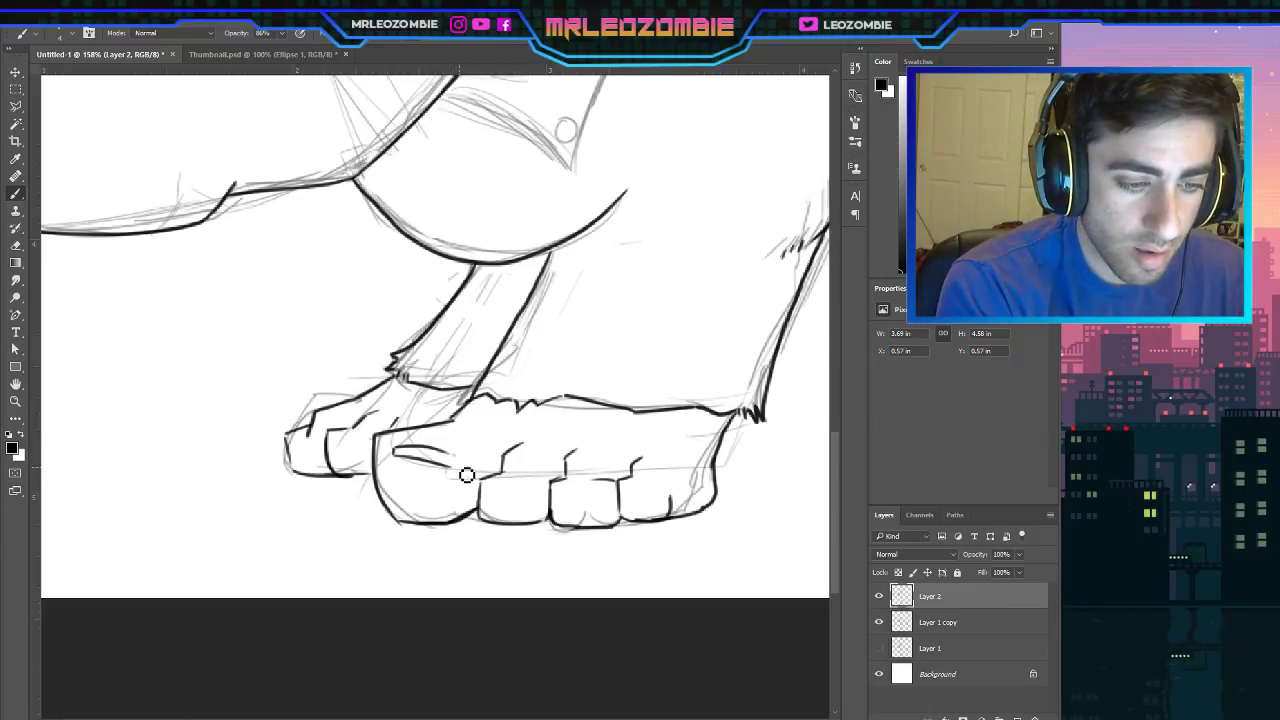
mouse_move(450, 467)
mouse_down()
mouse_move(477, 483)
mouse_move(443, 451)
mouse_up()
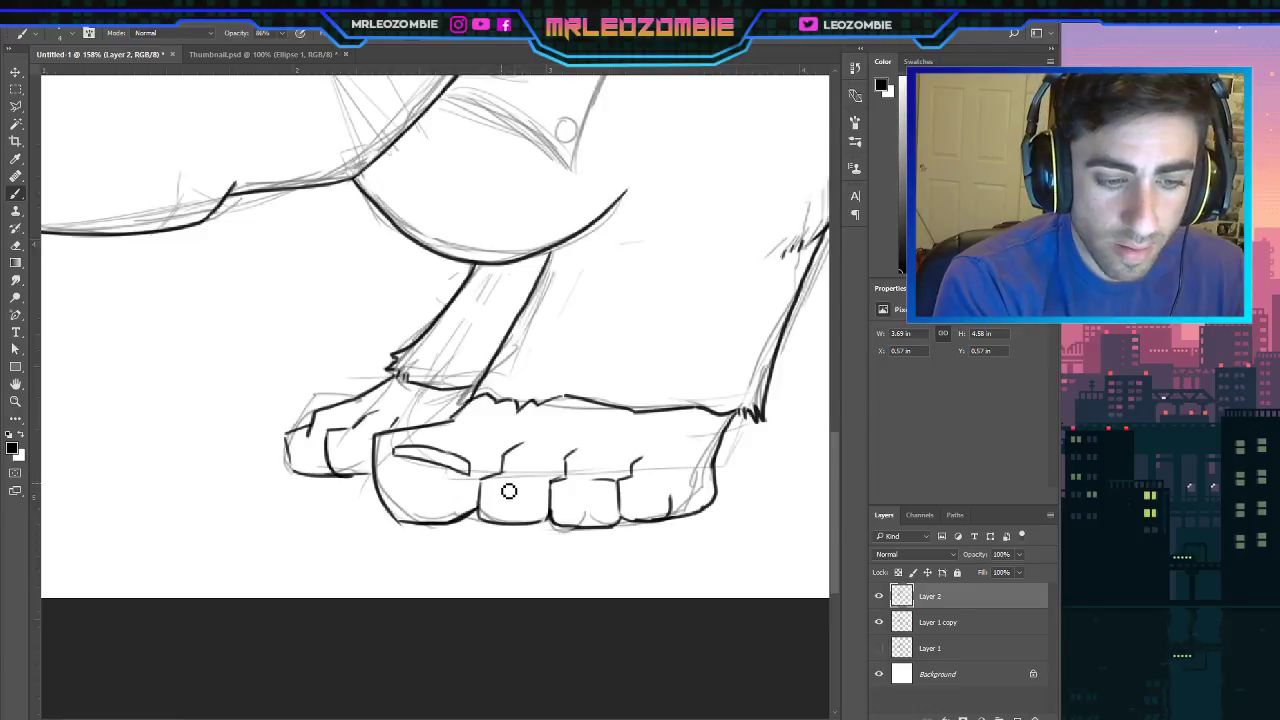
drag(482, 486, 534, 487)
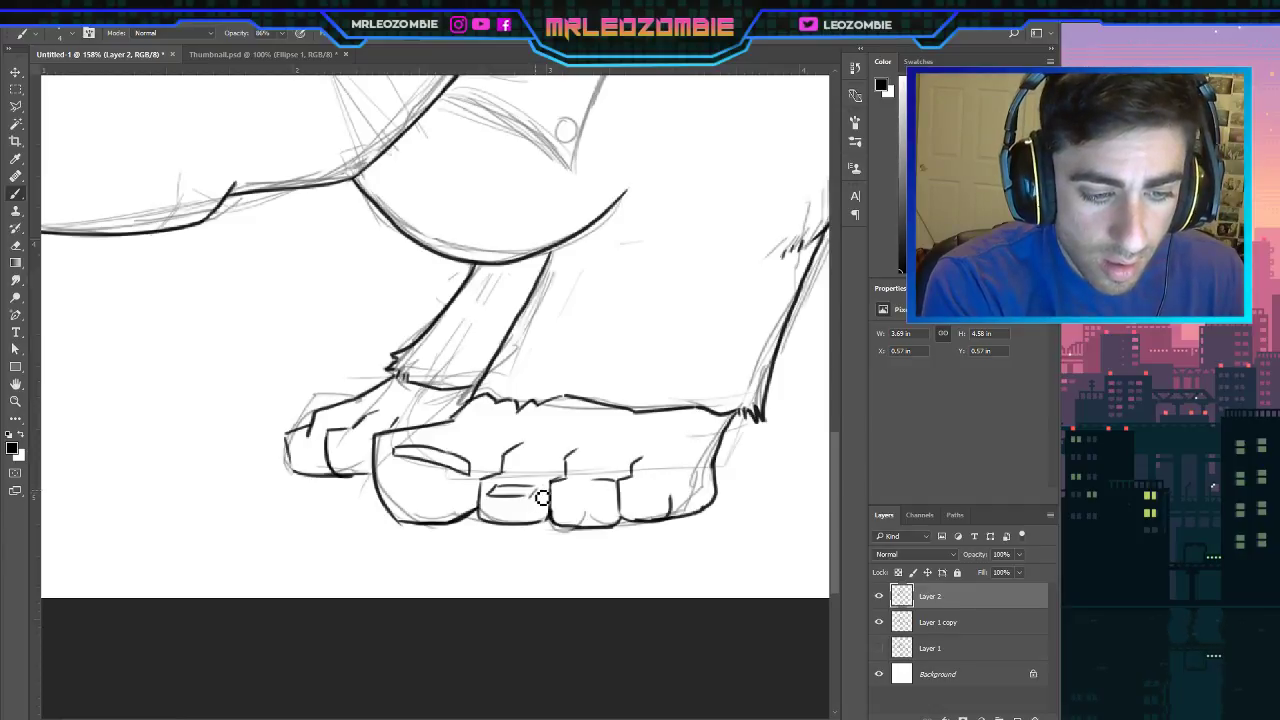
mouse_move(560, 489)
mouse_down()
mouse_move(614, 499)
mouse_move(562, 495)
mouse_move(672, 503)
mouse_move(627, 489)
mouse_up()
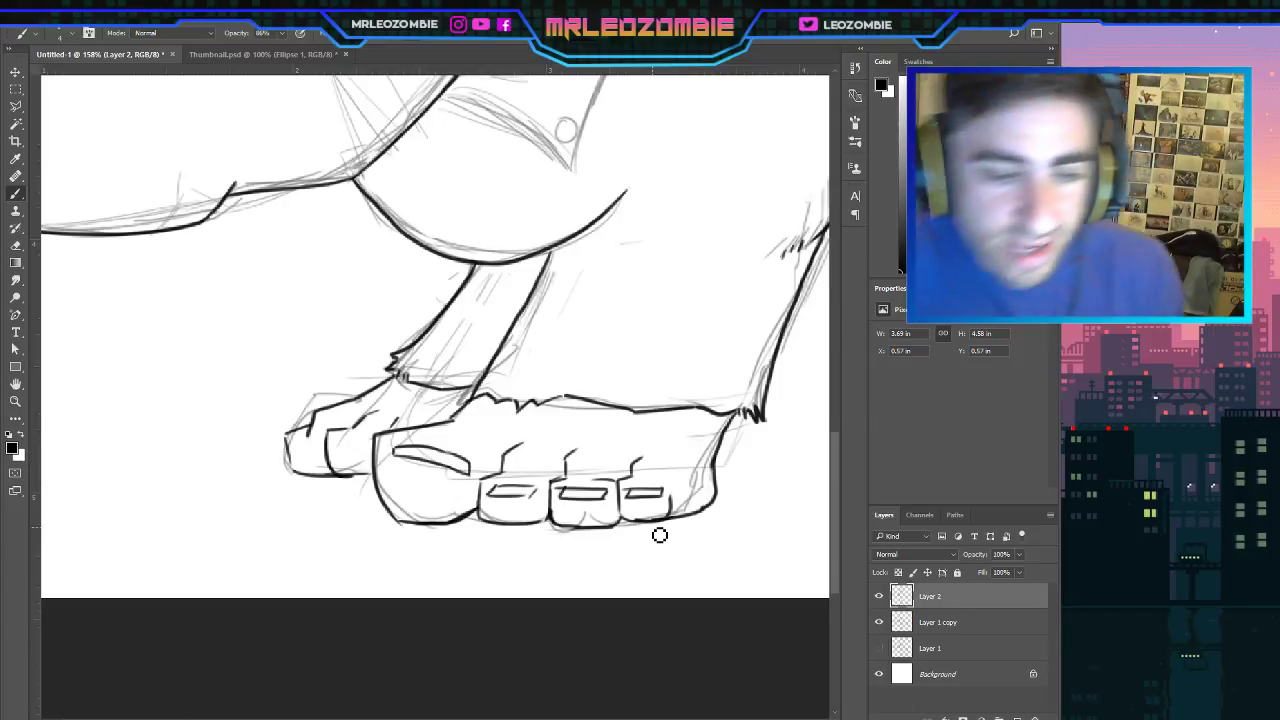
Erase the near foot's heel-side contour, then redraw the fourth toe's divider, the sole and a heel edge reaching farther out beneath the hem corner.
drag(676, 497, 674, 511)
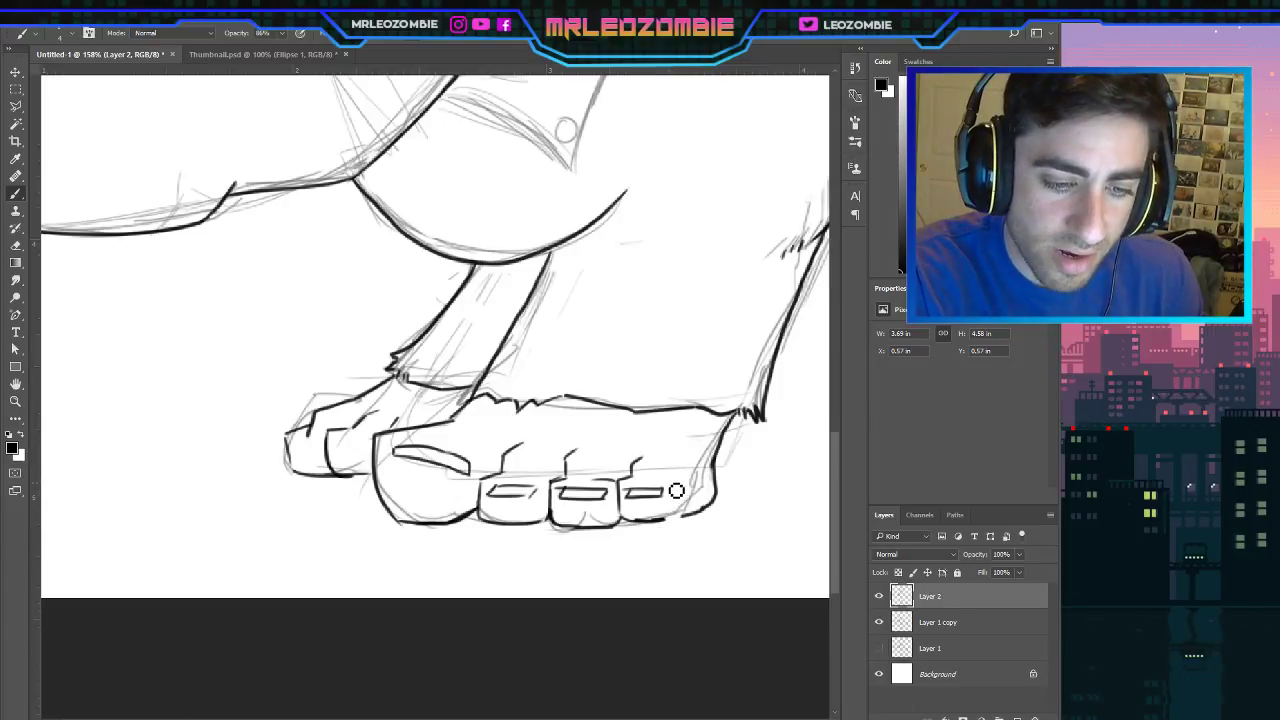
mouse_move(727, 428)
mouse_down()
mouse_move(716, 491)
mouse_move(688, 509)
mouse_up()
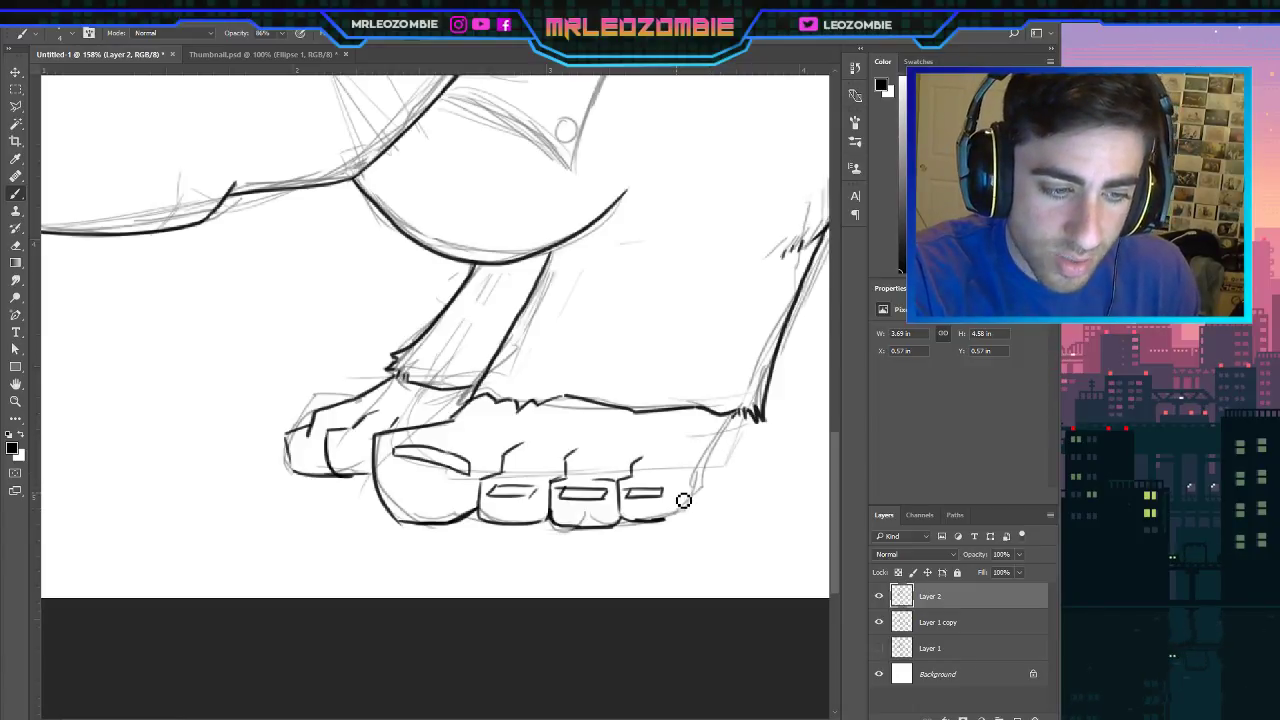
mouse_move(668, 480)
mouse_down()
mouse_move(673, 523)
mouse_move(757, 503)
mouse_up()
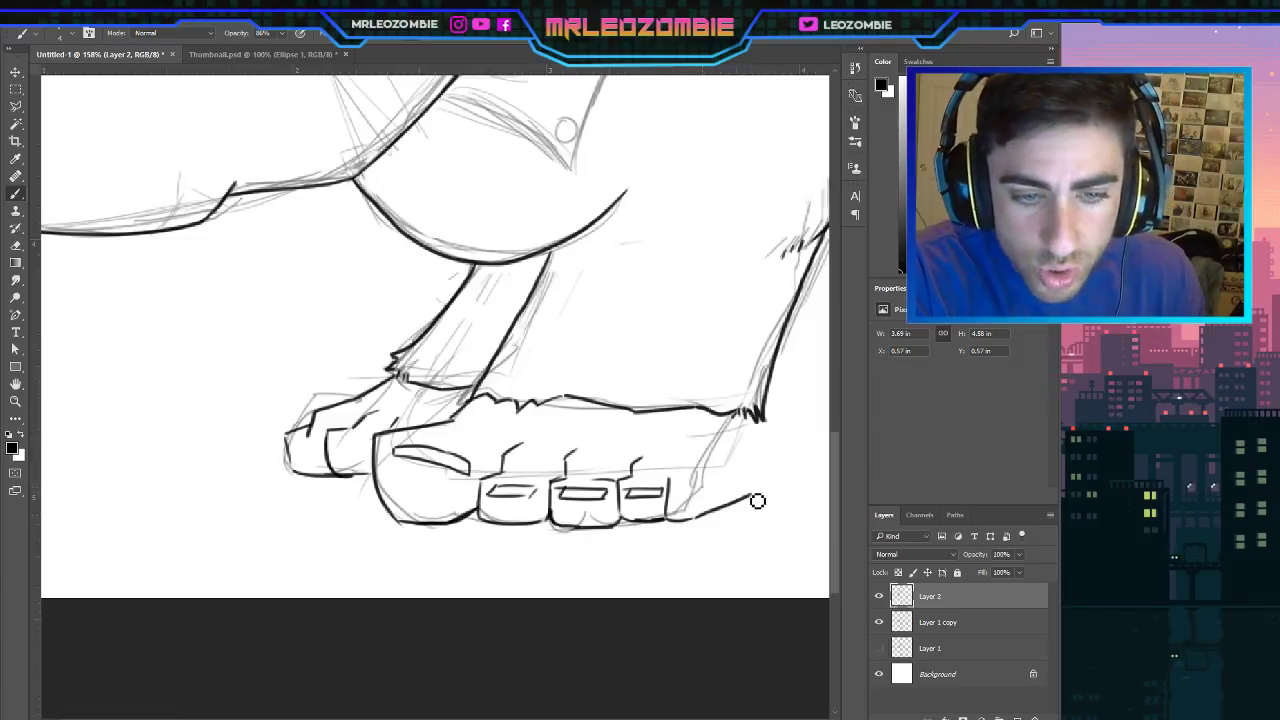
drag(766, 429, 757, 498)
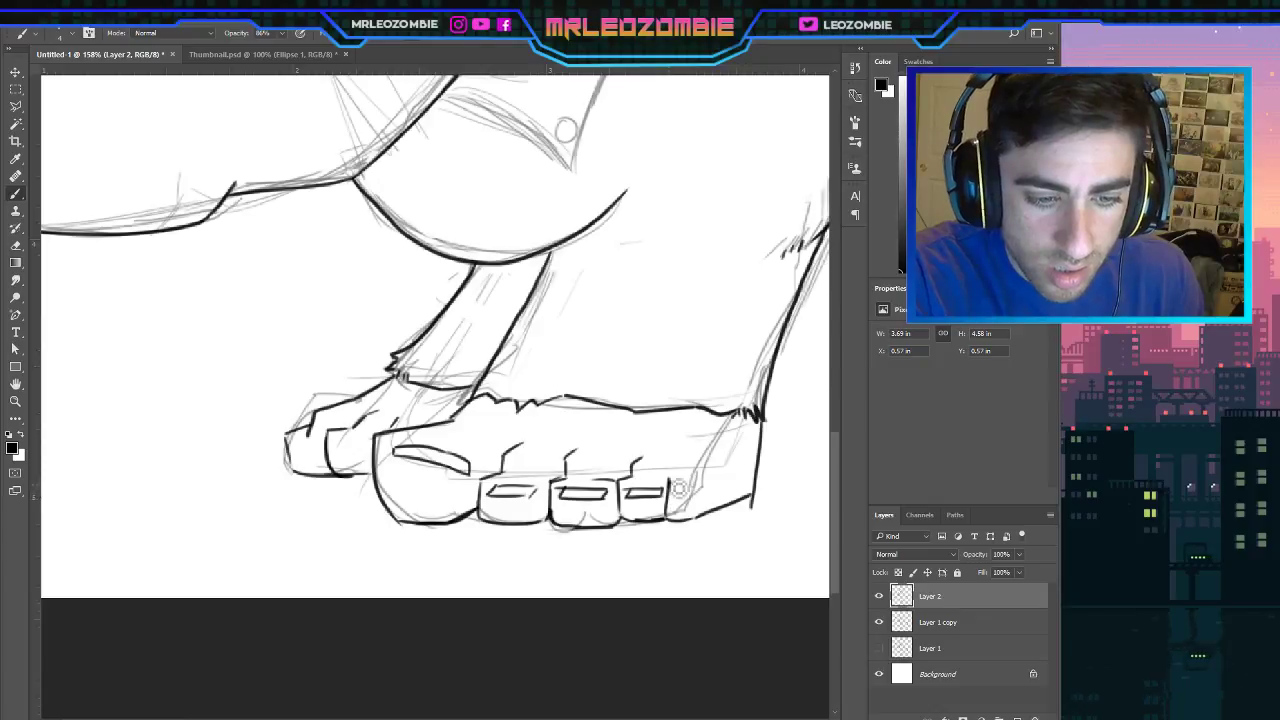
Ink the crease above the near foot's little toe and its narrow nail, then erase and redraw the sole and heel corner beside it.
drag(688, 475, 708, 454)
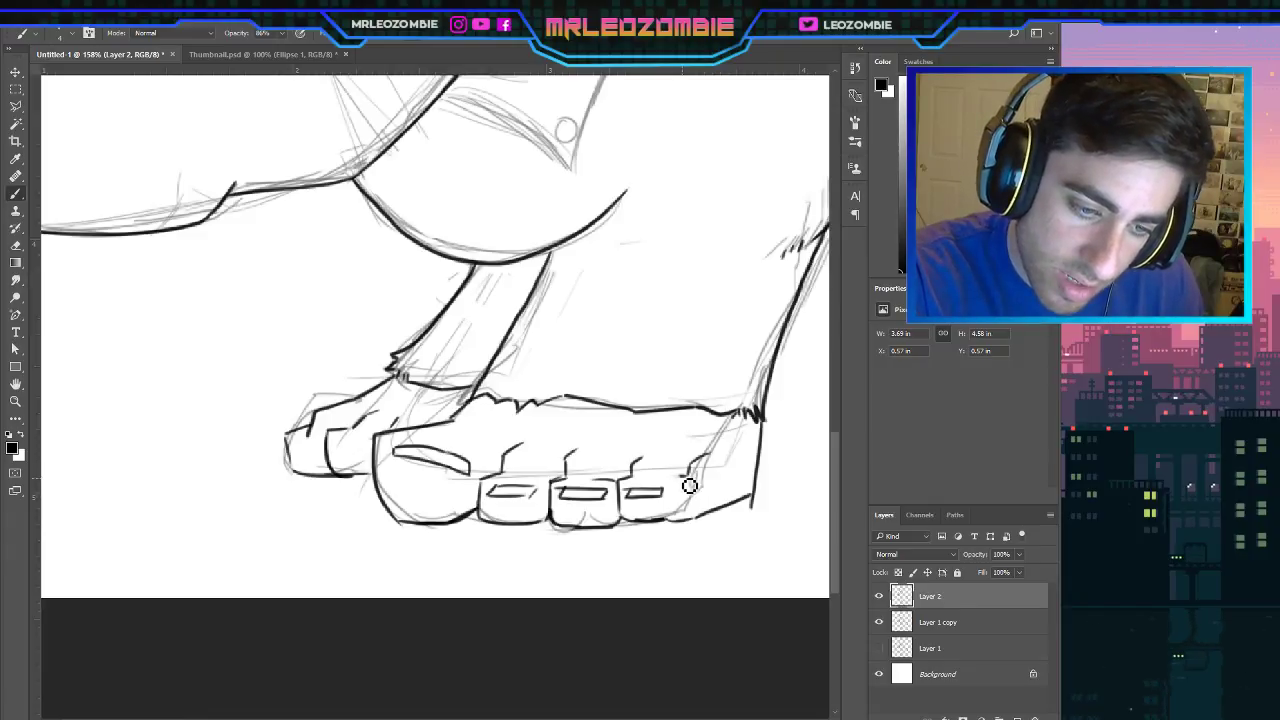
mouse_move(689, 485)
mouse_down()
mouse_move(688, 534)
mouse_move(676, 524)
mouse_move(701, 512)
mouse_move(684, 502)
mouse_move(714, 497)
mouse_up()
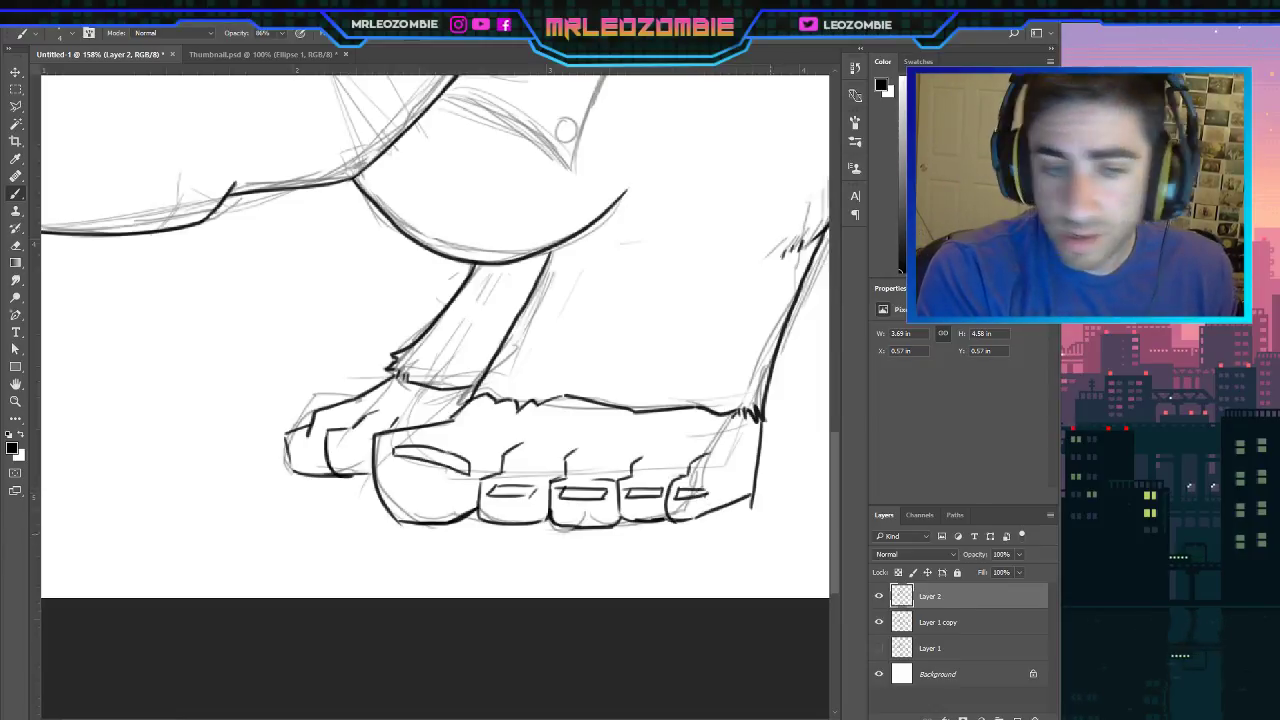
drag(746, 491, 716, 520)
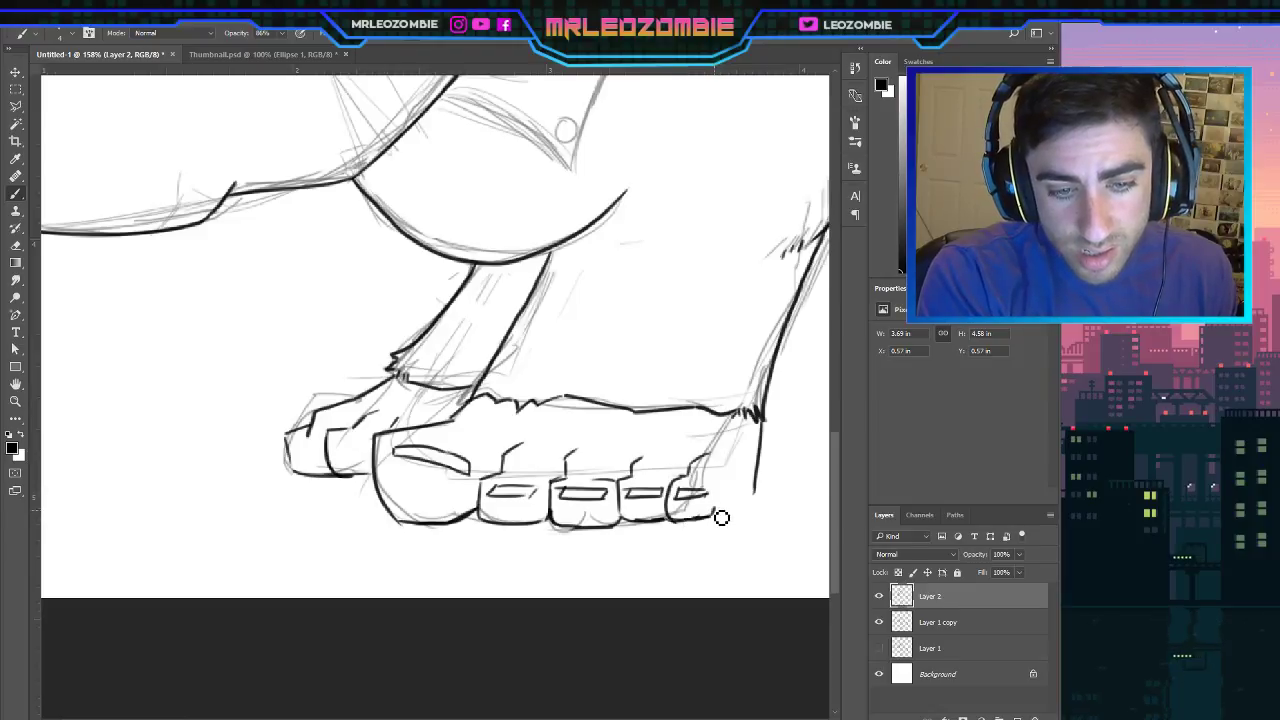
drag(717, 517, 757, 503)
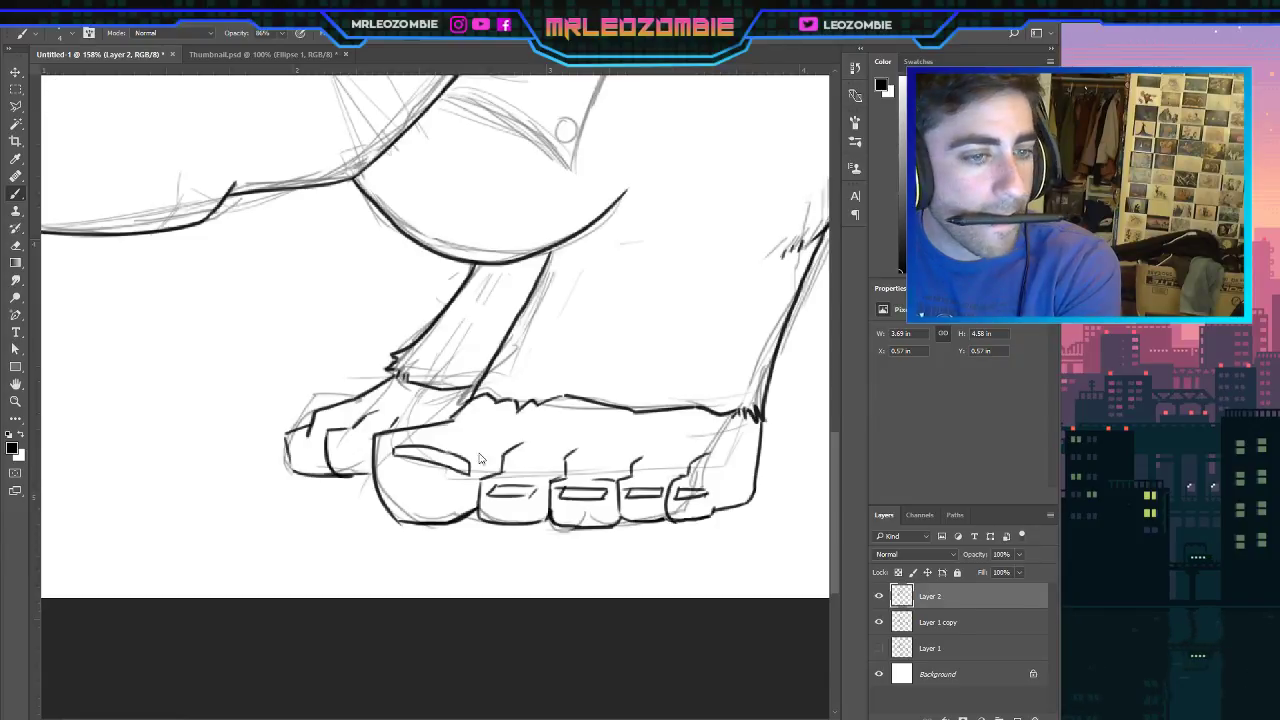
Save the drawing as ralph.psd.
key(ctrl+s)
scroll(412, 285, down, 5)
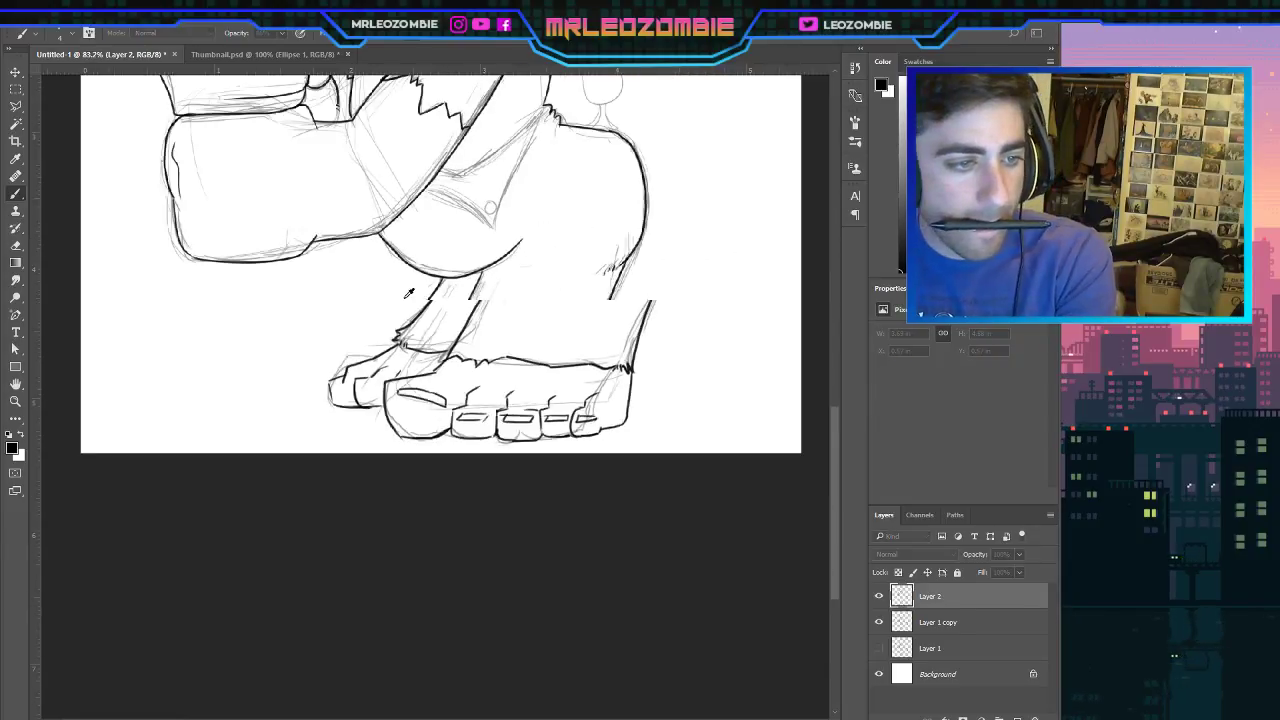
scroll(443, 416, up, 1)
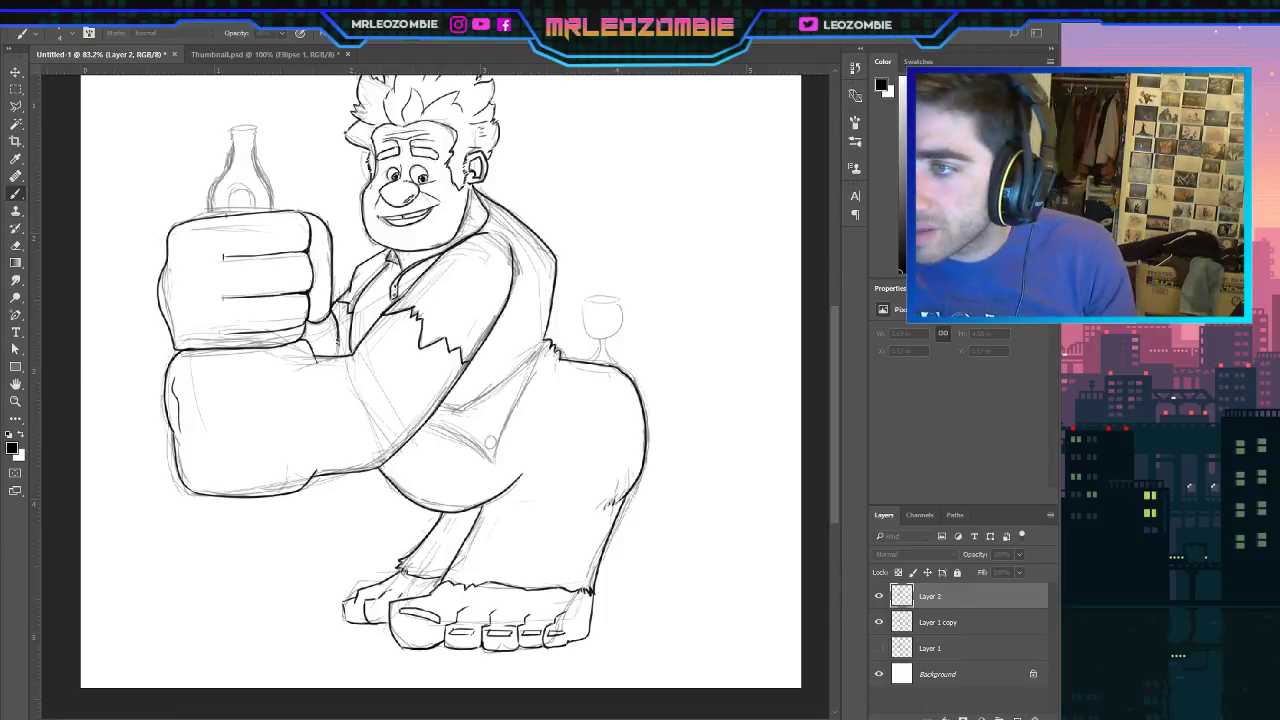
key(Return)
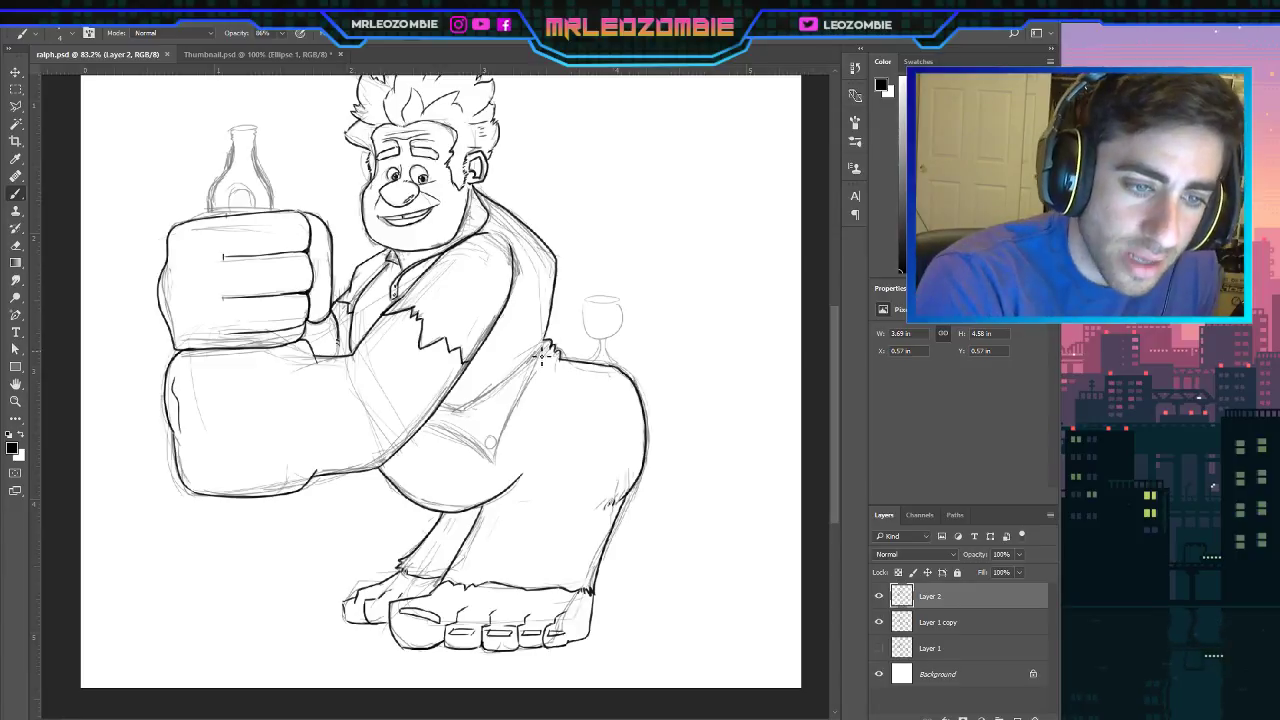
Ink the rear arm's lower edge, the pointed shirt flap with its round button, and a short crease where the belly line ends.
mouse_move(504, 387)
mouse_down()
mouse_move(470, 406)
mouse_move(490, 404)
mouse_up()
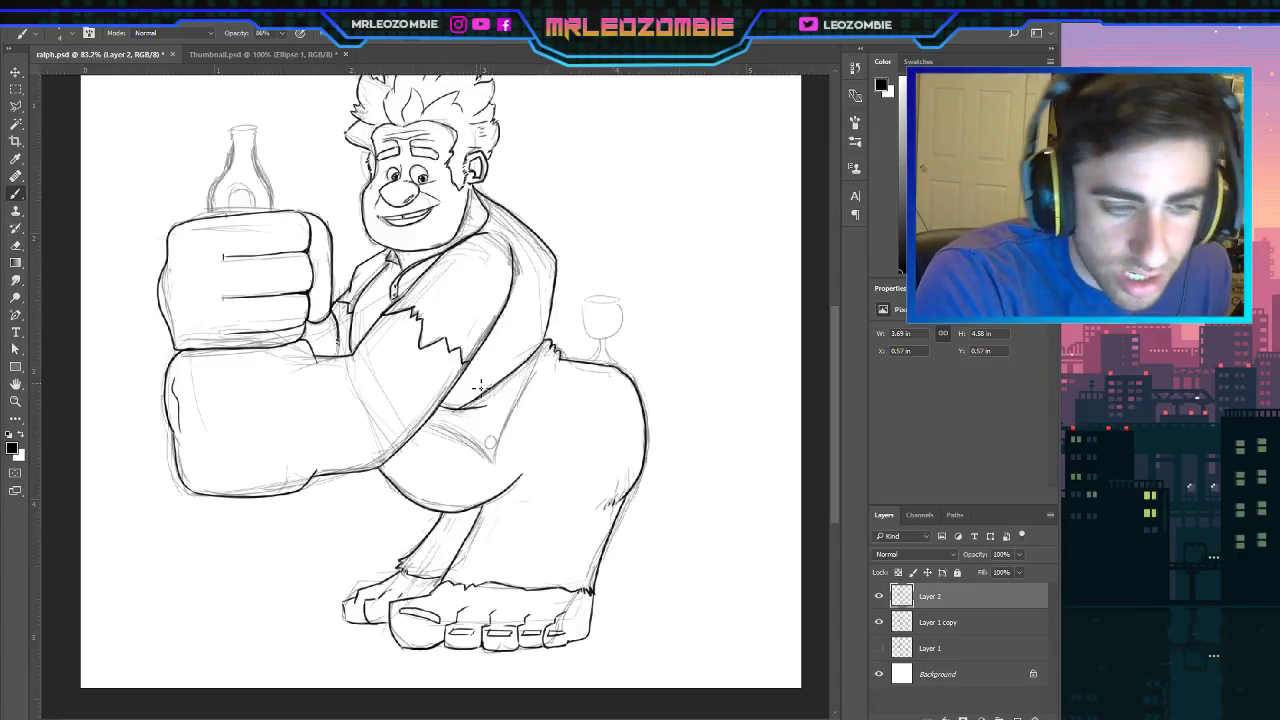
mouse_move(549, 352)
mouse_down()
mouse_move(503, 458)
mouse_move(427, 432)
mouse_move(500, 466)
mouse_up()
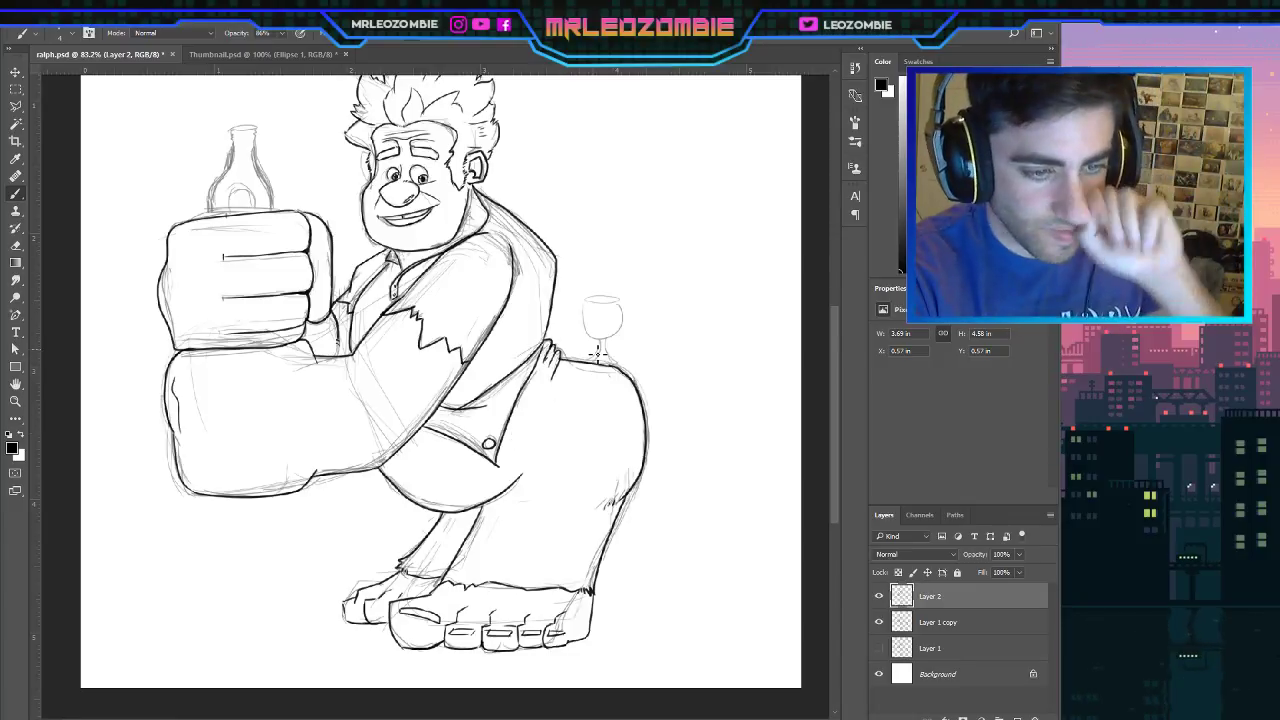
drag(532, 465, 528, 472)
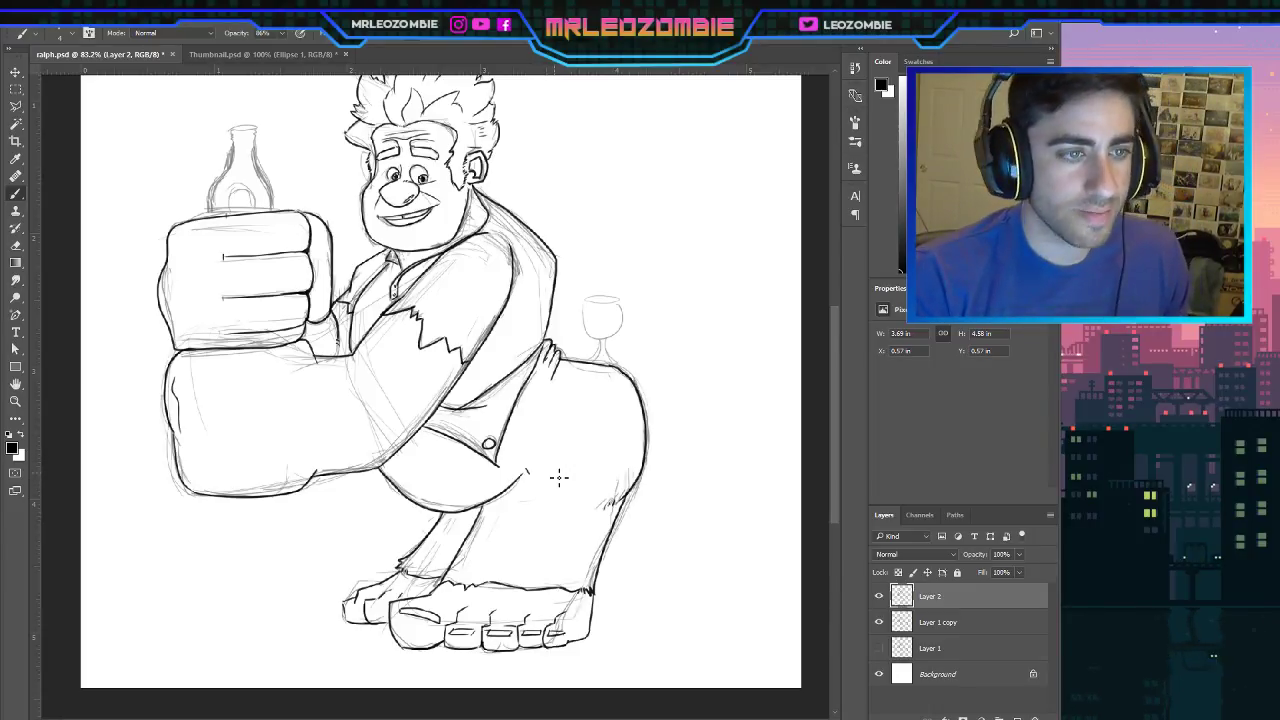
Ink the bottle above the fist with its ridged neck and oval rim, and darken the collar line along the neck.
drag(832, 428, 833, 411)
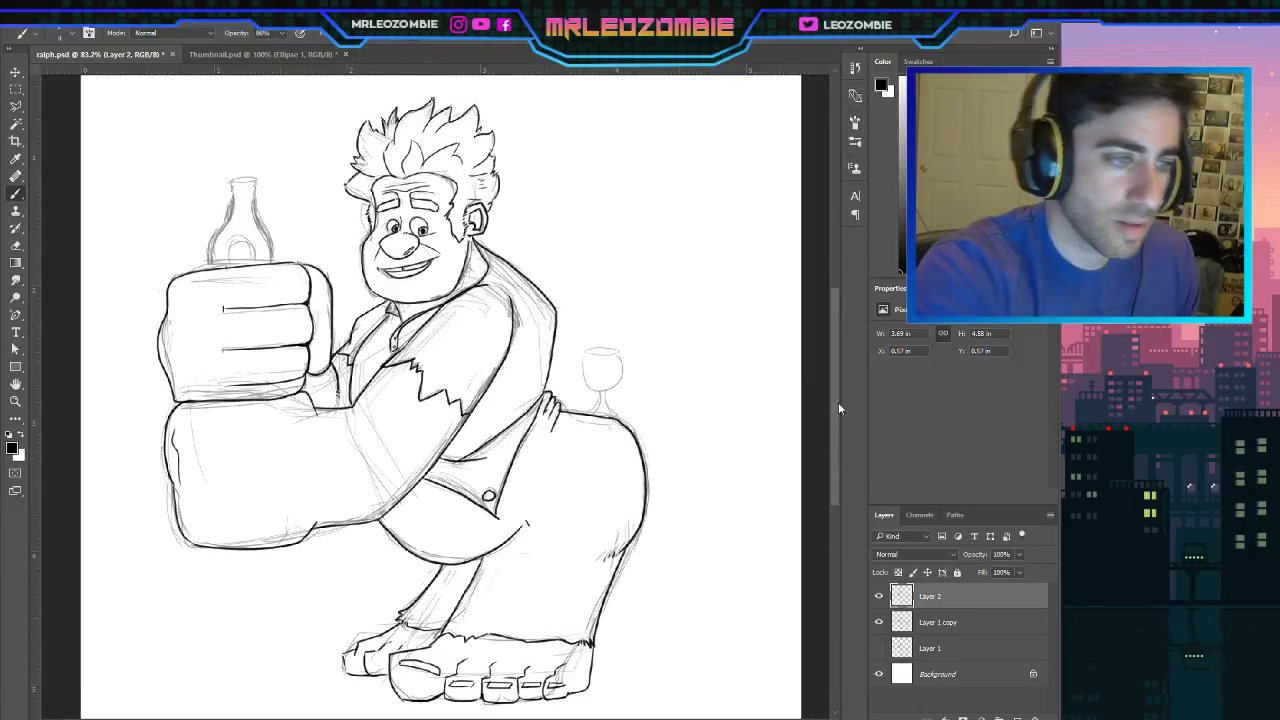
mouse_move(214, 275)
mouse_down()
mouse_move(240, 187)
mouse_move(259, 196)
mouse_move(281, 260)
mouse_up()
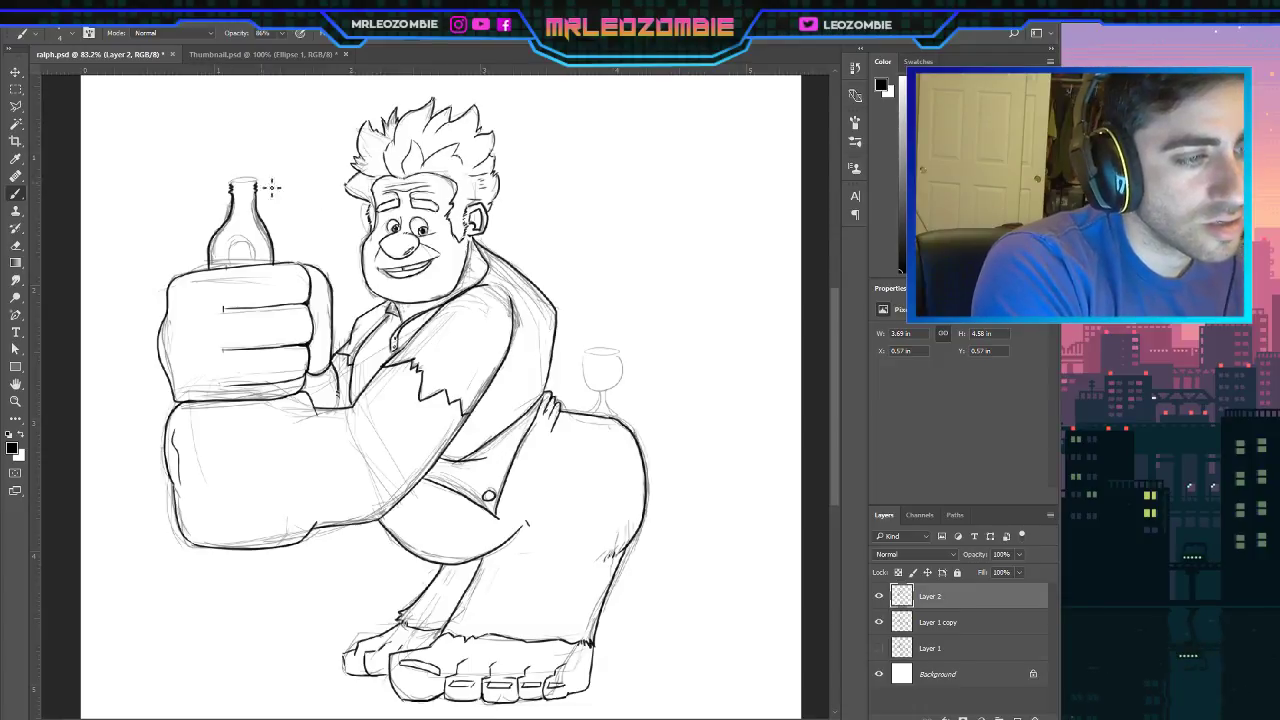
mouse_move(238, 187)
mouse_down()
mouse_move(262, 186)
mouse_move(226, 188)
mouse_up()
key(ctrl+z)
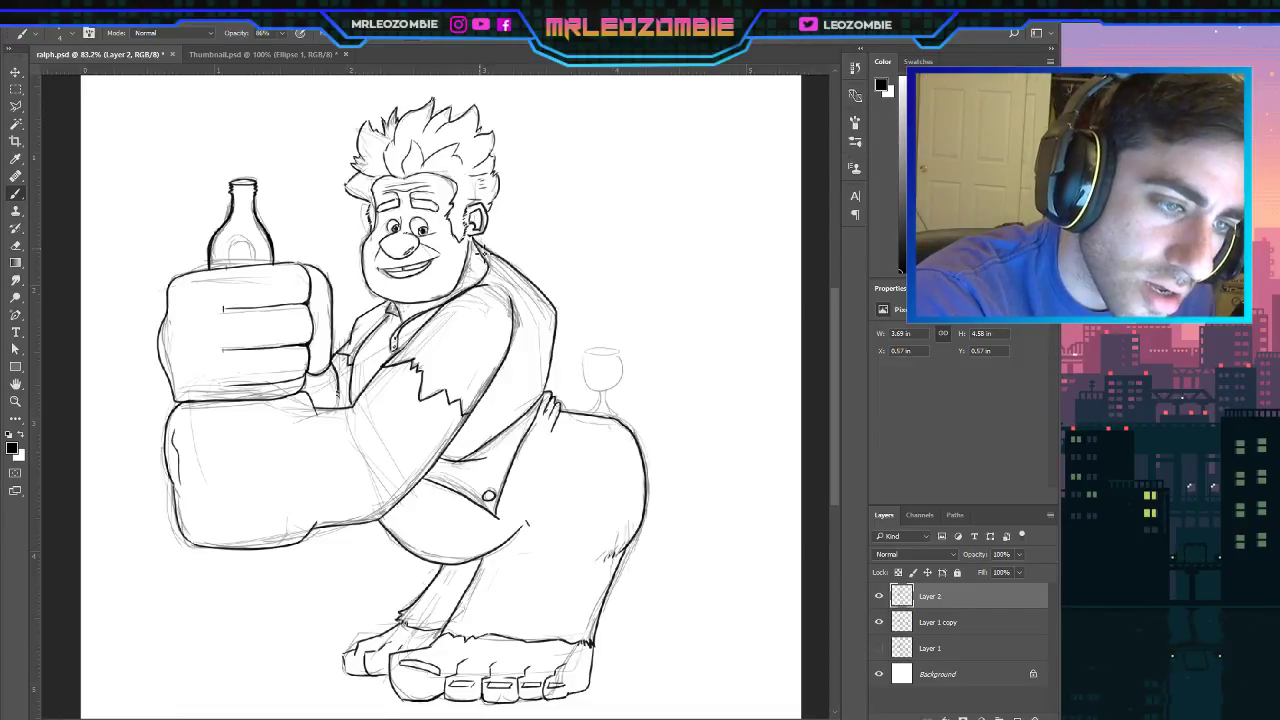
drag(481, 254, 490, 286)
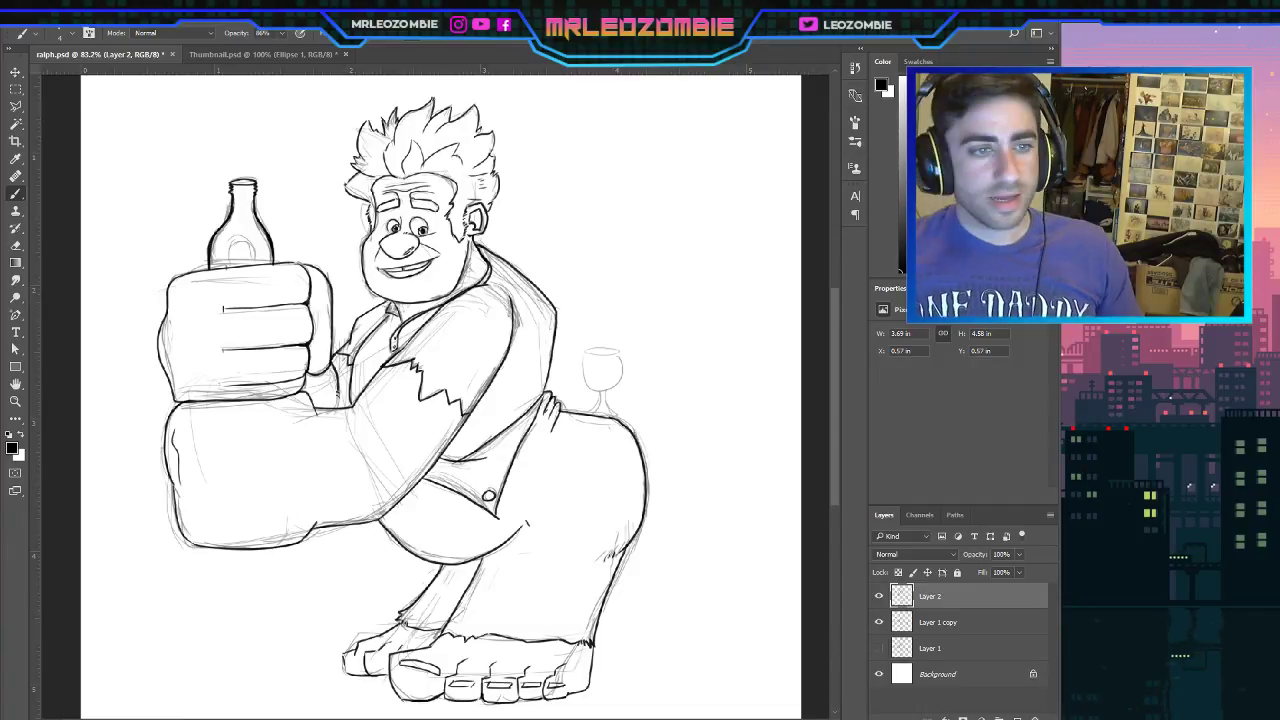
Thicken the raised forearm's outer and lower contour from the wrist side round to the elbow at the belly.
scroll(440, 396, down, 4)
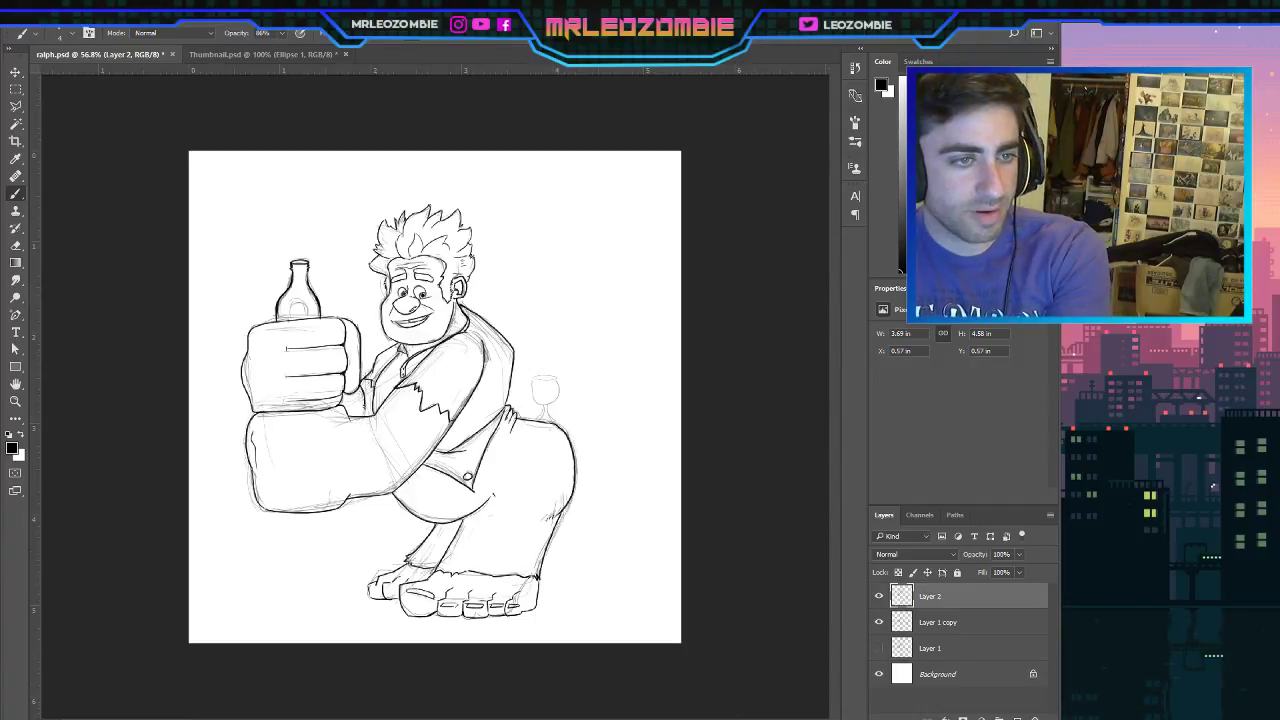
scroll(486, 416, up, 3)
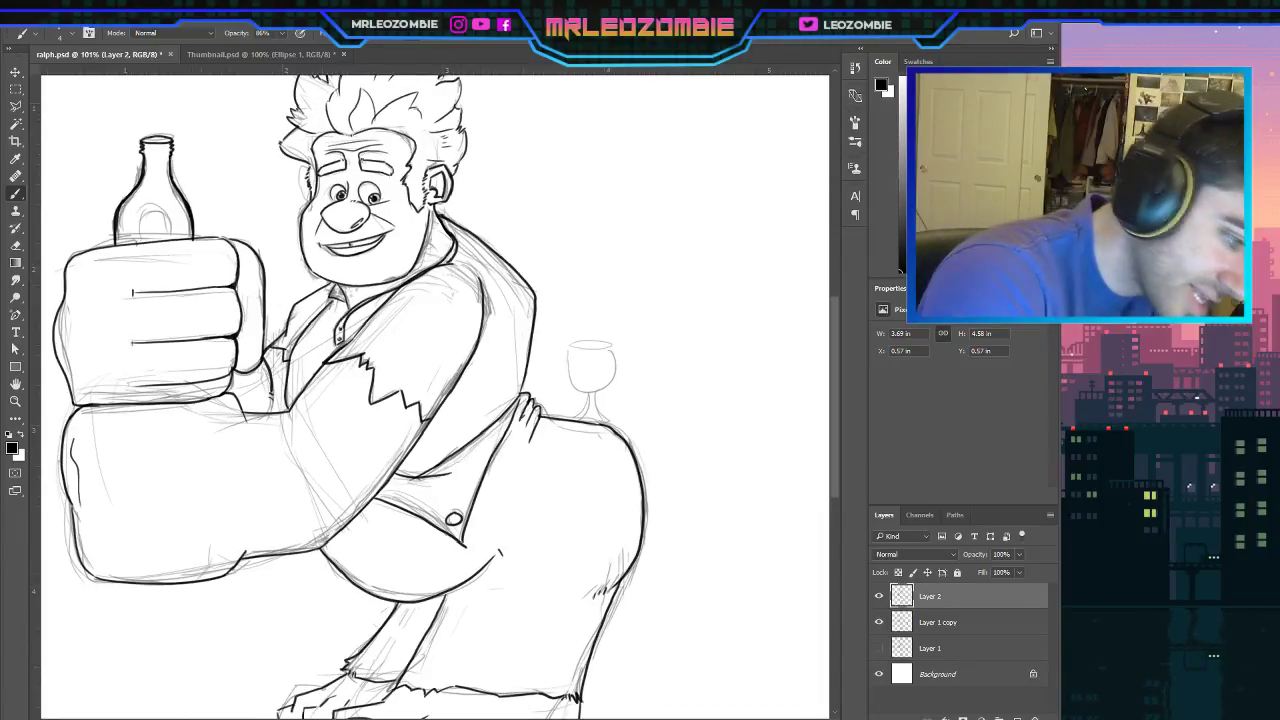
drag(78, 514, 86, 567)
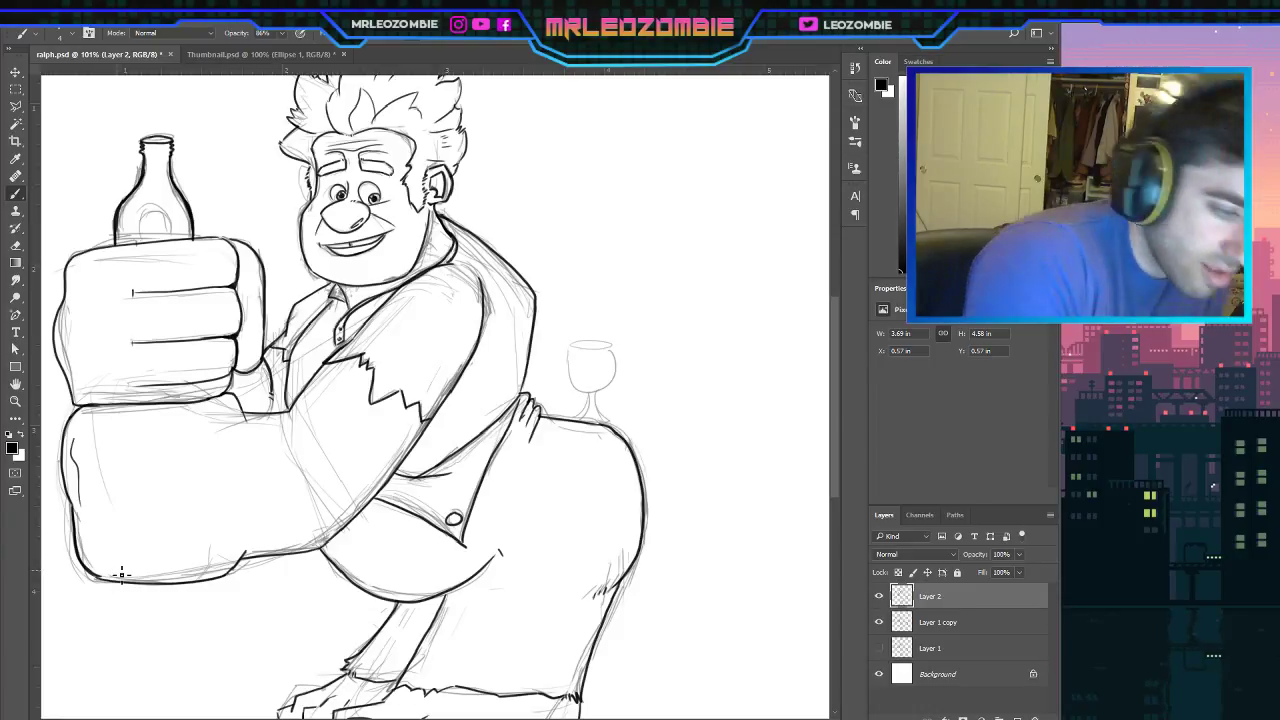
drag(247, 556, 198, 581)
drag(105, 582, 212, 586)
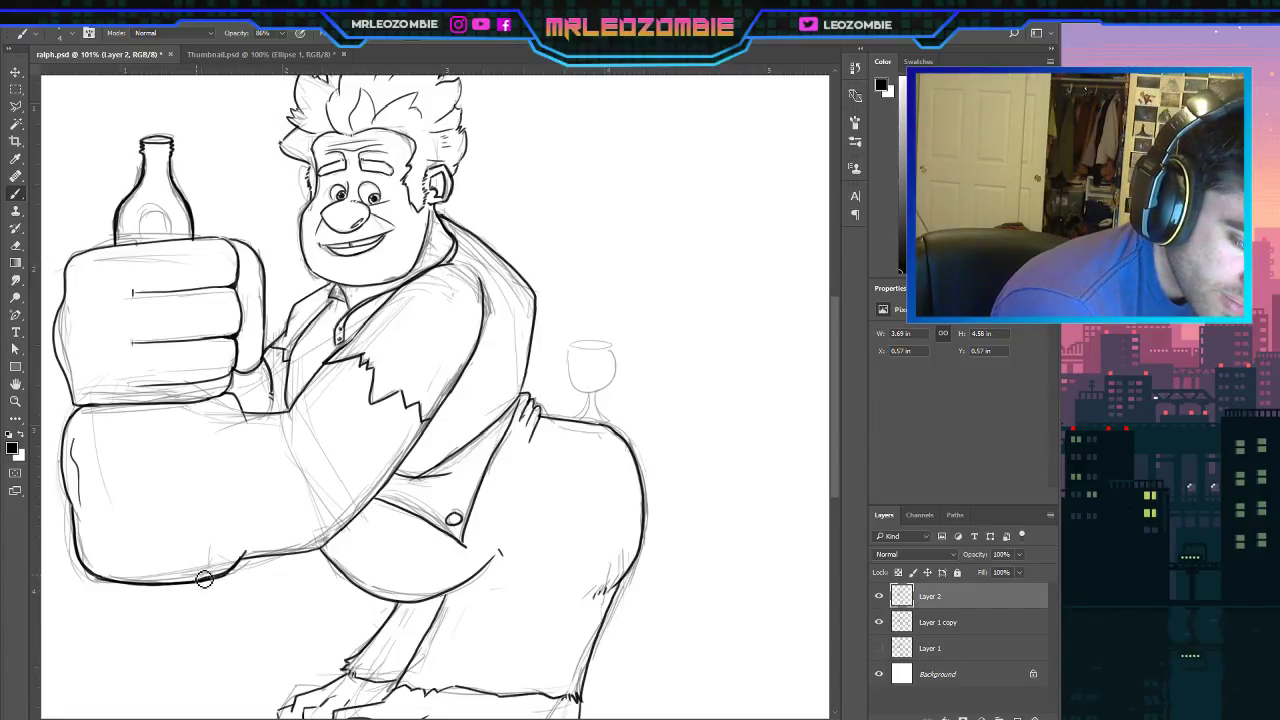
mouse_move(200, 580)
mouse_down()
mouse_move(263, 545)
mouse_move(246, 564)
mouse_move(321, 552)
mouse_up()
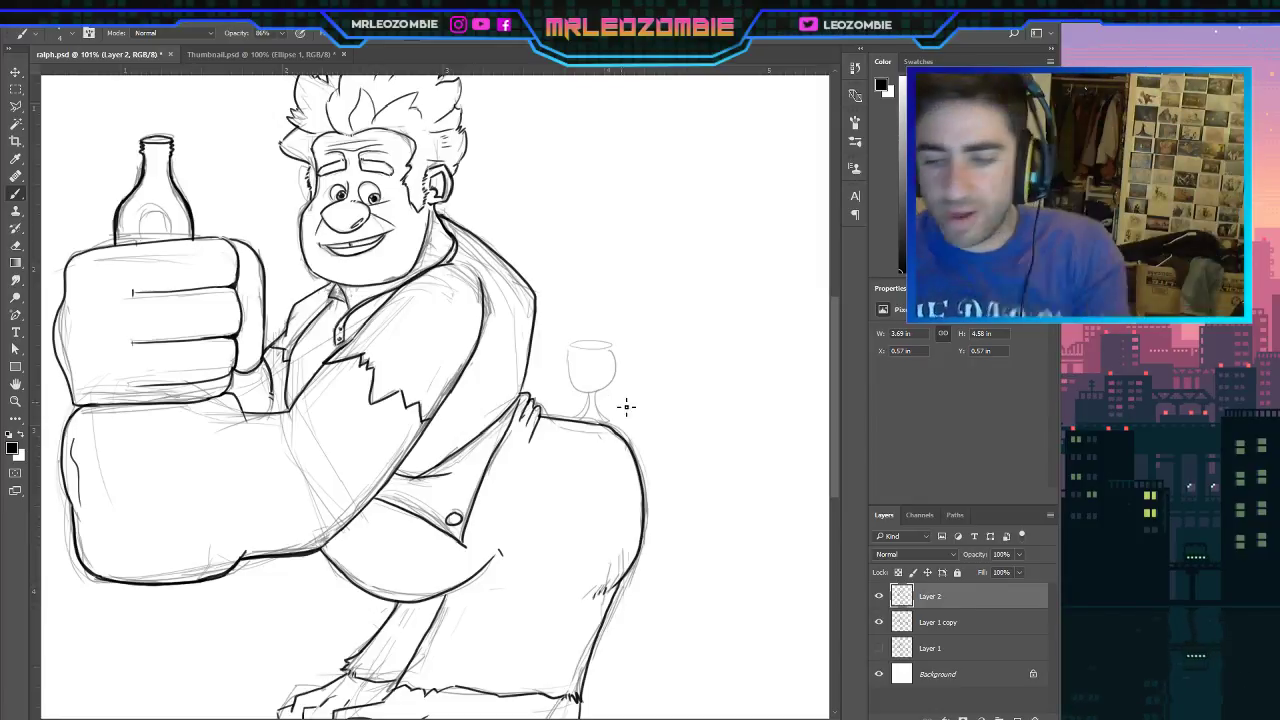
Hide Layer 1 copy and thicken the shirt's front edges, the outline behind the neck and the trousers' upper edge.
scroll(618, 447, down, 2)
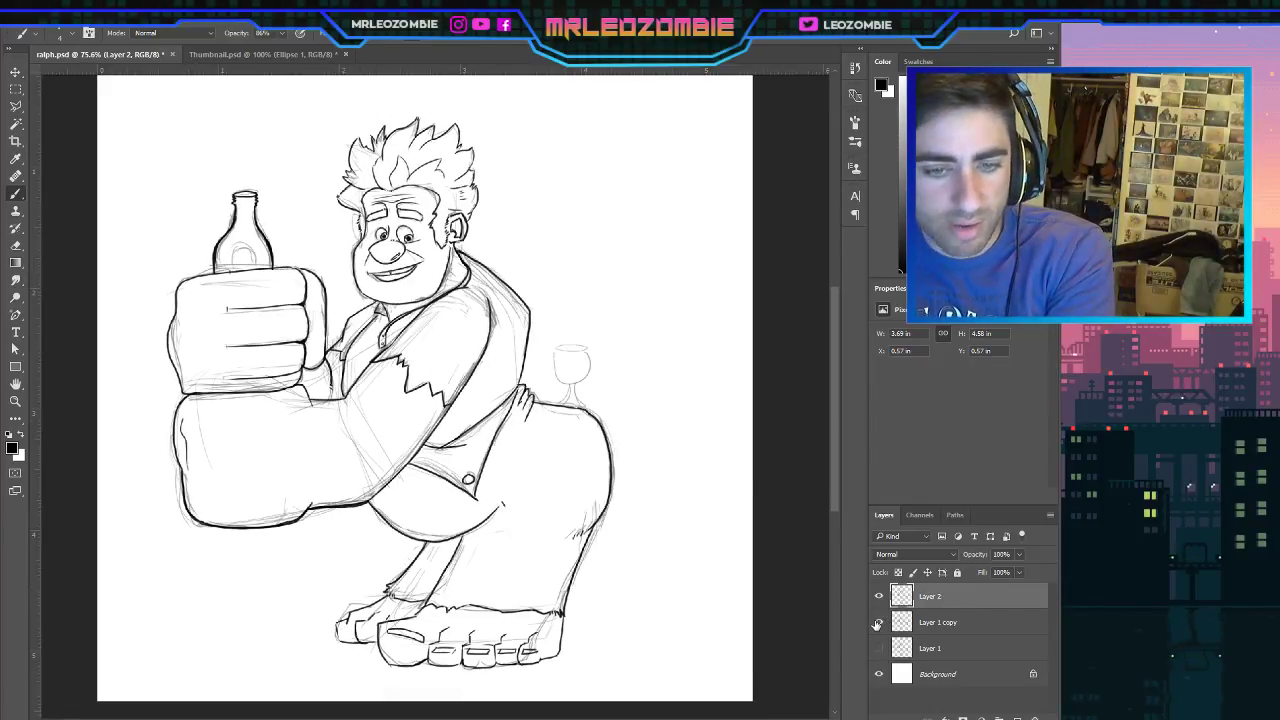
click(879, 622)
scroll(308, 285, up, 2)
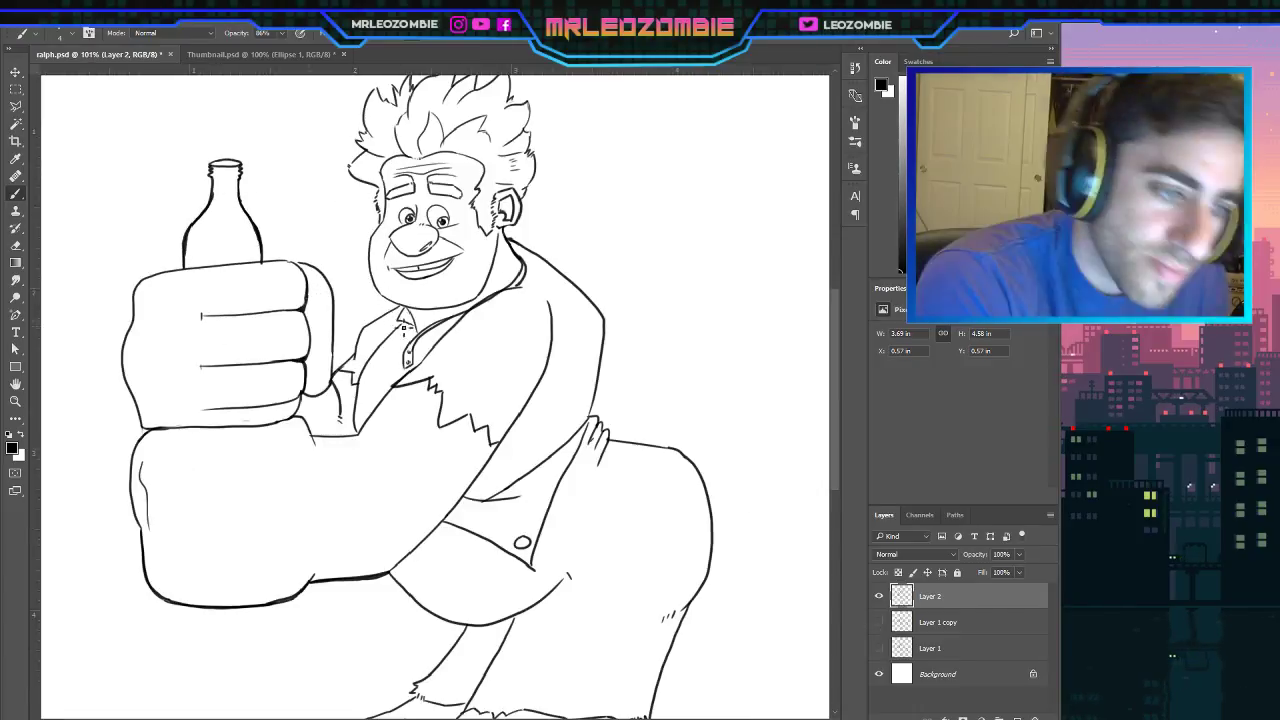
mouse_move(406, 328)
mouse_down()
mouse_move(366, 375)
mouse_move(362, 436)
mouse_up()
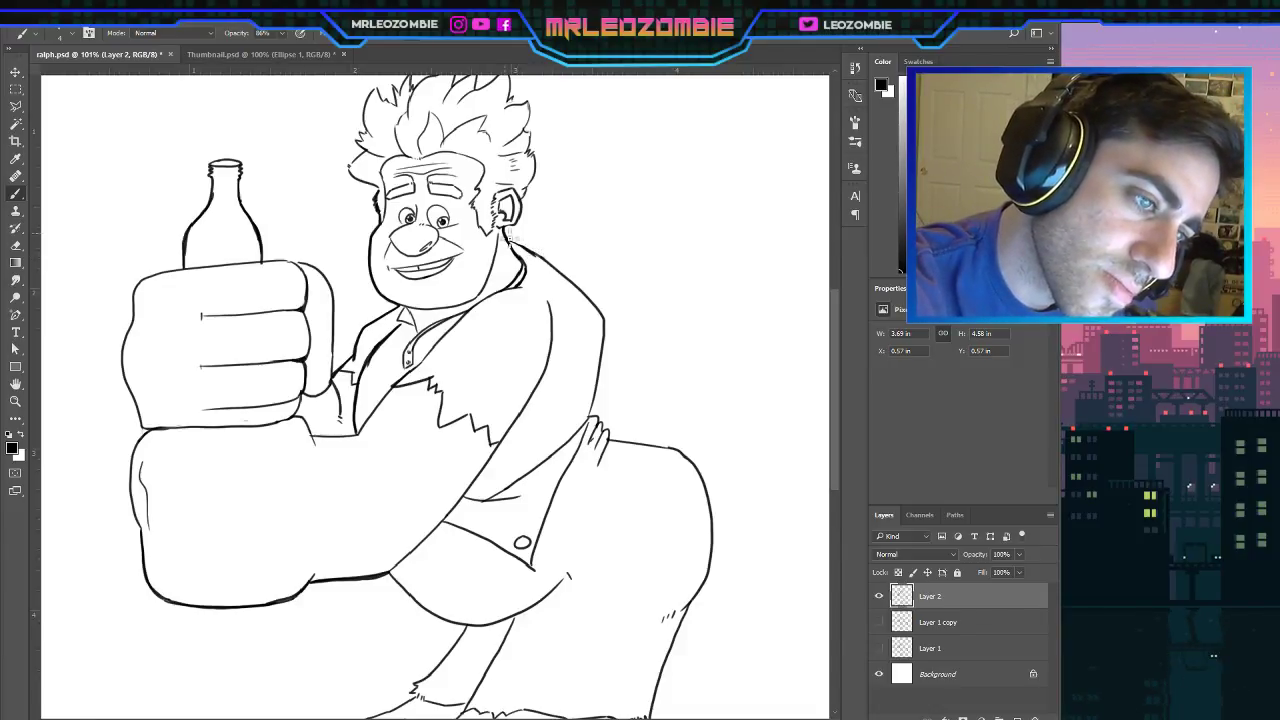
drag(507, 236, 539, 261)
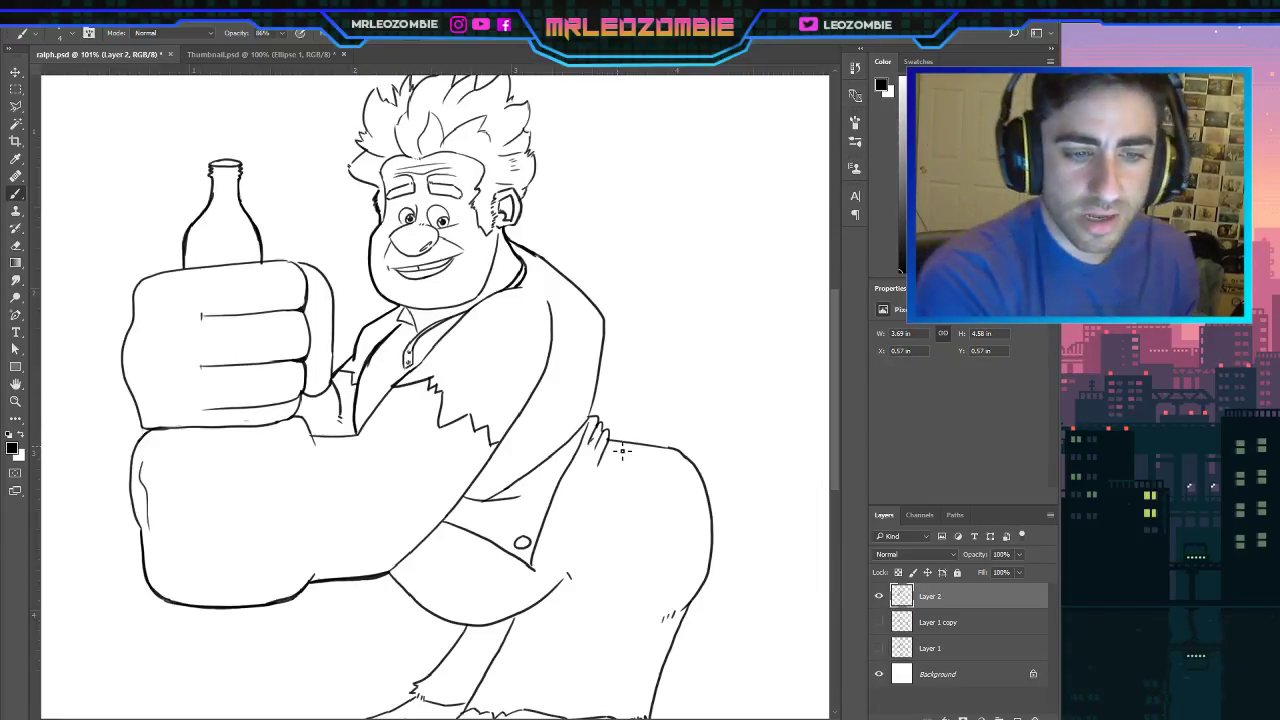
drag(606, 440, 680, 451)
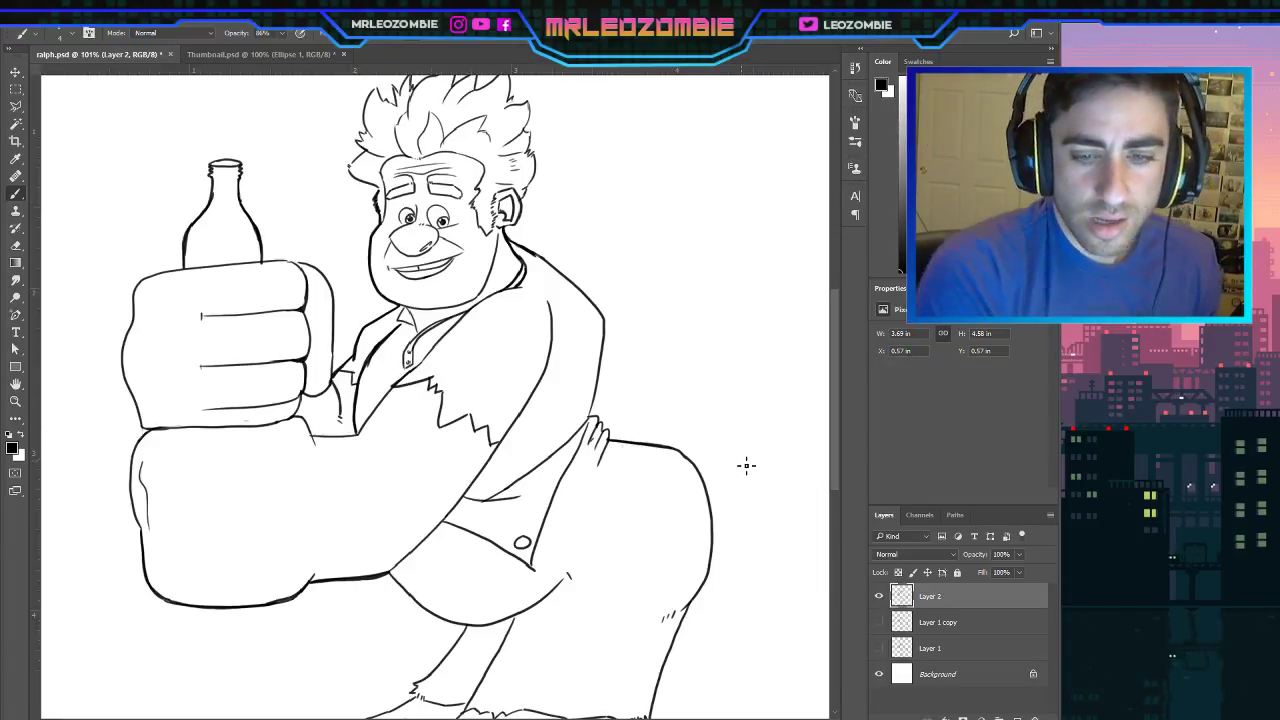
Show Layer 1 copy again and add a new layer above Layer 2.
click(880, 622)
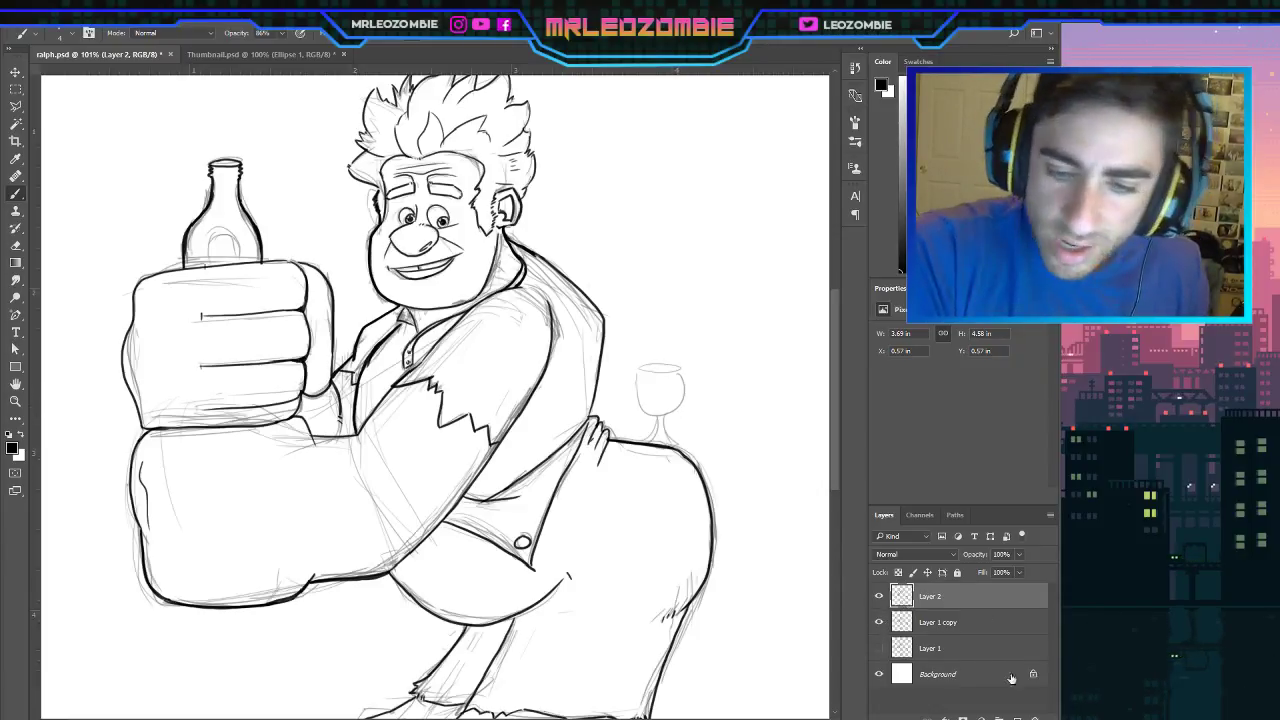
click(1018, 716)
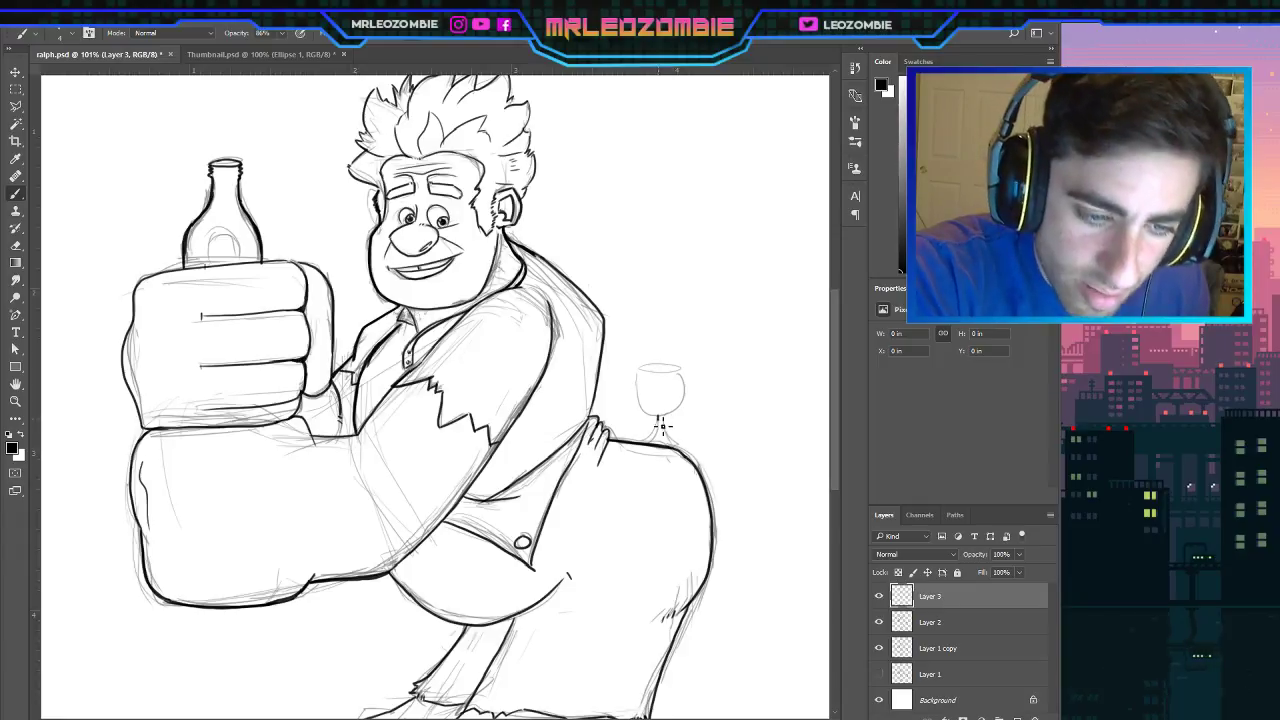
drag(651, 448, 667, 448)
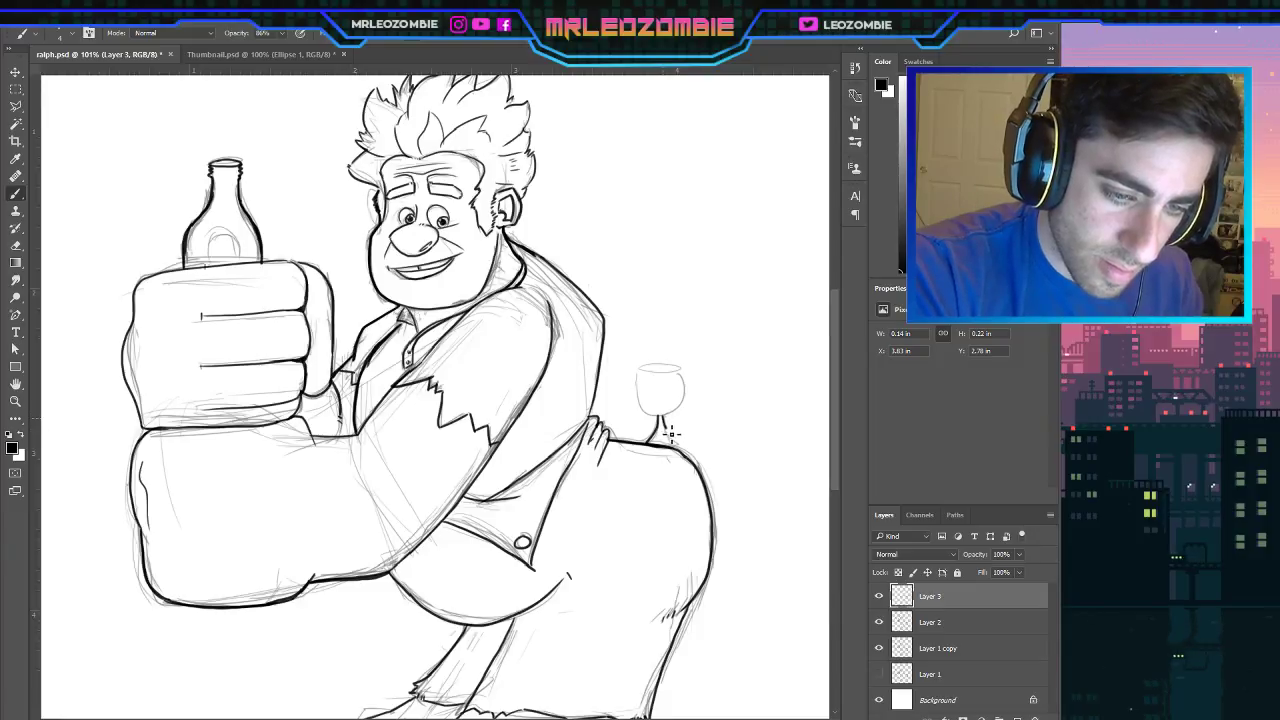
drag(679, 447, 670, 451)
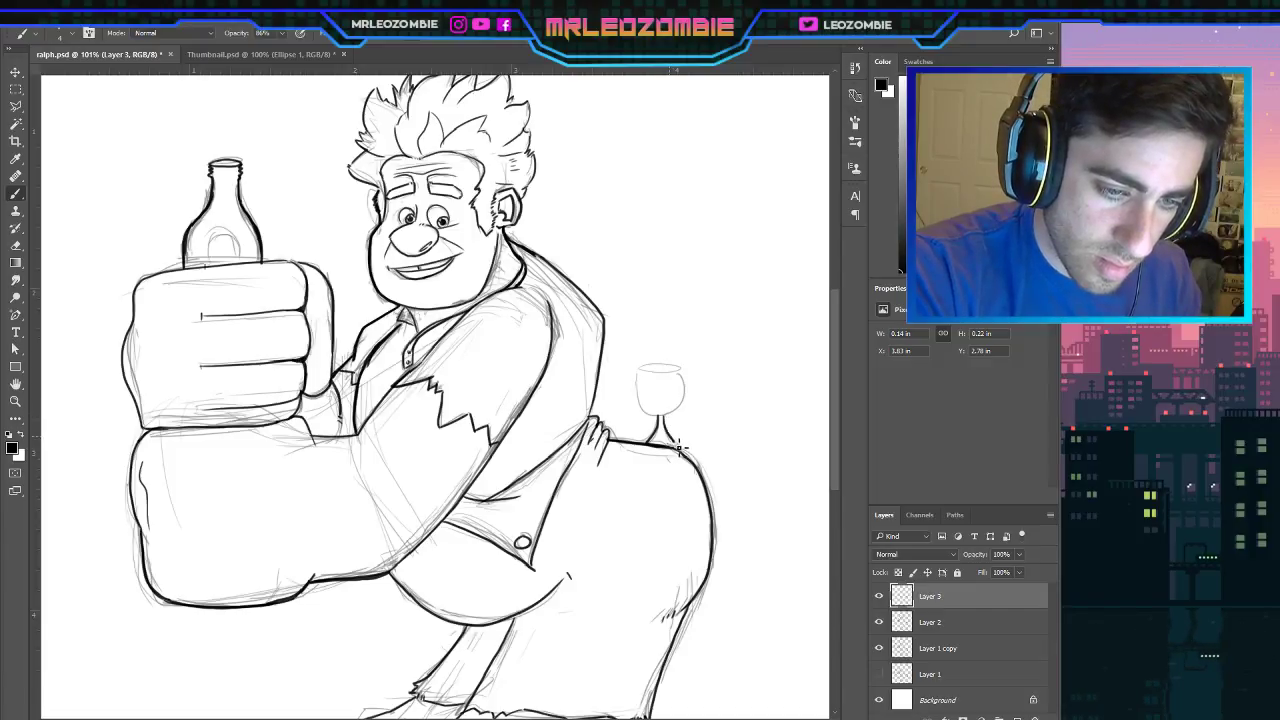
drag(679, 447, 676, 450)
key(ctrl+z)
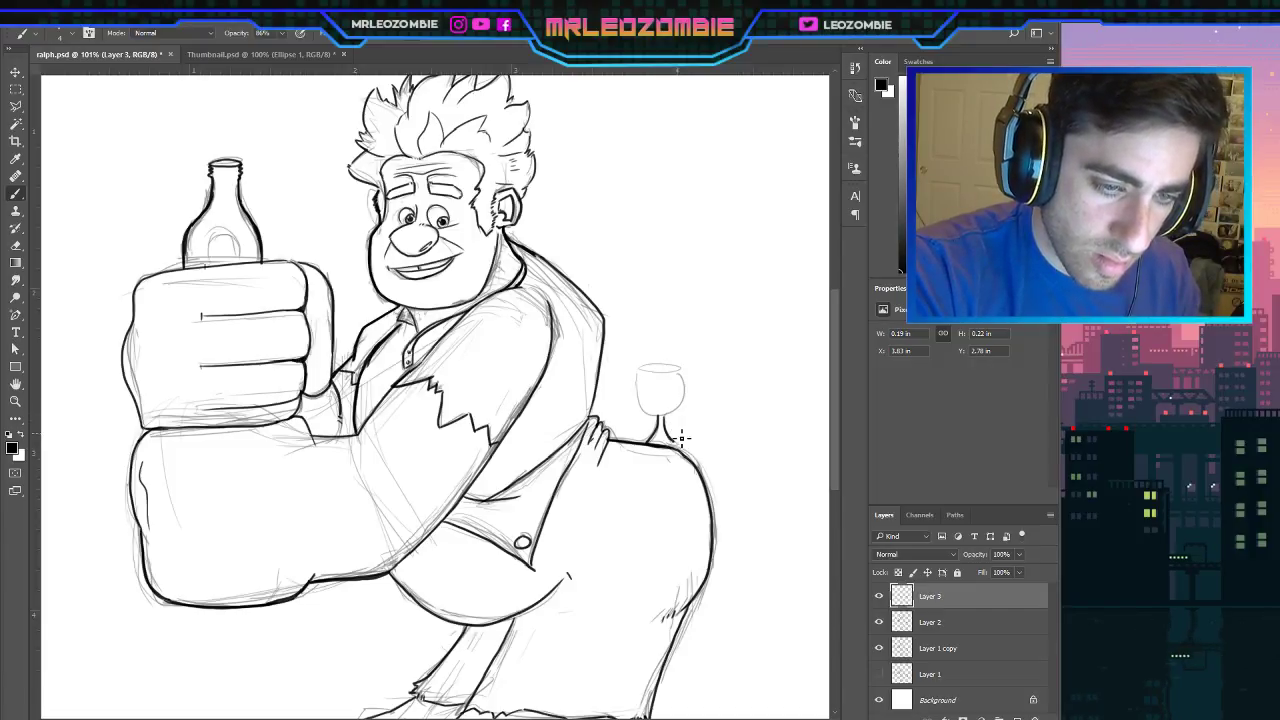
key(ctrl+z)
drag(664, 420, 676, 443)
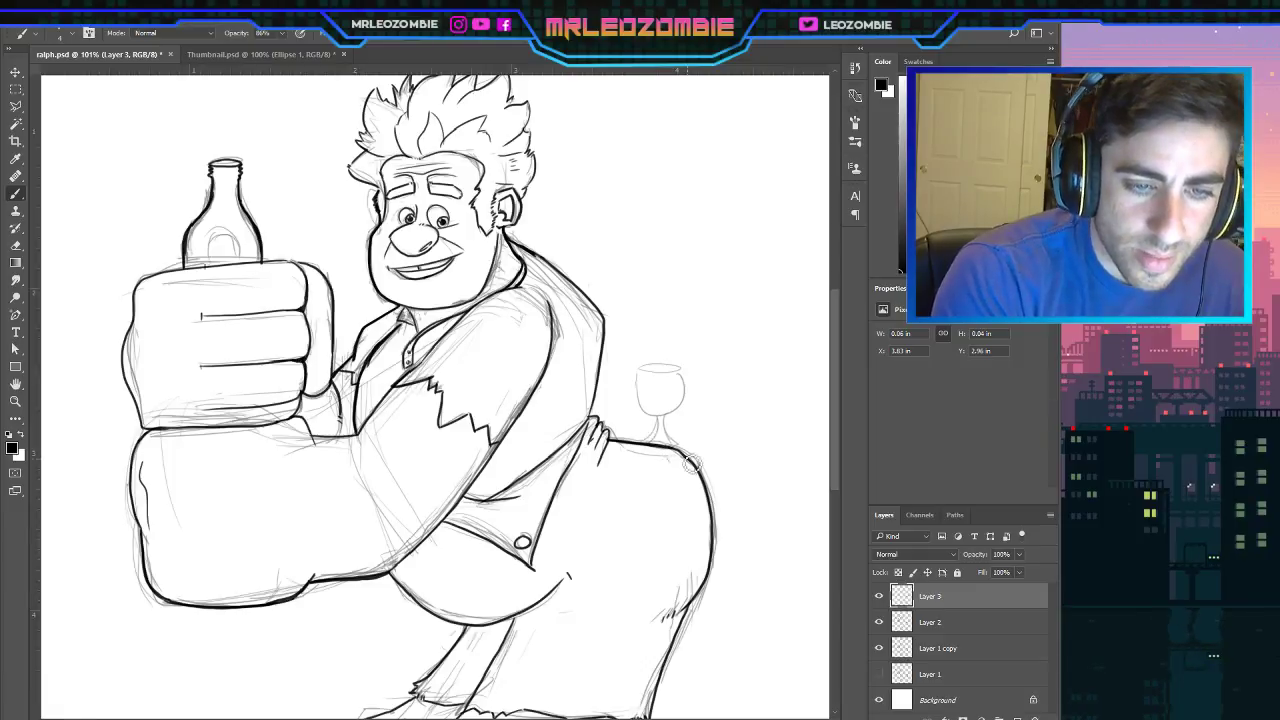
key(ctrl+alt+z)
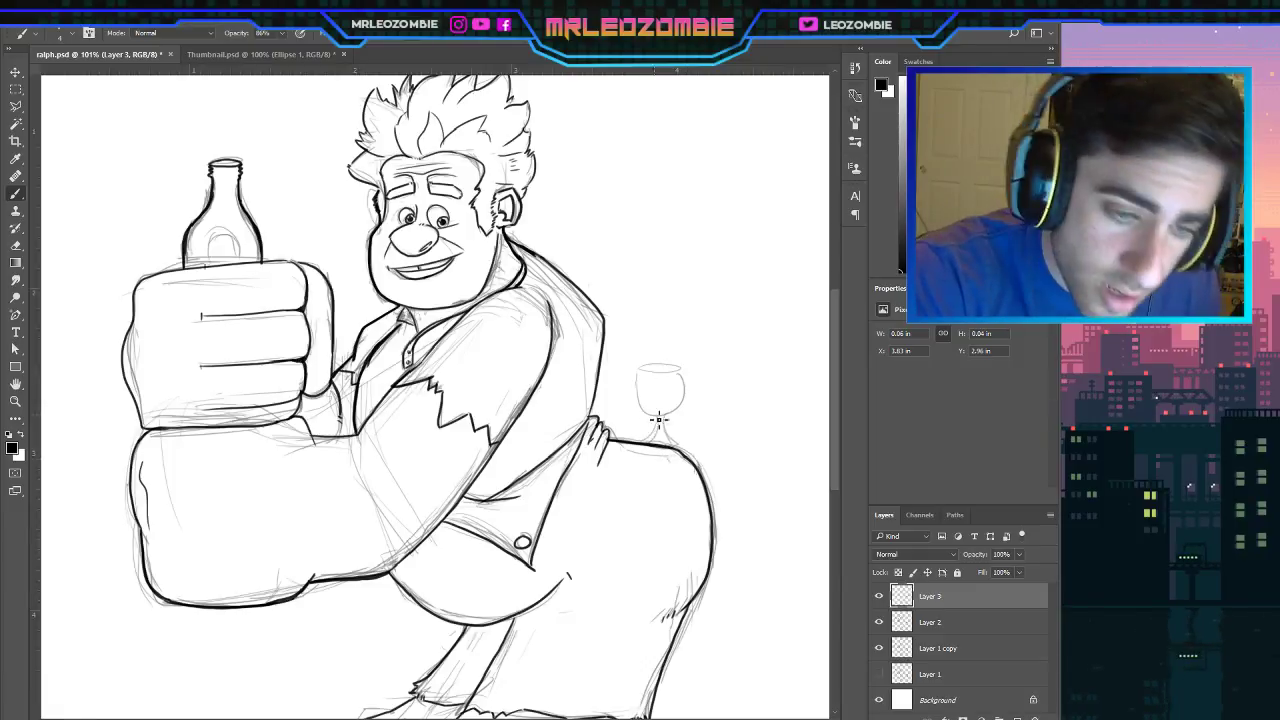
Ink the wine glass's narrow stem and flat base resting on the character's backside on Layer 3.
drag(662, 417, 669, 438)
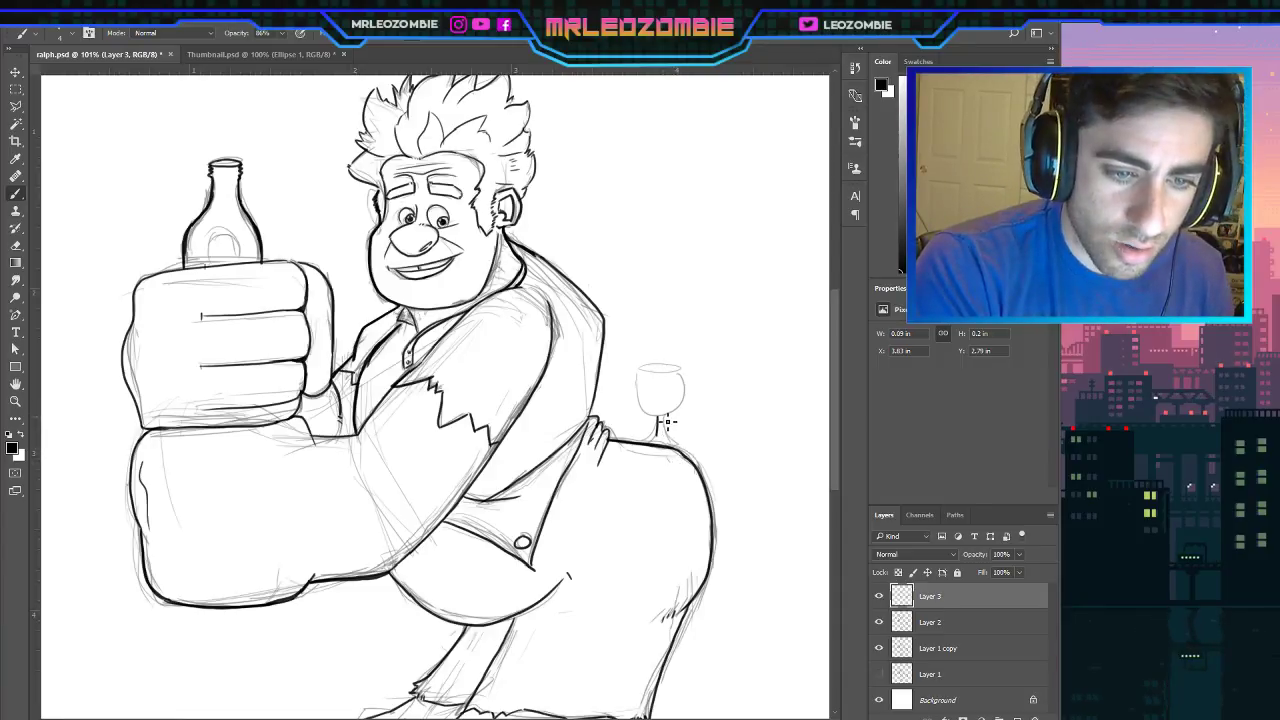
key(ctrl+z)
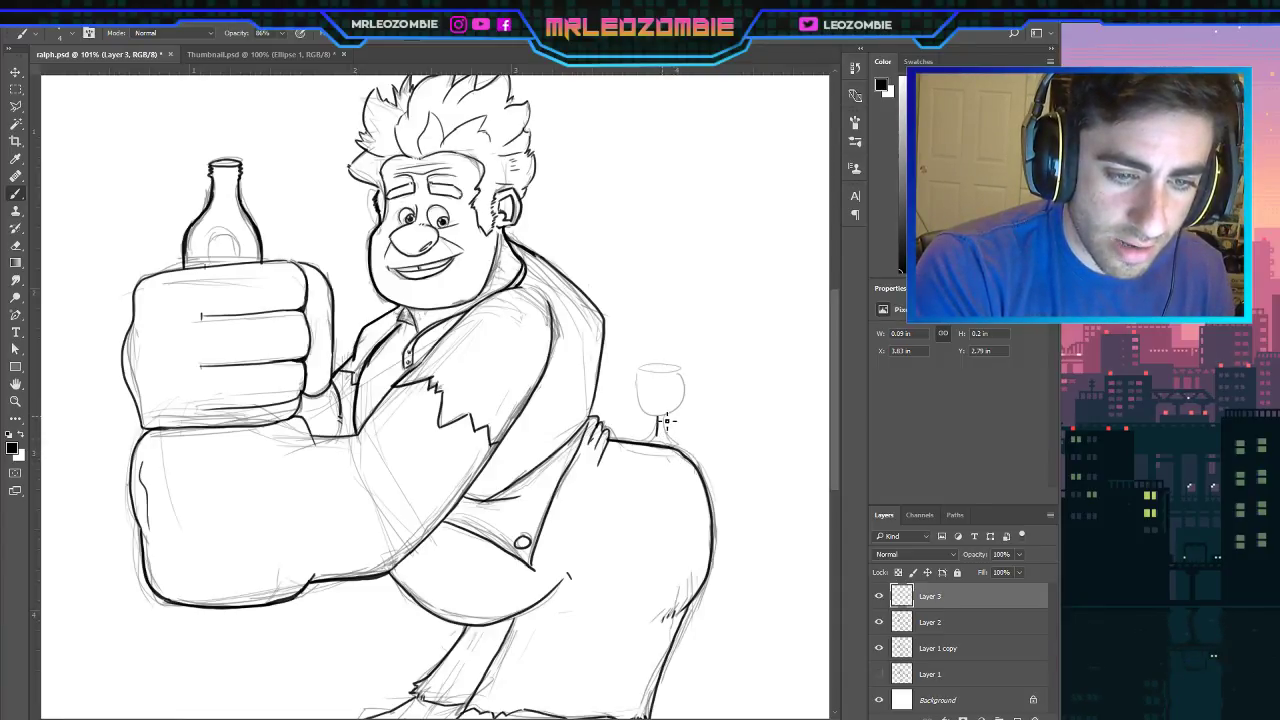
drag(666, 420, 664, 440)
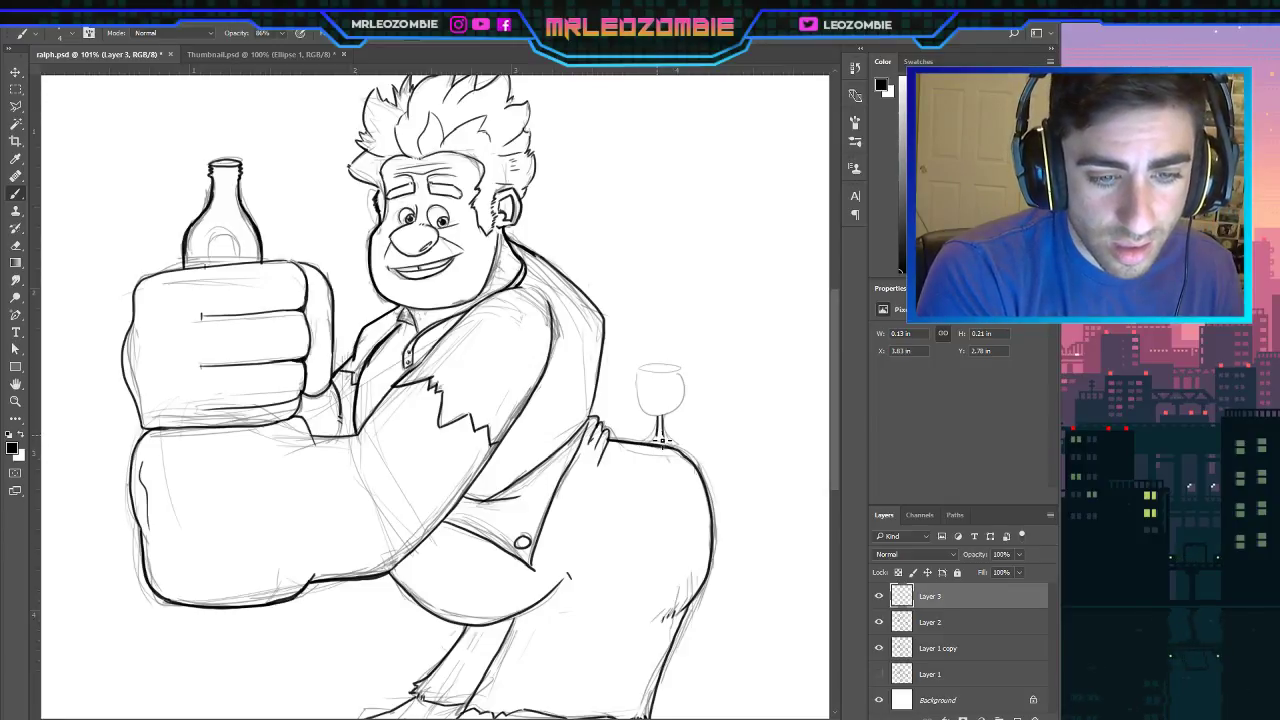
drag(647, 442, 677, 449)
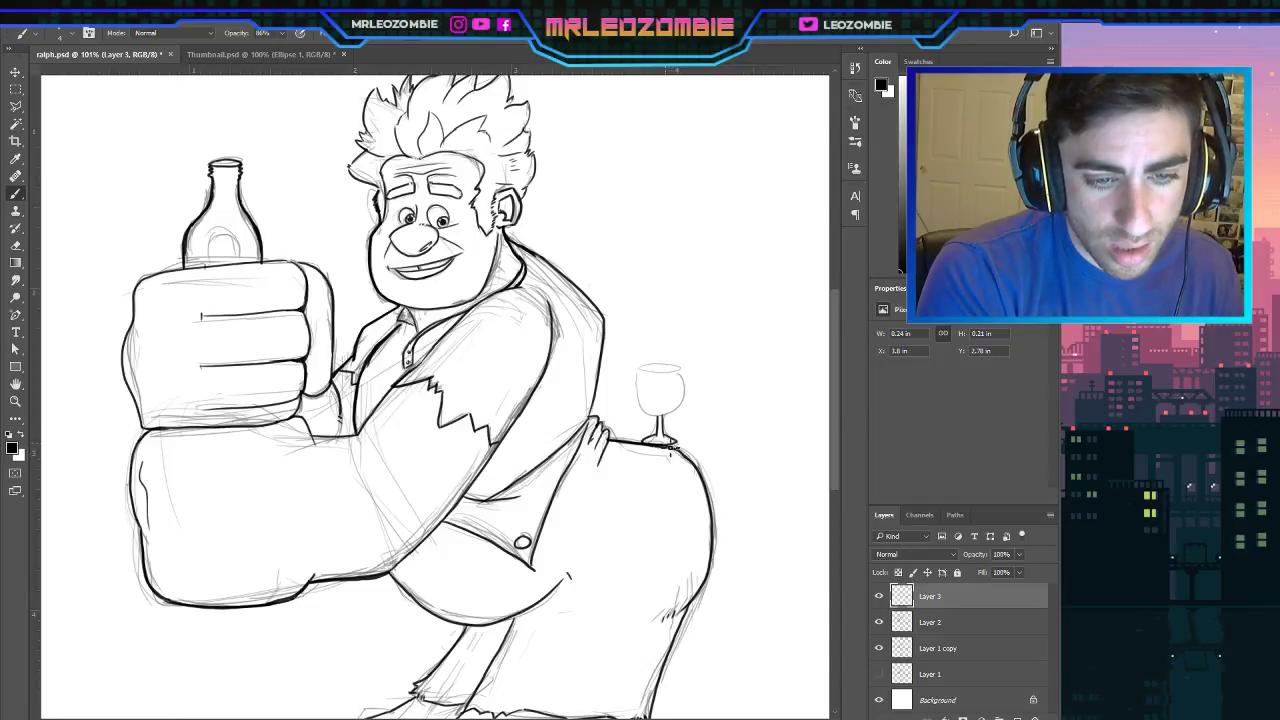
Redraw the right half of the wine glass's flat base on Layer 3.
key(ctrl+alt+z)
key(ctrl+alt+z)
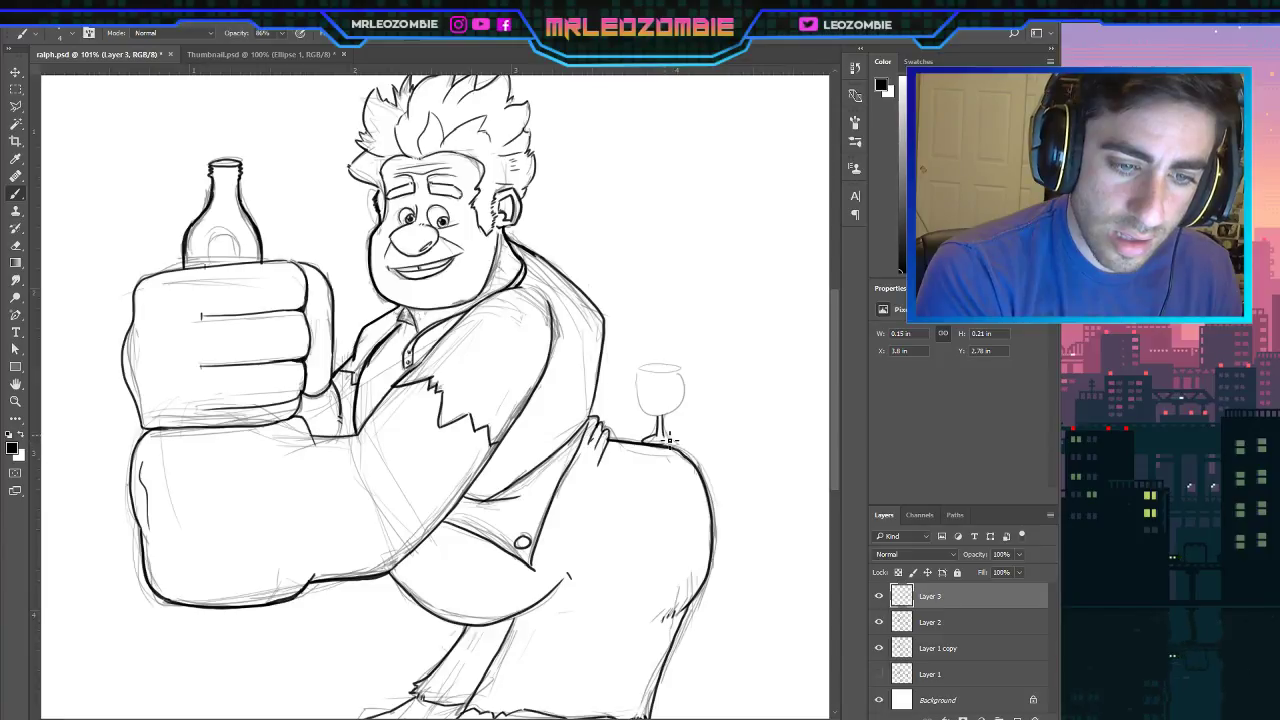
drag(663, 447, 684, 443)
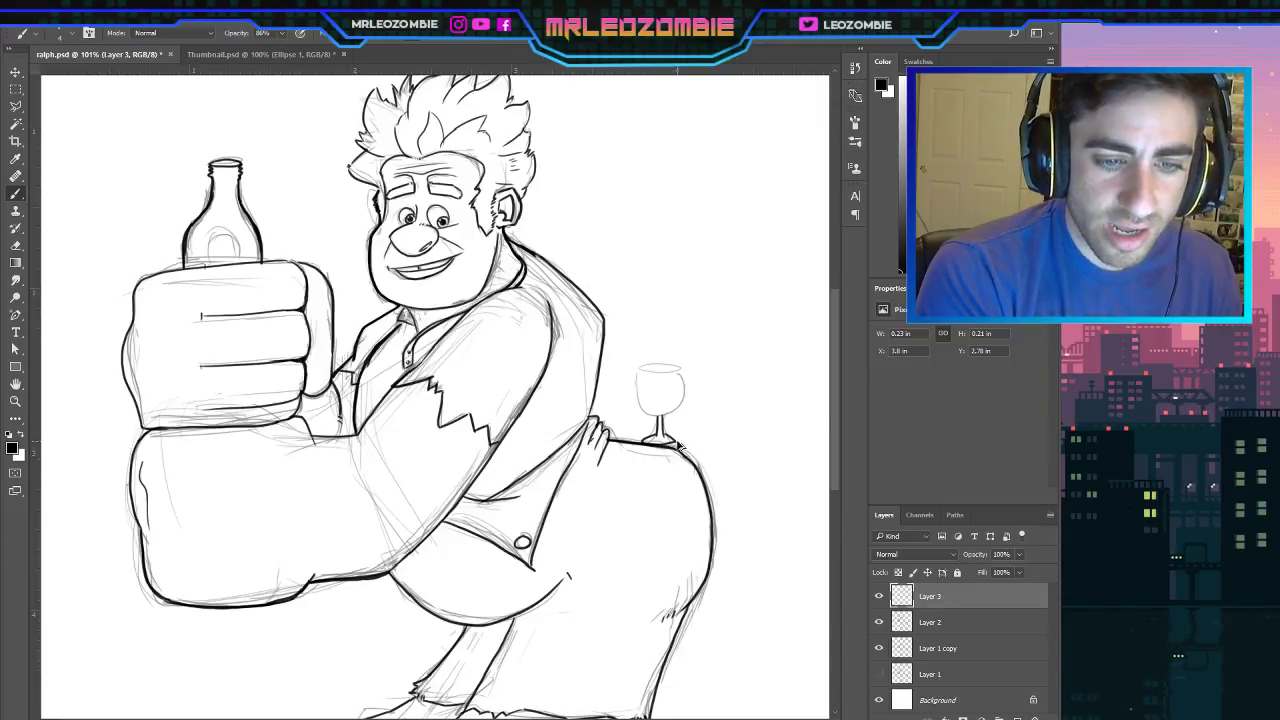
key(ctrl+z)
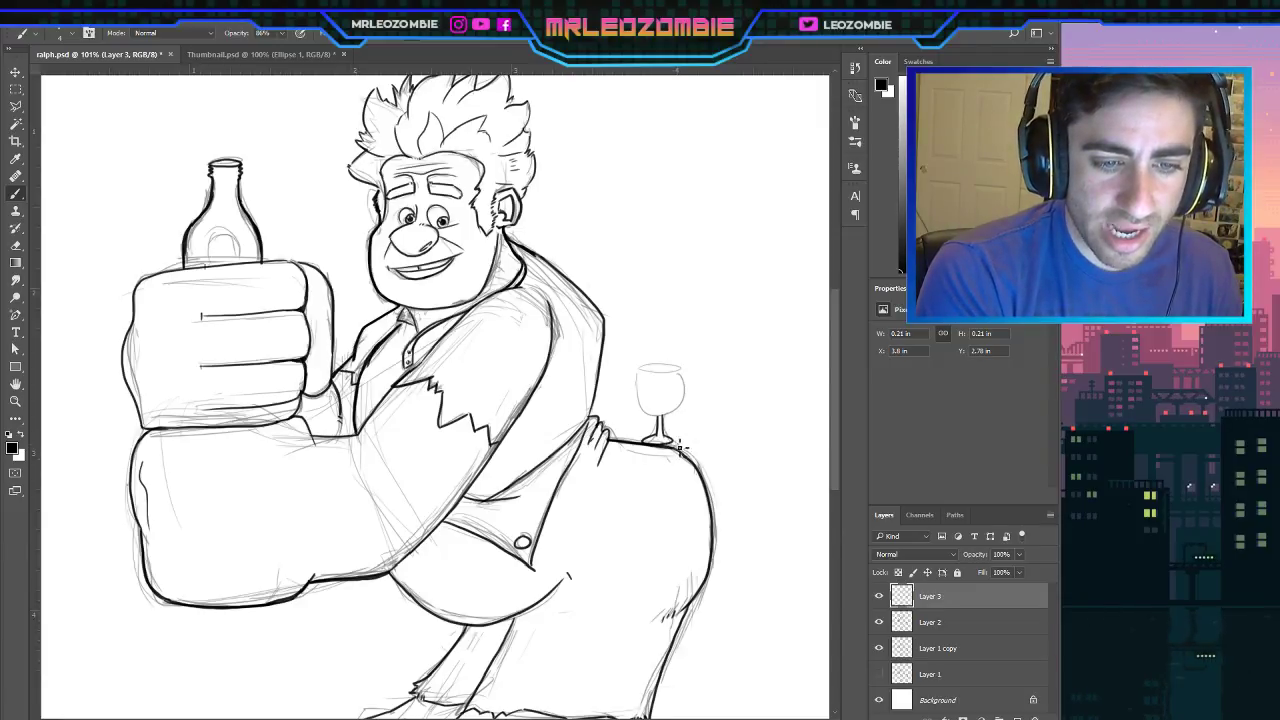
drag(667, 440, 681, 446)
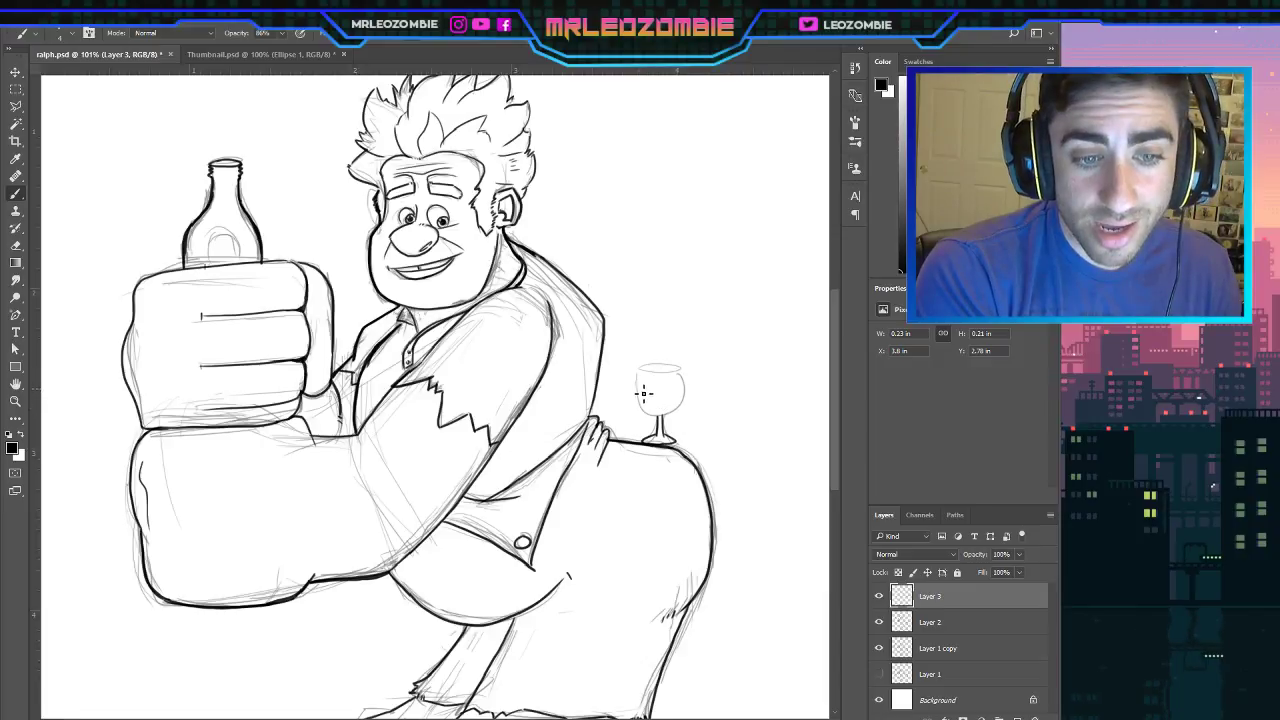
Ink the wine glass's straight rim and a wide, rounded bowl joining the stem, redoing strokes until they fit.
mouse_move(632, 390)
mouse_down()
mouse_move(700, 391)
mouse_move(652, 387)
mouse_move(700, 386)
mouse_move(686, 384)
mouse_up()
key(ctrl+z)
key(ctrl+z)
key(ctrl+z)
key(ctrl+z)
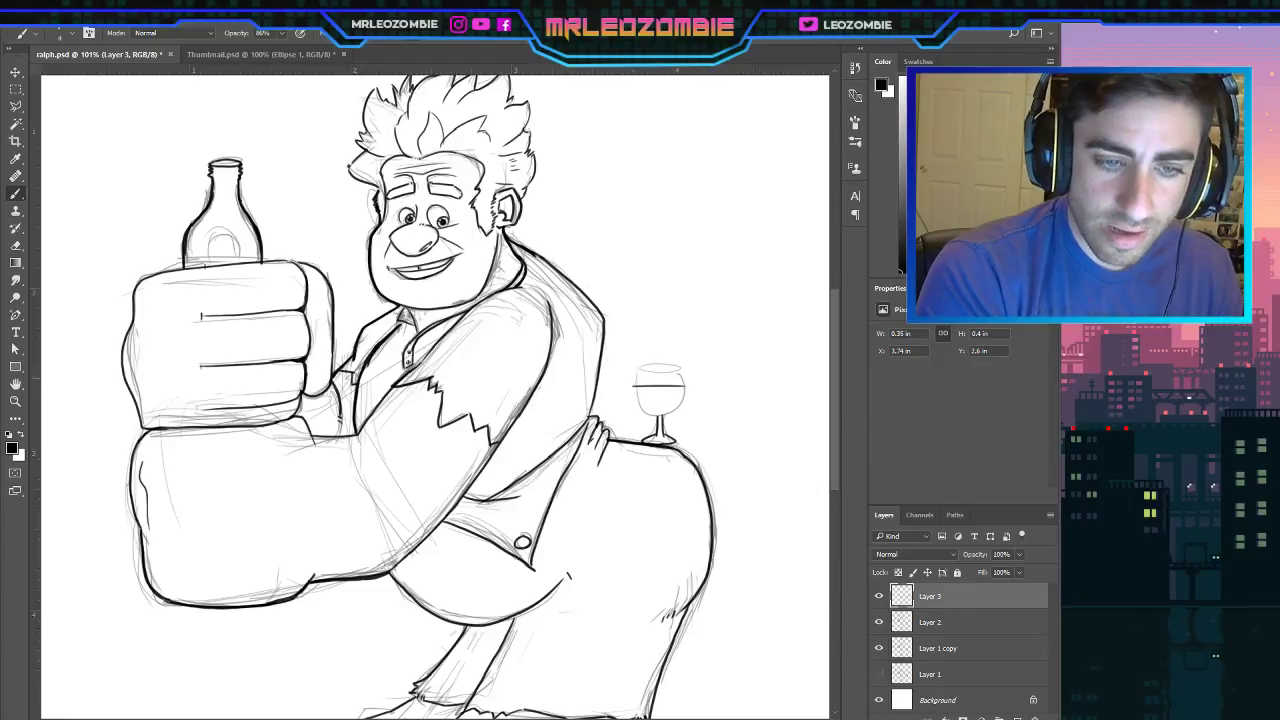
drag(627, 388, 690, 386)
key(ctrl+z)
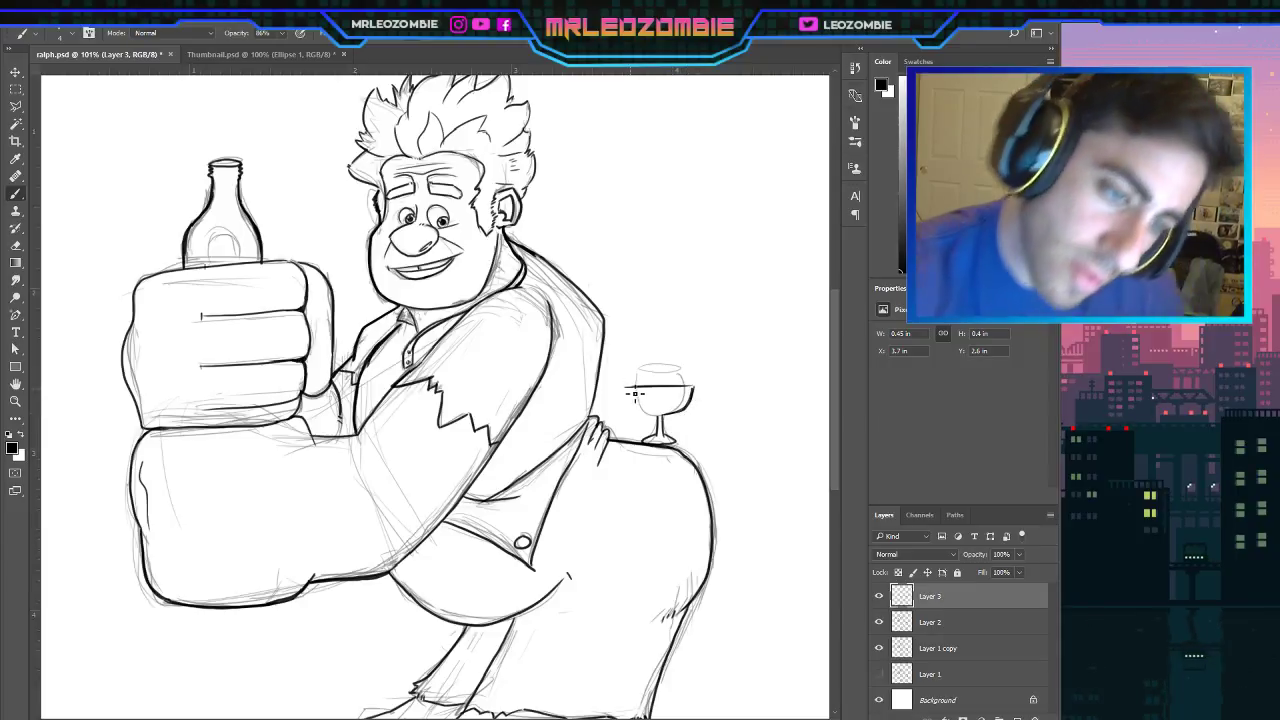
mouse_move(626, 388)
mouse_down()
mouse_move(650, 420)
mouse_move(624, 387)
mouse_up()
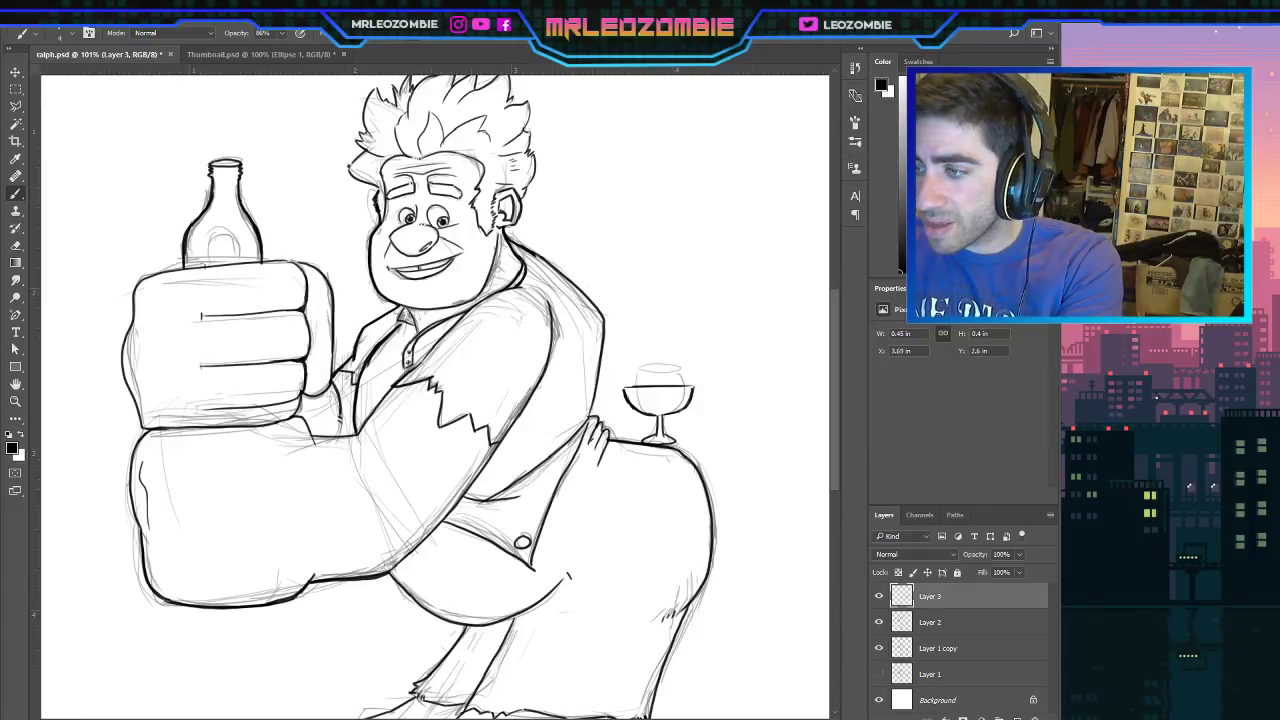
key(ctrl+z)
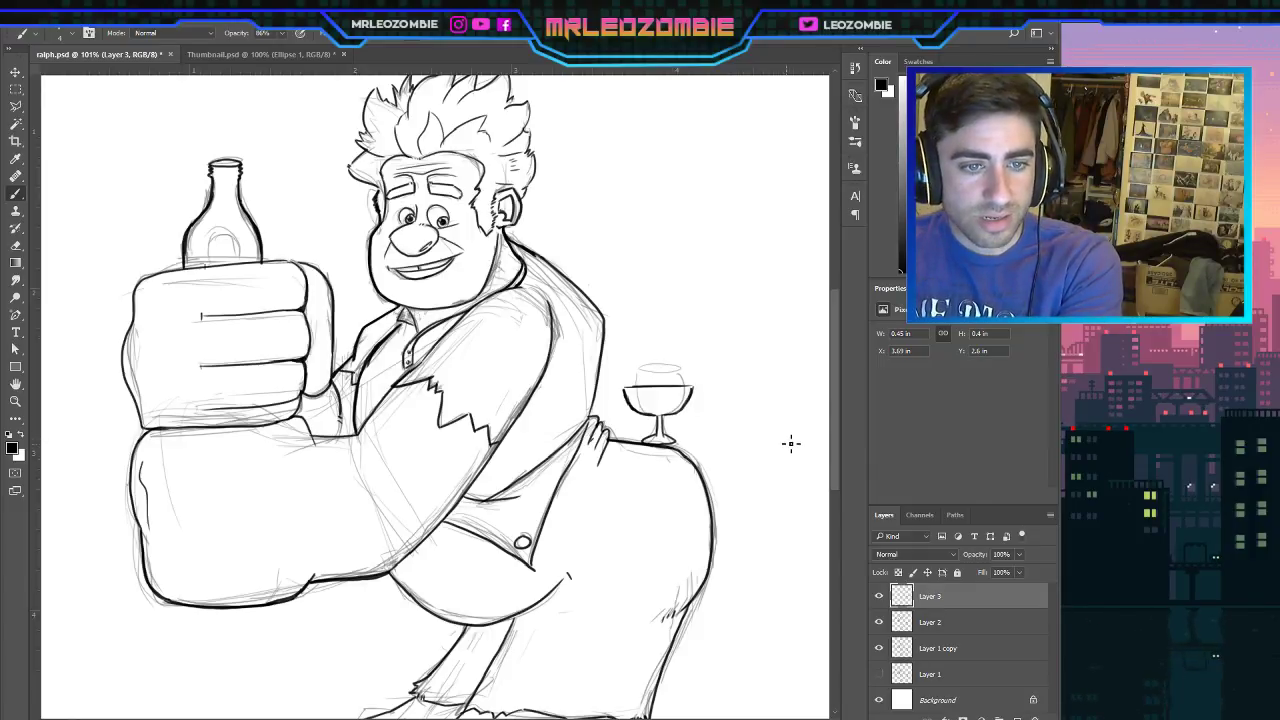
Hide Layer 1 copy and thicken both curved sides of the wine glass's bowl.
click(879, 622)
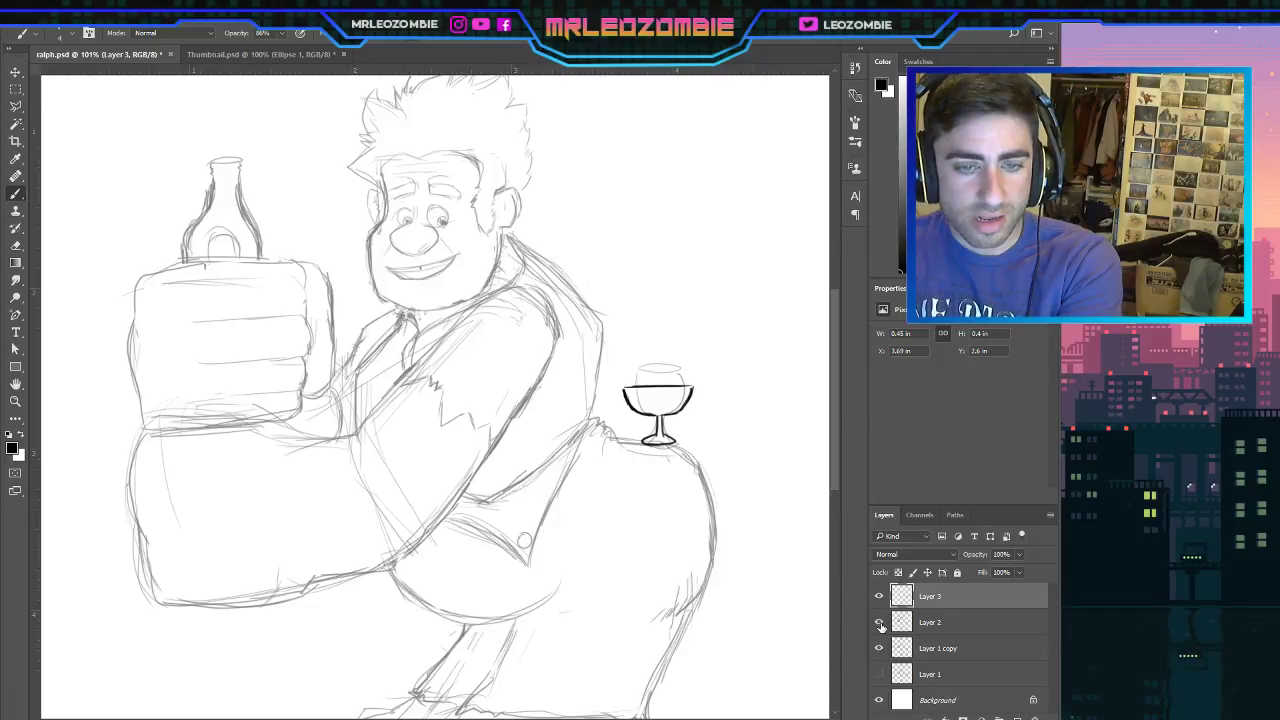
click(879, 622)
click(881, 650)
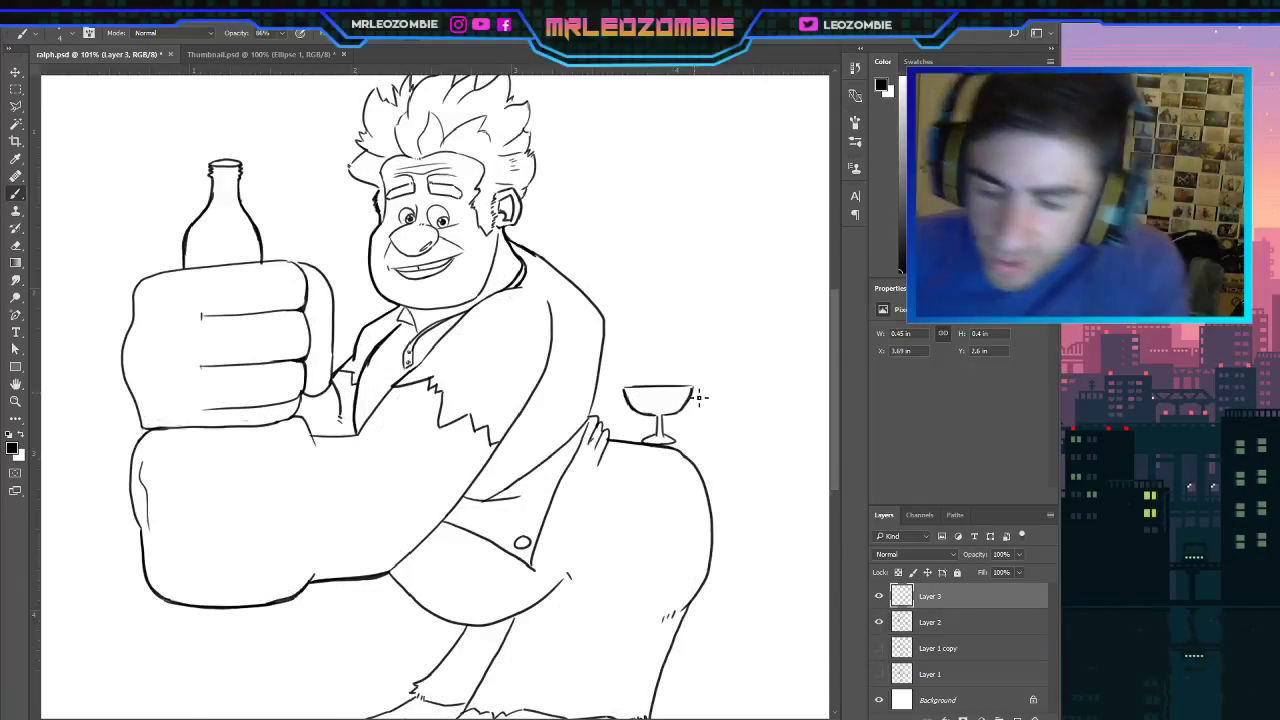
scroll(698, 397, up, 5)
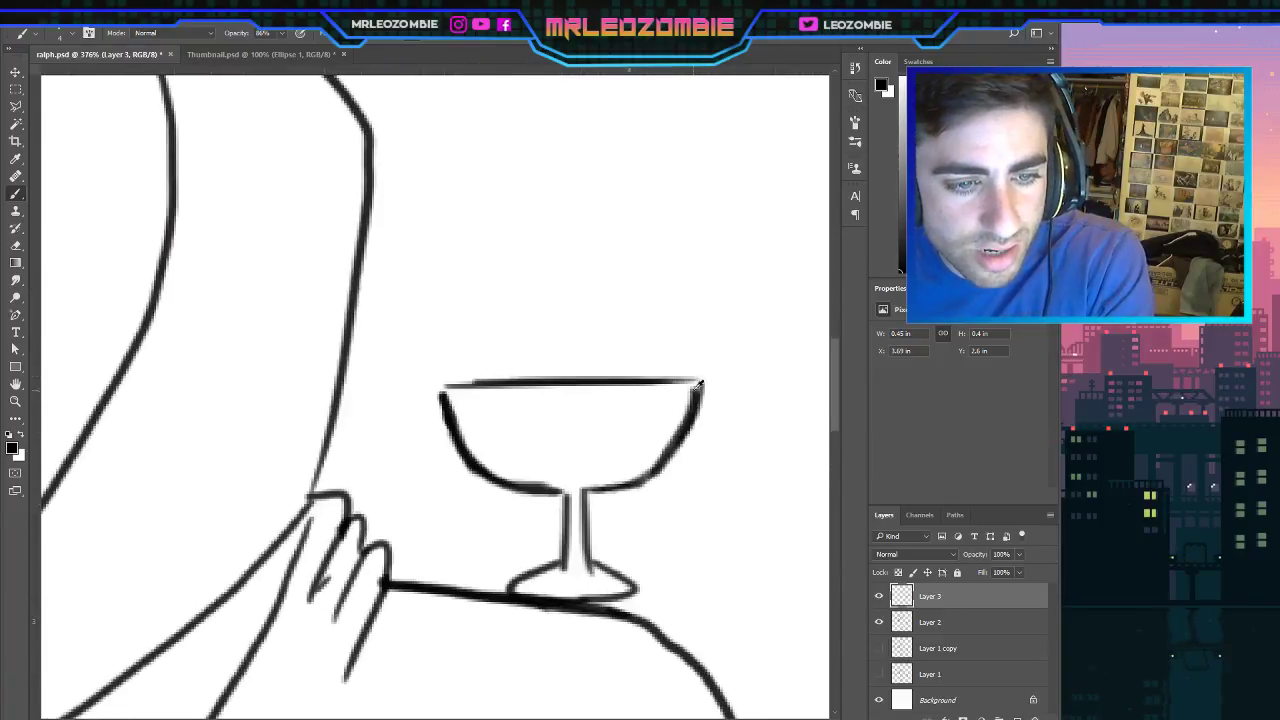
scroll(700, 392, down, 1)
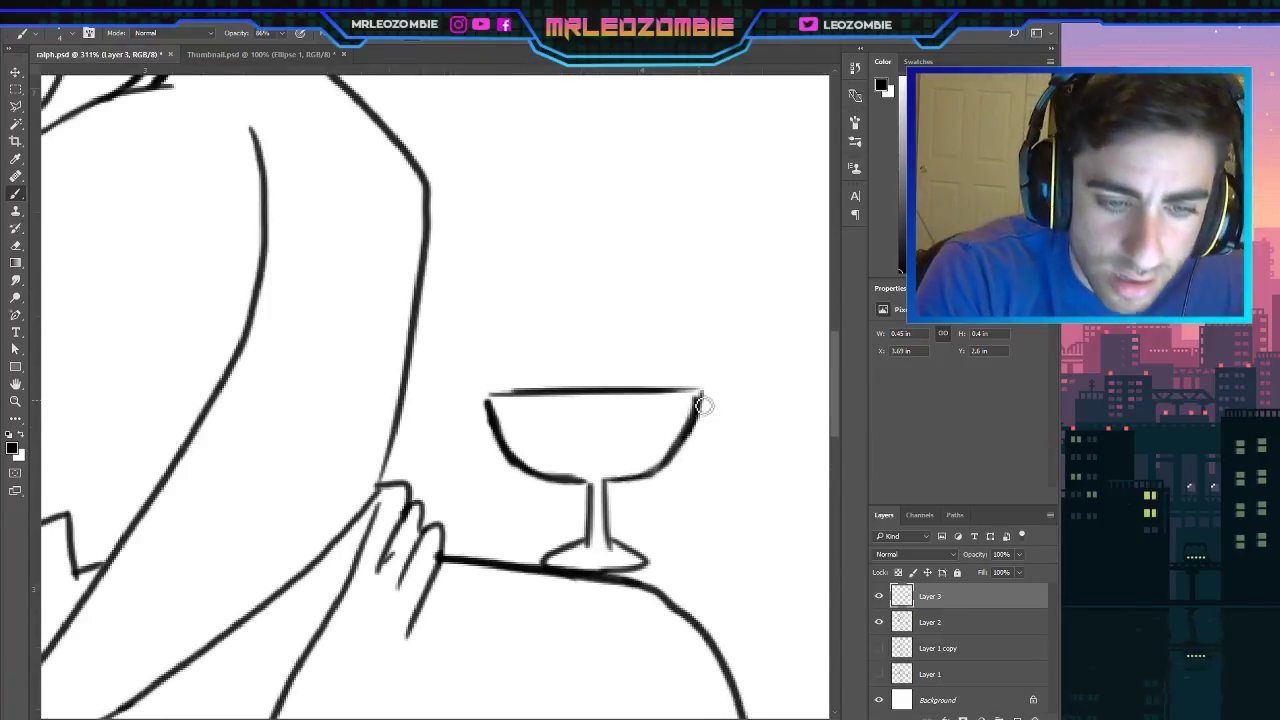
mouse_move(703, 405)
mouse_down()
mouse_move(680, 457)
mouse_move(640, 483)
mouse_up()
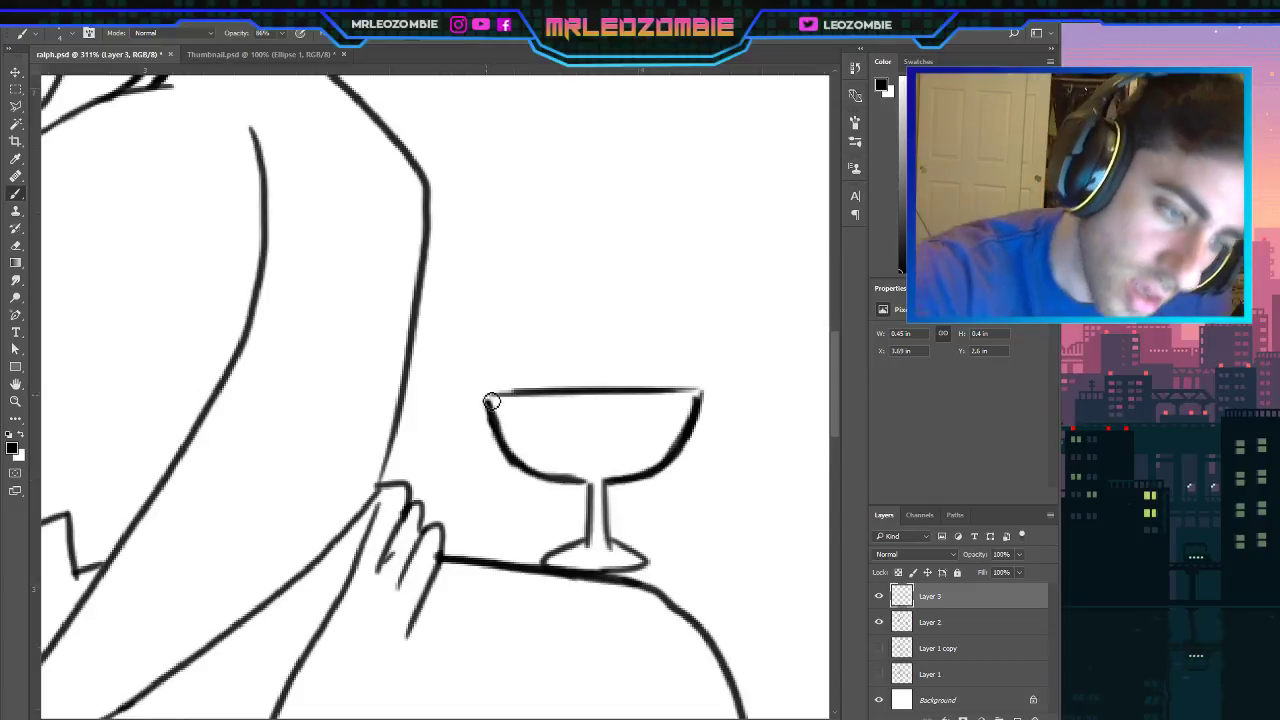
mouse_move(490, 401)
mouse_down()
mouse_move(503, 450)
mouse_move(530, 478)
mouse_move(565, 489)
mouse_move(606, 471)
mouse_up()
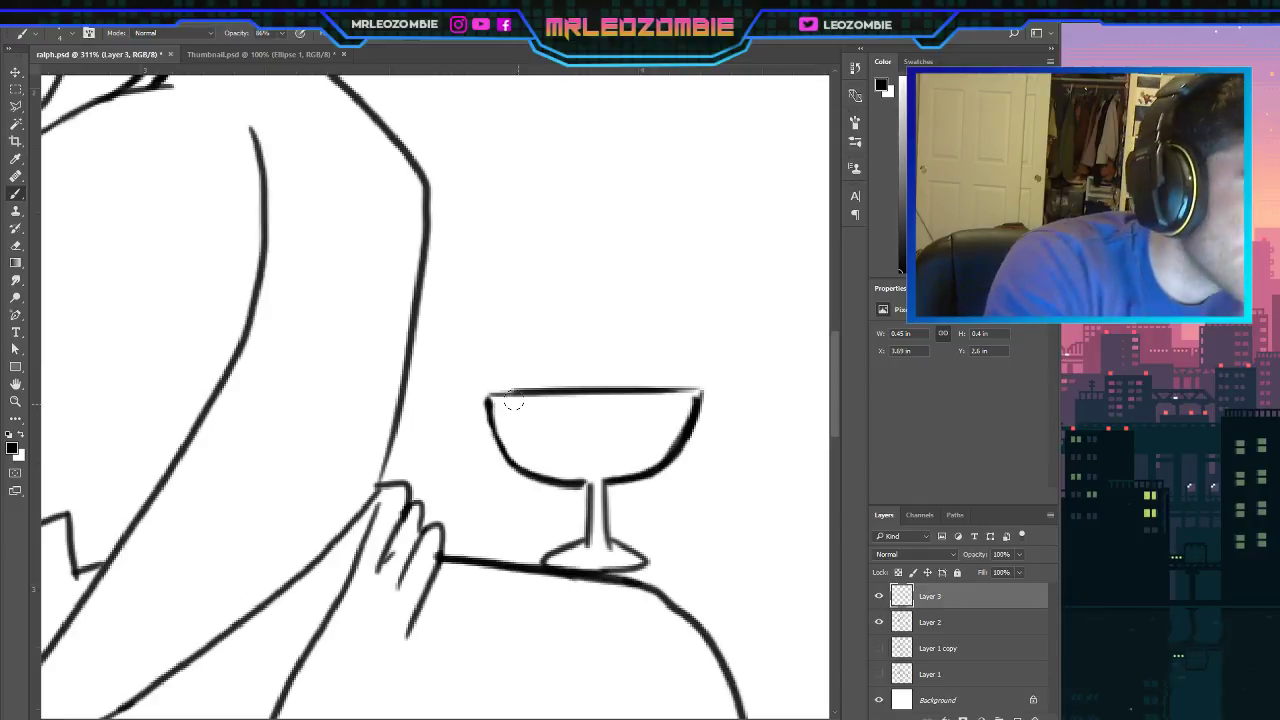
Erase along the outer edge of the bowl's right side to thin its overly heavy line.
click(17, 246)
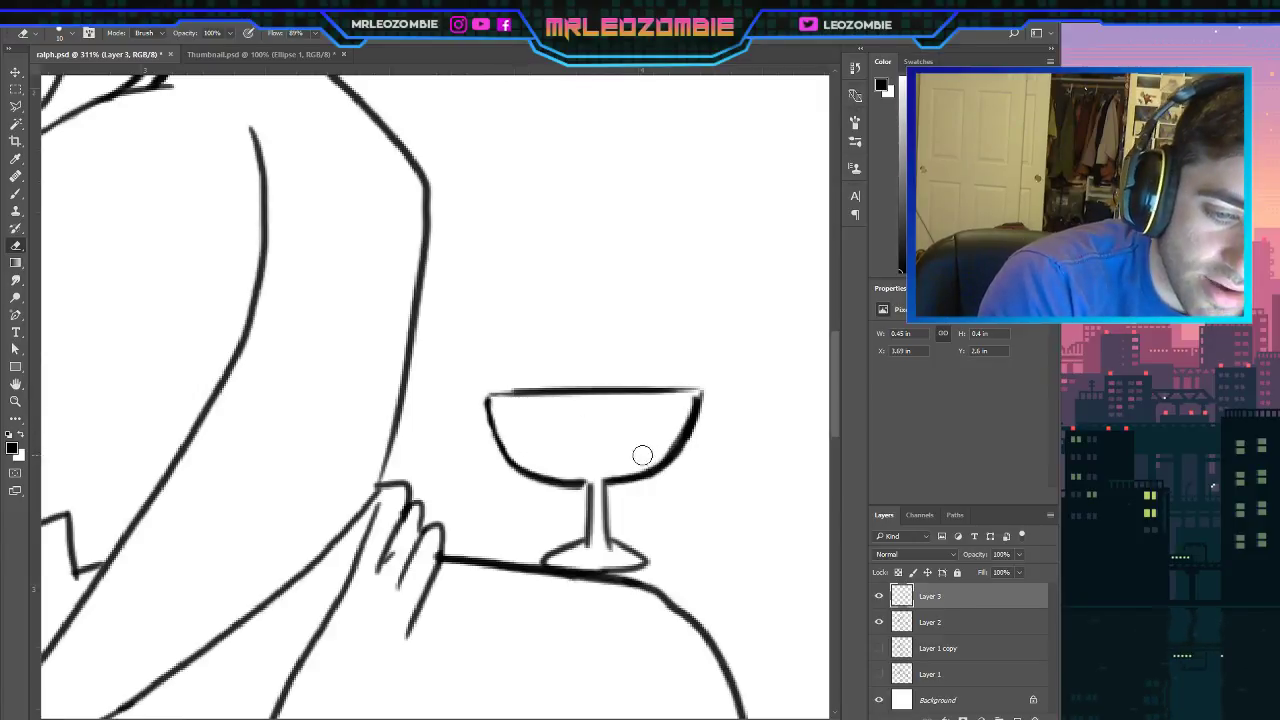
mouse_move(676, 418)
mouse_down()
mouse_move(643, 463)
mouse_move(634, 457)
mouse_up()
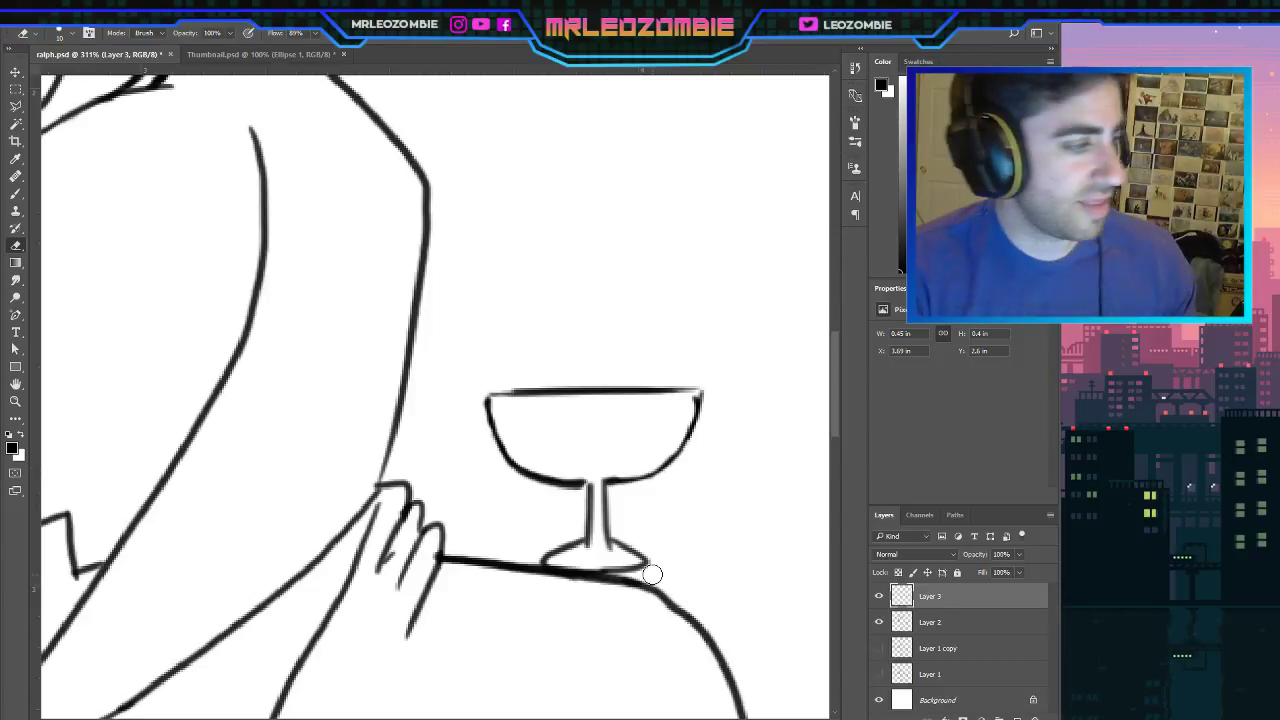
key(ctrl+z)
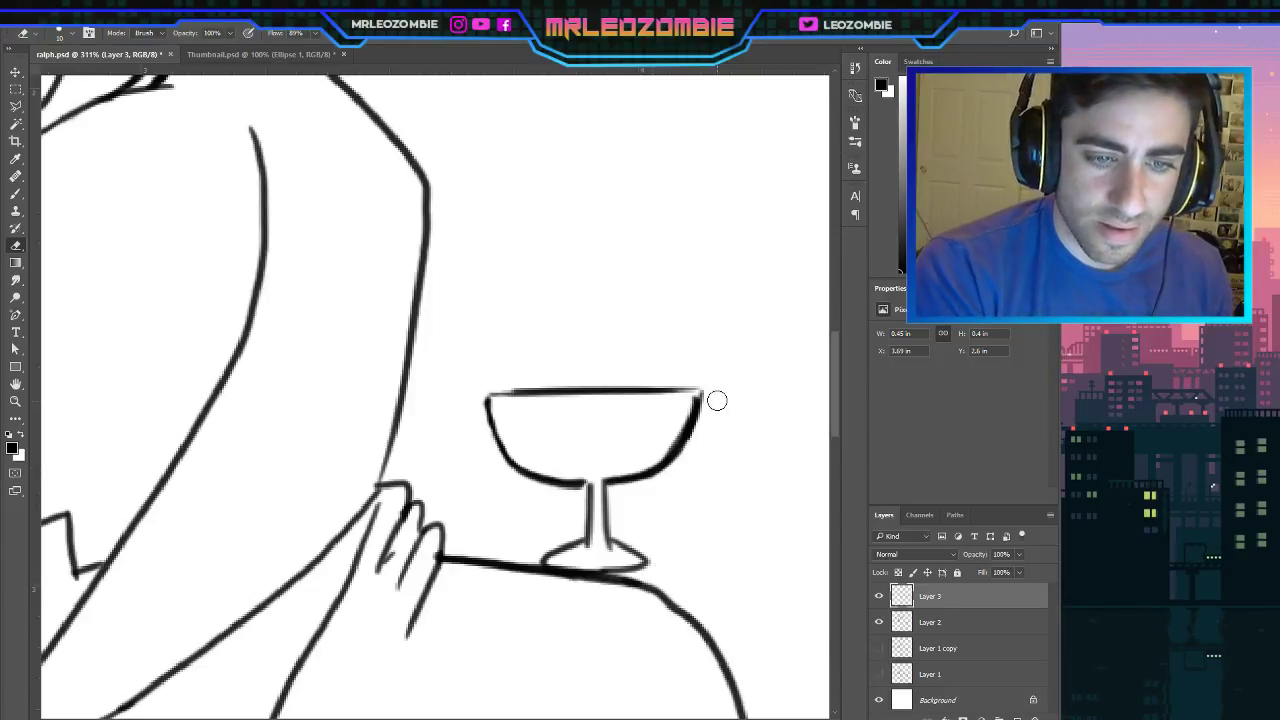
mouse_move(710, 404)
mouse_down()
mouse_move(677, 466)
mouse_move(644, 487)
mouse_up()
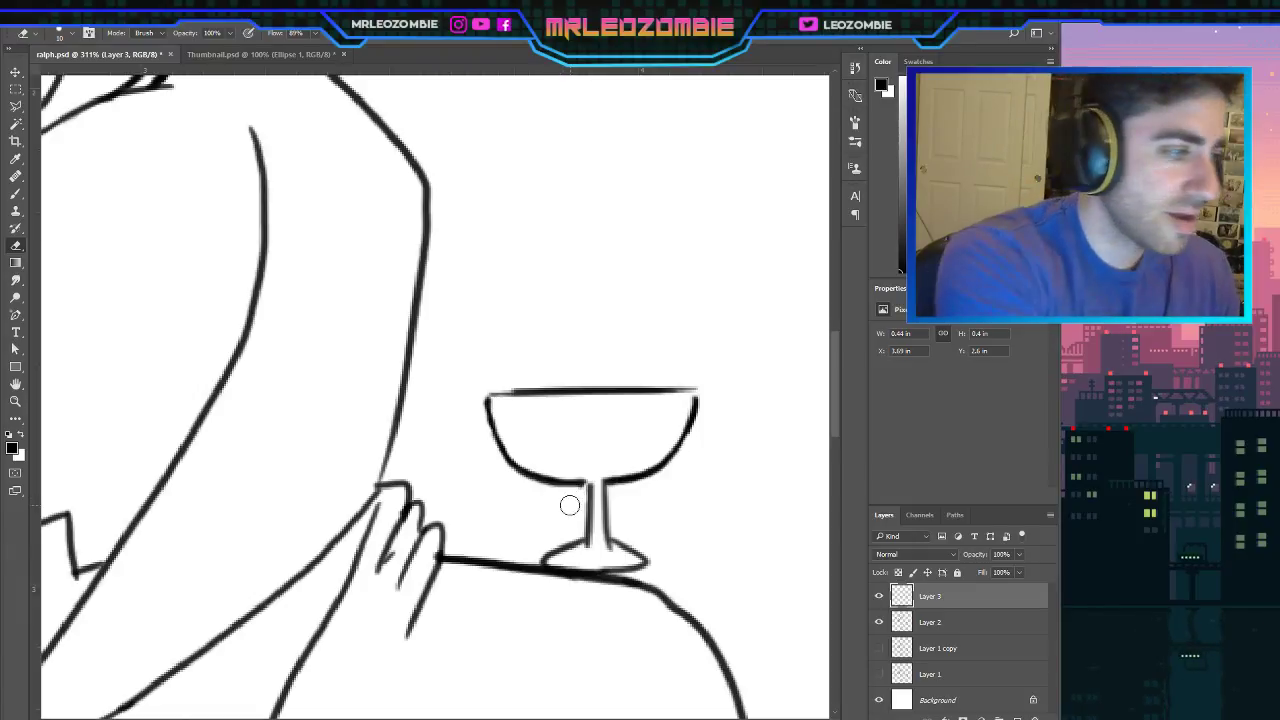
Thicken both sides of the wine glass's stem with the brush and tidy the bowl's left rim corner.
key(b)
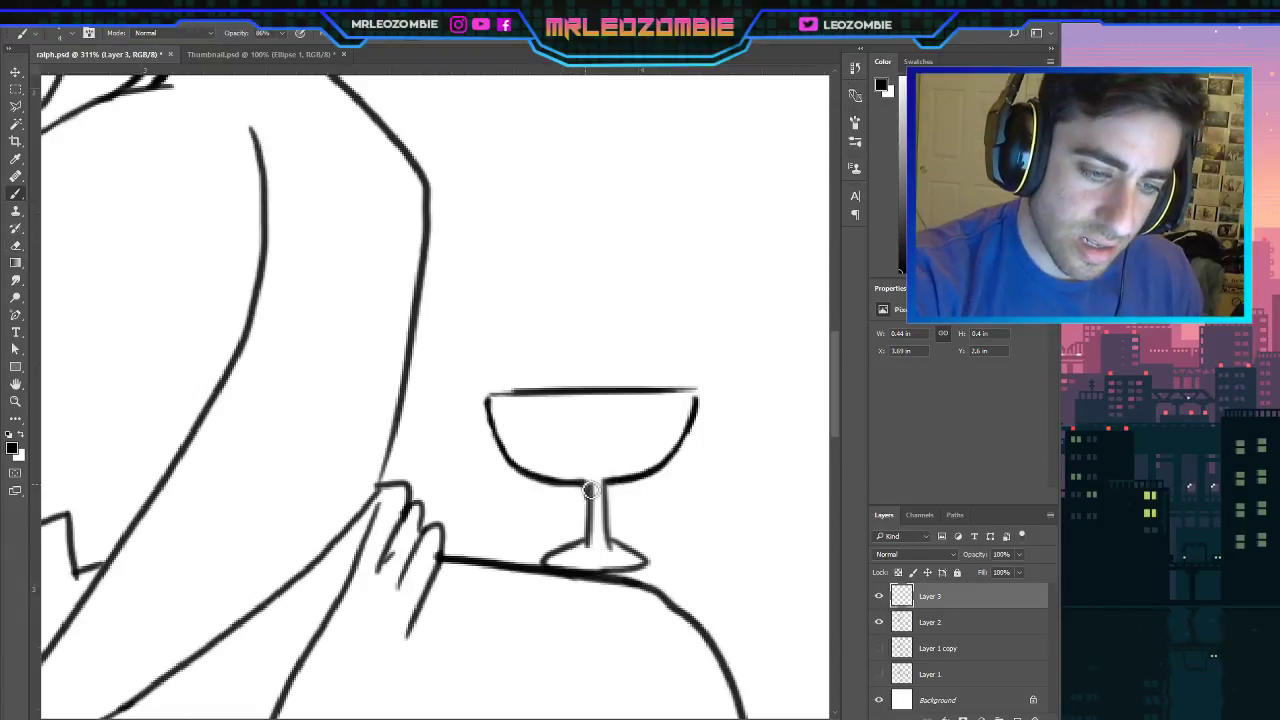
drag(591, 490, 589, 548)
drag(604, 484, 605, 547)
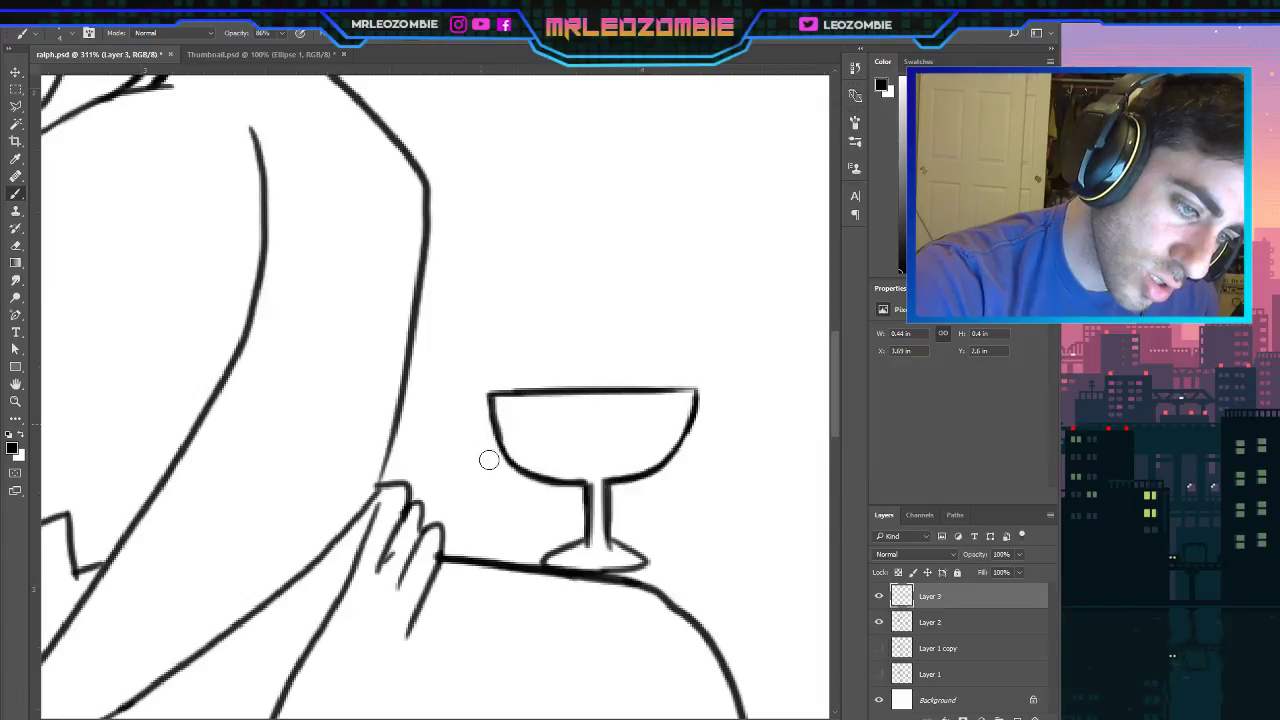
key(ctrl+z)
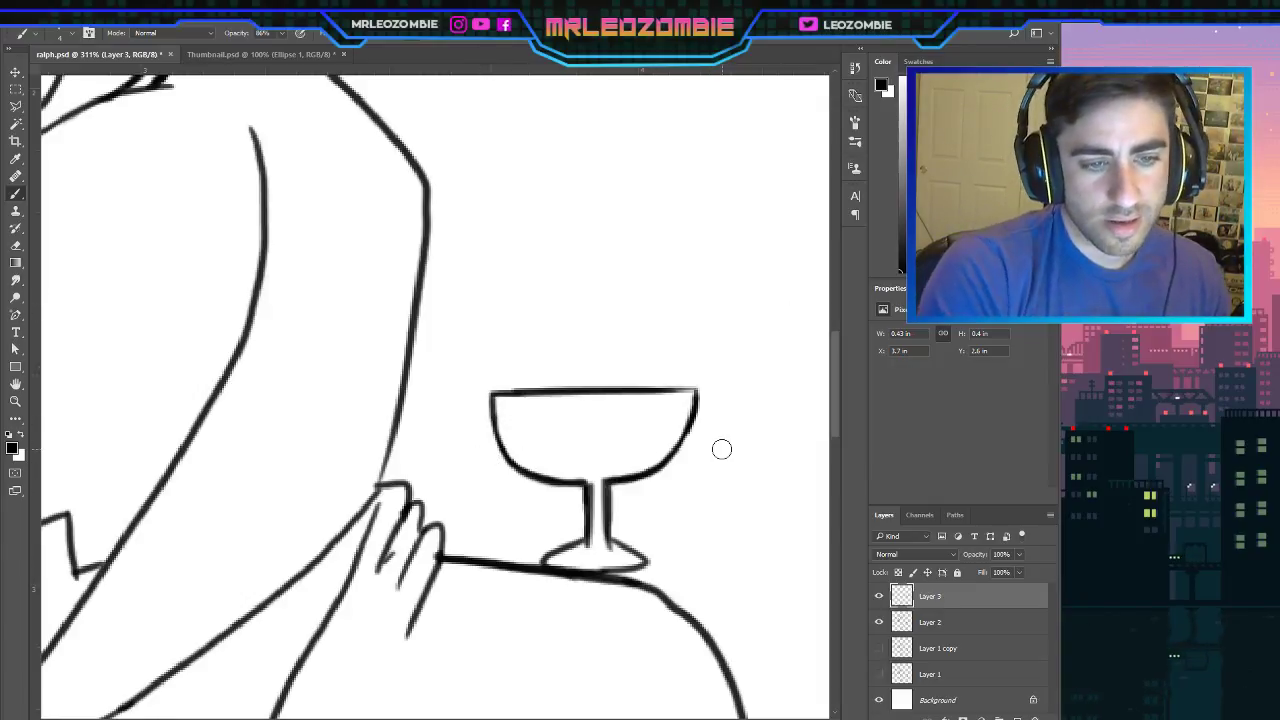
Move the wine glass slightly down and right so its base overlaps the backside's outline, and save the file.
scroll(727, 455, down, 8)
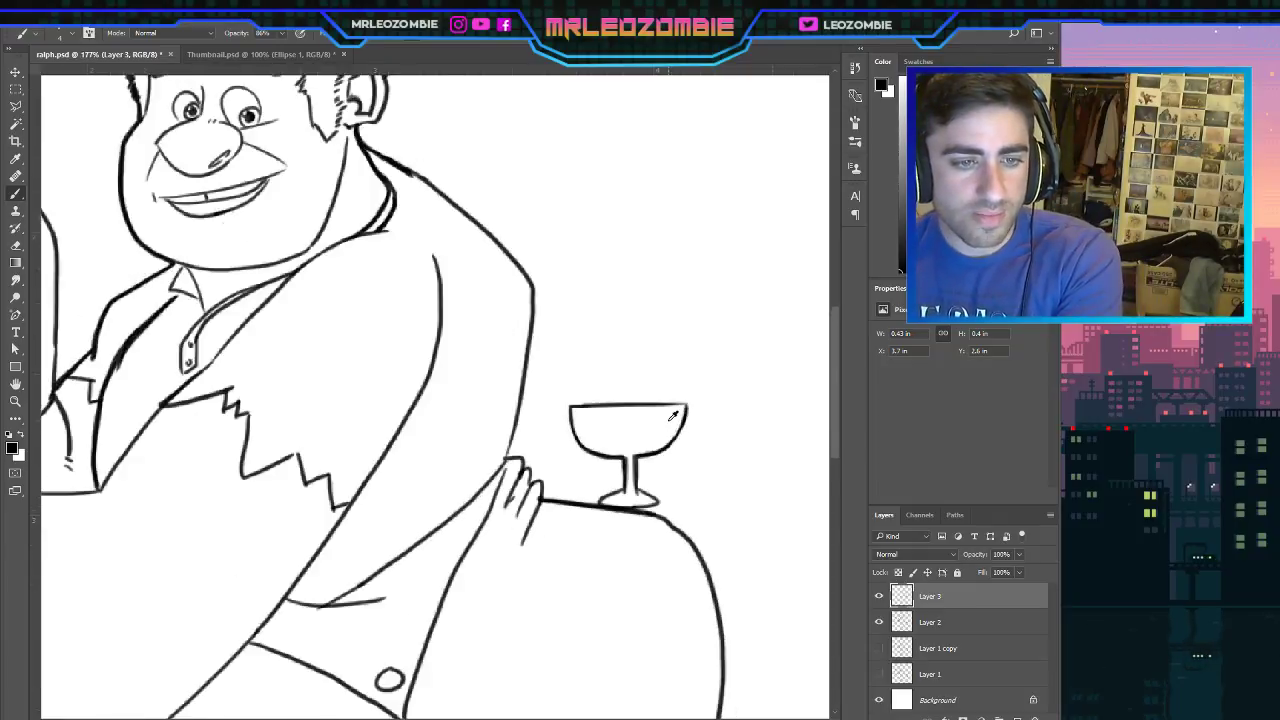
scroll(594, 488, up, 2)
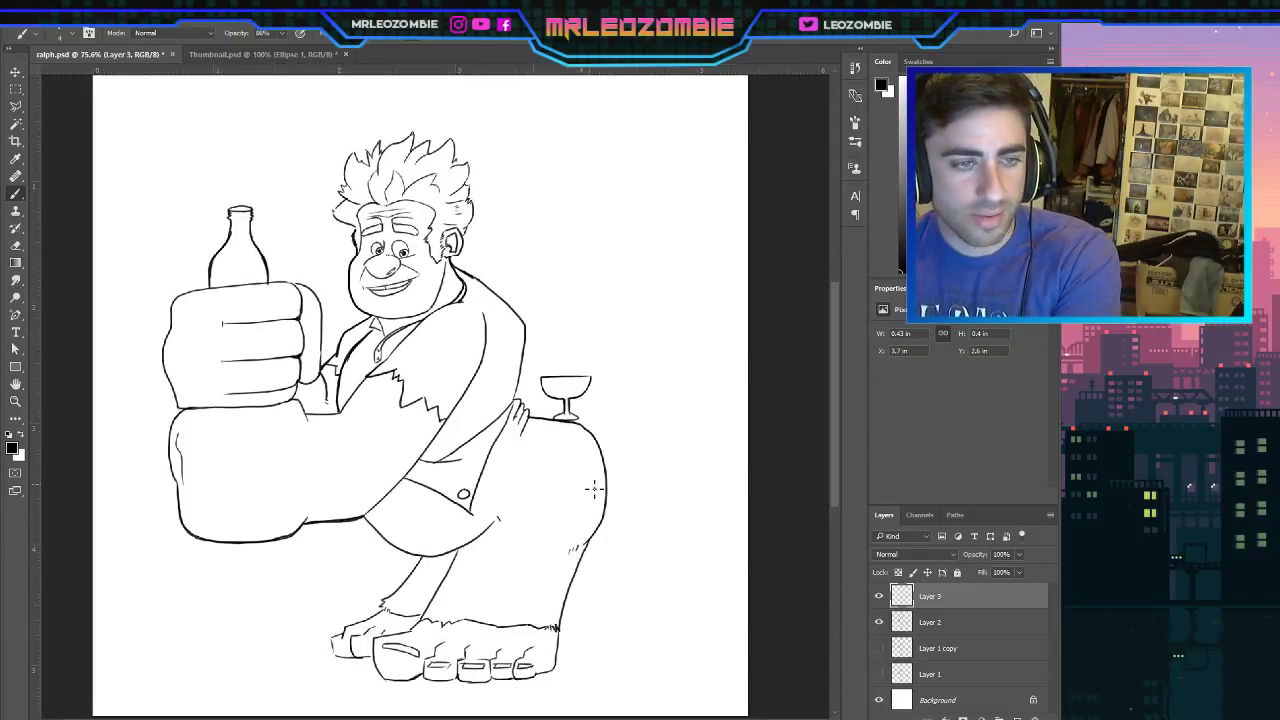
click(15, 72)
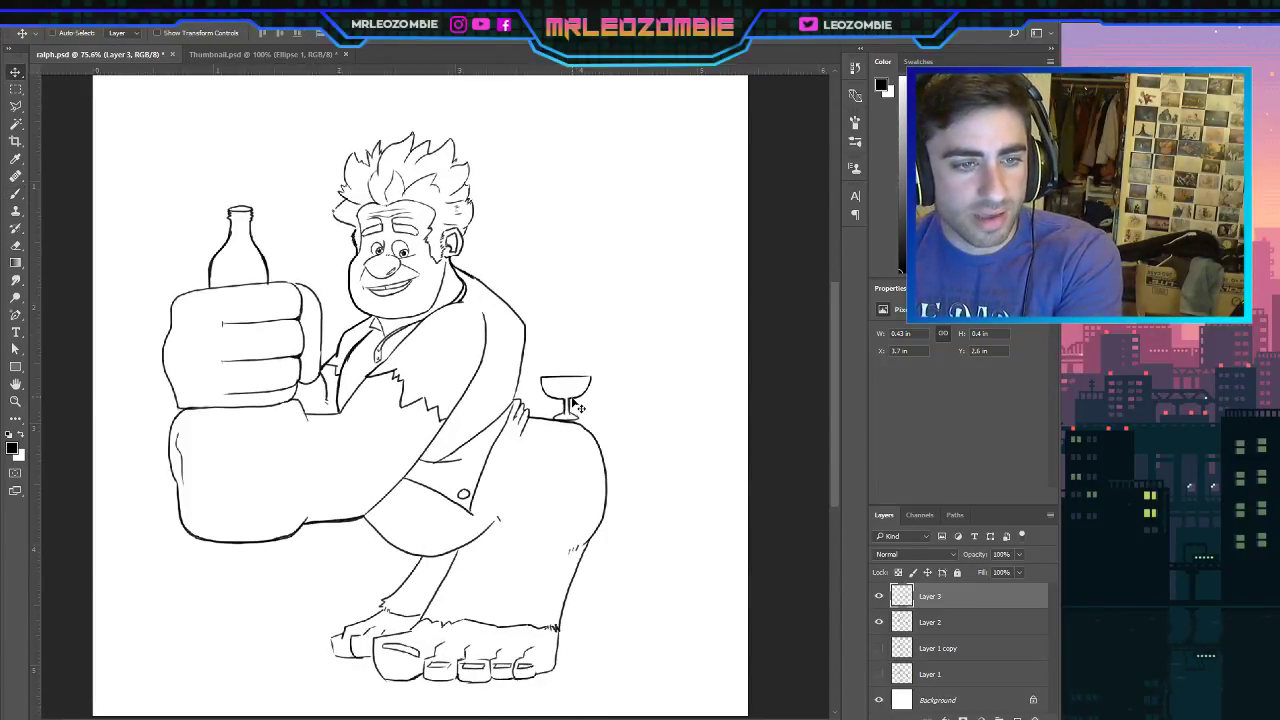
drag(571, 401, 582, 412)
key(Up)
key(Up)
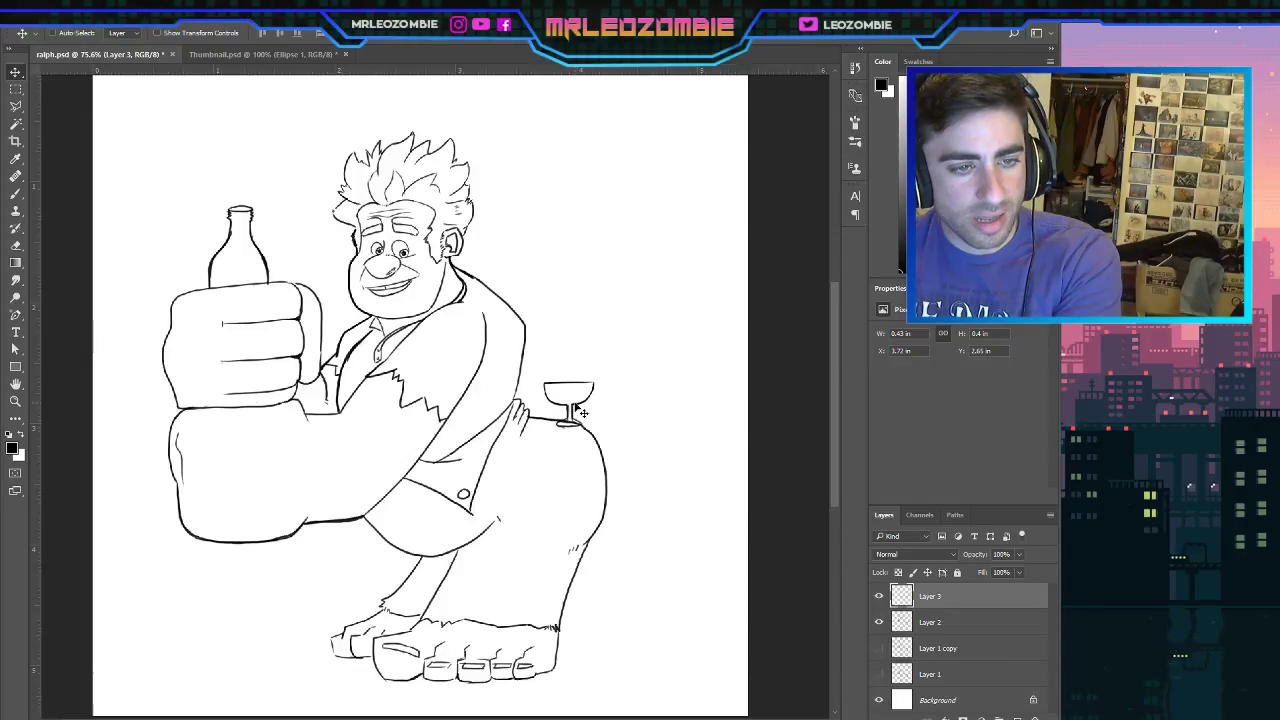
key(Left)
key(Left)
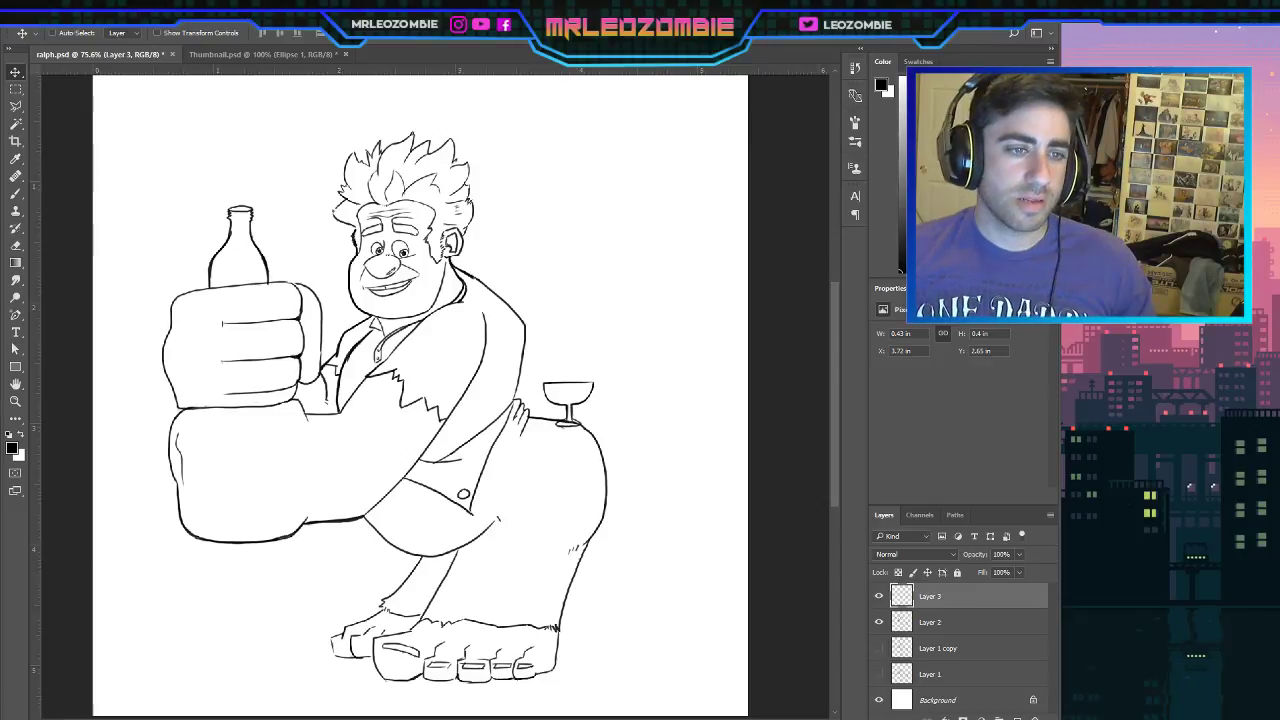
key(ctrl+s)
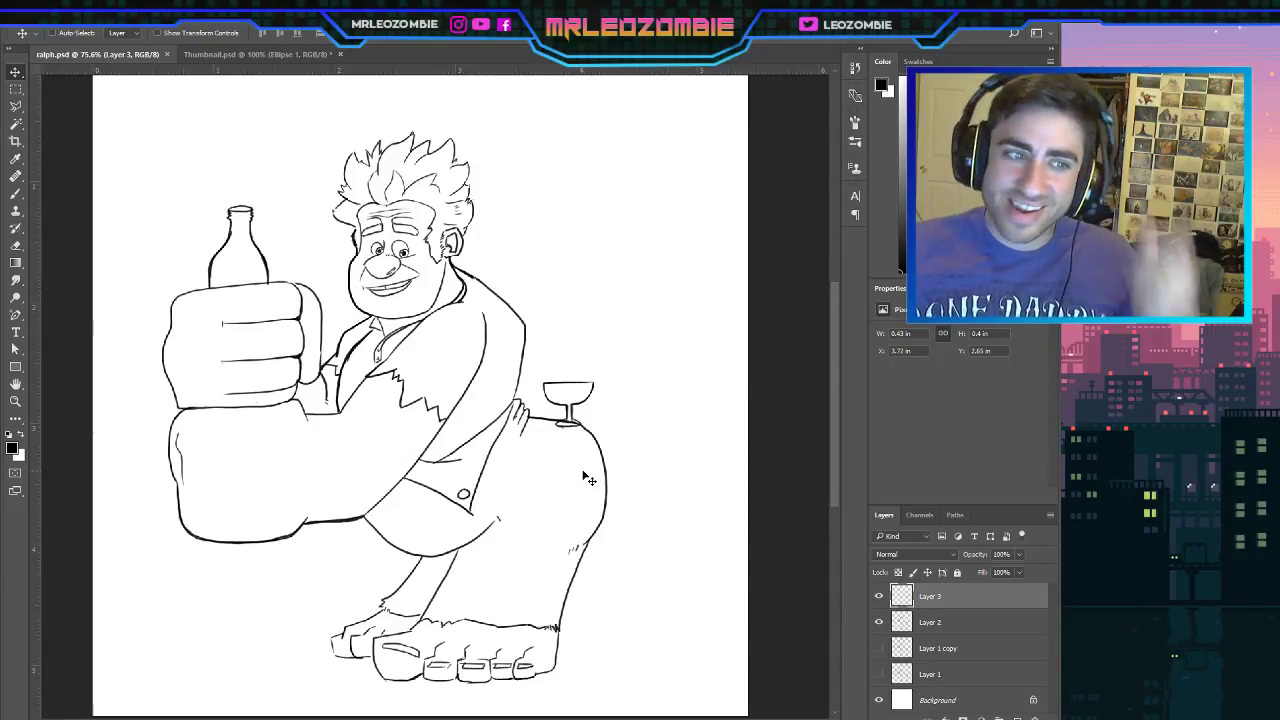
Select the spiky hair on Layer 2 with a Polygonal Lasso outline that follows the hairline and loops around above it.
click(967, 628)
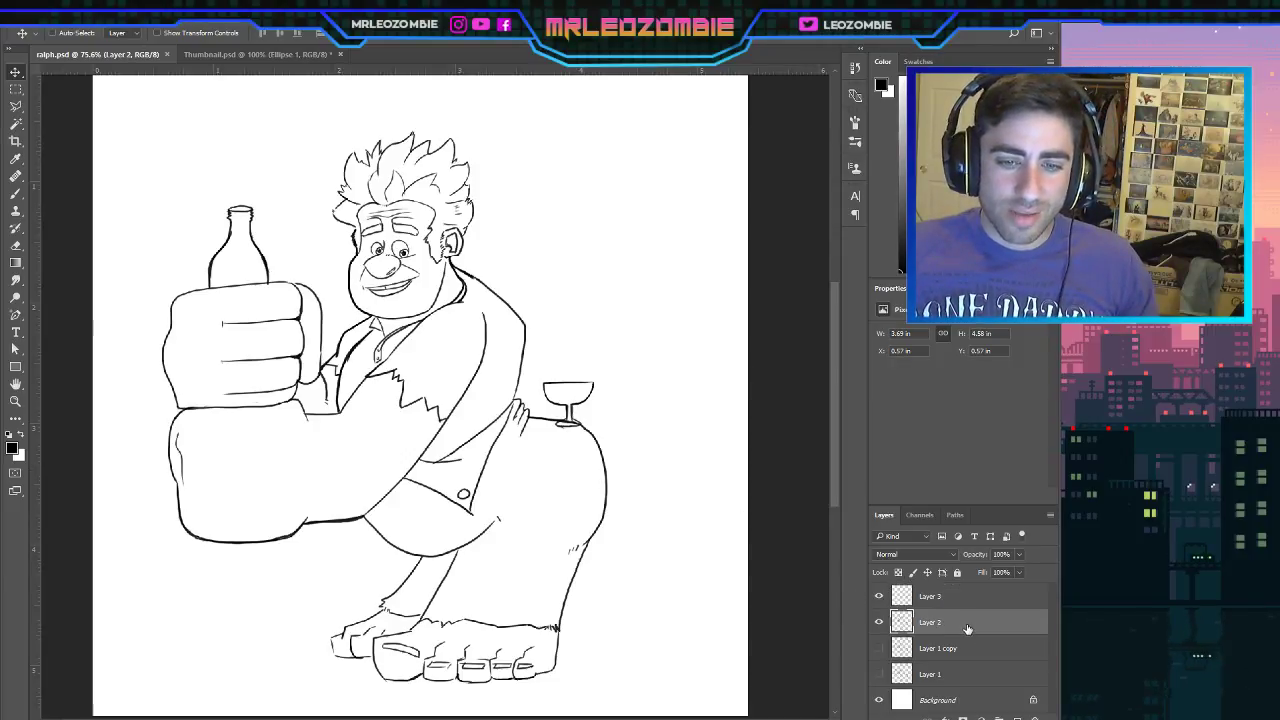
scroll(371, 255, up, 5)
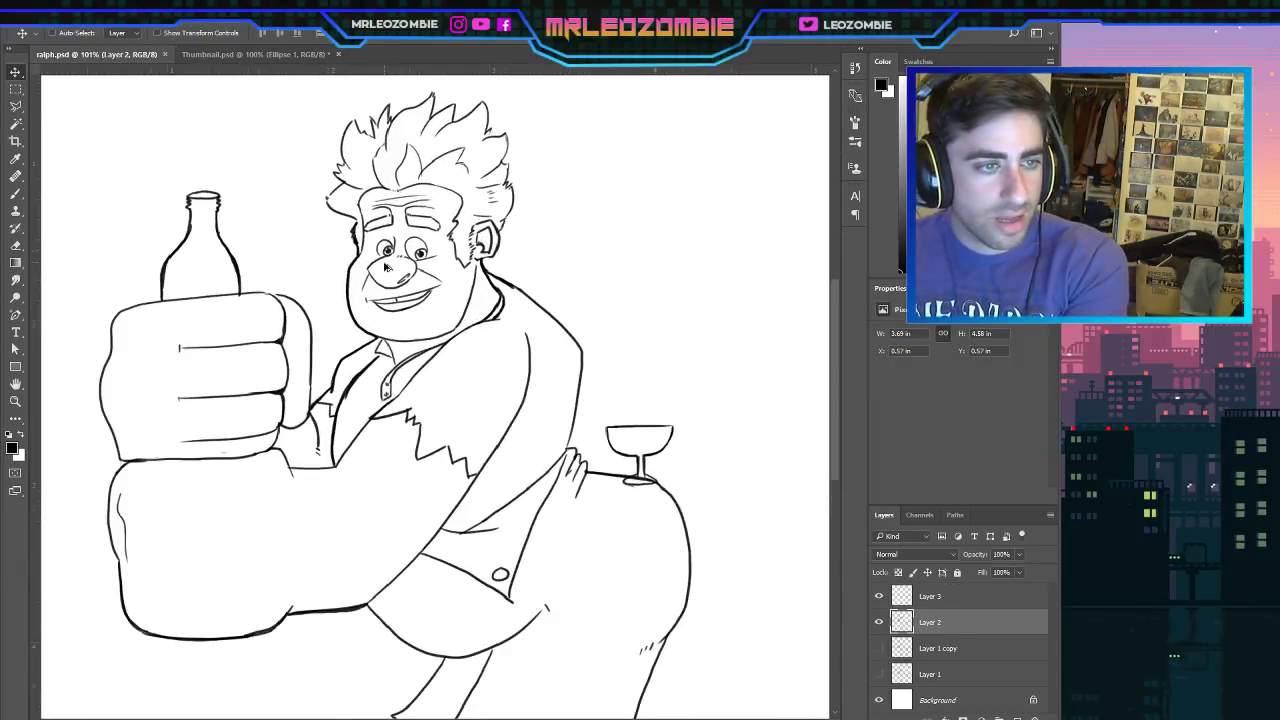
scroll(385, 262, down, 1)
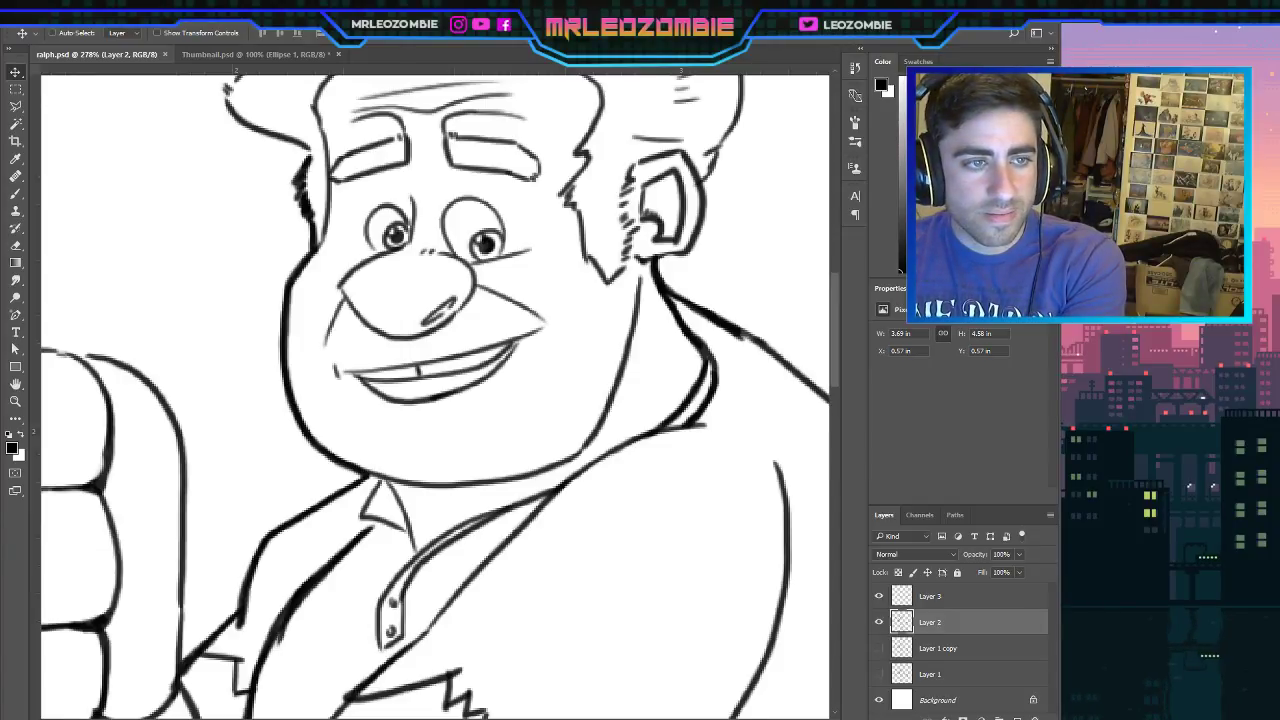
scroll(634, 512, down, 6)
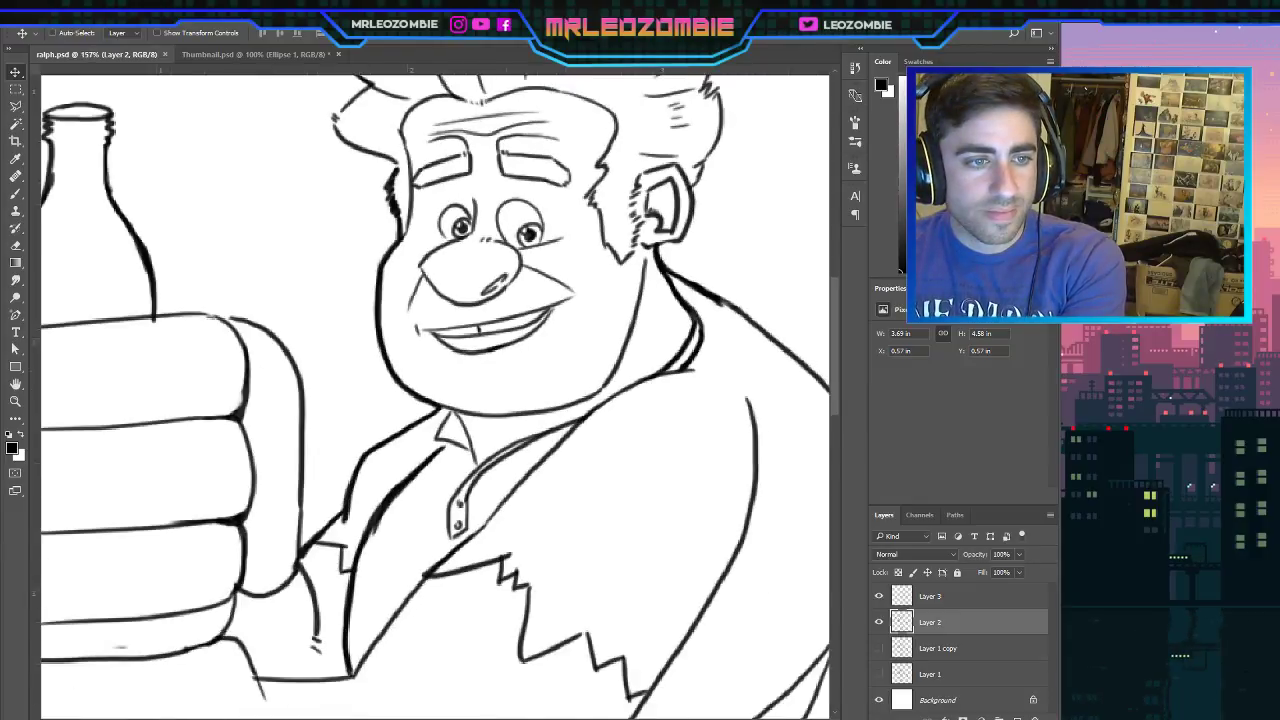
scroll(431, 392, down, 4)
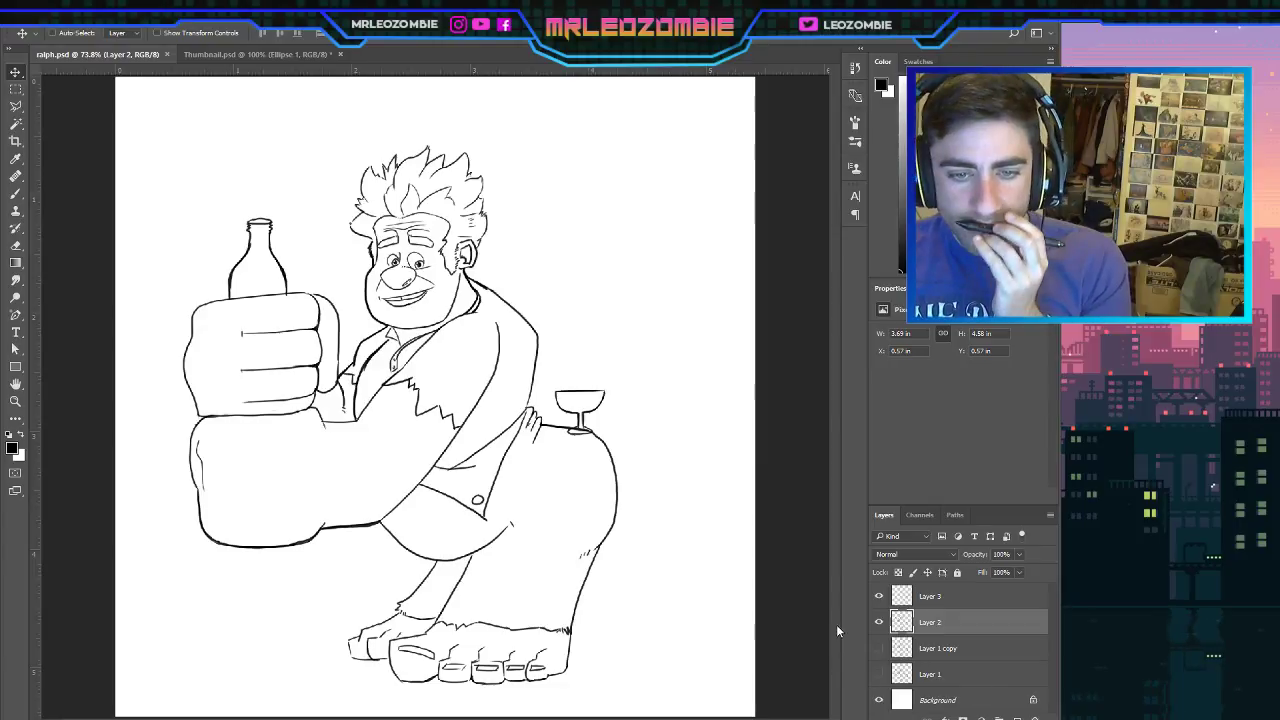
click(879, 622)
click(879, 622)
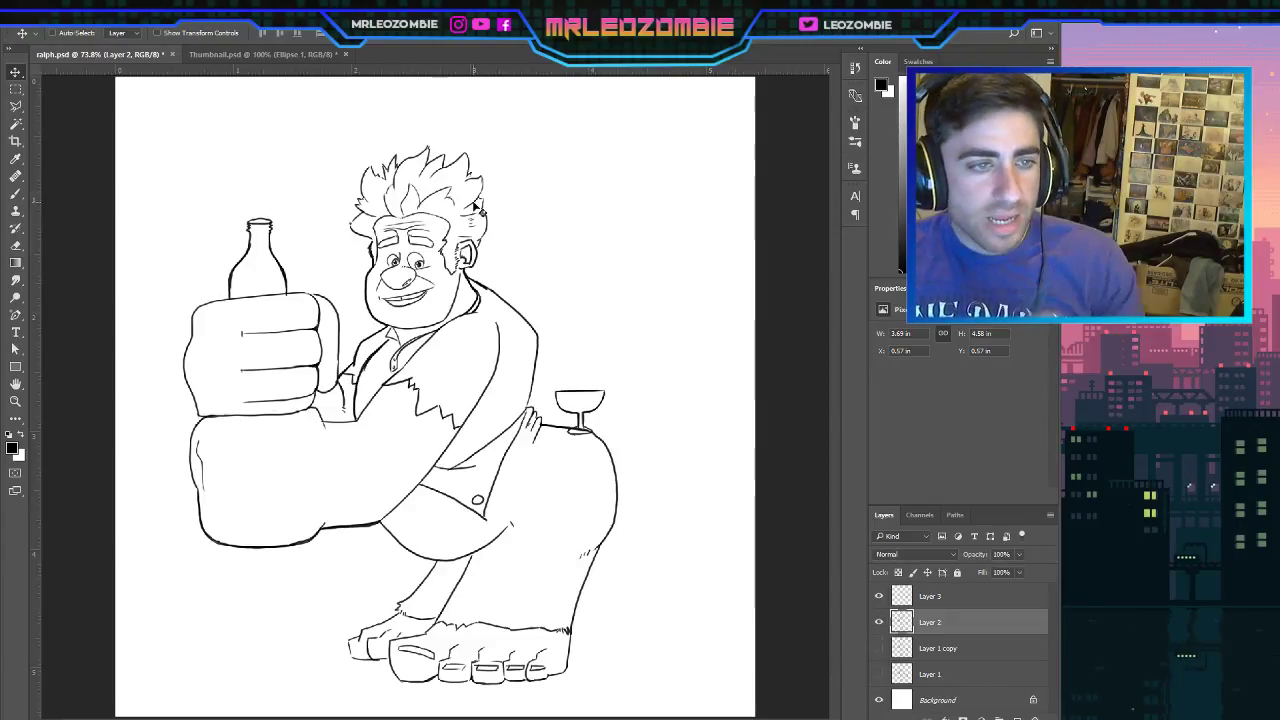
click(17, 107)
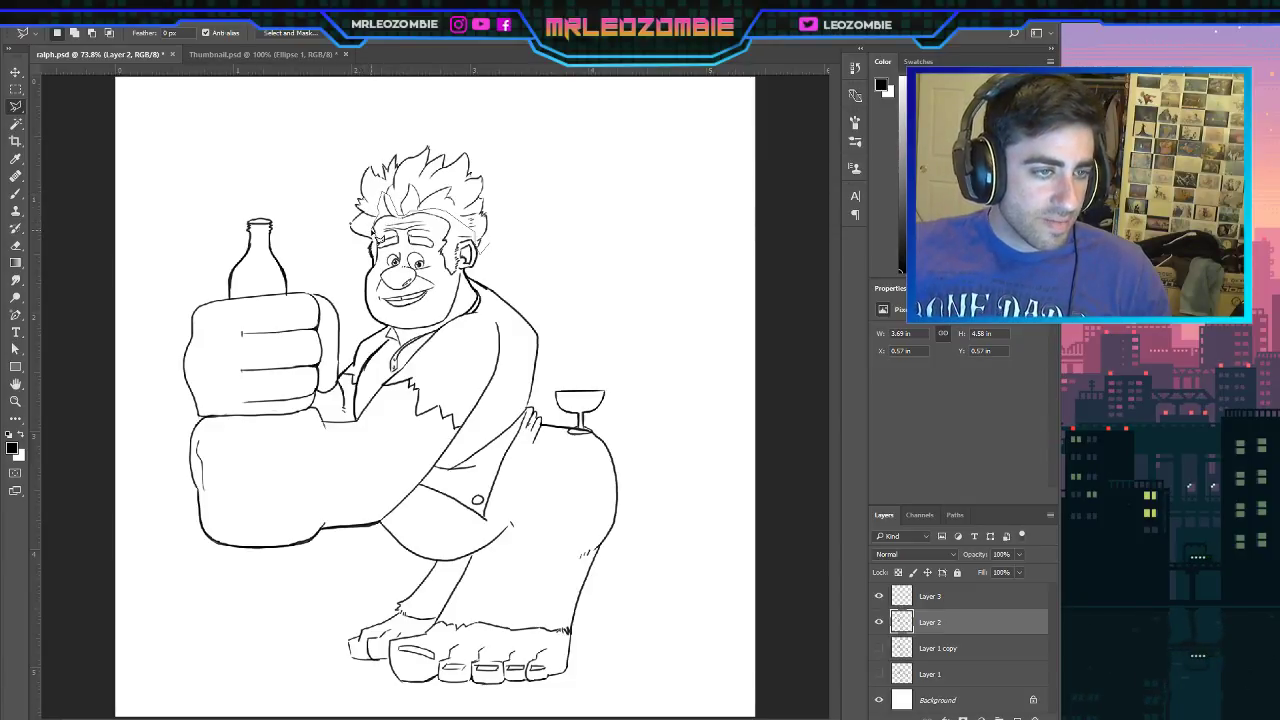
mouse_move(365, 243)
mouse_down()
mouse_move(315, 222)
mouse_move(353, 122)
mouse_move(468, 126)
mouse_move(583, 229)
mouse_up()
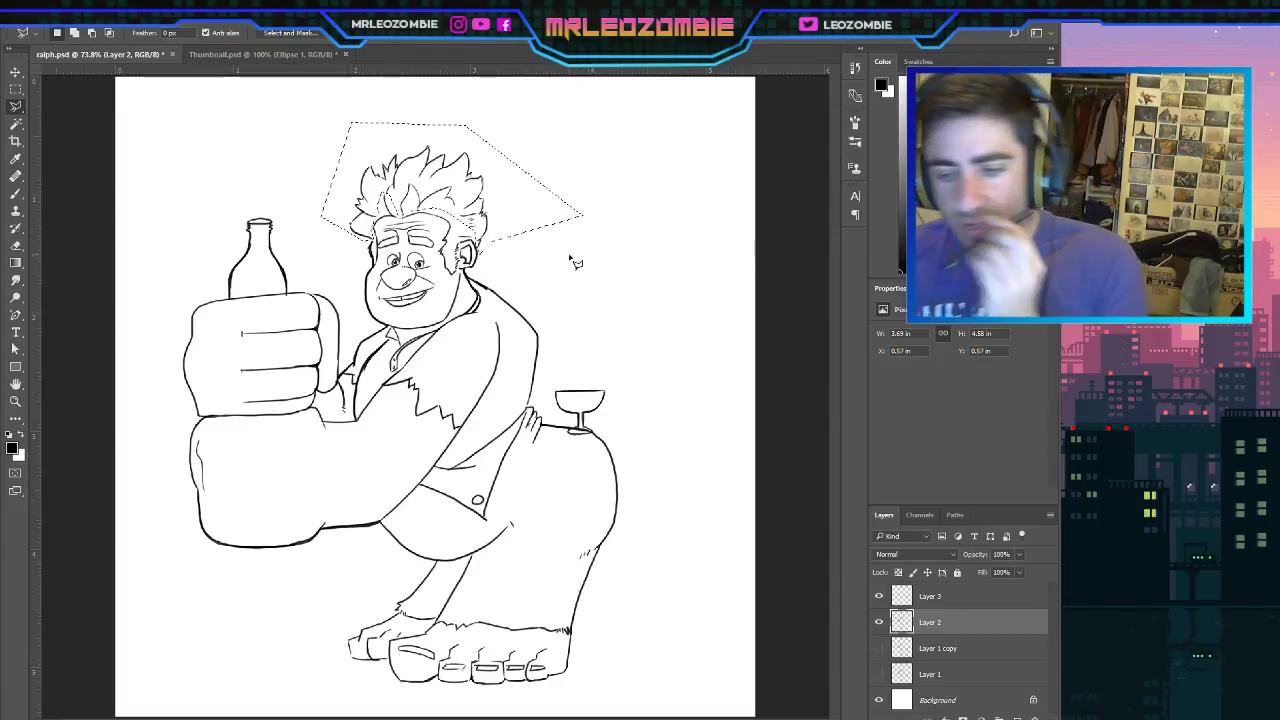
Free-transform the selected hair, distorting its upper right corner inward and down and pulling the right side in to narrow it.
key(ctrl+t)
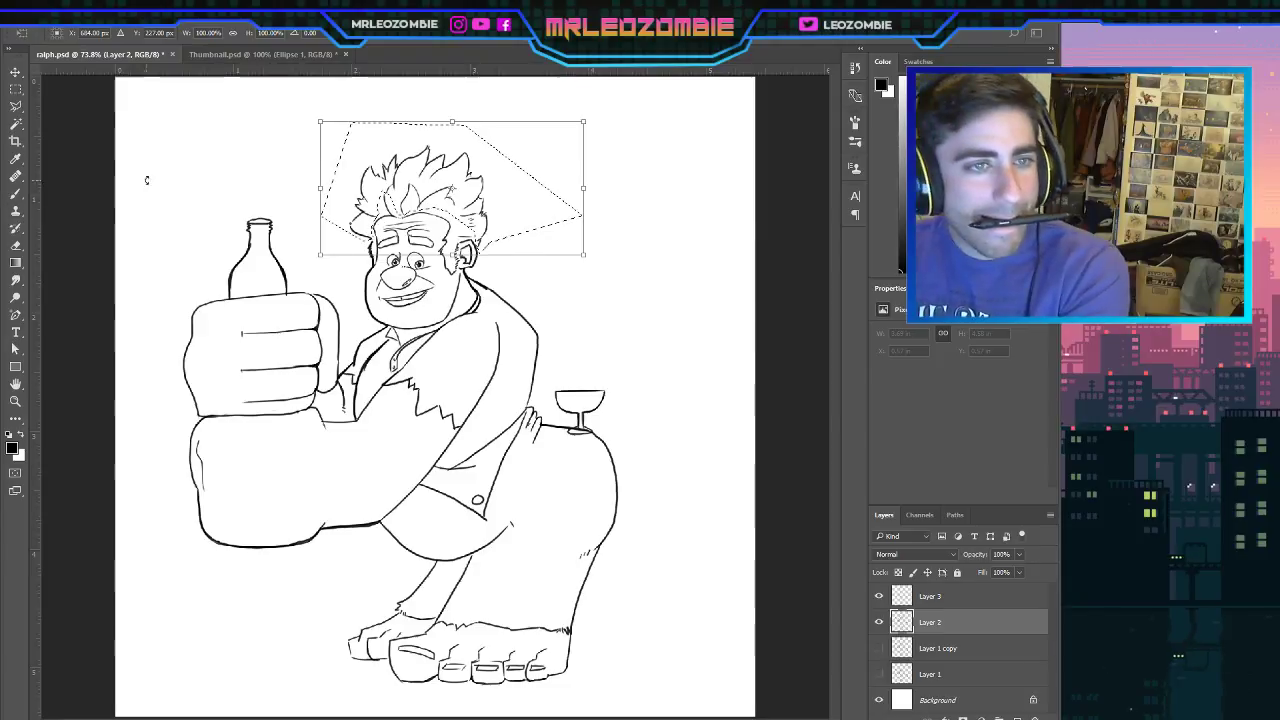
drag(584, 122, 575, 134)
drag(581, 257, 576, 259)
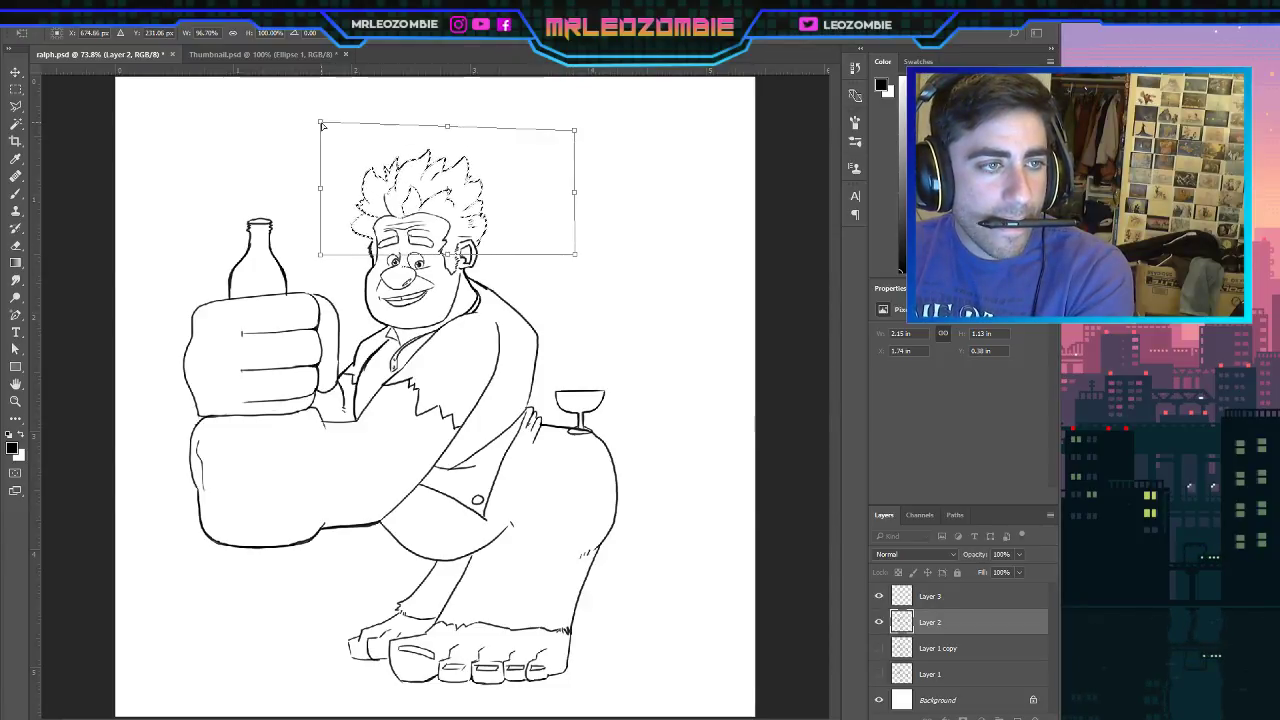
drag(447, 128, 448, 135)
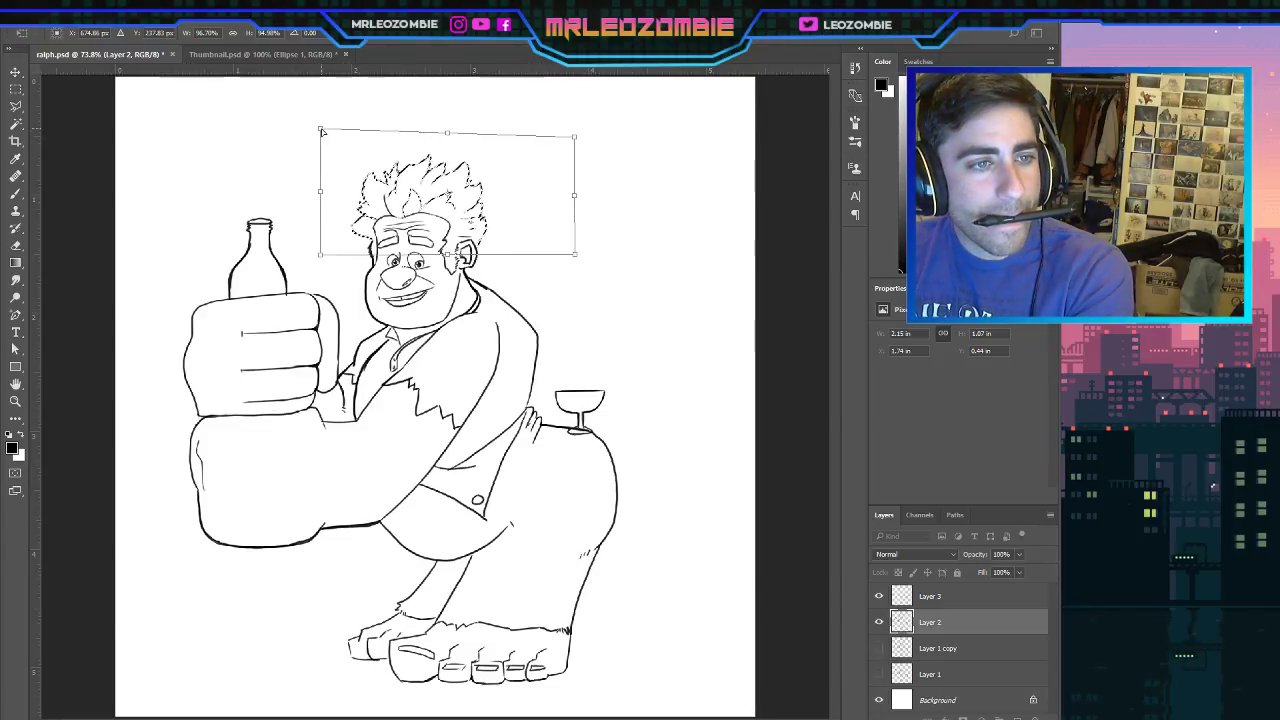
drag(324, 131, 321, 125)
drag(573, 140, 566, 149)
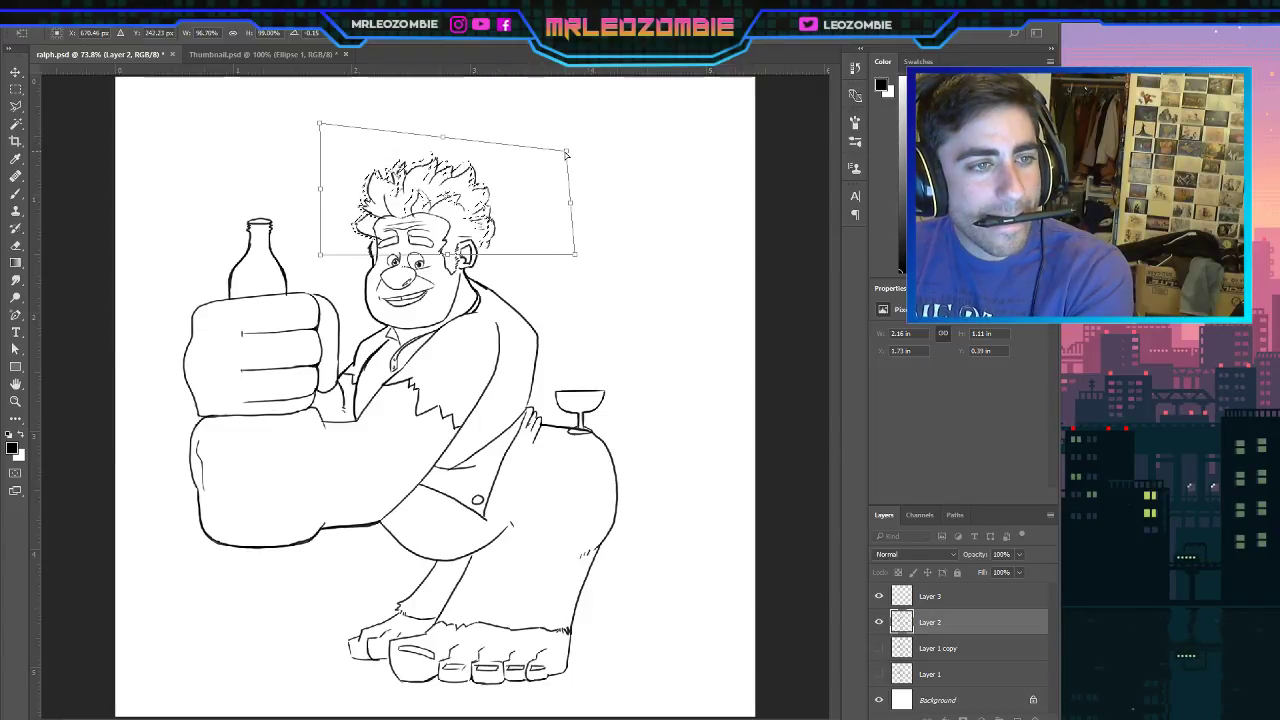
drag(572, 200, 558, 200)
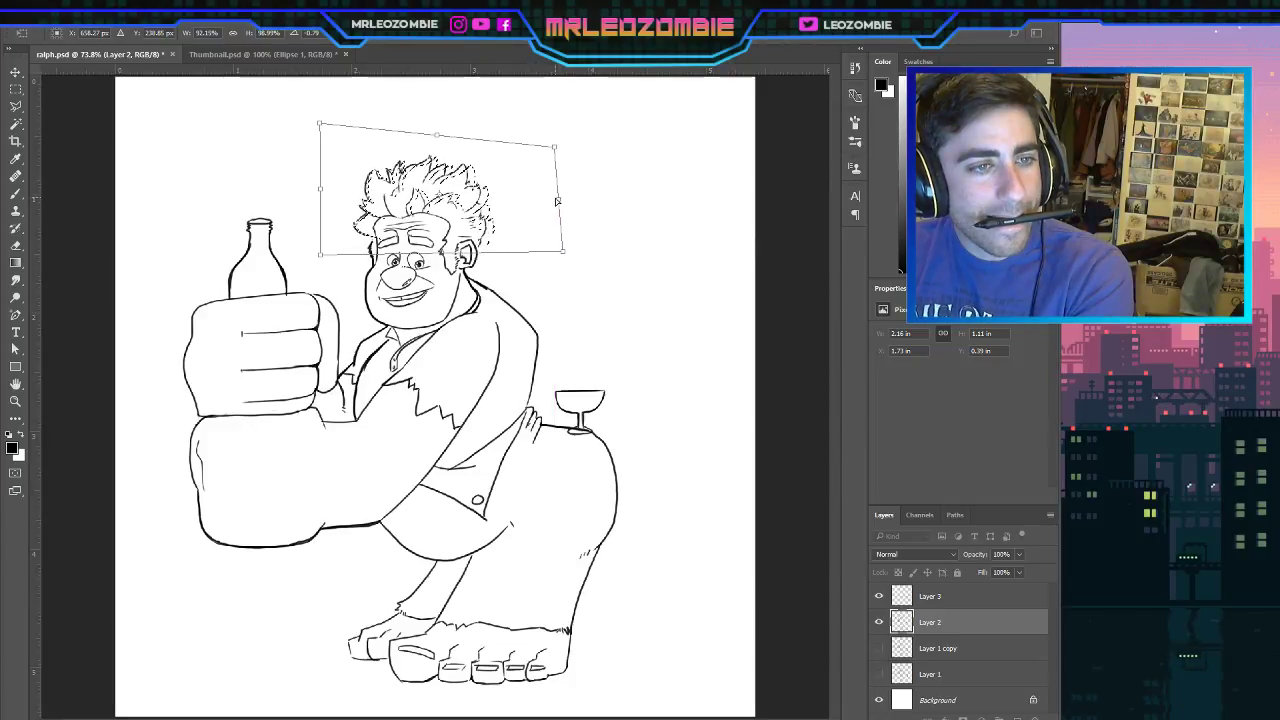
drag(565, 254, 565, 252)
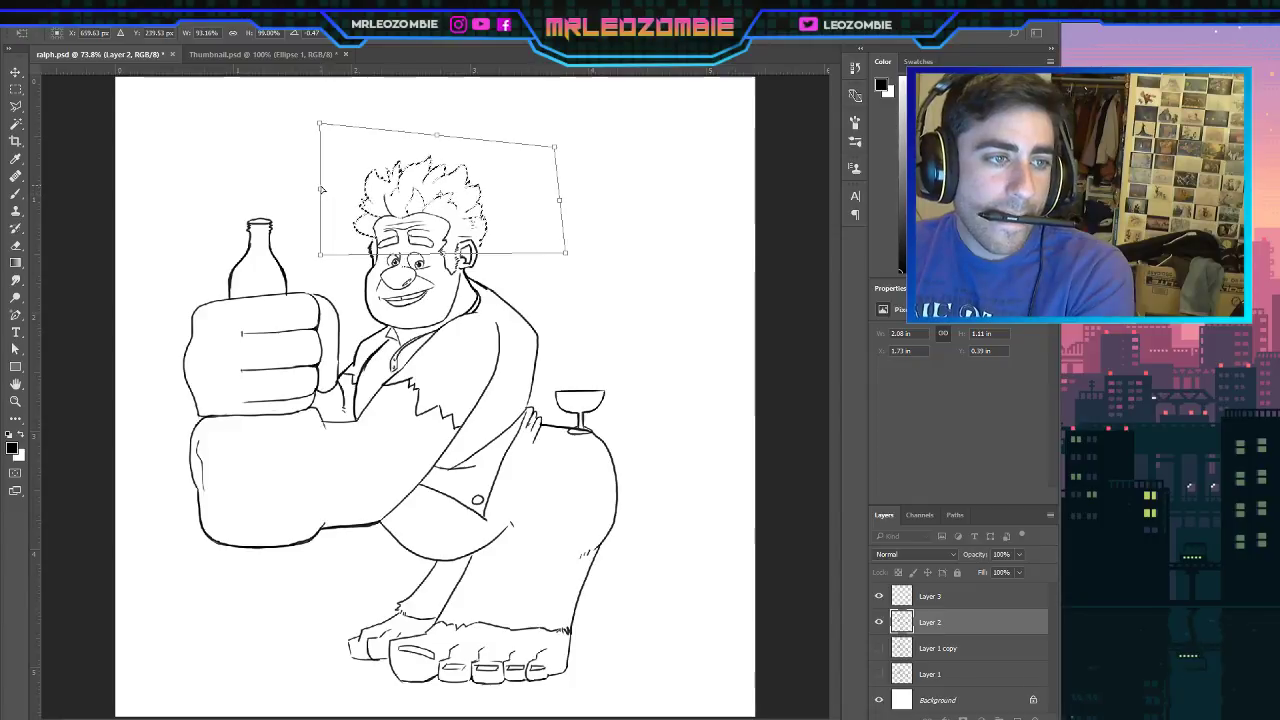
Refine the hair's distortion by extending its left corners outward and drawing its right corners in, and apply the transform.
drag(321, 189, 323, 190)
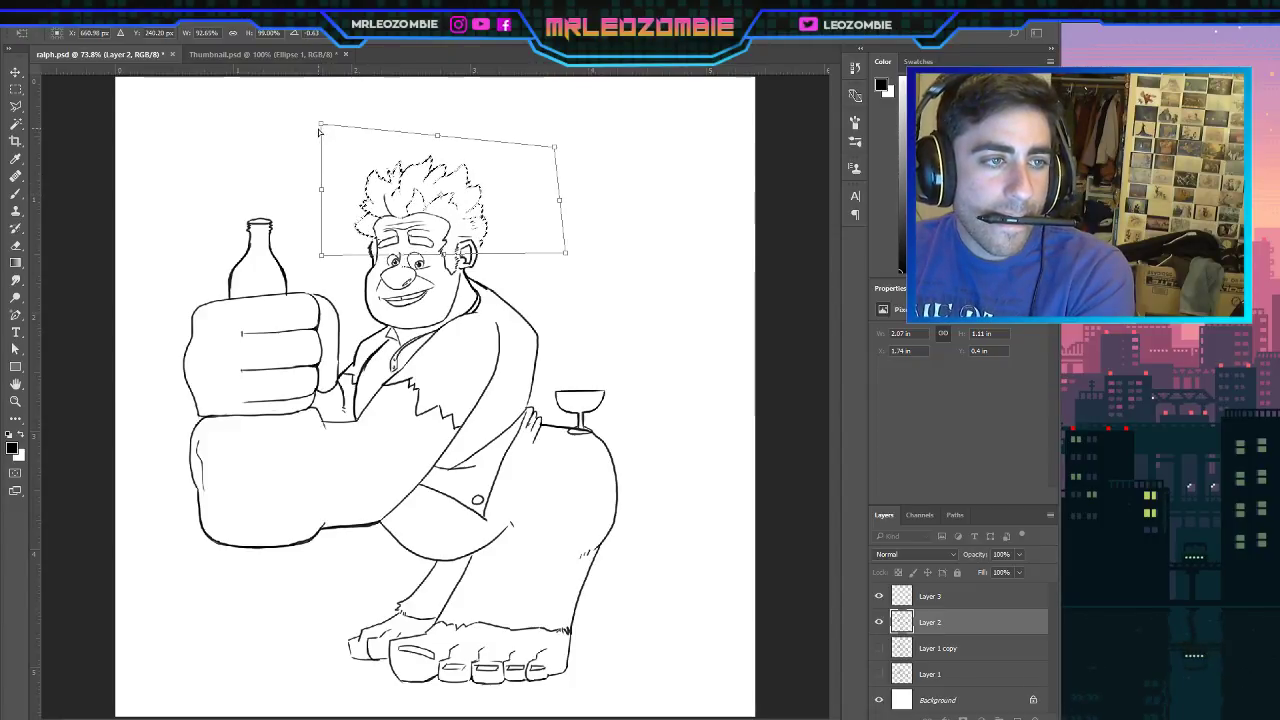
drag(320, 125, 332, 122)
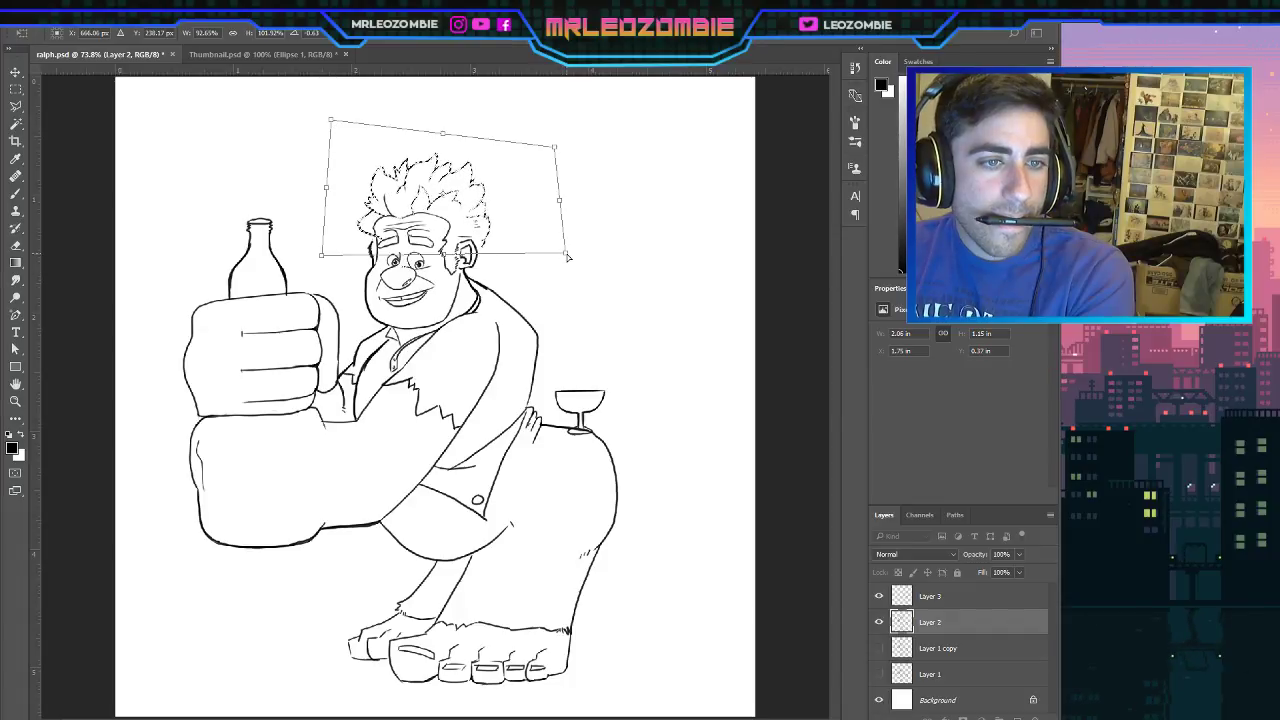
drag(566, 254, 562, 256)
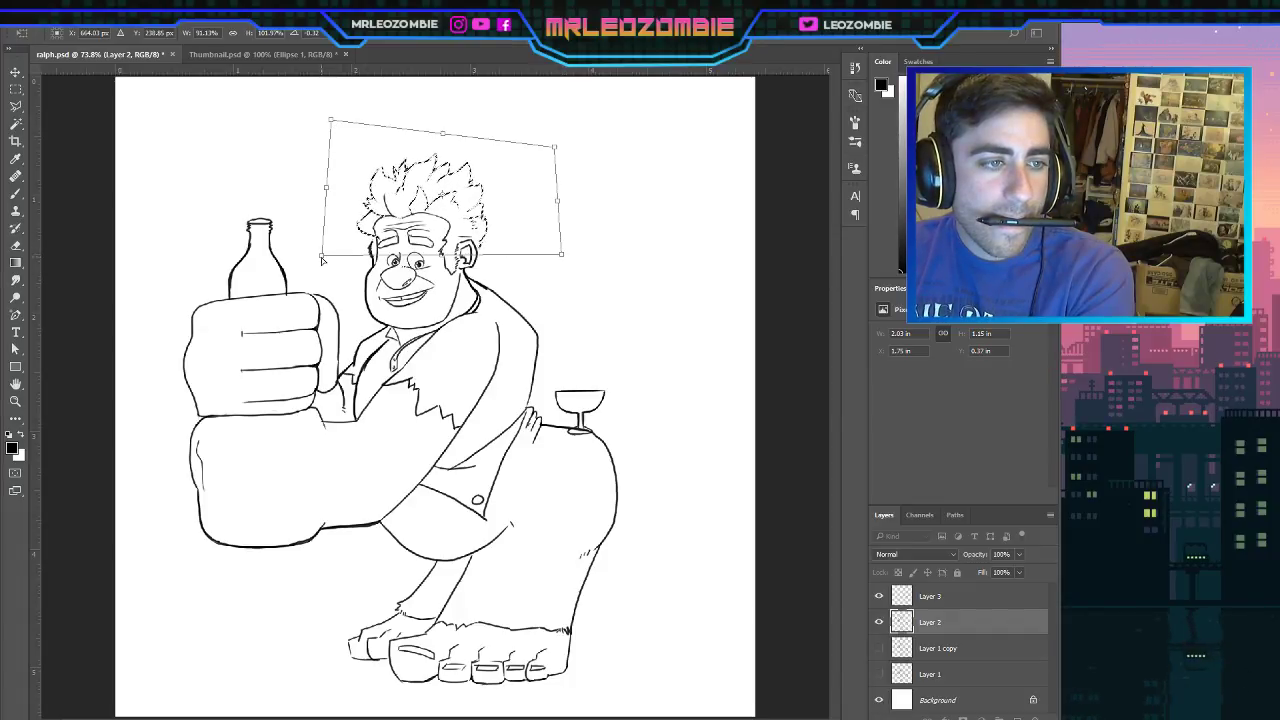
drag(321, 255, 312, 262)
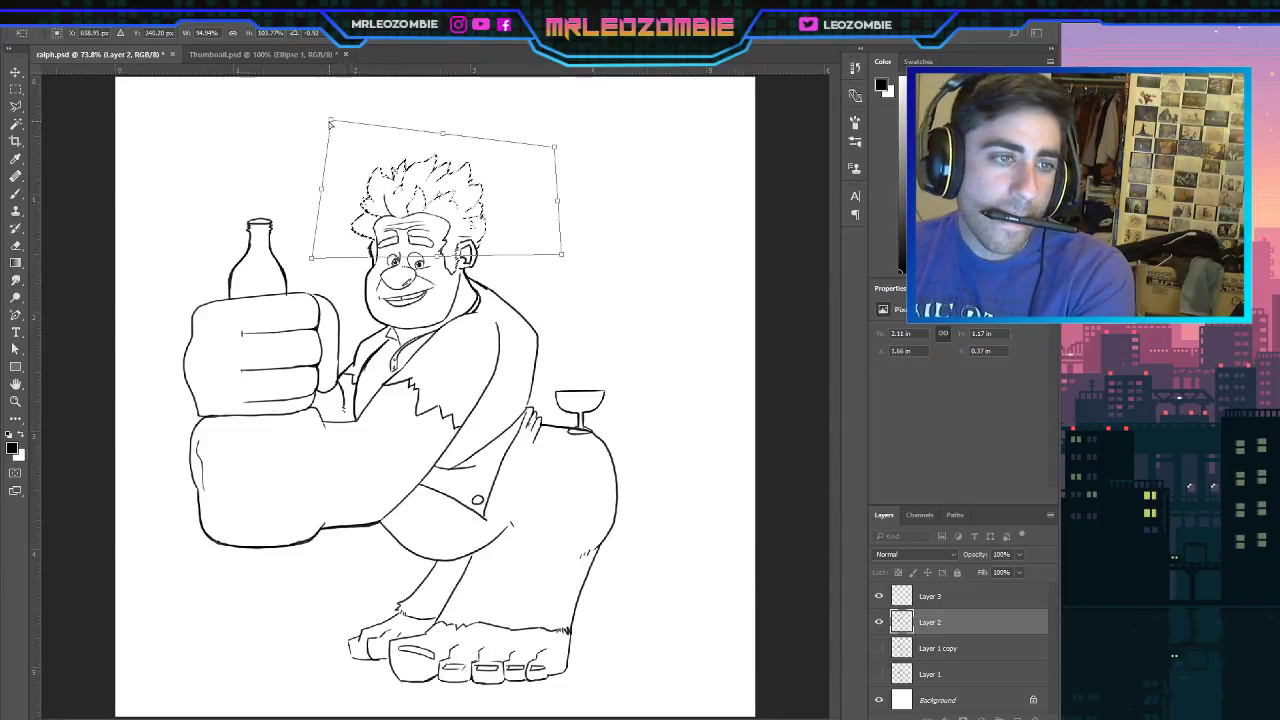
drag(331, 120, 320, 112)
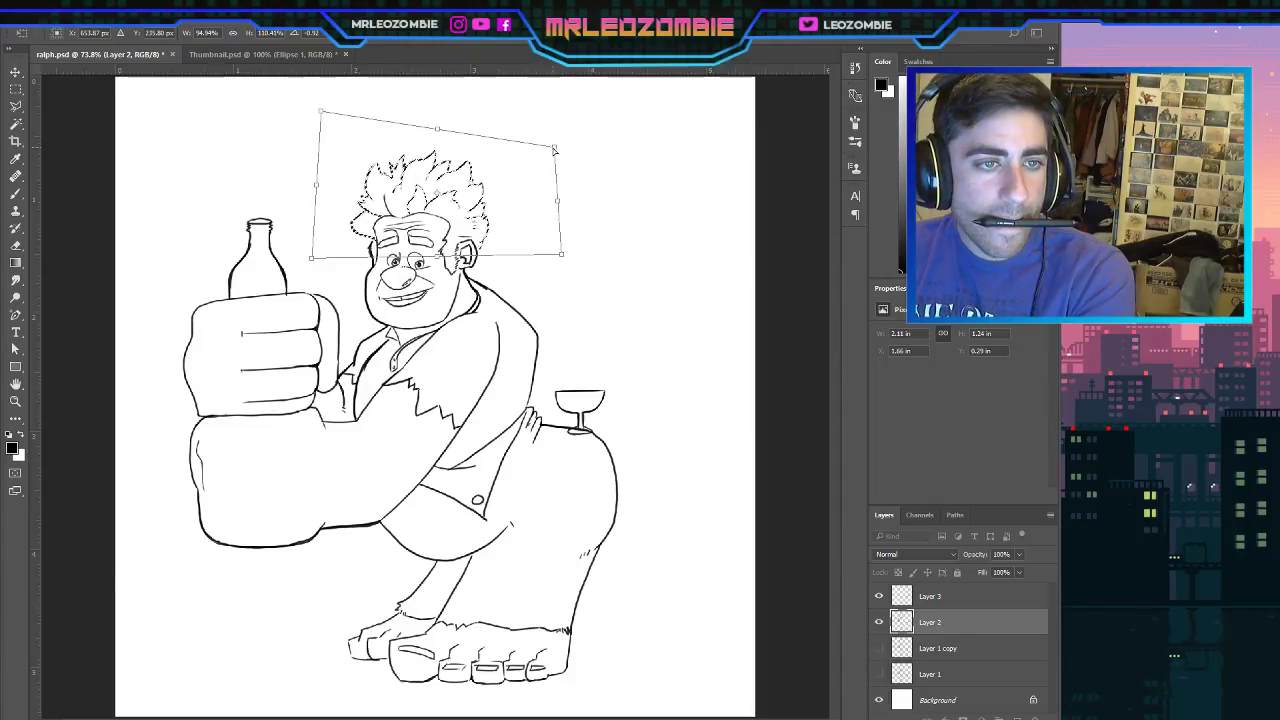
drag(554, 147, 551, 152)
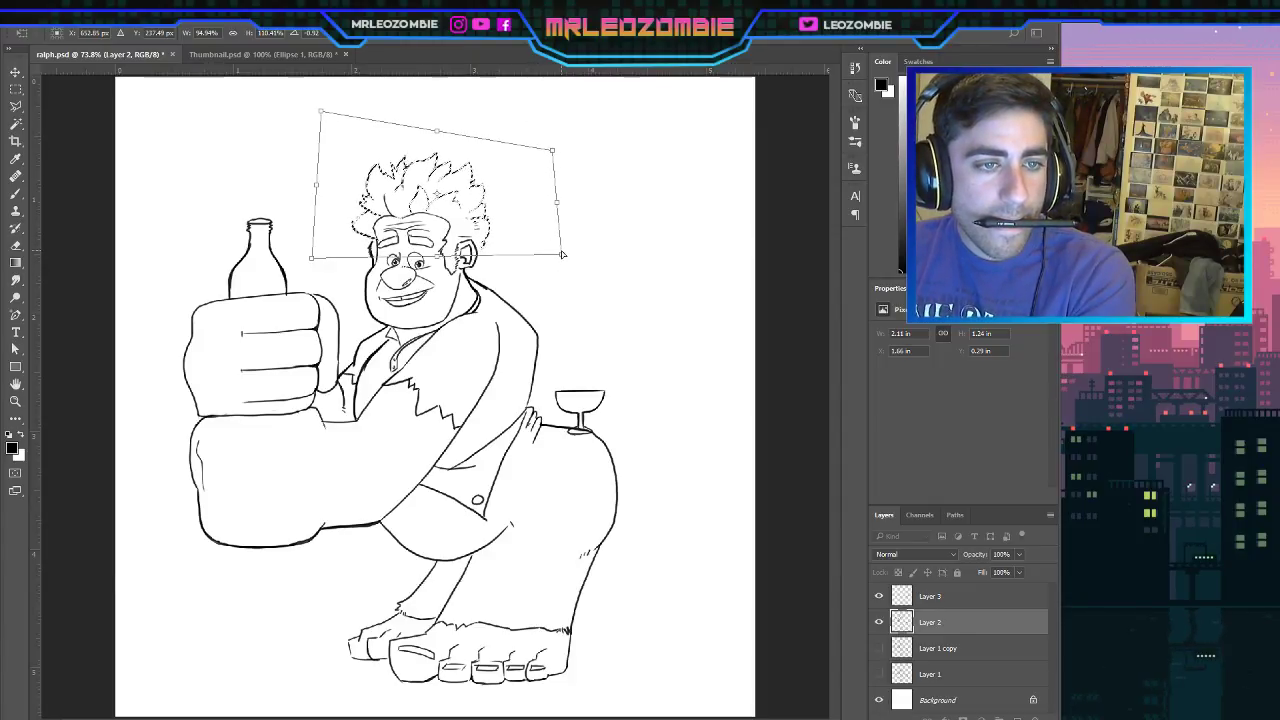
drag(562, 254, 556, 256)
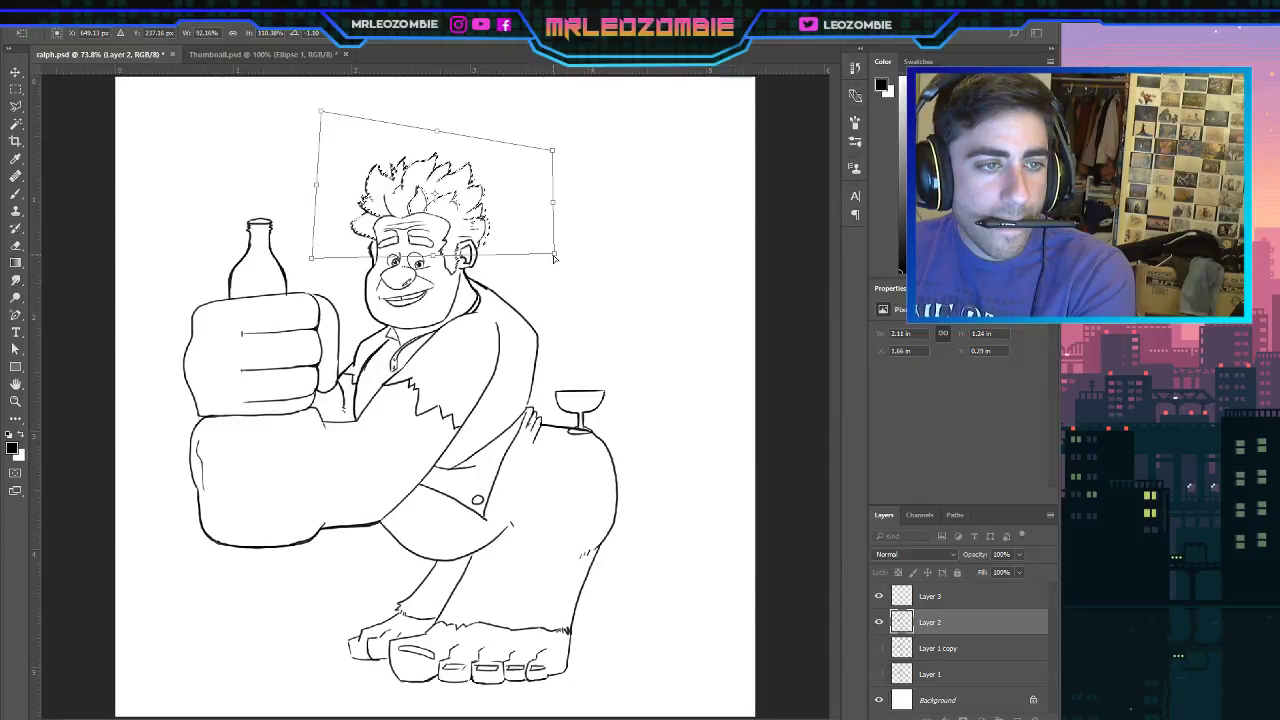
key(Return)
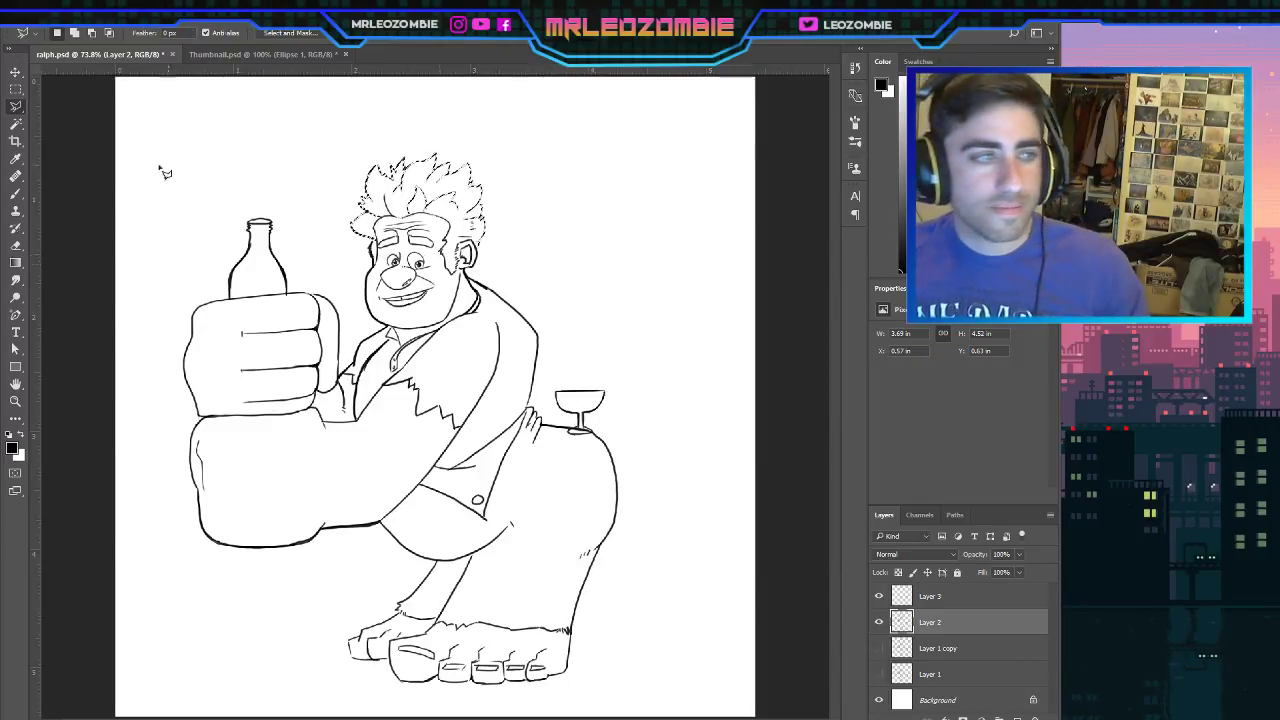
Compare the hair before and after the transform by repeatedly undoing and restoring it, keeping the reshaped version deselected.
key(m)
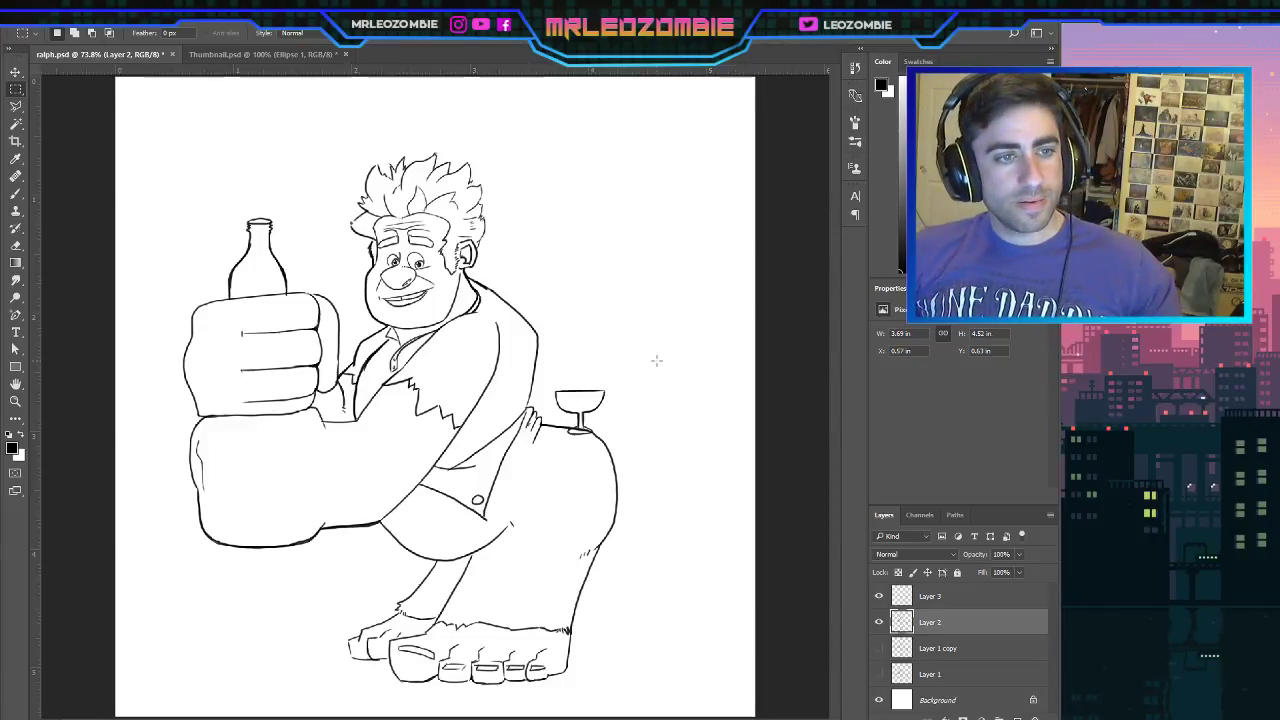
key(ctrl+z)
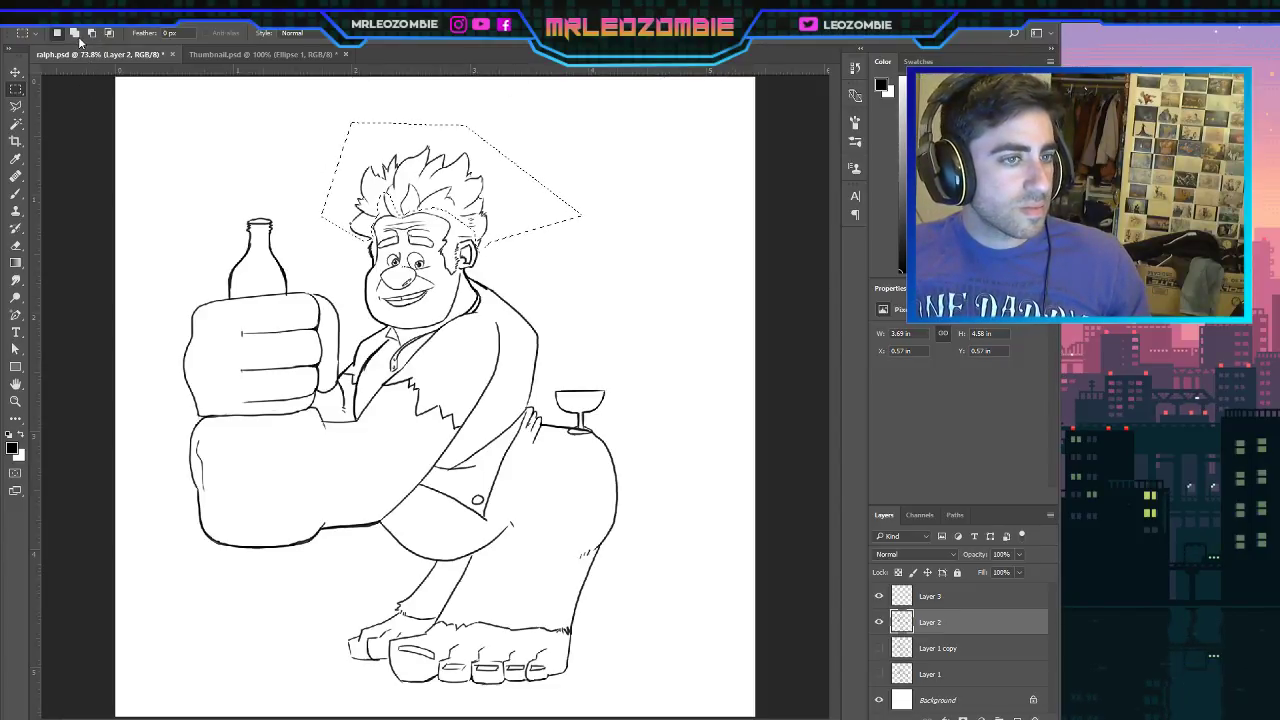
key(ctrl+z)
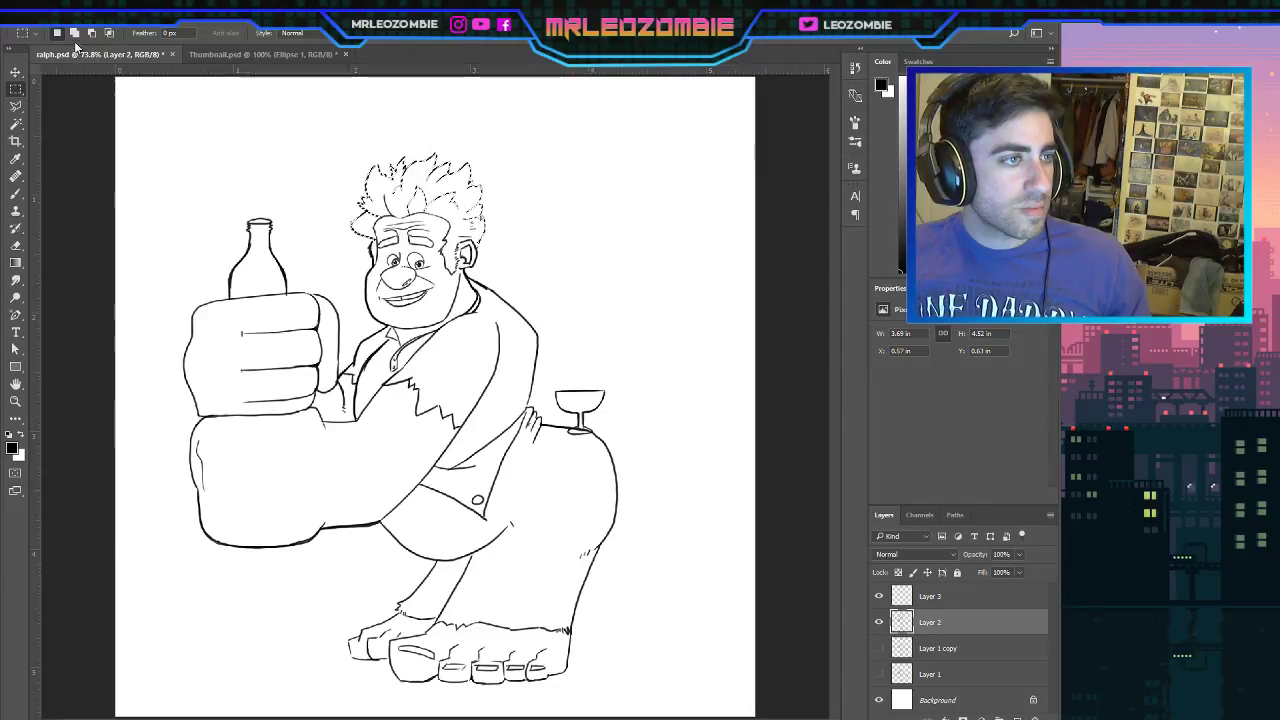
key(ctrl+d)
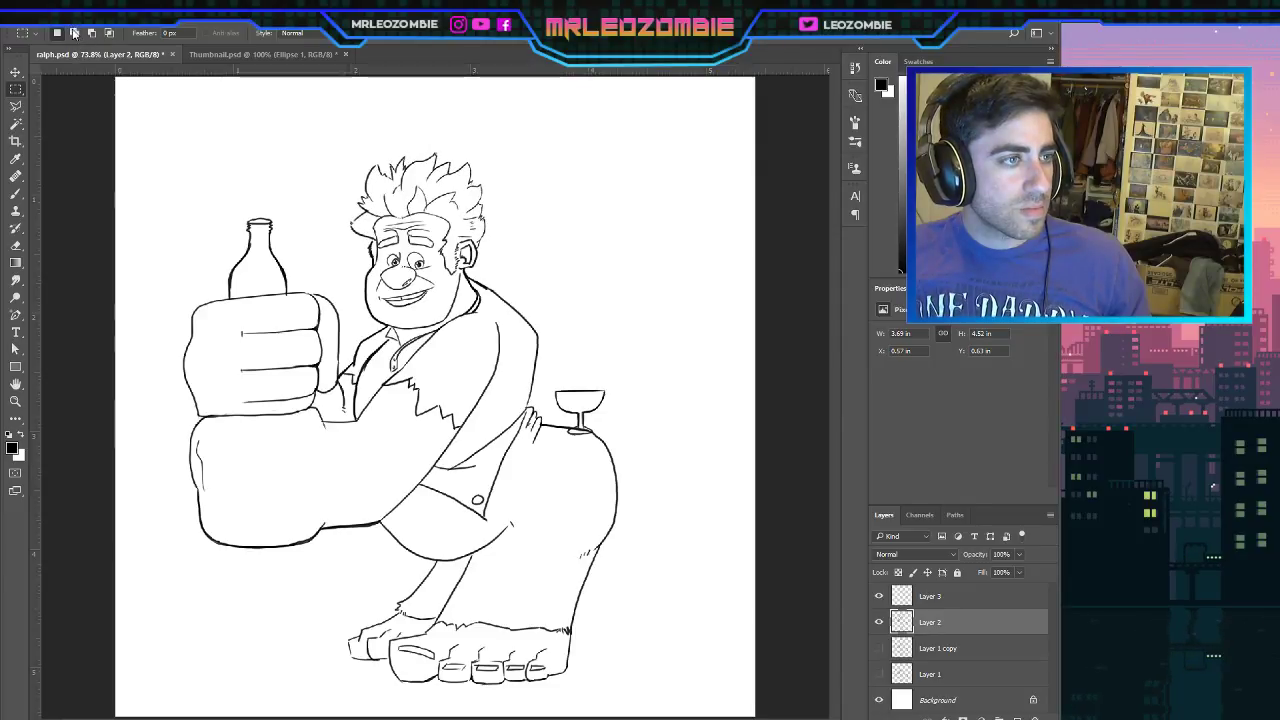
key(ctrl+z)
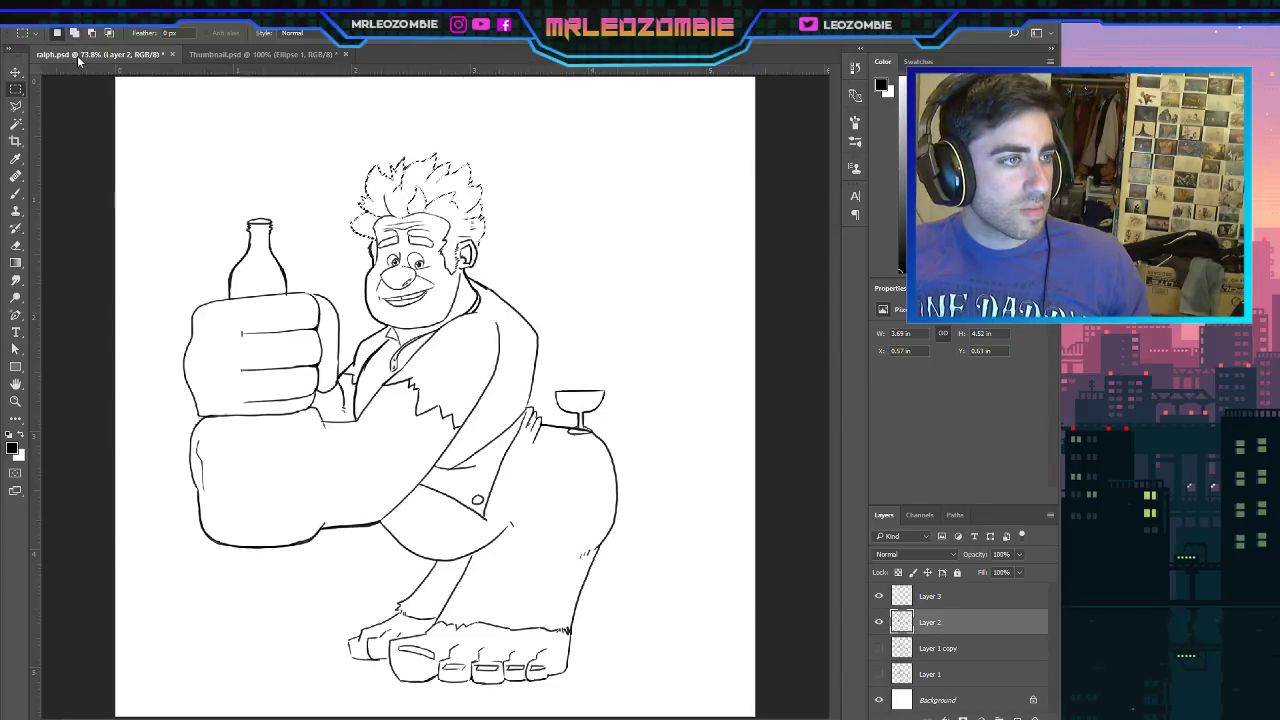
key(ctrl+z)
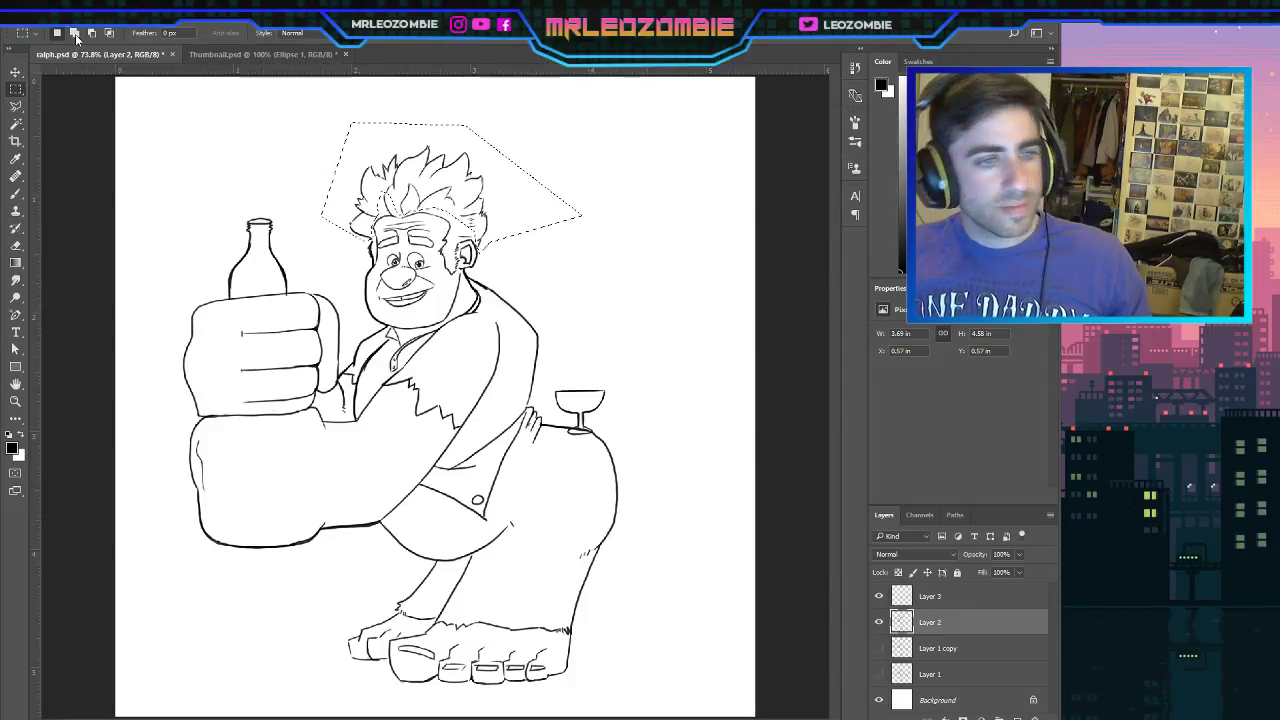
key(ctrl+z)
key(ctrl+z)
key(ctrl+z)
key(ctrl+z)
key(ctrl+z)
key(ctrl+z)
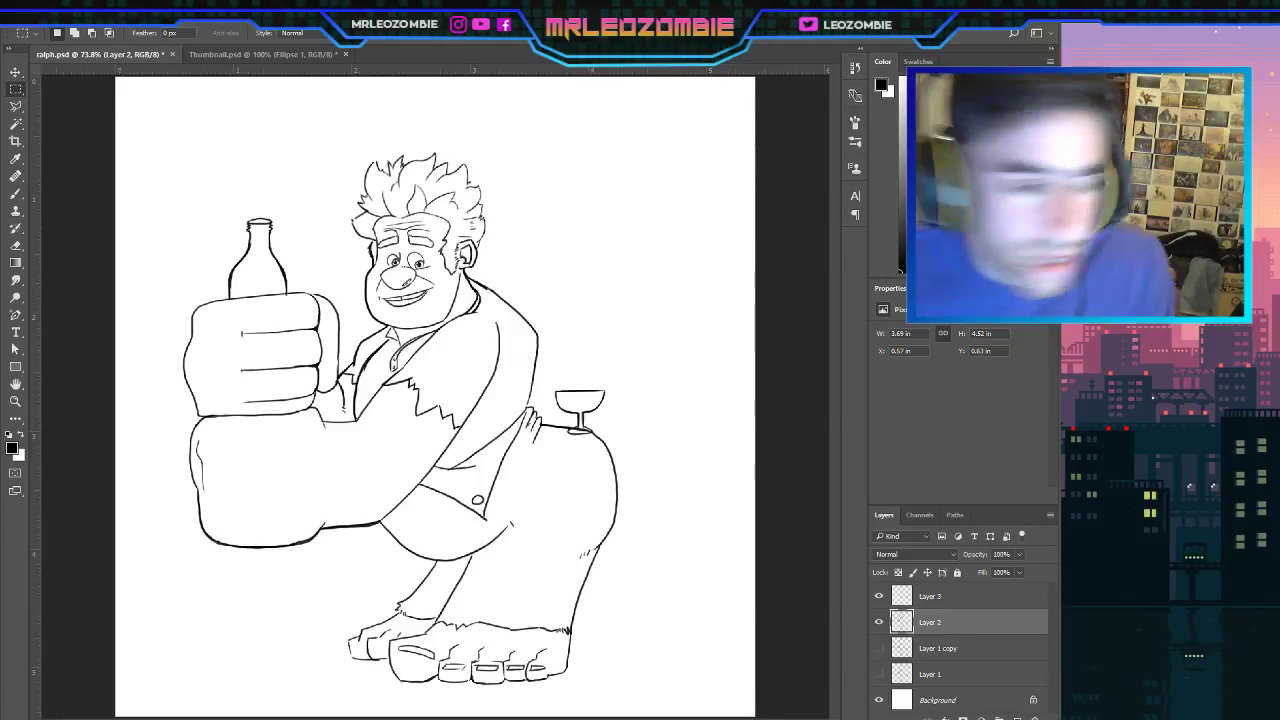
Try redrawing the spikes along the top of the hair with the brush, and undo the strokes.
click(16, 194)
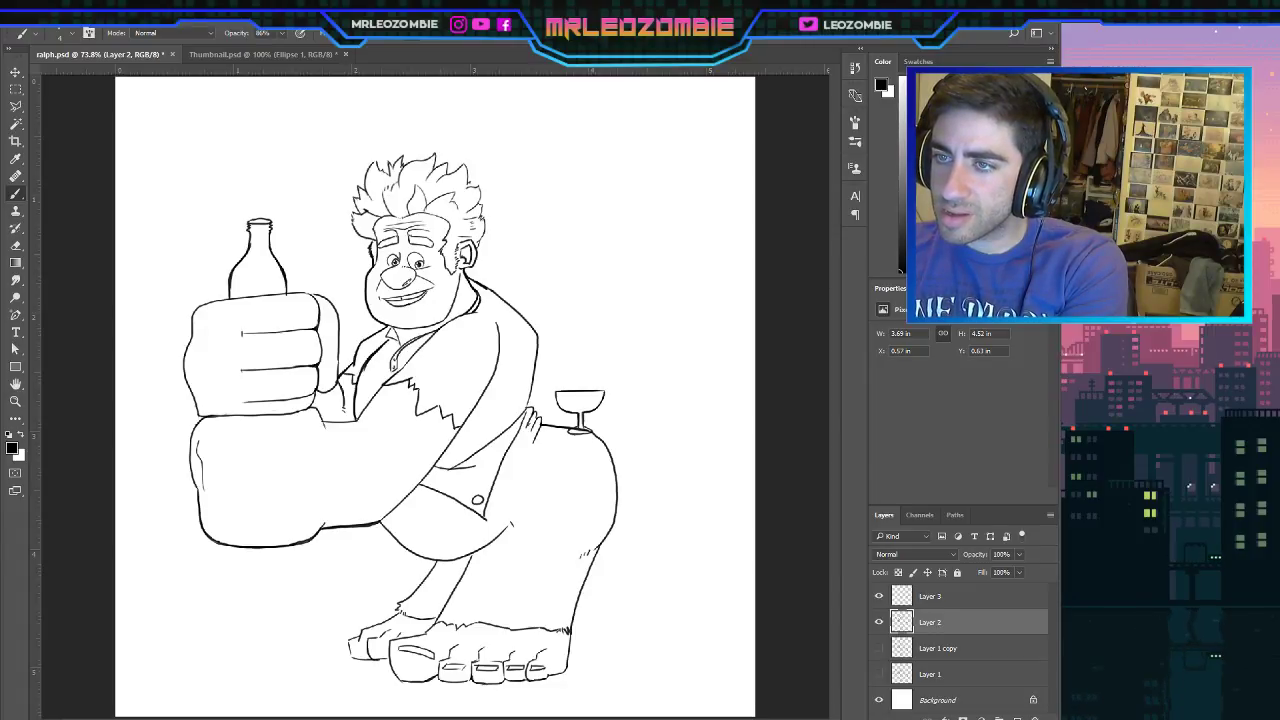
key(ctrl+z)
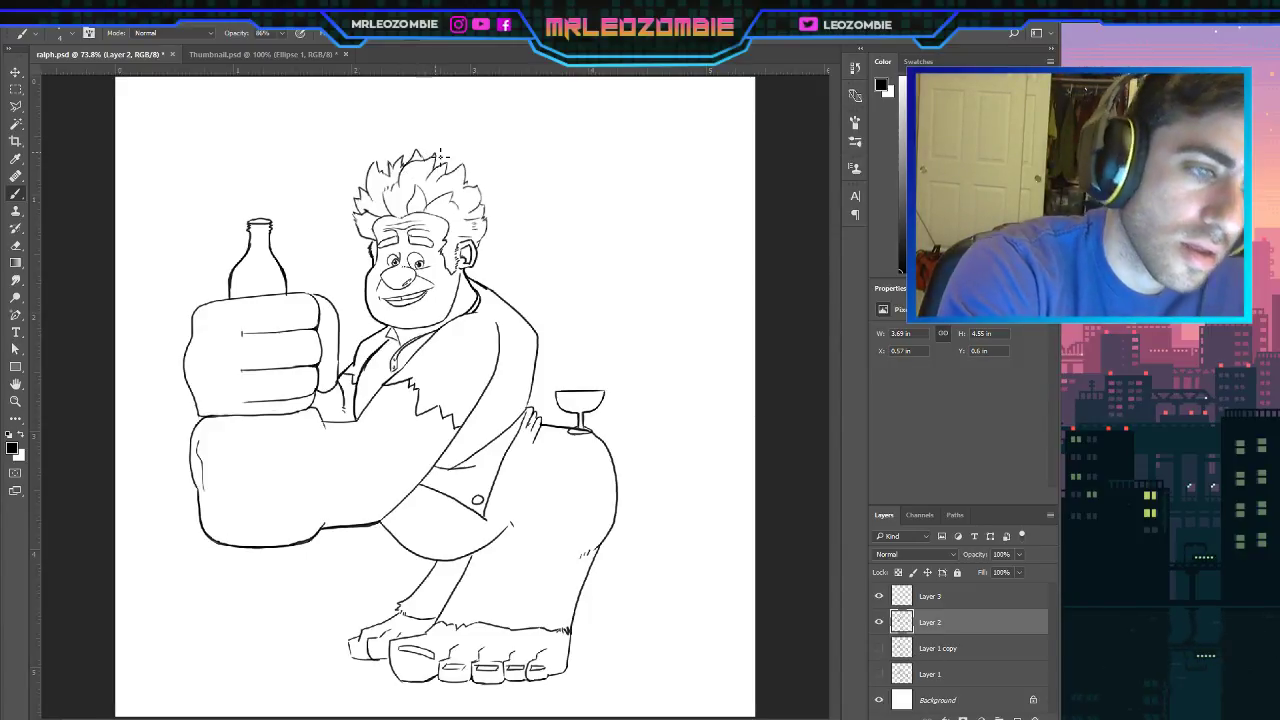
key(ctrl+z)
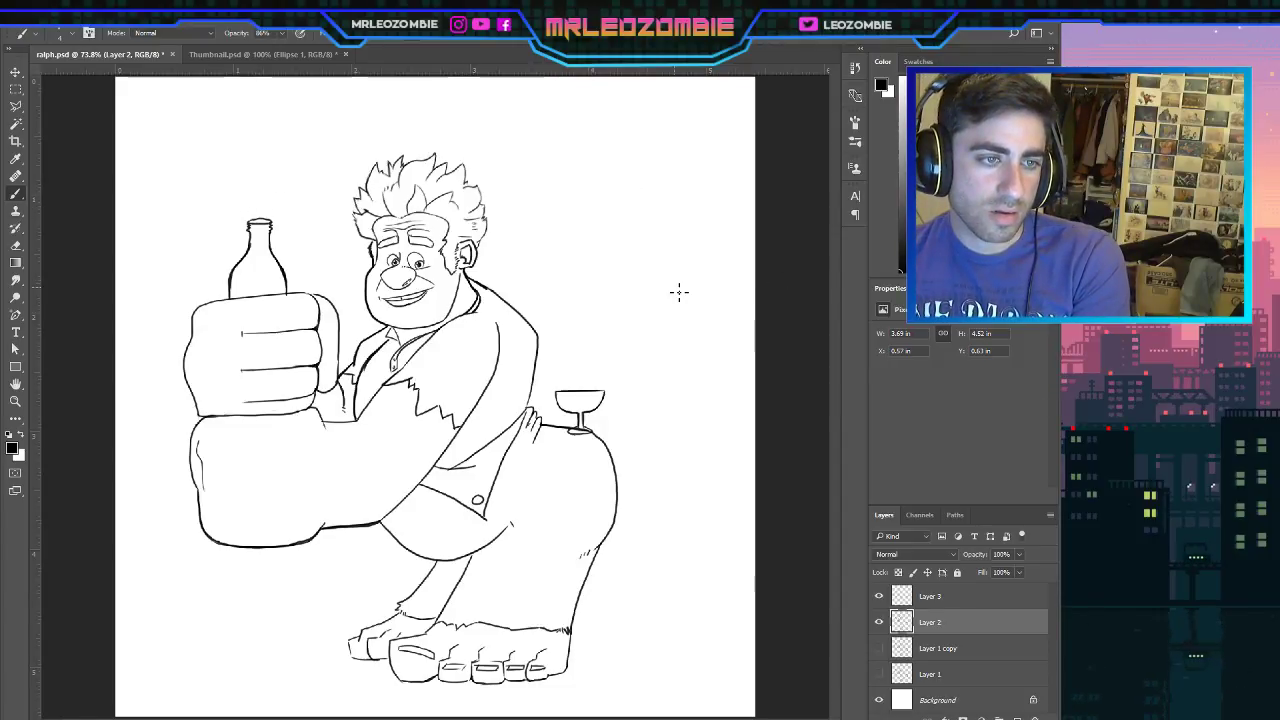
Save the file and add a new empty layer above Layer 3.
scroll(679, 292, down, 2)
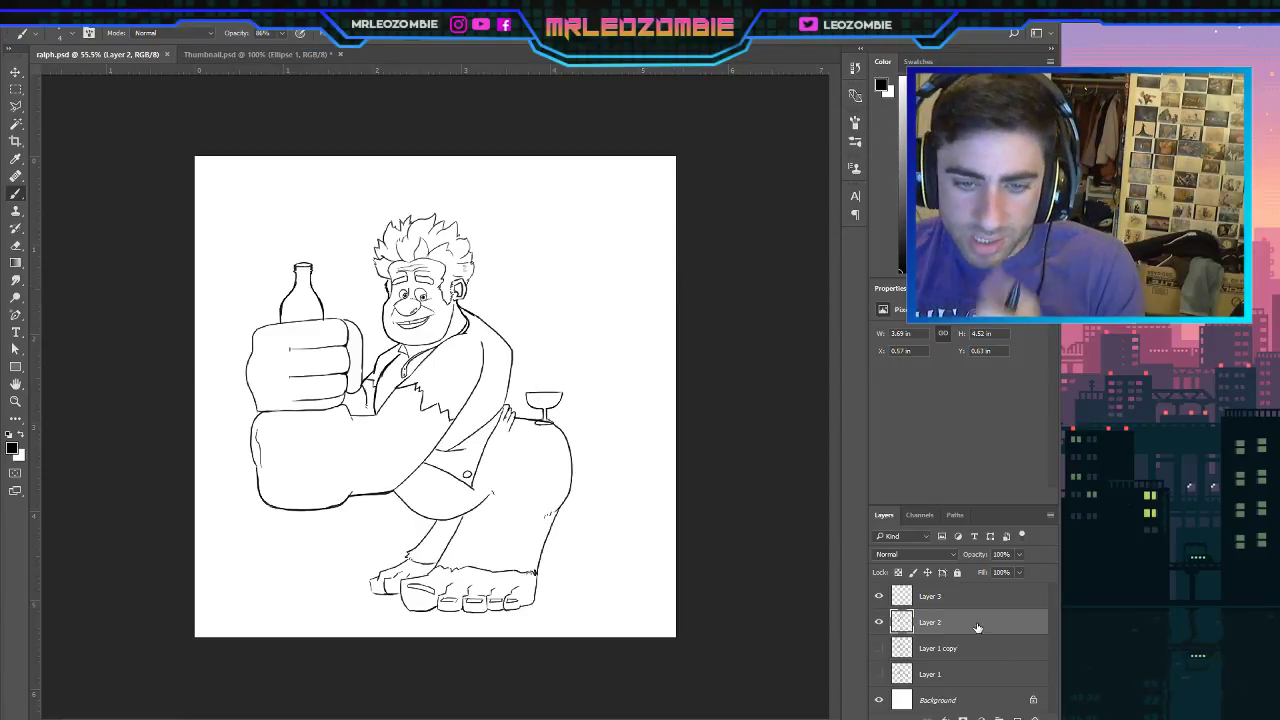
click(952, 606)
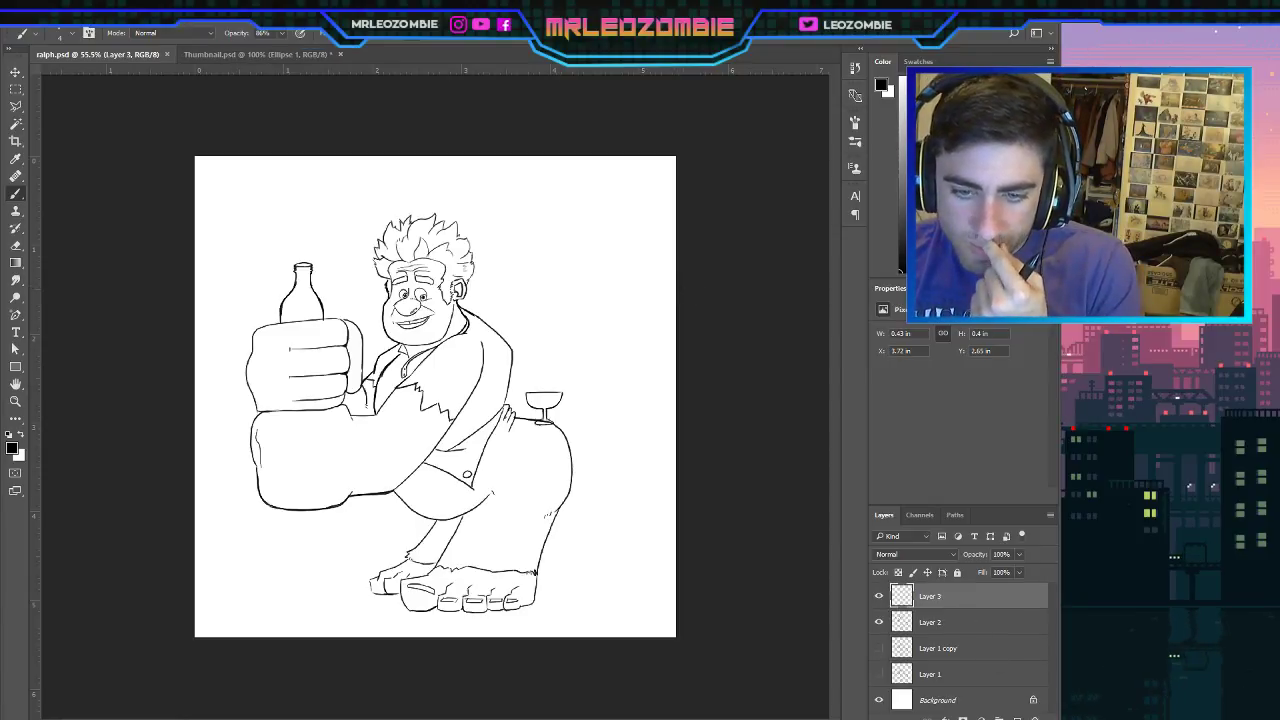
click(1017, 717)
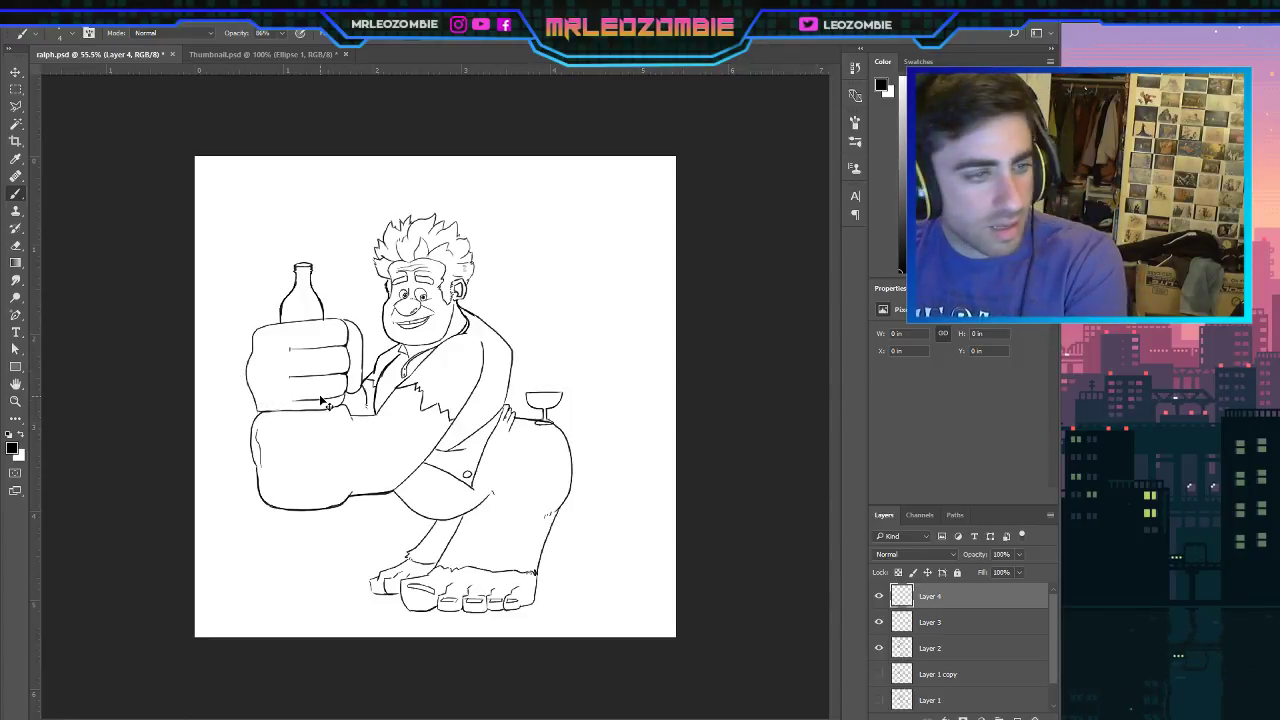
Thicken the outer outline of the fist and upper forearm with the brush, from the bottle's base down past the wrist.
scroll(322, 390, up, 5)
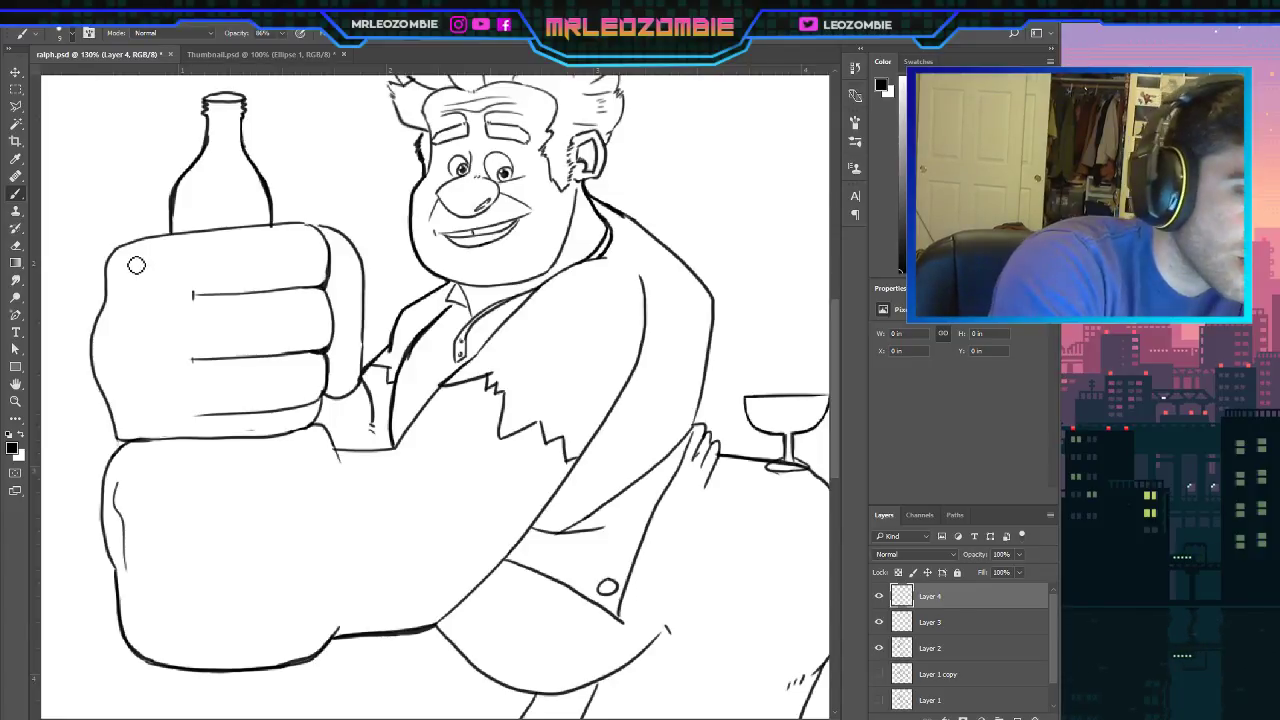
mouse_move(166, 234)
mouse_down()
mouse_move(134, 247)
mouse_move(177, 230)
mouse_move(112, 268)
mouse_move(99, 347)
mouse_move(124, 450)
mouse_move(140, 438)
mouse_move(107, 486)
mouse_move(117, 578)
mouse_up()
key(ctrl+z)
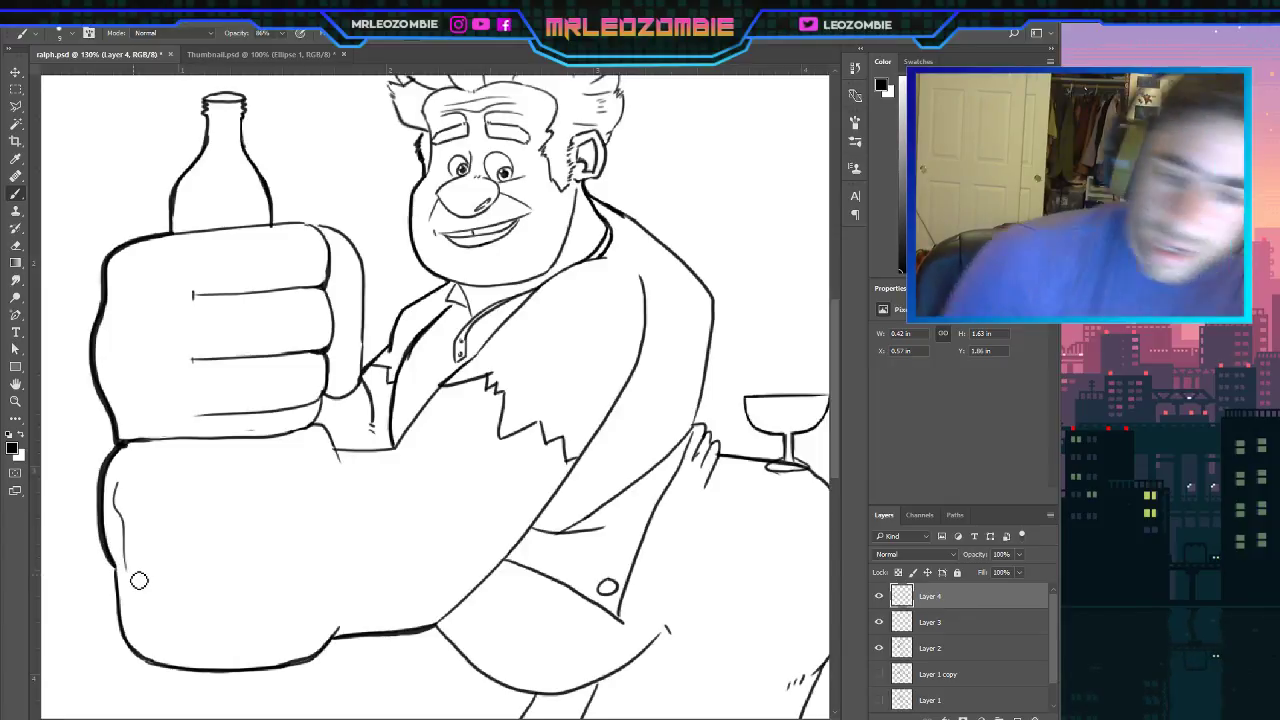
Continue the heavy brush outline down the forearm's left edge and along its underside to the notch near the elbow.
scroll(733, 554, down, 5)
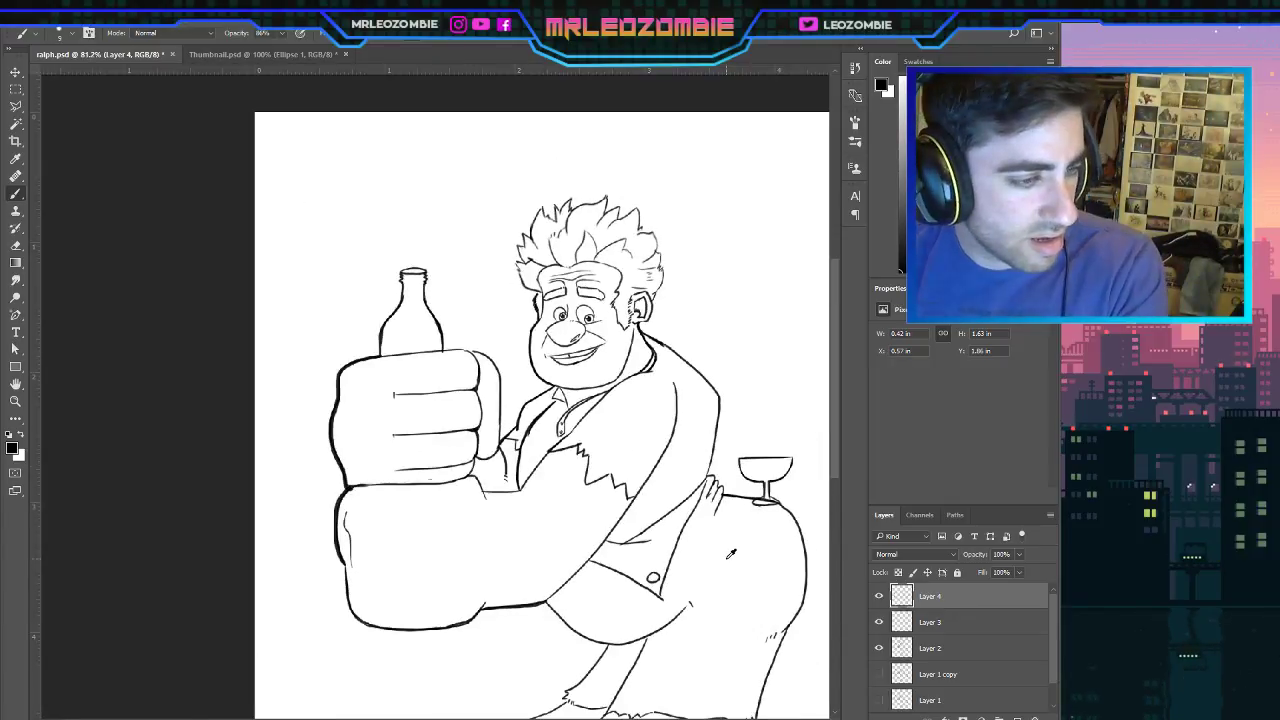
scroll(488, 523, down, 3)
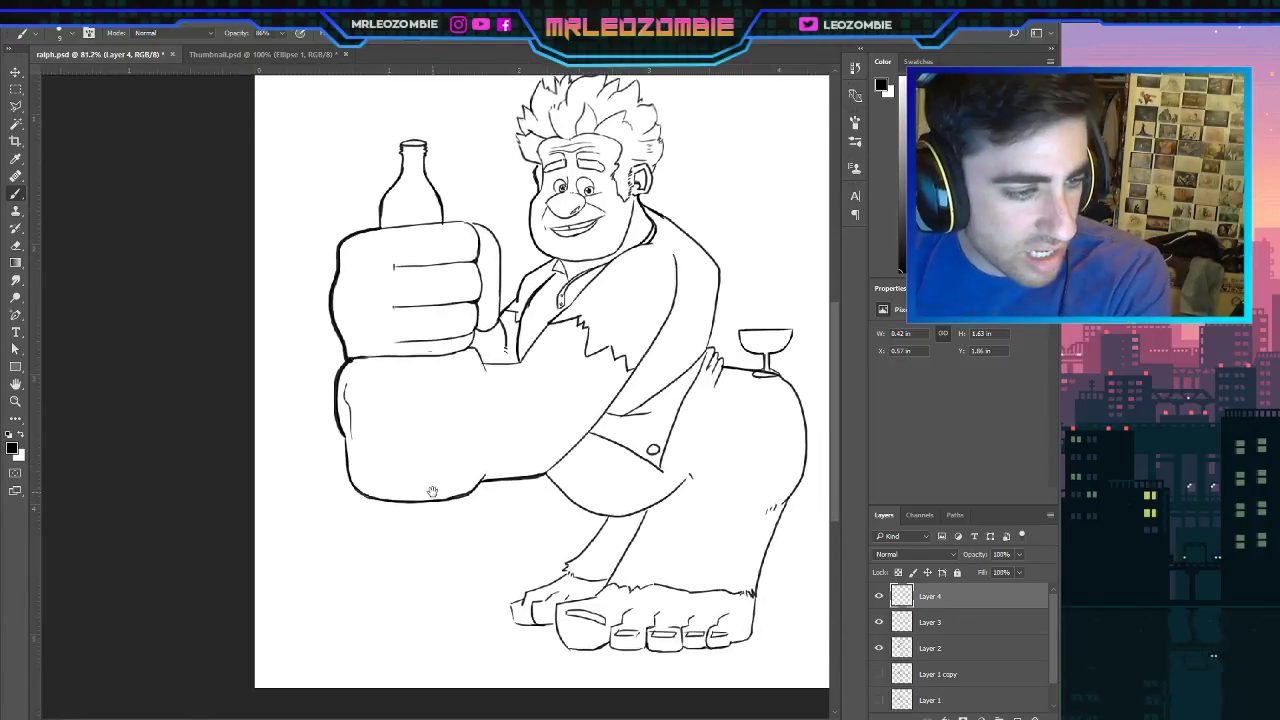
mouse_move(434, 497)
mouse_down()
mouse_move(309, 411)
mouse_move(330, 432)
mouse_up()
scroll(229, 400, up, 5)
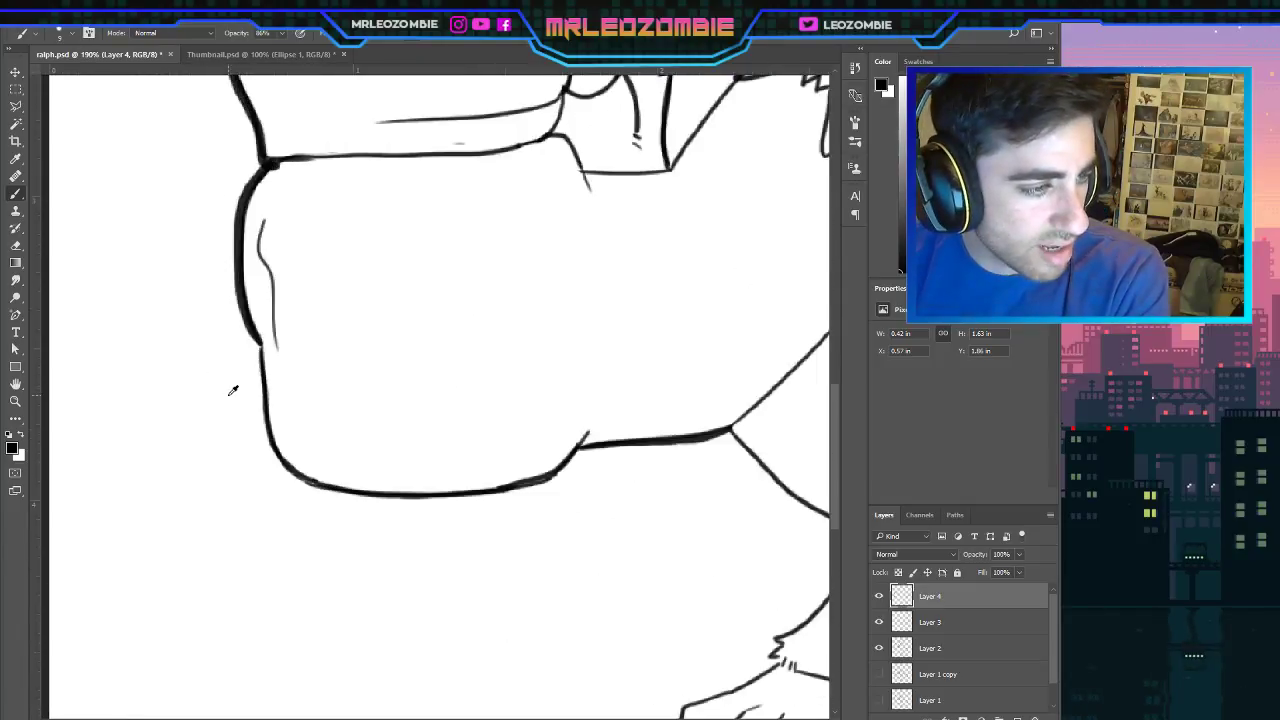
mouse_move(256, 338)
mouse_down()
mouse_move(271, 436)
mouse_move(293, 474)
mouse_move(371, 503)
mouse_up()
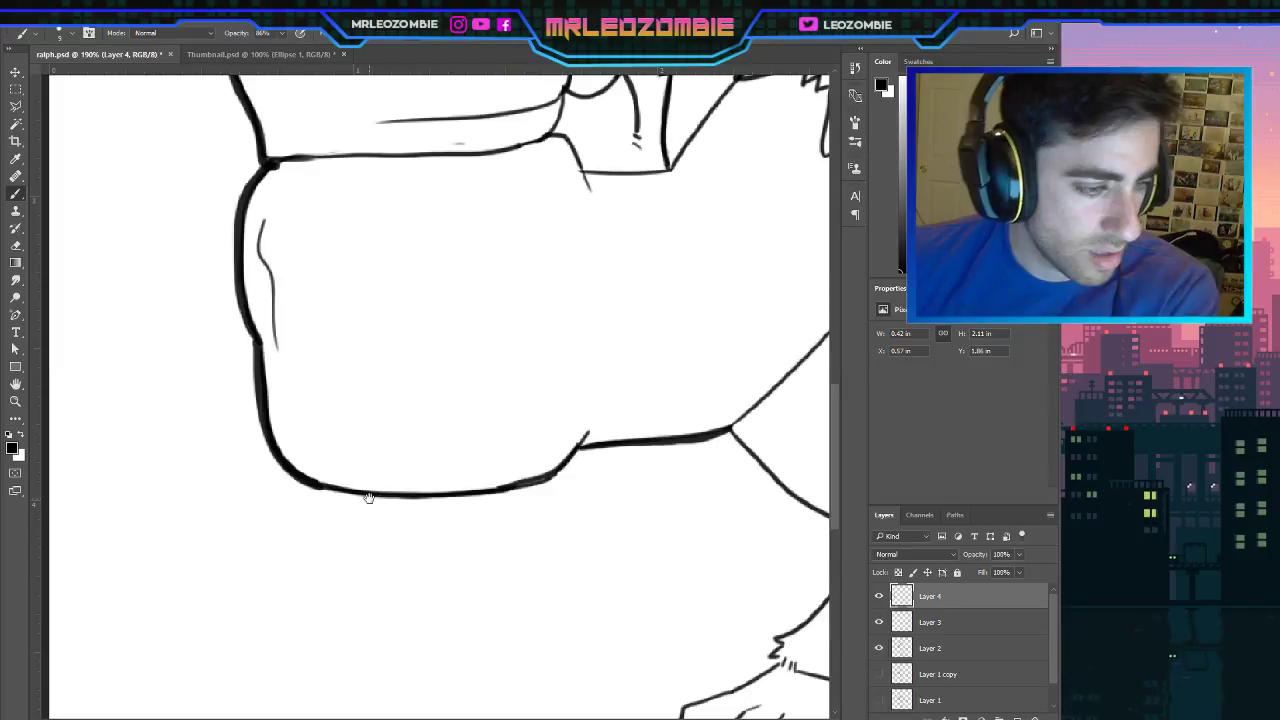
drag(522, 480, 300, 355)
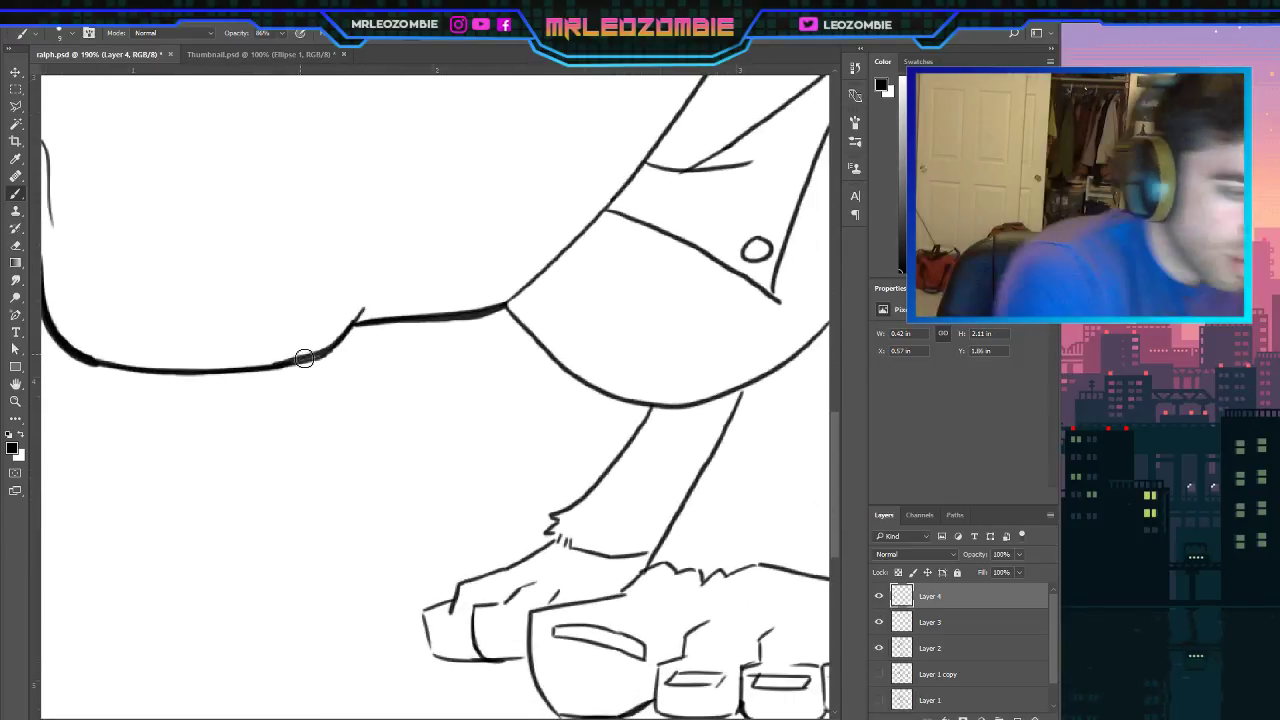
mouse_move(101, 368)
mouse_down()
mouse_move(266, 371)
mouse_move(316, 362)
mouse_move(365, 326)
mouse_up()
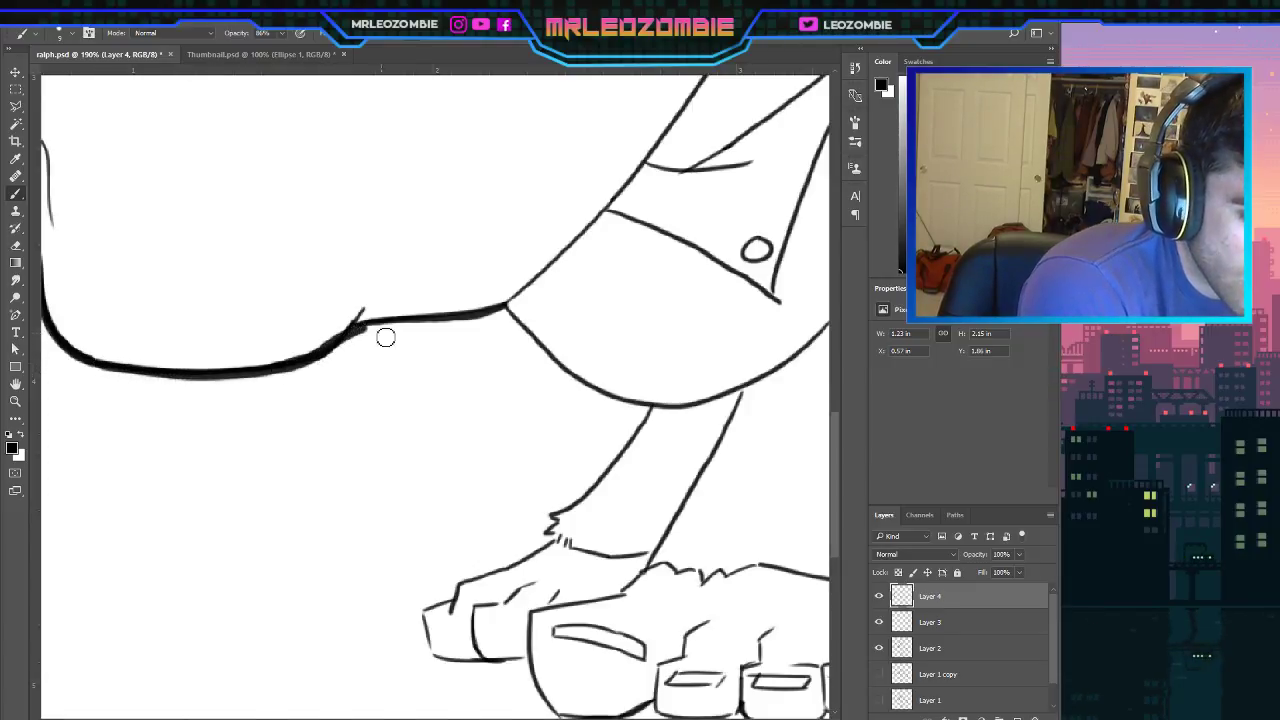
Redo the heavy outline along the forearm's underside to the elbow, and continue it down the trouser edge, shin and rear foot.
key(ctrl+z)
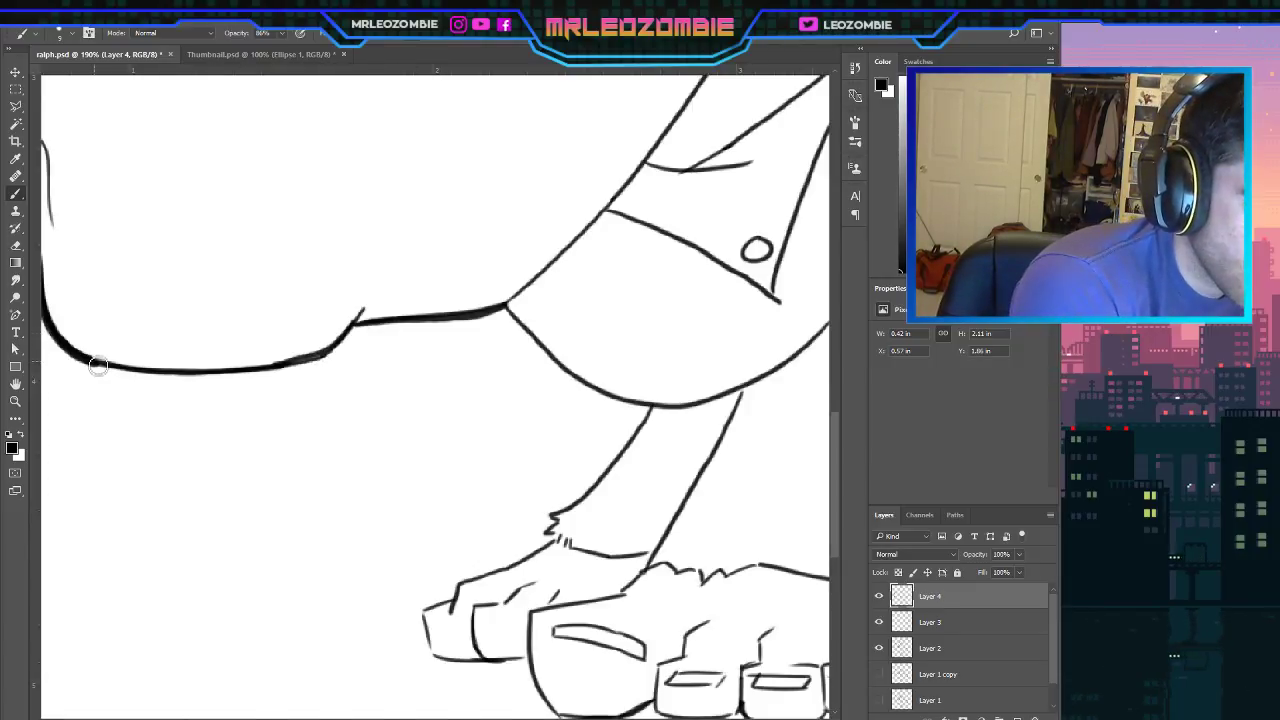
mouse_move(97, 360)
mouse_down()
mouse_move(271, 376)
mouse_move(383, 325)
mouse_move(358, 332)
mouse_move(507, 307)
mouse_up()
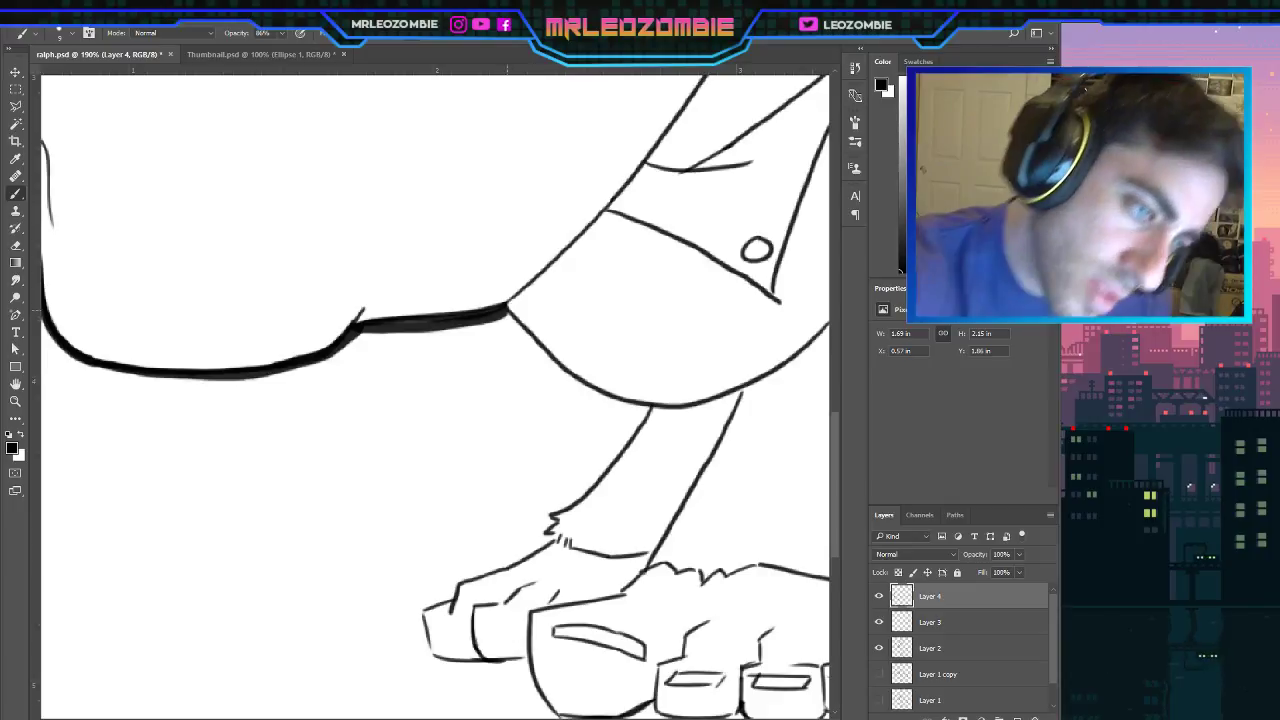
mouse_move(507, 308)
mouse_down()
mouse_move(571, 377)
mouse_move(652, 412)
mouse_move(591, 494)
mouse_move(549, 524)
mouse_move(551, 544)
mouse_move(423, 611)
mouse_move(441, 655)
mouse_up()
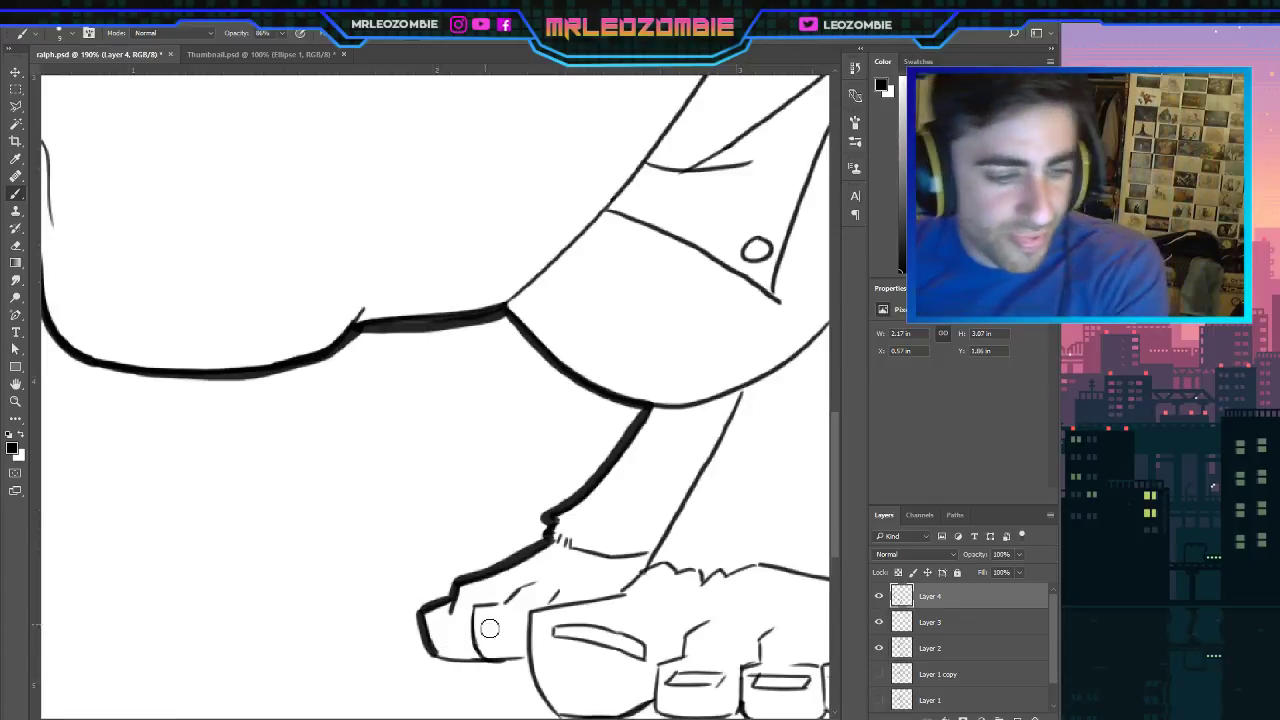
Thicken the outline beneath the toes of both feet and up the front foot's outer edge to the ragged trouser hem.
drag(646, 648, 499, 409)
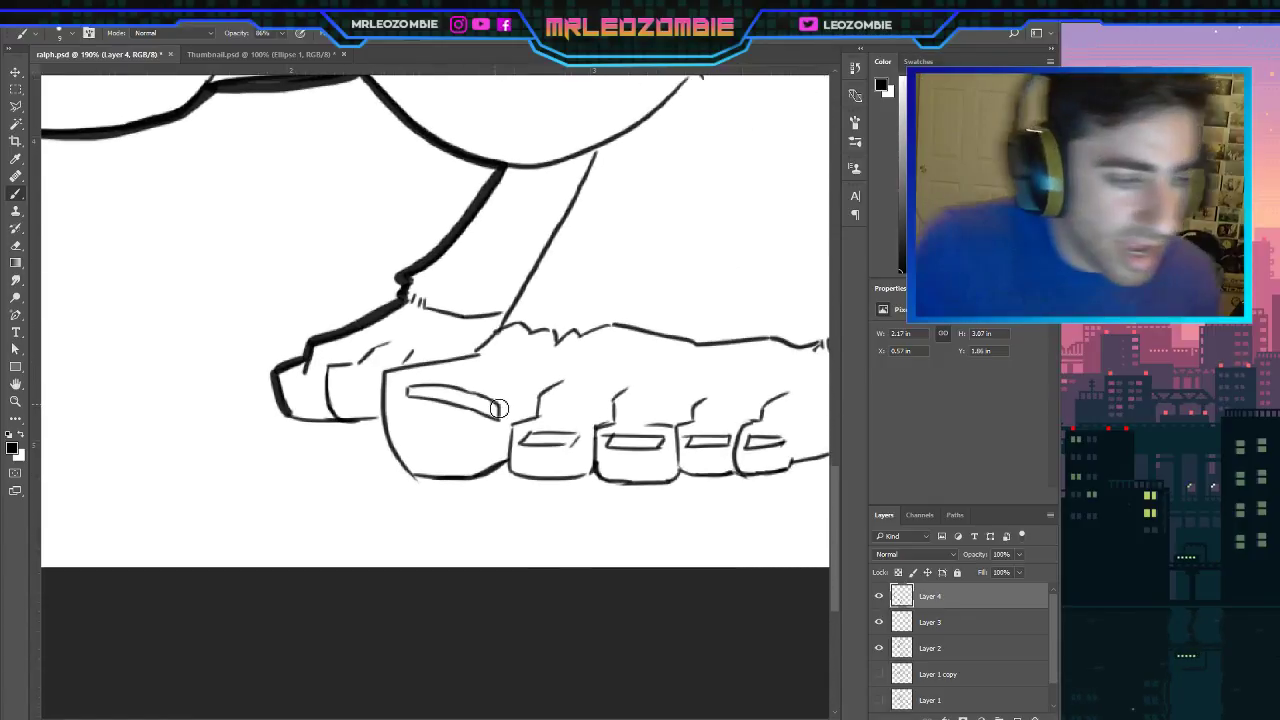
mouse_move(288, 416)
mouse_down()
mouse_move(344, 433)
mouse_move(363, 431)
mouse_move(292, 421)
mouse_move(382, 423)
mouse_move(408, 477)
mouse_move(430, 473)
mouse_move(419, 486)
mouse_move(510, 472)
mouse_move(539, 487)
mouse_move(616, 478)
mouse_move(597, 483)
mouse_move(653, 491)
mouse_move(801, 471)
mouse_move(510, 529)
mouse_move(403, 468)
mouse_up()
key(ctrl+z)
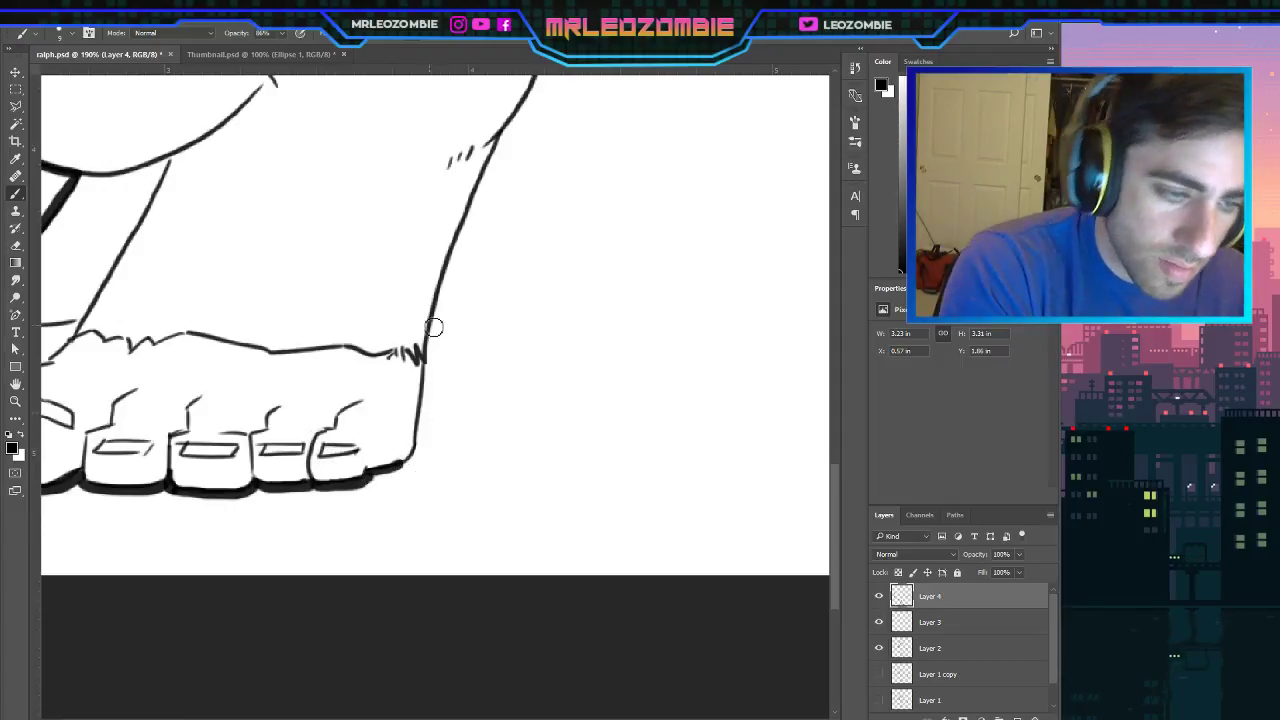
drag(431, 337, 405, 470)
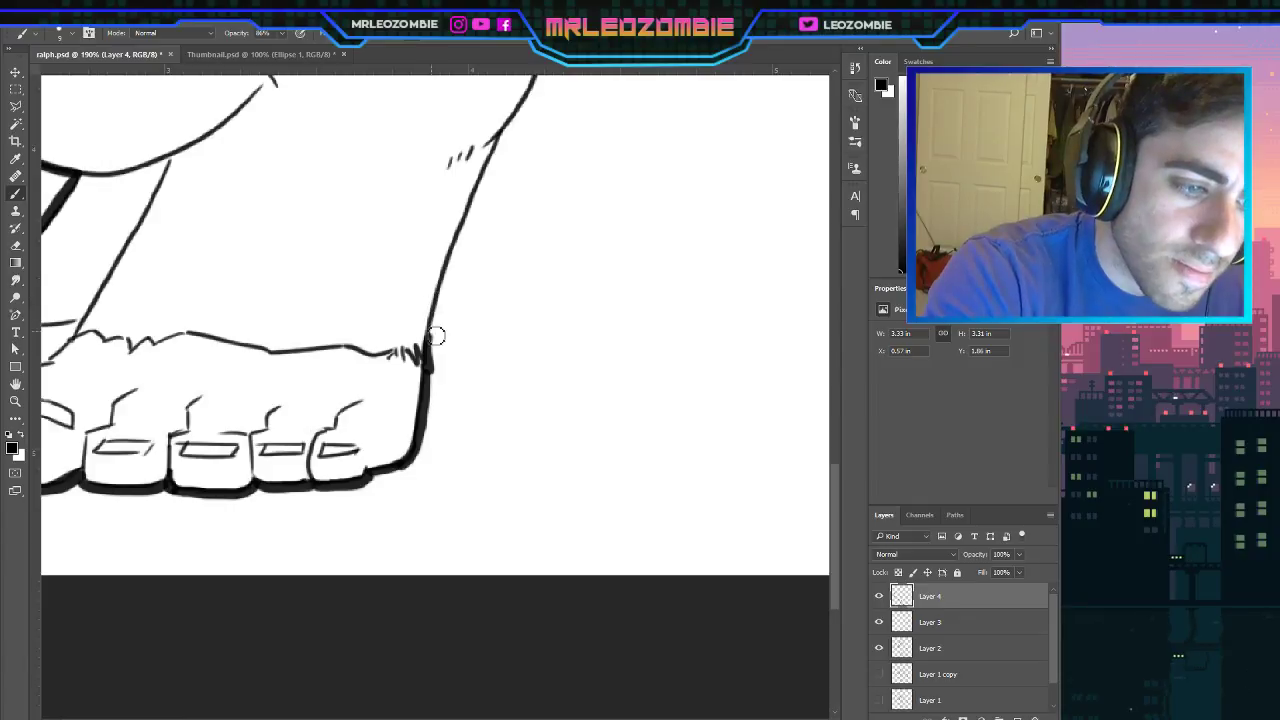
mouse_move(431, 350)
mouse_down()
mouse_move(443, 382)
mouse_move(440, 371)
mouse_up()
key(ctrl+z)
key(ctrl+z)
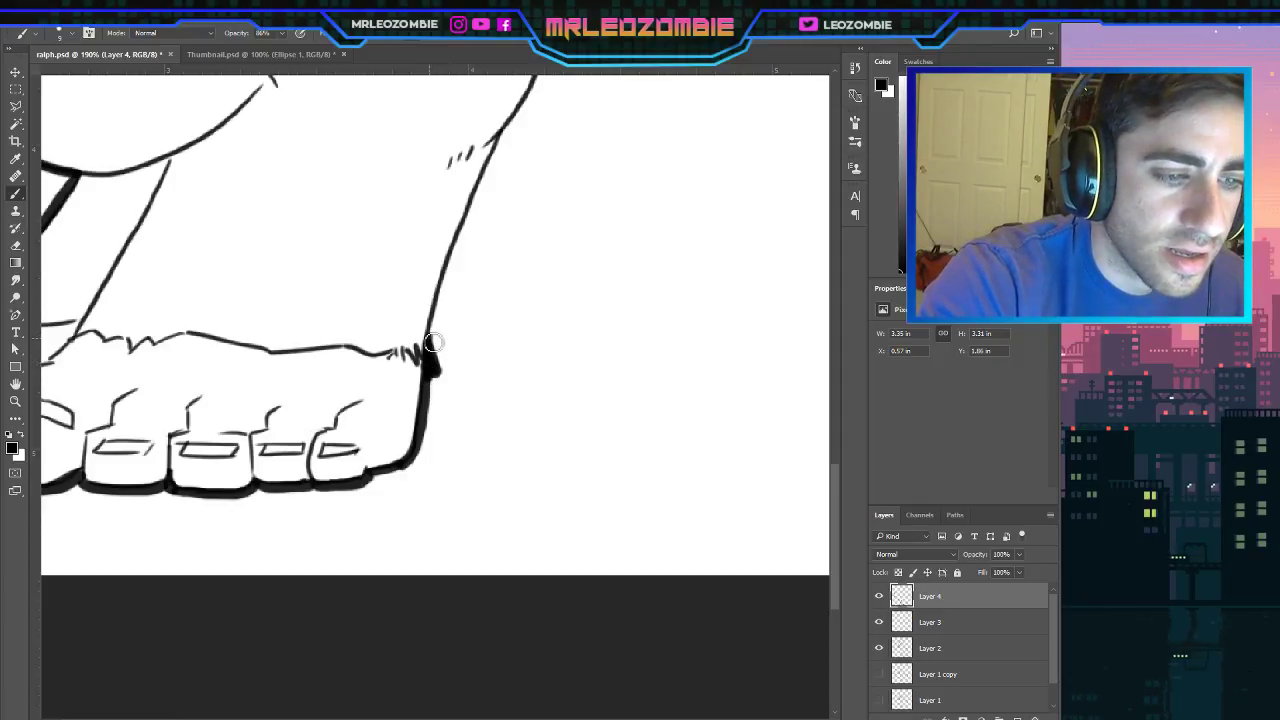
Thicken the front leg's outer contour with the brush, from the trouser hem up around the large curve to the wine glass base.
drag(432, 343, 471, 223)
key(ctrl+z)
drag(506, 133, 432, 331)
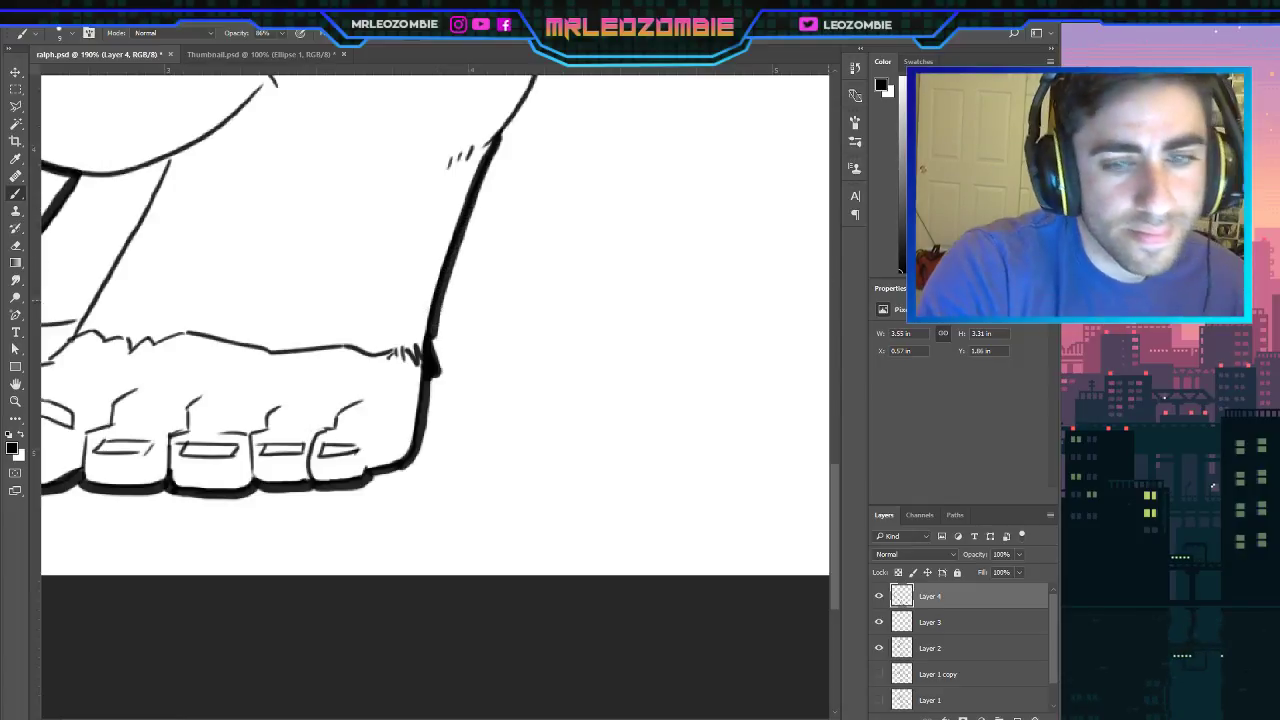
scroll(831, 464, up, 10)
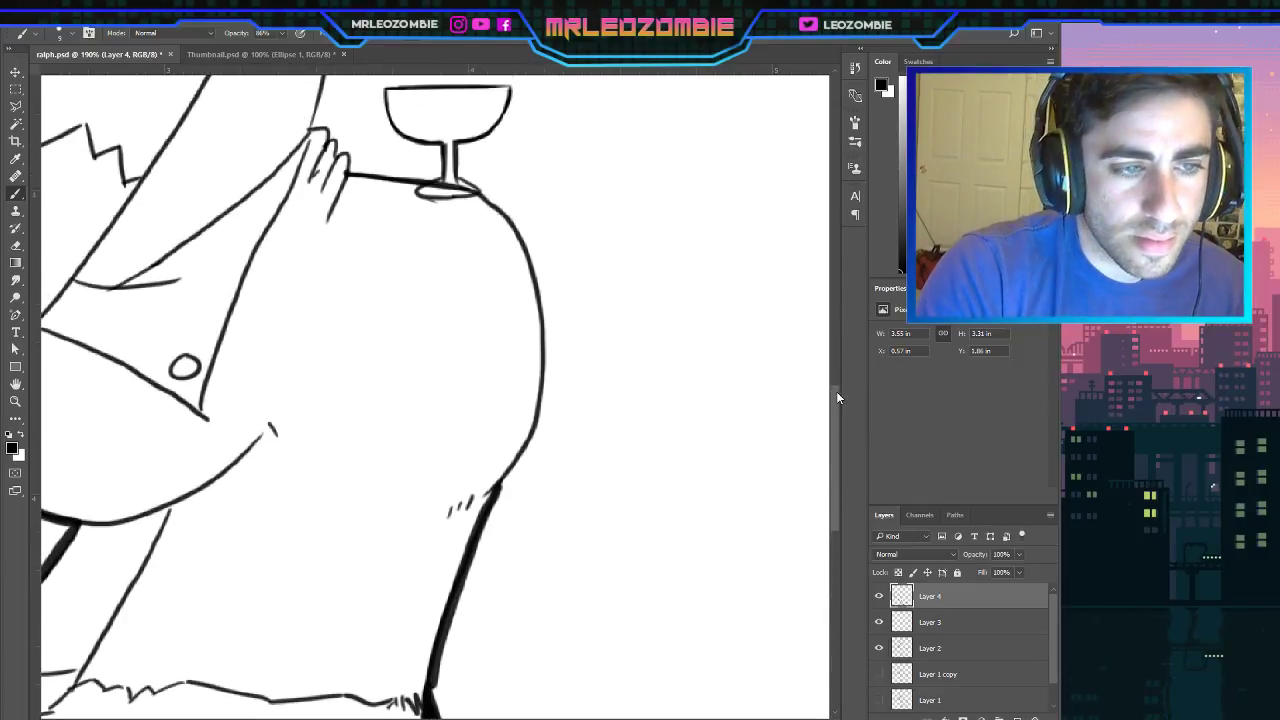
drag(483, 200, 527, 244)
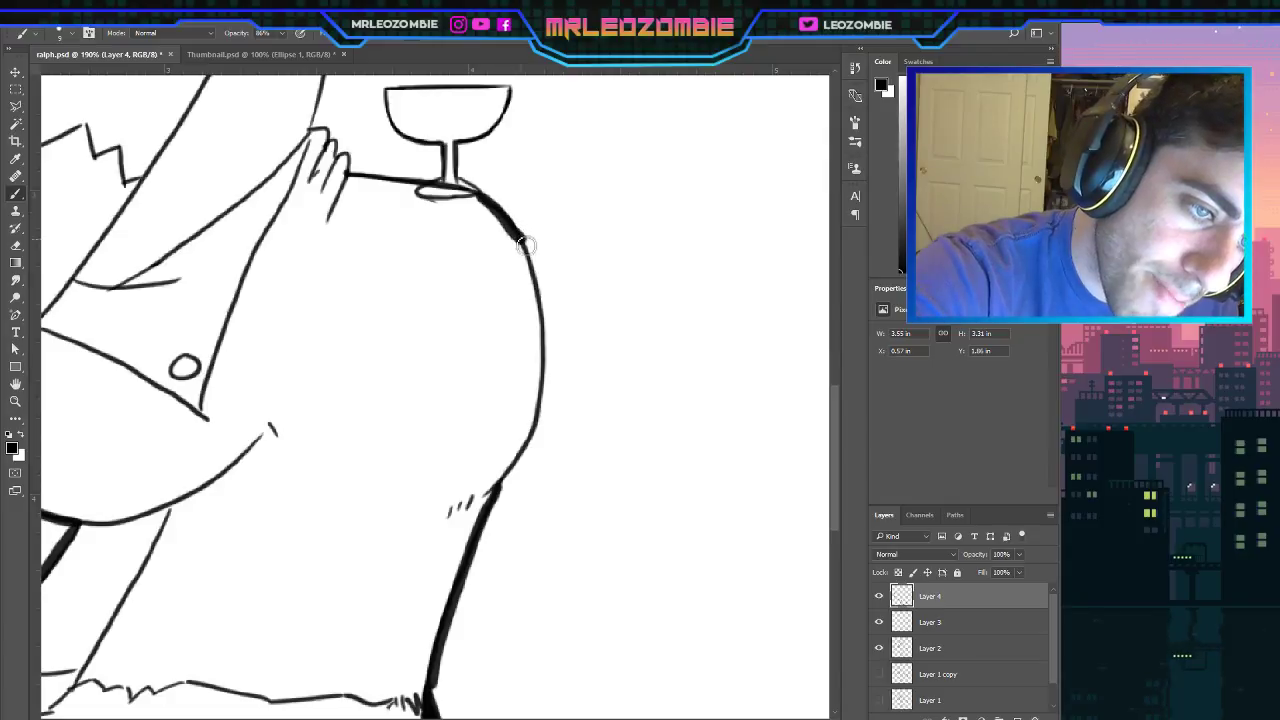
key(ctrl+z)
mouse_move(485, 200)
mouse_down()
mouse_move(531, 253)
mouse_move(552, 337)
mouse_move(540, 427)
mouse_move(496, 500)
mouse_up()
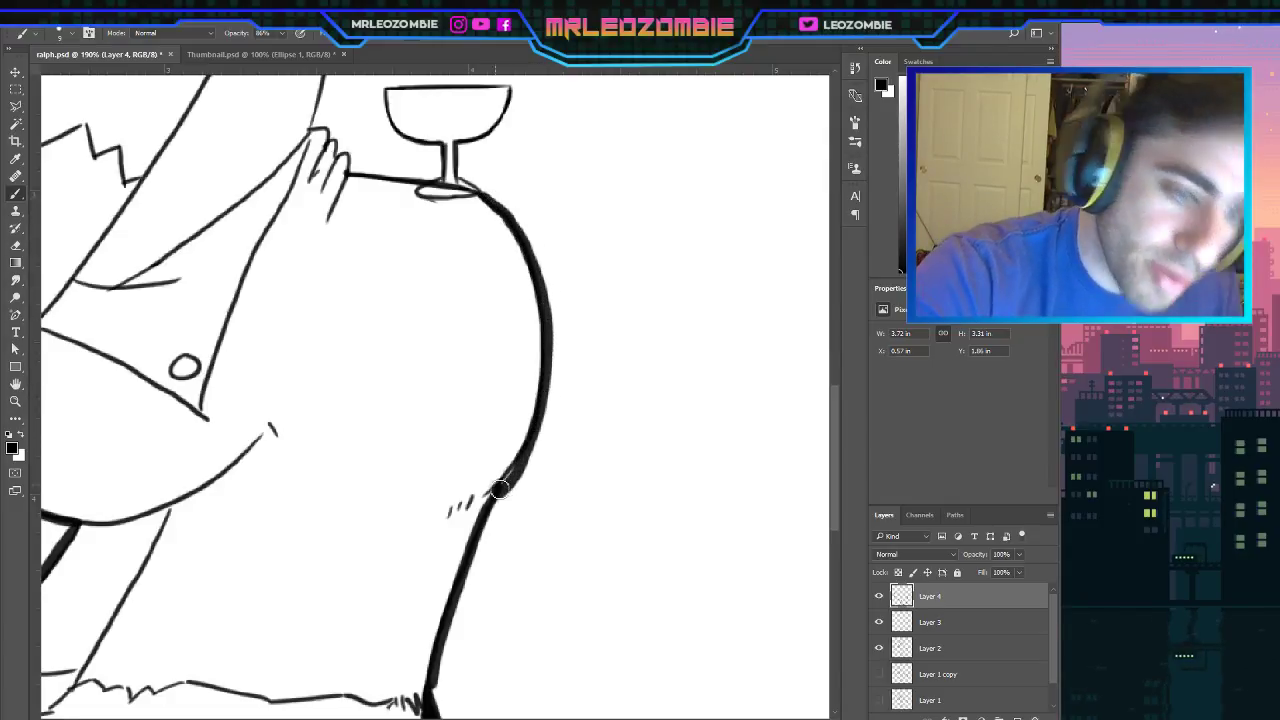
key(ctrl+z)
mouse_move(477, 190)
mouse_down()
mouse_move(533, 257)
mouse_move(549, 364)
mouse_move(535, 440)
mouse_move(502, 491)
mouse_up()
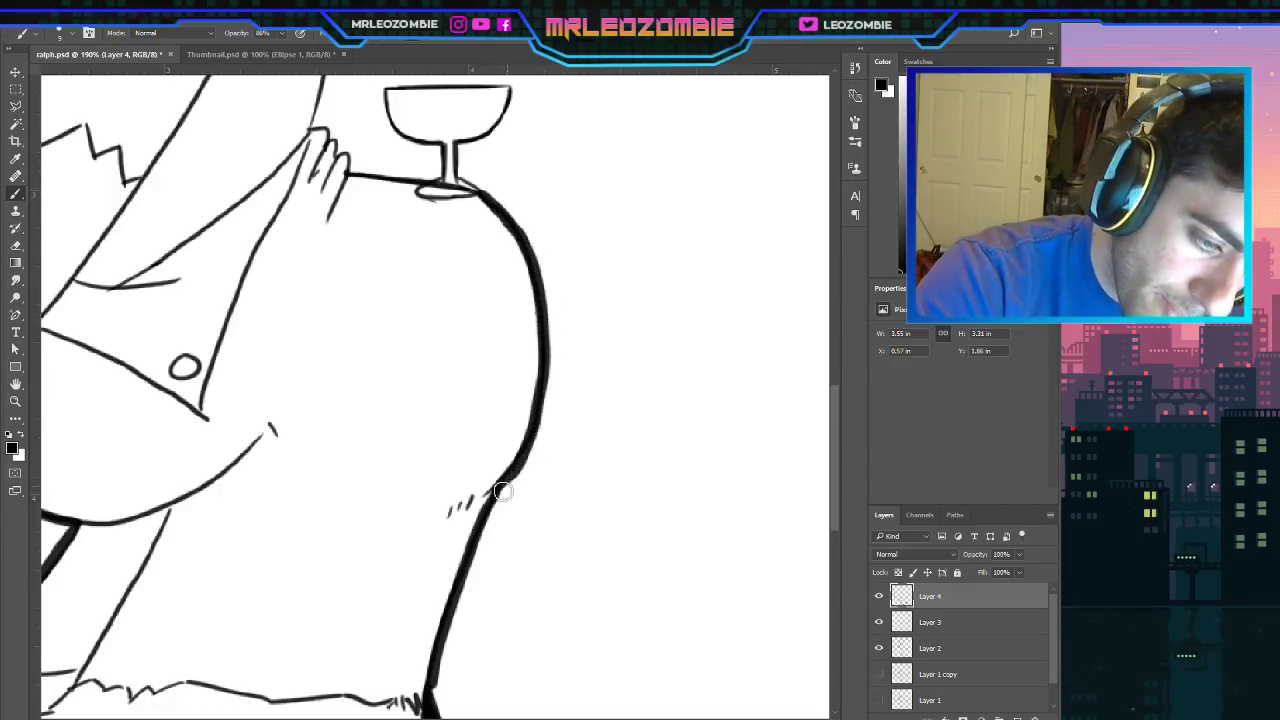
key(ctrl+z)
mouse_move(478, 192)
mouse_down()
mouse_move(533, 252)
mouse_move(546, 333)
mouse_move(537, 443)
mouse_move(502, 473)
mouse_up()
Thicken the wine glass outline around the stem, both sides of the bowl and the rim.
drag(834, 516, 826, 455)
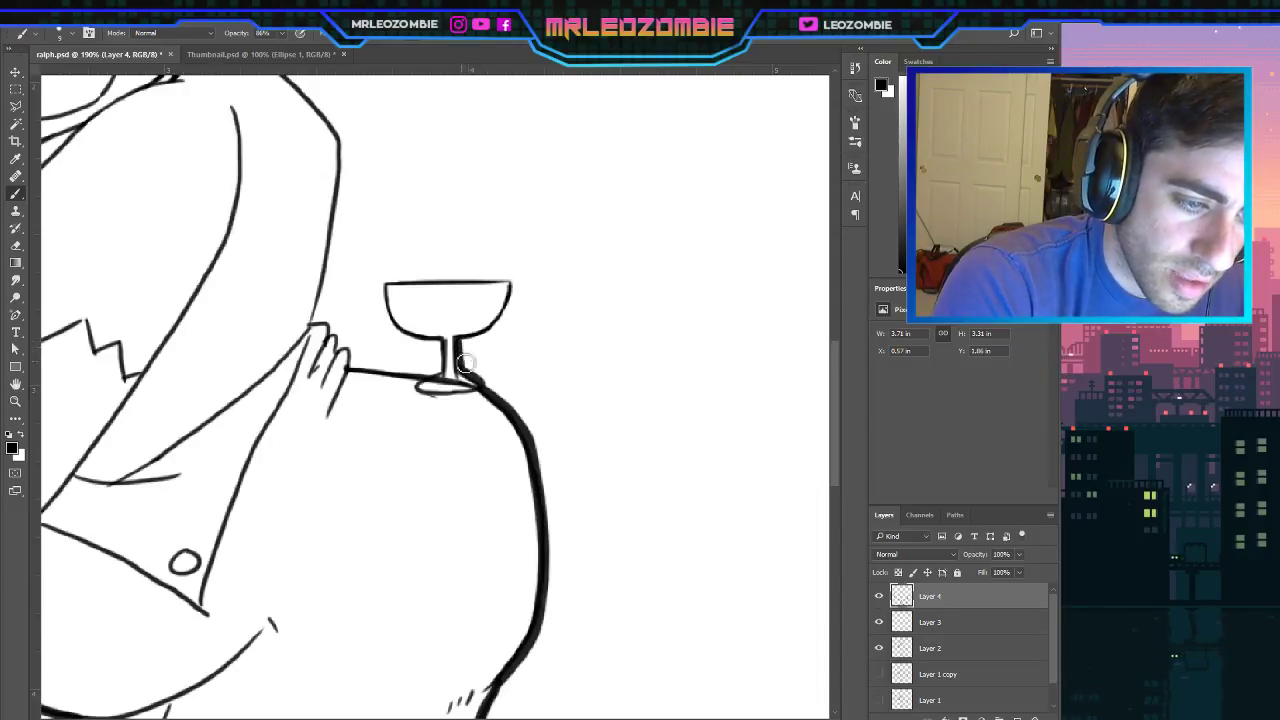
mouse_move(460, 344)
mouse_down()
mouse_move(500, 322)
mouse_move(513, 285)
mouse_up()
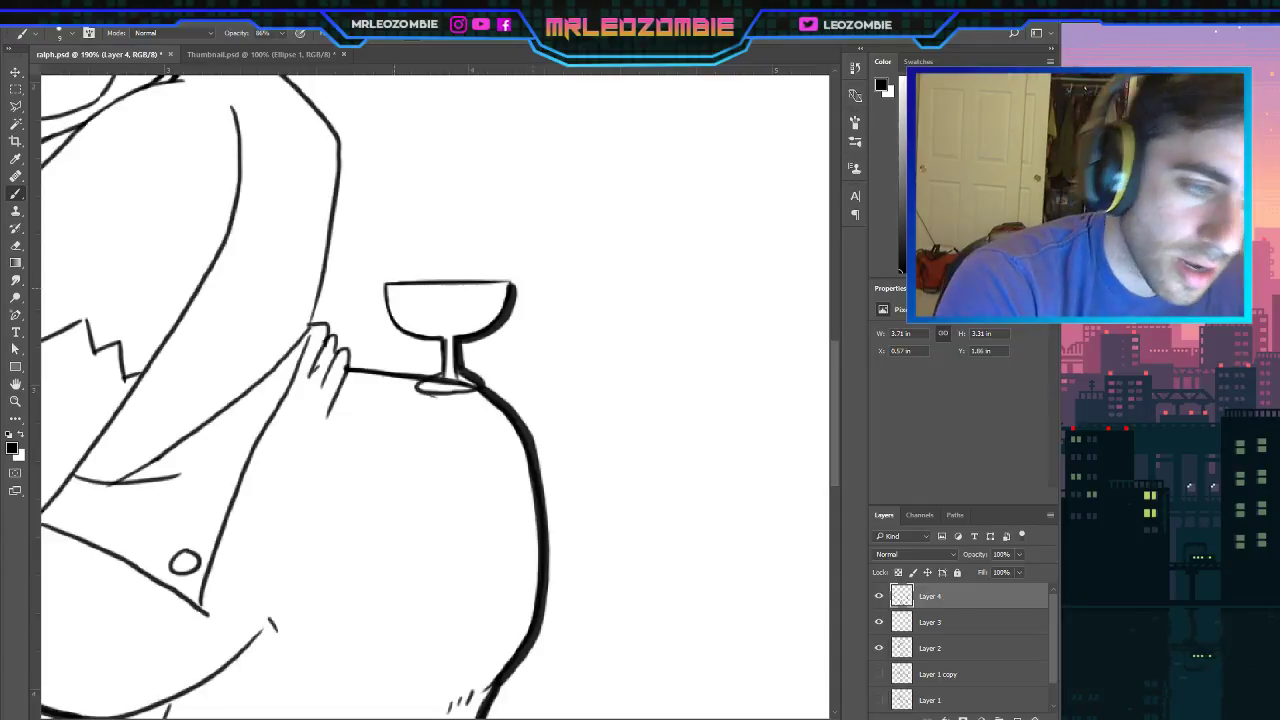
mouse_move(390, 290)
mouse_down()
mouse_move(417, 346)
mouse_move(440, 347)
mouse_move(455, 326)
mouse_move(432, 377)
mouse_up()
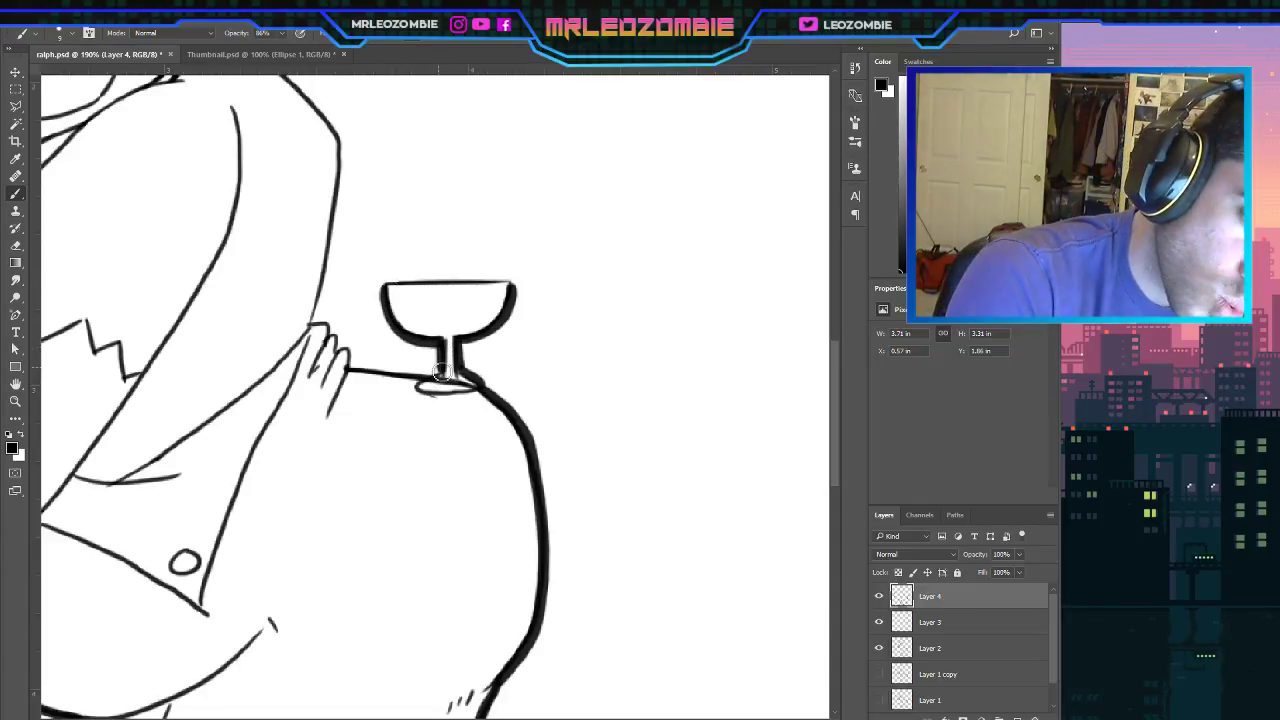
drag(390, 287, 515, 283)
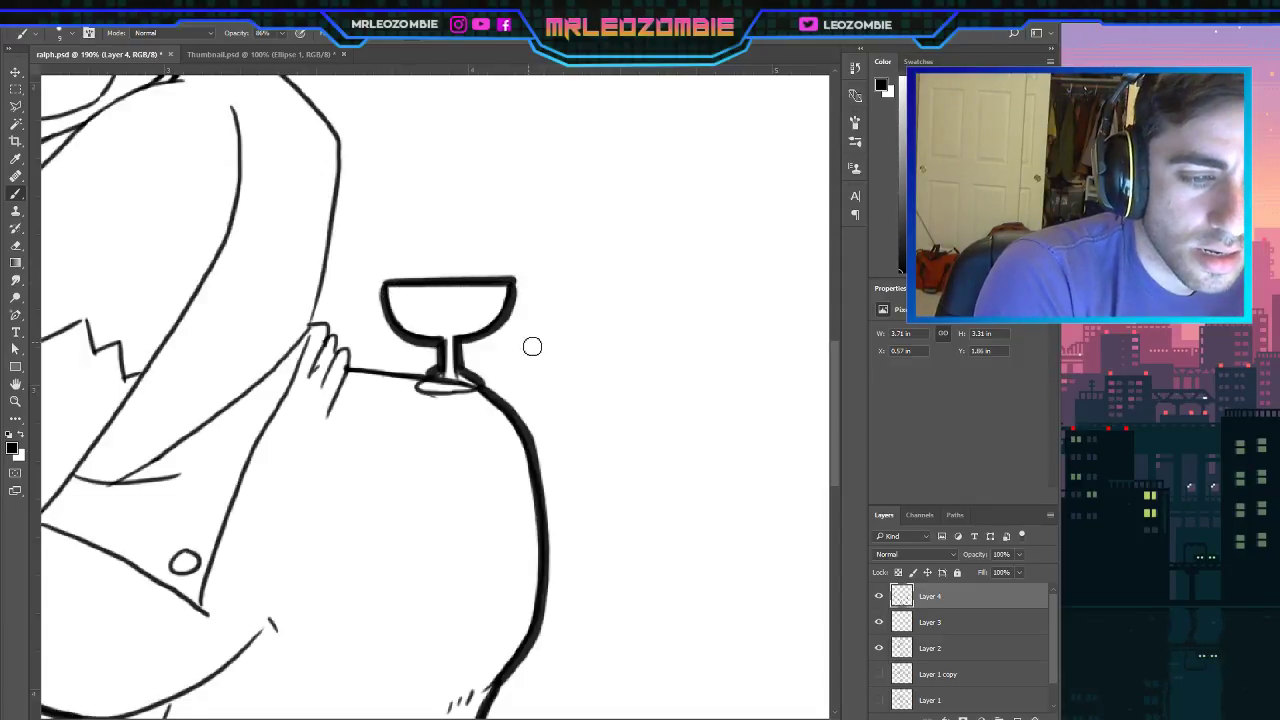
Thicken the contour from the glass base across the jagged folds at the elbow and up the outer edge of the upper arm.
mouse_move(425, 380)
mouse_down()
mouse_move(357, 372)
mouse_move(405, 376)
mouse_move(358, 360)
mouse_move(356, 371)
mouse_move(354, 350)
mouse_move(317, 327)
mouse_move(345, 184)
mouse_move(312, 316)
mouse_up()
key(ctrl+z)
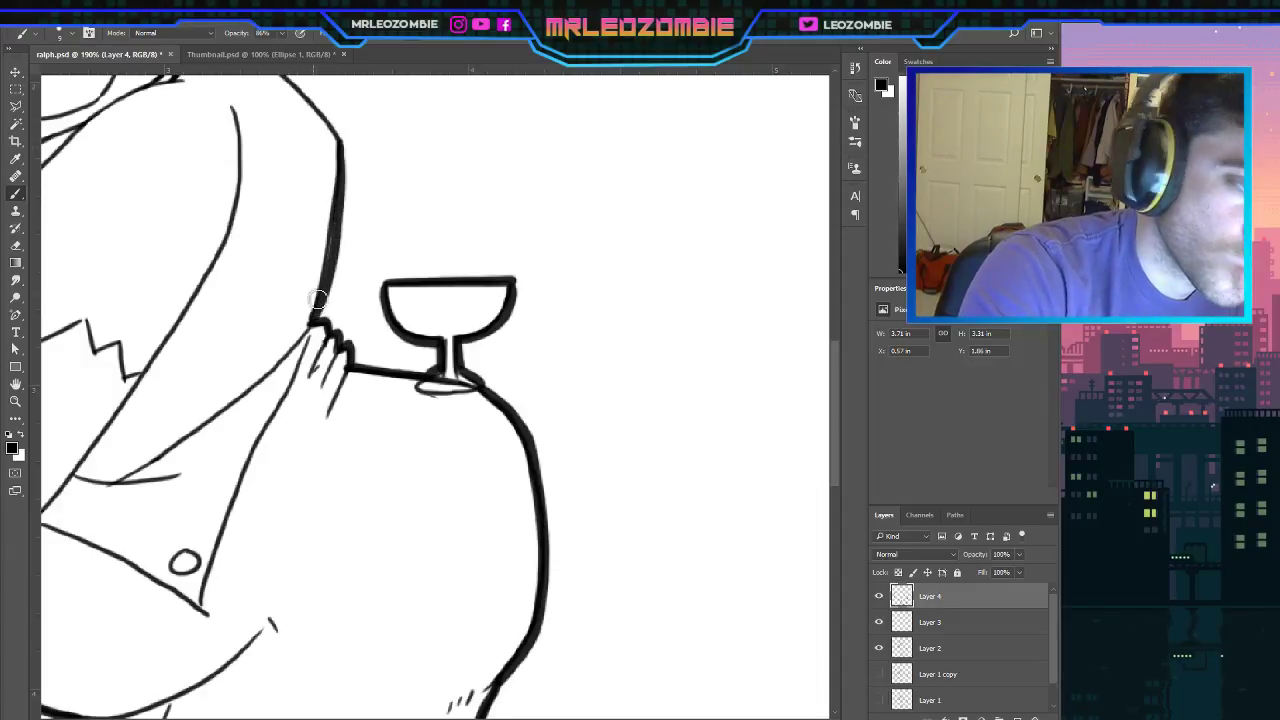
key(ctrl+z)
drag(342, 158, 316, 323)
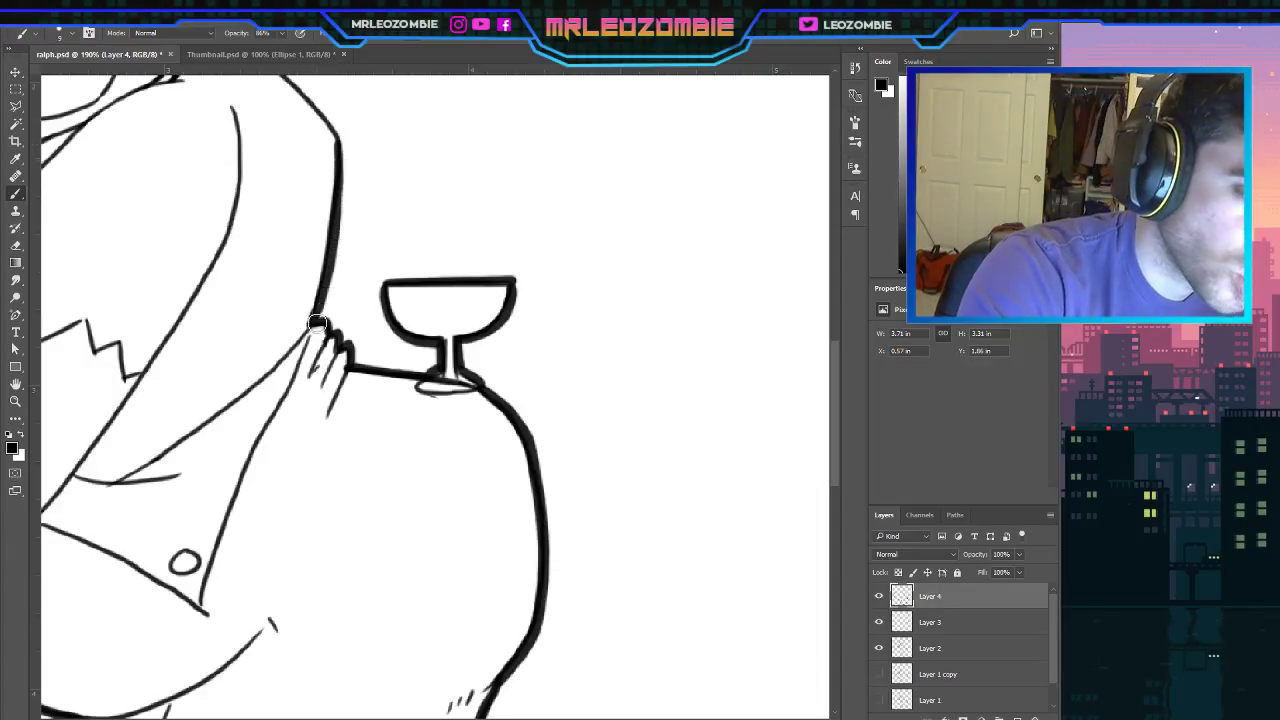
Thicken the shoulder outline with the brush, from the base of the neck to the top of the upper arm.
drag(835, 410, 830, 351)
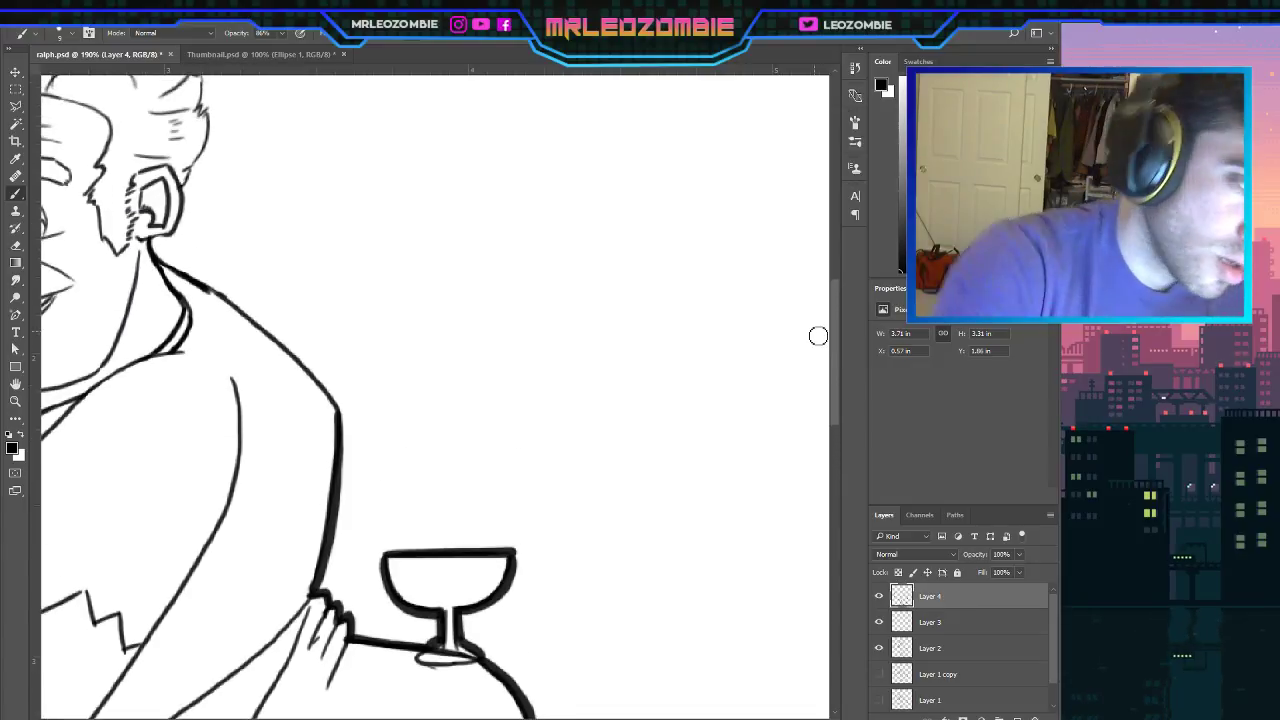
drag(149, 242, 274, 335)
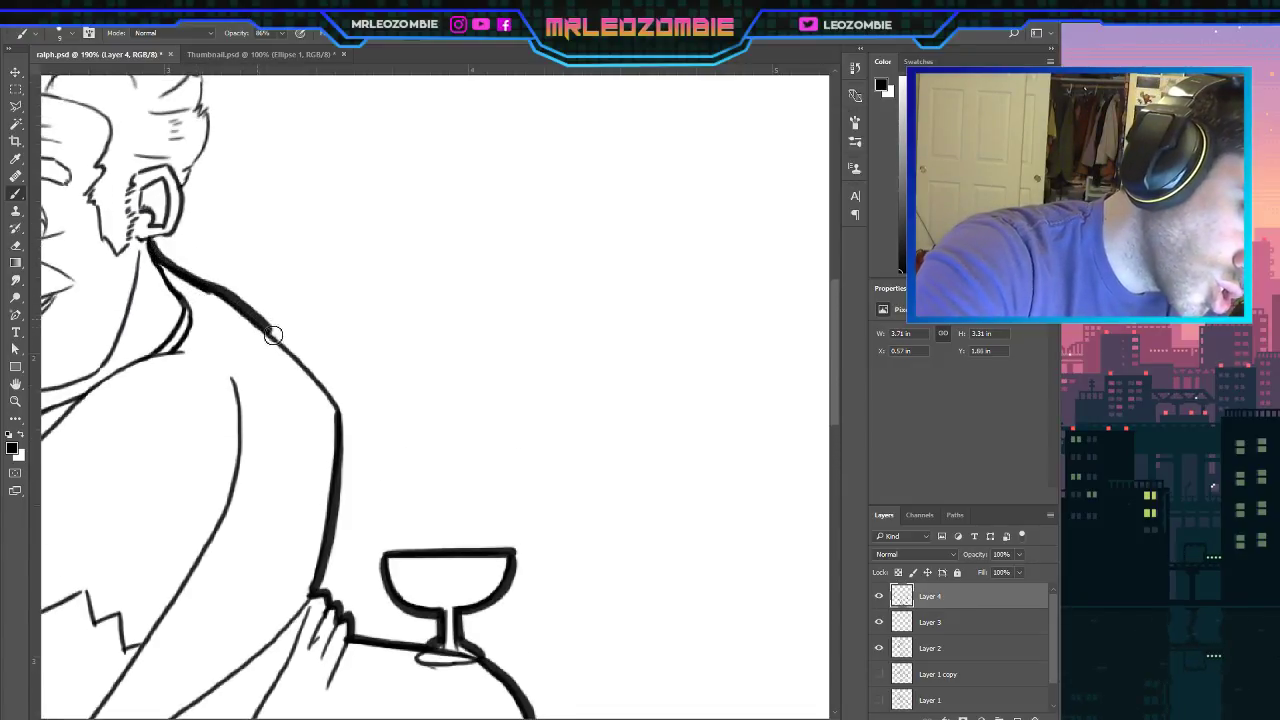
key(ctrl+z)
mouse_move(150, 242)
mouse_down()
mouse_move(292, 349)
mouse_move(340, 428)
mouse_up()
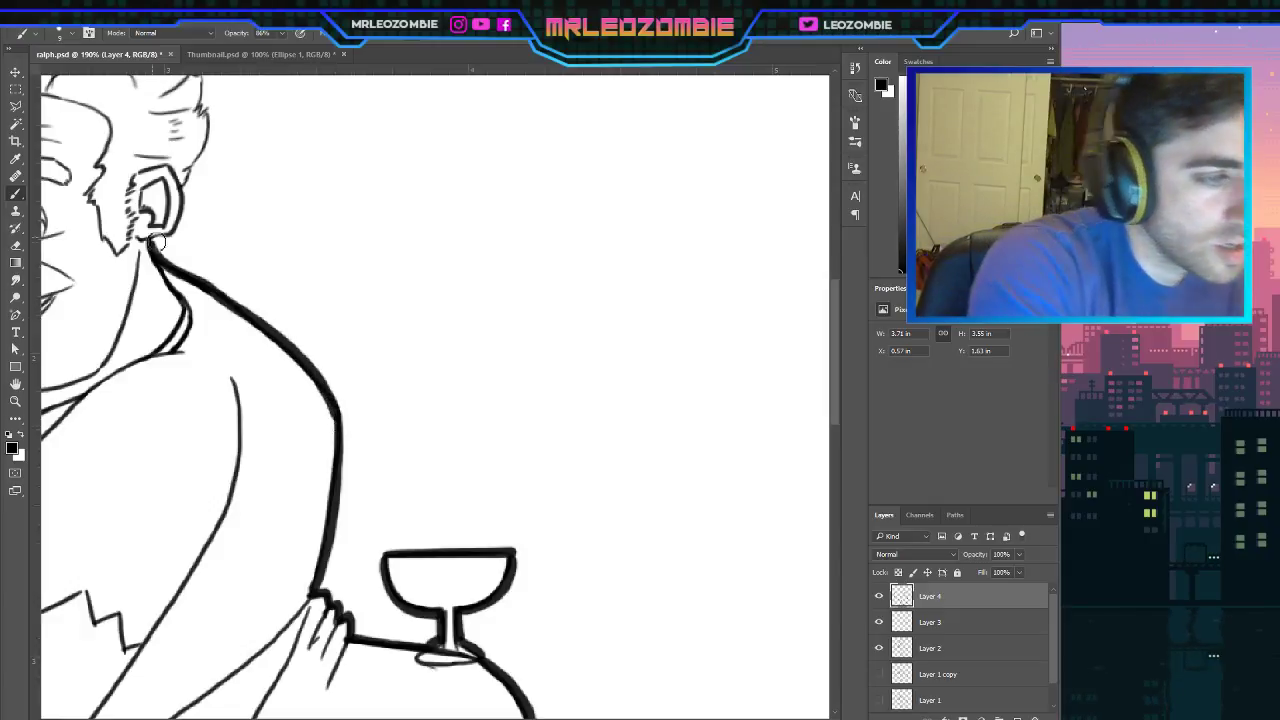
Thicken the outer edge of the ear and the hair contour above it, up to the first large spike.
mouse_move(152, 244)
mouse_down()
mouse_move(180, 230)
mouse_move(216, 135)
mouse_move(208, 110)
mouse_move(199, 172)
mouse_up()
key(ctrl+z)
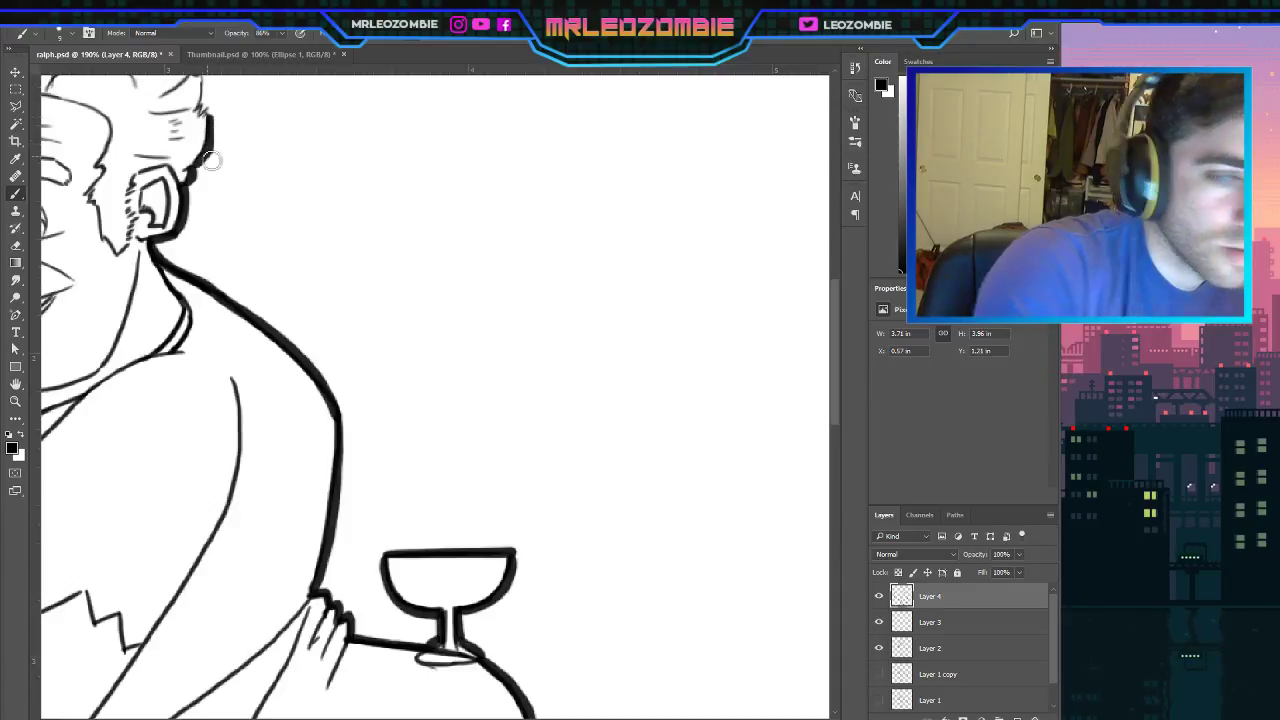
drag(836, 367, 824, 314)
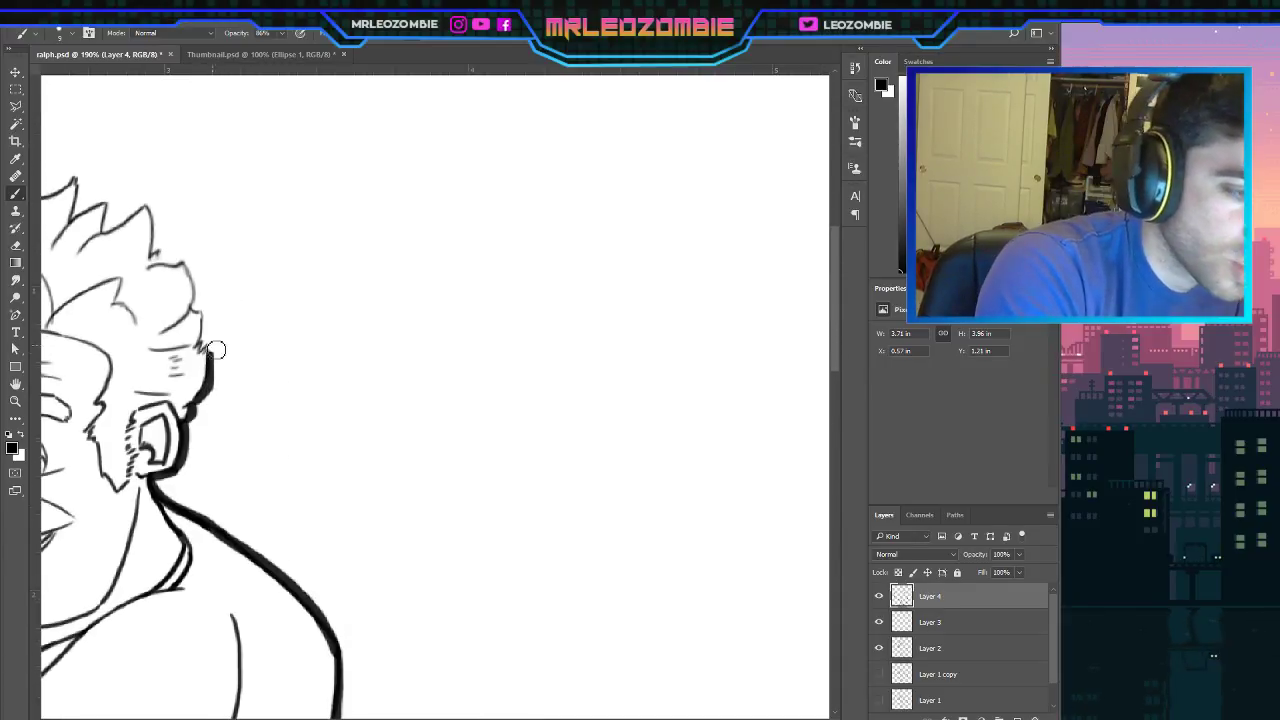
mouse_move(216, 350)
mouse_down()
mouse_move(194, 268)
mouse_move(158, 264)
mouse_move(190, 268)
mouse_move(203, 291)
mouse_move(150, 250)
mouse_move(143, 206)
mouse_move(160, 237)
mouse_up()
Thicken the spiky hair outline across the top of the head and down the opposite side to the sideburn.
drag(600, 716, 479, 716)
drag(500, 213, 538, 201)
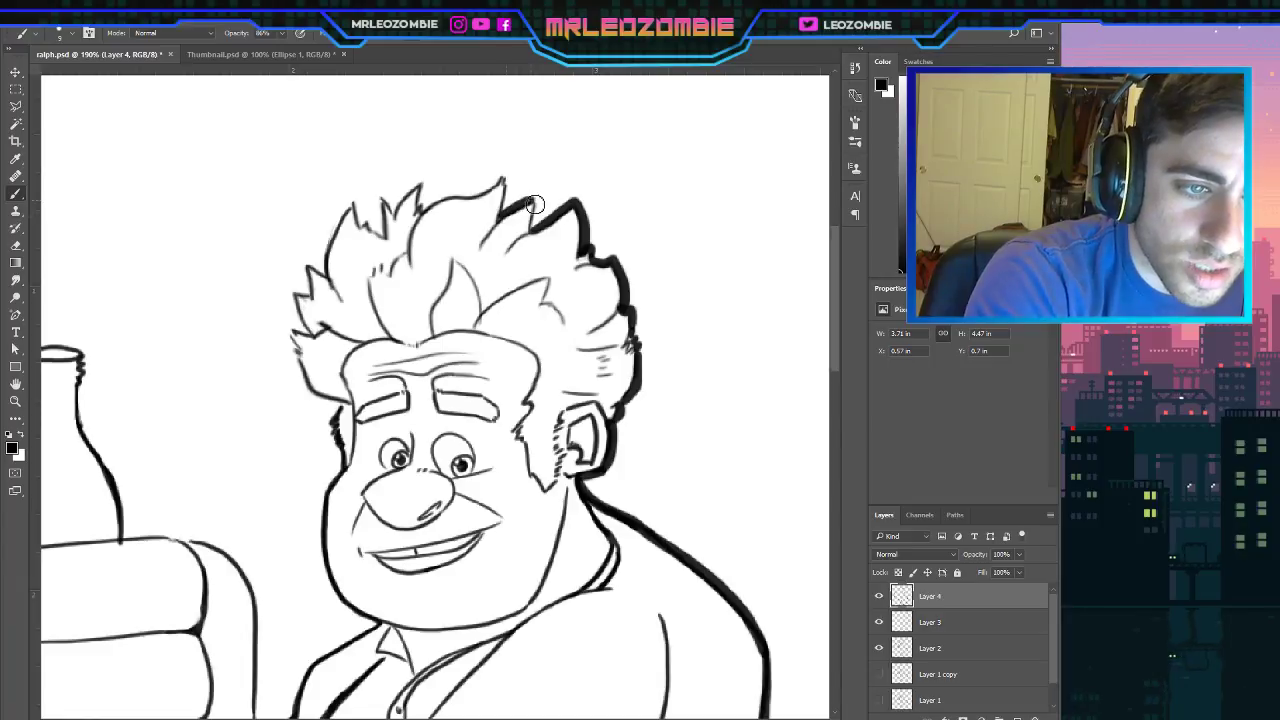
mouse_move(427, 218)
mouse_down()
mouse_move(508, 173)
mouse_move(511, 213)
mouse_move(517, 172)
mouse_up()
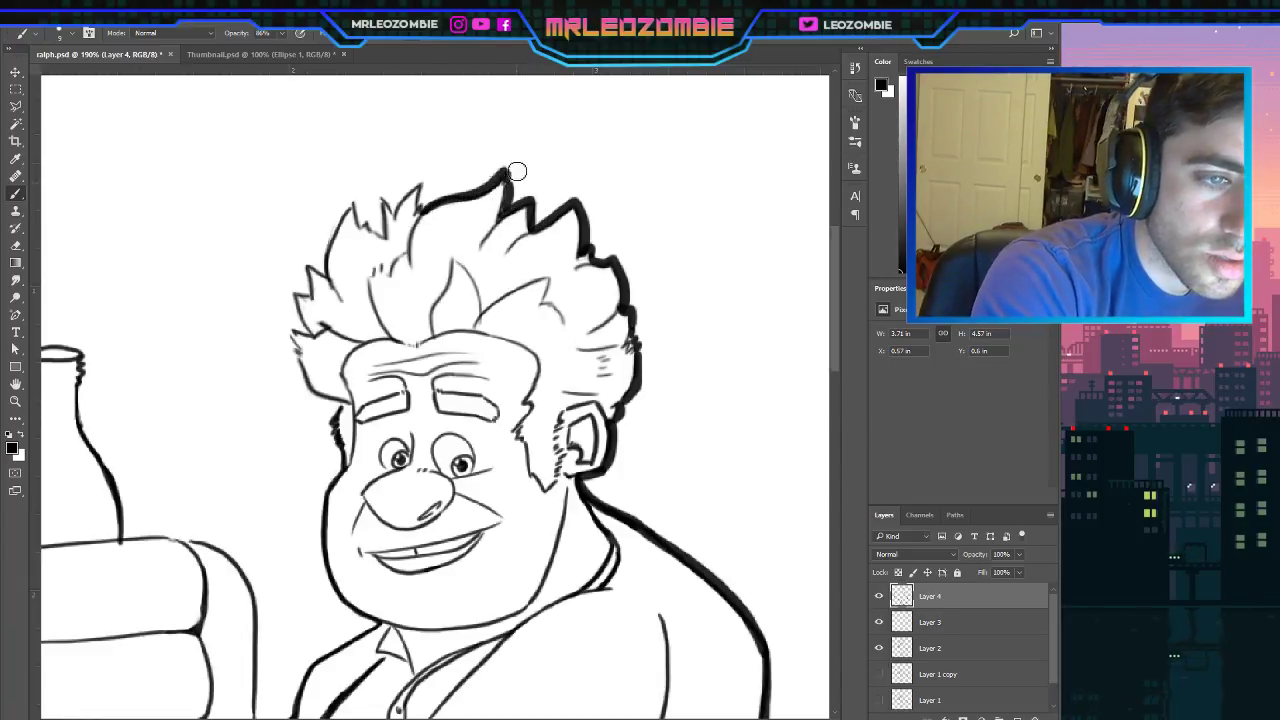
key(ctrl+z)
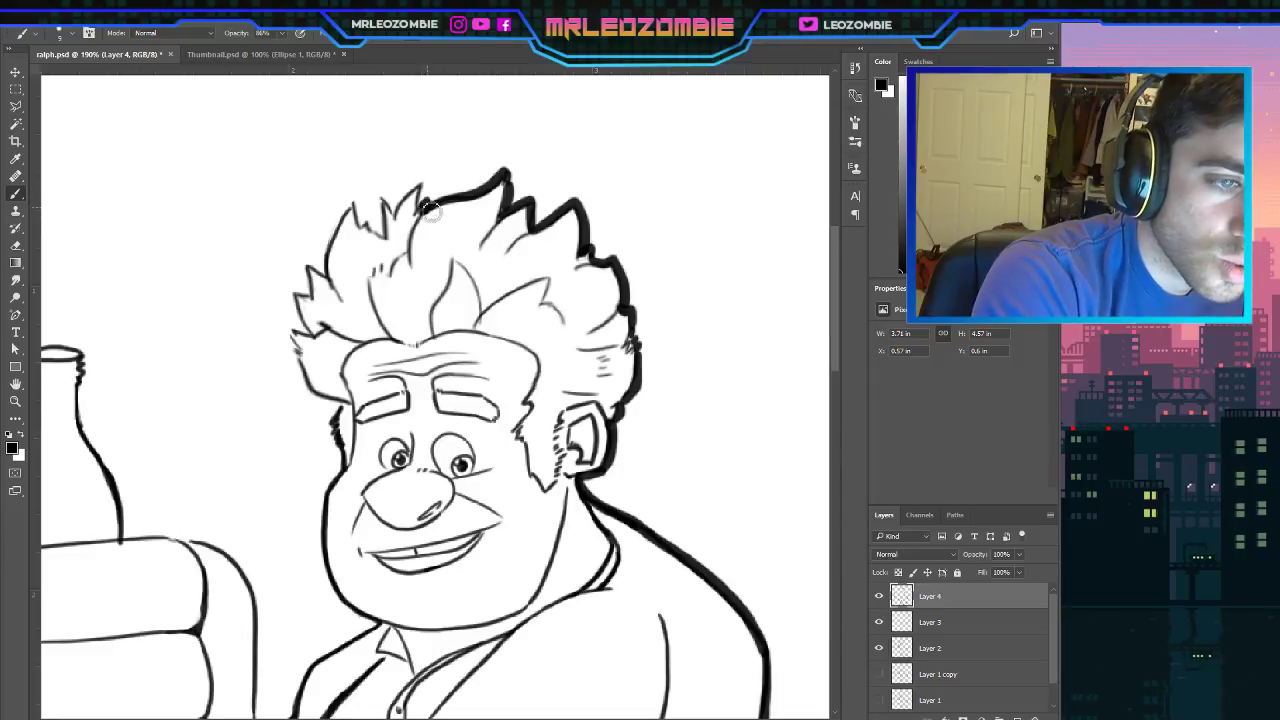
mouse_move(425, 203)
mouse_down()
mouse_move(434, 180)
mouse_move(400, 210)
mouse_move(388, 181)
mouse_up()
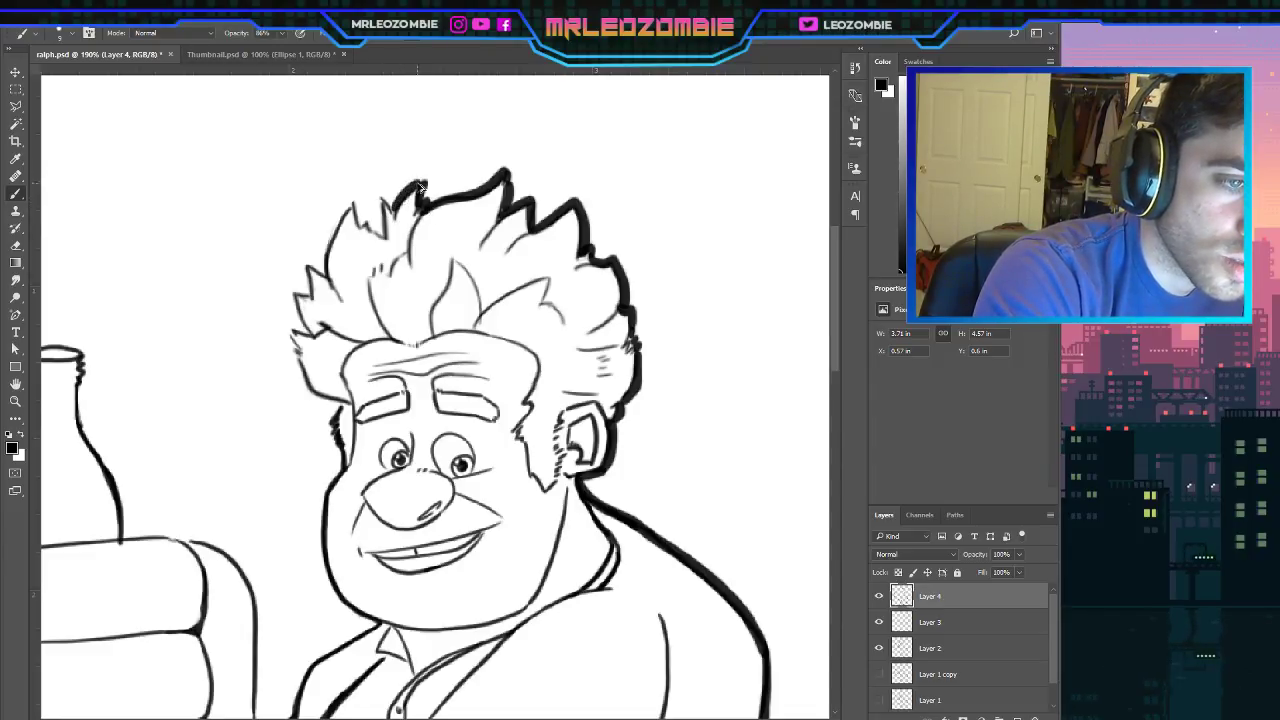
mouse_move(399, 211)
mouse_down()
mouse_move(439, 170)
mouse_move(397, 212)
mouse_move(382, 199)
mouse_move(383, 242)
mouse_up()
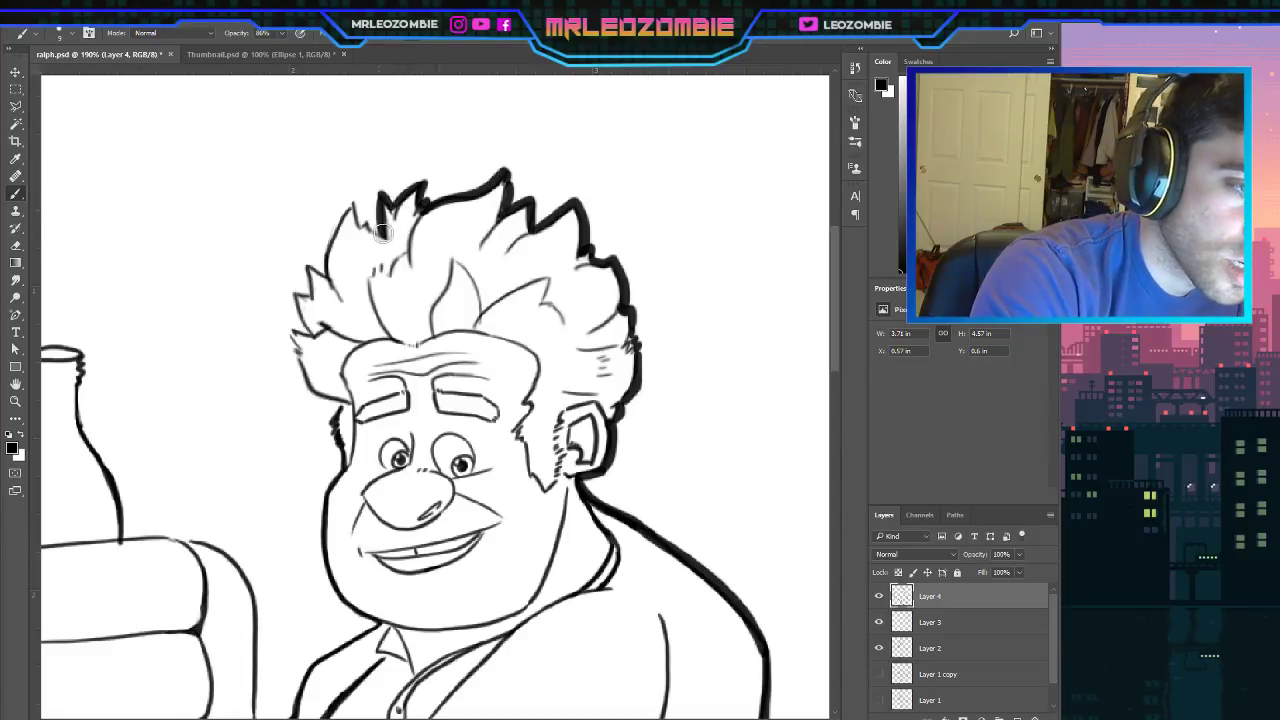
mouse_move(352, 200)
mouse_down()
mouse_move(357, 203)
mouse_move(331, 253)
mouse_move(336, 277)
mouse_move(312, 267)
mouse_move(315, 305)
mouse_move(321, 287)
mouse_move(299, 302)
mouse_move(334, 341)
mouse_move(299, 332)
mouse_move(300, 367)
mouse_move(325, 371)
mouse_move(311, 357)
mouse_move(345, 410)
mouse_up()
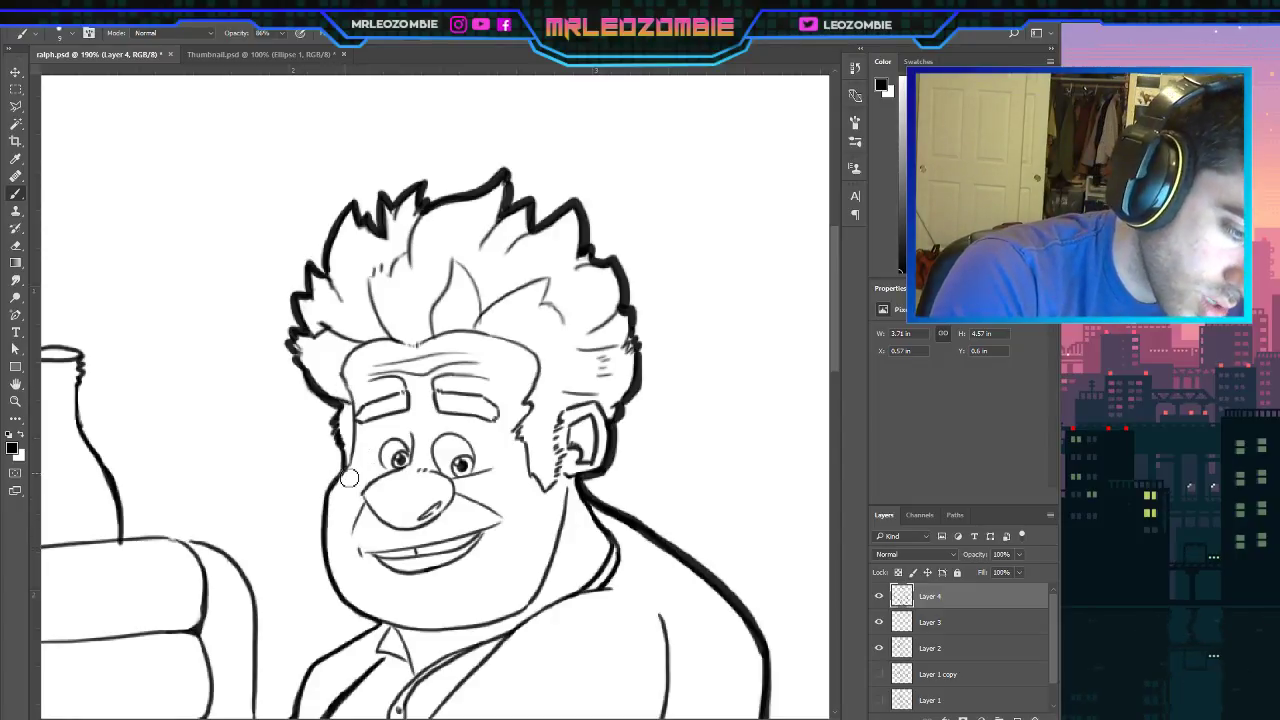
Thicken the outer edge of the cheek and jaw, and the shirt's shoulder line from the collar down to the raised fist.
mouse_move(349, 479)
mouse_down()
mouse_move(330, 505)
mouse_move(332, 586)
mouse_move(392, 625)
mouse_up()
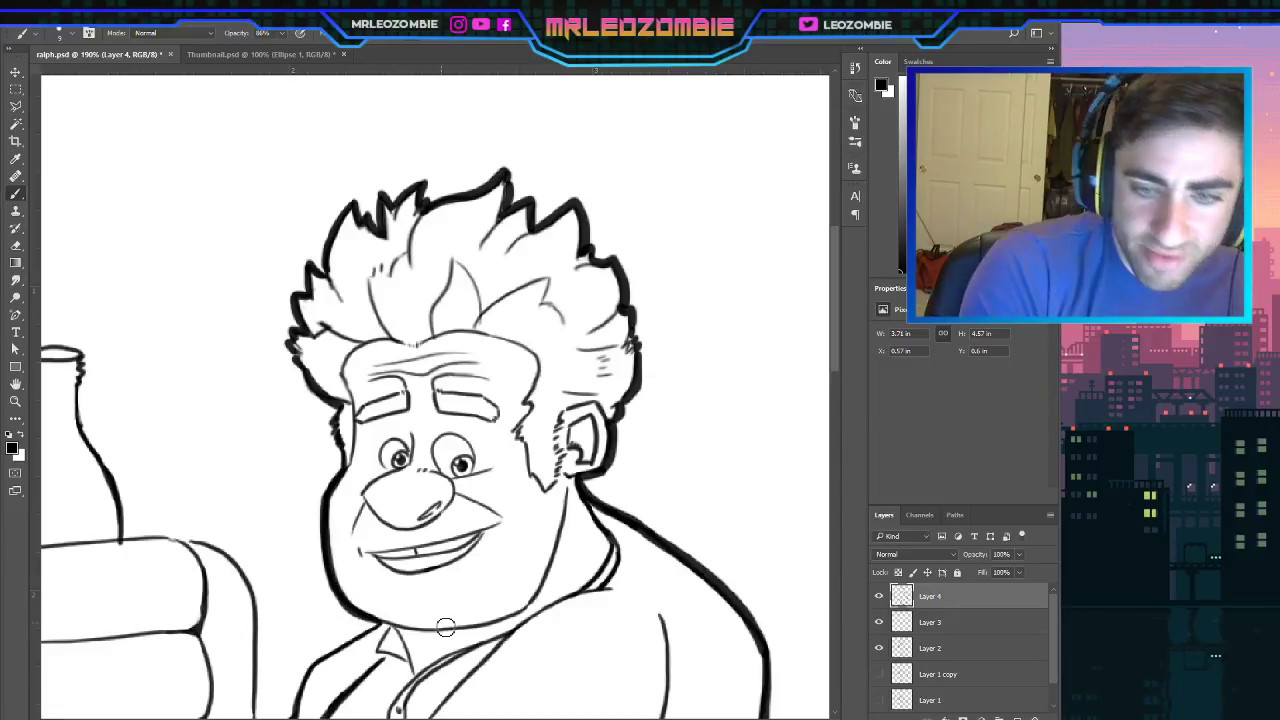
drag(836, 357, 830, 447)
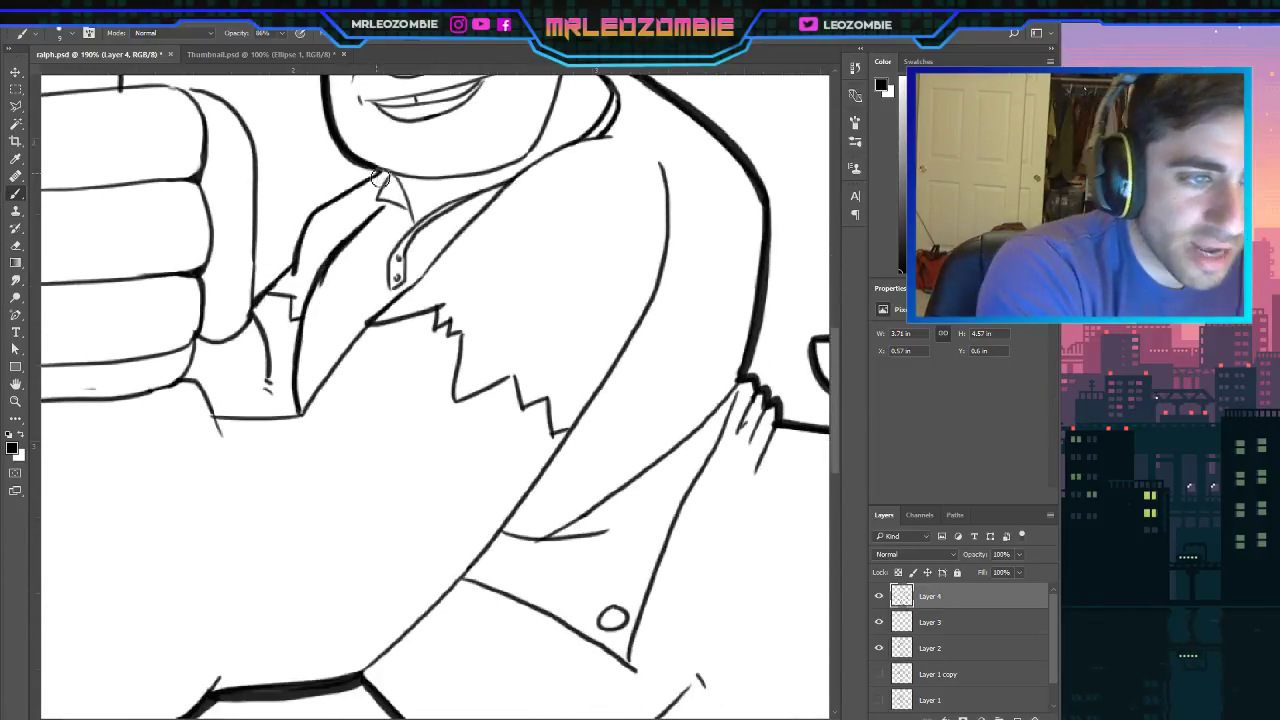
mouse_move(379, 177)
mouse_down()
mouse_move(258, 292)
mouse_move(292, 268)
mouse_up()
key(ctrl+z)
key(ctrl+z)
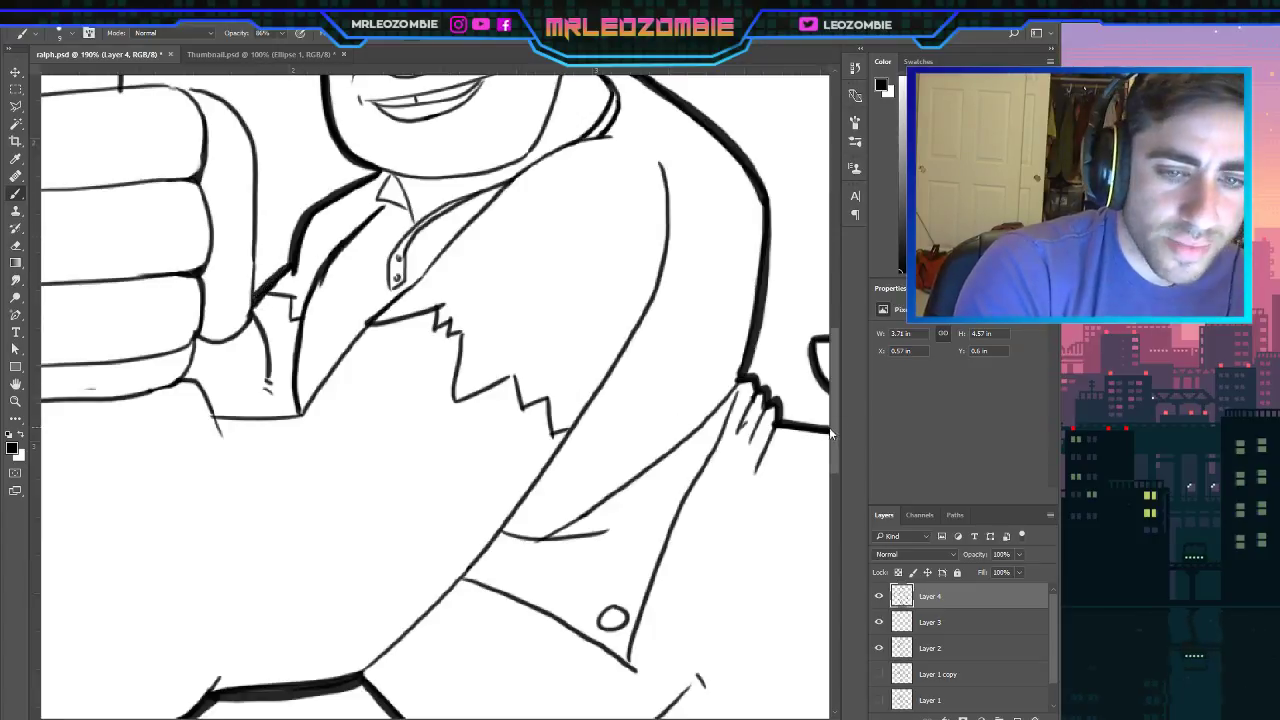
Thicken the outer outline of the raised fist from the bottle's base over the thumb and down to the shirt.
drag(829, 427, 831, 388)
drag(258, 472, 256, 311)
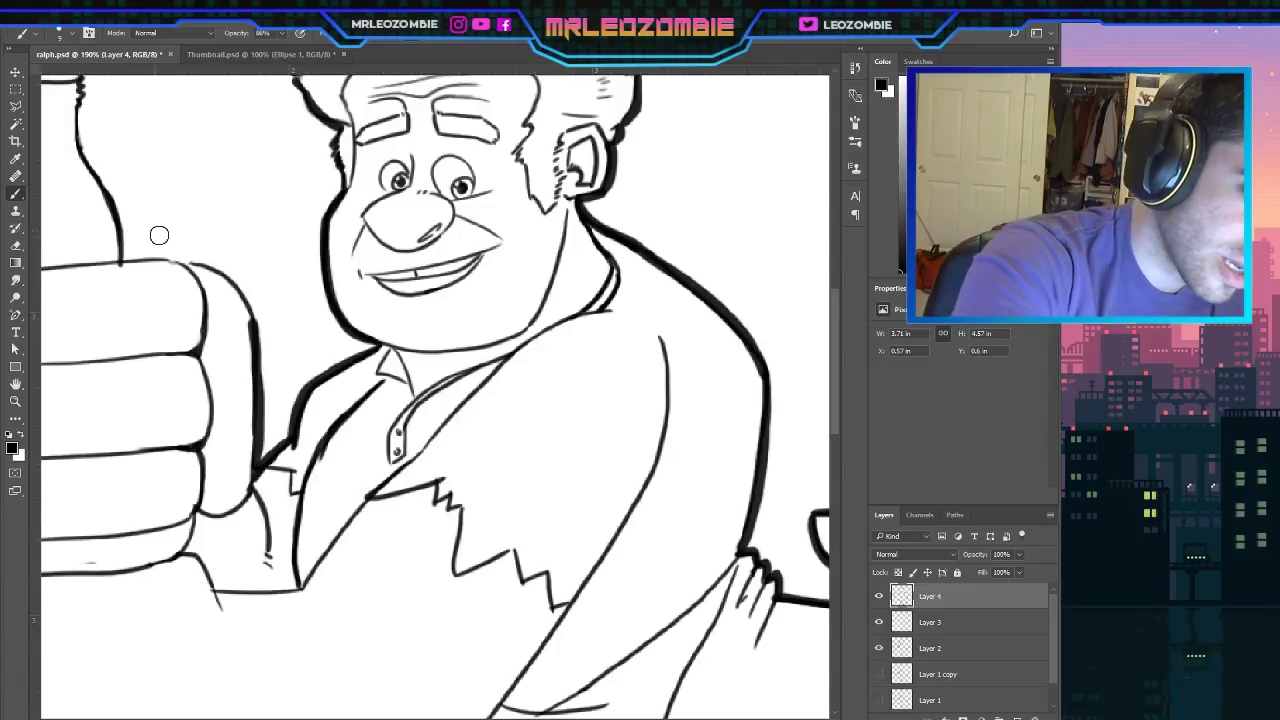
key(ctrl+z)
mouse_move(126, 261)
mouse_down()
mouse_move(200, 274)
mouse_move(179, 264)
mouse_move(190, 262)
mouse_move(230, 285)
mouse_move(250, 308)
mouse_move(262, 370)
mouse_up()
key(ctrl+z)
key(ctrl+z)
drag(256, 318, 253, 447)
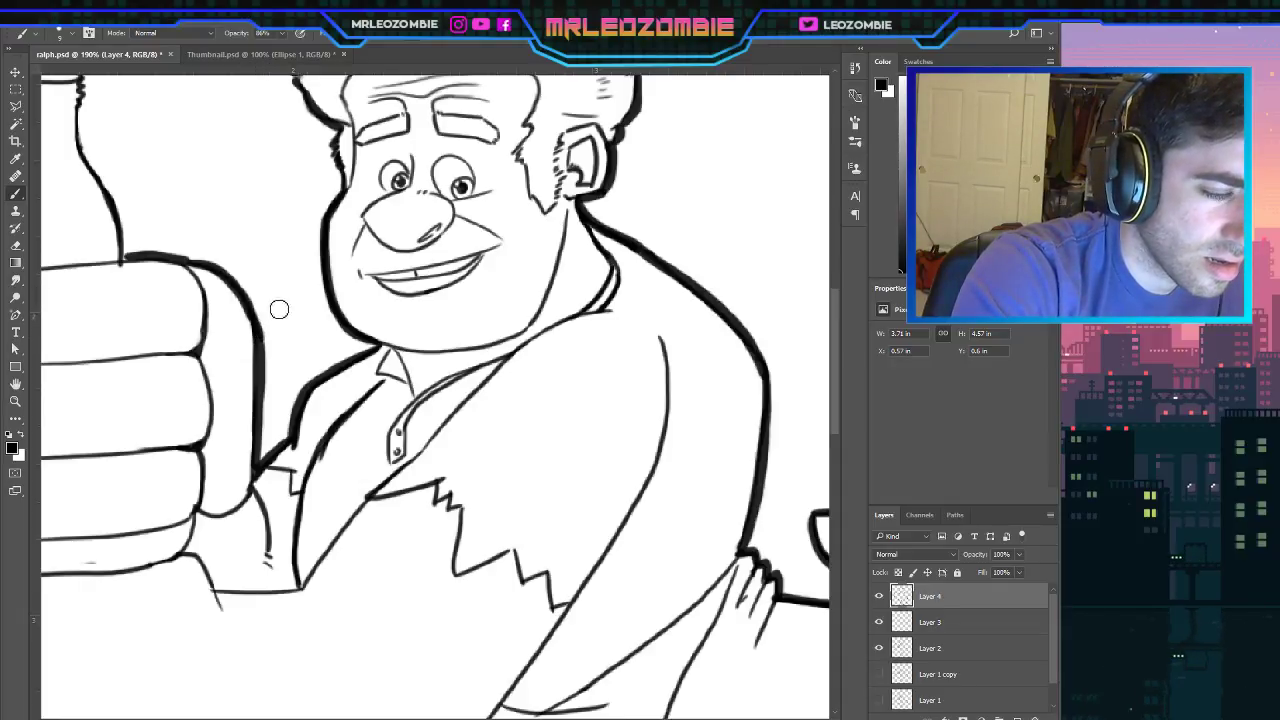
drag(262, 342, 276, 353)
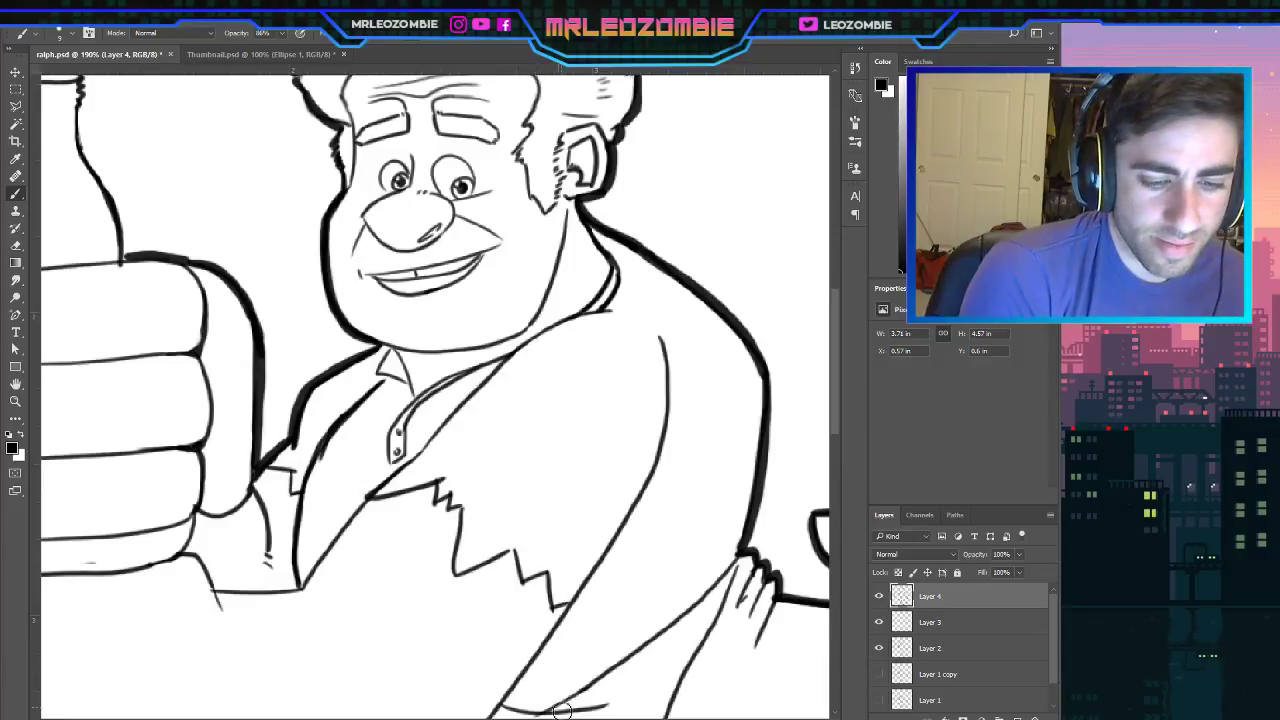
Thicken and smooth the raised fist's outer contour where it curves from the bottle's base over the thumb.
drag(560, 716, 493, 716)
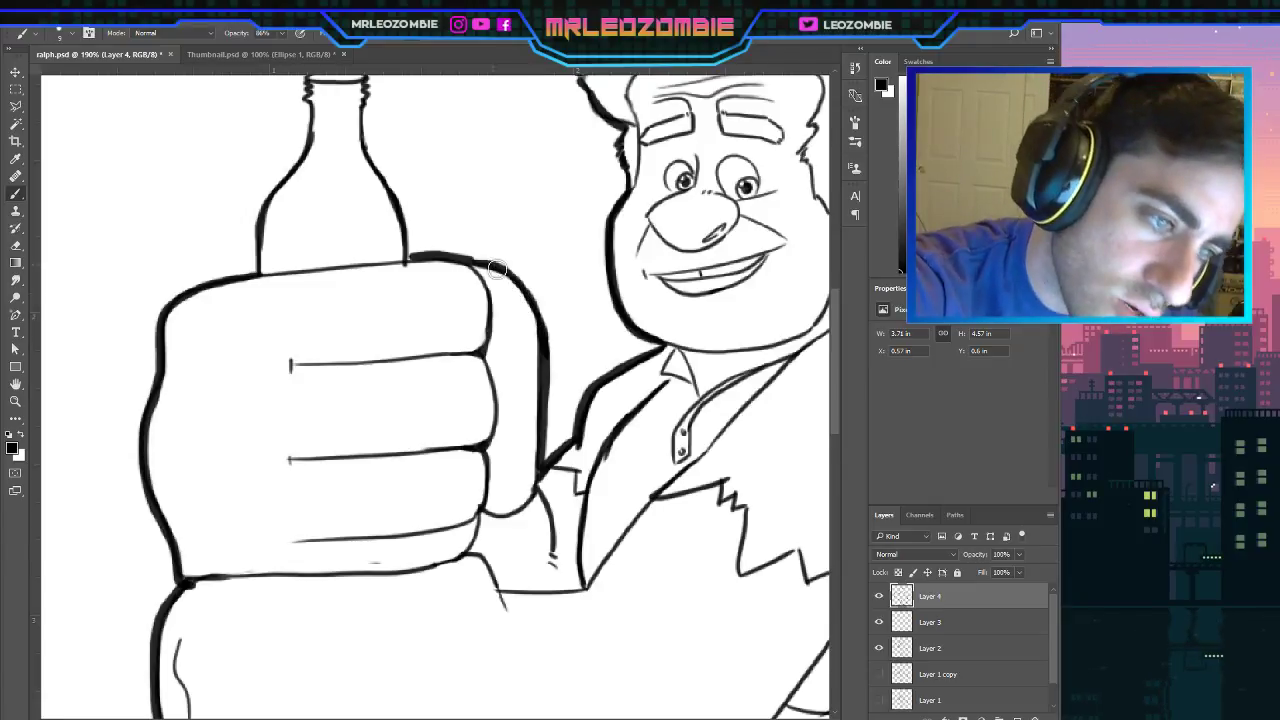
mouse_move(483, 268)
mouse_down()
mouse_move(536, 305)
mouse_move(545, 371)
mouse_up()
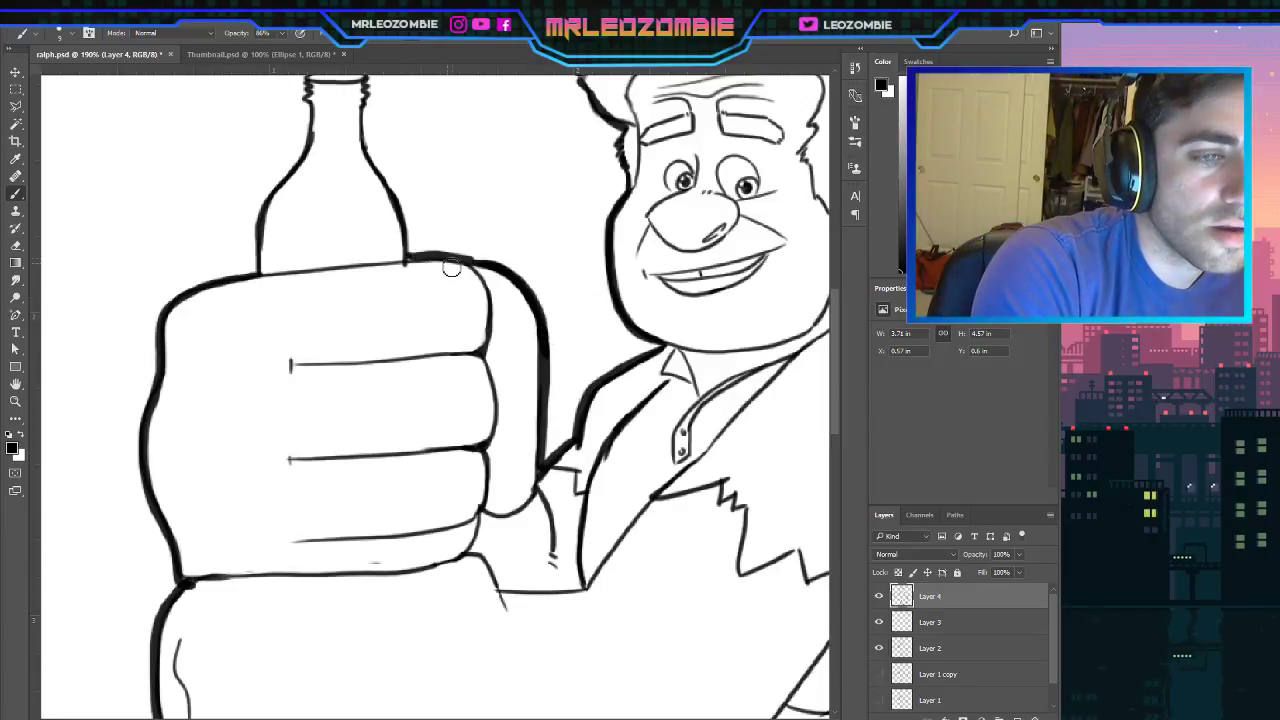
Thicken both side contours of the bottle from the neck below the threads down to the fist.
drag(829, 356, 834, 328)
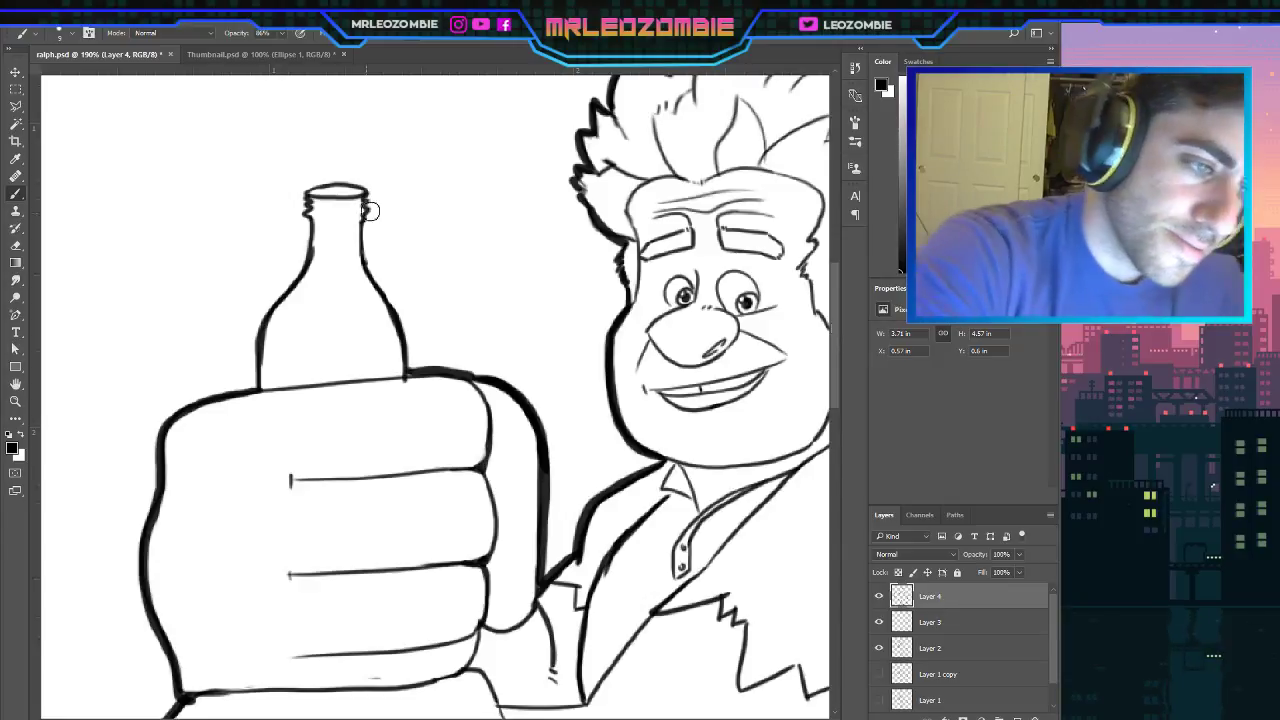
mouse_move(369, 211)
mouse_down()
mouse_move(363, 245)
mouse_move(398, 315)
mouse_move(404, 378)
mouse_up()
mouse_move(311, 214)
mouse_down()
mouse_move(310, 285)
mouse_move(274, 316)
mouse_move(265, 385)
mouse_up()
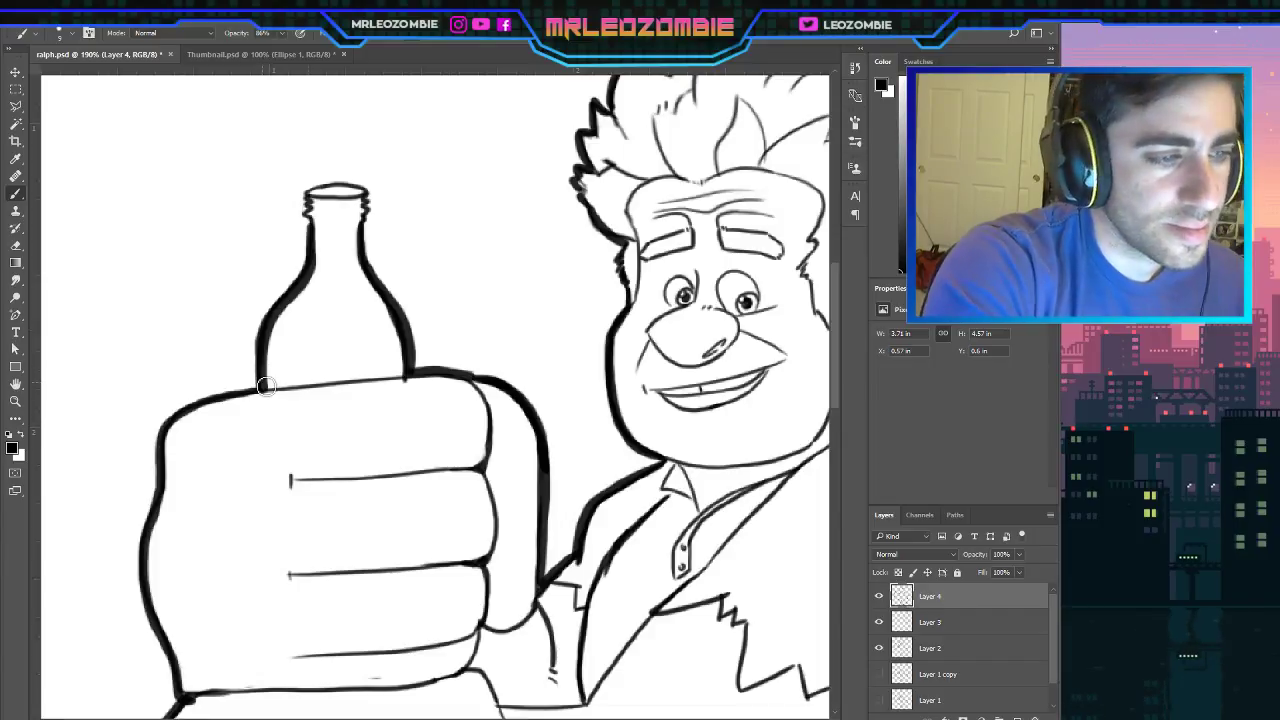
Thicken the outline of the bottle's threaded neck and rim, undoing the last strokes and redrawing the rim and the threads nearer the face.
mouse_move(313, 232)
mouse_down()
mouse_move(304, 194)
mouse_move(345, 181)
mouse_move(370, 198)
mouse_move(380, 265)
mouse_up()
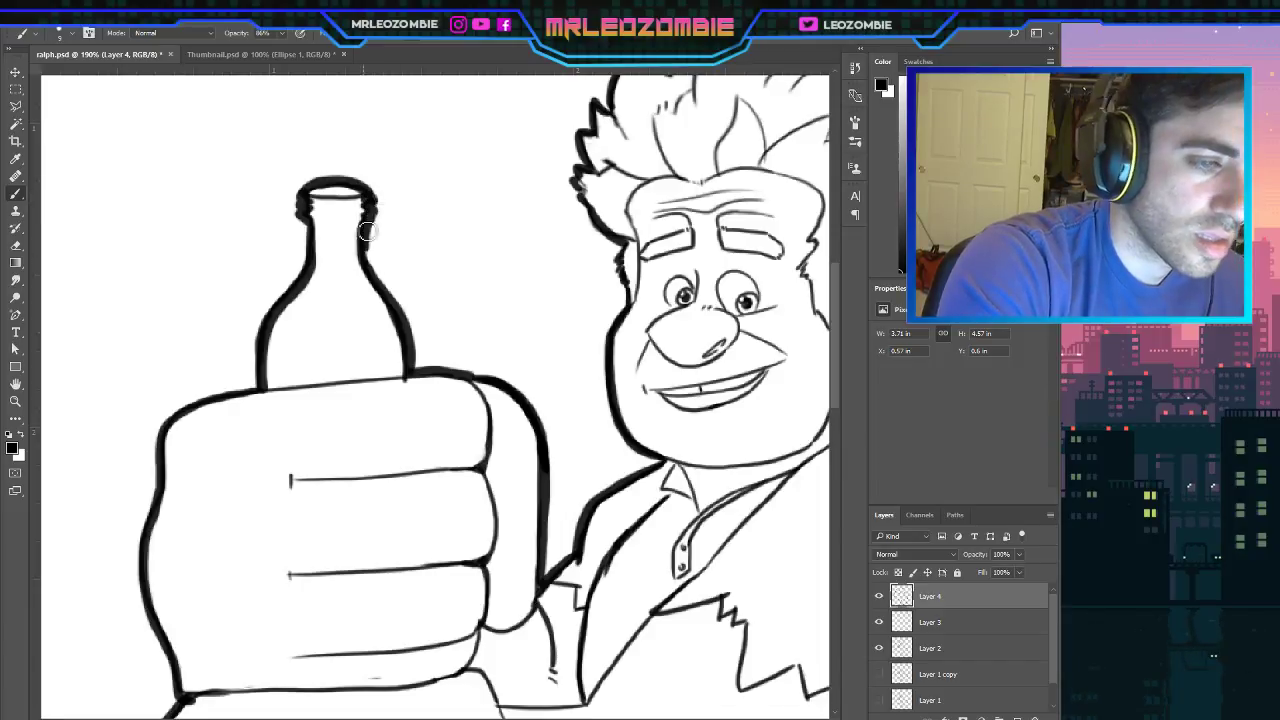
key(ctrl+z)
key(ctrl+z)
key(ctrl+z)
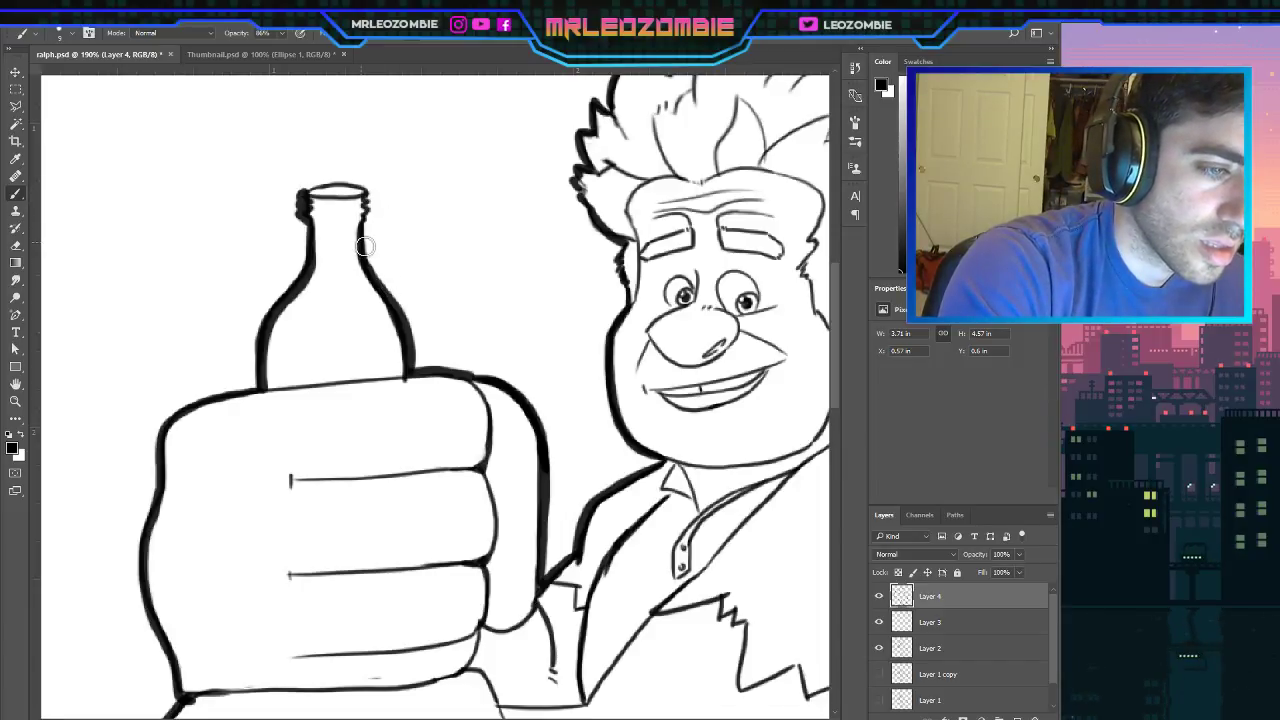
mouse_move(365, 246)
mouse_down()
mouse_move(372, 196)
mouse_move(336, 188)
mouse_move(386, 196)
mouse_up()
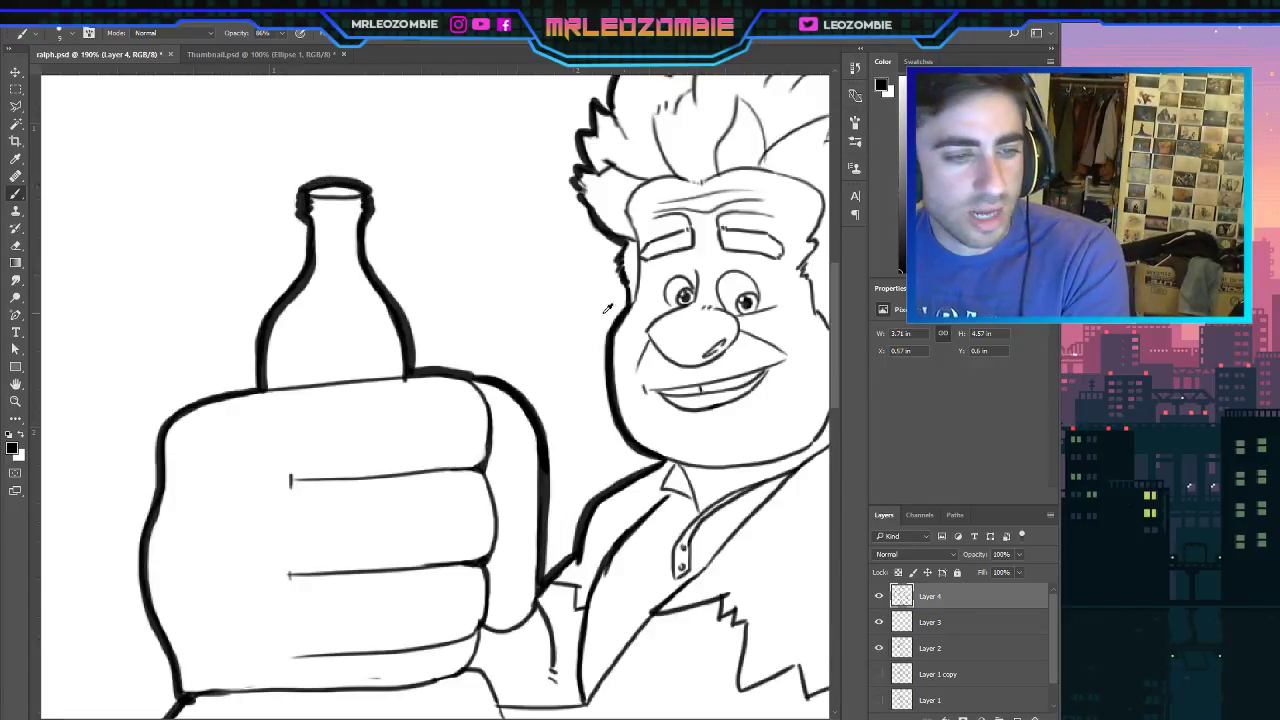
Toggle the visibility of Layer 3 and Layer 2 to examine which line work each one holds.
scroll(673, 505, down, 2)
scroll(673, 505, down, 4)
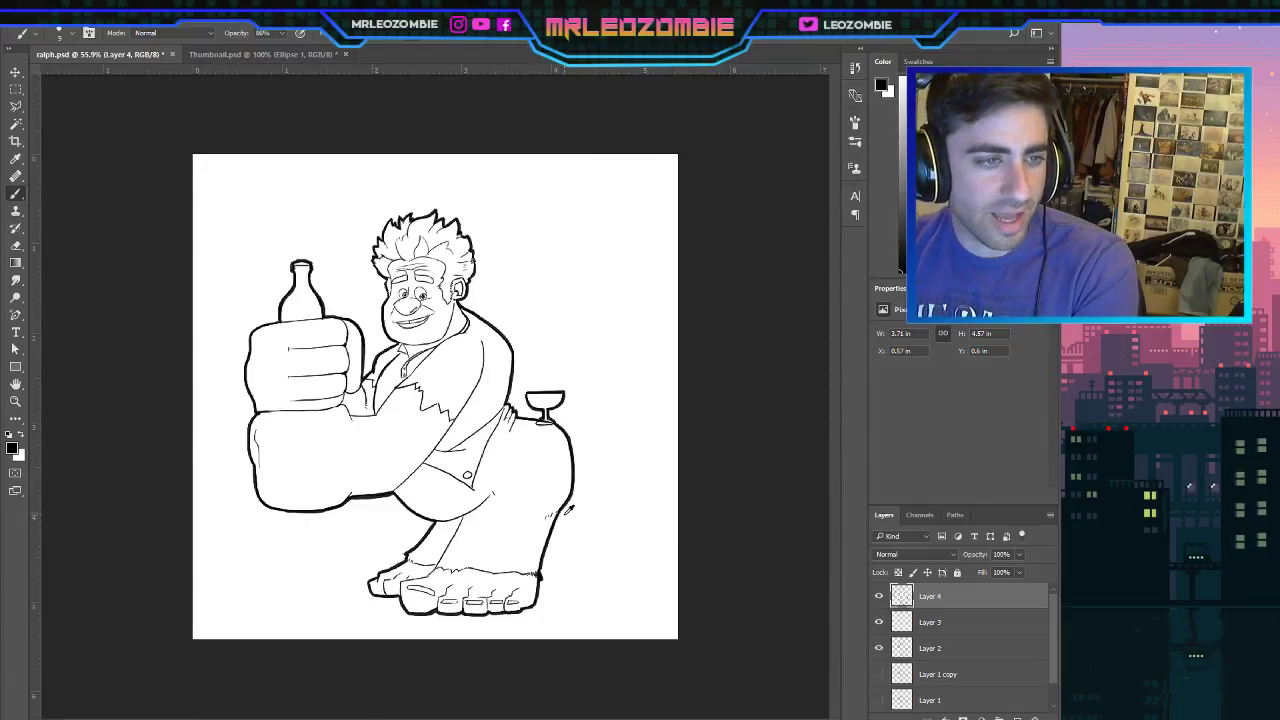
scroll(570, 503, up, 1)
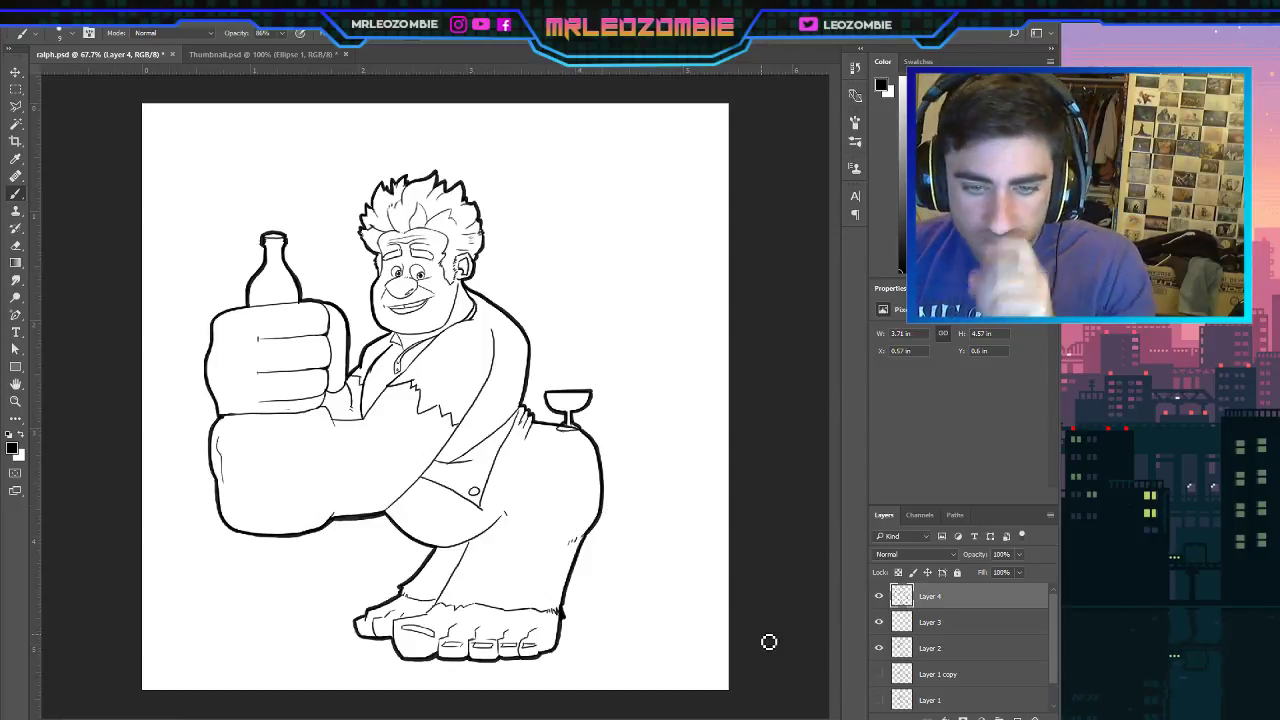
click(879, 623)
click(879, 623)
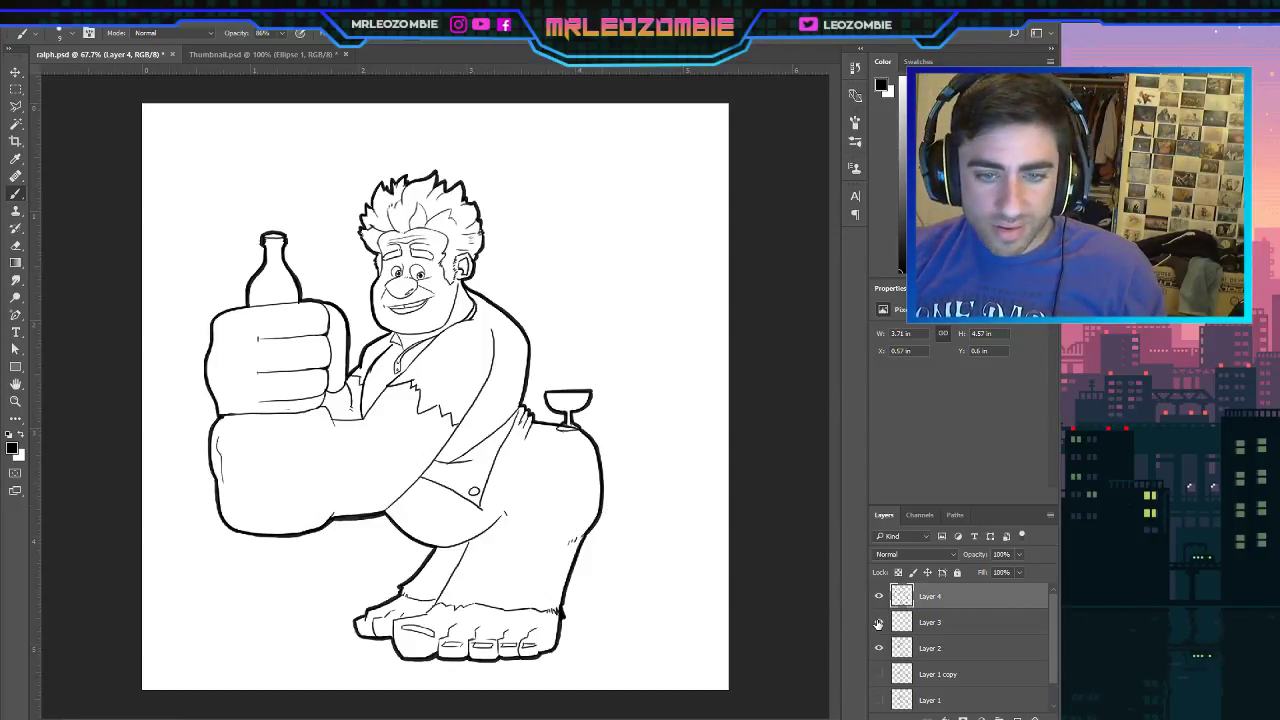
click(880, 648)
click(880, 648)
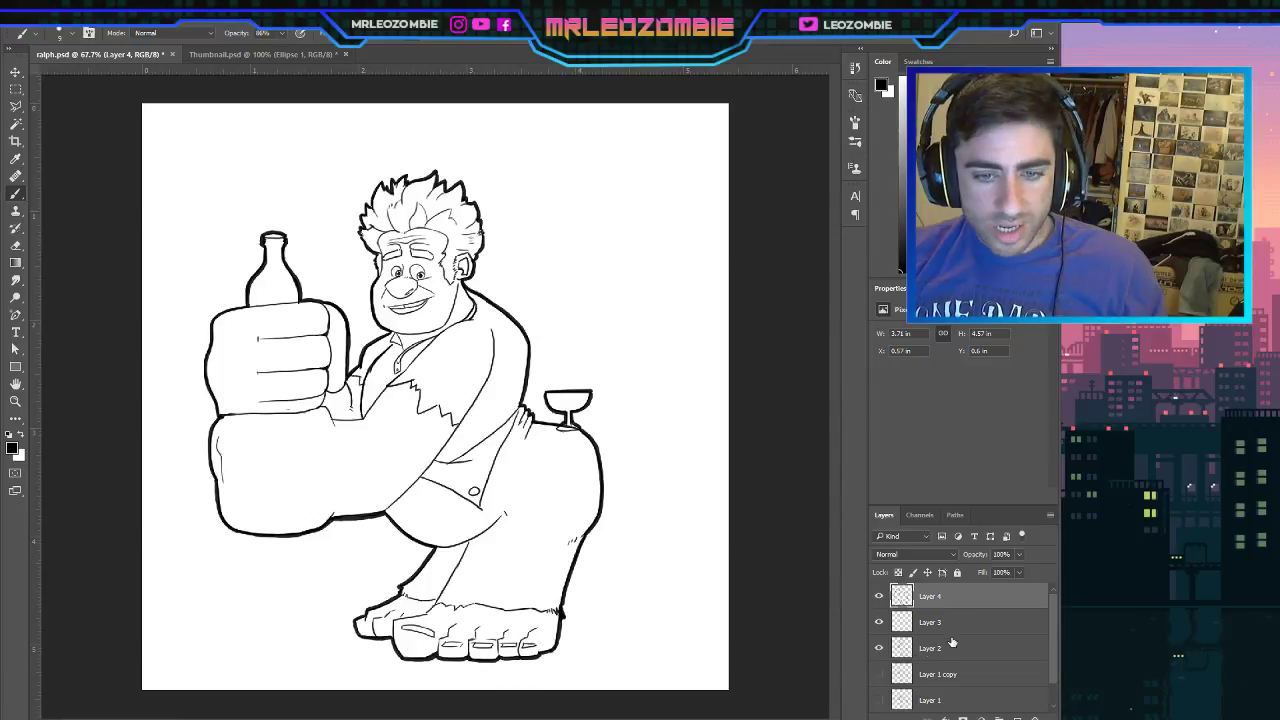
click(880, 649)
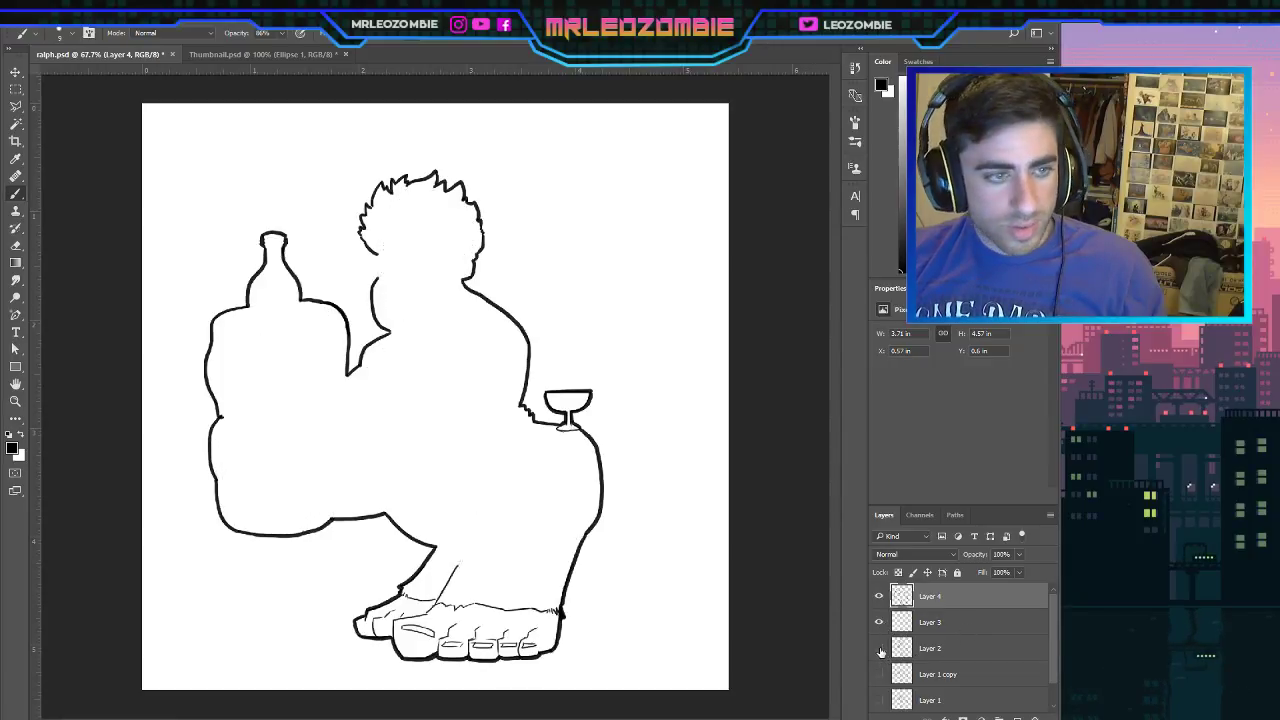
click(880, 649)
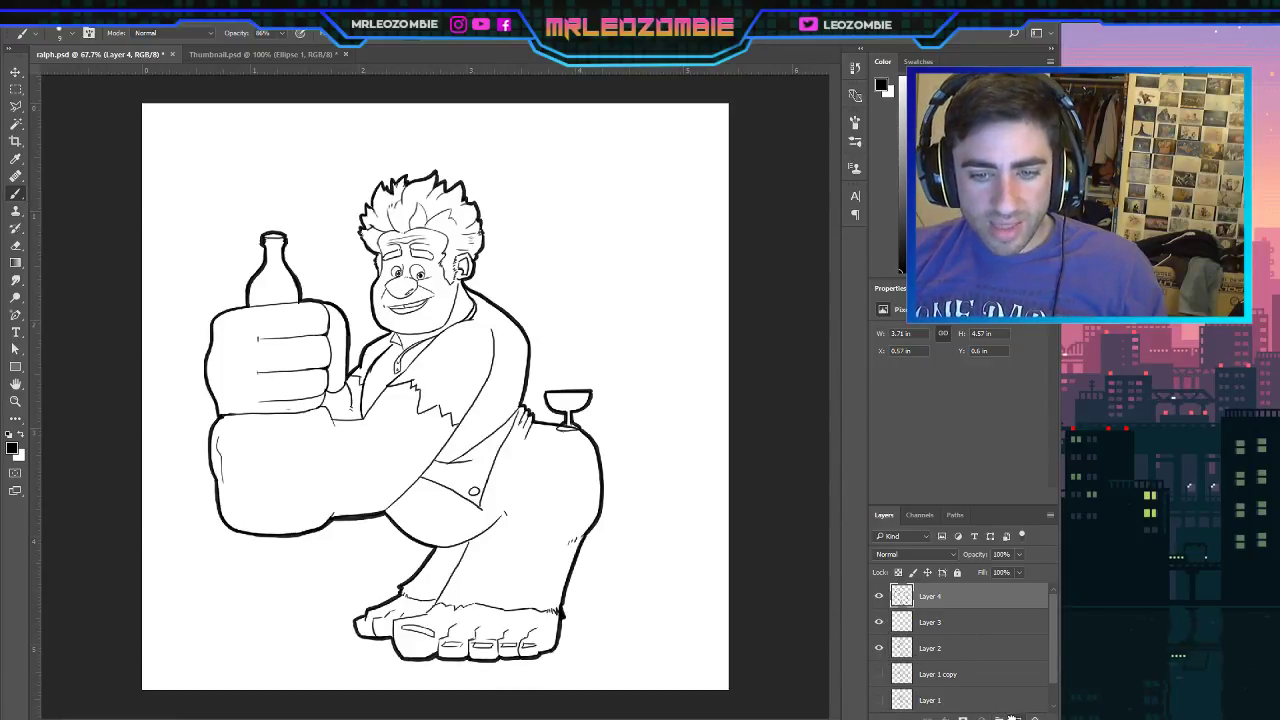
Duplicate Layer 2 to strengthen the inner line work, and save the document.
drag(1012, 716, 1017, 718)
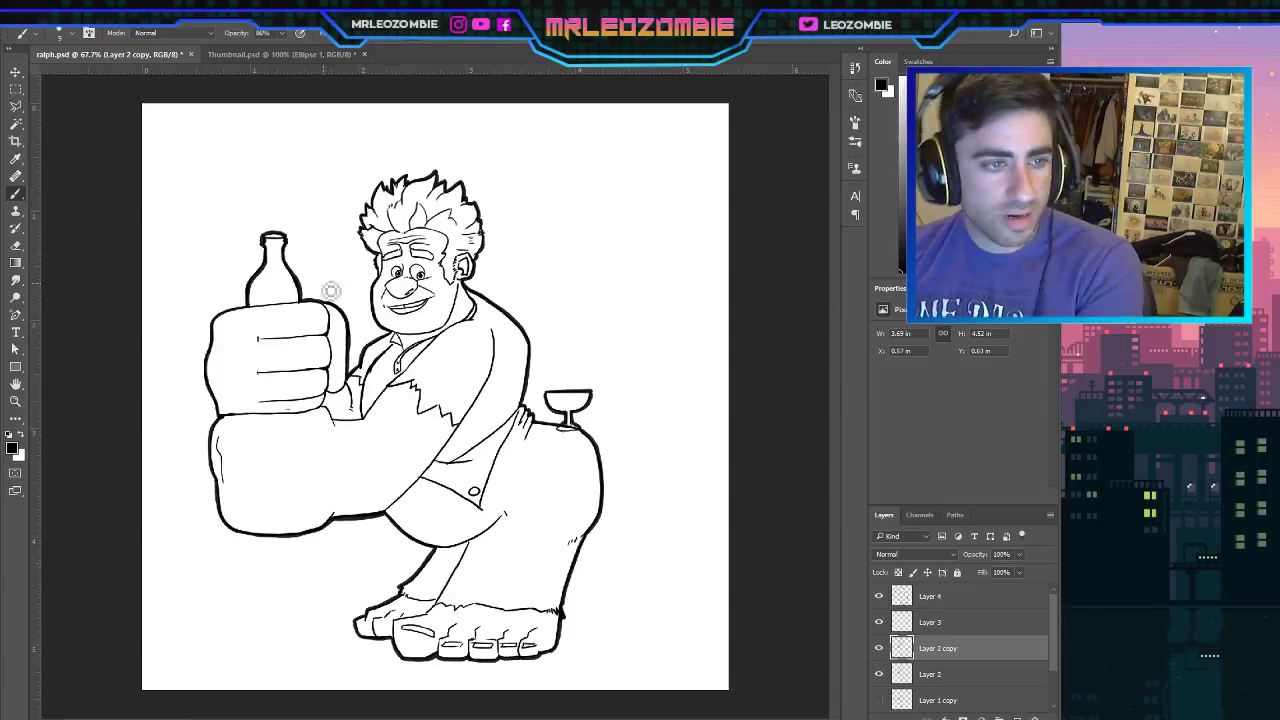
scroll(328, 284, up, 2)
scroll(330, 282, down, 1)
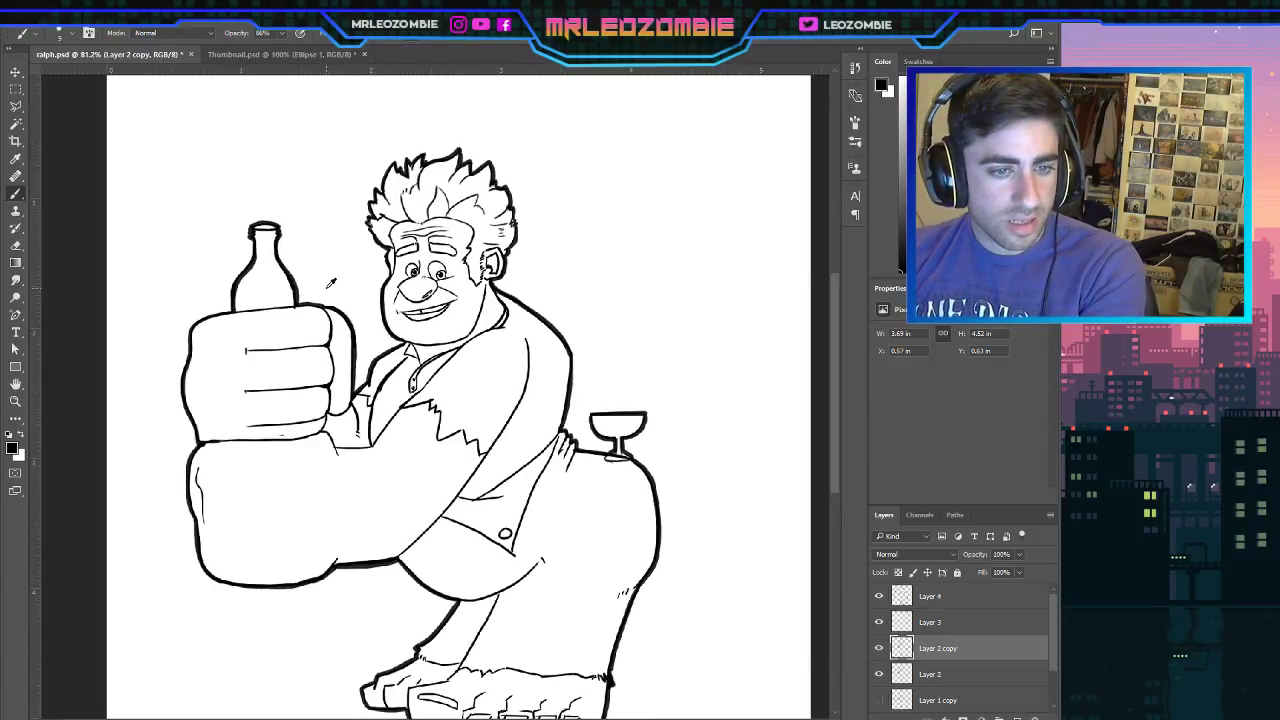
scroll(396, 338, down, 1)
key(ctrl+s)
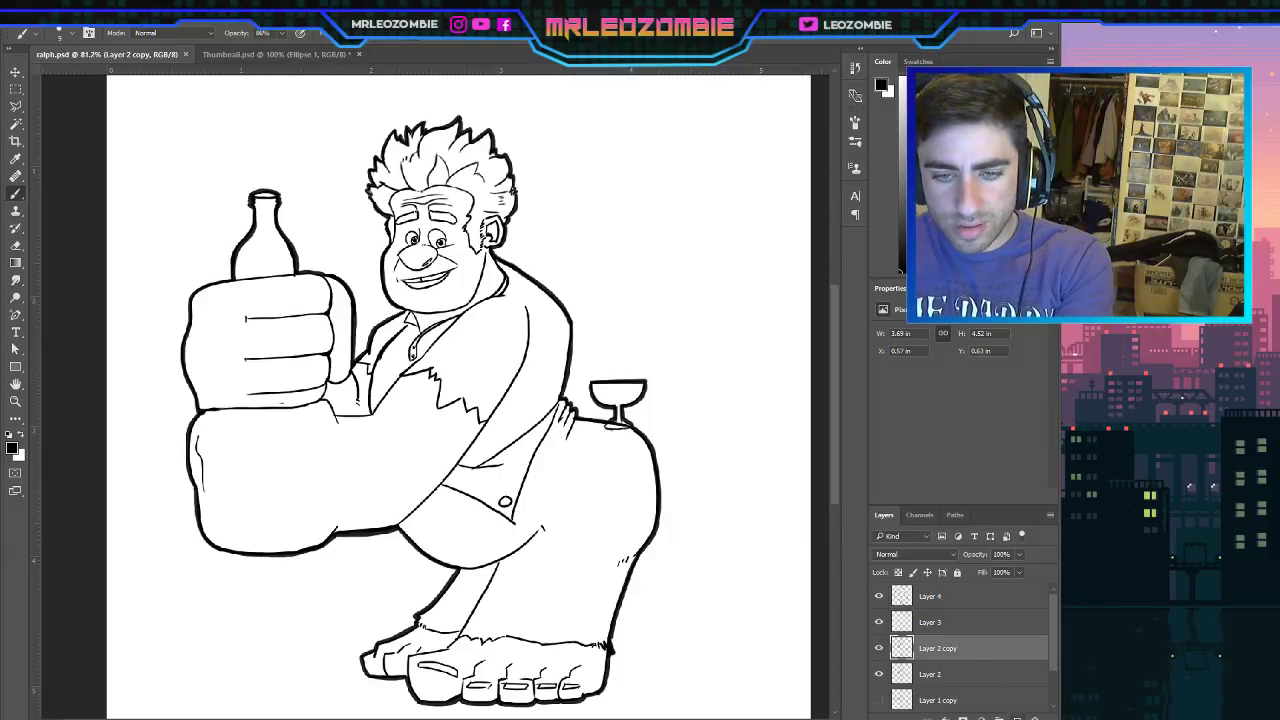
Duplicate the Layer 2 copy layer and hide the new duplicate as a backup.
key(ctrl+j)
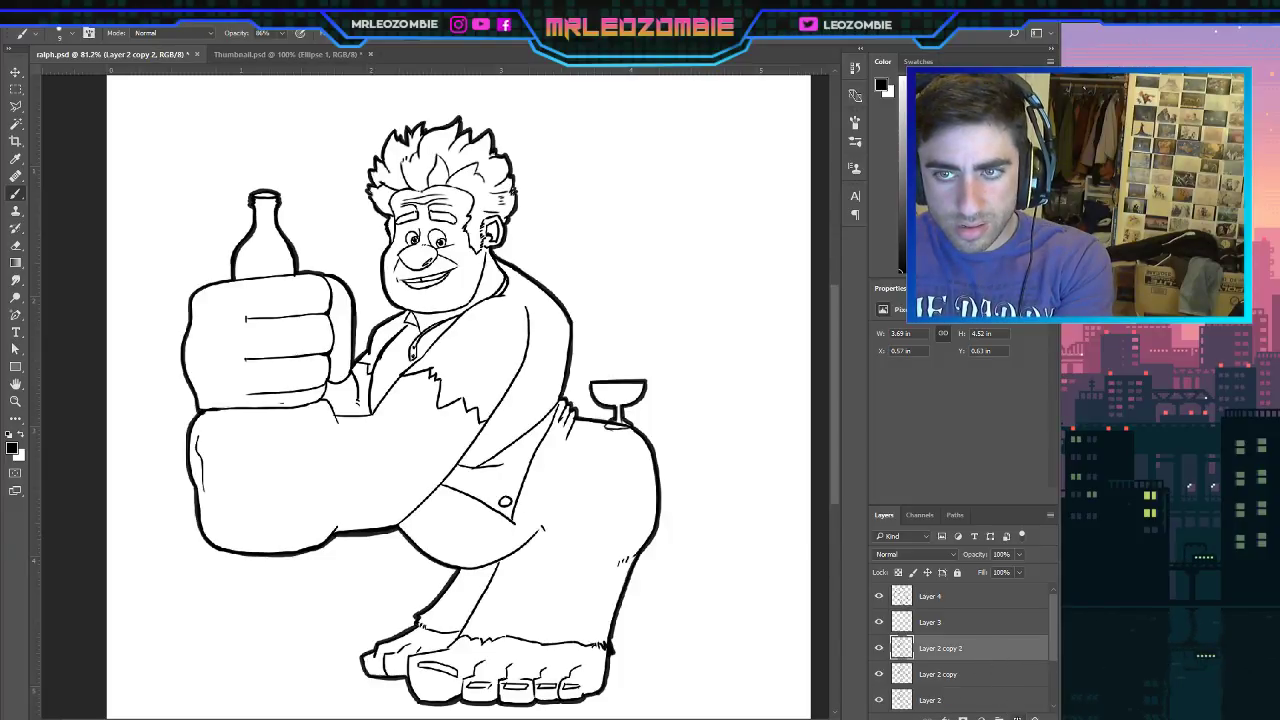
click(879, 648)
mouse_move(963, 648)
mouse_down()
mouse_move(971, 616)
mouse_move(982, 662)
mouse_up()
click(879, 650)
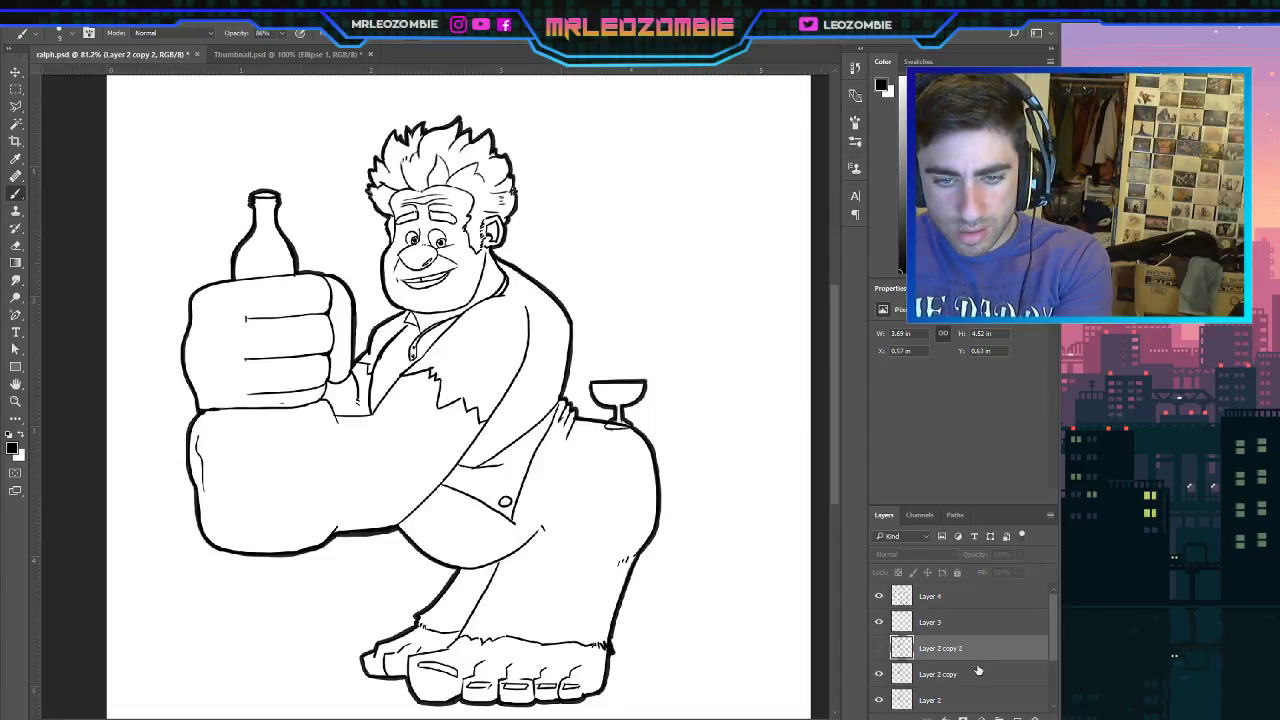
Merge Layer 2 and Layer 2 copy into one layer.
click(960, 677)
click(1002, 698)
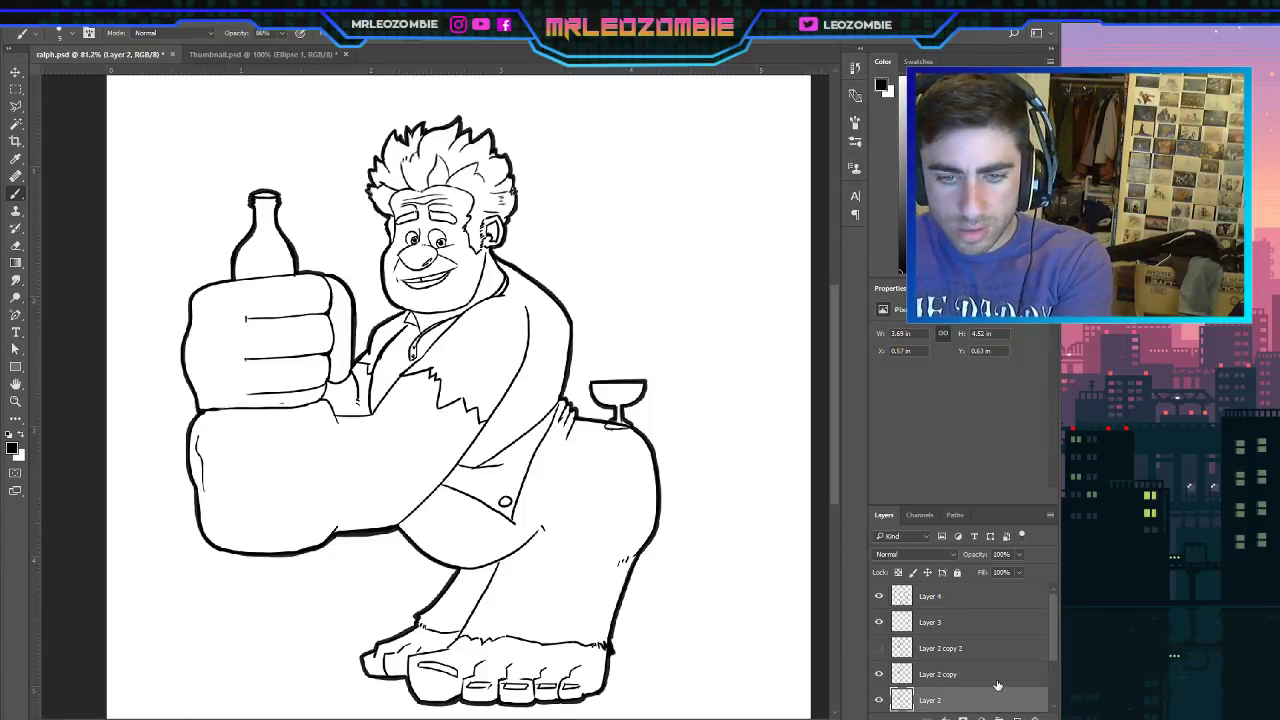
shift+click(995, 680)
key(ctrl+e)
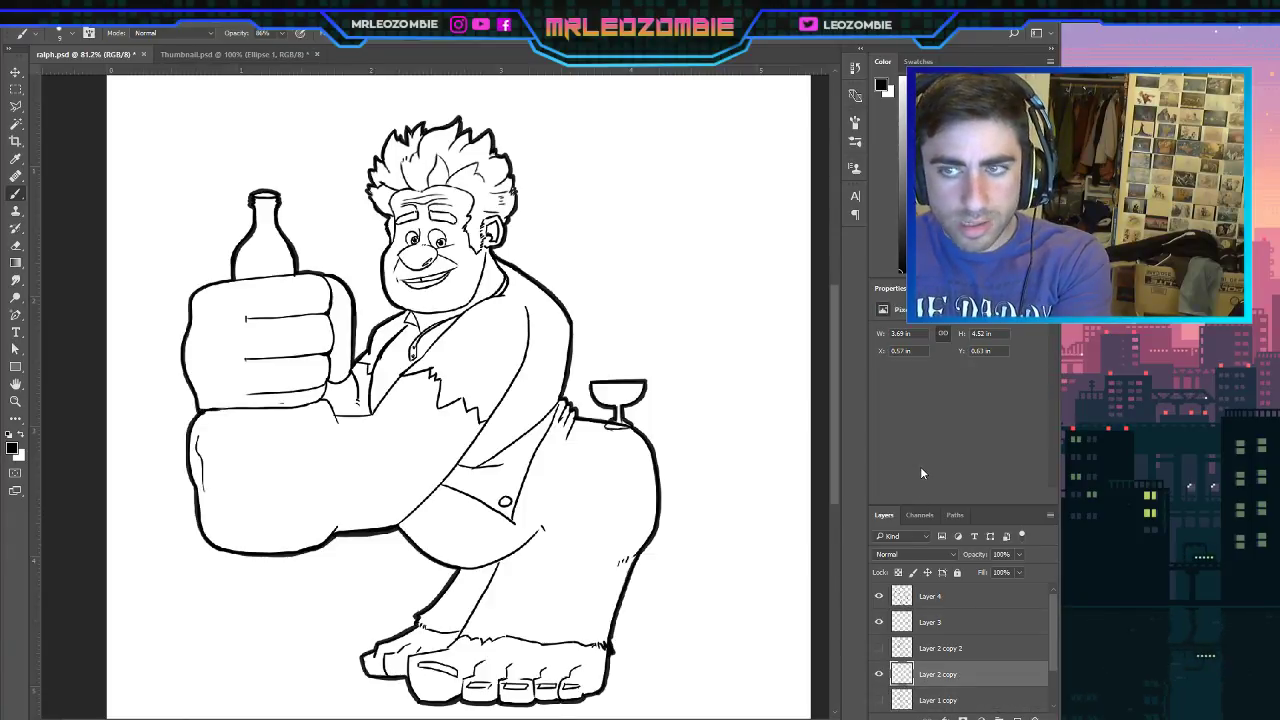
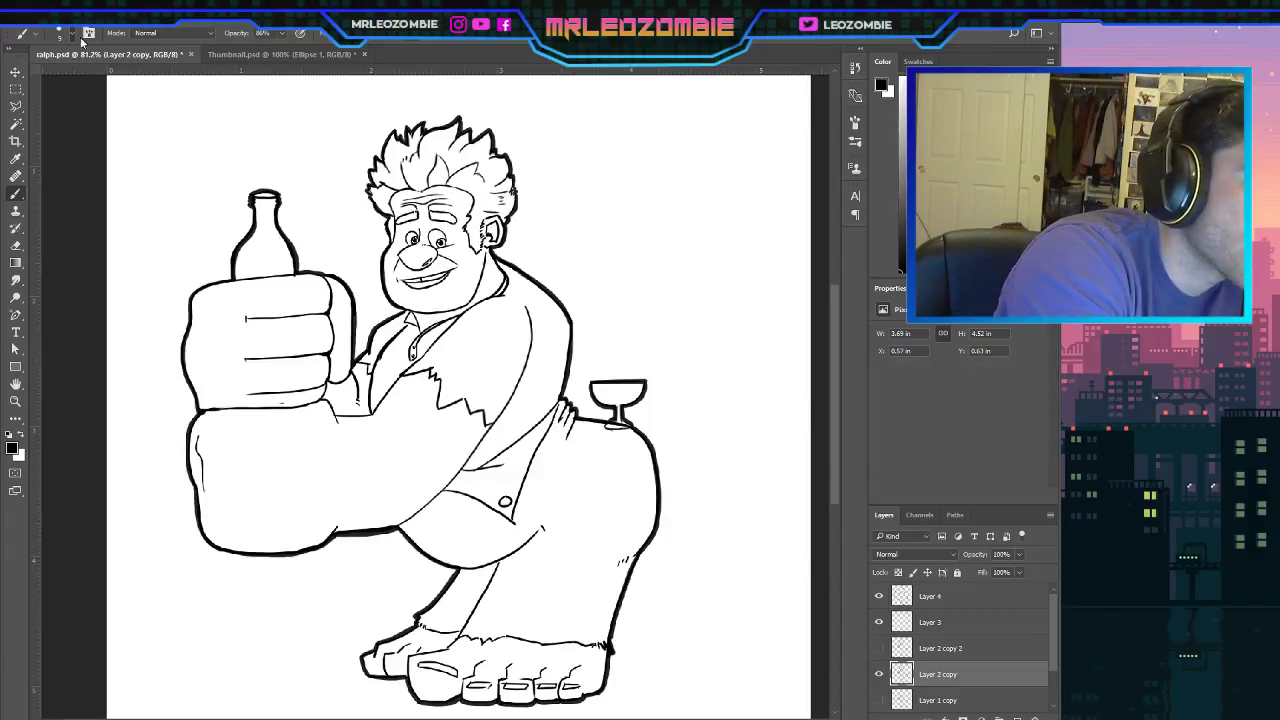
Reduce the brush size to 4 and save the document with Layer 4 active.
key(bracketleft)
key(bracketleft)
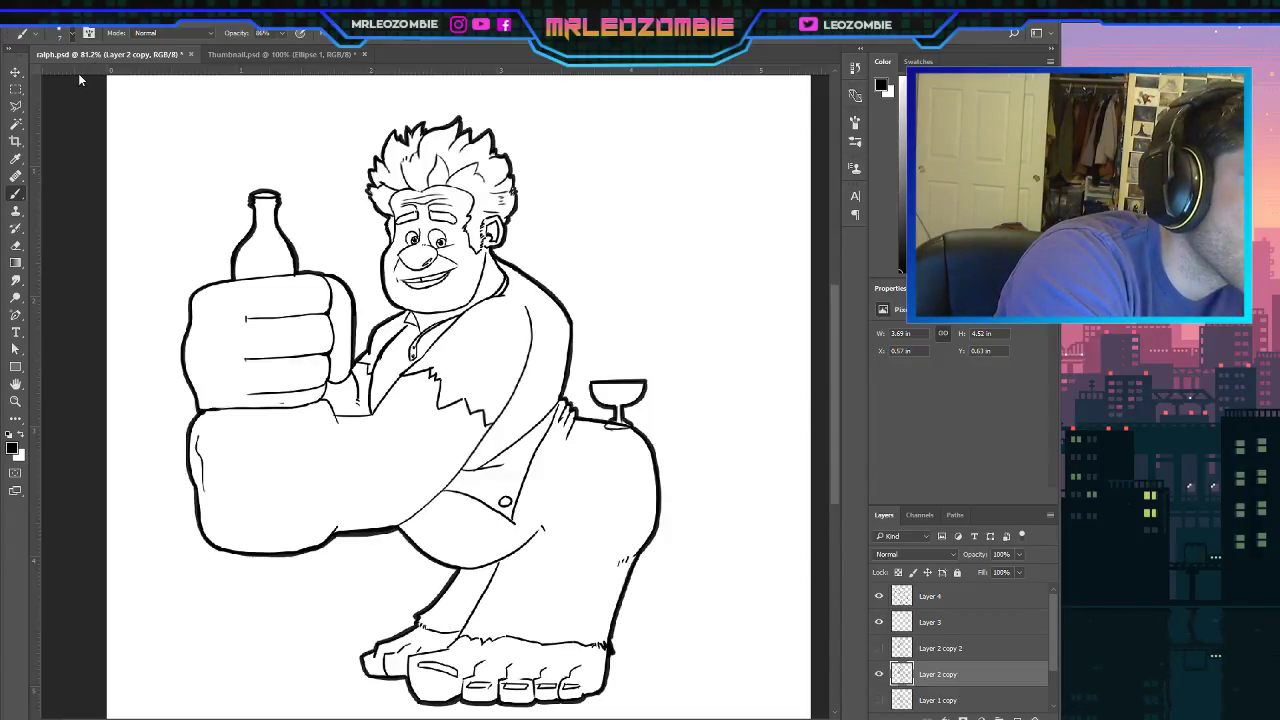
key(bracketleft)
key(bracketleft)
key(bracketleft)
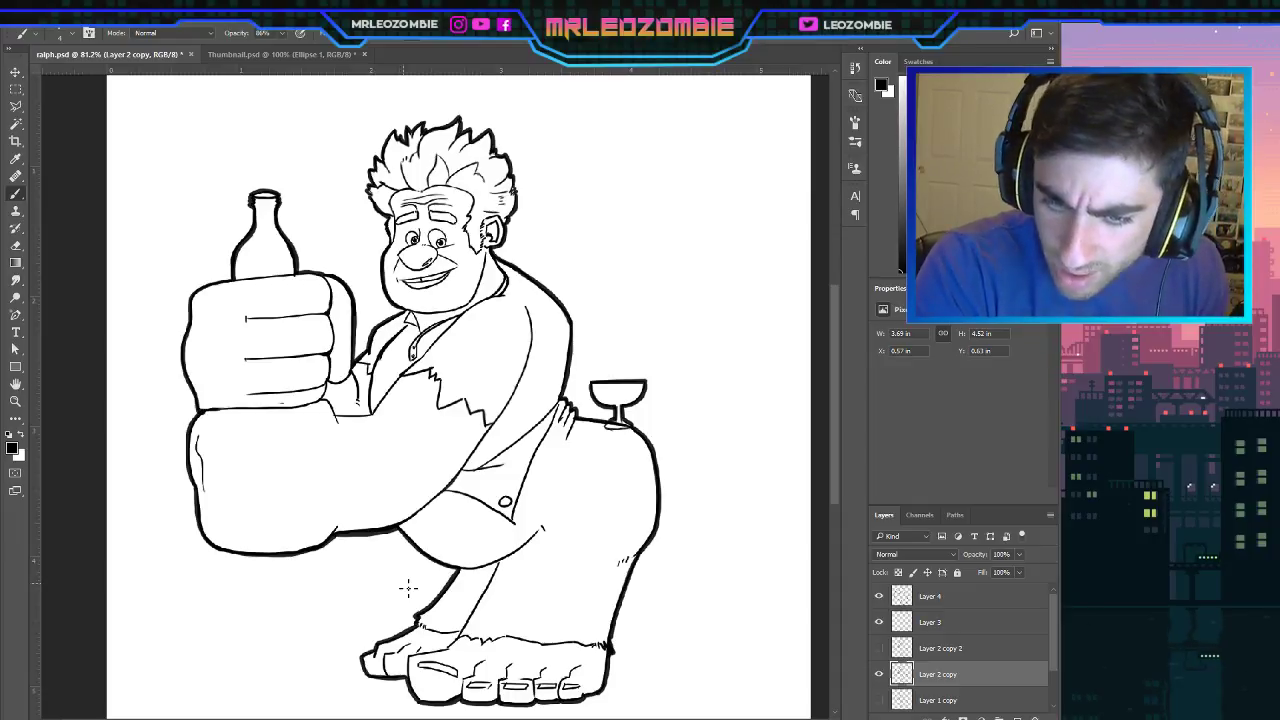
click(946, 596)
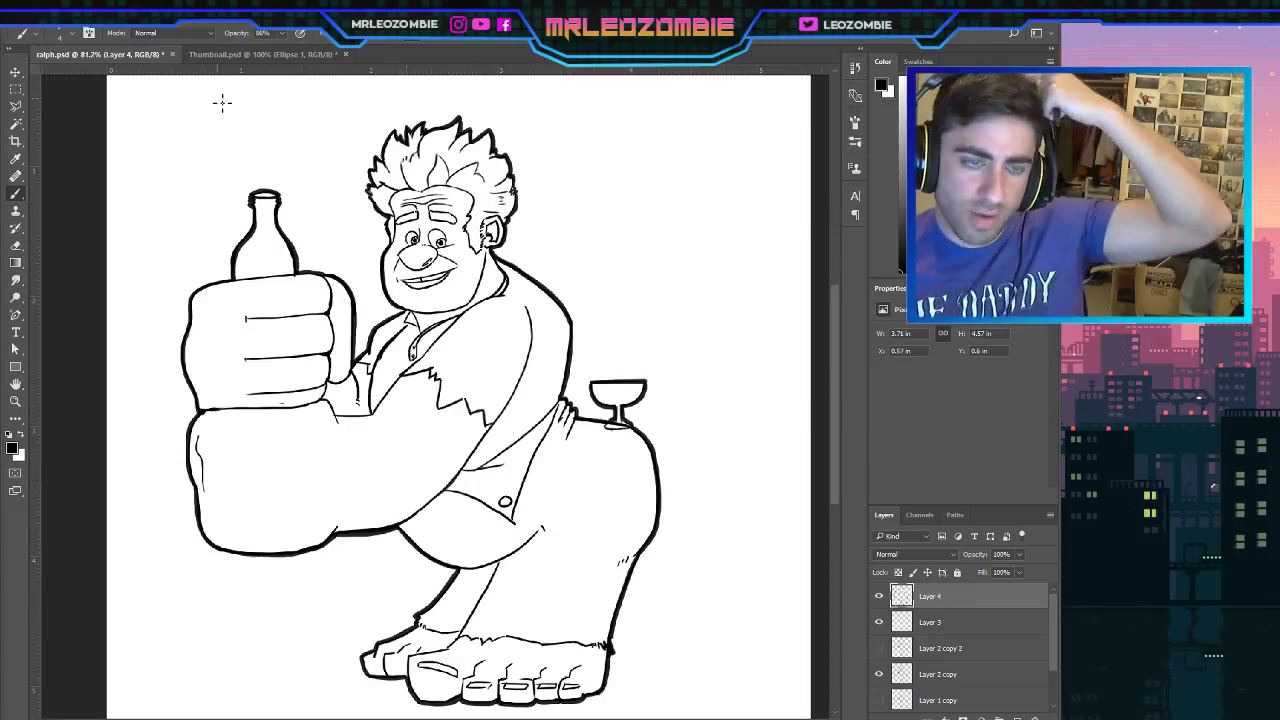
key(ctrl+s)
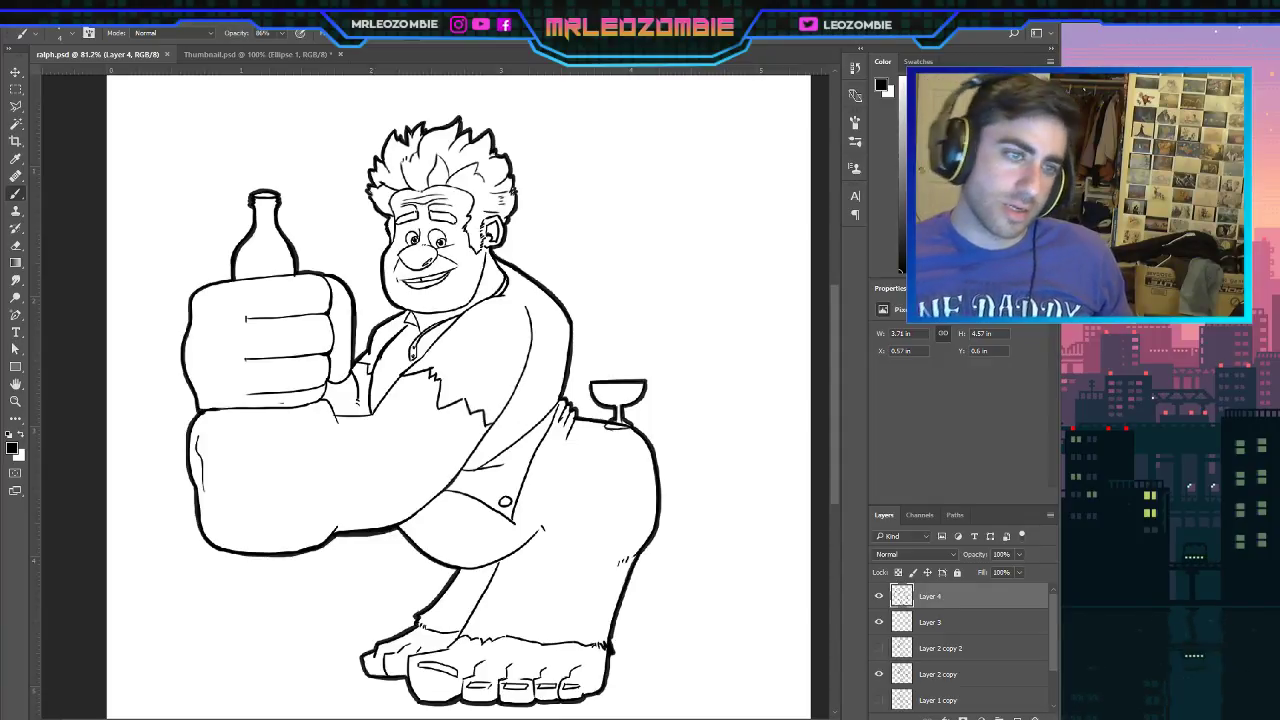
Add a new empty layer directly above Layer 1 for the shirt colour.
scroll(960, 648, down, 2)
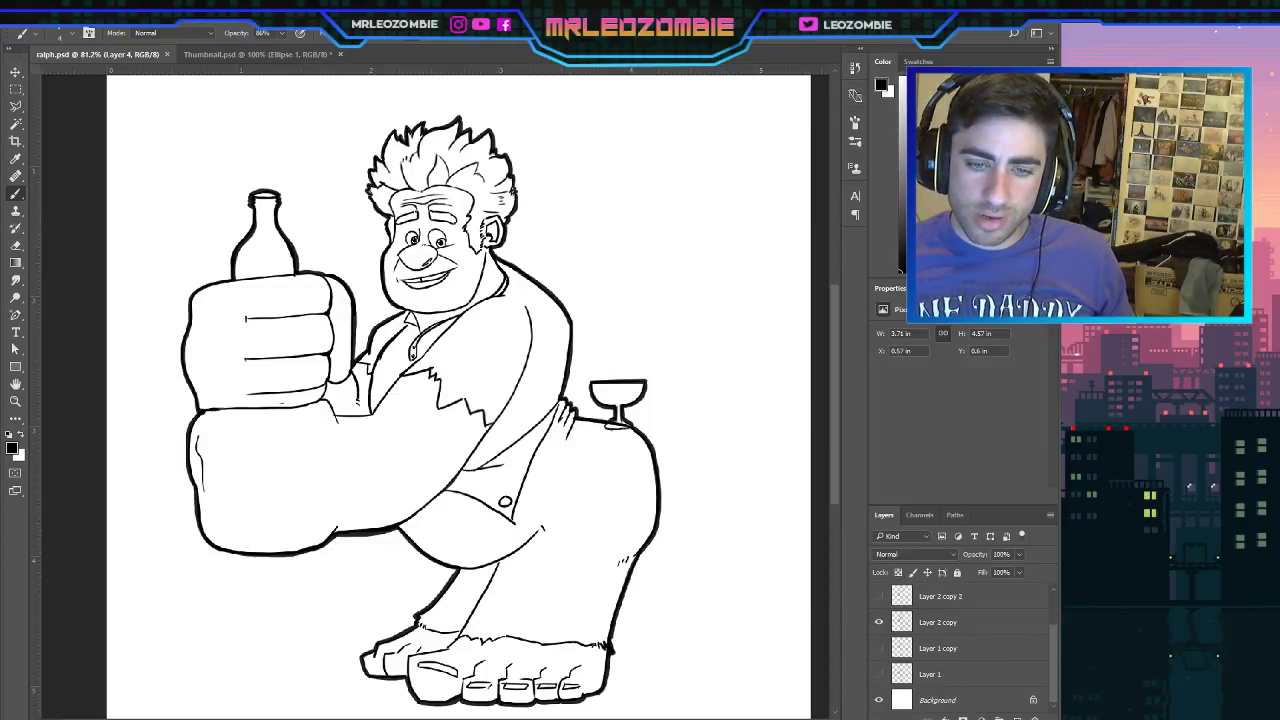
click(974, 678)
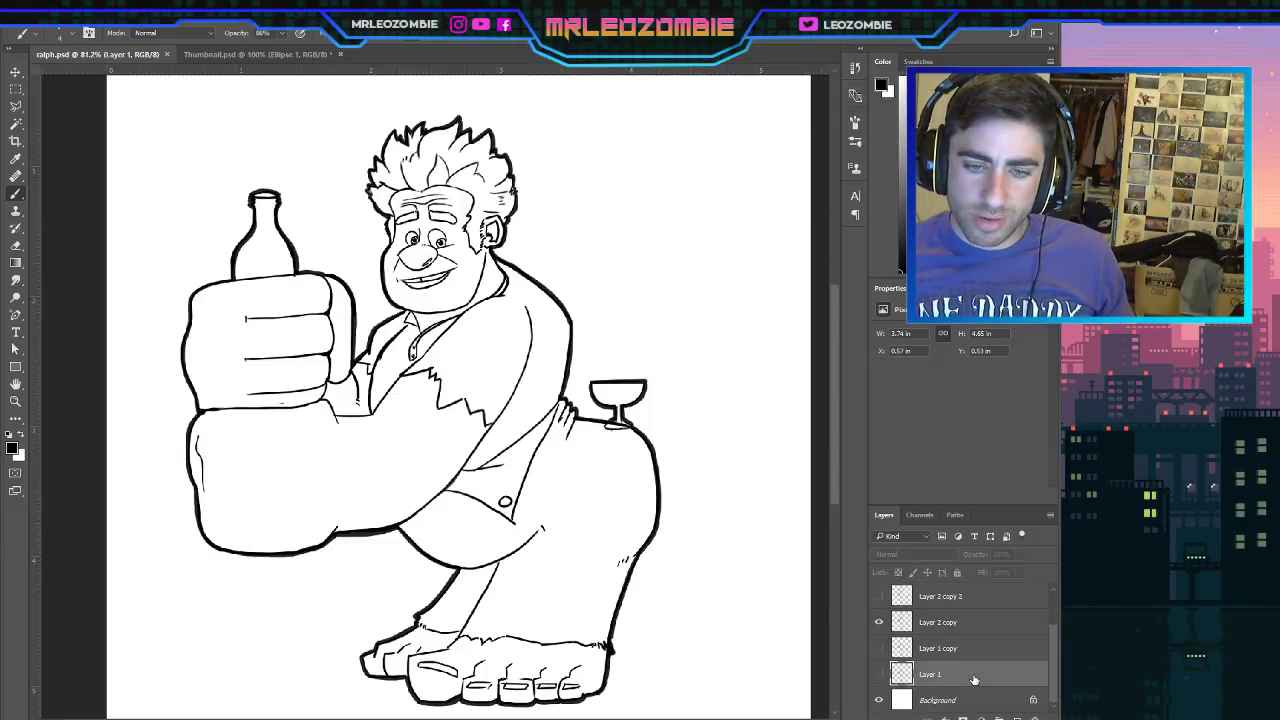
click(1014, 717)
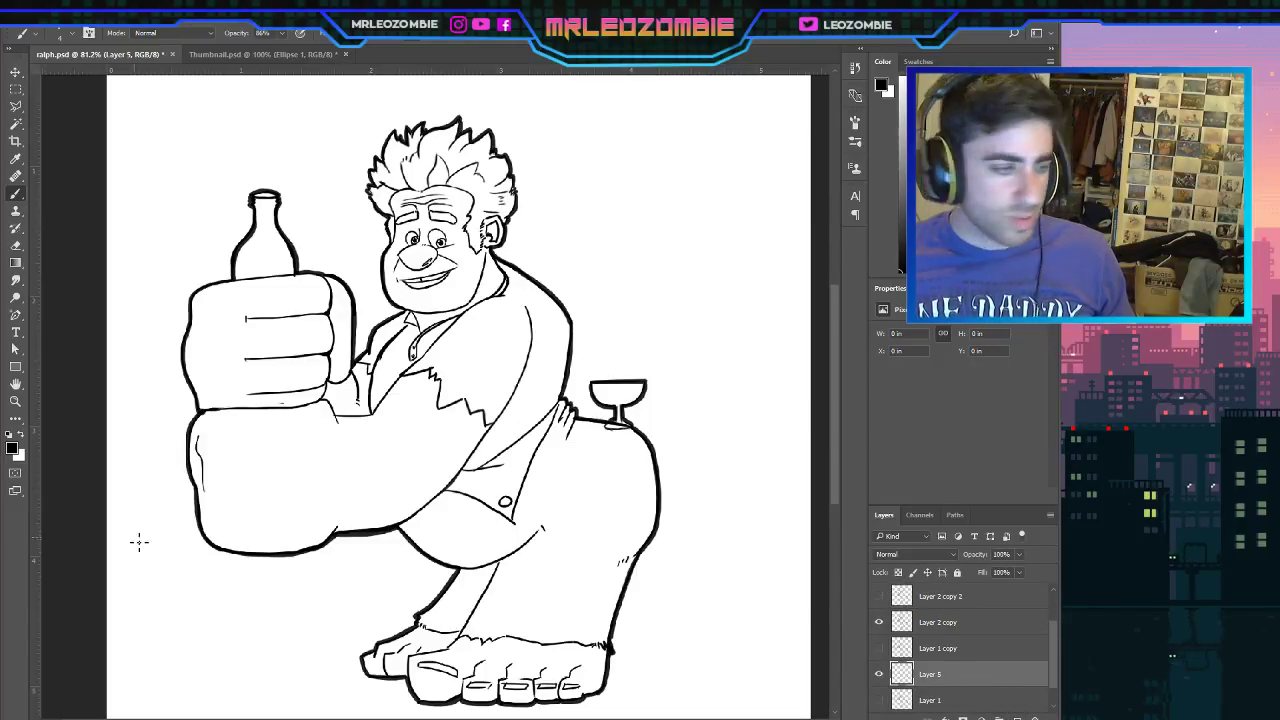
Set the foreground colour to orange-red and return to the Brush tool at size 28.
key(i)
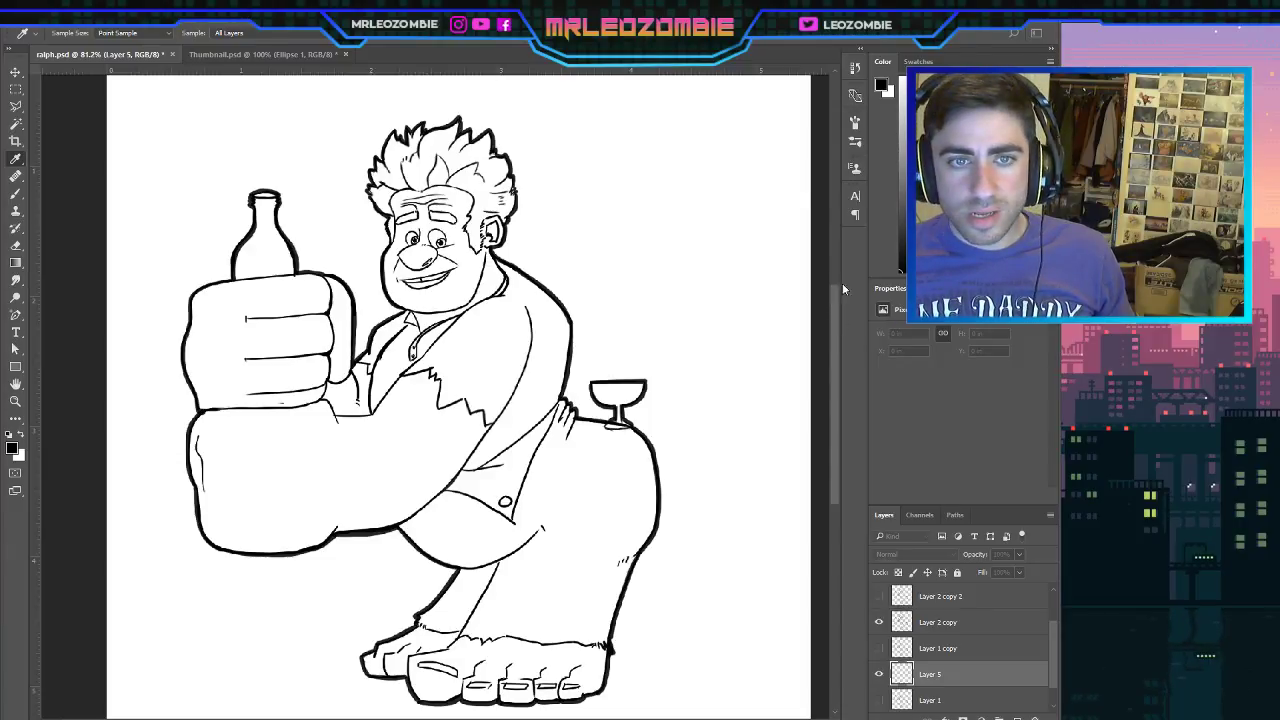
key(Return)
key(b)
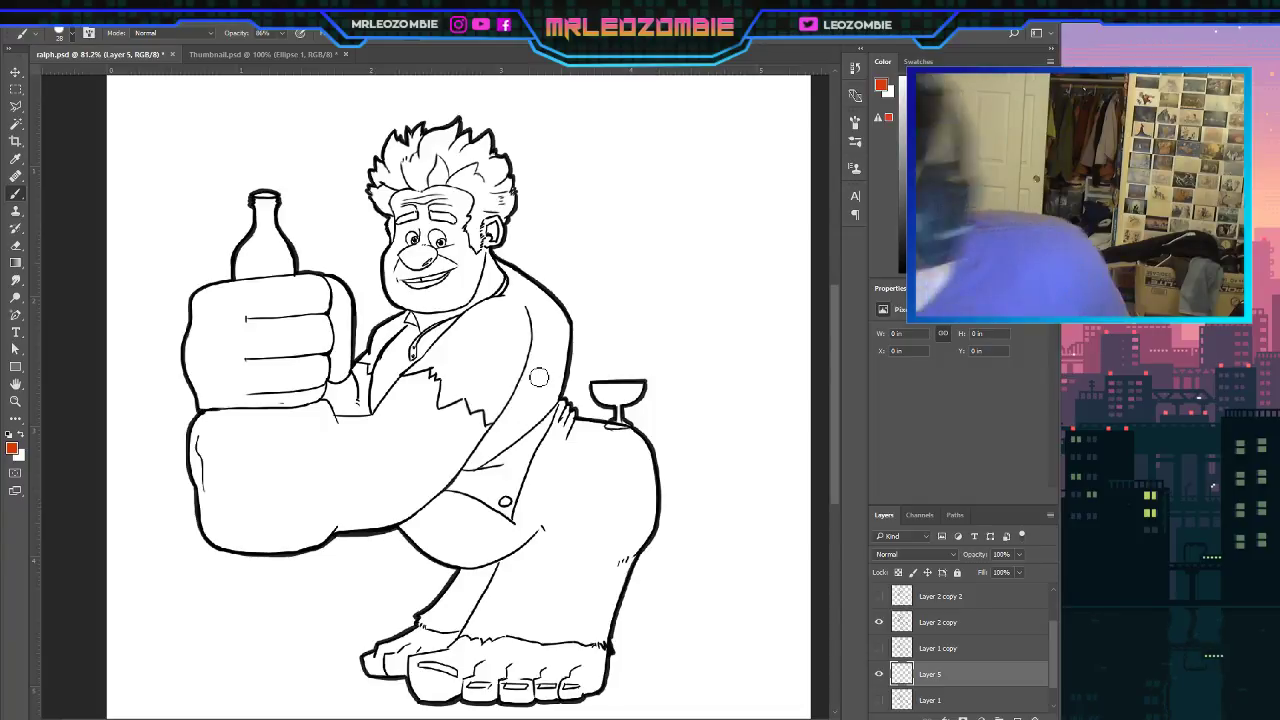
mouse_move(416, 367)
mouse_down()
mouse_move(456, 351)
mouse_move(440, 363)
mouse_move(443, 353)
mouse_move(443, 408)
mouse_move(468, 362)
mouse_move(470, 378)
mouse_move(499, 386)
mouse_move(473, 365)
mouse_move(465, 394)
mouse_move(484, 397)
mouse_move(490, 368)
mouse_move(478, 399)
mouse_move(504, 399)
mouse_move(498, 412)
mouse_move(529, 337)
mouse_move(522, 302)
mouse_move(437, 353)
mouse_move(497, 310)
mouse_move(457, 365)
mouse_move(501, 309)
mouse_move(454, 345)
mouse_move(482, 318)
mouse_move(510, 335)
mouse_move(497, 343)
mouse_move(525, 310)
mouse_move(507, 405)
mouse_up()
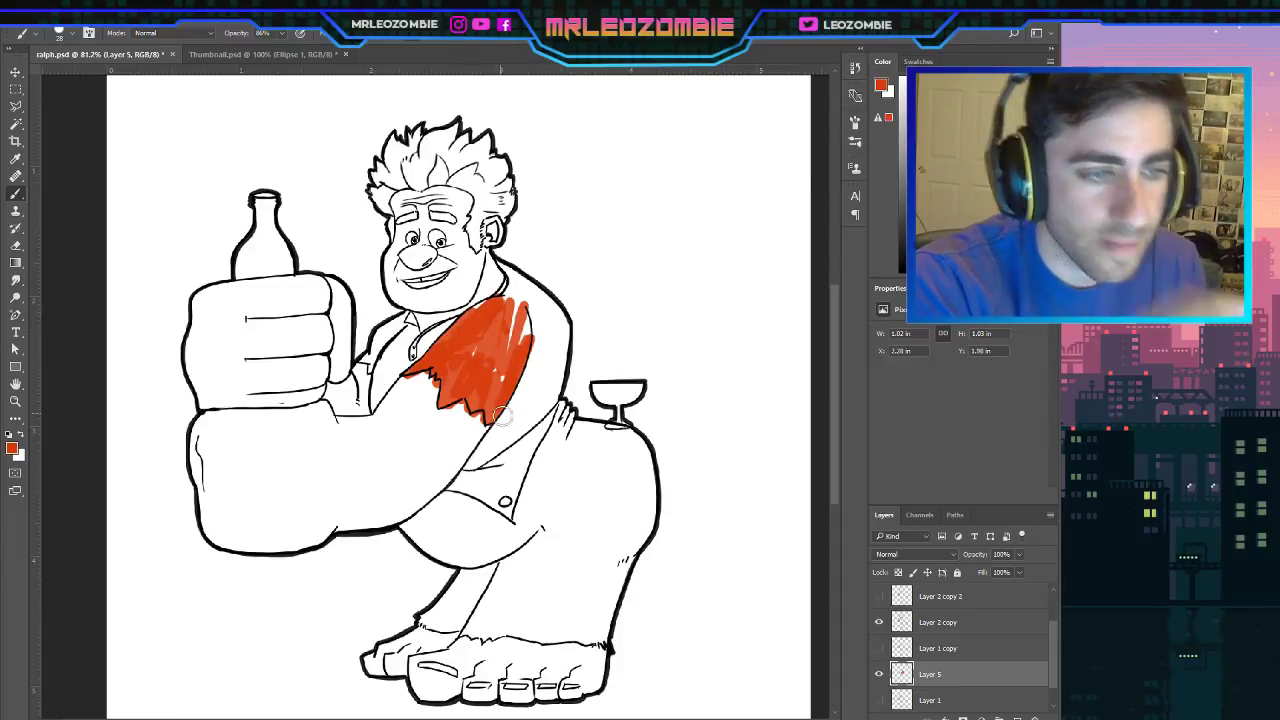
key(ctrl+z)
key(ctrl+z)
key(ctrl+z)
key(ctrl+z)
key(ctrl+z)
key(ctrl+z)
key(ctrl+z)
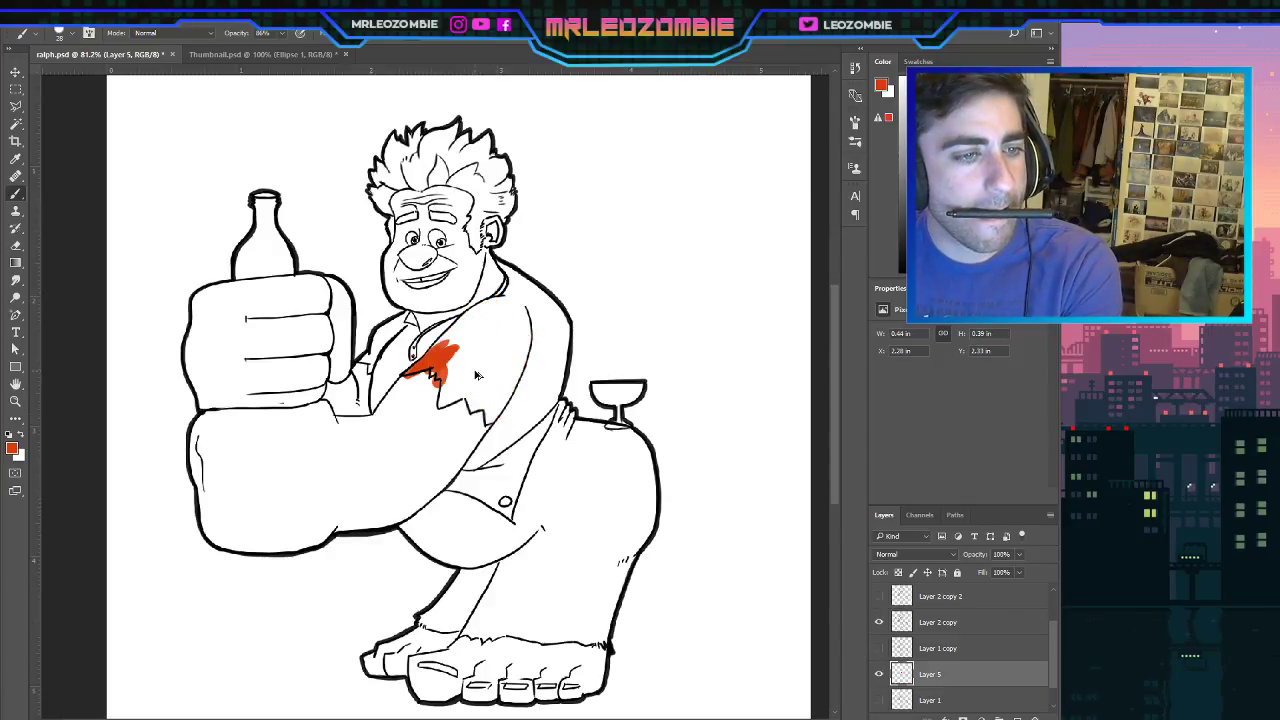
key(ctrl+z)
key(ctrl+z)
key(ctrl+z)
key(ctrl+z)
key(ctrl+z)
key(ctrl+z)
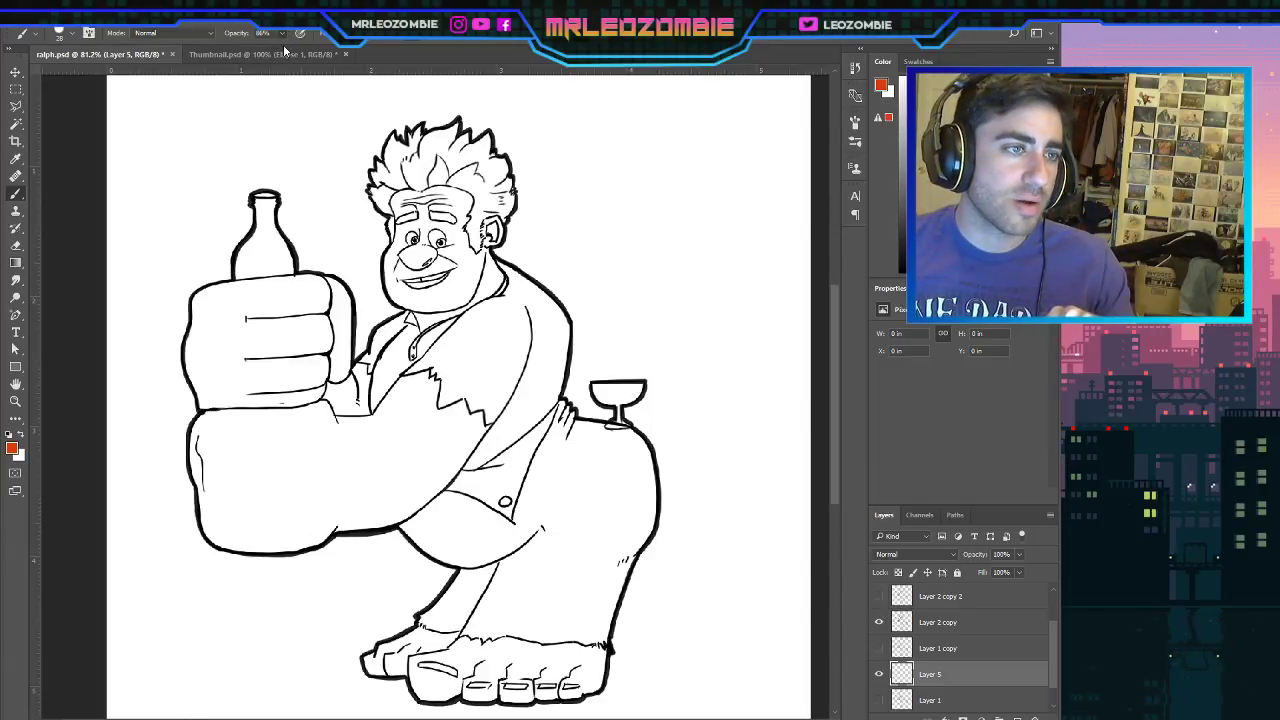
Set the brush opacity to 100% and paint the character's shirt, including sleeves and collar, solid orange-red on Layer 5.
key(0)
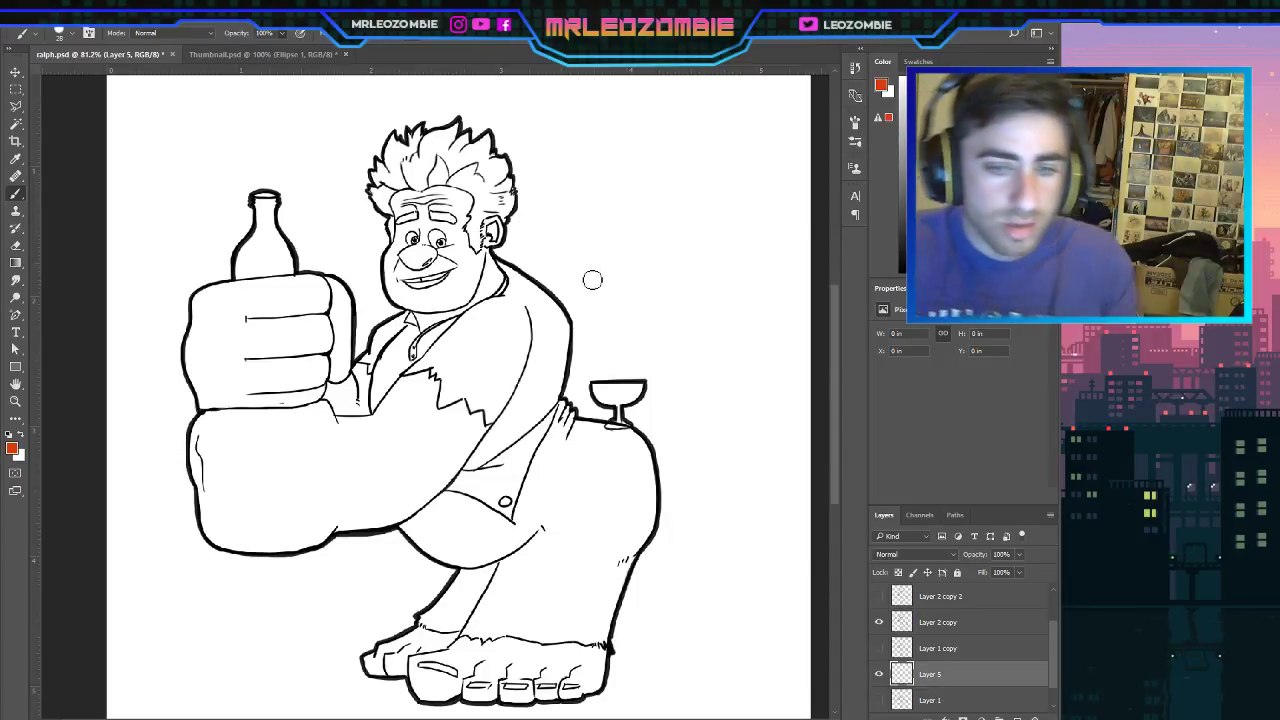
mouse_move(416, 362)
mouse_down()
mouse_move(465, 346)
mouse_move(440, 375)
mouse_move(455, 355)
mouse_move(448, 406)
mouse_move(460, 383)
mouse_move(455, 398)
mouse_move(483, 395)
mouse_move(482, 425)
mouse_move(535, 358)
mouse_move(471, 348)
mouse_move(483, 319)
mouse_move(443, 347)
mouse_move(507, 306)
mouse_move(512, 278)
mouse_move(515, 312)
mouse_move(517, 281)
mouse_move(535, 310)
mouse_move(513, 335)
mouse_move(507, 312)
mouse_move(481, 339)
mouse_move(500, 380)
mouse_move(525, 346)
mouse_up()
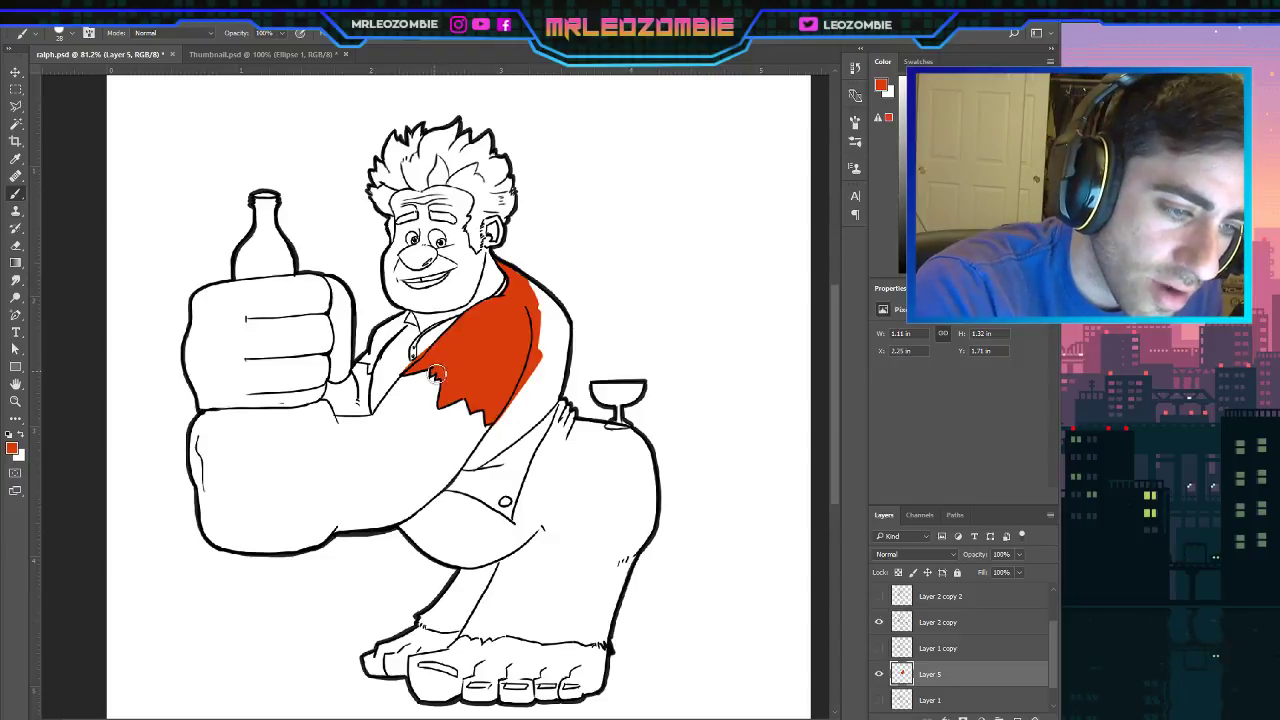
mouse_move(512, 402)
mouse_down()
mouse_move(471, 472)
mouse_move(535, 417)
mouse_move(521, 429)
mouse_move(548, 327)
mouse_move(530, 426)
mouse_move(555, 386)
mouse_move(550, 340)
mouse_move(518, 279)
mouse_move(547, 345)
mouse_move(540, 291)
mouse_move(557, 318)
mouse_move(565, 361)
mouse_move(566, 302)
mouse_up()
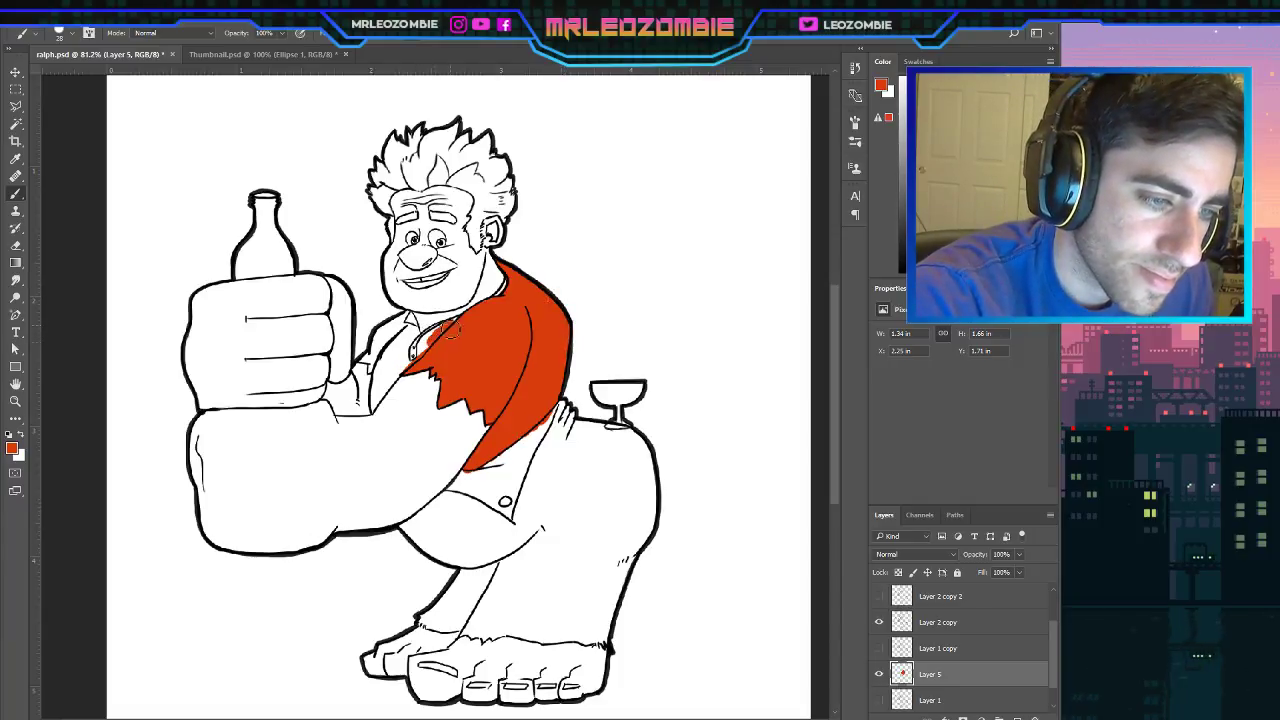
mouse_move(460, 328)
mouse_down()
mouse_move(385, 386)
mouse_move(375, 415)
mouse_move(400, 352)
mouse_move(385, 372)
mouse_move(418, 330)
mouse_move(410, 320)
mouse_move(379, 371)
mouse_move(372, 356)
mouse_move(360, 374)
mouse_up()
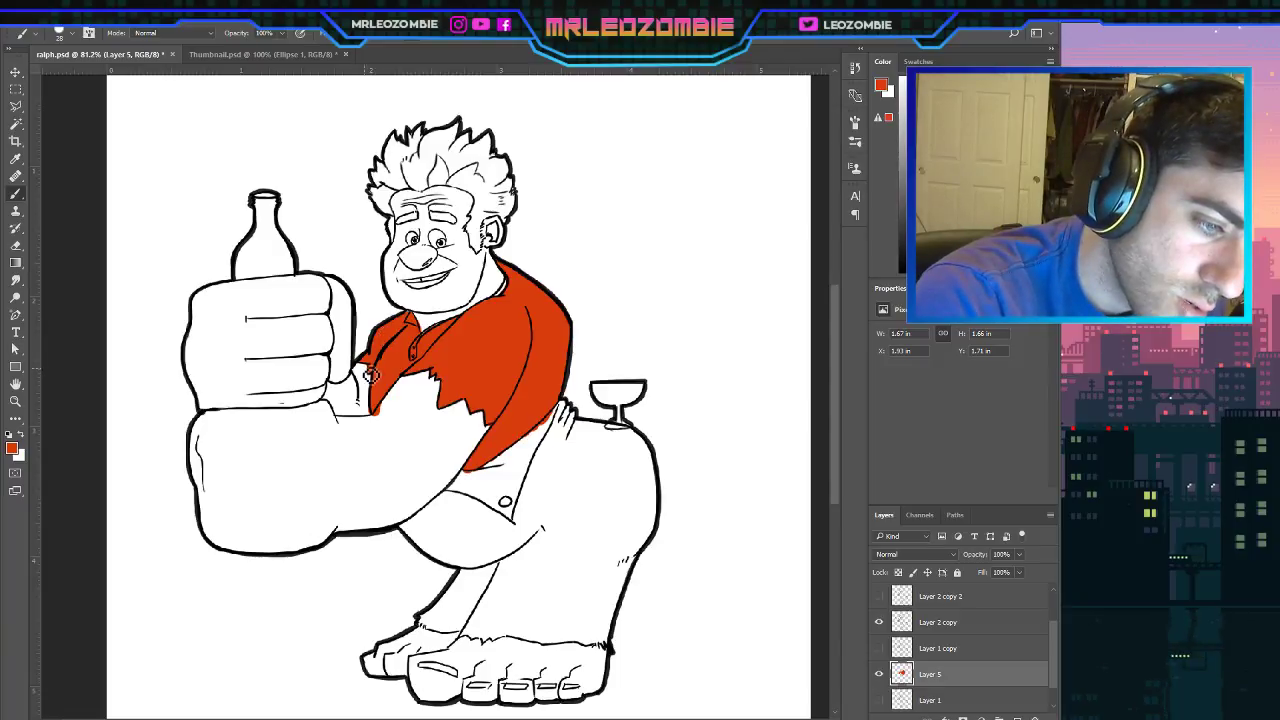
drag(377, 387, 373, 420)
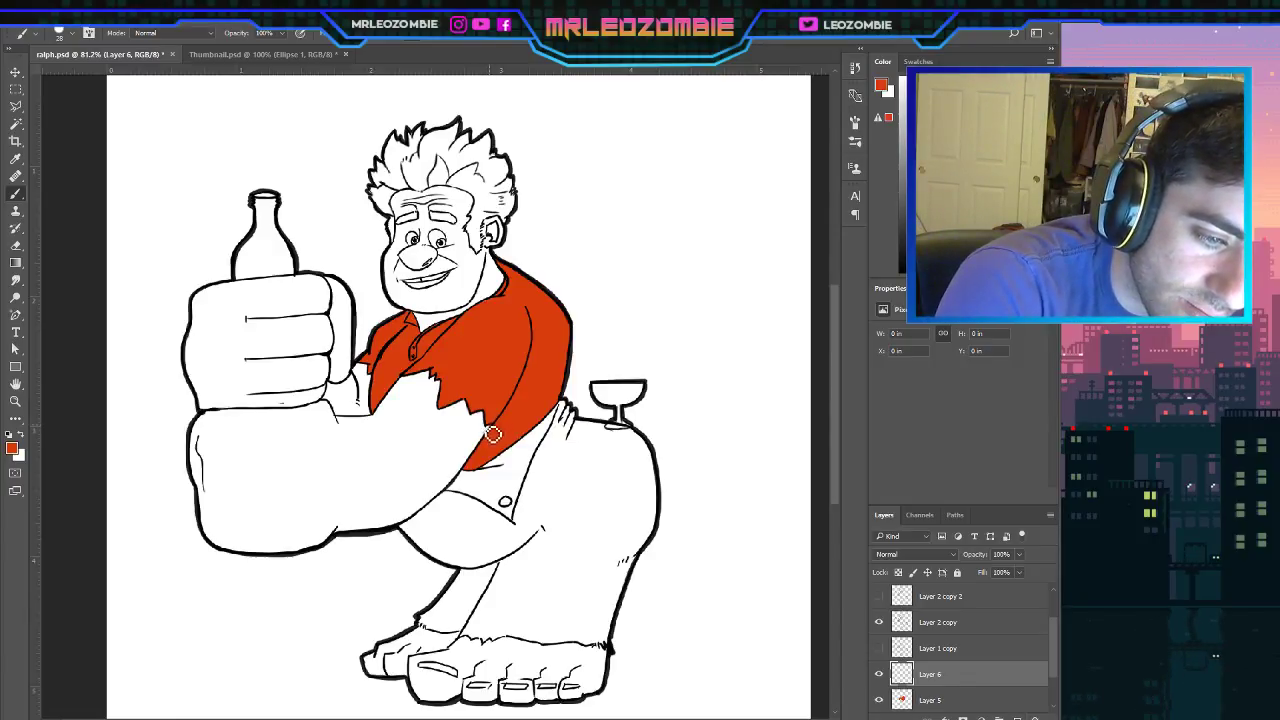
Add a new layer directly above Layer 5 and set the brush colour to dark brown for the overalls.
click(962, 694)
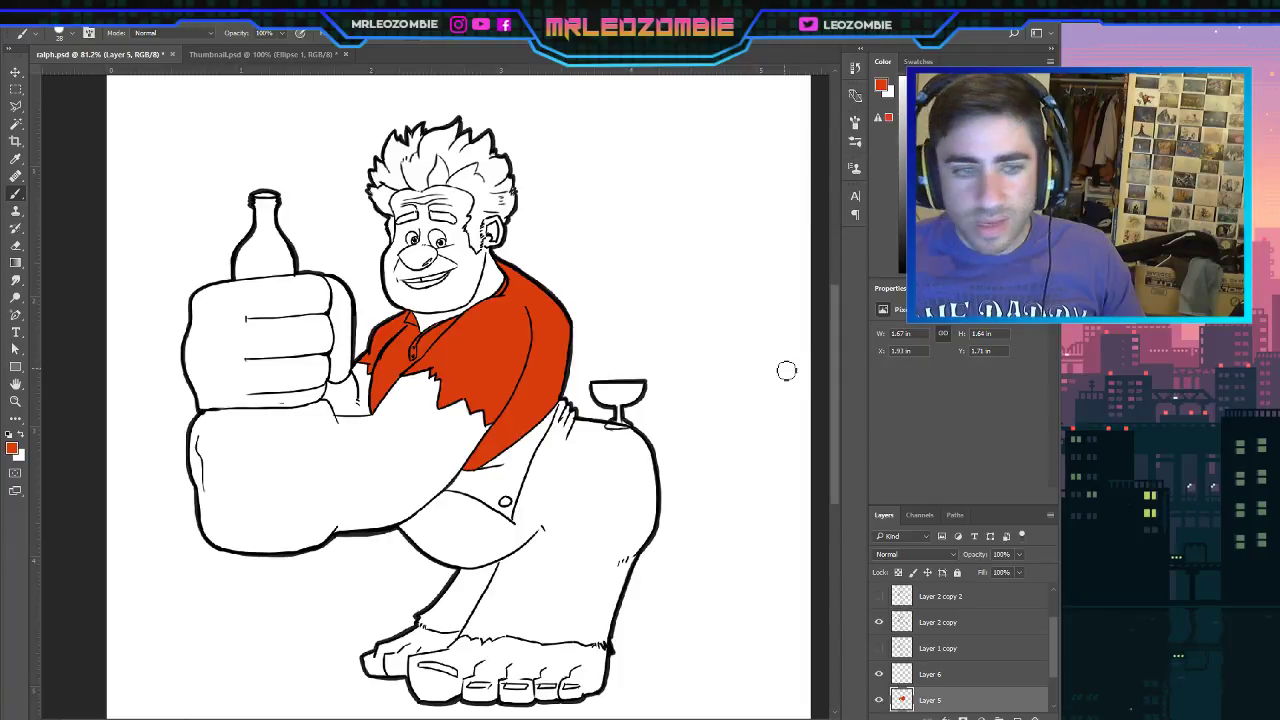
scroll(671, 426, down, 1)
scroll(717, 495, down, 2)
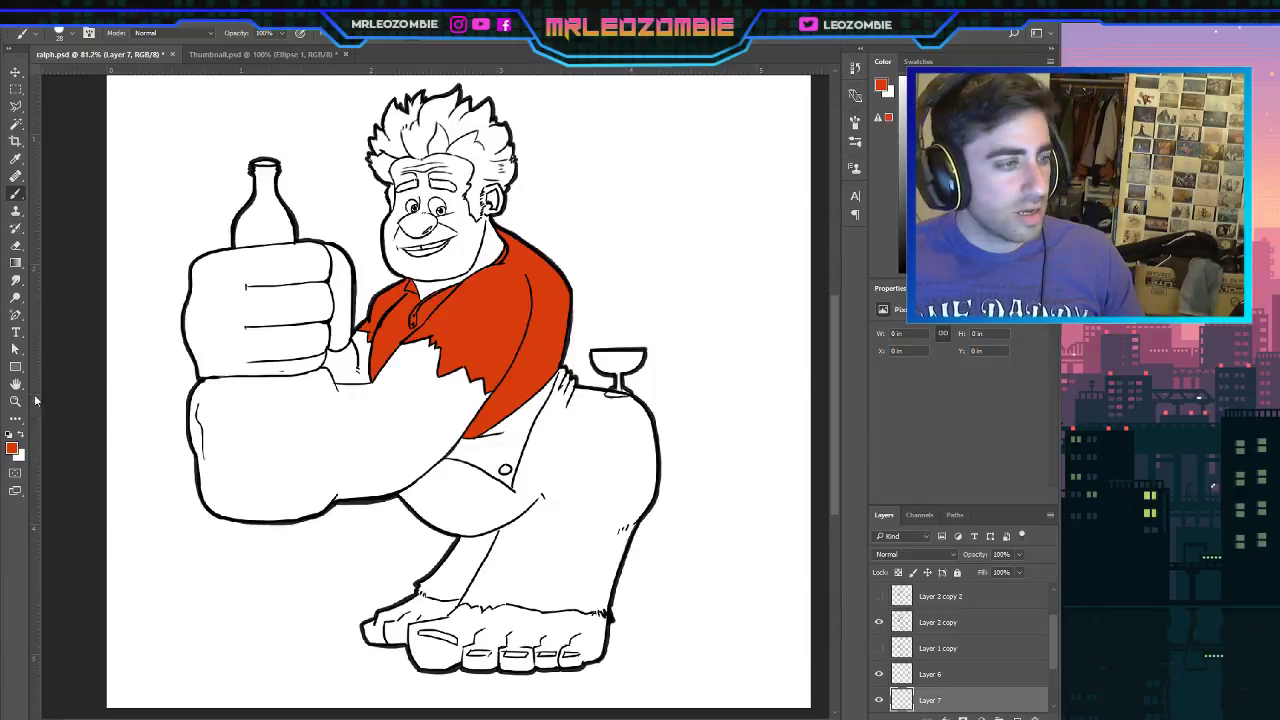
key(i)
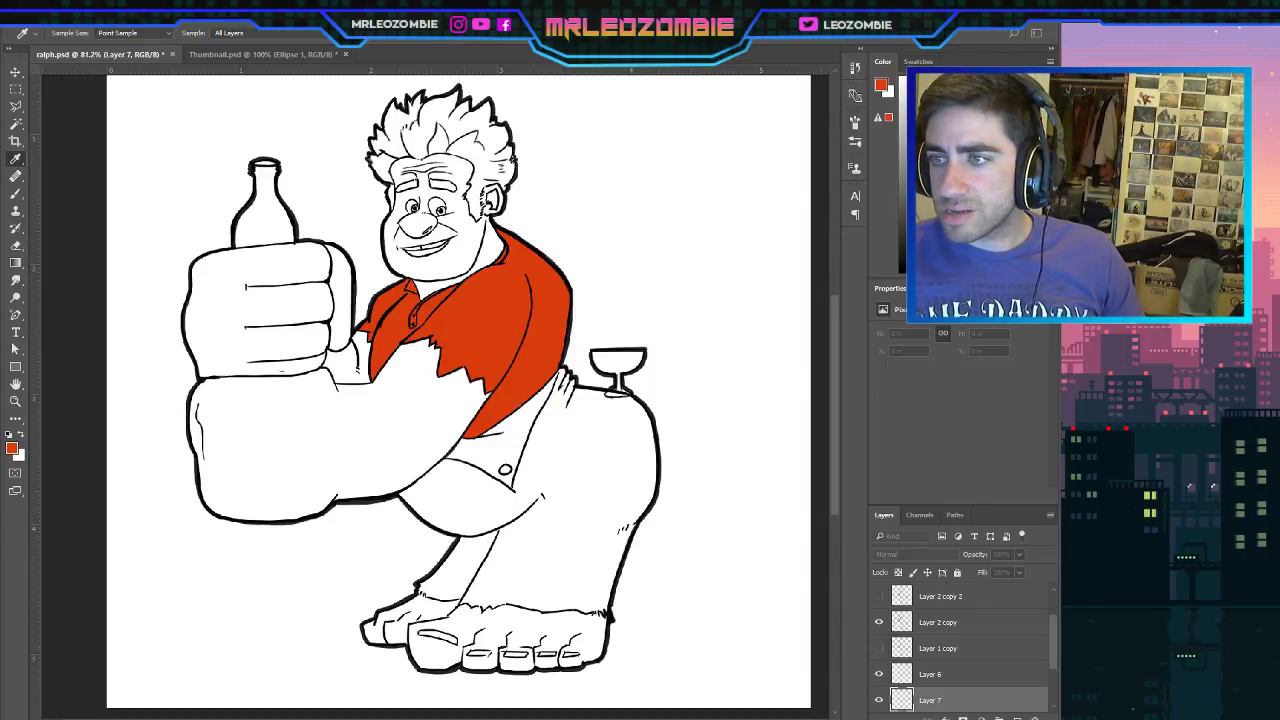
key(Return)
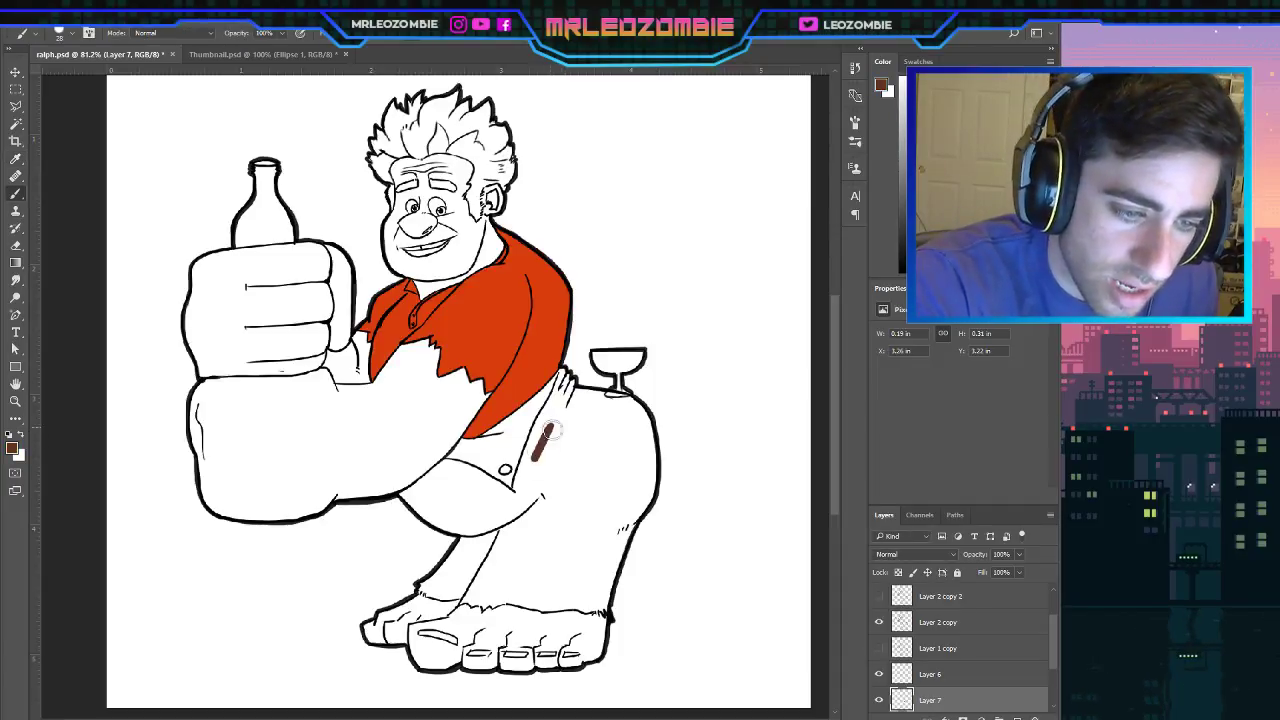
Paint the character's overalls solid dark brown on Layer 7, covering the seat, both legs and the area under the arm.
mouse_move(548, 420)
mouse_down()
mouse_move(526, 478)
mouse_move(565, 375)
mouse_move(575, 392)
mouse_move(558, 446)
mouse_move(595, 400)
mouse_move(600, 415)
mouse_move(646, 410)
mouse_move(631, 409)
mouse_move(646, 460)
mouse_move(650, 439)
mouse_move(648, 503)
mouse_move(630, 400)
mouse_move(598, 425)
mouse_move(600, 452)
mouse_move(568, 435)
mouse_move(621, 418)
mouse_move(545, 462)
mouse_move(530, 495)
mouse_move(575, 505)
mouse_move(605, 470)
mouse_move(632, 515)
mouse_move(649, 446)
mouse_move(566, 545)
mouse_move(520, 522)
mouse_move(465, 605)
mouse_move(607, 502)
mouse_move(598, 560)
mouse_move(618, 552)
mouse_move(592, 566)
mouse_move(618, 556)
mouse_move(602, 606)
mouse_move(612, 565)
mouse_up()
mouse_move(500, 602)
mouse_down()
mouse_move(563, 596)
mouse_move(535, 607)
mouse_move(594, 607)
mouse_move(594, 585)
mouse_move(549, 590)
mouse_move(560, 560)
mouse_up()
mouse_move(475, 560)
mouse_down()
mouse_move(458, 558)
mouse_move(465, 546)
mouse_move(426, 586)
mouse_move(471, 572)
mouse_move(443, 600)
mouse_move(504, 588)
mouse_up()
mouse_move(412, 498)
mouse_down()
mouse_move(410, 493)
mouse_move(452, 470)
mouse_move(517, 495)
mouse_move(519, 508)
mouse_move(487, 530)
mouse_move(482, 513)
mouse_move(417, 515)
mouse_move(473, 526)
mouse_move(472, 509)
mouse_move(458, 513)
mouse_move(480, 500)
mouse_move(469, 489)
mouse_move(426, 498)
mouse_move(463, 488)
mouse_up()
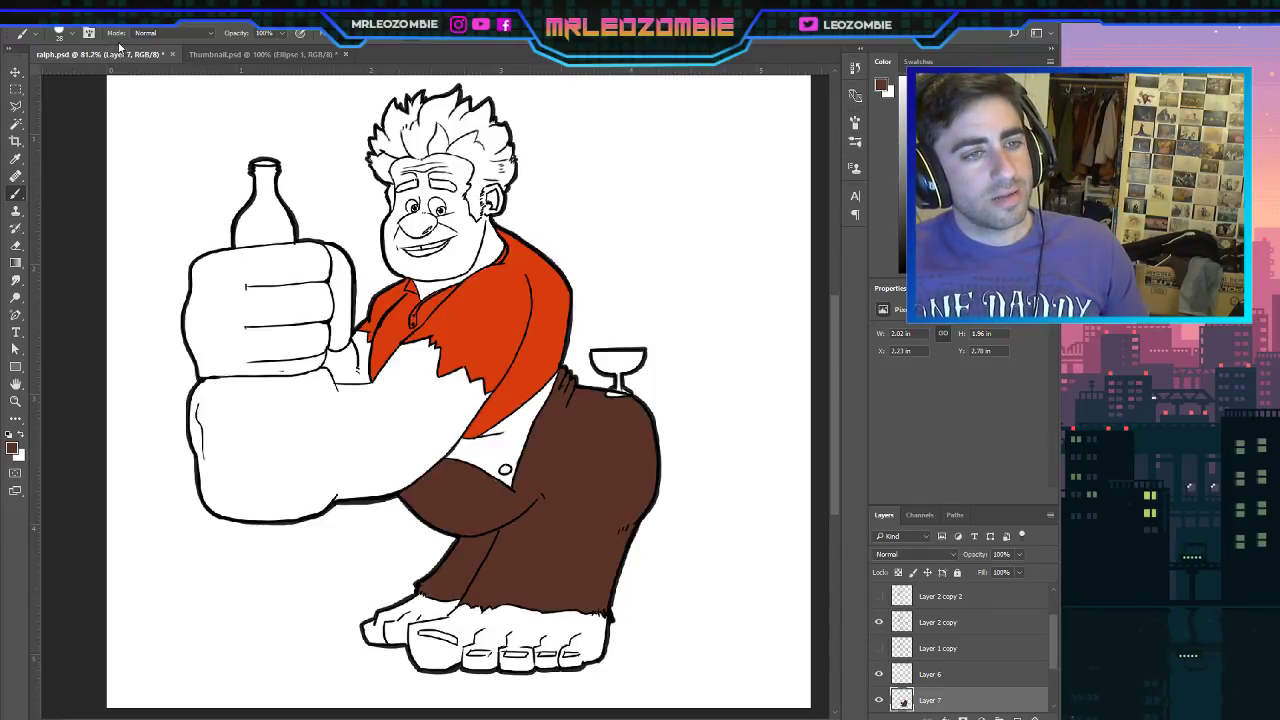
Recolour the overalls a slightly lighter brown and add a new layer directly above Layer 7.
key(i)
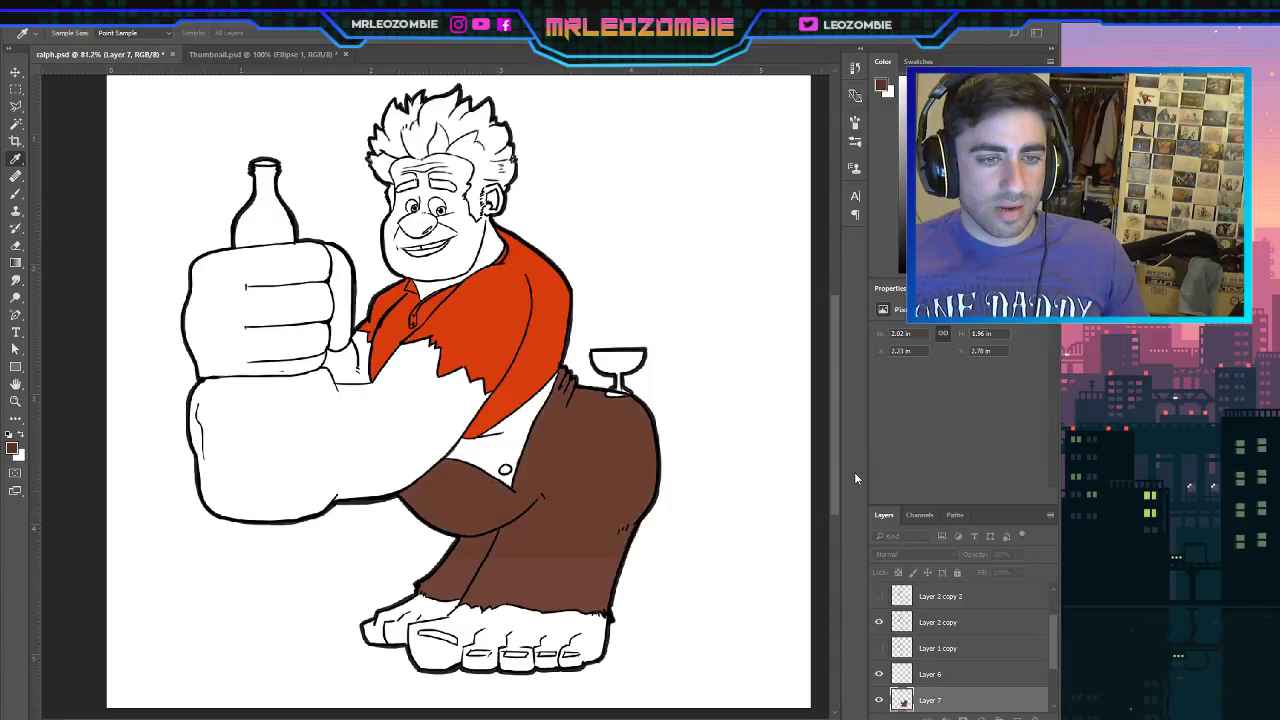
key(b)
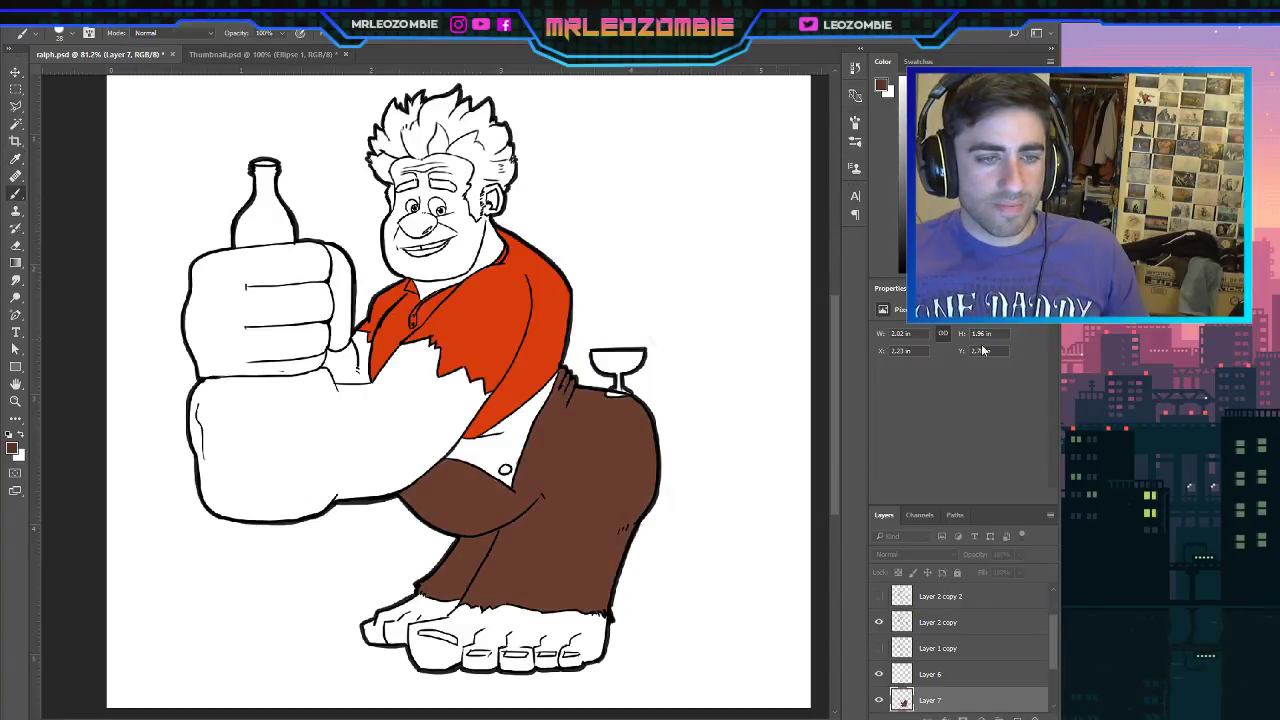
key(i)
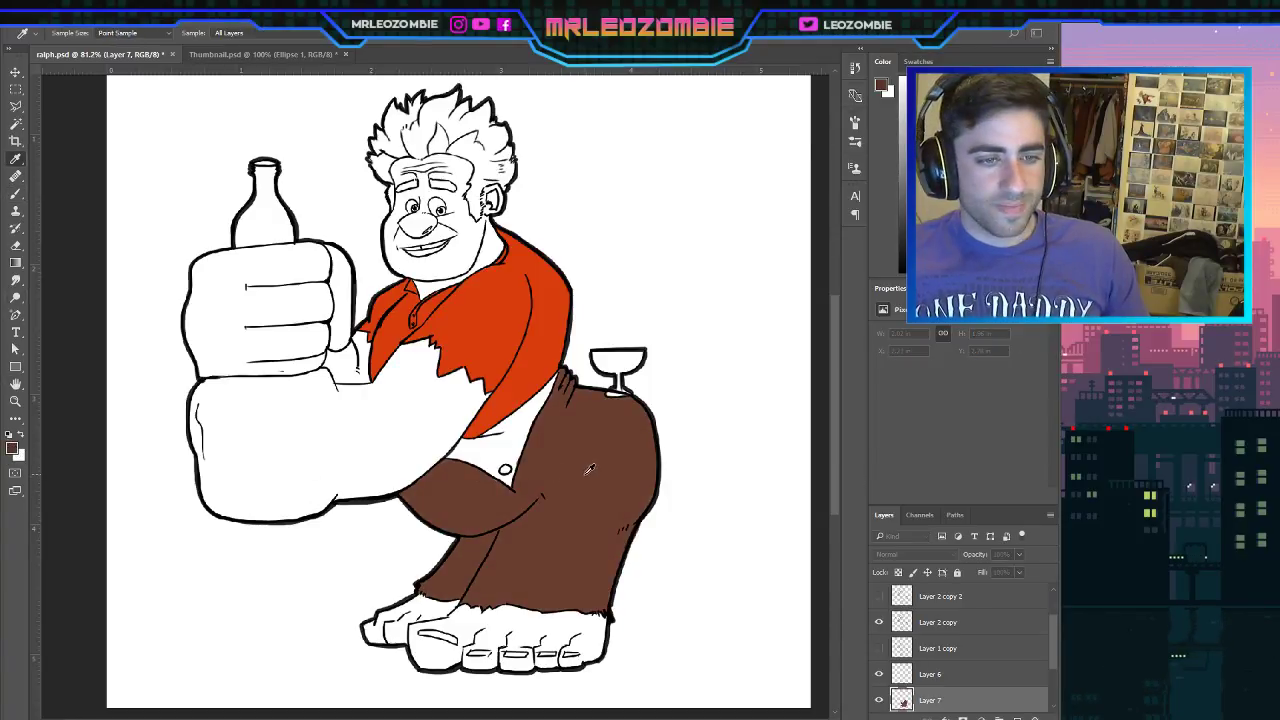
key(b)
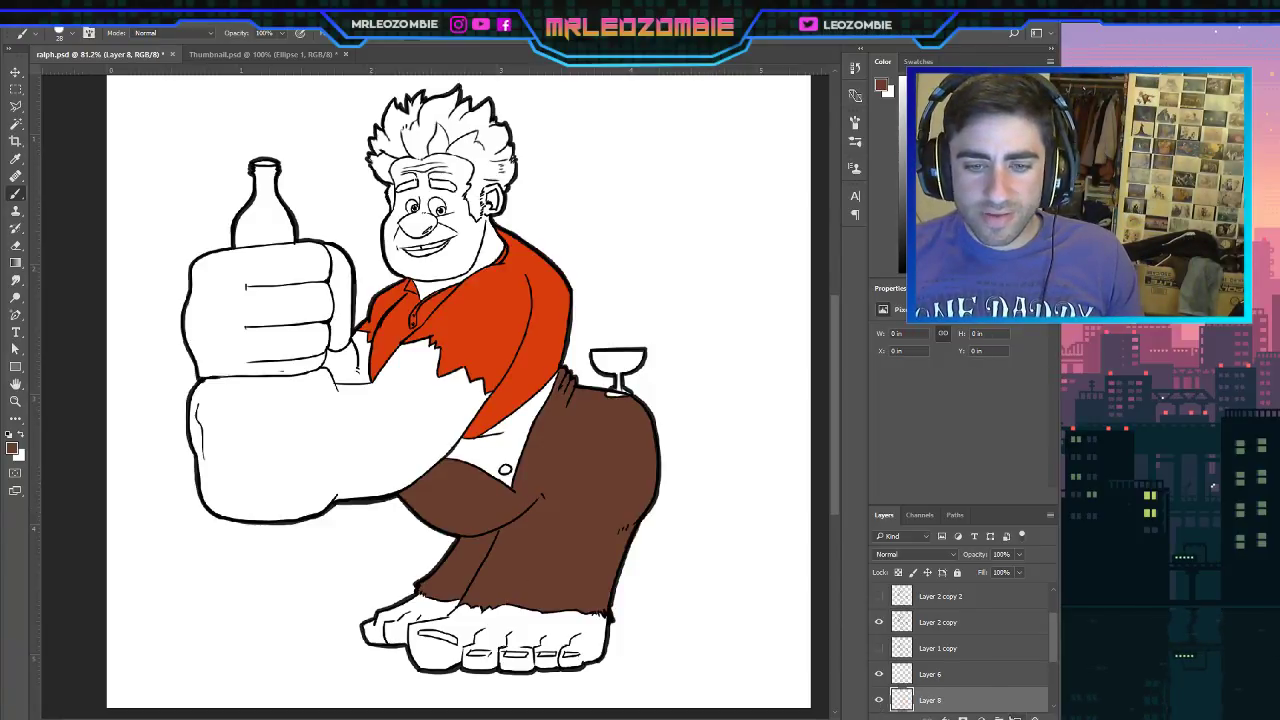
Set the brush colour to a lighter reddish brown and paint the buttoned side opening of the overalls on Layer 8.
key(i)
click(195, 456)
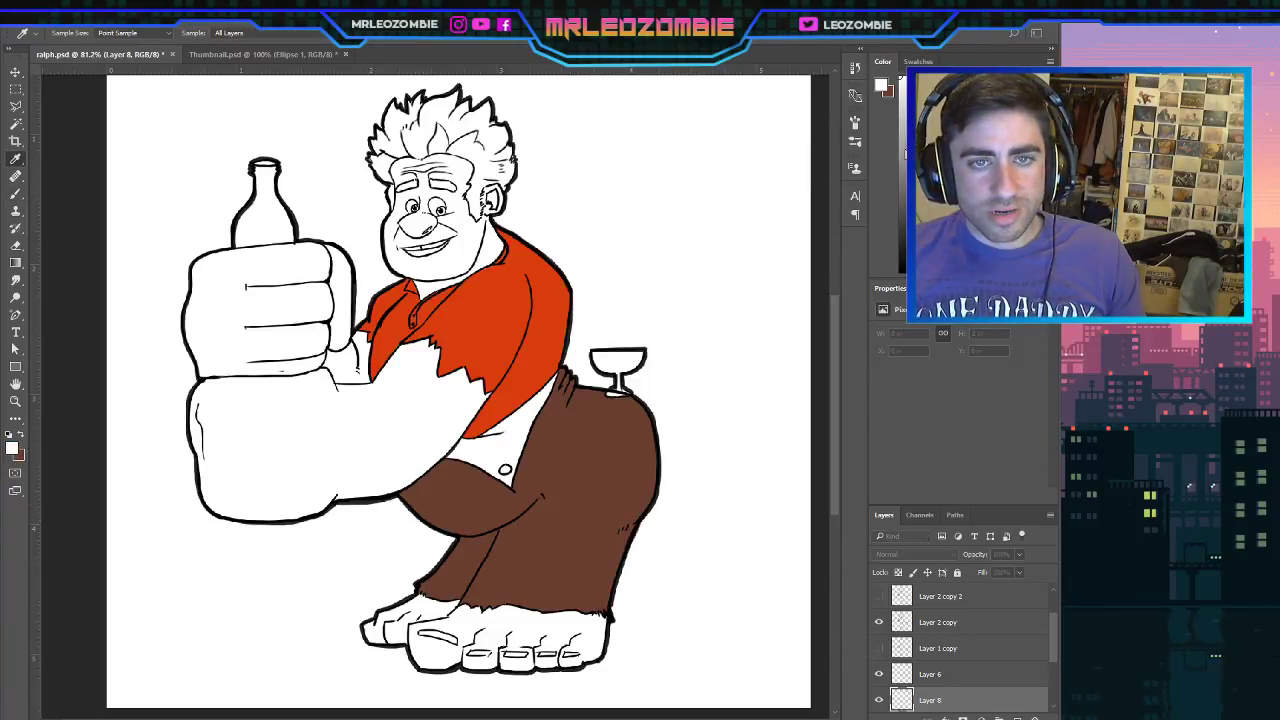
key(x)
key(b)
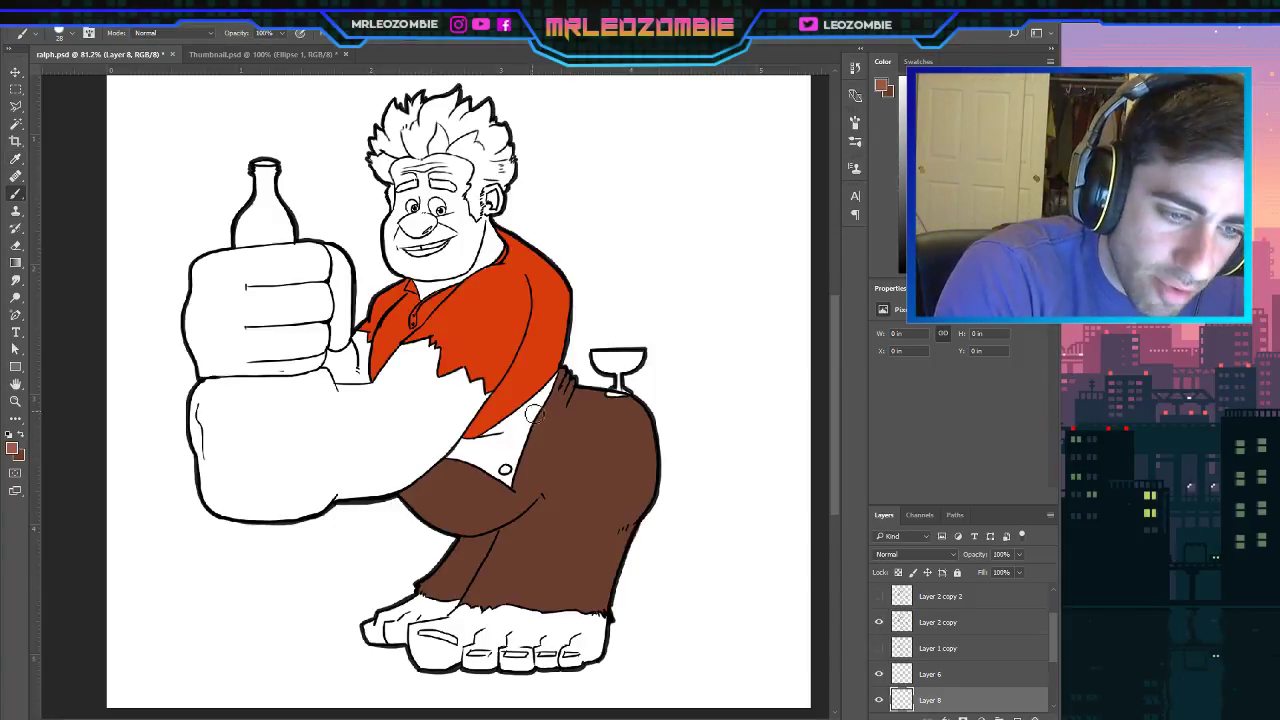
mouse_move(521, 420)
mouse_down()
mouse_move(485, 443)
mouse_move(557, 382)
mouse_move(505, 469)
mouse_move(483, 448)
mouse_move(453, 457)
mouse_move(476, 453)
mouse_move(500, 481)
mouse_move(489, 445)
mouse_up()
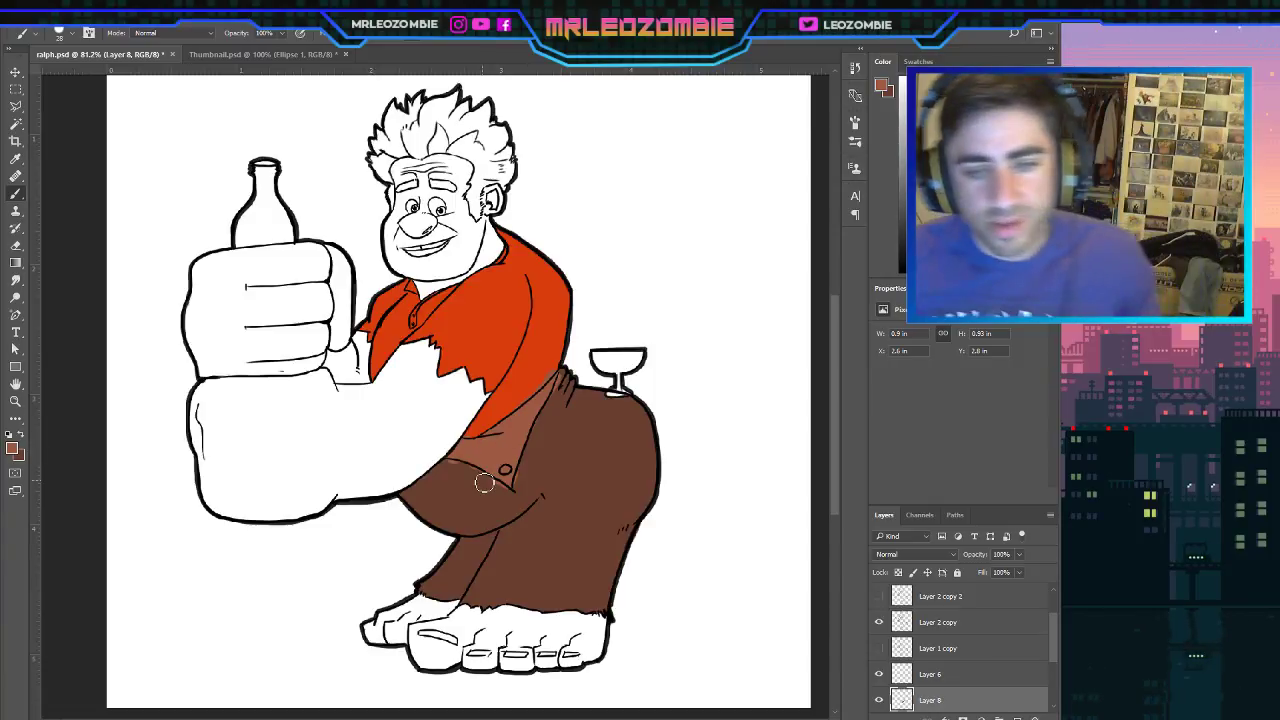
Move Layer 8 beneath Layer 5, directly above Layer 1, and add a new layer directly above Layer 7.
scroll(960, 665, down, 1)
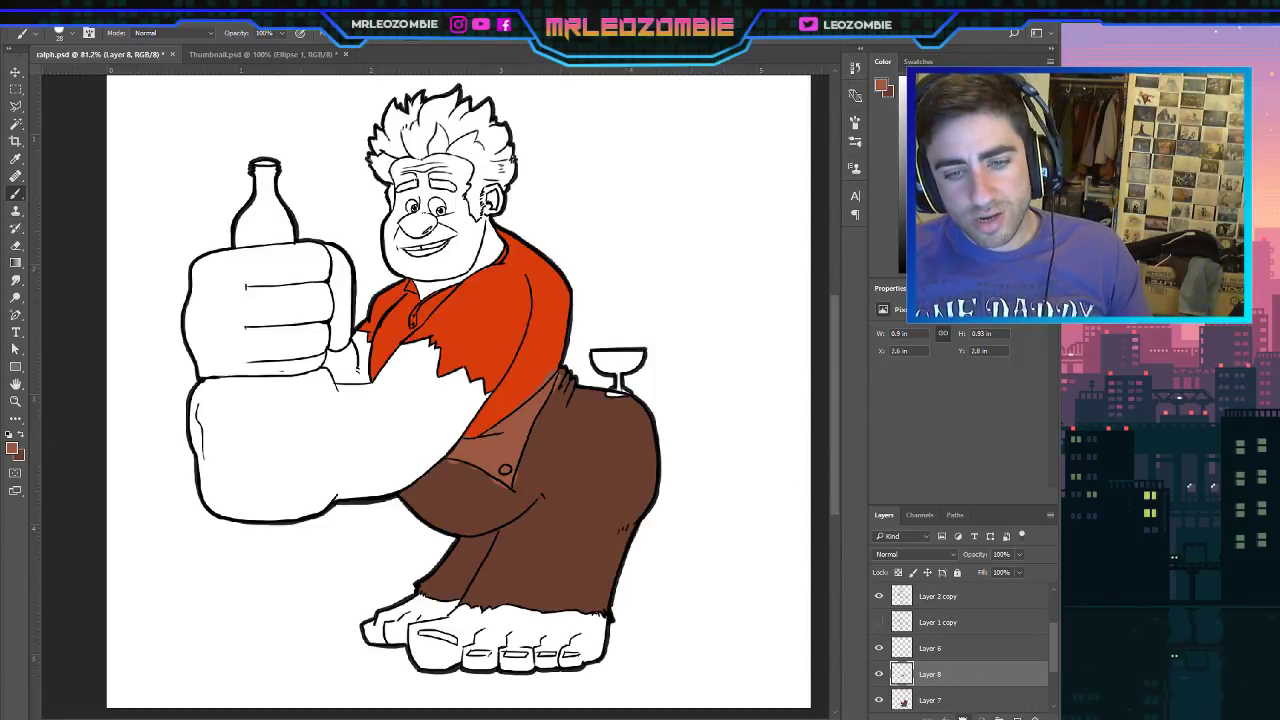
drag(962, 716, 938, 657)
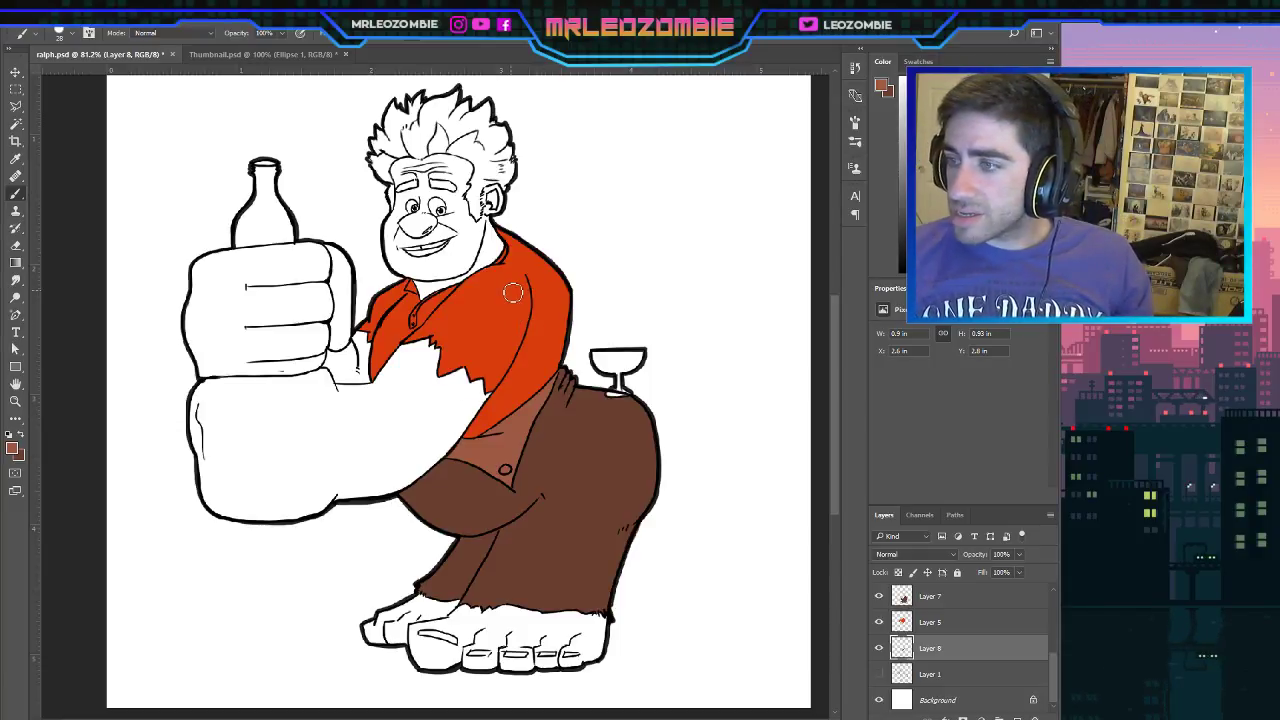
key(alt+bracketright)
key(alt+bracketright)
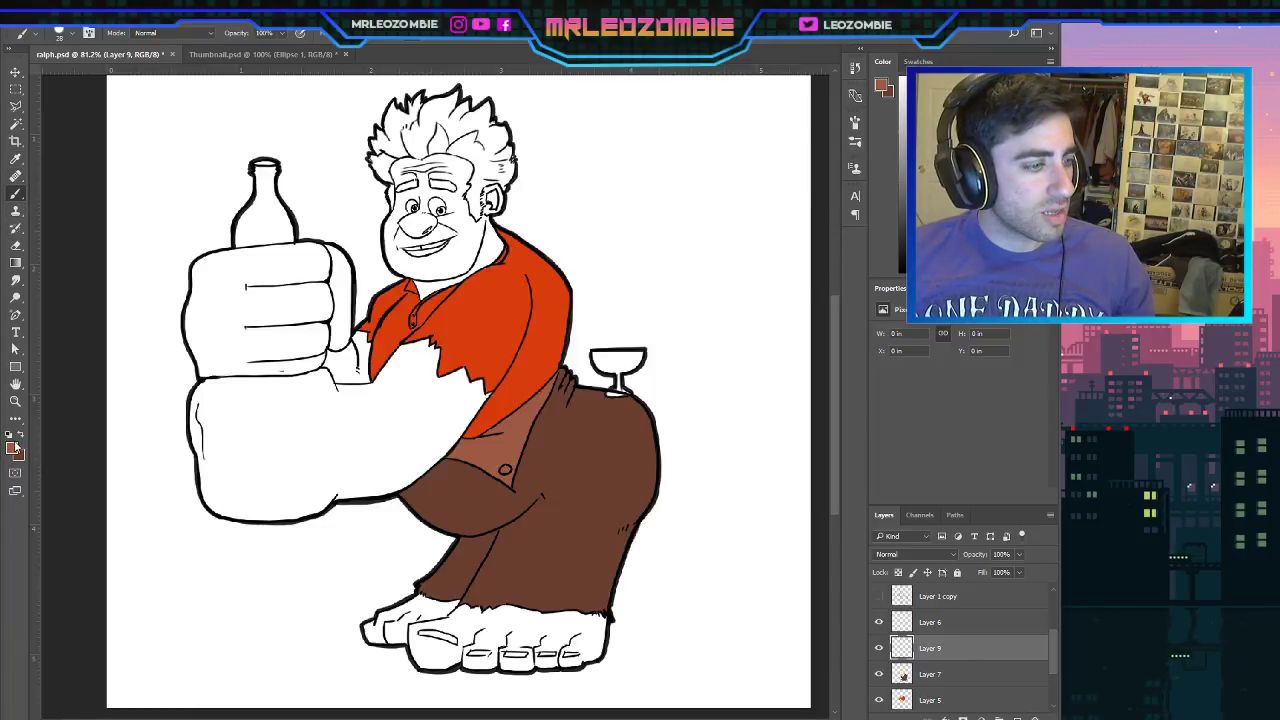
Draw a fine black neckline about 0.33 in wide beneath the chin on Layer 9, replacing the first attempt.
key(i)
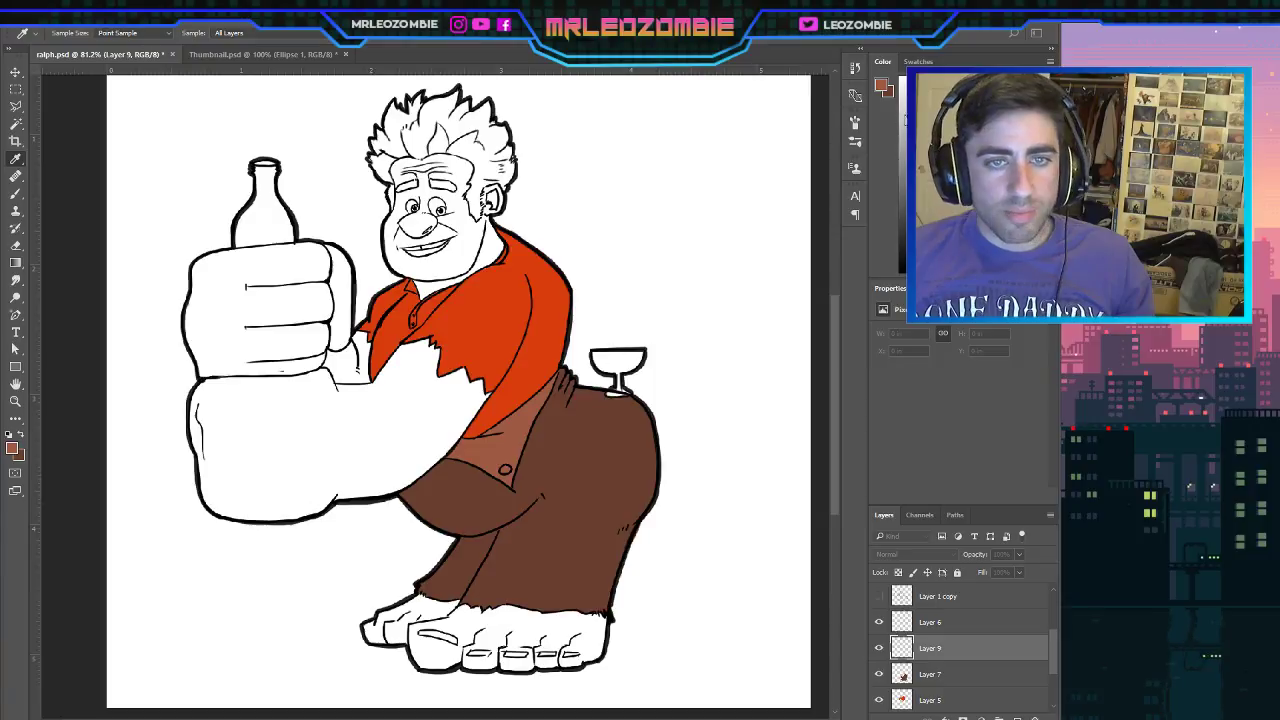
key(b)
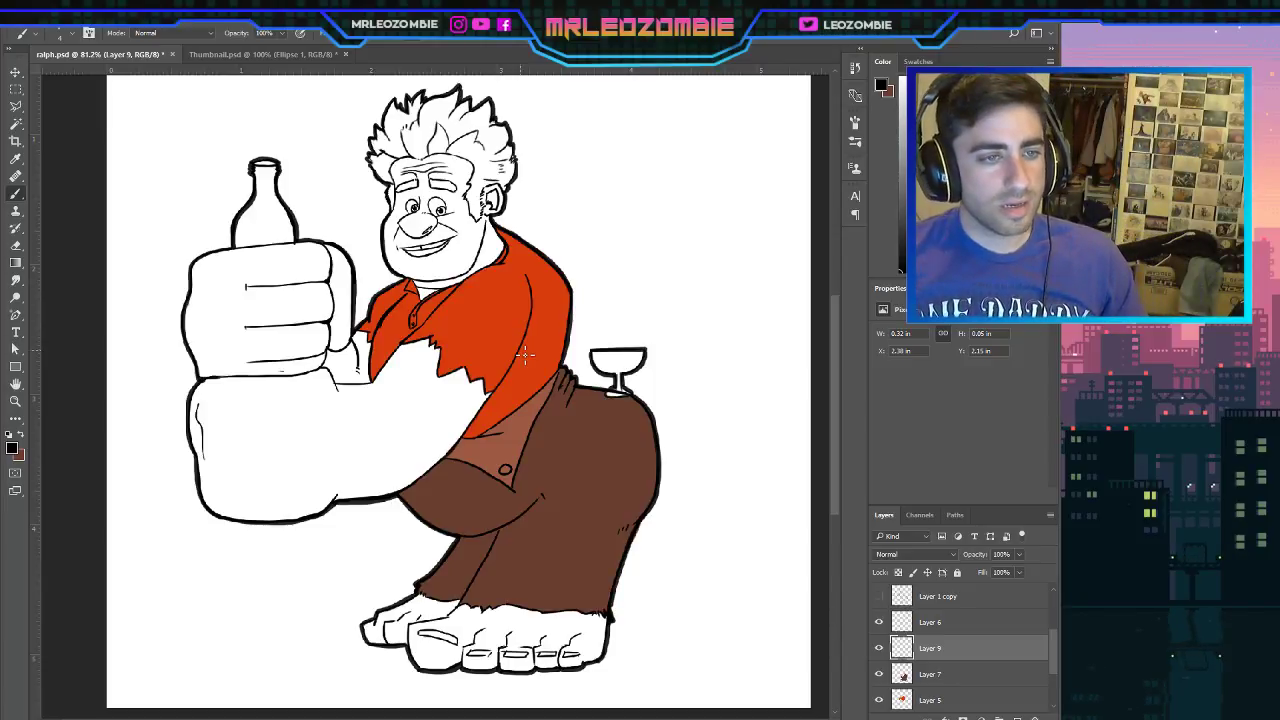
key(ctrl+z)
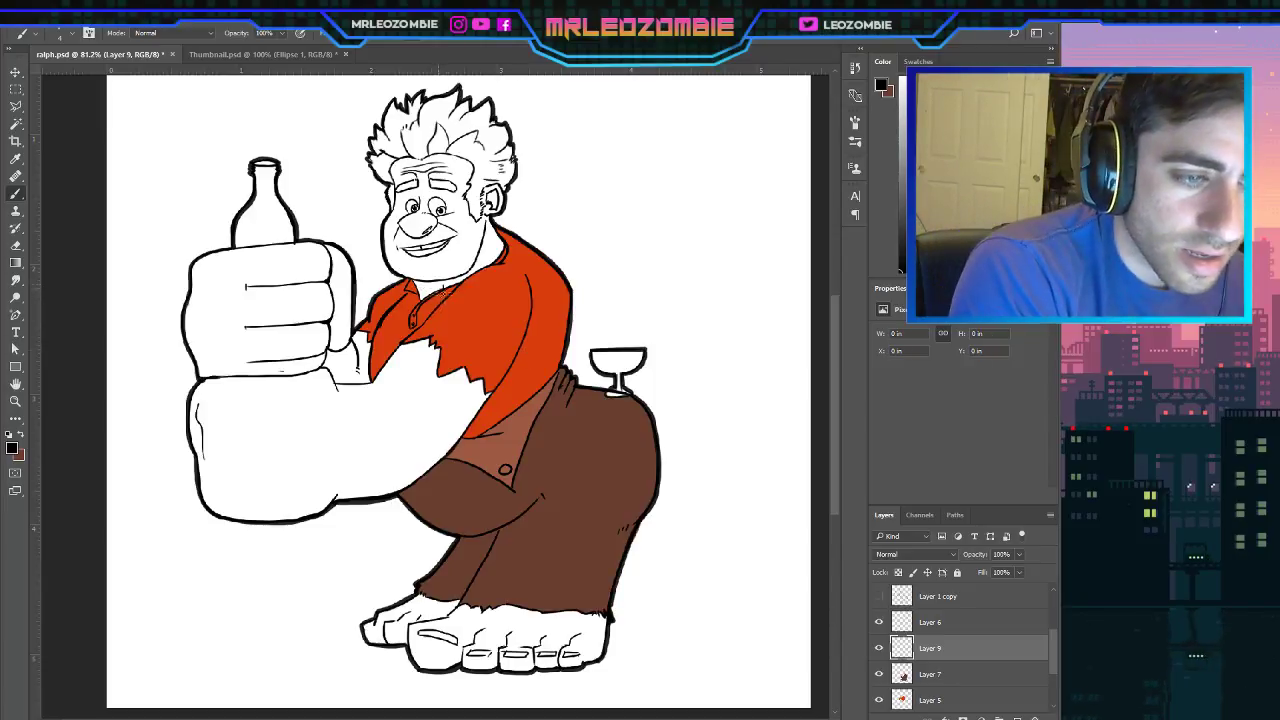
drag(422, 290, 468, 287)
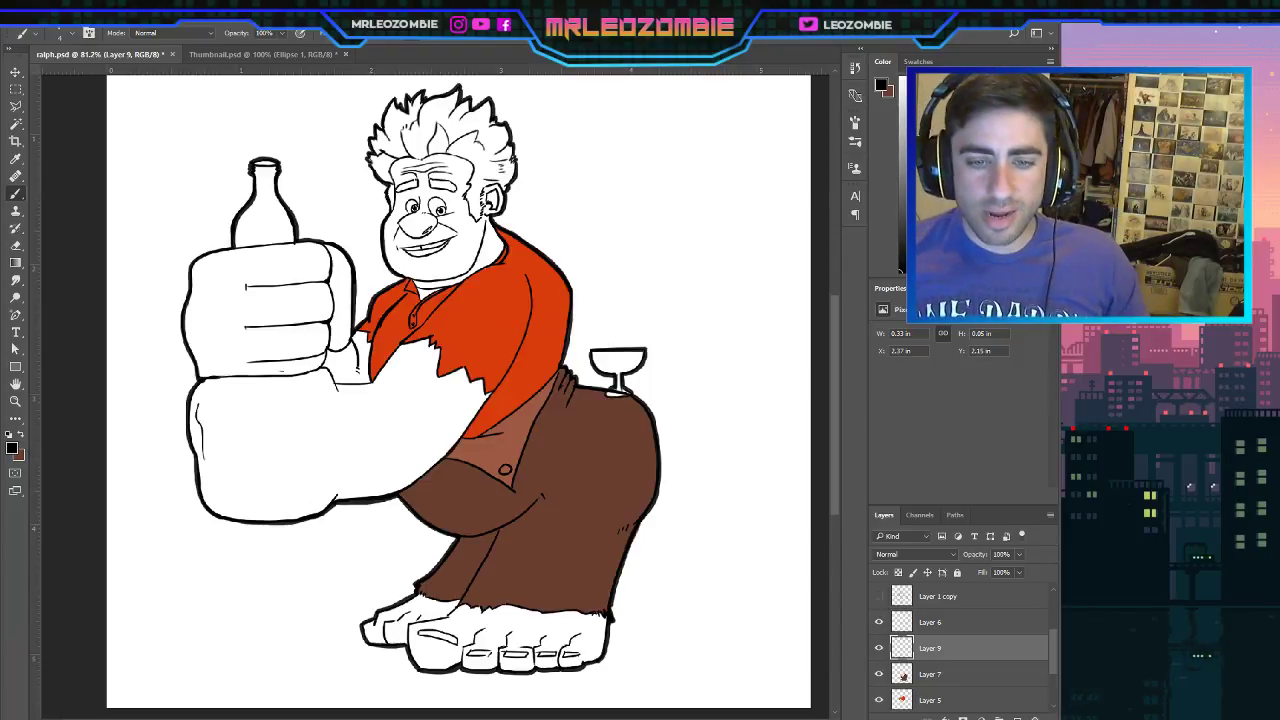
Add a new layer above Layer 7 and paint the undershirt visible inside the collar green.
click(1005, 678)
click(1017, 717)
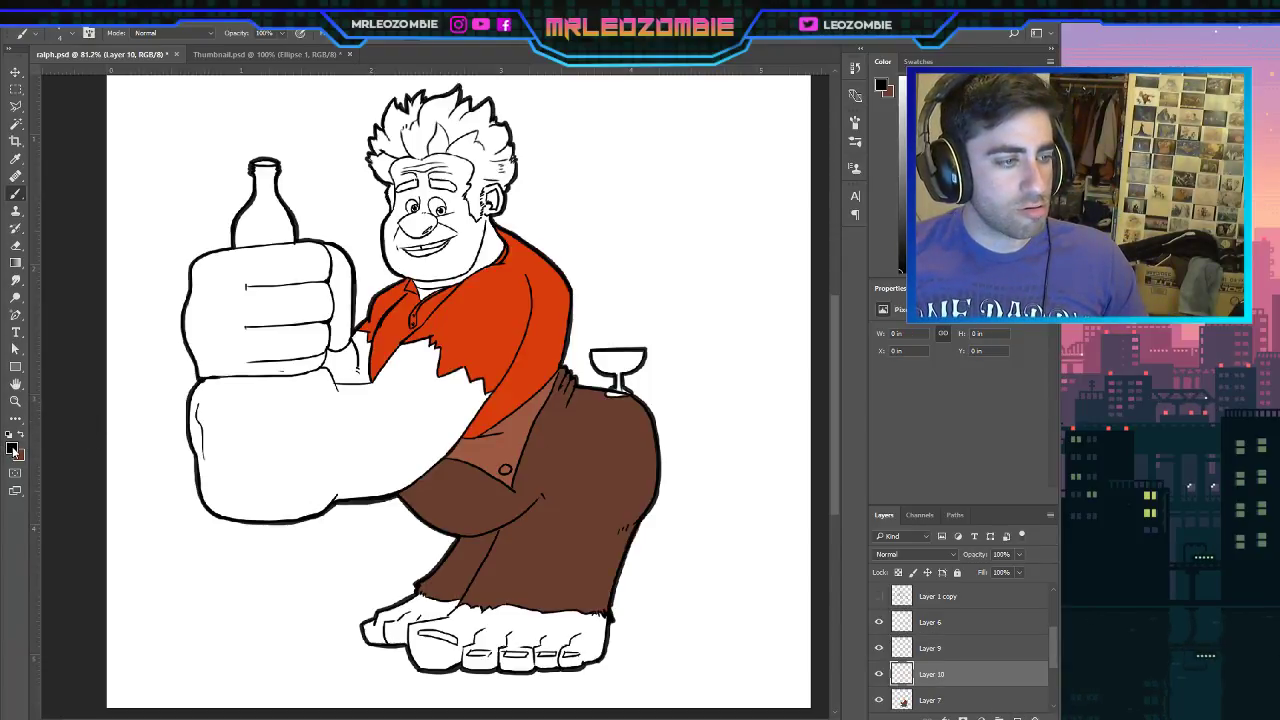
key(i)
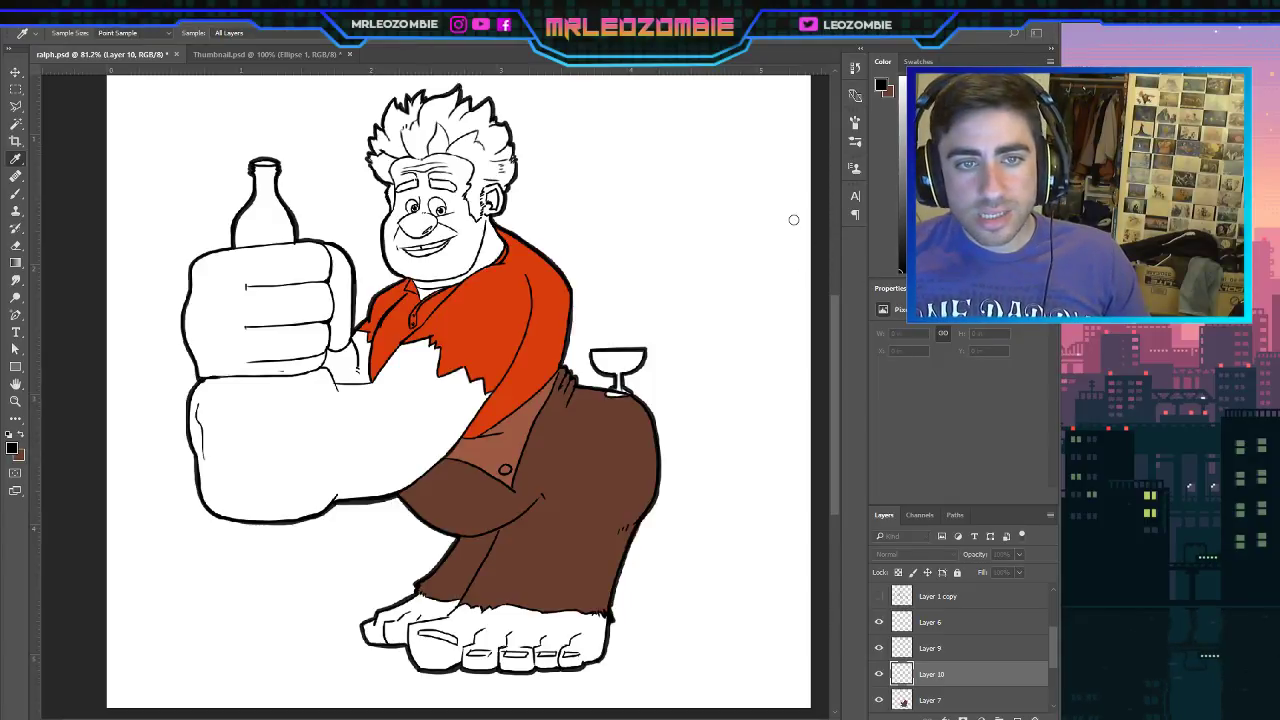
key(Return)
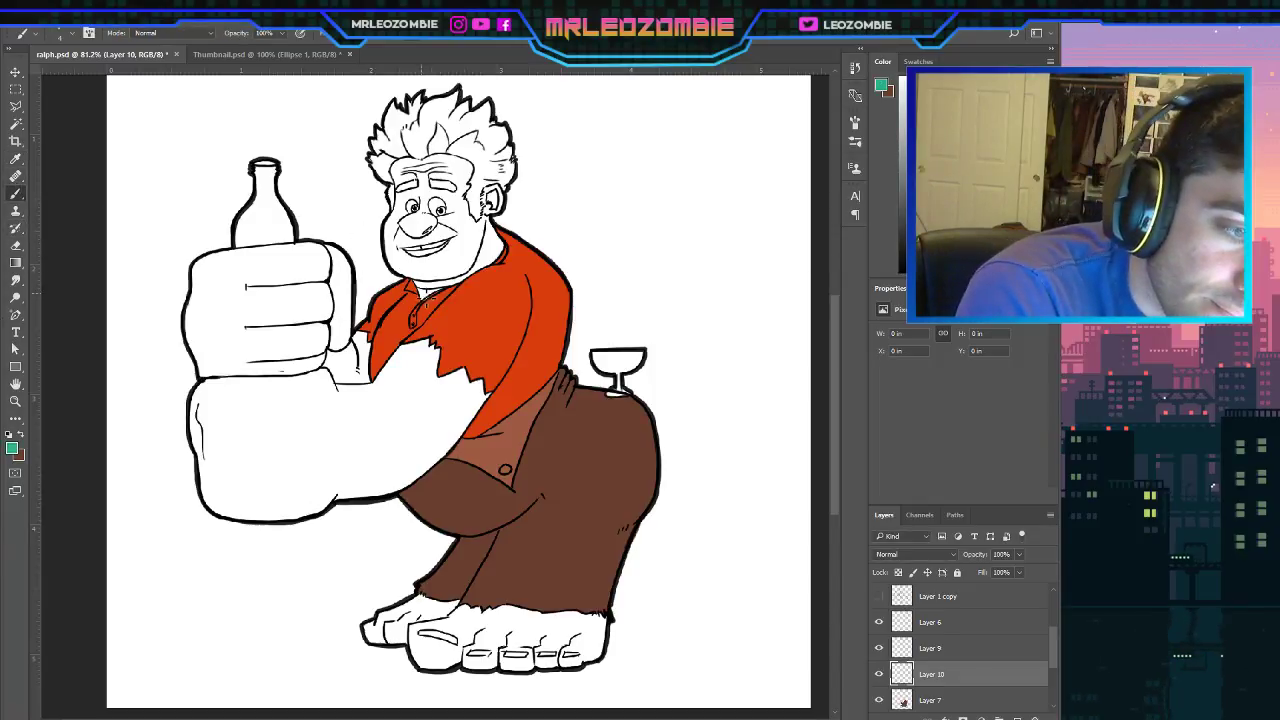
click(423, 296)
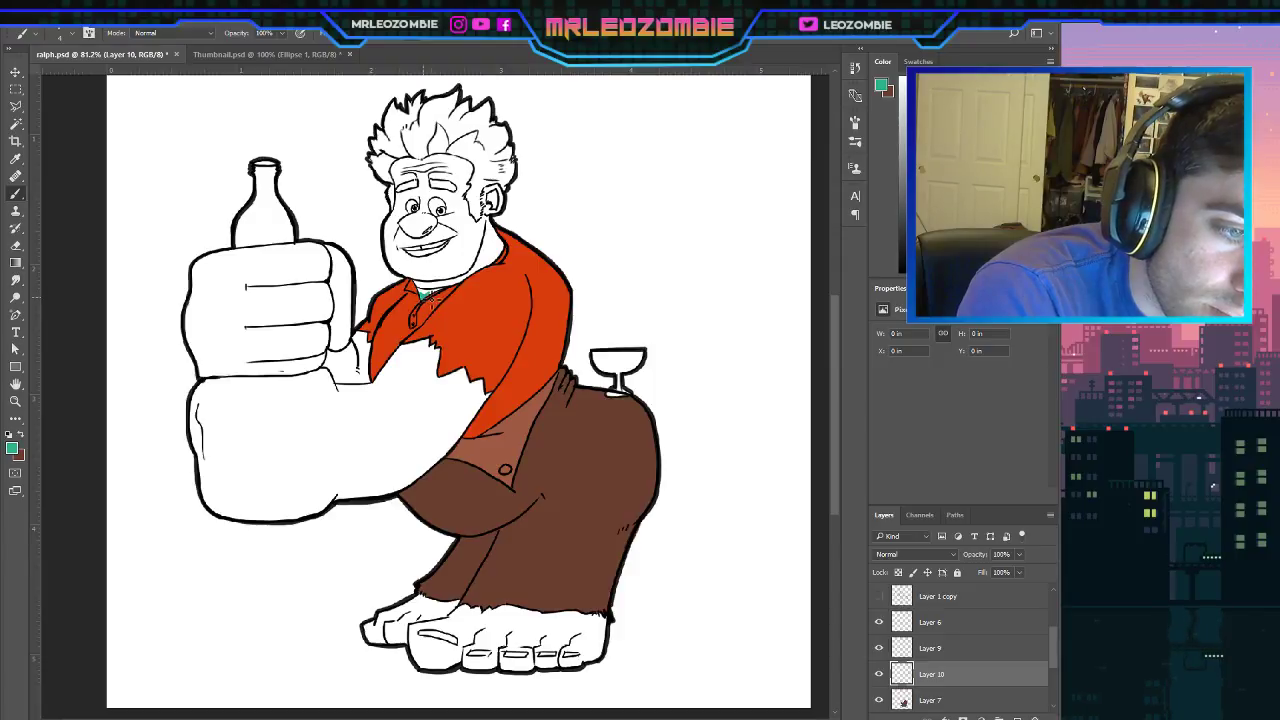
drag(432, 299, 452, 290)
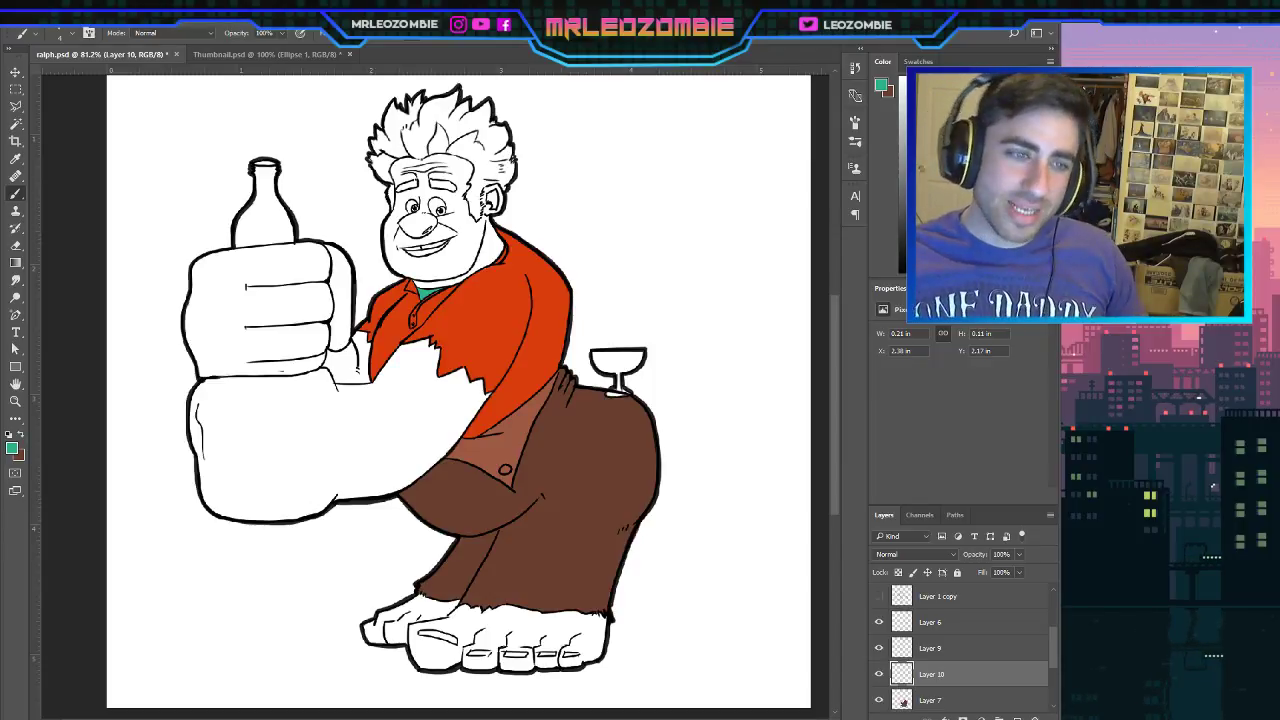
Add a new layer directly above Layer 10 and rename Layer 10 as green.
scroll(467, 338, up, 1)
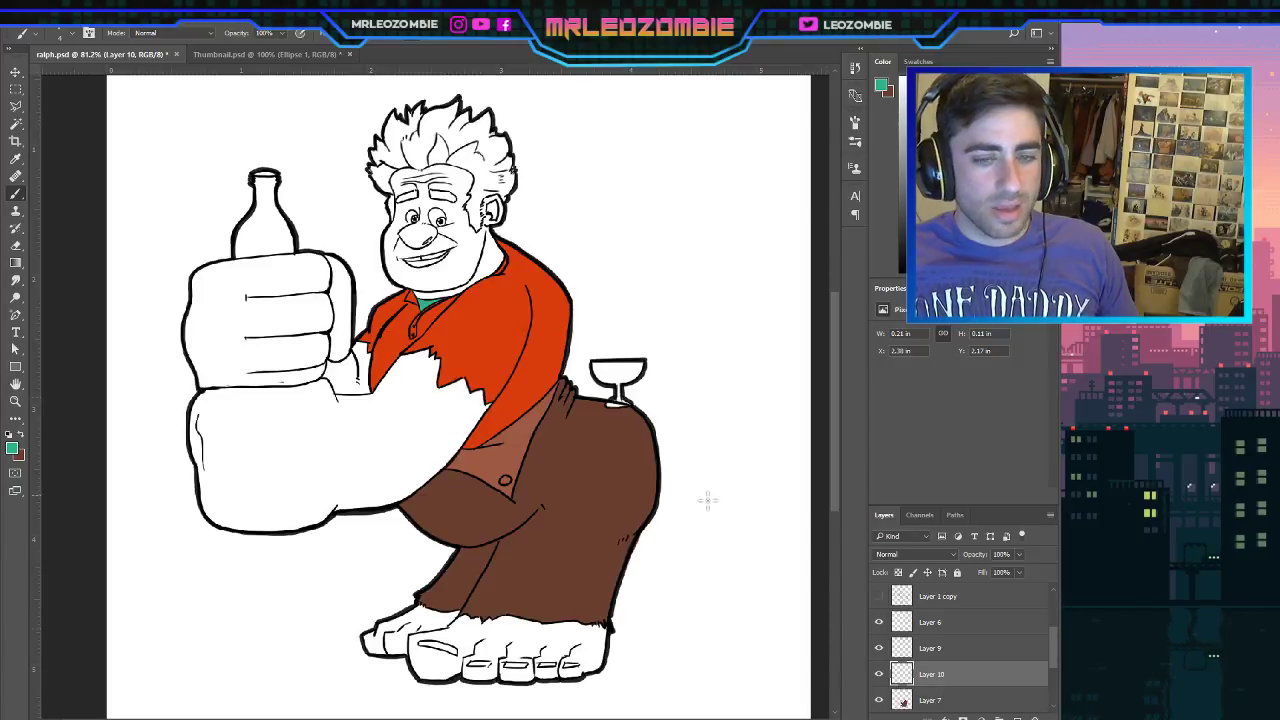
click(1010, 716)
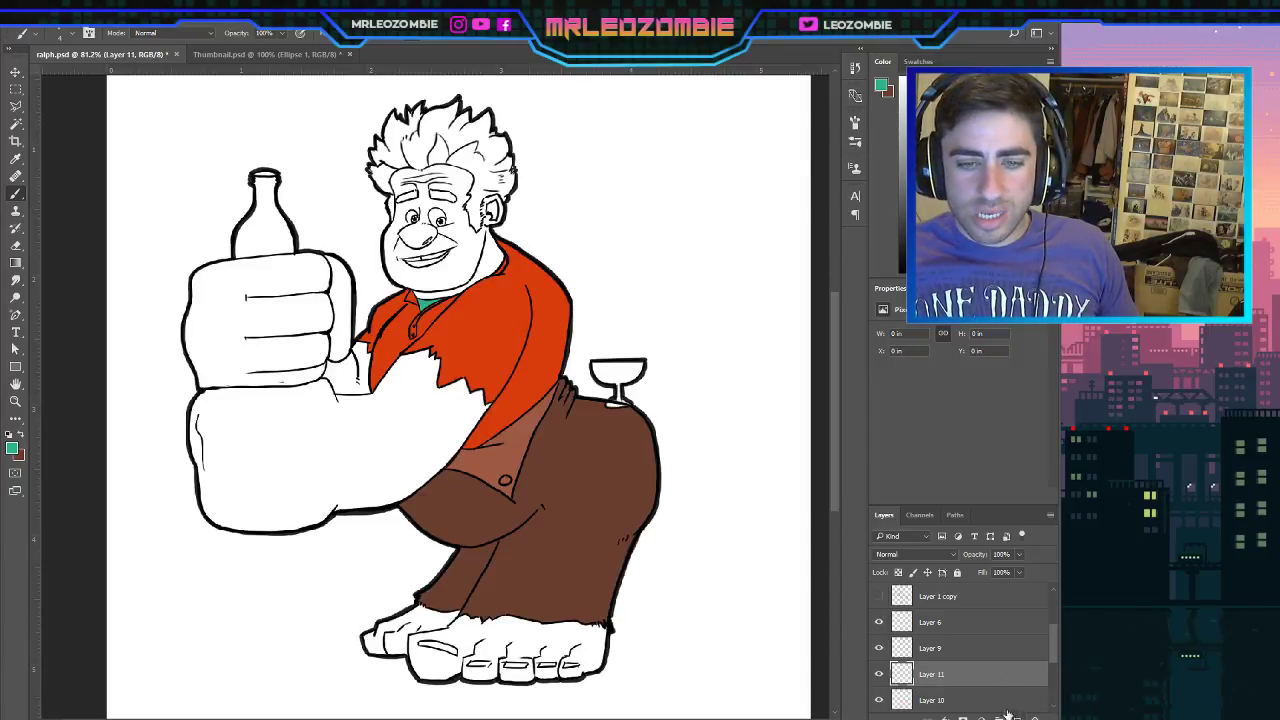
click(935, 700)
double_click(930, 700)
text(gree)
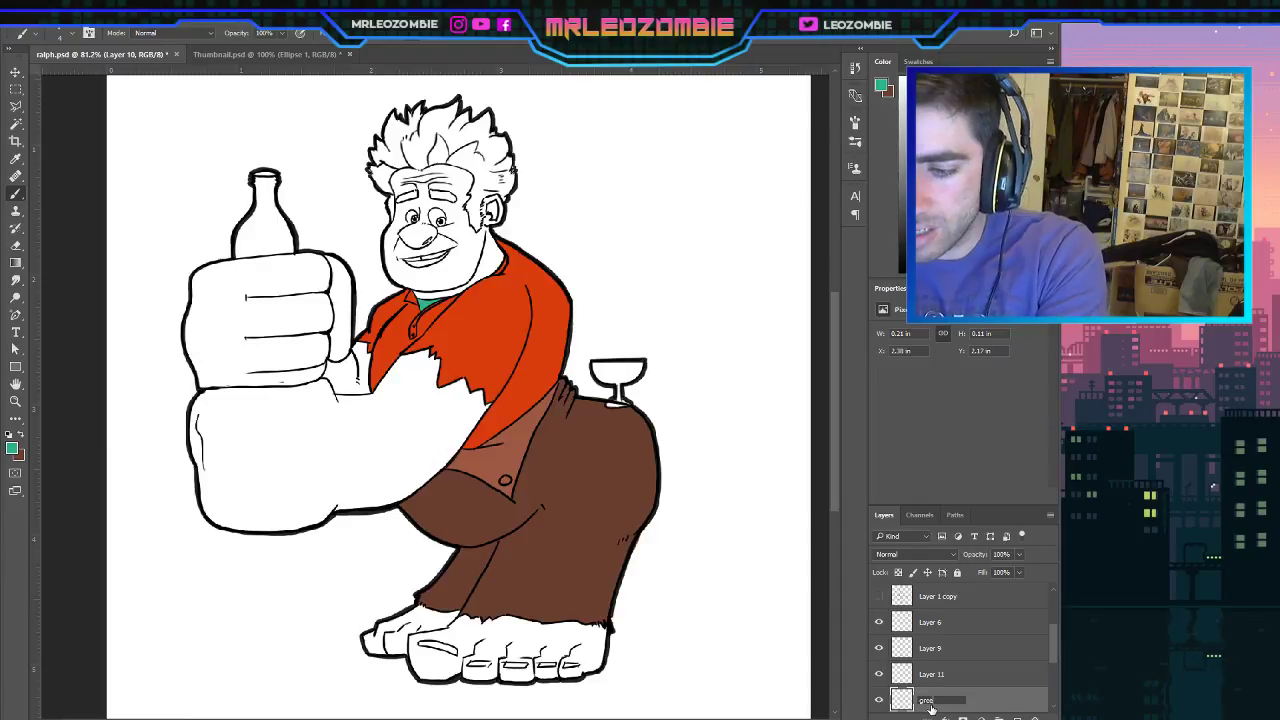
text(n)
Set up a larger peach skin-tone brush for Layer 11 and move that layer beneath Layer 8.
click(940, 674)
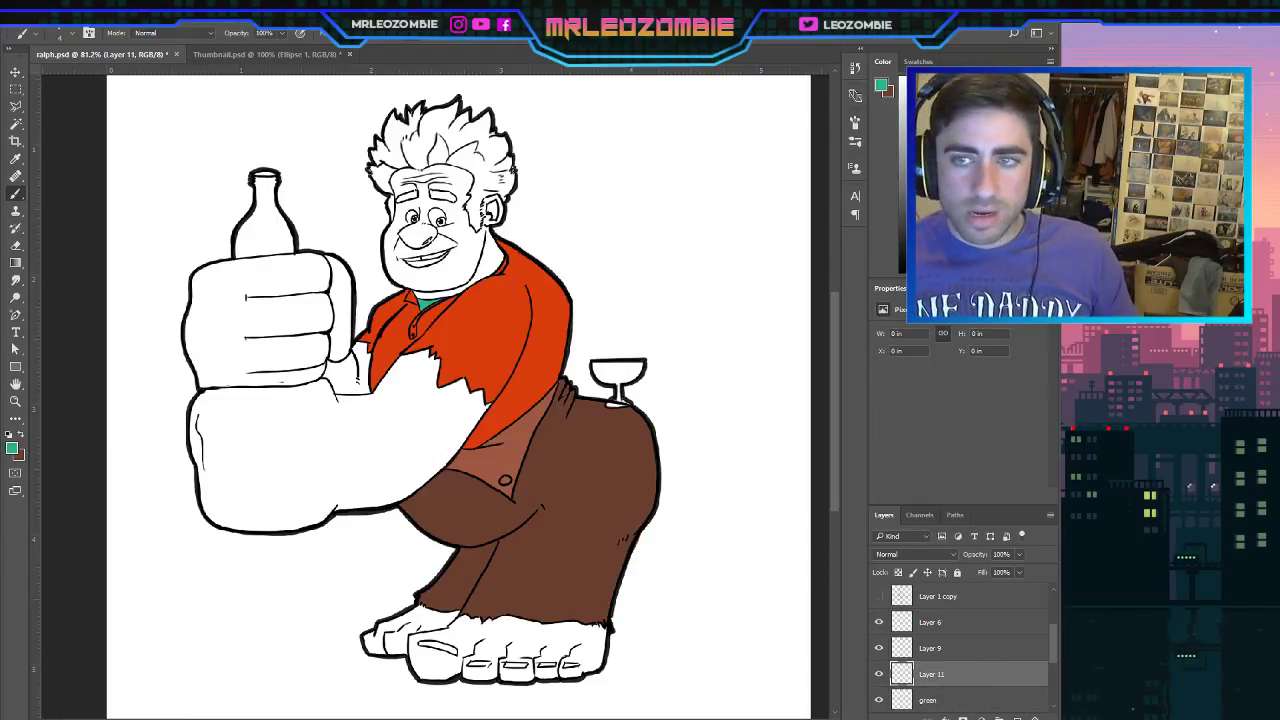
key(i)
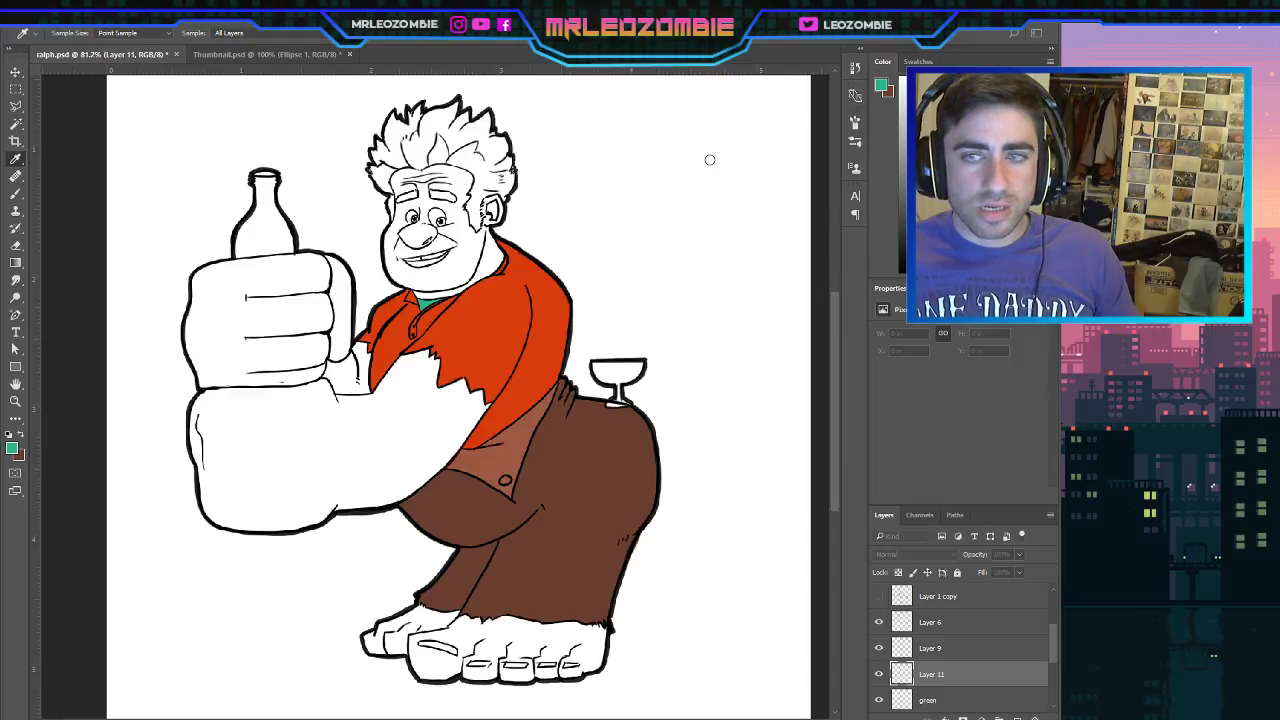
key(b)
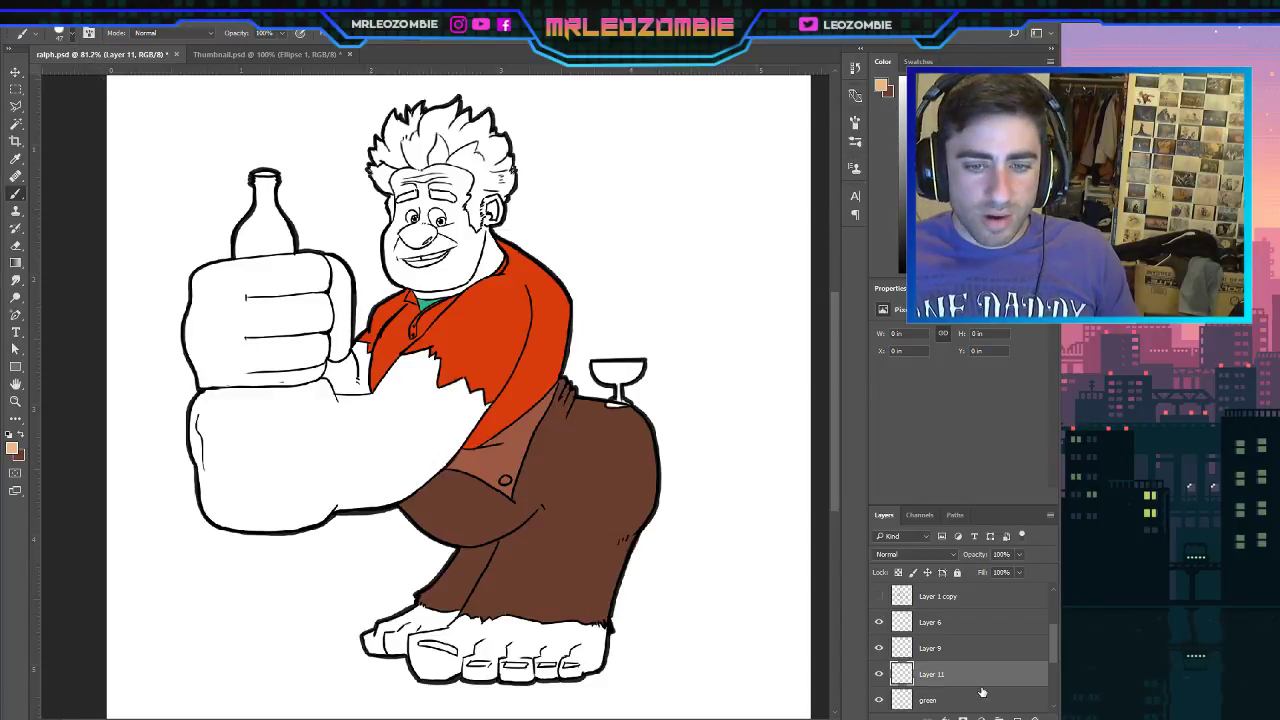
drag(982, 680, 950, 689)
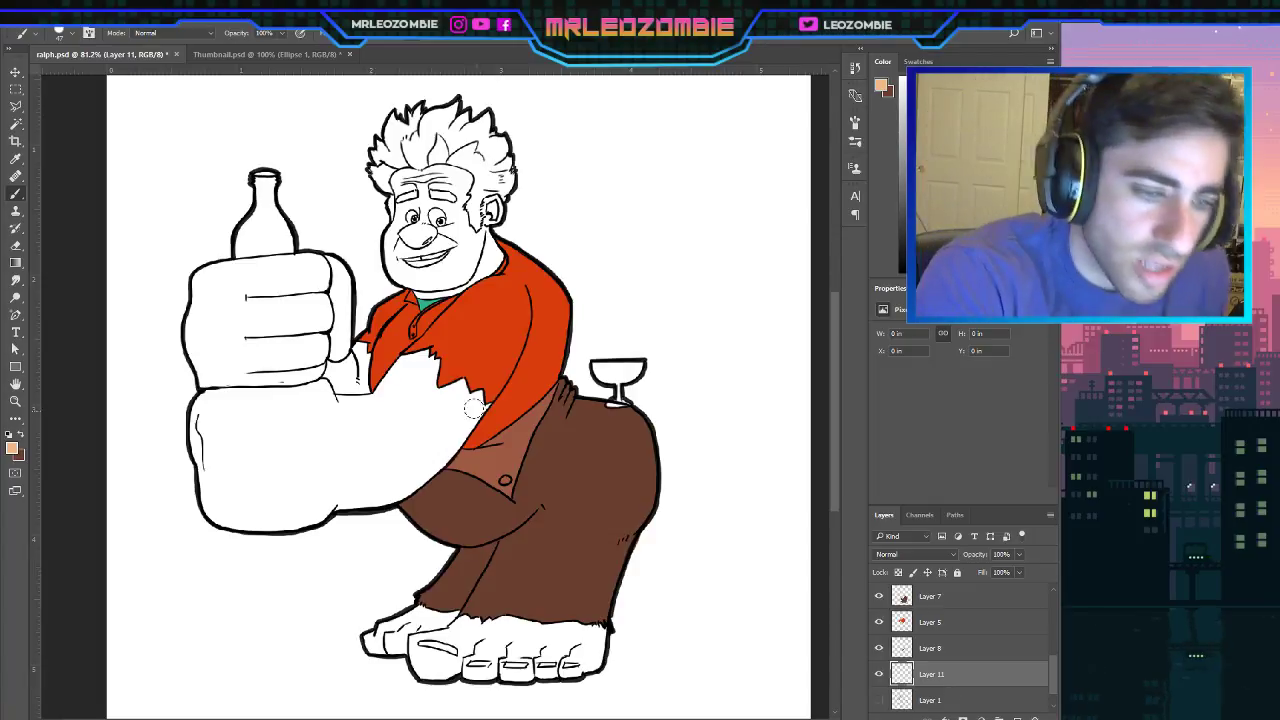
Paint the arm, fist, feet, face, ear and neck solid peach on Layer 11, cleaning up the spill below the forearm.
mouse_move(474, 407)
mouse_down()
mouse_move(443, 434)
mouse_move(475, 376)
mouse_move(435, 396)
mouse_move(431, 373)
mouse_move(402, 364)
mouse_move(390, 373)
mouse_move(430, 369)
mouse_move(396, 393)
mouse_move(362, 460)
mouse_move(443, 439)
mouse_move(393, 486)
mouse_move(404, 482)
mouse_move(410, 456)
mouse_move(336, 499)
mouse_move(386, 485)
mouse_move(355, 466)
mouse_move(386, 407)
mouse_move(347, 422)
mouse_move(376, 393)
mouse_move(372, 358)
mouse_move(335, 371)
mouse_move(345, 354)
mouse_move(335, 371)
mouse_move(323, 307)
mouse_move(338, 326)
mouse_move(341, 292)
mouse_move(337, 323)
mouse_move(318, 264)
mouse_move(309, 279)
mouse_move(270, 271)
mouse_move(306, 264)
mouse_move(296, 261)
mouse_move(264, 266)
mouse_move(312, 262)
mouse_move(205, 277)
mouse_move(200, 318)
mouse_move(312, 302)
mouse_move(308, 388)
mouse_move(250, 390)
mouse_move(193, 328)
mouse_move(212, 392)
mouse_move(213, 340)
mouse_move(222, 404)
mouse_move(205, 436)
mouse_move(220, 510)
mouse_move(237, 513)
mouse_move(248, 415)
mouse_move(228, 435)
mouse_move(310, 420)
mouse_move(340, 430)
mouse_move(290, 468)
mouse_move(298, 505)
mouse_move(258, 522)
mouse_move(322, 505)
mouse_up()
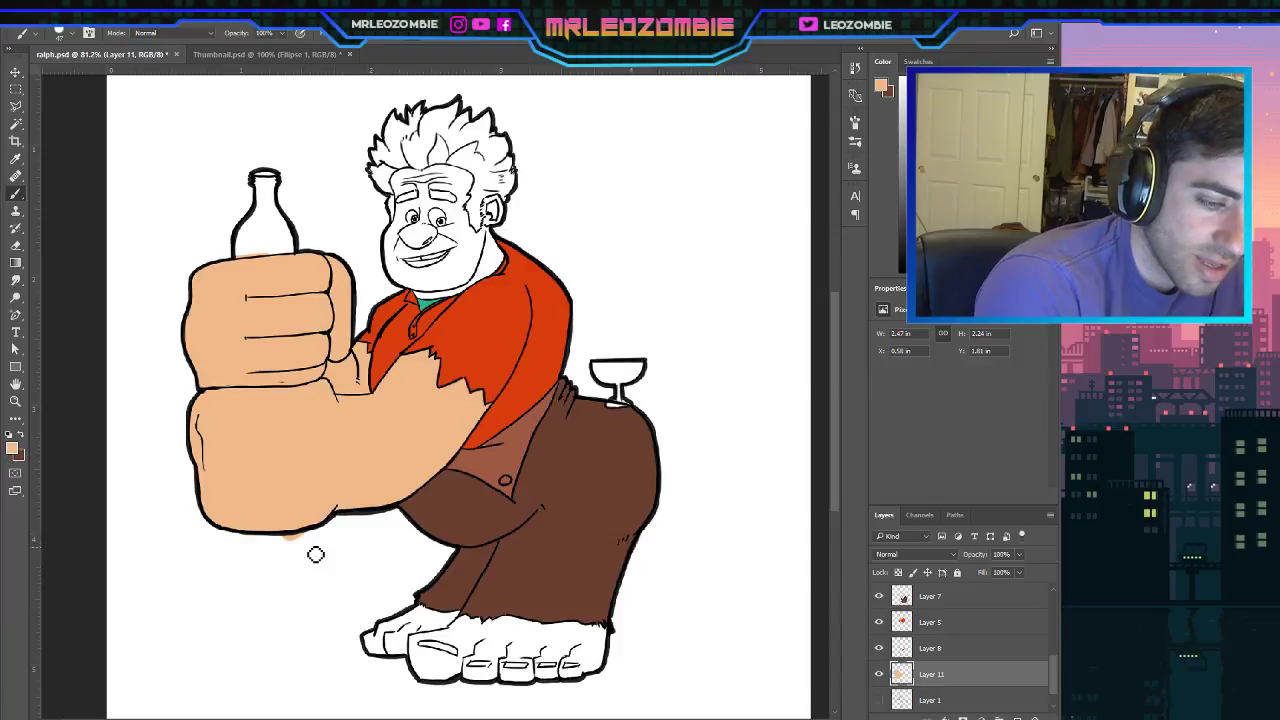
mouse_move(315, 554)
mouse_down()
mouse_move(290, 545)
mouse_move(313, 542)
mouse_up()
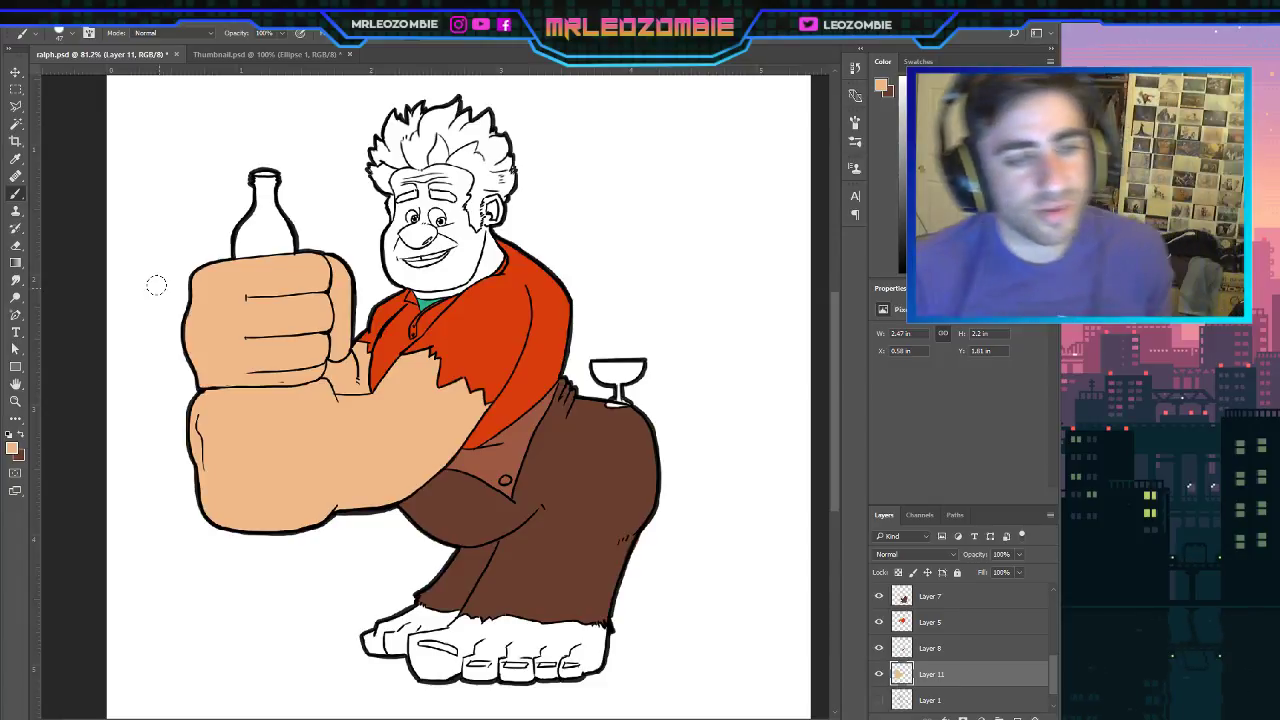
mouse_move(370, 638)
mouse_down()
mouse_move(418, 625)
mouse_move(420, 640)
mouse_move(364, 650)
mouse_move(430, 616)
mouse_move(460, 617)
mouse_move(426, 622)
mouse_move(428, 660)
mouse_move(440, 658)
mouse_move(428, 668)
mouse_move(502, 648)
mouse_move(573, 663)
mouse_move(592, 636)
mouse_move(490, 634)
mouse_move(524, 626)
mouse_up()
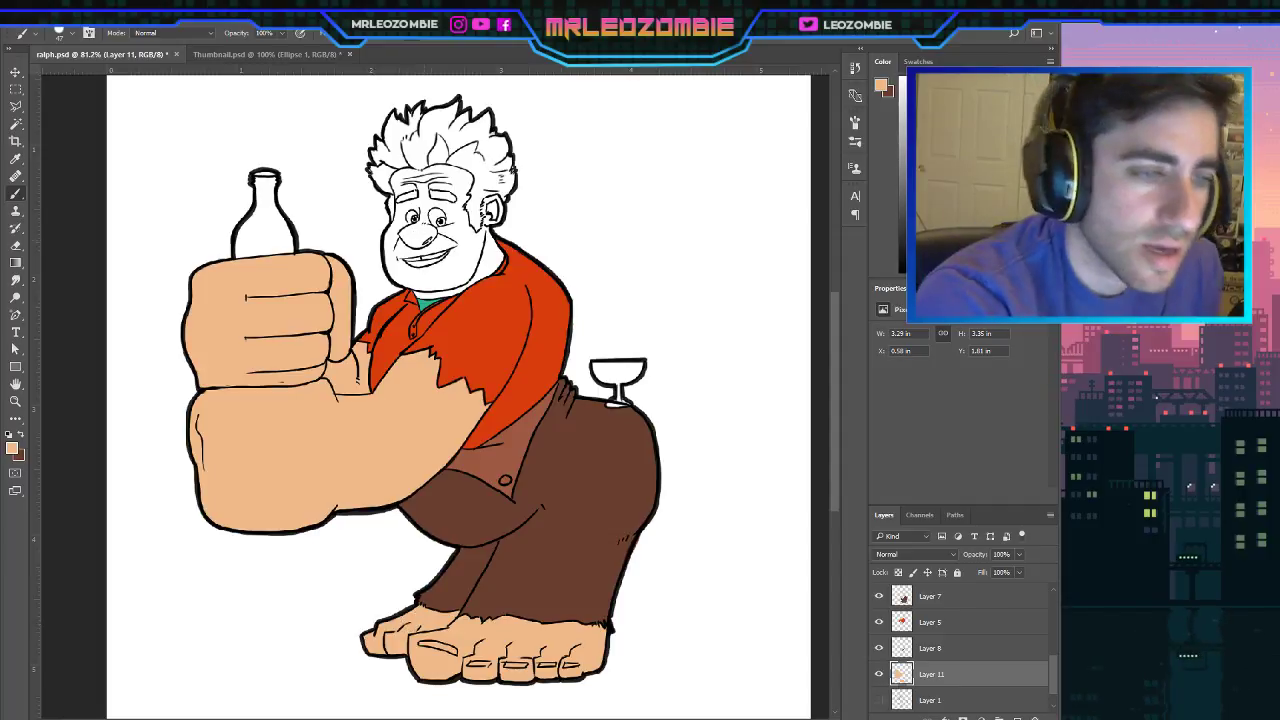
mouse_move(405, 225)
mouse_down()
mouse_move(395, 255)
mouse_move(432, 276)
mouse_move(420, 290)
mouse_move(448, 262)
mouse_move(464, 280)
mouse_move(488, 250)
mouse_move(476, 236)
mouse_move(490, 206)
mouse_move(444, 250)
mouse_move(410, 200)
mouse_move(396, 236)
mouse_move(414, 176)
mouse_move(398, 170)
mouse_move(466, 204)
mouse_move(446, 172)
mouse_move(476, 178)
mouse_up()
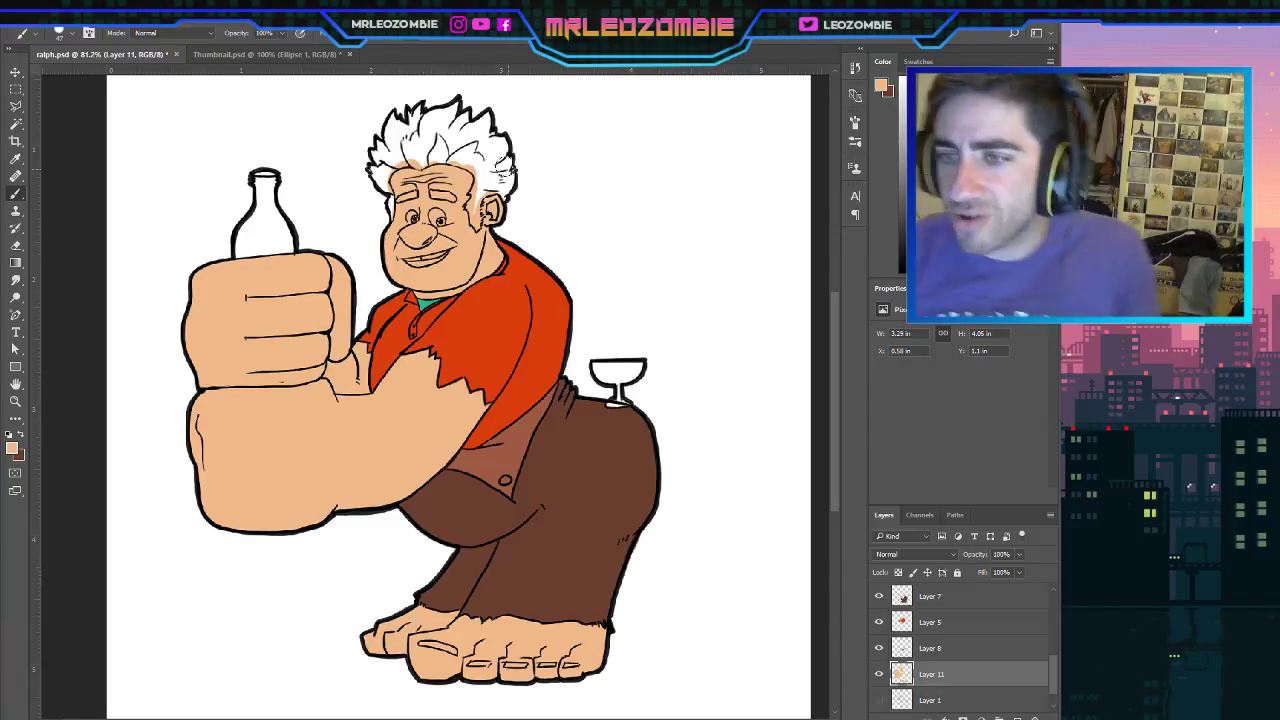
Show the sketch on Layer 1, select Layer 3 and toggle its visibility off and on to check its contents.
scroll(951, 690, down, 1)
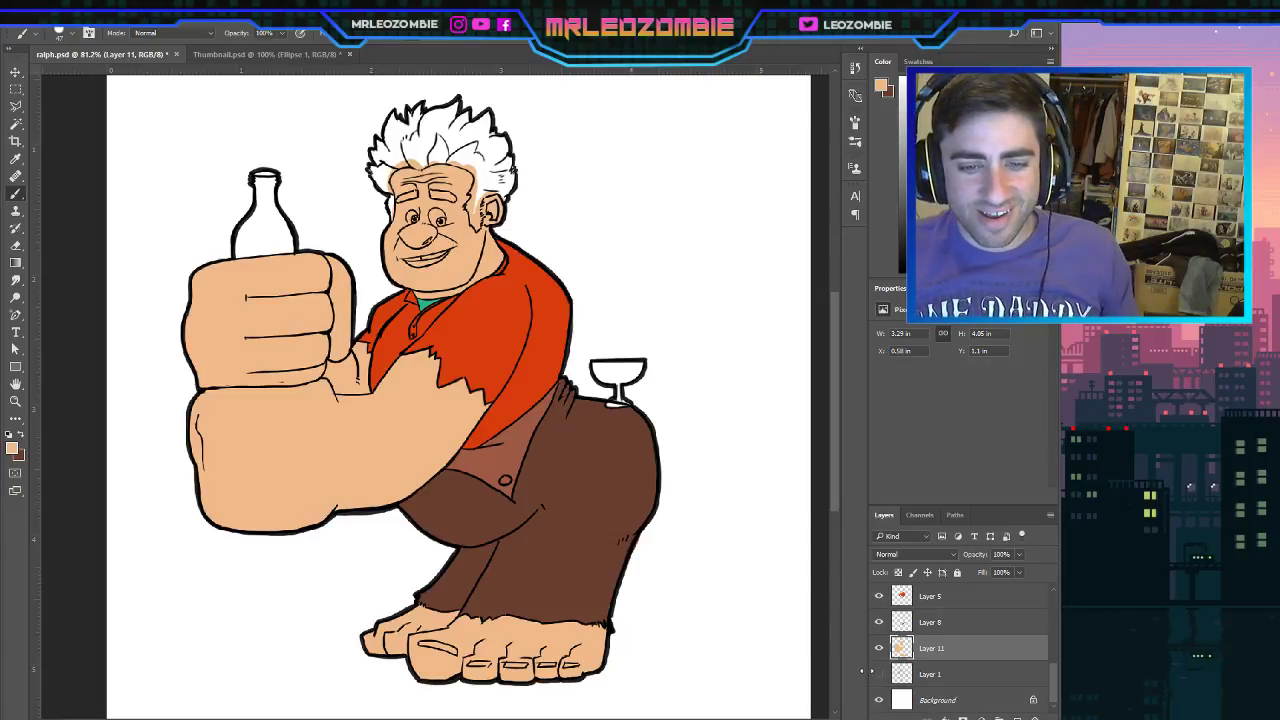
click(879, 674)
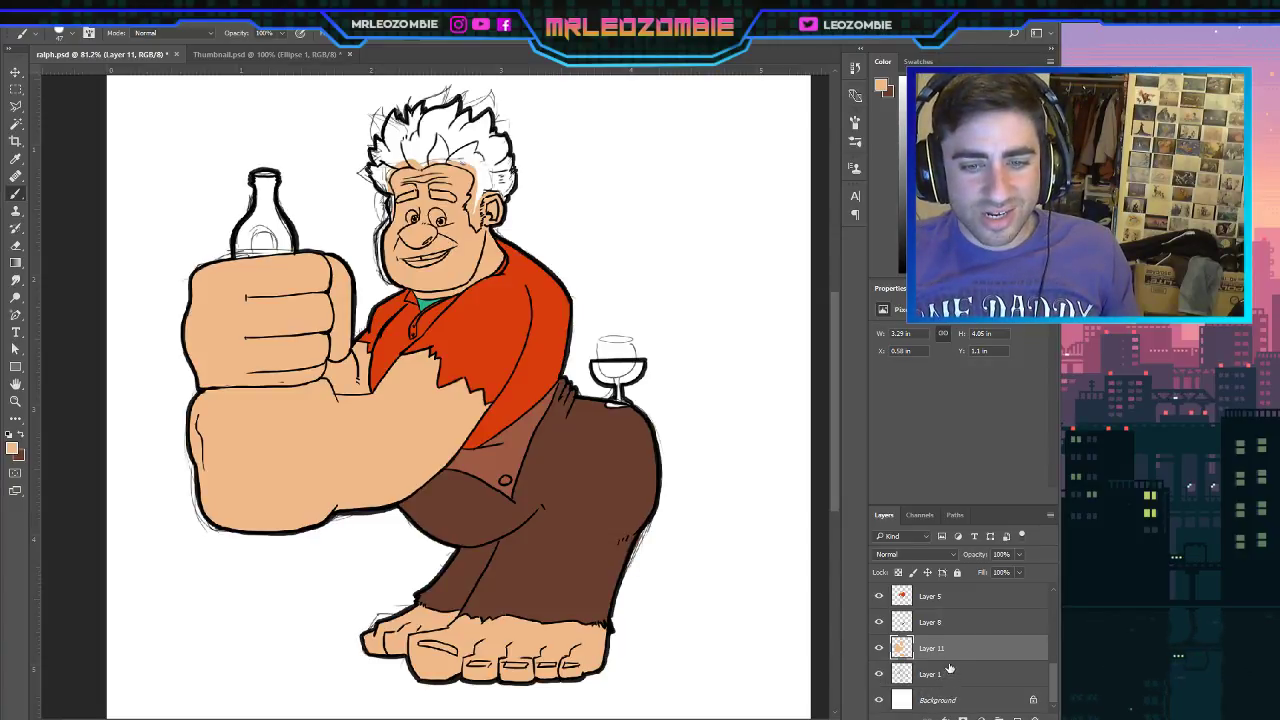
scroll(952, 665, up, 5)
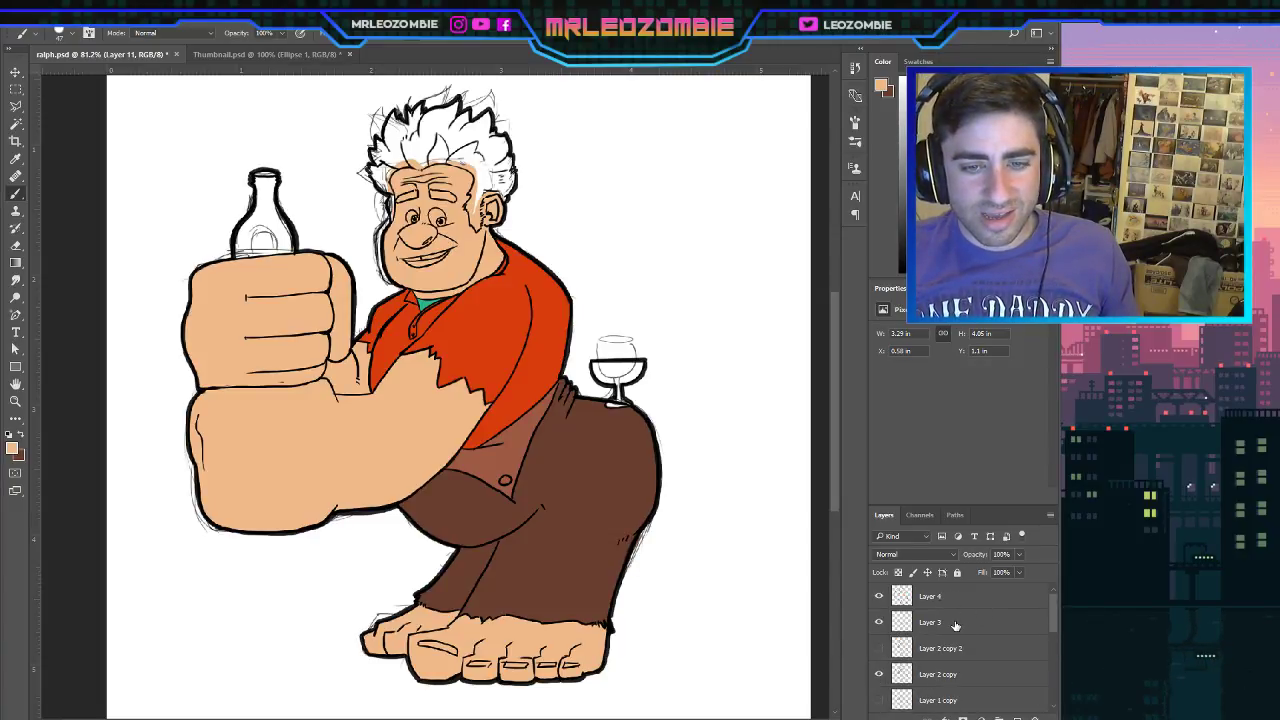
click(955, 623)
click(879, 623)
click(879, 623)
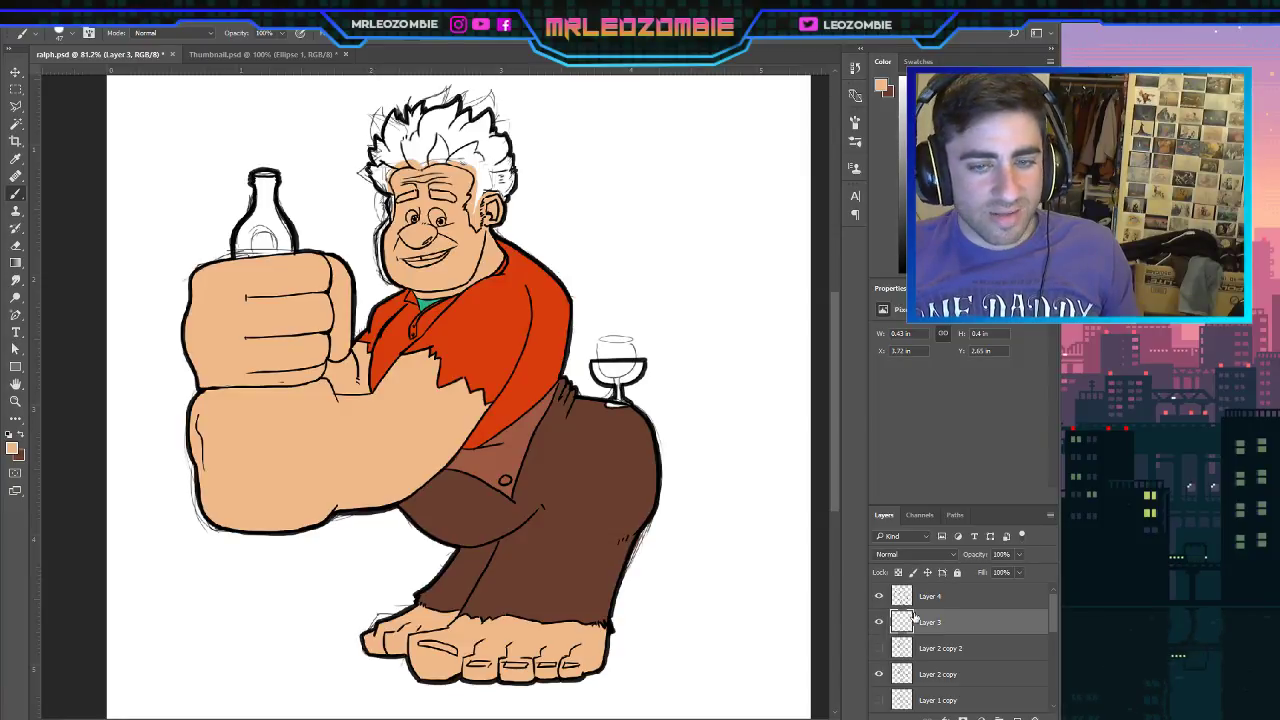
Select Layer 4, toggle its visibility to check its contents, and set up a smaller black brush sampled from the line art.
click(906, 597)
click(879, 597)
click(879, 597)
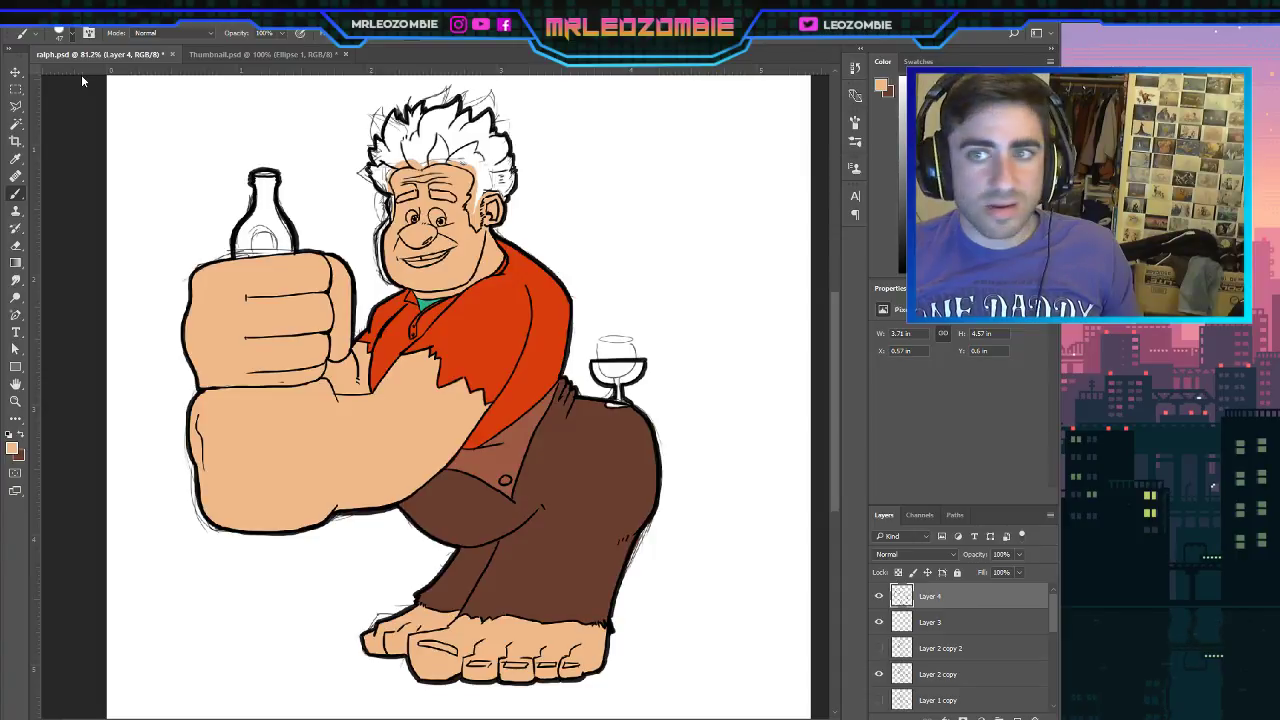
key(bracketleft)
key(bracketleft)
key(bracketleft)
key(bracketleft)
key(bracketleft)
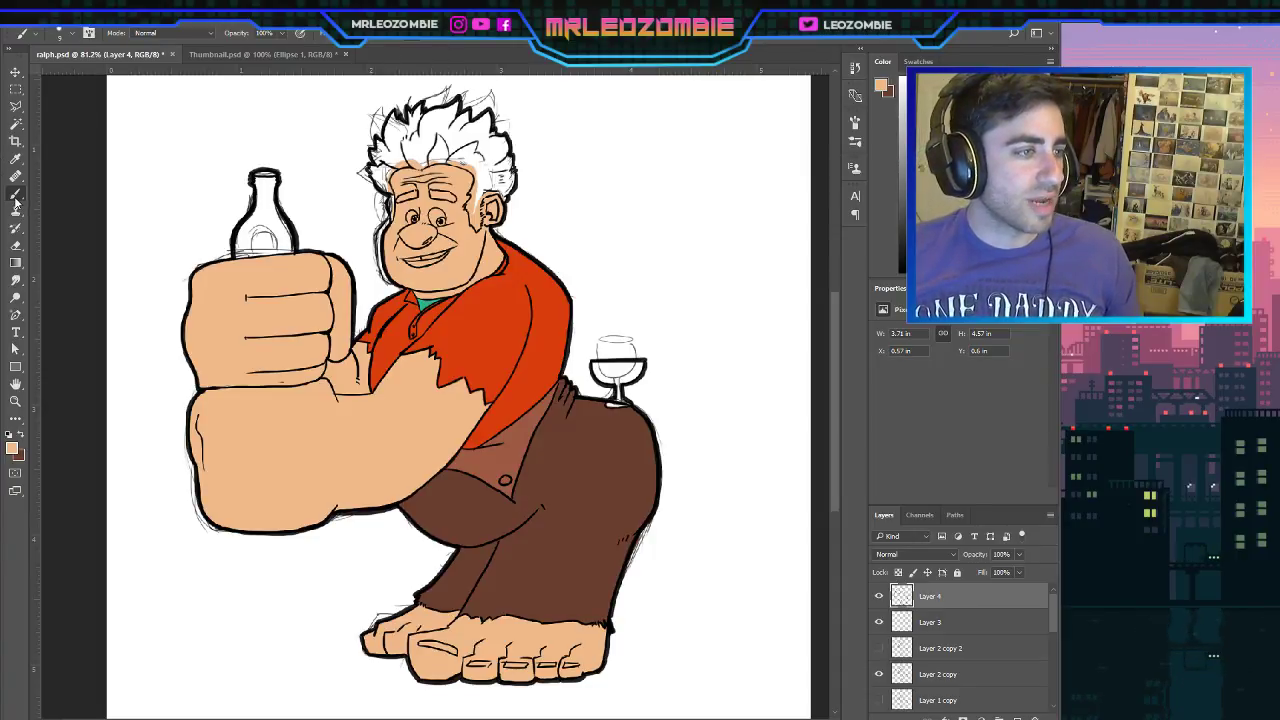
key(i)
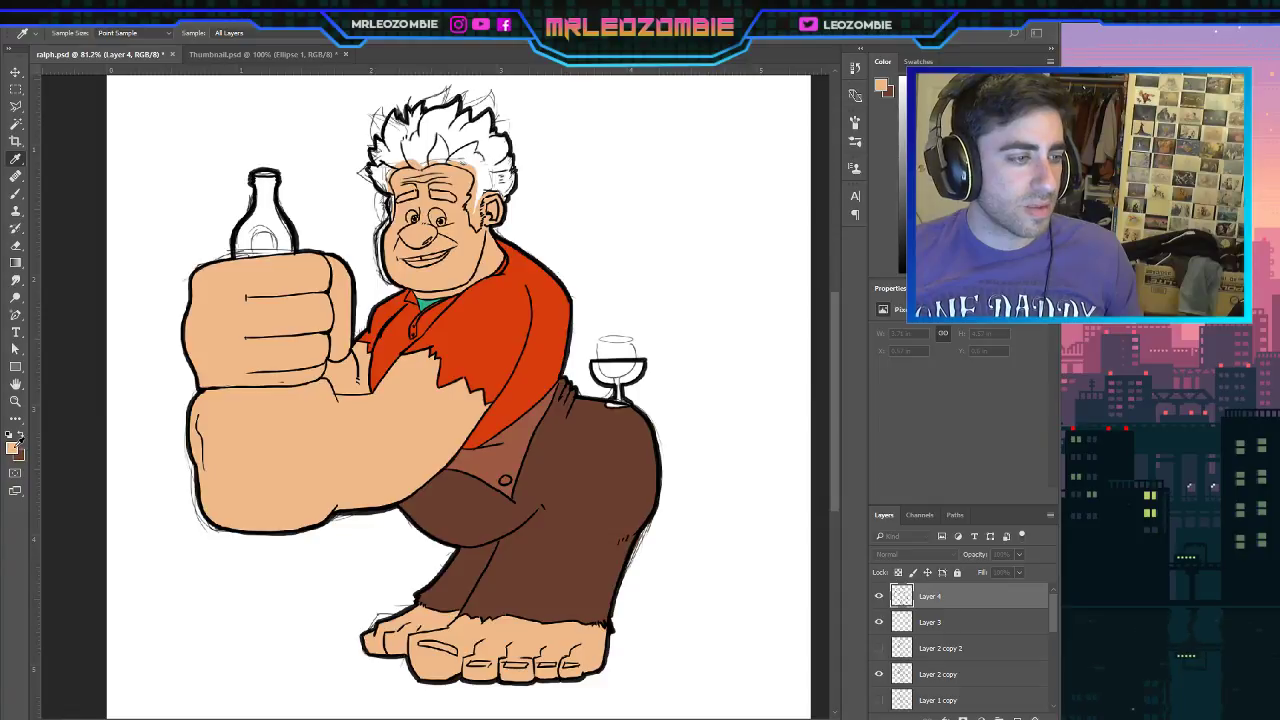
click(484, 212)
key(b)
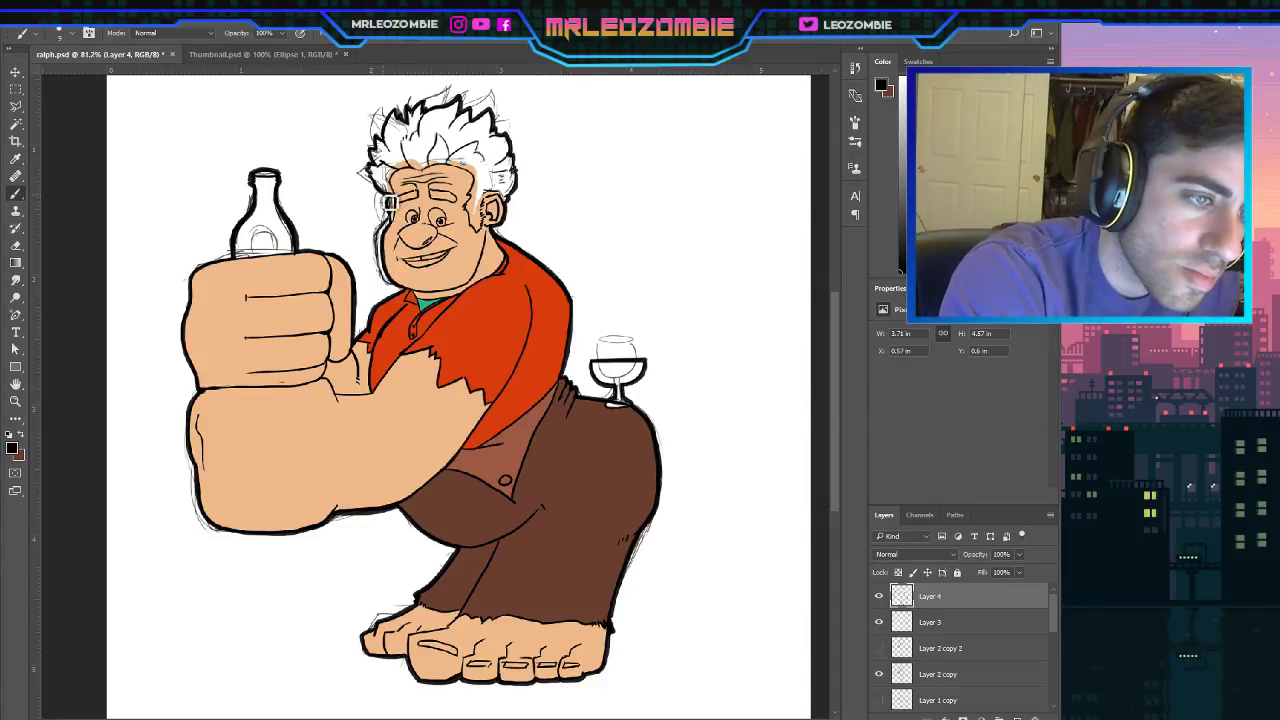
Draw the missing black outline of the far ear beside the face on Layer 4, redoing the stroke once.
drag(387, 195, 383, 222)
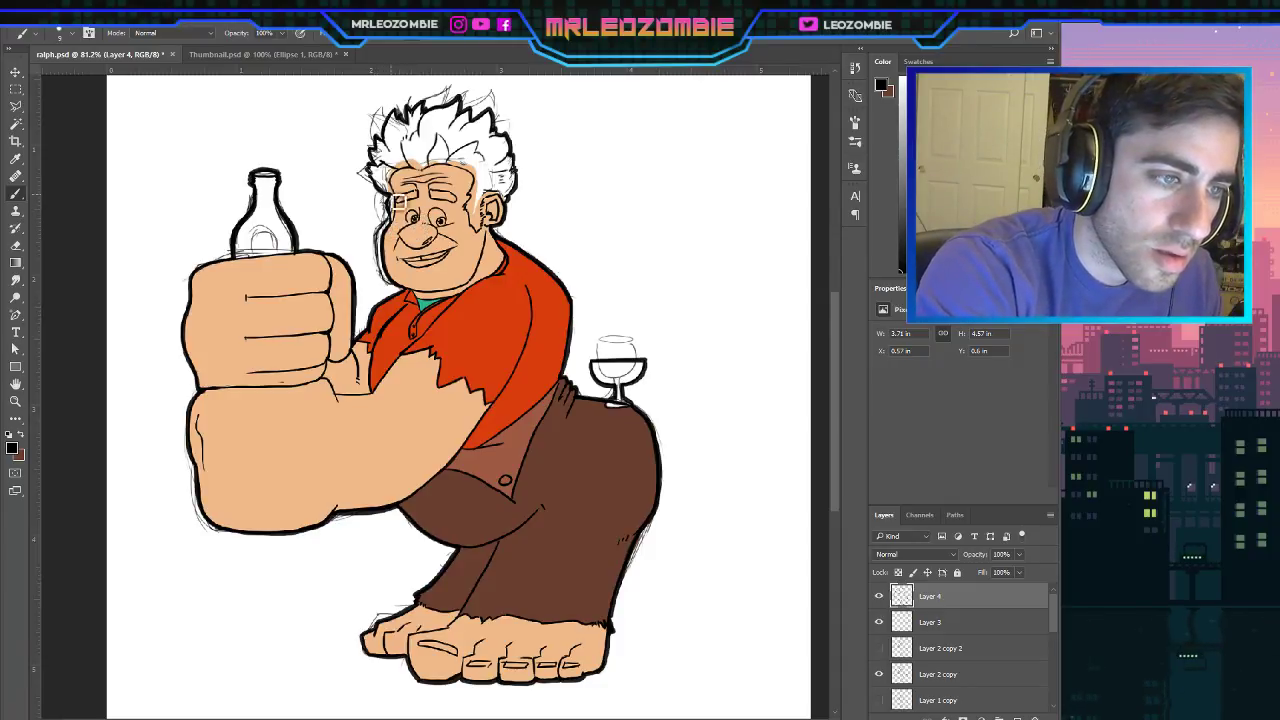
mouse_move(388, 201)
mouse_down()
mouse_move(378, 214)
mouse_move(389, 228)
mouse_up()
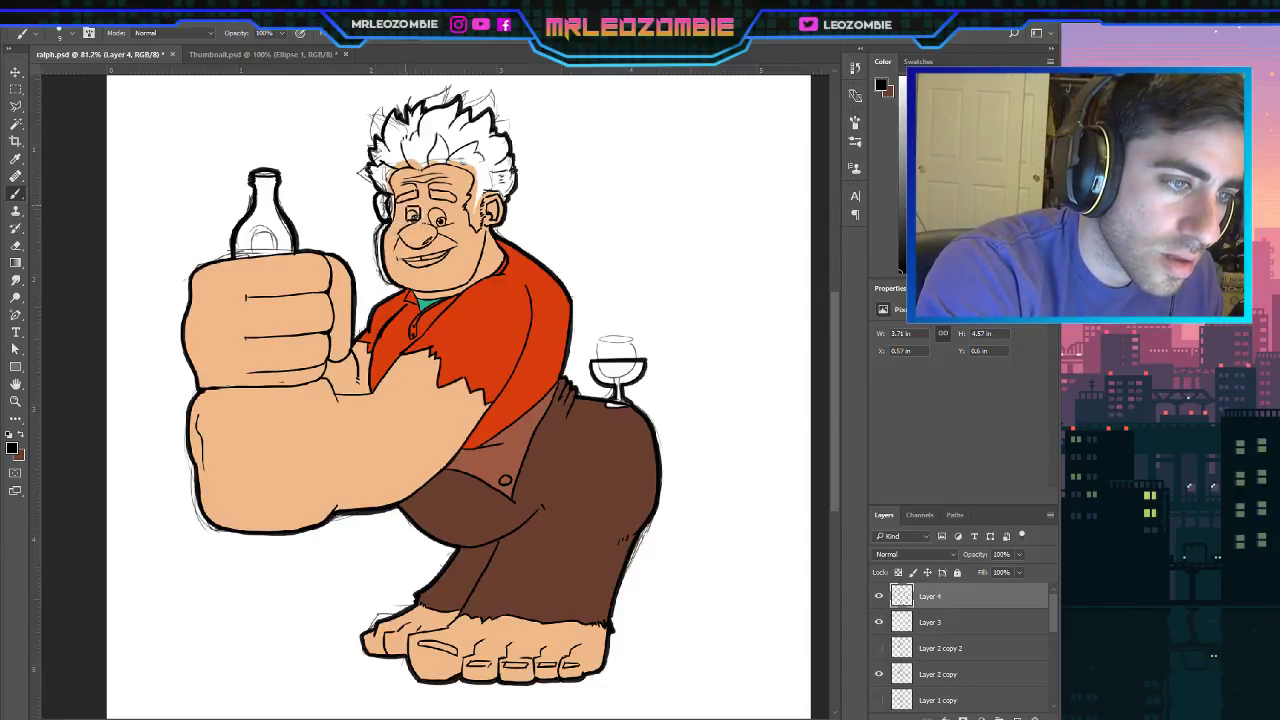
key(ctrl+z)
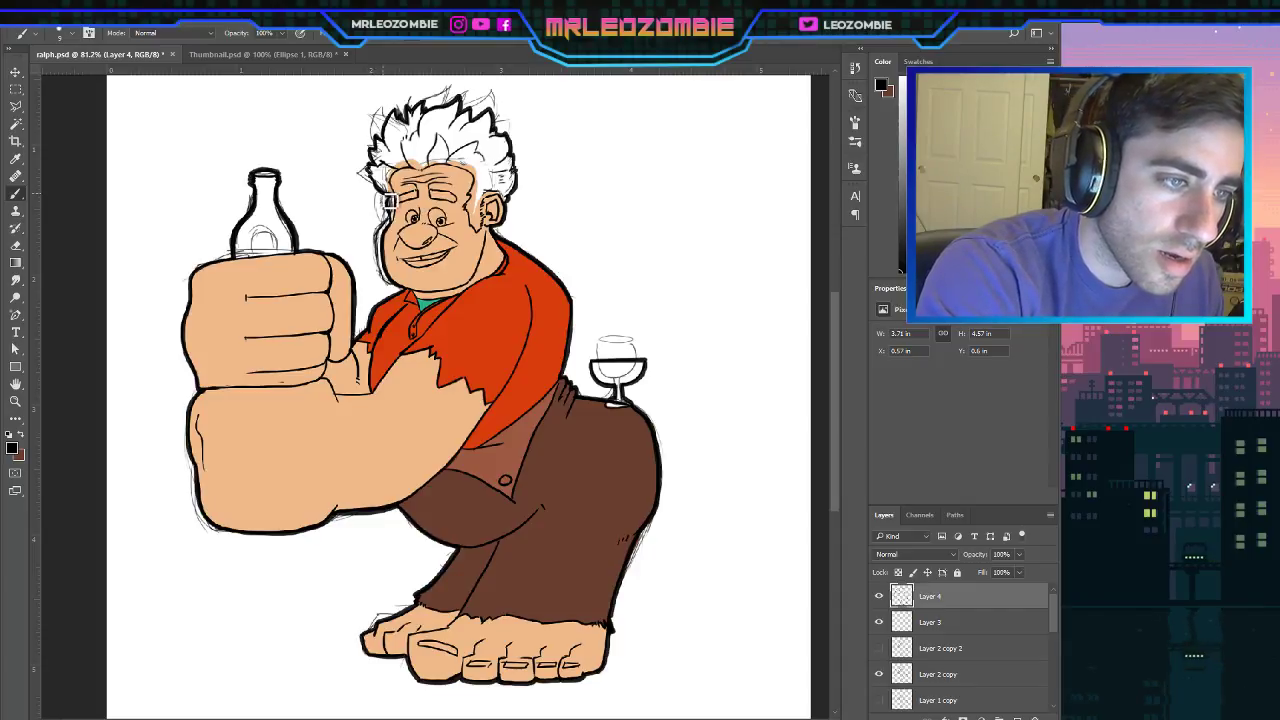
drag(386, 196, 391, 229)
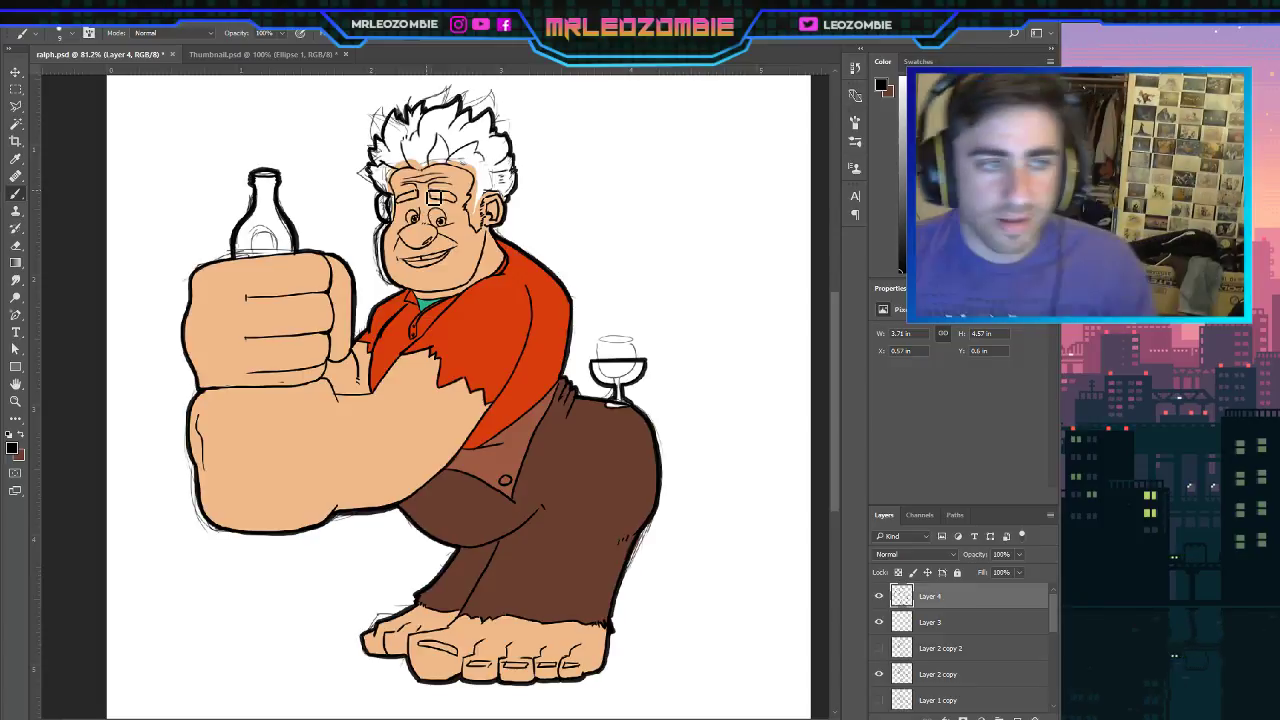
Hide the sketch on Layer 1 and fill the far ear with the sampled peach skin colour on Layer 11.
scroll(881, 695, down, 5)
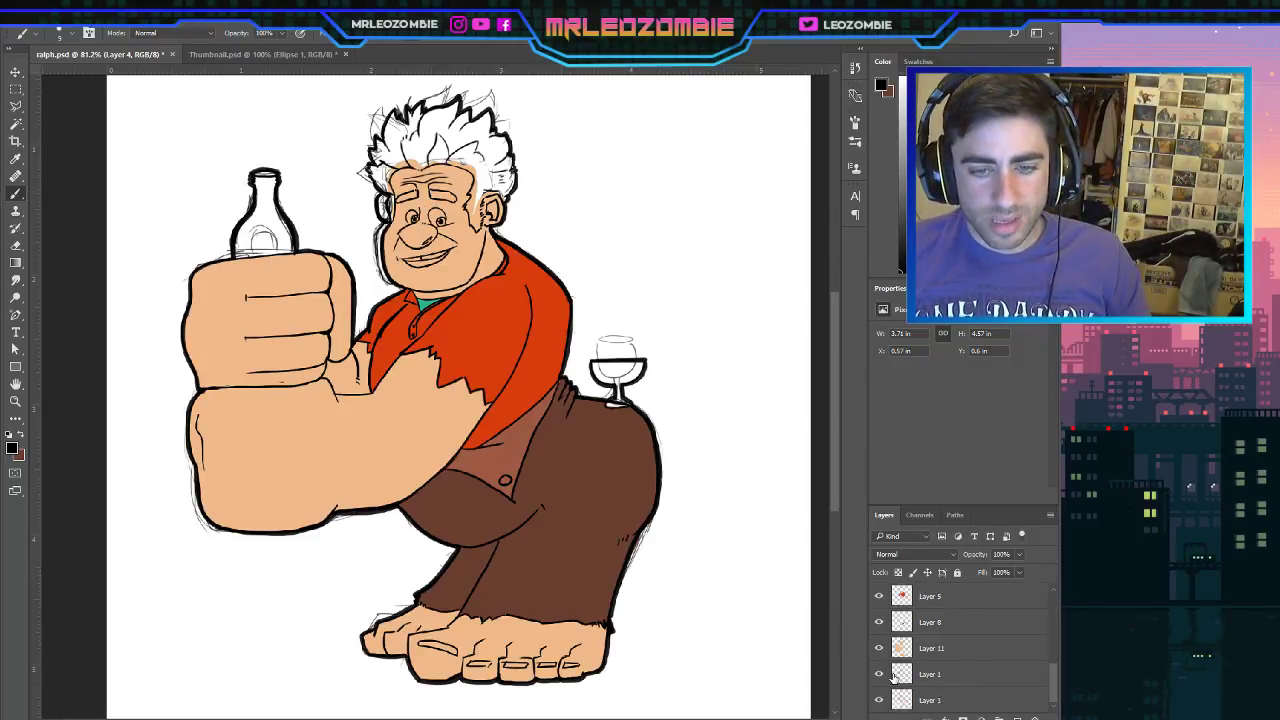
click(880, 676)
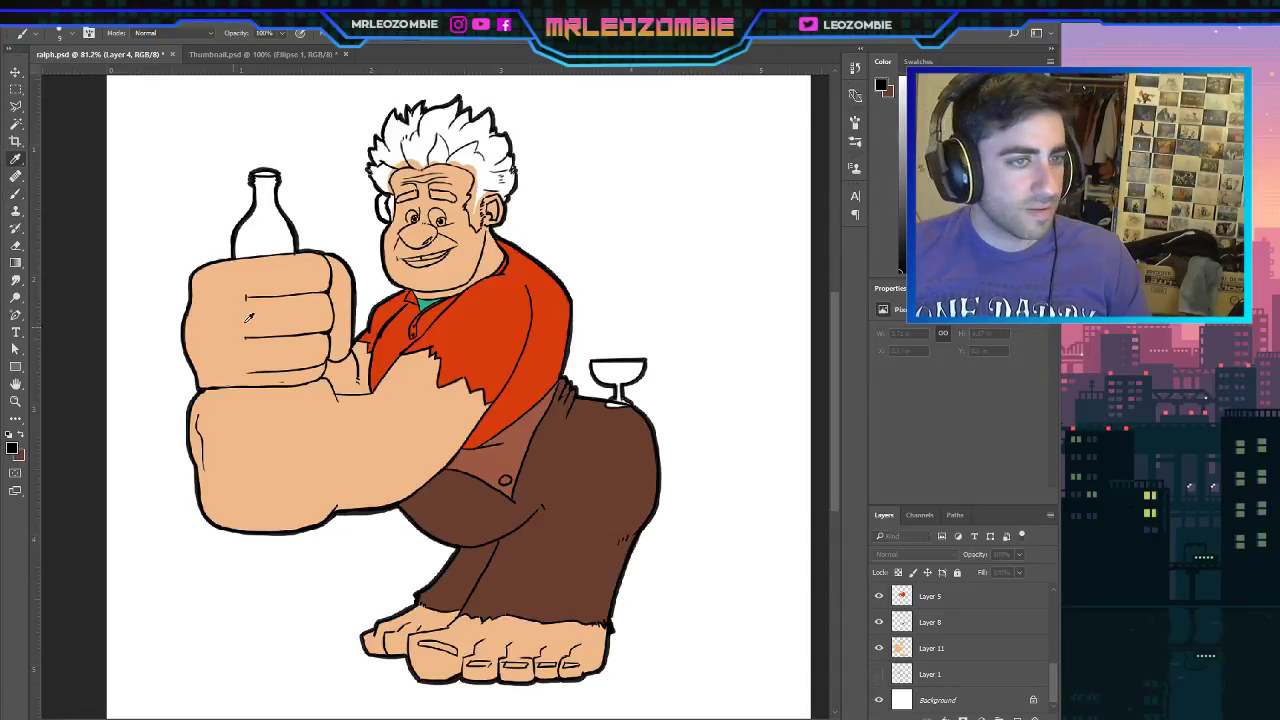
key(i)
click(821, 263)
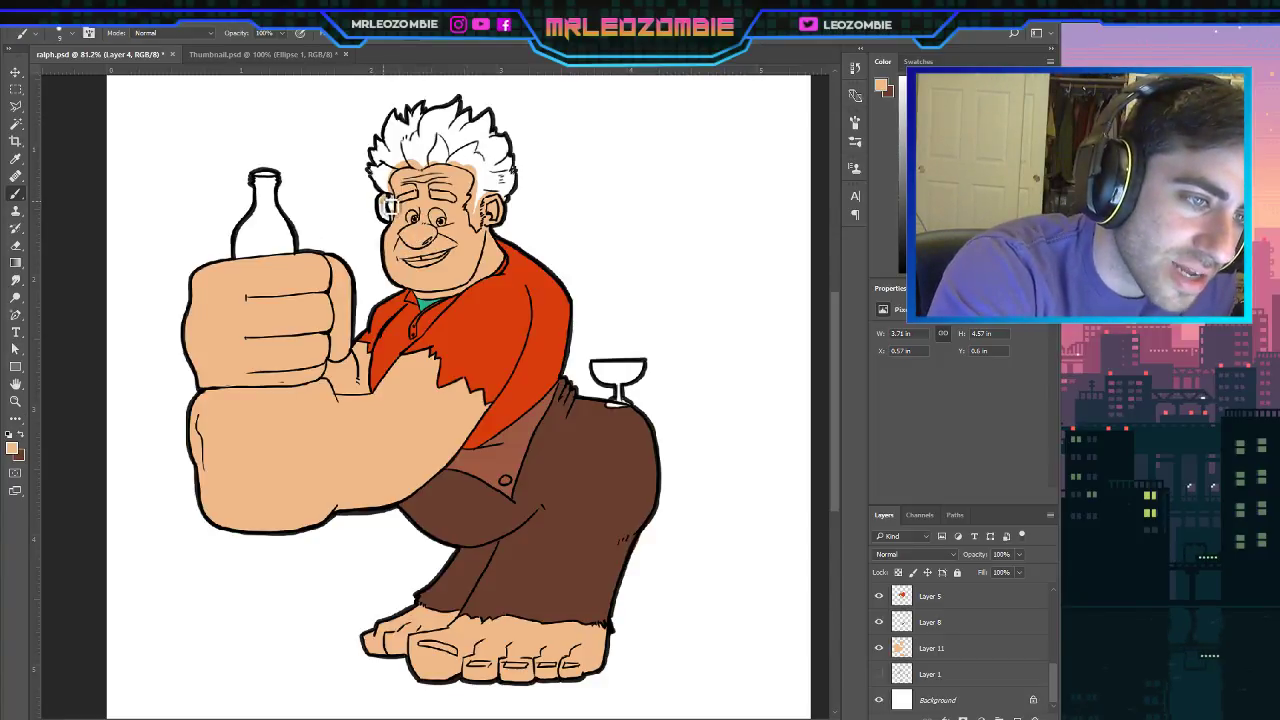
click(401, 209)
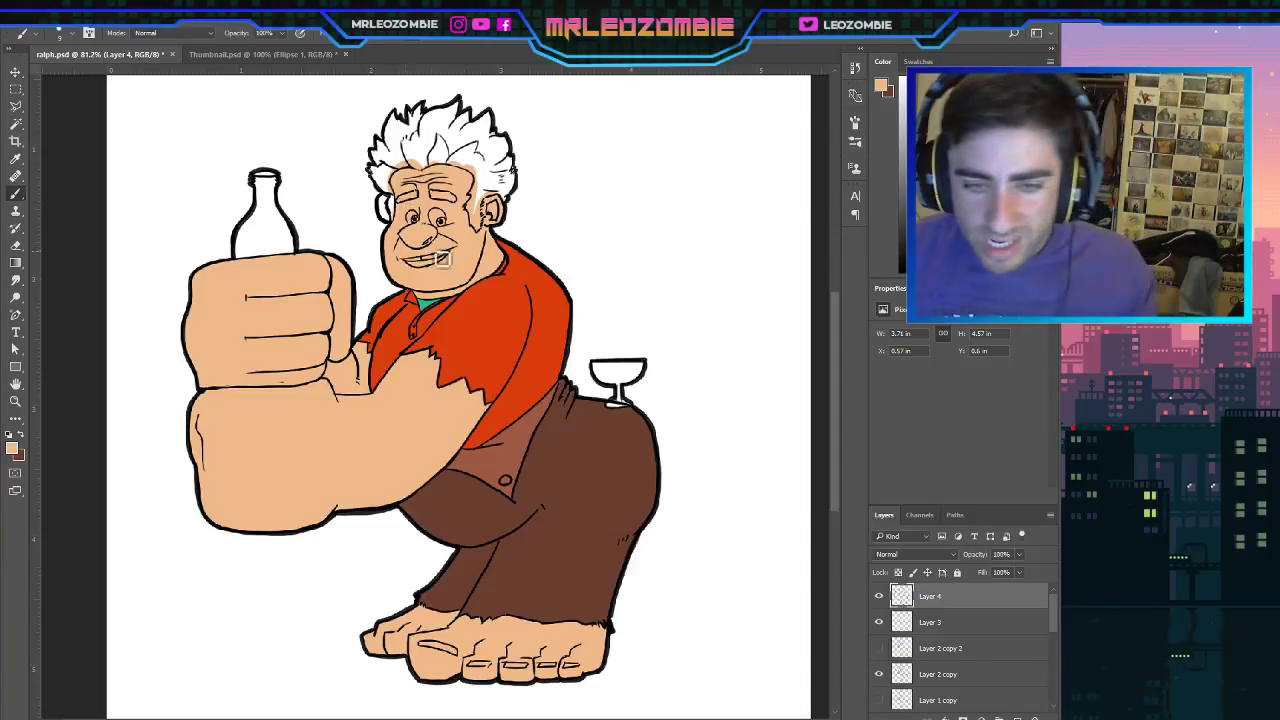
scroll(985, 650, down, 5)
click(943, 684)
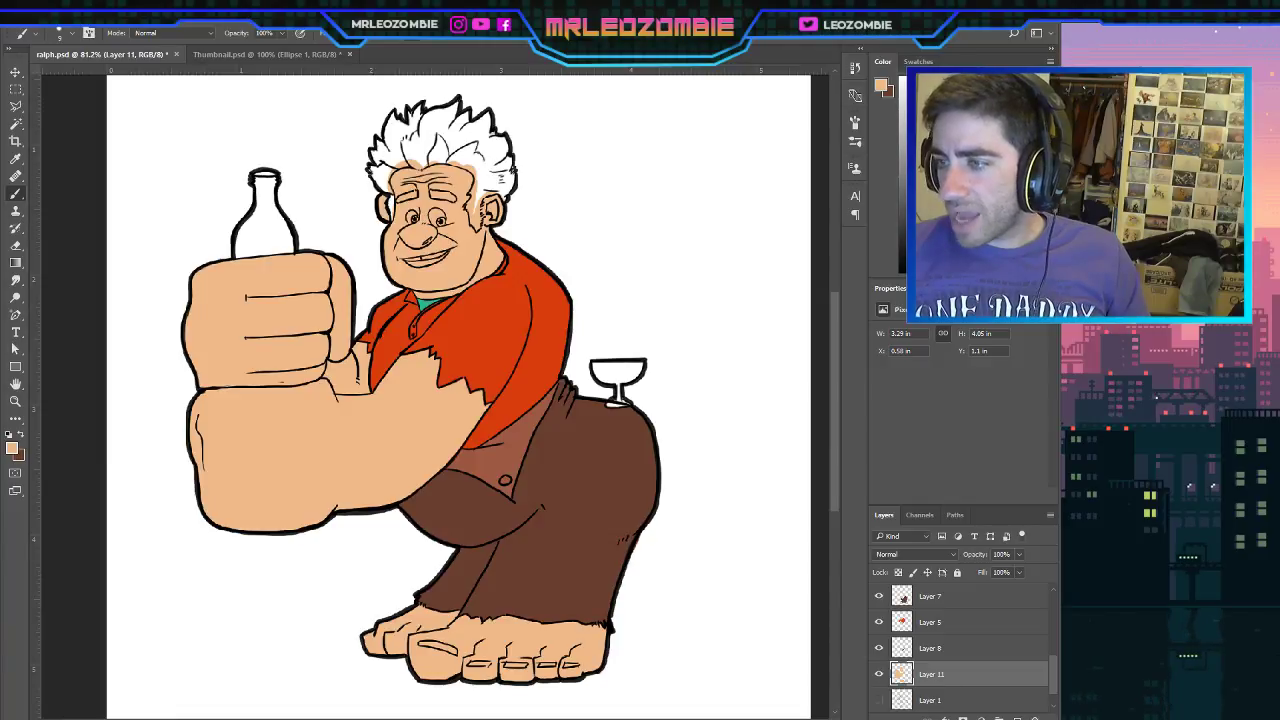
Switch the brush colour to brown, undo the trial hair patch painted on Layer 11, and add a new layer directly above it.
click(19, 437)
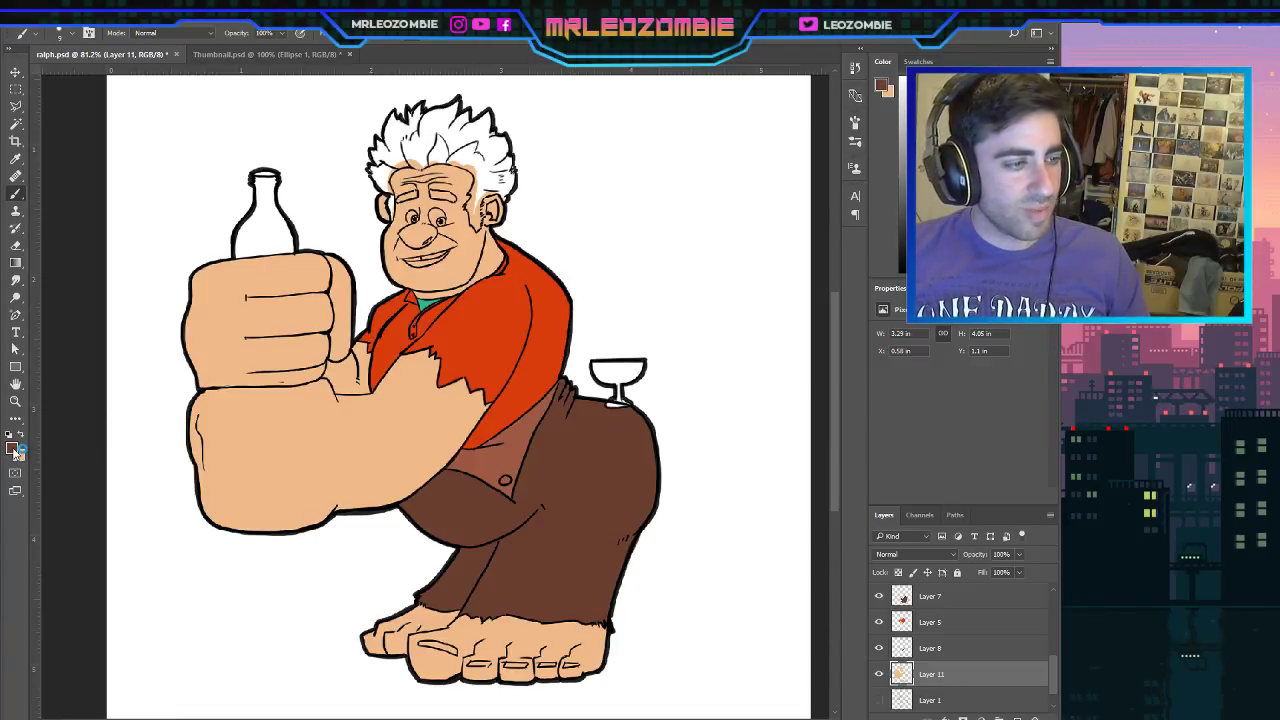
key(i)
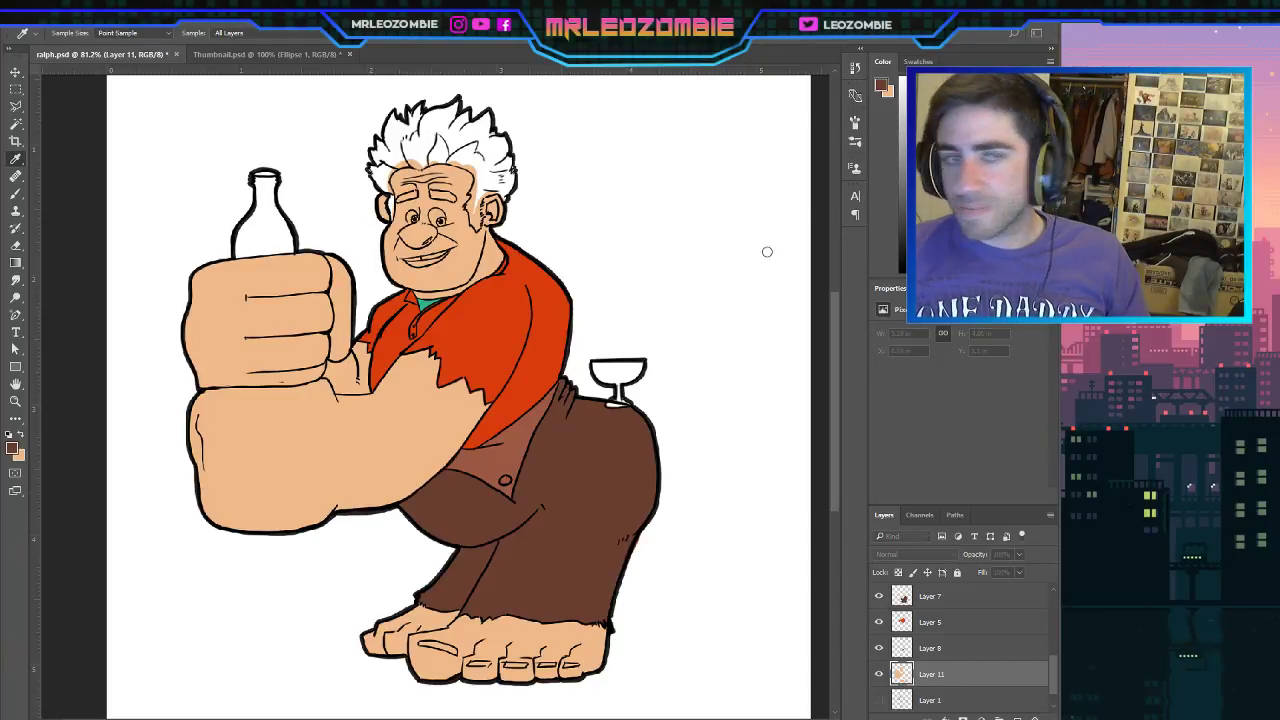
key(b)
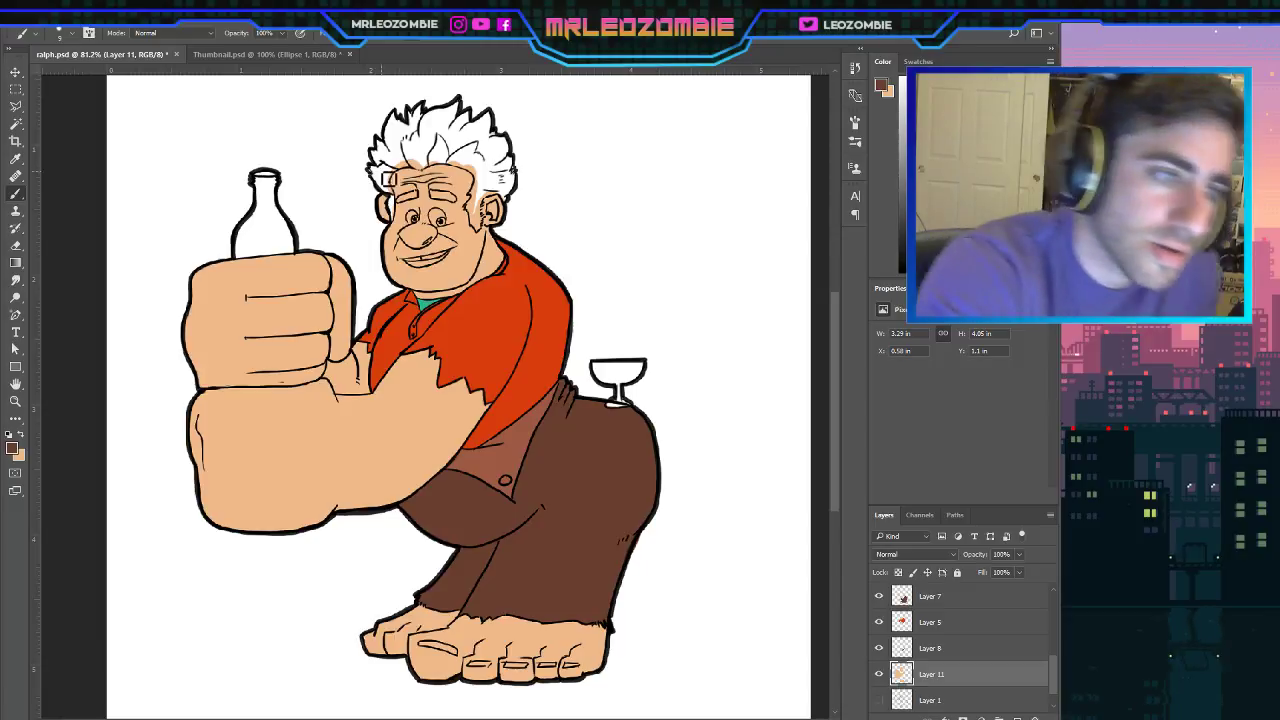
mouse_move(380, 177)
mouse_down()
mouse_move(388, 190)
mouse_move(389, 175)
mouse_up()
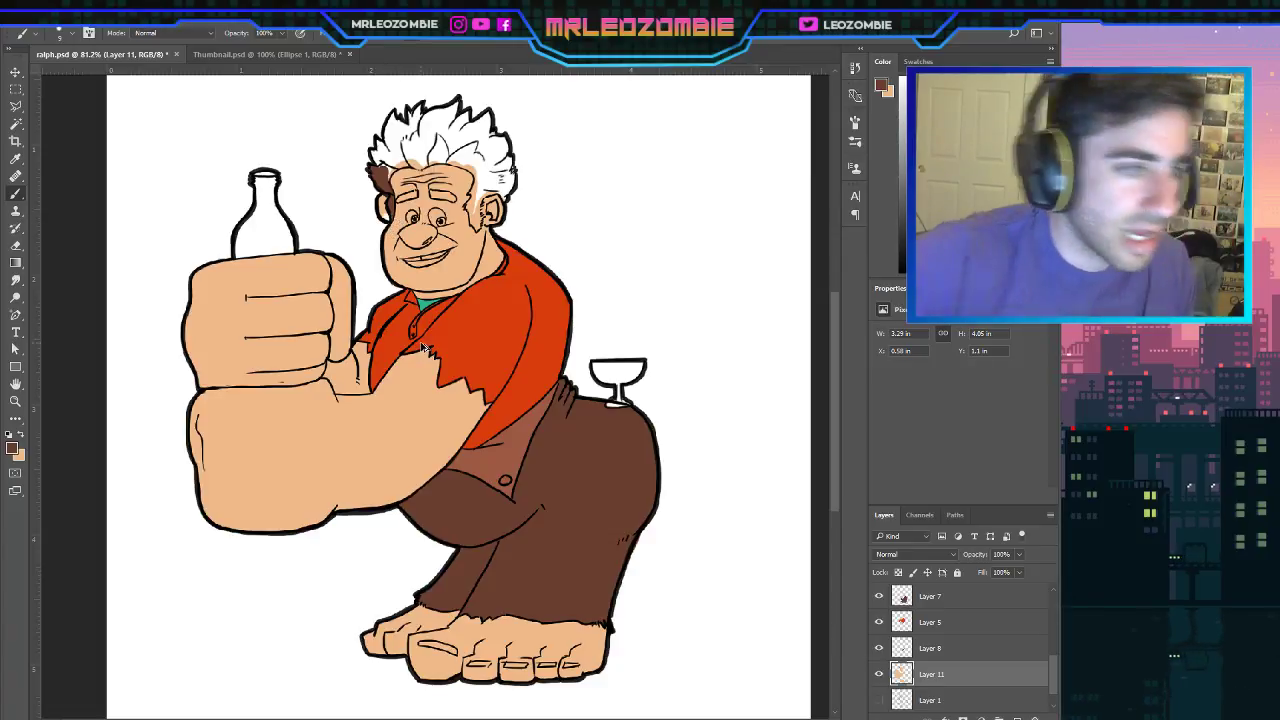
key(ctrl+z)
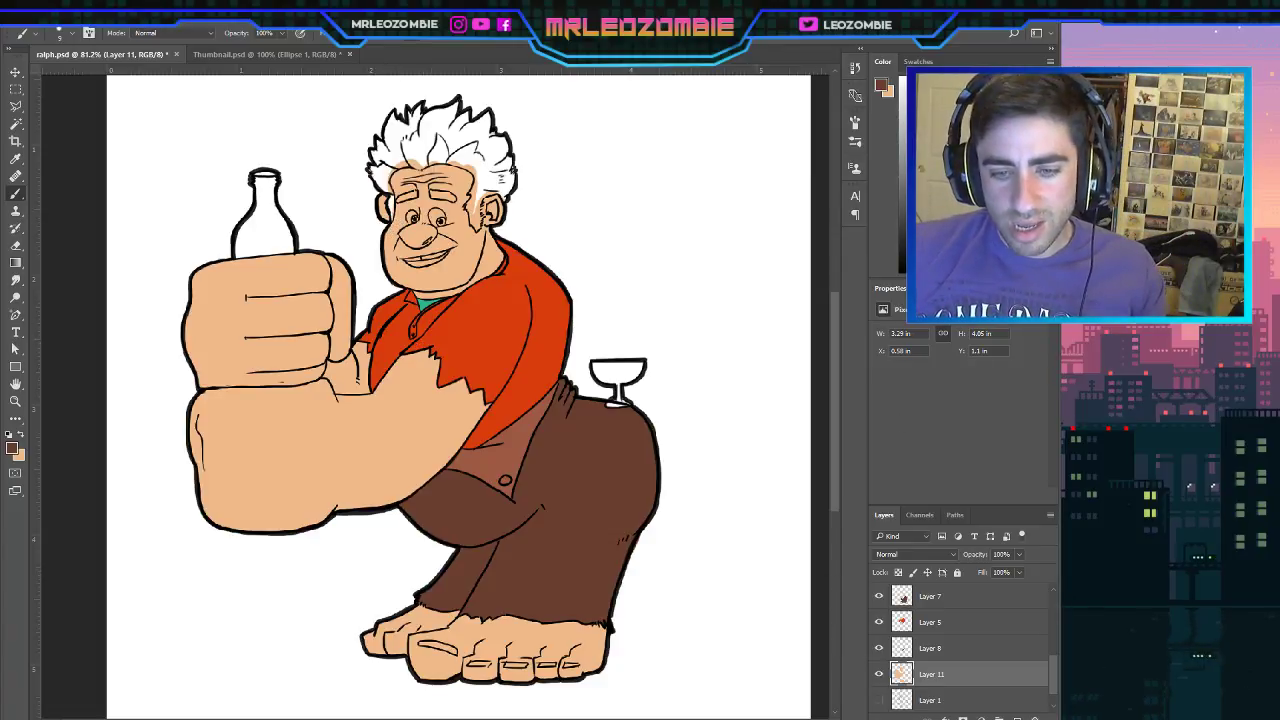
click(1017, 717)
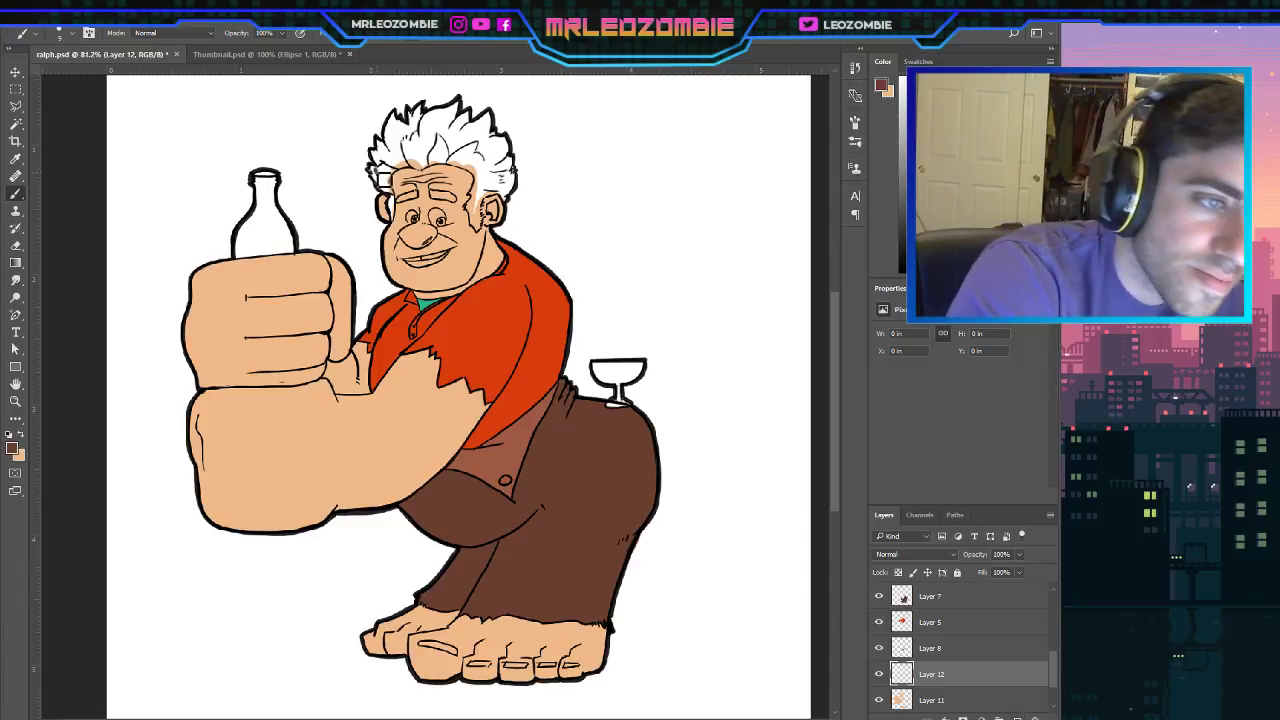
Paint the front hairline, both sideburns and the hair above the near ear solid brown on Layer 12.
mouse_move(381, 178)
mouse_down()
mouse_move(398, 198)
mouse_move(384, 184)
mouse_move(398, 178)
mouse_move(399, 204)
mouse_move(398, 189)
mouse_up()
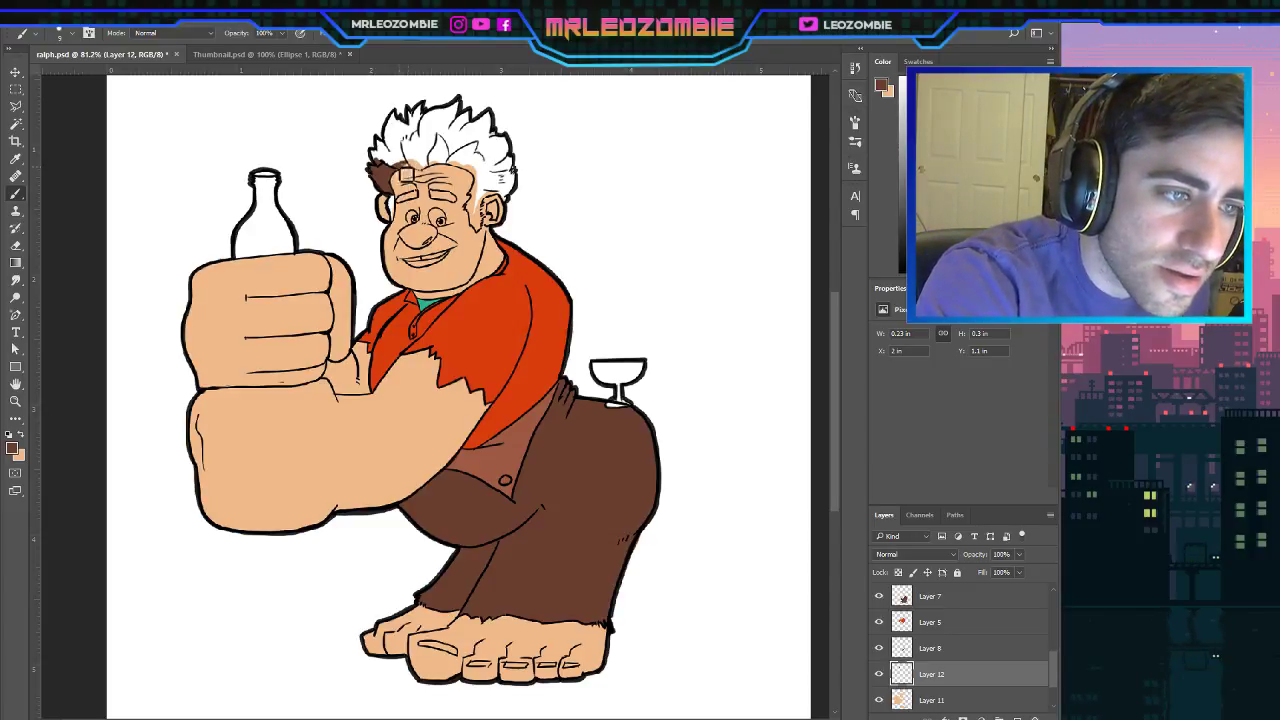
mouse_move(405, 168)
mouse_down()
mouse_move(446, 165)
mouse_move(436, 169)
mouse_up()
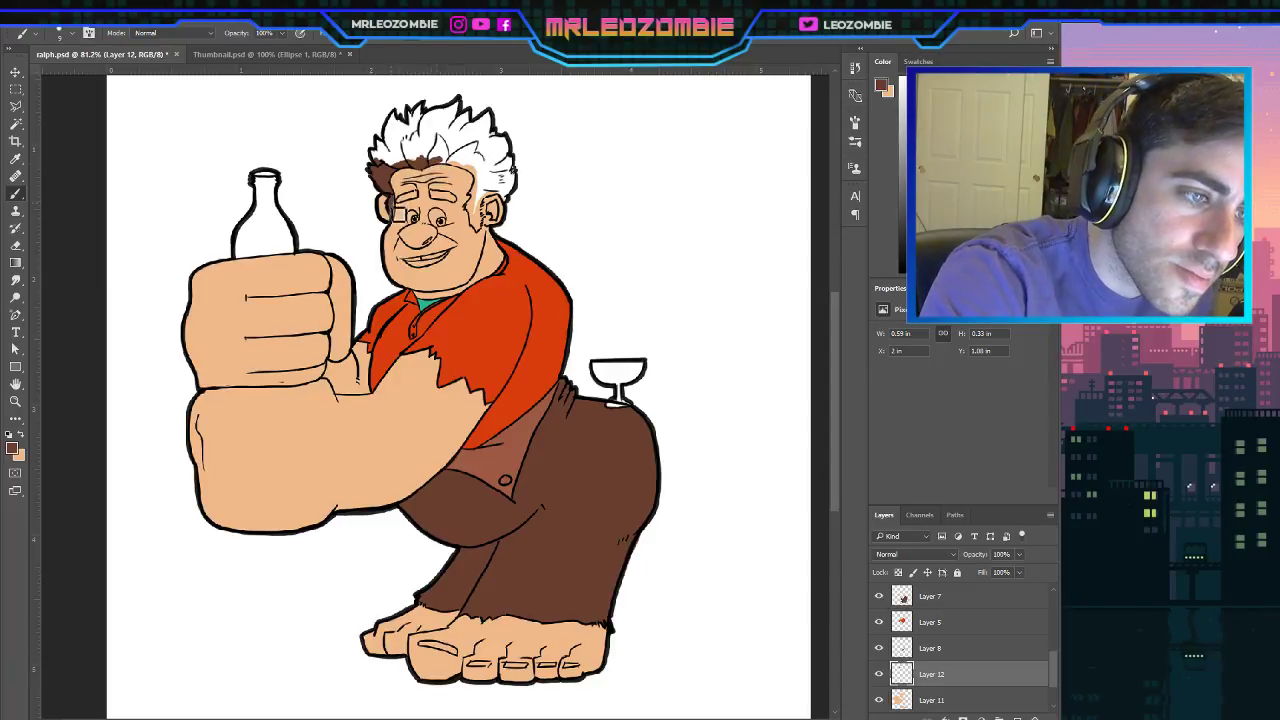
drag(392, 218, 394, 206)
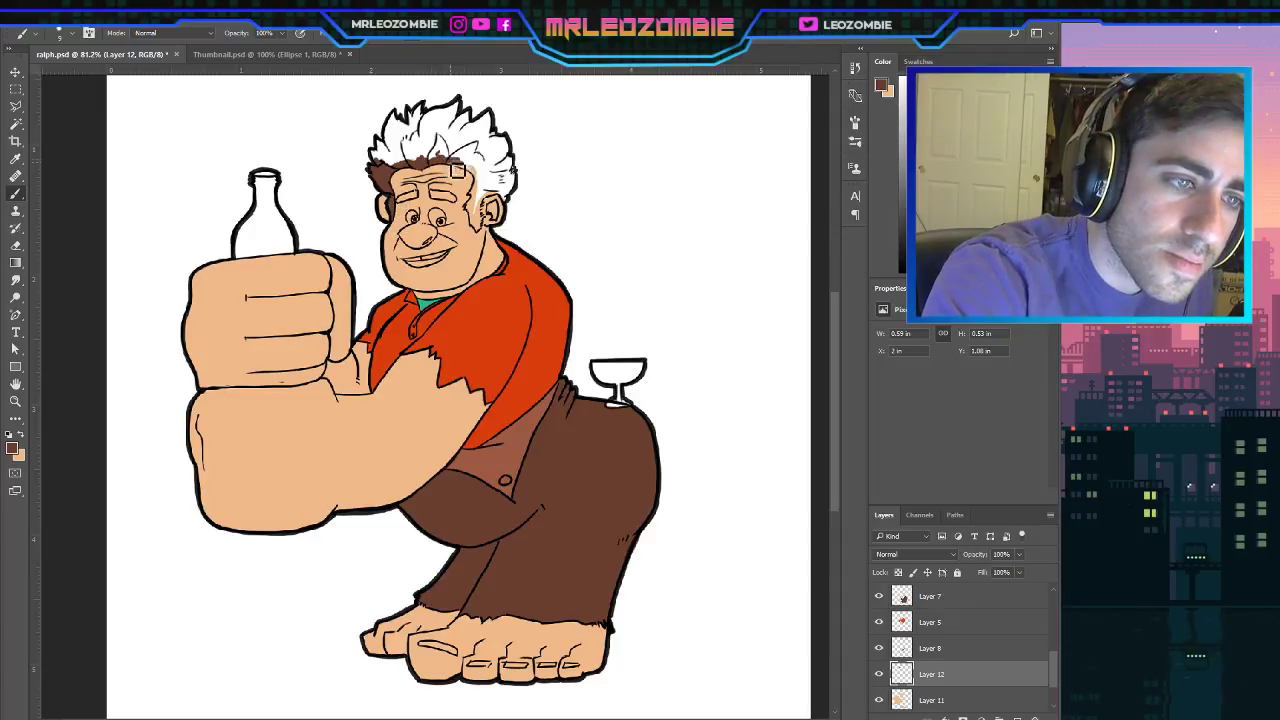
drag(462, 172, 479, 172)
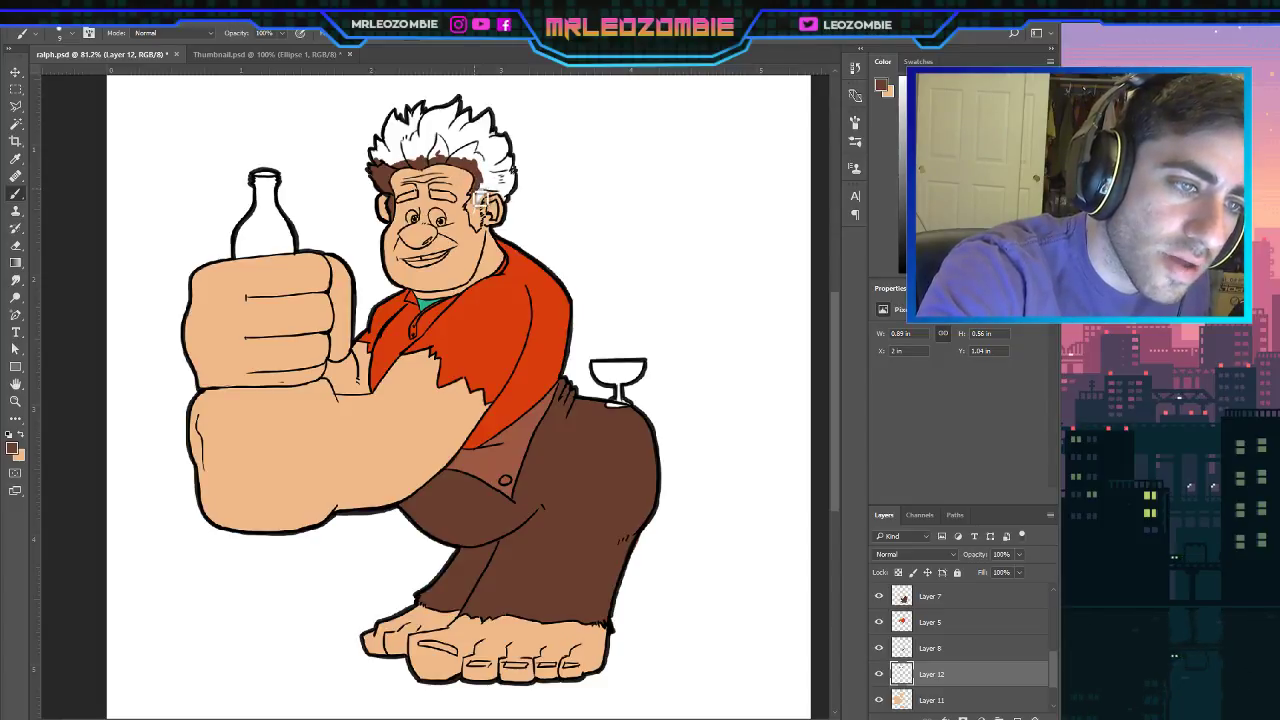
drag(481, 200, 472, 174)
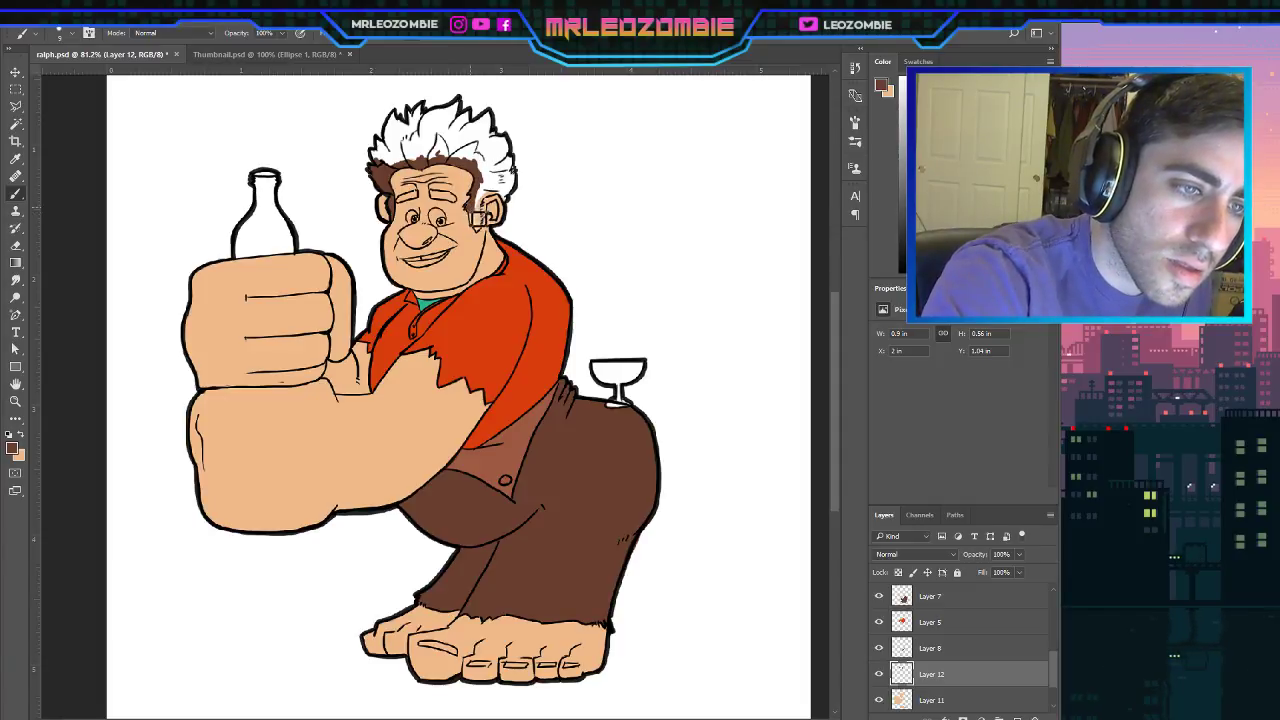
mouse_move(480, 228)
mouse_down()
mouse_move(472, 212)
mouse_move(486, 212)
mouse_up()
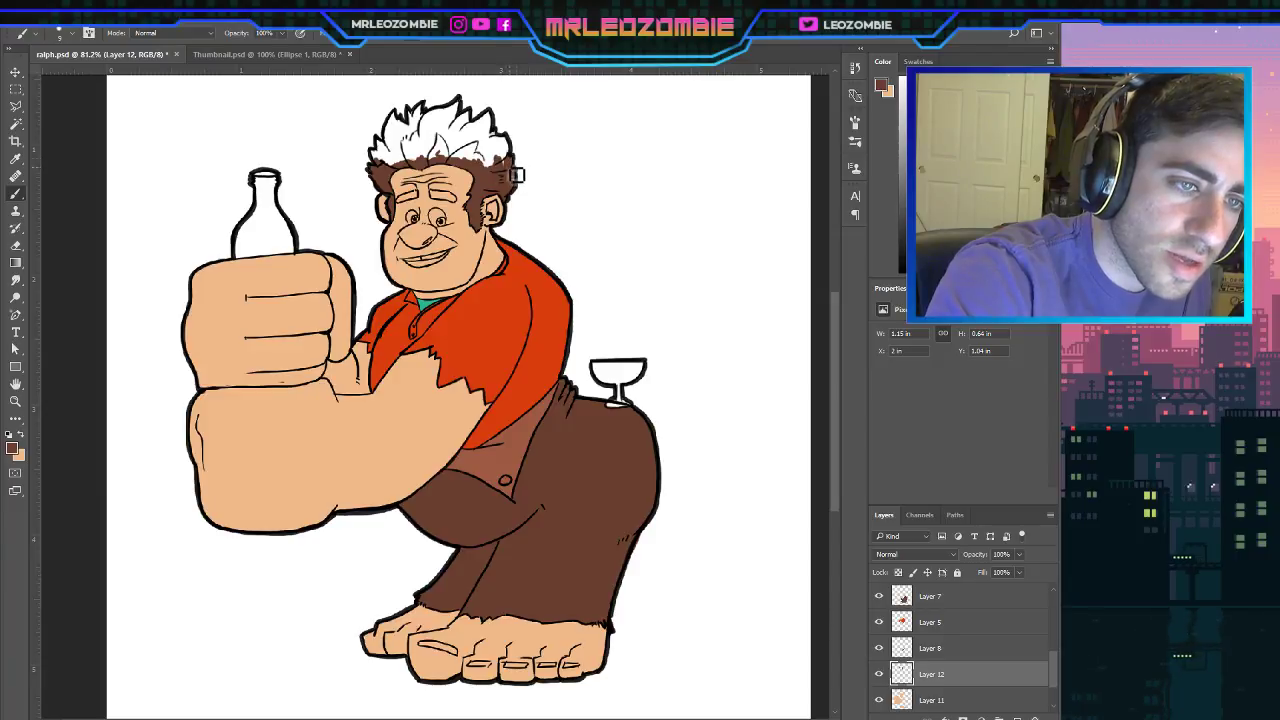
Fill the remaining back, crown and spikes of the hair and both eyebrows with brown on Layer 12.
mouse_move(515, 175)
mouse_down()
mouse_move(503, 140)
mouse_move(493, 155)
mouse_up()
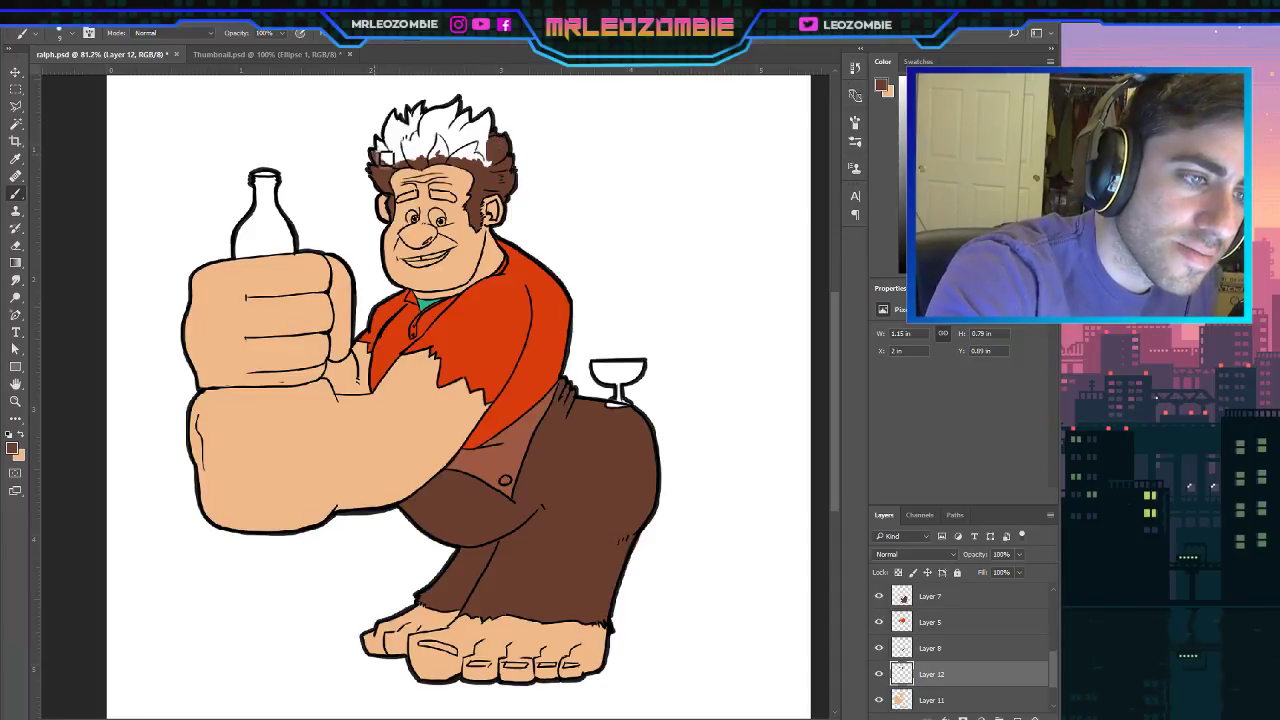
mouse_move(388, 148)
mouse_down()
mouse_move(400, 170)
mouse_move(399, 133)
mouse_move(416, 167)
mouse_move(409, 130)
mouse_move(407, 170)
mouse_up()
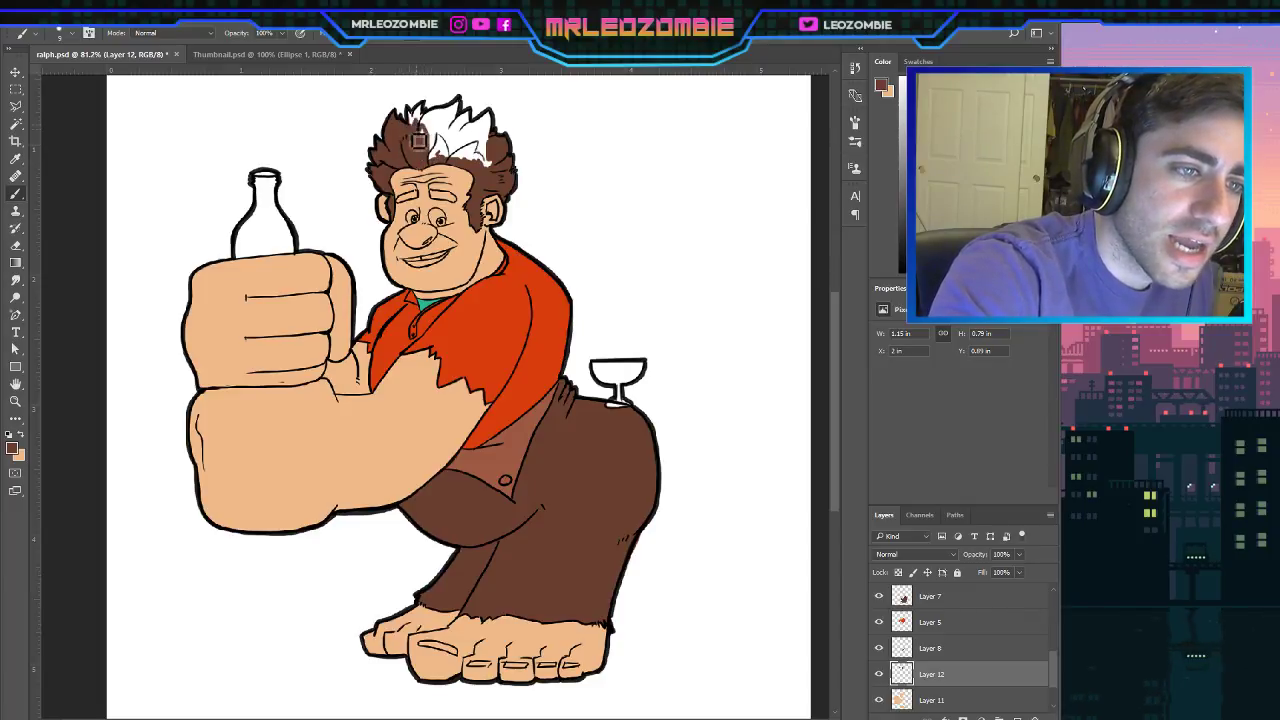
drag(418, 141, 424, 124)
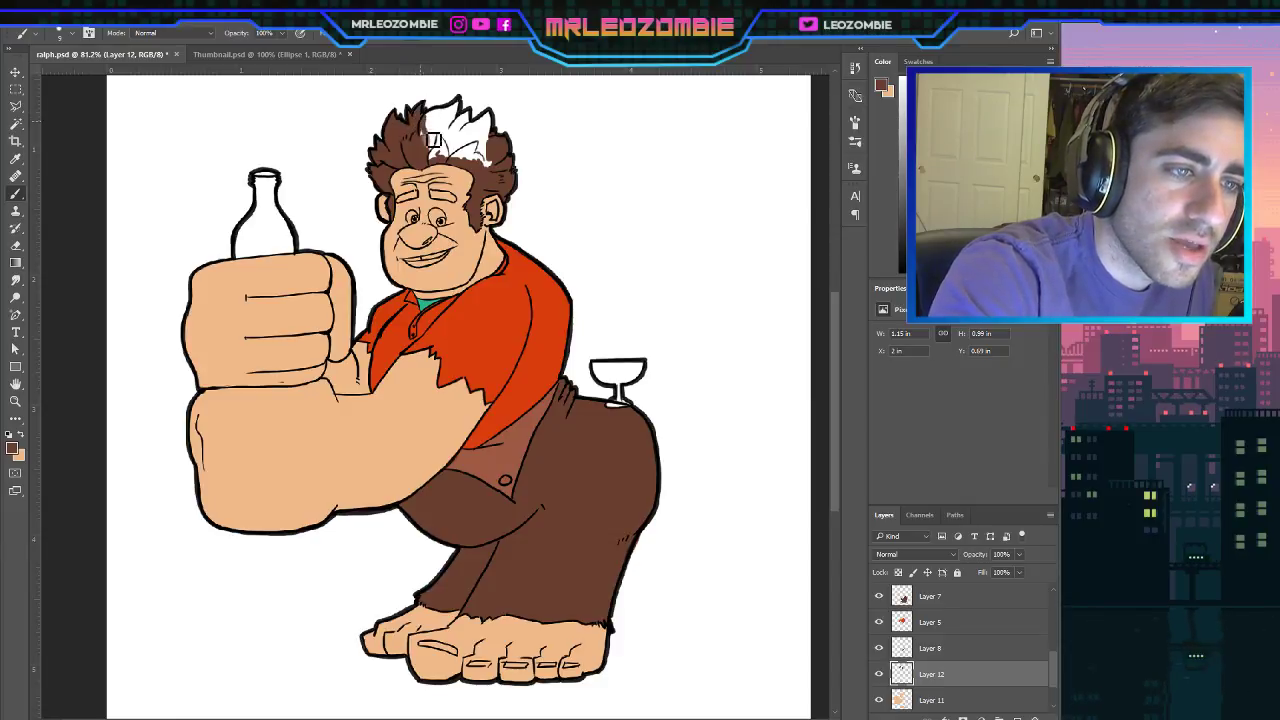
mouse_move(444, 118)
mouse_down()
mouse_move(434, 131)
mouse_move(466, 113)
mouse_move(435, 148)
mouse_move(453, 120)
mouse_move(437, 135)
mouse_move(440, 163)
mouse_move(458, 141)
mouse_move(465, 159)
mouse_move(439, 169)
mouse_move(448, 153)
mouse_up()
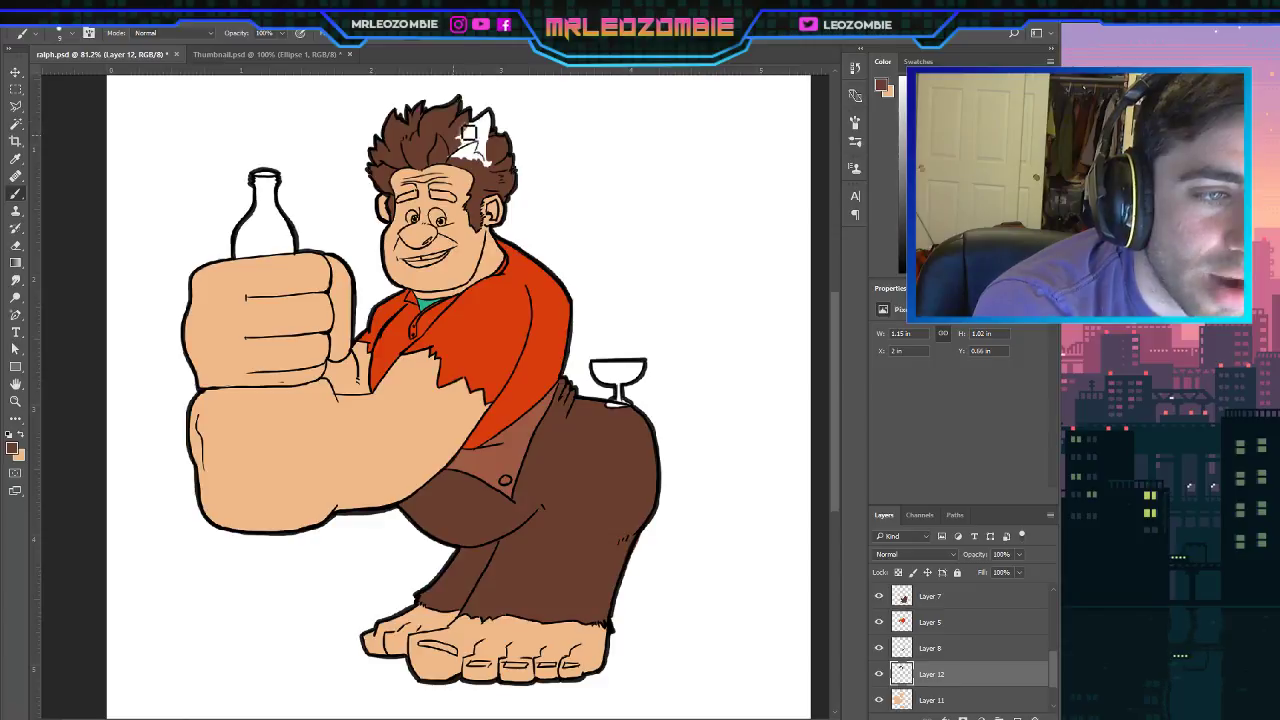
mouse_move(472, 170)
mouse_down()
mouse_move(490, 140)
mouse_move(496, 166)
mouse_move(490, 135)
mouse_move(474, 141)
mouse_move(490, 128)
mouse_move(492, 160)
mouse_move(494, 132)
mouse_move(494, 150)
mouse_move(476, 134)
mouse_move(497, 121)
mouse_up()
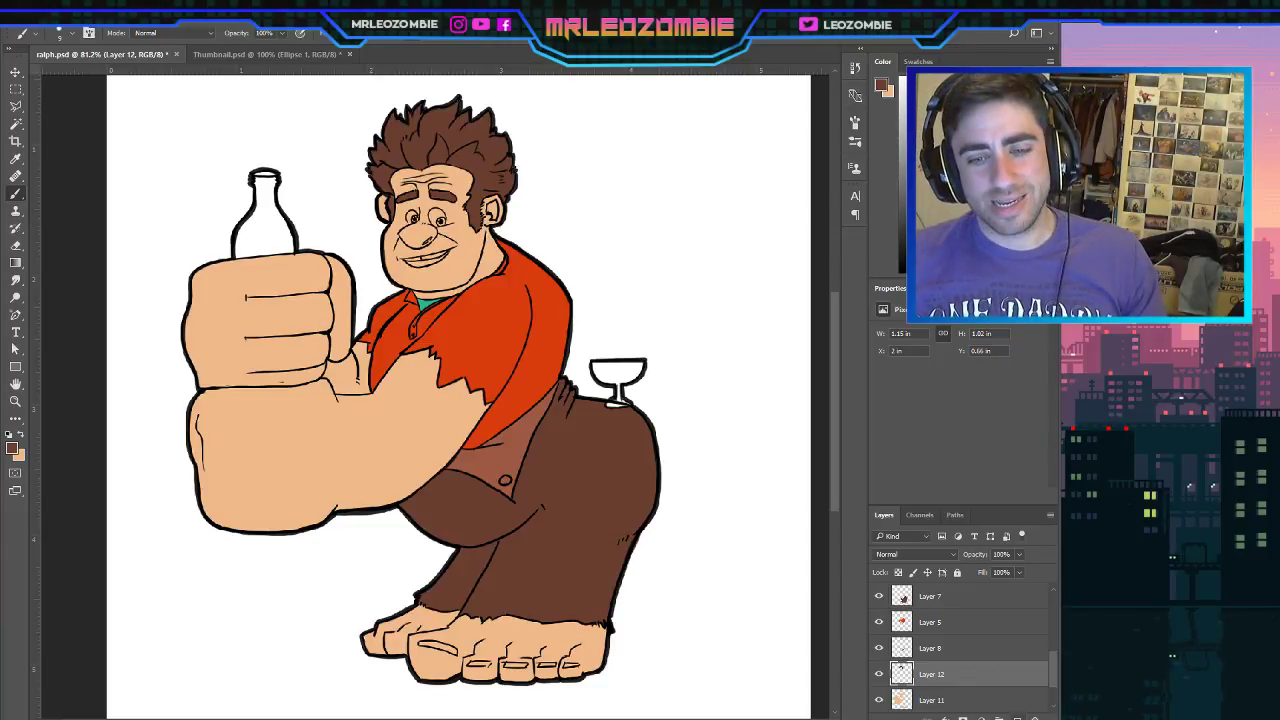
Add a new layer directly above Layer 12 and sample white from the canvas background as the brush colour.
click(1017, 717)
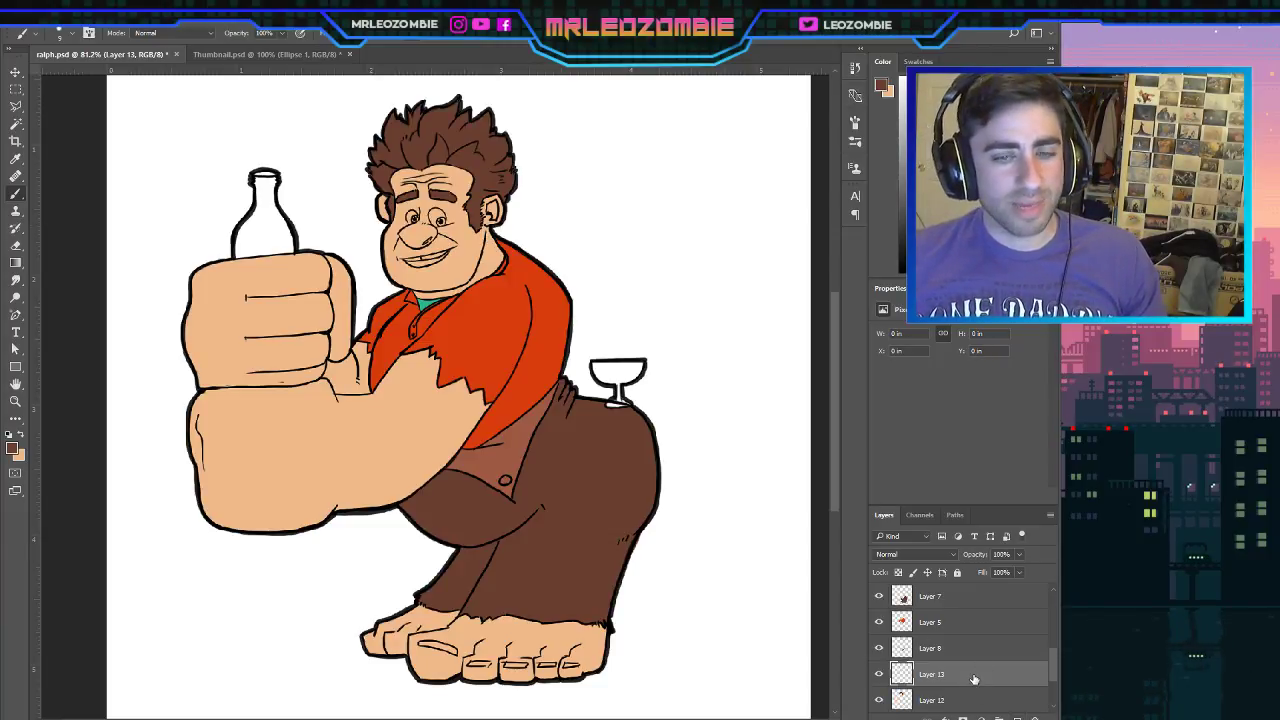
key(i)
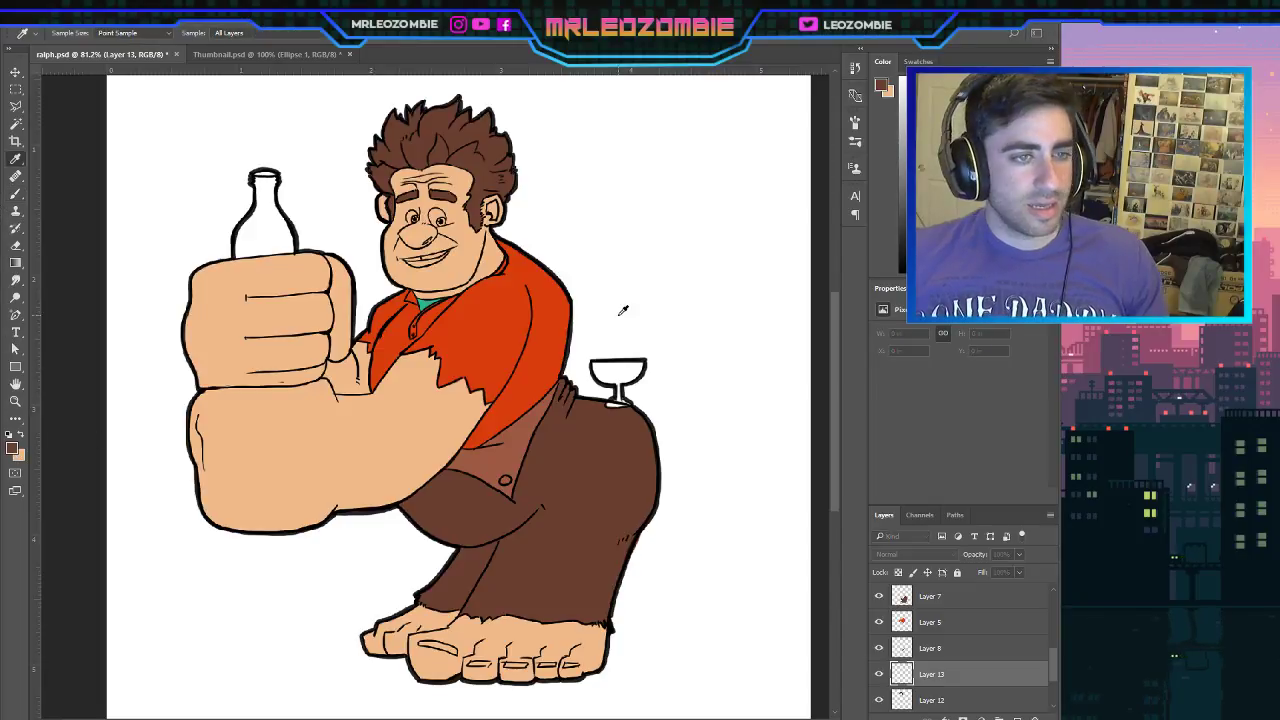
click(606, 135)
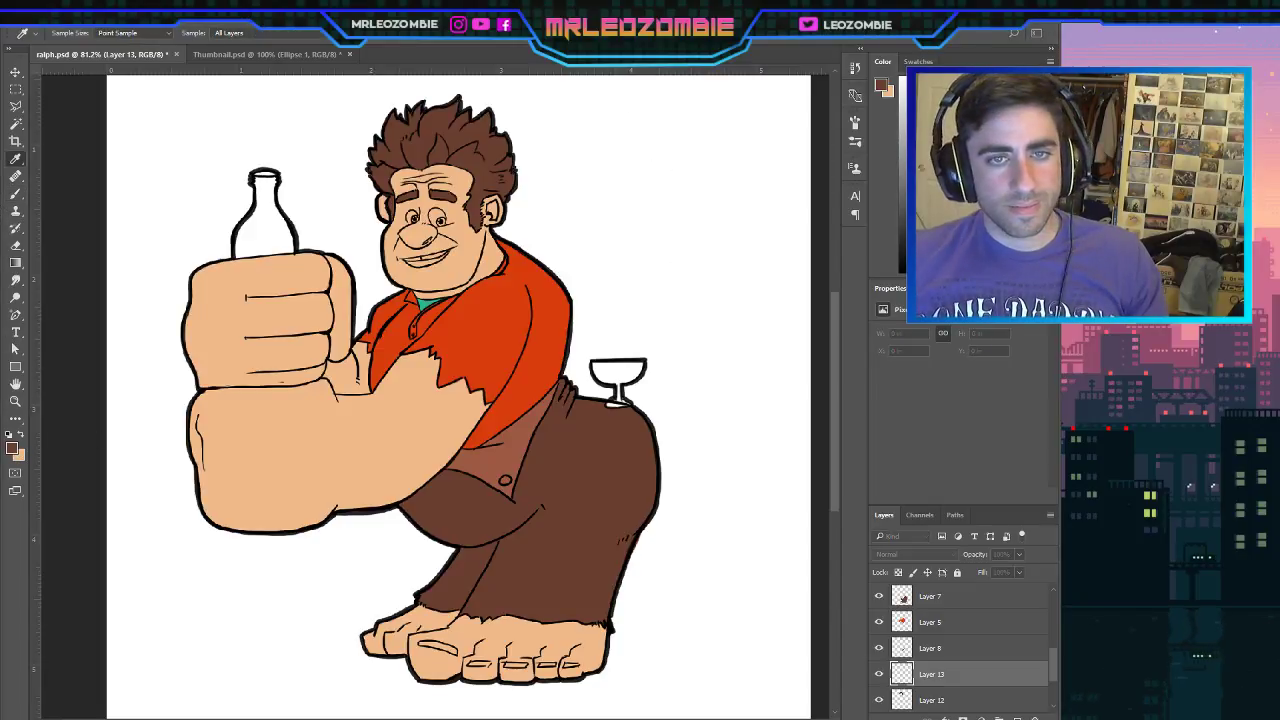
key(b)
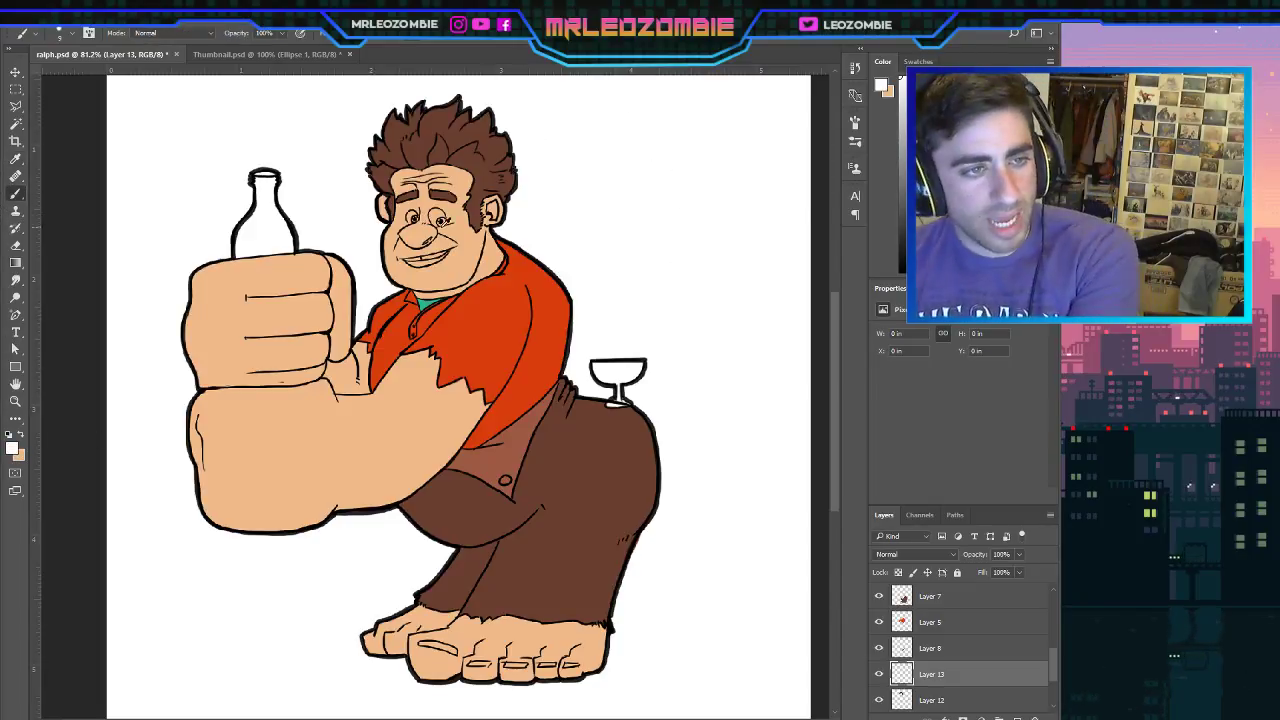
scroll(430, 228, up, 8)
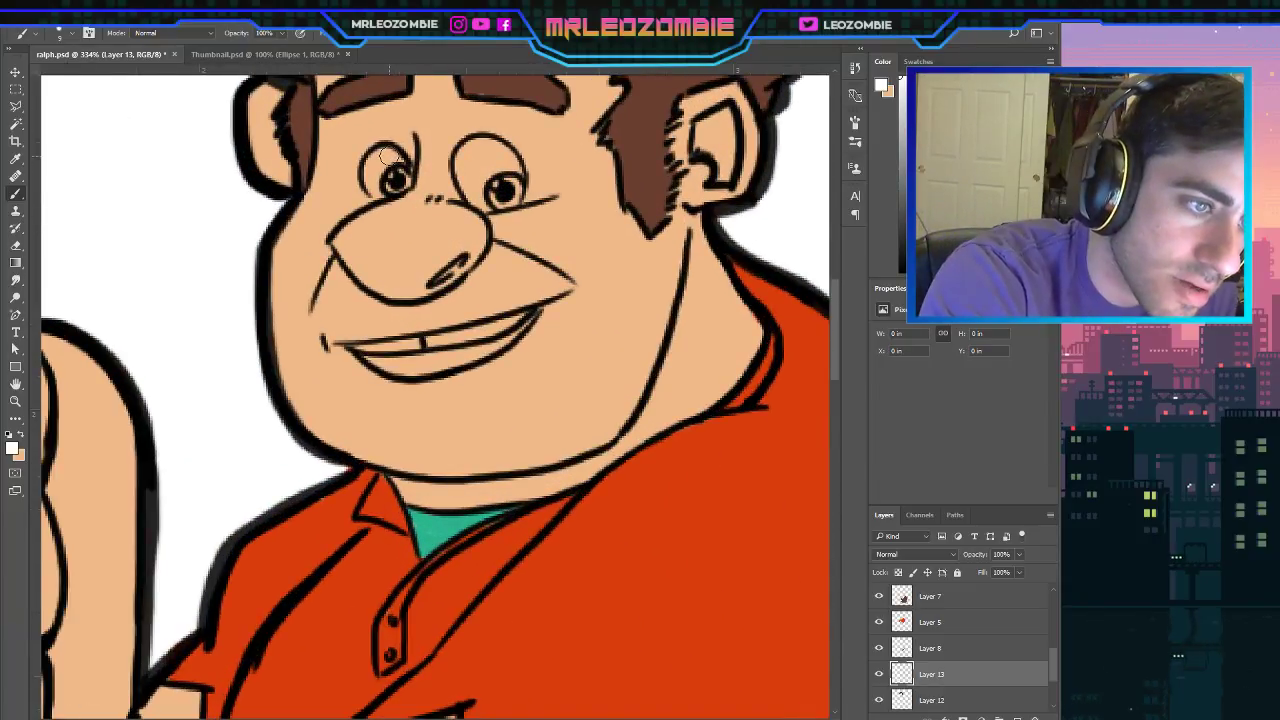
Paint the whites of both eyes solid white on Layer 13, undoing and redoing the stroke that strays past the near eye's outline.
mouse_move(395, 157)
mouse_down()
mouse_move(371, 175)
mouse_move(385, 190)
mouse_move(390, 180)
mouse_up()
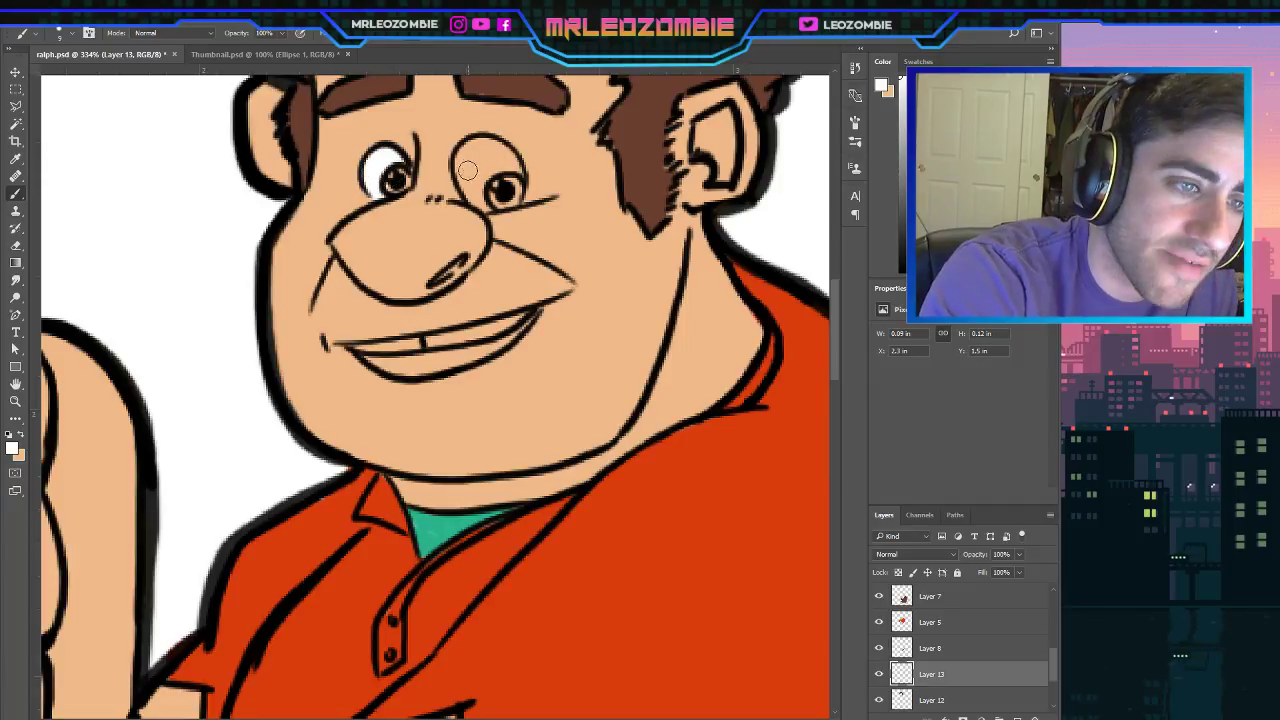
mouse_move(468, 168)
mouse_down()
mouse_move(461, 166)
mouse_move(489, 156)
mouse_move(482, 170)
mouse_move(500, 157)
mouse_move(517, 170)
mouse_move(460, 150)
mouse_up()
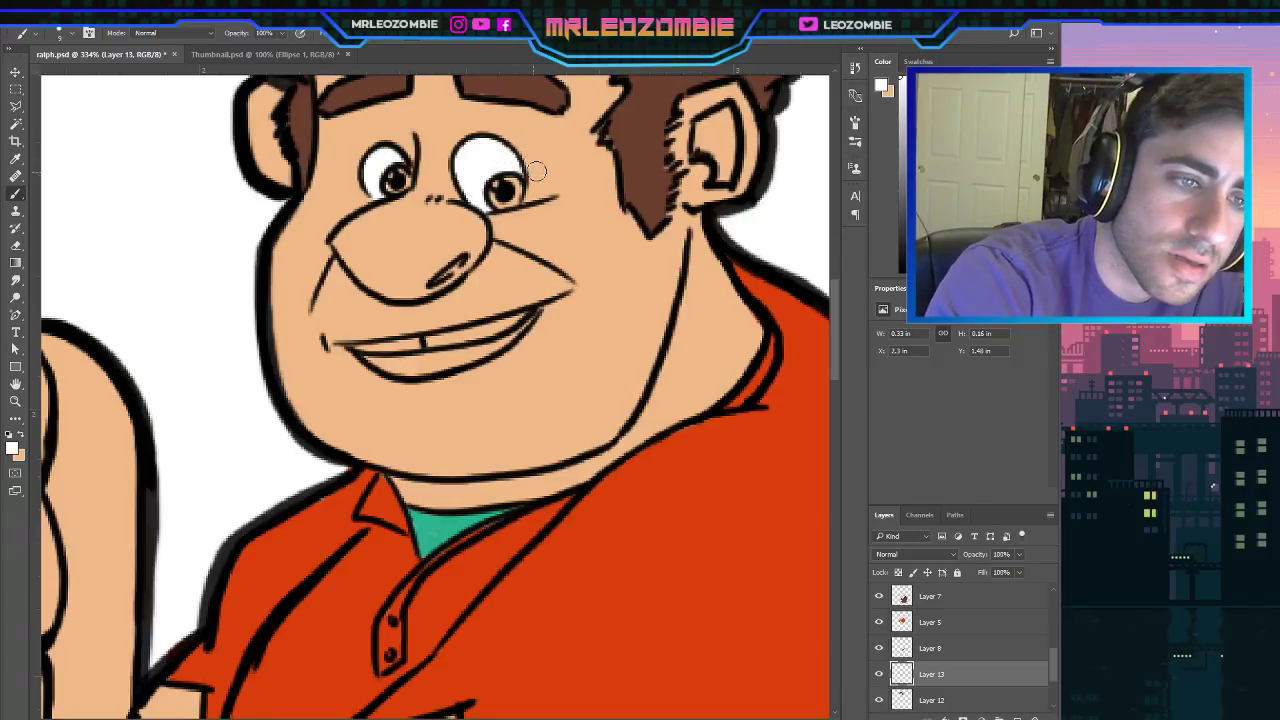
key(ctrl+z)
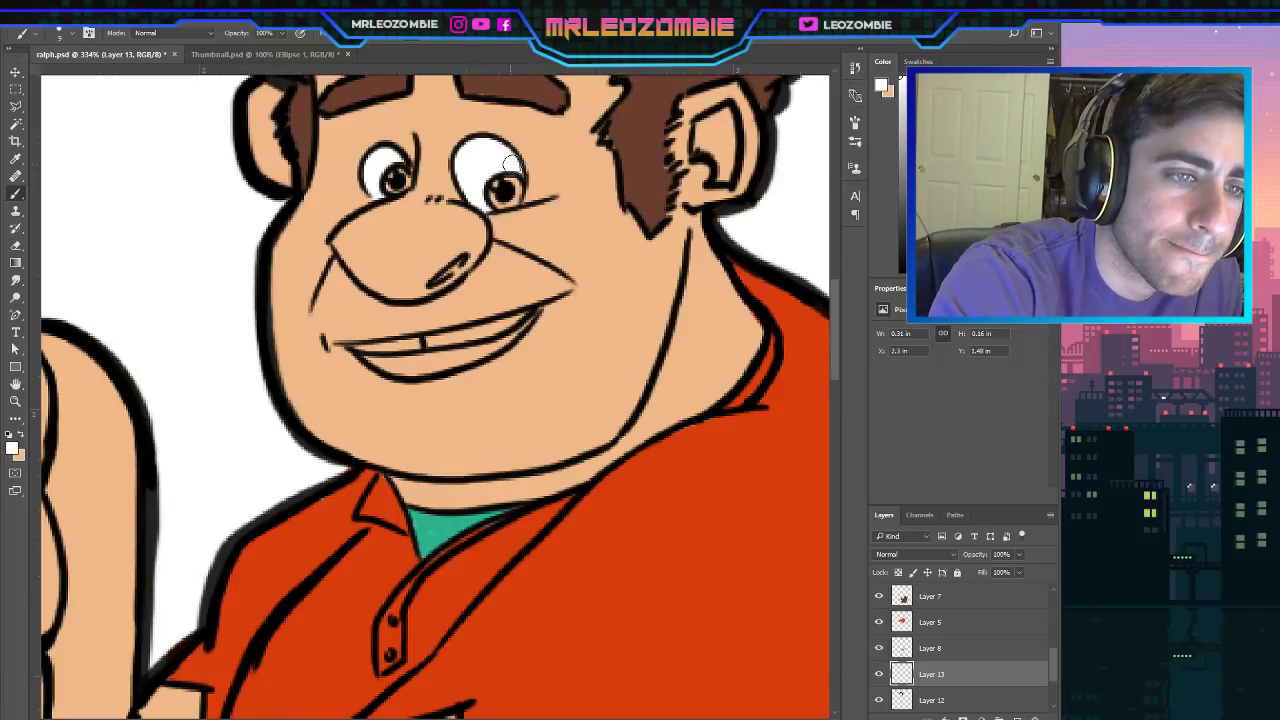
drag(510, 163, 519, 167)
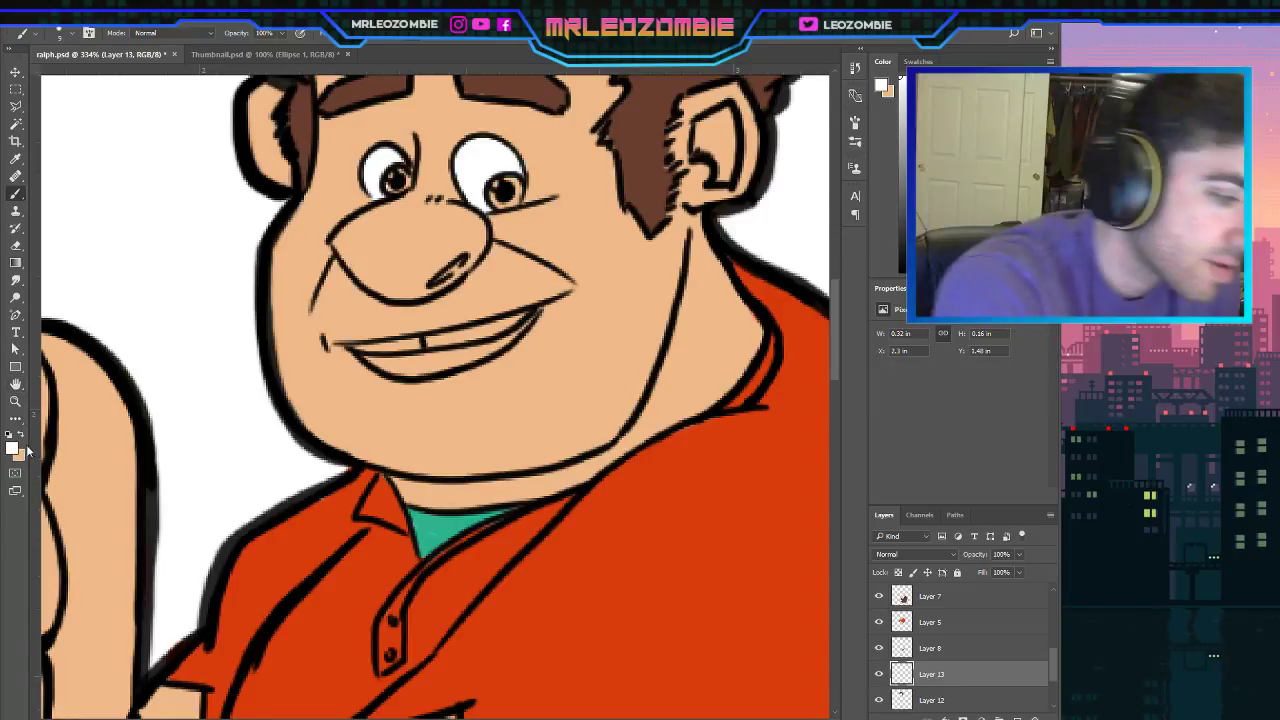
Change the brush colour to orange-brown and fill the irises of both eyes on Layer 13.
key(i)
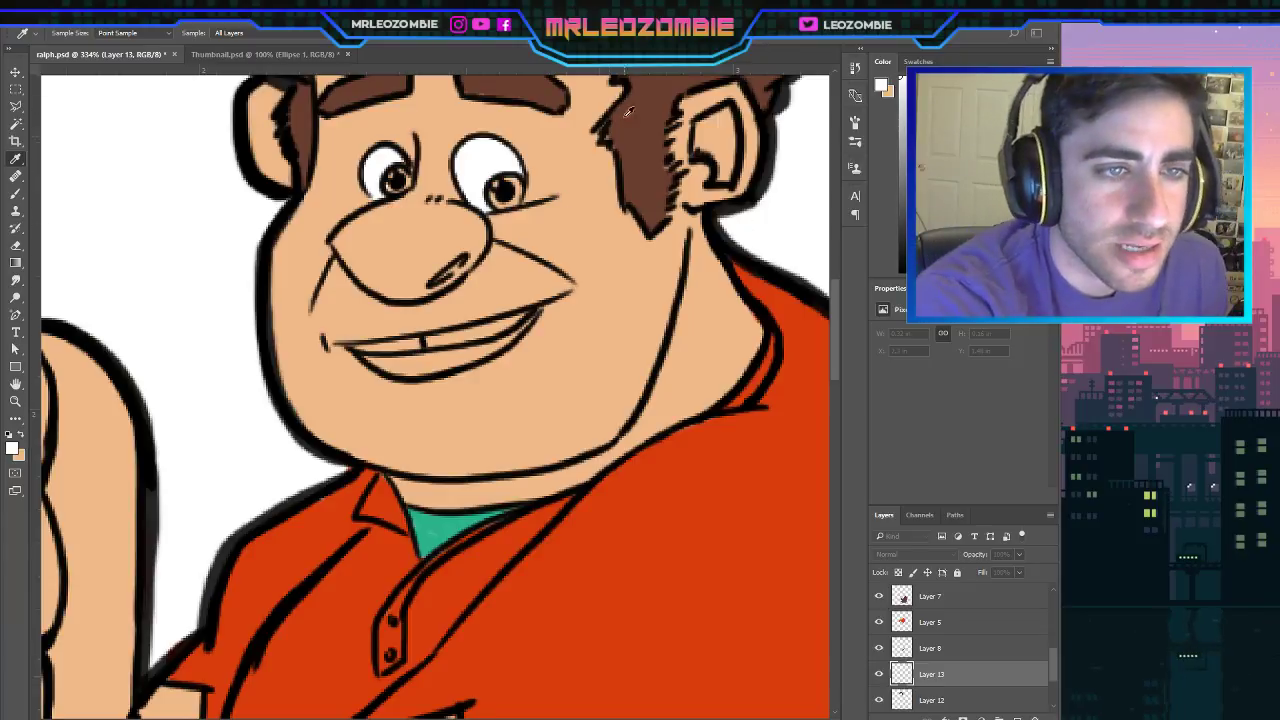
alt+click(638, 105)
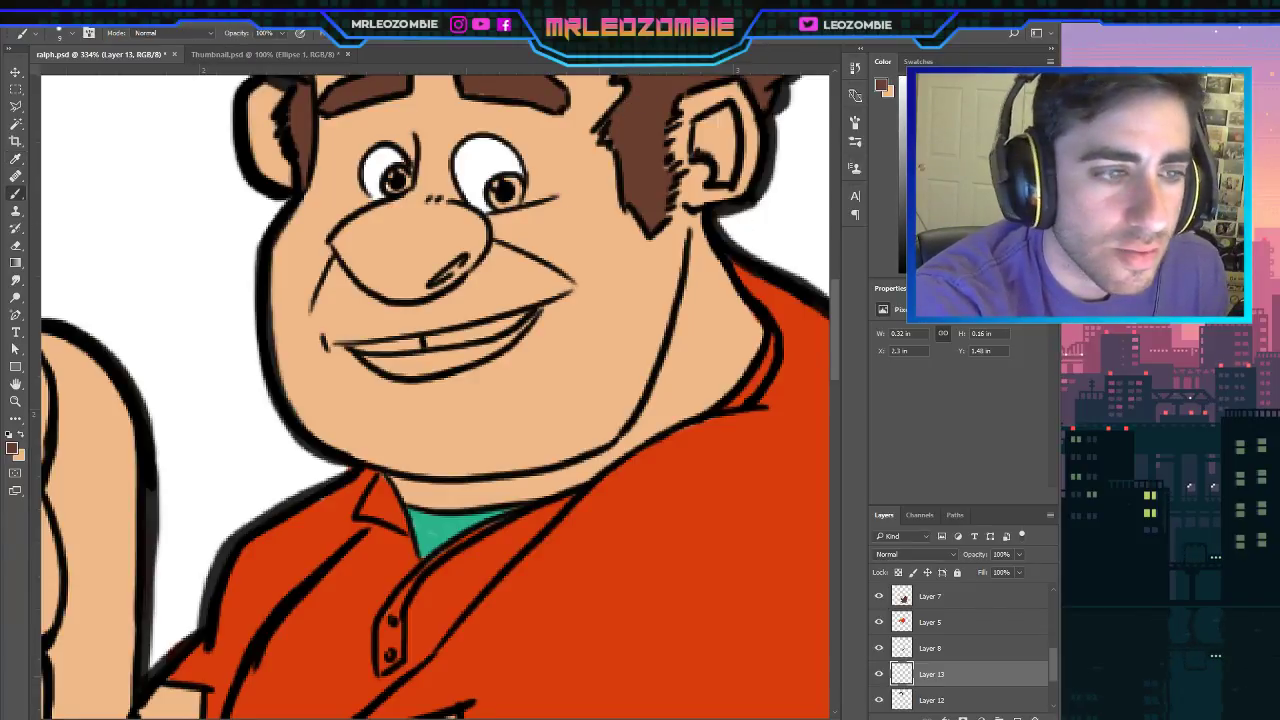
key(i)
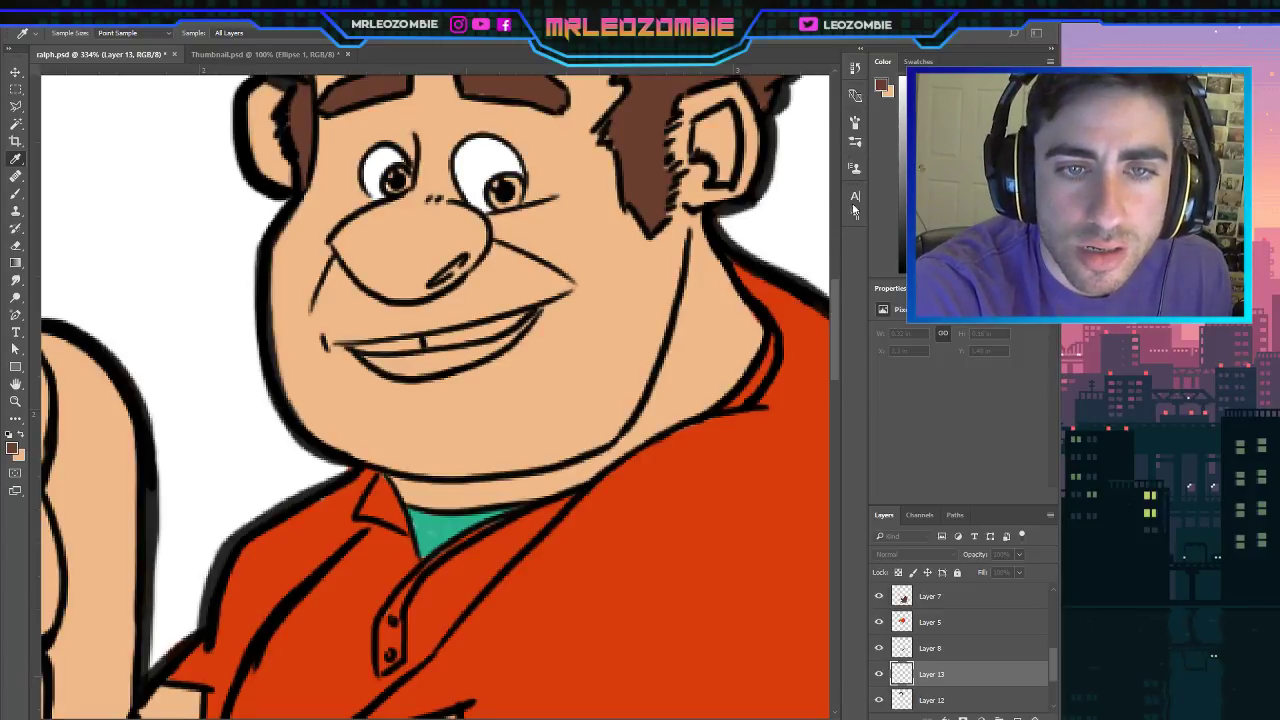
key(b)
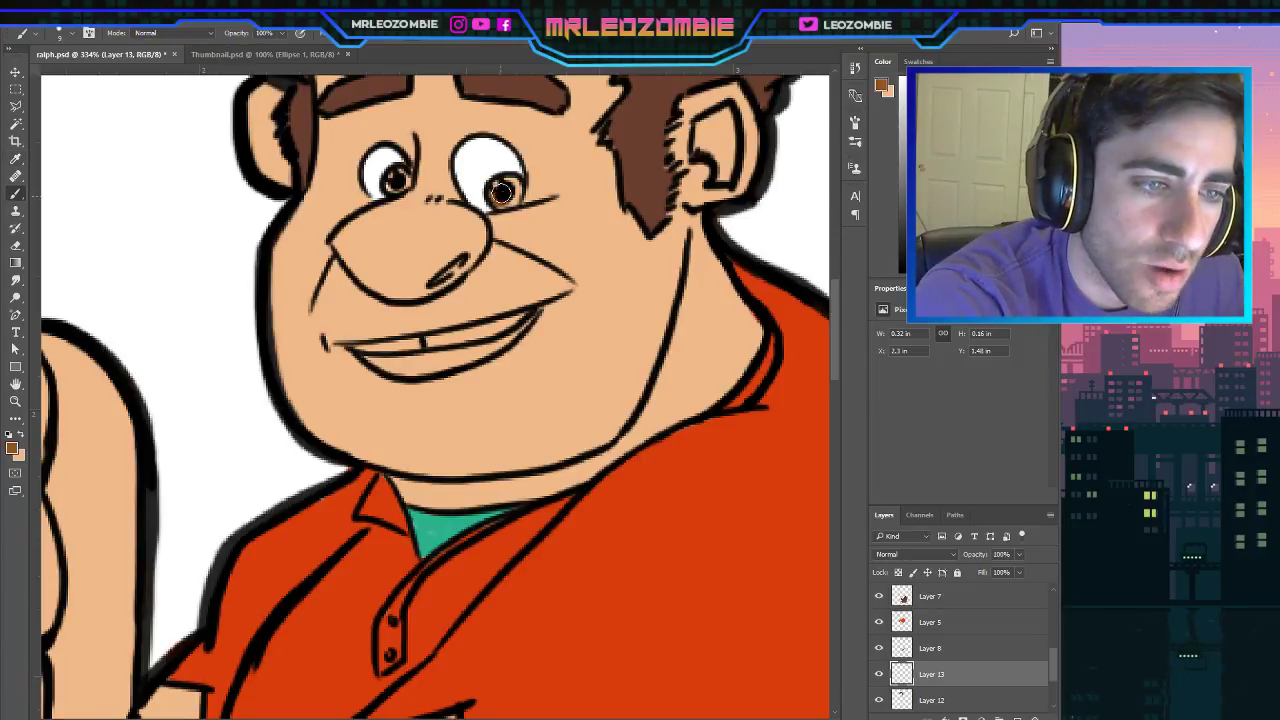
drag(510, 194, 514, 183)
drag(405, 174, 401, 184)
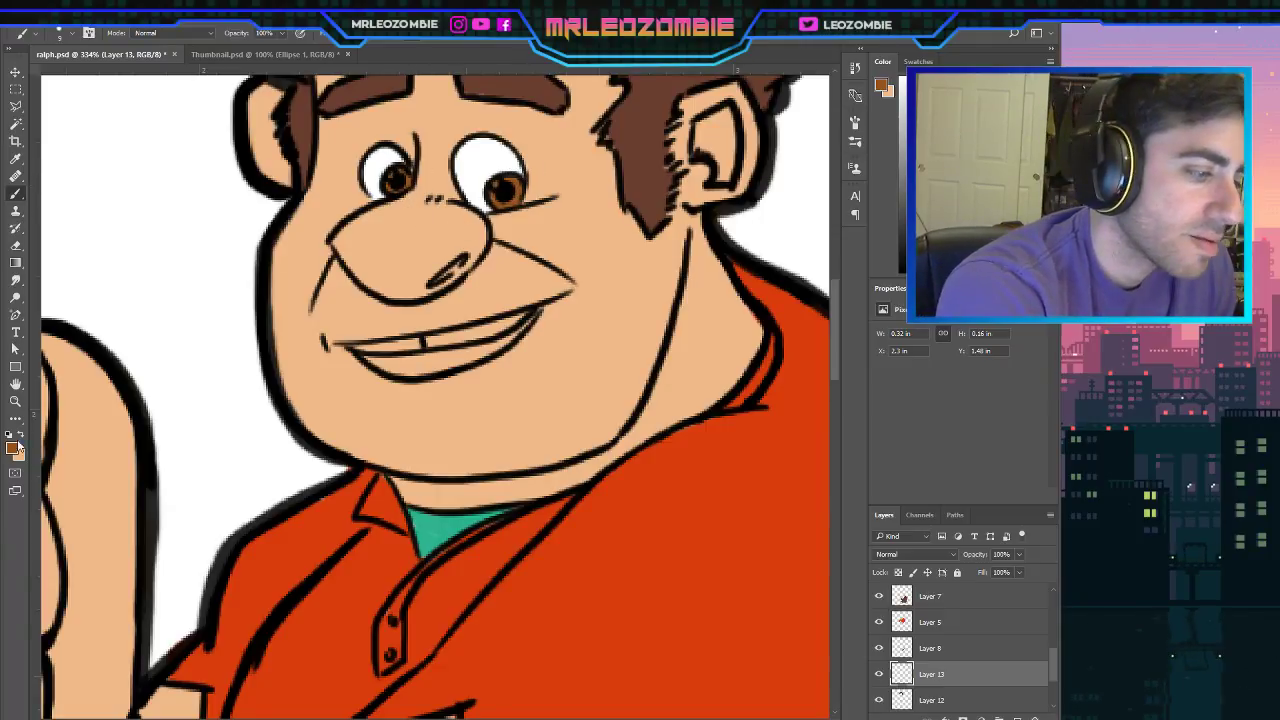
Switch the brush colour to a darker brown and paint it over the near eye's iris on Layer 13.
key(i)
key(b)
key(x)
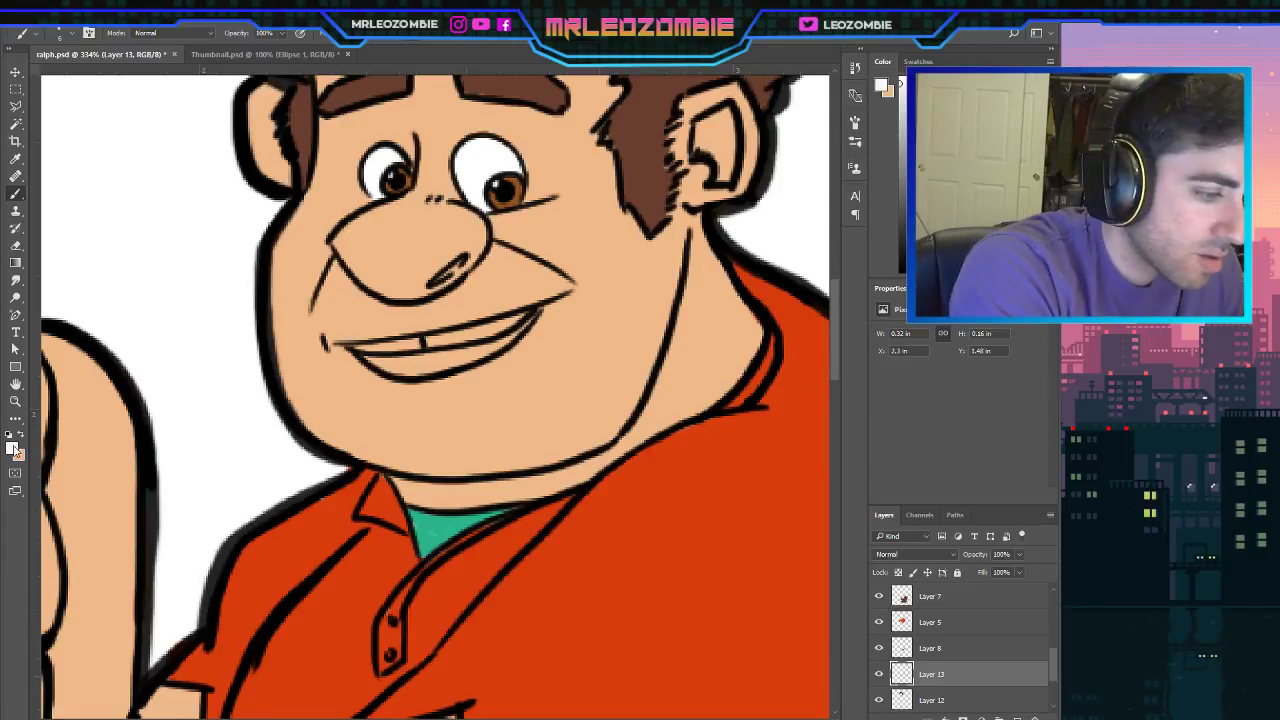
key(i)
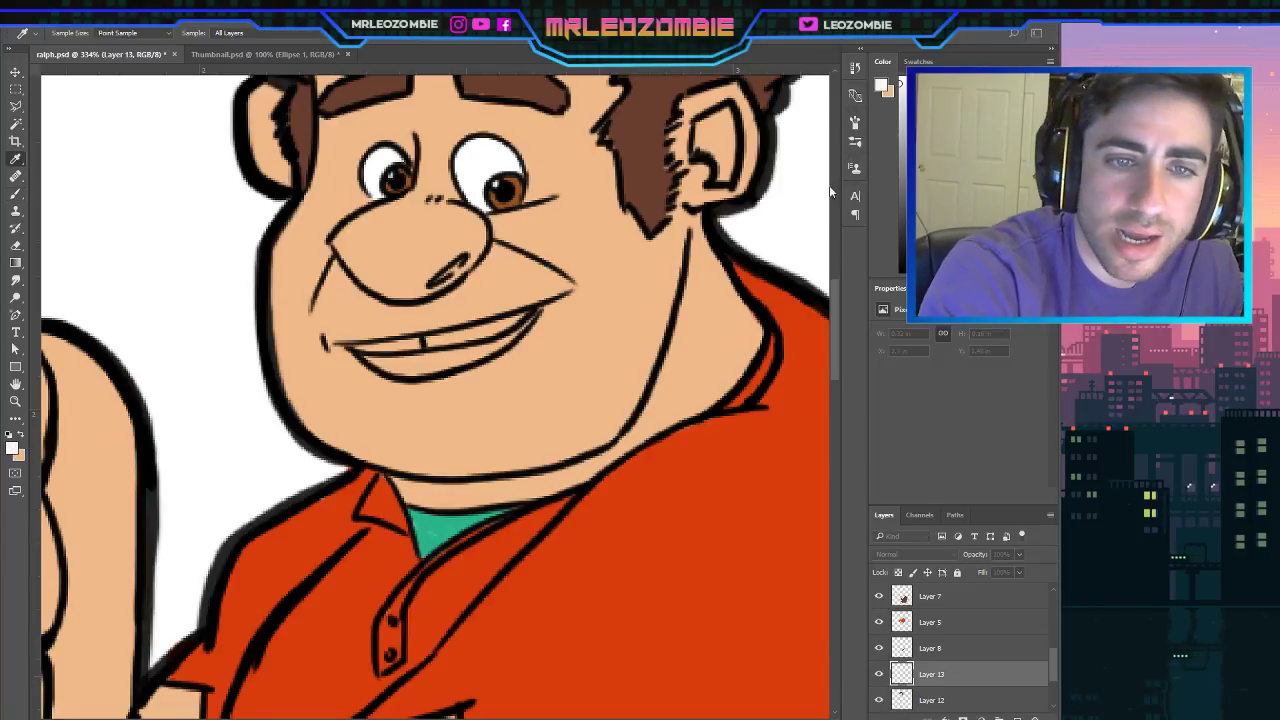
key(Return)
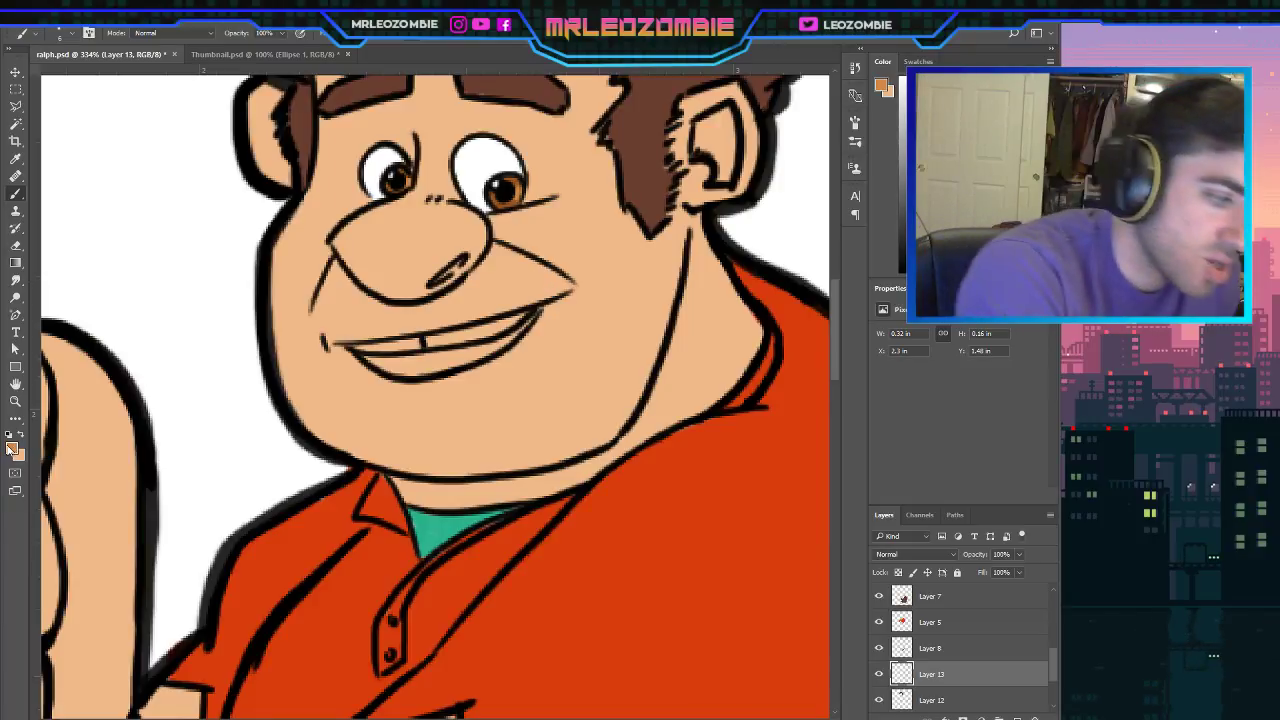
key(i)
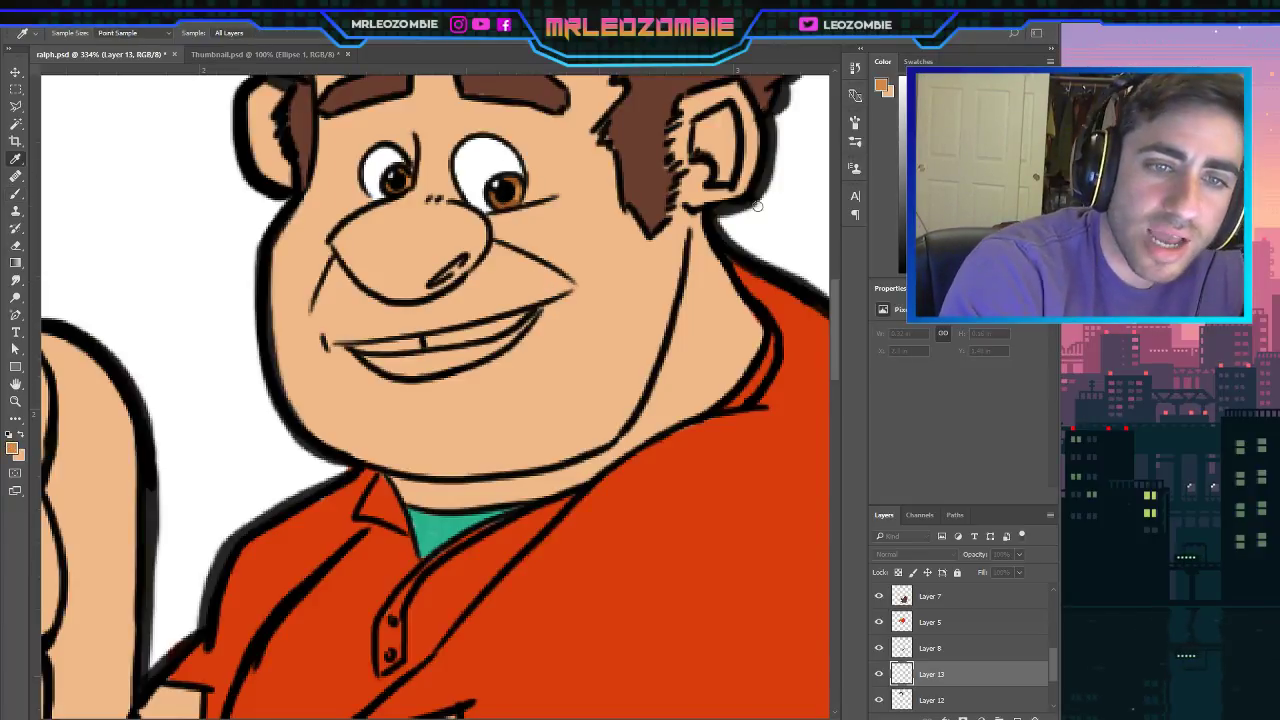
key(Return)
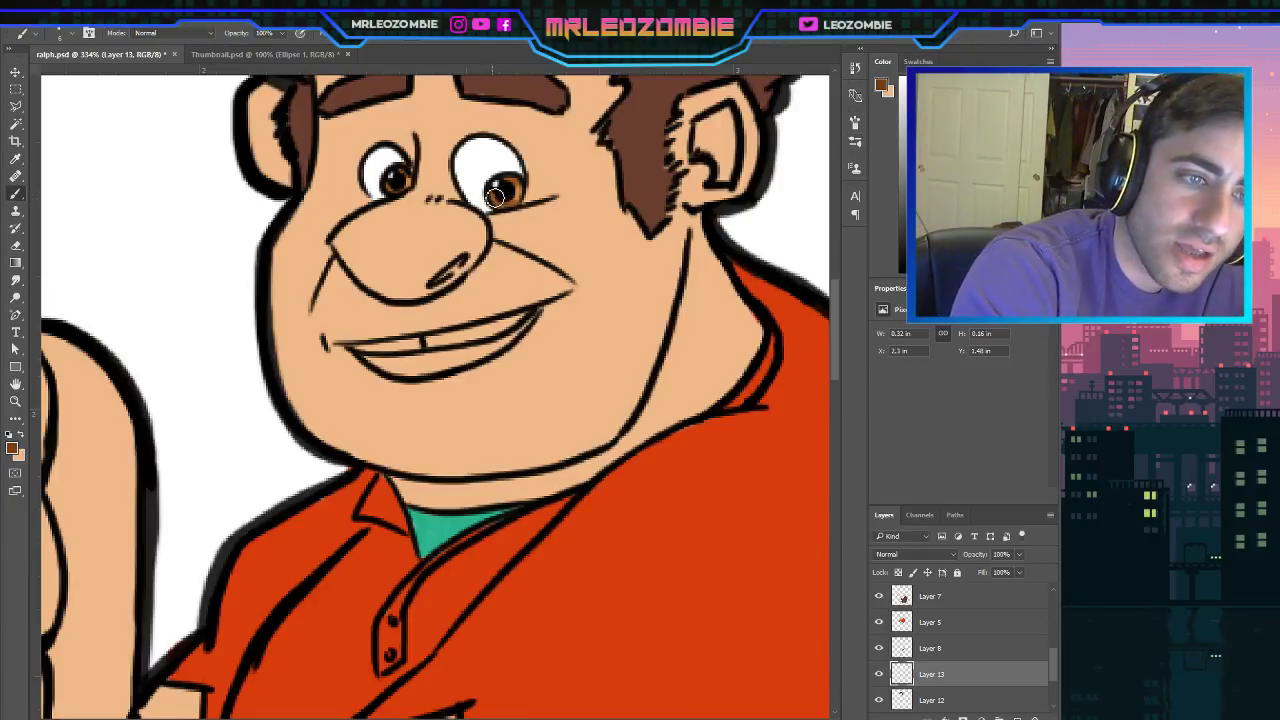
drag(495, 198, 516, 183)
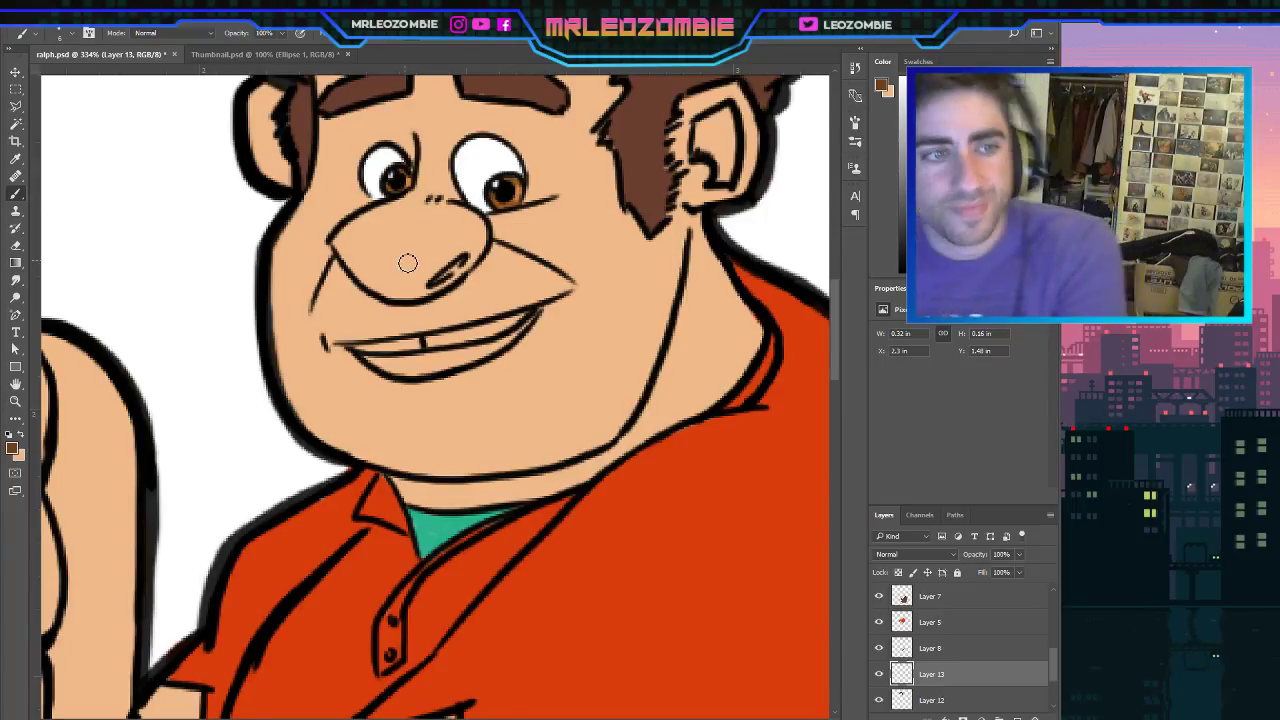
Check which lines belong to Layer 2 copy by toggling its visibility, and make it the active layer.
scroll(622, 393, down, 8)
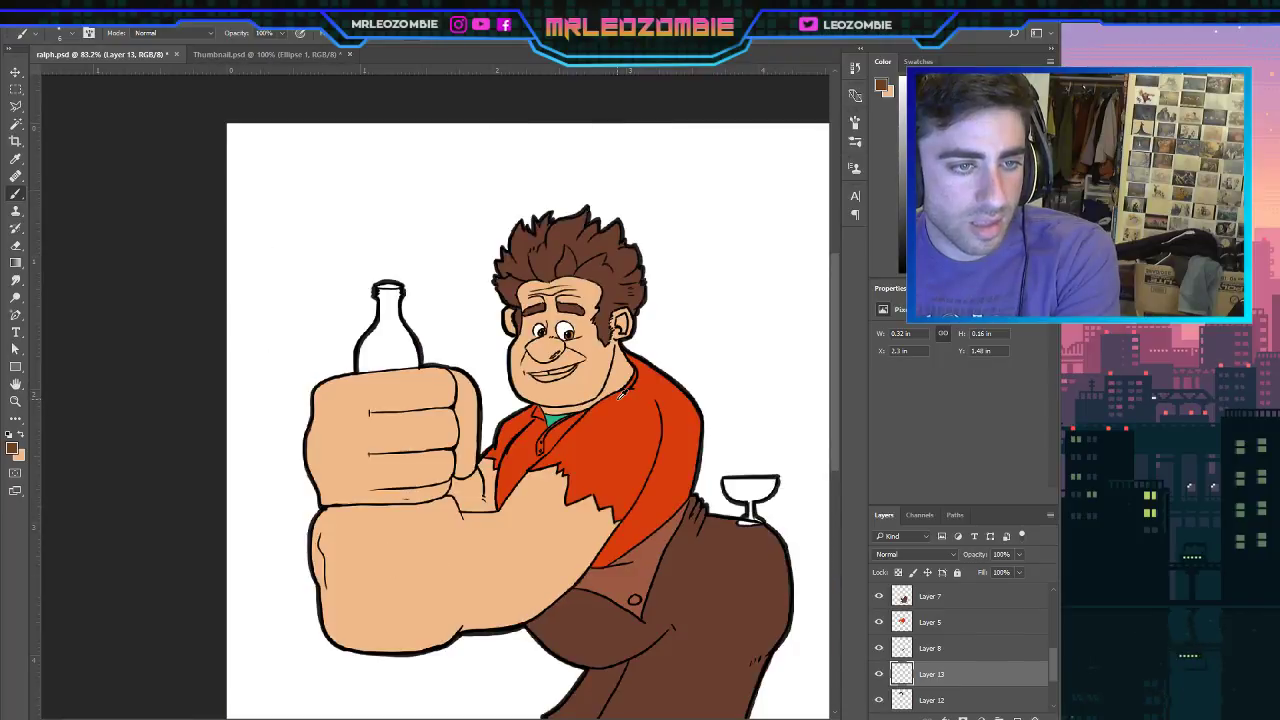
scroll(577, 367, up, 7)
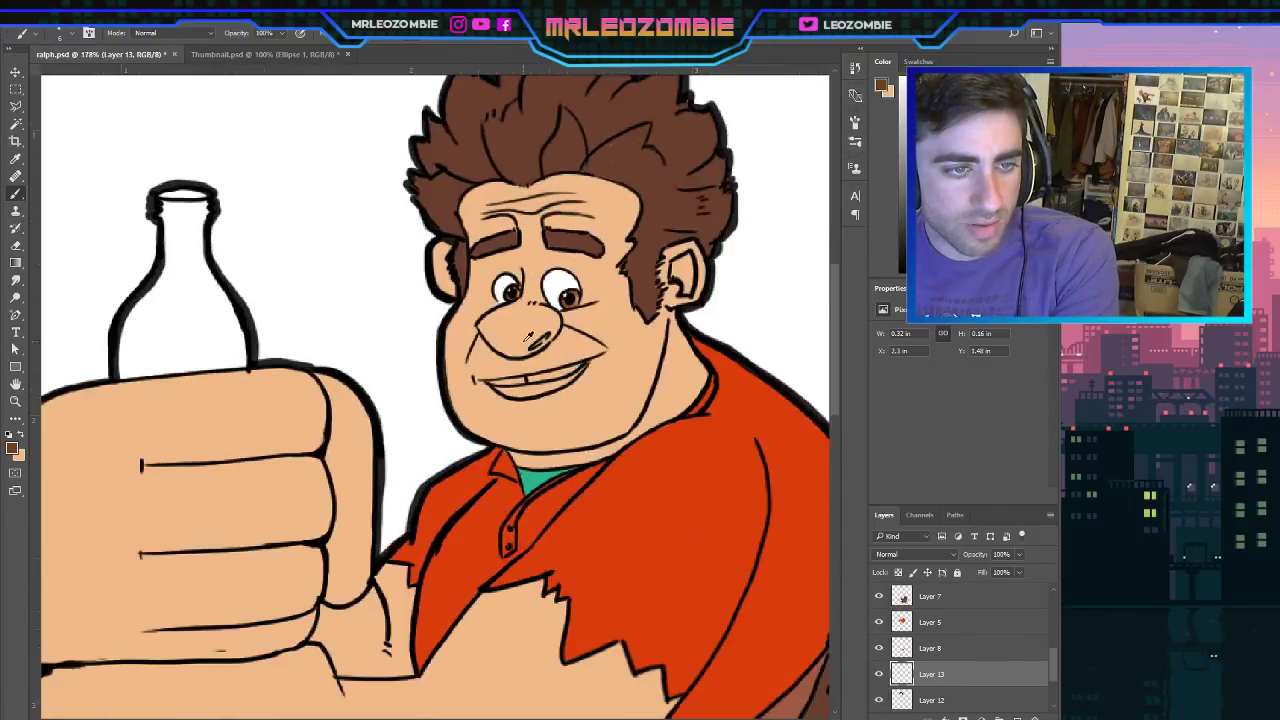
scroll(549, 294, up, 3)
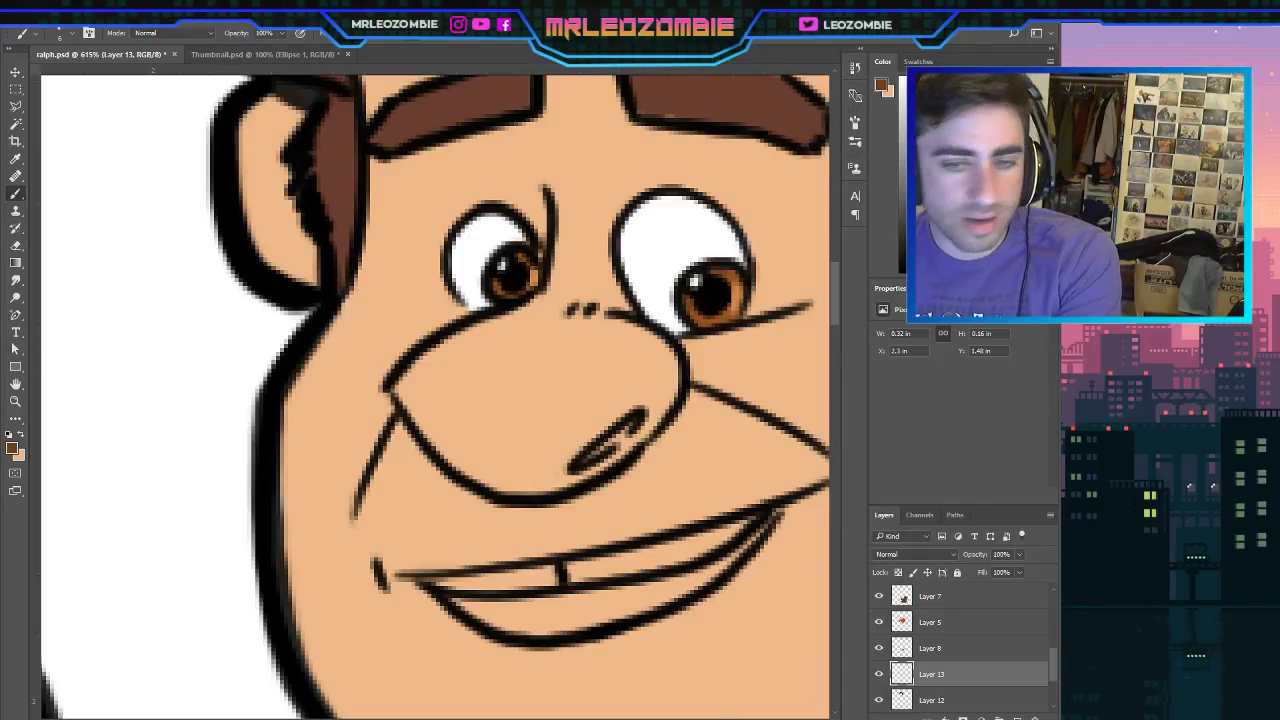
scroll(987, 656, down, 5)
click(902, 604)
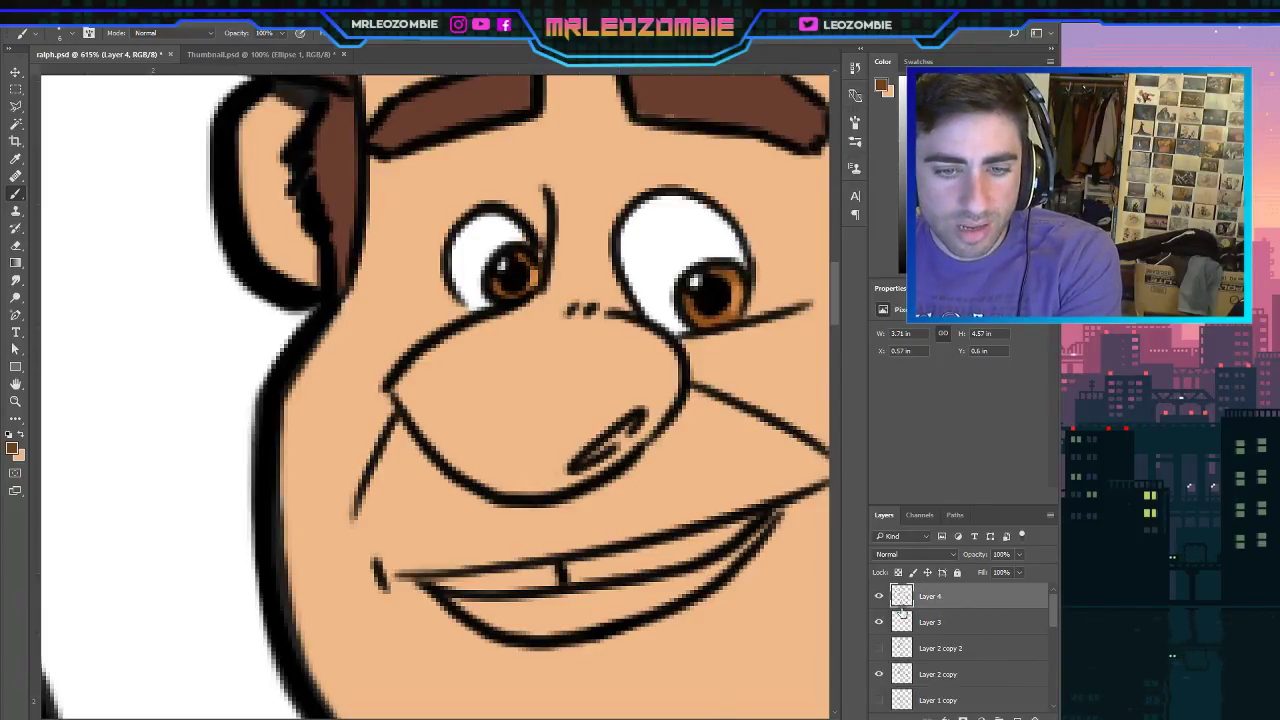
click(879, 676)
click(879, 676)
click(940, 674)
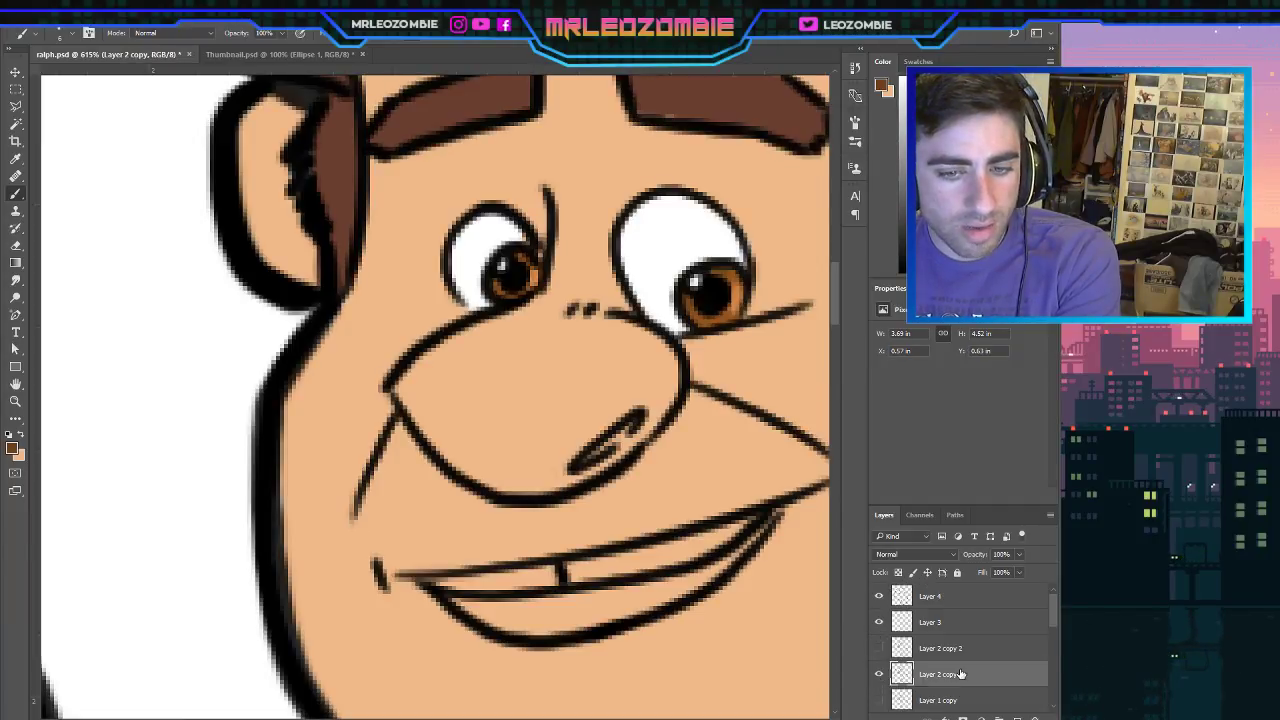
Reduce the eraser to a very small size and erase the excess black line work inside the far eye's iris on Layer 2 copy.
click(15, 245)
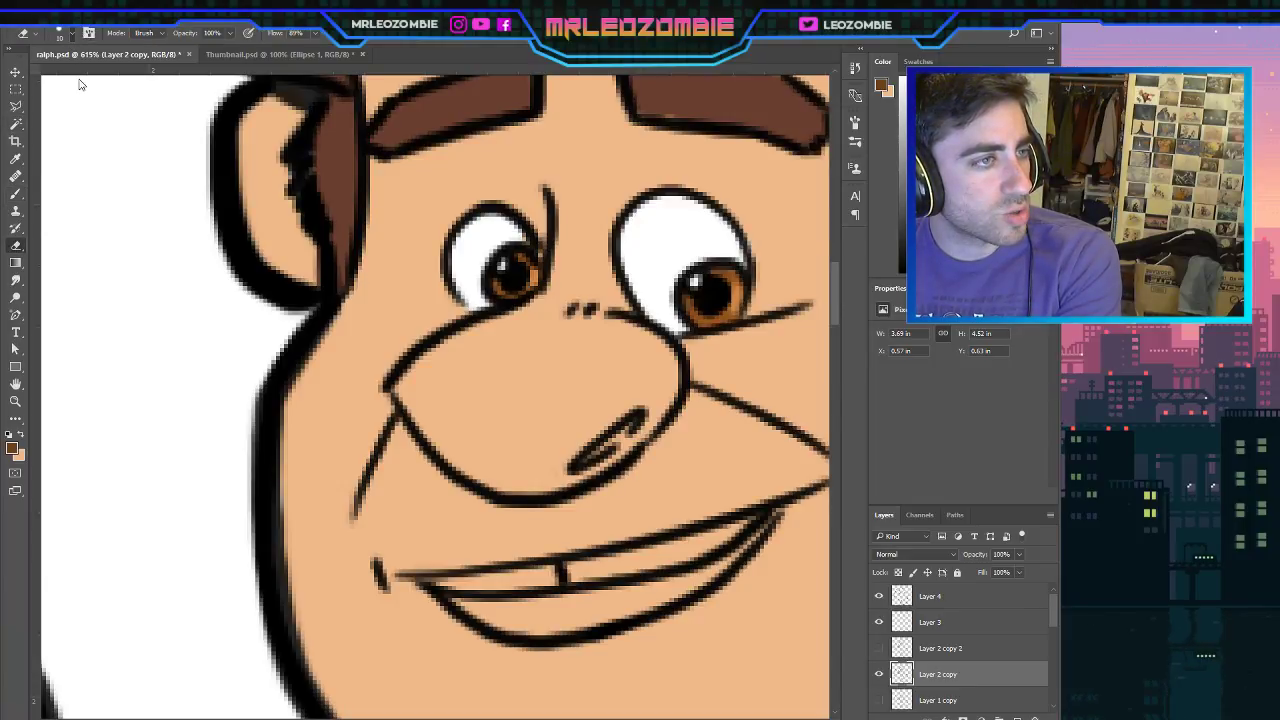
key([)
key([)
key([)
key([)
key([)
key([)
key([)
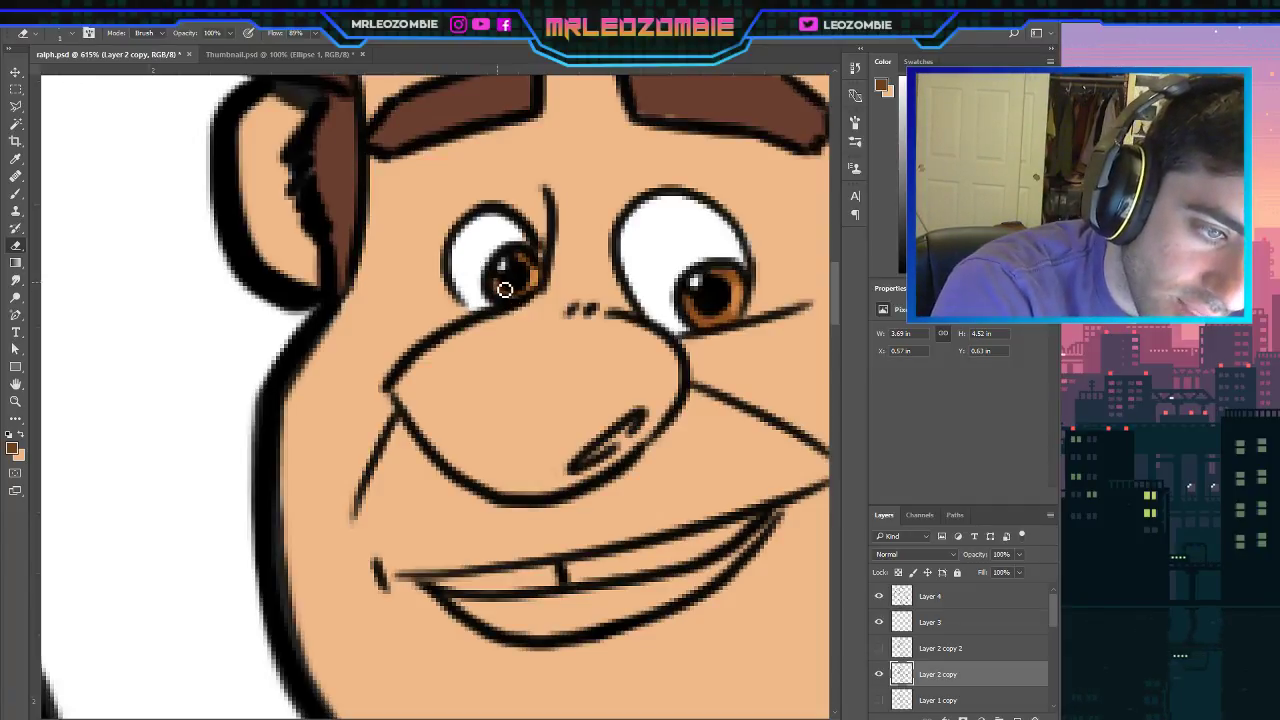
drag(505, 291, 503, 289)
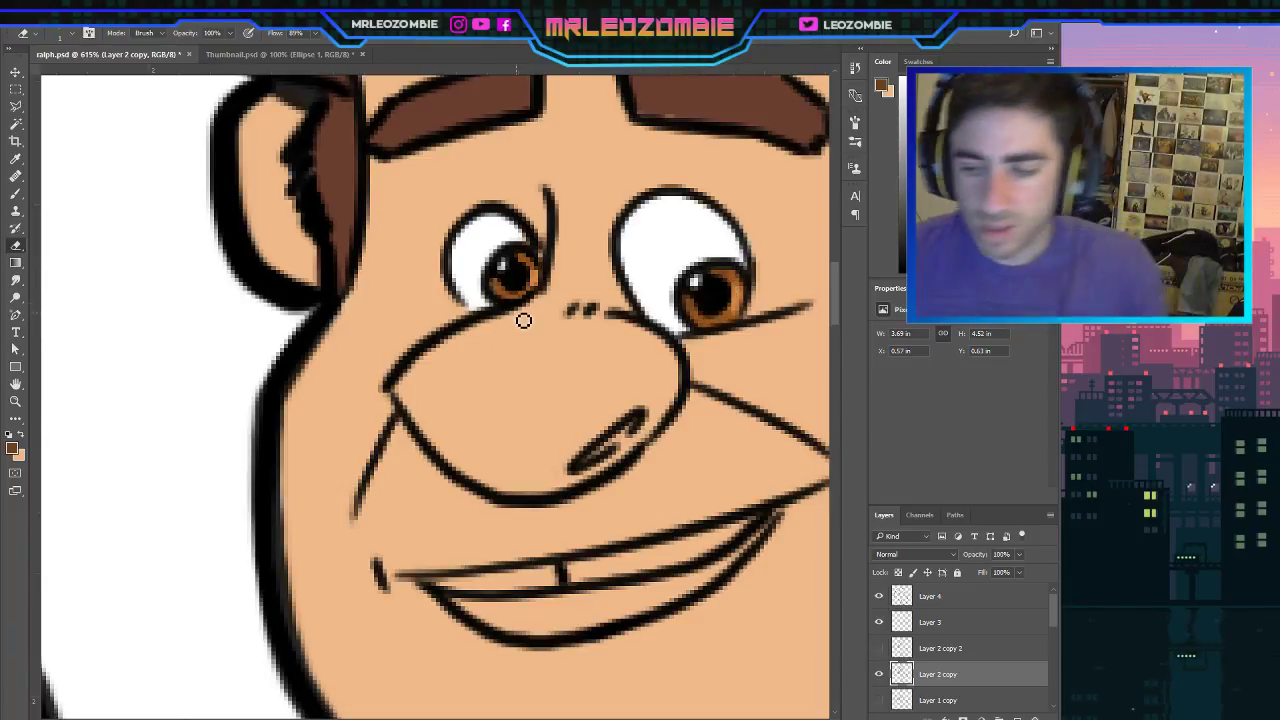
Sample black from the far eye's line art as the foreground colour and switch to the Brush tool on Layer 2 copy.
scroll(529, 309, down, 10)
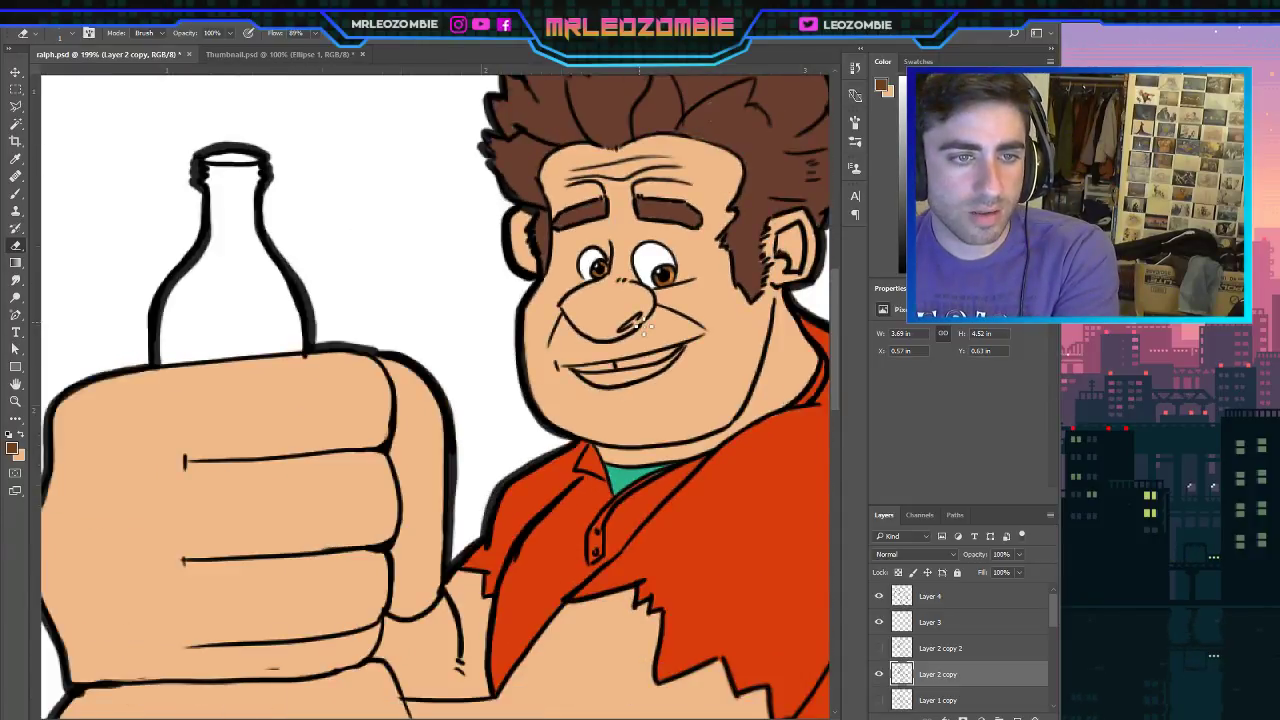
scroll(645, 326, down, 2)
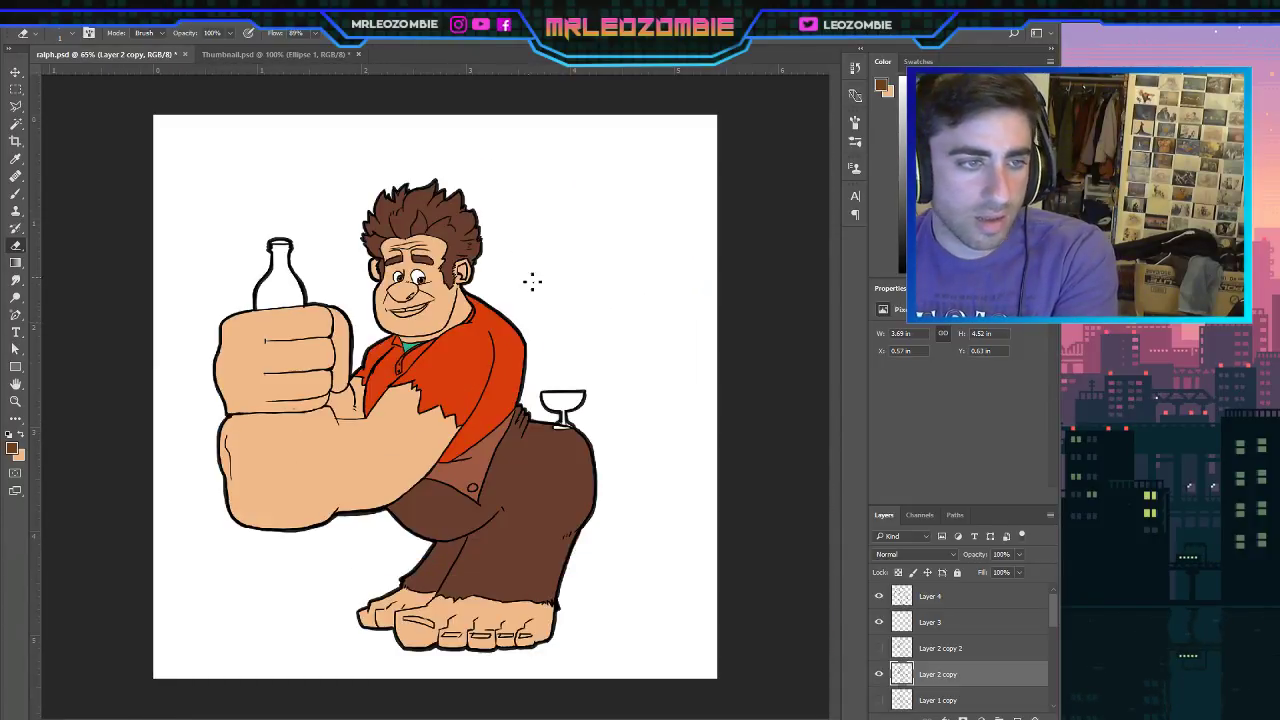
scroll(529, 280, up, 2)
scroll(479, 277, up, 3)
scroll(306, 280, up, 3)
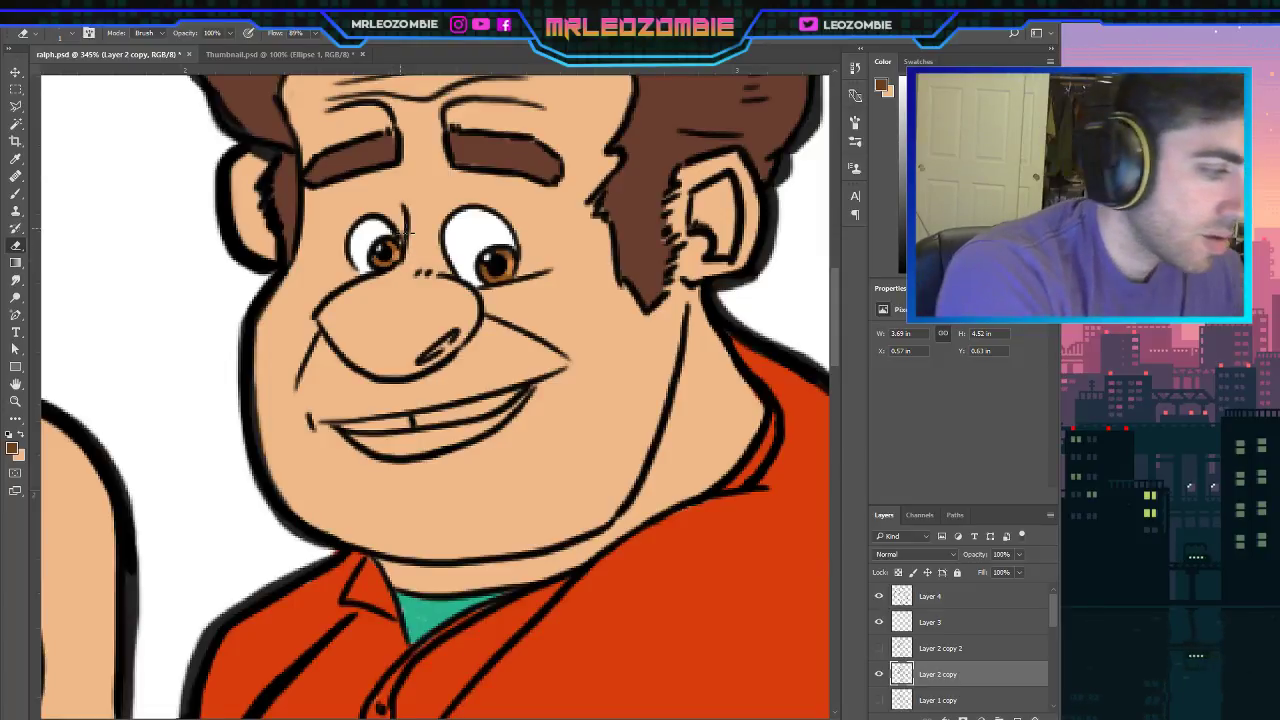
key(i)
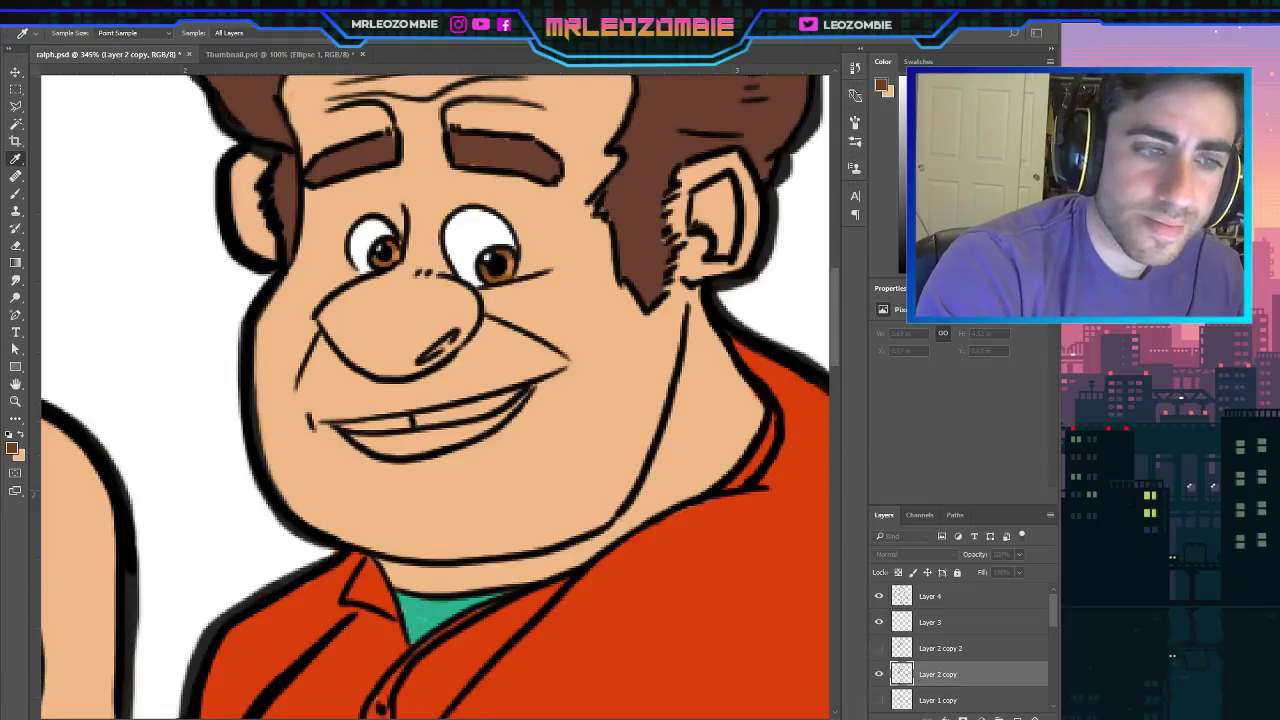
click(394, 252)
key(e)
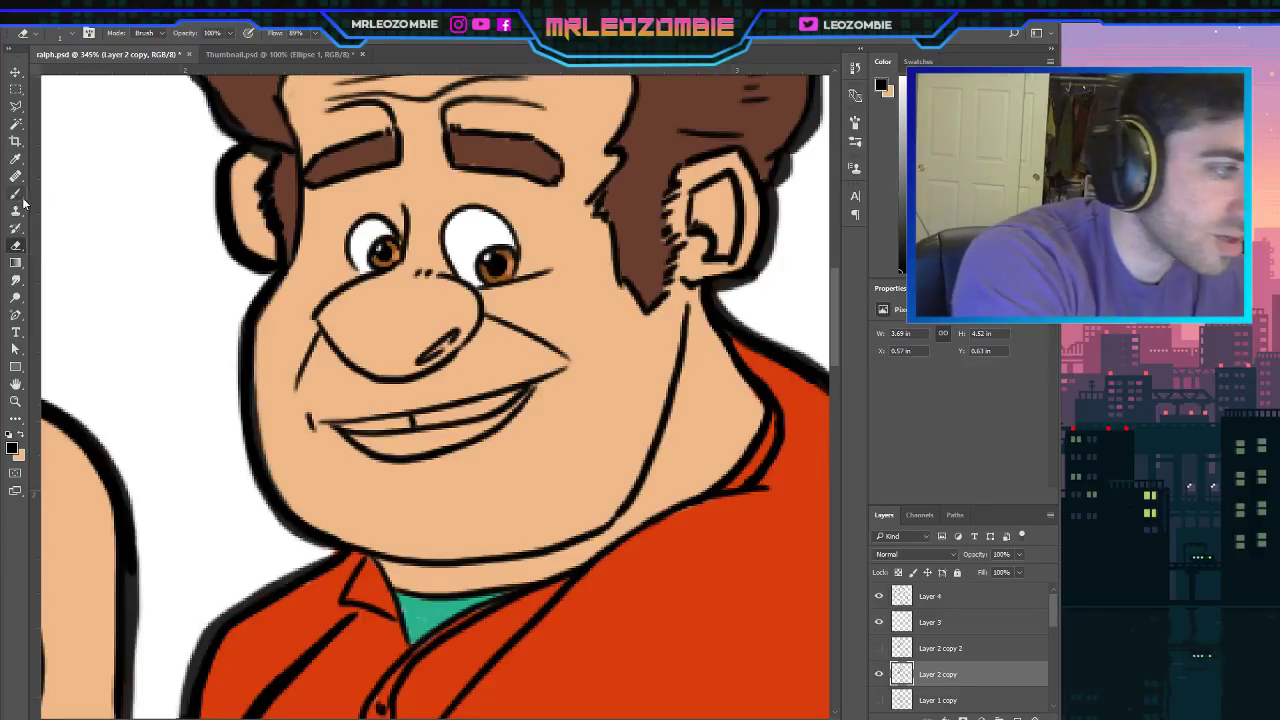
key(b)
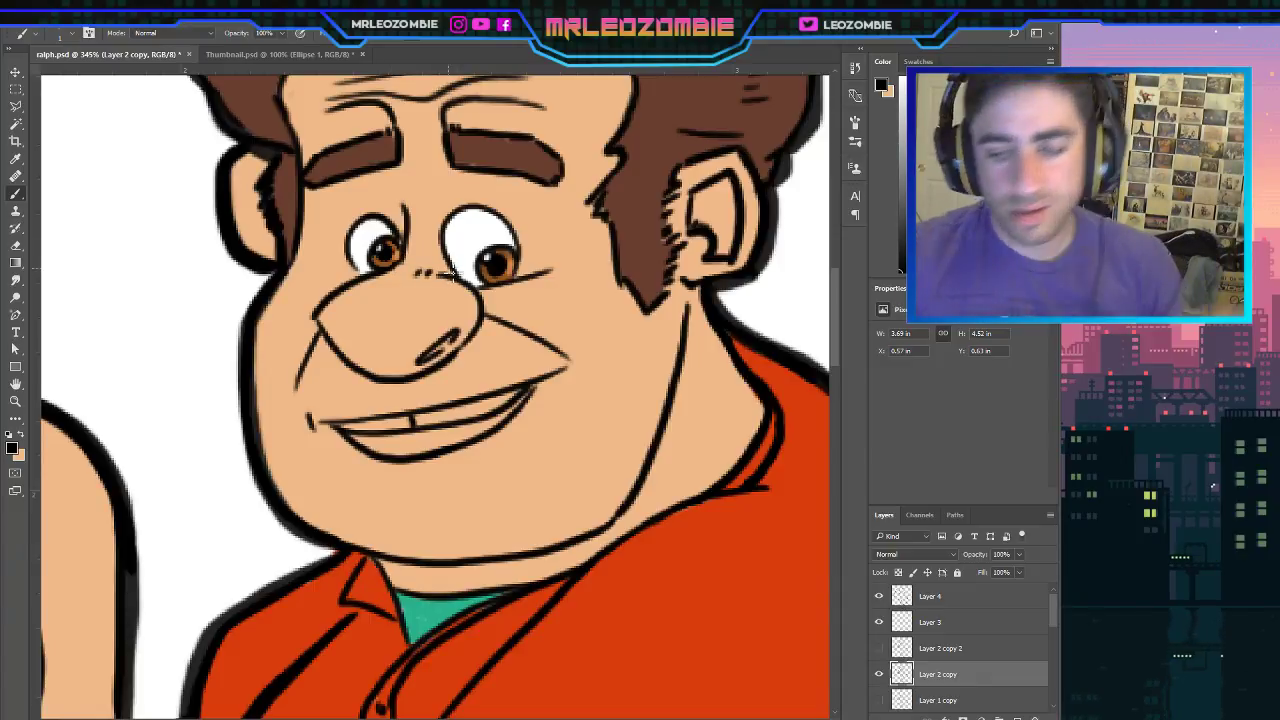
Examine the coloured eyes and face up close and within the whole figure.
scroll(453, 271, down, 5)
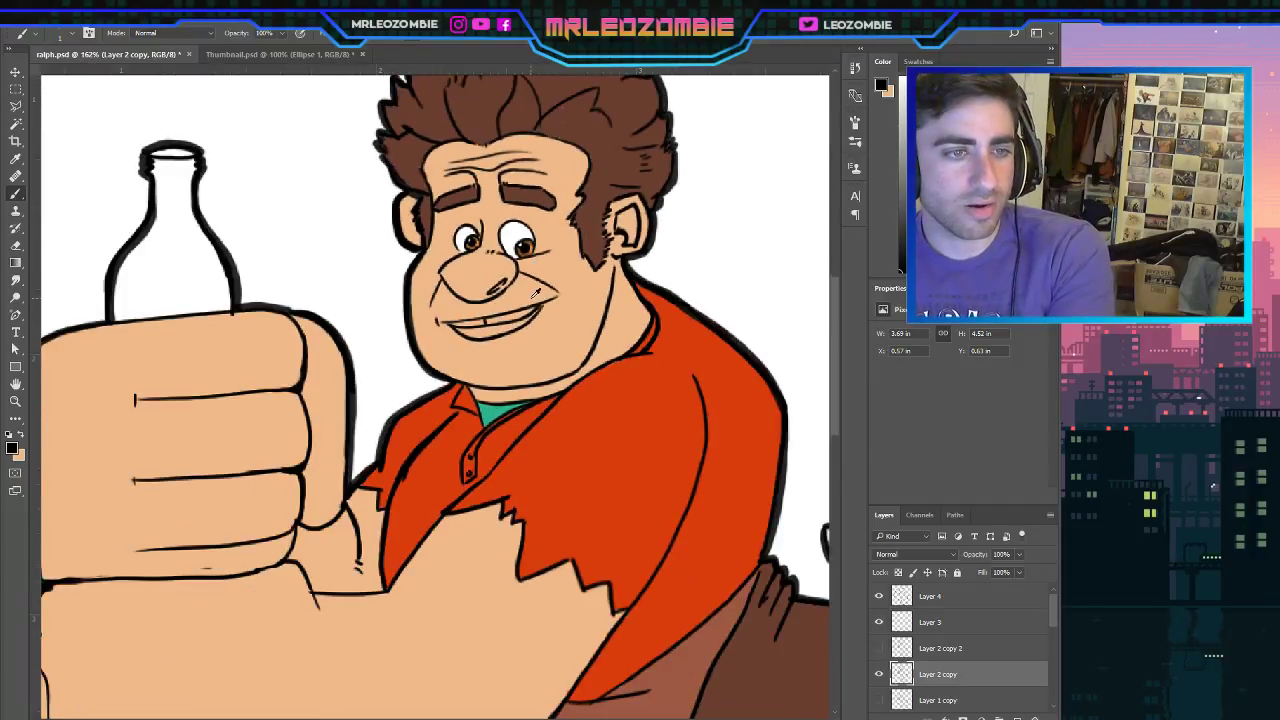
scroll(534, 293, up, 5)
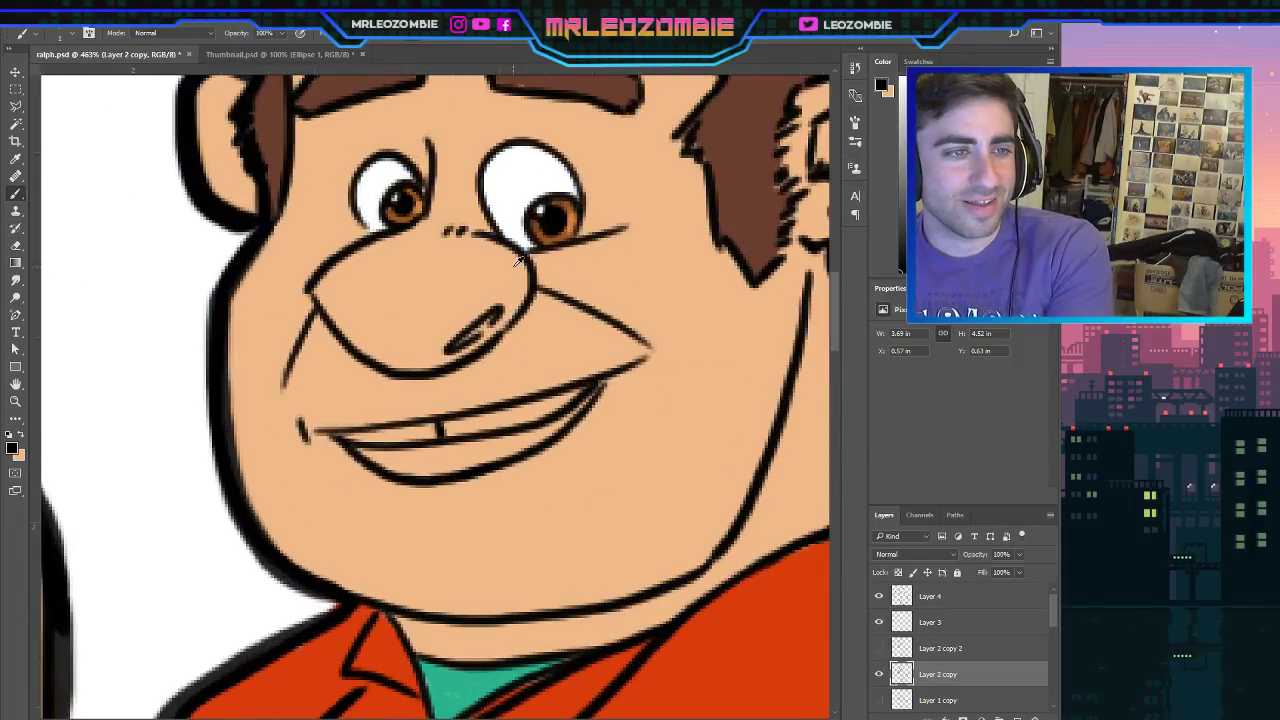
scroll(520, 250, down, 2)
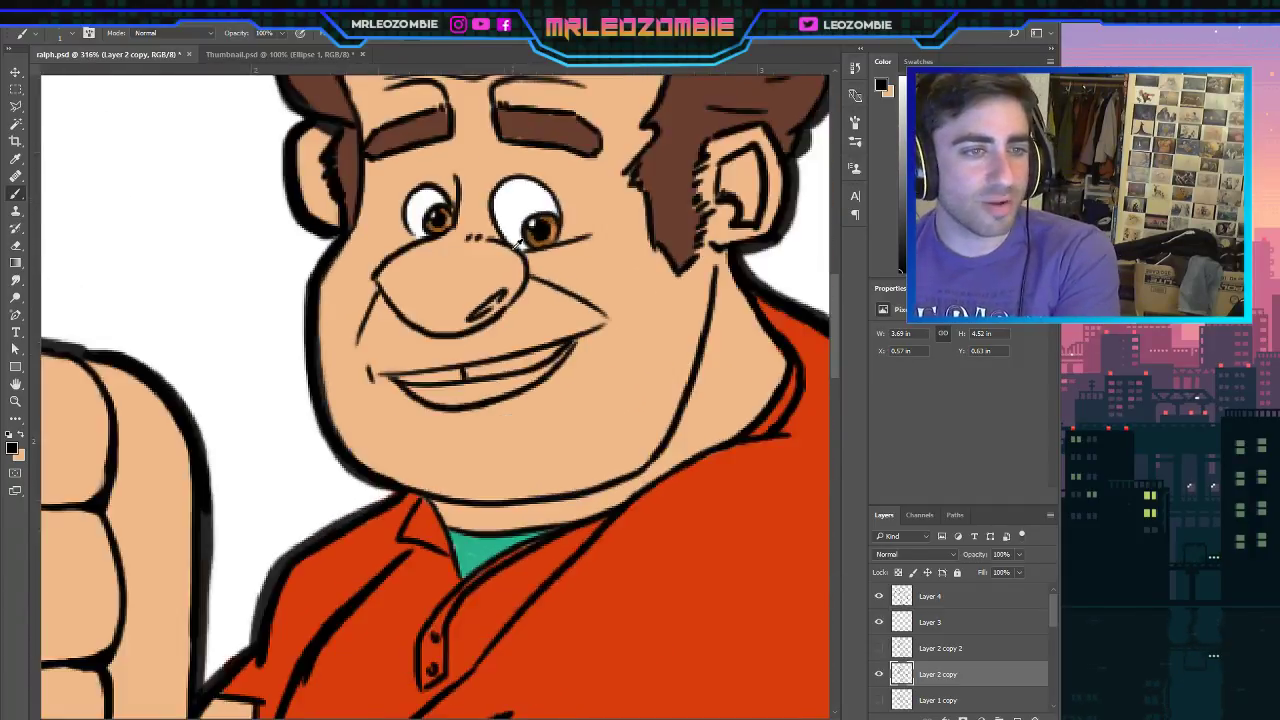
scroll(519, 244, down, 8)
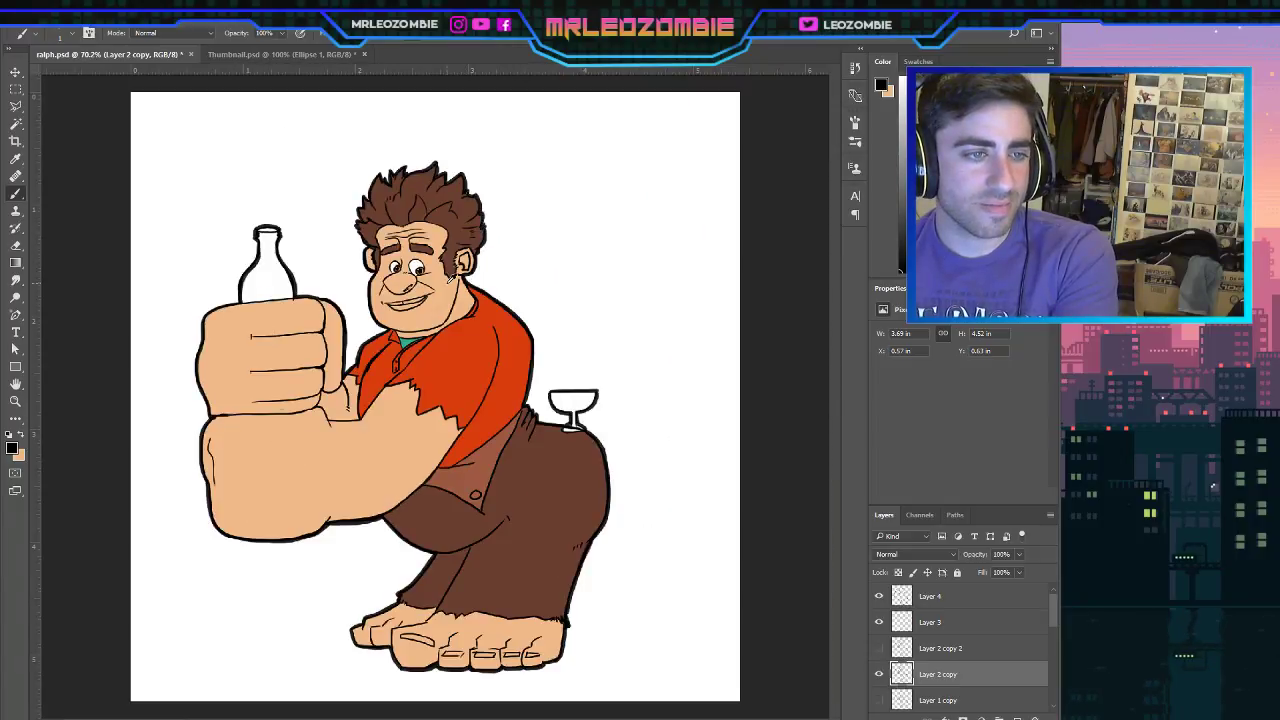
scroll(455, 278, down, 2)
scroll(455, 278, up, 4)
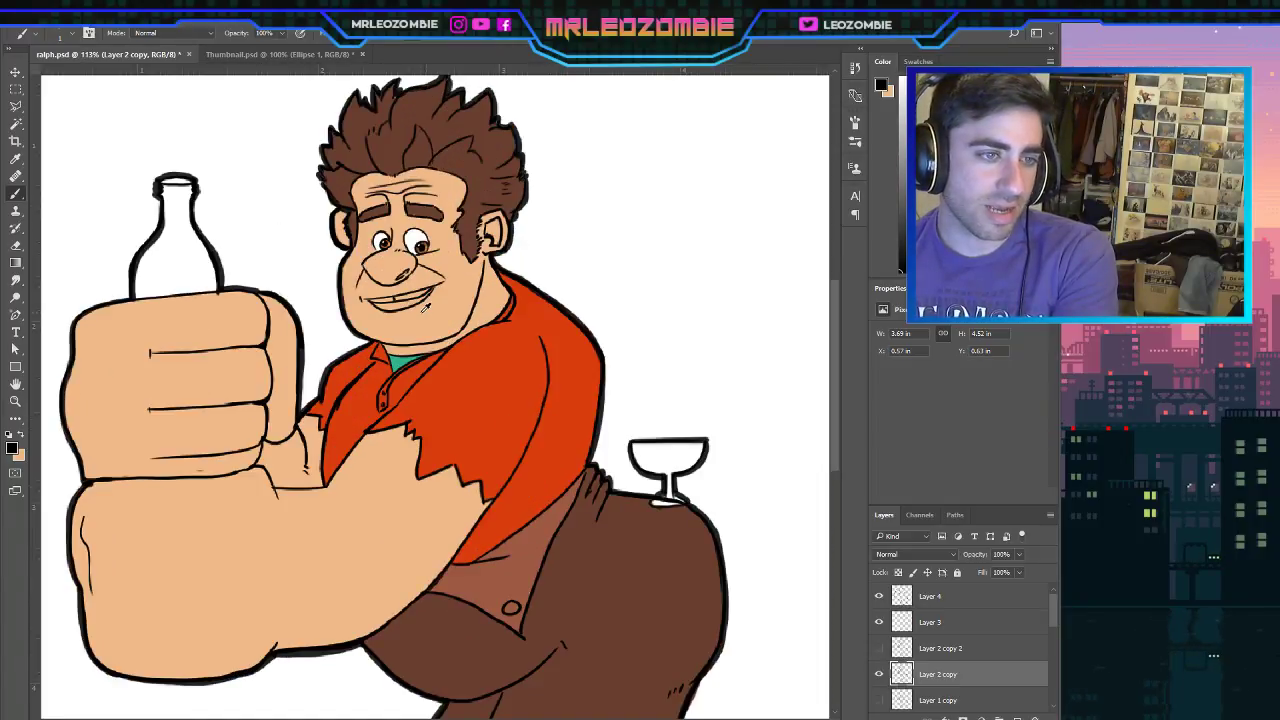
scroll(391, 246, up, 3)
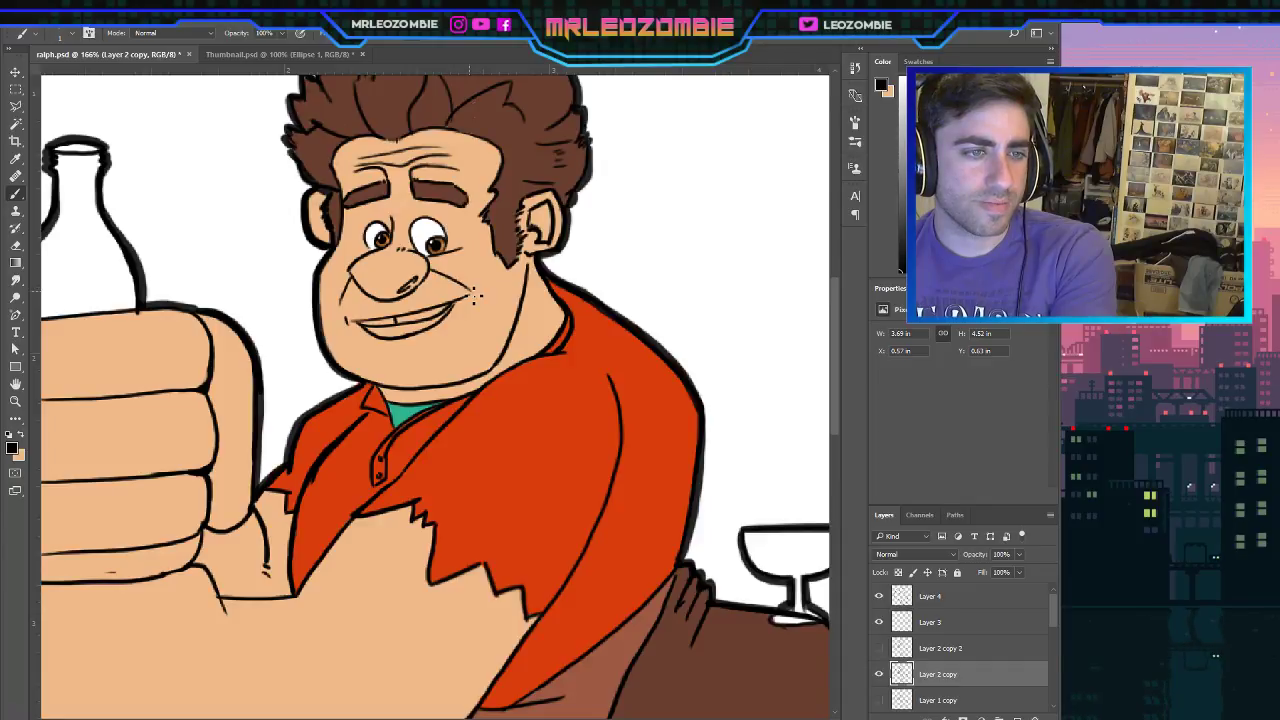
Set the background colour to white and pick a light grey foreground colour for the Brush tool.
scroll(468, 290, up, 1)
scroll(462, 282, down, 1)
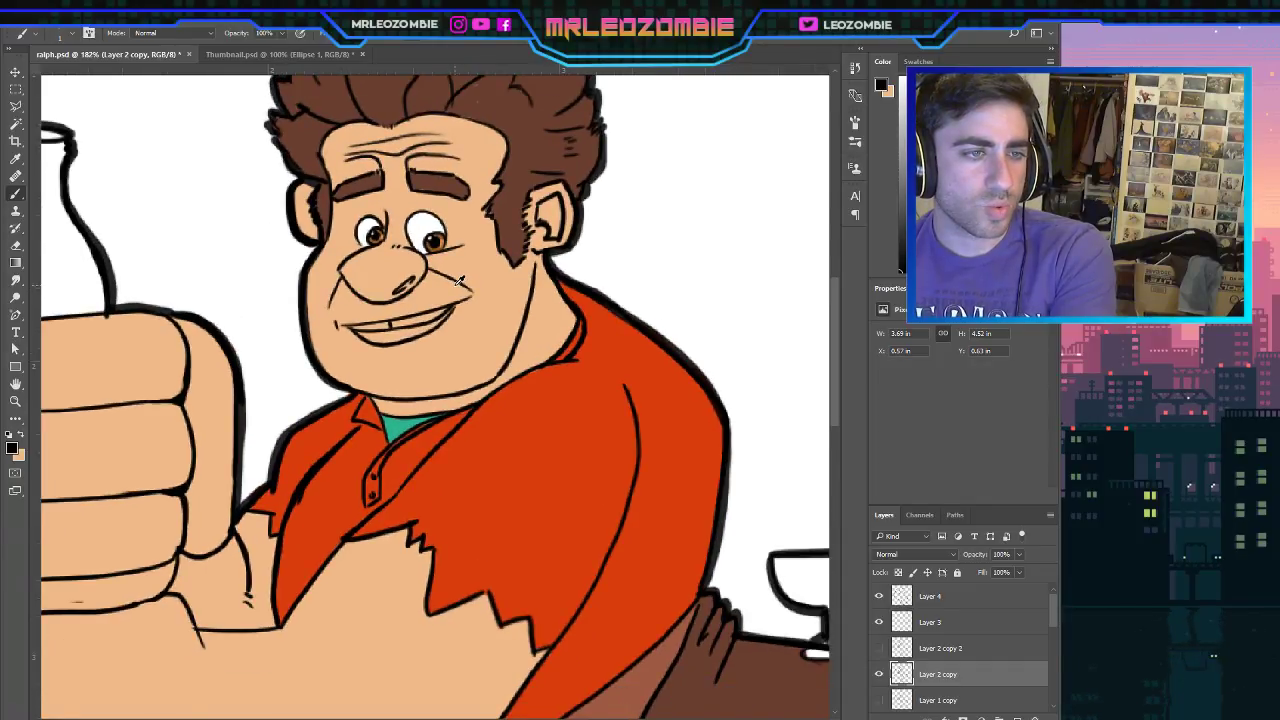
scroll(461, 282, down, 4)
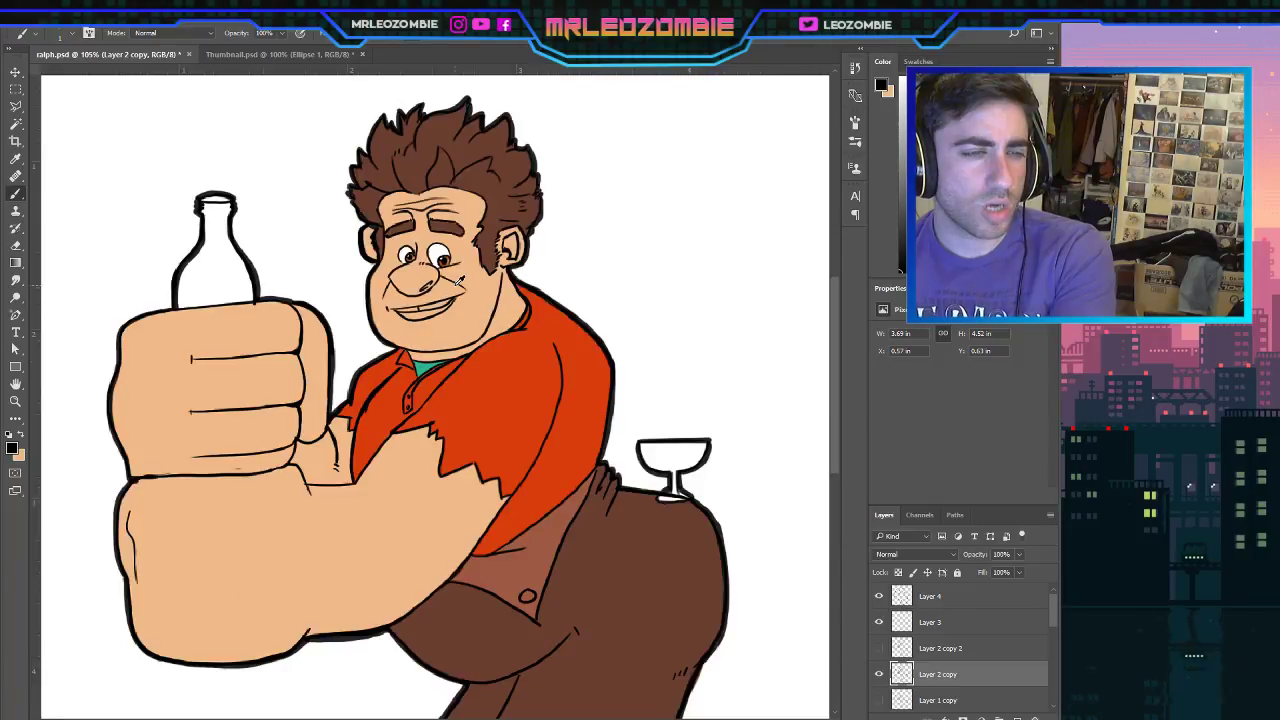
scroll(461, 284, up, 2)
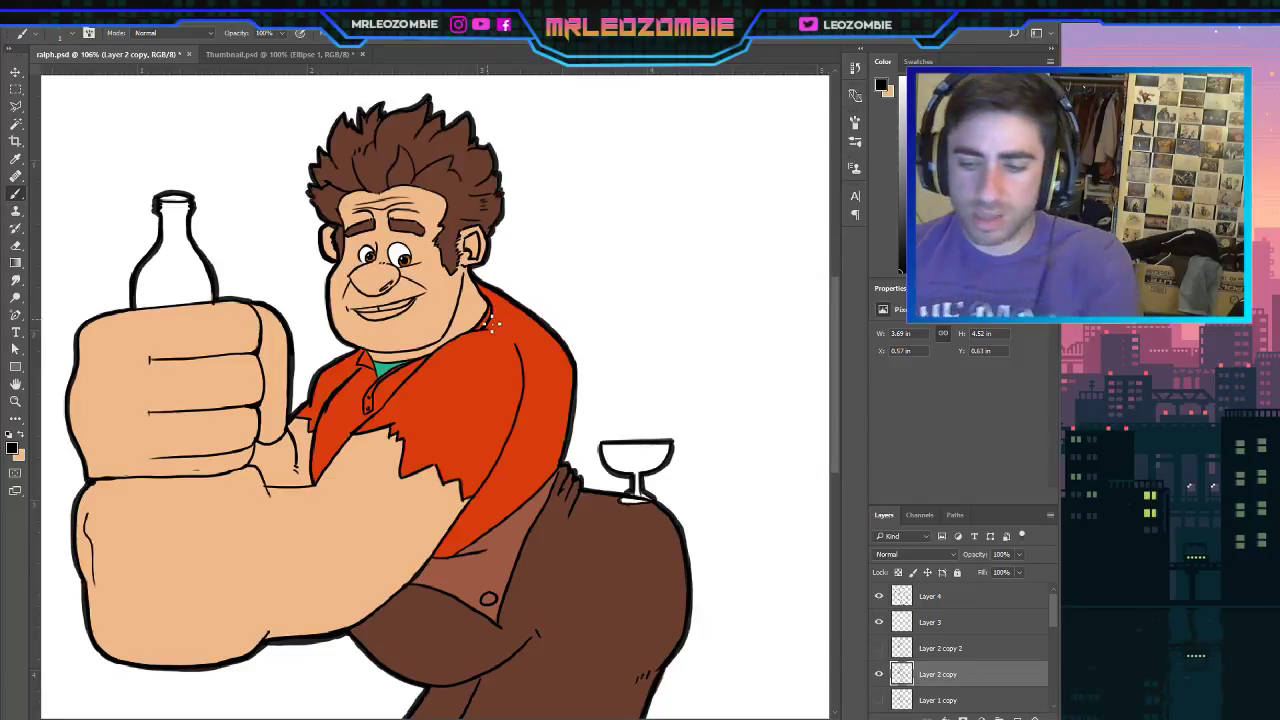
scroll(491, 322, up, 3)
scroll(305, 262, up, 1)
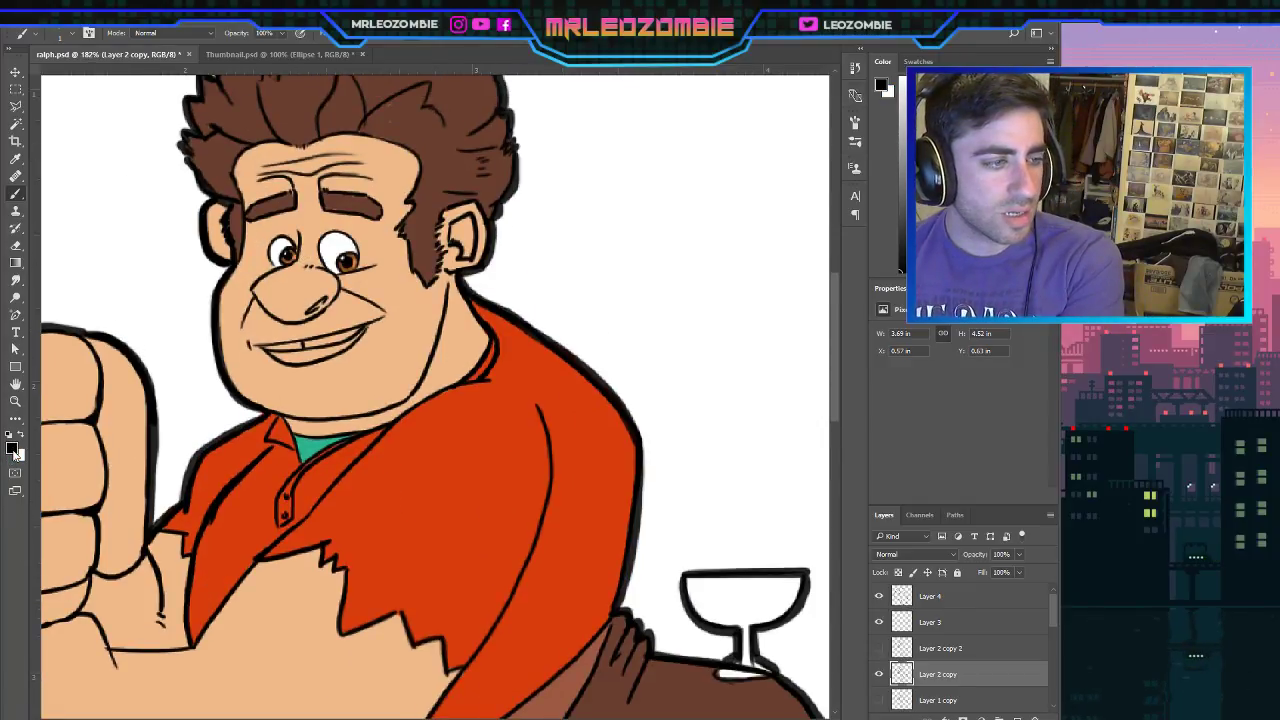
key(i)
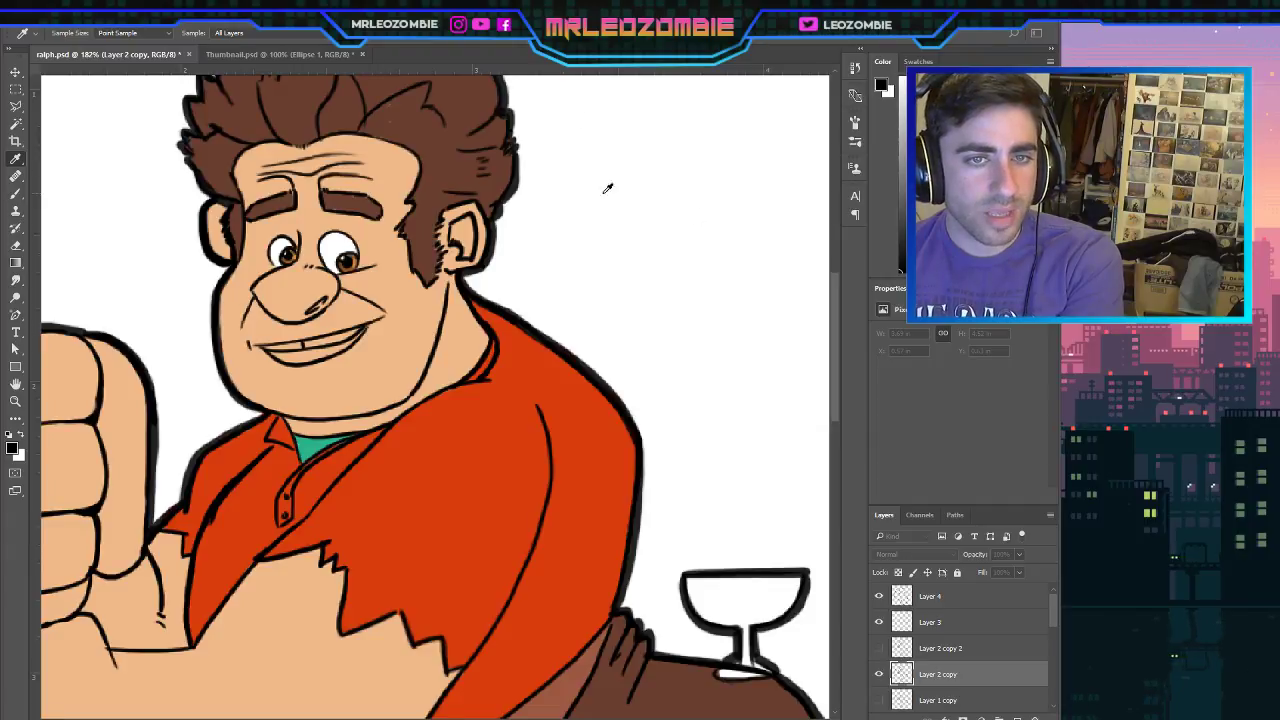
key(Return)
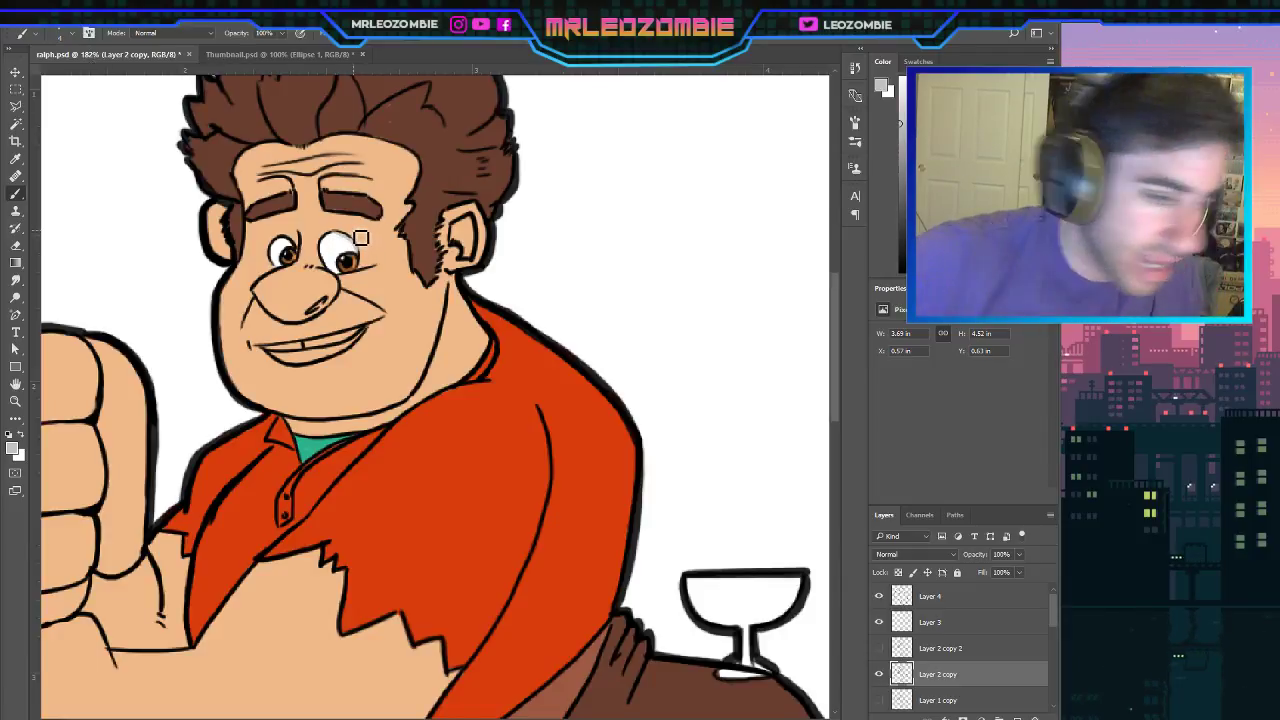
Make Layer 13, which holds the eye colours, the active layer and rename it "eyes".
scroll(420, 253, up, 1)
scroll(1016, 667, down, 5)
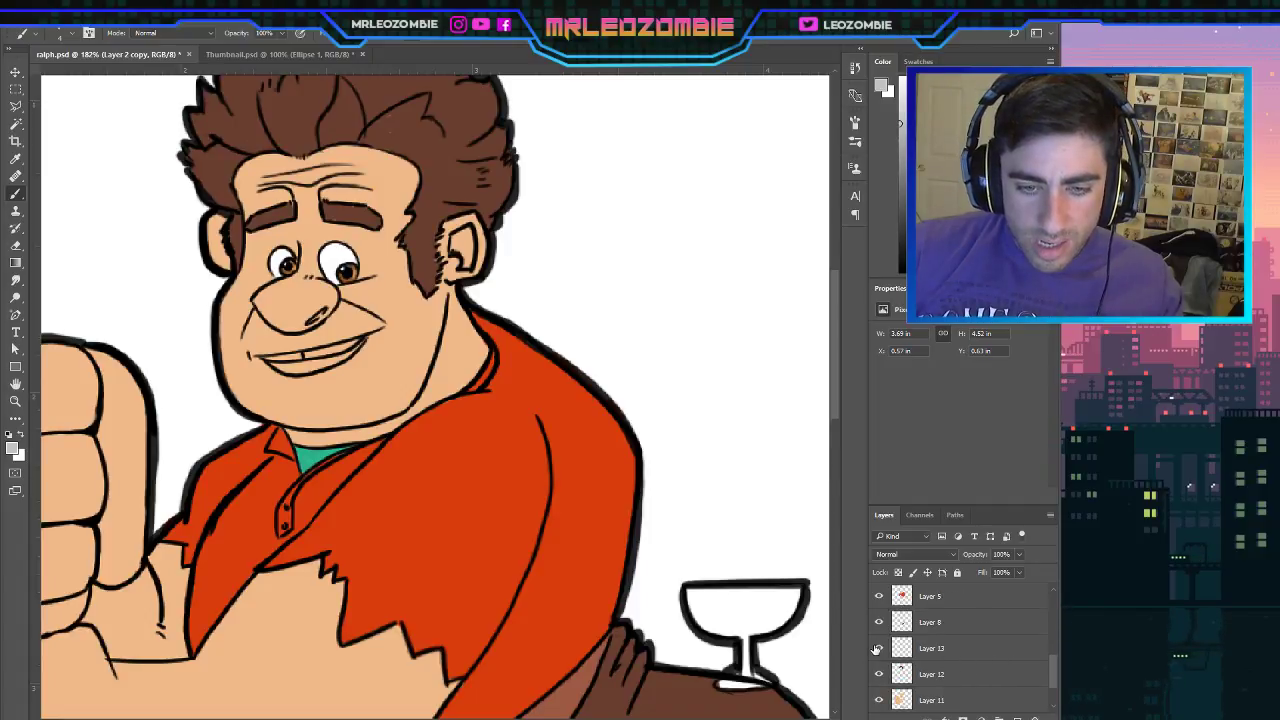
double_click(932, 648)
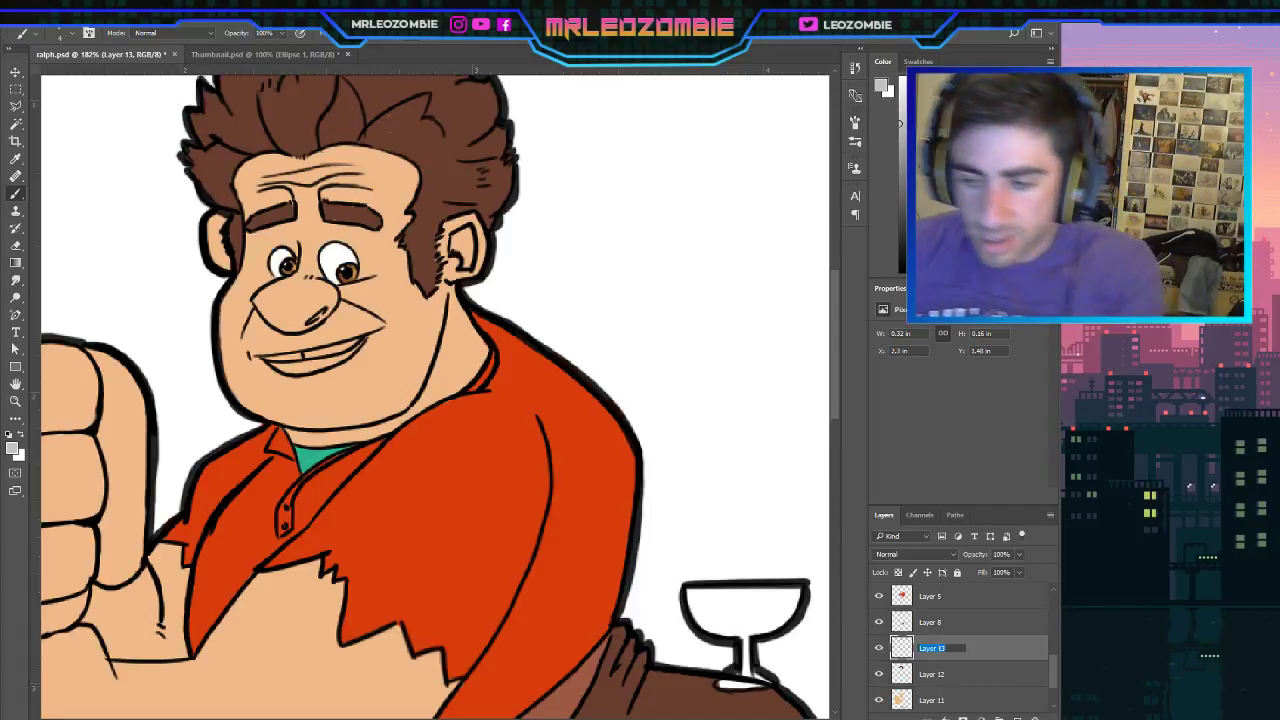
text(eyes)
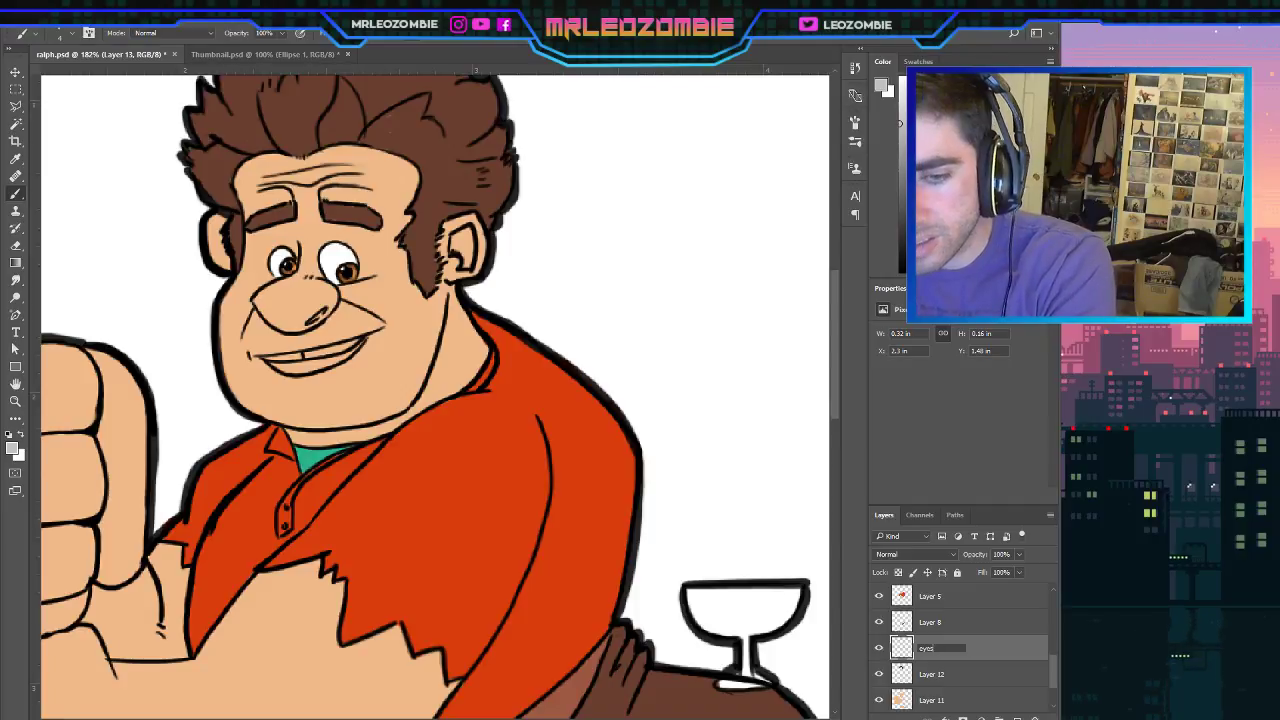
key(Return)
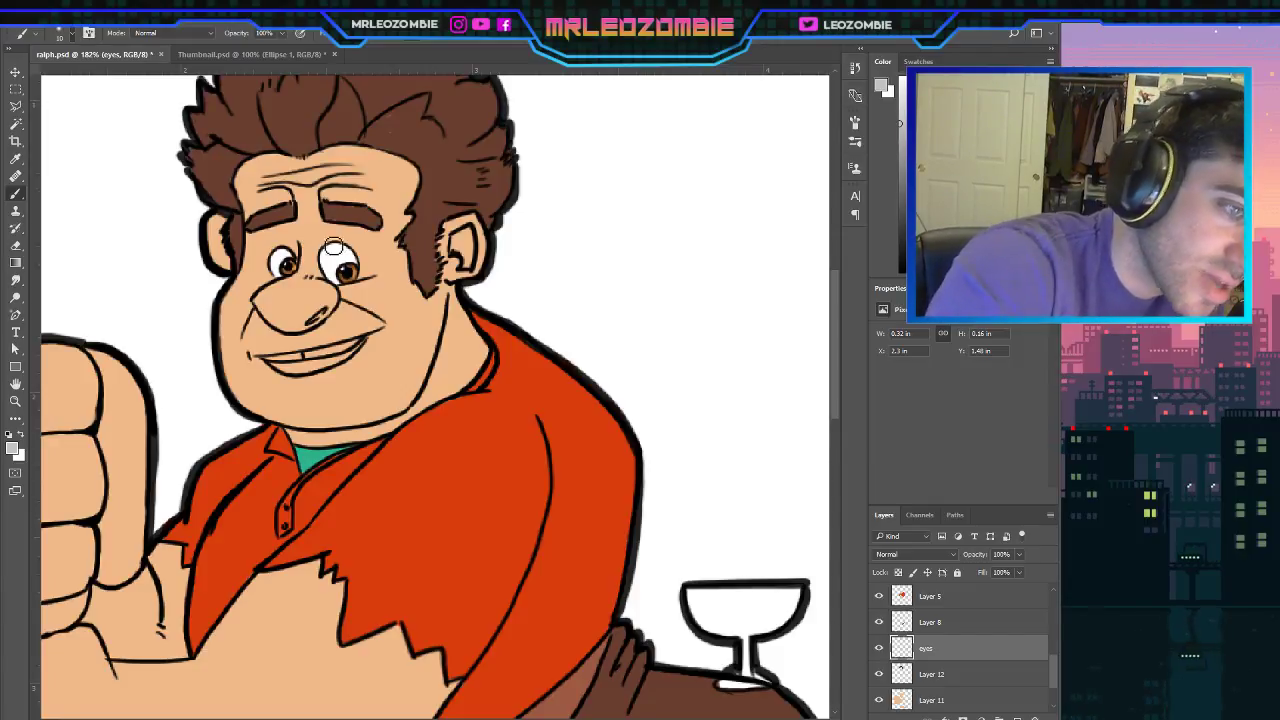
Try shading the upper part of the eye whites with several light greys on the eyes layer.
drag(340, 251, 362, 262)
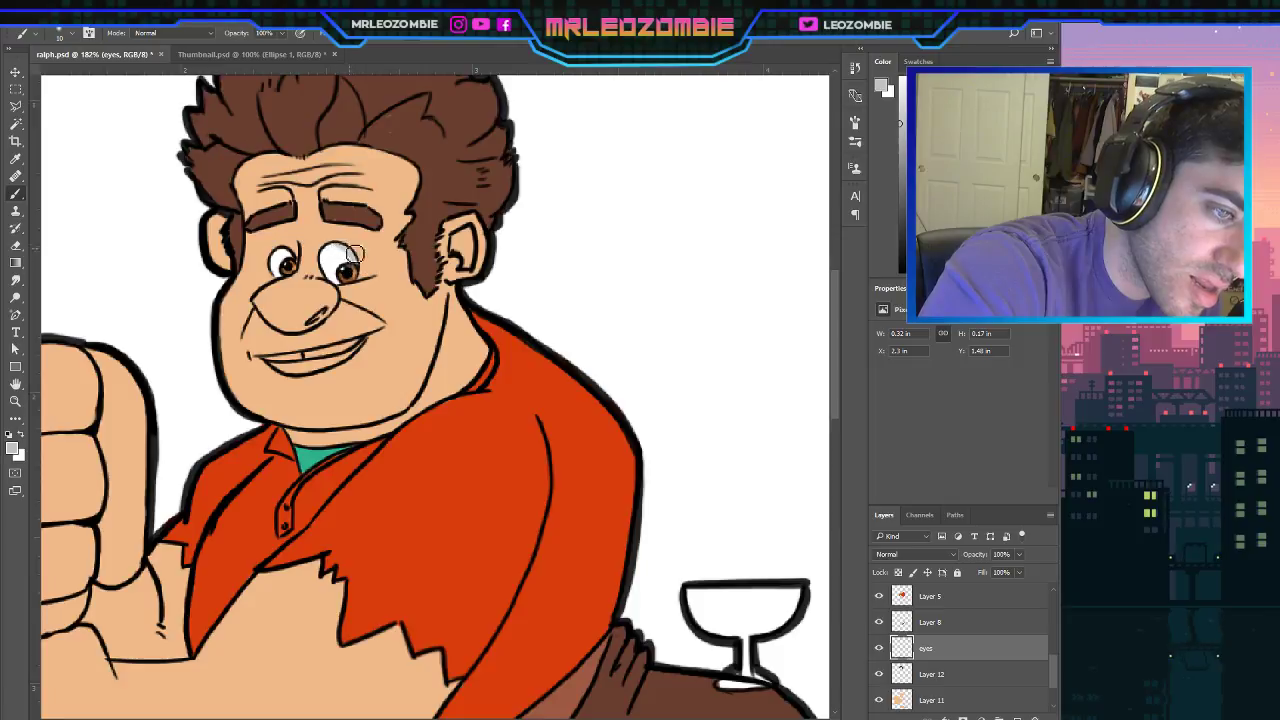
key(ctrl+z)
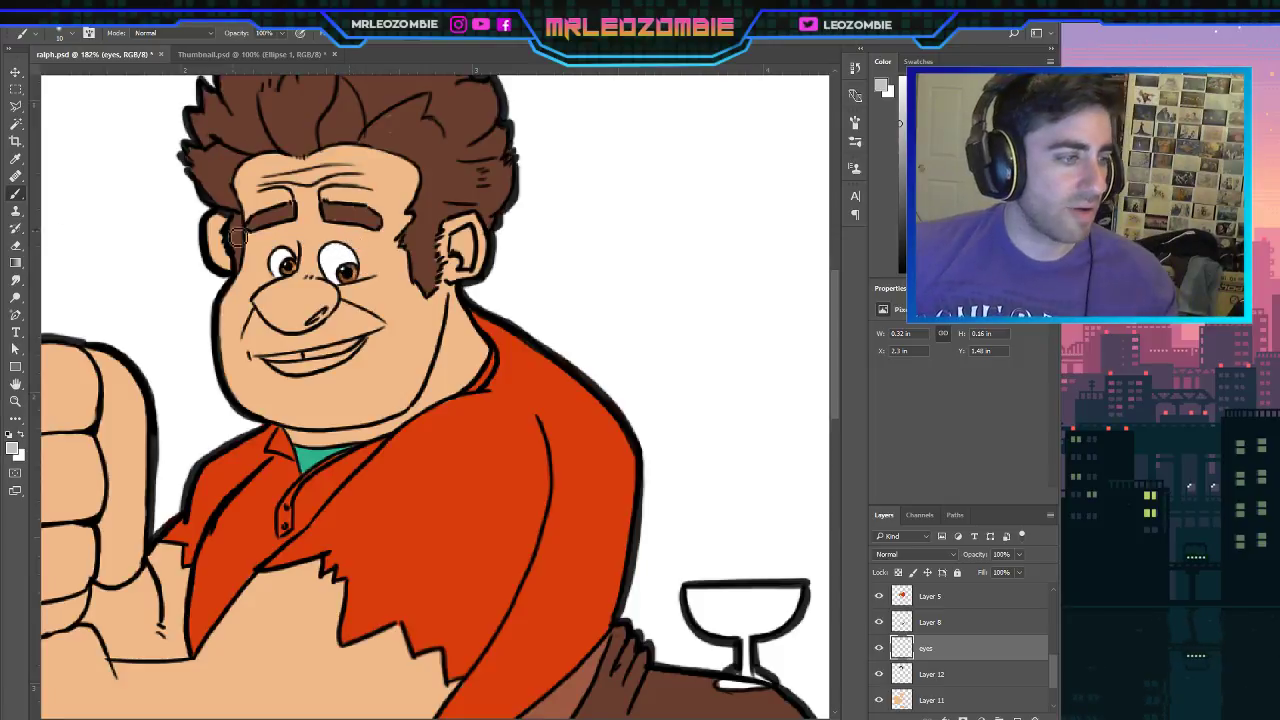
key(i)
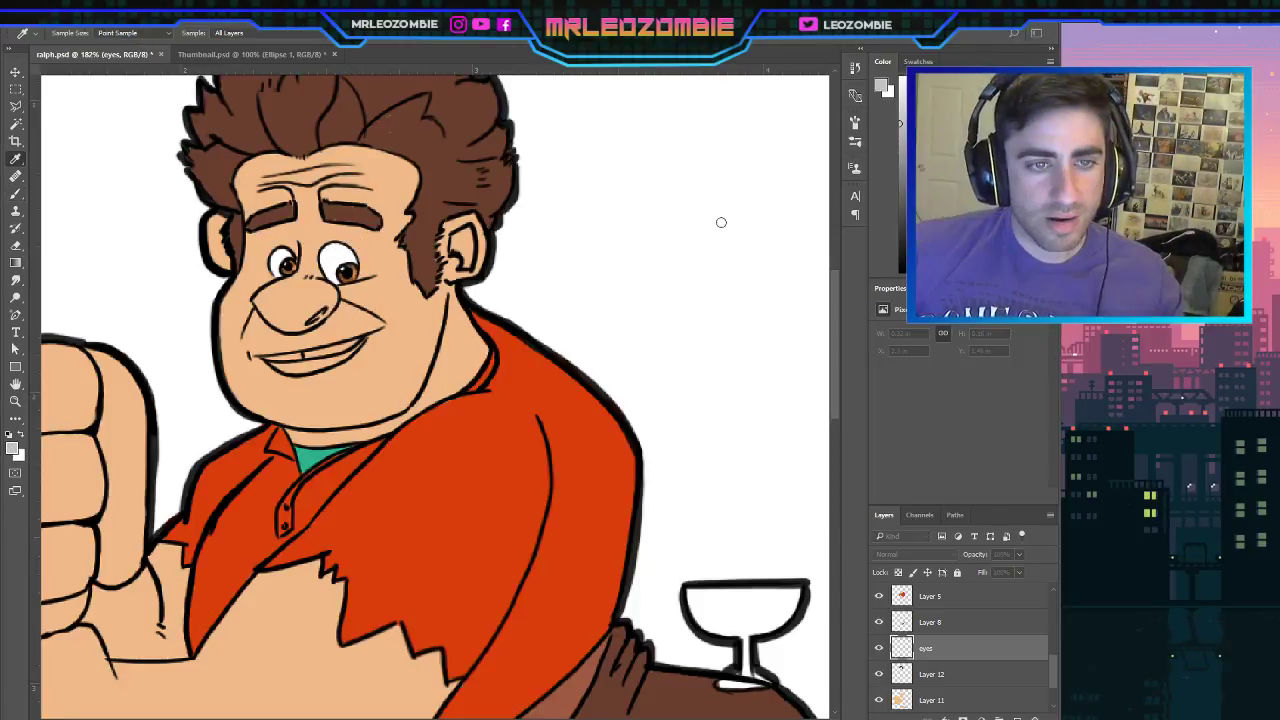
key(b)
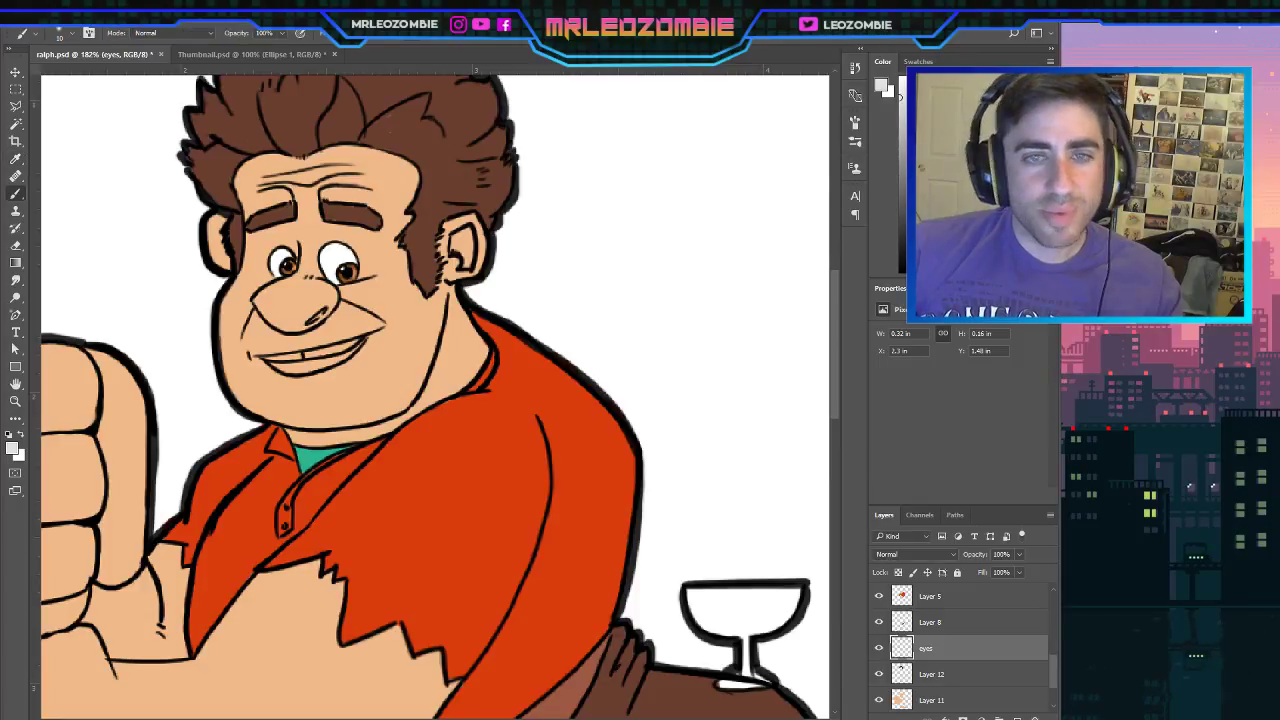
drag(343, 254, 357, 265)
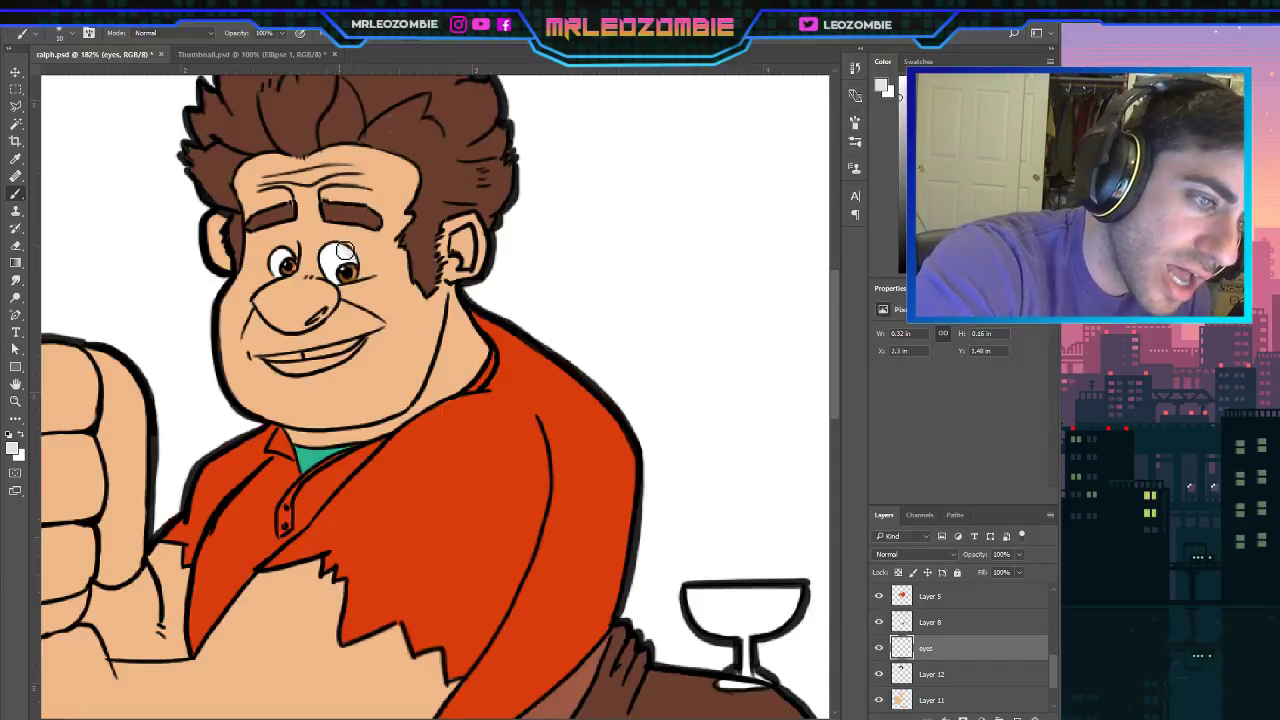
key(ctrl+z)
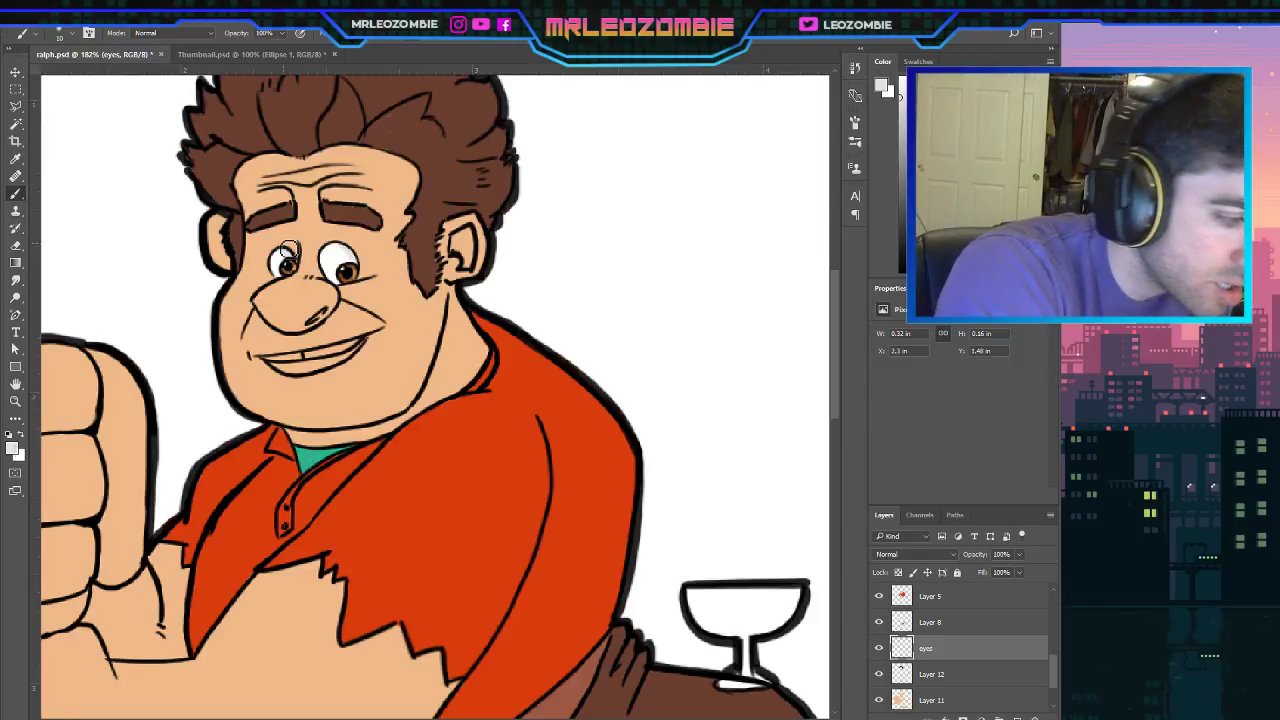
key(i)
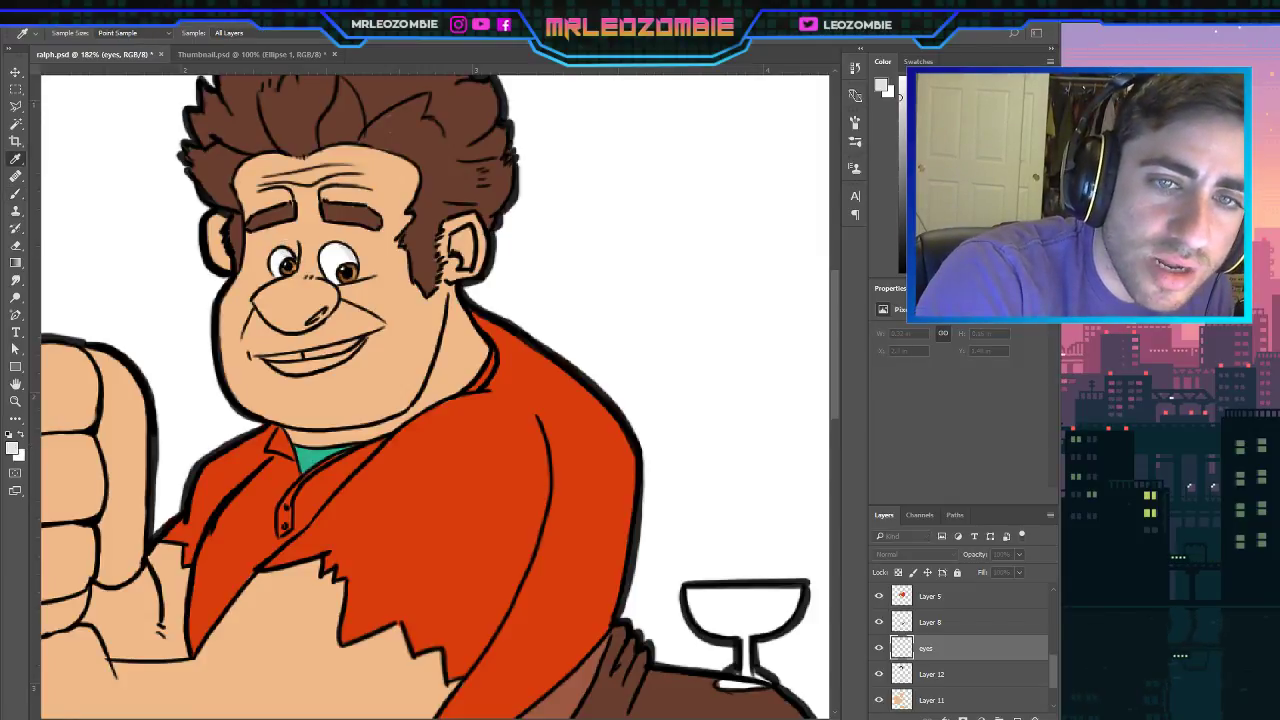
key(b)
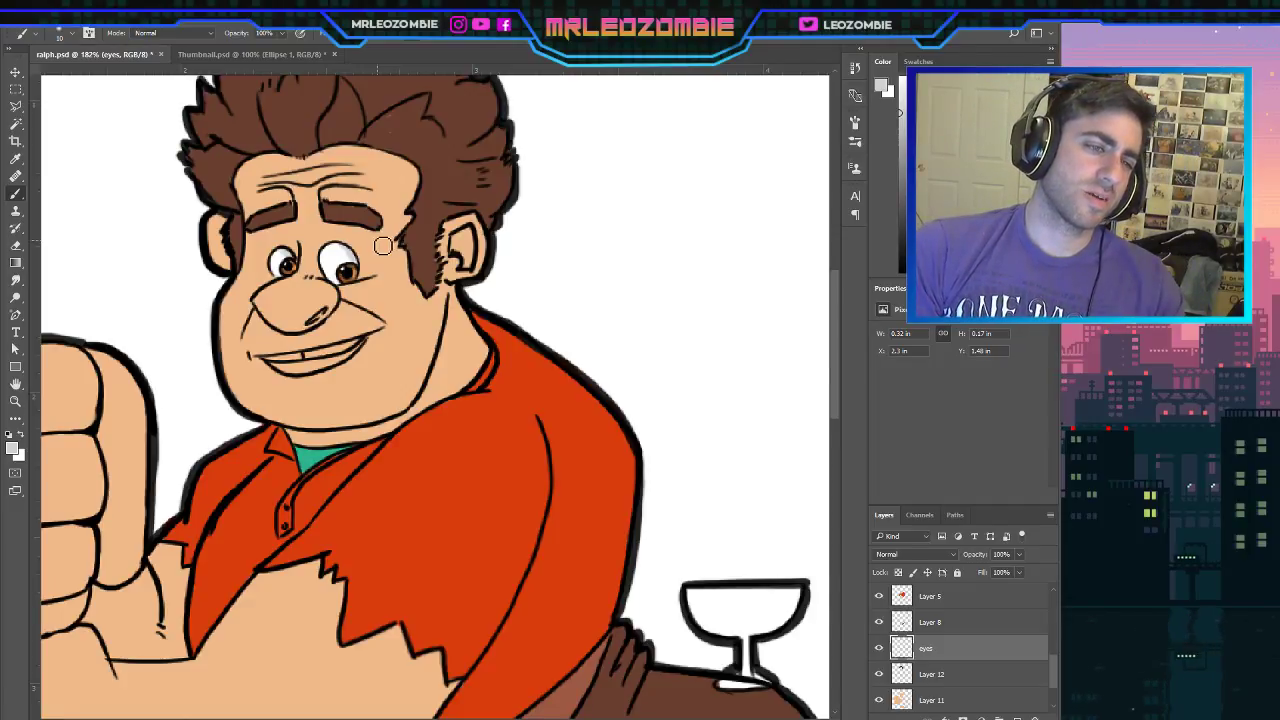
key(ctrl+z)
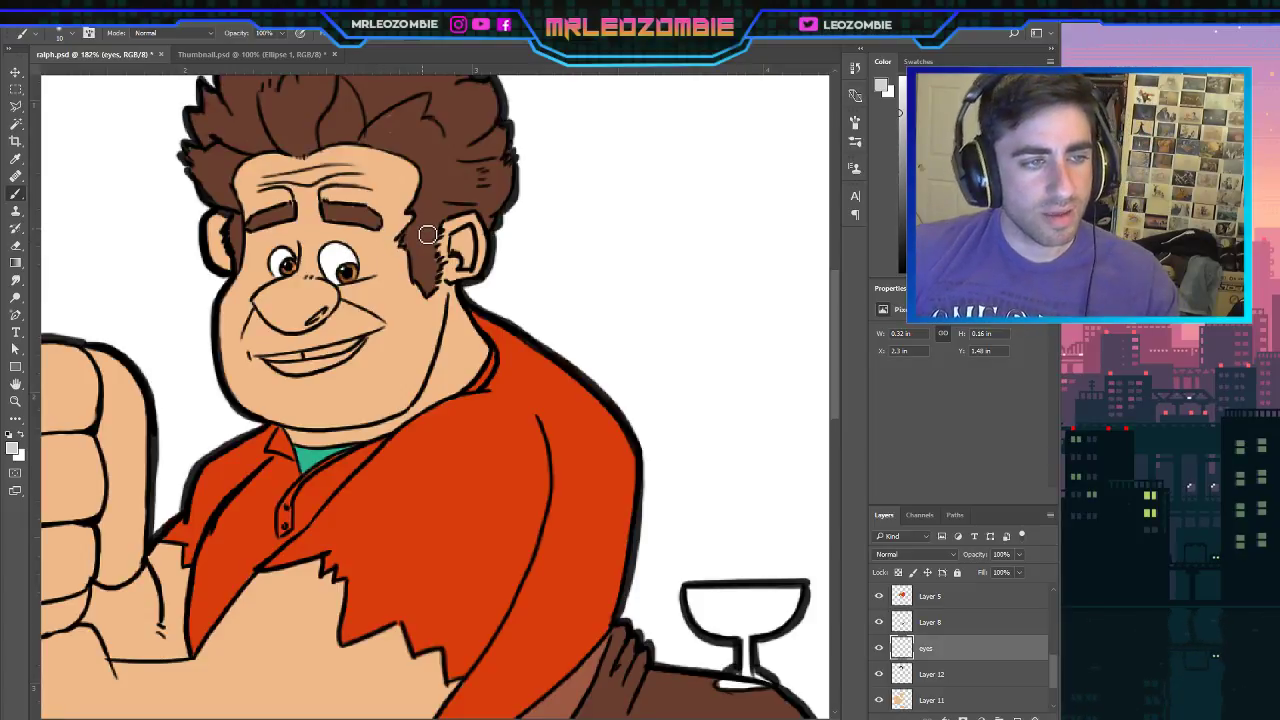
Make Layer 12 with the hair colour active and sample the hair's brown as the foreground colour for the Brush tool.
click(938, 677)
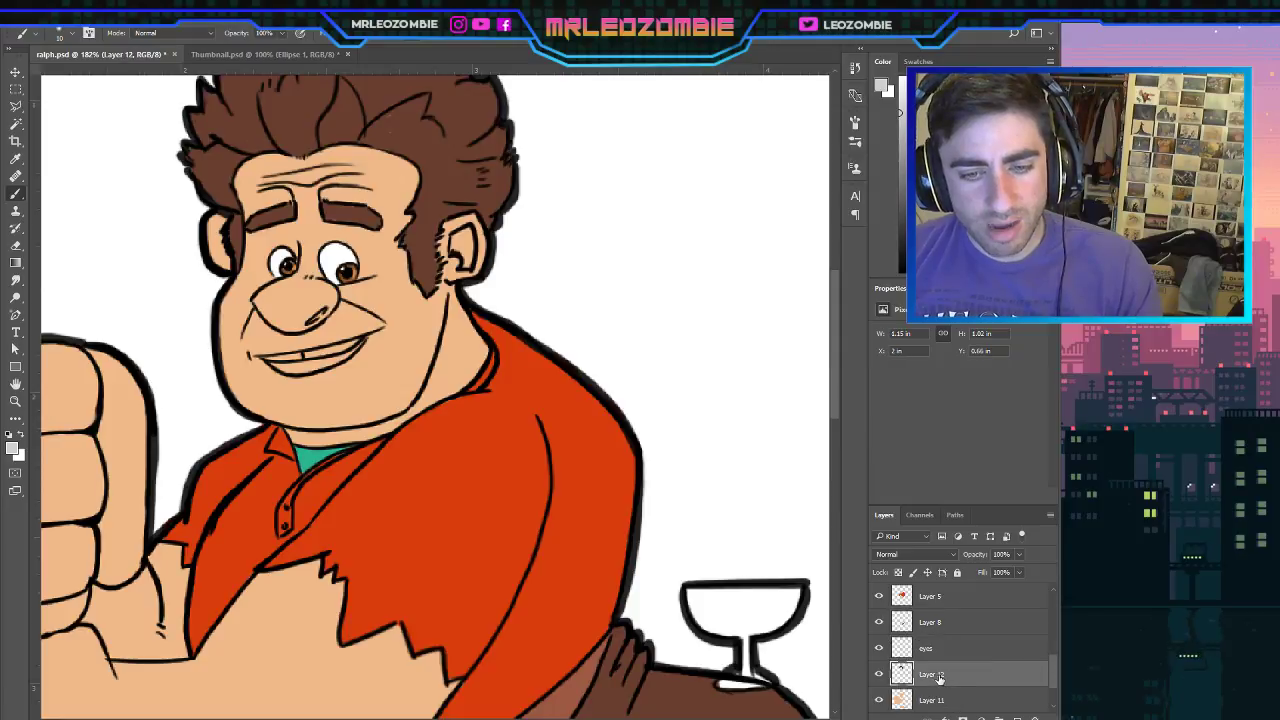
click(15, 159)
click(434, 170)
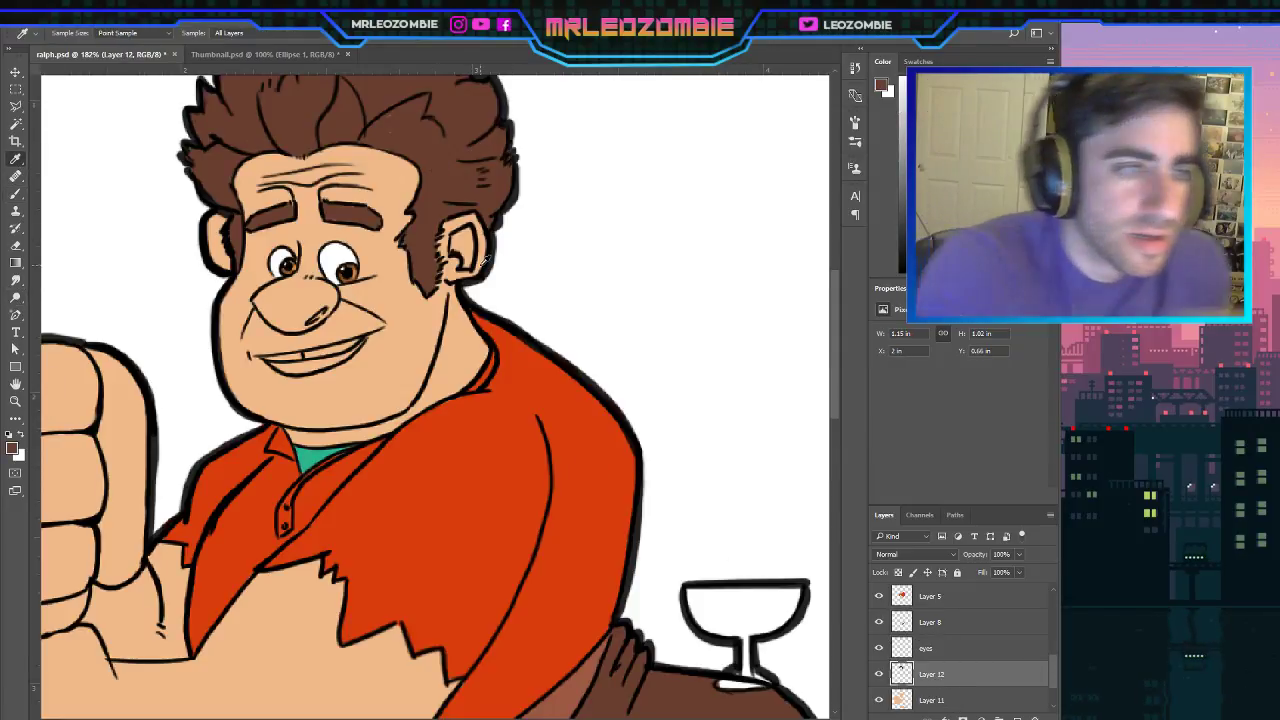
key(b)
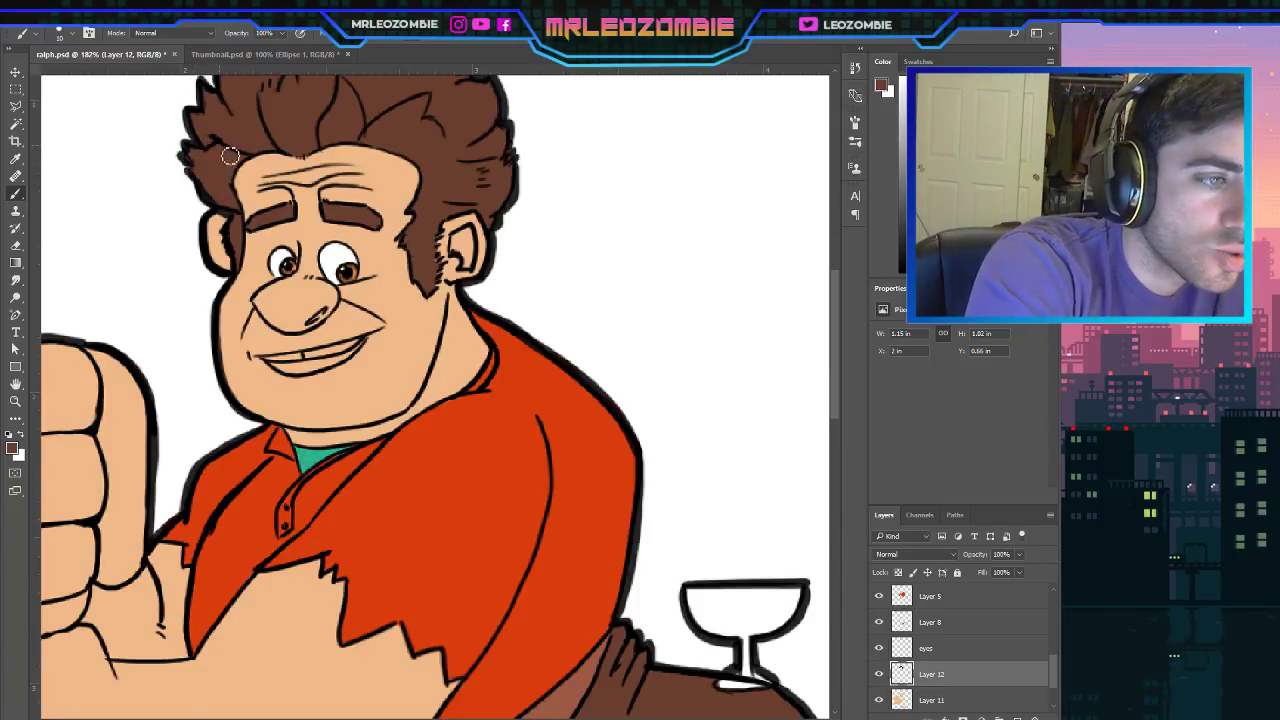
mouse_move(833, 311)
mouse_down()
mouse_move(833, 295)
mouse_move(793, 274)
mouse_up()
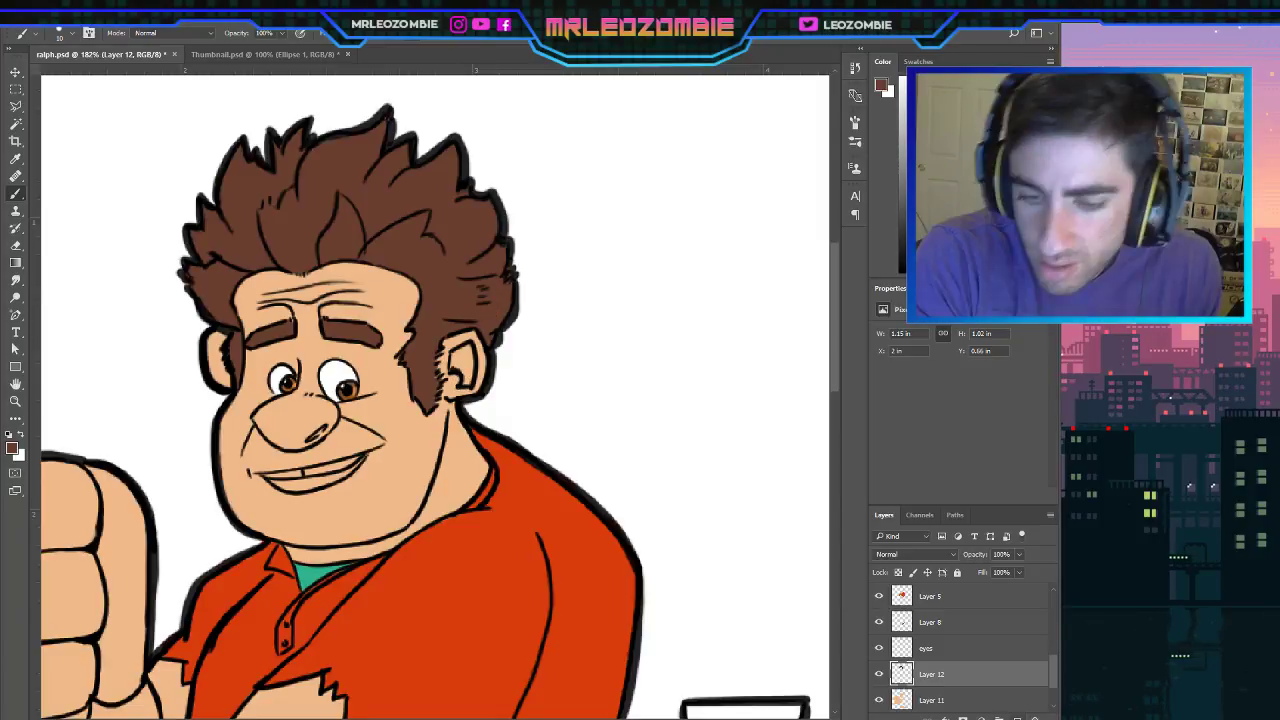
Add a new layer directly above the eyes layer and make white the foreground colour.
scroll(1051, 697, down, 1)
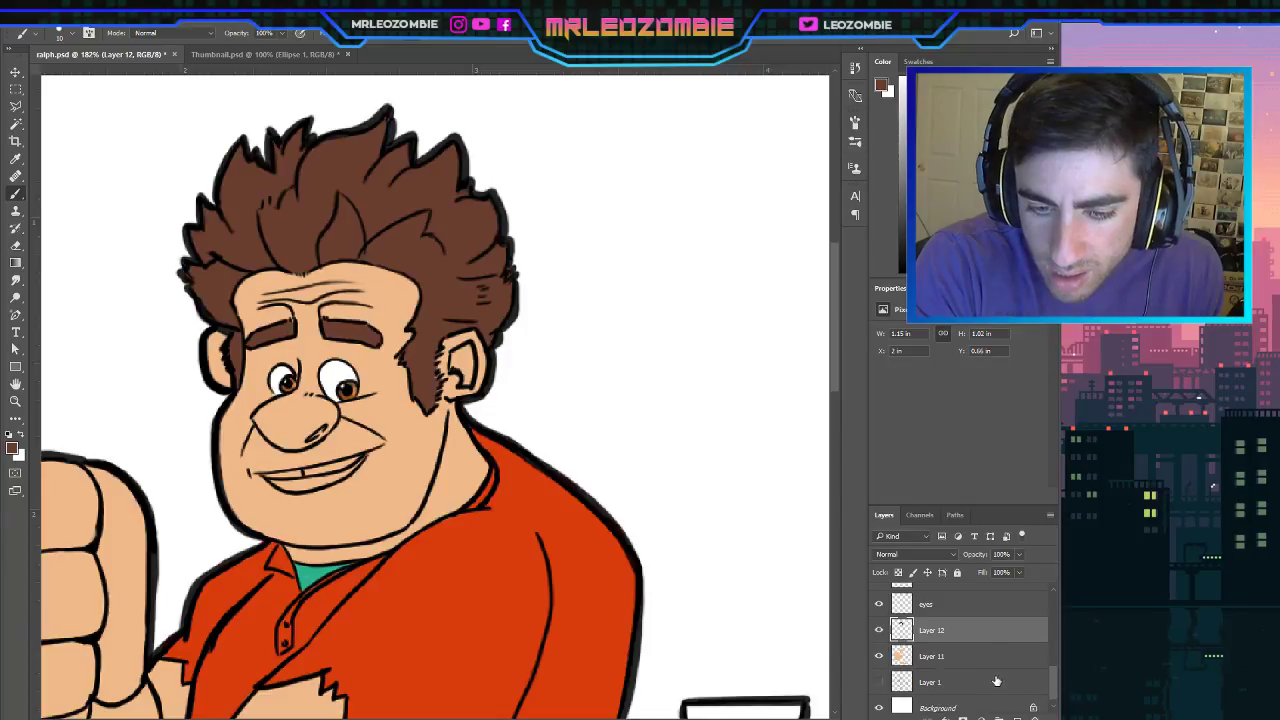
click(935, 604)
click(1016, 717)
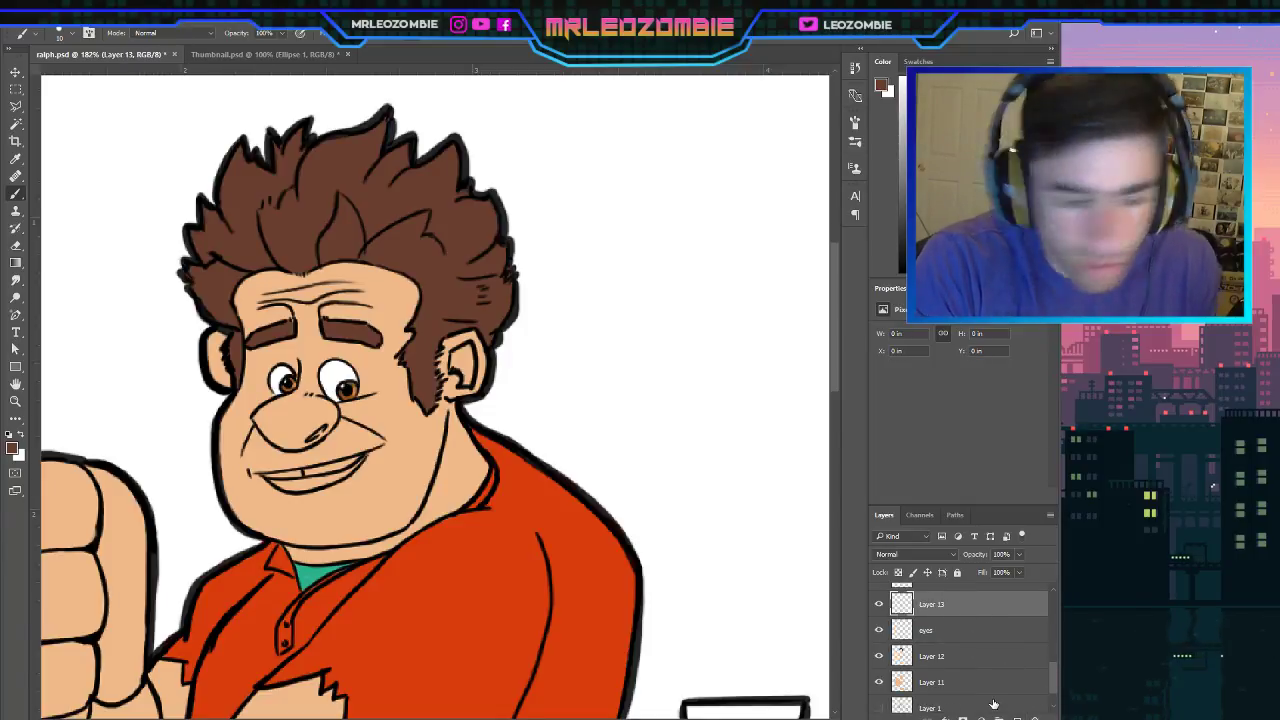
click(20, 435)
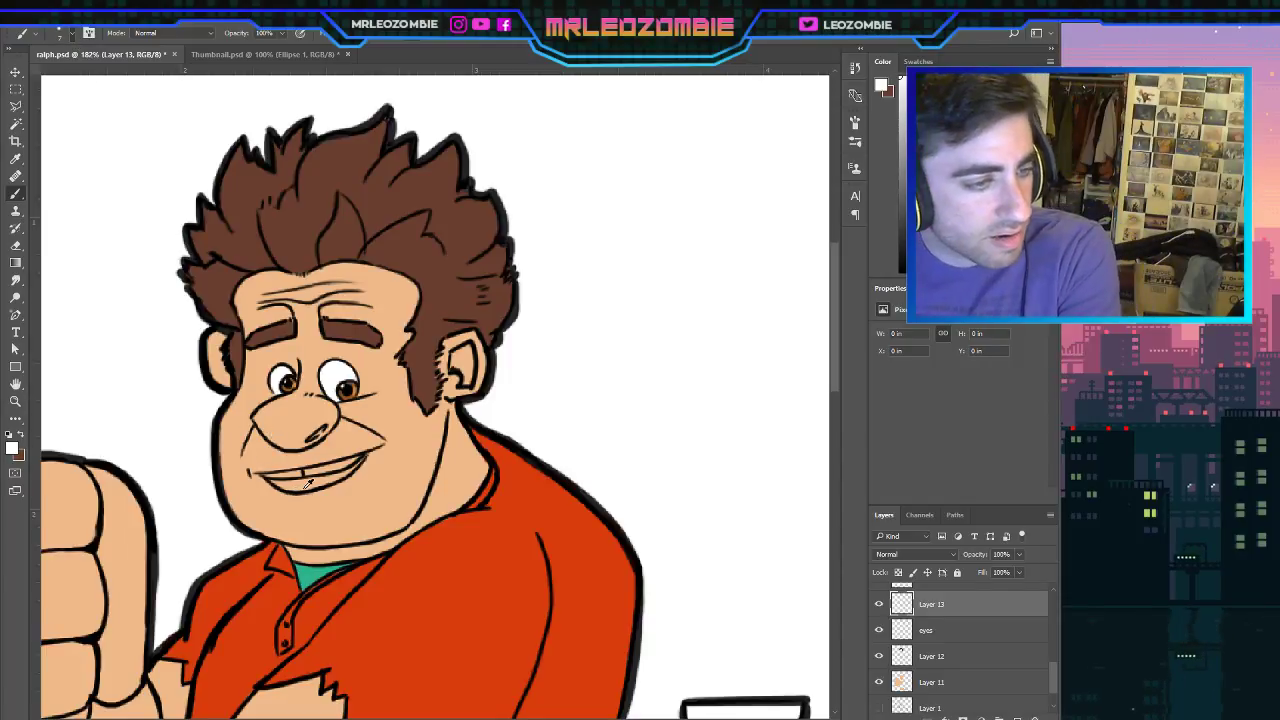
Paint the upper teeth white within the mouth's line art on the new layer, undoing the stray stroke.
scroll(312, 513, up, 3)
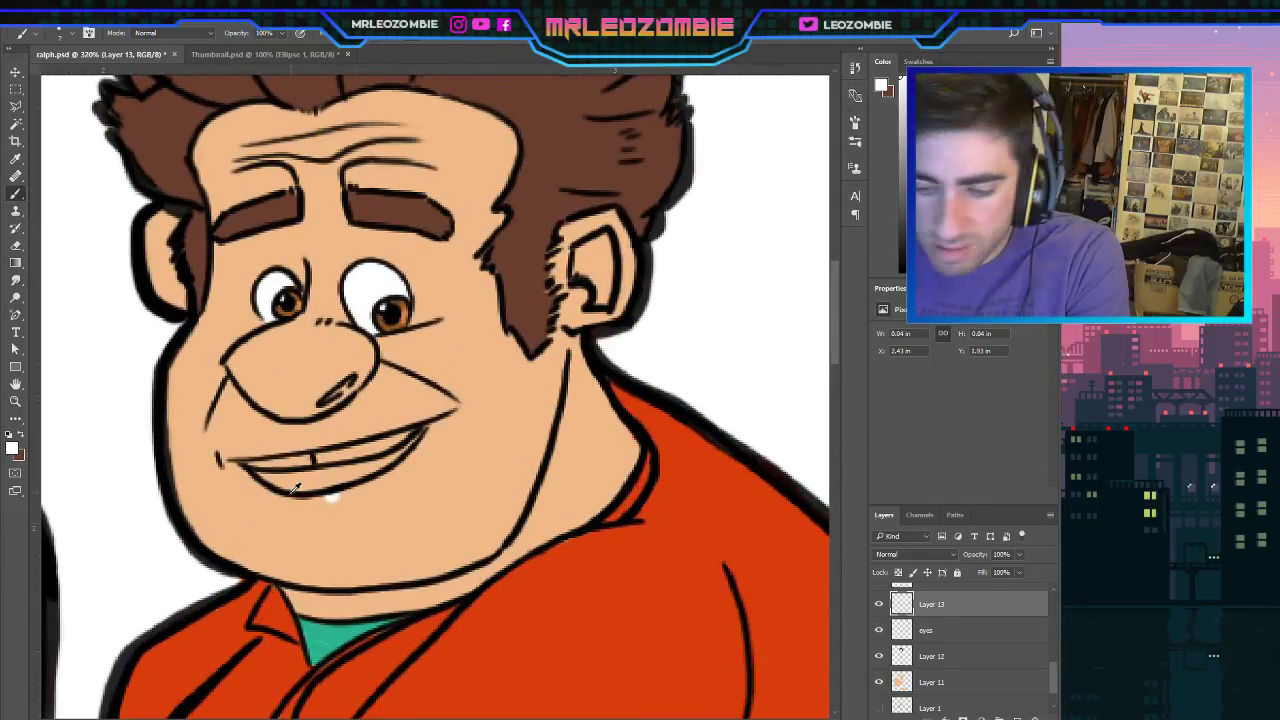
scroll(292, 495, up, 2)
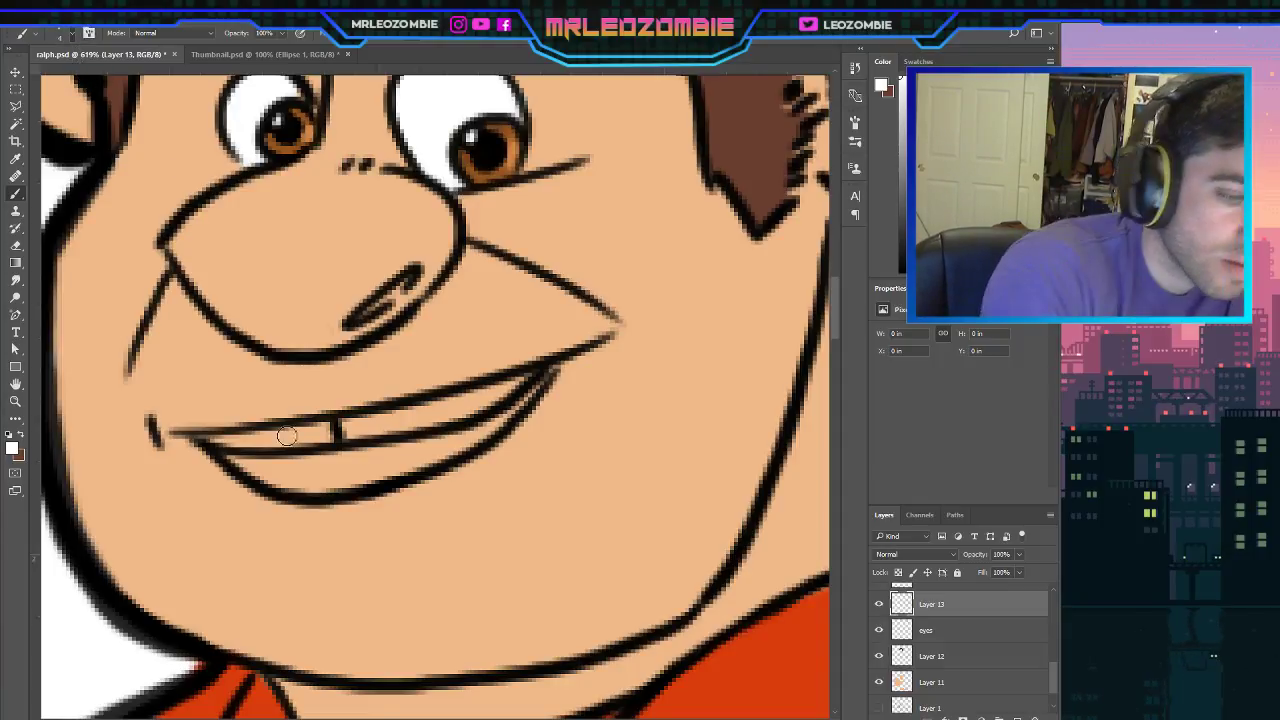
mouse_move(280, 465)
mouse_down()
mouse_move(248, 463)
mouse_move(269, 443)
mouse_move(212, 440)
mouse_move(440, 414)
mouse_move(422, 422)
mouse_move(375, 424)
mouse_move(470, 402)
mouse_move(455, 415)
mouse_move(508, 390)
mouse_up()
key(ctrl+z)
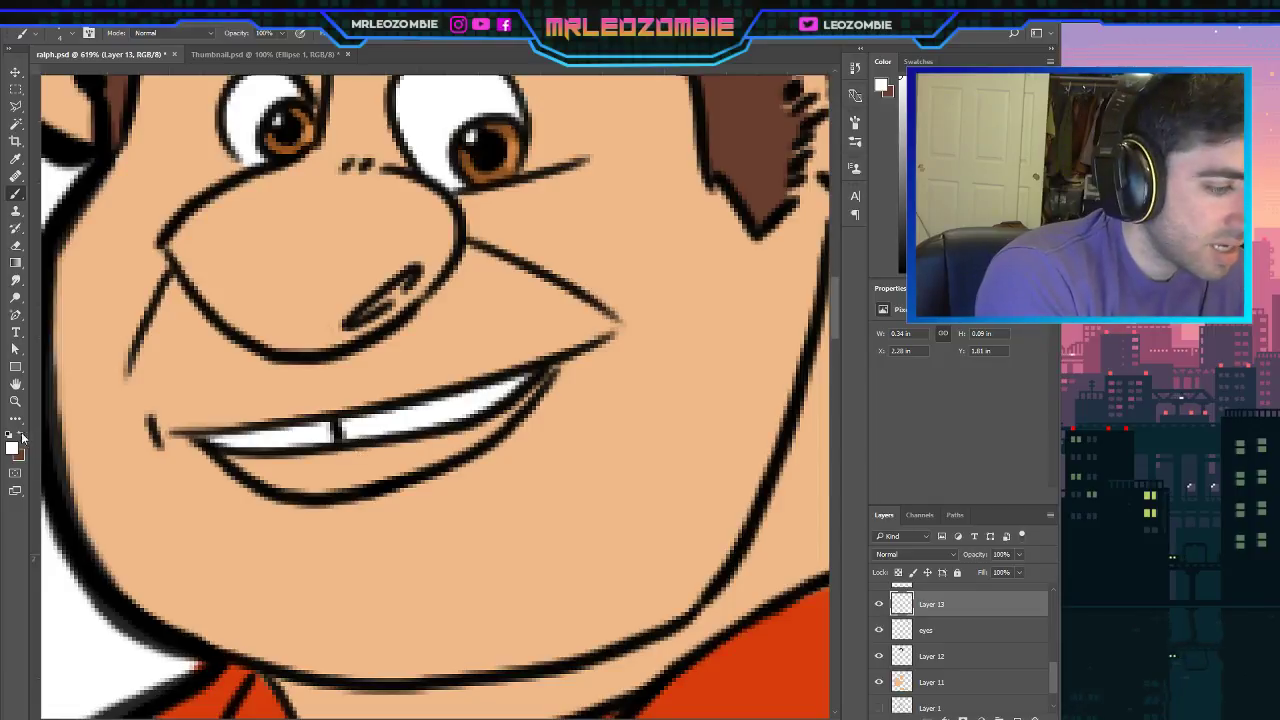
Pick a very dark maroon and fill the mouth interior below the teeth up to the far corner of the smile.
key(i)
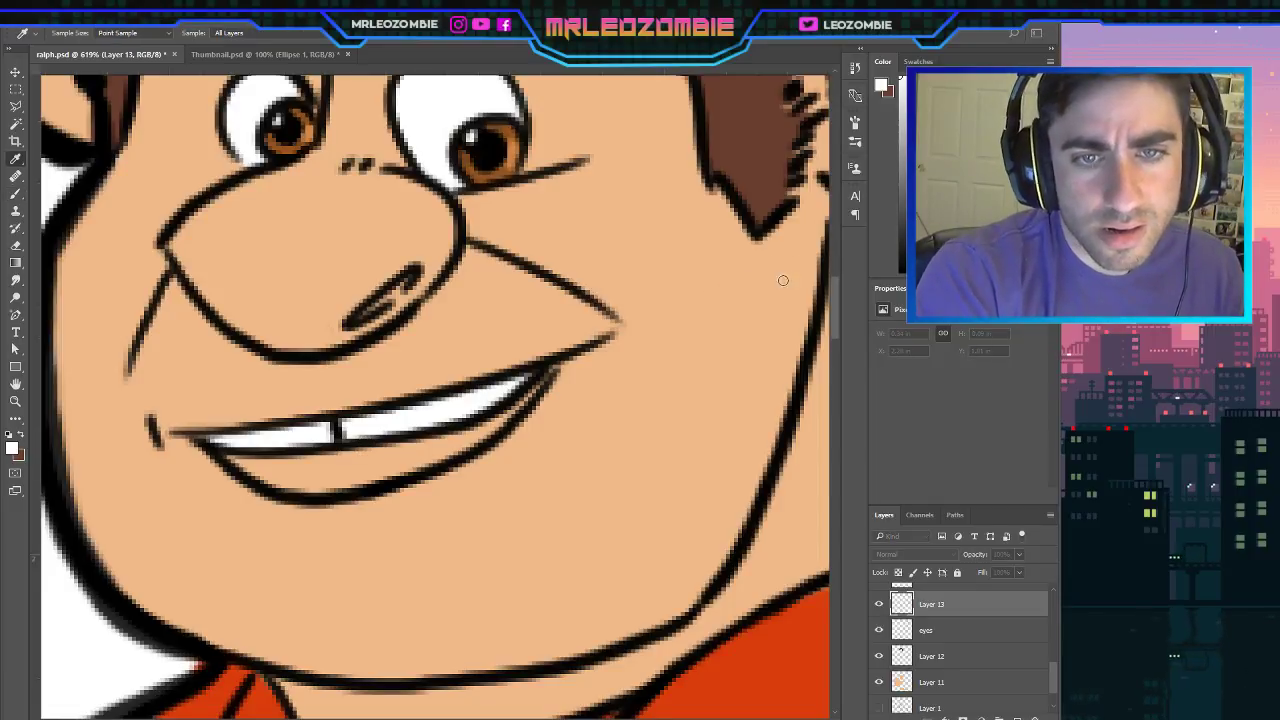
key(Return)
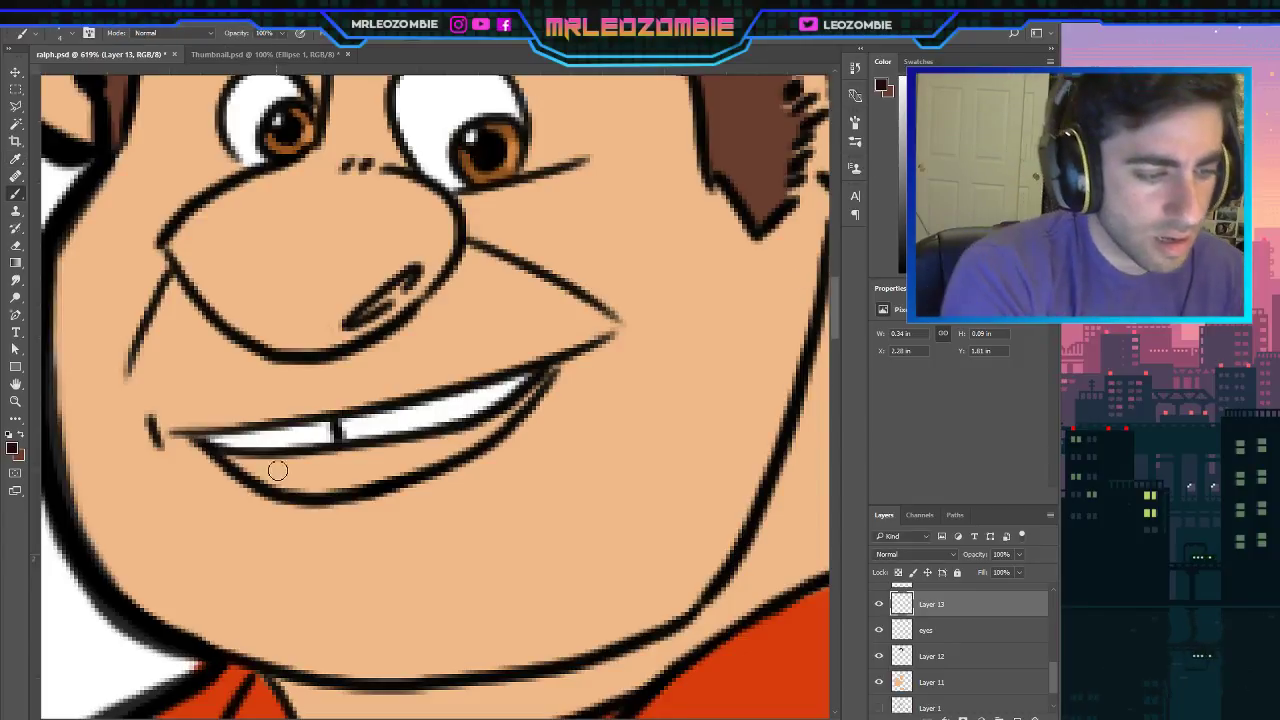
mouse_move(278, 474)
mouse_down()
mouse_move(230, 460)
mouse_move(292, 476)
mouse_move(272, 470)
mouse_move(294, 463)
mouse_move(317, 479)
mouse_move(257, 464)
mouse_move(433, 454)
mouse_move(388, 454)
mouse_move(463, 429)
mouse_move(427, 452)
mouse_move(442, 452)
mouse_move(538, 388)
mouse_move(379, 484)
mouse_move(452, 455)
mouse_move(335, 483)
mouse_move(260, 477)
mouse_move(390, 476)
mouse_move(281, 491)
mouse_move(392, 463)
mouse_up()
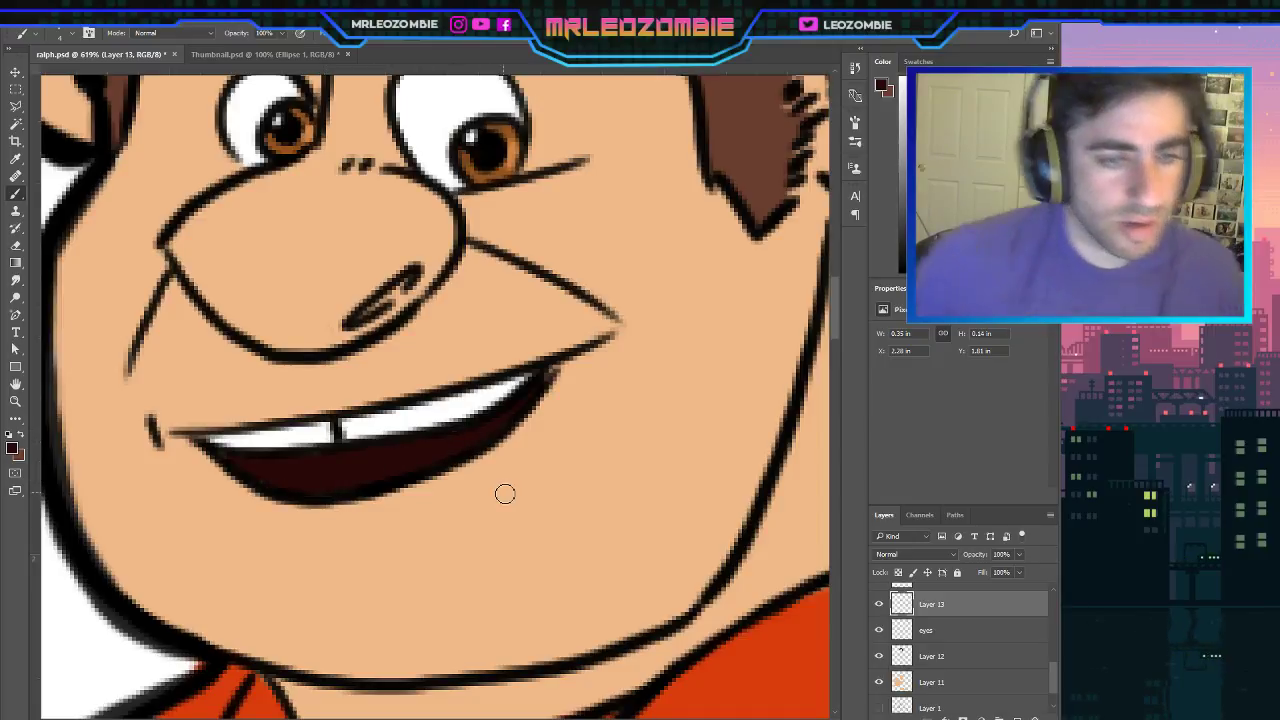
drag(543, 380, 500, 430)
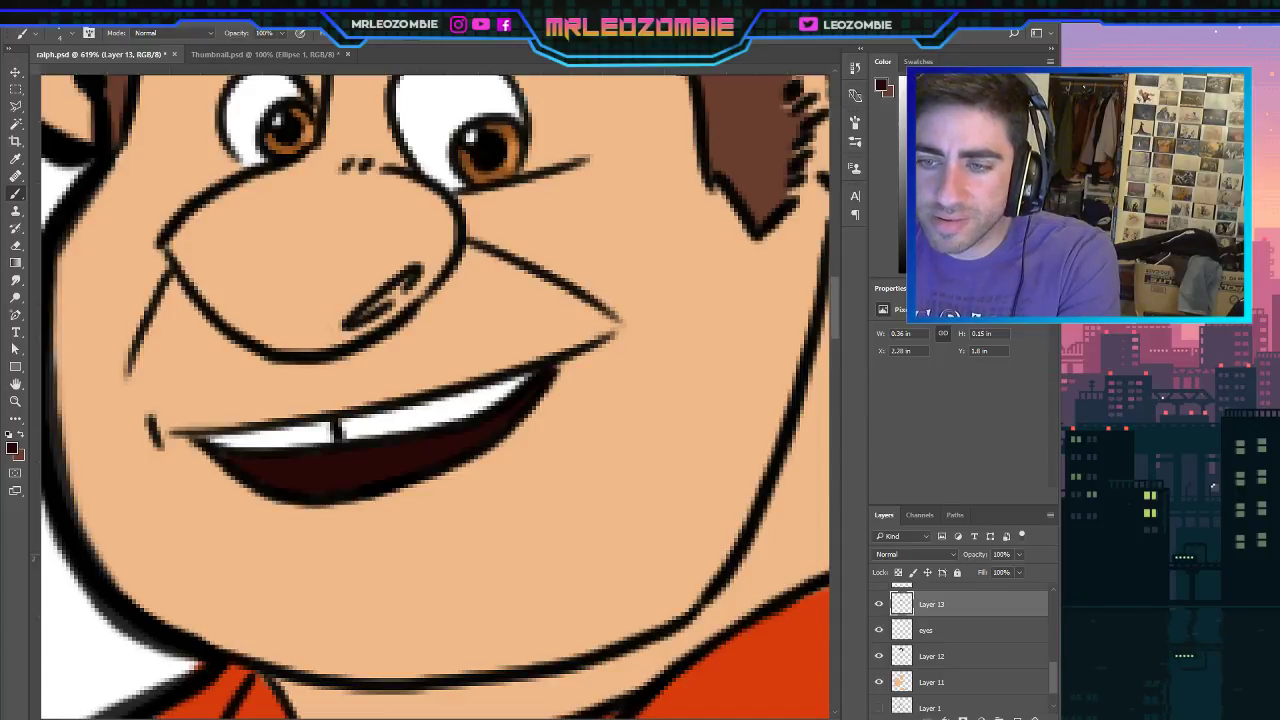
scroll(276, 425, down, 10)
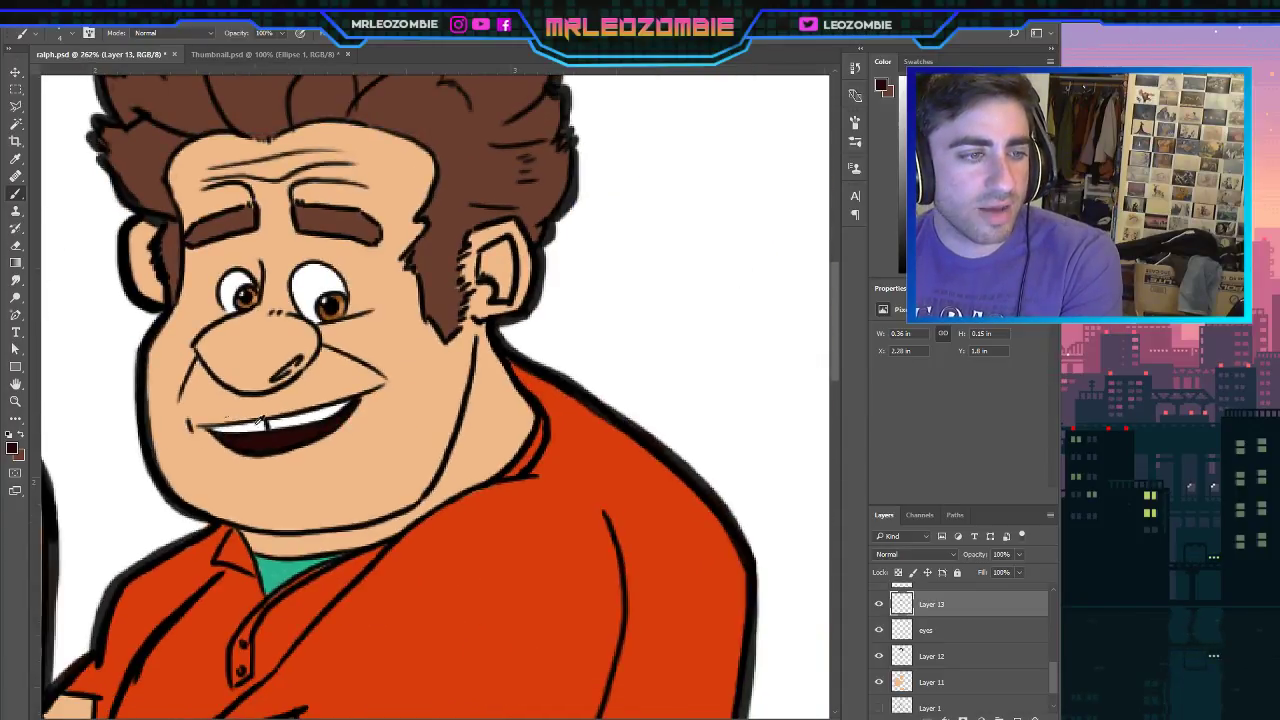
scroll(300, 441, down, 1)
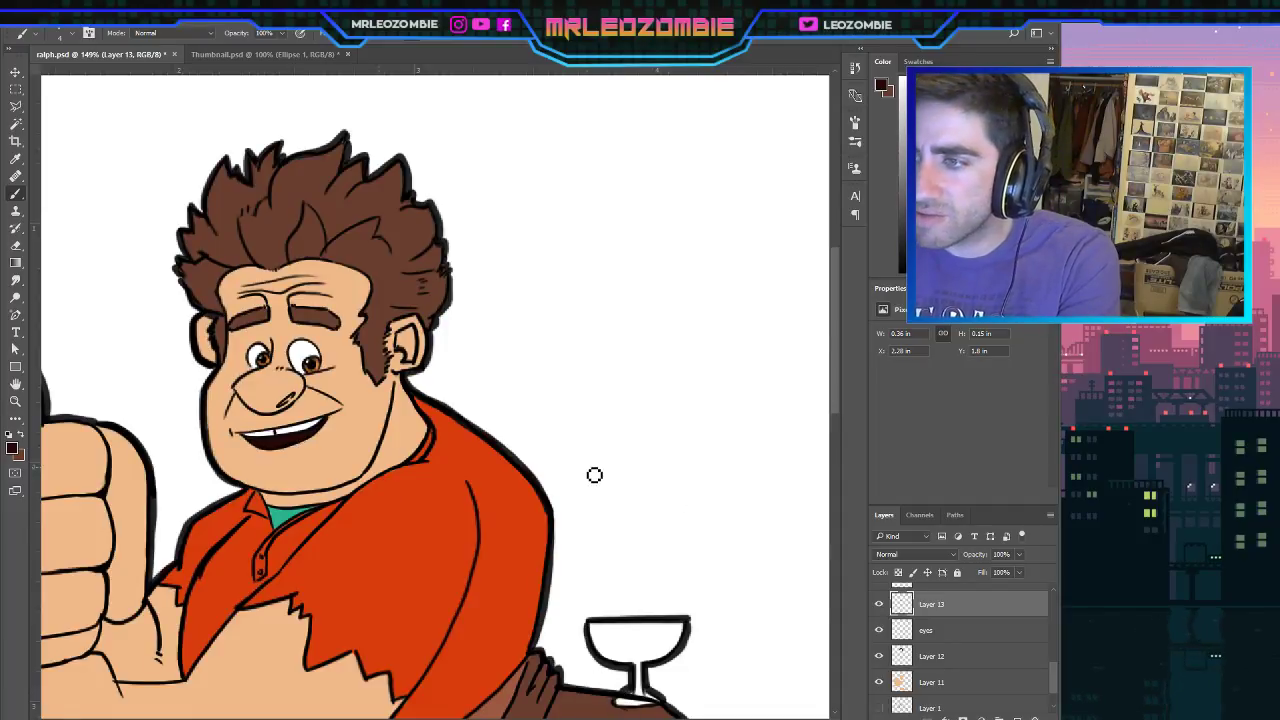
Examine the filled mouth up close and the whole coloured character, including the fist, trousers and props.
scroll(288, 457, up, 5)
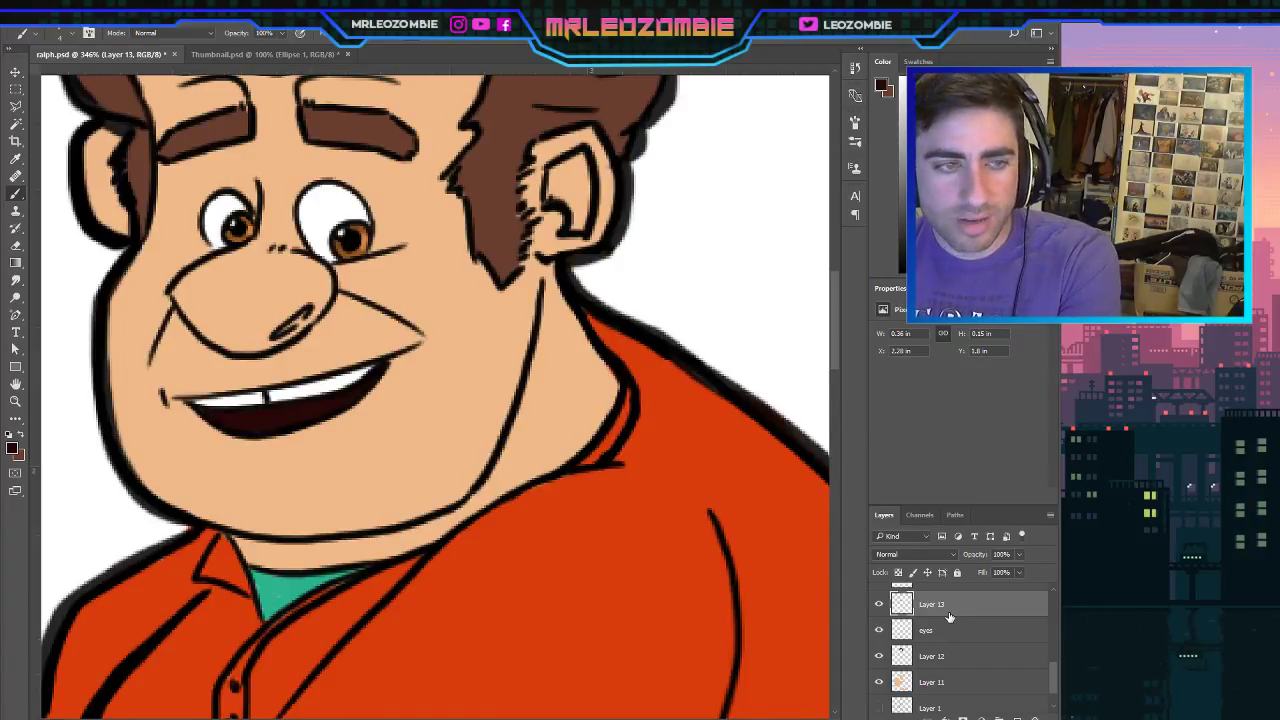
scroll(110, 336, down, 10)
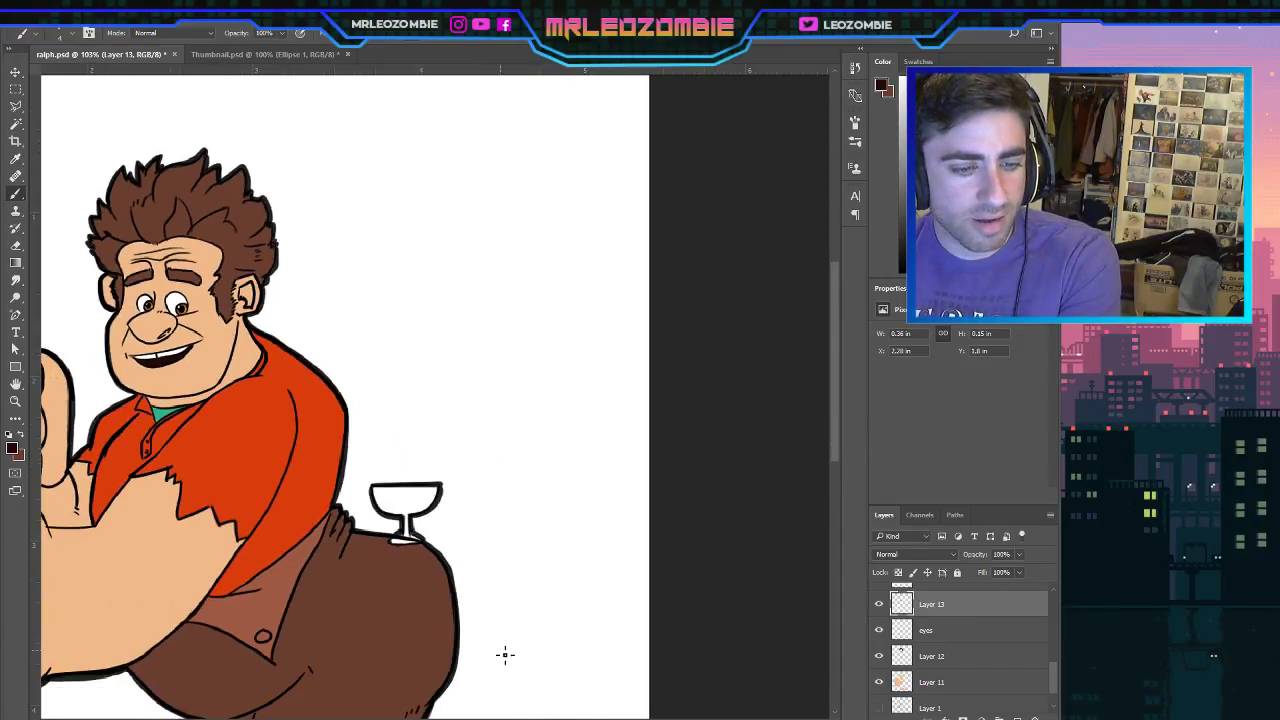
scroll(548, 553, down, 4)
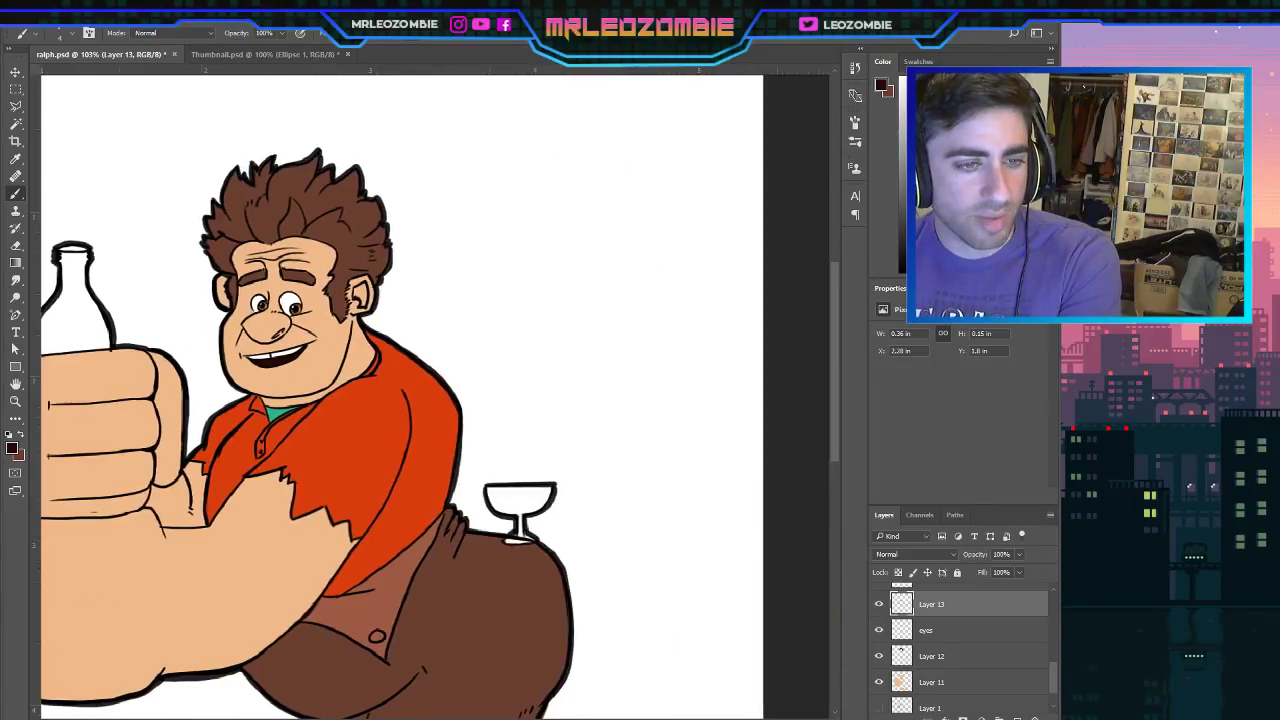
scroll(548, 553, up, 2)
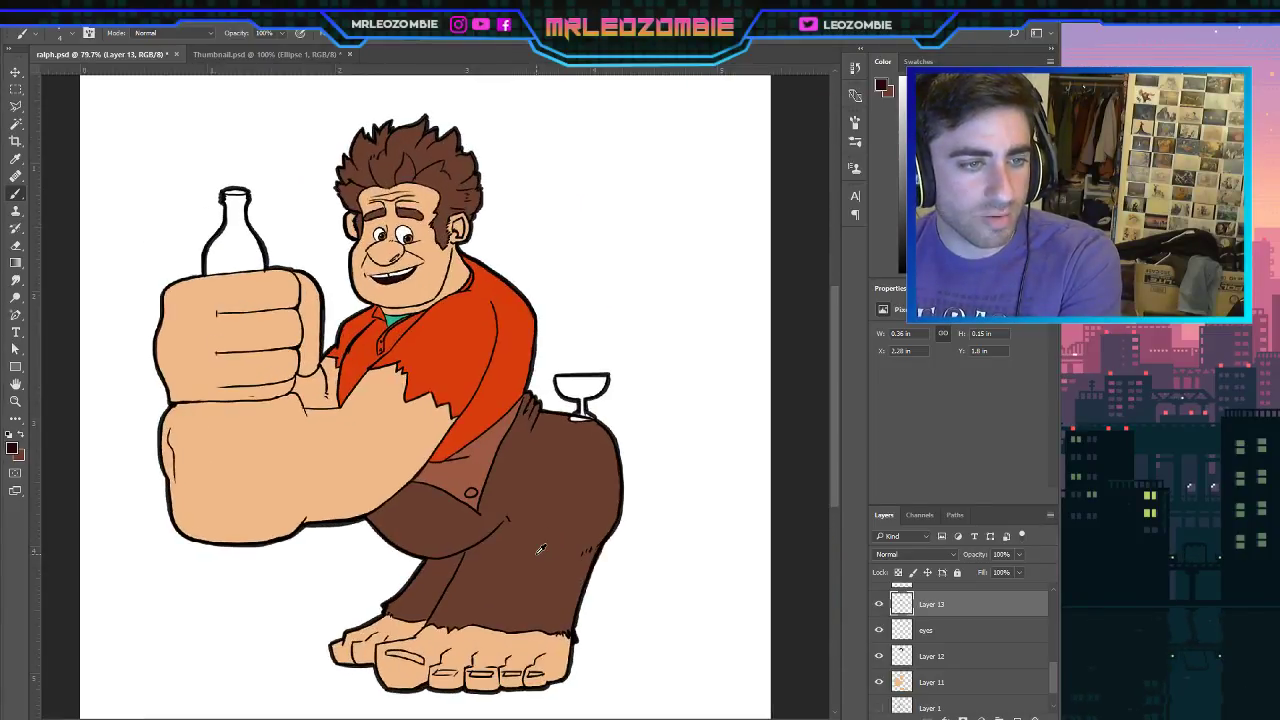
scroll(255, 492, up, 3)
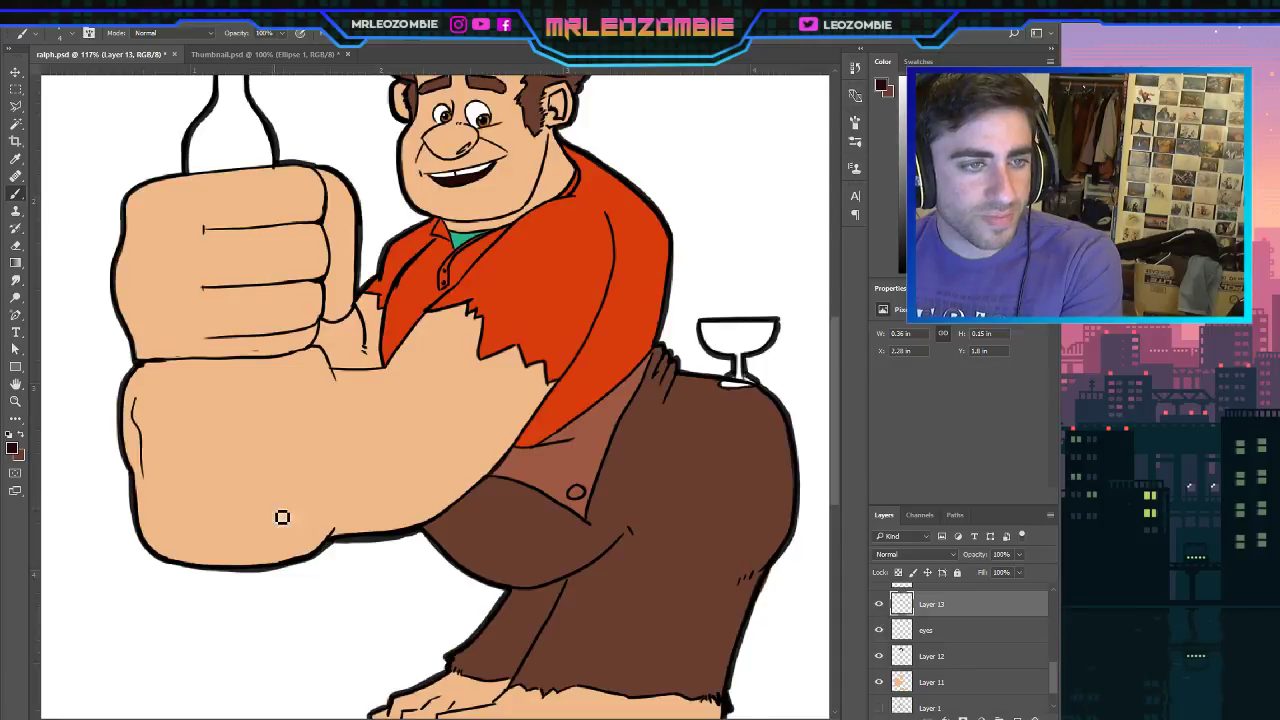
scroll(291, 519, down, 2)
scroll(420, 545, up, 2)
scroll(420, 545, down, 1)
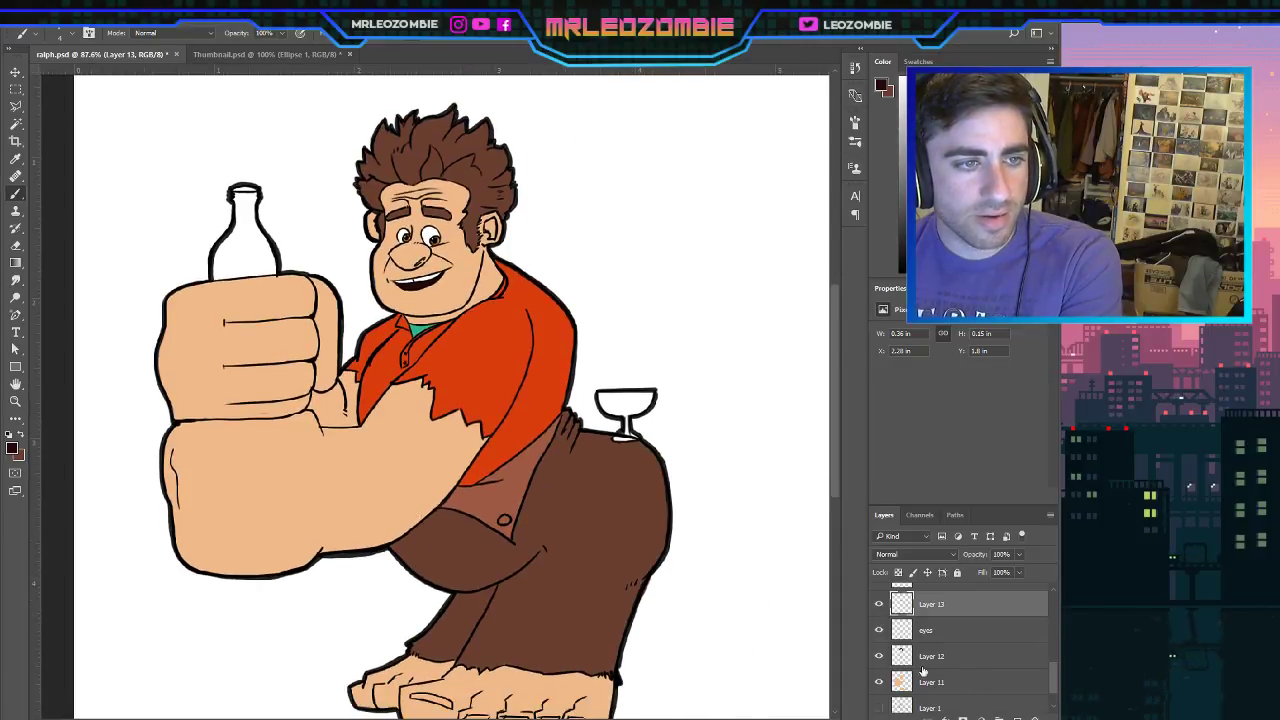
Create a new group directly above Layer 6 and add an empty layer inside it.
scroll(946, 633, up, 3)
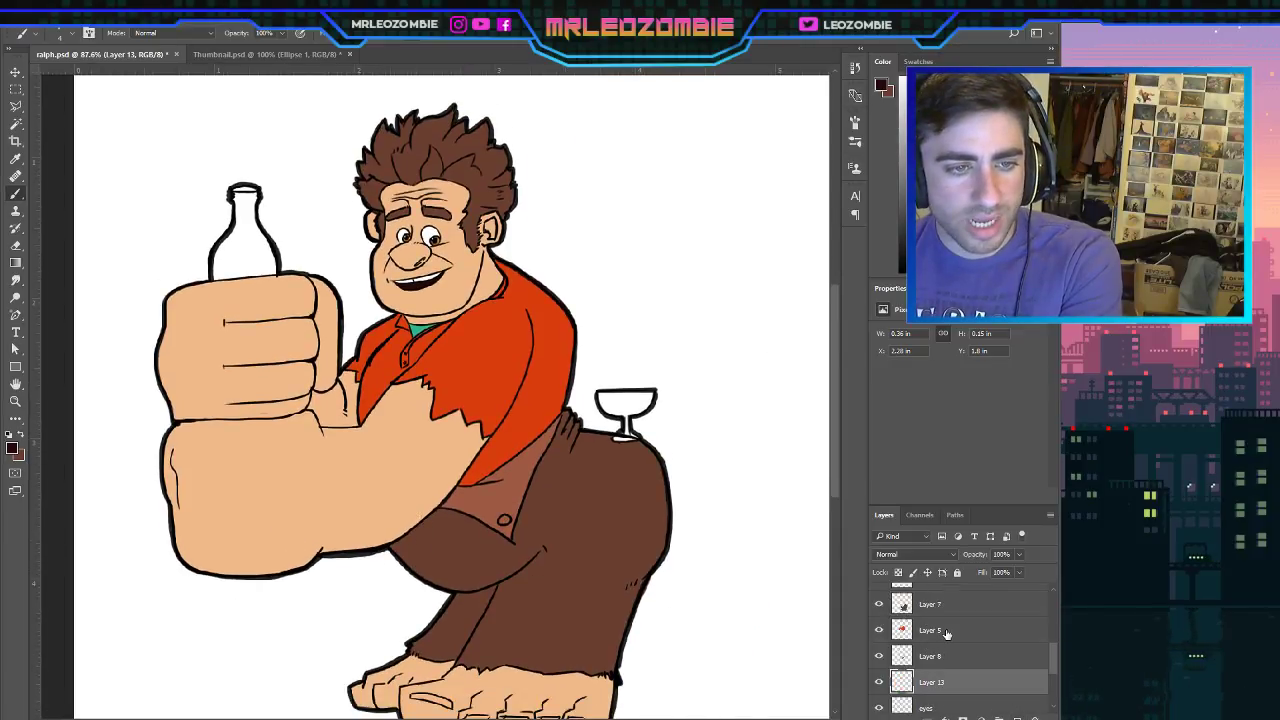
scroll(1001, 696, up, 1)
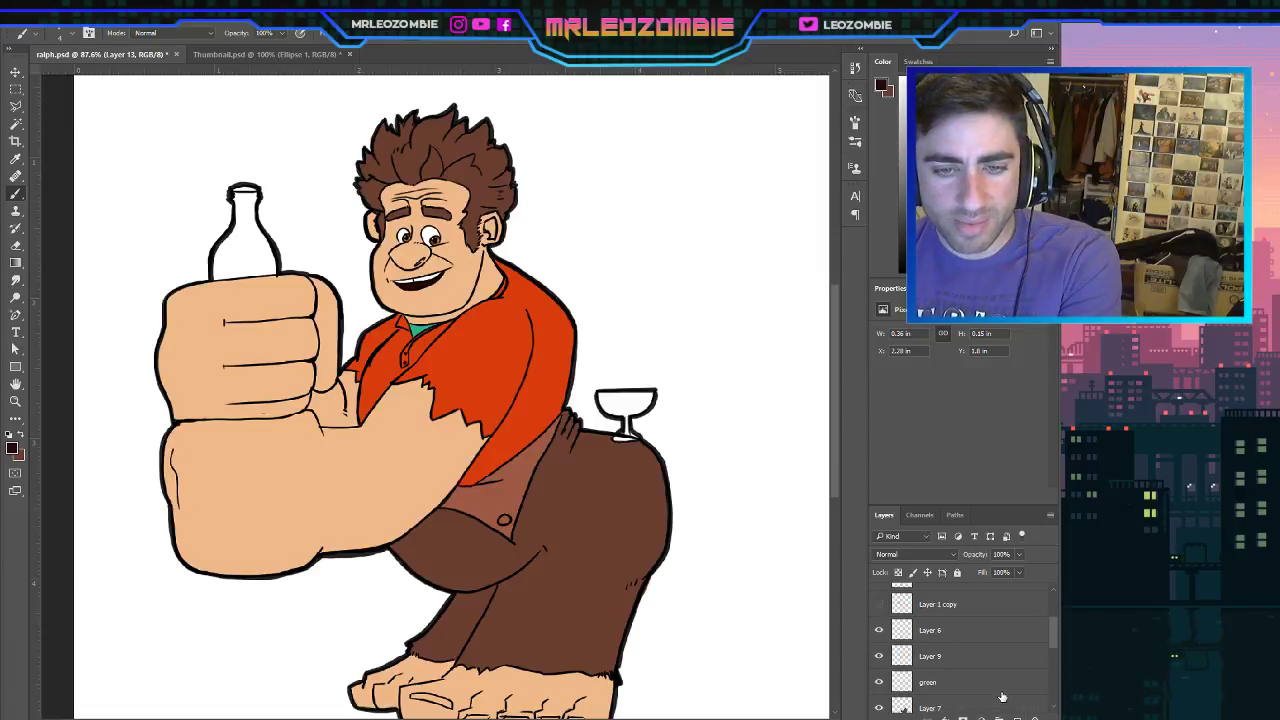
scroll(1001, 696, up, 3)
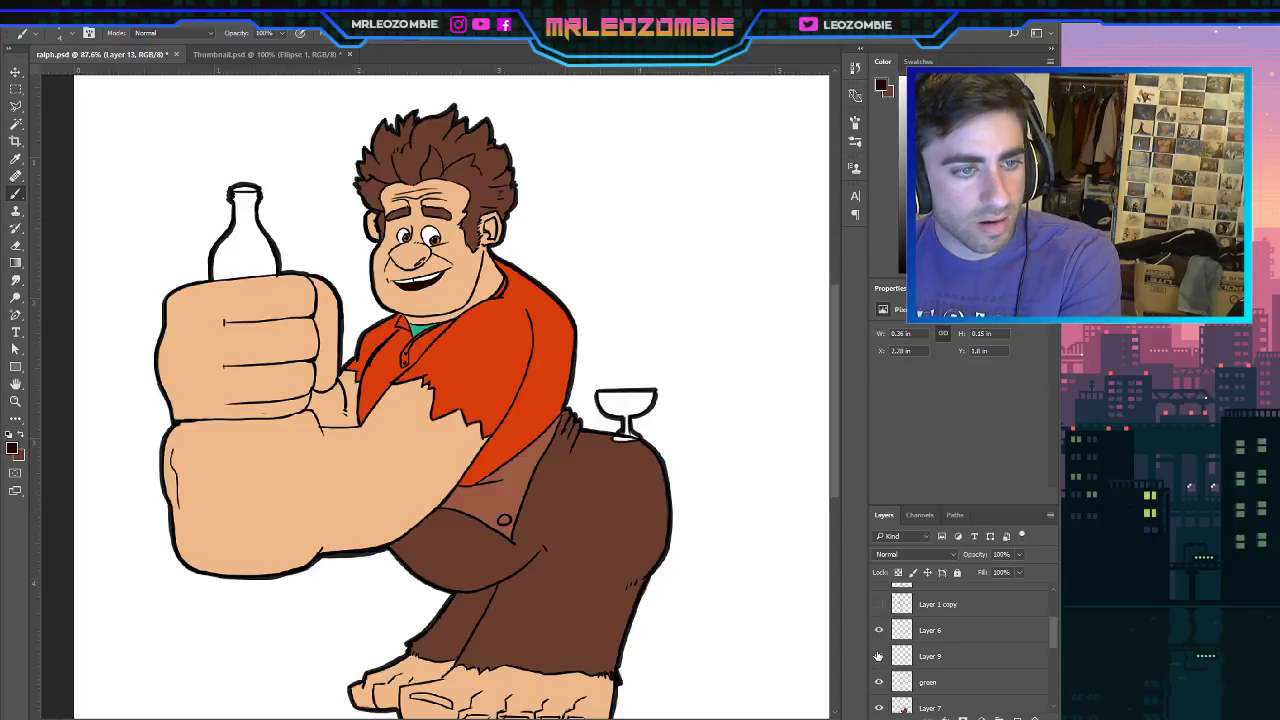
click(964, 641)
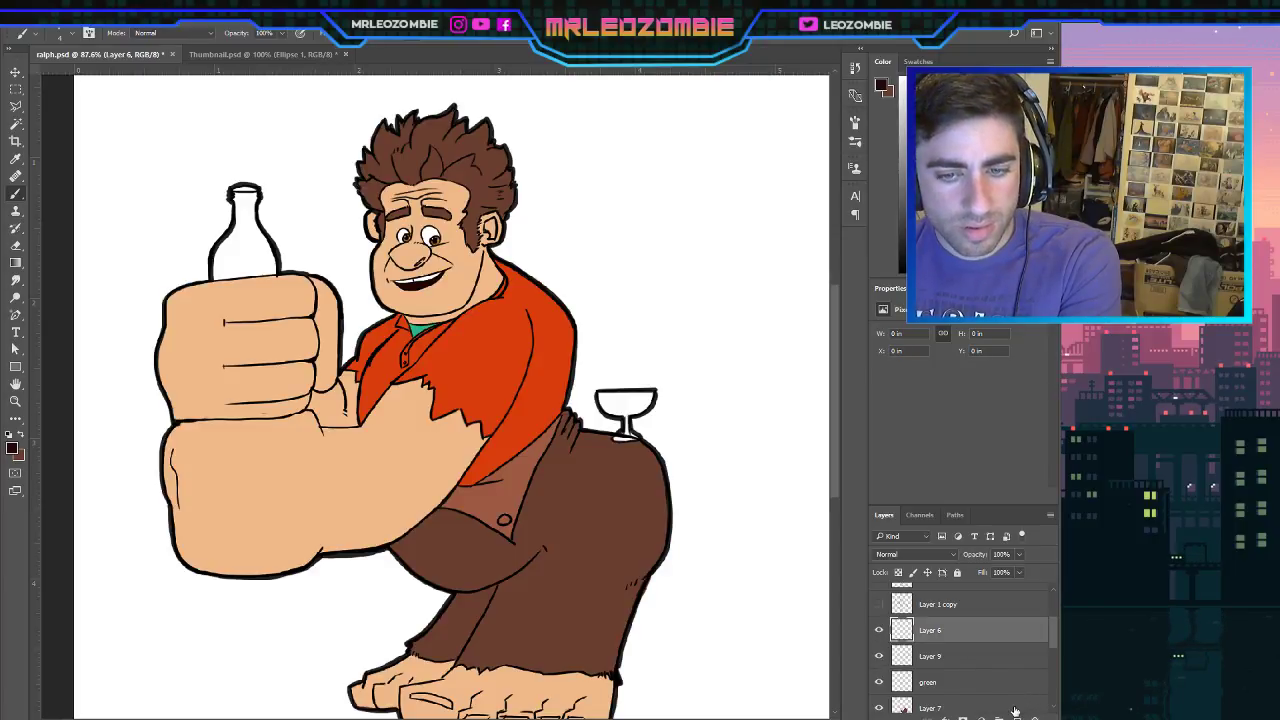
click(1015, 717)
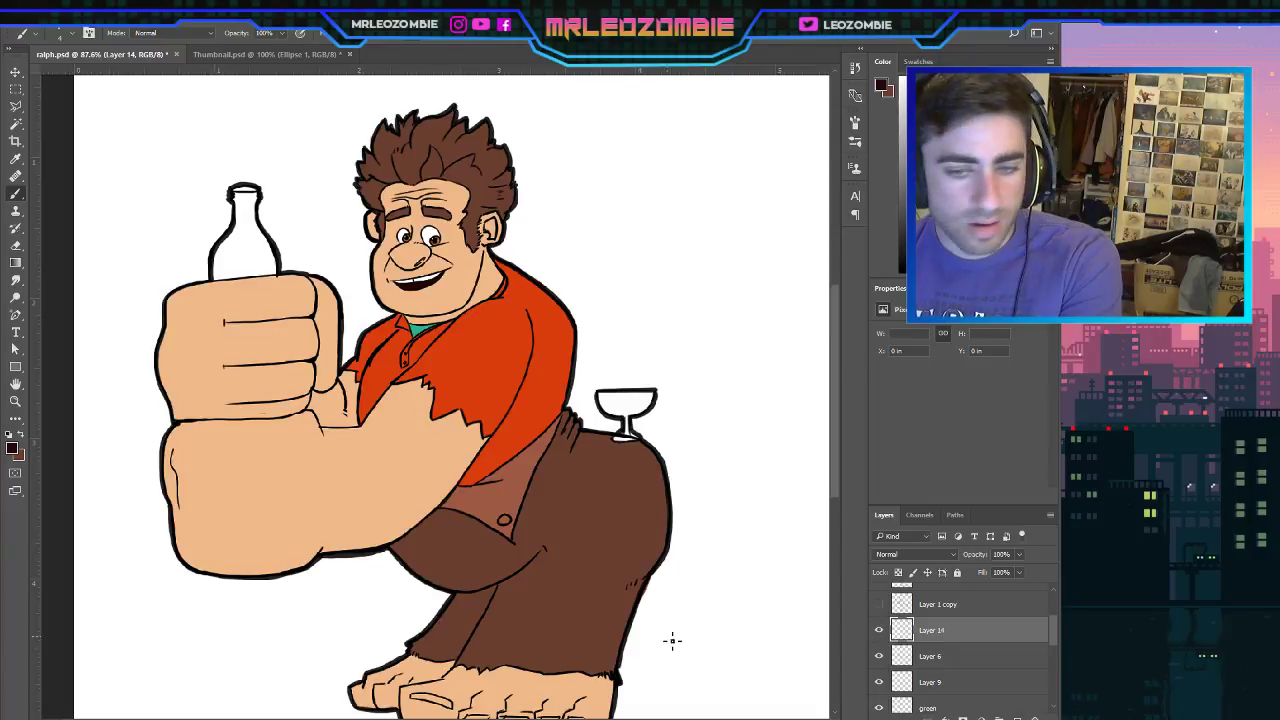
key(ctrl+z)
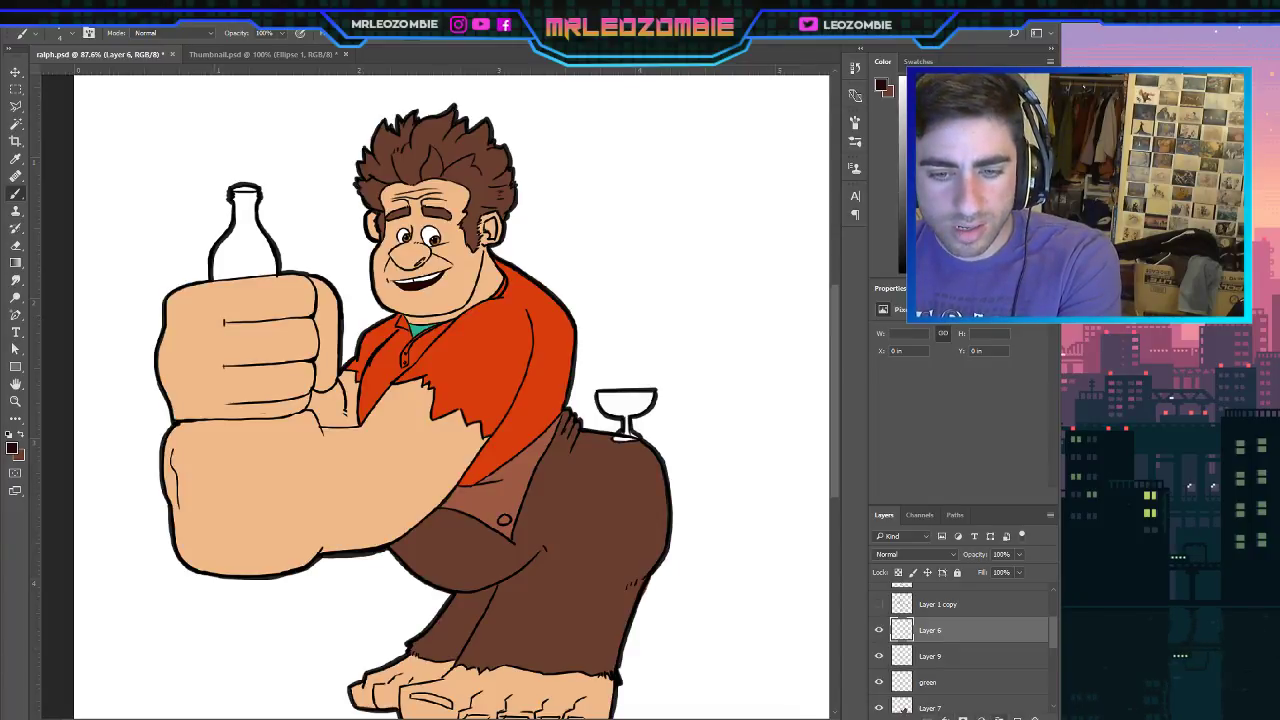
click(997, 717)
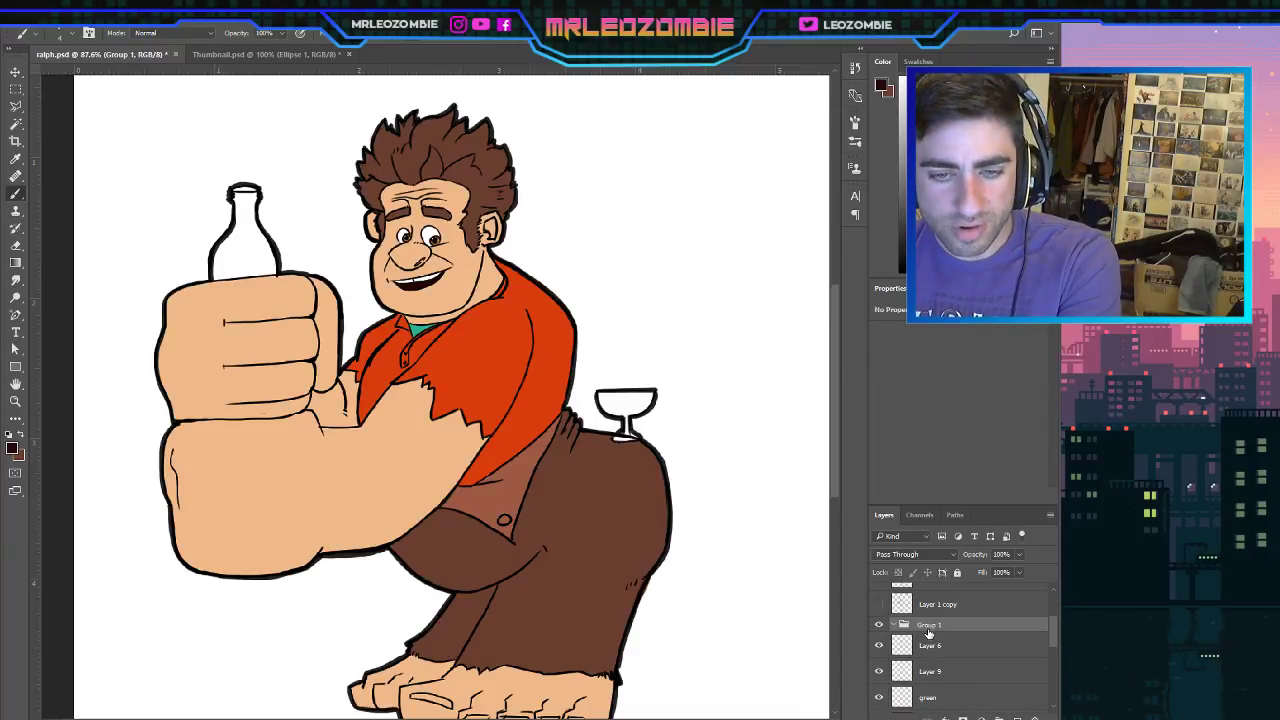
click(1016, 717)
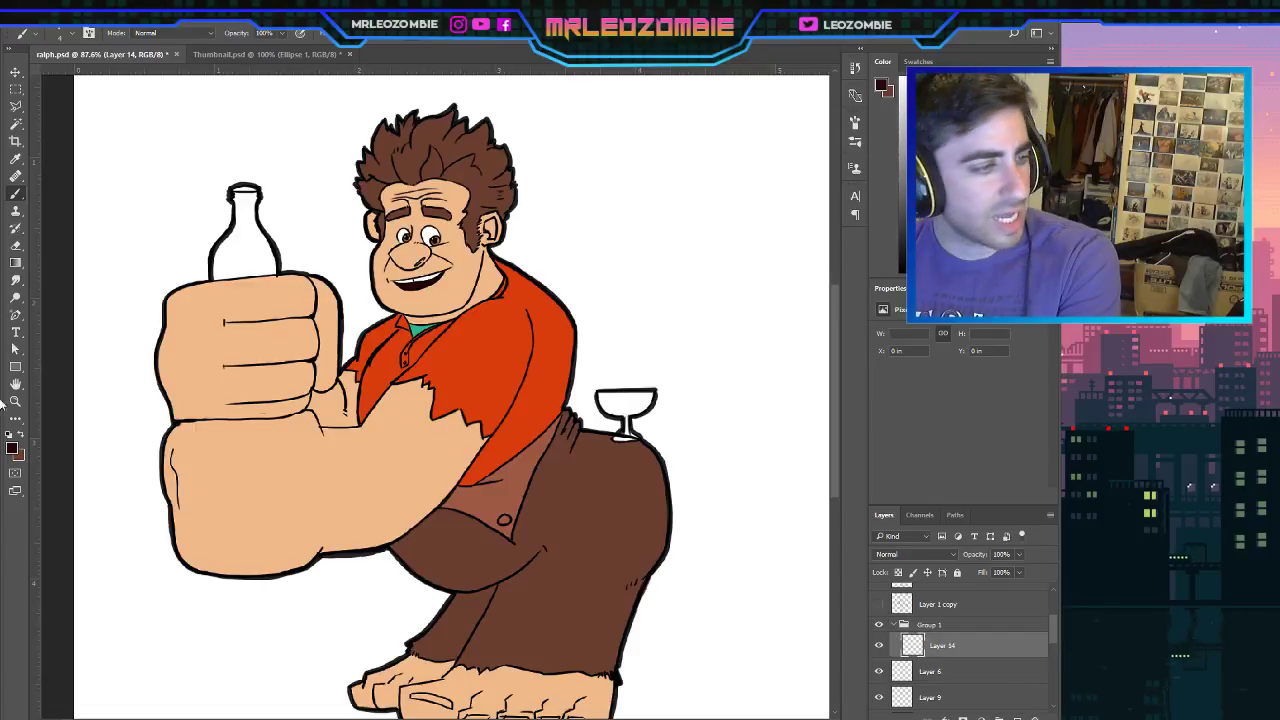
Pick a dark reddish brown and brush a shadow along the sleeve's long curved line on the red shirt.
key(i)
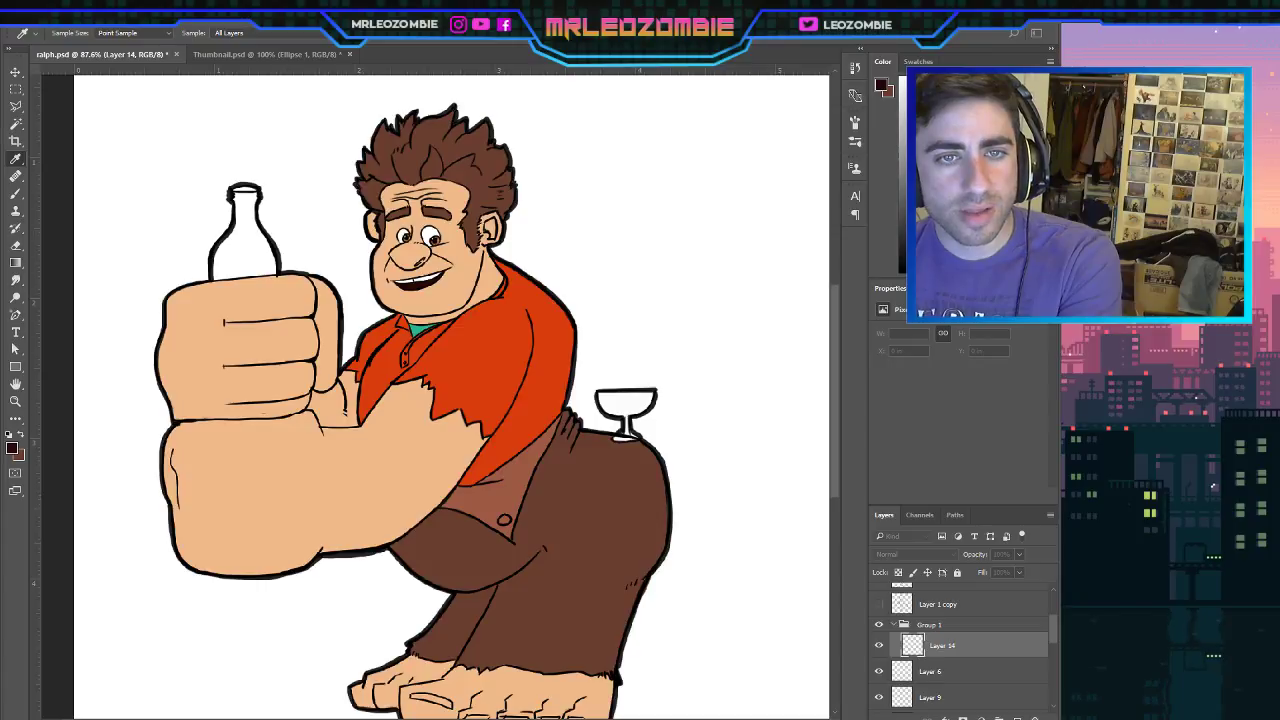
key(b)
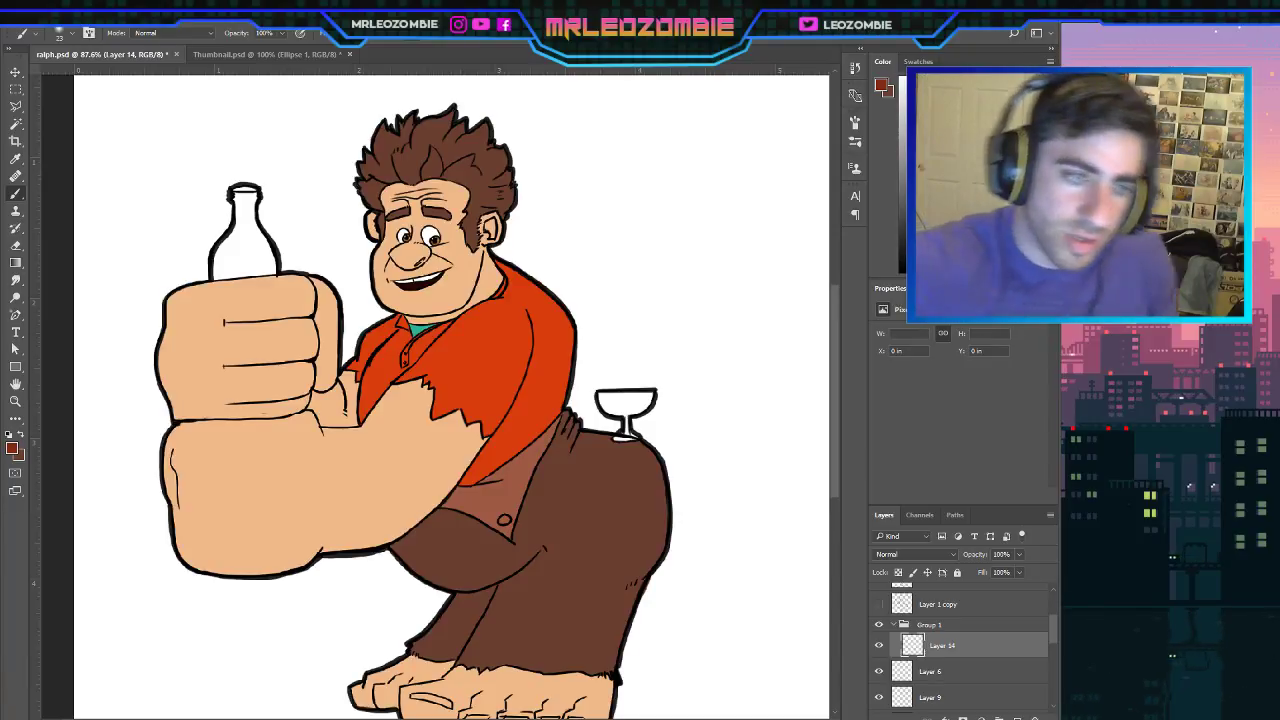
mouse_move(527, 321)
mouse_down()
mouse_move(532, 358)
mouse_move(529, 324)
mouse_move(508, 411)
mouse_move(538, 344)
mouse_move(490, 441)
mouse_move(536, 324)
mouse_up()
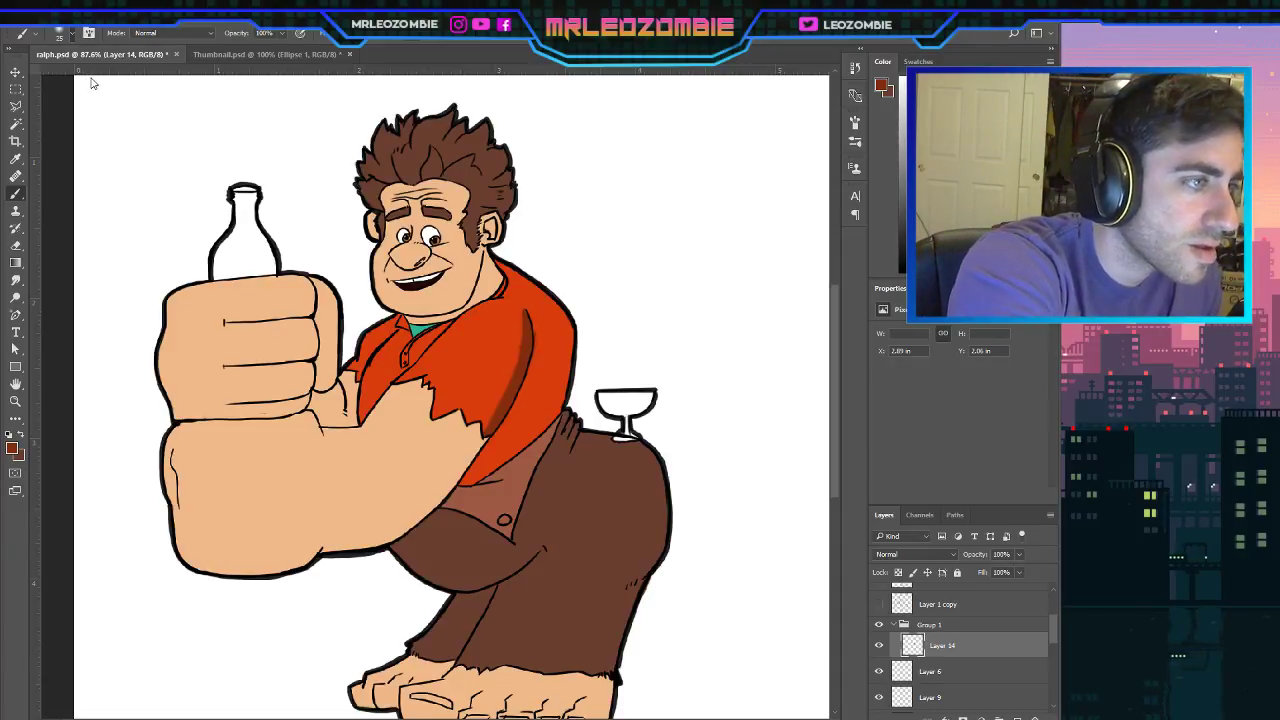
mouse_move(529, 320)
mouse_down()
mouse_move(511, 418)
mouse_move(466, 482)
mouse_move(497, 430)
mouse_move(467, 483)
mouse_up()
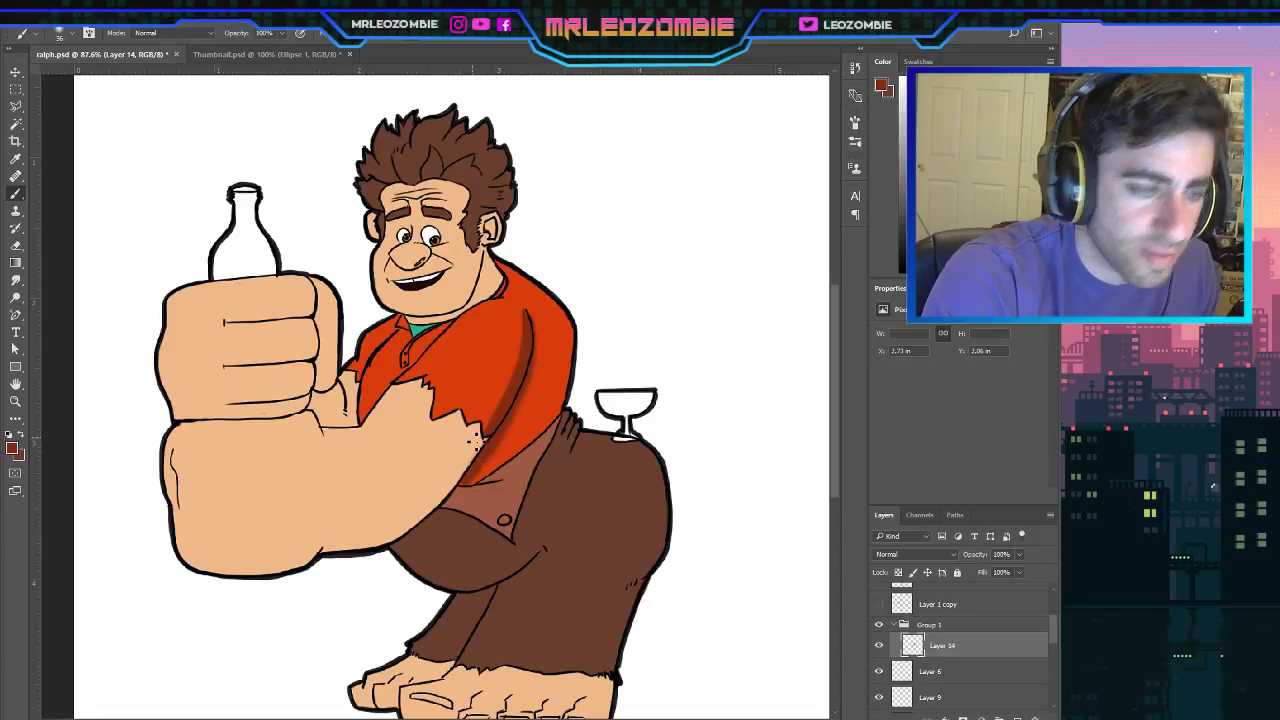
Shade the shirt beneath the raised arm and extend the sleeve shadow up to the shoulder, undoing the stray stroke.
key(e)
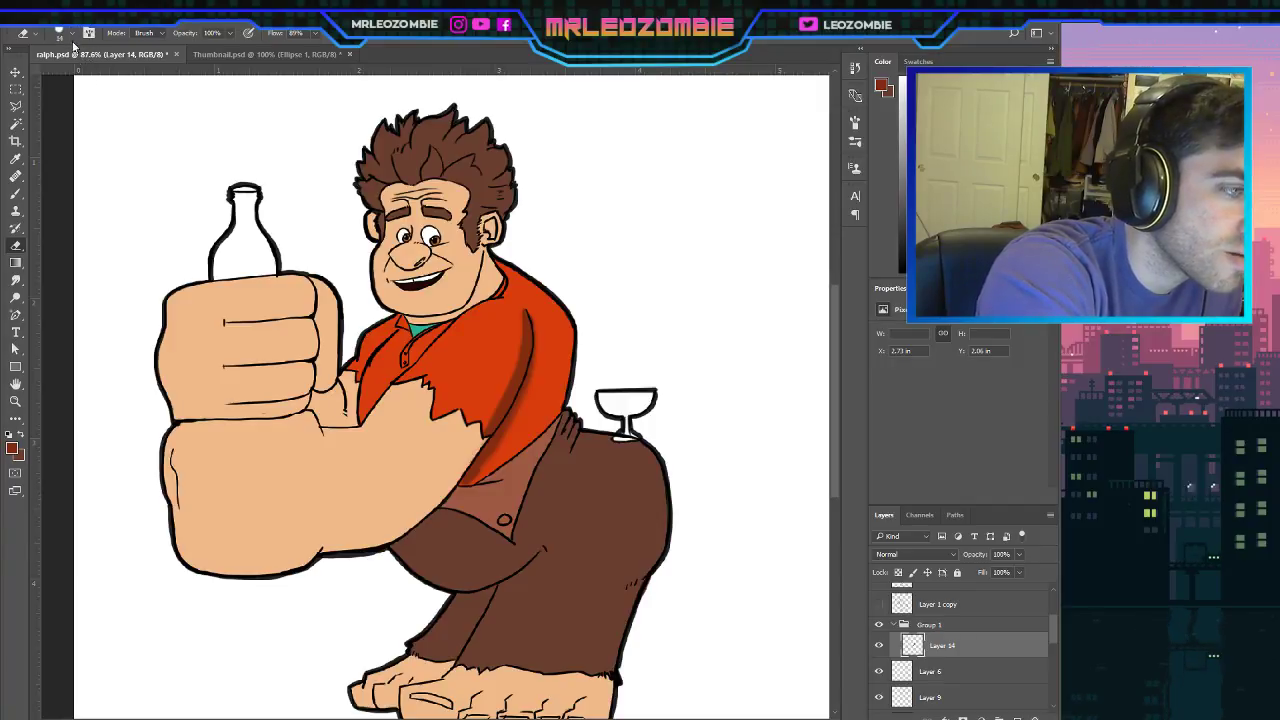
click(24, 196)
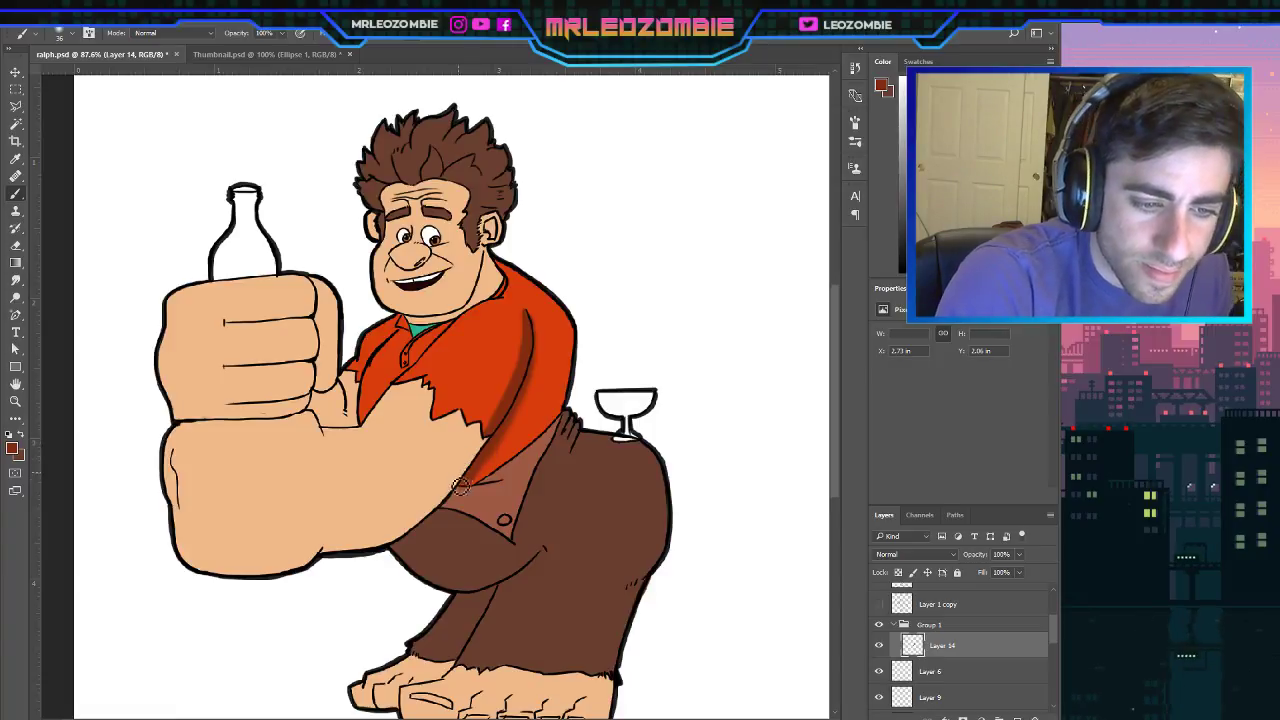
mouse_move(435, 517)
mouse_down()
mouse_move(470, 470)
mouse_move(463, 485)
mouse_move(485, 470)
mouse_up()
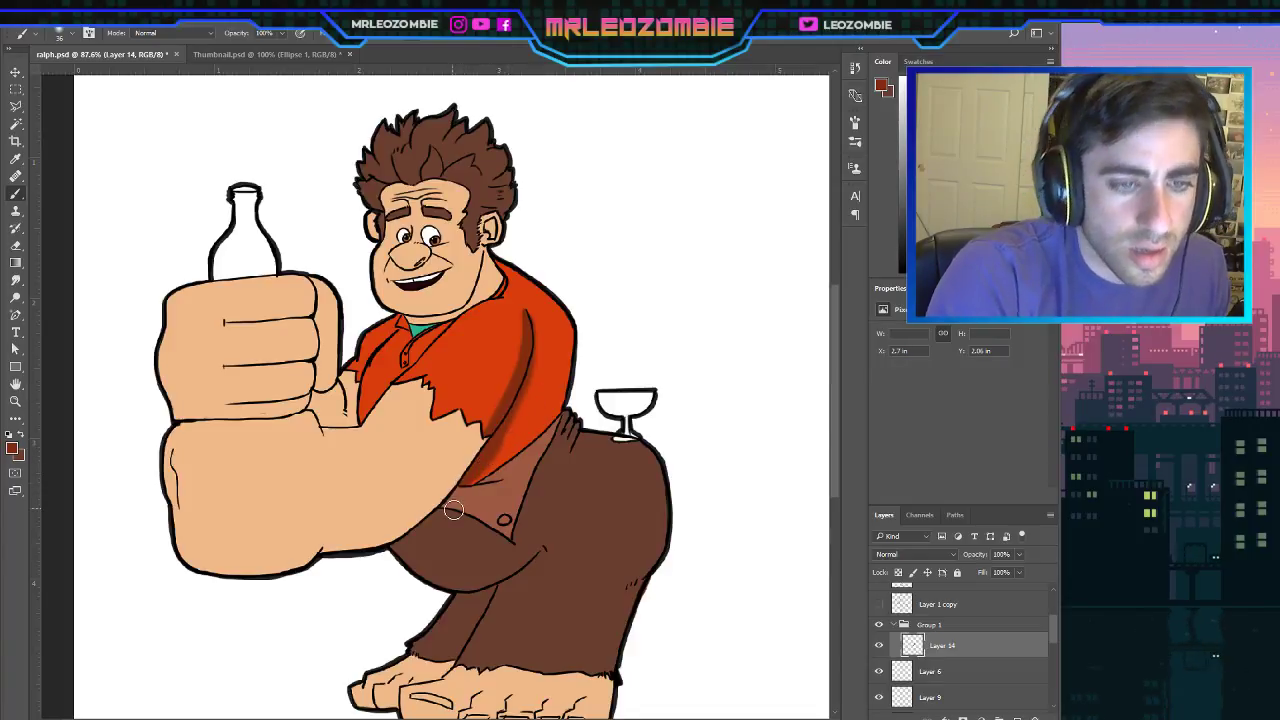
drag(470, 483, 497, 462)
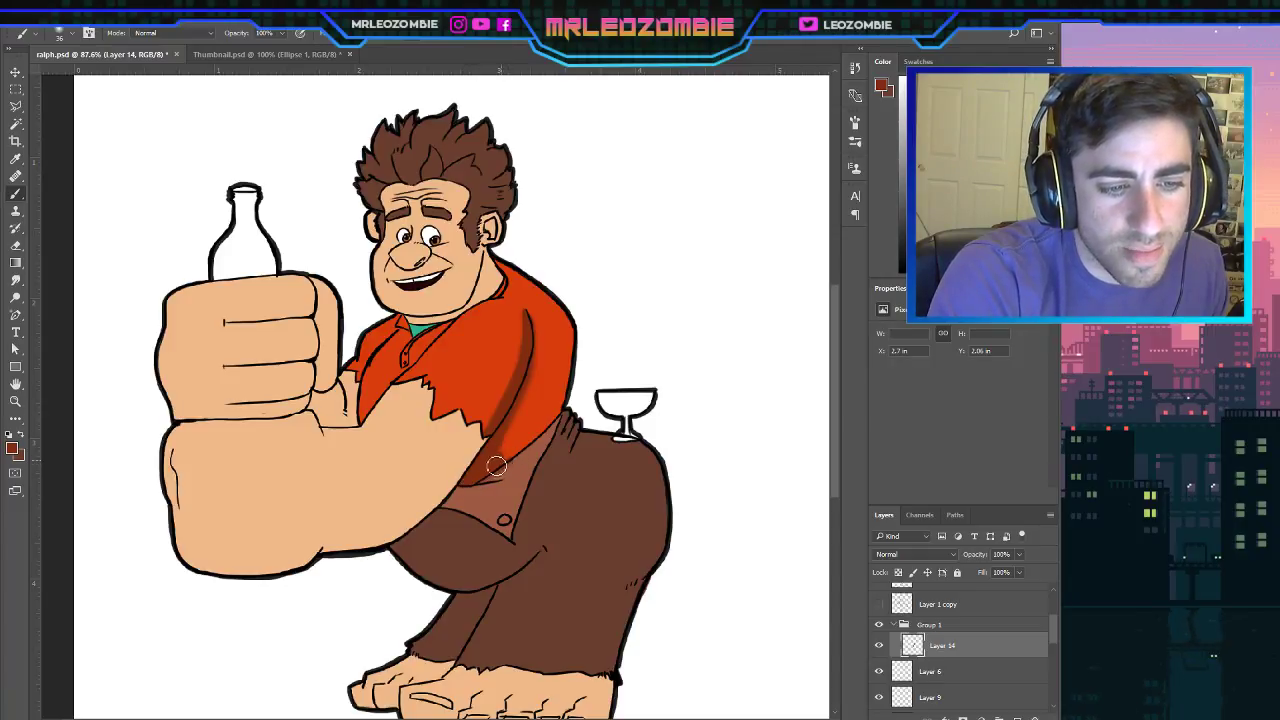
key(ctrl+z)
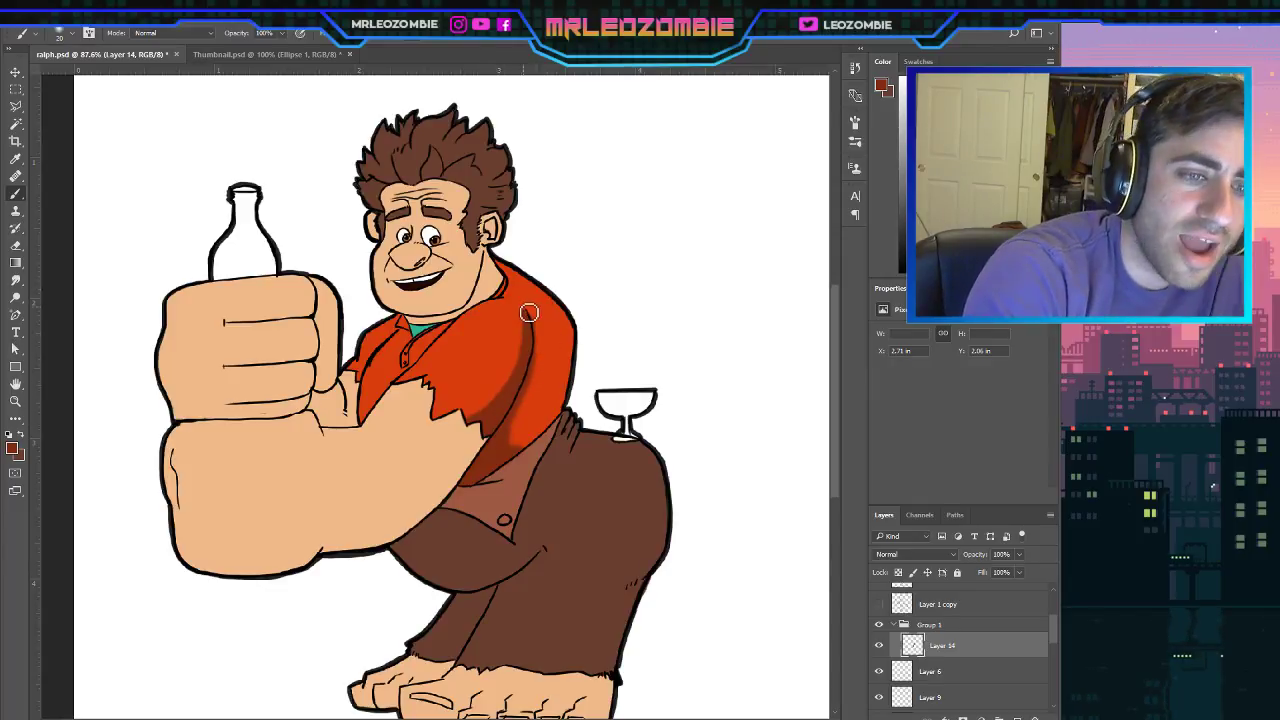
drag(529, 316, 522, 311)
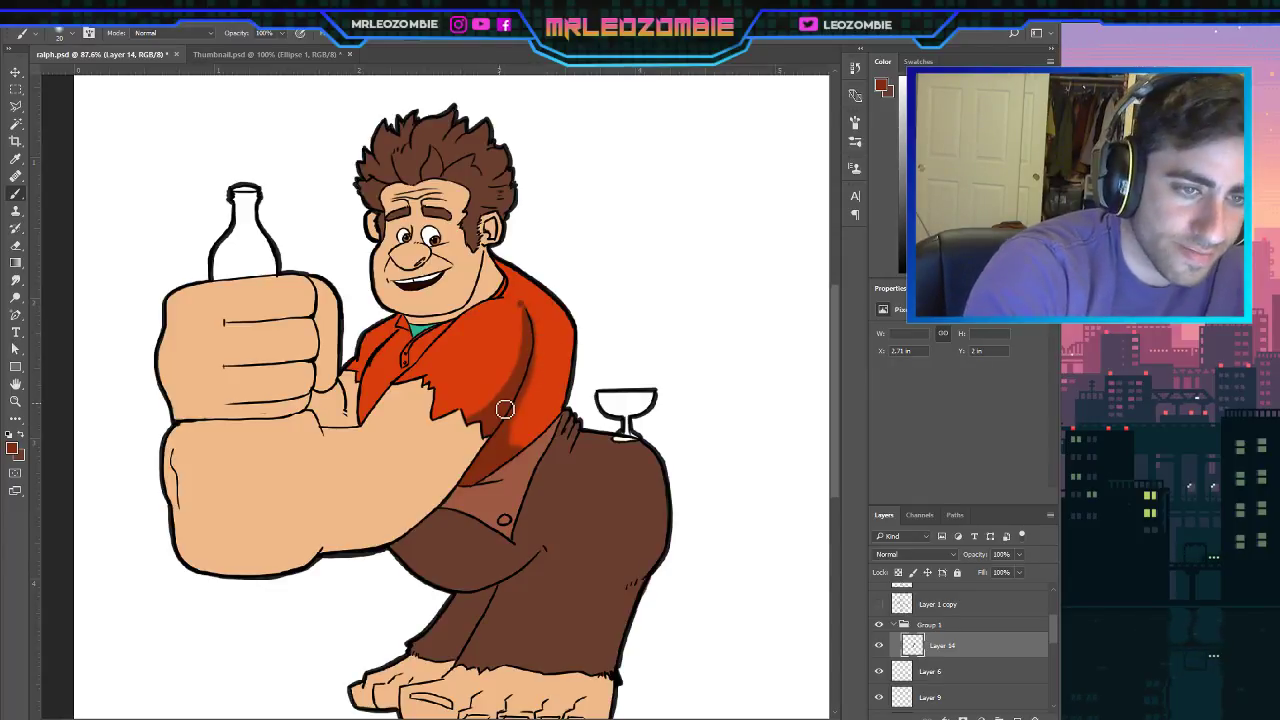
Shade the shirt's outer shoulder edge and its front beside the raised arm, and deepen the shadow along the sleeve line.
mouse_move(513, 266)
mouse_down()
mouse_move(569, 323)
mouse_move(577, 314)
mouse_move(580, 342)
mouse_up()
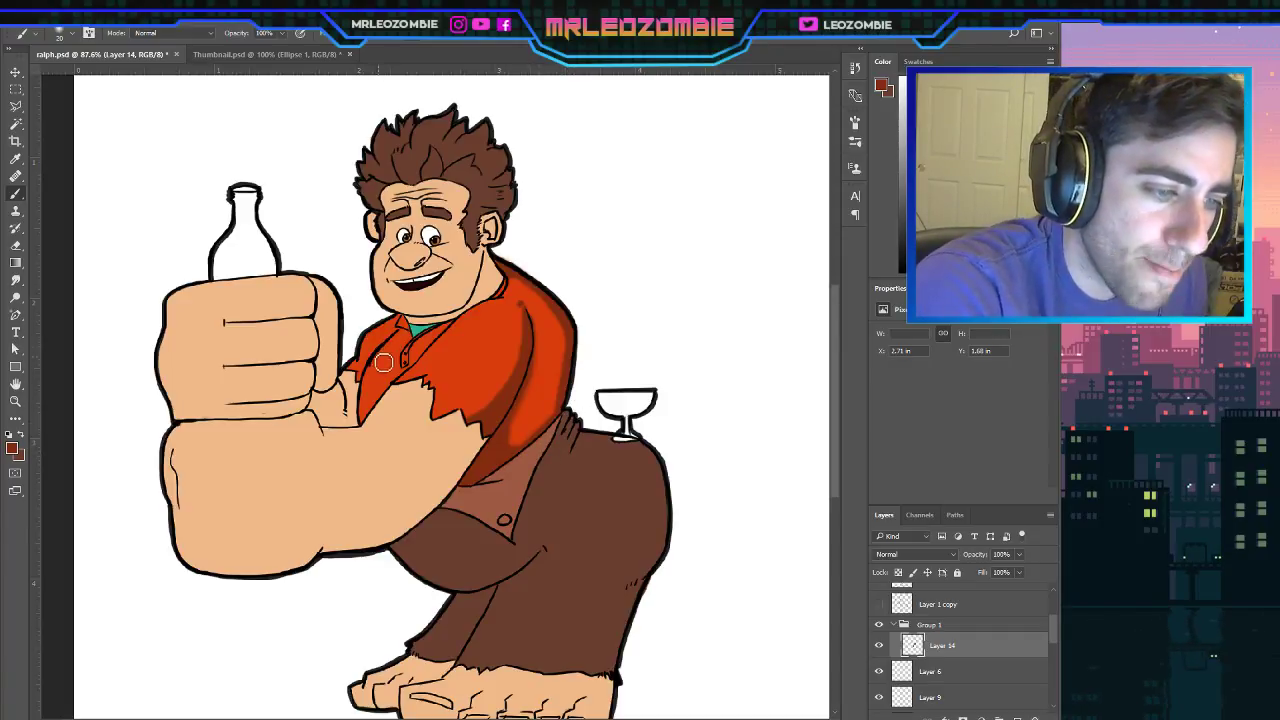
drag(372, 392, 366, 426)
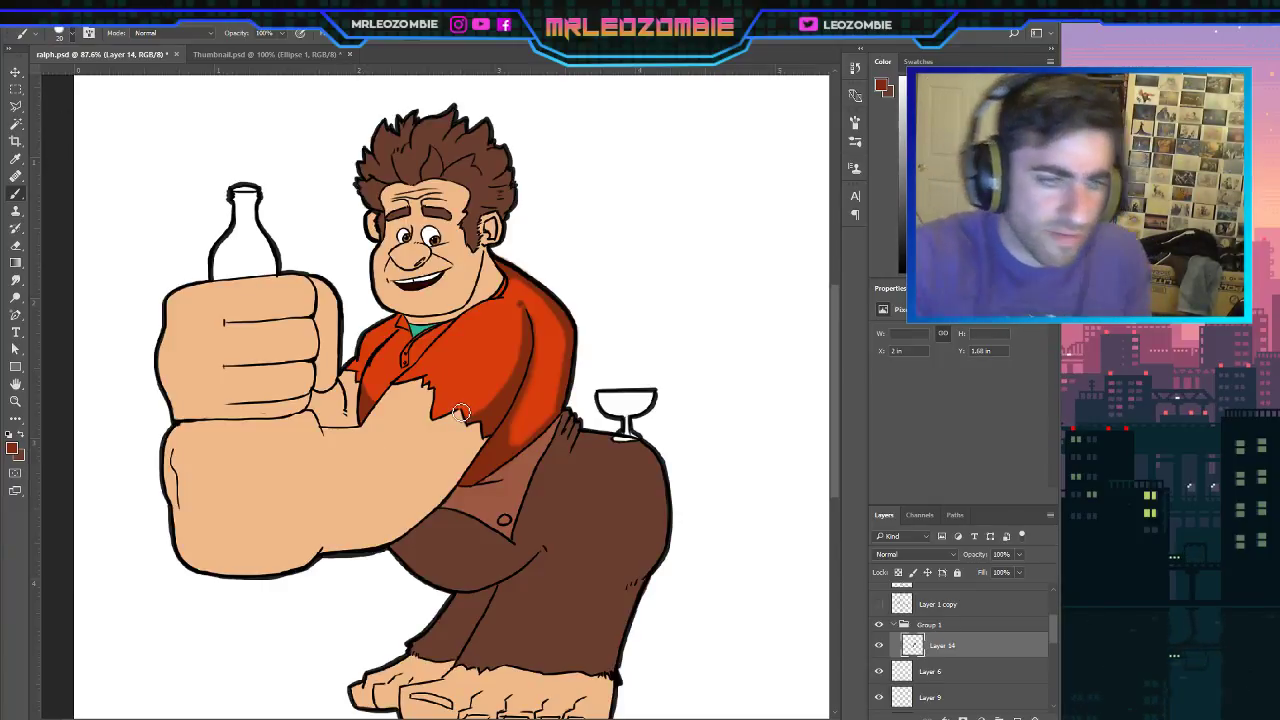
drag(528, 323, 498, 403)
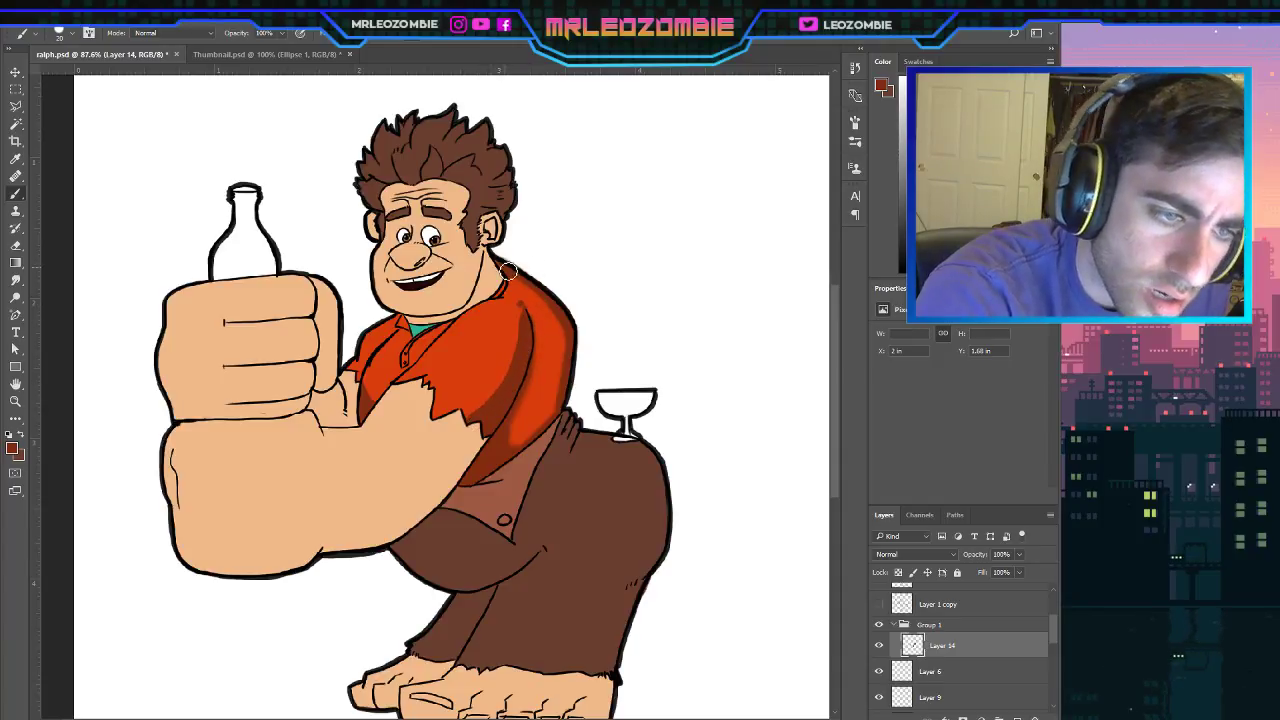
Brush a shadow along the shirt's back edge from the collar down, undoing the rejected strokes, and touch up the shading on the shirt's front.
mouse_move(522, 283)
mouse_down()
mouse_move(548, 305)
mouse_move(567, 358)
mouse_up()
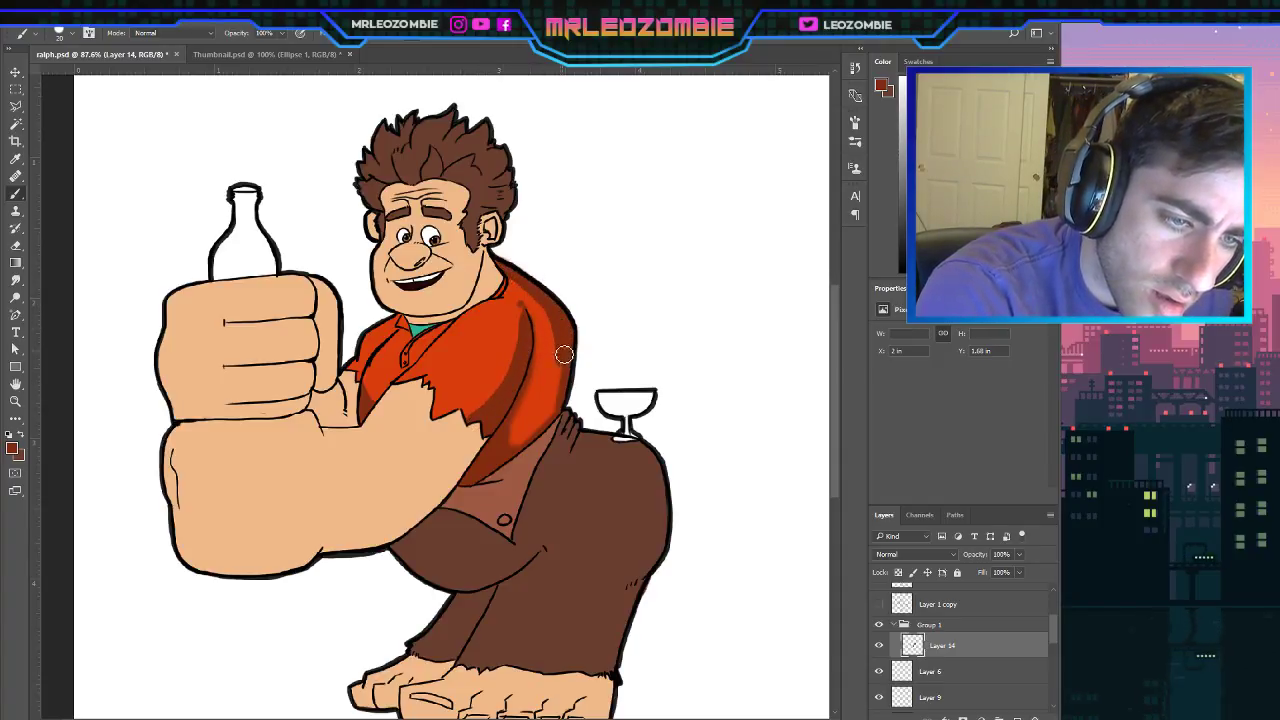
key(ctrl+z)
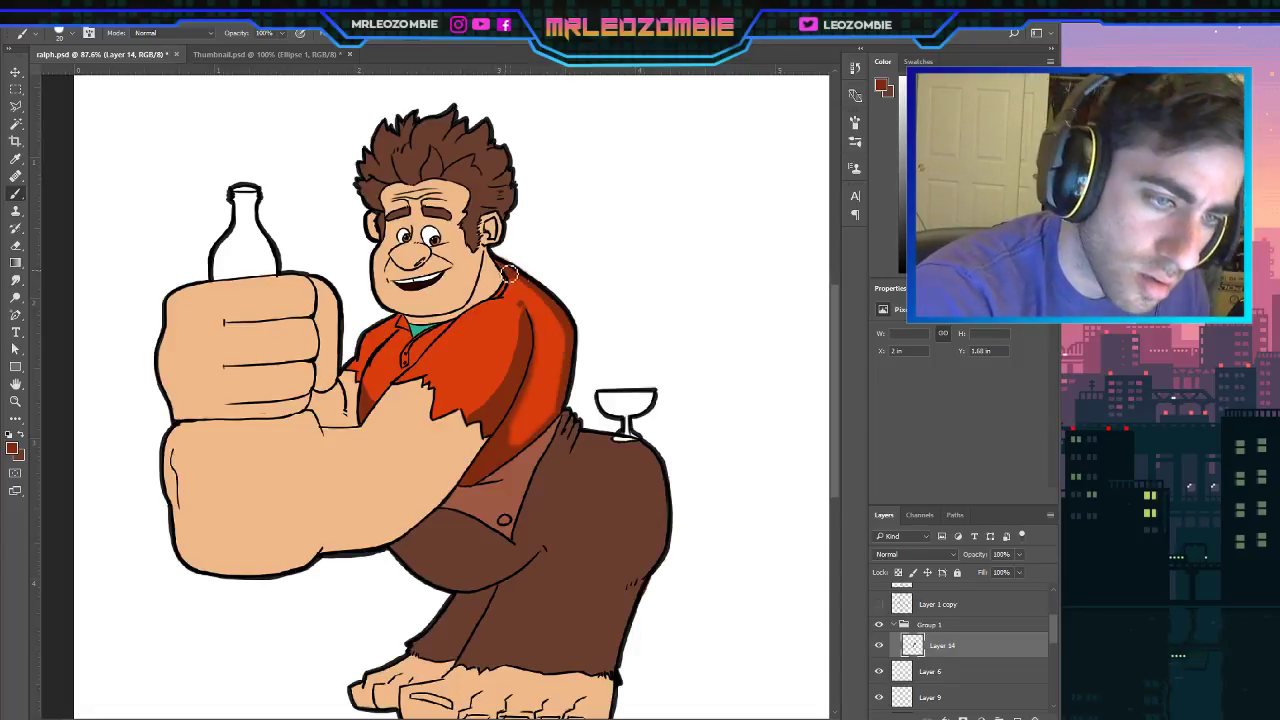
drag(508, 275, 561, 325)
key(ctrl+z)
mouse_move(514, 275)
mouse_down()
mouse_move(568, 326)
mouse_move(568, 376)
mouse_up()
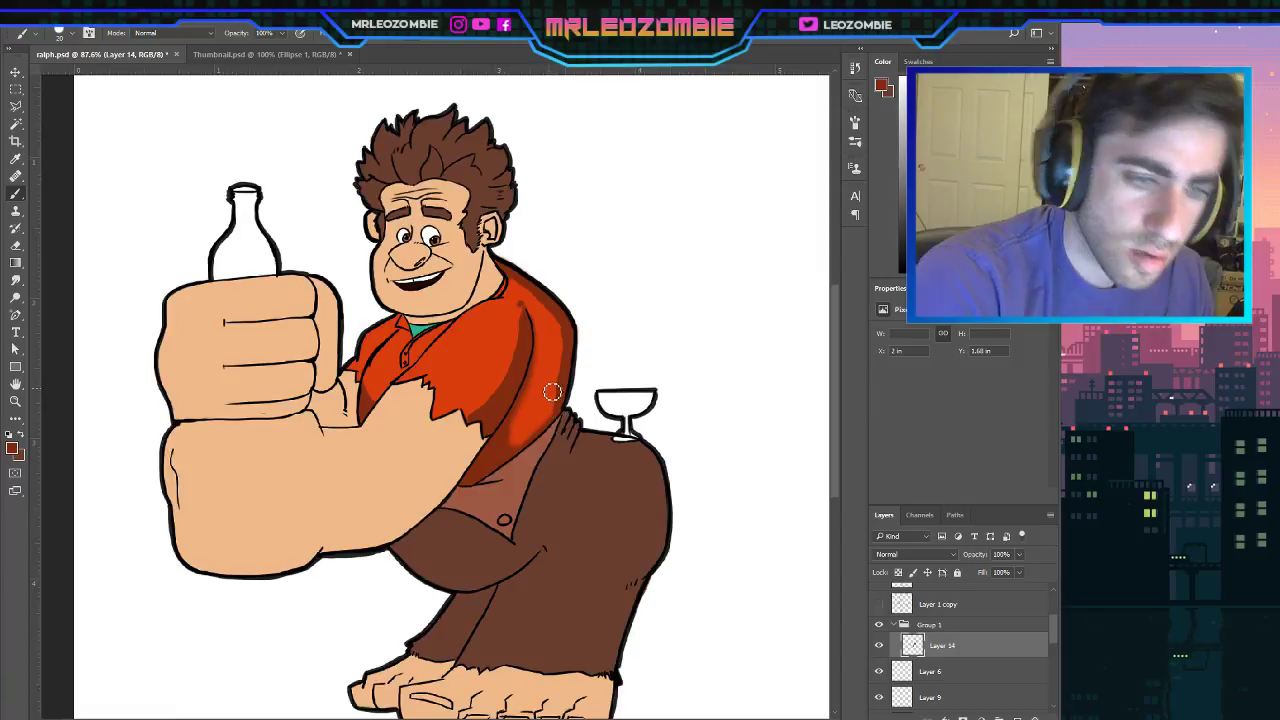
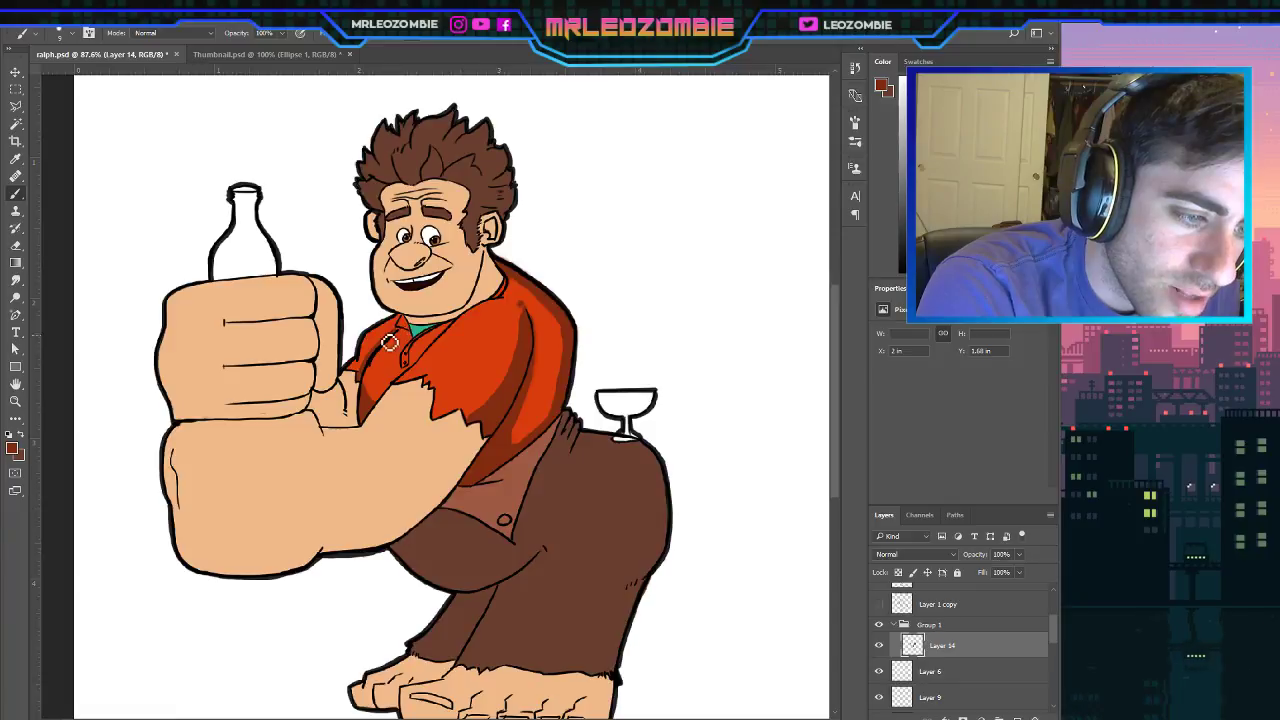
drag(358, 376, 366, 376)
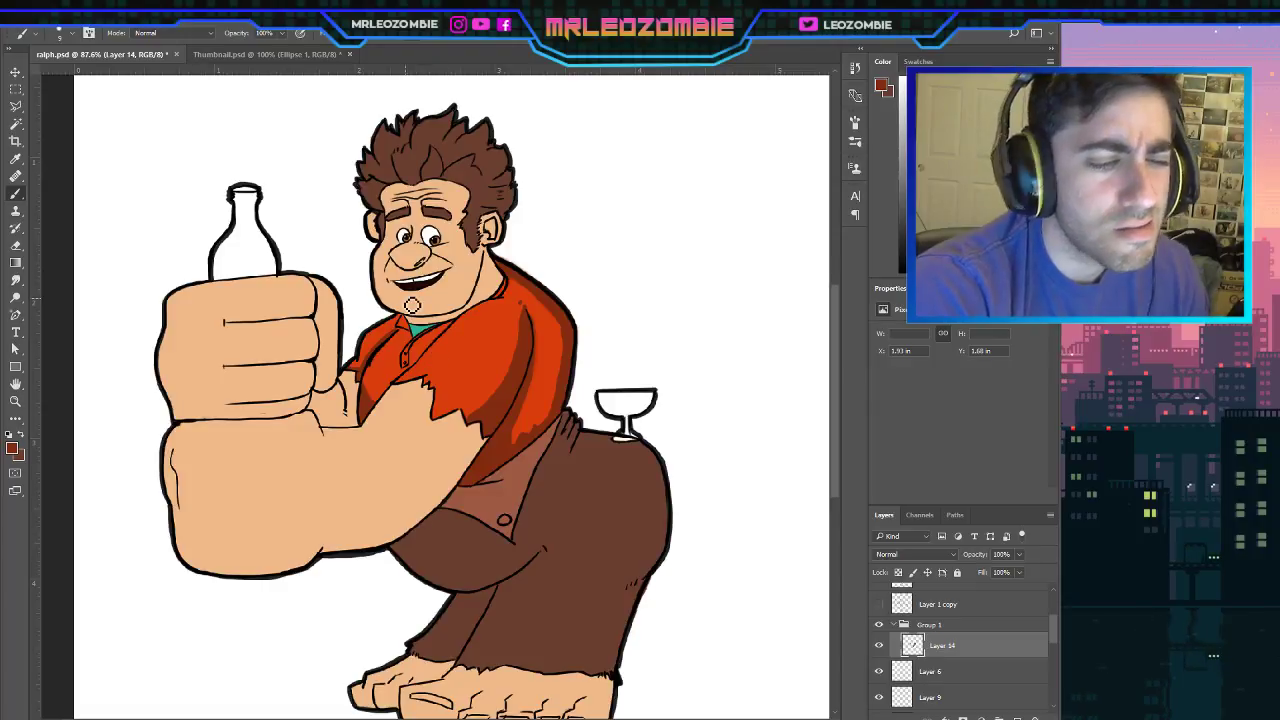
Pick an orange, add a new layer, and brush highlights on the red shirt's front and shoulder.
key(i)
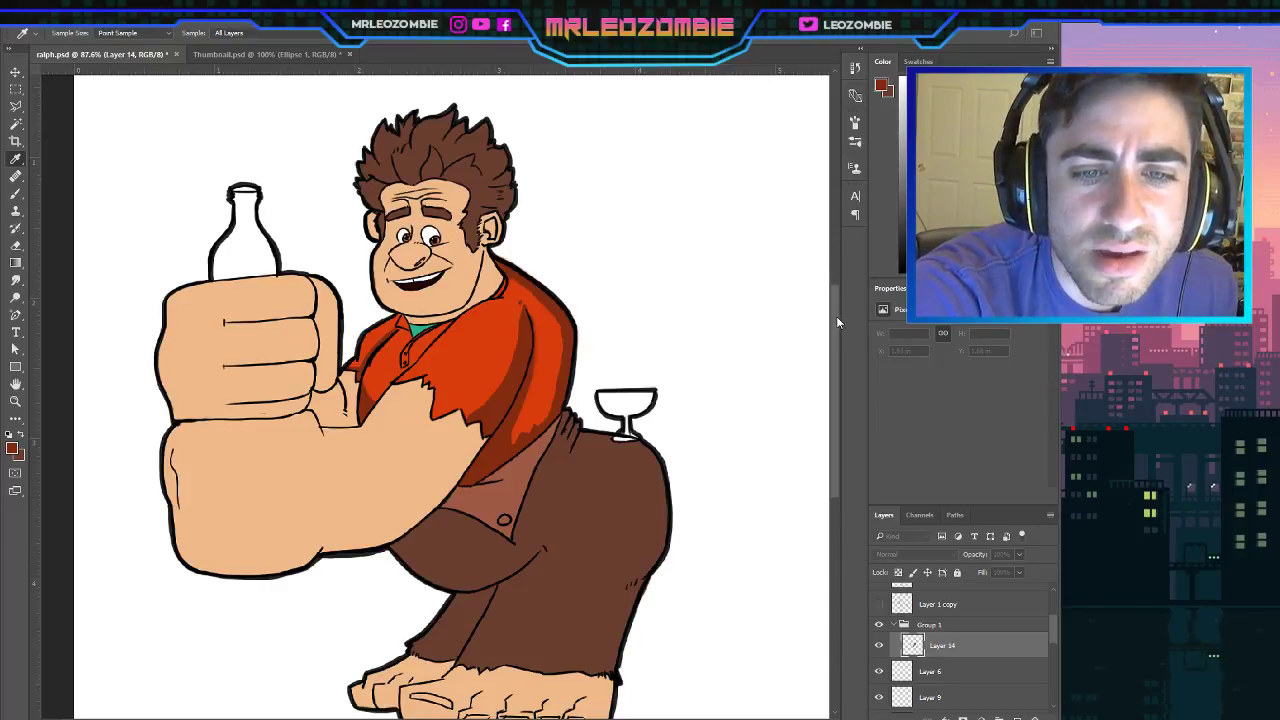
key(Return)
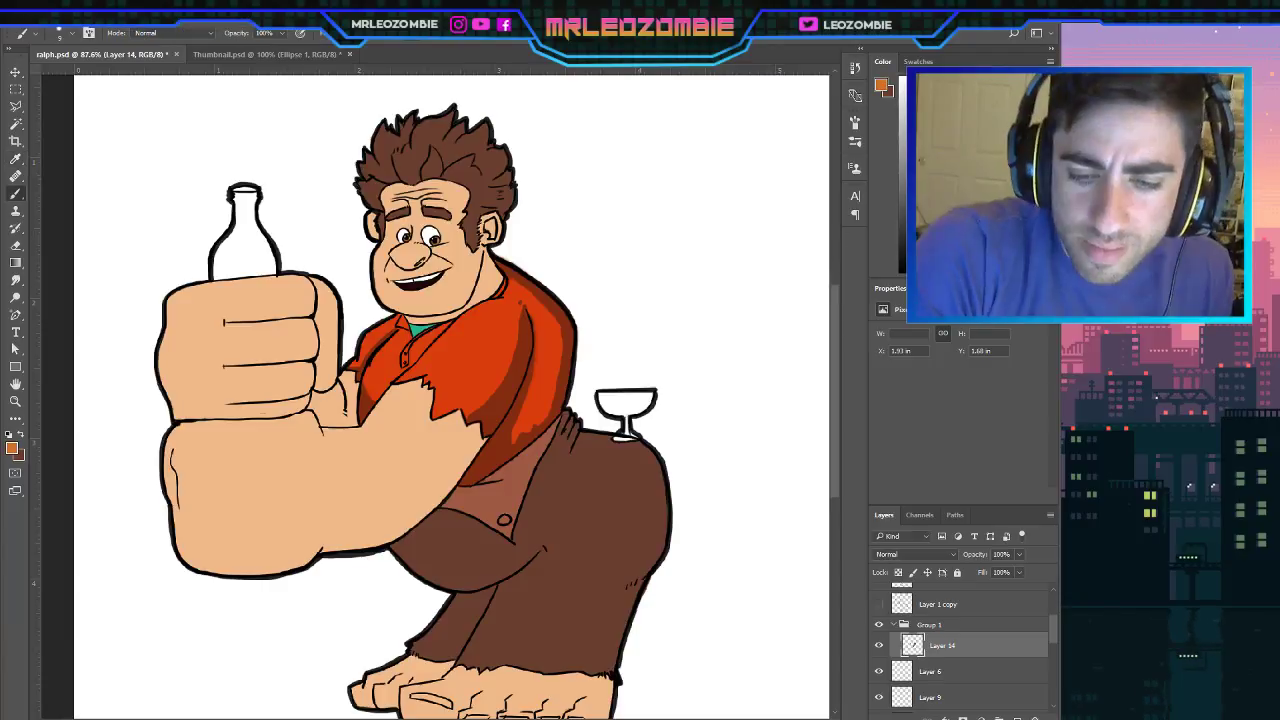
click(1015, 714)
mouse_move(375, 341)
mouse_down()
mouse_move(406, 321)
mouse_move(357, 370)
mouse_move(405, 340)
mouse_move(372, 378)
mouse_move(401, 341)
mouse_up()
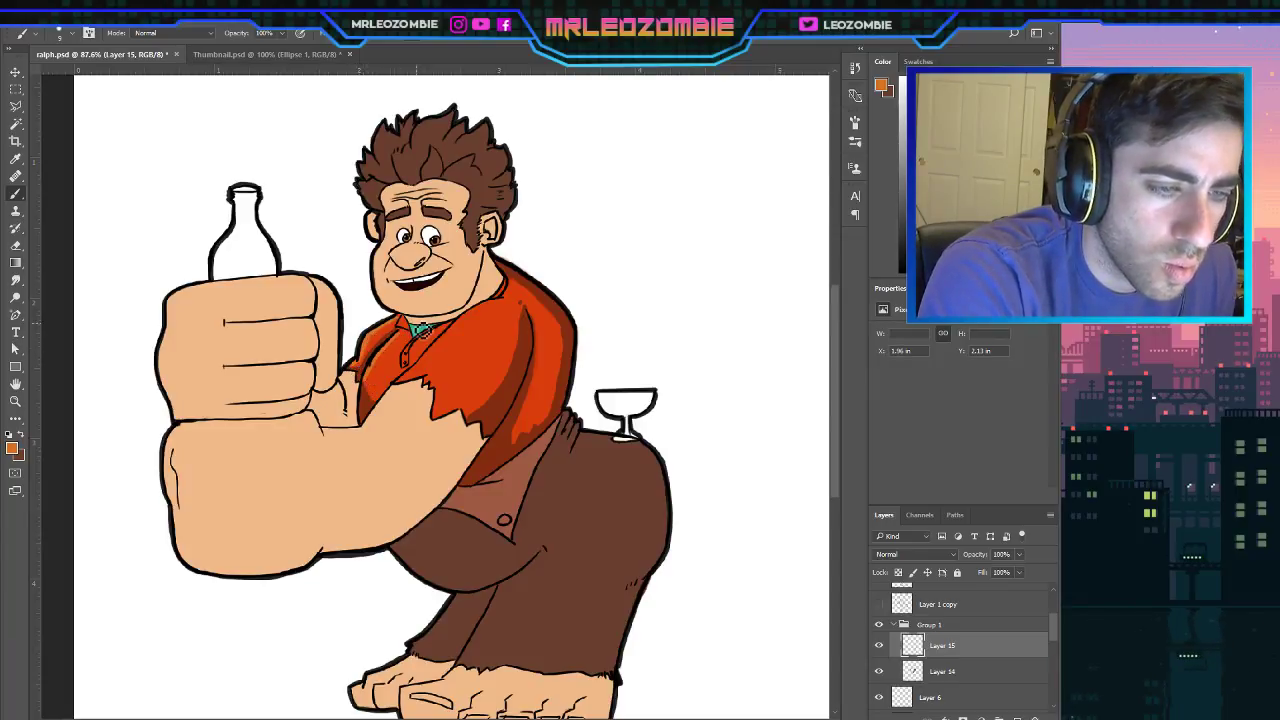
mouse_move(405, 387)
mouse_down()
mouse_move(470, 324)
mouse_move(508, 308)
mouse_move(476, 332)
mouse_up()
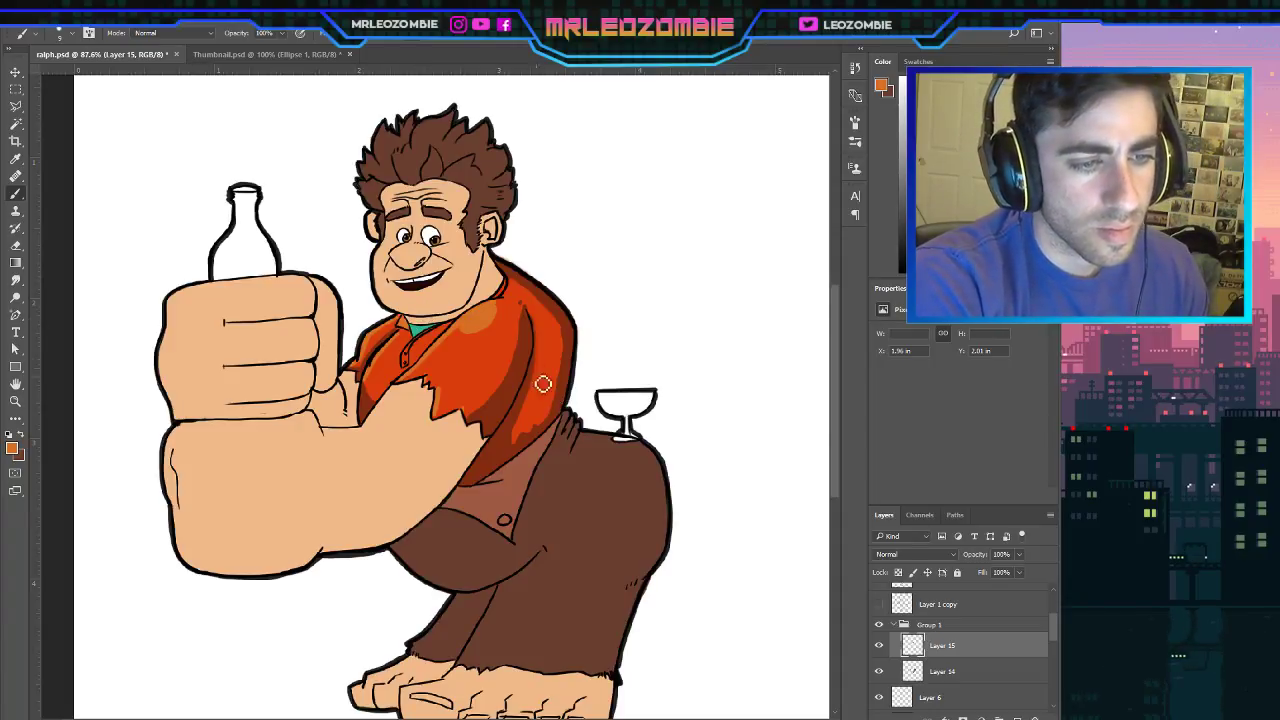
drag(510, 308, 498, 309)
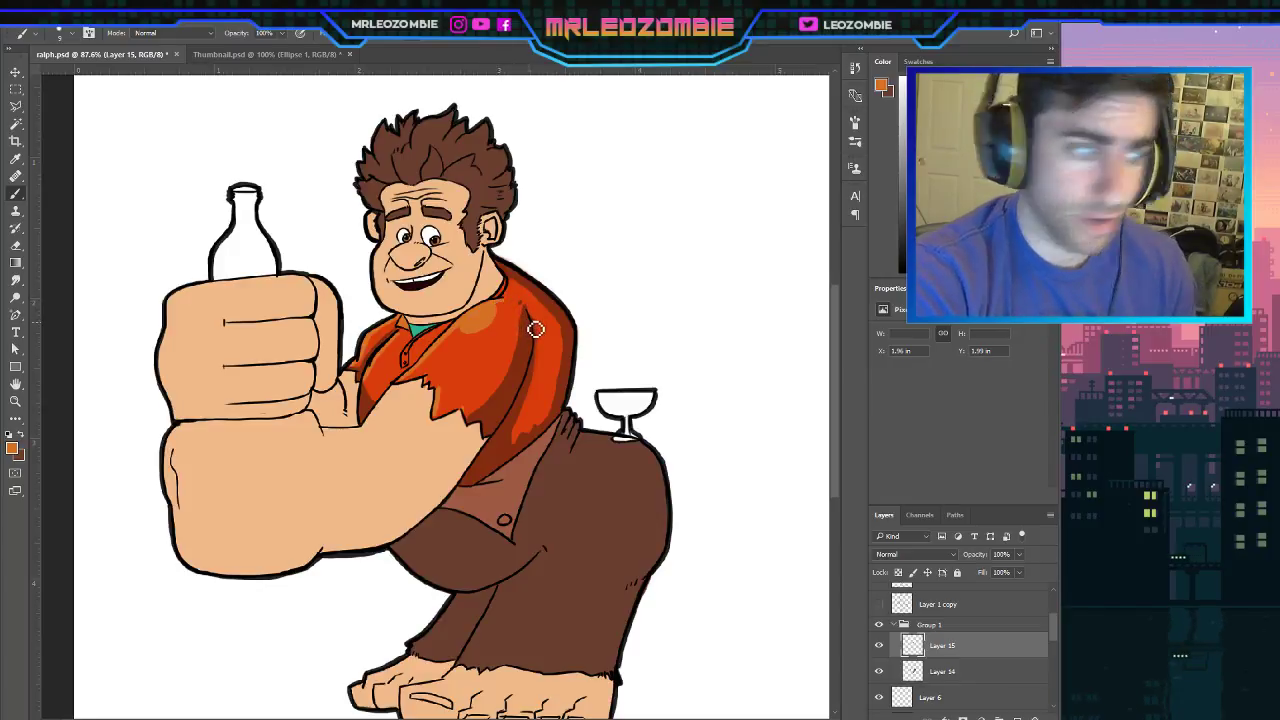
Pick the dark reddish brown and touch up the shirt shadow on Layer 14, finishing with Layer 15 selected.
key(i)
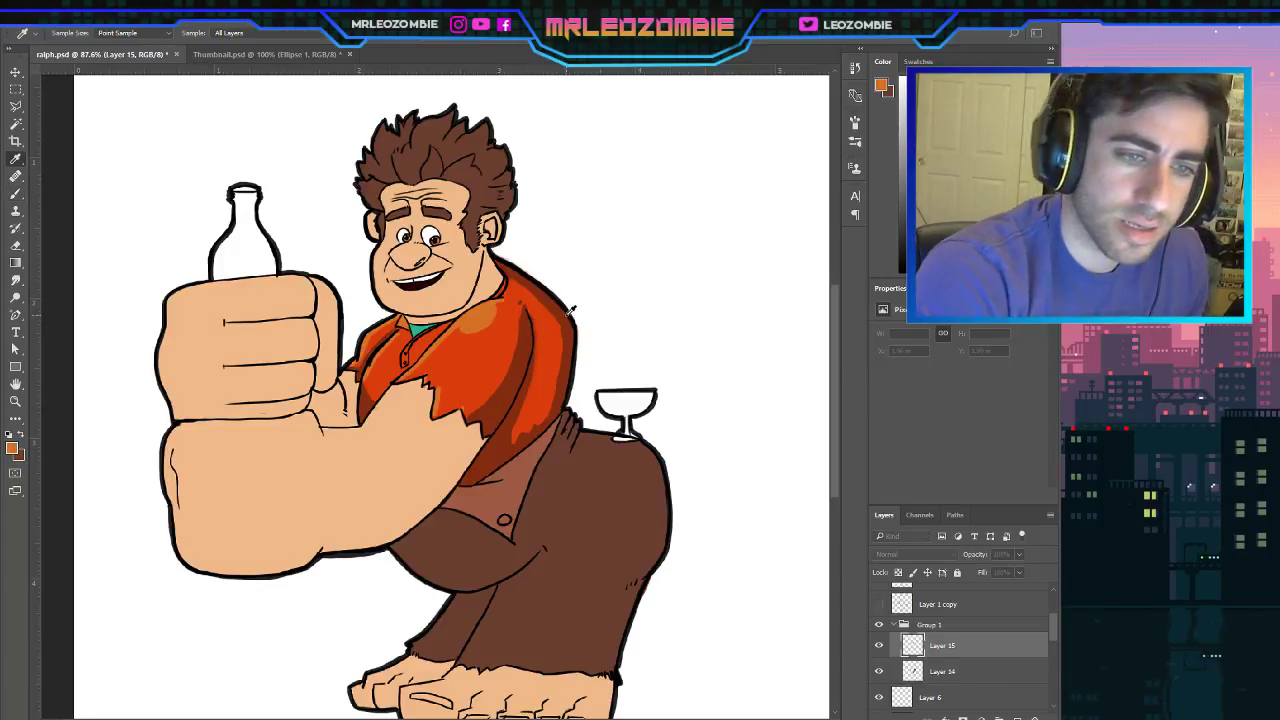
click(855, 220)
click(971, 671)
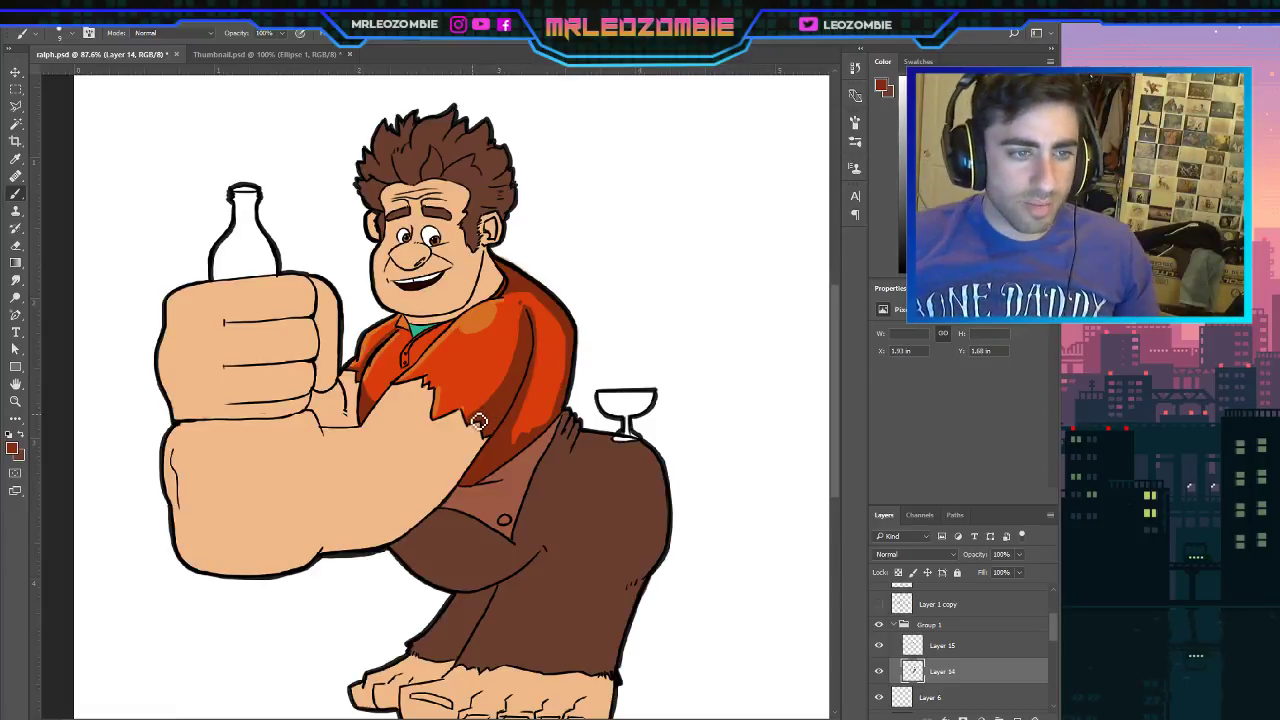
click(952, 647)
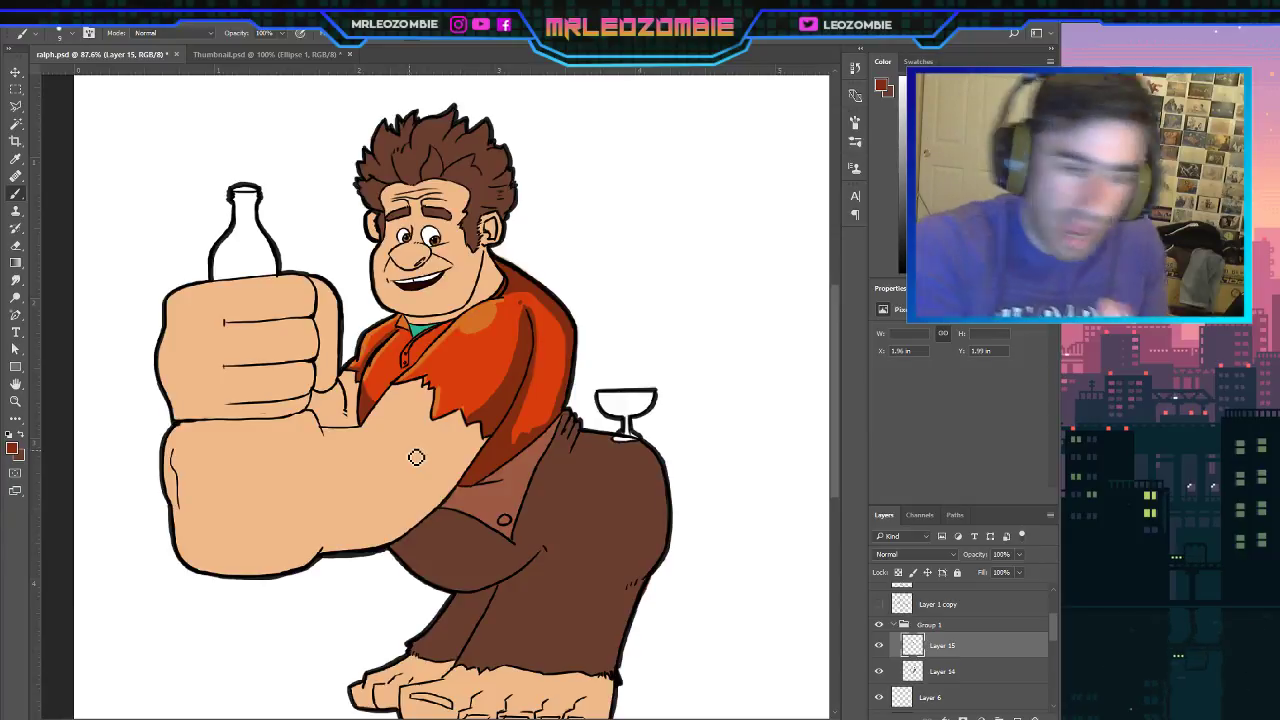
Pick a dark brown, add a new layer, and shade the trousers' back edge and rear knee crease, undoing the rejected stroke.
key(i)
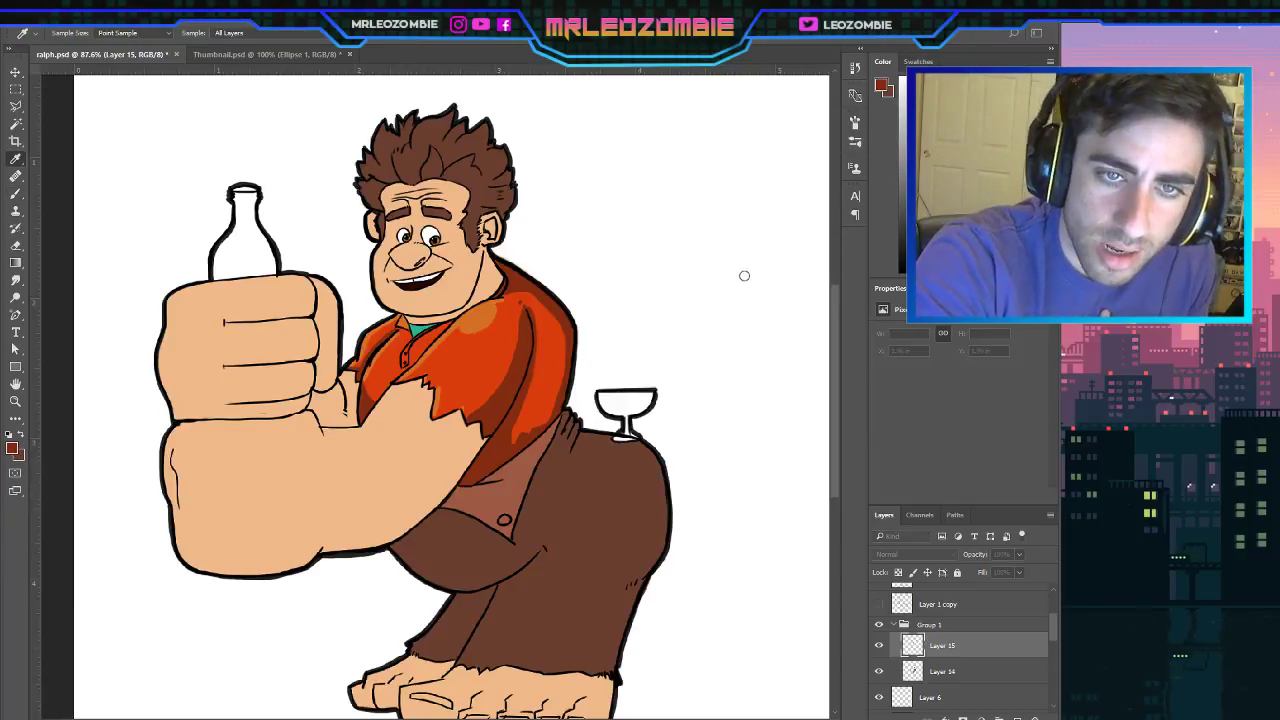
key(b)
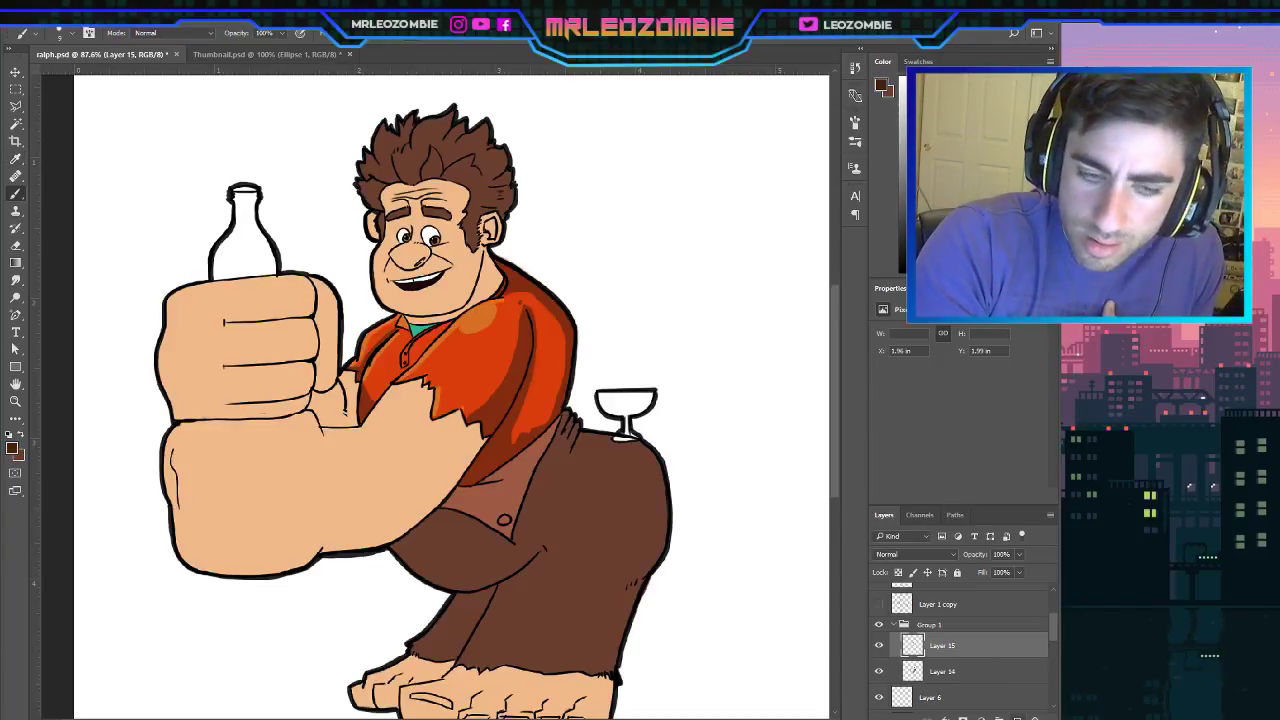
click(1016, 717)
mouse_move(576, 427)
mouse_down()
mouse_move(563, 420)
mouse_move(574, 443)
mouse_move(598, 448)
mouse_up()
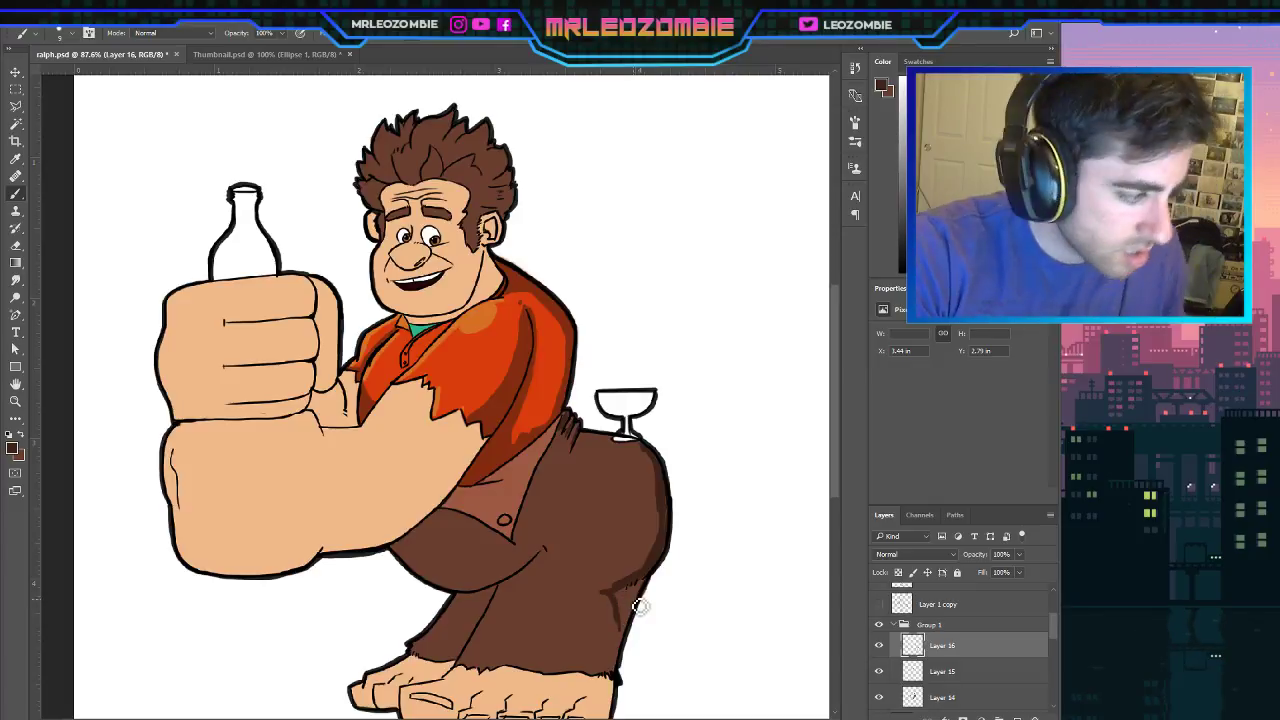
key(ctrl+z)
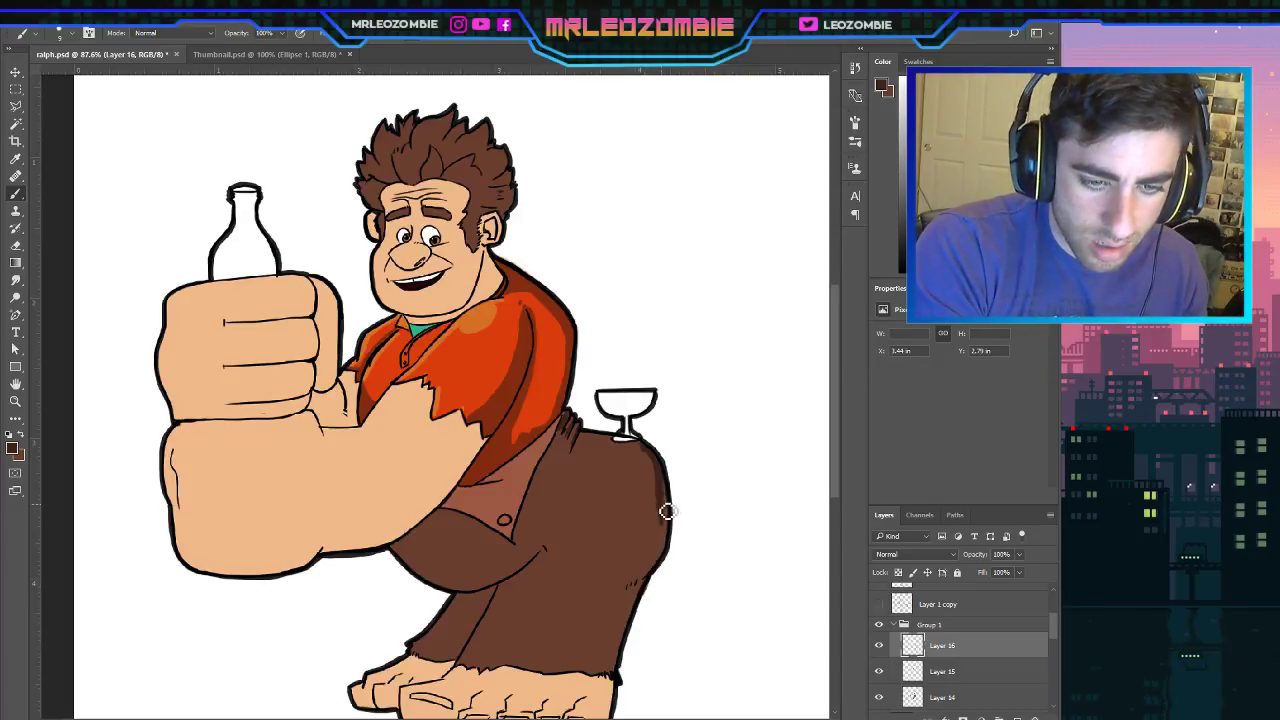
mouse_move(668, 511)
mouse_down()
mouse_move(663, 542)
mouse_move(622, 598)
mouse_move(628, 652)
mouse_move(633, 613)
mouse_move(633, 632)
mouse_move(619, 676)
mouse_move(633, 601)
mouse_up()
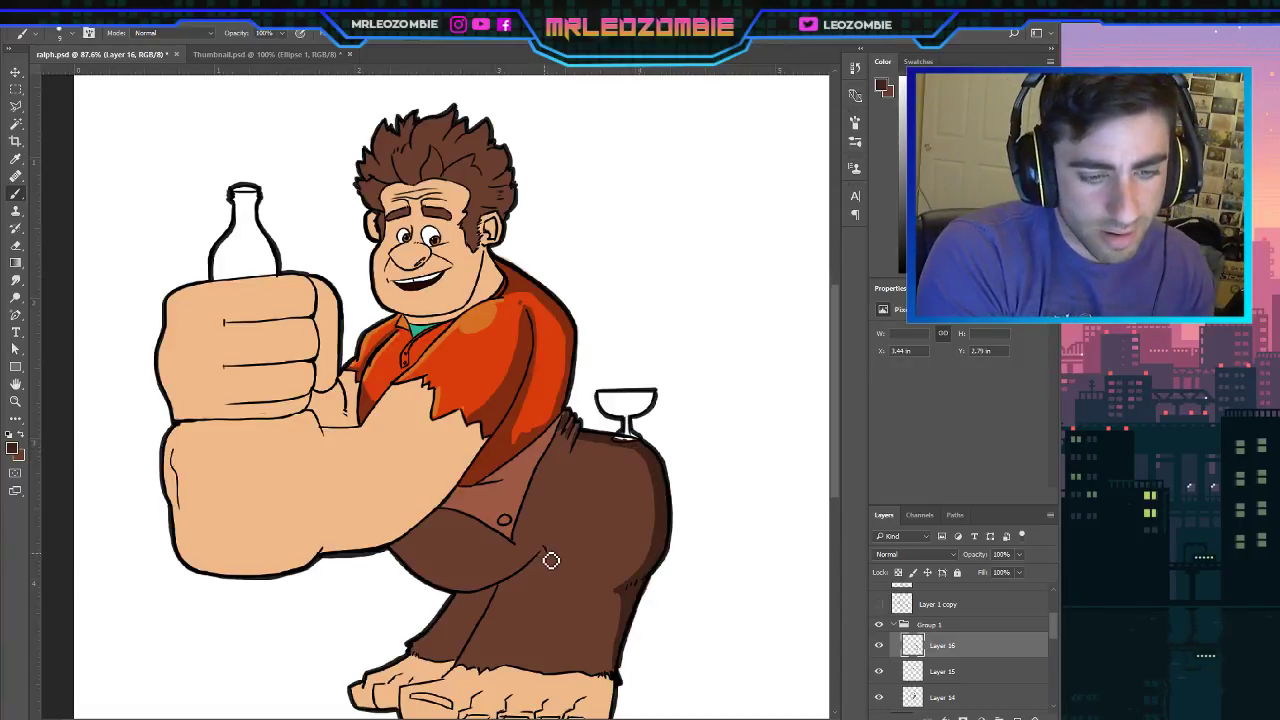
Shade the trousers beneath the thigh's crease line down to where the legs meet, undoing the rejected stroke.
mouse_move(552, 556)
mouse_down()
mouse_move(509, 594)
mouse_move(544, 572)
mouse_up()
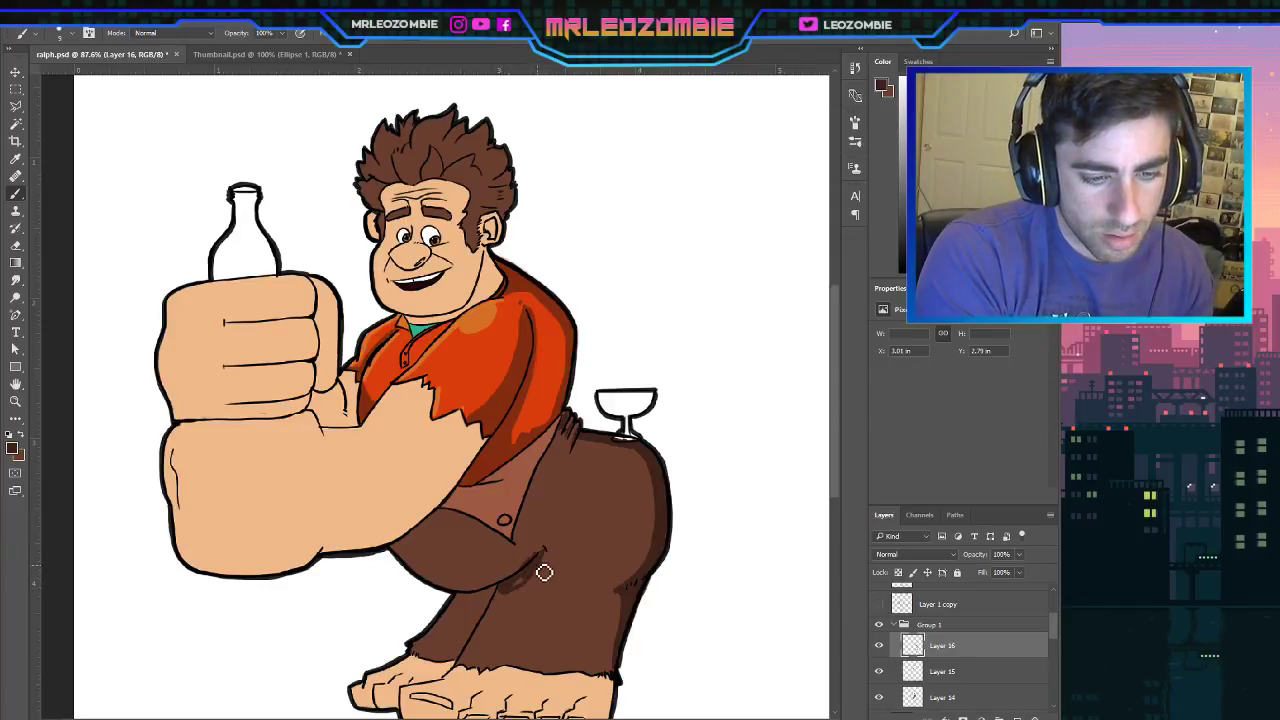
key(ctrl+z)
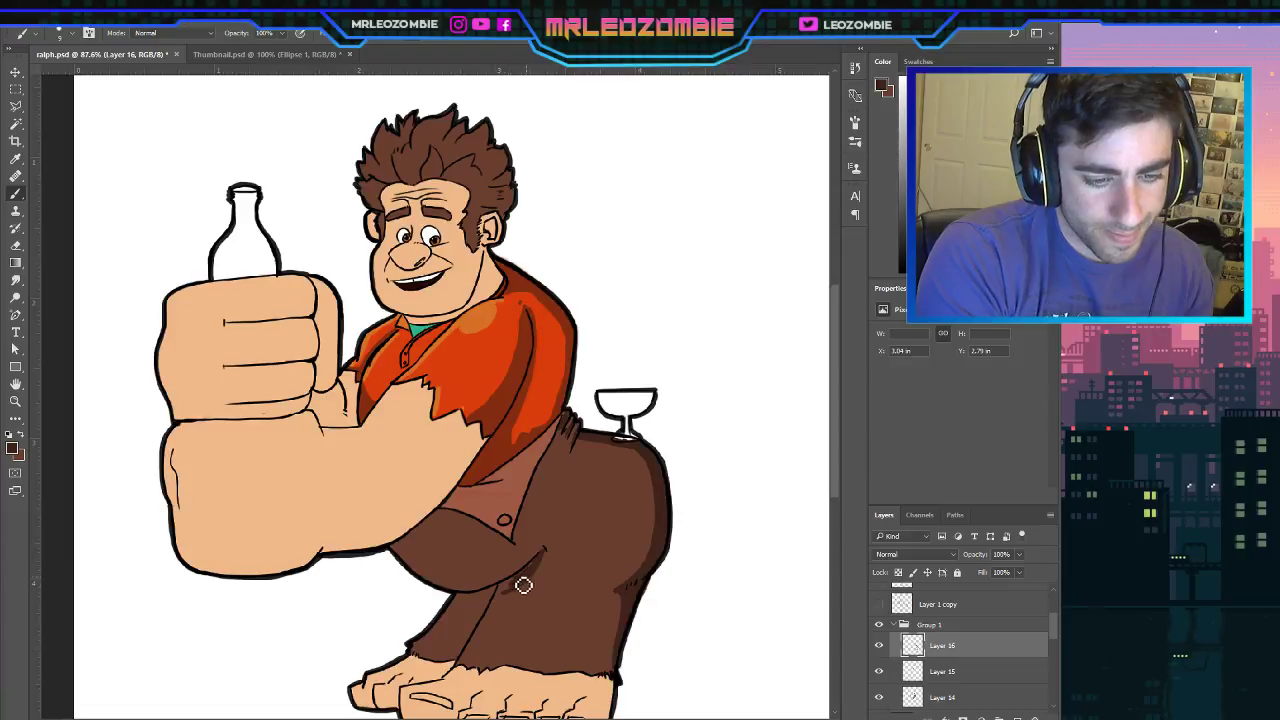
mouse_move(531, 582)
mouse_down()
mouse_move(457, 600)
mouse_move(503, 594)
mouse_move(489, 601)
mouse_up()
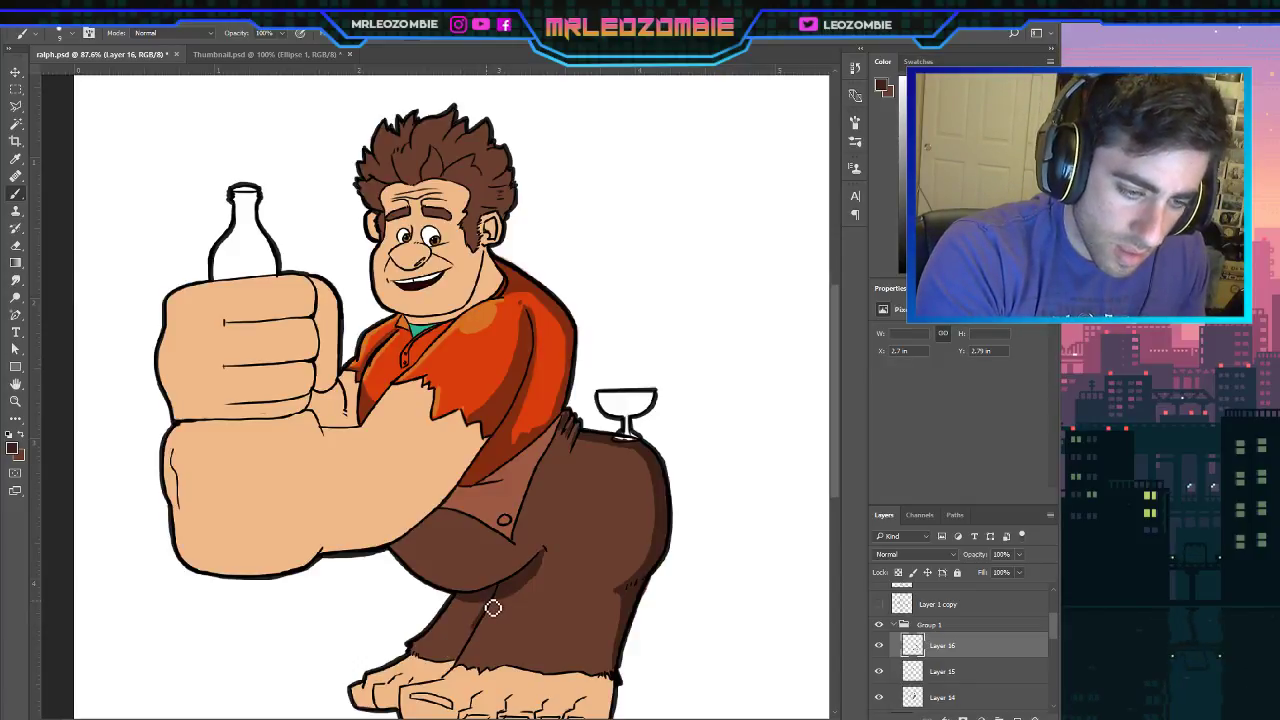
Brush trouser shadows along the line between the legs, beneath the raised forearm, and beside the hanging shirt tail.
drag(478, 637, 464, 663)
drag(489, 611, 461, 664)
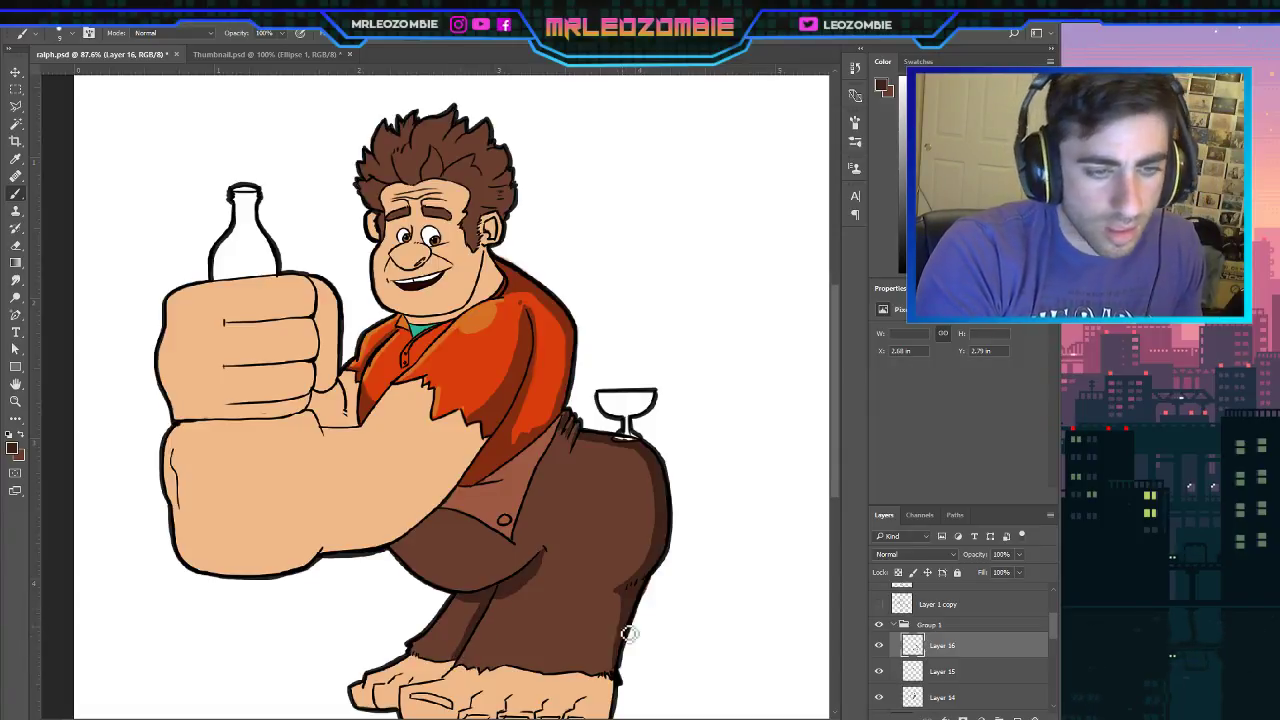
drag(466, 522, 413, 556)
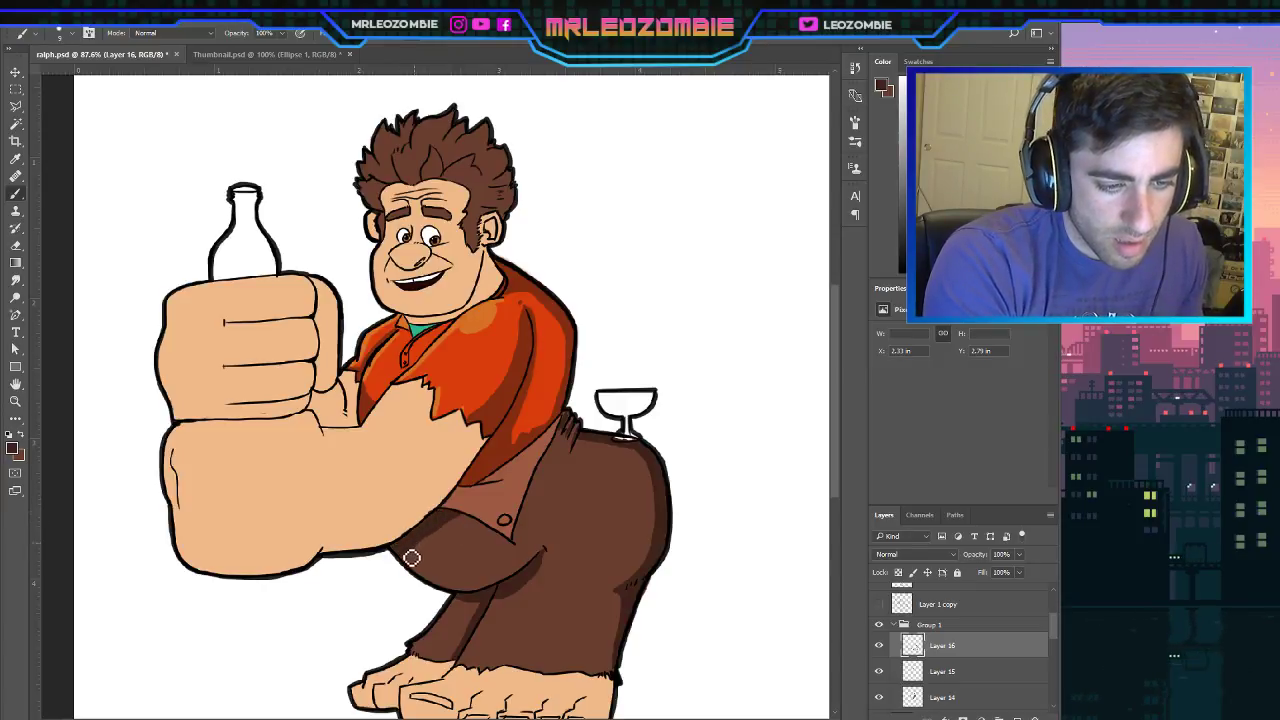
drag(568, 436, 541, 528)
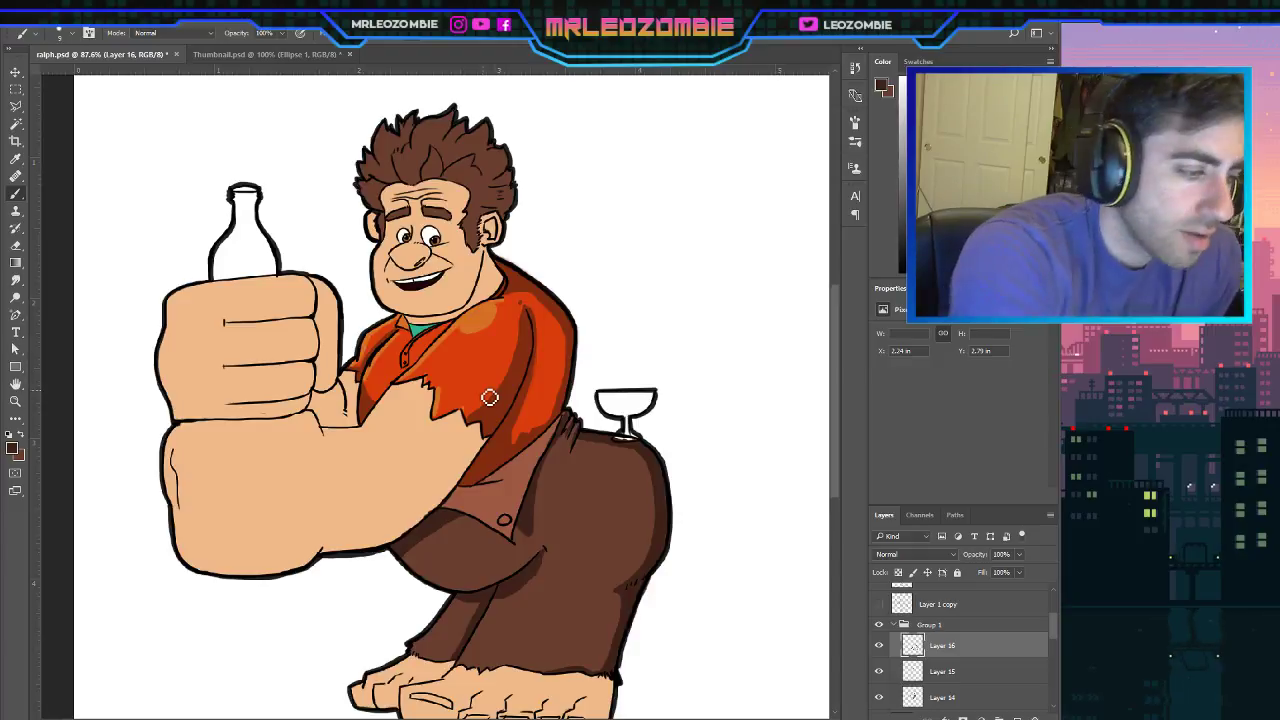
Pick a lighter reddish brown and highlight the trouser legs' front edges, undoing the highlight tried on the hip.
key(i)
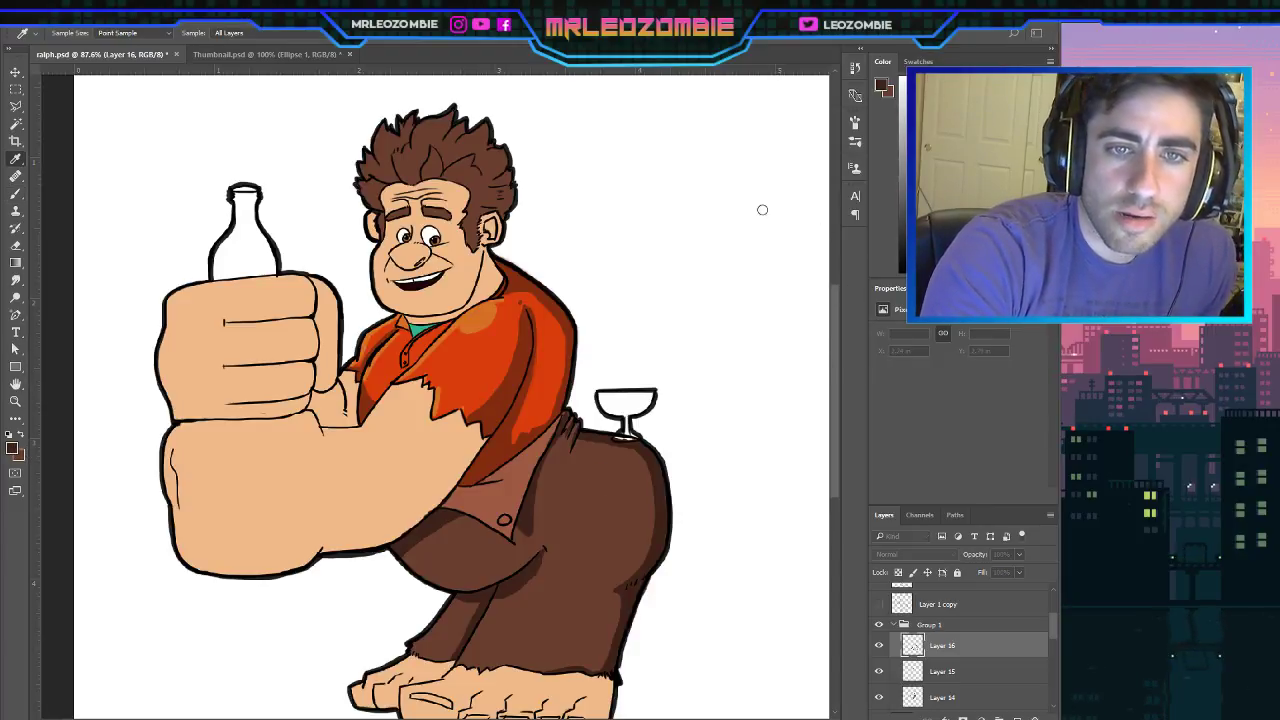
key(Return)
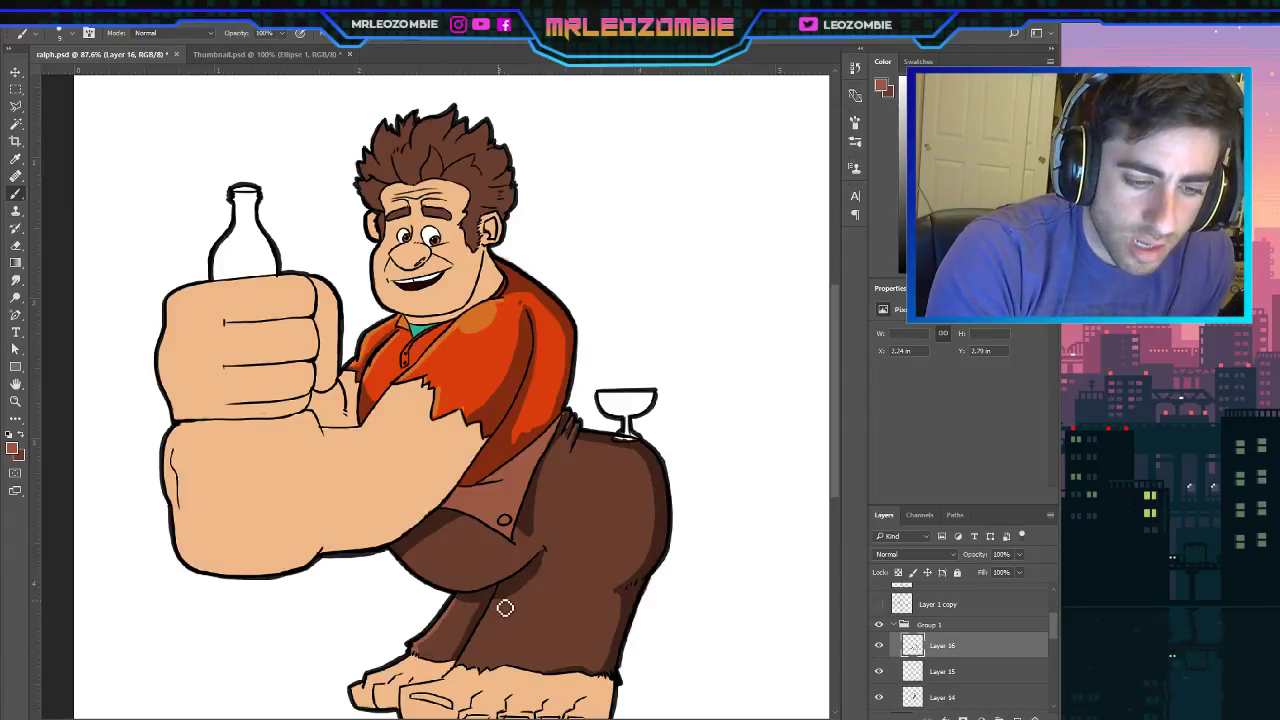
drag(505, 608, 467, 670)
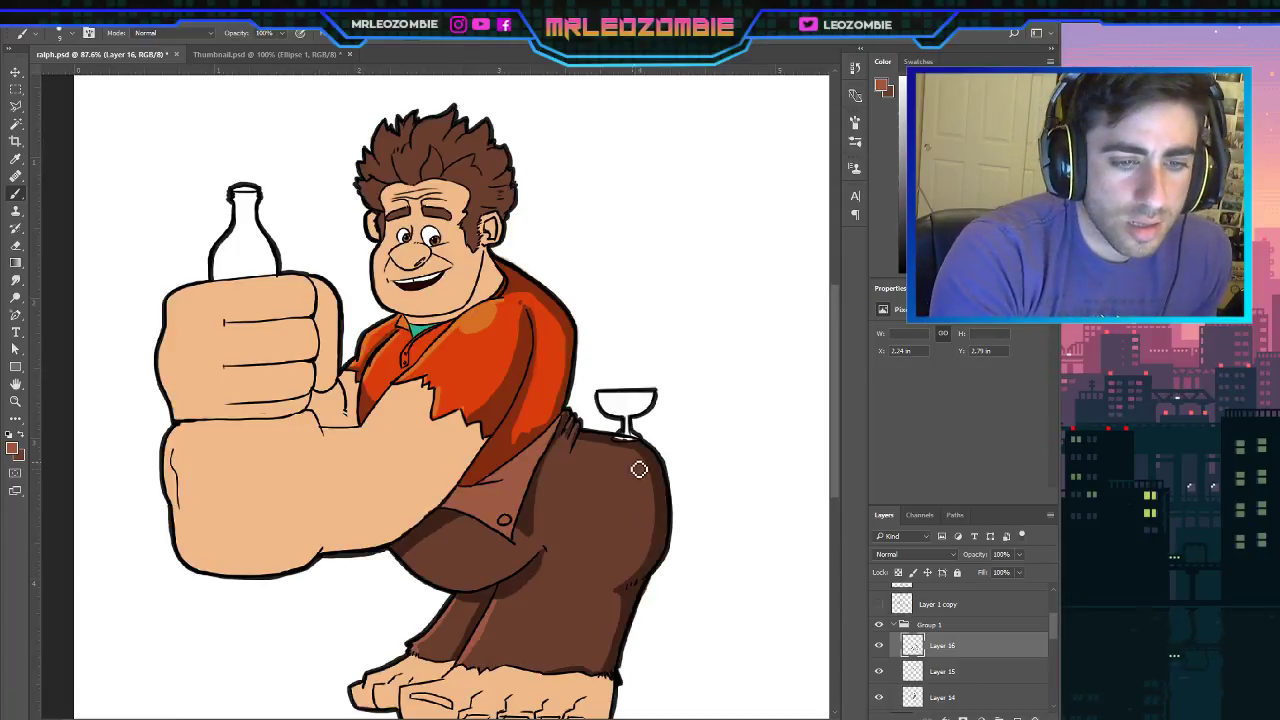
mouse_move(626, 479)
mouse_down()
mouse_move(606, 487)
mouse_move(625, 478)
mouse_move(617, 493)
mouse_up()
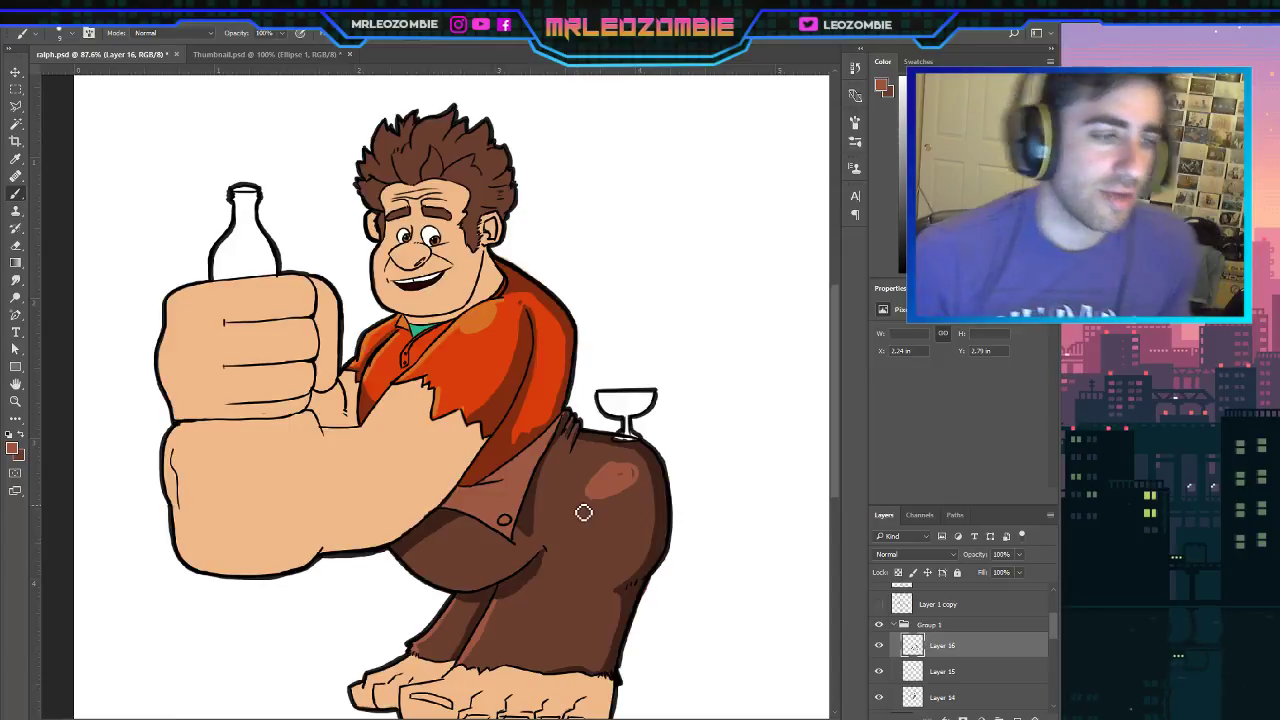
key(ctrl+z)
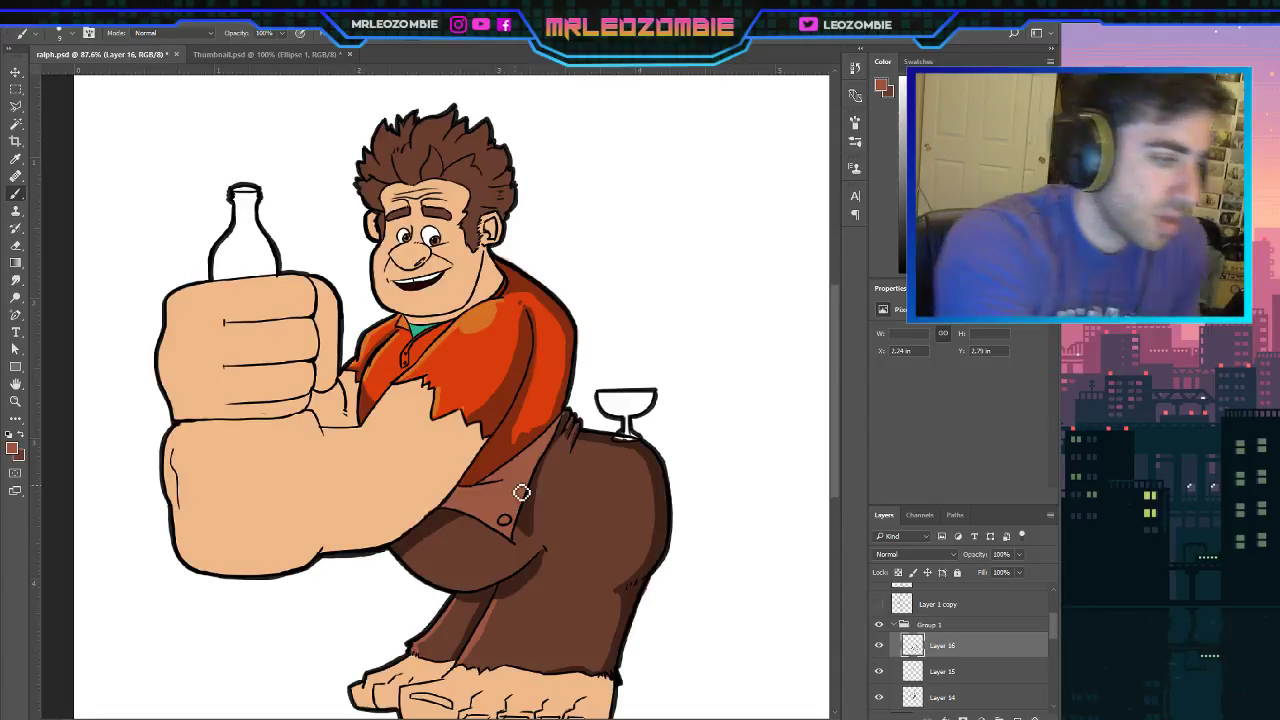
Pick a darker reddish brown to shade the hanging shirt tail, alternating with dark brown for touch-ups beside it.
key(i)
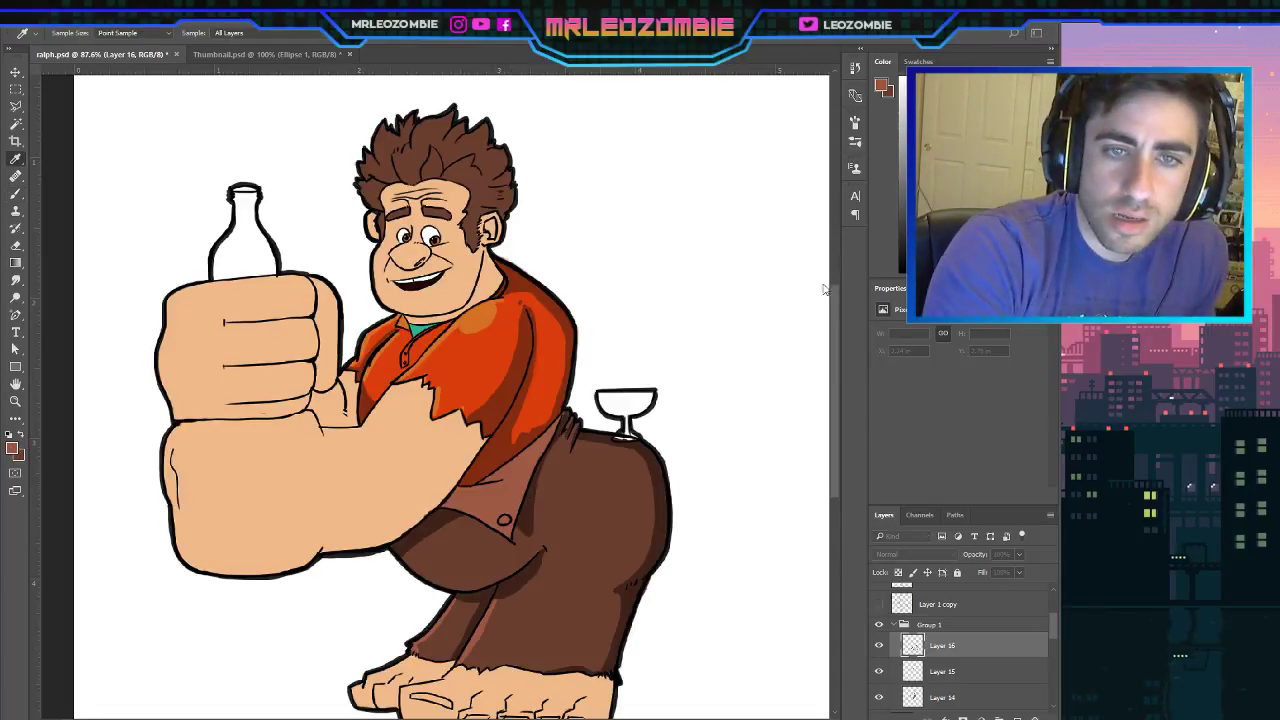
key(Return)
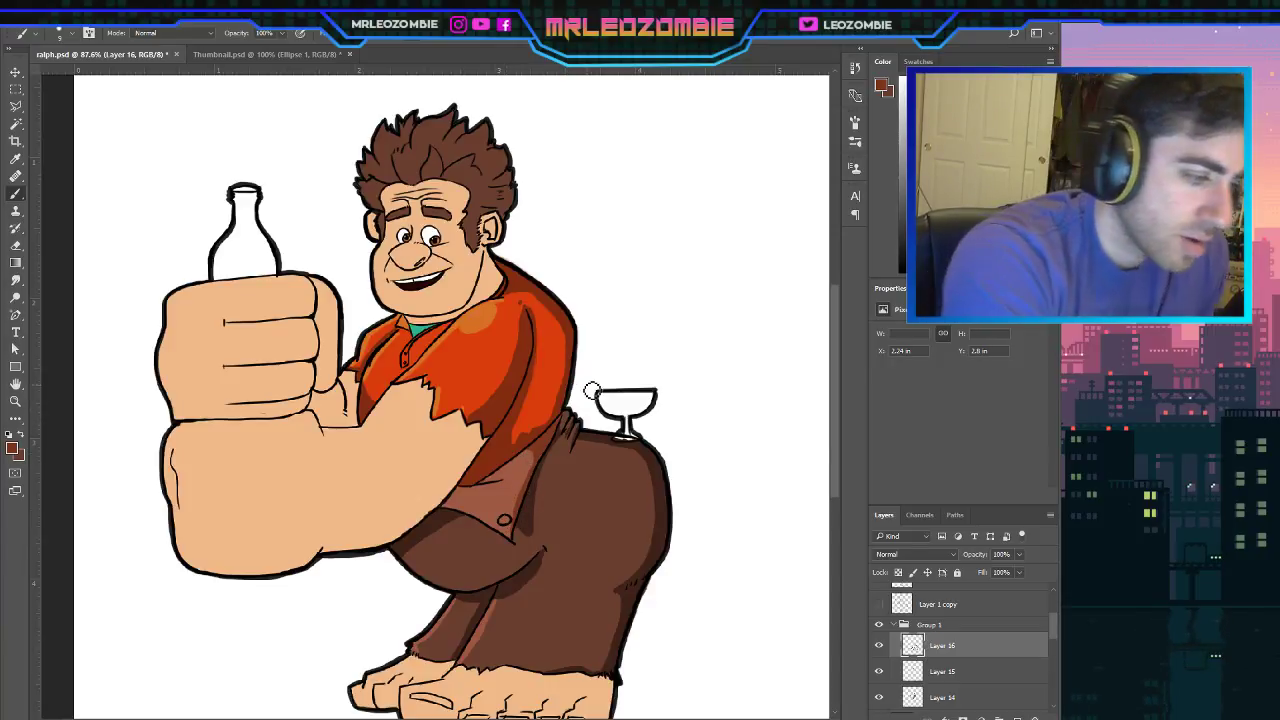
key(i)
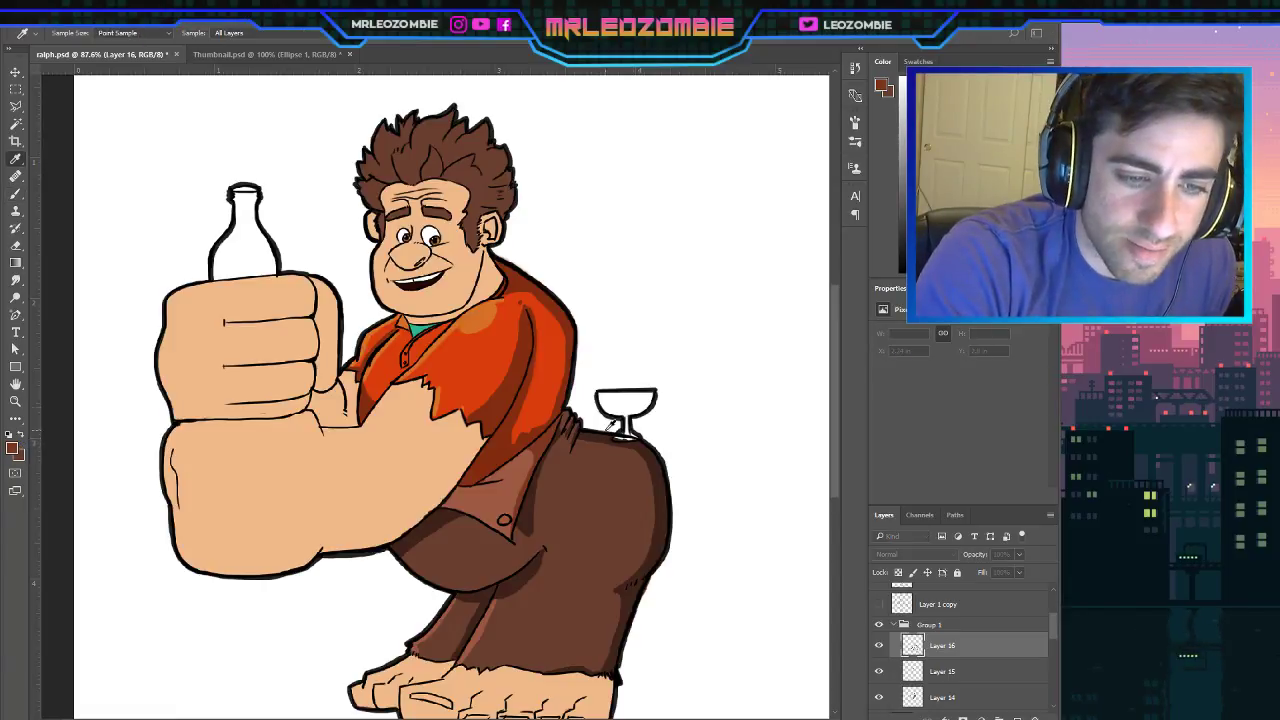
key(b)
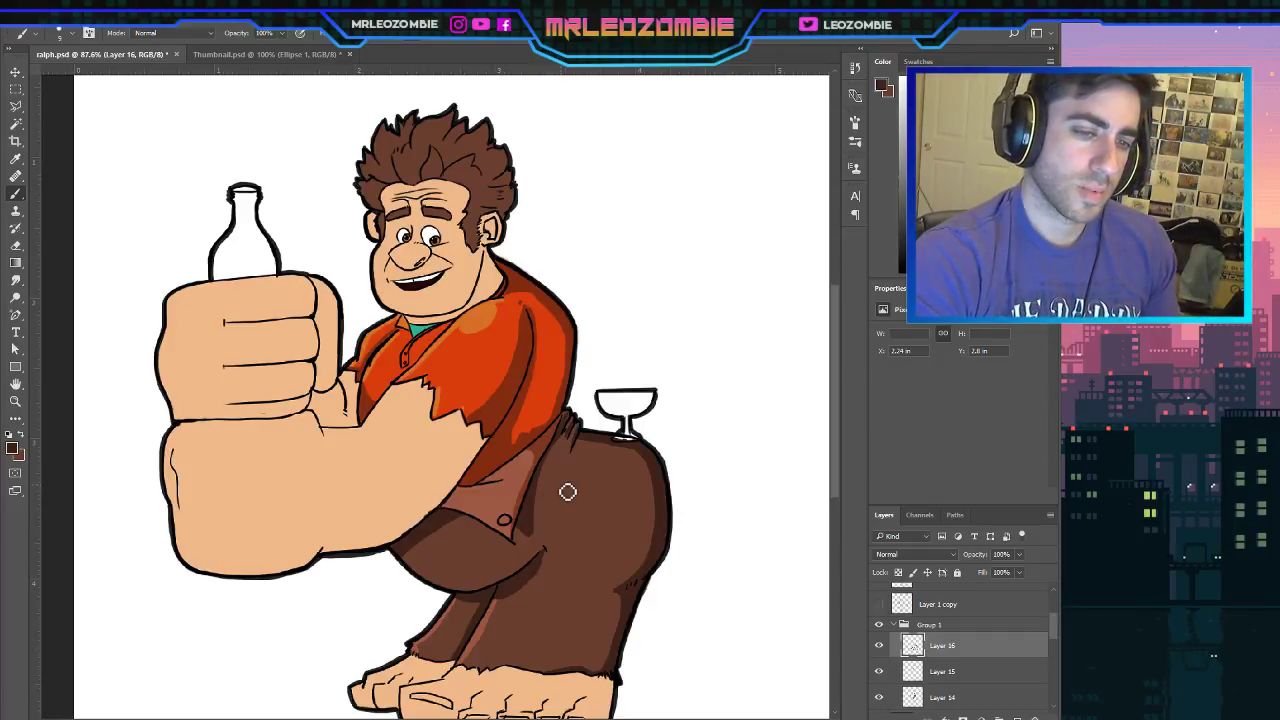
key(i)
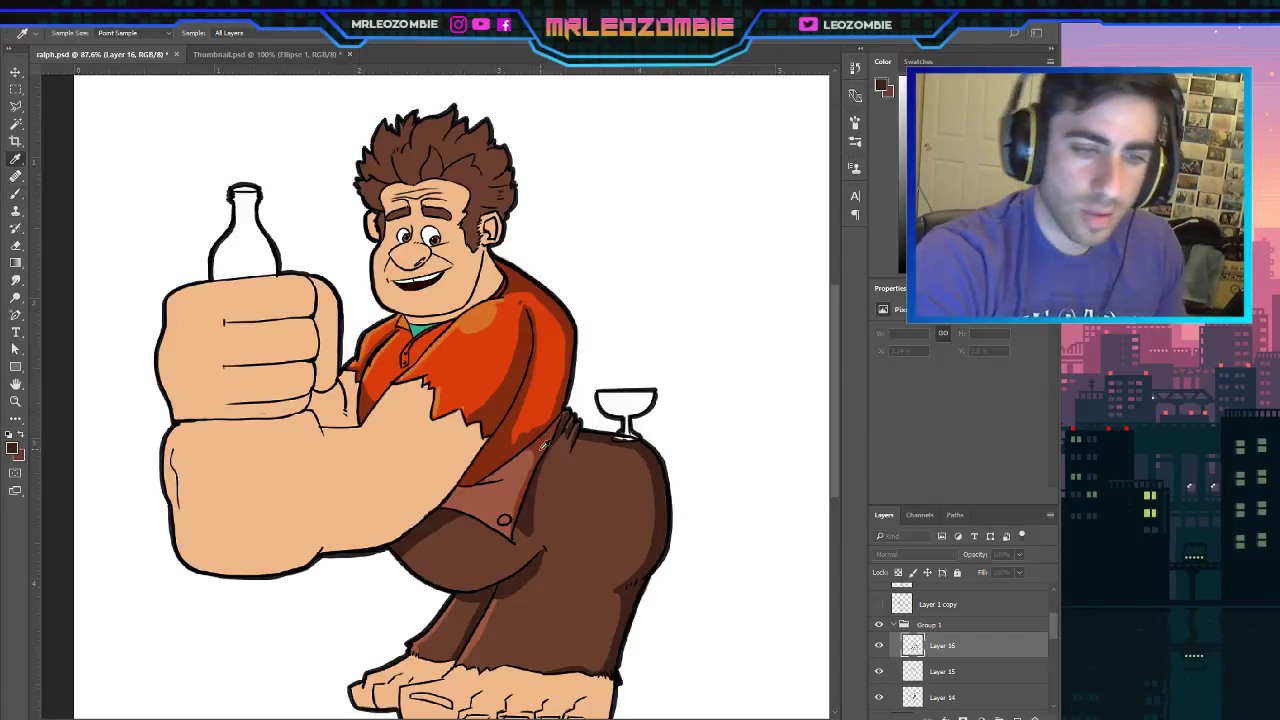
key(b)
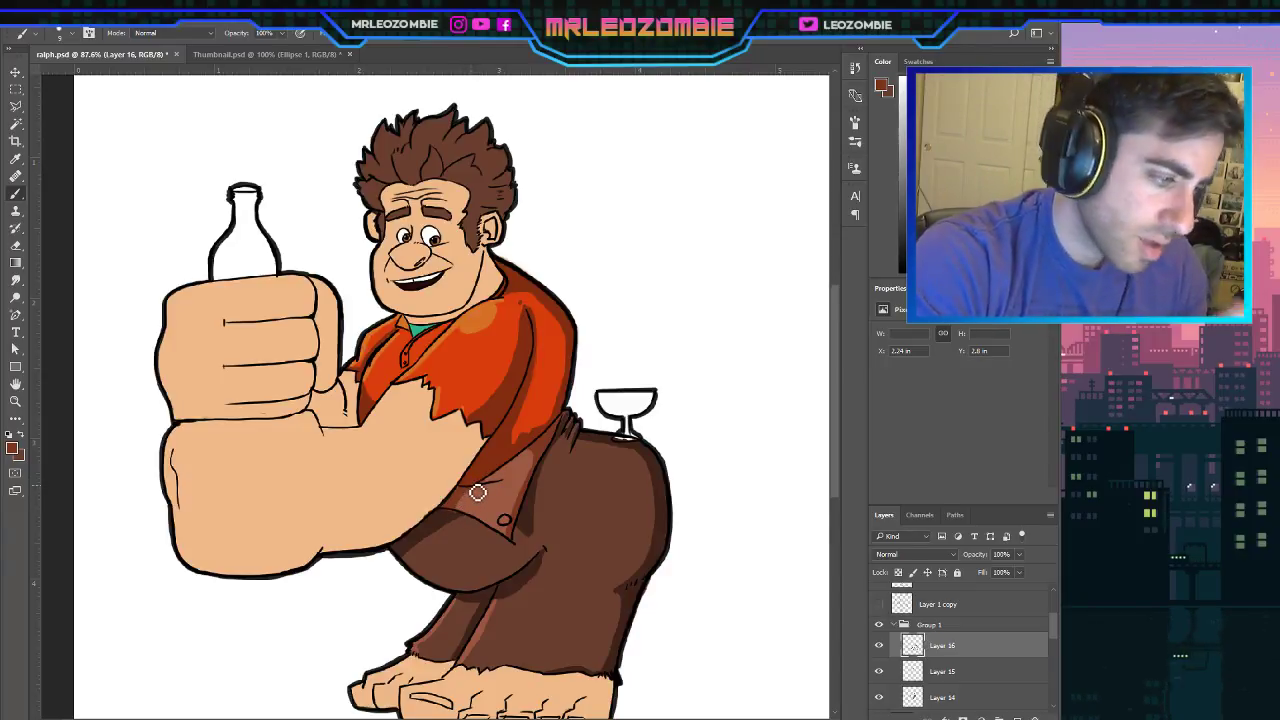
Sample the dark trouser brown and deepen the shadow on the trousers beneath the shirt tail.
key(i)
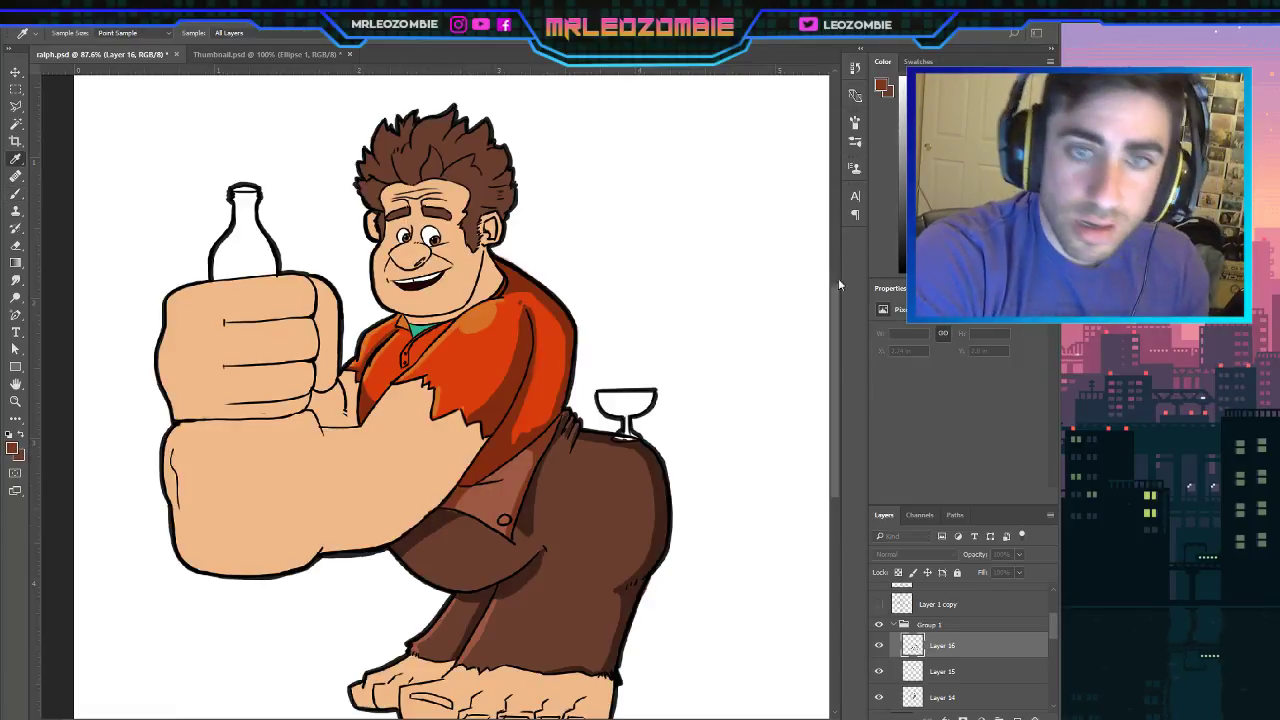
click(451, 520)
key(b)
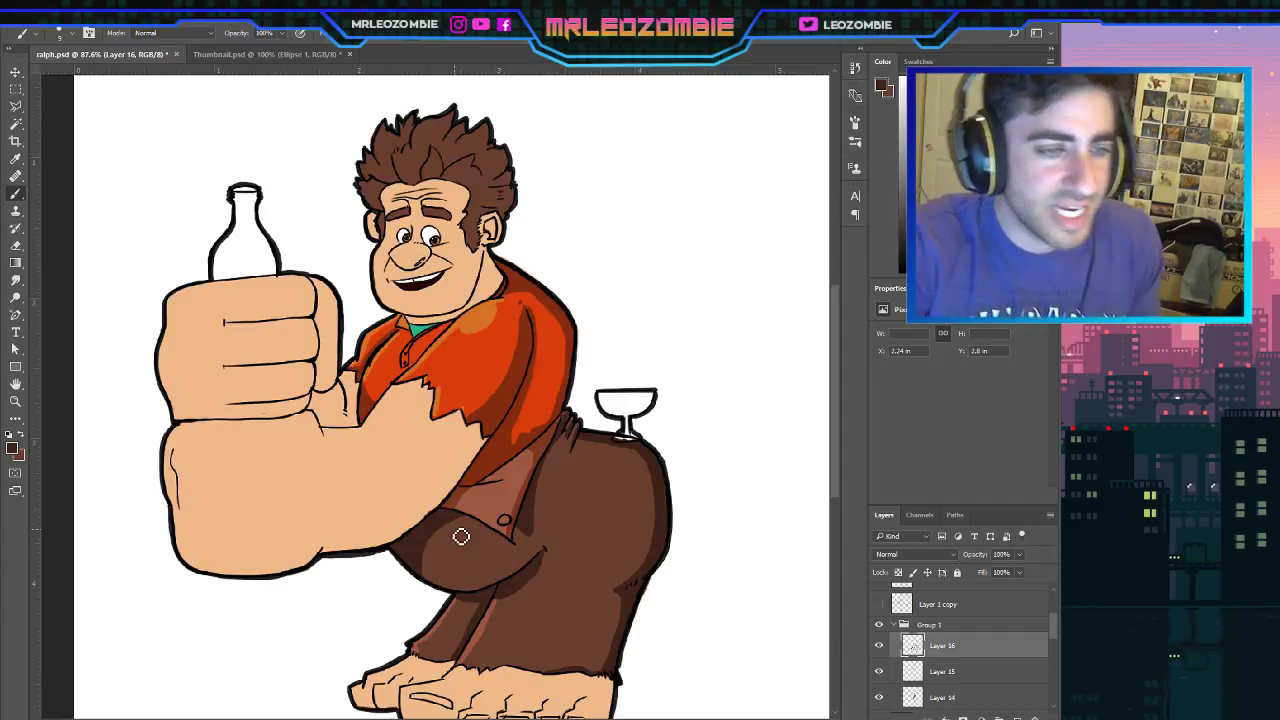
Sample the face's skin colour, choose a darker tan from it, and add a new layer for the skin shadows.
key(i)
click(475, 261)
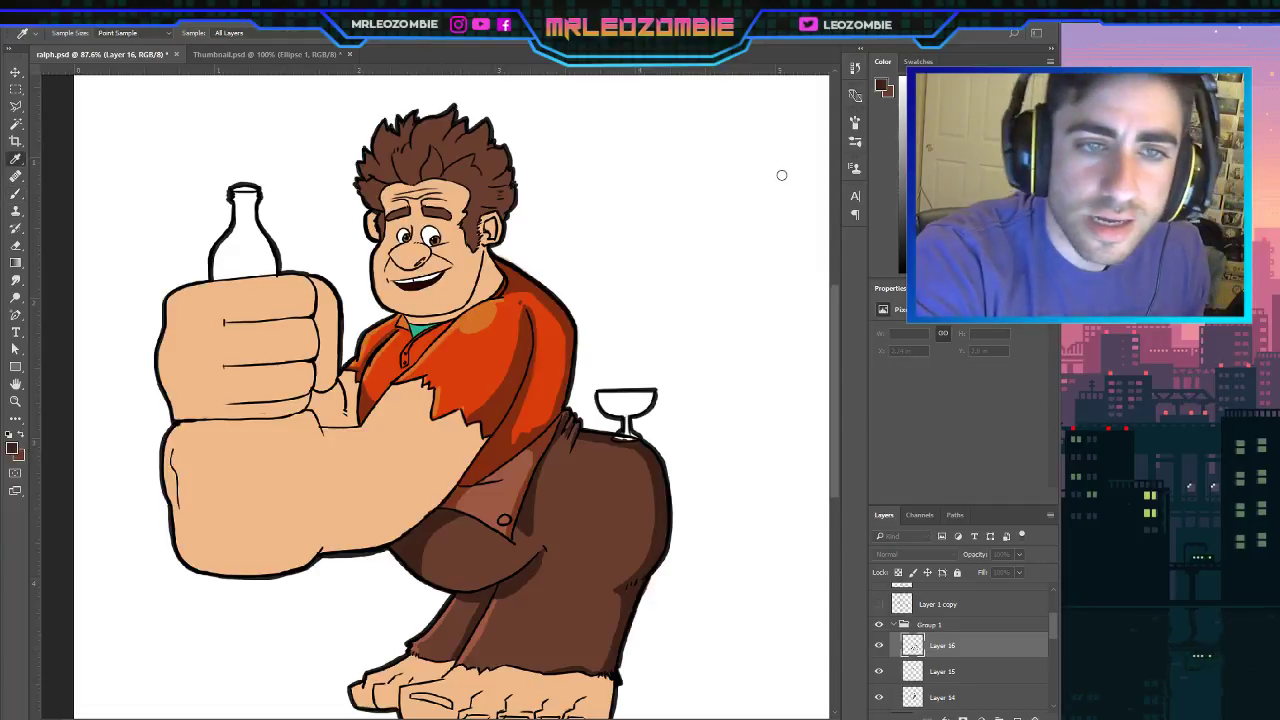
key(b)
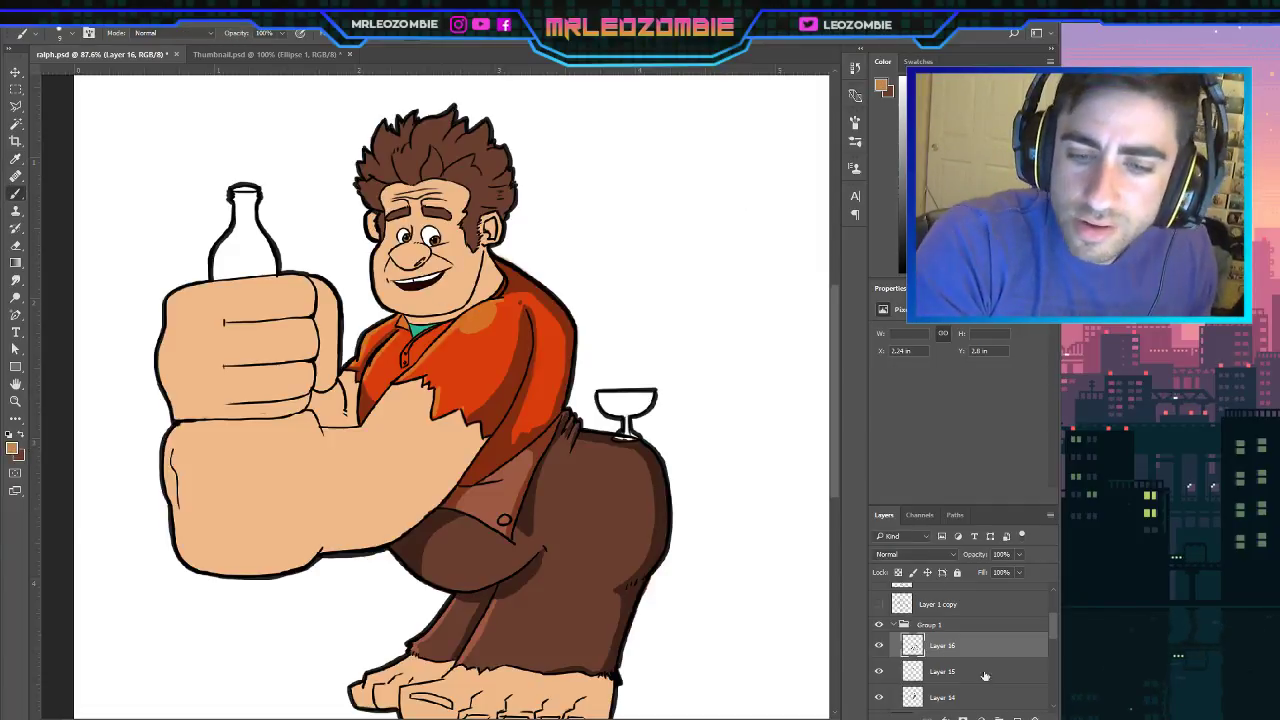
click(1017, 717)
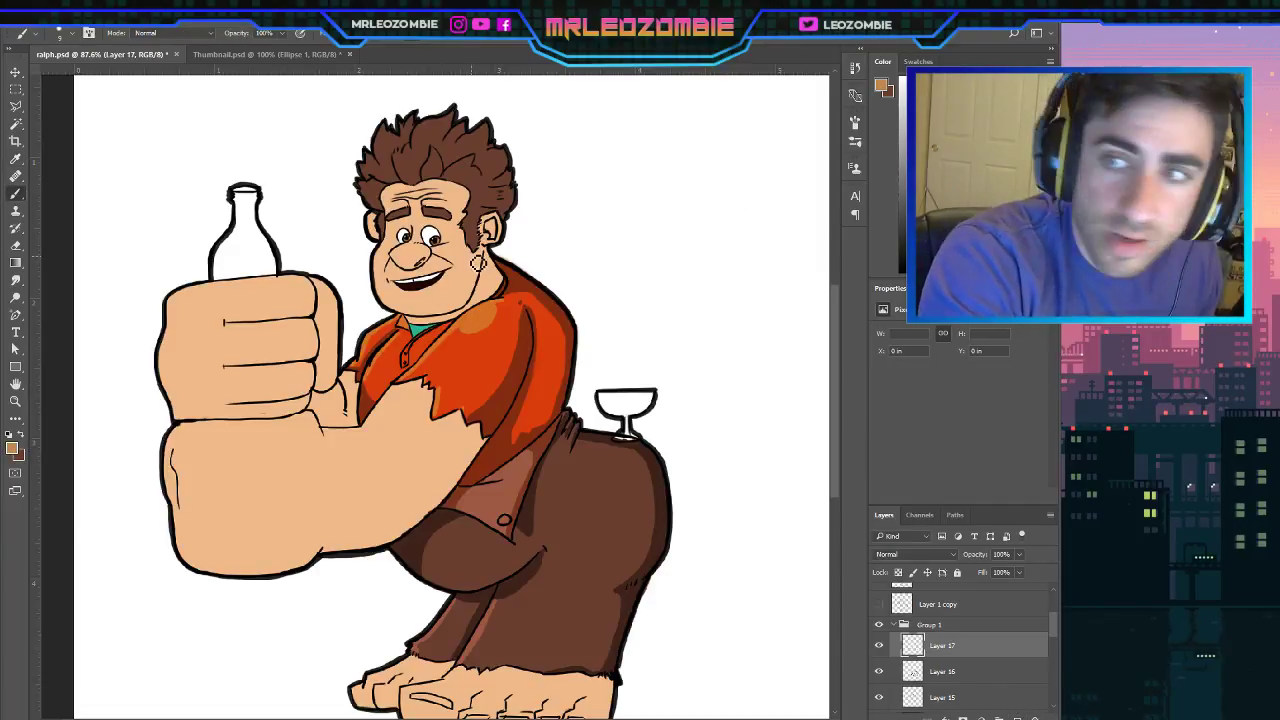
Paint tan shadows on the face along the cheek, jaw, ear, temple, forehead and around the eyes and mouth.
drag(480, 254, 472, 295)
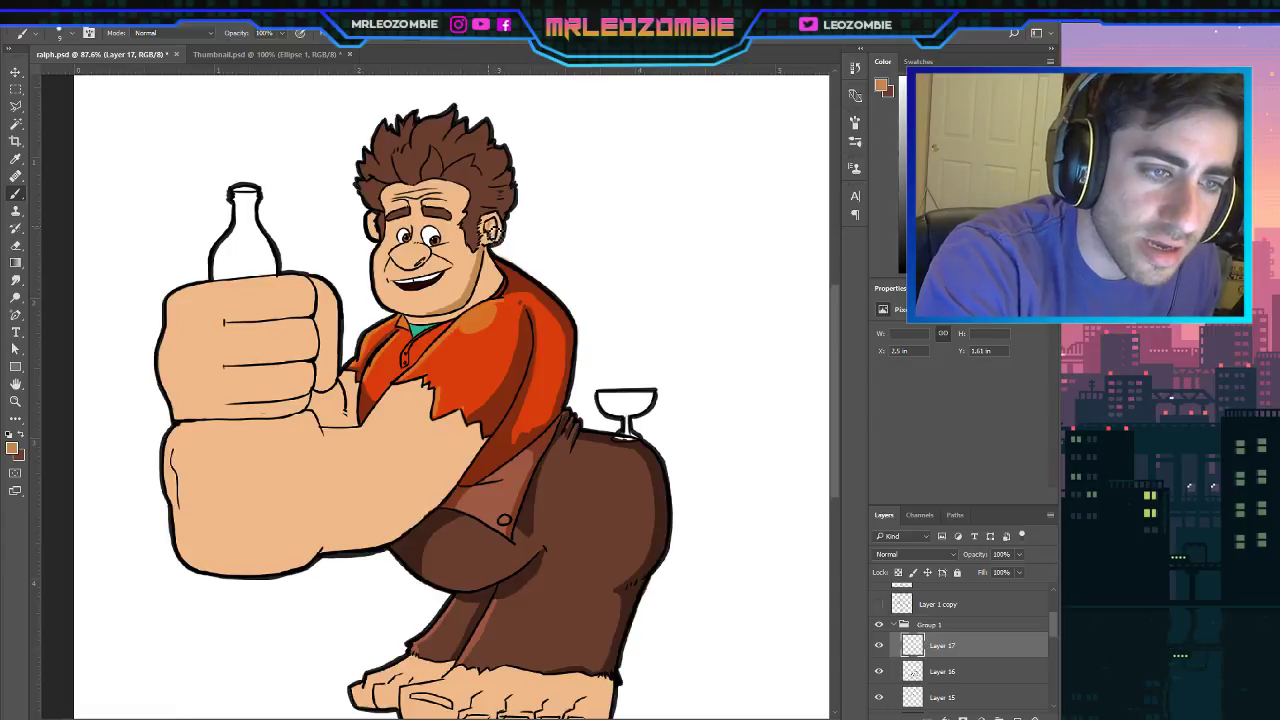
mouse_move(499, 234)
mouse_down()
mouse_move(494, 250)
mouse_move(505, 231)
mouse_up()
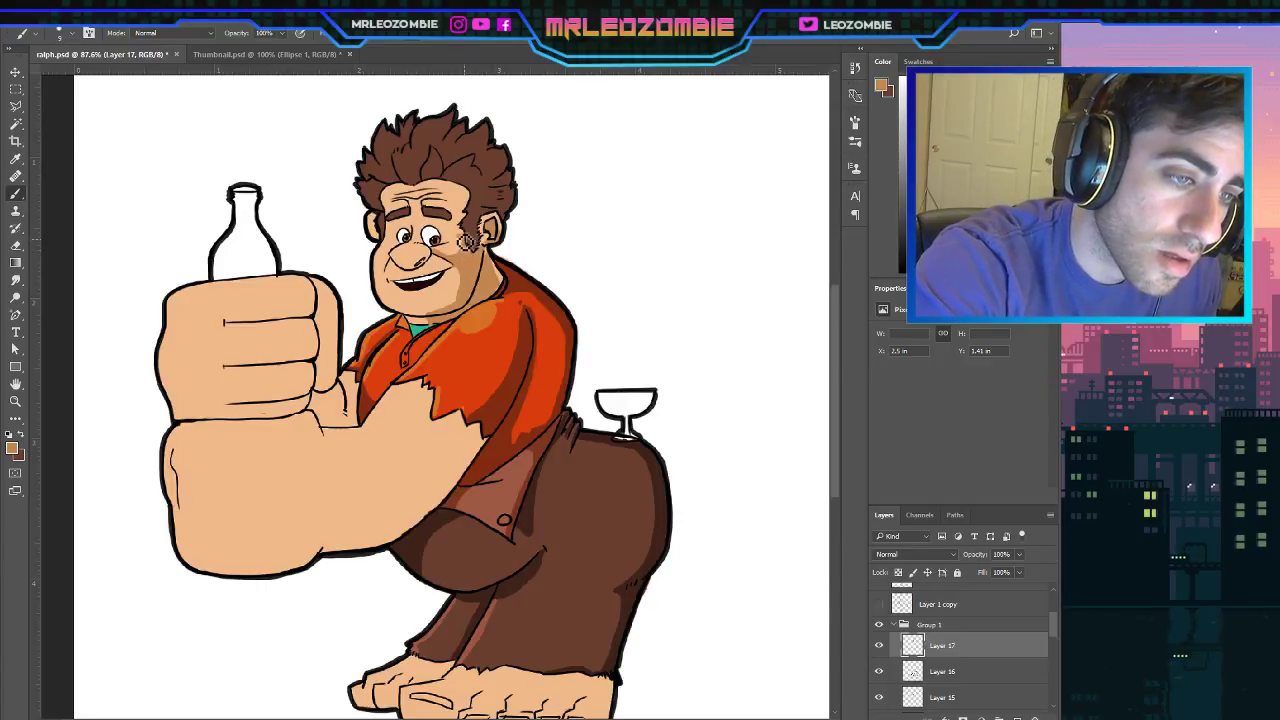
drag(464, 234, 468, 224)
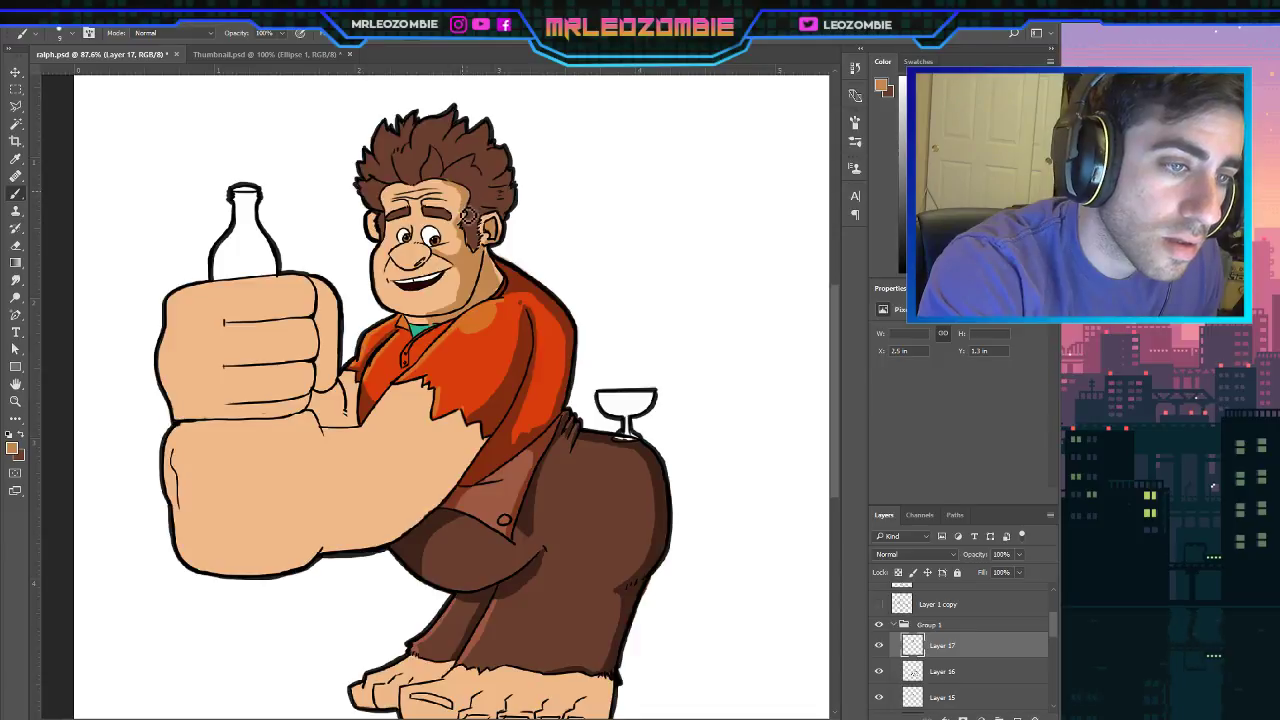
drag(444, 187, 424, 190)
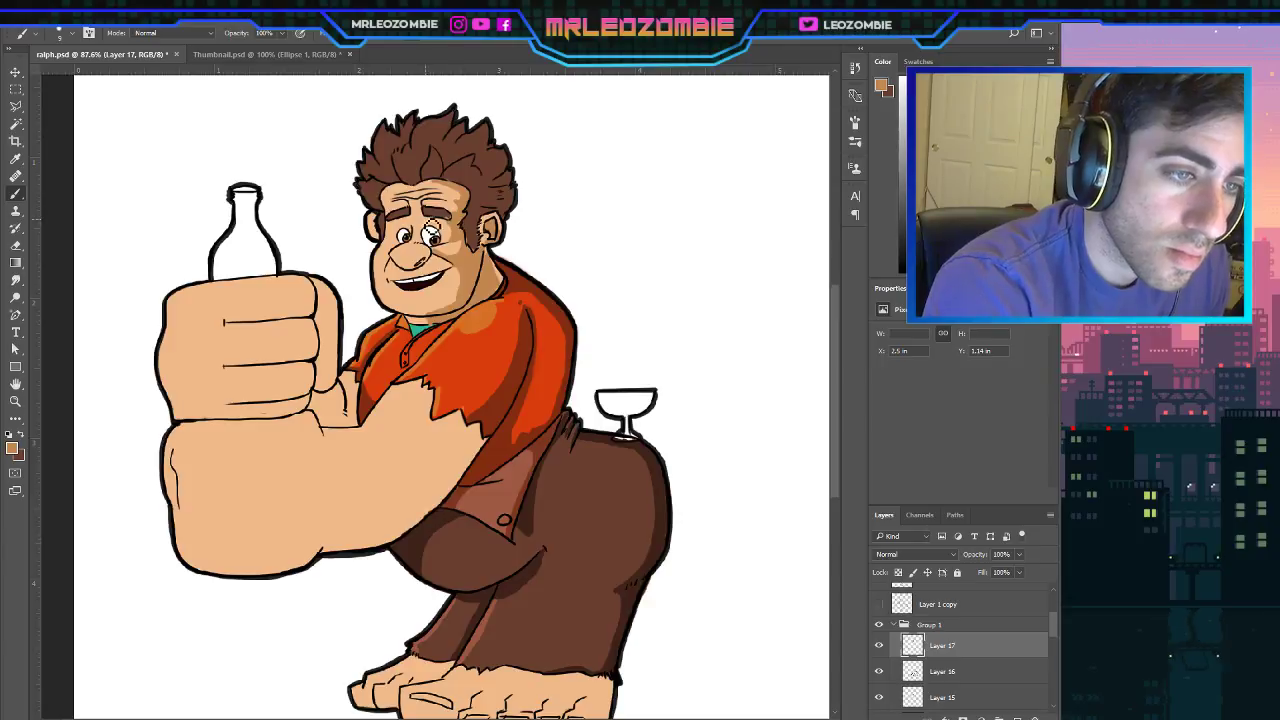
drag(441, 225, 437, 224)
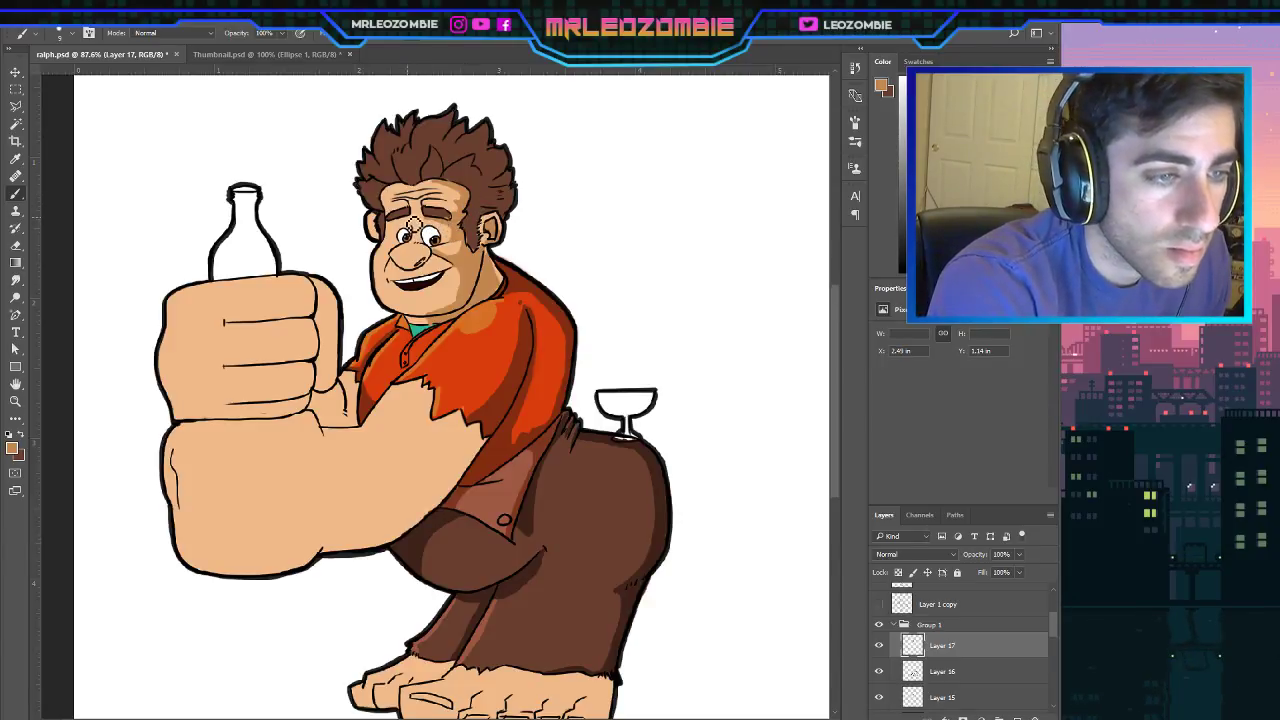
drag(394, 231, 405, 220)
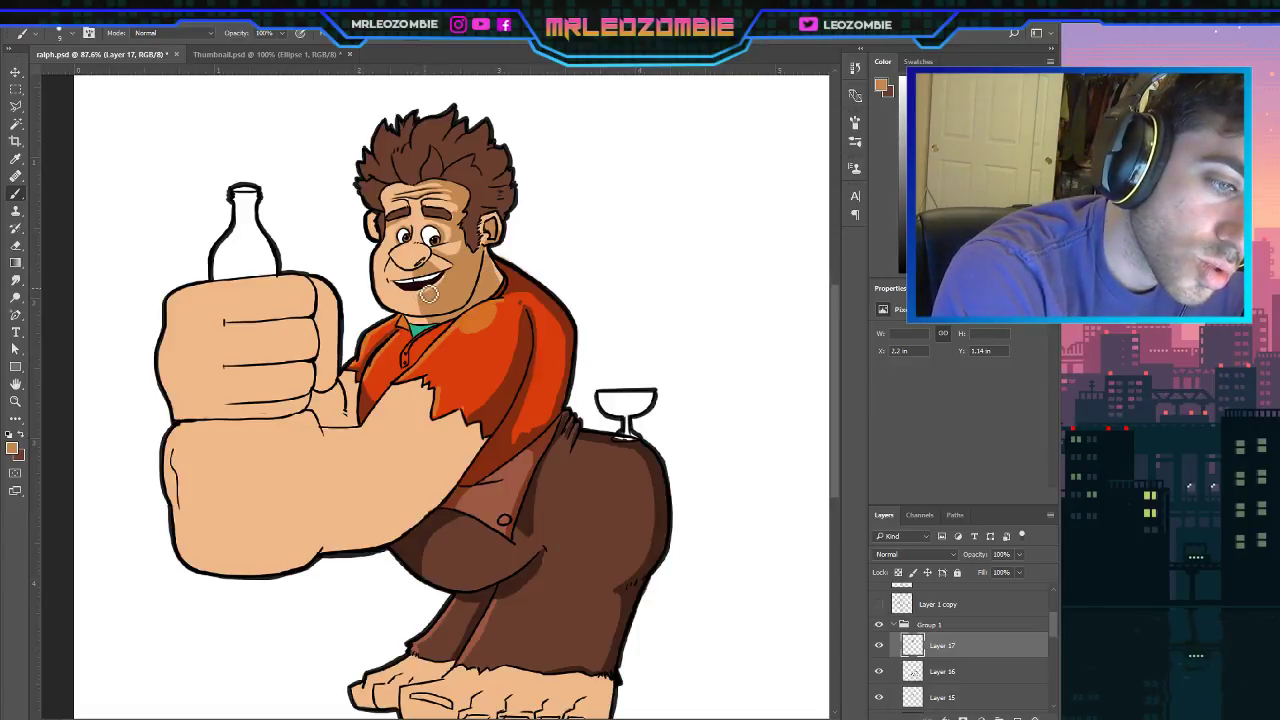
drag(435, 291, 460, 263)
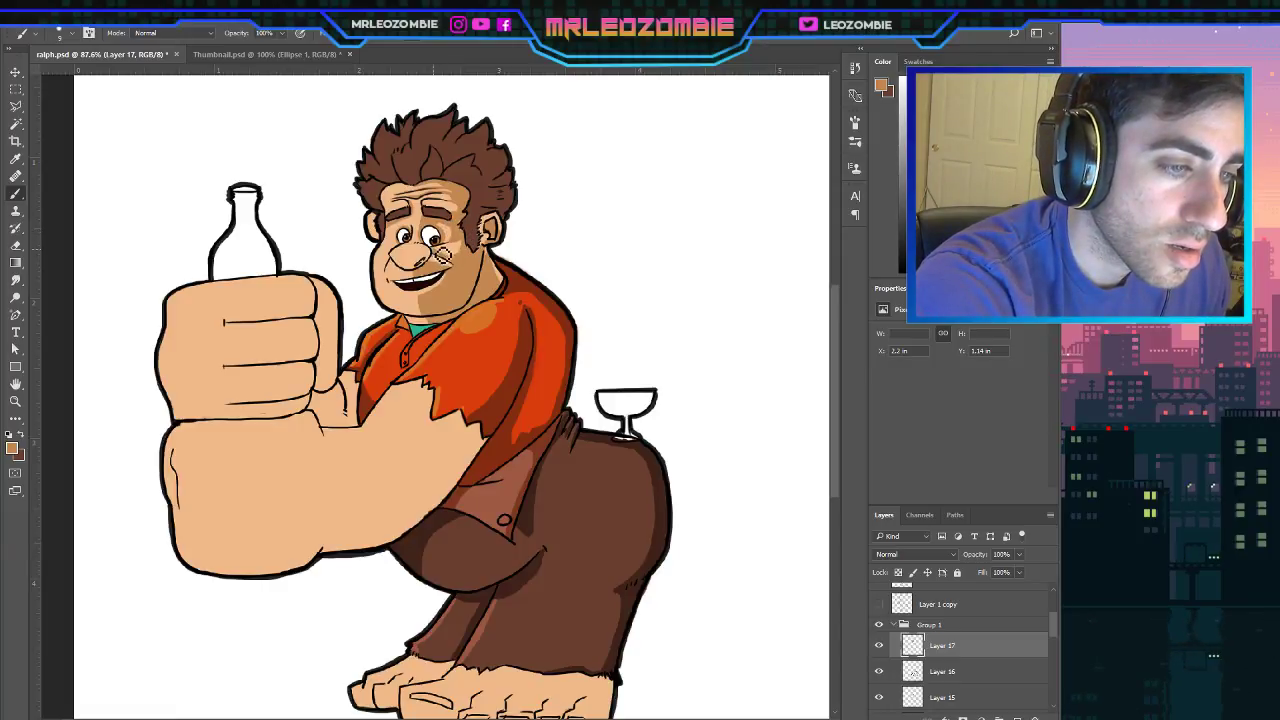
drag(440, 257, 452, 255)
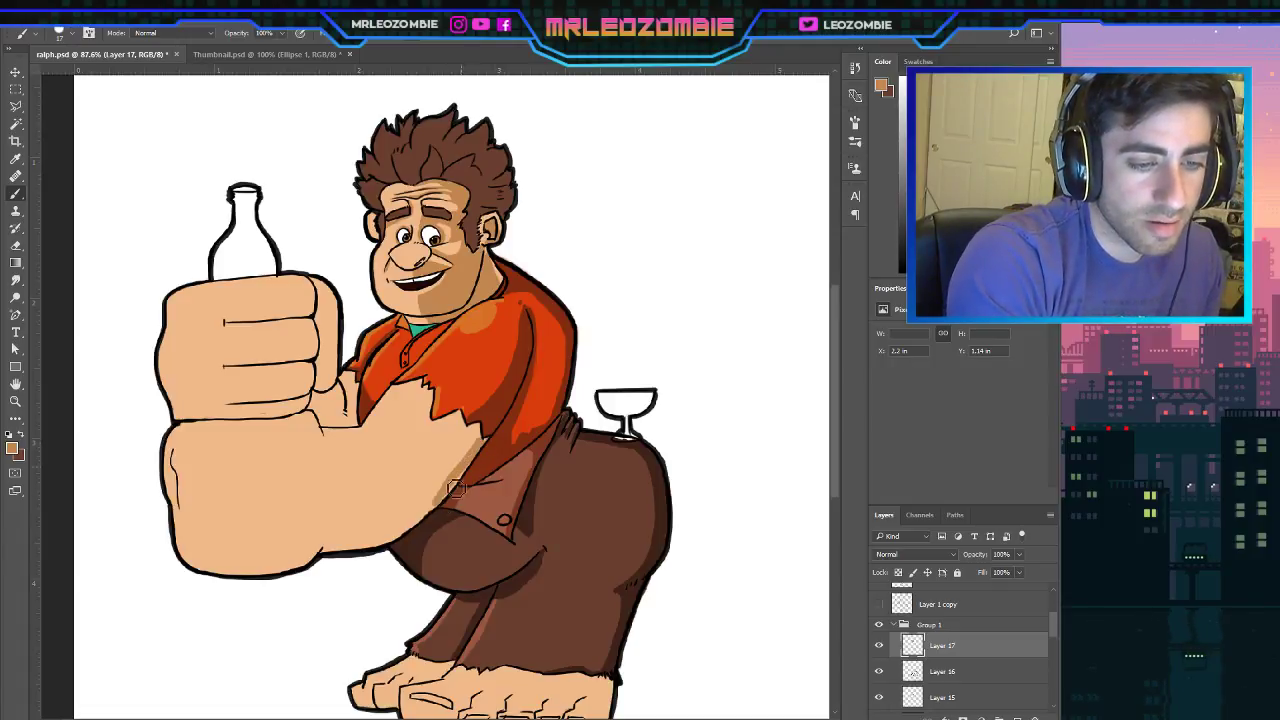
Shade the raised arm's lower edge, the creases between the fist's fingers and the fold at the elbow in tan.
mouse_move(482, 452)
mouse_down()
mouse_move(400, 534)
mouse_move(320, 554)
mouse_move(419, 529)
mouse_move(370, 552)
mouse_up()
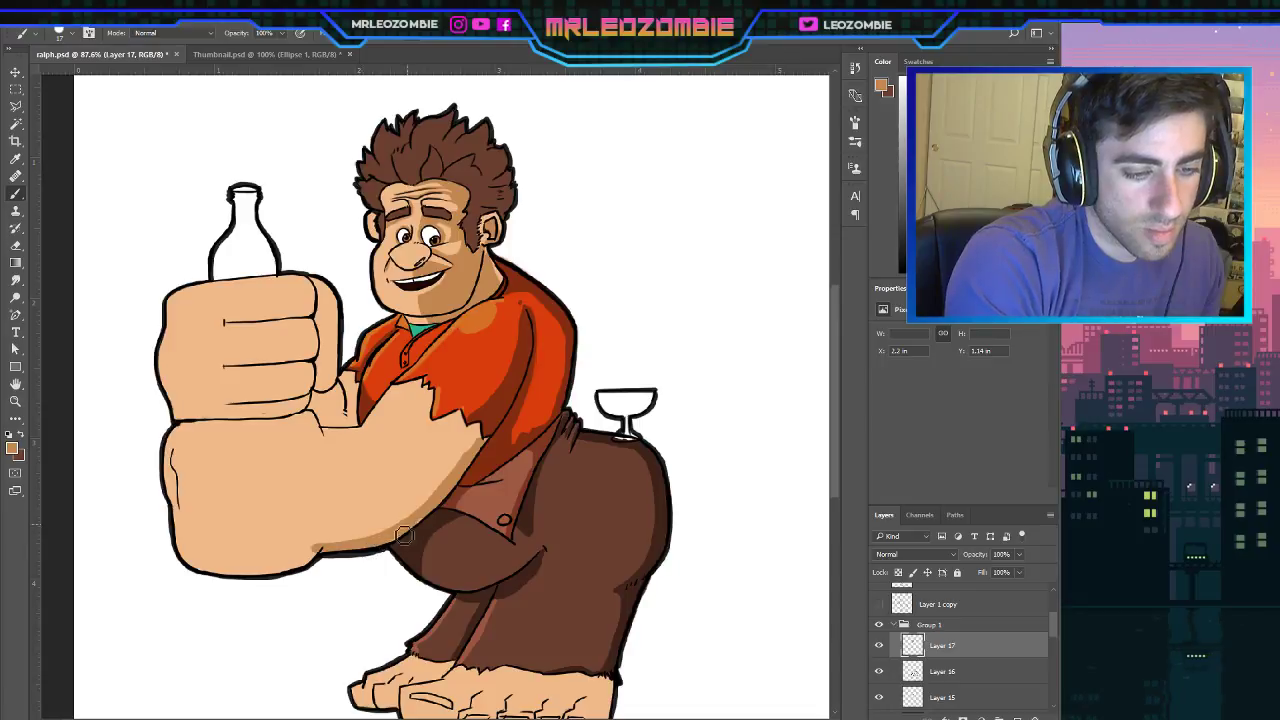
drag(487, 445, 486, 437)
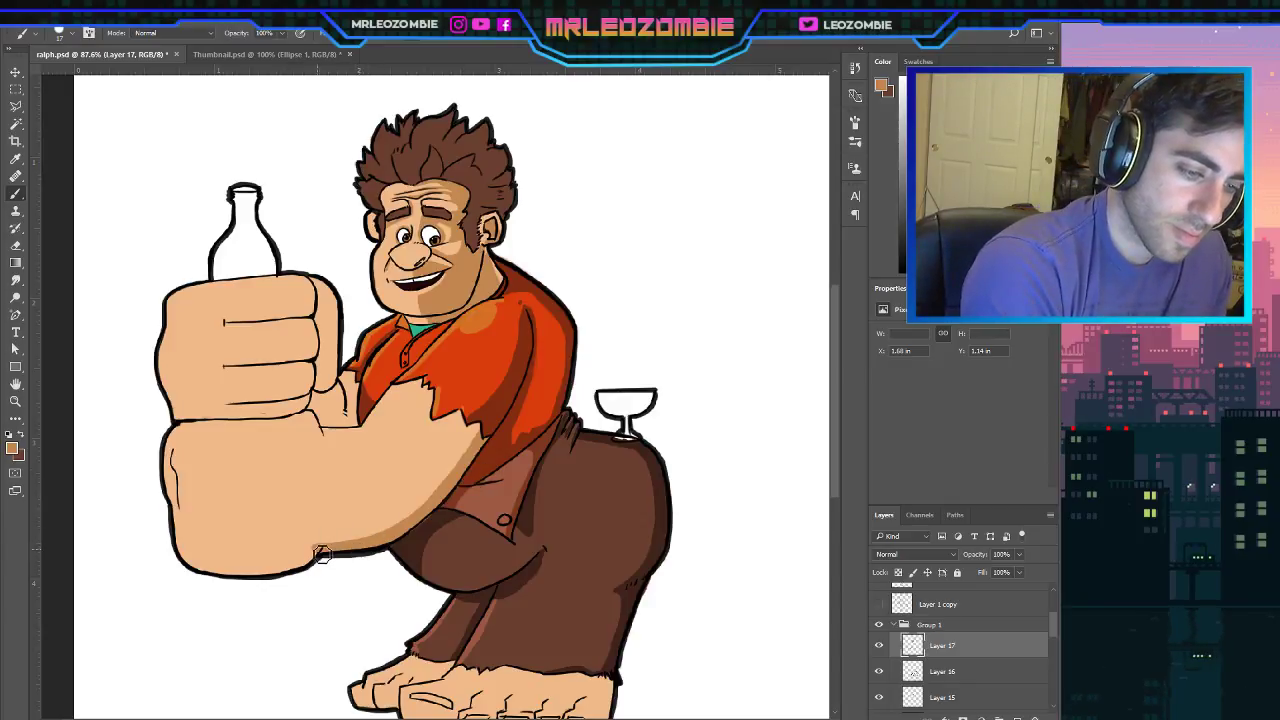
mouse_move(321, 555)
mouse_down()
mouse_move(240, 580)
mouse_move(309, 563)
mouse_move(301, 570)
mouse_up()
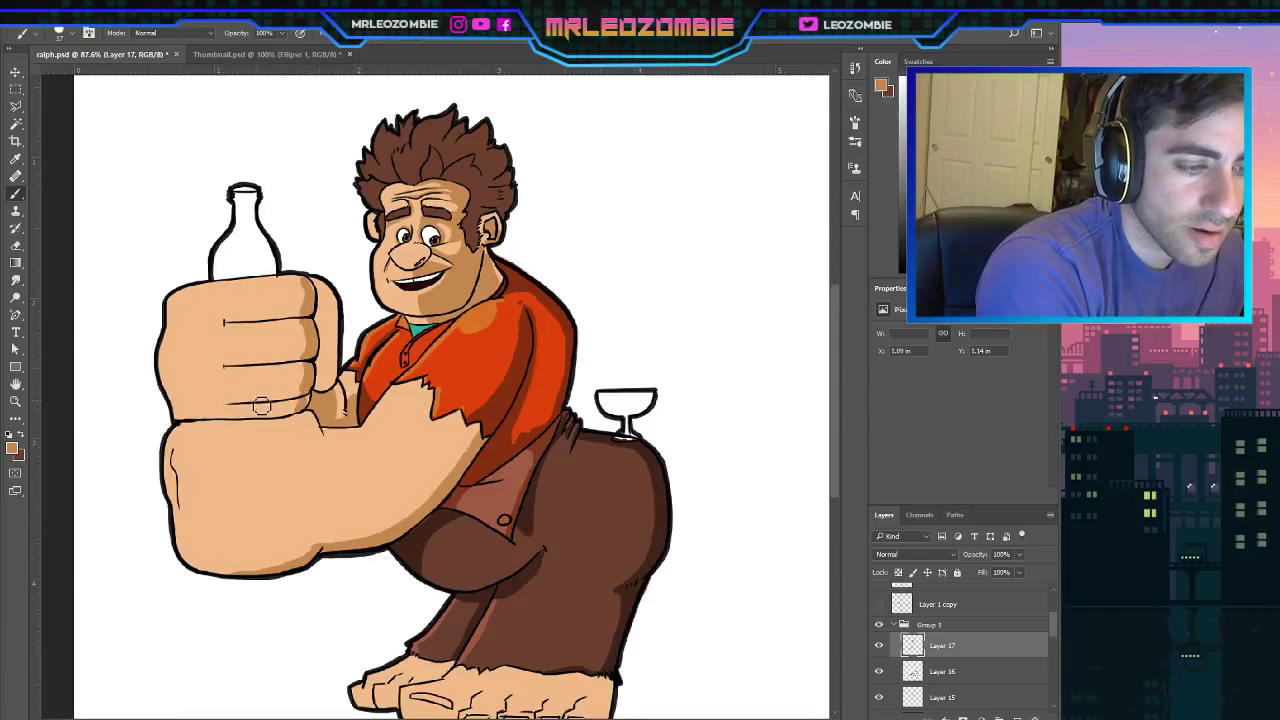
drag(230, 405, 313, 398)
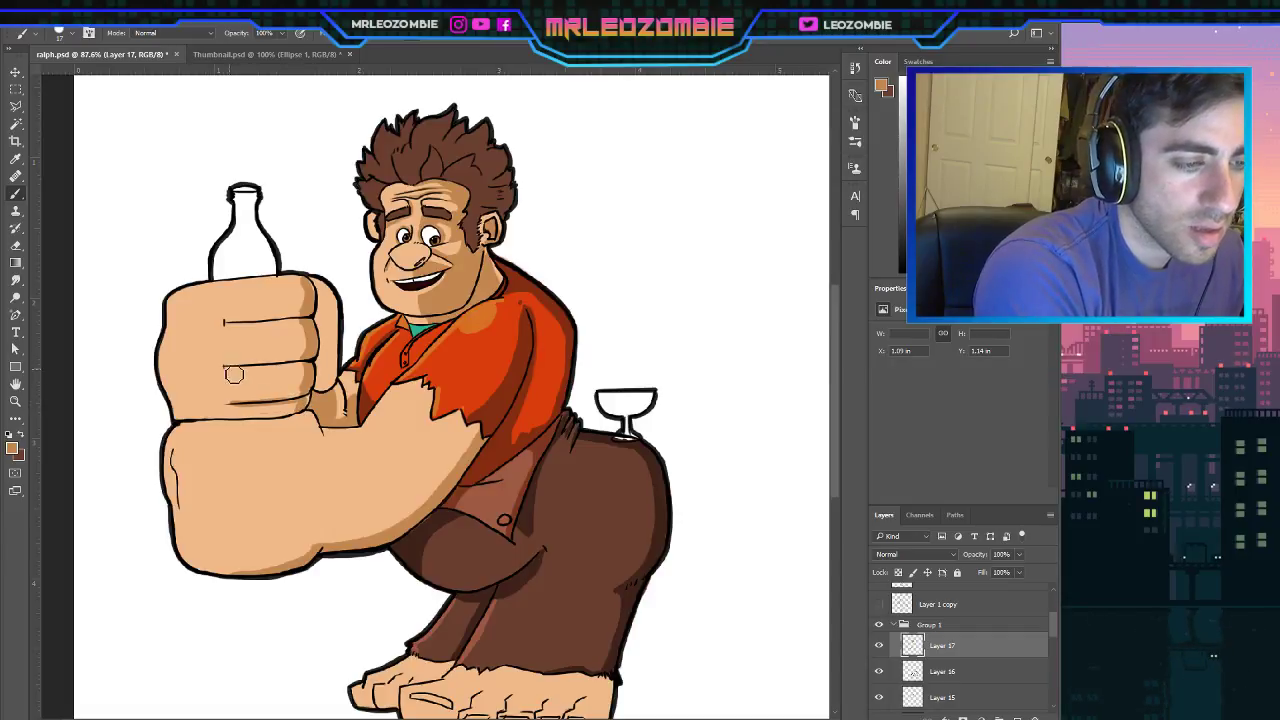
drag(226, 368, 305, 366)
drag(226, 322, 318, 324)
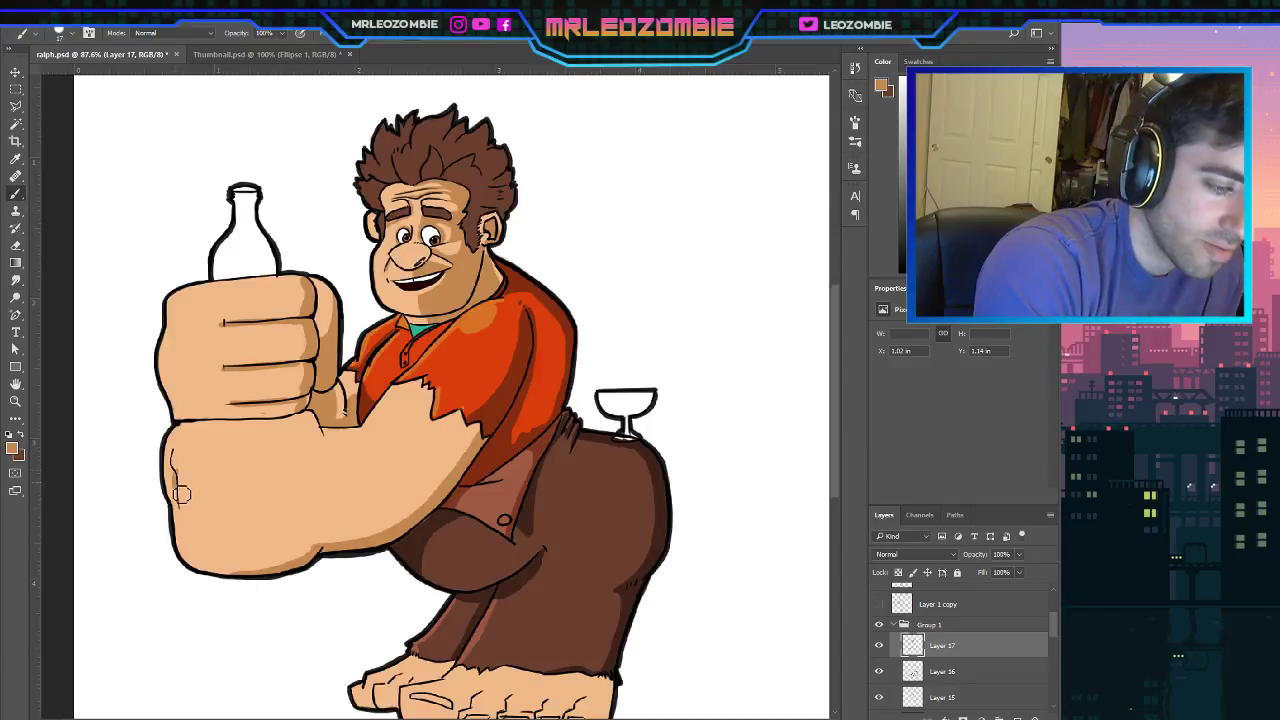
drag(181, 493, 182, 542)
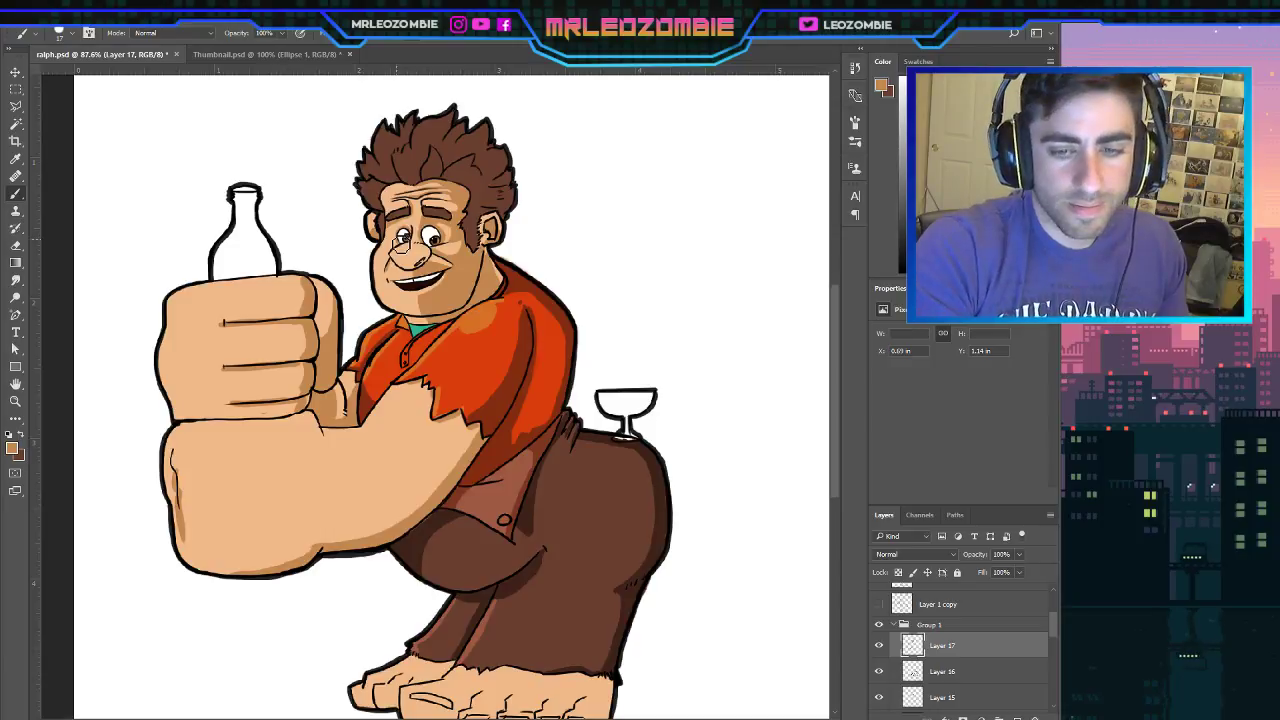
Choose a lighter skin tone, add a new layer for skin highlights, and undo a trial stroke on top of the fist.
key(i)
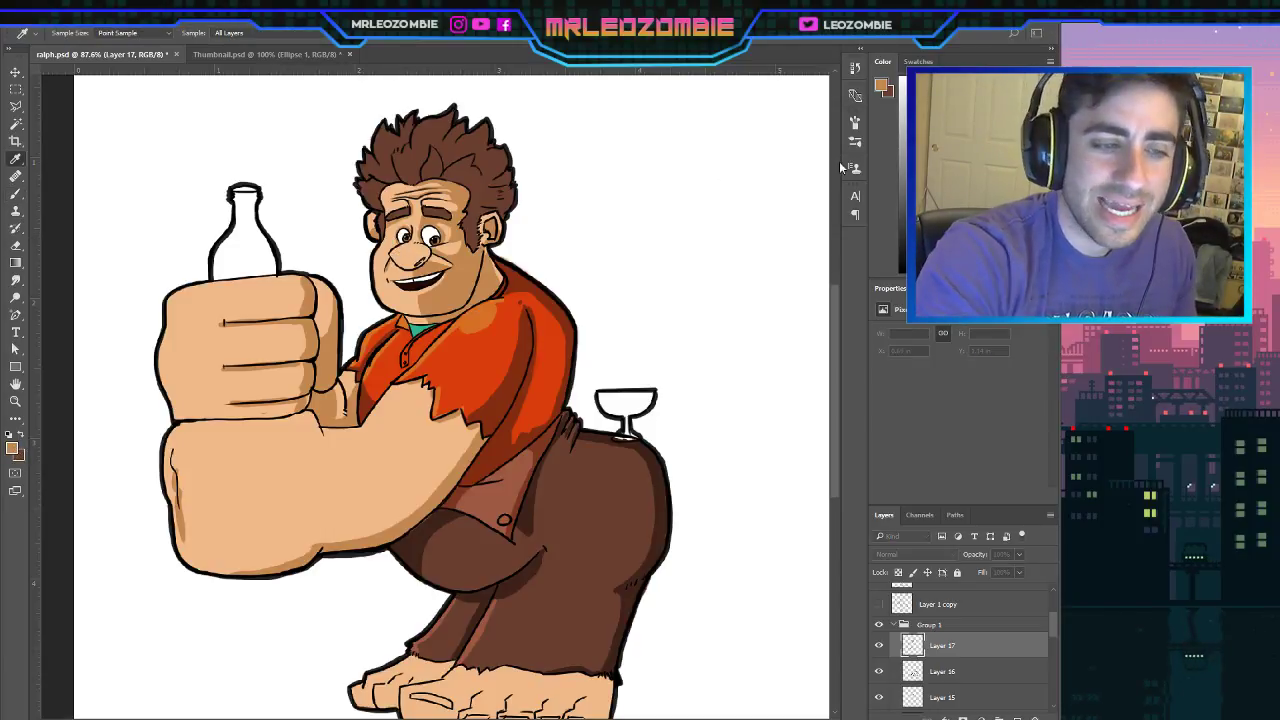
key(b)
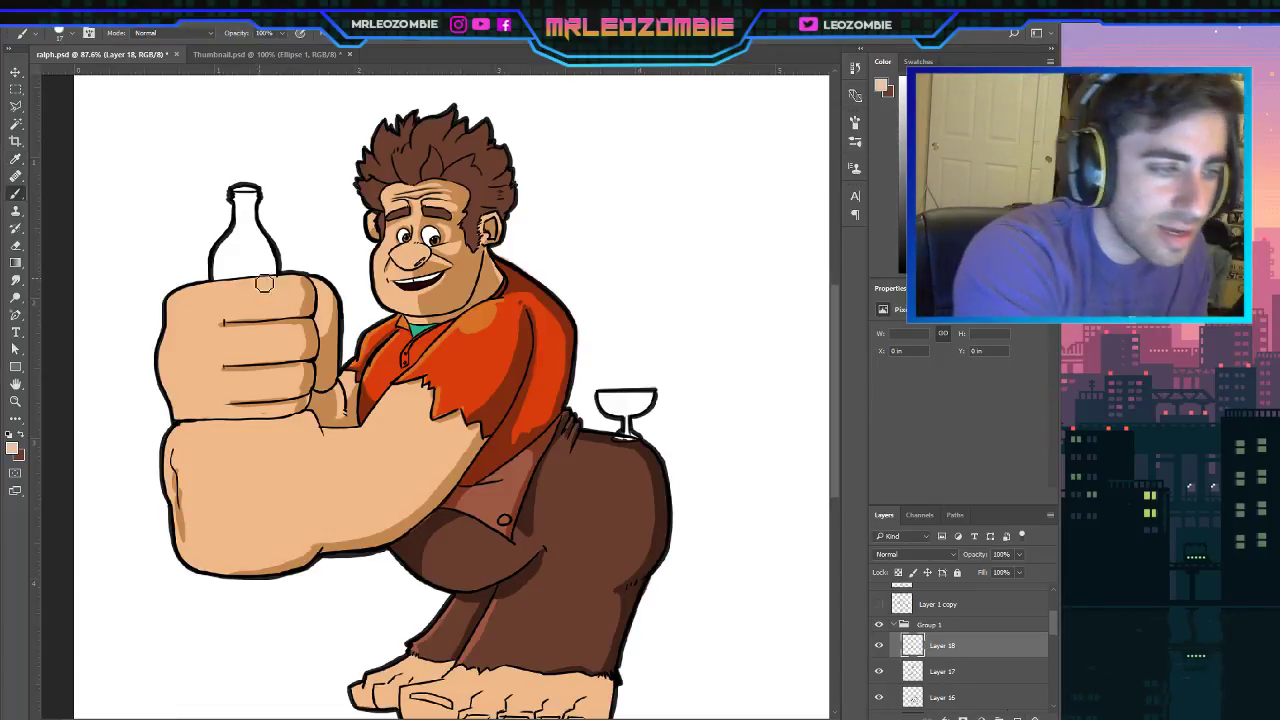
mouse_move(264, 284)
mouse_down()
mouse_move(186, 298)
mouse_move(259, 288)
mouse_up()
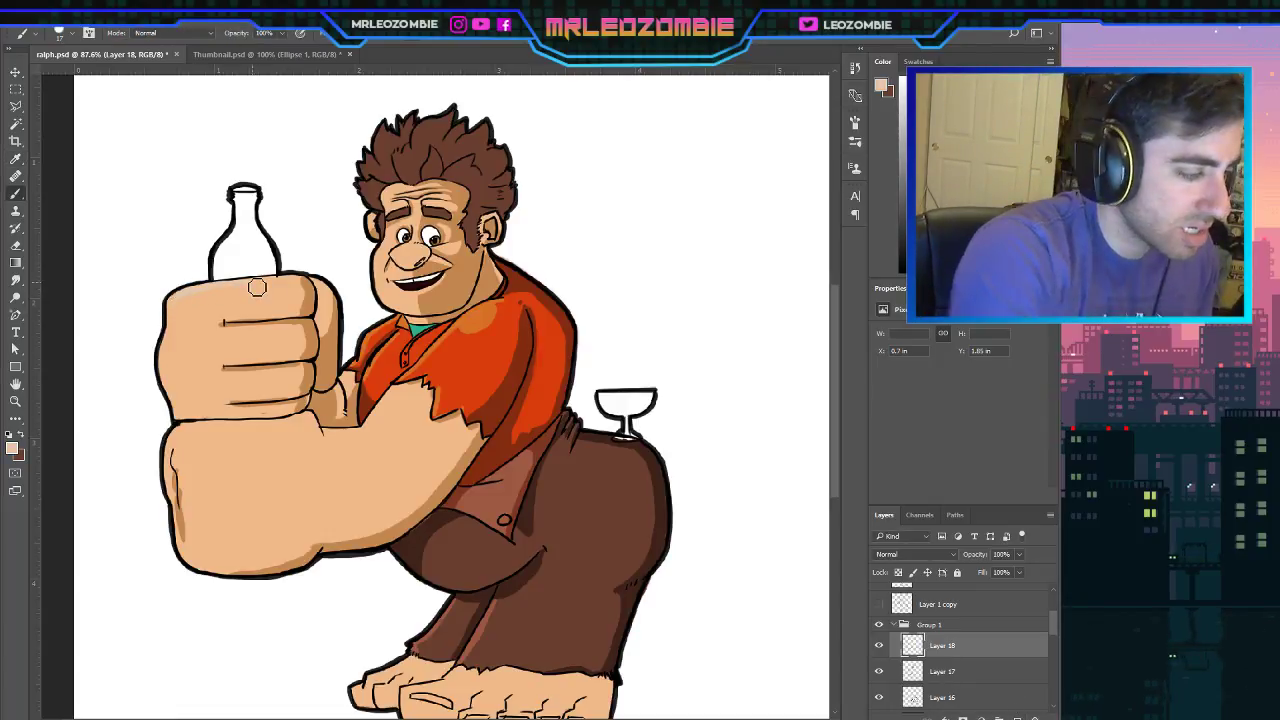
key(ctrl+z)
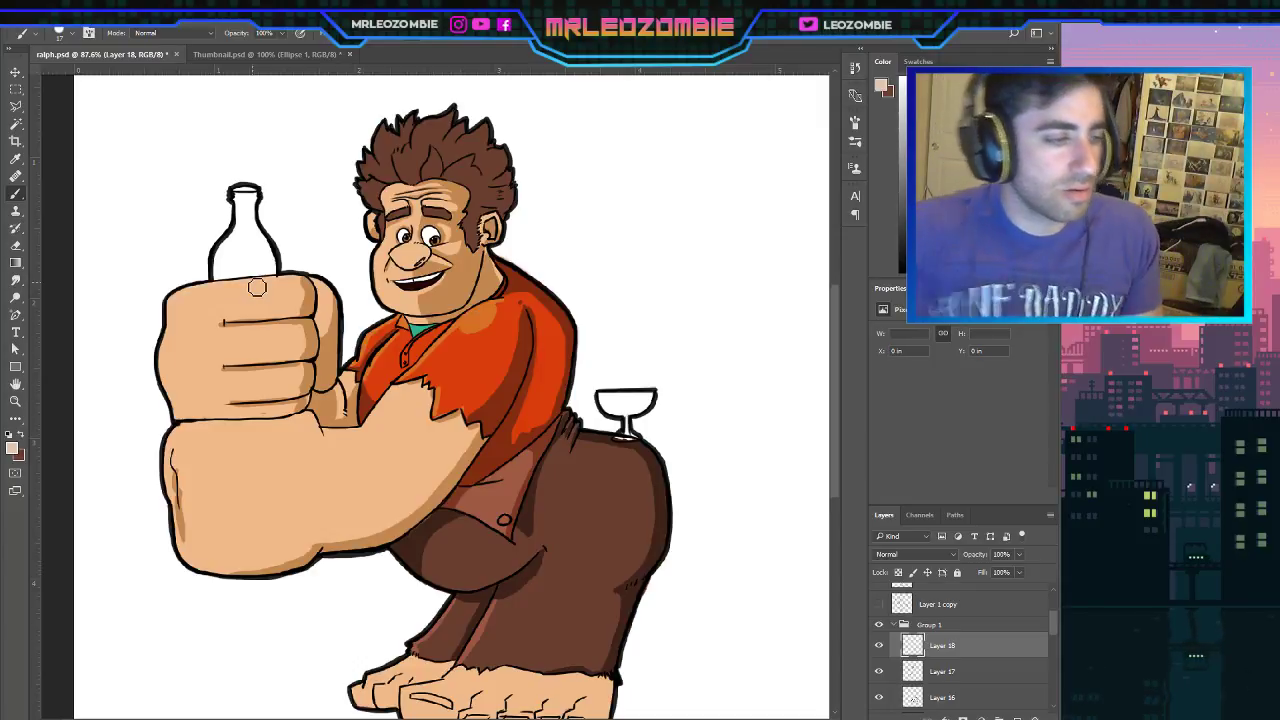
Pick a paler skin tone and highlight the edges of the fist, fingers and forearm, plus the side of the face and forehead.
key(i)
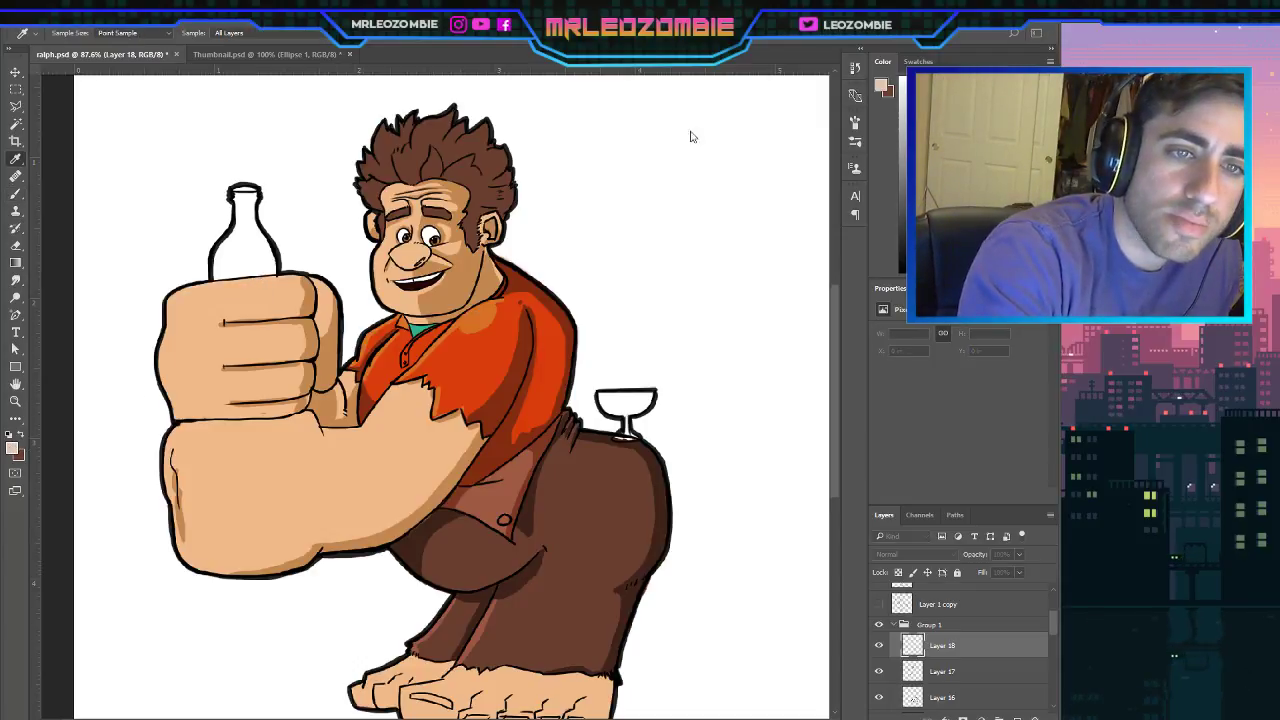
key(b)
drag(174, 312, 251, 292)
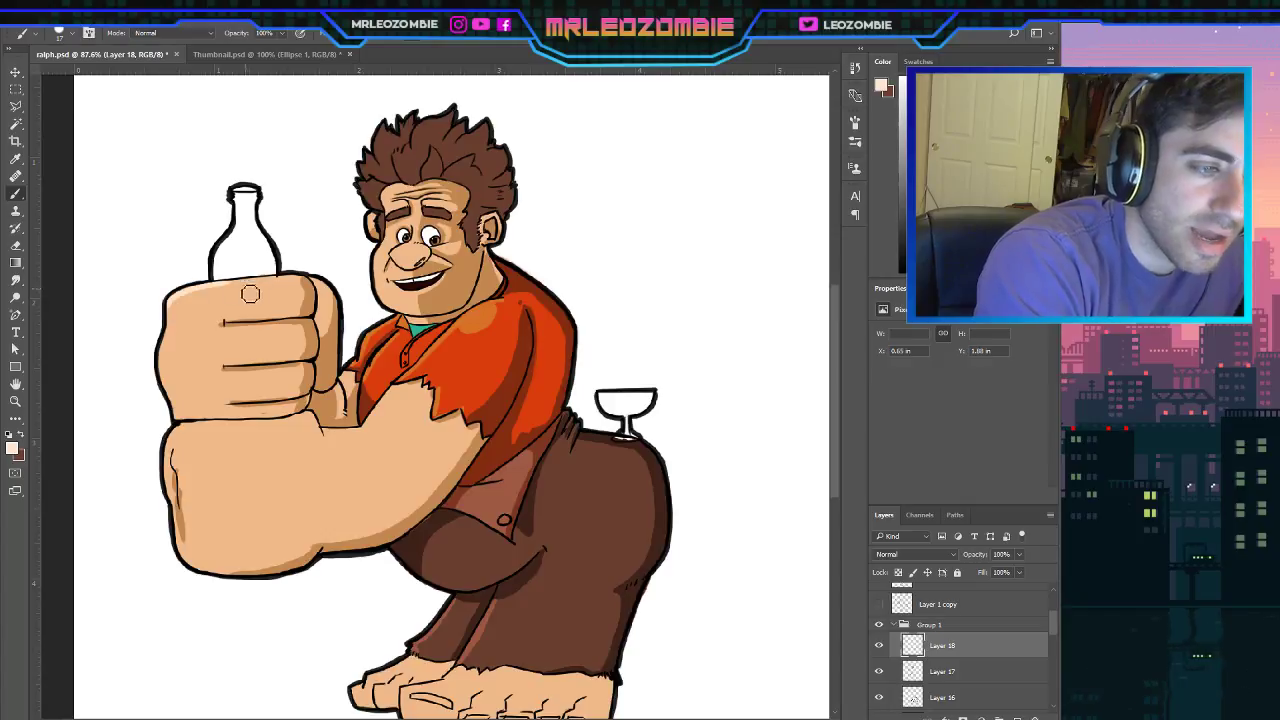
mouse_move(176, 307)
mouse_down()
mouse_move(166, 375)
mouse_move(168, 360)
mouse_move(196, 433)
mouse_move(169, 372)
mouse_move(180, 406)
mouse_up()
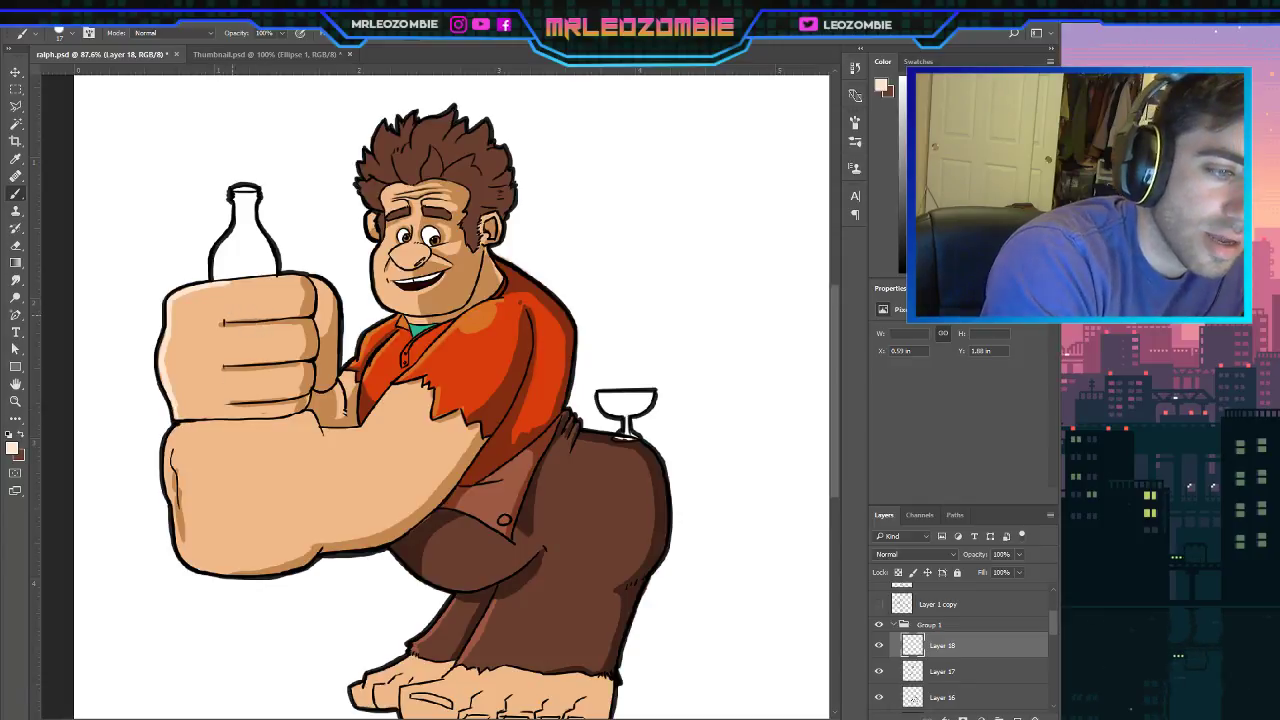
mouse_move(227, 366)
mouse_down()
mouse_move(254, 364)
mouse_move(258, 403)
mouse_up()
drag(177, 440, 172, 494)
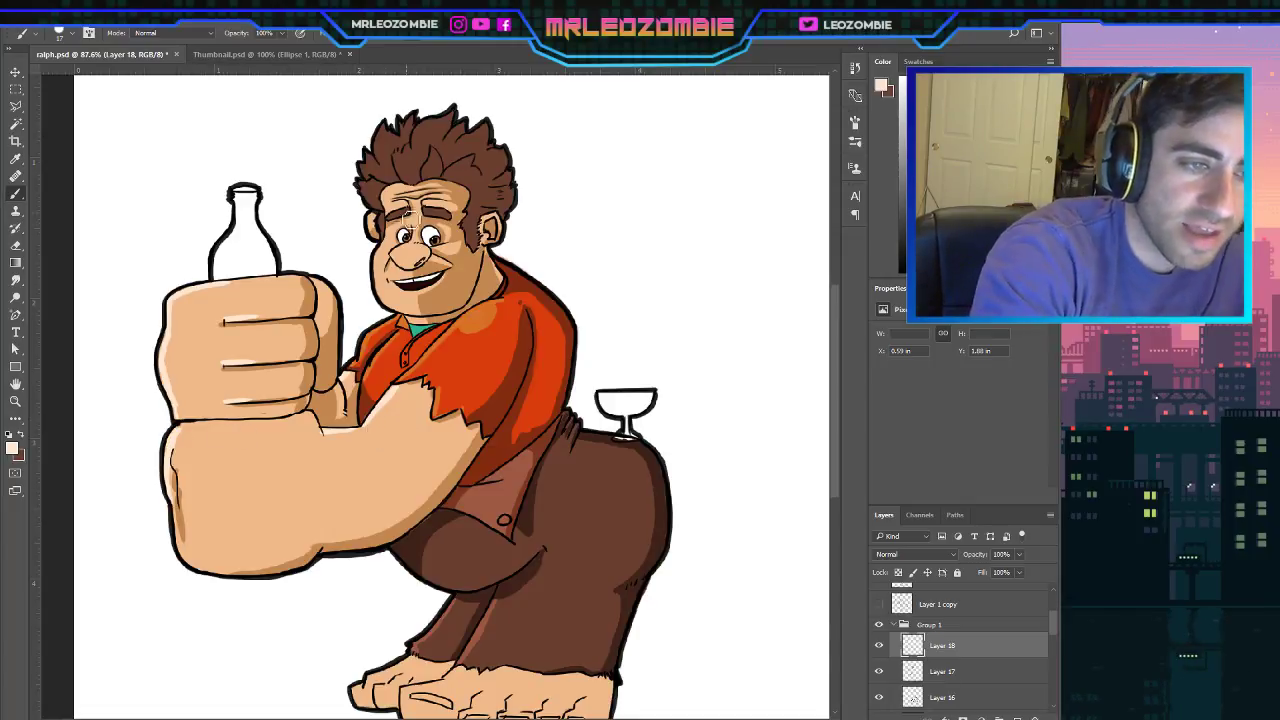
mouse_move(388, 234)
mouse_down()
mouse_move(381, 257)
mouse_move(406, 320)
mouse_up()
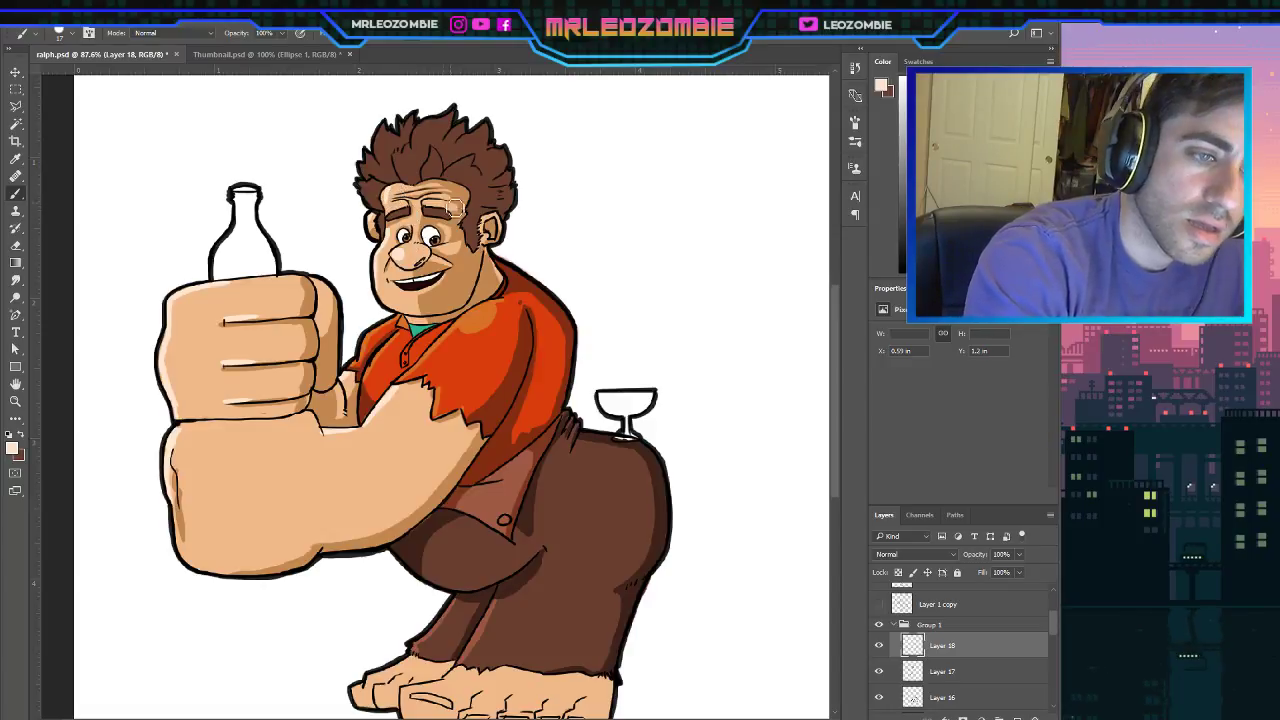
click(392, 196)
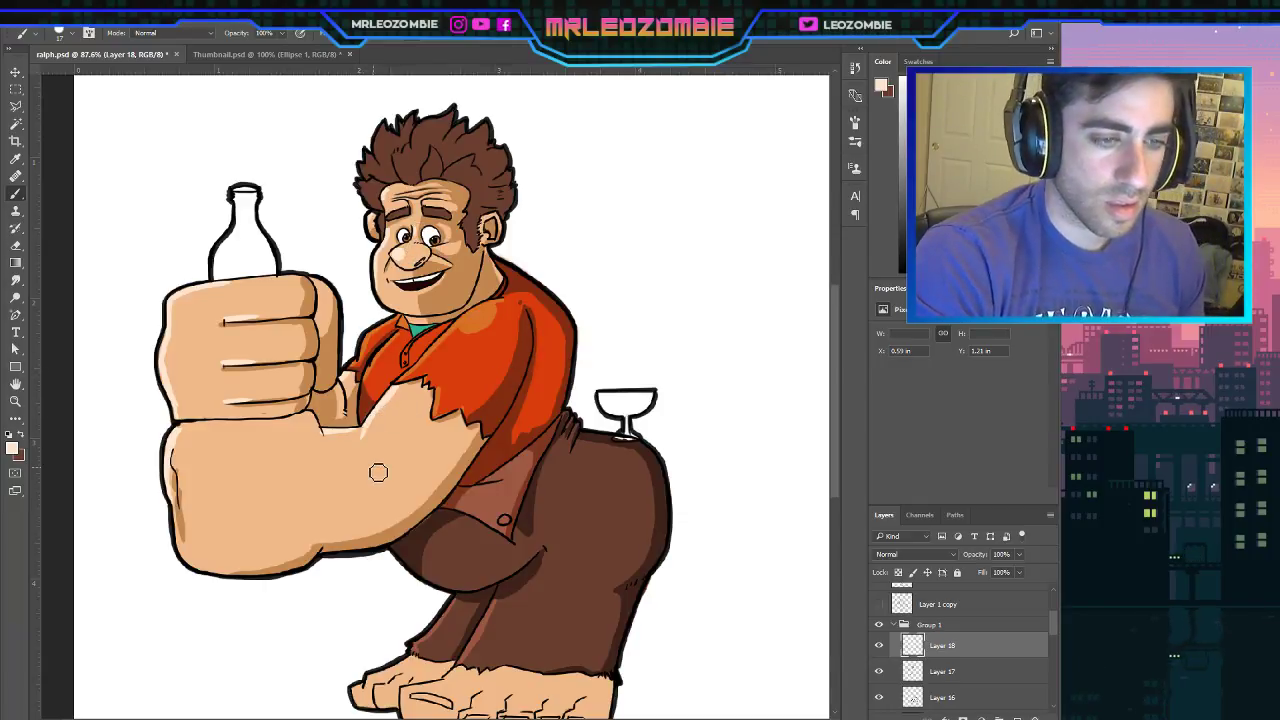
Add pale highlights along the tops of both feet and between the toes.
drag(838, 332, 831, 419)
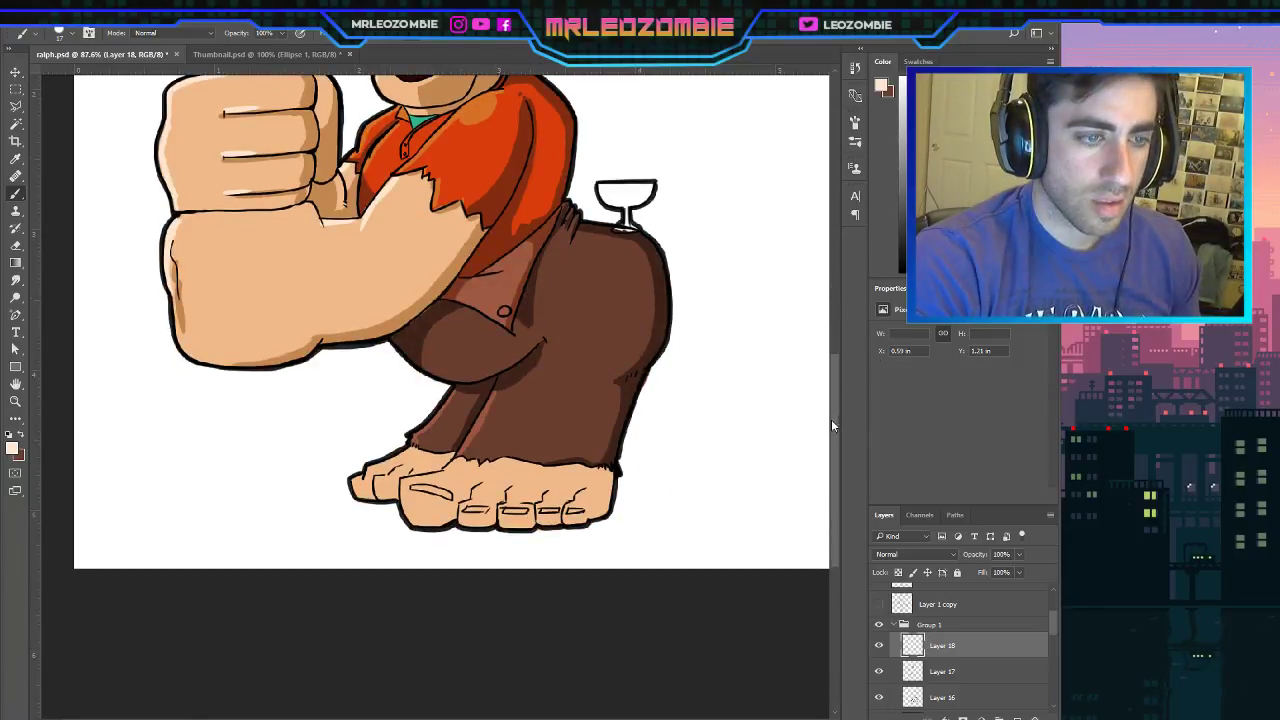
drag(384, 474, 360, 489)
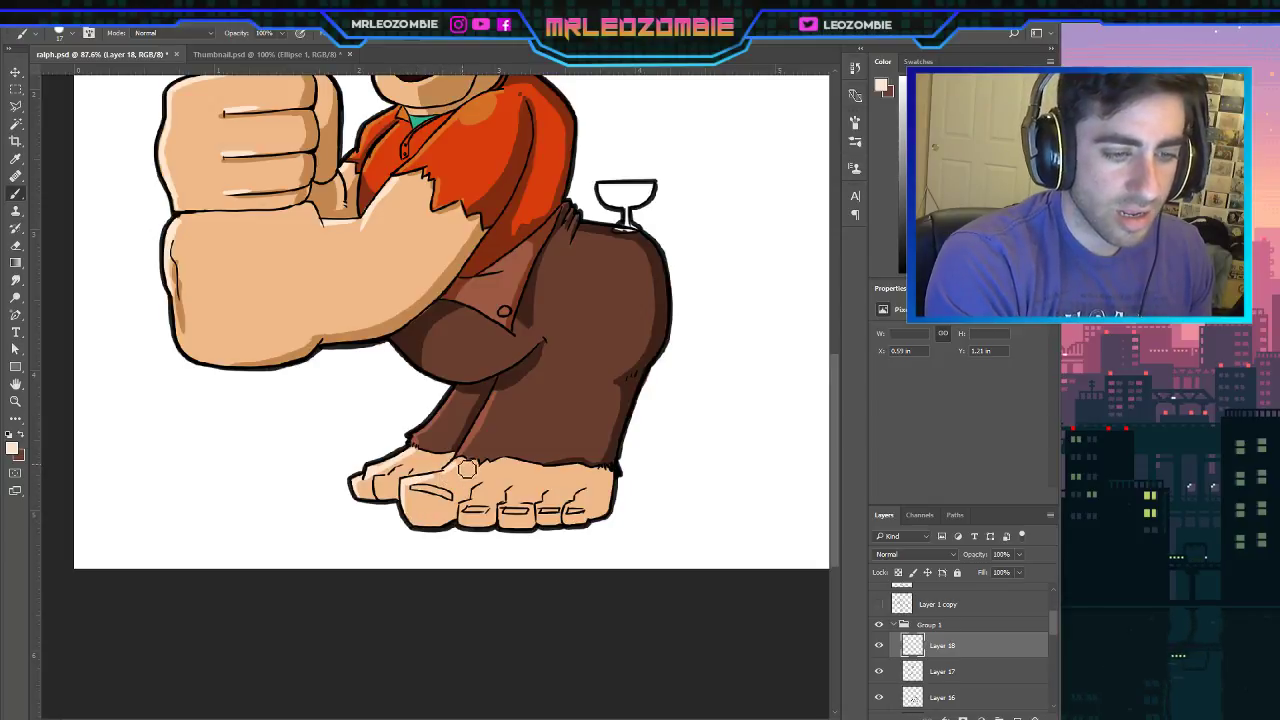
mouse_move(486, 490)
mouse_down()
mouse_move(476, 540)
mouse_move(515, 490)
mouse_move(509, 520)
mouse_move(546, 510)
mouse_up()
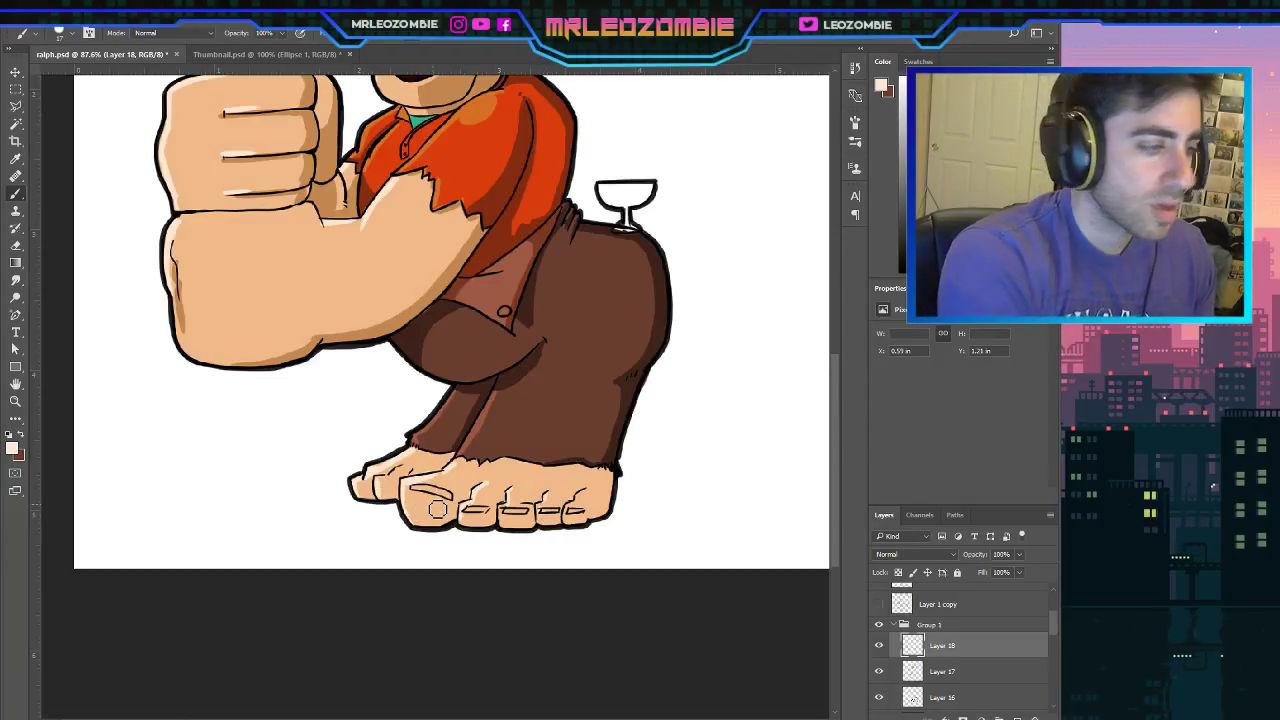
Sample the tan shadow colour from the arm and shade the feet below the trouser hems and around the toes on Layer 17.
key(i)
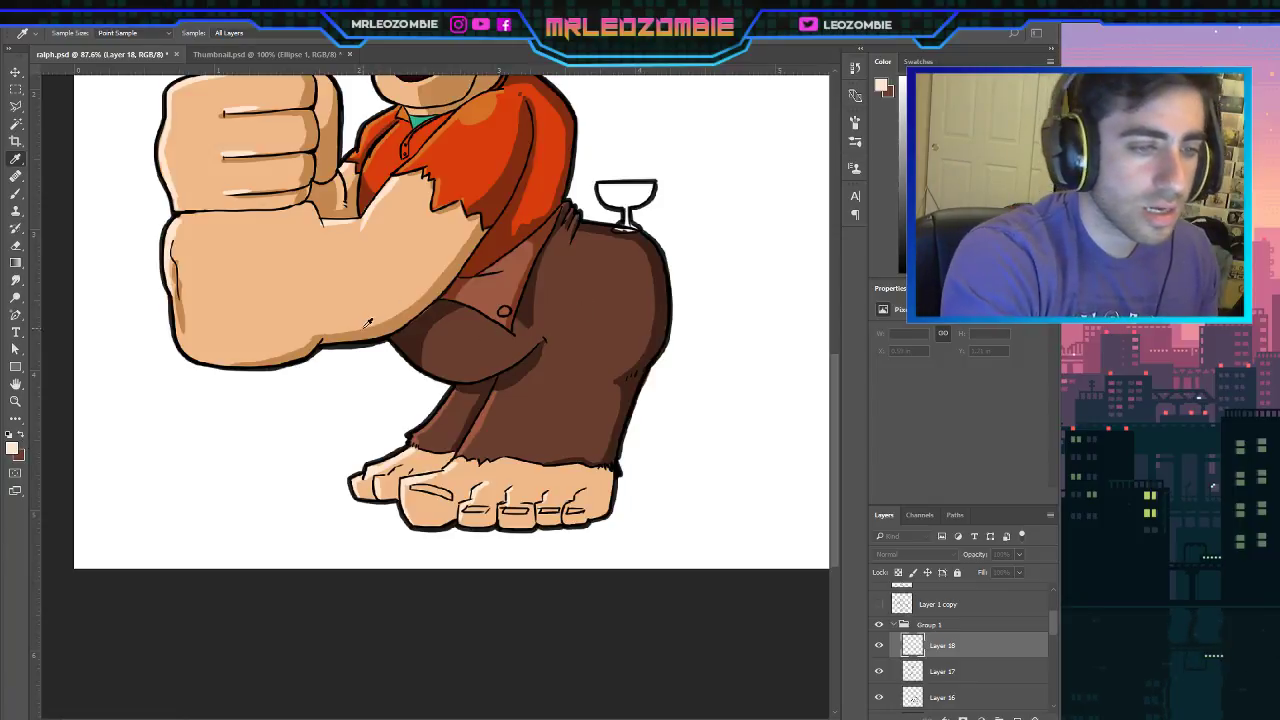
key(Return)
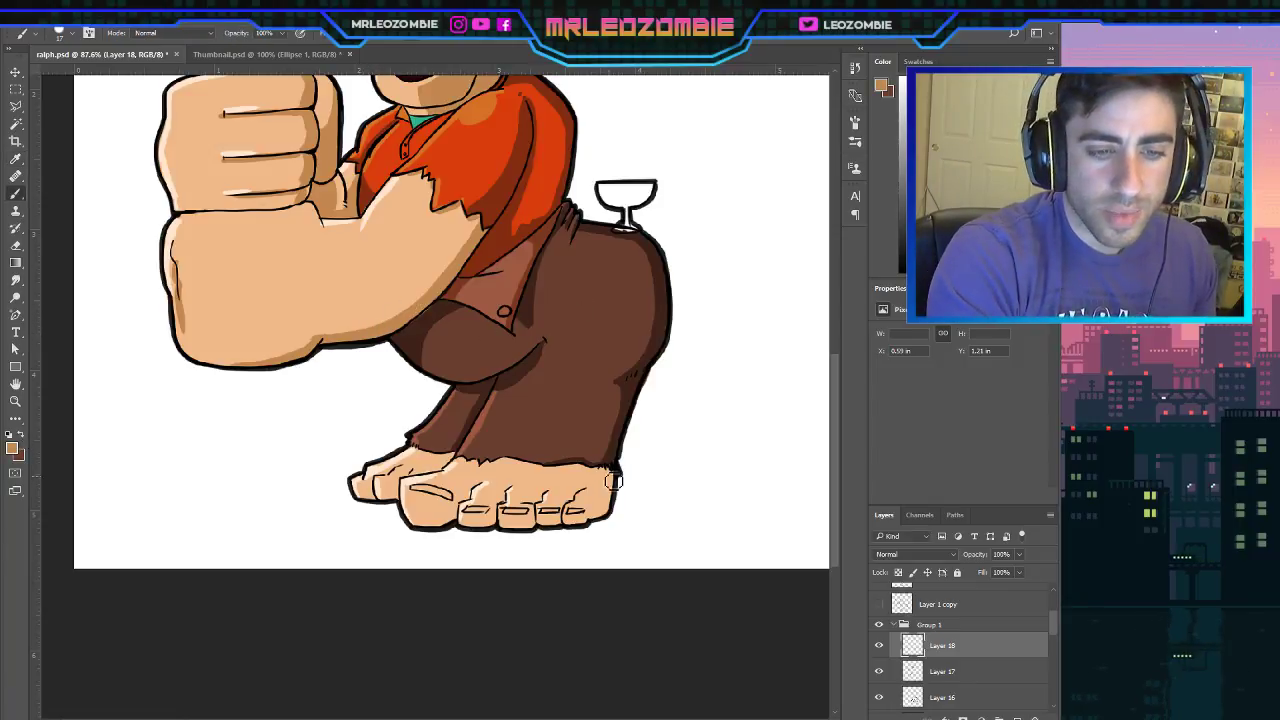
click(960, 671)
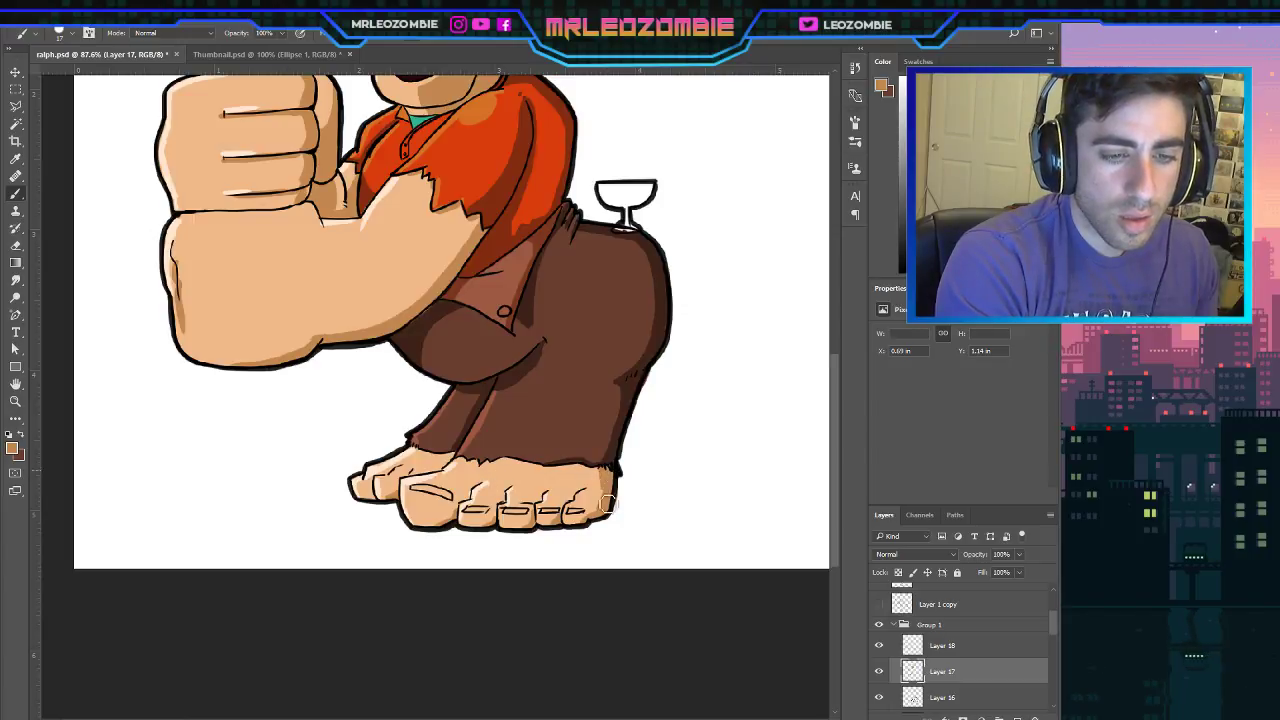
drag(609, 504, 604, 473)
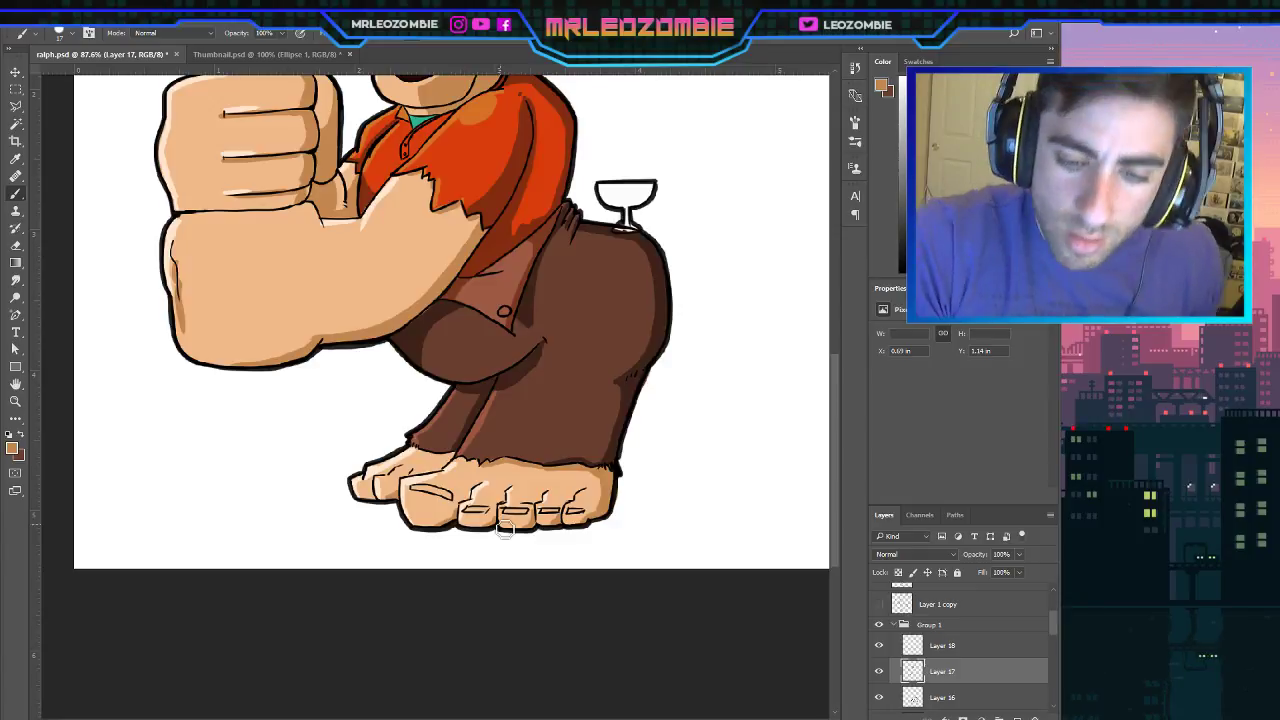
Toggle the visibility of Layer 16 to check which shading it holds, and look through the layers below it.
click(878, 697)
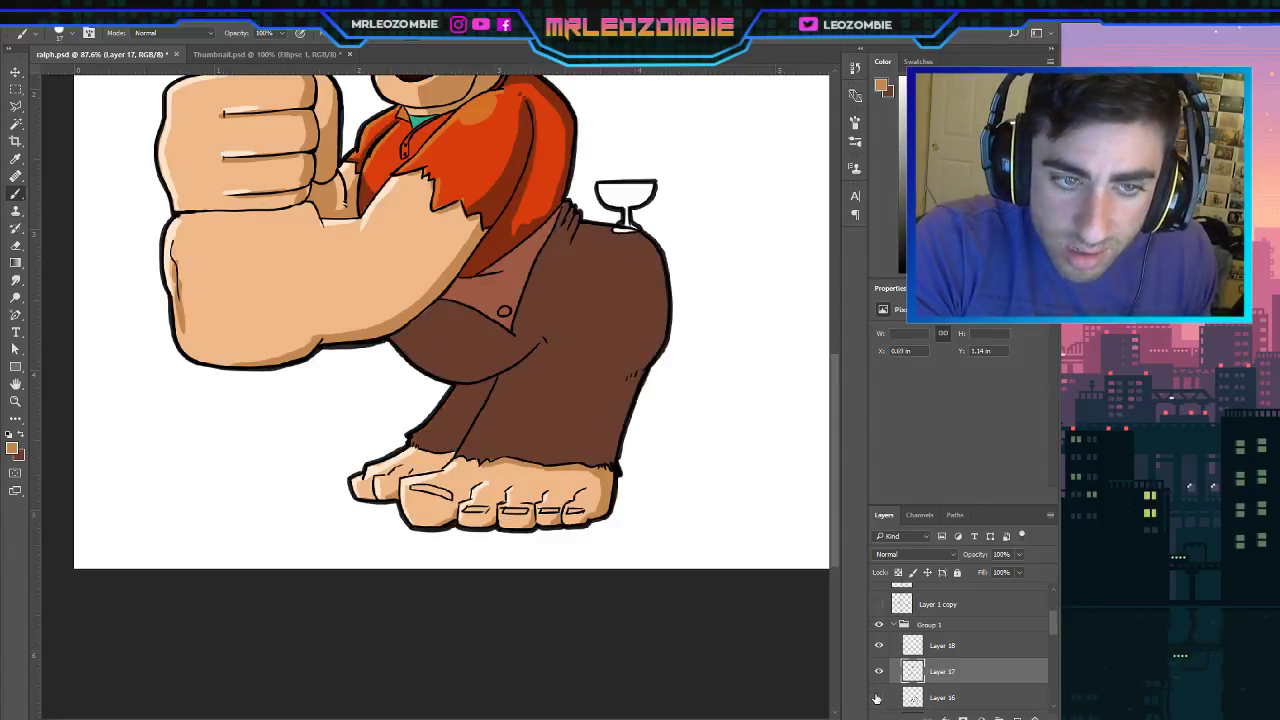
click(879, 698)
click(879, 698)
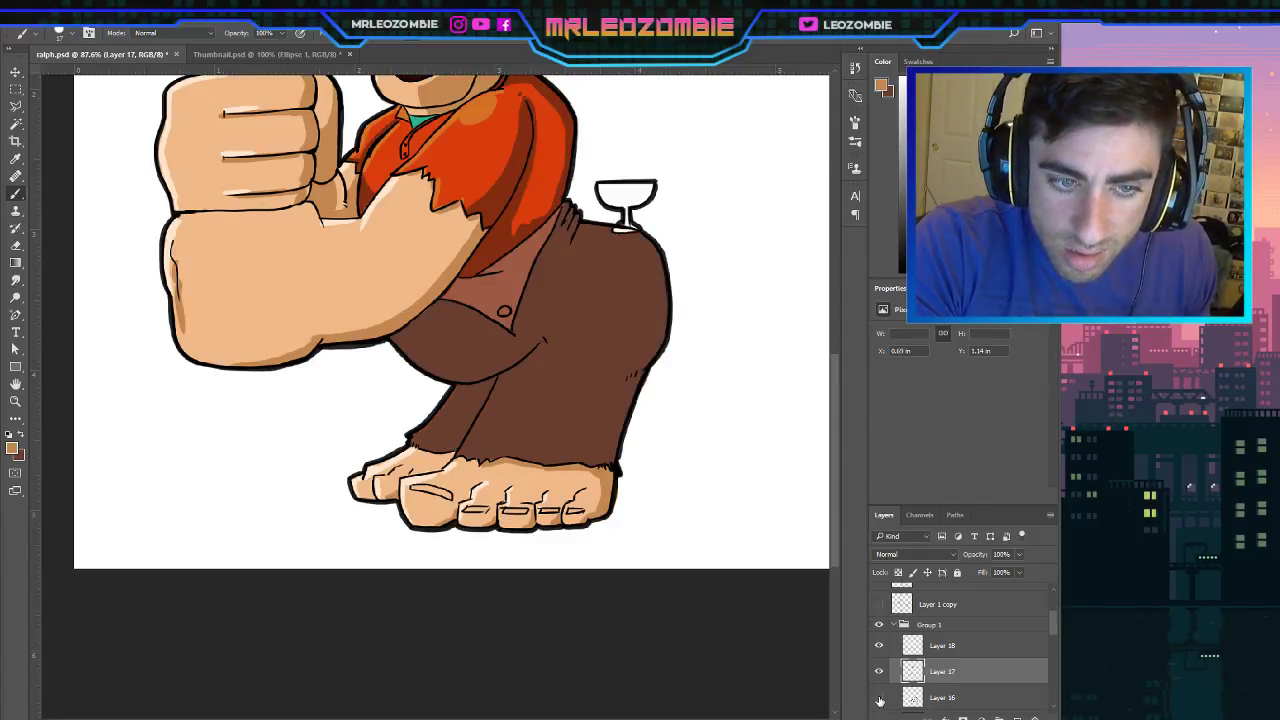
click(879, 698)
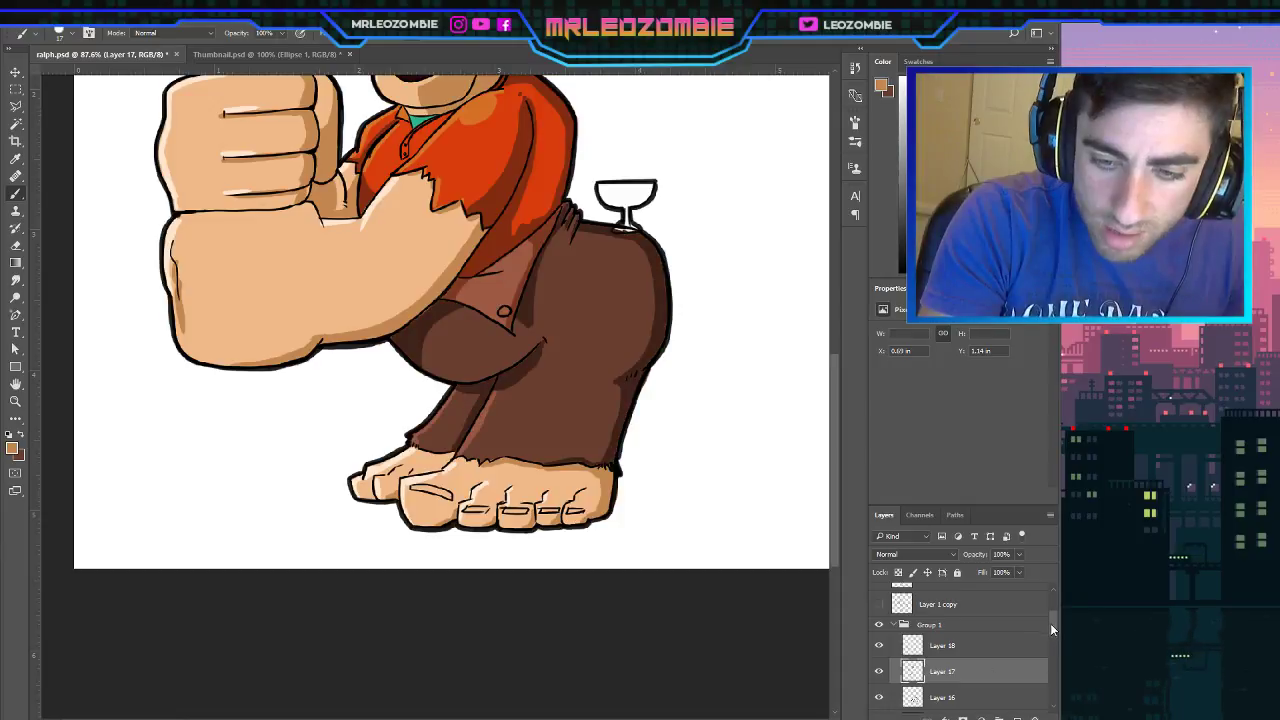
scroll(1038, 641, down, 2)
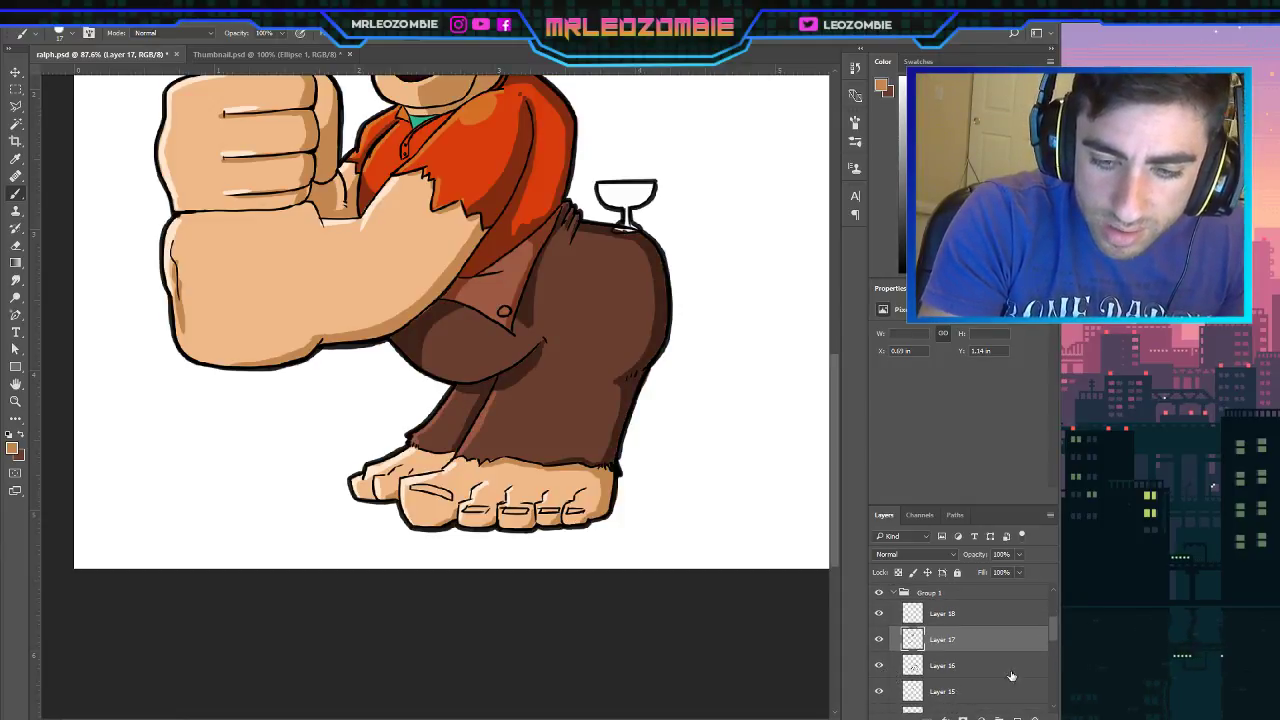
Toggle the visibility of Layer 14 to check which shading it holds, and look through the base colour layers beneath the group.
drag(1055, 636, 1048, 655)
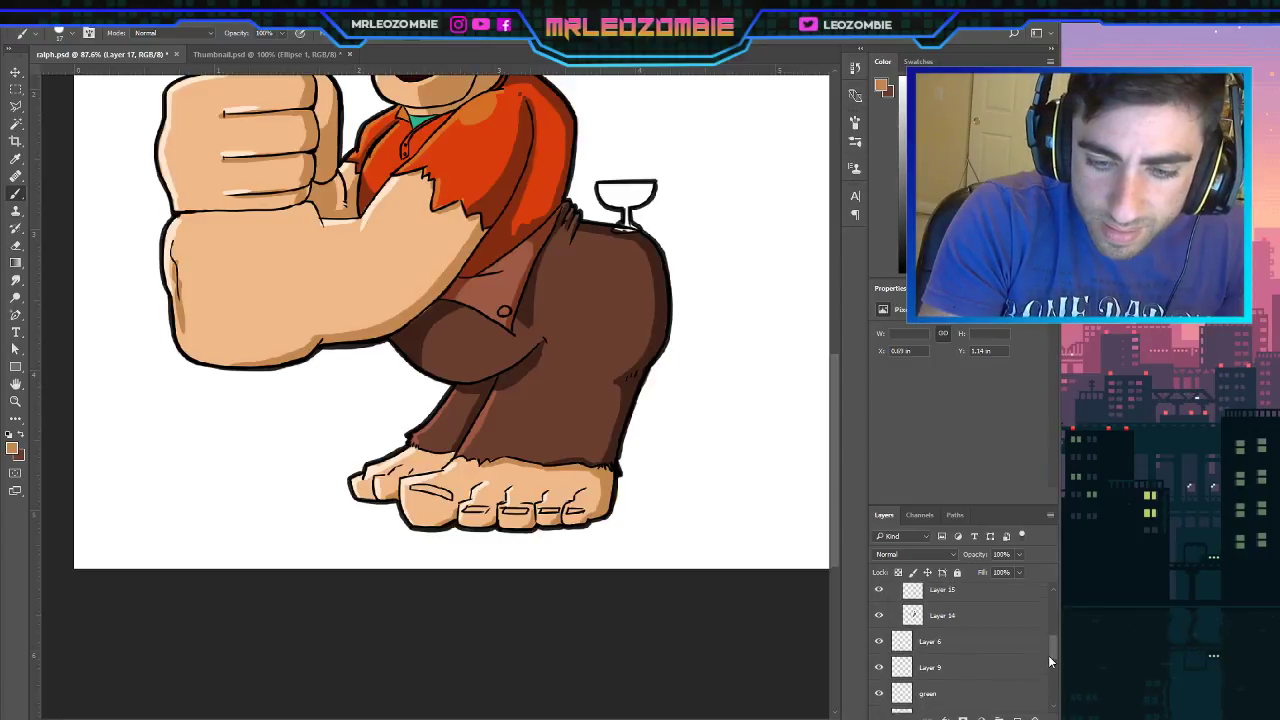
click(880, 616)
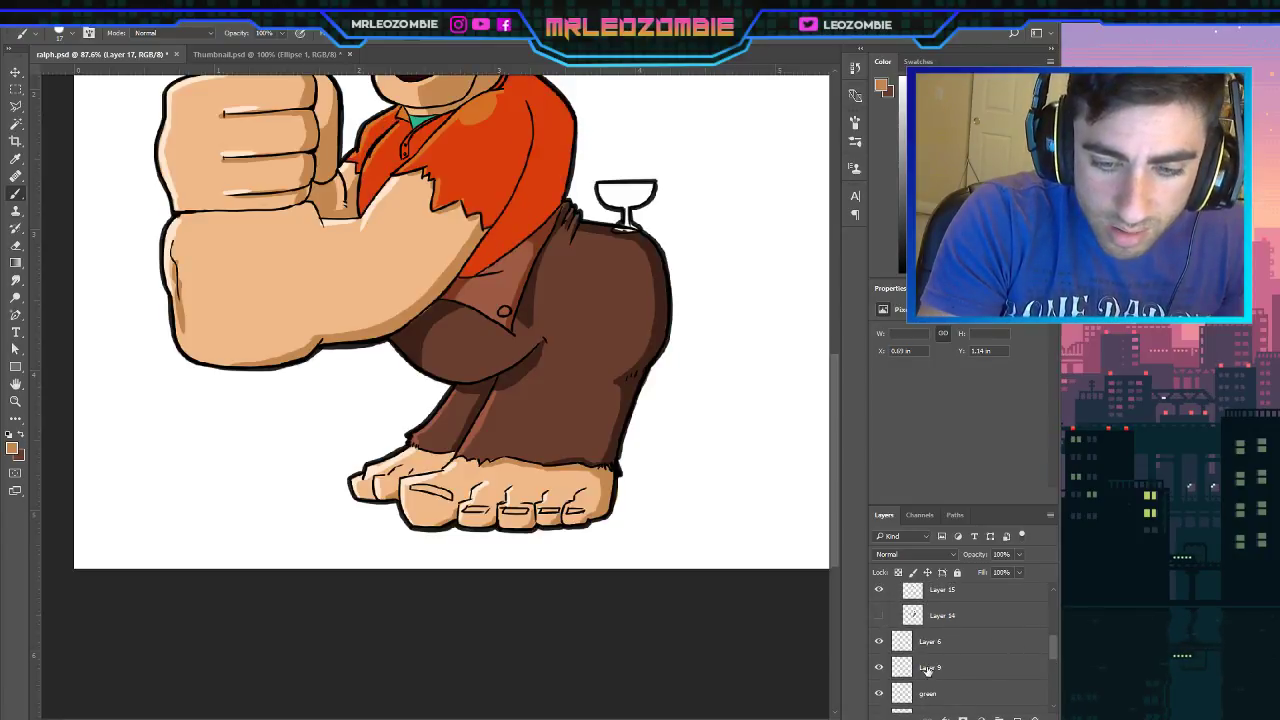
click(880, 616)
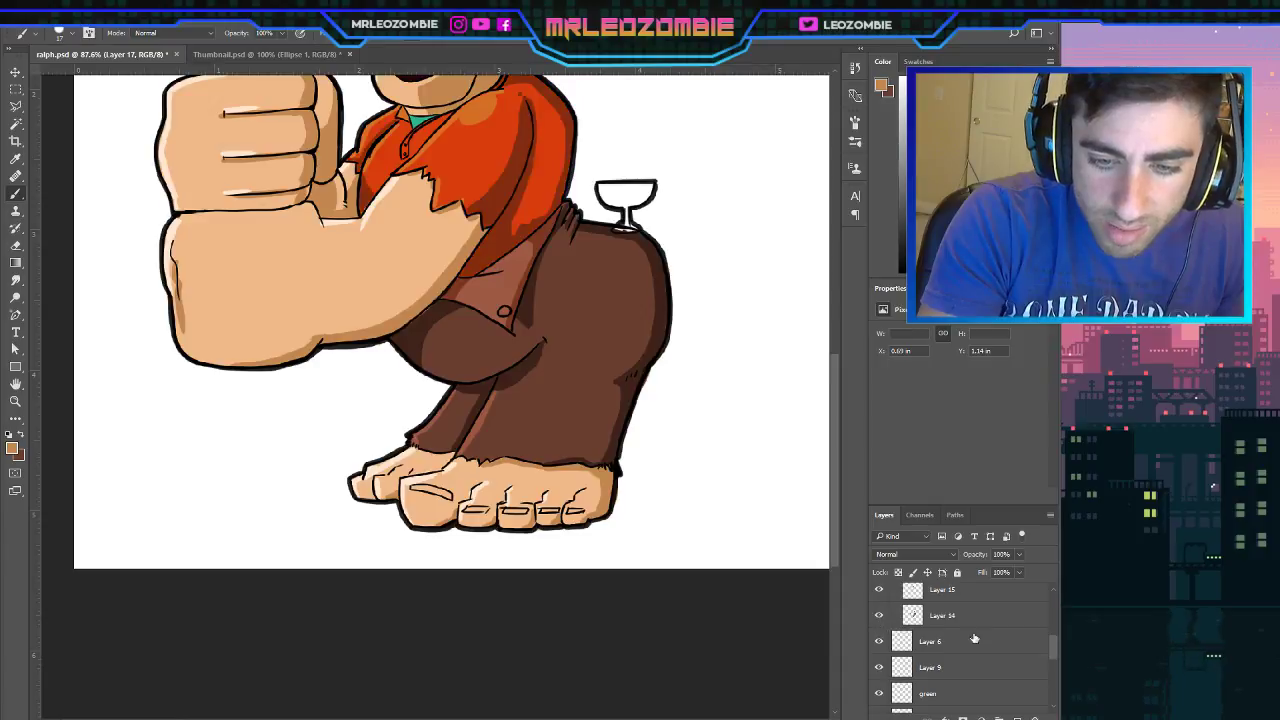
scroll(1048, 657, down, 3)
click(983, 640)
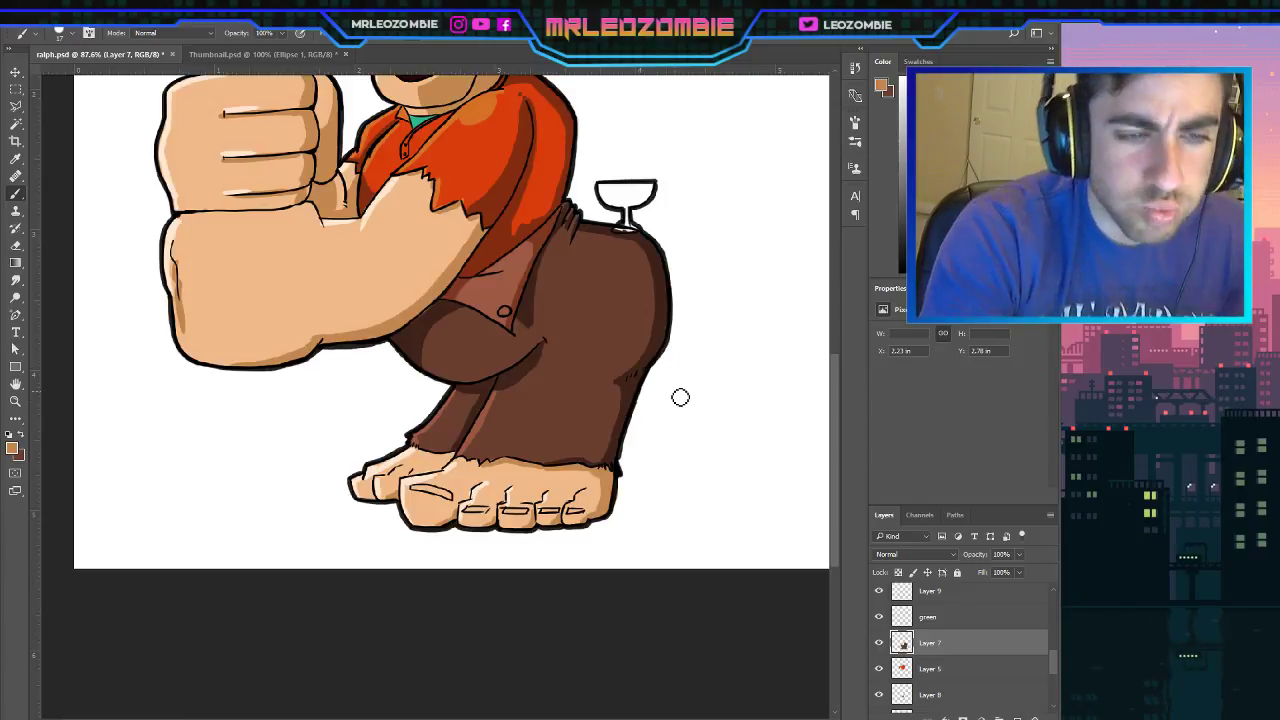
scroll(1048, 656, up, 3)
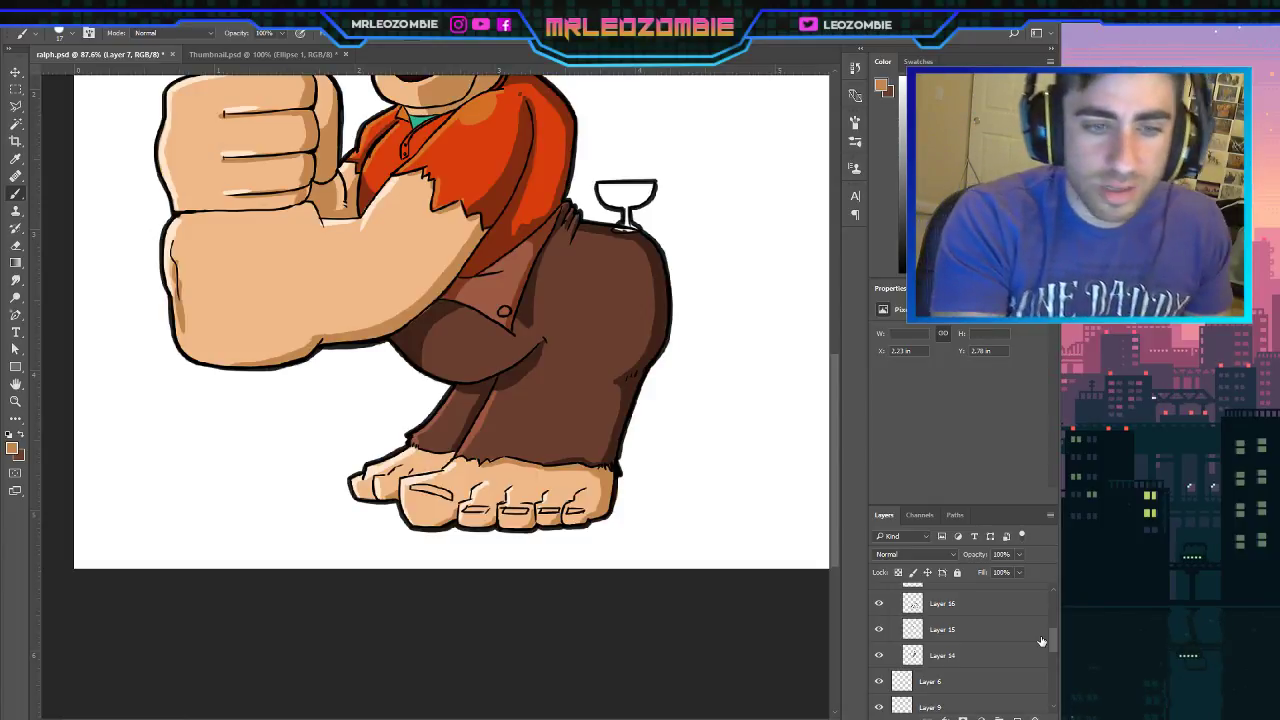
On a new layer above Layer 18, shade the hair strands with a darker version of the hair's brown.
drag(832, 468, 834, 396)
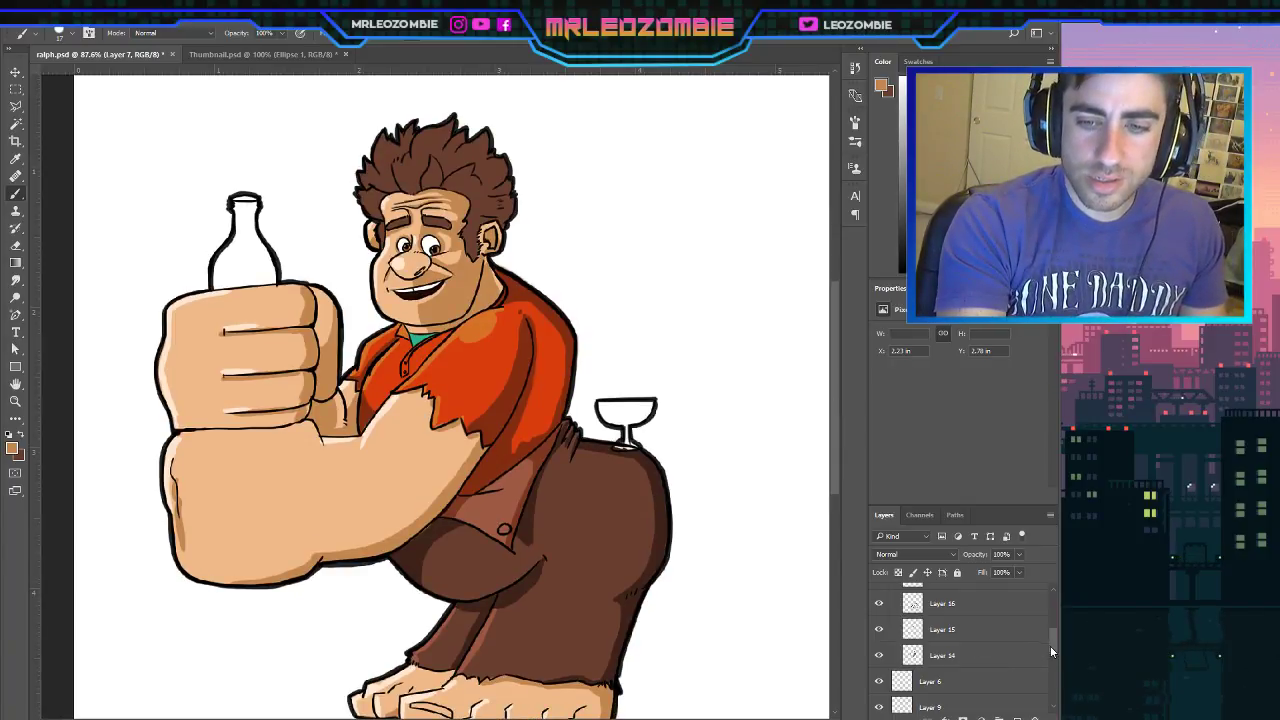
drag(1050, 652, 1049, 634)
click(1000, 672)
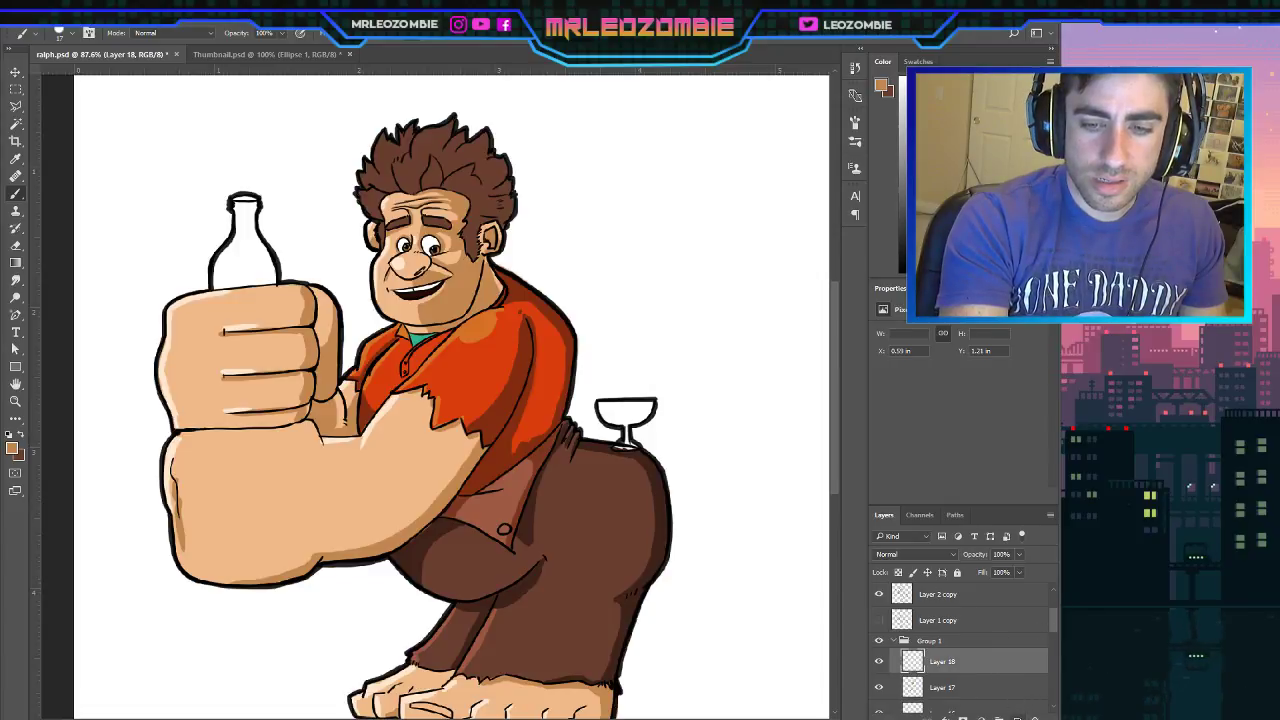
key(i)
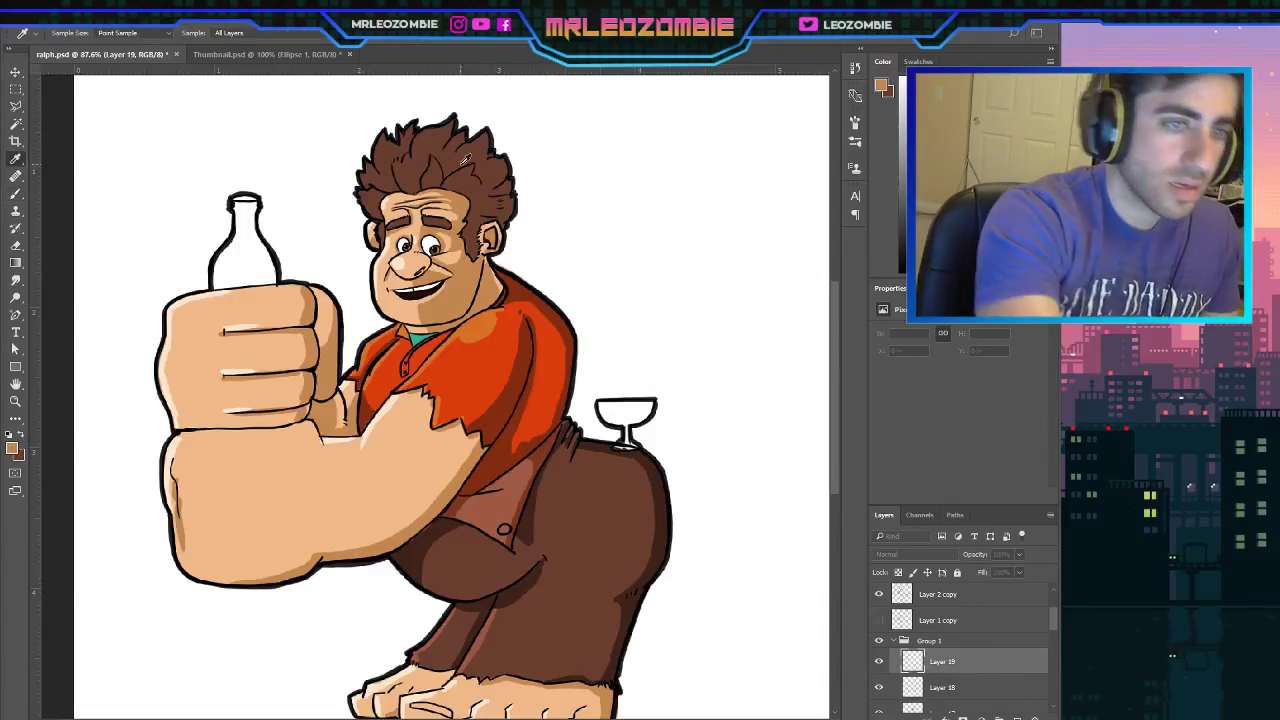
key(b)
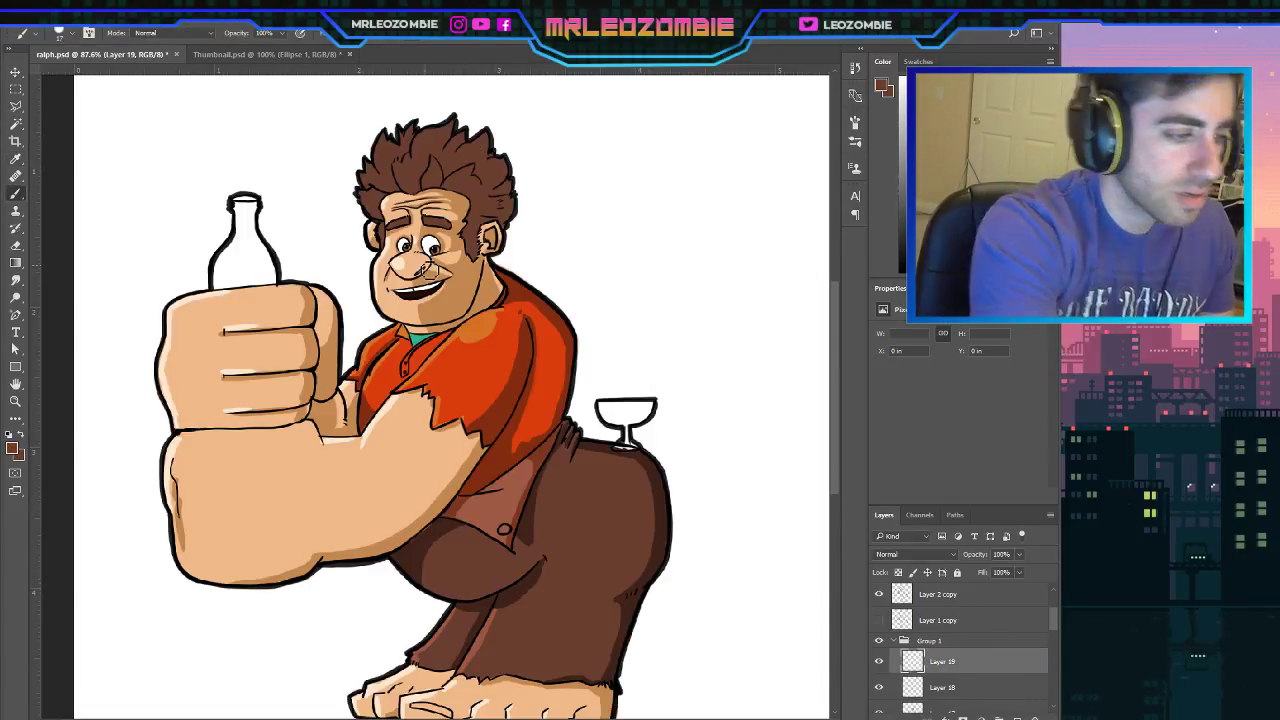
key(i)
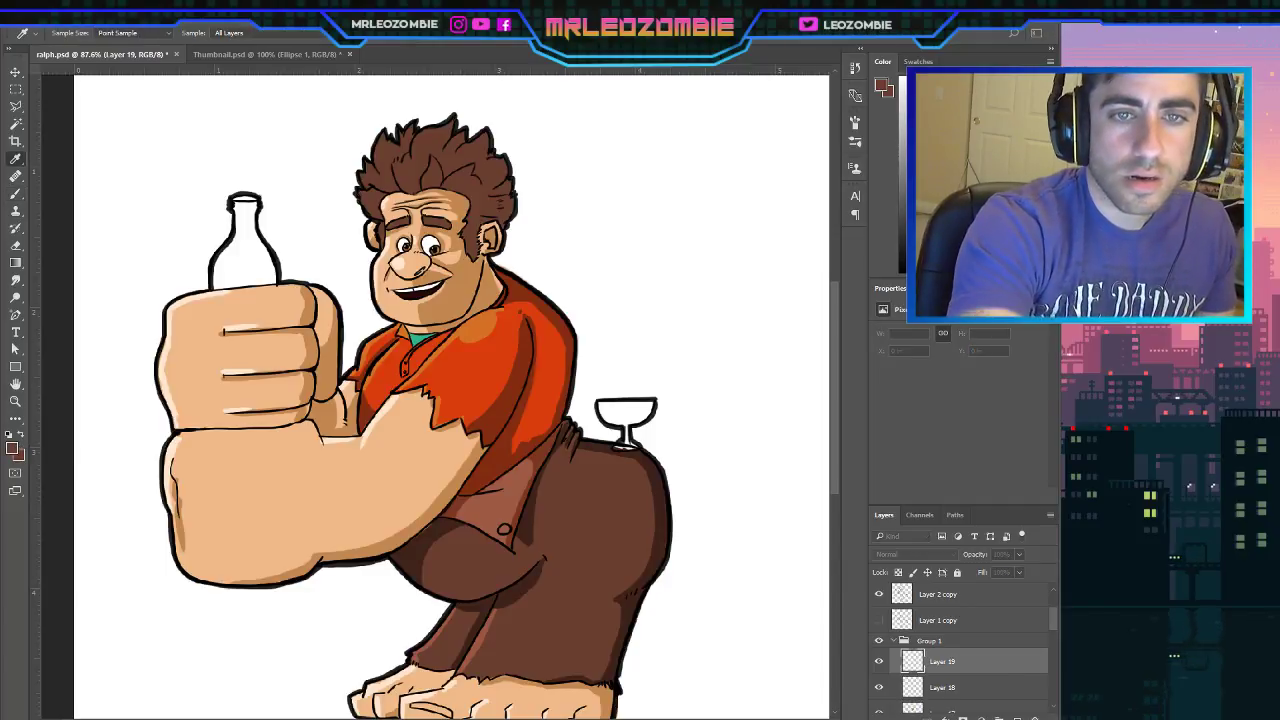
key(b)
mouse_move(506, 220)
mouse_down()
mouse_move(516, 166)
mouse_move(509, 174)
mouse_move(505, 187)
mouse_move(546, 168)
mouse_move(492, 158)
mouse_move(446, 186)
mouse_up()
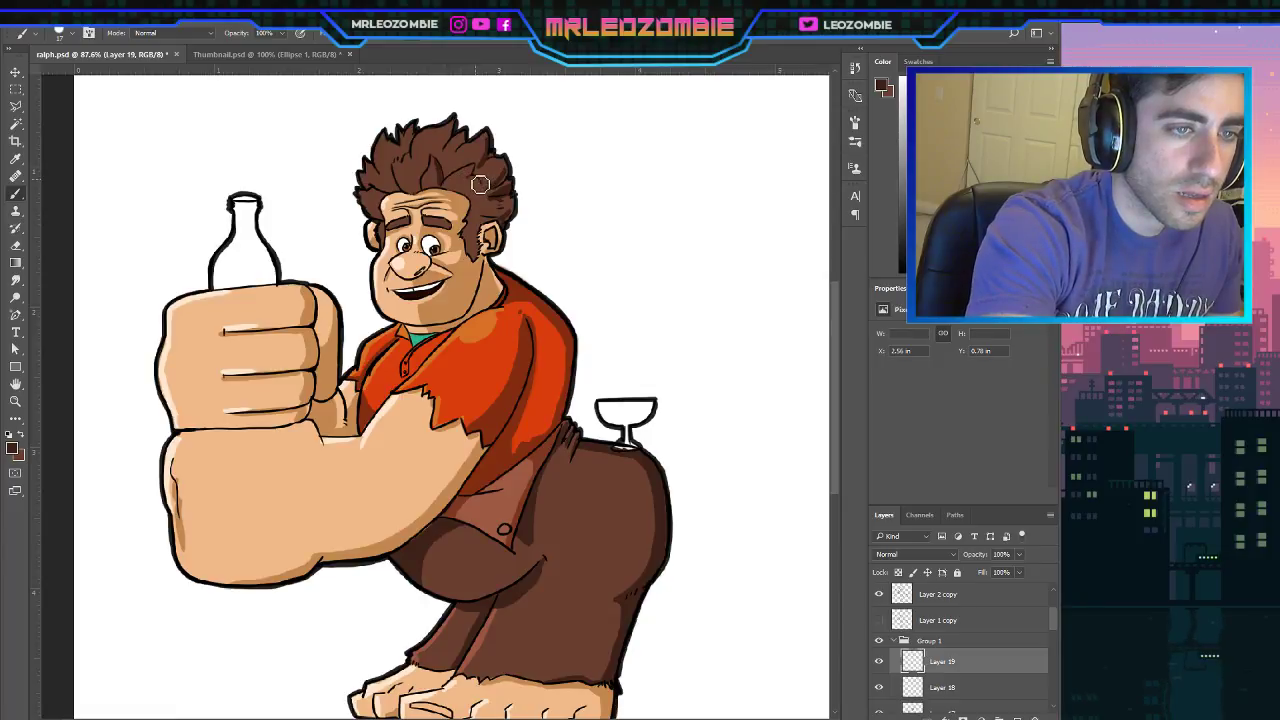
mouse_move(460, 128)
mouse_down()
mouse_move(448, 140)
mouse_move(488, 158)
mouse_up()
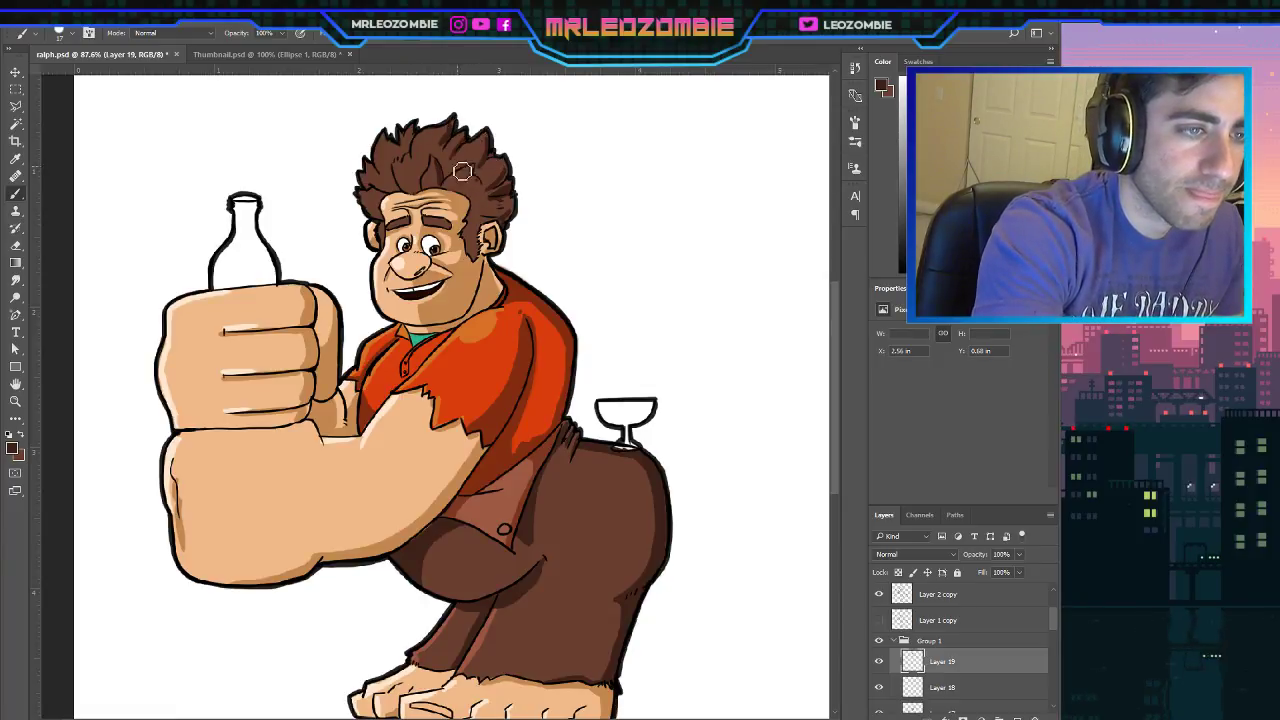
mouse_move(418, 136)
mouse_down()
mouse_move(396, 158)
mouse_move(381, 220)
mouse_up()
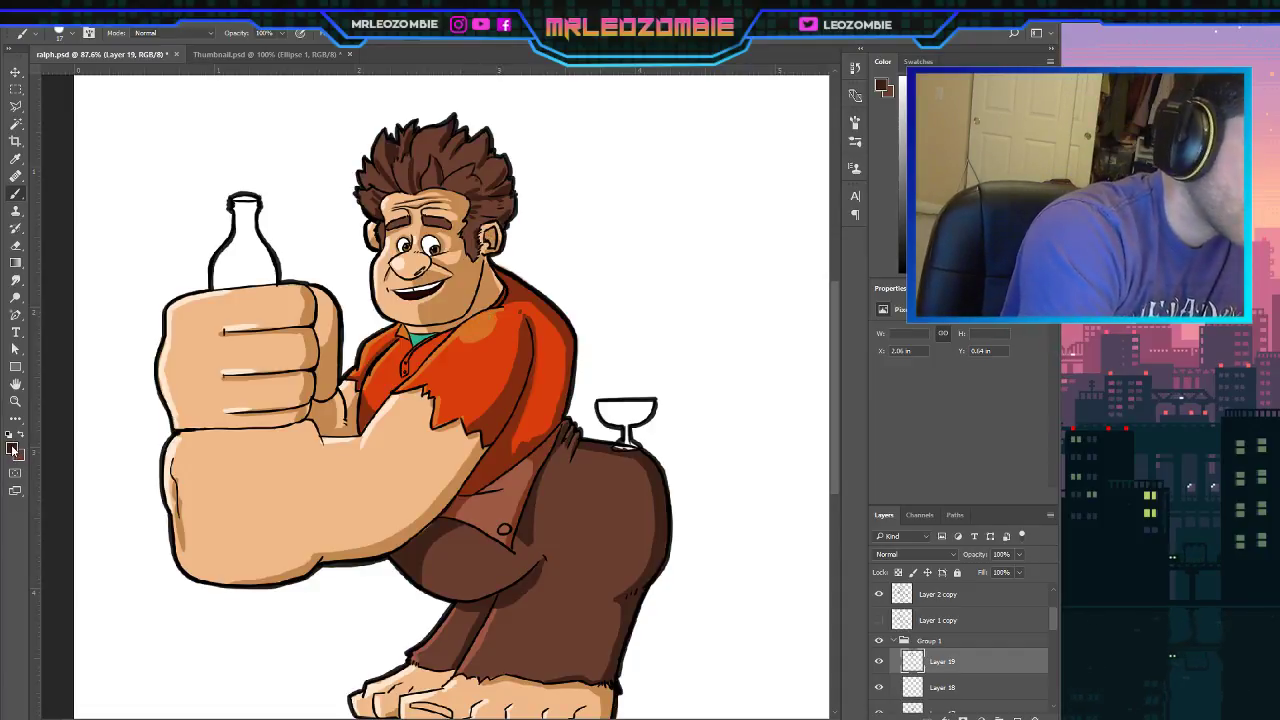
On another new layer above the hair shading, highlight the tips and edges of the hair tufts in light pinkish brown.
key(i)
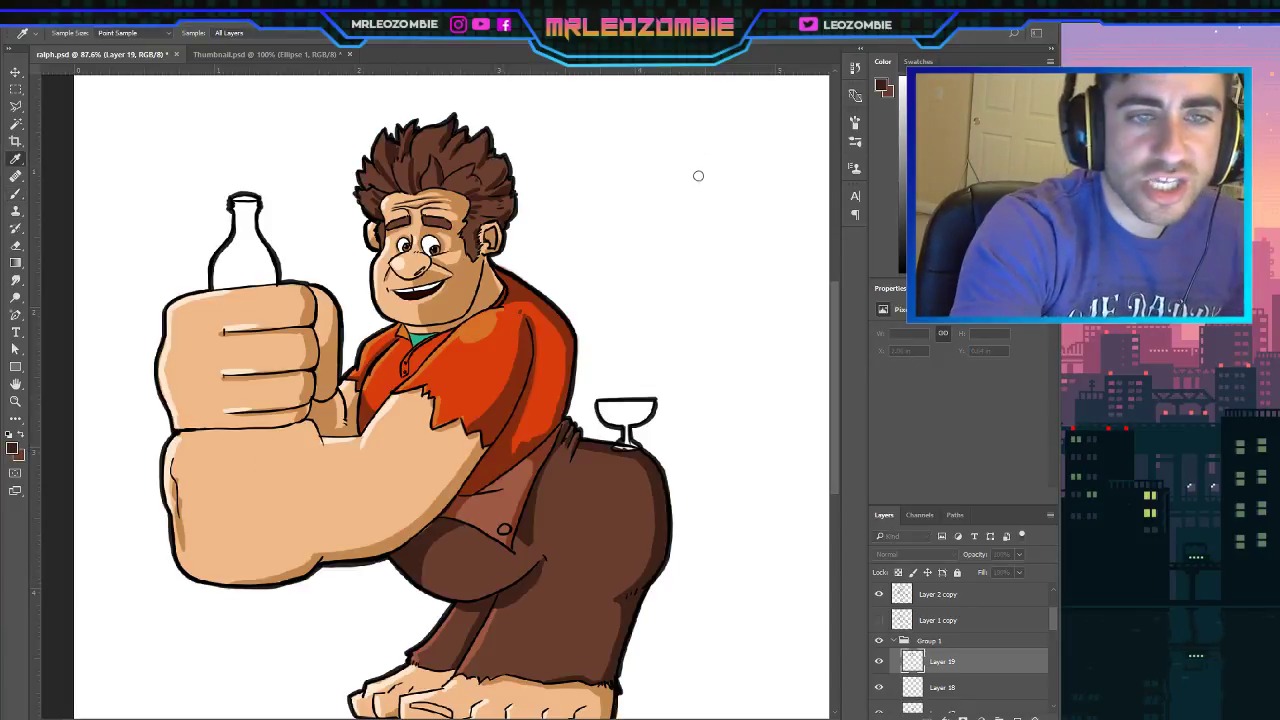
key(b)
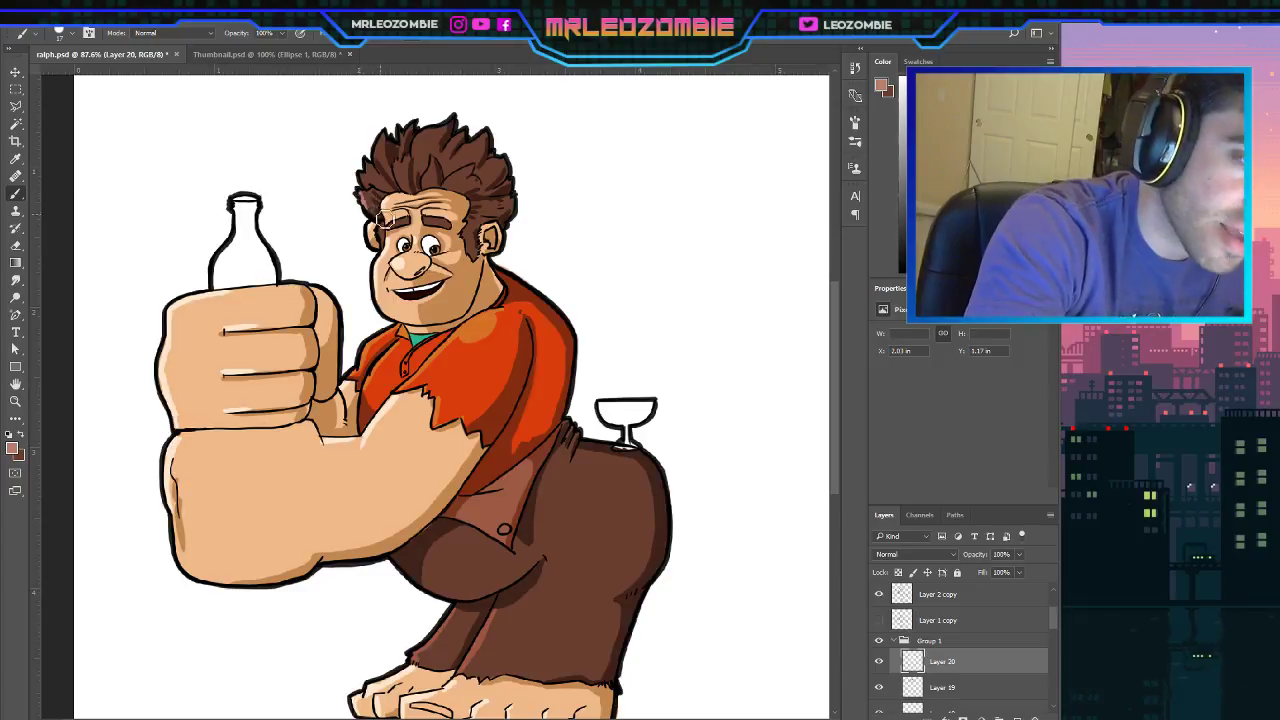
drag(368, 182, 372, 170)
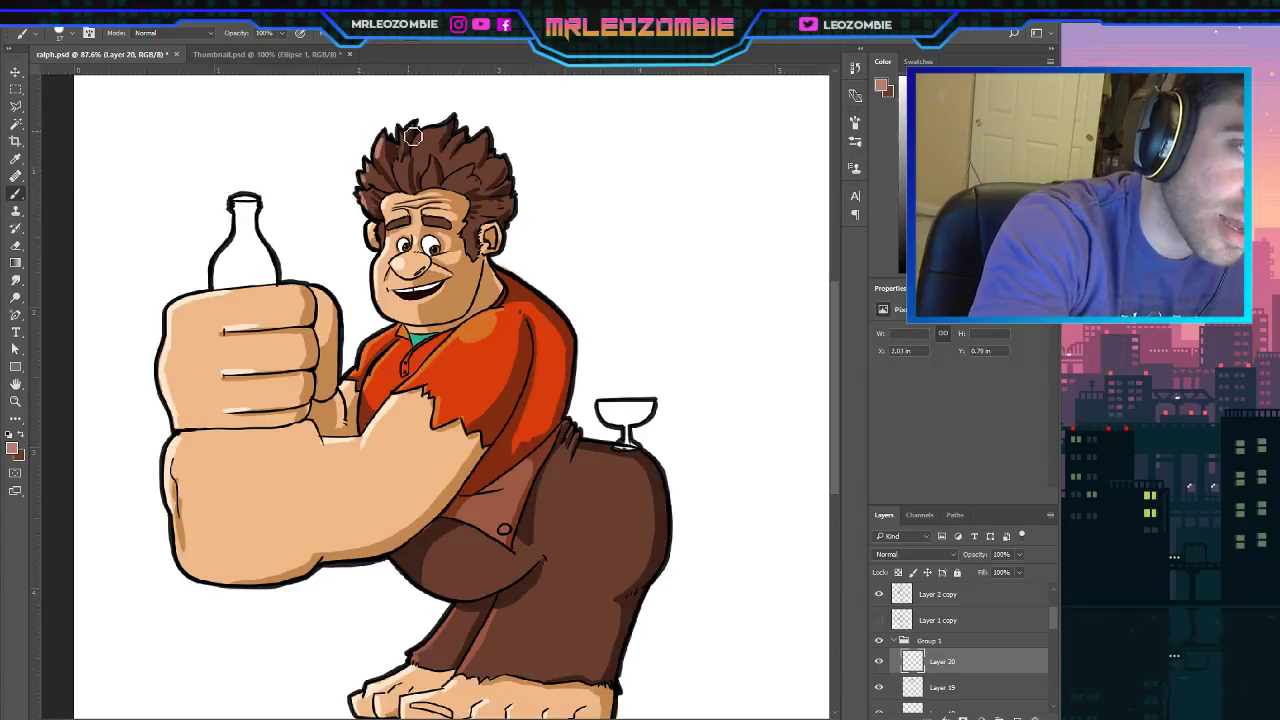
mouse_move(414, 133)
mouse_down()
mouse_move(455, 140)
mouse_move(437, 136)
mouse_up()
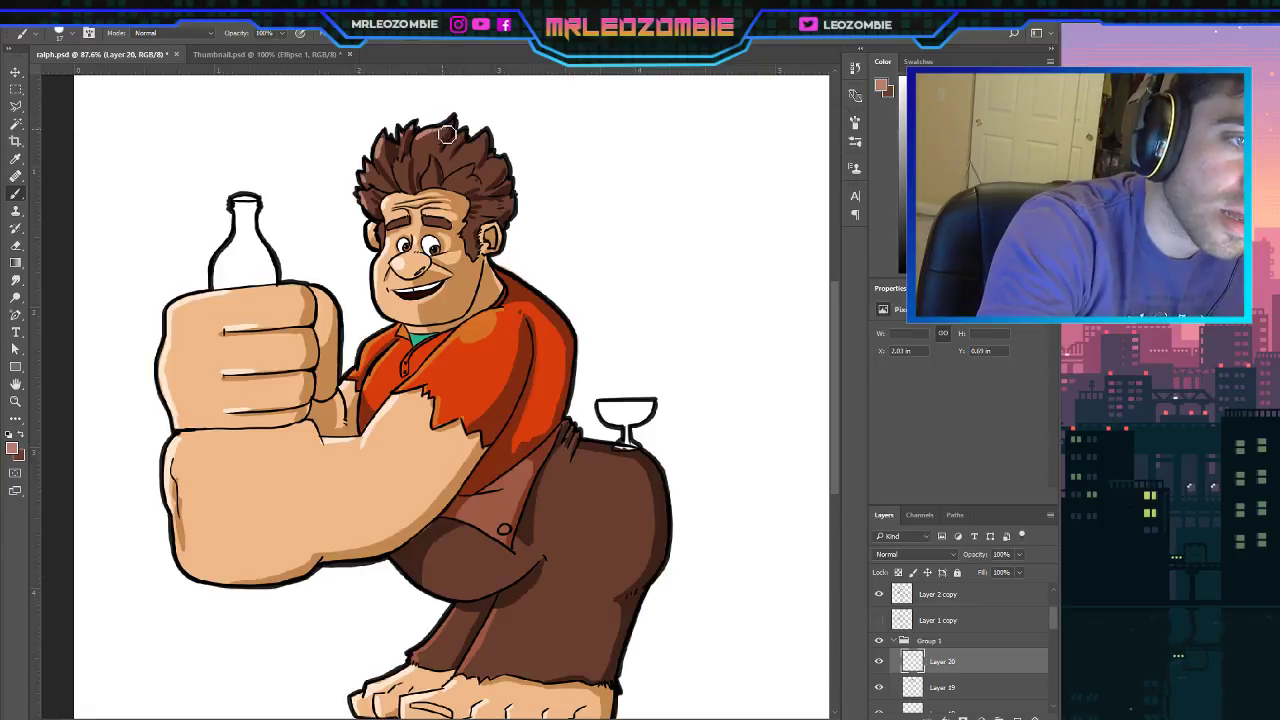
drag(485, 141, 462, 160)
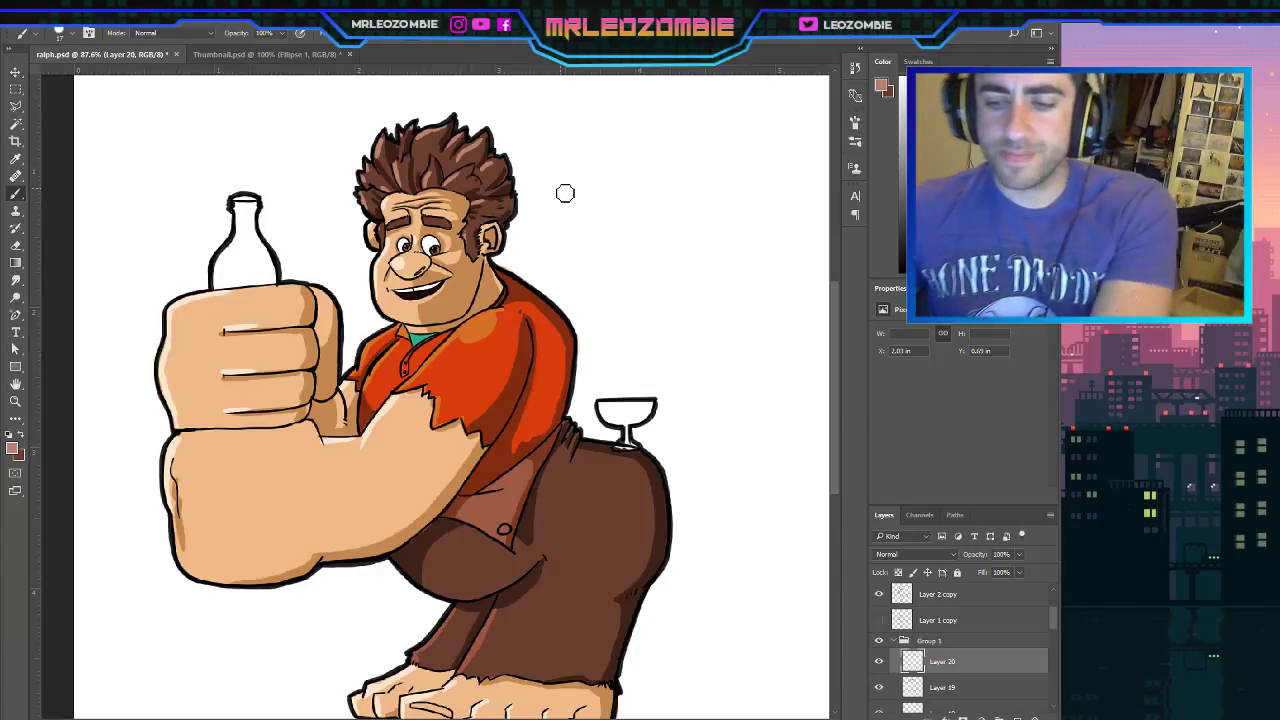
Select Layer 16 with the trouser shading and sample a dark brown from the edge of the trousers.
scroll(236, 142, down, 4)
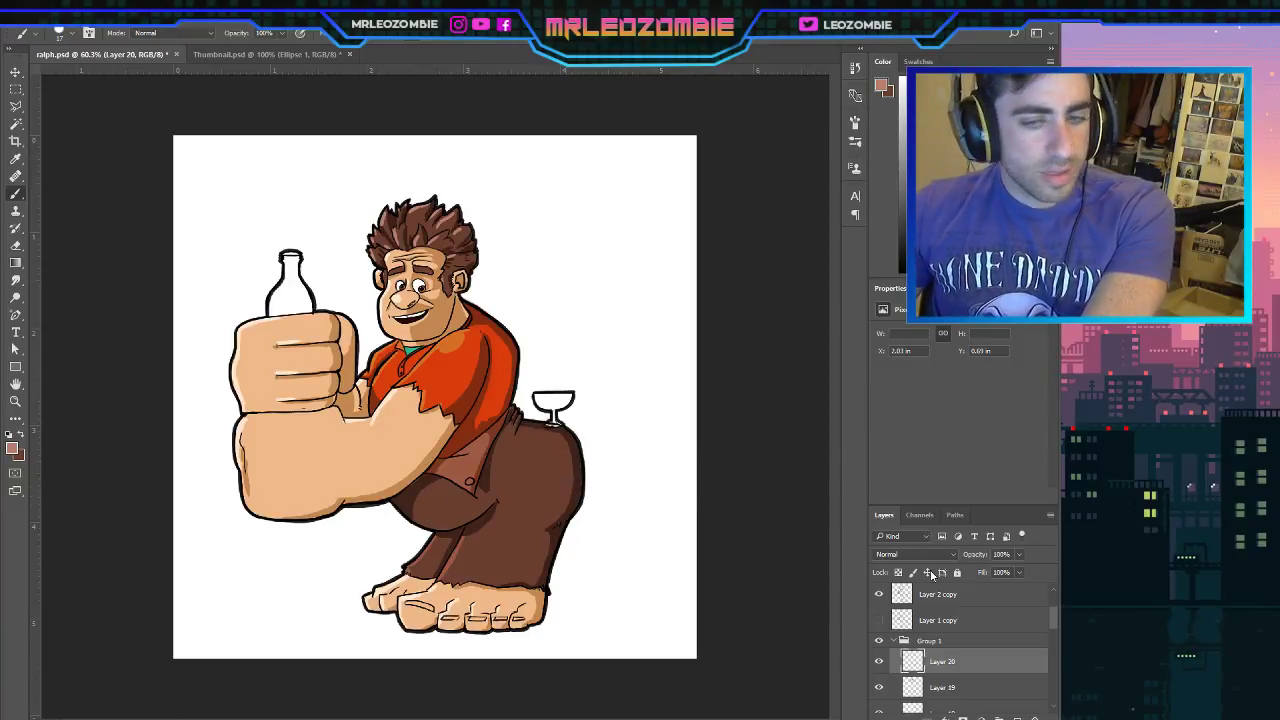
scroll(952, 666, down, 3)
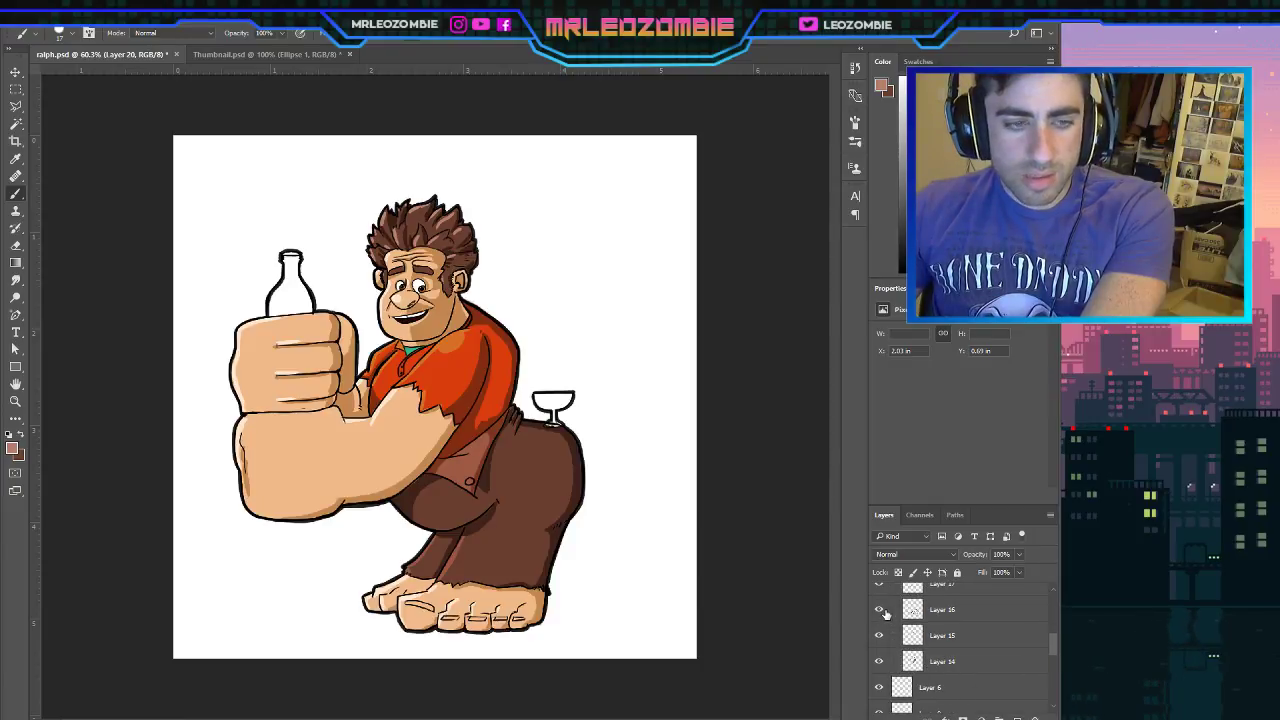
click(879, 610)
click(879, 610)
click(946, 610)
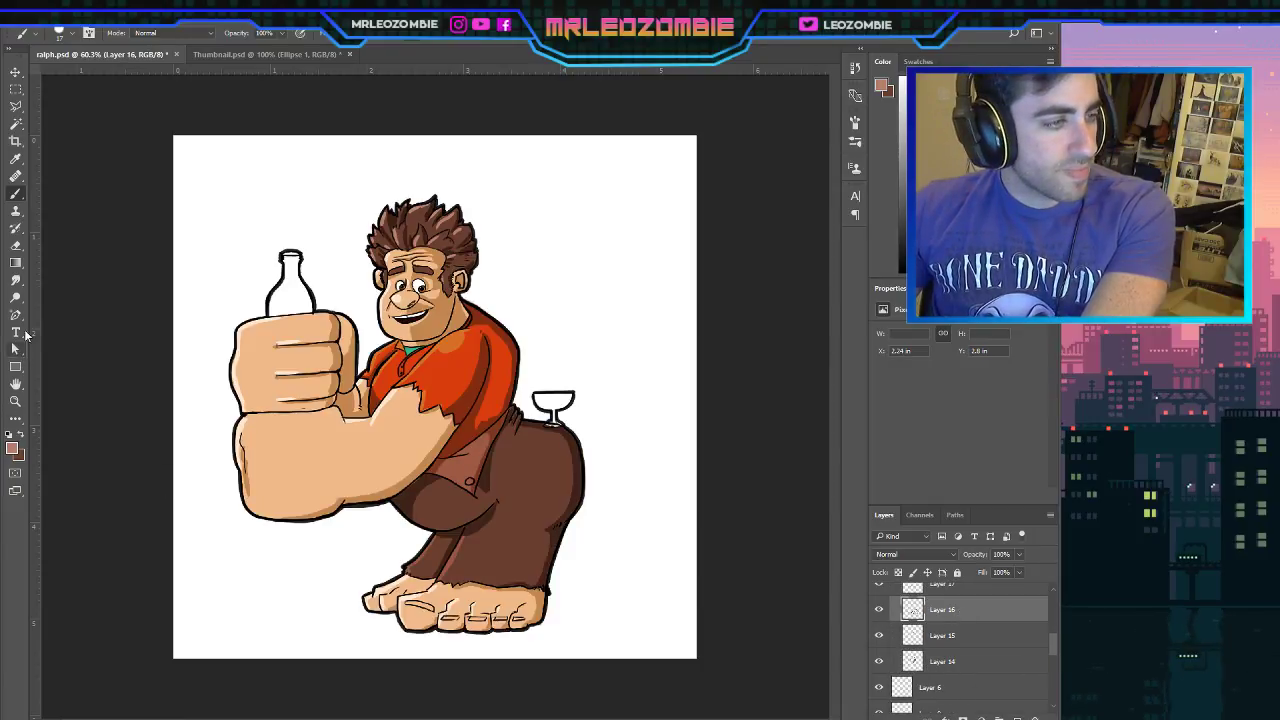
click(16, 160)
click(584, 456)
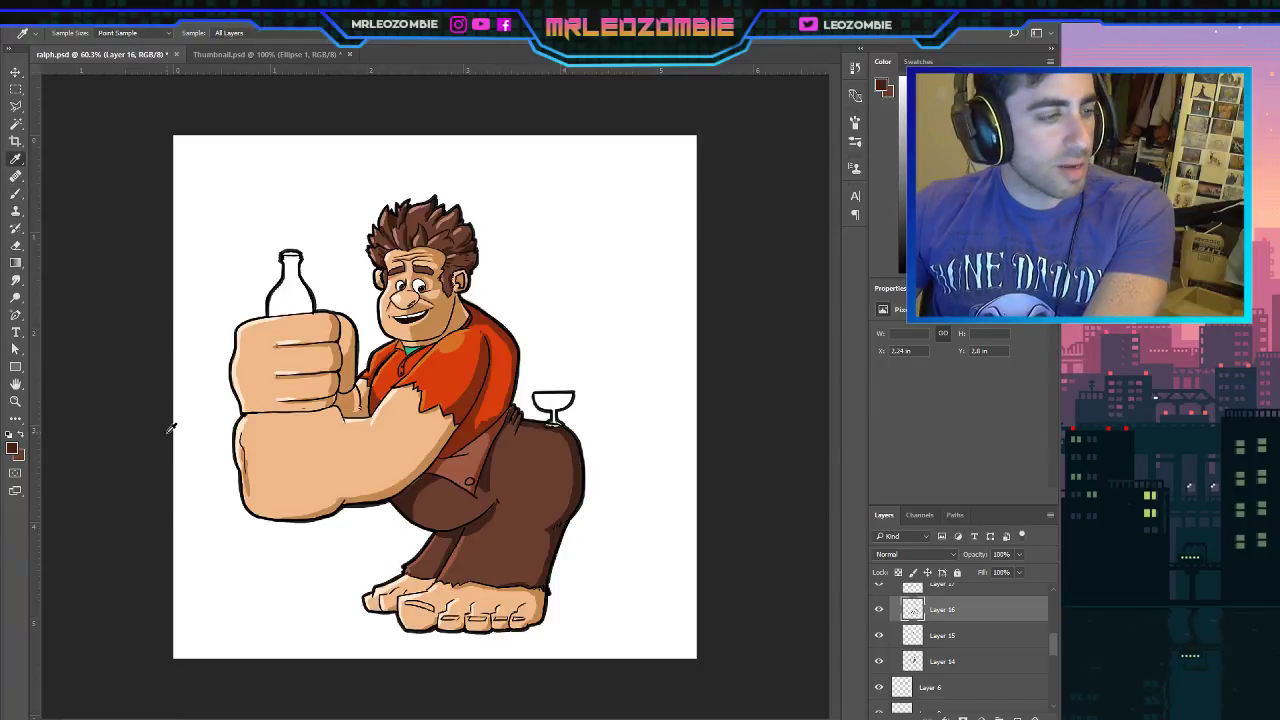
click(16, 194)
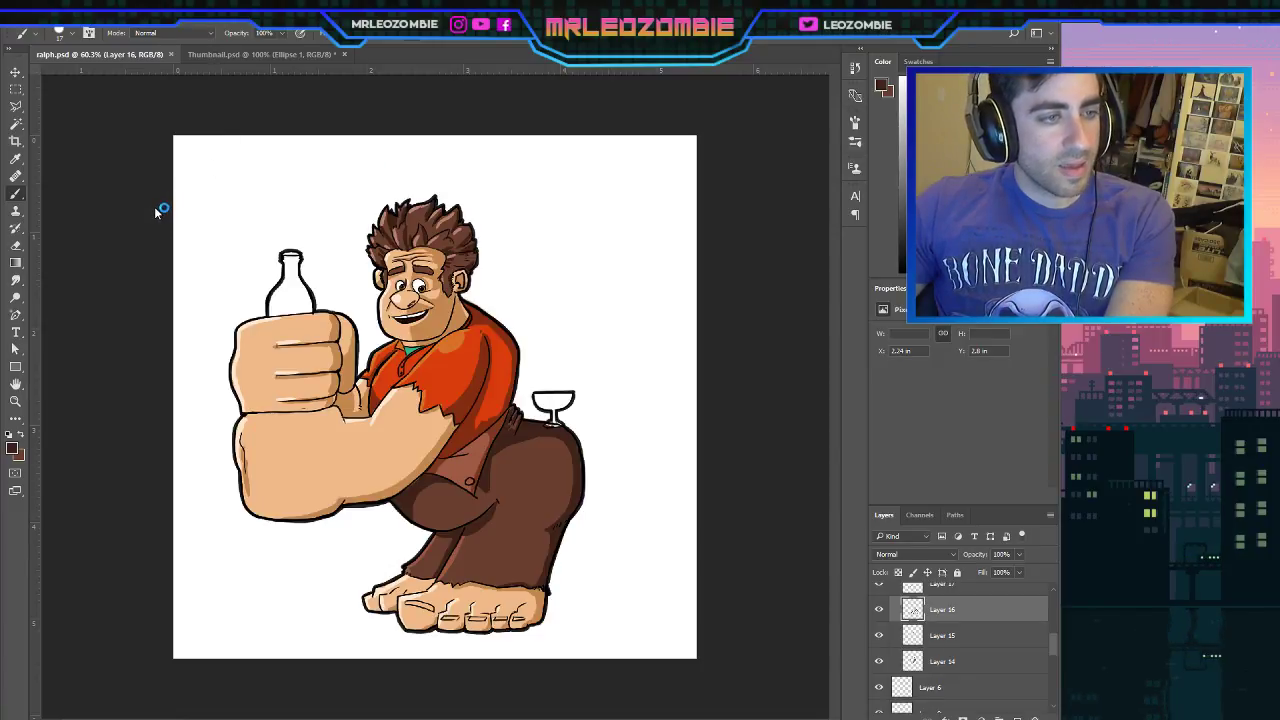
Soften the trouser shading on Layer 16 with a slight blur and set the layer's opacity to 85%.
key(h)
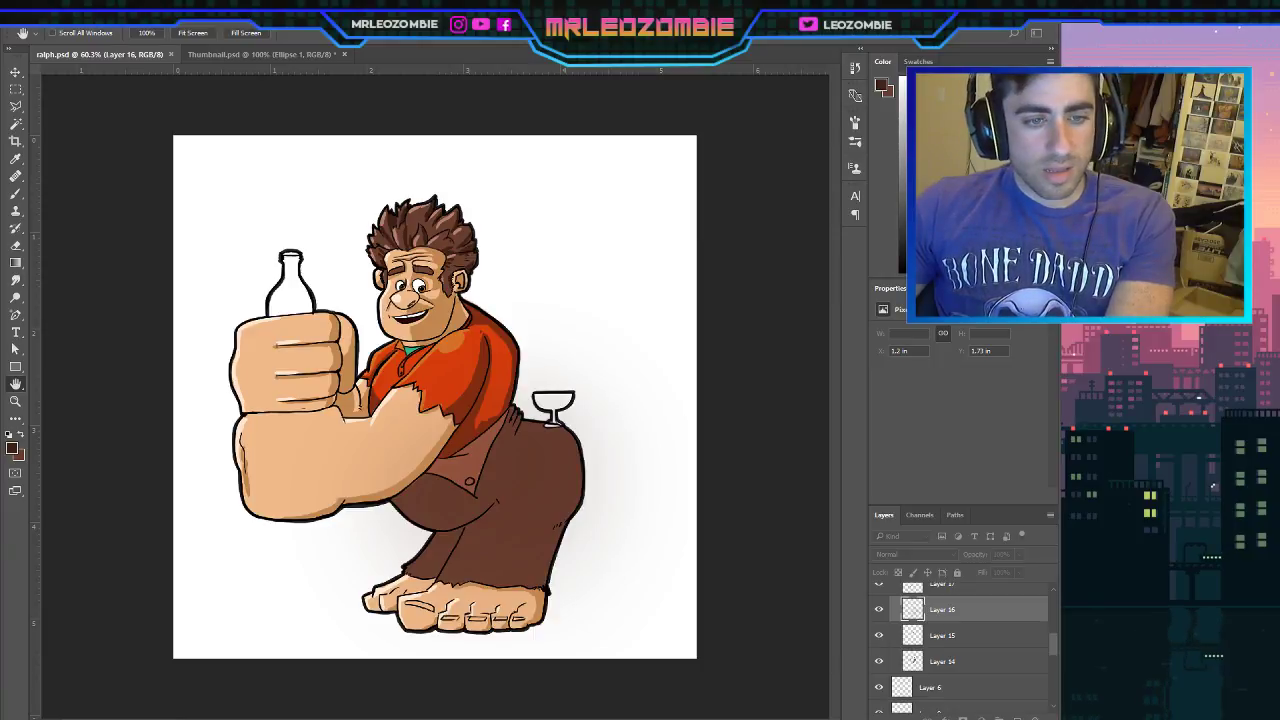
key(ctrl+z)
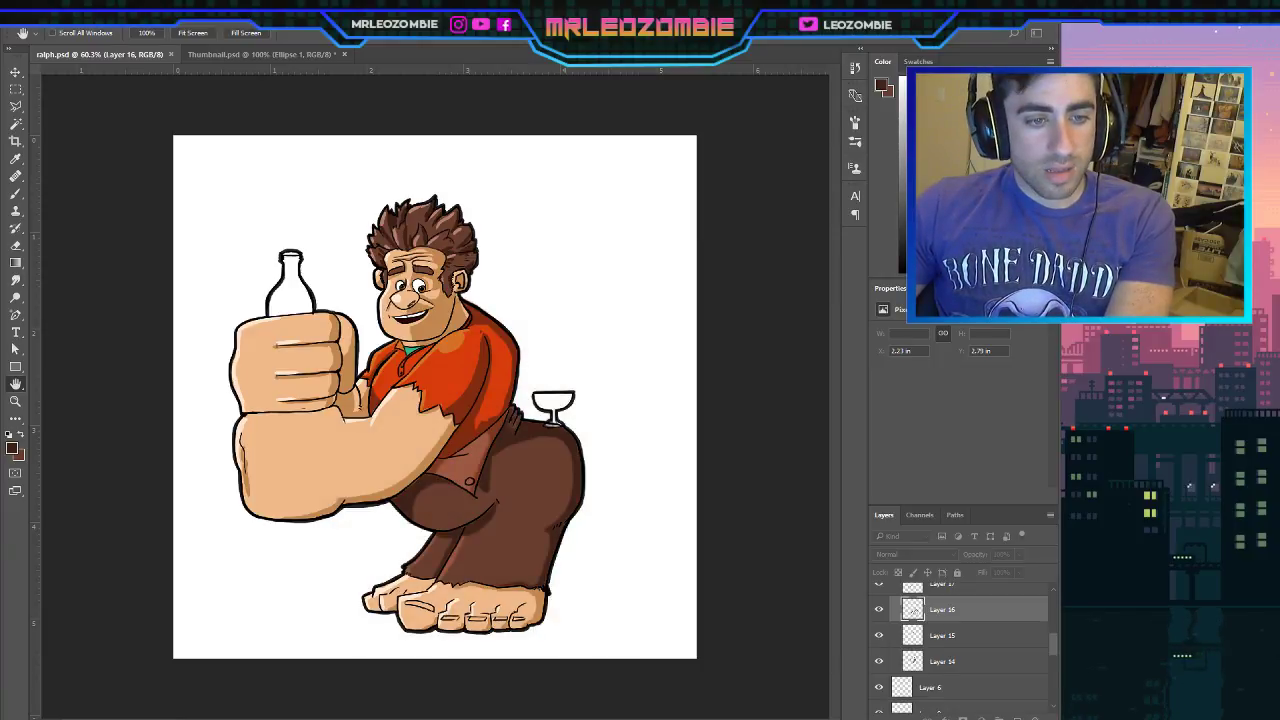
key(ctrl+z)
key(ctrl+z)
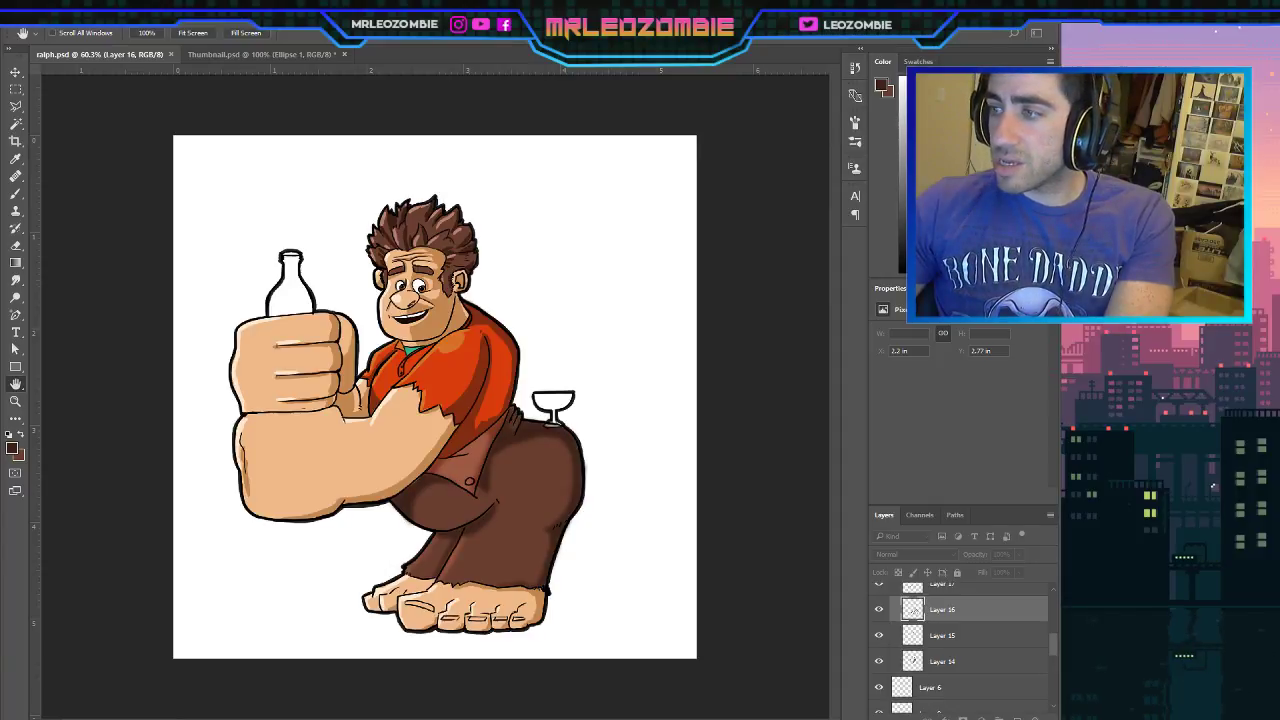
key(ctrl+z)
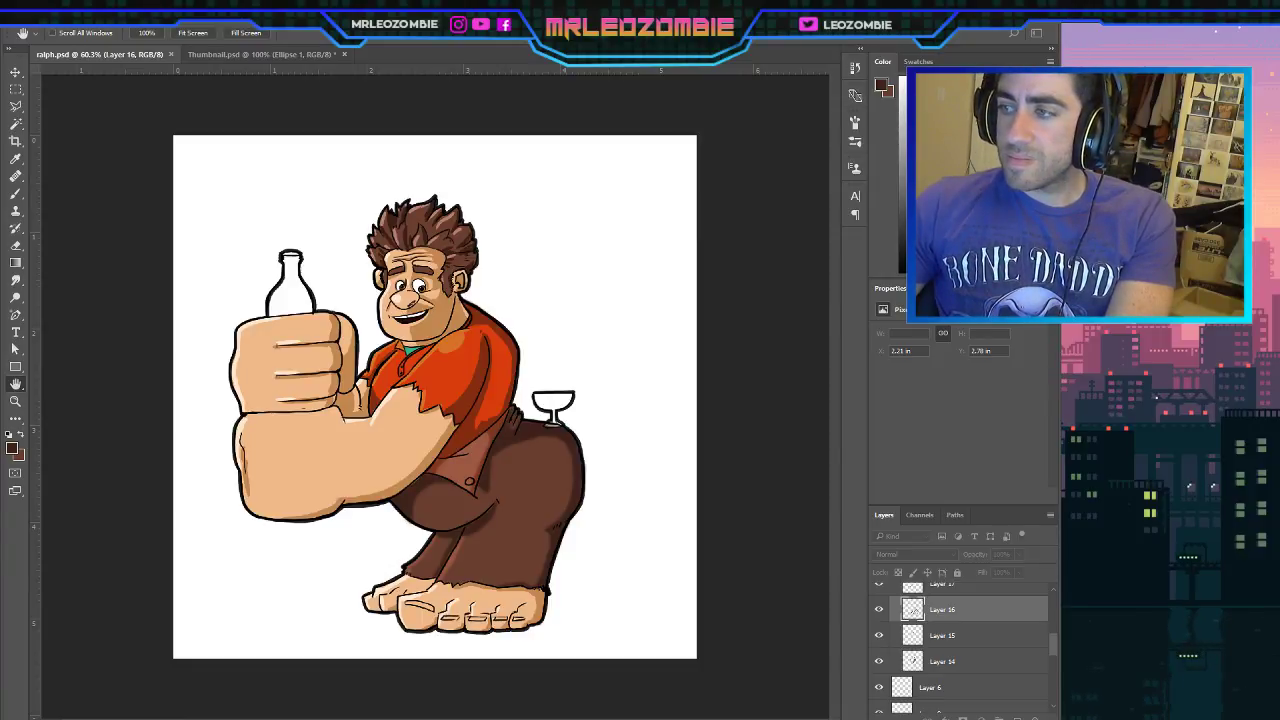
key(b)
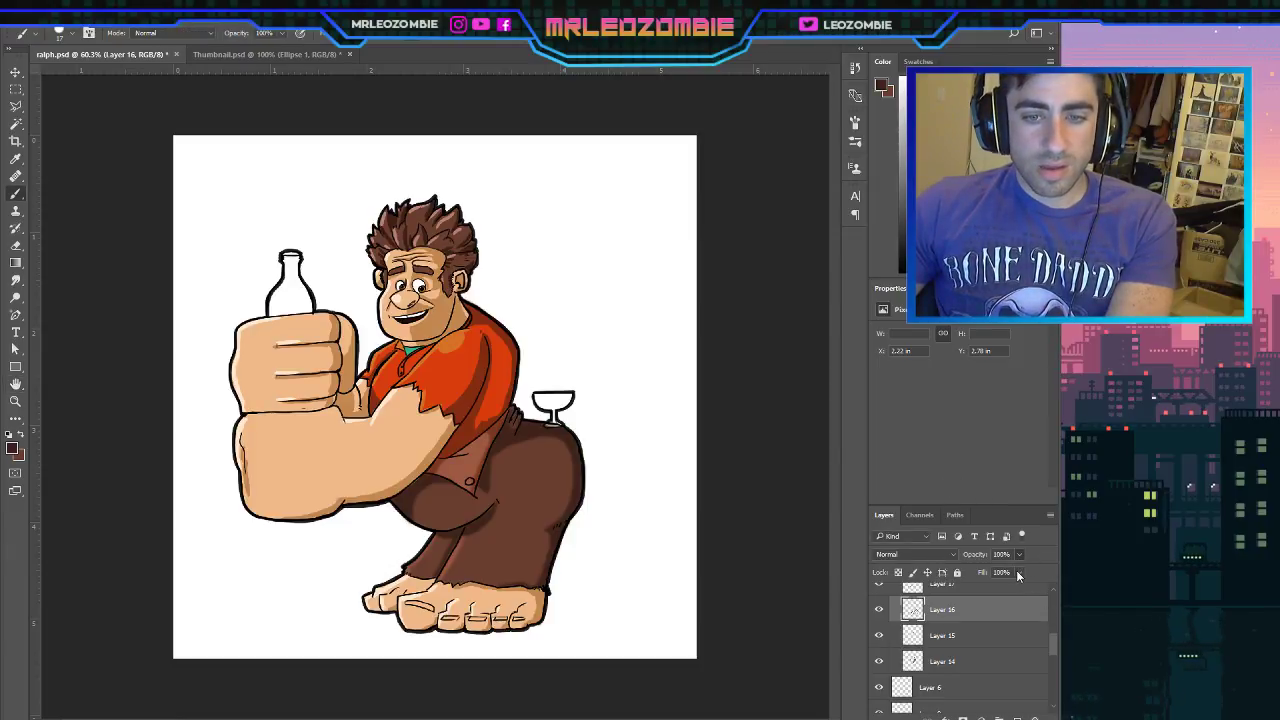
drag(1017, 572, 1010, 573)
Find the shirt shading on Layer 14, soften it with a slight blur and set the layer's opacity to 89%.
scroll(957, 659, up, 3)
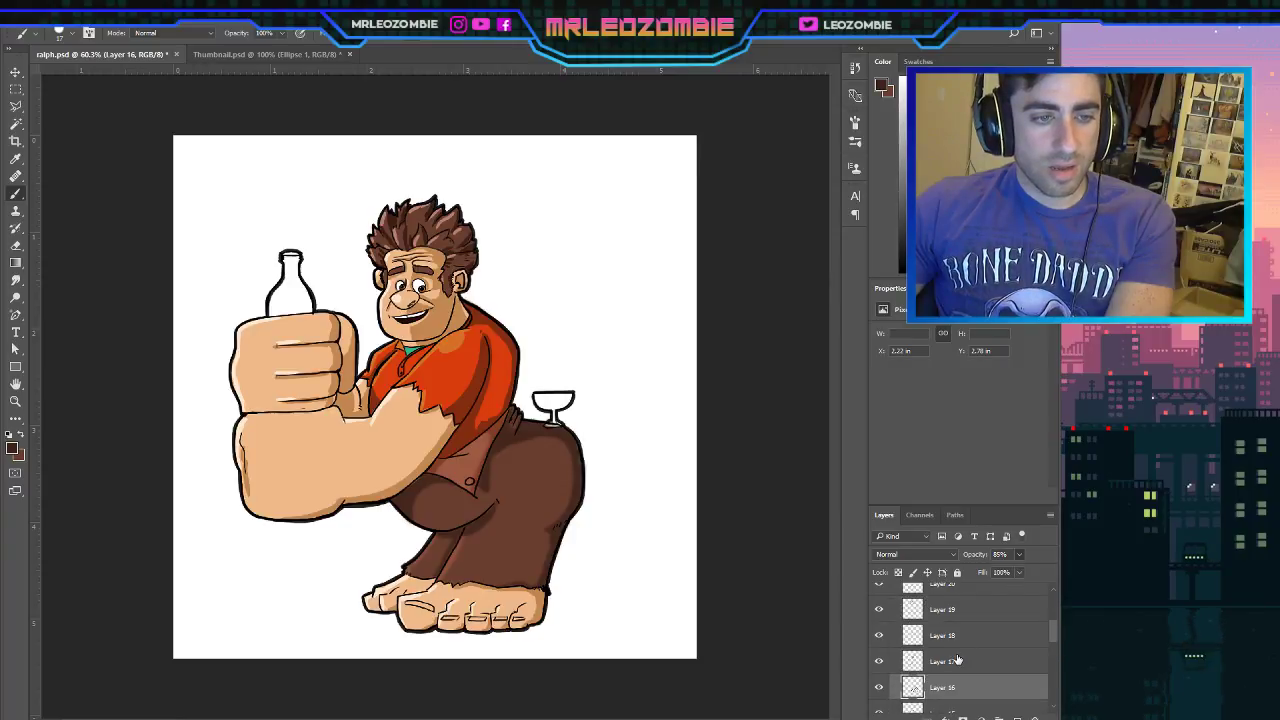
click(879, 661)
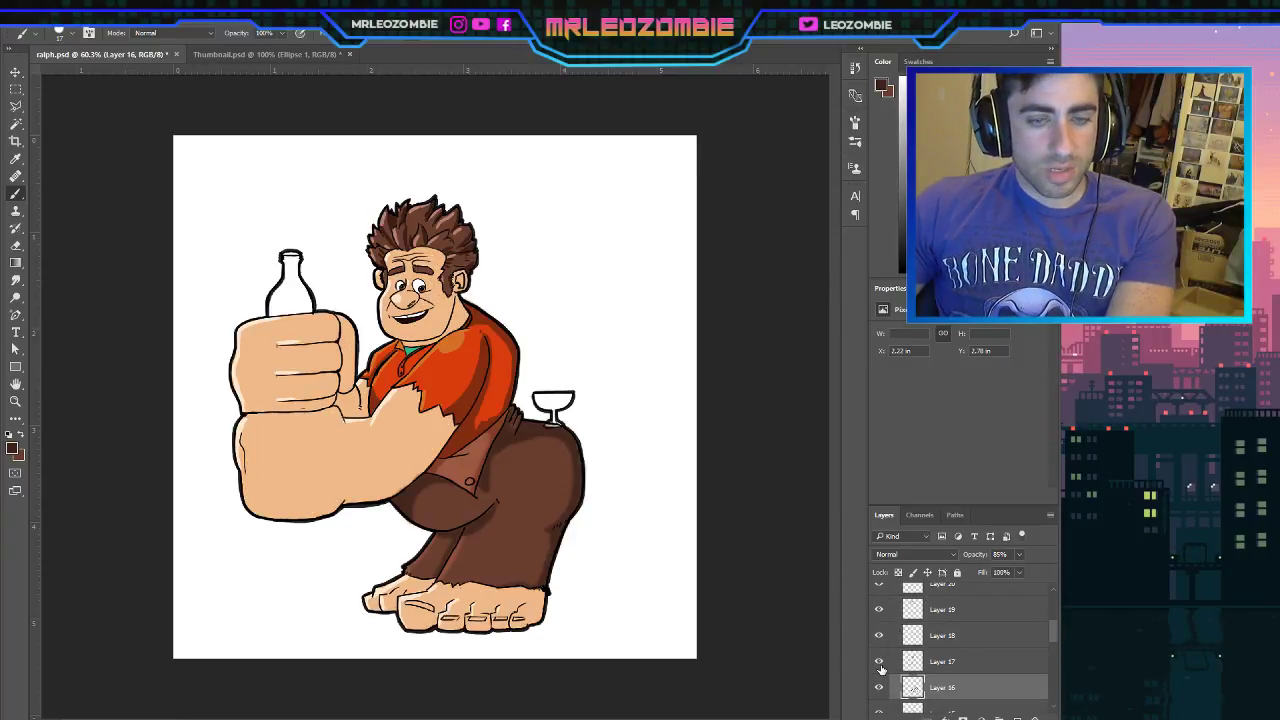
click(879, 661)
scroll(902, 657, down, 3)
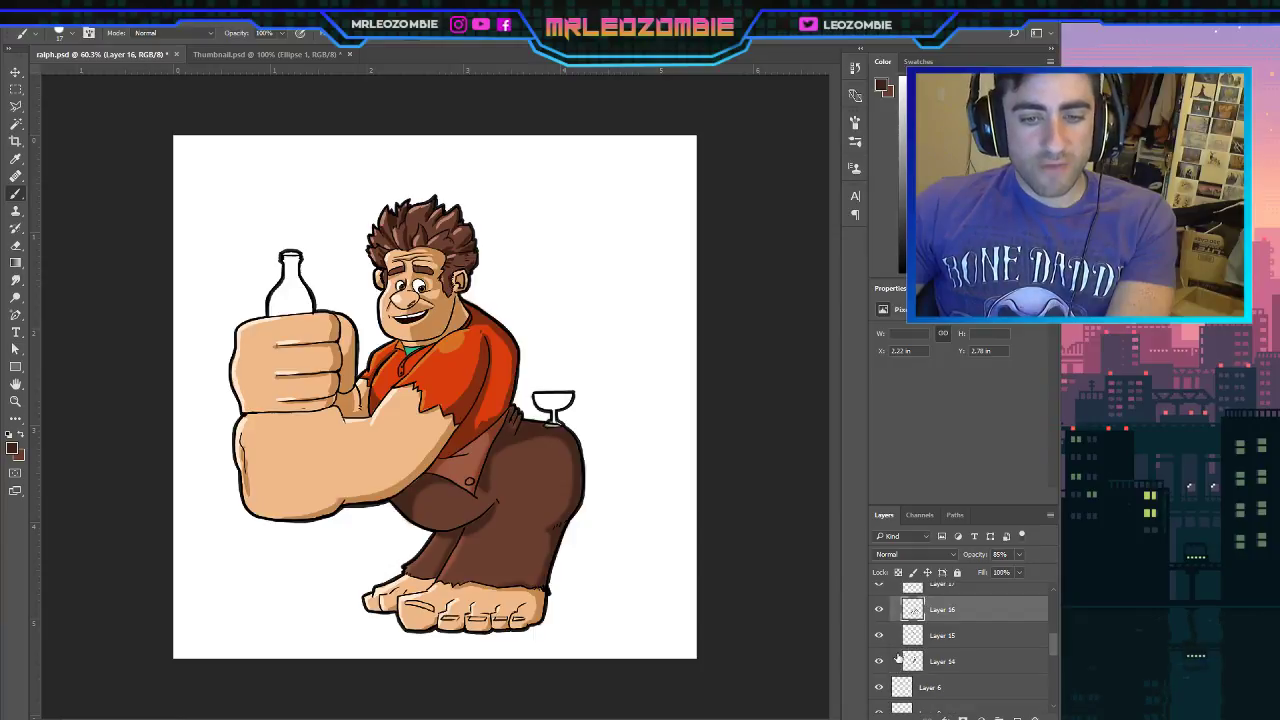
click(879, 661)
click(879, 661)
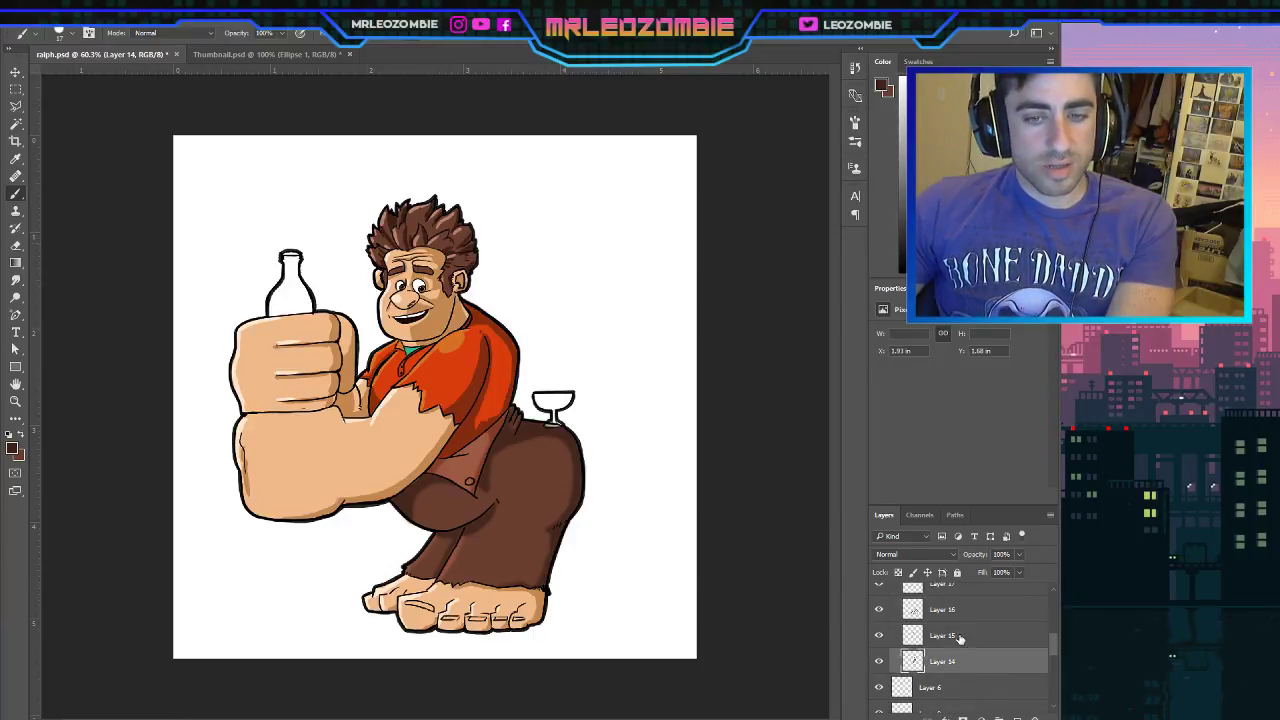
click(945, 661)
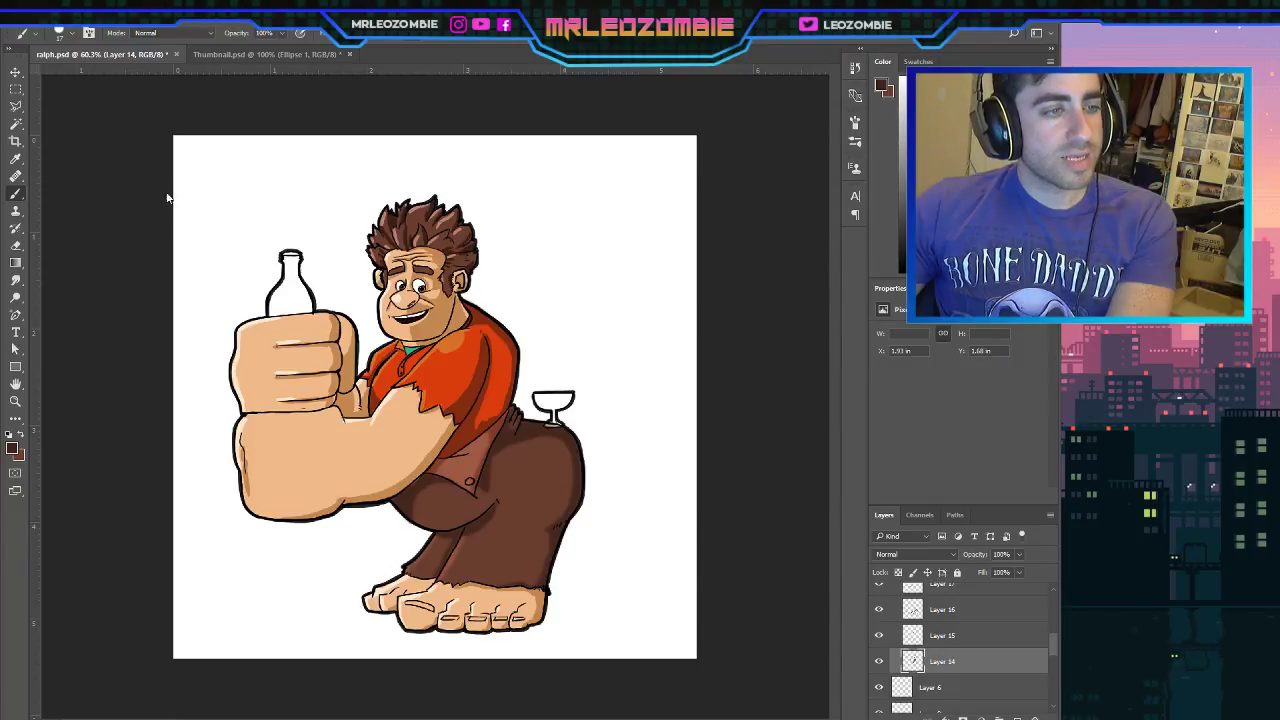
key(space)
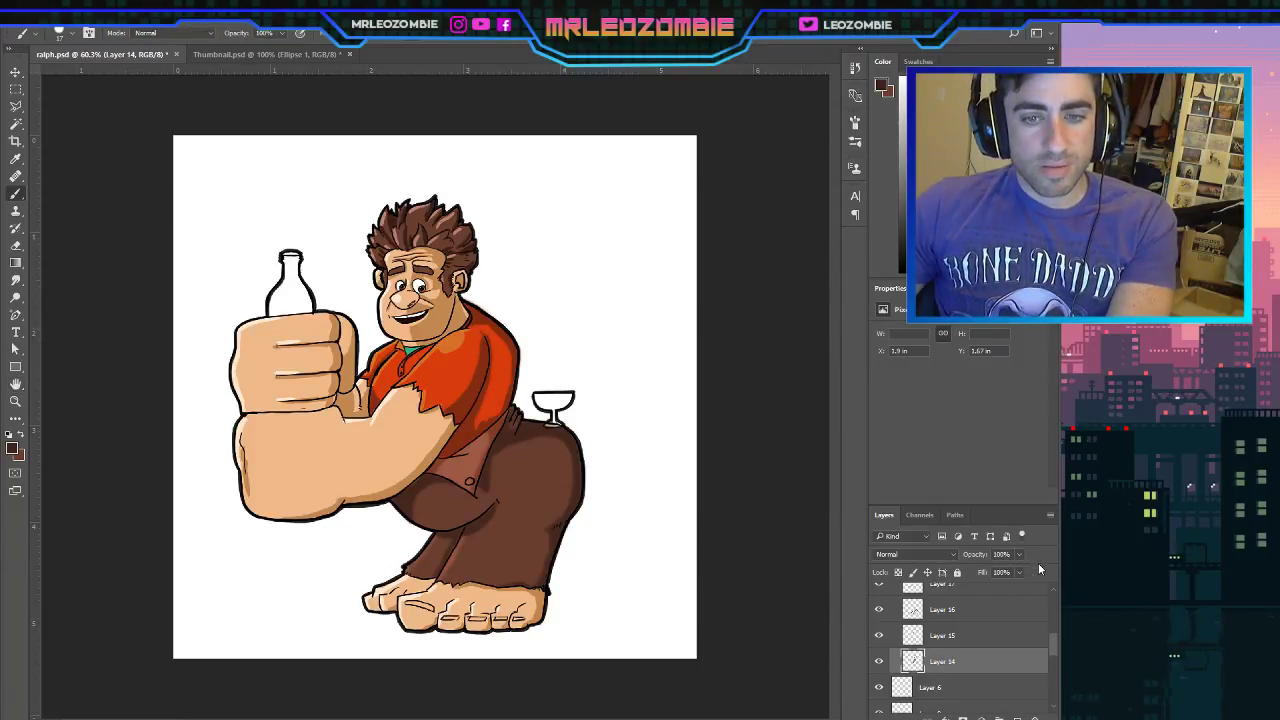
drag(1020, 555, 1008, 575)
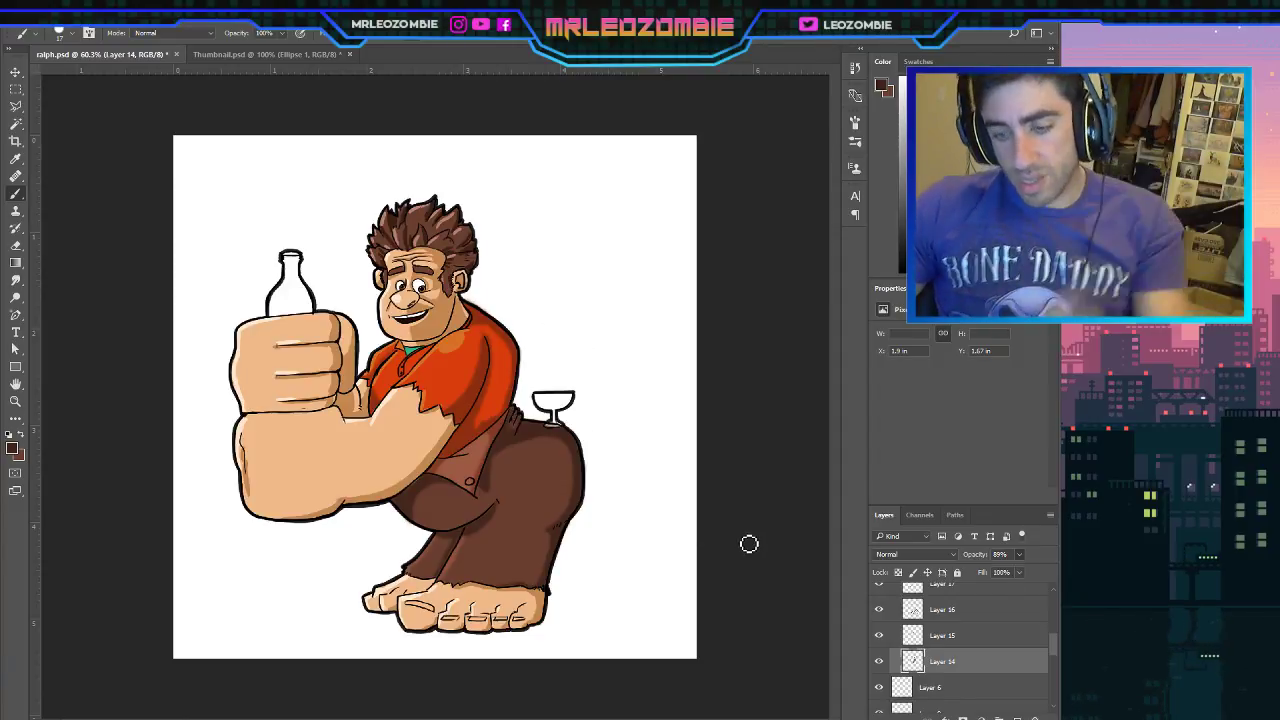
Hide and show Group 1 repeatedly to compare the character with and without its shading and highlights.
scroll(963, 624, up, 1)
scroll(963, 624, up, 3)
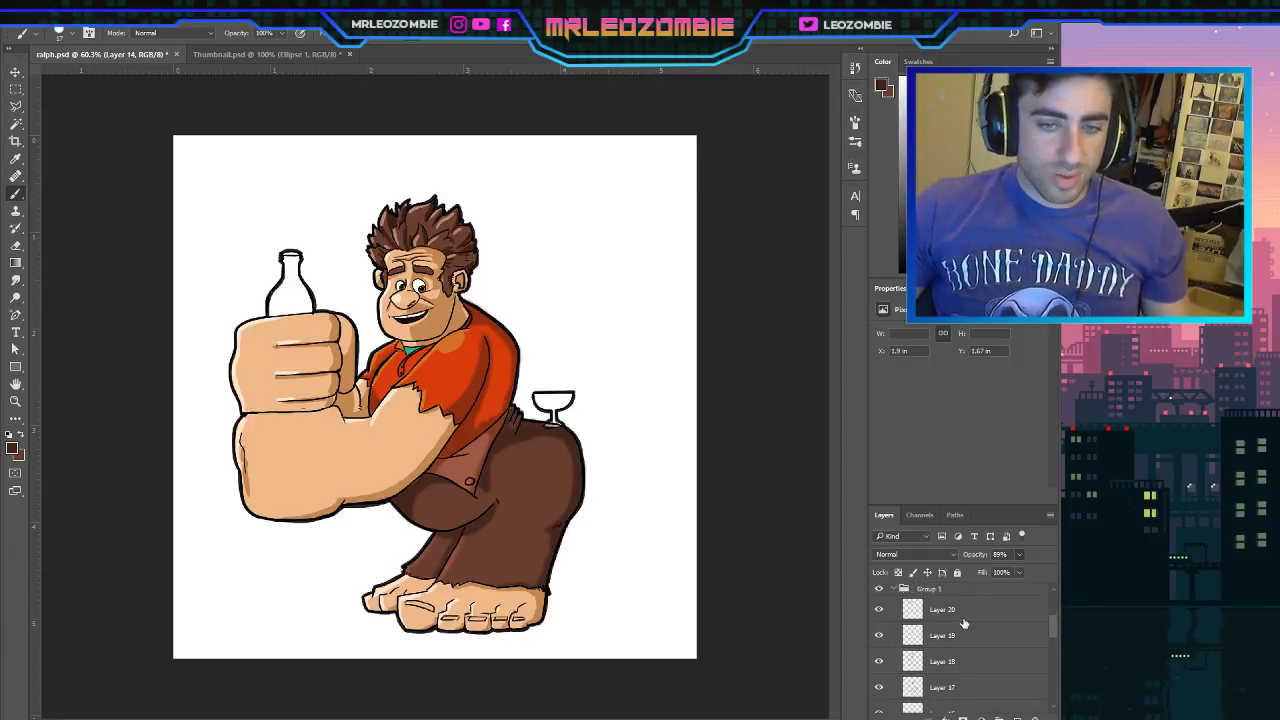
click(882, 615)
click(880, 616)
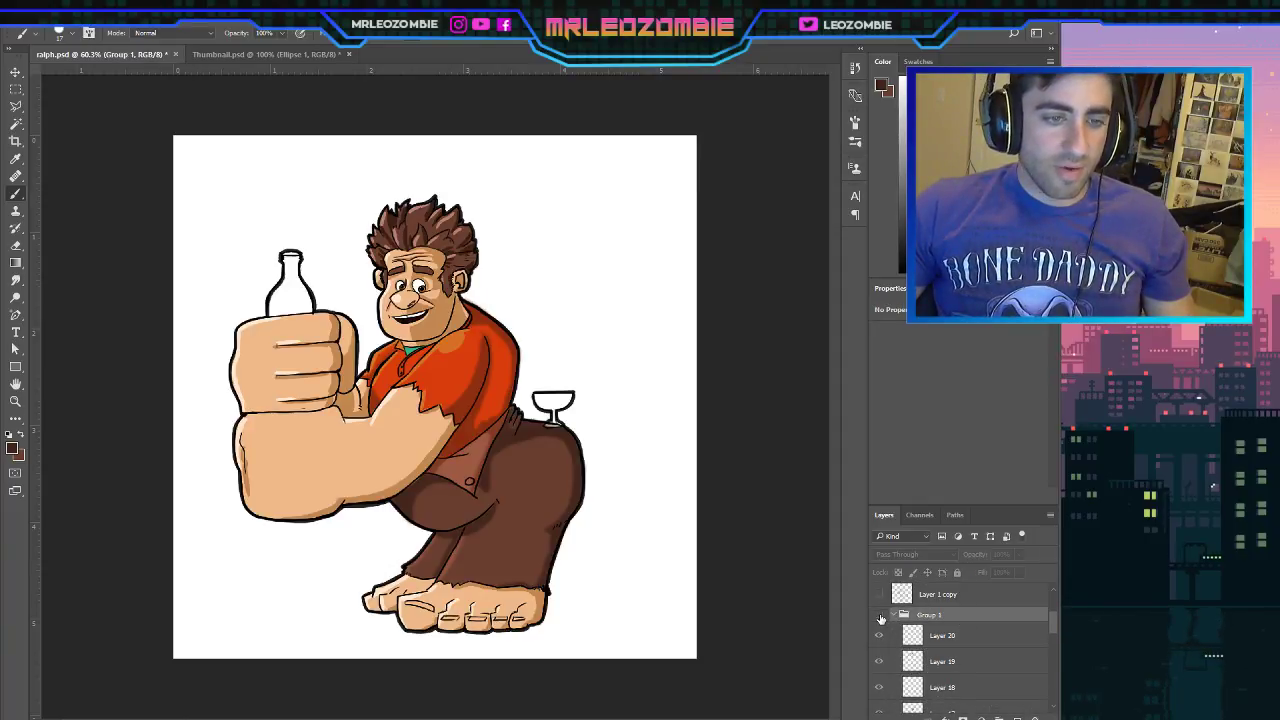
click(880, 616)
click(880, 616)
click(880, 616)
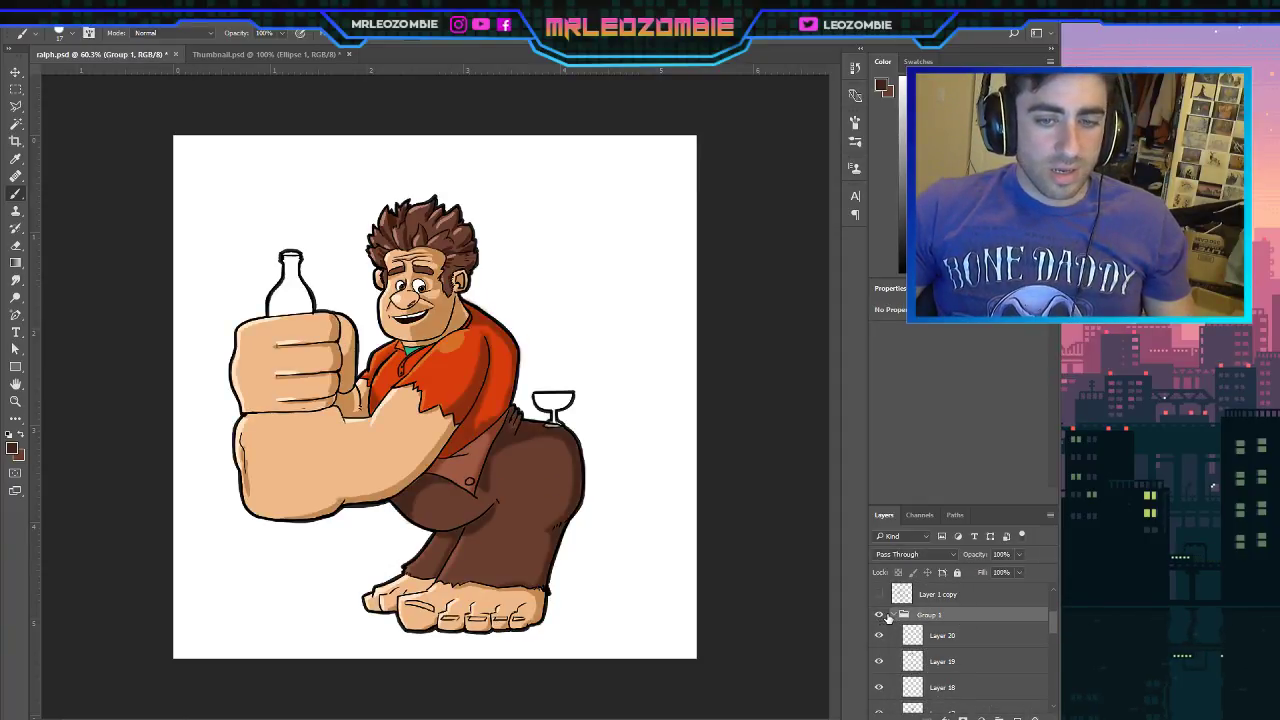
Check what Layers 20, 19, 18 and 17 contain by briefly hiding and showing them, and select Layer 17.
click(912, 638)
click(878, 638)
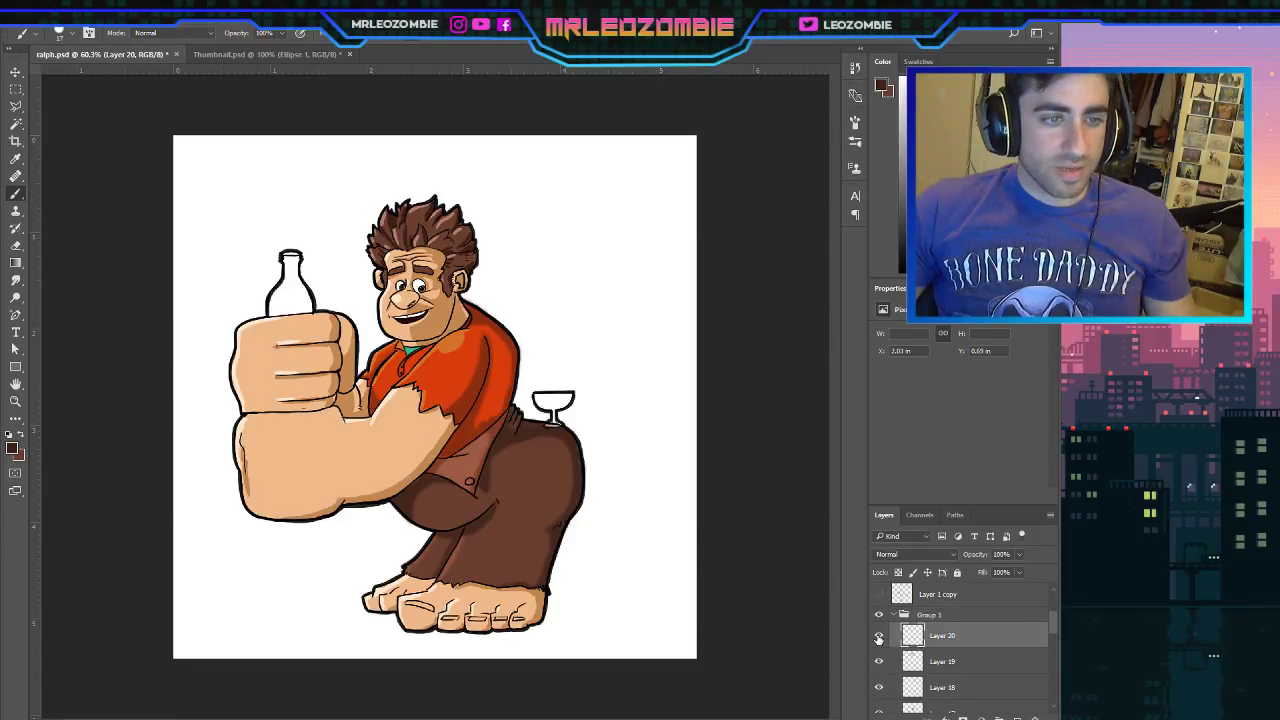
click(879, 663)
click(879, 663)
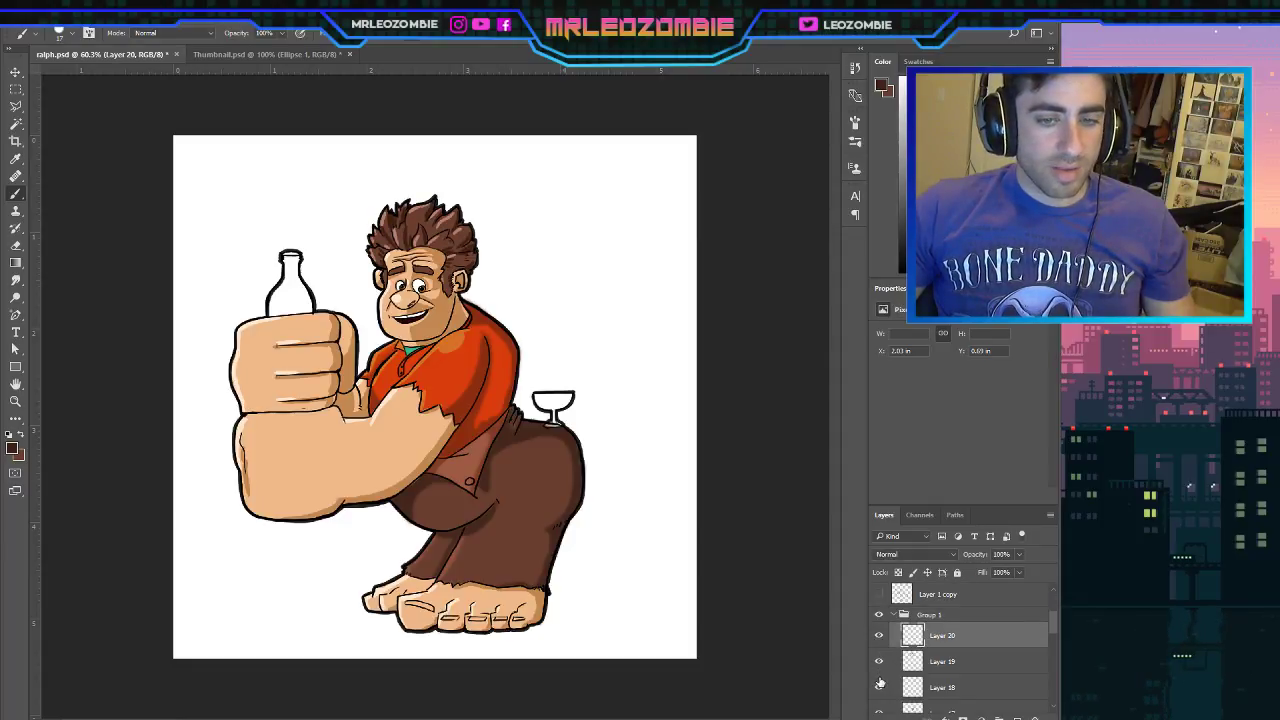
click(880, 687)
click(880, 687)
scroll(884, 680, down, 1)
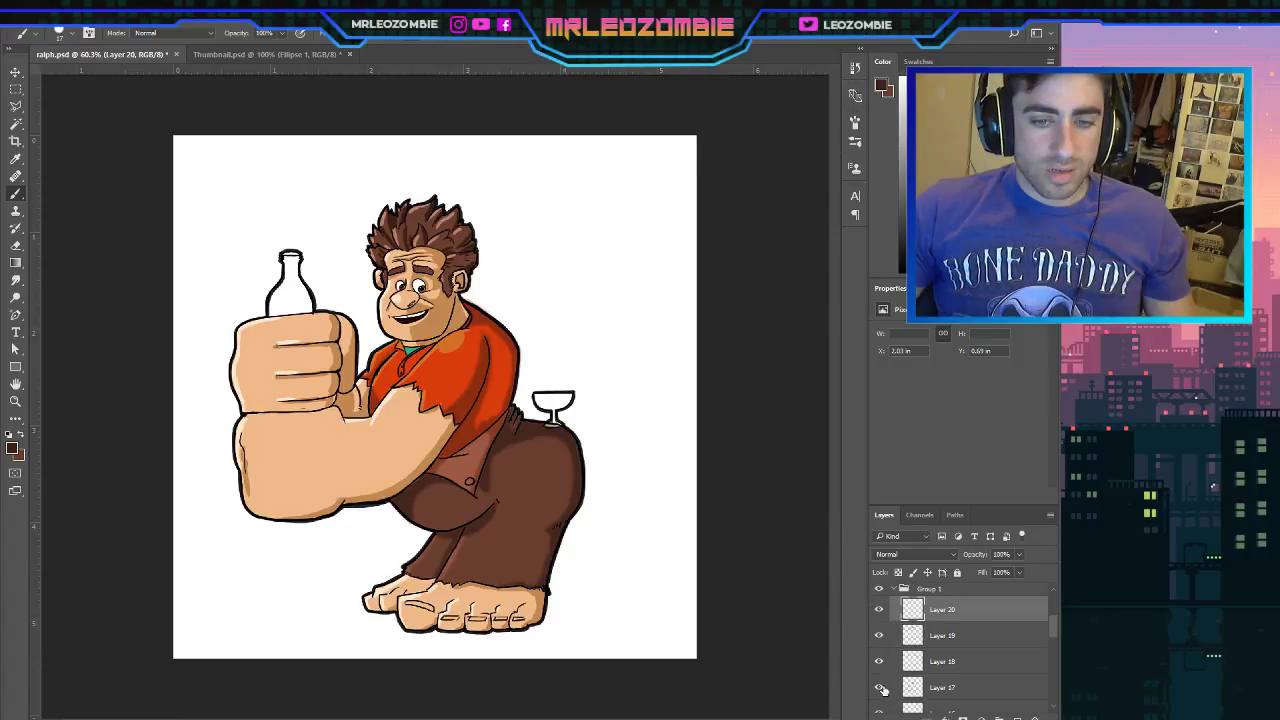
click(880, 687)
click(880, 687)
click(951, 690)
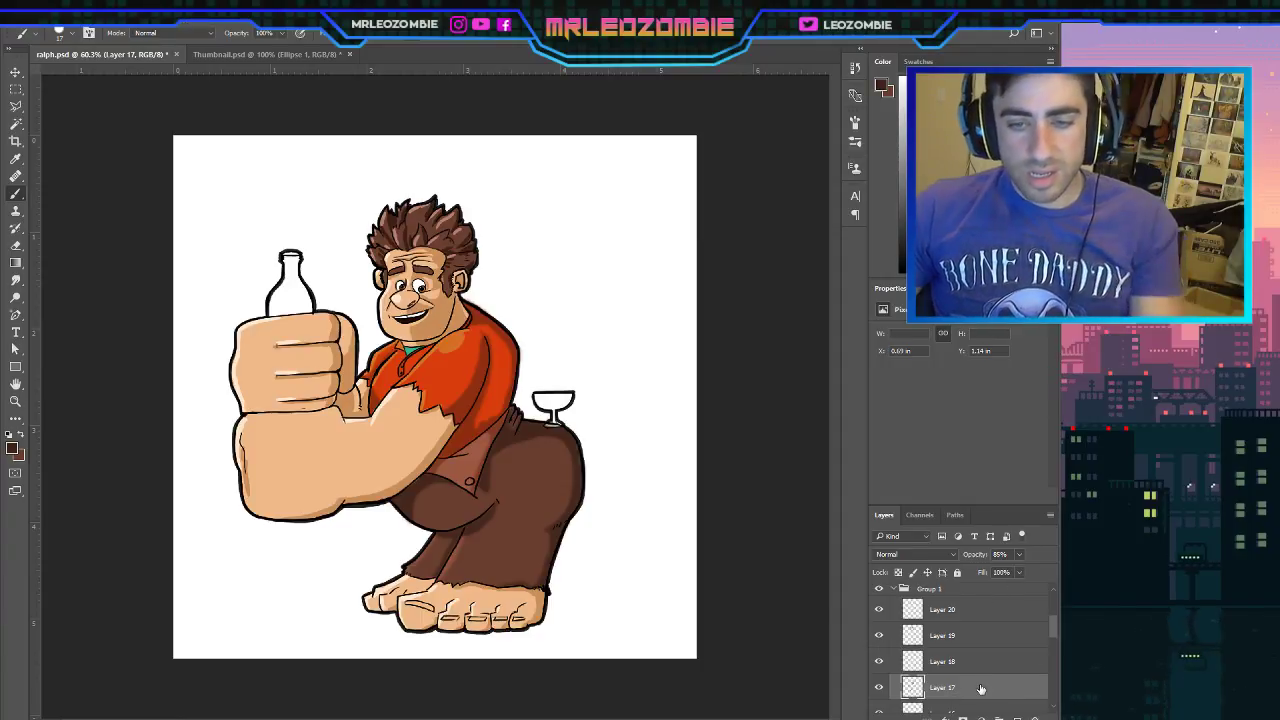
Load the outline of Layer 11's skin fill as a selection and make Layer 17 active again.
scroll(981, 688, down, 5)
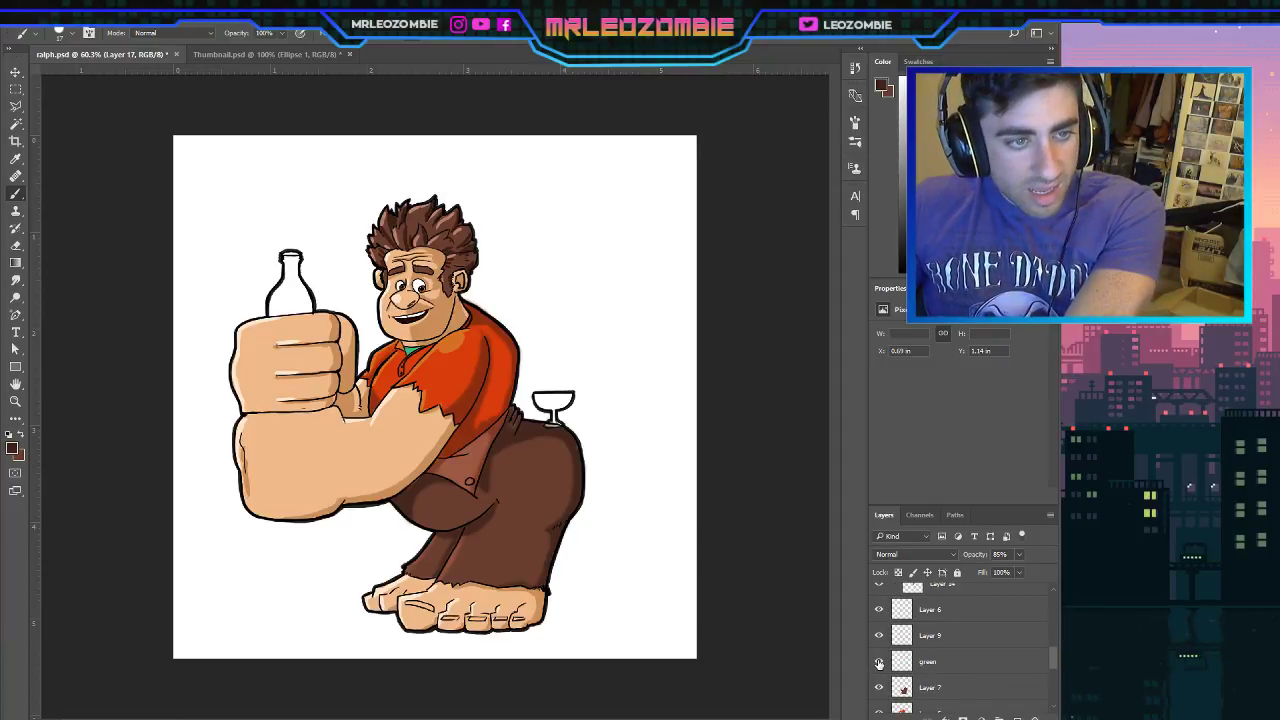
scroll(1015, 664, down, 4)
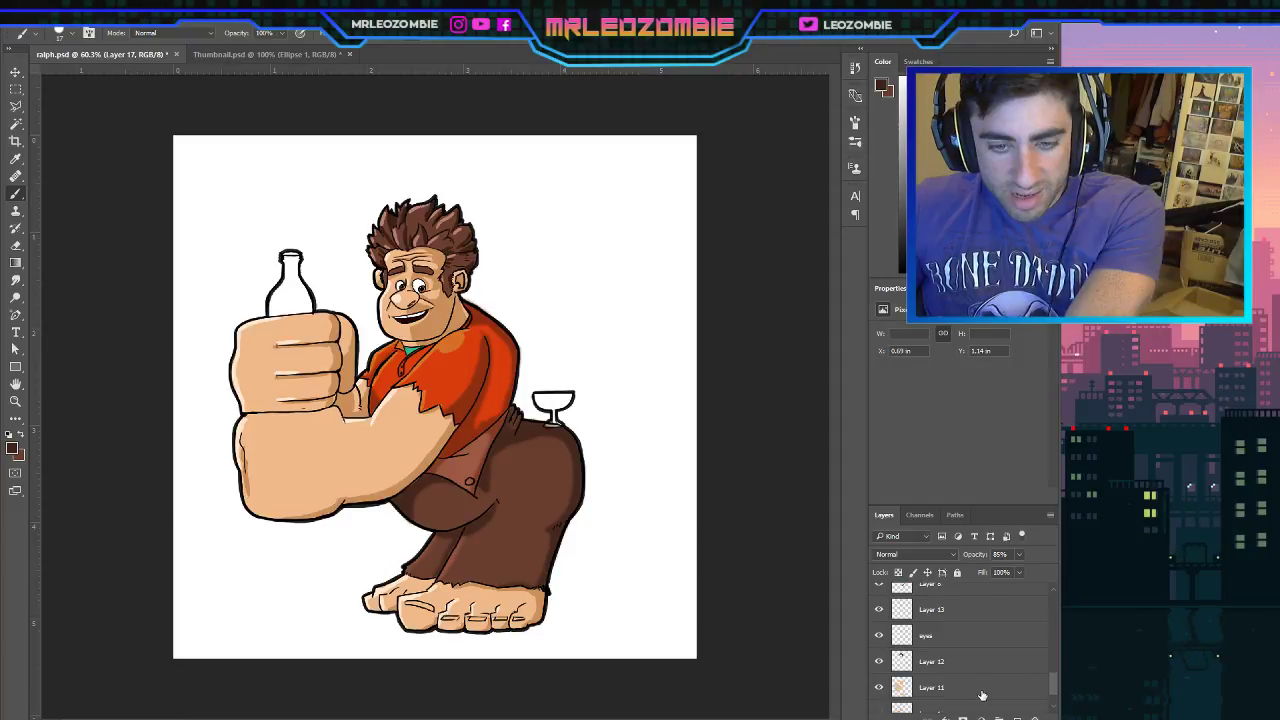
click(902, 688)
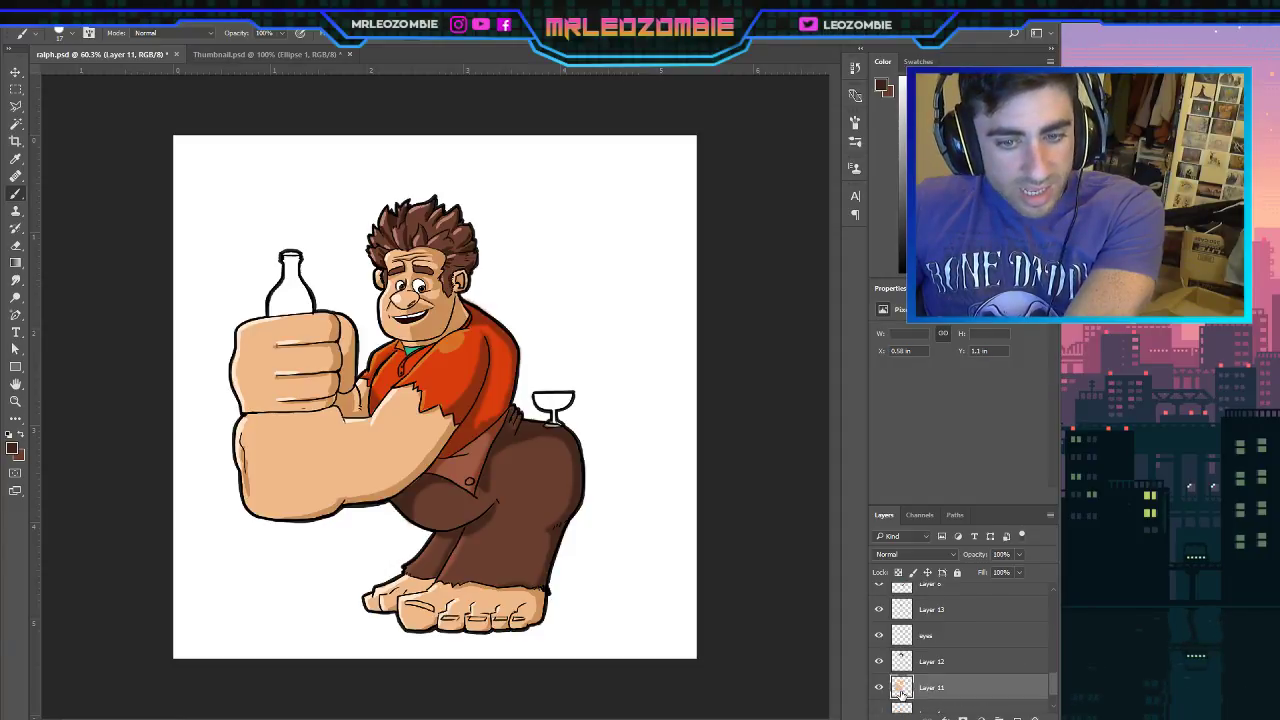
ctrl+click(902, 690)
scroll(920, 675, up, 3)
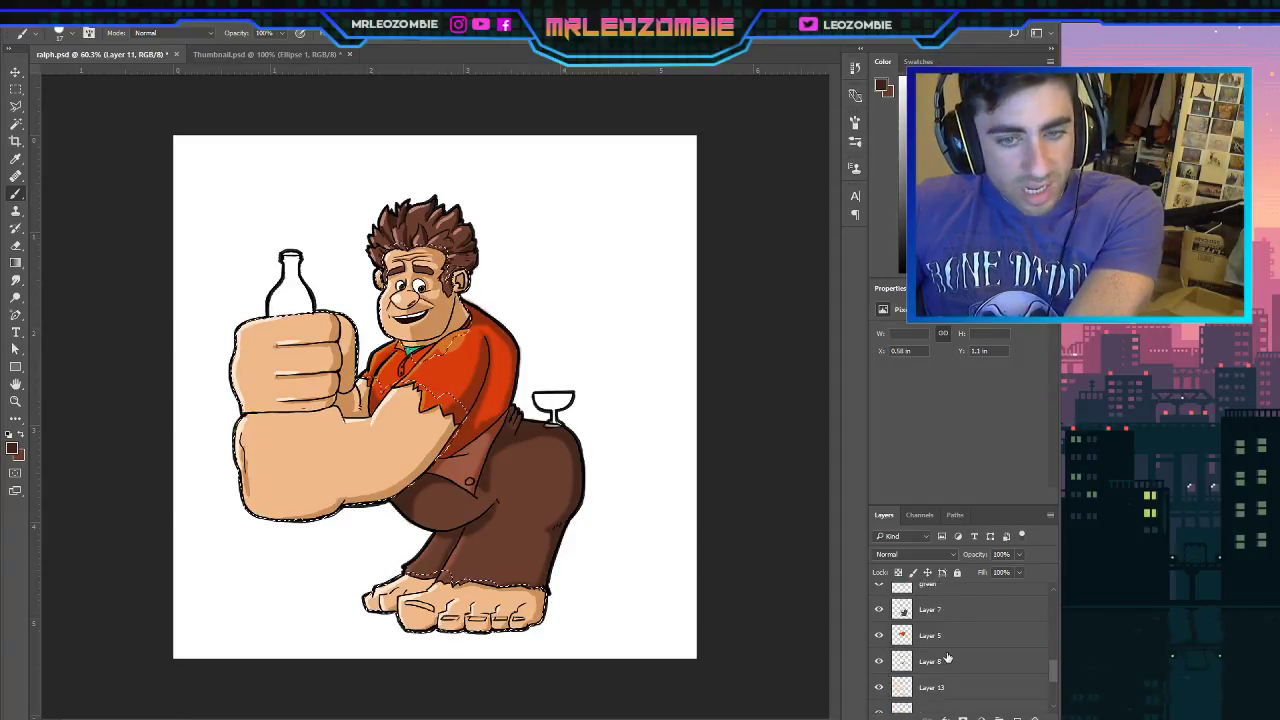
scroll(948, 656, up, 4)
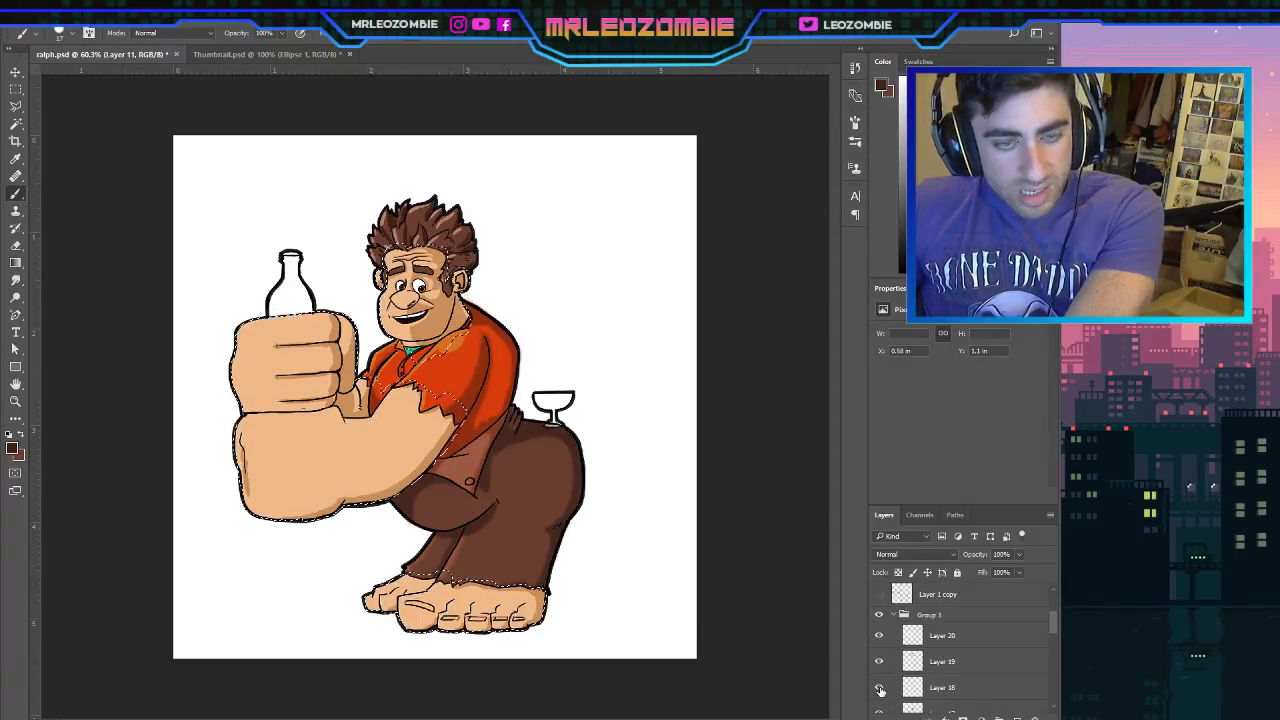
scroll(879, 690, down, 1)
click(968, 690)
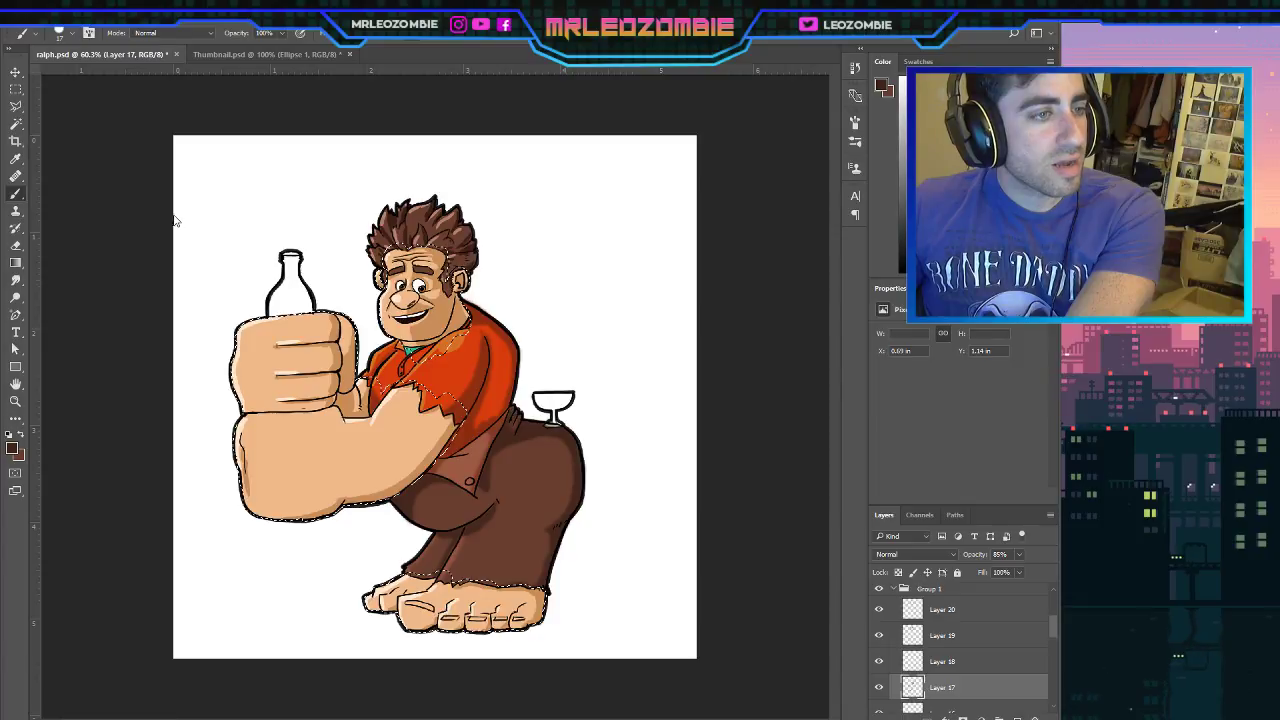
Clear the skin-shaped selection with a marquee tool active and set Layer 17's opacity to 100%.
key(space)
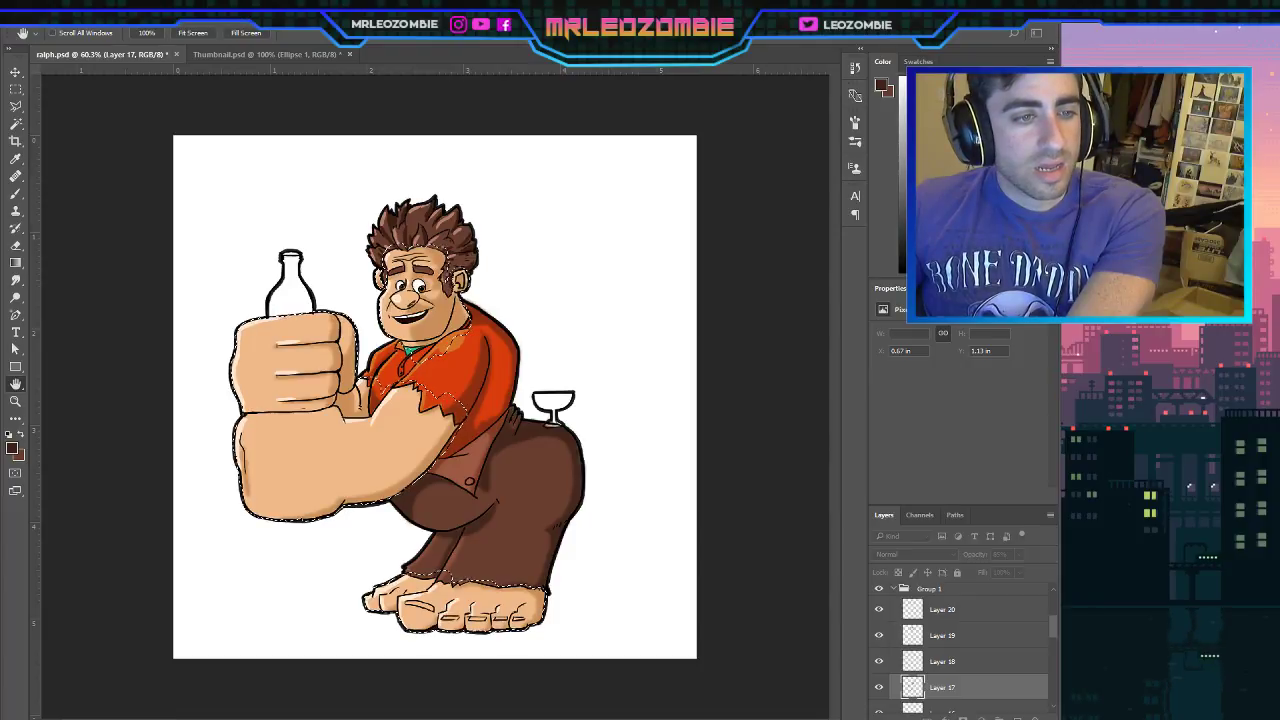
click(16, 90)
click(17, 90)
key(ctrl+d)
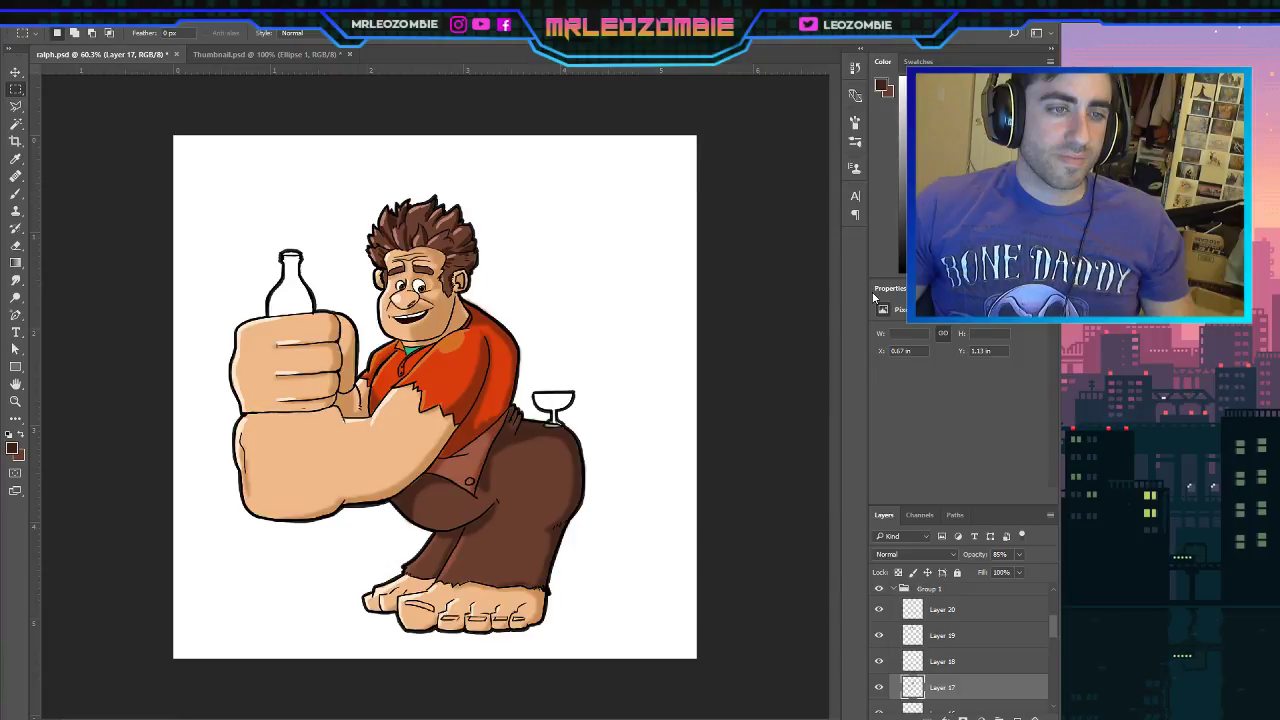
key(ctrl+shift+d)
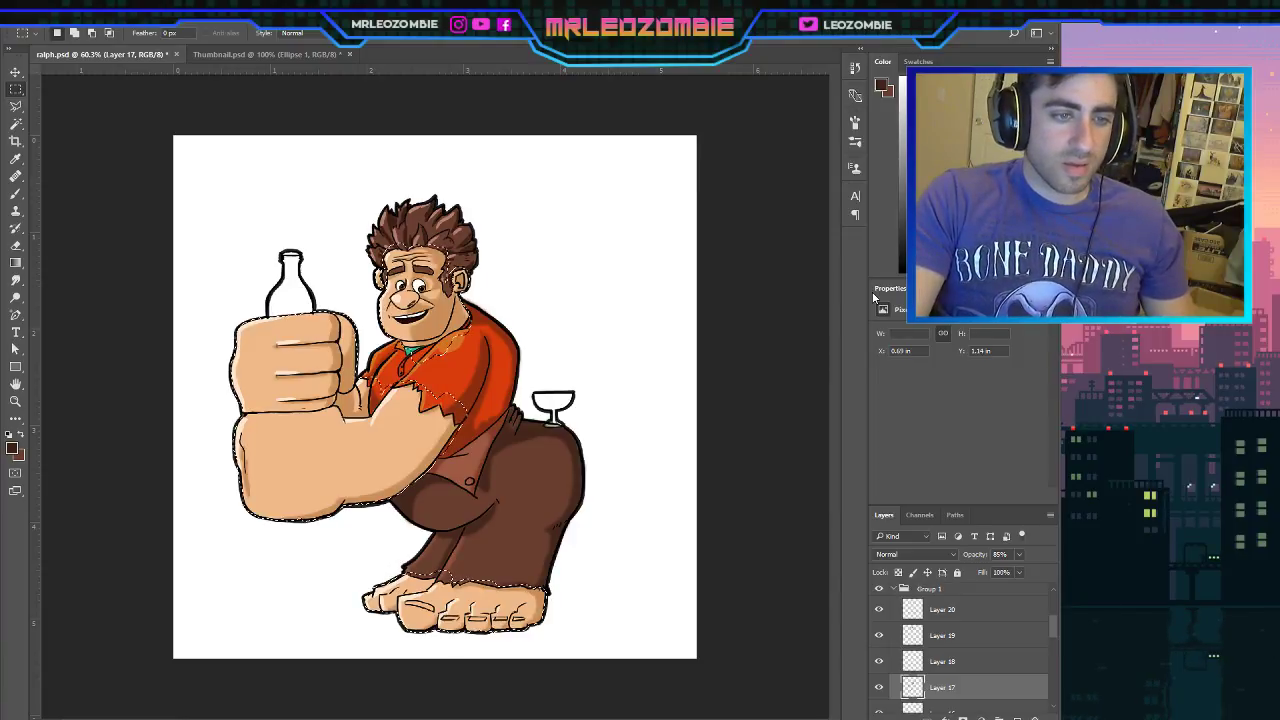
key(ctrl+d)
key(0)
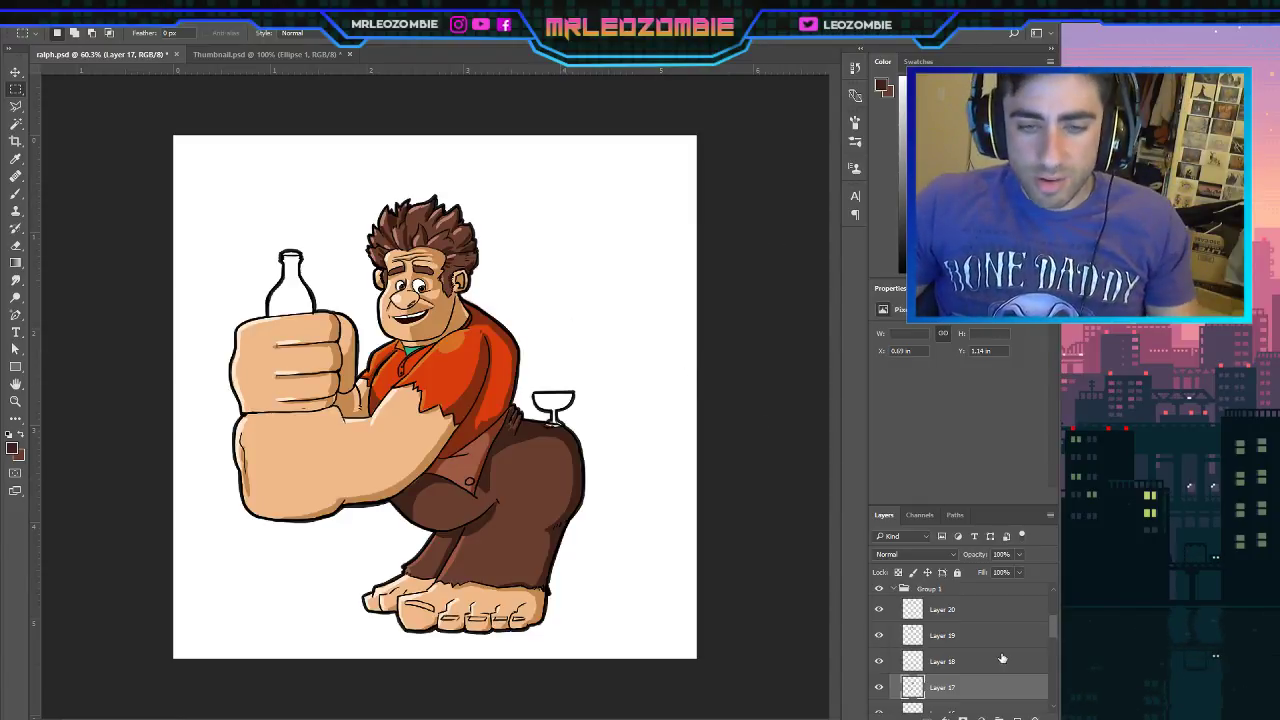
Add a new empty layer directly above Layer 20 inside Group 1.
click(986, 612)
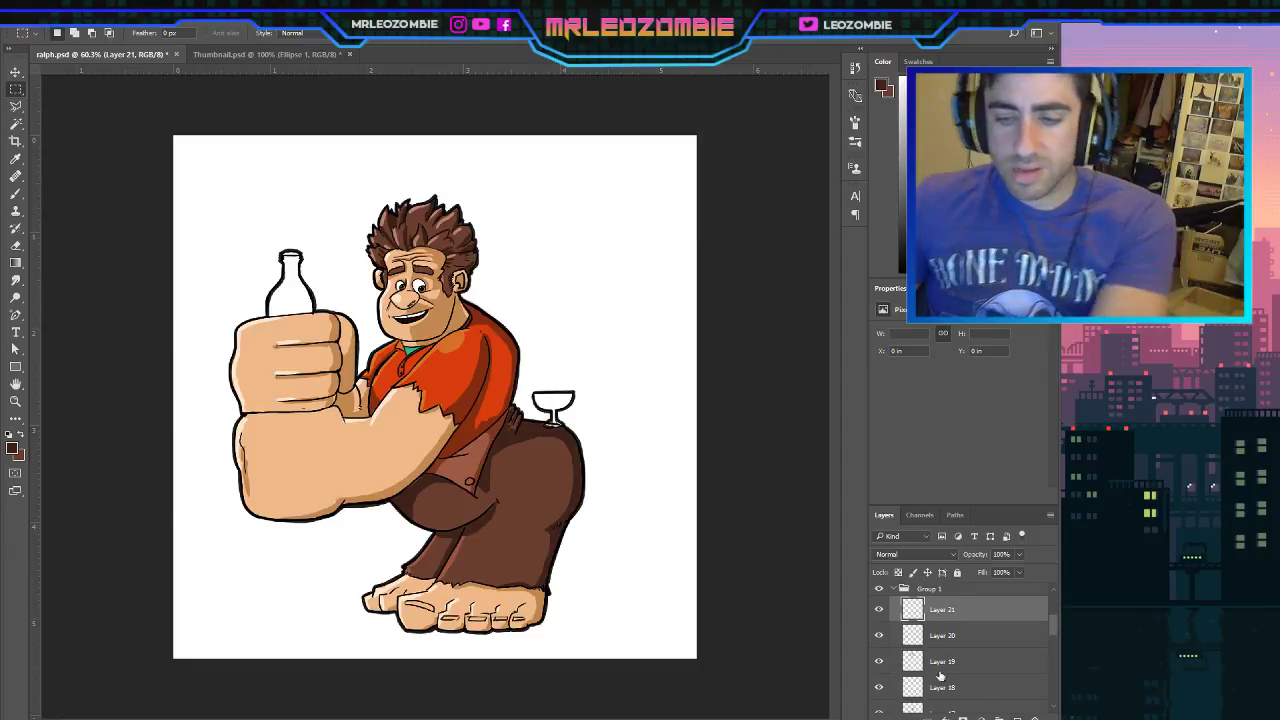
scroll(410, 305, up, 5)
scroll(410, 305, up, 1)
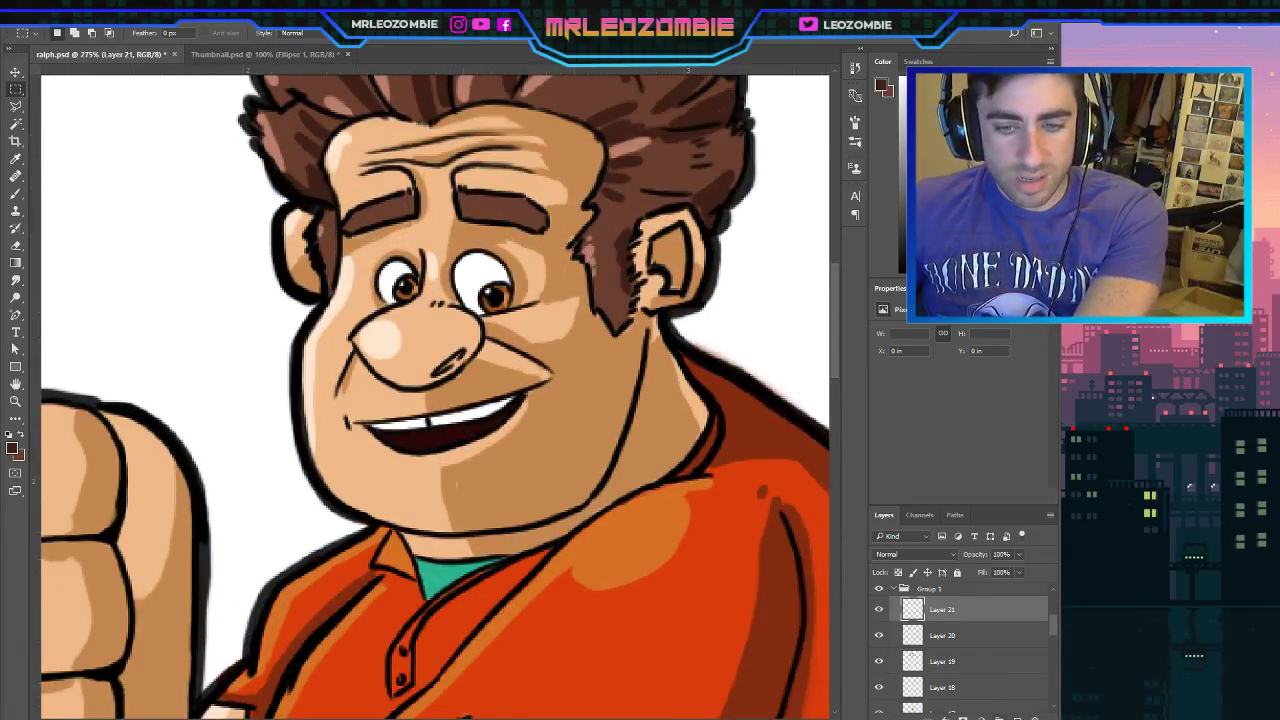
Toggle the visibility of Layers 20, 19 and 18 to examine which part of the character's colouring each one holds.
click(880, 636)
click(880, 636)
click(880, 662)
click(880, 662)
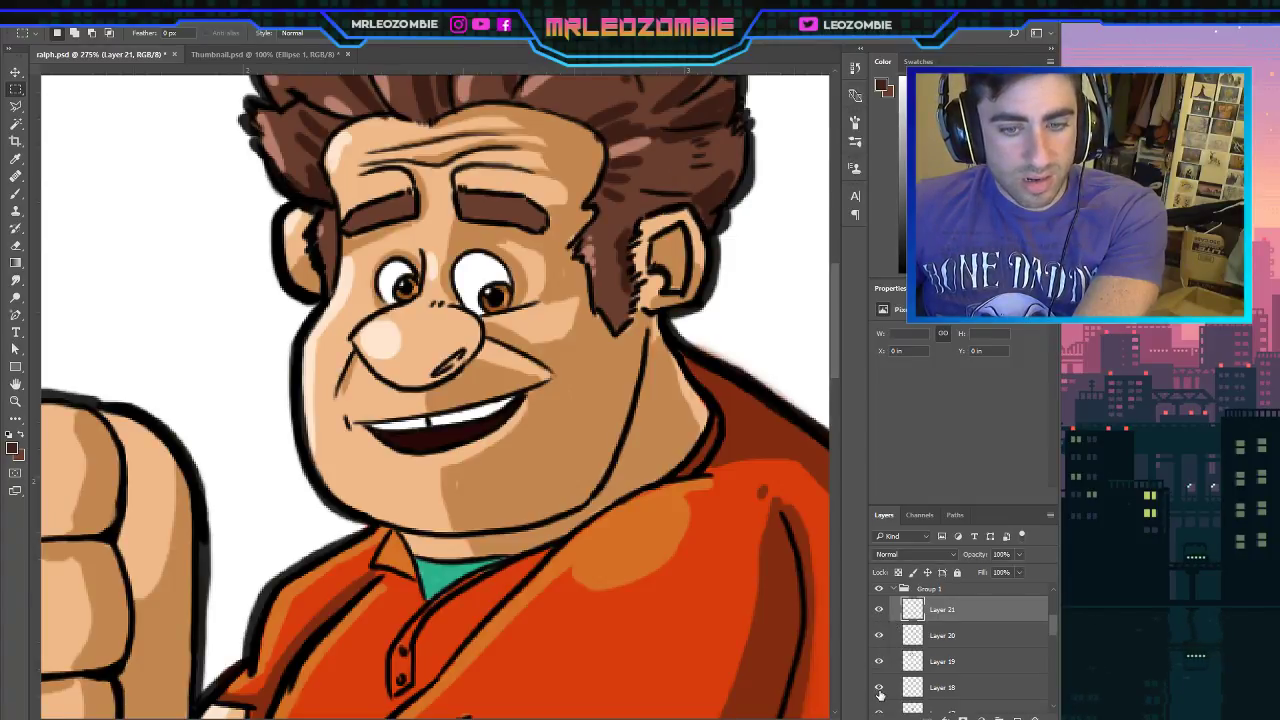
click(880, 689)
click(880, 690)
click(966, 688)
scroll(990, 695, down, 1)
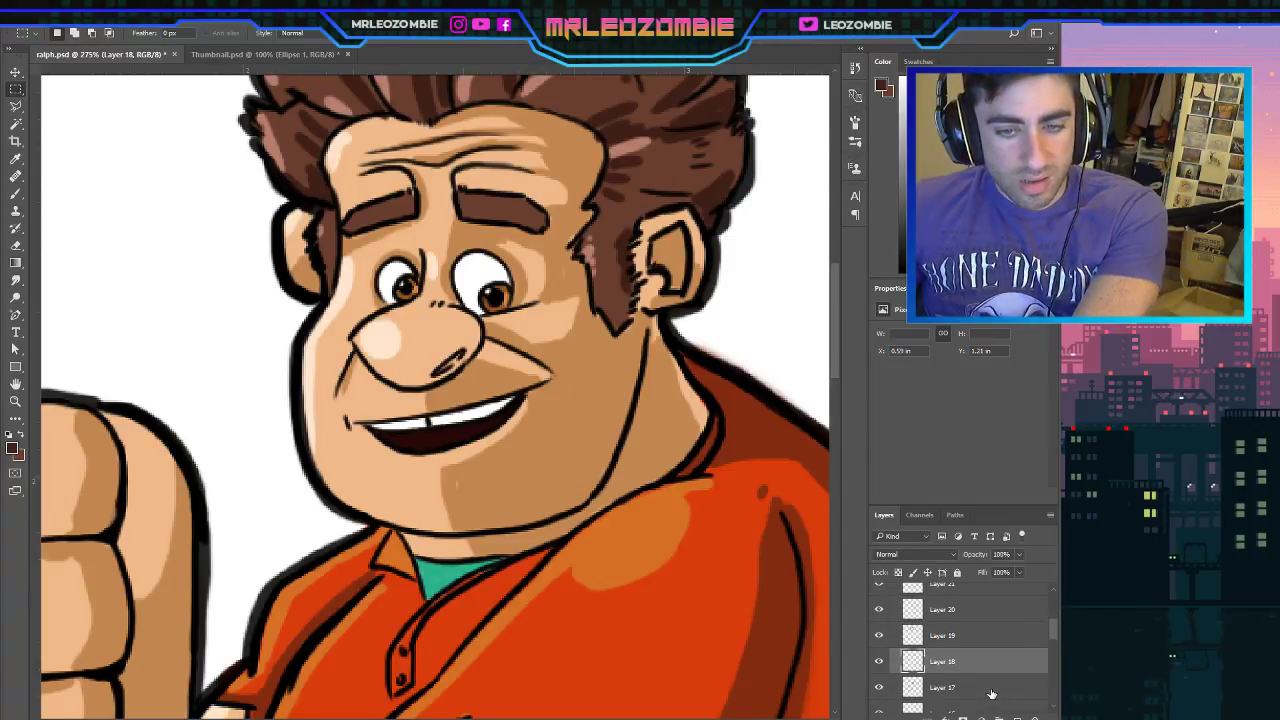
Add a new layer directly above Layer 17 and set the foreground colour to a light orange-red.
click(992, 690)
key(i)
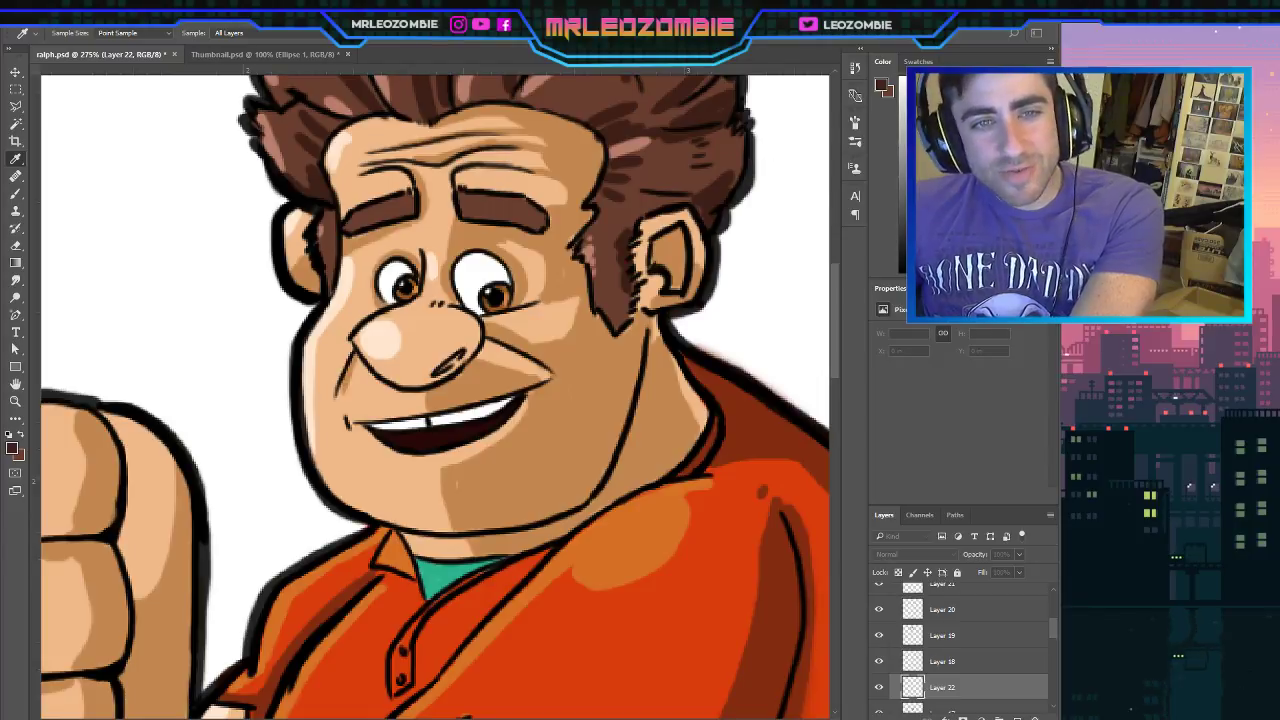
key(Return)
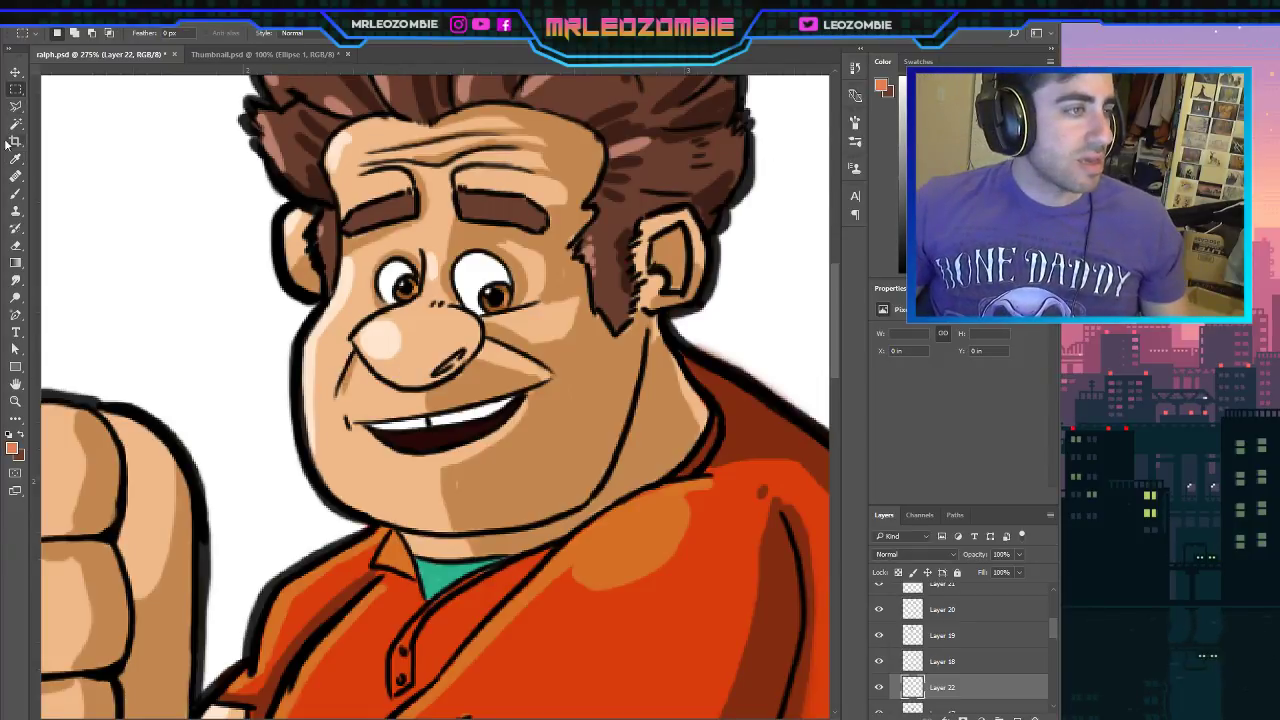
Paint an orange-red blush over the lower part of the character's nose with the Brush tool.
click(15, 195)
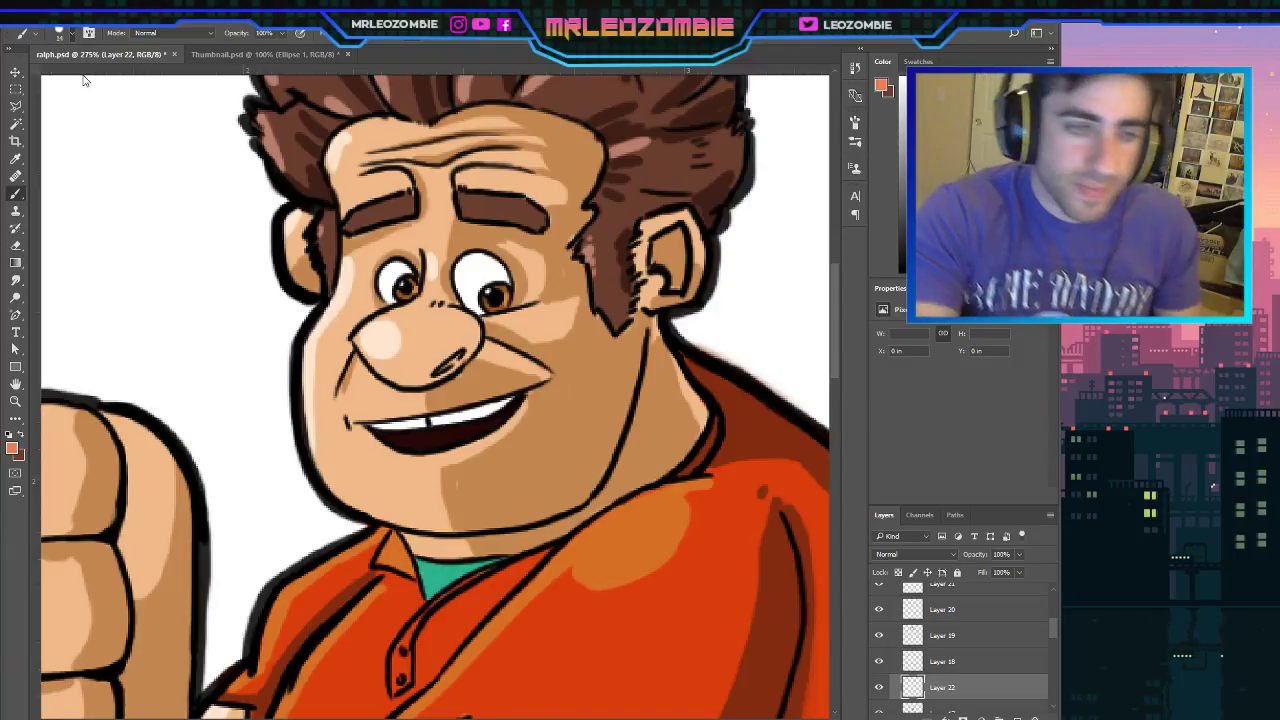
drag(372, 360, 402, 376)
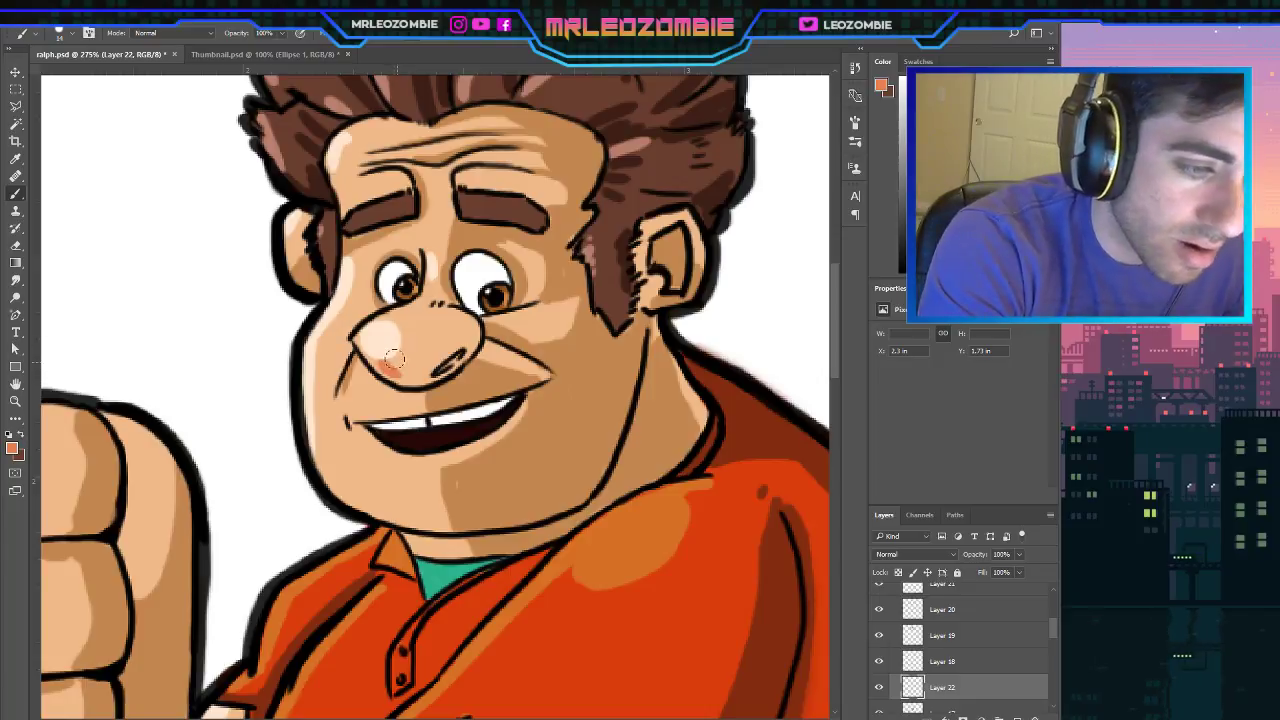
mouse_move(400, 352)
mouse_down()
mouse_move(450, 356)
mouse_move(390, 352)
mouse_move(445, 354)
mouse_move(398, 374)
mouse_move(432, 362)
mouse_up()
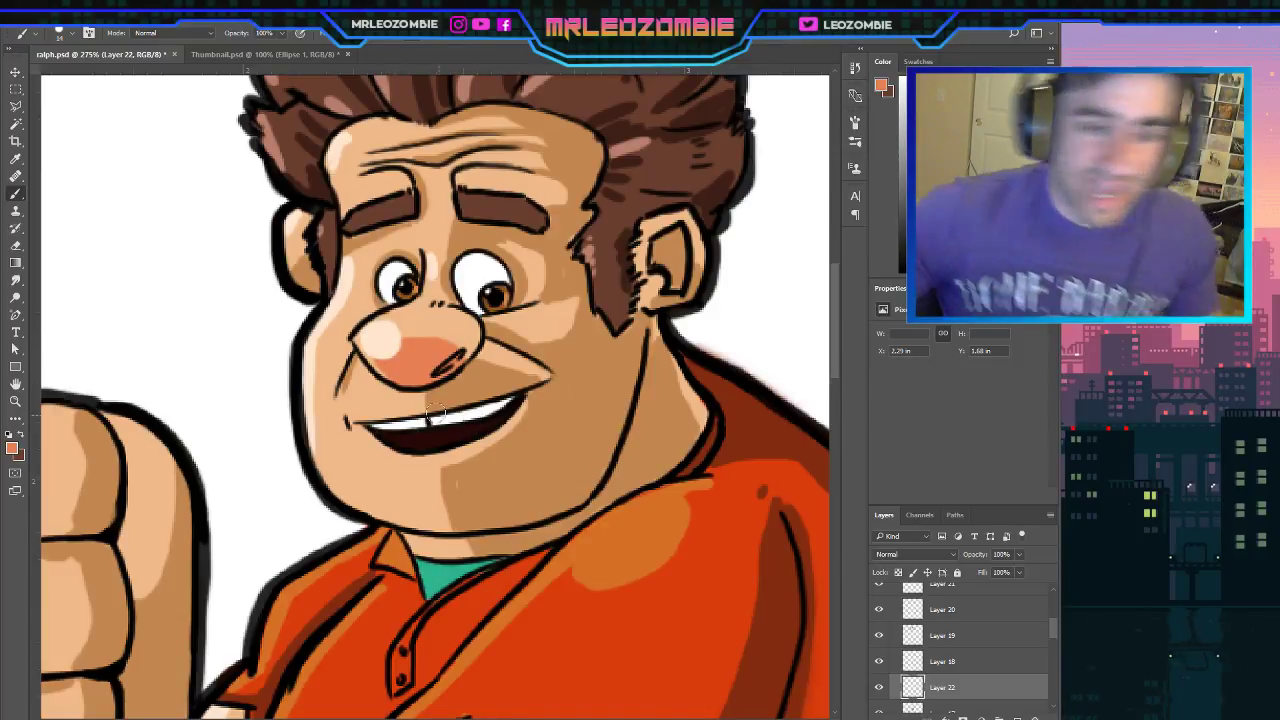
scroll(492, 418, down, 8)
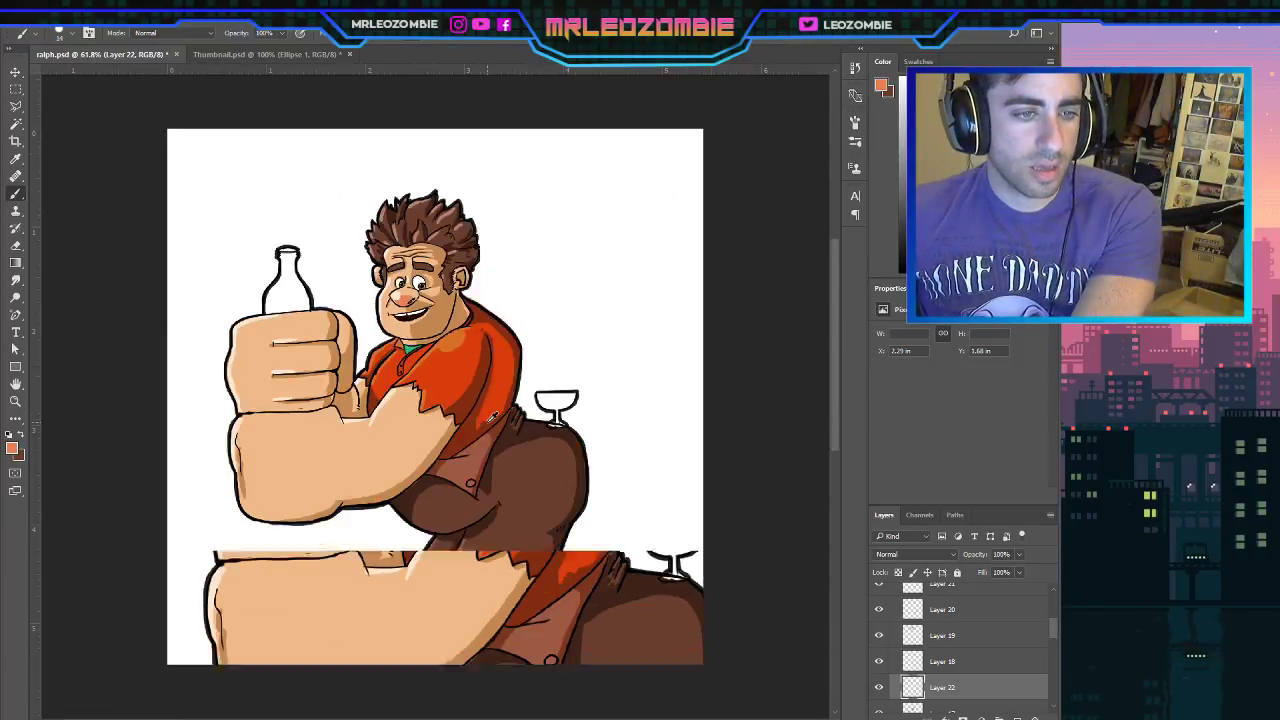
scroll(492, 418, up, 2)
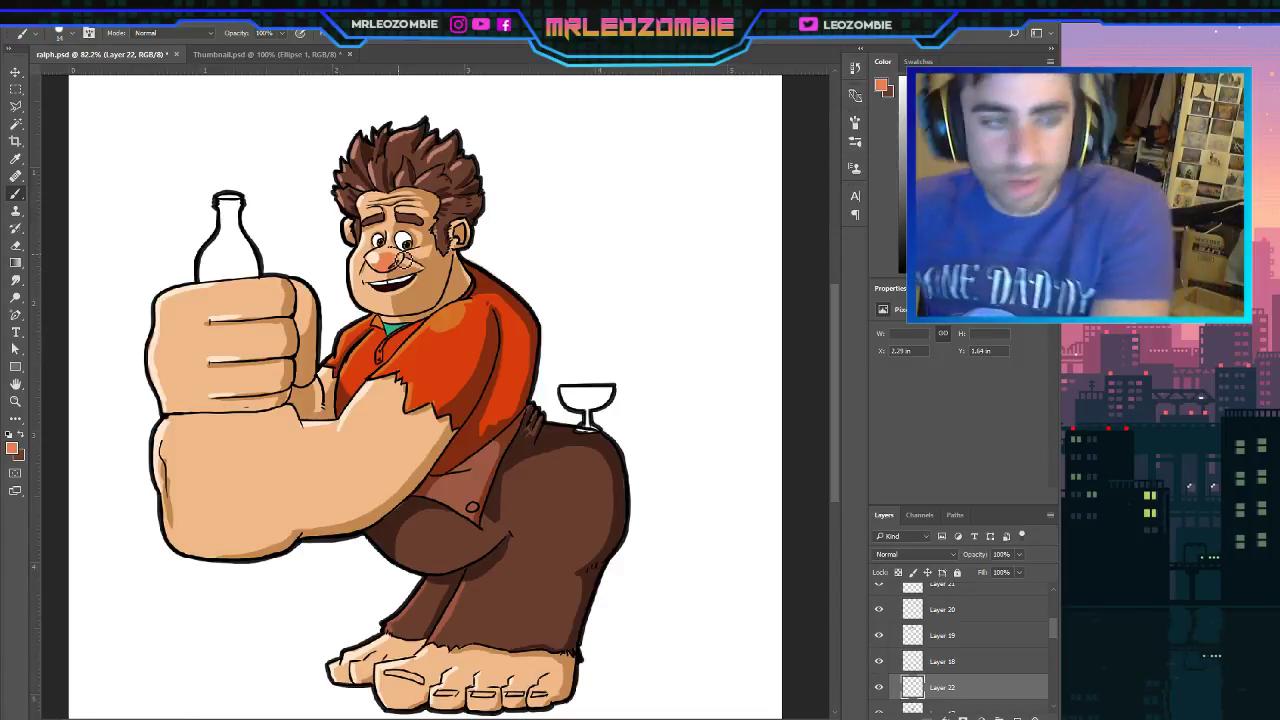
scroll(393, 272, up, 2)
scroll(400, 258, down, 1)
scroll(400, 265, down, 4)
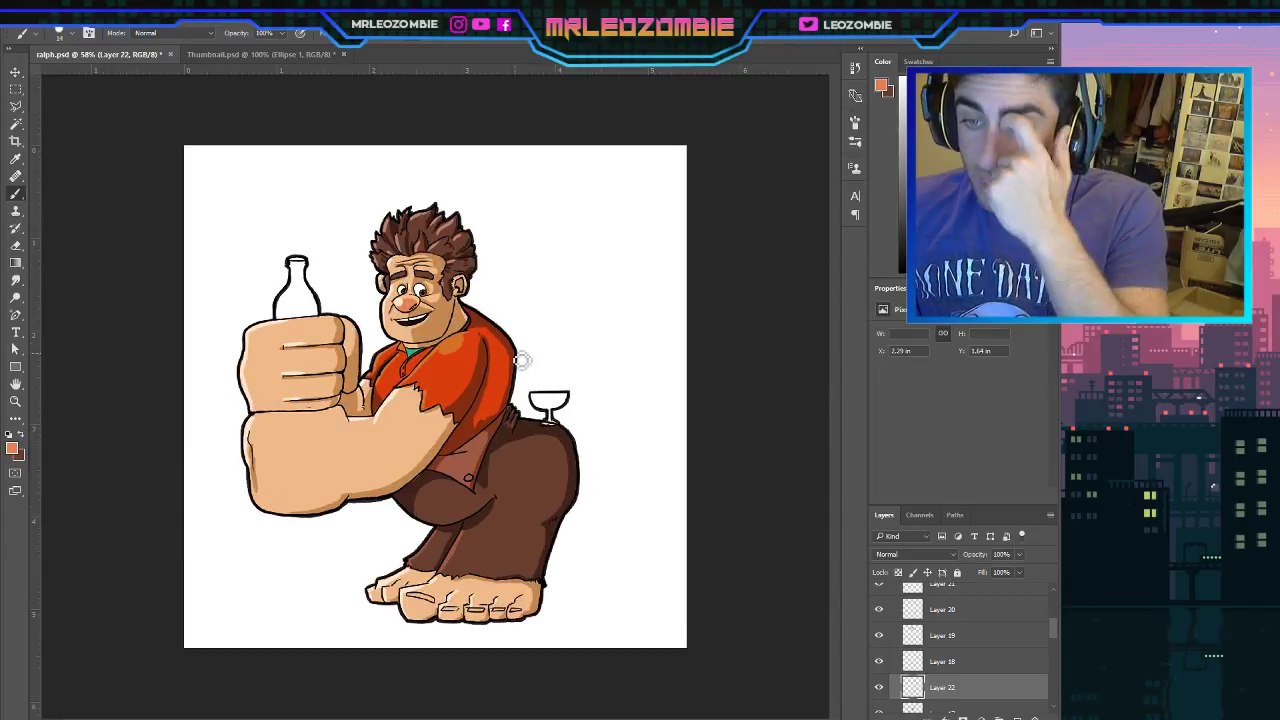
scroll(515, 362, up, 3)
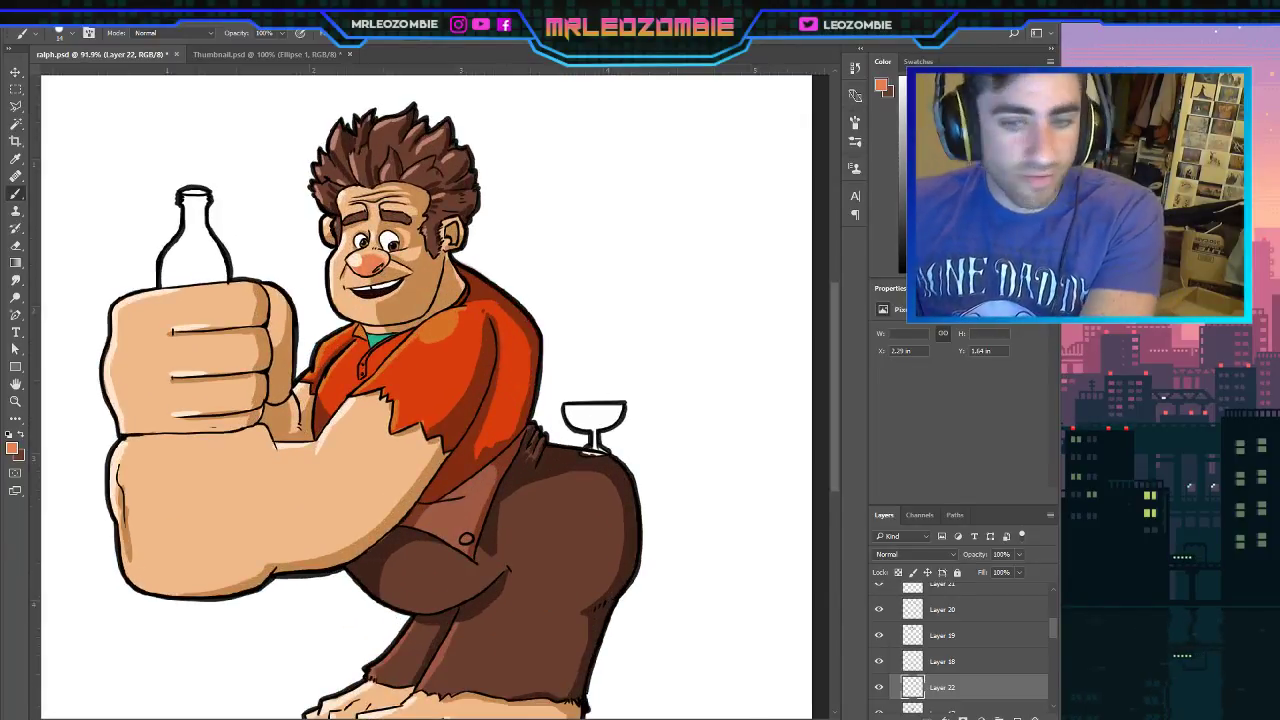
Check Layer 17 by toggling its visibility, make it active, and choose a tan foreground colour for the Brush tool.
scroll(895, 632, down, 3)
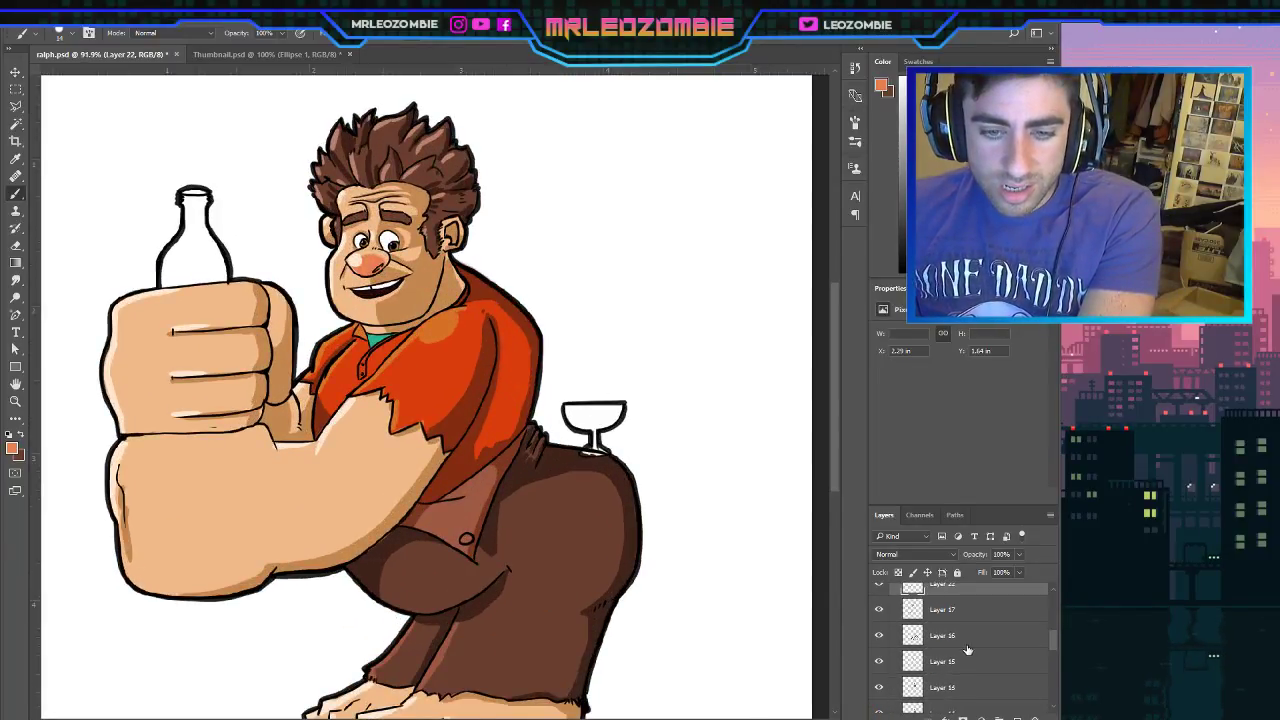
click(875, 609)
click(875, 609)
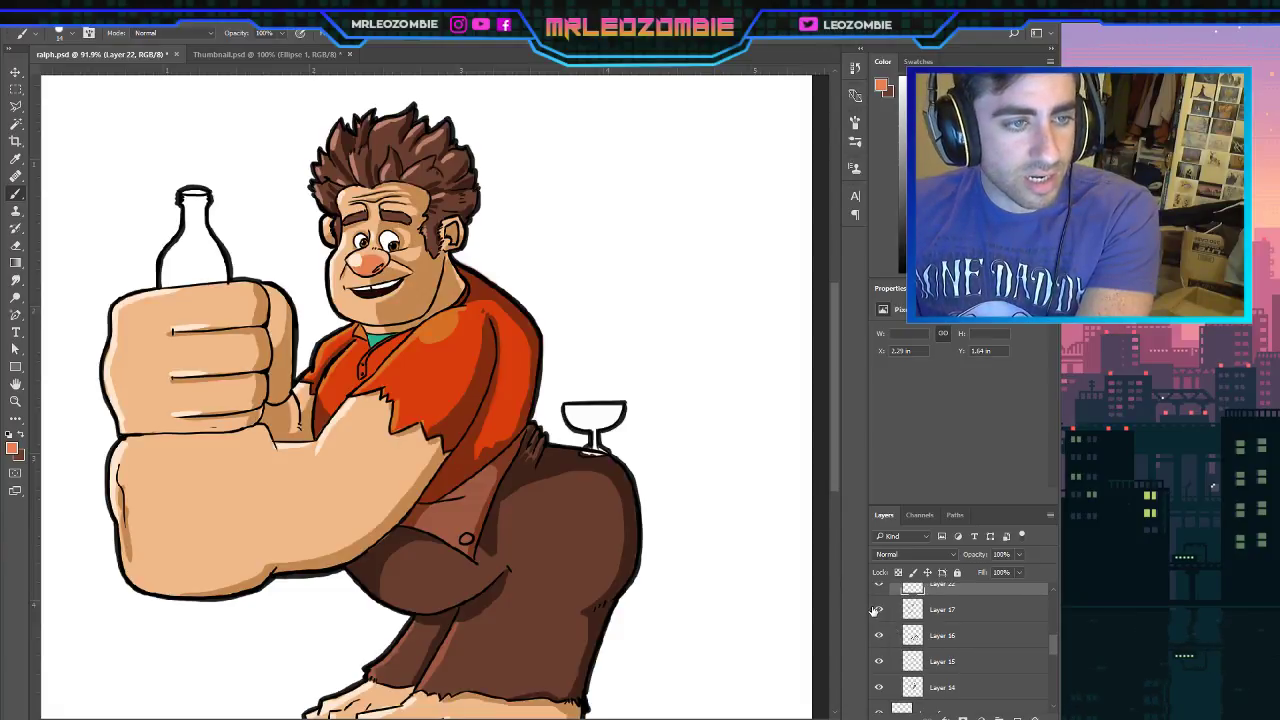
click(946, 613)
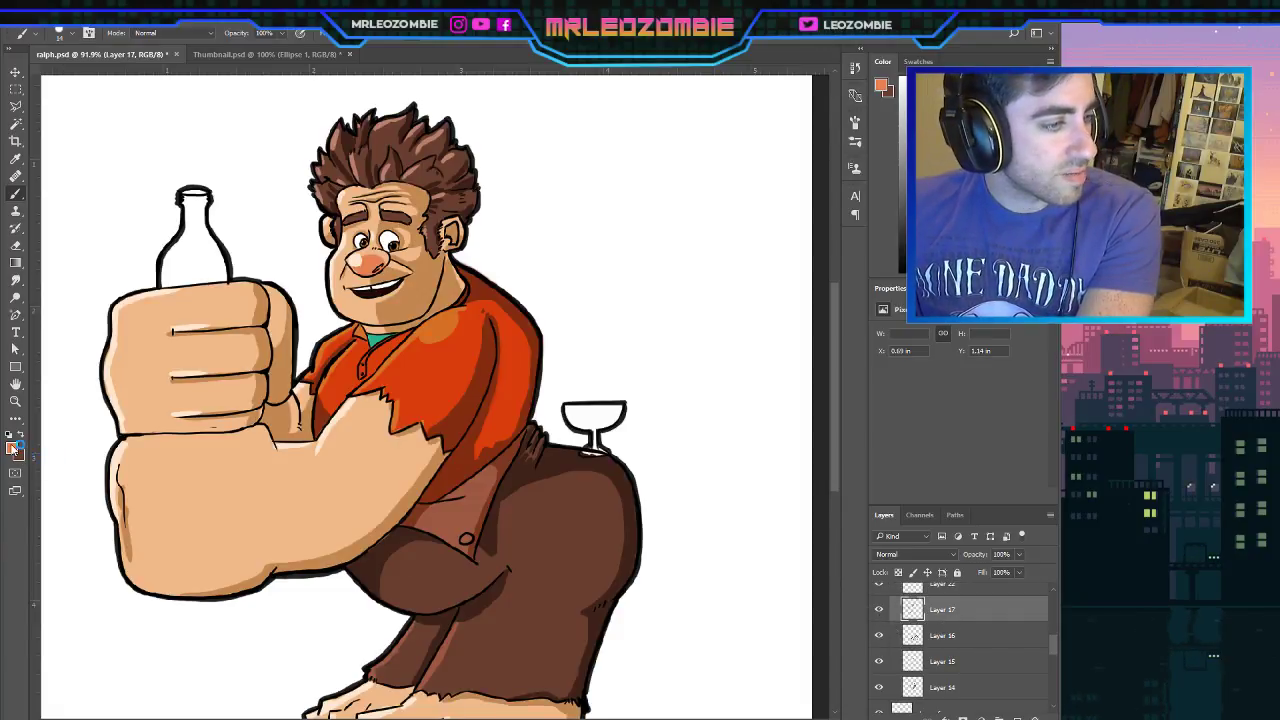
key(i)
key(b)
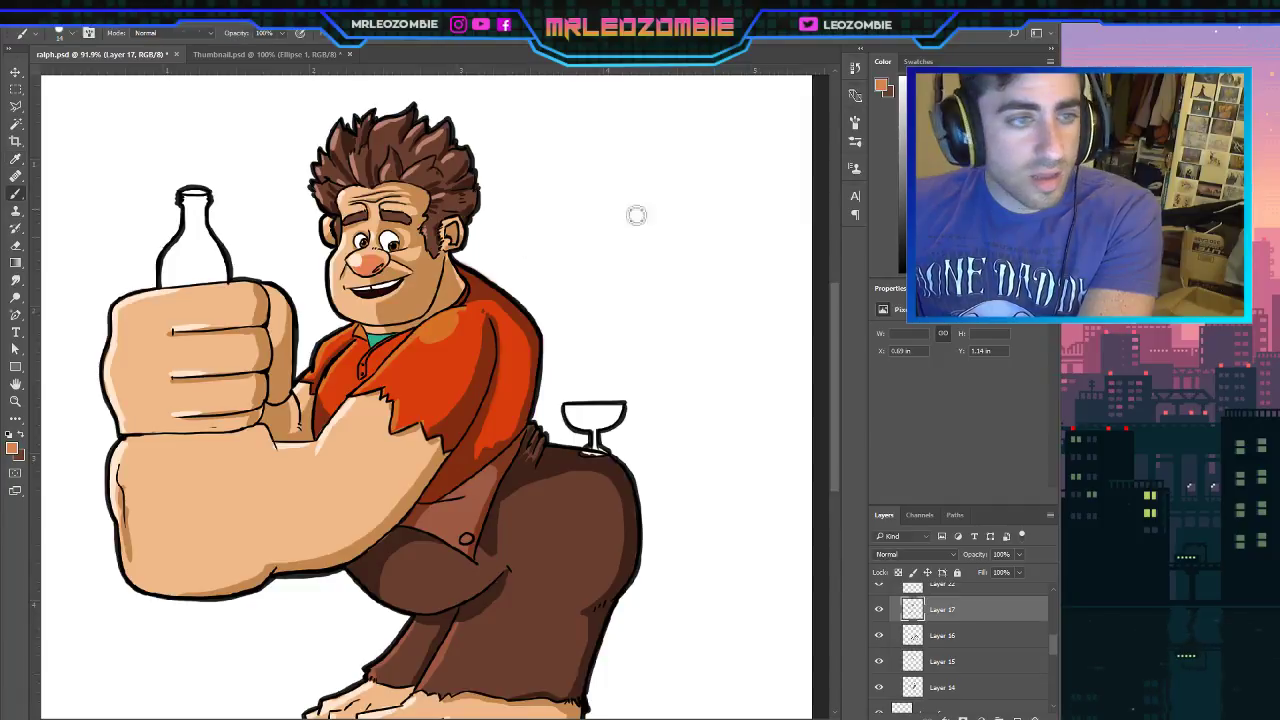
scroll(411, 260, up, 5)
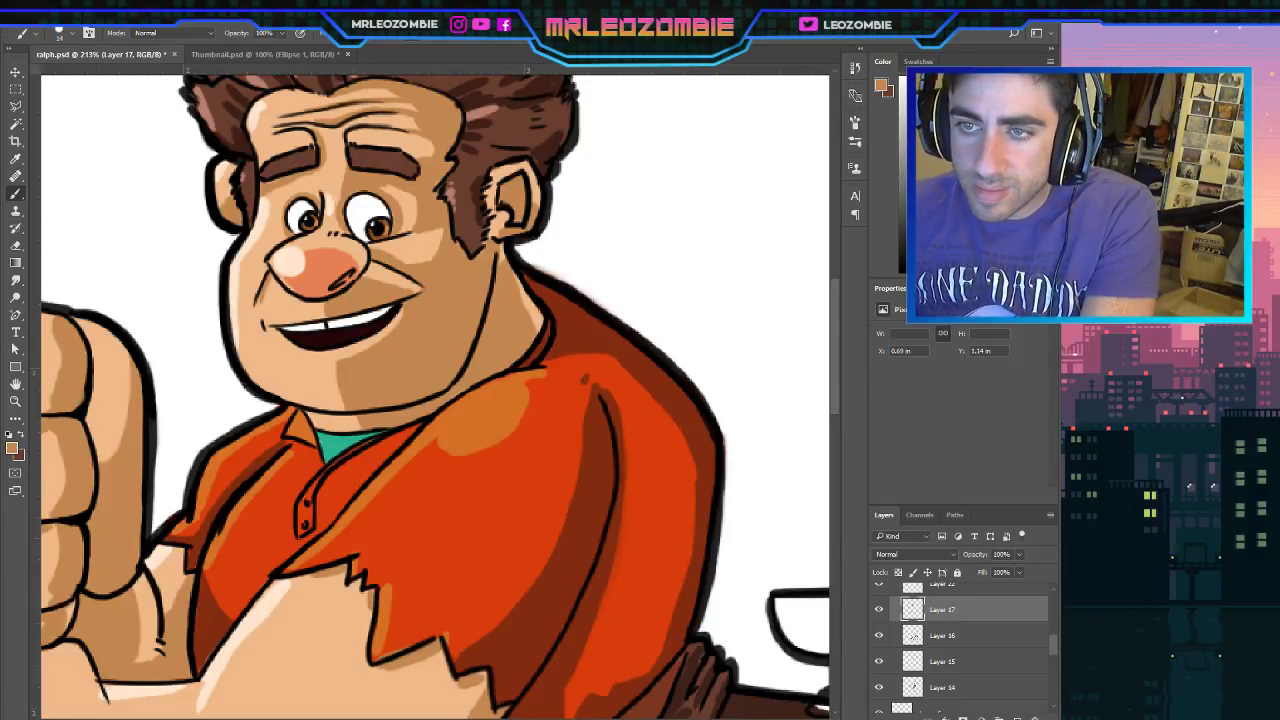
scroll(320, 333, down, 2)
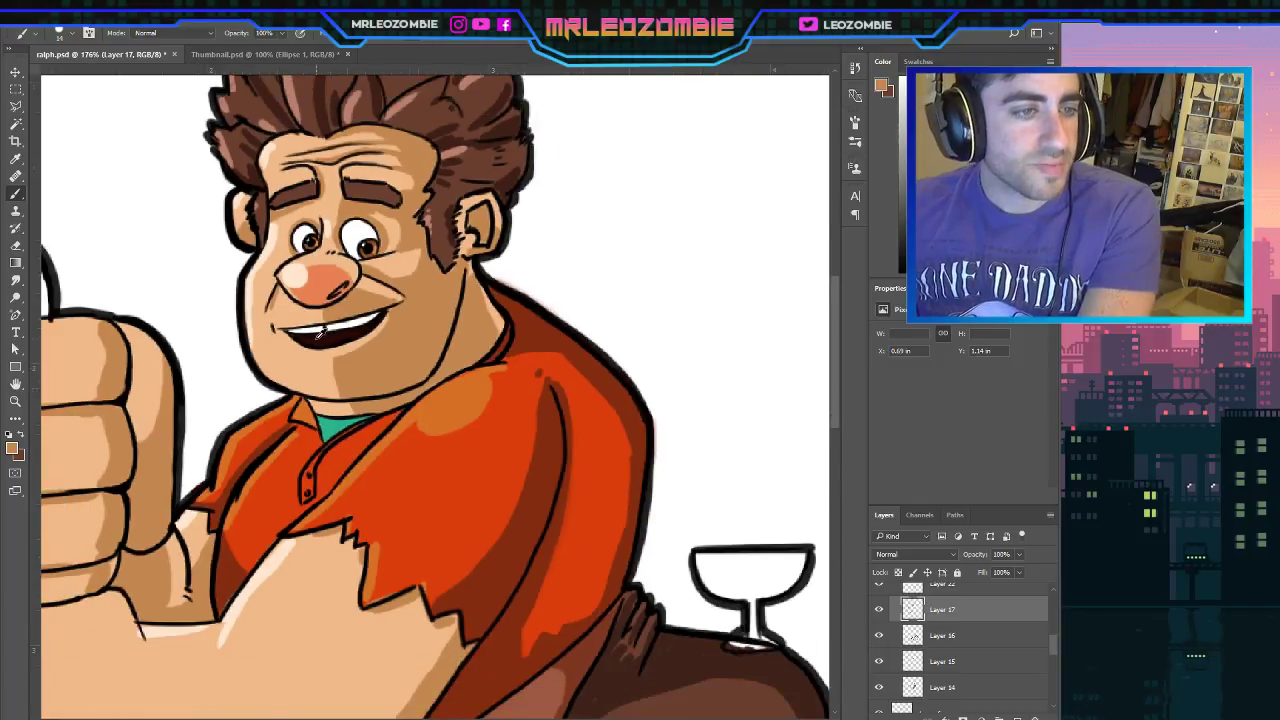
scroll(320, 333, down, 4)
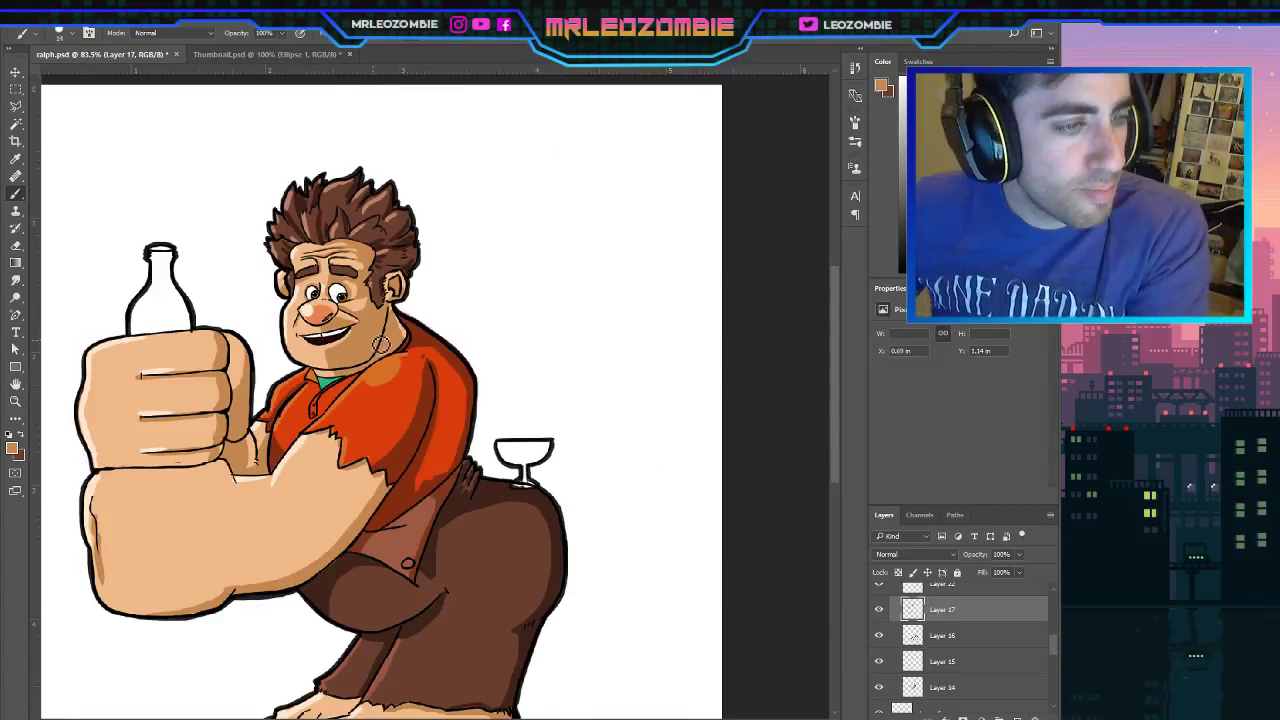
scroll(365, 334, up, 5)
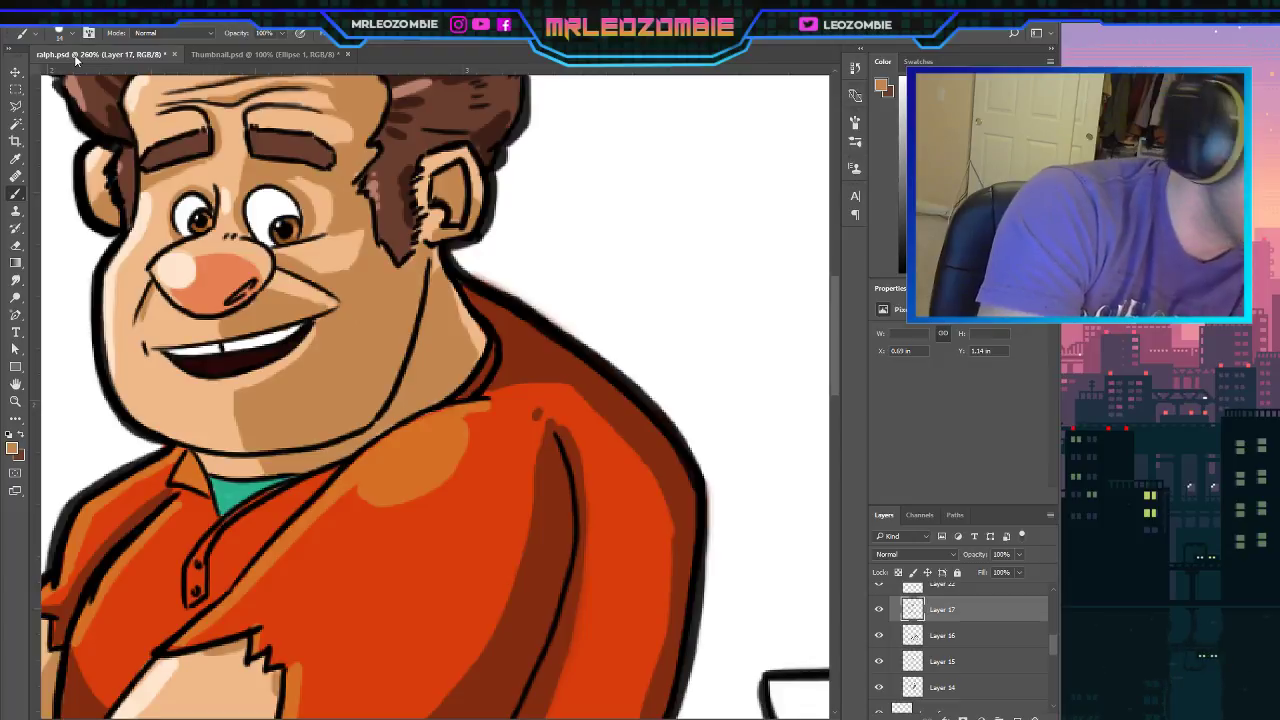
Switch to the Eraser with a smaller tip for touching up Layer 17.
click(16, 245)
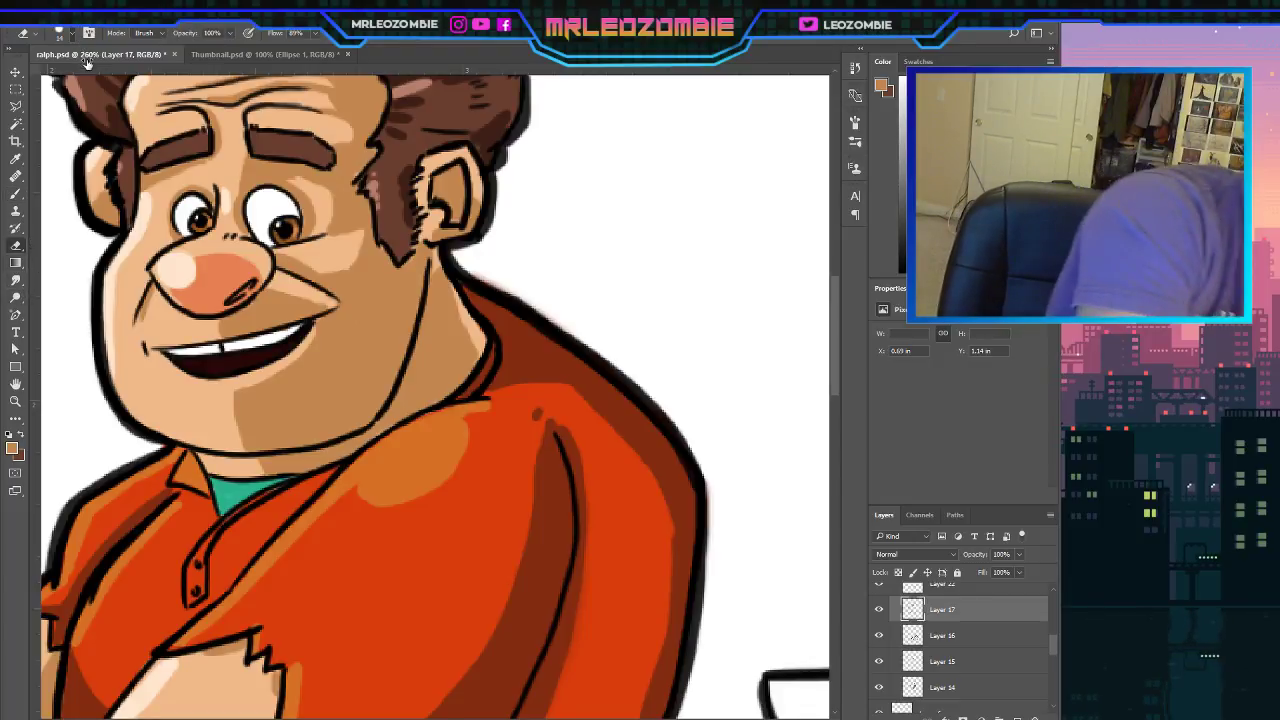
key([)
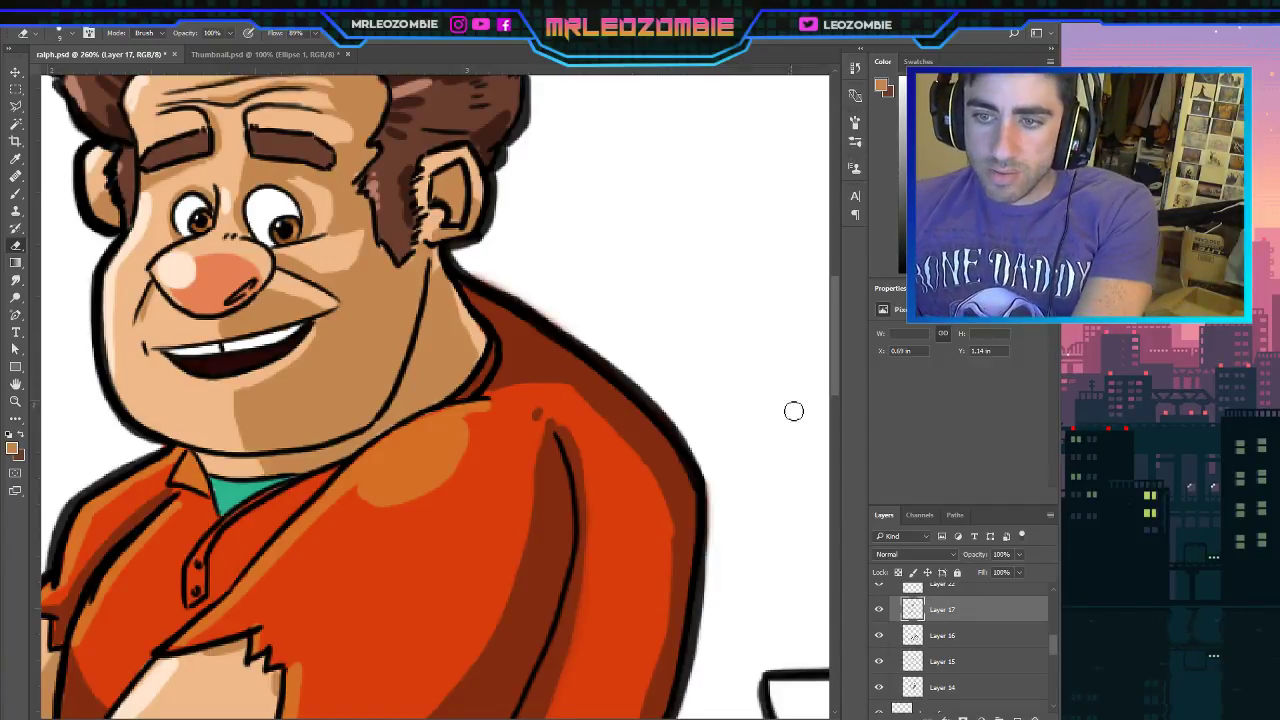
scroll(482, 367, down, 5)
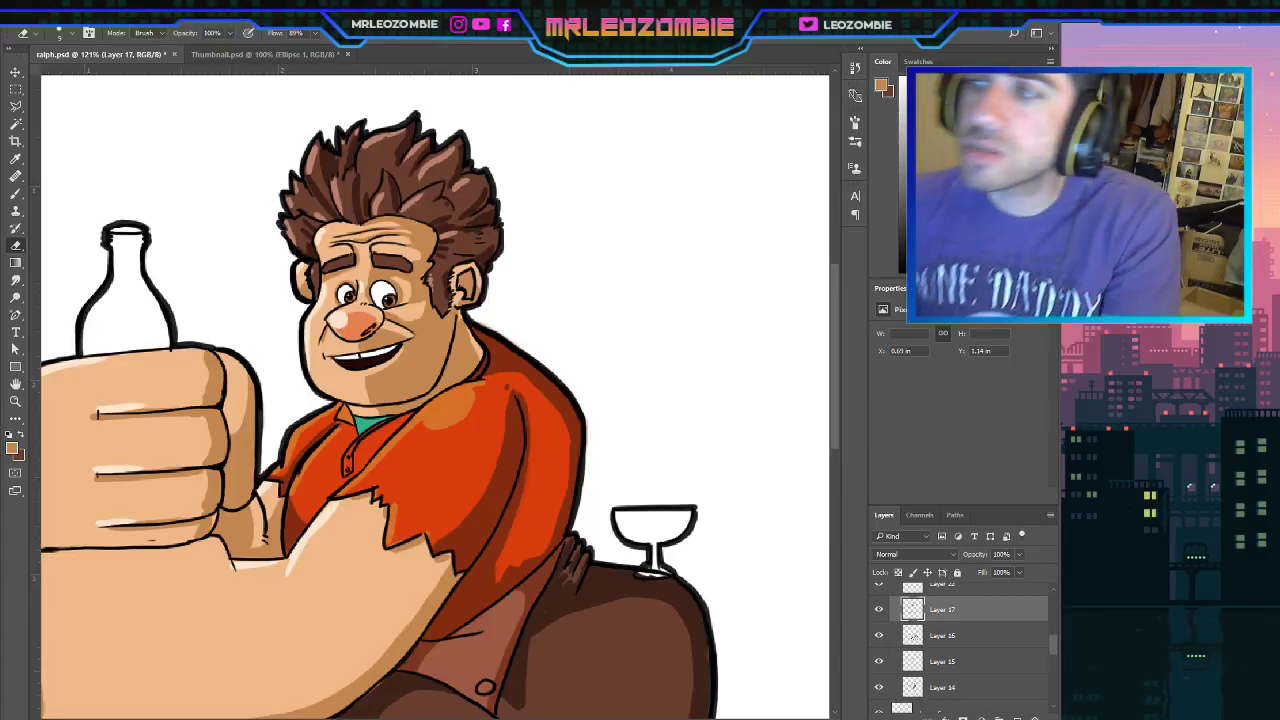
scroll(434, 474, up, 3)
scroll(434, 474, down, 1)
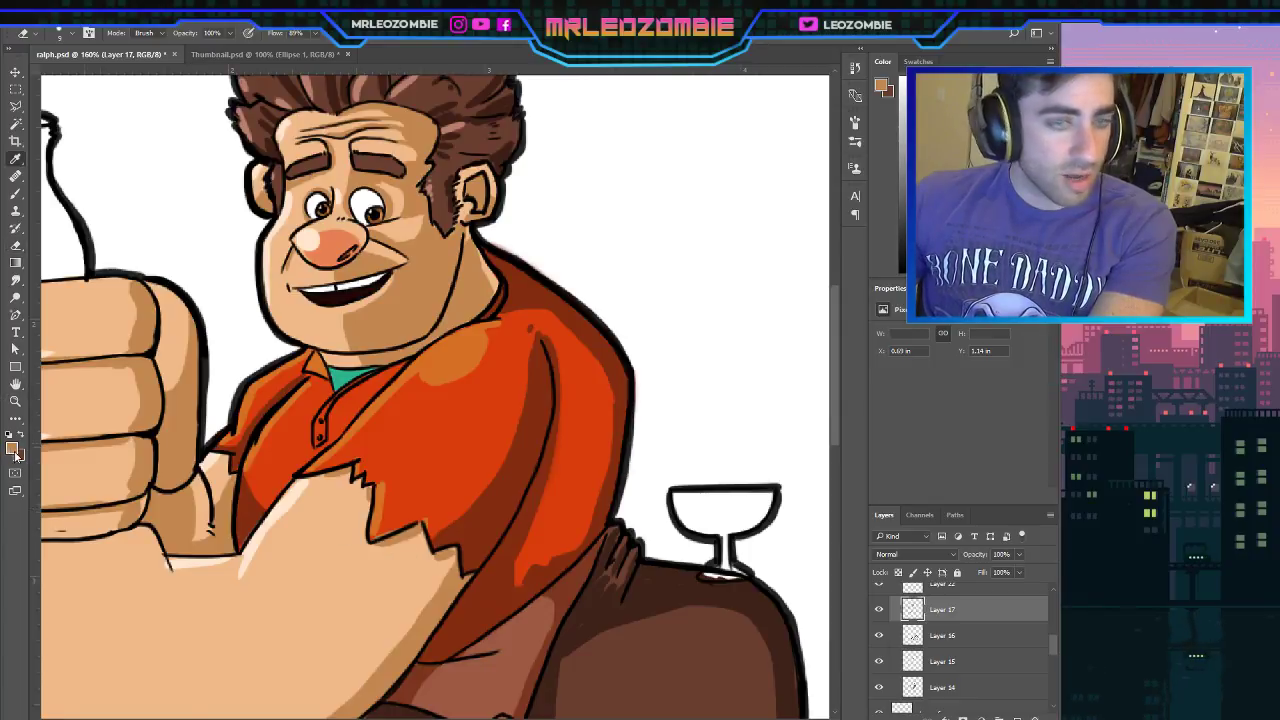
Sample the salmon colour of the nose blush as foreground colour and add a new layer at the top of Group 1.
key(i)
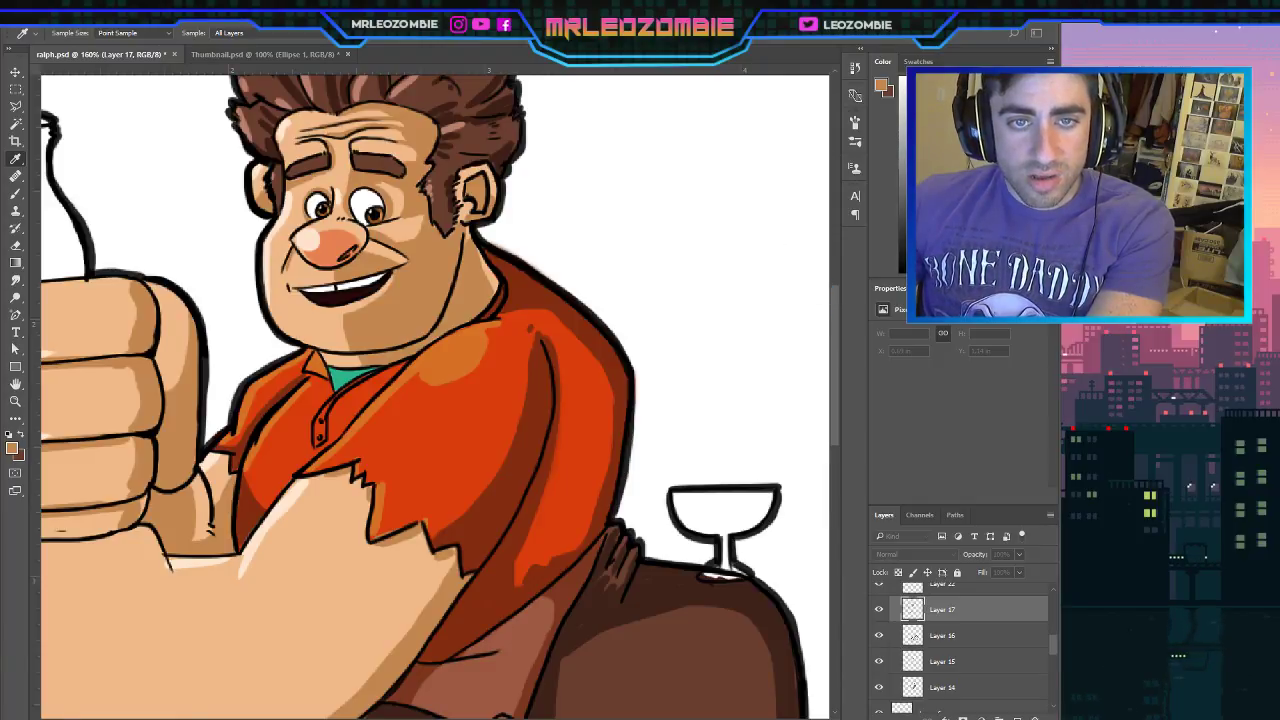
key(e)
scroll(997, 647, up, 5)
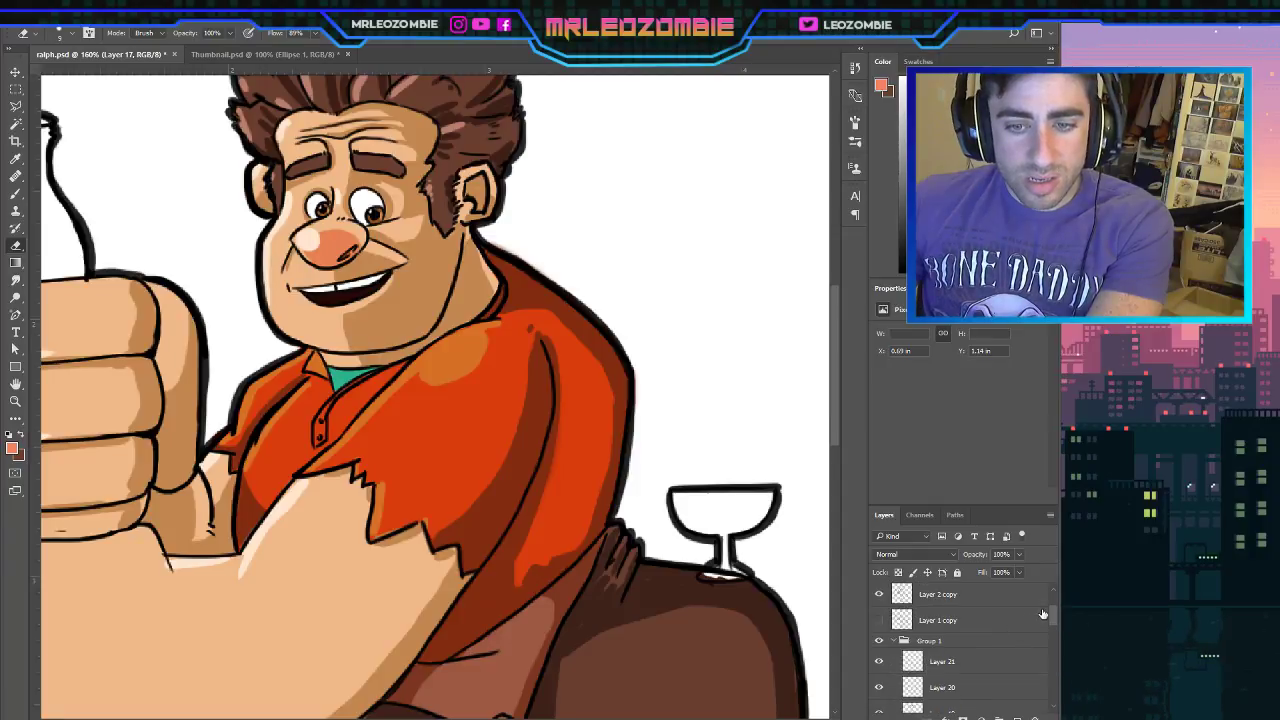
click(1017, 717)
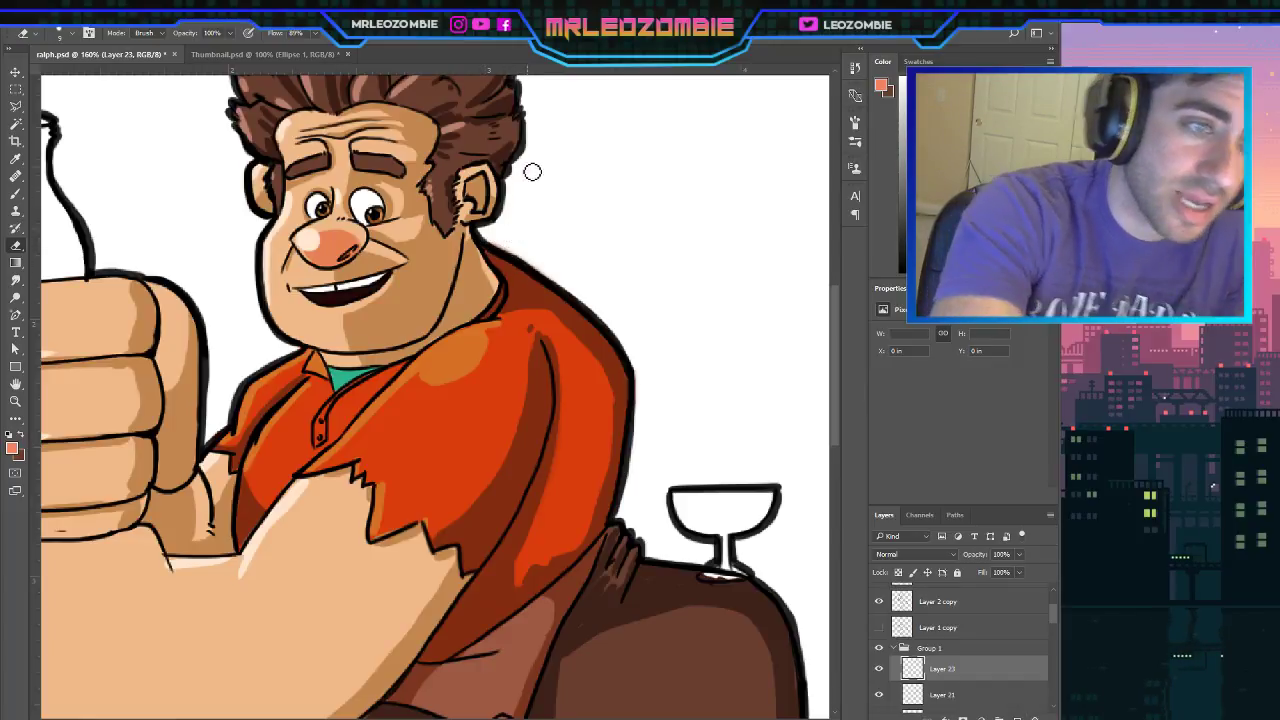
Paint a thin salmon rim light with the Brush tool along the back of the hair and down the back of the shirt.
drag(834, 339, 832, 310)
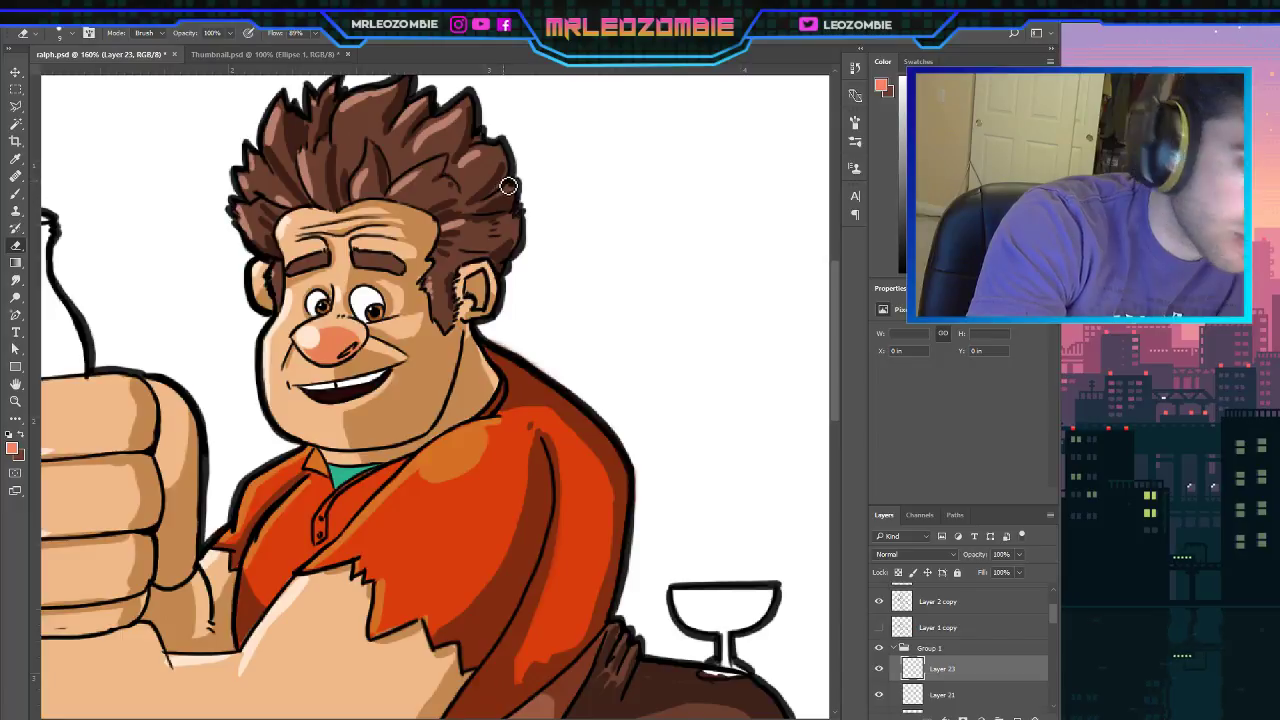
key(b)
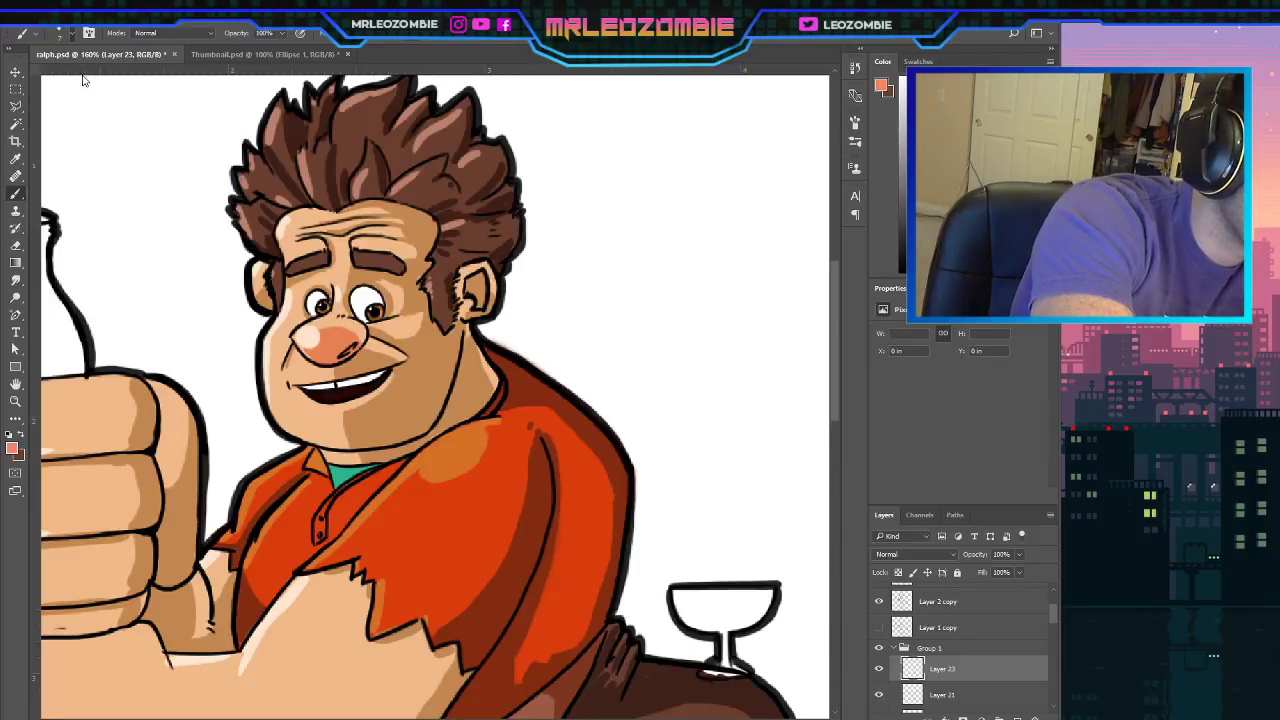
mouse_move(506, 150)
mouse_down()
mouse_move(486, 206)
mouse_move(524, 181)
mouse_move(518, 213)
mouse_move(502, 219)
mouse_move(529, 232)
mouse_move(503, 262)
mouse_up()
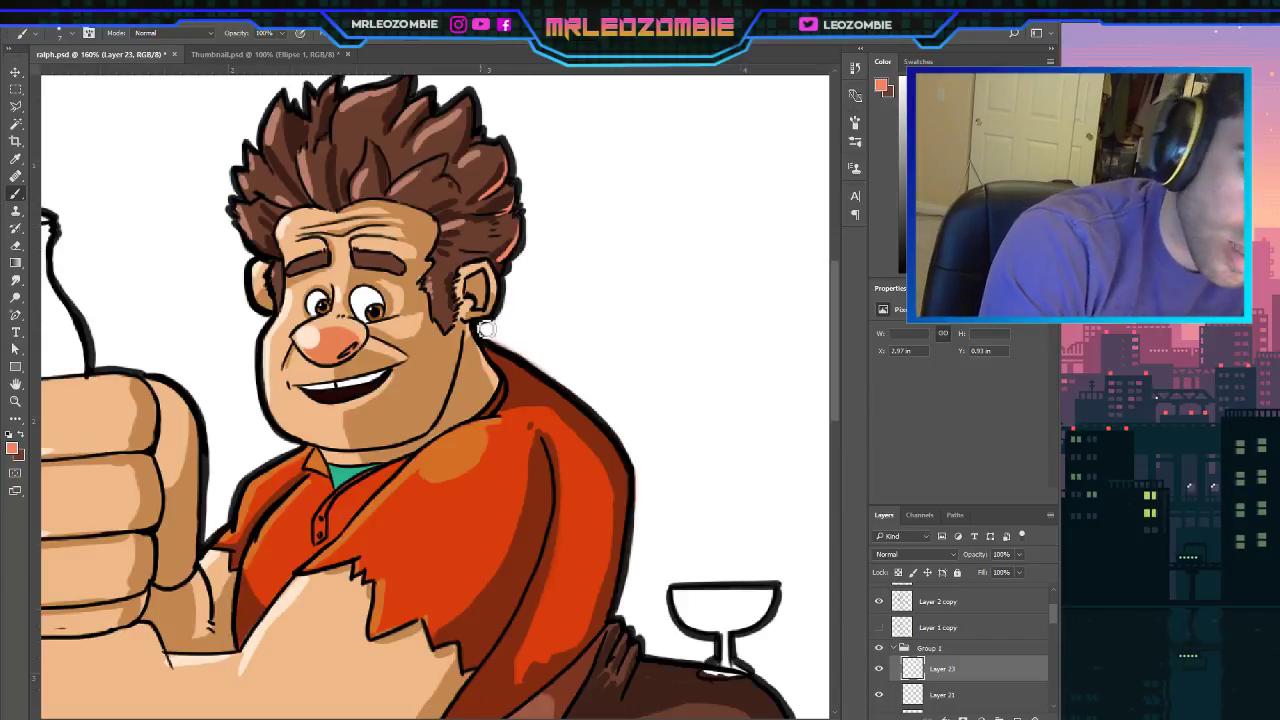
mouse_move(477, 333)
mouse_down()
mouse_move(506, 383)
mouse_move(488, 342)
mouse_move(523, 374)
mouse_move(528, 358)
mouse_move(491, 351)
mouse_move(606, 443)
mouse_move(634, 503)
mouse_move(618, 488)
mouse_up()
mouse_move(600, 431)
mouse_down()
mouse_move(622, 454)
mouse_move(635, 508)
mouse_up()
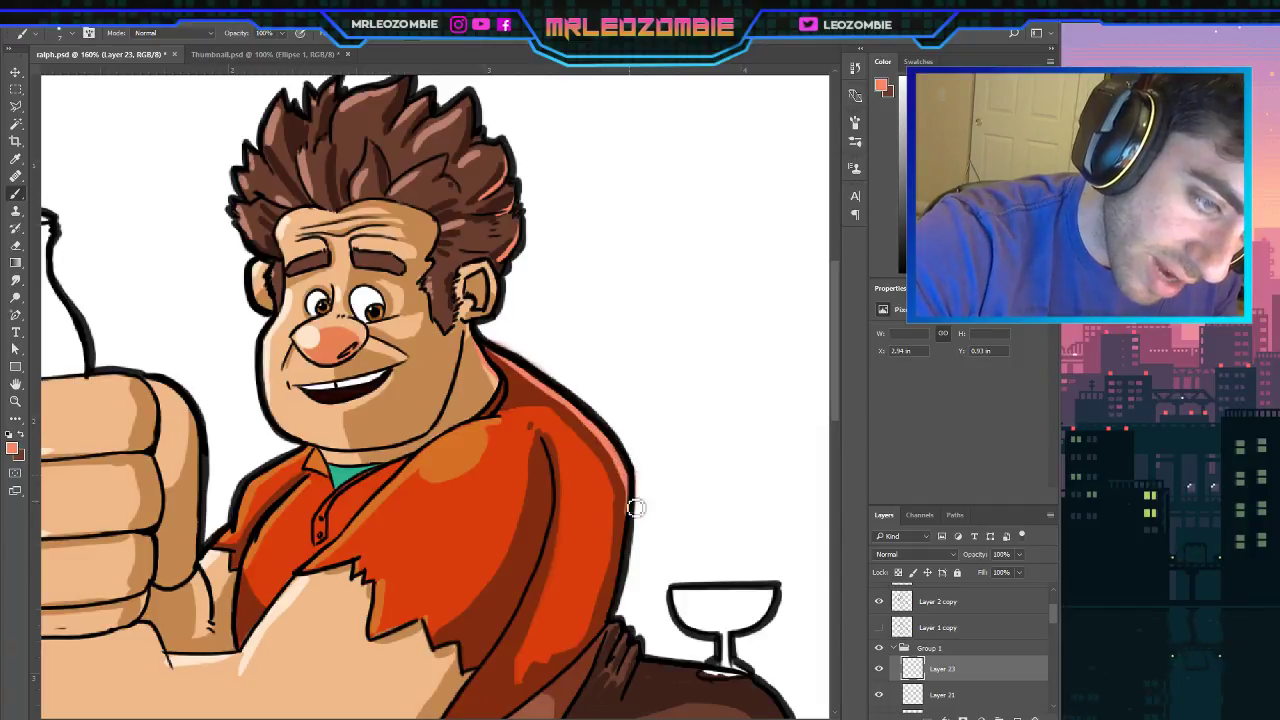
drag(617, 451, 628, 533)
key(ctrl+z)
drag(631, 477, 617, 611)
Paint the salmon rim light around the rear outline of the trousers, from the hand down to the back of the knee.
drag(833, 390, 834, 468)
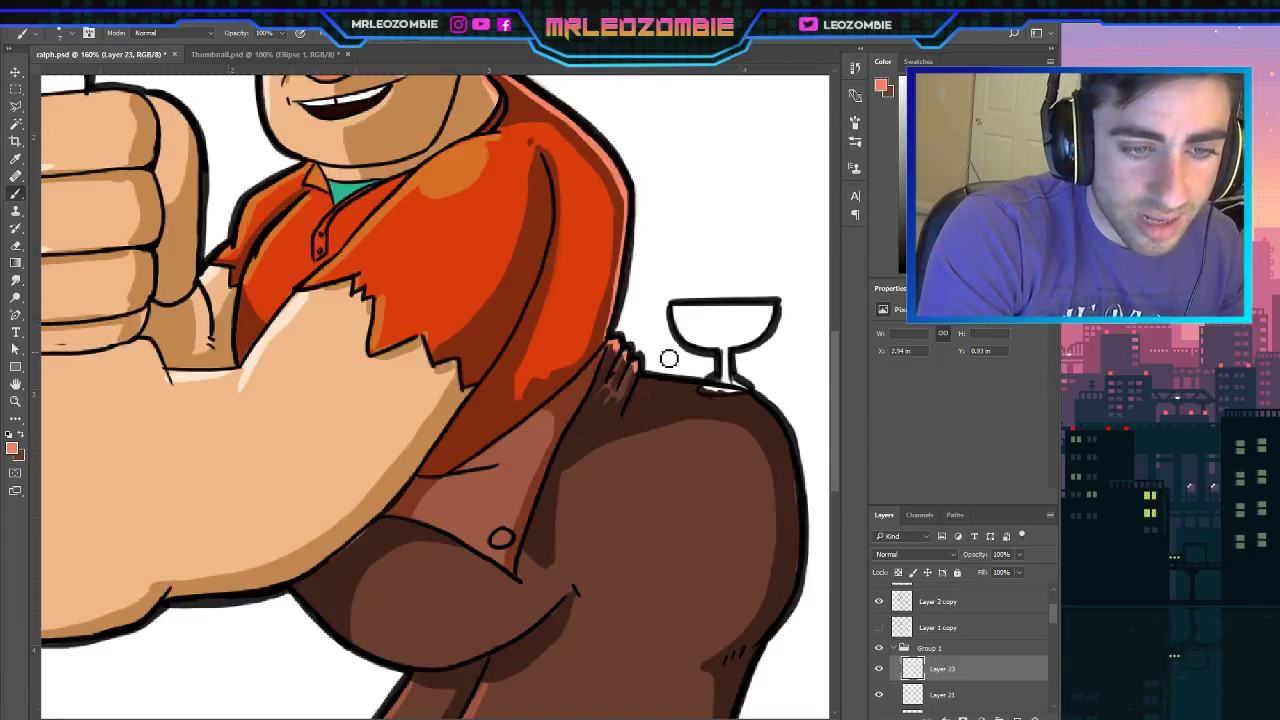
mouse_move(702, 398)
mouse_down()
mouse_move(760, 391)
mouse_move(739, 387)
mouse_move(793, 462)
mouse_move(802, 533)
mouse_move(786, 512)
mouse_move(813, 537)
mouse_move(805, 530)
mouse_move(806, 550)
mouse_move(804, 530)
mouse_move(797, 598)
mouse_move(762, 650)
mouse_up()
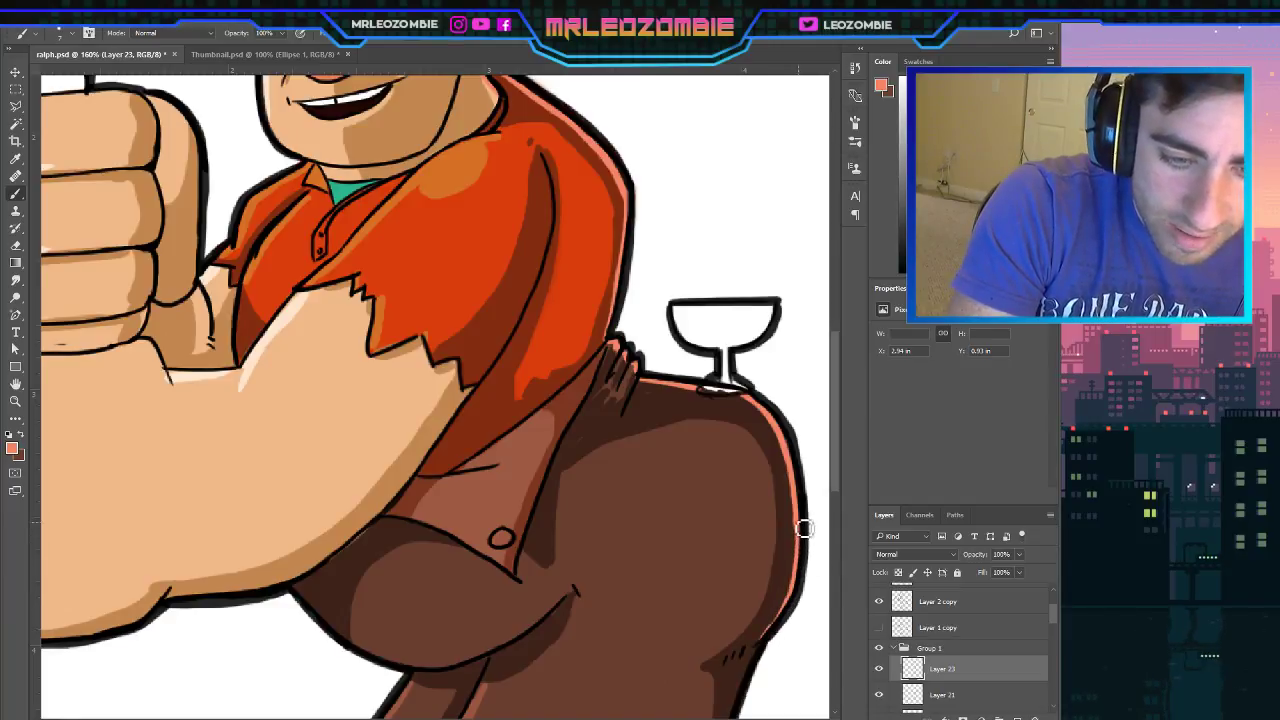
mouse_move(805, 527)
mouse_down()
mouse_move(800, 585)
mouse_move(762, 650)
mouse_up()
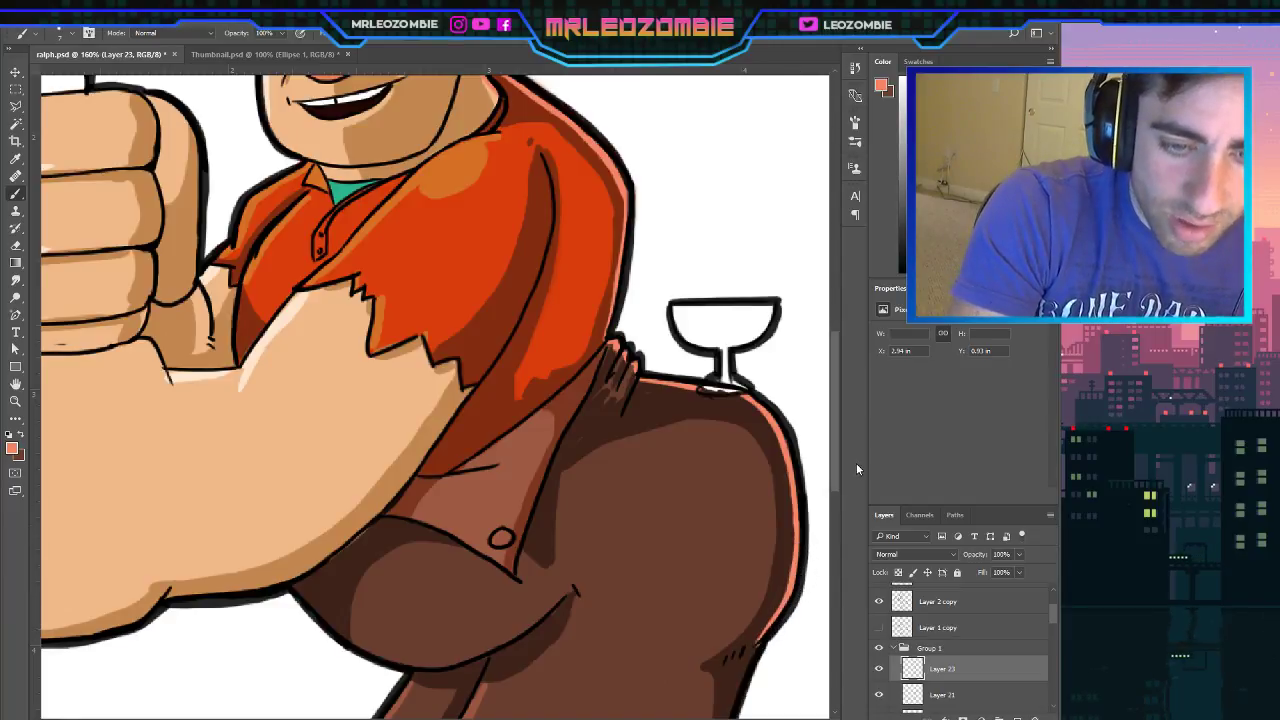
Extend the salmon rim light down the back of the lower trouser leg and along the underside of the raised thigh.
scroll(832, 473, down, 5)
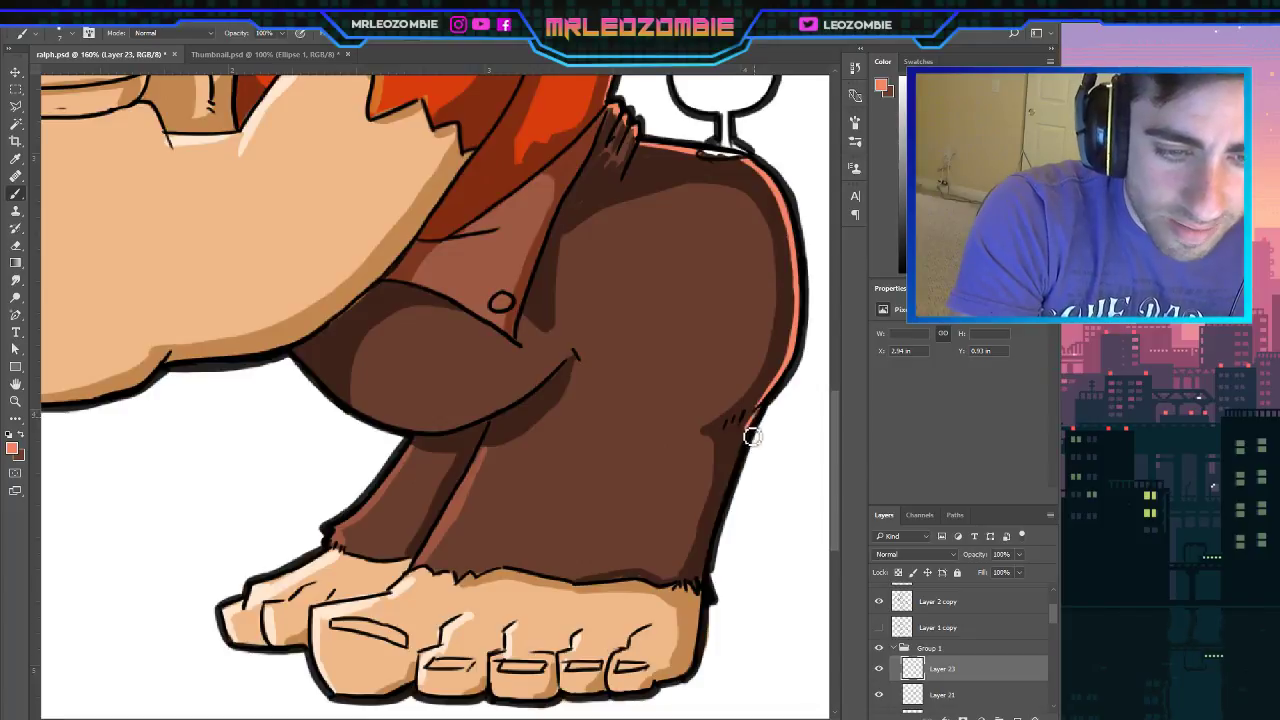
drag(752, 437, 711, 566)
key(ctrl+alt+z)
key(ctrl+alt+z)
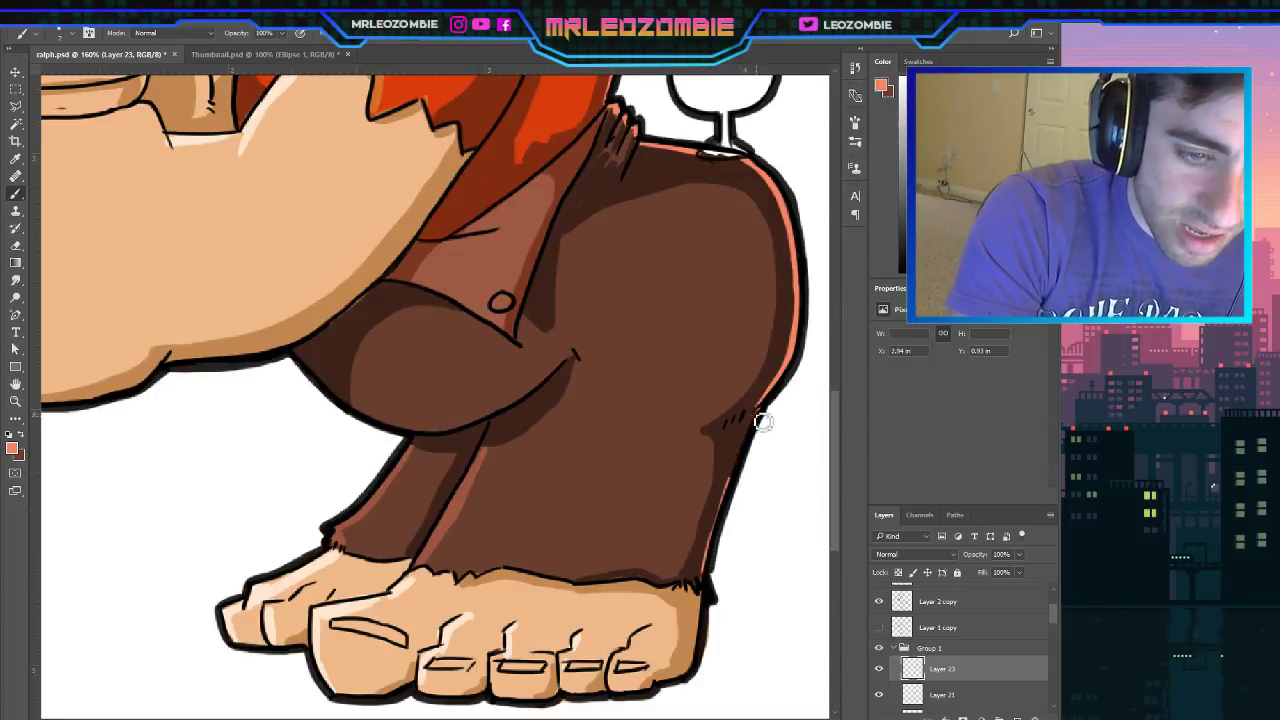
drag(755, 424, 723, 504)
key(ctrl+alt+z)
drag(760, 427, 706, 586)
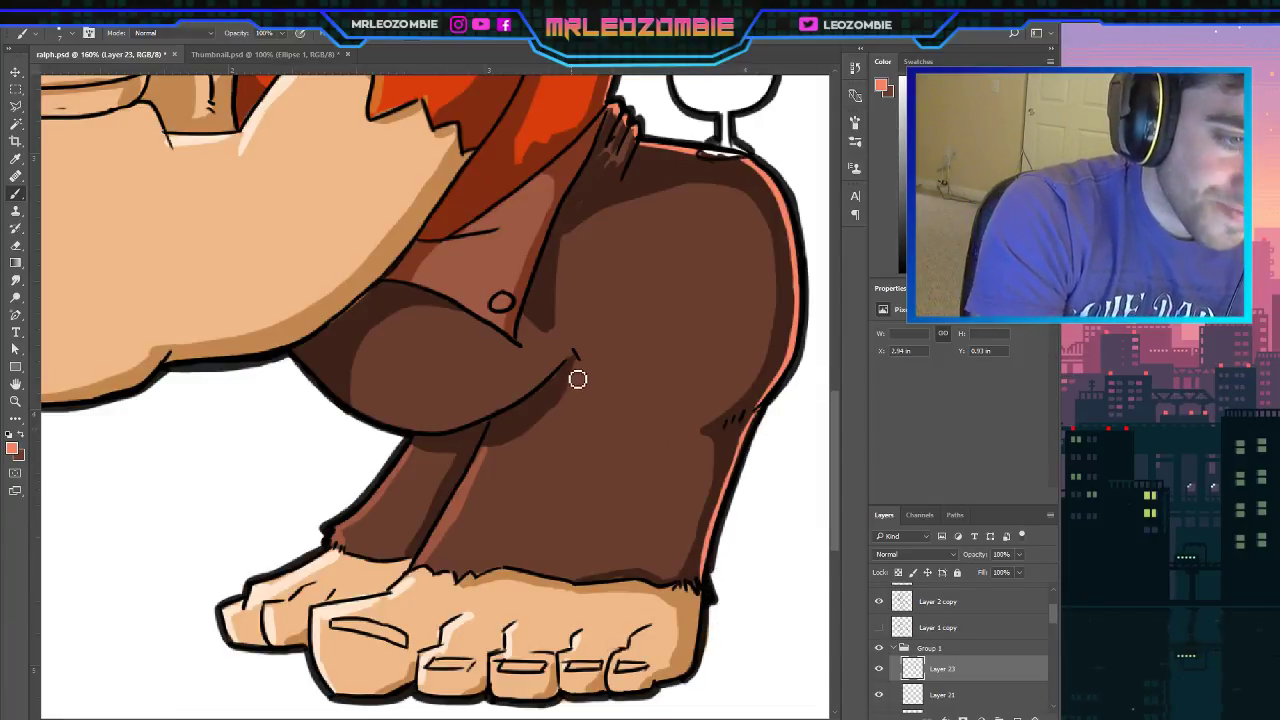
drag(566, 363, 510, 404)
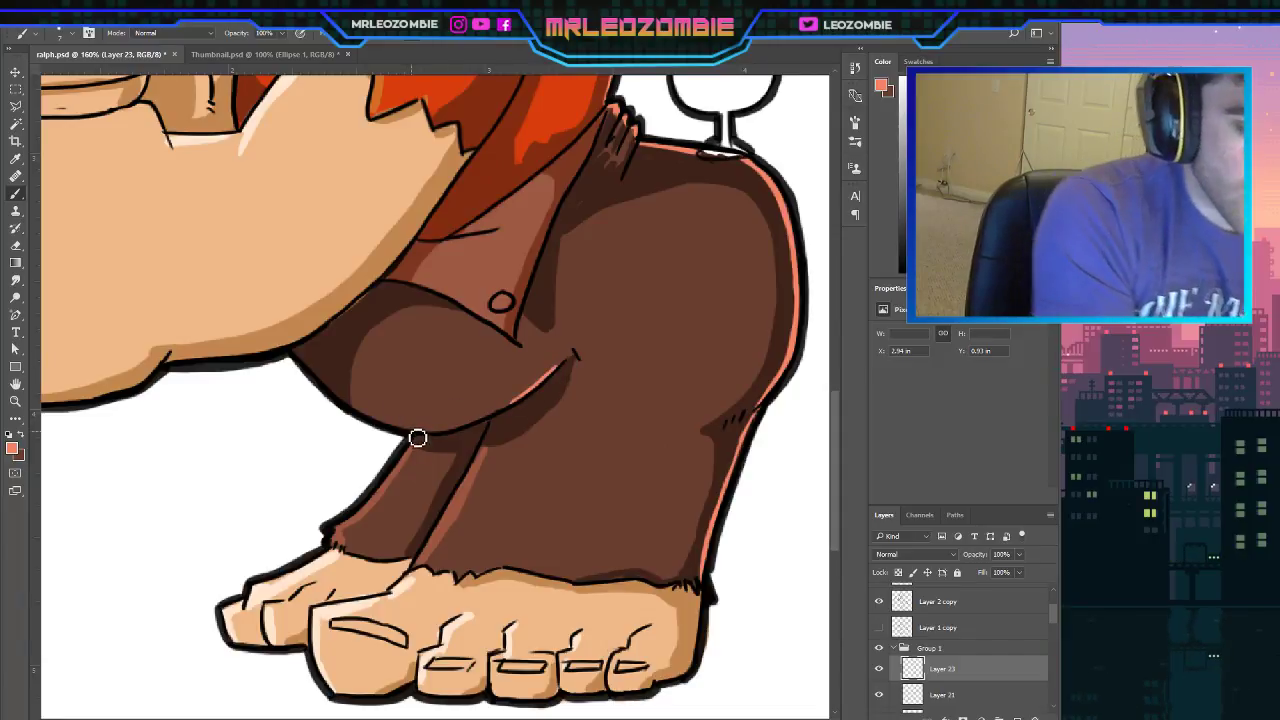
drag(418, 438, 522, 402)
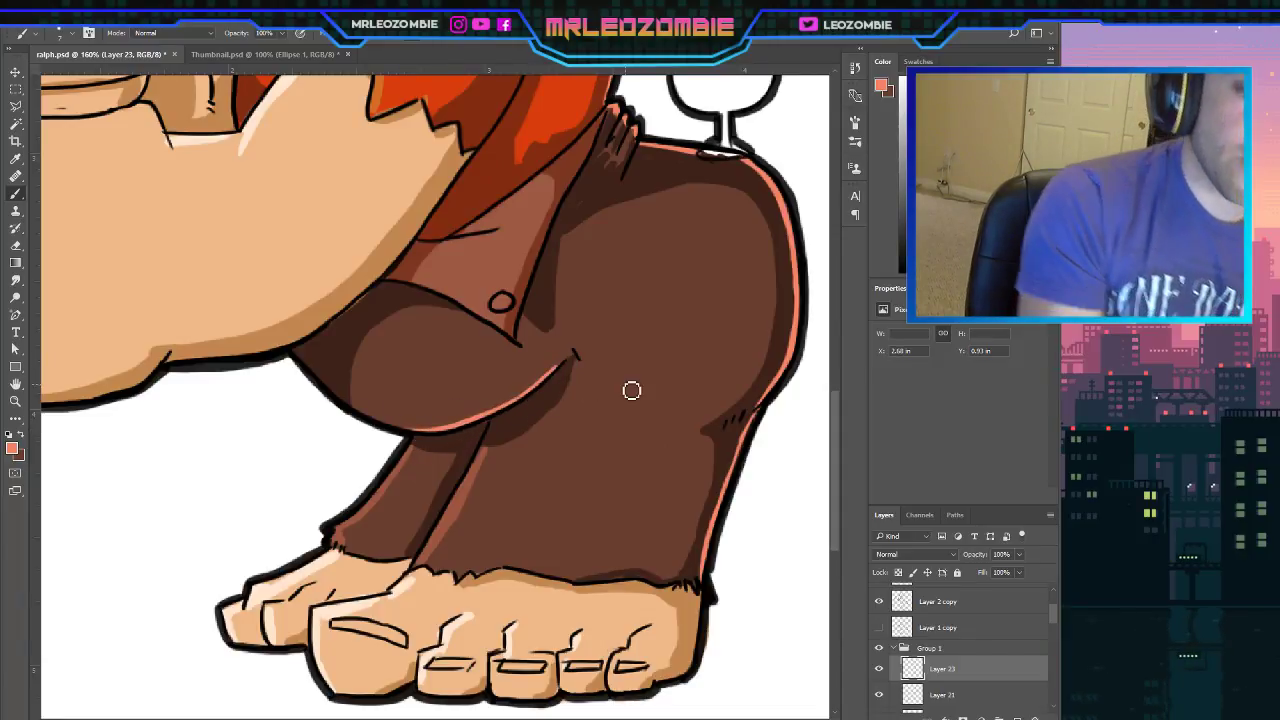
Paint salmon rim light along the rear edge of the sleeve and the underside of the large forearm.
drag(836, 438, 841, 380)
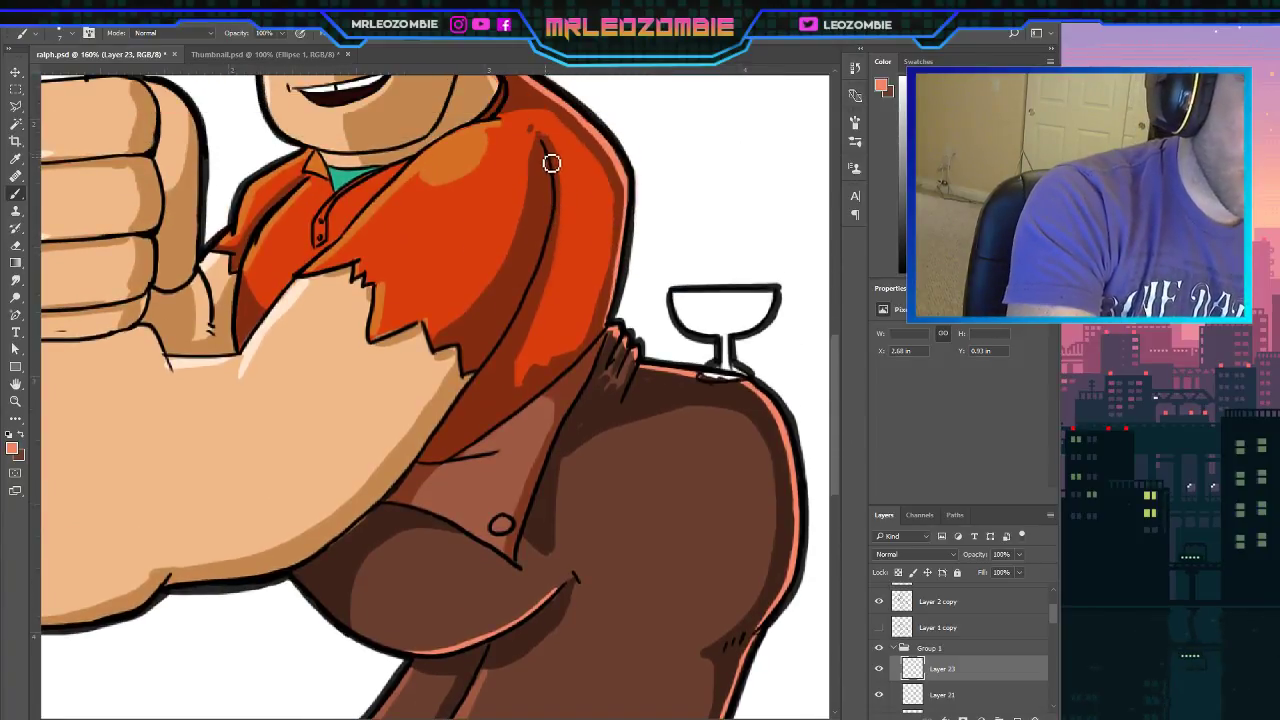
mouse_move(552, 163)
mouse_down()
mouse_move(540, 273)
mouse_move(443, 452)
mouse_move(482, 376)
mouse_move(348, 535)
mouse_up()
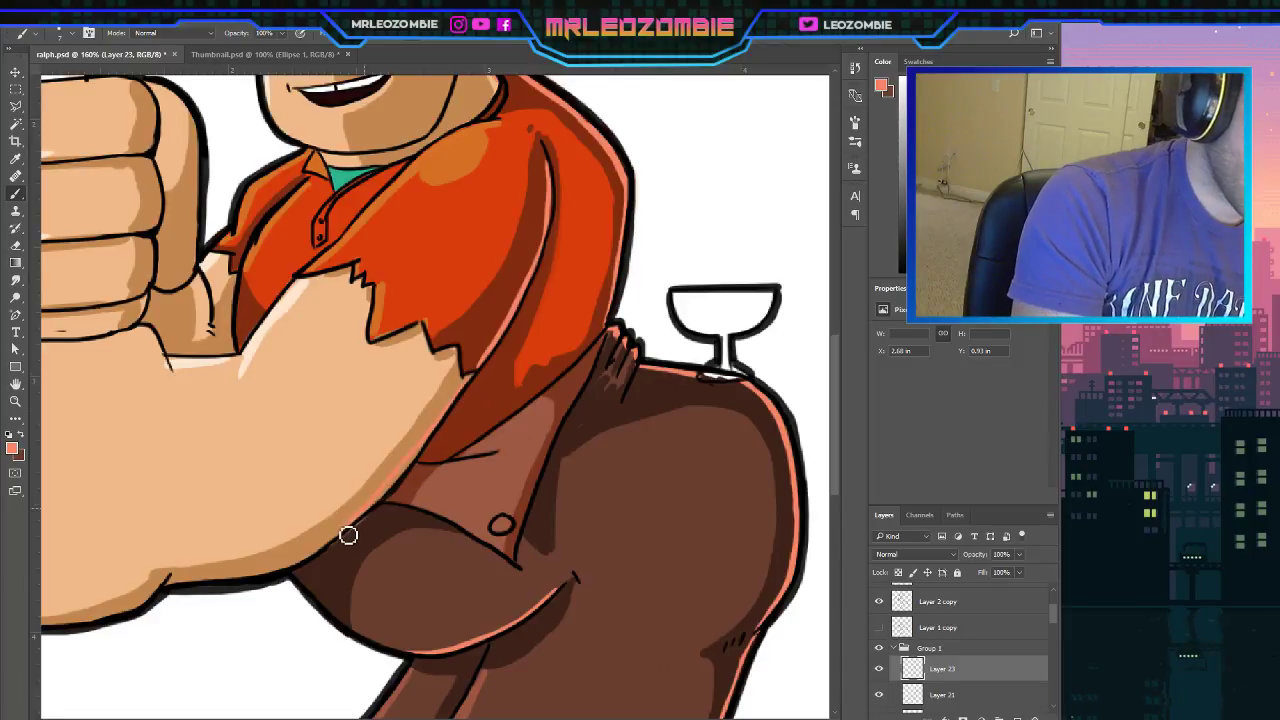
key(ctrl+z)
mouse_move(480, 380)
mouse_down()
mouse_move(390, 500)
mouse_move(332, 548)
mouse_move(251, 587)
mouse_move(146, 604)
mouse_up()
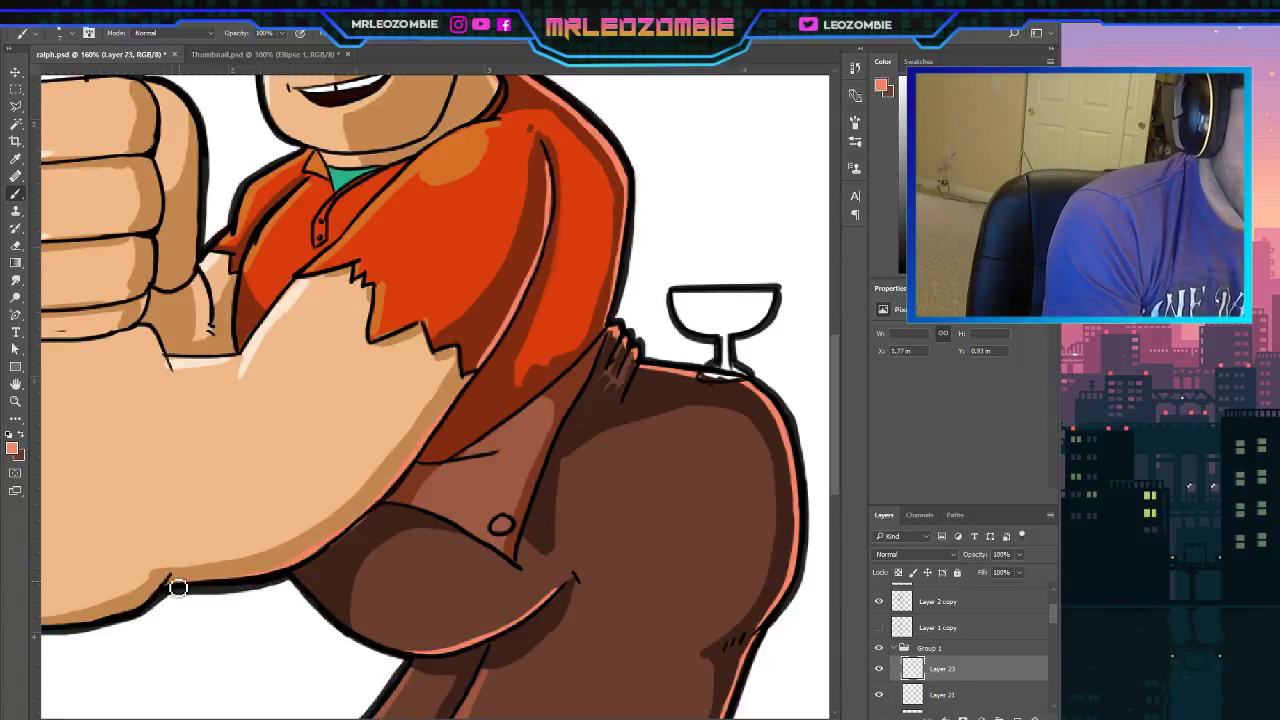
drag(178, 588, 183, 586)
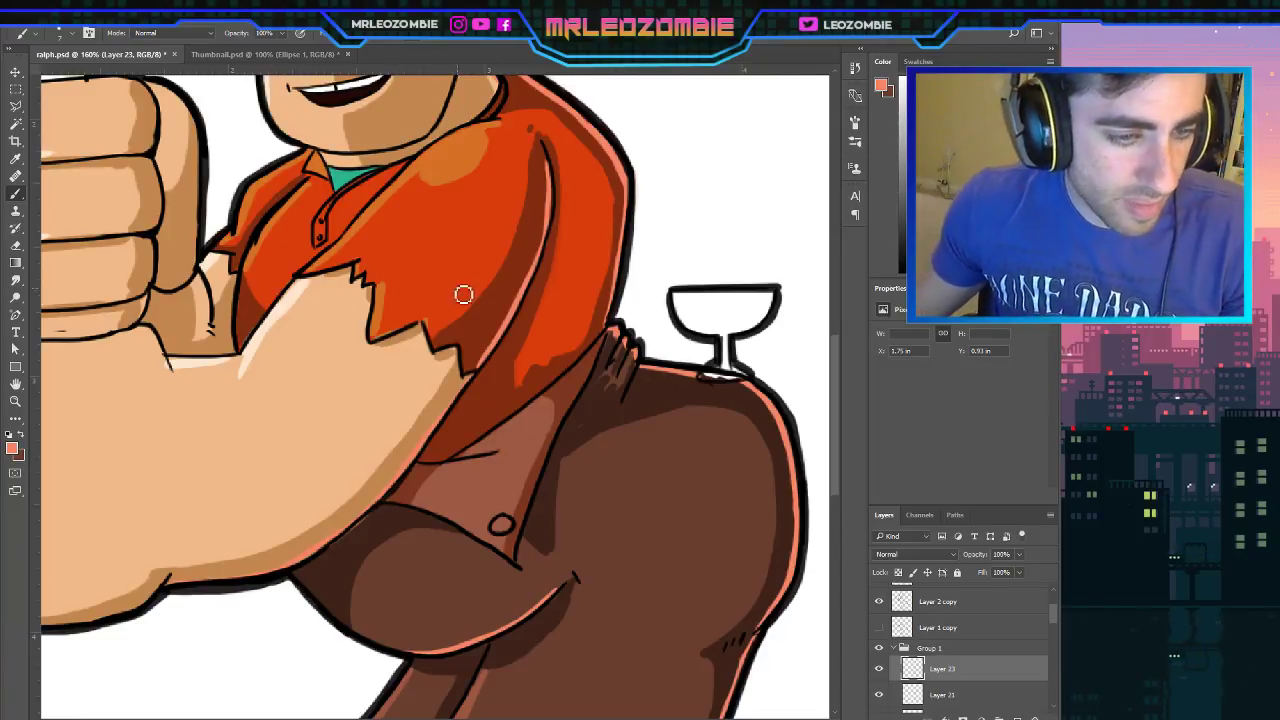
Make Layer 16 active and pick a dark brown foreground colour for the Brush tool.
scroll(952, 635, down, 3)
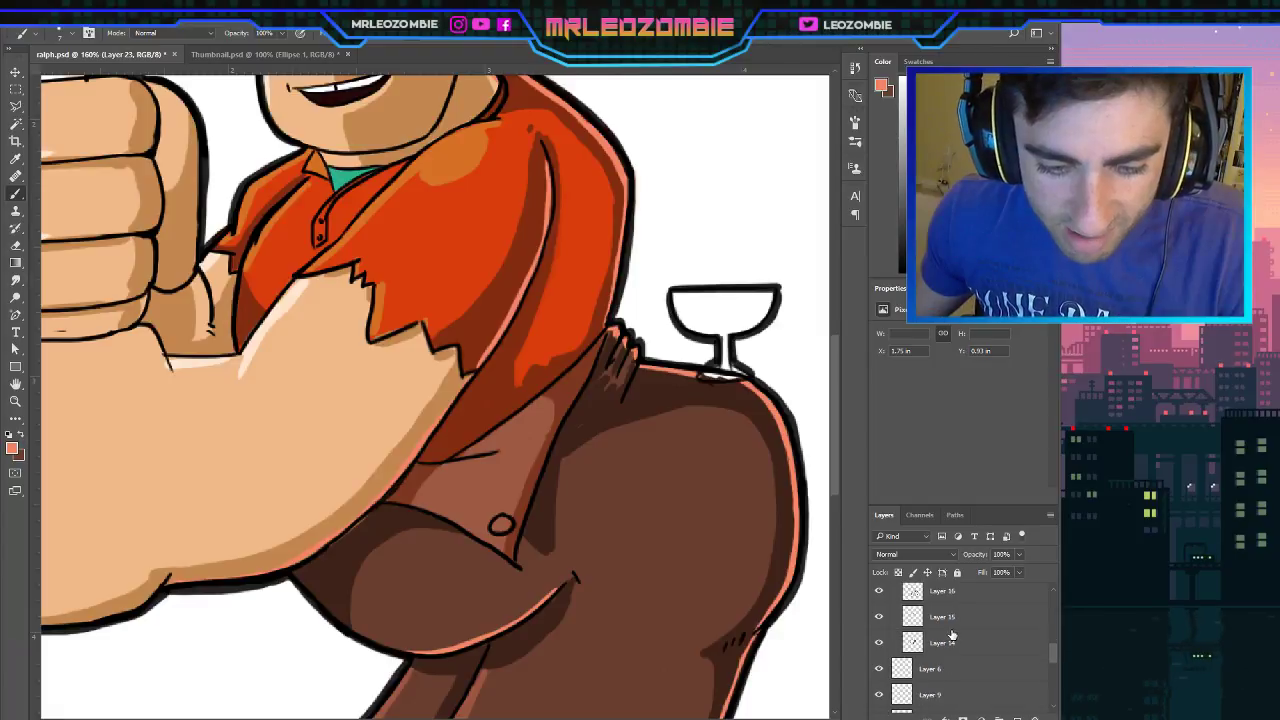
click(937, 594)
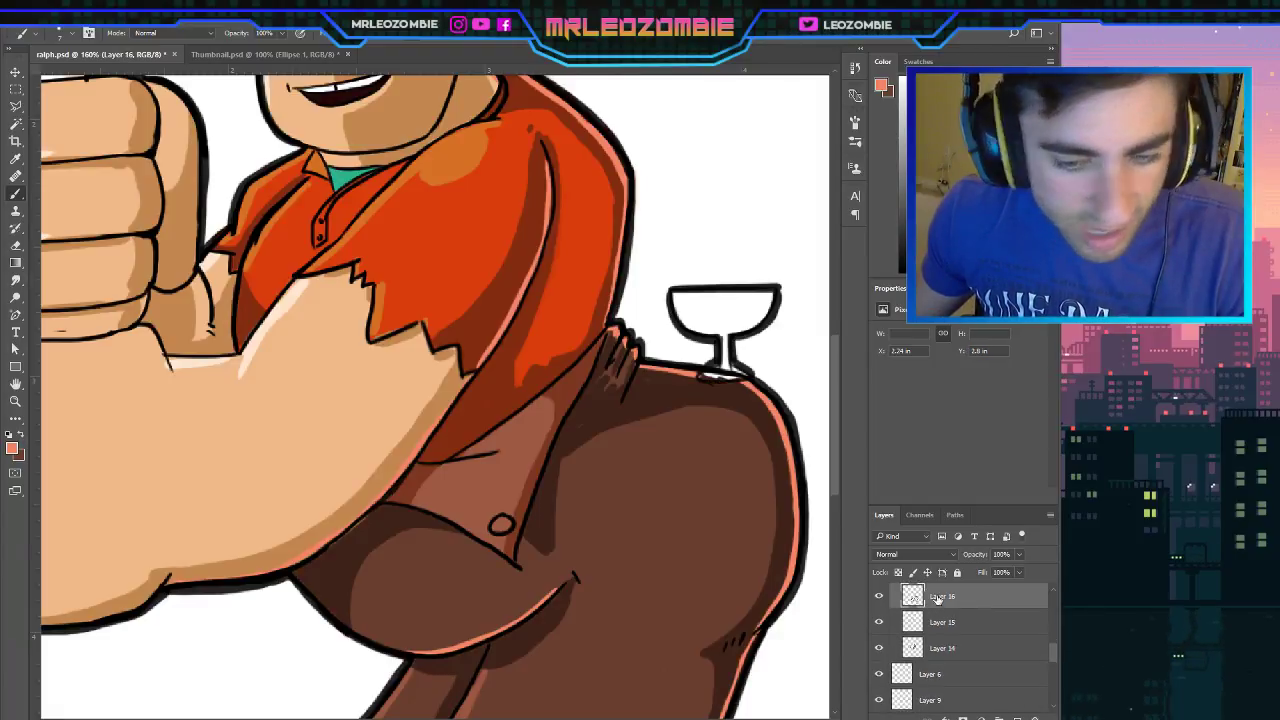
click(20, 435)
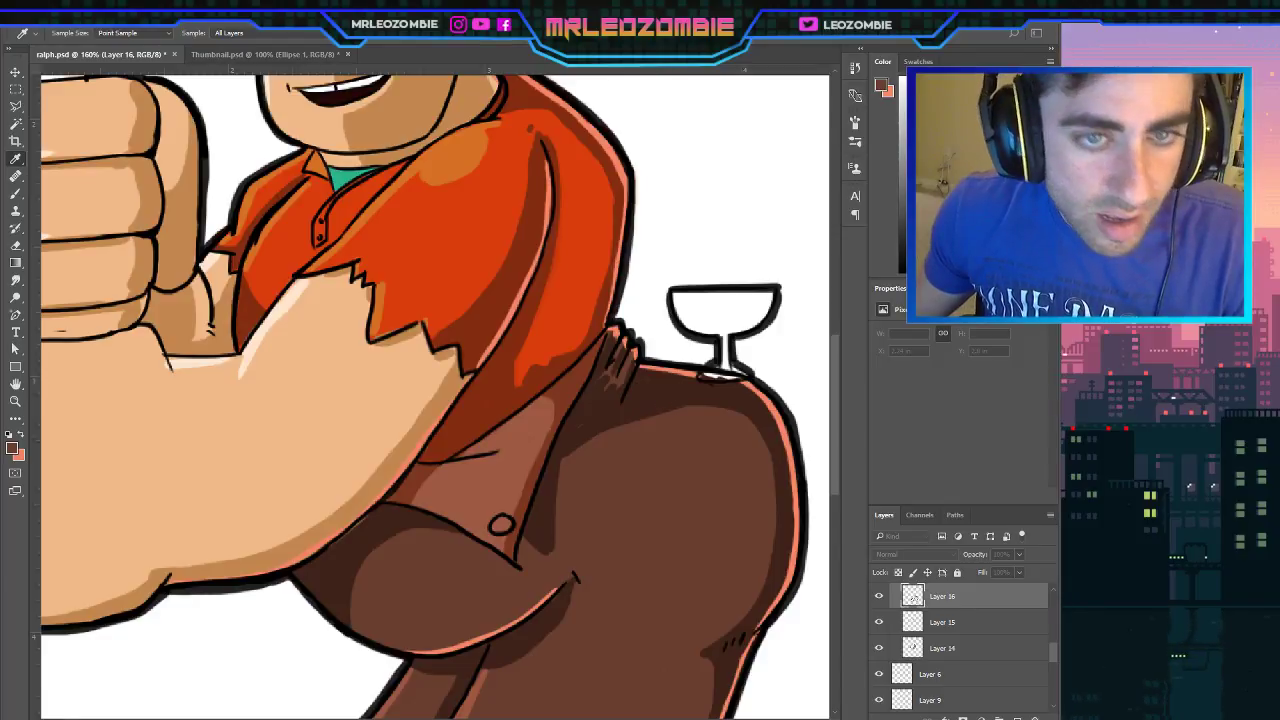
key(b)
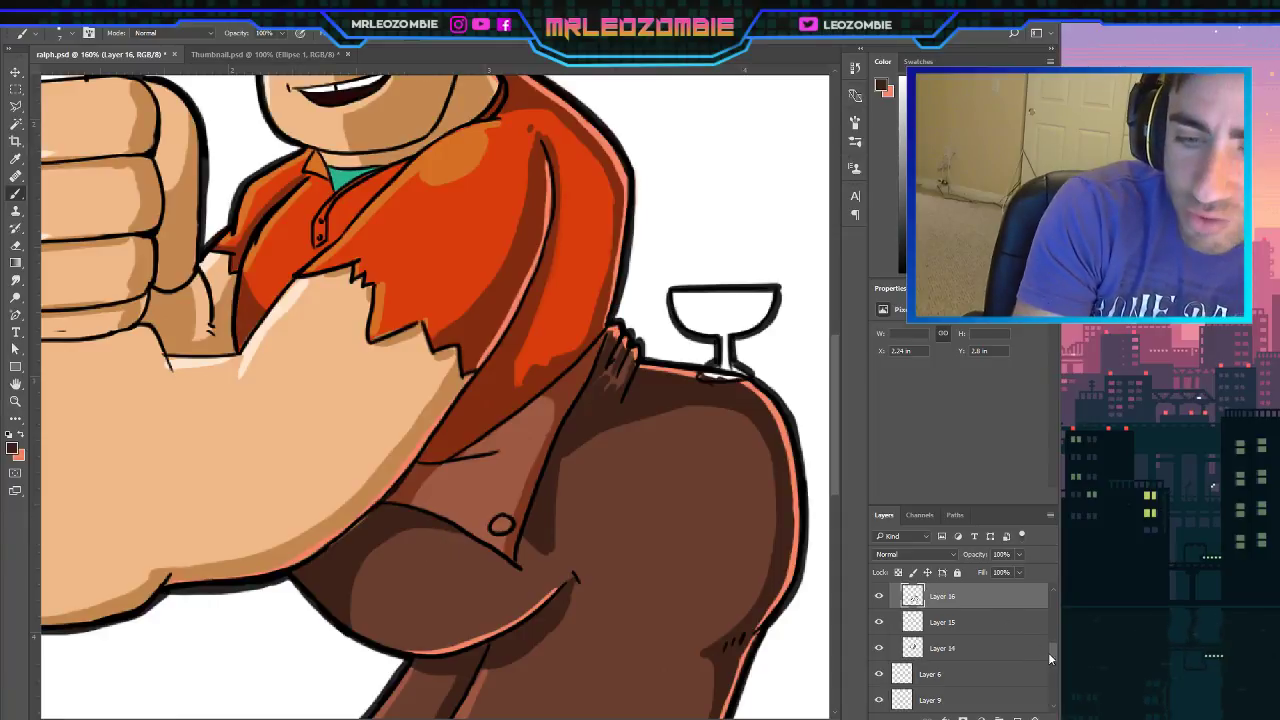
Check Layer 17 by toggling its visibility, make it active, and review the whole figure.
scroll(1050, 655, up, 3)
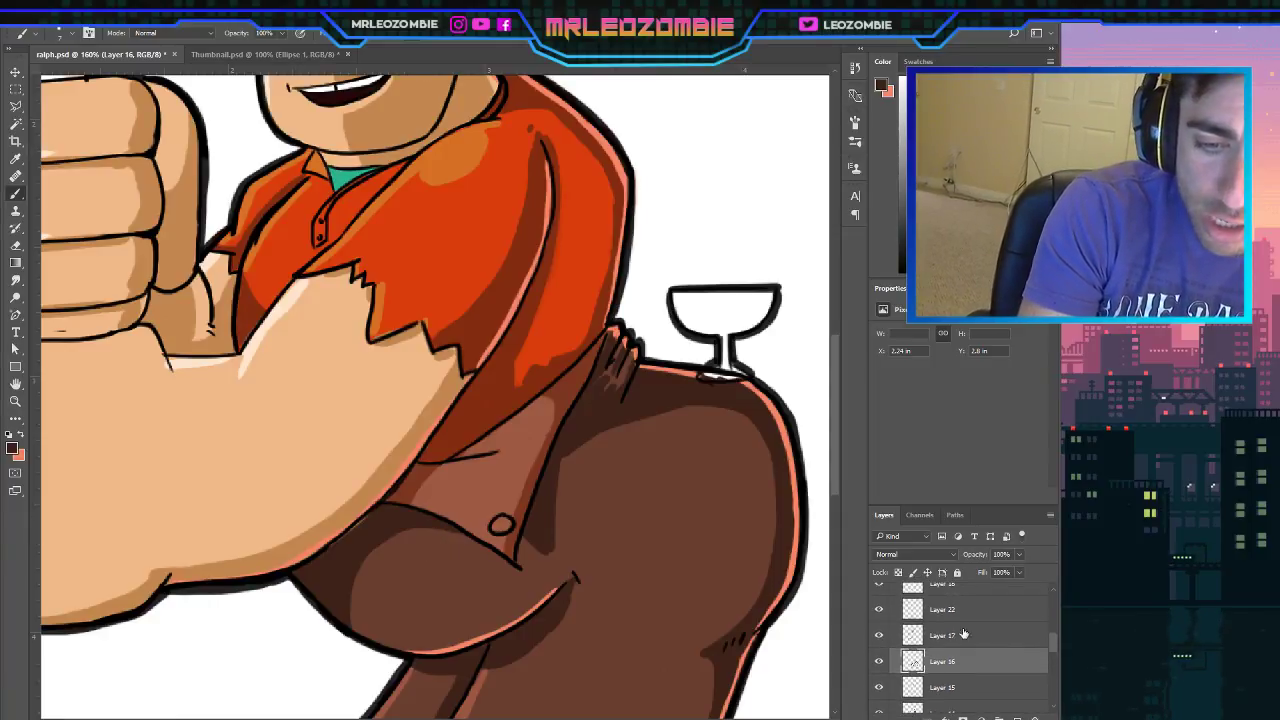
click(880, 636)
click(881, 636)
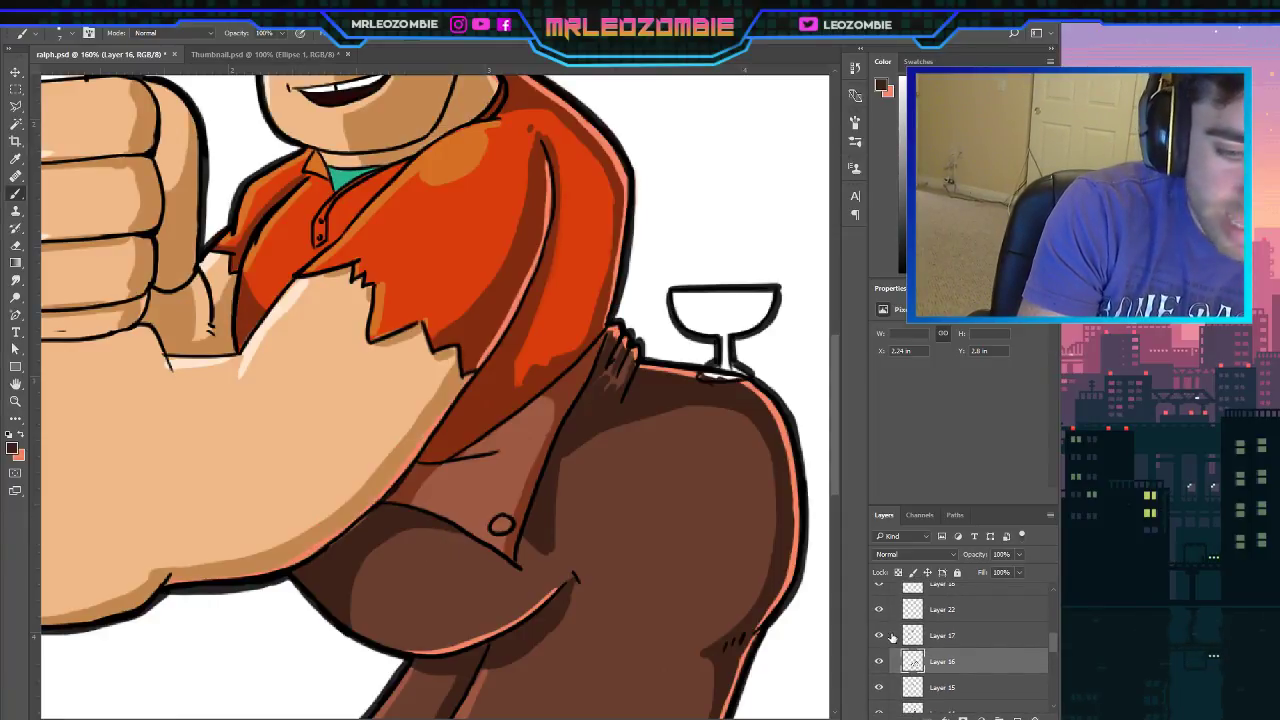
click(950, 637)
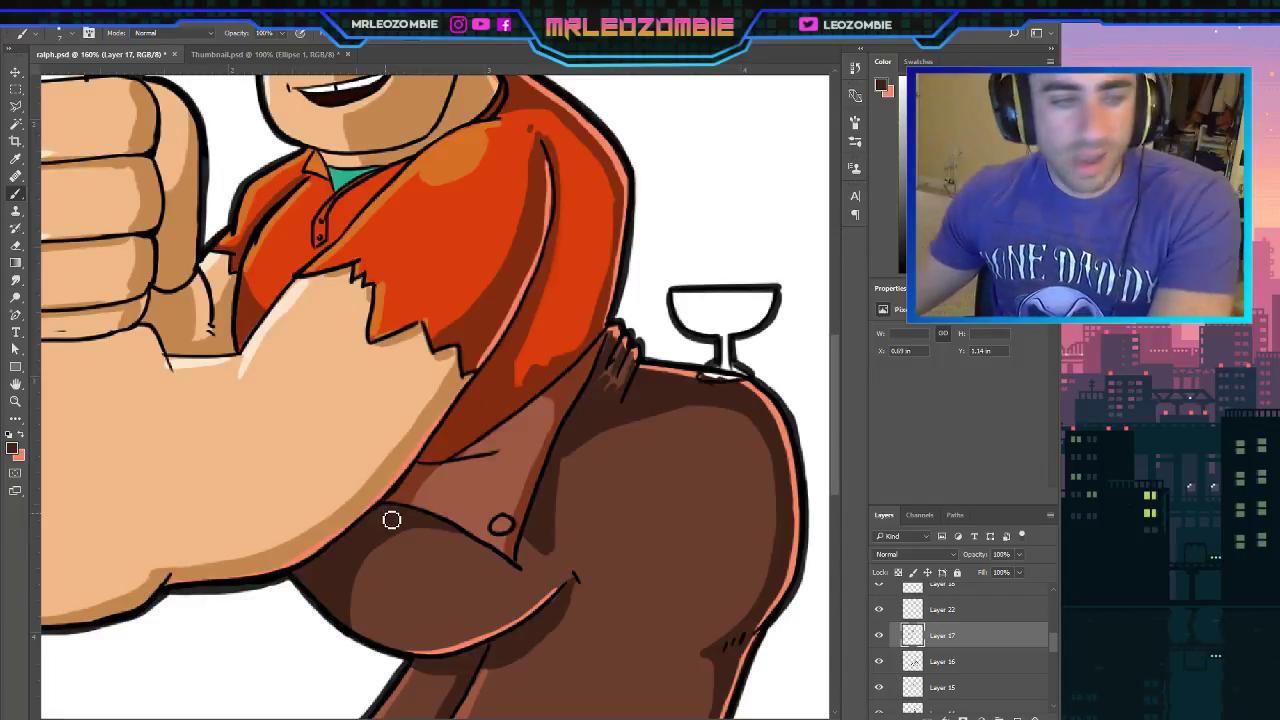
scroll(390, 518, up, 1)
scroll(405, 428, down, 5)
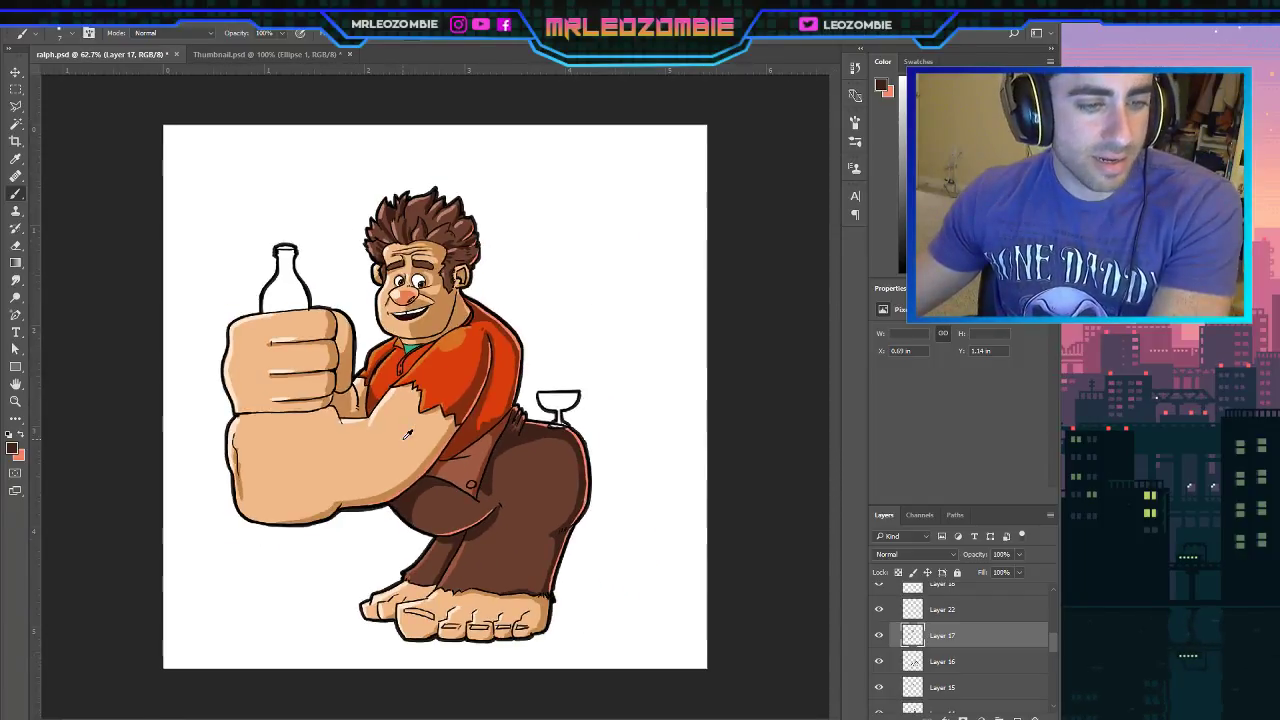
scroll(407, 433, up, 1)
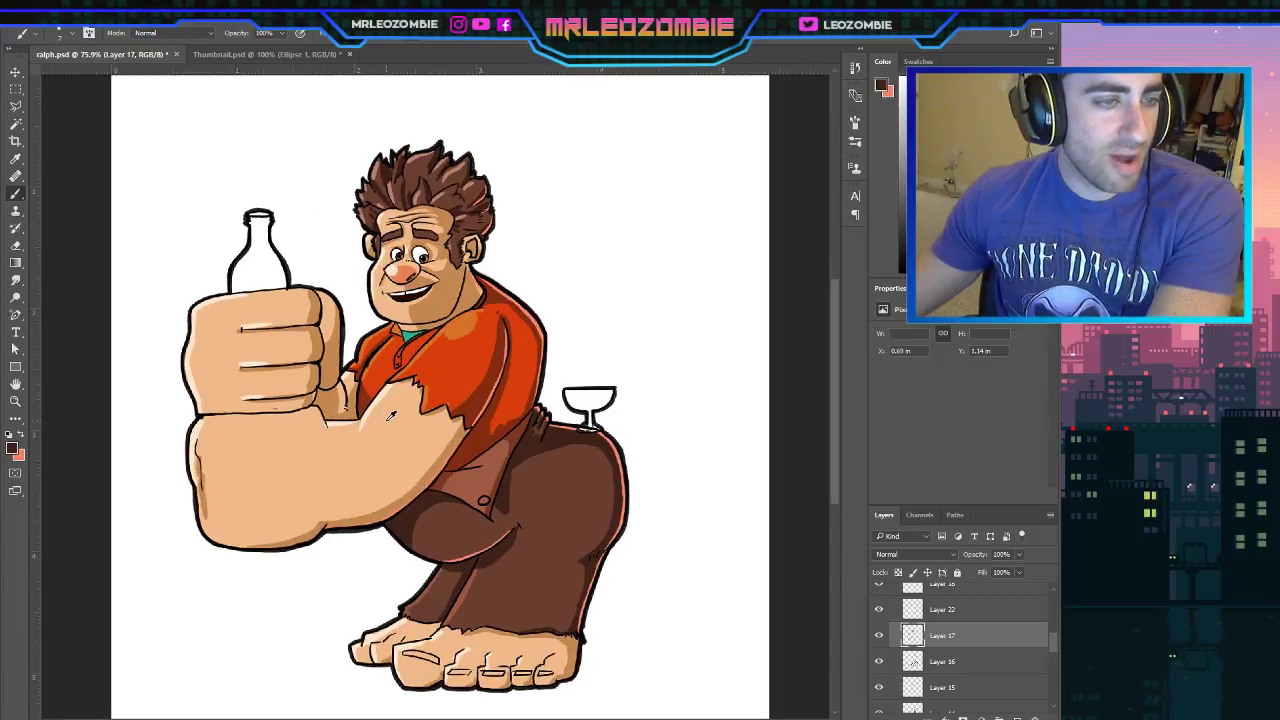
Restore salmon as the foreground colour and make Layer 23 active for rim light on the head.
click(22, 436)
scroll(975, 669, up, 3)
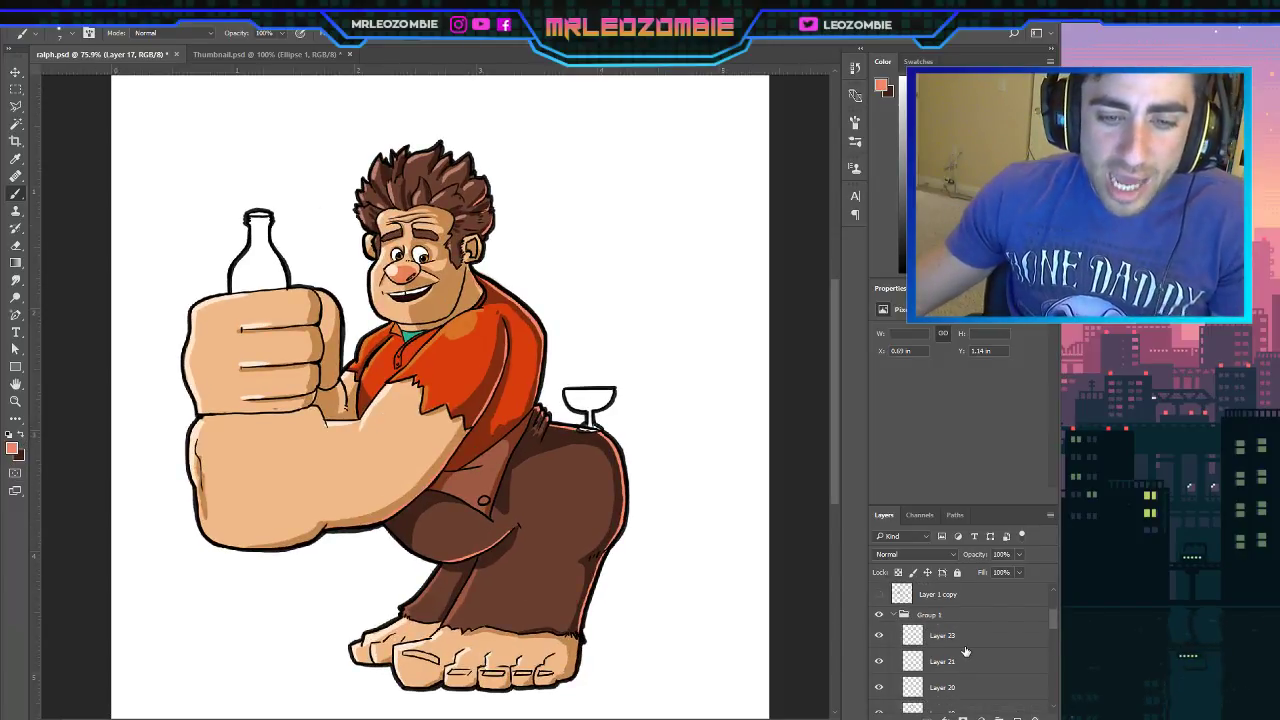
click(975, 669)
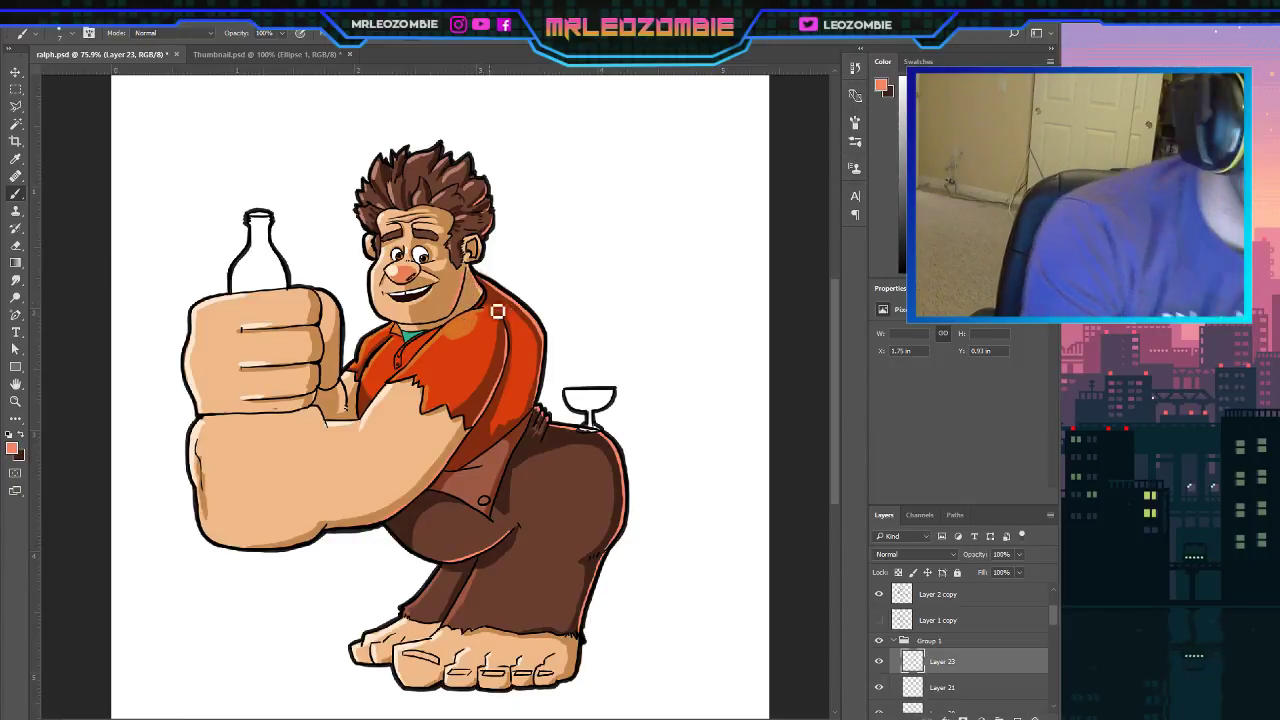
scroll(487, 316, up, 5)
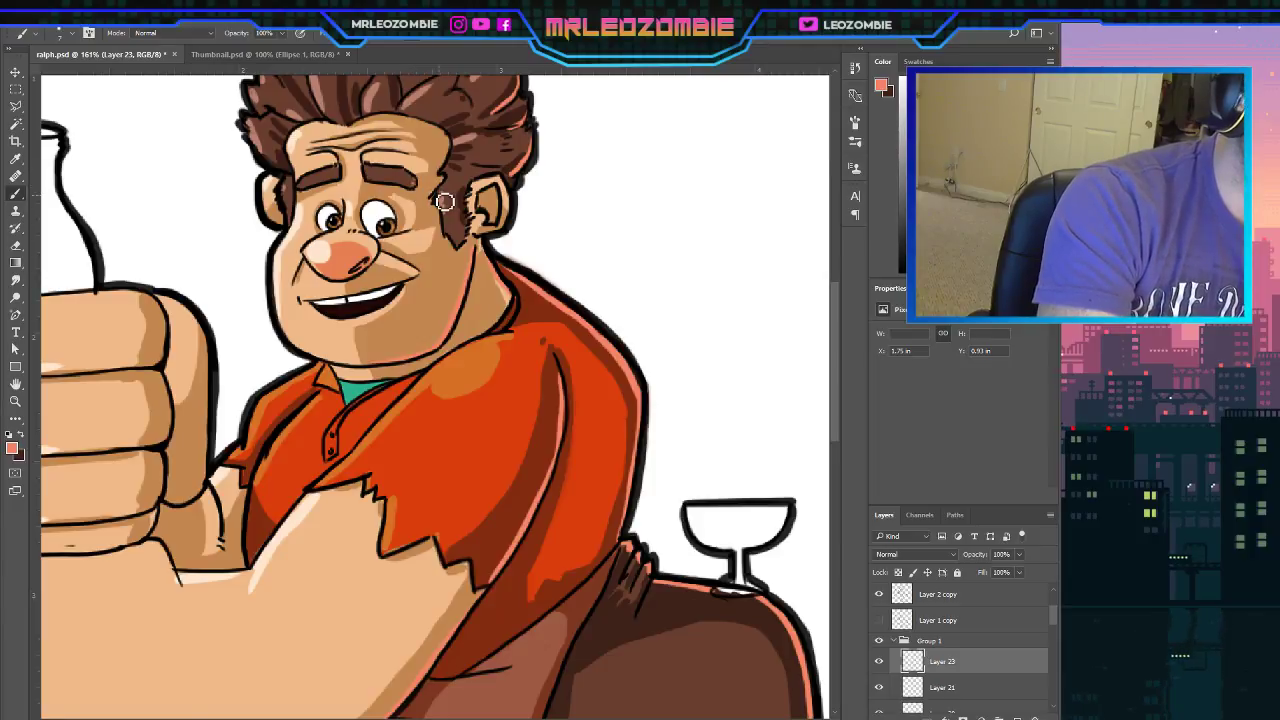
Set the foreground colour to a muted reddish pink for the Brush tool and view the whole figure.
click(21, 436)
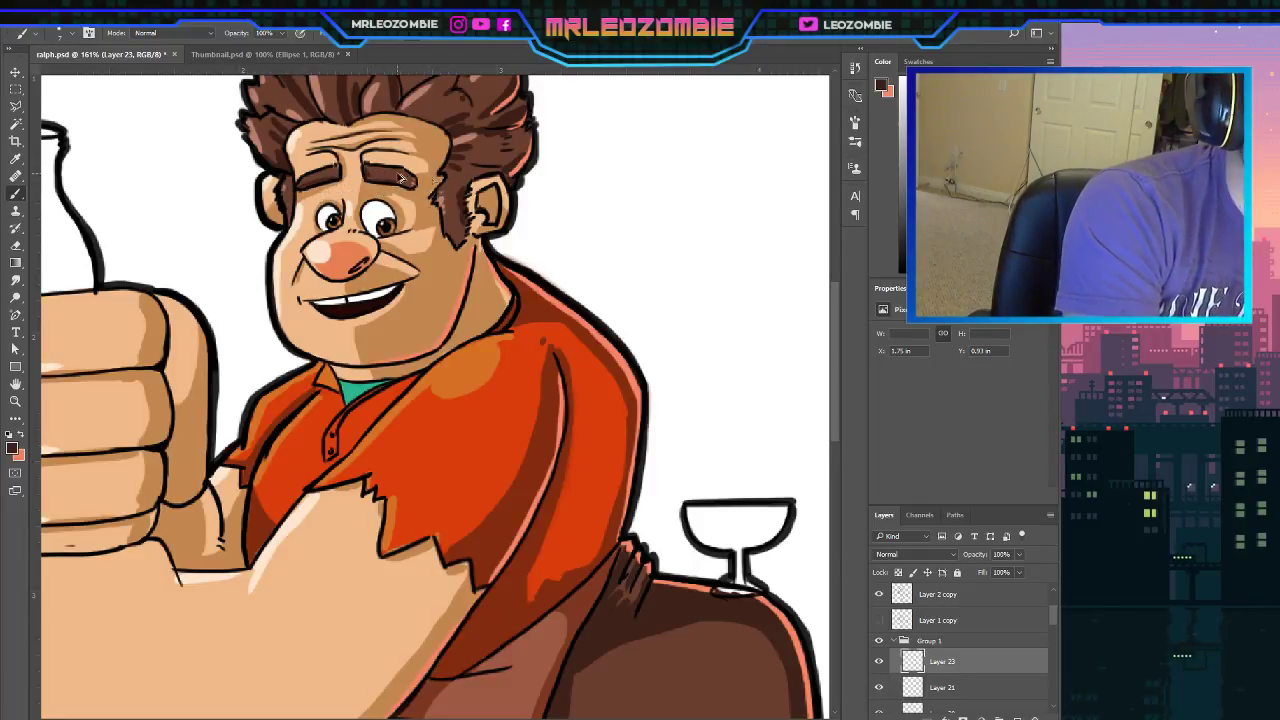
key(i)
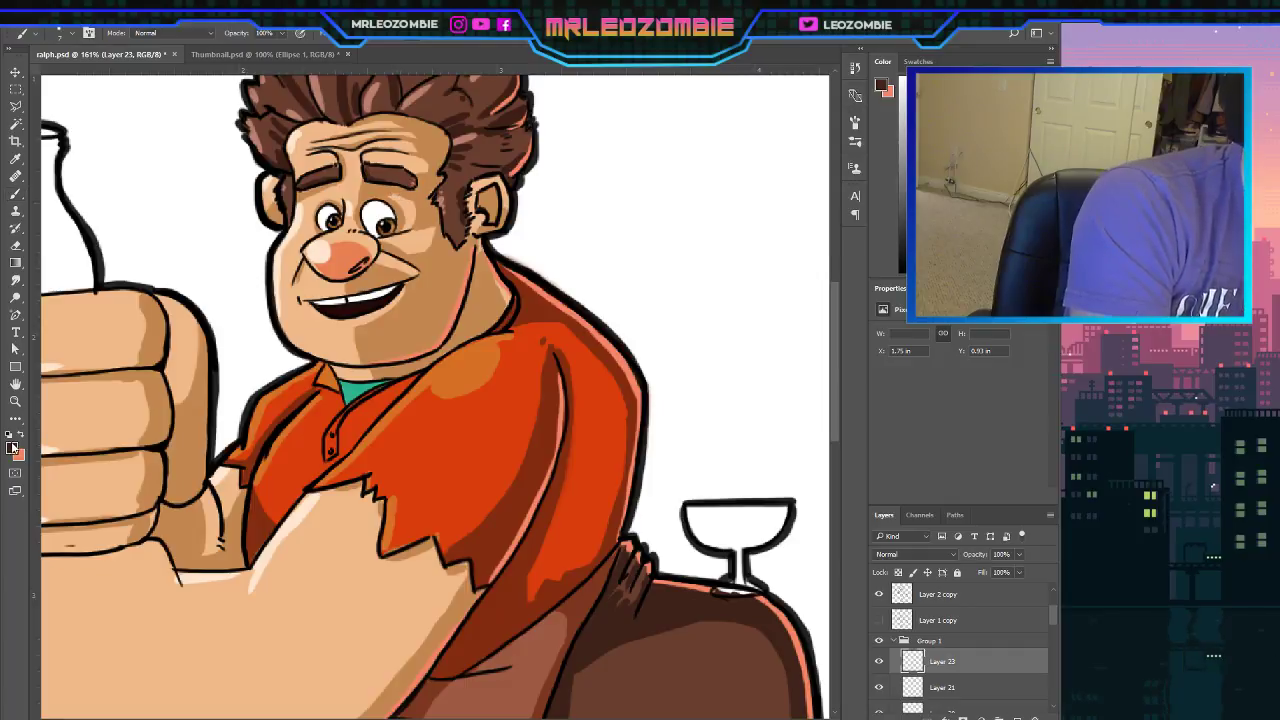
click(826, 169)
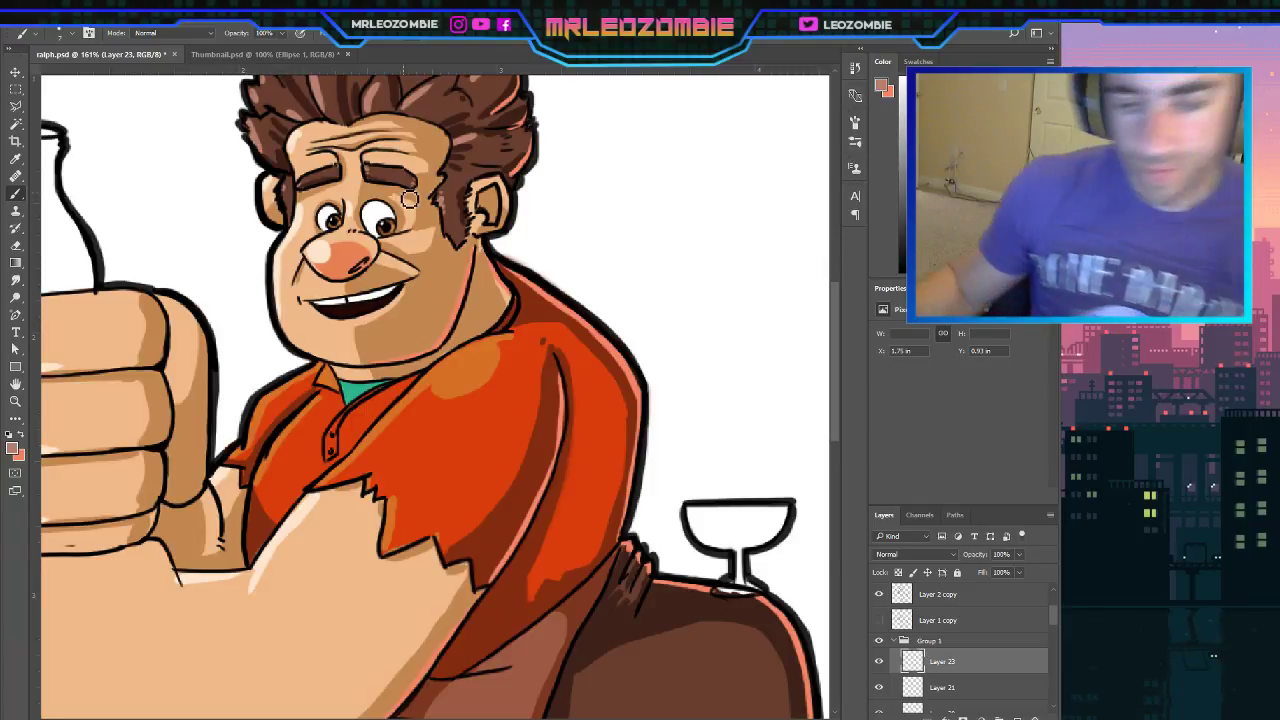
scroll(410, 199, down, 4)
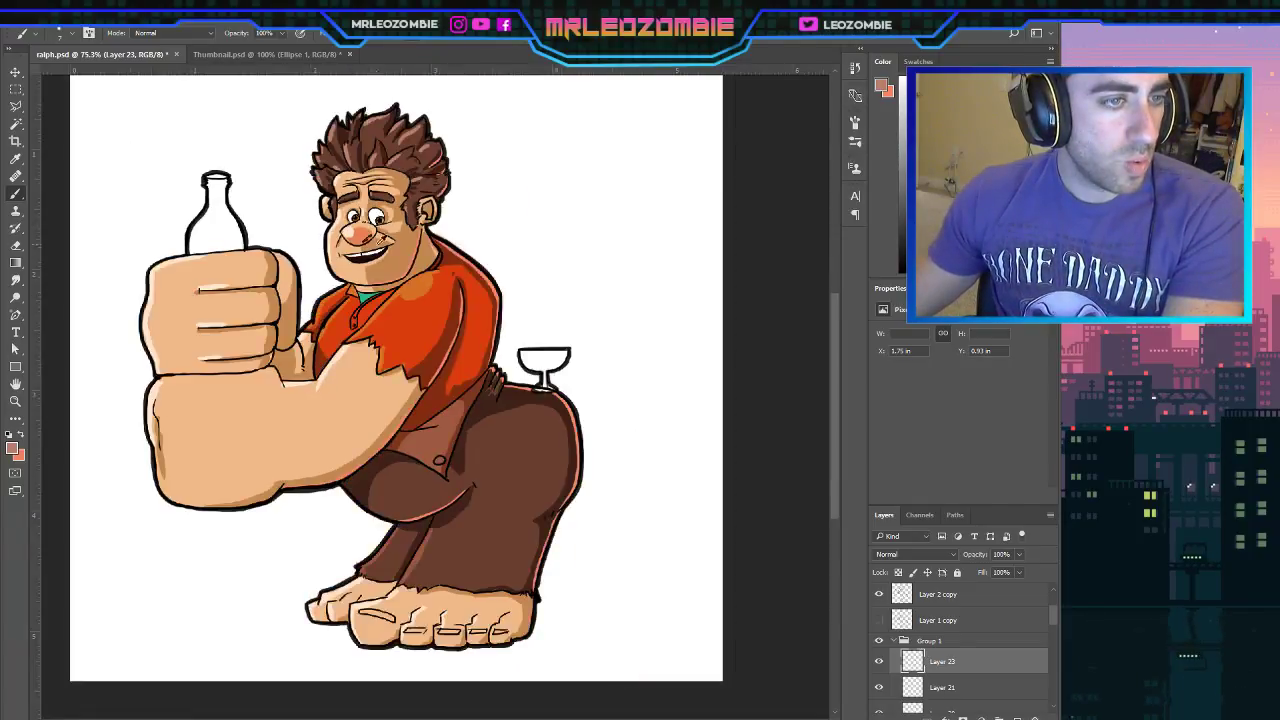
Make the shirt's colour layer, Layer 5, active, load its outline as a selection, and add a new layer above it.
scroll(398, 292, down, 2)
scroll(387, 447, up, 1)
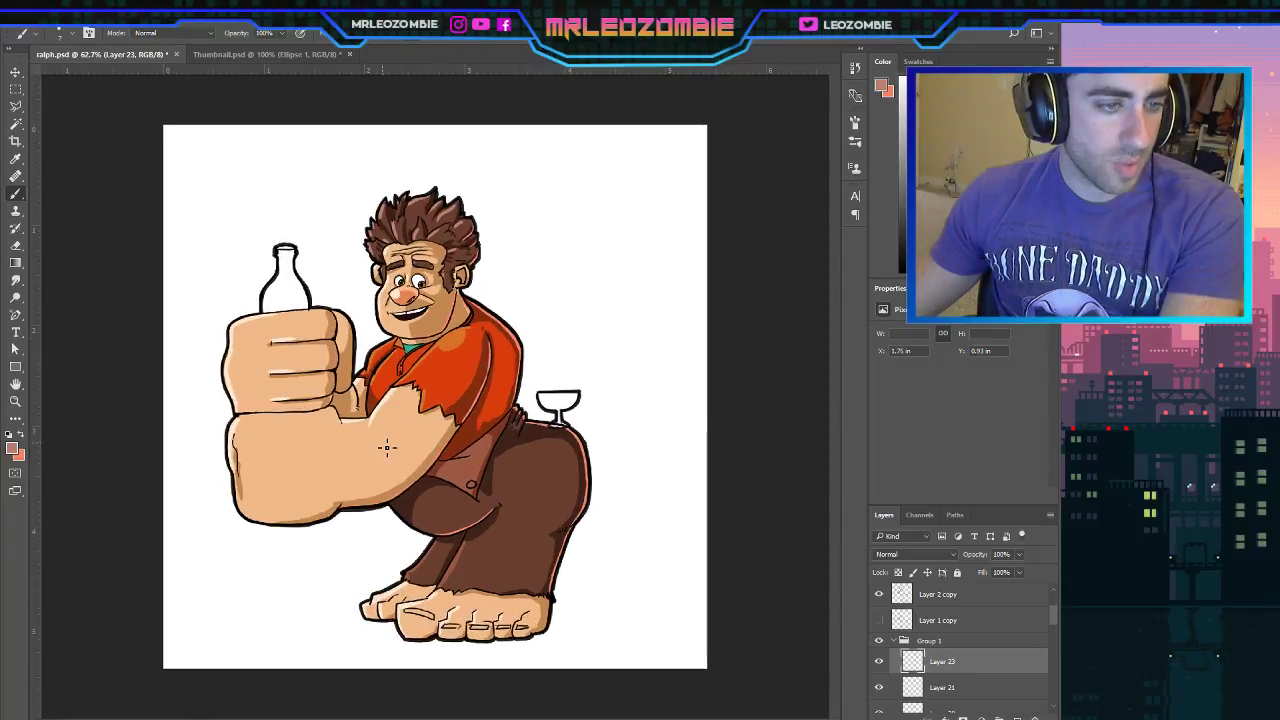
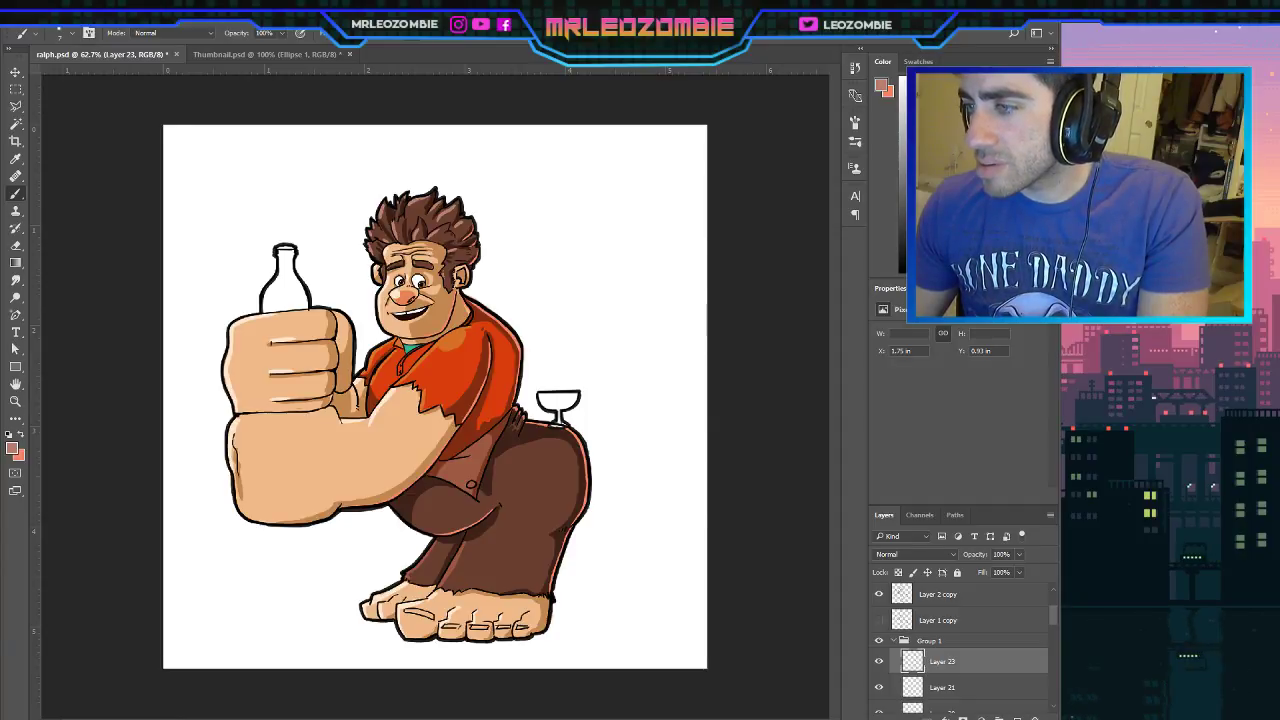
scroll(960, 645, down, 5)
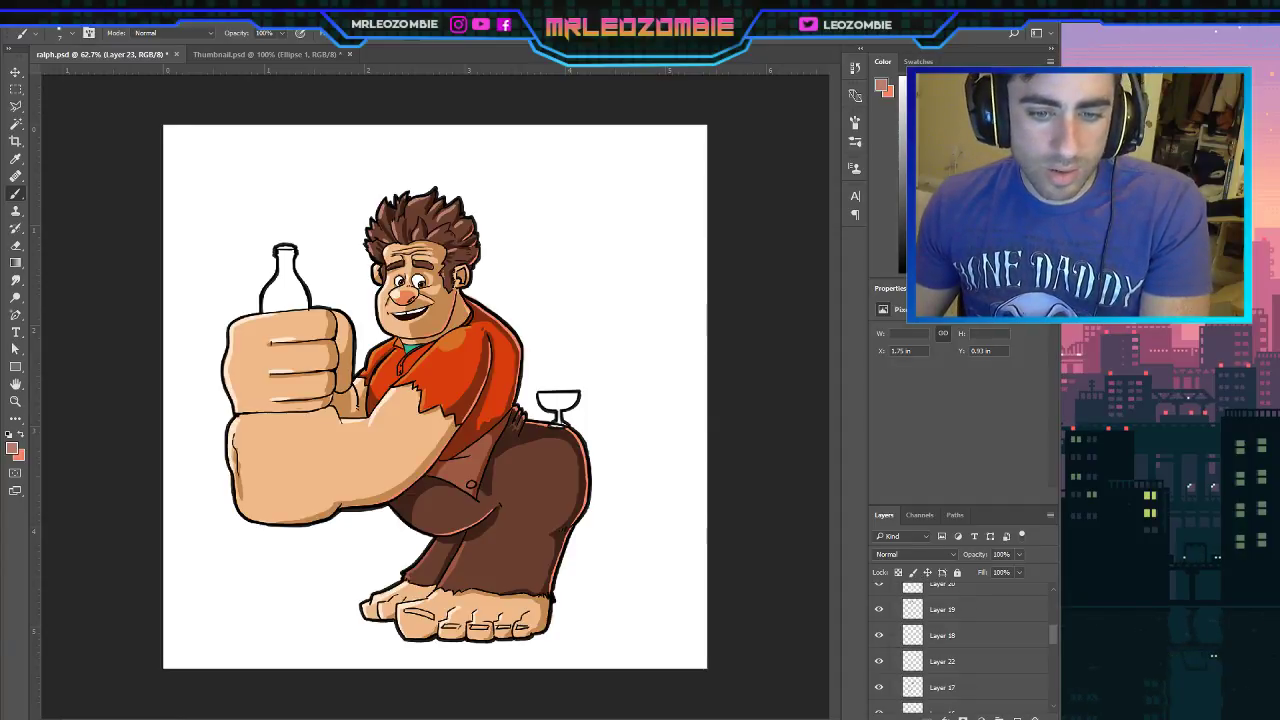
scroll(960, 645, down, 3)
scroll(960, 645, up, 5)
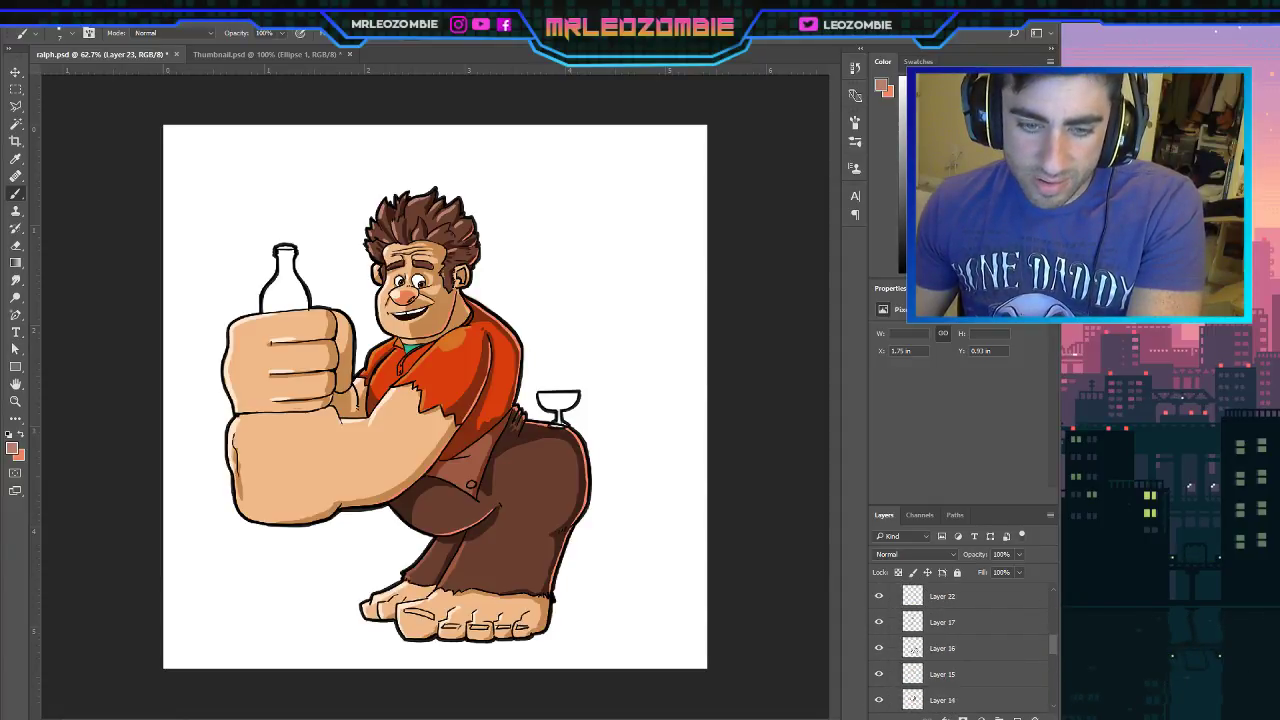
scroll(960, 645, down, 3)
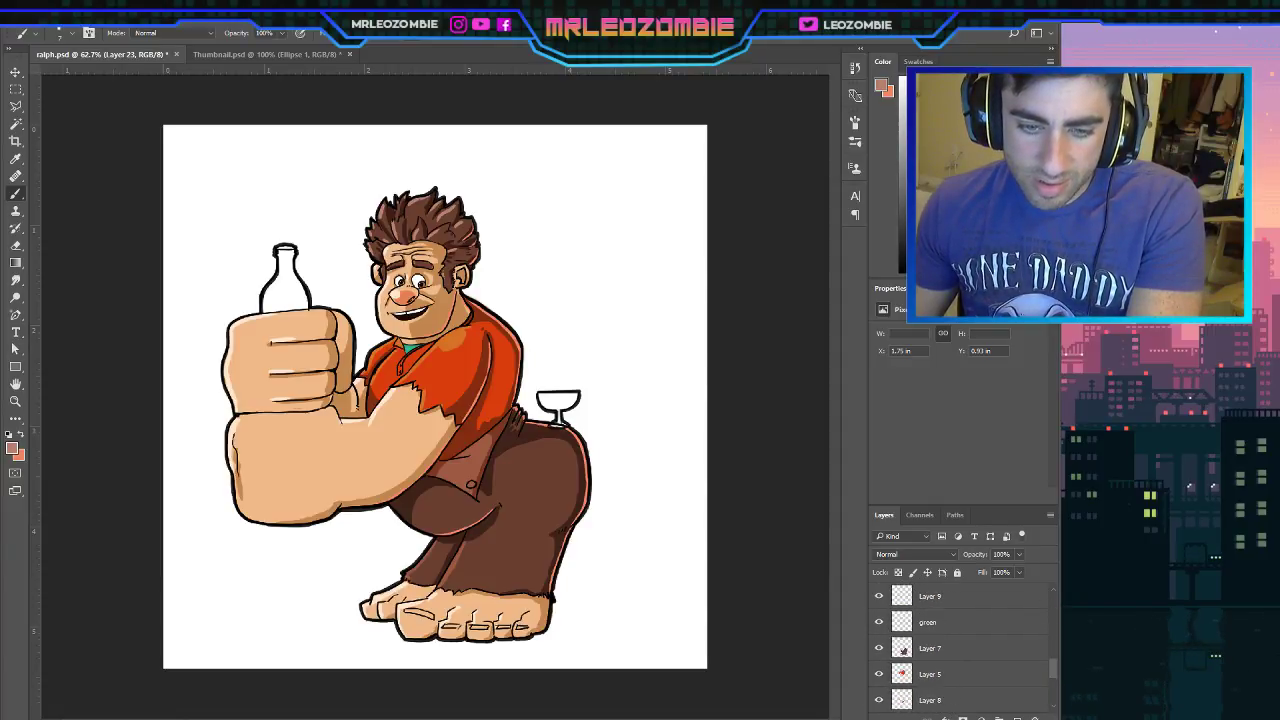
click(905, 676)
ctrl+click(903, 675)
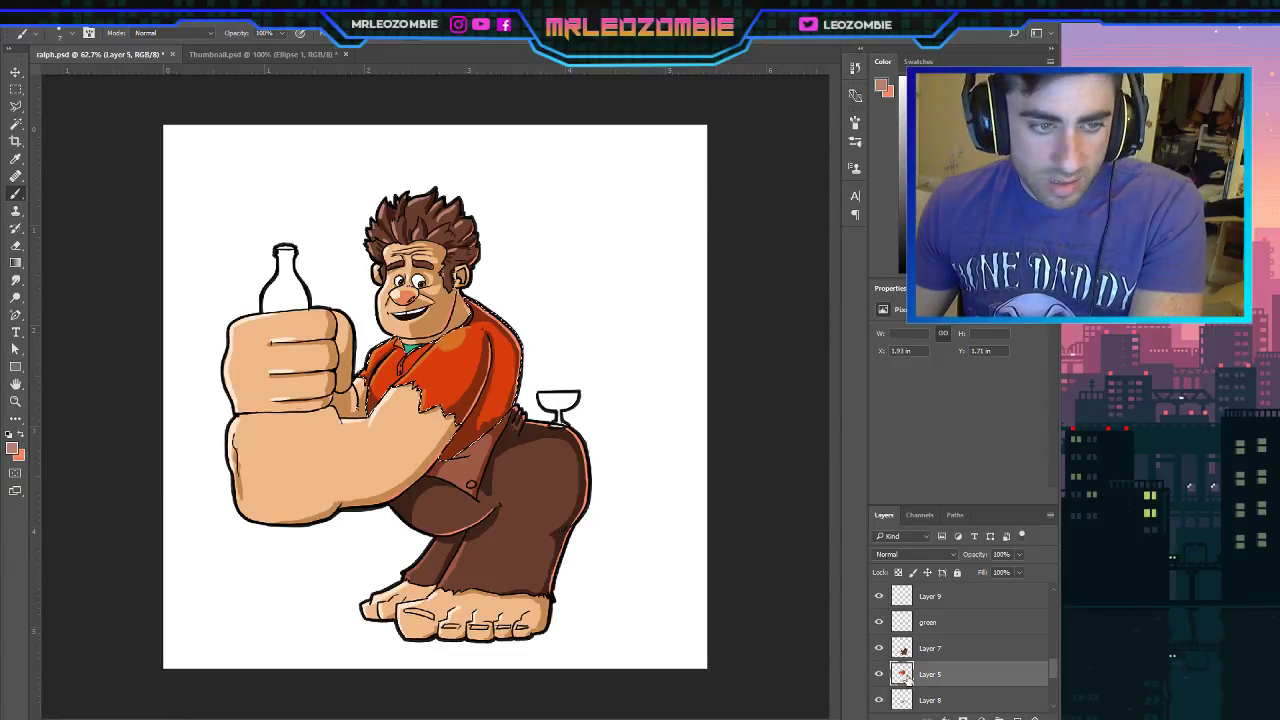
click(1019, 716)
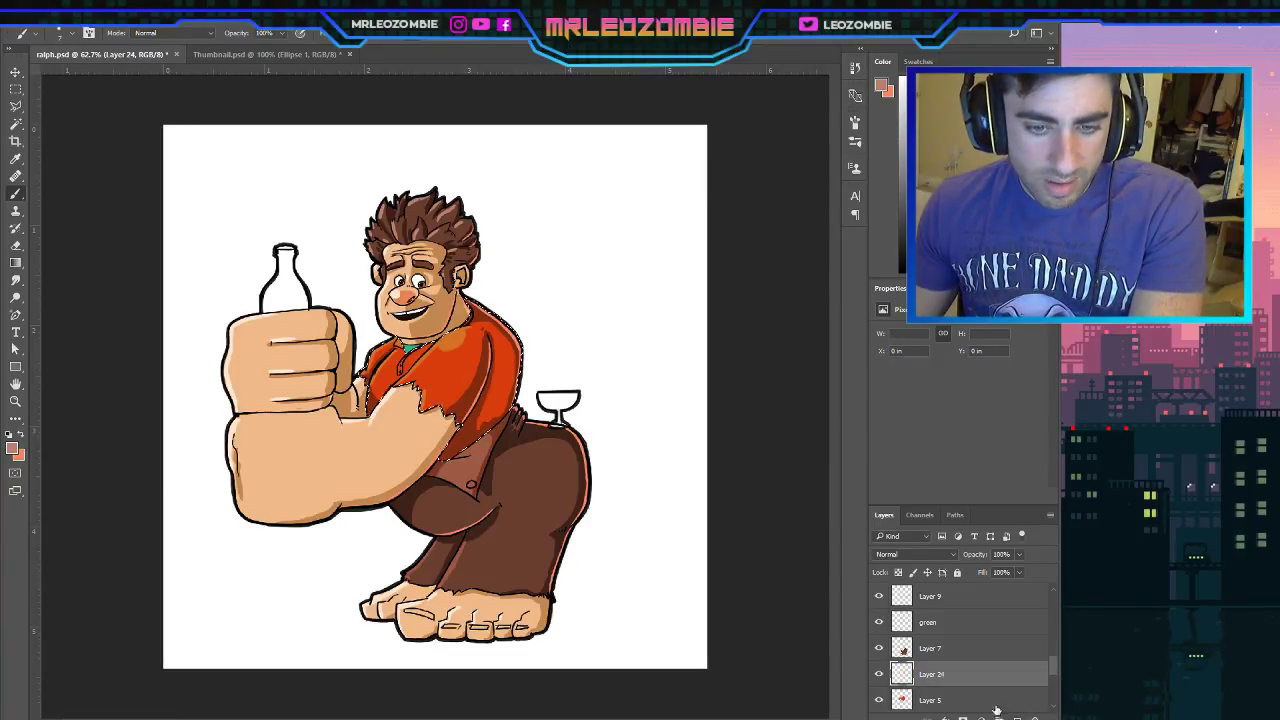
Paste the red plaid pattern onto the new layer and move it over the character's shirt.
key(ctrl+v)
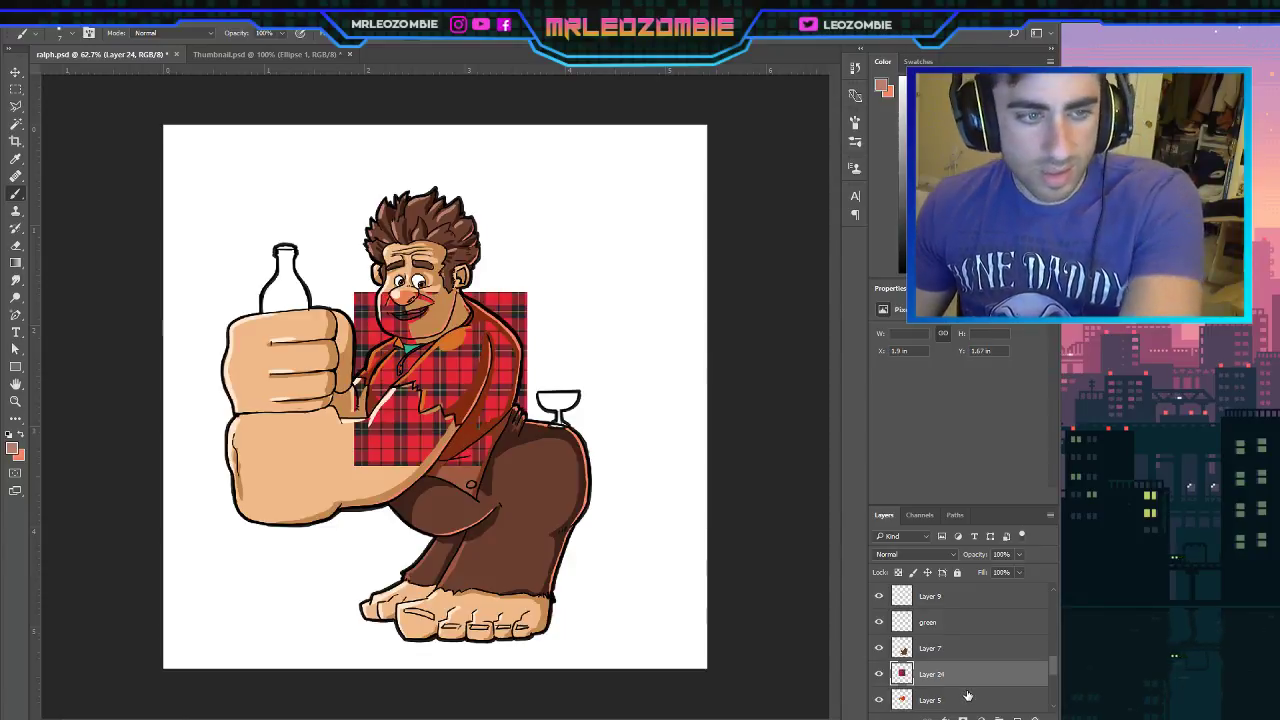
click(16, 72)
drag(515, 316, 507, 324)
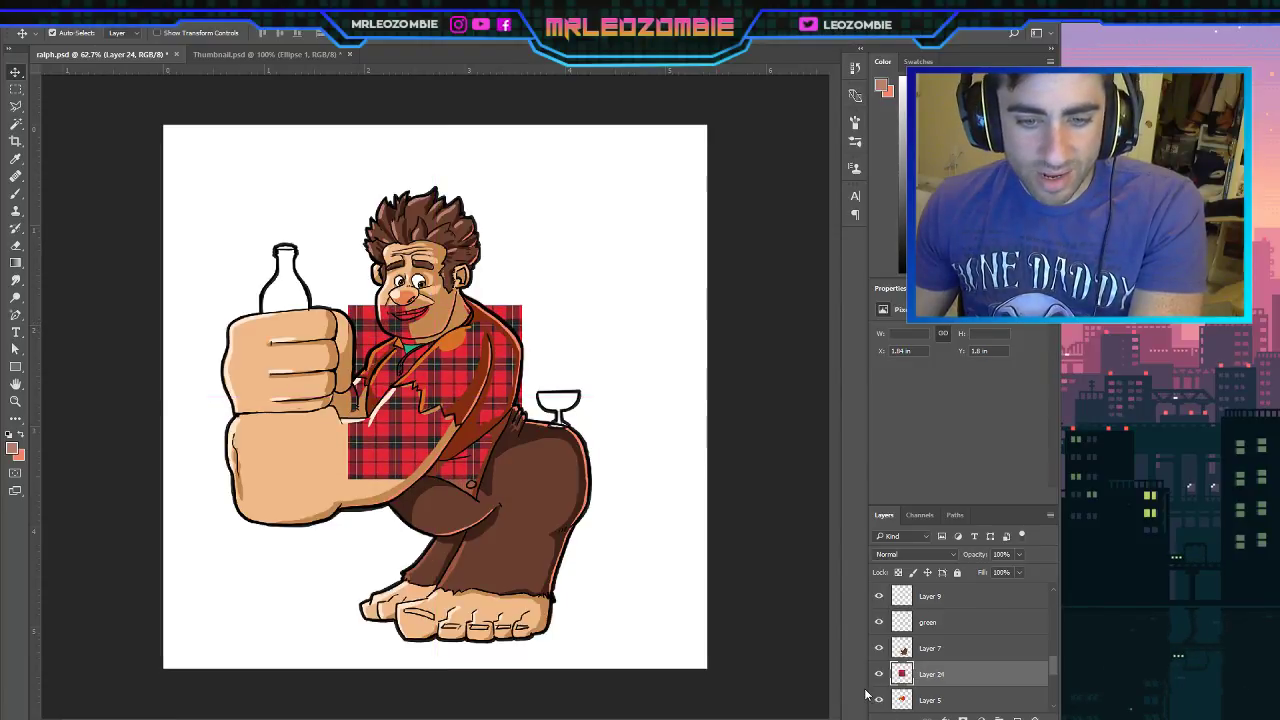
Try trimming the unrotated plaid to the shirt's outline and lowering its layer opacity to 34%.
ctrl+click(899, 702)
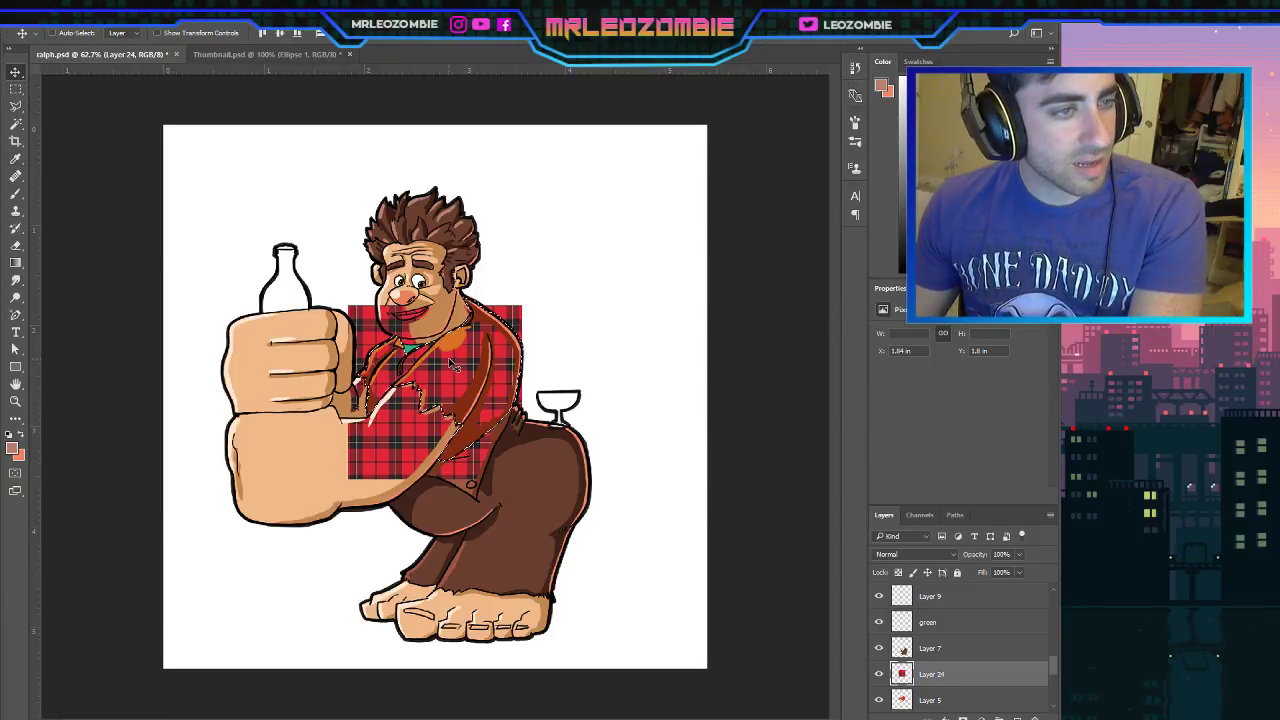
click(15, 89)
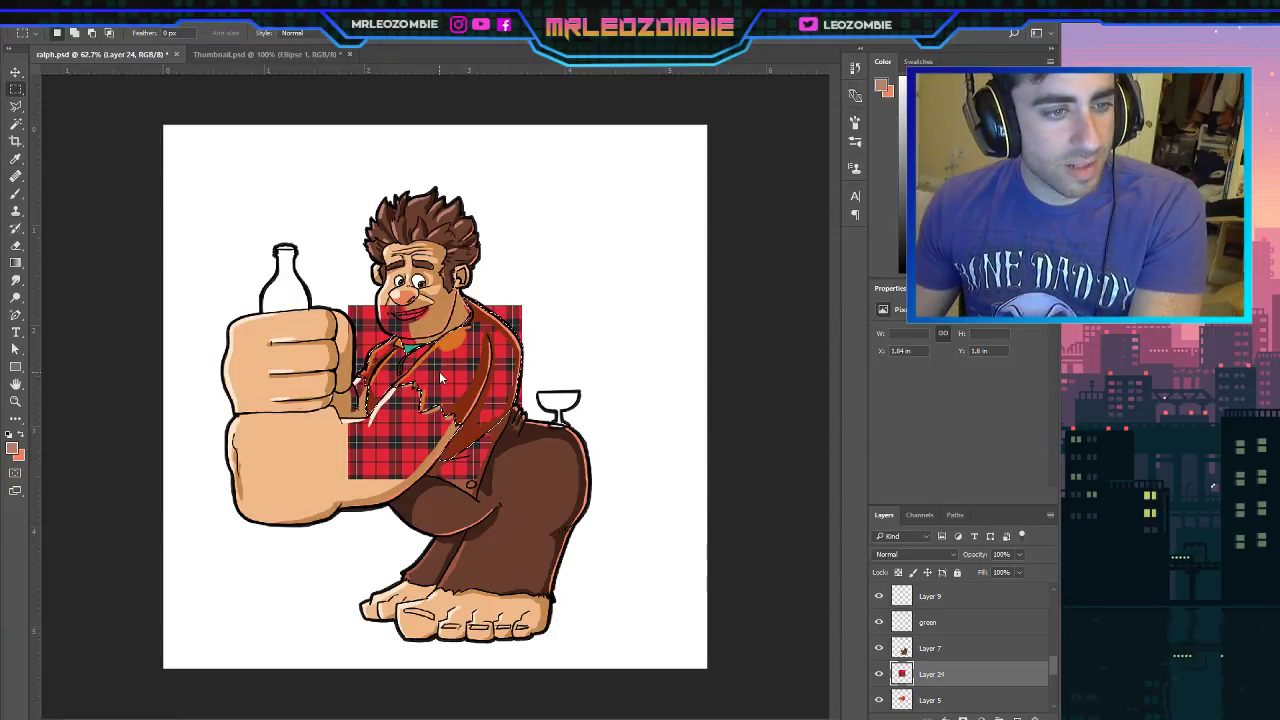
key(ctrl+a)
key(ctrl+alt+g)
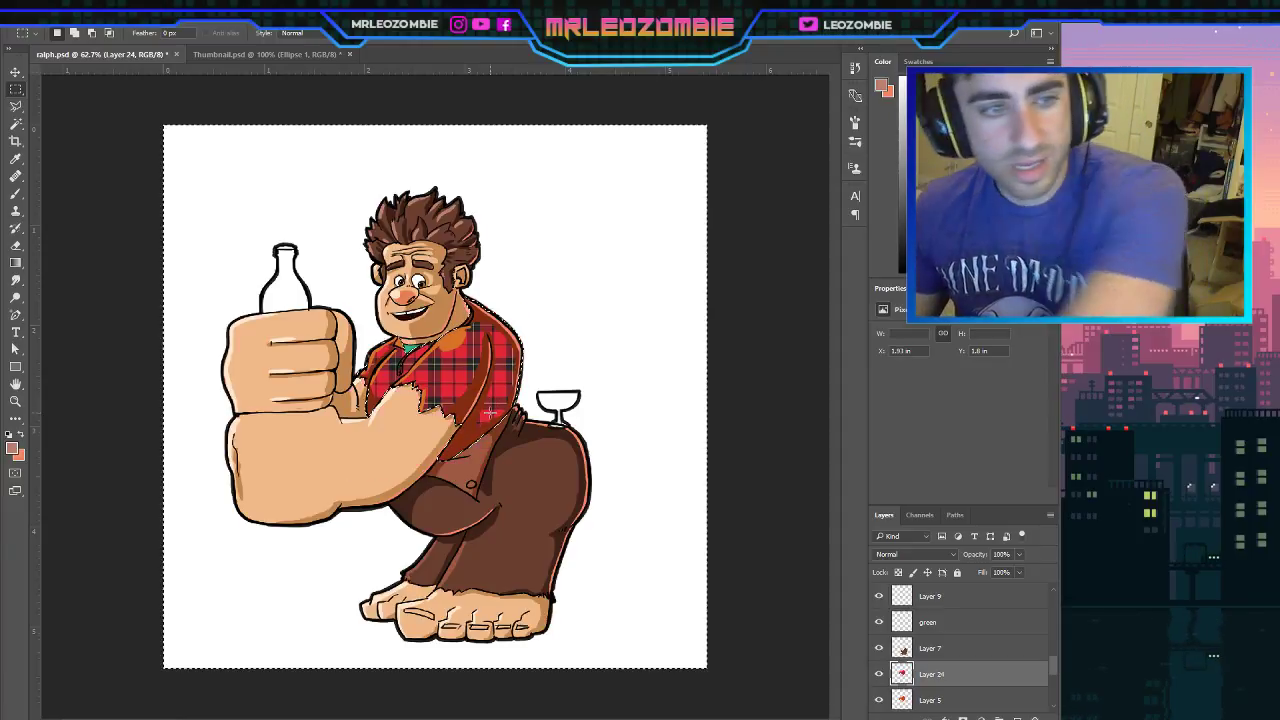
key(ctrl+d)
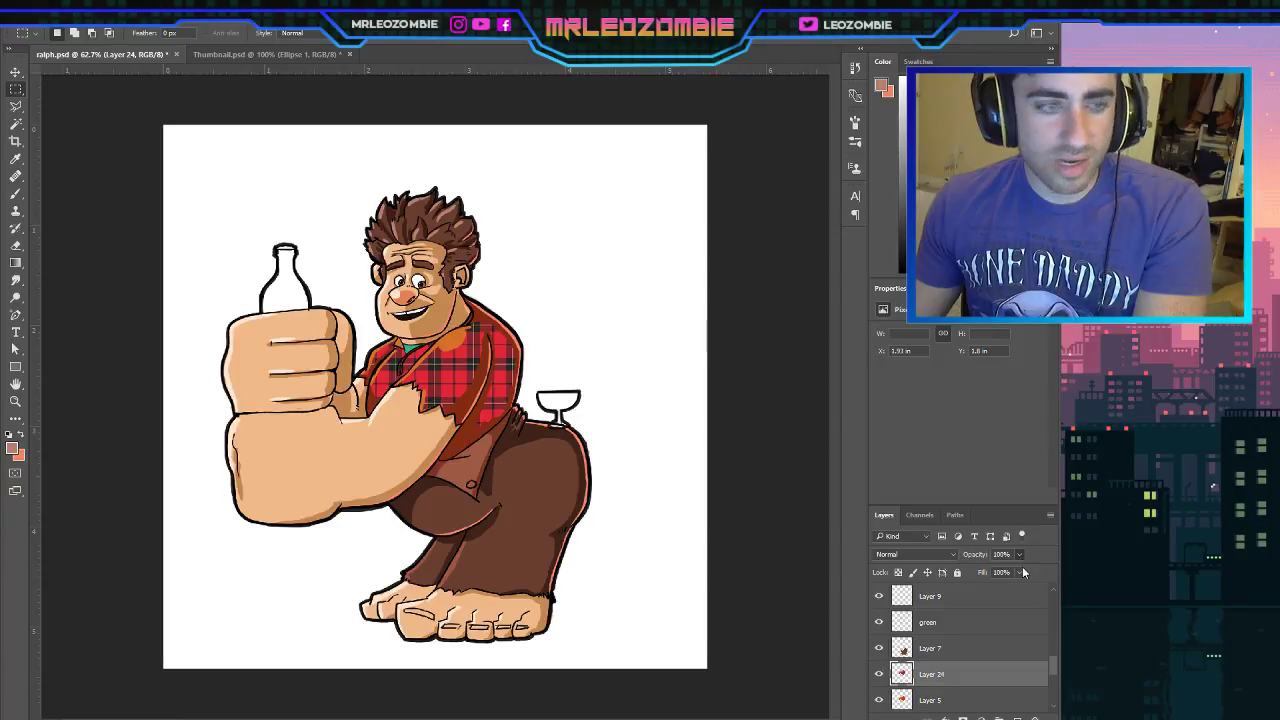
key(7)
key(2)
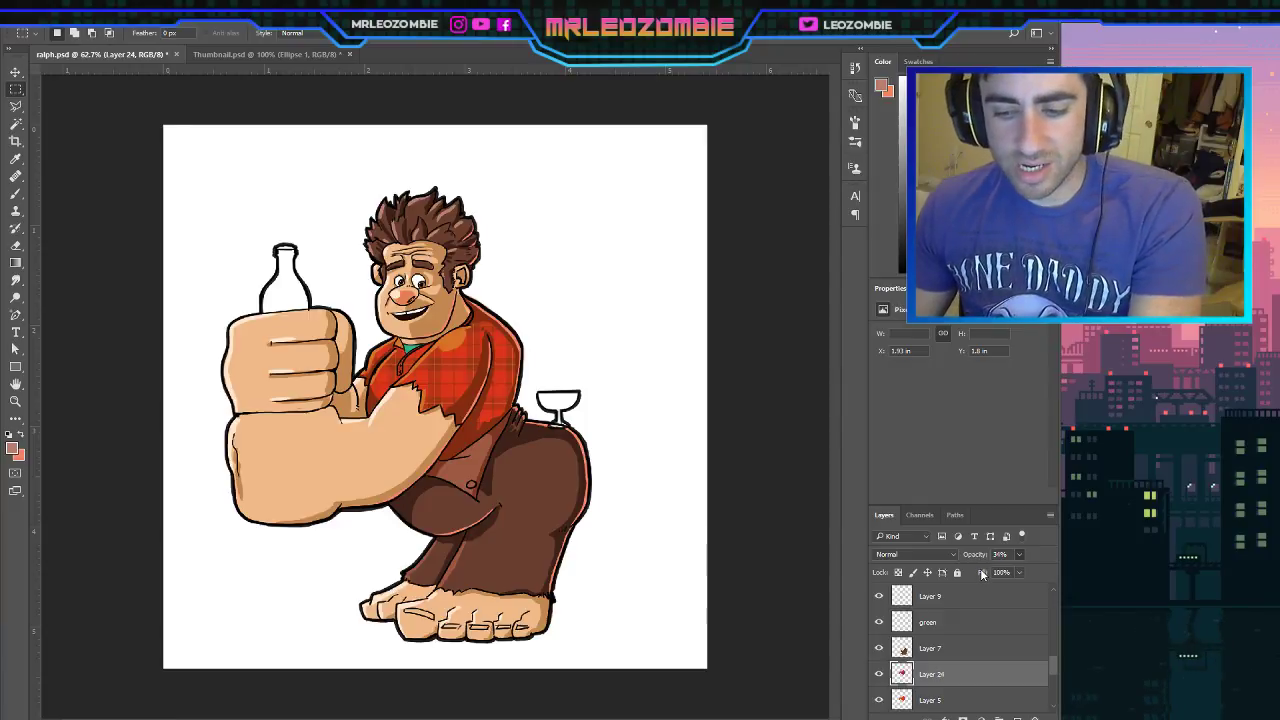
Undo the plaid's opacity change and trimming, and clear the selection.
key(0)
key(ctrl+alt+z)
key(ctrl+alt+z)
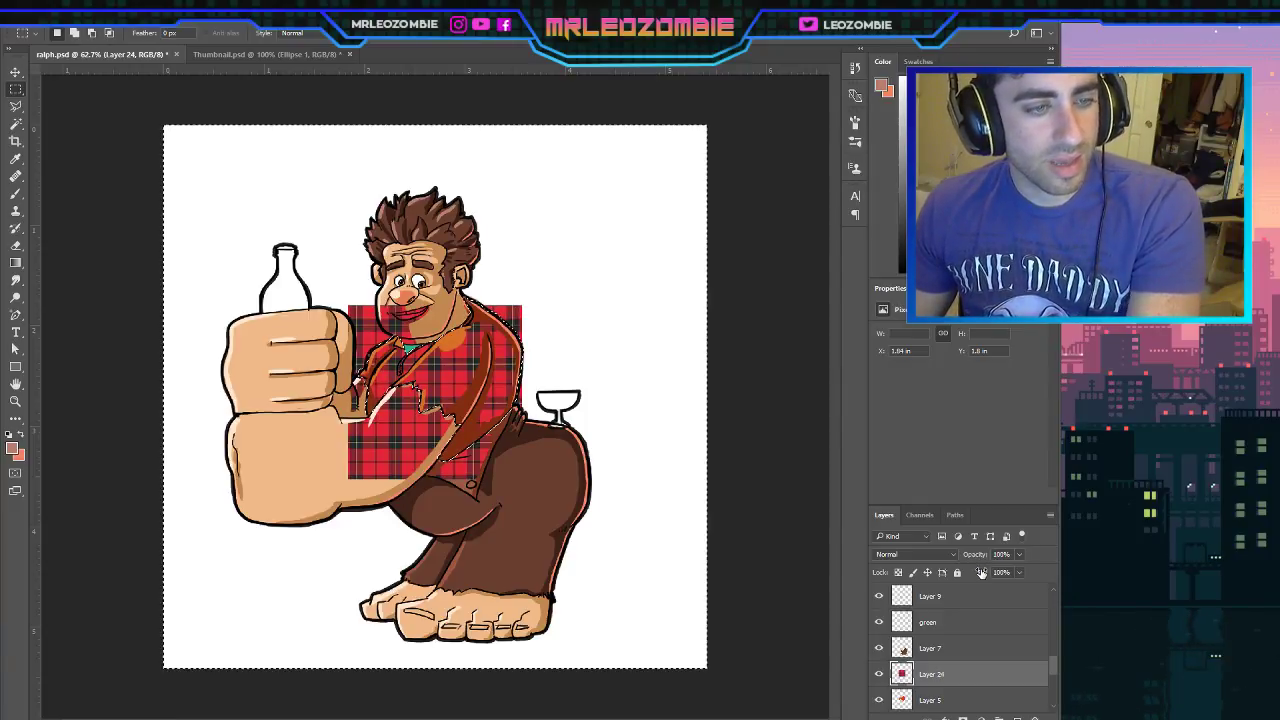
key(ctrl+d)
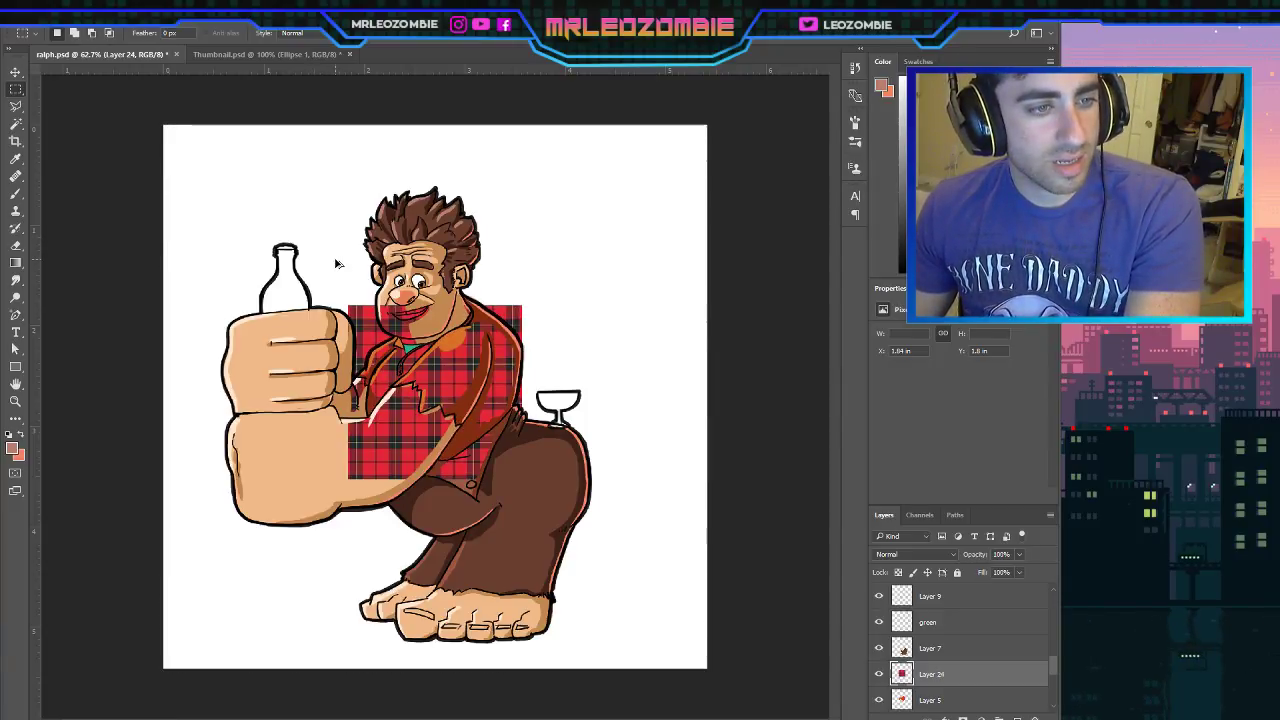
Rotate the plaid pattern about 46.5 degrees counter-clockwise and shift it to cover the shirt and shoulder.
key(ctrl+t)
drag(580, 323, 484, 181)
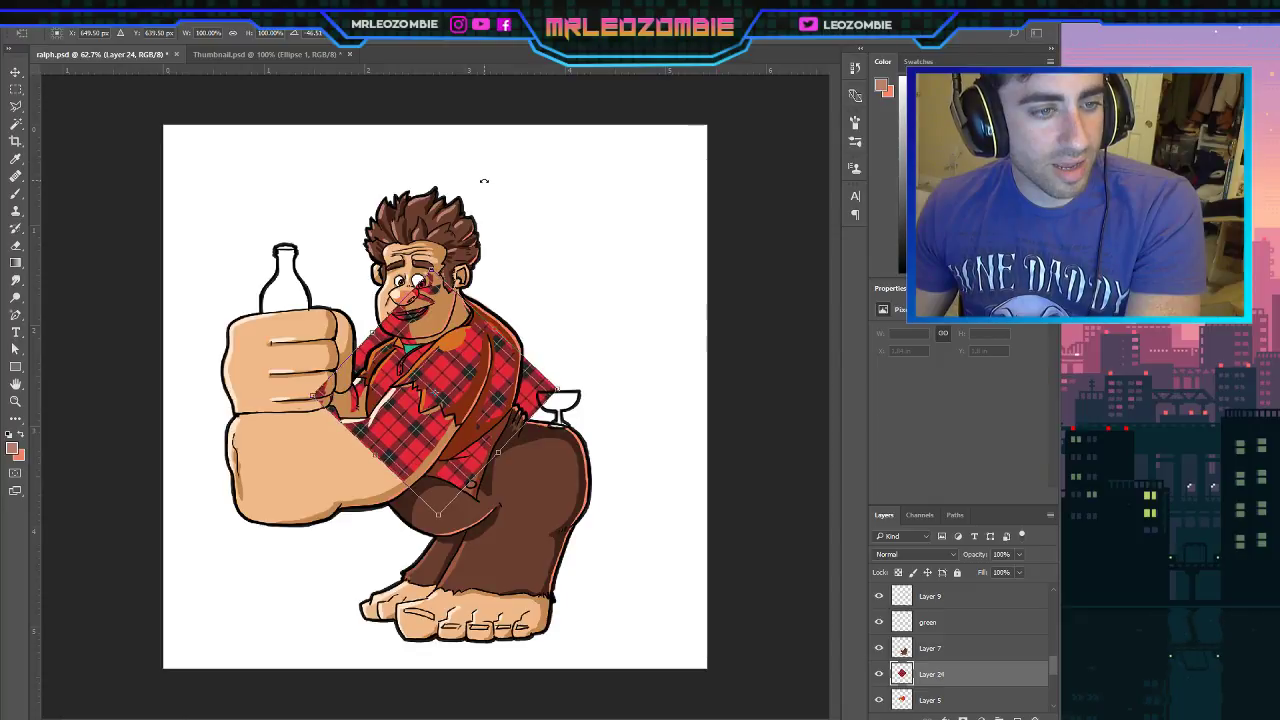
drag(474, 372, 490, 358)
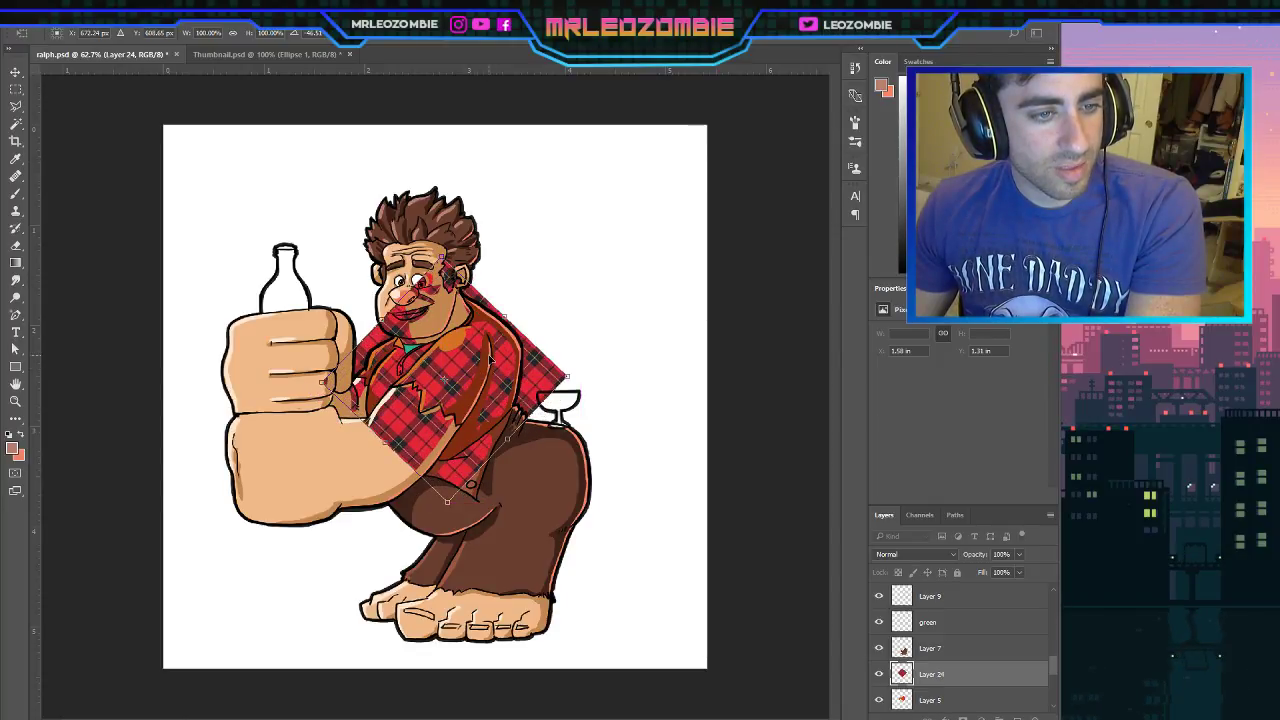
key(Return)
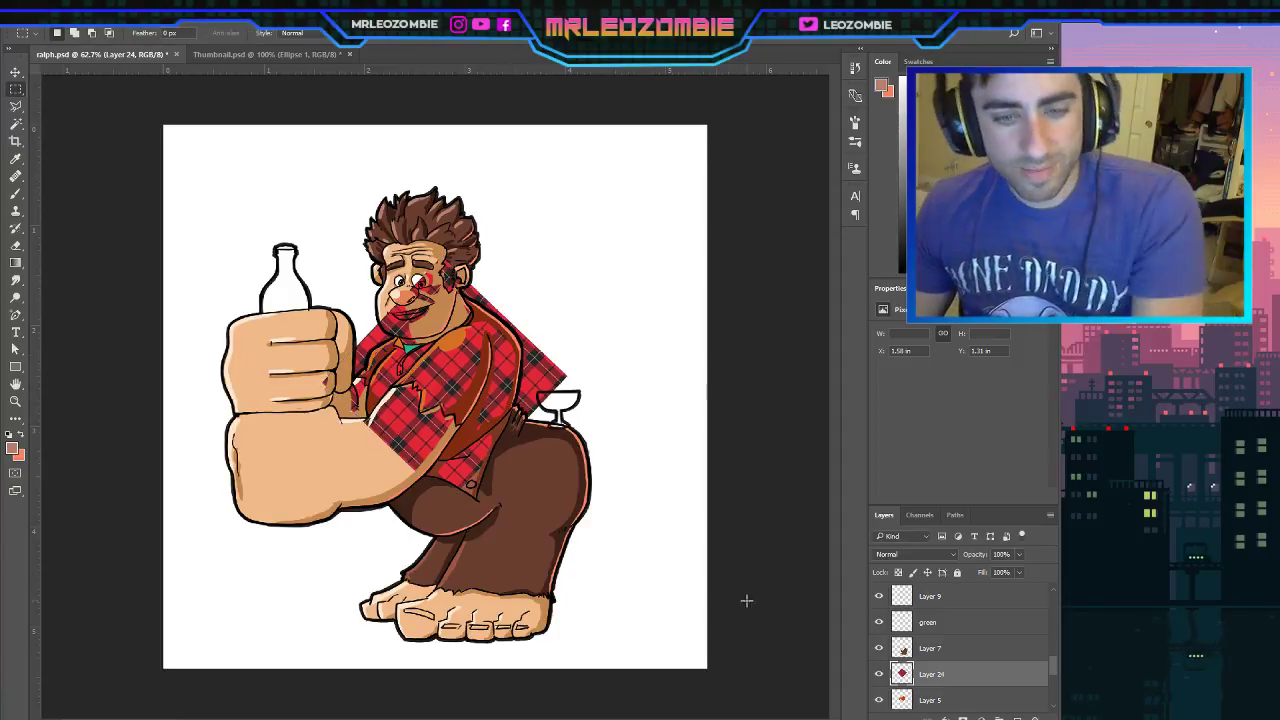
Delete the plaid outside the outline of Layer 5's shirt, deselect, and lower Layer 24's opacity to 38%.
ctrl+click(902, 674)
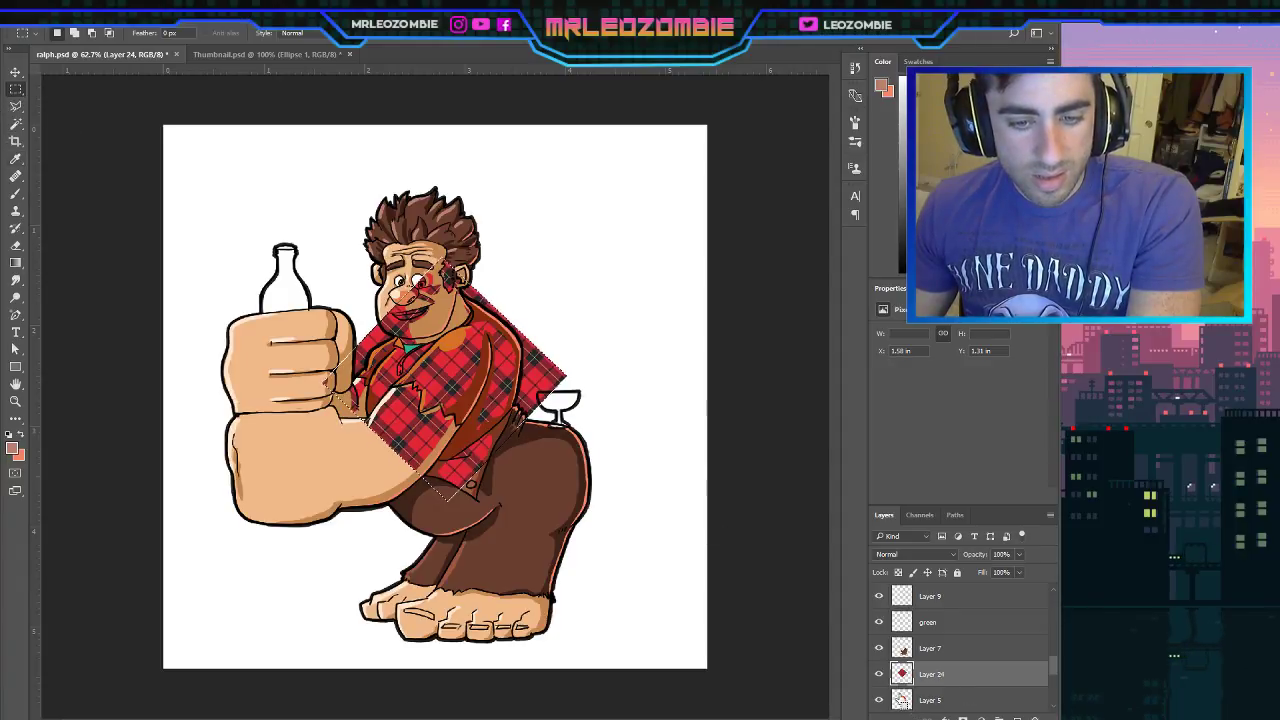
key(ctrl+shift+i)
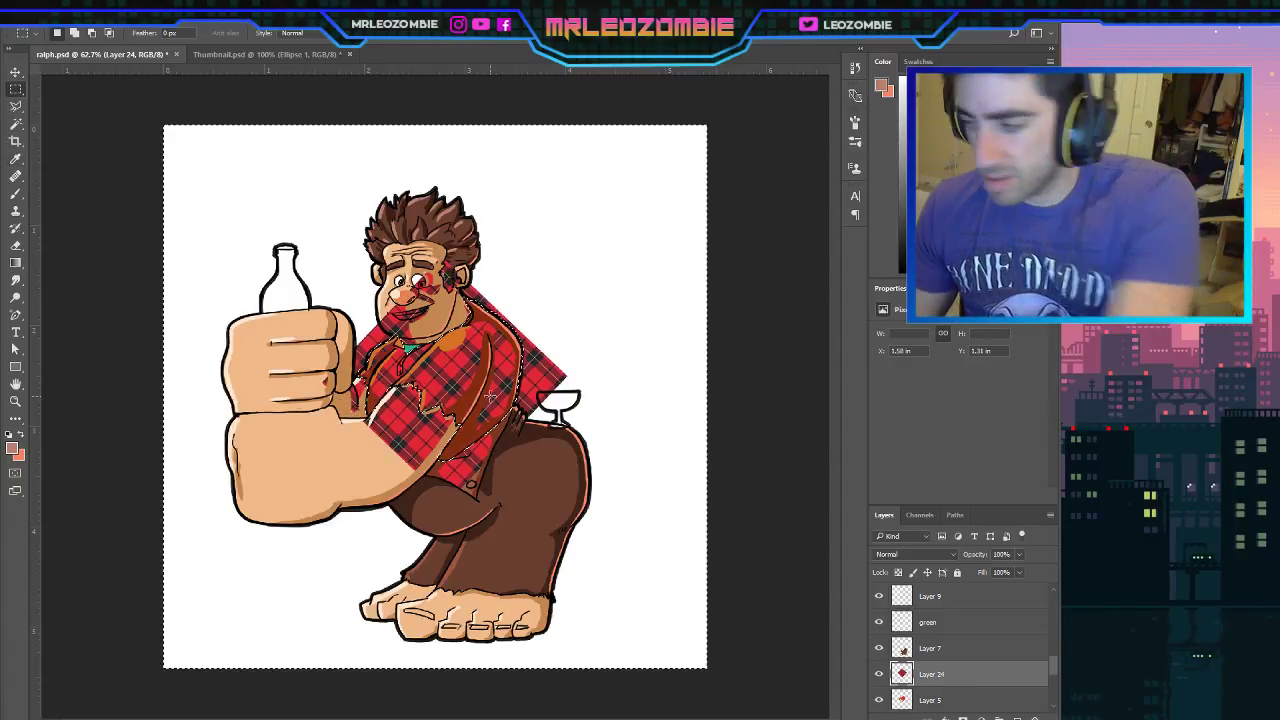
key(Delete)
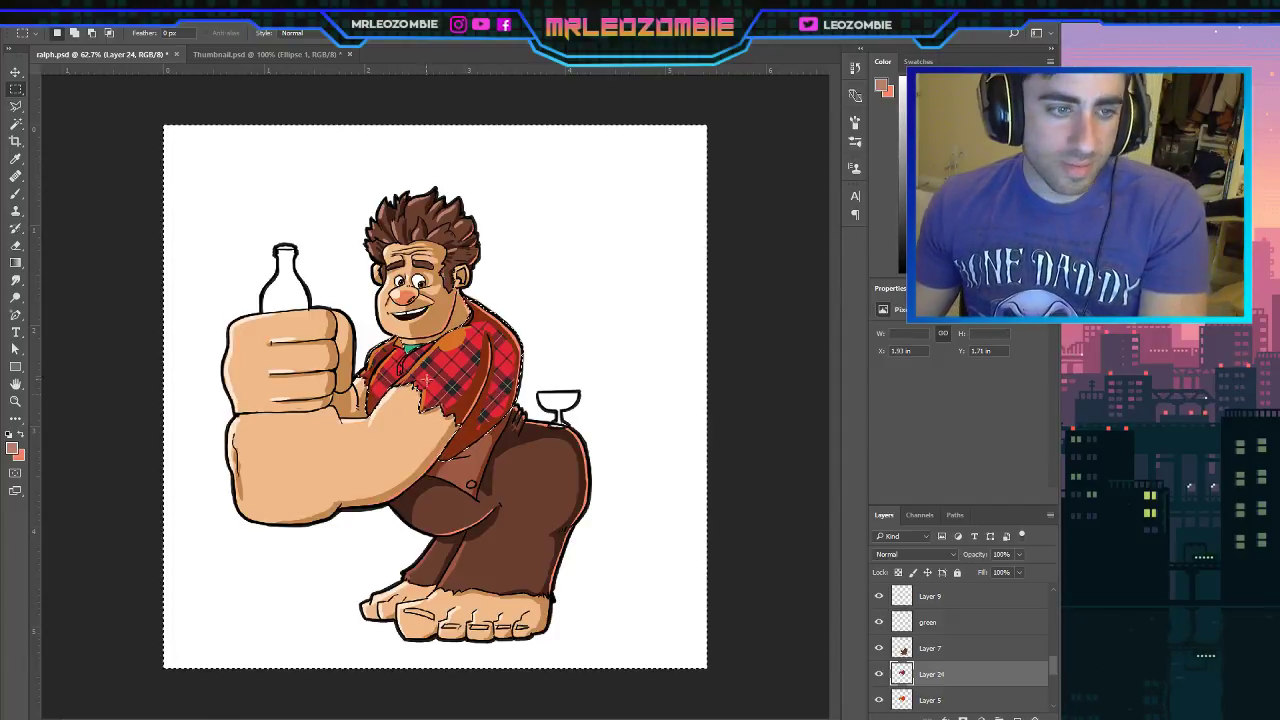
key(ctrl+d)
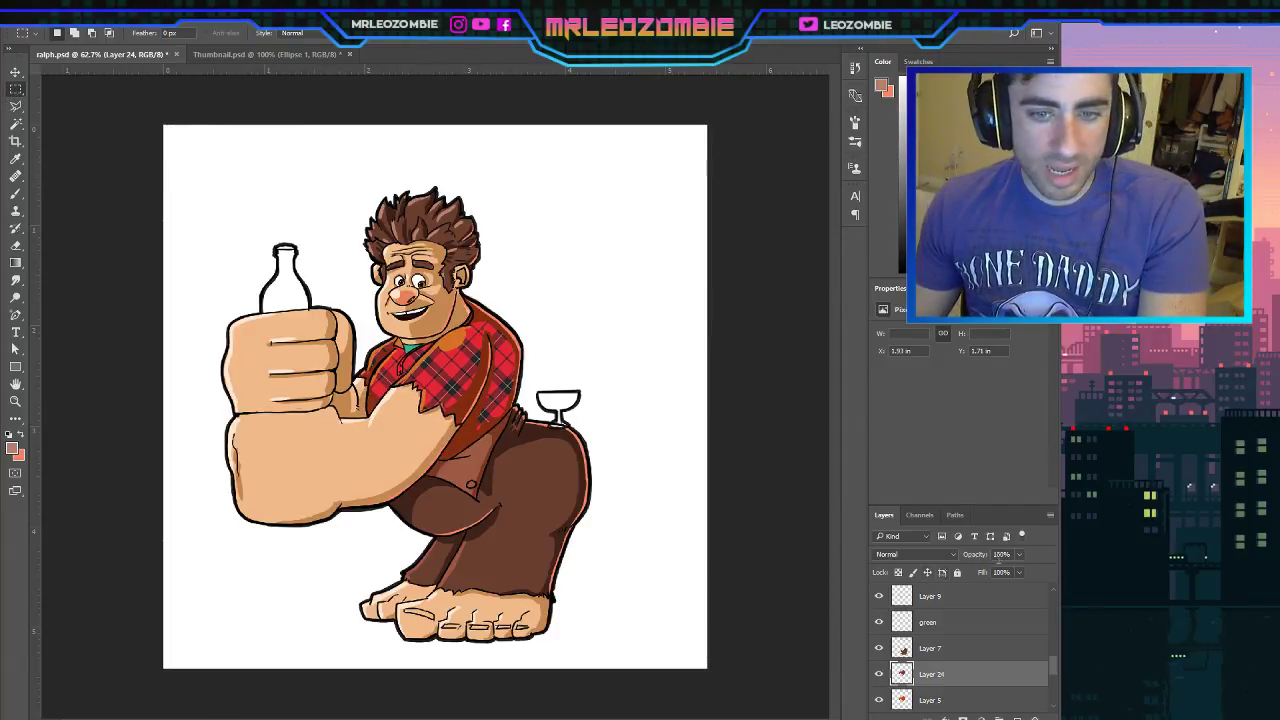
drag(1018, 557, 979, 572)
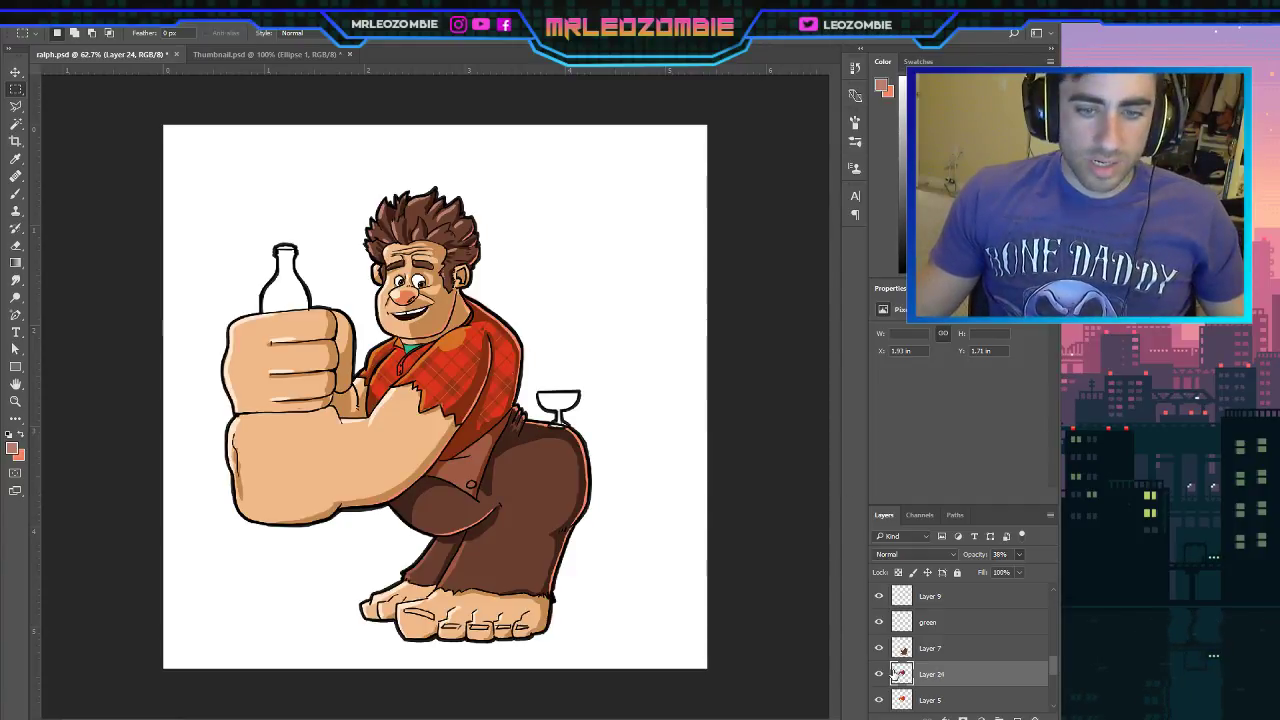
Add a new layer above Layer 7 and brush sampled dark brown onto the shirt's inner edge above the forearm.
click(963, 649)
click(1015, 717)
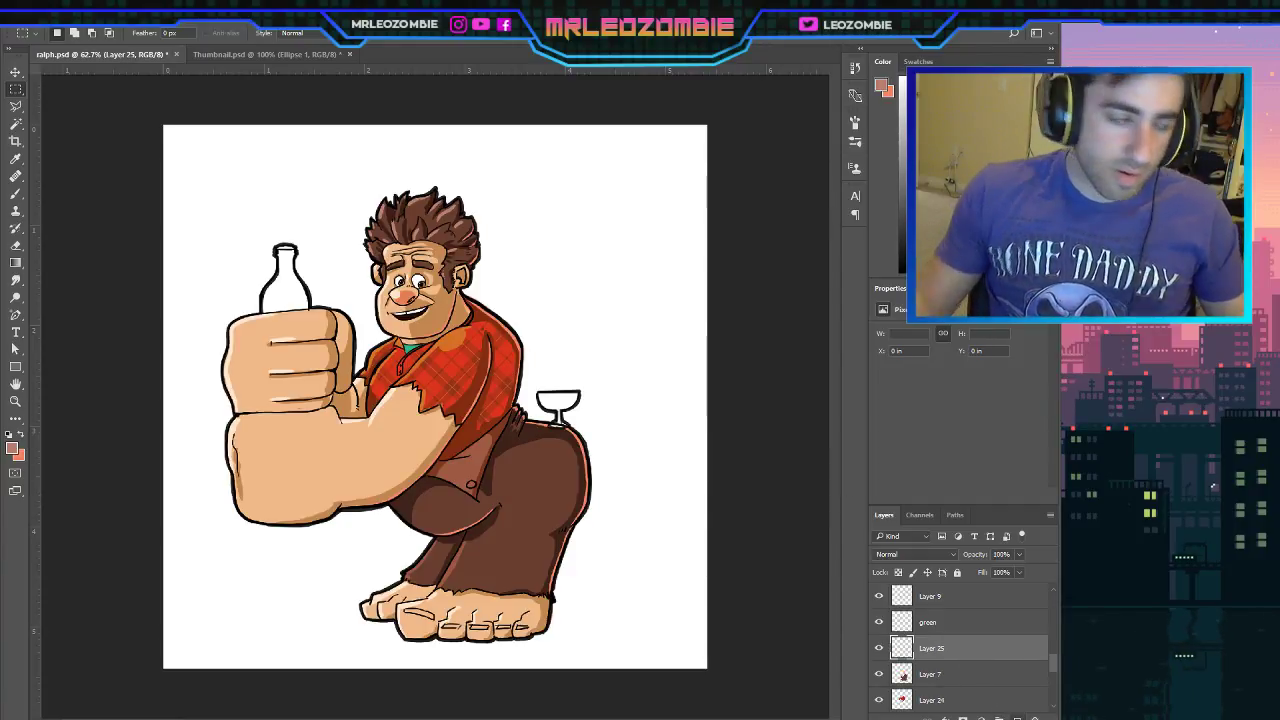
key(i)
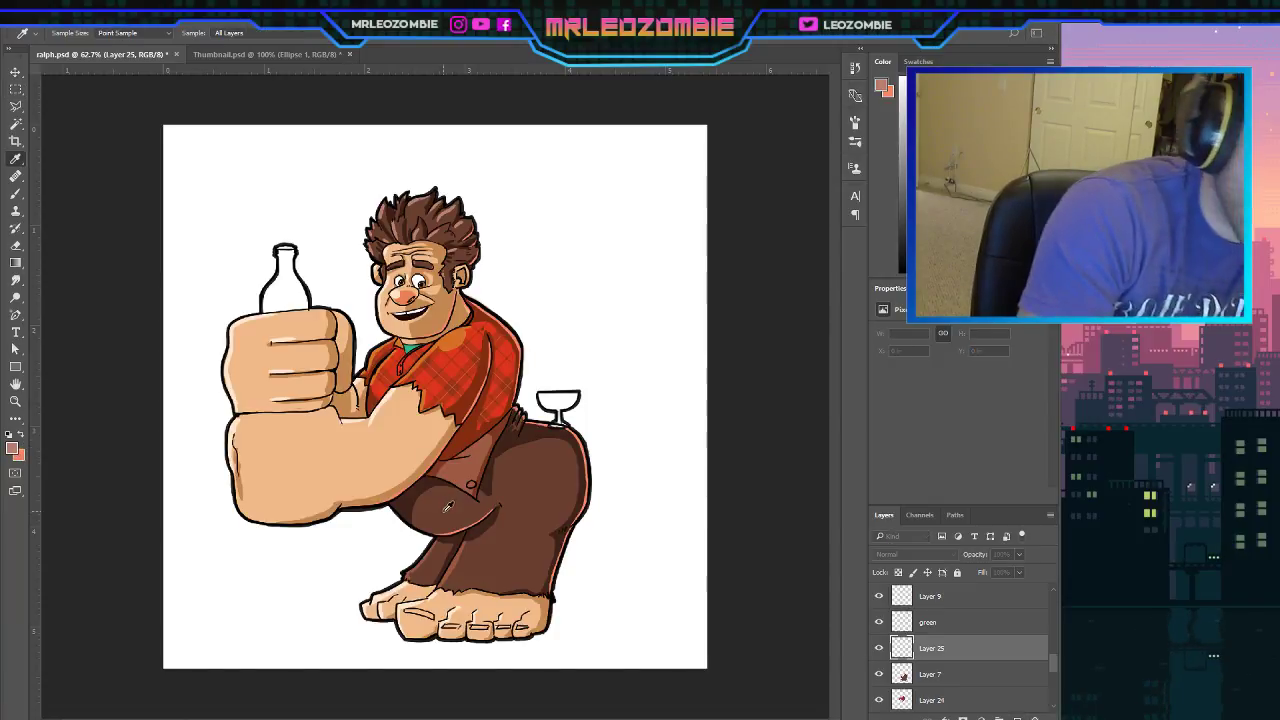
click(791, 166)
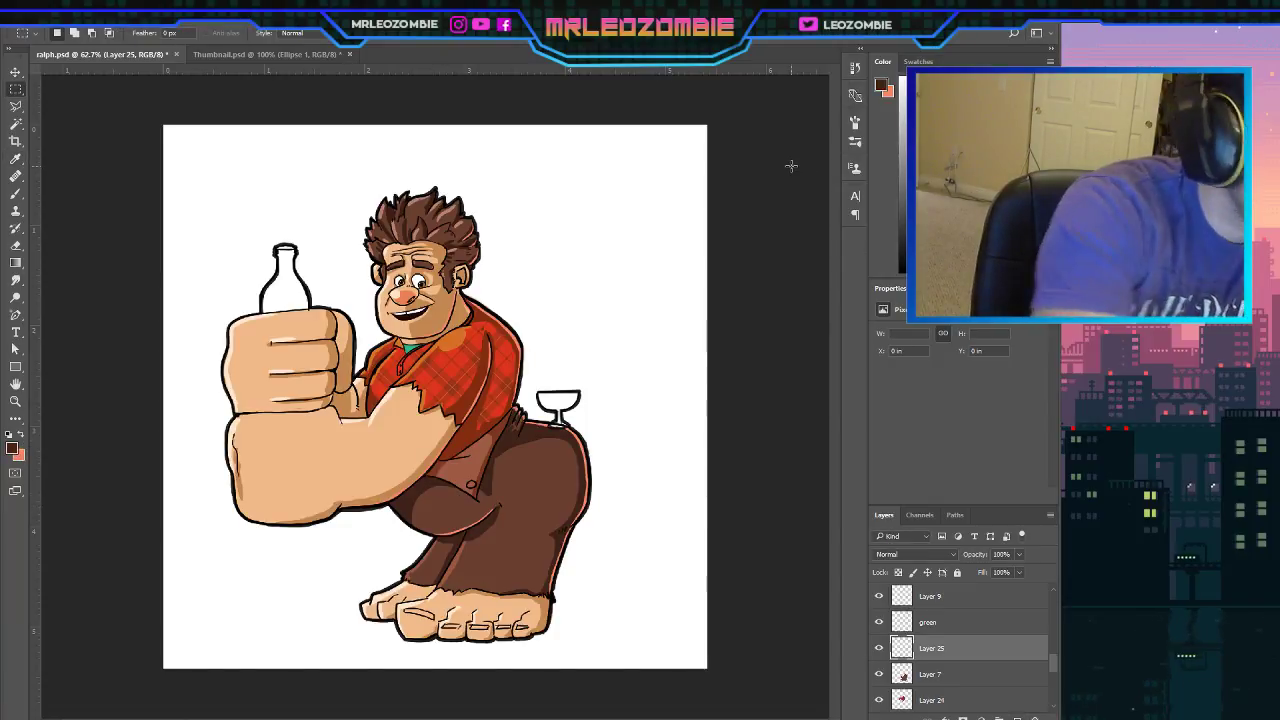
click(24, 193)
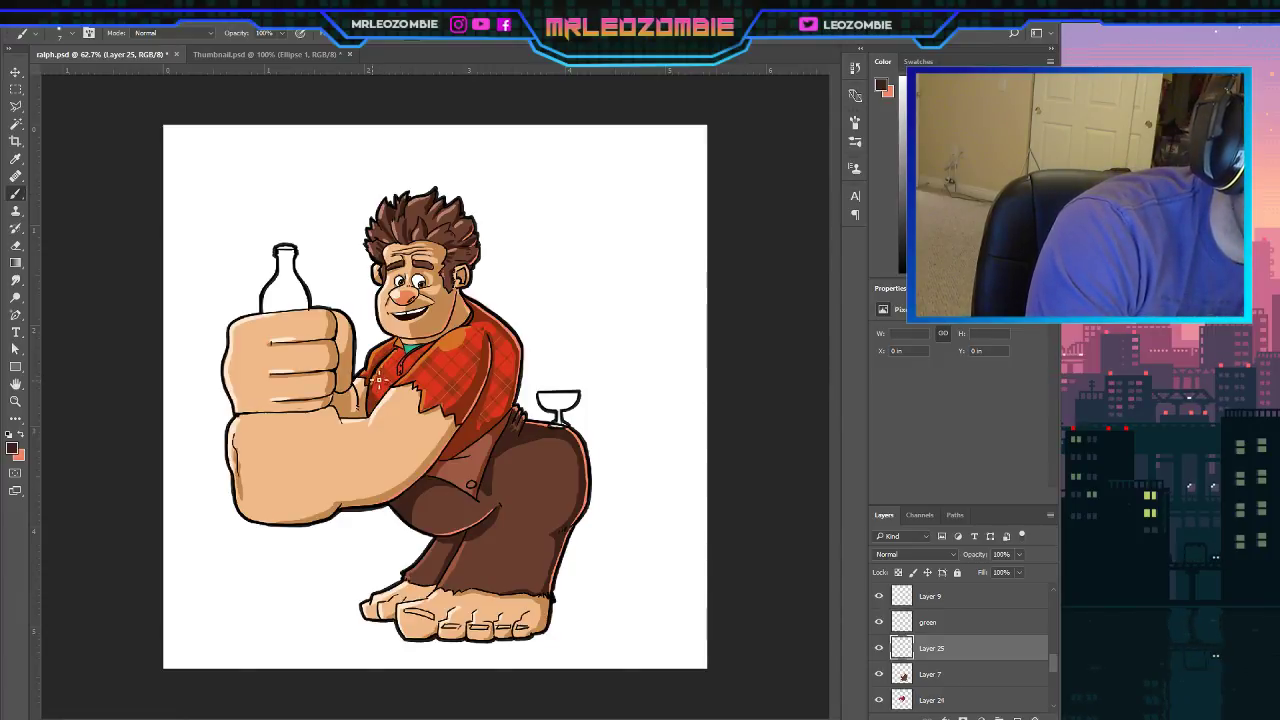
click(377, 414)
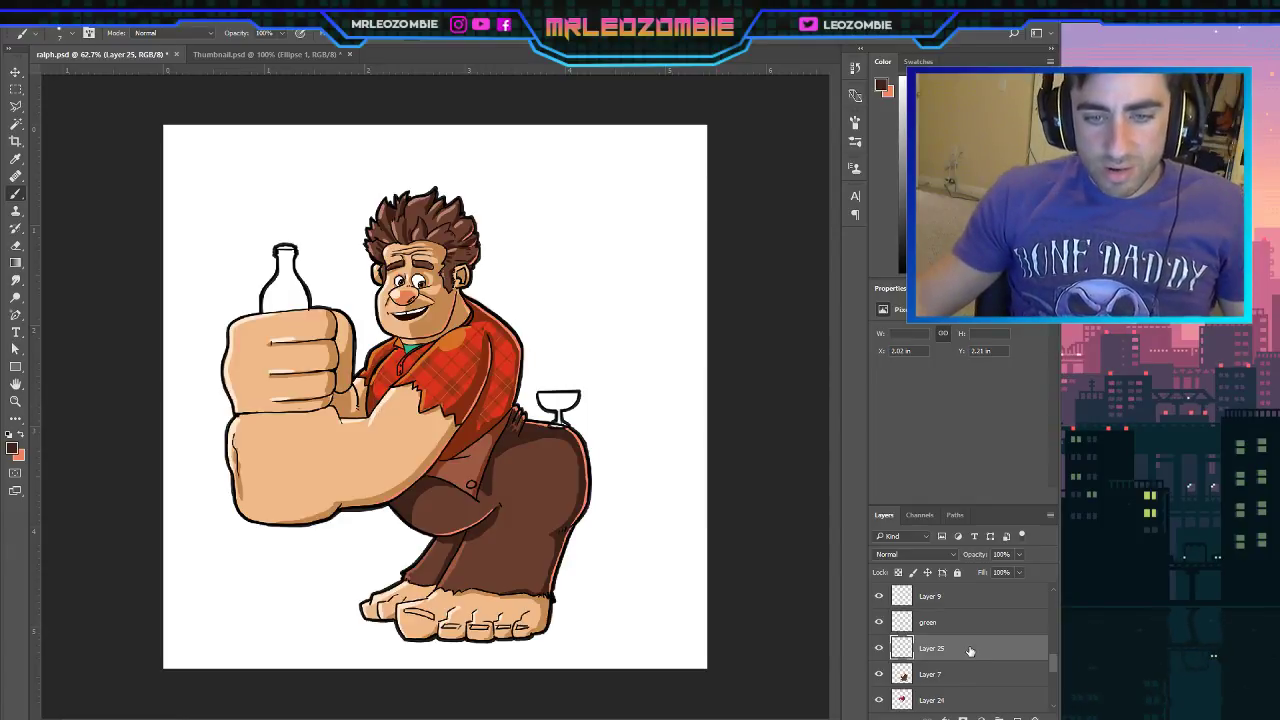
Move Layer 25 into Group 1 directly beneath Layer 23 and ready the Brush tool with a black foreground colour.
drag(971, 651, 940, 650)
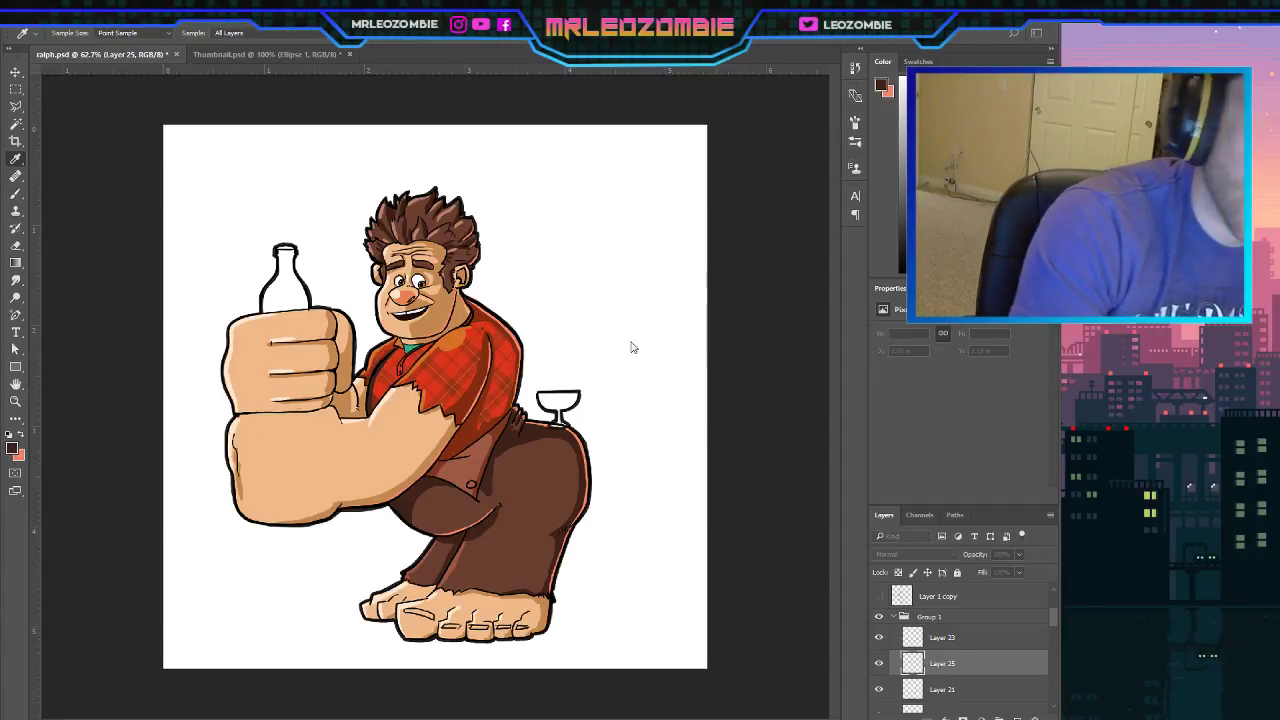
key(b)
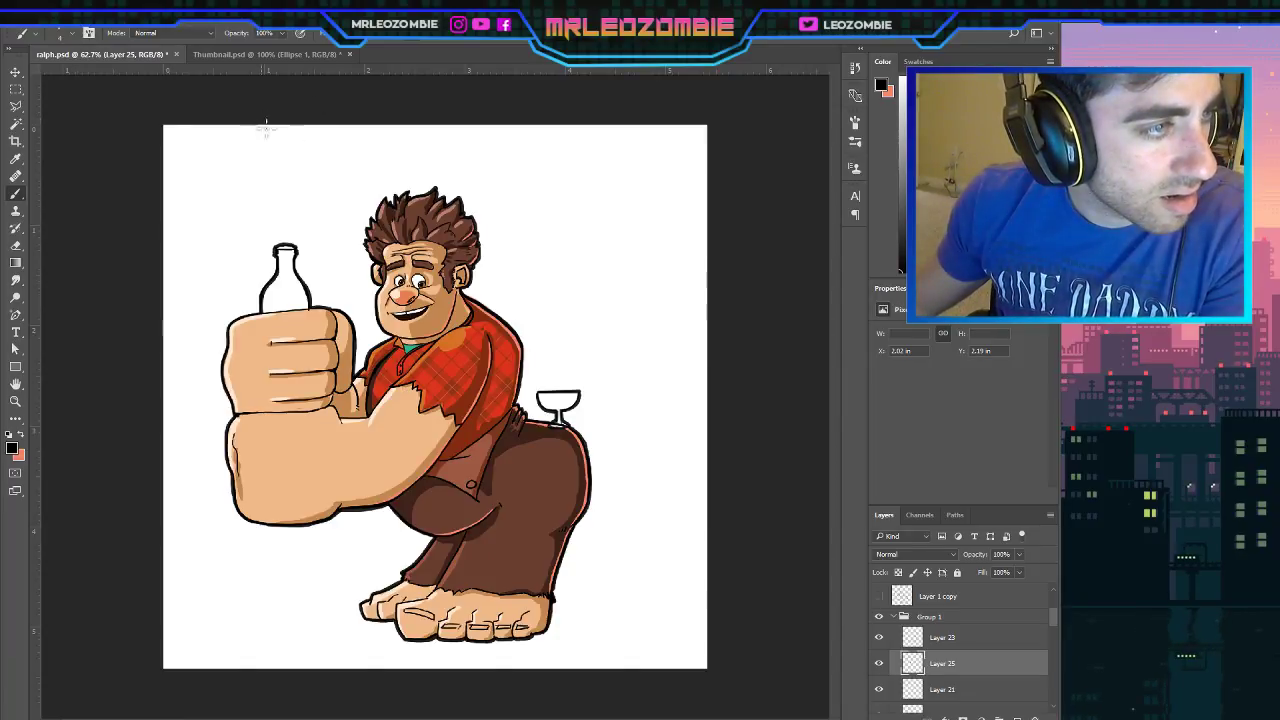
Add a new layer above Layer 25 and brush a black line along the shirt's inner edge down to the forearm.
scroll(395, 403, up, 4)
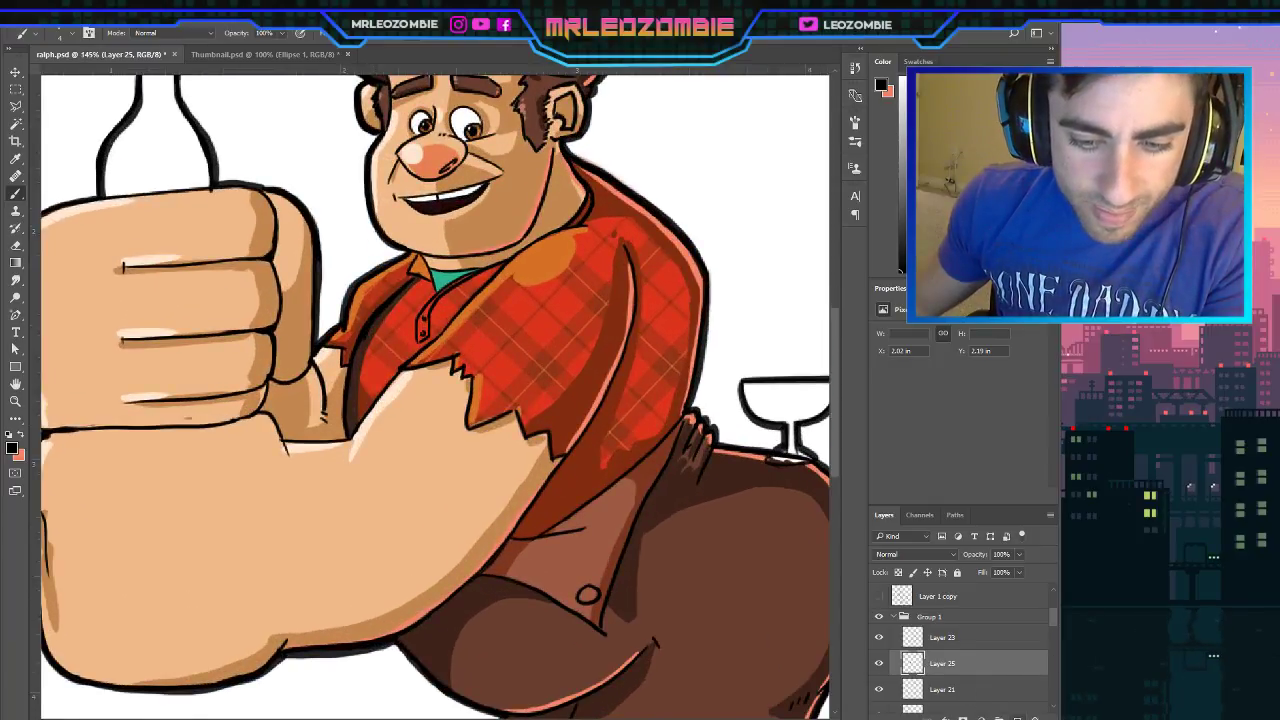
key(ctrl+shift+alt+n)
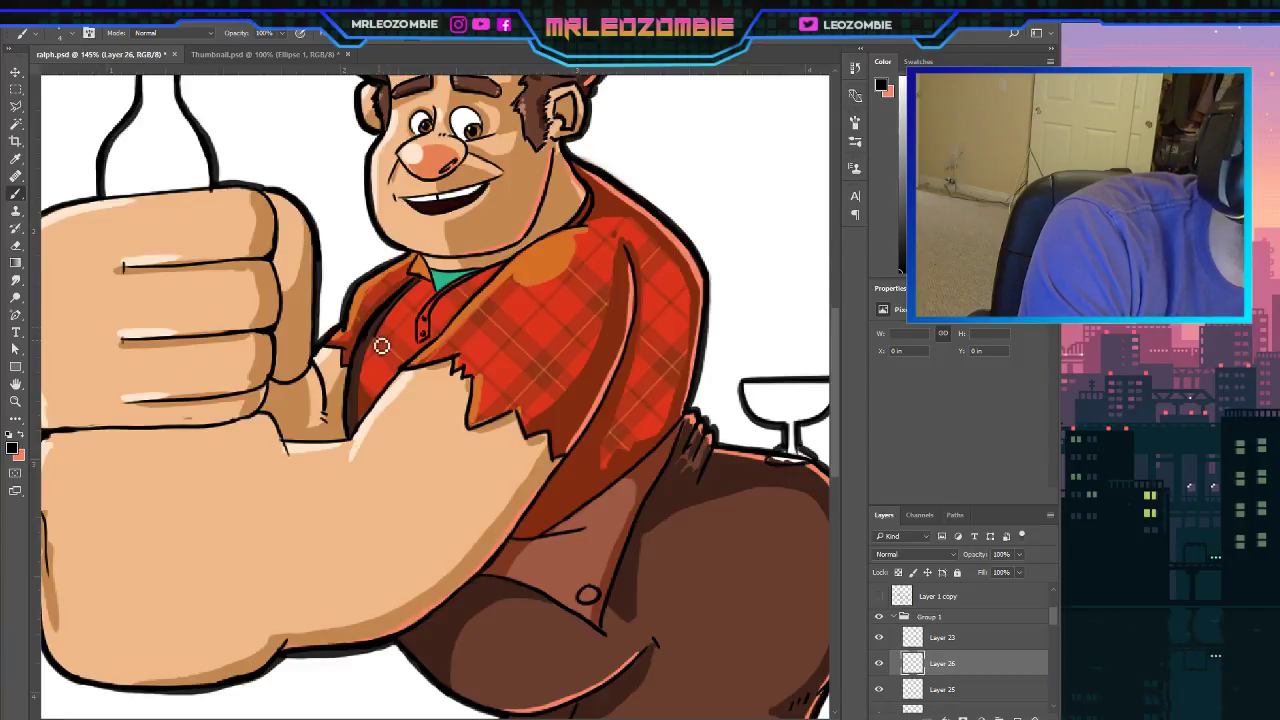
drag(381, 345, 367, 430)
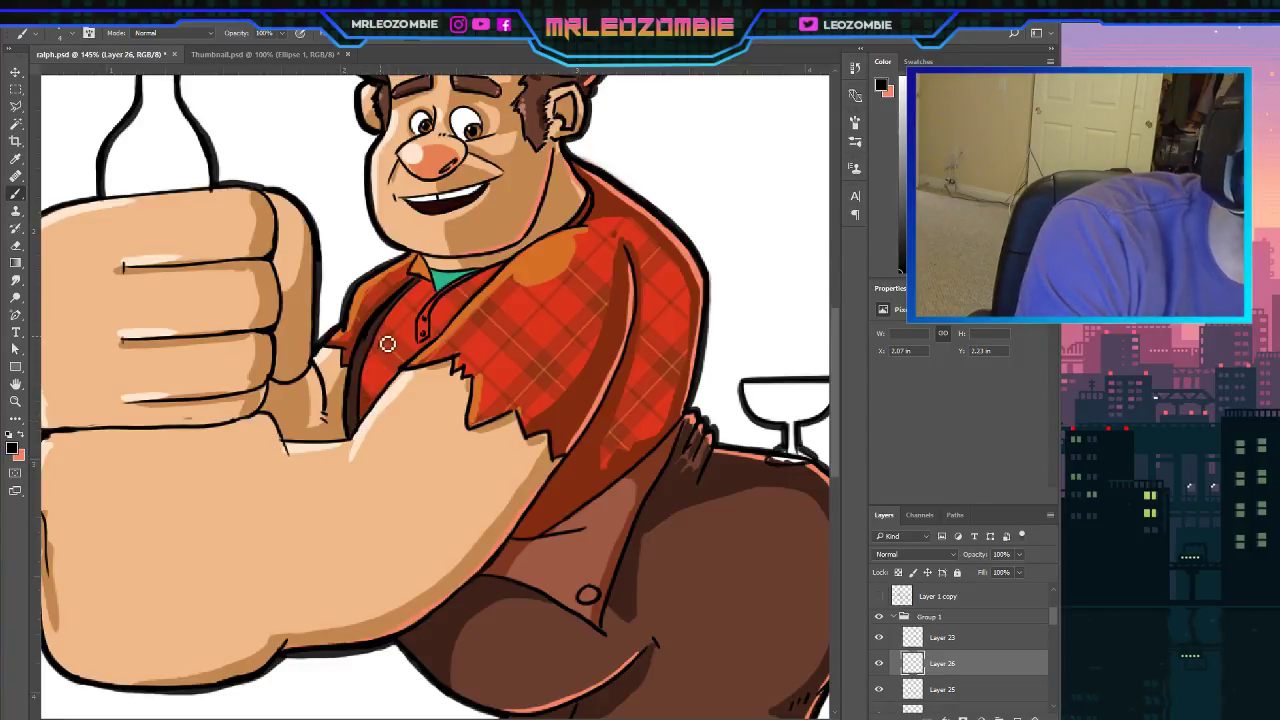
key(ctrl+z)
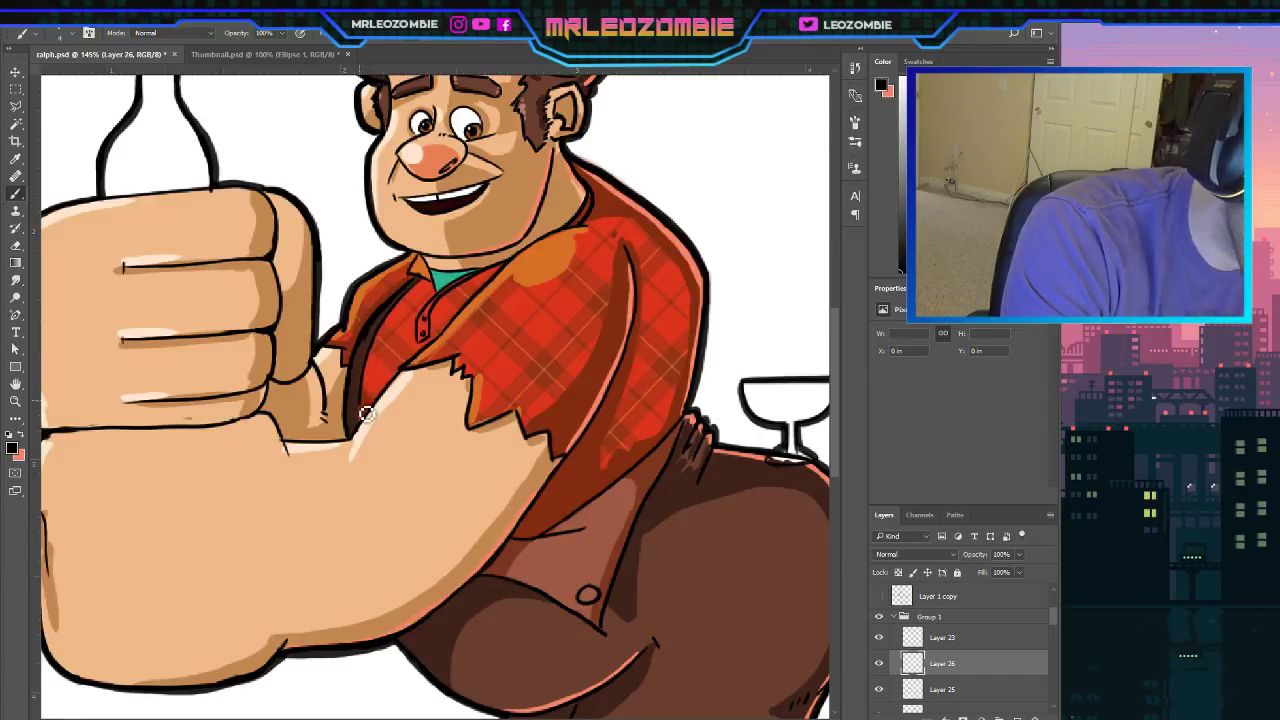
drag(367, 413, 368, 428)
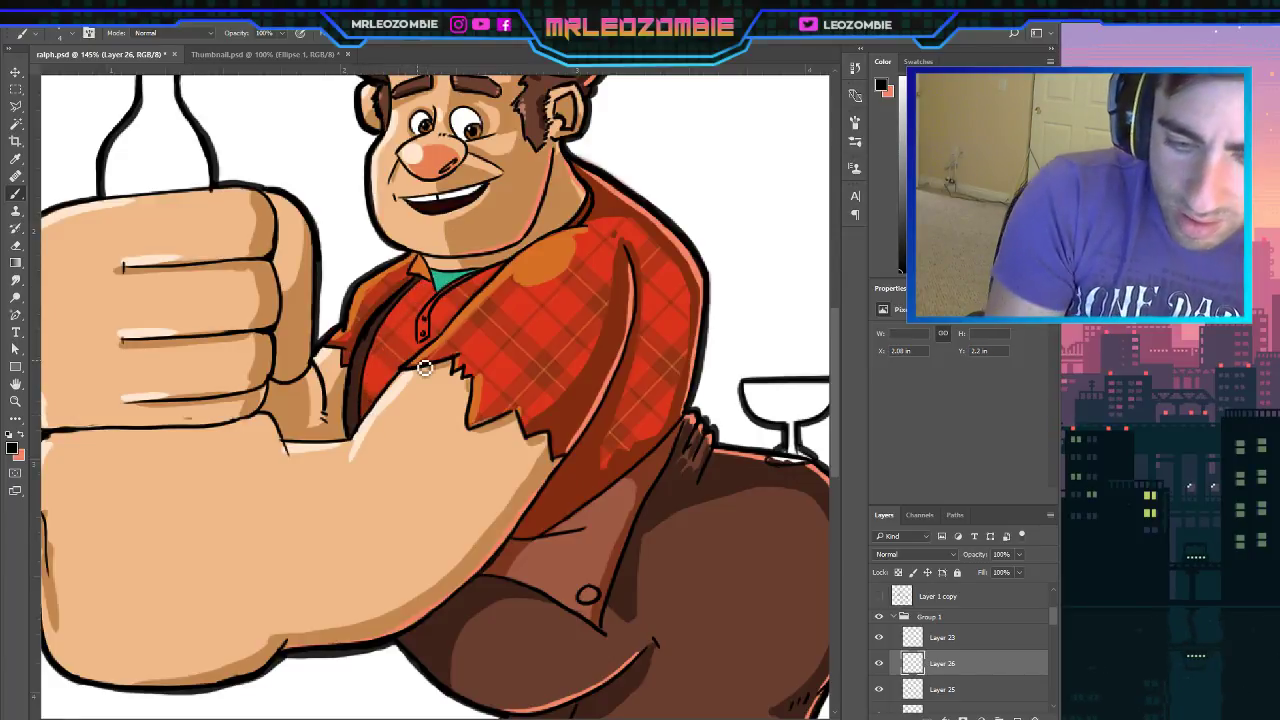
On Layer 25, refine the strip along the shirt's inner edge above the forearm with sampled dark brown tones.
click(990, 688)
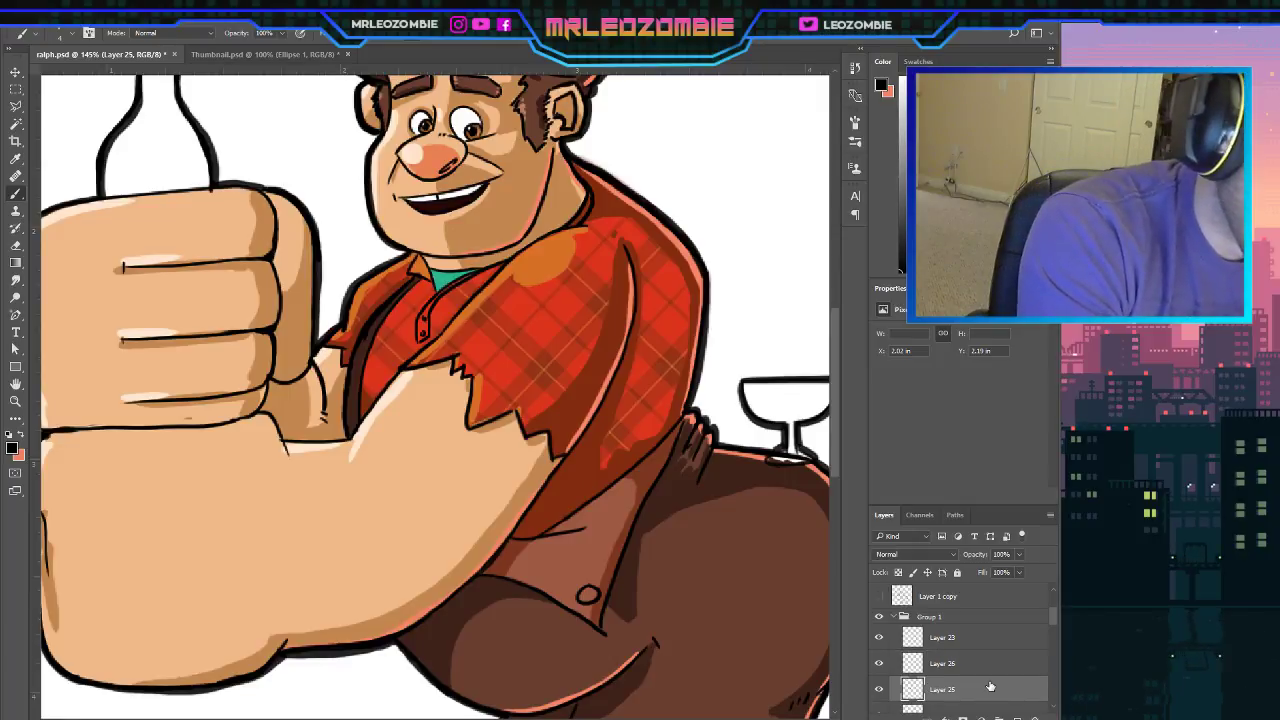
drag(426, 271, 427, 277)
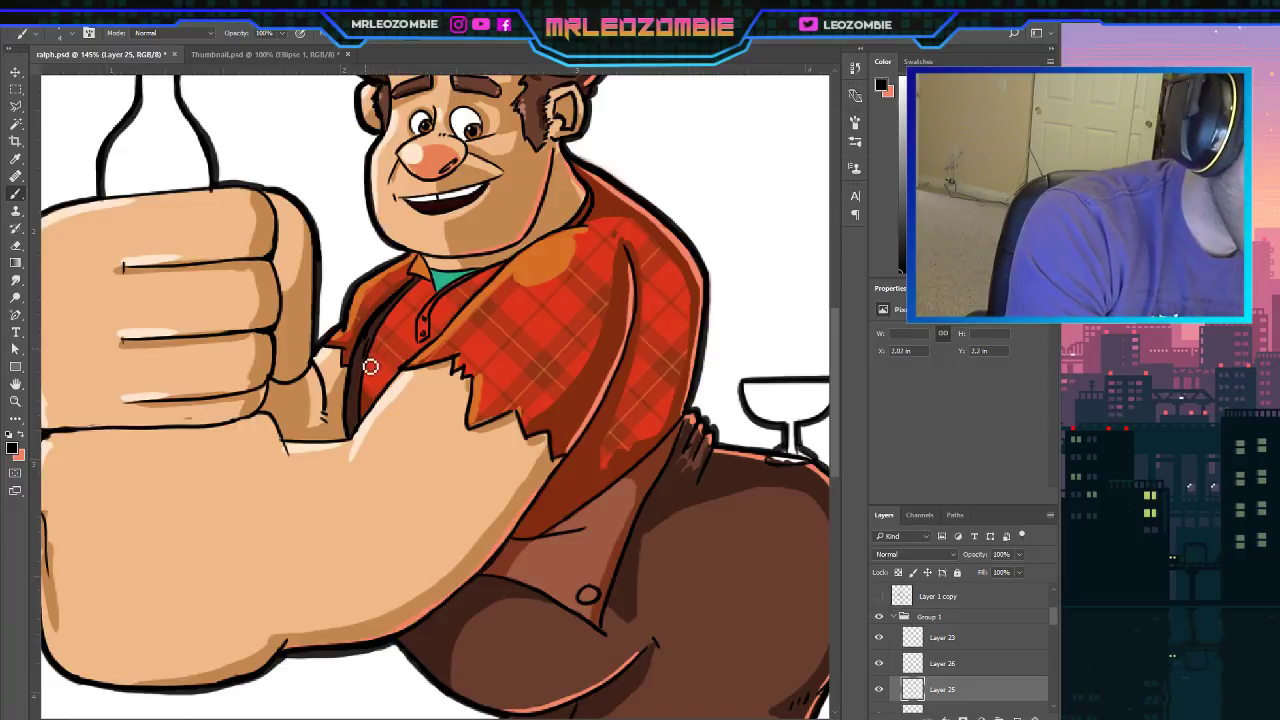
key(i)
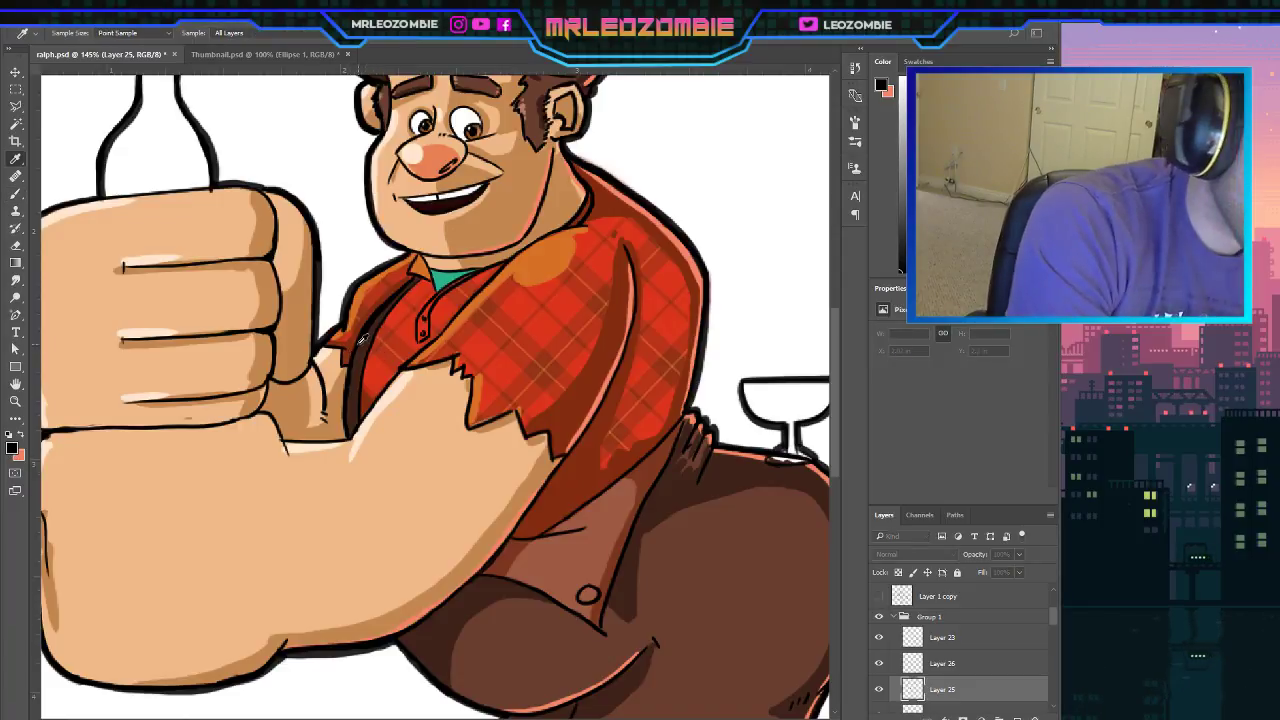
alt+click(501, 289)
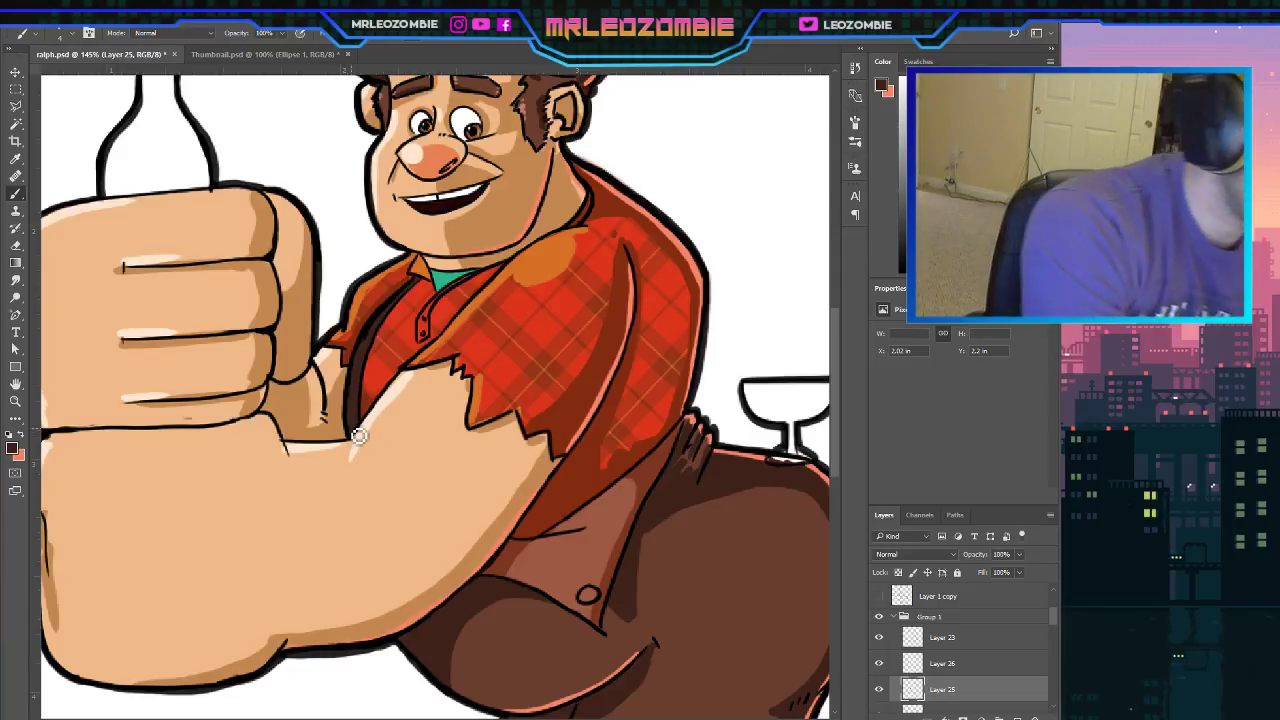
key(i)
key(b)
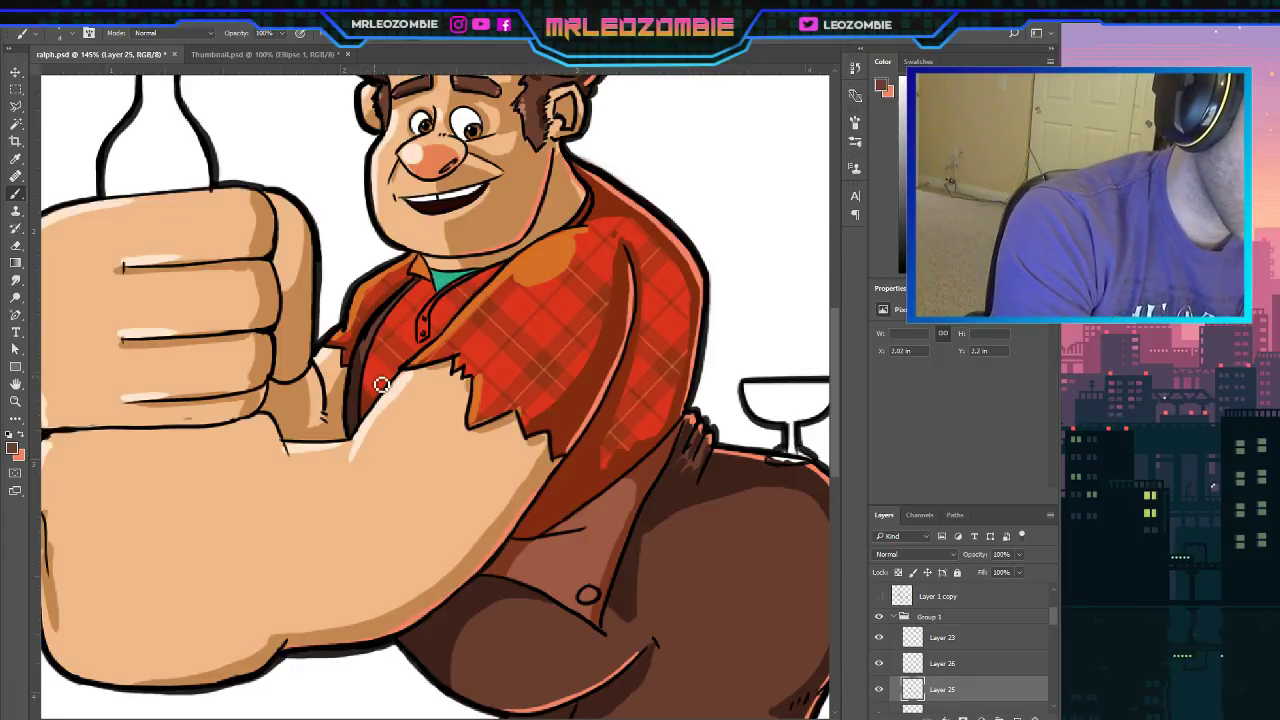
click(14, 449)
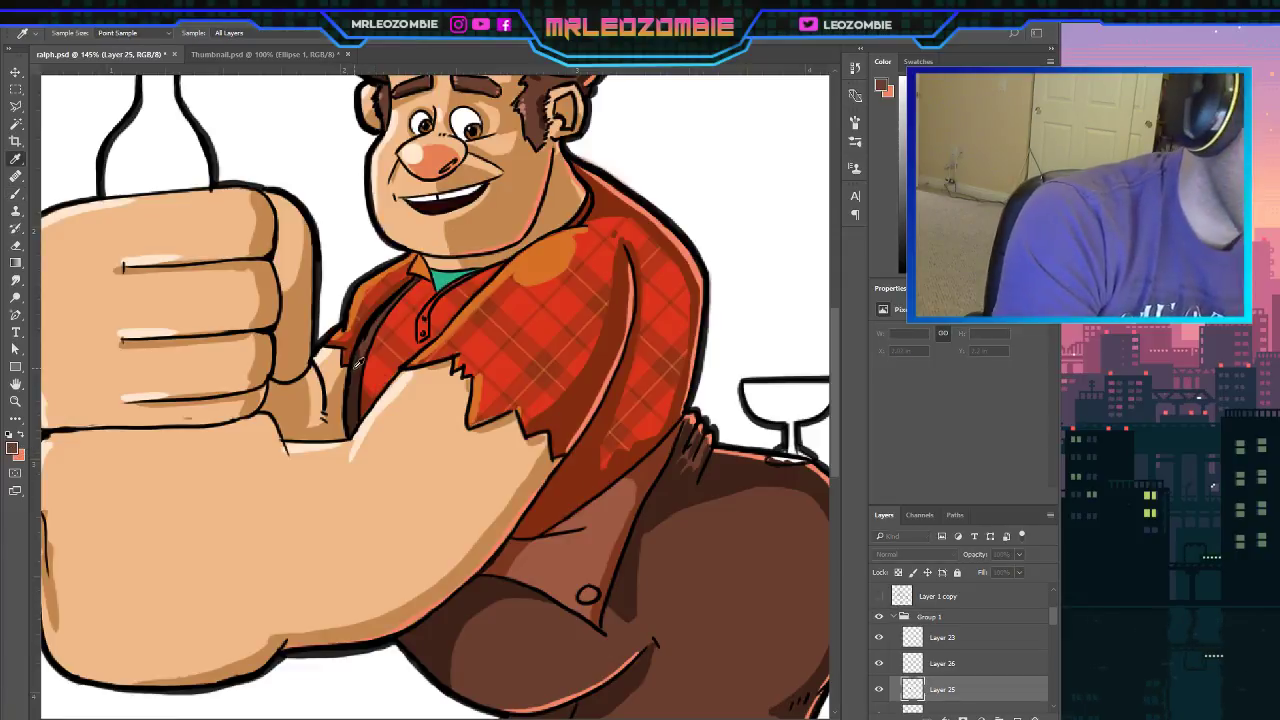
click(904, 155)
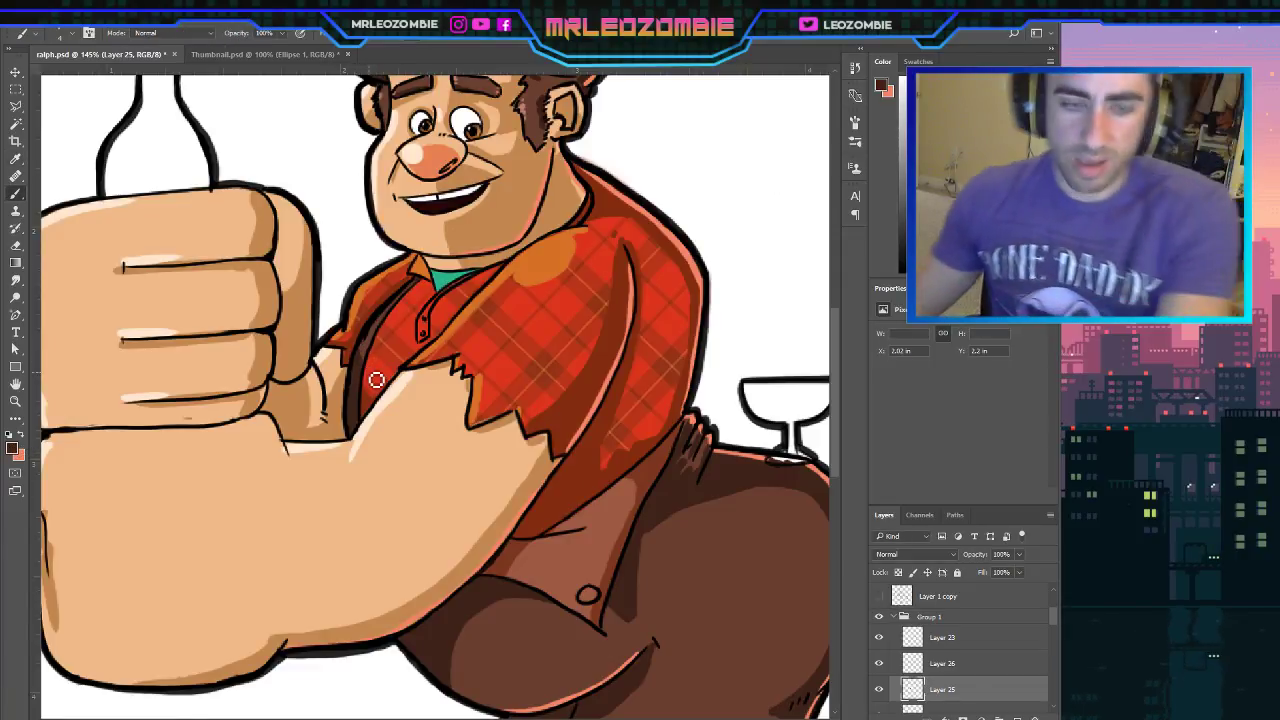
Hide and show Layer 16 to check the trouser shading, select that layer, and save the document.
key(ctrl+0)
scroll(376, 368, down, 5)
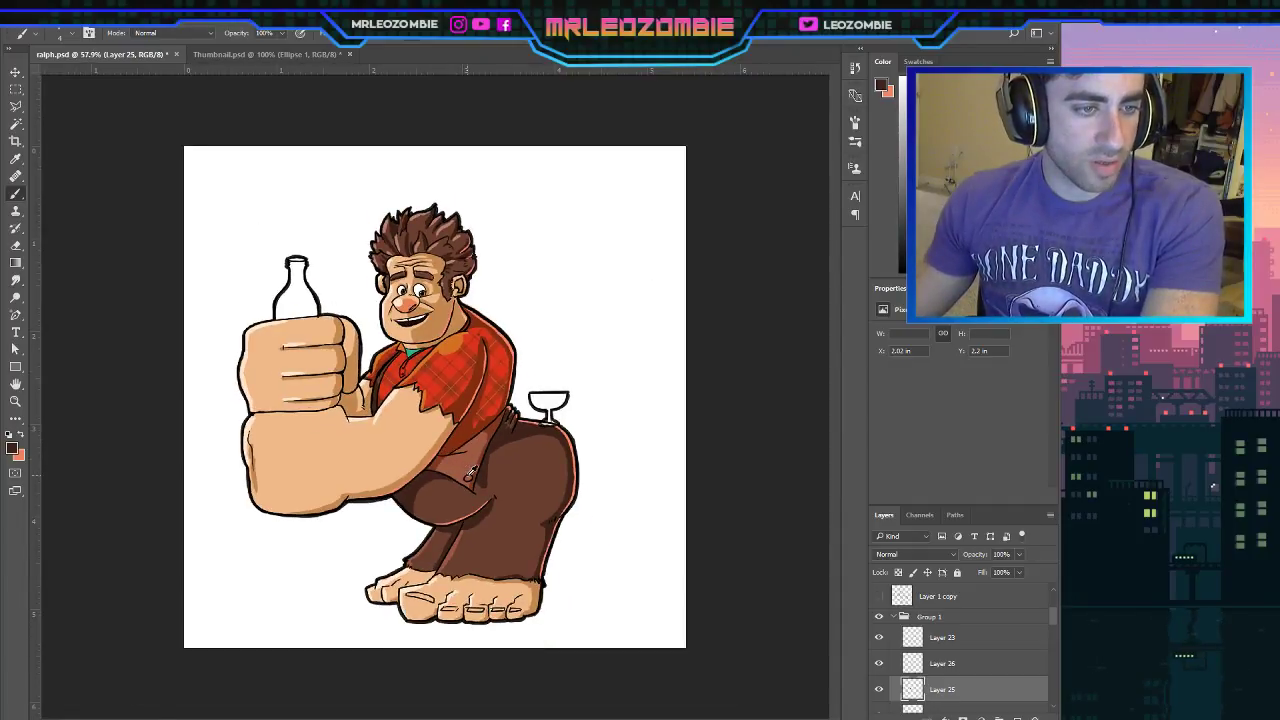
scroll(536, 487, up, 2)
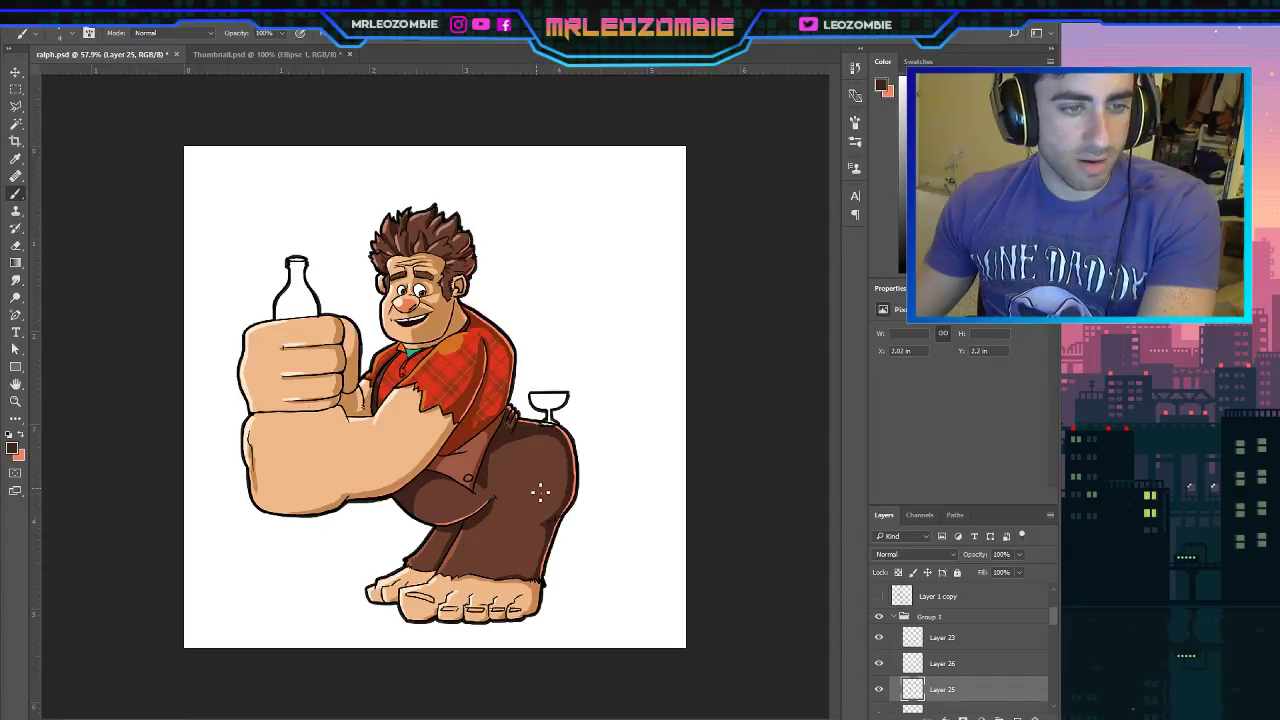
scroll(925, 637, down, 4)
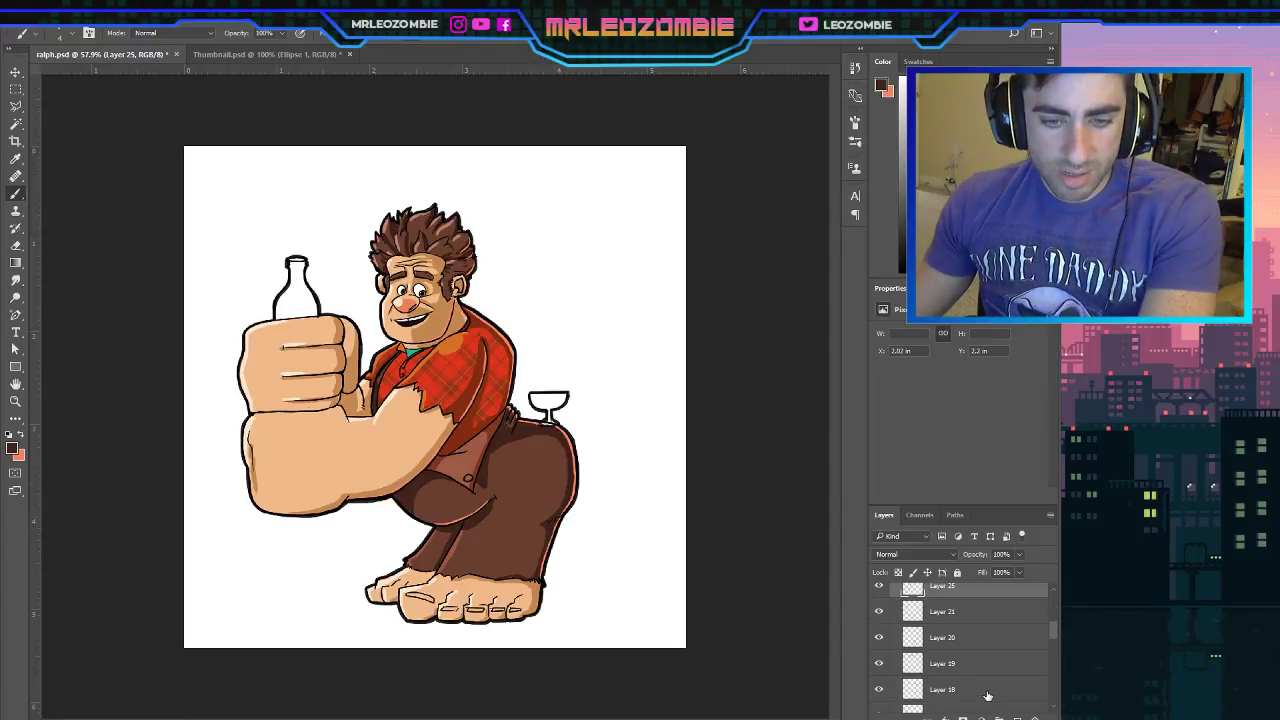
click(878, 611)
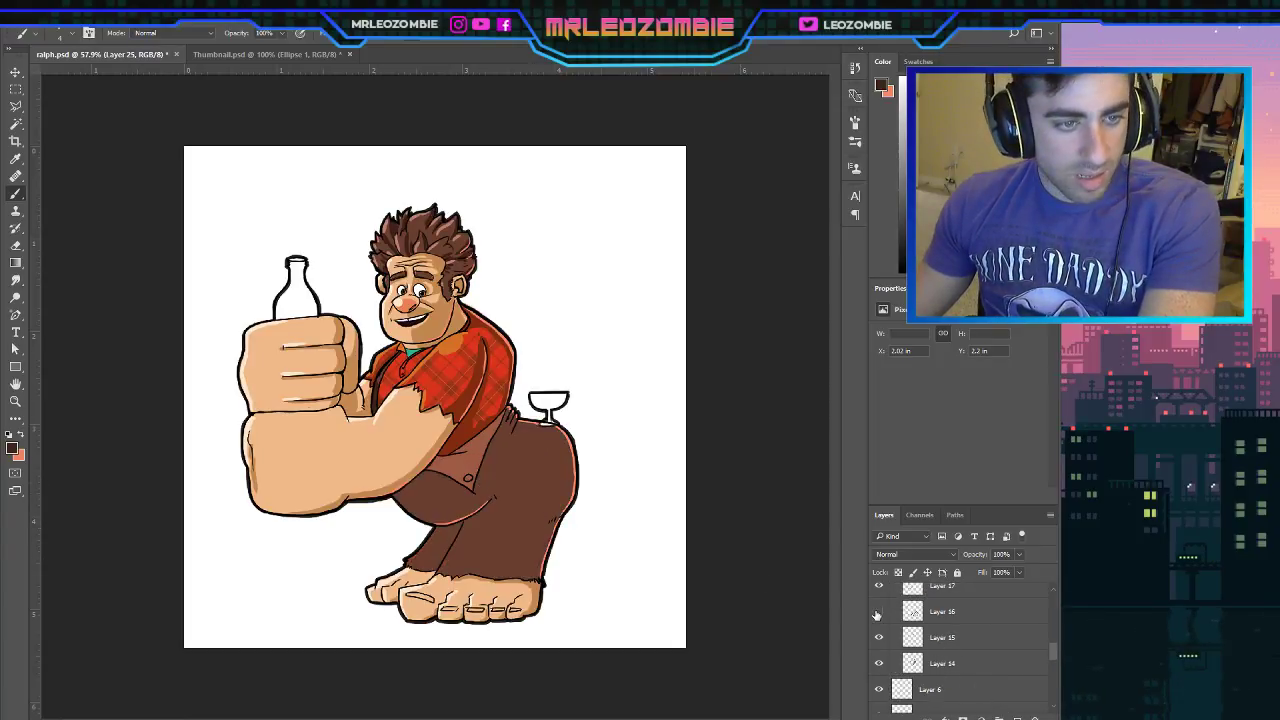
click(878, 611)
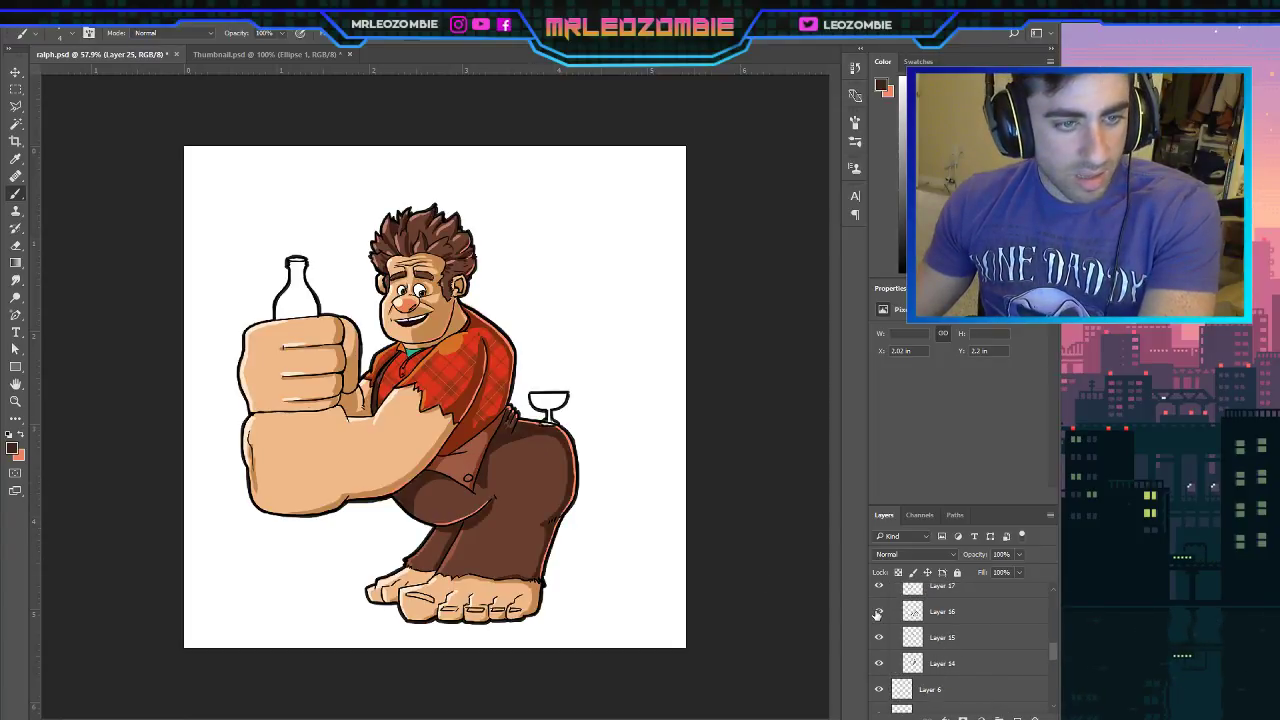
click(986, 621)
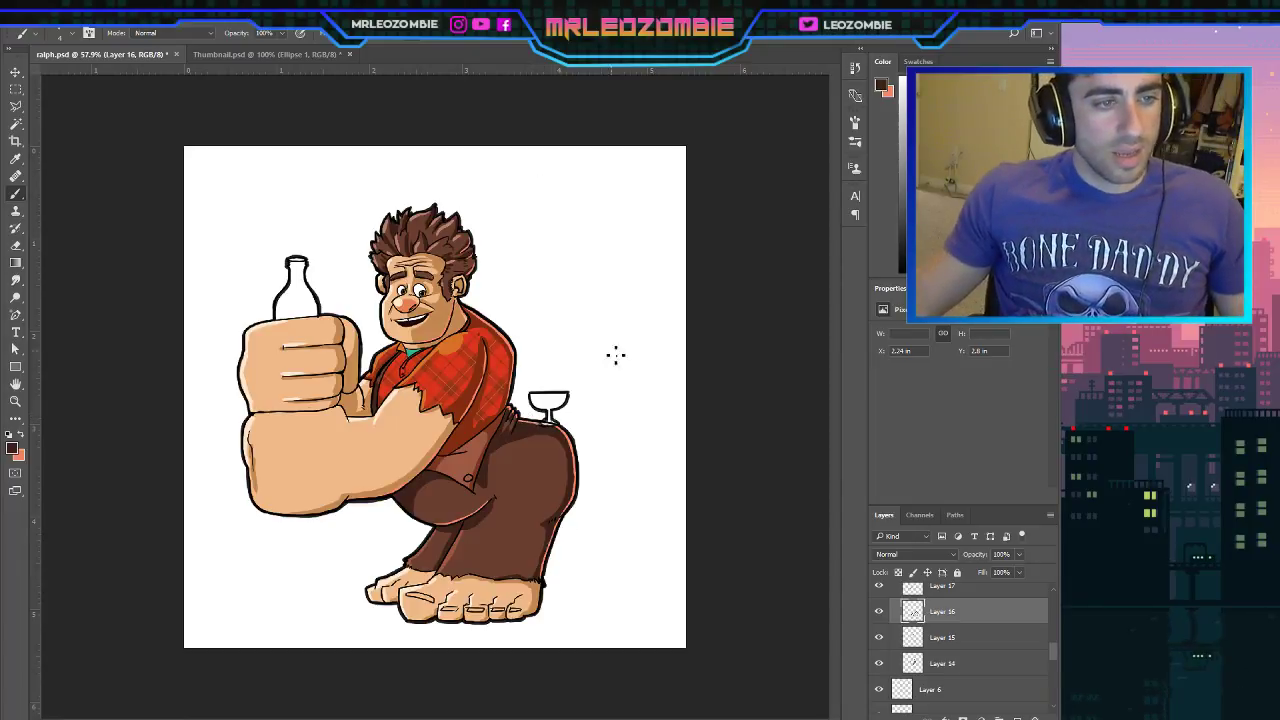
key(ctrl+s)
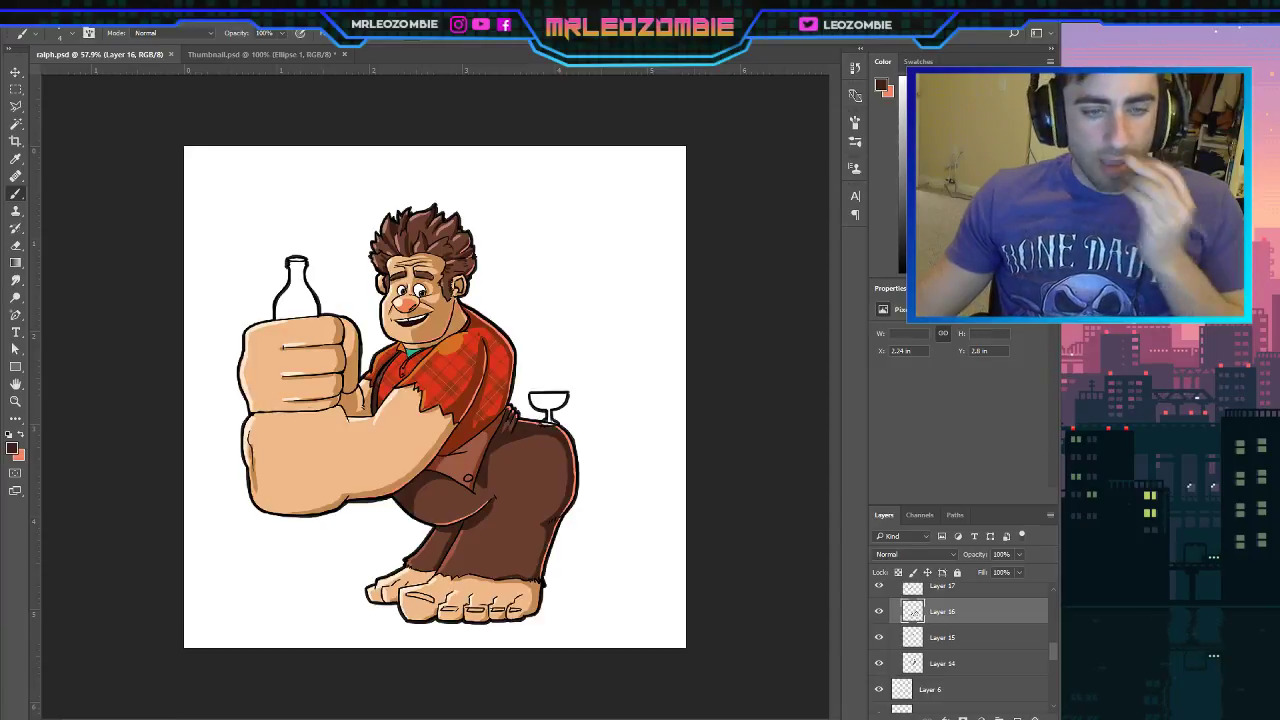
Extend the canvas upward by about 0.5 in above the character with the Crop tool.
scroll(435, 397, down, 2)
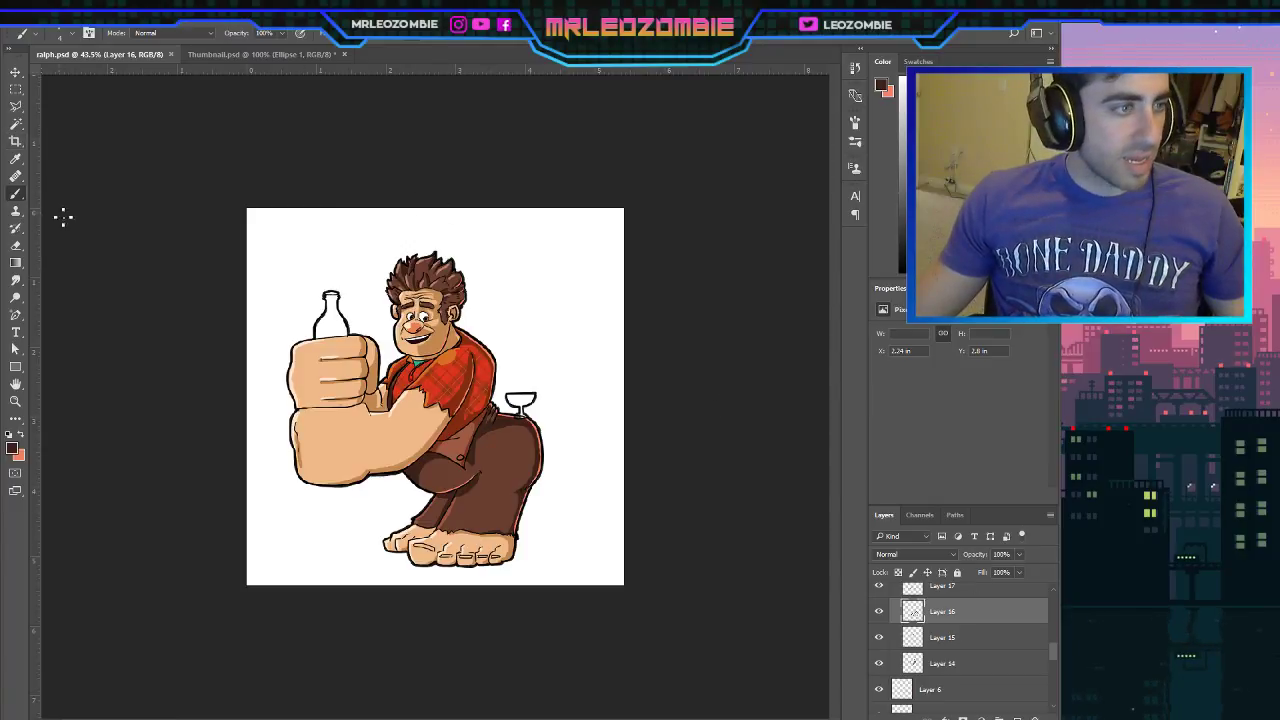
key(c)
mouse_move(435, 208)
mouse_down()
mouse_move(435, 158)
mouse_move(435, 193)
mouse_up()
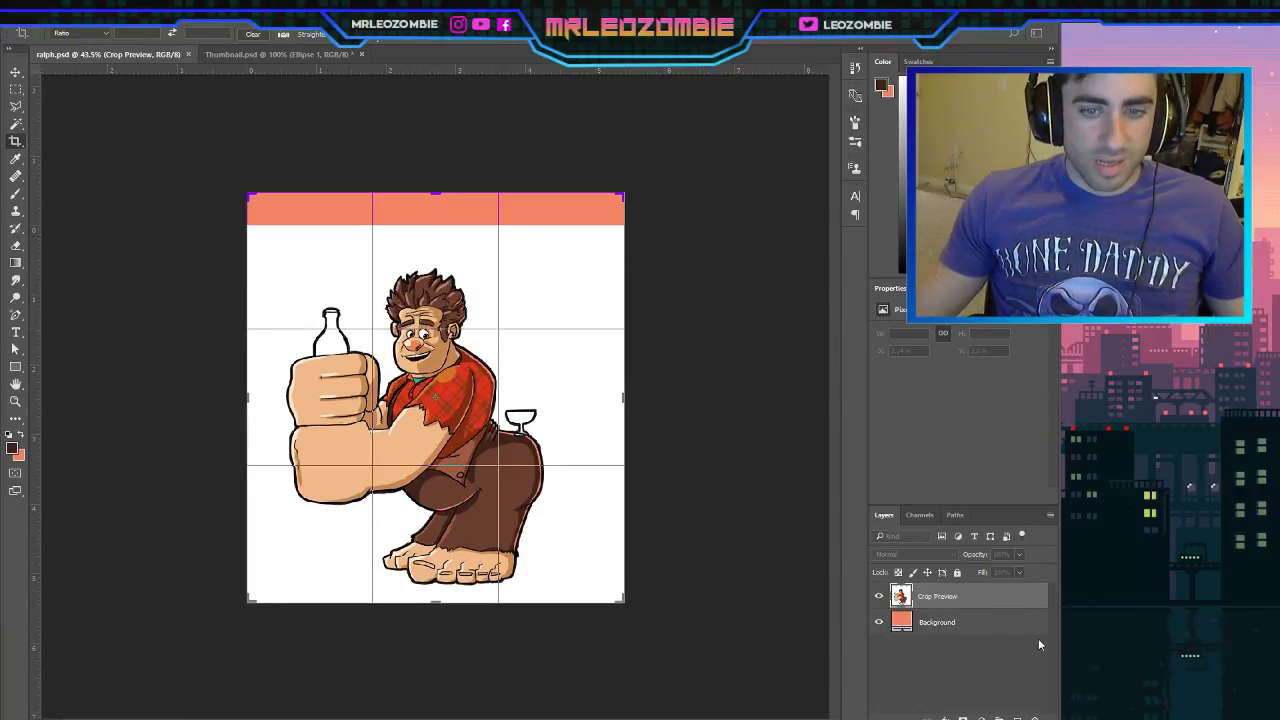
key(Return)
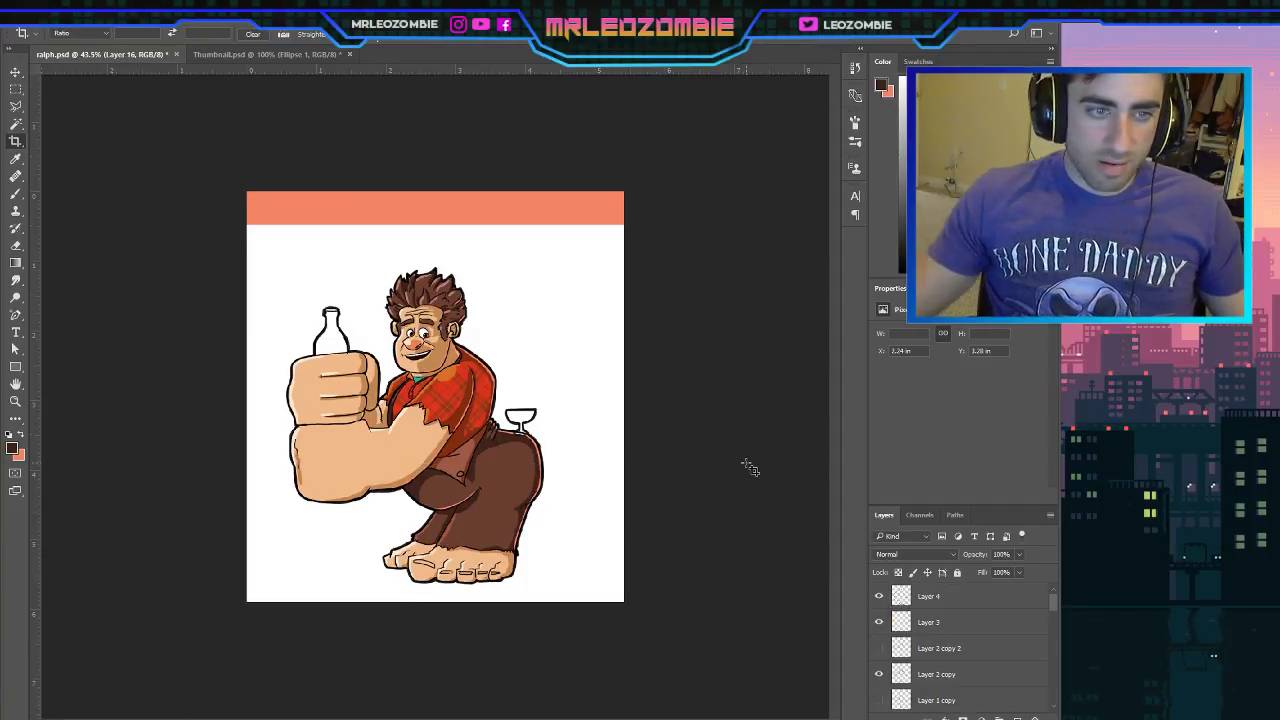
Add a new empty layer directly above the Background layer.
scroll(982, 672, down, 5)
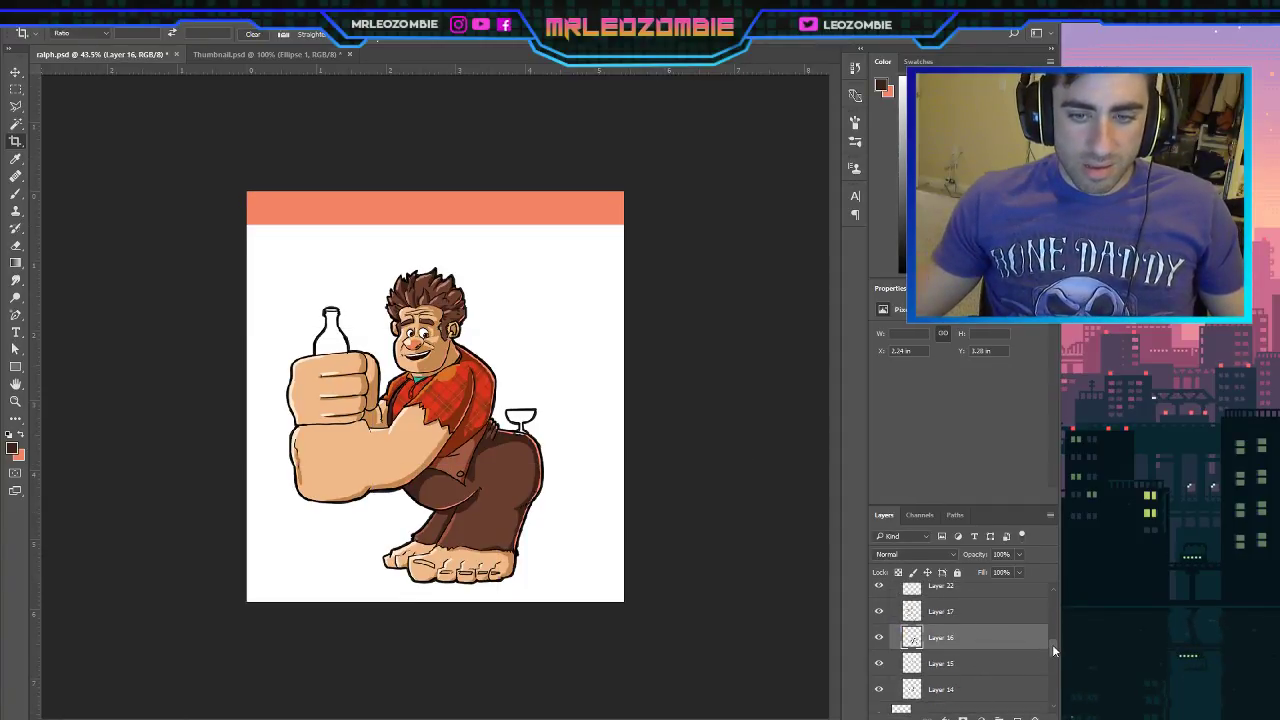
drag(1052, 650, 1057, 705)
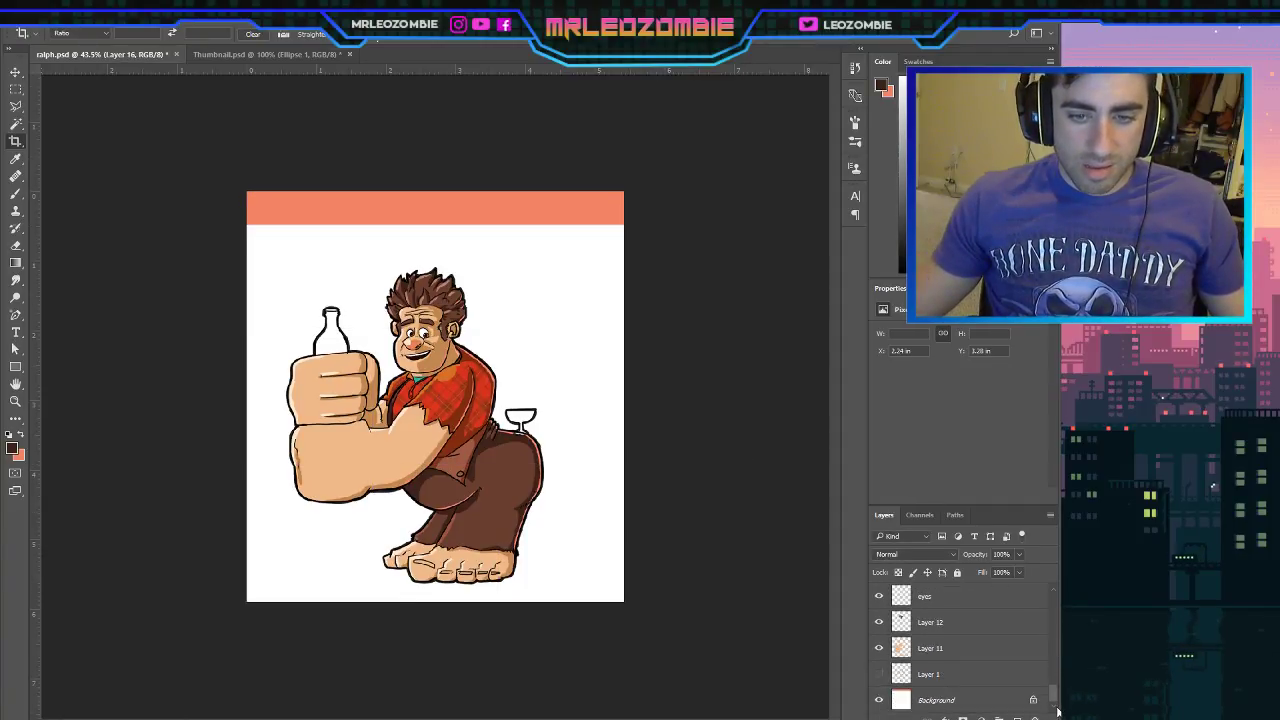
click(994, 701)
click(1018, 717)
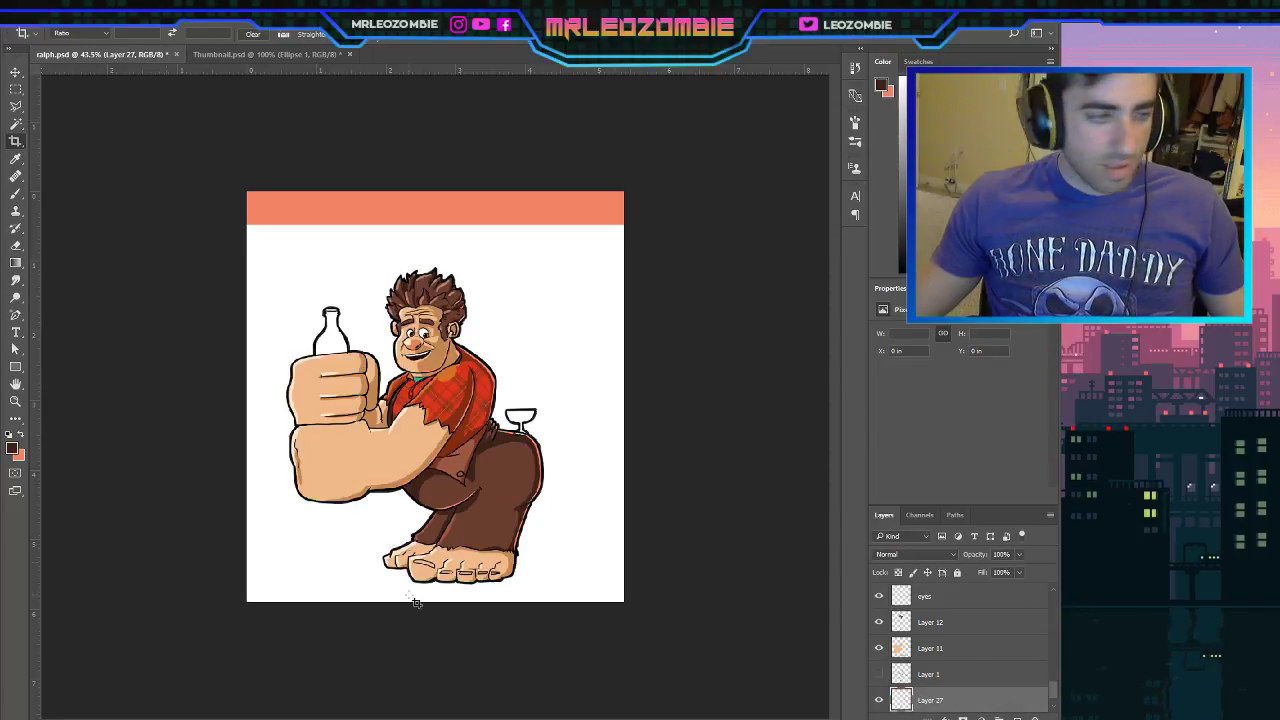
Swap the foreground and background colours, set the foreground to a darker orange-red, and ready the Gradient tool.
click(24, 437)
key(i)
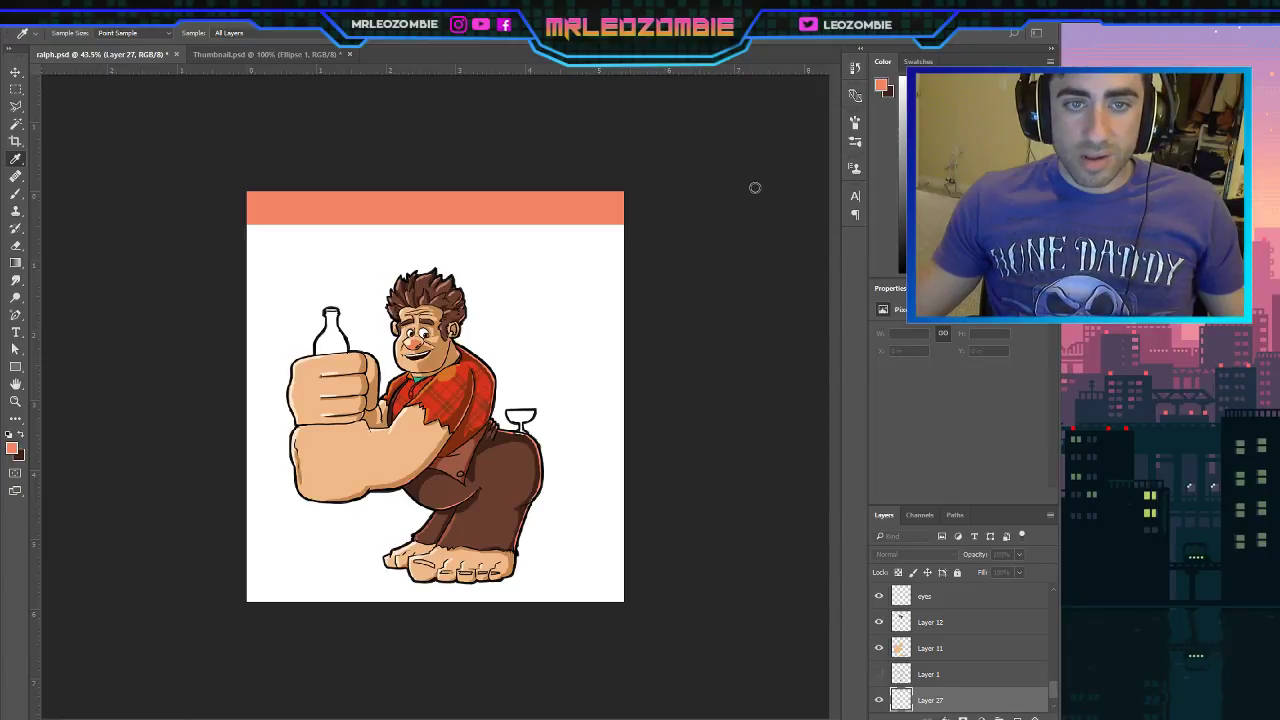
key(c)
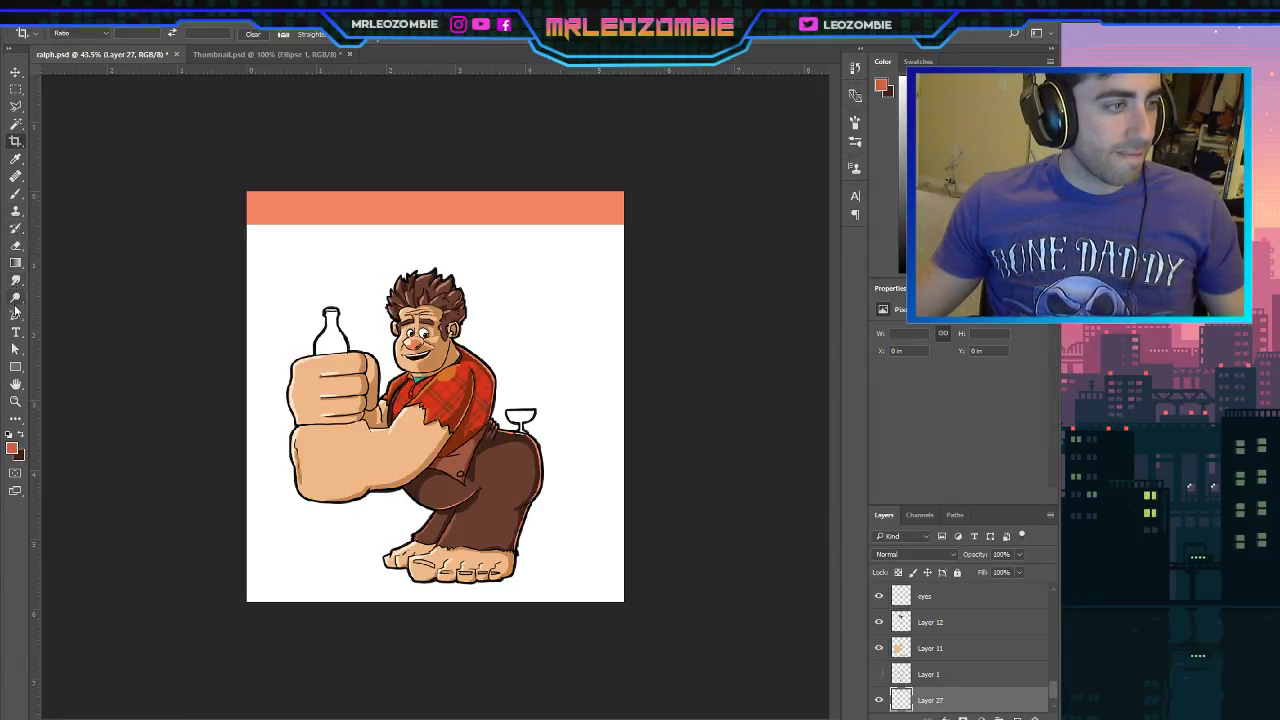
click(16, 263)
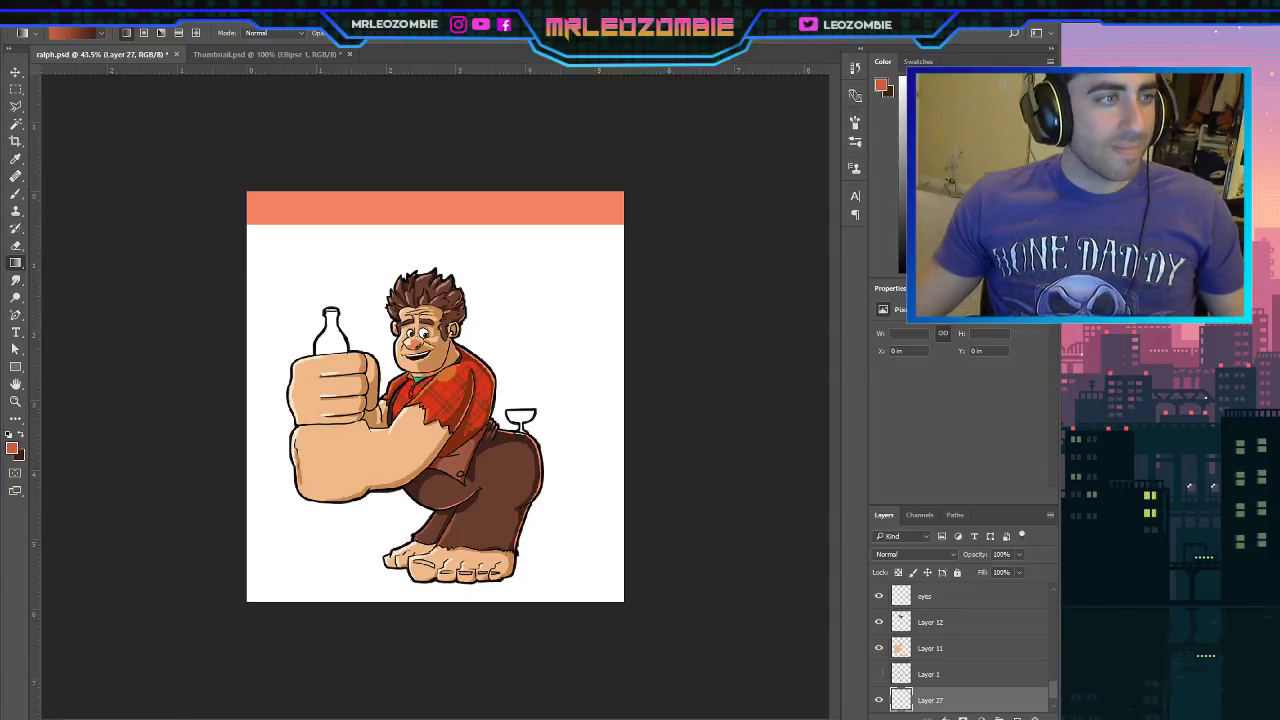
Try a vertical linear gradient from orange-red to dark brown on Layer 27 behind the character, and undo it.
drag(342, 550, 354, 213)
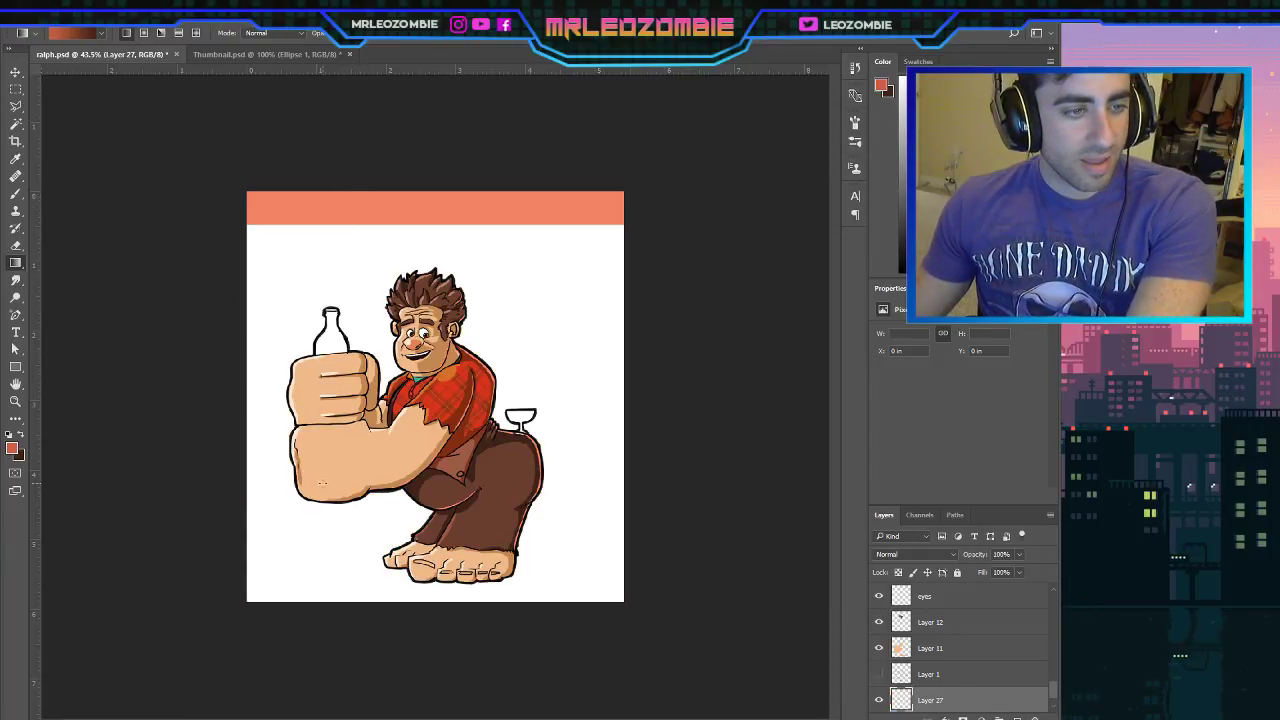
drag(338, 481, 338, 569)
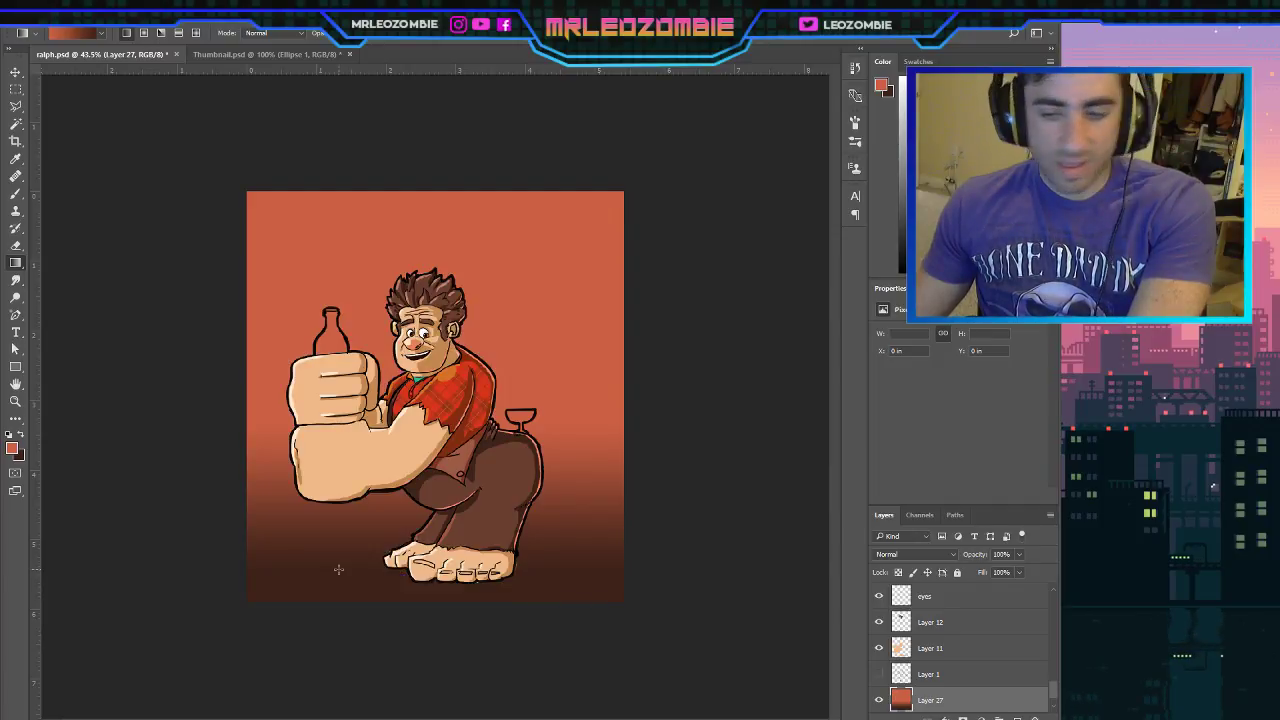
key(ctrl+z)
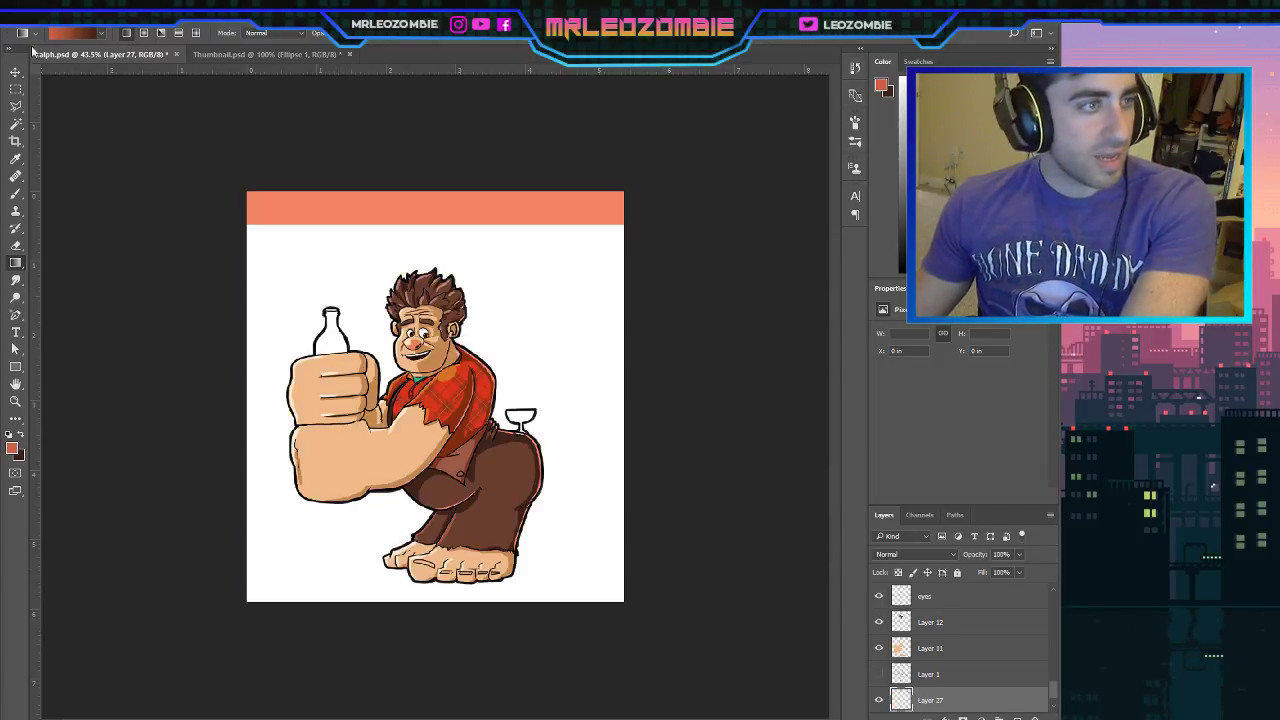
Try several vertical orange-red gradients with a dark brown band around the character's legs and feet on Layer 27, undoing each one.
key(i)
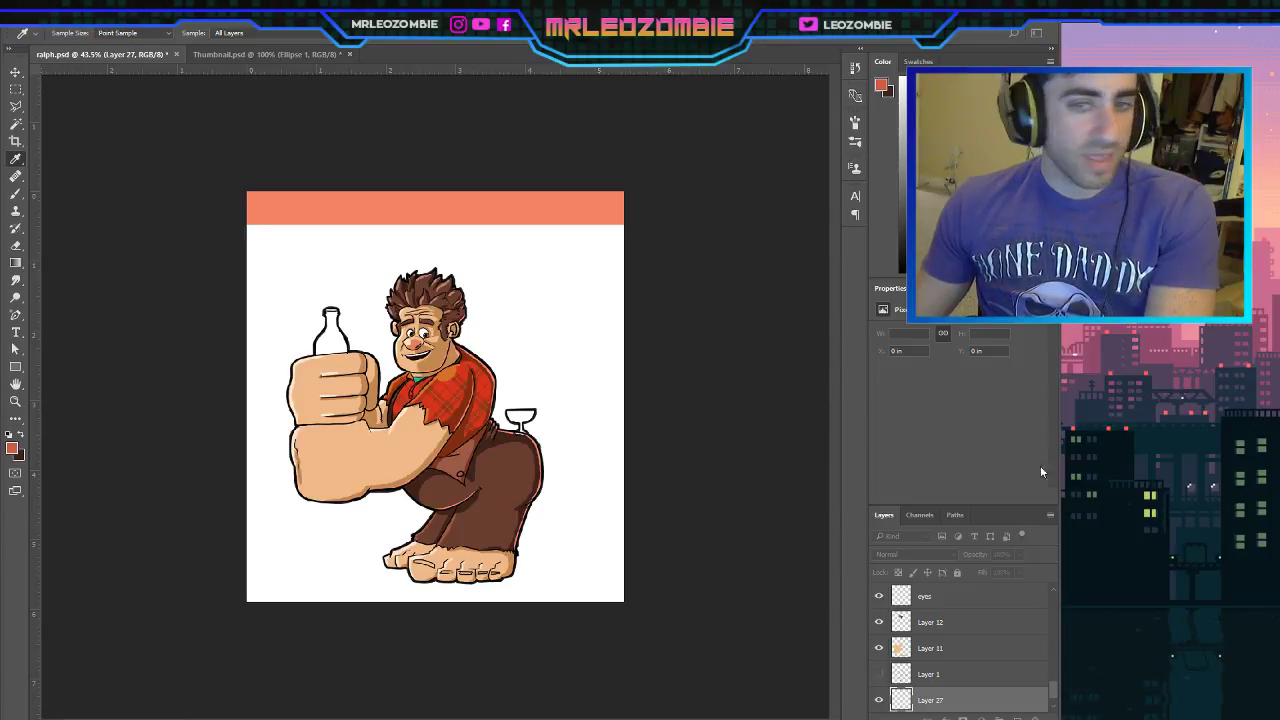
key(g)
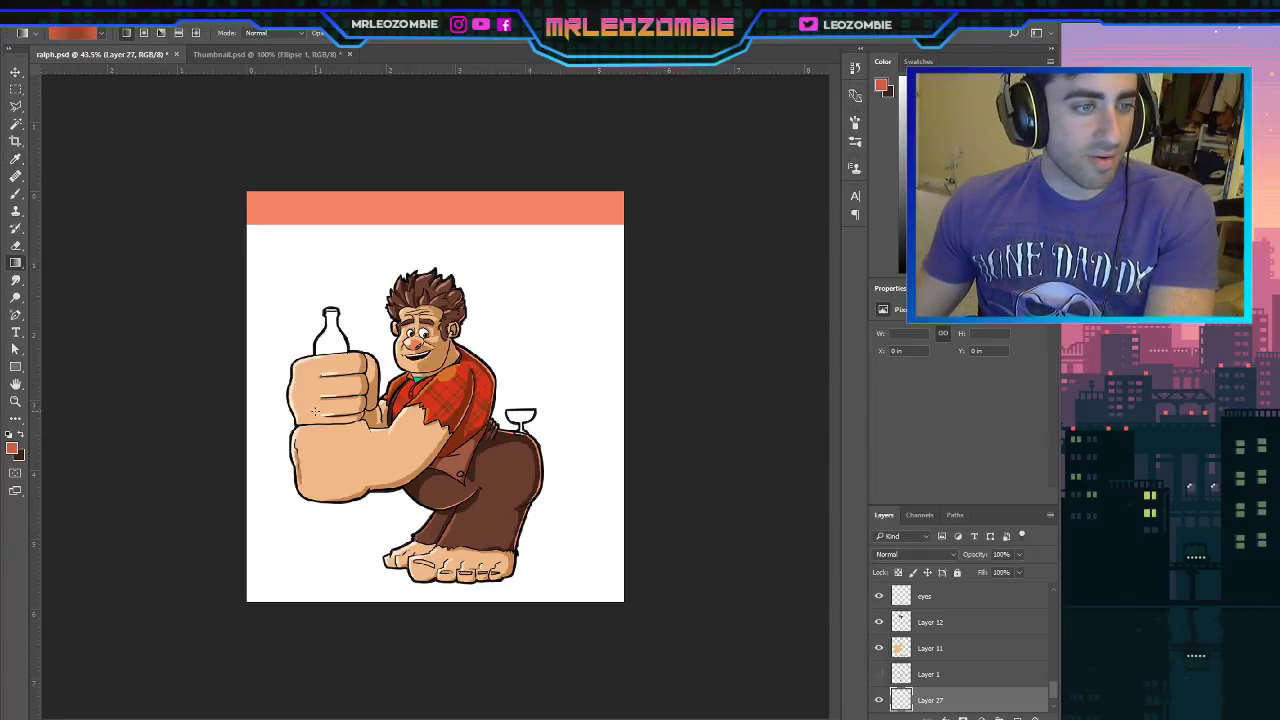
drag(382, 500, 382, 620)
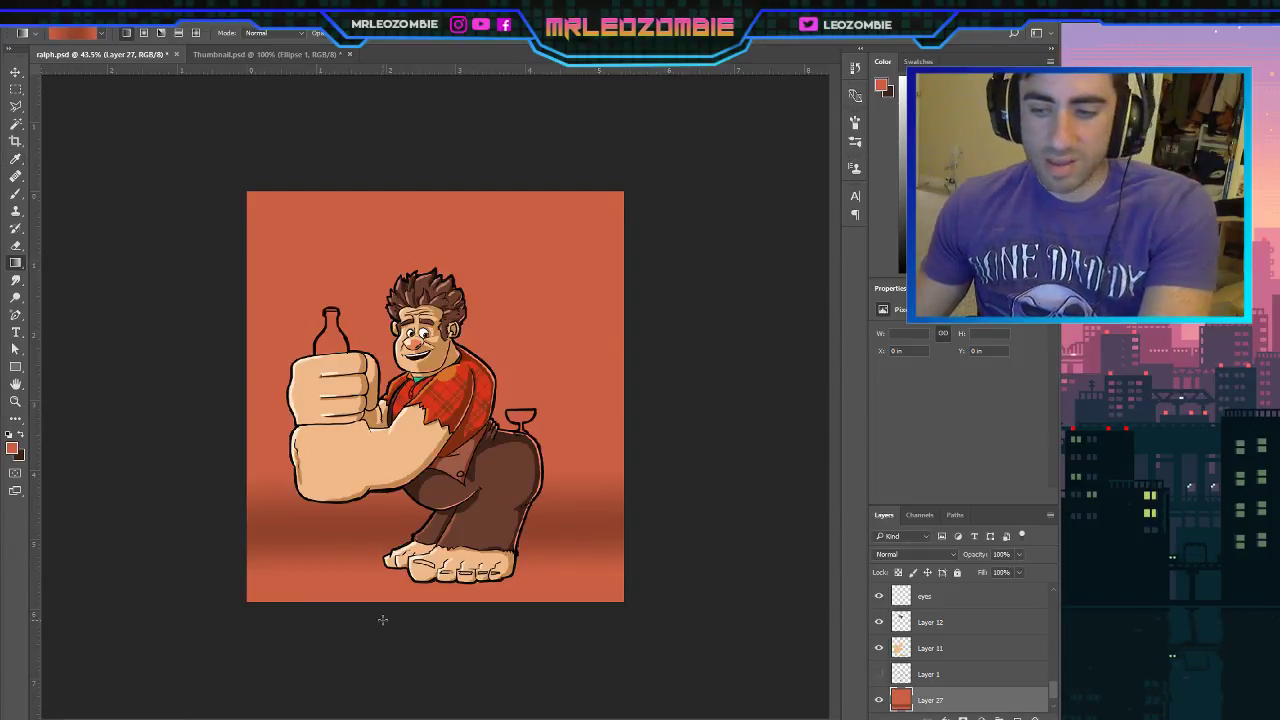
key(ctrl+z)
drag(334, 508, 354, 609)
key(ctrl+z)
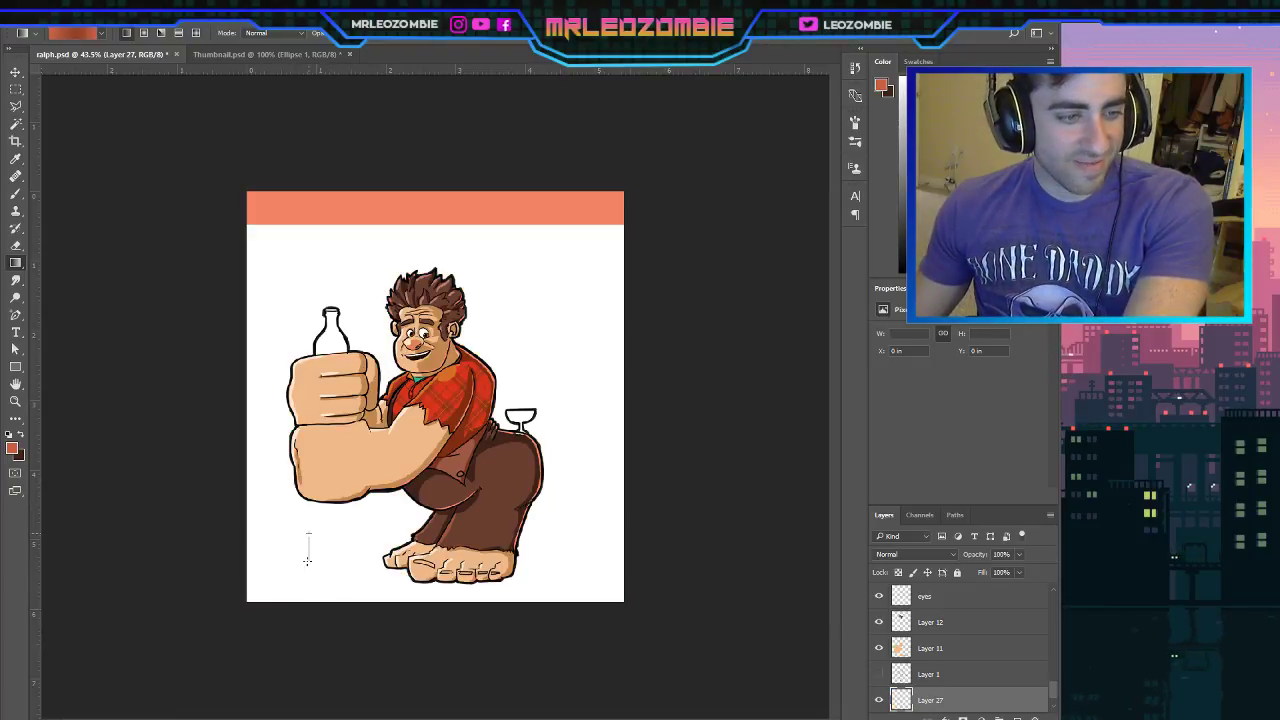
drag(307, 561, 304, 588)
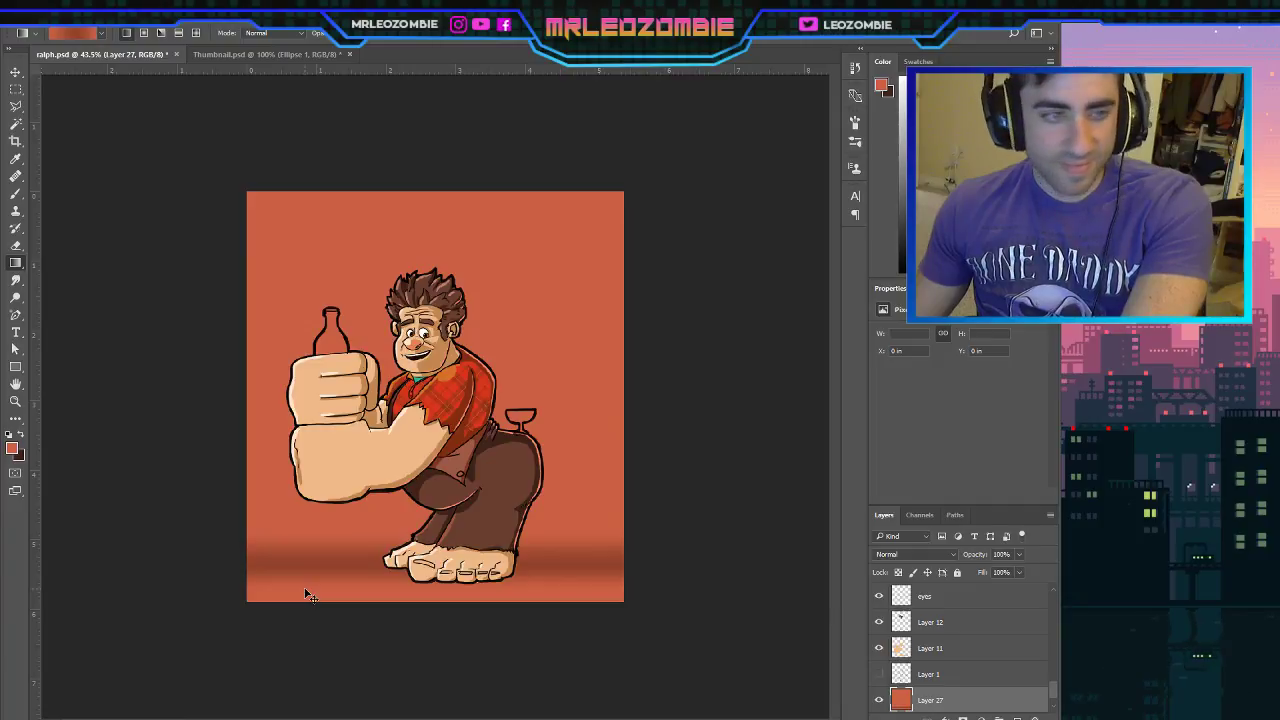
key(ctrl+z)
drag(310, 592, 310, 599)
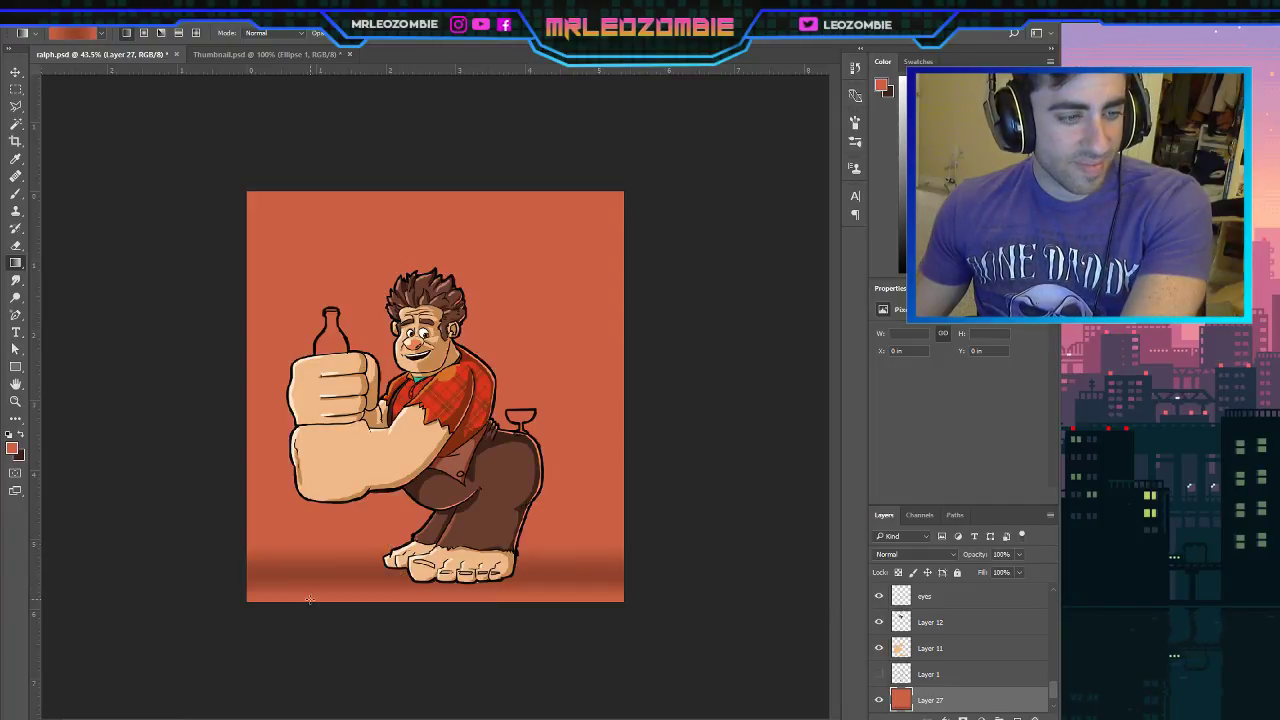
key(ctrl+z)
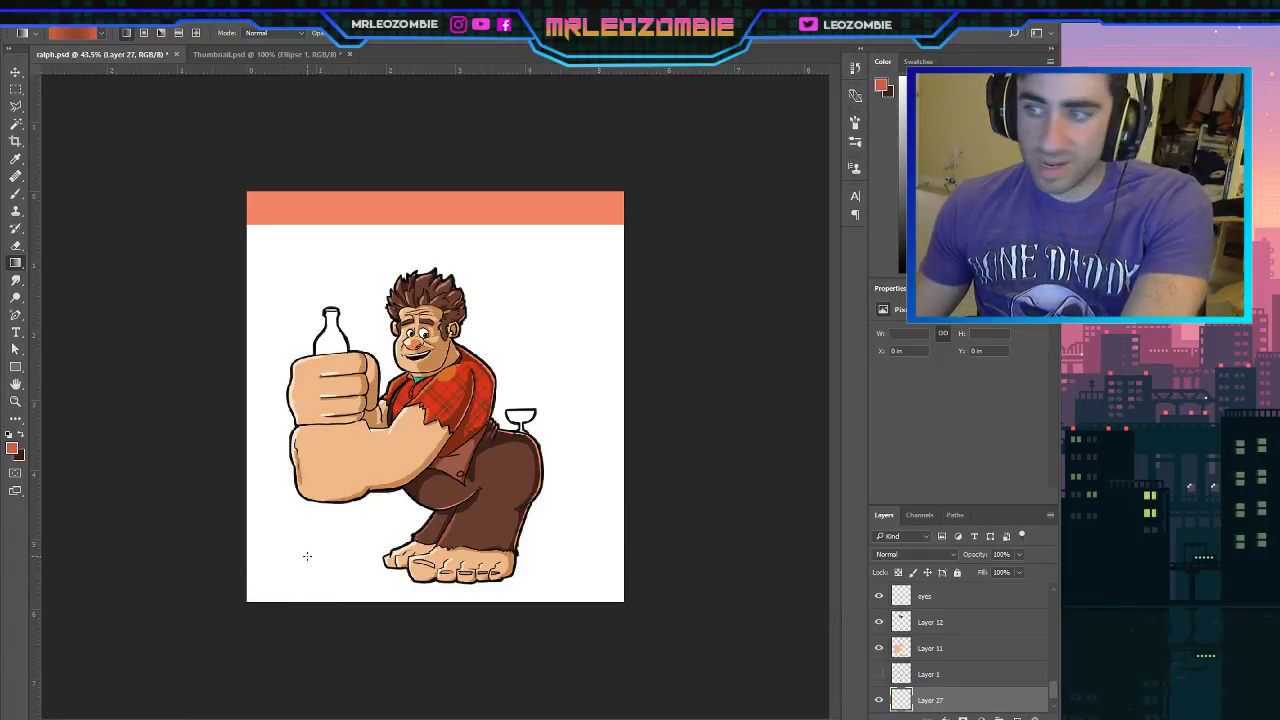
drag(312, 527, 311, 609)
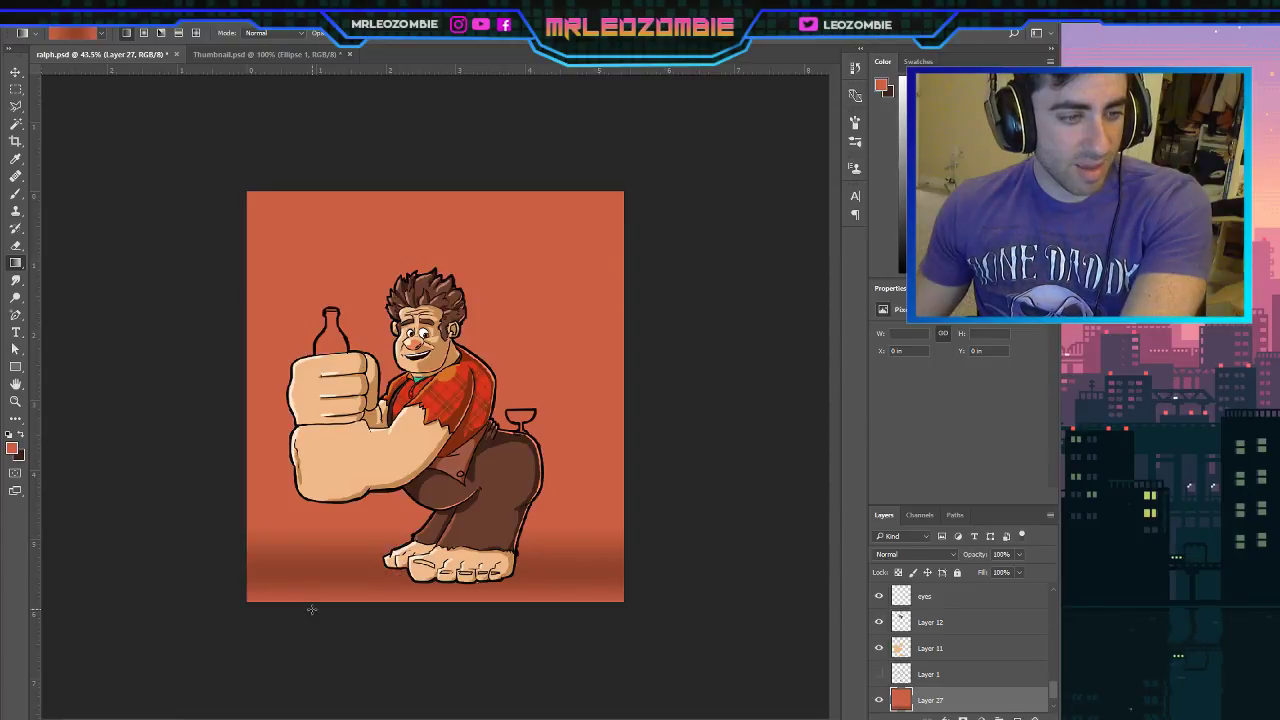
key(ctrl+z)
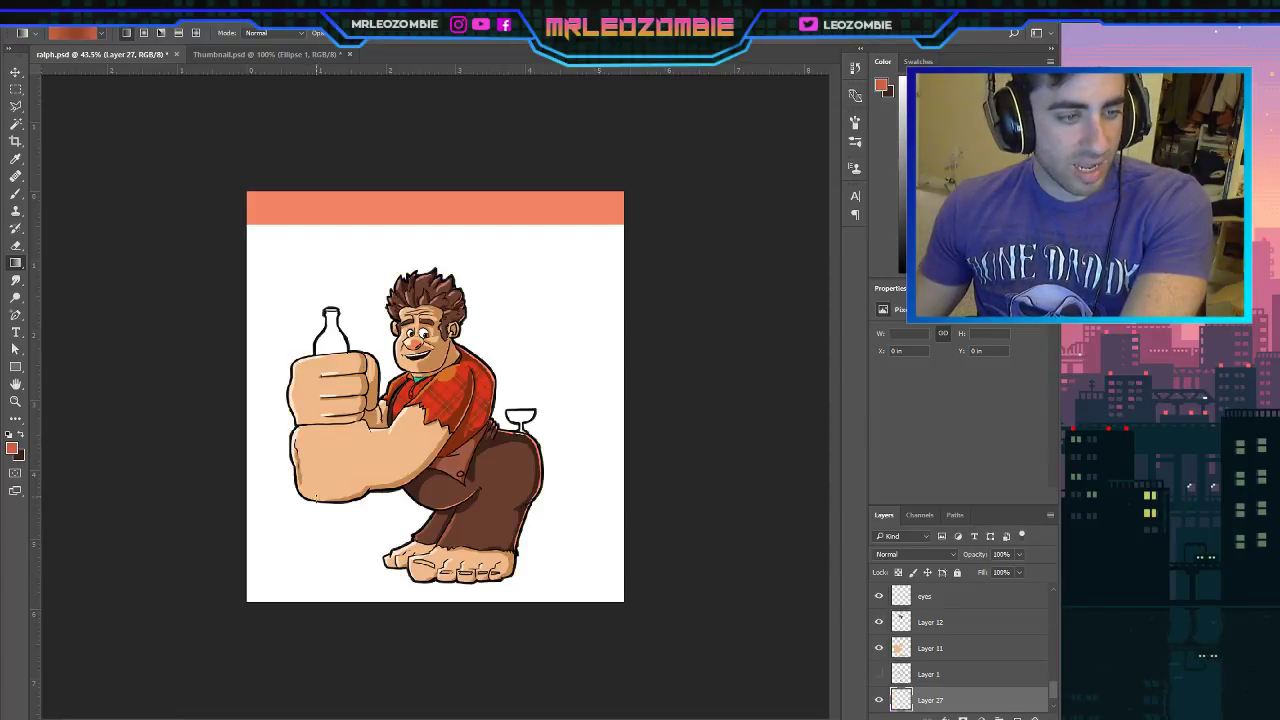
drag(316, 497, 312, 601)
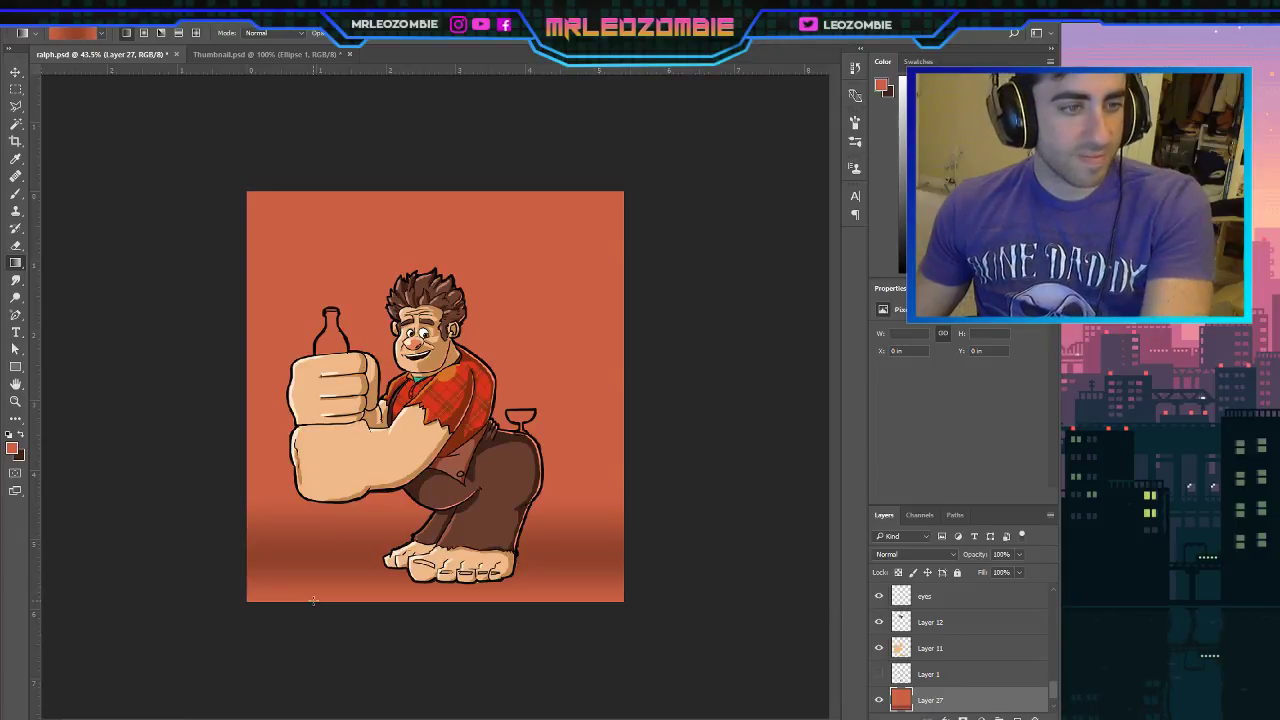
key(ctrl+z)
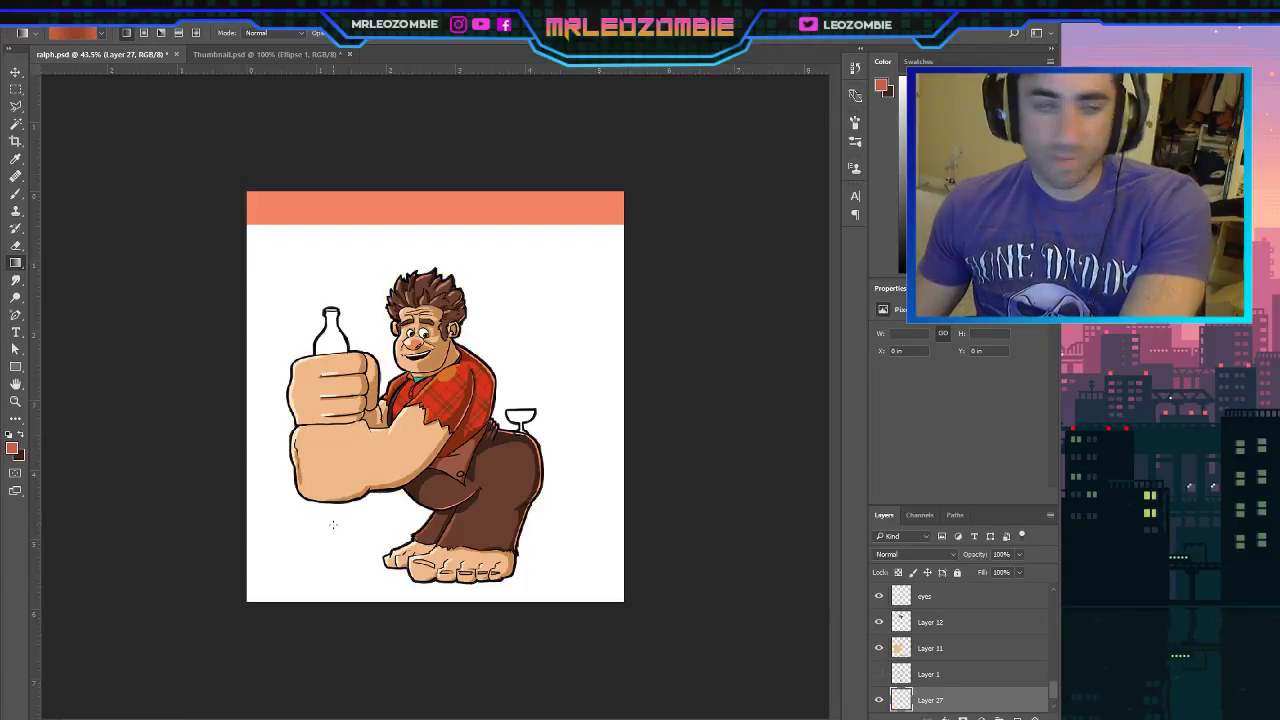
Apply a vertical orange-red gradient with a dark brown band behind the lower legs, stretch it to 103.04% height, and align it over the canvas.
drag(334, 460, 331, 599)
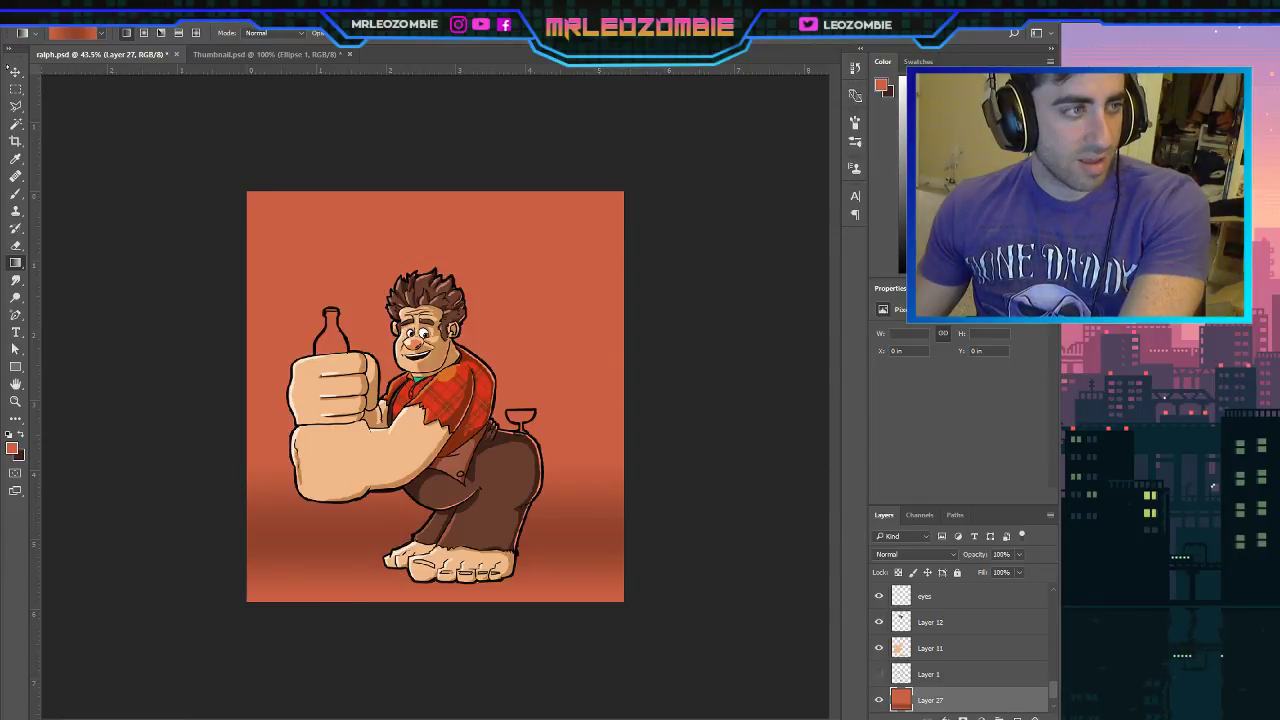
click(14, 72)
drag(462, 381, 515, 404)
key(ctrl+t)
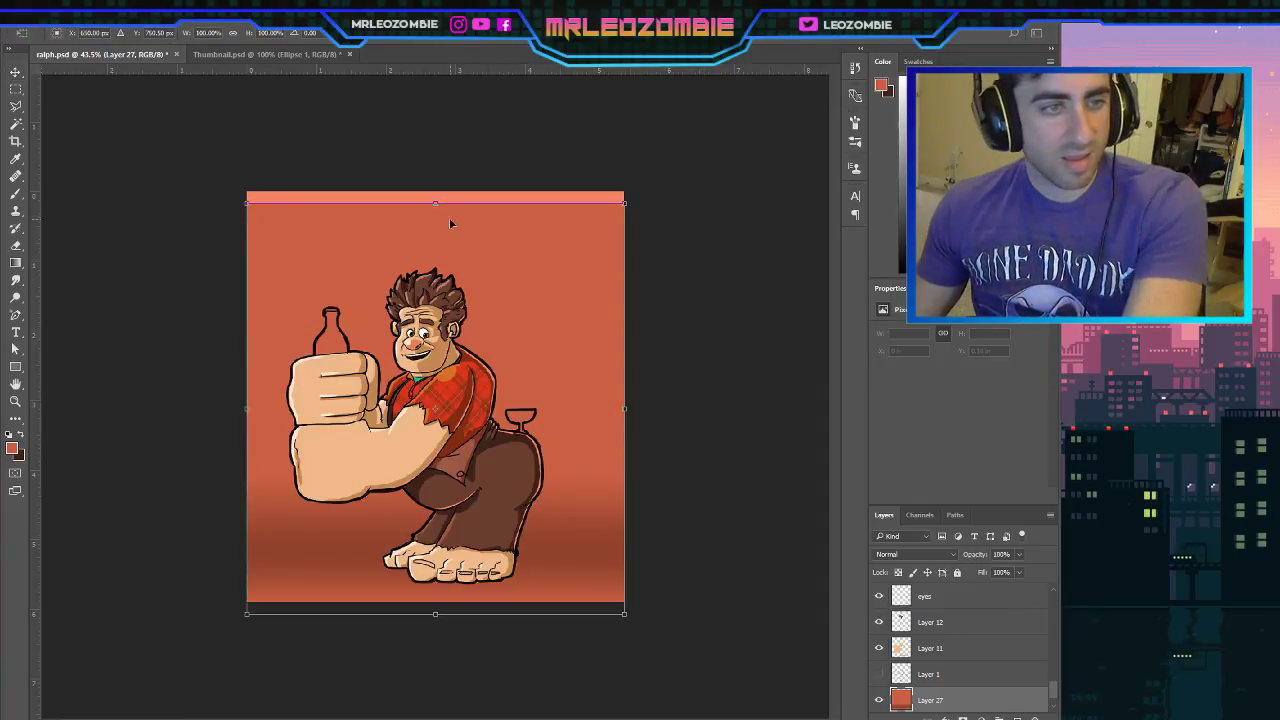
drag(436, 202, 437, 190)
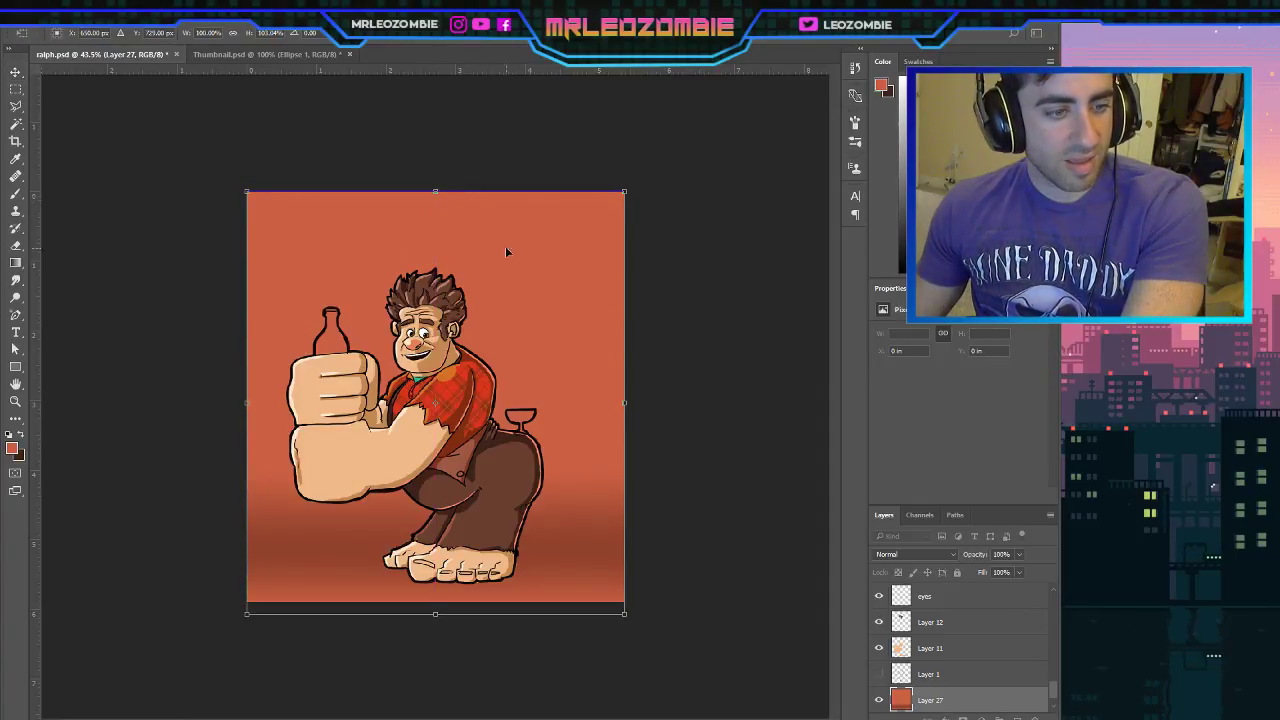
drag(582, 342, 593, 351)
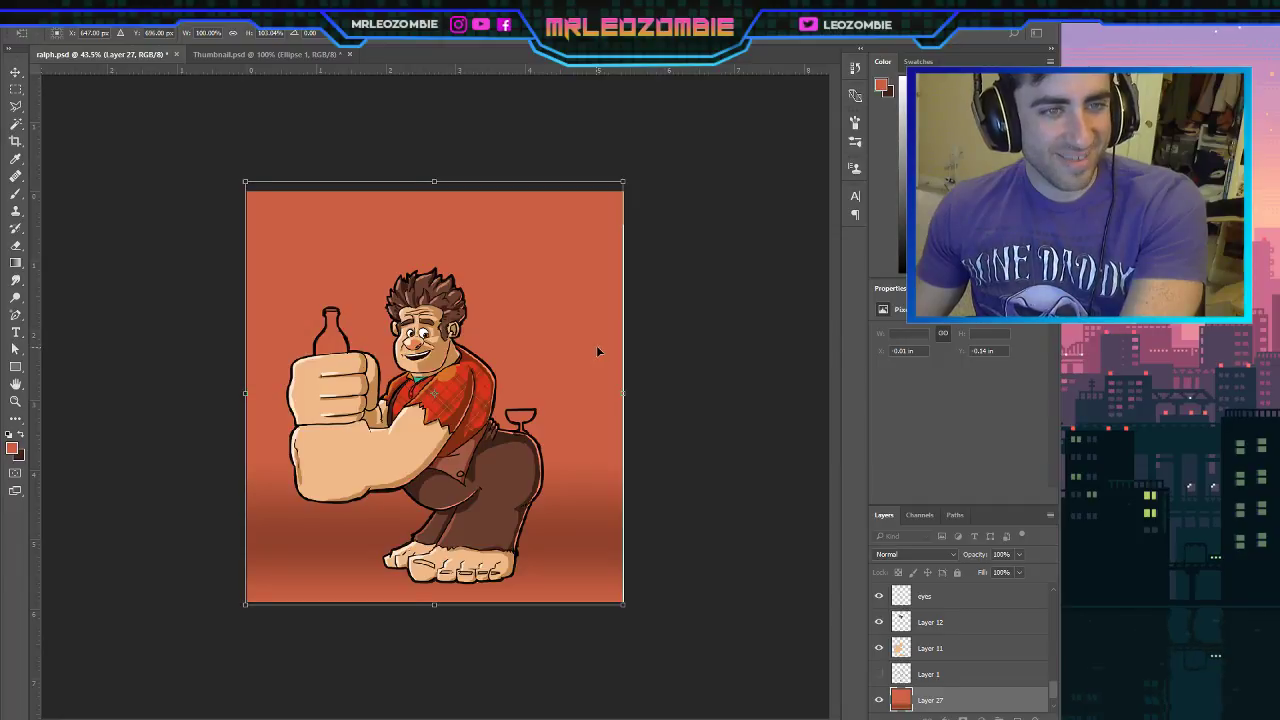
drag(596, 351, 596, 349)
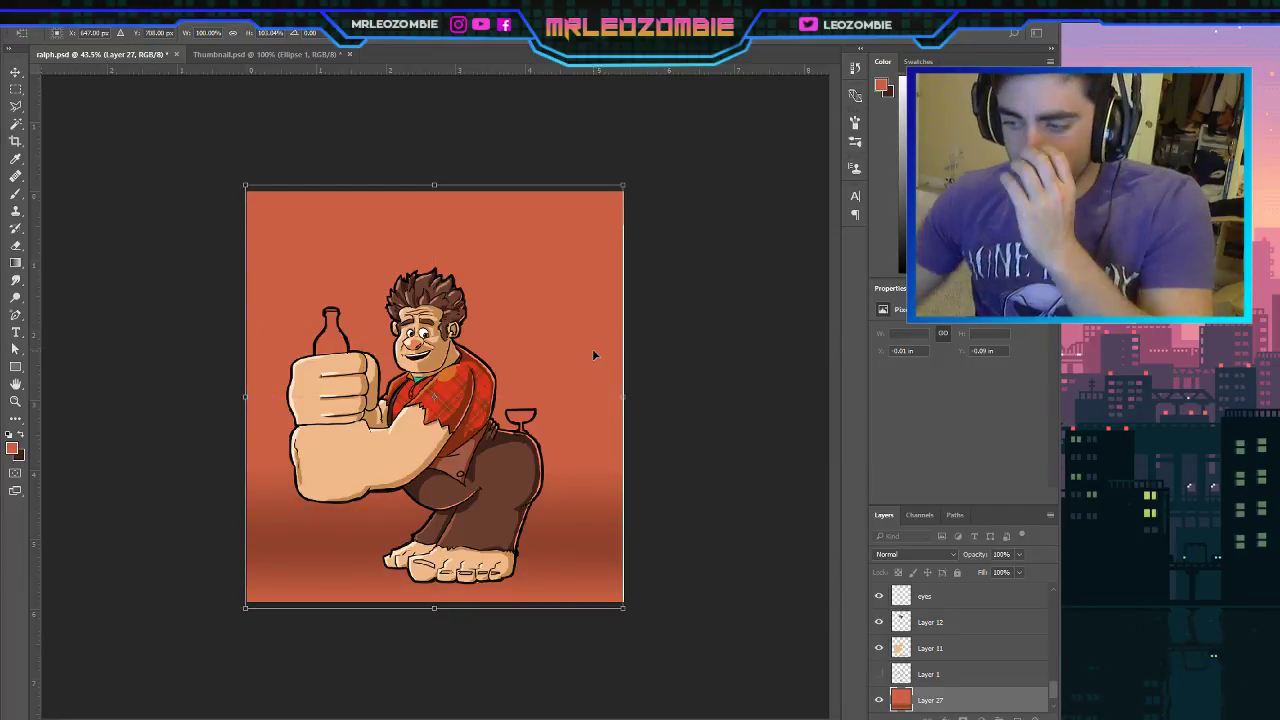
key(Return)
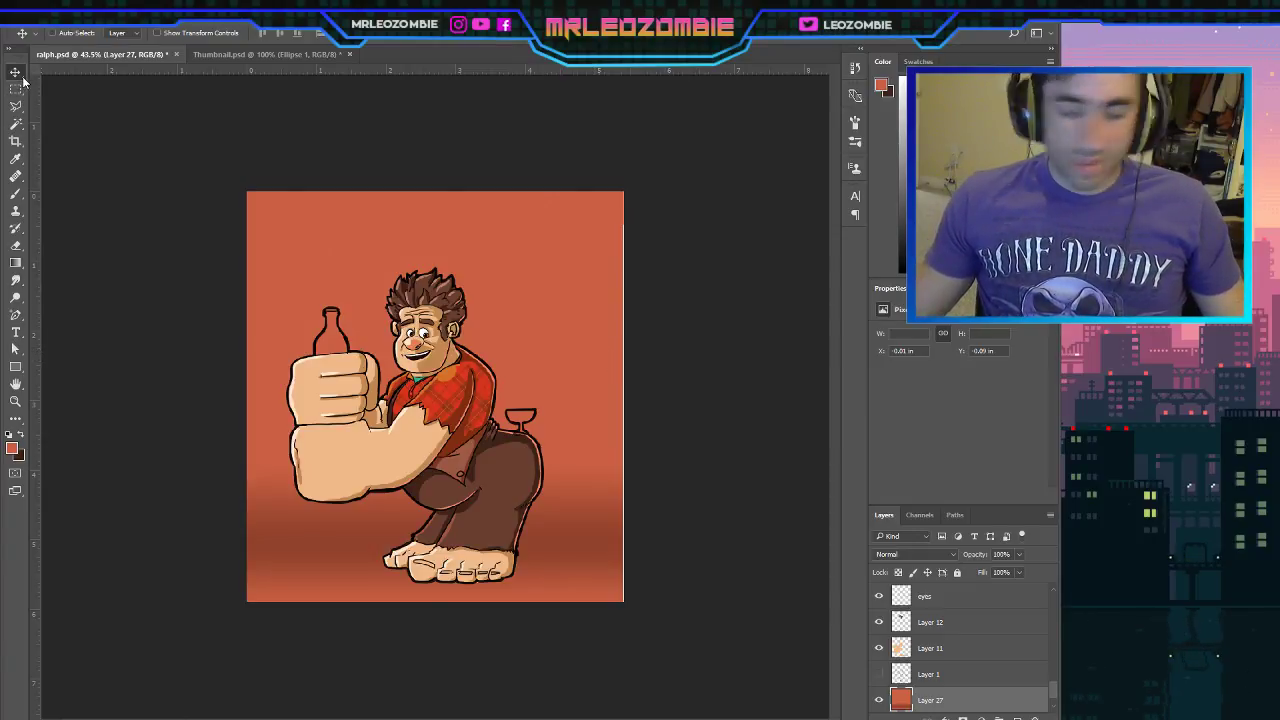
key(Right)
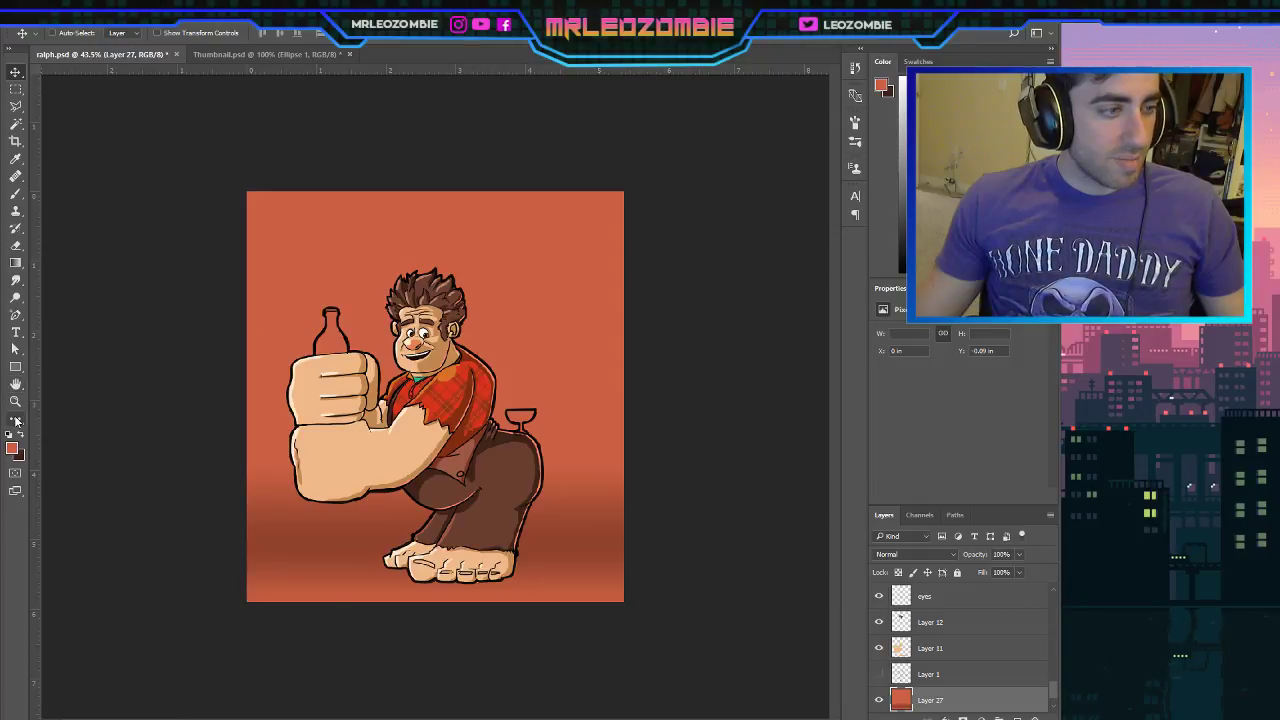
Add a new empty layer directly above Layer 6, just below the layers of Group 1.
scroll(947, 619, up, 10)
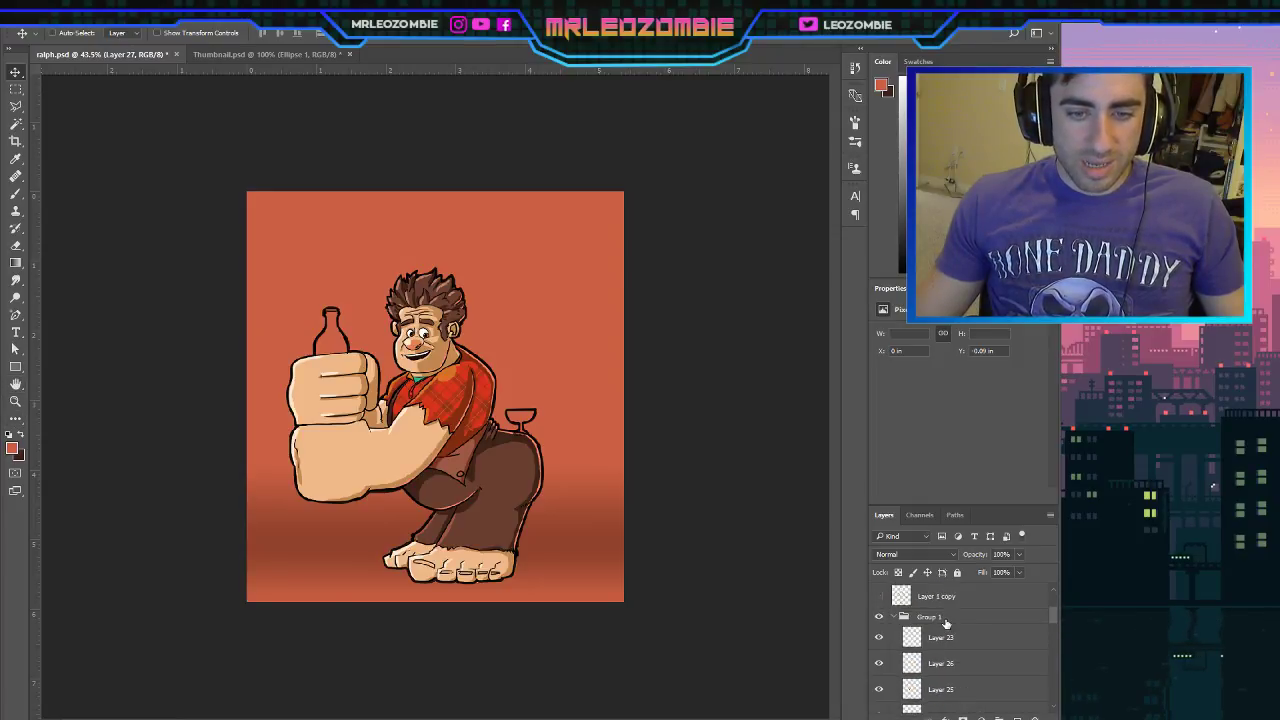
scroll(947, 619, up, 1)
click(995, 645)
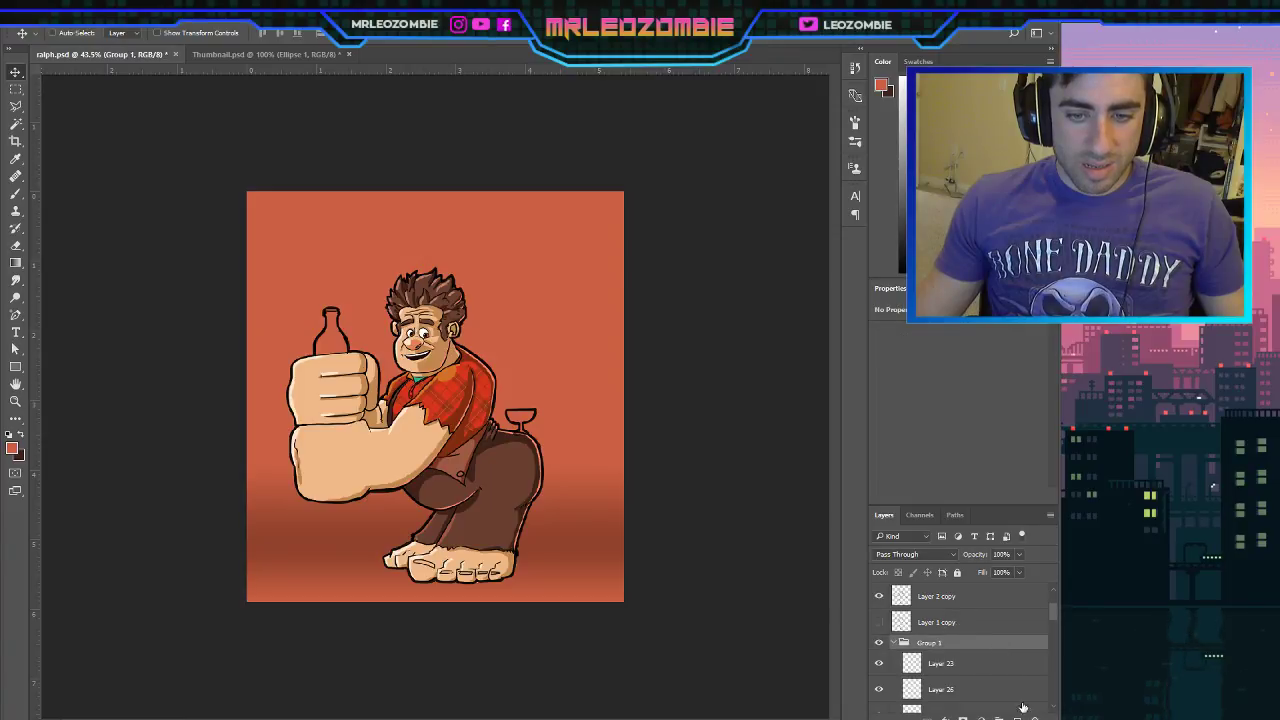
scroll(1023, 662, down, 6)
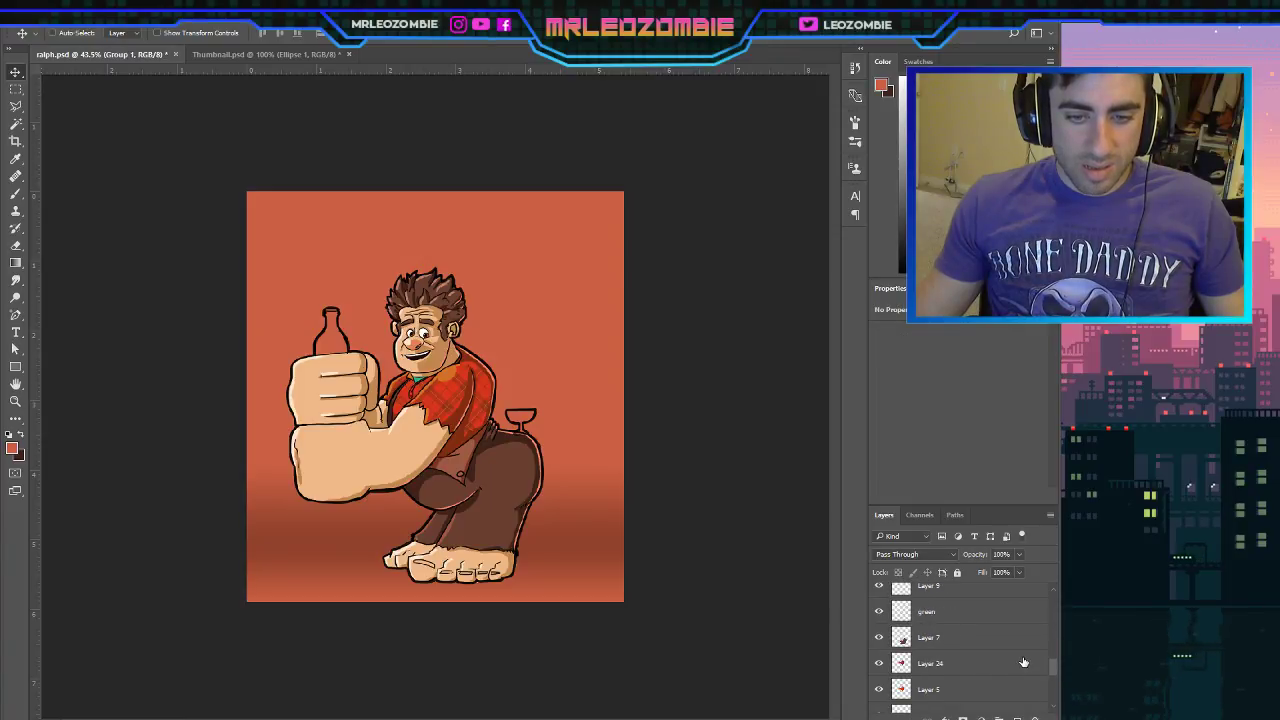
click(1023, 662)
click(1015, 638)
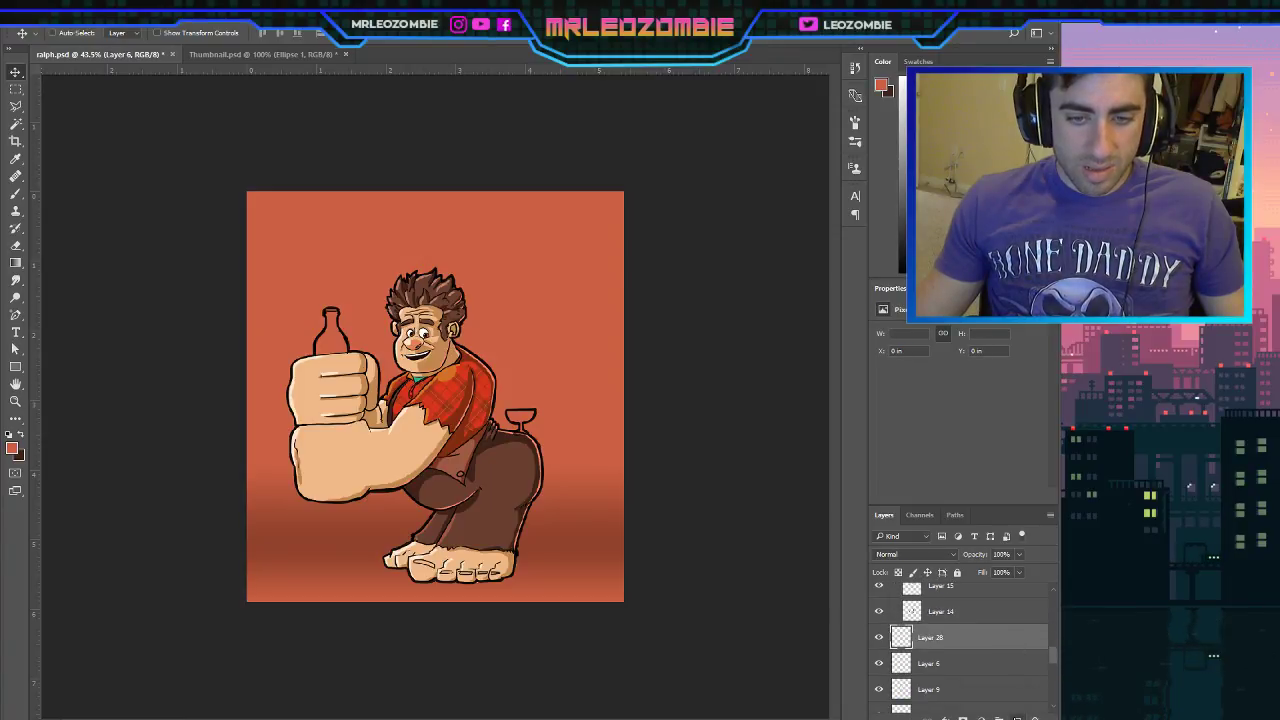
Set the foreground colour to medium green and fill in the bottle above the fist on Layer 28 with an enlarged brush.
key(i)
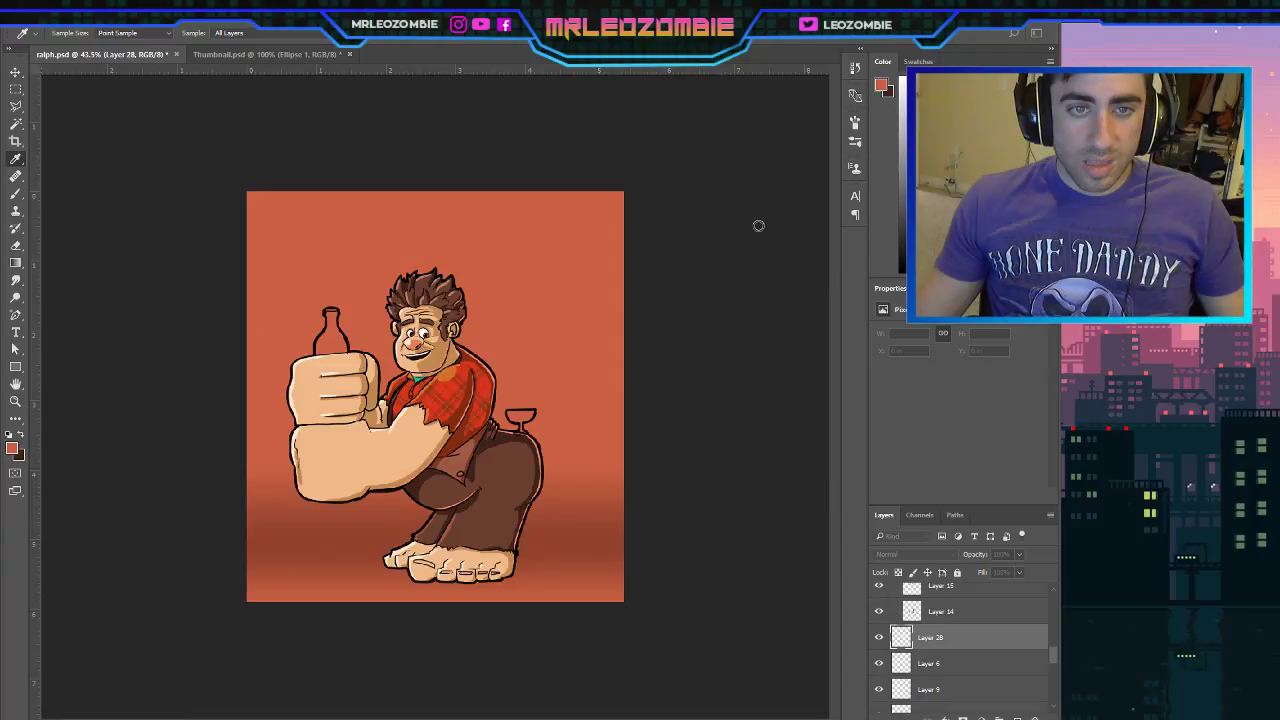
key(Return)
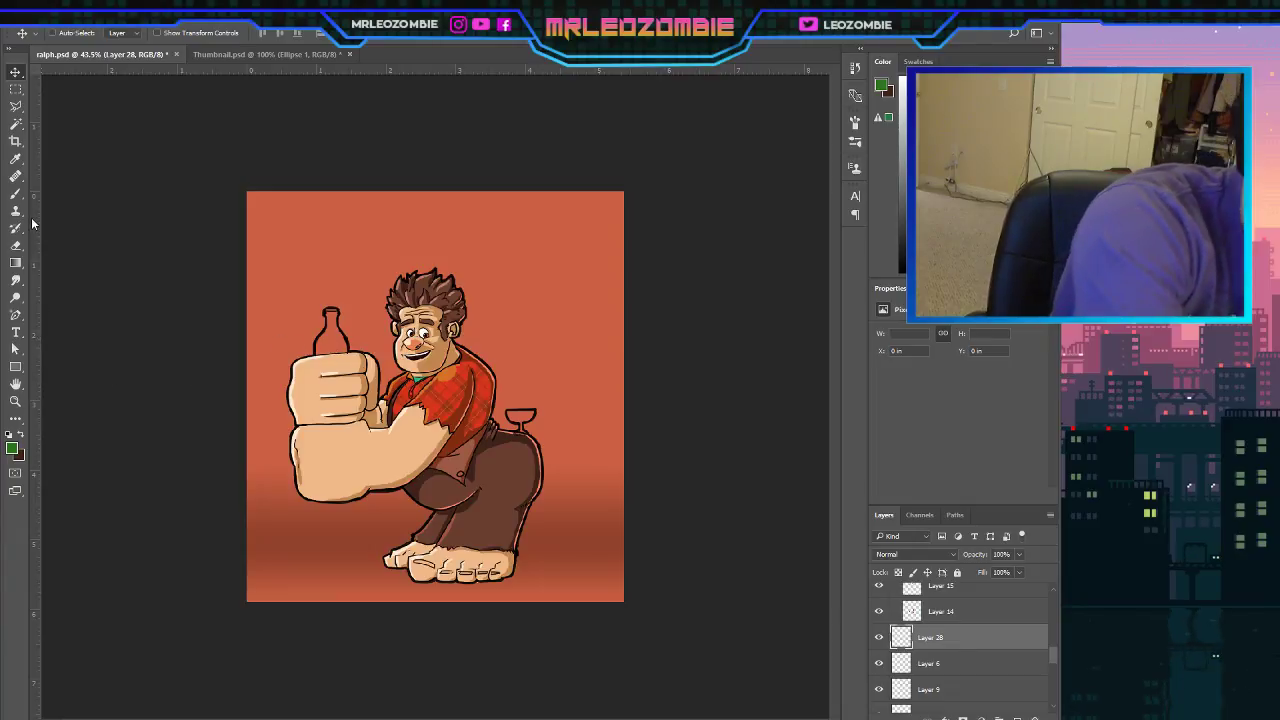
key(b)
drag(326, 335, 323, 341)
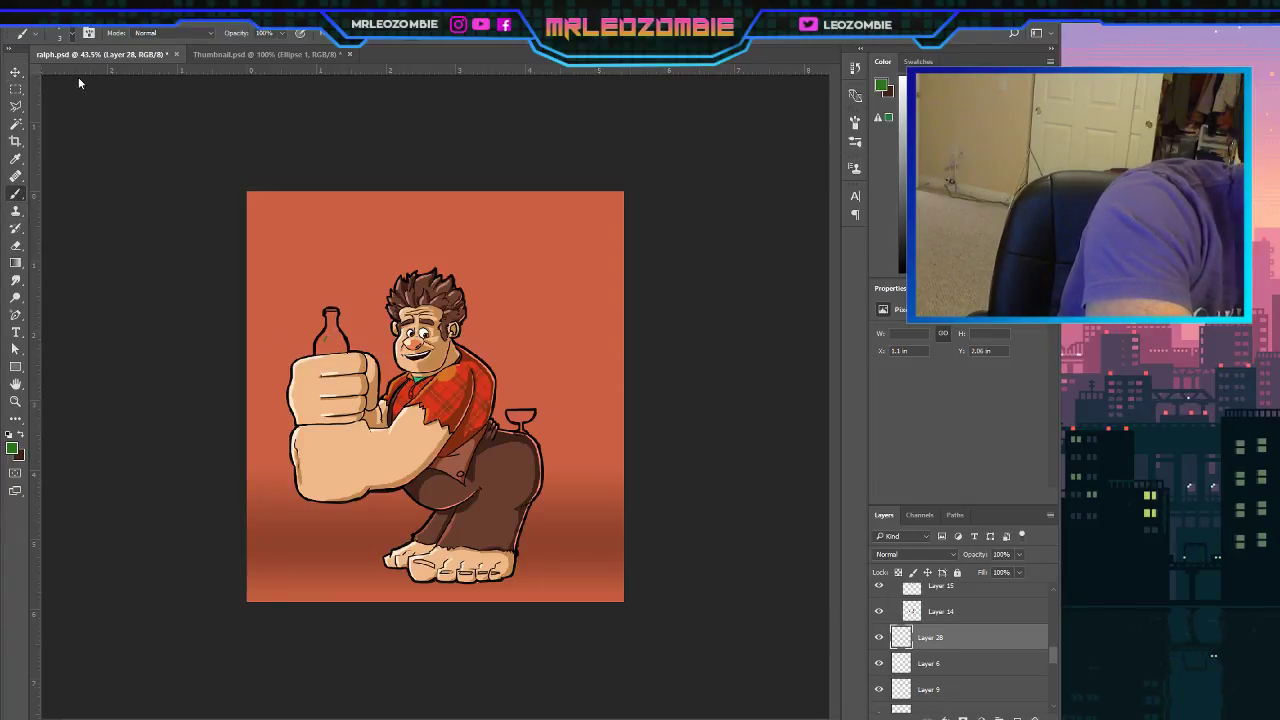
key(bracketright)
key(bracketright)
key(bracketright)
key(bracketright)
key(bracketright)
key(bracketright)
key(bracketright)
key(bracketright)
key(bracketright)
key(bracketright)
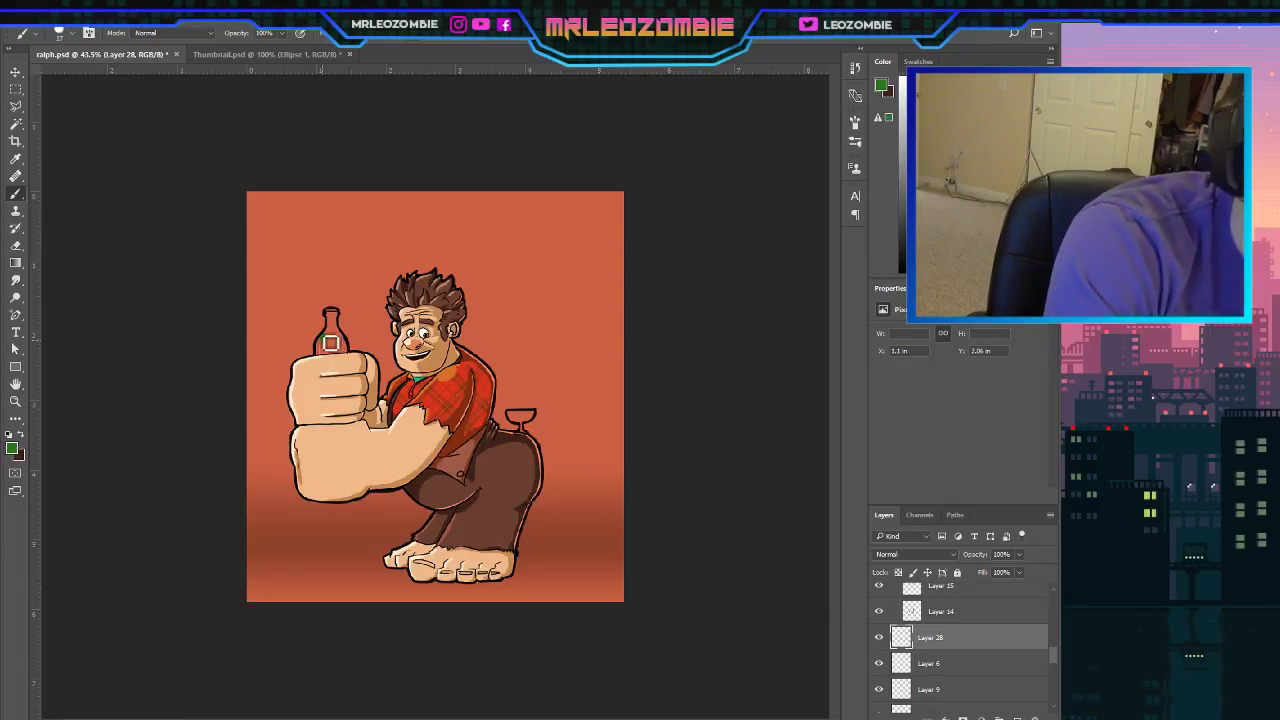
mouse_move(325, 338)
mouse_down()
mouse_move(334, 362)
mouse_move(352, 352)
mouse_move(339, 339)
mouse_up()
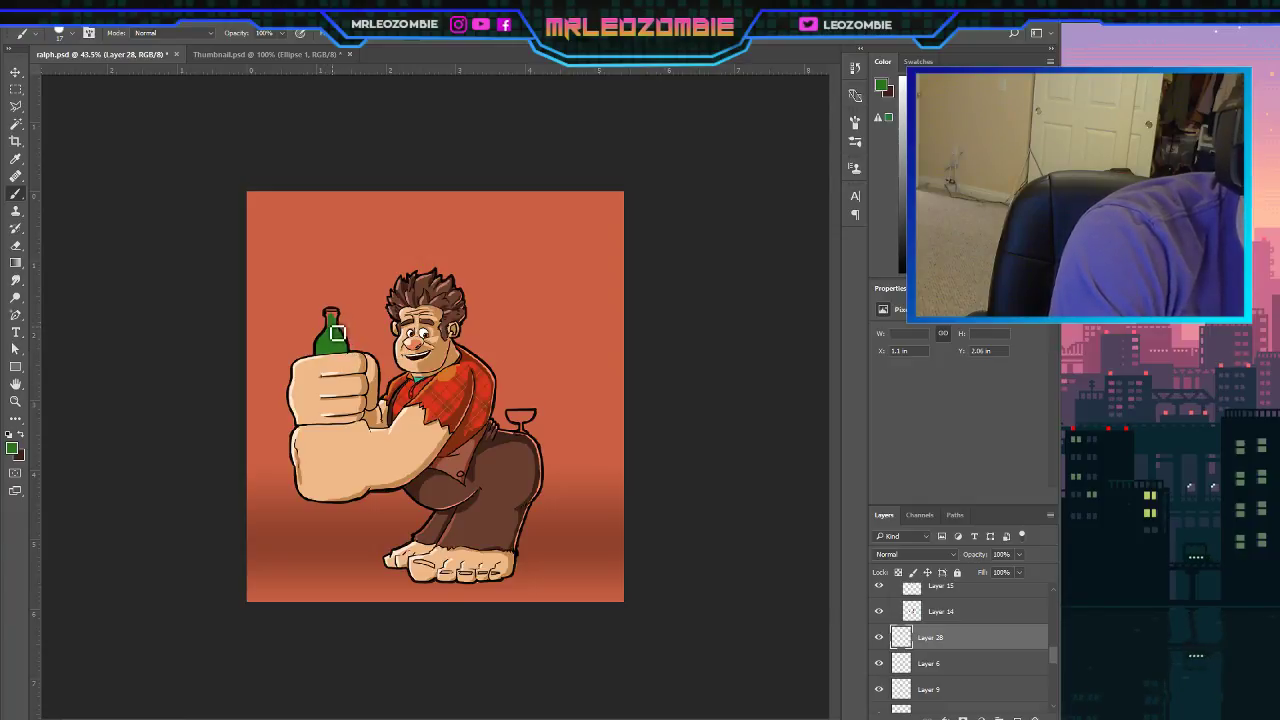
drag(343, 324, 338, 316)
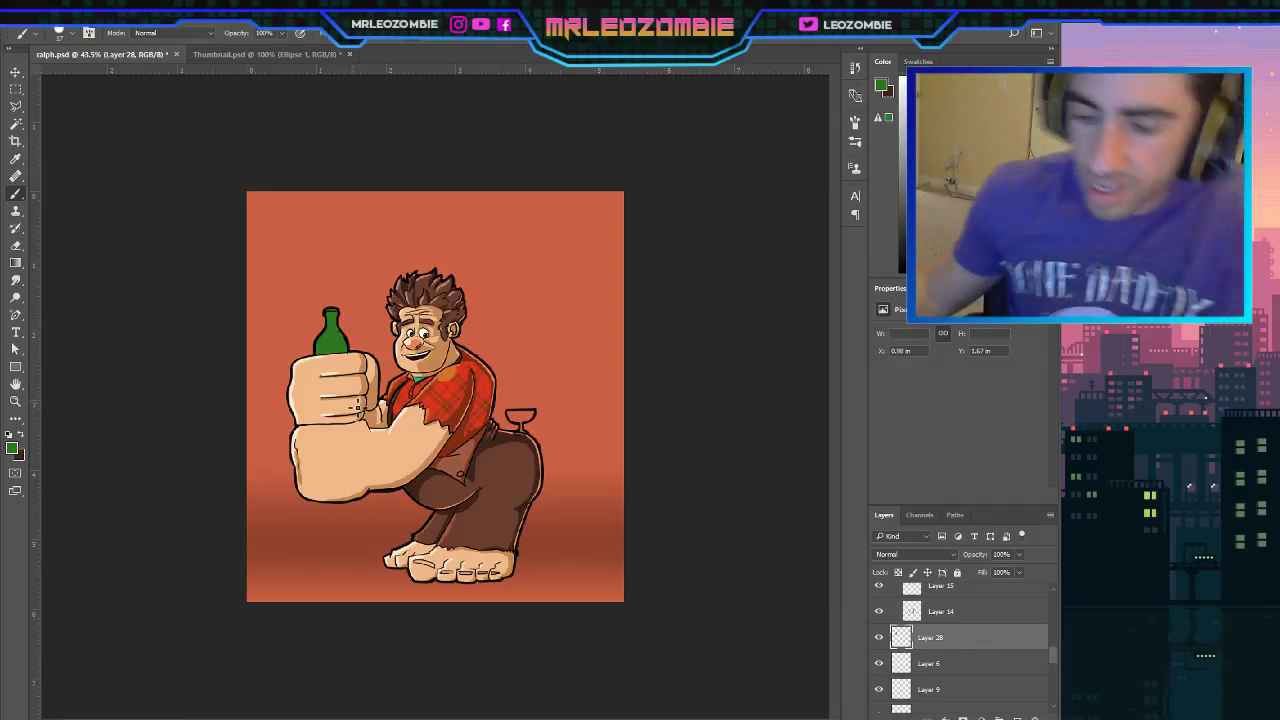
Pick a dark olive green and paint a shadow band across the base of the bottle just above the fist.
scroll(390, 378, up, 4)
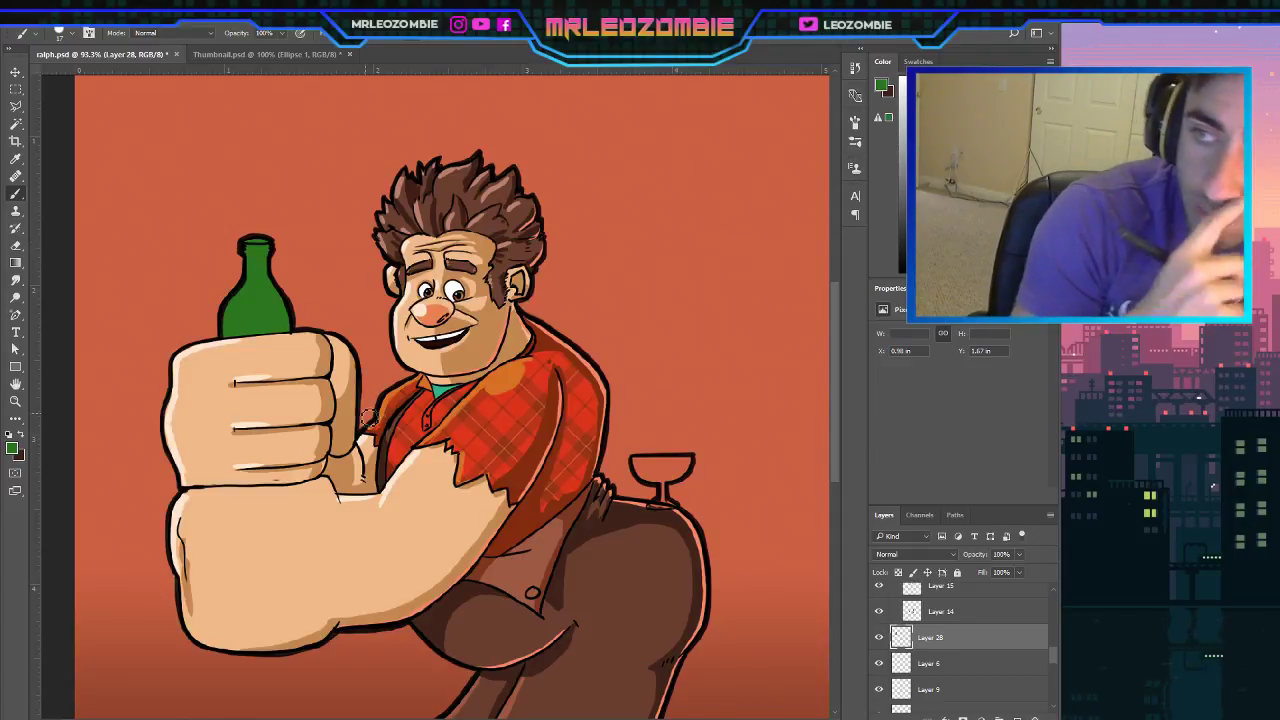
key(i)
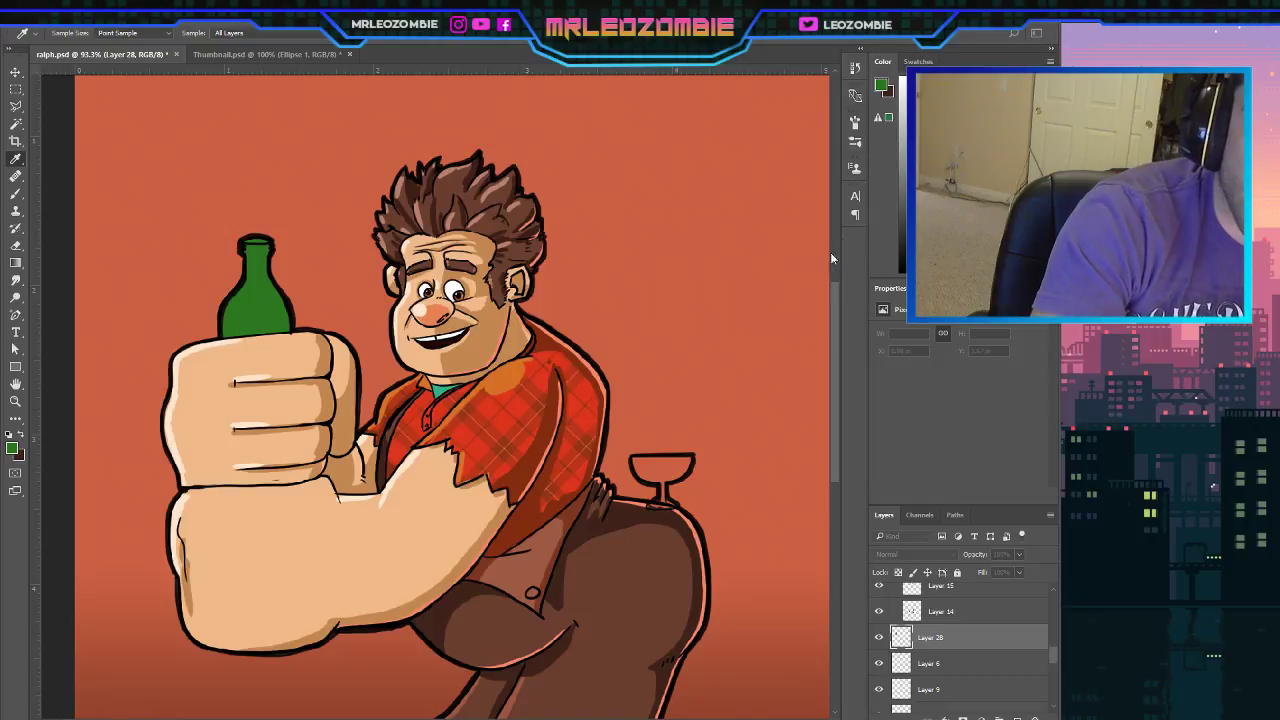
key(b)
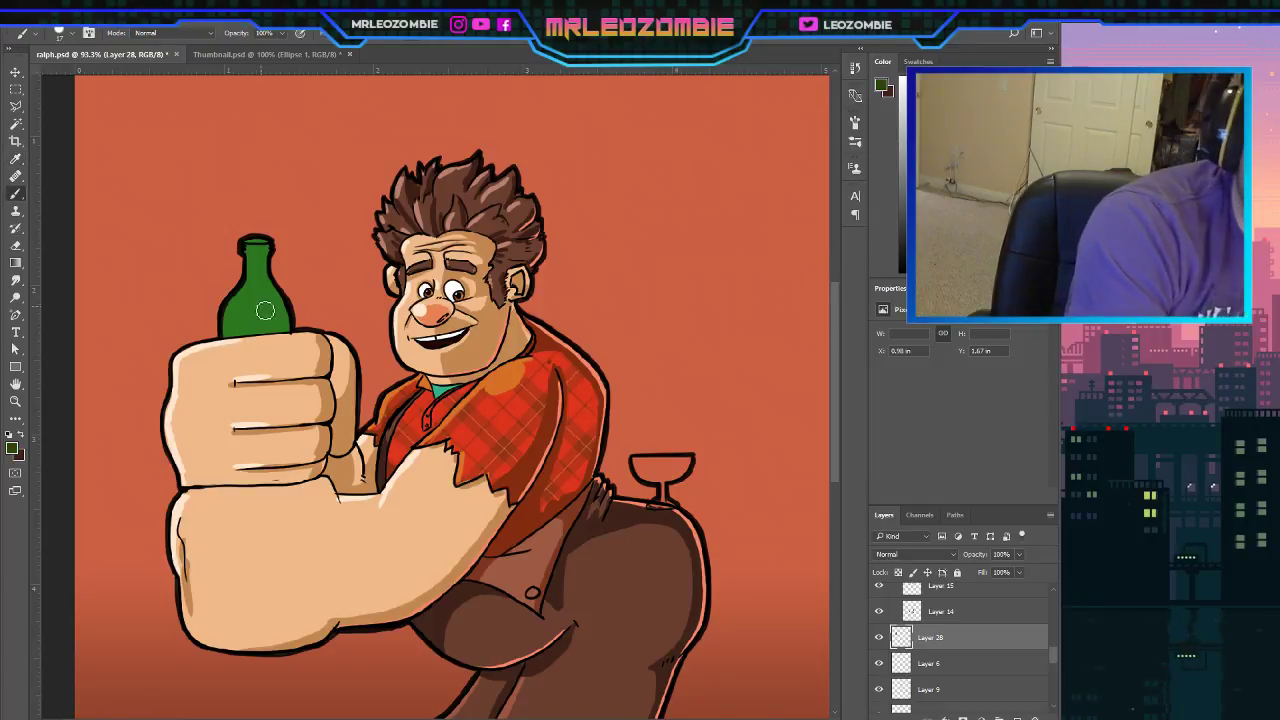
drag(230, 331, 291, 330)
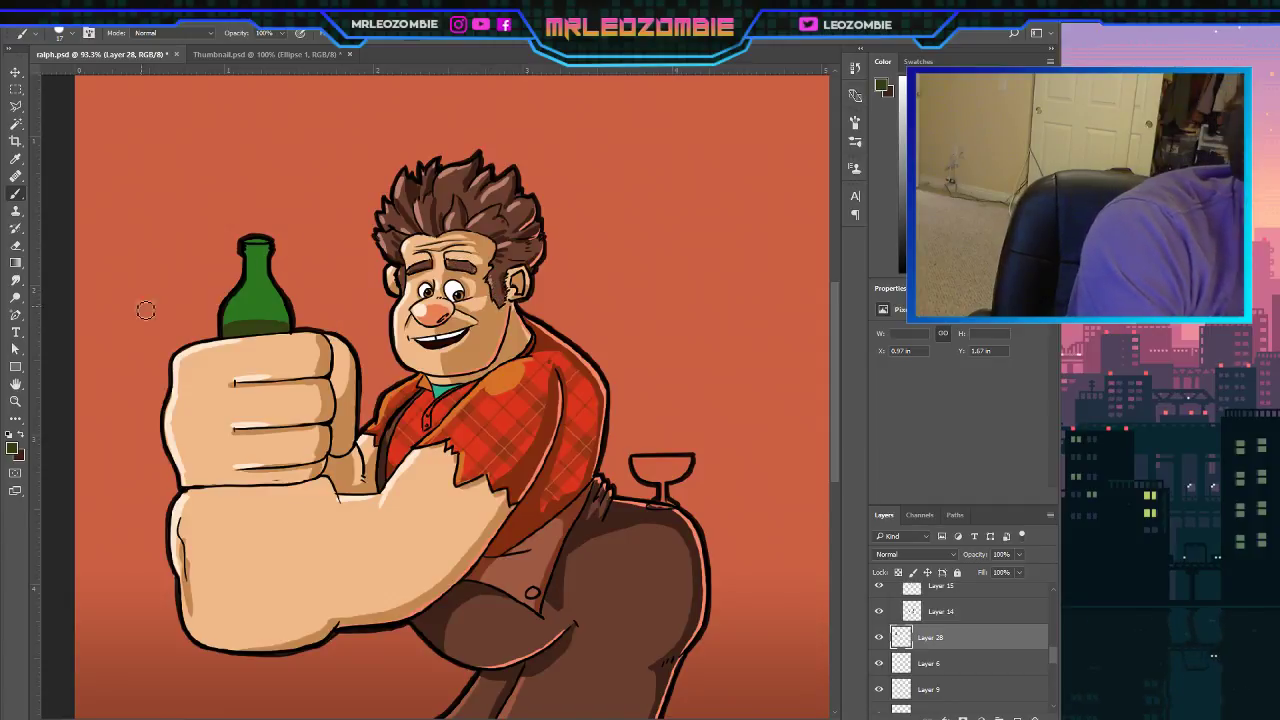
Pick a pale grey-green and paint a label around the bottle's neck.
key(i)
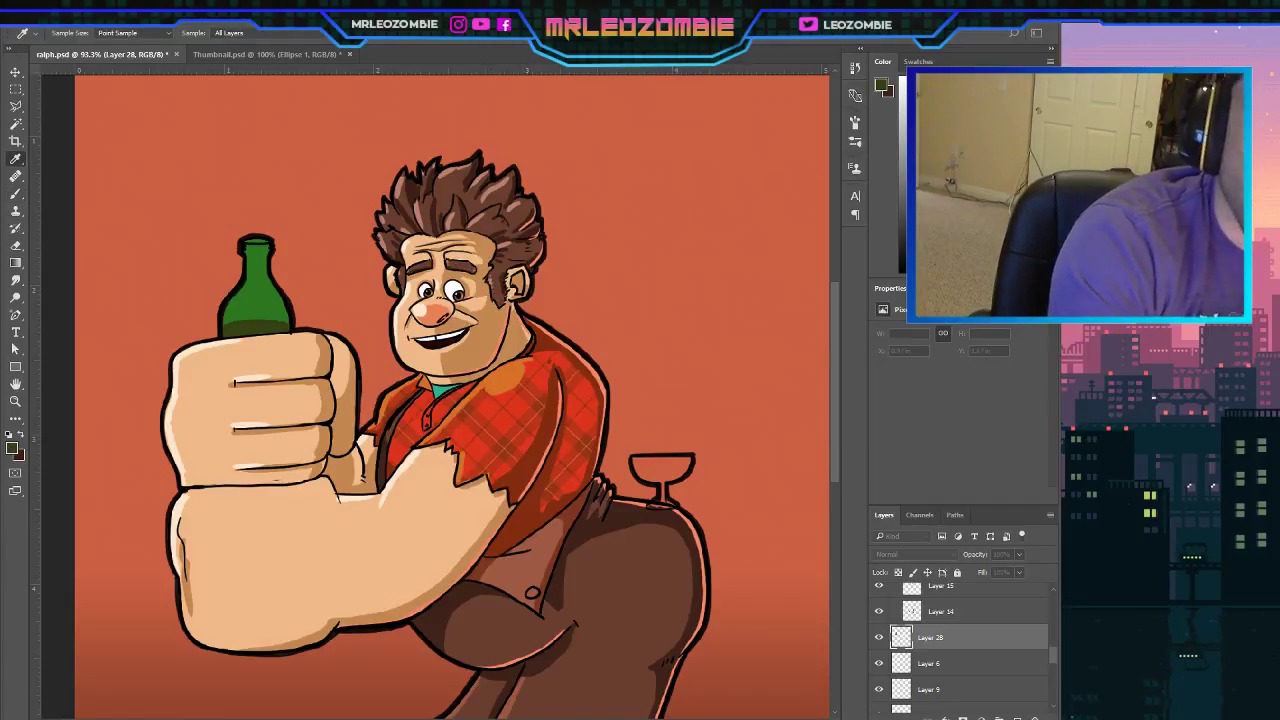
click(274, 247)
key(b)
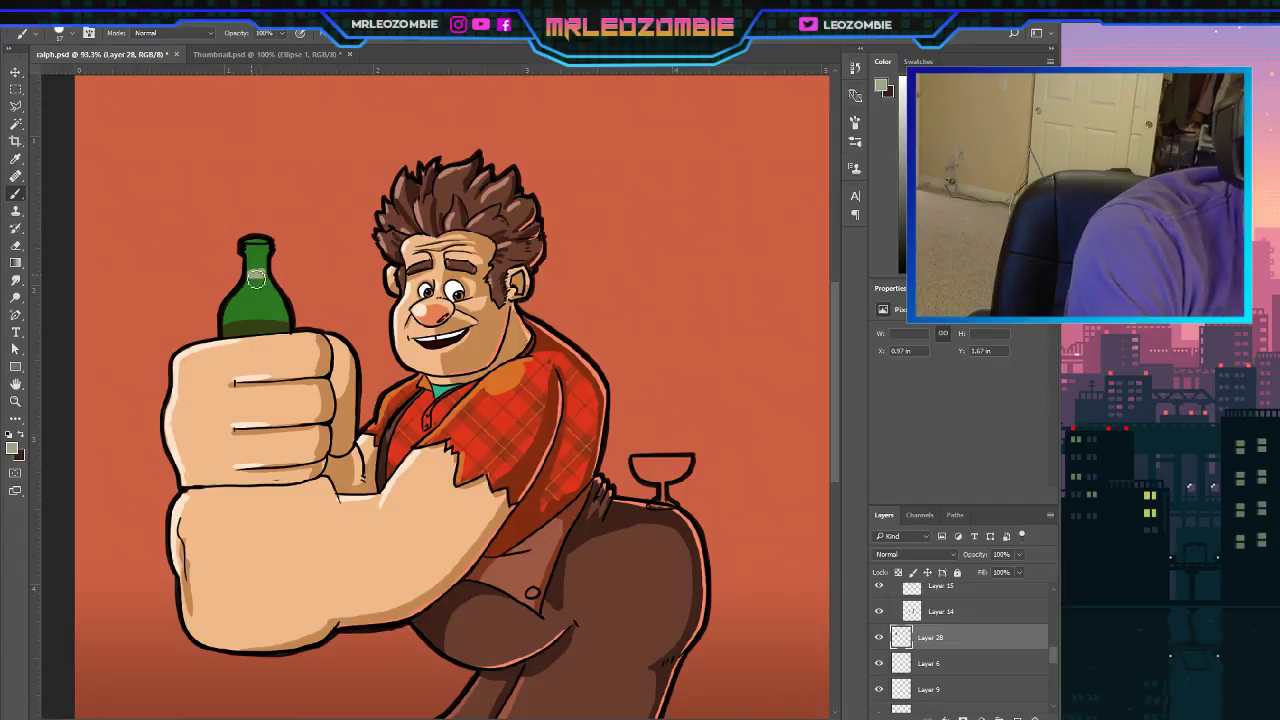
mouse_move(256, 279)
mouse_down()
mouse_move(266, 267)
mouse_move(254, 264)
mouse_up()
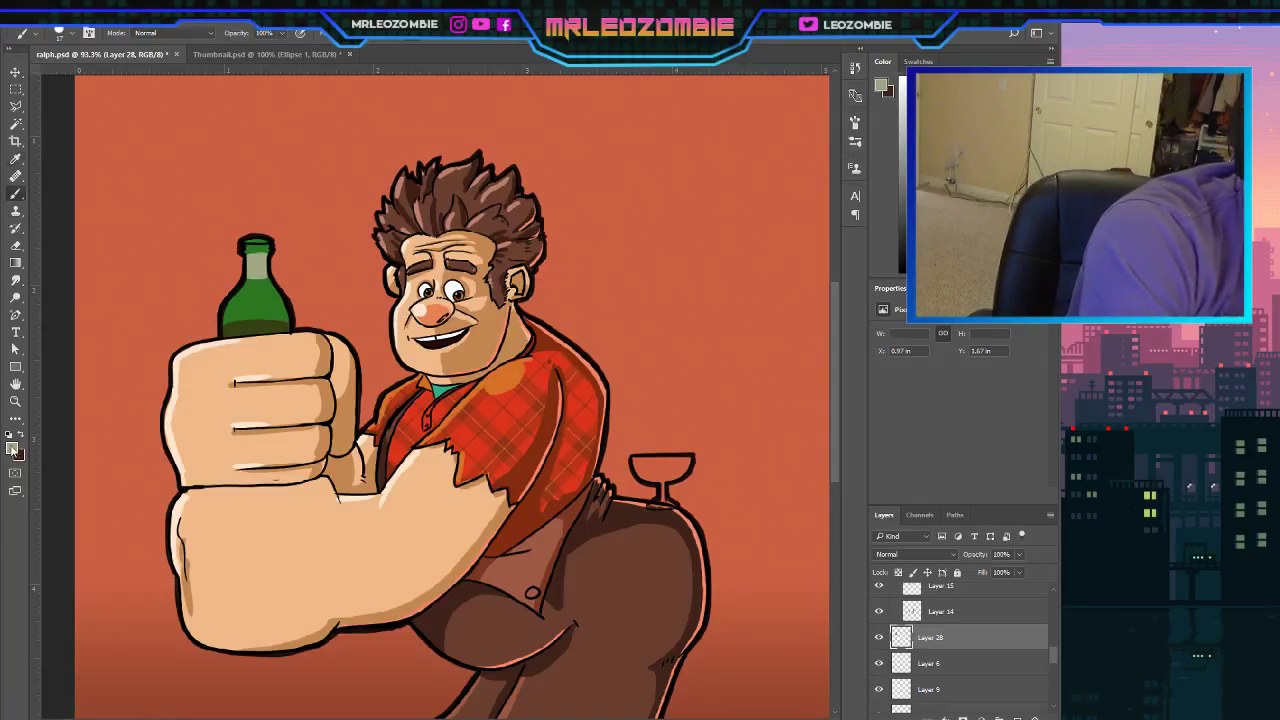
Pick a very pale green and paint highlights on the bottle's neck, shoulder and lower body with a smaller brush.
key(i)
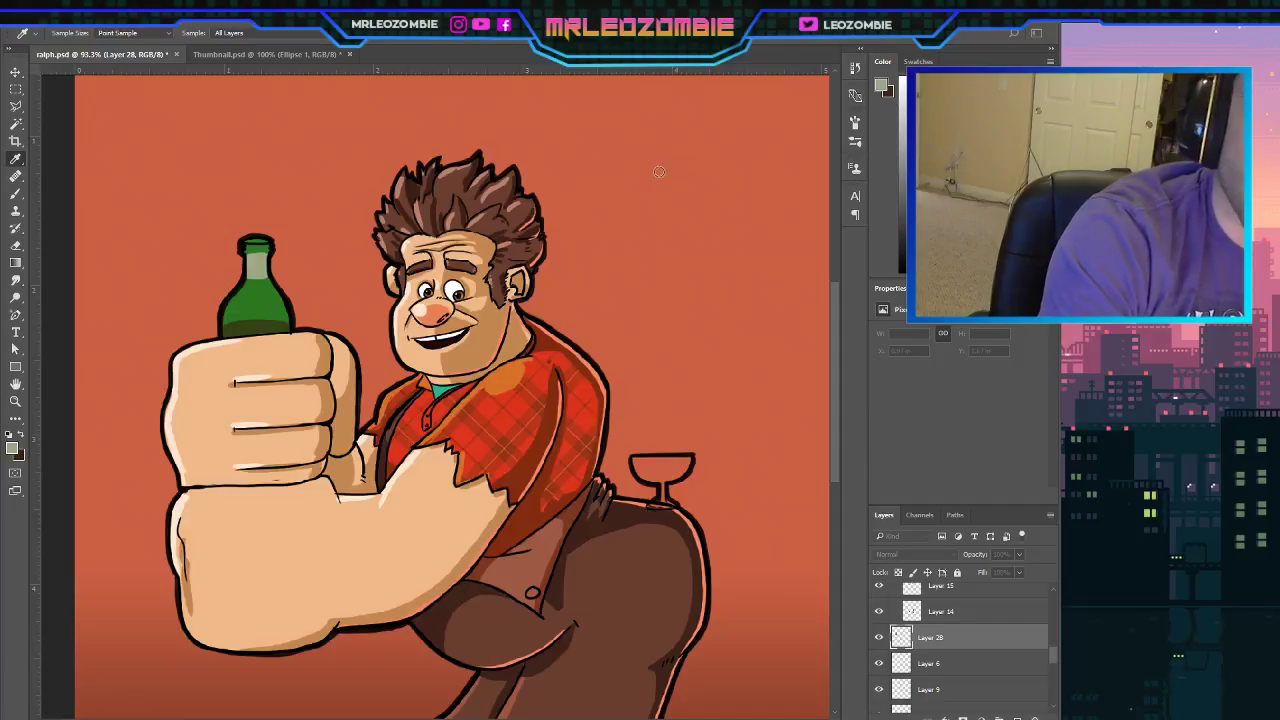
key(b)
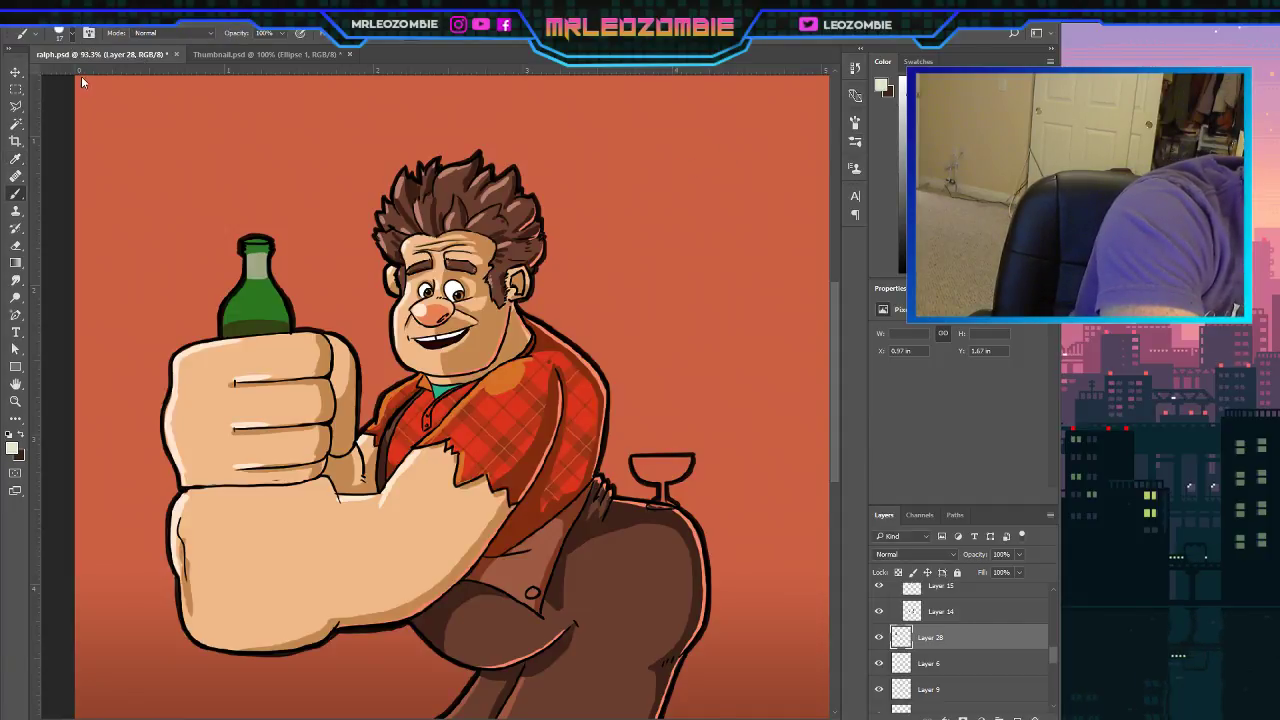
key([)
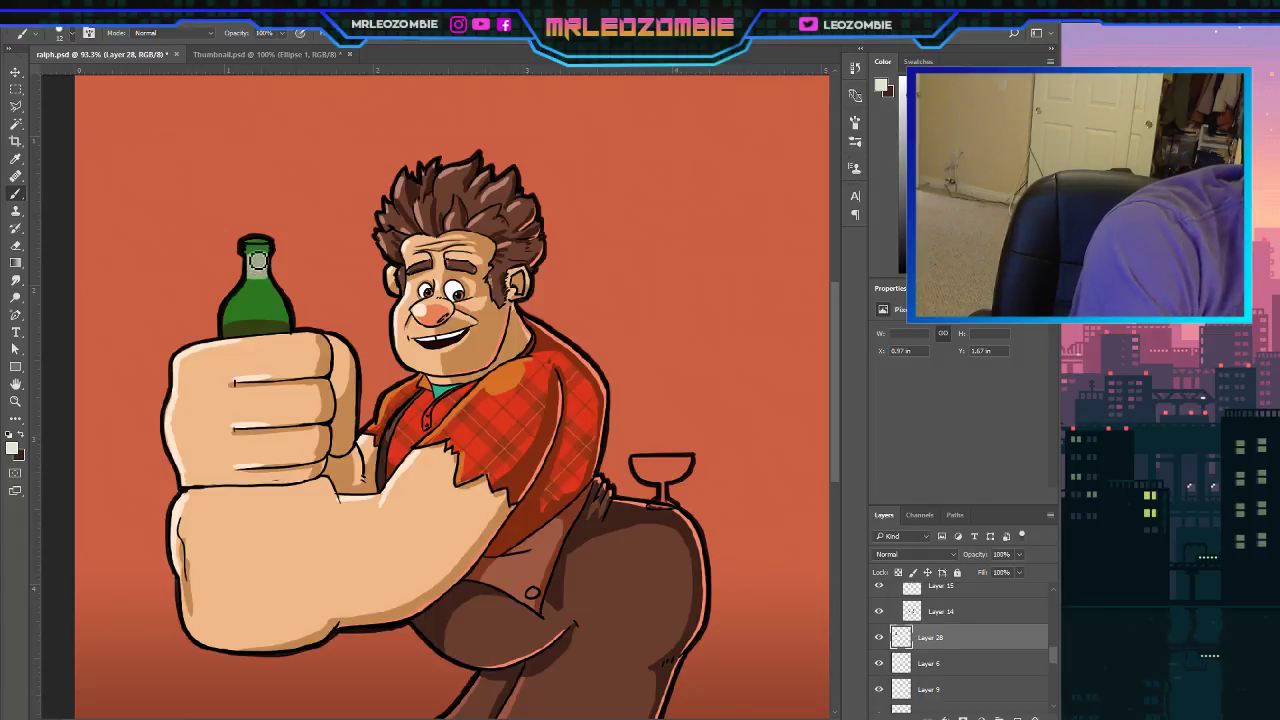
drag(242, 295, 236, 302)
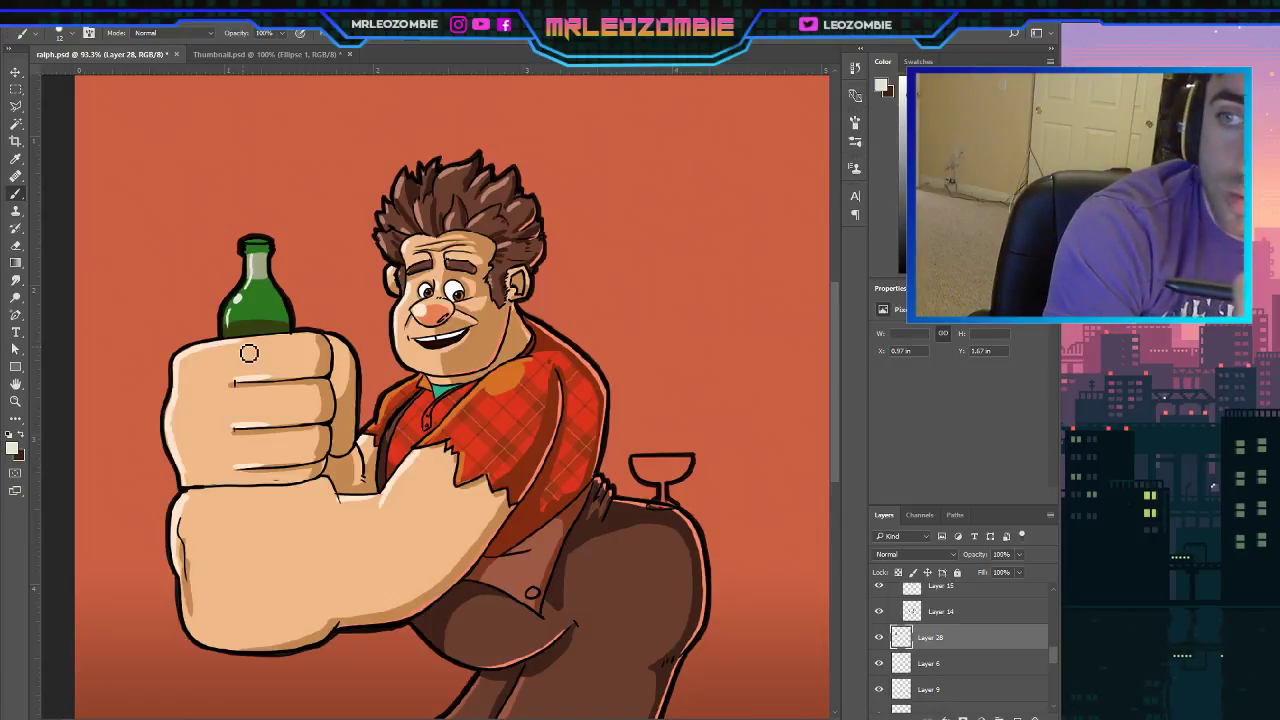
drag(263, 313, 261, 331)
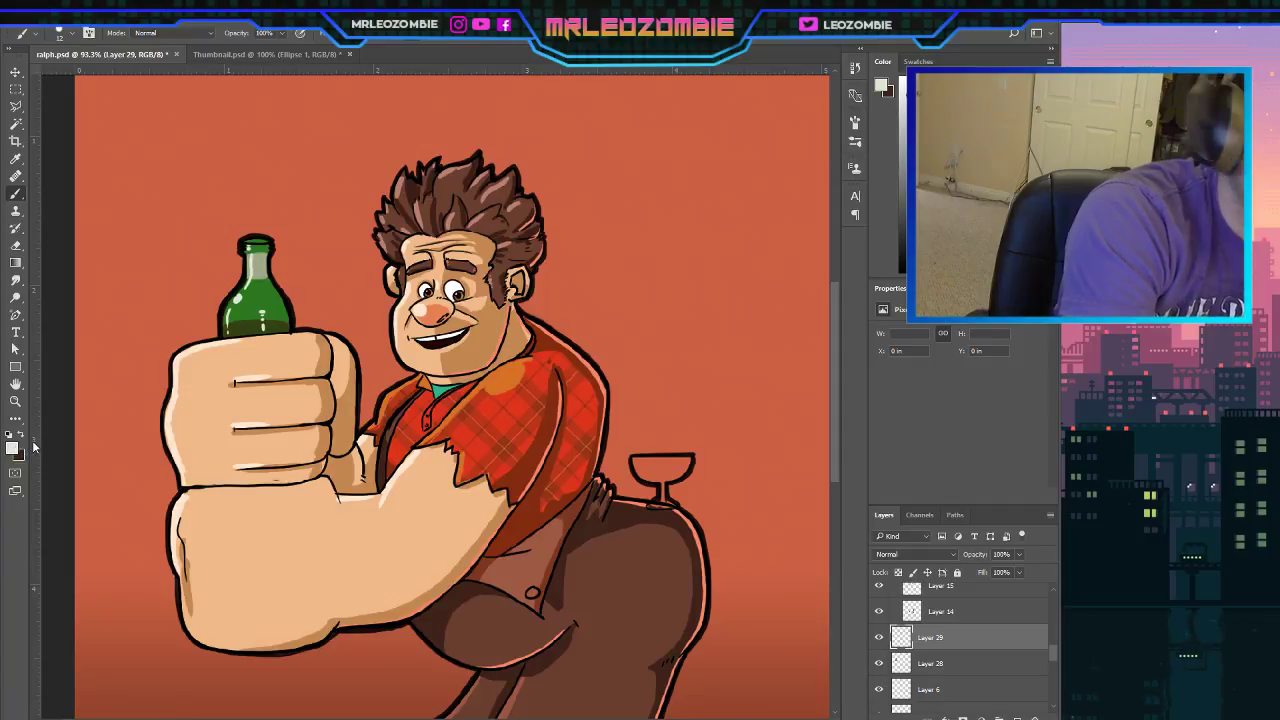
On a new layer above Layer 28, pick a golden yellow and paint the drink in the lower part of the glass's bowl.
key(i)
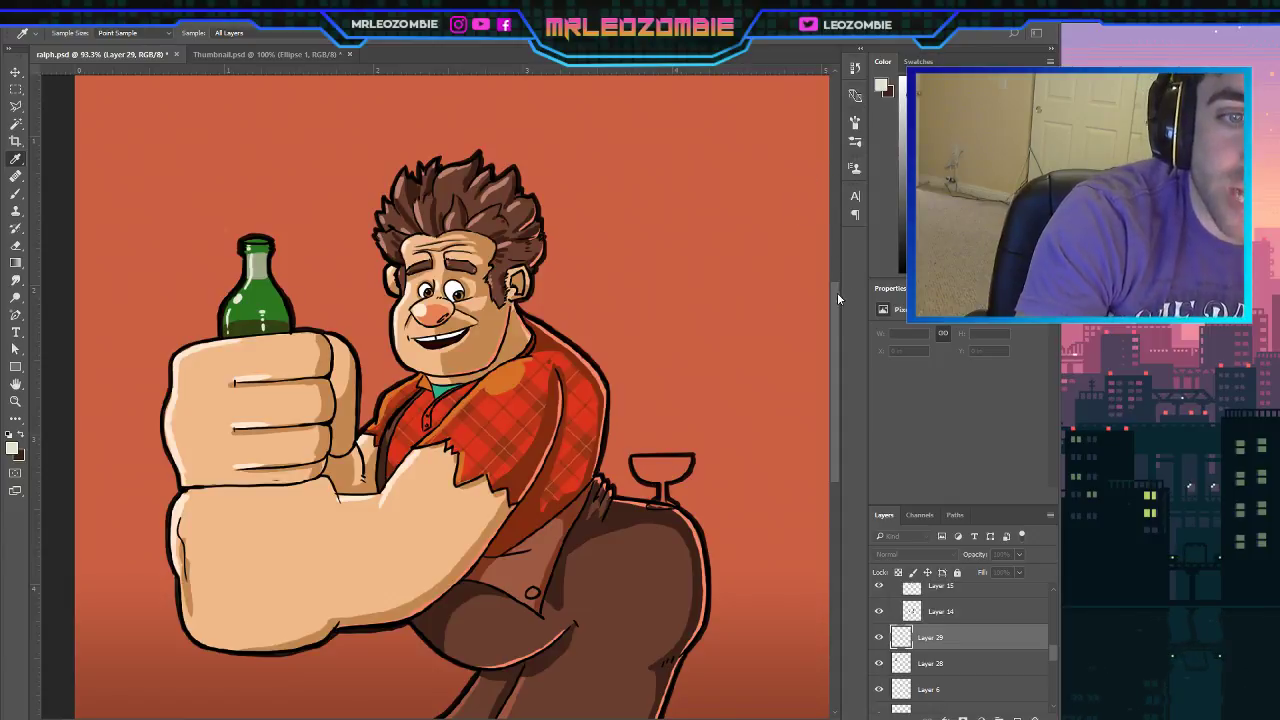
key(Return)
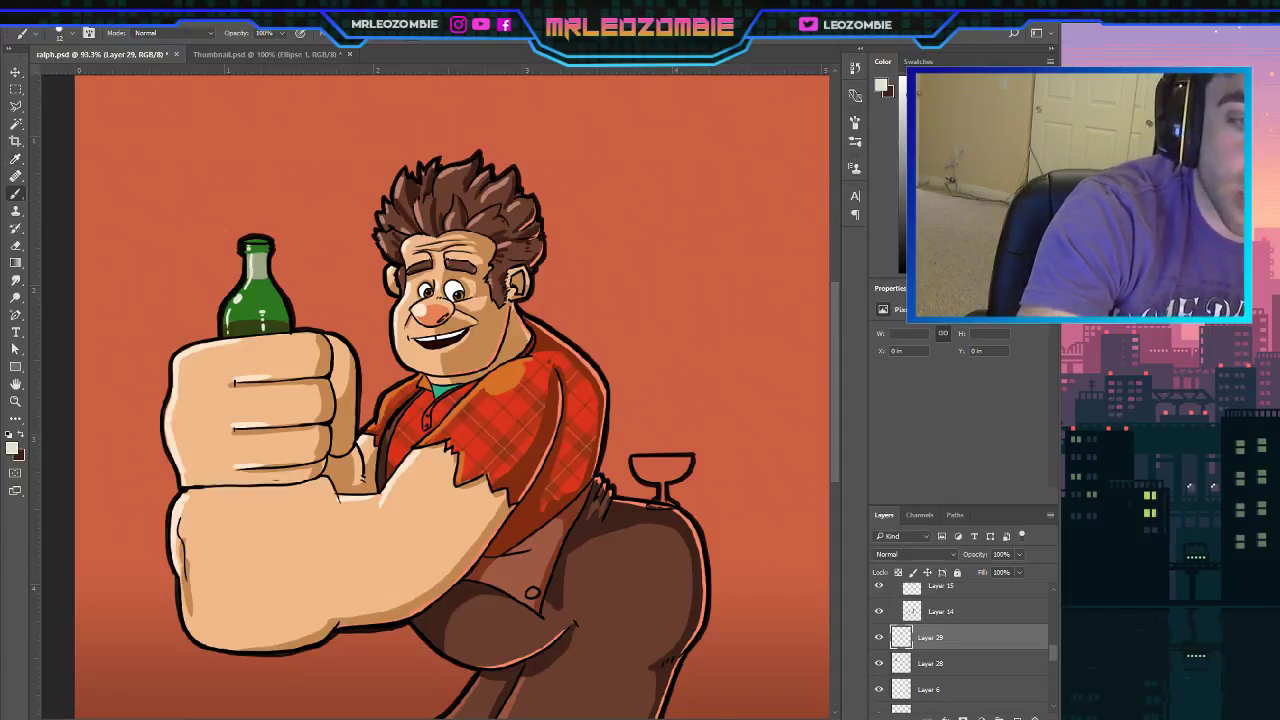
mouse_move(659, 474)
mouse_down()
mouse_move(647, 480)
mouse_move(688, 472)
mouse_move(654, 474)
mouse_up()
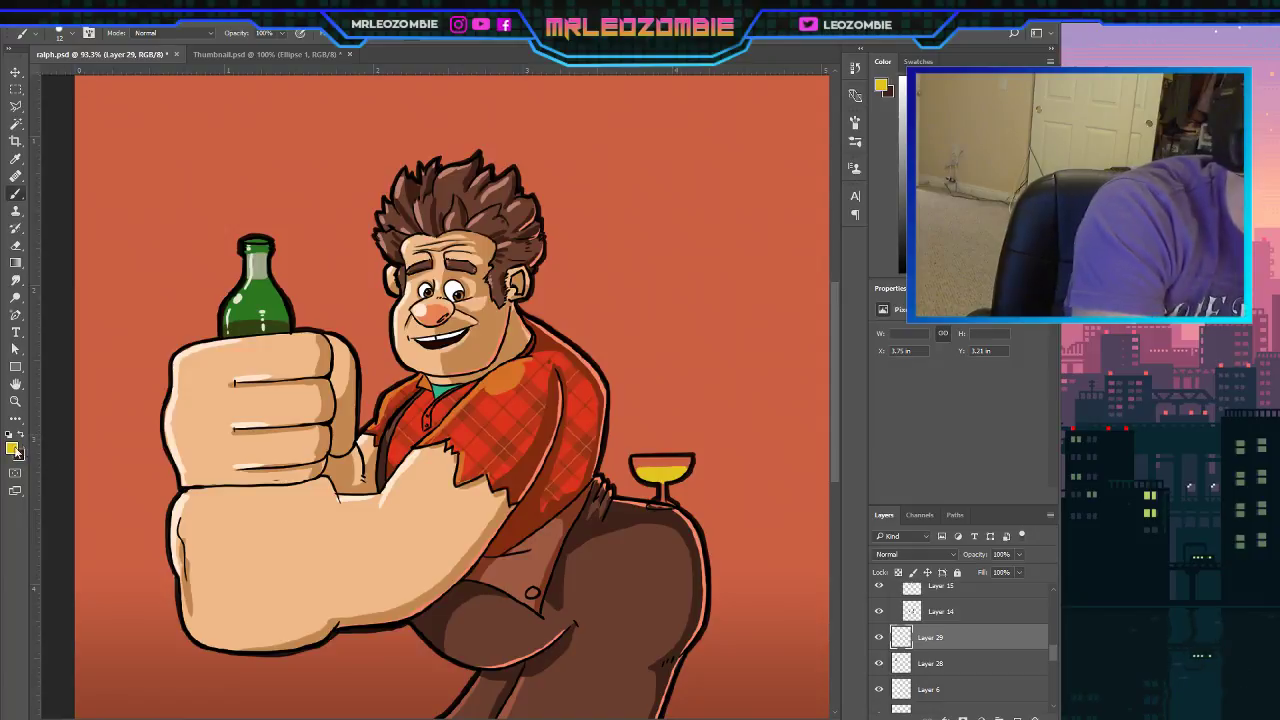
Pick a pale grey and paint the glass's stem and base on Layer 29.
key(i)
key(Return)
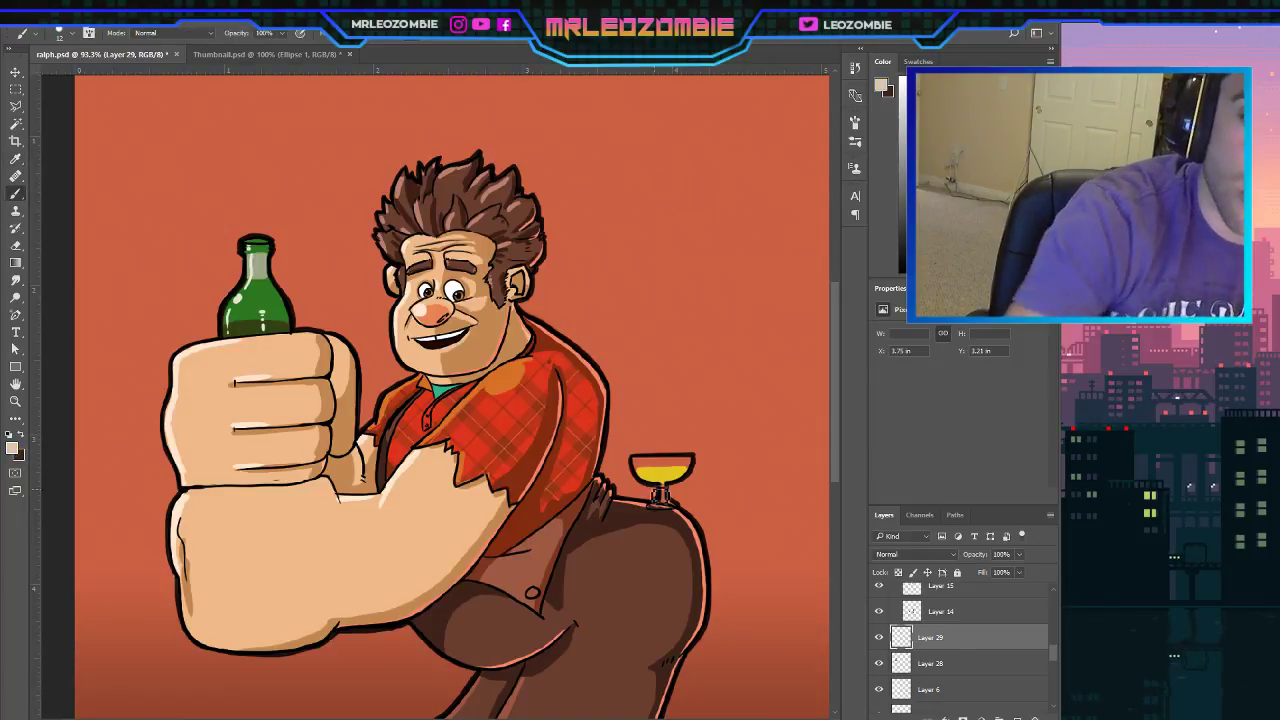
drag(662, 488, 663, 511)
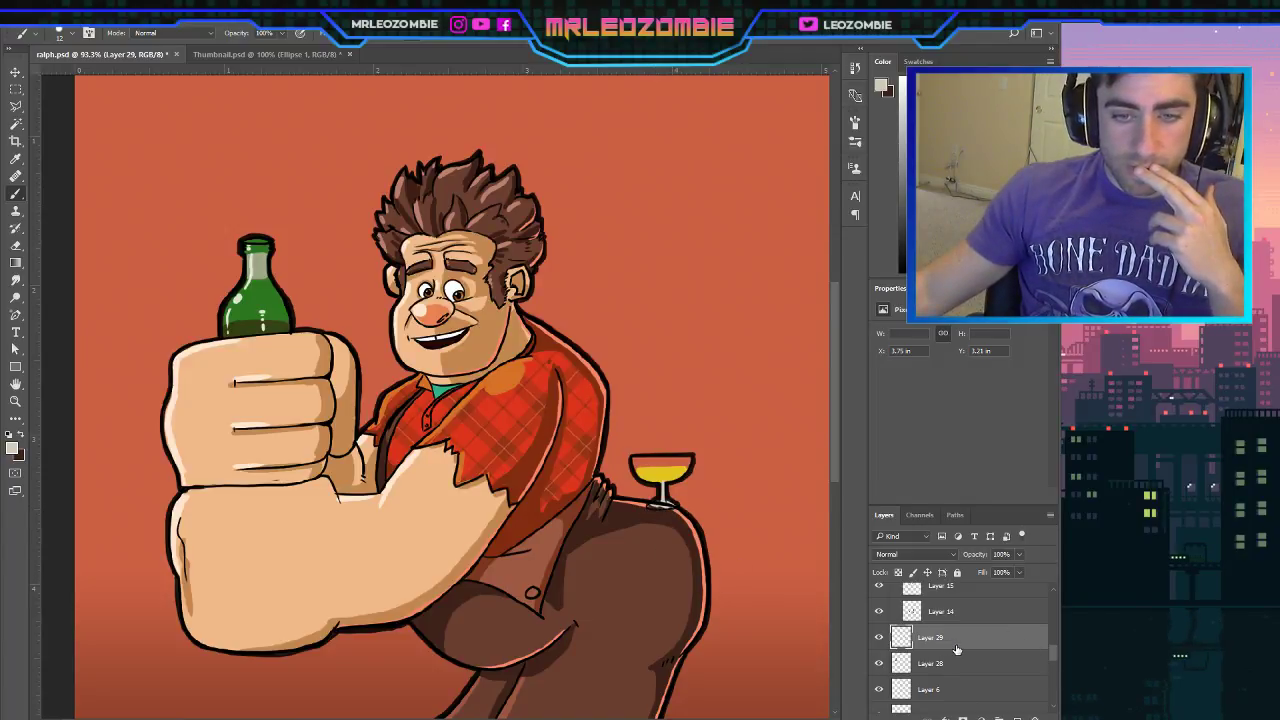
Toggle Layer 4 and Layer 3 off and on to check which one holds the glass's outlines.
drag(1055, 655, 1051, 600)
click(955, 604)
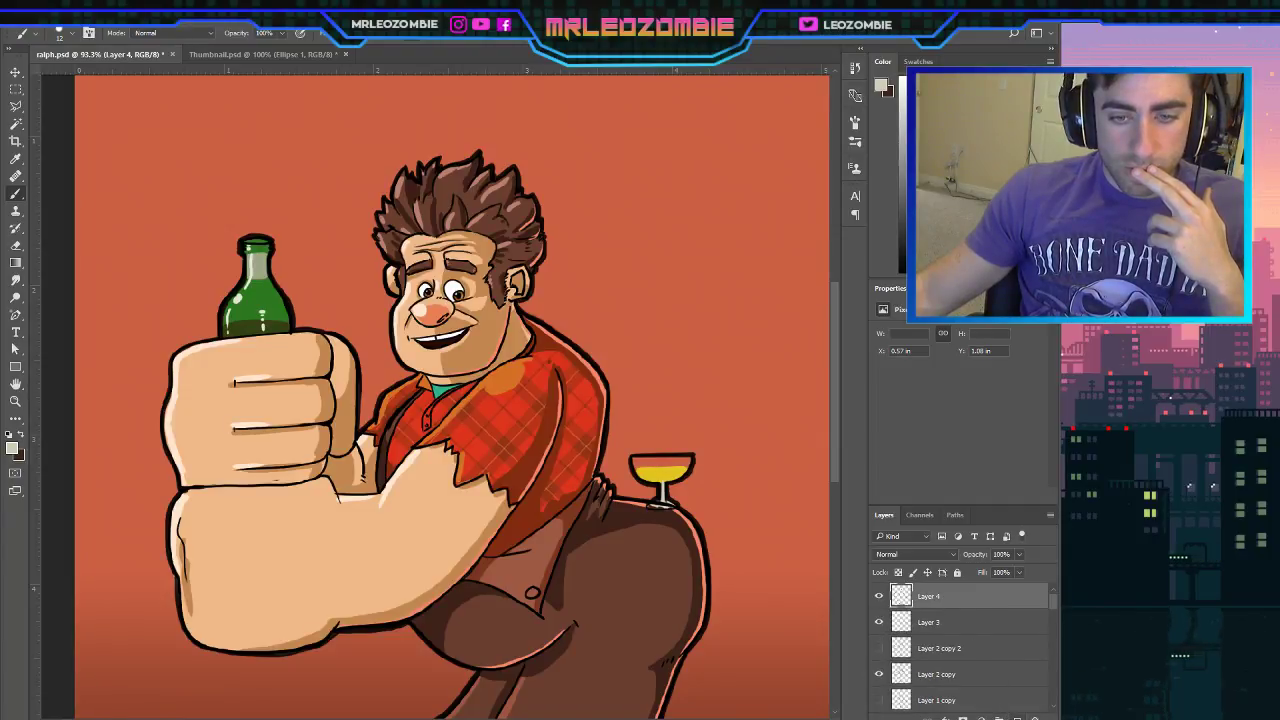
click(878, 597)
click(878, 597)
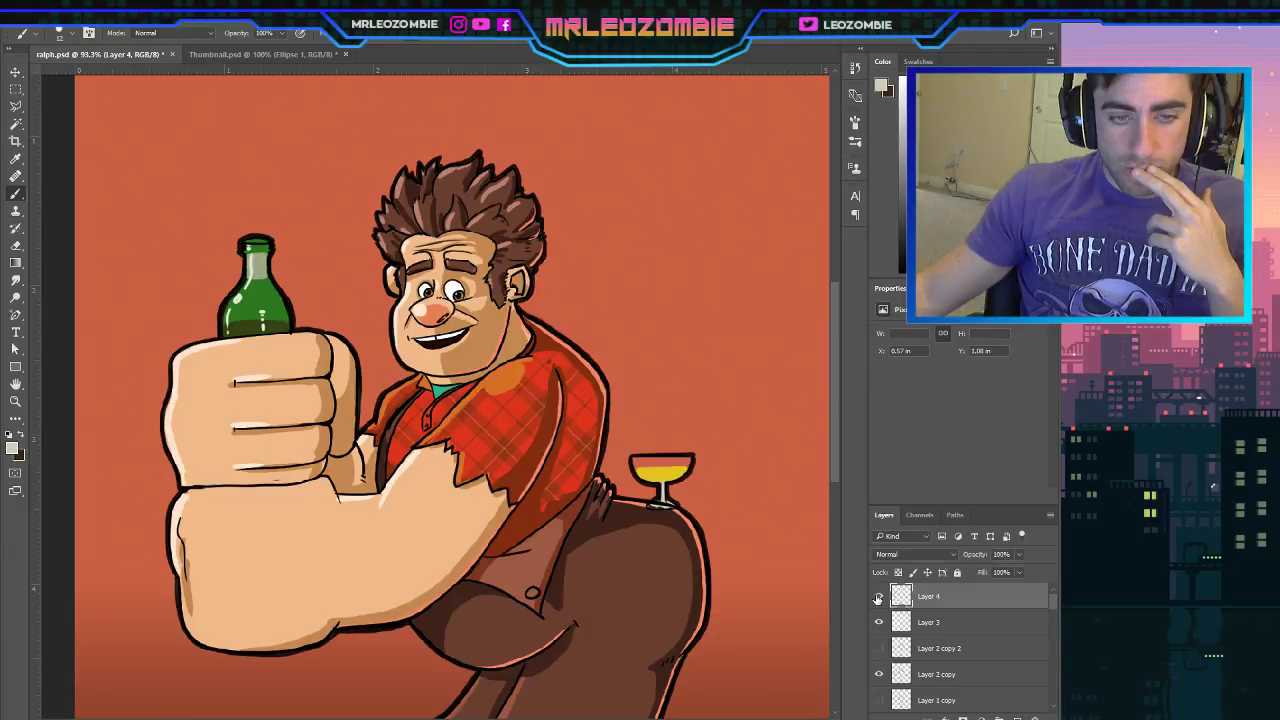
click(879, 622)
click(880, 623)
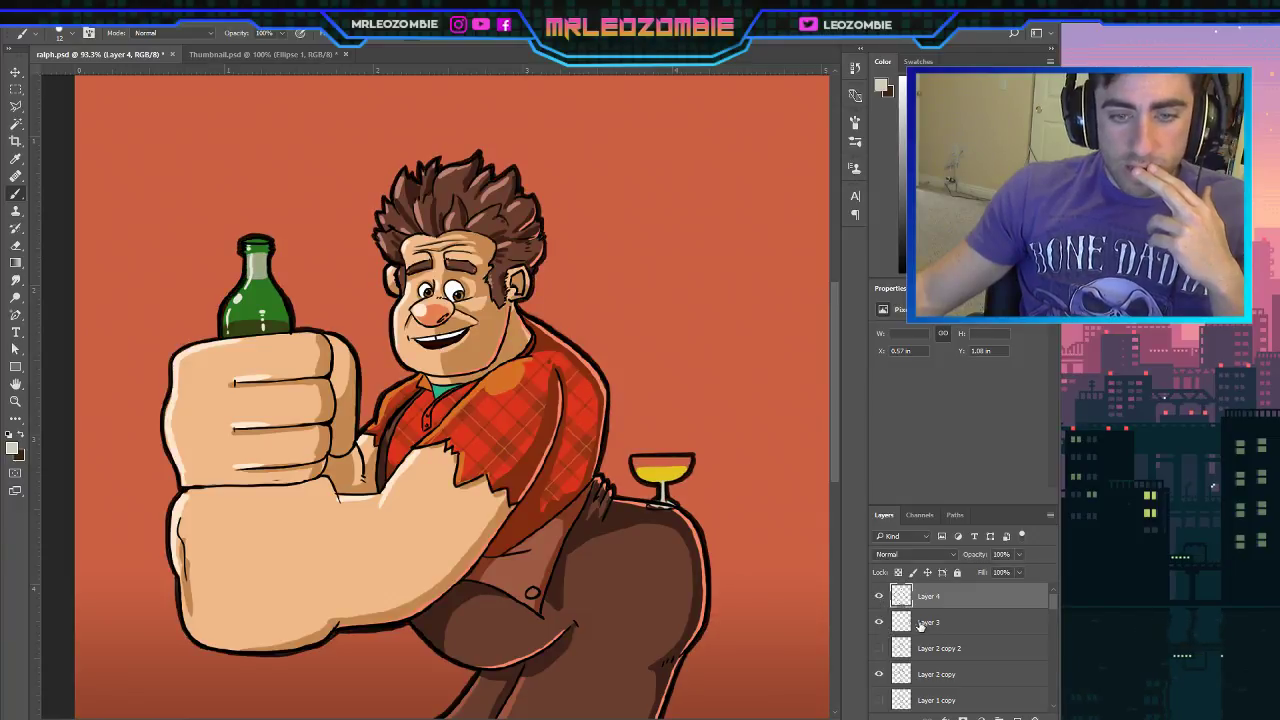
click(920, 625)
click(963, 717)
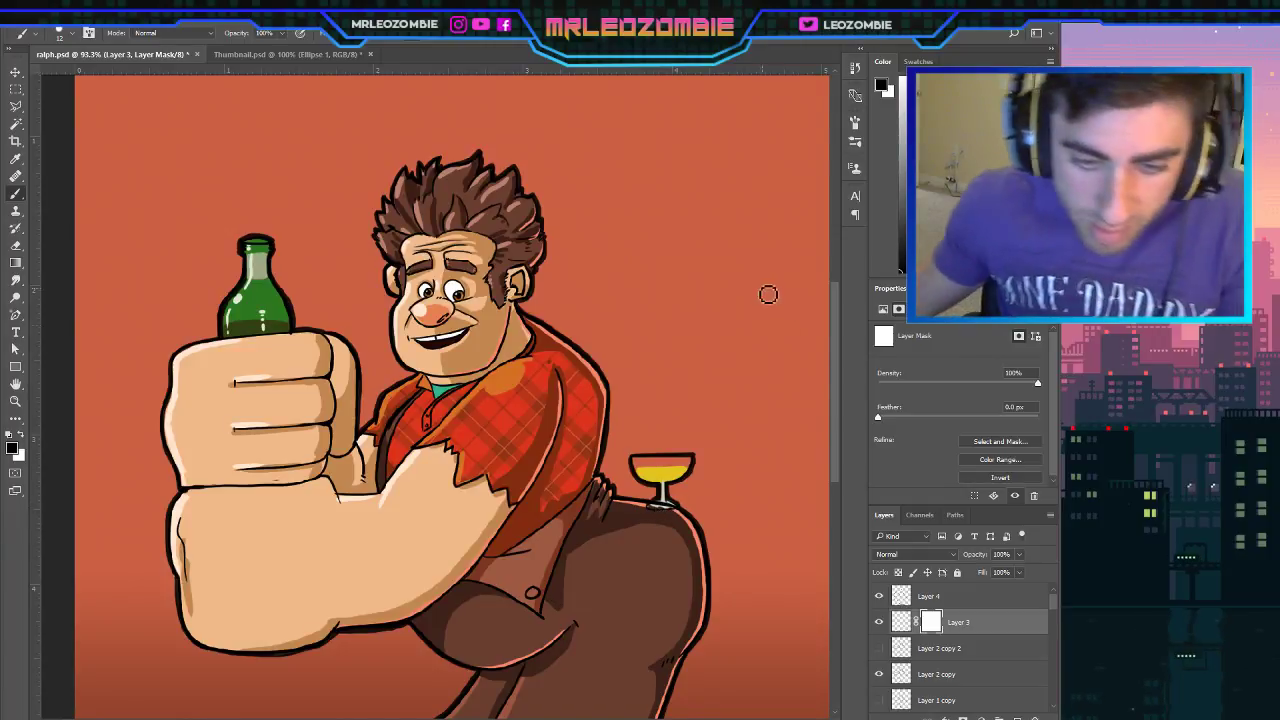
click(880, 647)
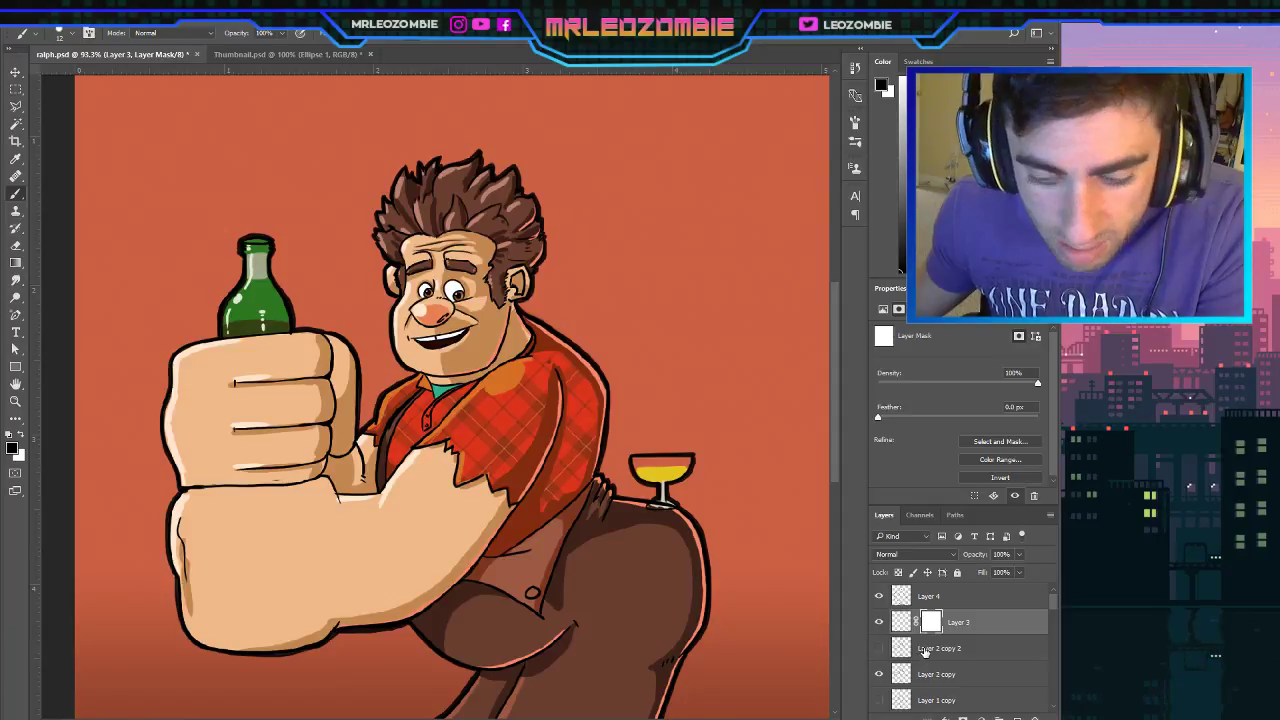
key(ctrl+z)
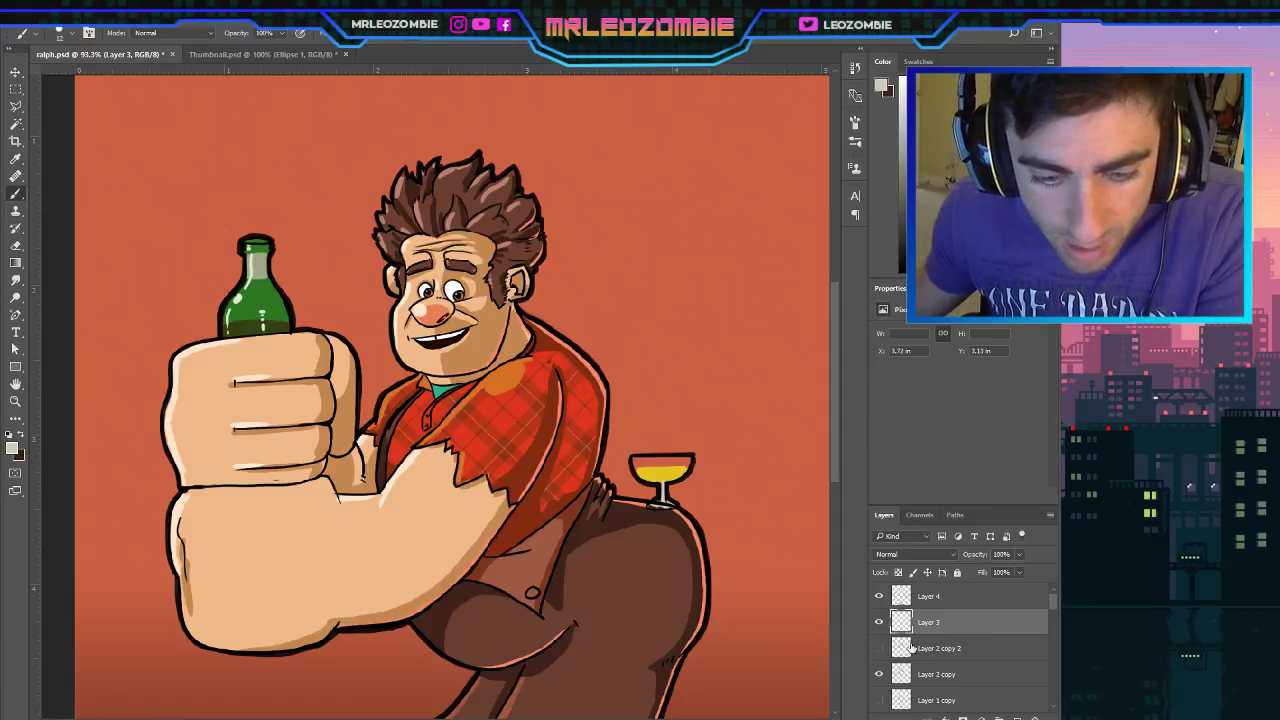
Toggle Layer 2 copy to check its lines, add a layer mask to it and mask out the stray lines in the glass's stem.
click(879, 674)
click(879, 674)
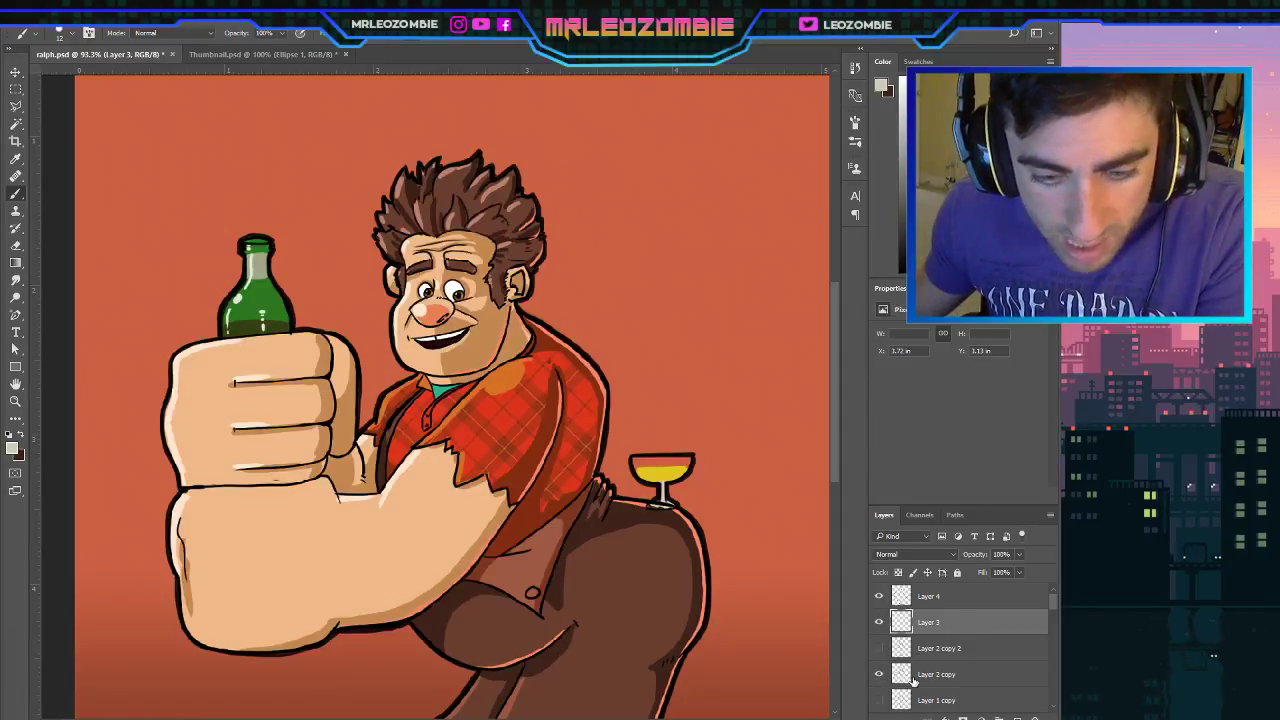
click(936, 674)
click(962, 717)
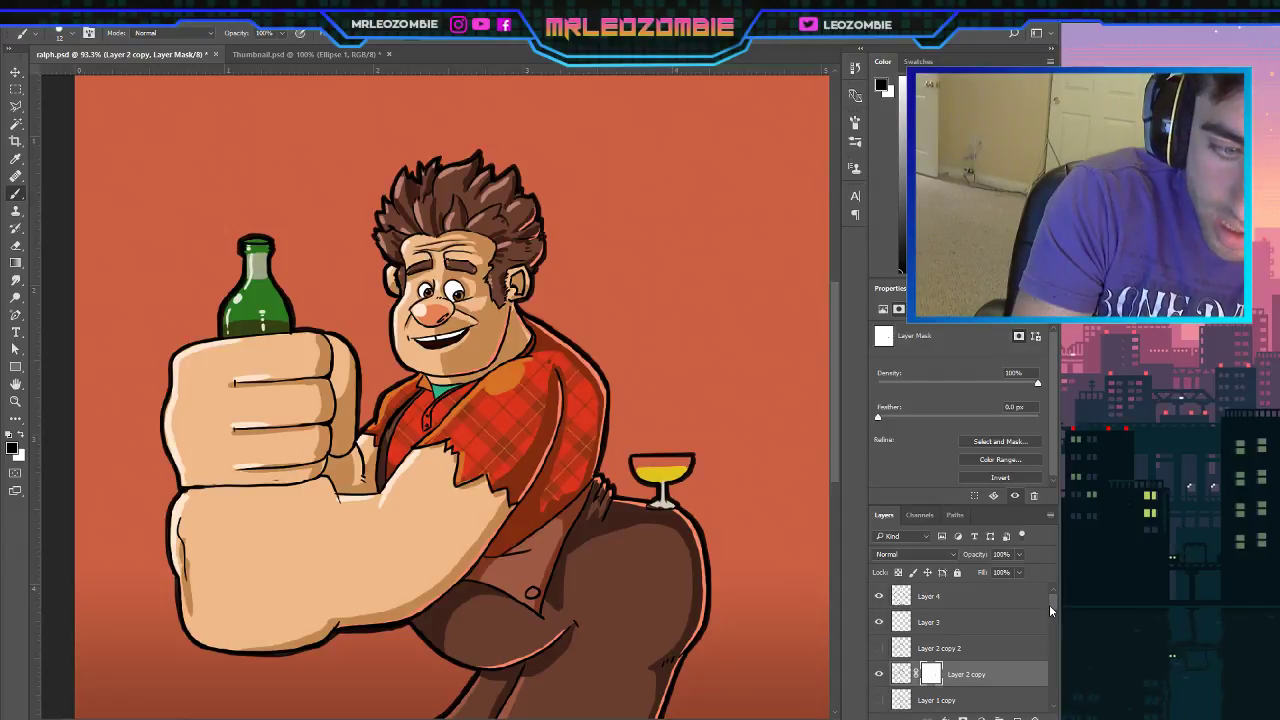
Toggle Layer 29 to check its contents and move it to the top of Group 1, above Layer 23.
drag(1050, 605, 1052, 652)
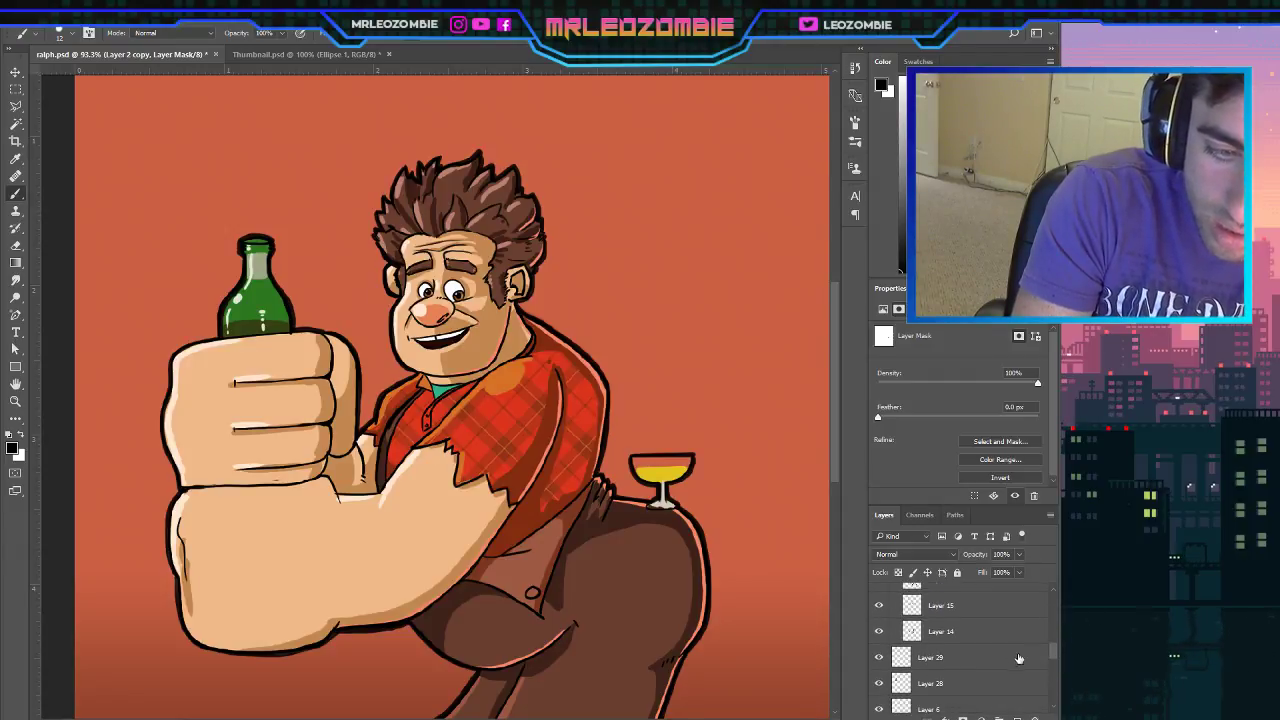
click(879, 658)
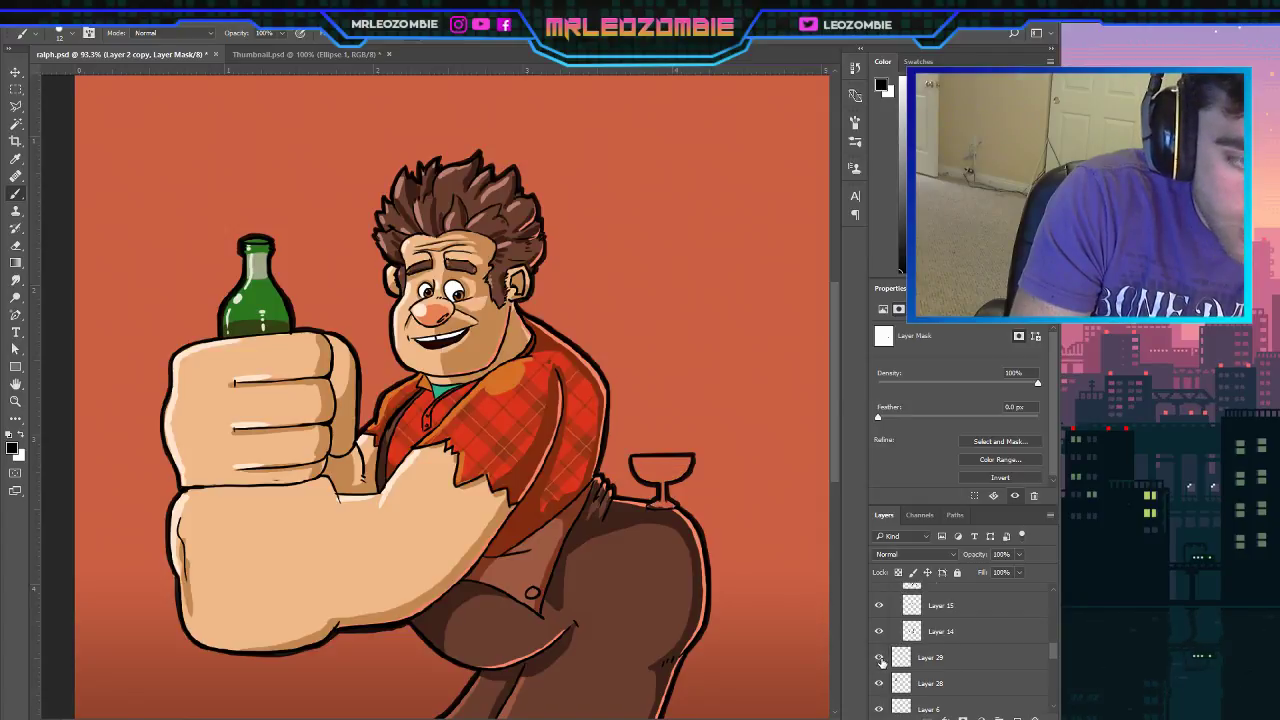
click(879, 658)
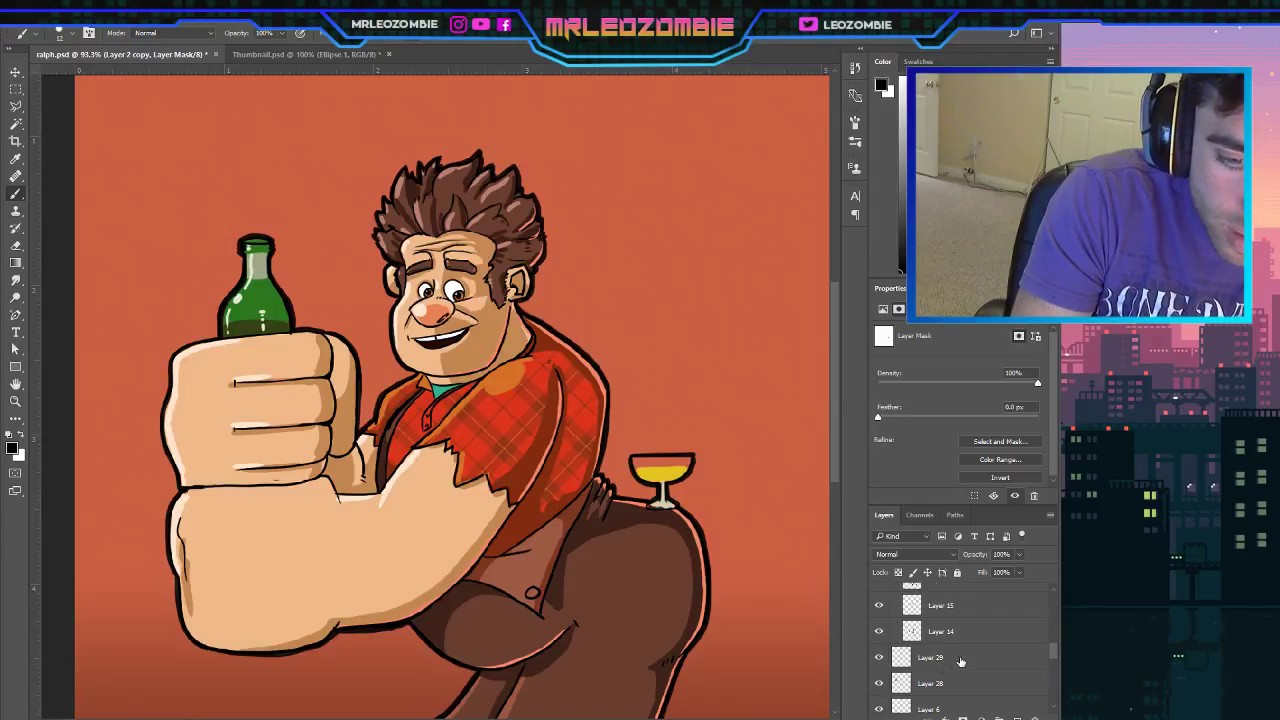
scroll(957, 587, up, 3)
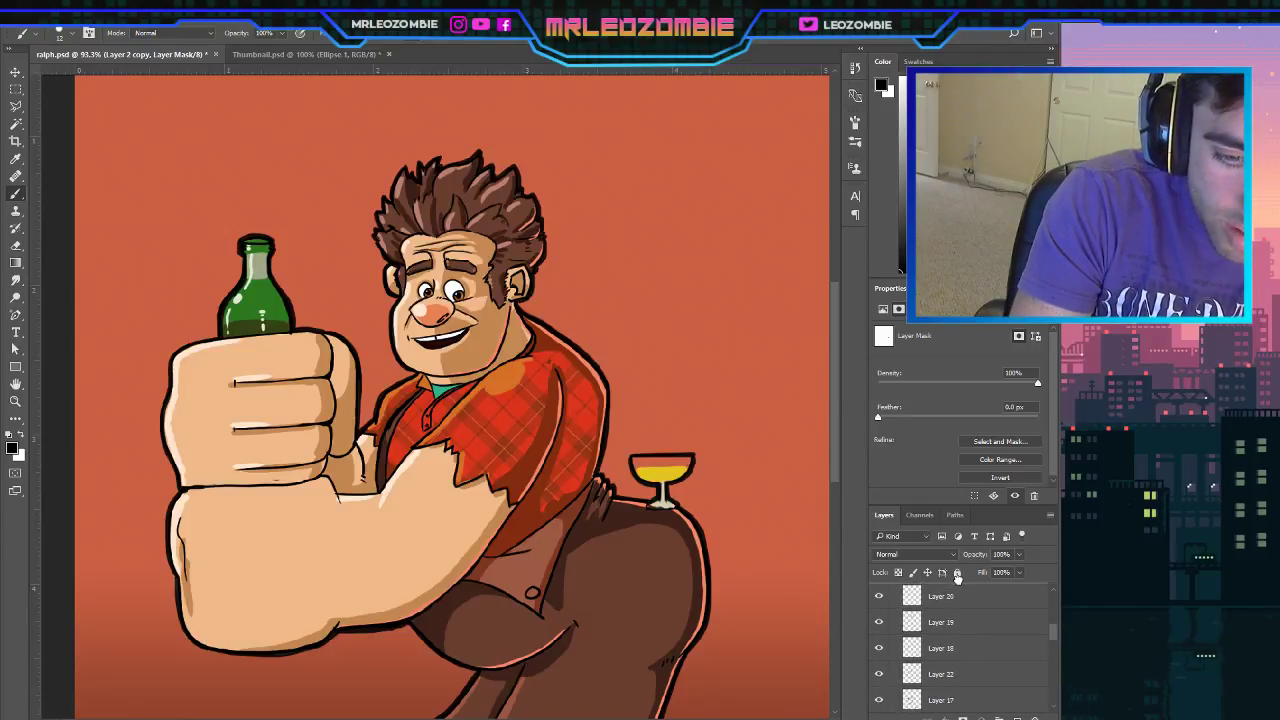
scroll(957, 580, up, 3)
scroll(958, 600, up, 3)
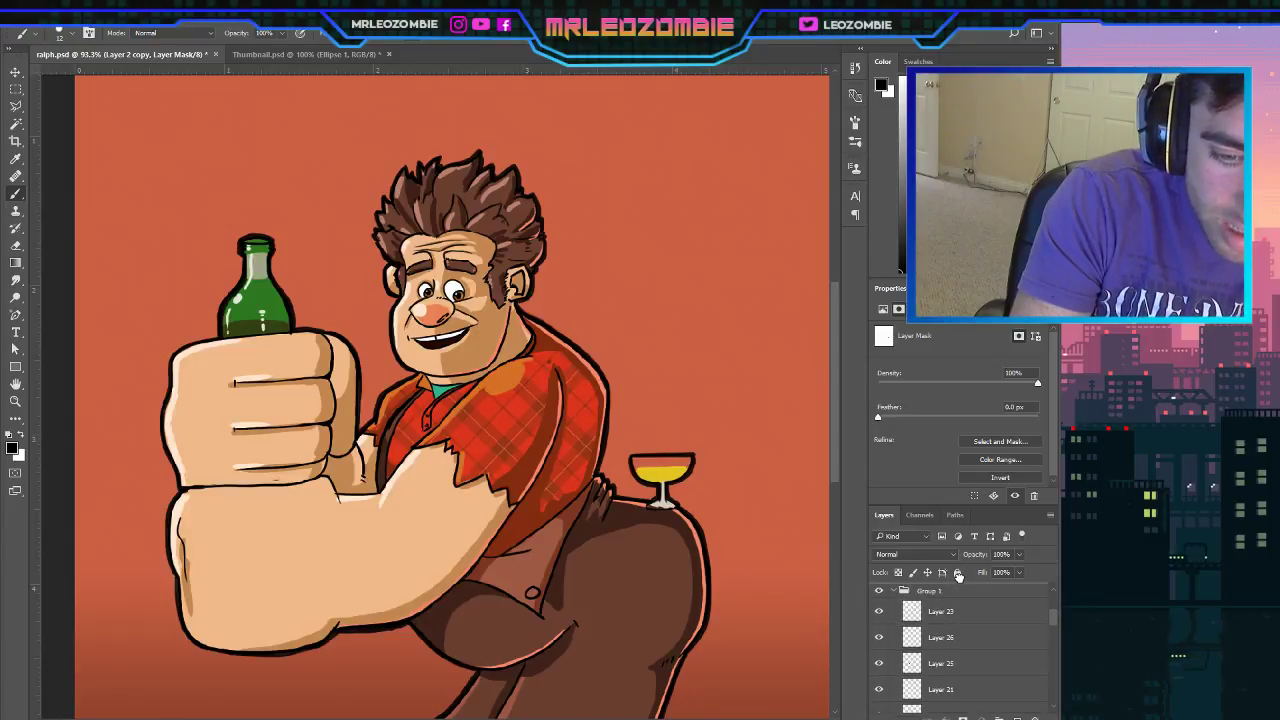
click(956, 620)
key(ctrl+shift+alt+n)
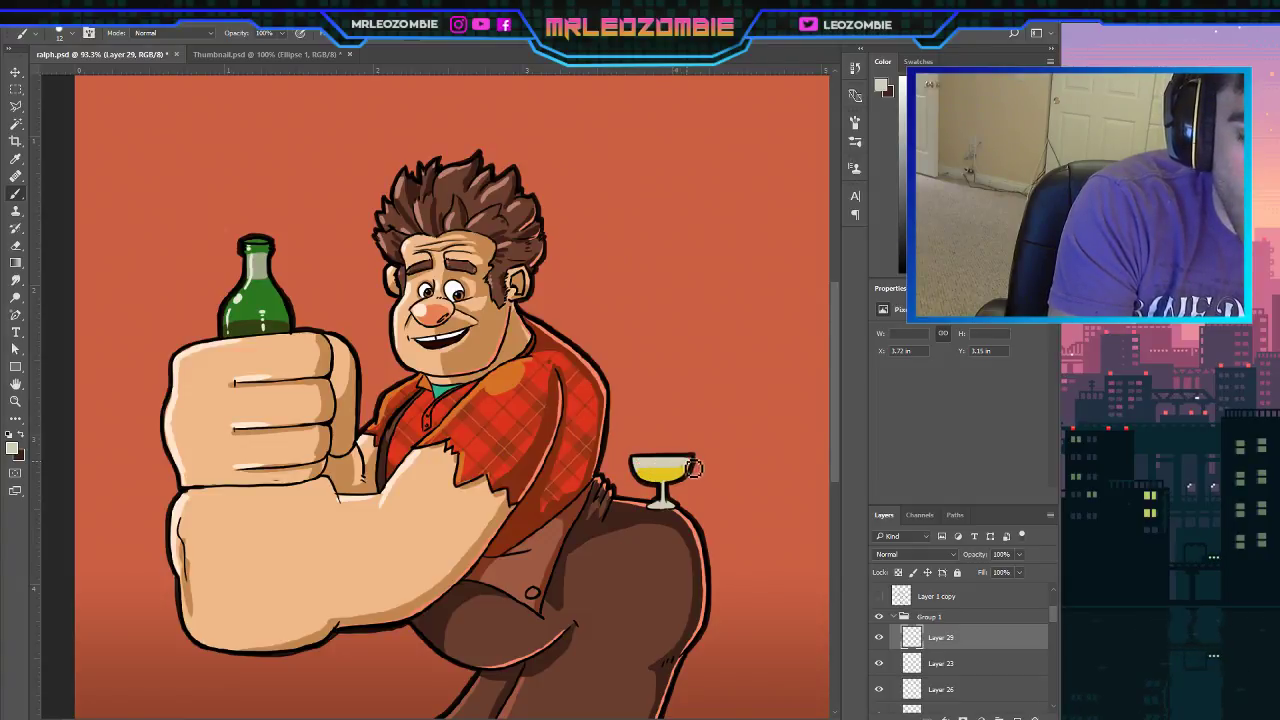
Fill the glass's bowl around the drink with pale grey, and pick a light tan to shade the drink's surface.
drag(692, 472, 693, 461)
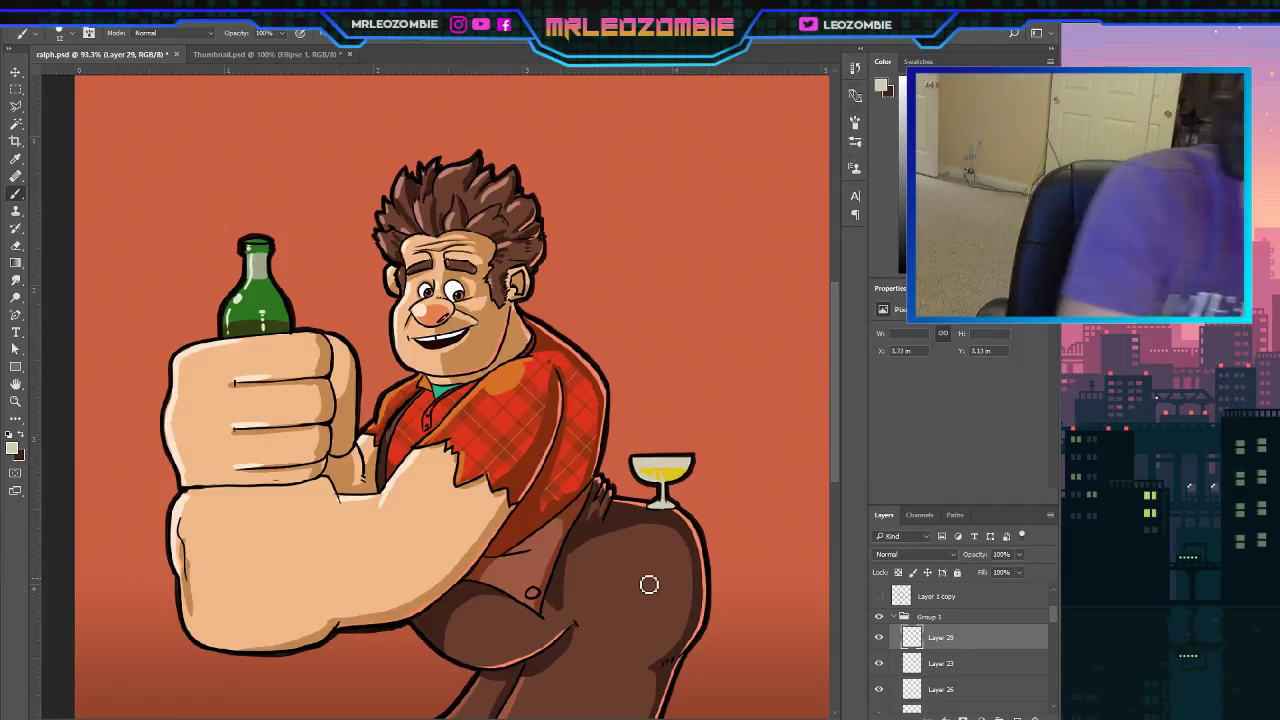
key(i)
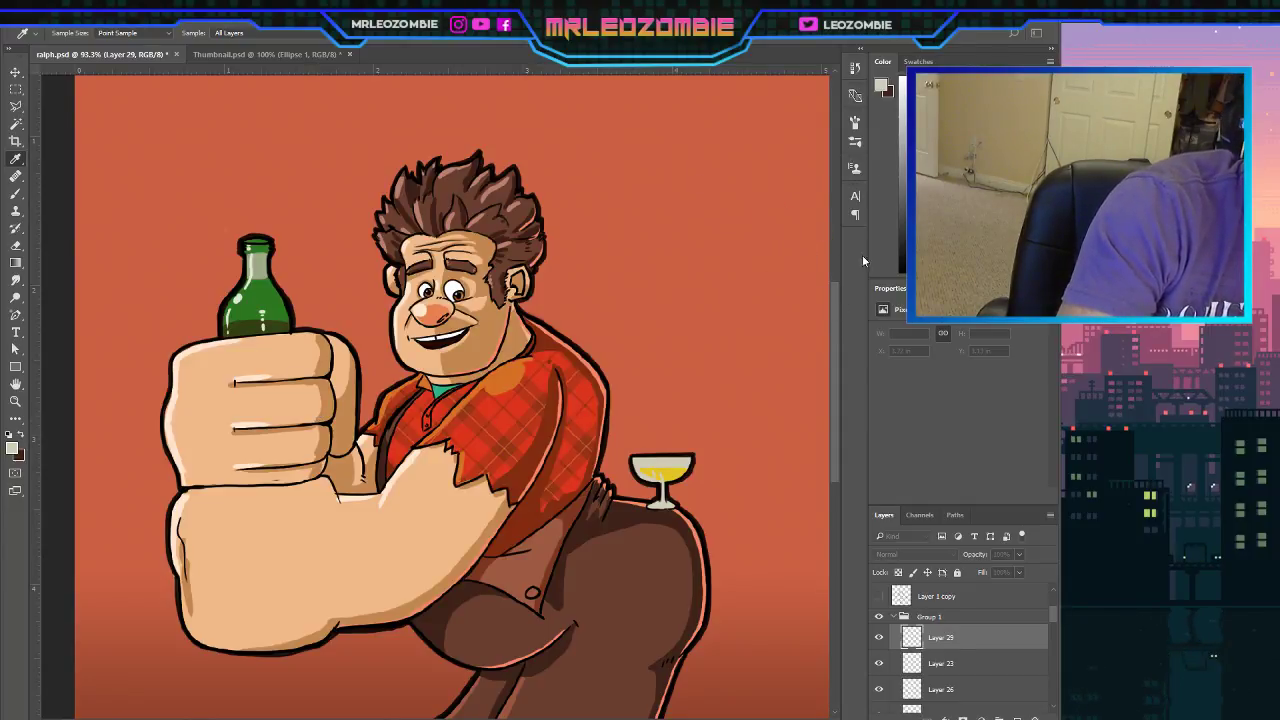
key(b)
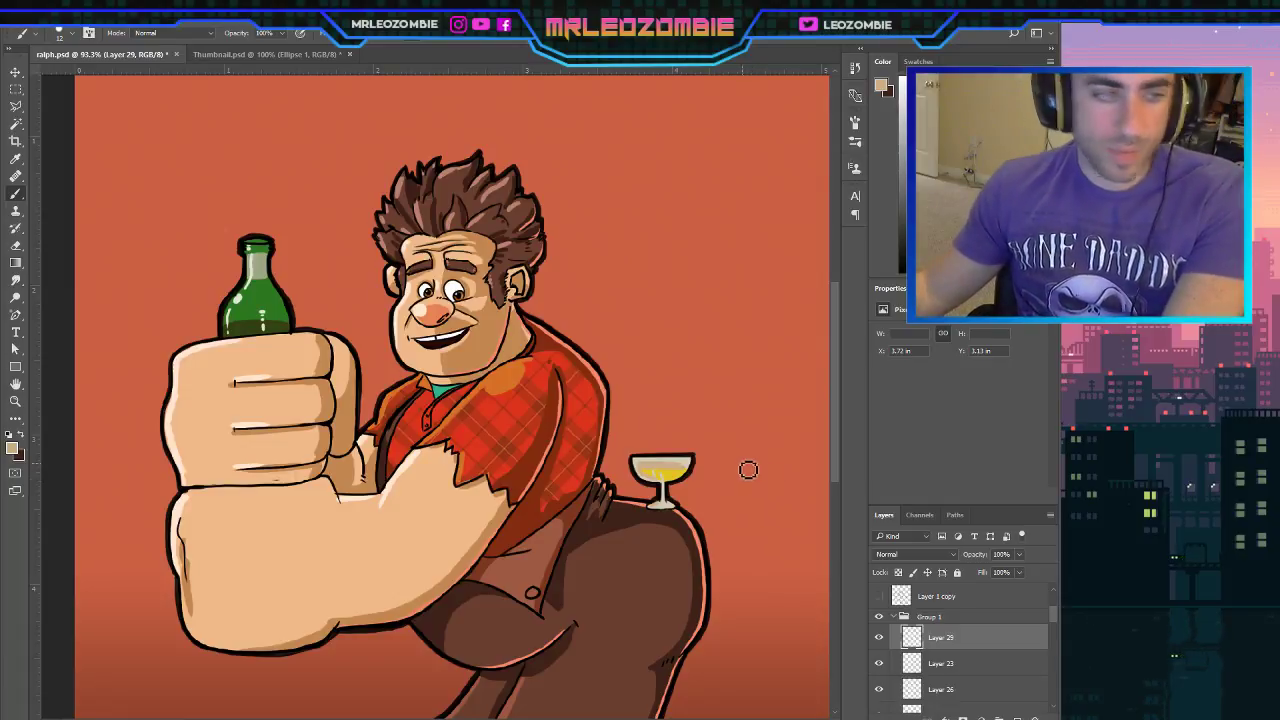
Pick a pale peach for touches in the bowl, and sample the glass's pale grey to paint its lower edge.
key(i)
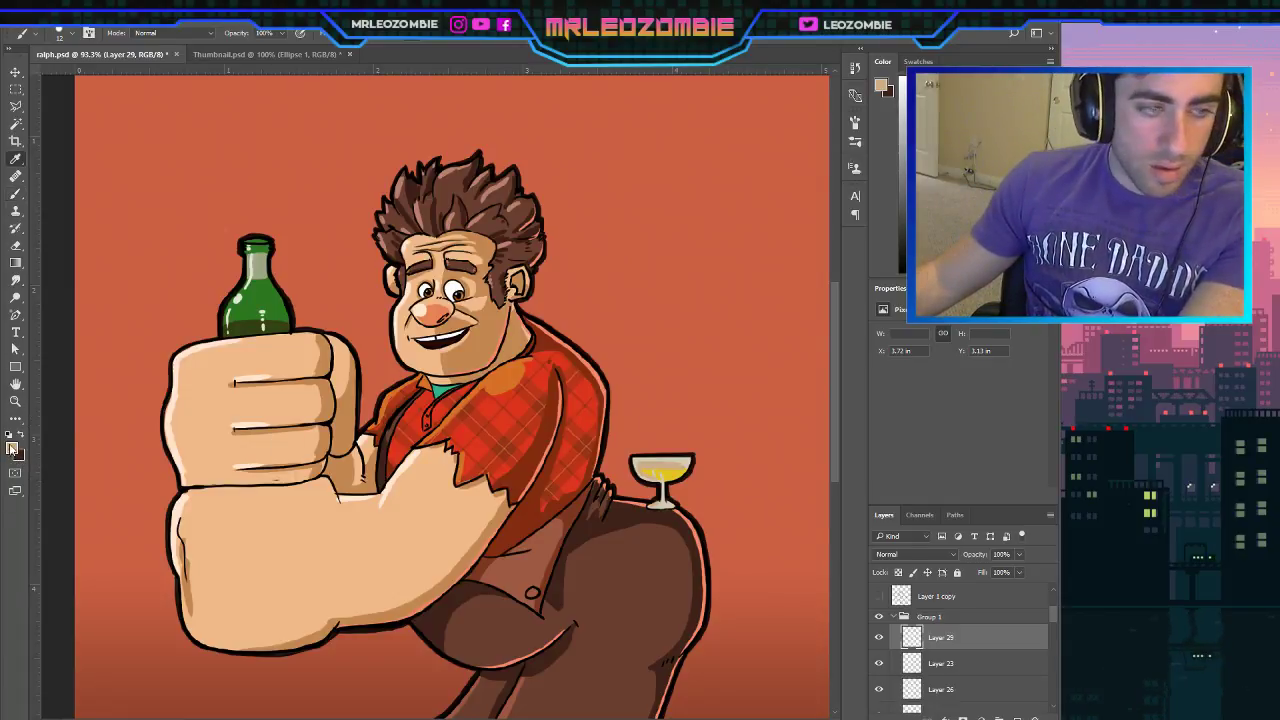
click(12, 449)
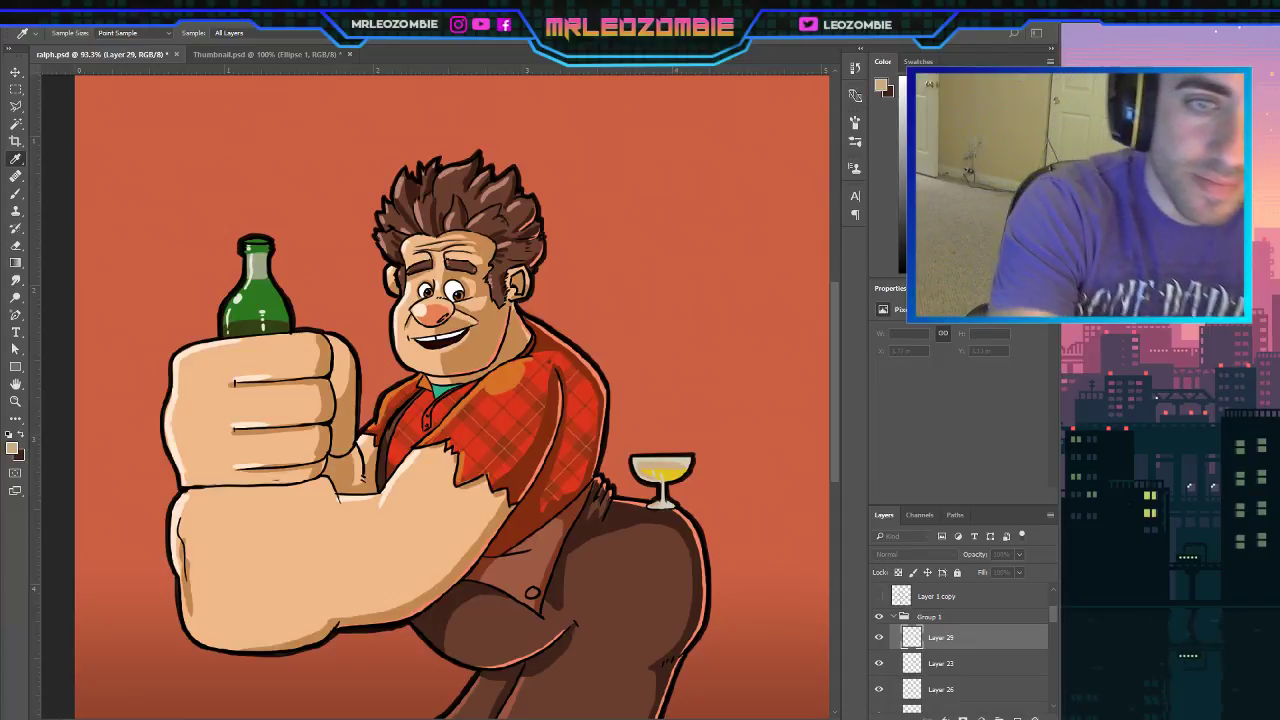
key(b)
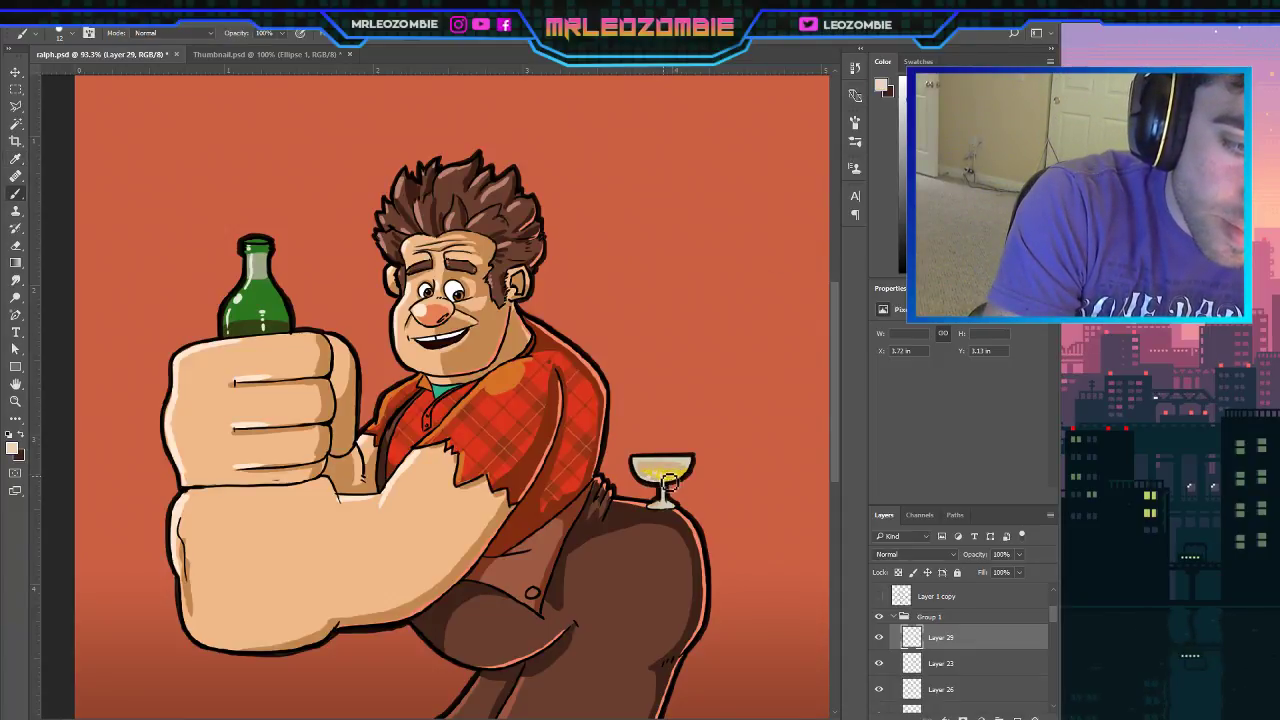
alt+click(668, 488)
mouse_move(669, 483)
mouse_down()
mouse_move(676, 472)
mouse_move(664, 470)
mouse_move(682, 481)
mouse_up()
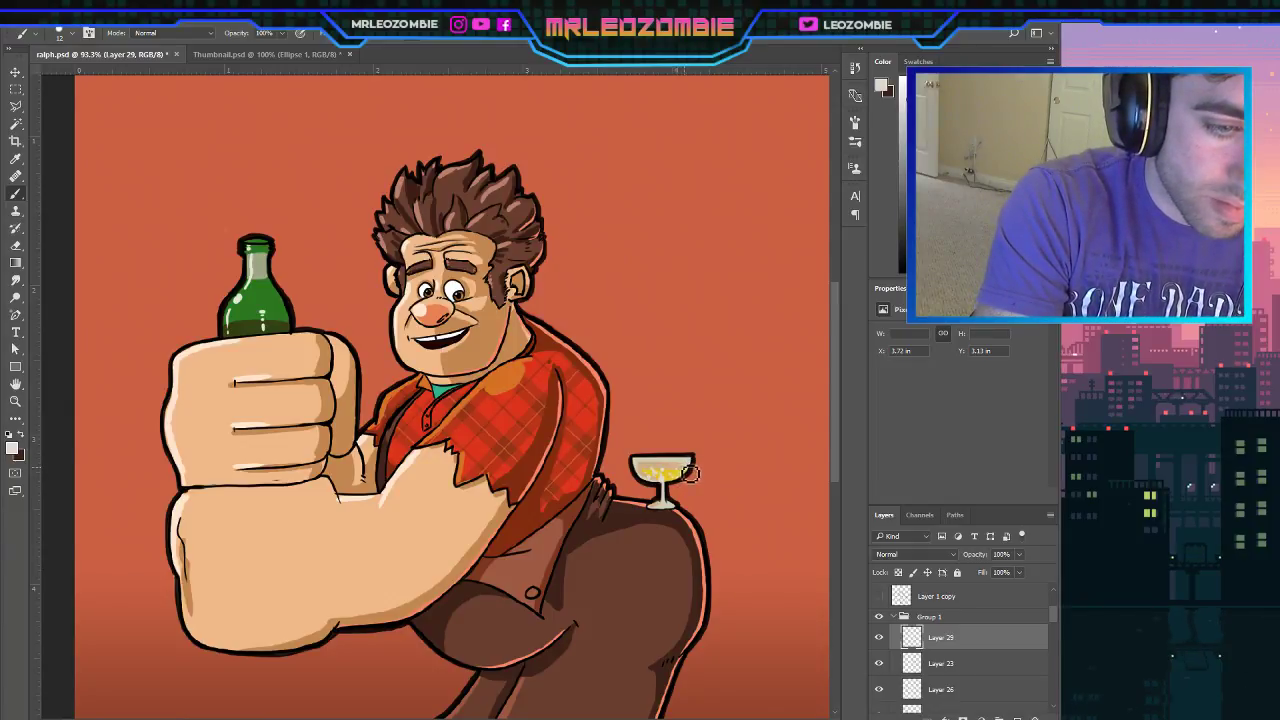
Dab small pale bubbles into the yellow drink in the glass.
click(657, 474)
click(651, 476)
click(656, 477)
click(652, 473)
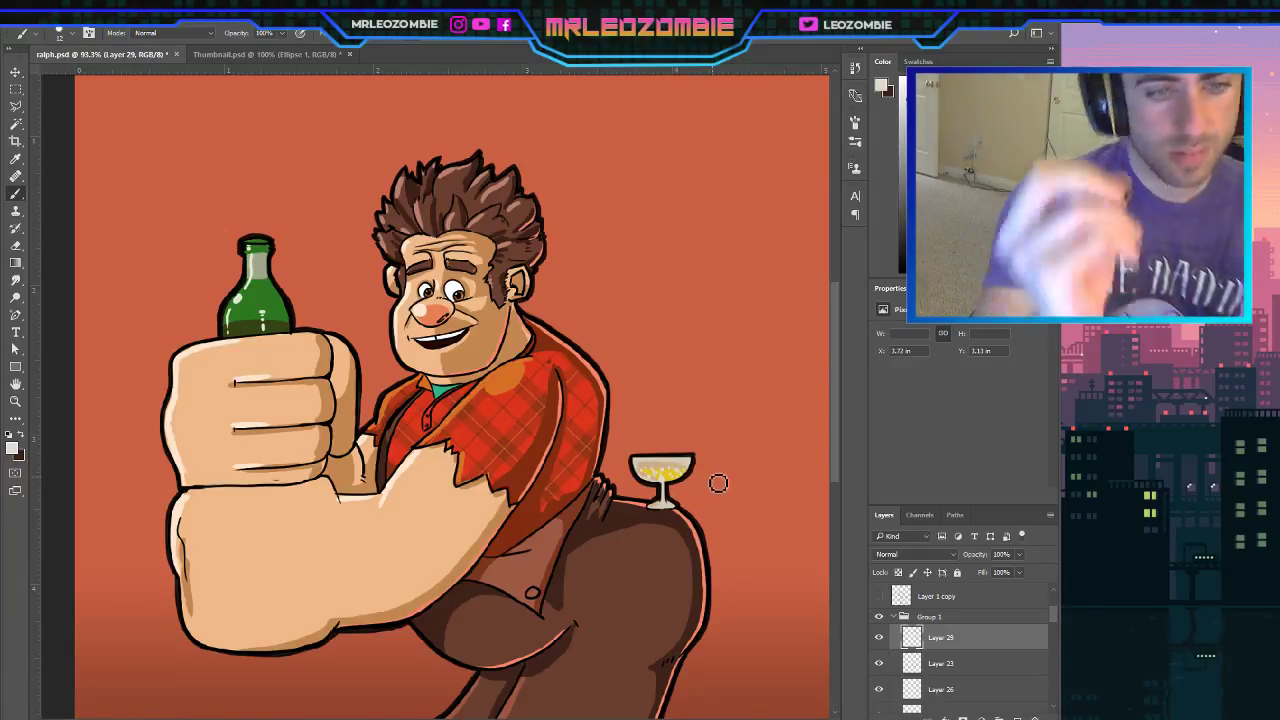
scroll(513, 283, down, 3)
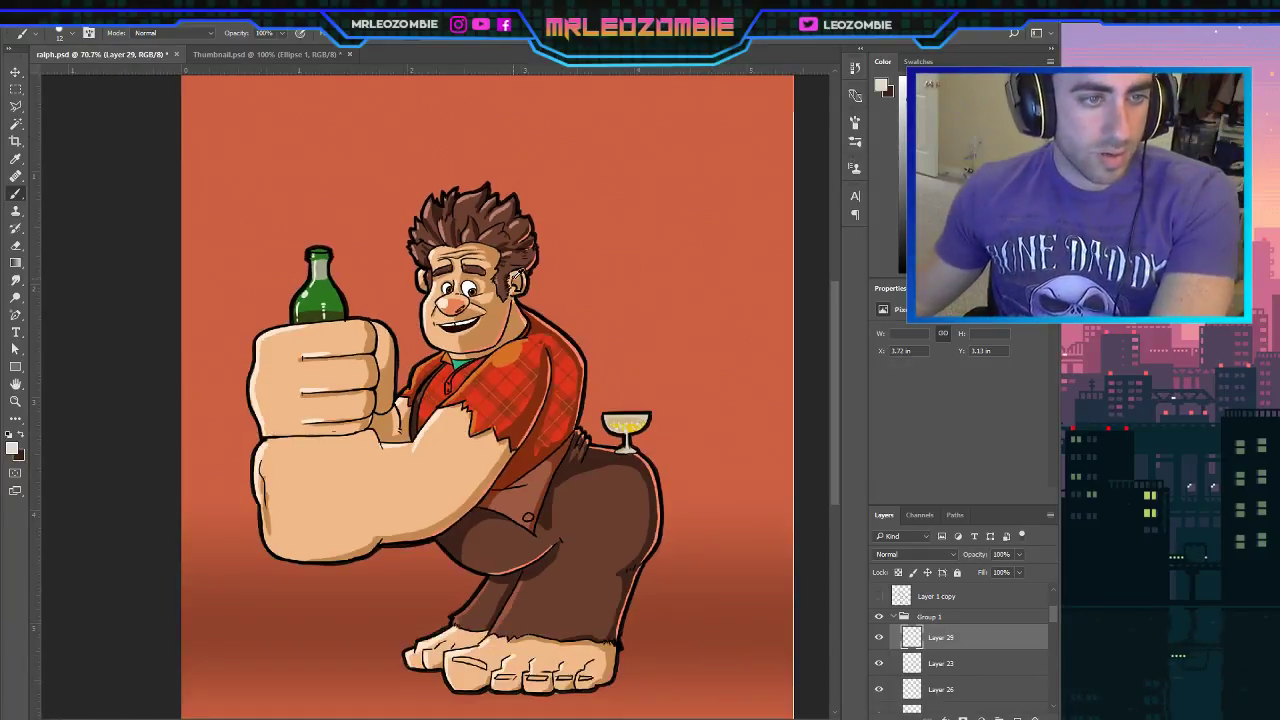
scroll(273, 423, down, 1)
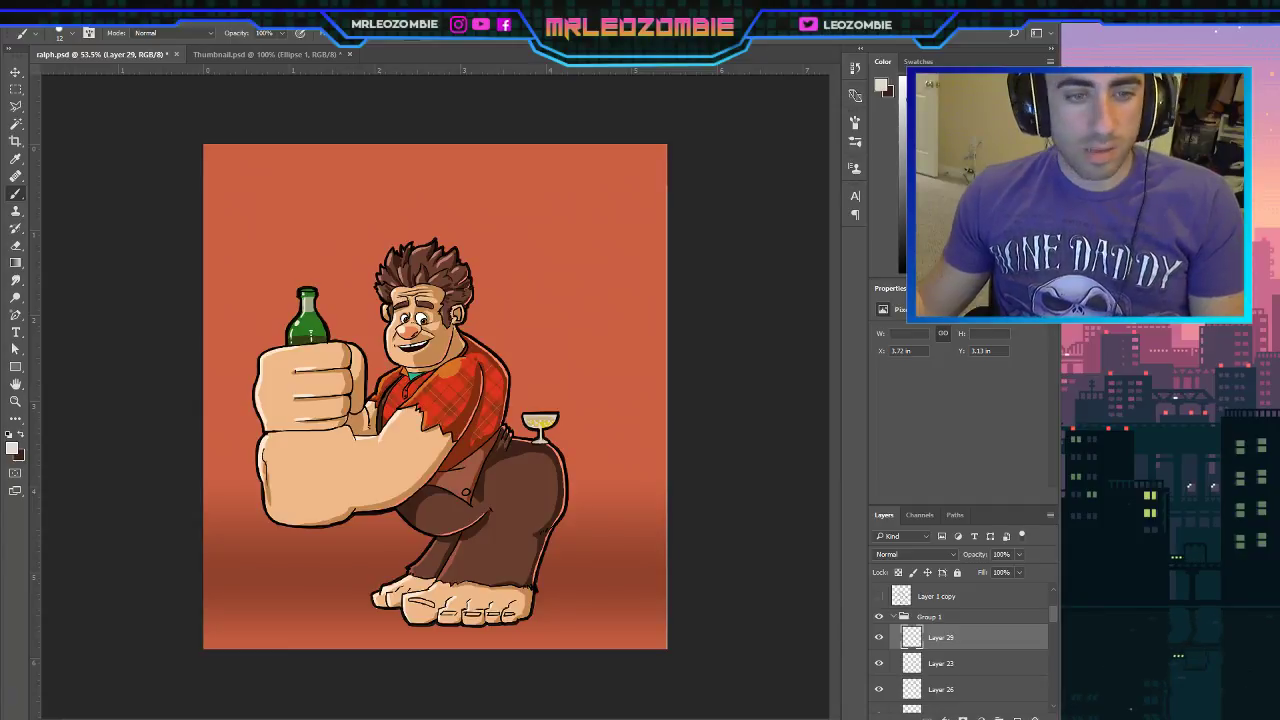
scroll(960, 640, down, 2)
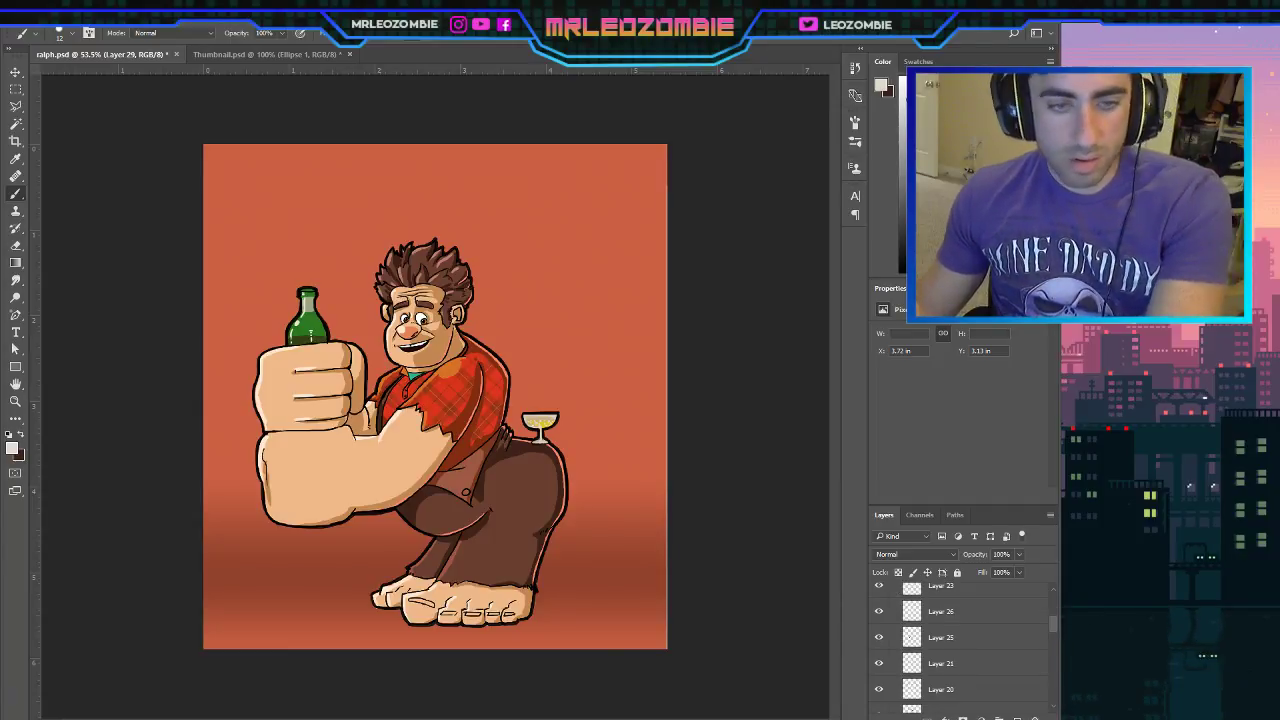
Stretch the gradient background on Layer 27 slightly outward at the canvas's right edge with Free Transform.
scroll(491, 452, up, 6)
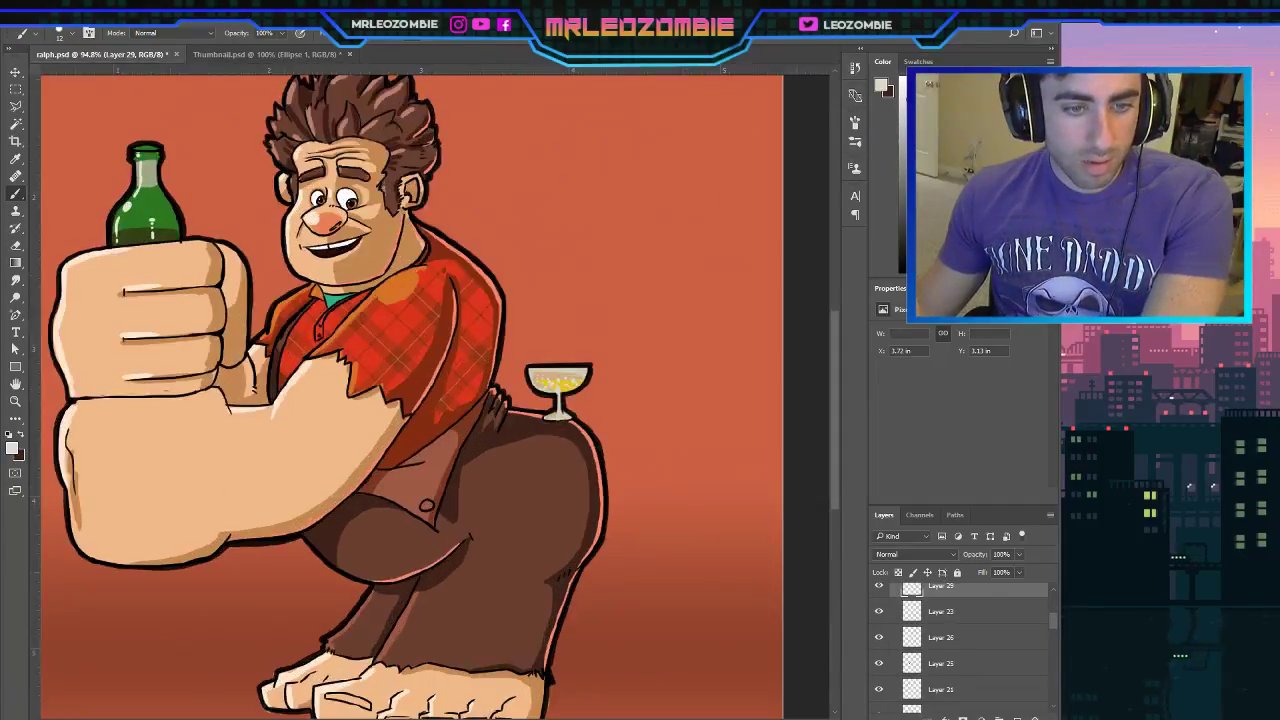
scroll(491, 452, down, 2)
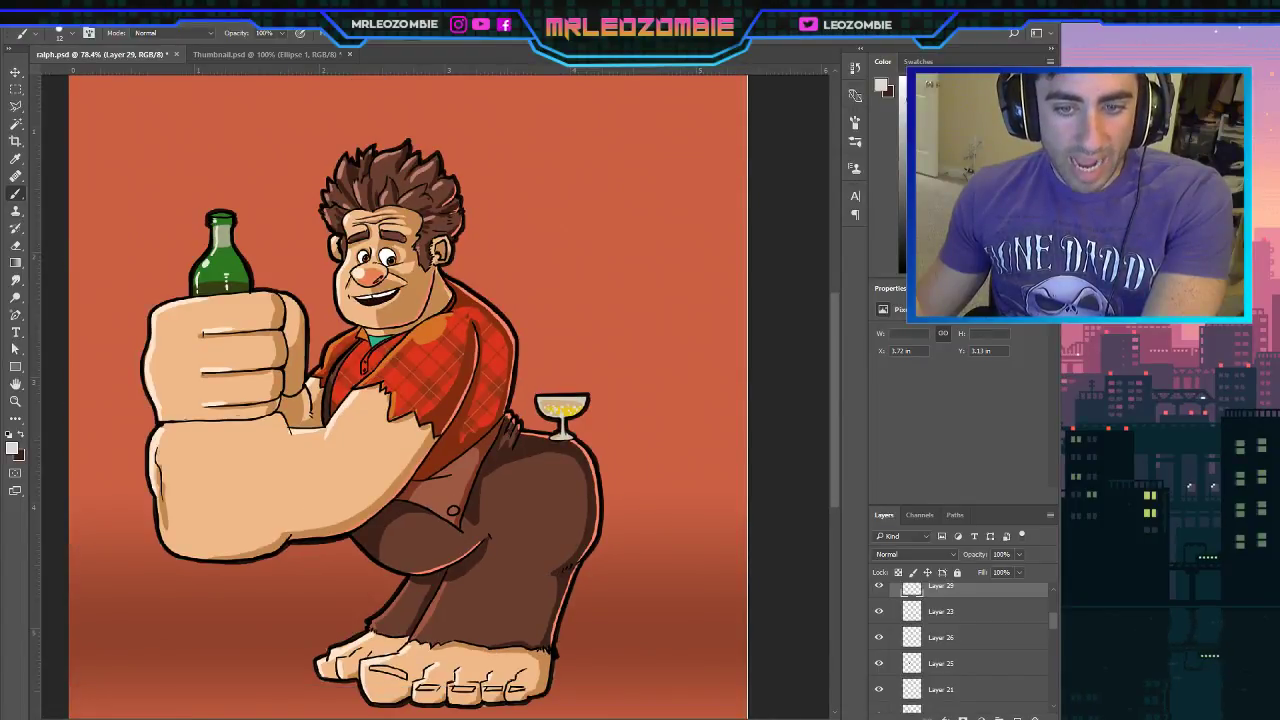
drag(1050, 624, 1051, 698)
click(976, 678)
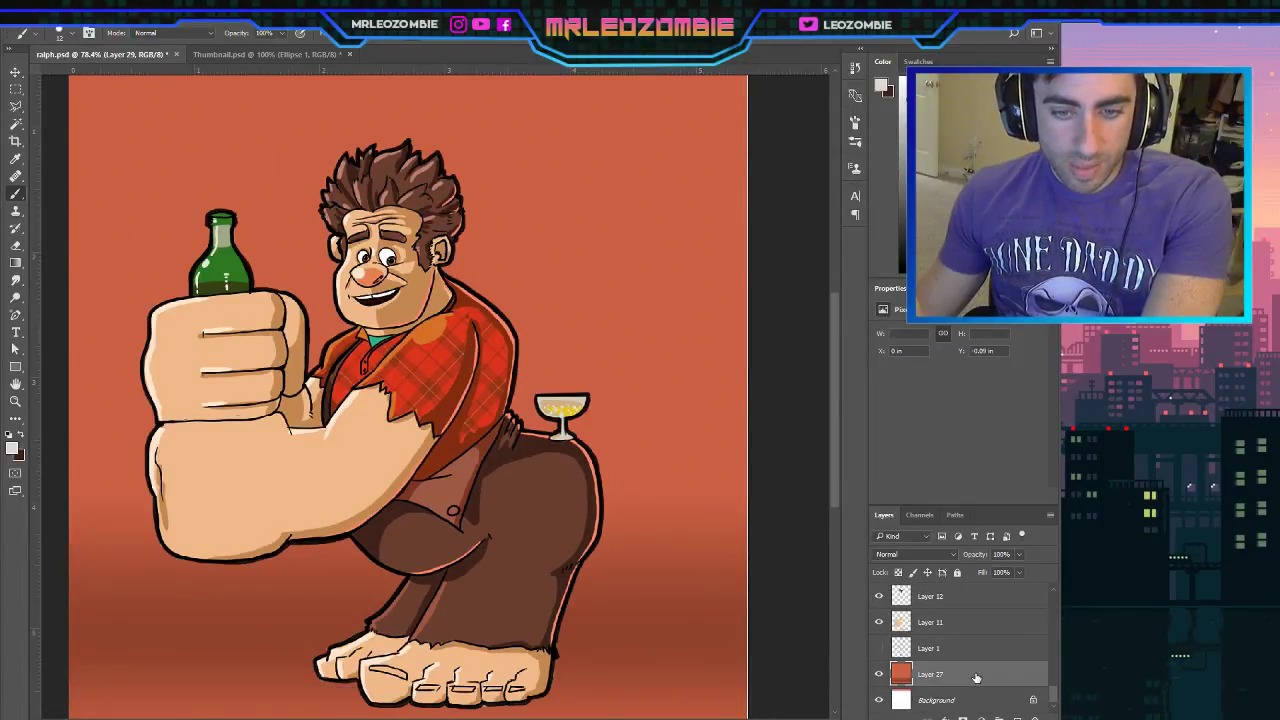
key(ctrl+t)
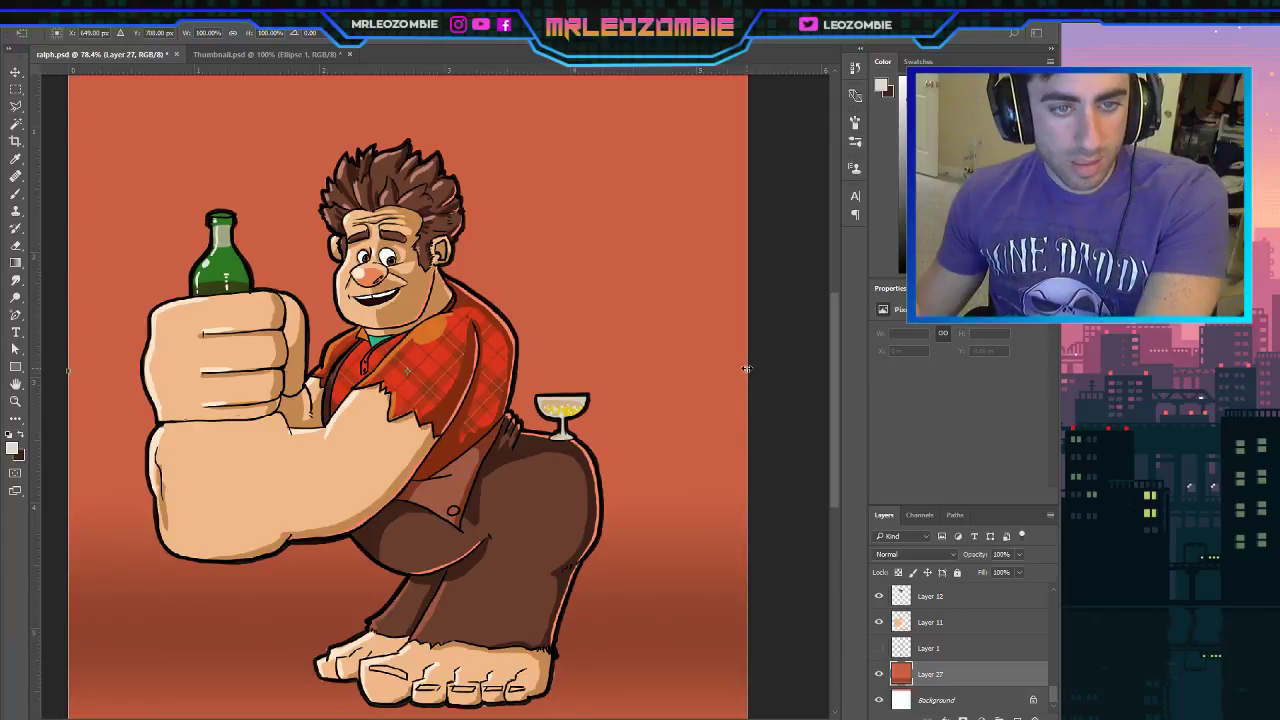
drag(747, 369, 756, 371)
key(Return)
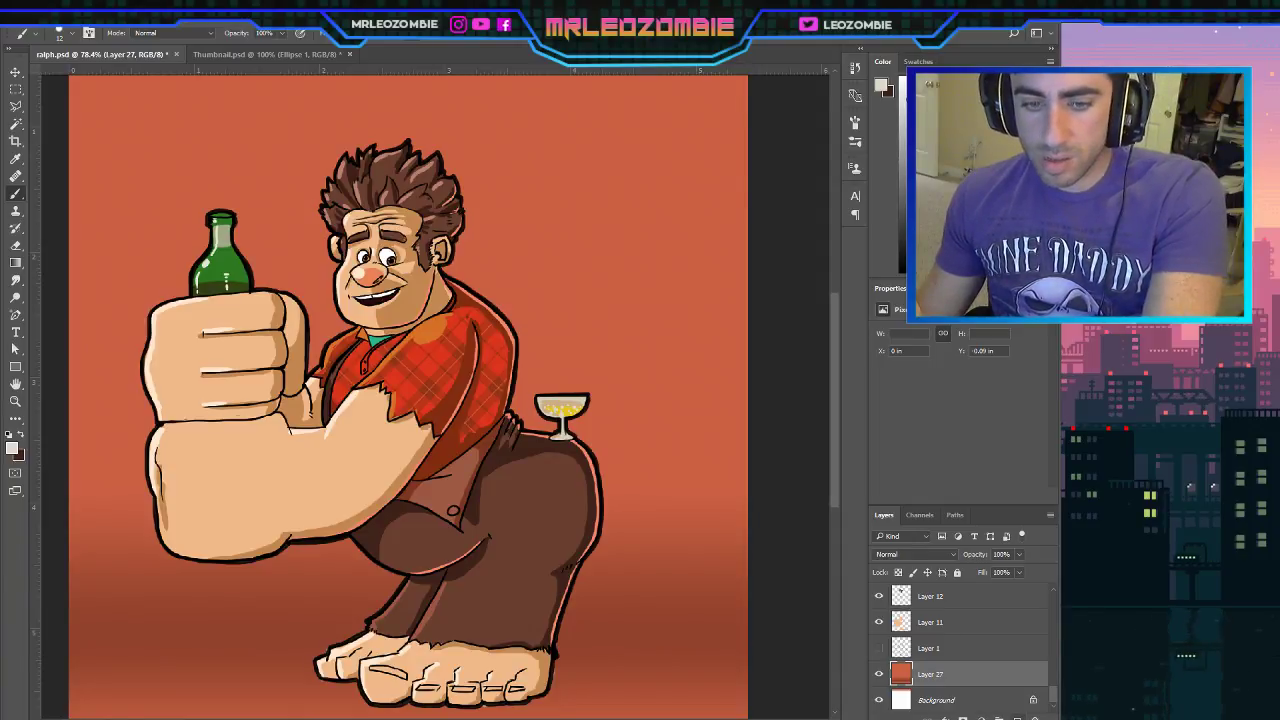
Paste the copied magazine cover photo above Layer 27 and scale it up to about 232%.
click(1017, 717)
key(ctrl+v)
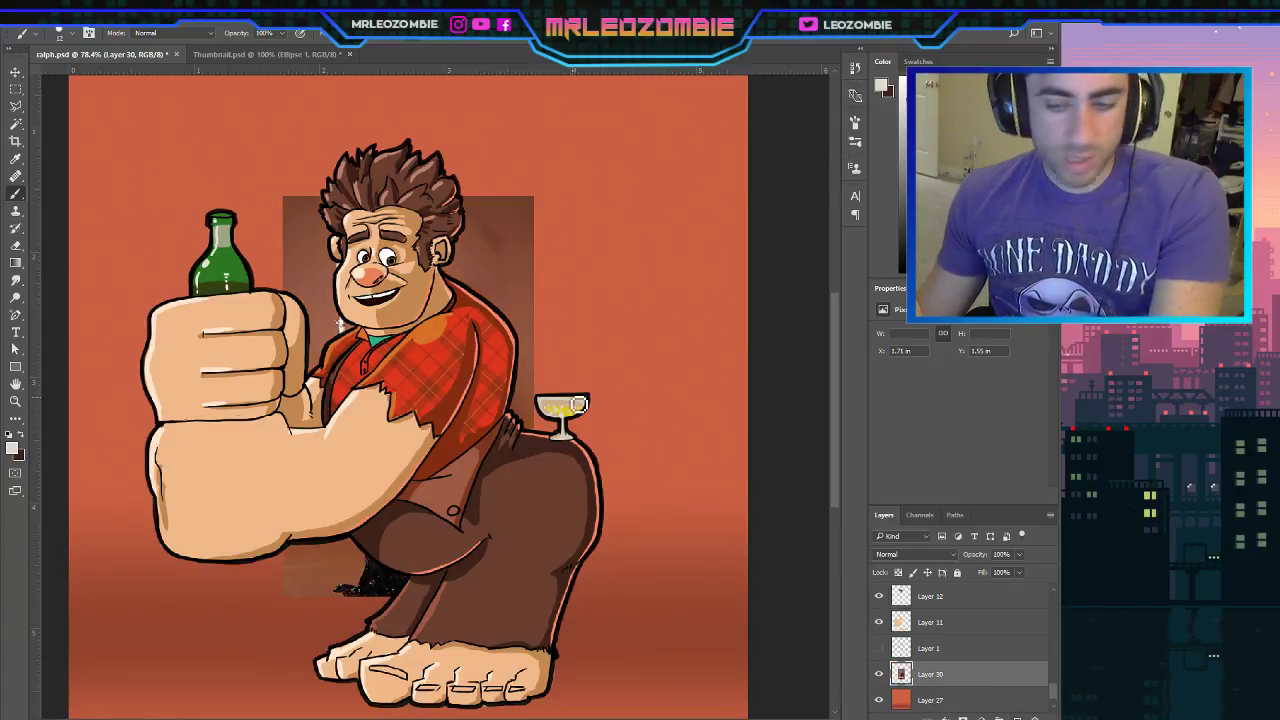
key(ctrl+t)
scroll(563, 311, down, 3)
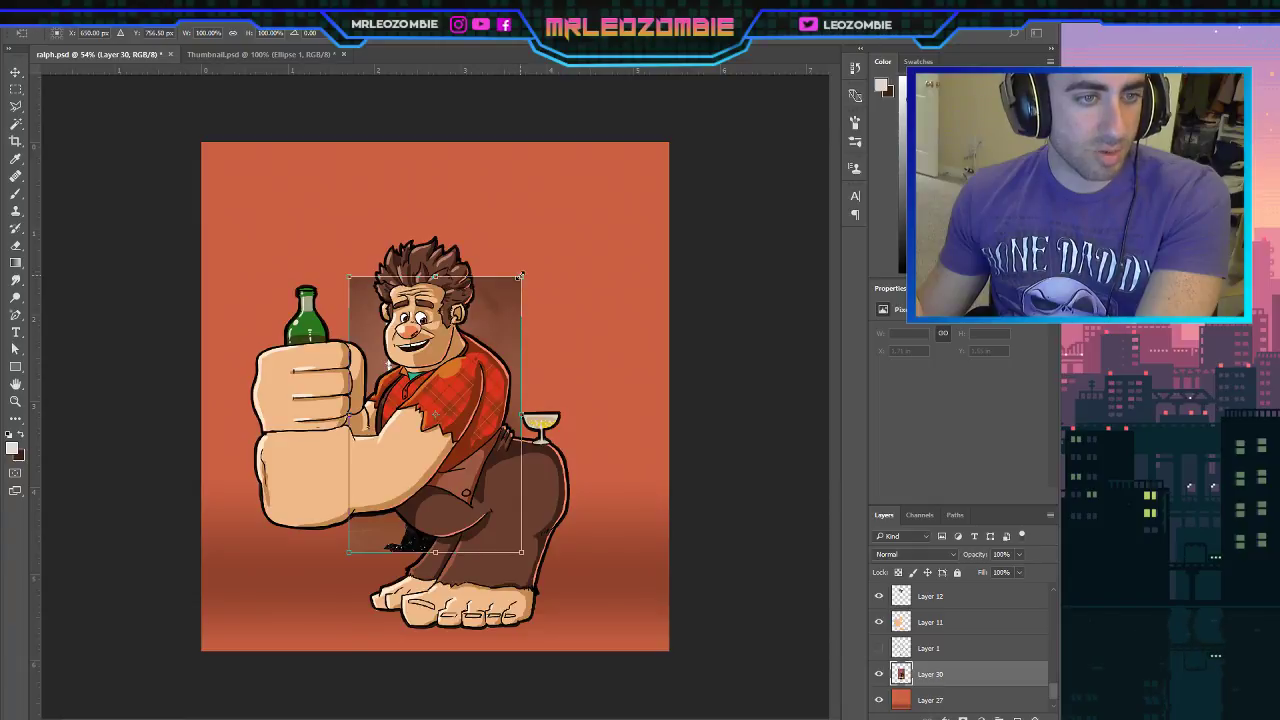
drag(520, 274, 622, 116)
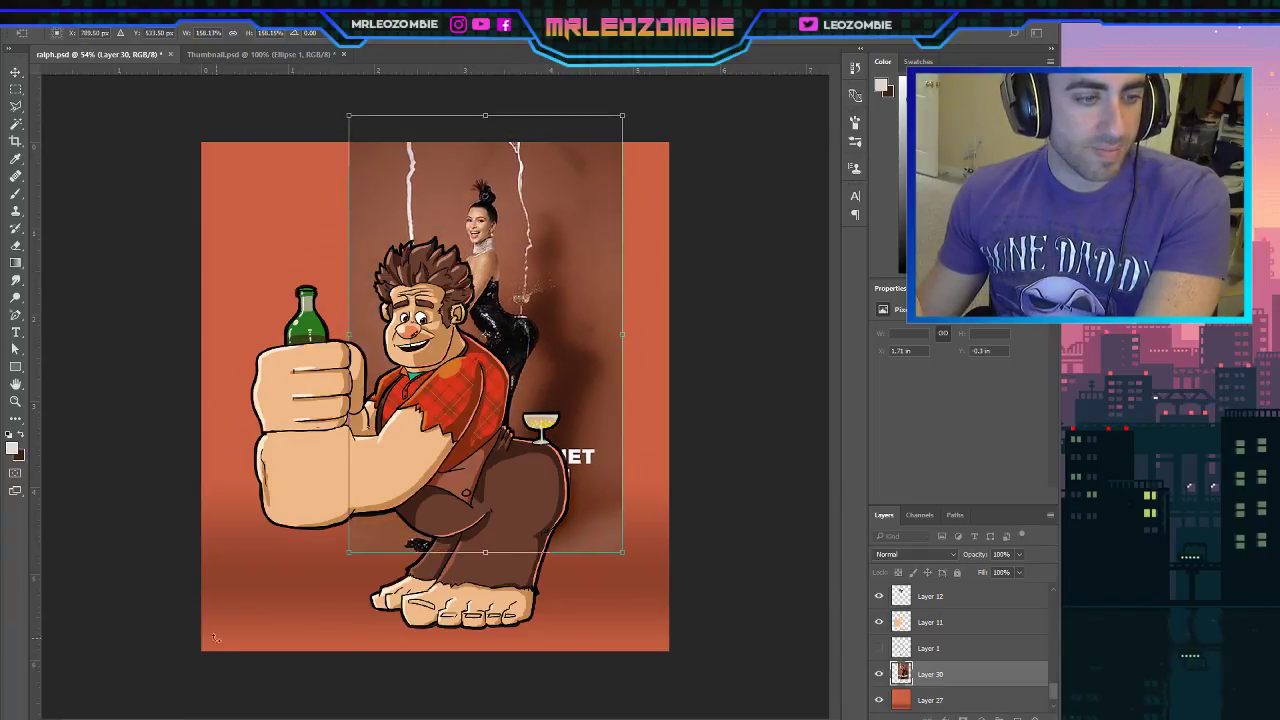
drag(359, 554, 145, 709)
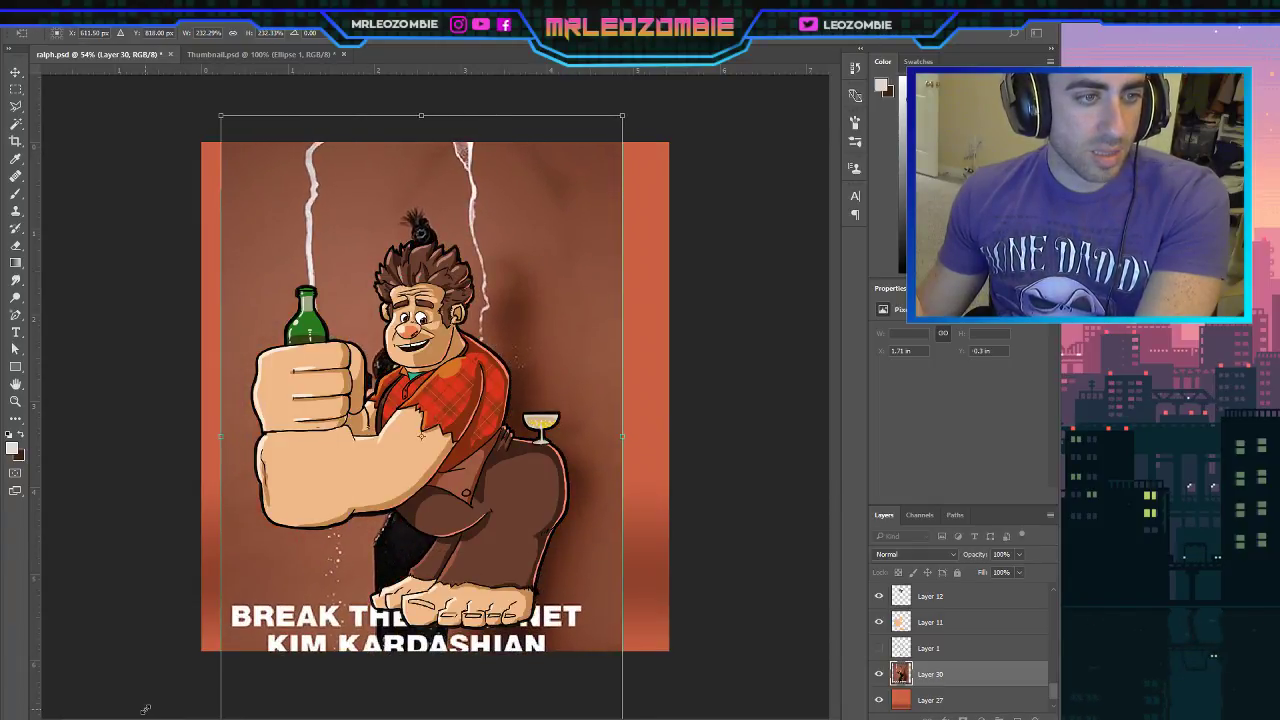
Stretch the reference photo to about 320% width and 242% height, positioning its liquid spray between the bottle's mouth and the glass.
drag(625, 438, 712, 435)
drag(395, 276, 369, 302)
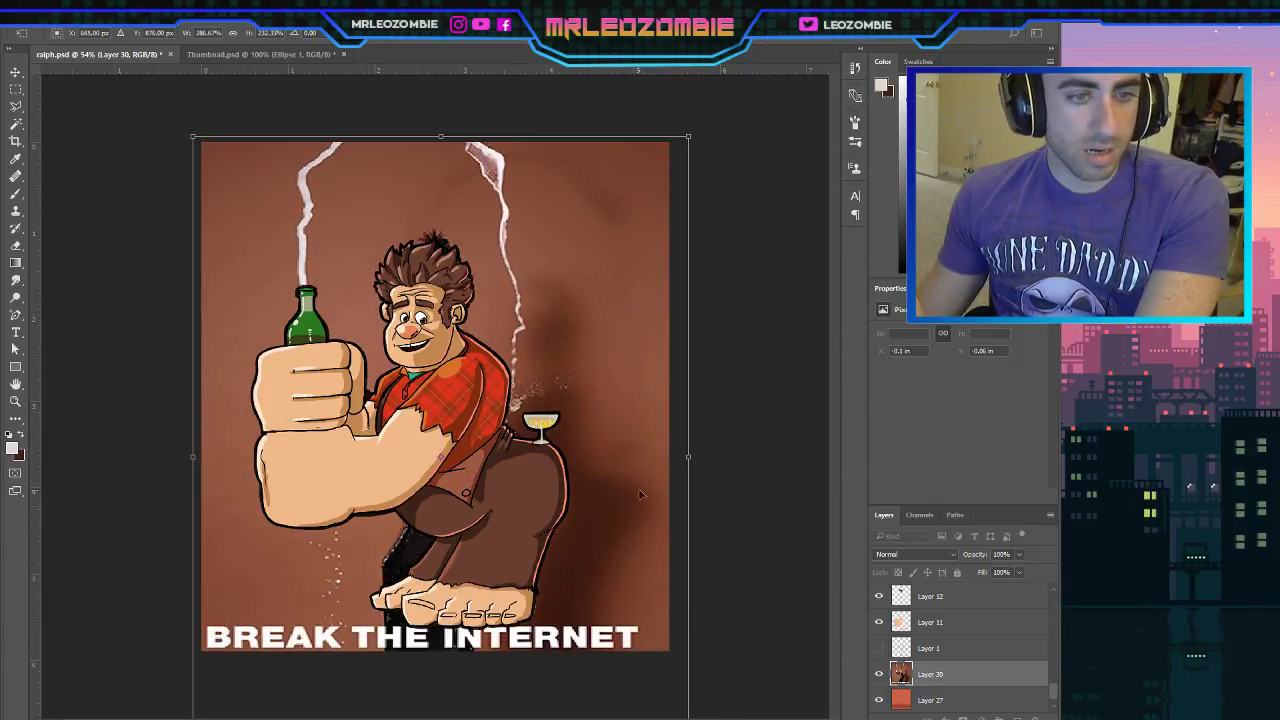
drag(685, 455, 741, 470)
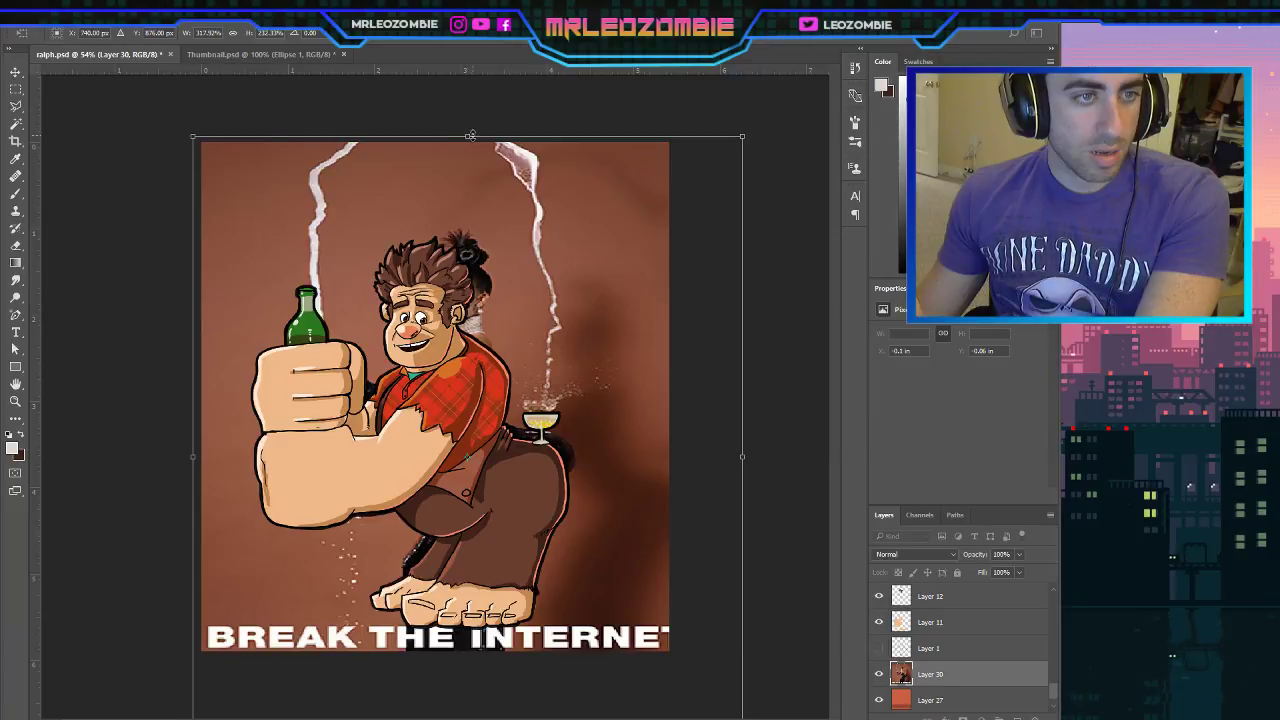
drag(471, 135, 469, 110)
drag(480, 167, 474, 196)
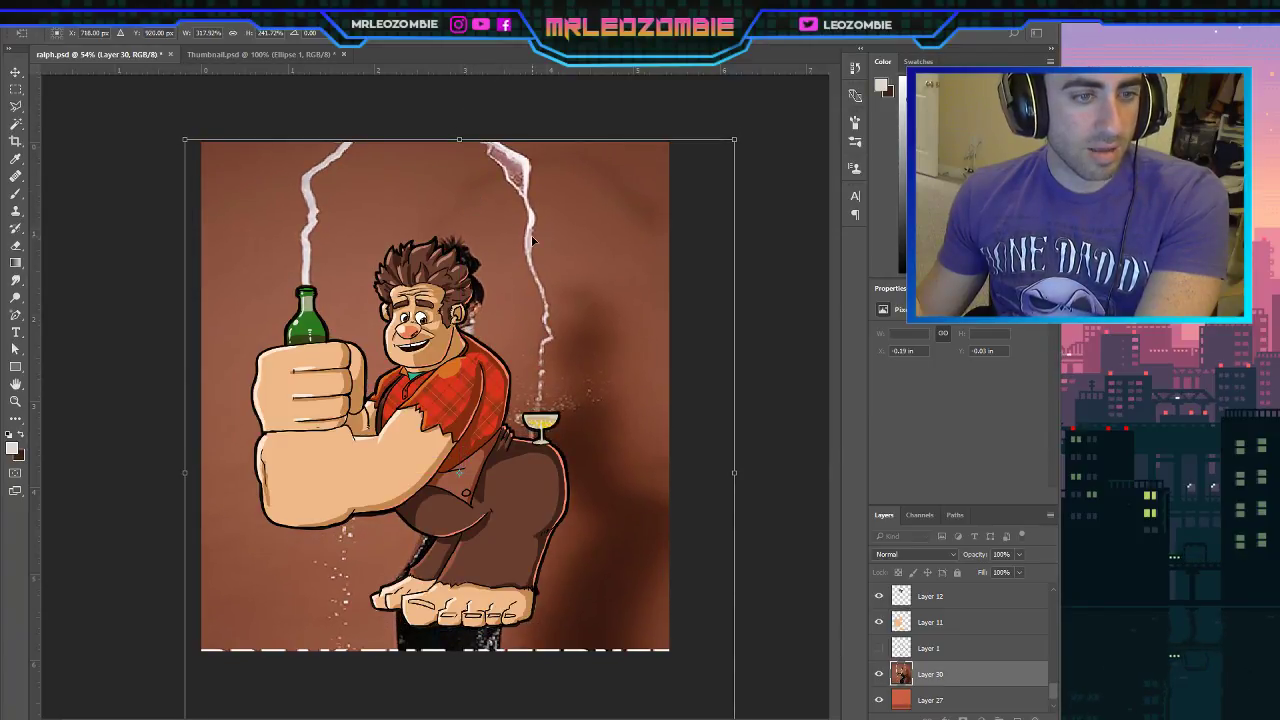
drag(532, 236, 536, 238)
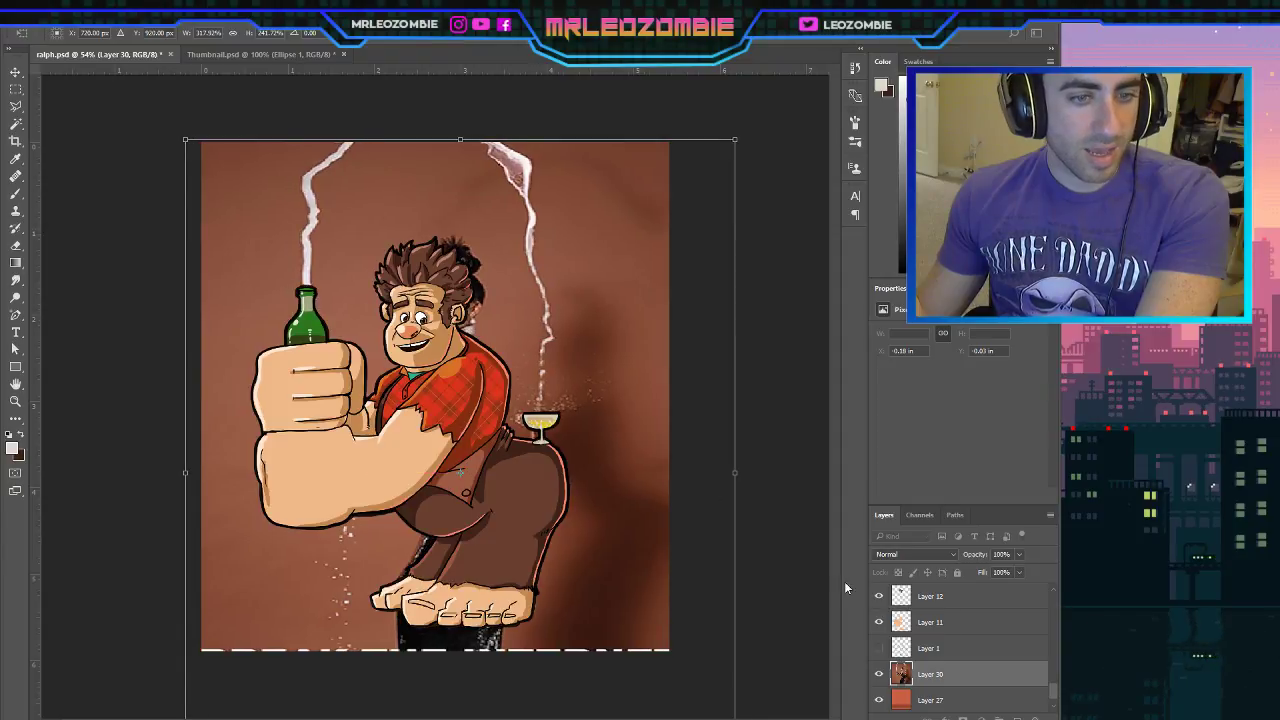
drag(738, 472, 742, 470)
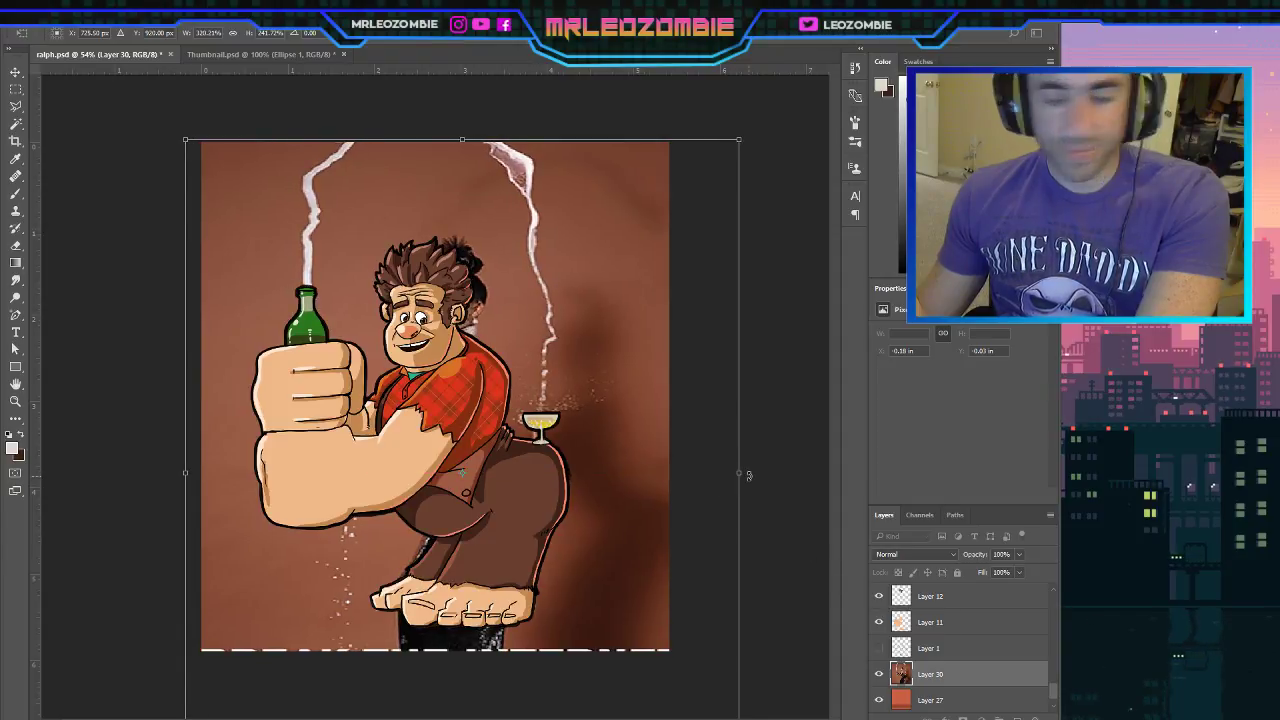
key(Return)
key(b)
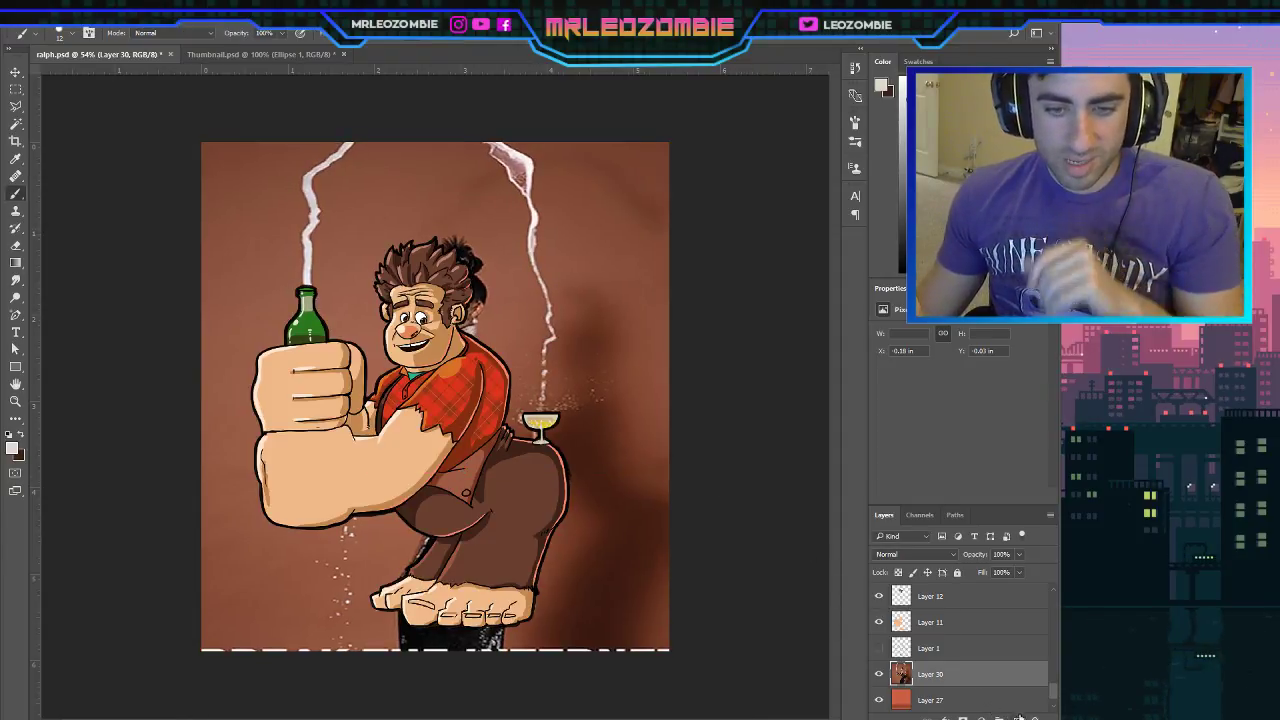
On a new layer above the reference photo, trace the spray from bottle to glass in pale grey with a size 29 brush.
click(1019, 717)
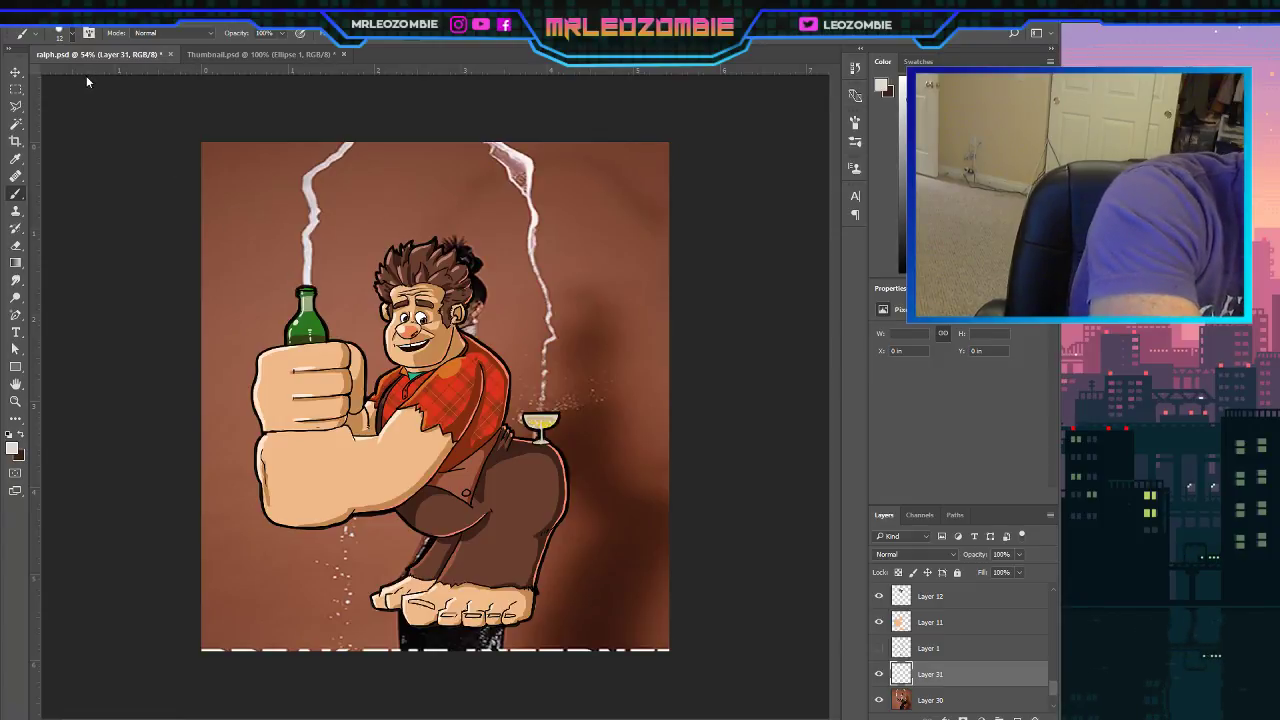
key(bracketright)
key(bracketright)
key(bracketright)
key(bracketright)
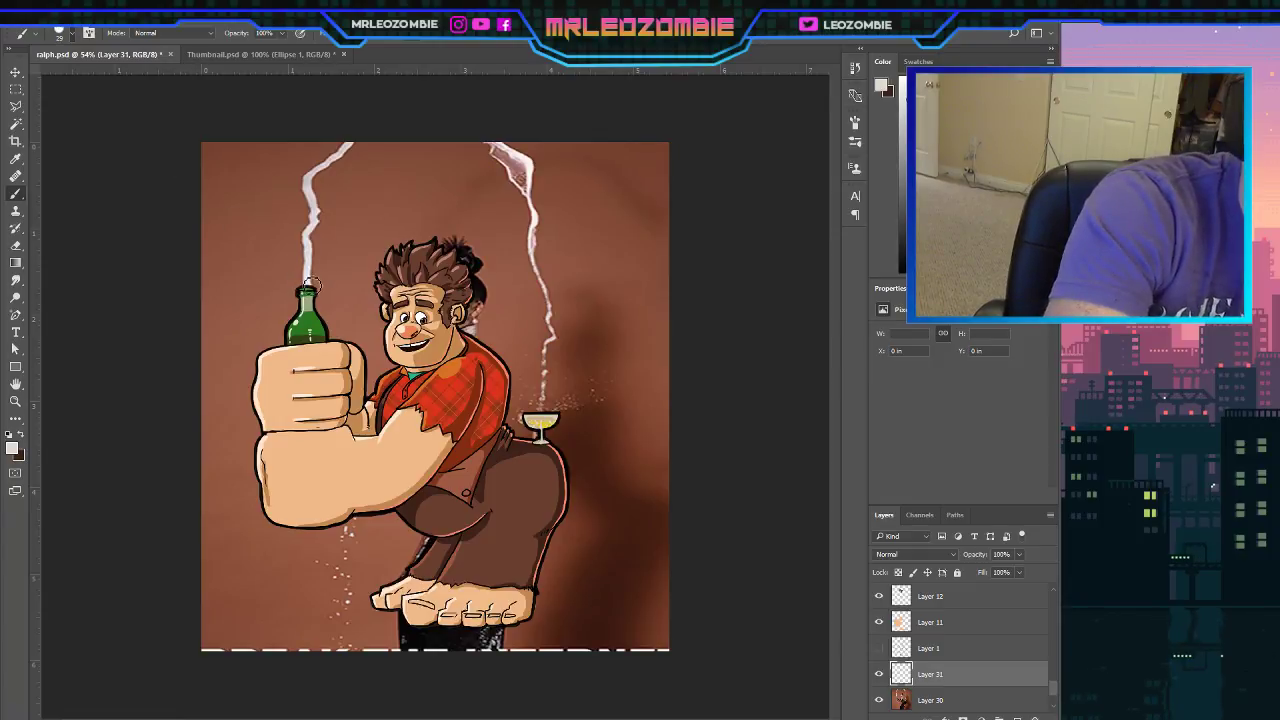
mouse_move(311, 287)
mouse_down()
mouse_move(311, 198)
mouse_move(363, 129)
mouse_up()
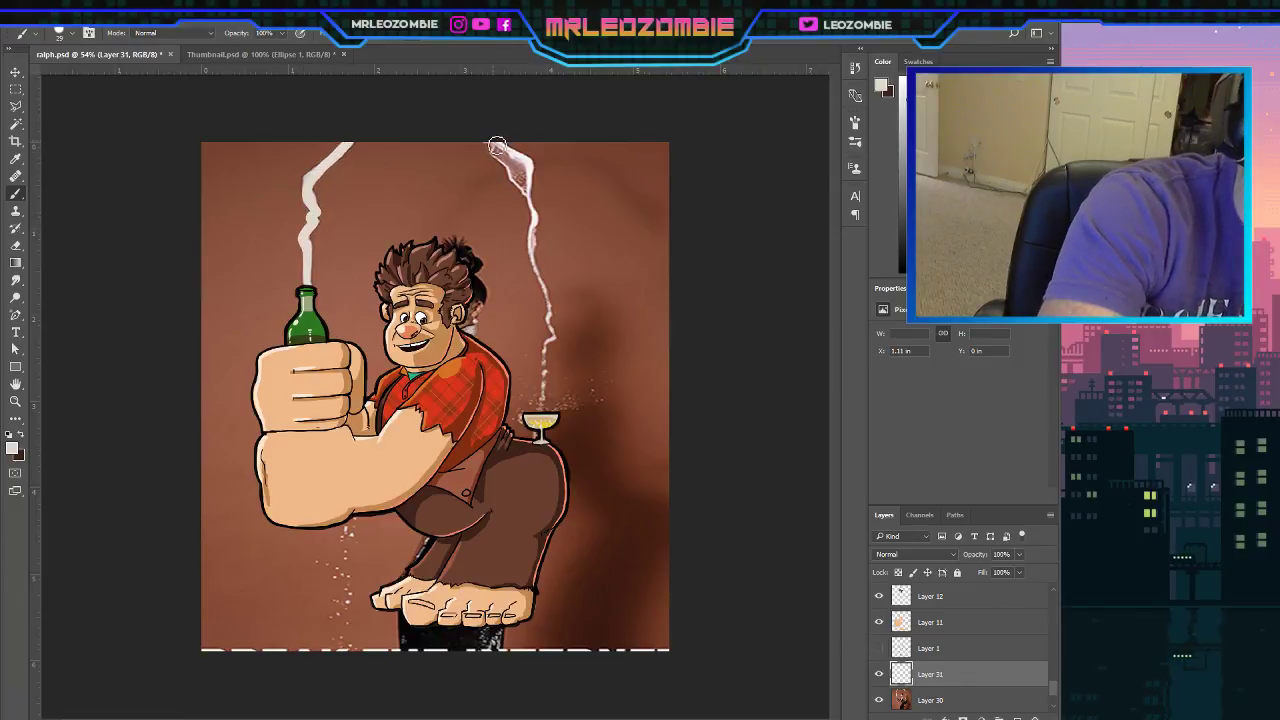
mouse_move(497, 145)
mouse_down()
mouse_move(534, 169)
mouse_move(536, 264)
mouse_move(559, 342)
mouse_move(545, 405)
mouse_up()
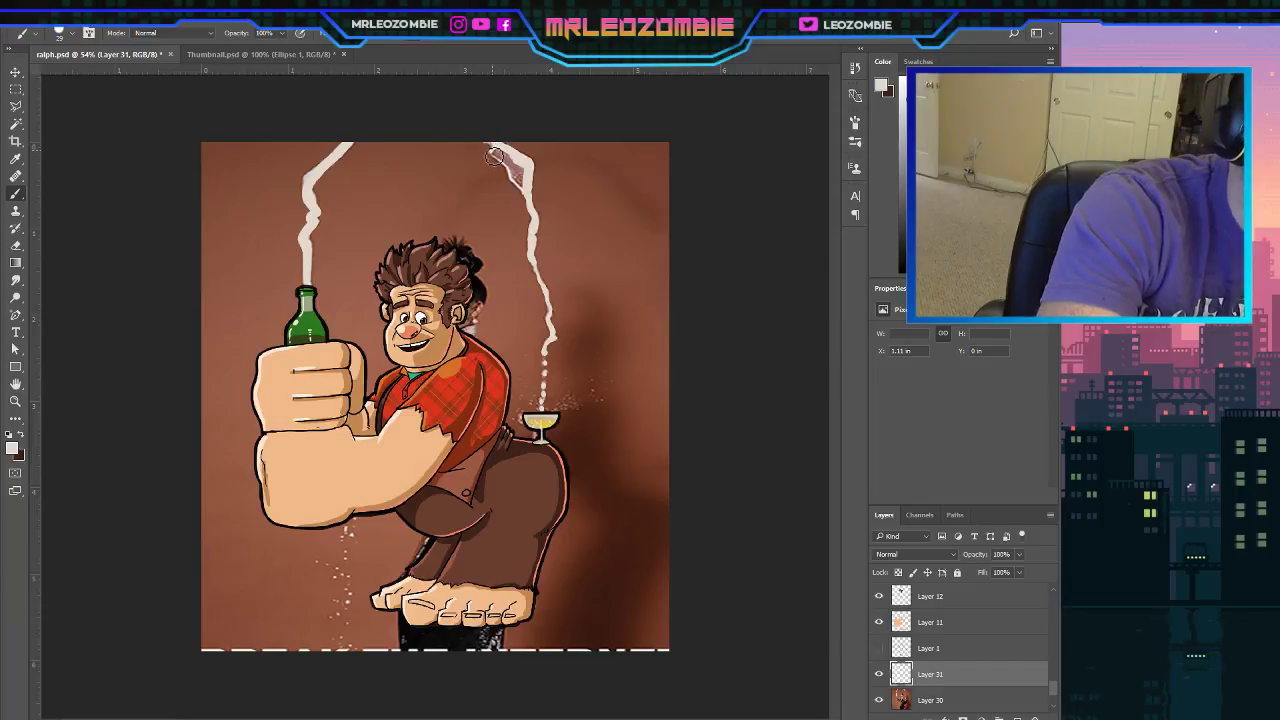
mouse_move(494, 156)
mouse_down()
mouse_move(532, 195)
mouse_move(525, 183)
mouse_up()
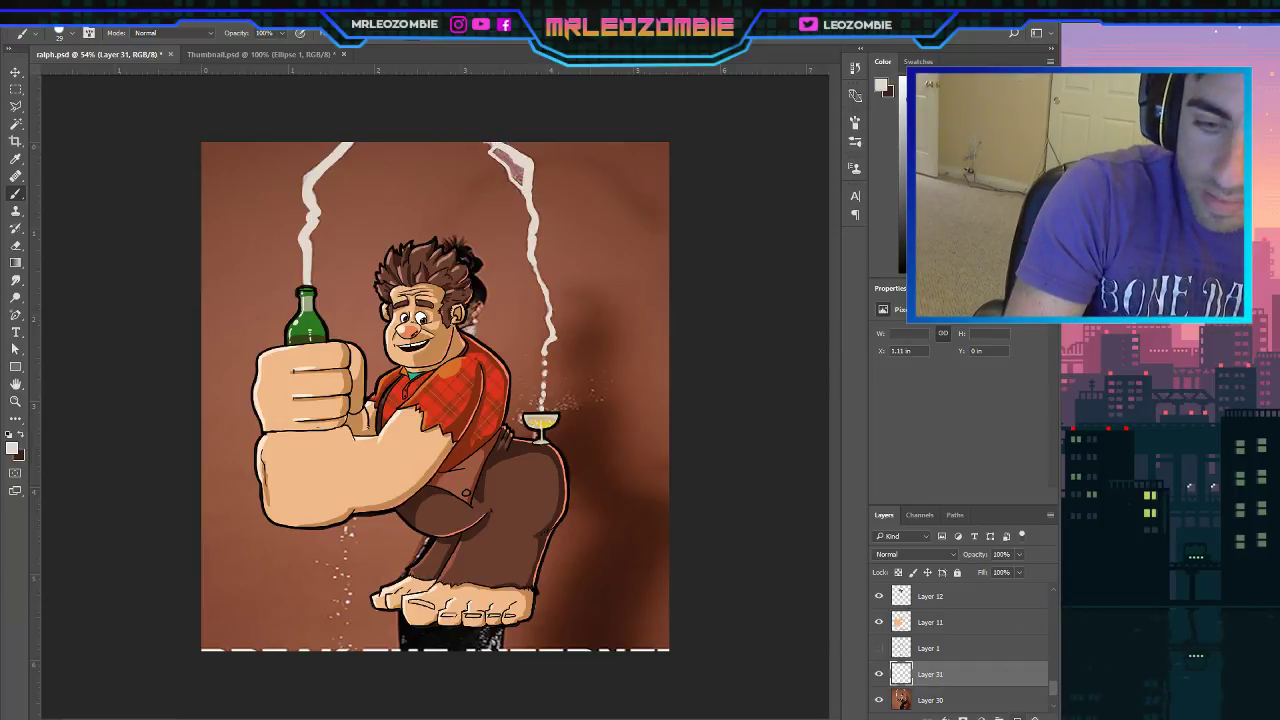
Add another layer at 51% opacity and paint translucent pale grey inside and along both streams of the spray.
click(1016, 717)
drag(1019, 556, 962, 540)
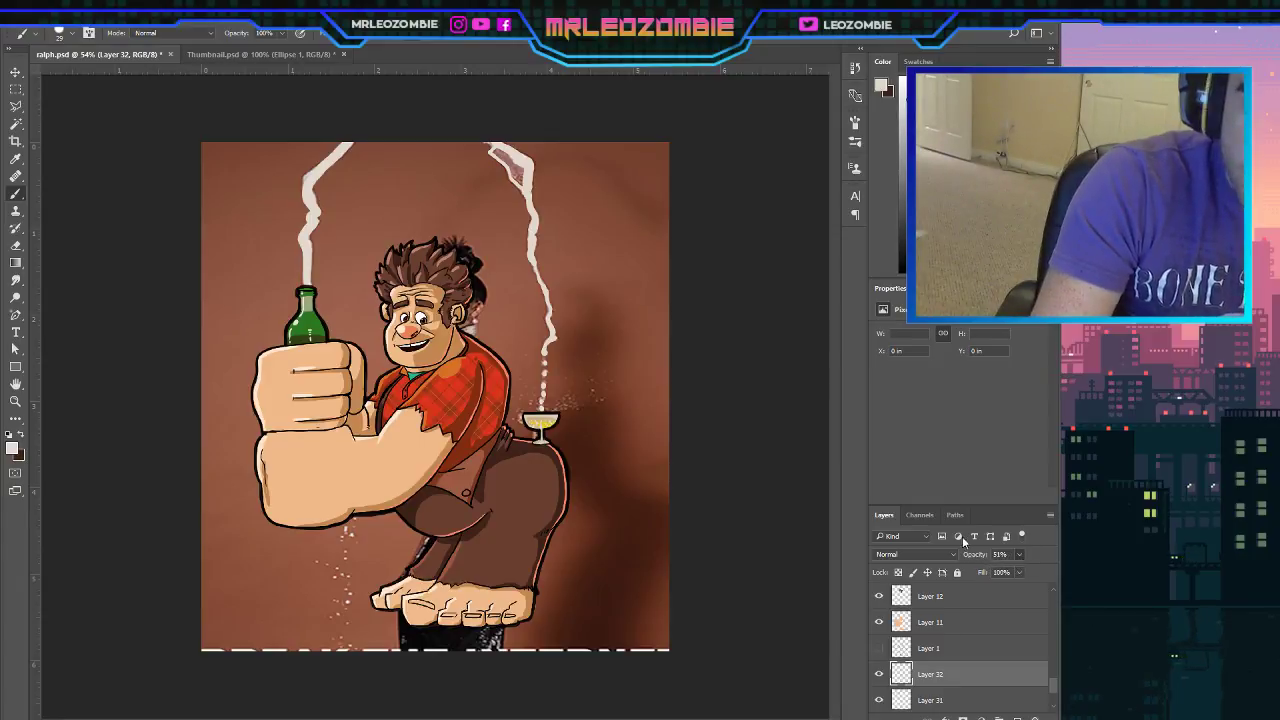
mouse_move(499, 155)
mouse_down()
mouse_move(523, 185)
mouse_move(527, 175)
mouse_up()
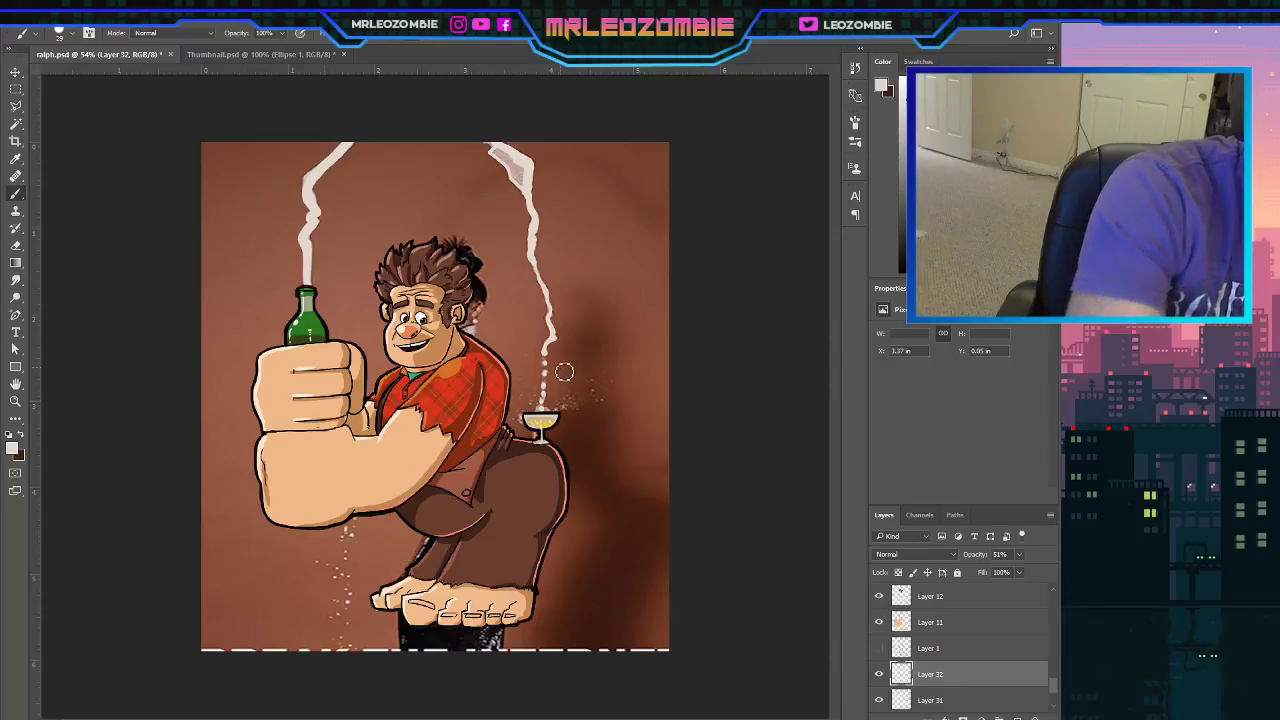
drag(312, 188, 343, 157)
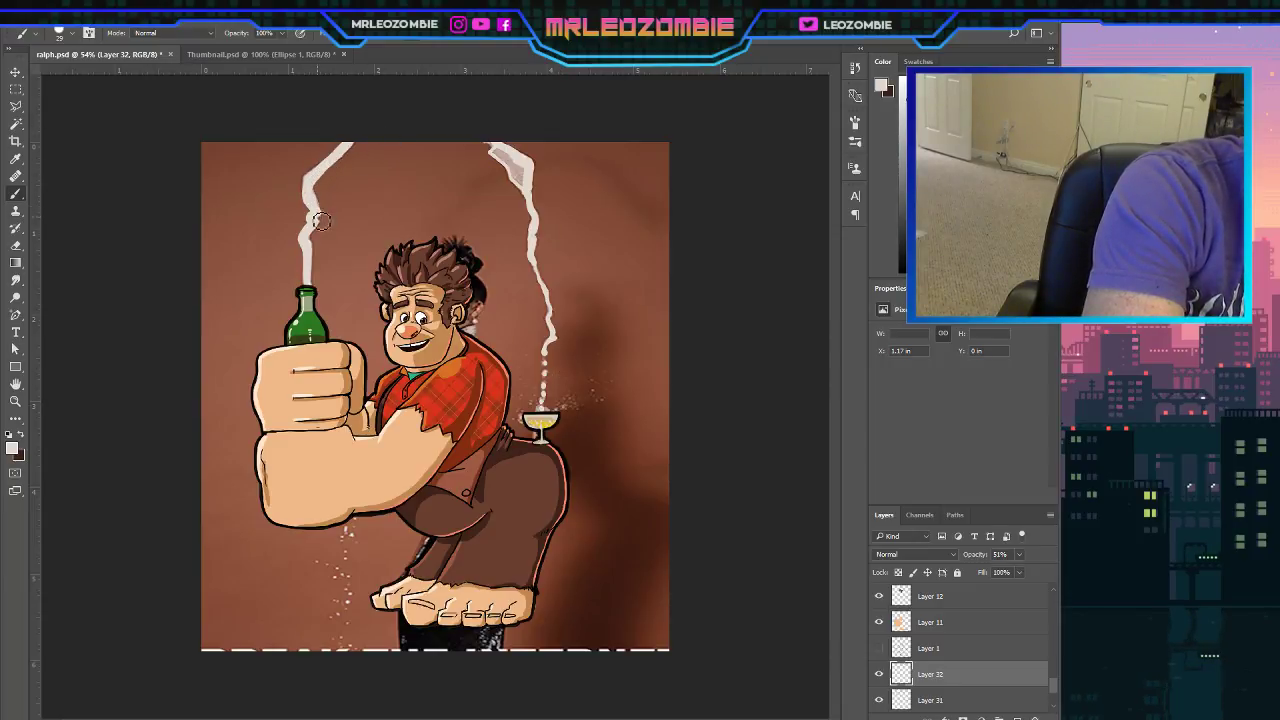
drag(313, 242, 313, 298)
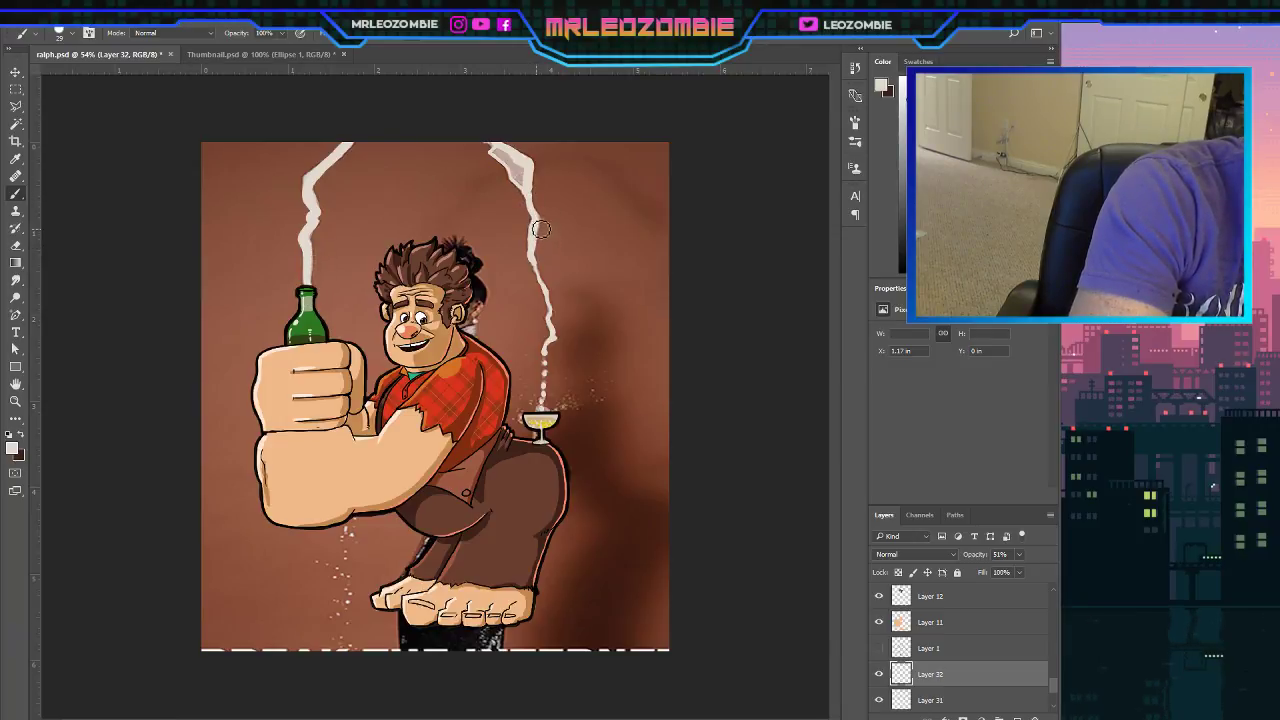
drag(539, 226, 552, 332)
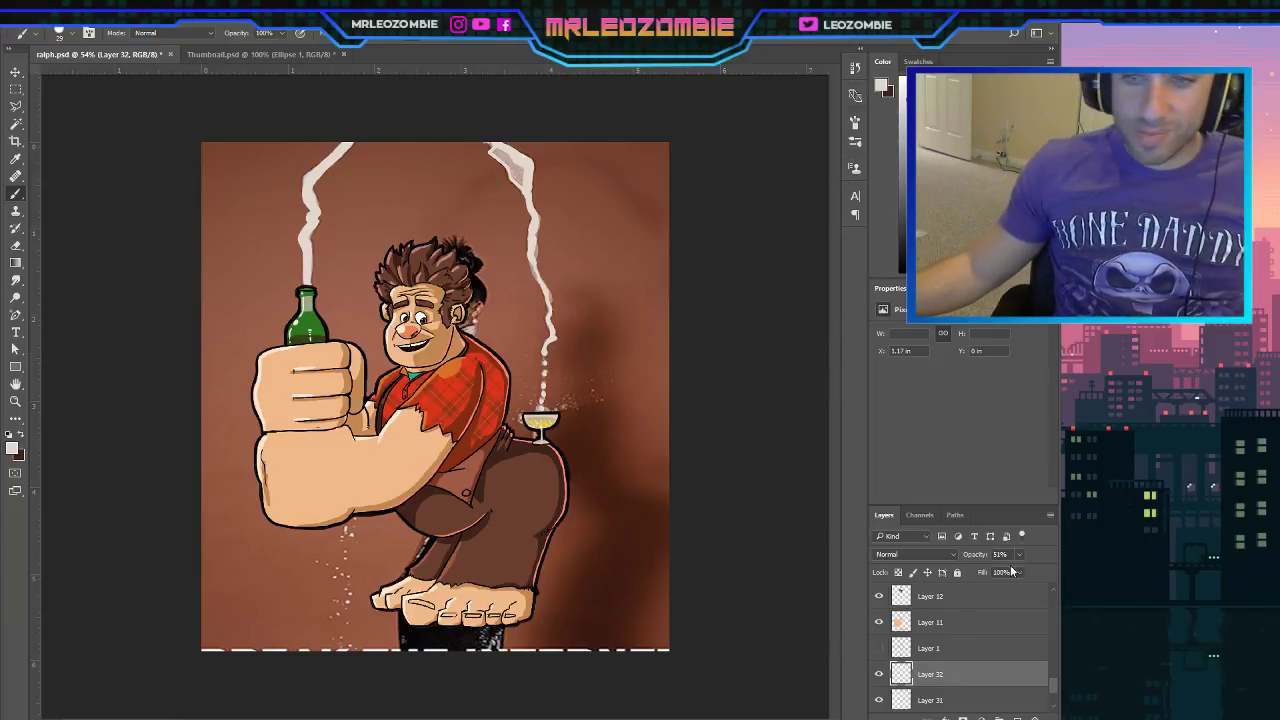
Hide the reference photo on Layer 30 and paint pale droplets and foam along the bottle's and fist's outer edge on Layer 31.
scroll(880, 690, down, 1)
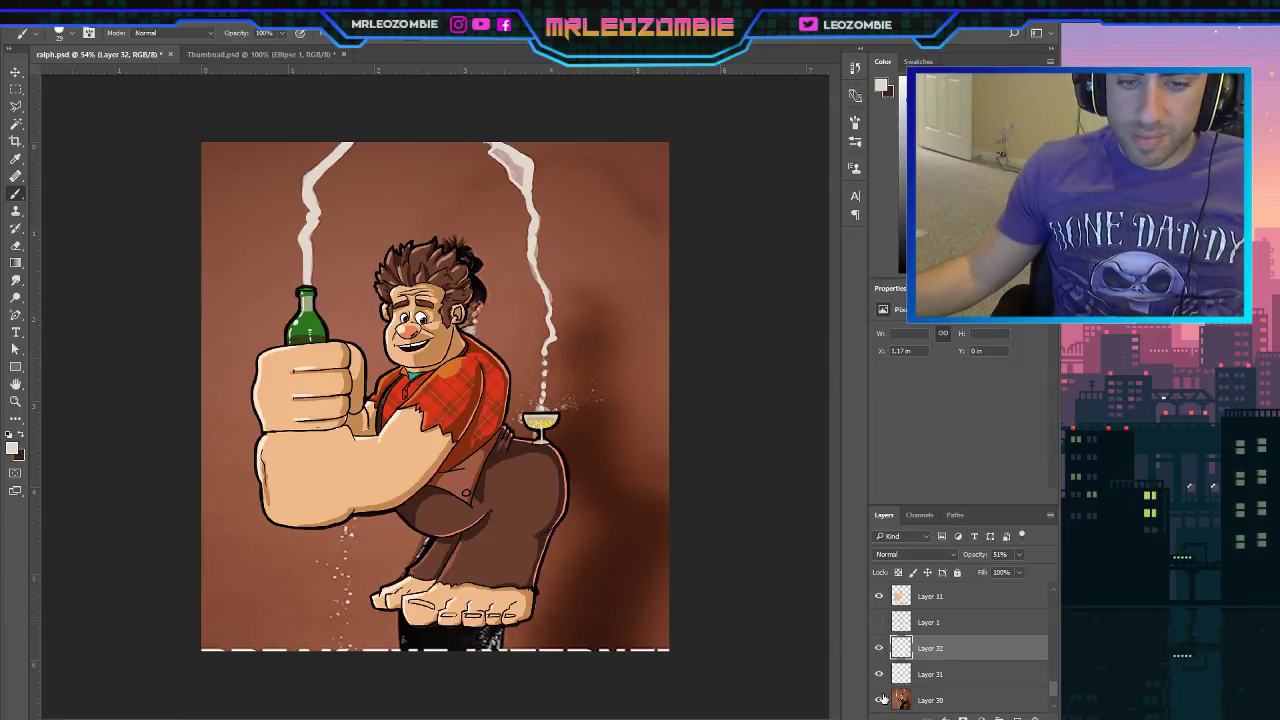
click(880, 701)
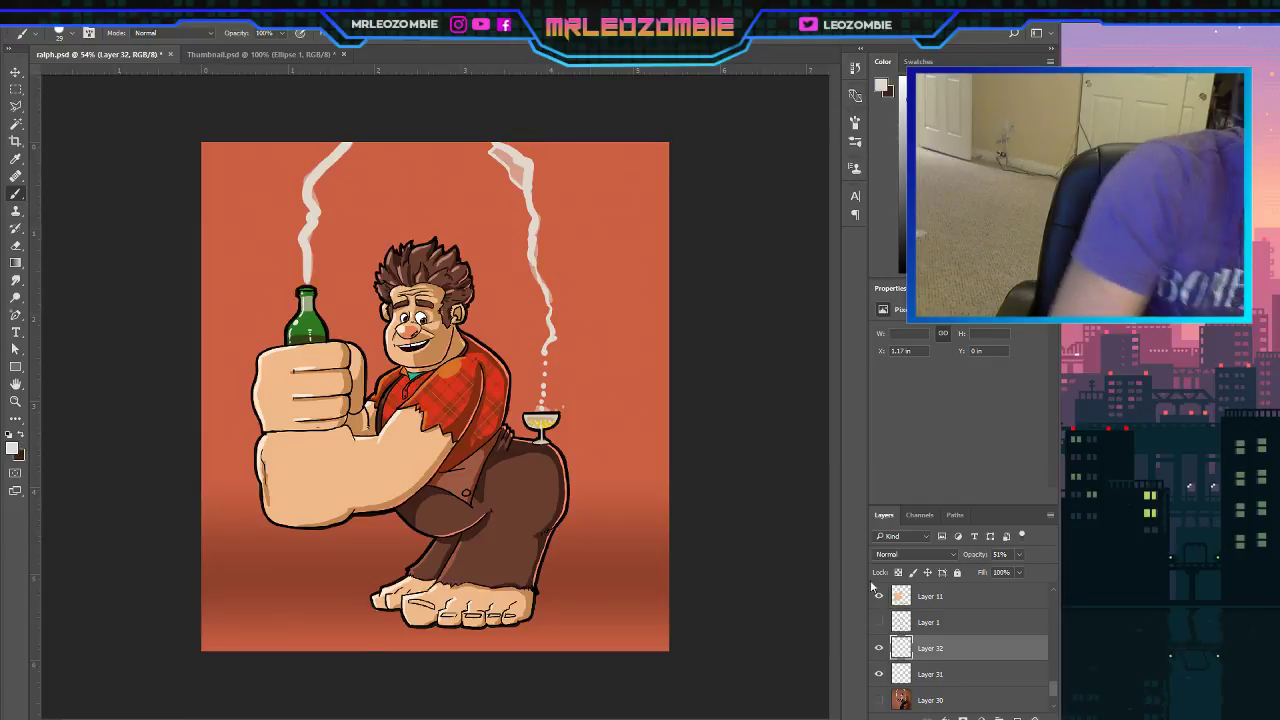
click(959, 679)
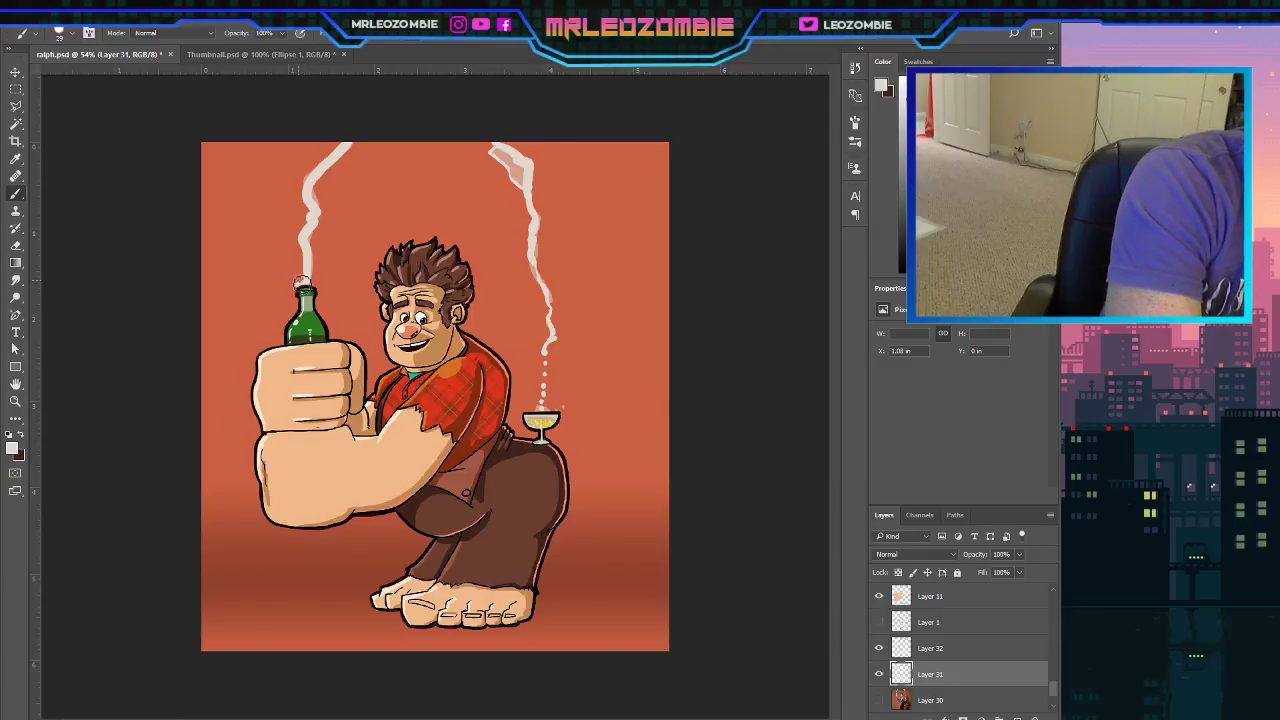
click(290, 281)
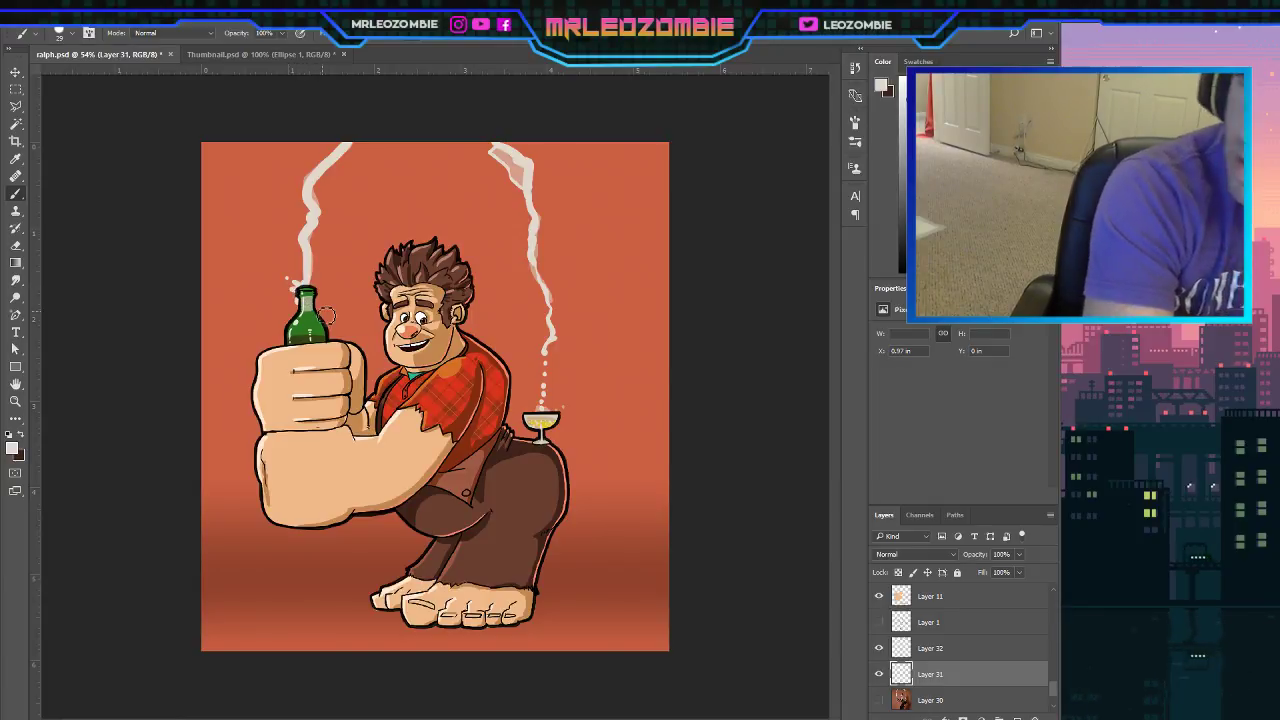
drag(303, 298, 297, 322)
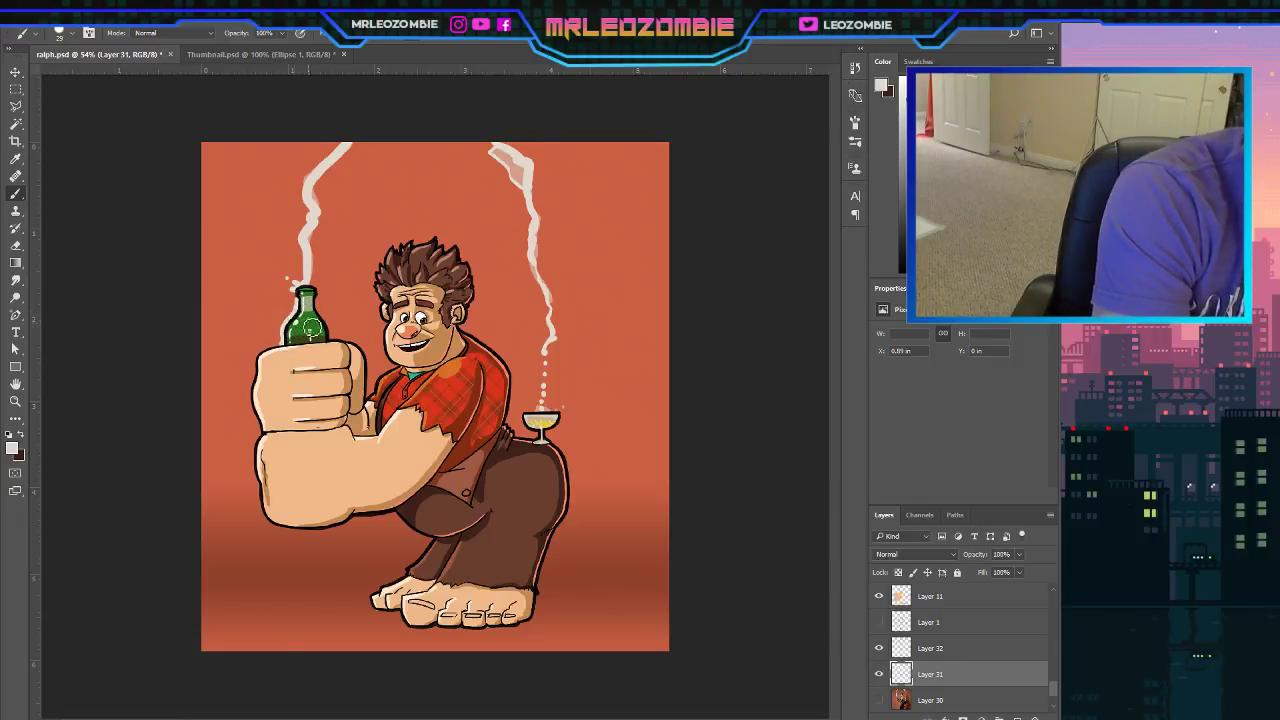
mouse_move(258, 366)
mouse_down()
mouse_move(250, 405)
mouse_move(272, 437)
mouse_up()
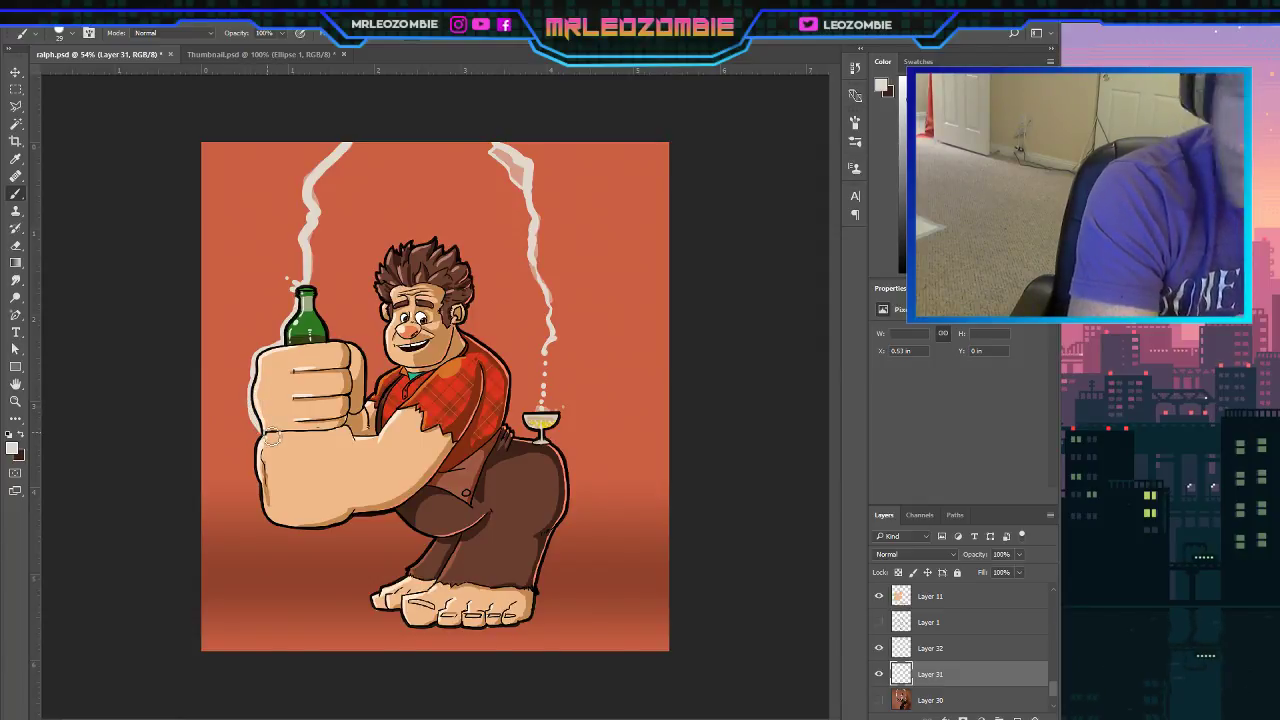
Continue the pale foam down the forearm's outer edge, with drips and falling droplets beneath the arm.
mouse_move(258, 446)
mouse_down()
mouse_move(277, 528)
mouse_move(272, 562)
mouse_up()
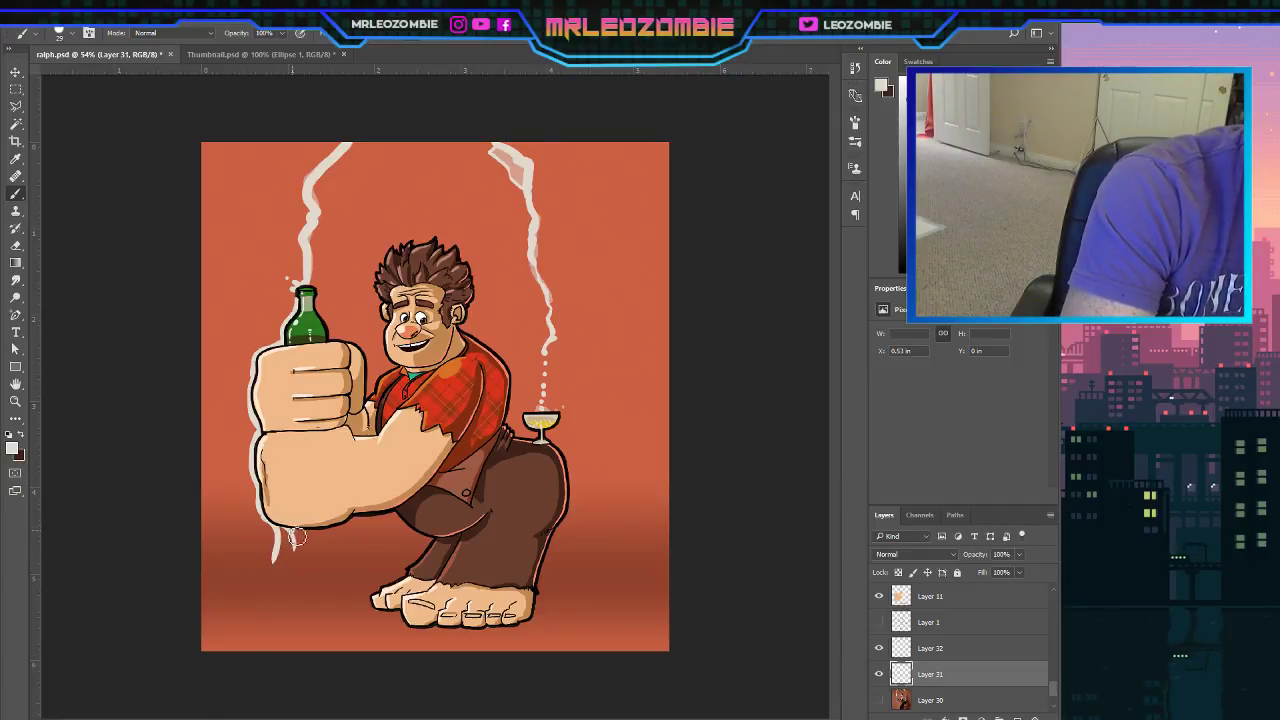
drag(298, 538, 299, 572)
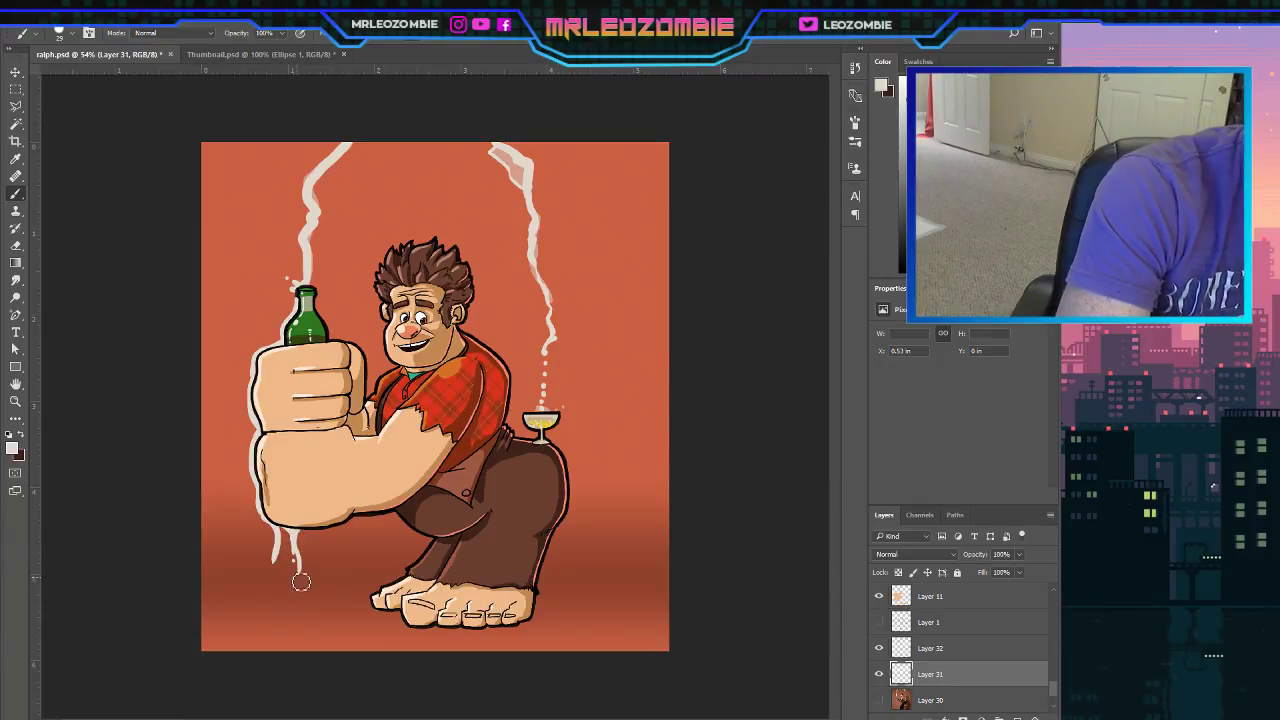
click(297, 582)
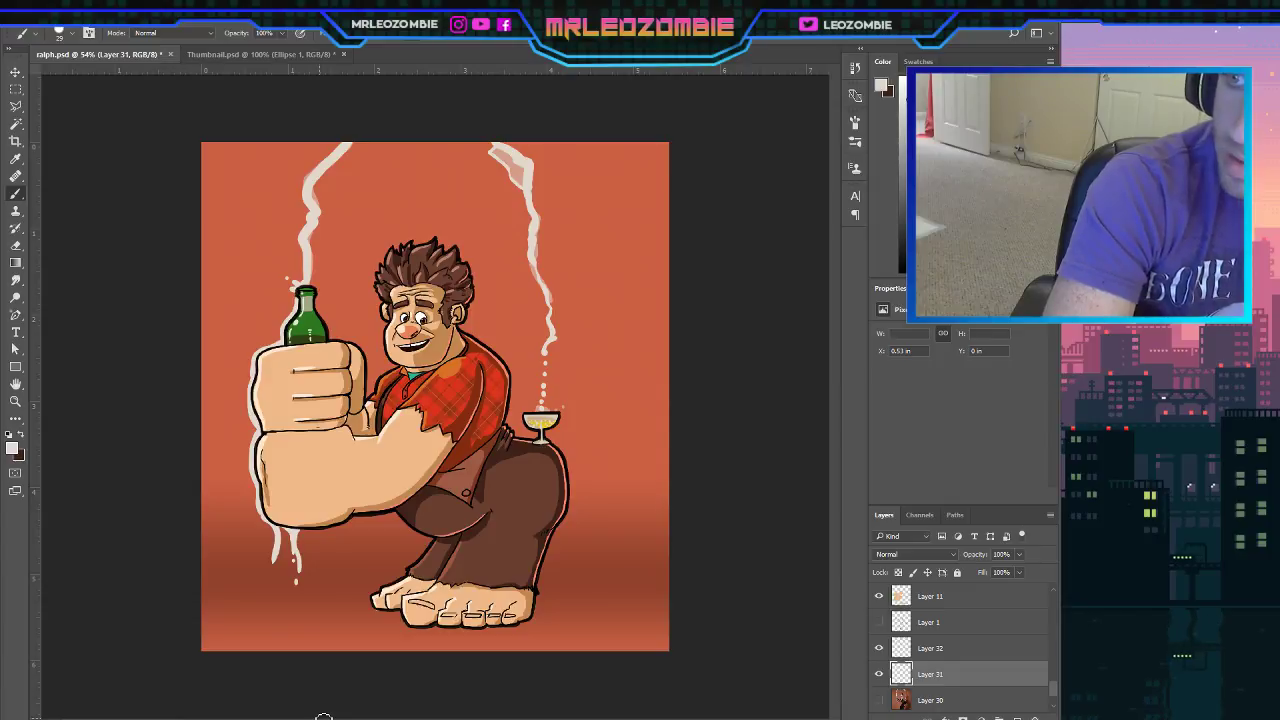
click(298, 625)
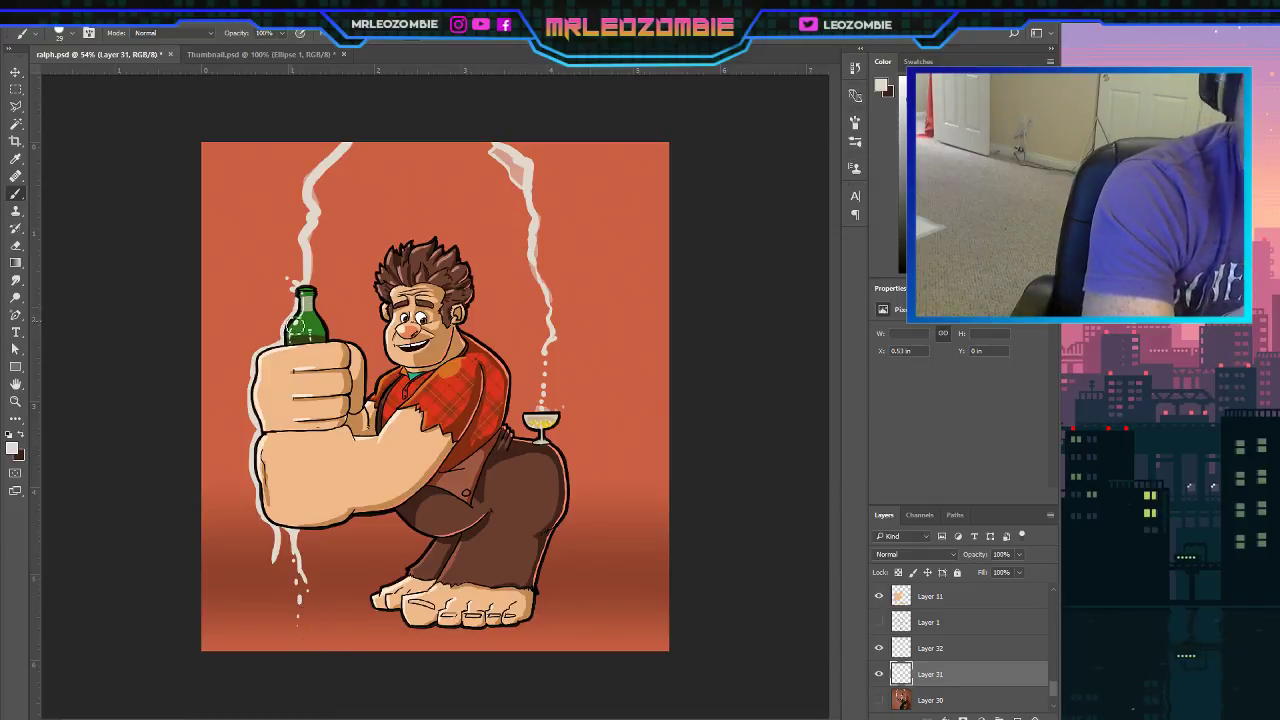
On Layer 31, add pale droplets beside the bottle neck, beneath the forearm and around the glass, plus translucent splashes over the glass on Layer 32.
click(288, 282)
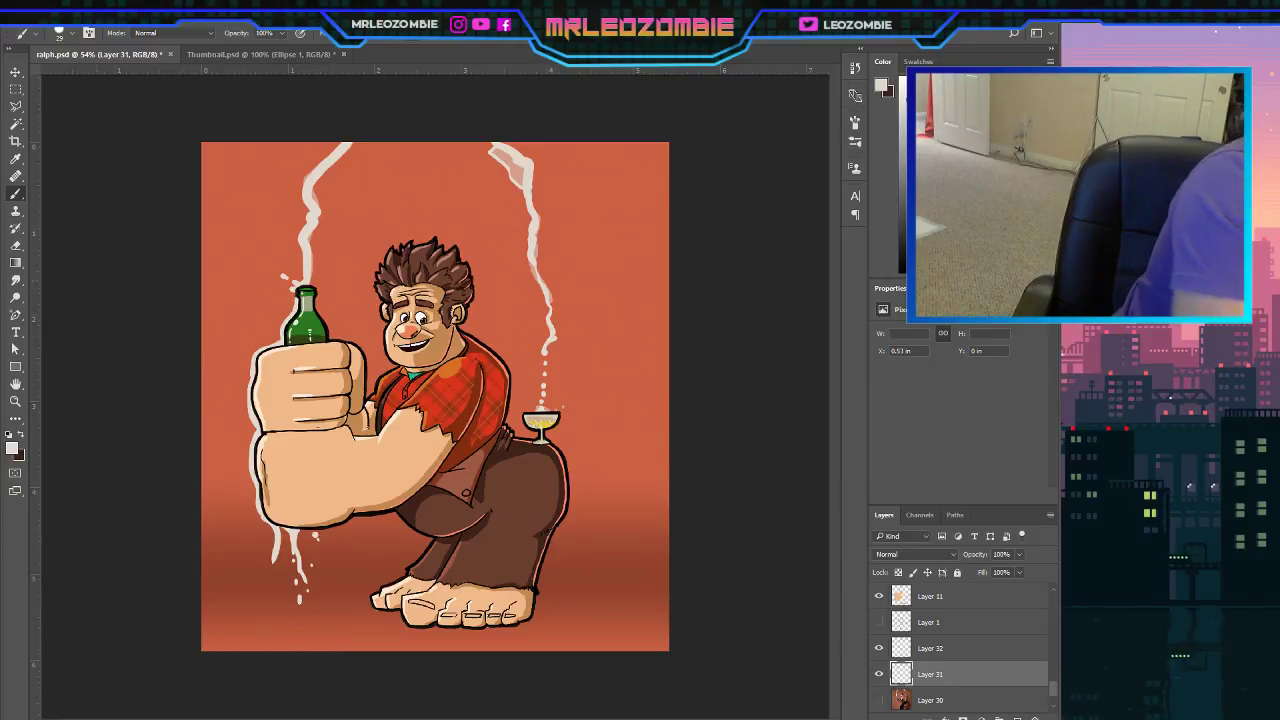
click(306, 566)
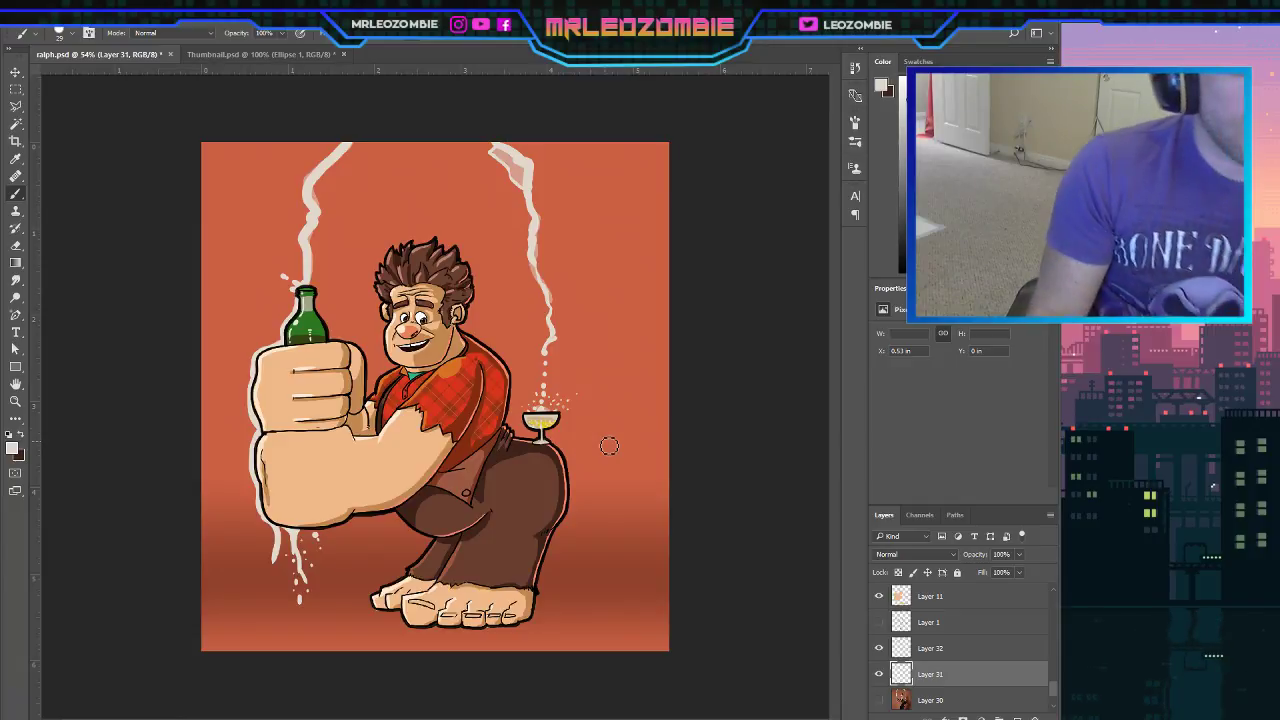
click(950, 650)
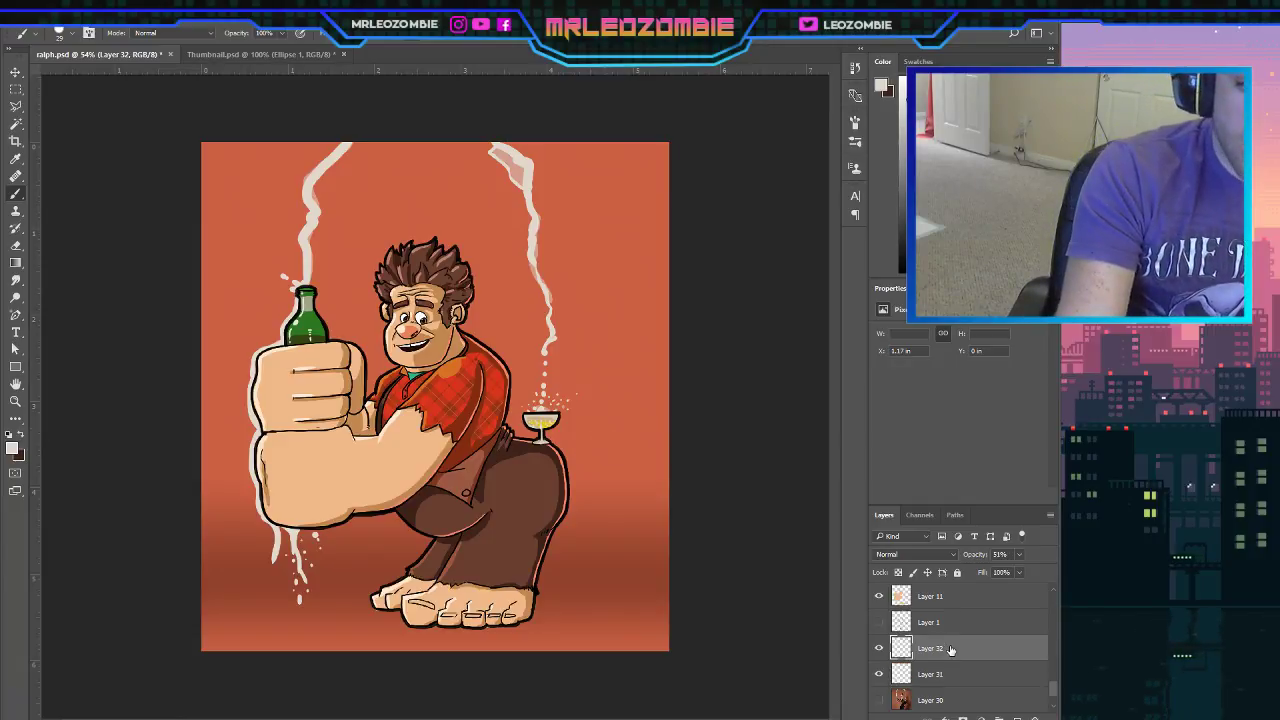
drag(553, 403, 548, 415)
click(557, 406)
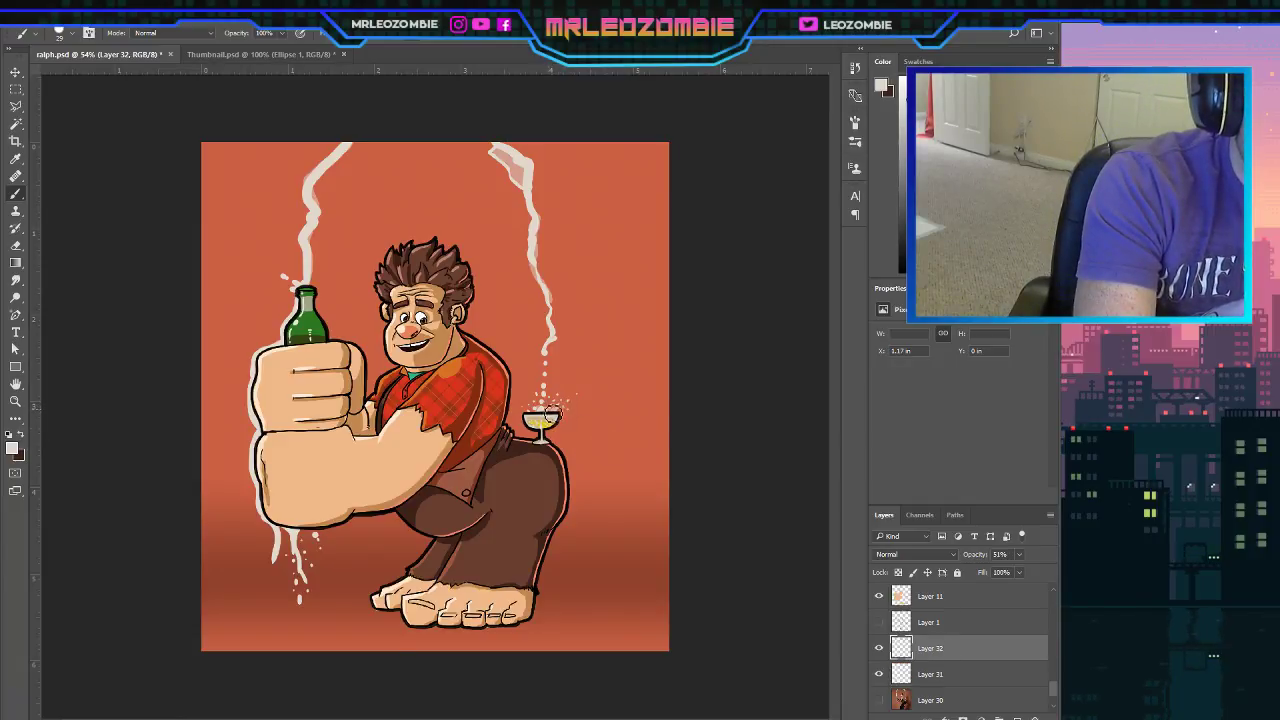
click(564, 410)
click(556, 404)
click(566, 404)
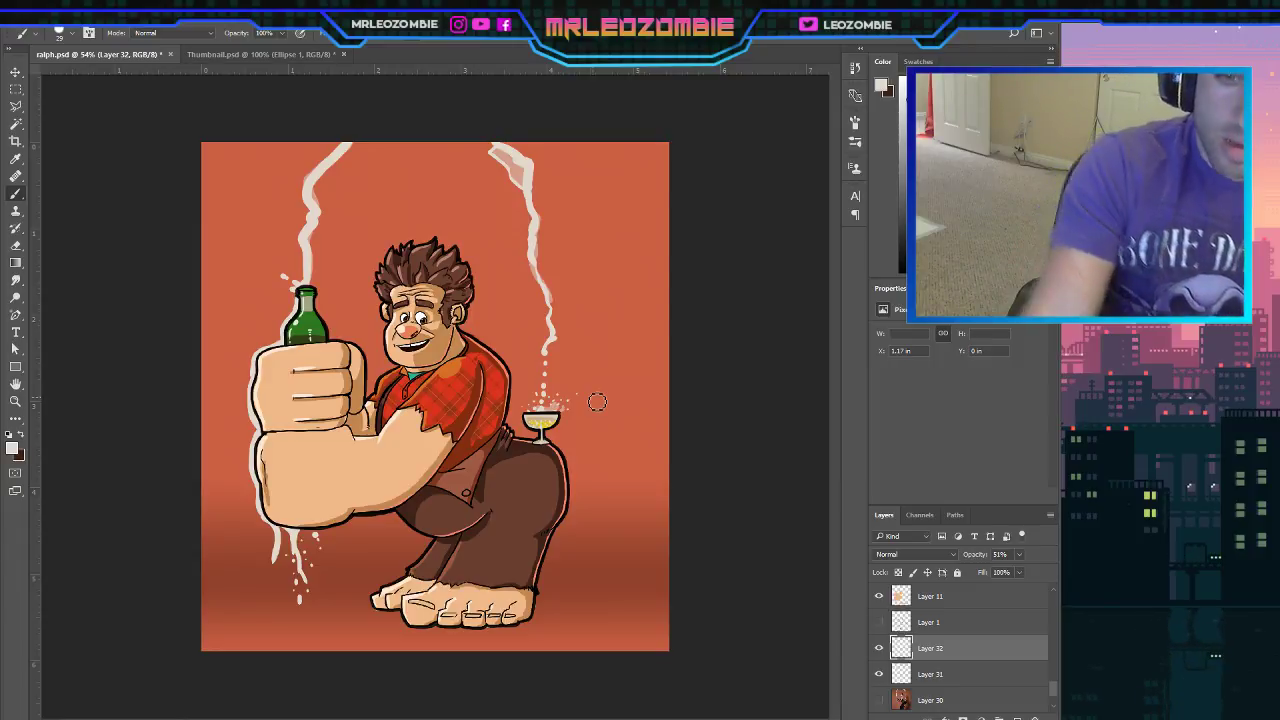
On Layer 4, paint pale foam and drips over the bottle neck, fist and forearm, and compare the result with the layer hidden.
scroll(1048, 677, up, 10)
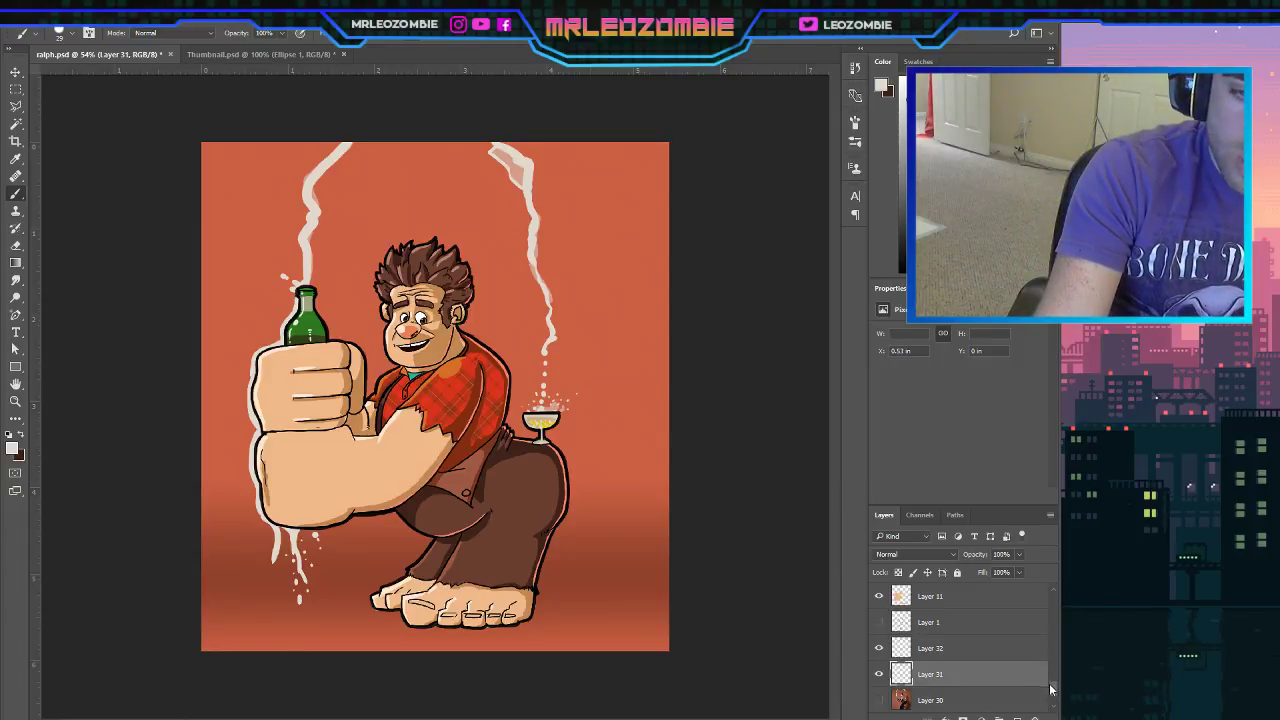
click(998, 600)
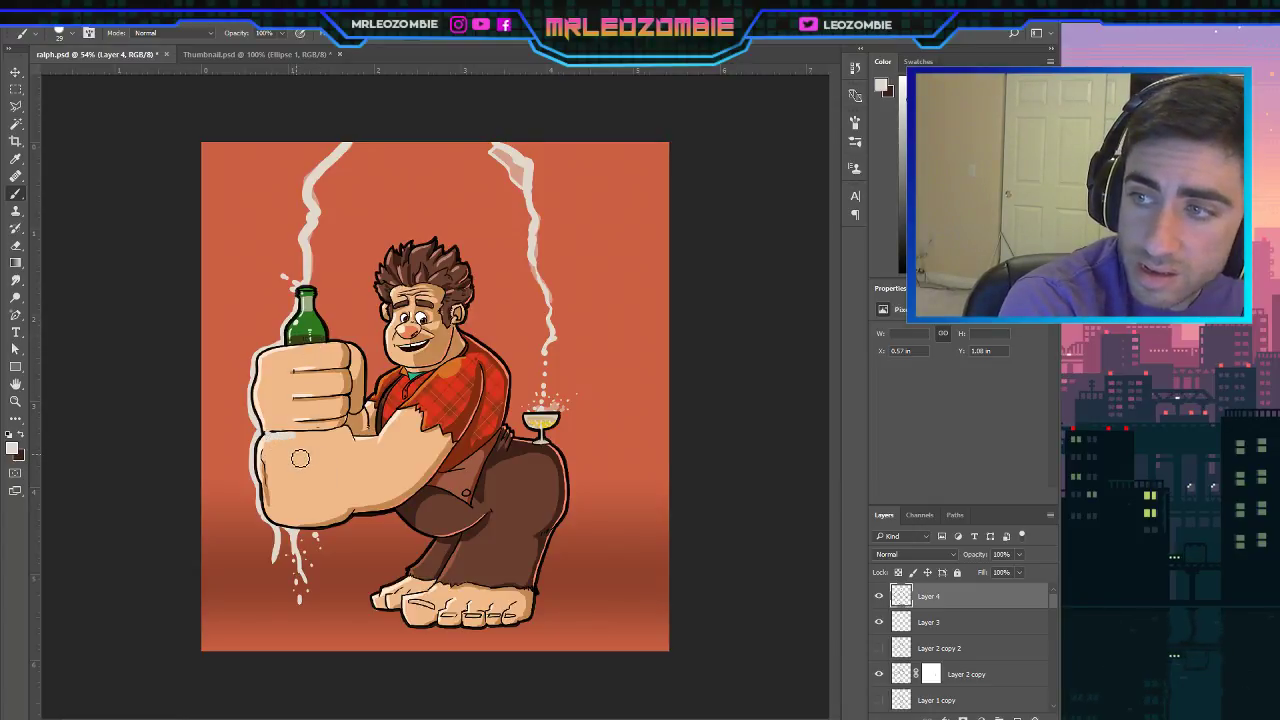
drag(303, 438, 270, 433)
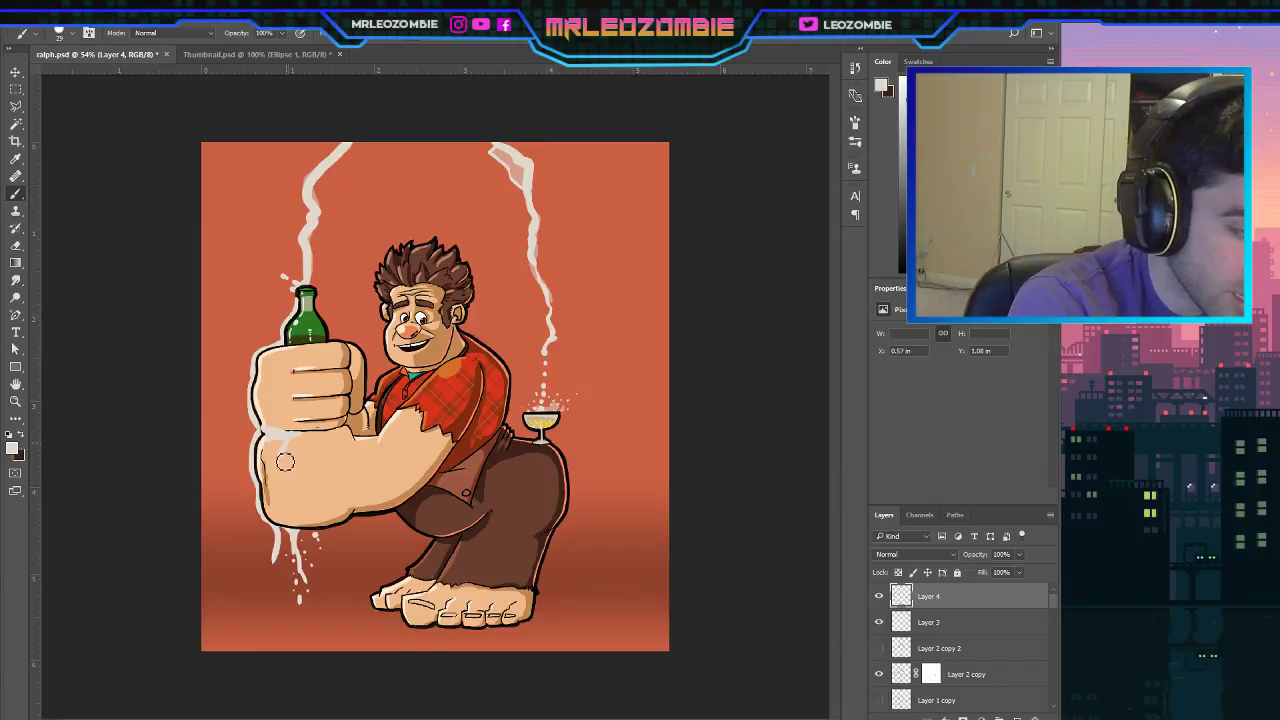
mouse_move(284, 448)
mouse_down()
mouse_move(279, 477)
mouse_move(271, 450)
mouse_move(274, 481)
mouse_up()
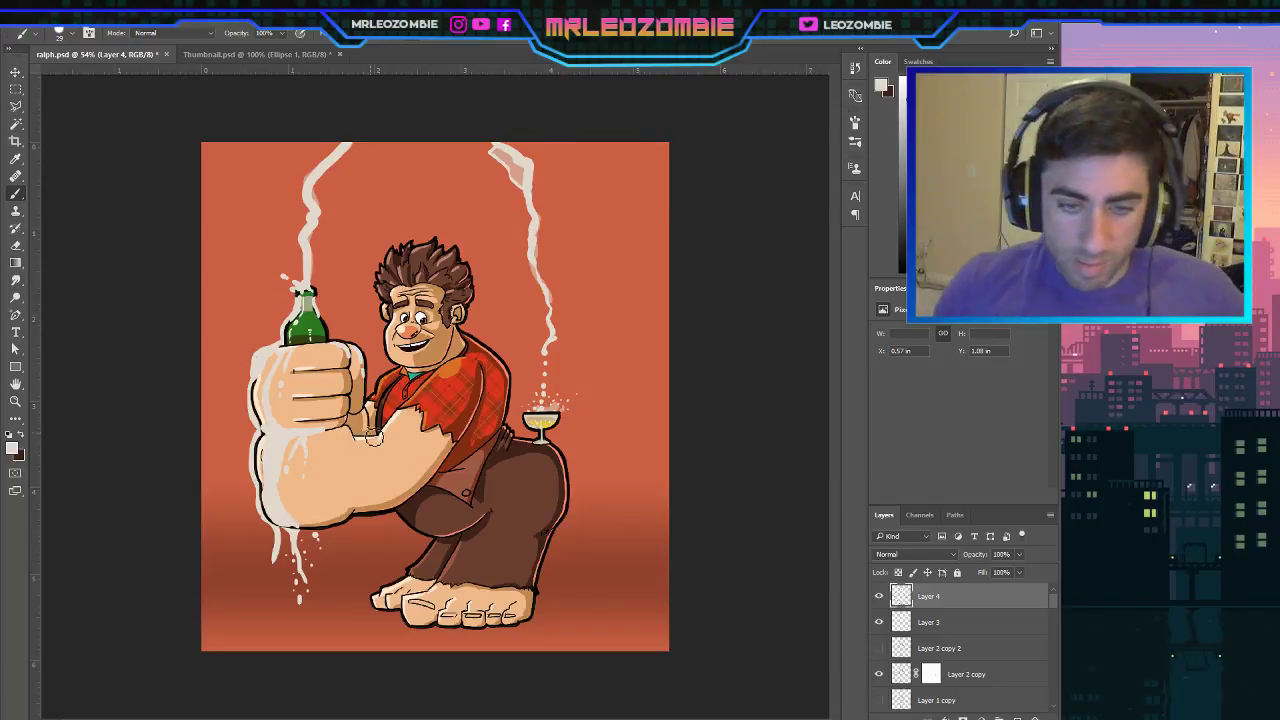
click(879, 596)
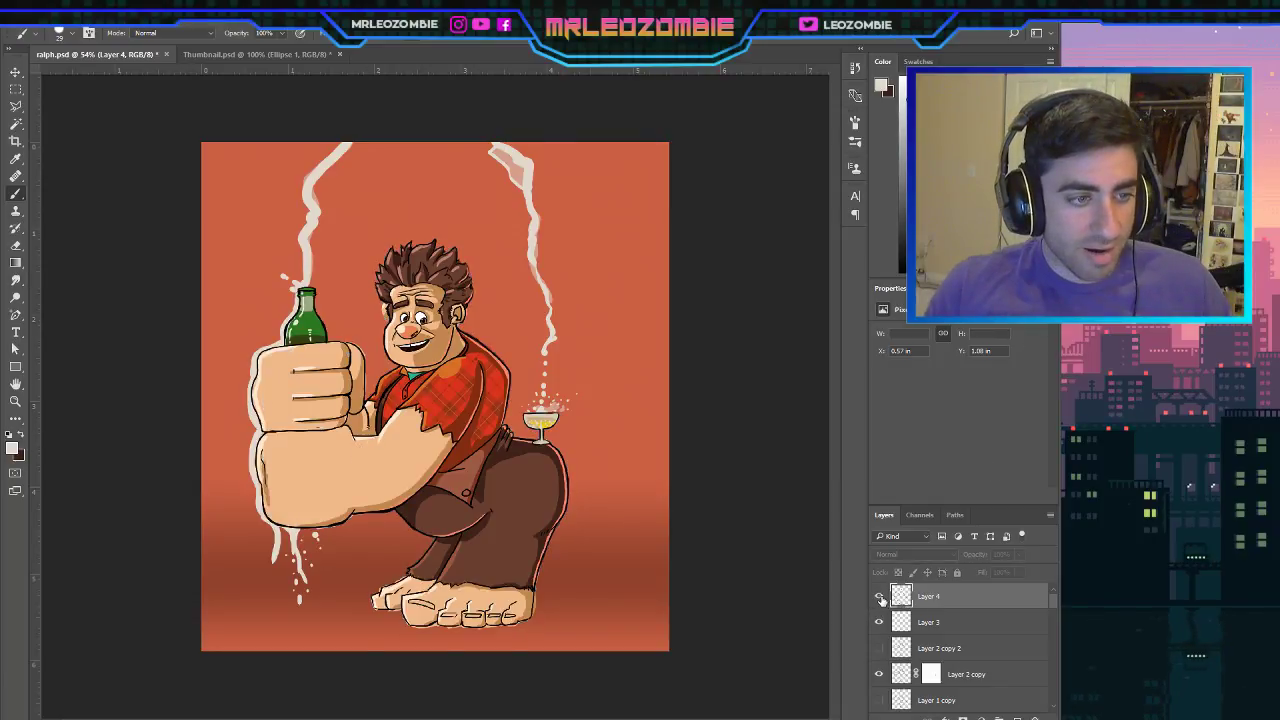
click(879, 596)
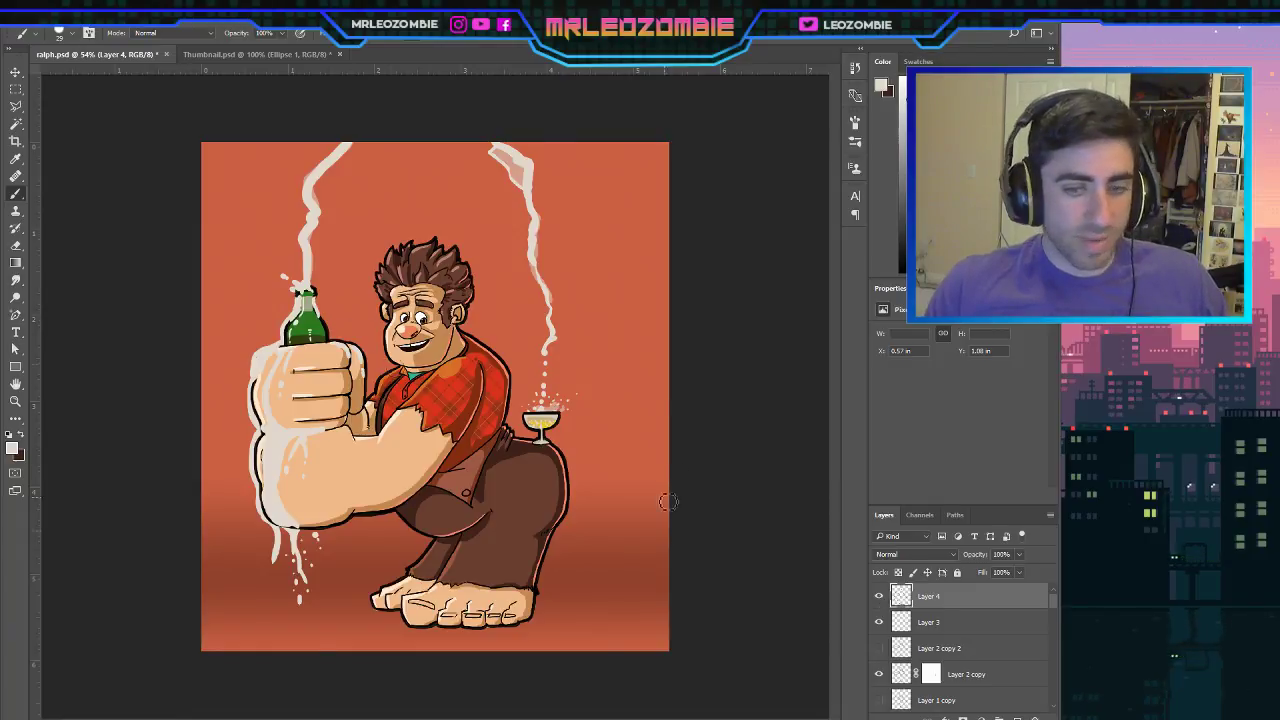
Add a new empty layer above Layer 4 and save the artwork as ralph2.psd.
click(1018, 717)
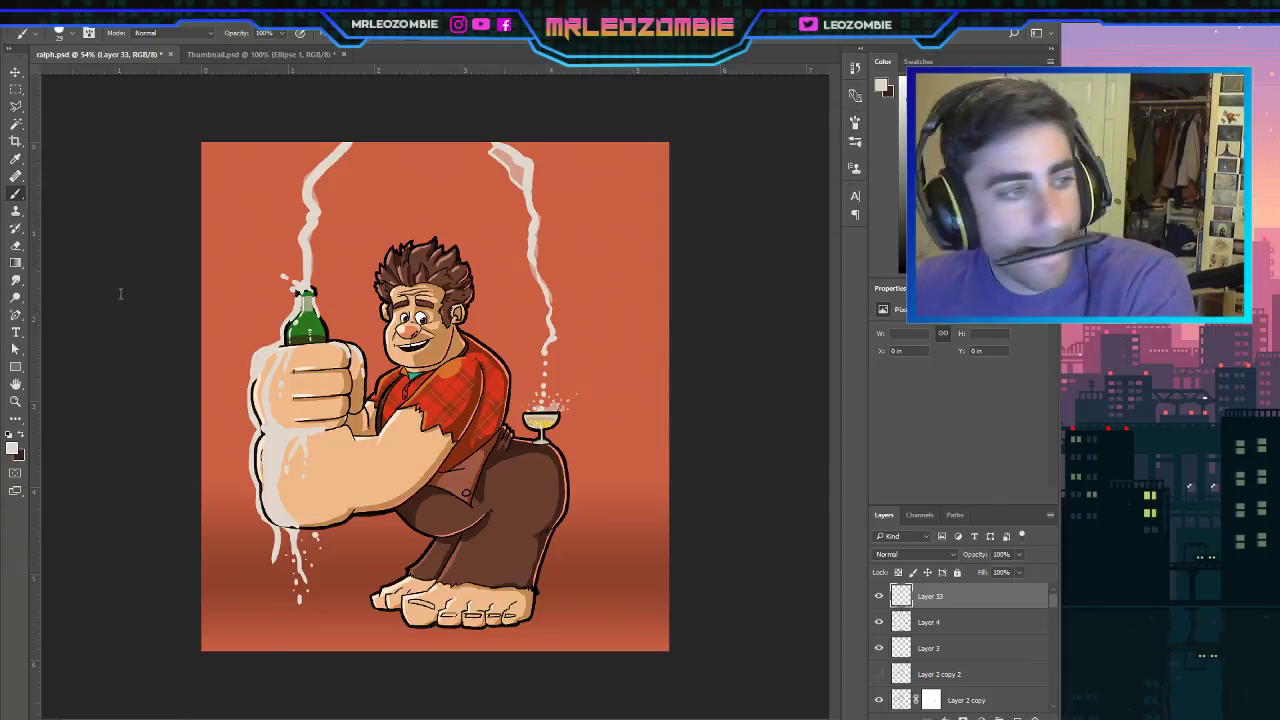
key(ctrl+s)
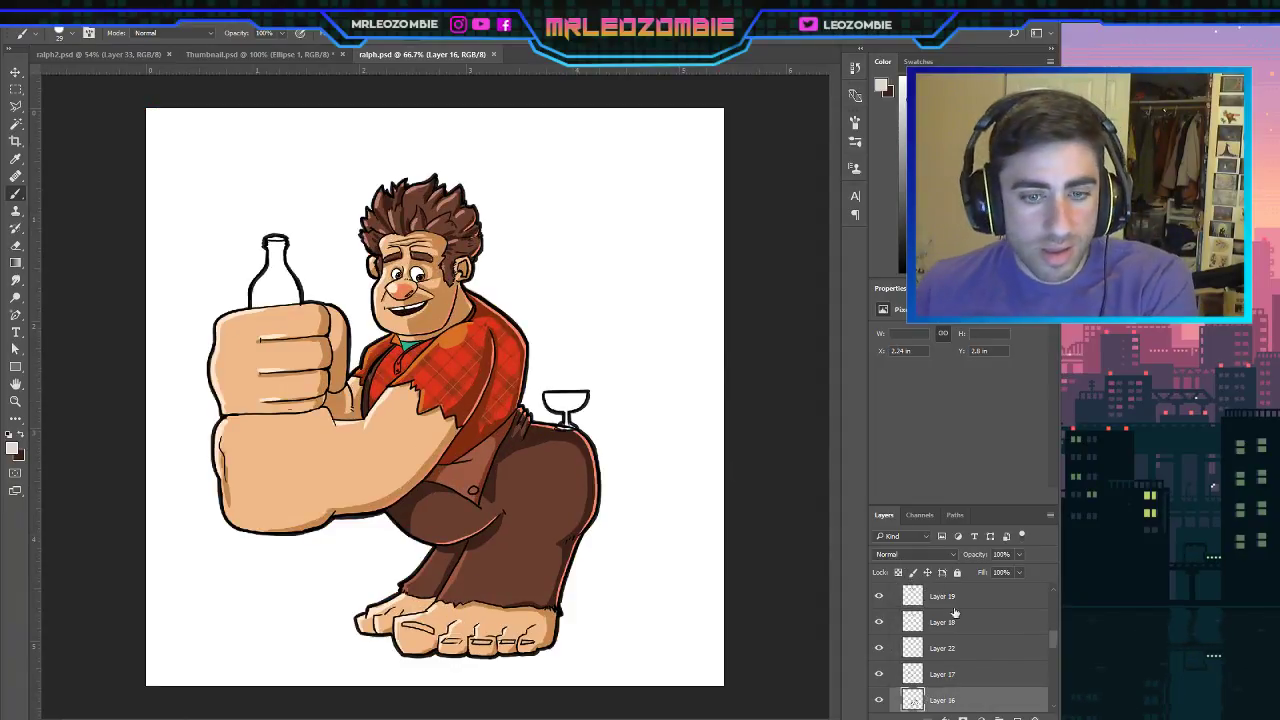
Copy the character's outer outline layer from ralph.psd into ralph2.psd and align it exactly over the painted character.
scroll(955, 612, down, 5)
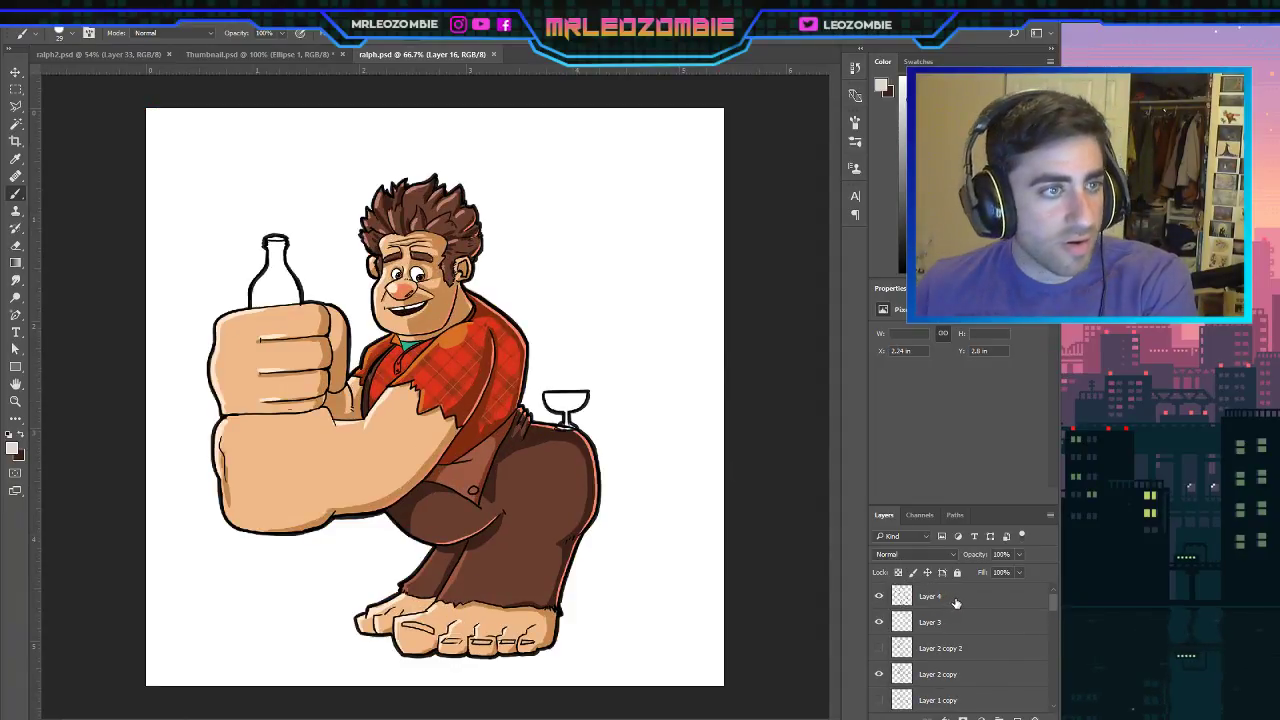
click(122, 52)
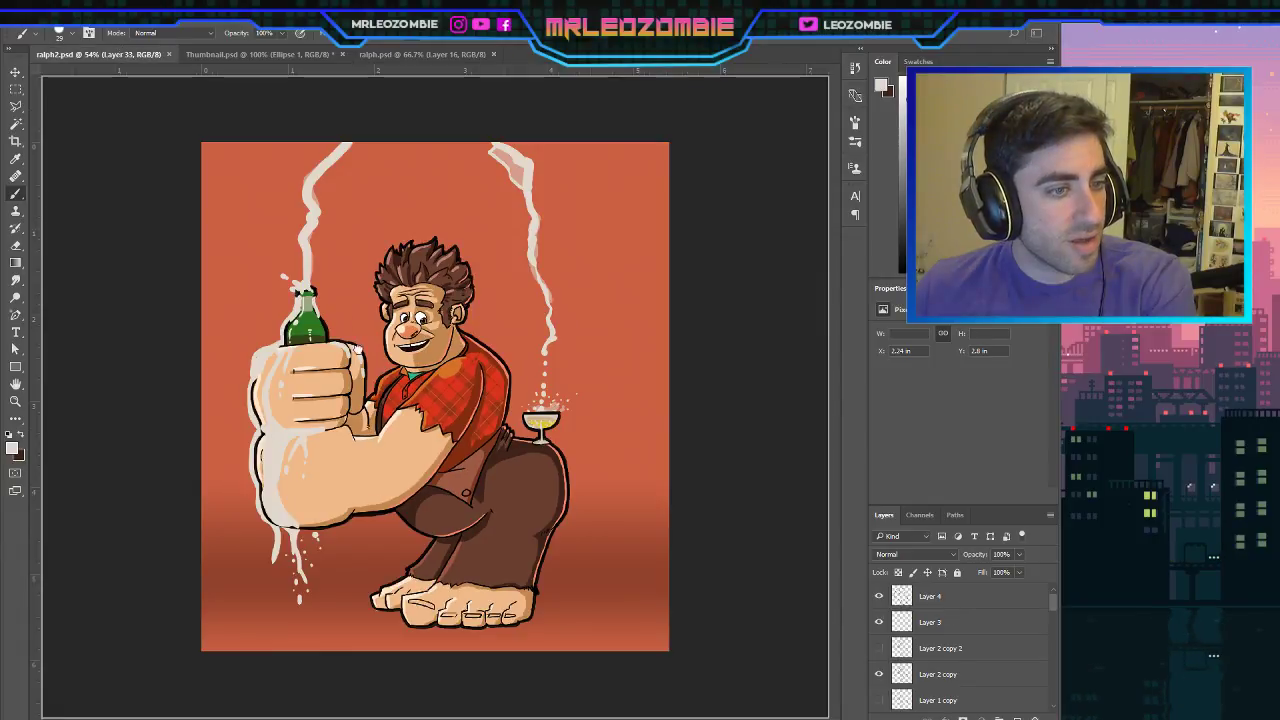
key(ctrl+v)
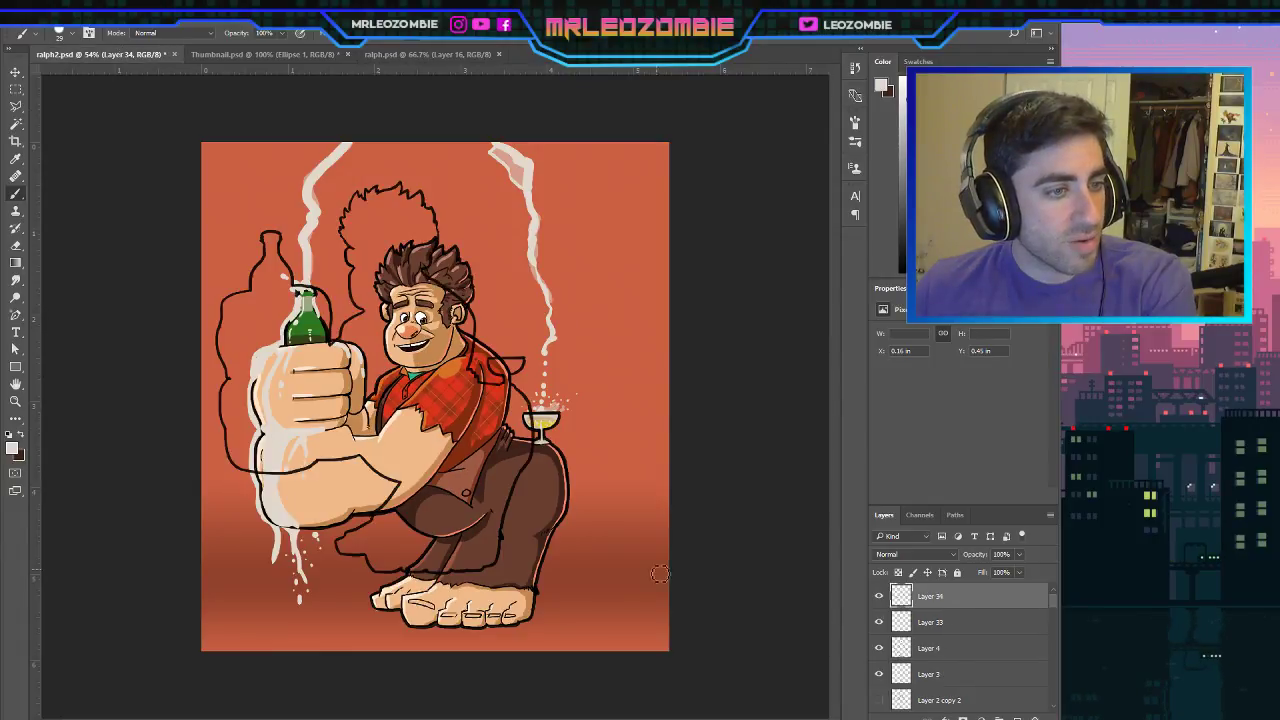
click(14, 73)
drag(383, 387, 416, 444)
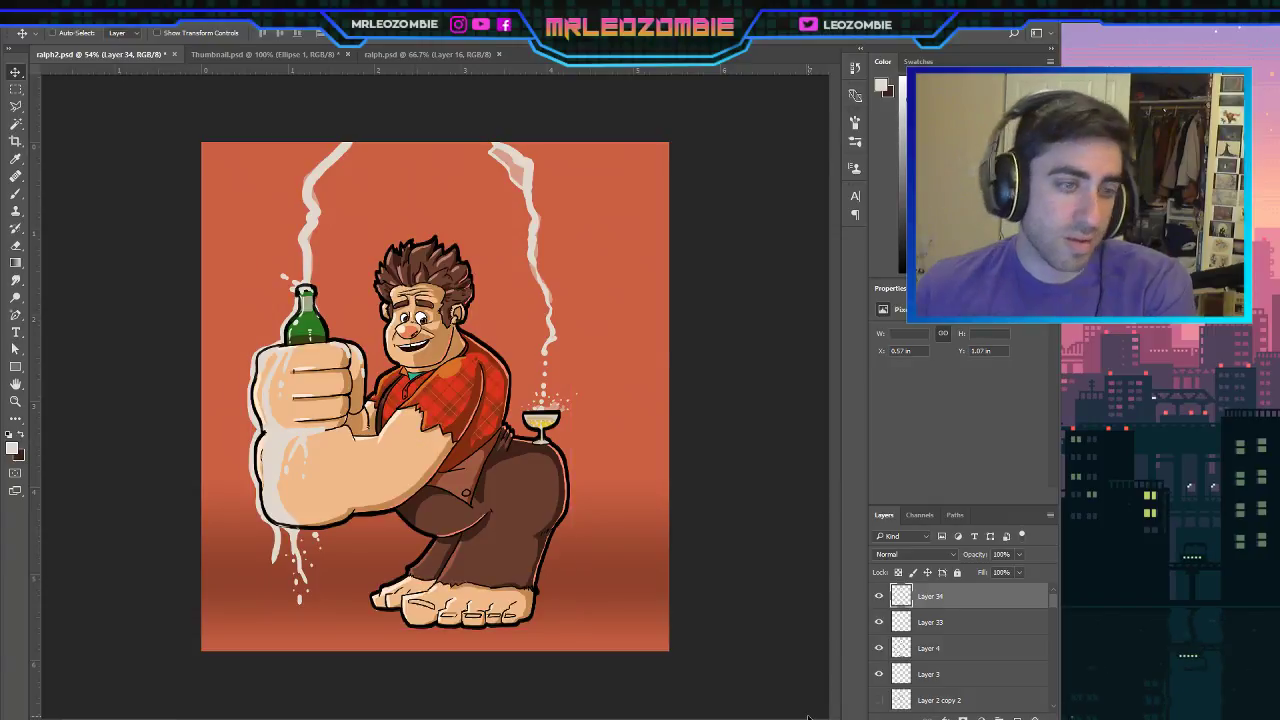
key(Down)
key(Down)
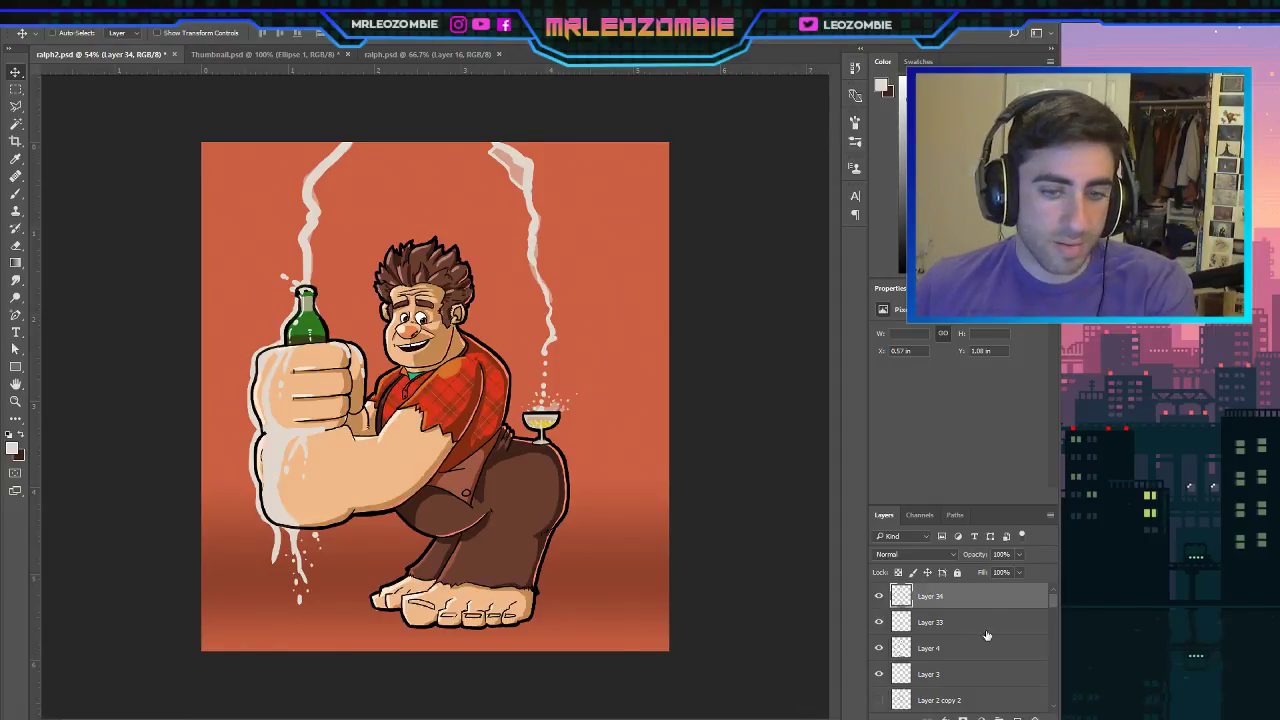
click(880, 596)
click(880, 597)
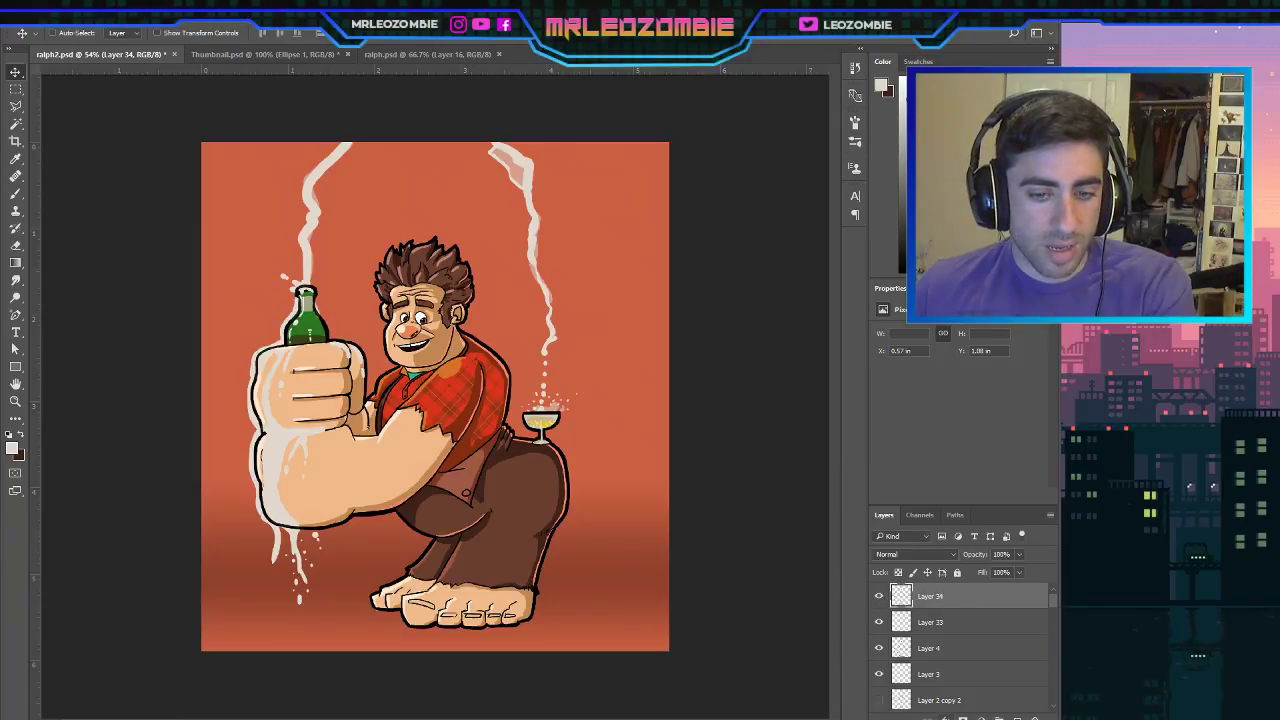
Add a layer mask to Layer 34, brush out the outline over the foam at the bottle neck and fist, and move Layer 33 above it.
click(962, 717)
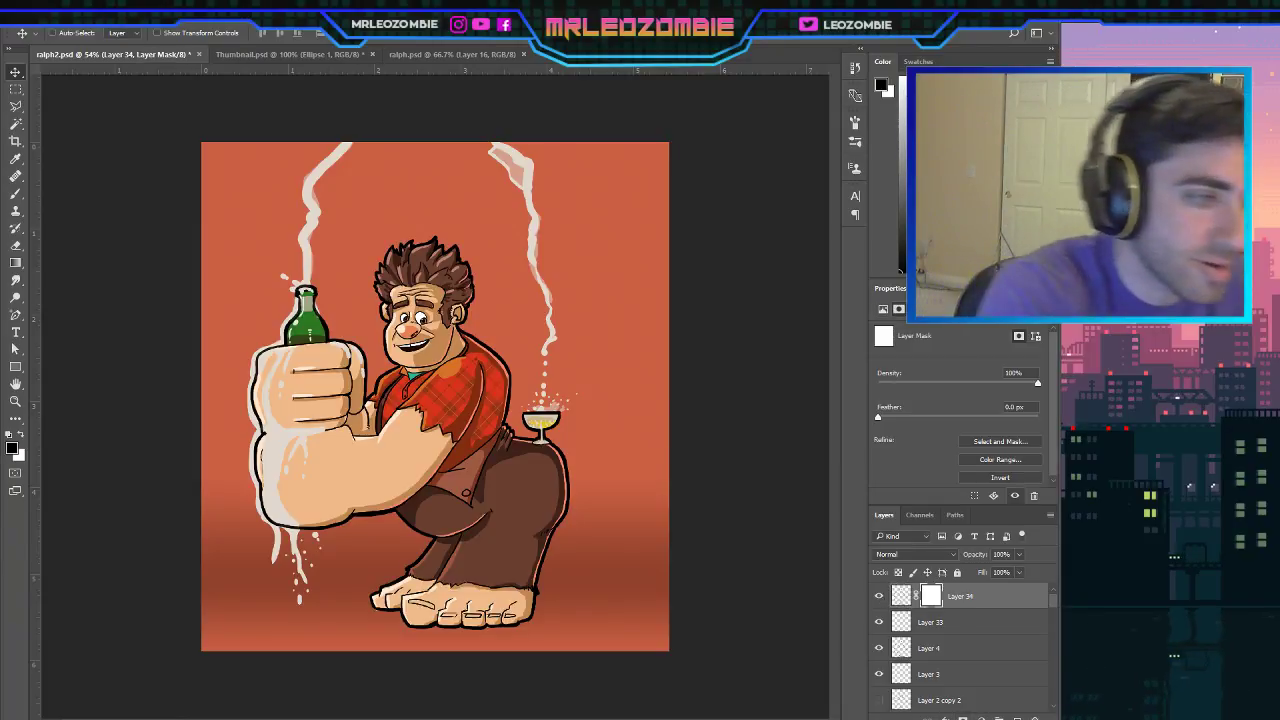
key(b)
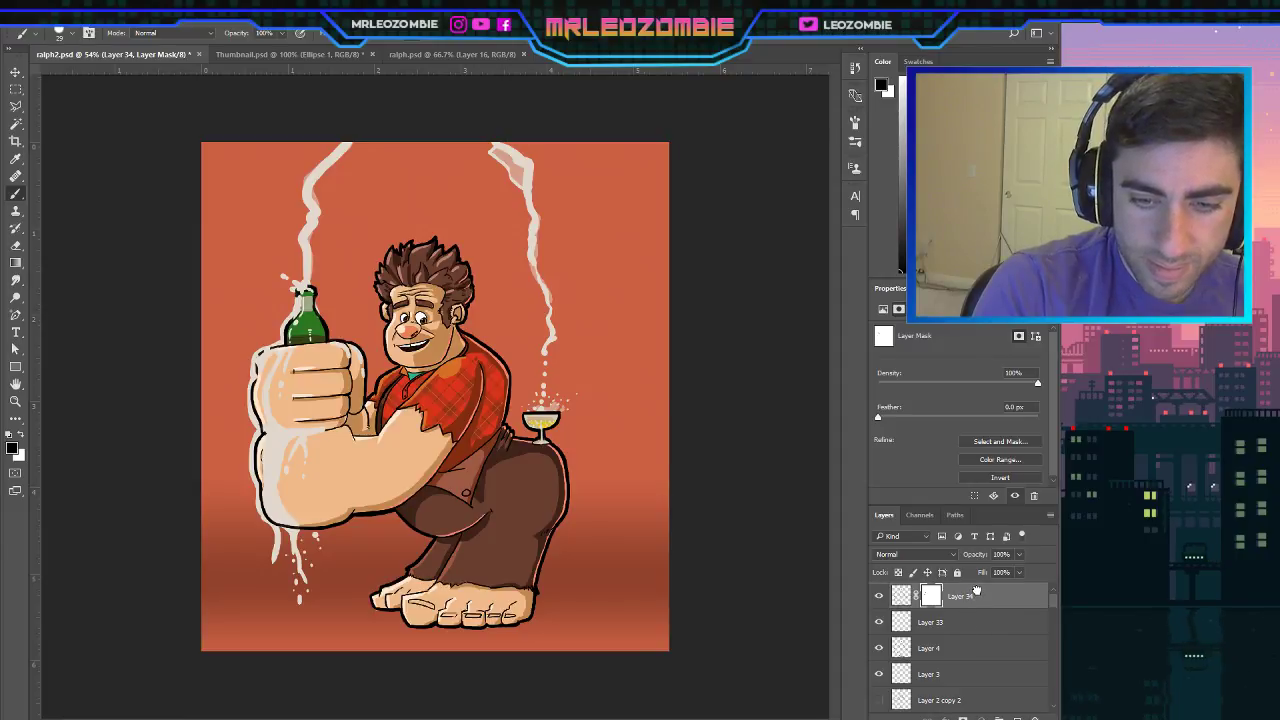
drag(975, 622, 977, 597)
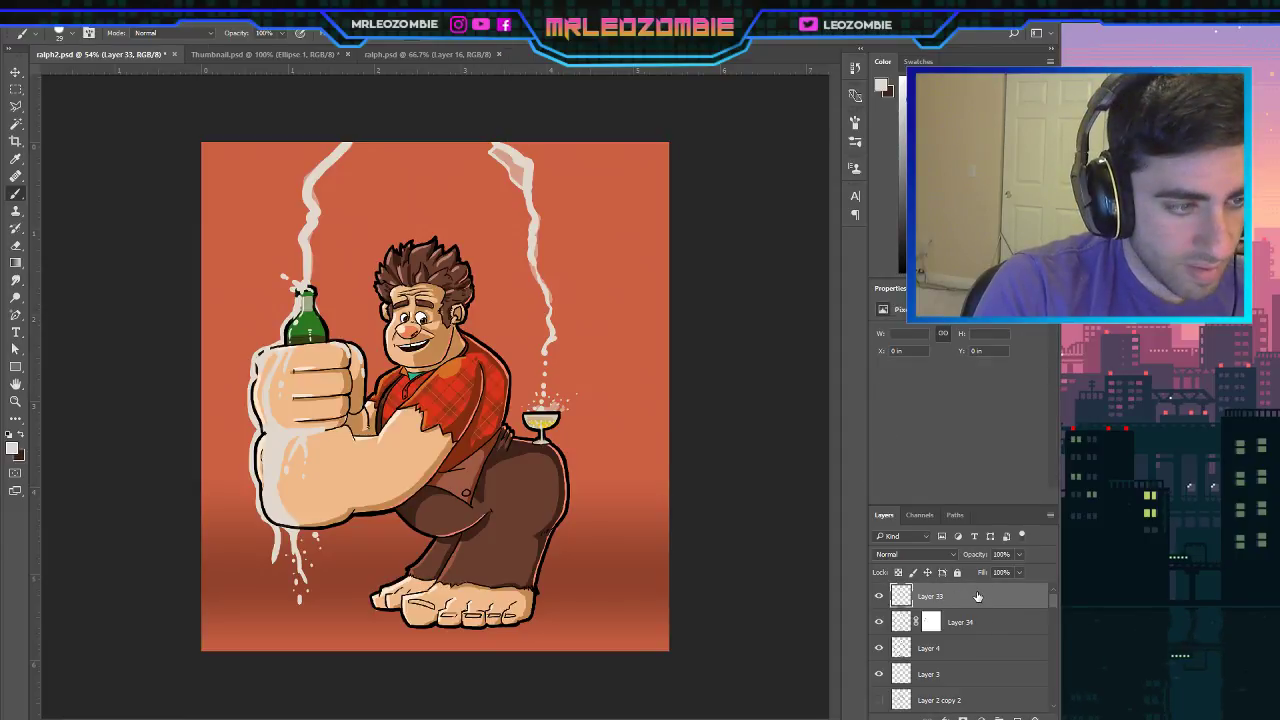
Toggle the visibility of Layers 33, 34 and 4 to examine what outline and foam each one contributes.
click(881, 597)
click(880, 597)
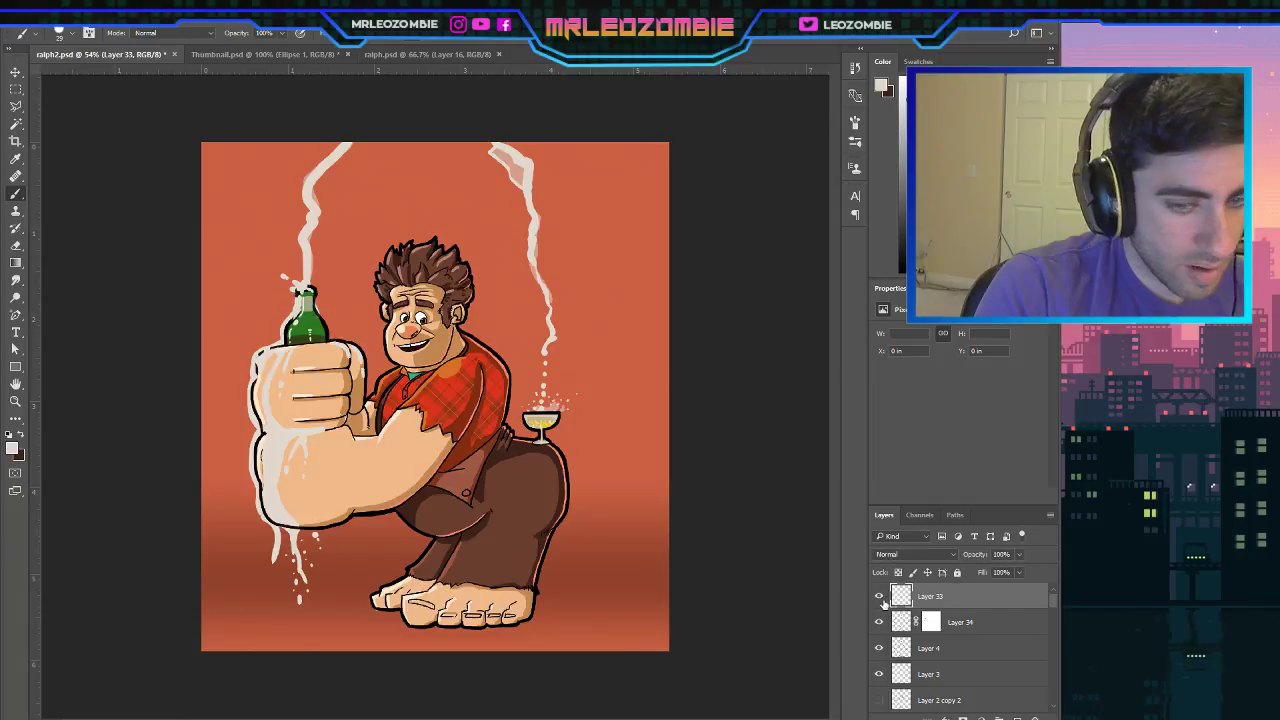
click(881, 622)
click(881, 623)
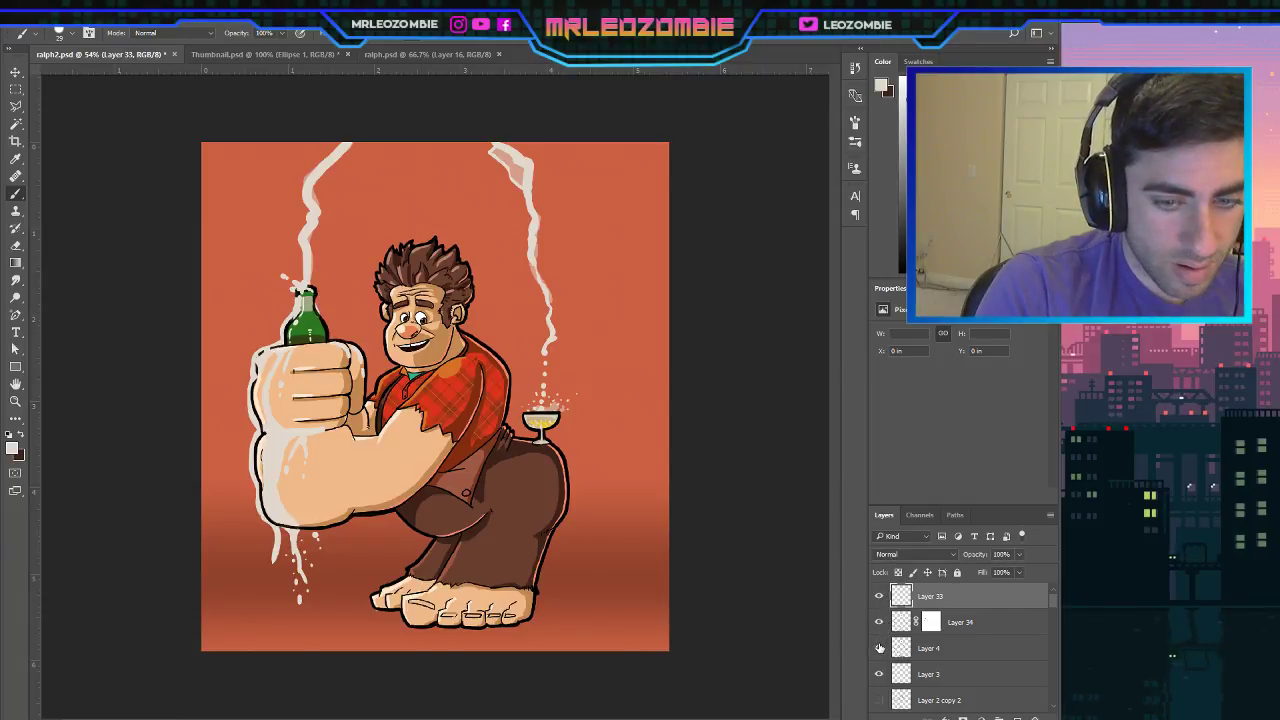
click(880, 649)
click(880, 649)
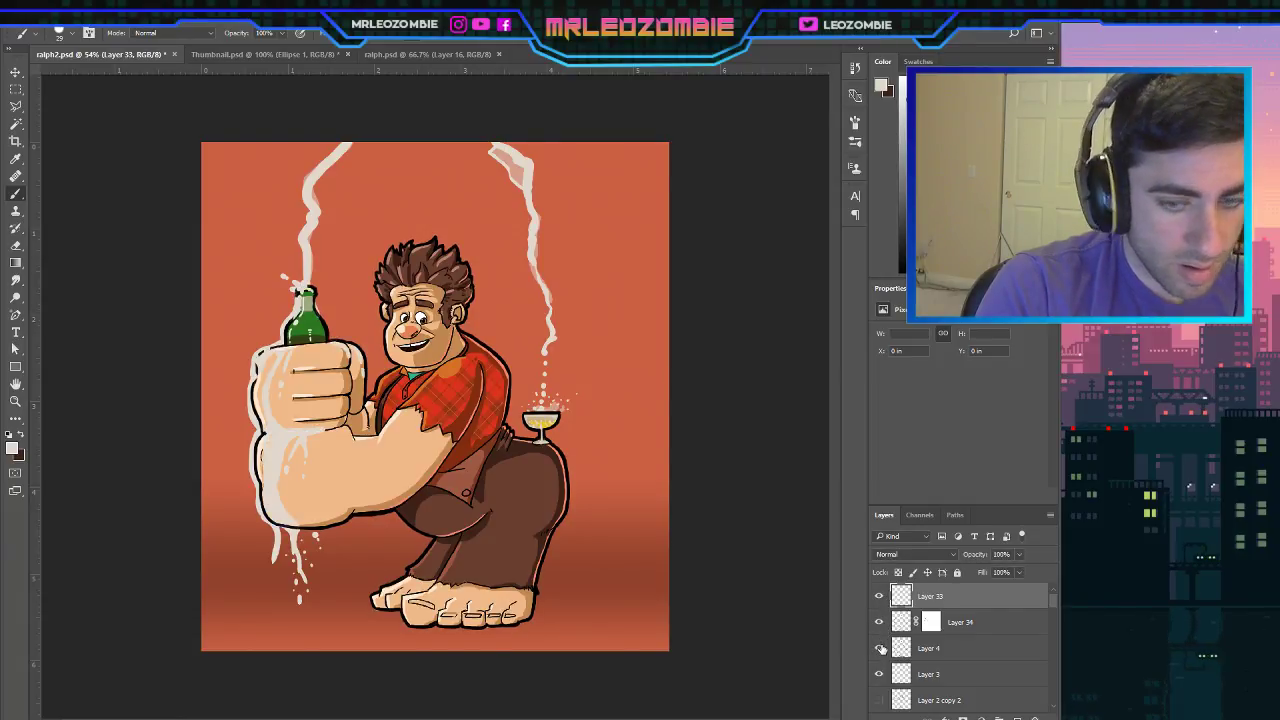
click(945, 649)
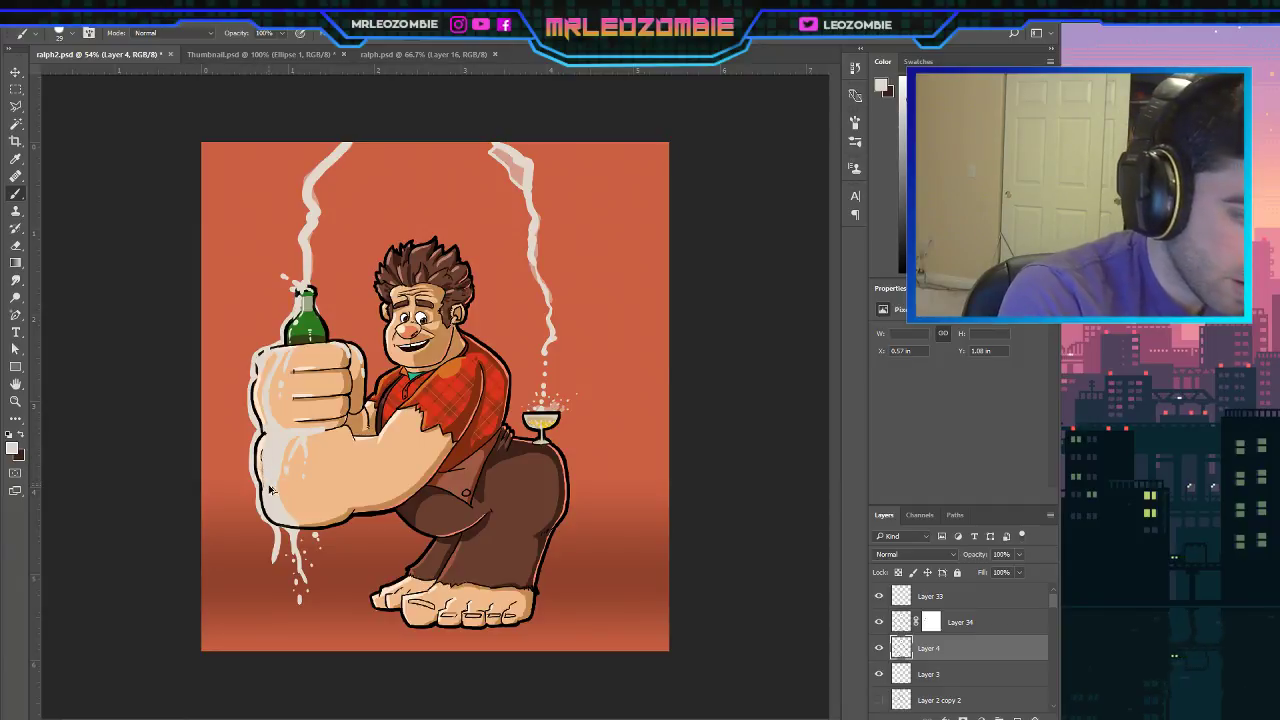
mouse_move(957, 648)
mouse_down()
mouse_move(955, 610)
mouse_move(955, 665)
mouse_up()
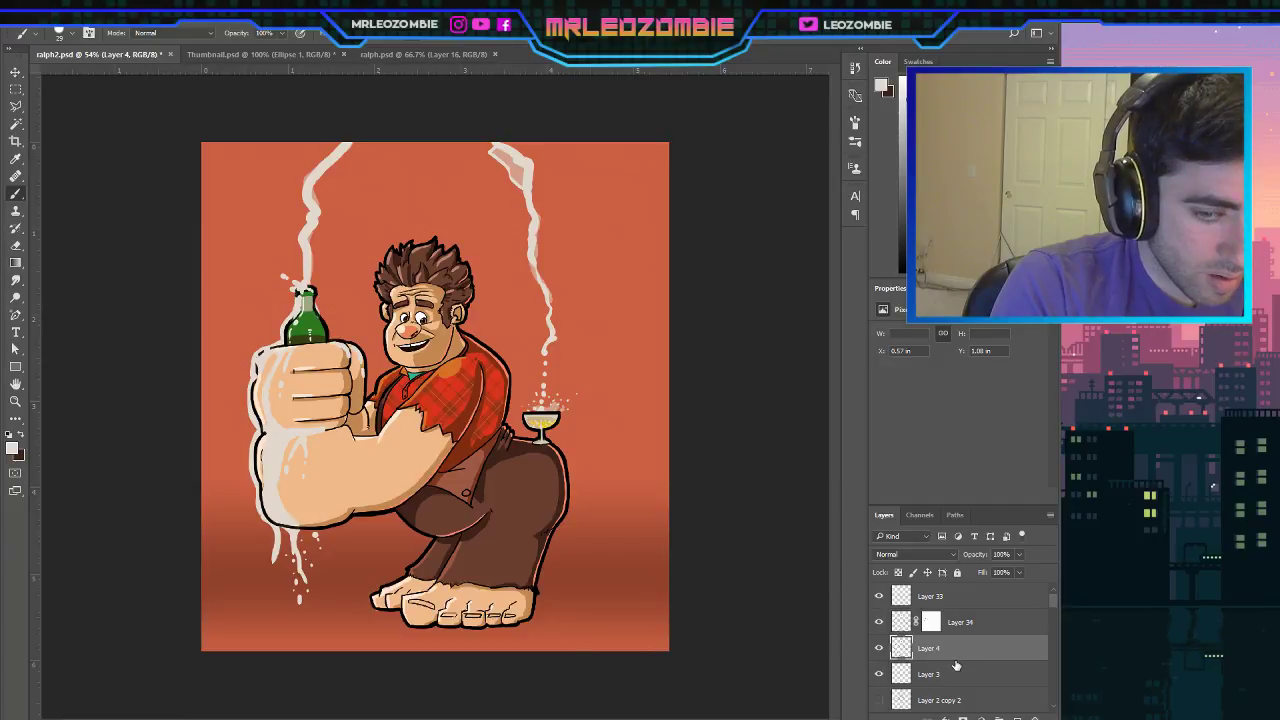
On Layer 33, paint pale foam over the outline along the forearm's outer edge and add a layer mask.
click(955, 598)
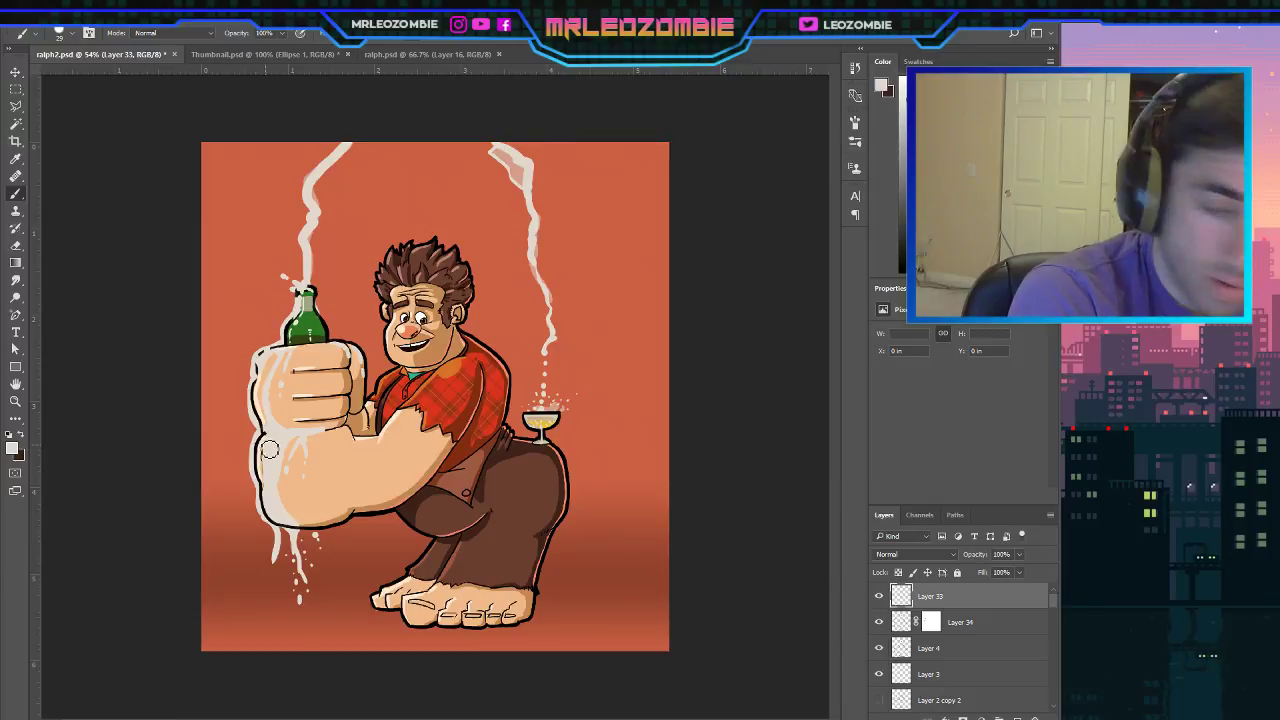
drag(261, 446, 264, 443)
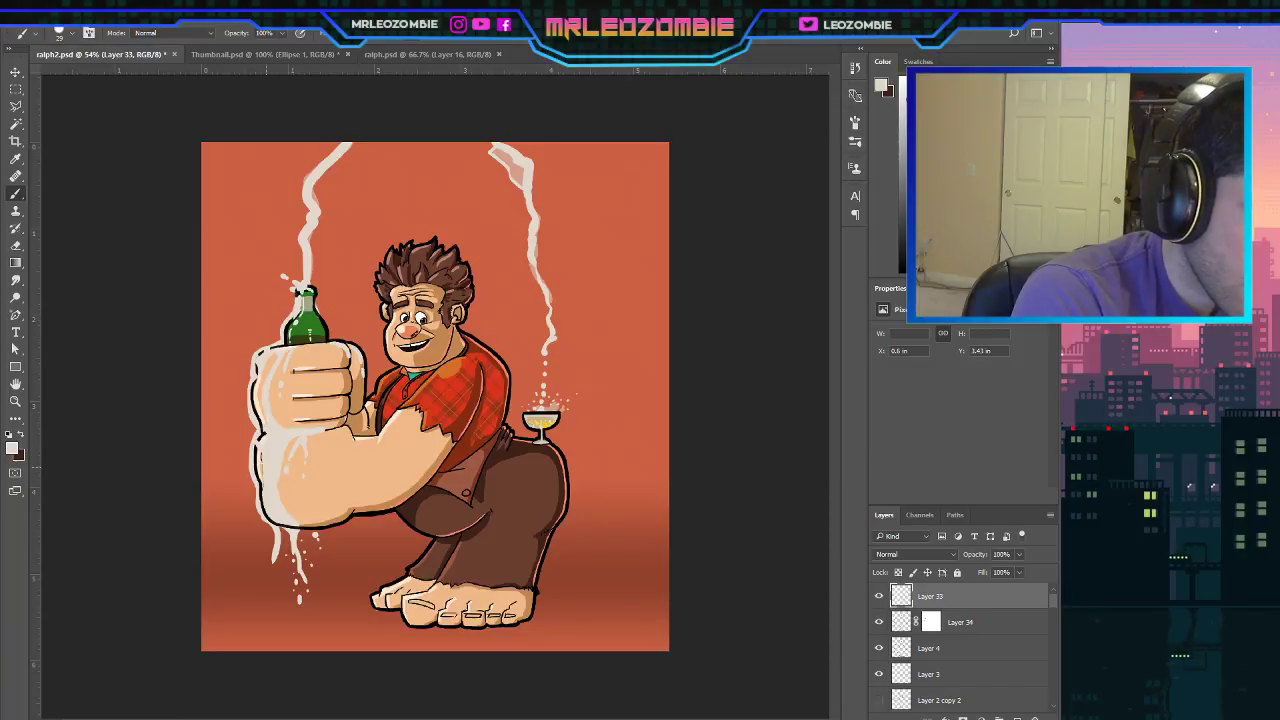
drag(263, 470, 265, 485)
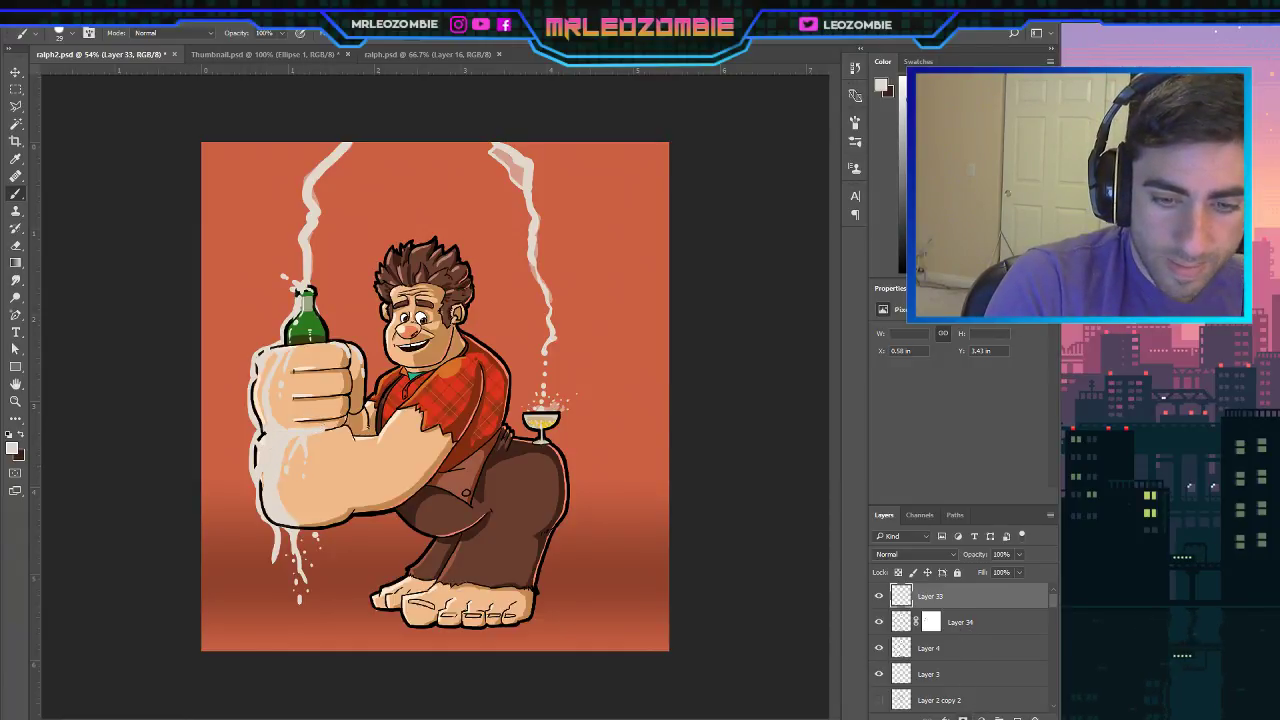
click(961, 717)
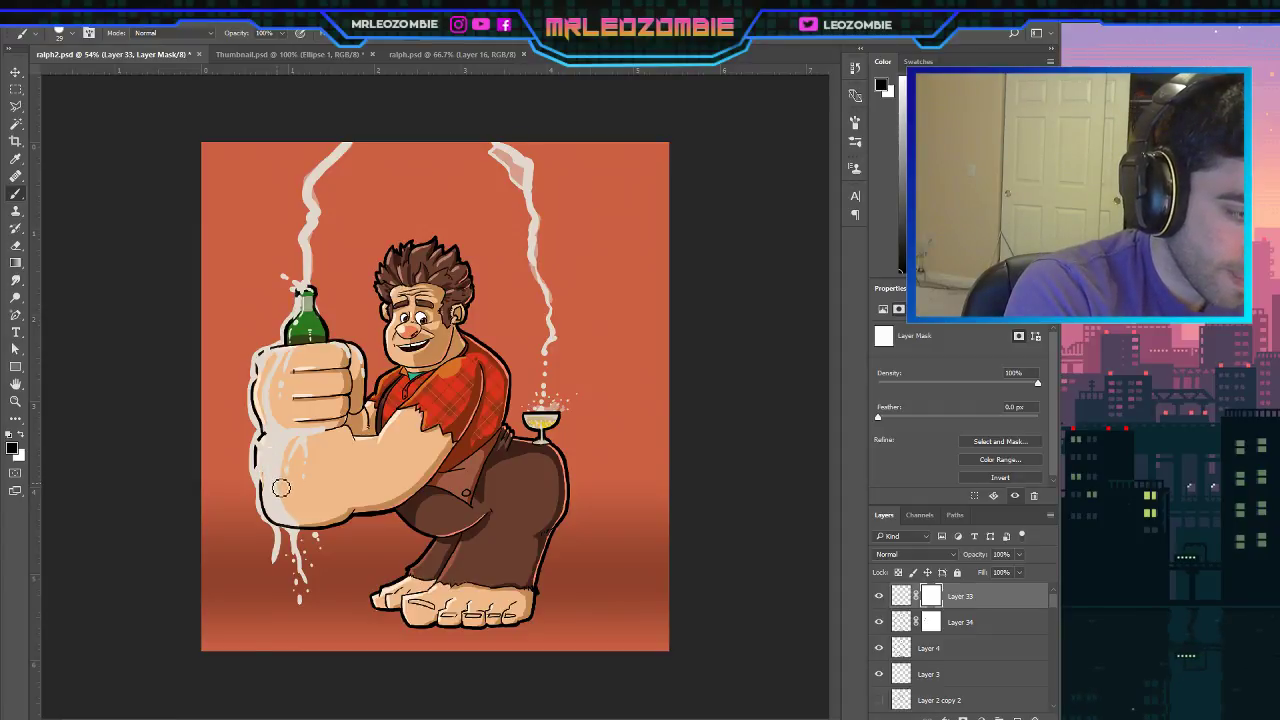
Hide and show Layers 33, 34 and 4 to compare the foam with the outline, and select Layer 4.
click(879, 596)
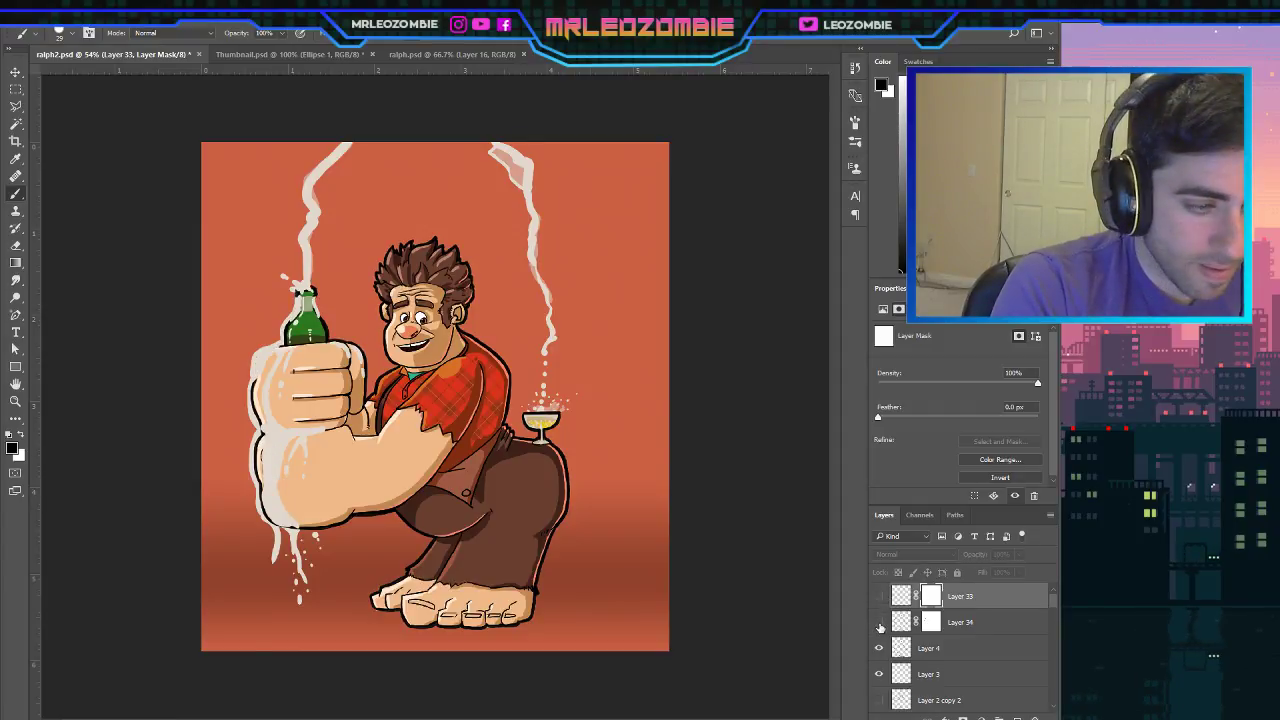
click(879, 649)
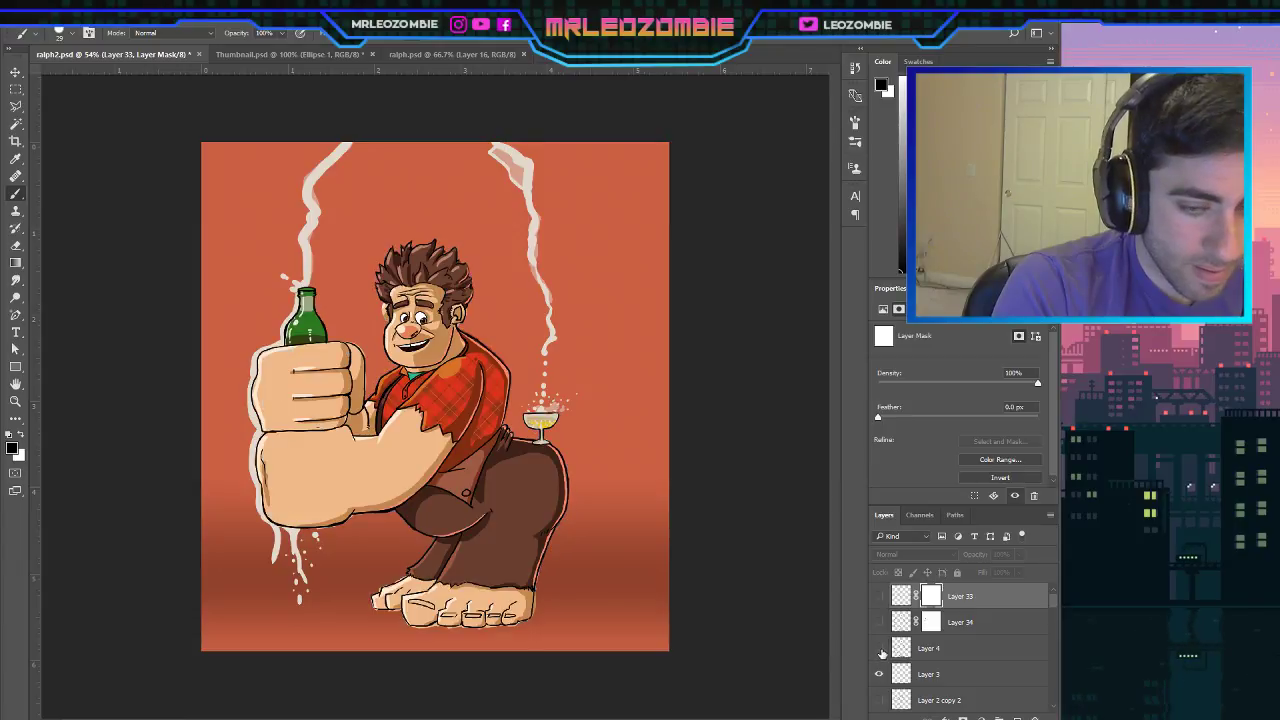
click(879, 649)
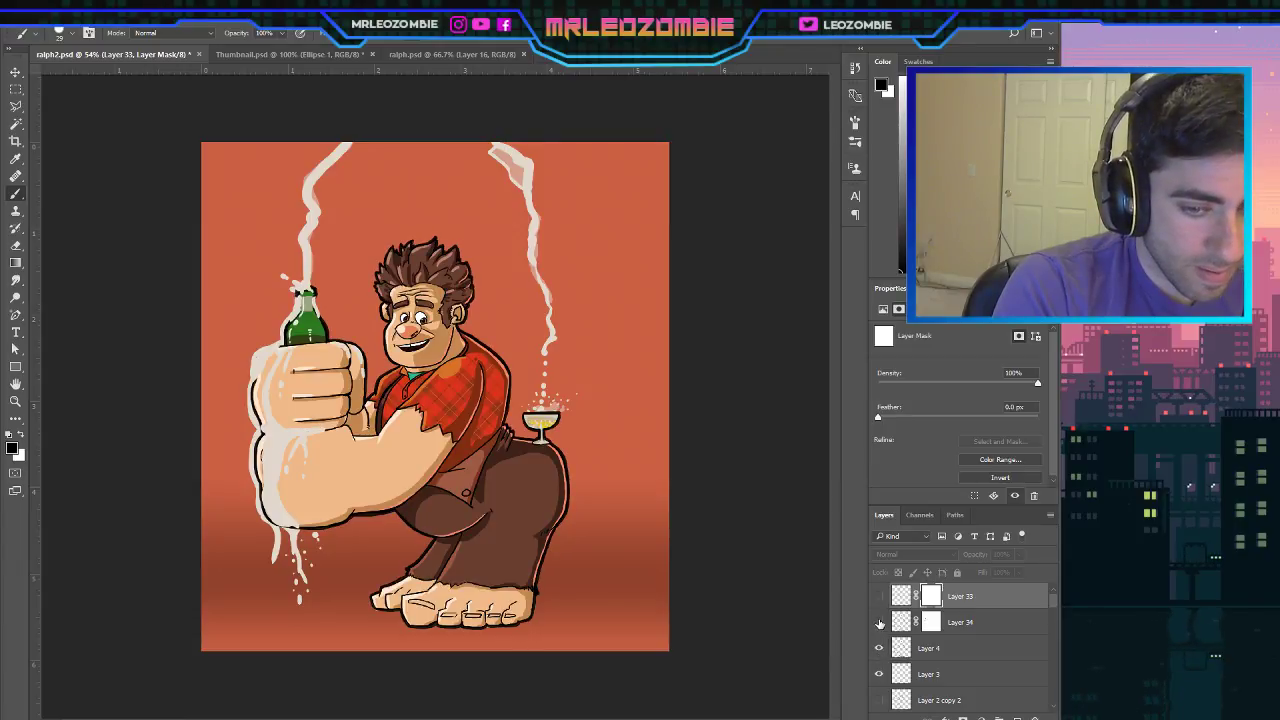
click(879, 596)
click(904, 646)
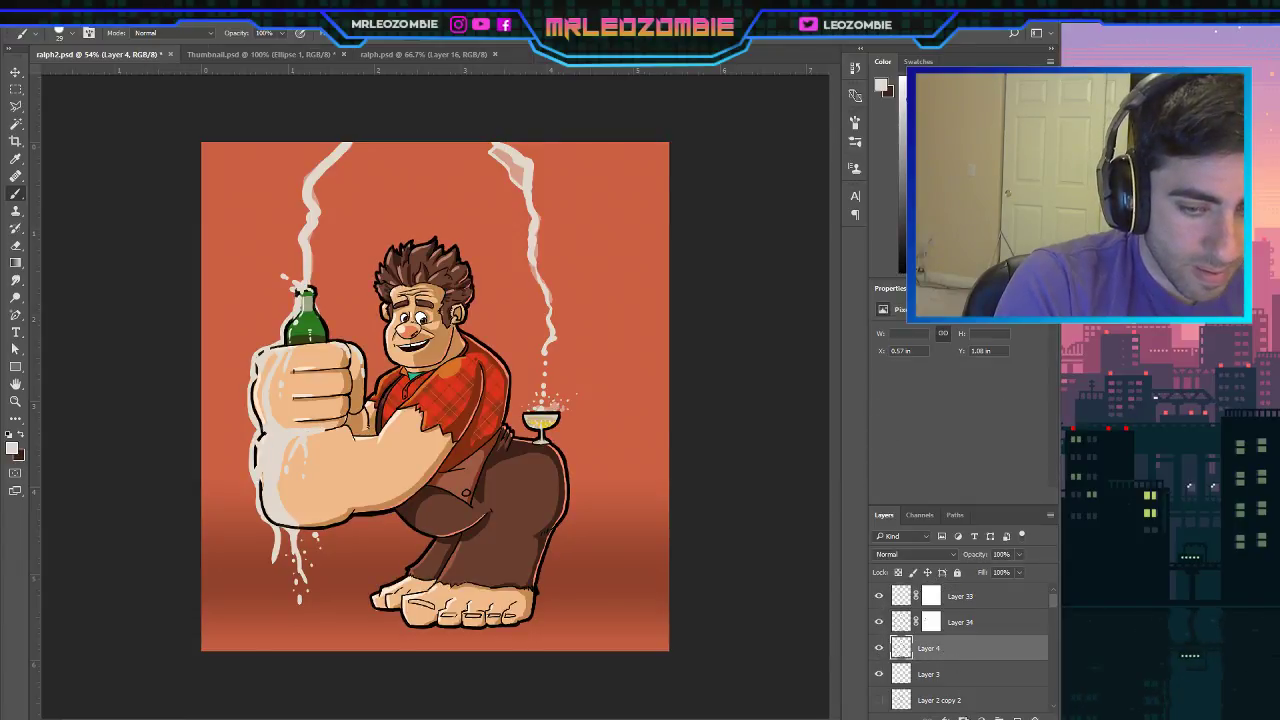
Add a layer mask to Layer 4, brush out its forearm contour over the foam, and hide Layers 4 and 33.
click(963, 717)
drag(265, 472, 272, 490)
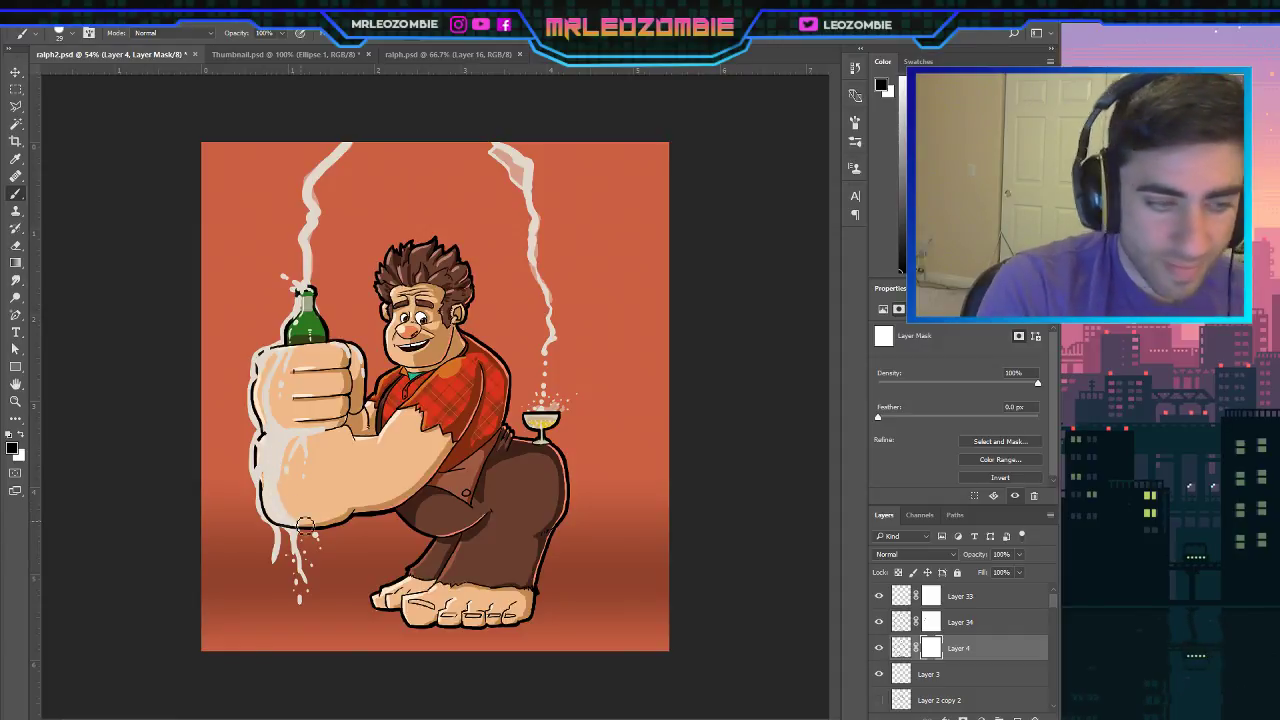
click(879, 649)
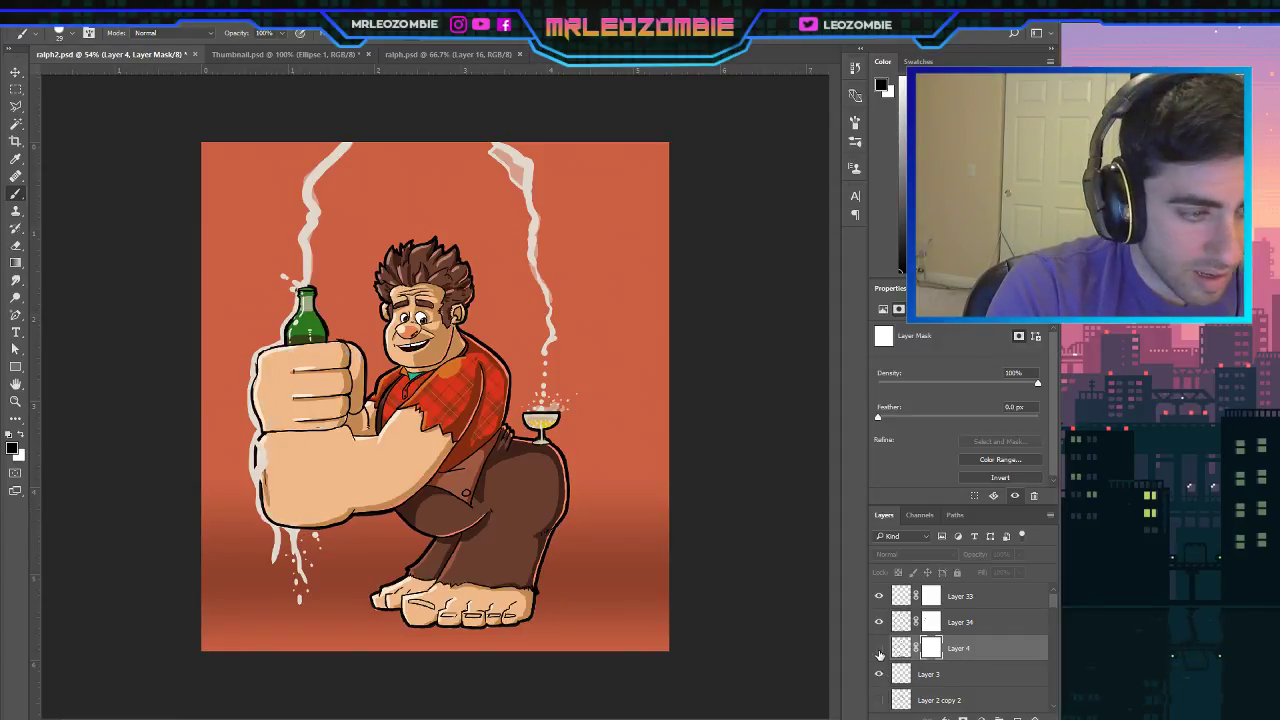
click(879, 623)
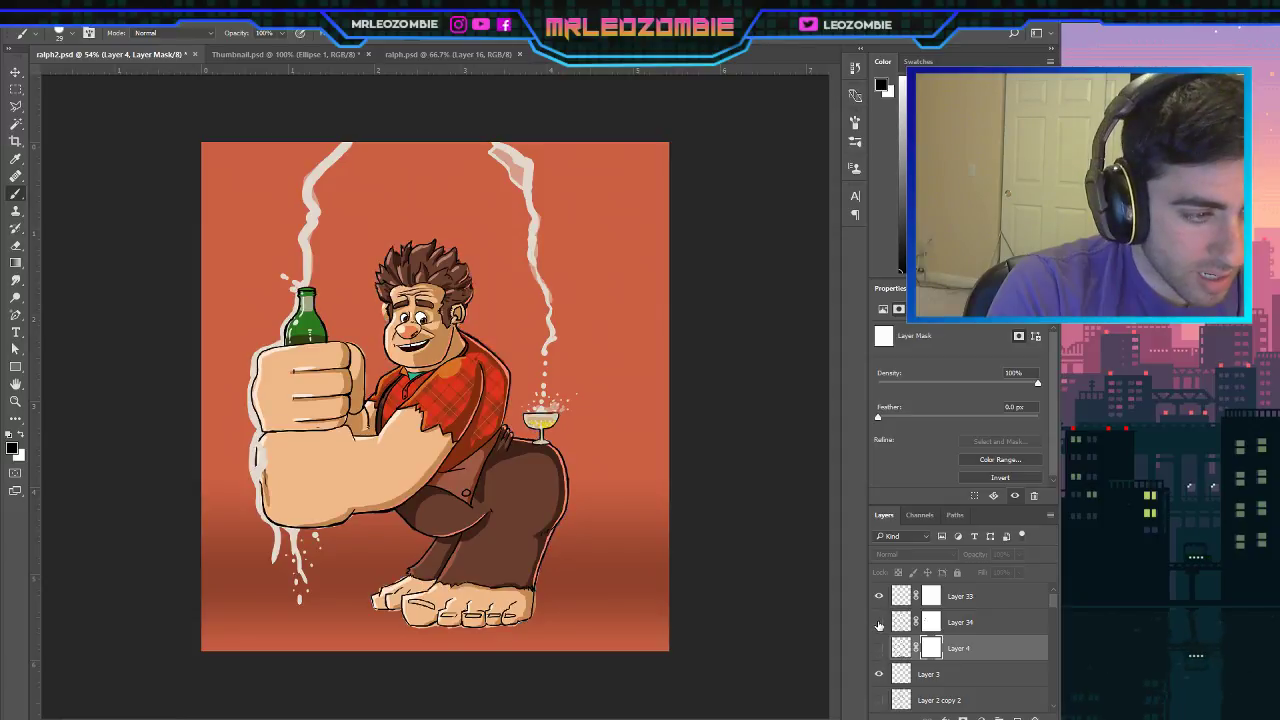
click(879, 623)
click(880, 597)
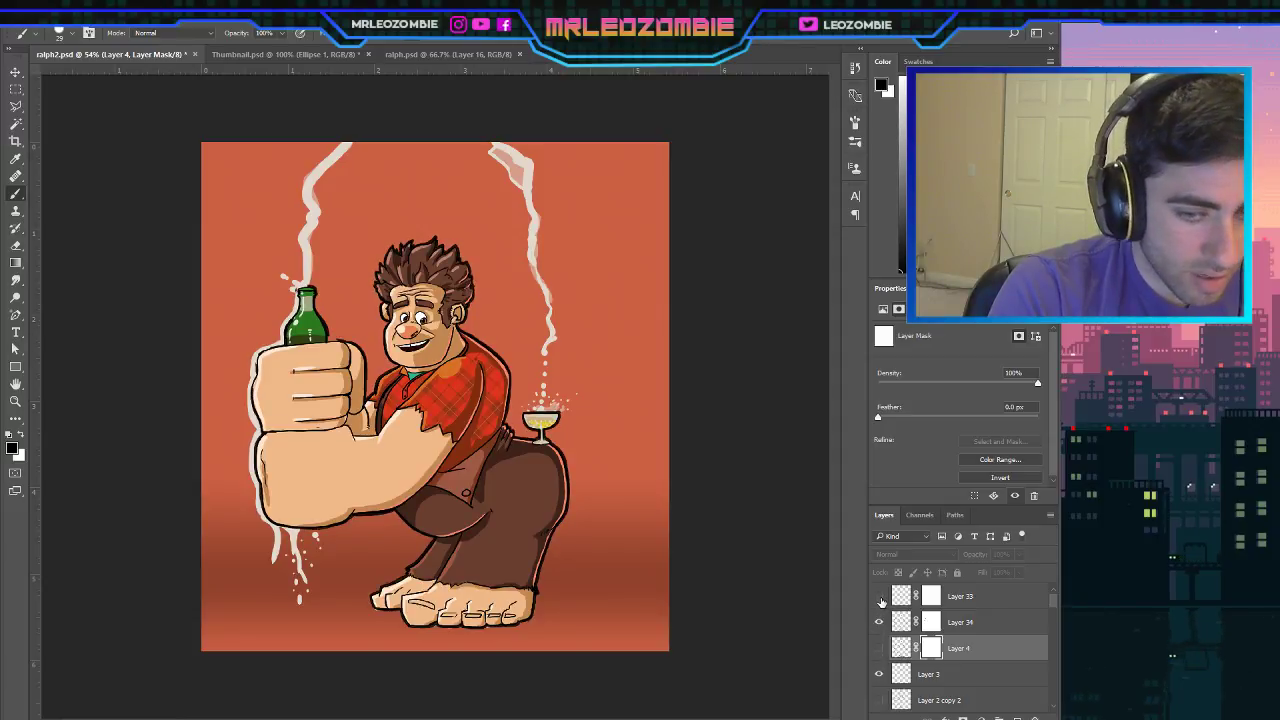
On a new layer above Layer 33, redraw the forearm's outer contour in black, and show Layers 33 and 4.
click(996, 605)
click(1017, 716)
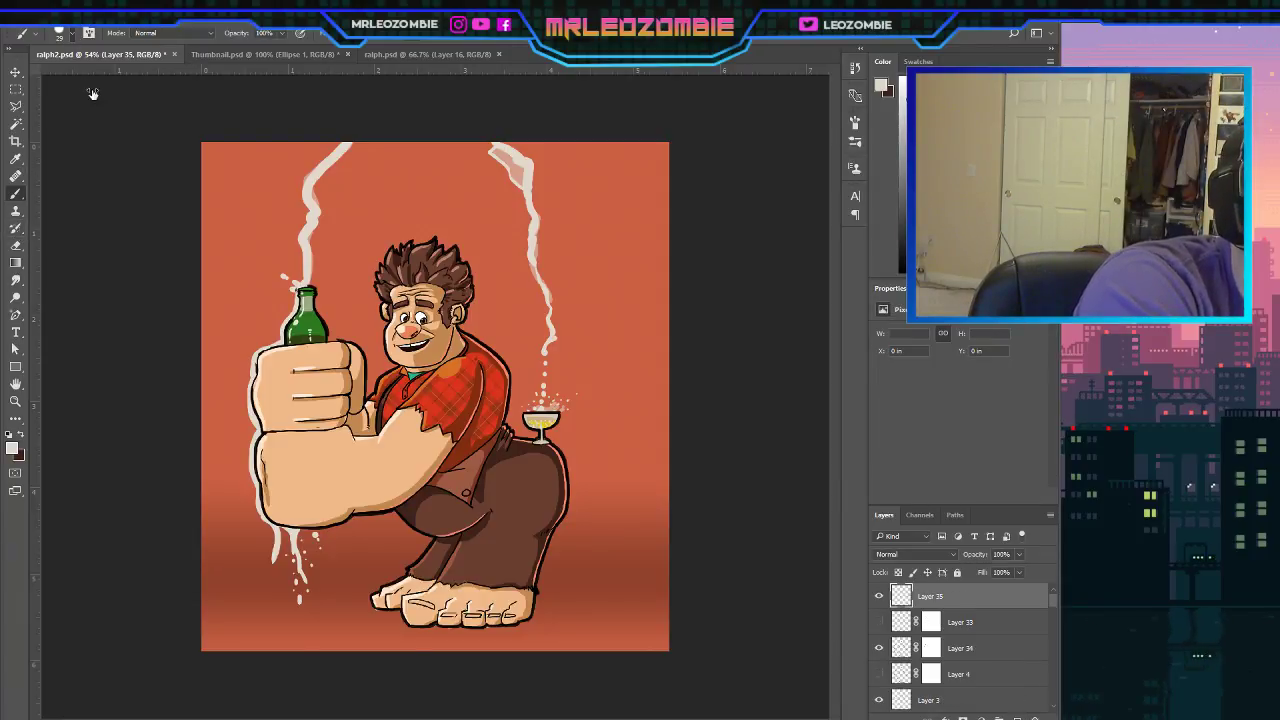
key(i)
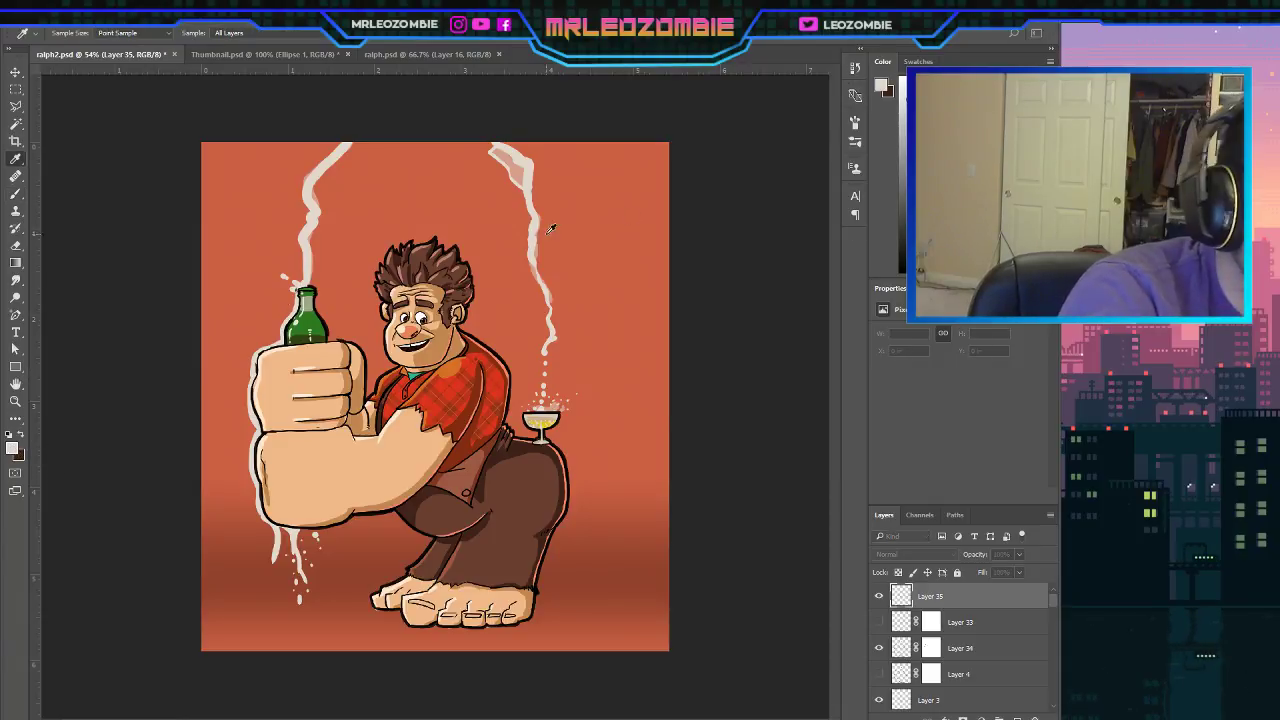
key(b)
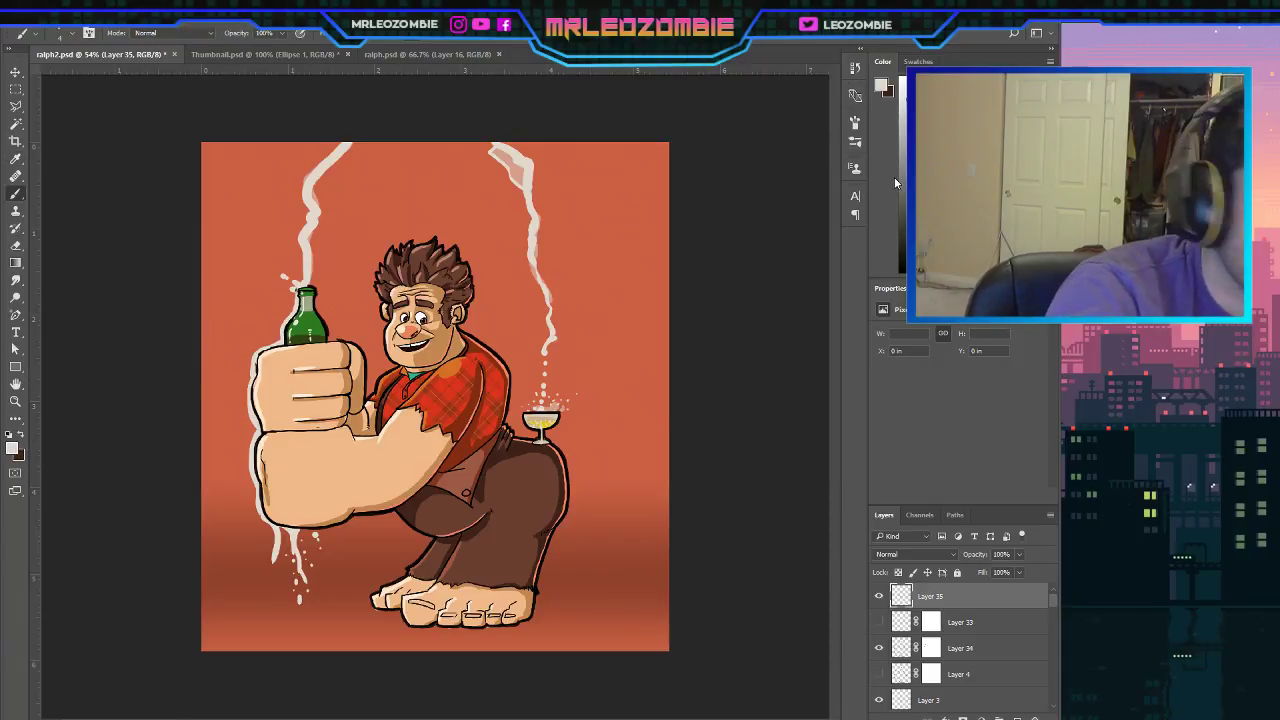
click(20, 435)
key(i)
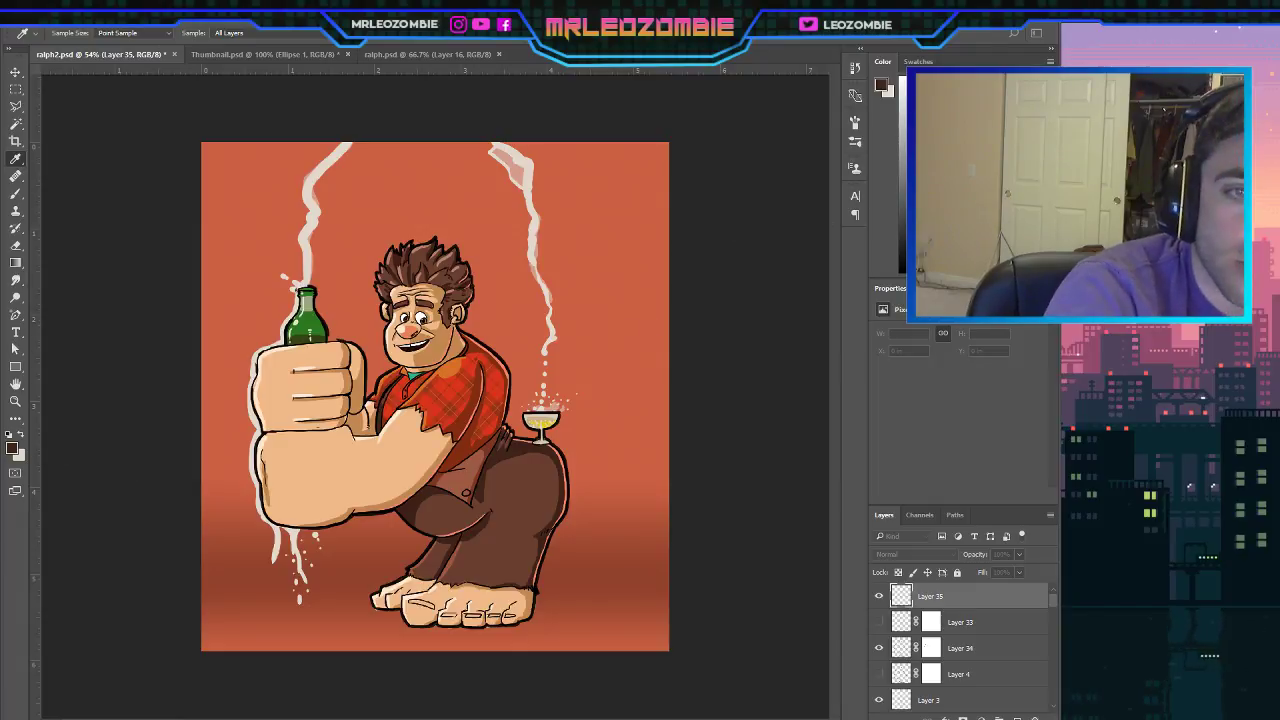
key(b)
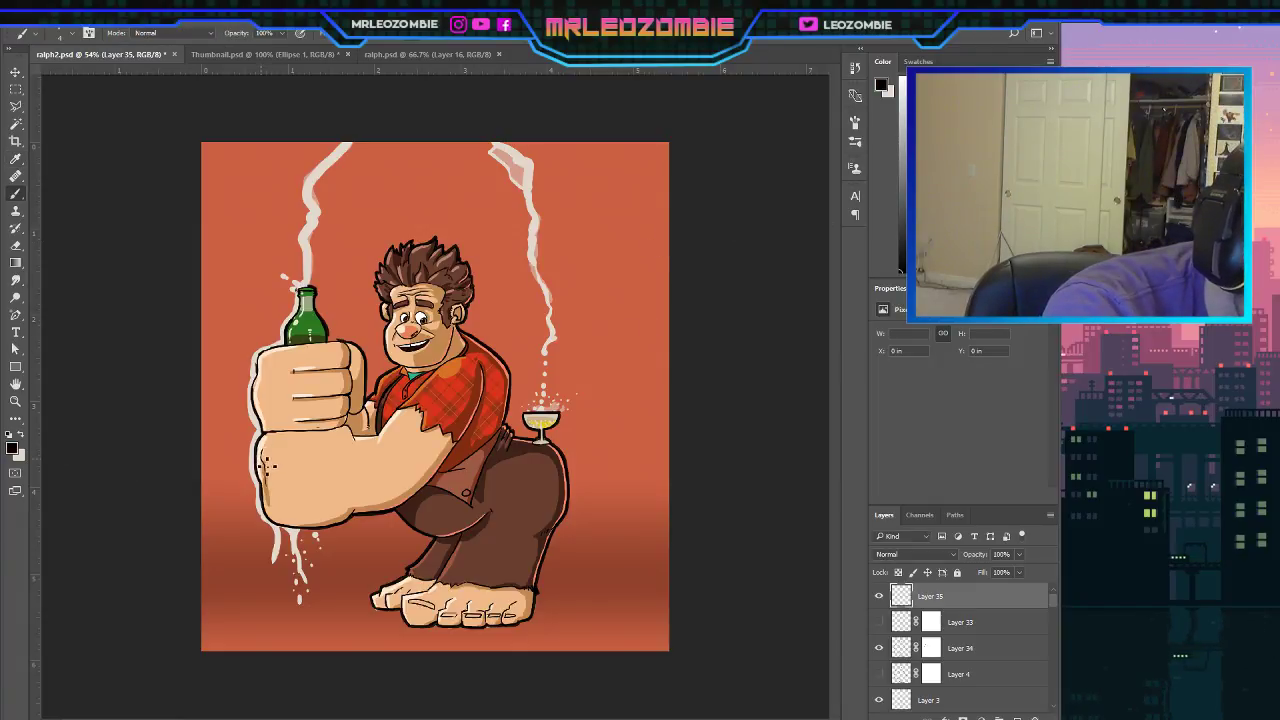
drag(268, 478, 266, 496)
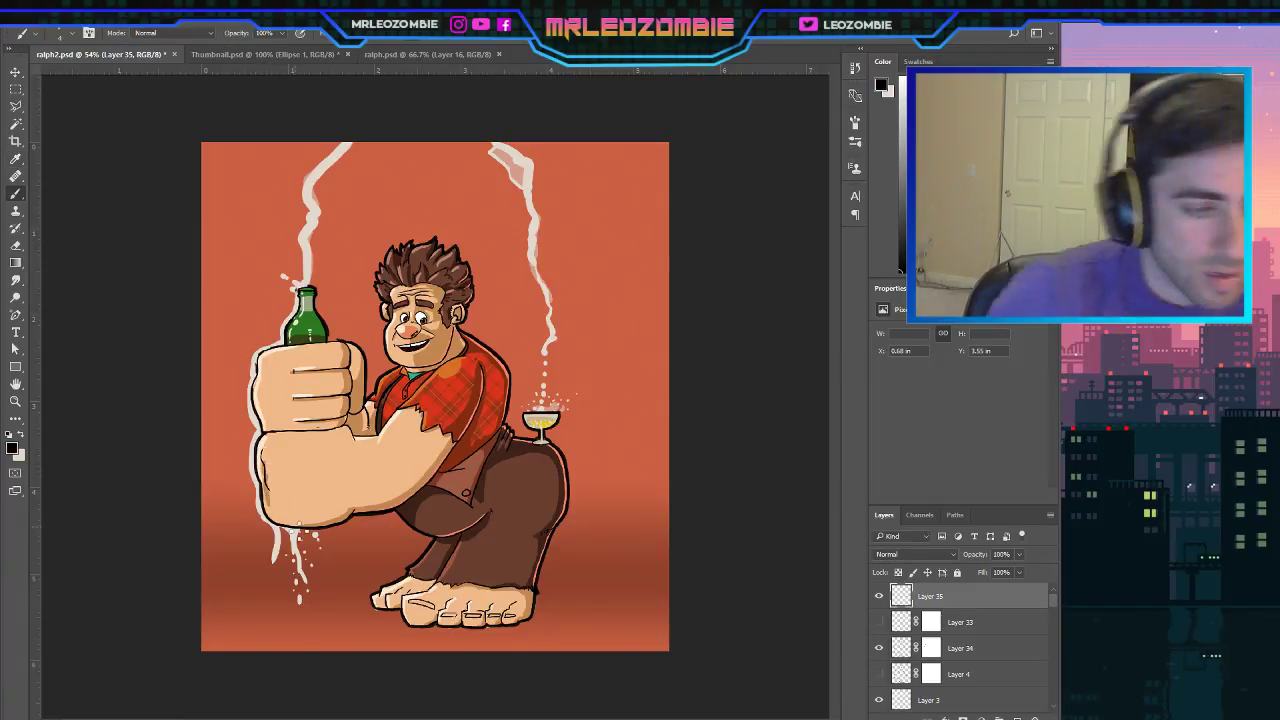
click(876, 621)
click(879, 674)
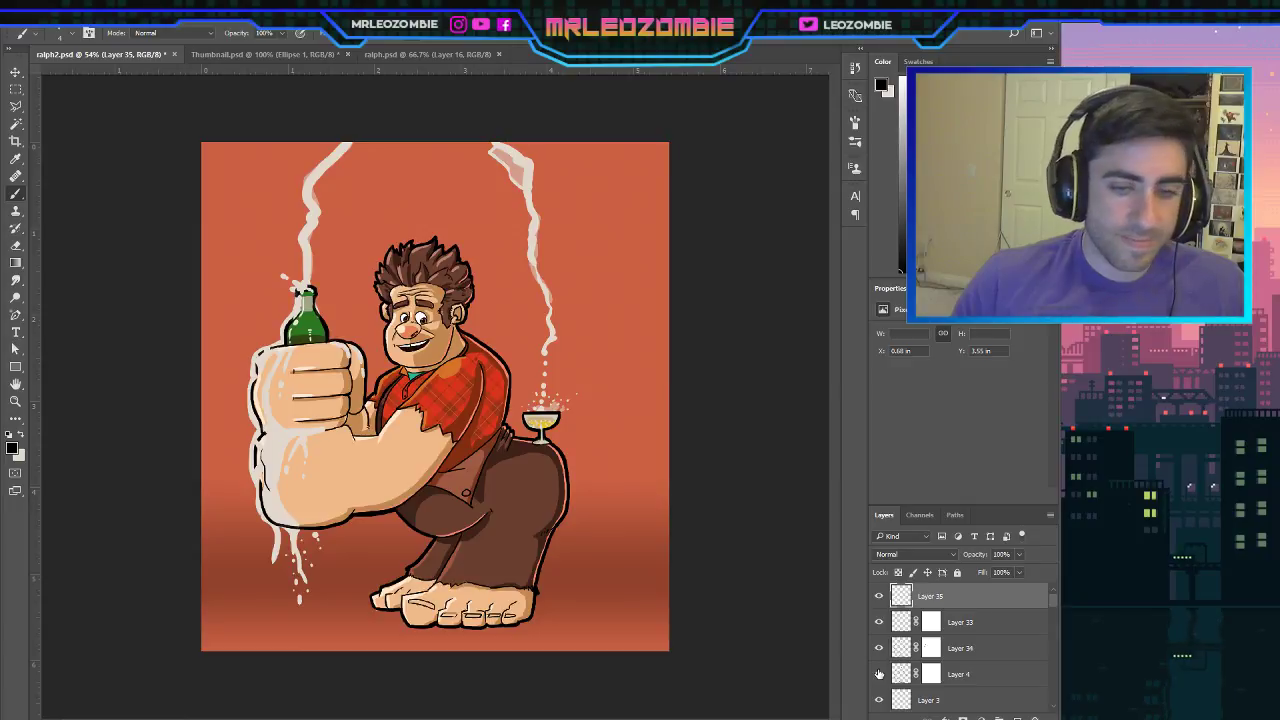
Compare the foam and outline layers, and paint more pale foam at the bottle's mouth on Layer 33.
click(876, 649)
click(876, 650)
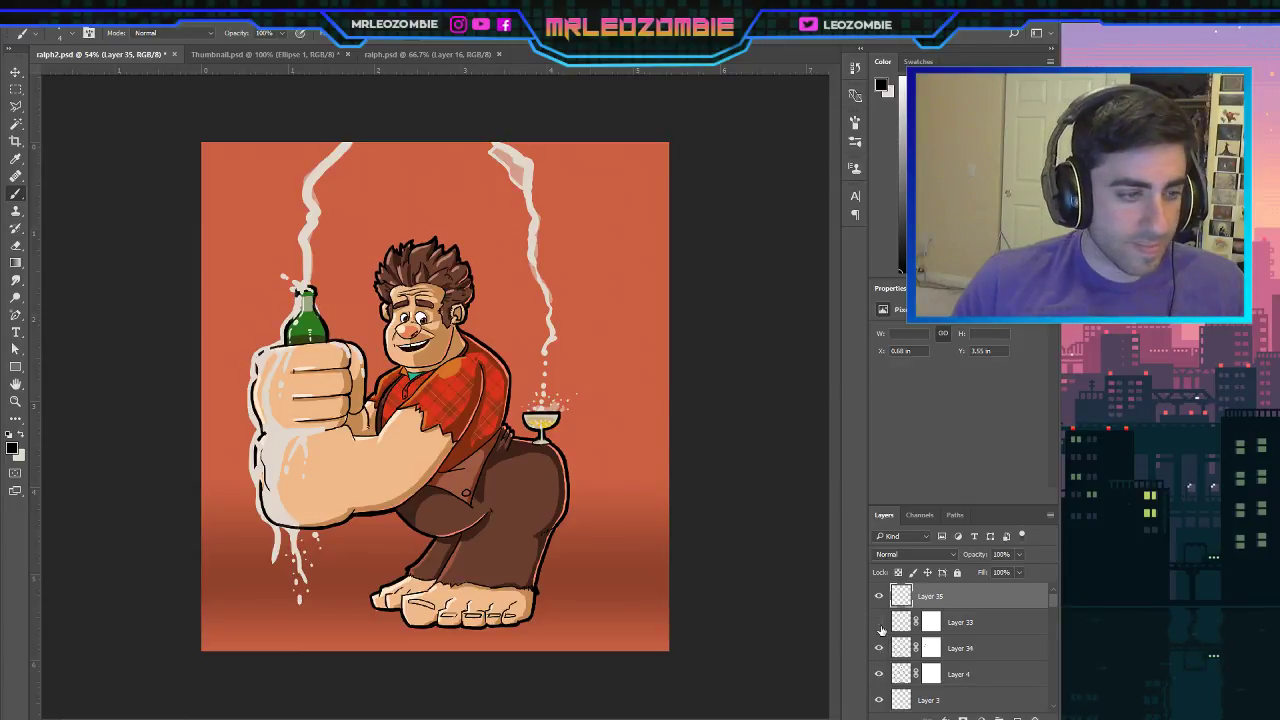
click(880, 623)
click(896, 622)
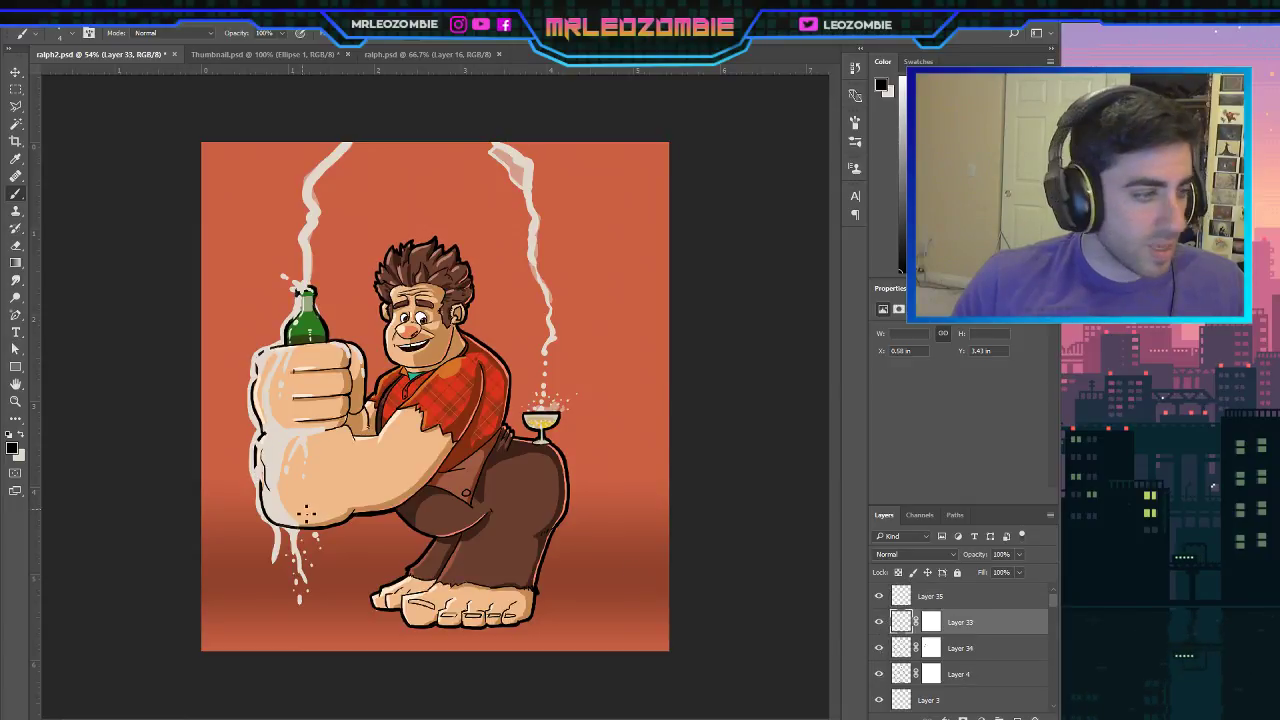
click(17, 436)
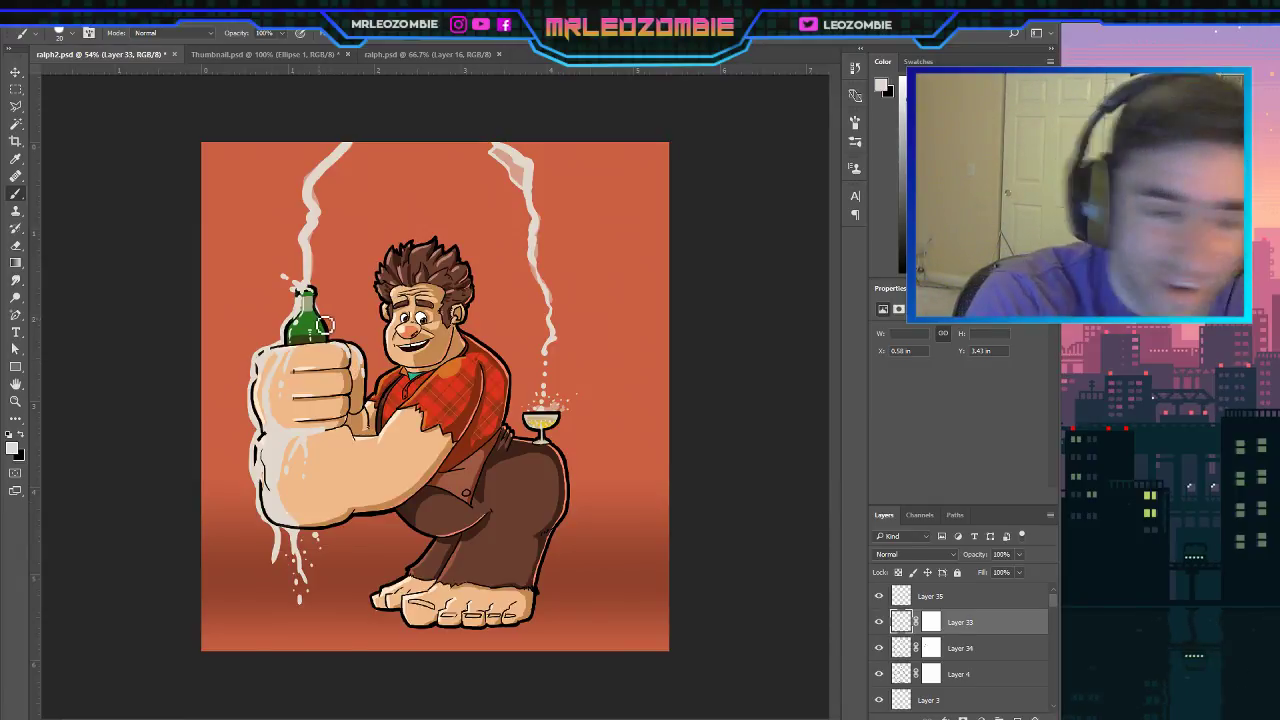
click(305, 284)
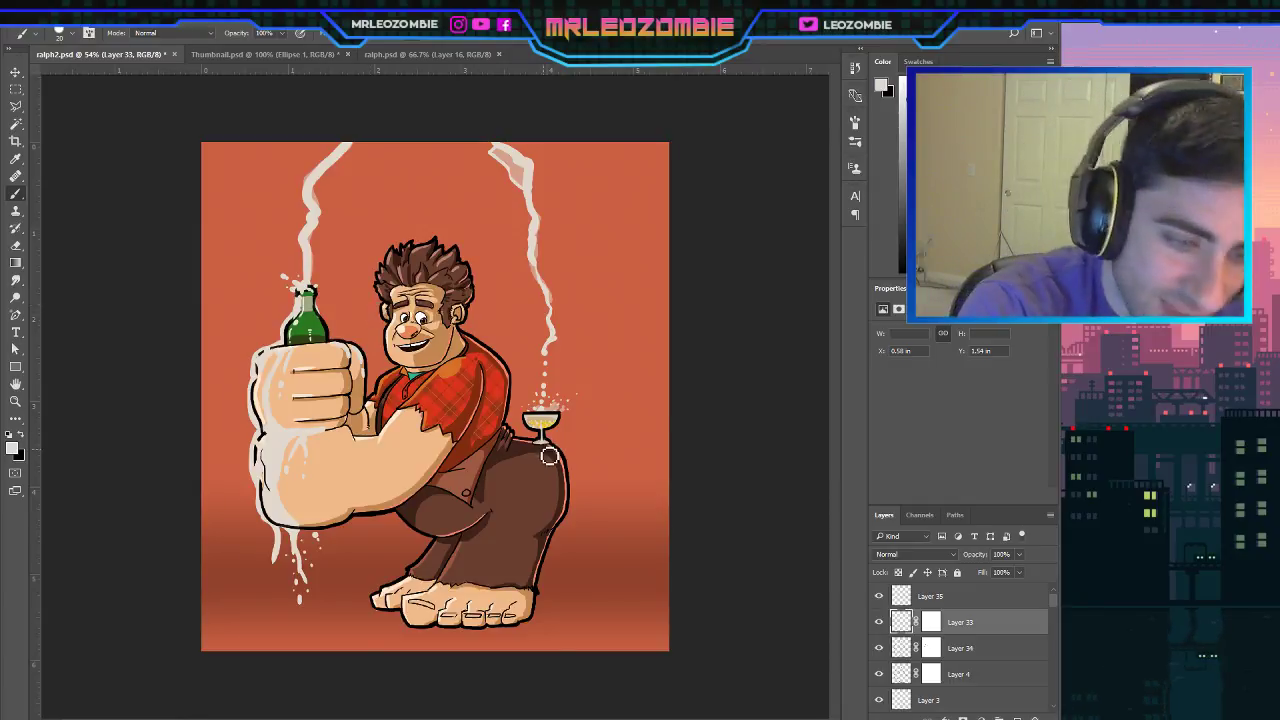
On Layer 33, paint pale foam around the glass's base dripping down the trousers, and refine it on the layer mask.
click(879, 622)
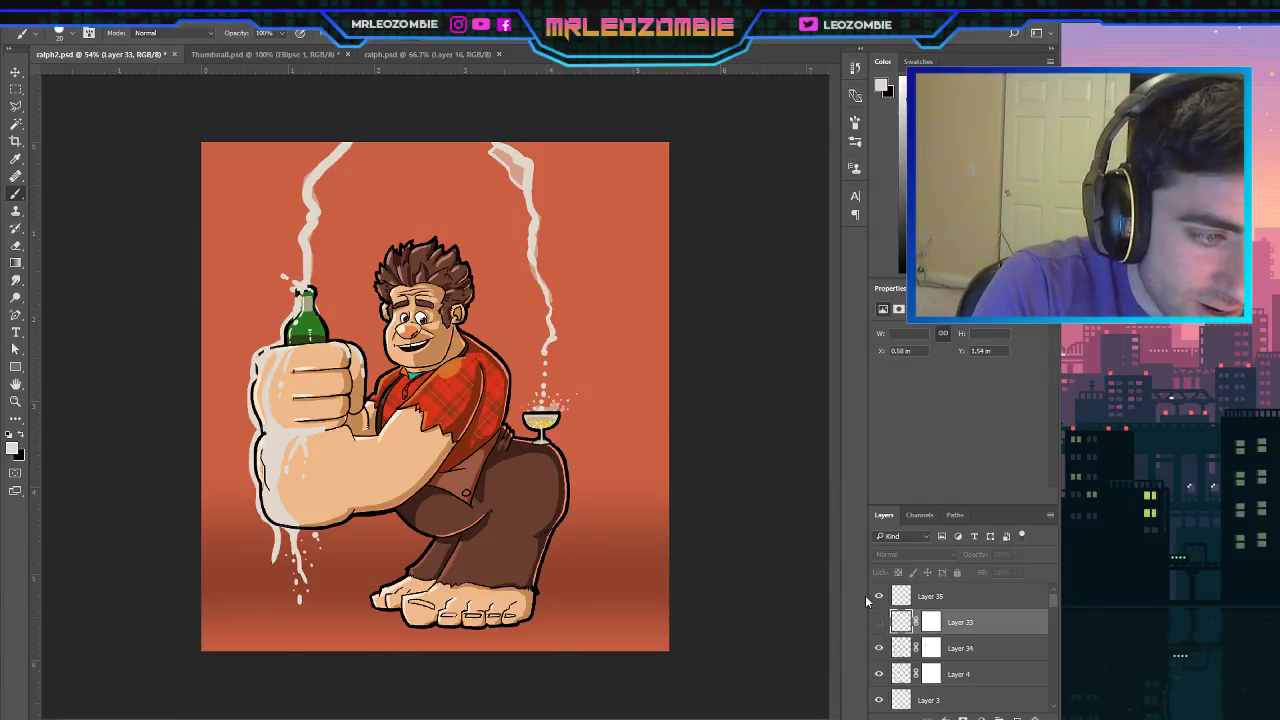
click(879, 622)
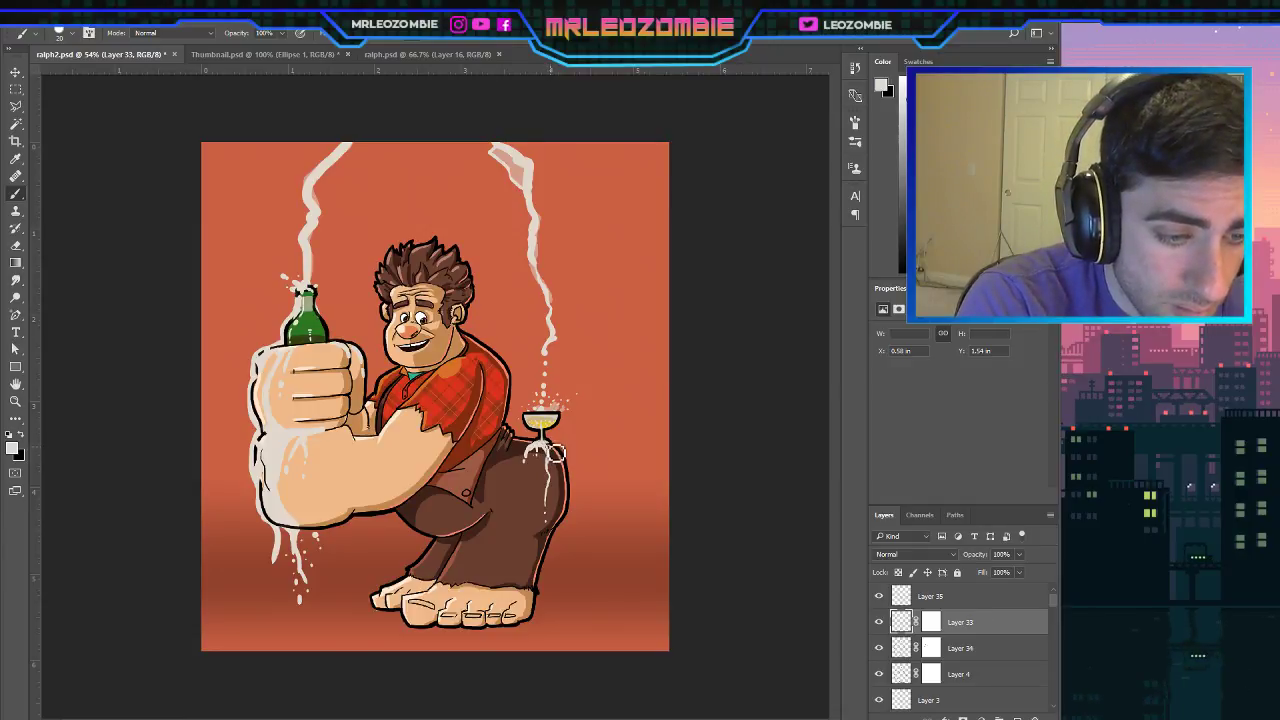
click(962, 716)
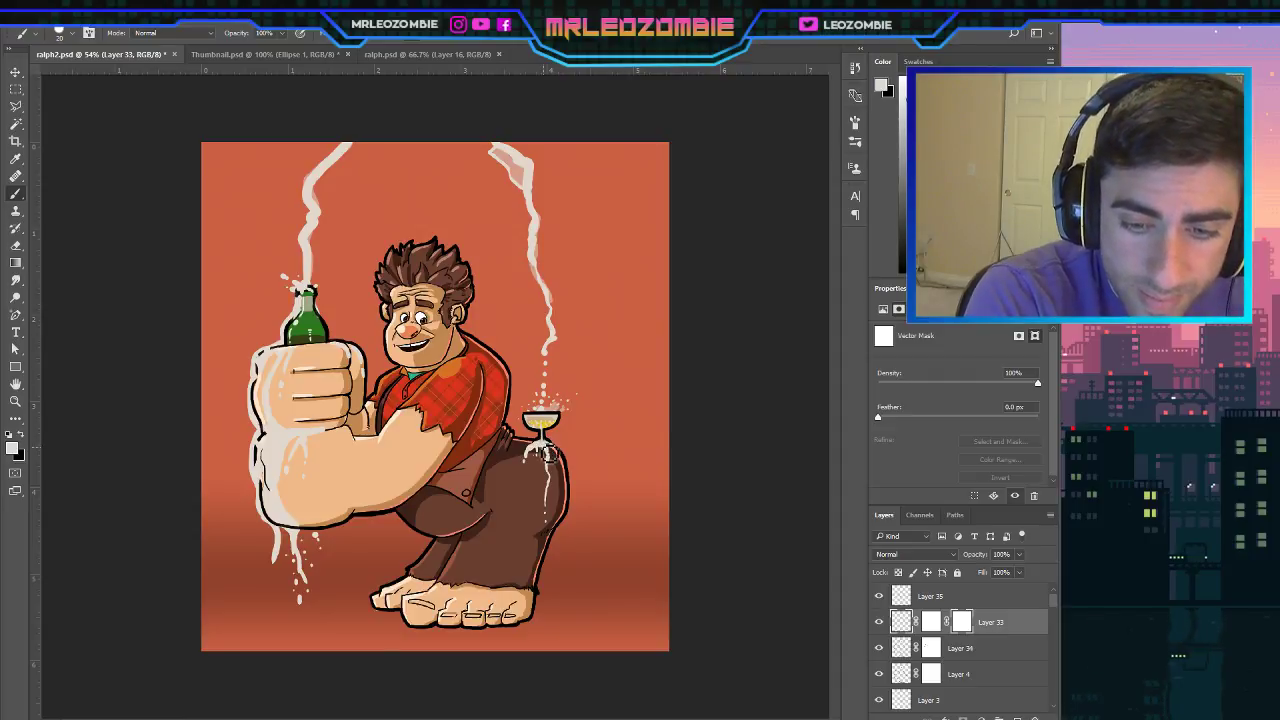
key(ctrl+z)
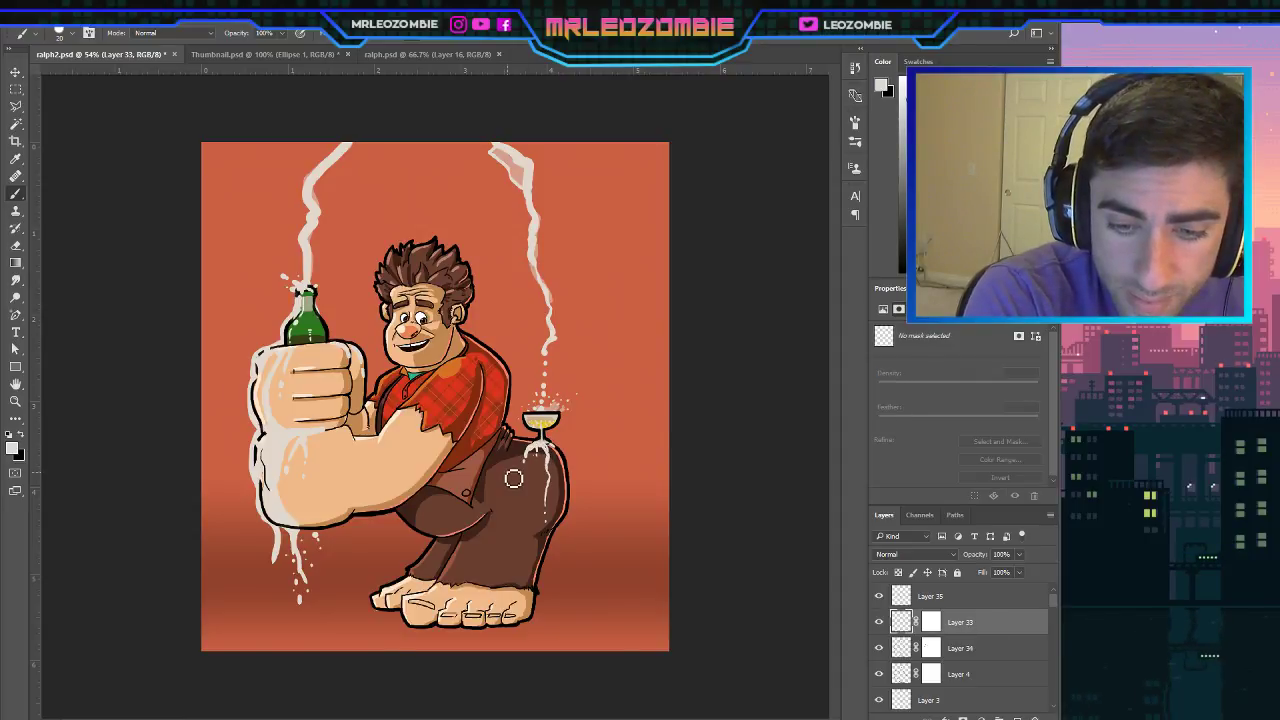
click(879, 622)
click(879, 622)
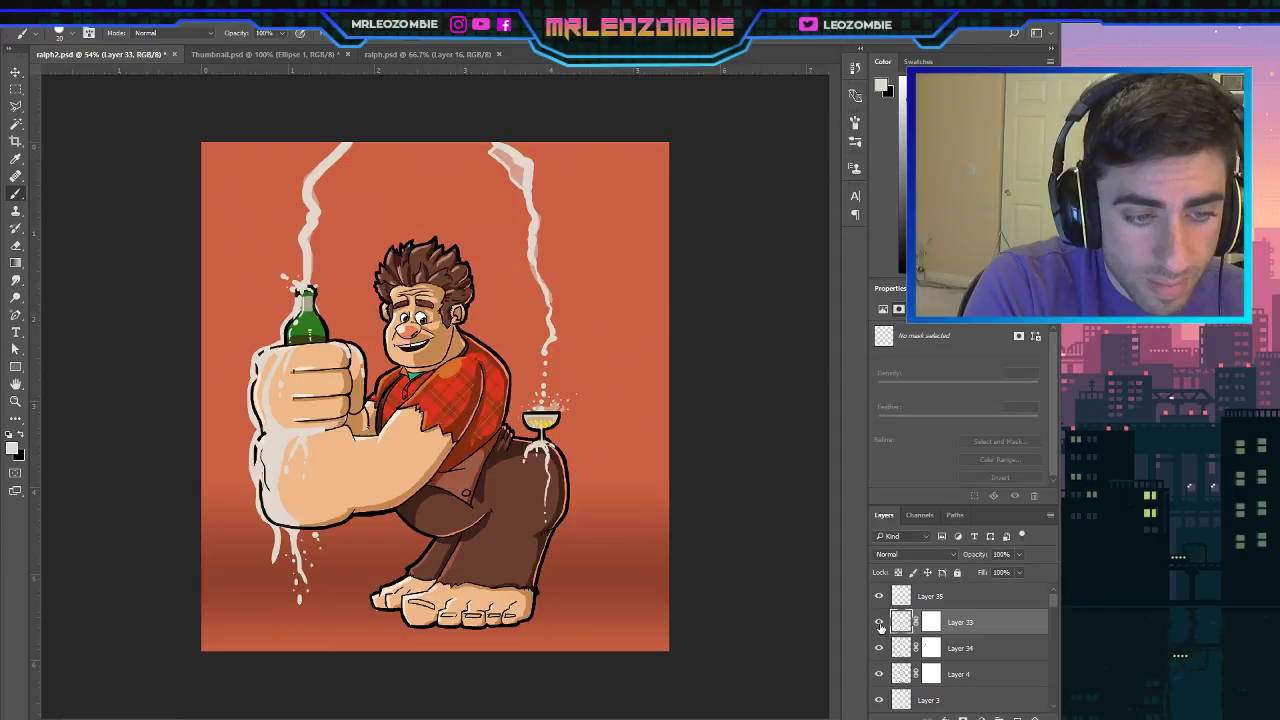
click(931, 622)
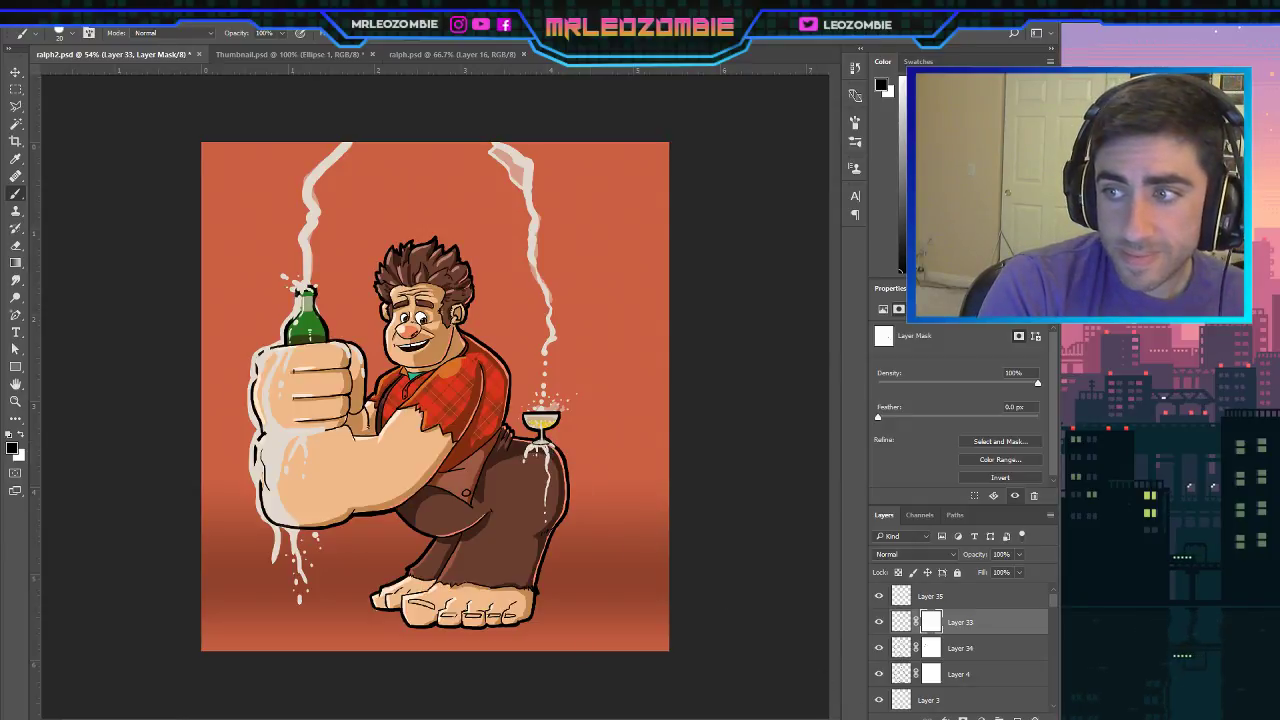
click(893, 622)
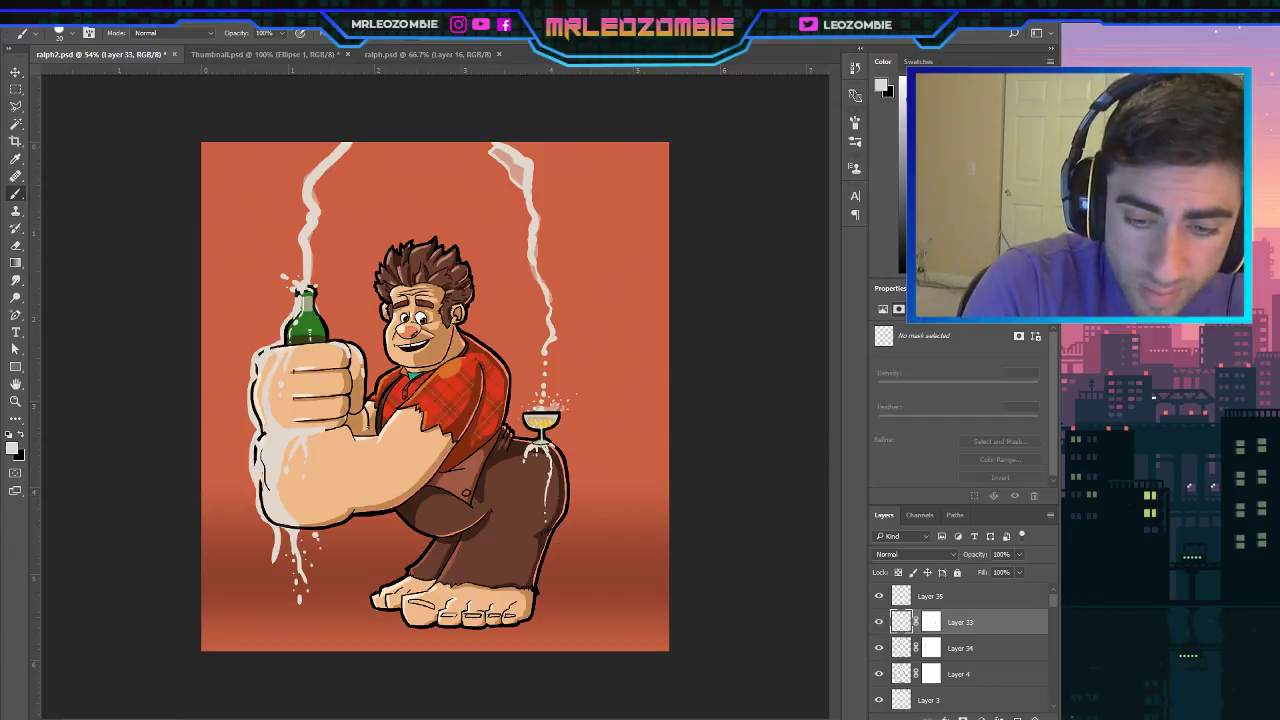
Add a new layer above Layer 33 at 50% opacity and try a pale stroke beside the drip on the trousers.
click(880, 597)
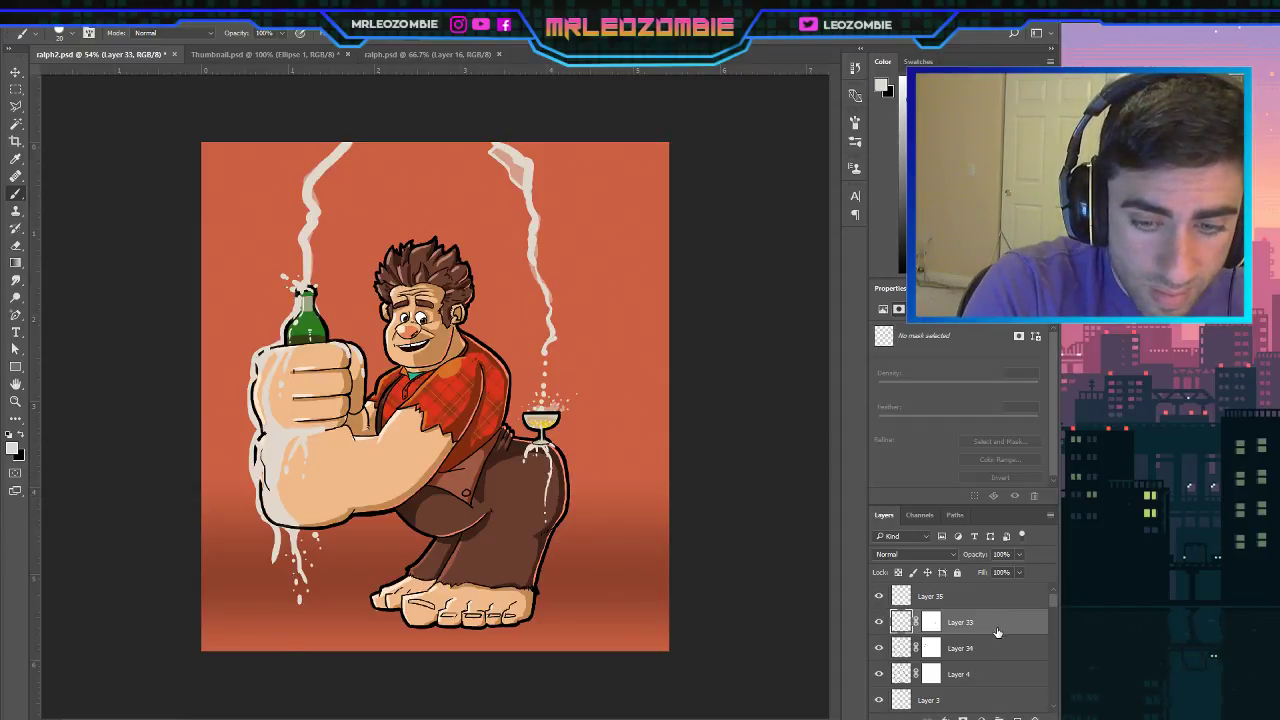
click(1016, 717)
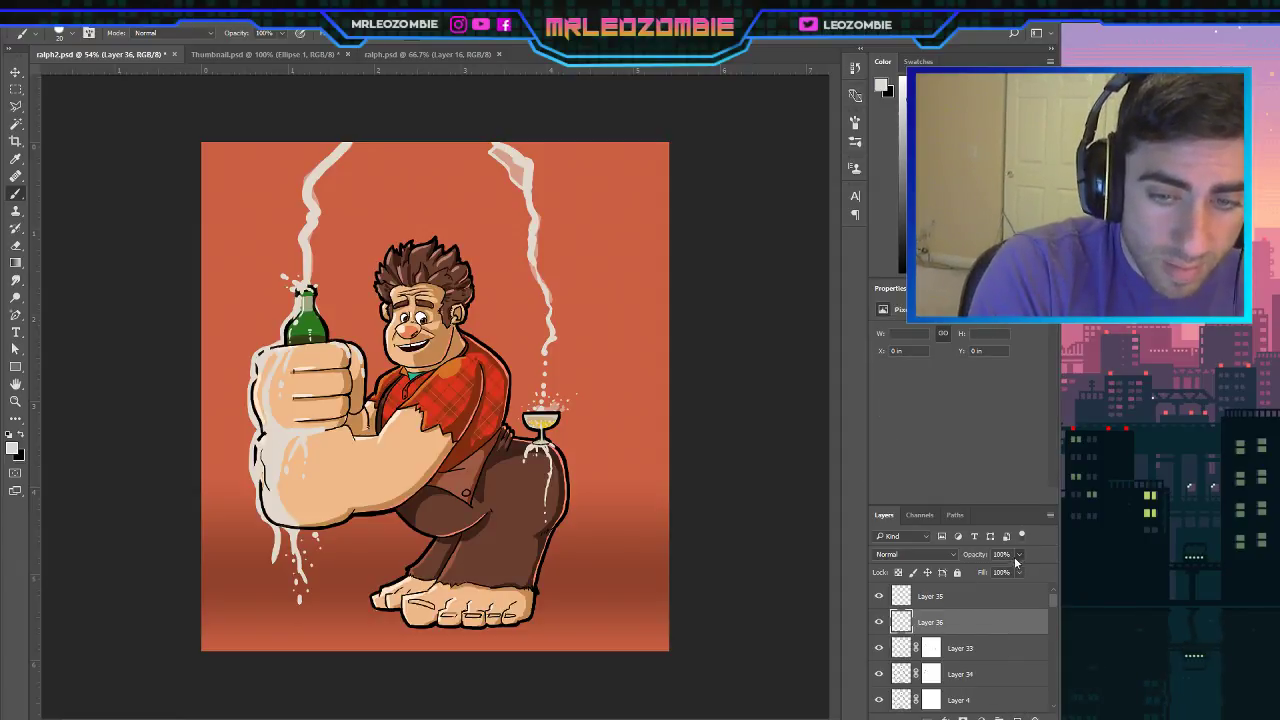
drag(986, 555, 941, 549)
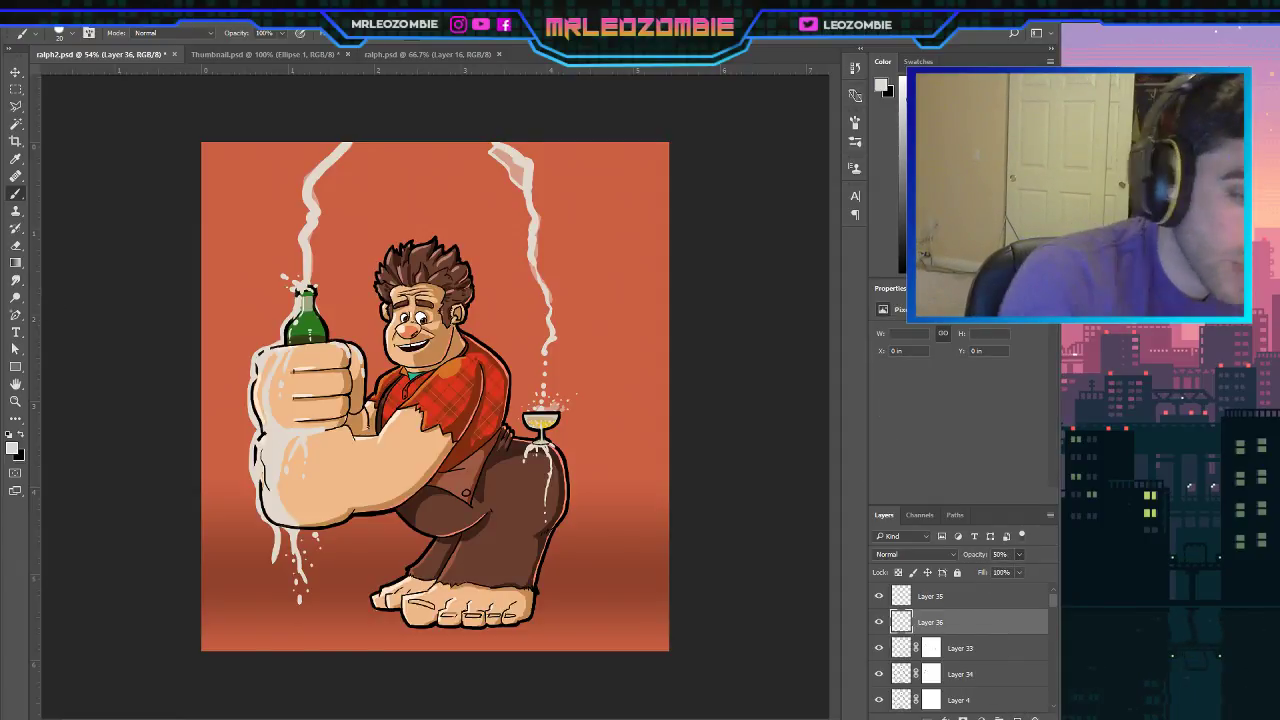
mouse_move(554, 485)
mouse_down()
mouse_move(563, 532)
mouse_move(572, 508)
mouse_move(554, 459)
mouse_move(566, 533)
mouse_move(570, 466)
mouse_move(552, 456)
mouse_move(525, 473)
mouse_move(535, 495)
mouse_move(541, 452)
mouse_up()
key(ctrl+z)
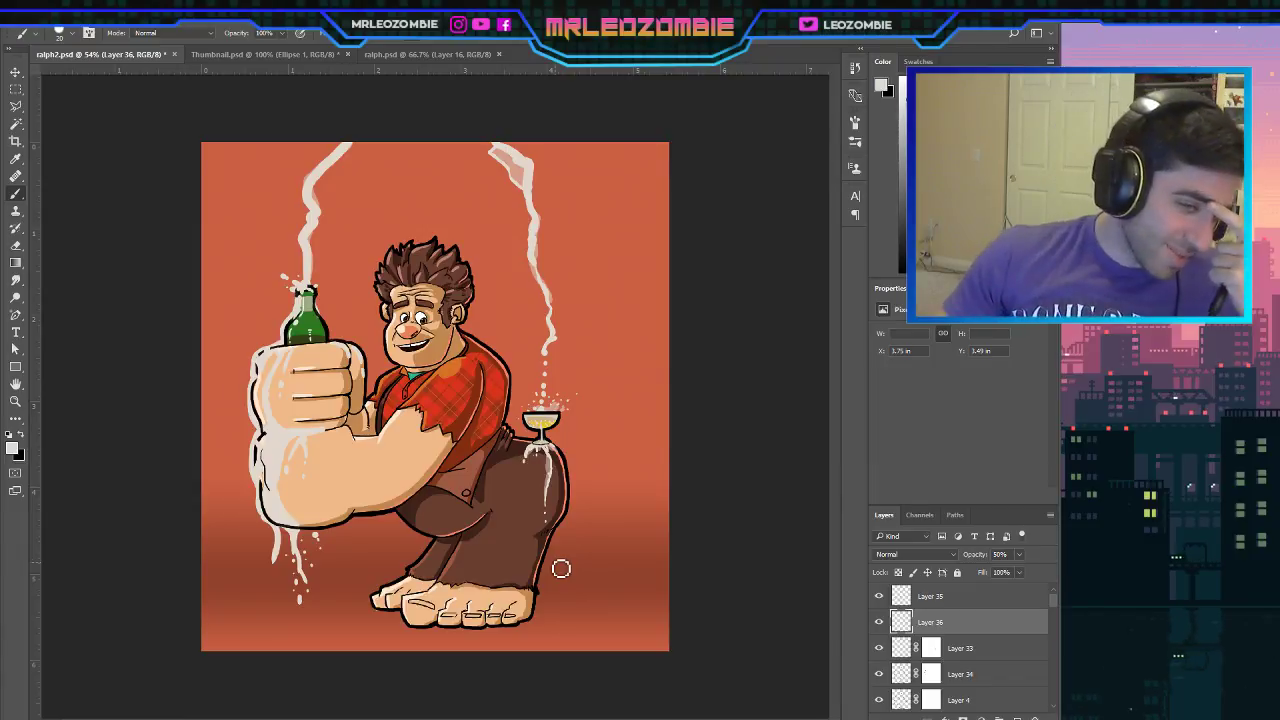
Reshape the foam drip down the trousers on Layer 33, painting in pale foam and trimming it on the layer mask.
click(908, 649)
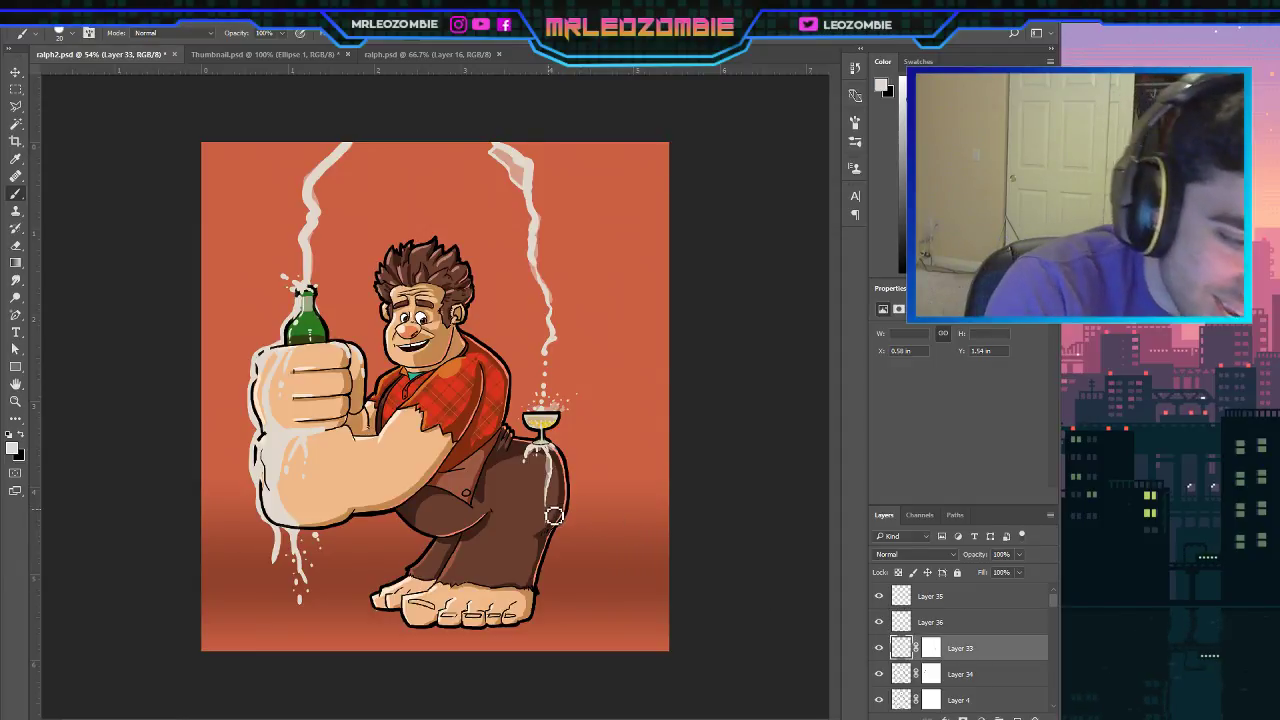
click(935, 646)
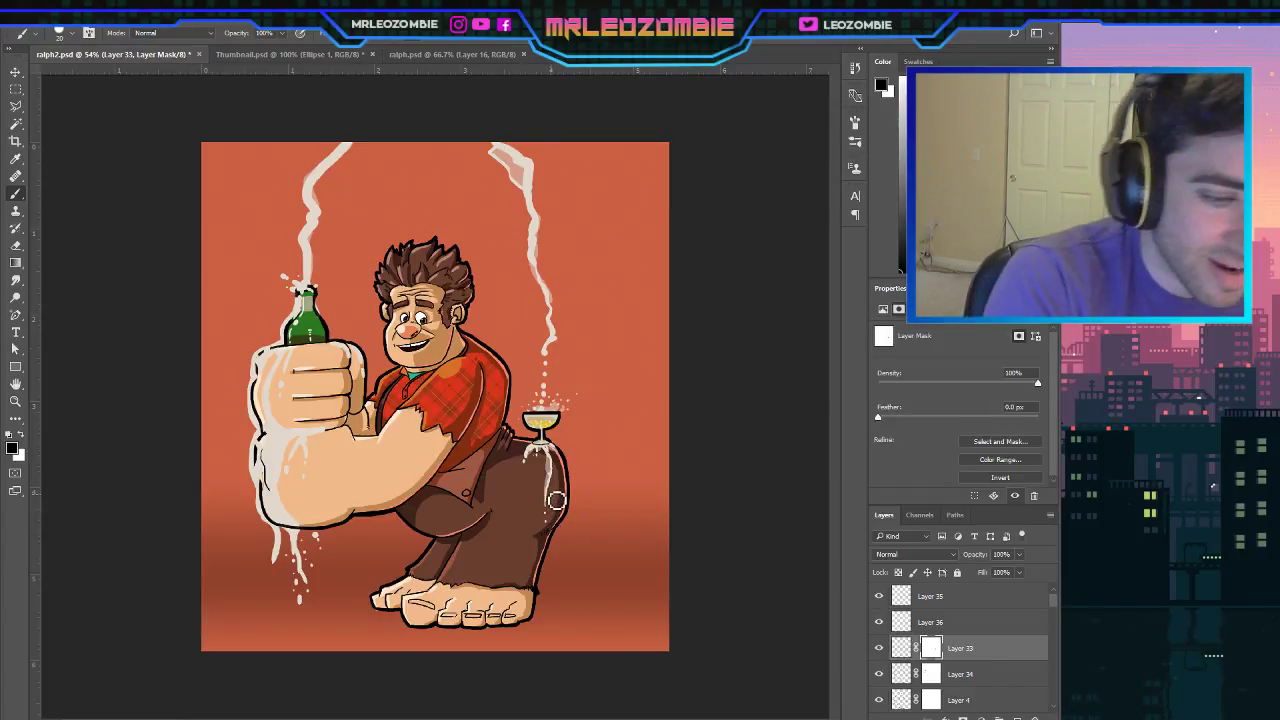
key(ctrl+2)
key(x)
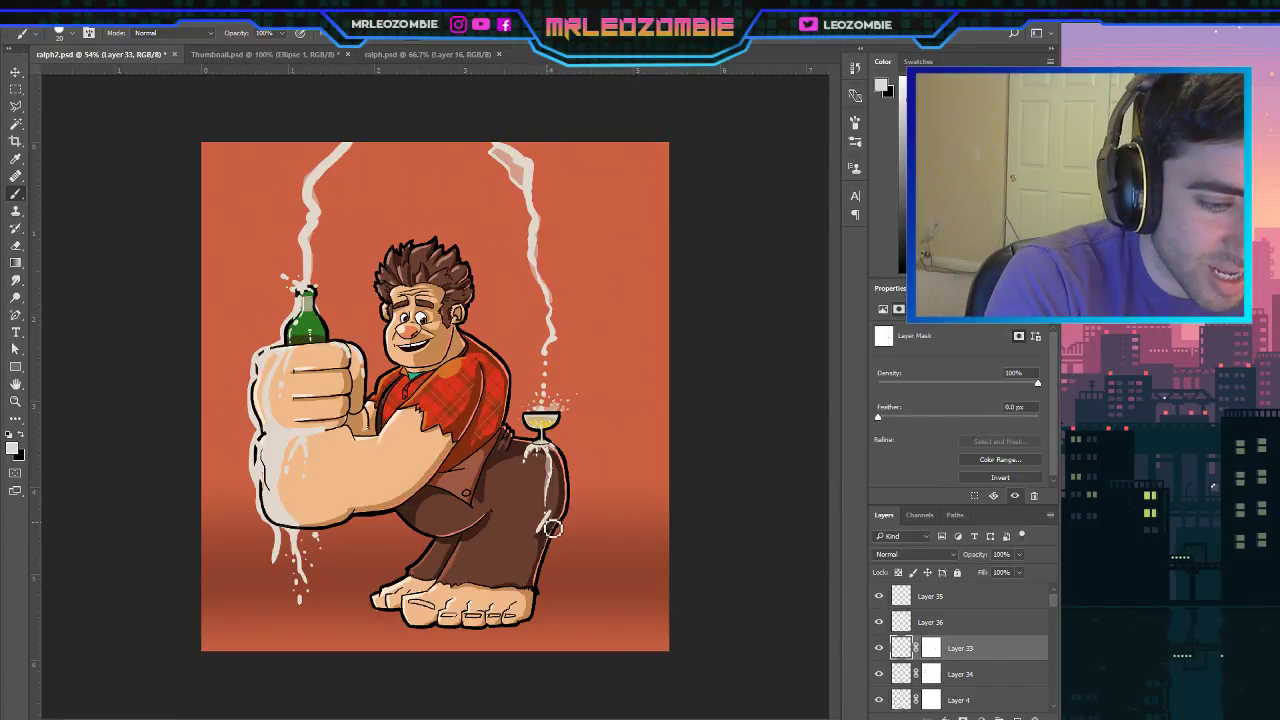
click(929, 648)
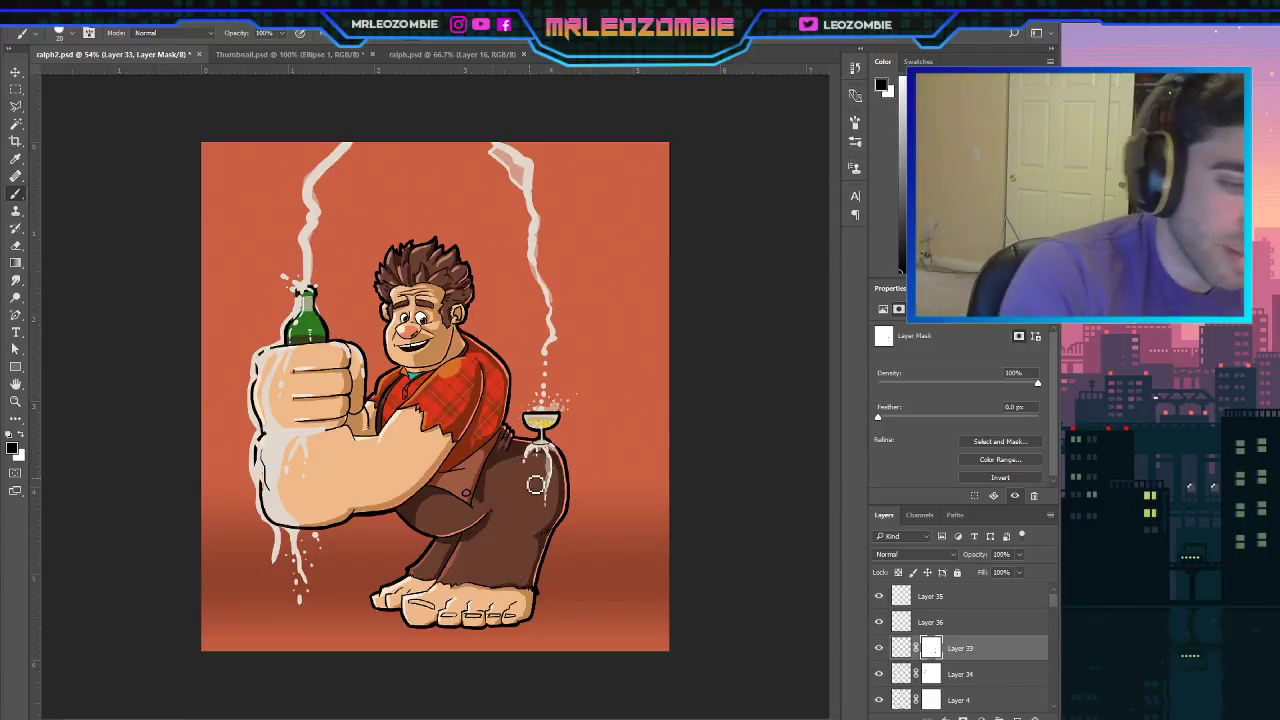
click(897, 648)
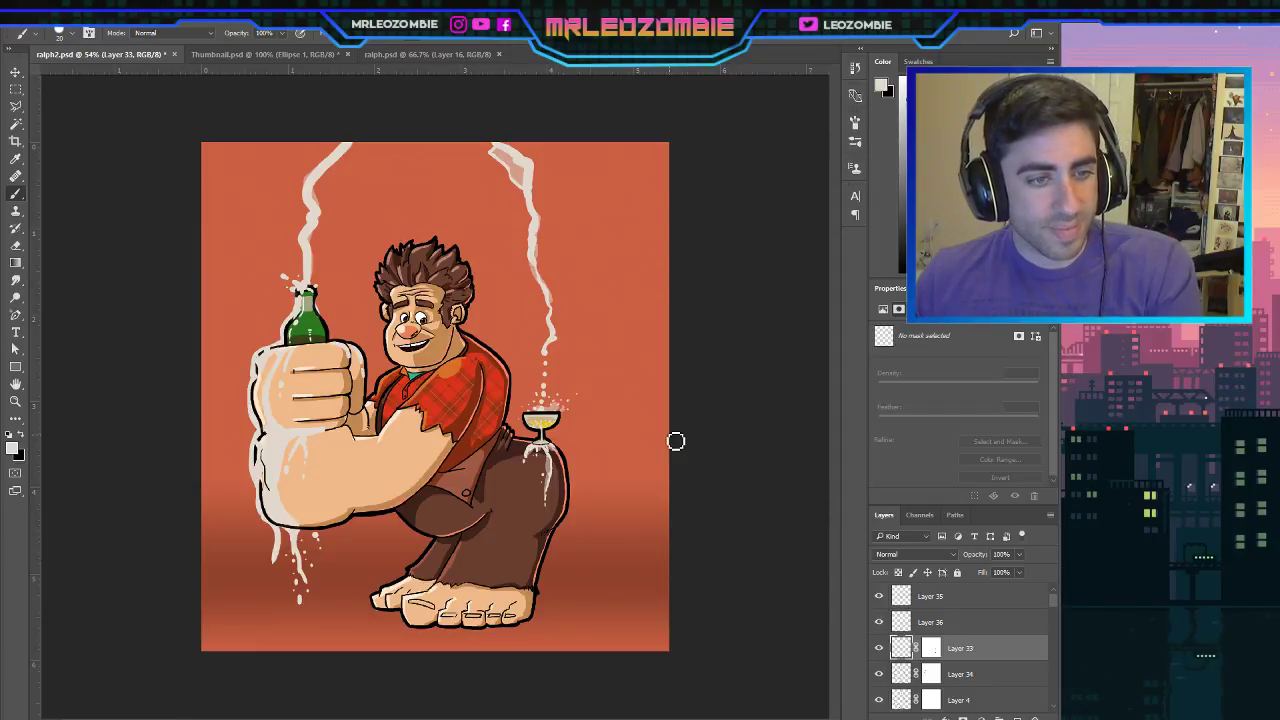
Check through the layer stack by toggling layer visibility to find which layer holds the foam streams behind the character.
click(879, 622)
click(879, 622)
click(879, 674)
click(879, 674)
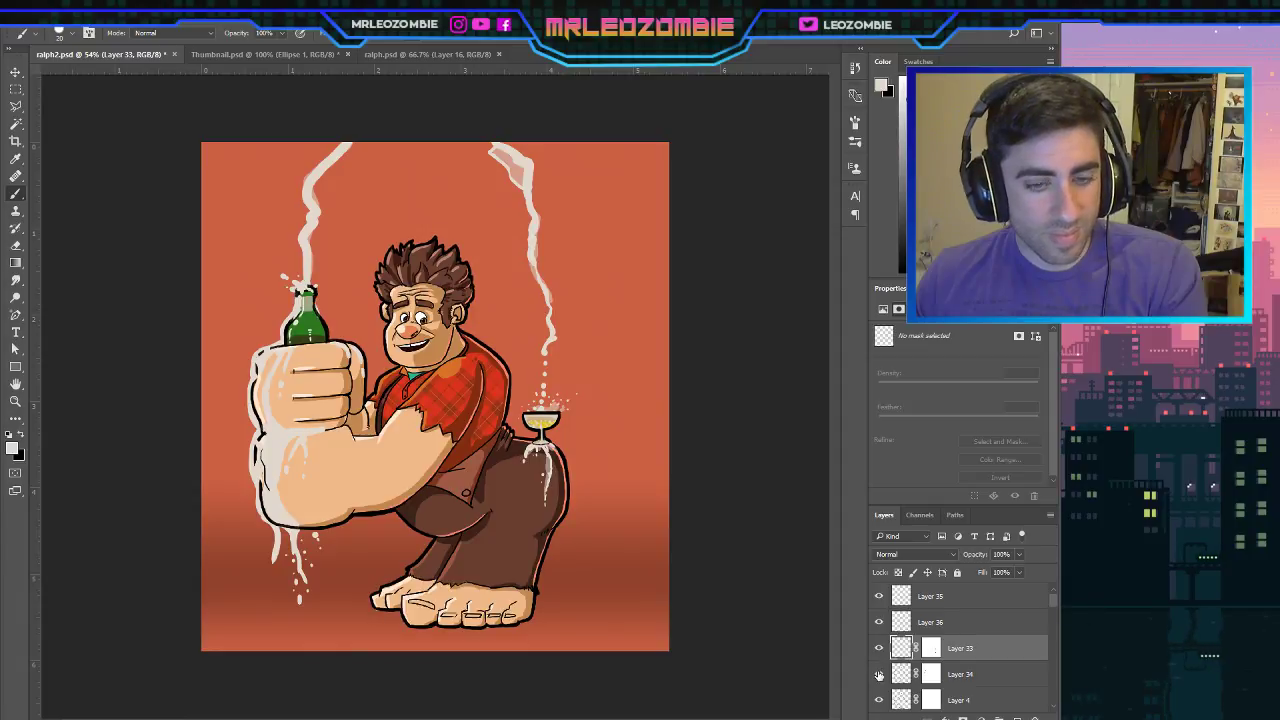
scroll(879, 675, down, 1)
click(881, 674)
click(879, 675)
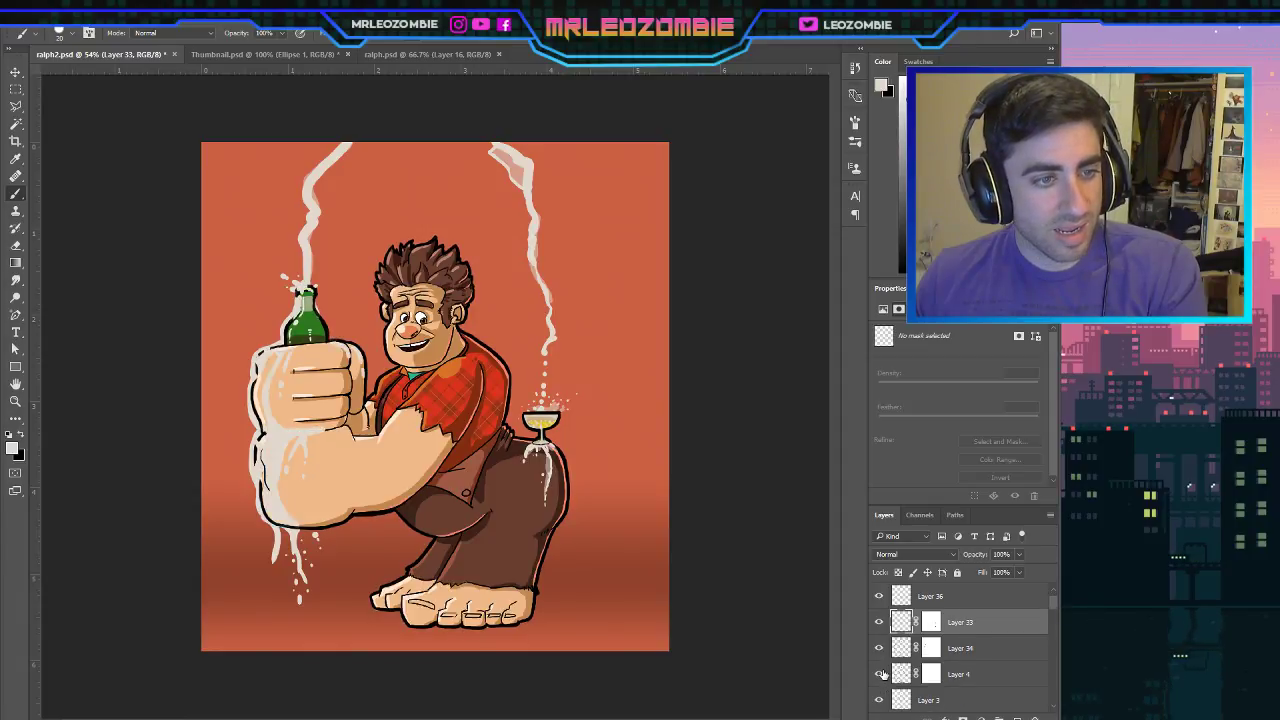
scroll(879, 675, down, 4)
click(879, 675)
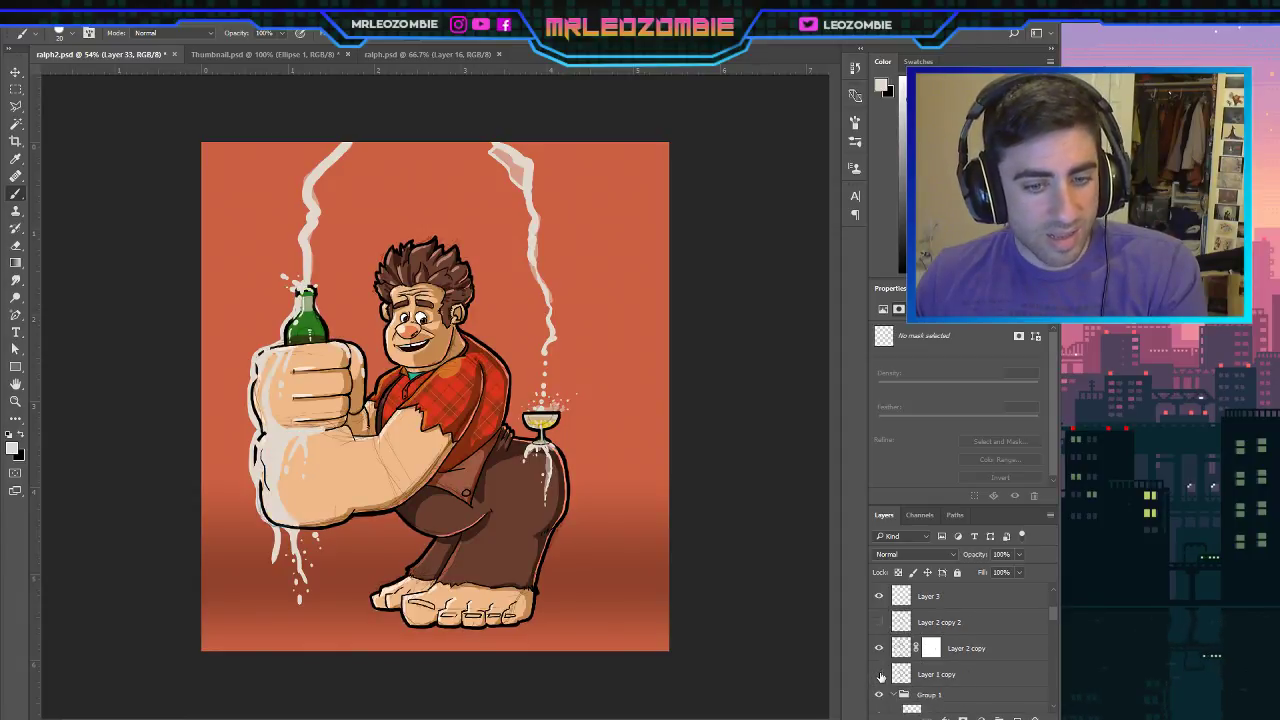
click(879, 675)
click(879, 695)
click(879, 695)
scroll(879, 695, down, 6)
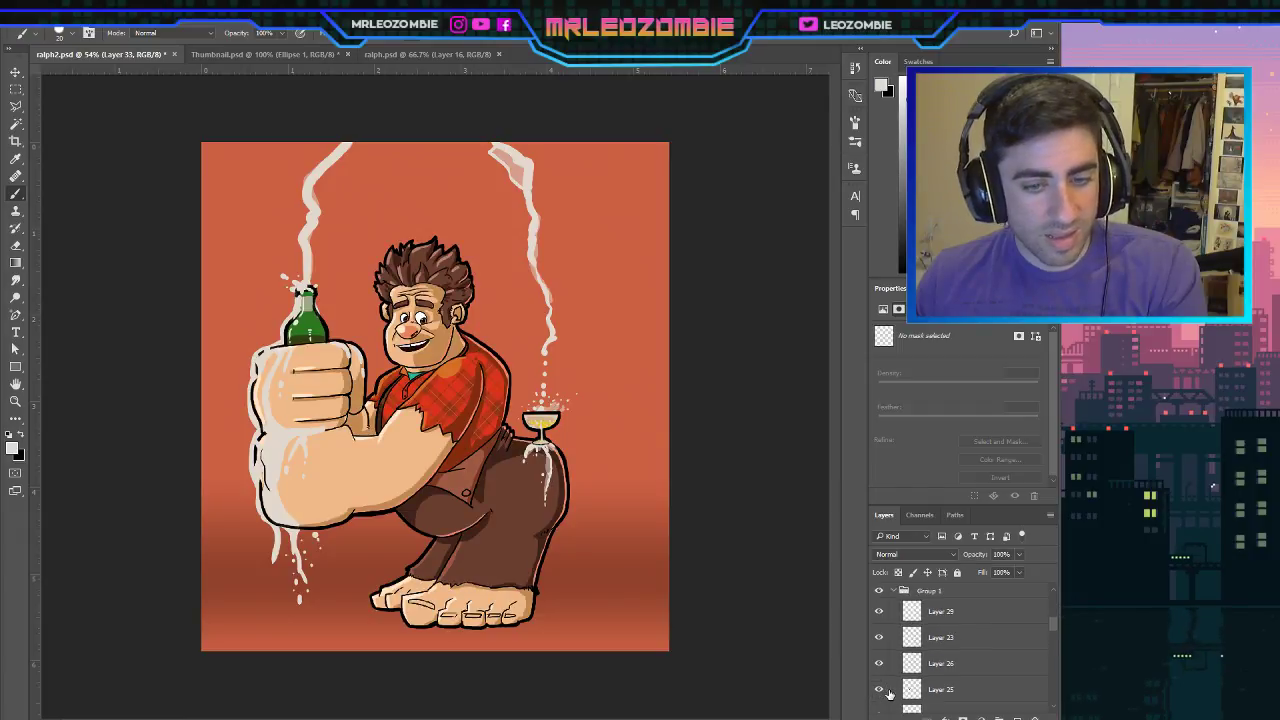
scroll(882, 680, down, 5)
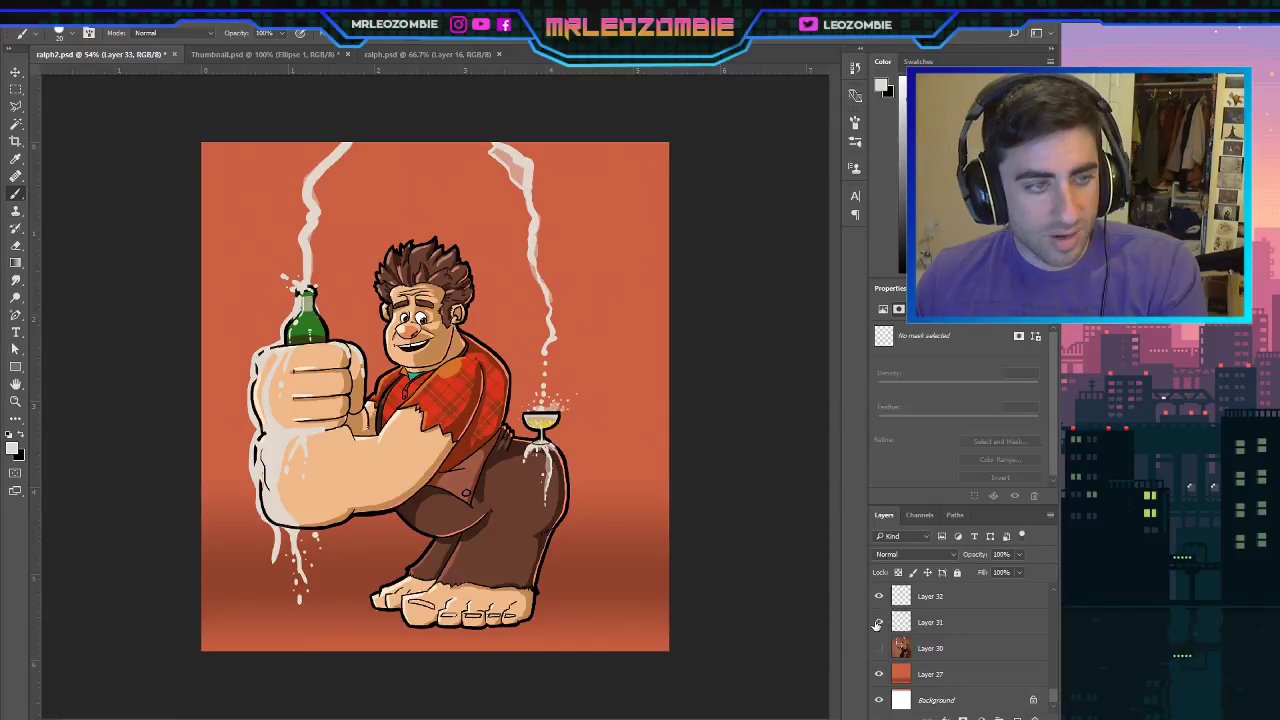
click(879, 622)
click(879, 622)
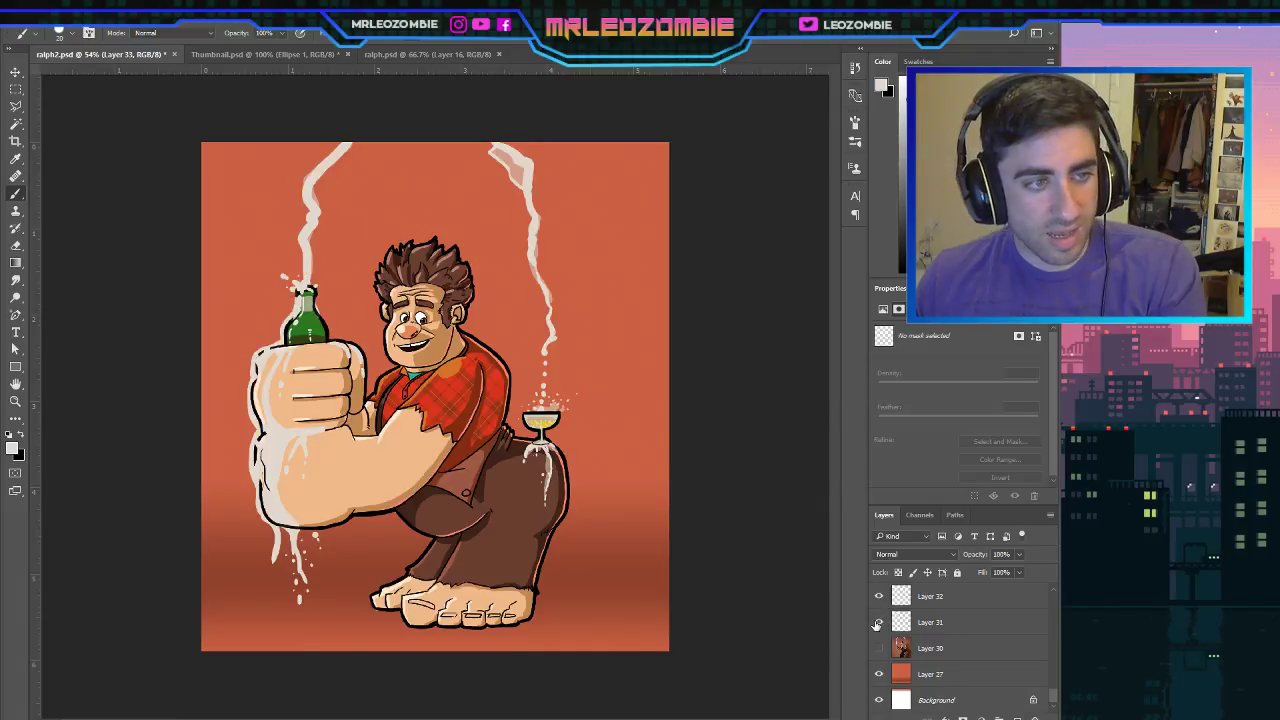
Try a pixelating filter at different block sizes on the foam streams of Layer 31, and undo it.
click(1020, 626)
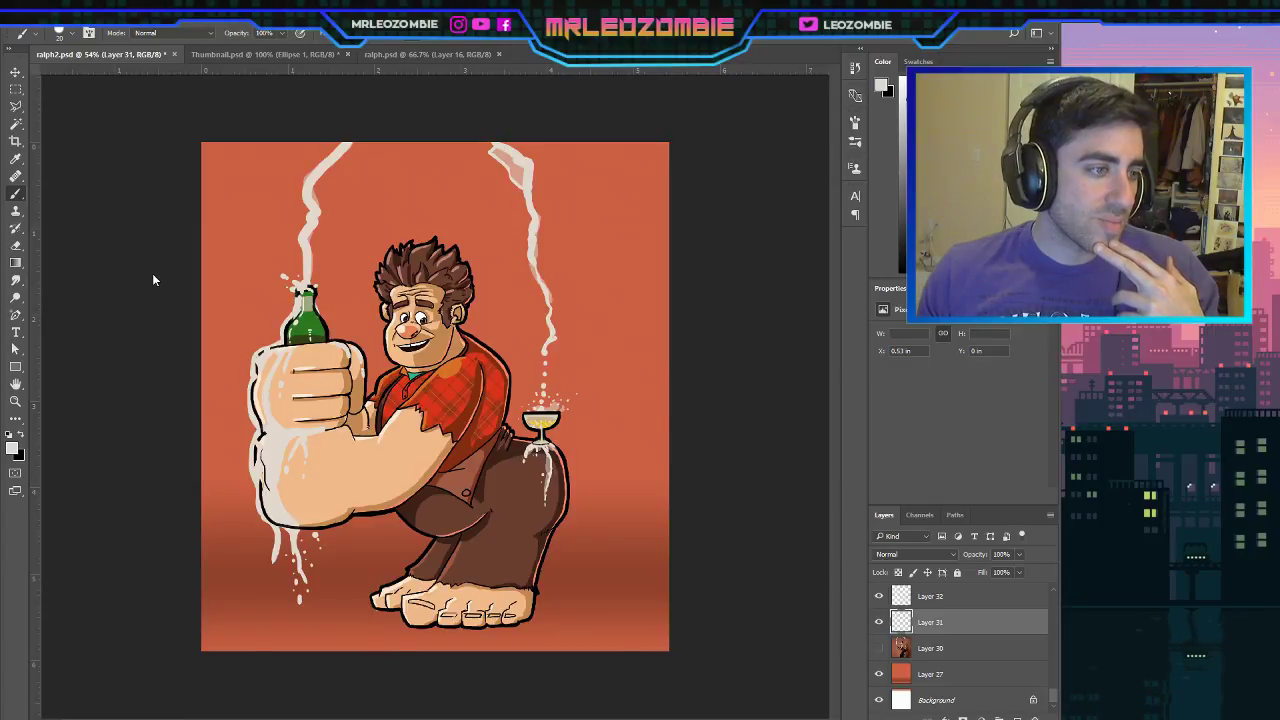
key(space)
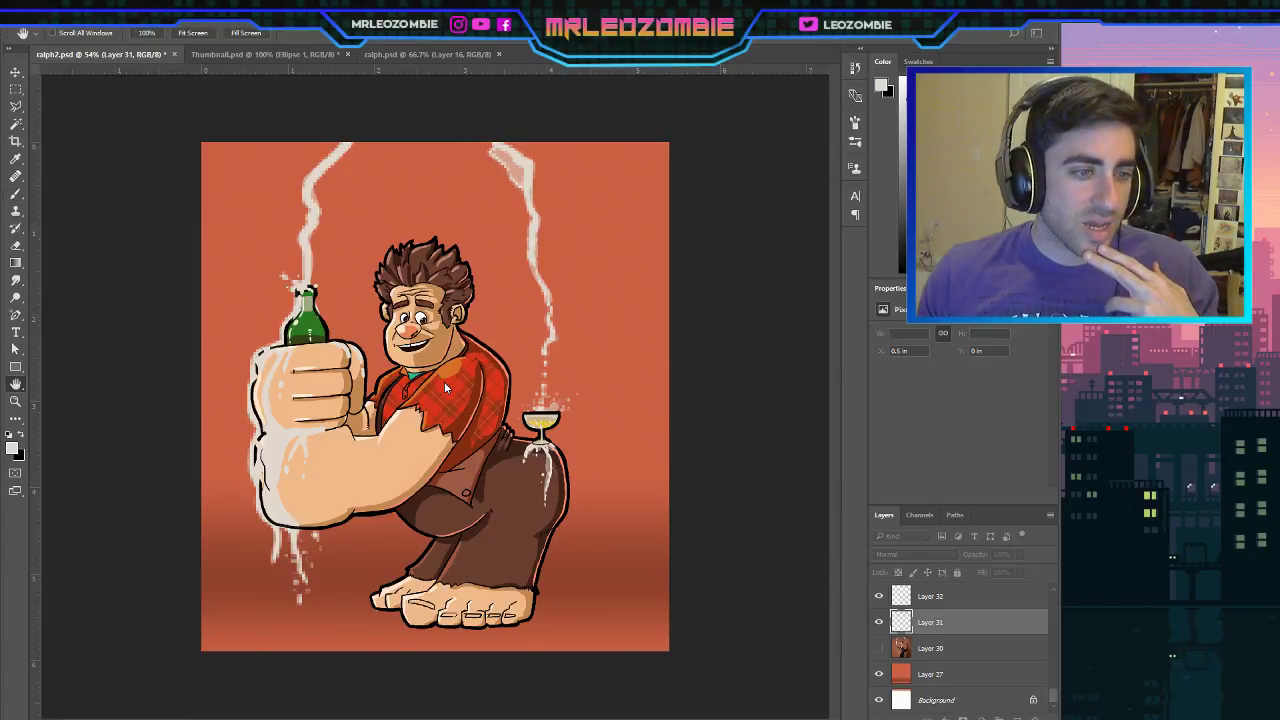
mouse_move(445, 382)
mouse_down()
mouse_move(484, 388)
mouse_move(463, 379)
mouse_up()
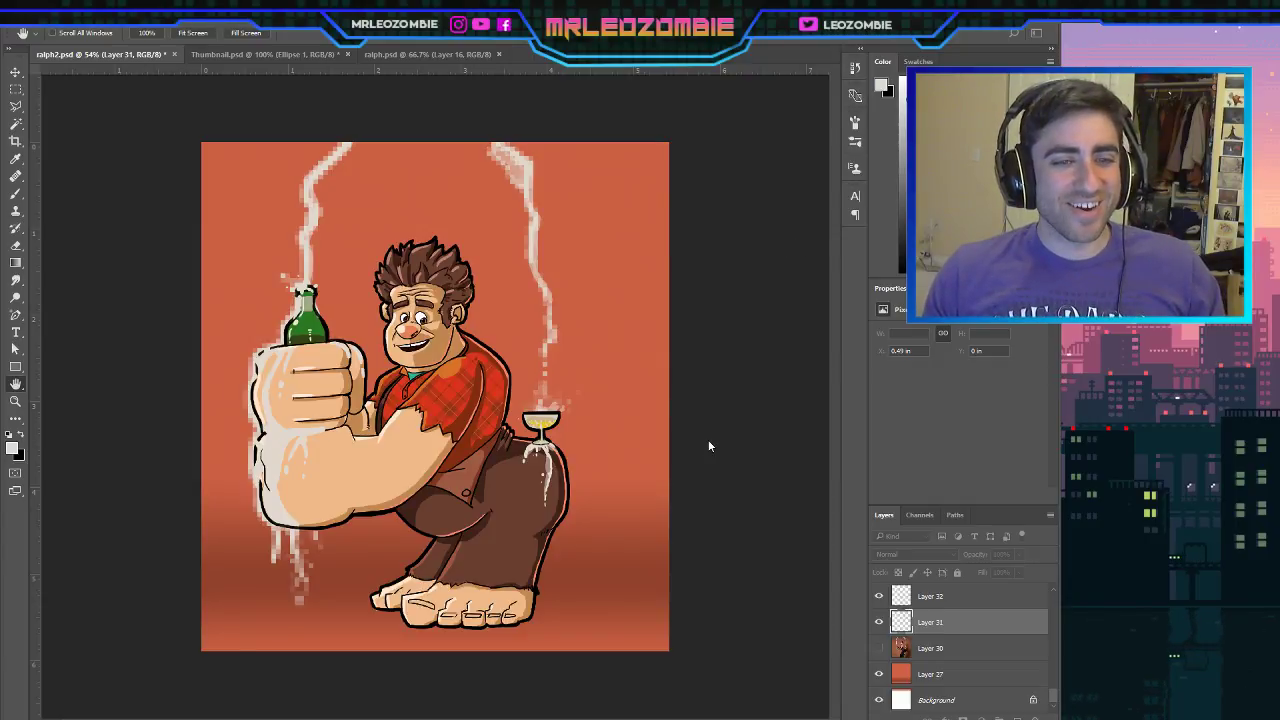
key(Right)
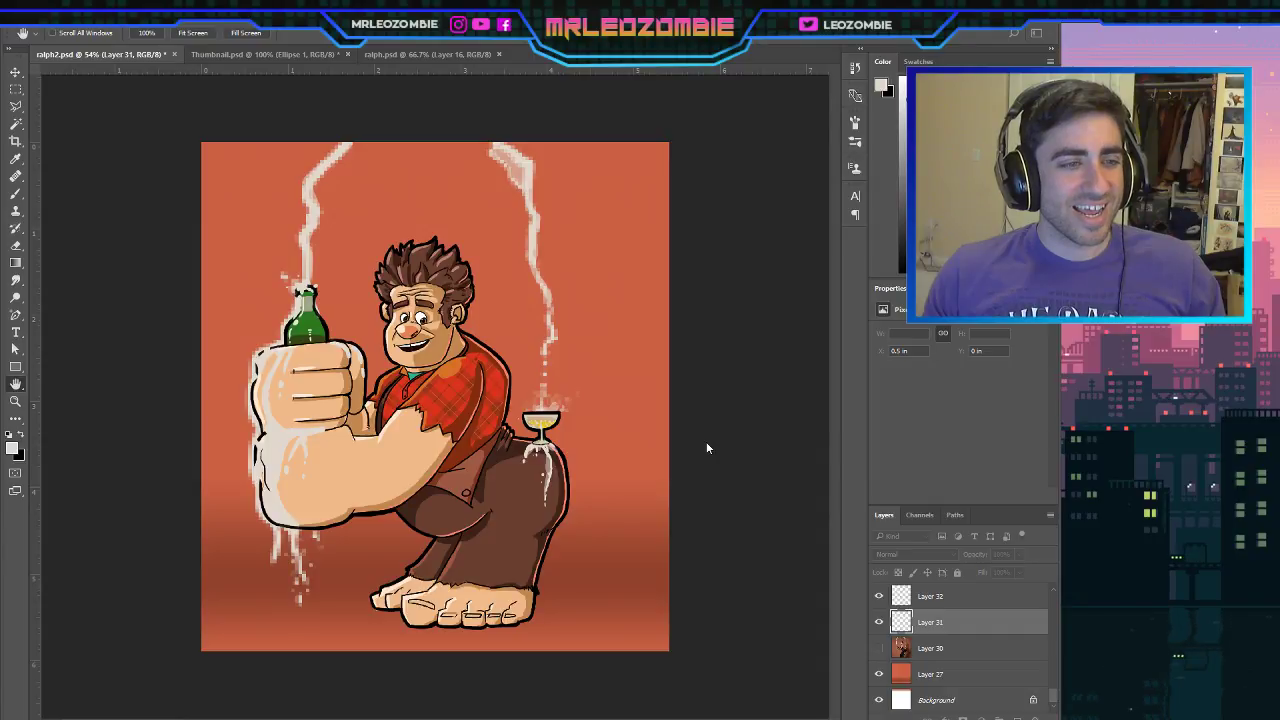
key(Right)
key(Left)
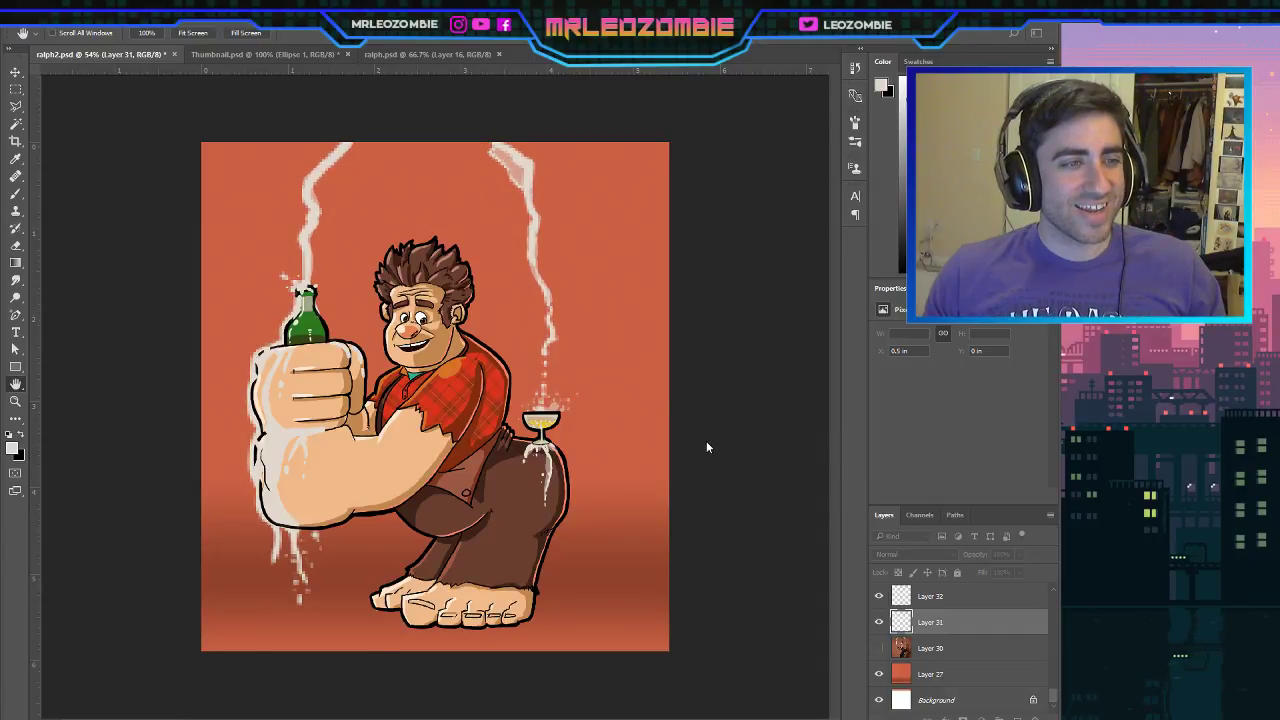
key(Left)
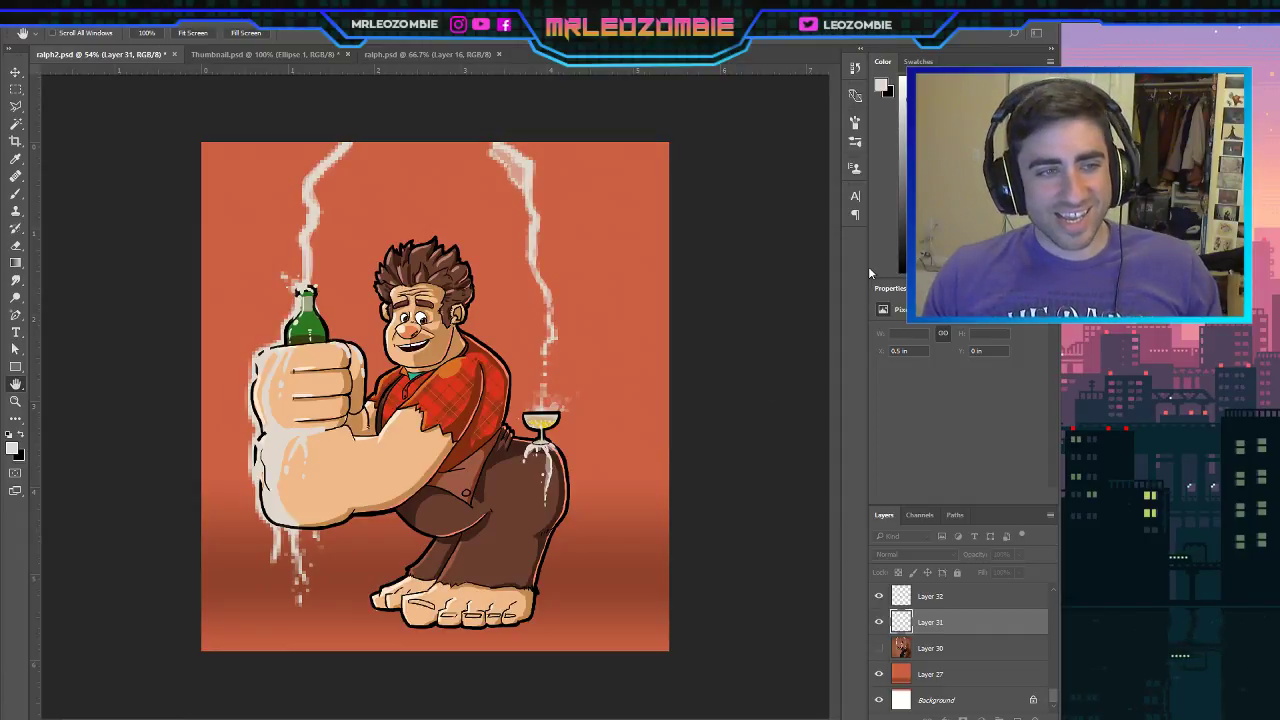
key(b)
key(ctrl+z)
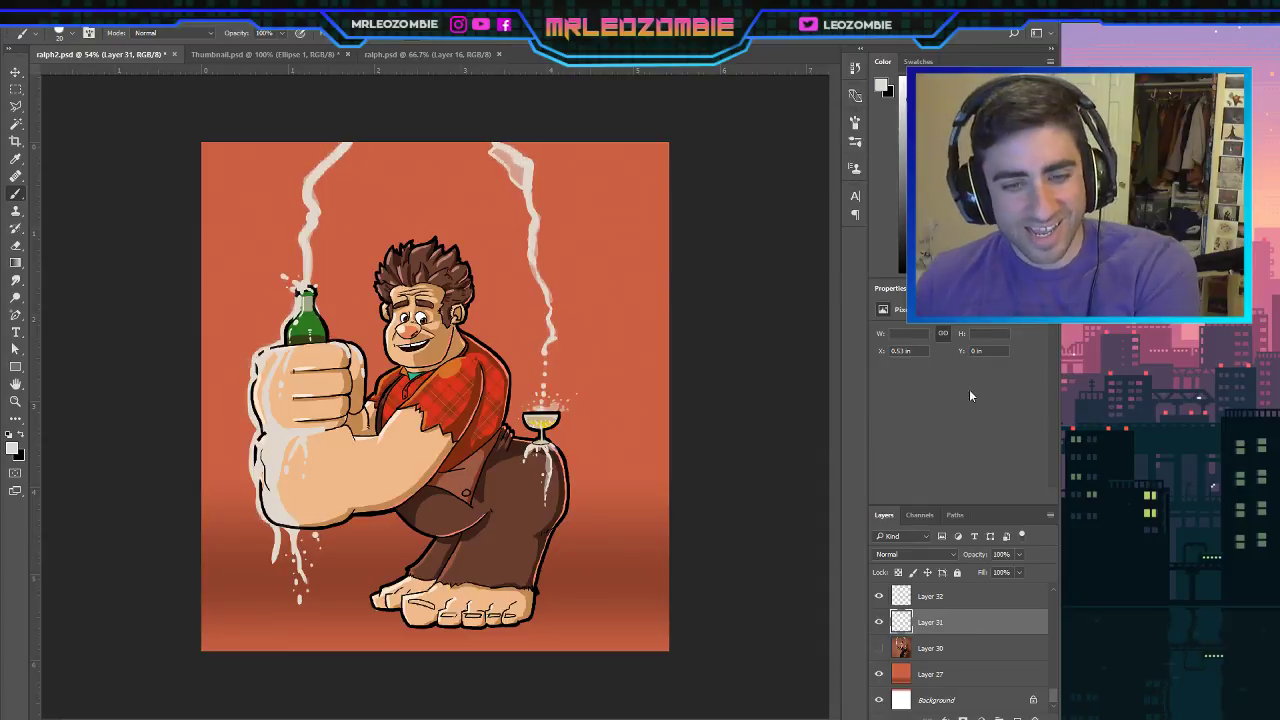
Duplicate Layer 31, hide the original, and pixelate the foam streams on the copy.
drag(1018, 714, 1017, 716)
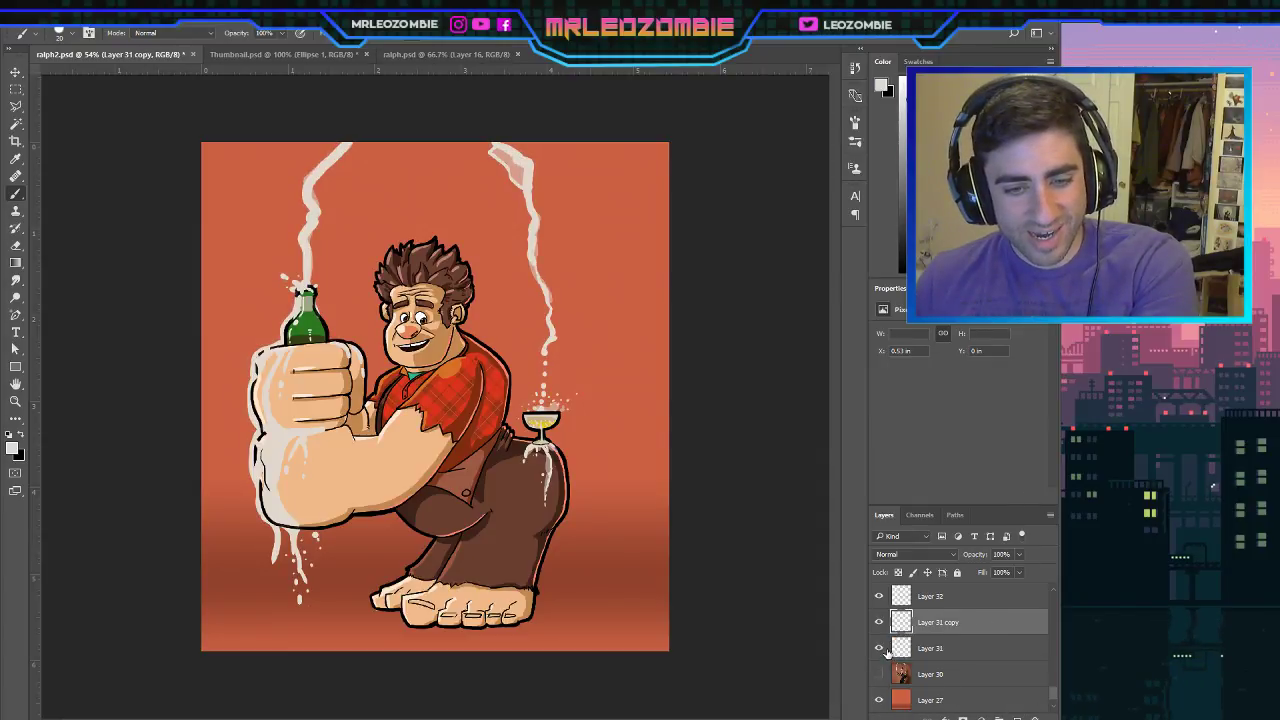
click(880, 648)
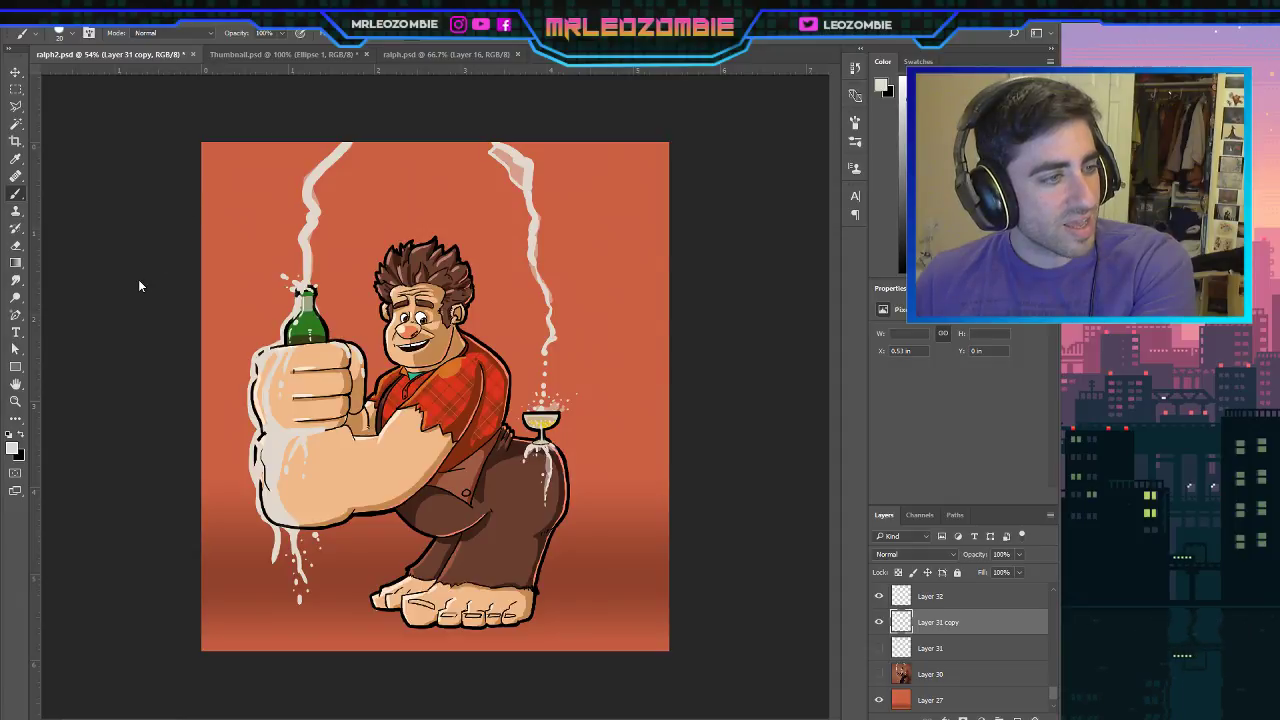
key(h)
key(ctrl+z)
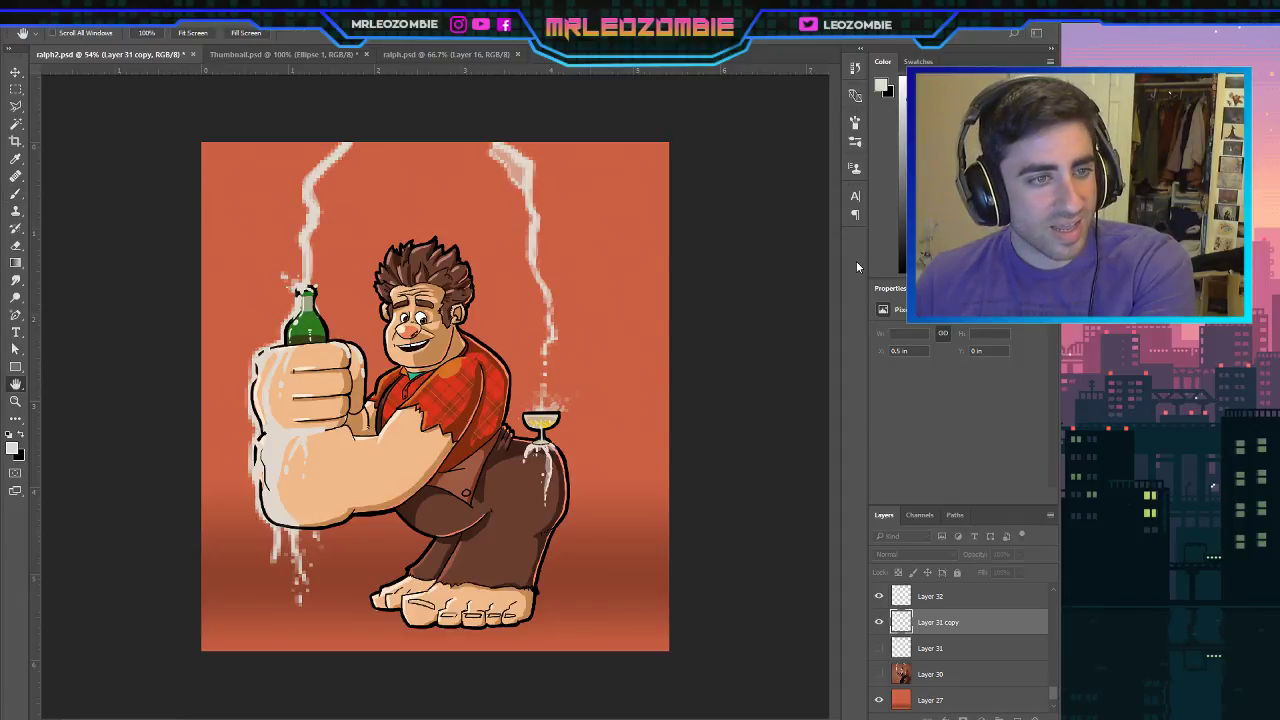
key(b)
scroll(960, 630, up, 1)
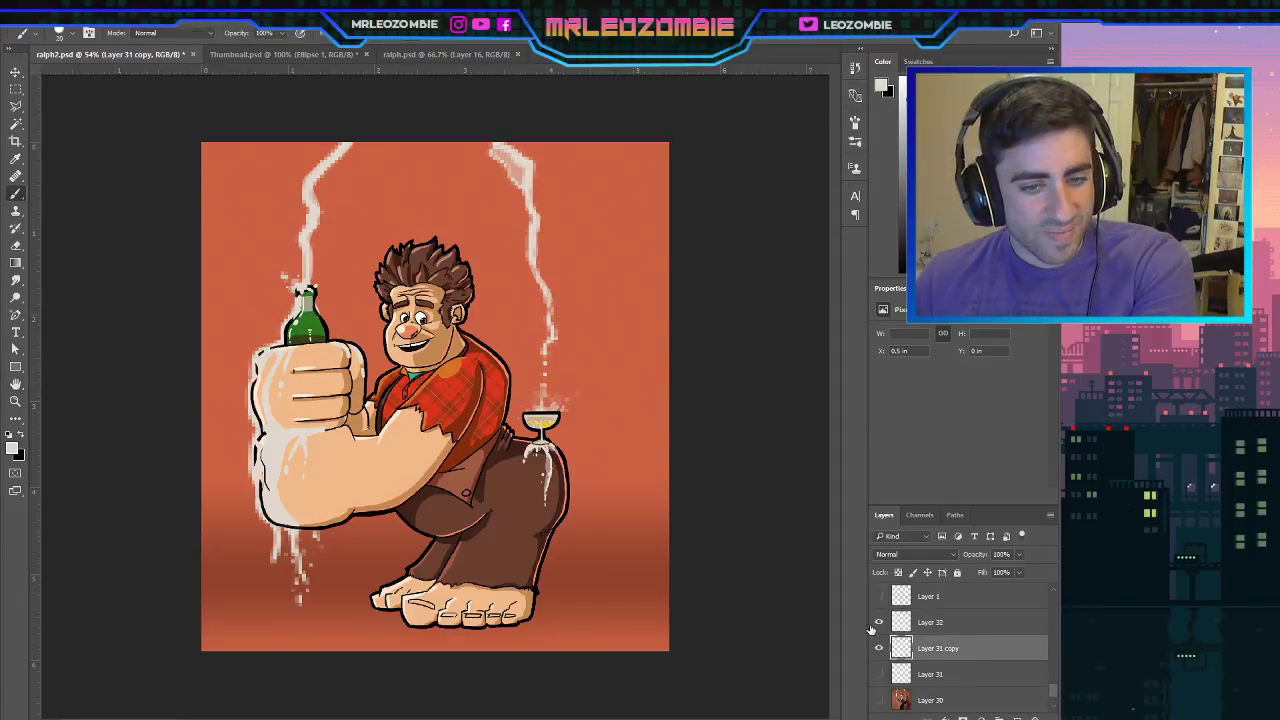
Examine which parts of the illustration sit on Layer 36 and Layer 33 by switching their visibility off and on.
scroll(1026, 660, down, 3)
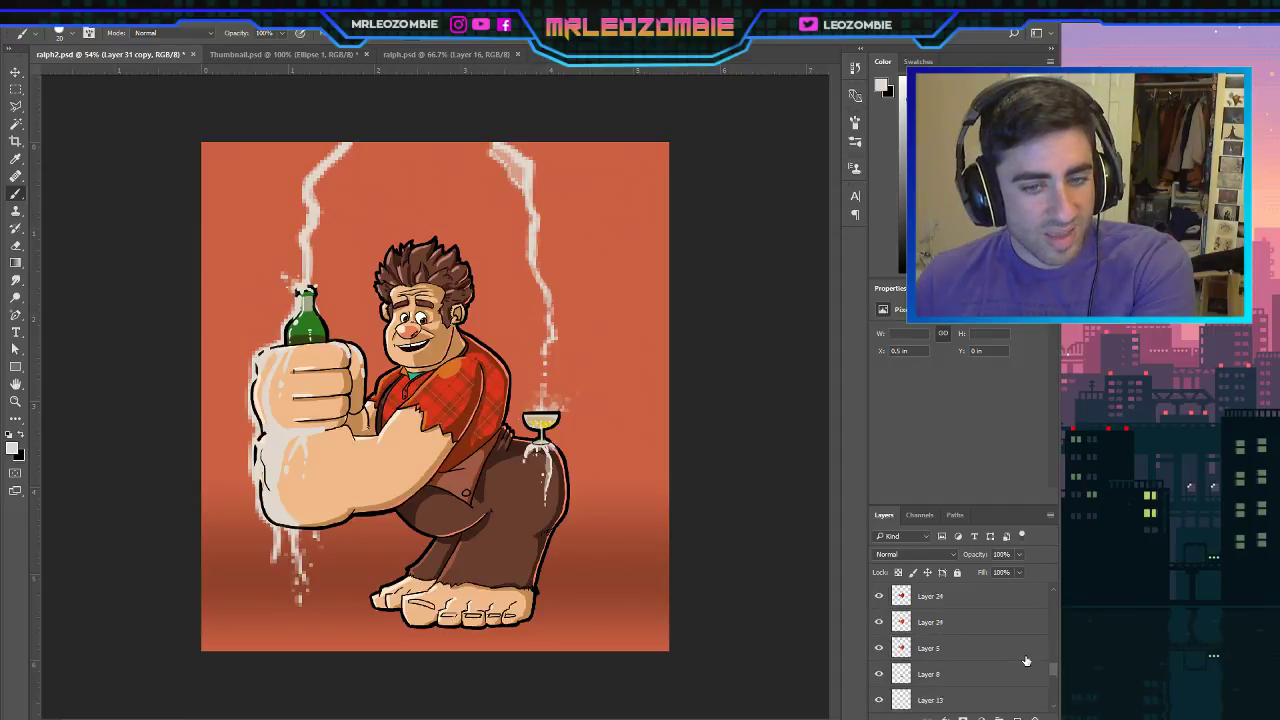
scroll(1026, 660, up, 6)
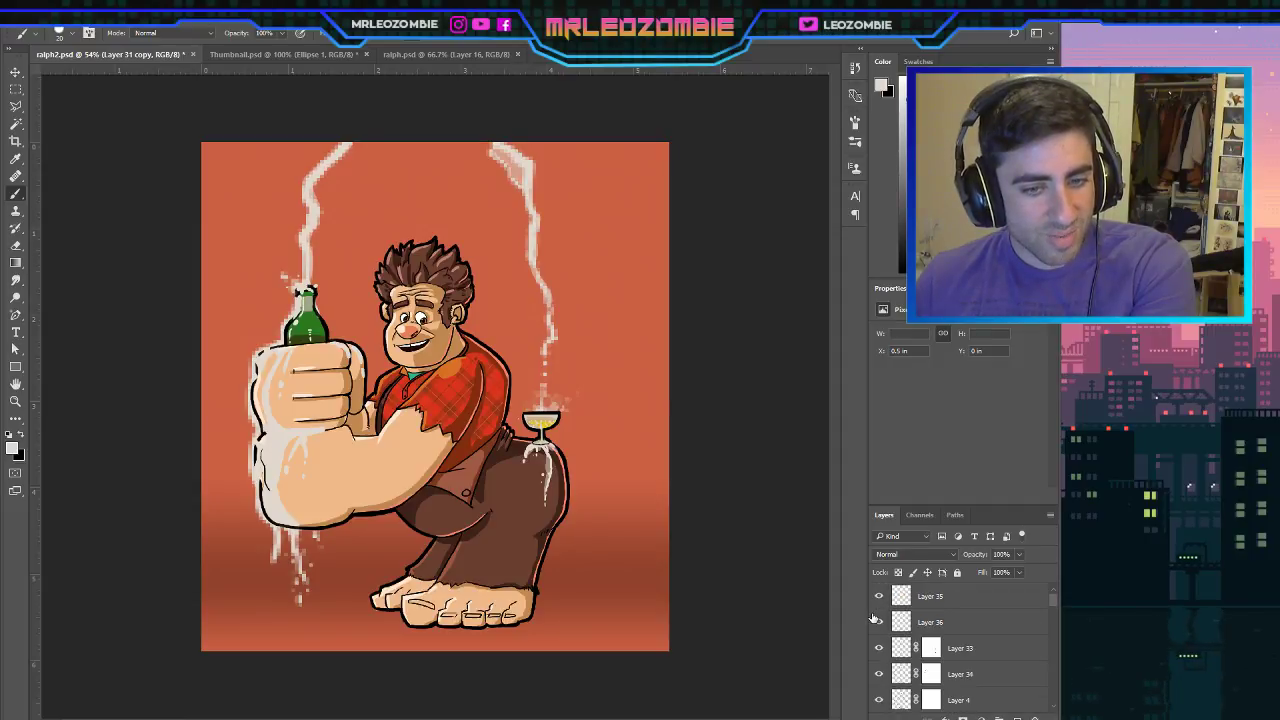
click(879, 624)
click(879, 624)
click(879, 625)
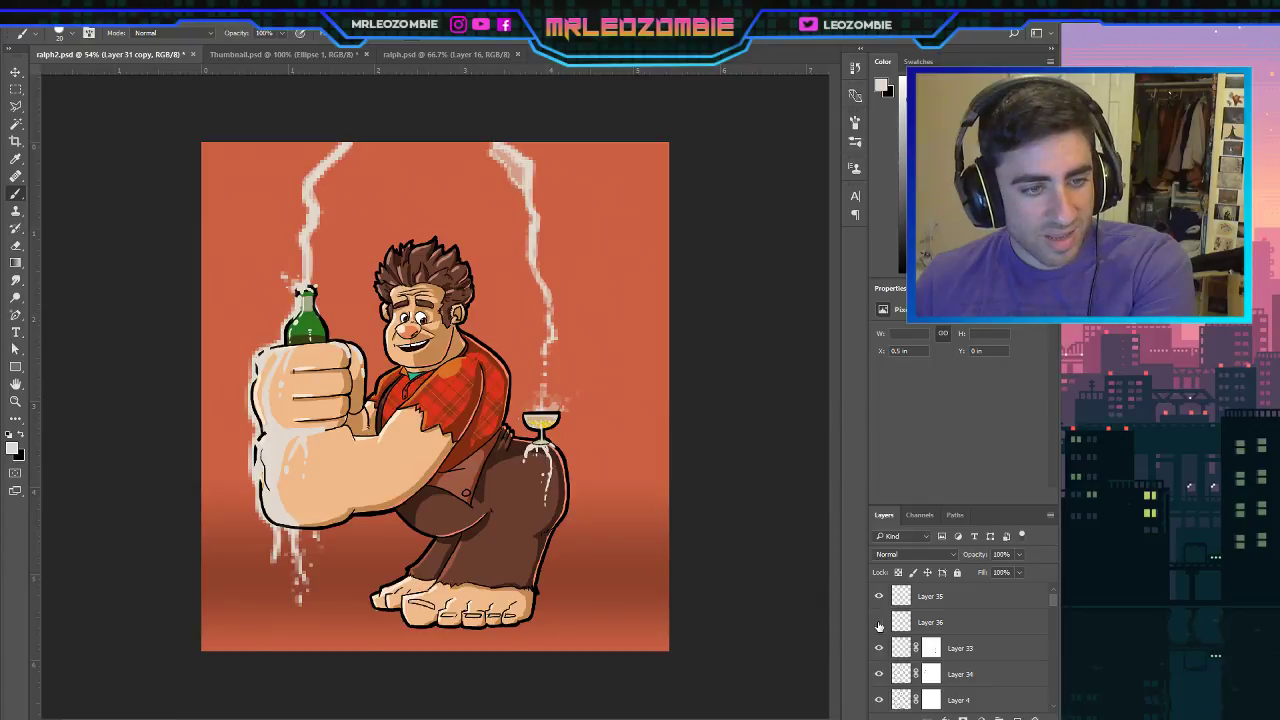
click(879, 622)
click(884, 648)
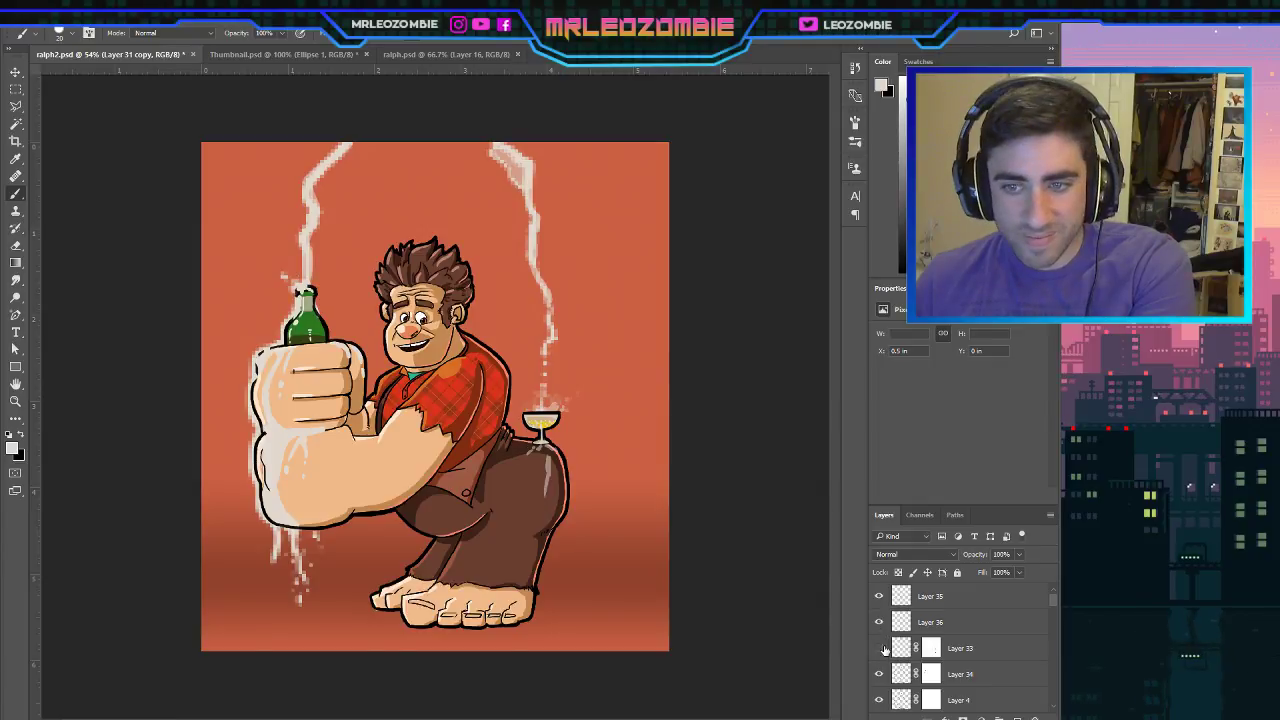
click(884, 648)
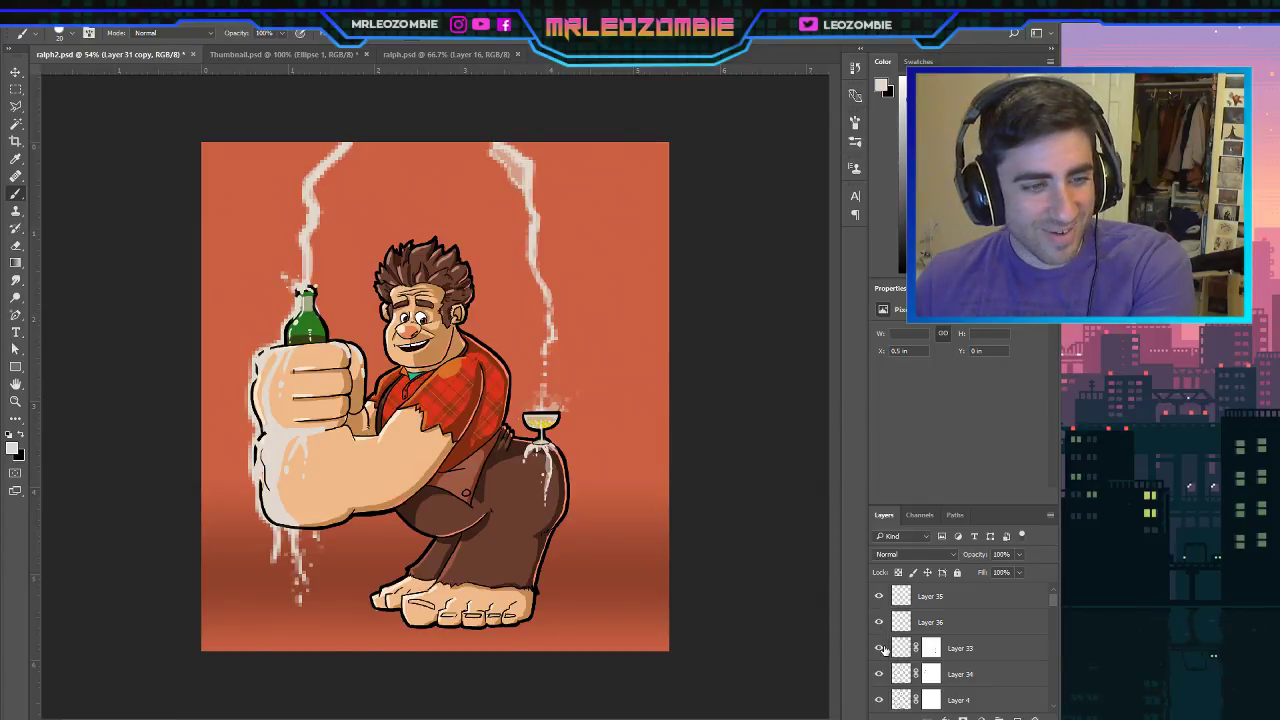
Duplicate Layer 33, hide the original, and pixelate the copy holding the drips on the trousers.
click(1008, 655)
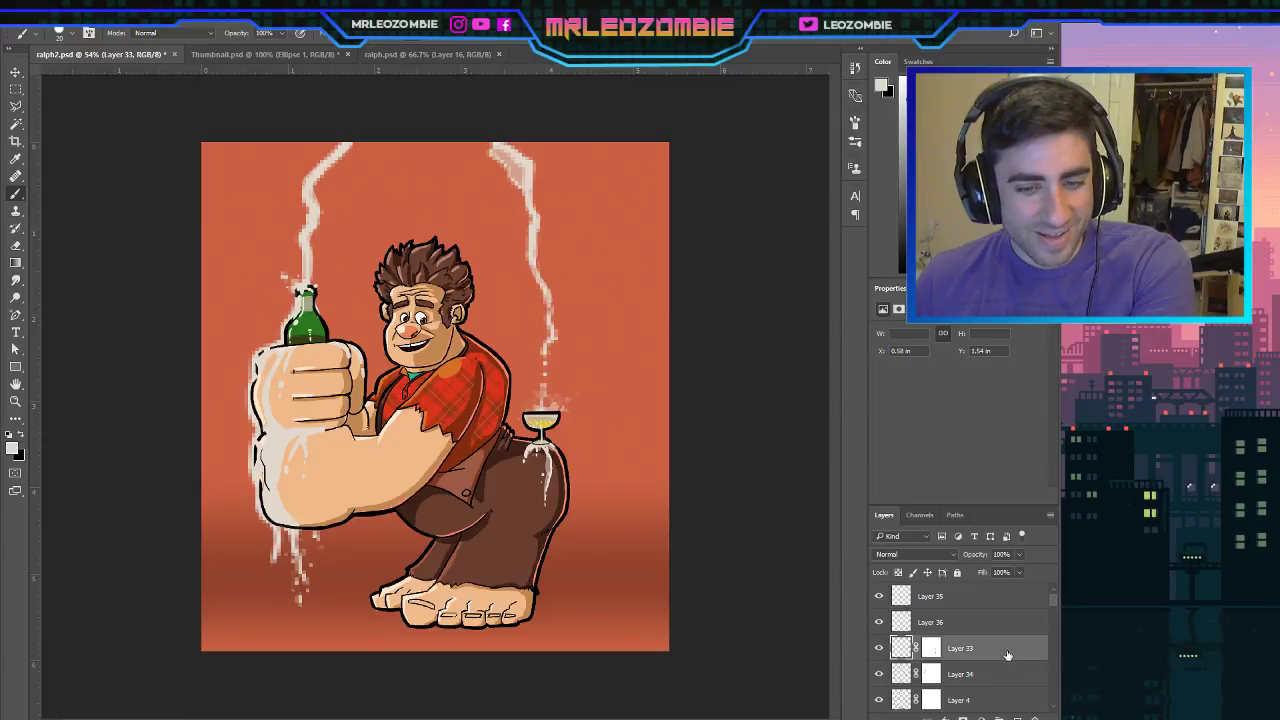
key(space)
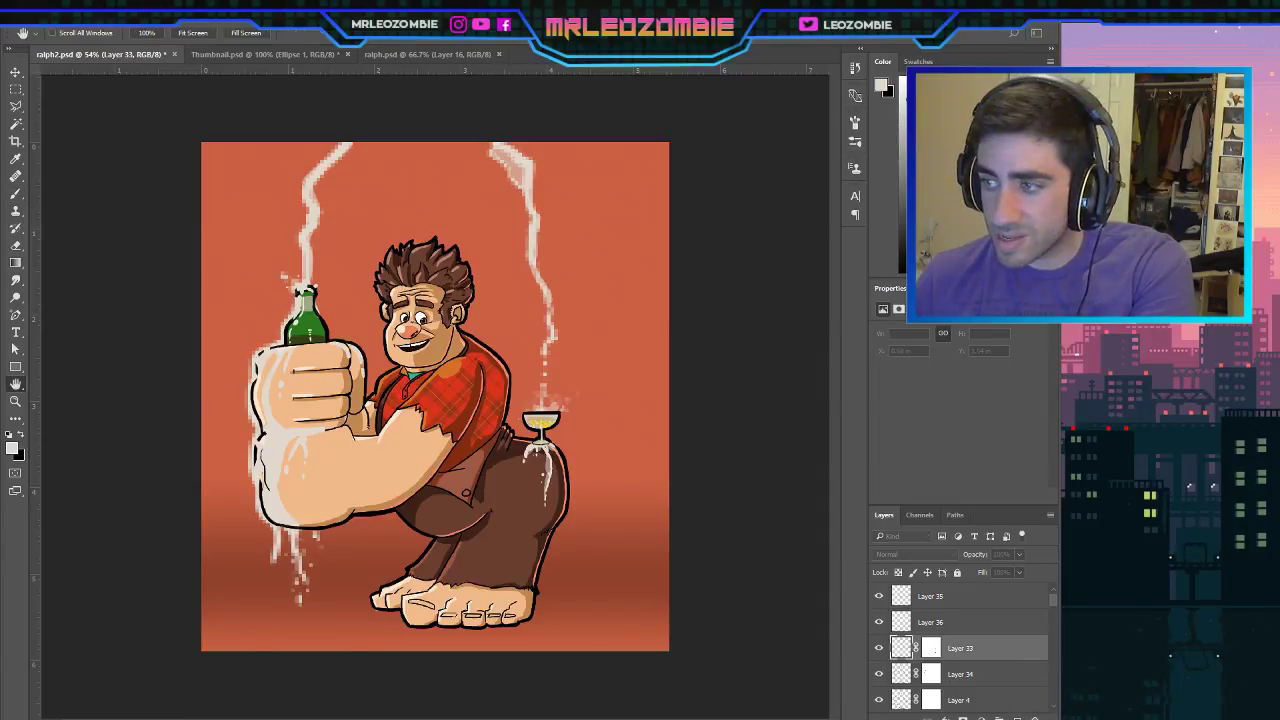
key(ctrl+j)
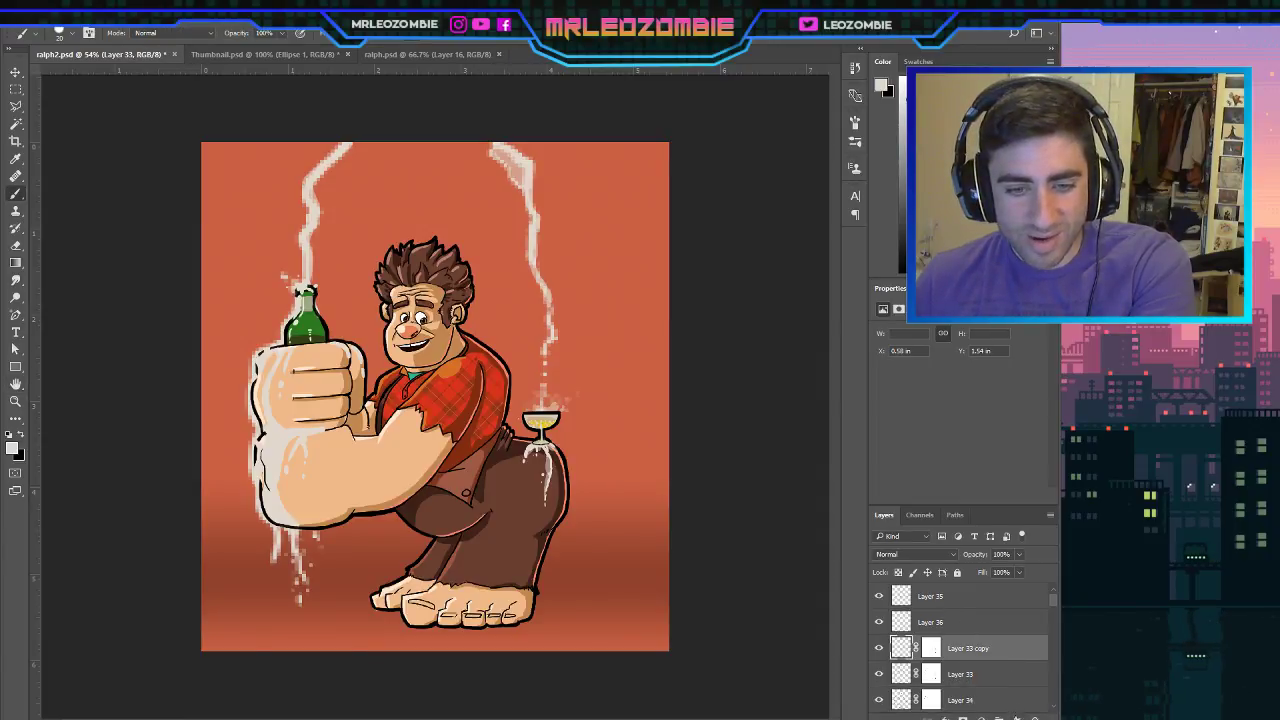
click(879, 674)
click(879, 700)
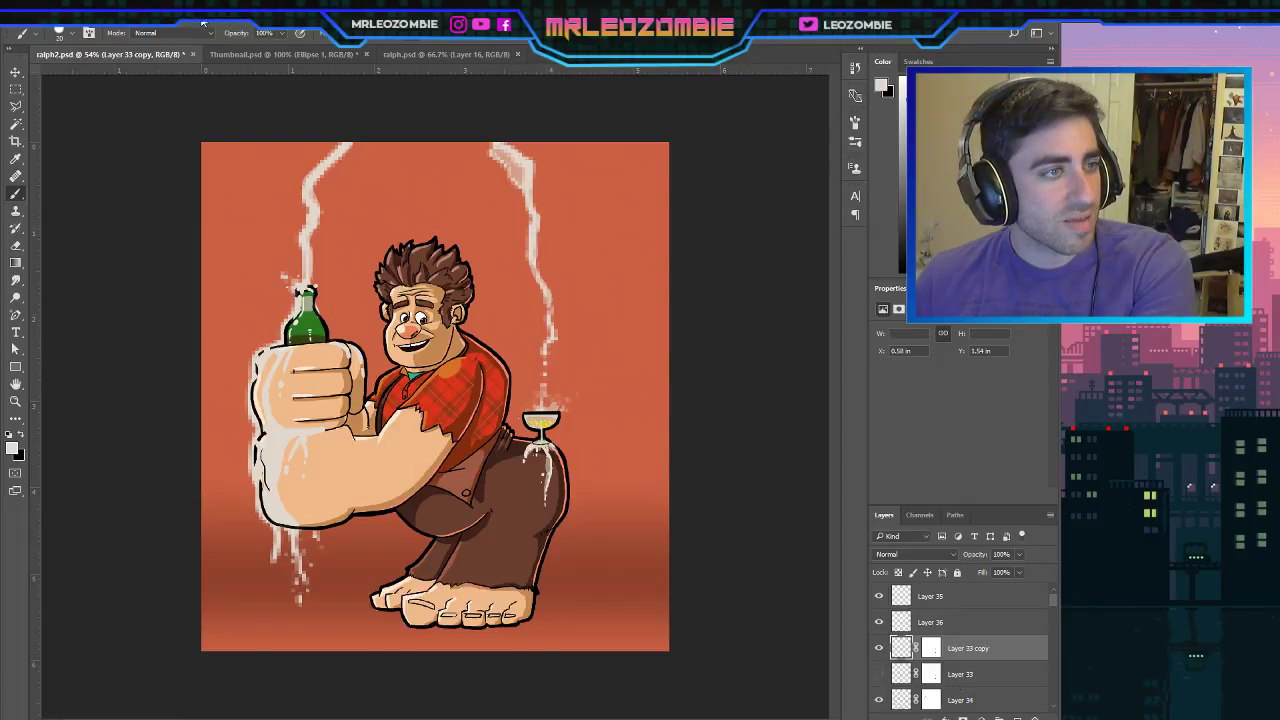
click(204, 27)
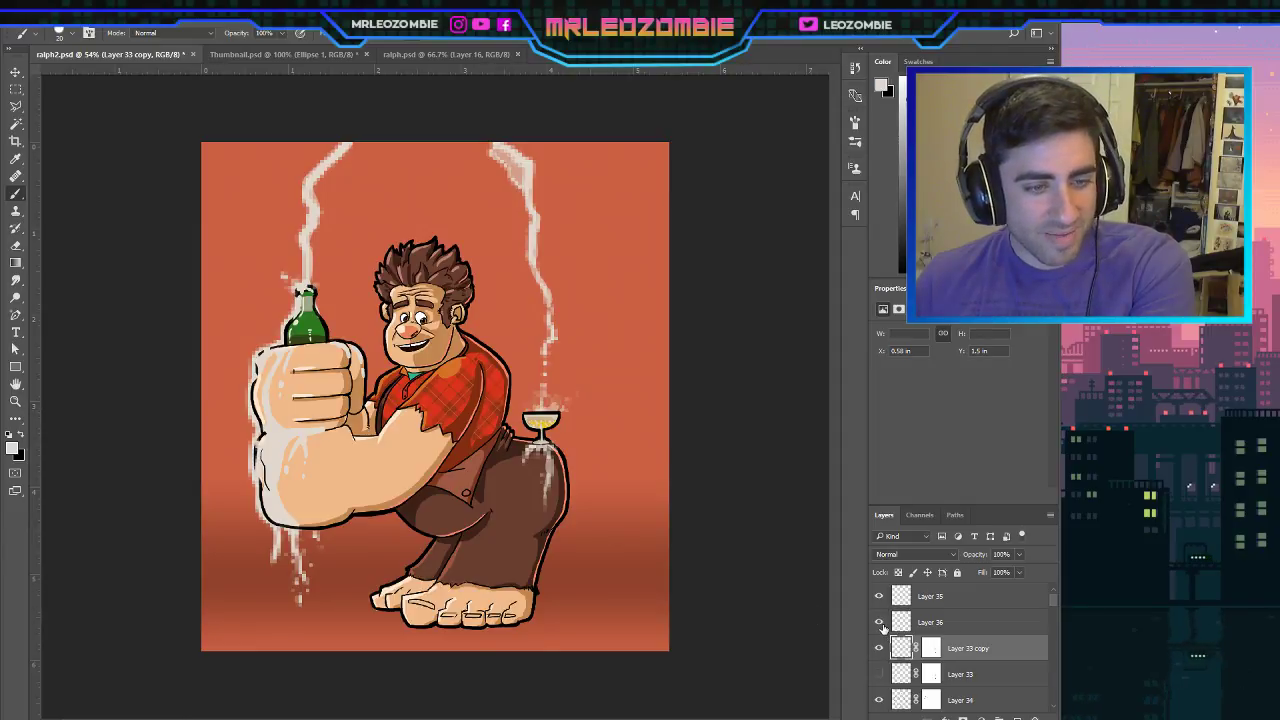
Examine what Layer 34 contributes to the figure by repeatedly switching its visibility off and on.
click(880, 700)
click(880, 700)
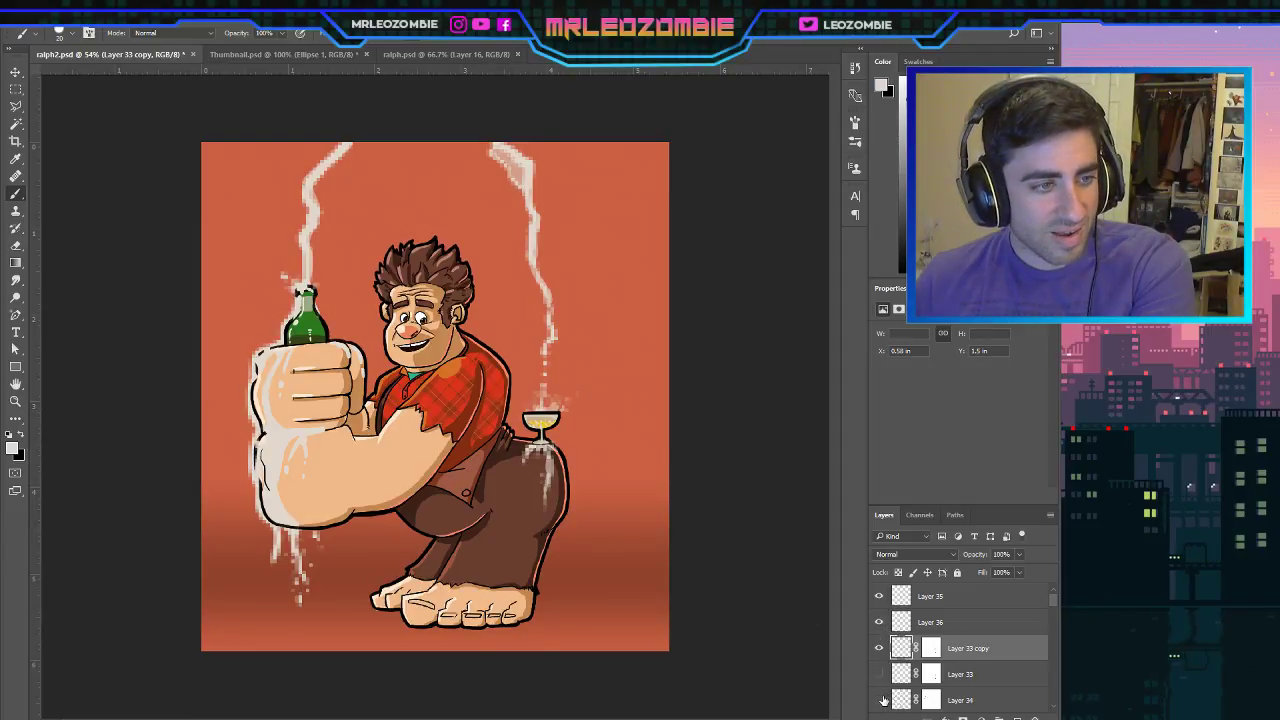
click(882, 700)
click(881, 700)
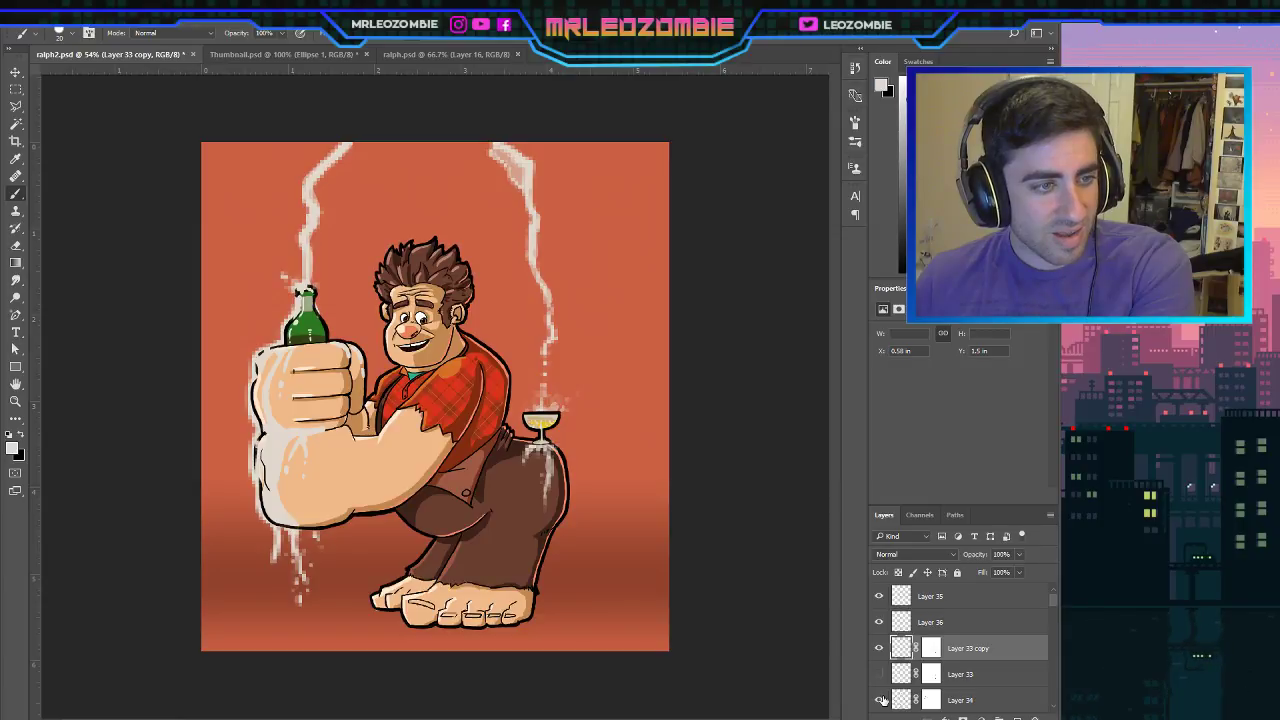
click(881, 700)
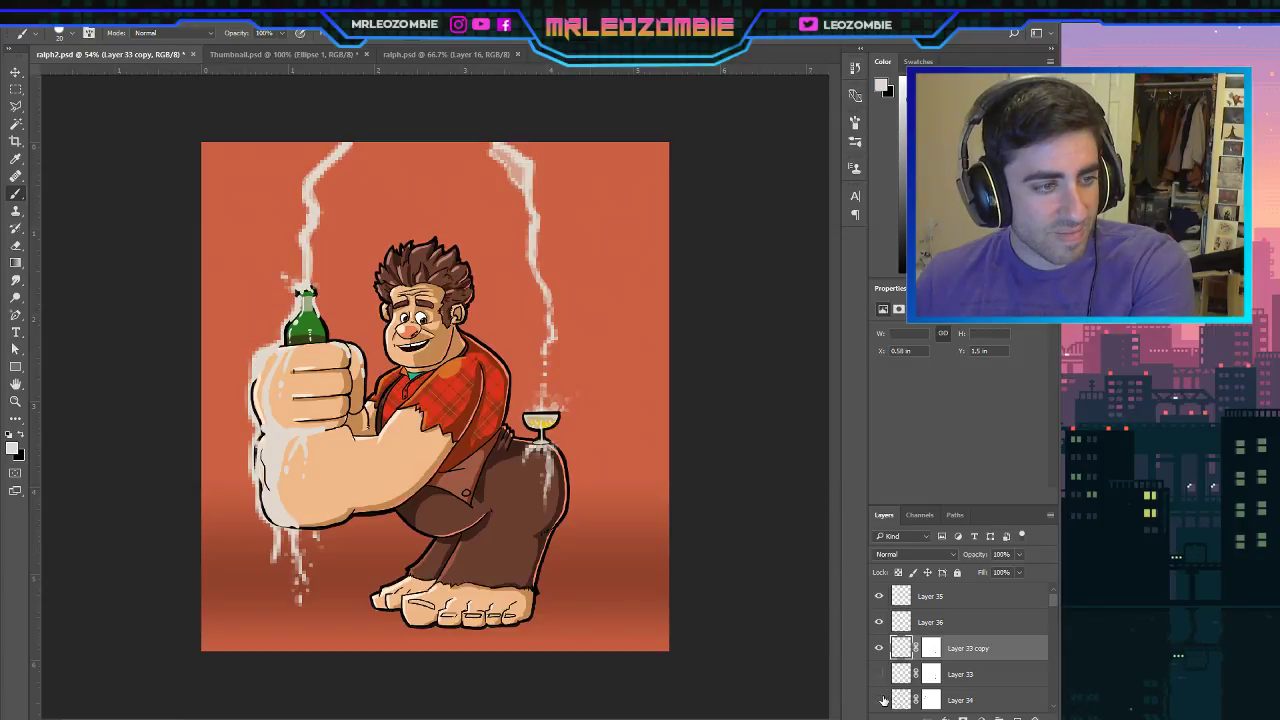
click(881, 700)
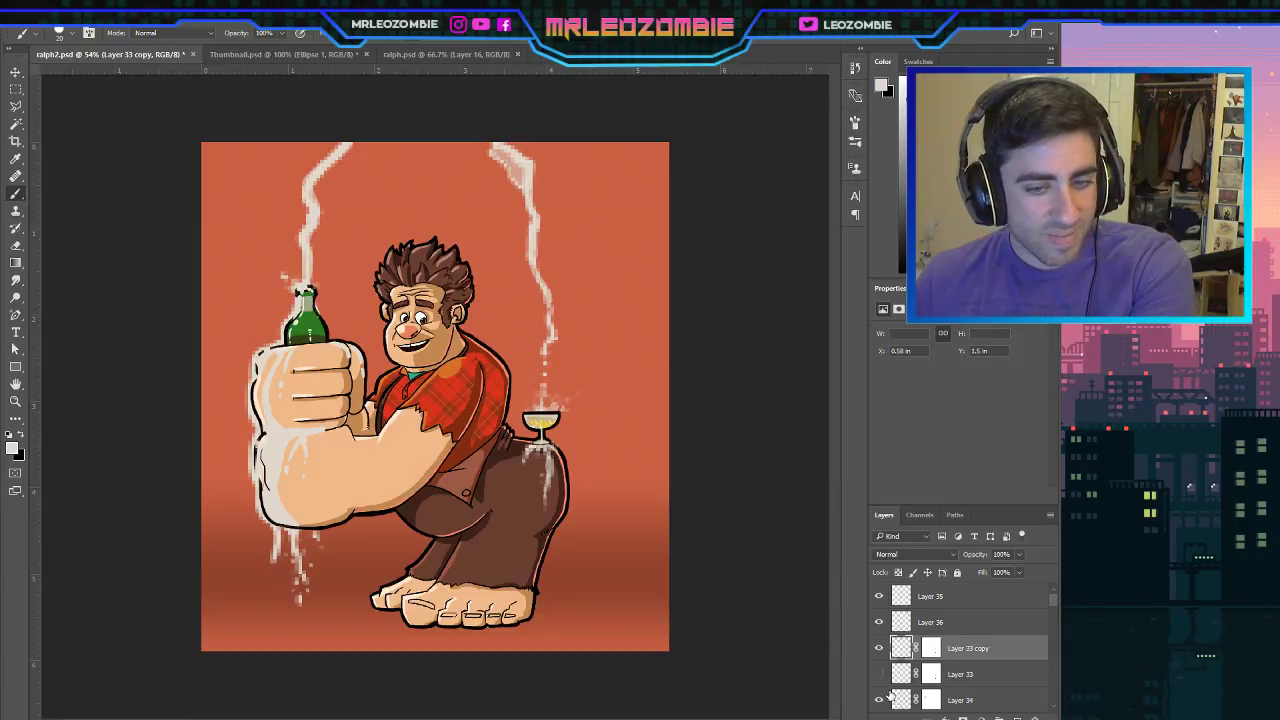
scroll(881, 700, down, 1)
click(881, 678)
click(881, 678)
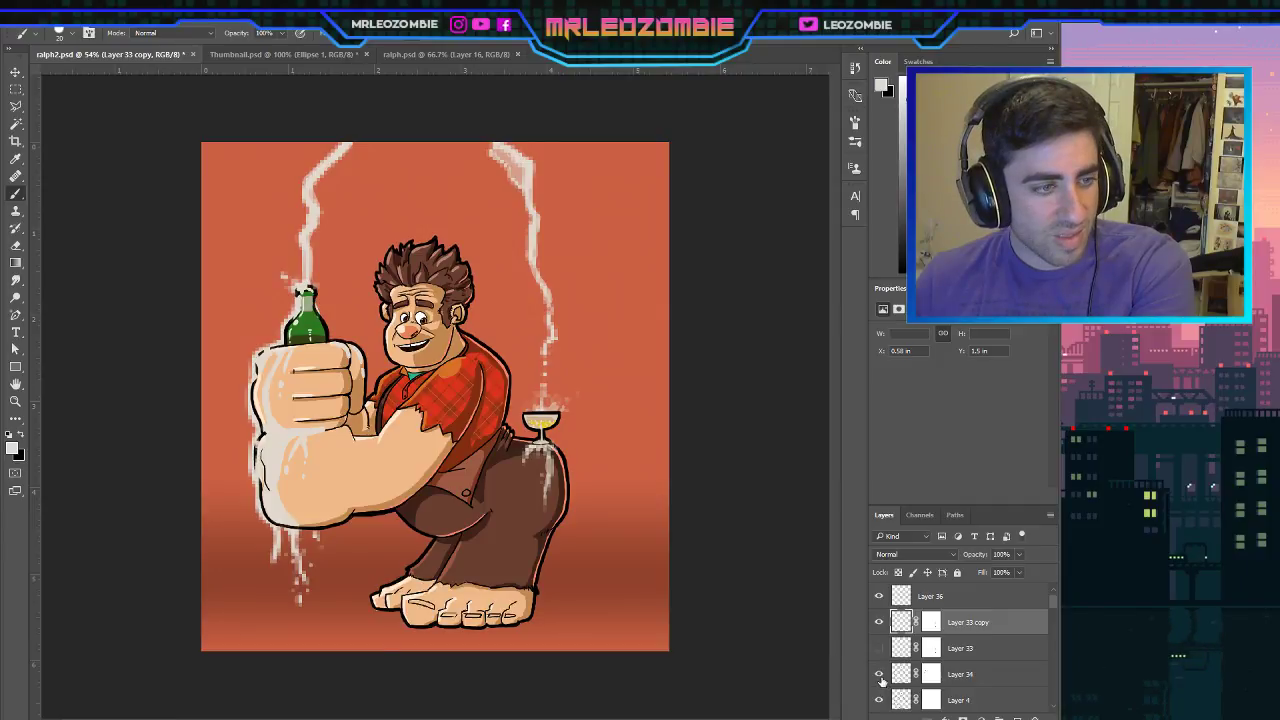
click(881, 678)
click(881, 678)
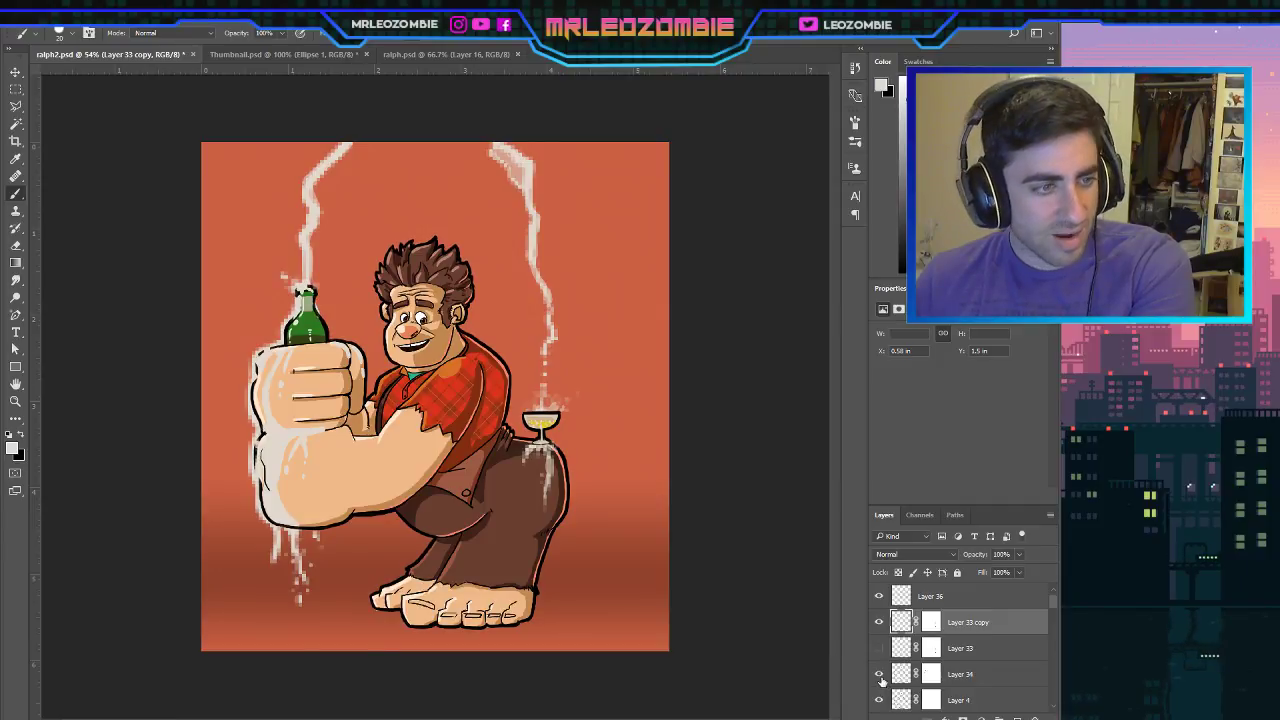
click(881, 678)
click(881, 678)
Try to pixelate a duplicate of Layer 34 with the original layer hidden.
click(905, 675)
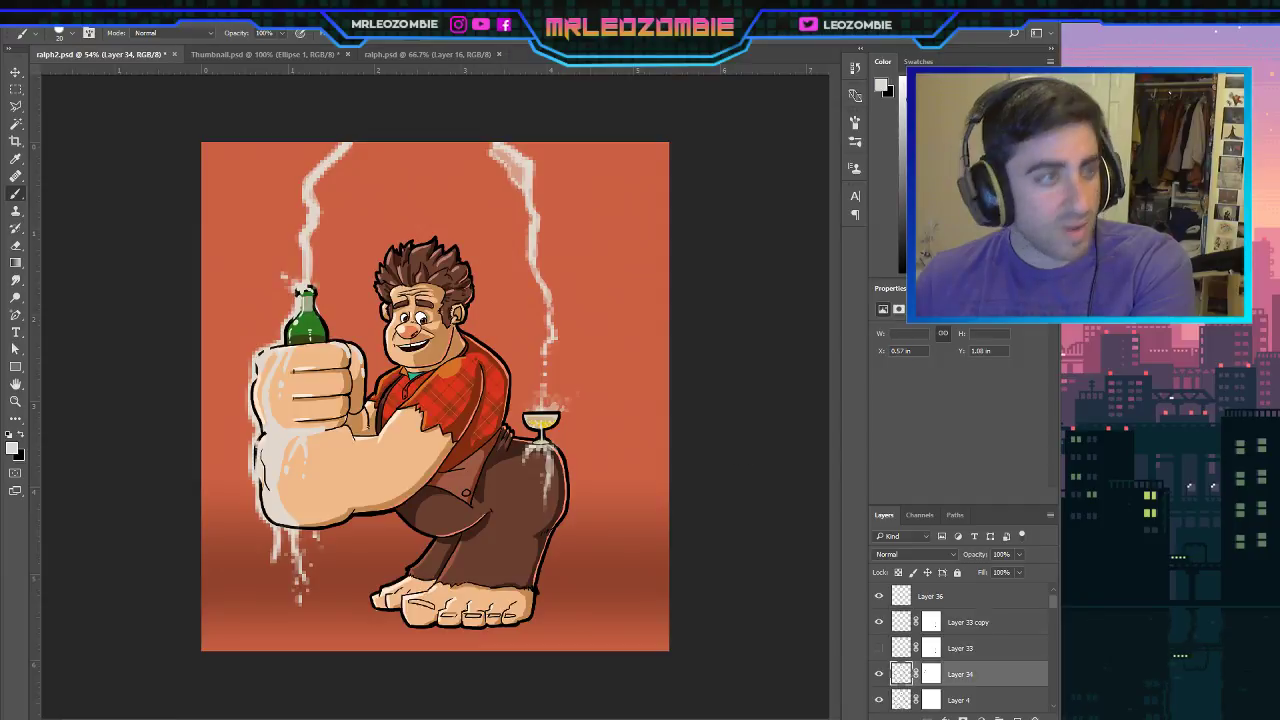
drag(1028, 674, 1015, 717)
click(890, 702)
click(879, 700)
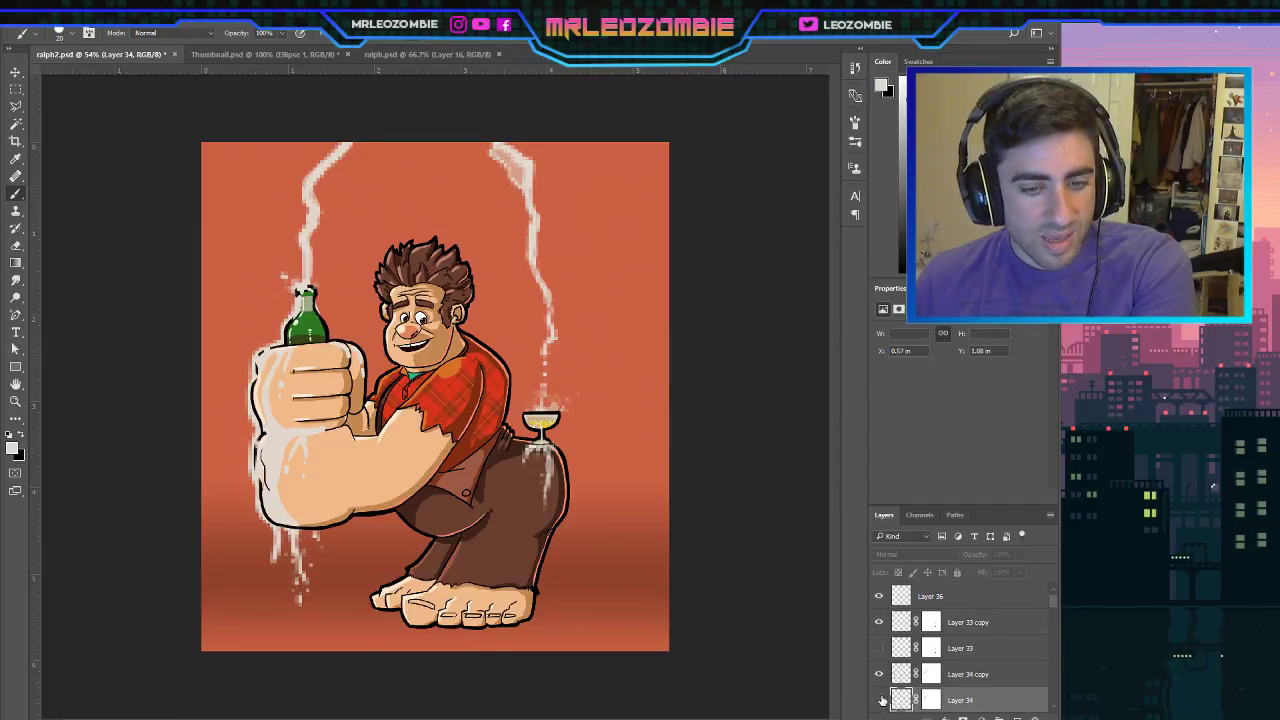
click(895, 677)
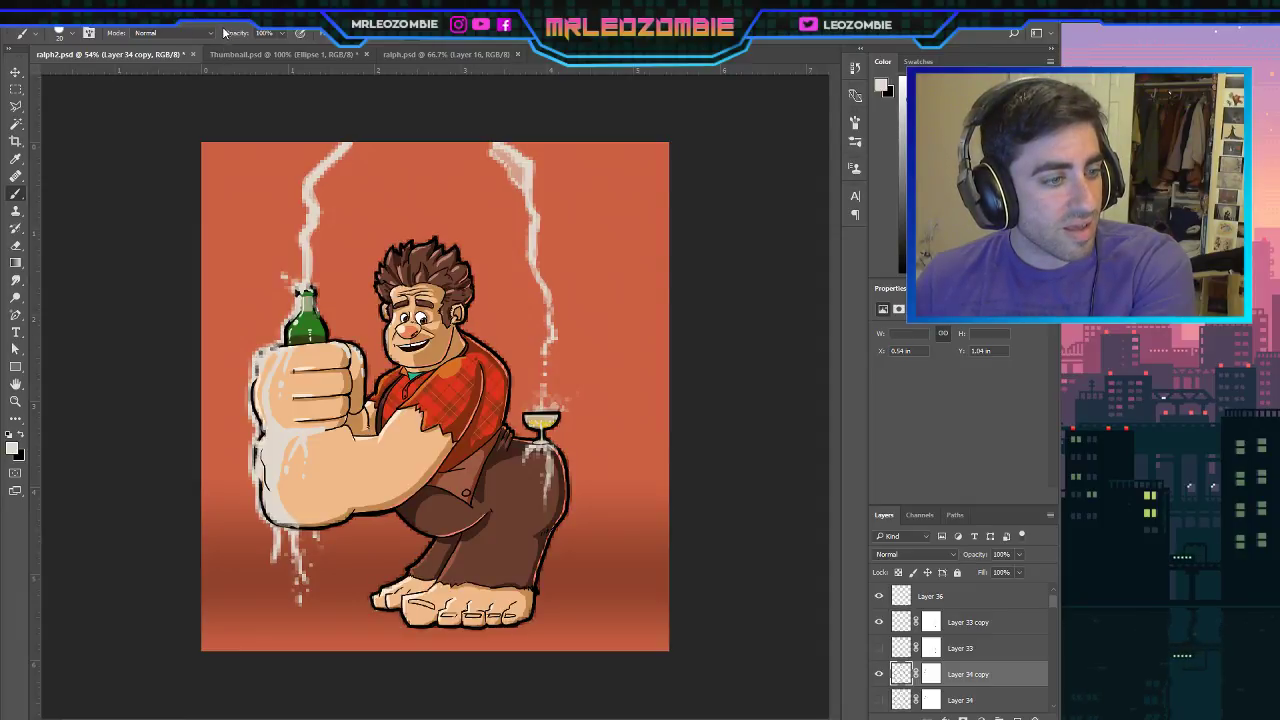
Undo the pixelation and duplication of Layer 34 and show the original layer again.
key(ctrl+z)
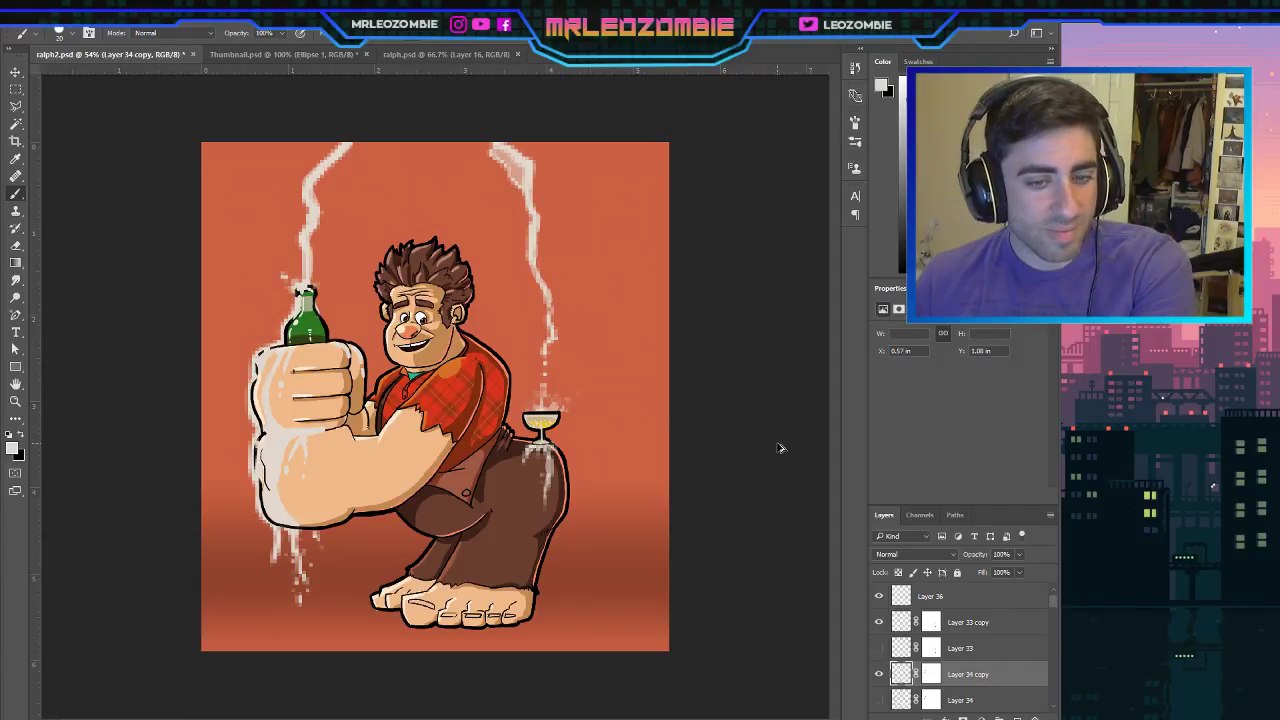
key(ctrl+alt+z)
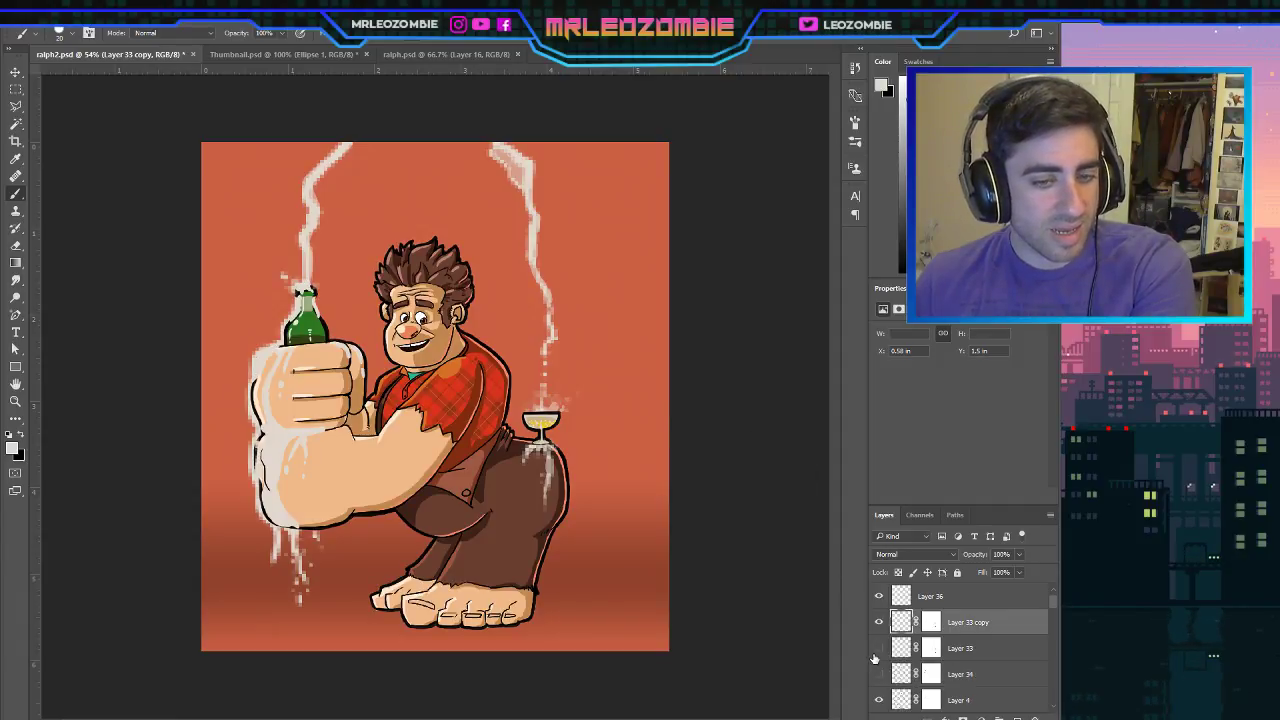
key(ctrl+z)
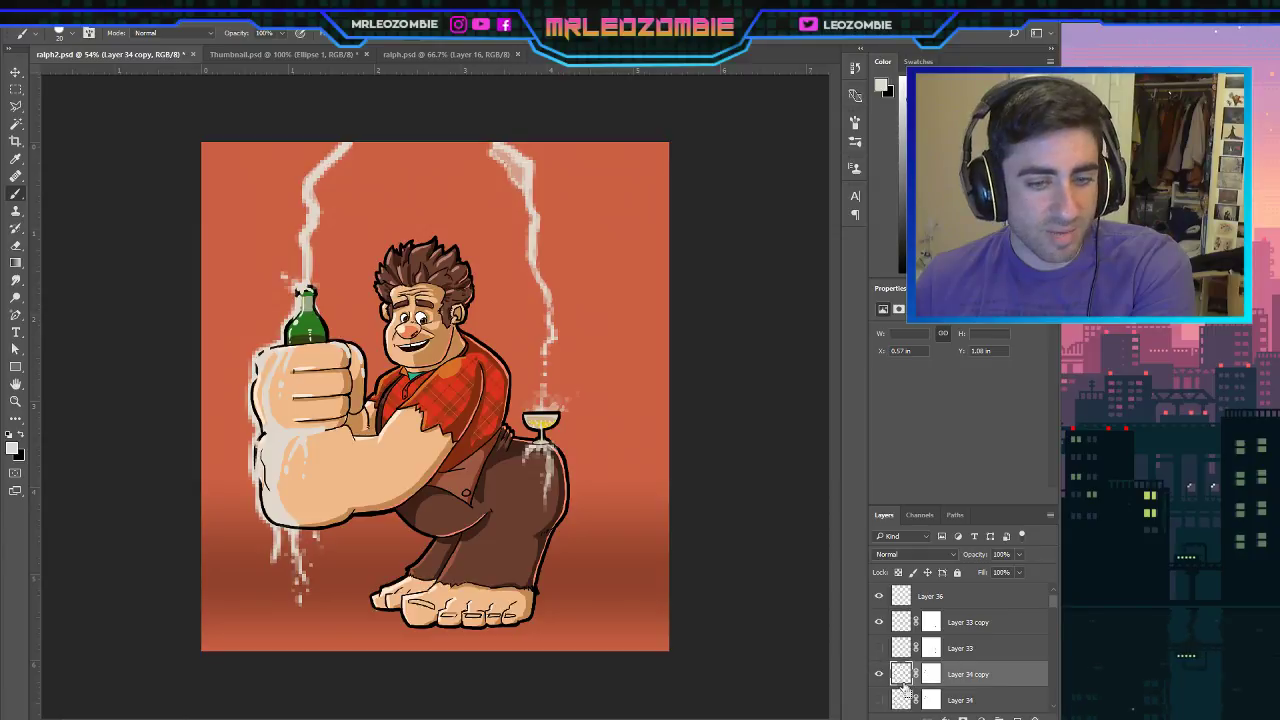
key(ctrl+z)
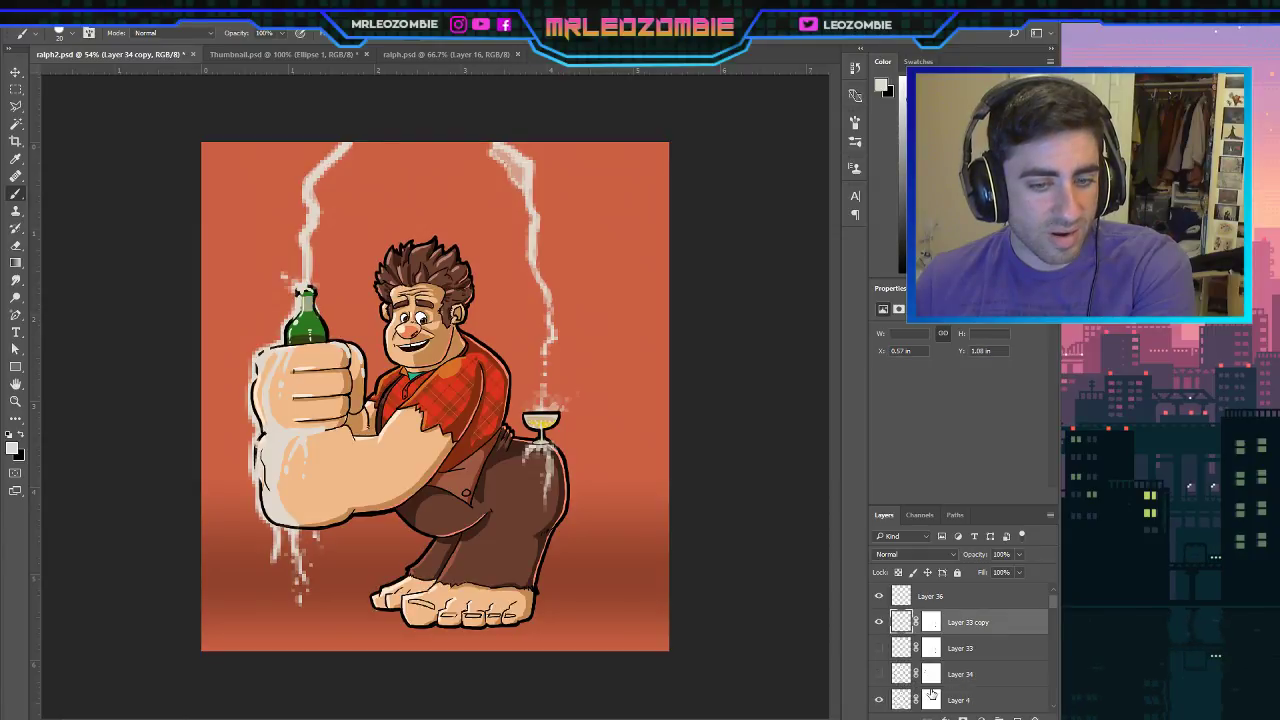
click(879, 675)
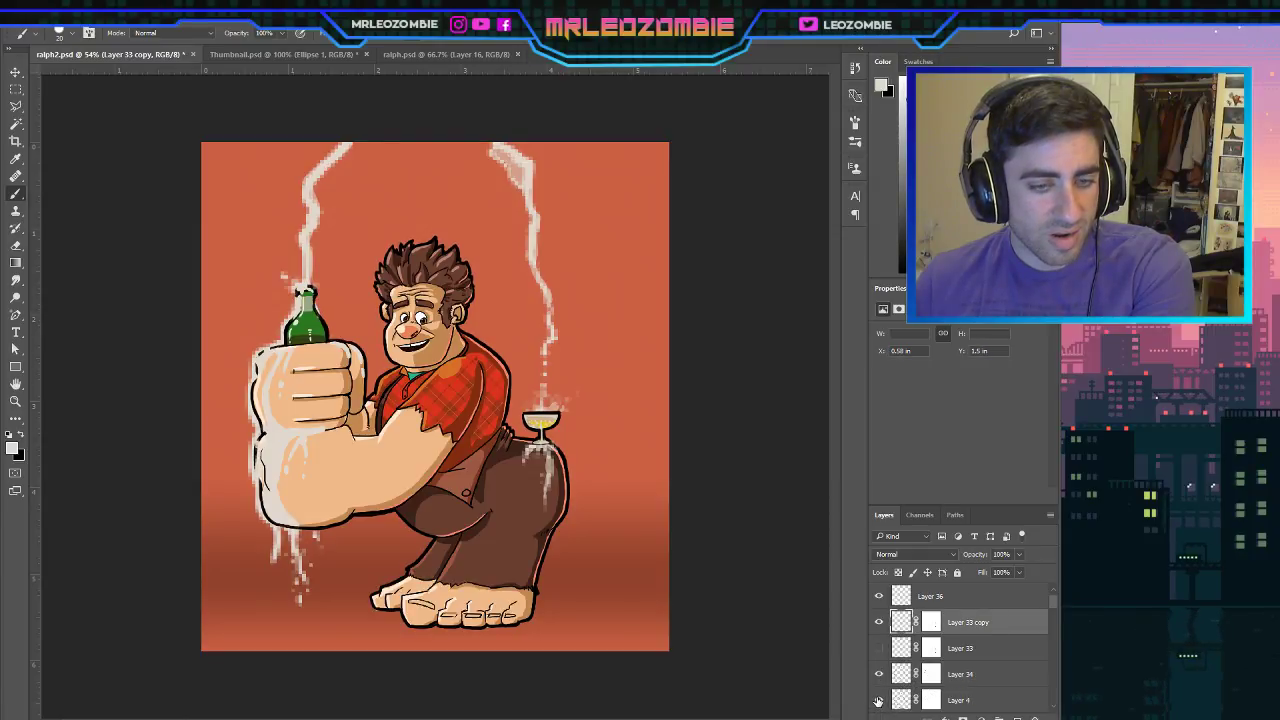
Duplicate Layer 4, hide the original, and pixelate the copied outlines.
click(878, 700)
click(878, 700)
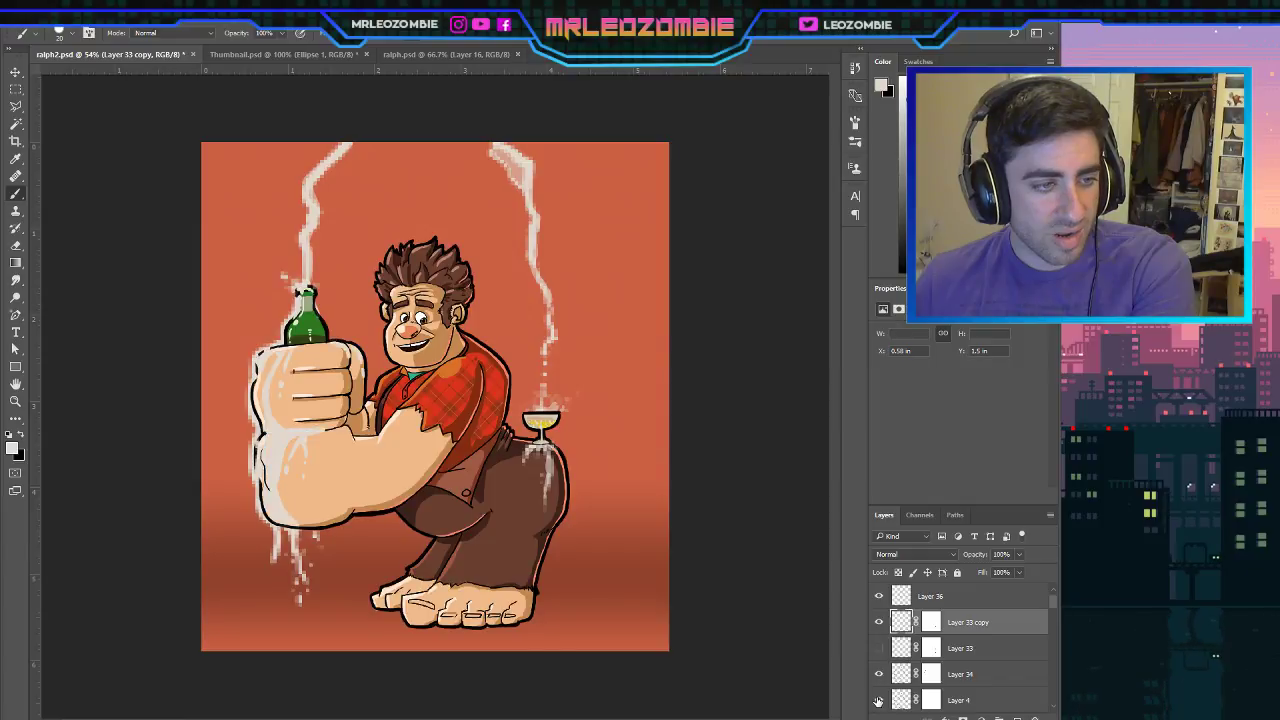
scroll(920, 670, down, 1)
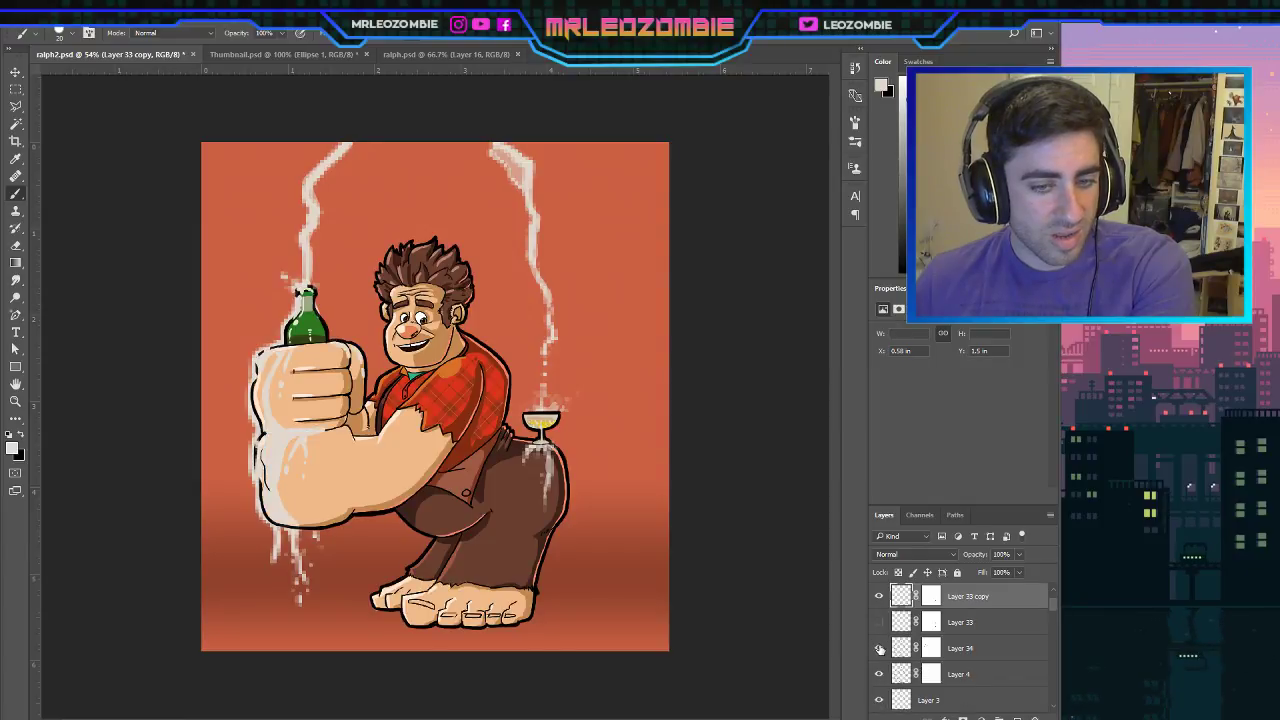
click(878, 675)
click(878, 675)
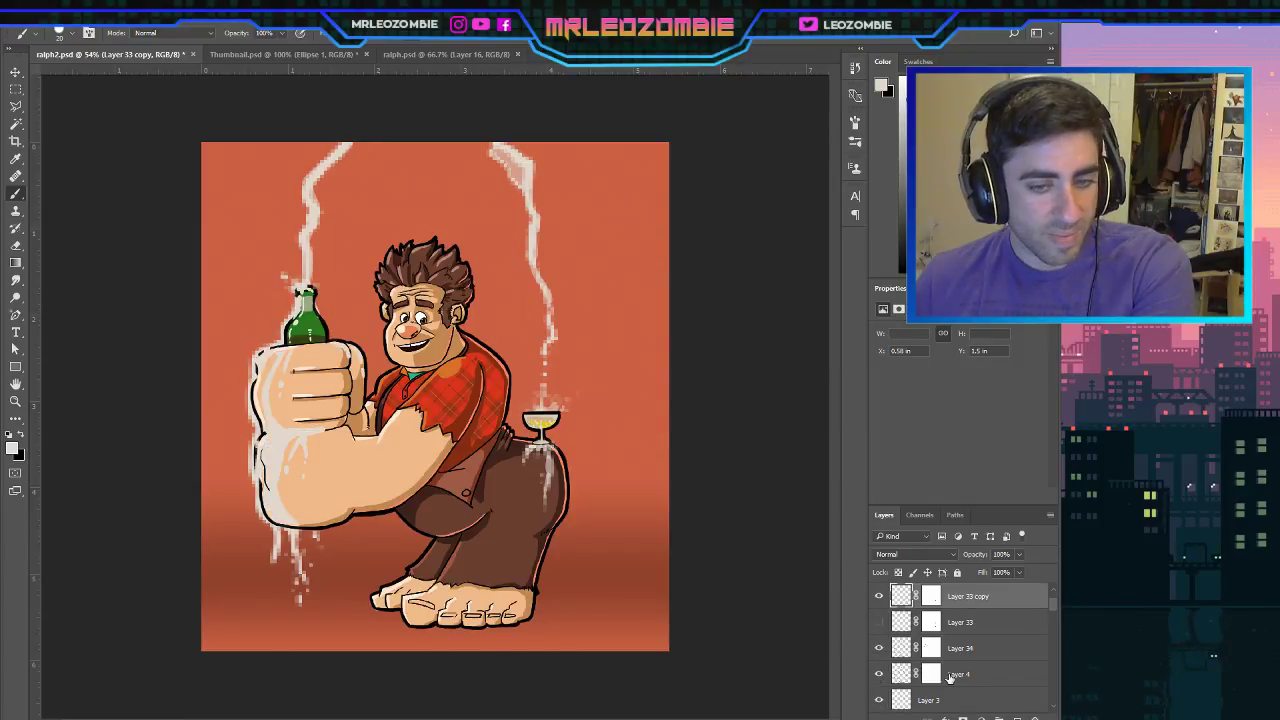
click(979, 677)
drag(1015, 717, 1015, 718)
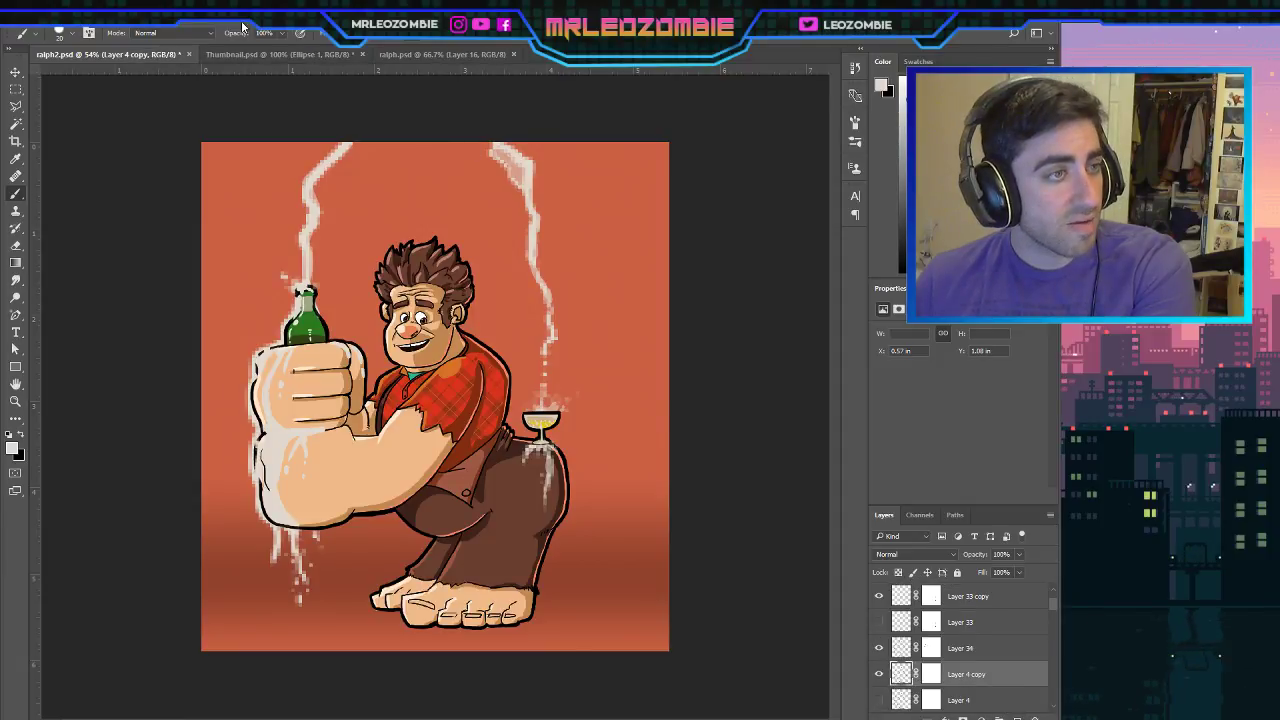
click(206, 30)
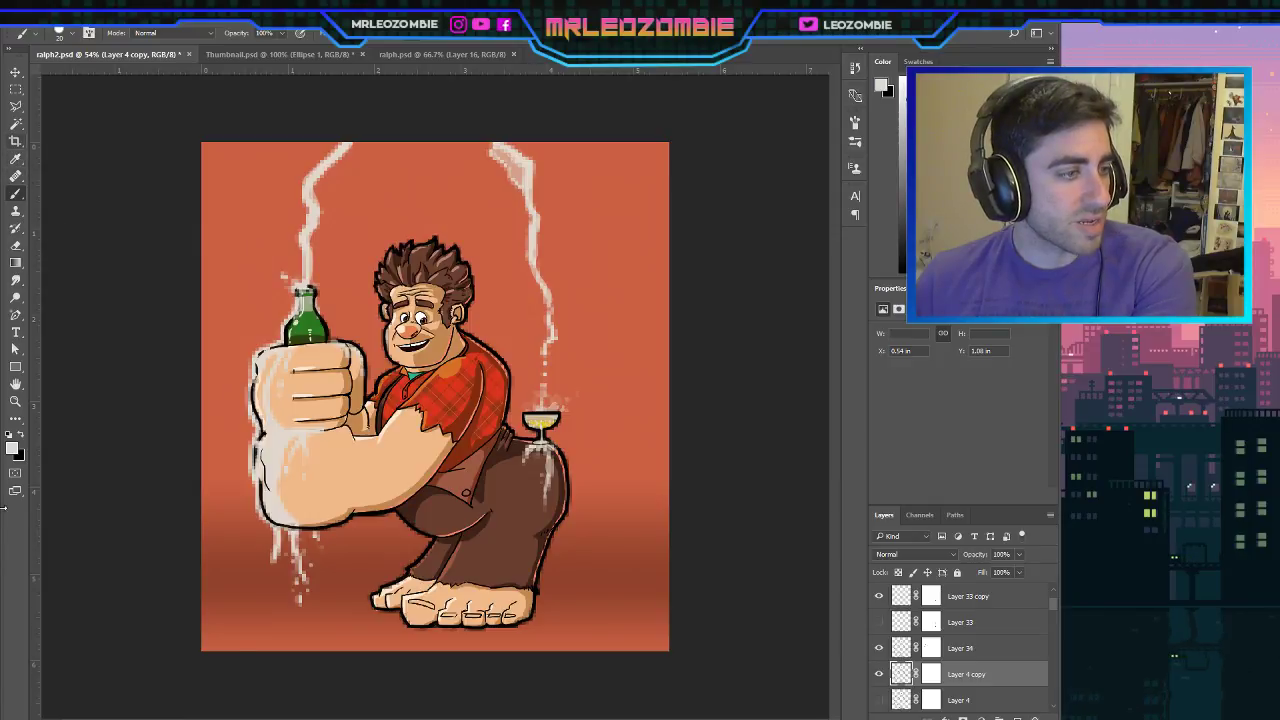
Paint black on the mask of Layer 4 copy over the character's body and forearm to hide the pixelated outlines there.
click(938, 678)
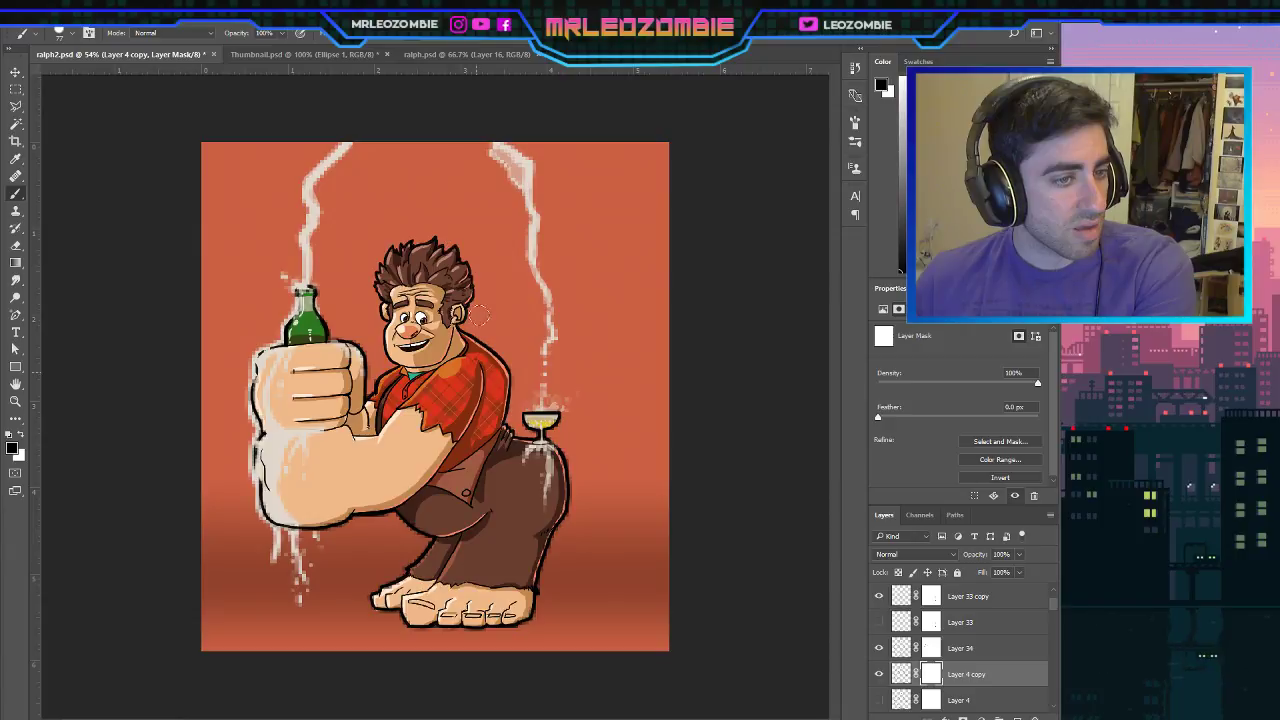
mouse_move(509, 451)
mouse_down()
mouse_move(577, 463)
mouse_move(576, 448)
mouse_move(576, 503)
mouse_move(554, 563)
mouse_move(518, 592)
mouse_up()
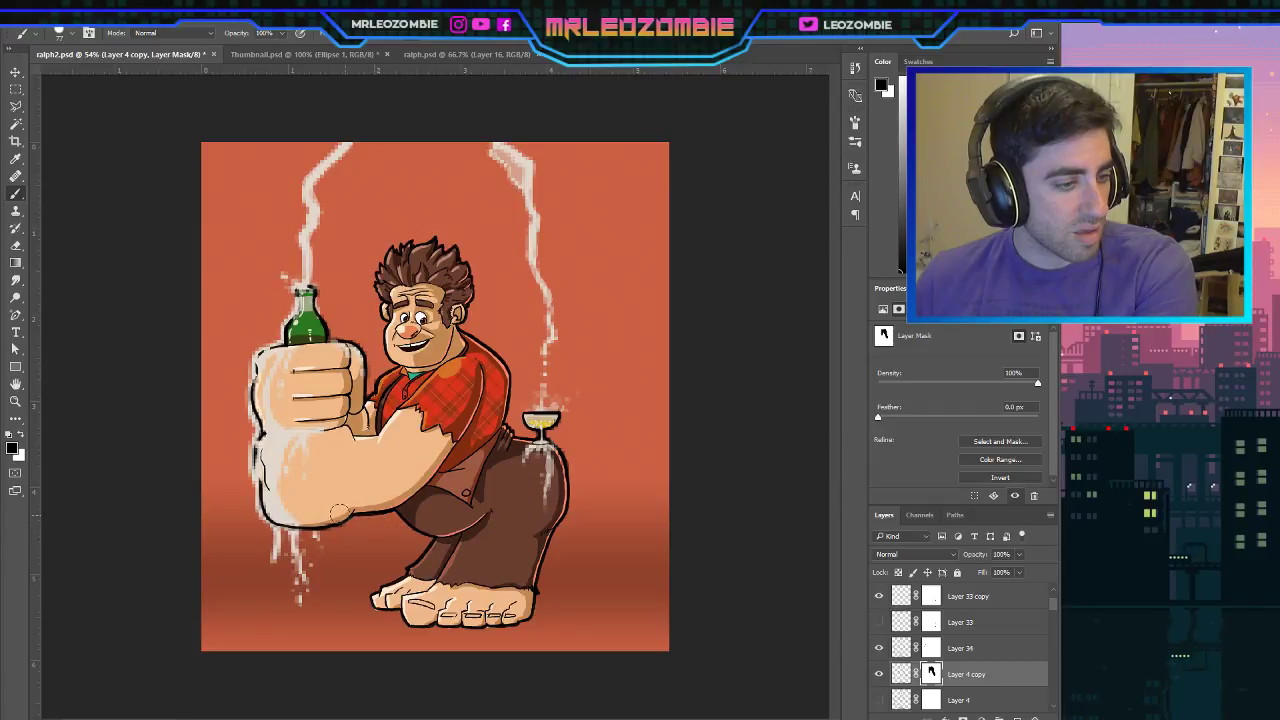
drag(336, 515, 431, 464)
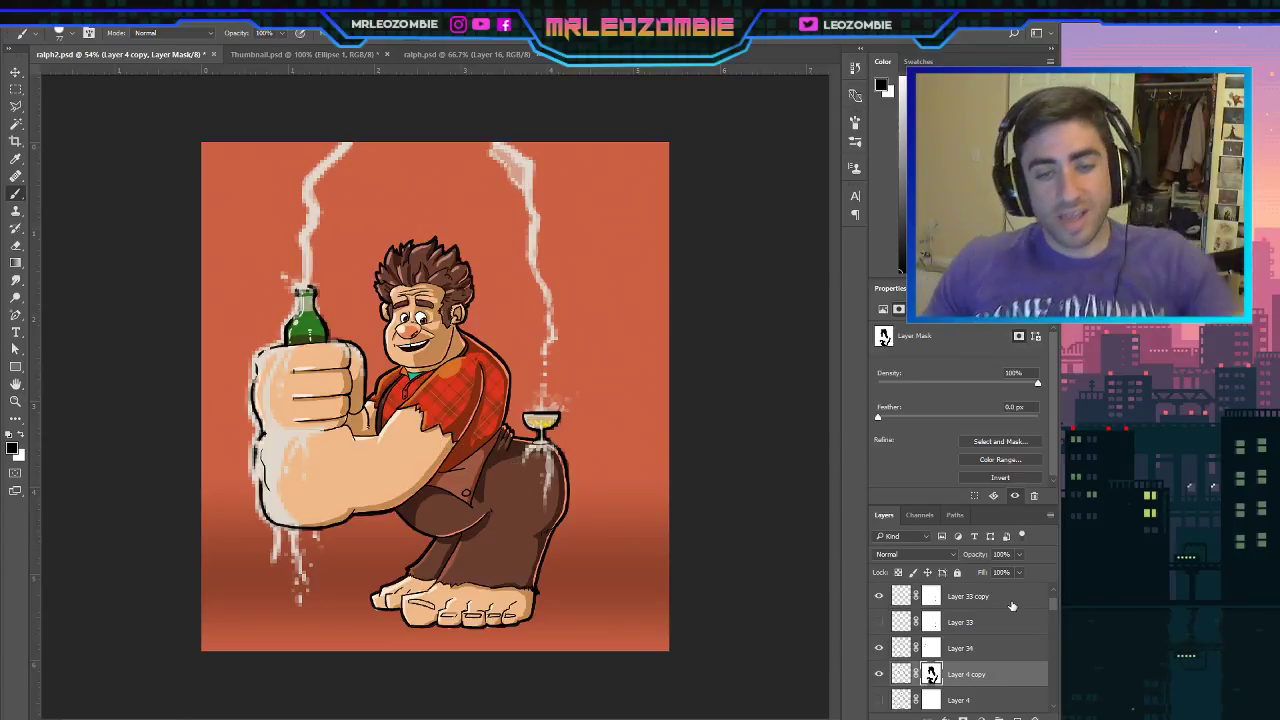
scroll(1012, 606, up, 1)
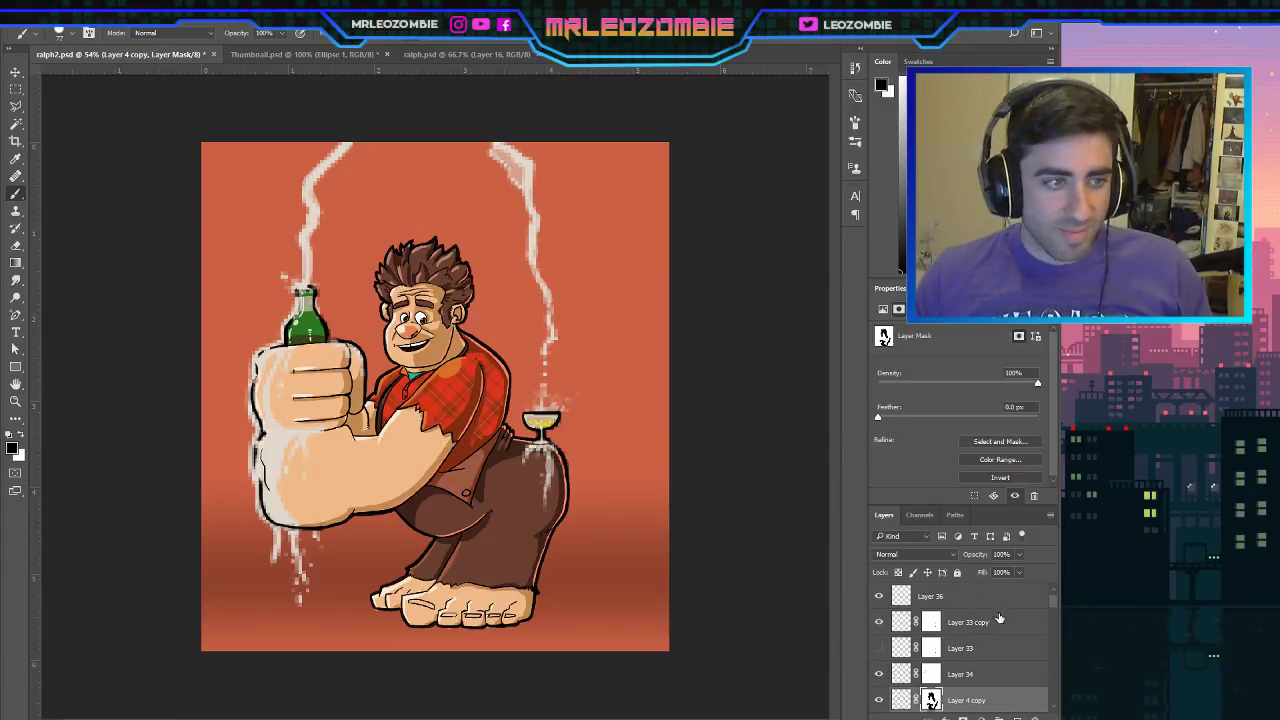
scroll(984, 622, down, 3)
scroll(983, 627, up, 4)
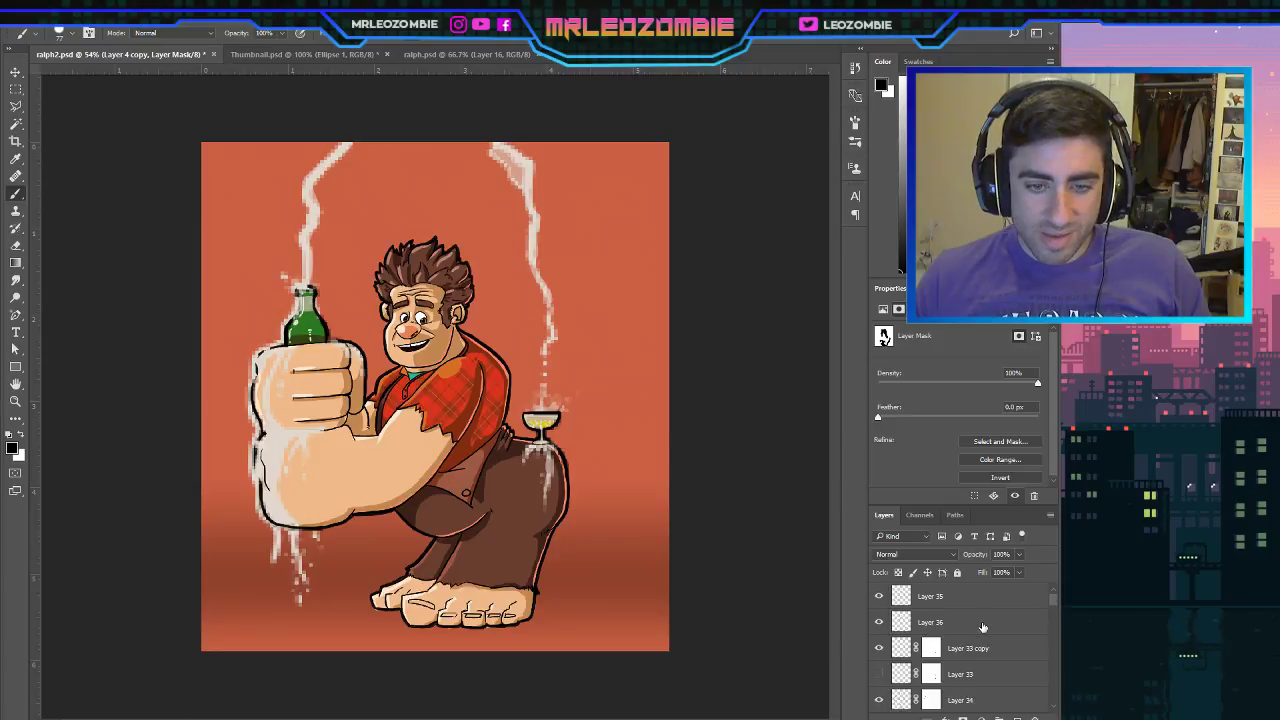
scroll(982, 627, down, 6)
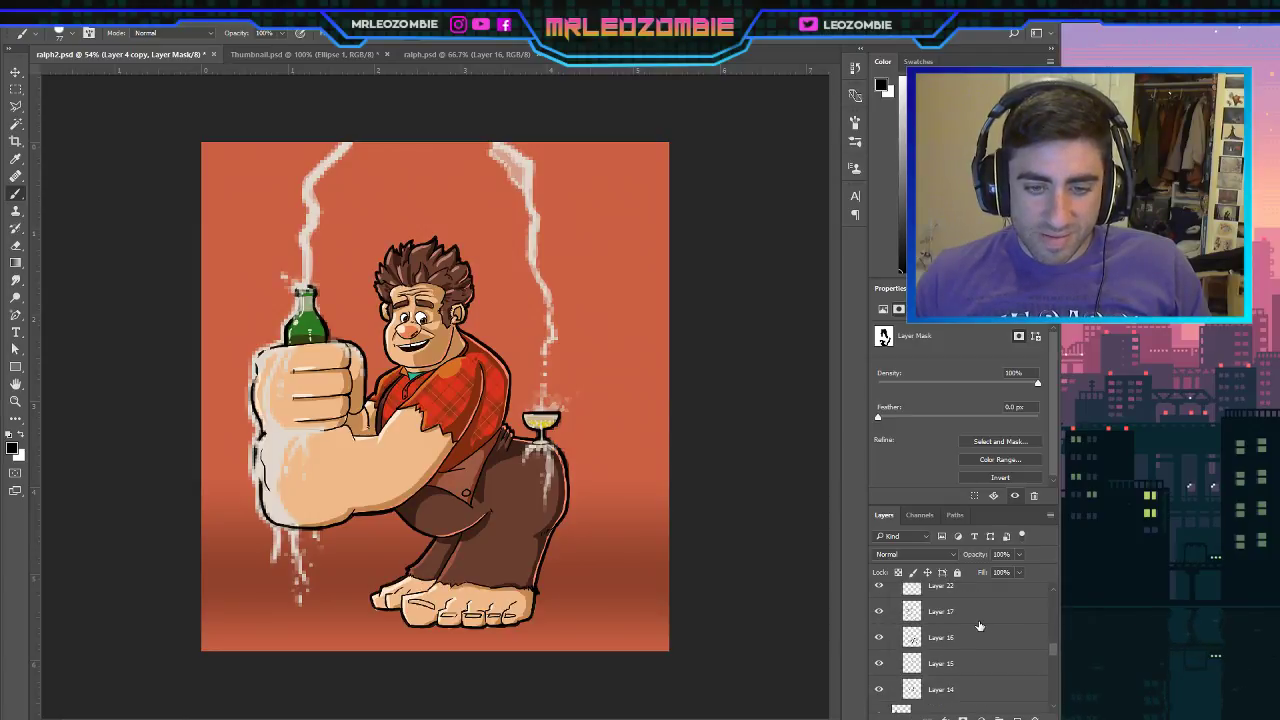
Darken the orange background on Layer 27 slightly with an image adjustment.
scroll(979, 625, down, 2)
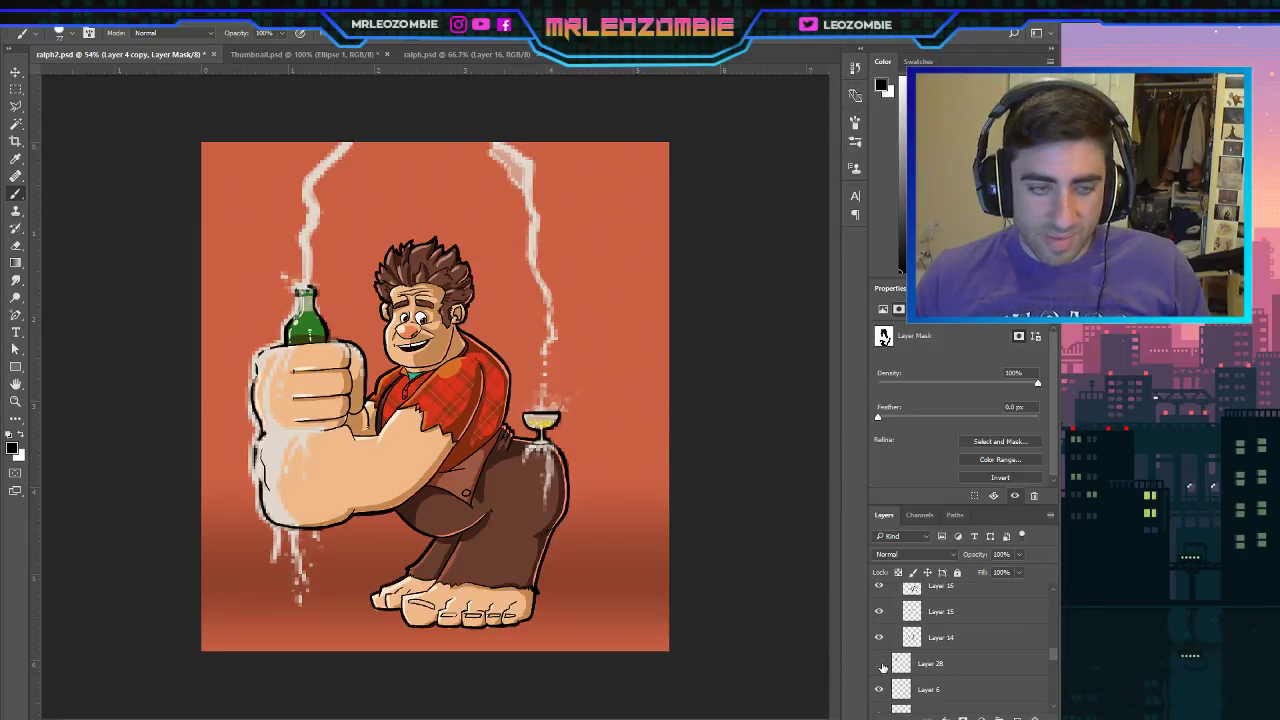
click(939, 664)
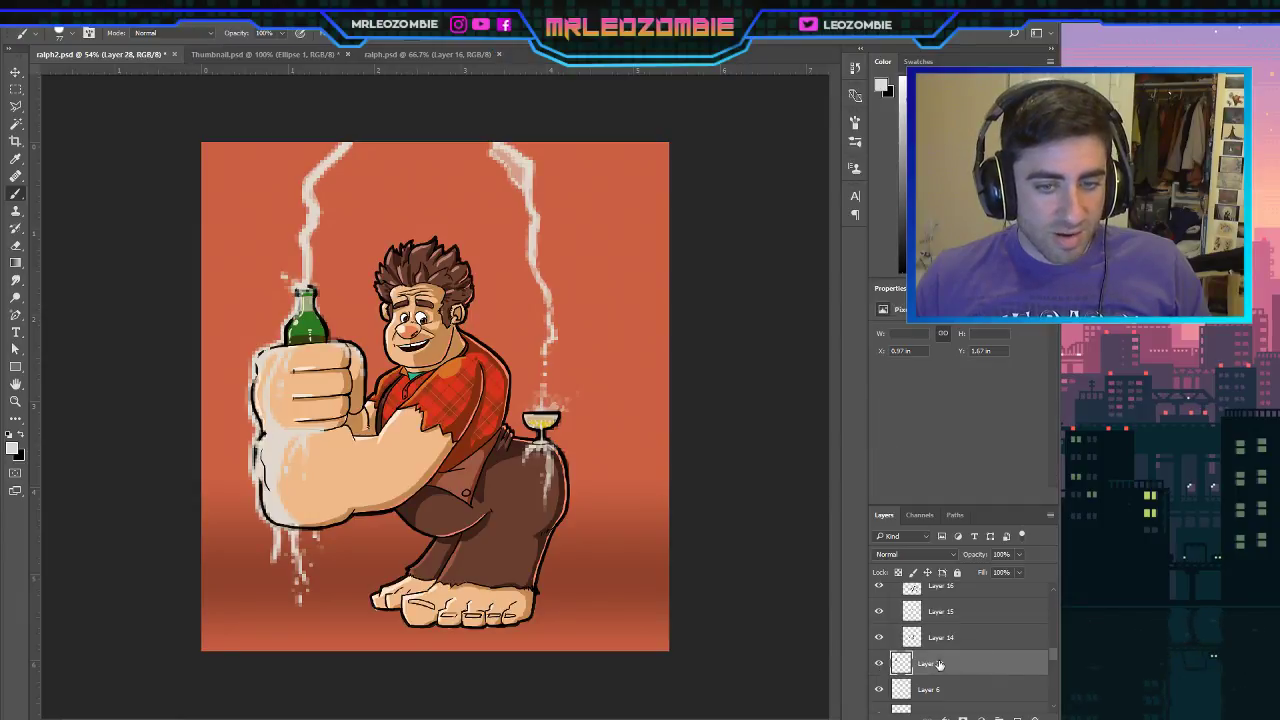
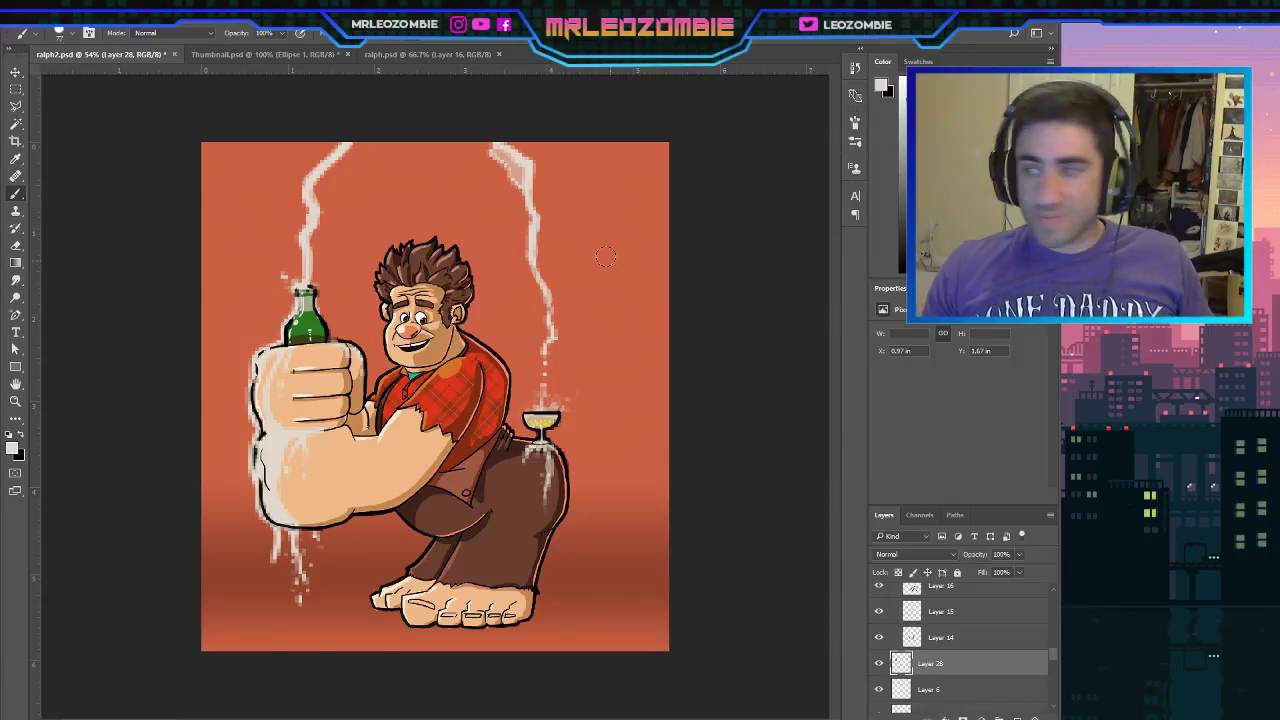
scroll(955, 660, down, 5)
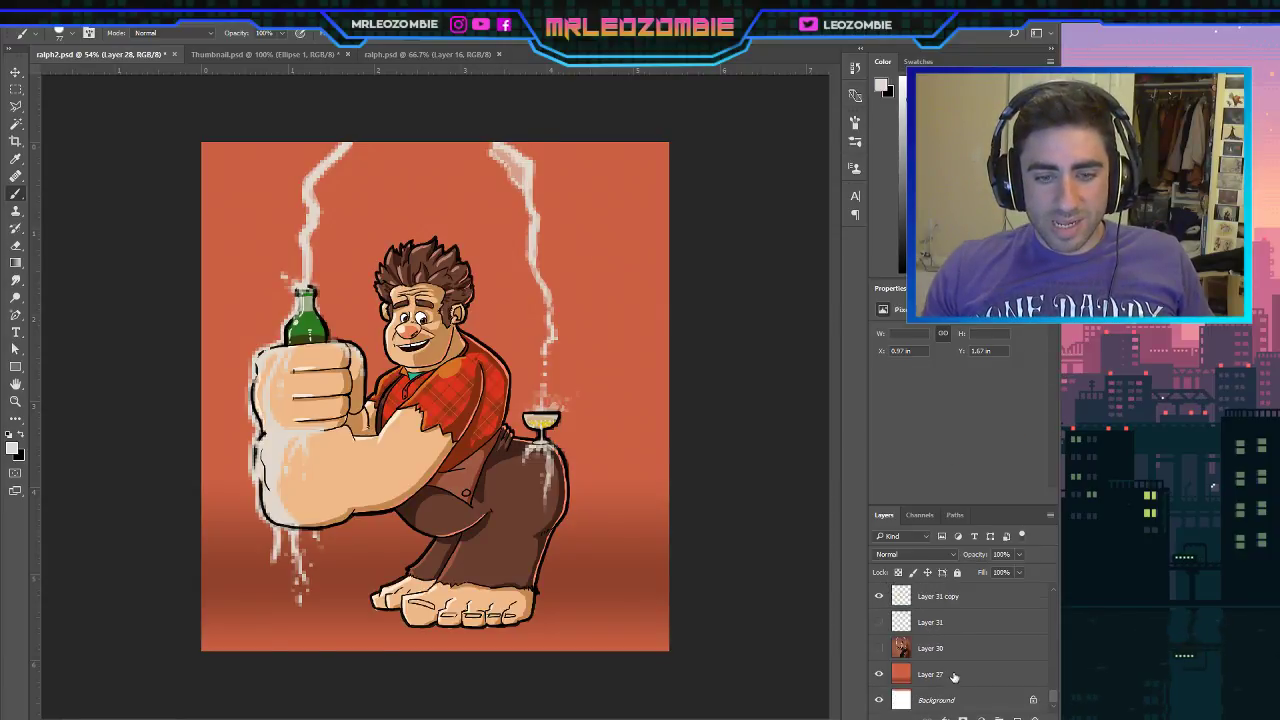
click(981, 682)
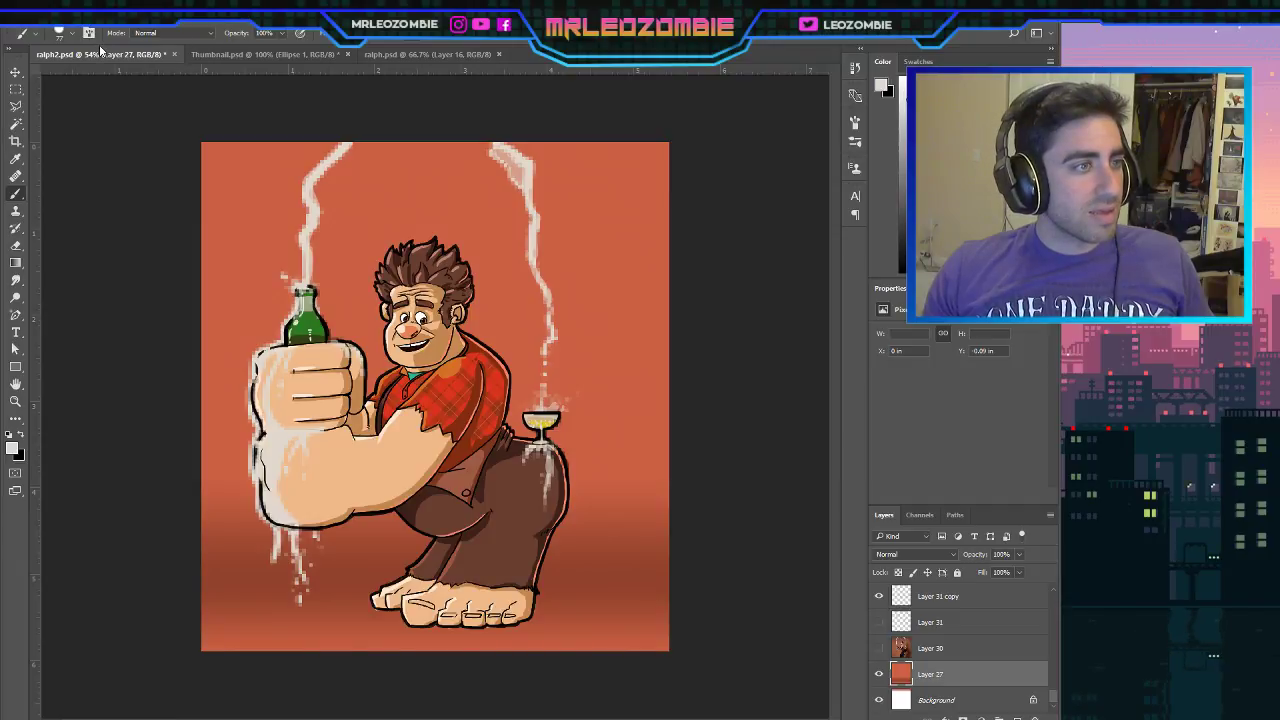
key(i)
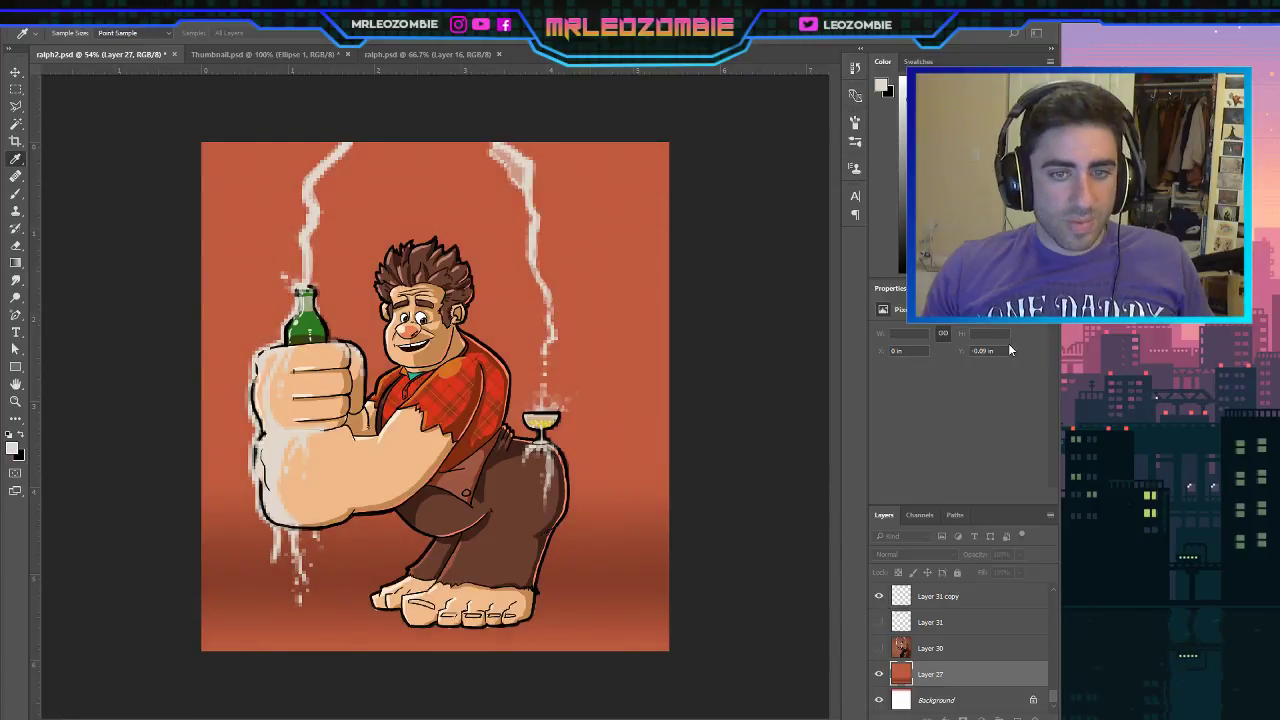
key(b)
Duplicate all layers from Layer 31 copy up to Layer 35, merge the duplicates into one layer and show it.
scroll(992, 616, up, 5)
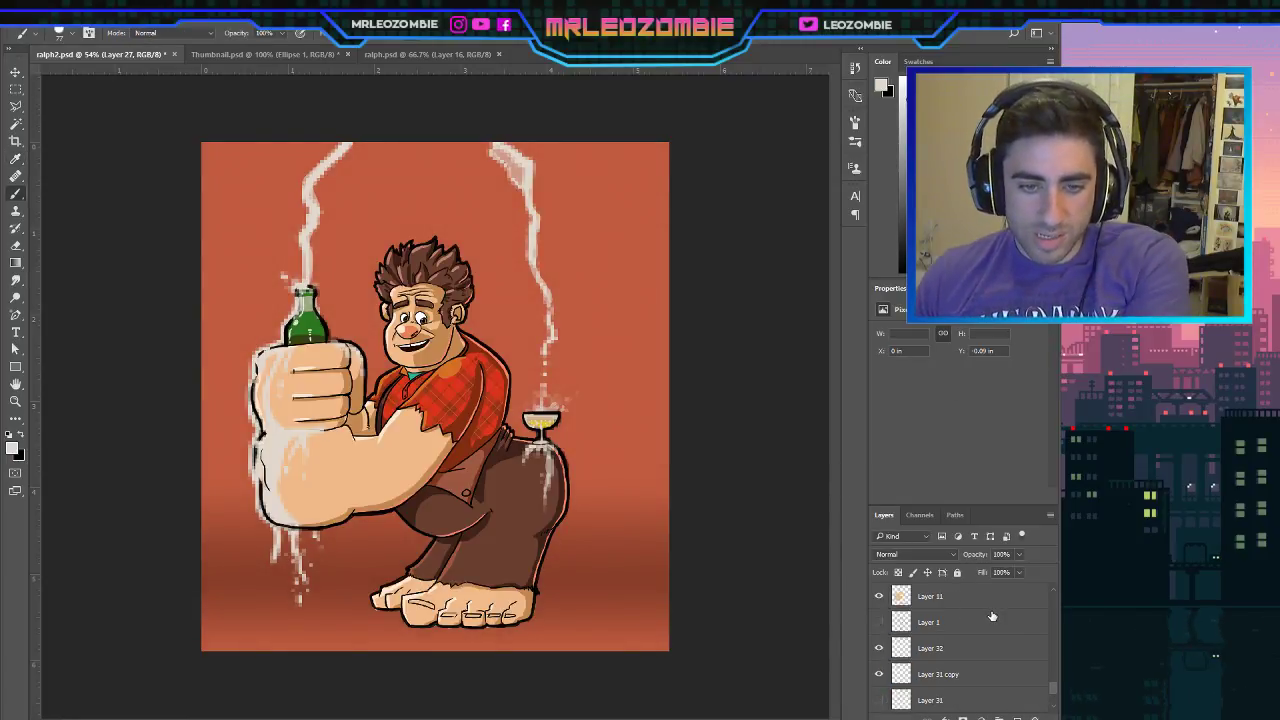
scroll(988, 630, down, 3)
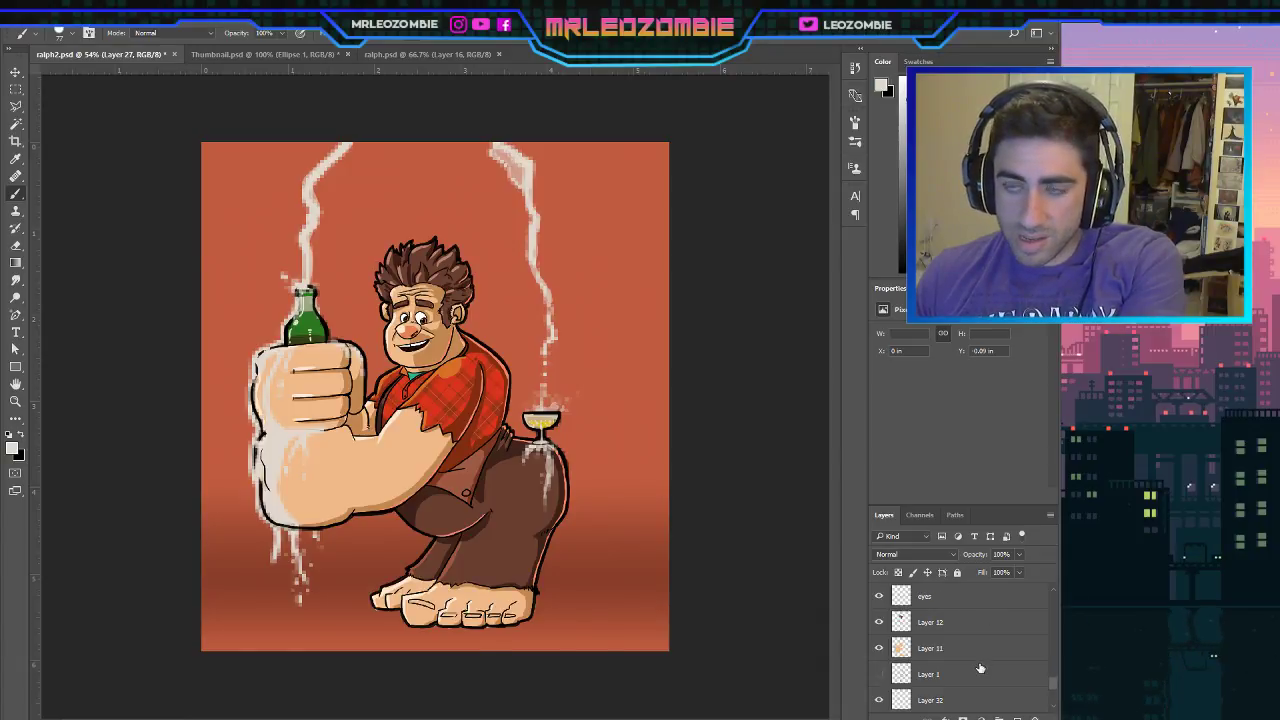
scroll(980, 668, down, 2)
click(977, 656)
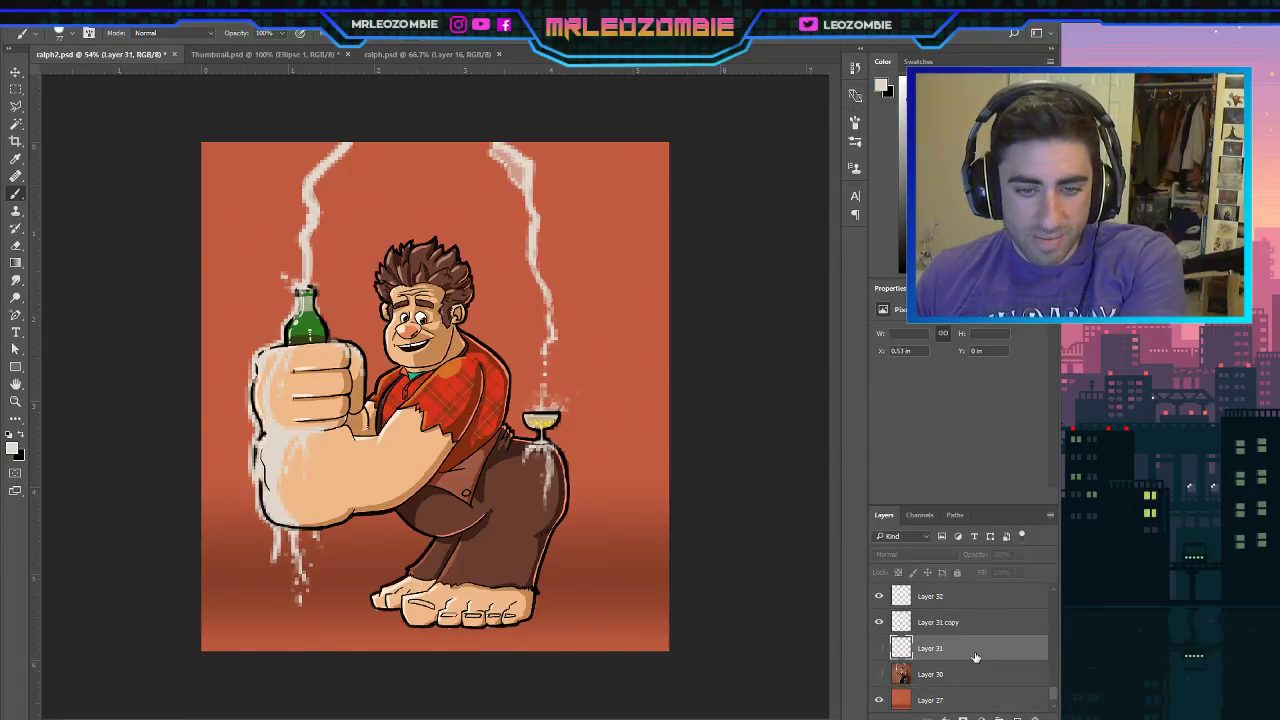
click(975, 631)
scroll(975, 630, up, 10)
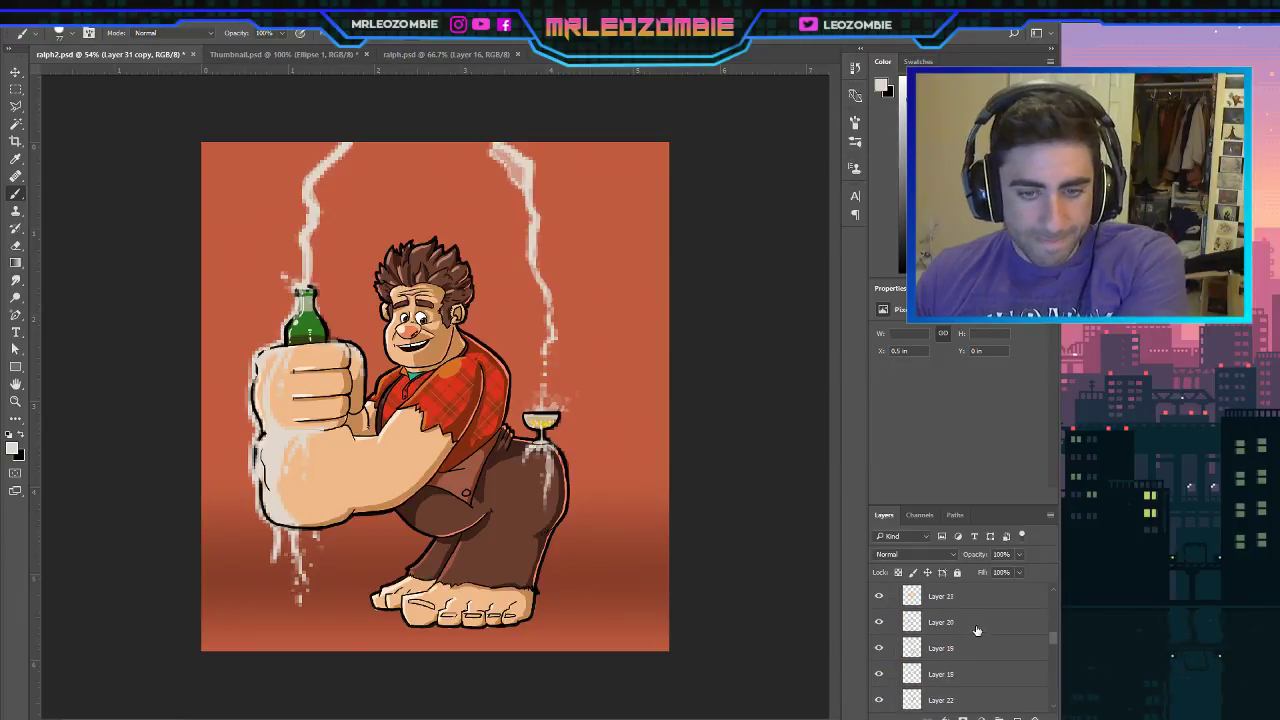
shift+click(975, 626)
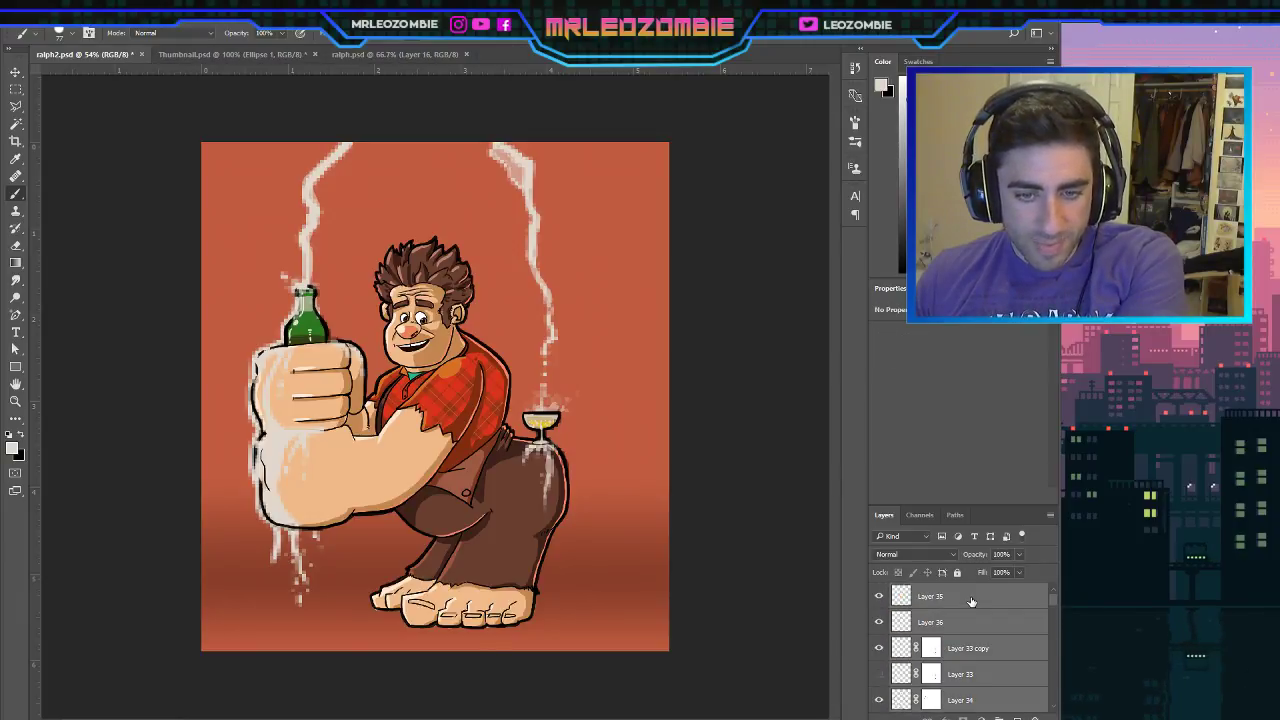
scroll(960, 650, down, 2)
key(ctrl+j)
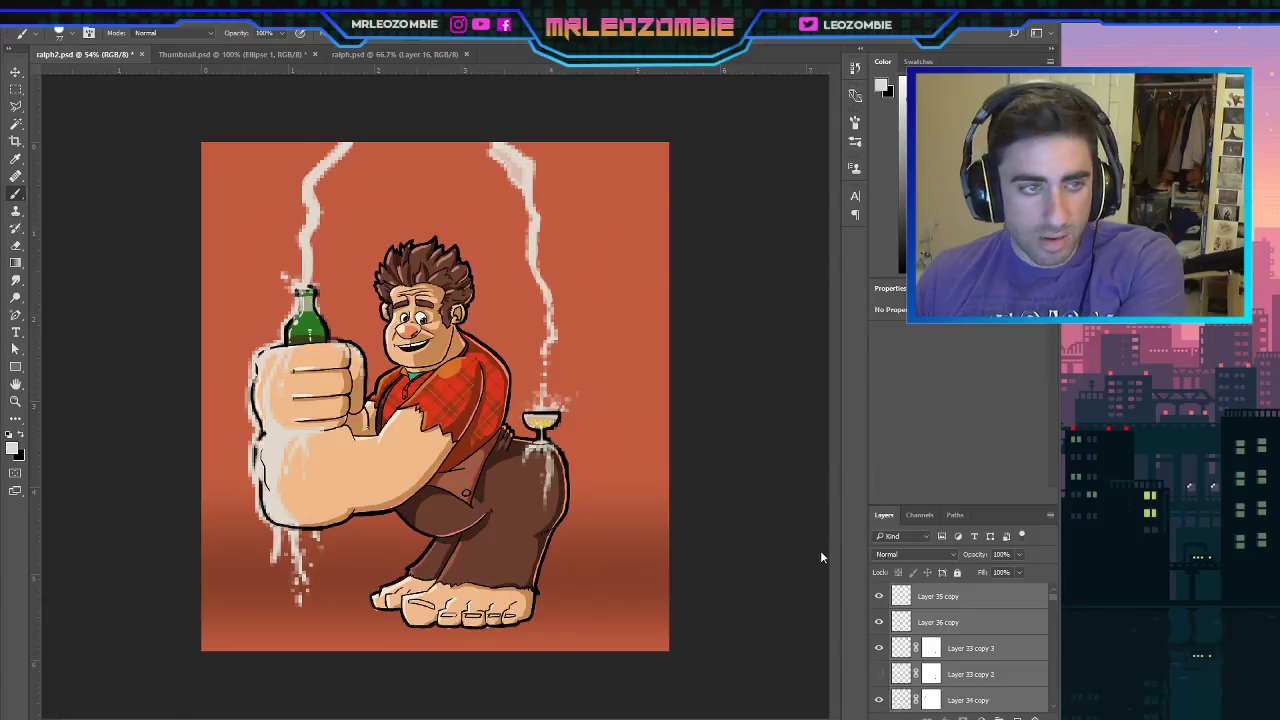
key(ctrl+e)
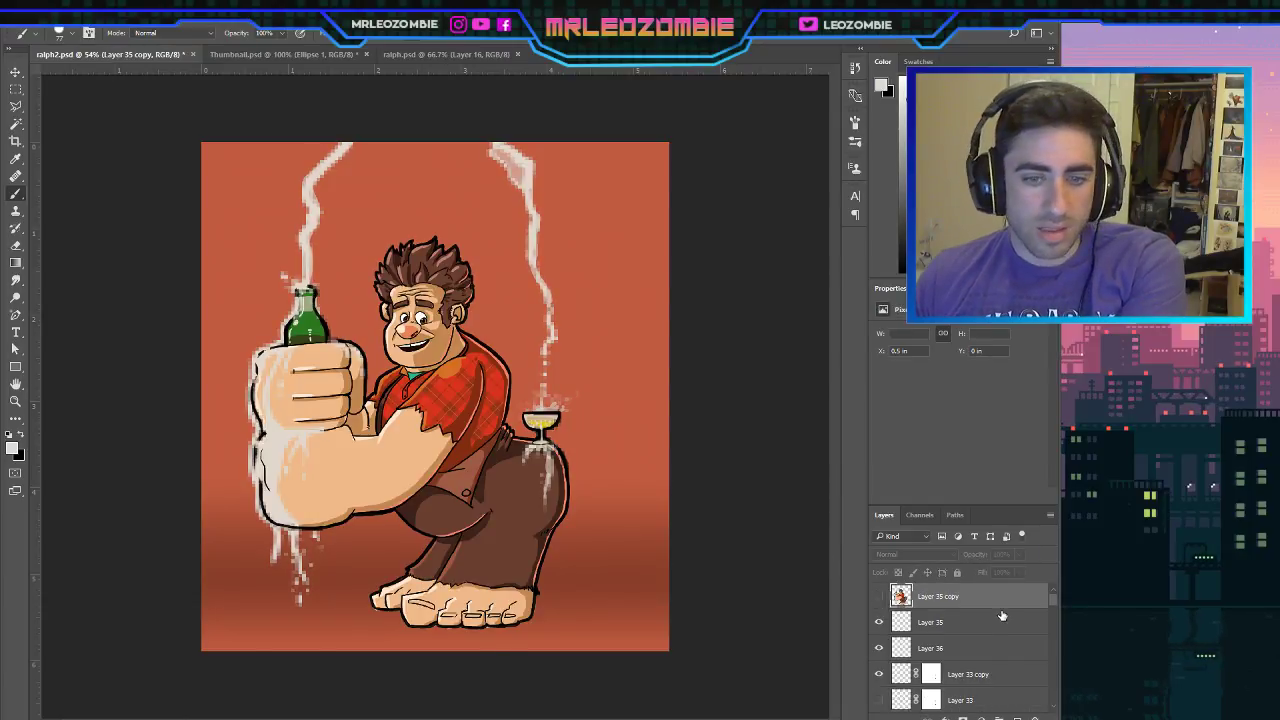
click(880, 597)
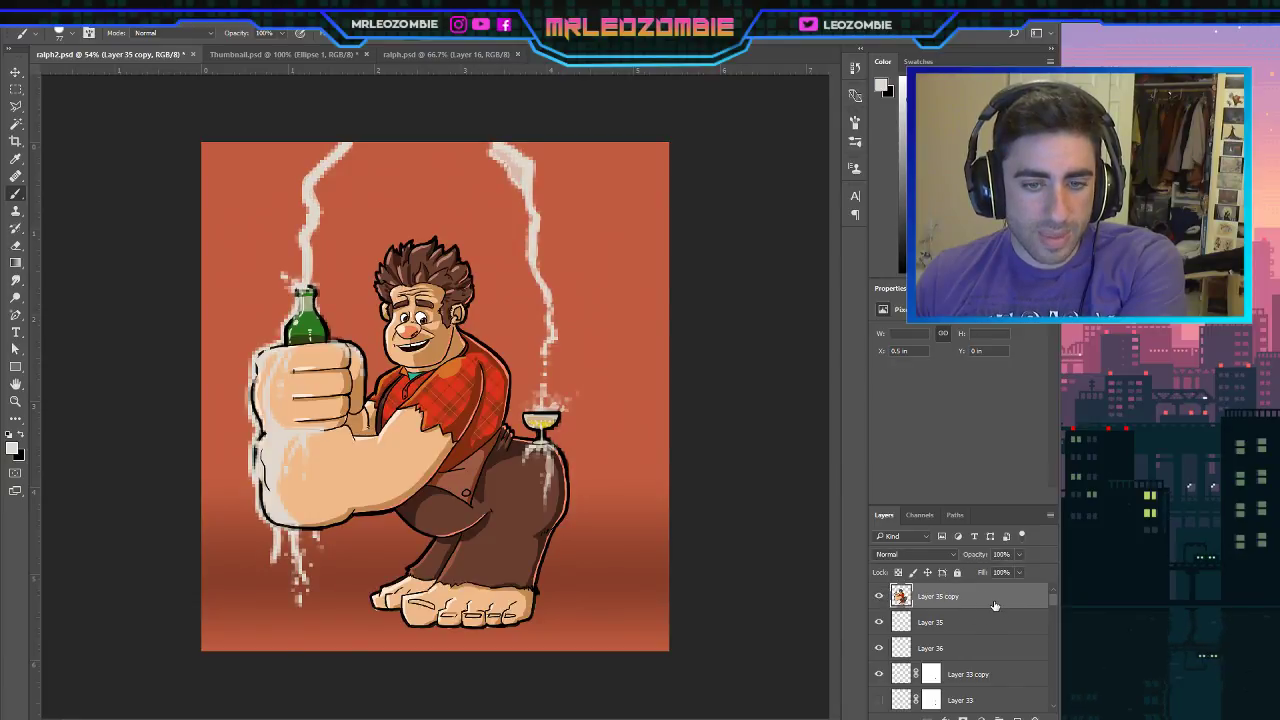
Offset the merged character copy to the right and slightly down, and place its layer directly above Layer 27.
key(space)
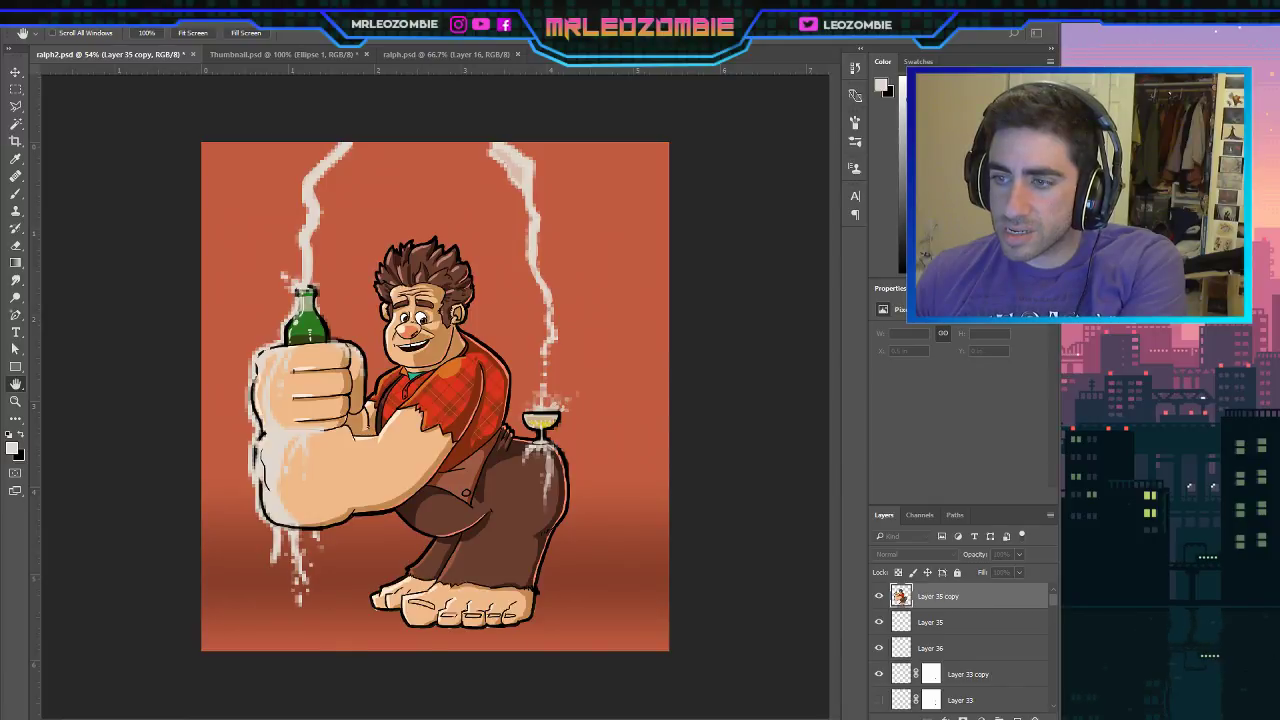
key(v)
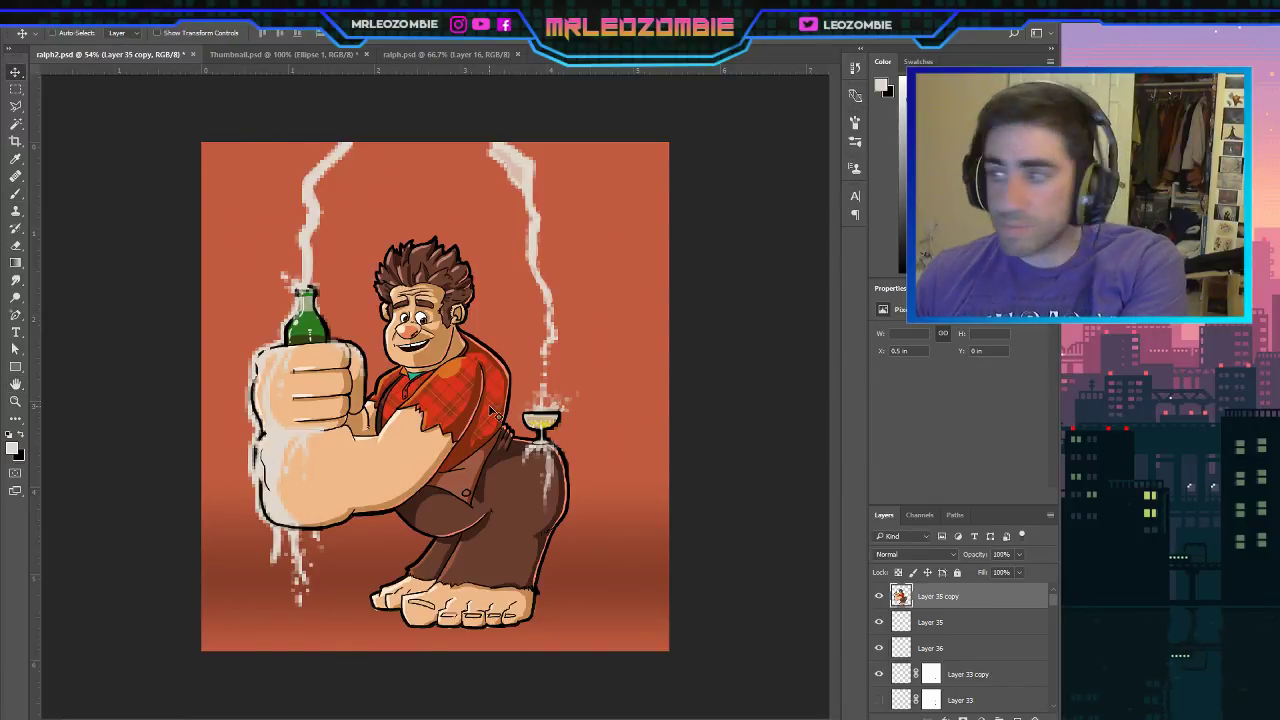
drag(493, 412, 580, 418)
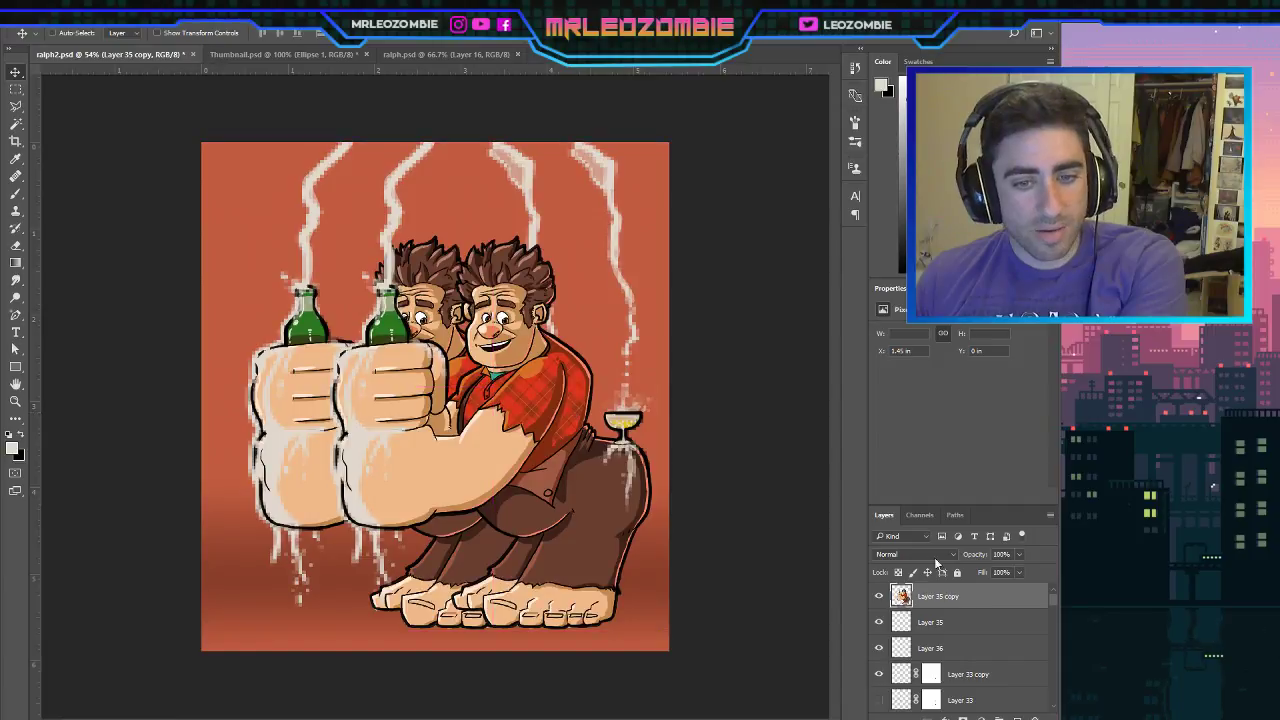
scroll(932, 600, down, 10)
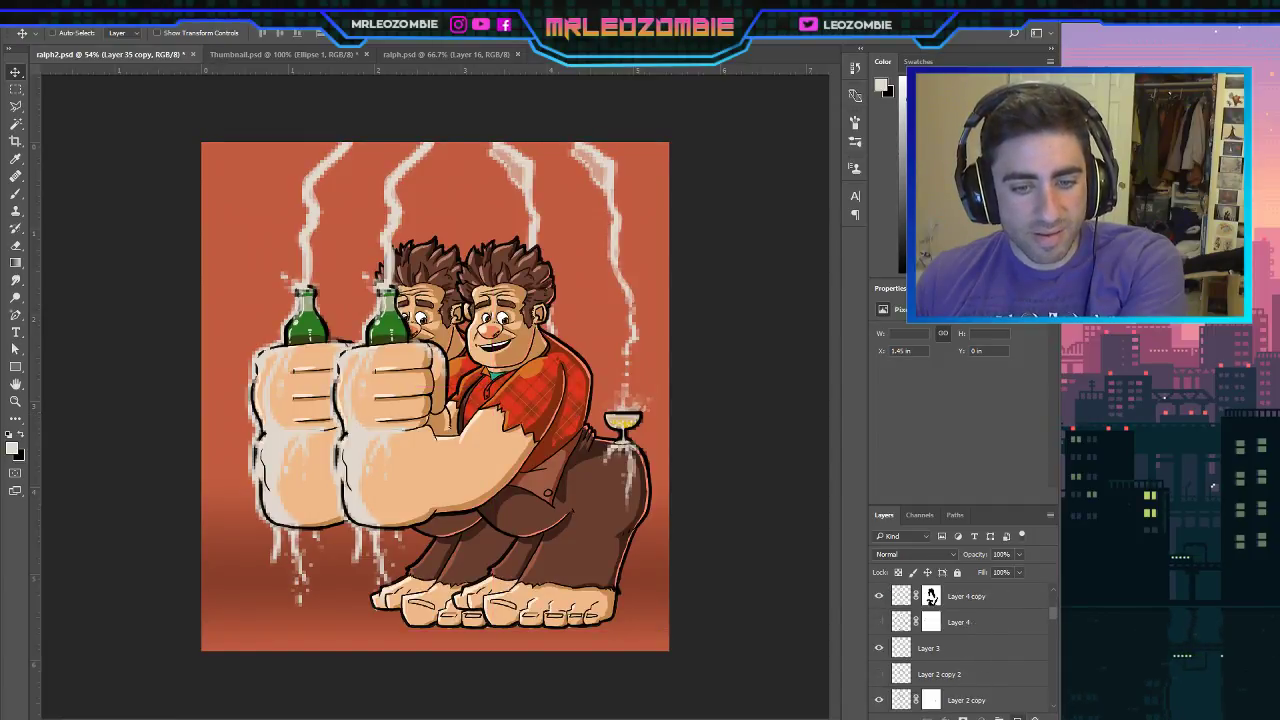
scroll(931, 597, down, 8)
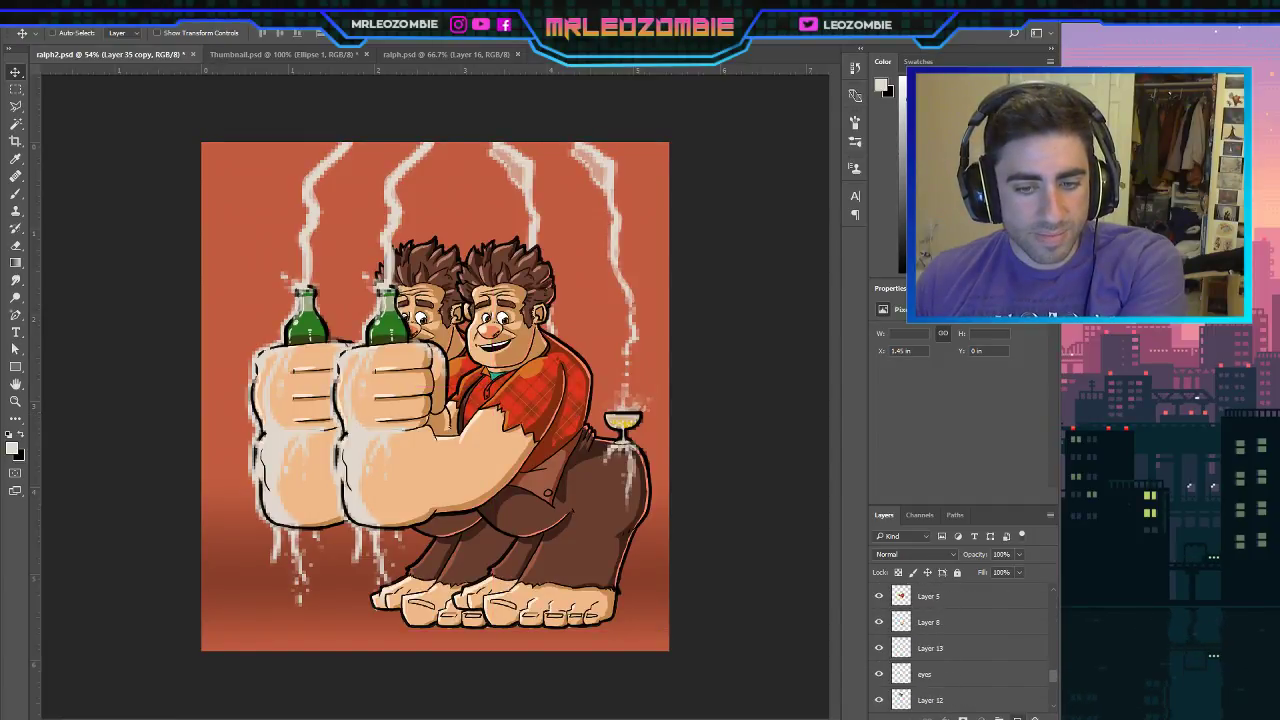
drag(1000, 716, 966, 657)
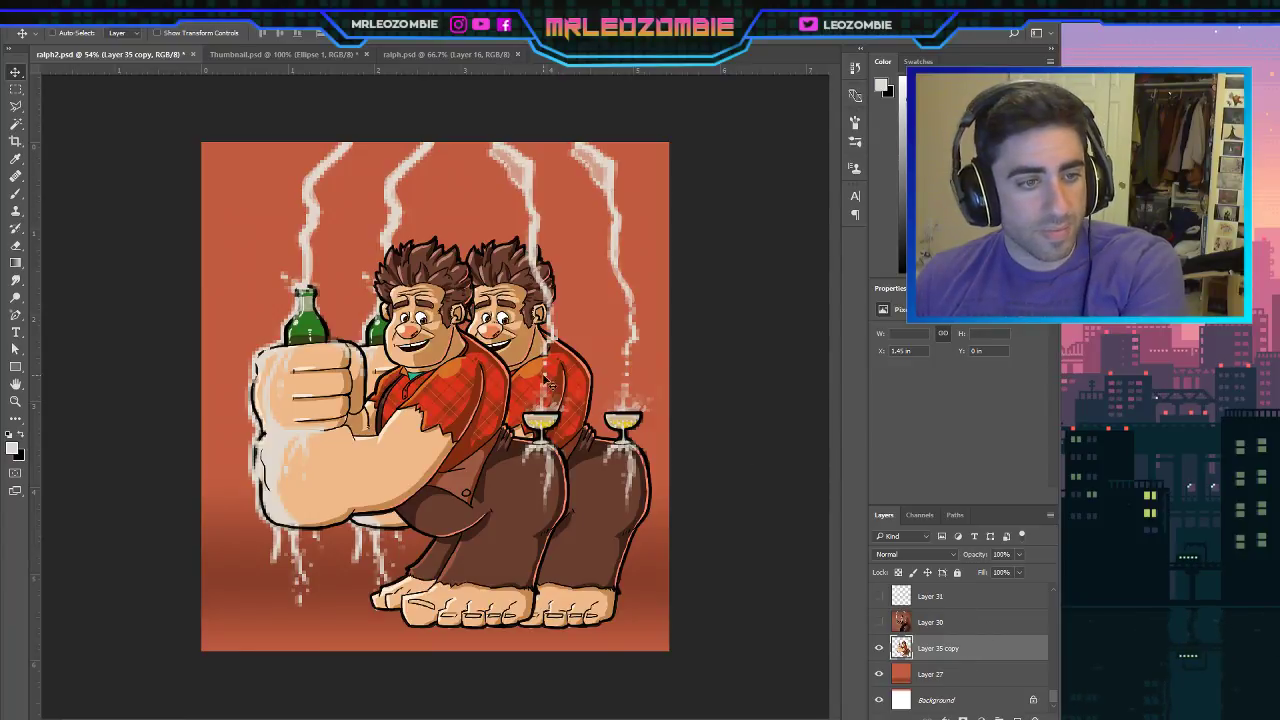
mouse_move(548, 382)
mouse_down()
mouse_move(580, 378)
mouse_move(546, 380)
mouse_move(556, 392)
mouse_up()
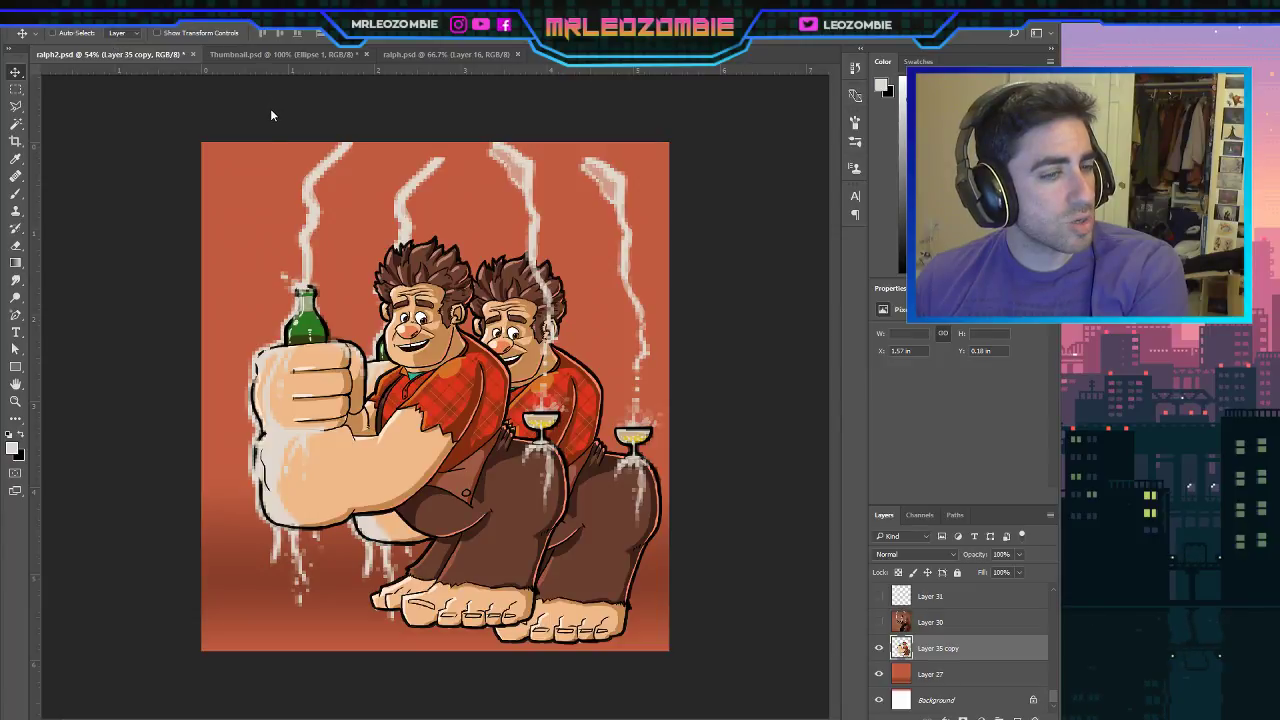
Turn the offset character copy solid black and lower its layer opacity to 58%.
key(i)
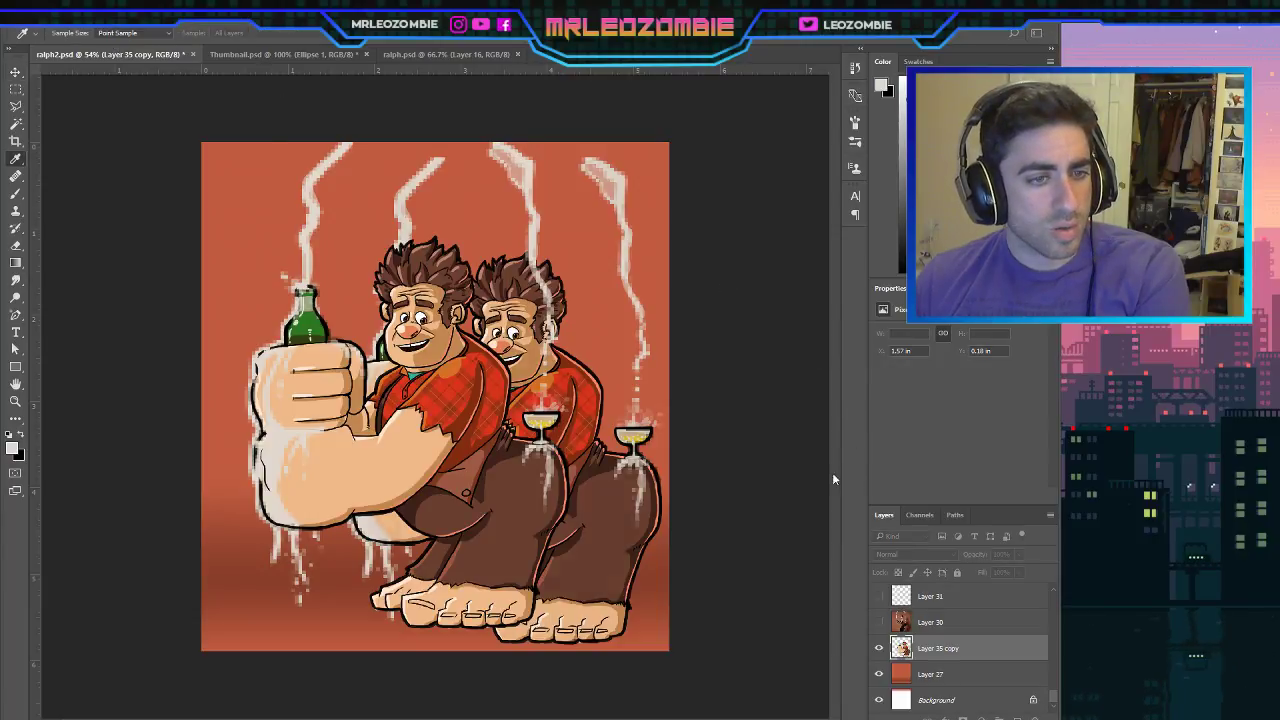
drag(832, 473, 750, 474)
key(v)
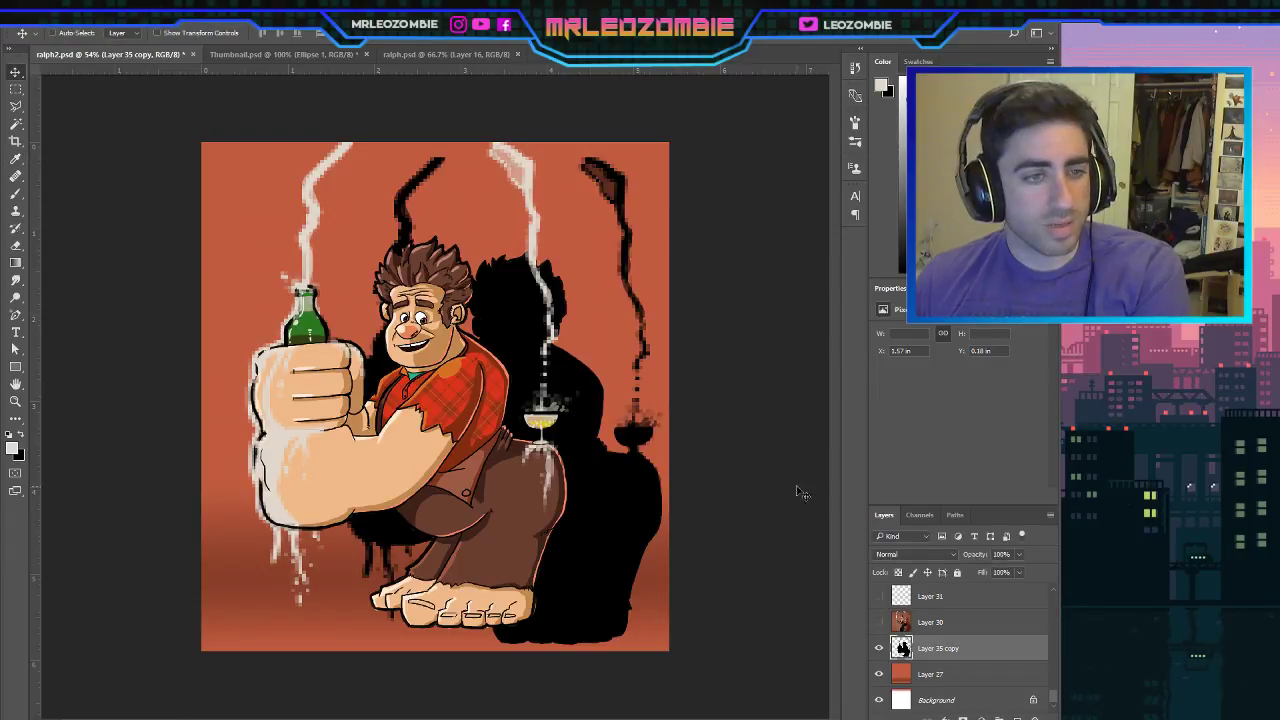
mouse_move(1015, 556)
mouse_down()
mouse_move(970, 575)
mouse_move(1003, 572)
mouse_move(994, 567)
mouse_up()
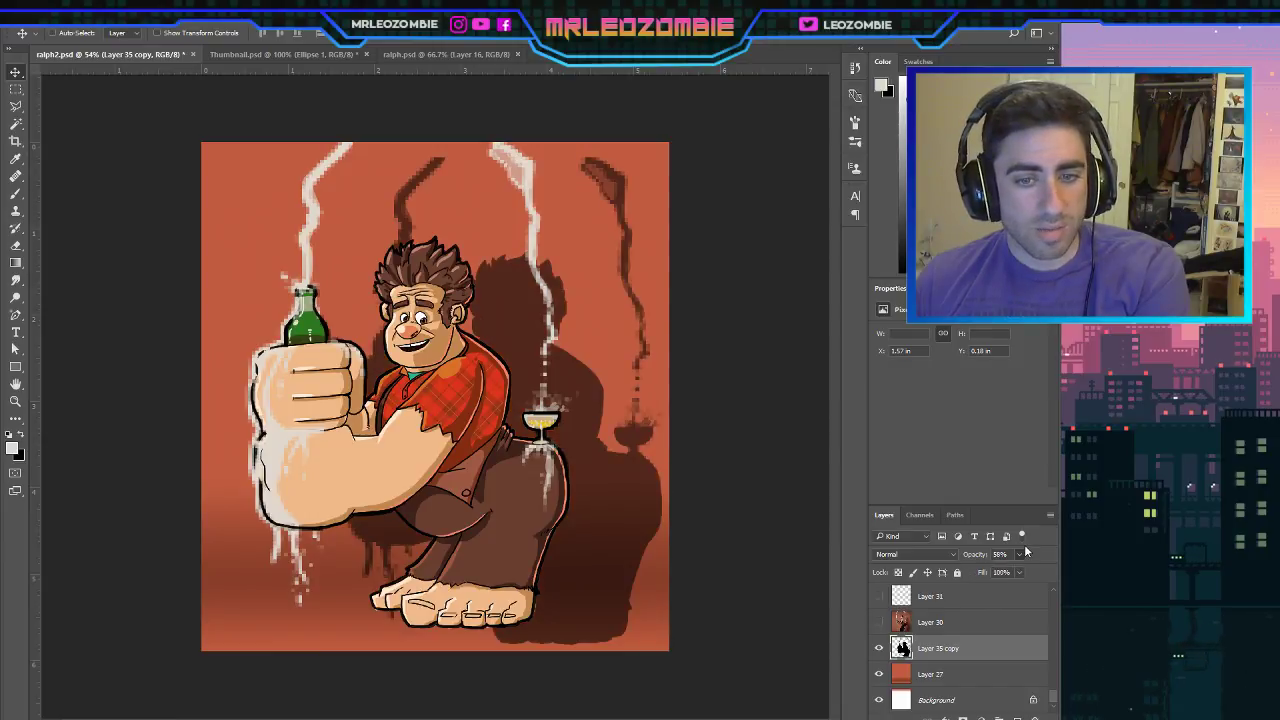
click(1010, 555)
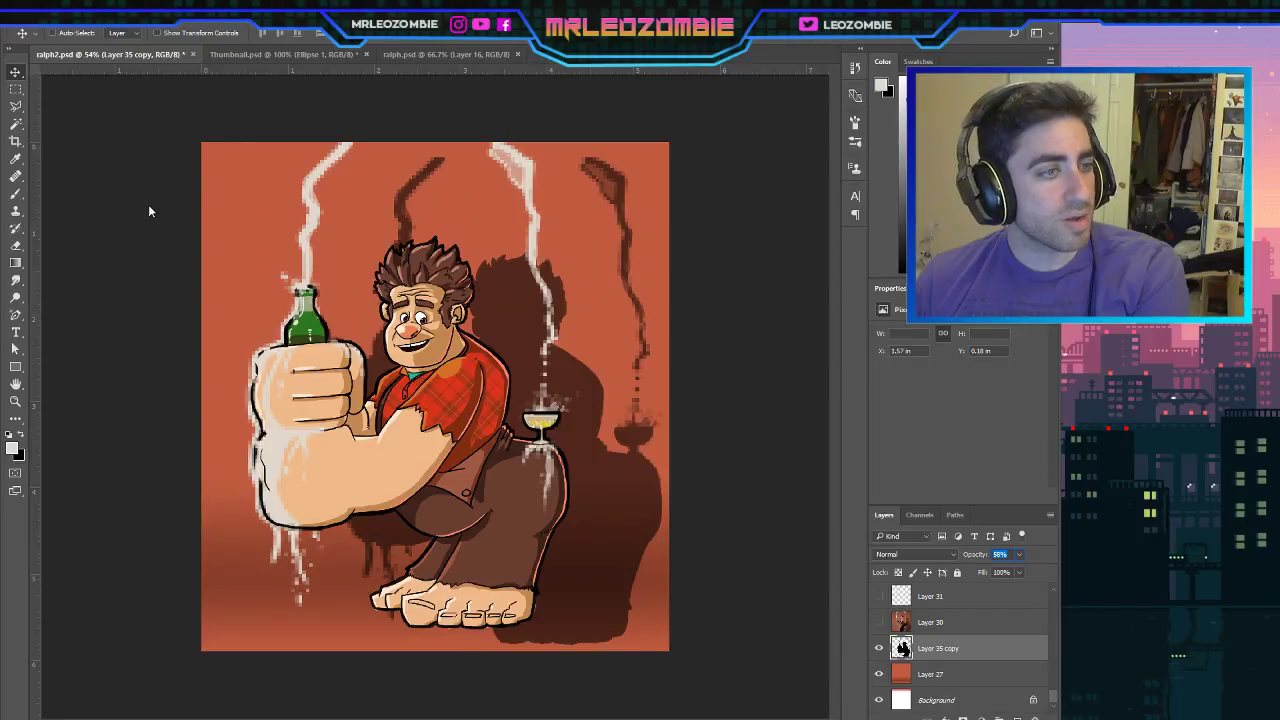
Duplicate the unblurred black shadow layer, Layer 35 copy, and hide the original.
key(h)
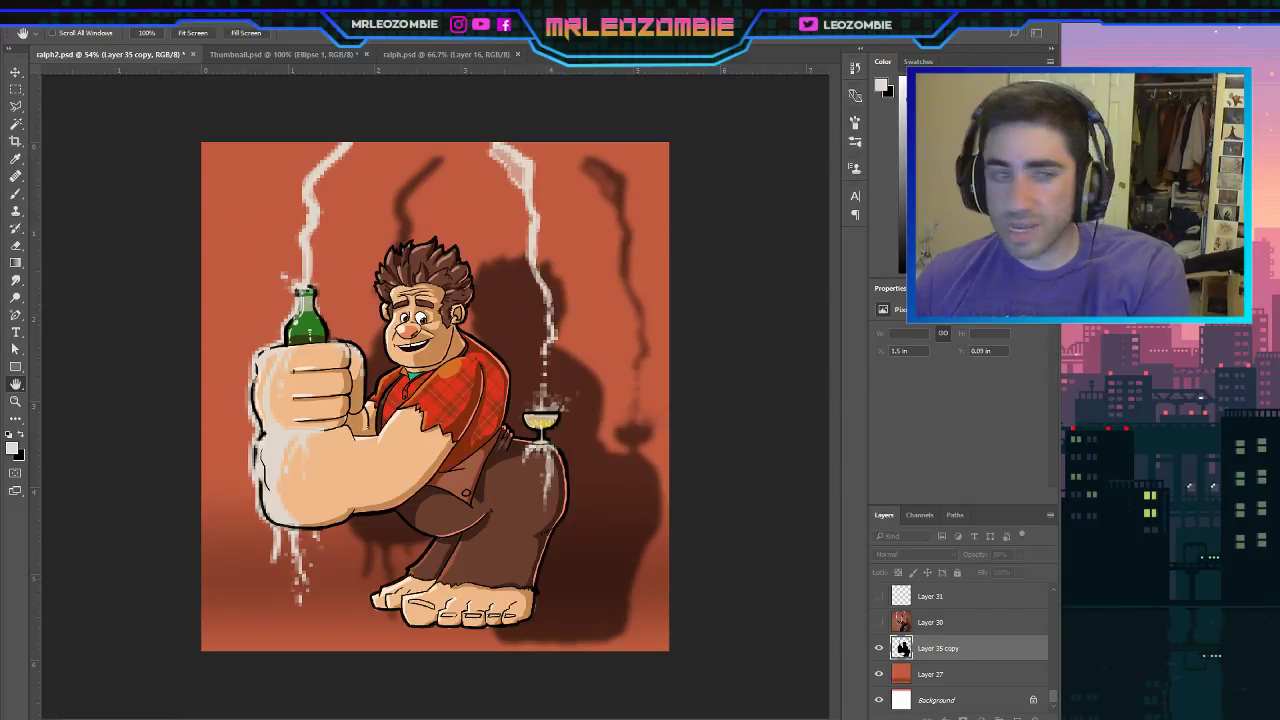
key(Escape)
drag(903, 648, 1018, 717)
click(880, 675)
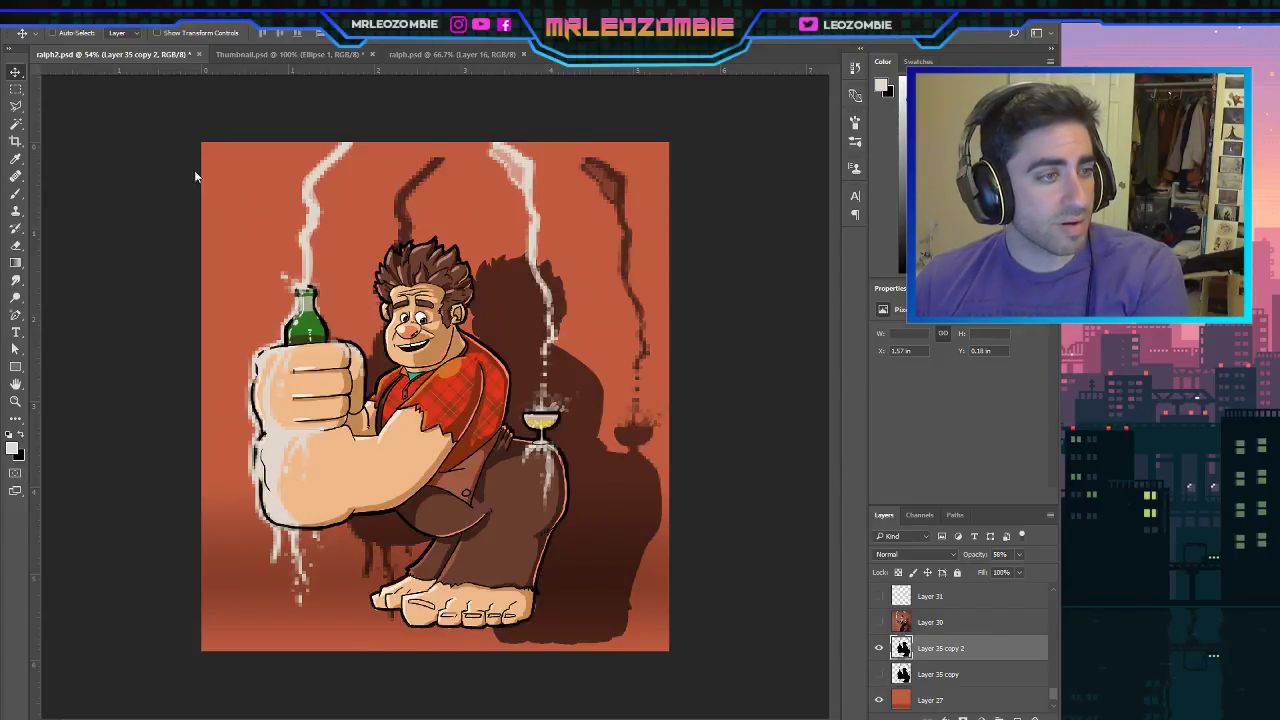
Blur the duplicated shadow on Layer 35 copy 2 so its edges are soft.
key(h)
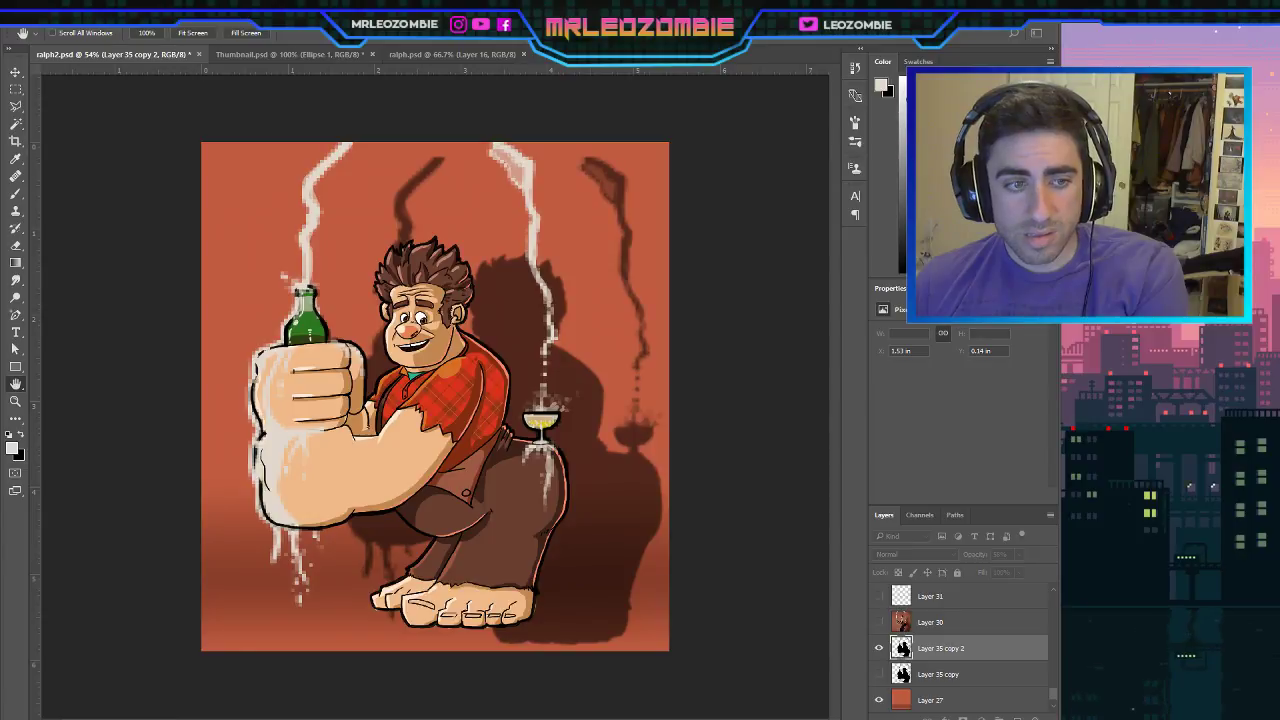
key(shift+Left)
key(shift+Up)
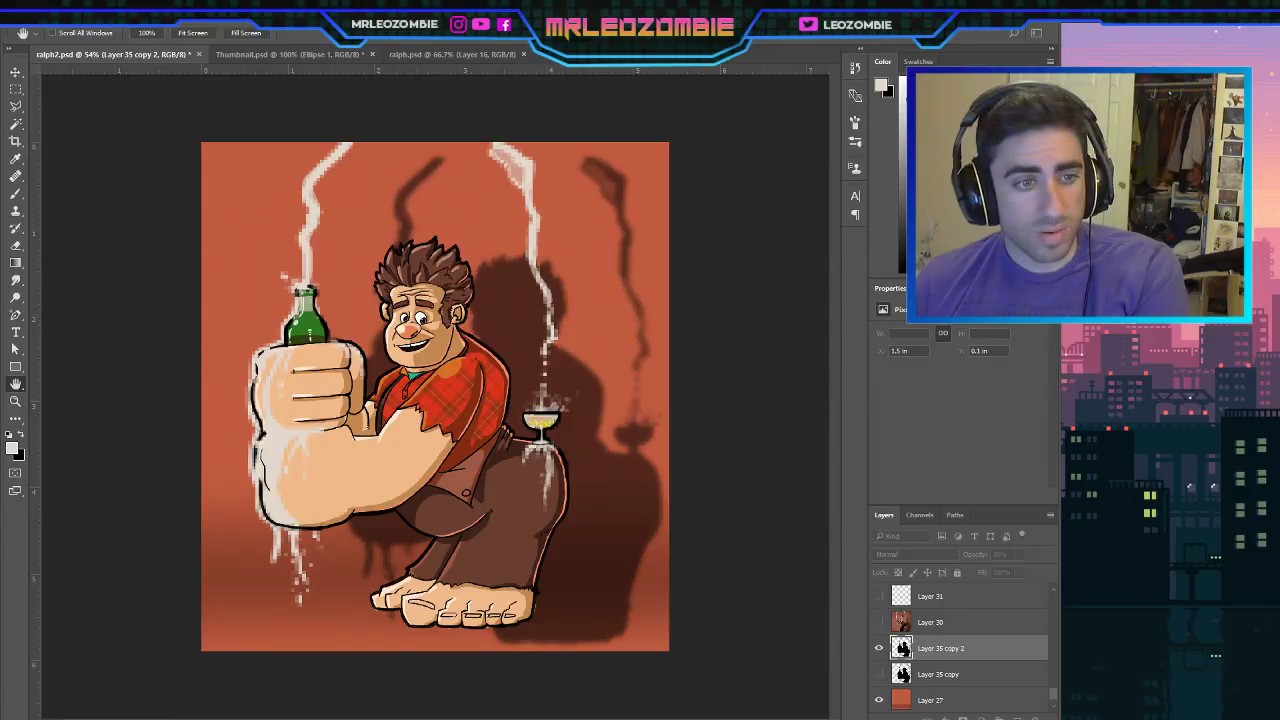
key(Left)
key(Up)
key(Up)
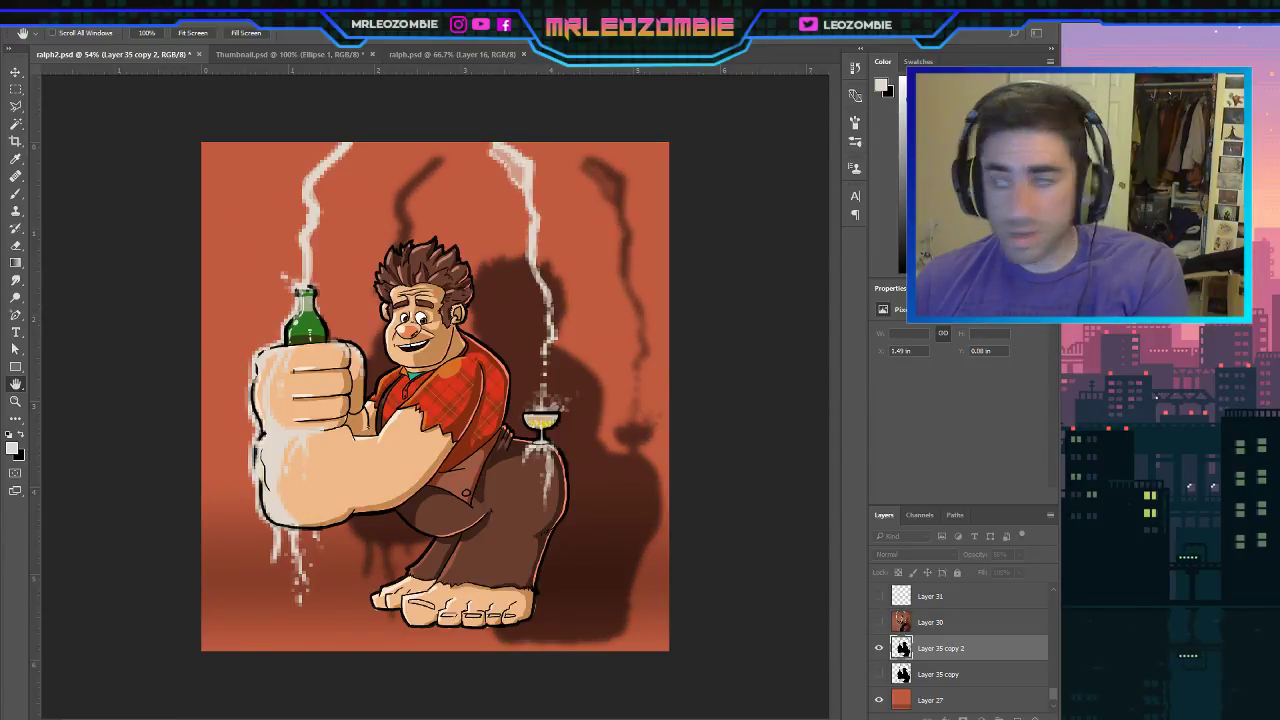
Narrow the blurred shadow horizontally from both sides, apply the transform, and delete the hidden Layer 35 copy.
key(ctrl+t)
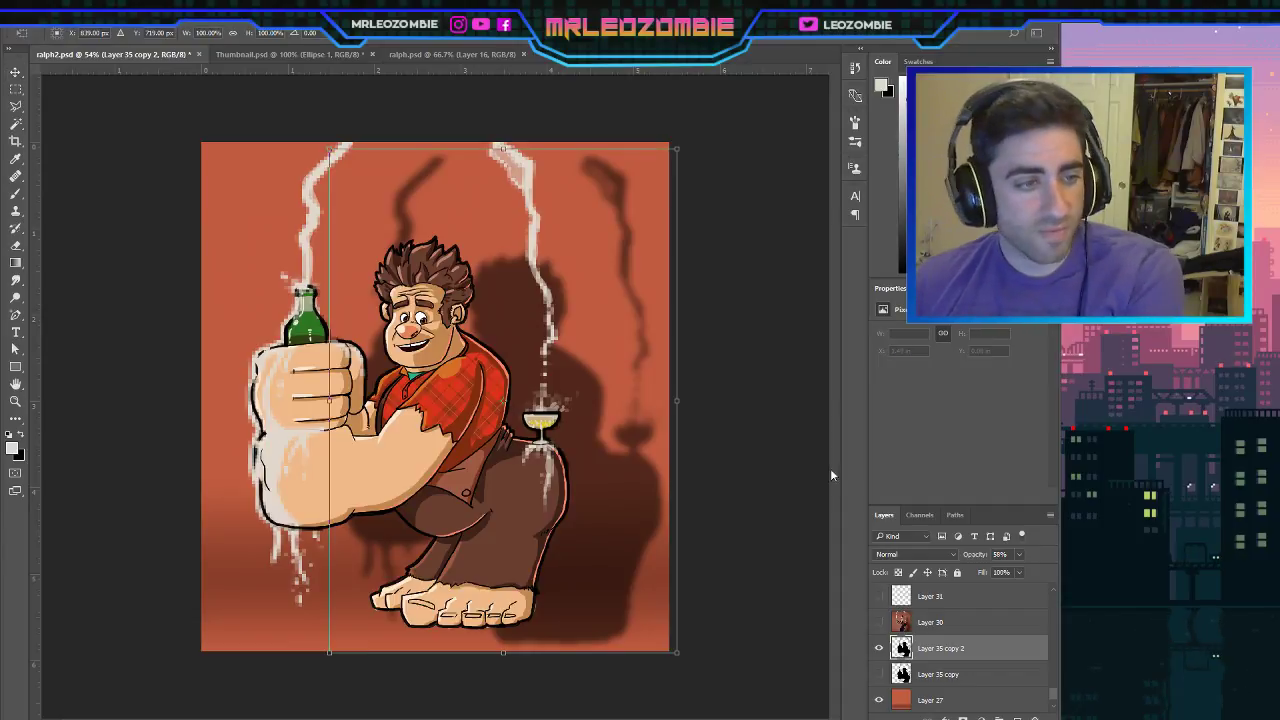
drag(329, 400, 353, 400)
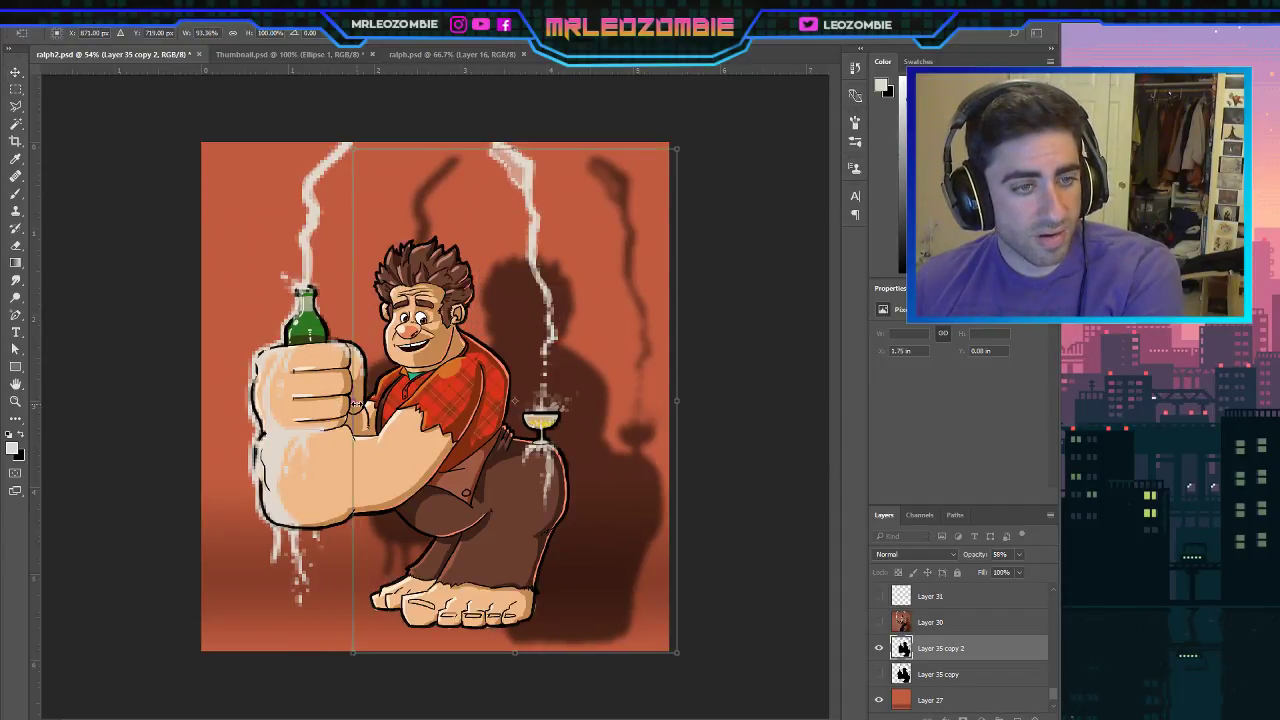
drag(677, 400, 673, 399)
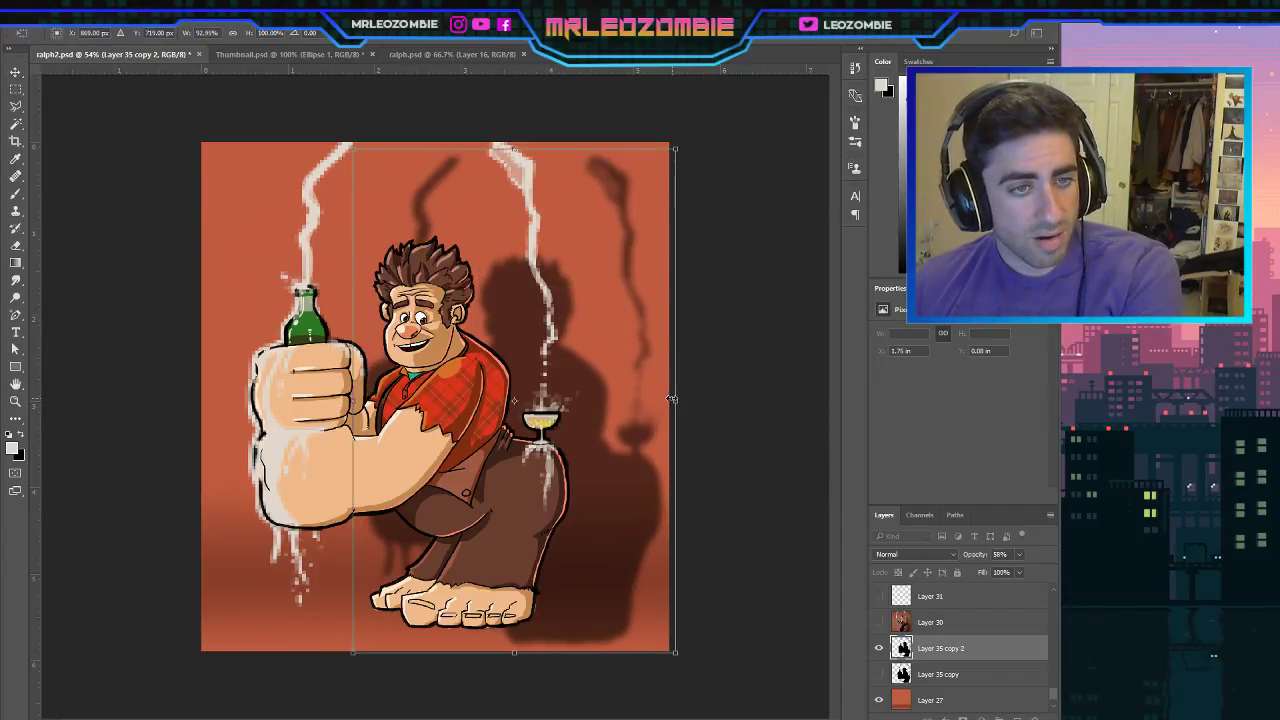
key(Return)
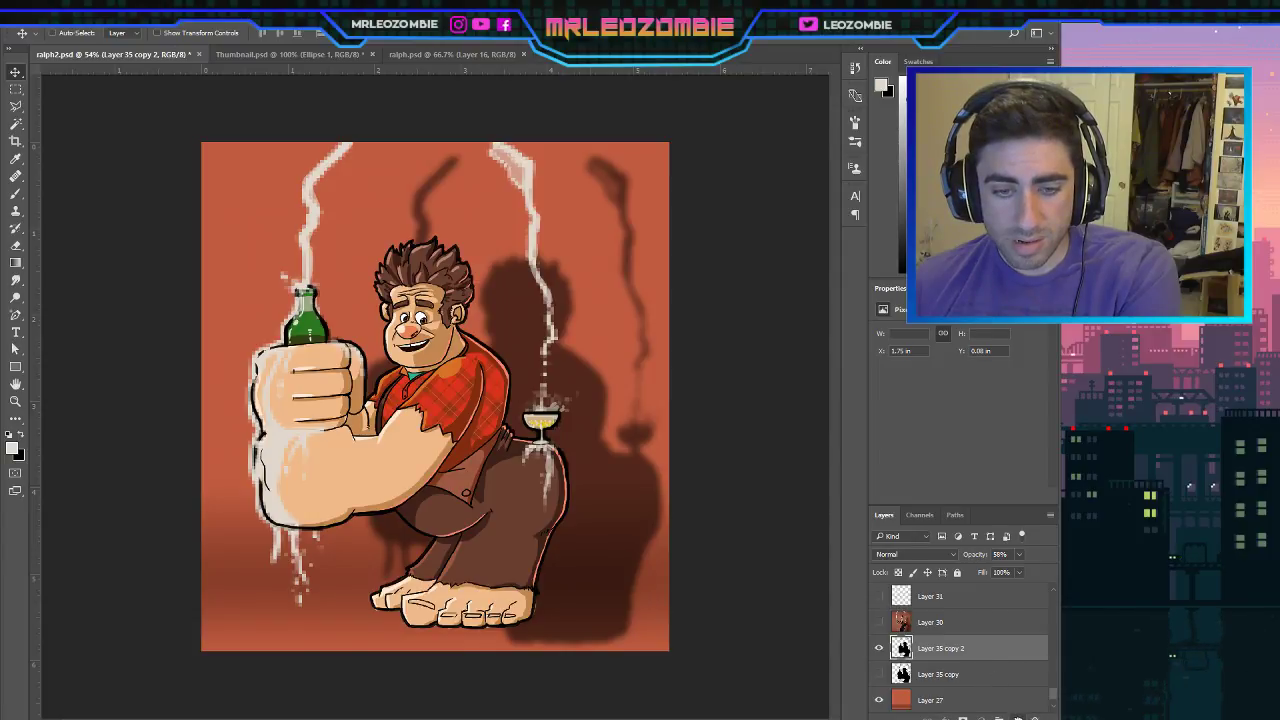
drag(1018, 717, 1034, 717)
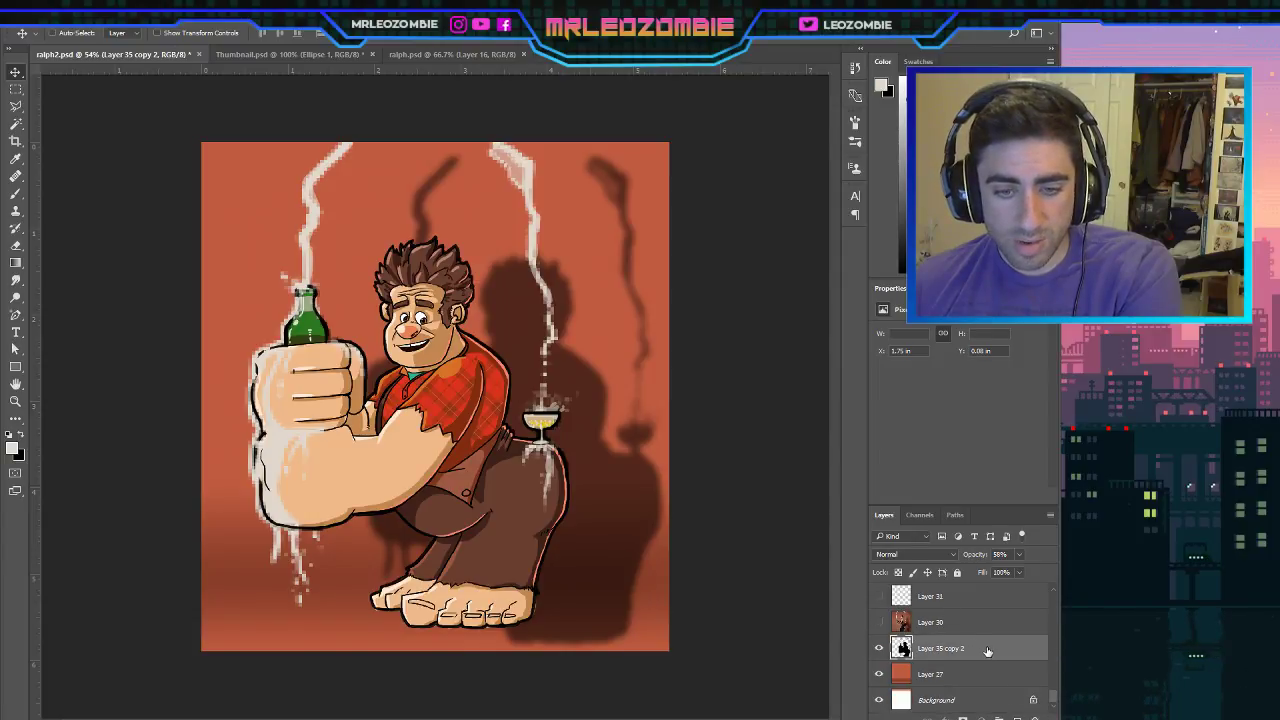
Duplicate the blurred shadow layer, Layer 35 copy 2, and blur the lower of the two layers more strongly.
key(ctrl+j)
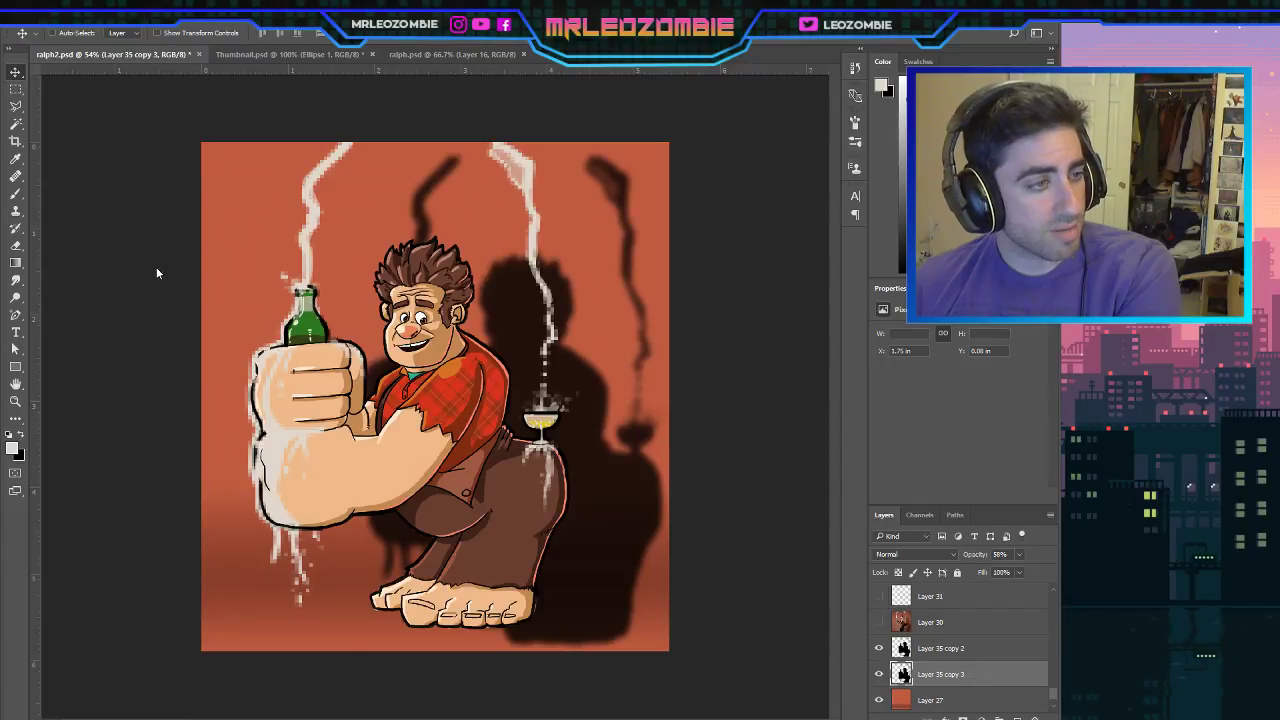
key(space)
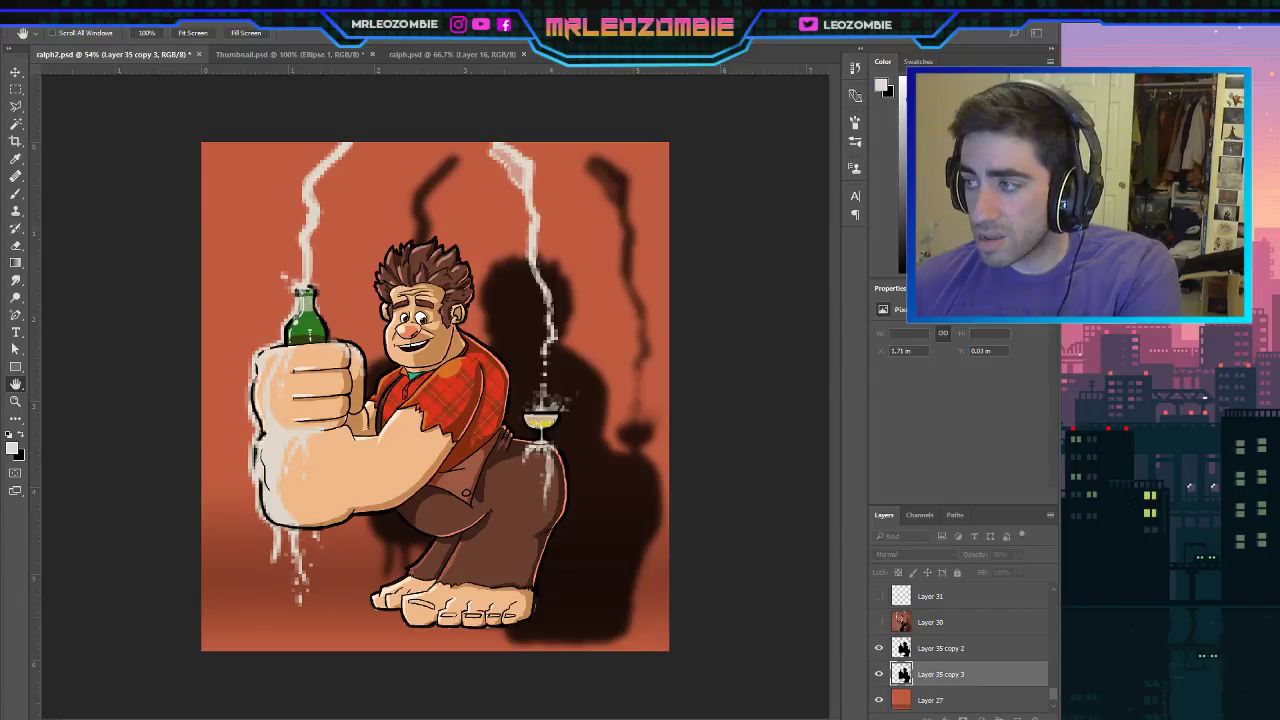
key(ctrl+z)
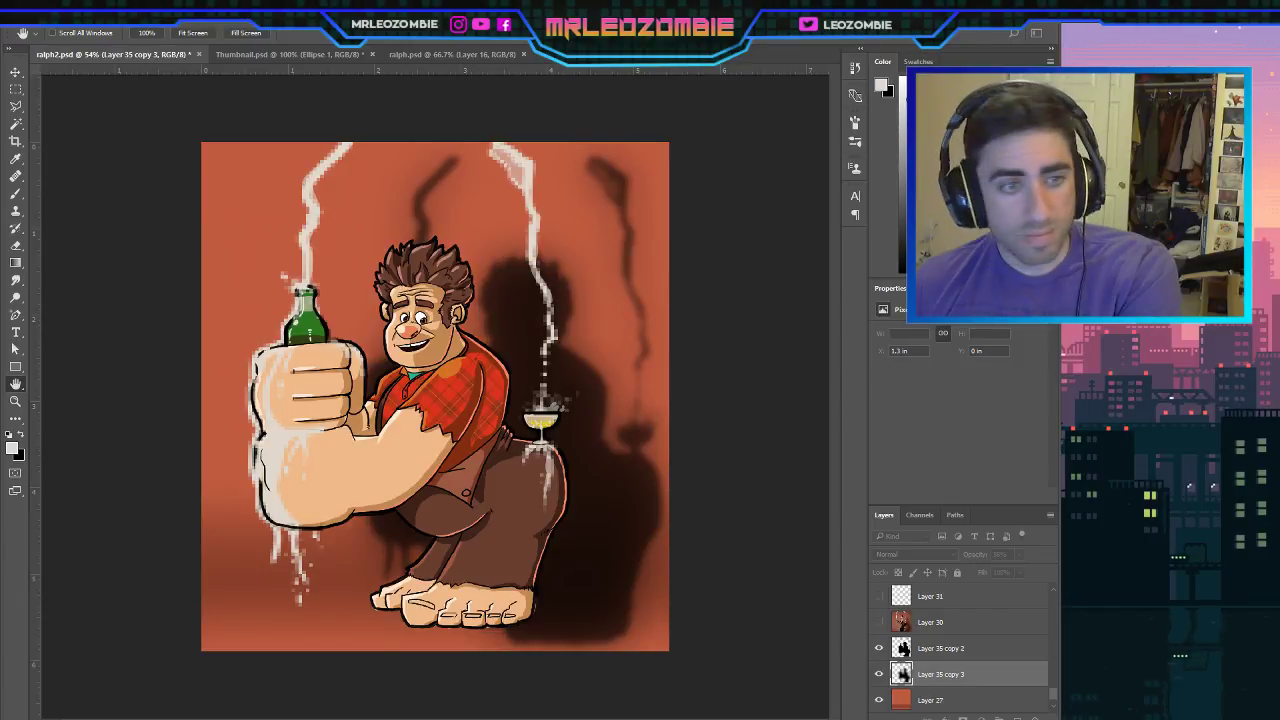
key(ctrl+shift+z)
key(ctrl+z)
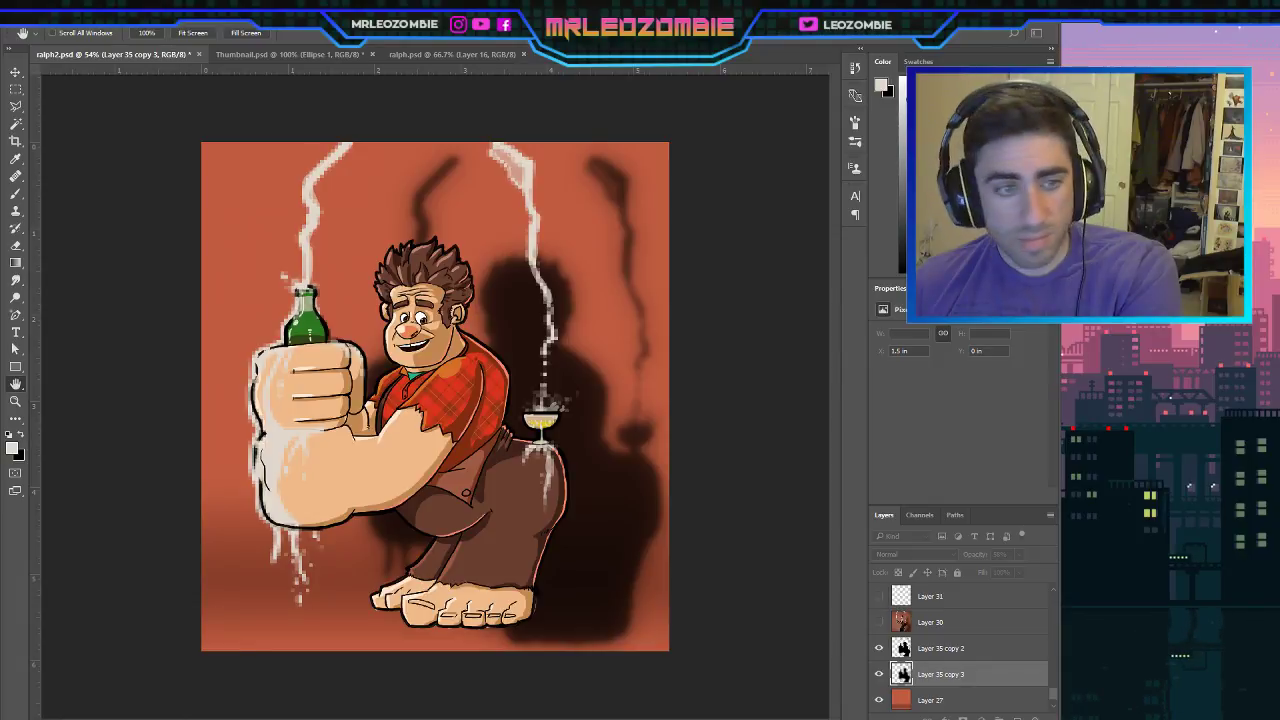
key(ctrl+z)
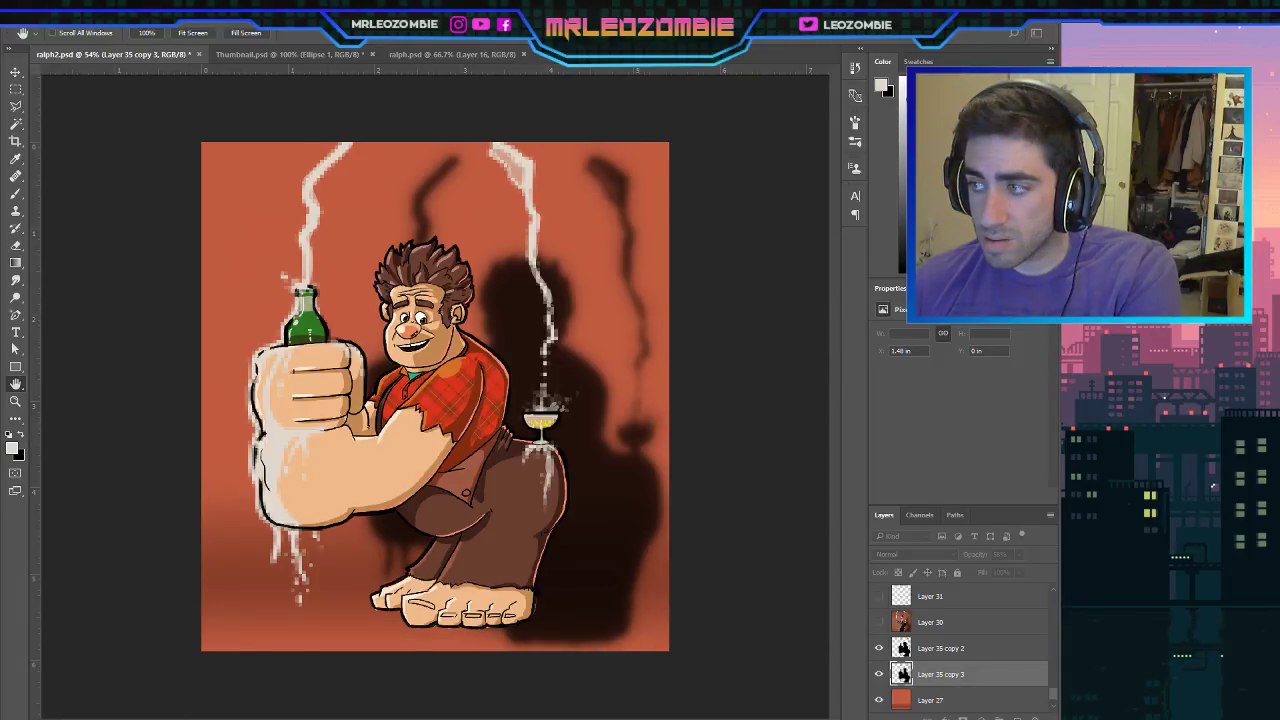
key(ctrl+shift+z)
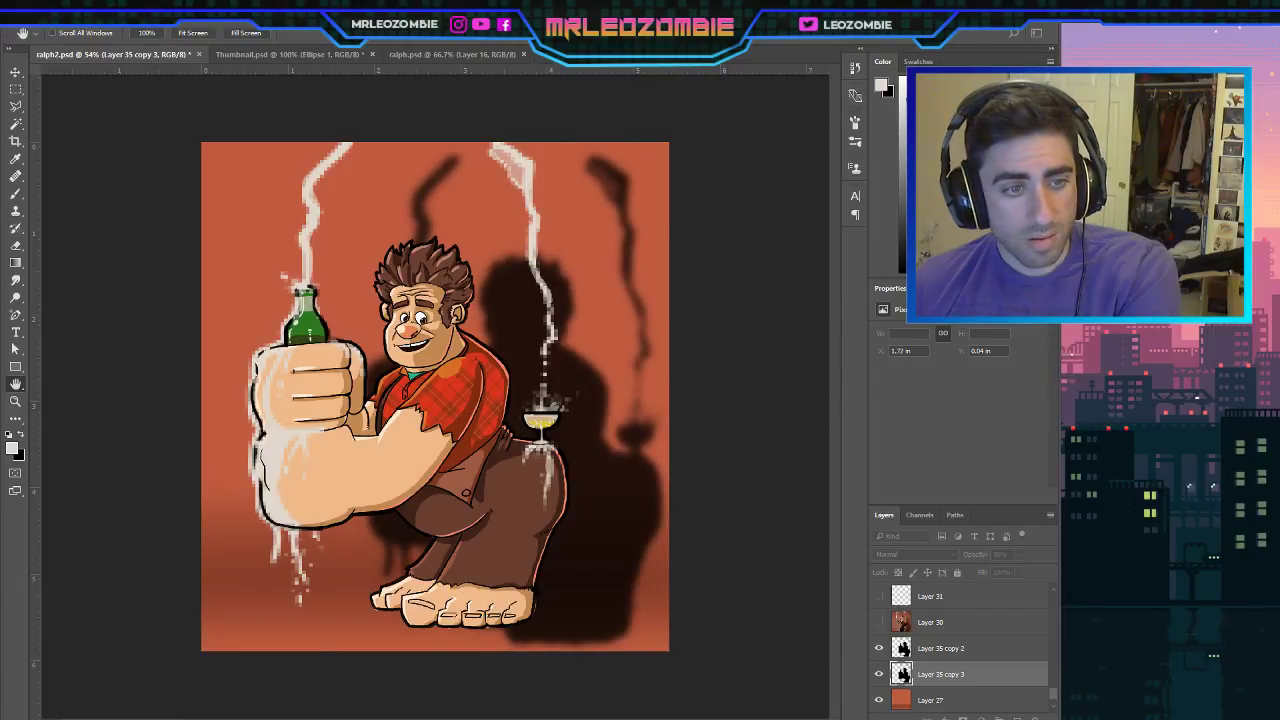
key(v)
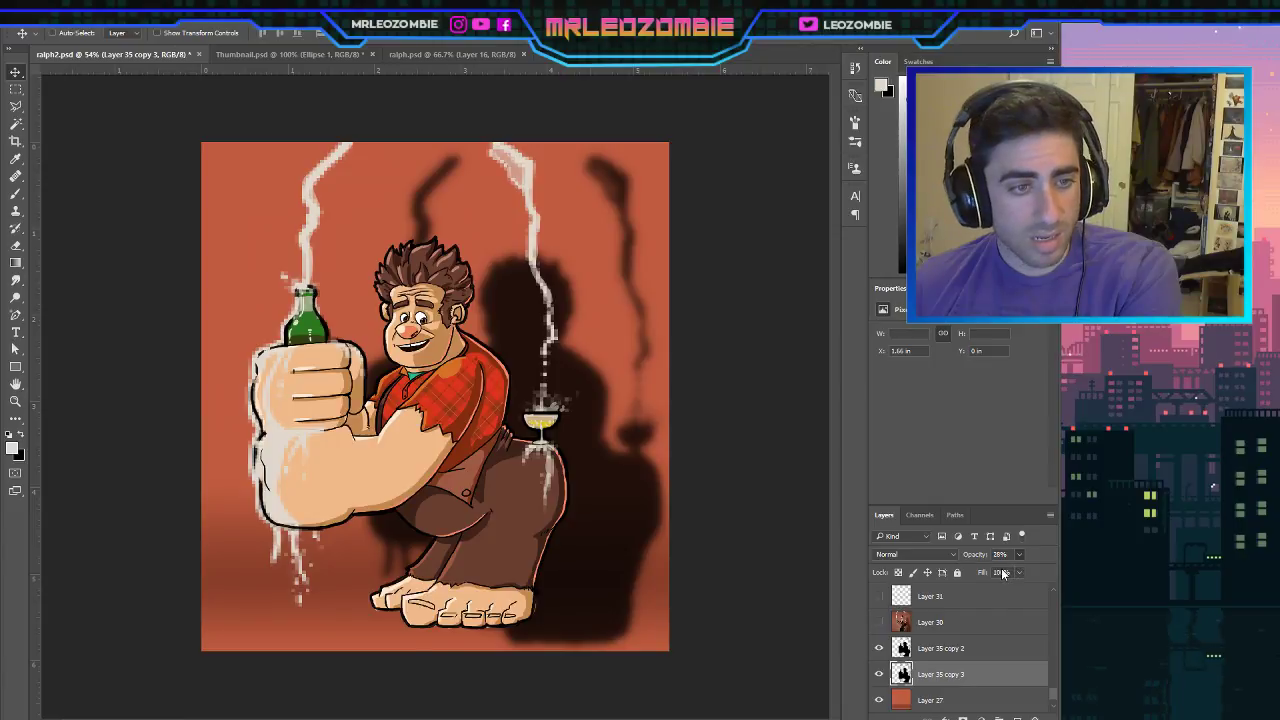
Set the opacity of Layer 35 copy 3 to 28% and of Layer 35 copy 2 to 49%.
key(2)
key(8)
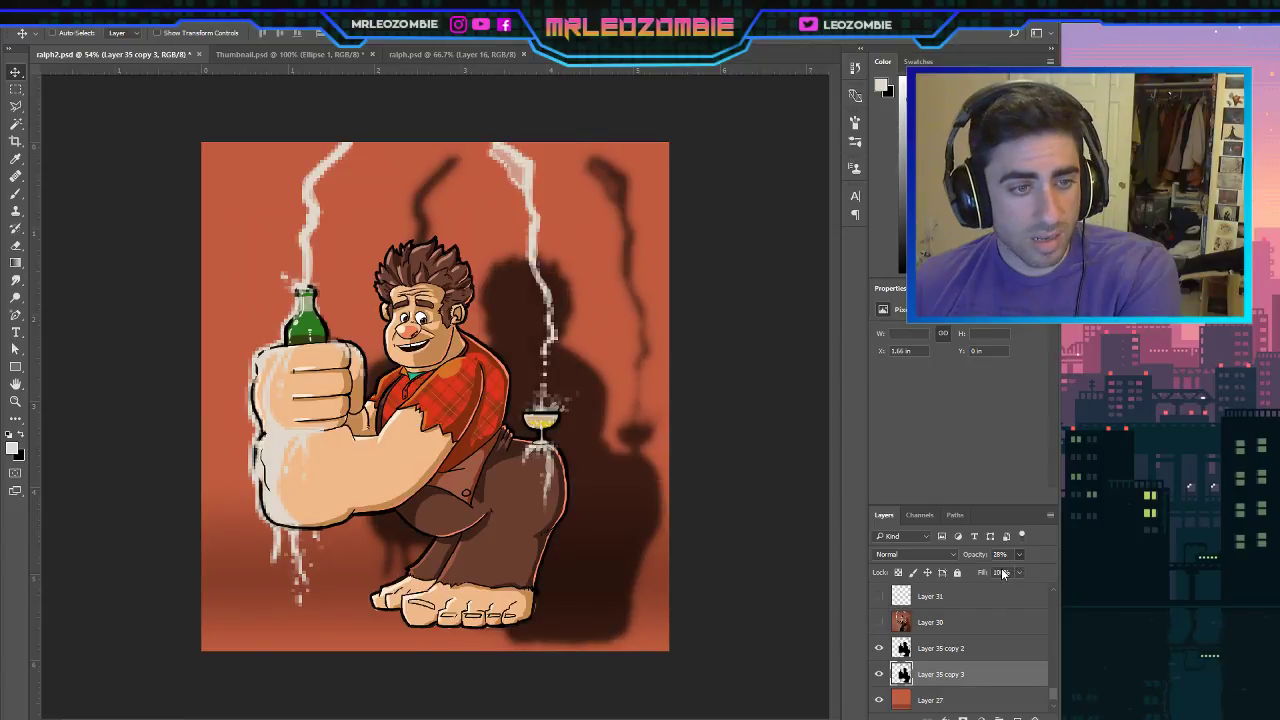
click(988, 652)
key(3)
key(6)
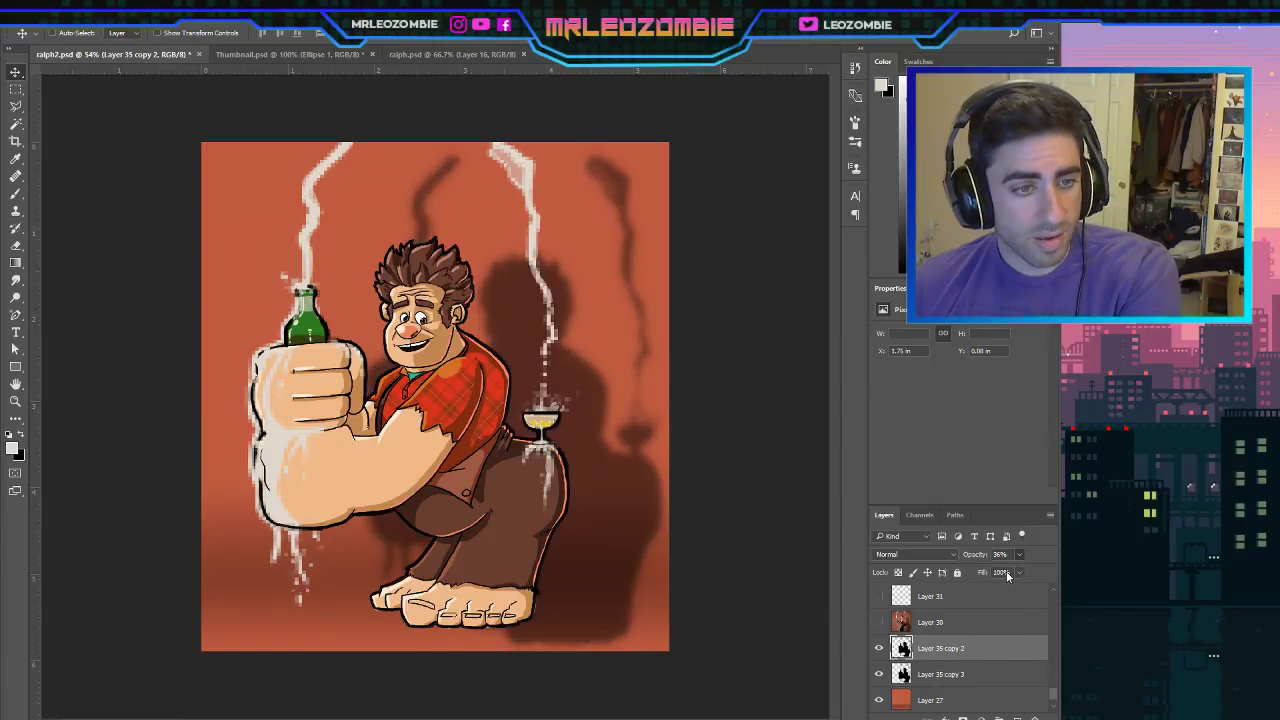
key(4)
key(9)
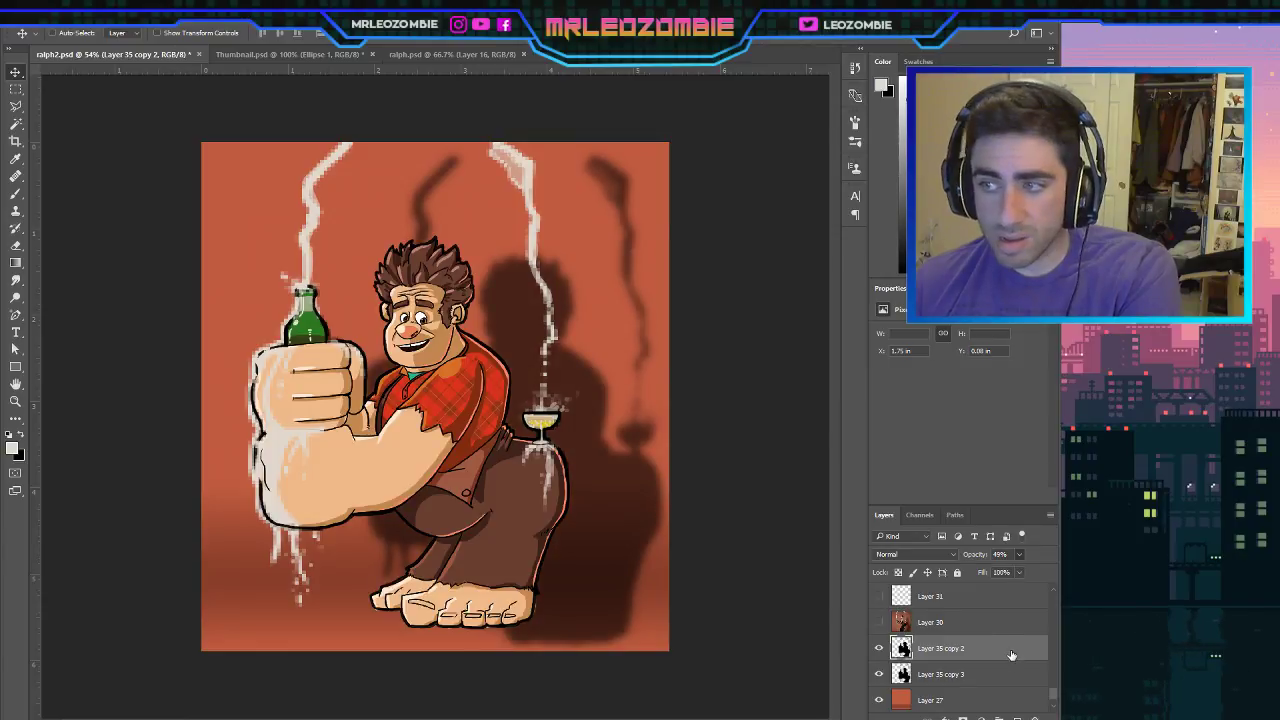
Duplicate Layer 35 copy 2 and blur the duplicate for a softer shadow edge.
key(ctrl+j)
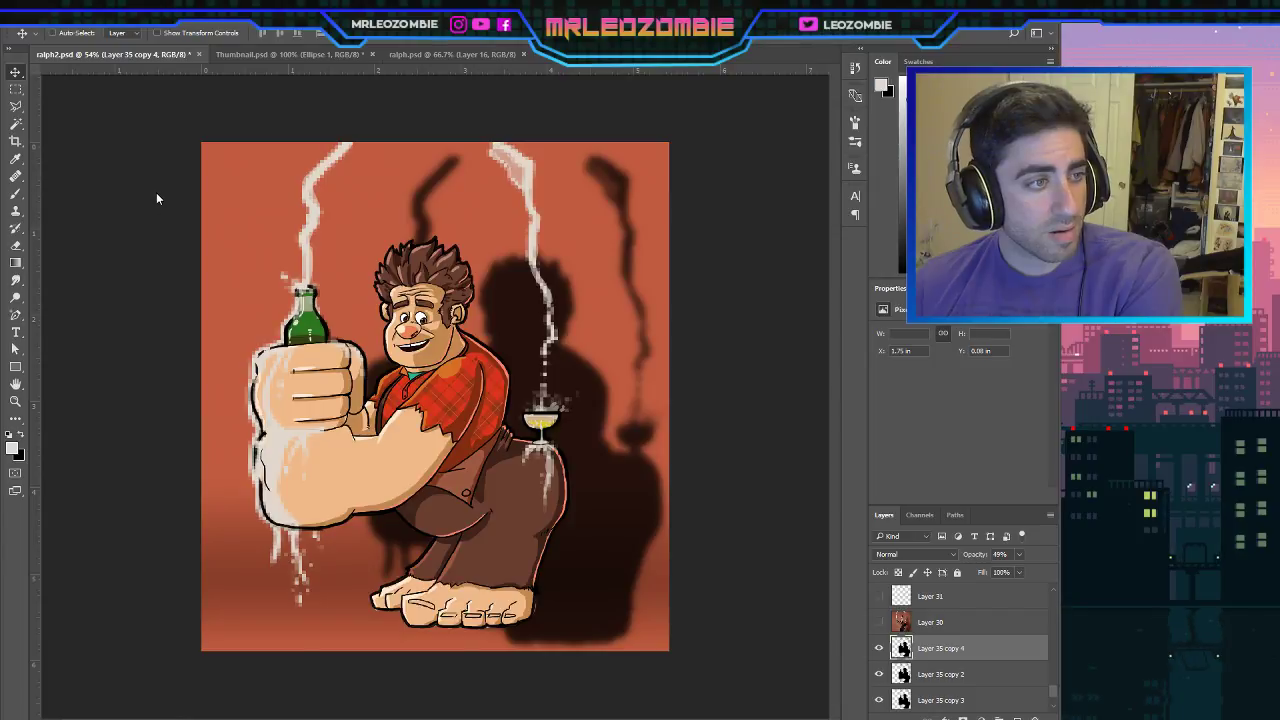
key(h)
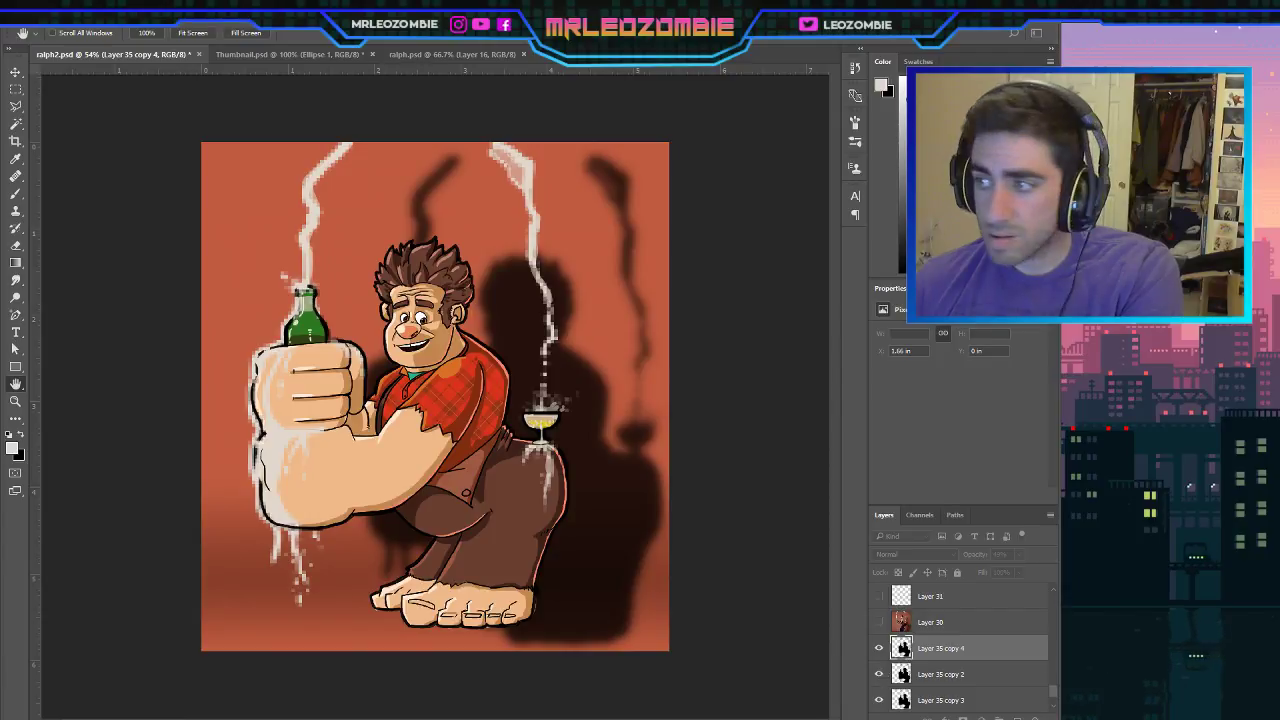
key(v)
Compare the shadow with and without Layer 35 copy 2, and reduce that layer's opacity to 8%.
click(879, 674)
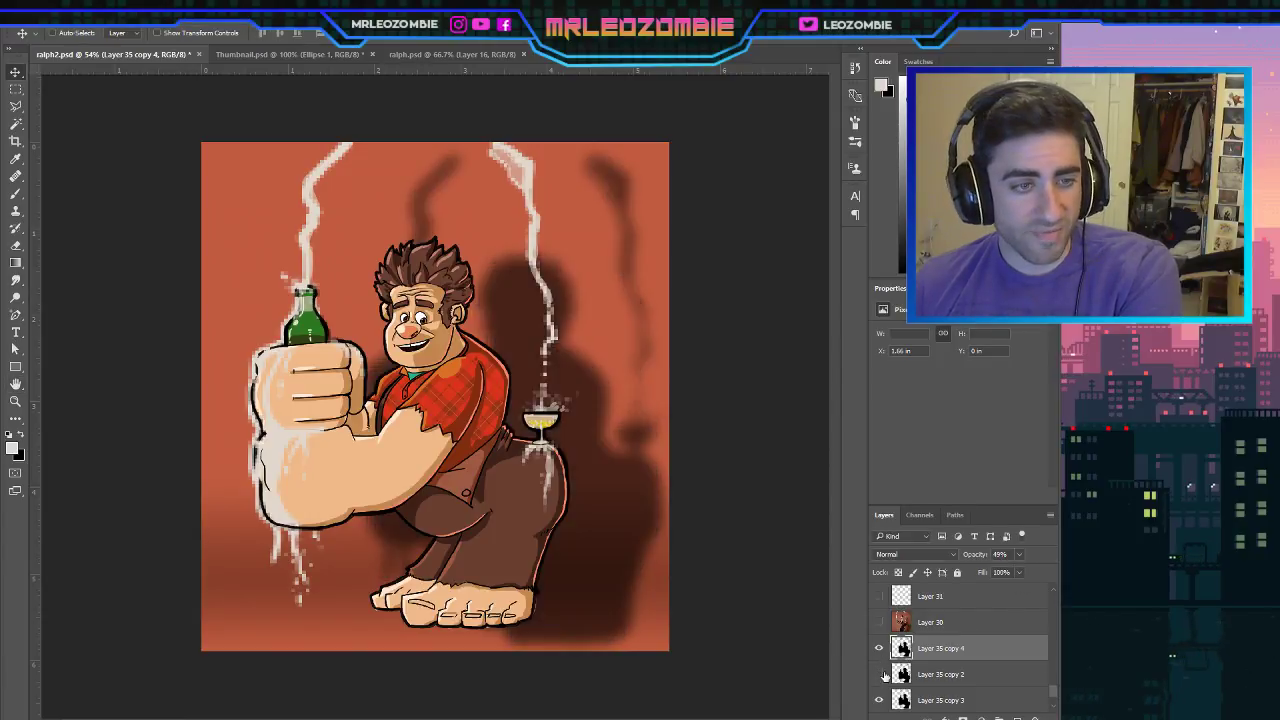
click(883, 676)
click(883, 676)
click(883, 677)
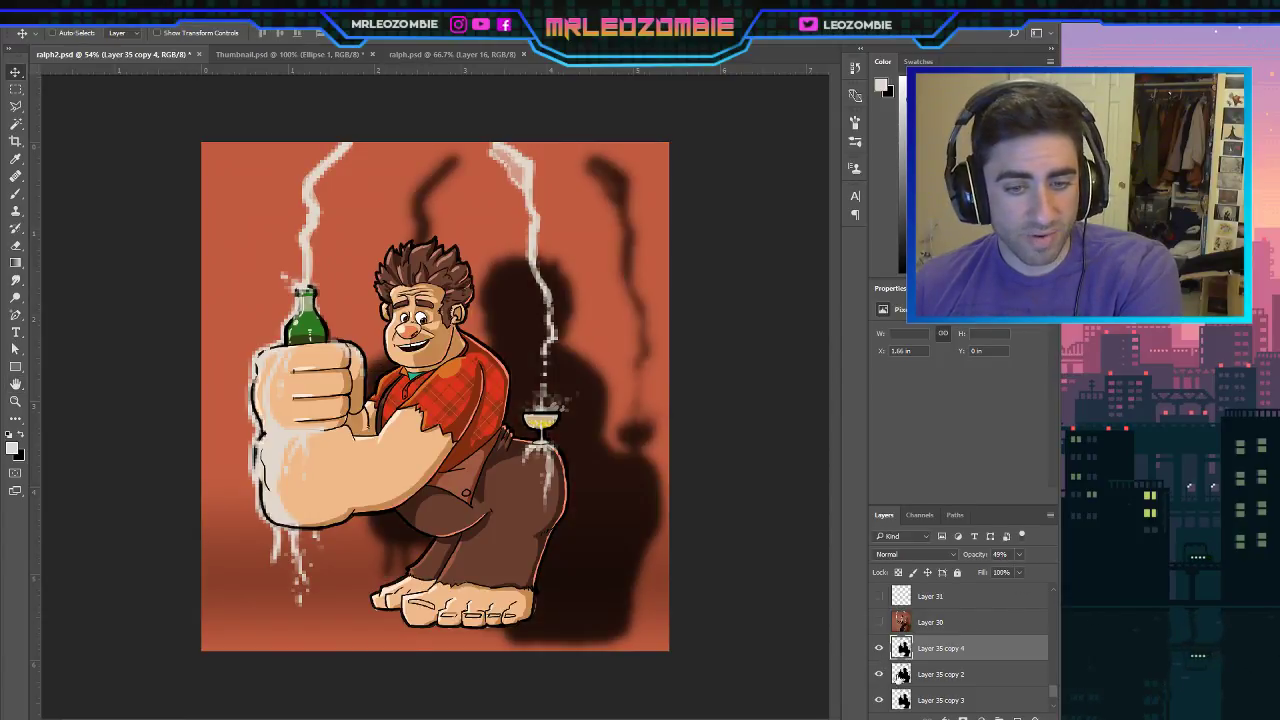
click(948, 673)
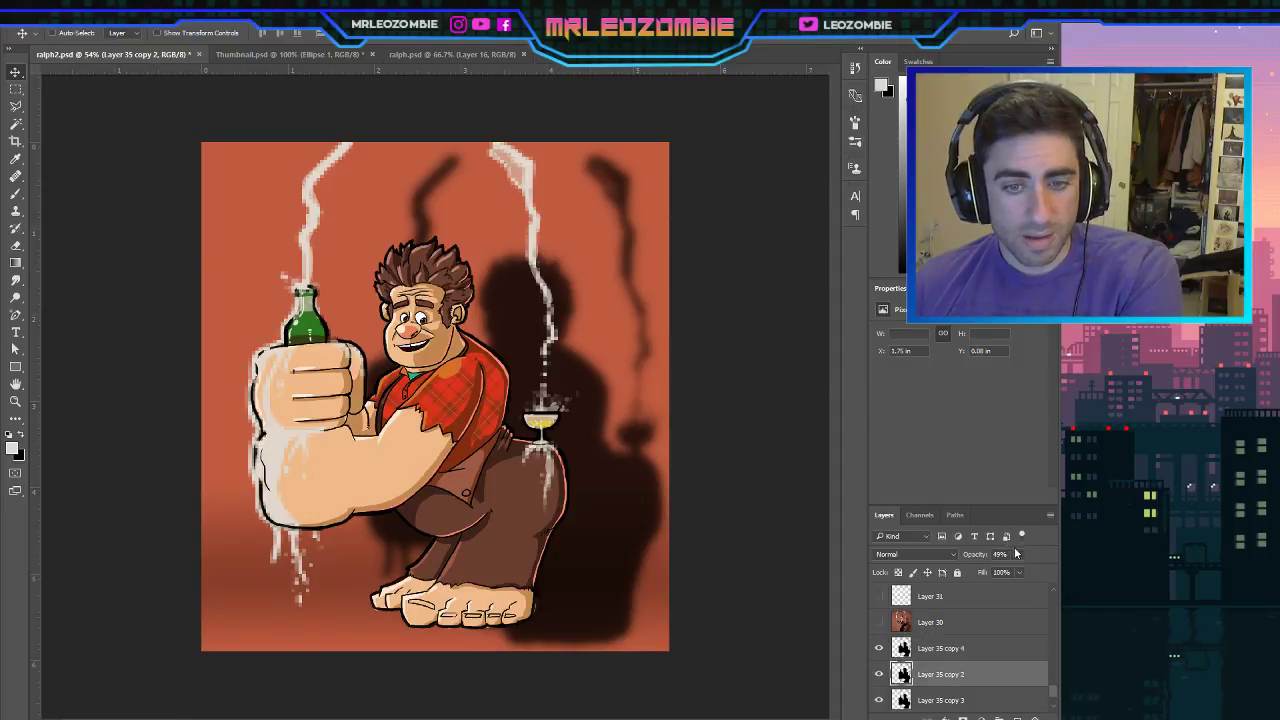
key(1)
key(1)
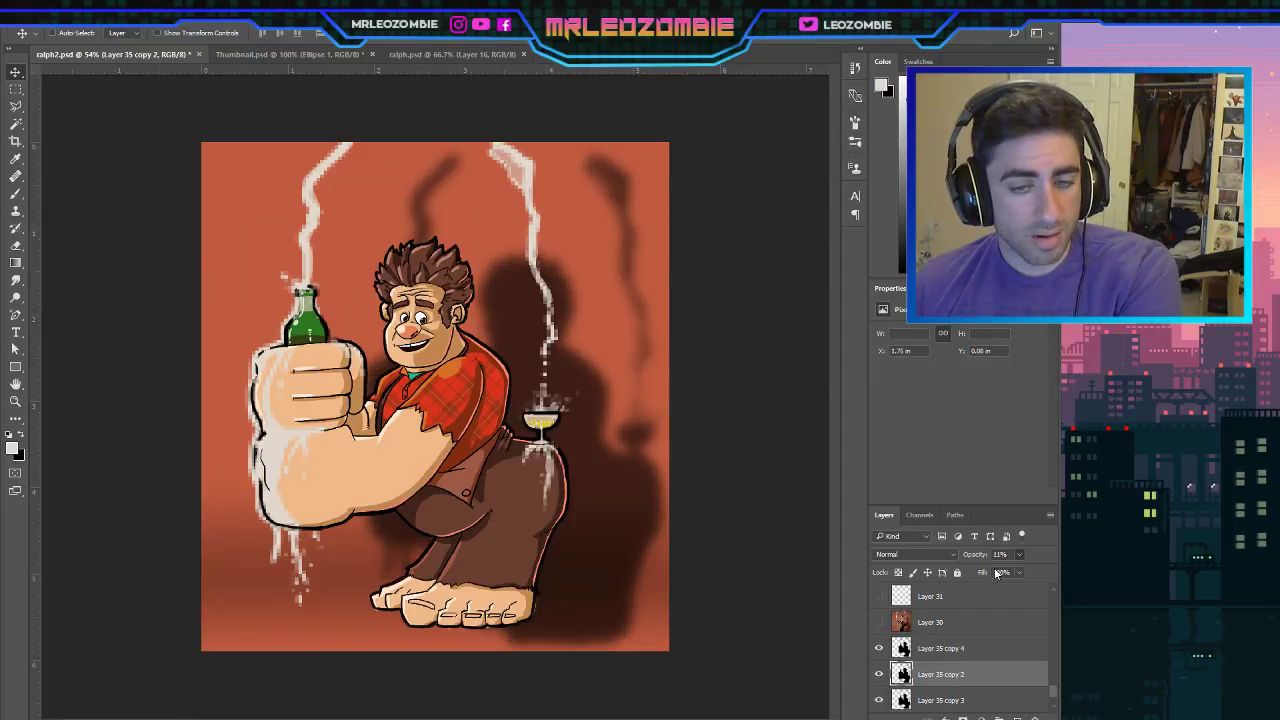
key(1)
key(2)
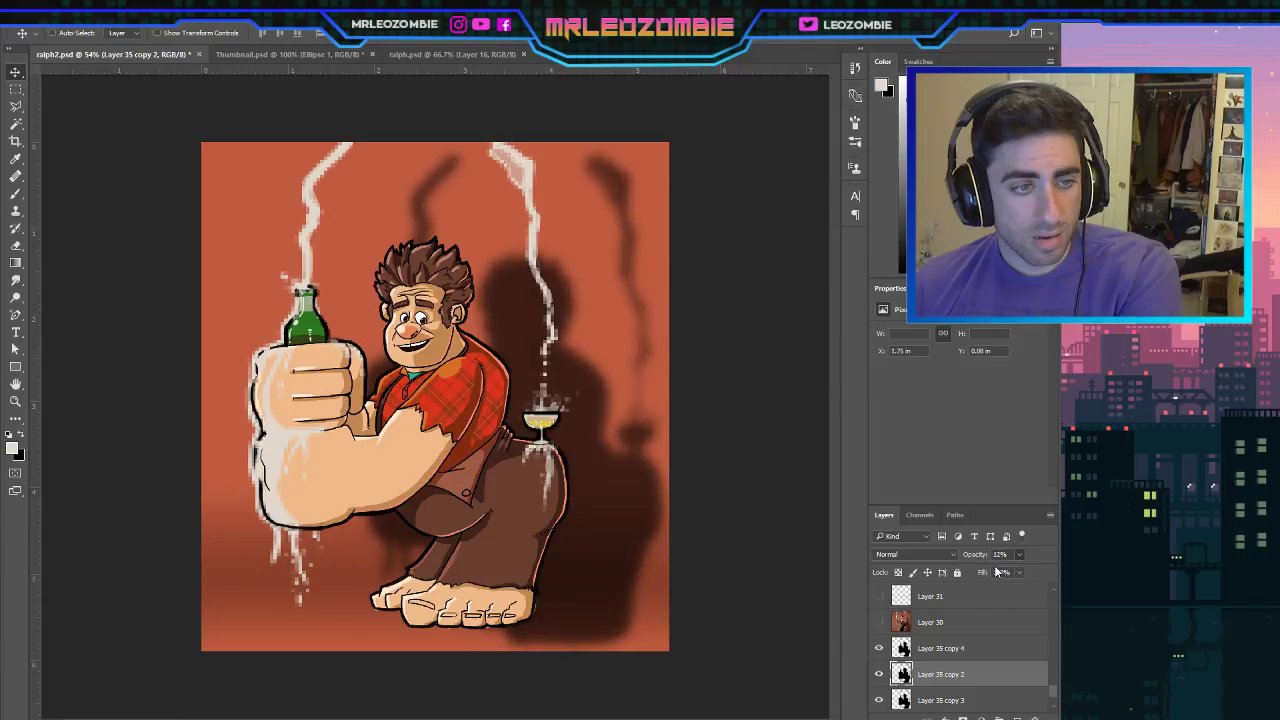
key(0)
key(8)
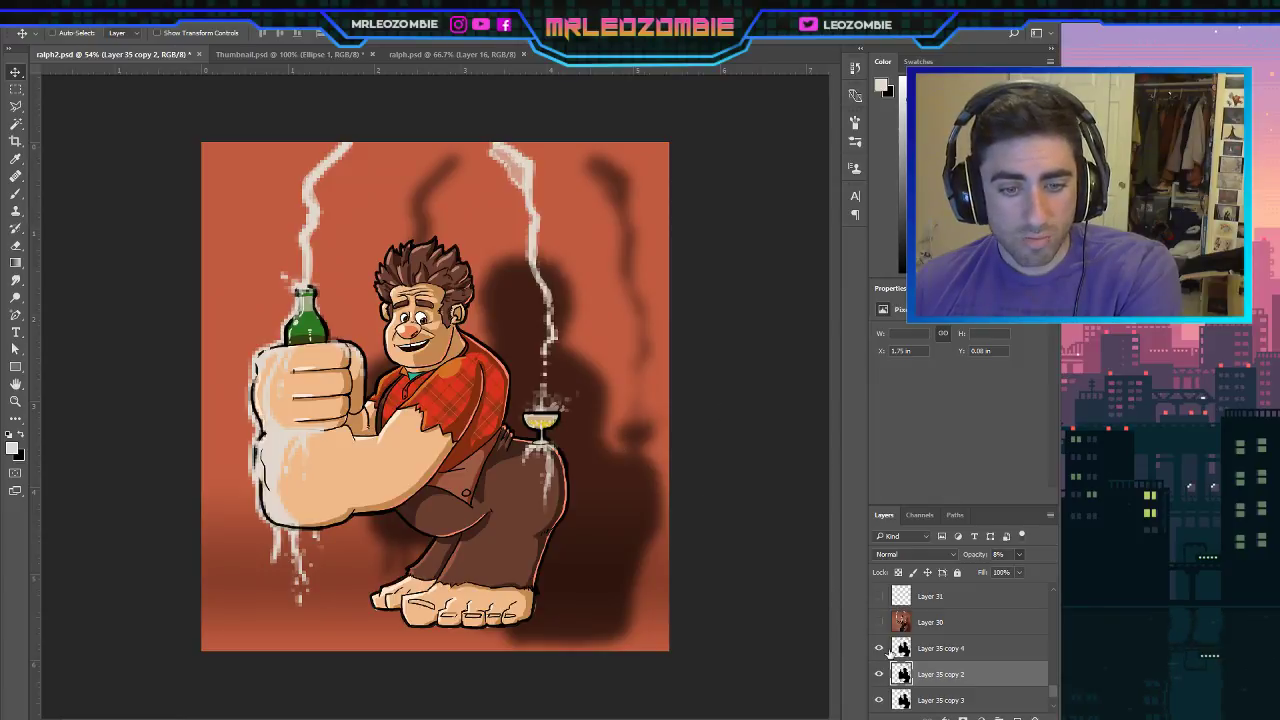
Transform all three shadow layers together to about 90% width and 92% height, and distort the lower corners so the base slants up to the right.
click(958, 650)
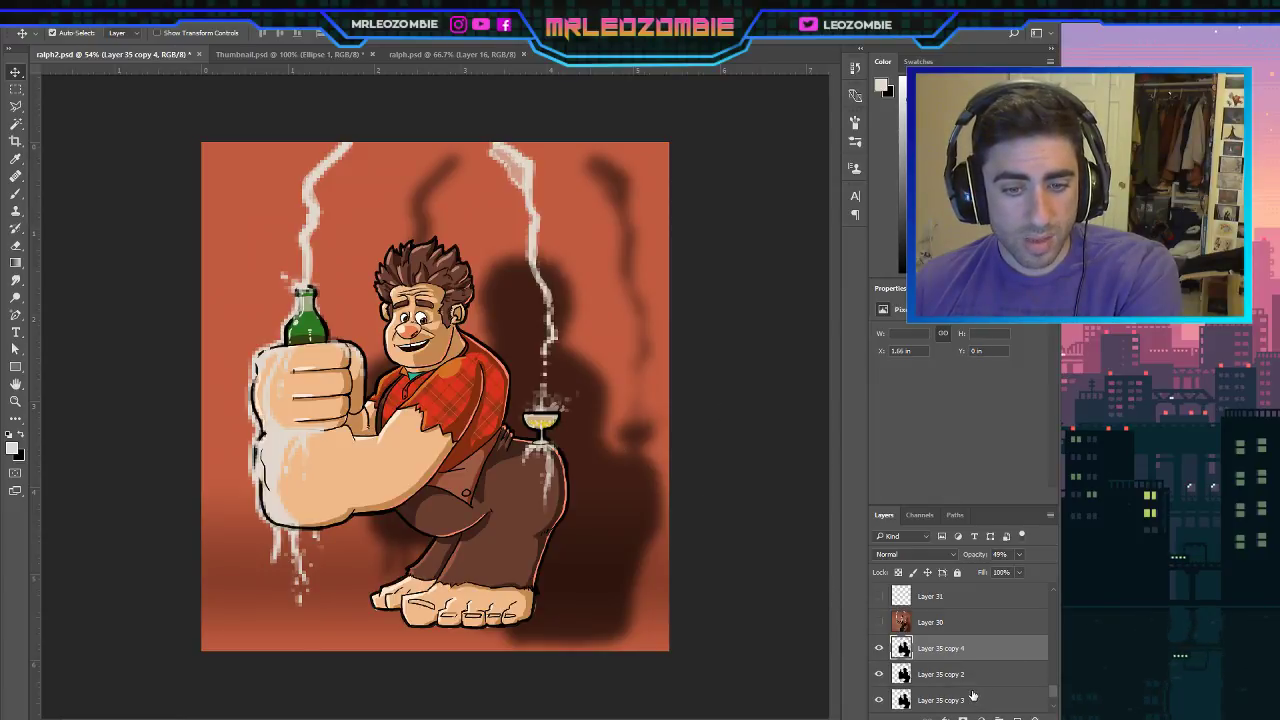
ctrl+click(975, 699)
key(ctrl+t)
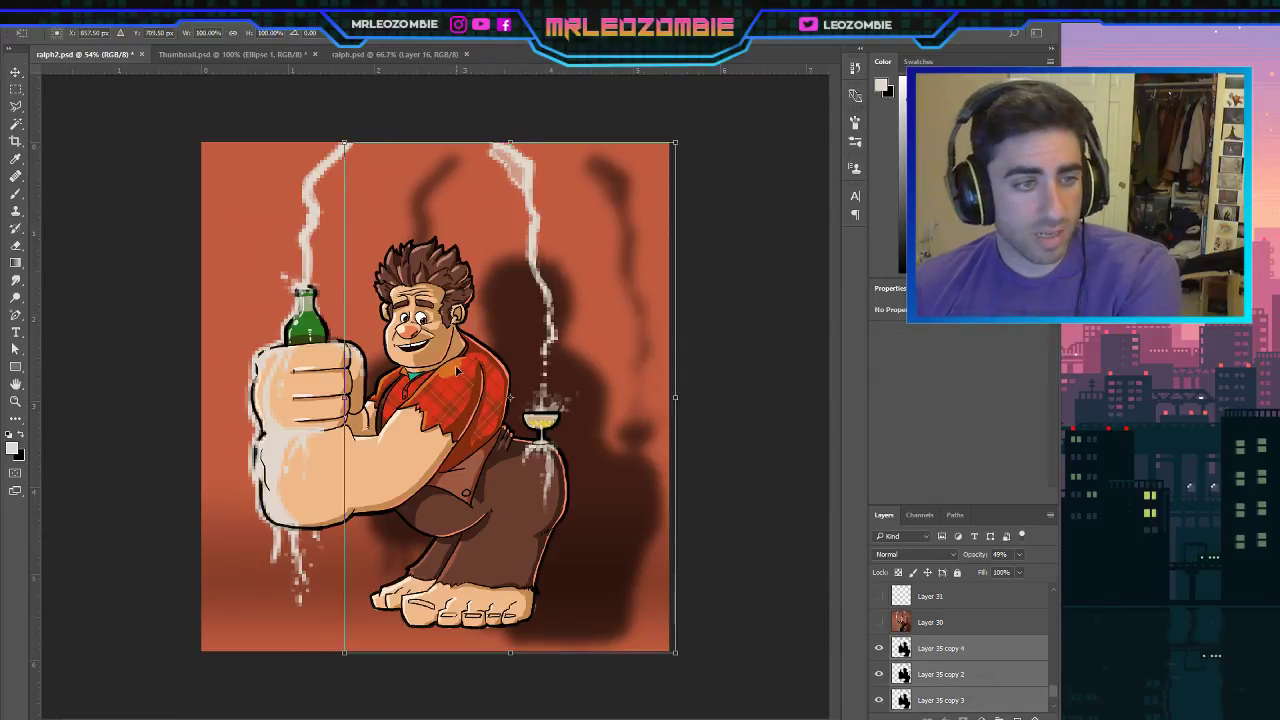
drag(345, 397, 377, 398)
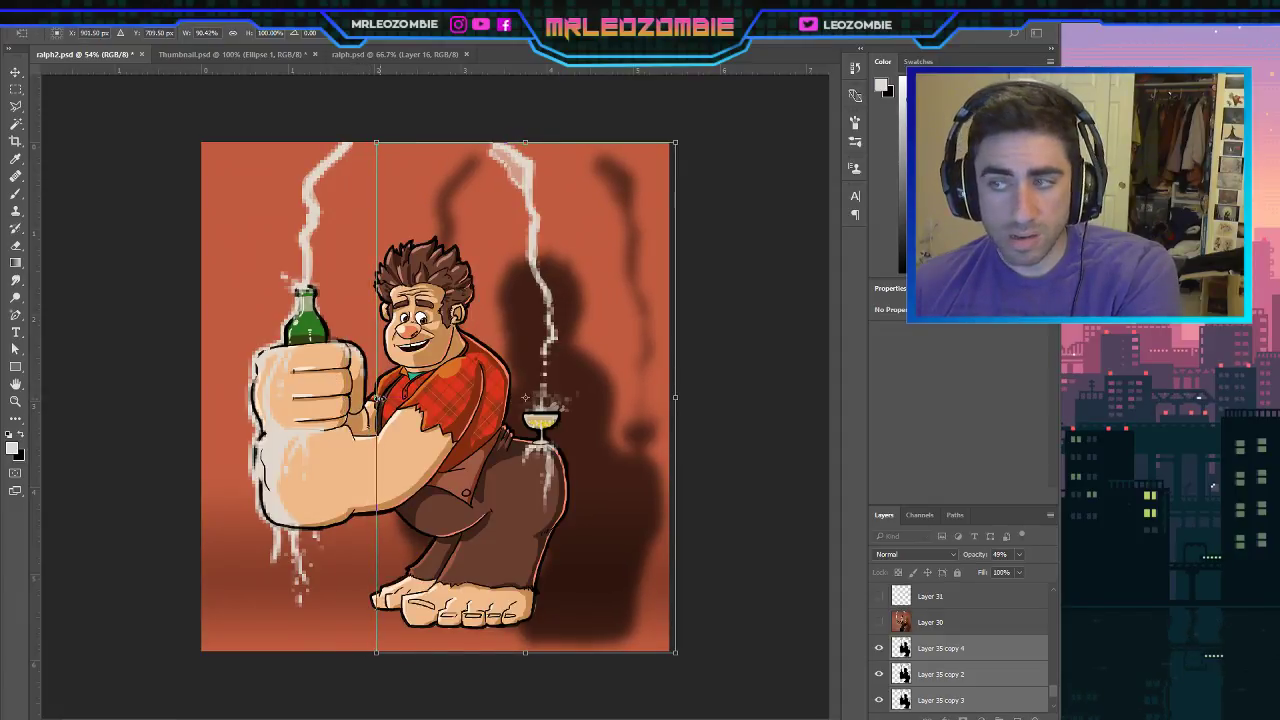
drag(528, 650, 543, 612)
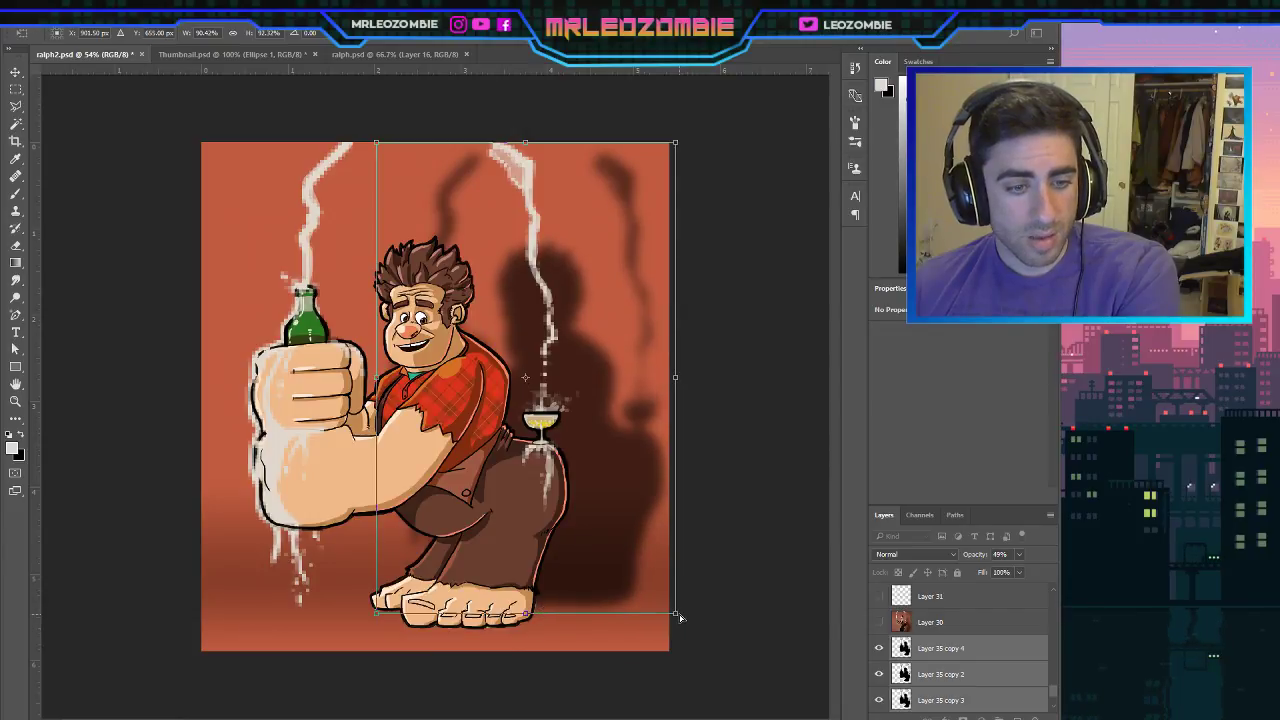
drag(680, 618, 677, 559)
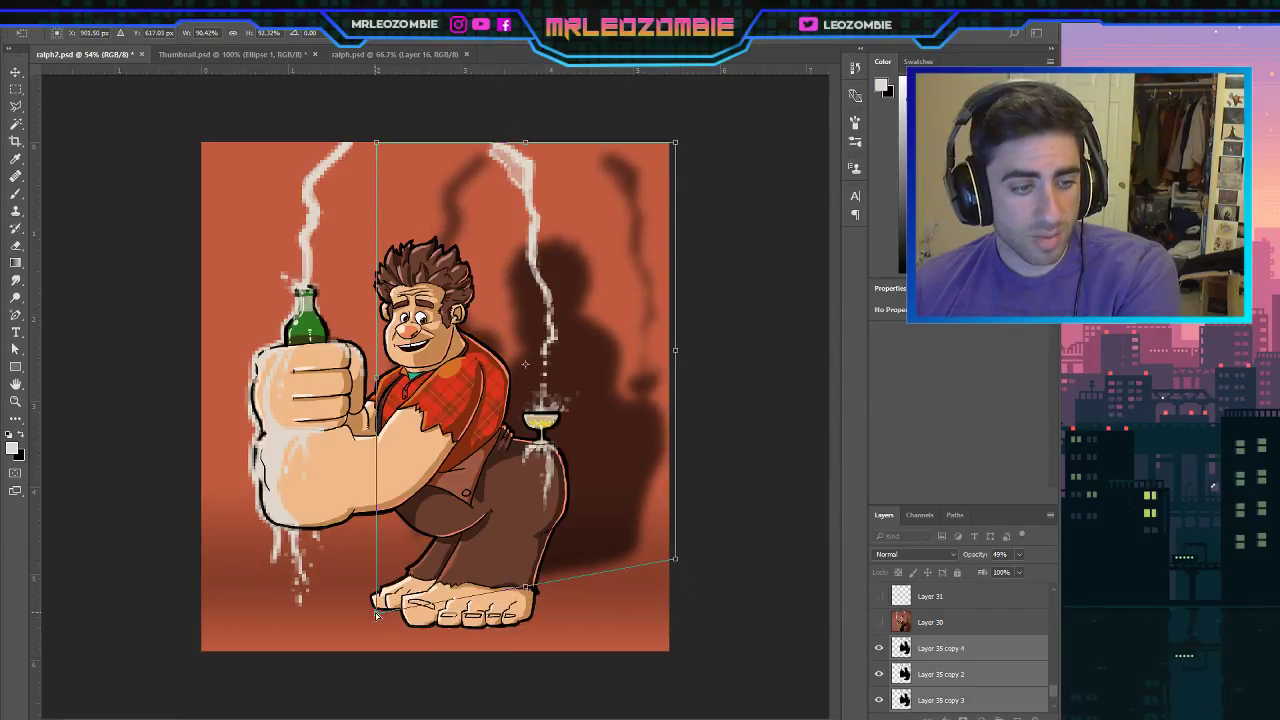
drag(376, 616, 328, 692)
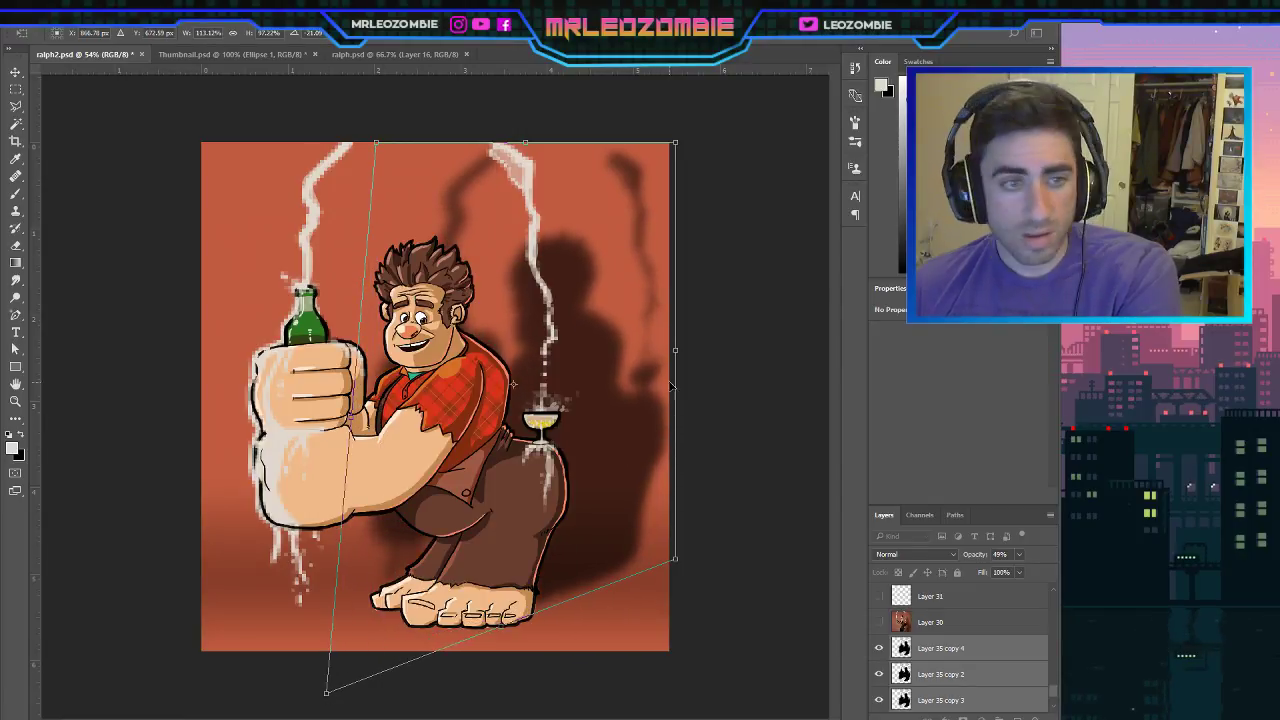
Fine-tune the edges and corners of the distorted shadow so it fits behind the character and meets the feet, and apply the transform.
drag(615, 396, 615, 408)
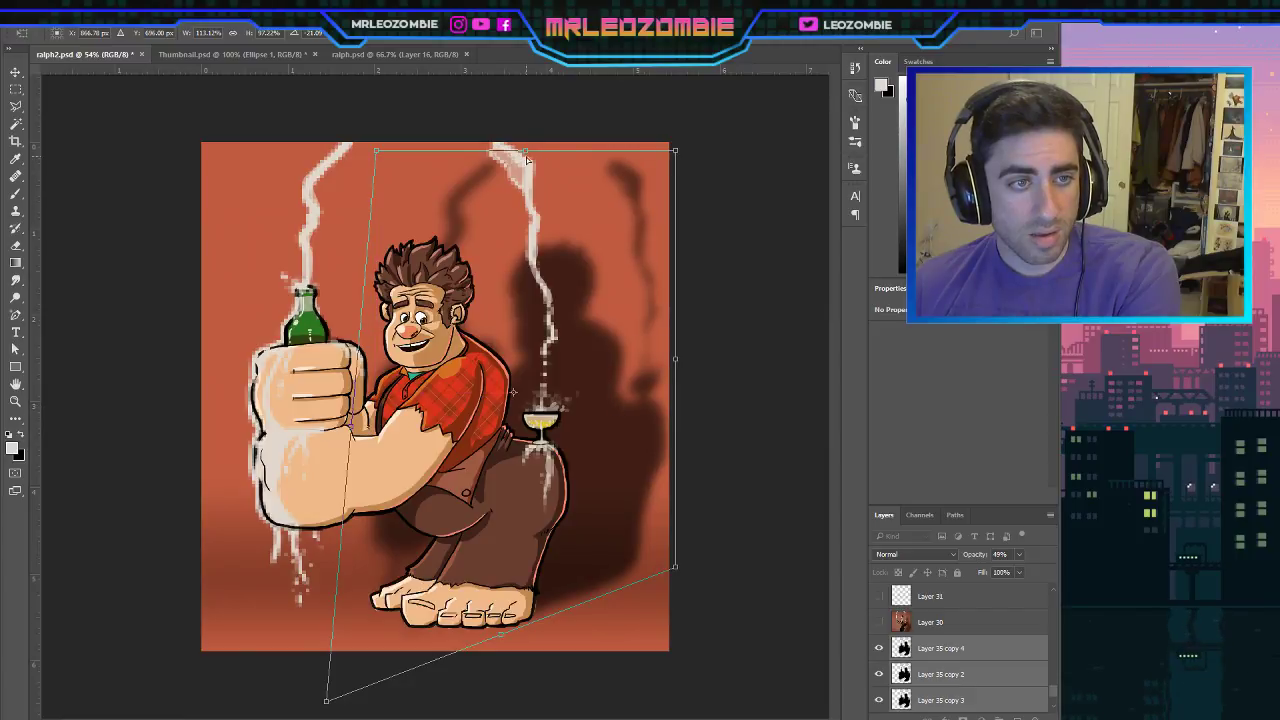
mouse_move(527, 153)
mouse_down()
mouse_move(526, 120)
mouse_move(527, 148)
mouse_up()
drag(351, 425, 360, 424)
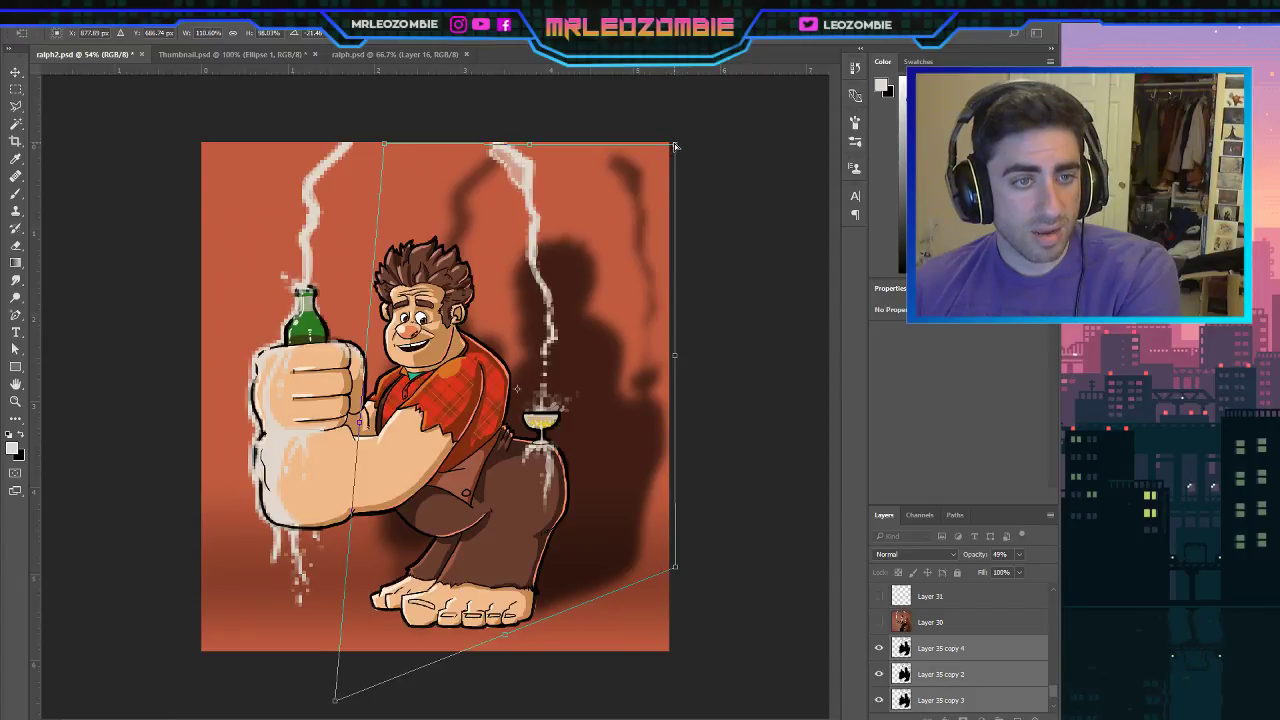
drag(675, 147, 663, 164)
drag(442, 434, 456, 428)
drag(565, 458, 558, 453)
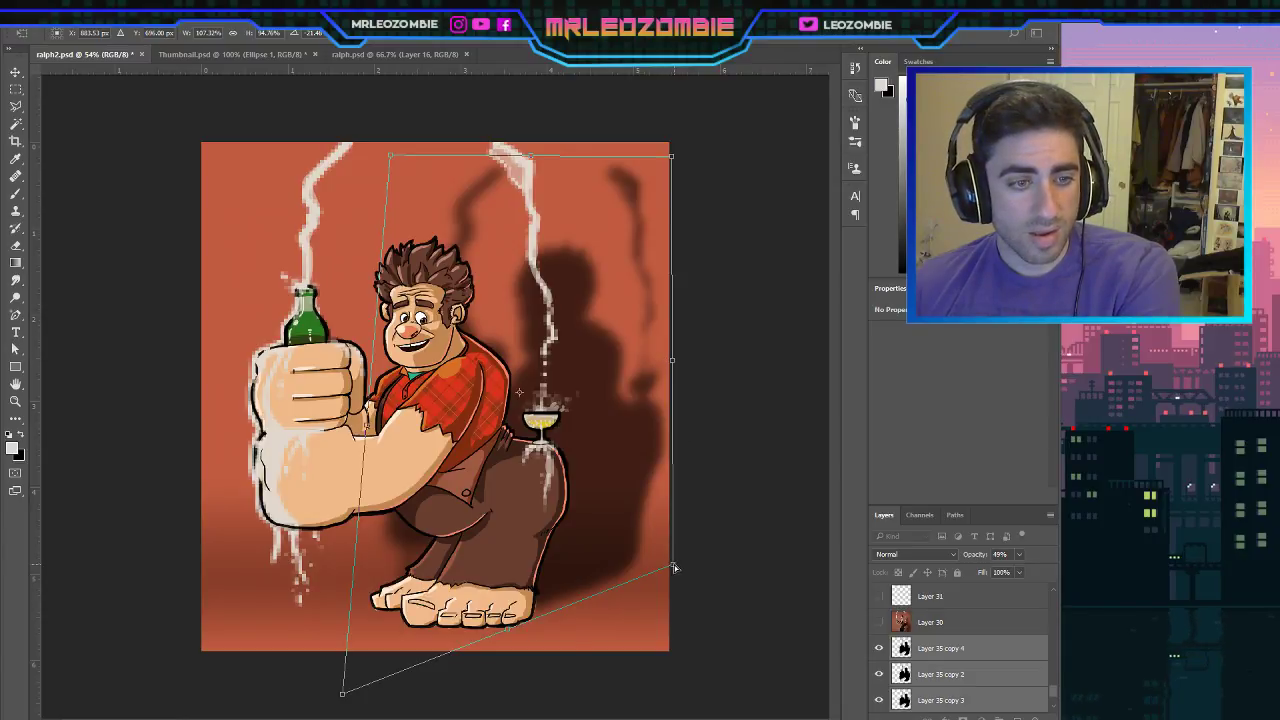
mouse_move(672, 566)
mouse_down()
mouse_move(676, 593)
mouse_move(676, 579)
mouse_up()
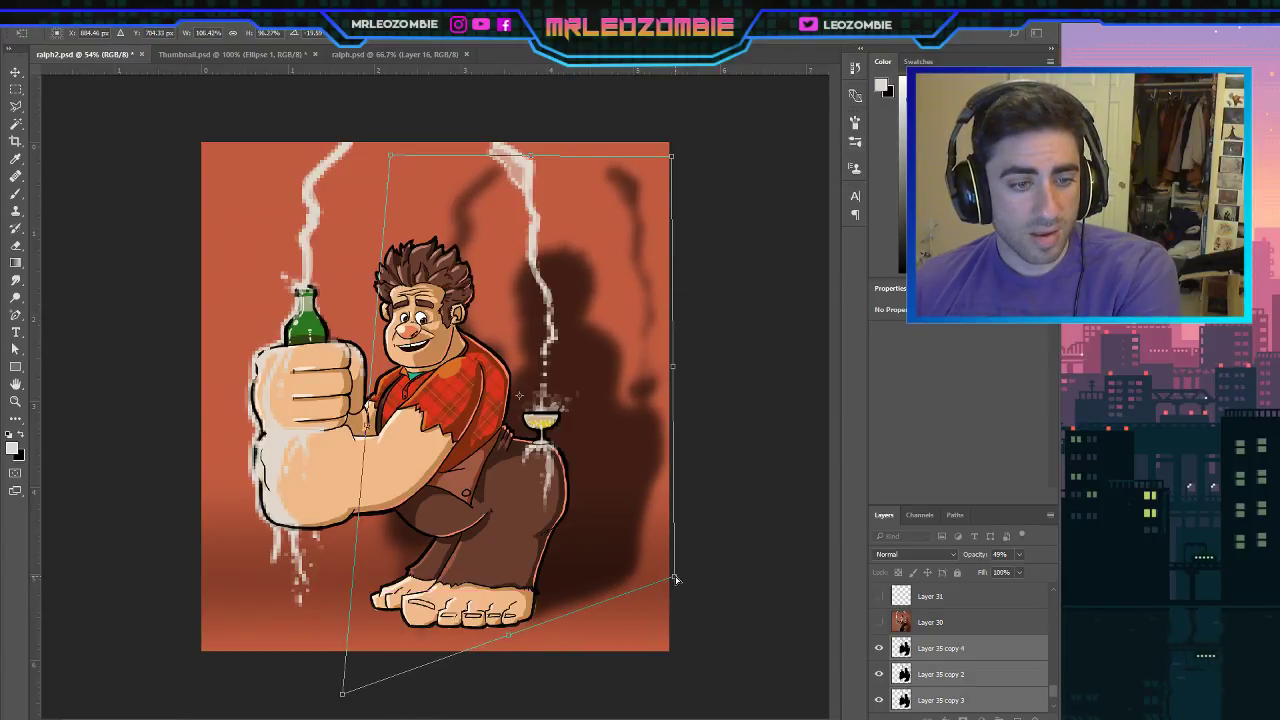
drag(674, 371, 675, 383)
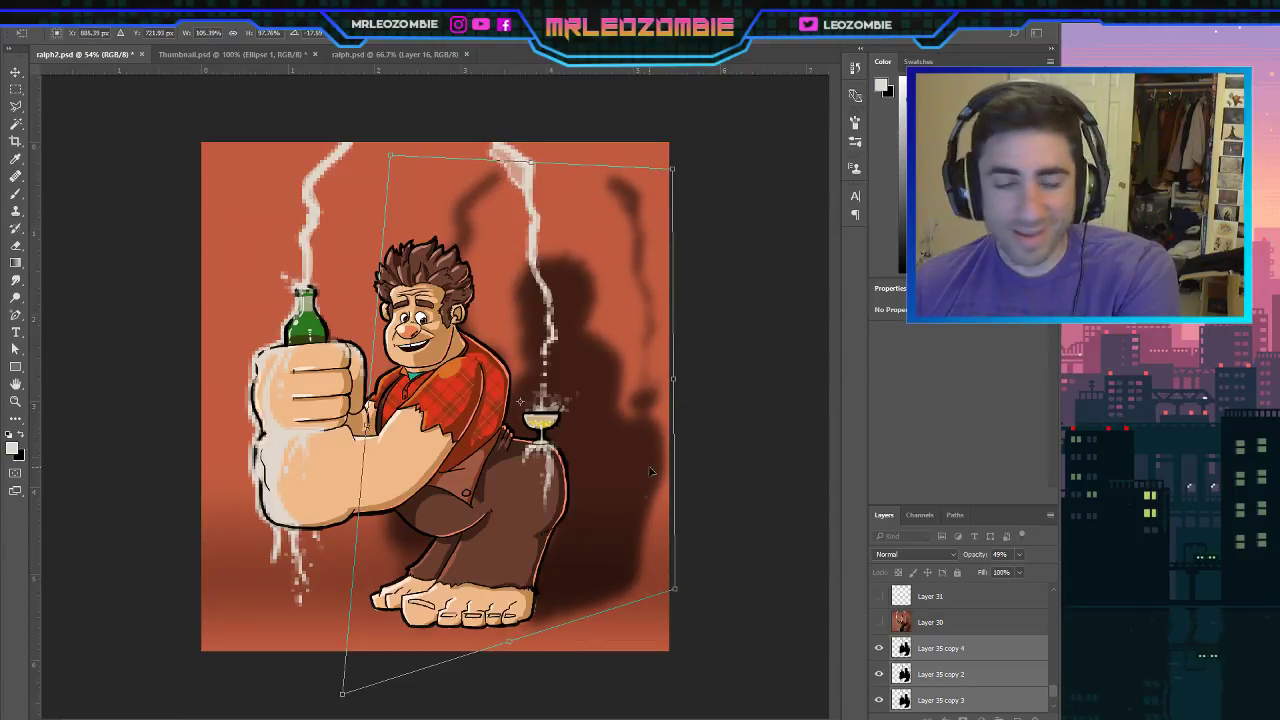
drag(671, 600, 669, 578)
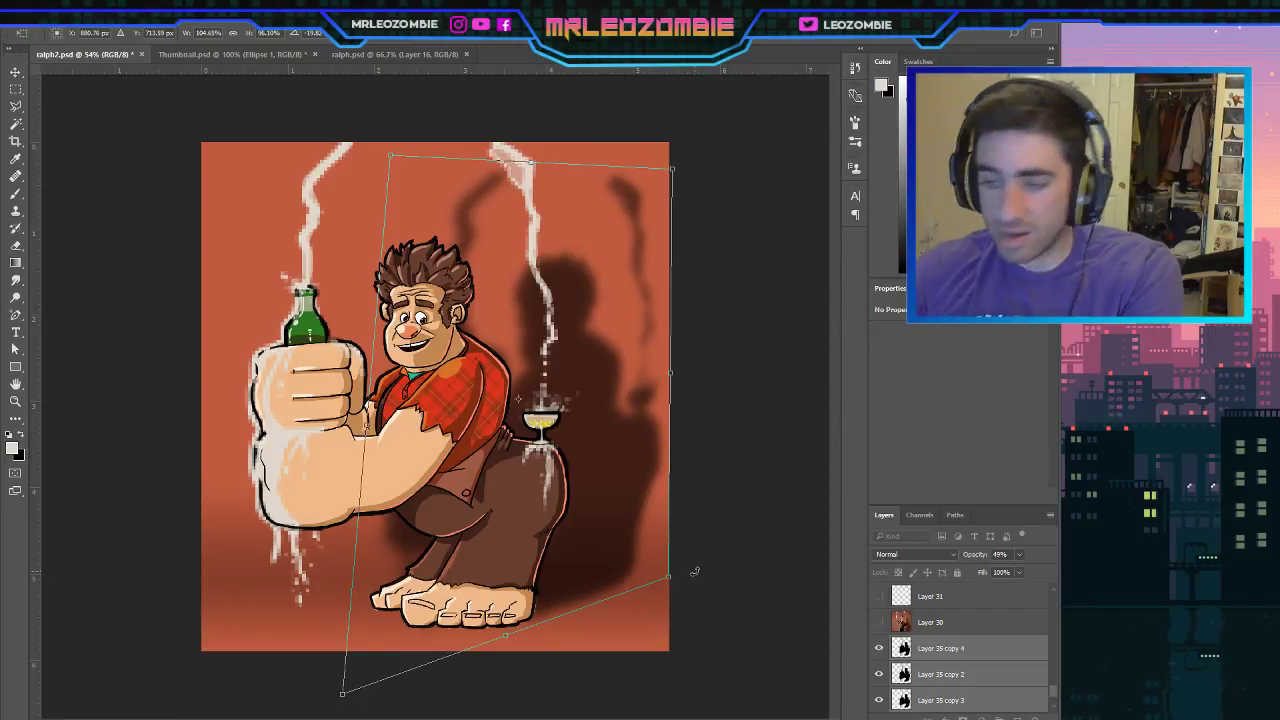
key(Return)
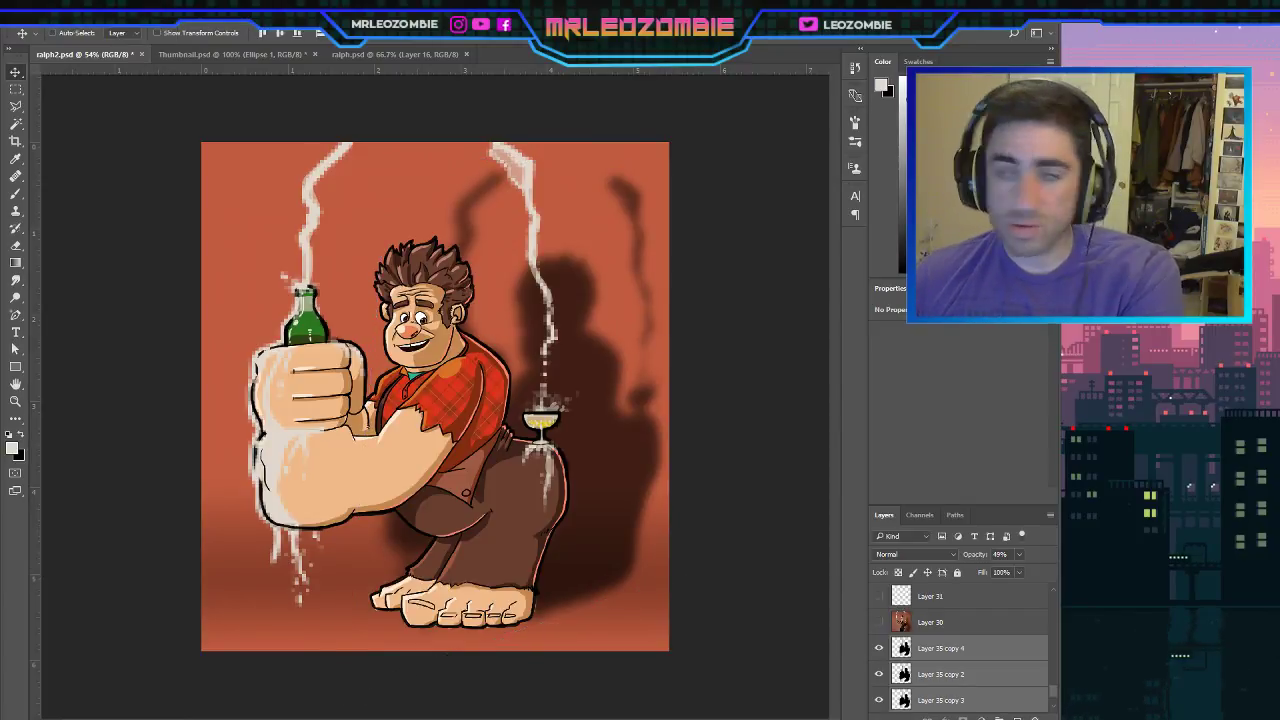
Sample the dark red shadow colour for the Brush tool and add a new empty layer above Layer 35 copy 4.
click(15, 193)
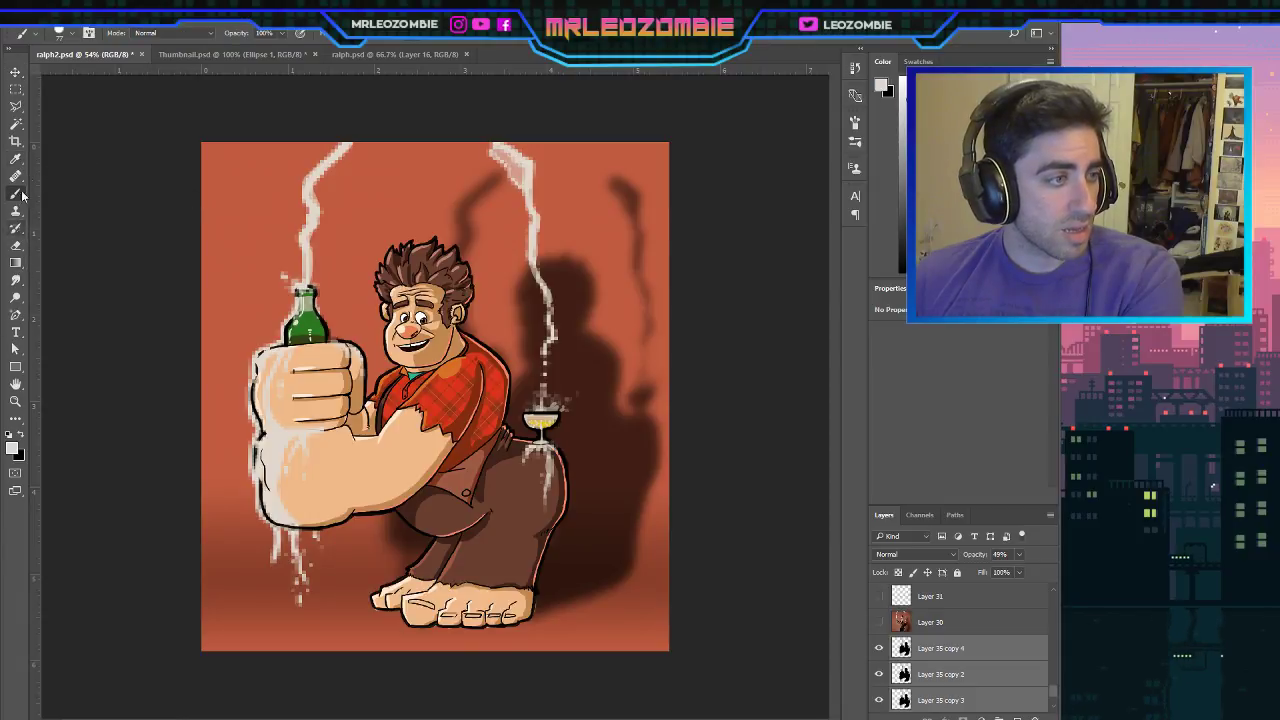
click(15, 159)
click(630, 181)
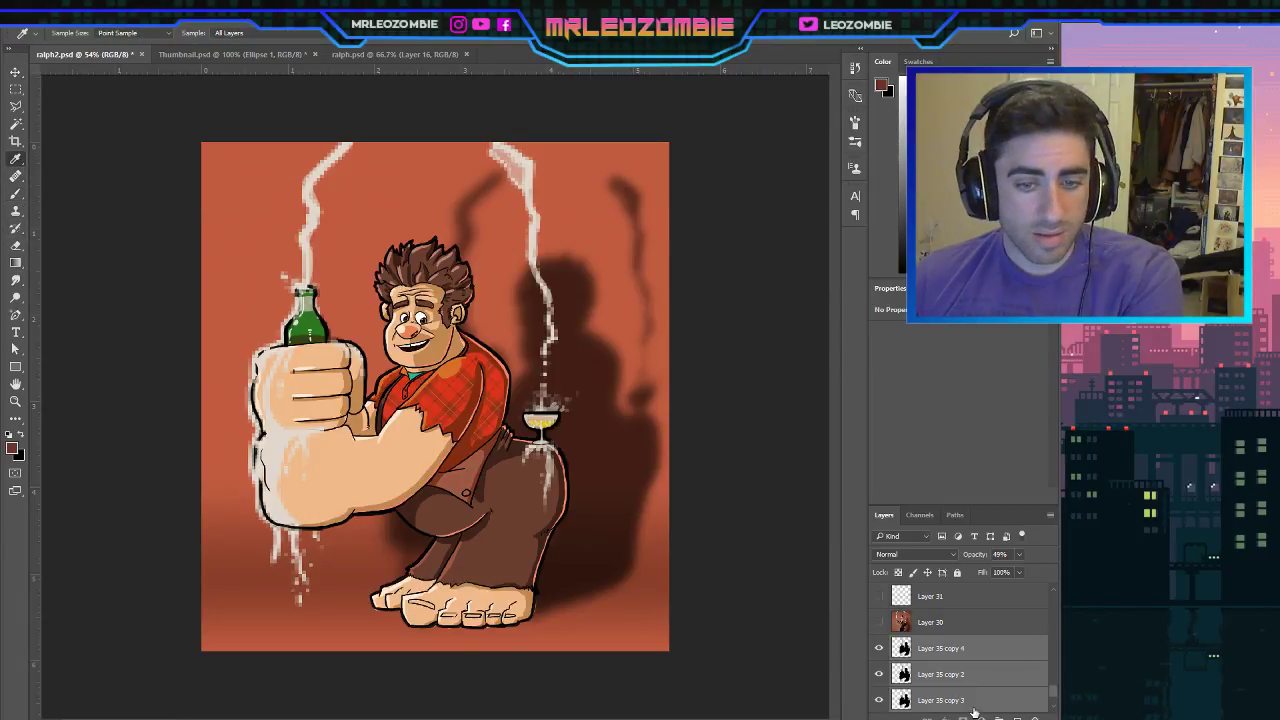
click(1024, 652)
click(16, 193)
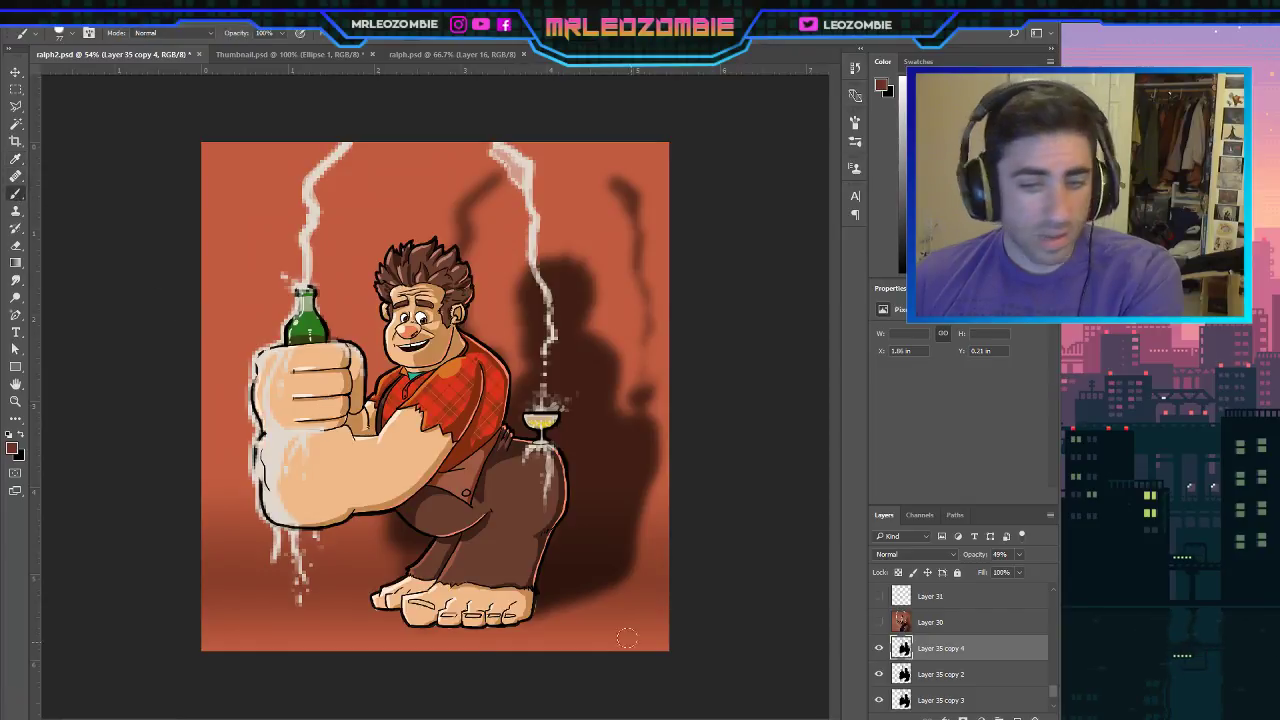
key(ctrl+shift+alt+n)
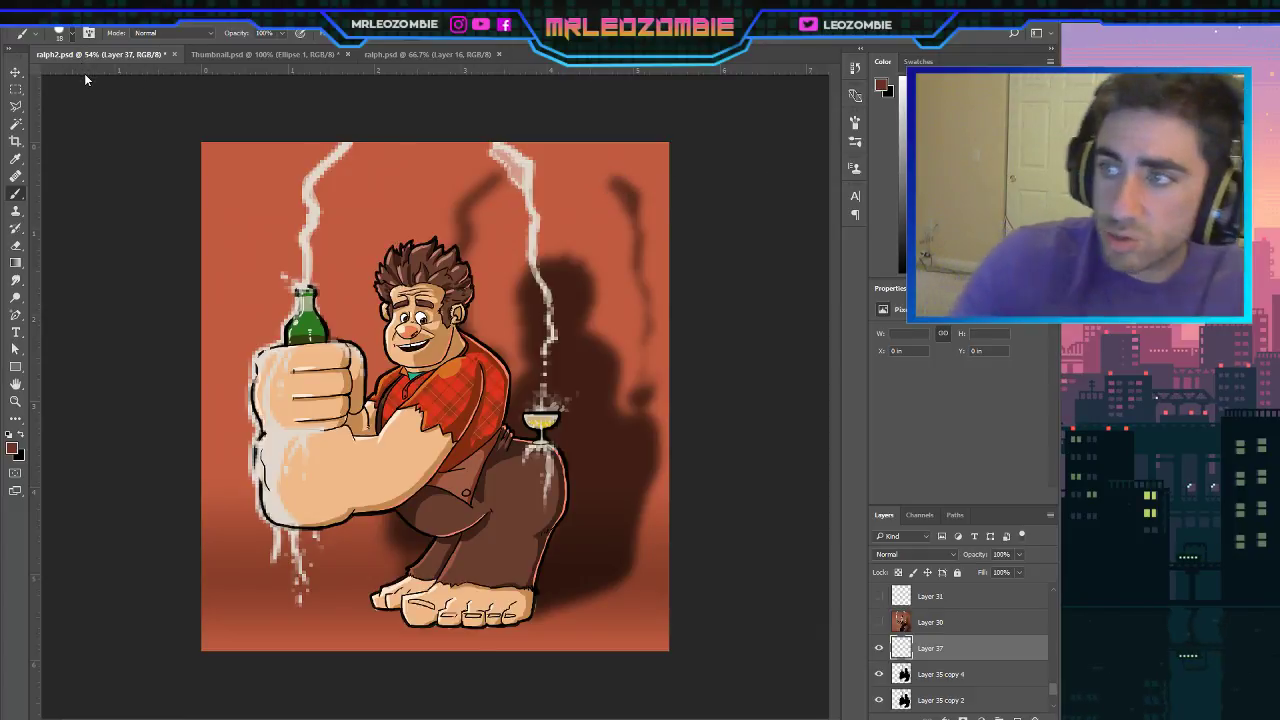
Brush a thin dark red arc on Layer 37 to join the two upper ends of the pouring stream's shadow.
drag(585, 176, 503, 181)
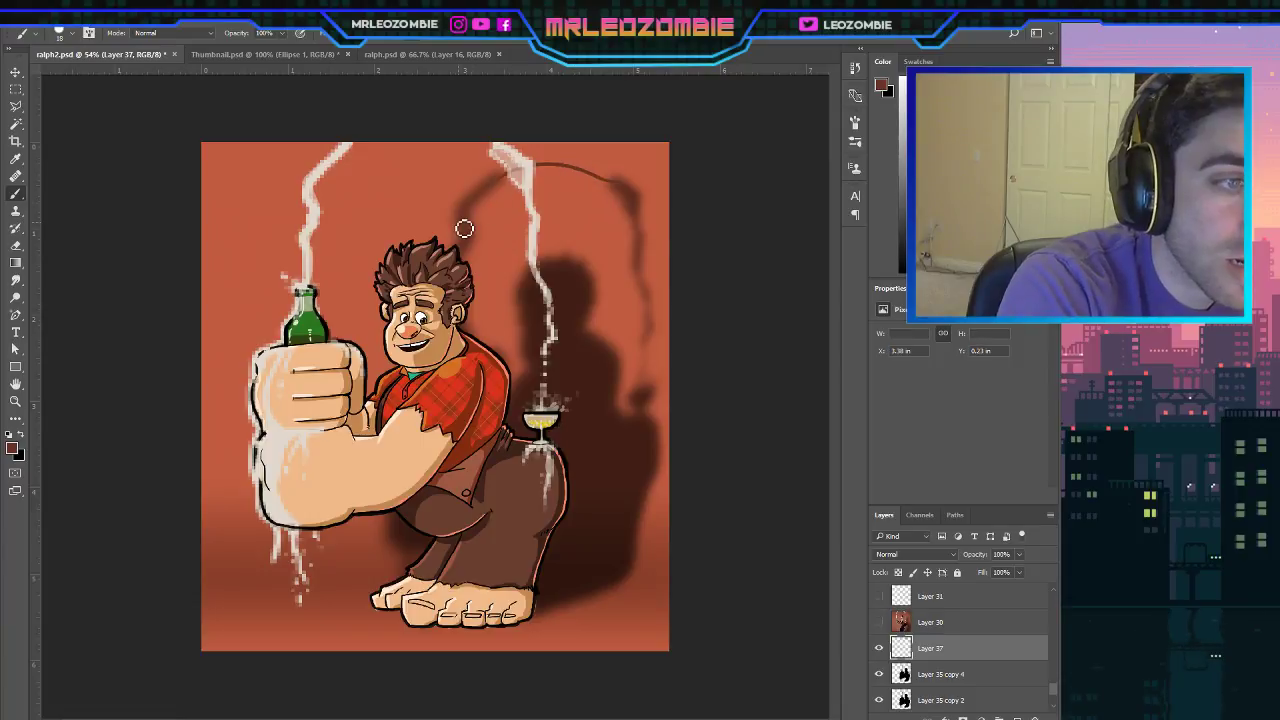
mouse_move(623, 189)
mouse_down()
mouse_move(569, 172)
mouse_move(500, 184)
mouse_up()
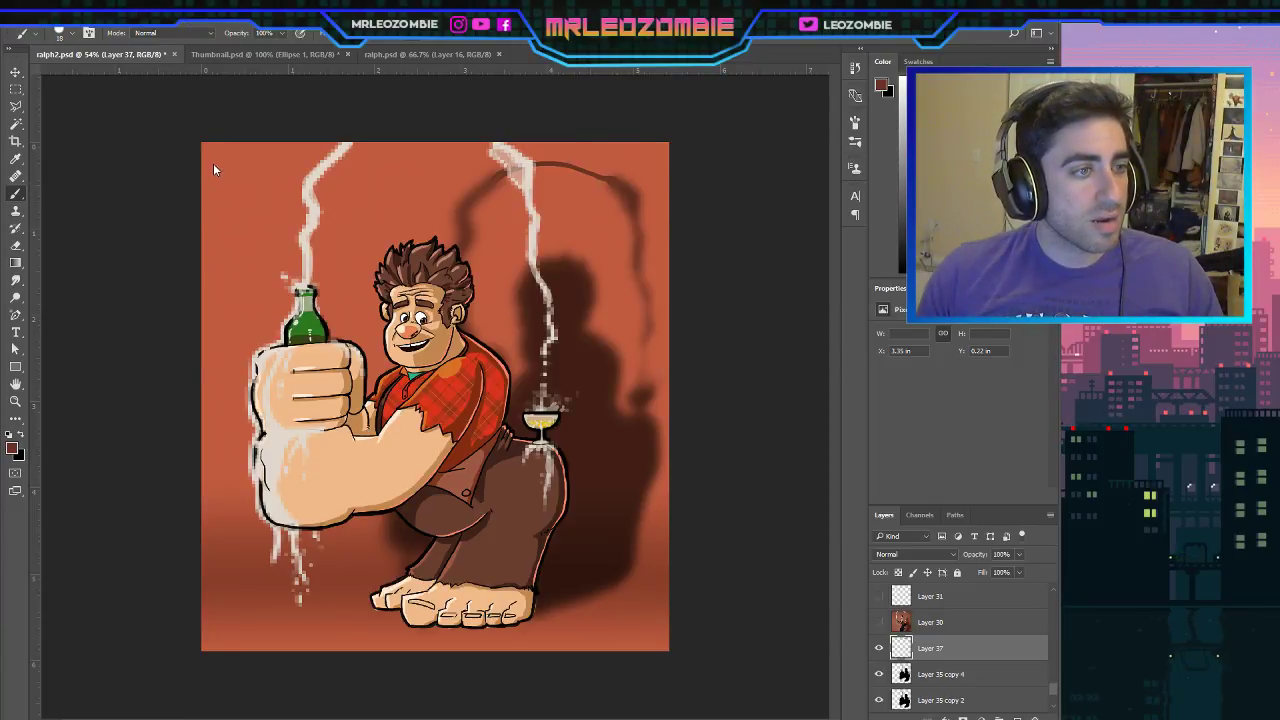
key(space)
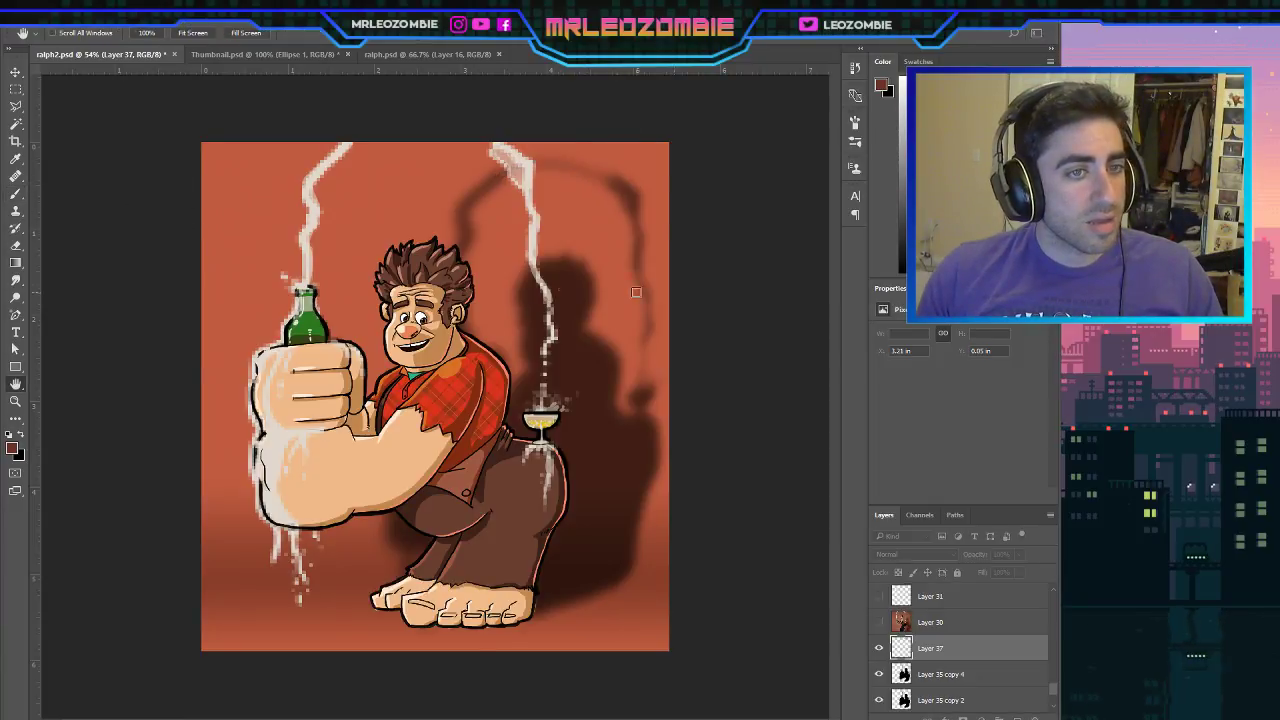
key(ctrl+z)
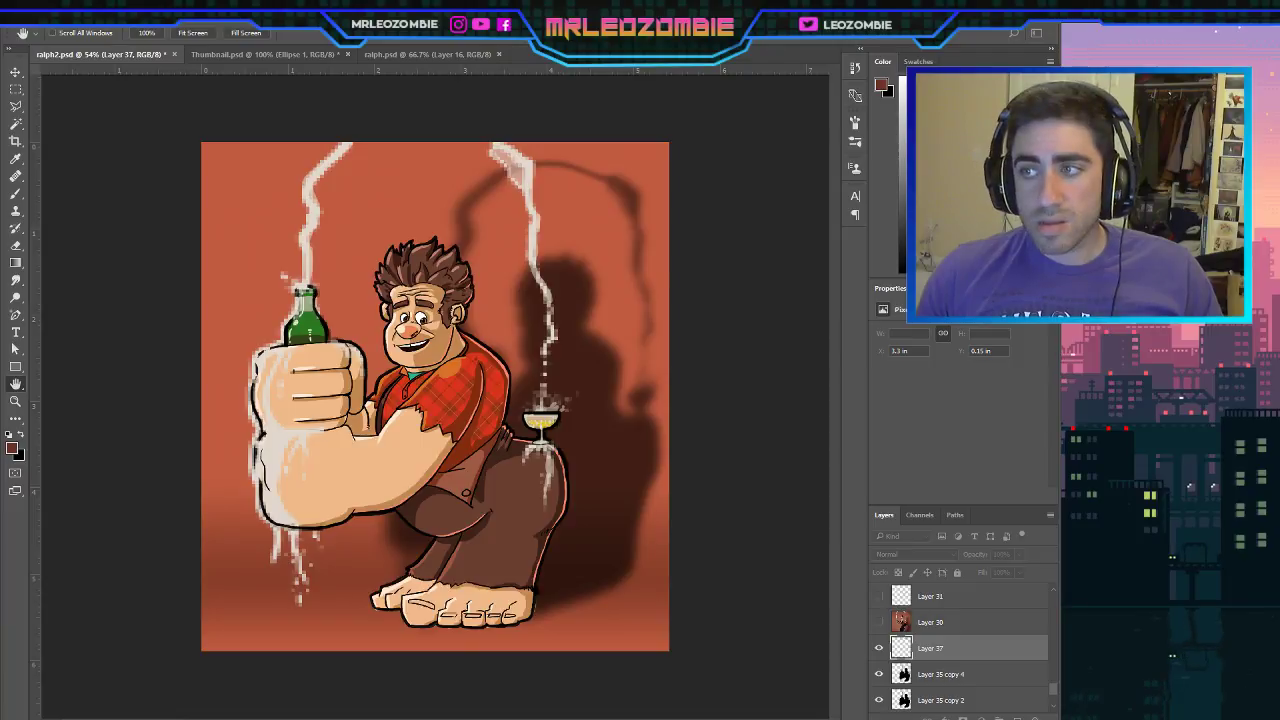
key(b)
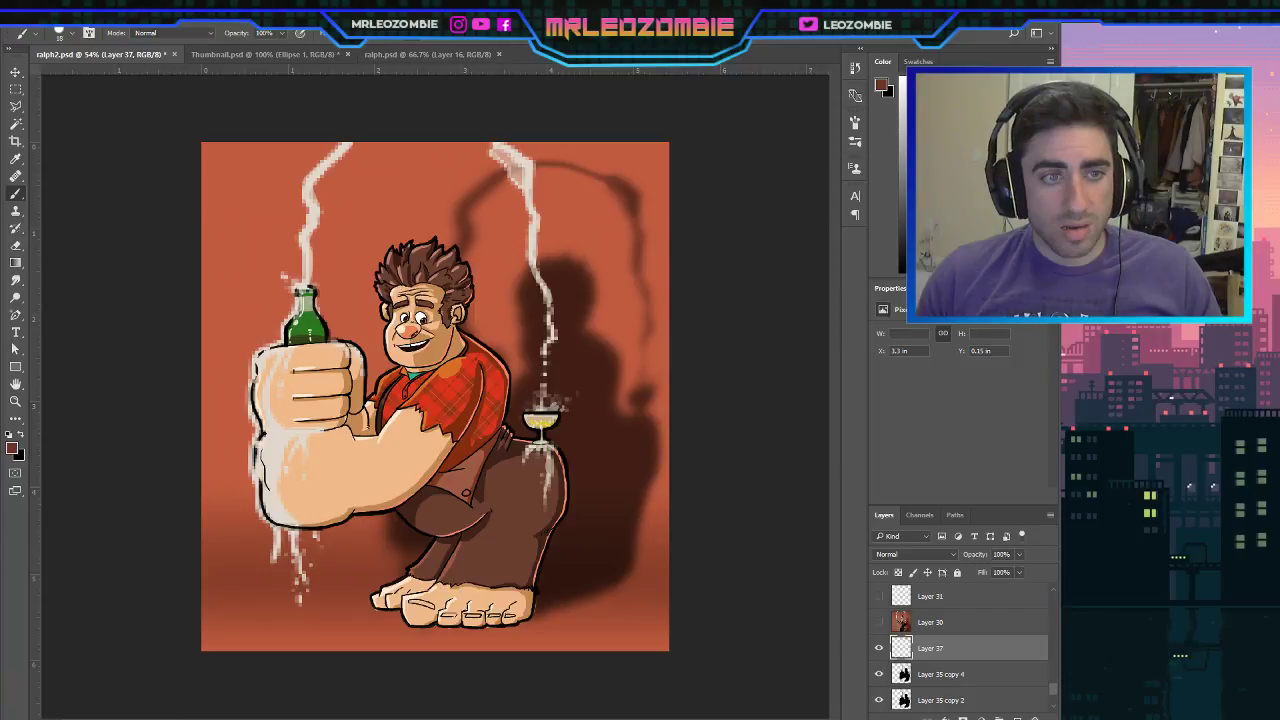
drag(538, 162, 610, 178)
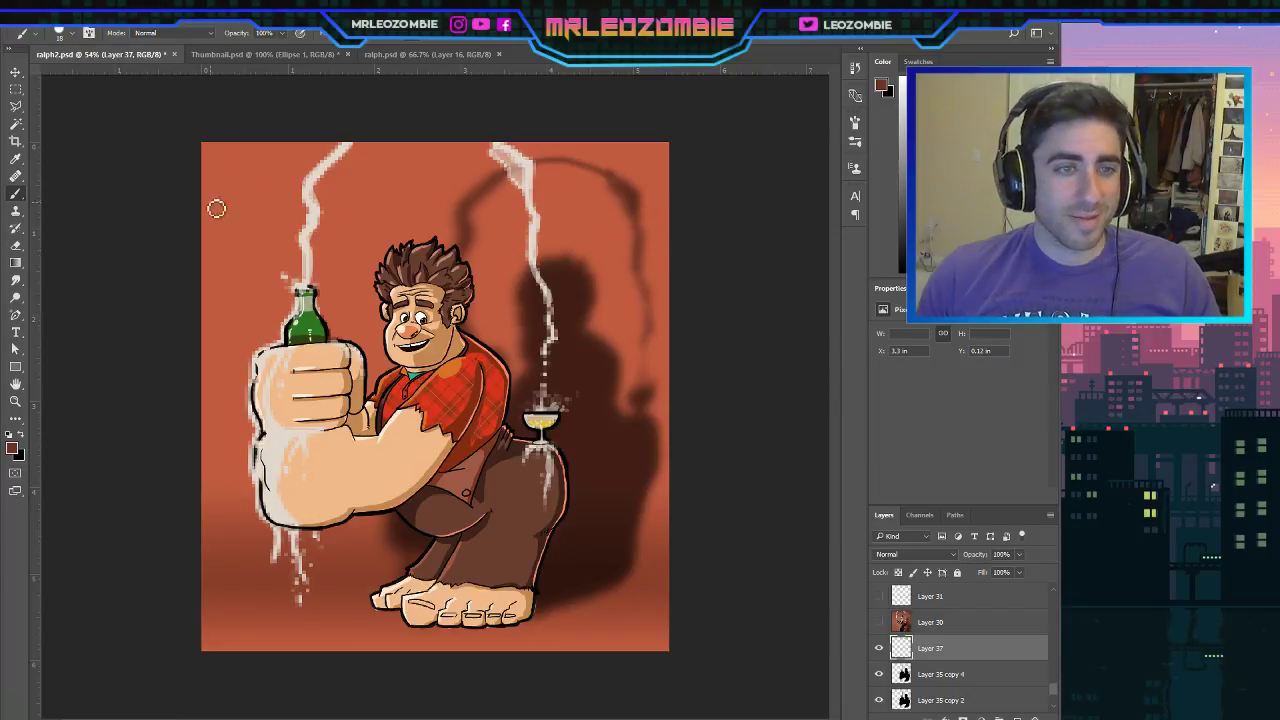
Try to soften the arc's top with the Smudge tool, comparing the smudge strokes on and off and undoing them.
click(16, 281)
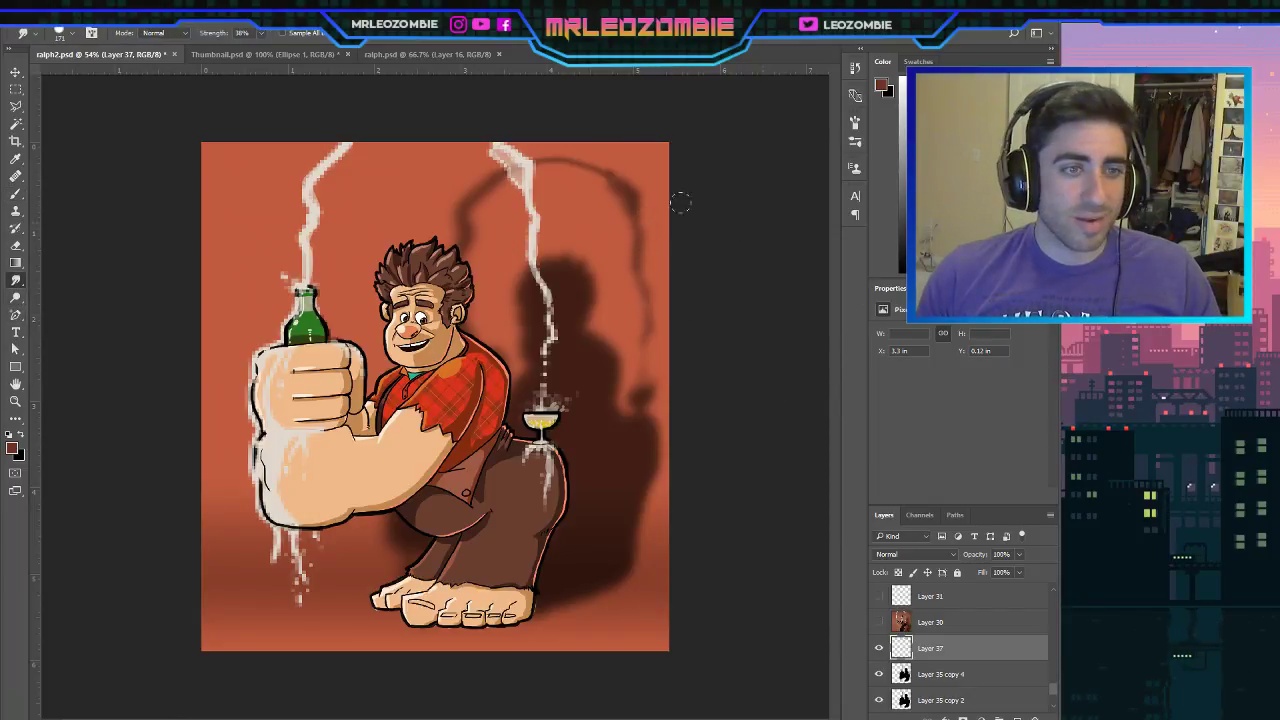
drag(563, 165, 556, 156)
key(ctrl+z)
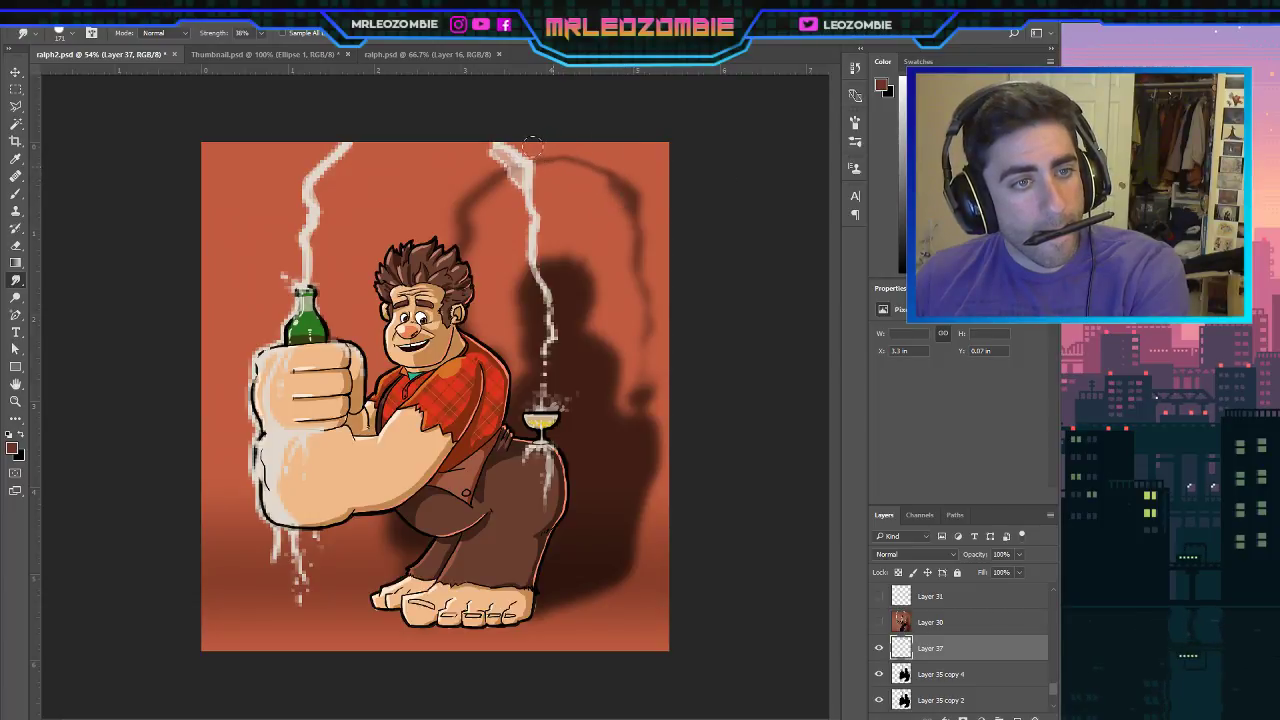
key(ctrl+alt+z)
key(ctrl+alt+z)
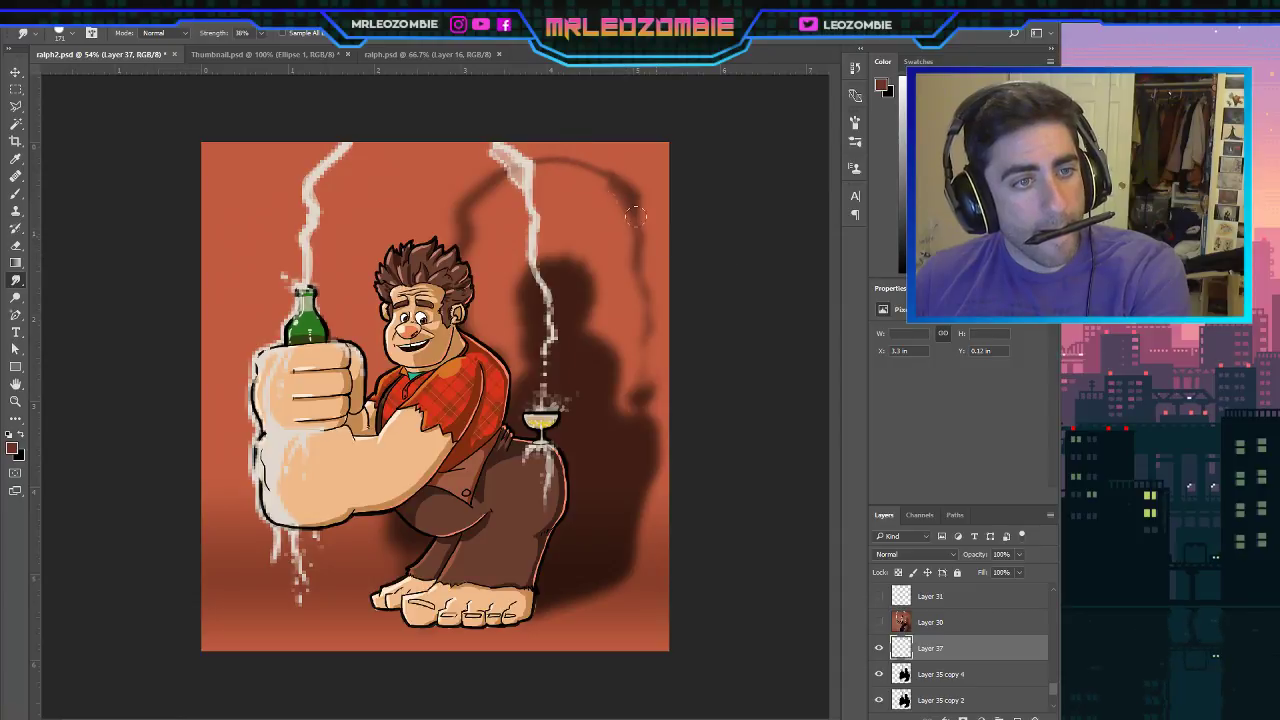
key(ctrl+alt+z)
scroll(505, 300, up, 6)
scroll(545, 140, up, 2)
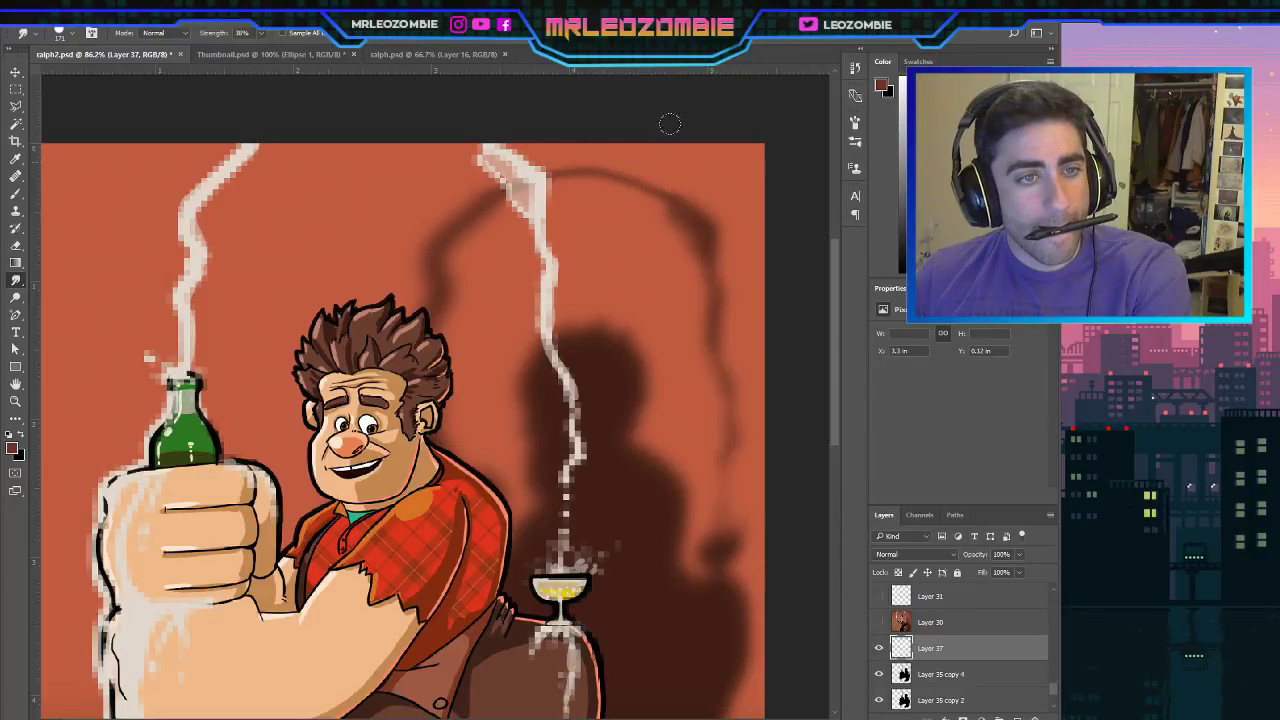
key(ctrl+z)
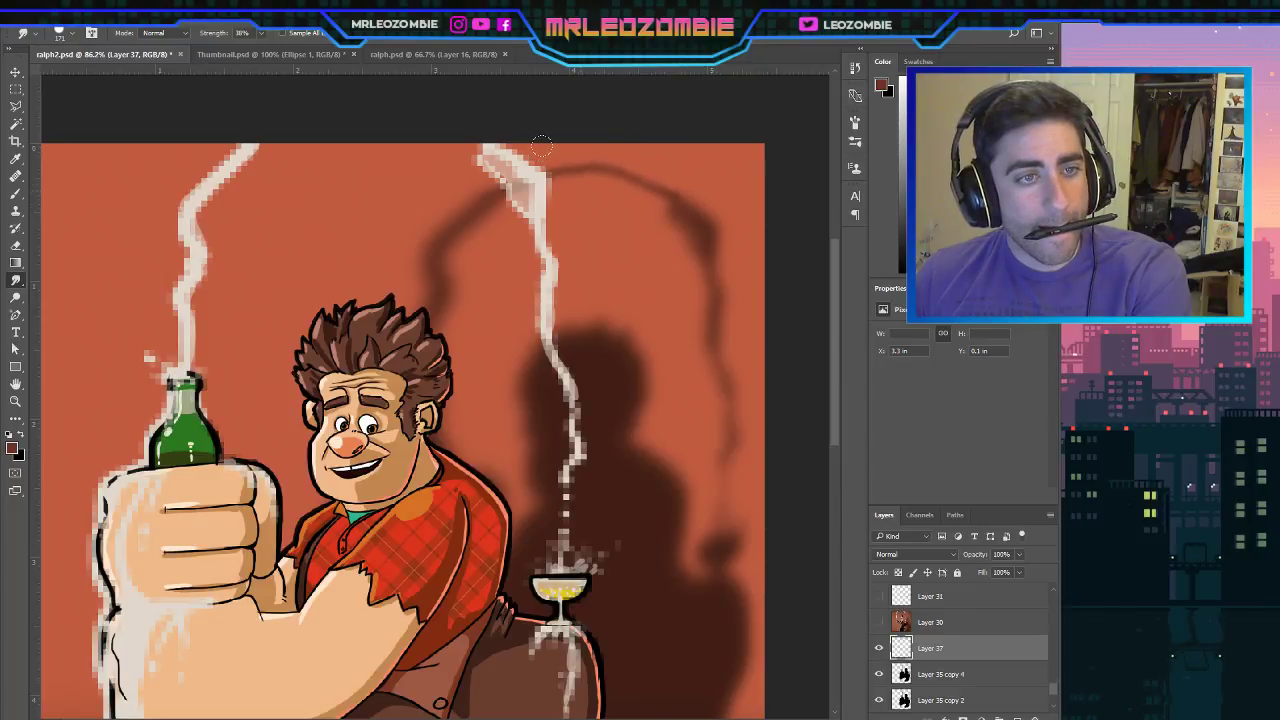
key(ctrl+z)
key(ctrl+z)
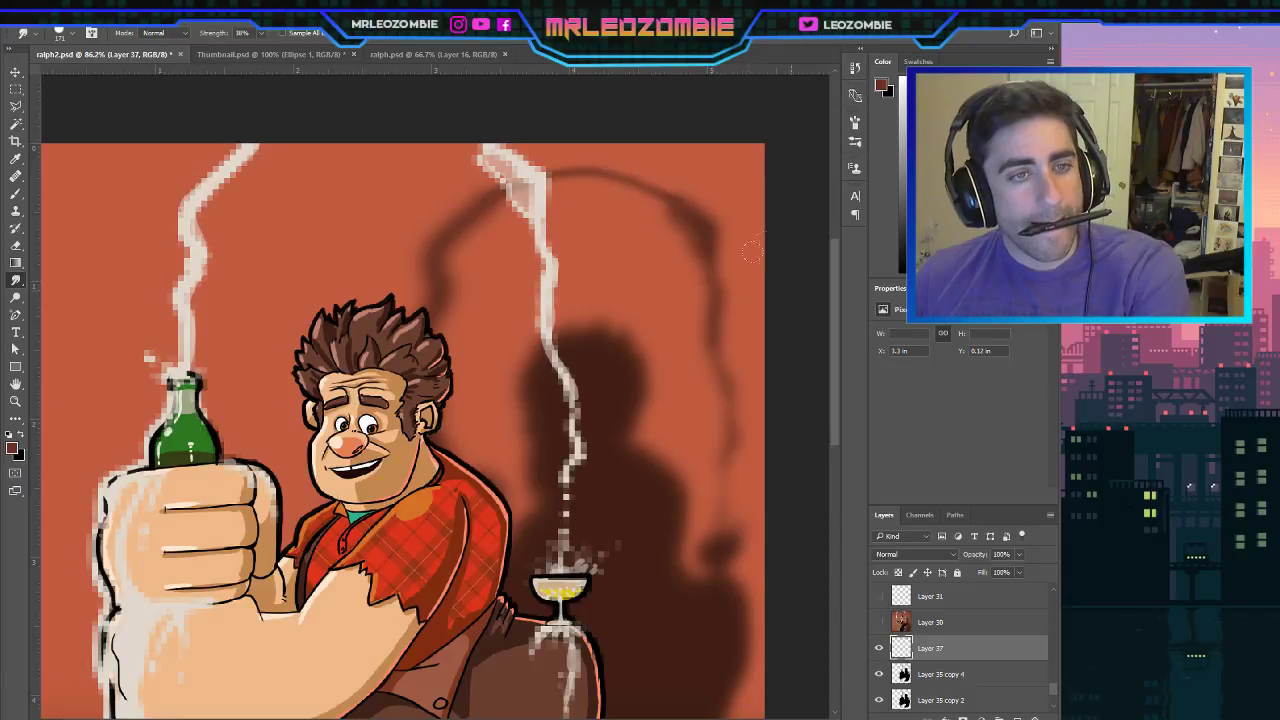
Try to smudge the arc again with a brush enlarged to 228, and undo the strokes.
drag(764, 252, 566, 256)
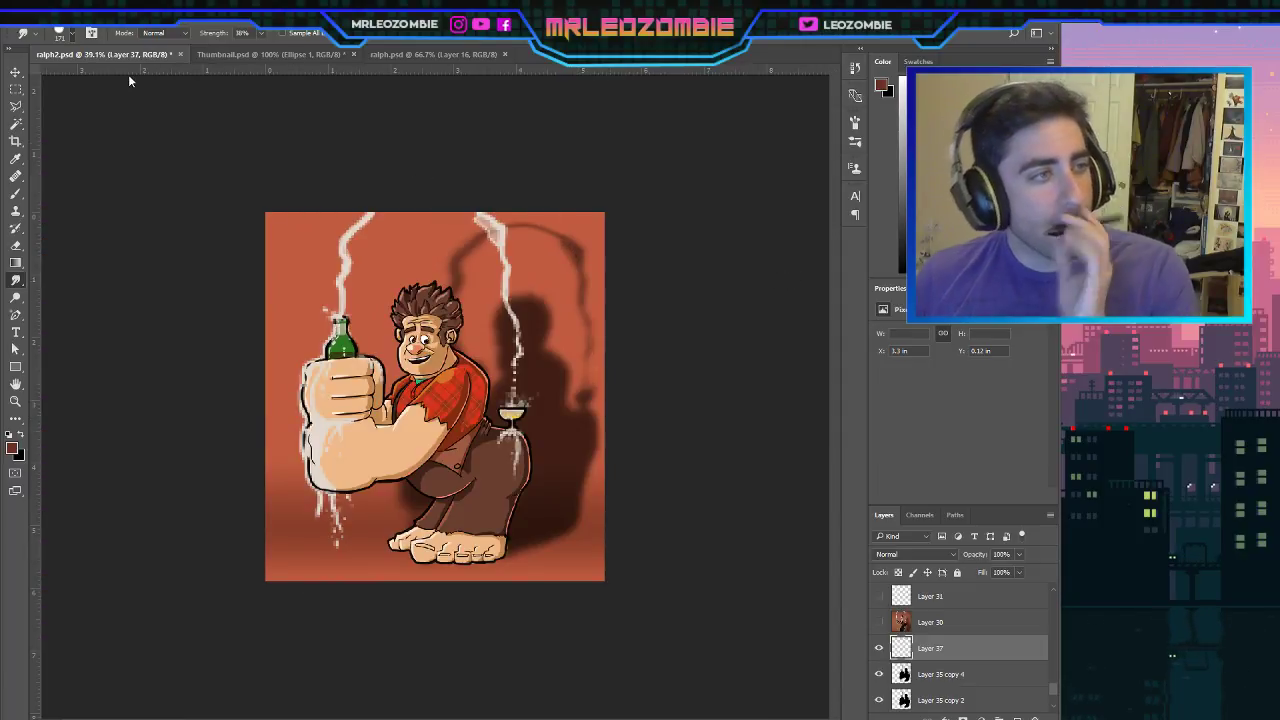
key(])
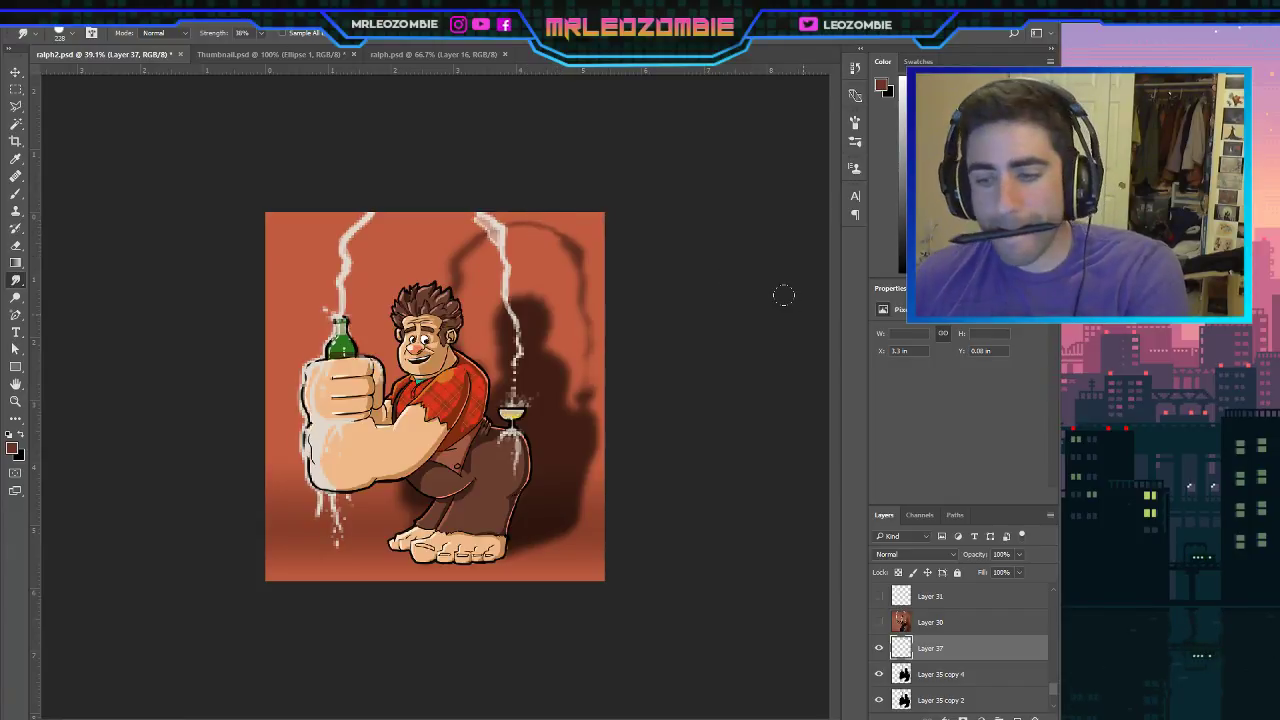
key(ctrl+alt+z)
key(ctrl+alt+z)
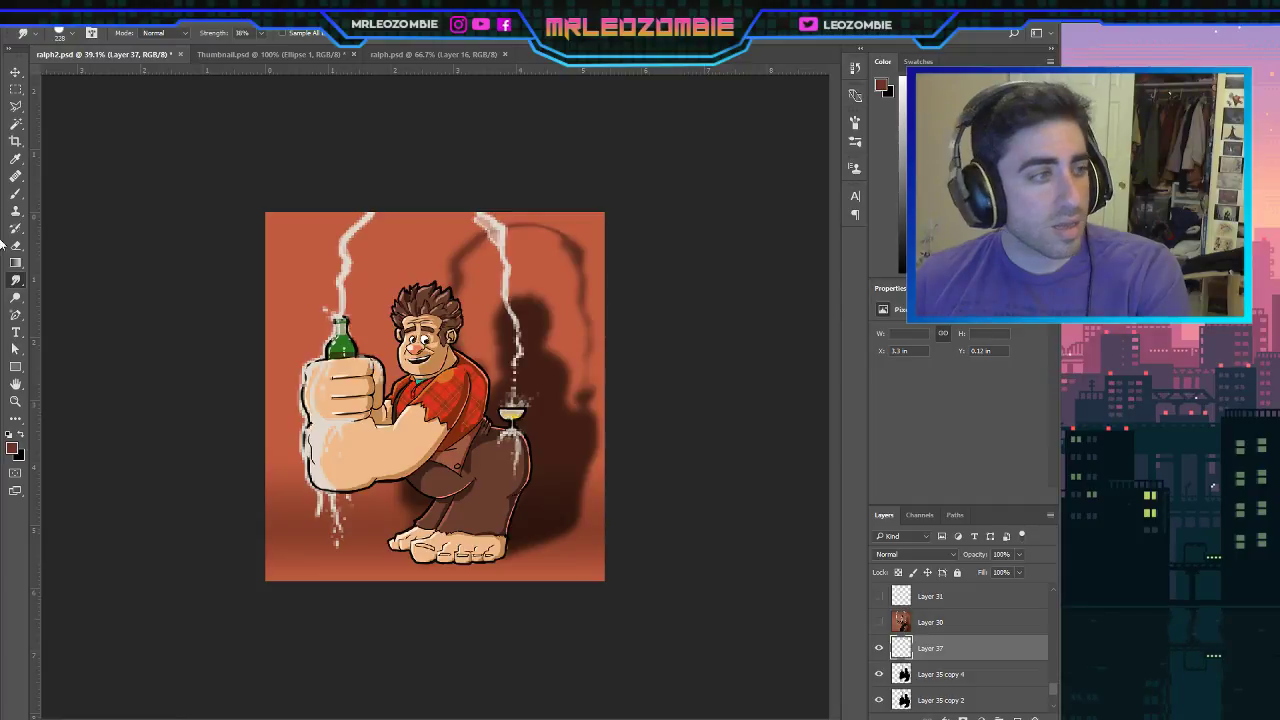
key(b)
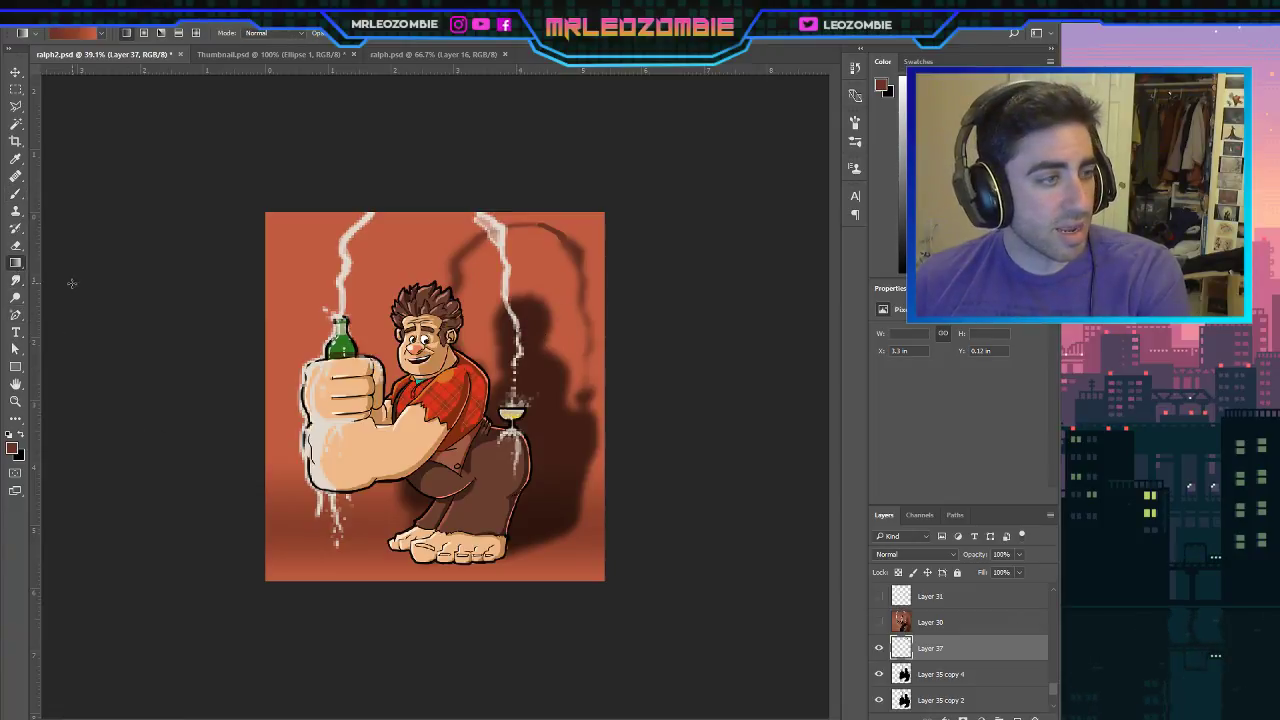
click(16, 279)
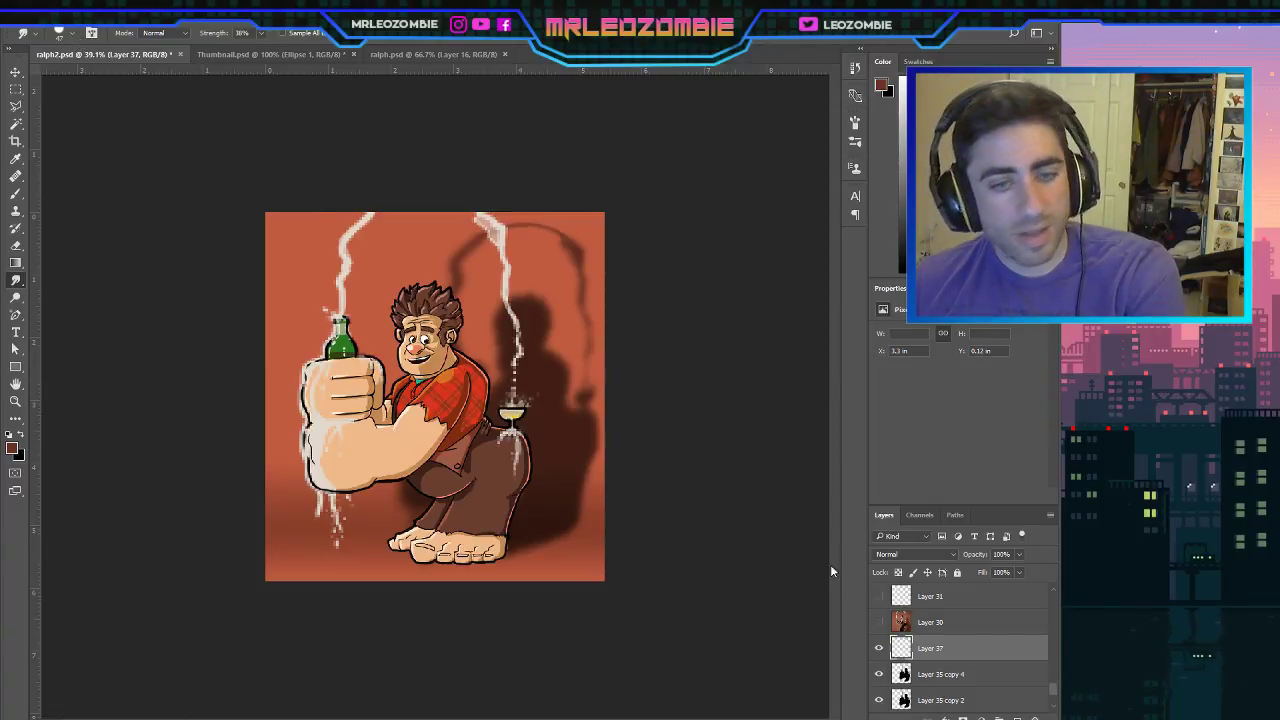
Brush more dark red shadow along the arc on a new layer above Layer 37, and set that layer's opacity to 87%.
click(1017, 716)
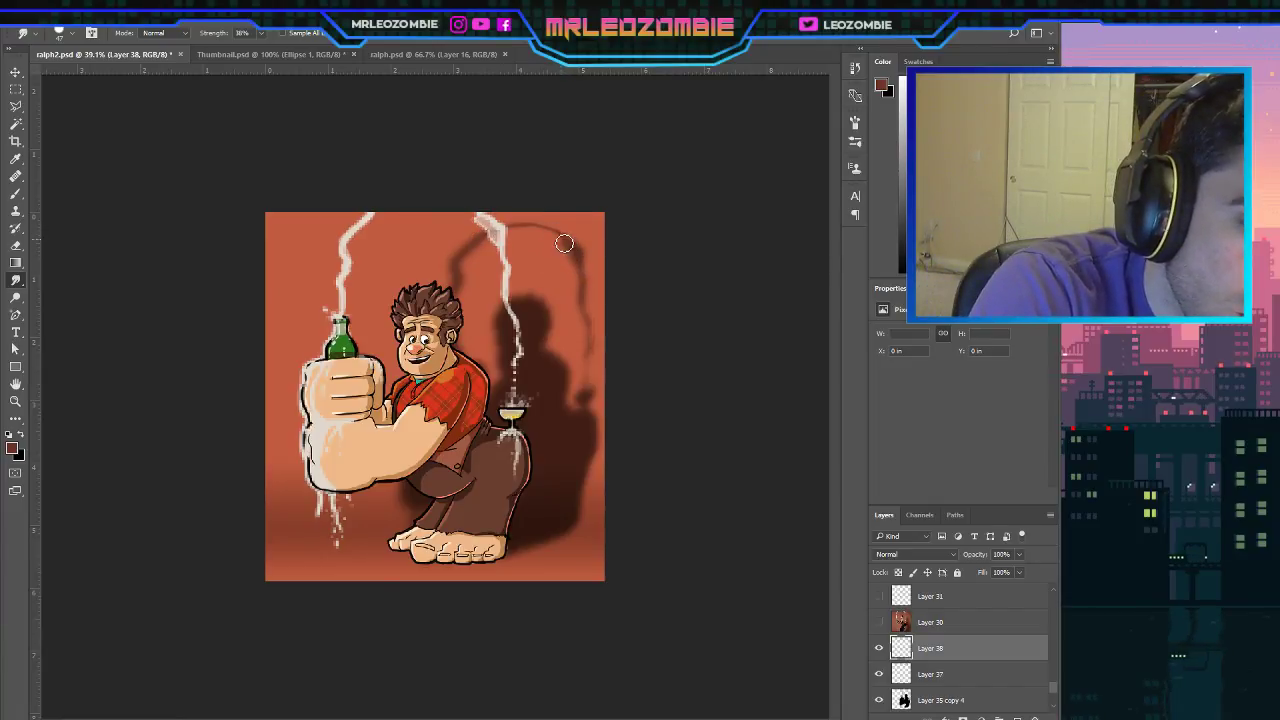
key(b)
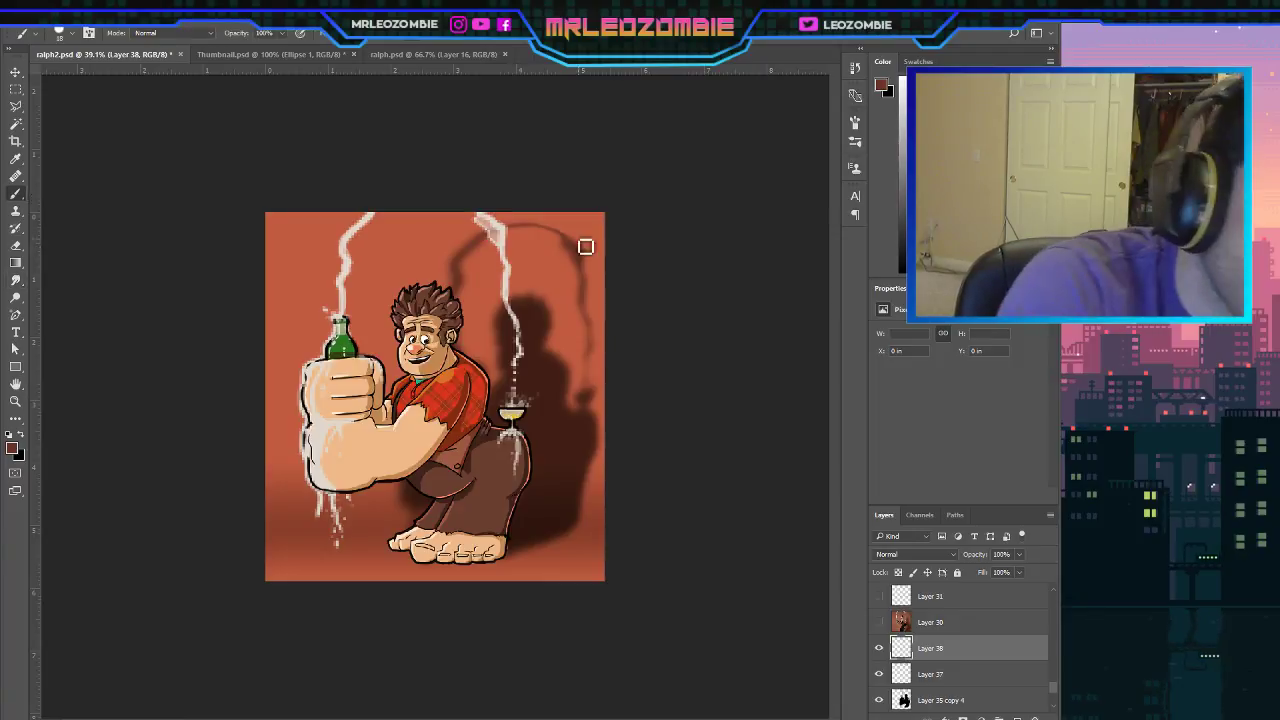
drag(553, 238, 520, 234)
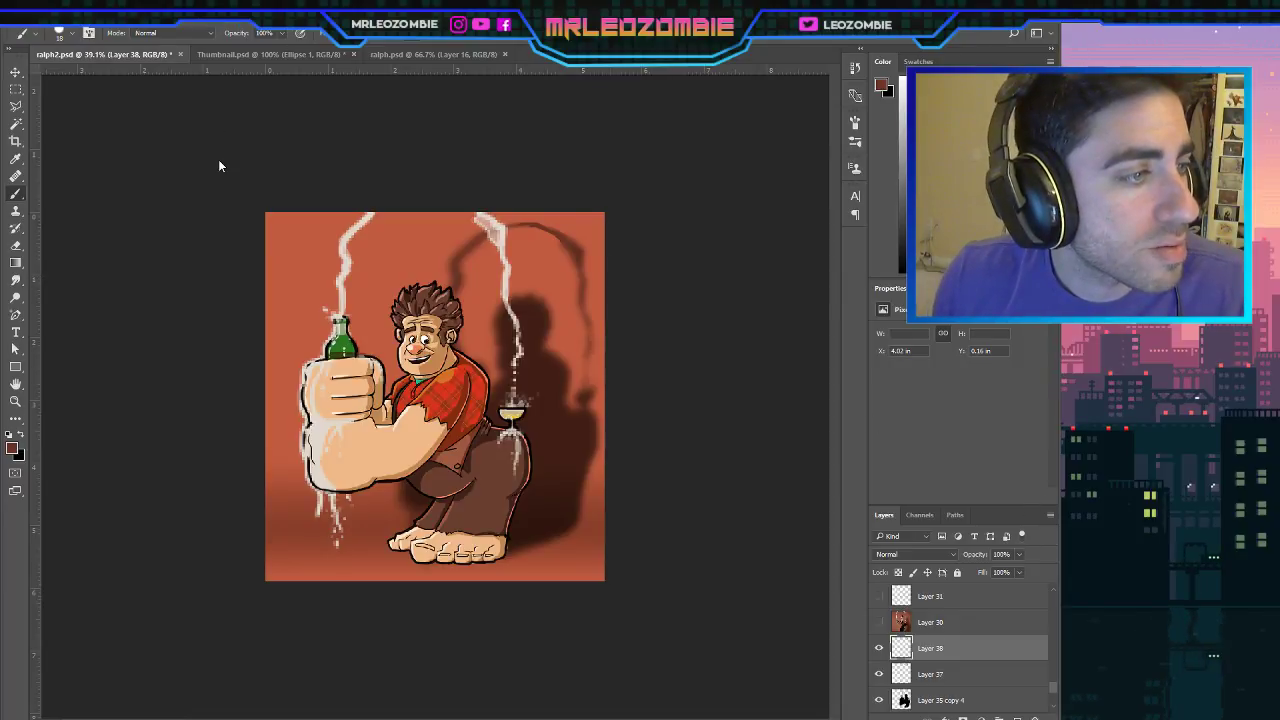
key(space)
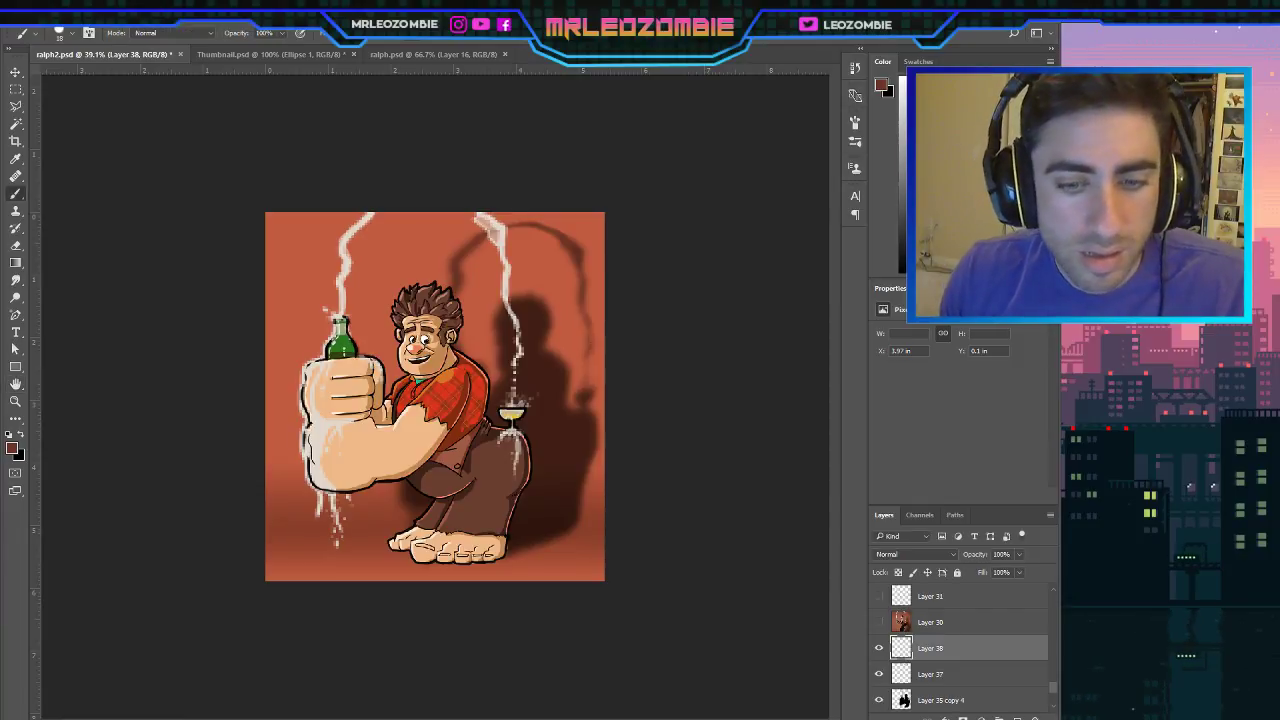
click(1017, 557)
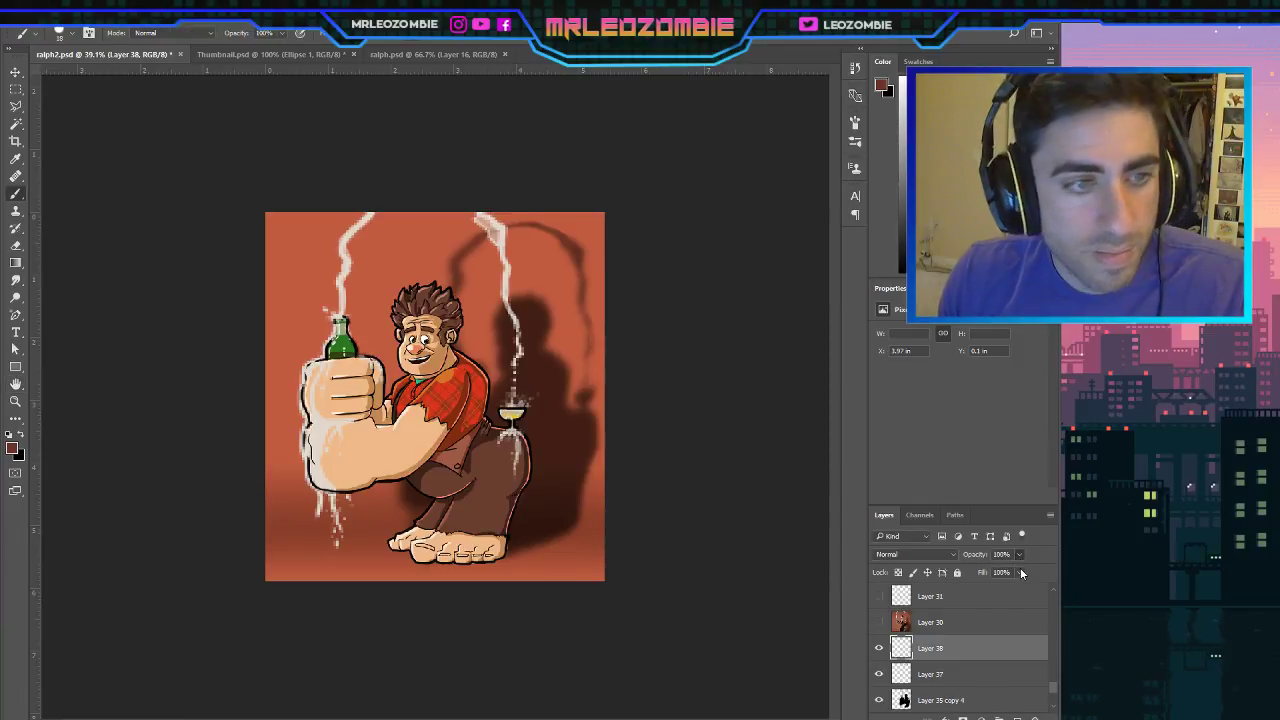
drag(1020, 568, 1017, 569)
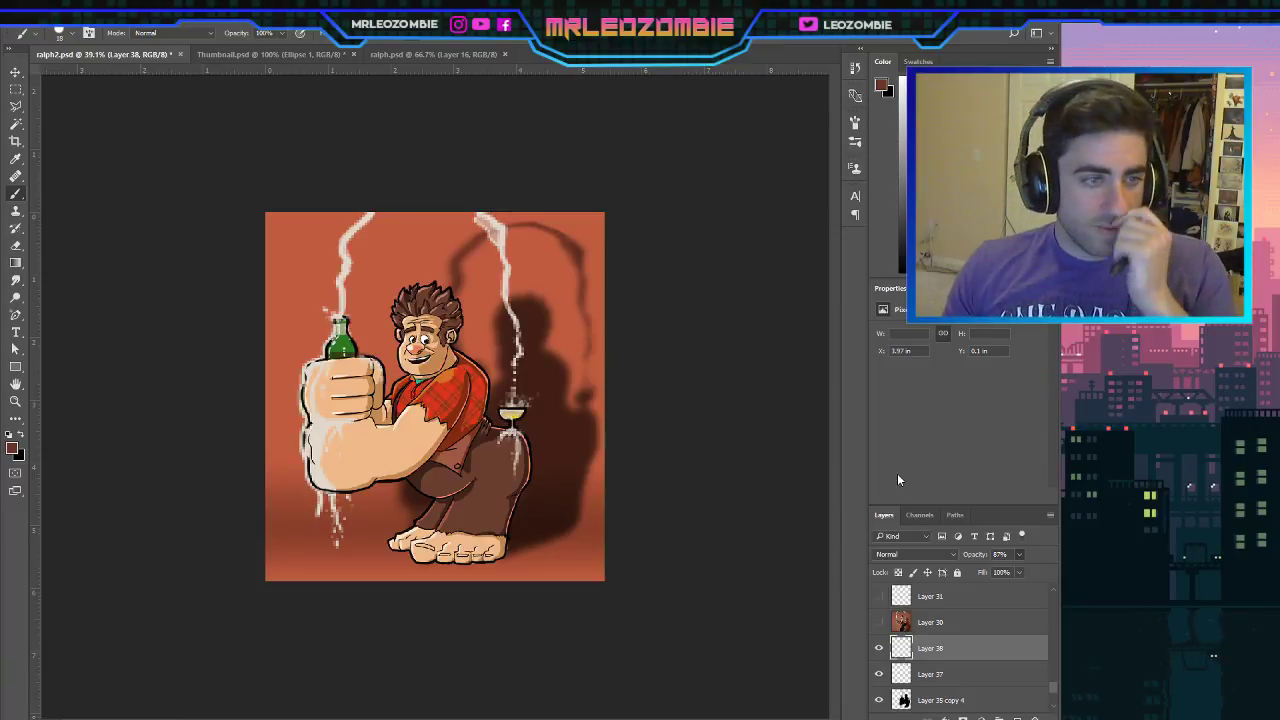
Merge Layer 35 copy 4, Layer 35 copy 2 and Layer 35 copy 3 into a single shadow layer.
scroll(680, 586, up, 3)
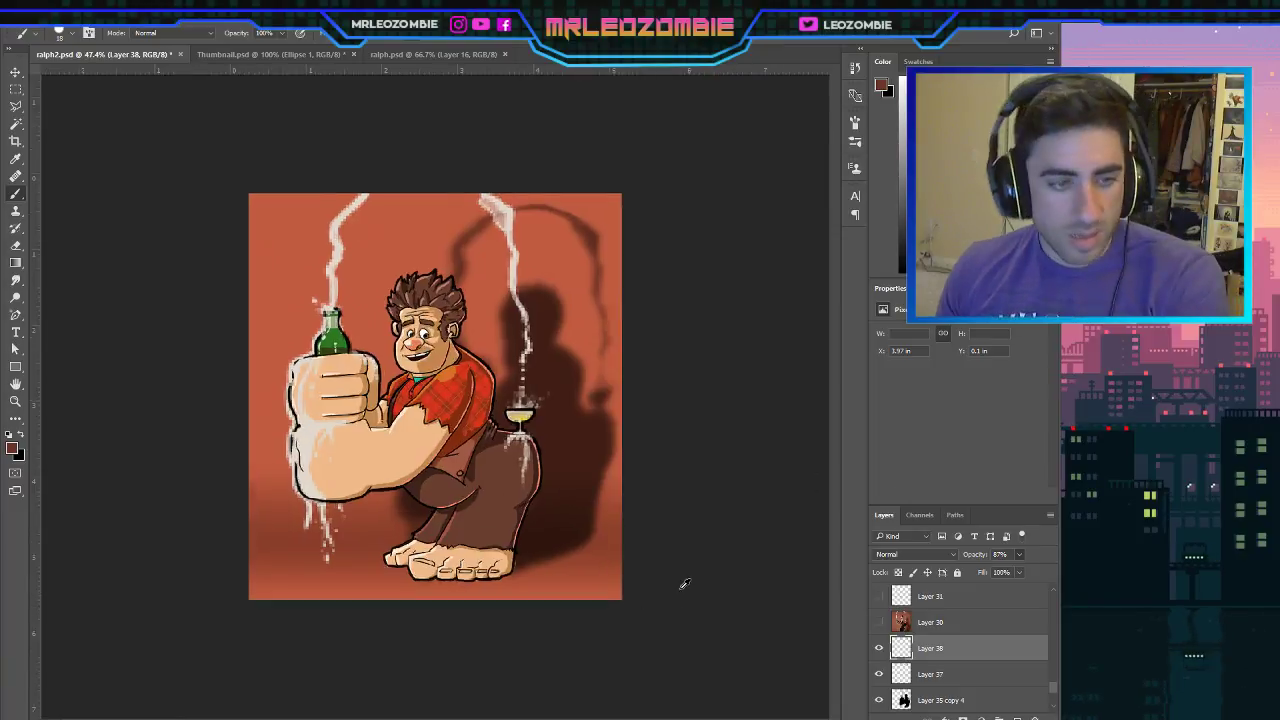
scroll(1002, 668, down, 1)
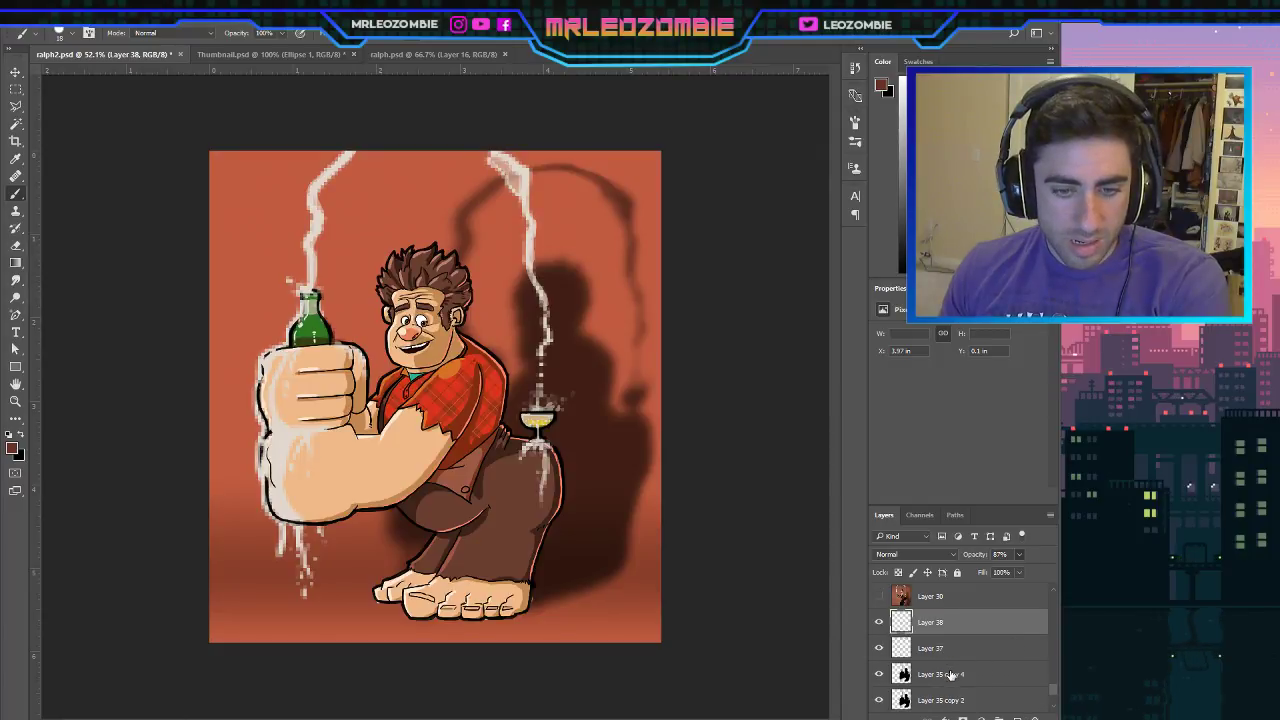
scroll(950, 675, down, 2)
click(962, 674)
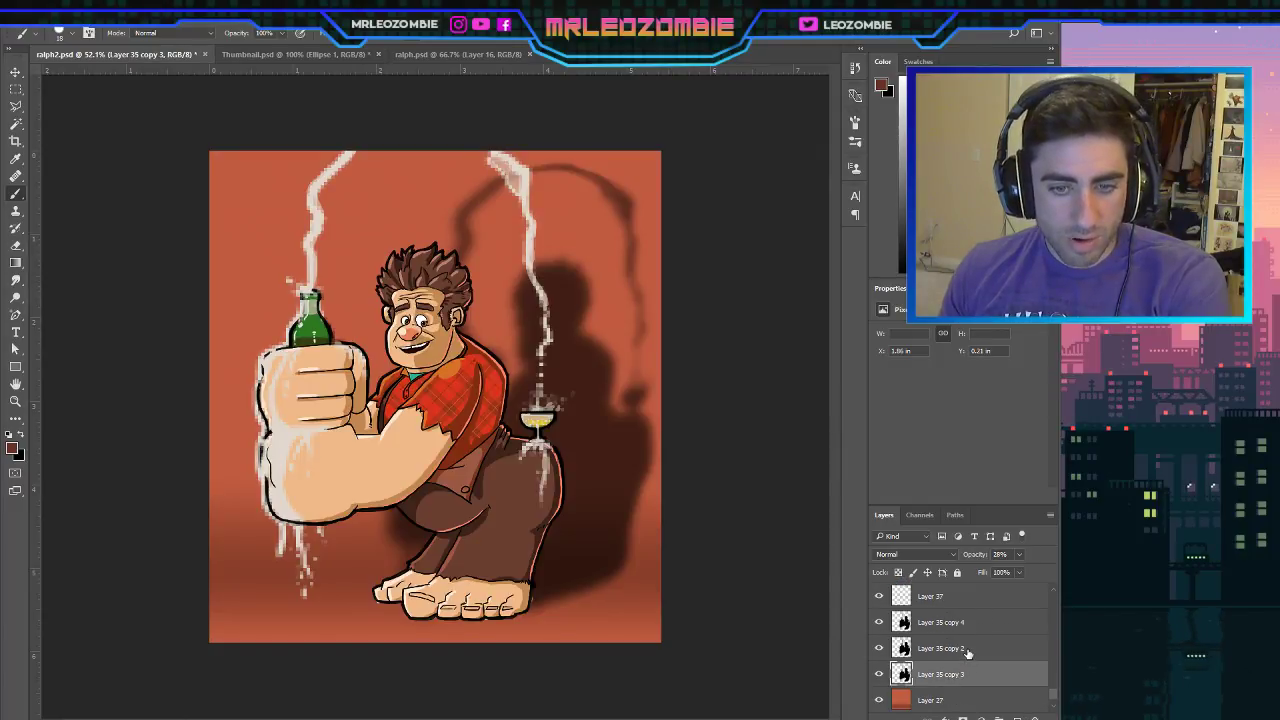
click(968, 650)
click(970, 623)
shift+click(980, 658)
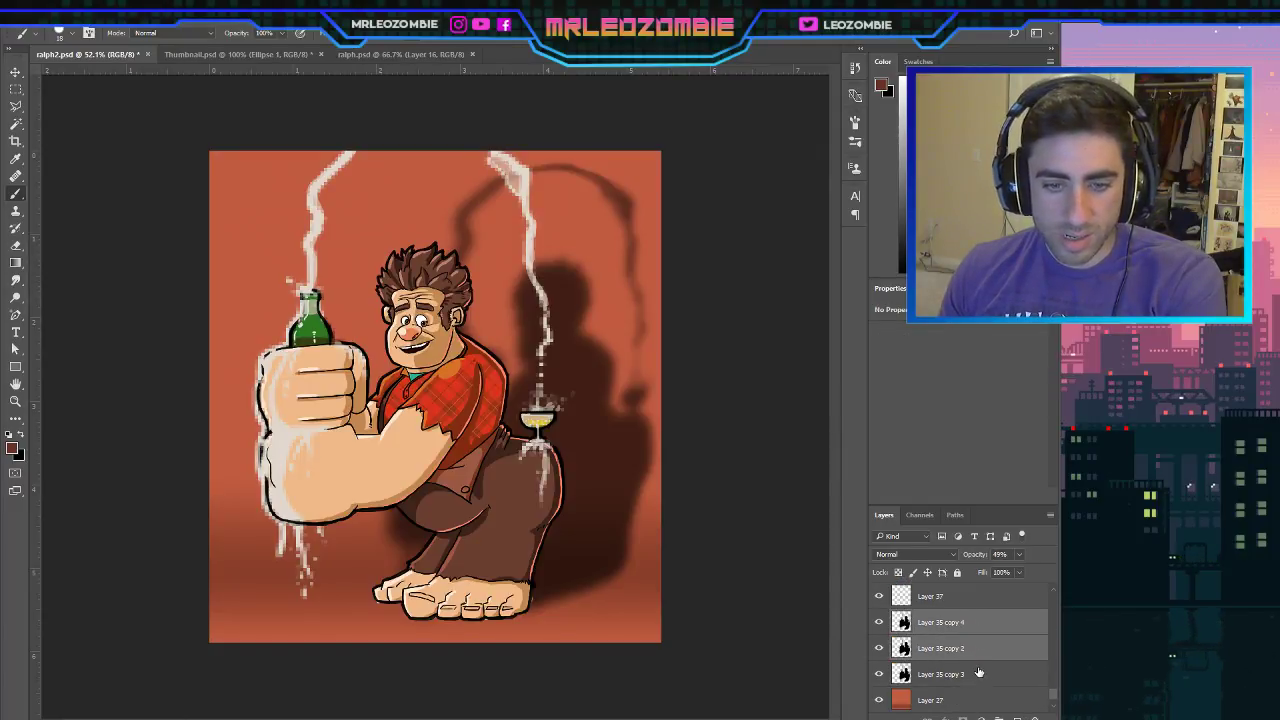
shift+click(980, 675)
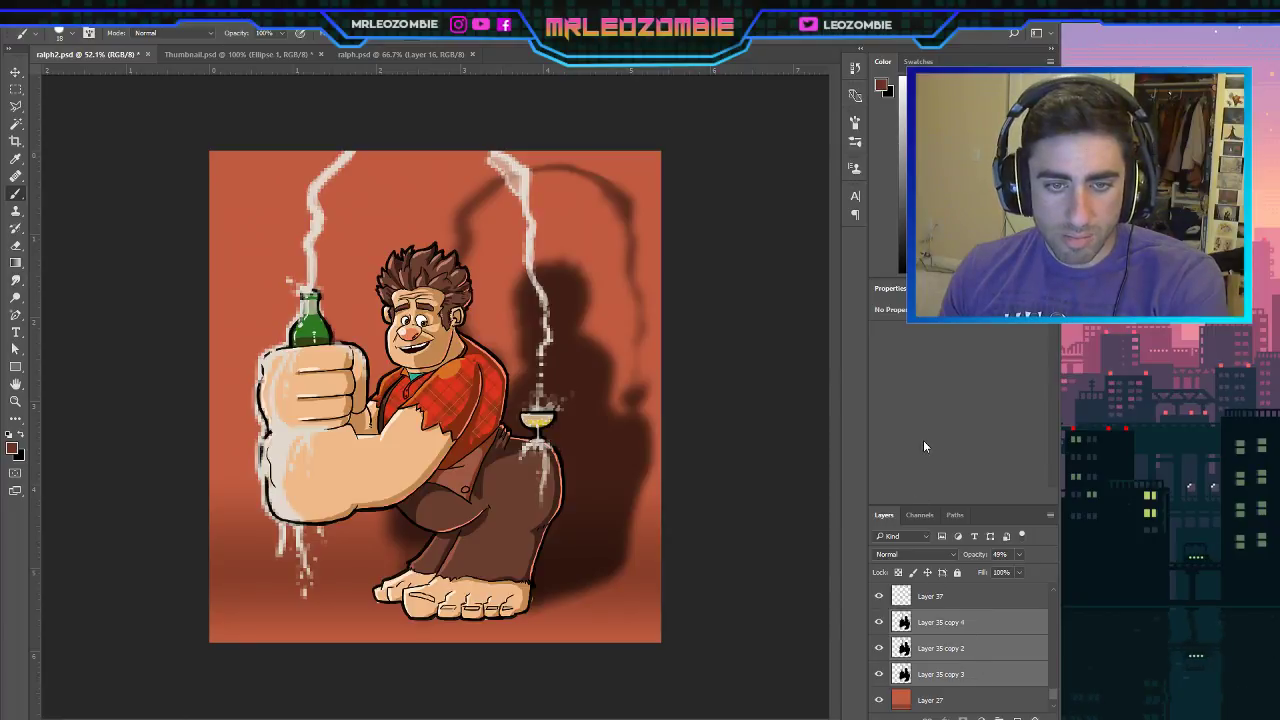
key(ctrl+e)
Add a layer mask to the merged shadow and paint black on it to fade the stream shadow above the character's head.
click(963, 717)
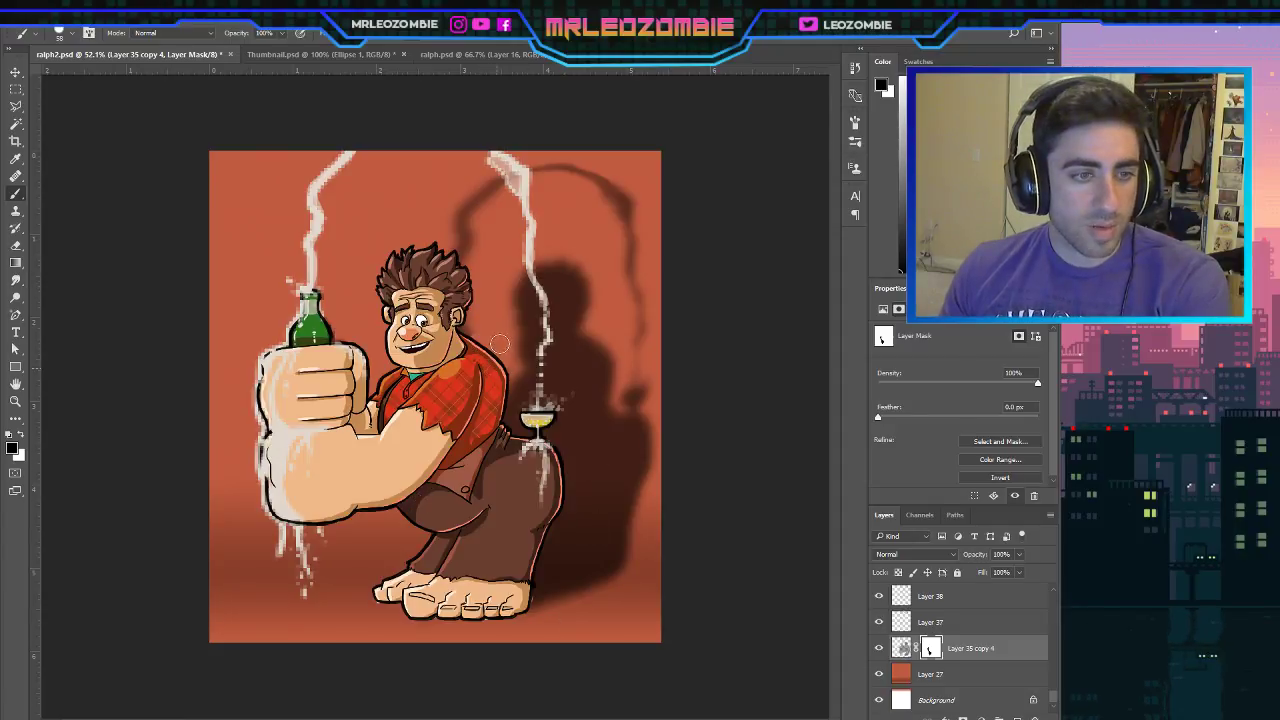
drag(476, 348, 501, 360)
key(ctrl+alt+z)
key(ctrl+alt+z)
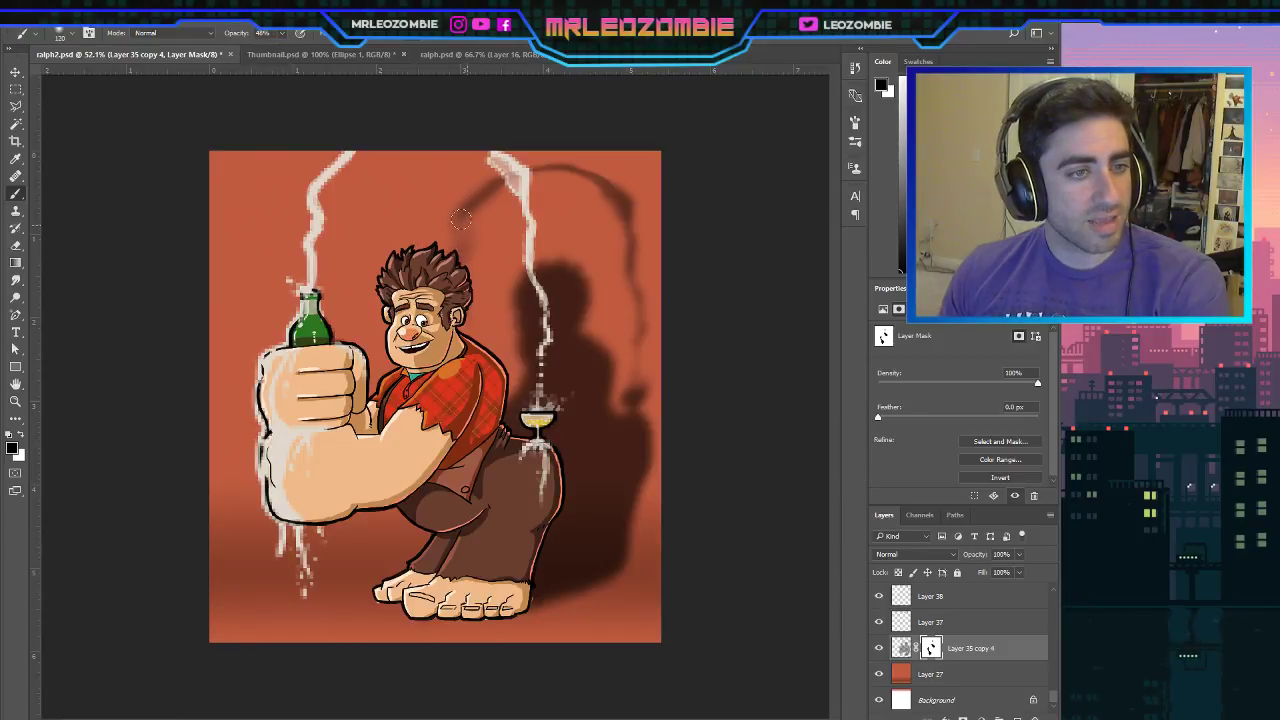
drag(461, 219, 482, 196)
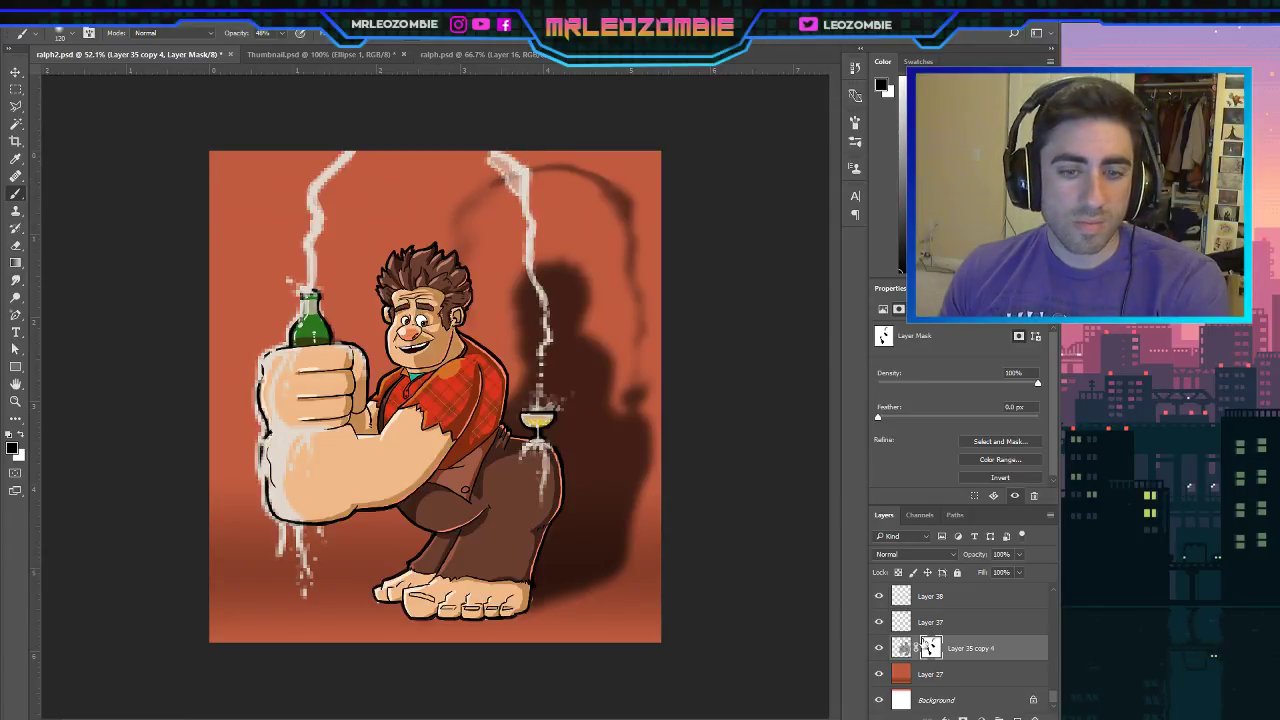
Undo a trial brush stroke on Layer 37 and add a layer mask to that layer.
click(930, 621)
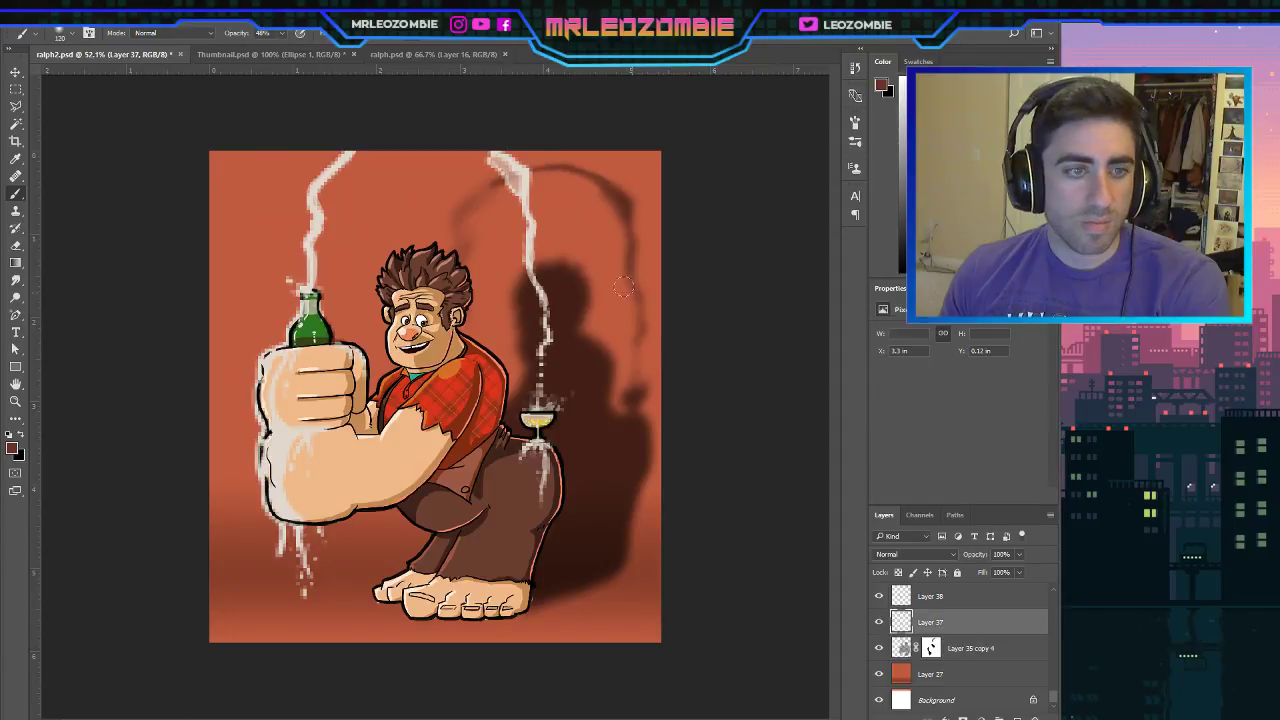
drag(516, 178, 485, 178)
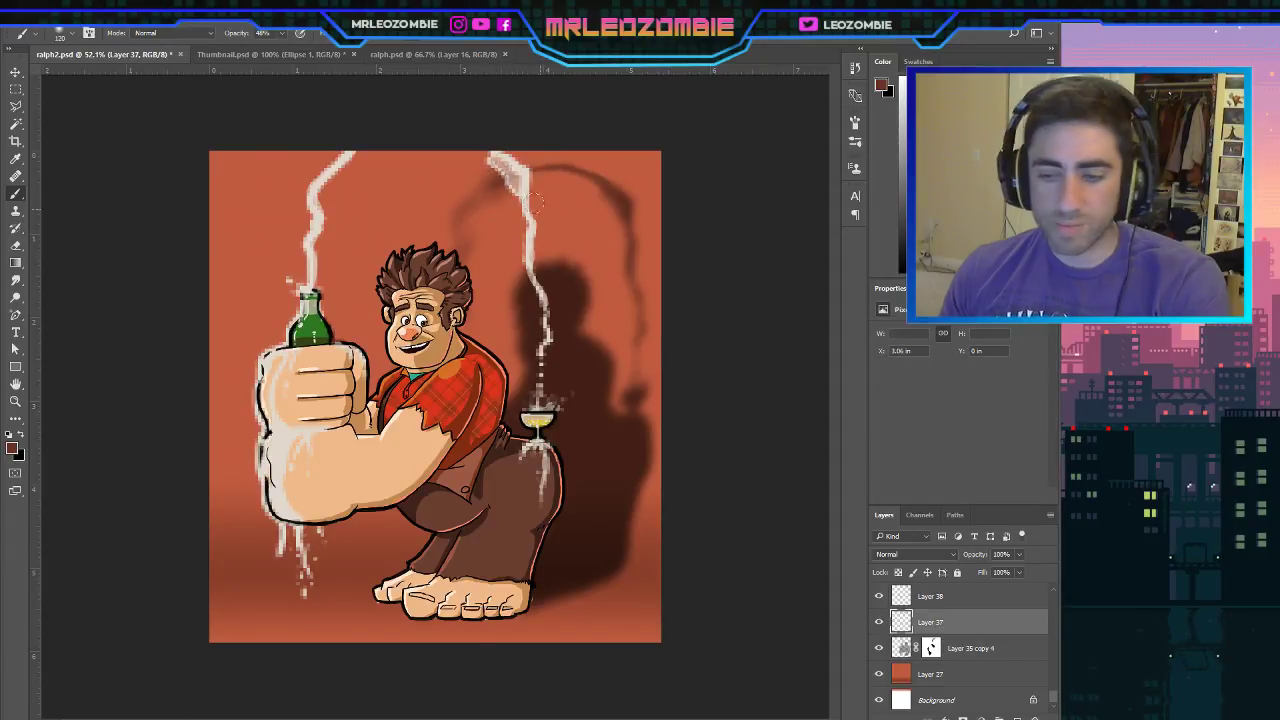
key(ctrl+z)
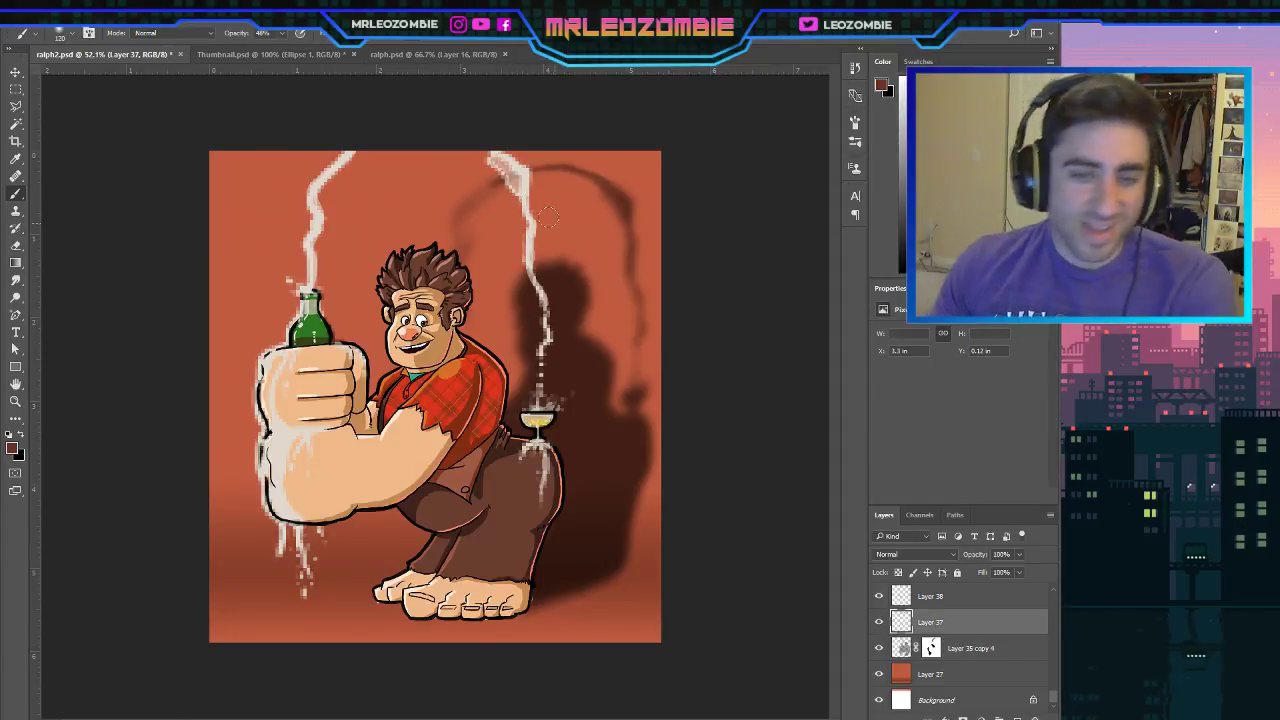
click(962, 717)
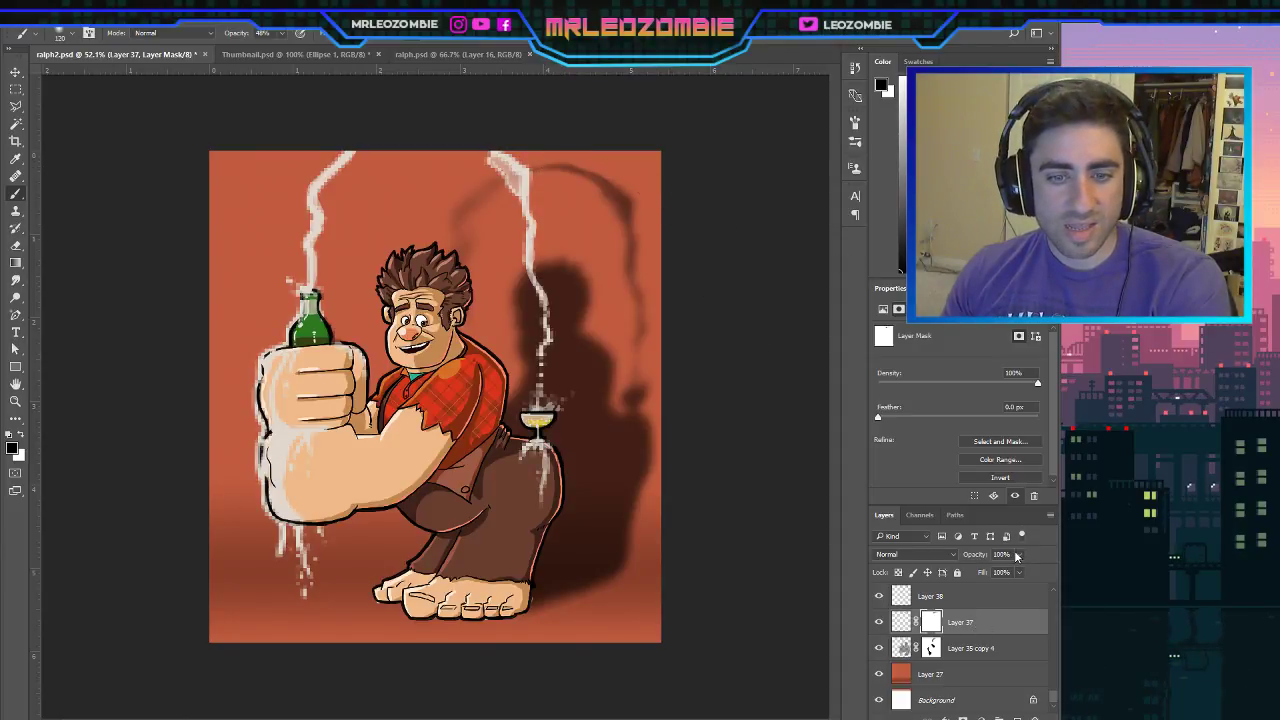
Lower the opacity of the merged shadow layer, Layer 35 copy 4, to 79% and select Layer 37's mask.
click(1000, 658)
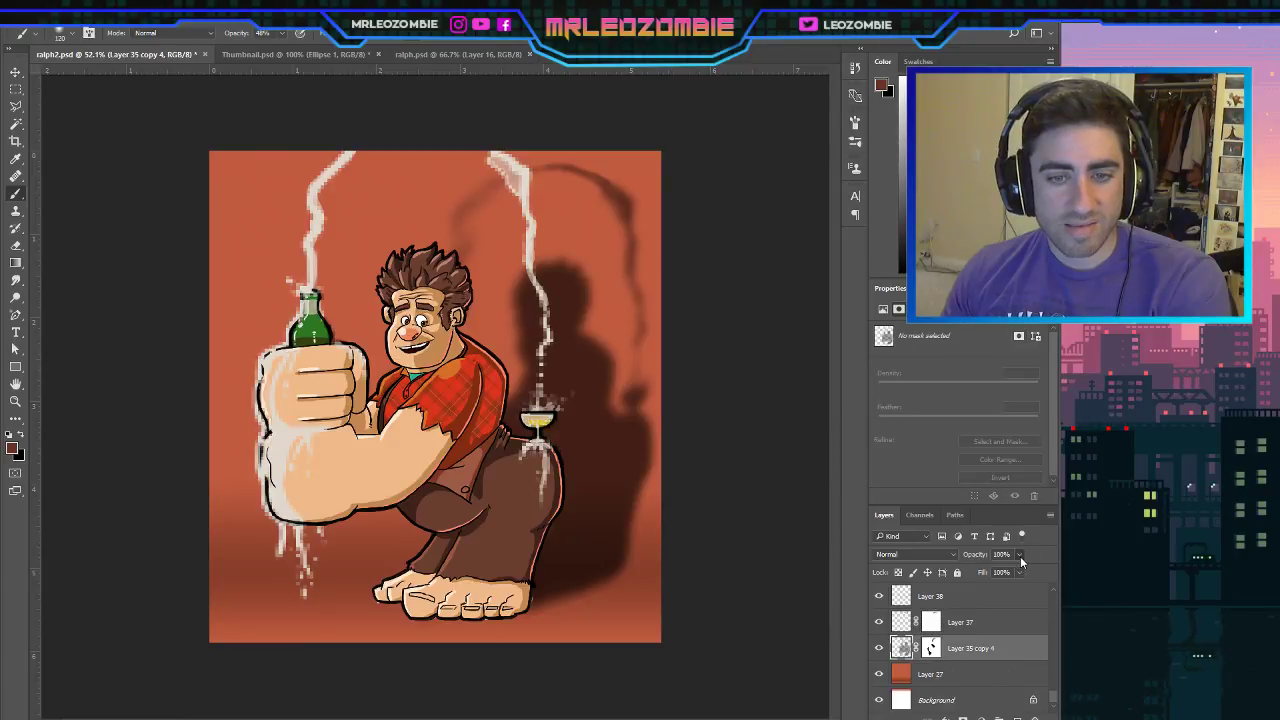
drag(1017, 574, 1011, 575)
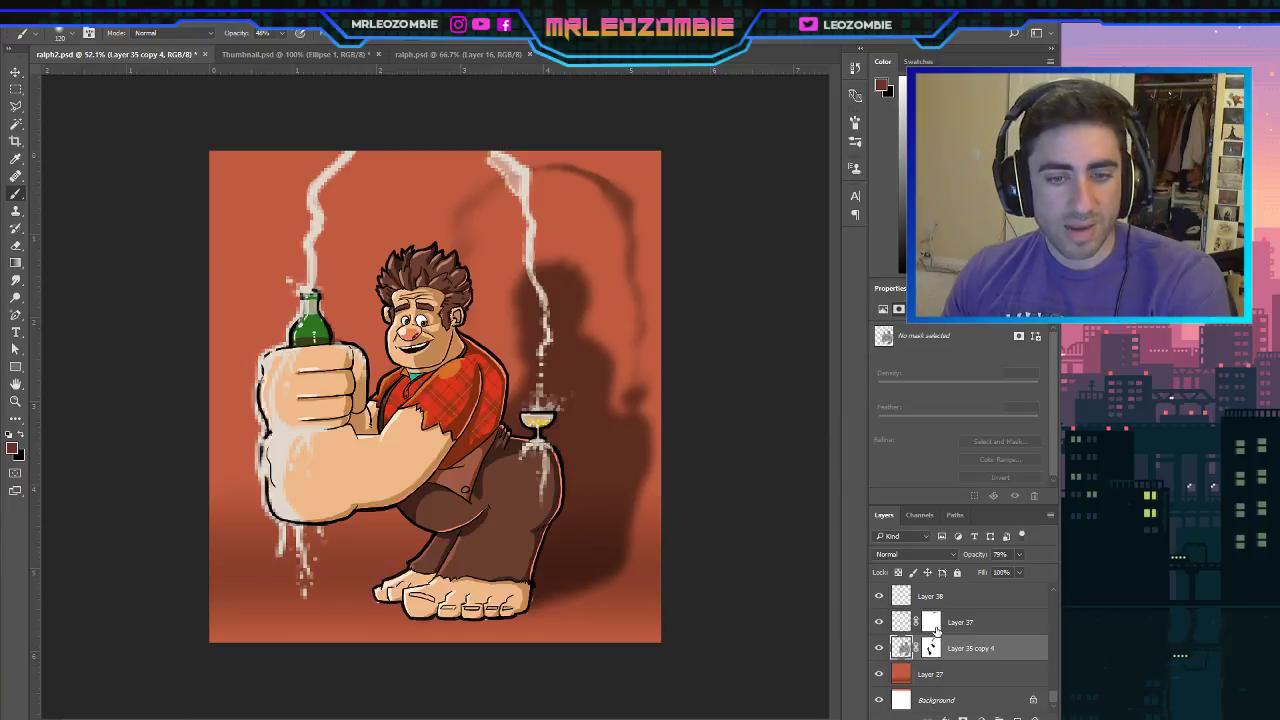
click(933, 623)
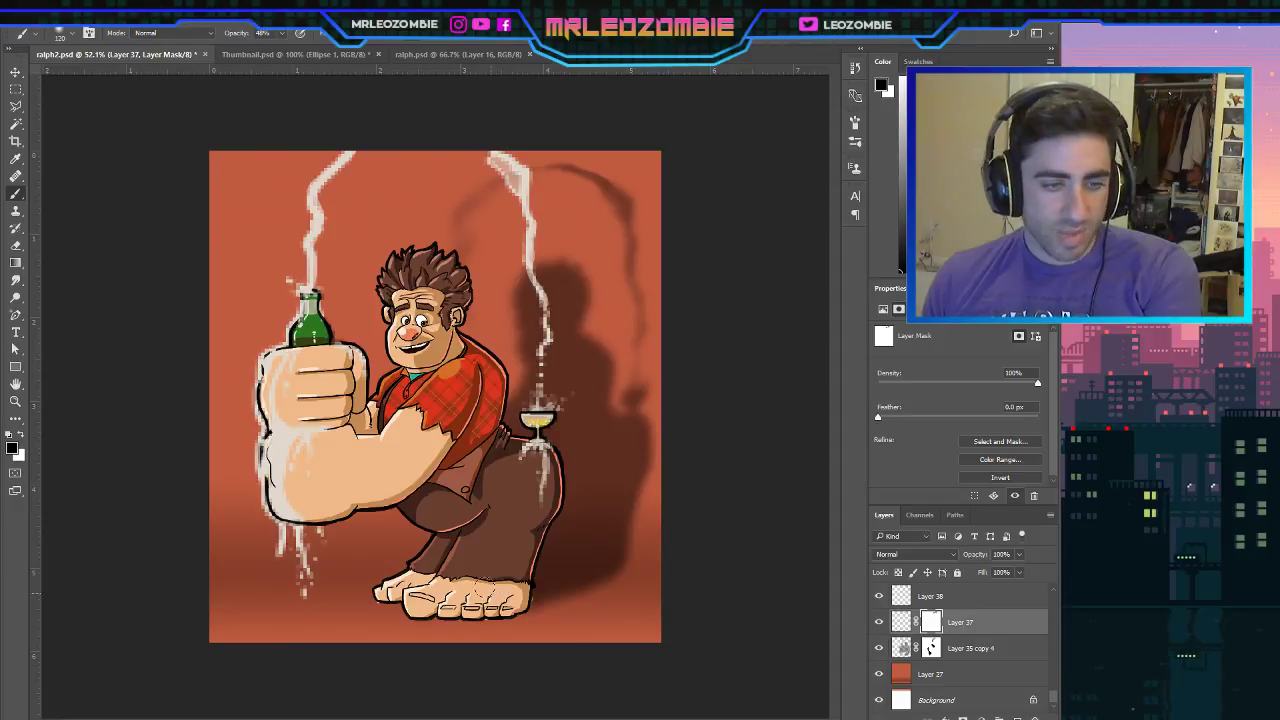
Toggle Layer 11's visibility to check which artwork it holds, and select that layer with the Eraser tool.
scroll(478, 572, up, 2)
scroll(786, 651, down, 3)
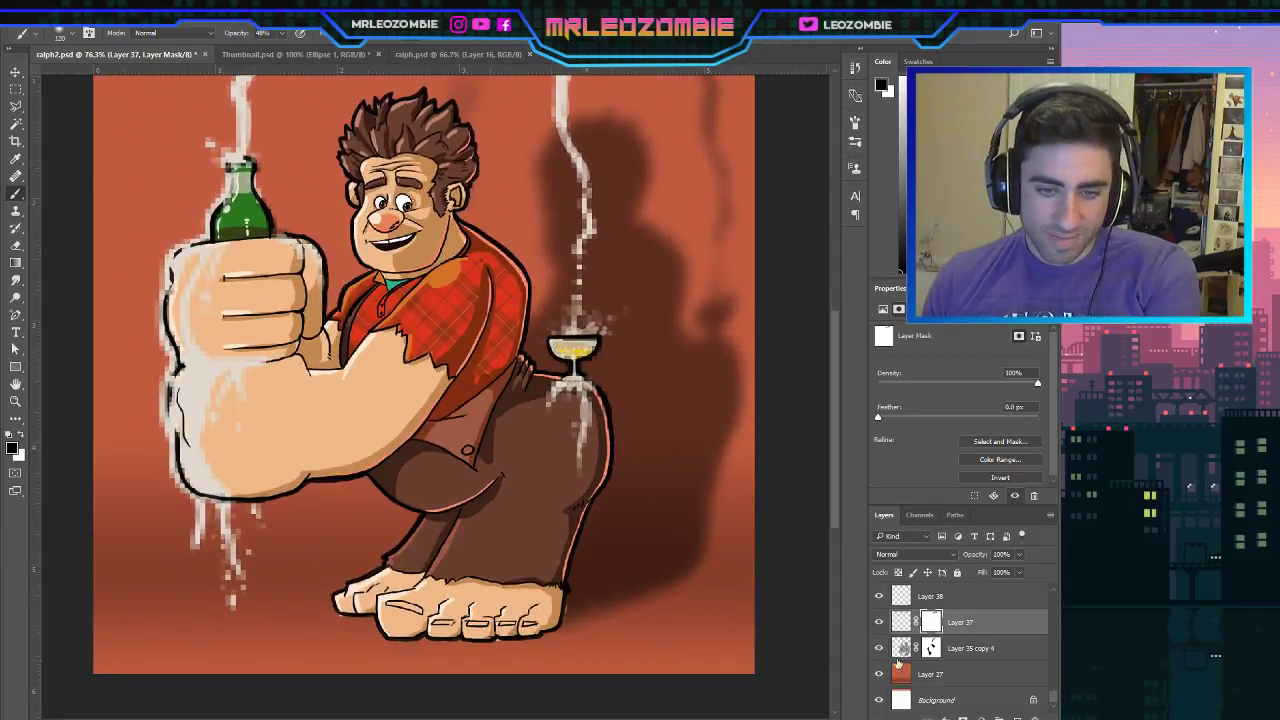
scroll(911, 654, up, 3)
scroll(930, 680, up, 3)
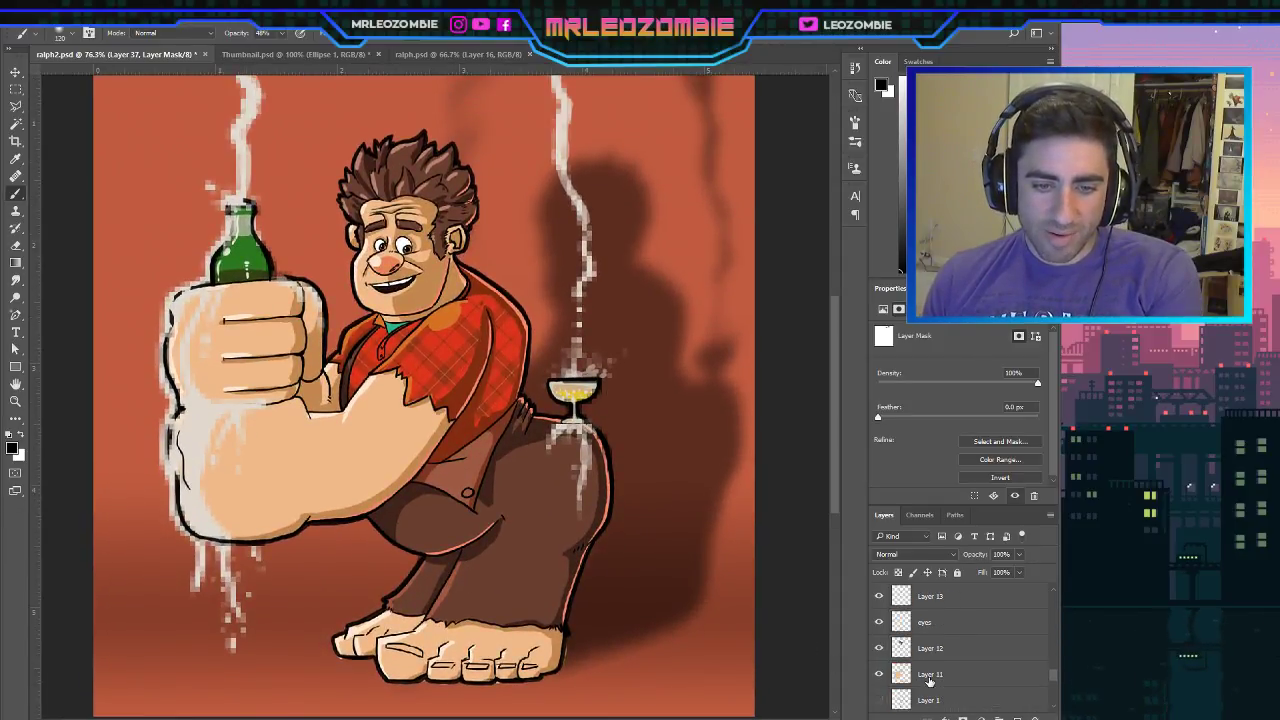
click(880, 675)
click(880, 675)
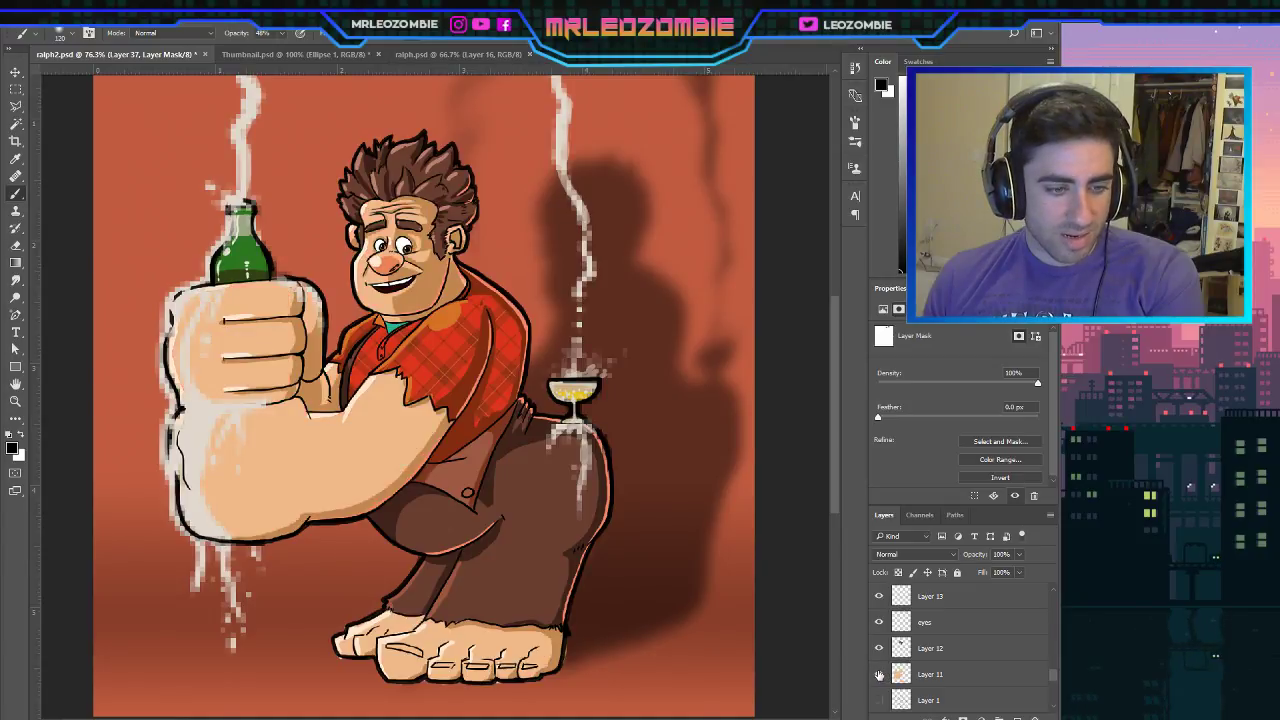
click(880, 675)
click(880, 676)
click(957, 676)
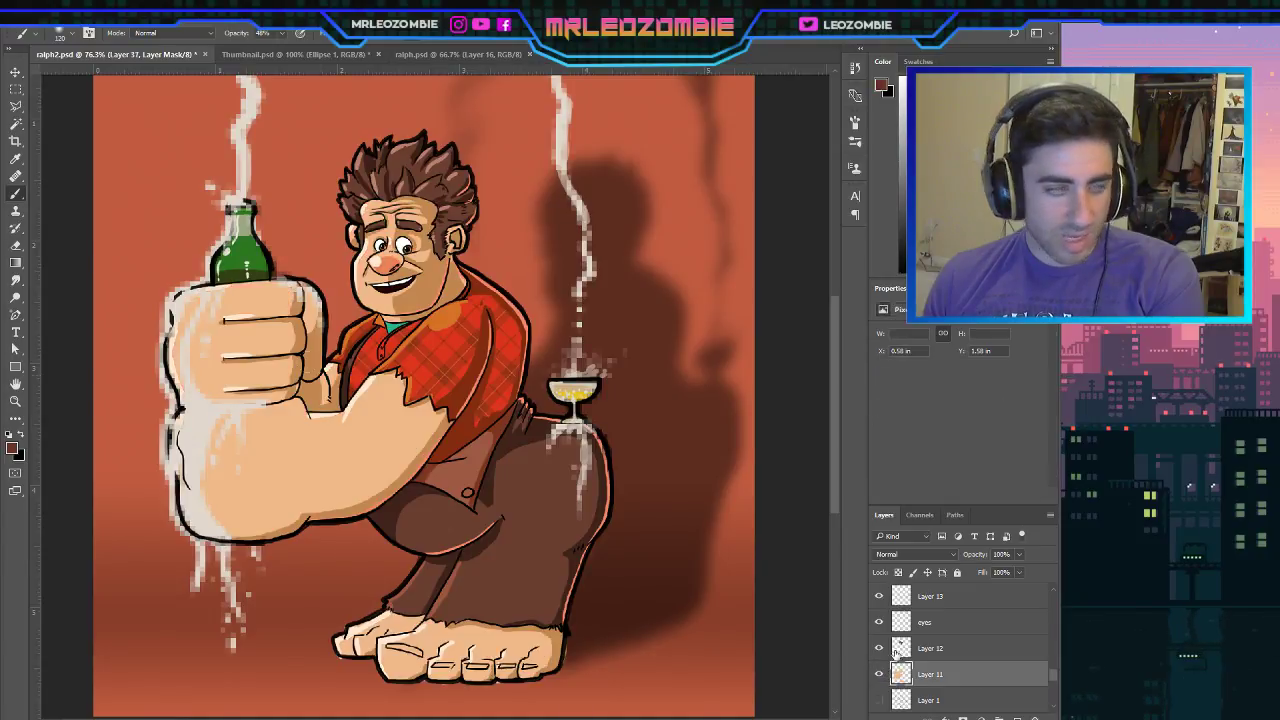
click(15, 245)
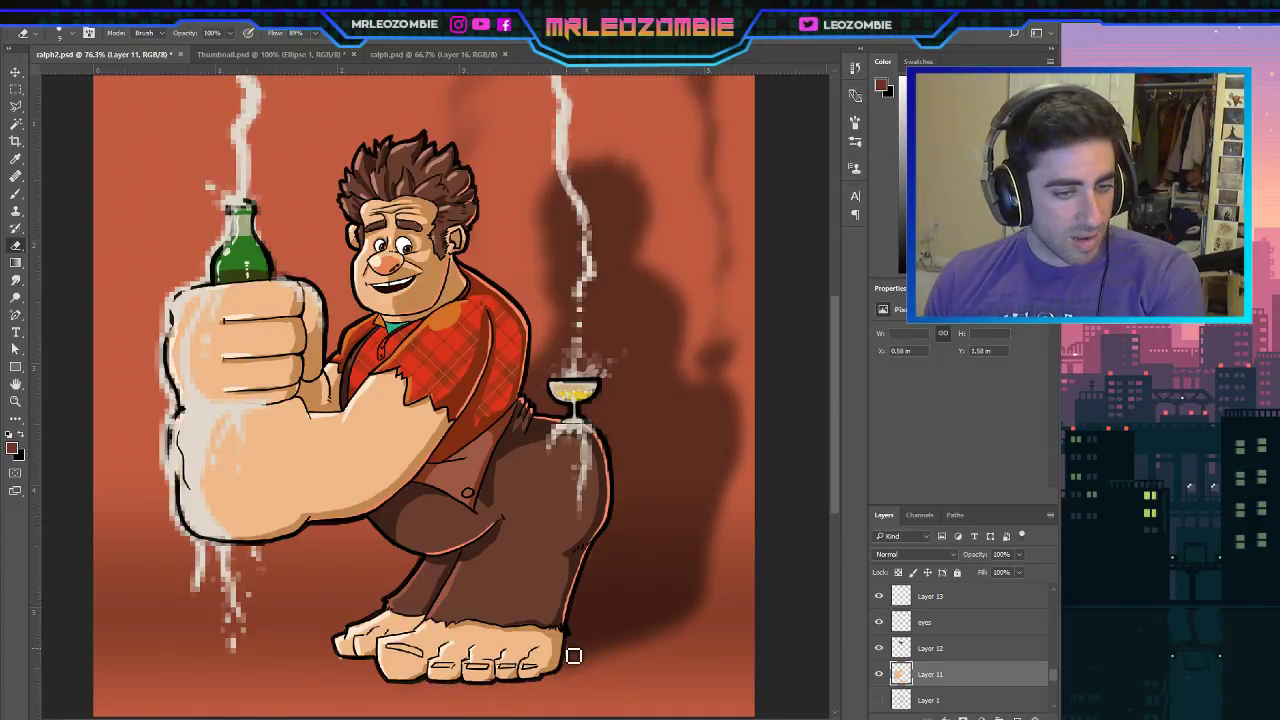
Toggle the visibility of Layers 16, 15 and 17 to examine their contents, and select Layer 17.
scroll(915, 668, up, 2)
scroll(915, 668, up, 5)
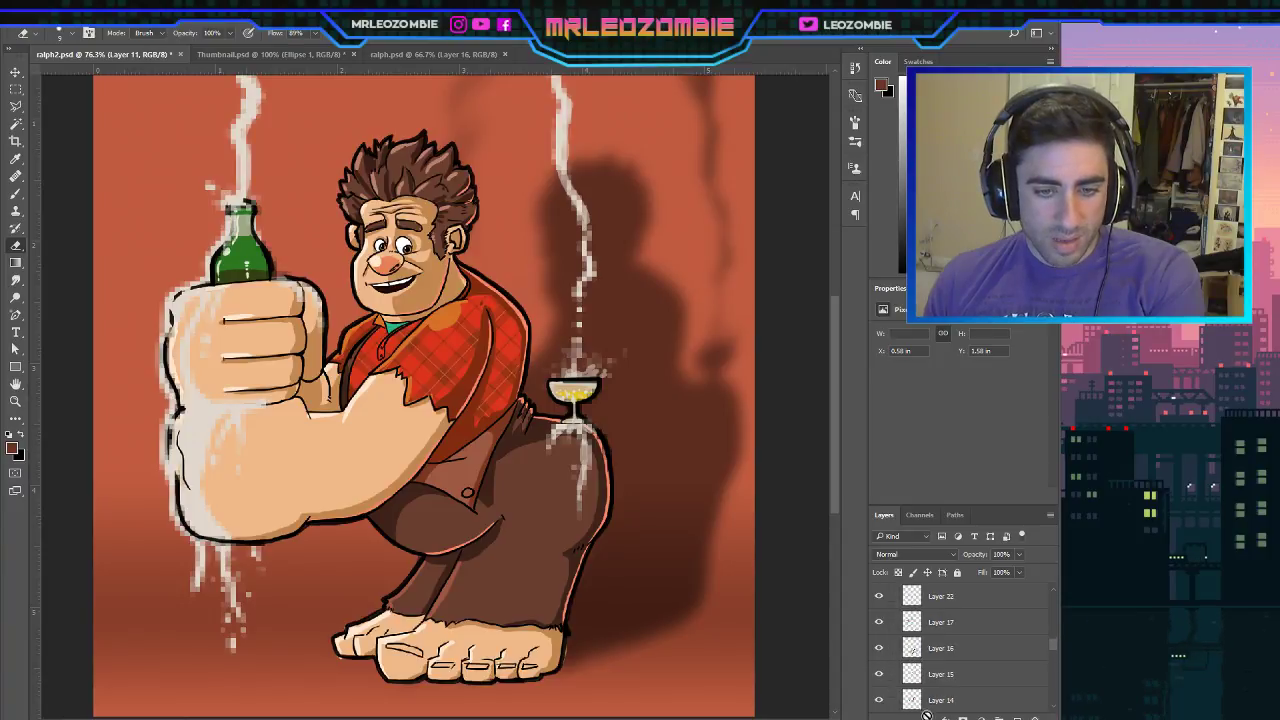
click(878, 648)
click(878, 648)
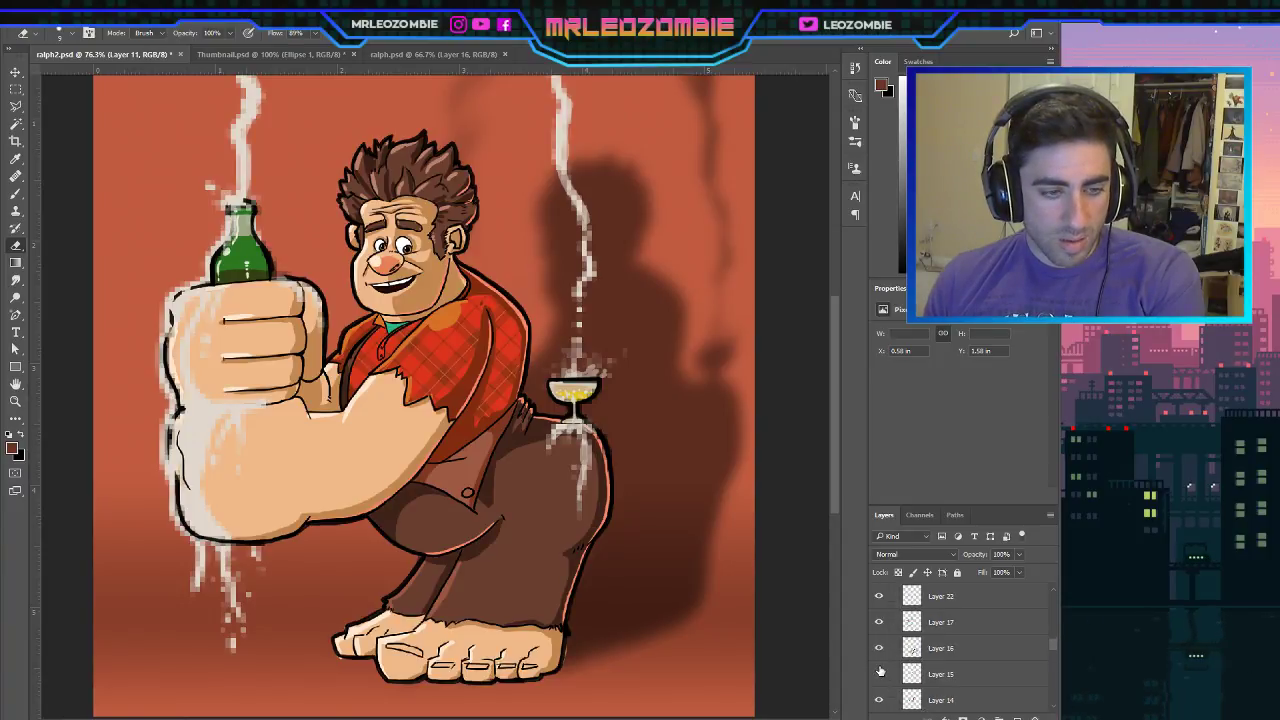
click(879, 672)
click(879, 672)
click(880, 622)
click(880, 622)
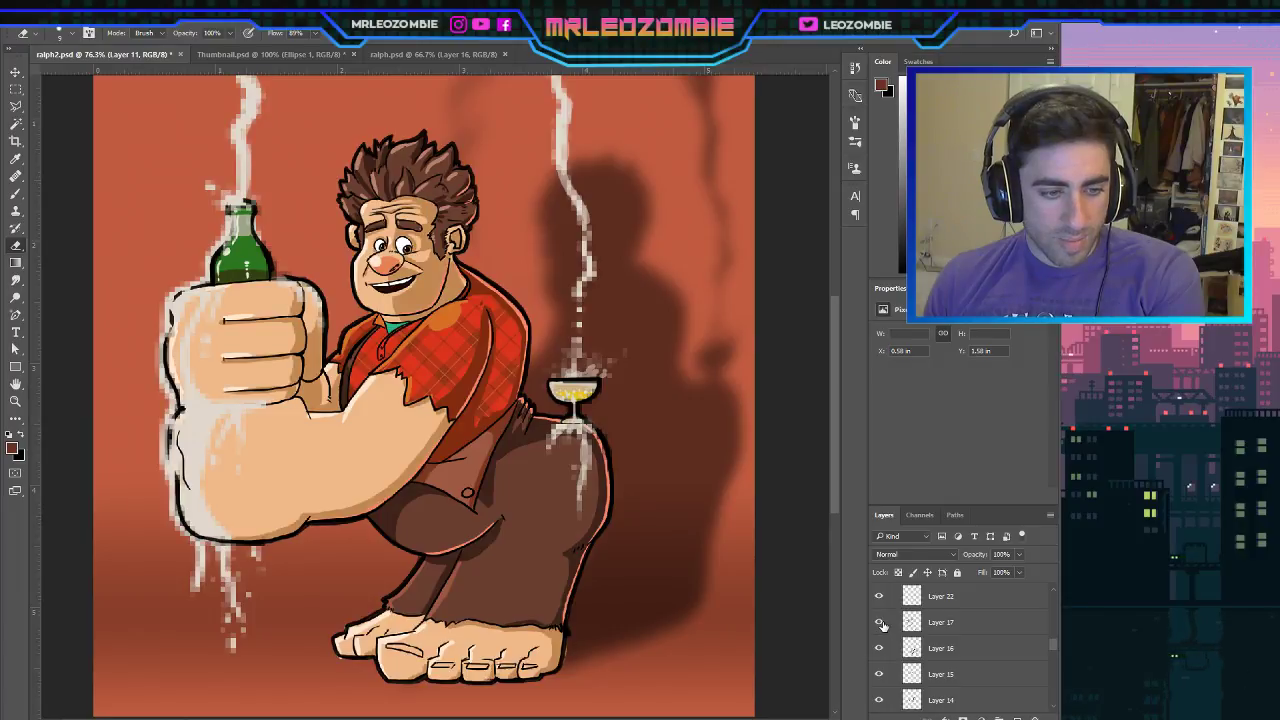
click(880, 622)
click(880, 622)
click(900, 628)
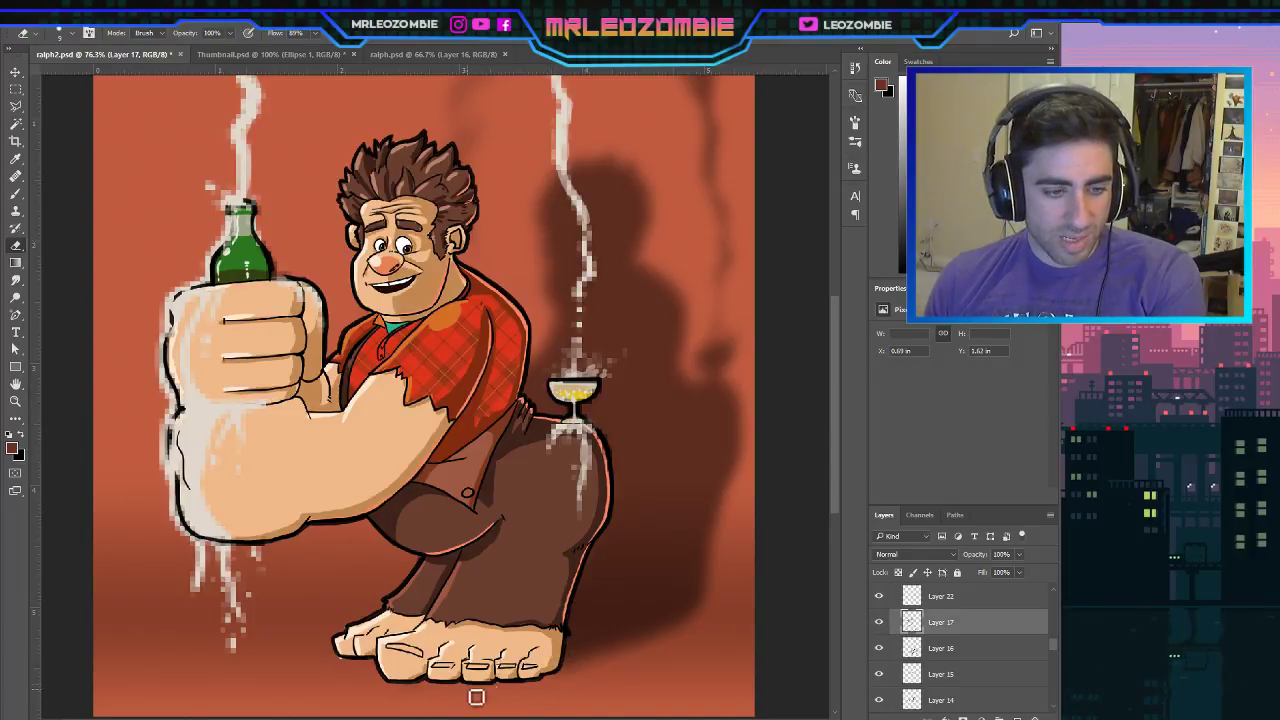
Check Layers 22, 16 and 18 by toggling their visibility, select Layer 18 and review the whole illustration.
click(878, 596)
scroll(890, 615, up, 1)
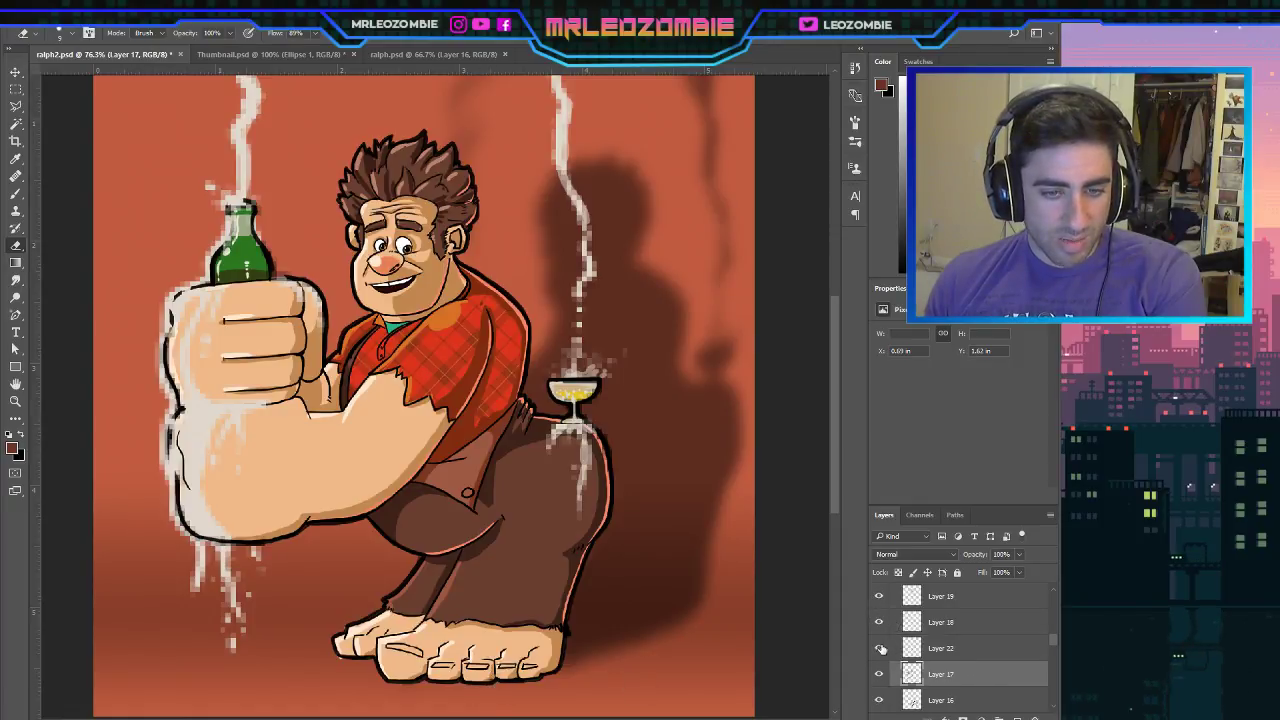
click(879, 701)
click(879, 702)
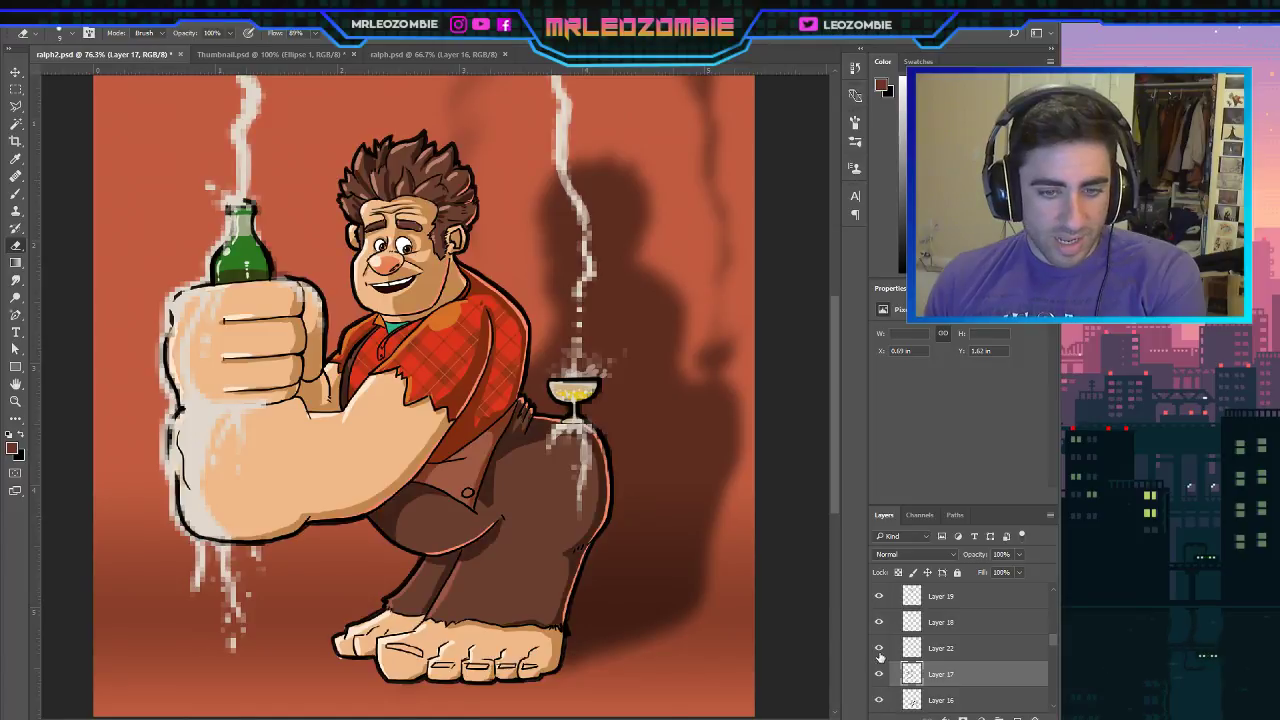
click(878, 622)
click(878, 622)
click(908, 622)
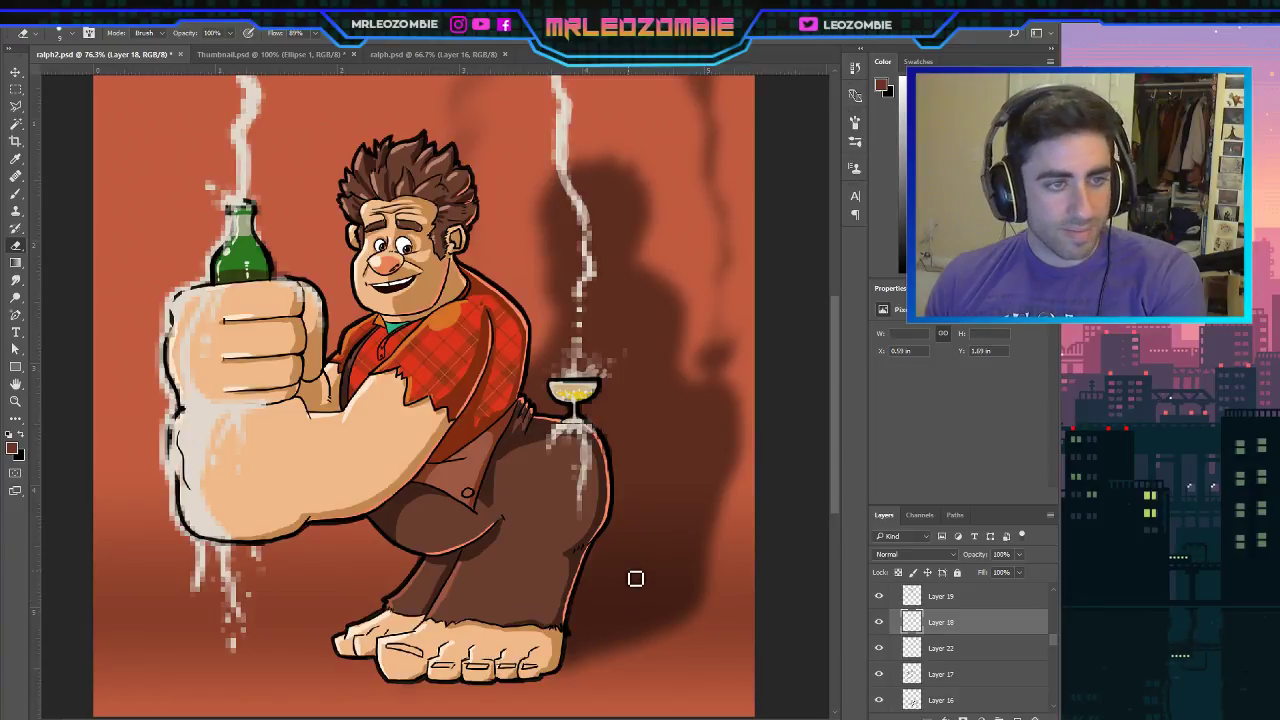
scroll(700, 534, down, 2)
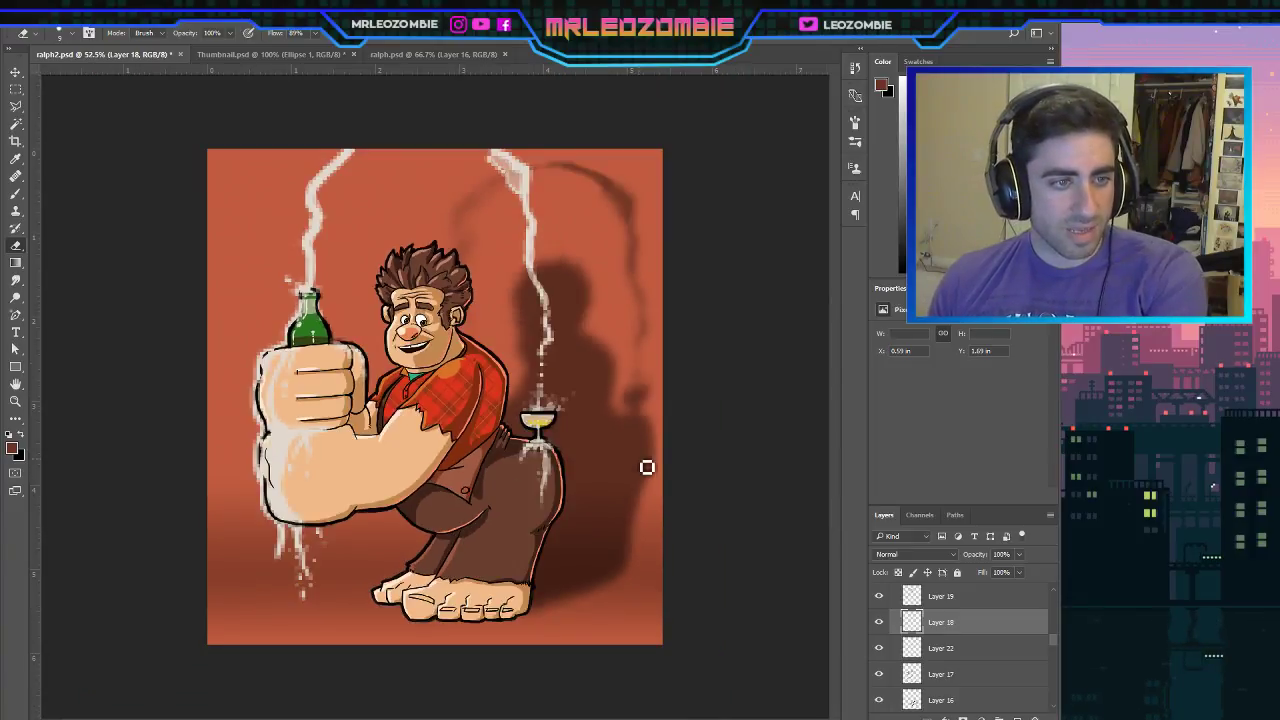
scroll(513, 458, down, 1)
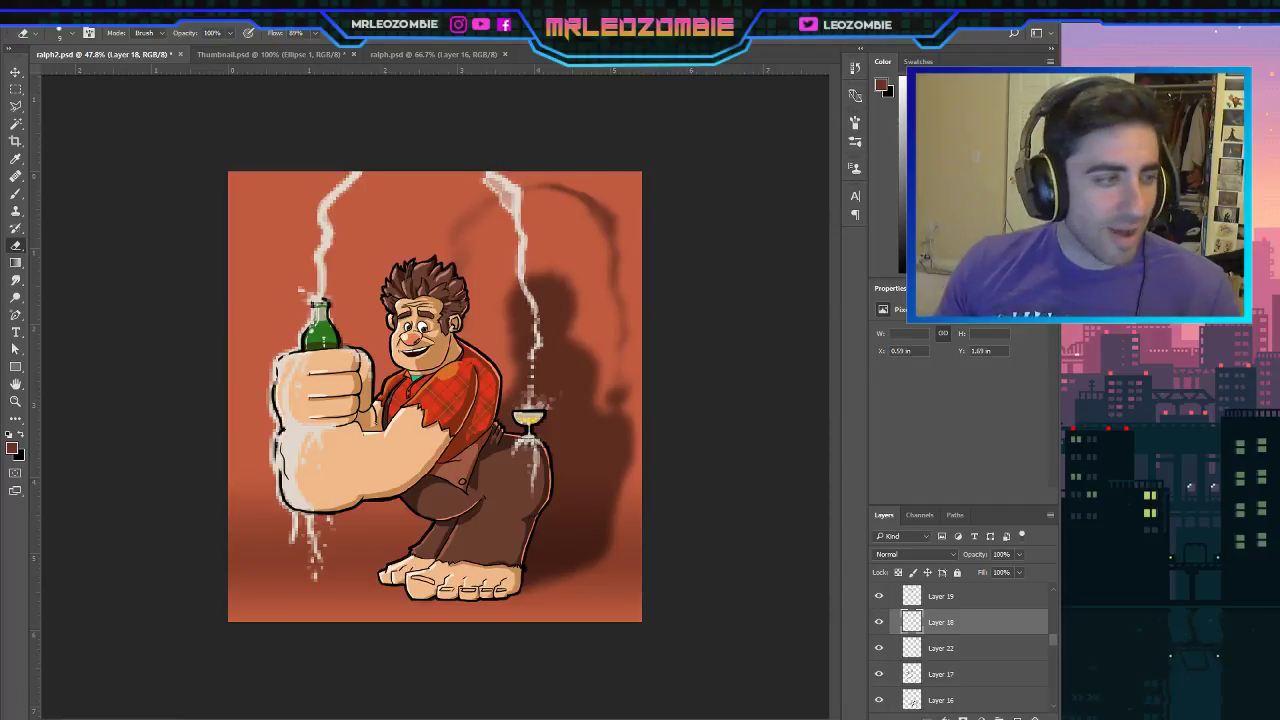
Add a new empty layer at the top of the layer stack, above Layer 35.
scroll(1020, 623, up, 3)
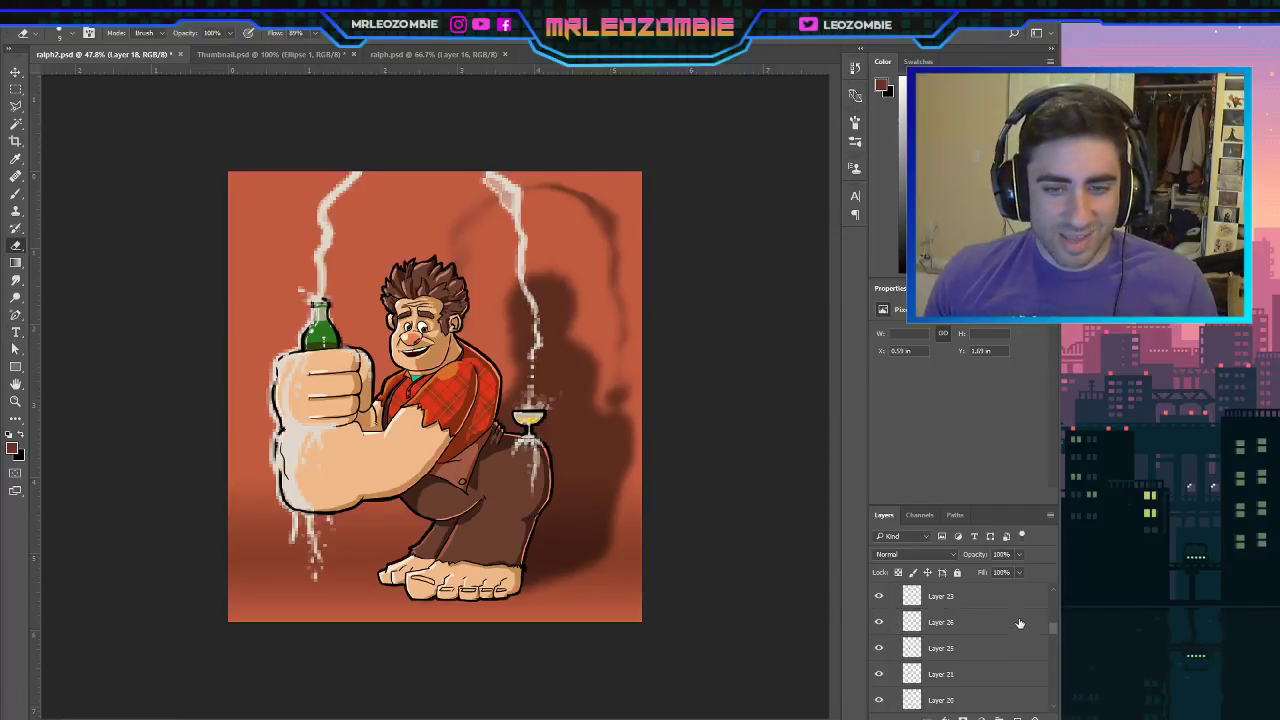
drag(1050, 628, 1050, 551)
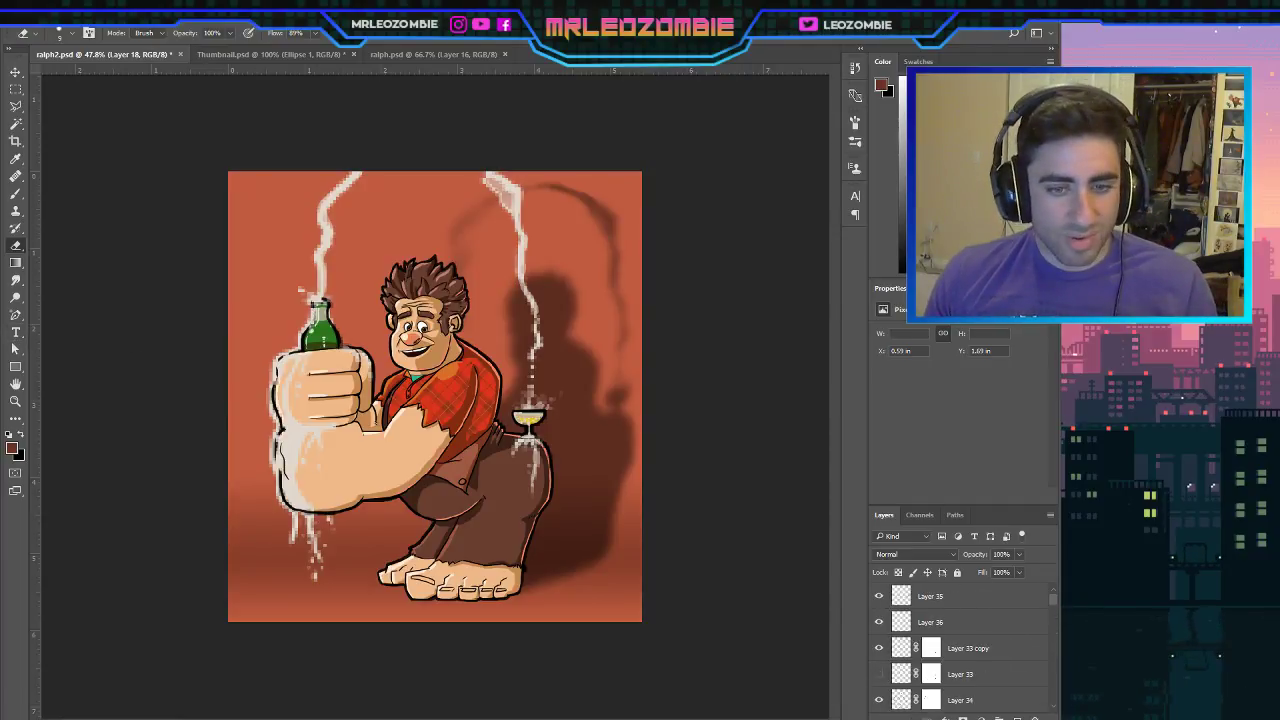
click(1011, 604)
click(1017, 716)
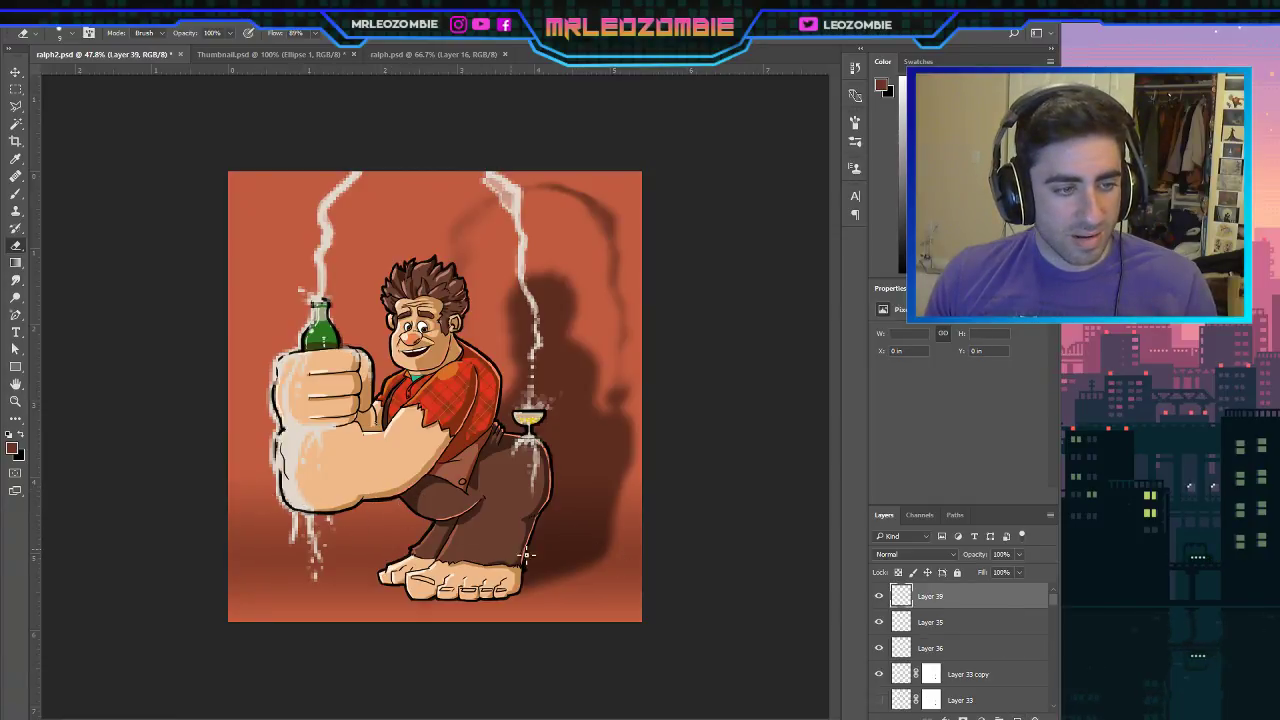
Add a centered 36 pt text box across the character's legs reading "BREAK THE INTERNET" and "WRECK IT RALPH" on two lines.
click(15, 331)
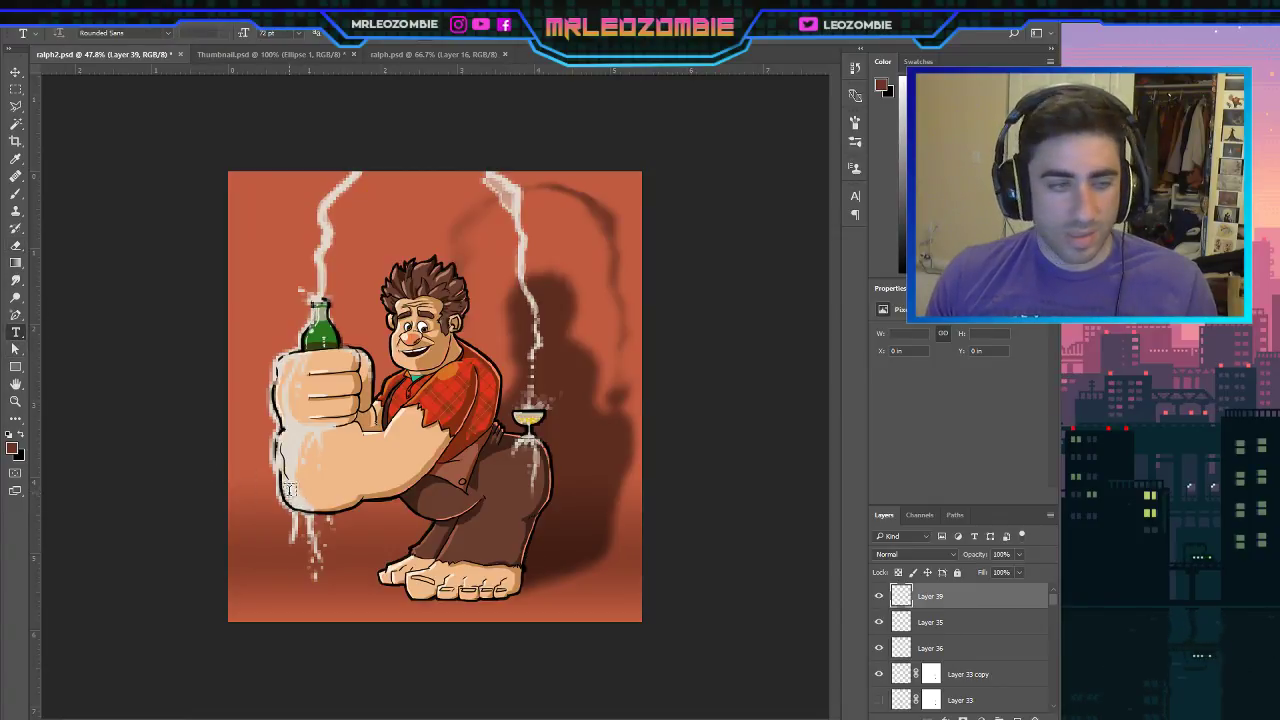
drag(266, 481, 604, 570)
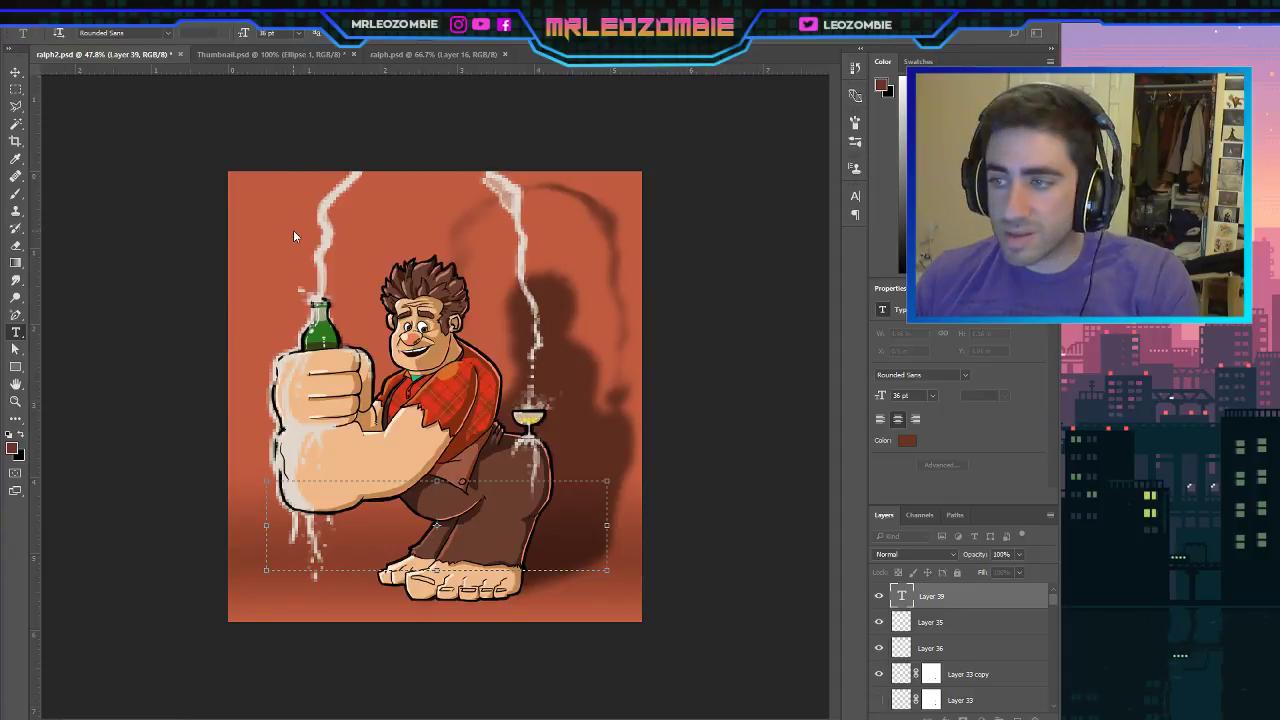
text(BREAK THE IN)
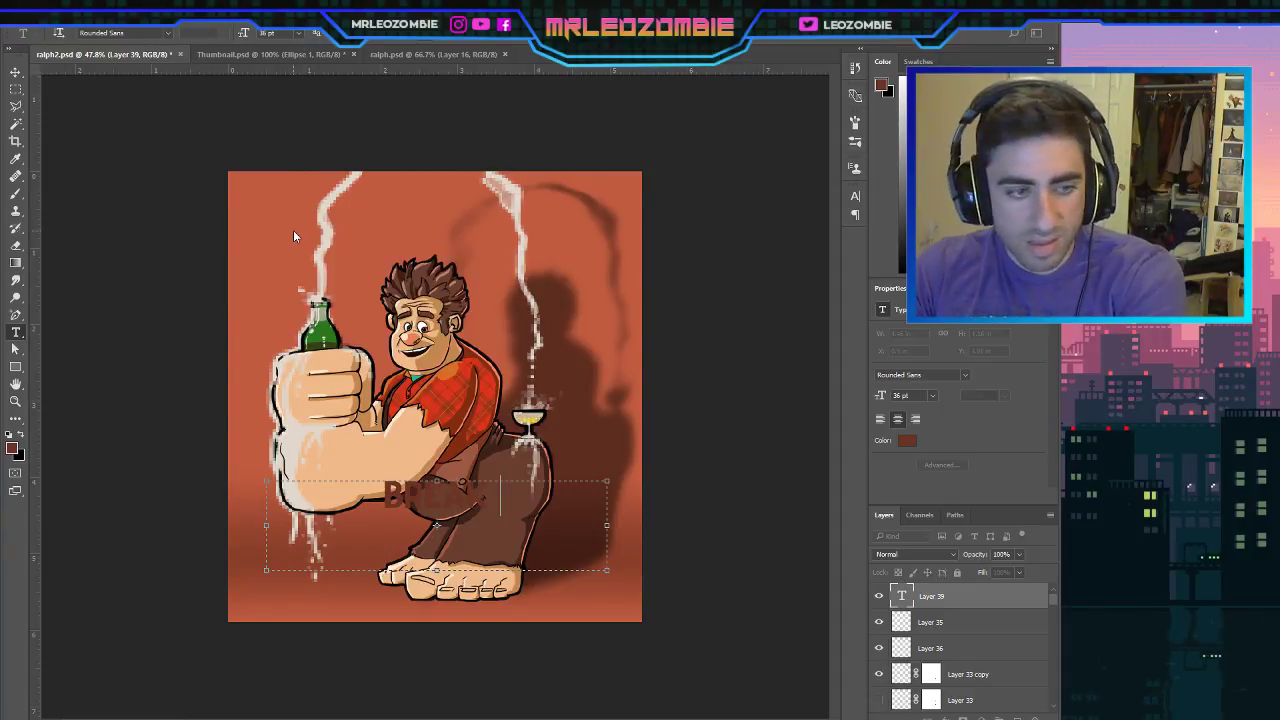
text(TERNET)
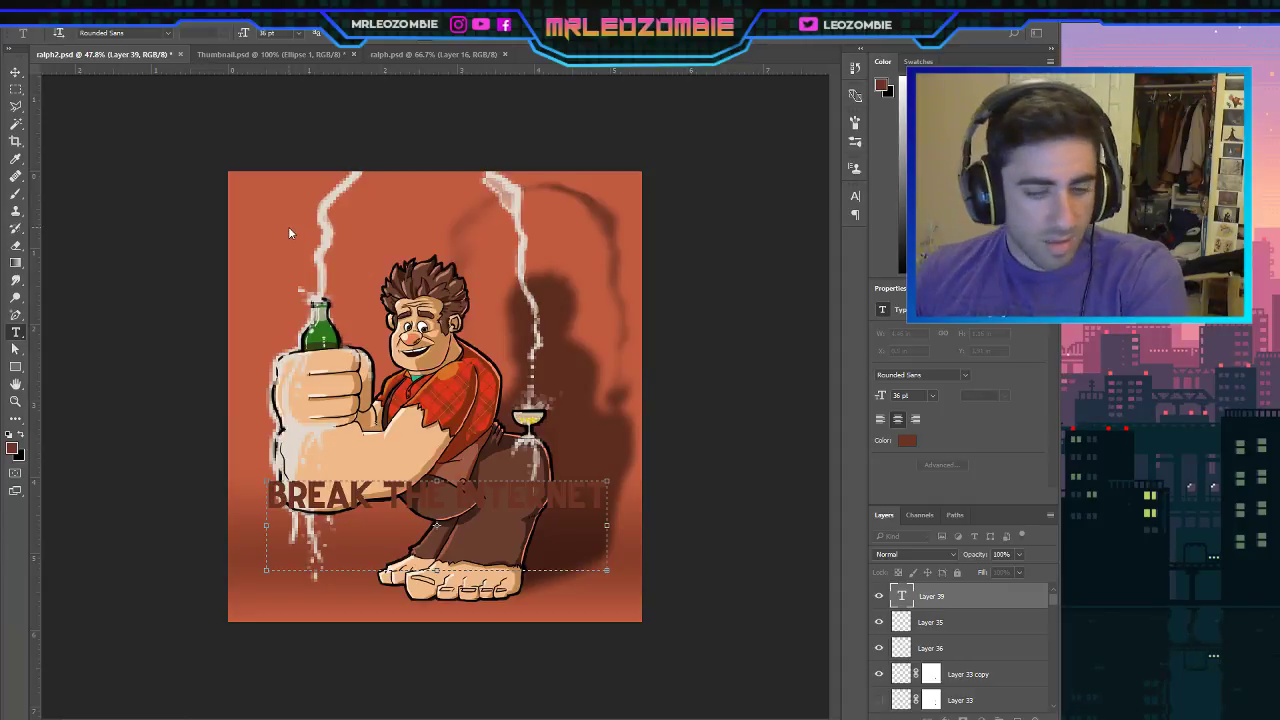
key(ctrl+a)
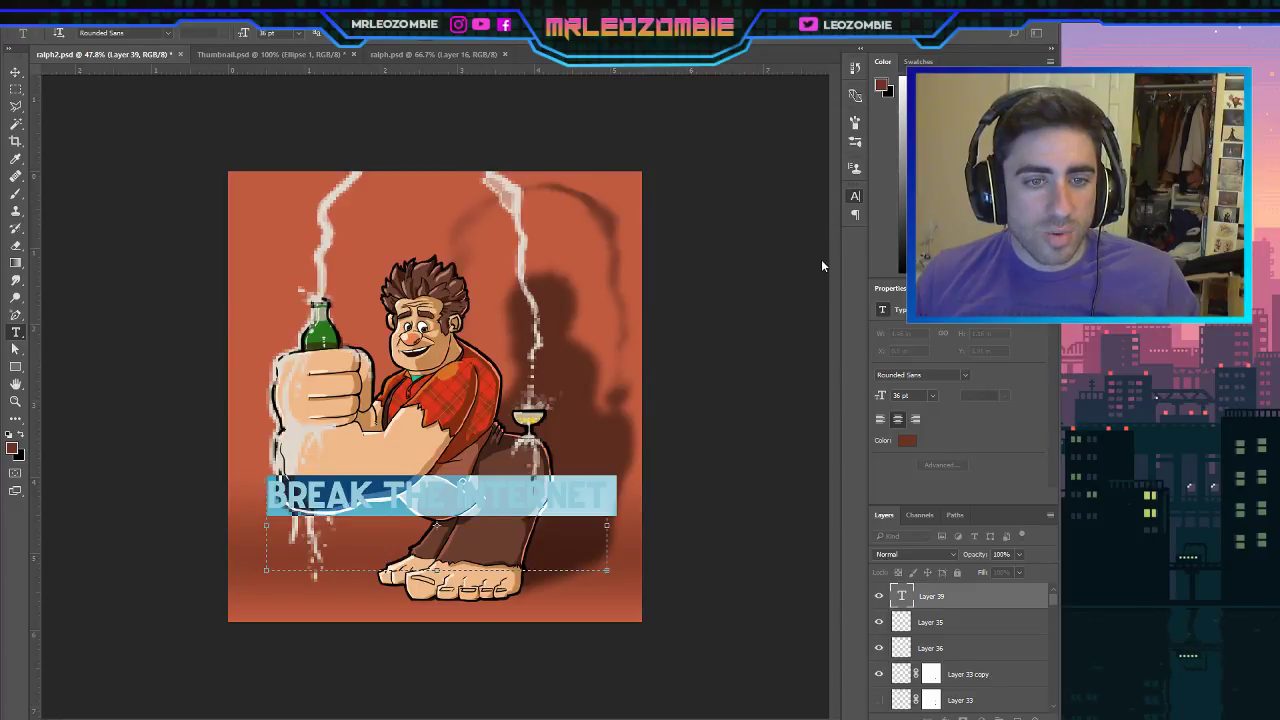
click(821, 416)
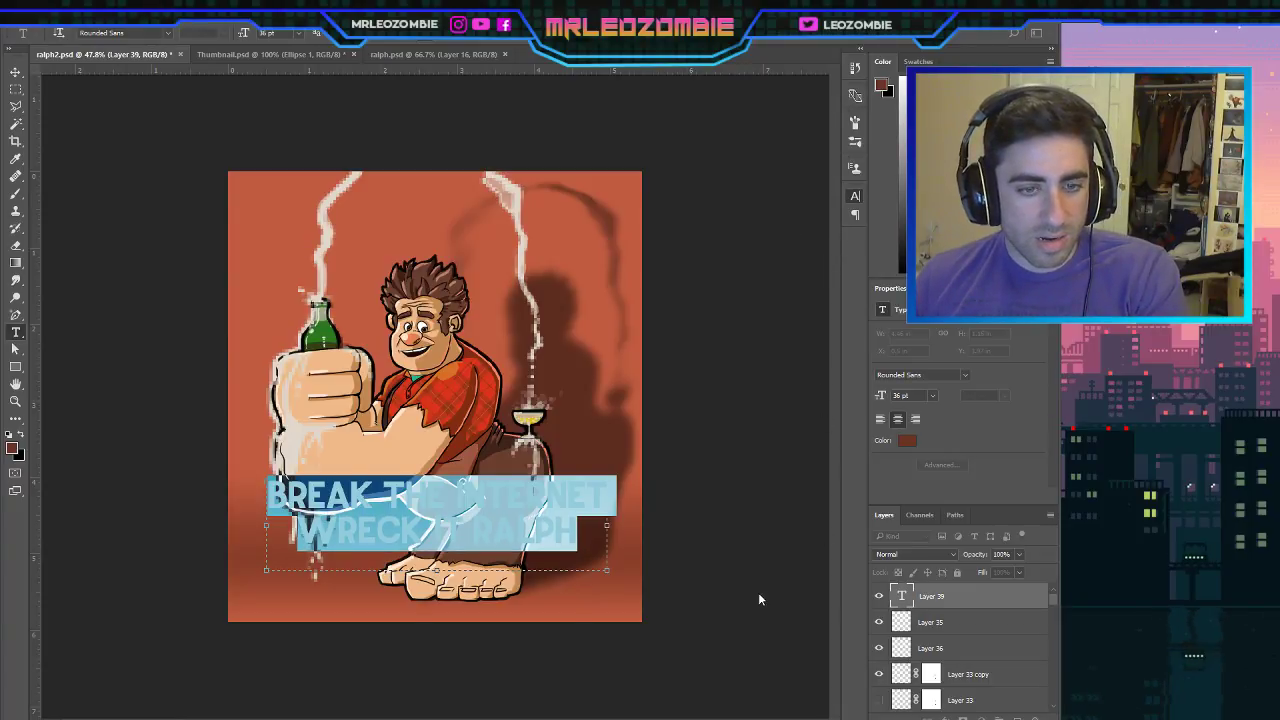
Set the color of all the caption text to white and commit the text edit.
click(476, 33)
click(570, 152)
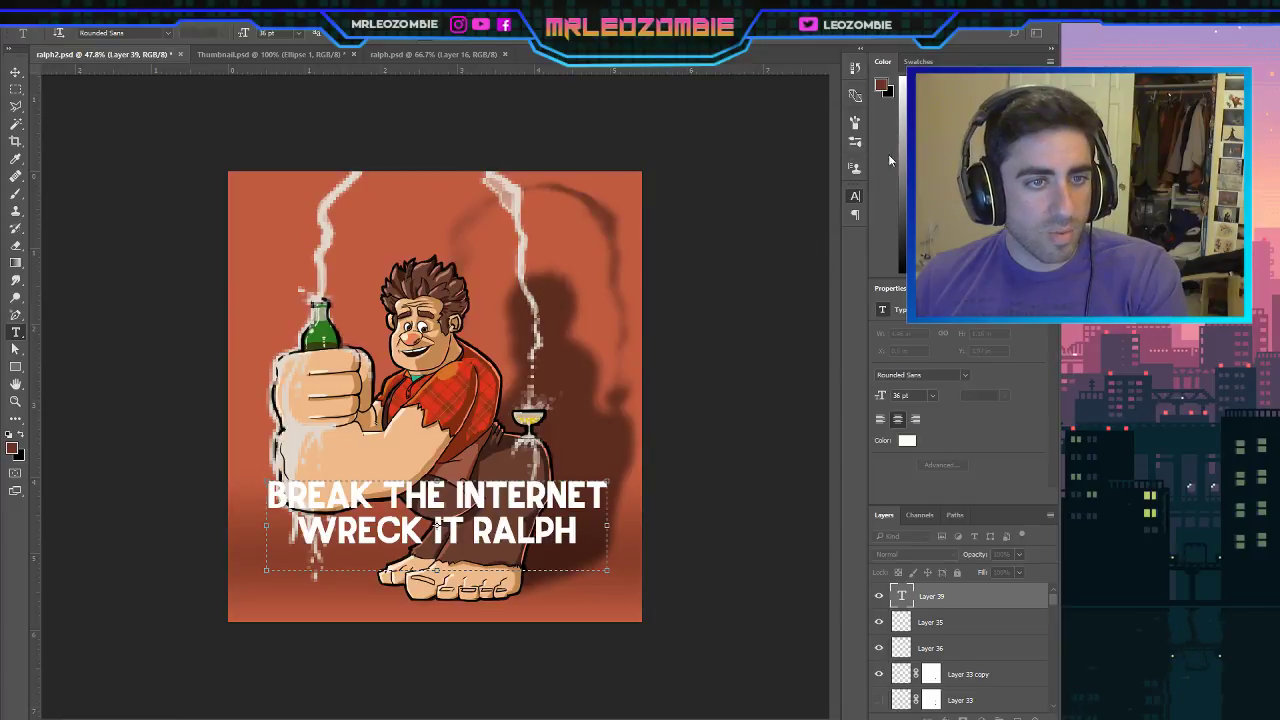
click(888, 154)
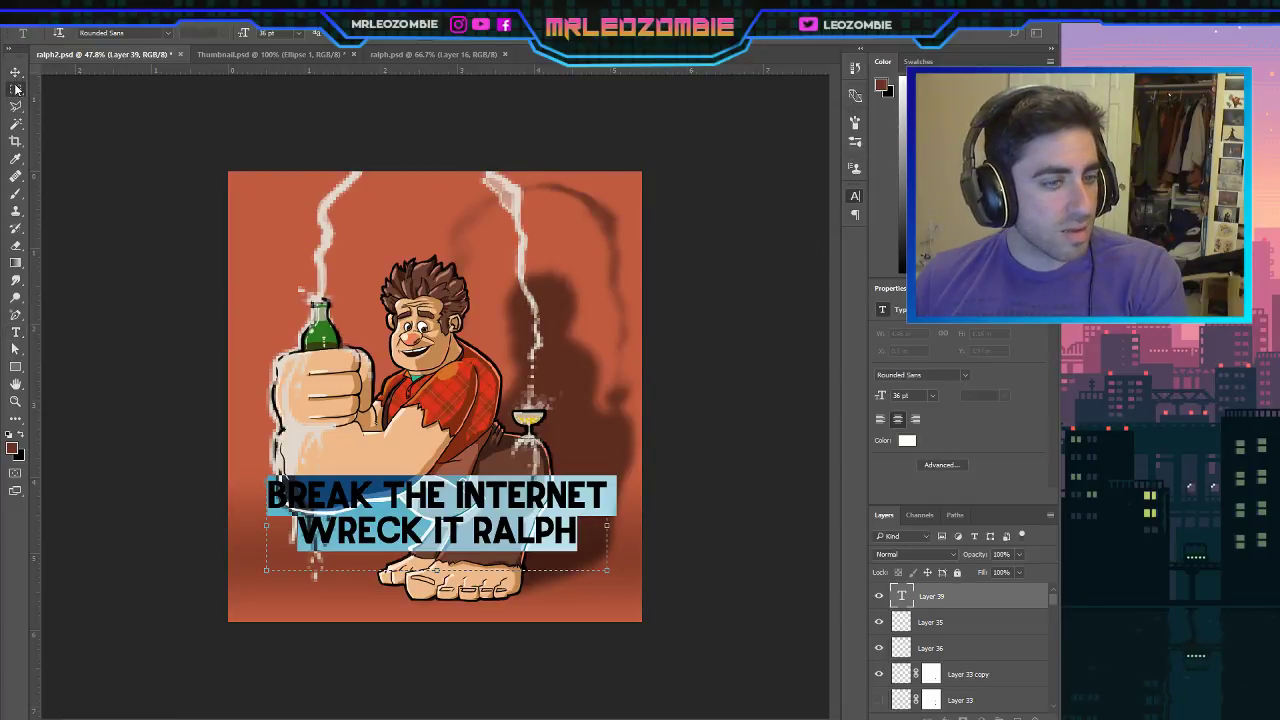
click(16, 89)
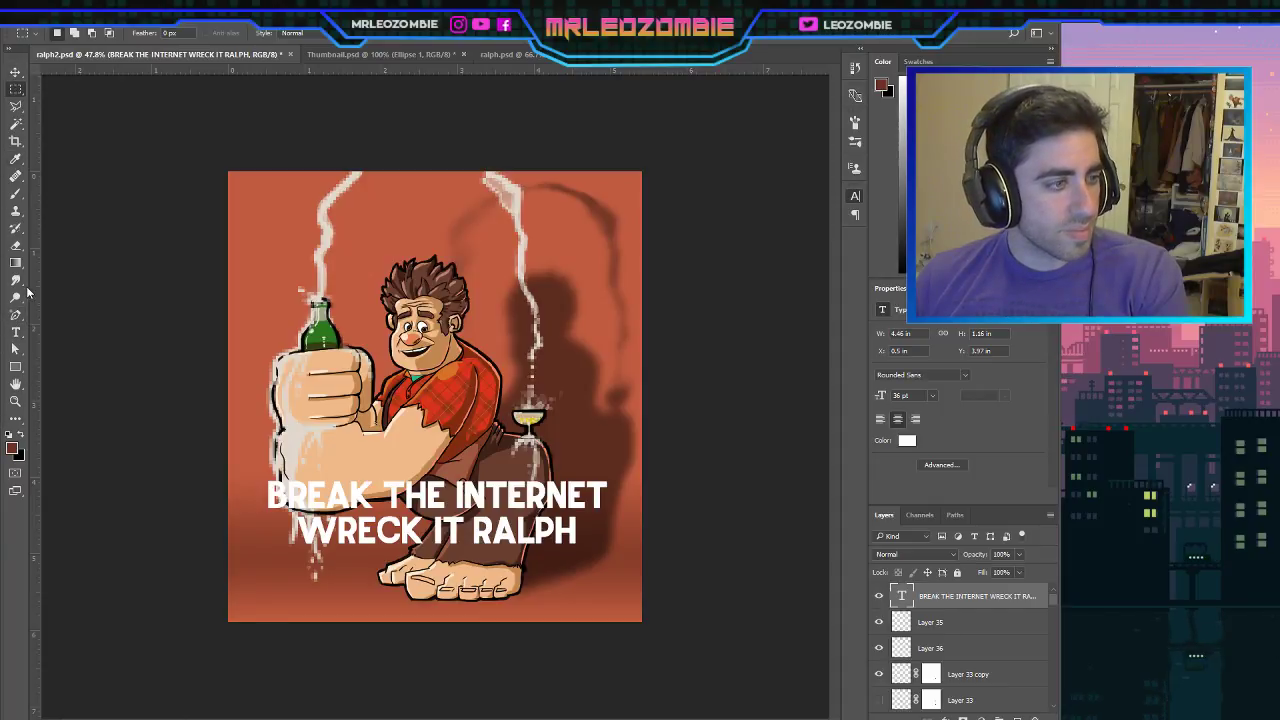
Preview several typefaces on the caption text and apply Arial.
click(15, 332)
click(168, 34)
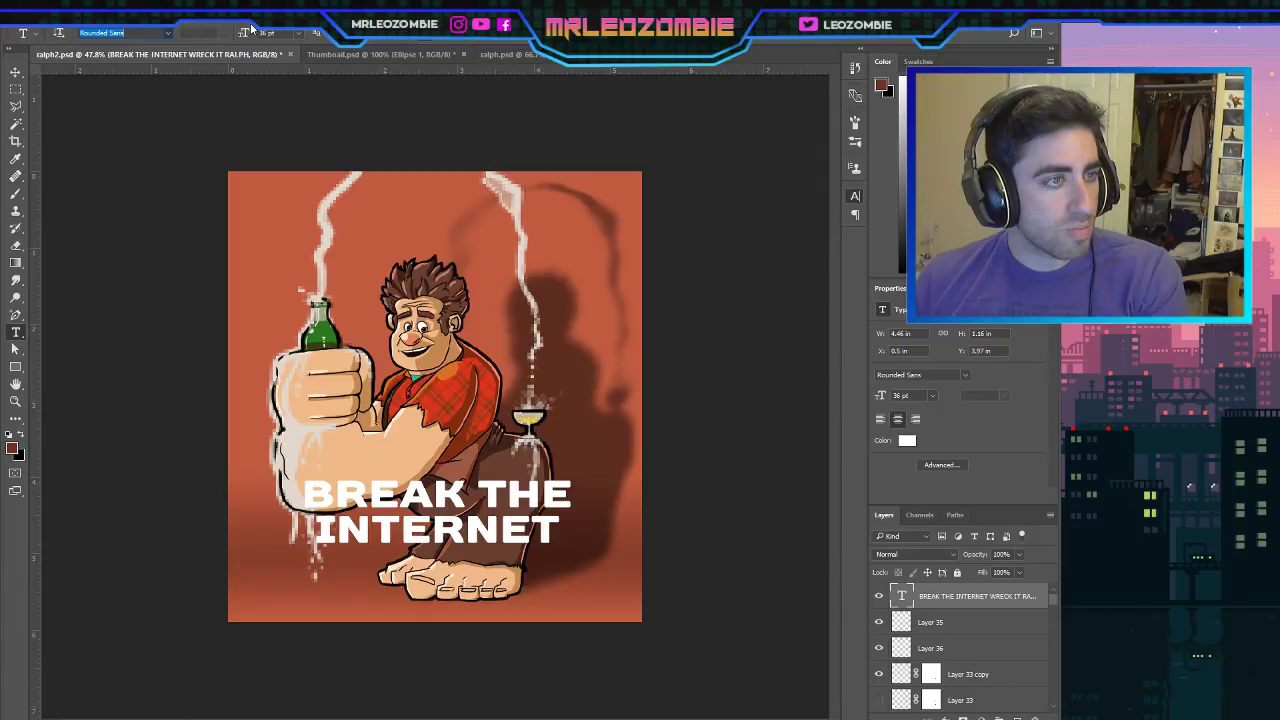
key(Down)
key(Down)
key(Down)
key(Down)
key(Down)
key(Down)
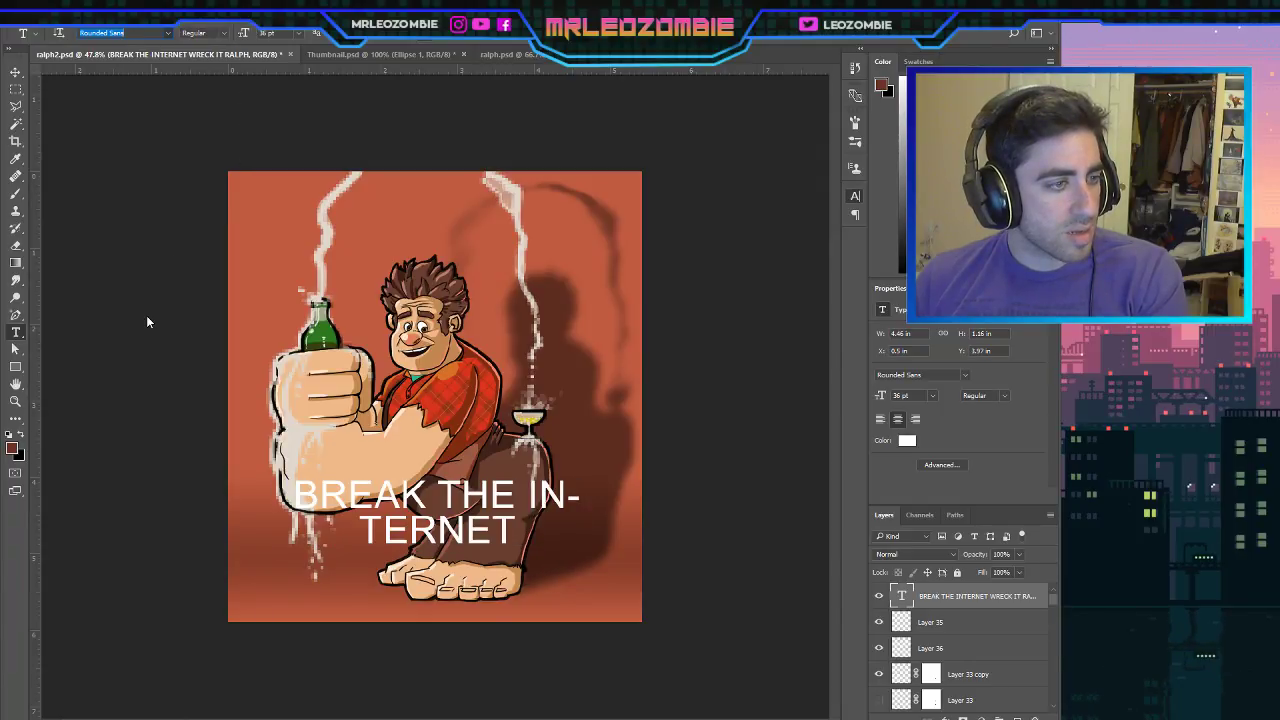
key(Return)
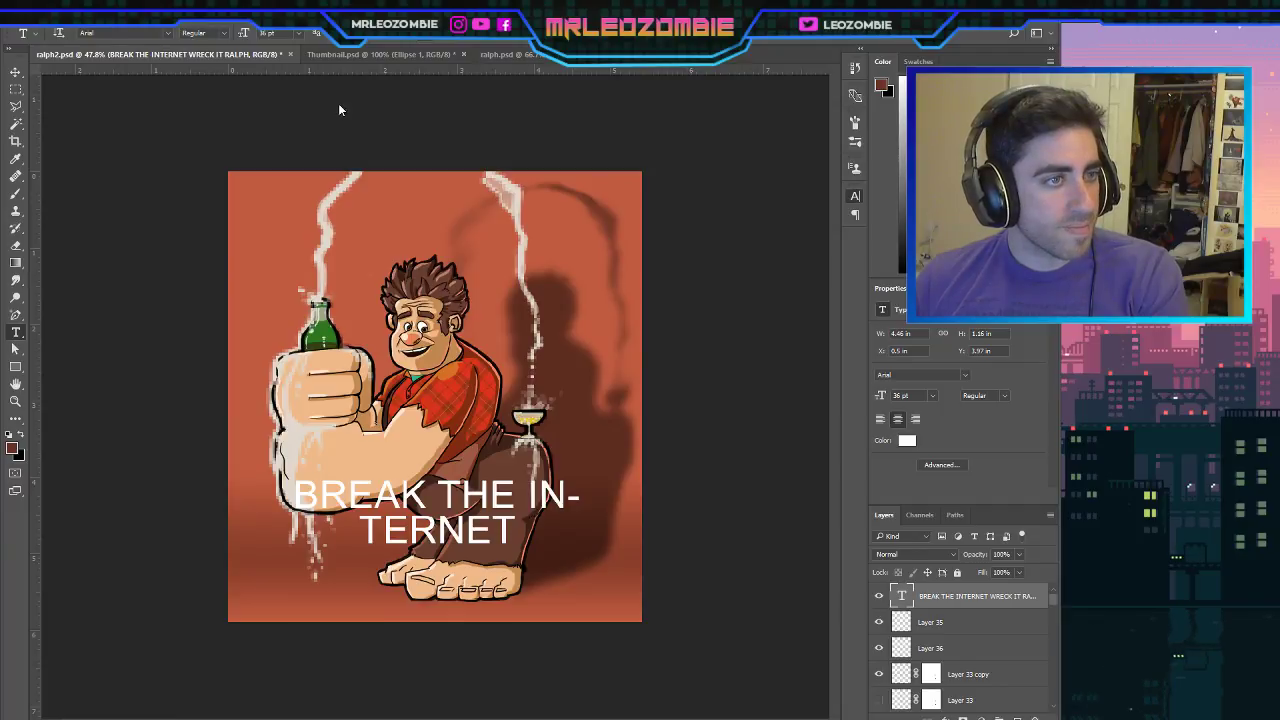
Try further typefaces on the caption and set its font to Arial Bold.
click(163, 35)
key(Down)
key(Down)
key(Down)
key(Down)
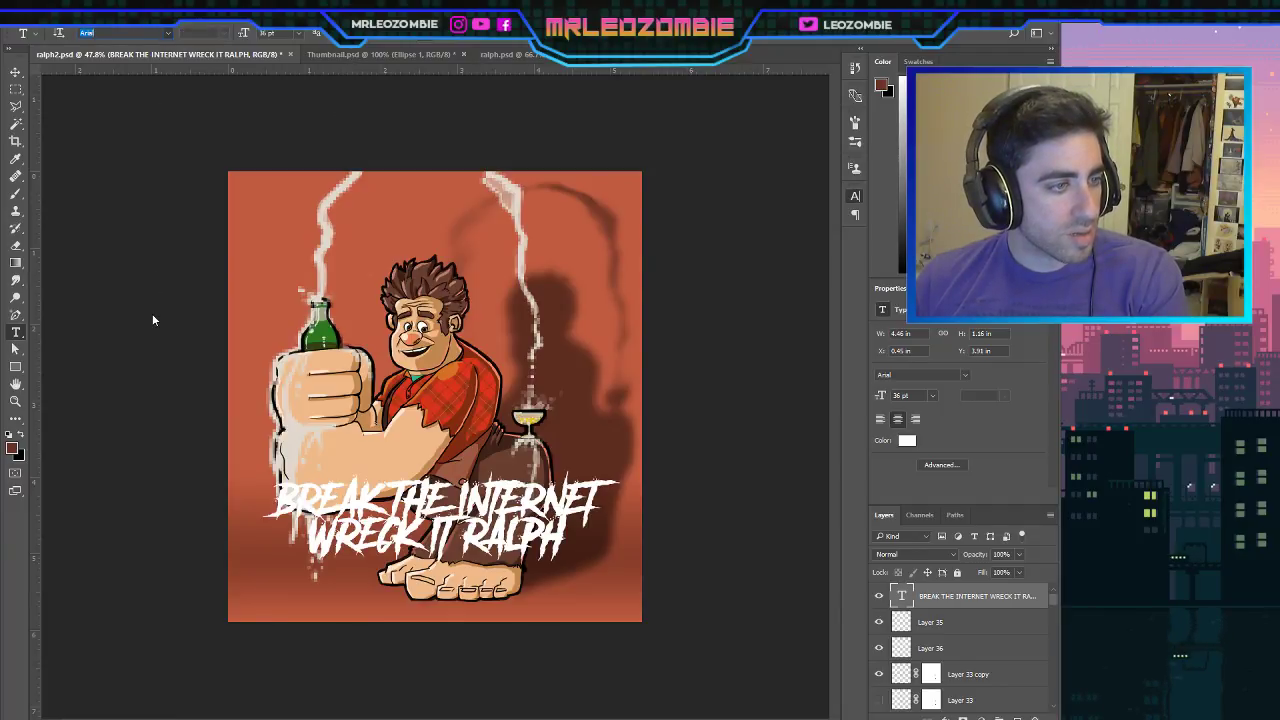
key(Return)
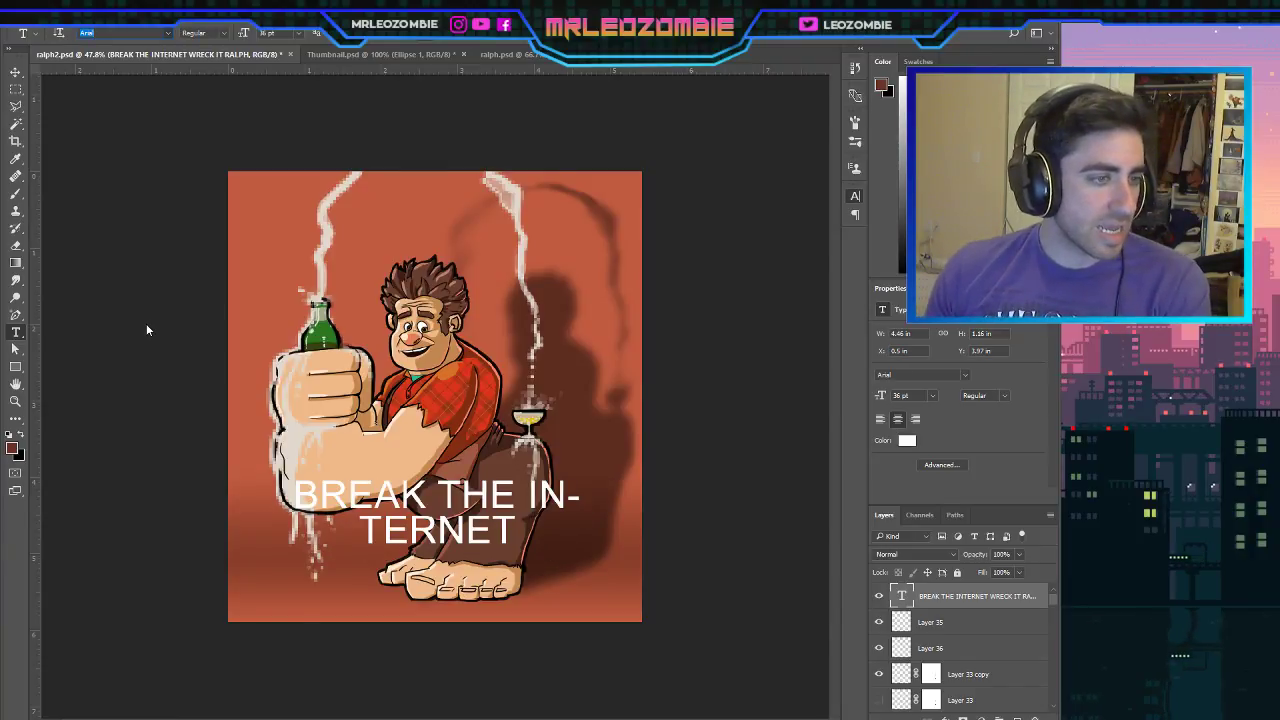
key(Return)
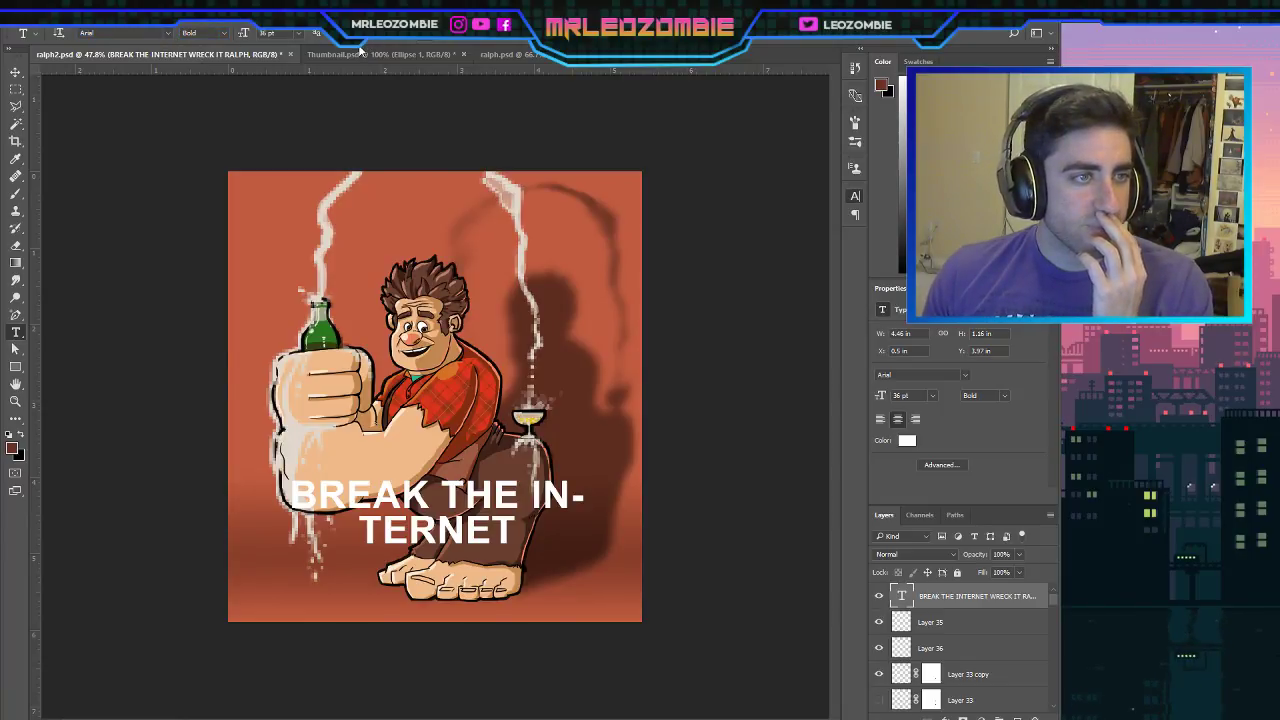
Change the caption's font style to Arial Black and set both lines of text to 30 pt.
click(217, 87)
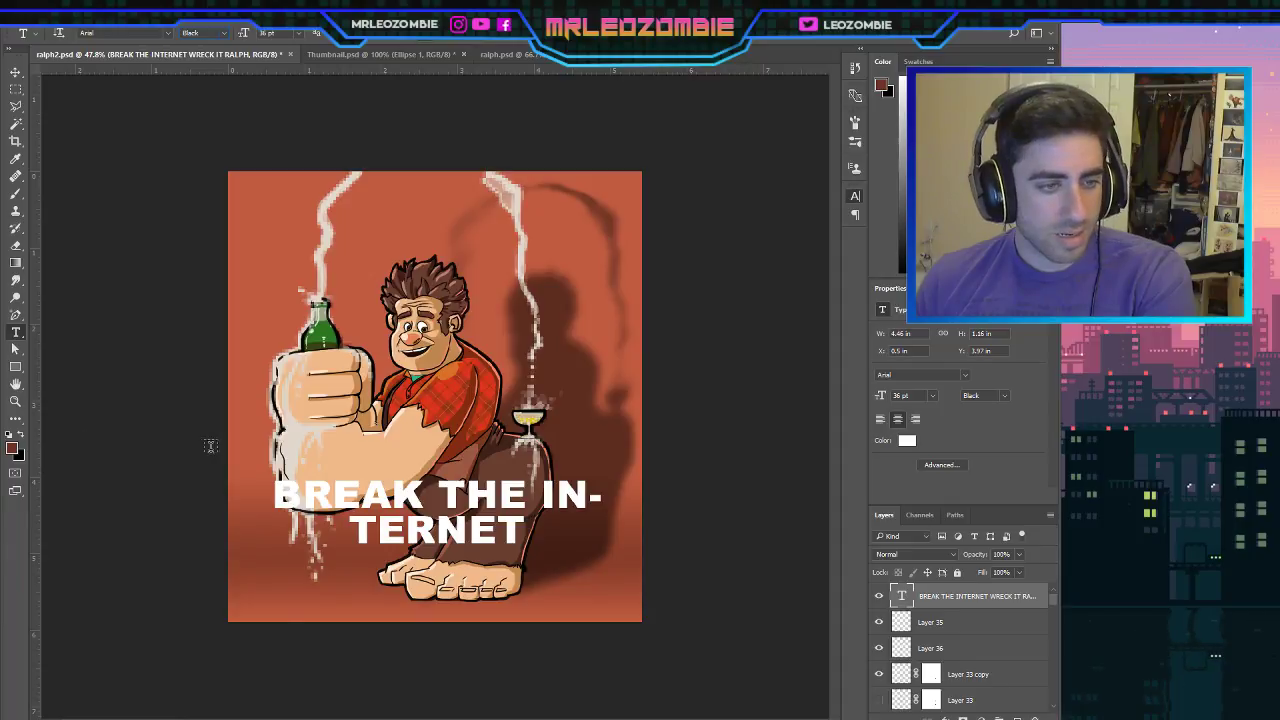
triple_click(337, 507)
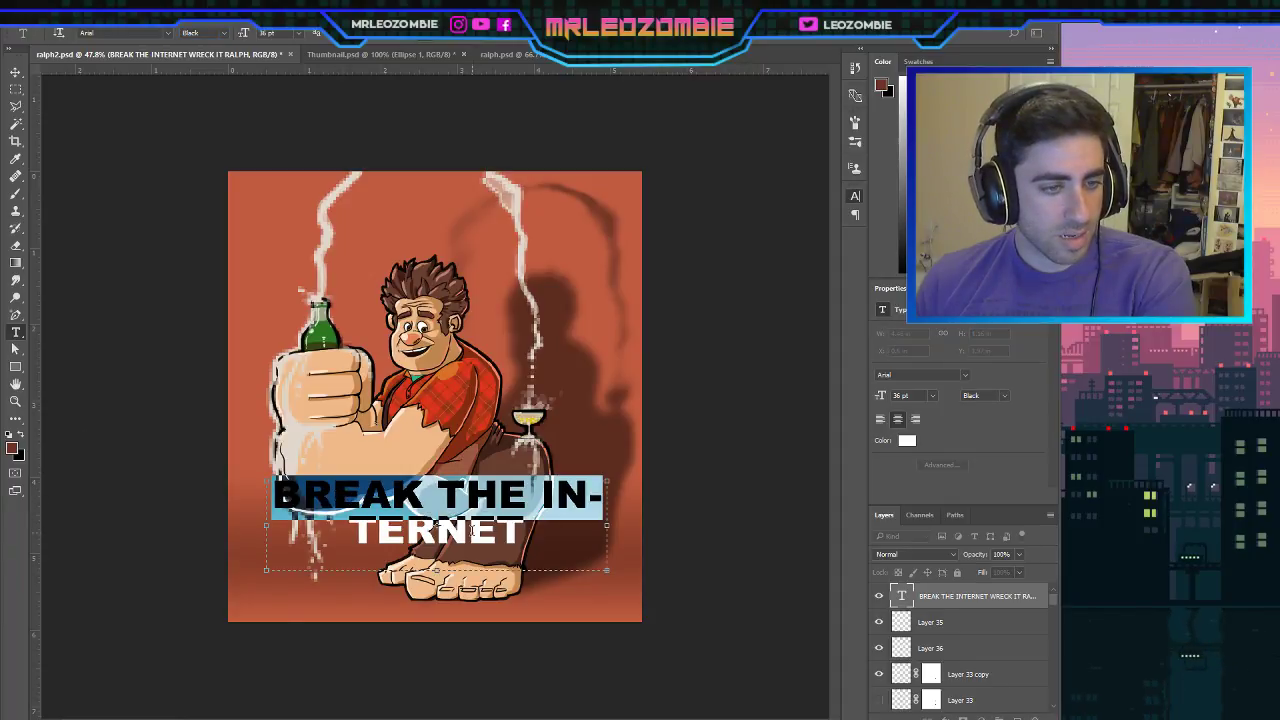
click(530, 536)
drag(527, 528, 272, 490)
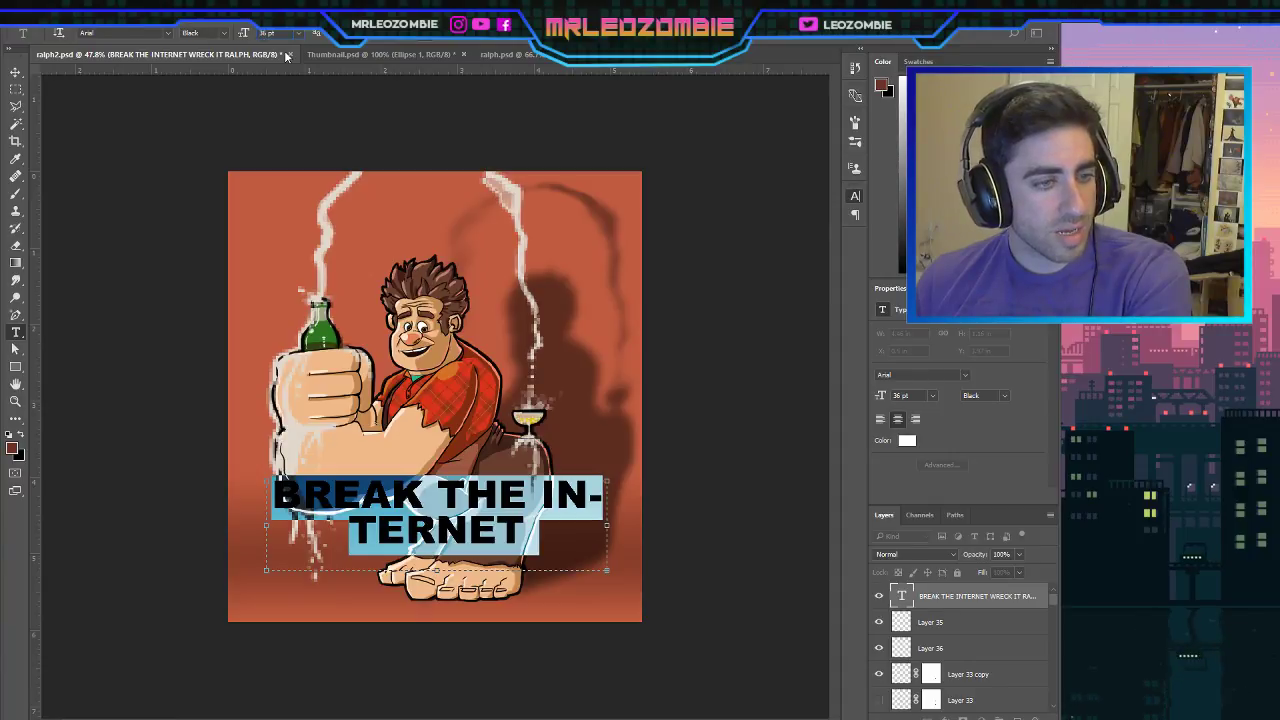
click(291, 199)
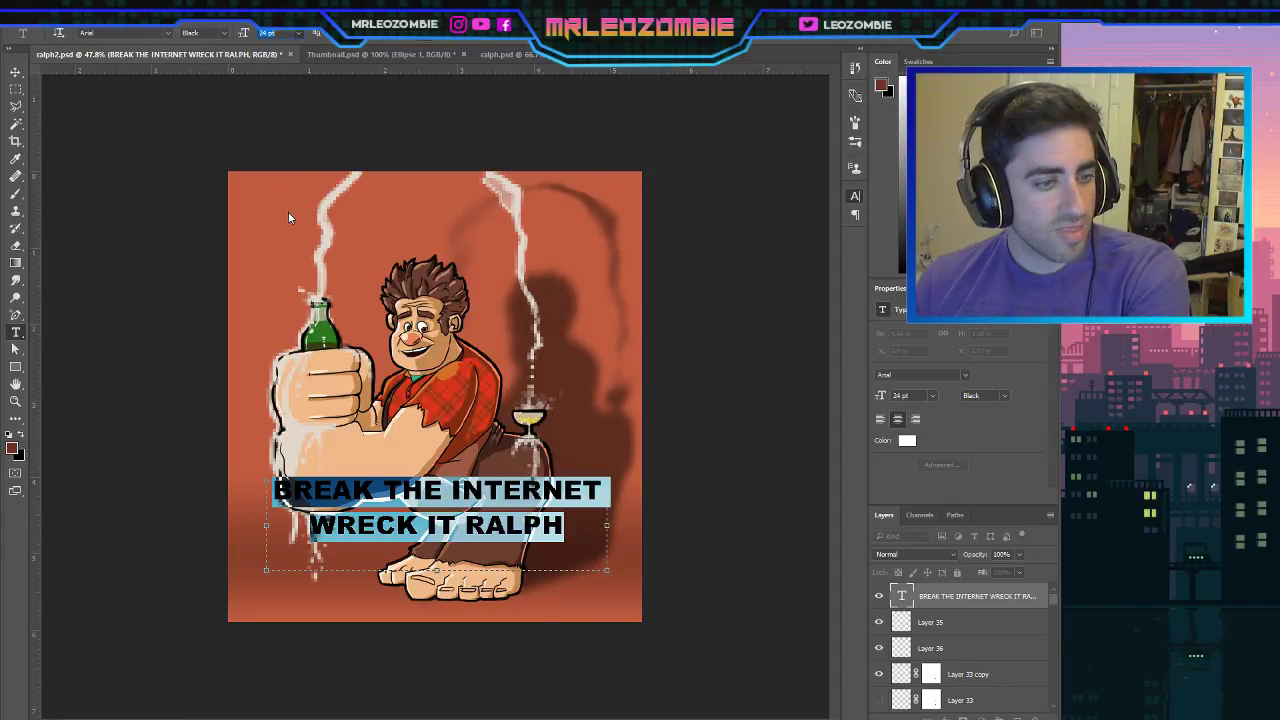
text(30)
key(Return)
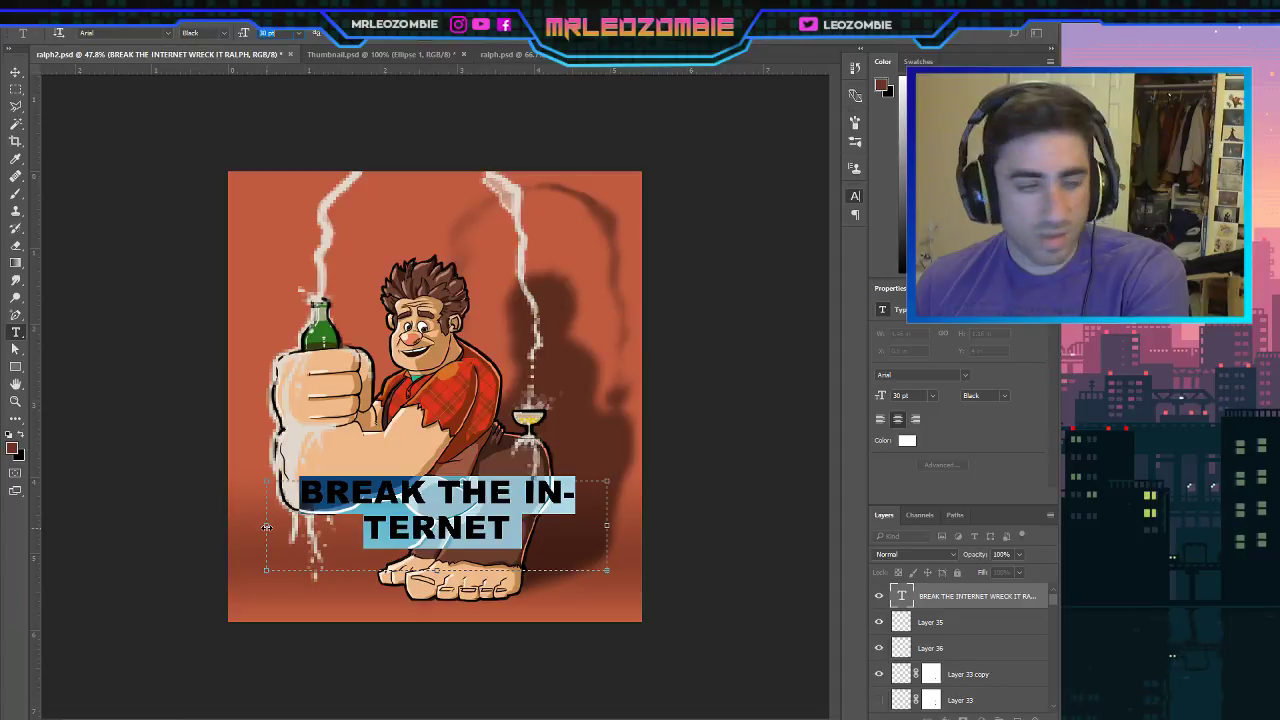
Widen the caption's text box on both sides and set its text size to 27 pt.
drag(266, 527, 250, 527)
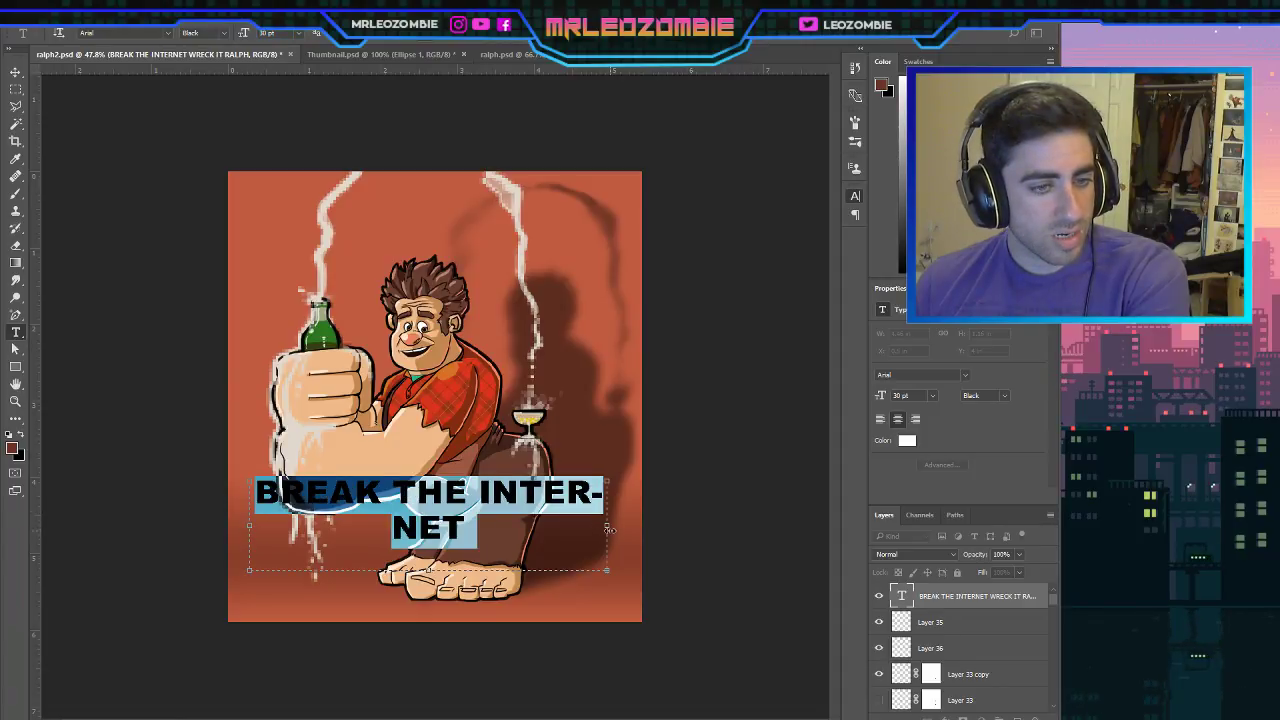
drag(607, 527, 627, 529)
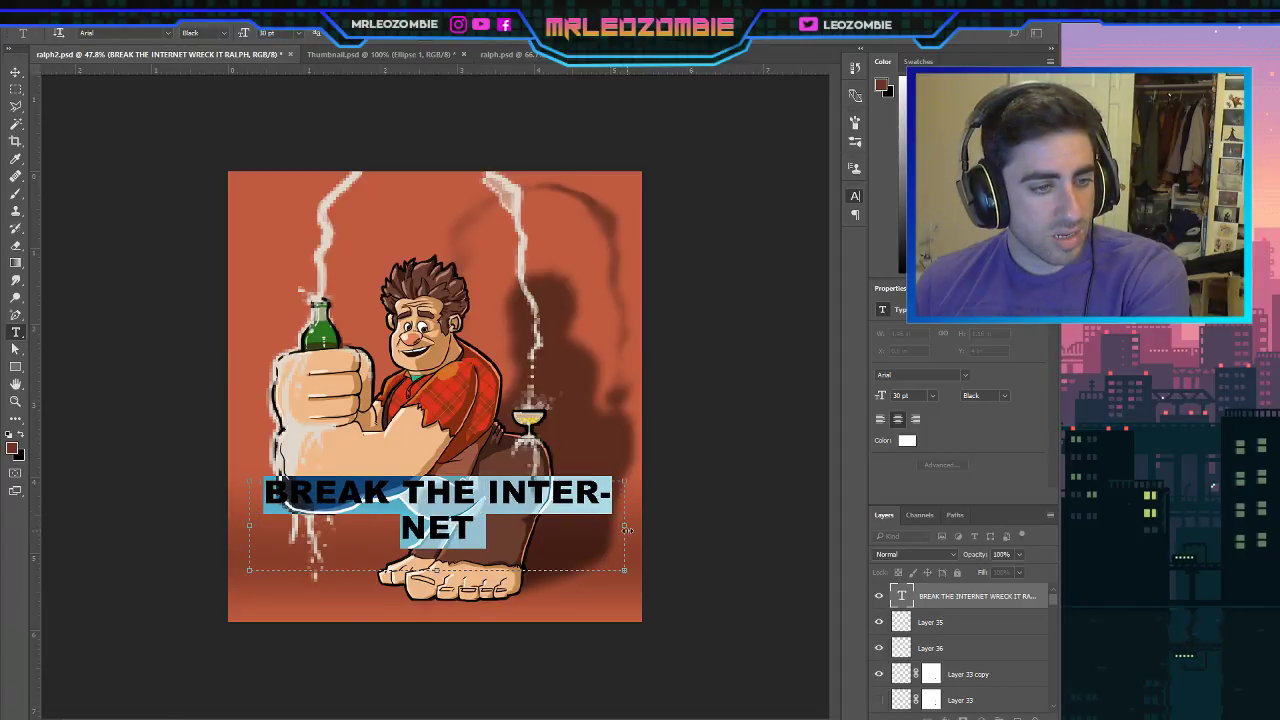
click(276, 34)
text(2)
key(Return)
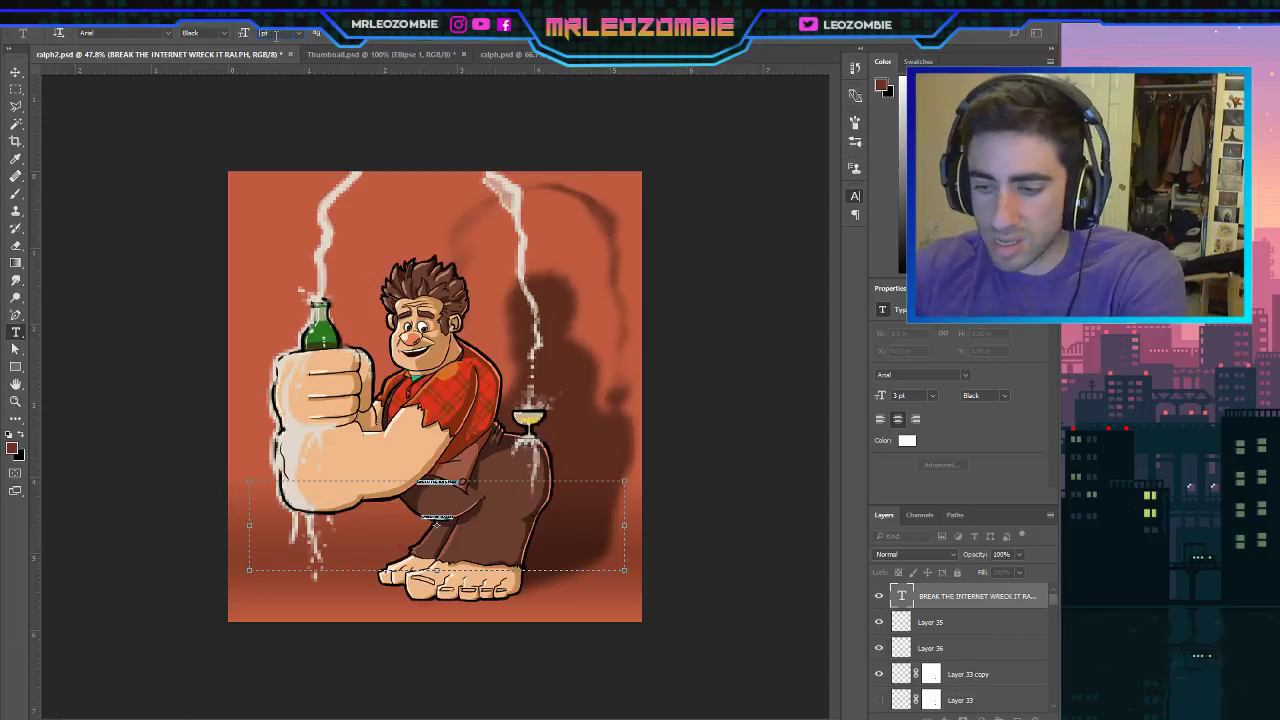
text(7)
key(Return)
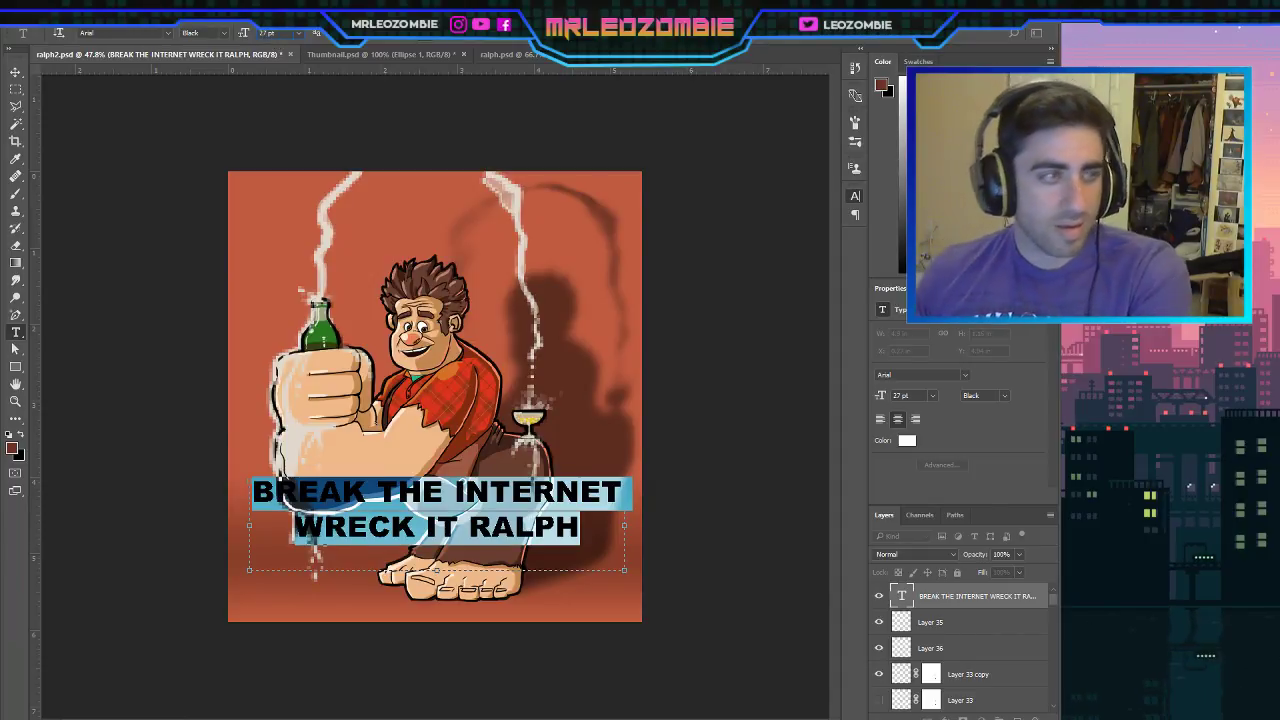
Commit the caption text, move it slightly lower across the legs, and give it a drop shadow effect.
click(19, 74)
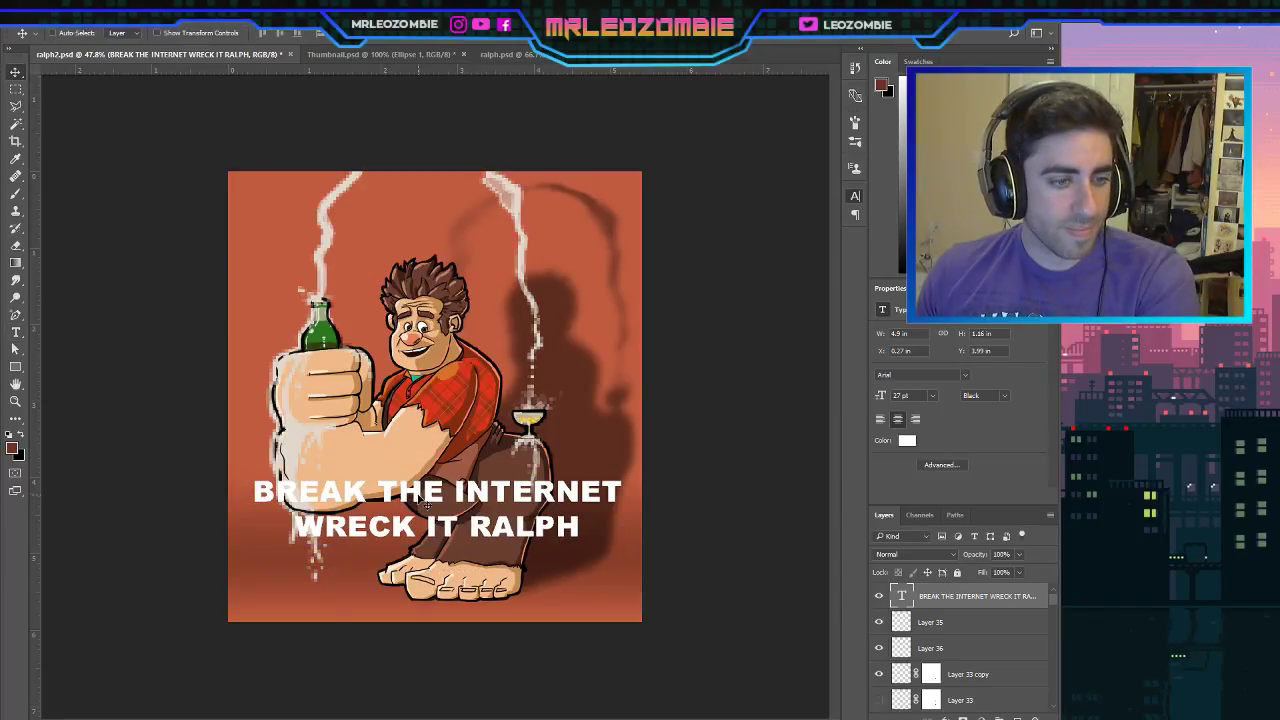
drag(417, 498, 484, 525)
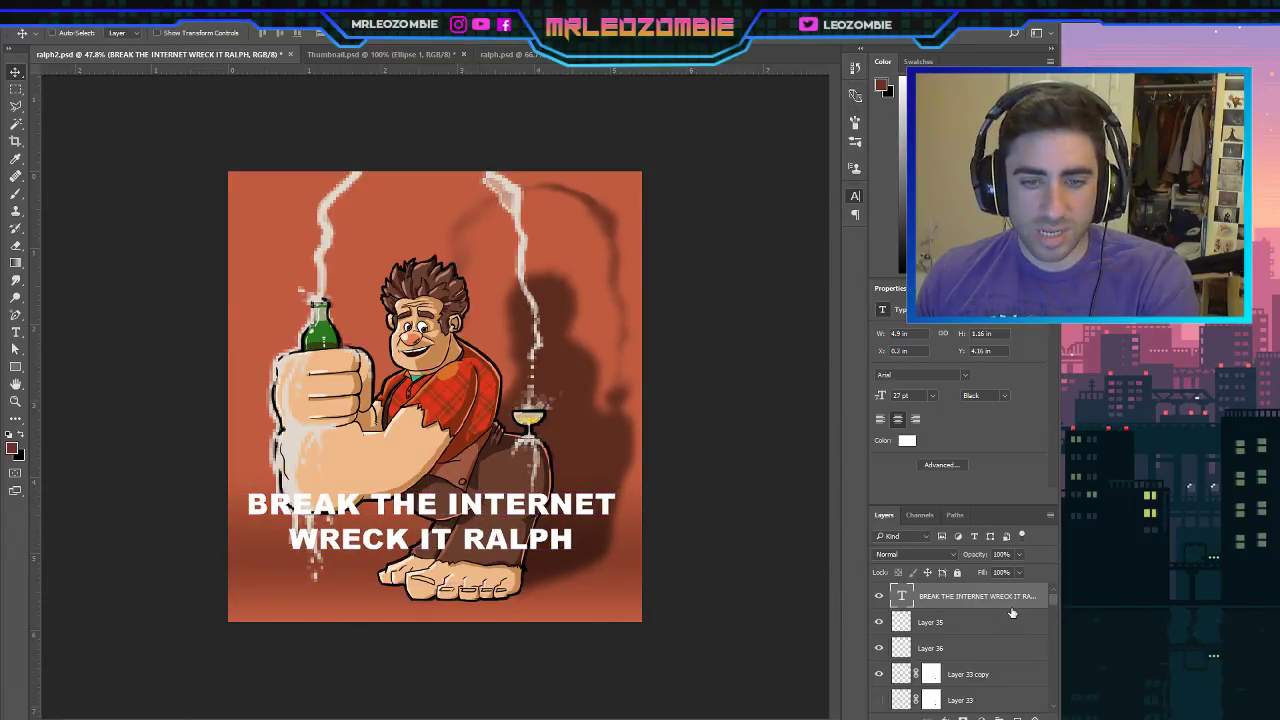
key(h)
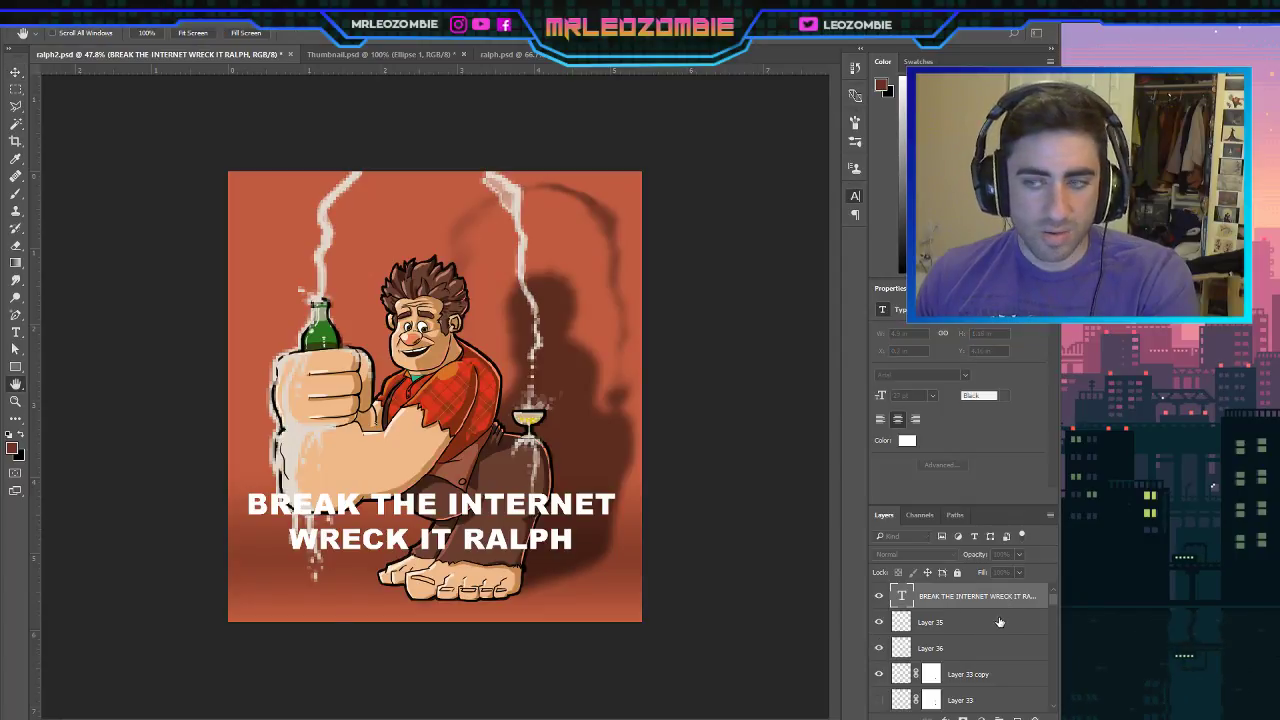
key(Return)
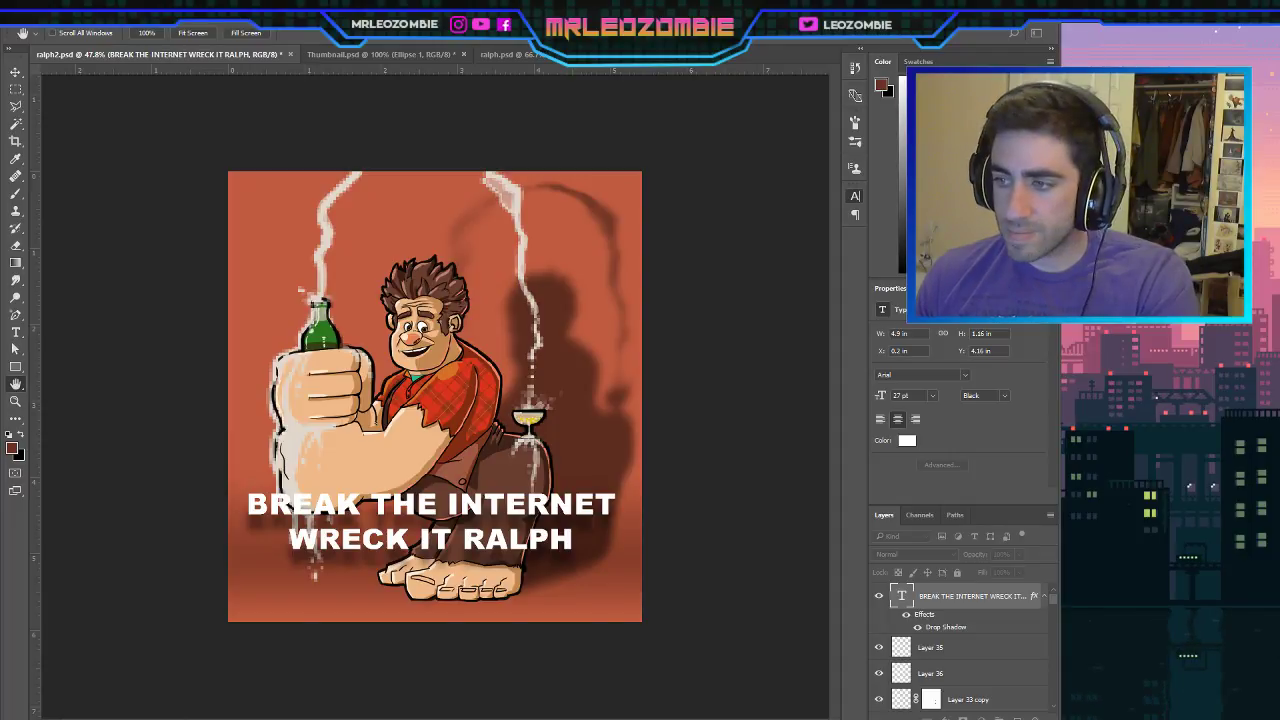
Add a dark outer glow effect to the caption layer so the lettering stands out.
key(v)
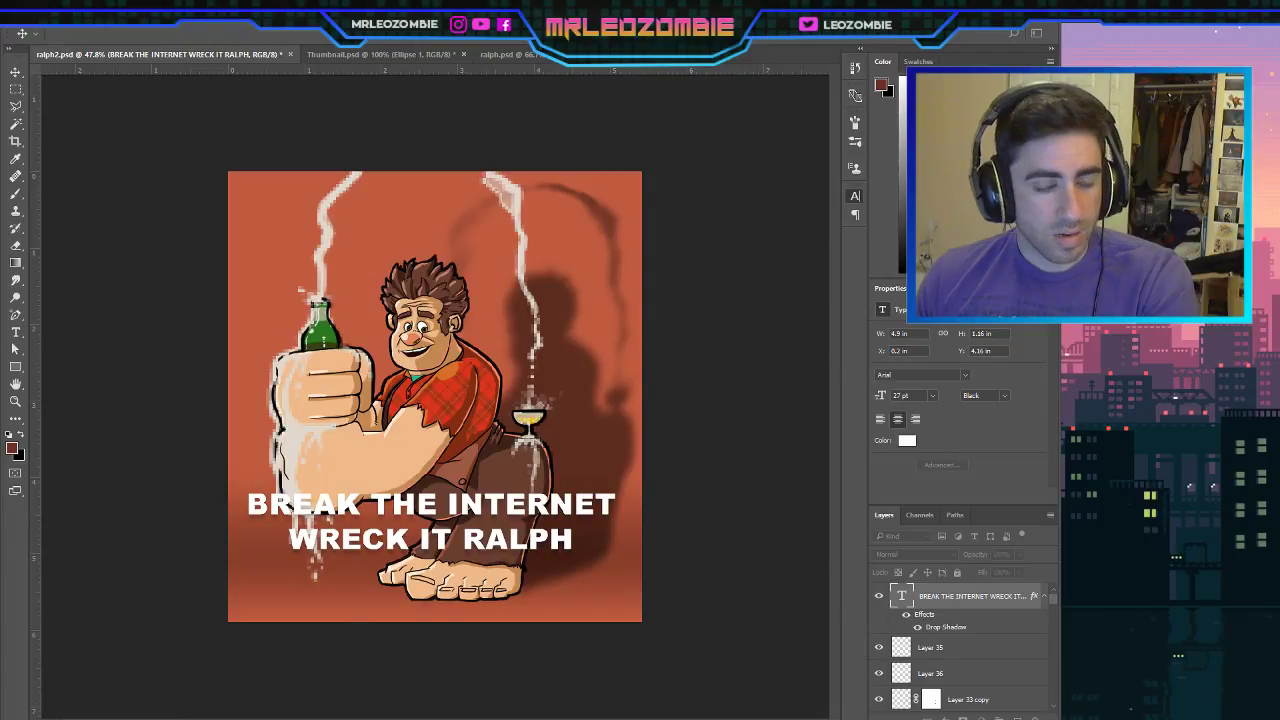
key(Return)
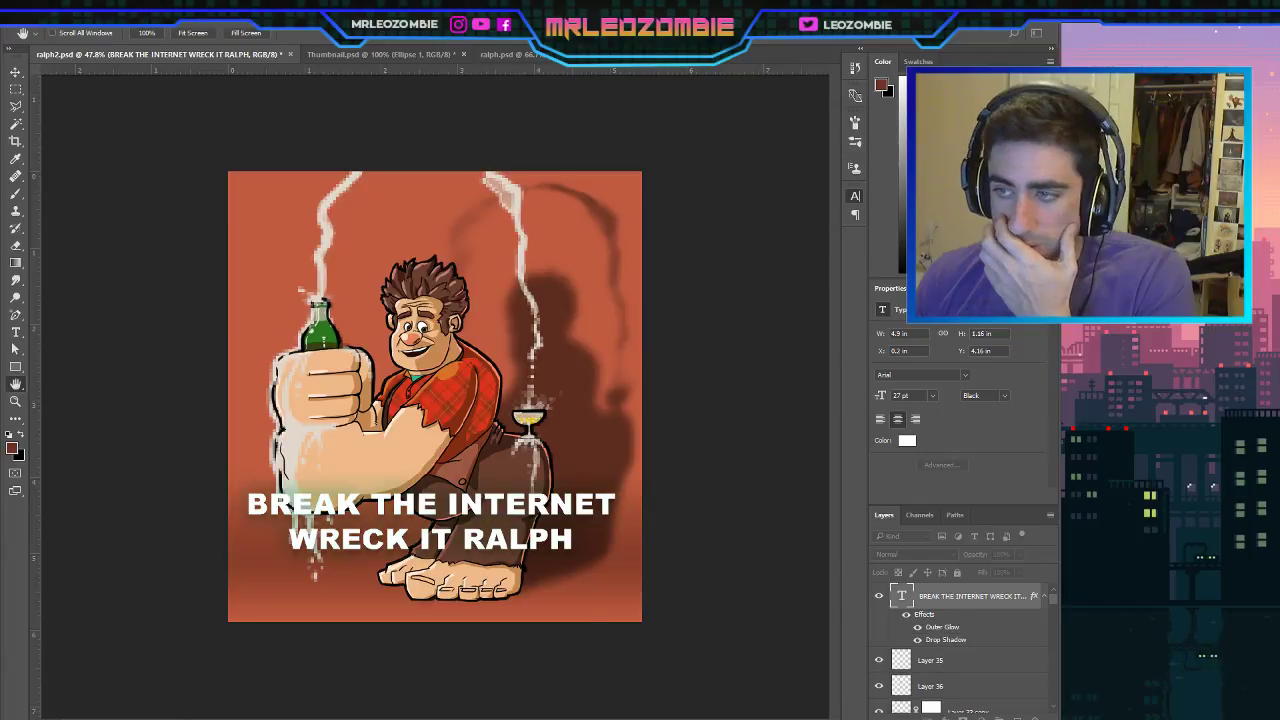
key(i)
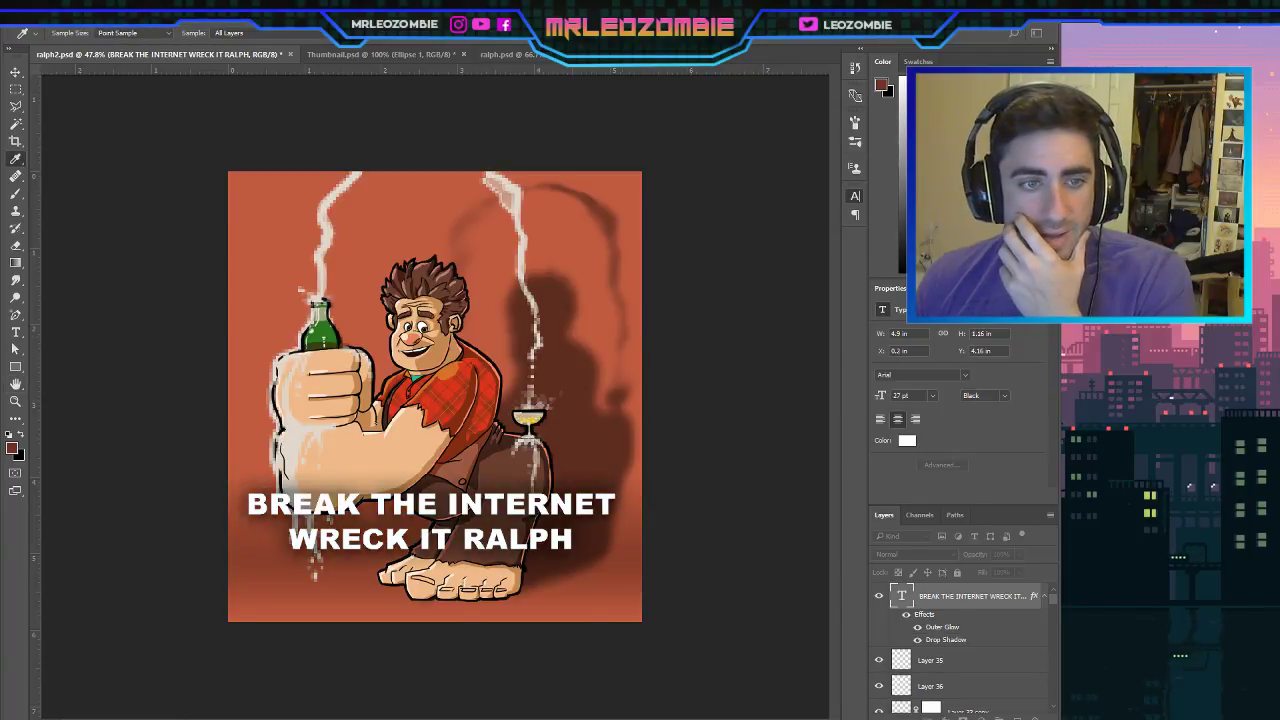
key(h)
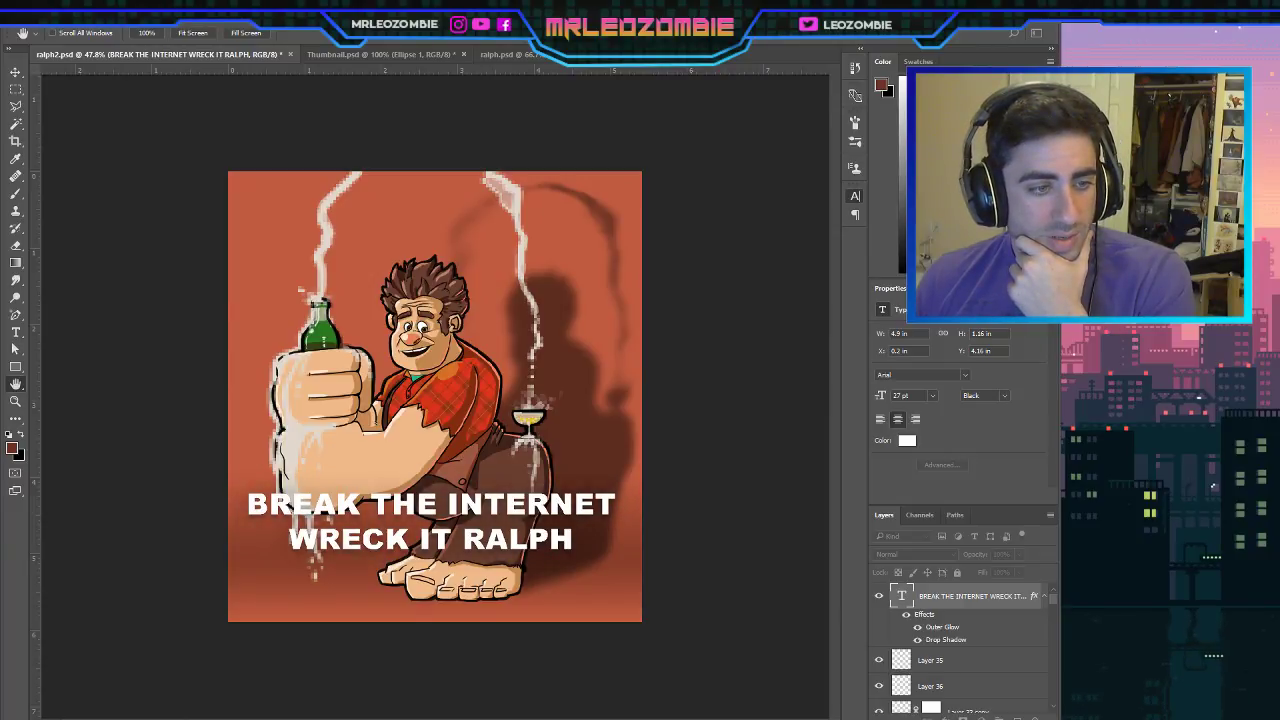
Nudge the caption down until its second line overlaps the feet, at about X 0.18 in and Y 4.55 in.
key(v)
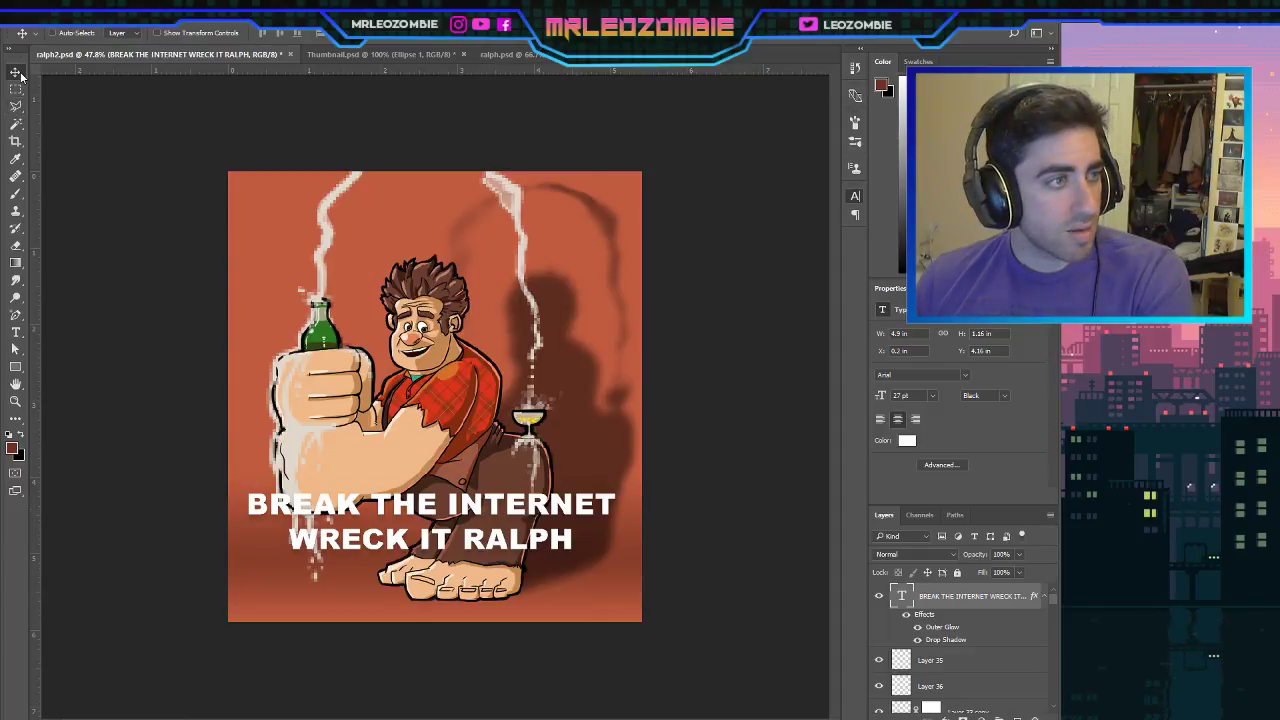
key(Down)
key(Down)
key(Down)
key(Down)
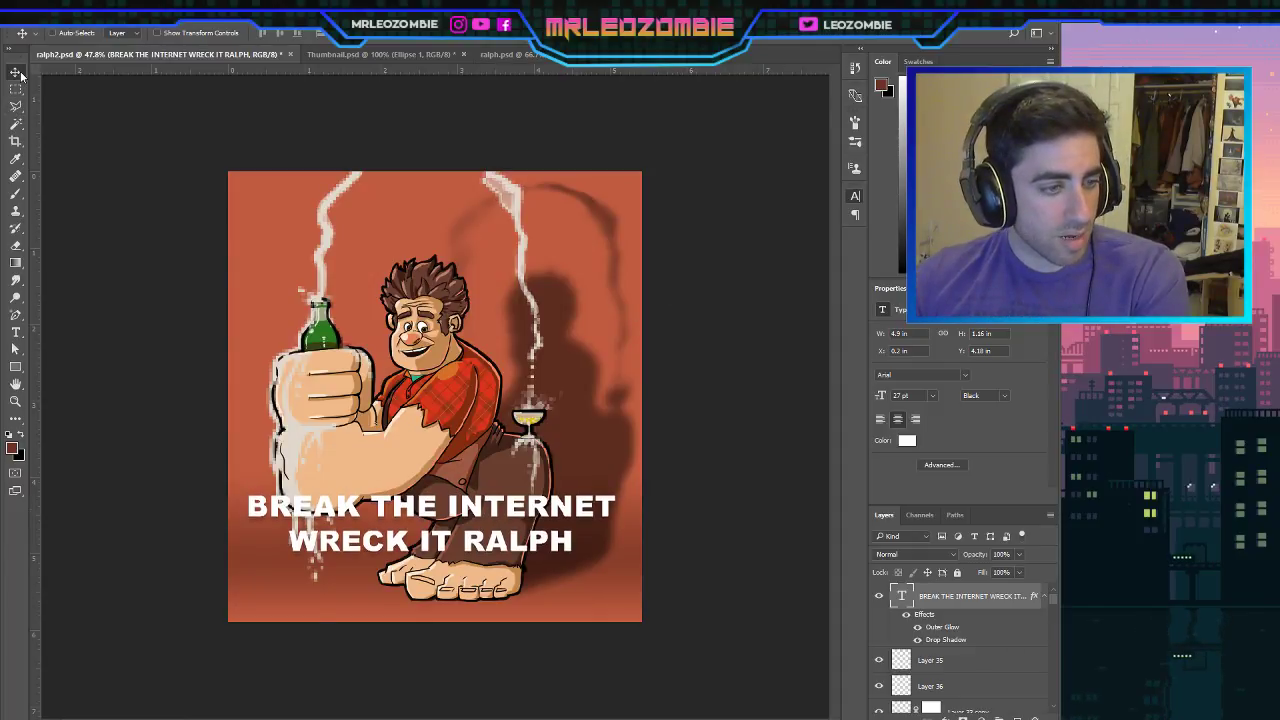
key(Up)
key(Up)
key(Up)
key(Up)
key(Up)
key(Up)
key(Down)
key(Down)
key(Down)
key(Down)
key(Down)
key(Down)
key(Down)
key(Down)
key(Down)
key(Down)
key(Down)
key(Down)
key(Down)
key(Down)
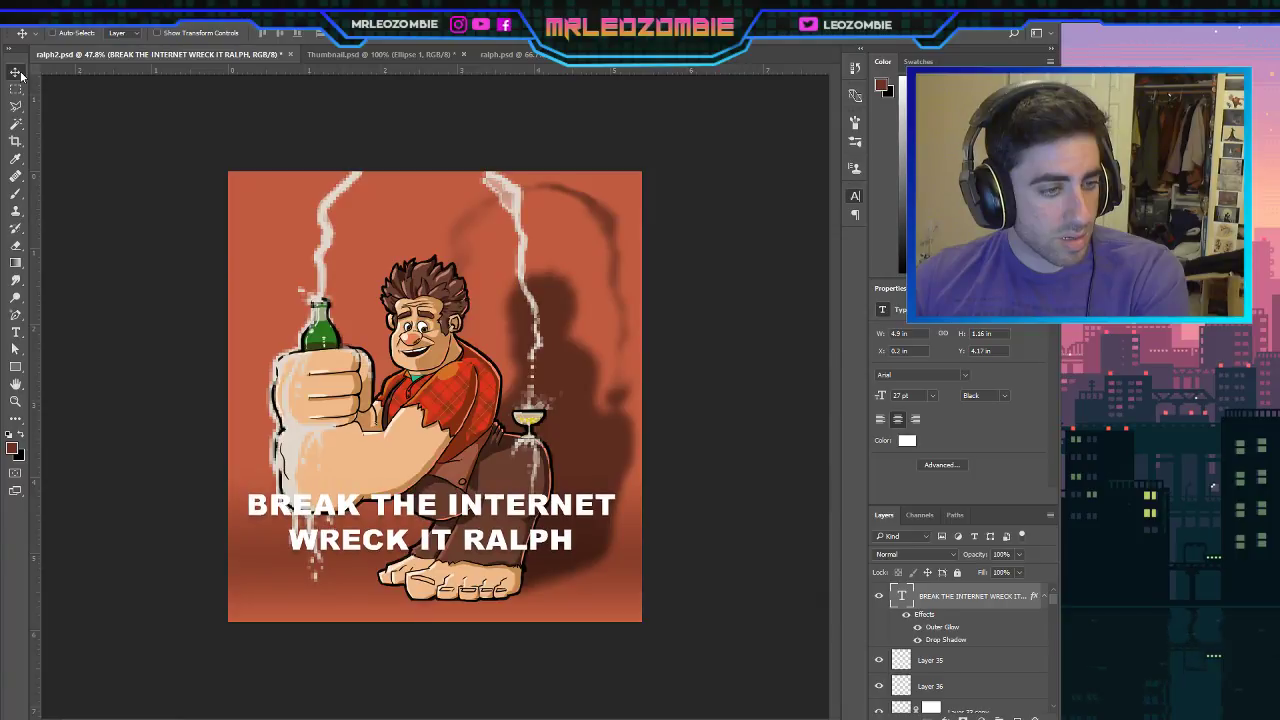
key(Down)
key(Down)
key(Down)
key(Down)
key(Down)
key(Down)
key(Down)
key(Down)
key(Down)
key(Down)
key(Down)
key(Down)
key(Down)
key(Down)
key(Down)
key(Down)
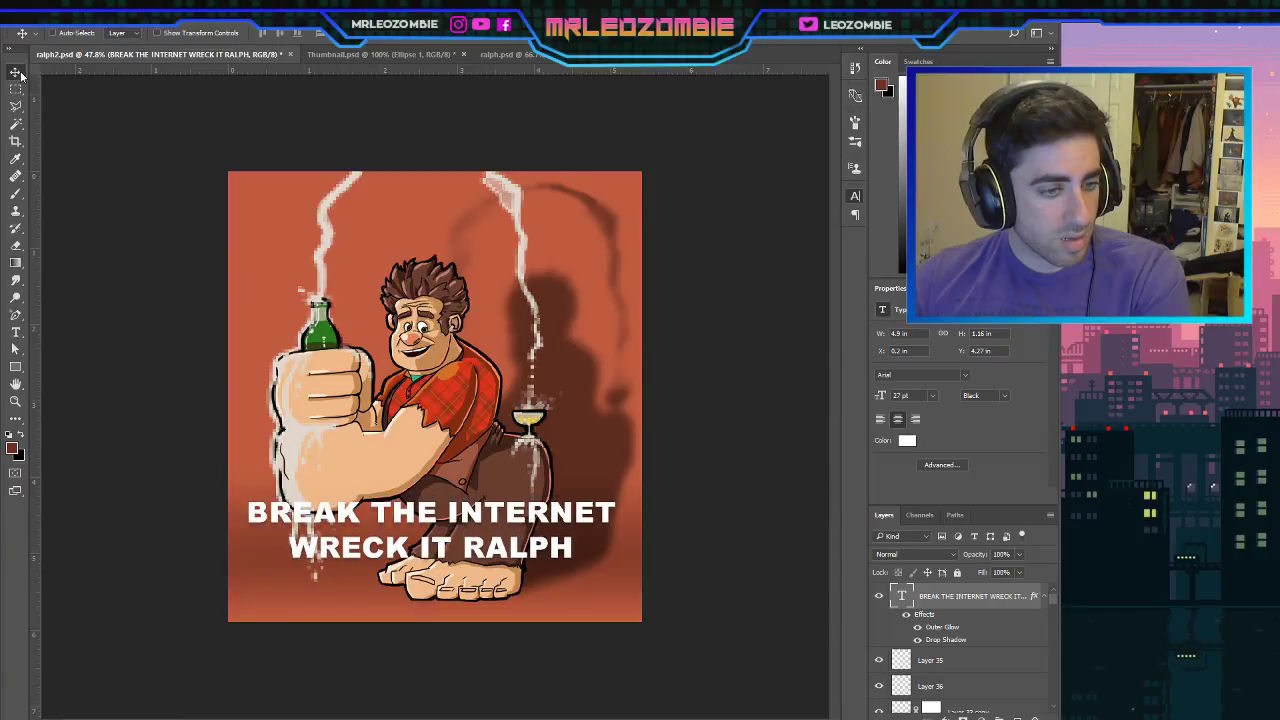
key(Down)
key(Down)
key(Down)
key(Down)
key(Down)
key(Down)
key(Down)
key(Down)
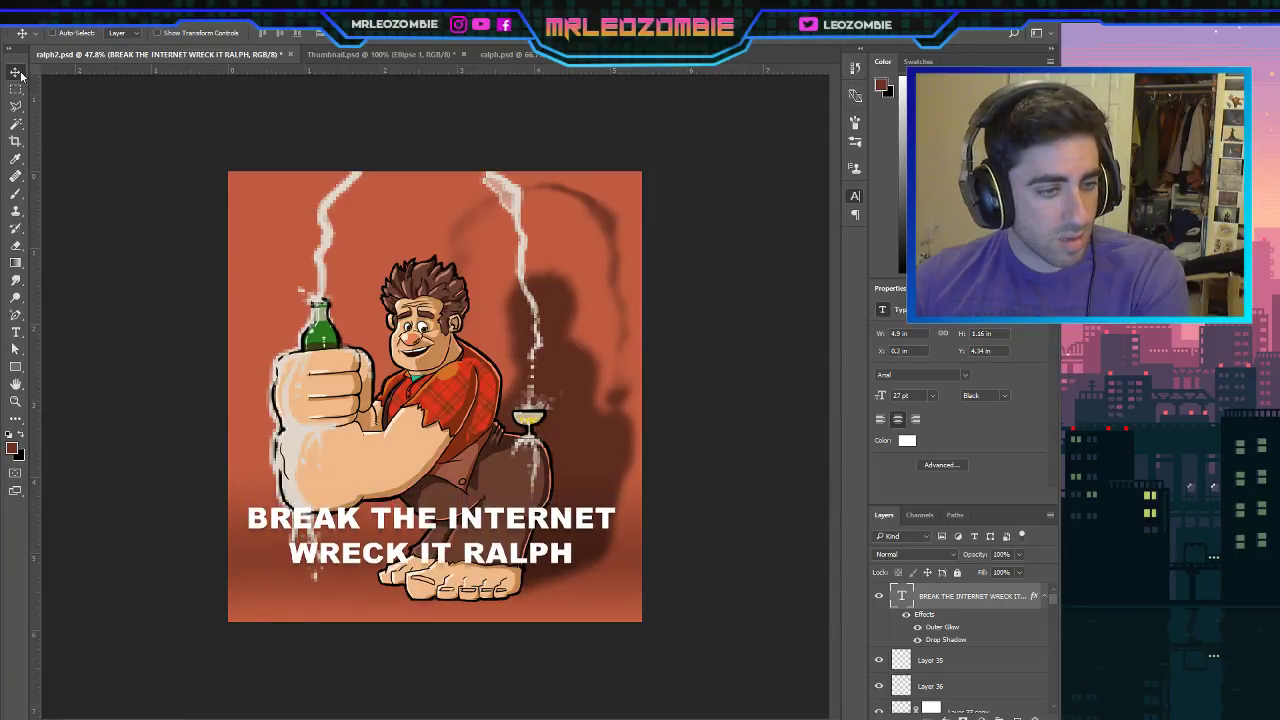
key(Up)
key(Up)
key(Up)
key(Up)
key(Up)
key(Up)
key(Up)
key(Up)
key(Up)
key(Up)
key(Up)
key(Up)
key(Up)
key(Up)
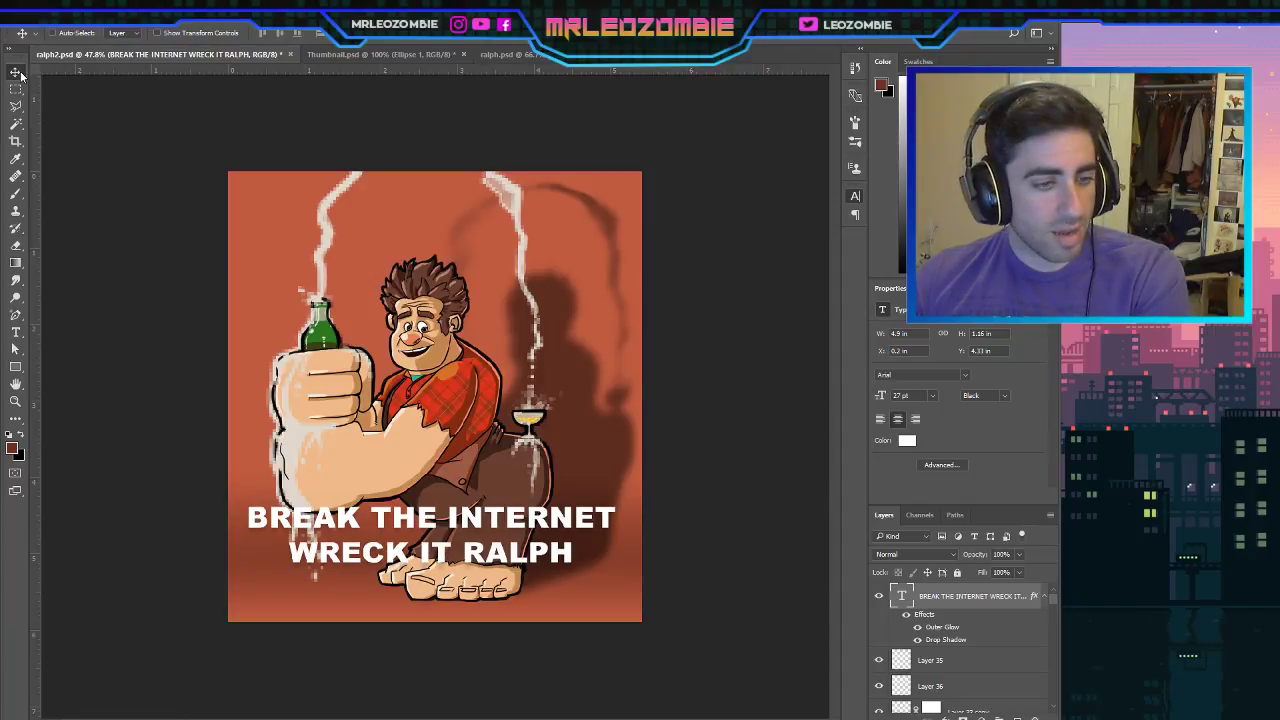
key(Down)
key(Down)
key(Down)
key(Down)
key(Down)
key(Down)
key(Down)
key(Down)
key(Down)
key(Down)
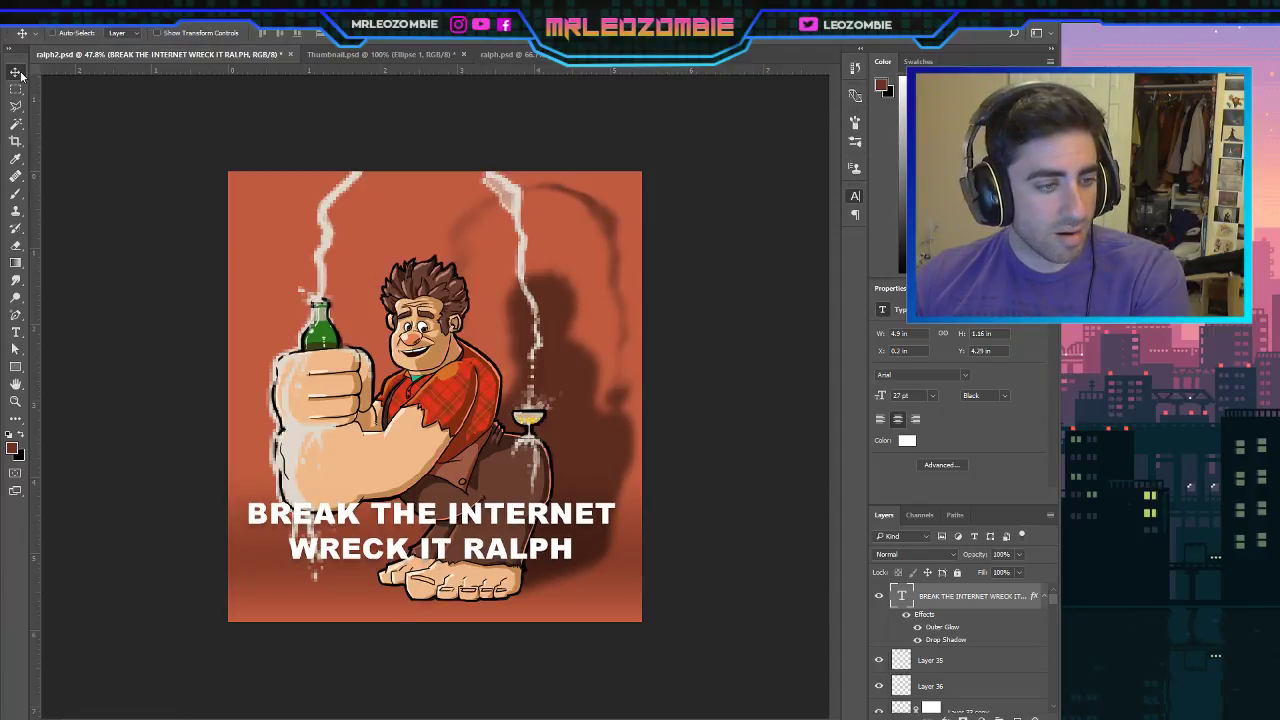
key(Up)
key(Up)
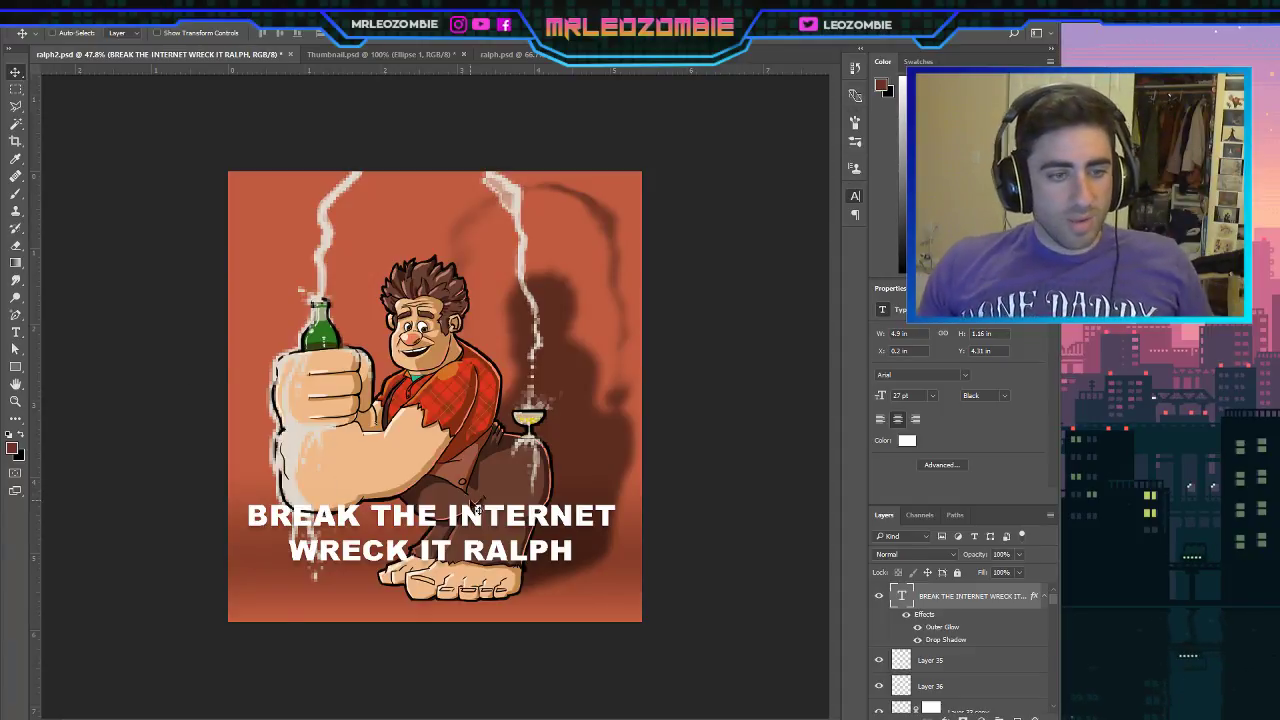
key(shift+Down)
key(shift+Down)
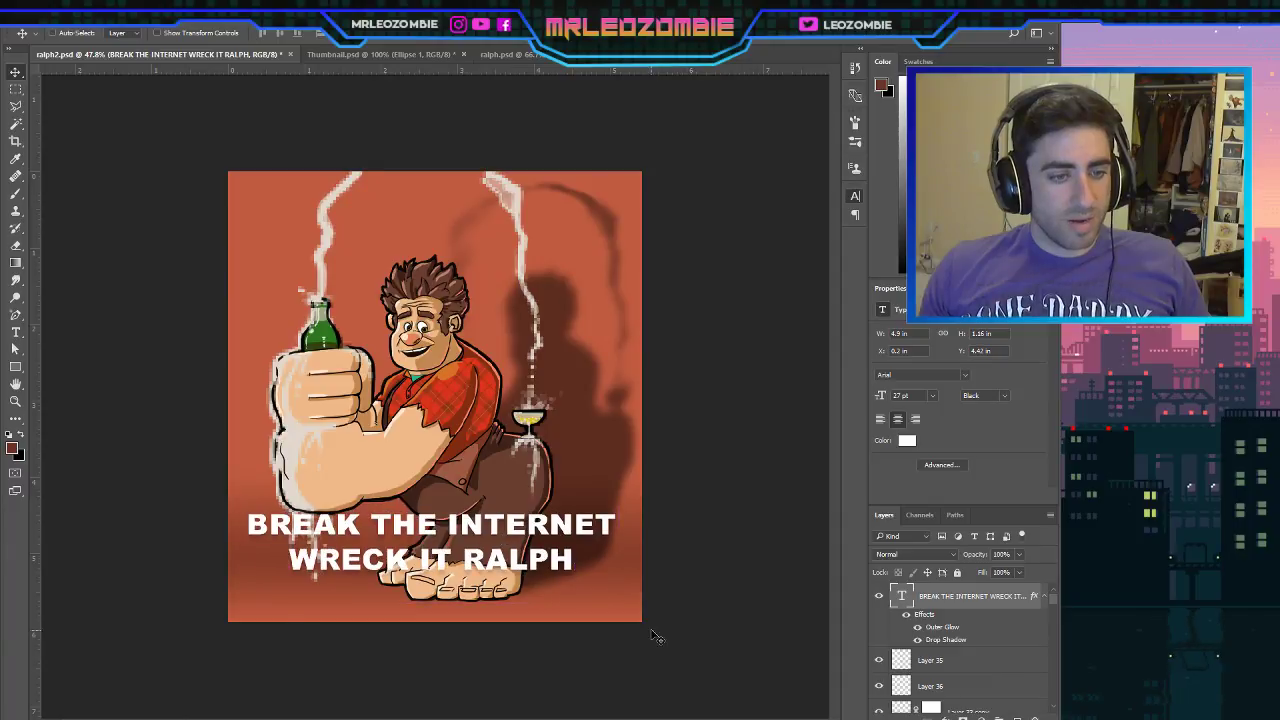
key(shift+Down)
key(shift+Down)
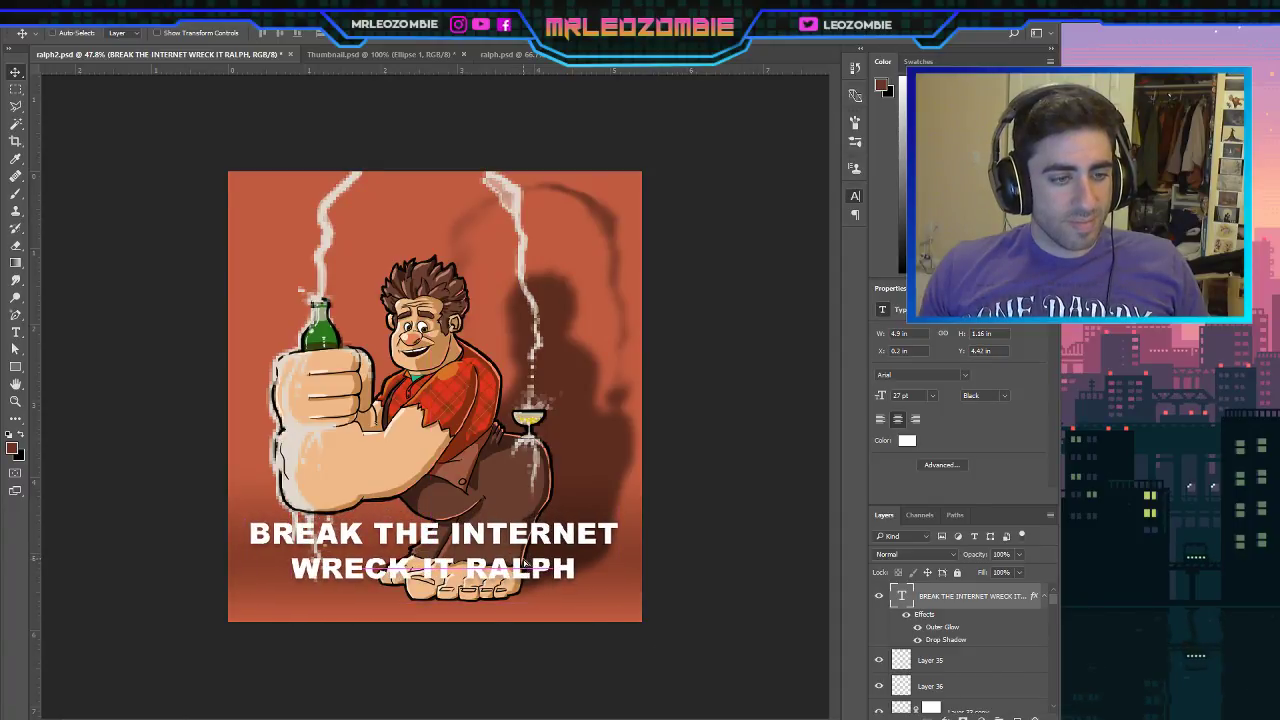
drag(522, 564, 523, 565)
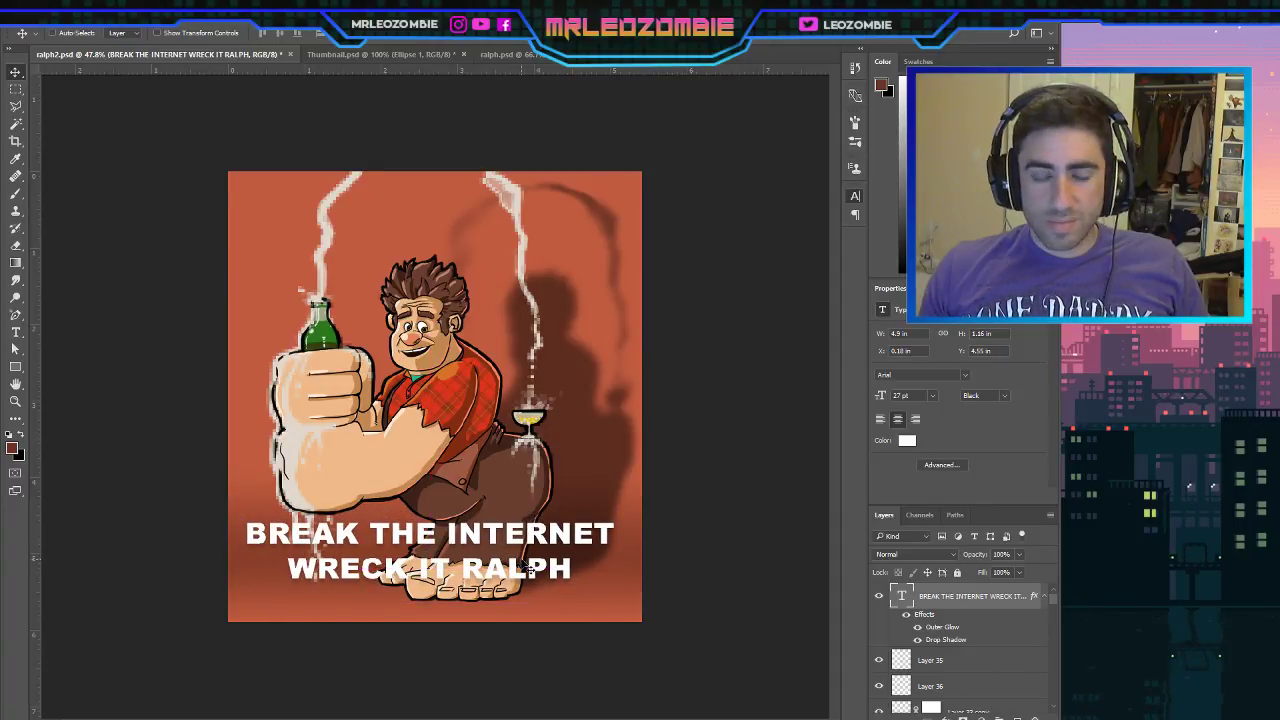
Add a new empty layer directly above the orange background layer, Layer 27.
scroll(980, 674, down, 5)
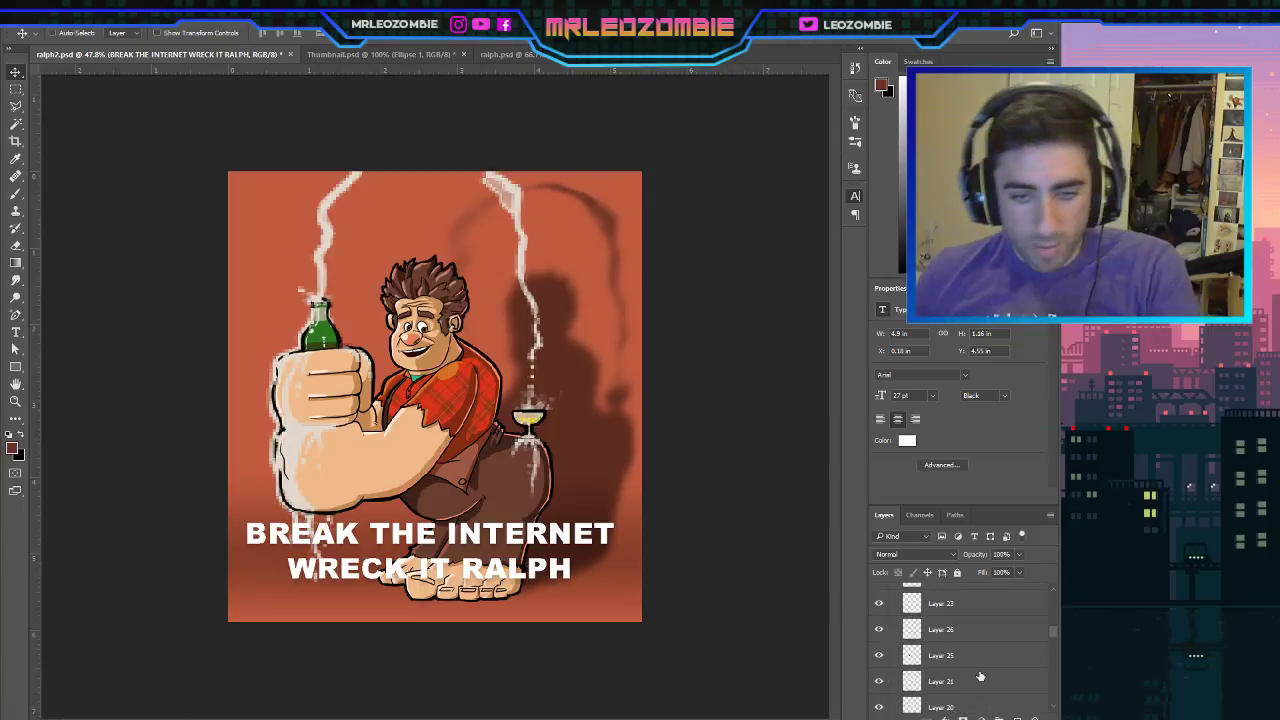
drag(1052, 642, 1052, 646)
scroll(1052, 645, down, 5)
click(990, 672)
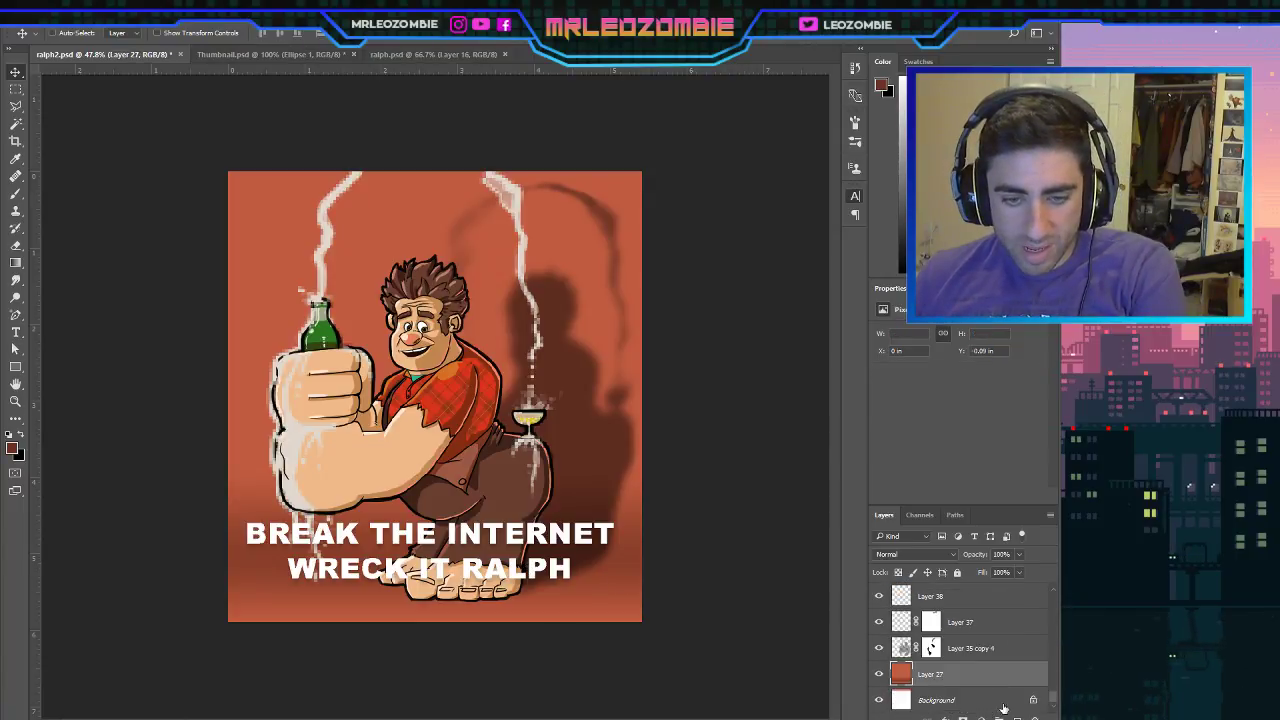
key(ctrl+shift+alt+n)
key(i)
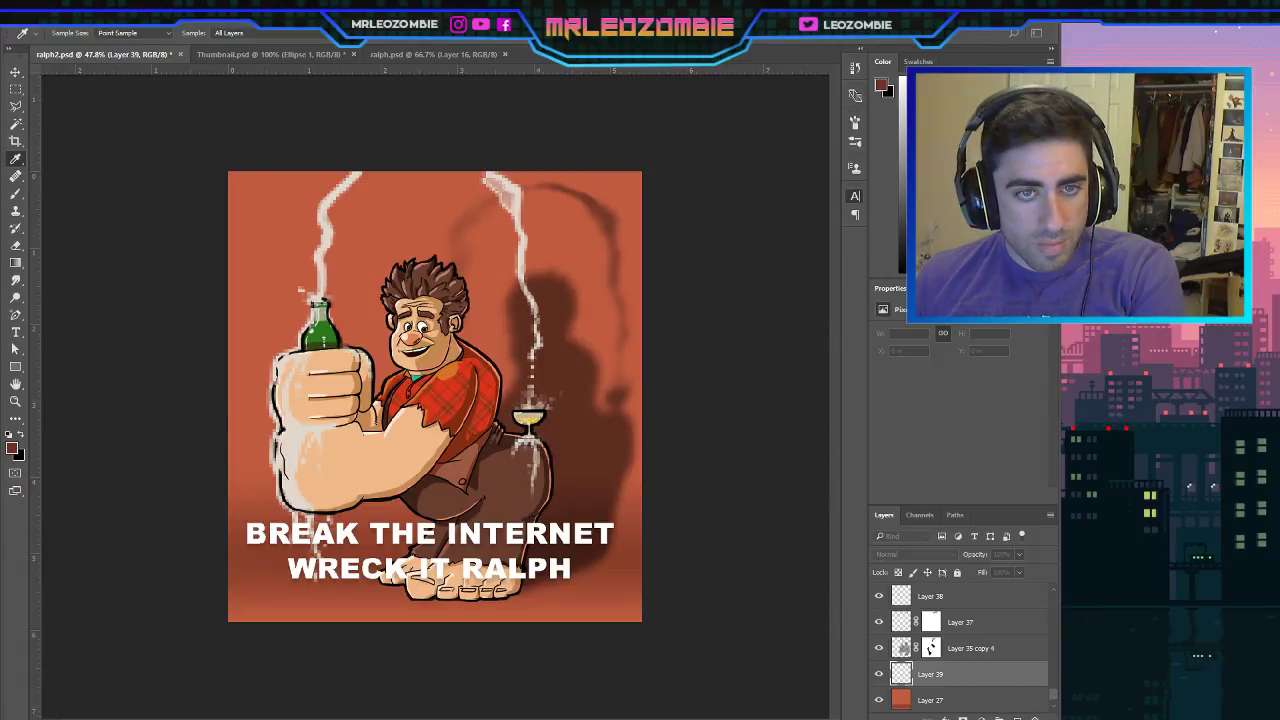
Move the new empty layer up the layer stack to directly beneath the caption text layer.
key(v)
scroll(955, 617, up, 3)
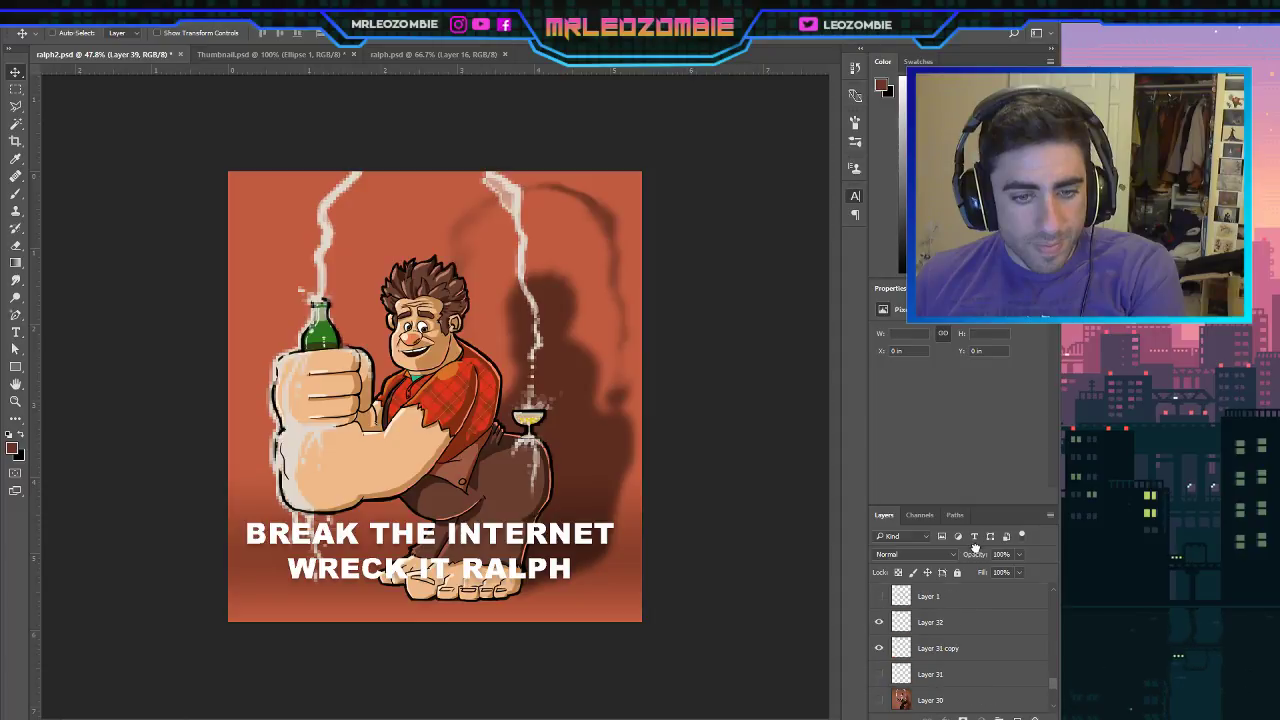
scroll(930, 585, up, 5)
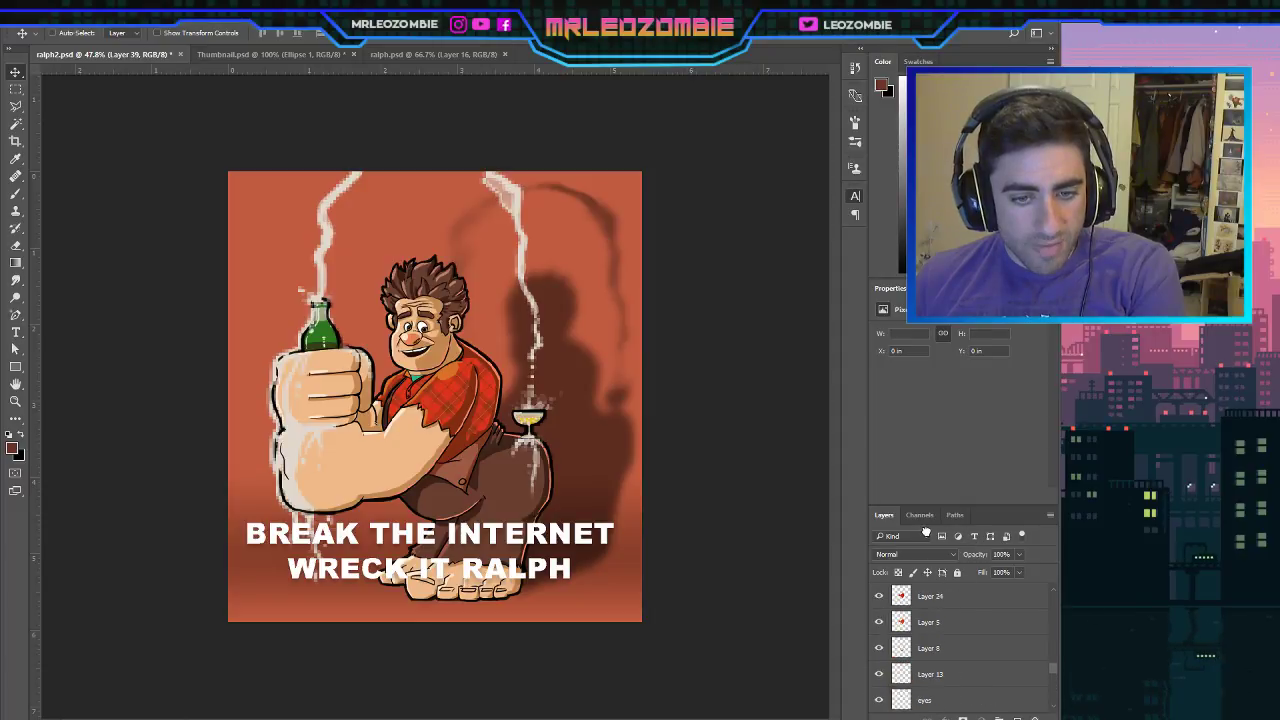
scroll(926, 532, up, 8)
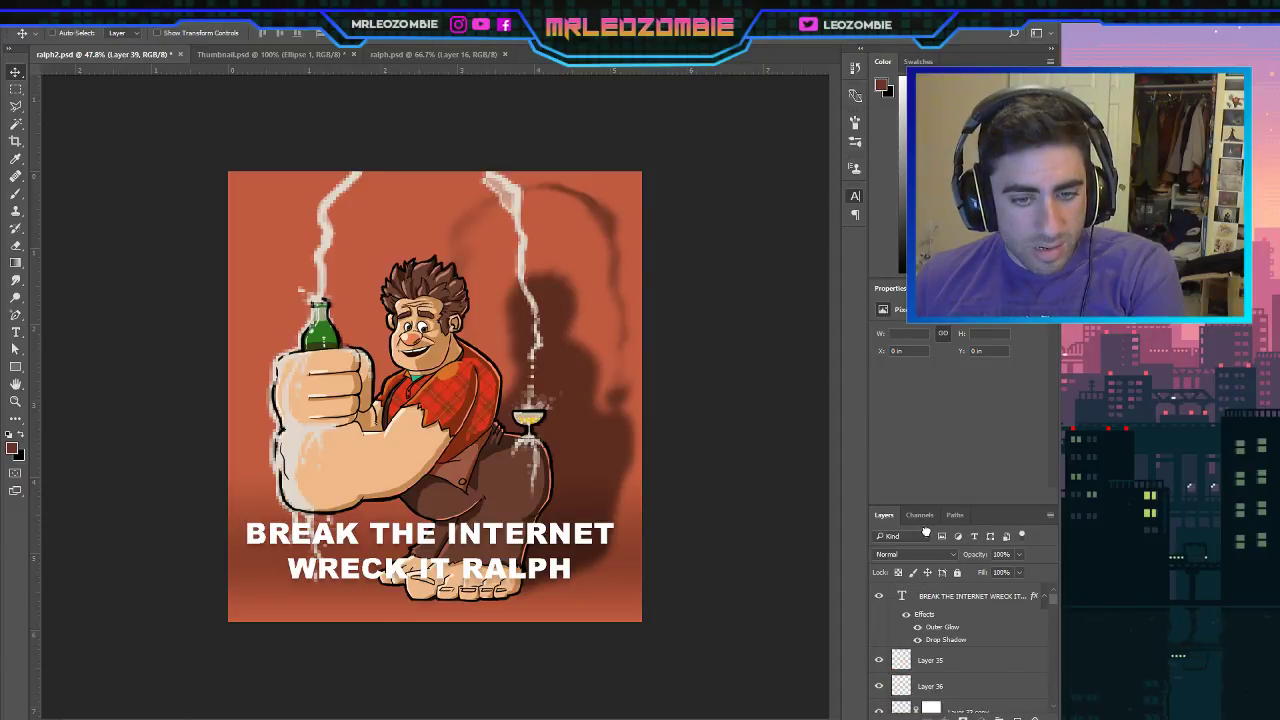
drag(926, 532, 931, 650)
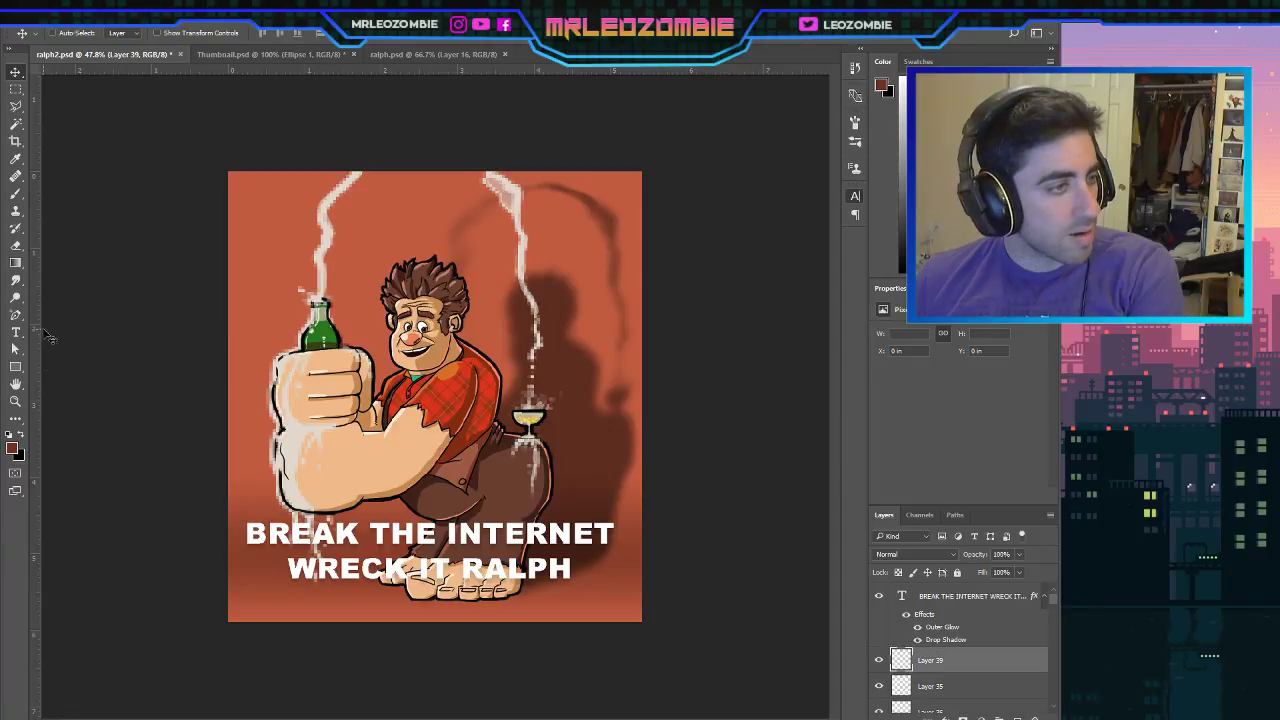
Sample the dark red shade from the lower background beside the caption as the brush colour.
click(16, 193)
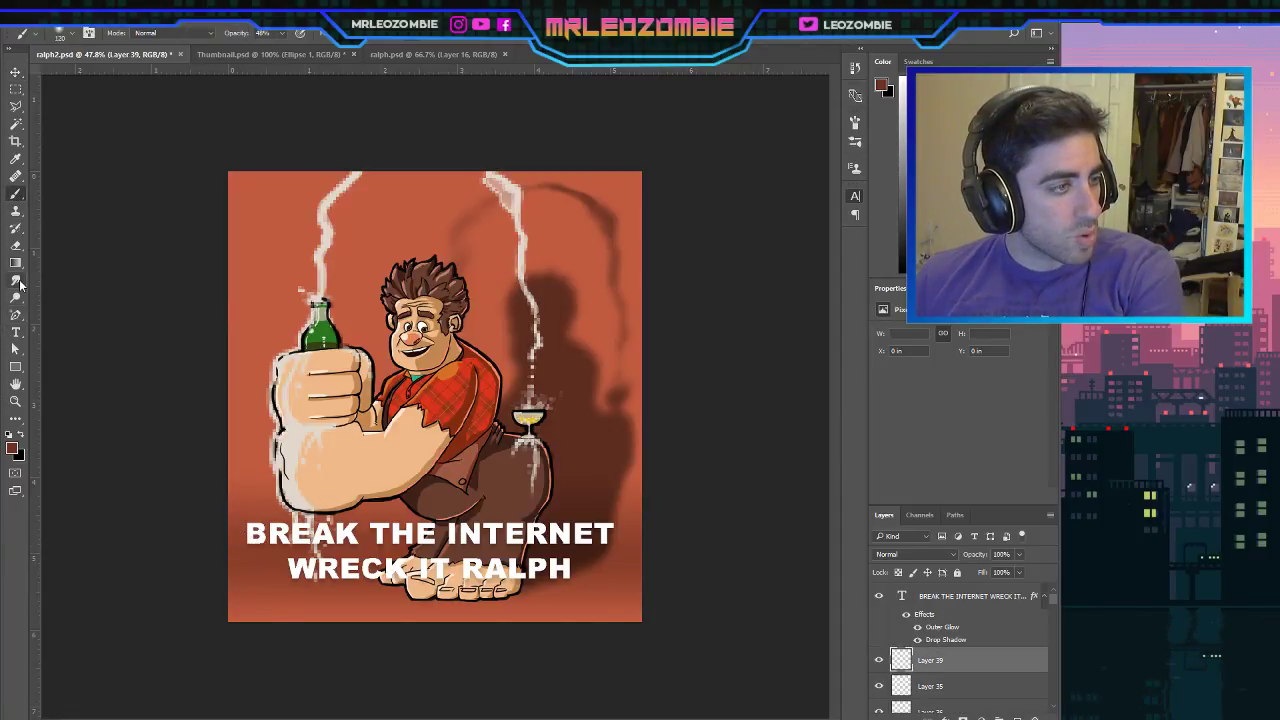
click(16, 158)
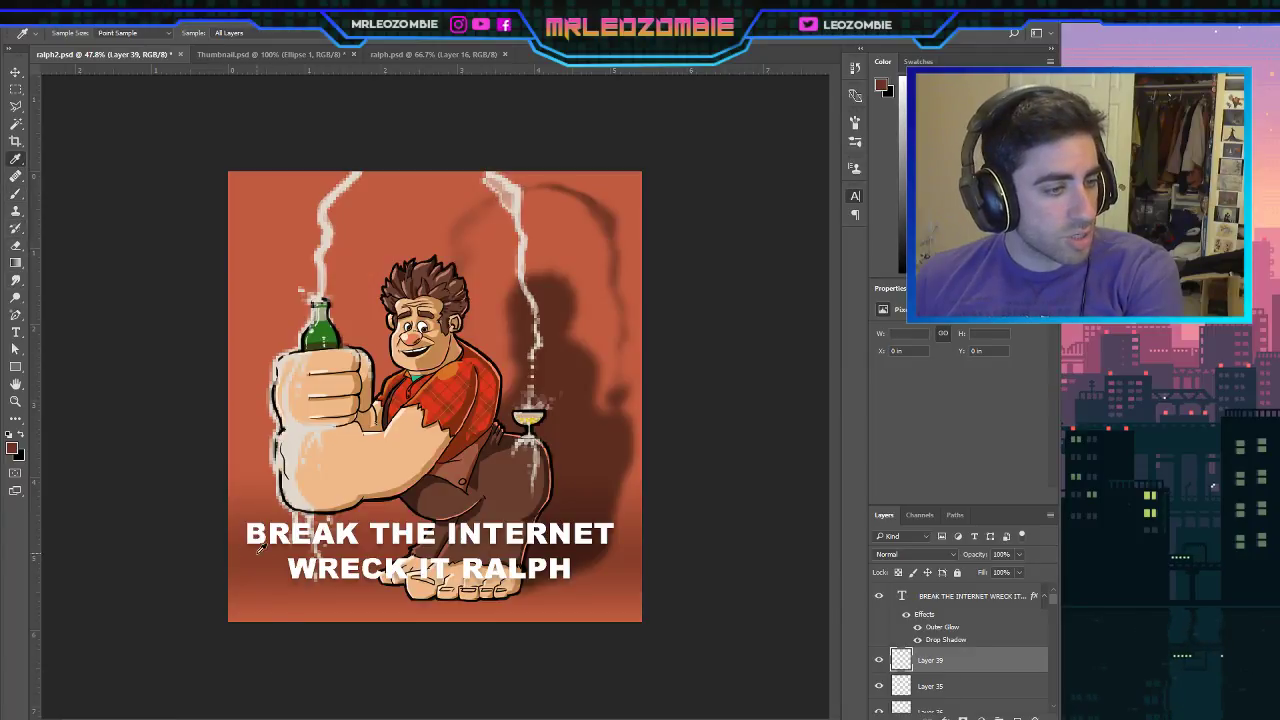
click(258, 552)
click(15, 193)
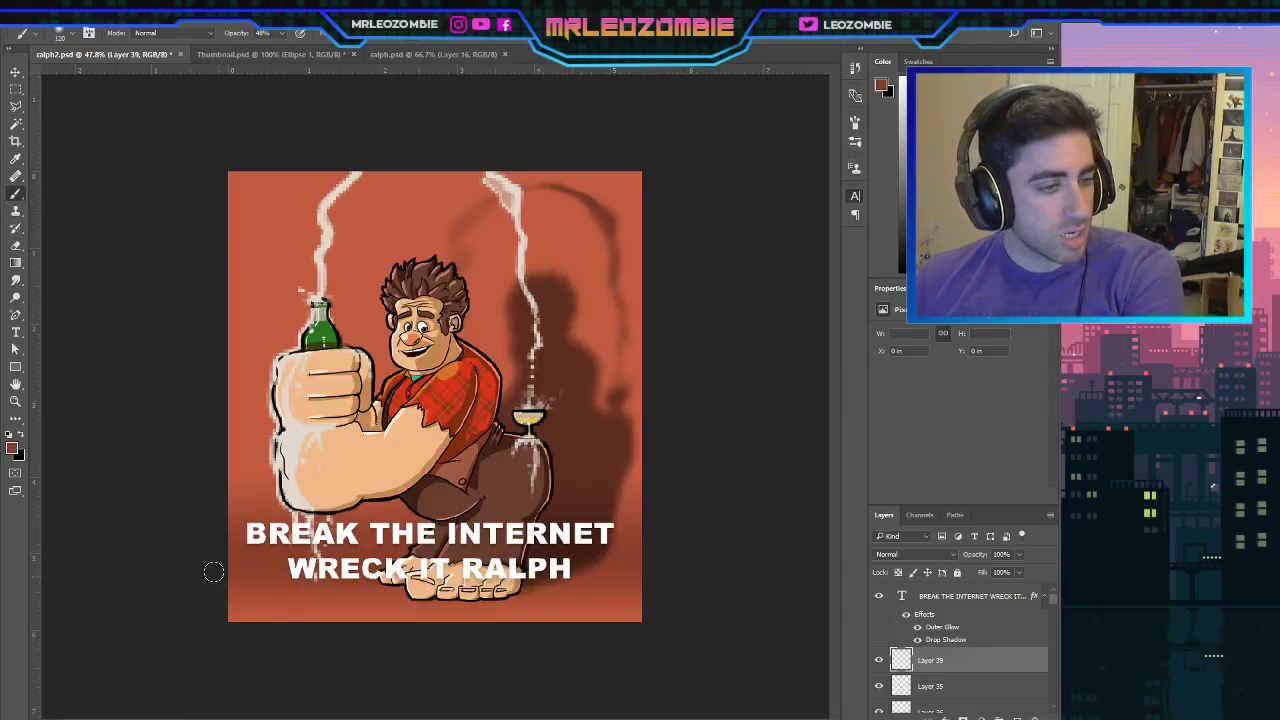
key(i)
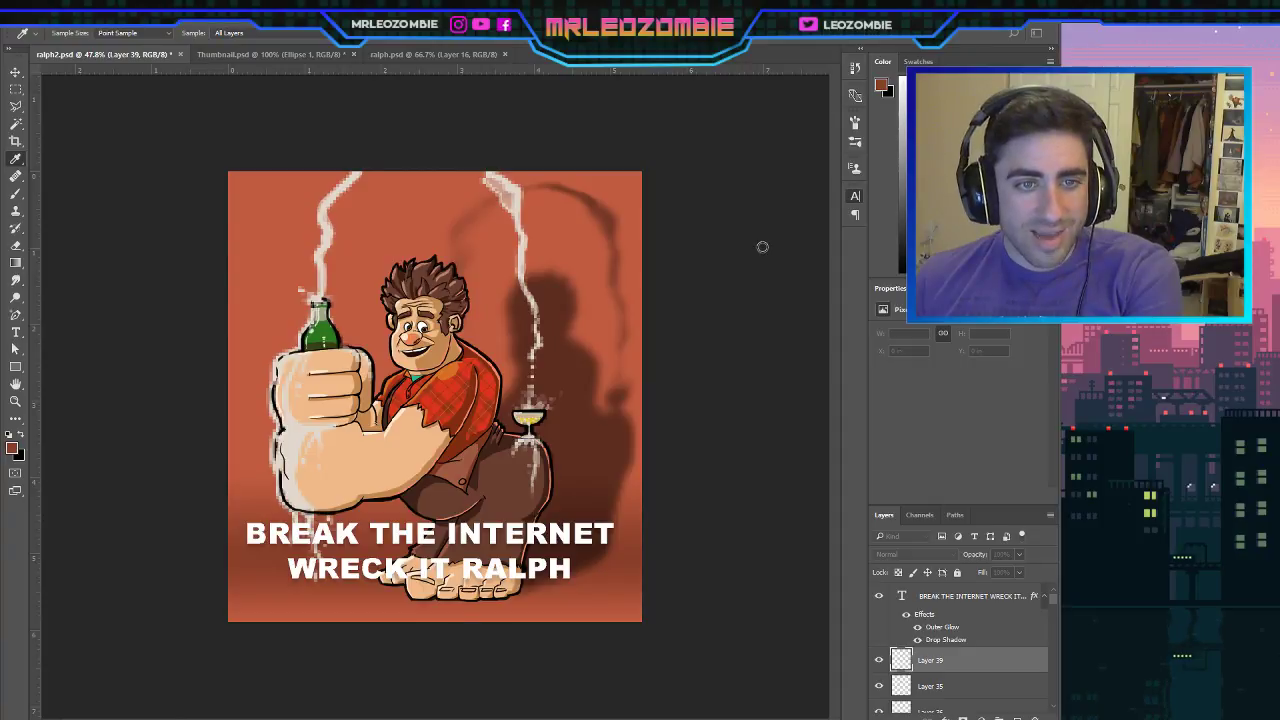
key(b)
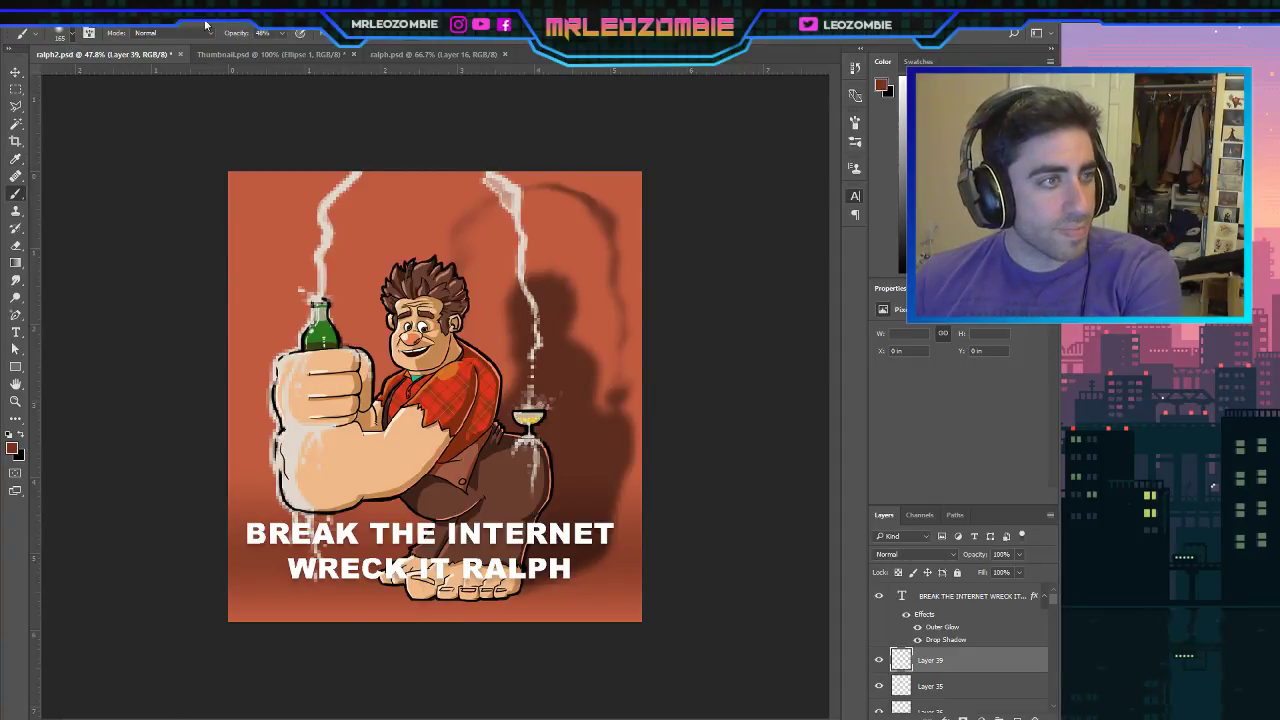
Enlarge the brush and paint a translucent dark red band across Layer 39, behind the caption and over the feet.
key(period)
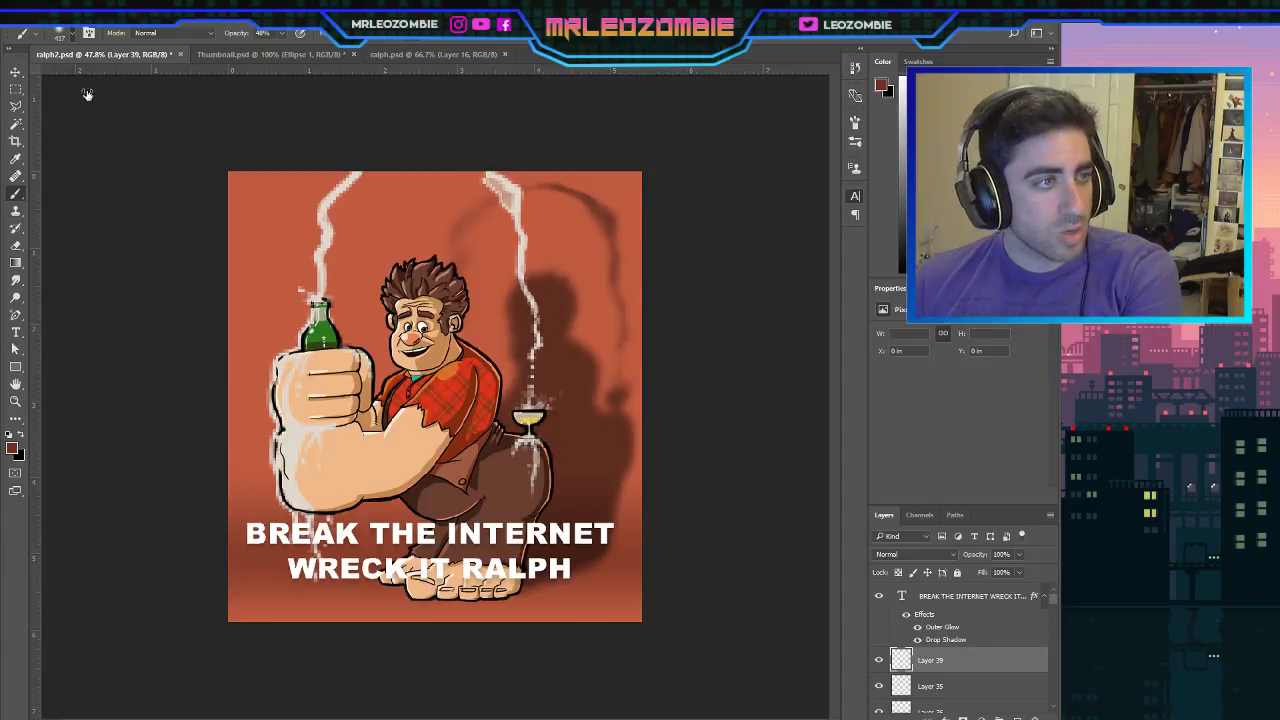
key(comma)
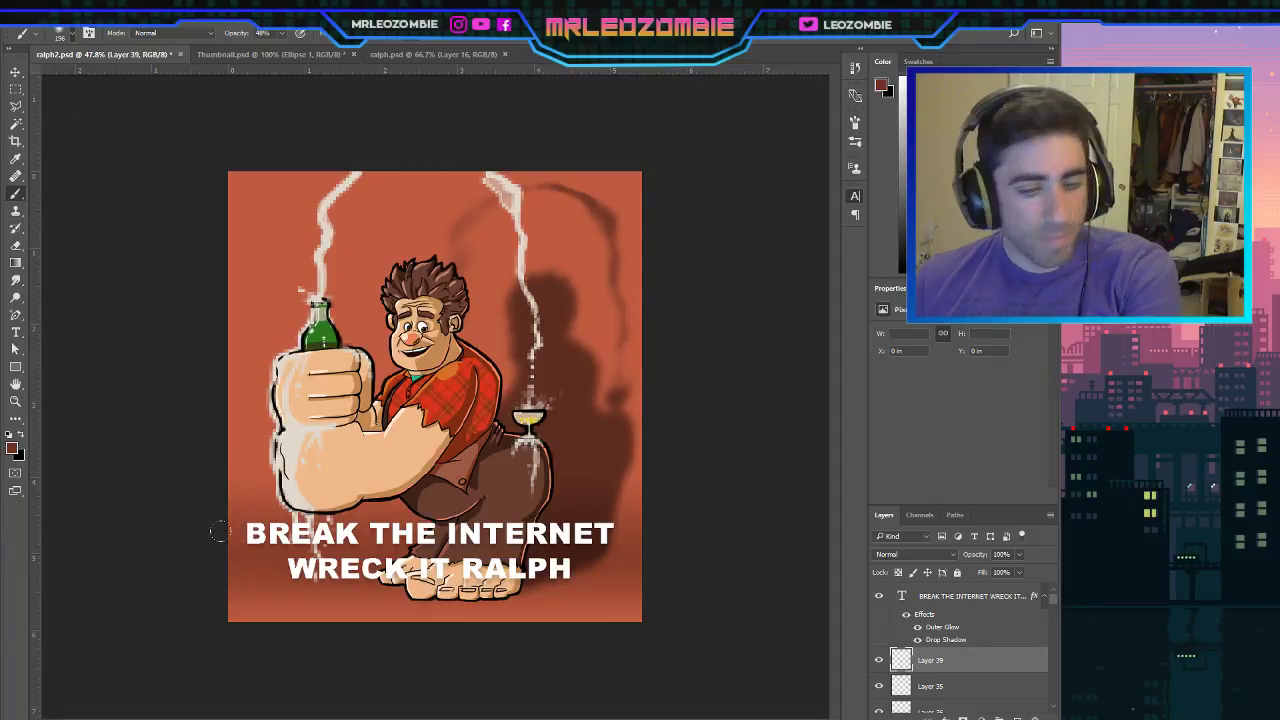
drag(220, 531, 809, 526)
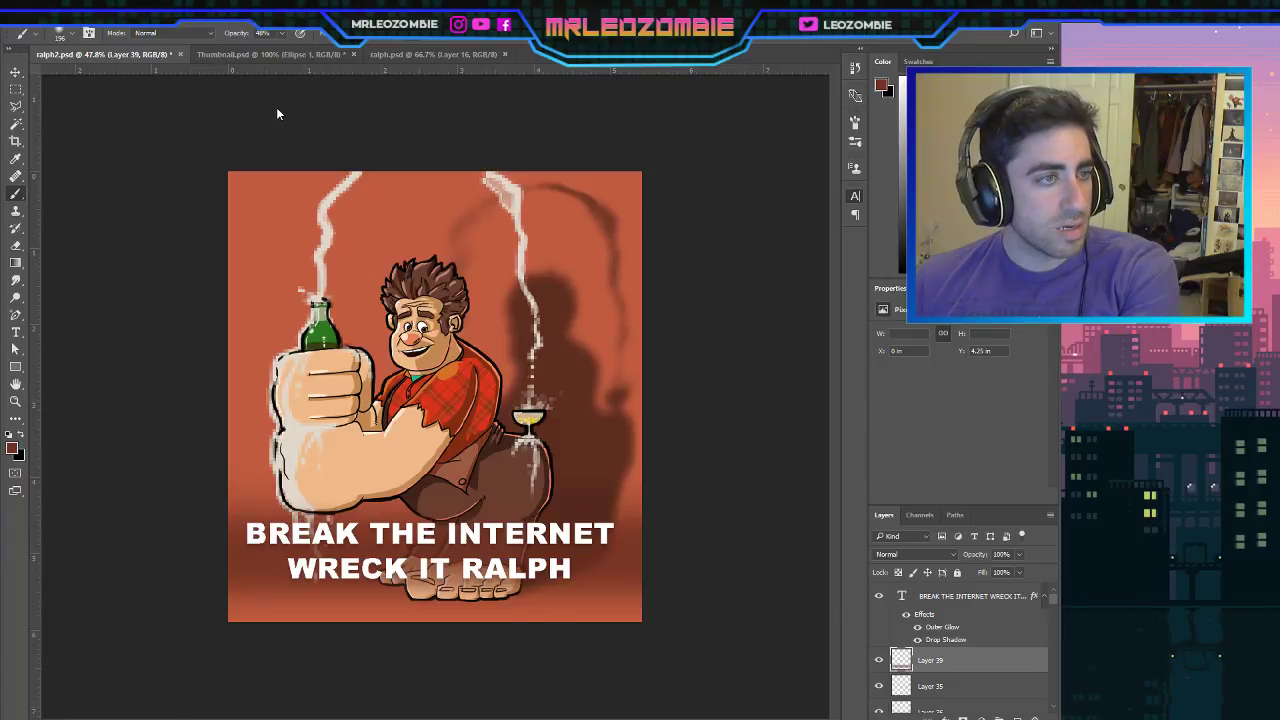
key(i)
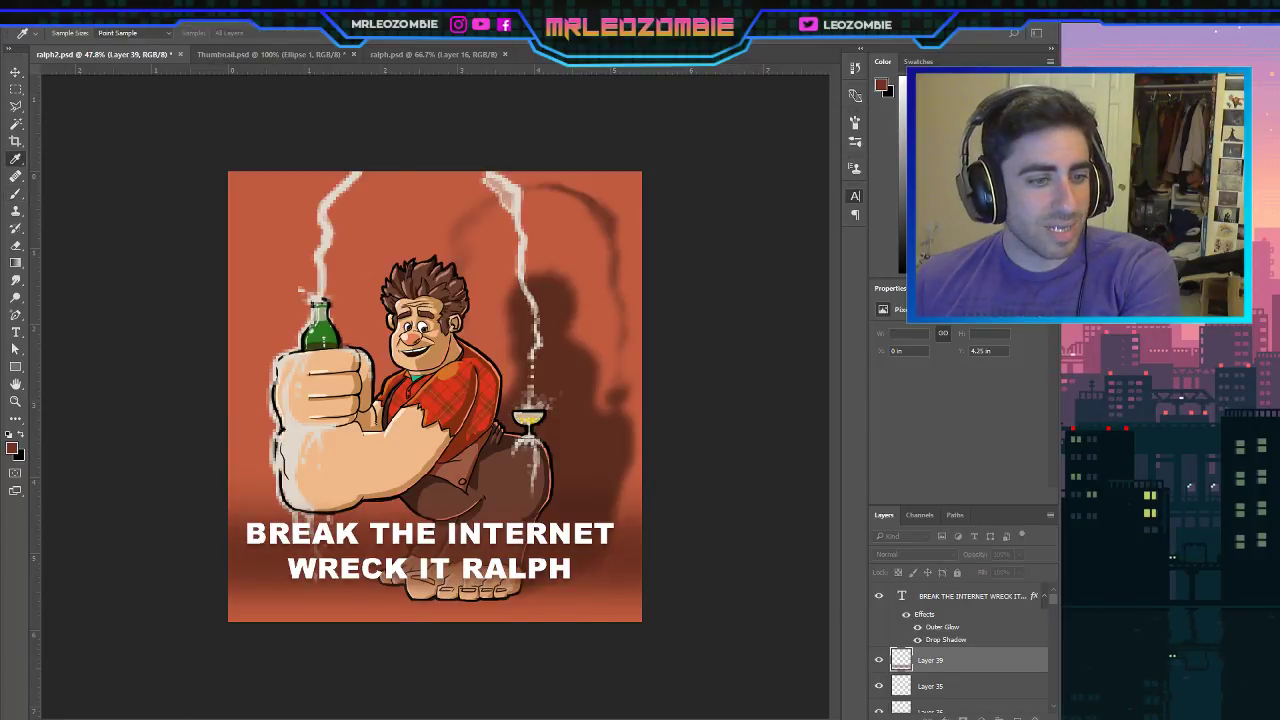
key(b)
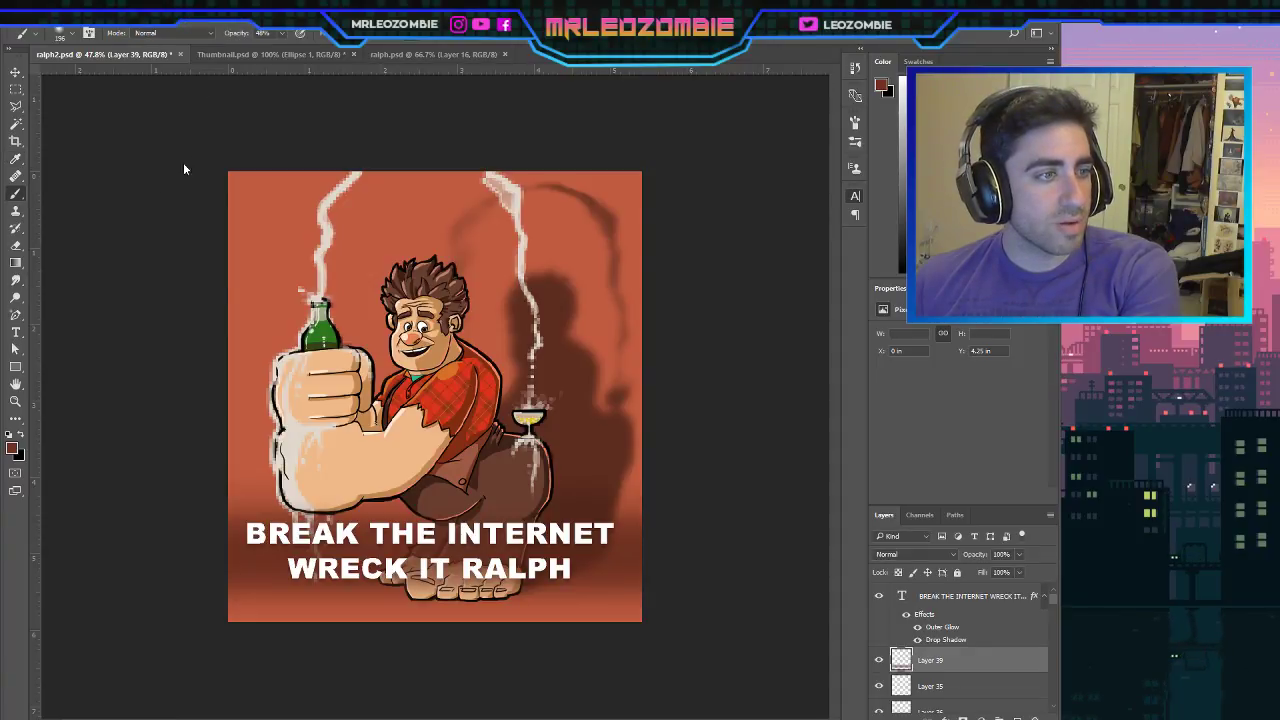
key(h)
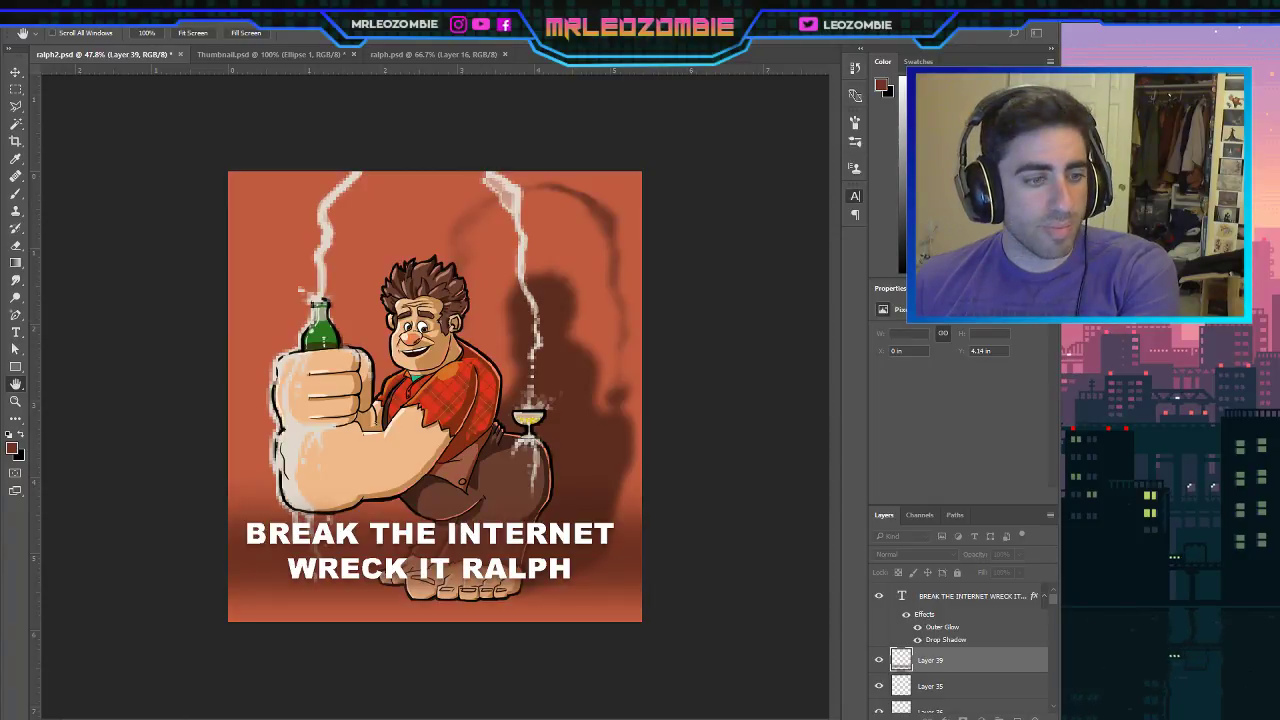
key(b)
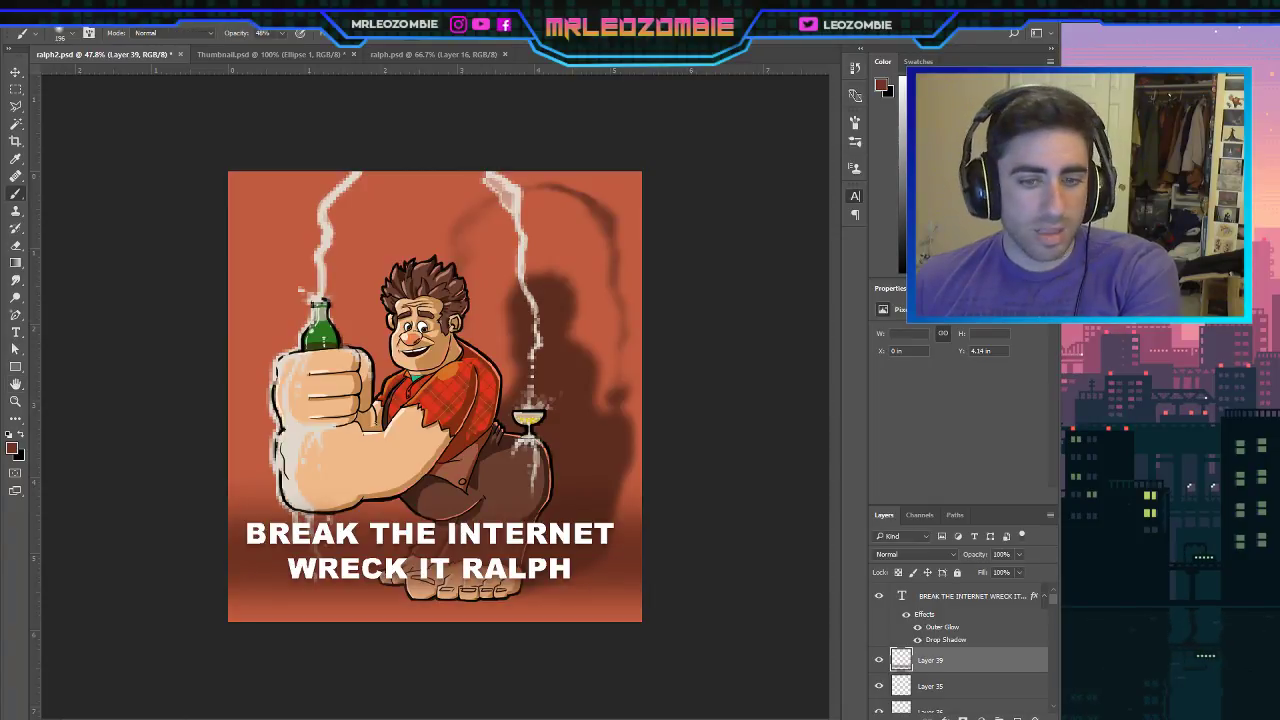
Add a layer mask to Layer 39 and set the brush opacity to 30% to soften the painted band.
click(981, 717)
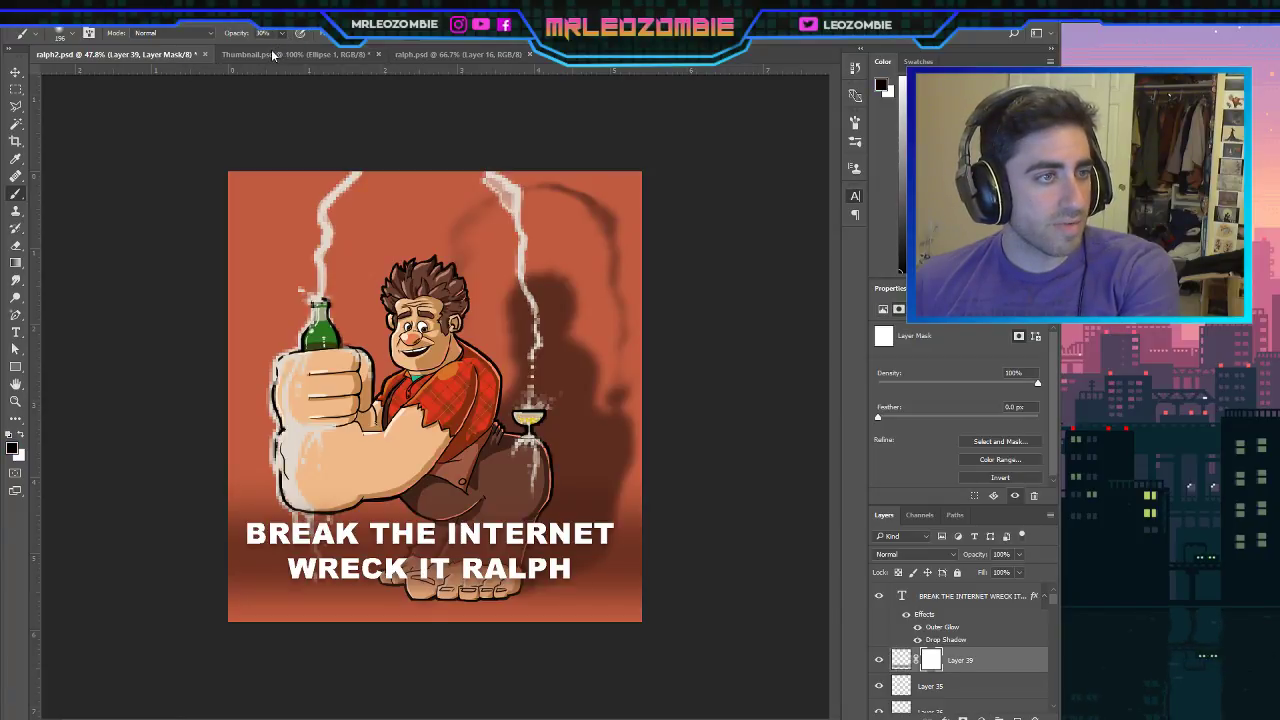
key(3)
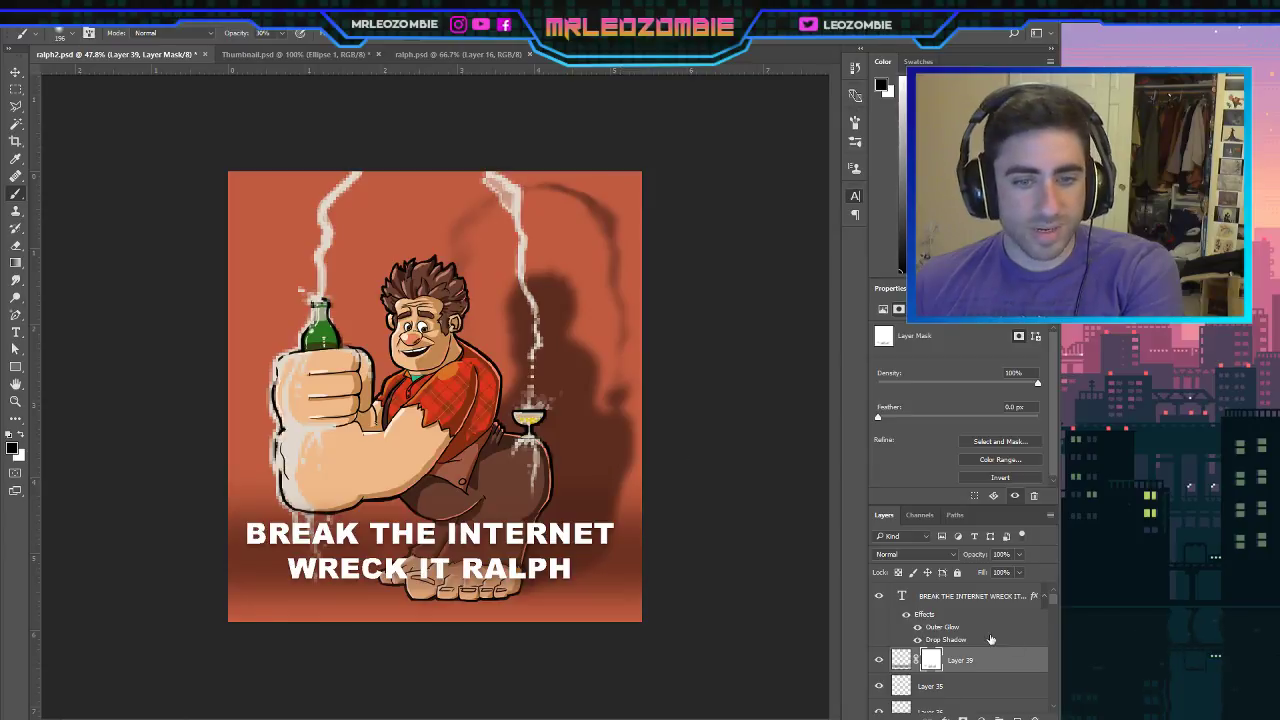
Toggle the visibility of the upper layers, including Layer 36, Layer 34, Layer 39 and the caption, to check what each contributes.
scroll(1050, 599, down, 1)
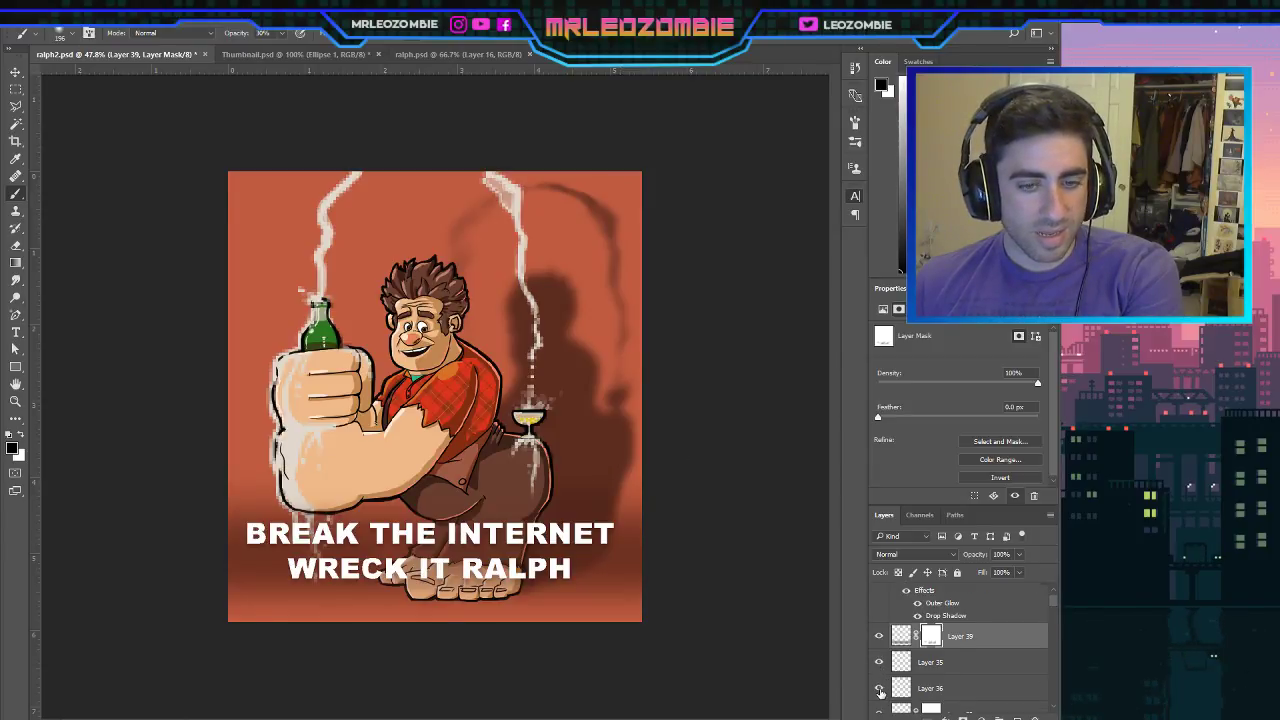
click(879, 689)
click(879, 689)
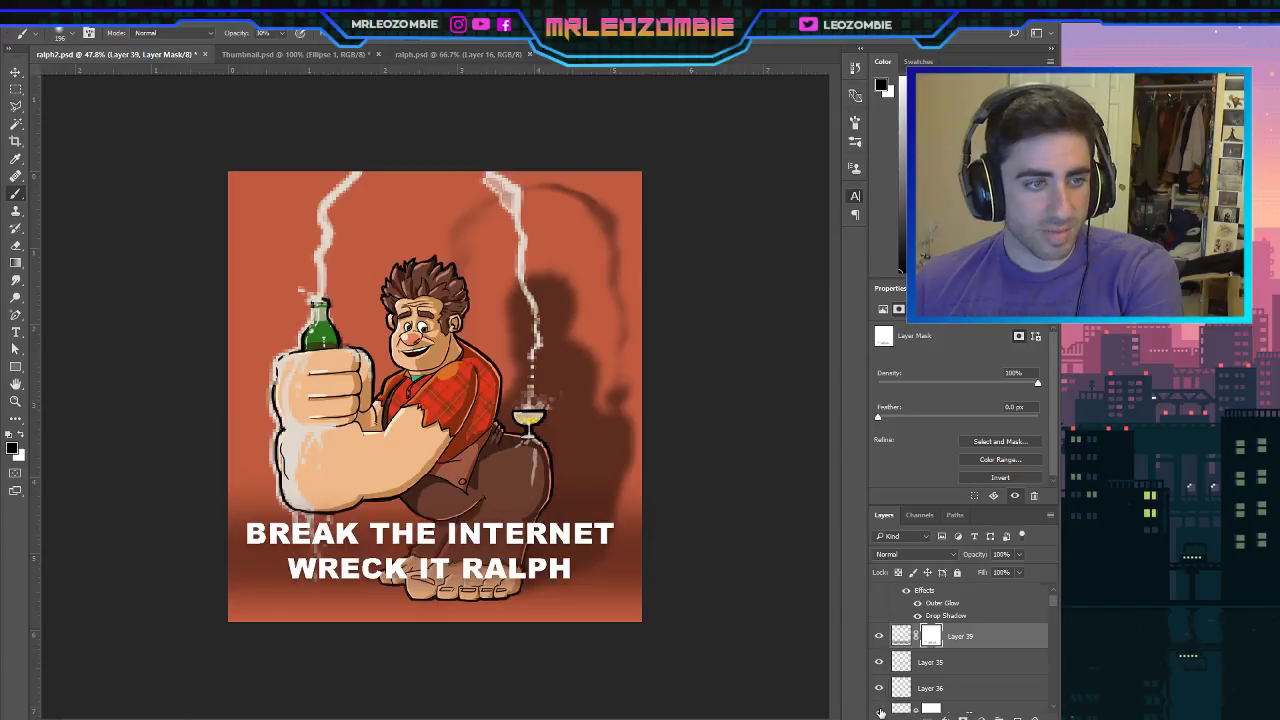
scroll(880, 709, down, 2)
click(879, 703)
click(879, 703)
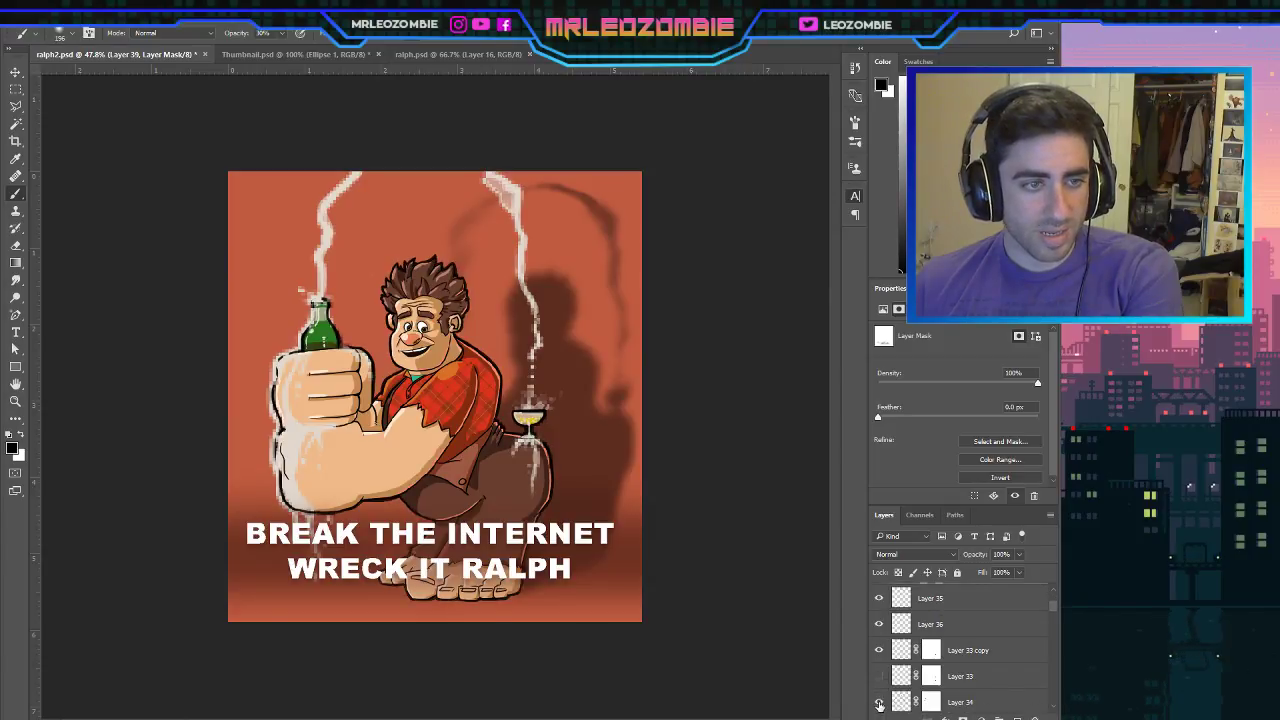
scroll(879, 703, up, 3)
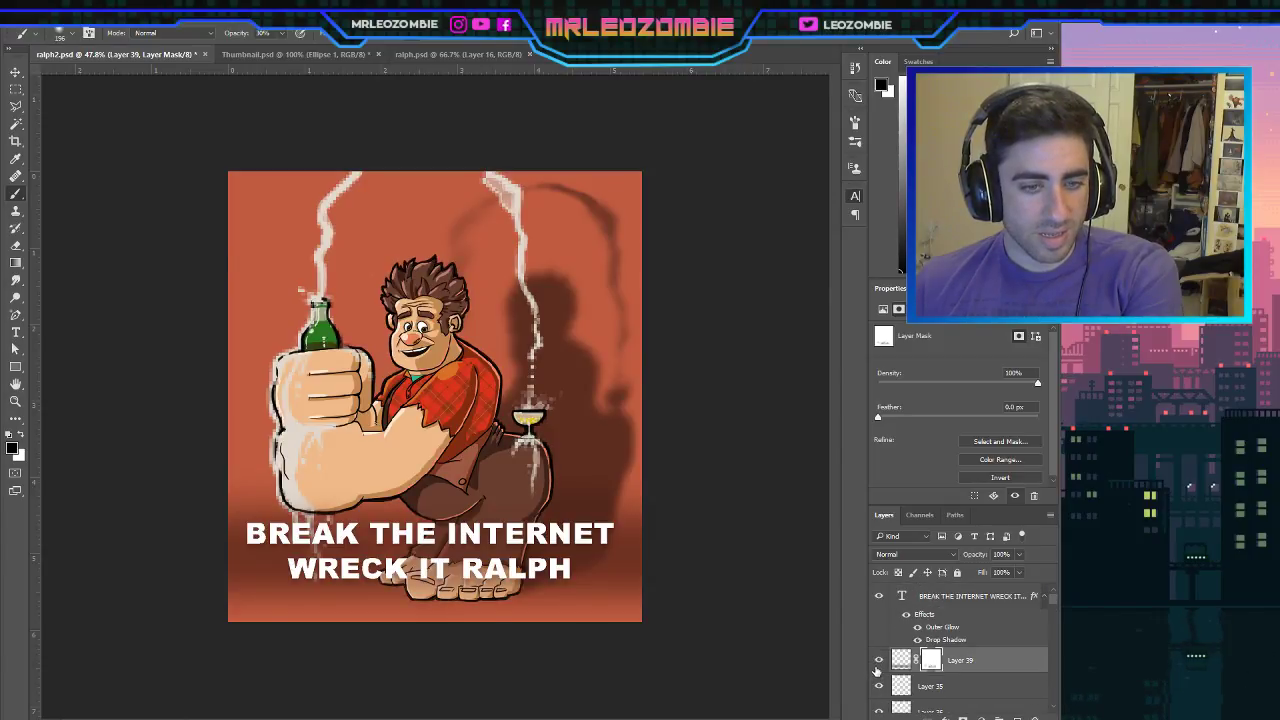
click(879, 661)
click(879, 661)
click(879, 596)
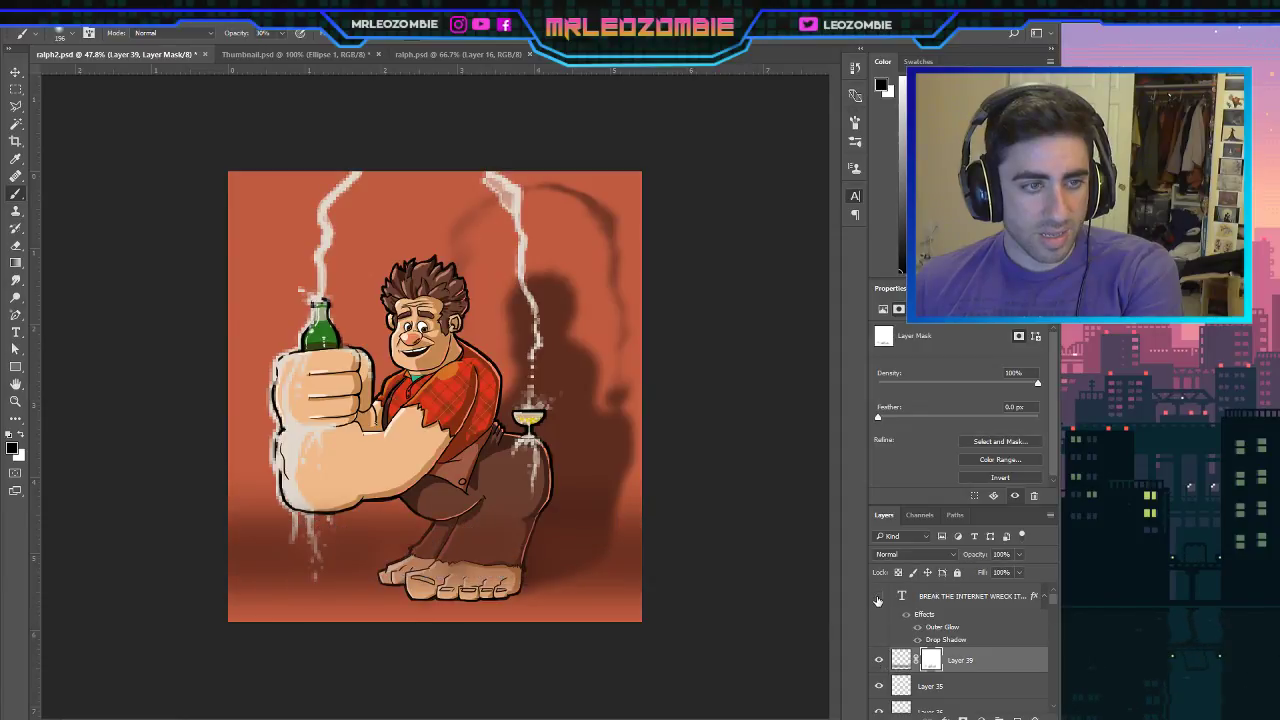
click(879, 596)
scroll(880, 620, down, 3)
click(880, 689)
click(880, 689)
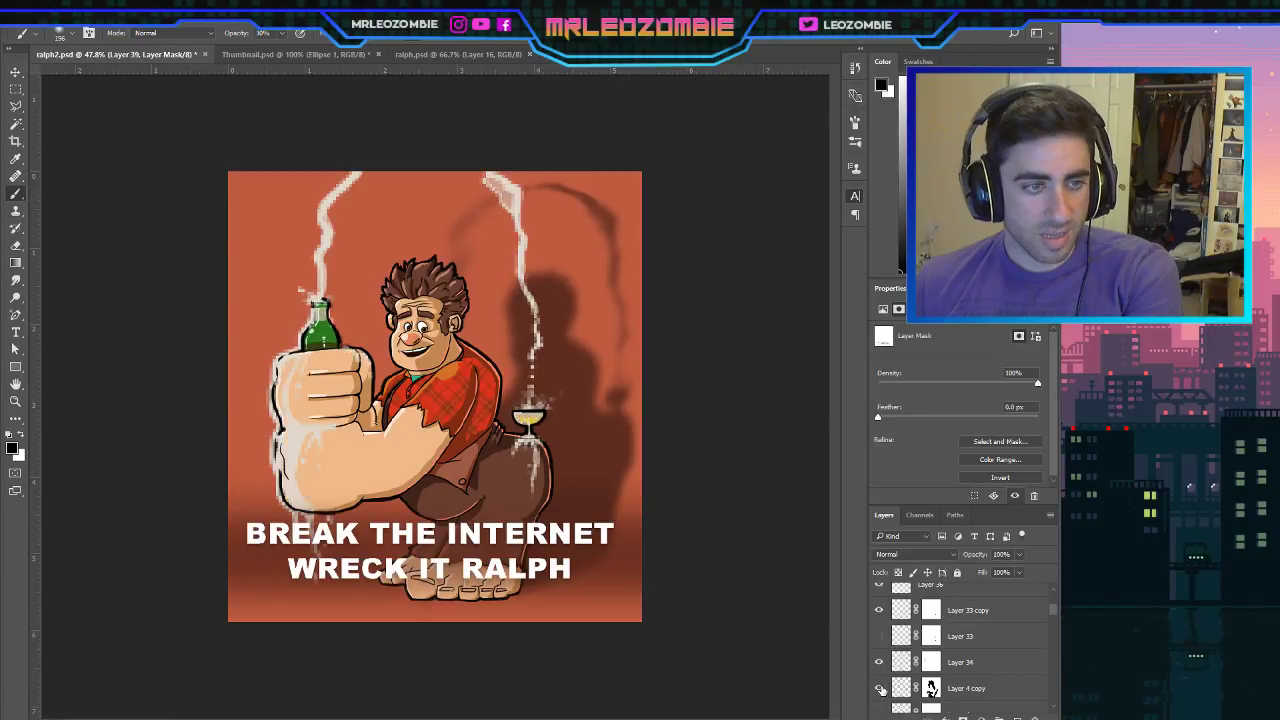
scroll(879, 680, down, 2)
scroll(880, 676, up, 5)
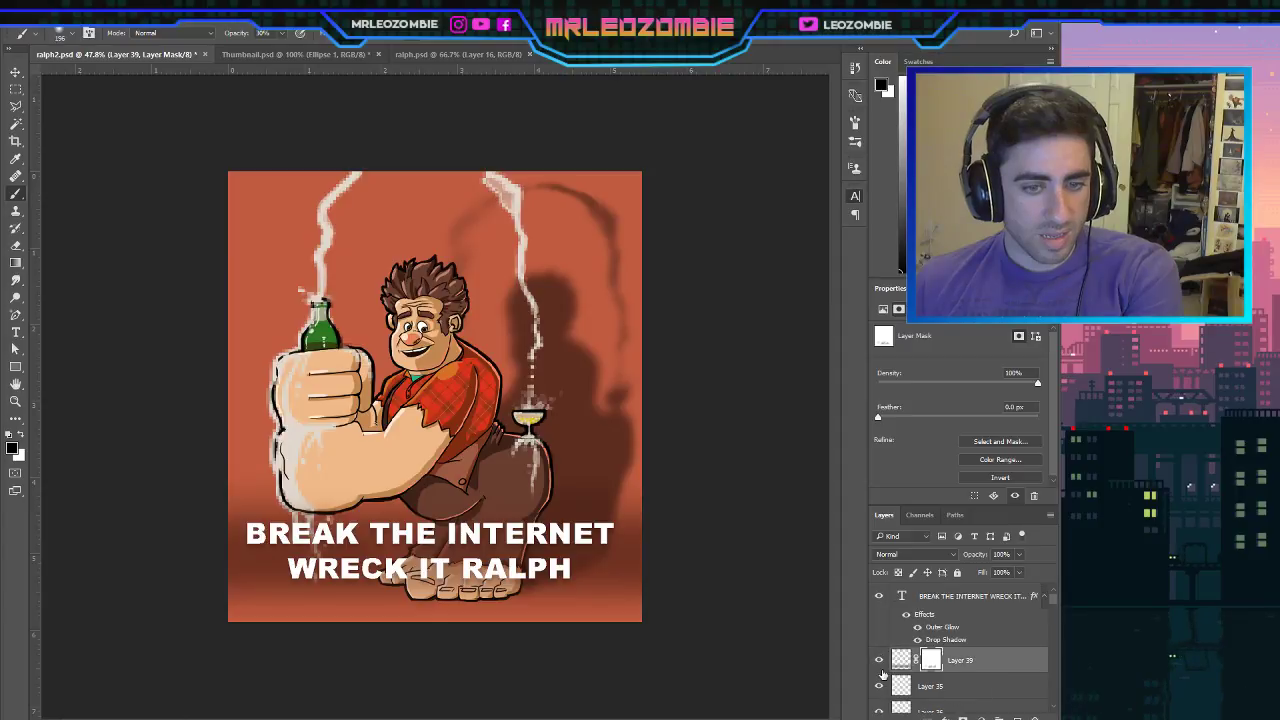
click(879, 660)
click(879, 660)
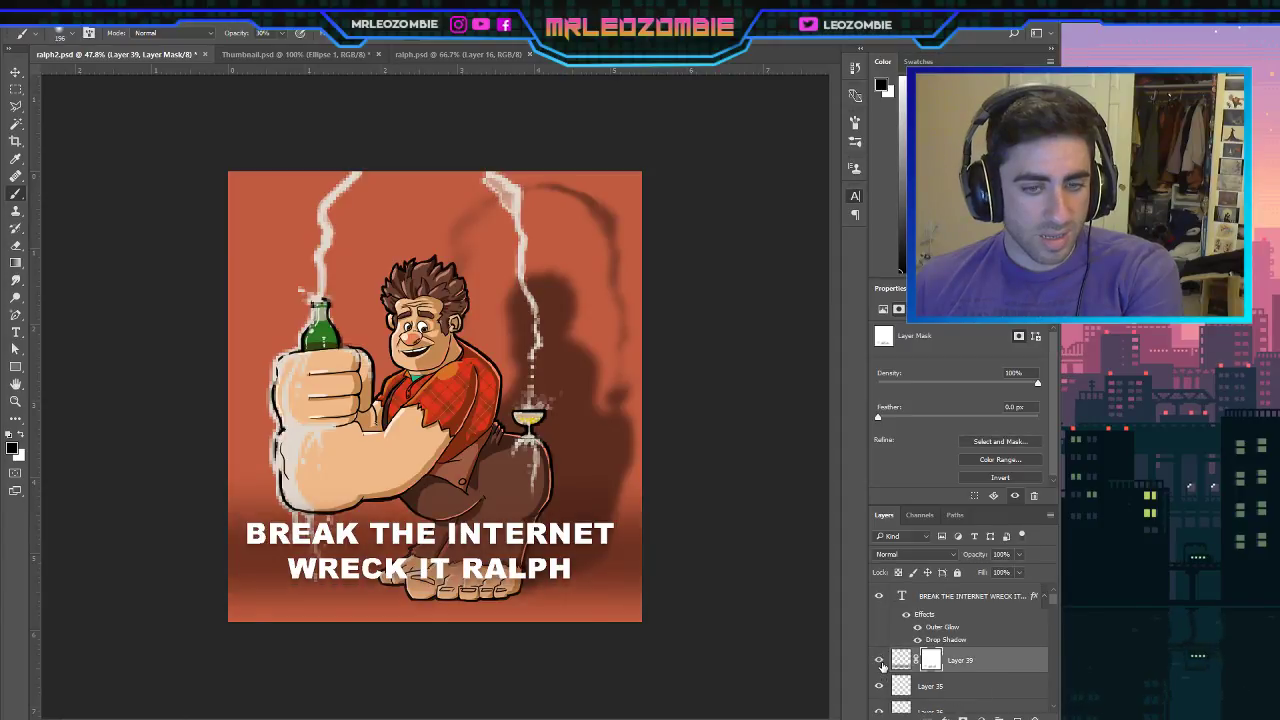
Check the lower layers, including Layer 37, Layer 38 and Layer 32, by toggling their visibility.
scroll(895, 640, down, 5)
scroll(895, 640, down, 5)
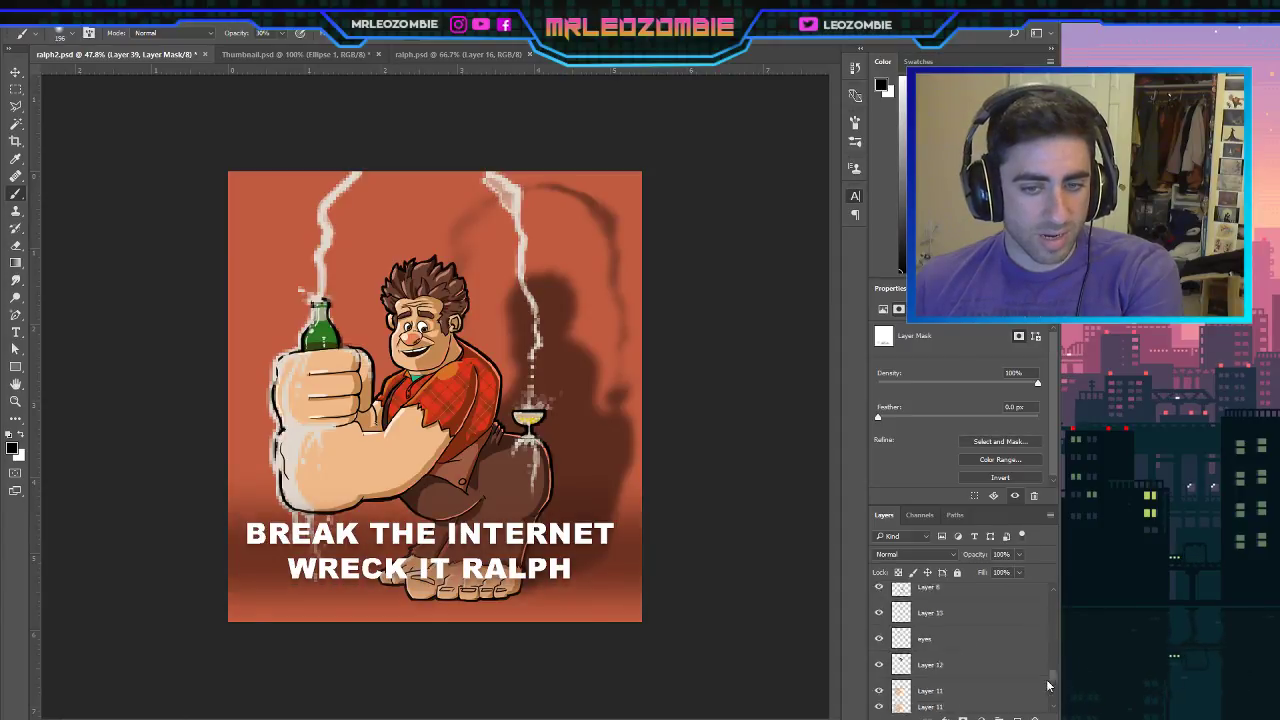
click(879, 622)
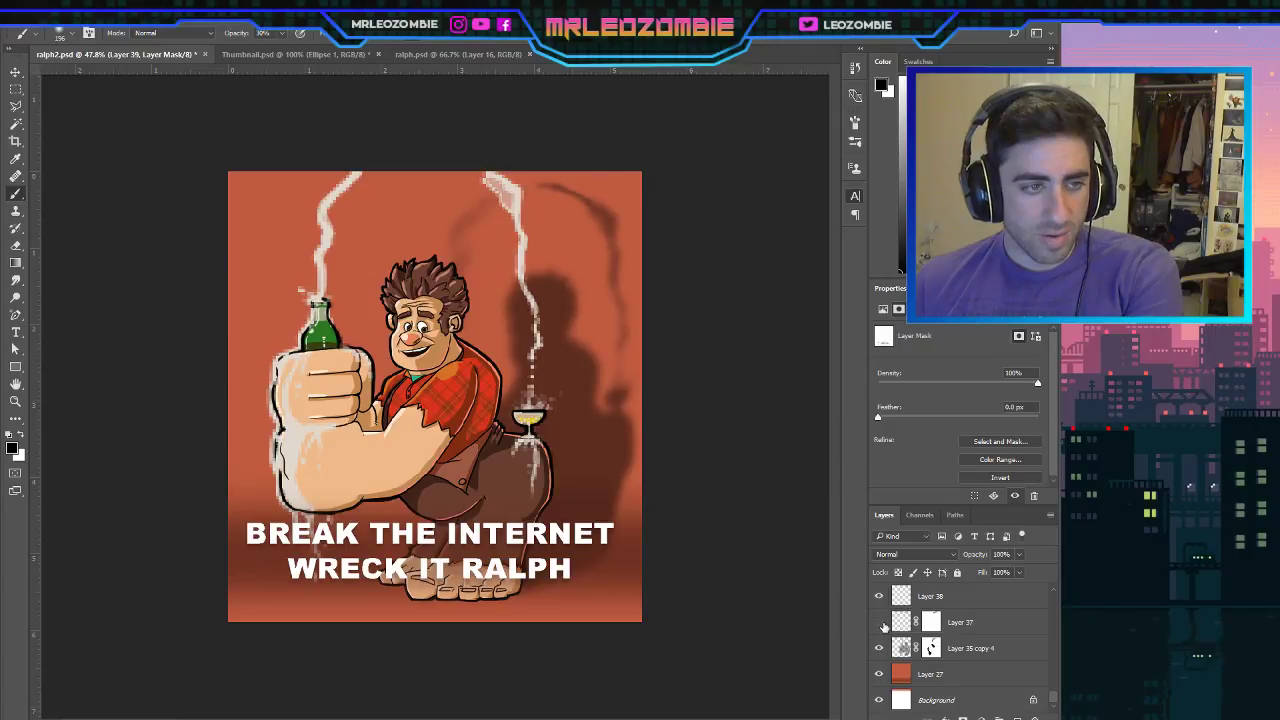
click(879, 622)
click(879, 597)
scroll(882, 615, up, 3)
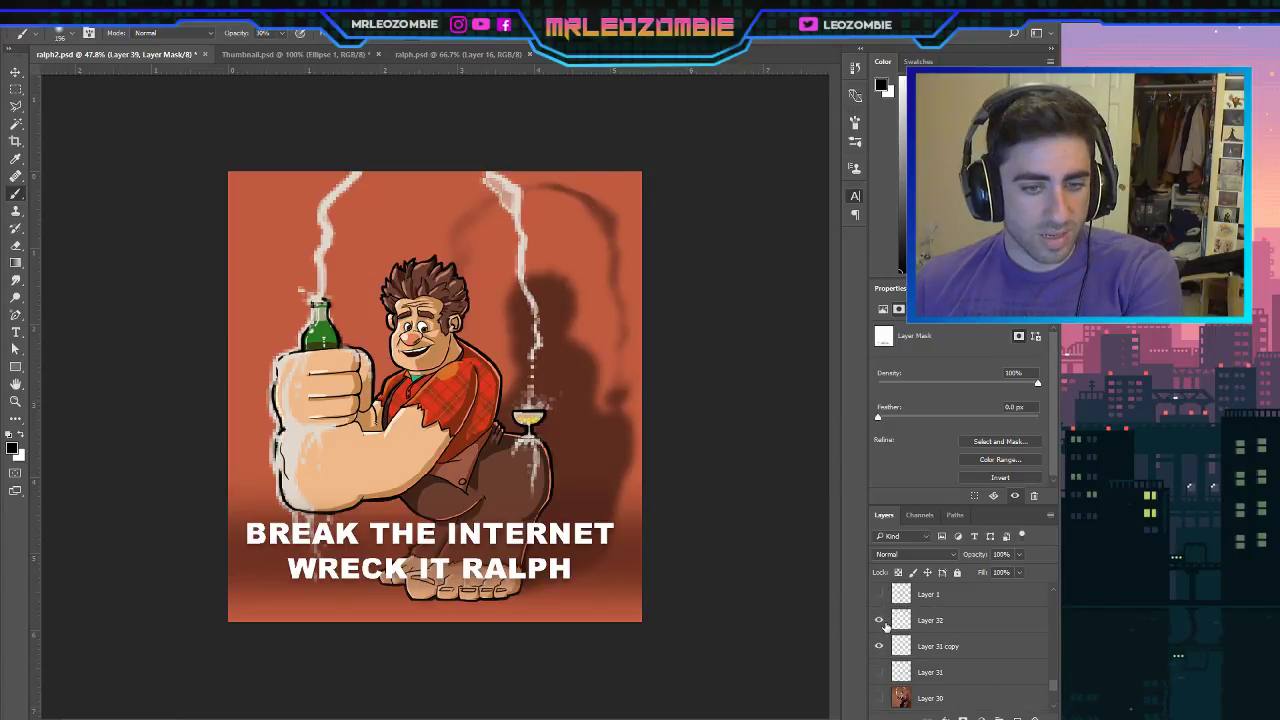
click(880, 621)
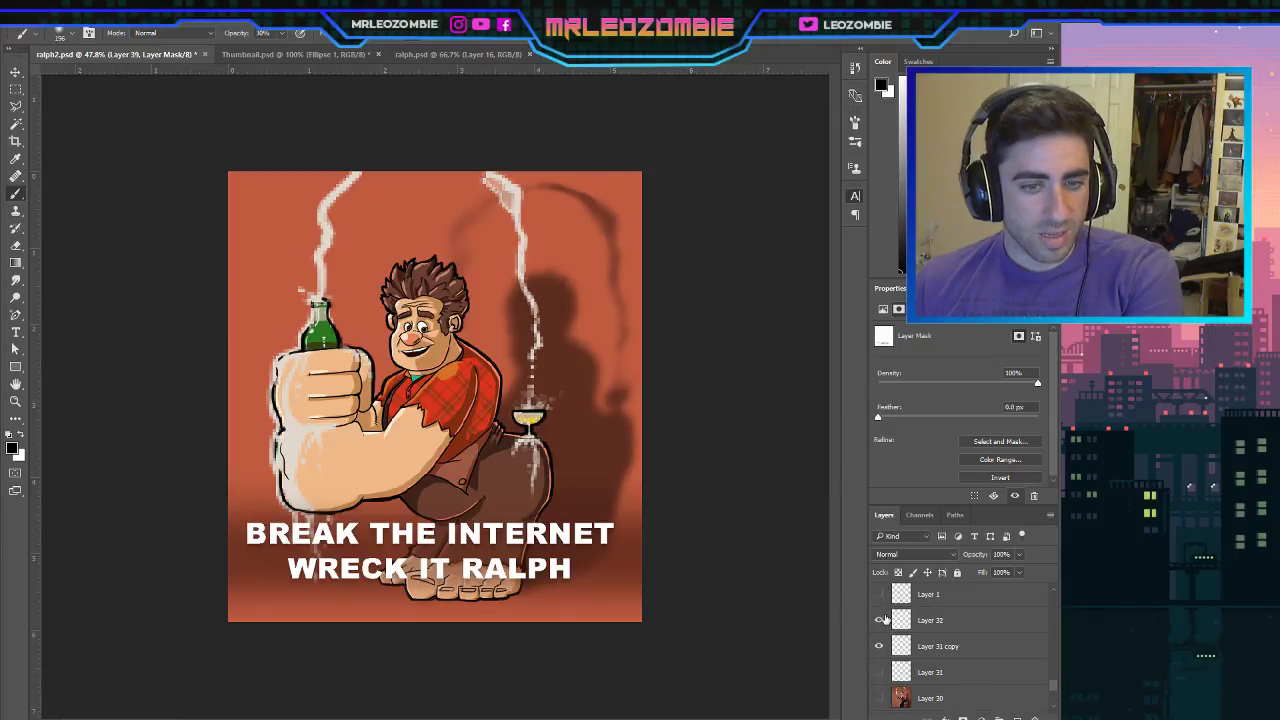
scroll(883, 623, up, 3)
scroll(880, 690, down, 2)
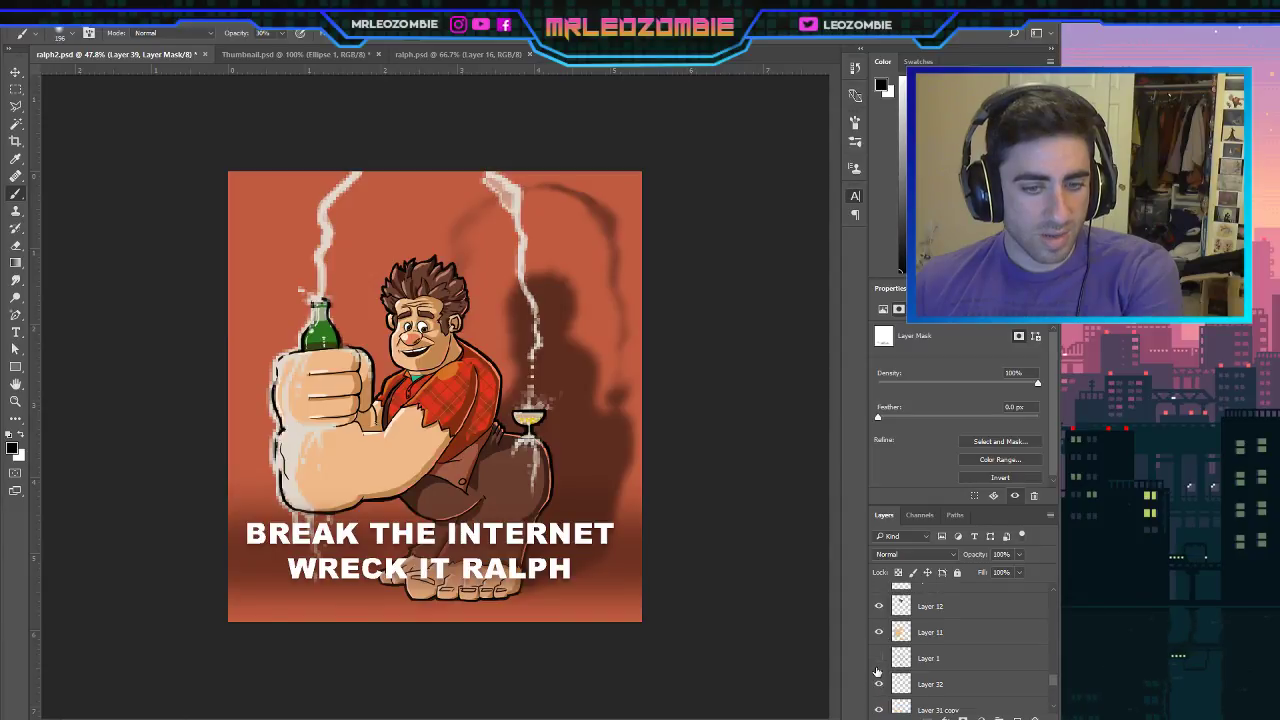
click(879, 686)
click(879, 688)
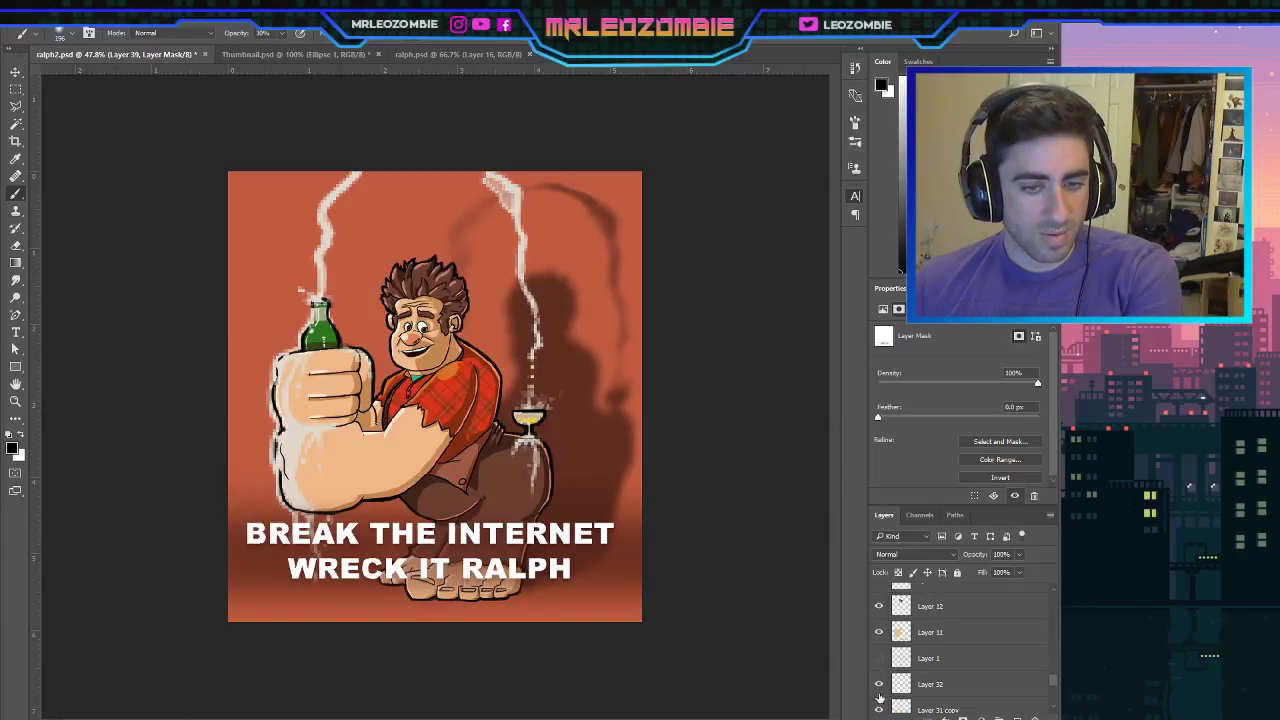
Identify Layer 31 copy as the poured streams by toggling its visibility, and make it the active layer for brush work.
click(880, 709)
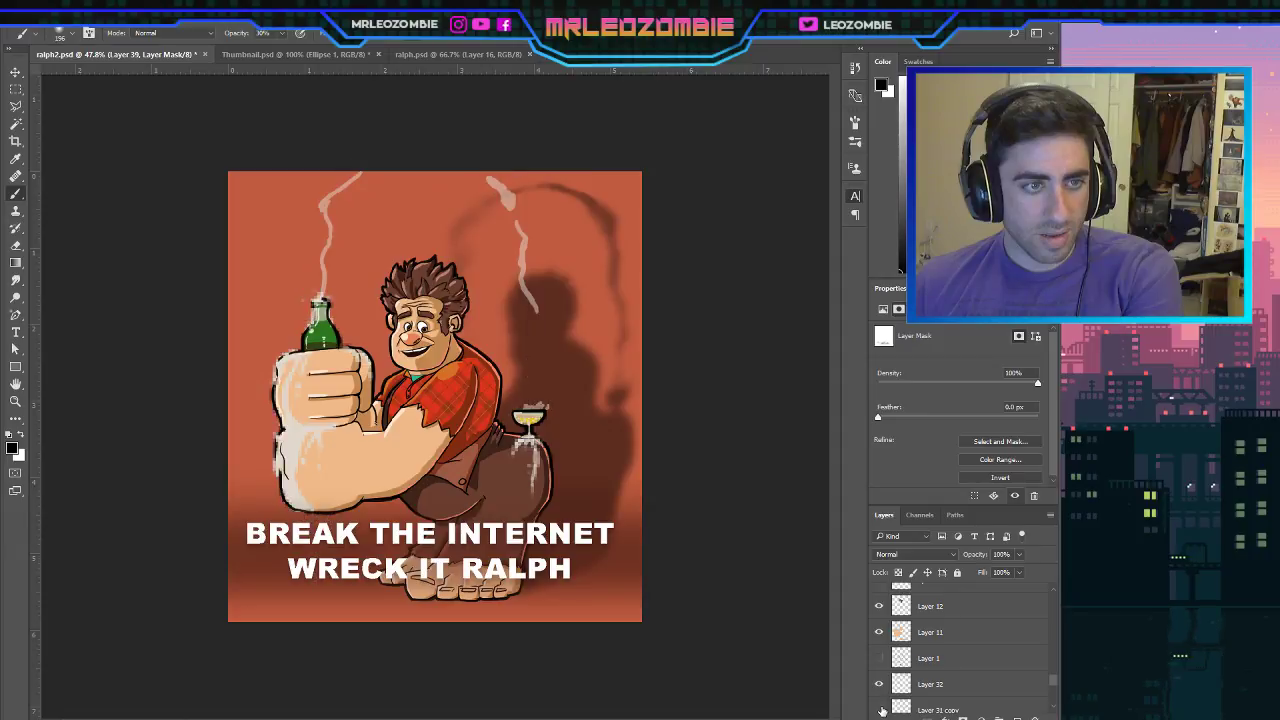
click(880, 709)
scroll(882, 710, down, 2)
click(889, 647)
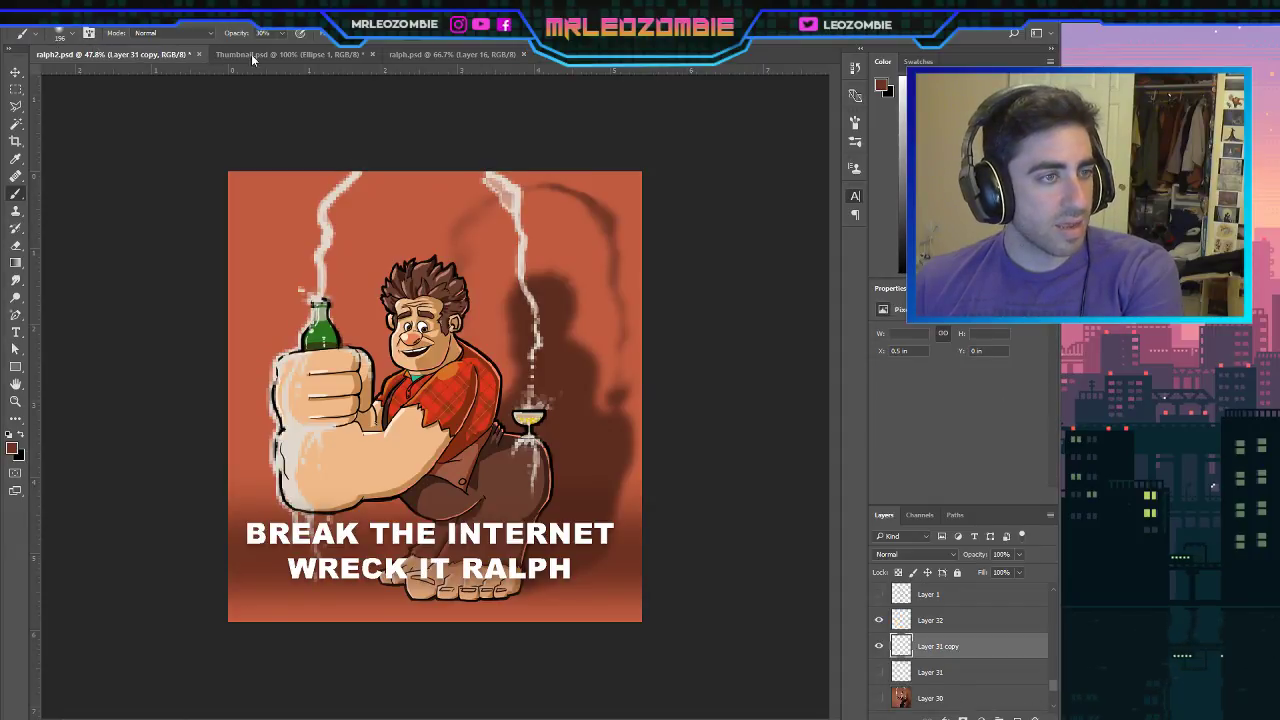
key(i)
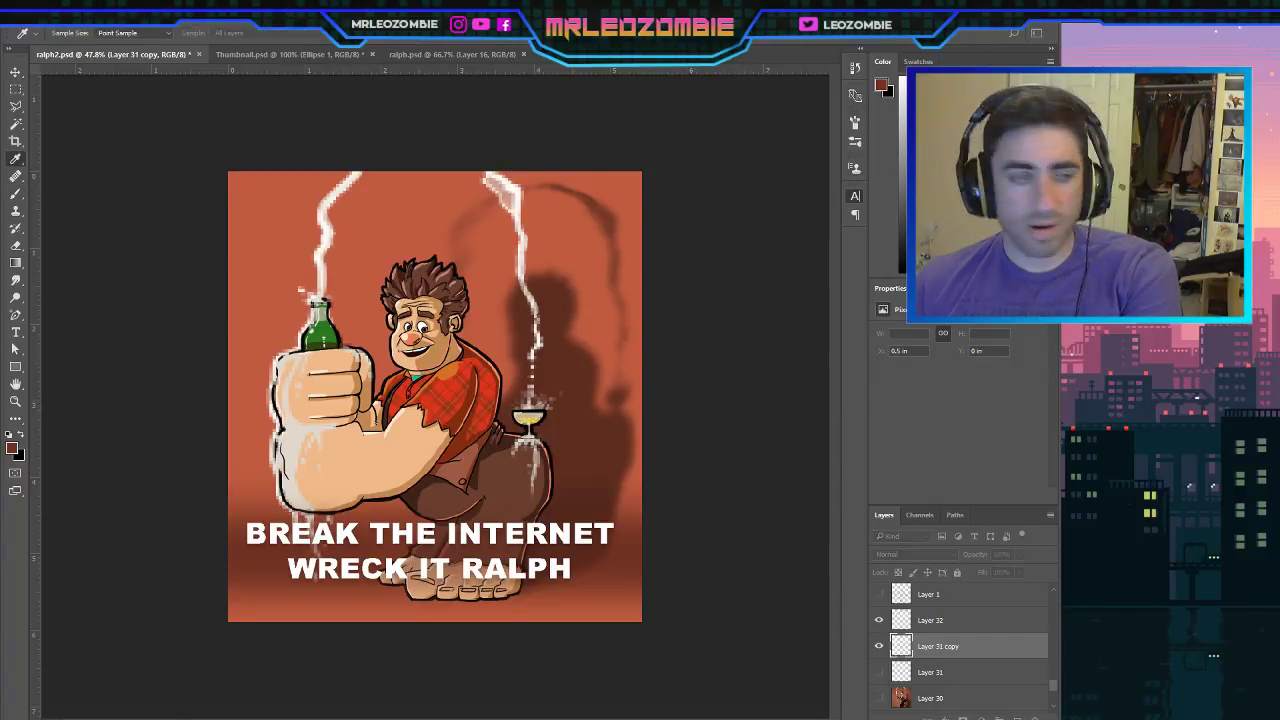
key(b)
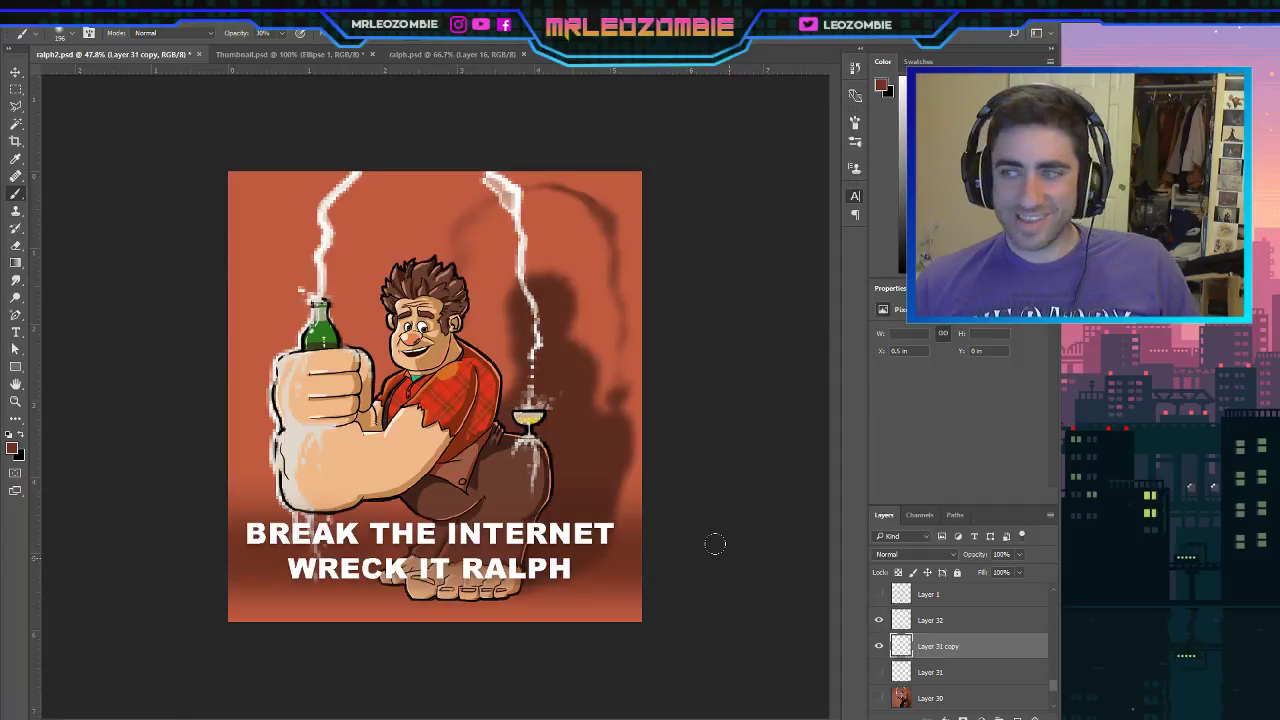
Add a new empty layer directly above the orange background layer, Layer 27.
scroll(1051, 692, down, 1)
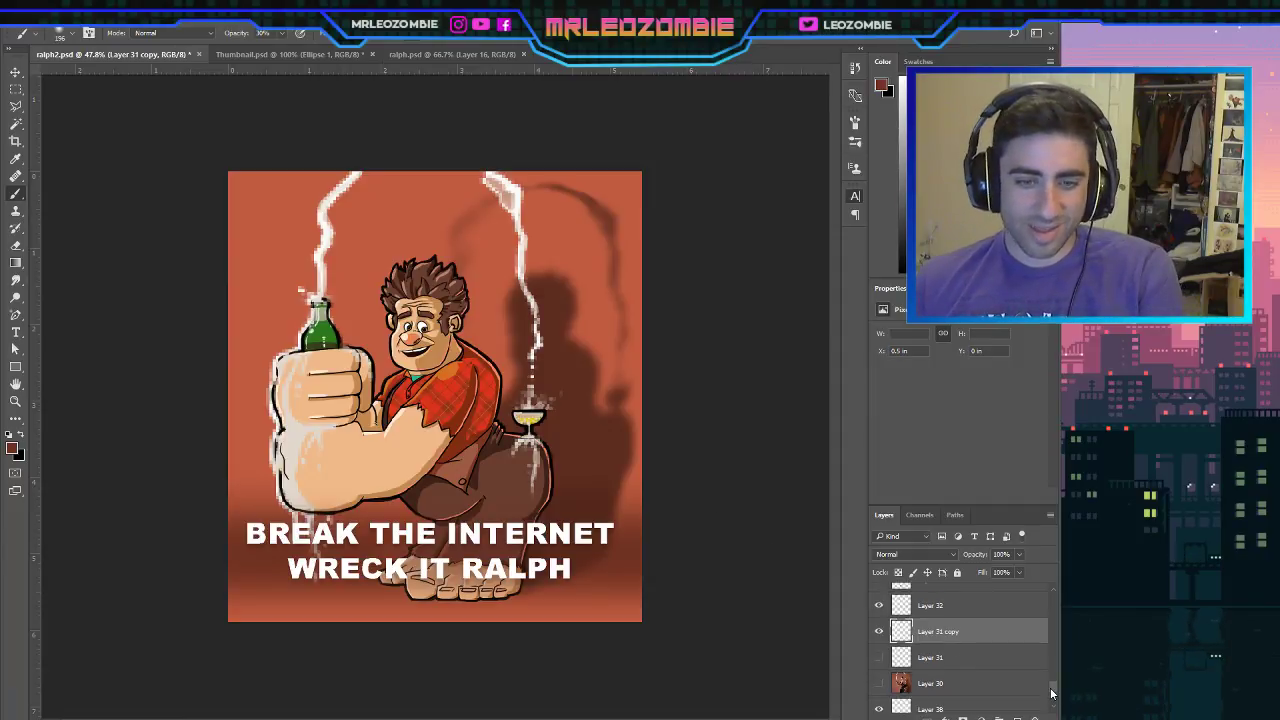
scroll(1051, 692, down, 3)
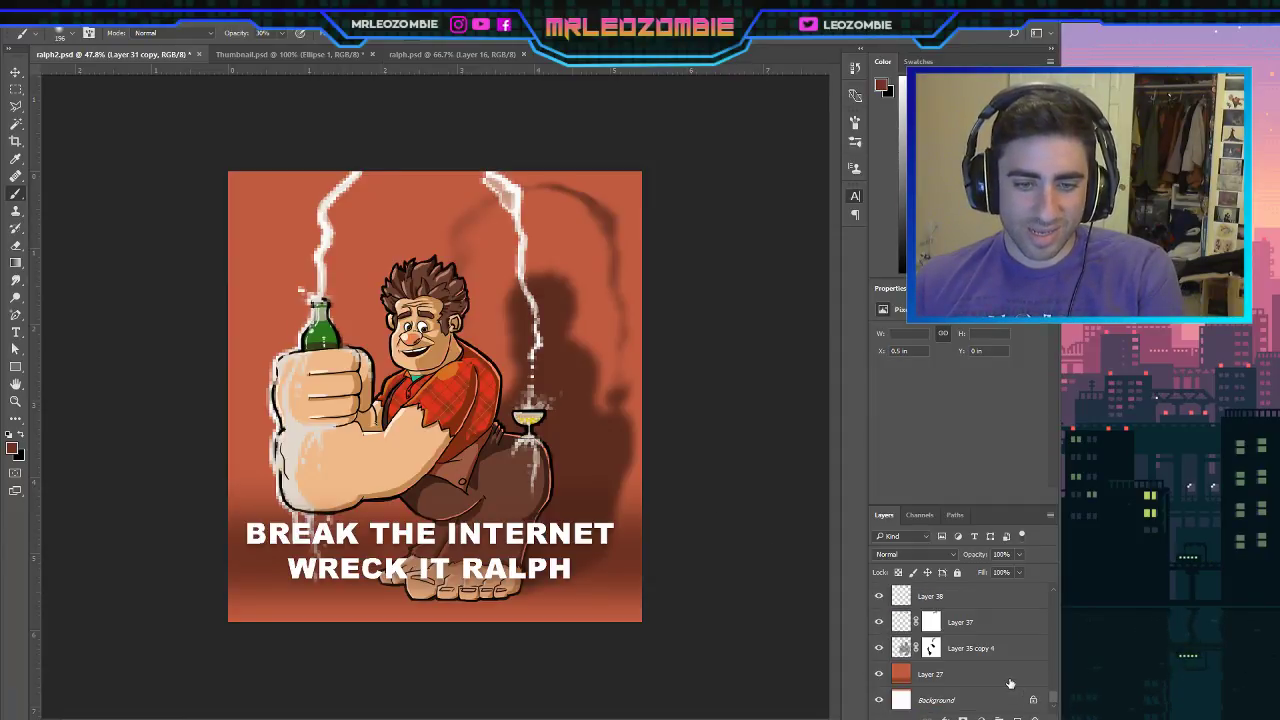
click(1008, 680)
click(1017, 717)
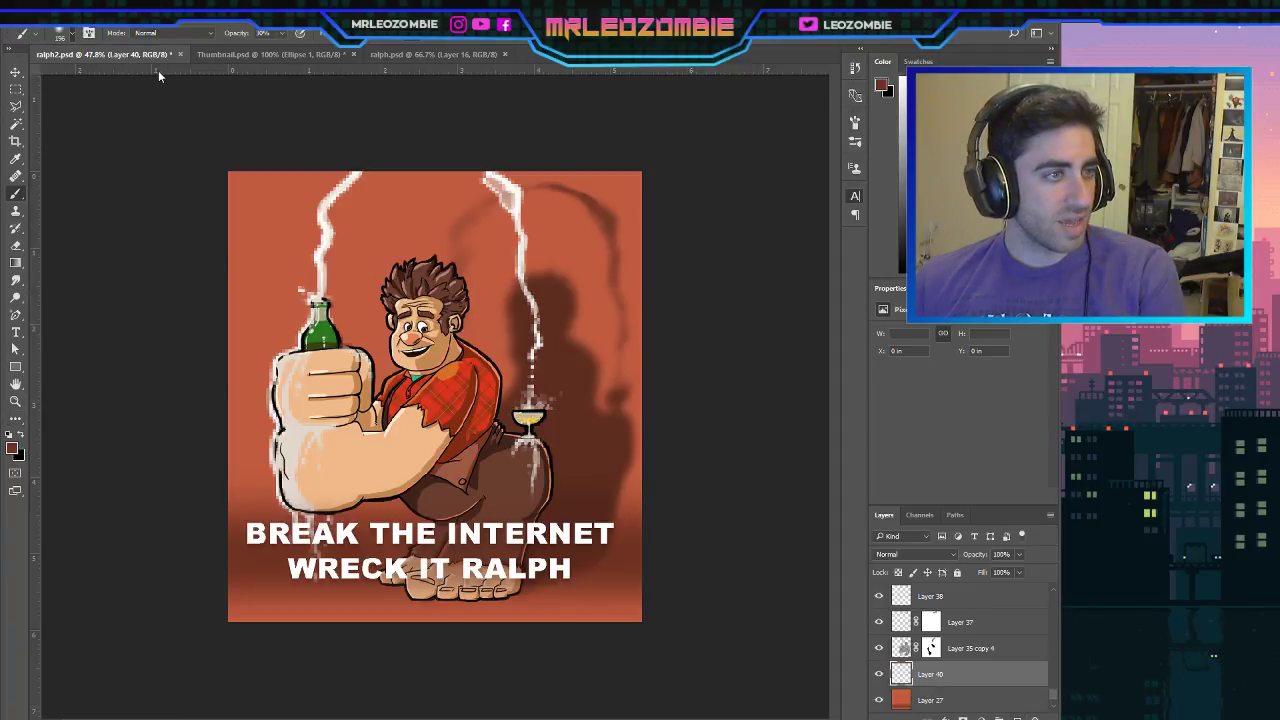
Darken the background's edges and corners on Layer 40 with a very large dark red brush, size about 1457 at 30% opacity.
key(])
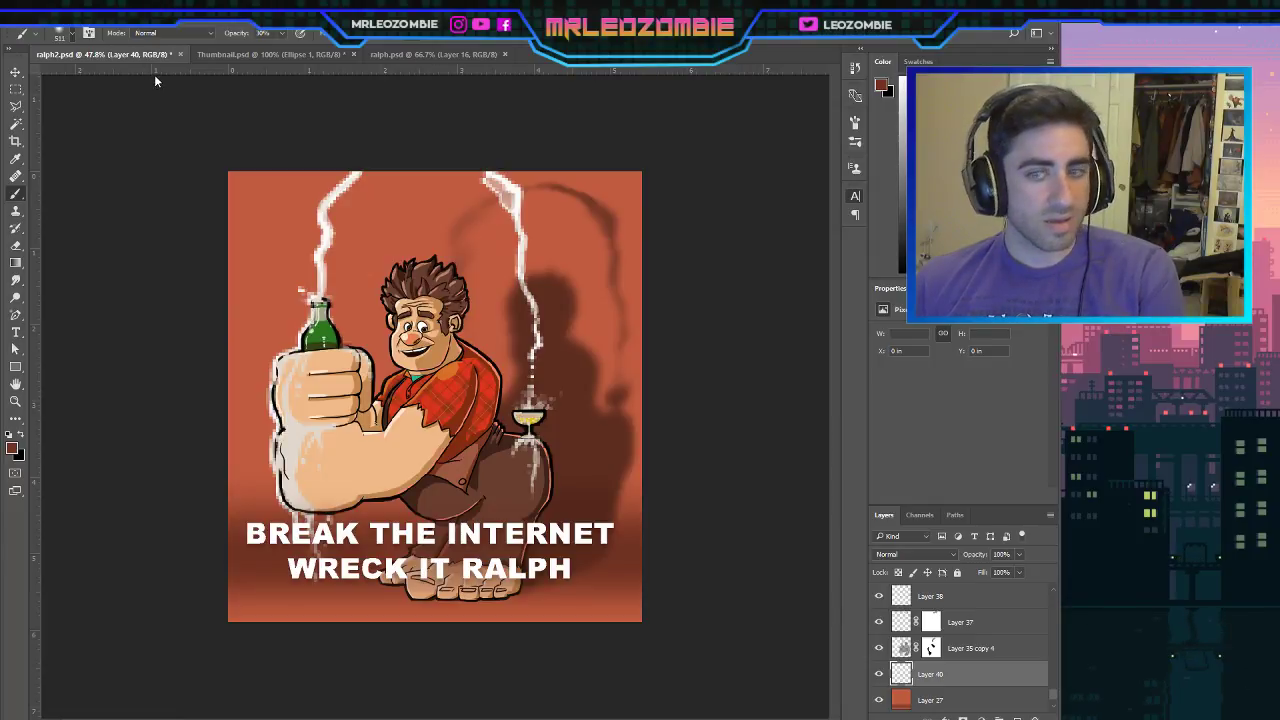
key(bracketright)
key(bracketright)
key(bracketright)
key(bracketright)
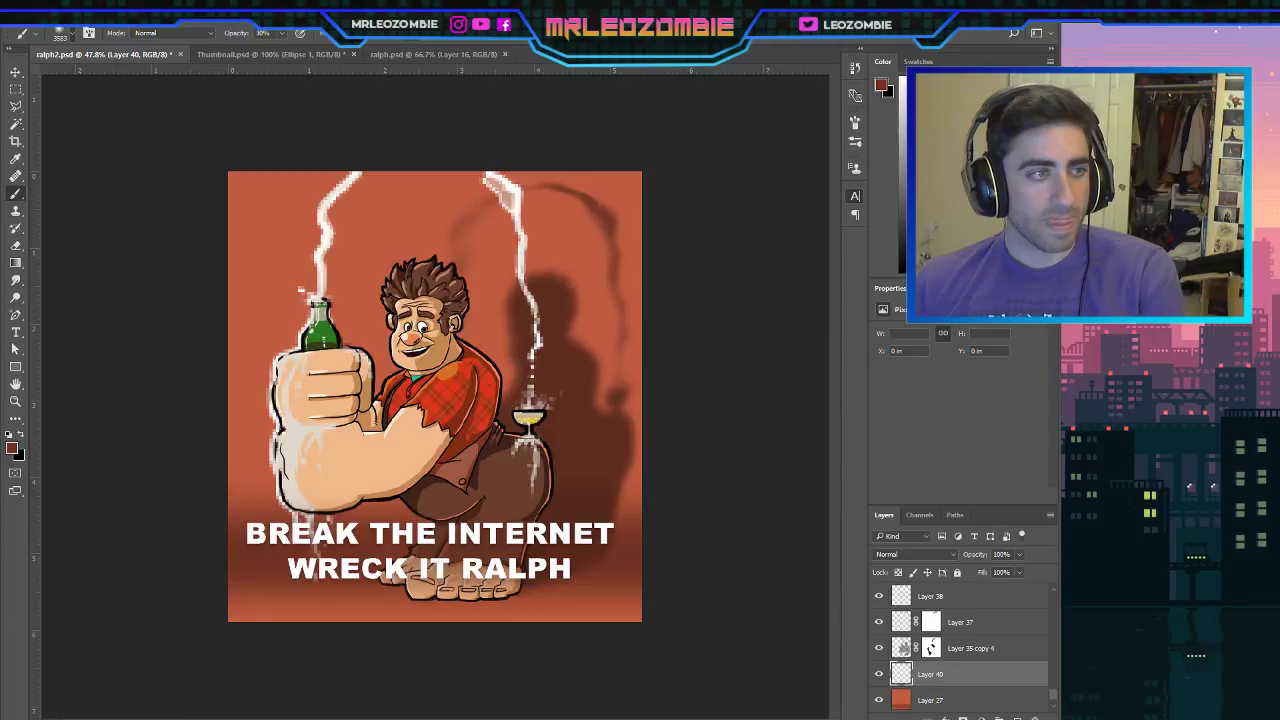
key(bracketleft)
key(bracketleft)
key(bracketleft)
key(bracketleft)
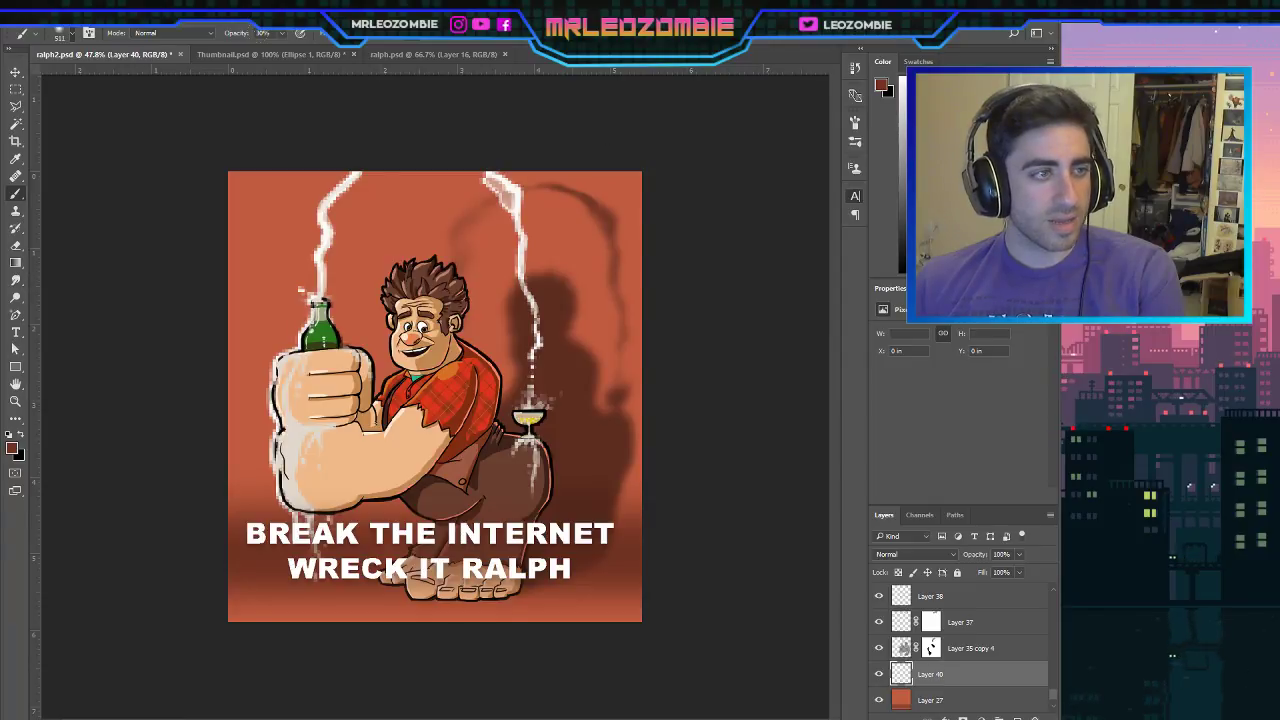
key(bracketright)
key(bracketright)
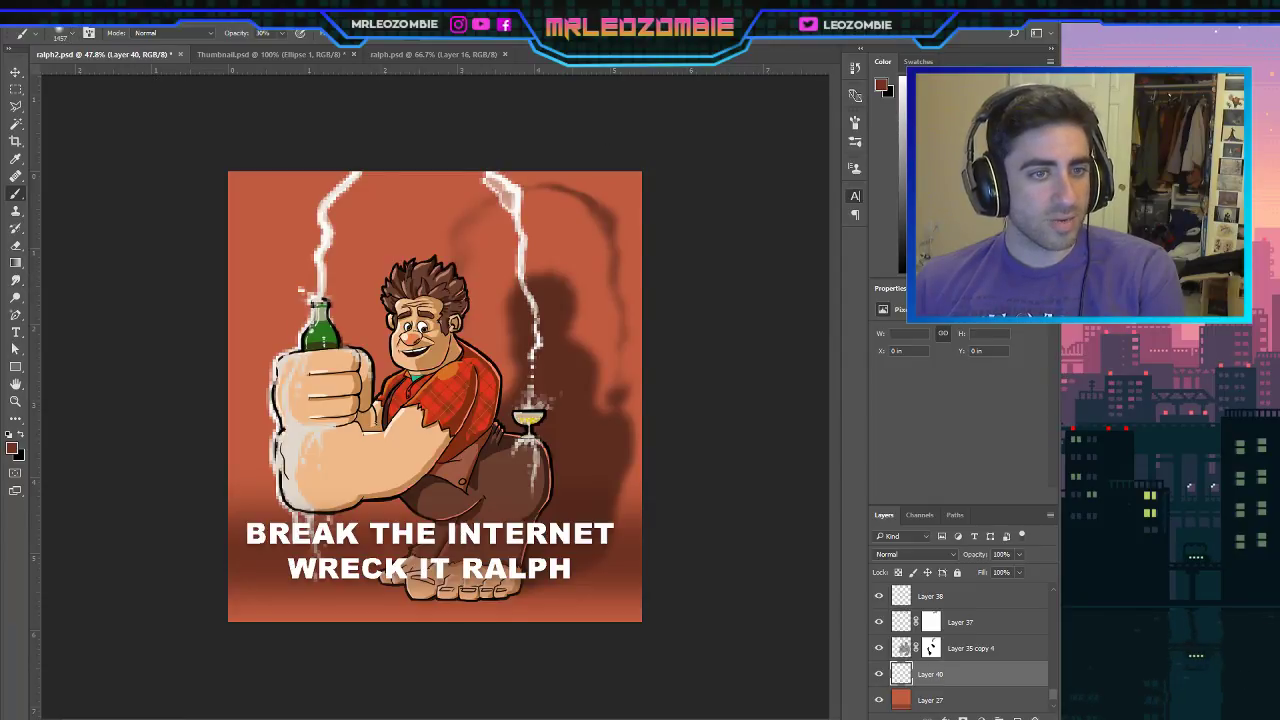
click(779, 247)
click(166, 135)
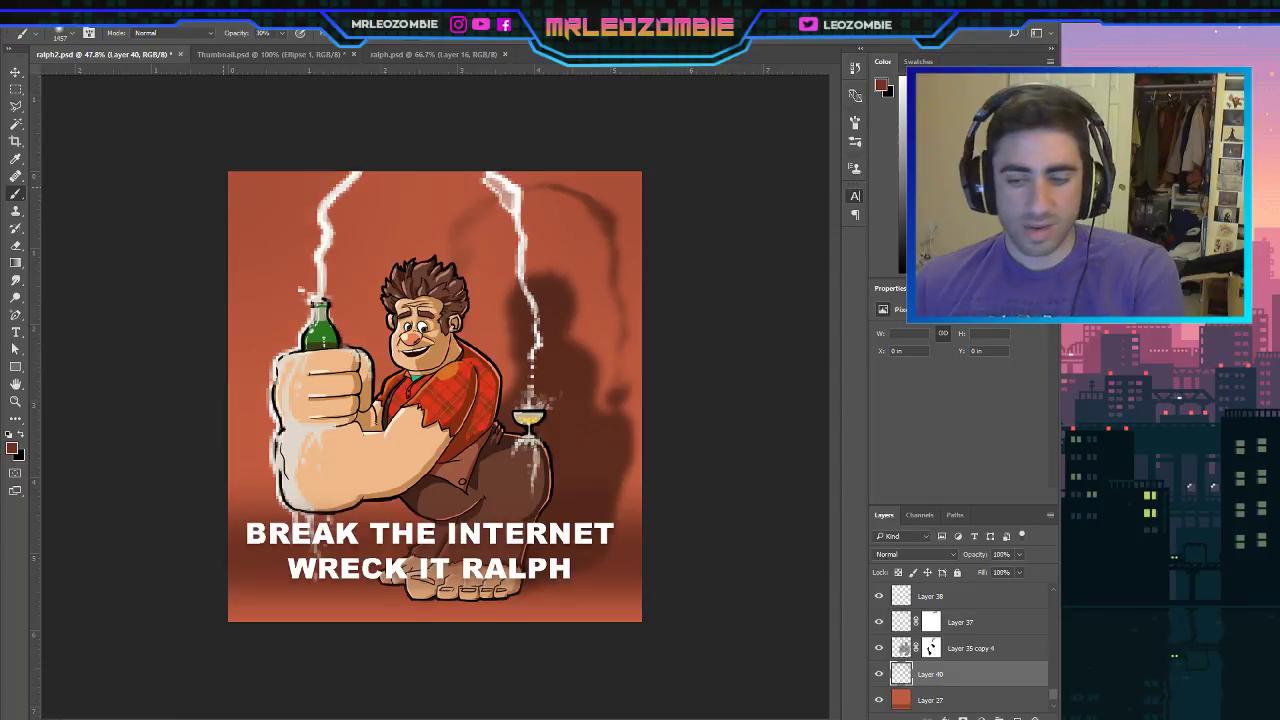
key(ctrl+z)
key(ctrl+z)
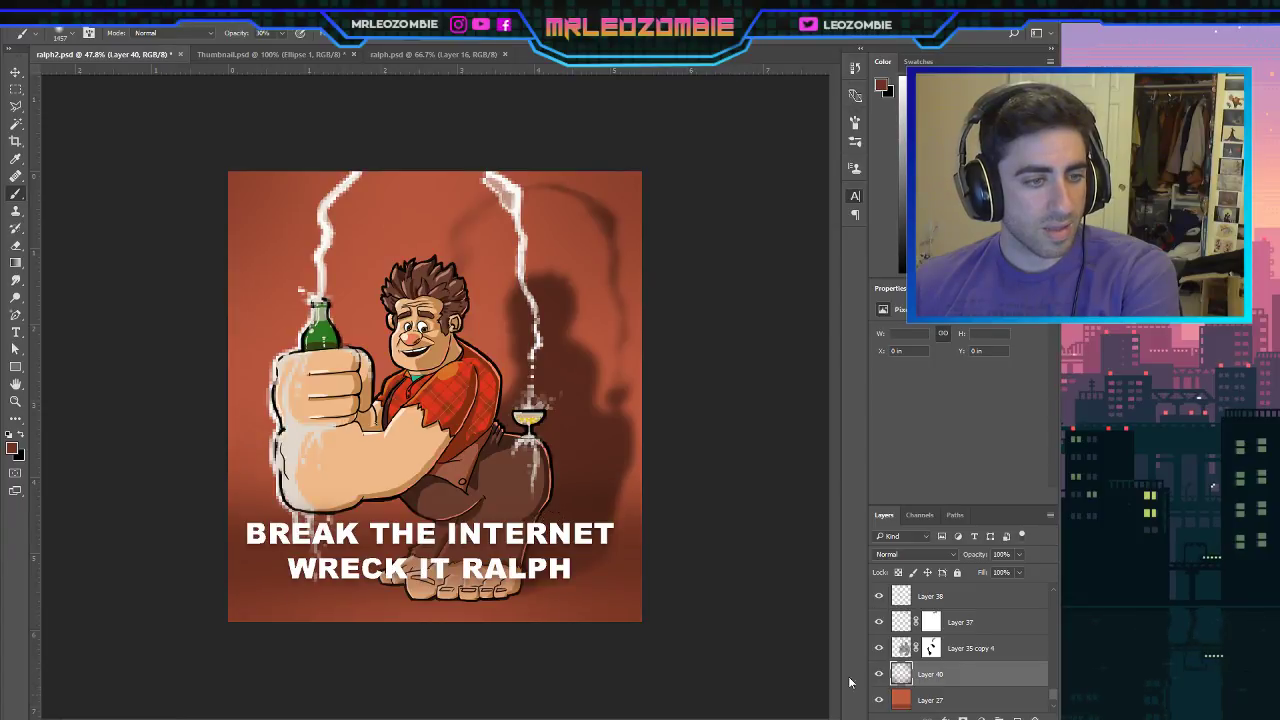
scroll(572, 291, down, 1)
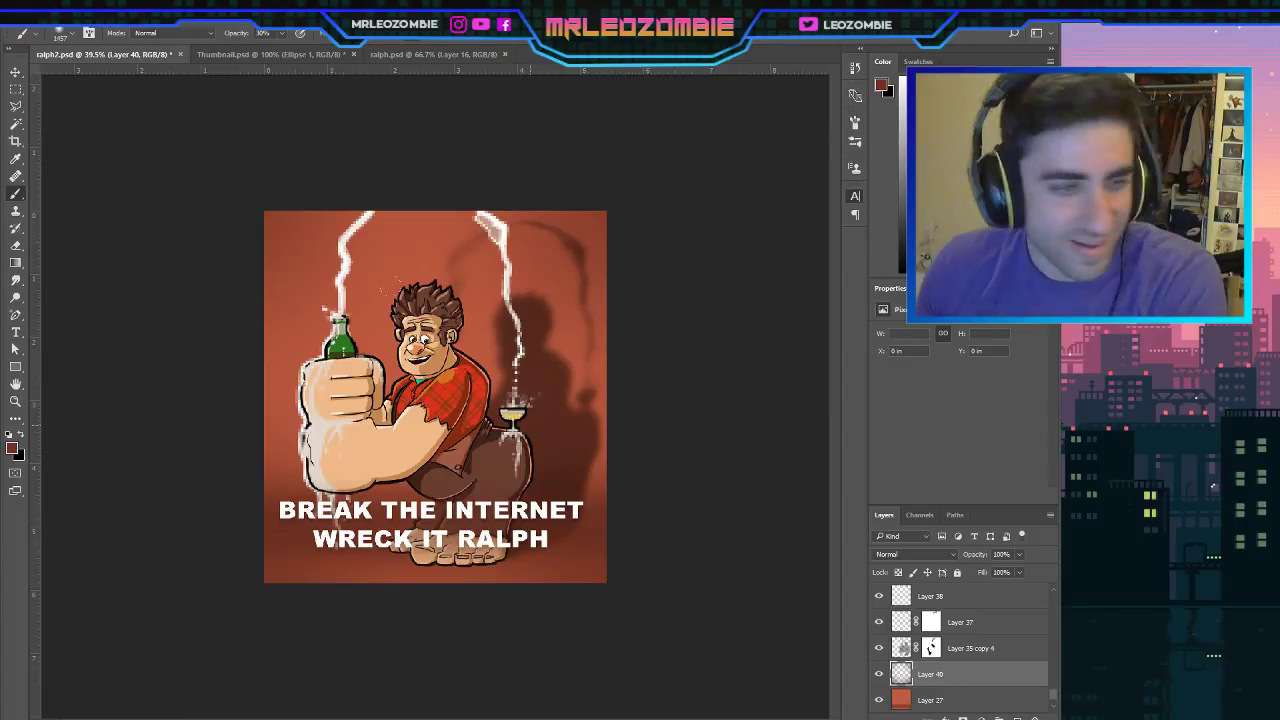
scroll(435, 396, up, 4)
scroll(435, 396, down, 1)
scroll(435, 396, down, 1)
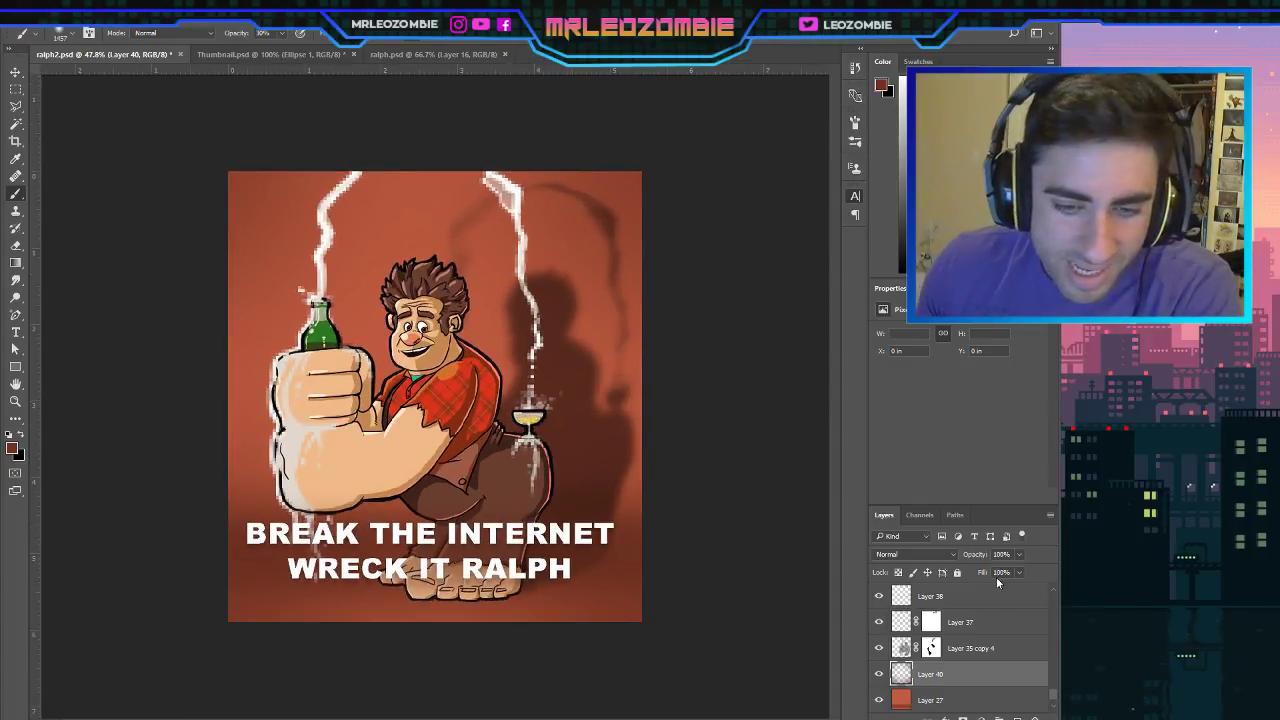
Add a new empty layer near the top of the stack, between Layer 39 and Layer 35.
drag(1055, 700, 1059, 582)
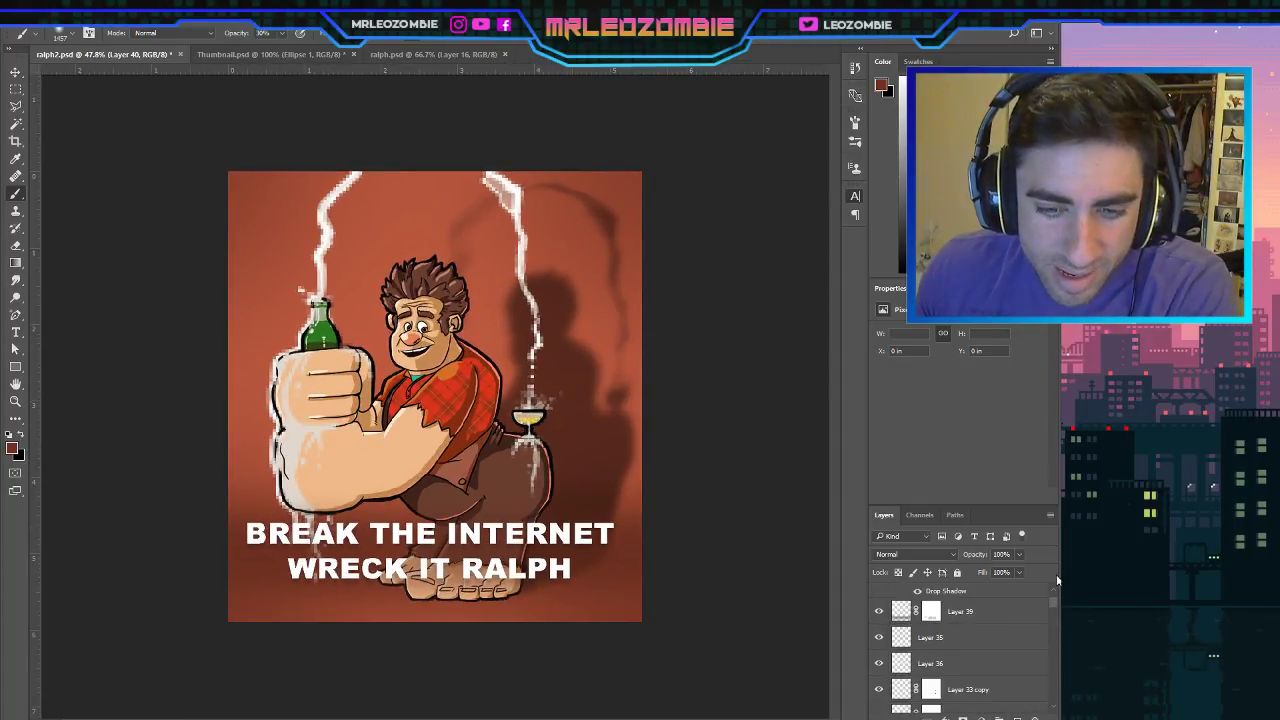
scroll(1020, 615, down, 2)
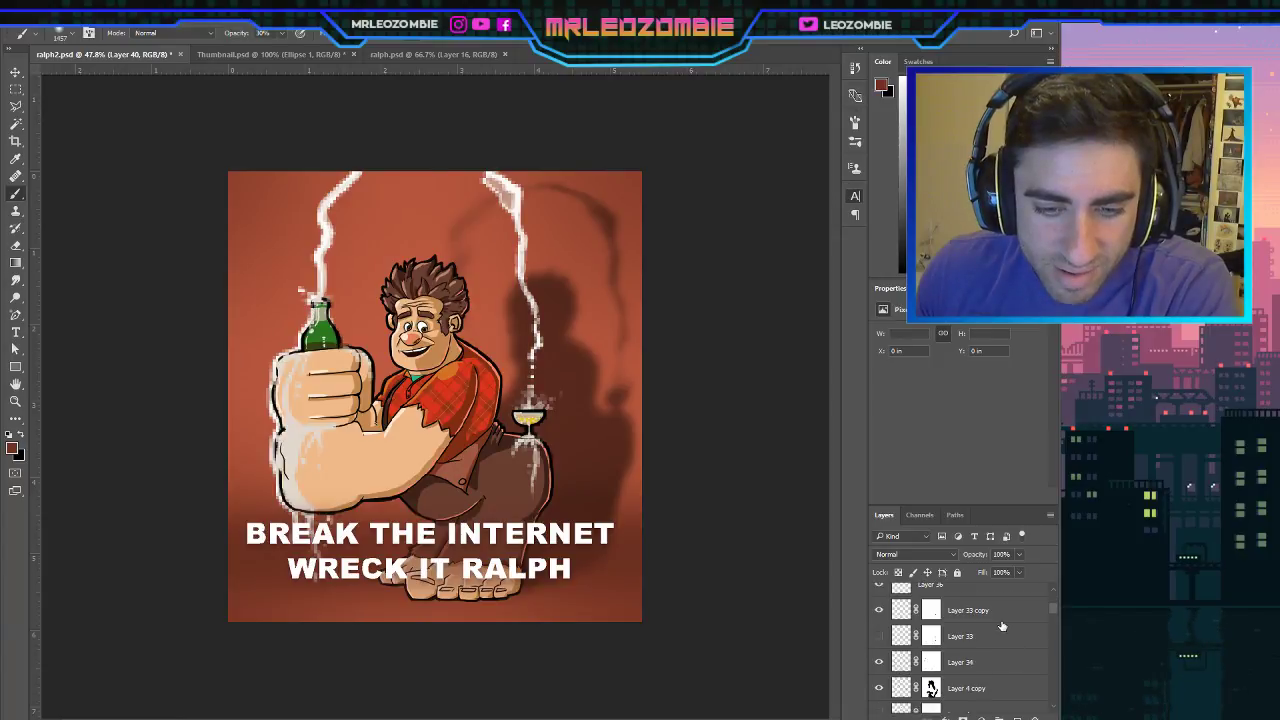
click(996, 624)
click(1017, 717)
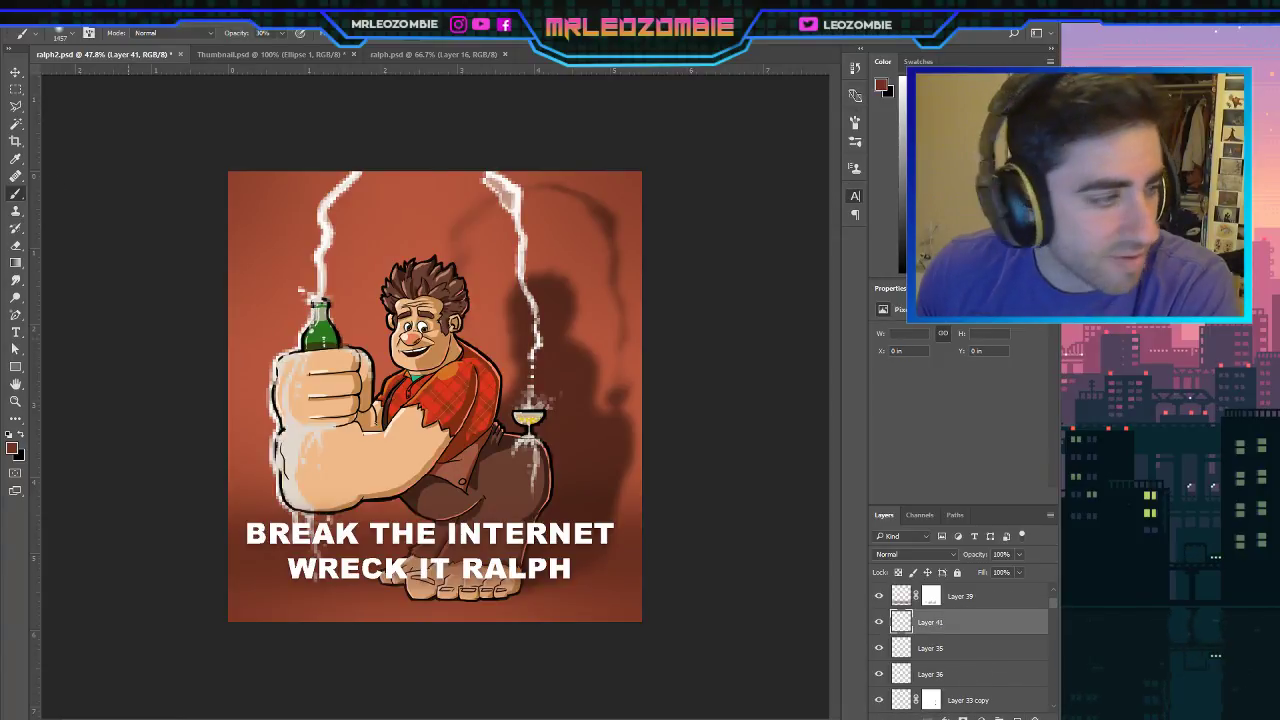
Sample the orange background color above Ralph's head and flood-fill the new Layer 41 with it.
key(i)
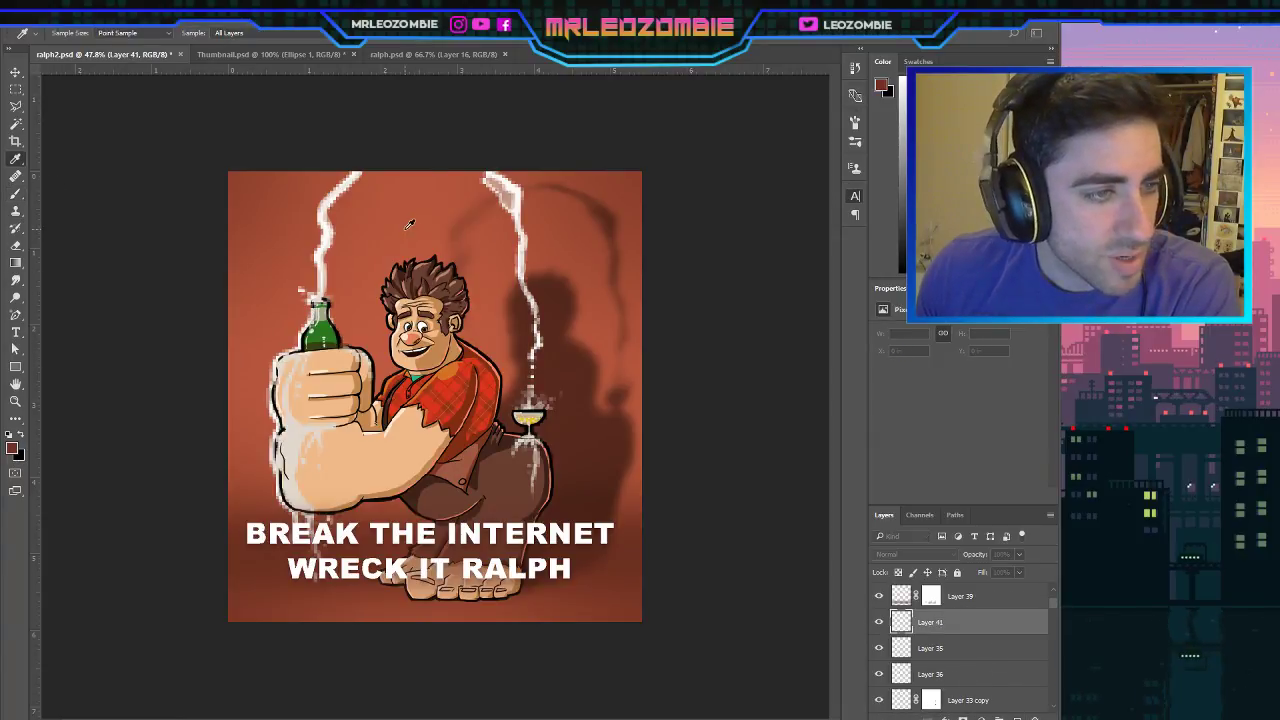
key(Return)
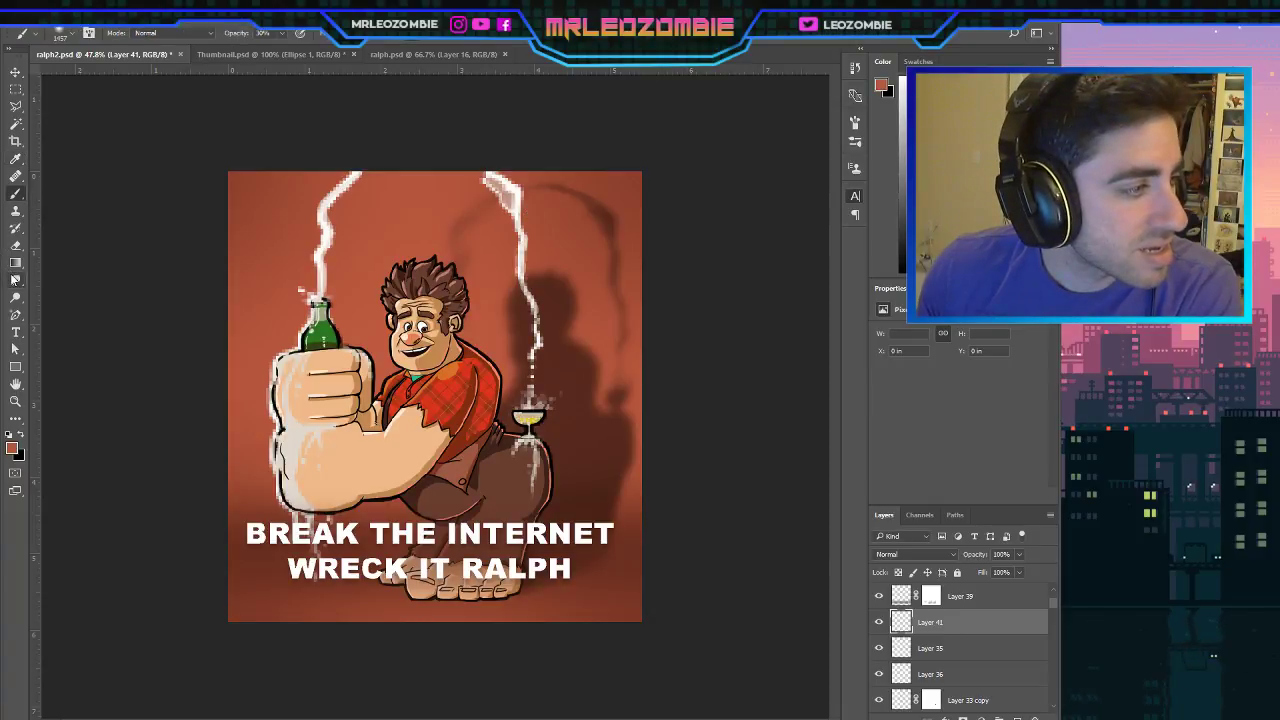
click(15, 264)
key(shift+g)
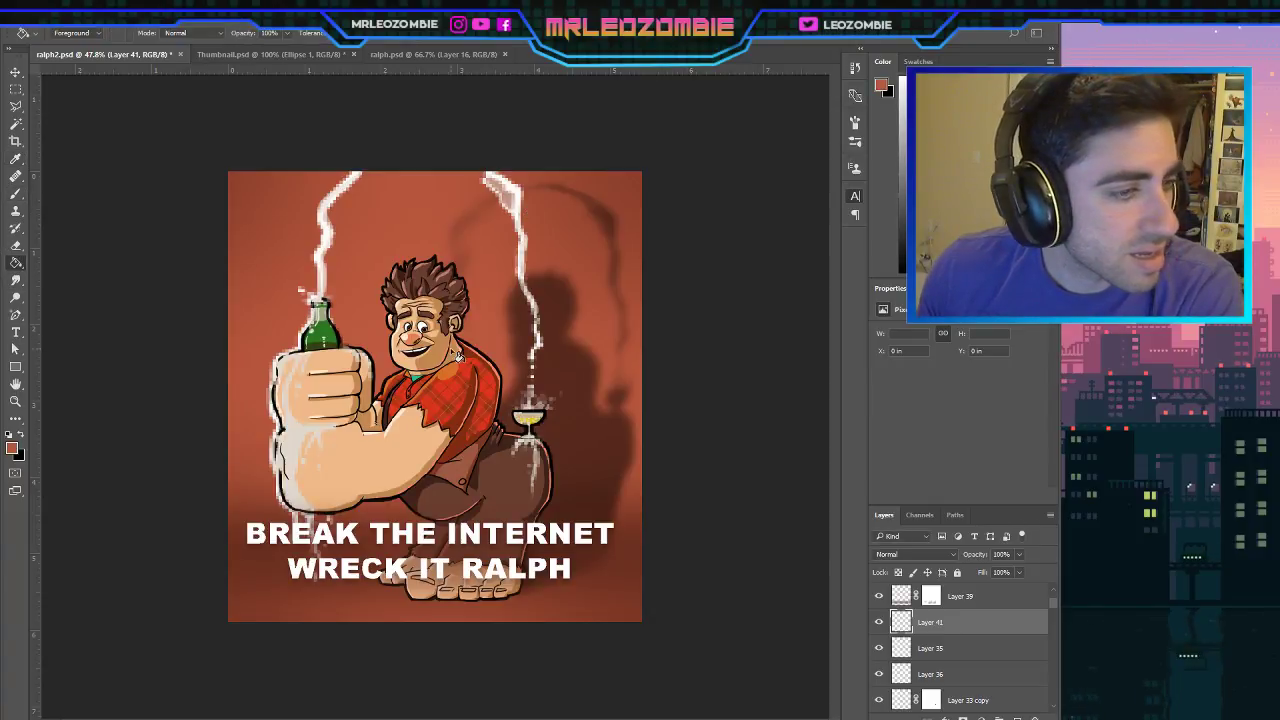
click(430, 350)
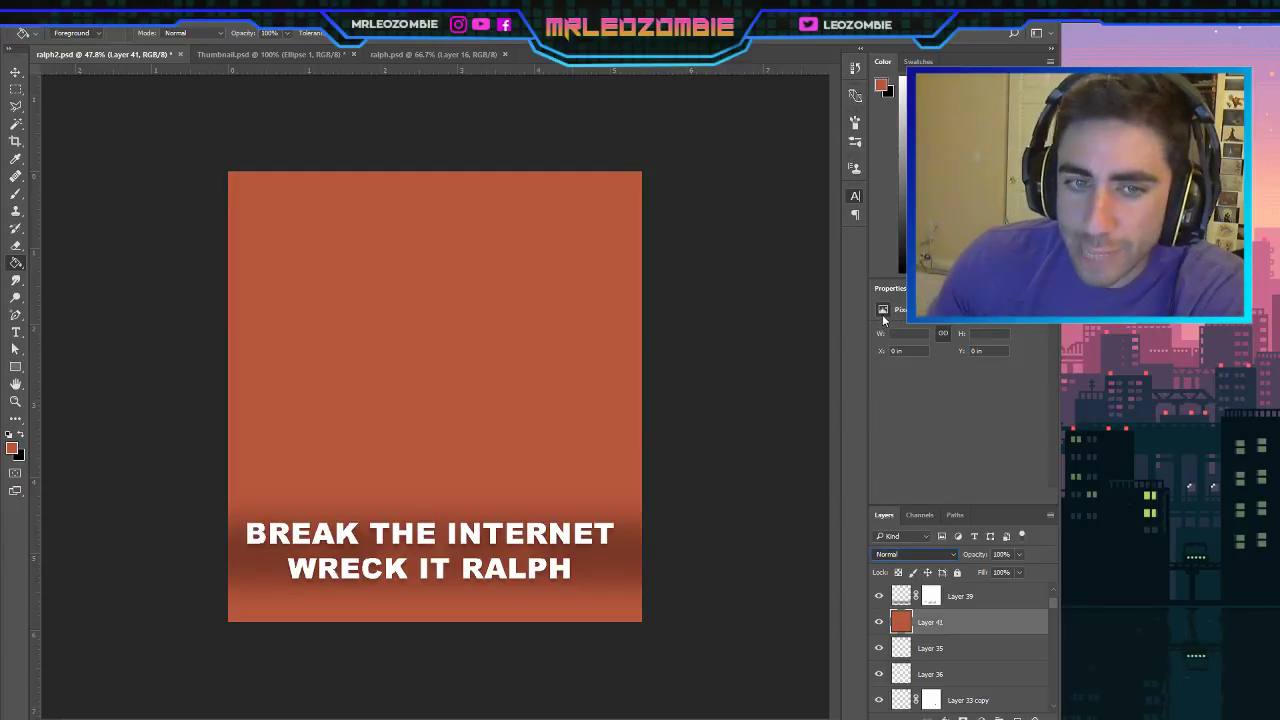
Try out successive blend modes on the orange Layer 41, from Color Burn through Lighten, Hard Light and Exclusion to Luminosity.
key(shift+alt+m)
key(shift+alt+b)
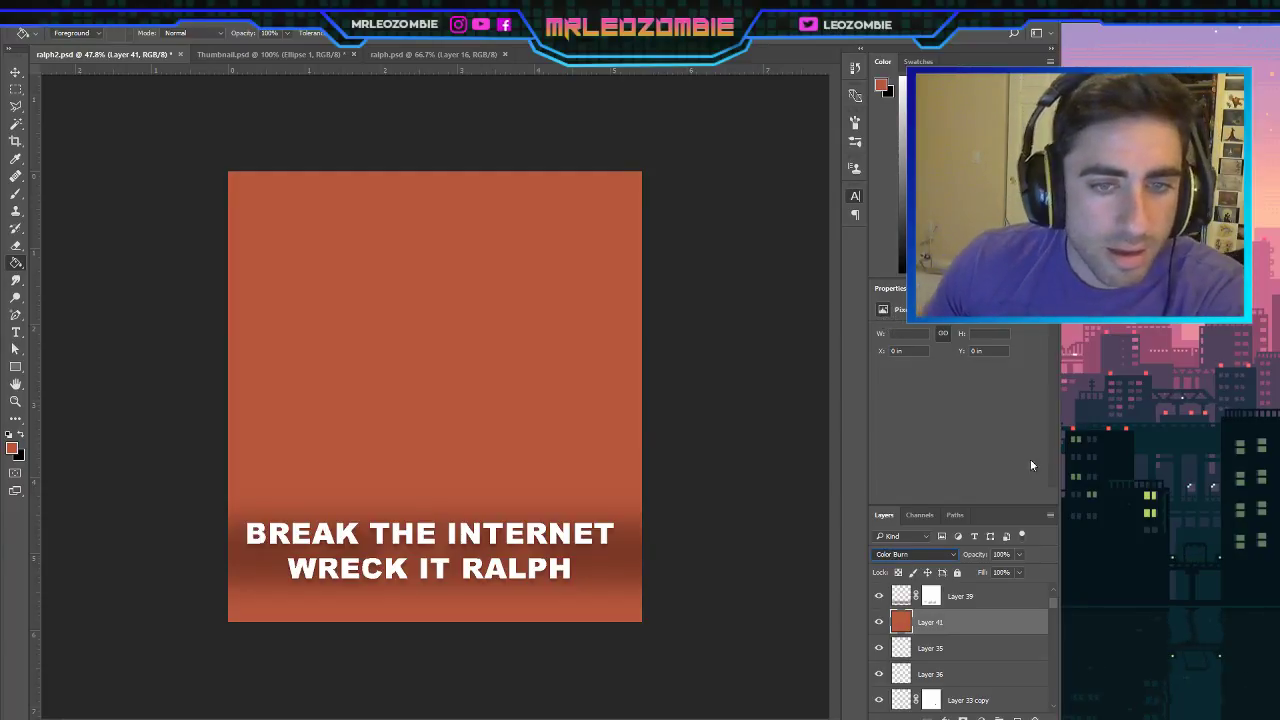
key(shift+plus)
key(shift+plus)
key(shift+plus)
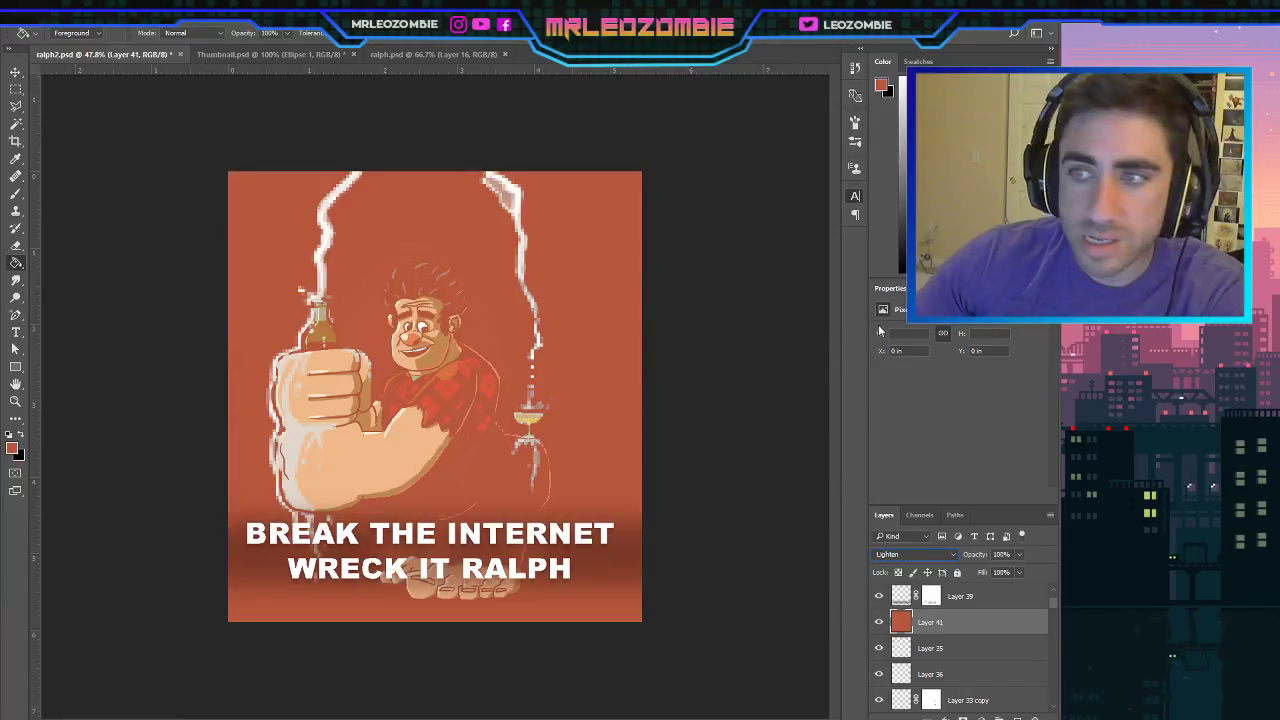
key(shift+plus)
key(shift+plus)
key(shift+plus)
key(shift+plus)
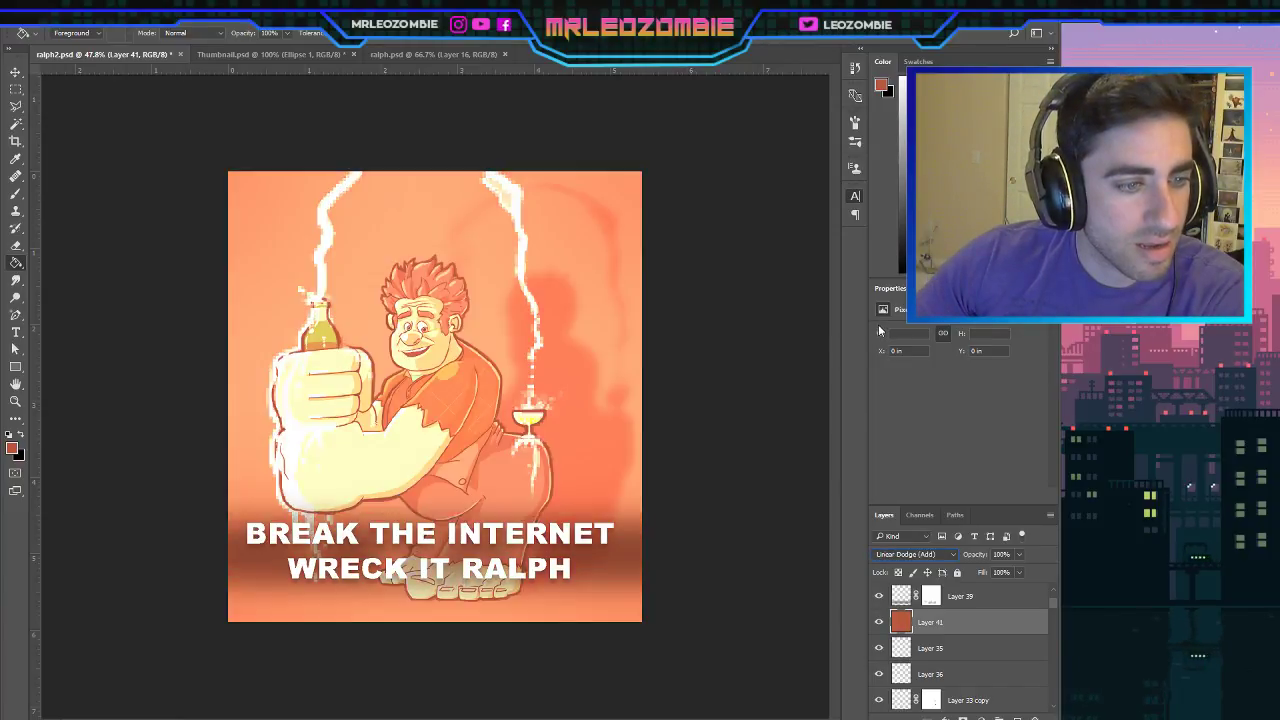
key(shift+plus)
key(shift+plus)
key(shift+plus)
key(shift+plus)
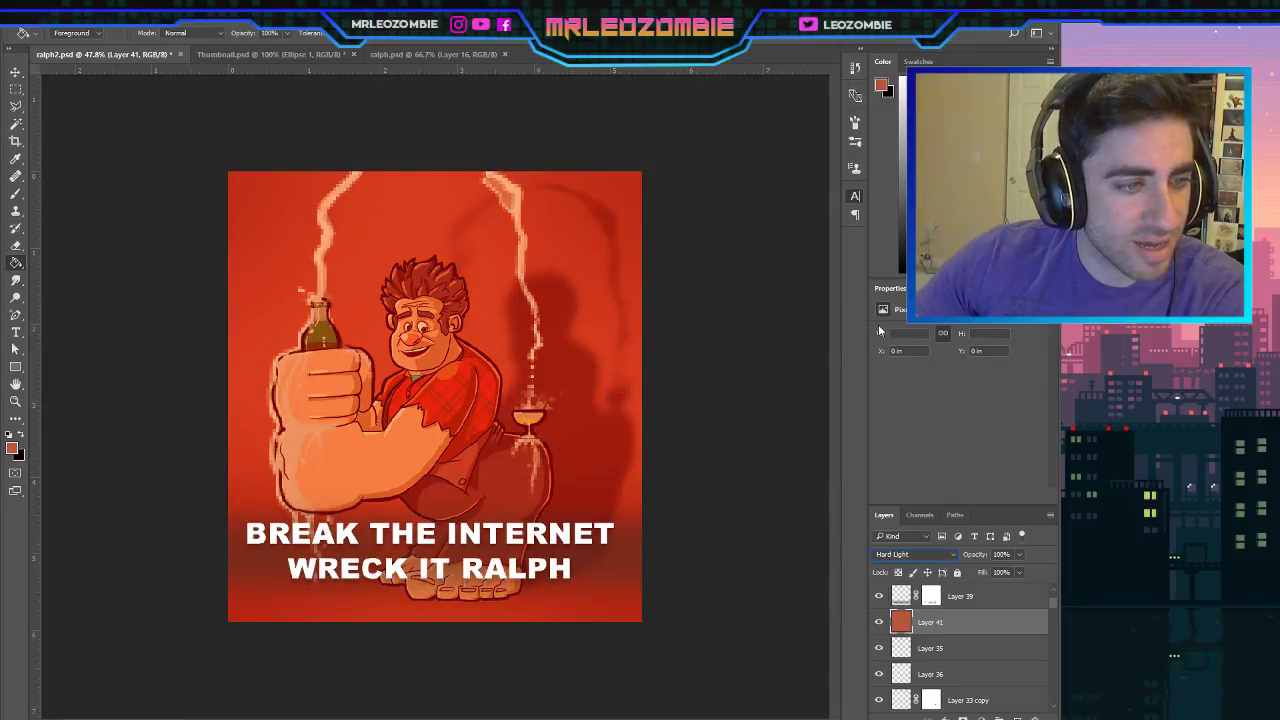
key(shift+plus)
key(shift+plus)
key(shift+plus)
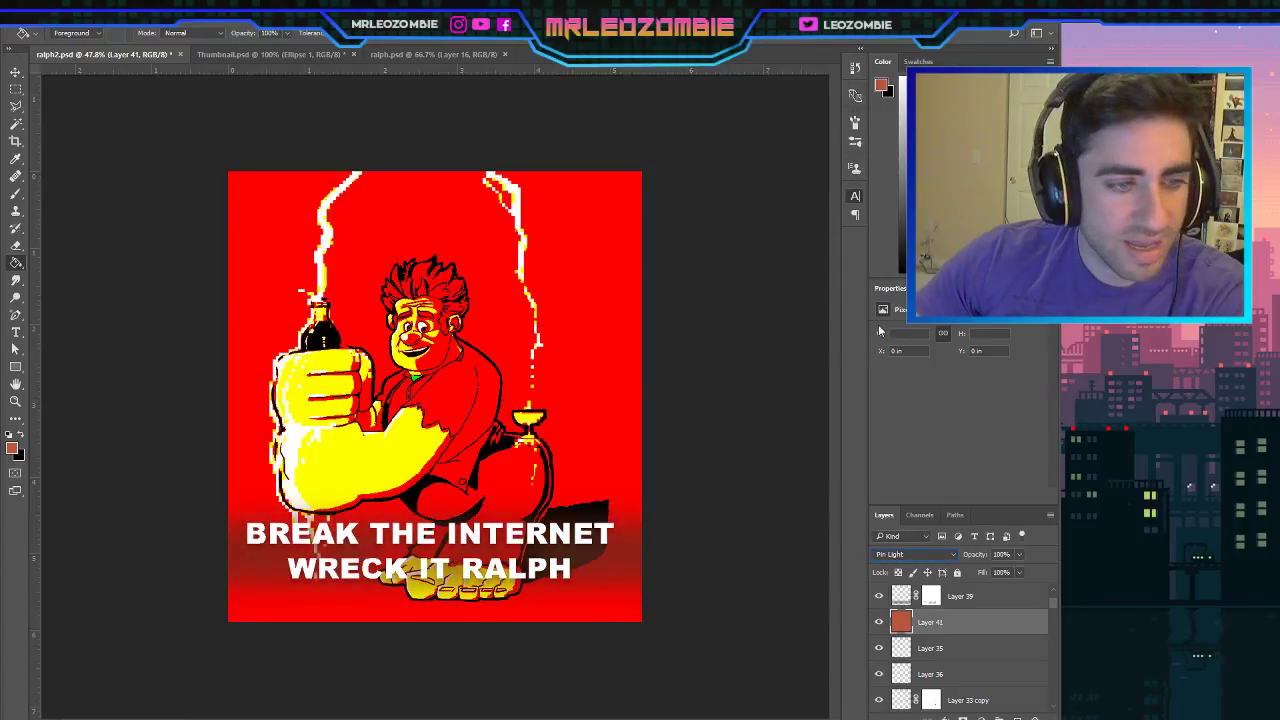
key(shift+plus)
key(shift+plus)
key(shift+plus)
key(shift+plus)
key(shift+plus)
key(shift+plus)
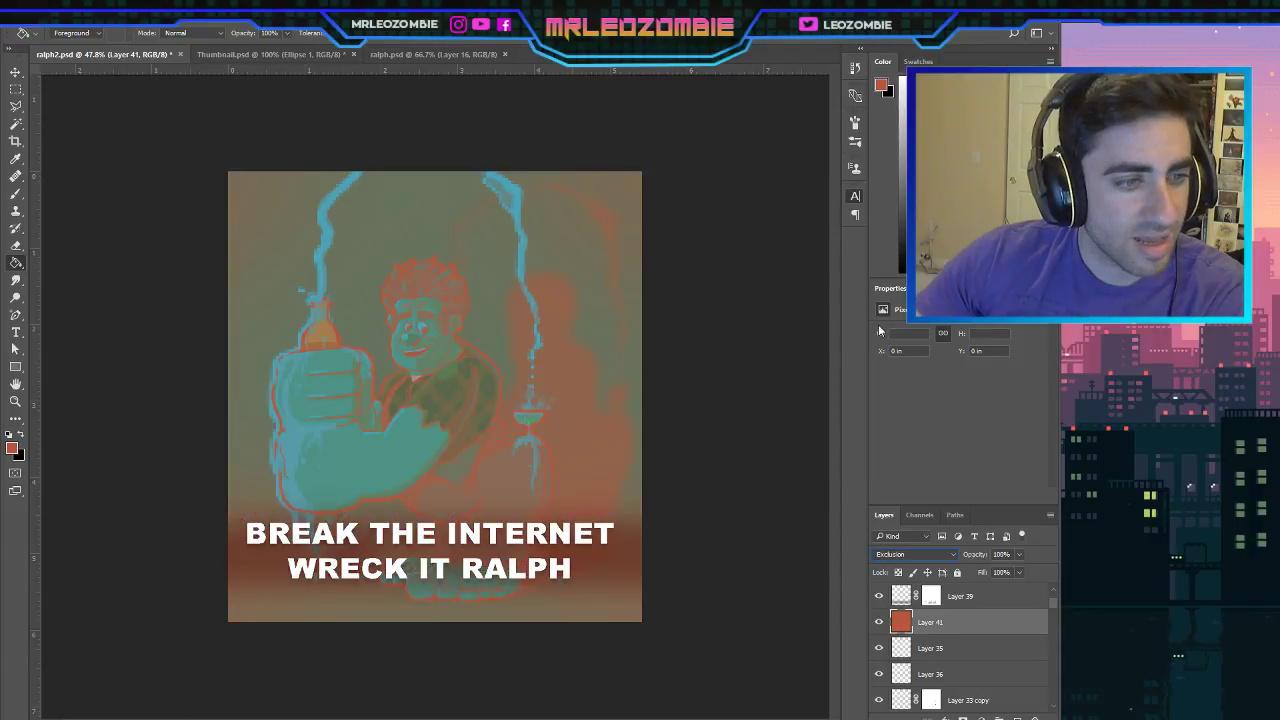
key(shift+plus)
key(shift+plus)
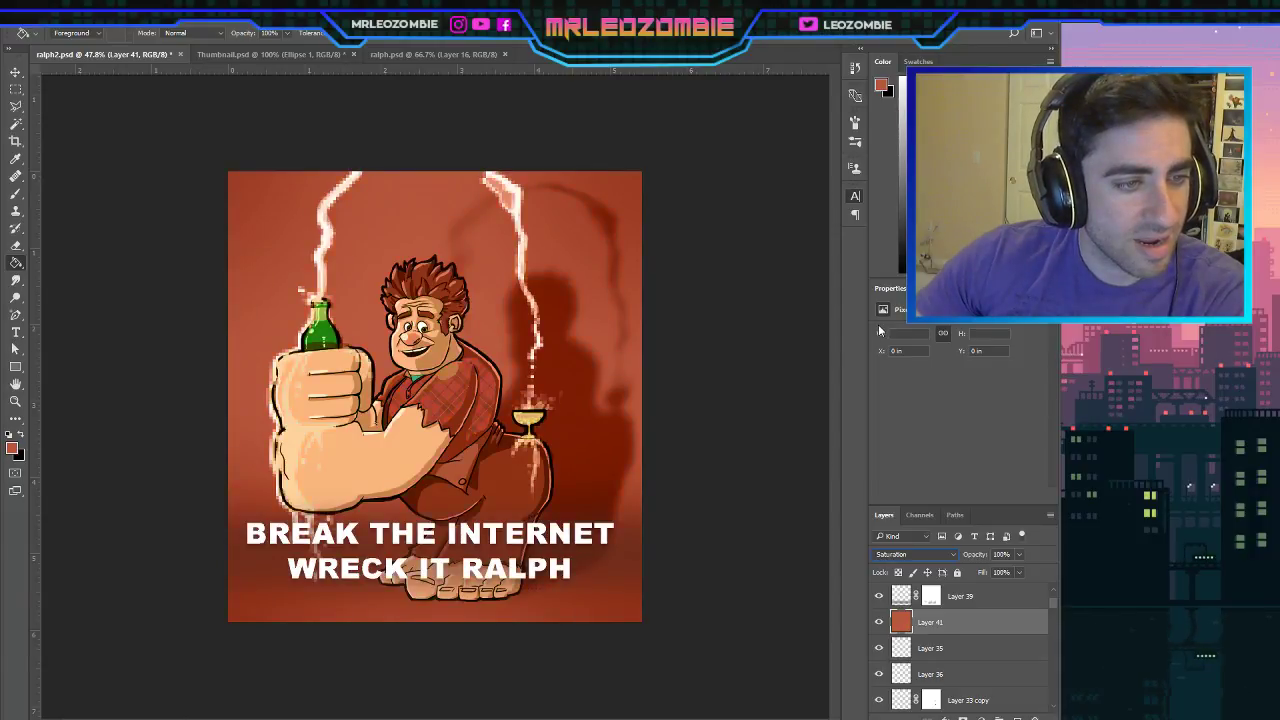
key(shift+plus)
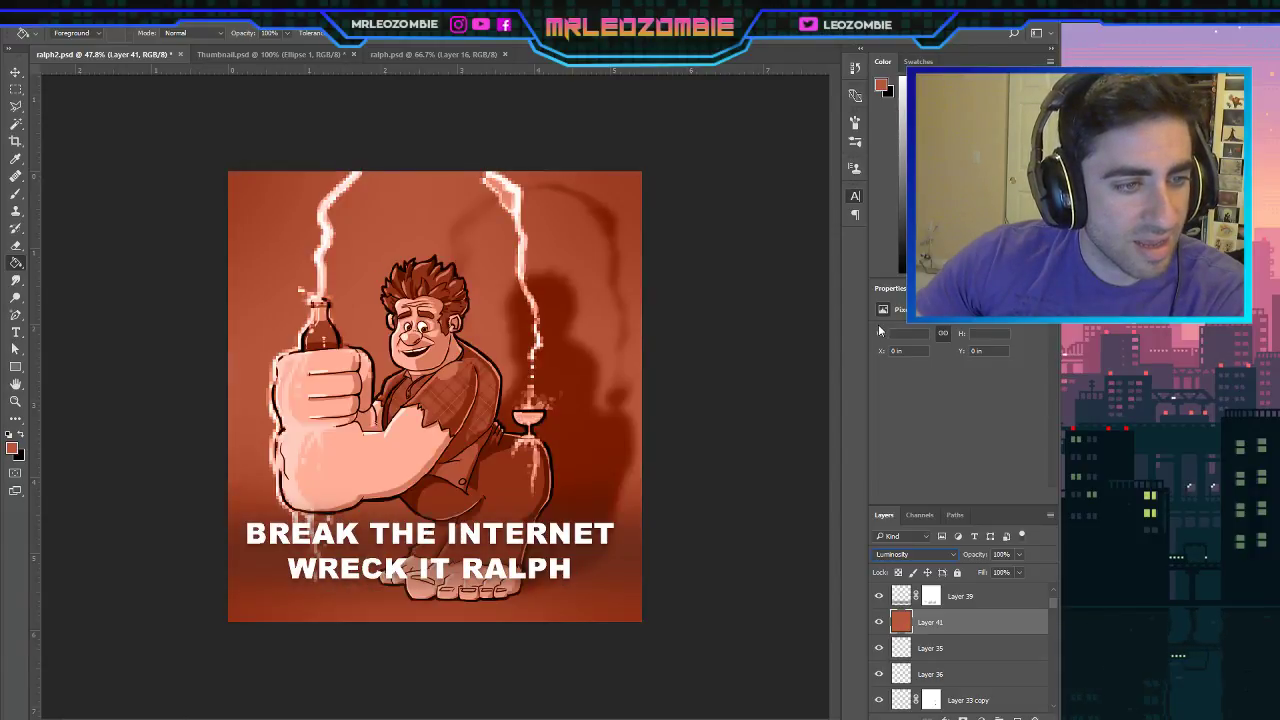
Set Layer 41's blend mode to Overlay and its opacity to 40%.
click(915, 557)
click(903, 412)
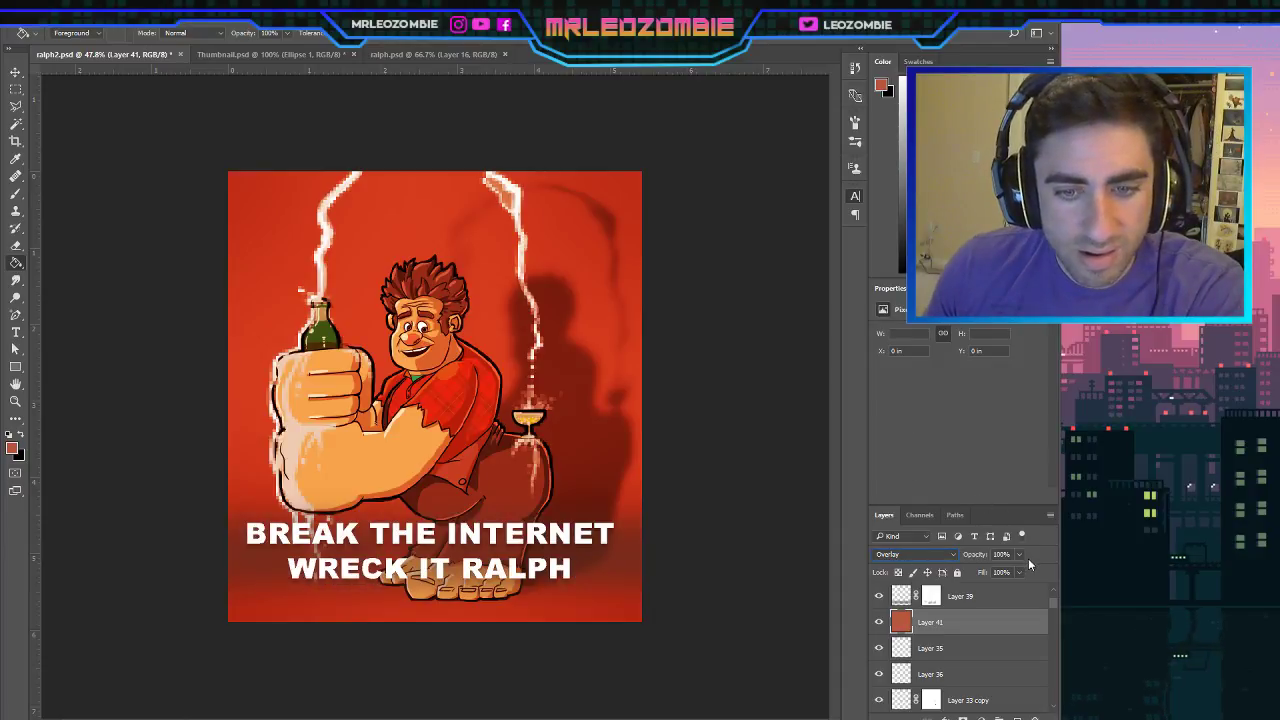
drag(1016, 556, 968, 572)
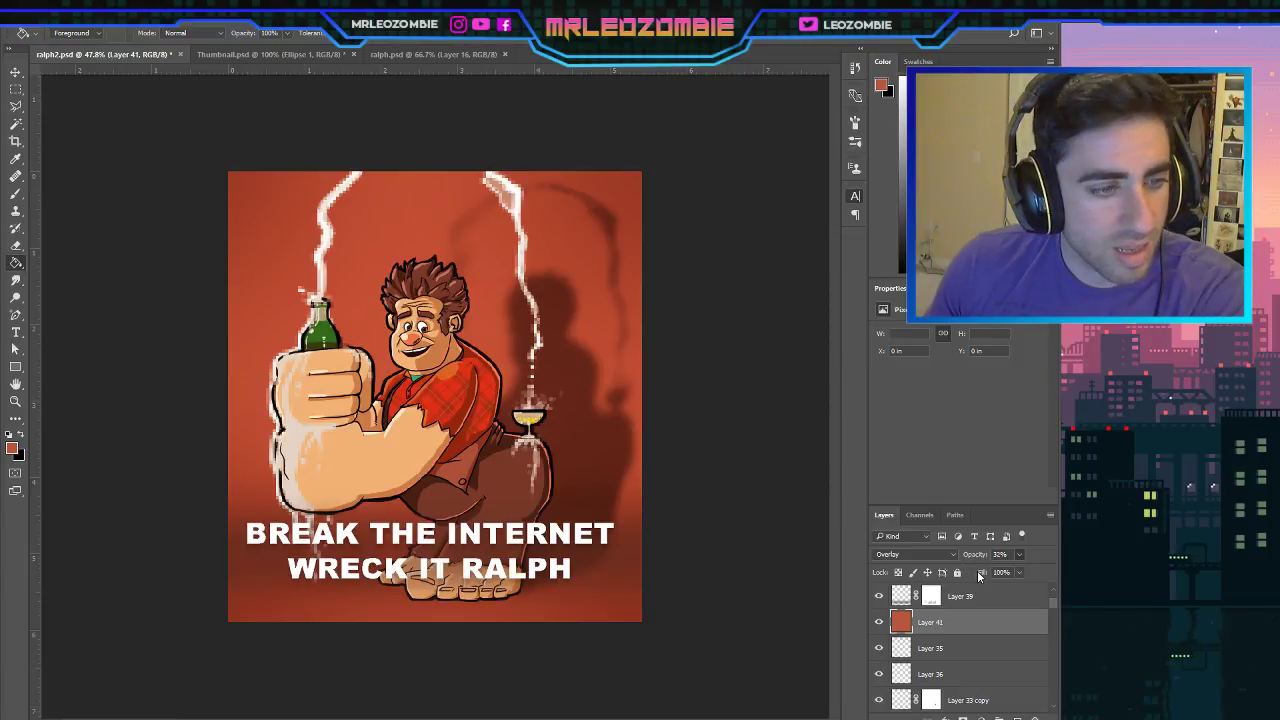
drag(978, 576, 981, 575)
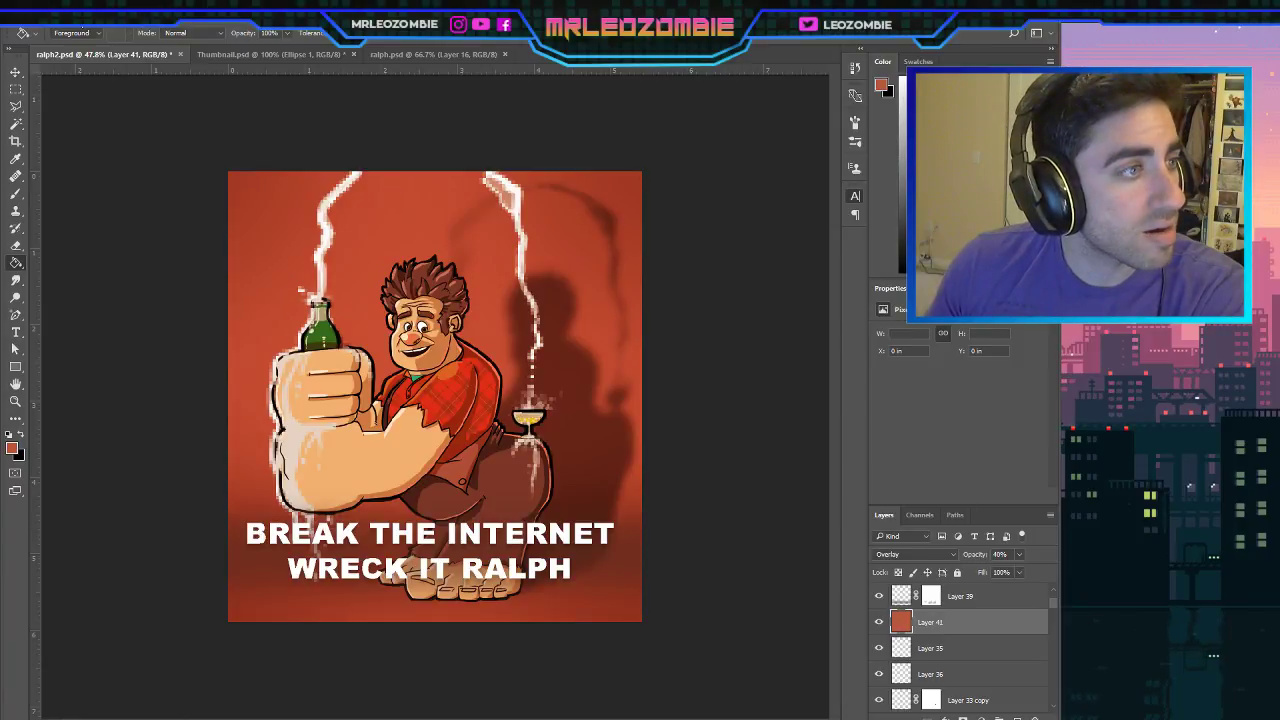
Adjust the fill color of Layer 41 to a lighter, more muted orange for a softer overlay tint.
key(i)
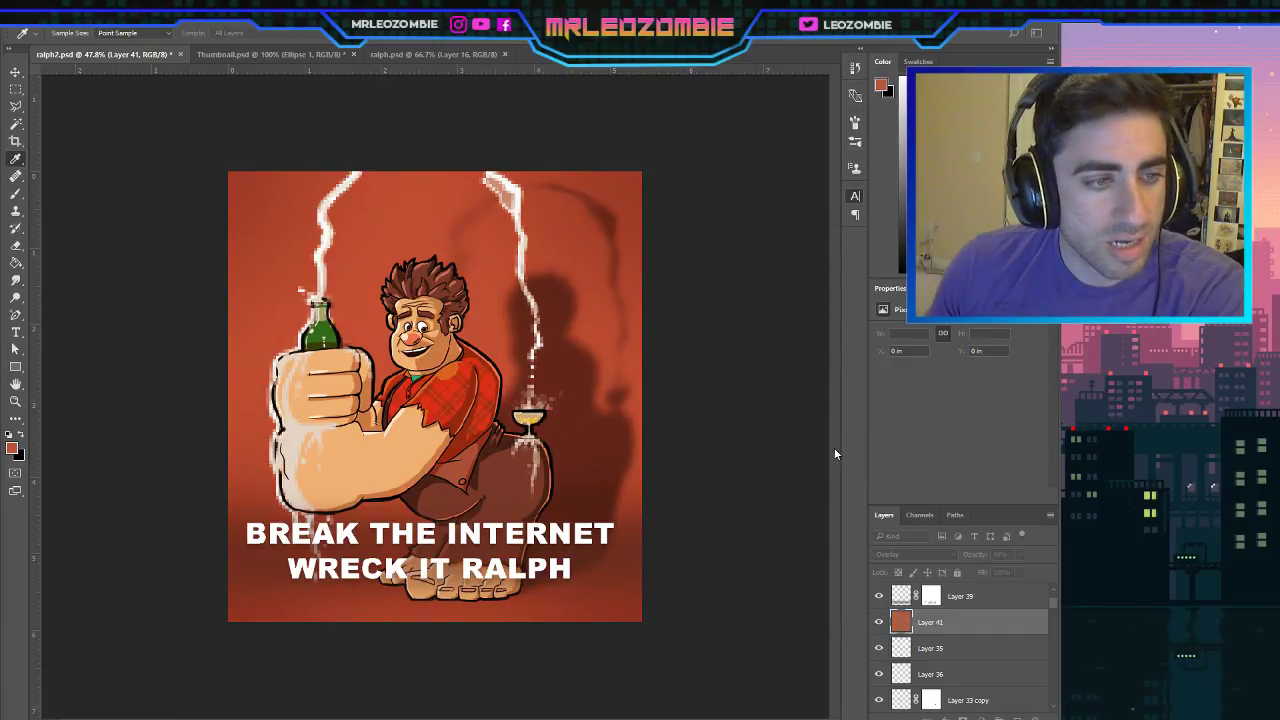
drag(854, 409, 861, 414)
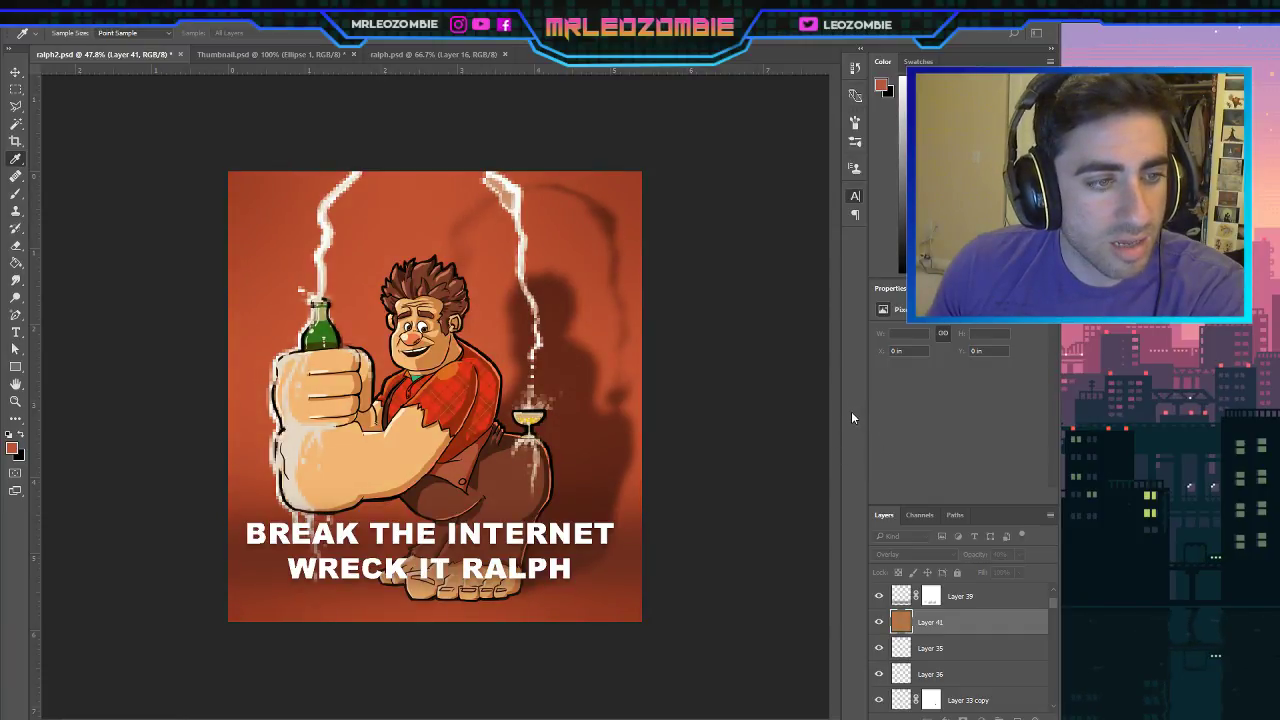
drag(850, 475, 856, 475)
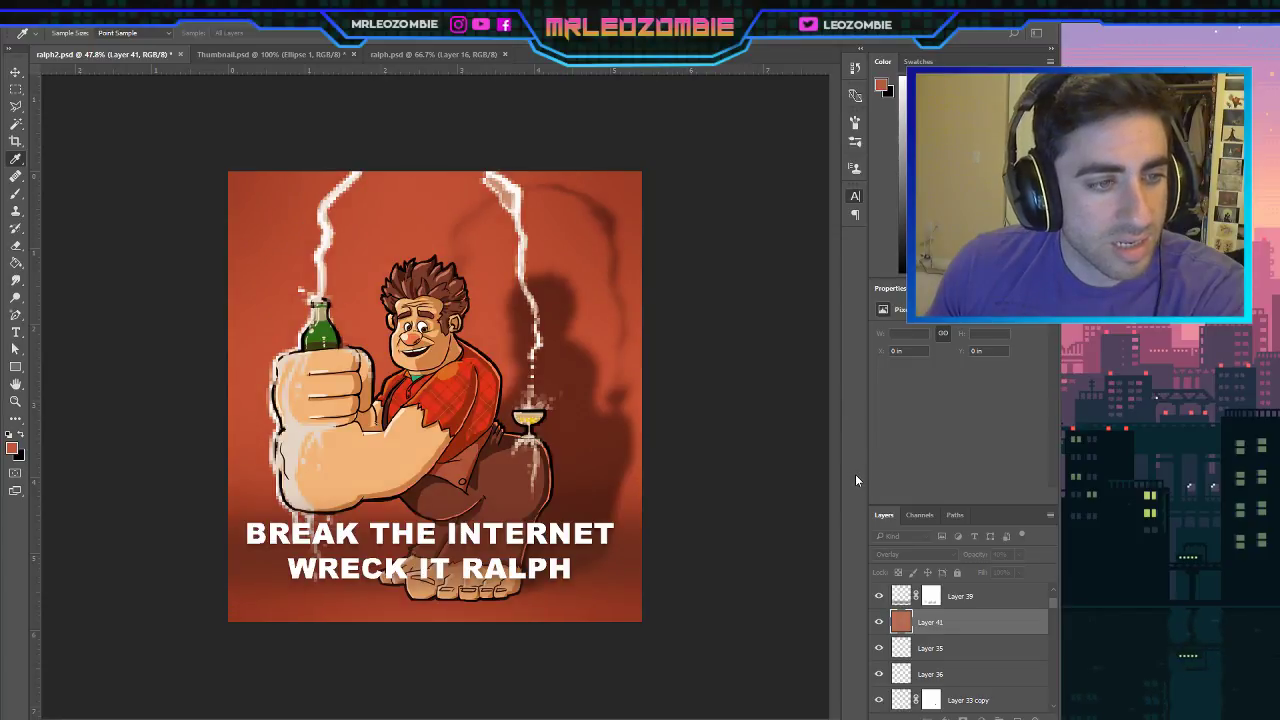
click(860, 474)
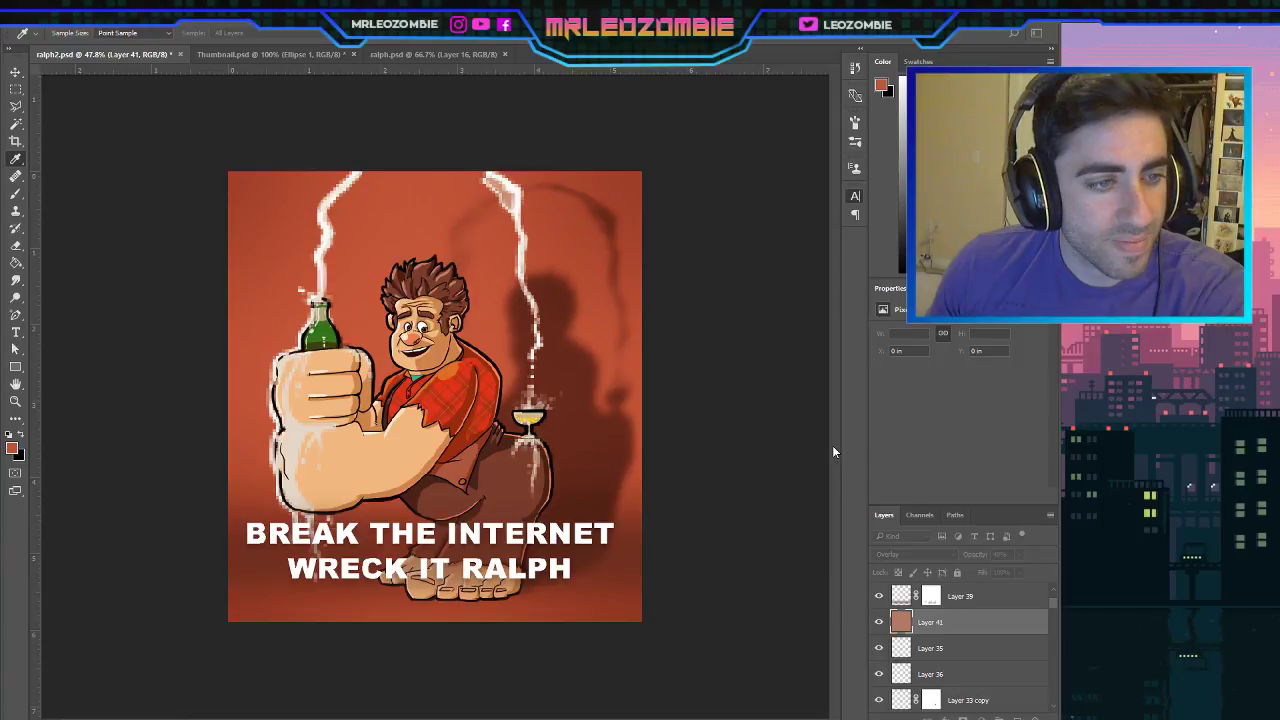
key(g)
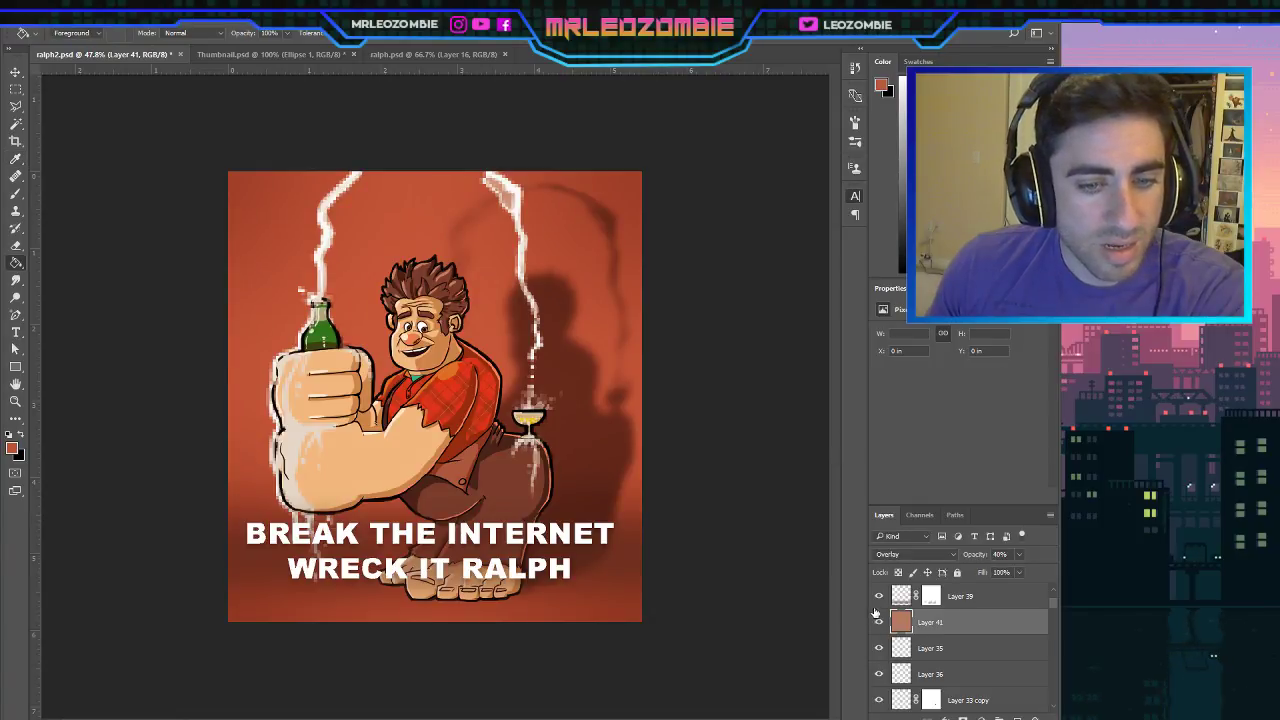
Toggle the visibility of Layer 41 several times to compare the artwork with and without the overlay tint.
click(879, 622)
click(879, 622)
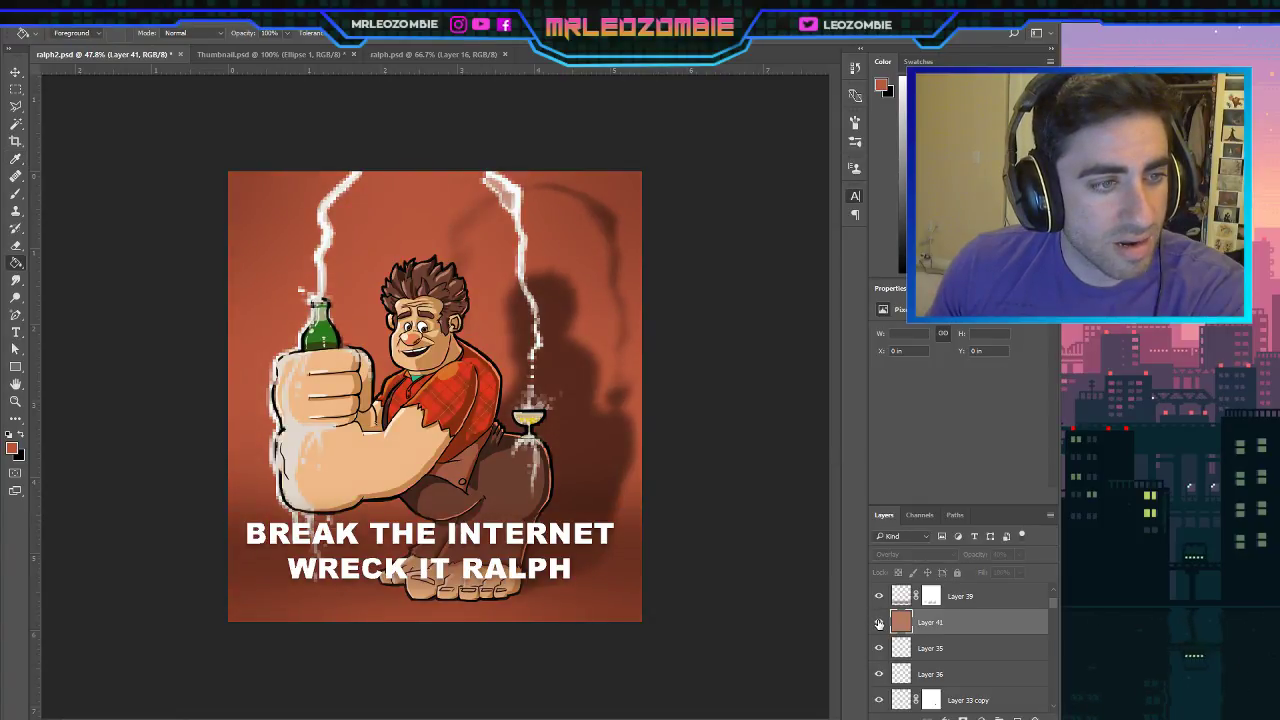
click(879, 622)
click(878, 622)
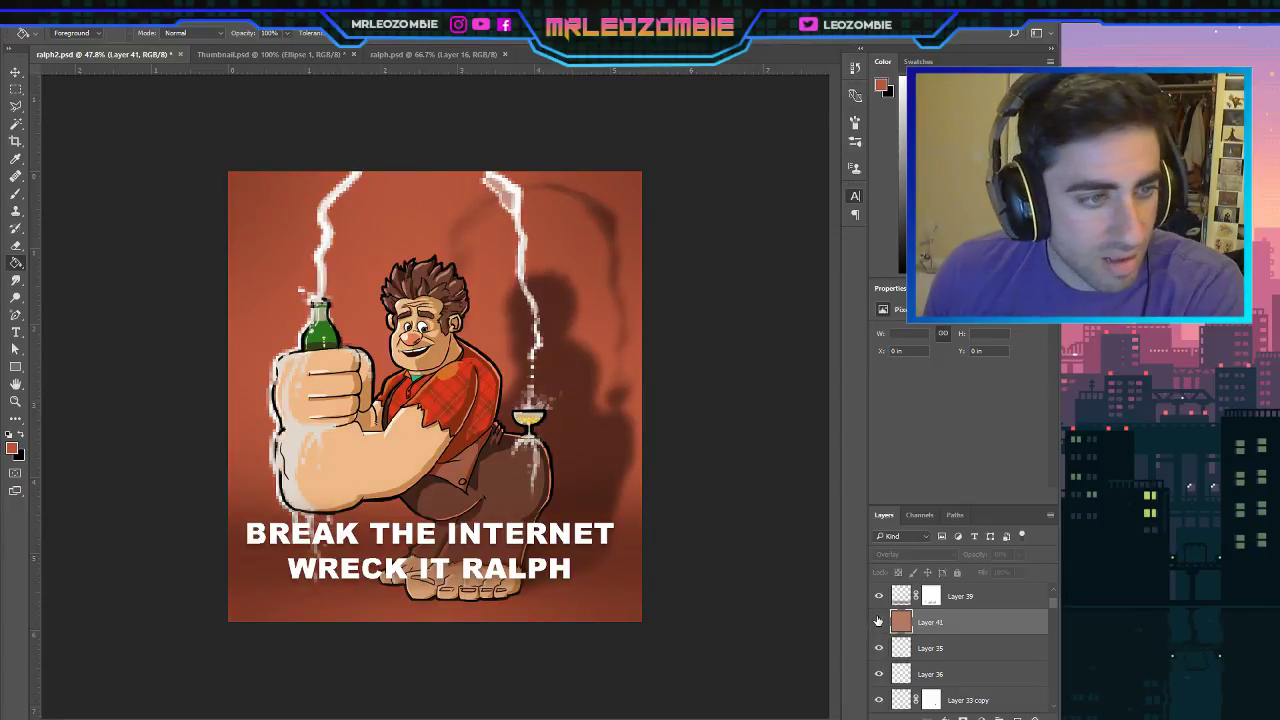
click(878, 622)
click(879, 622)
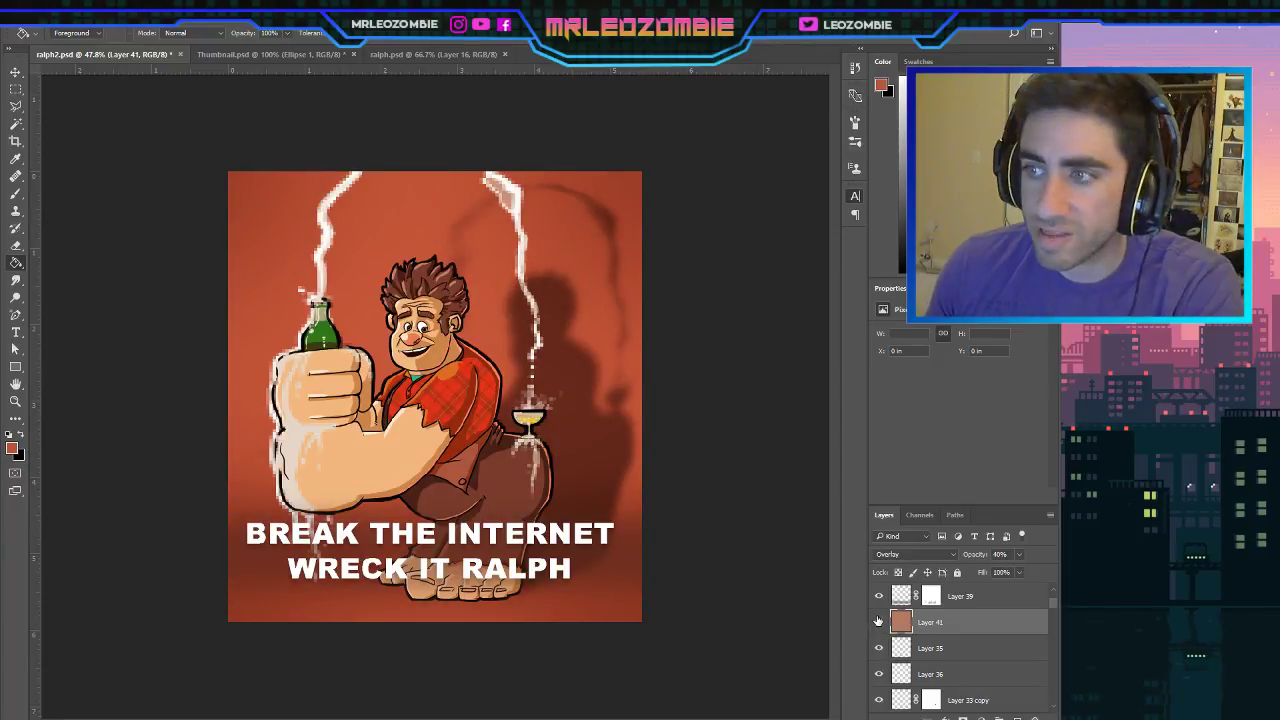
click(879, 622)
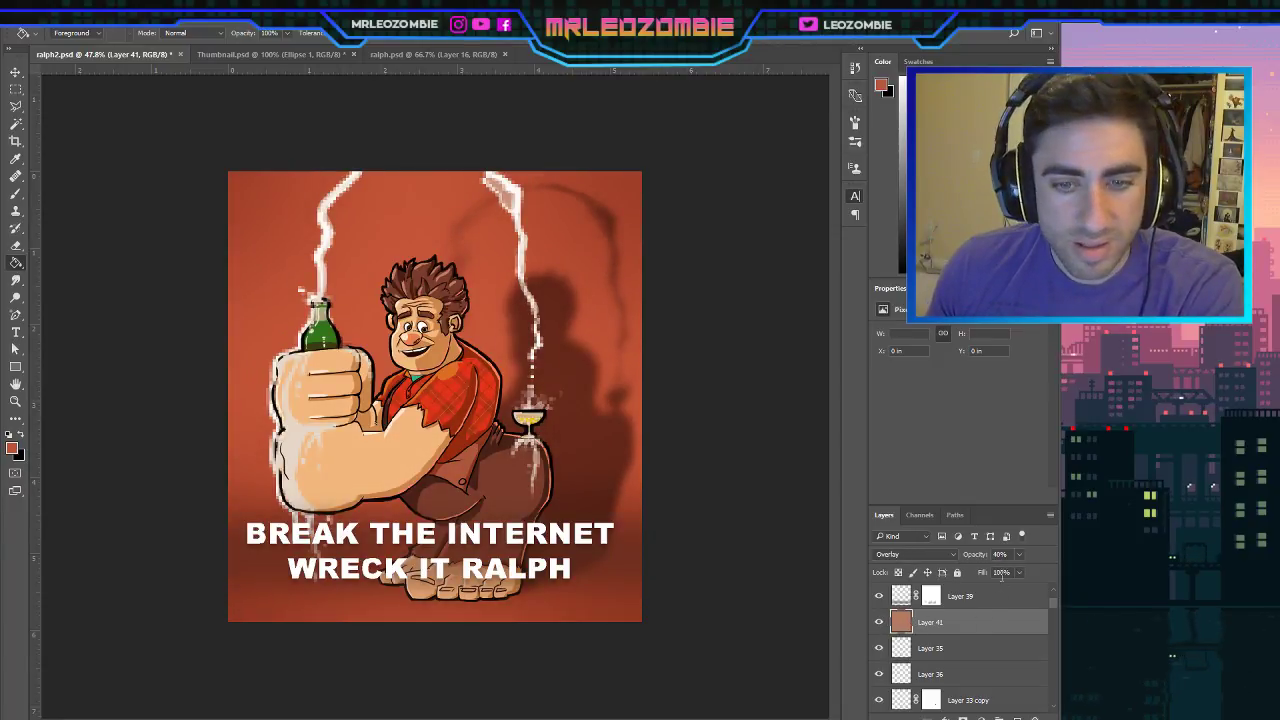
Set the opacity of the orange overlay on Layer 41 to 25%.
drag(1012, 570, 1003, 576)
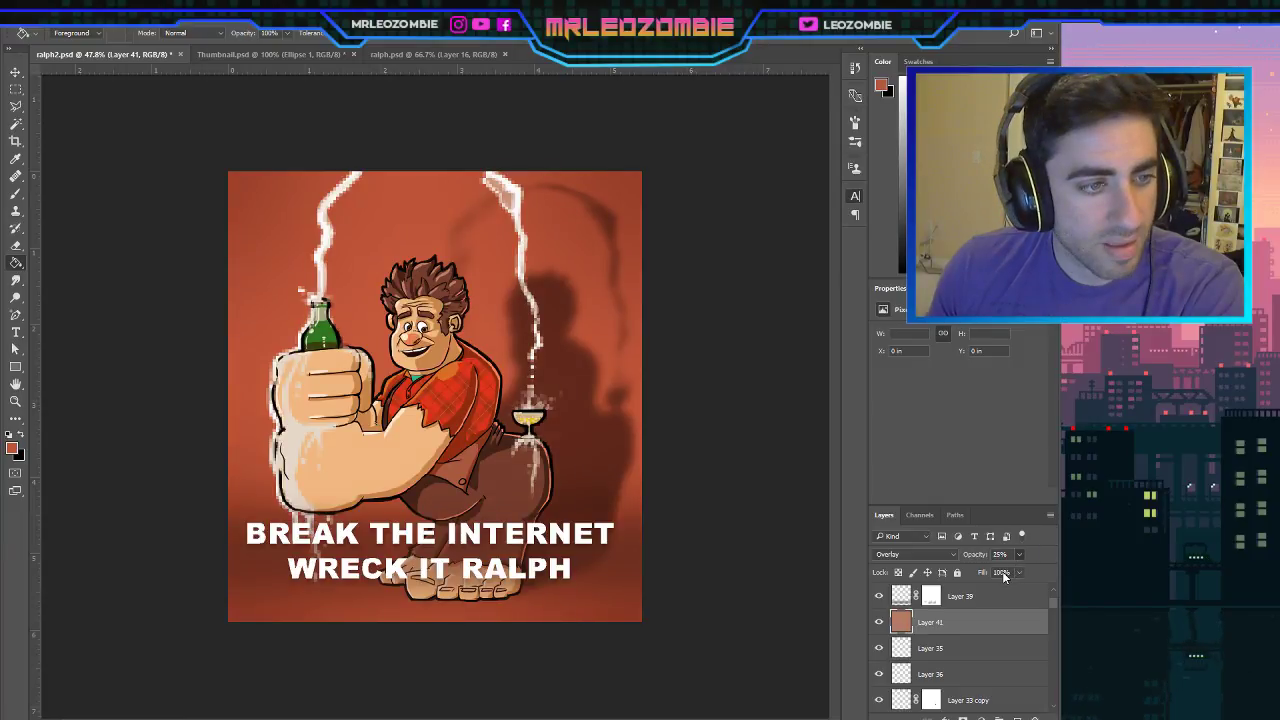
scroll(985, 662, down, 2)
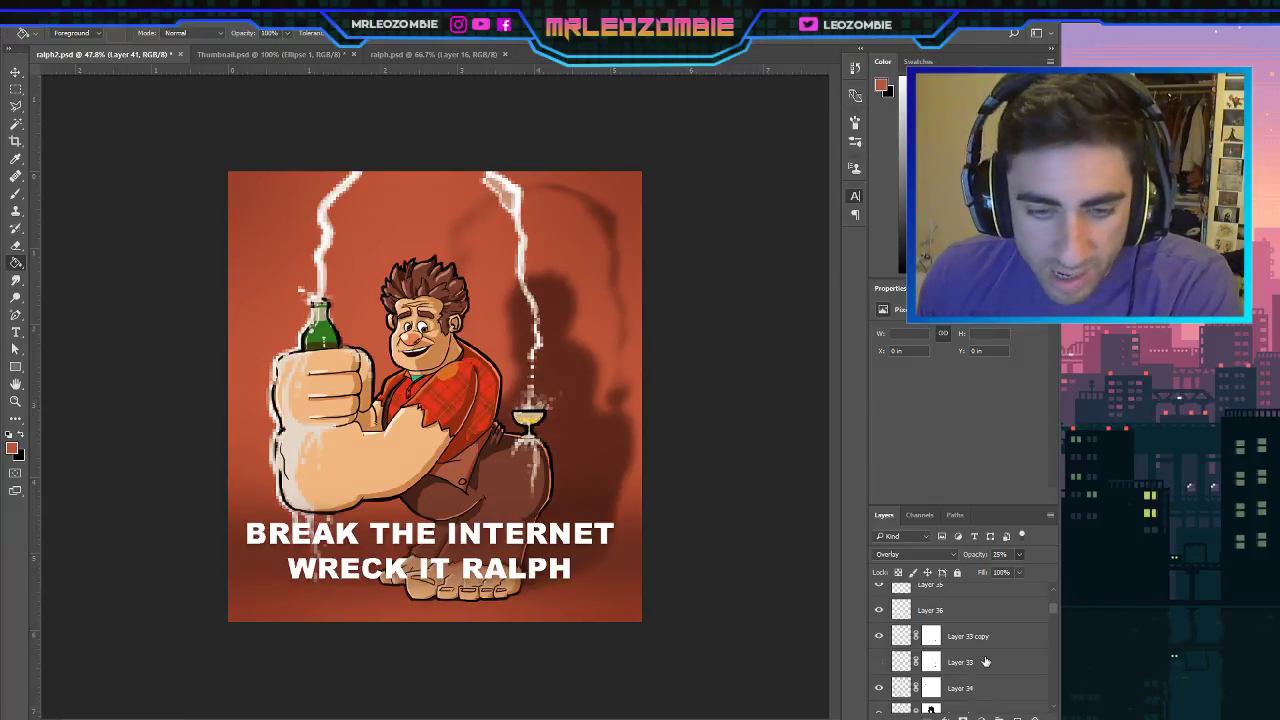
scroll(985, 662, up, 3)
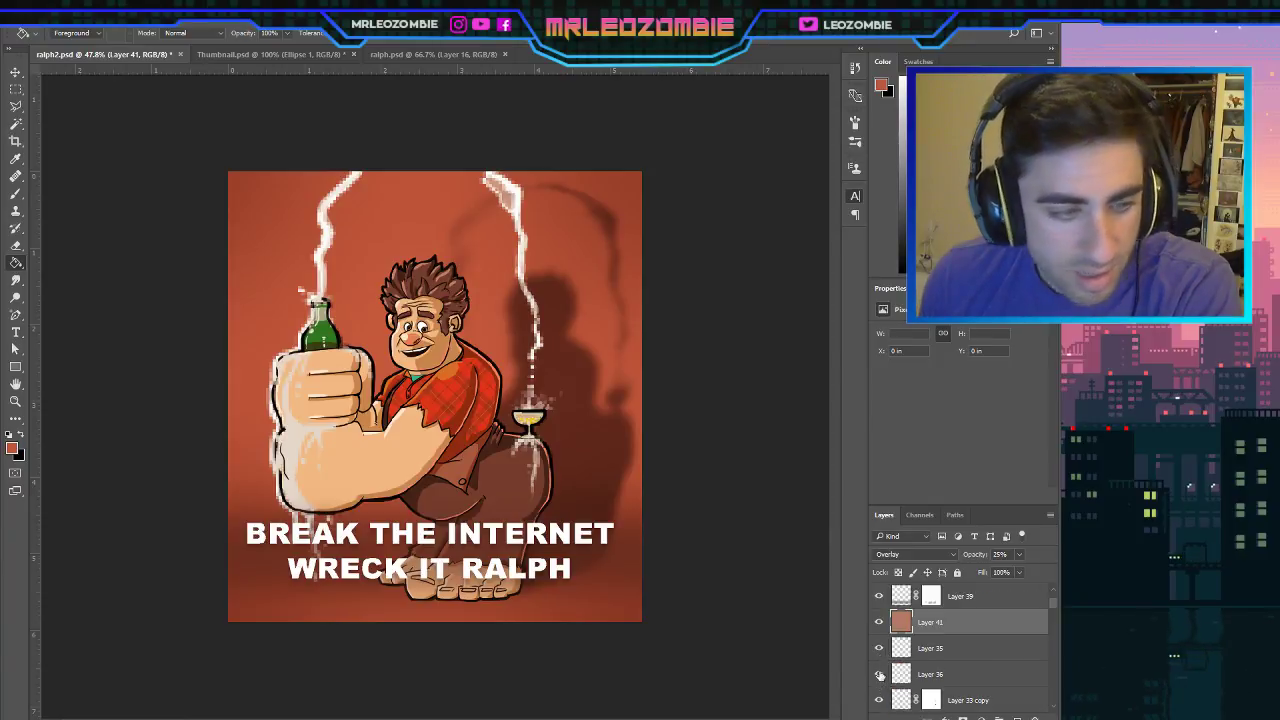
scroll(880, 676, down, 2)
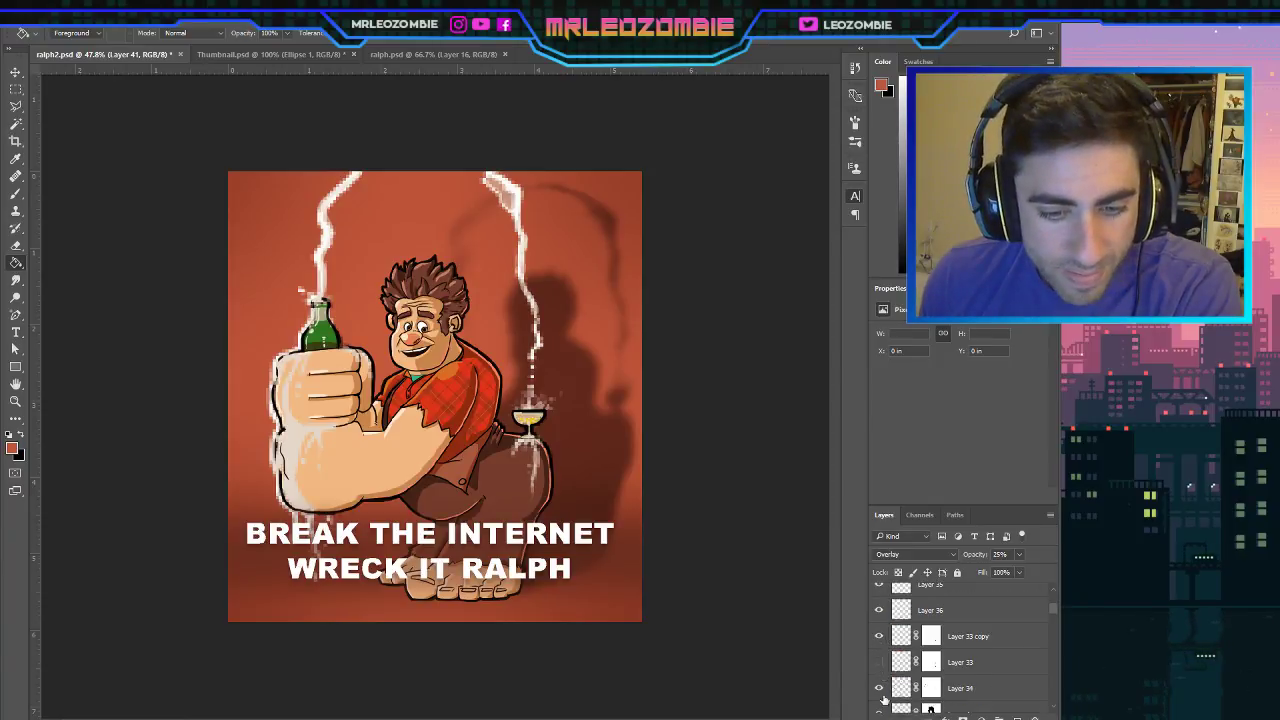
Toggle Layer 34 to check its outlines and try lowering its opacity to 82%.
click(880, 688)
click(880, 688)
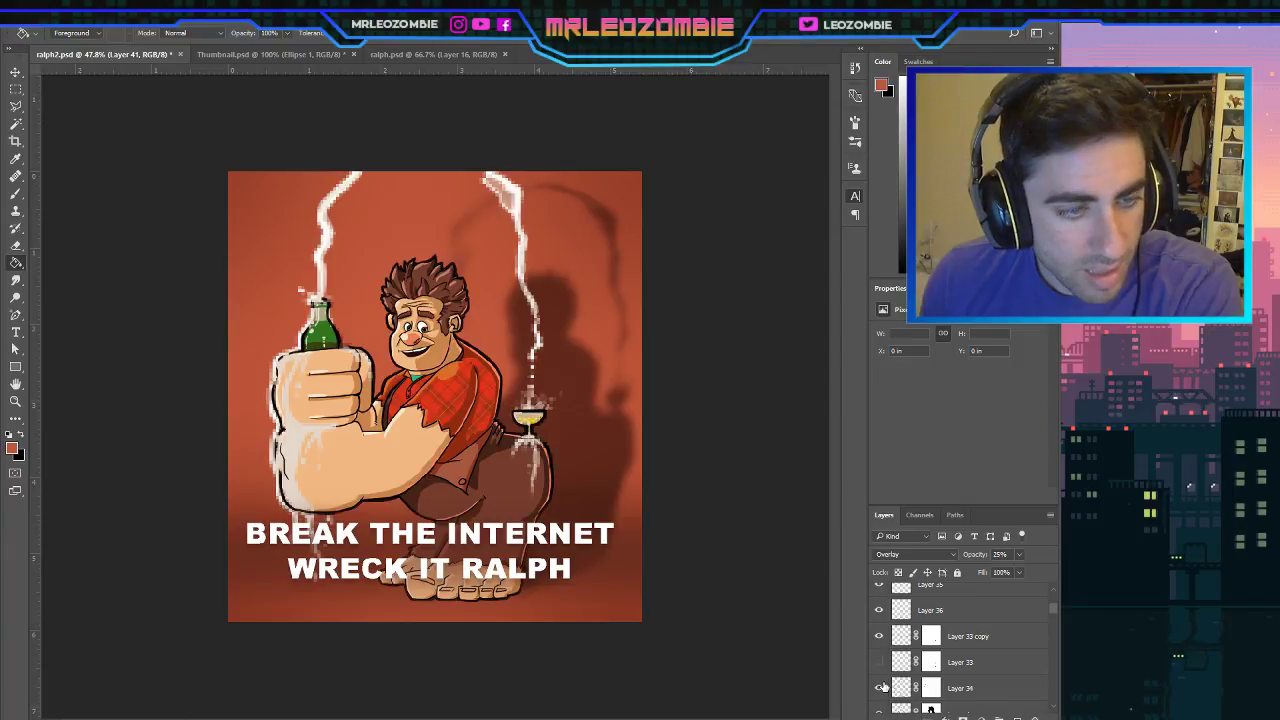
click(1018, 686)
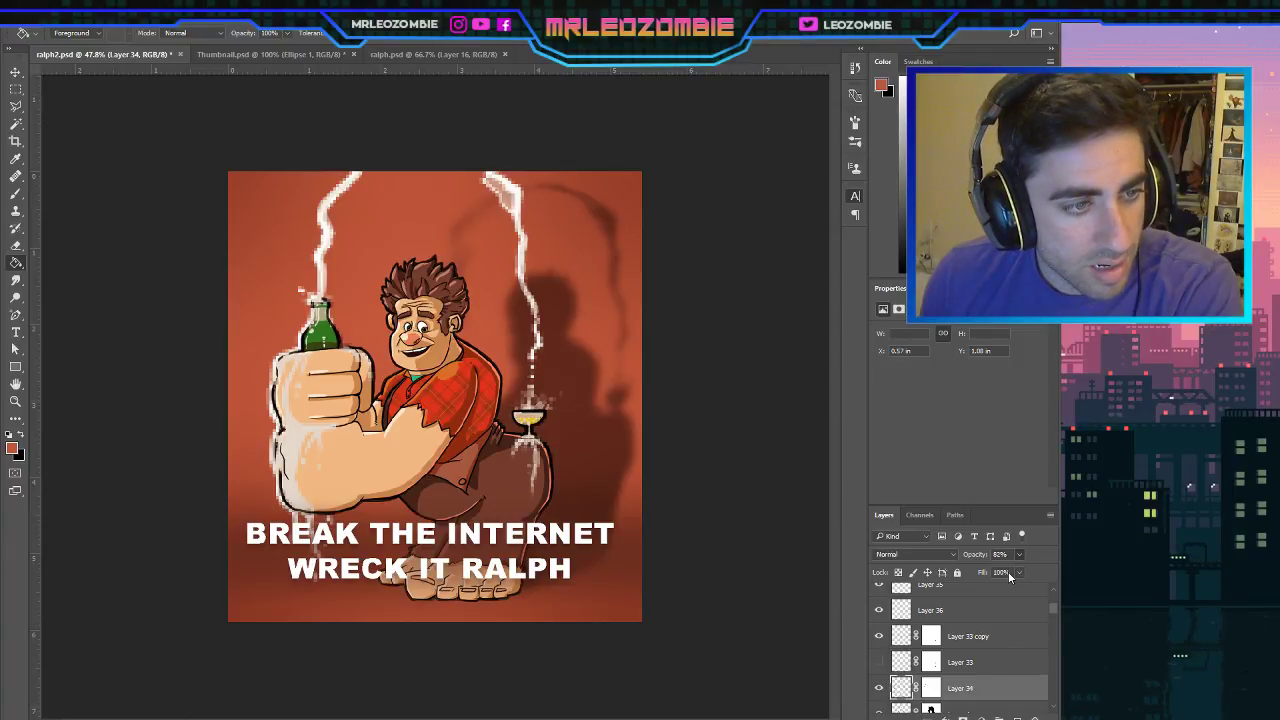
key(ctrl+z)
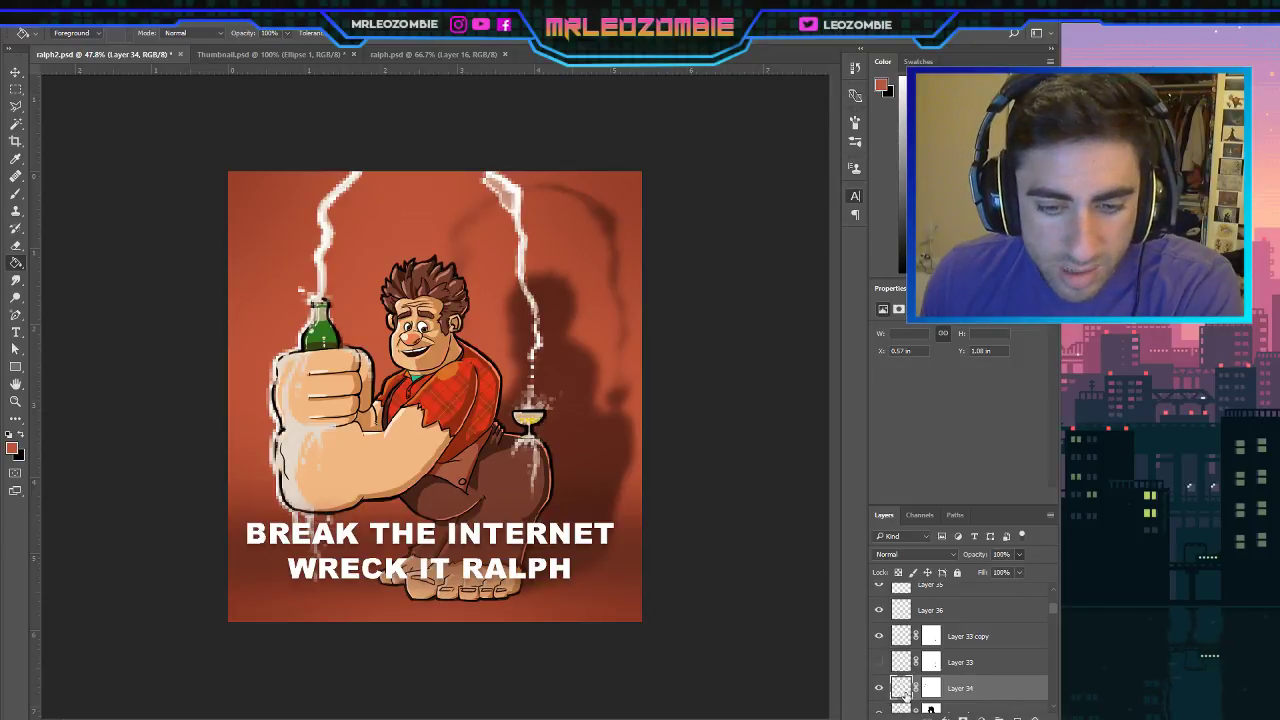
Load Layer 34's outlines as a selection, fill it with the orange foreground color on a new layer directly above, and deselect.
ctrl+click(903, 690)
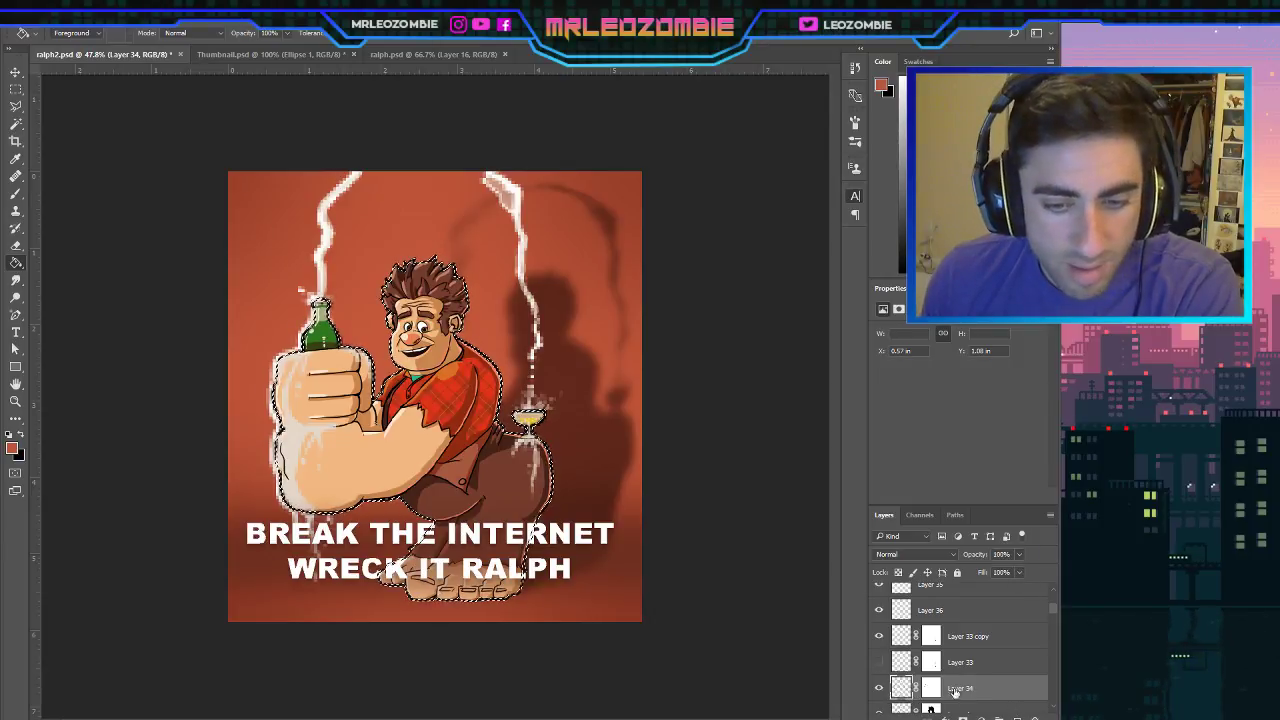
click(1017, 717)
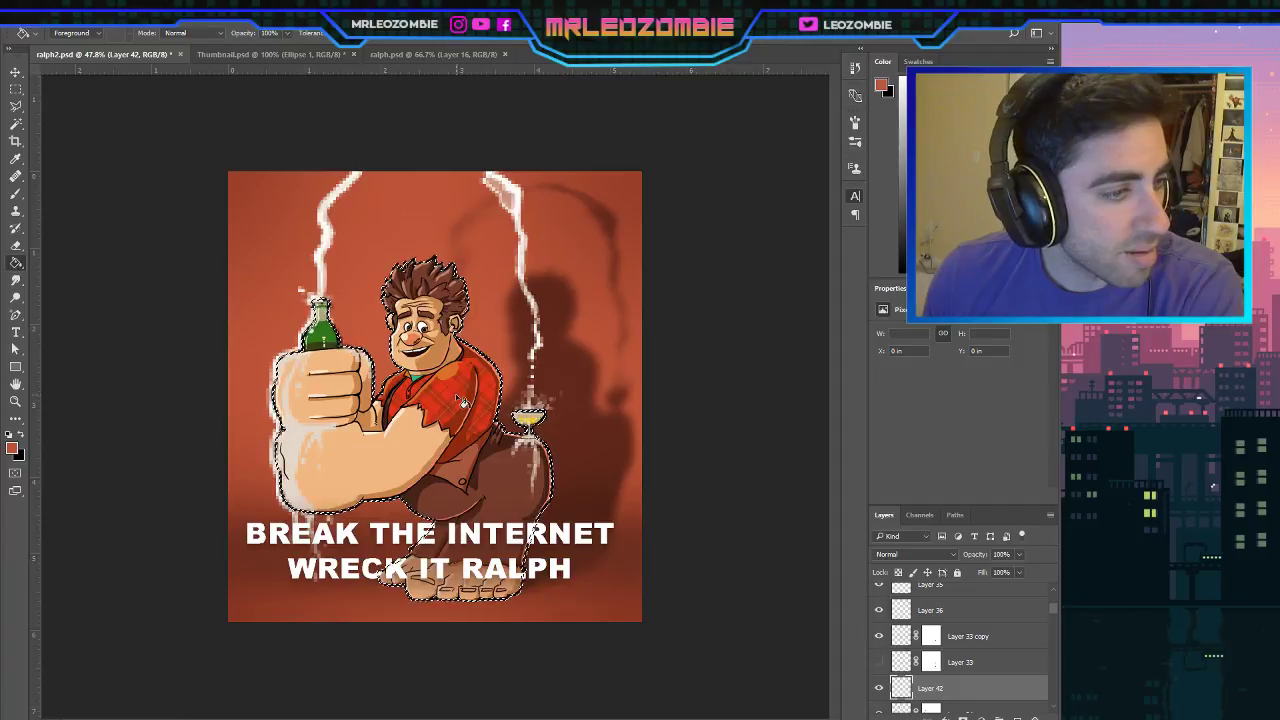
key(m)
key(ctrl+d)
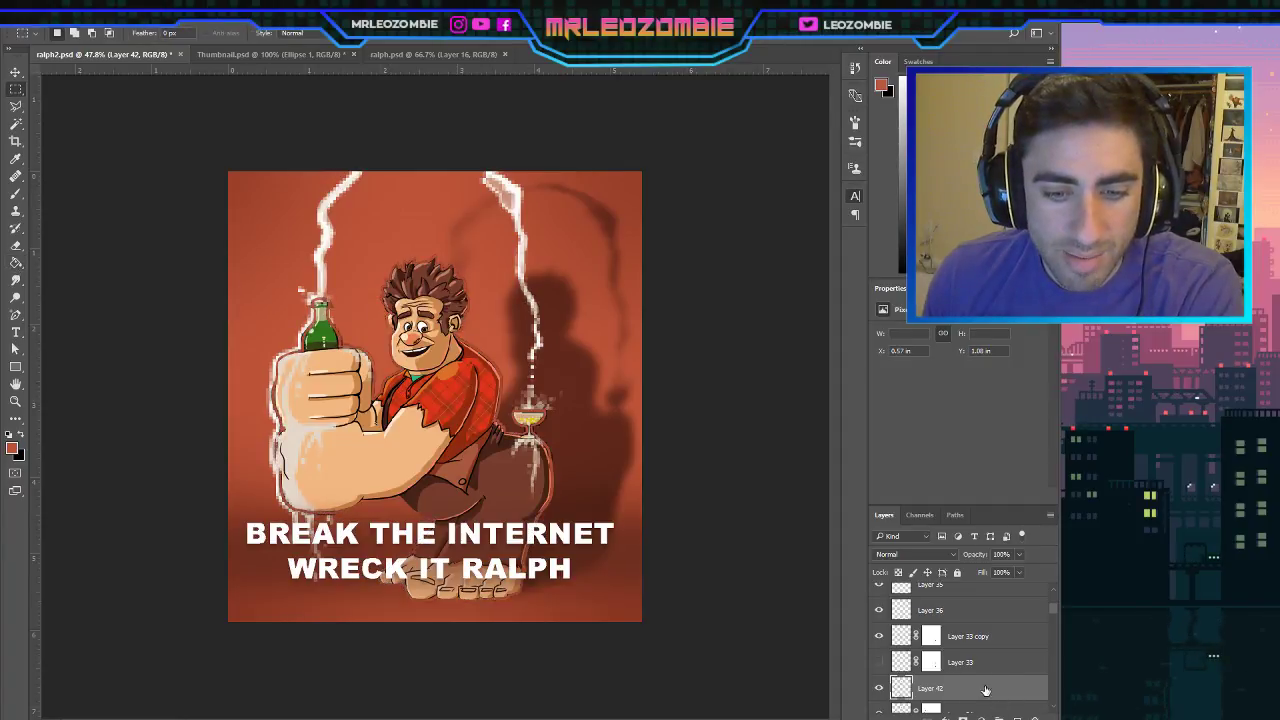
Reduce Layer 42's opacity to 23%, set its blend mode to Hard Light, and compare the outlines with and without it.
scroll(975, 680, down, 2)
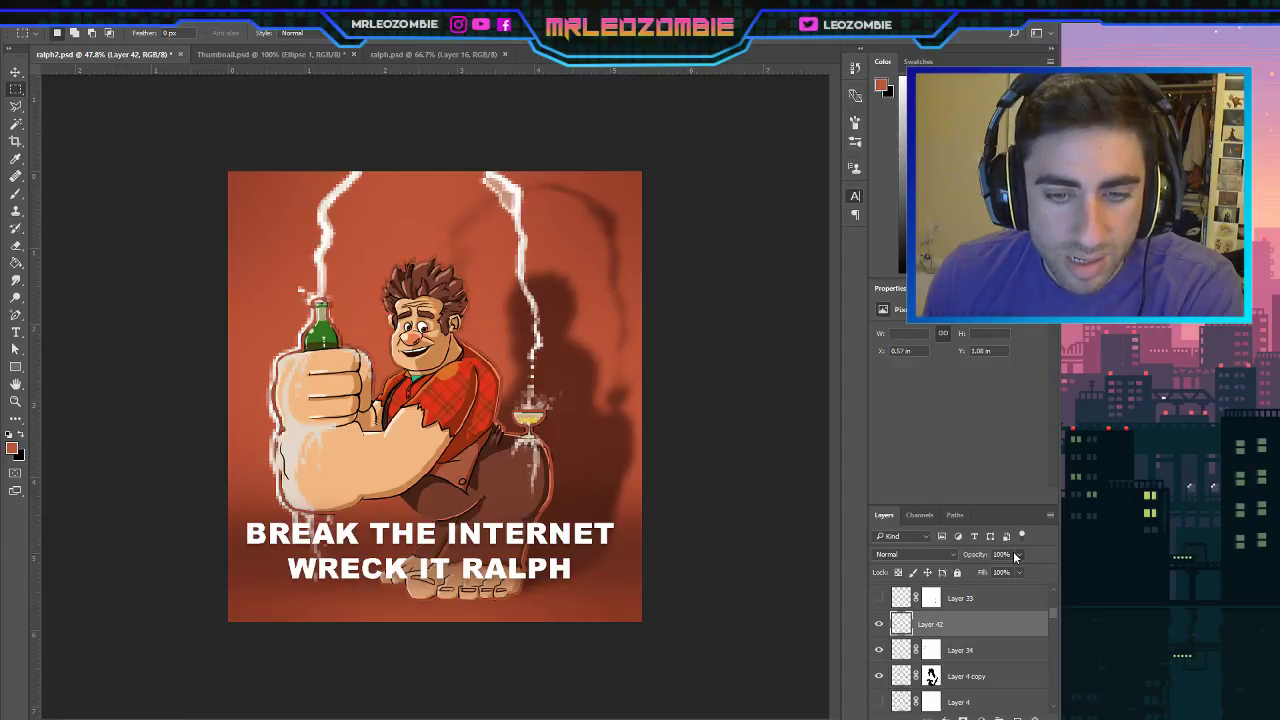
key(3)
key(5)
drag(980, 574, 971, 574)
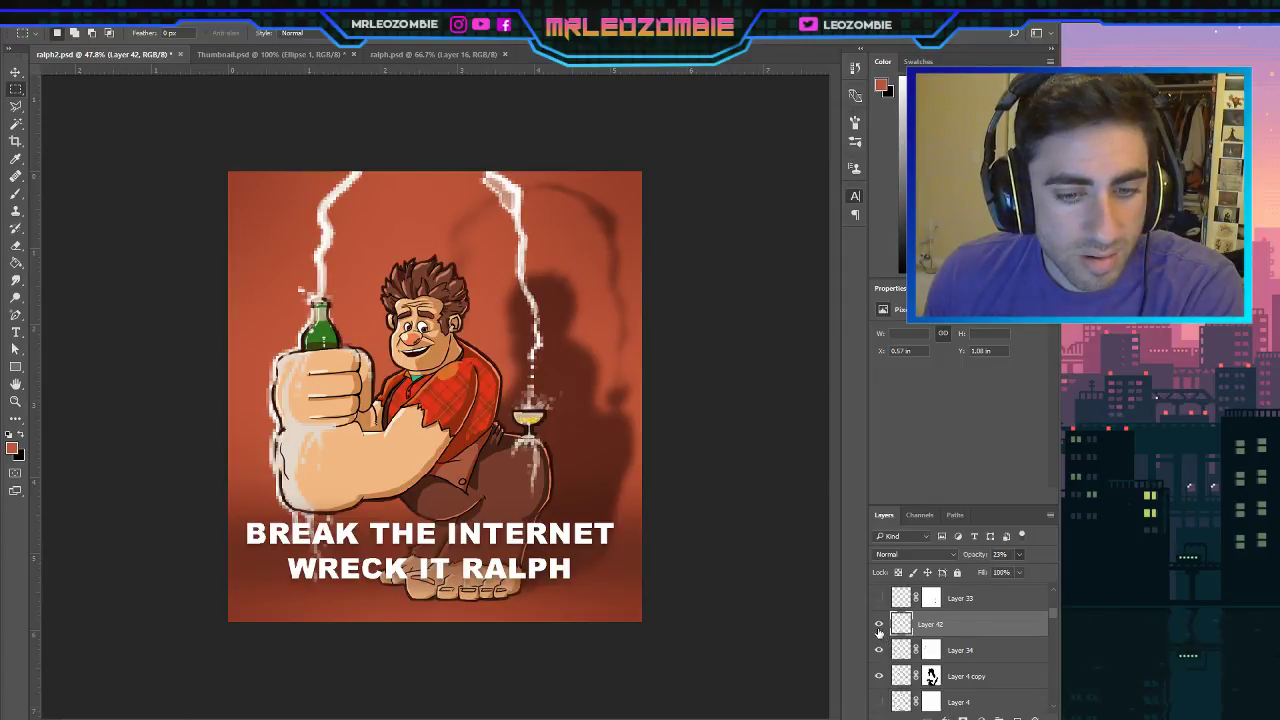
key(shift+alt+o)
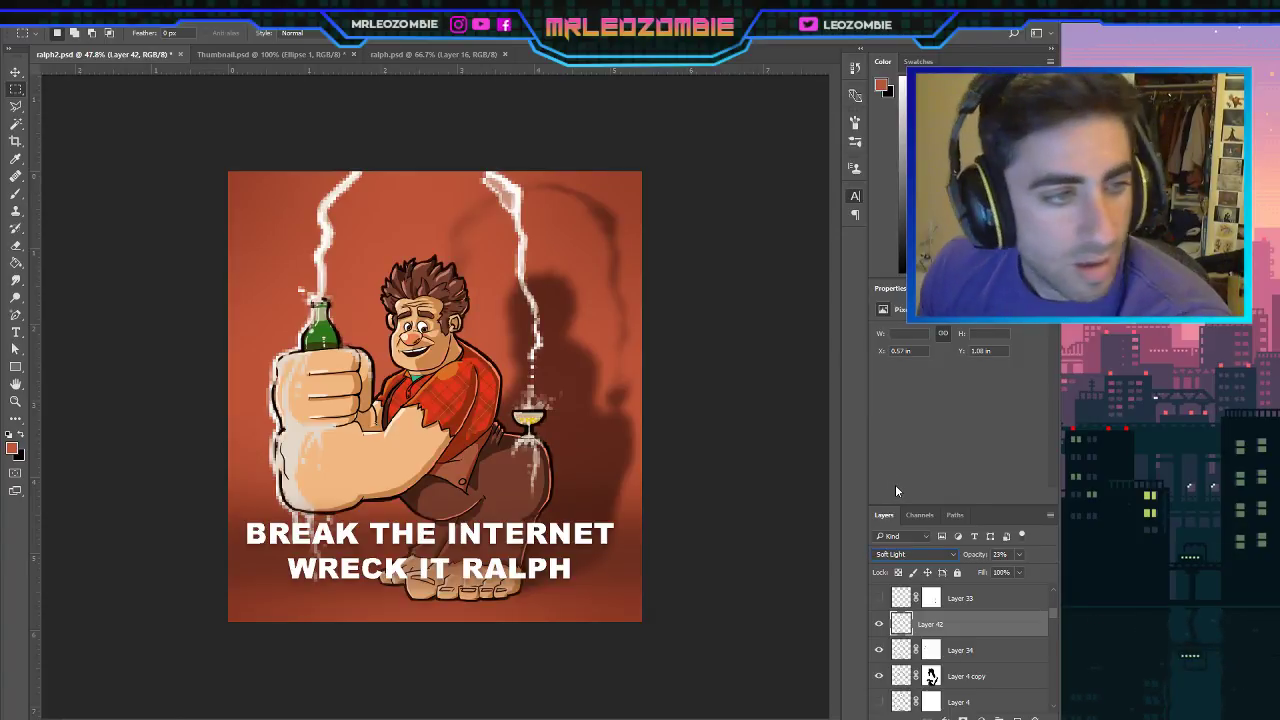
key(shift+plus)
key(shift+plus)
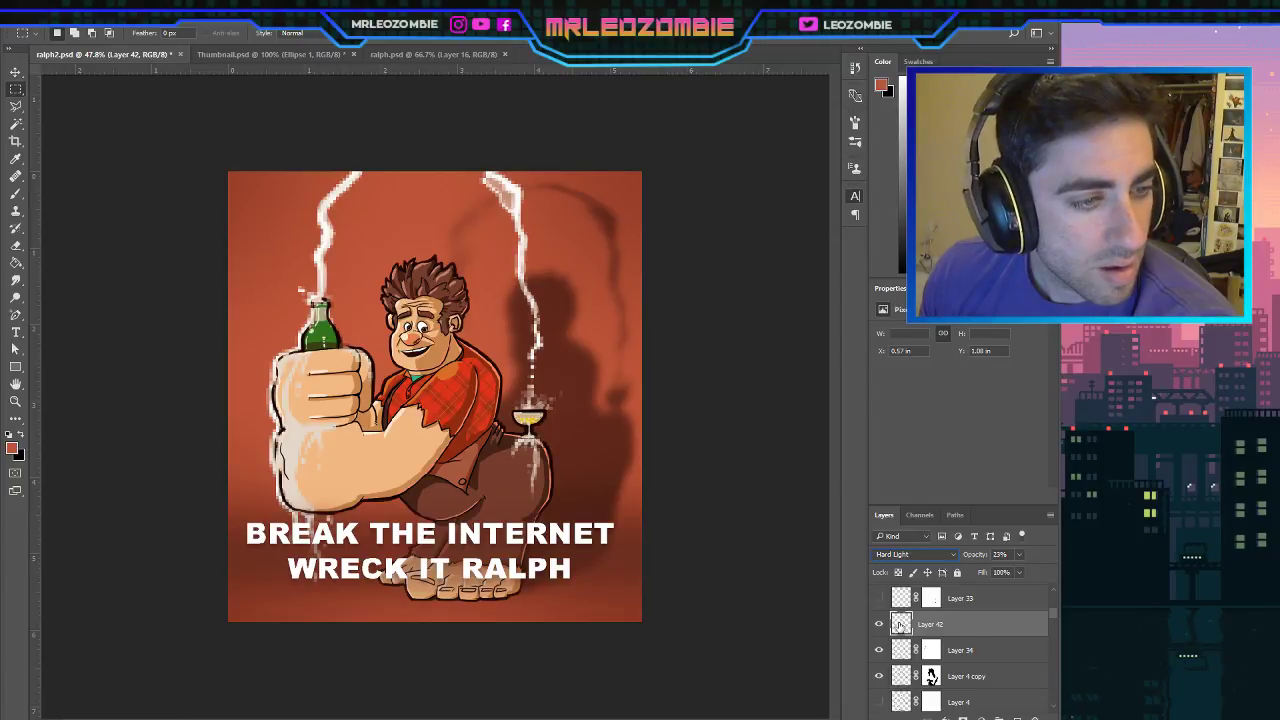
click(879, 624)
click(879, 624)
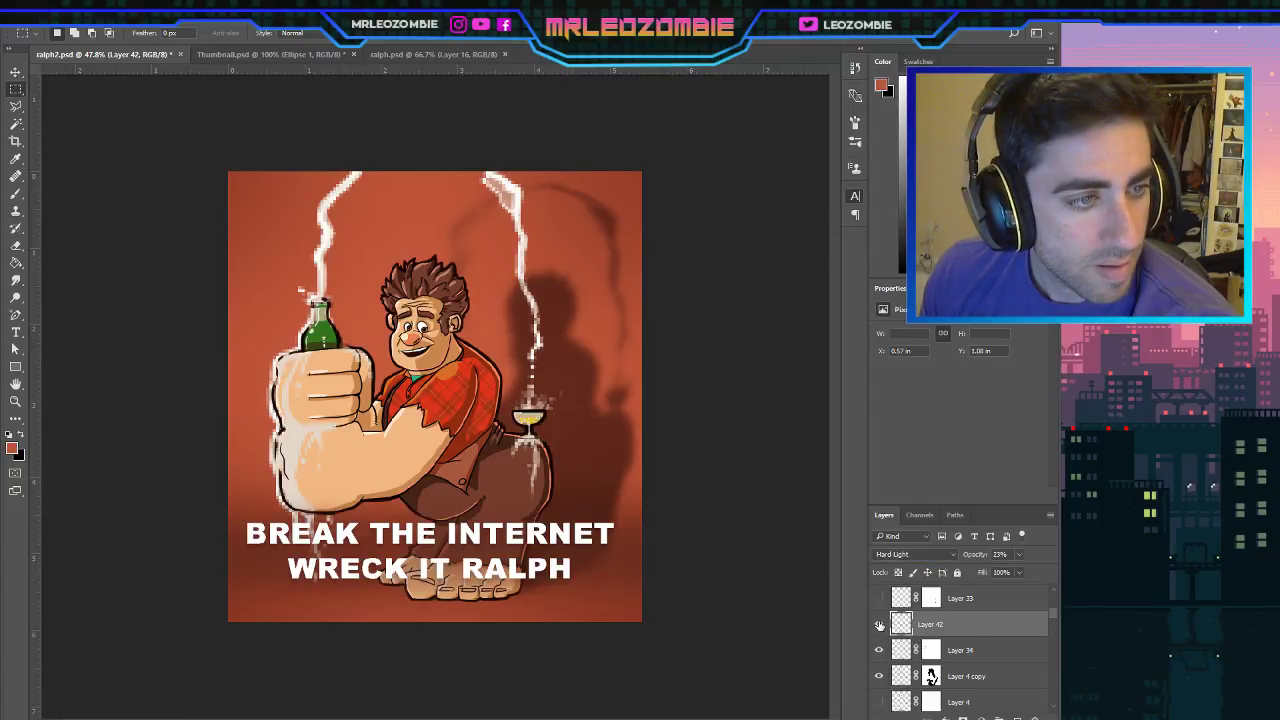
Compare the artwork with Layer 42 hidden and shown, and set the layer's opacity to 30%.
scroll(780, 591, down, 2)
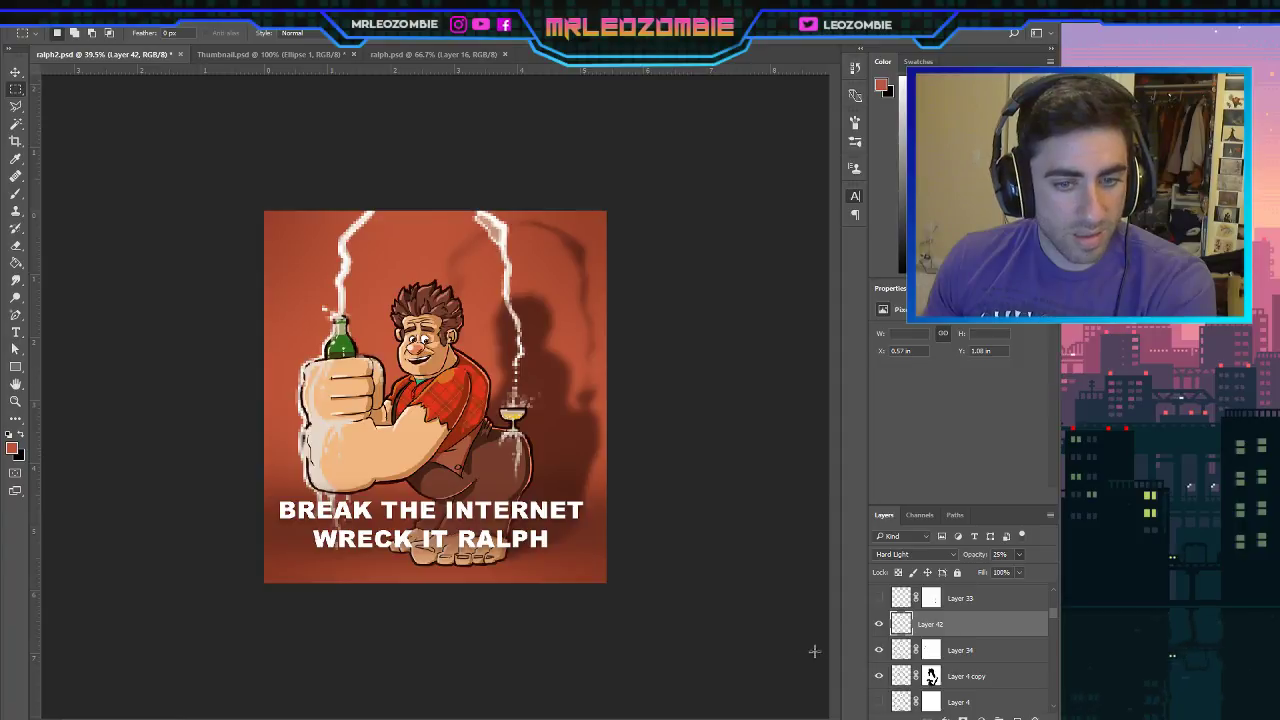
click(879, 624)
click(877, 650)
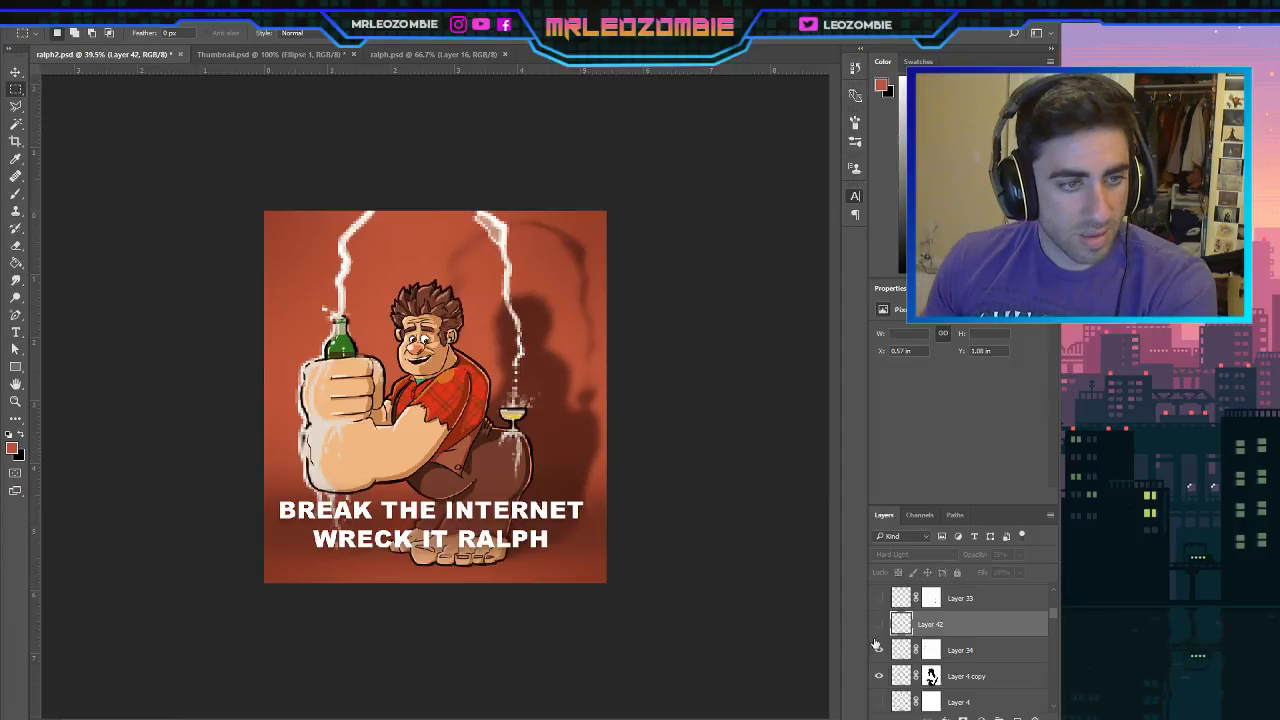
click(878, 626)
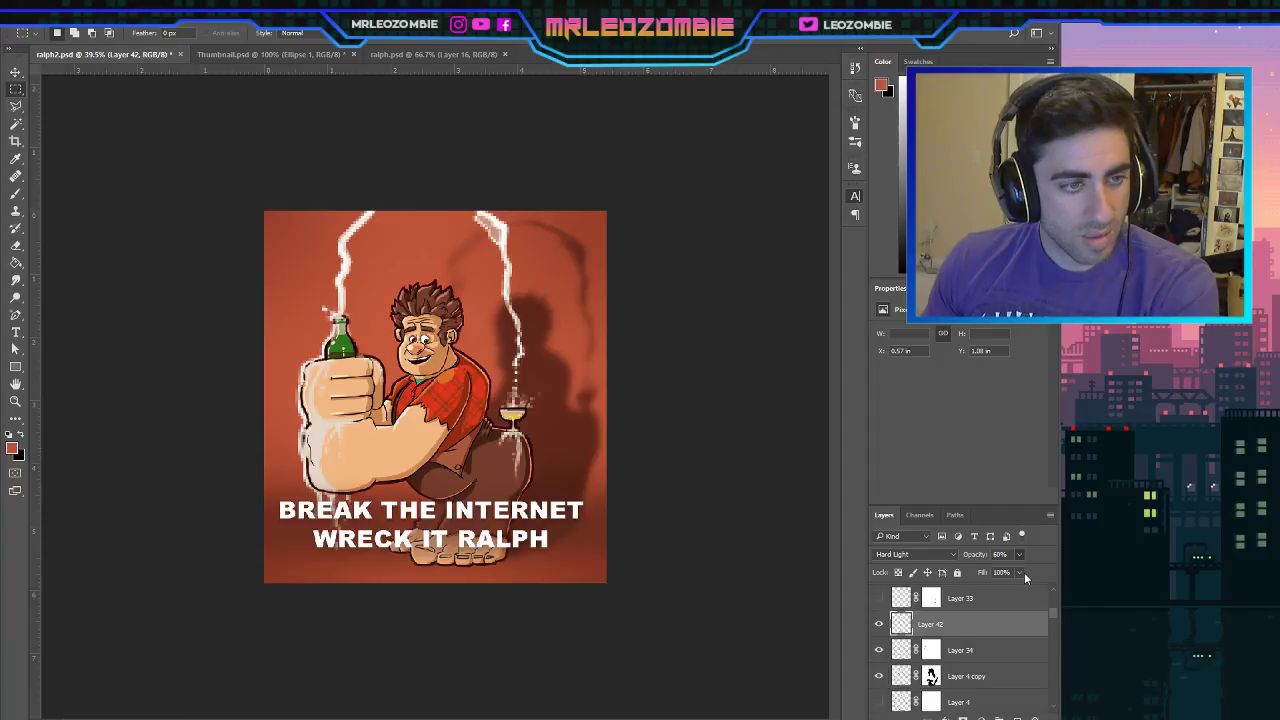
key(3)
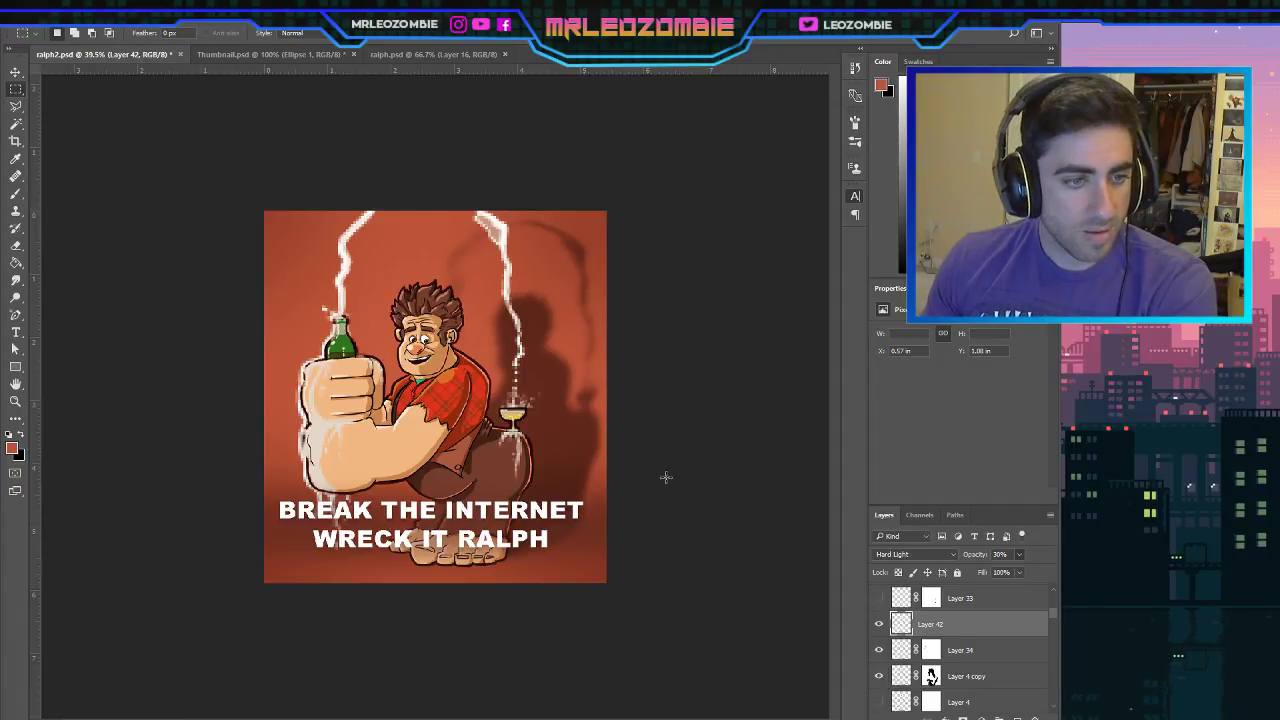
Review the tinted outlines at different magnifications and save the document.
scroll(502, 428, up, 3)
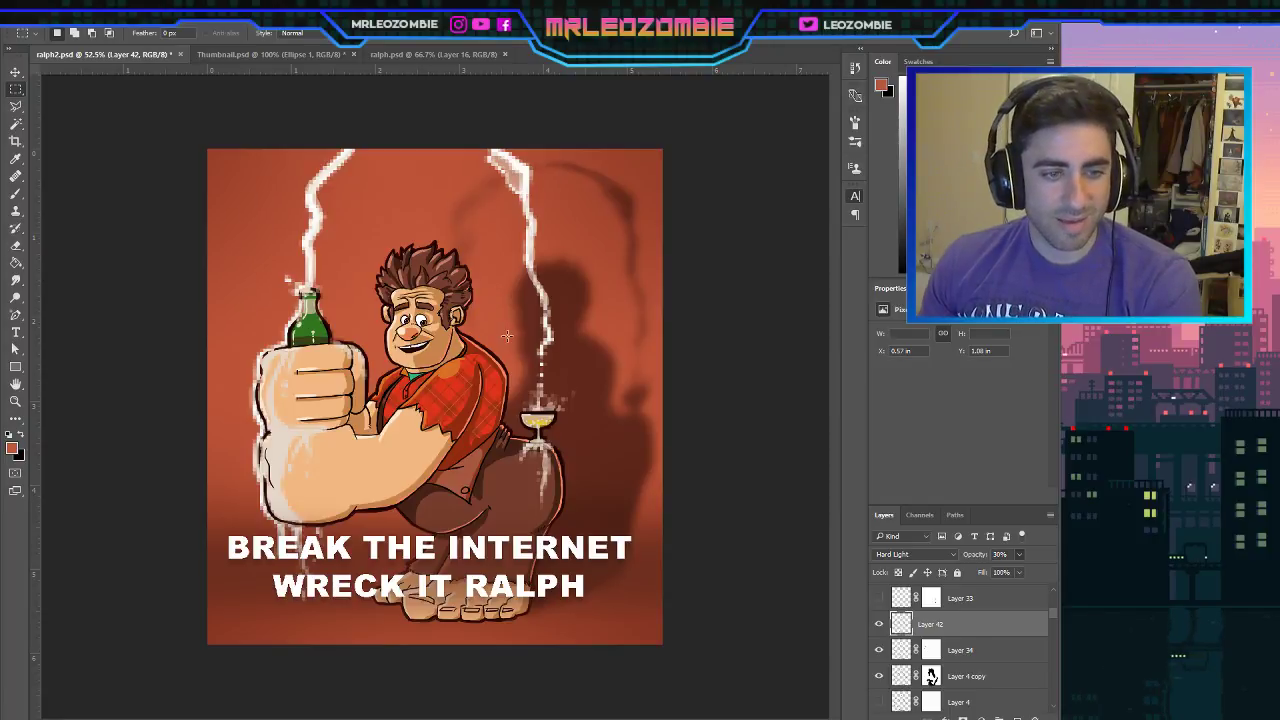
scroll(518, 310, up, 2)
scroll(582, 414, down, 2)
scroll(582, 413, down, 1)
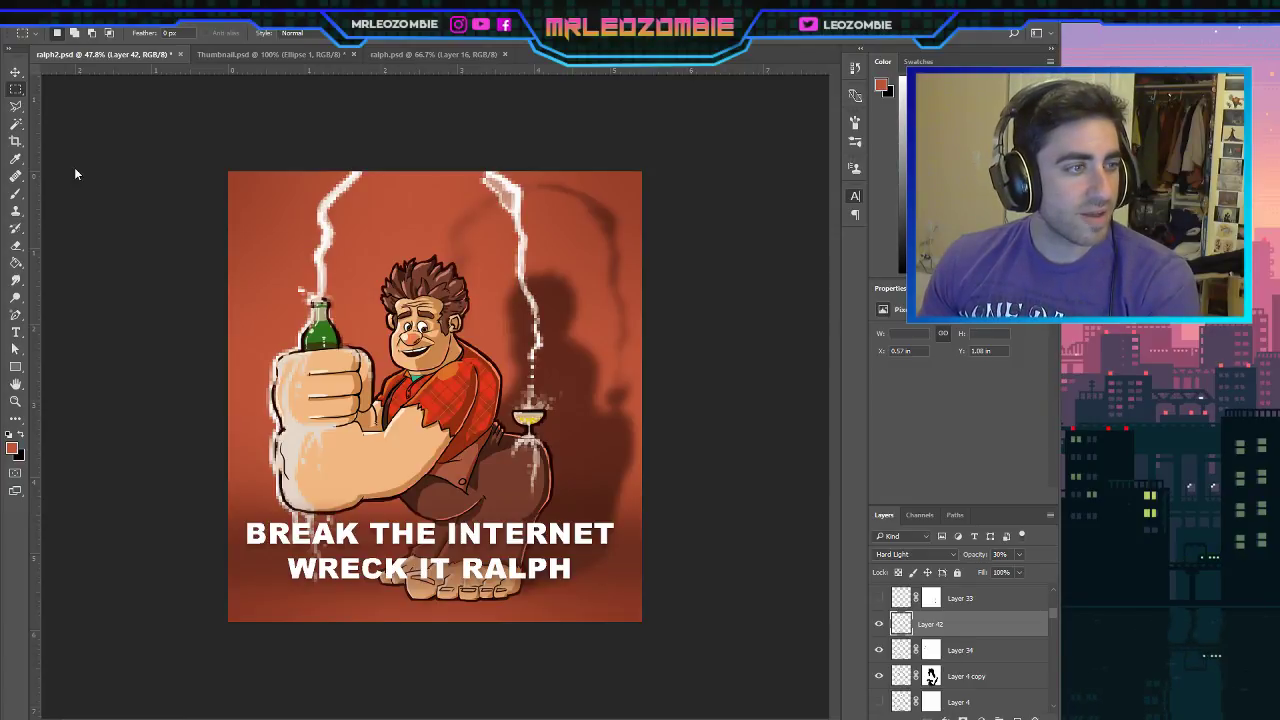
key(ctrl+s)
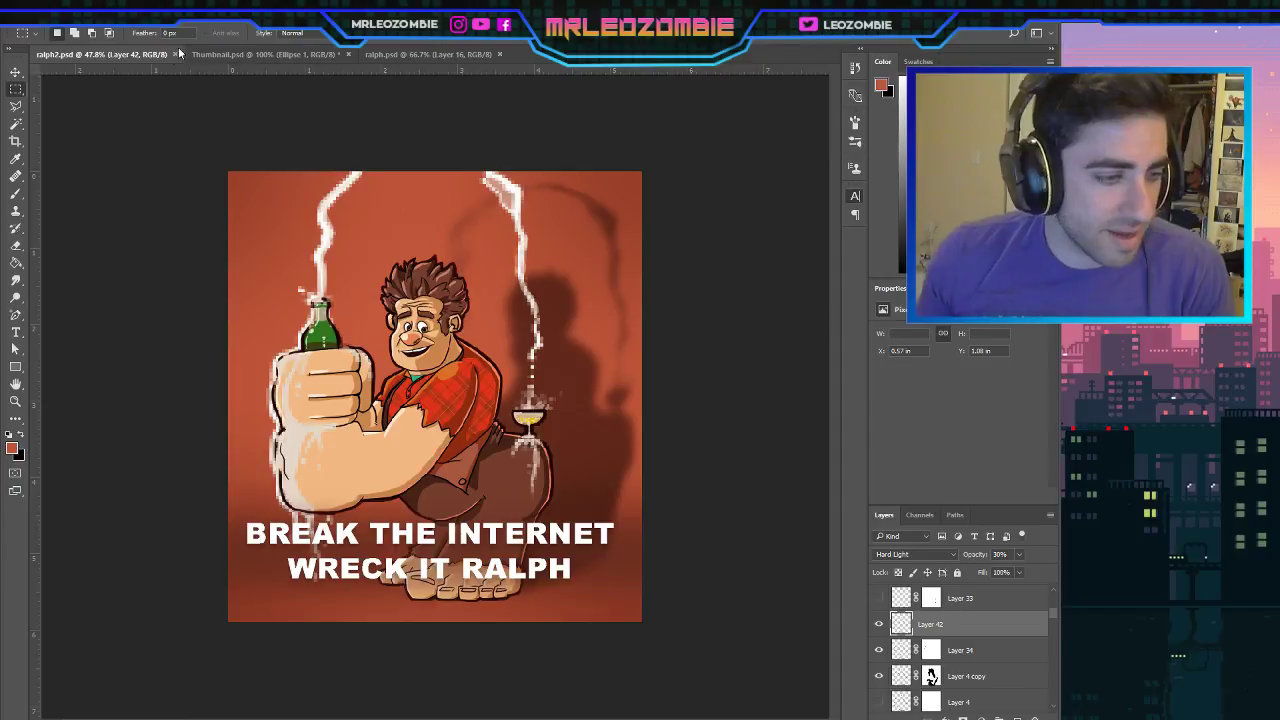
Insert a hyphen in the caption so its second line reads "WRECK-IT RALPH".
click(15, 331)
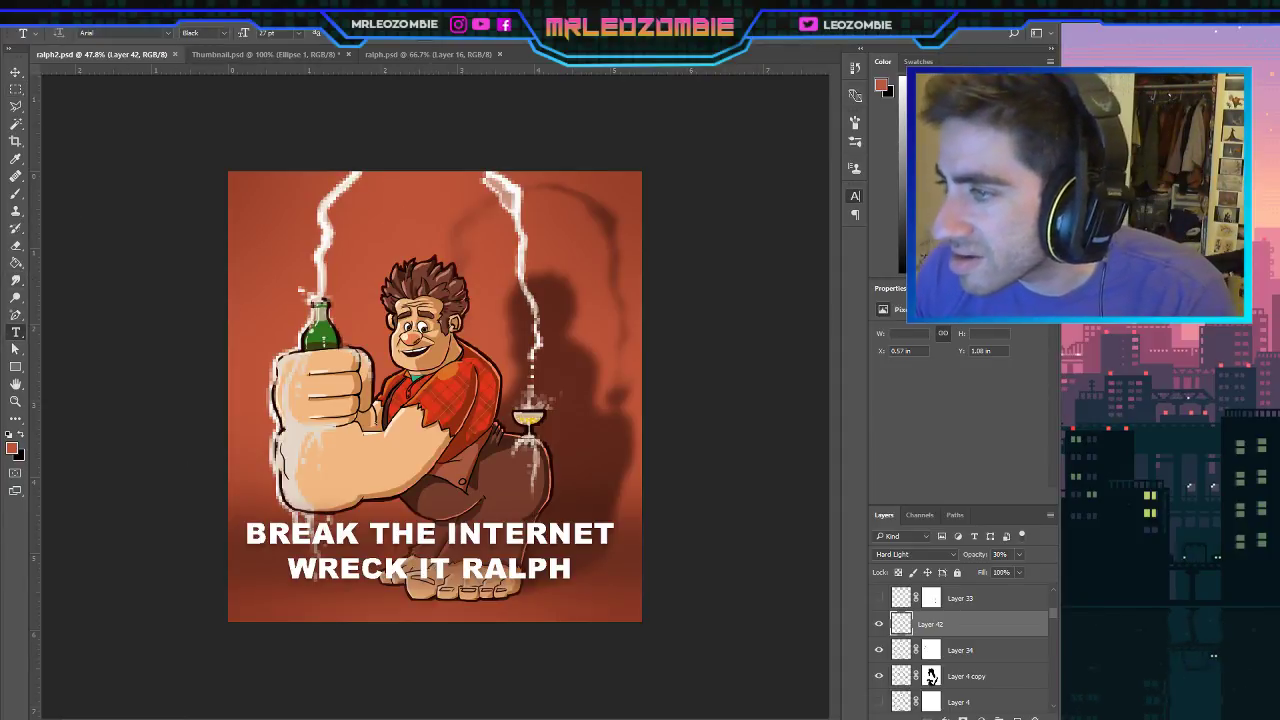
click(418, 570)
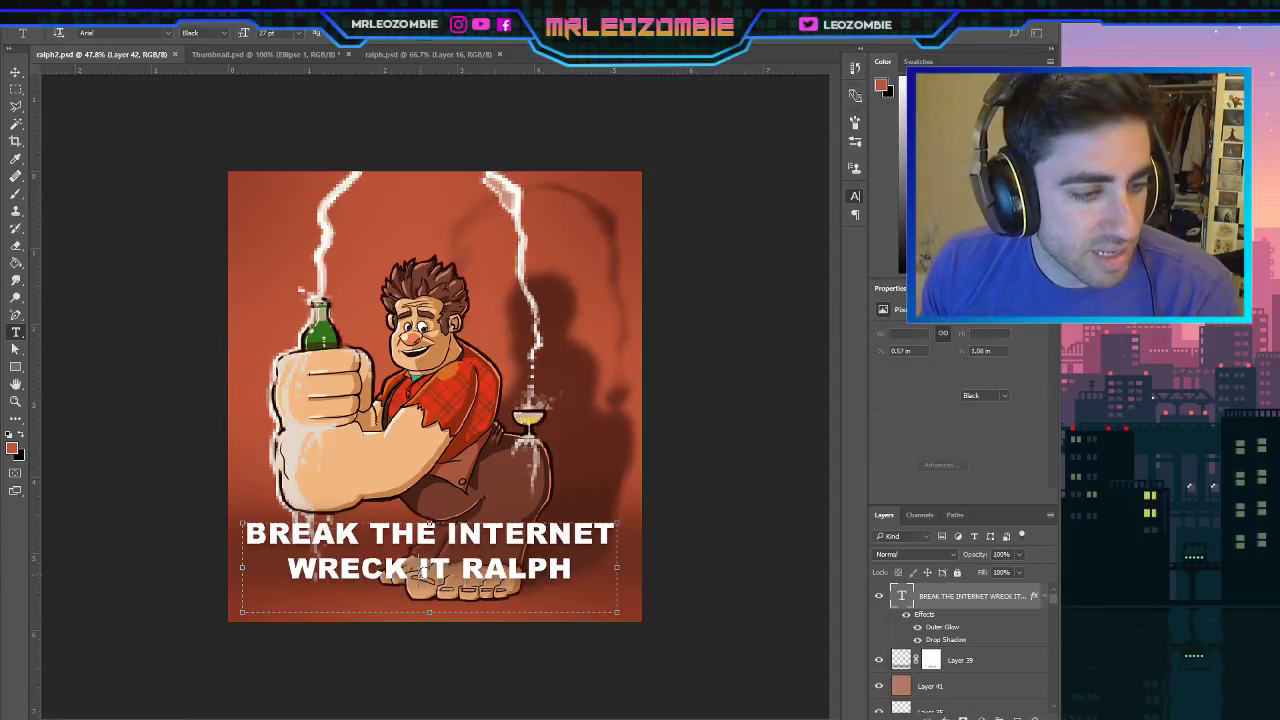
text(-)
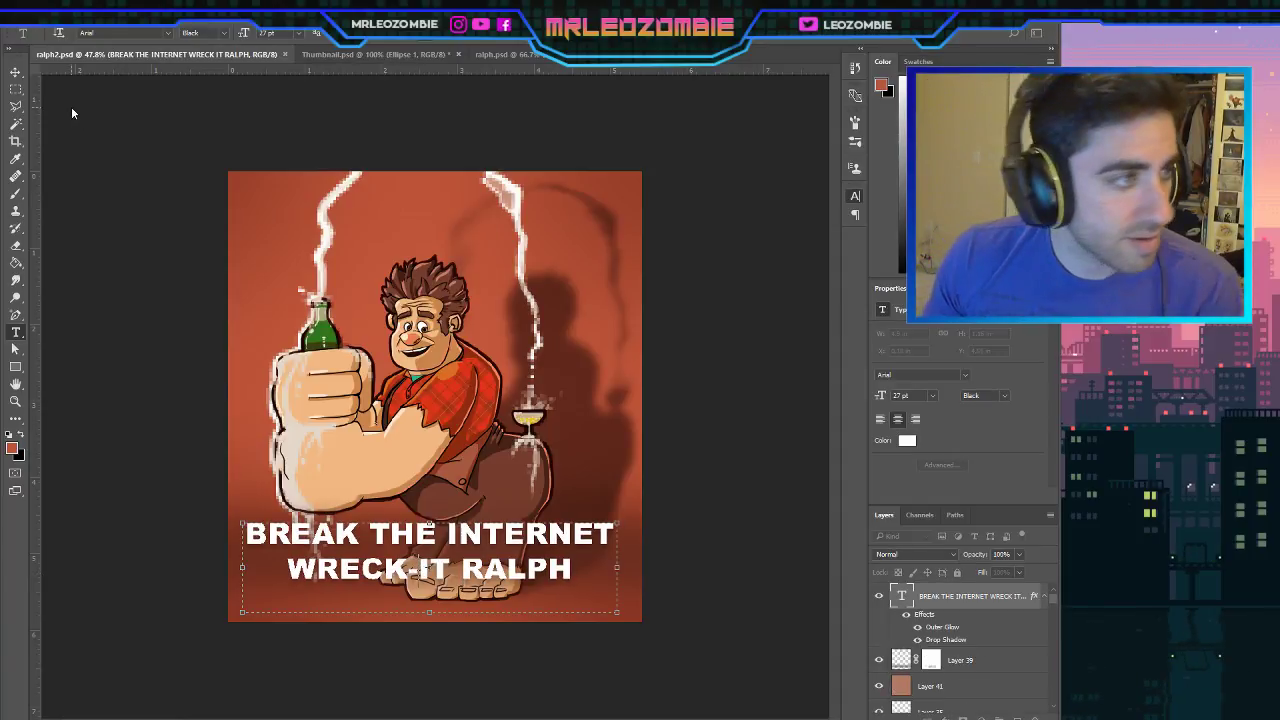
click(16, 89)
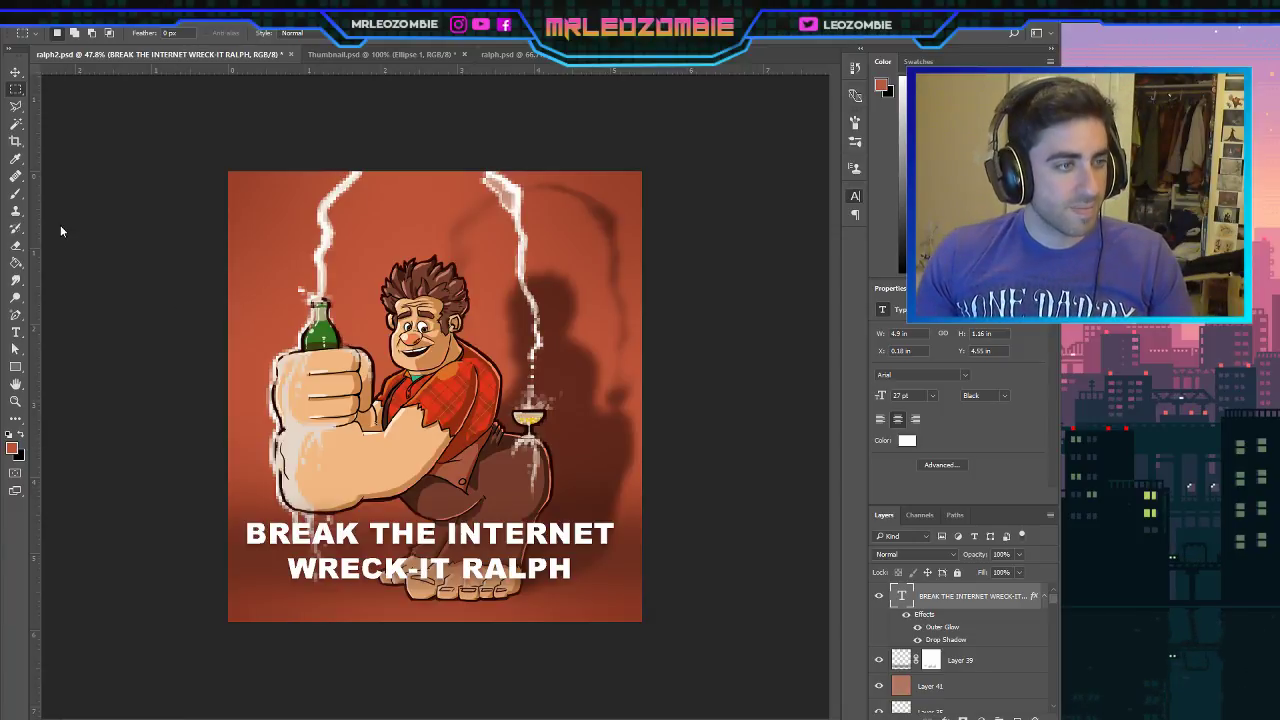
Save the document and export the artwork with Save for Web.
key(ctrl+s)
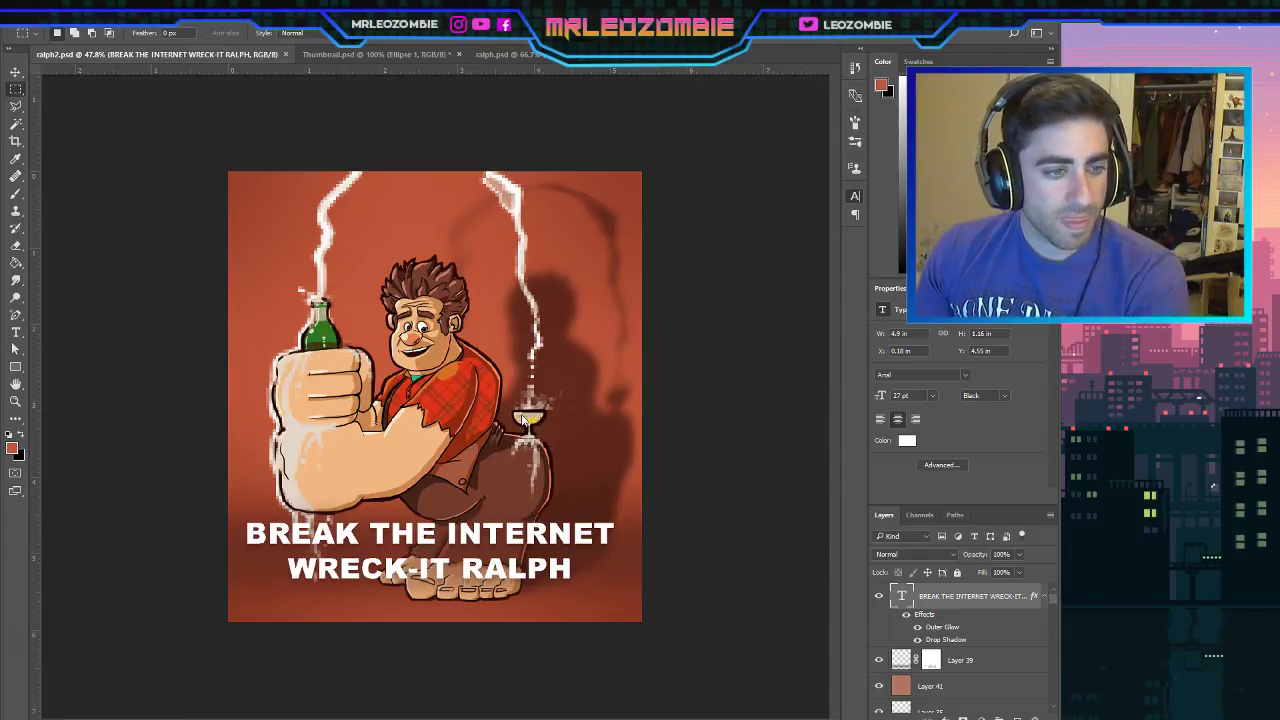
key(ctrl+alt+shift+s)
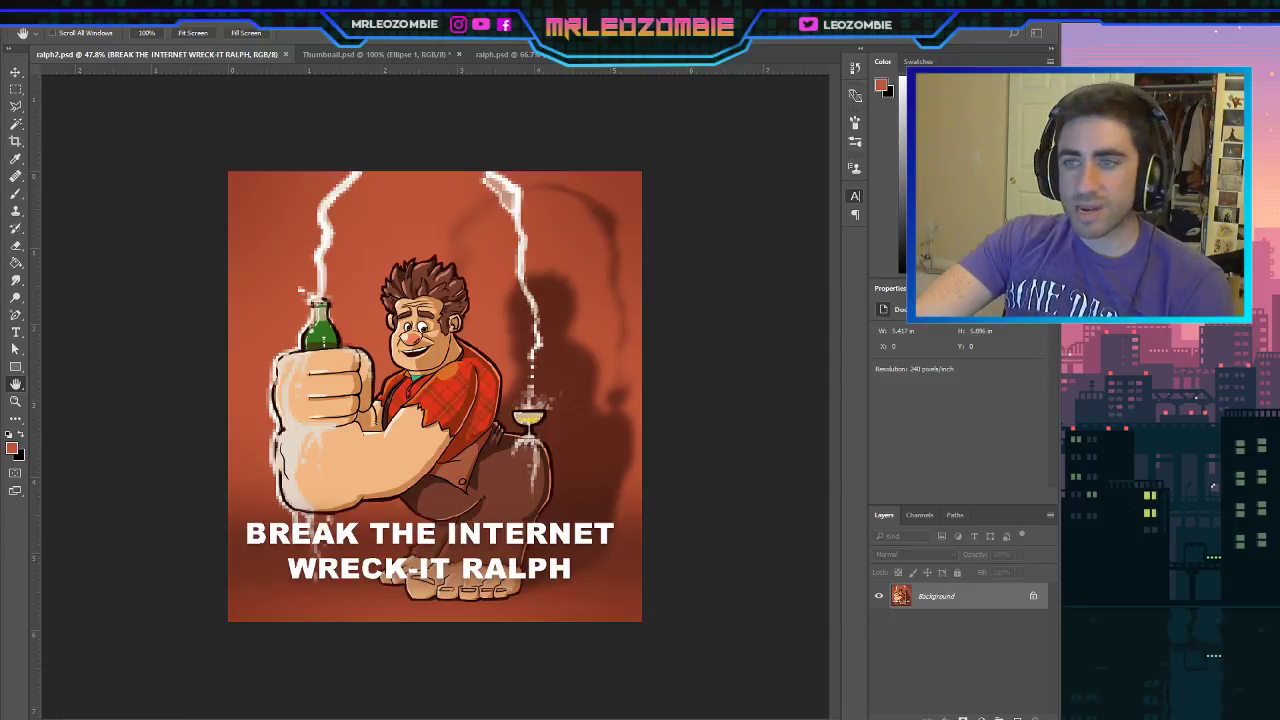
key(m)
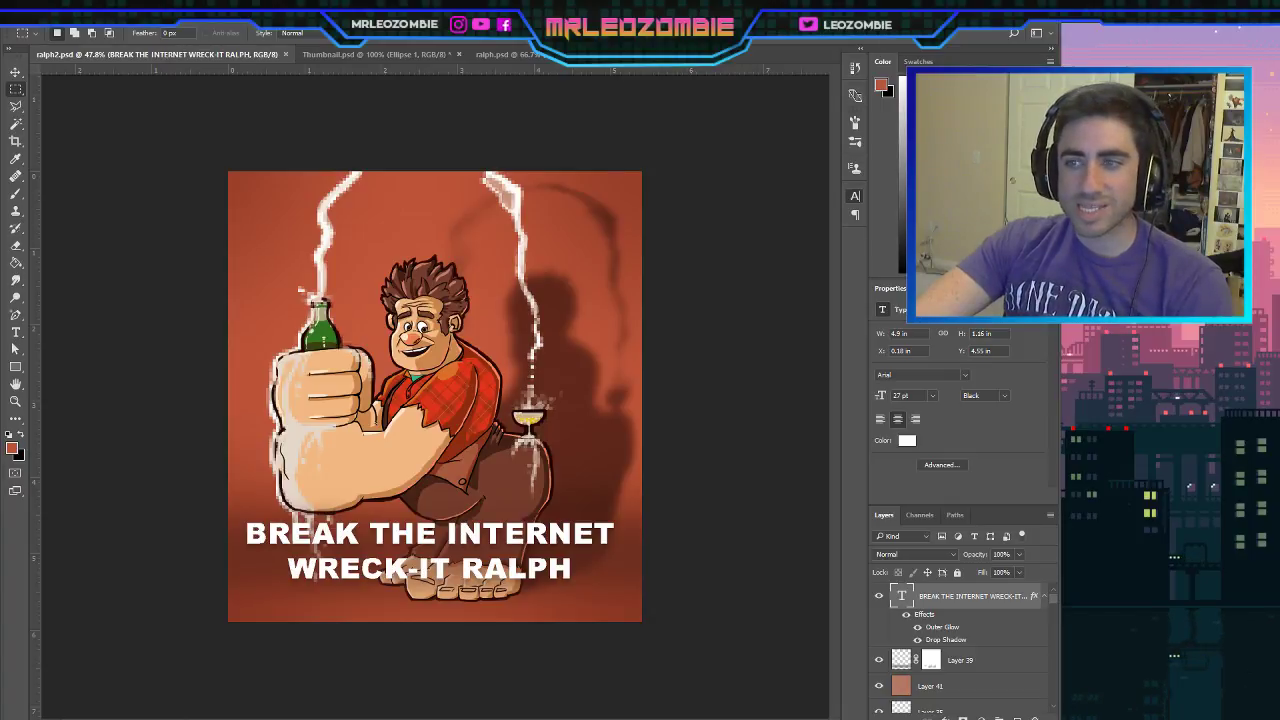
Shift the color of the background fill on Layer 27 to a muted, less saturated brownish orange.
scroll(960, 640, down, 5)
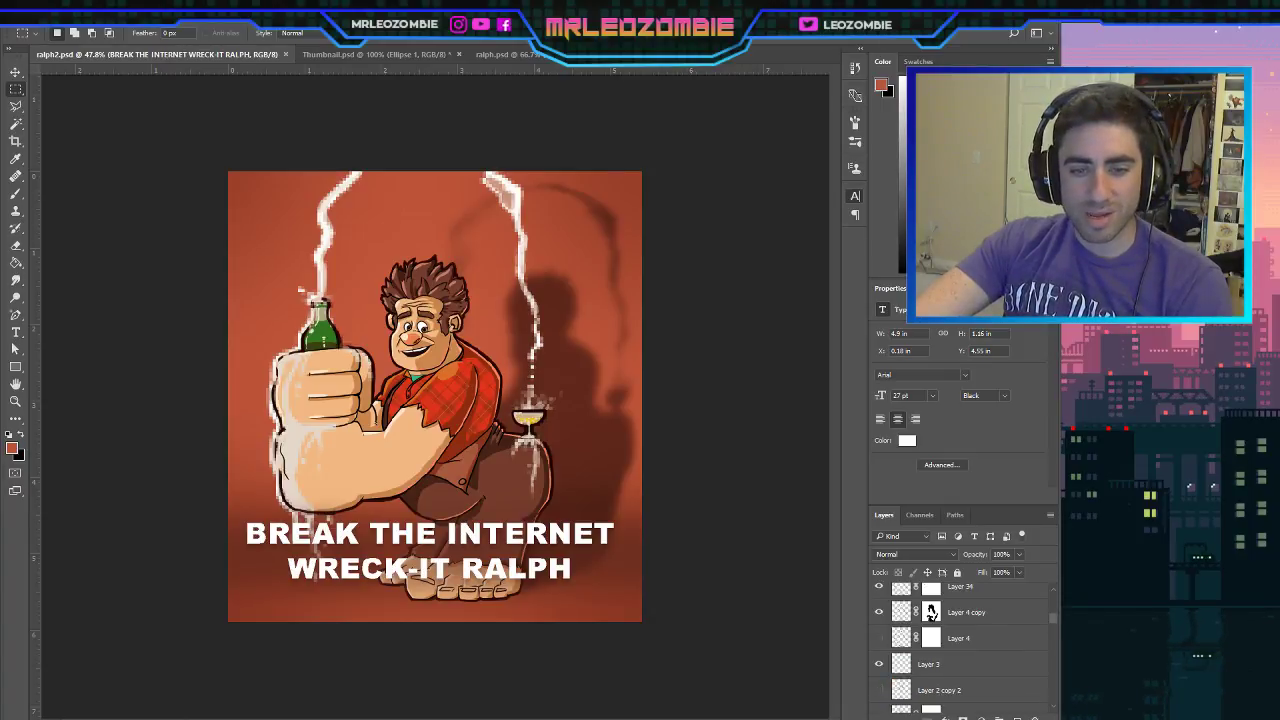
scroll(957, 677, down, 10)
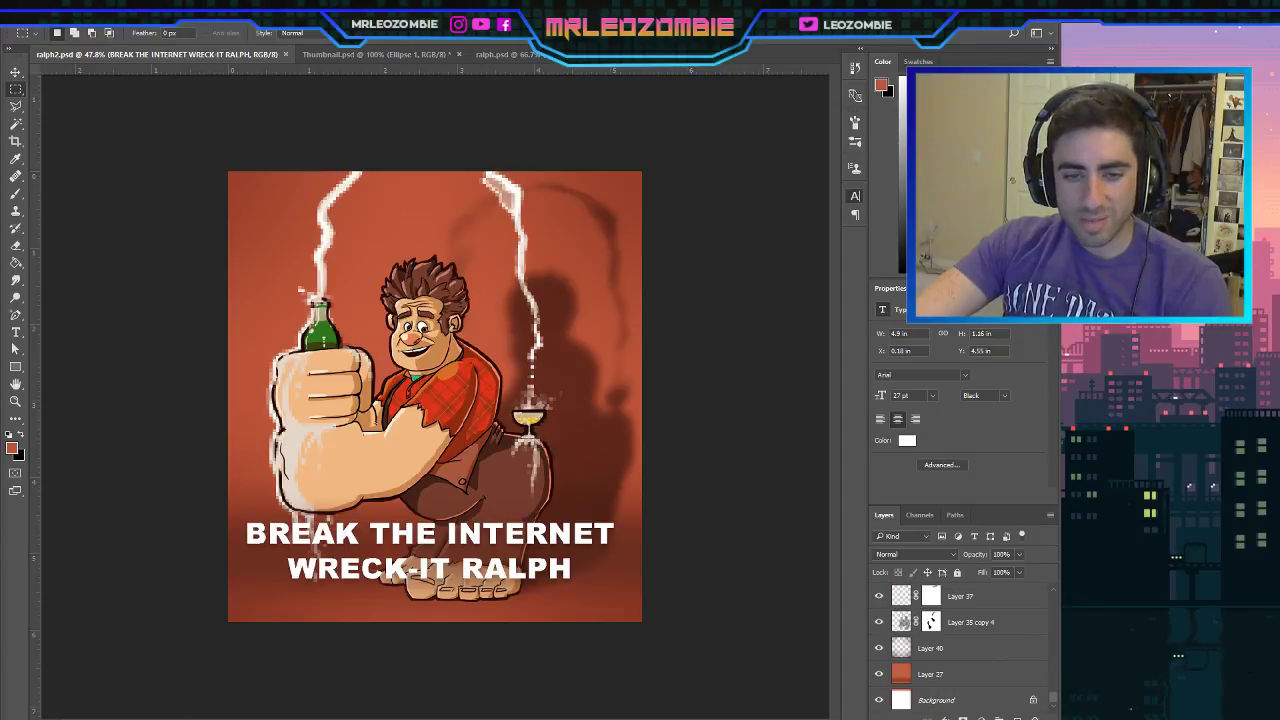
click(955, 684)
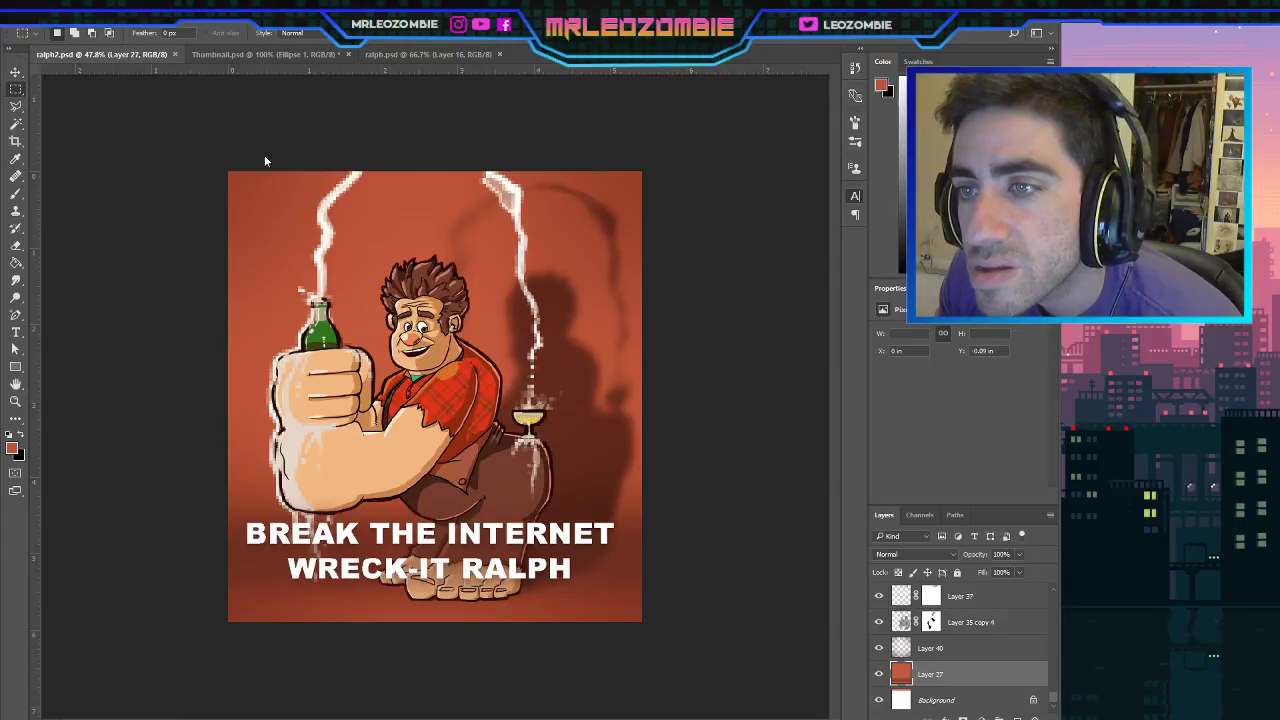
key(i)
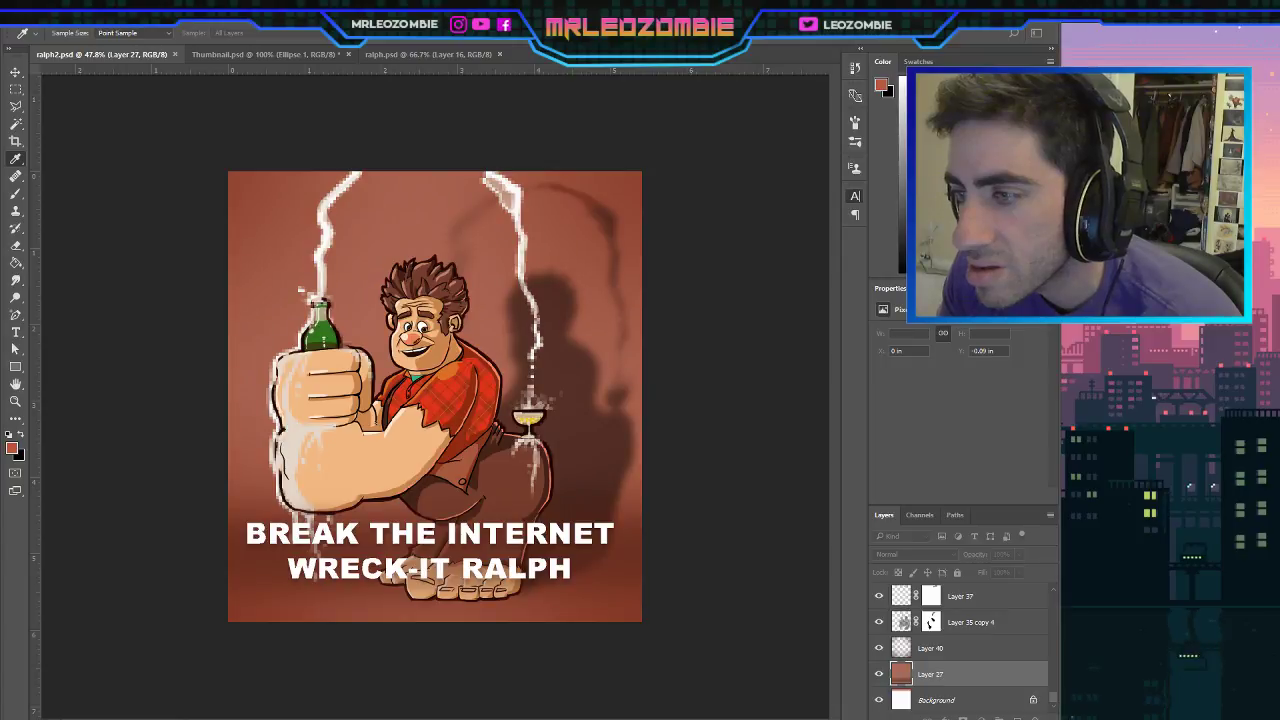
key(ctrl+z)
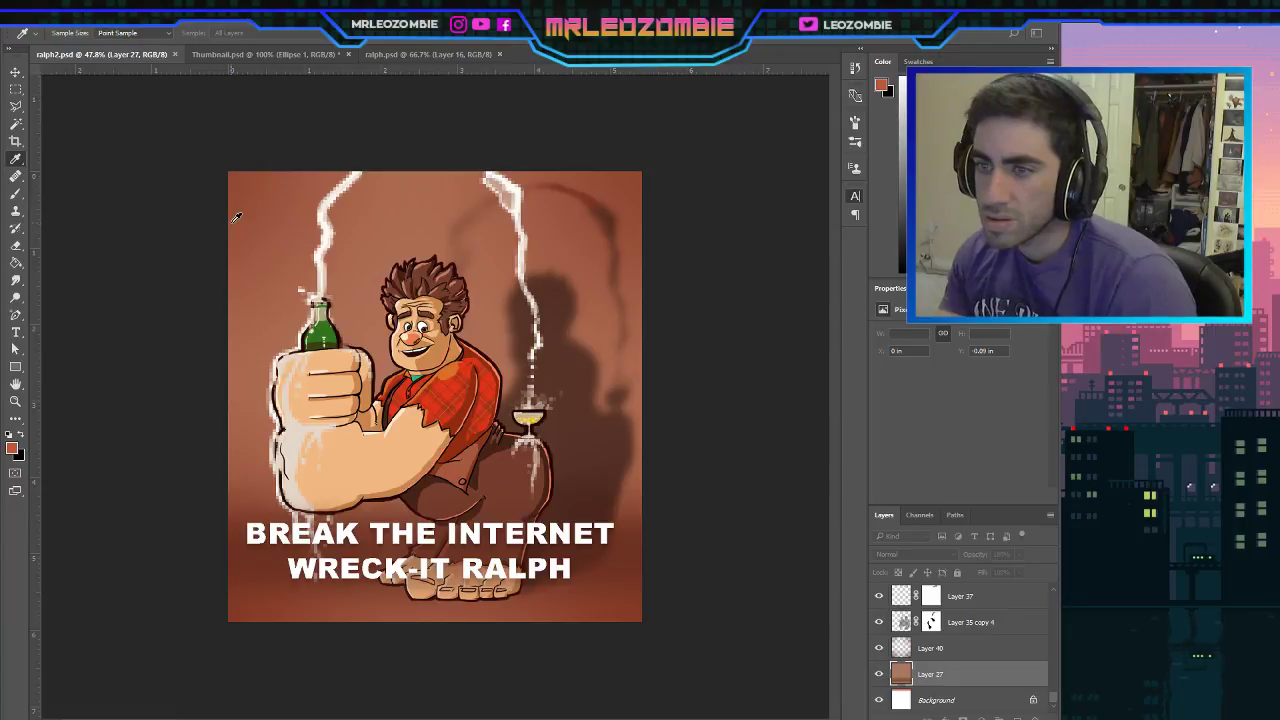
key(m)
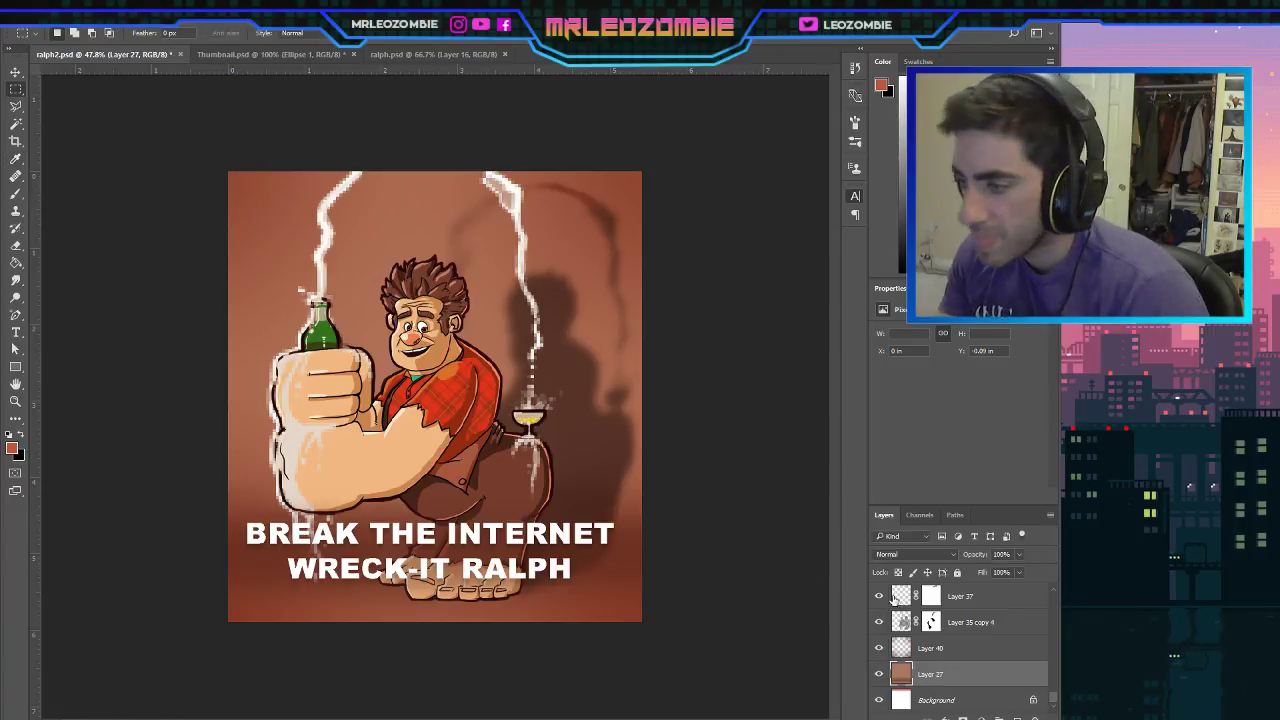
Shift the fill color of the overlay on Layer 41 to a muted, pinkish red.
scroll(1006, 620, up, 8)
drag(1055, 639, 1054, 600)
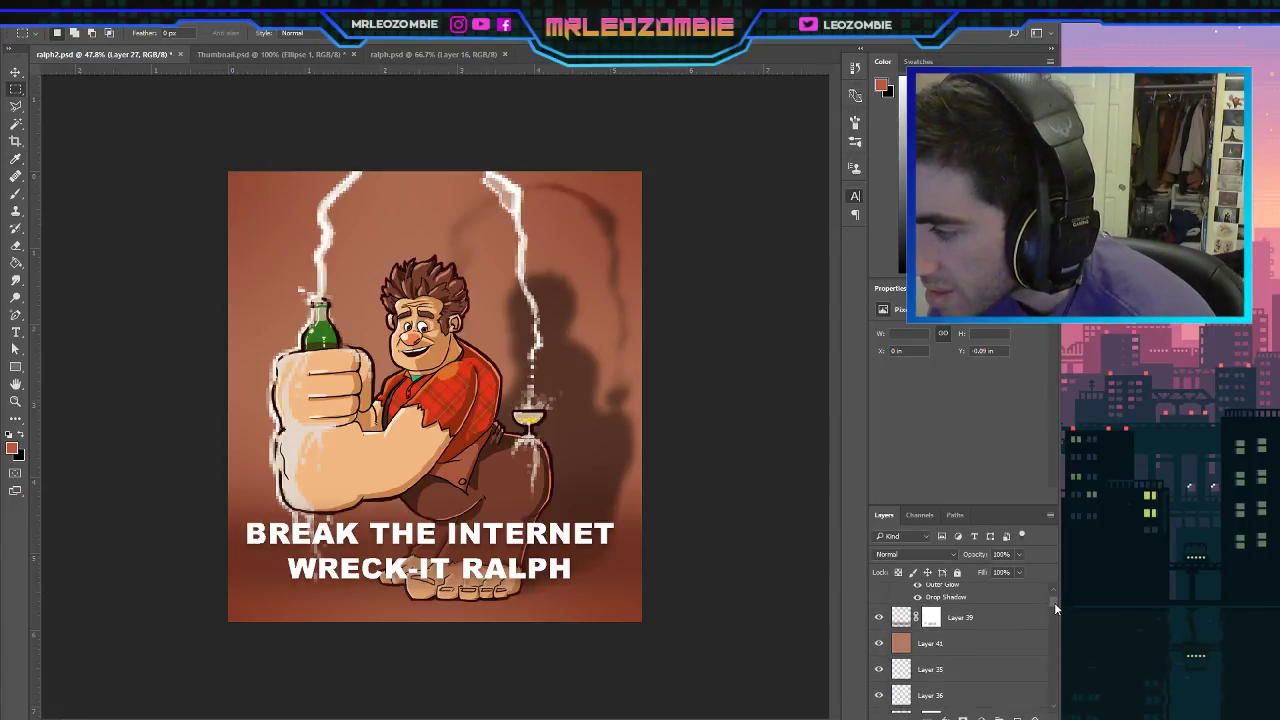
click(879, 644)
click(962, 645)
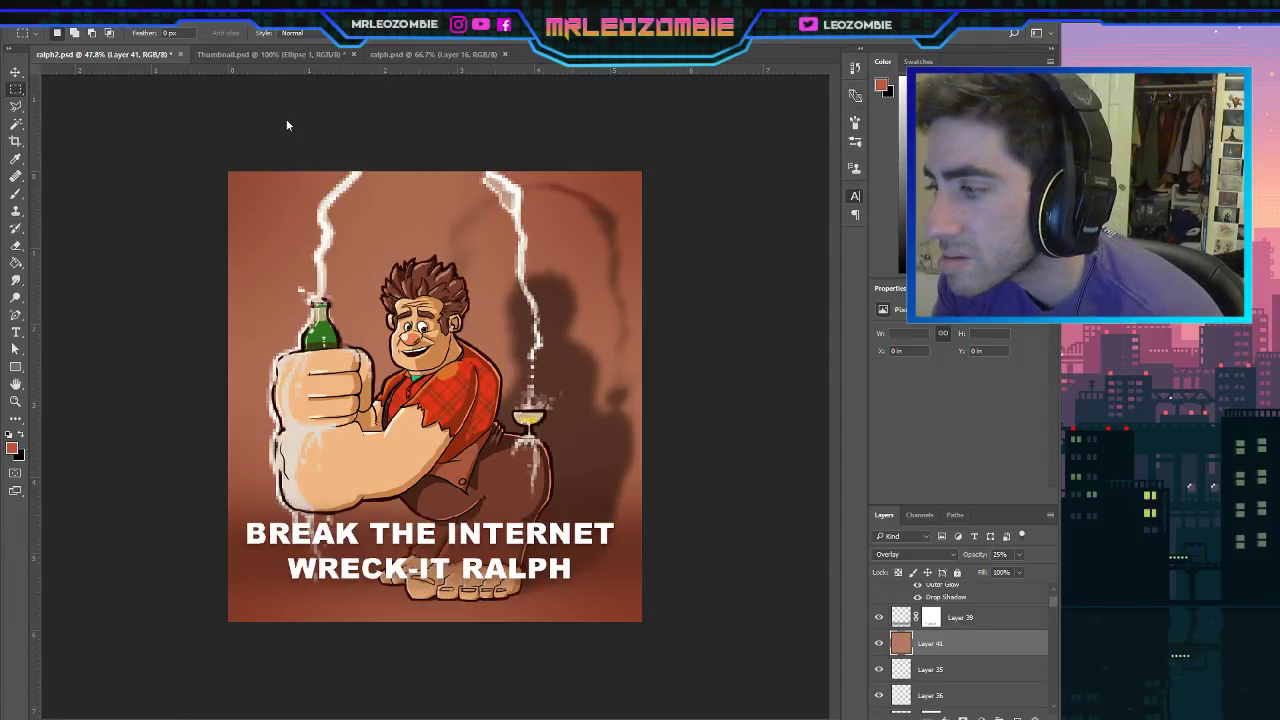
key(i)
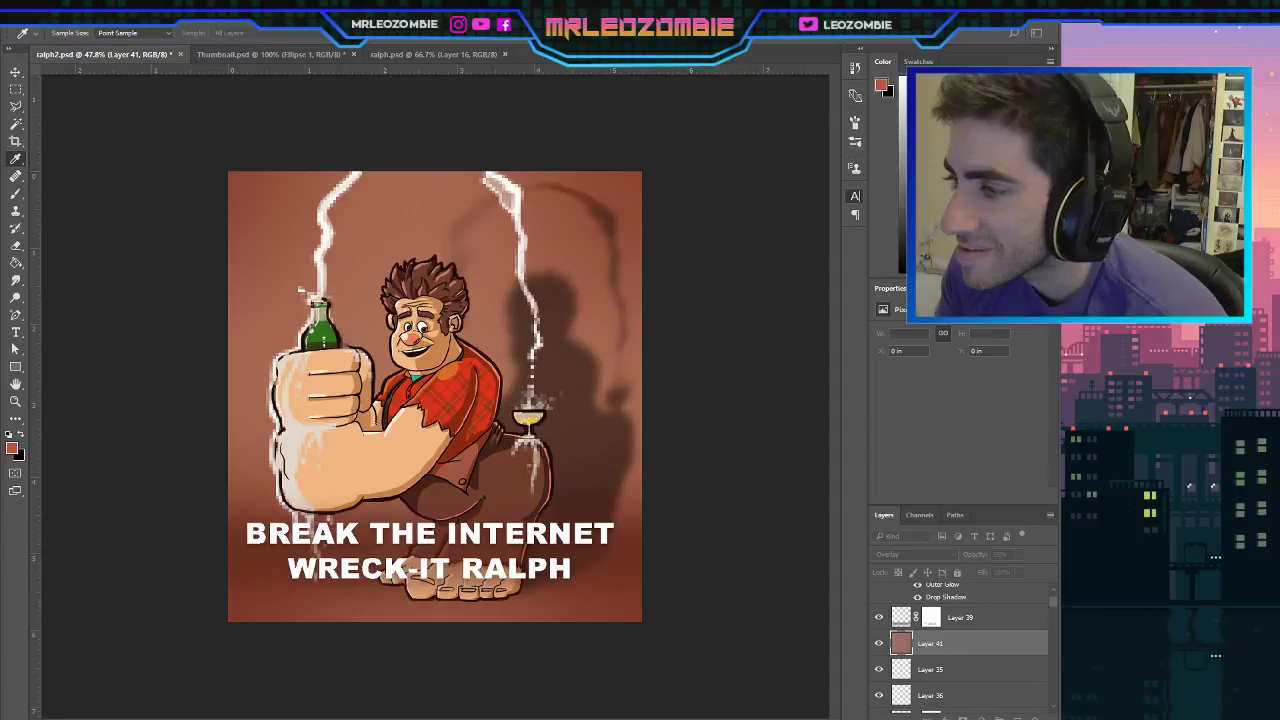
key(m)
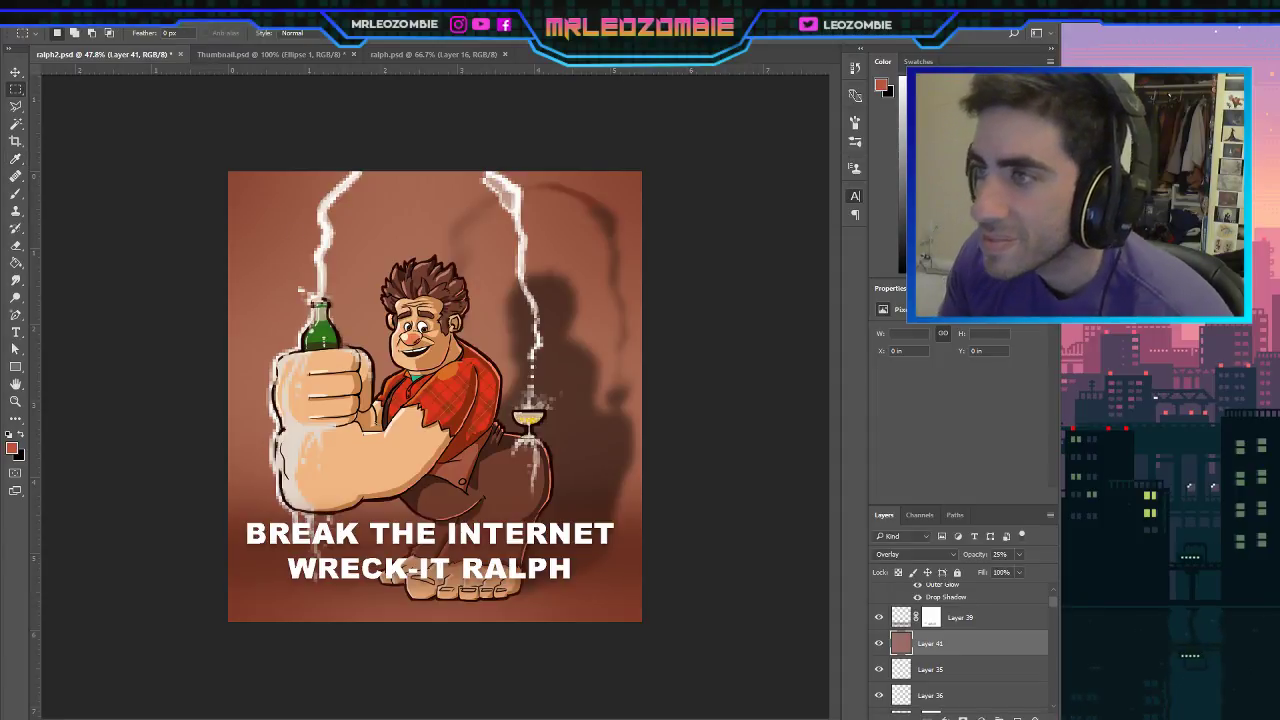